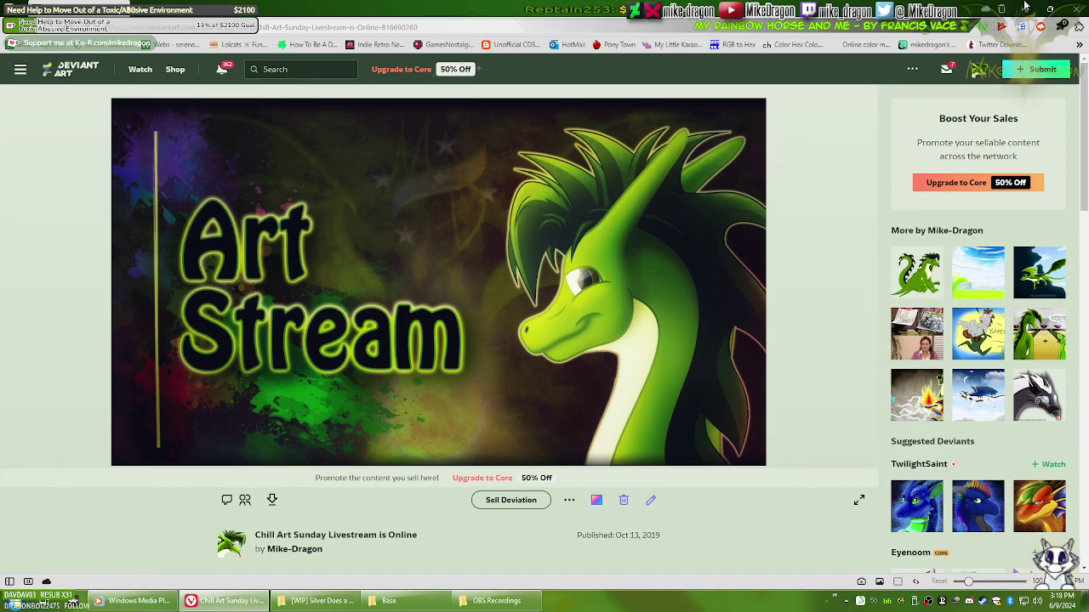
{"action": "left_click", "coordinate": [1025, 6]}
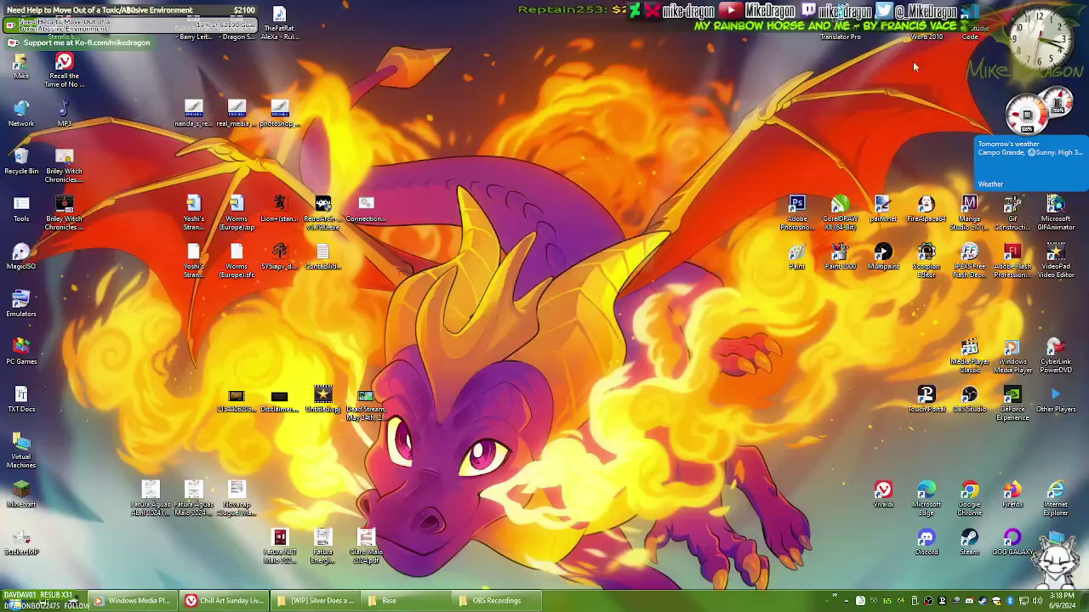
{"action": "left_click", "coordinate": [228, 600]}
{"action": "mouse_move", "coordinate": [315, 600]}
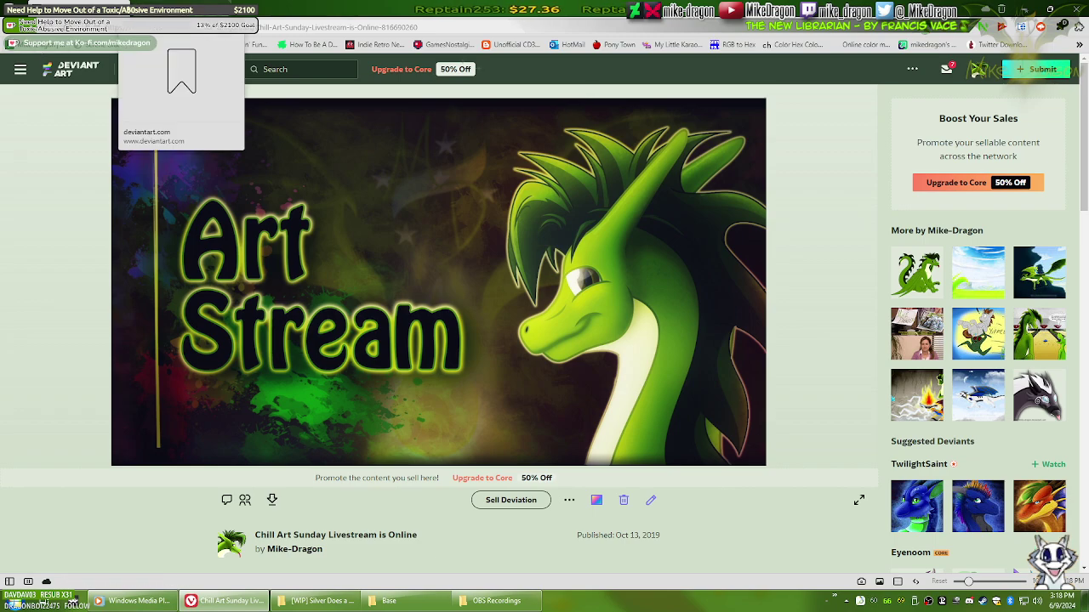
Step: Open the gallery of your own DeviantArt profile and look through the featured deviations
{"action": "left_click", "coordinate": [178, 27]}
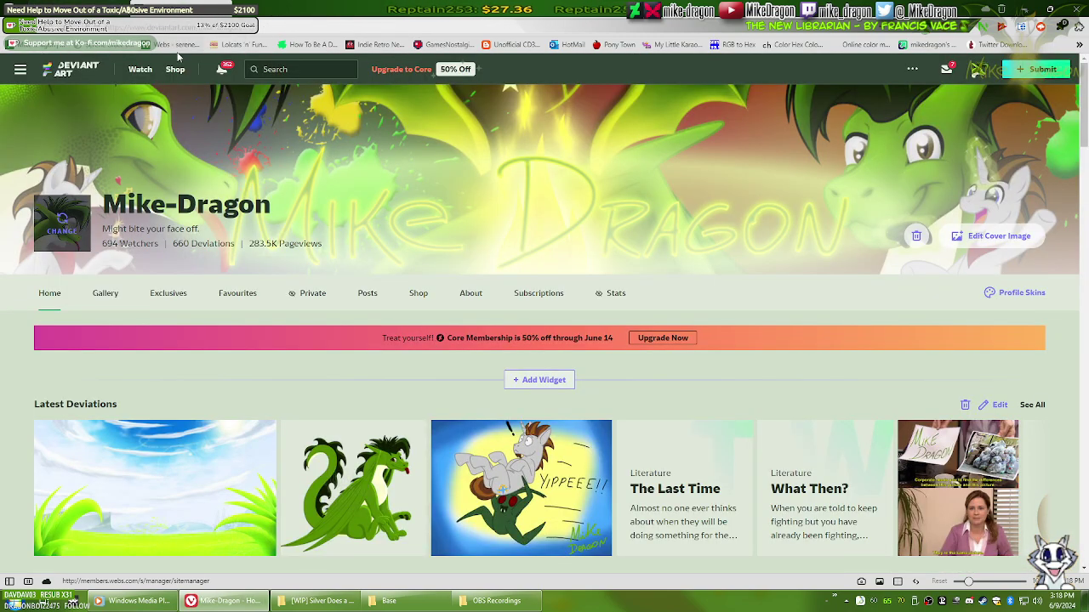
{"action": "left_click", "coordinate": [106, 293]}
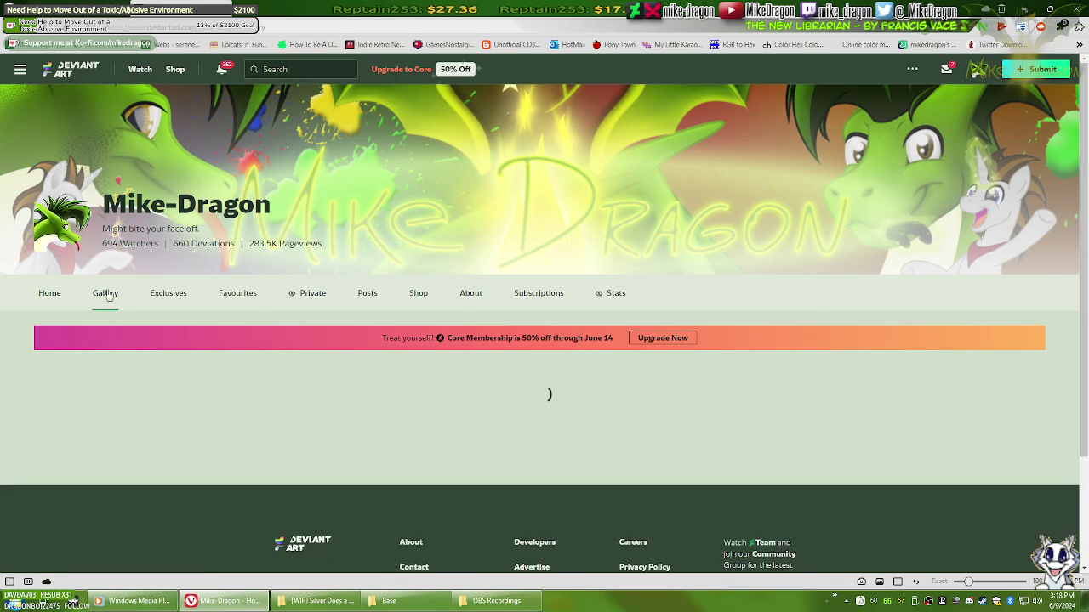
{"action": "scroll", "coordinate": [687, 173], "scroll_direction": "down", "scroll_amount": 5}
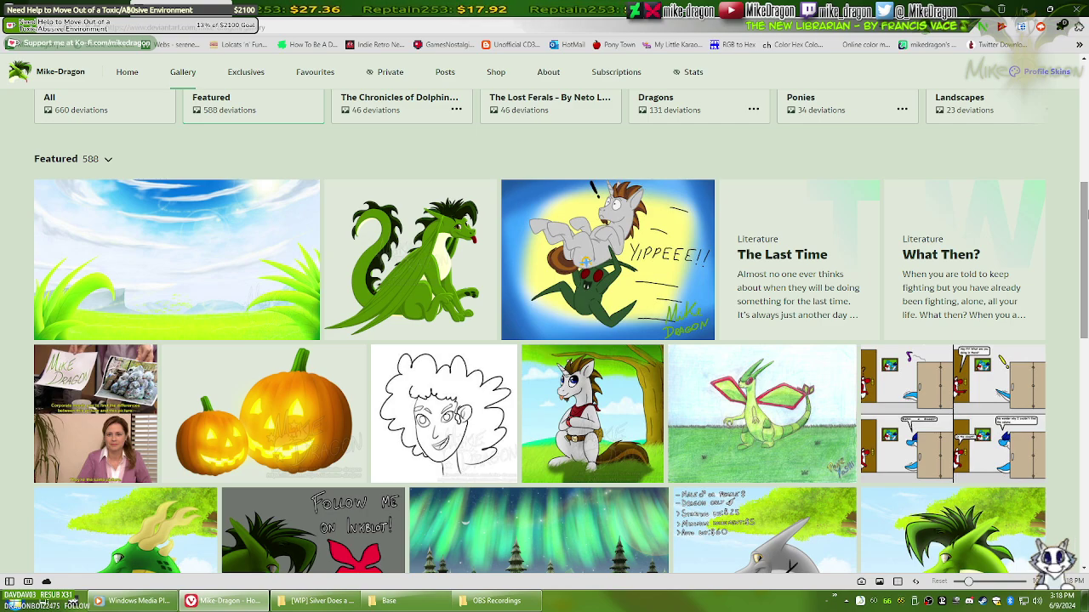
{"action": "left_click_drag", "start_coordinate": [1085, 211], "coordinate": [1085, 287]}
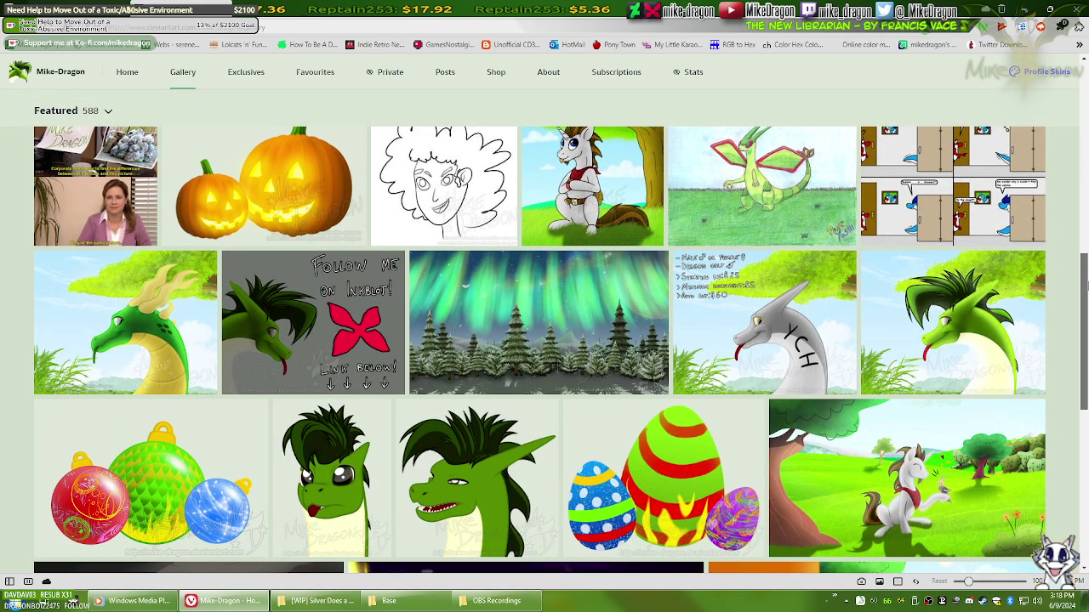
{"action": "left_click_drag", "start_coordinate": [1085, 287], "coordinate": [1085, 200]}
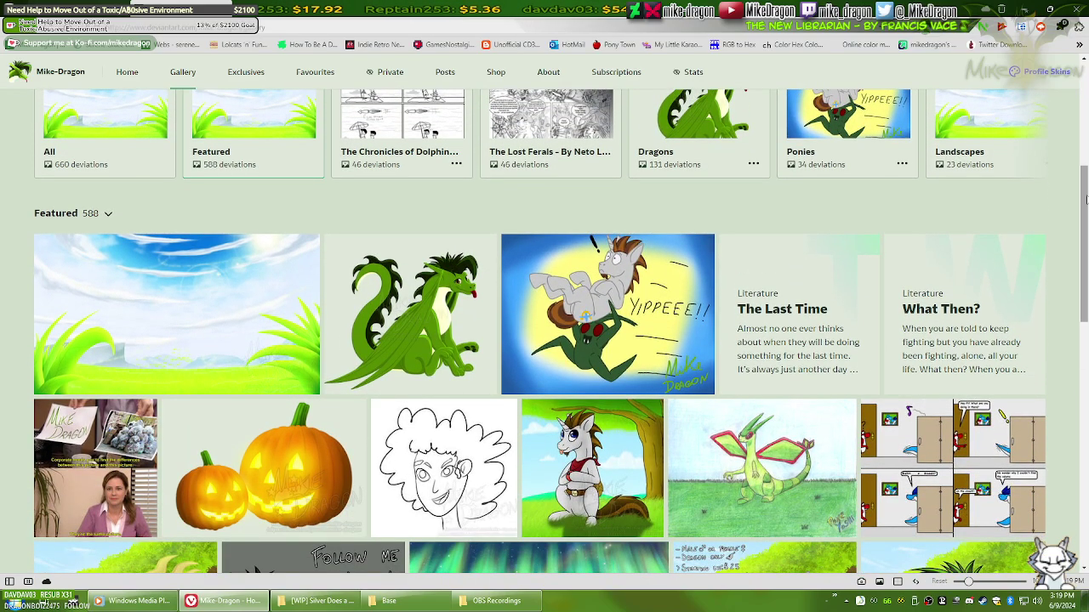
{"action": "scroll", "coordinate": [1086, 204], "scroll_direction": "up", "scroll_amount": 5}
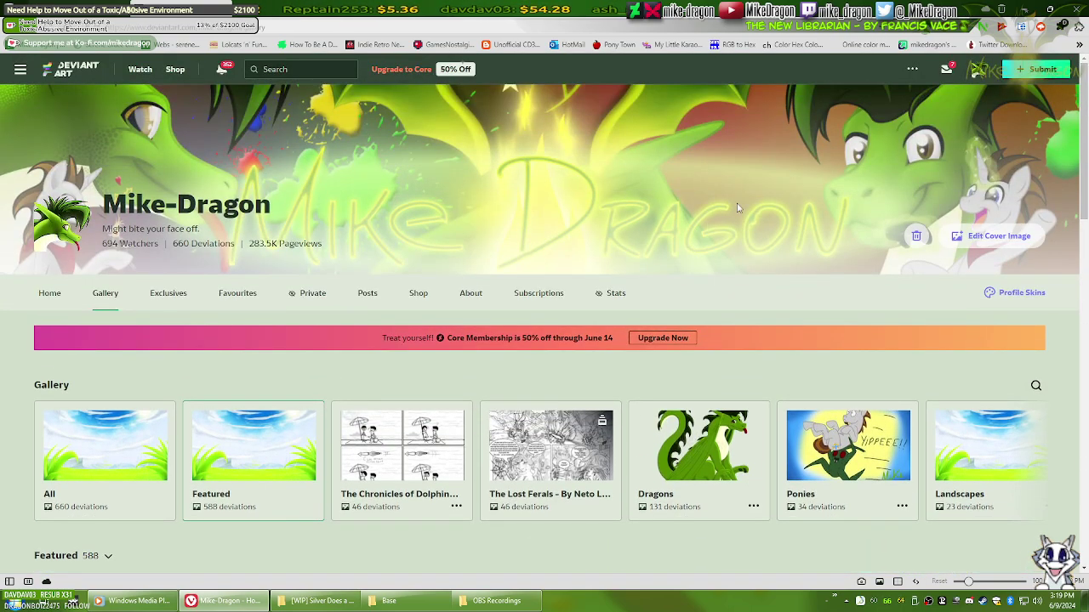
{"action": "mouse_move", "coordinate": [1040, 70]}
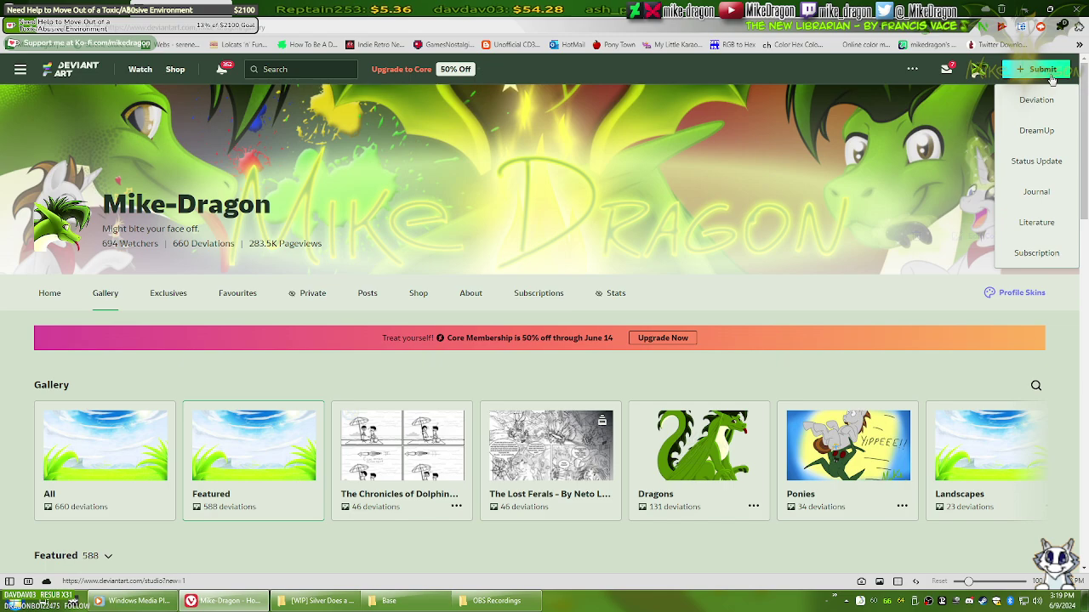
{"action": "left_click", "coordinate": [1041, 162]}
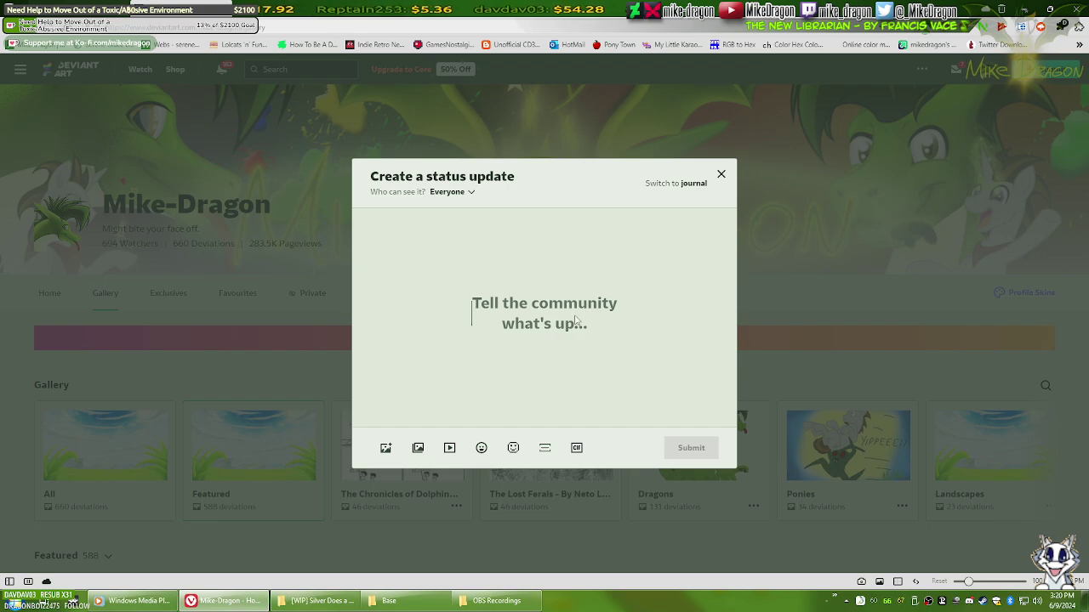
{"action": "left_click", "coordinate": [721, 174]}
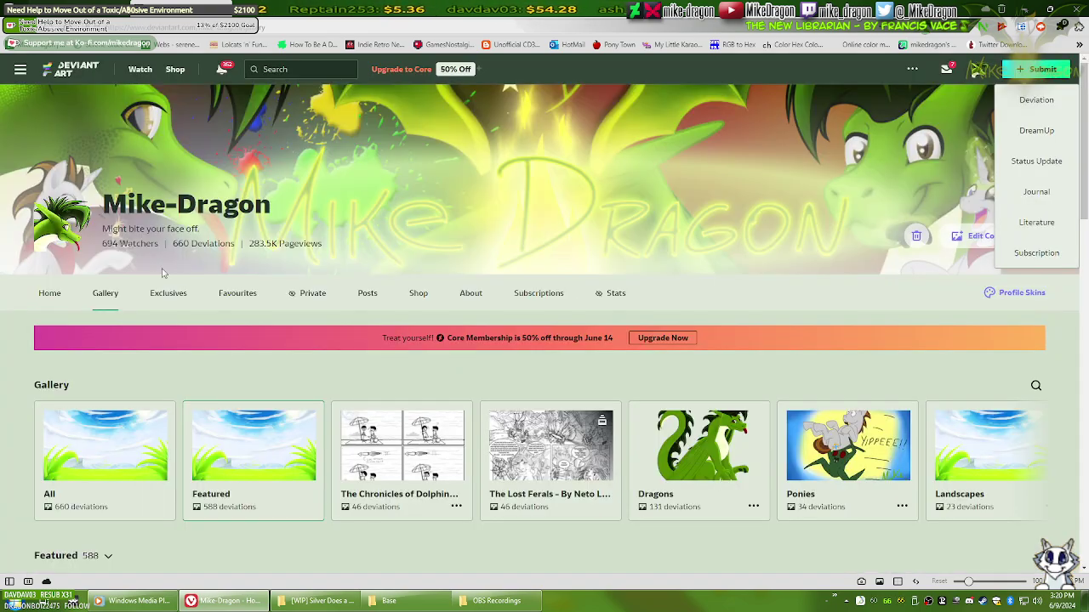
Step: Find the Dragon Appreciation (Pixel Version) deviation in the featured gallery and open it in a separate tab
{"action": "scroll", "coordinate": [94, 323], "scroll_direction": "down", "scroll_amount": 5}
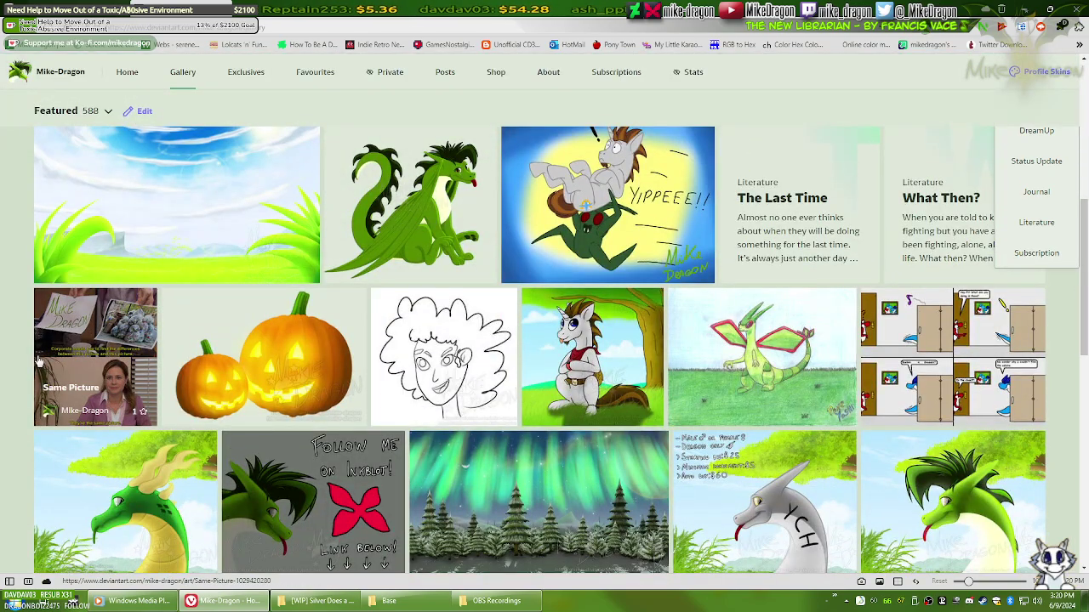
{"action": "scroll", "coordinate": [366, 353], "scroll_direction": "up", "scroll_amount": 2}
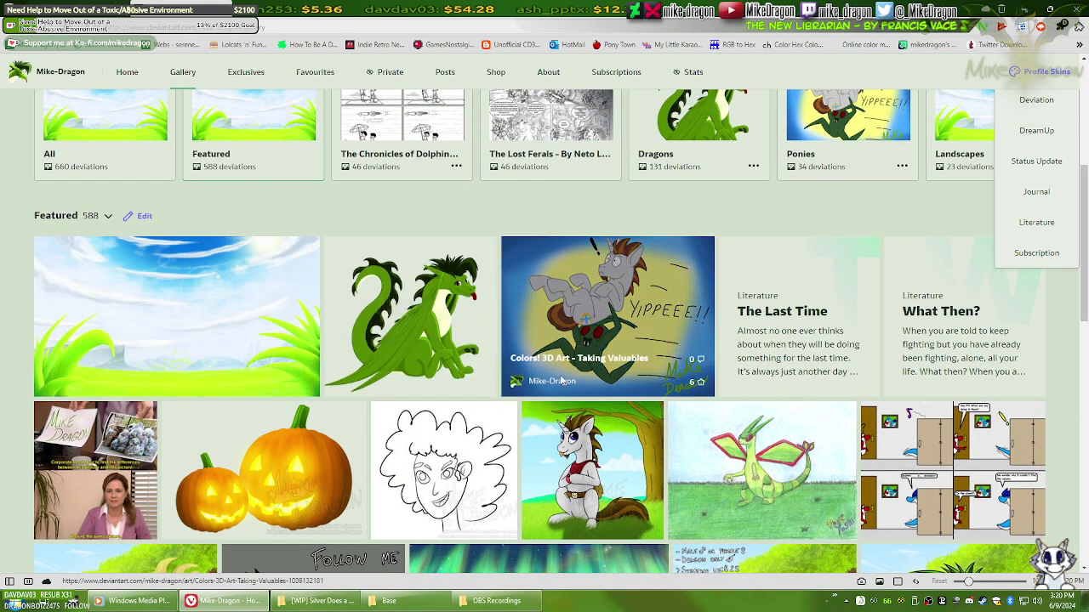
{"action": "scroll", "coordinate": [560, 380], "scroll_direction": "down", "scroll_amount": 4}
{"action": "scroll", "coordinate": [560, 381], "scroll_direction": "up", "scroll_amount": 2}
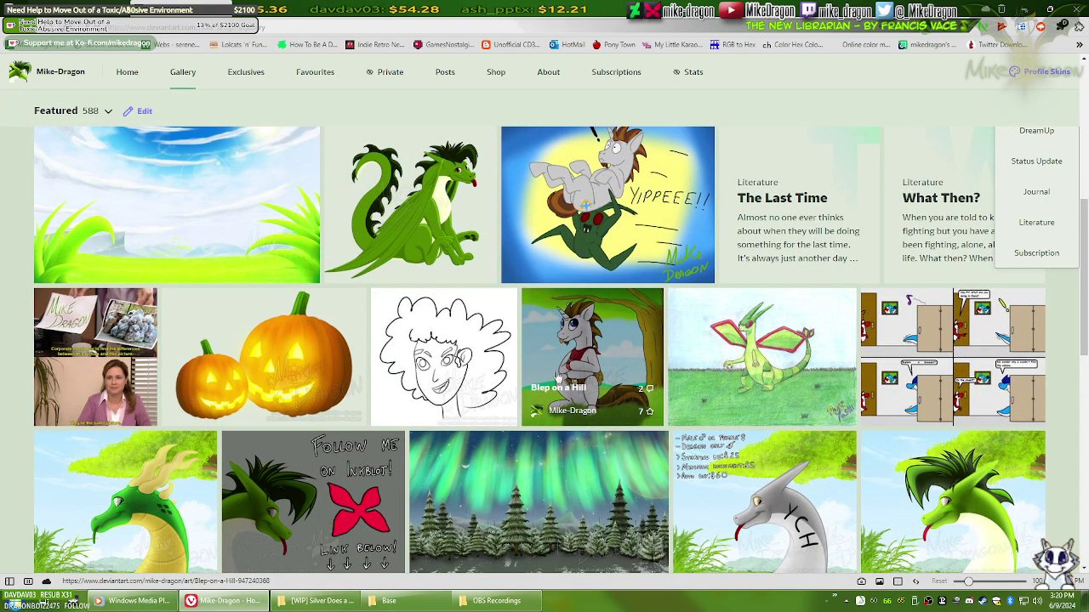
{"action": "scroll", "coordinate": [558, 376], "scroll_direction": "up", "scroll_amount": 4}
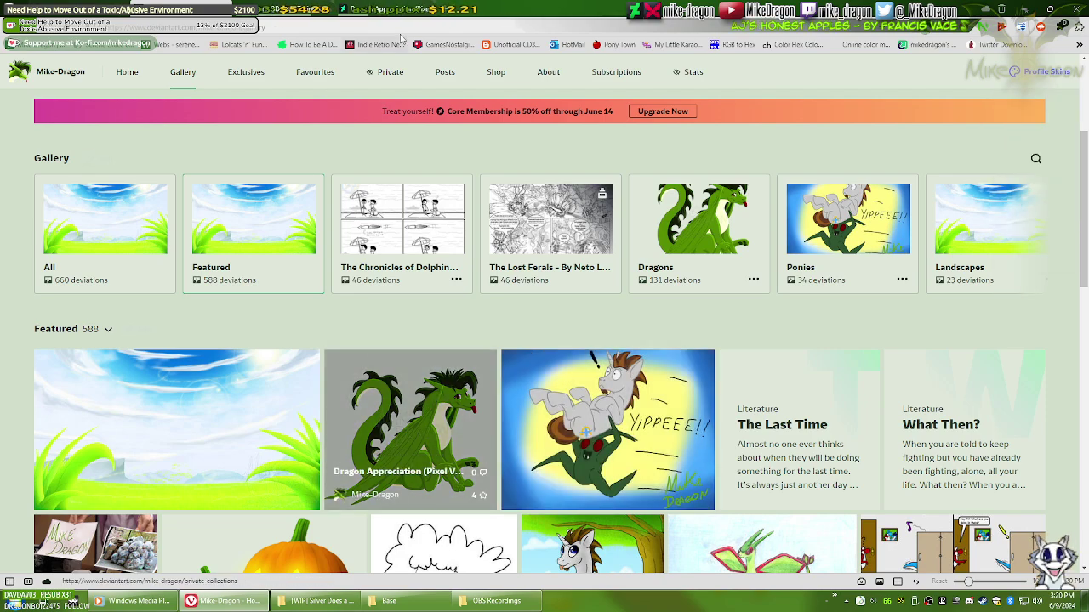
{"action": "left_click_drag", "start_coordinate": [429, 400], "coordinate": [404, 11]}
Step: Examine the icon codes in the deviation's description, below the resolution note and in the copyright lines
{"action": "scroll", "coordinate": [444, 283], "scroll_direction": "down", "scroll_amount": 5}
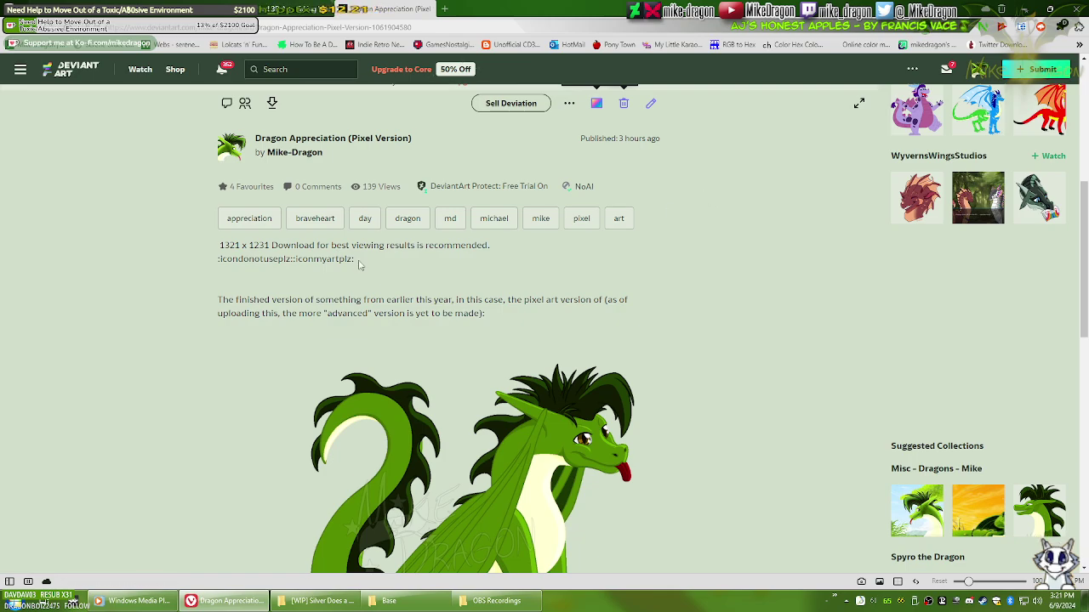
{"action": "left_click_drag", "start_coordinate": [359, 265], "coordinate": [217, 264]}
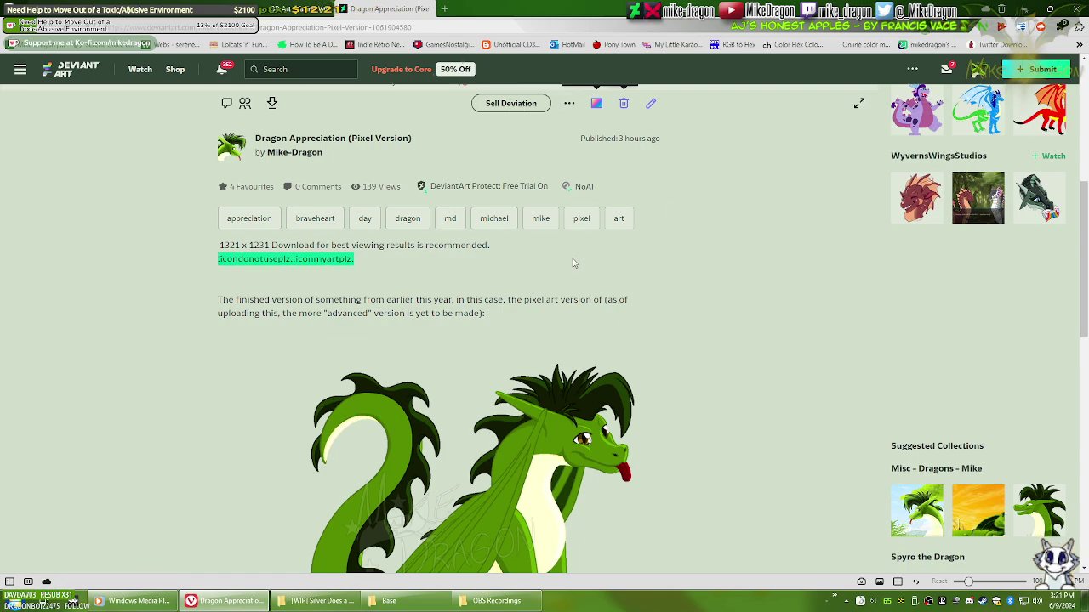
{"action": "scroll", "coordinate": [564, 261], "scroll_direction": "down", "scroll_amount": 5}
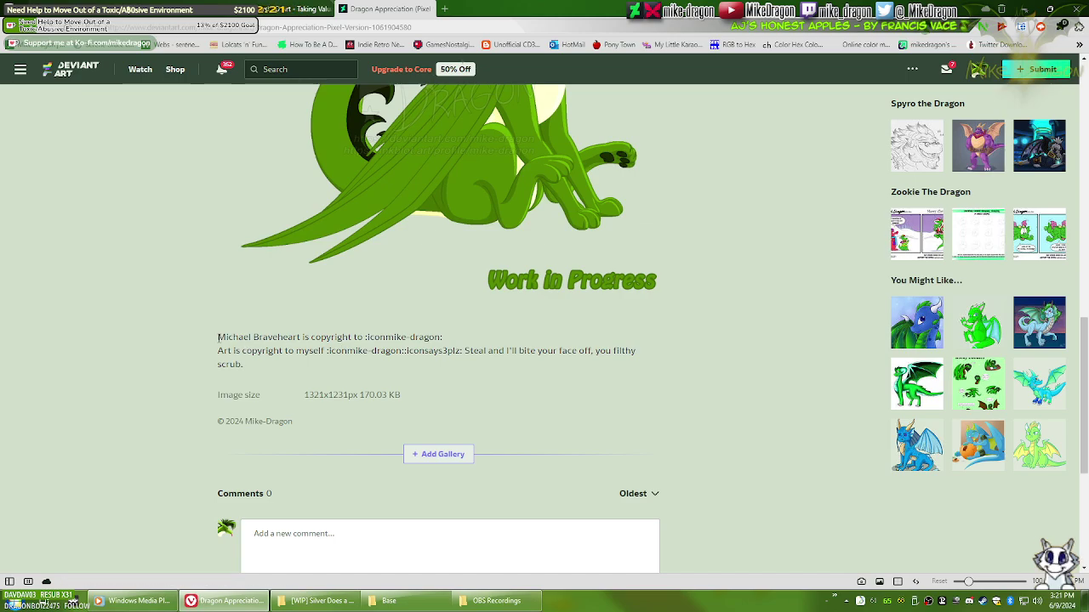
{"action": "left_click_drag", "start_coordinate": [218, 338], "coordinate": [397, 338]}
{"action": "left_click", "coordinate": [372, 339]}
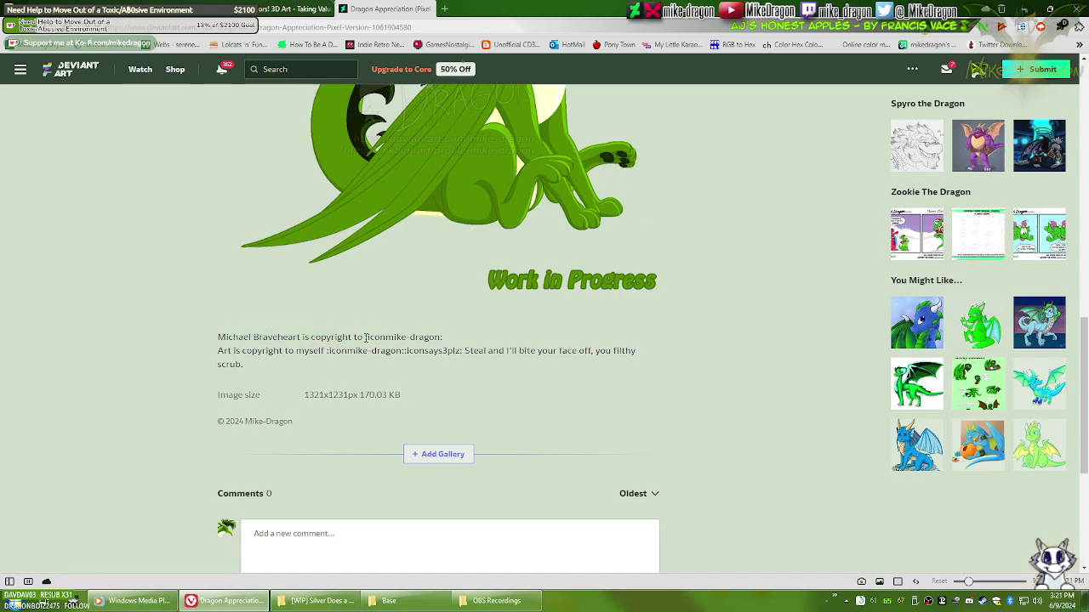
{"action": "left_click_drag", "start_coordinate": [364, 338], "coordinate": [446, 339]}
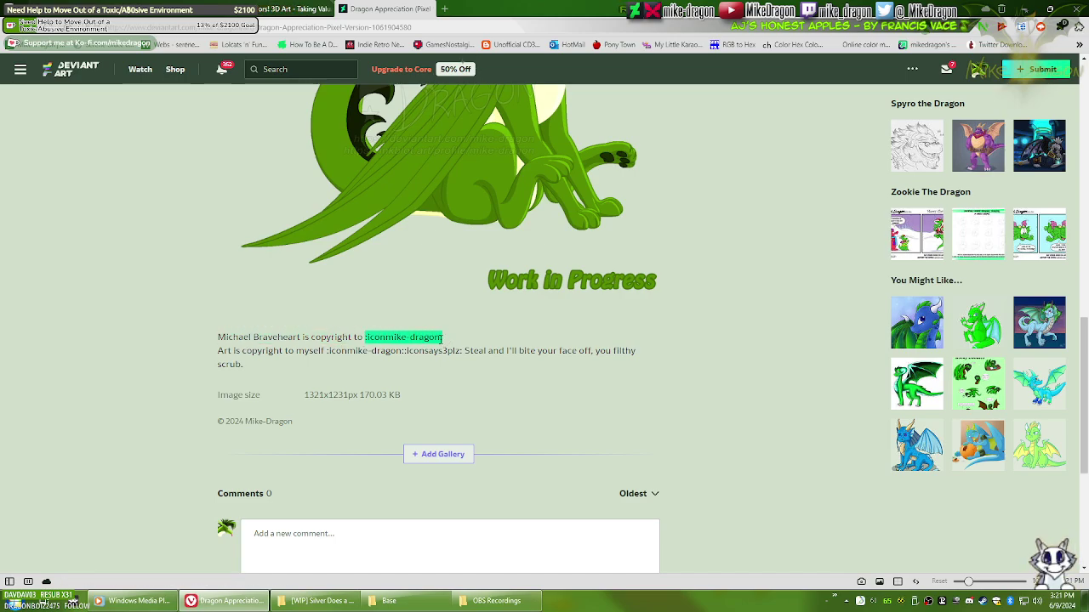
{"action": "left_click", "coordinate": [477, 364]}
Step: Open the deviation for editing and add ten line breaks at the end of its description
{"action": "scroll", "coordinate": [681, 358], "scroll_direction": "up", "scroll_amount": 7}
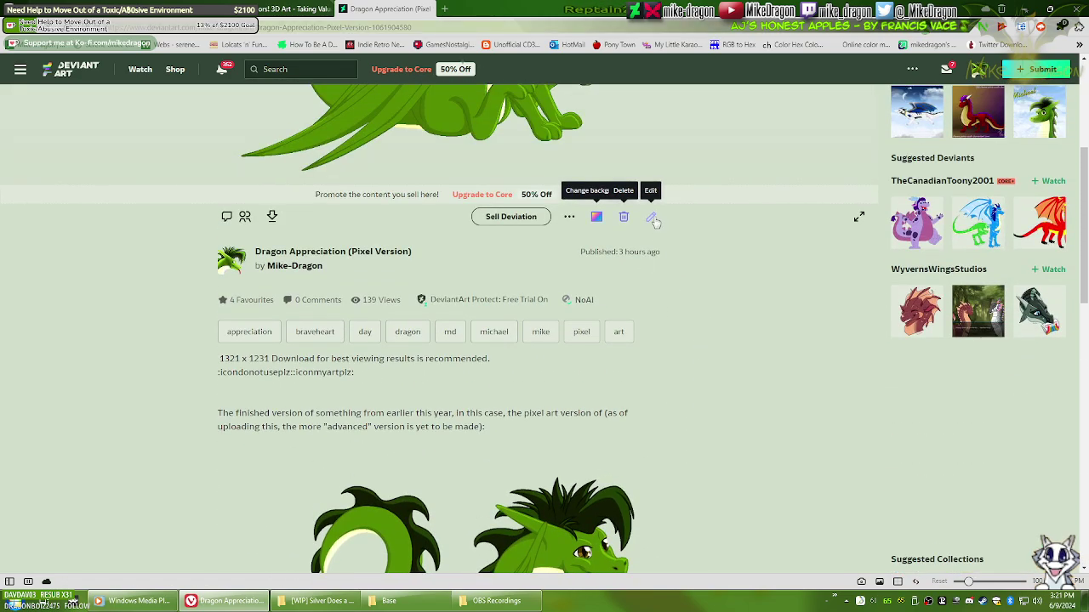
{"action": "left_click", "coordinate": [653, 219]}
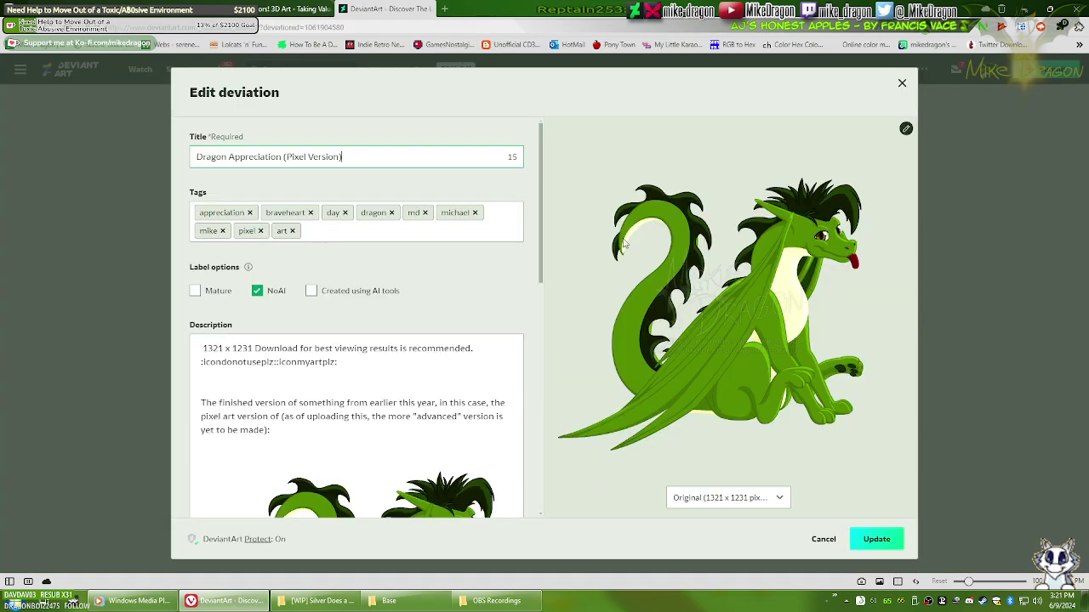
{"action": "scroll", "coordinate": [446, 378], "scroll_direction": "down", "scroll_amount": 6}
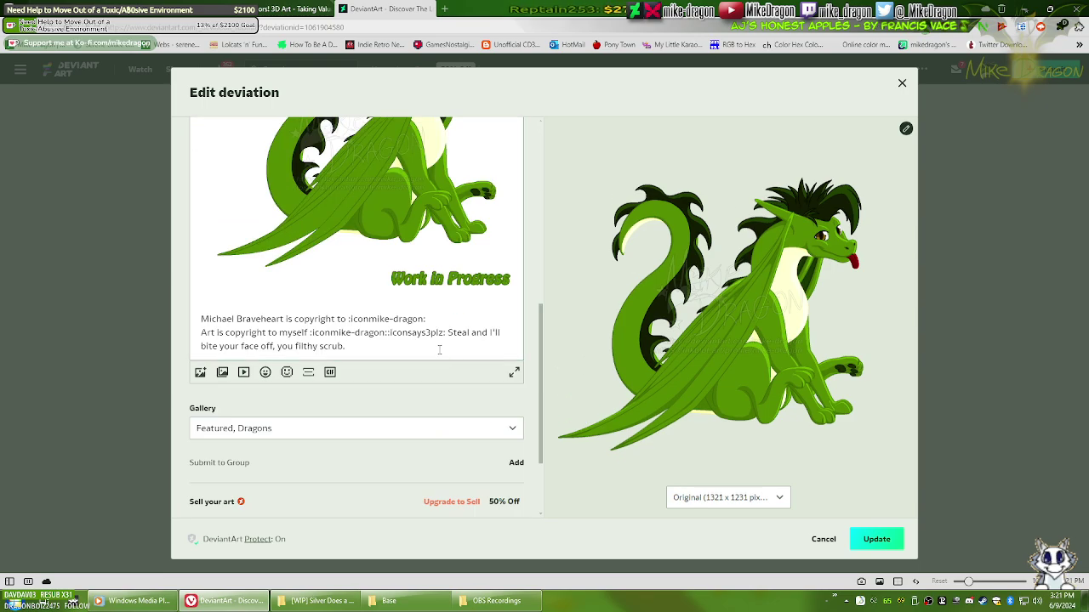
{"action": "left_click", "coordinate": [441, 347]}
{"action": "key", "text": "Return"}
{"action": "key", "text": "Return"}
{"action": "key", "text": "Return"}
{"action": "key", "text": "Return"}
{"action": "key", "text": "Return"}
{"action": "key", "text": "Return"}
{"action": "key", "text": "Return"}
{"action": "key", "text": "Return"}
{"action": "key", "text": "Return"}
{"action": "key", "text": "Return"}
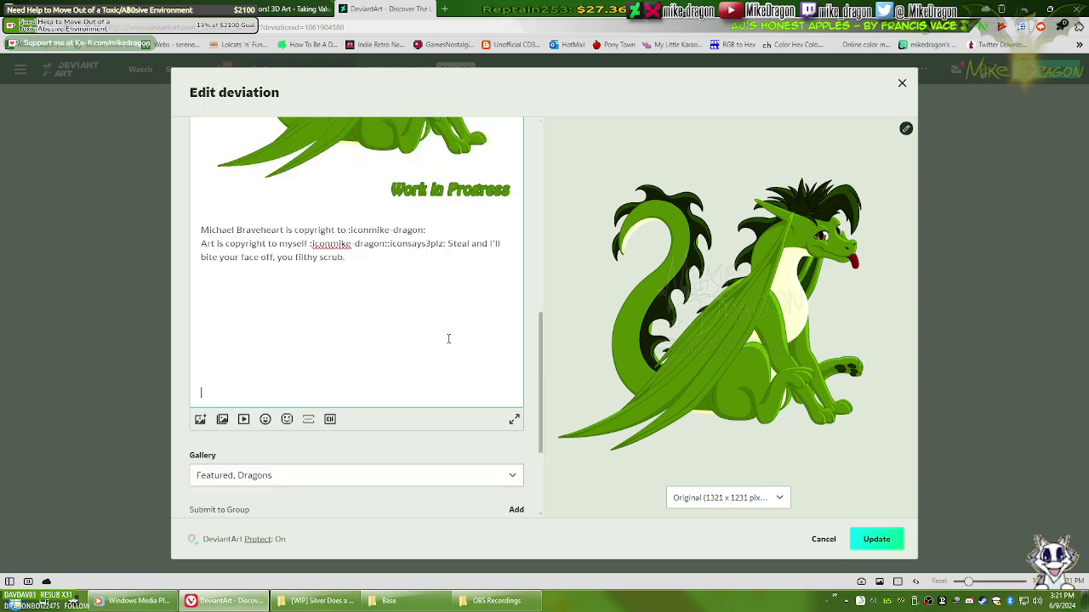
Step: Write "Hey, this is a gift for my friend" on the description's last line, followed by the friend's username wrapped in a :dev…: code
{"action": "scroll", "coordinate": [447, 343], "scroll_direction": "down", "scroll_amount": 2}
{"action": "scroll", "coordinate": [447, 312], "scroll_direction": "up", "scroll_amount": 1}
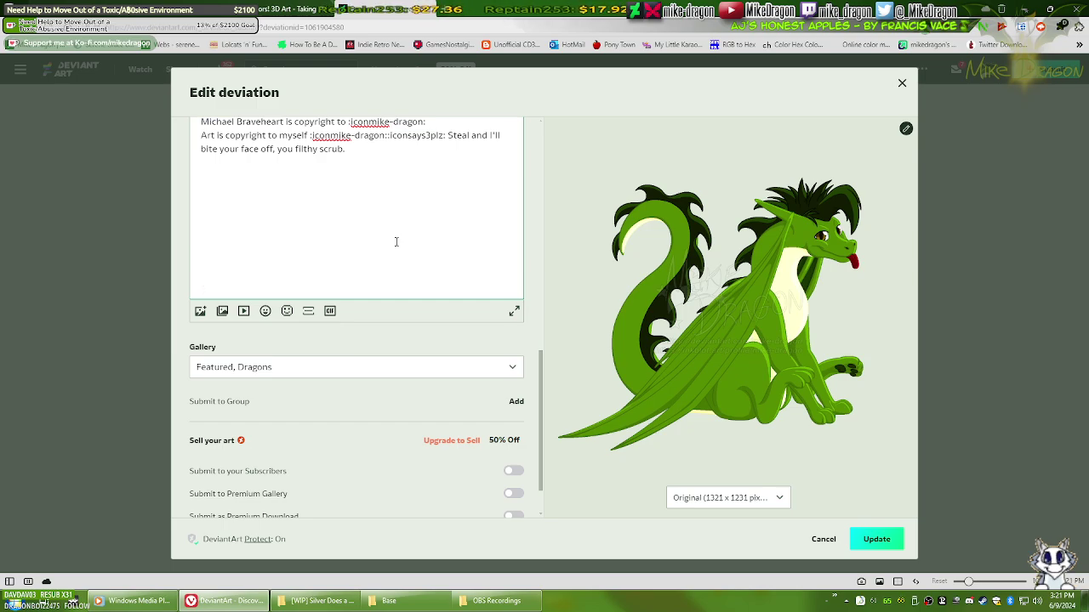
{"action": "type", "text": "Hey, this is a gif"}
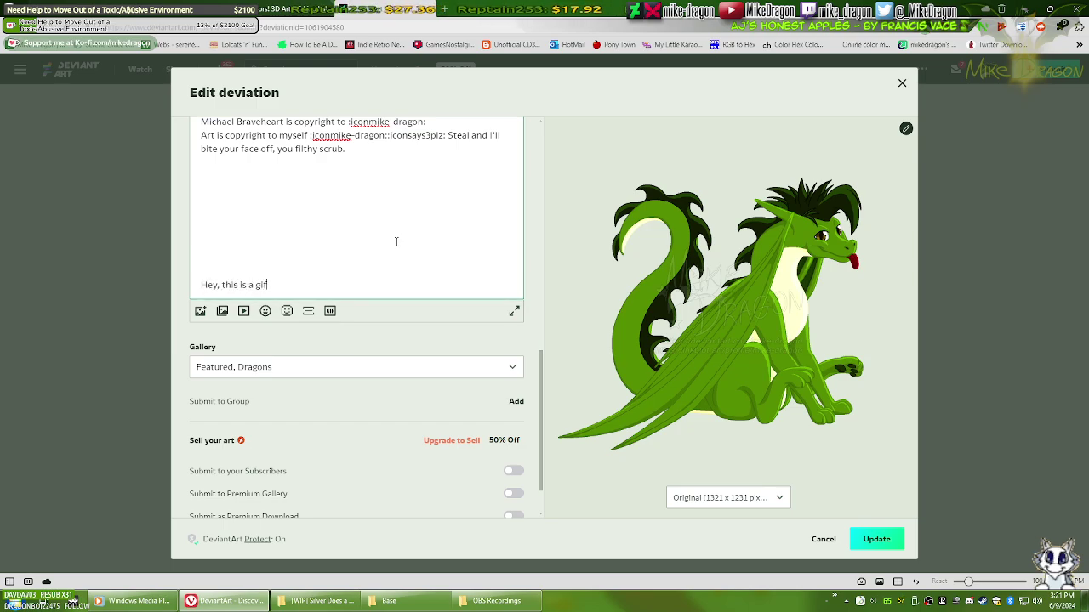
{"action": "type", "text": "t"}
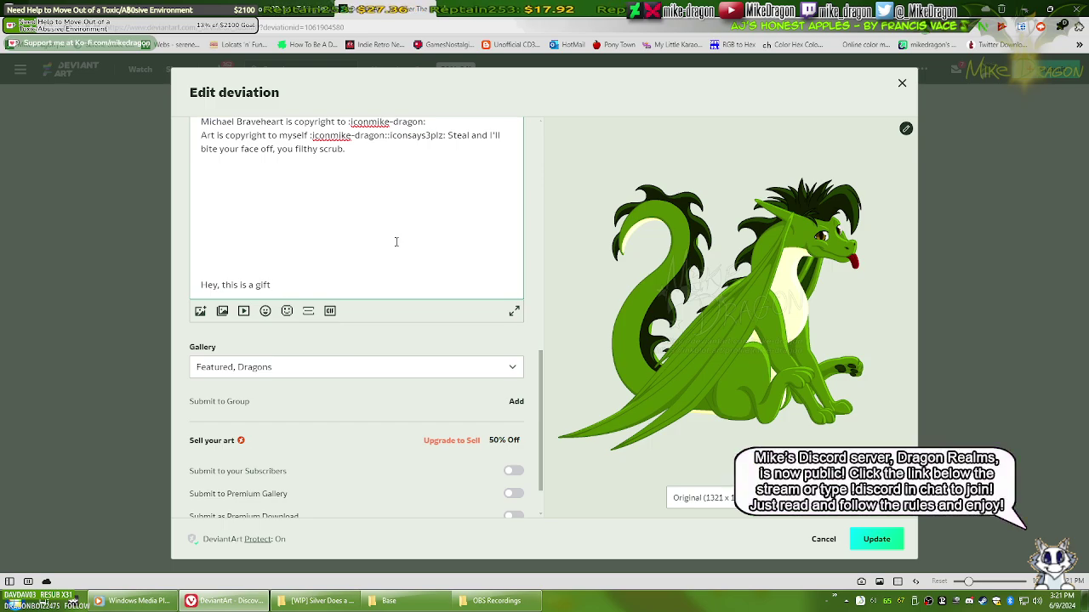
{"action": "type", "text": " for my friend"}
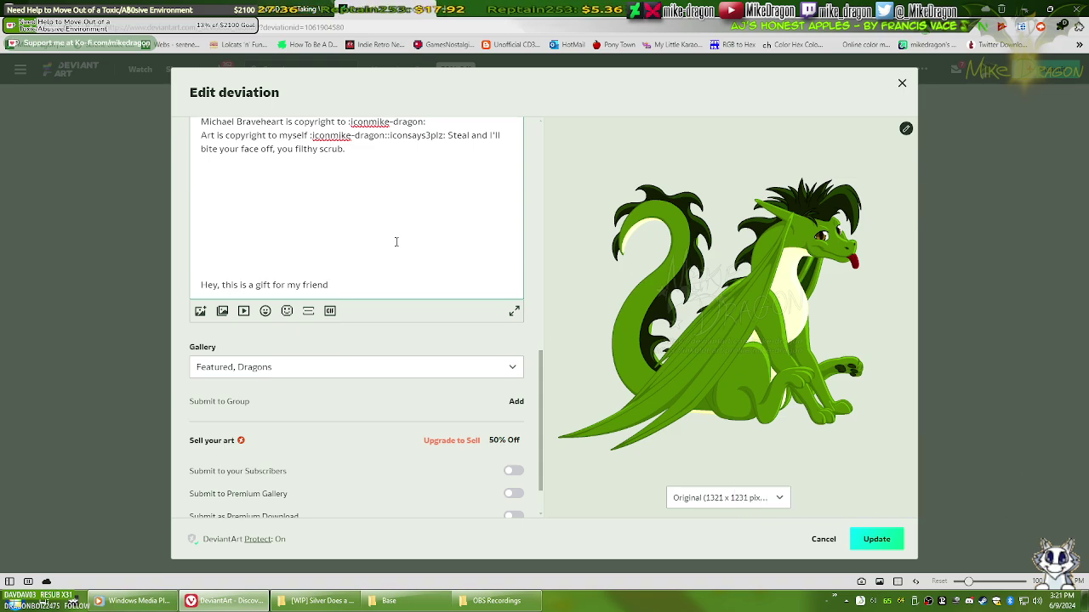
{"action": "type", "text": " :"}
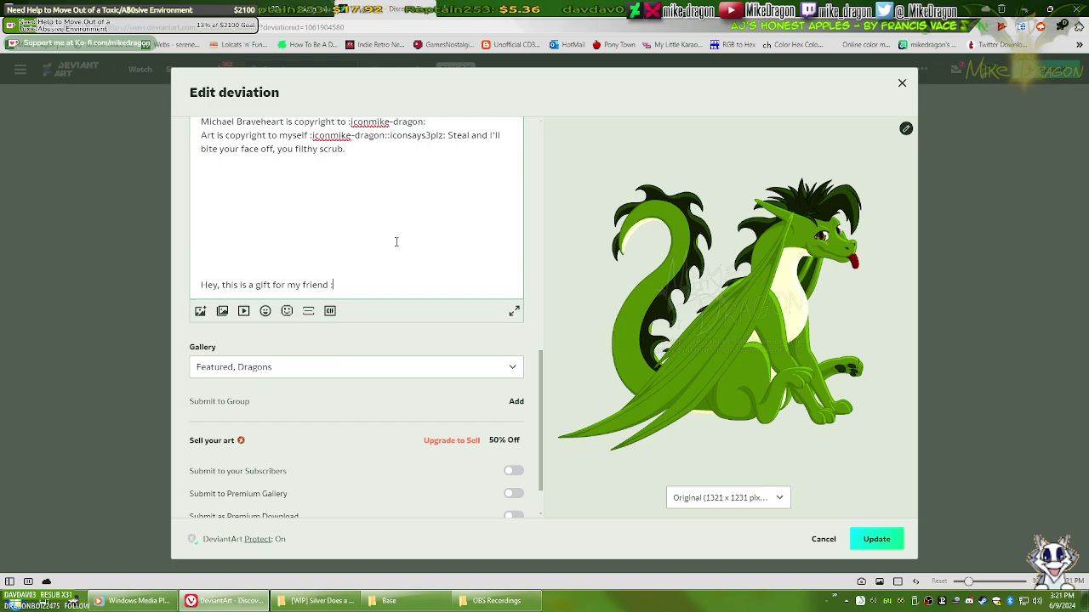
{"action": "type", "text": "dev"}
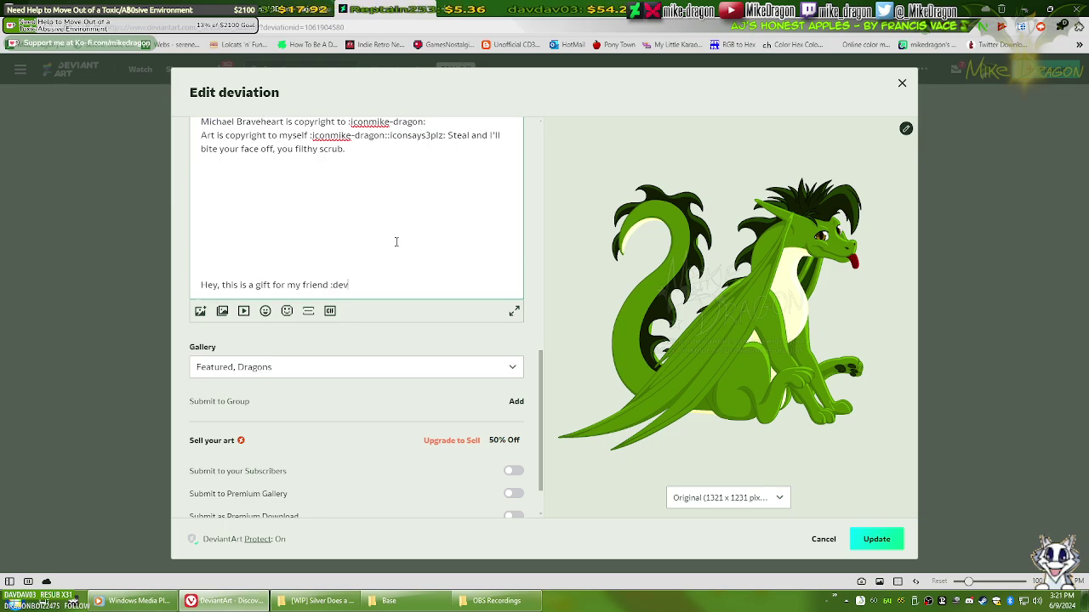
{"action": "type", "text": "pokein"}
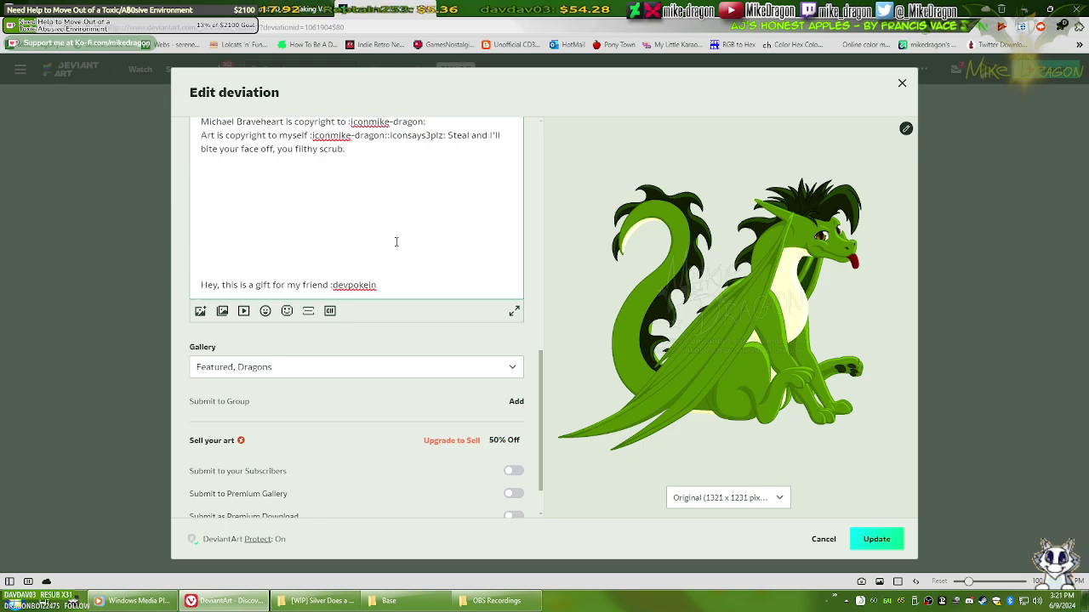
{"action": "type", "text": "uyasha:"}
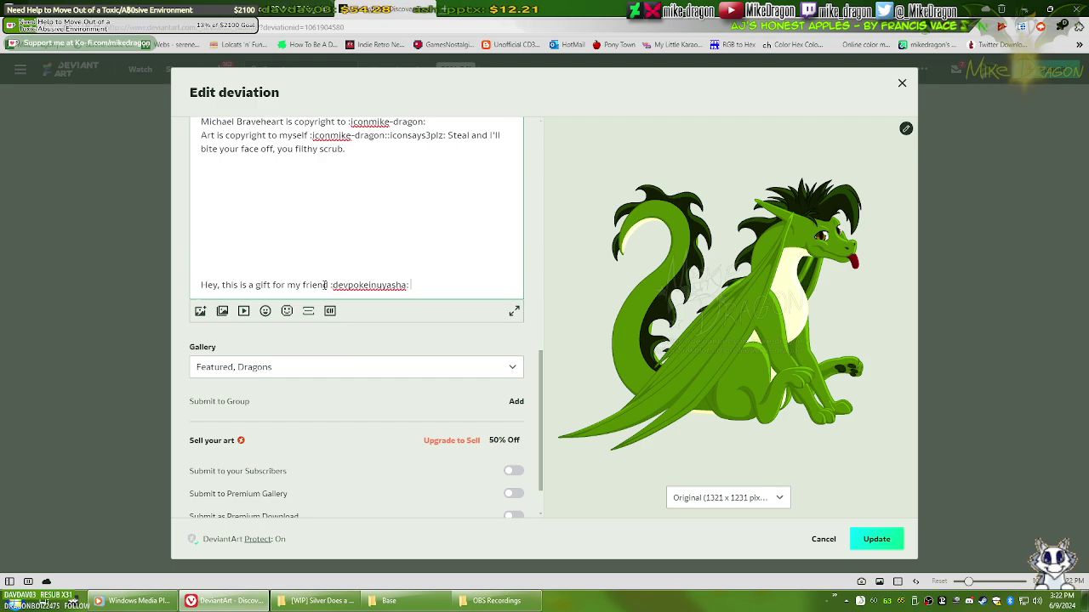
Step: Copy only the friend's username from the :dev…: code on the description's last line
{"action": "left_click_drag", "start_coordinate": [348, 286], "coordinate": [407, 286]}
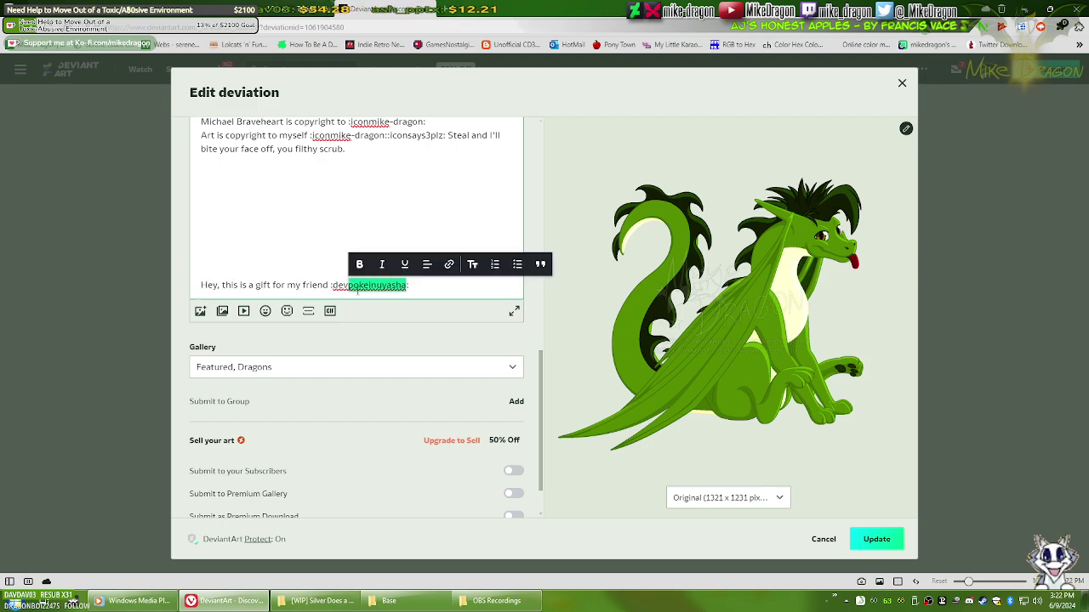
{"action": "left_click", "coordinate": [349, 285]}
{"action": "left_click_drag", "start_coordinate": [349, 284], "coordinate": [332, 285]}
{"action": "left_click", "coordinate": [427, 287]}
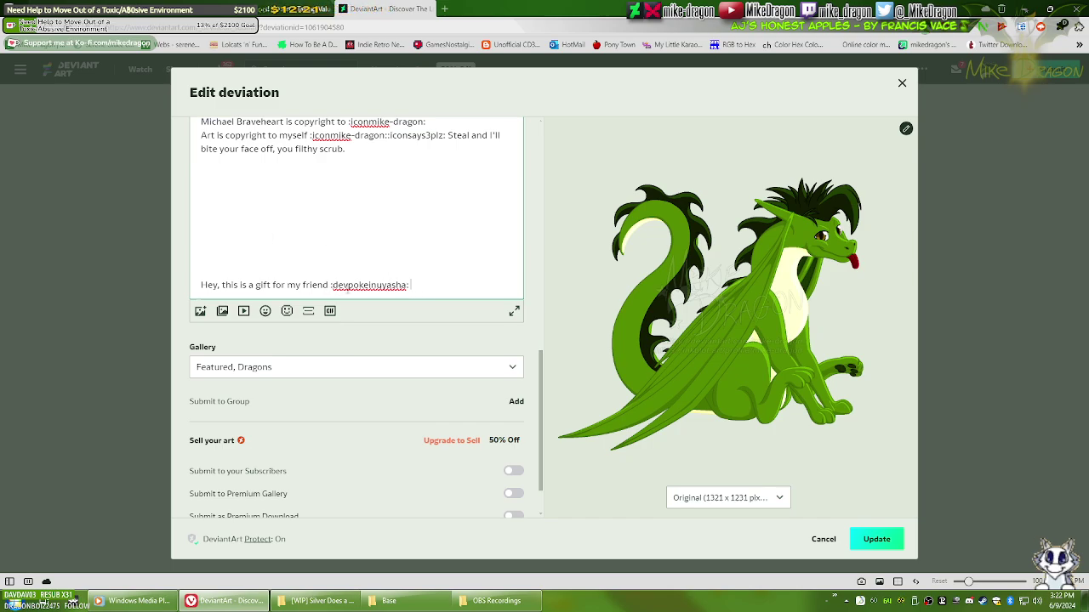
{"action": "left_click_drag", "start_coordinate": [347, 285], "coordinate": [406, 286]}
{"action": "key", "text": "ctrl+c"}
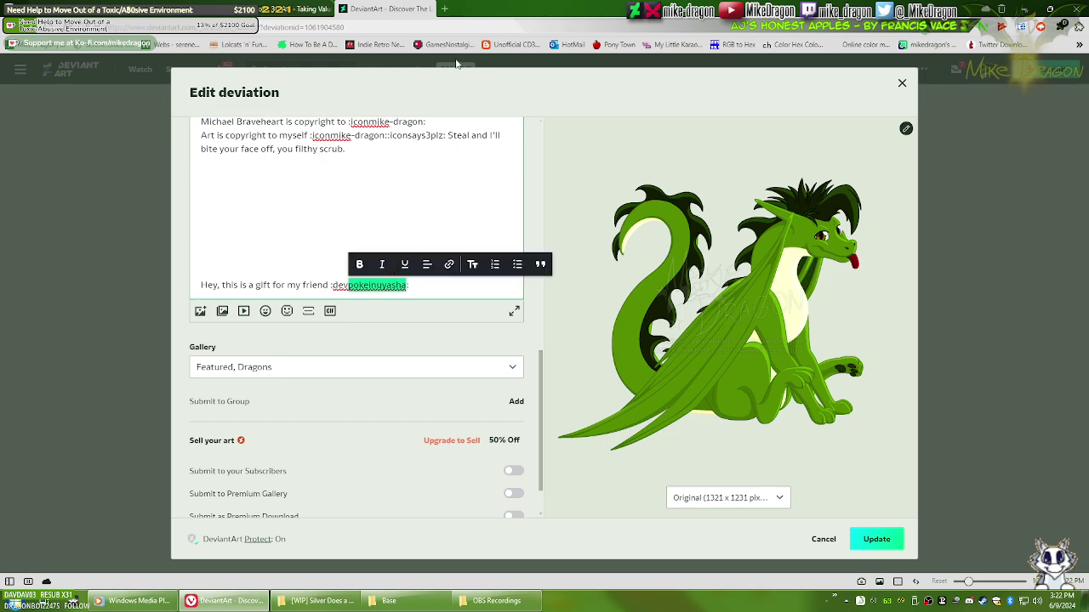
Step: Open the friend's DeviantArt profile in a new tab, using the copied username in front of ".deviantart" in the address
{"action": "left_click", "coordinate": [444, 8]}
{"action": "key", "text": "ctrl+v"}
{"action": "type", "text": ".deviantart"}
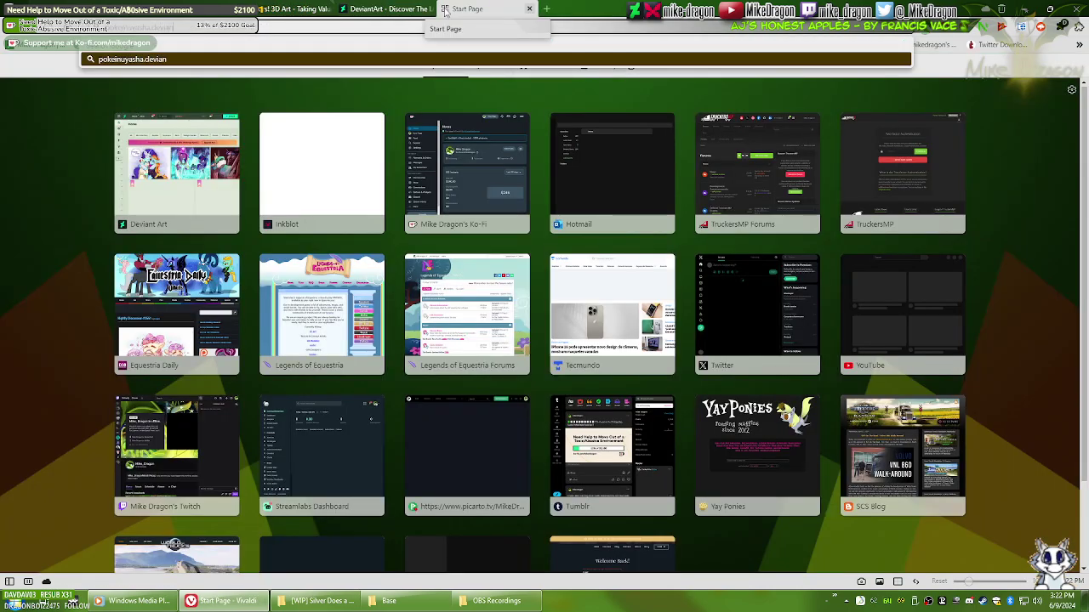
{"action": "key", "text": "Return"}
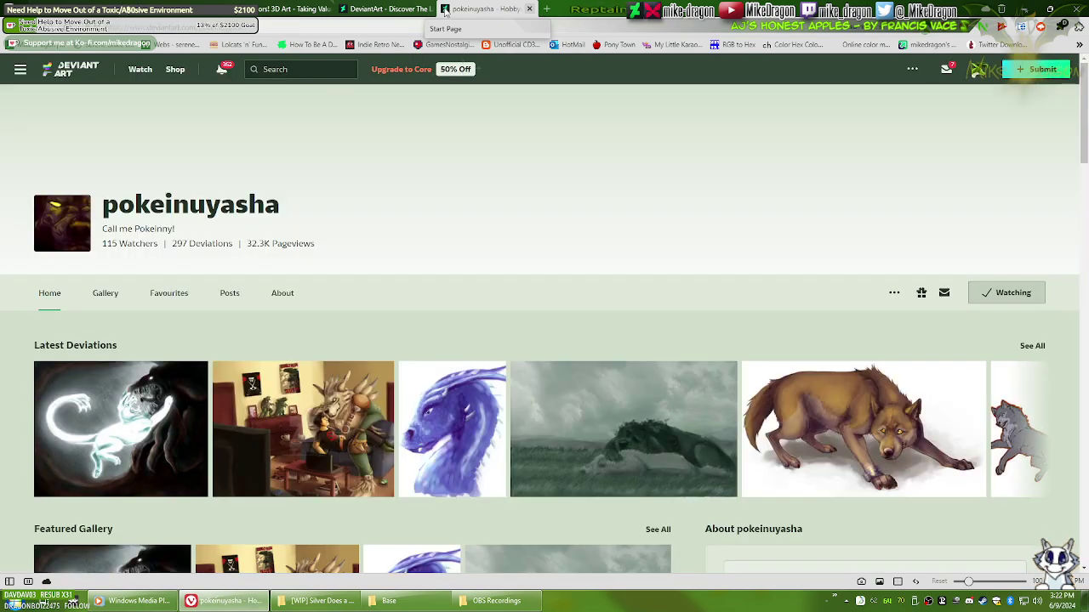
Step: Replace "dev" with "icon" in the friend's username code on the last line of the deviation's description
{"action": "left_click", "coordinate": [387, 9]}
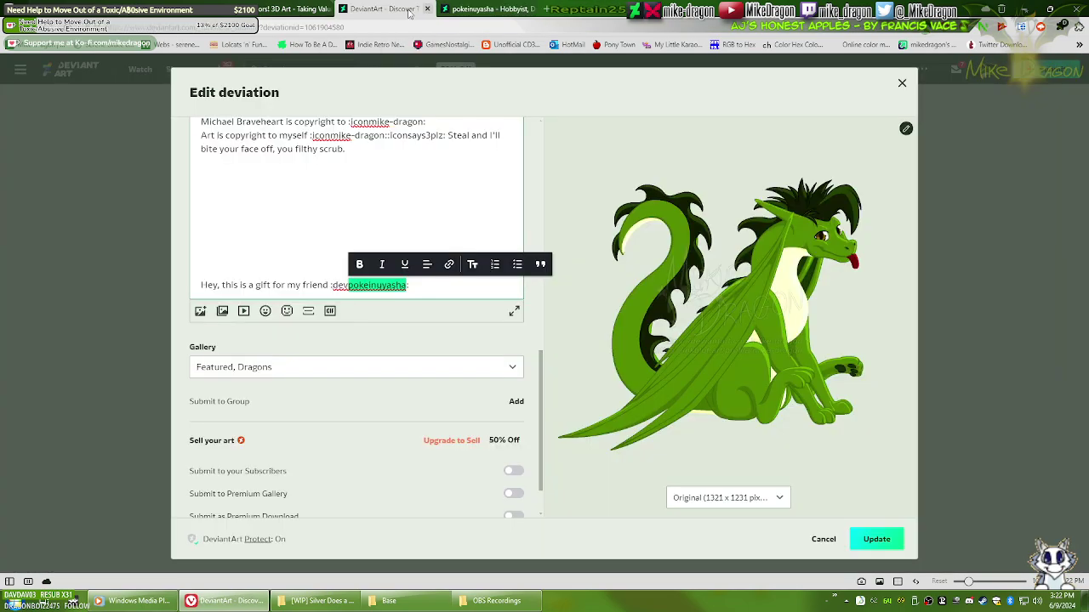
{"action": "left_click", "coordinate": [351, 284]}
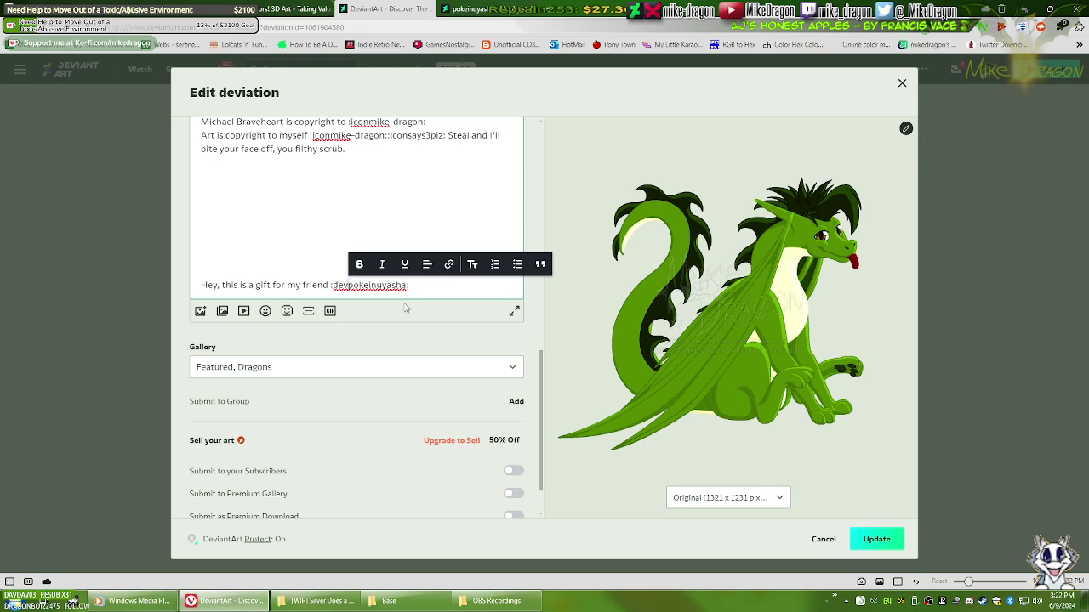
{"action": "left_click", "coordinate": [468, 9]}
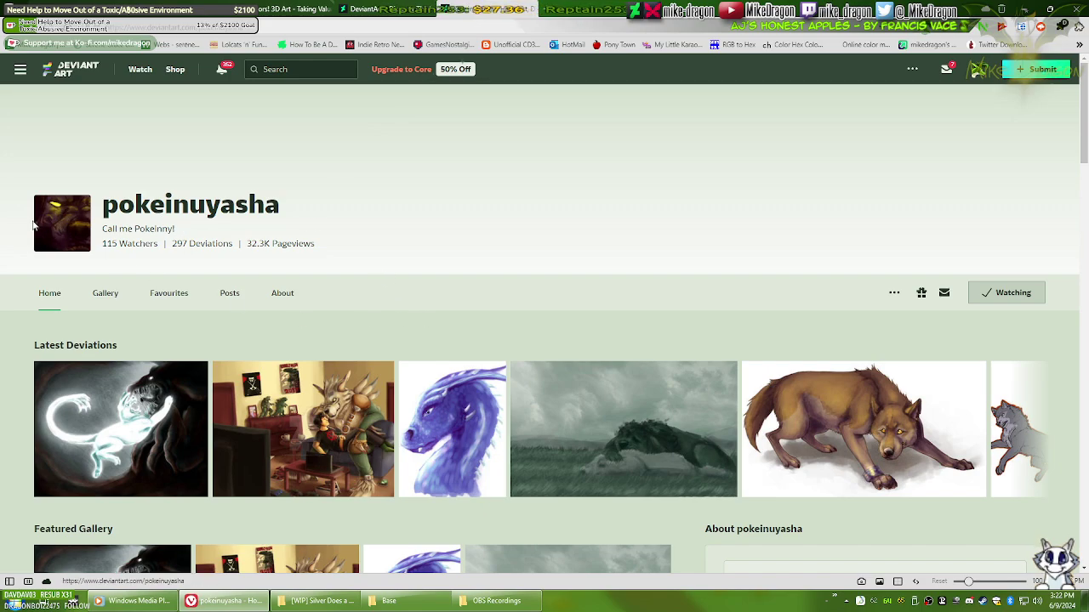
{"action": "key", "text": "ctrl+w"}
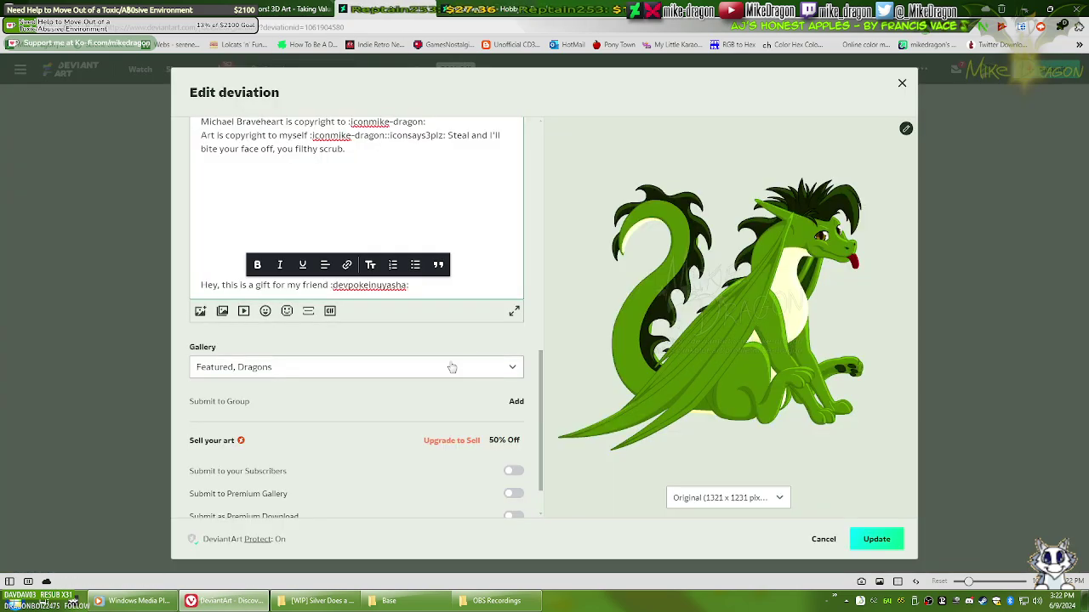
{"action": "key", "text": "shift+Left"}
{"action": "key", "text": "shift+Left"}
{"action": "key", "text": "shift+Left"}
{"action": "type", "text": "icon"}
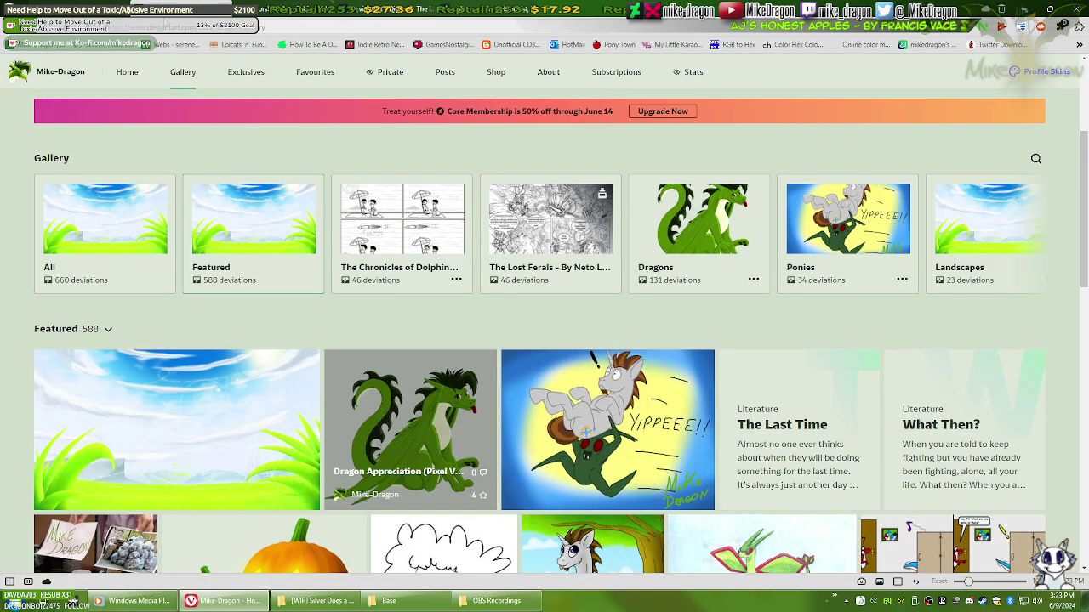
Step: Open the "Colors! 3D Art - Taking Valuables" deviation from the gallery and examine its copyright lines
{"action": "scroll", "coordinate": [117, 287], "scroll_direction": "down", "scroll_amount": 3}
{"action": "scroll", "coordinate": [370, 326], "scroll_direction": "down", "scroll_amount": 2}
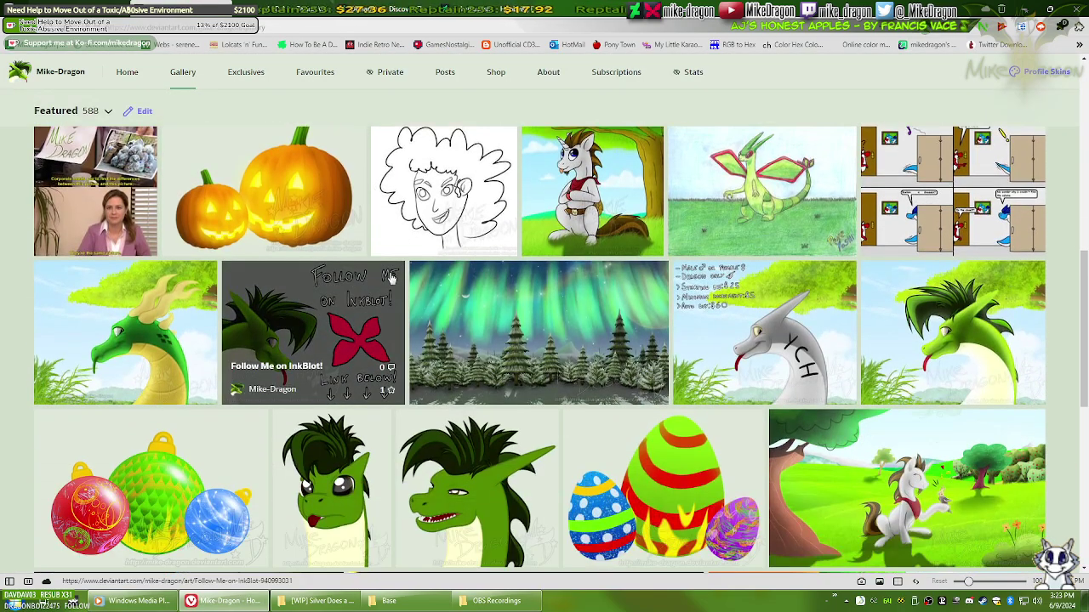
{"action": "scroll", "coordinate": [331, 336], "scroll_direction": "up", "scroll_amount": 4}
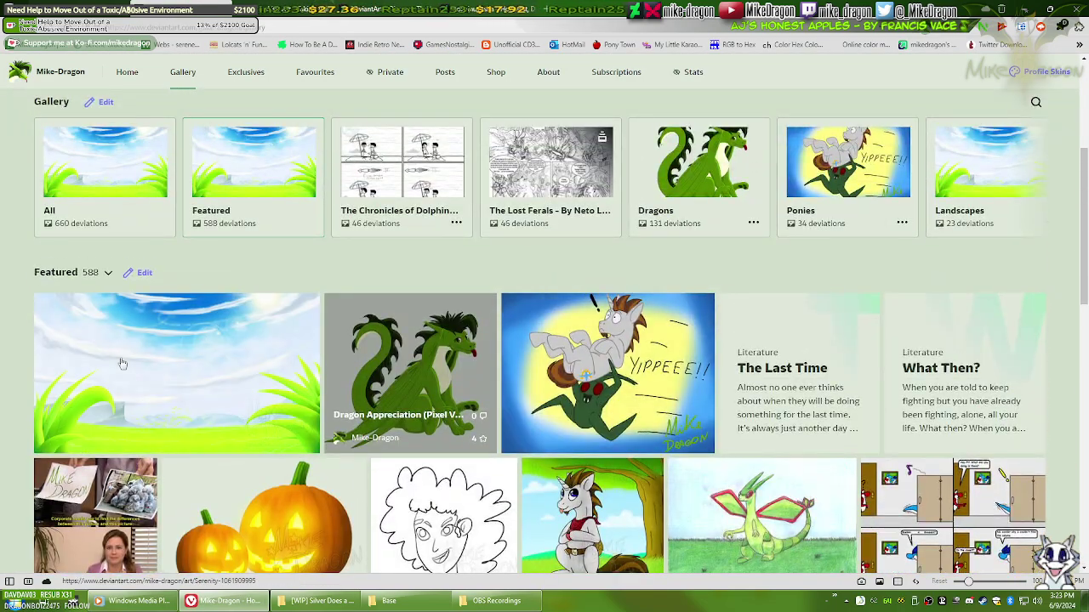
{"action": "scroll", "coordinate": [121, 360], "scroll_direction": "down", "scroll_amount": 1}
{"action": "left_click", "coordinate": [587, 324]}
{"action": "scroll", "coordinate": [588, 316], "scroll_direction": "down", "scroll_amount": 5}
{"action": "scroll", "coordinate": [561, 304], "scroll_direction": "down", "scroll_amount": 2}
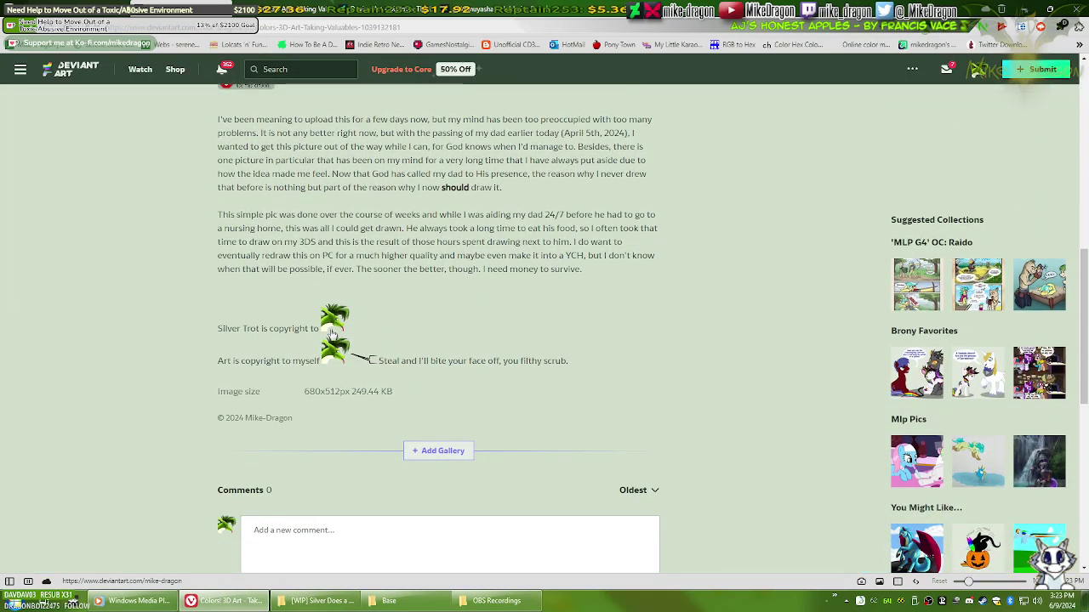
Step: Draft a comment on the deviation with the artist's own username wrapped in an :icon…: code
{"action": "scroll", "coordinate": [358, 437], "scroll_direction": "down", "scroll_amount": 1}
{"action": "left_click", "coordinate": [358, 436]}
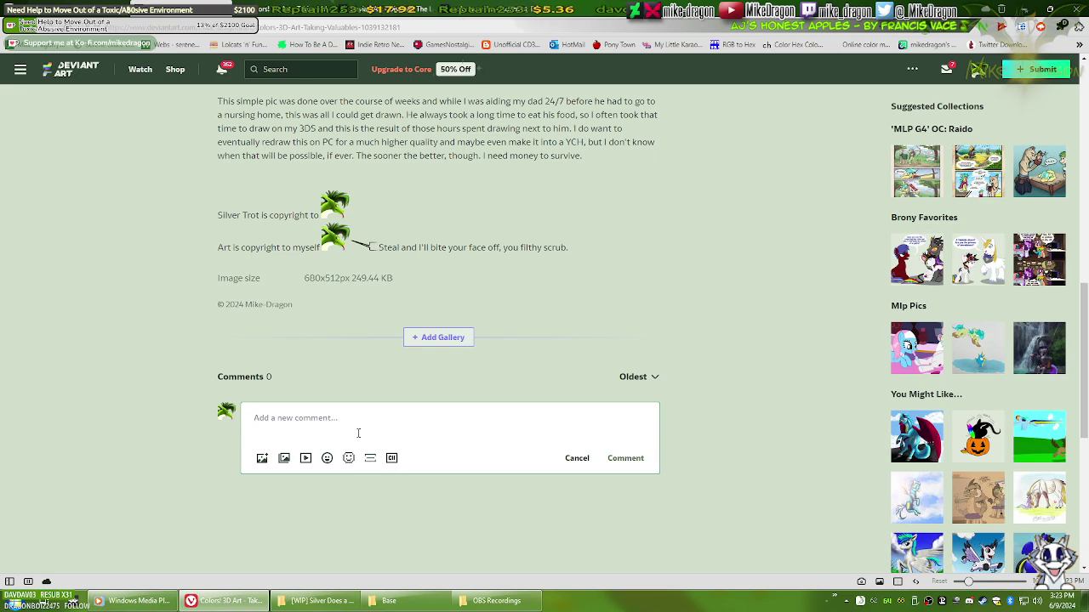
{"action": "type", "text": ":icon"}
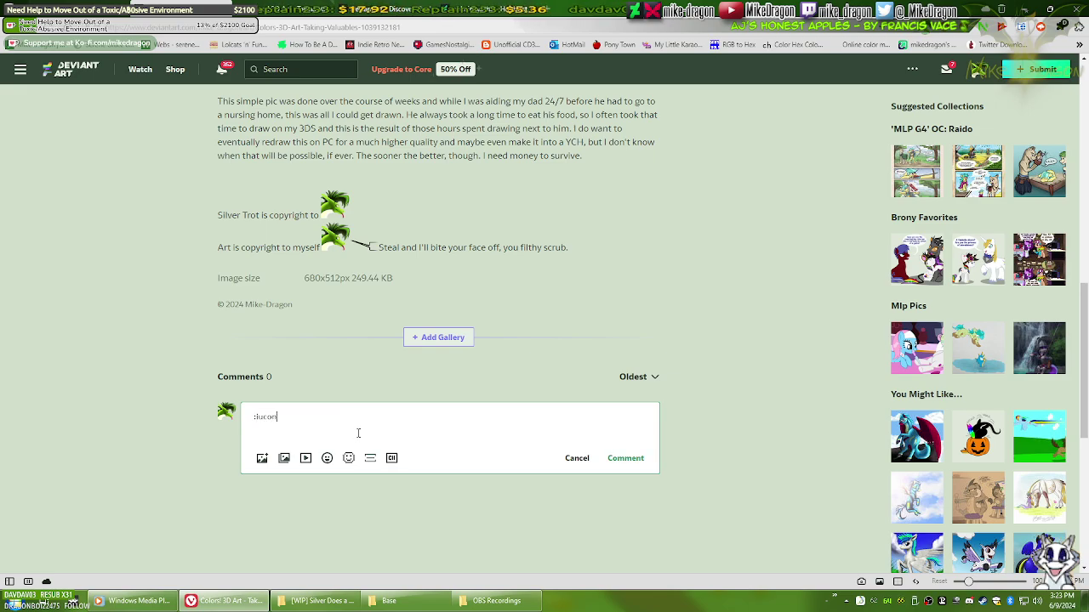
{"action": "key", "text": "BackSpace"}
{"action": "key", "text": "BackSpace"}
{"action": "key", "text": "BackSpace"}
{"action": "type", "text": "icon"}
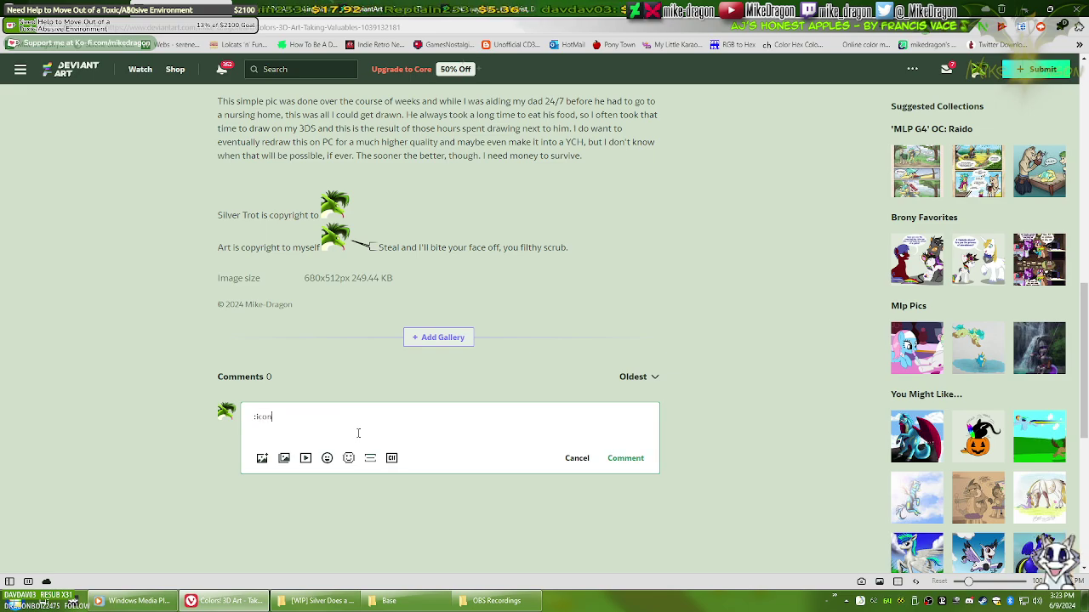
{"action": "type", "text": "mike-dragon:"}
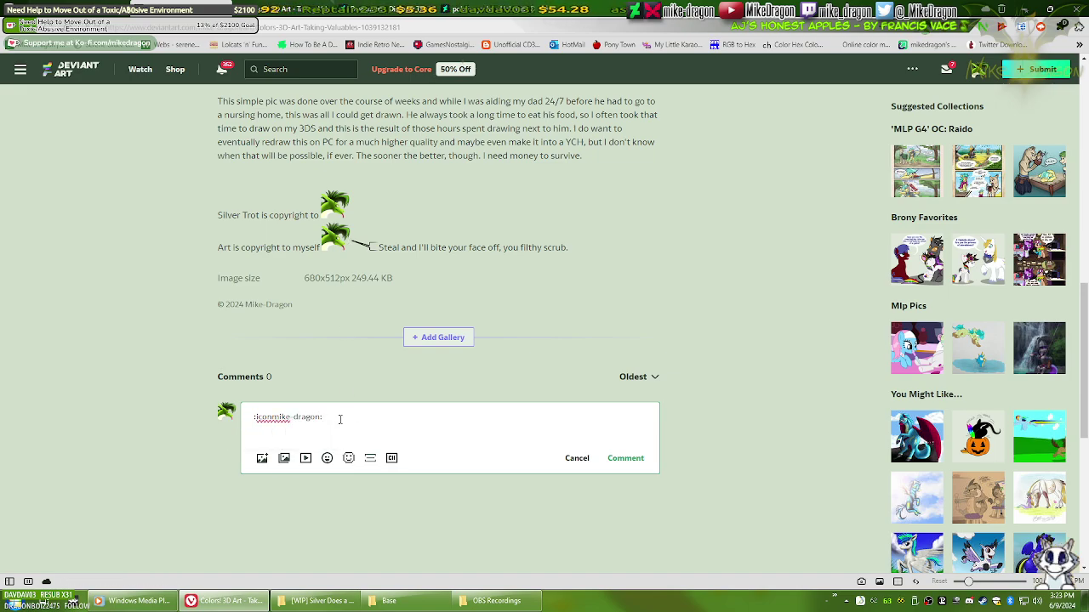
Step: Clear the icon code from the comment draft and return to the Dragon Appreciation deviation's edit form
{"action": "left_click_drag", "start_coordinate": [338, 418], "coordinate": [253, 418]}
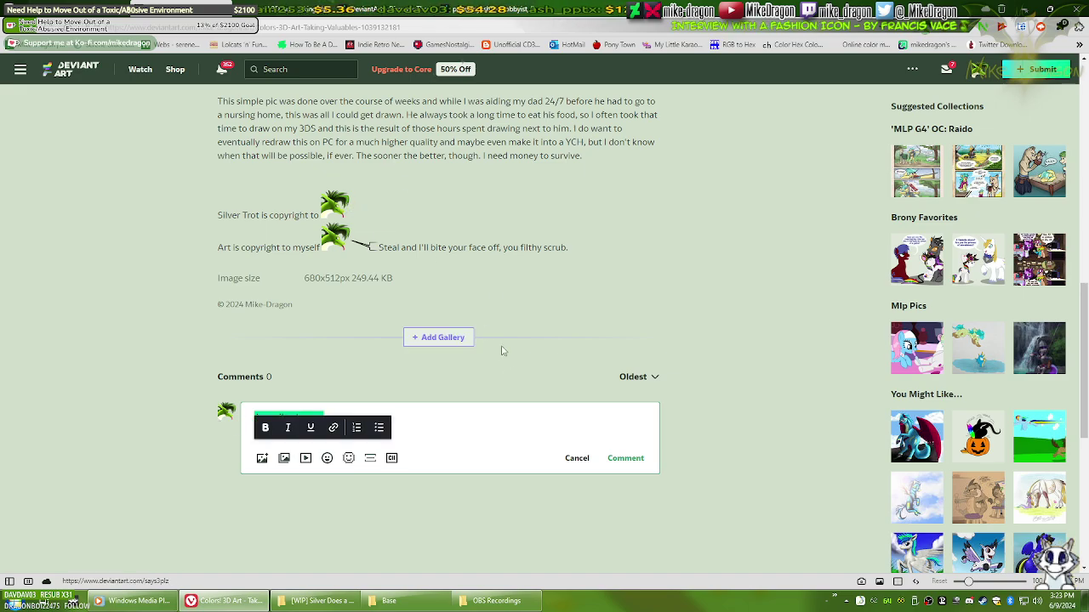
{"action": "scroll", "coordinate": [502, 352], "scroll_direction": "up", "scroll_amount": 3}
{"action": "scroll", "coordinate": [449, 323], "scroll_direction": "down", "scroll_amount": 4}
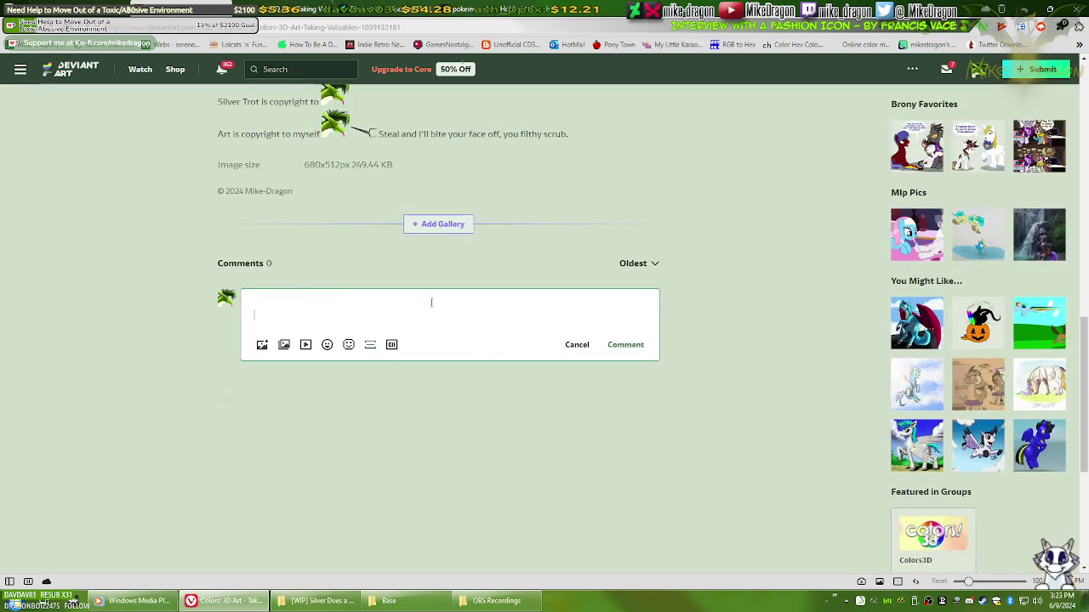
{"action": "scroll", "coordinate": [433, 306], "scroll_direction": "up", "scroll_amount": 2}
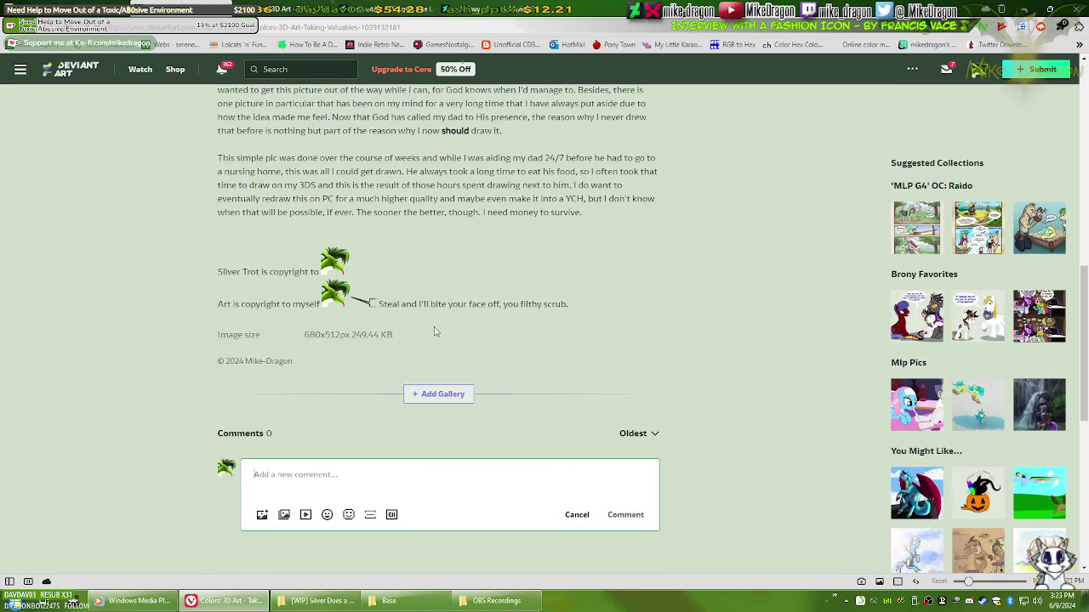
{"action": "scroll", "coordinate": [357, 102], "scroll_direction": "up", "scroll_amount": 2}
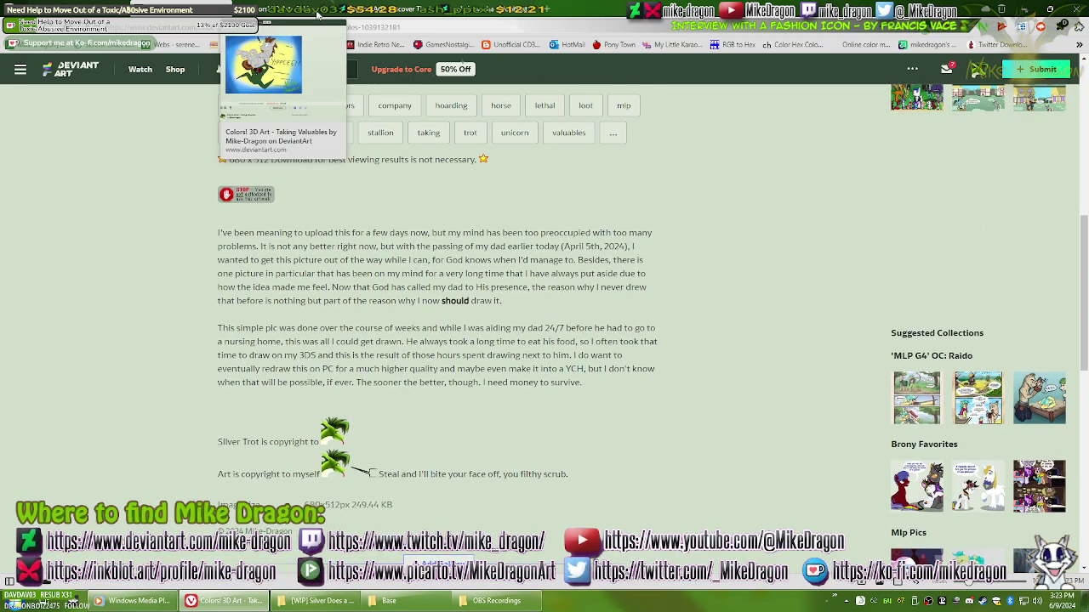
{"action": "left_click", "coordinate": [409, 11]}
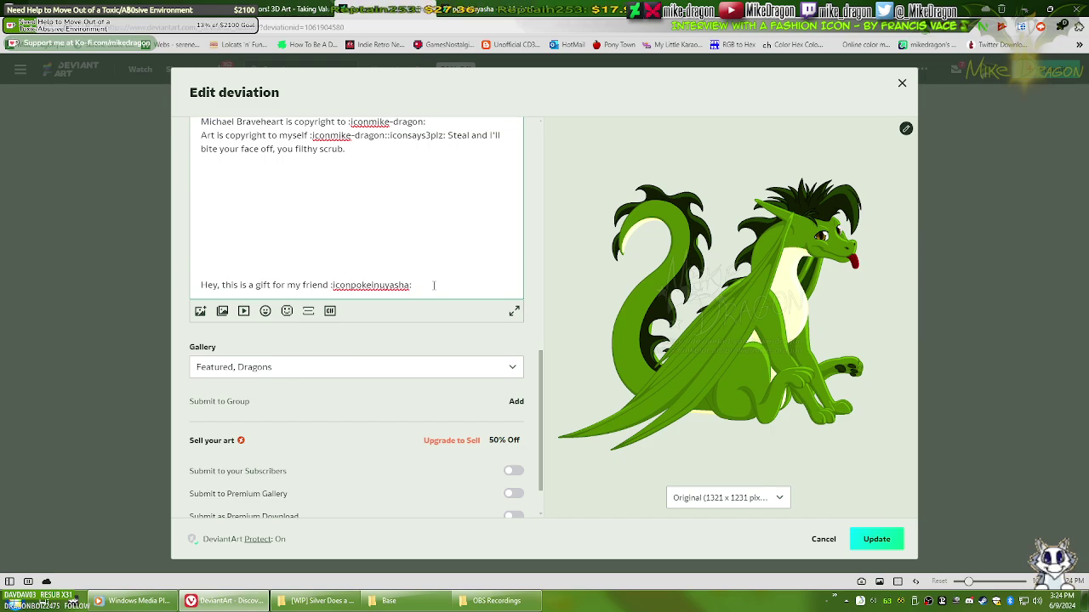
{"action": "mouse_move", "coordinate": [481, 15]}
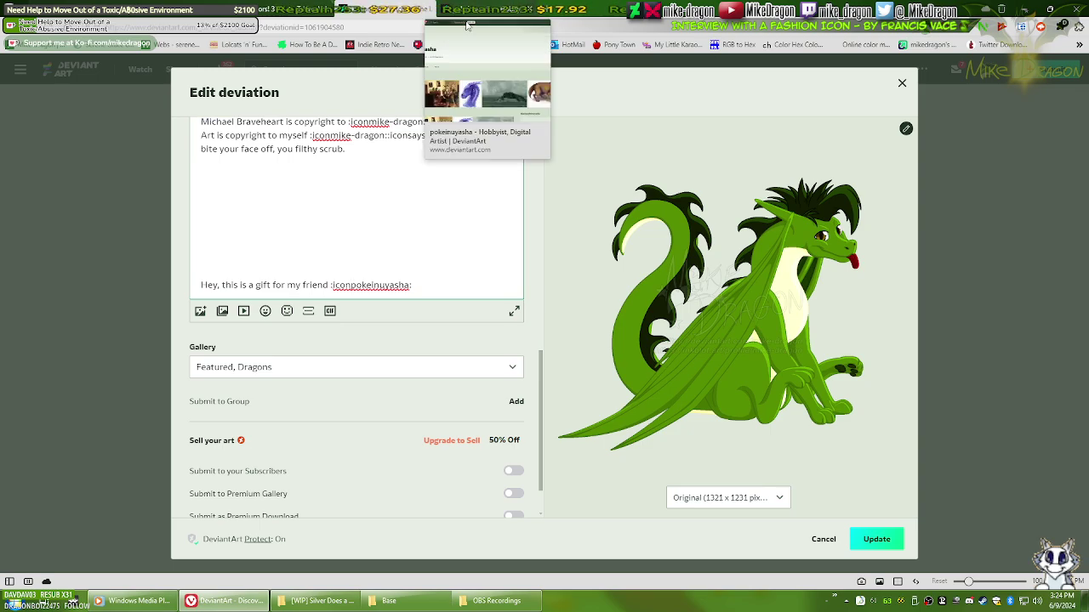
Step: Draft the artist's :icon…: code again as a comment on the Taking Valuables deviation and erase it without posting
{"action": "left_click", "coordinate": [294, 10]}
{"action": "scroll", "coordinate": [314, 366], "scroll_direction": "down", "scroll_amount": 12}
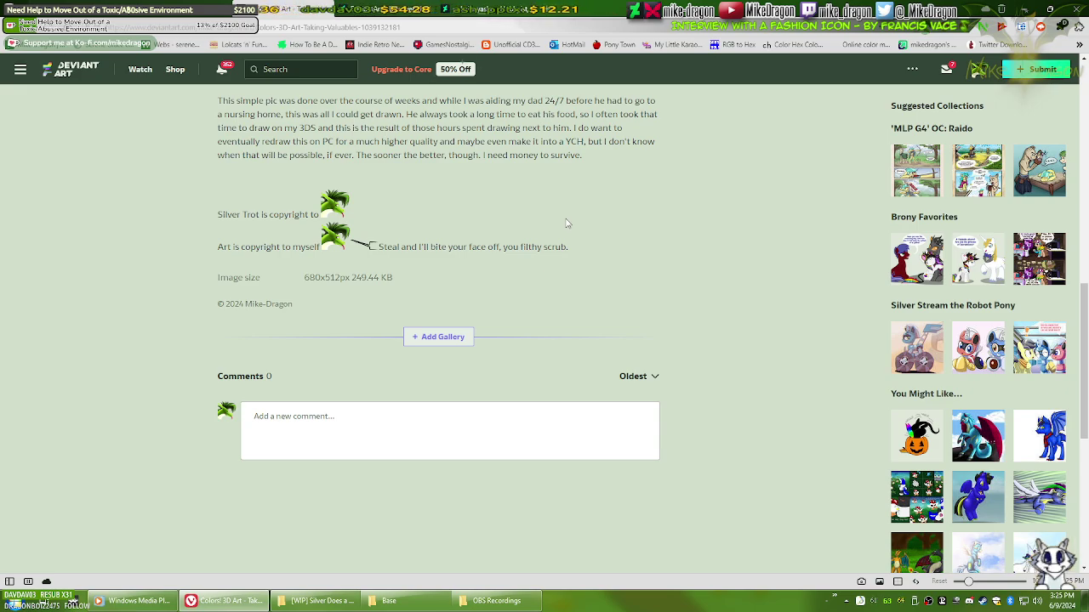
{"action": "left_click", "coordinate": [361, 411]}
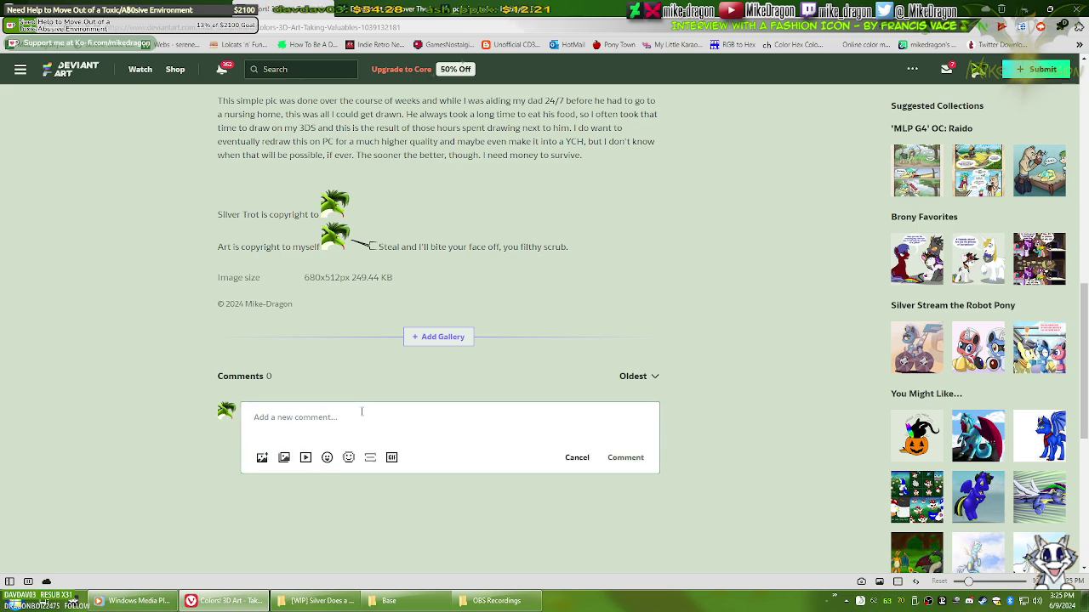
{"action": "type", "text": ":iconmike-dra"}
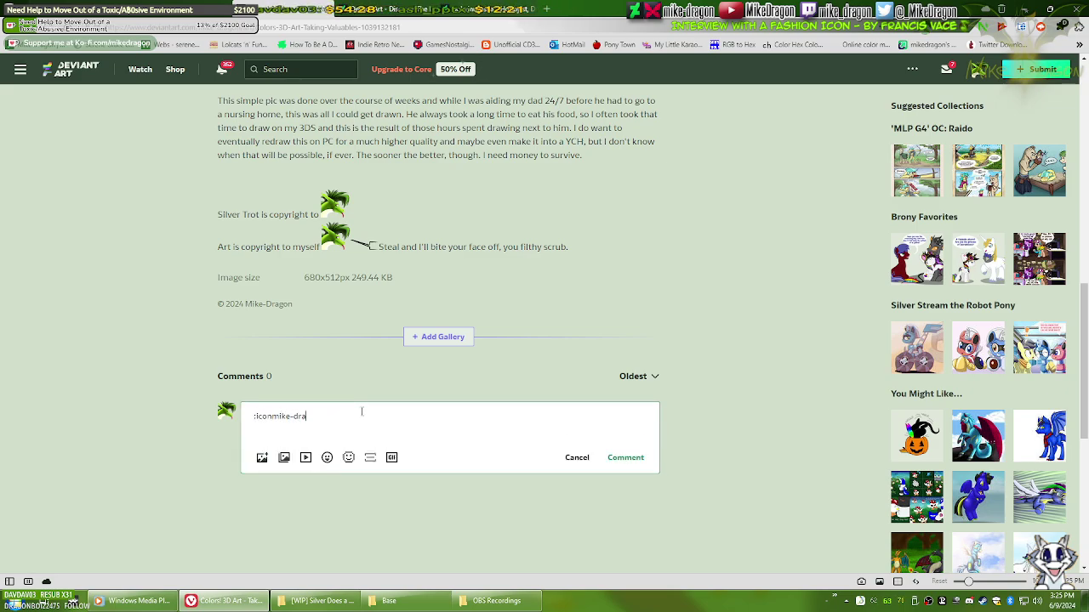
{"action": "type", "text": "gon:"}
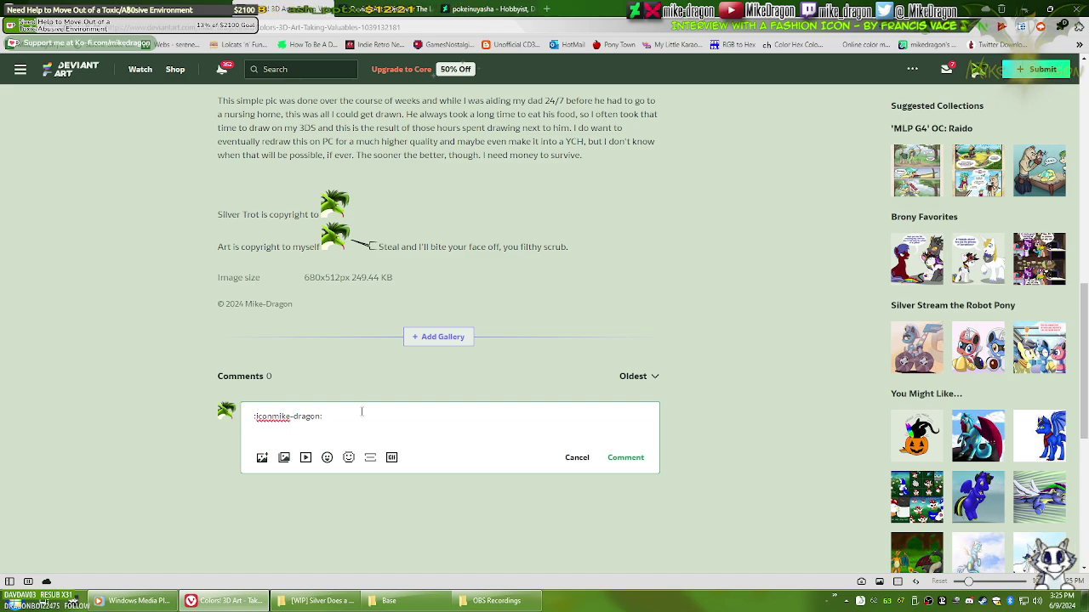
{"action": "key", "text": "ctrl+a"}
{"action": "key", "text": "BackSpace"}
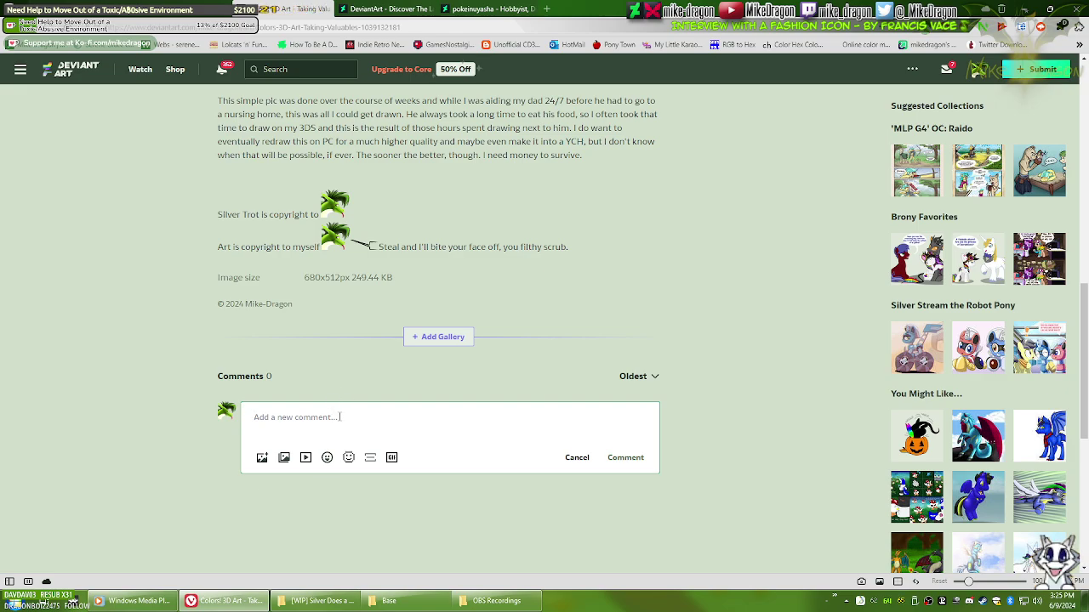
Step: Open the artist's own profile page from the Taking Valuables deviation and dismiss the two YouTube notifications
{"action": "scroll", "coordinate": [340, 417], "scroll_direction": "up", "scroll_amount": 3}
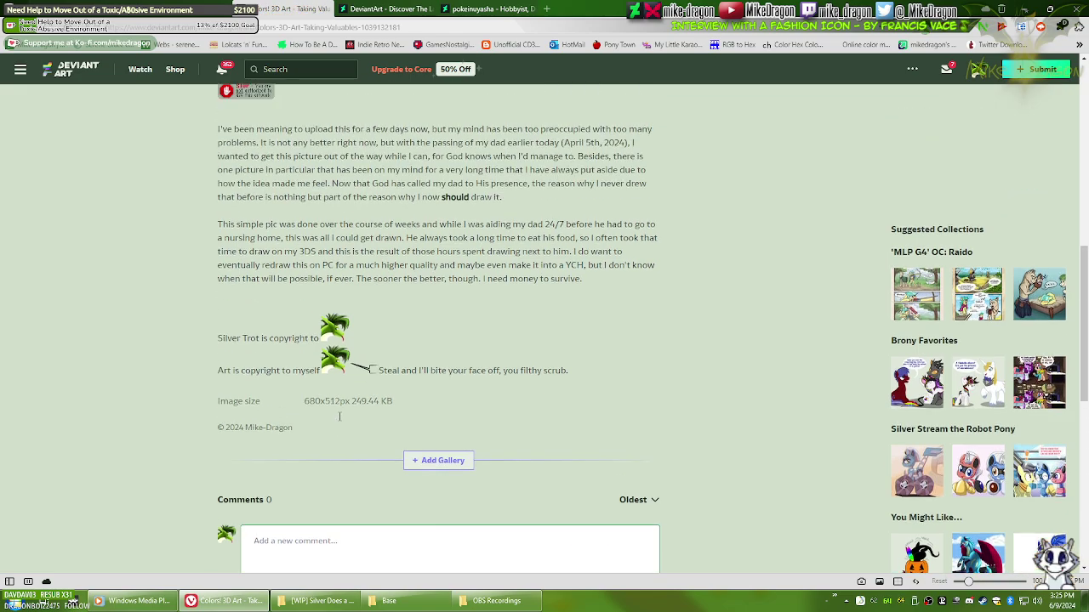
{"action": "scroll", "coordinate": [406, 379], "scroll_direction": "down", "scroll_amount": 3}
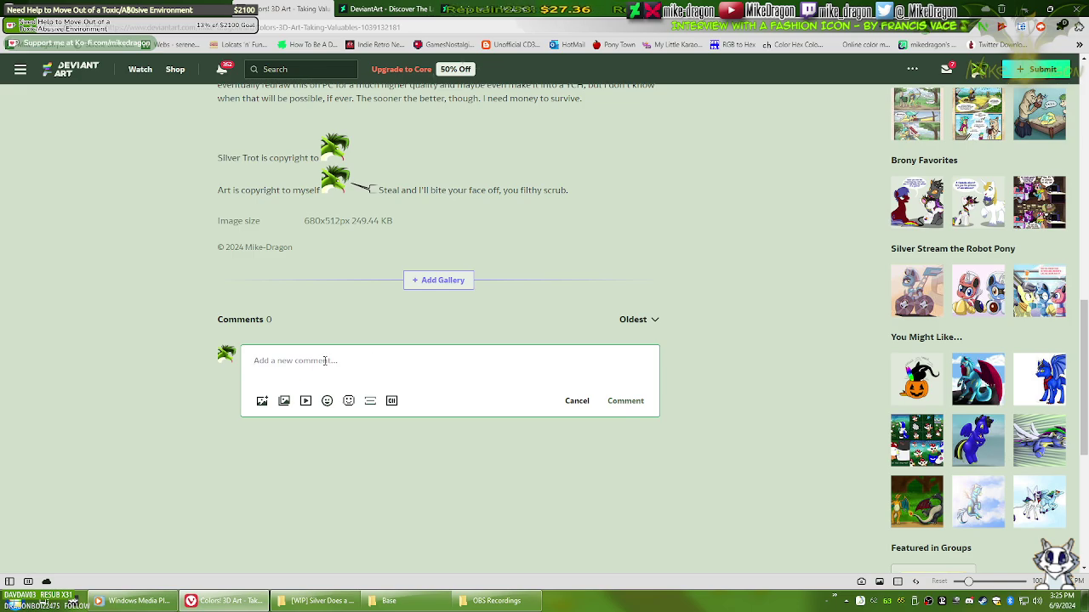
{"action": "scroll", "coordinate": [328, 366], "scroll_direction": "up", "scroll_amount": 3}
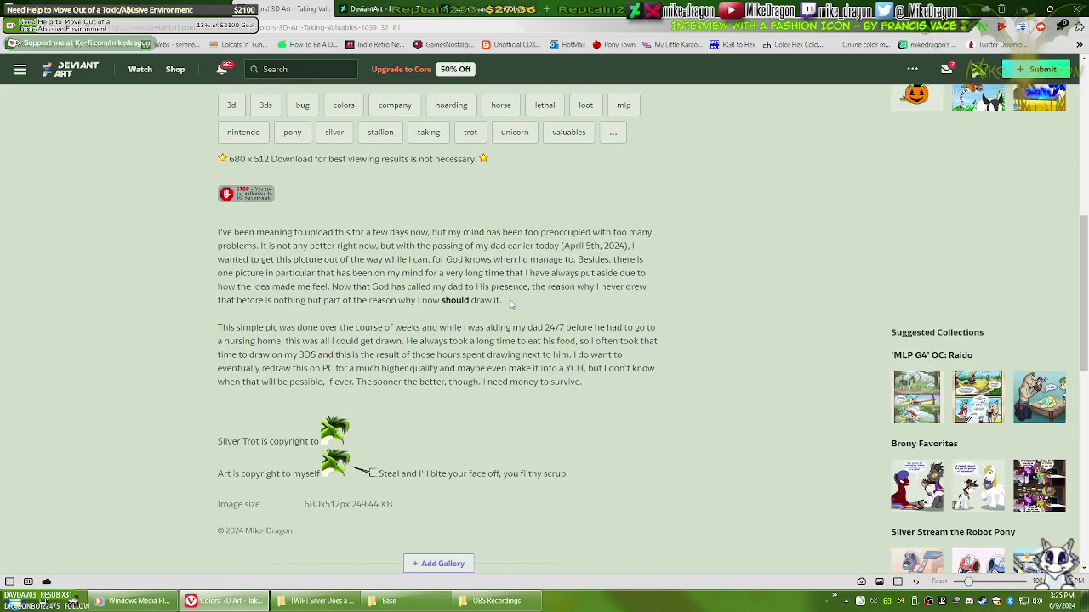
{"action": "mouse_move", "coordinate": [1039, 72]}
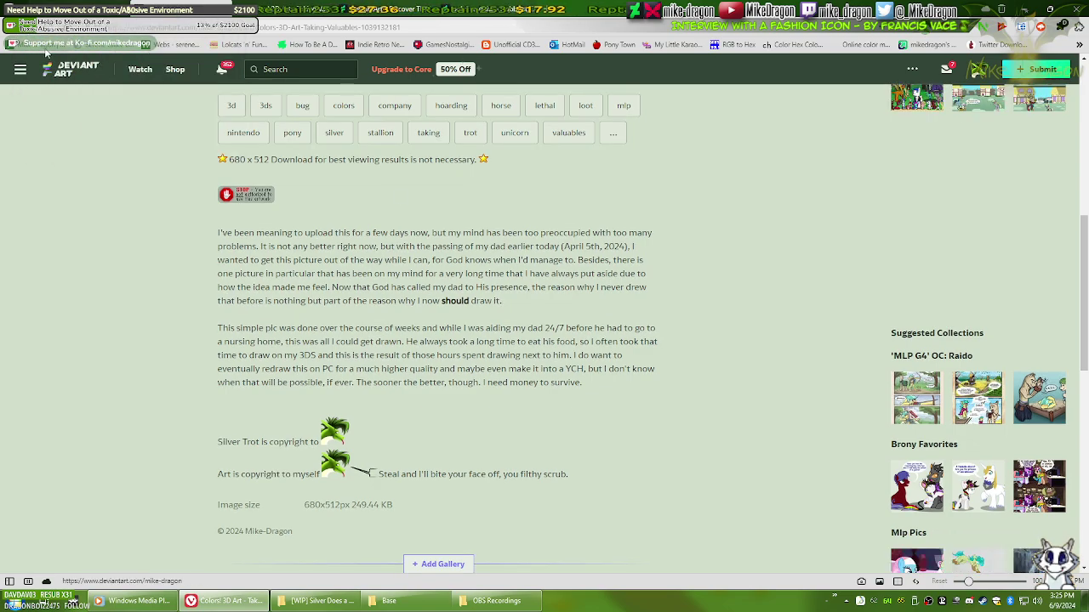
{"action": "left_click", "coordinate": [77, 52]}
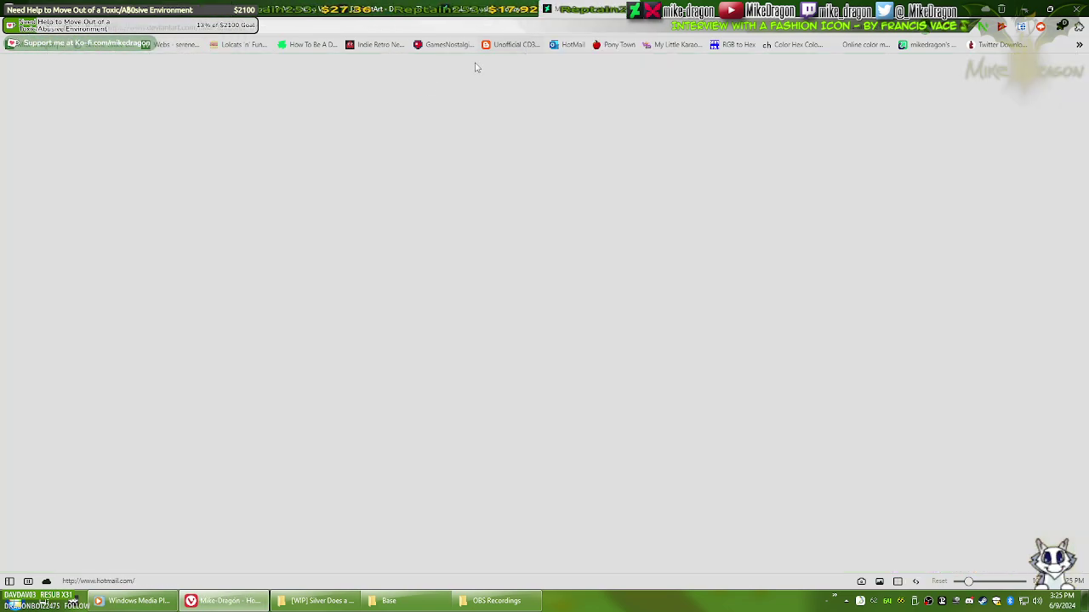
{"action": "scroll", "coordinate": [270, 365], "scroll_direction": "down", "scroll_amount": 1}
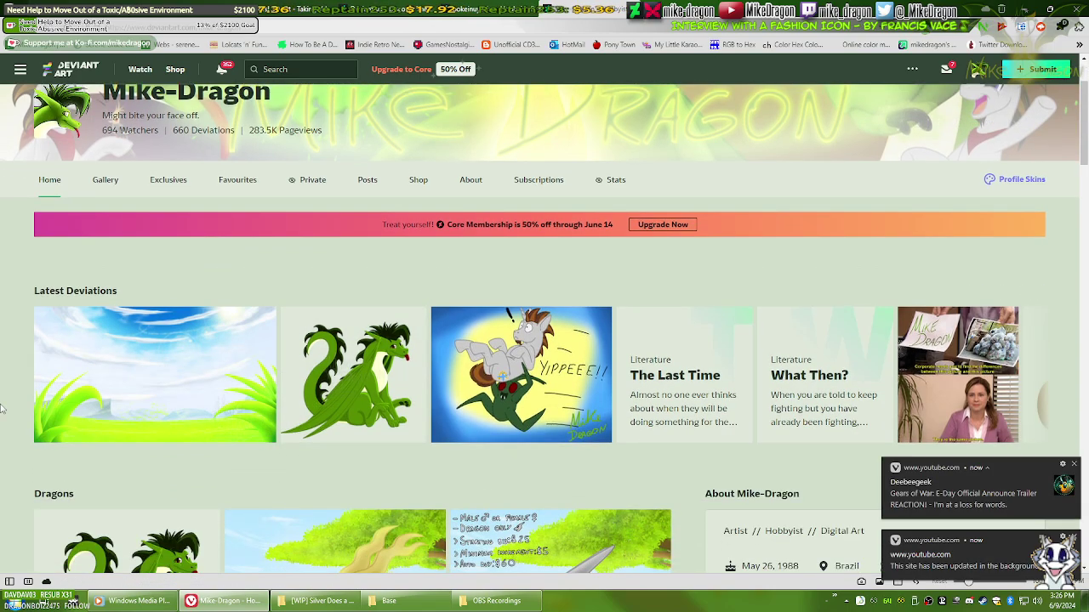
{"action": "left_click", "coordinate": [1074, 464]}
{"action": "left_click", "coordinate": [1075, 541]}
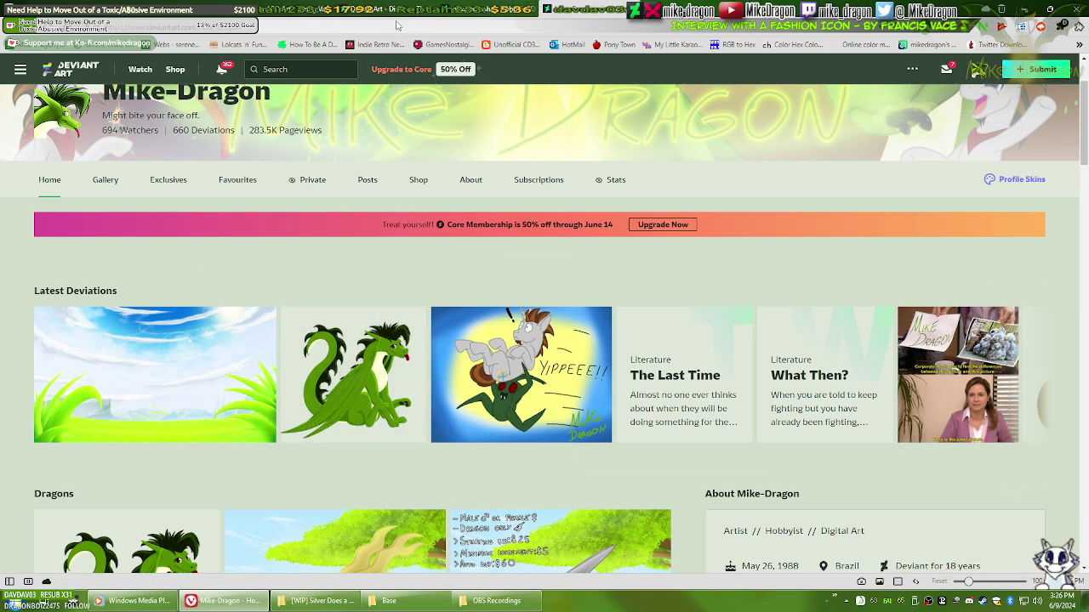
Step: Close the friend's profile tab and return to the Dragon Appreciation deviation's edit form
{"action": "left_click", "coordinate": [495, 12]}
{"action": "left_click", "coordinate": [531, 12]}
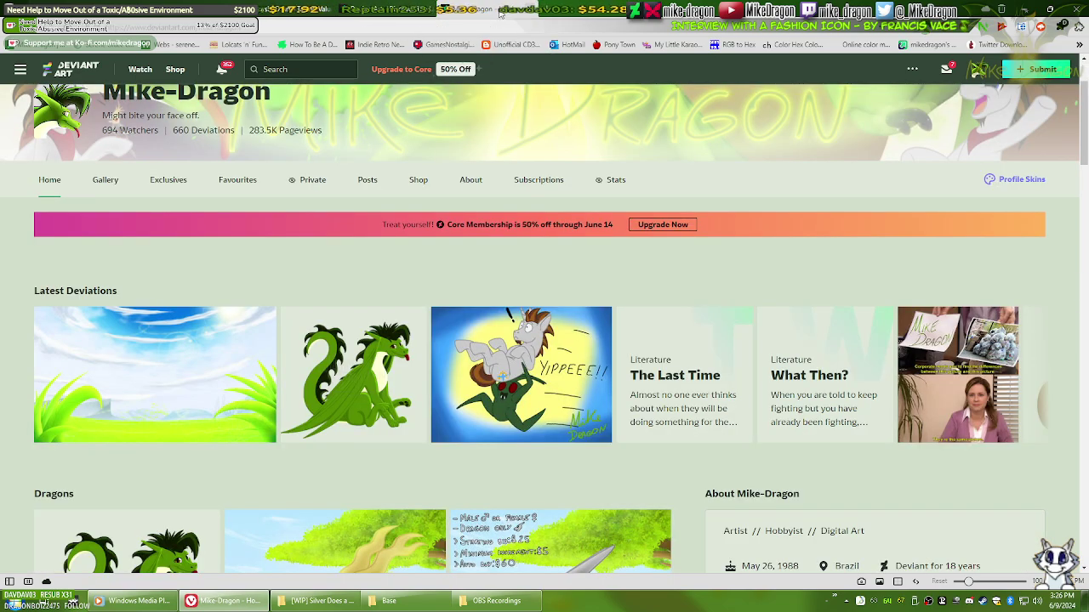
{"action": "mouse_move", "coordinate": [380, 14]}
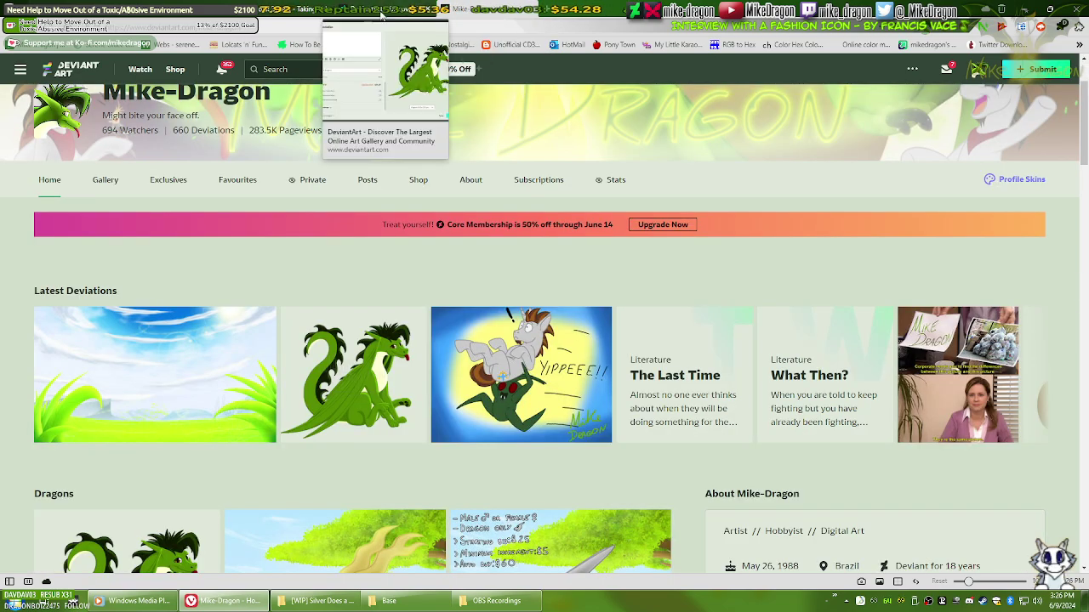
{"action": "left_click", "coordinate": [380, 15]}
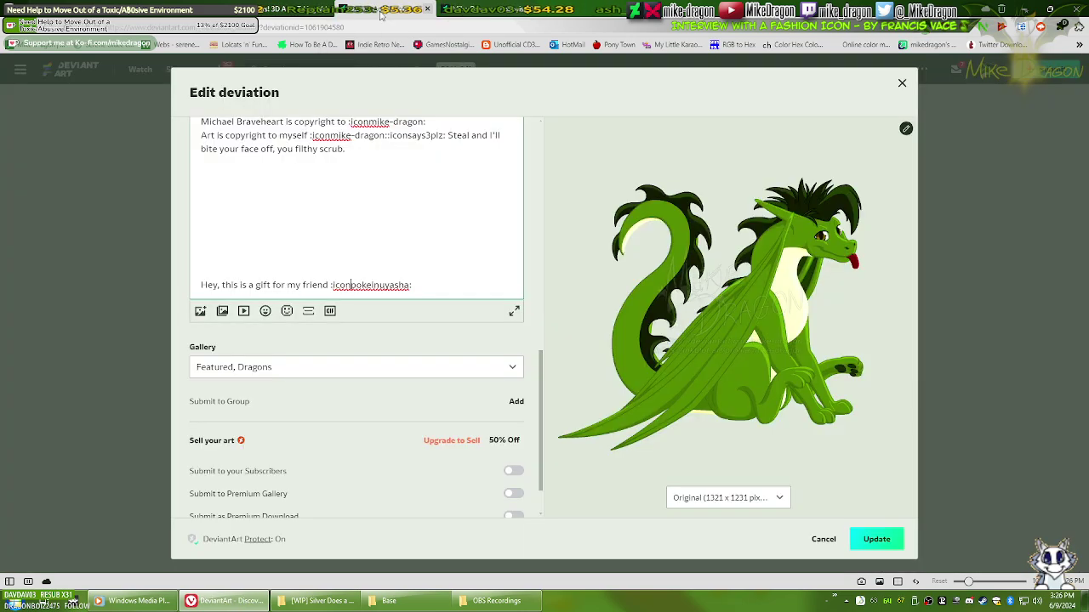
Step: Compare the icon codes in the Dragon Appreciation description draft with the icons in the Taking Valuables description
{"action": "scroll", "coordinate": [334, 184], "scroll_direction": "up", "scroll_amount": 10}
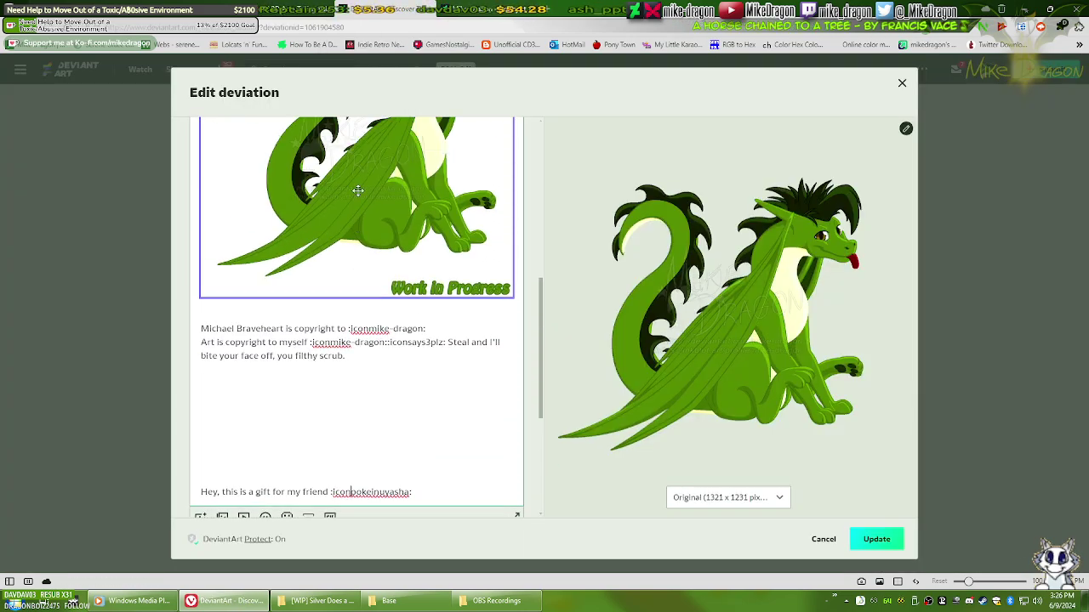
{"action": "scroll", "coordinate": [377, 316], "scroll_direction": "up", "scroll_amount": 2}
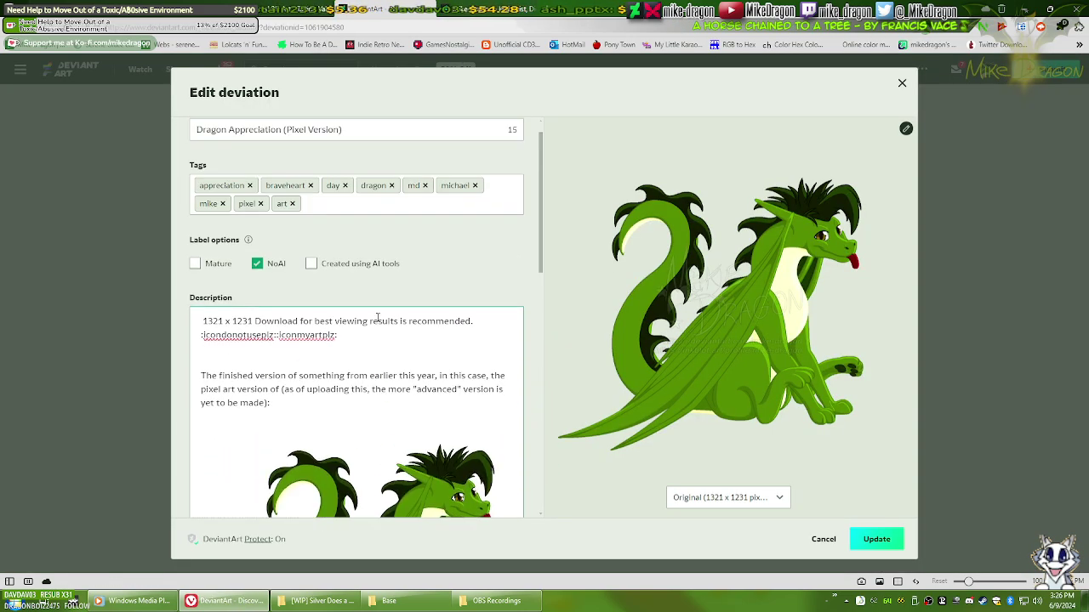
{"action": "scroll", "coordinate": [377, 315], "scroll_direction": "down", "scroll_amount": 5}
{"action": "left_click", "coordinate": [197, 15]}
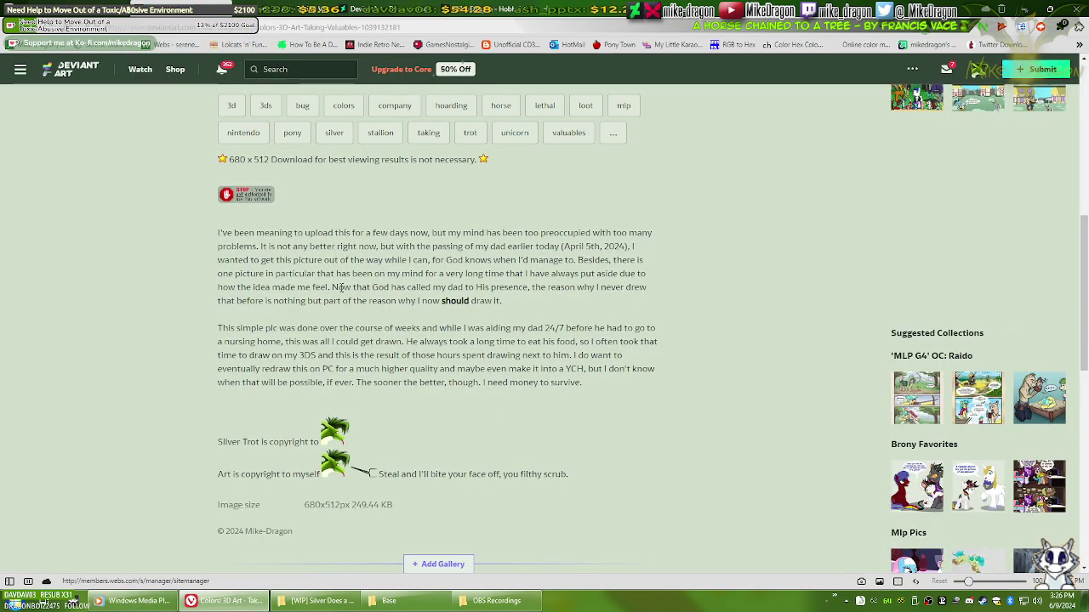
{"action": "scroll", "coordinate": [368, 319], "scroll_direction": "up", "scroll_amount": 2}
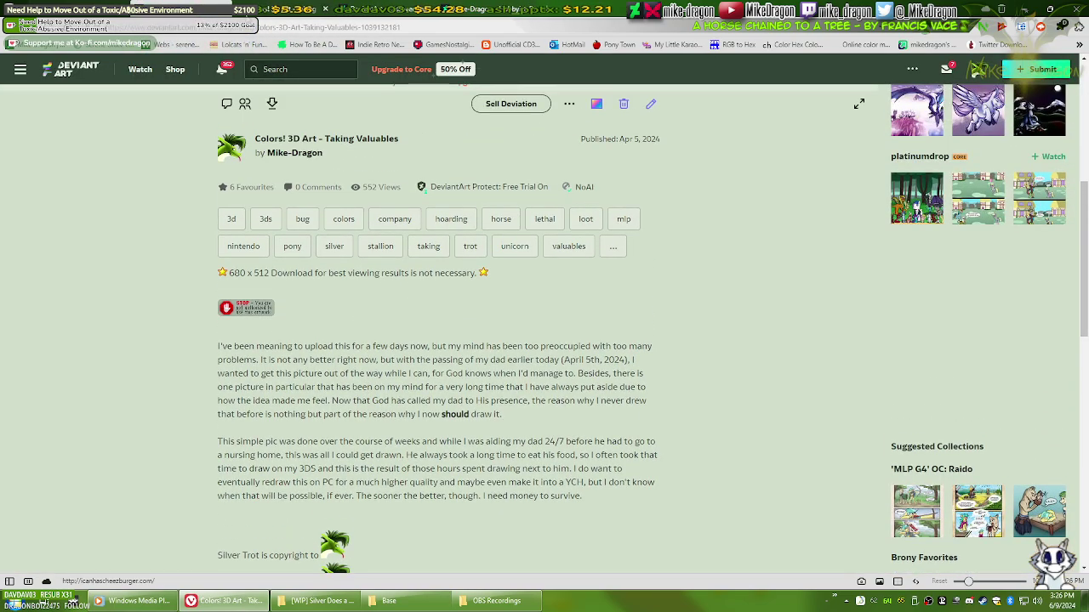
{"action": "scroll", "coordinate": [407, 312], "scroll_direction": "down", "scroll_amount": 2}
{"action": "key", "text": "ctrl+Tab"}
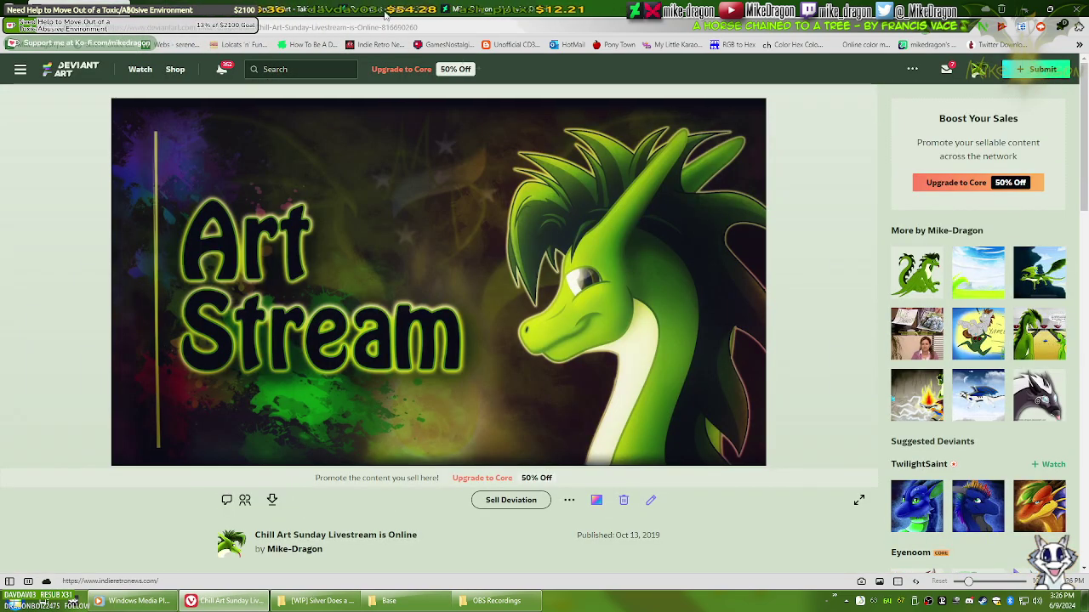
{"action": "scroll", "coordinate": [488, 372], "scroll_direction": "up", "scroll_amount": 3}
{"action": "scroll", "coordinate": [487, 372], "scroll_direction": "down", "scroll_amount": 3}
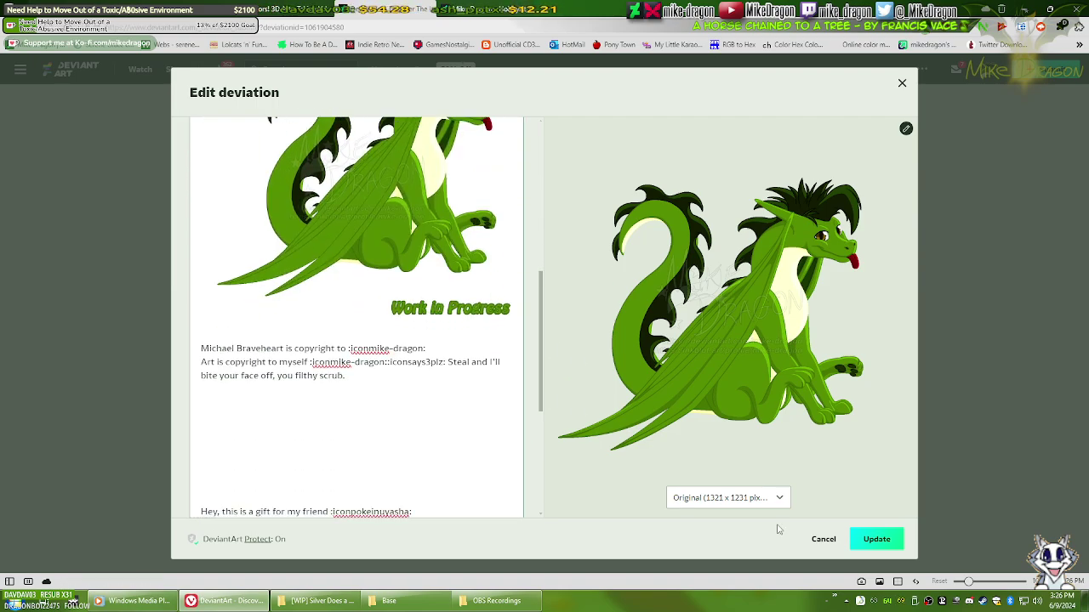
Step: Discard the edits to the Dragon Appreciation deviation and highlight the :icondonotuseplz::iconmyartplz: codes in its published description
{"action": "left_click", "coordinate": [822, 540]}
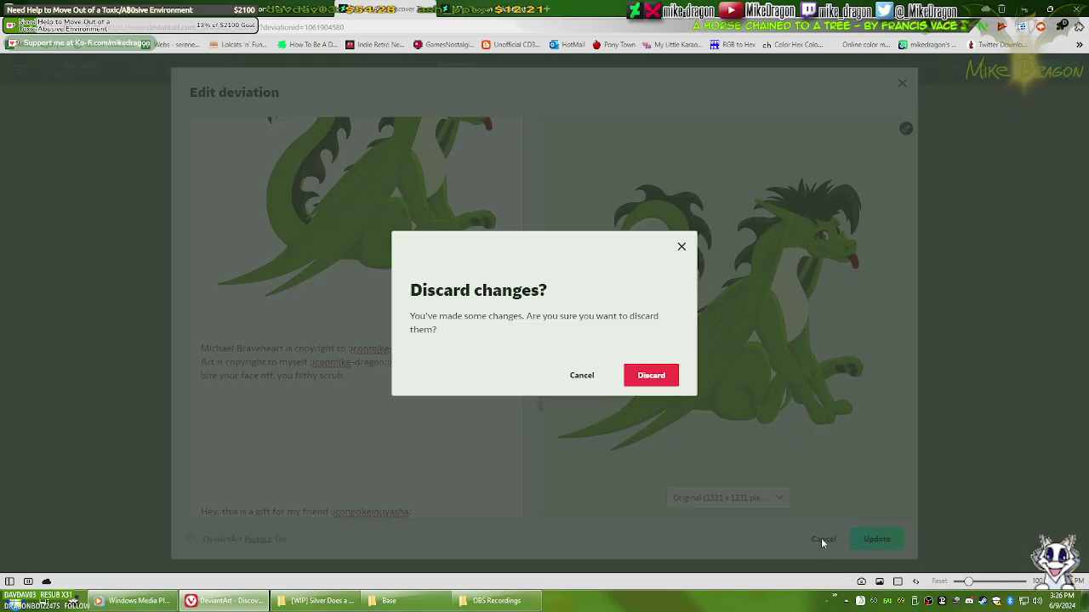
{"action": "left_click", "coordinate": [651, 378]}
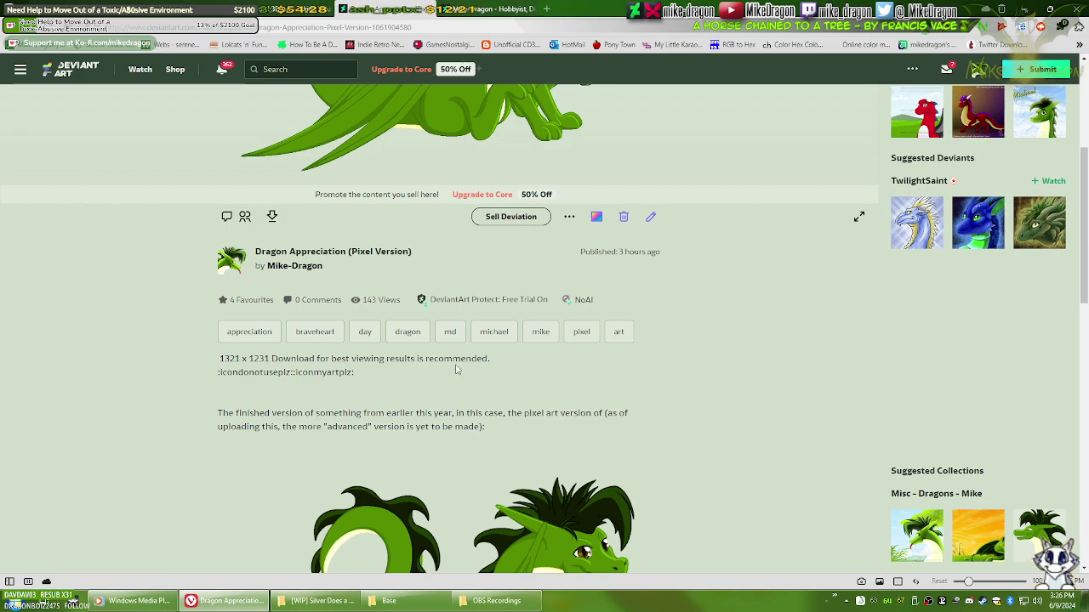
{"action": "left_click_drag", "start_coordinate": [349, 372], "coordinate": [219, 375]}
{"action": "left_click", "coordinate": [361, 387]}
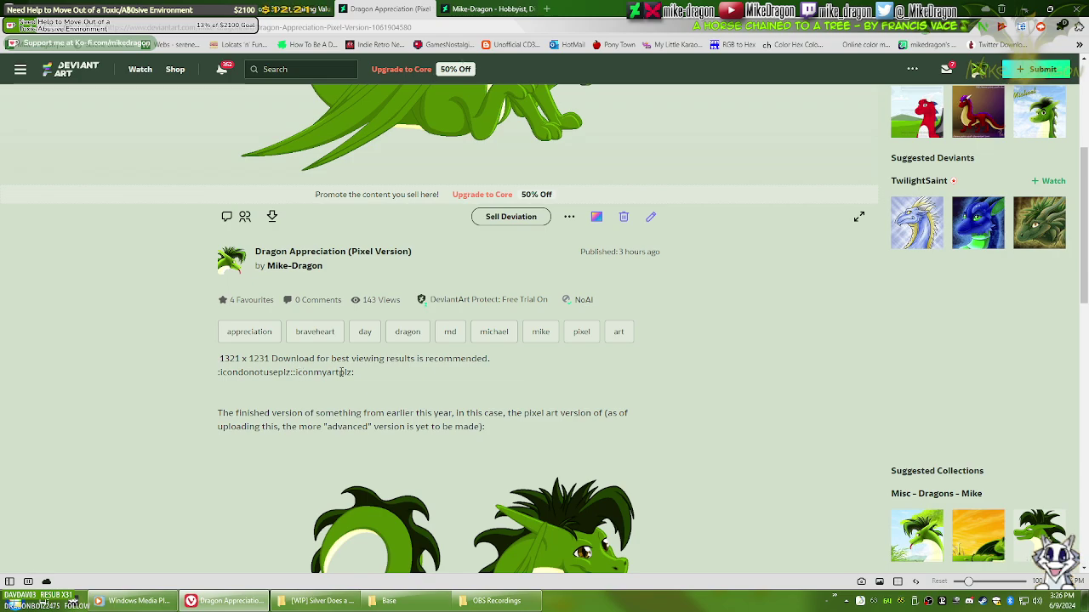
{"action": "left_click_drag", "start_coordinate": [354, 374], "coordinate": [216, 378]}
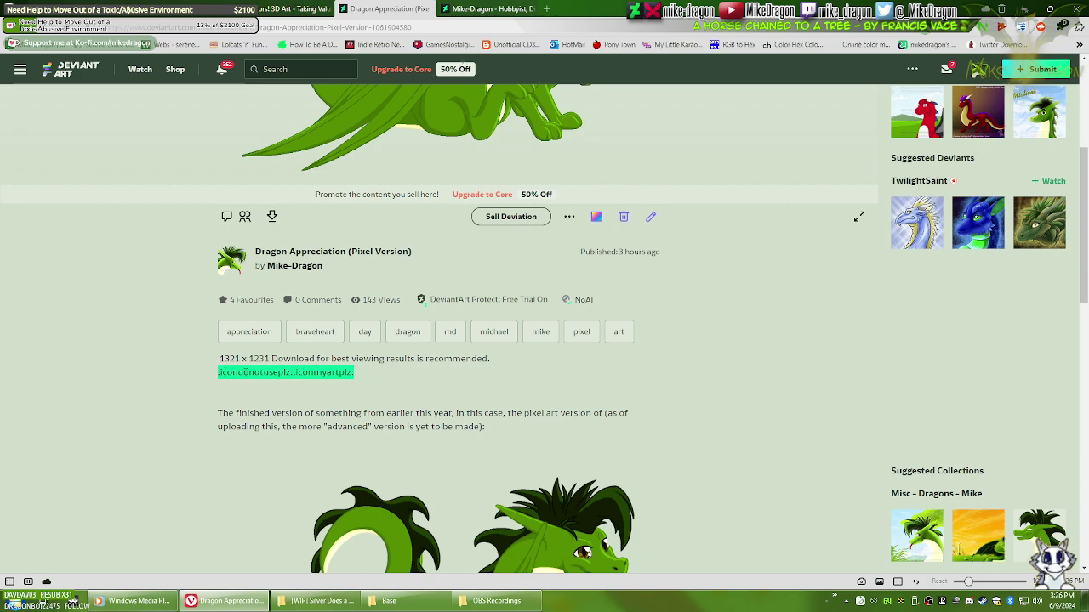
{"action": "left_click", "coordinate": [336, 385]}
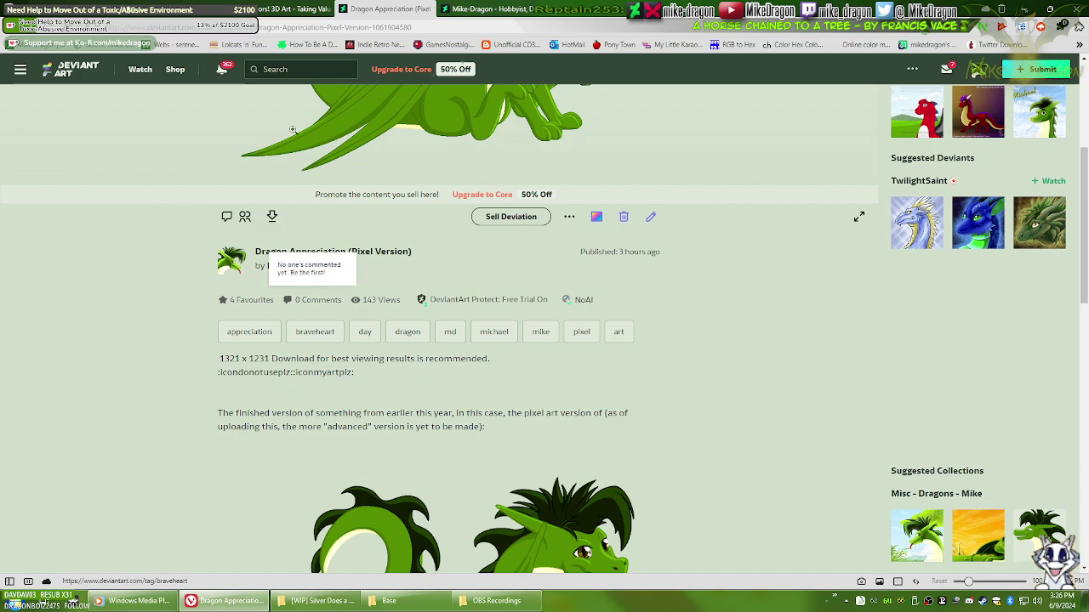
Step: Enlarge the Taking Valuables page to examine the STOP icon in its description, and restore the normal page size
{"action": "key", "text": "ctrl+shift+Tab"}
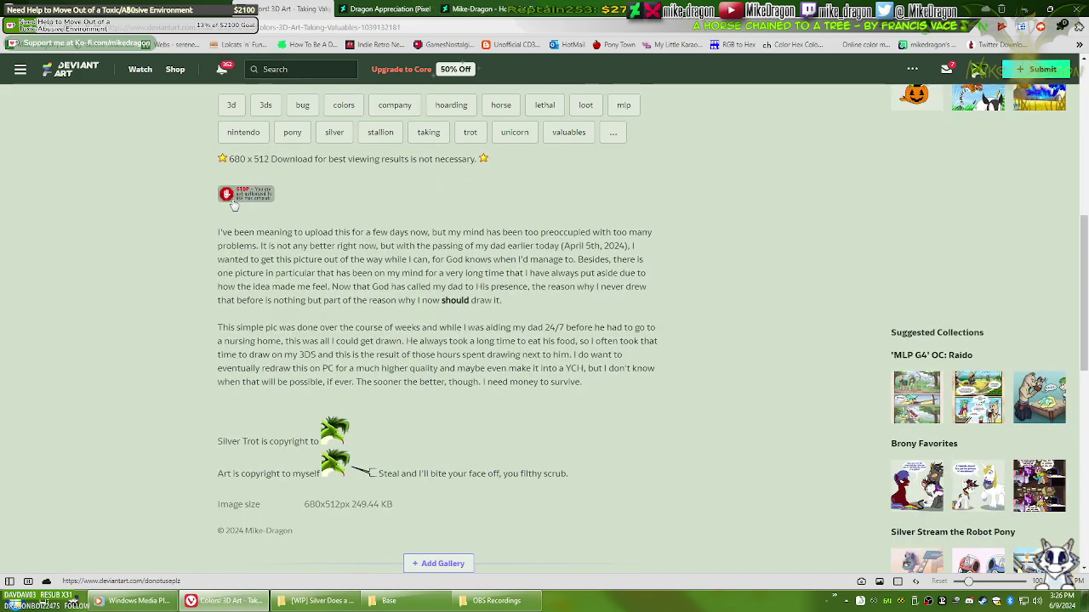
{"action": "scroll", "coordinate": [238, 194], "scroll_direction": "up", "scroll_amount": 2}
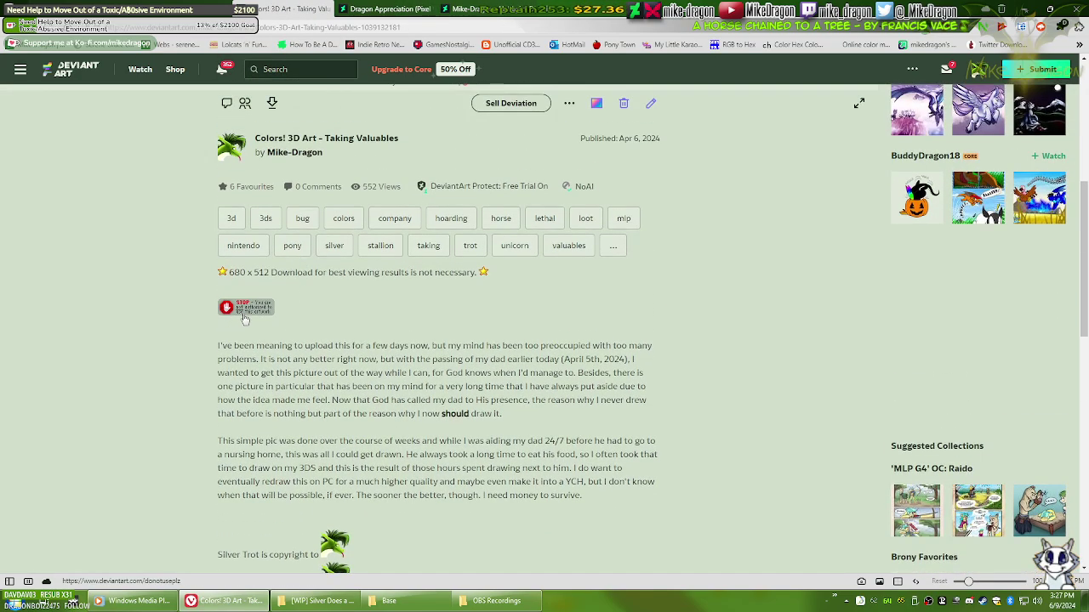
{"action": "key", "text": "ctrl+plus"}
{"action": "key", "text": "ctrl+plus"}
{"action": "key", "text": "ctrl+plus"}
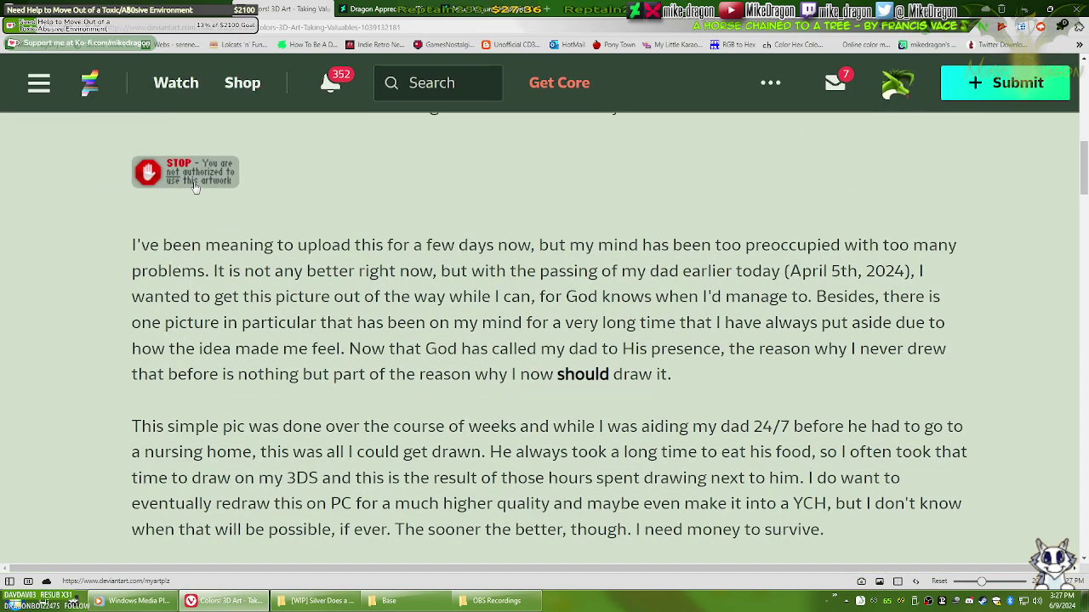
{"action": "scroll", "coordinate": [162, 187], "scroll_direction": "up", "scroll_amount": 2}
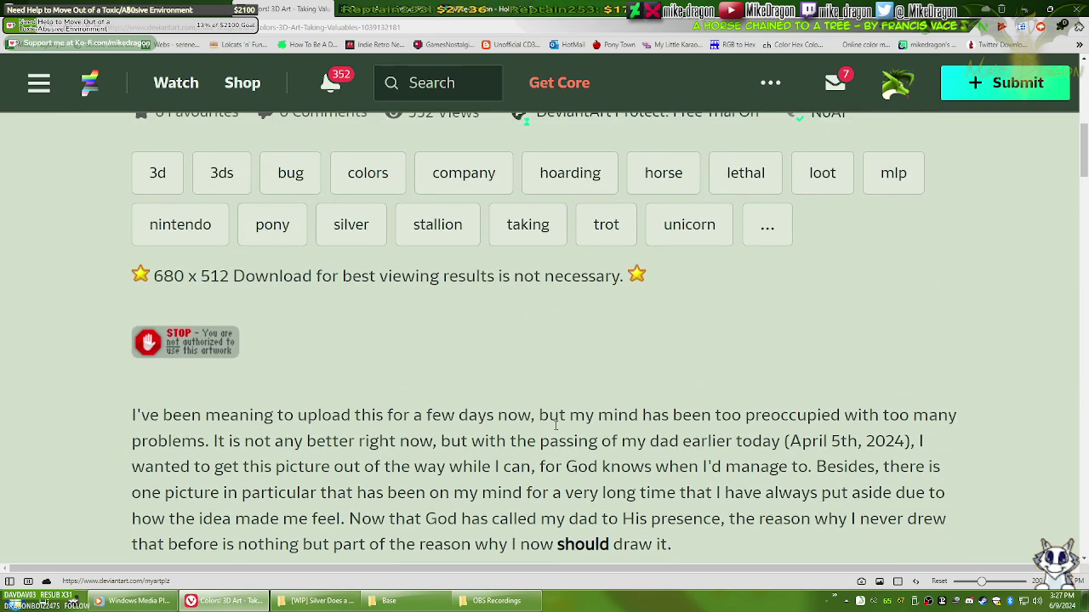
{"action": "left_click", "coordinate": [941, 584]}
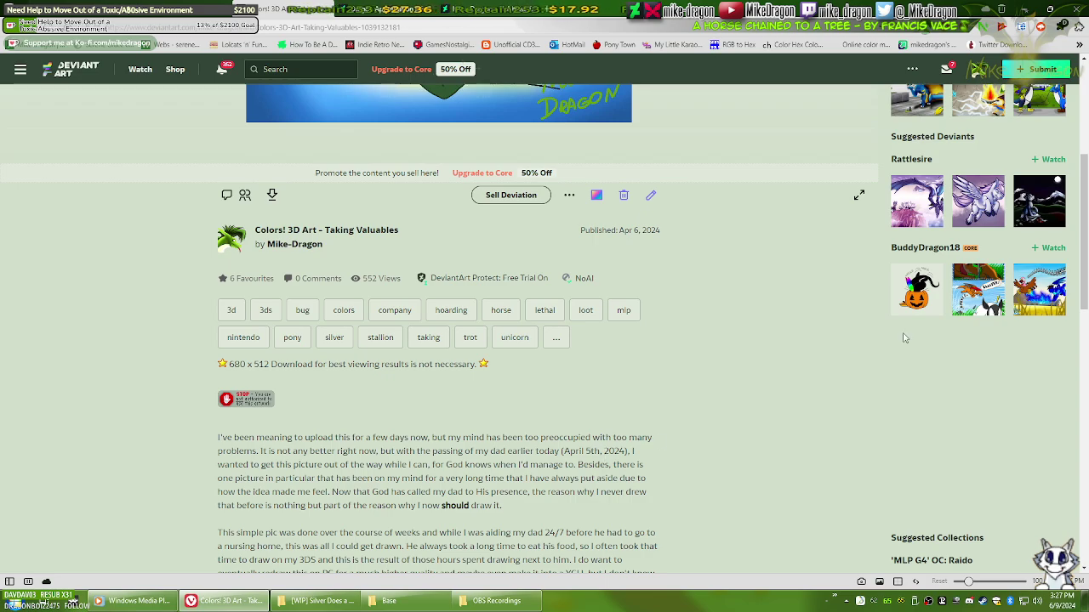
Step: Review the plain-text codes on the Dragon Appreciation page and go back to the Taking Valuables description to view its icons
{"action": "scroll", "coordinate": [905, 338], "scroll_direction": "up", "scroll_amount": 3}
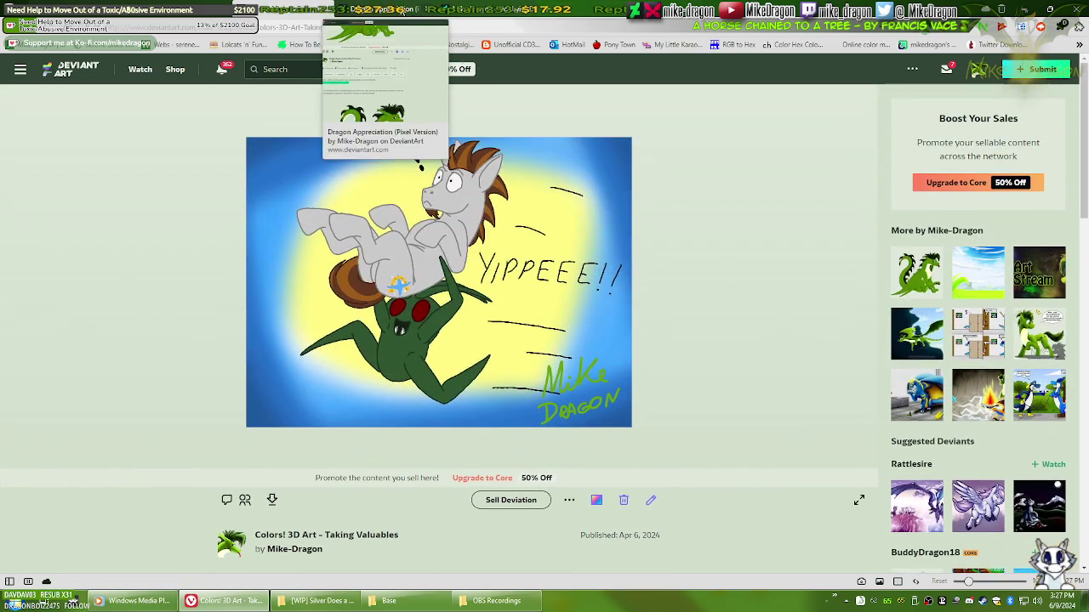
{"action": "left_click", "coordinate": [399, 10]}
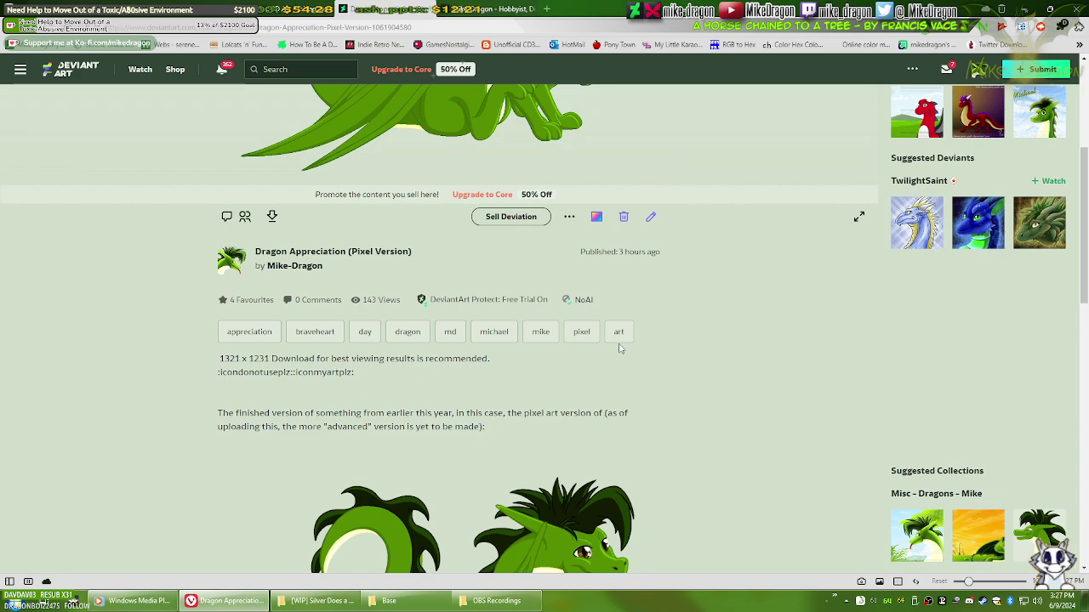
{"action": "left_click_drag", "start_coordinate": [1084, 269], "coordinate": [1085, 263]}
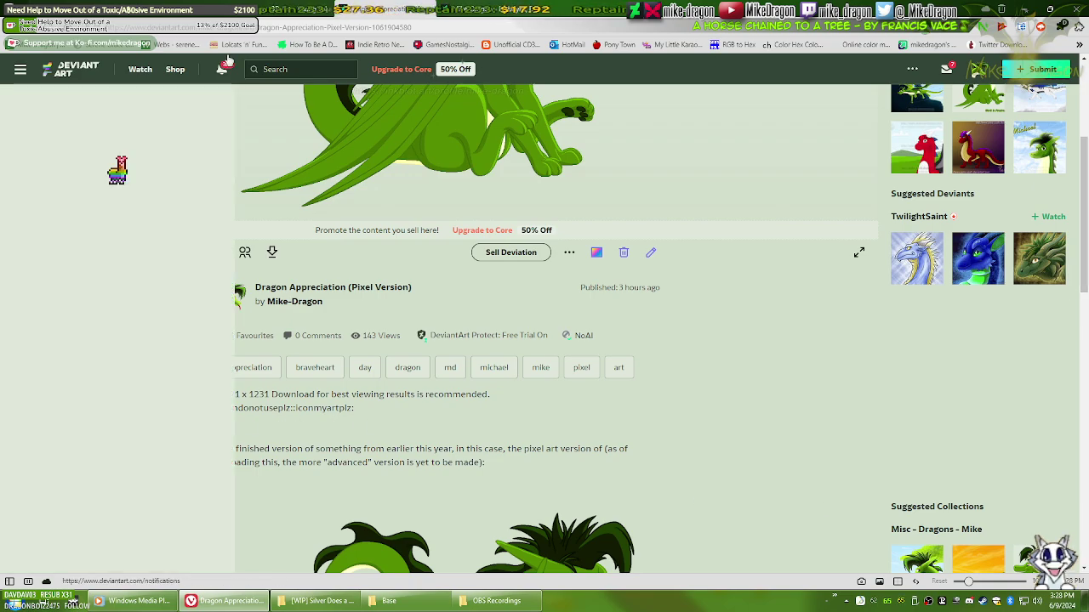
{"action": "left_click", "coordinate": [116, 174]}
{"action": "scroll", "coordinate": [298, 371], "scroll_direction": "down", "scroll_amount": 5}
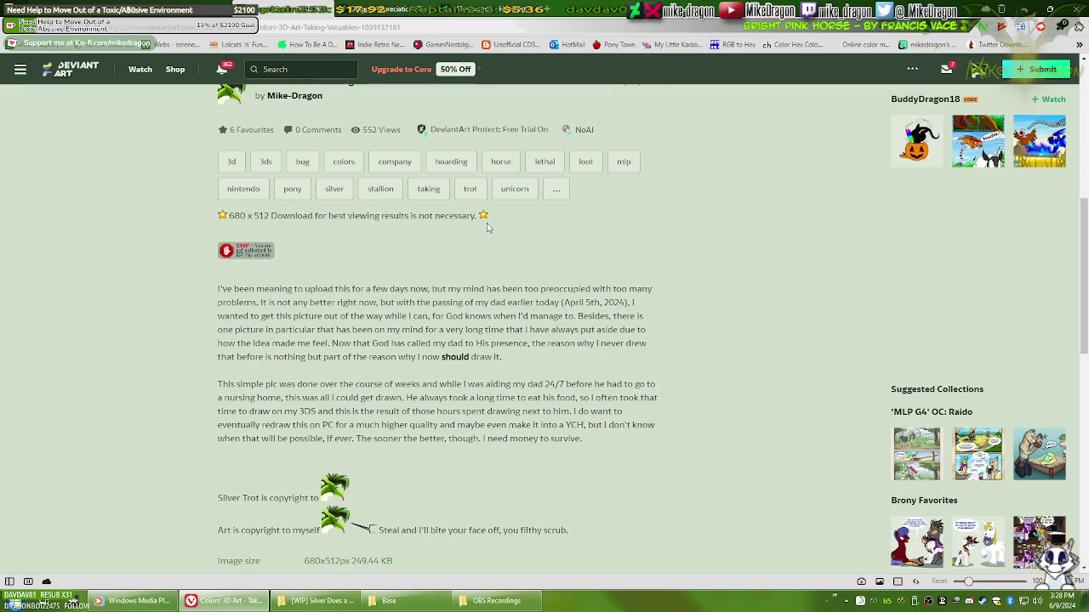
{"action": "scroll", "coordinate": [487, 227], "scroll_direction": "down", "scroll_amount": 1}
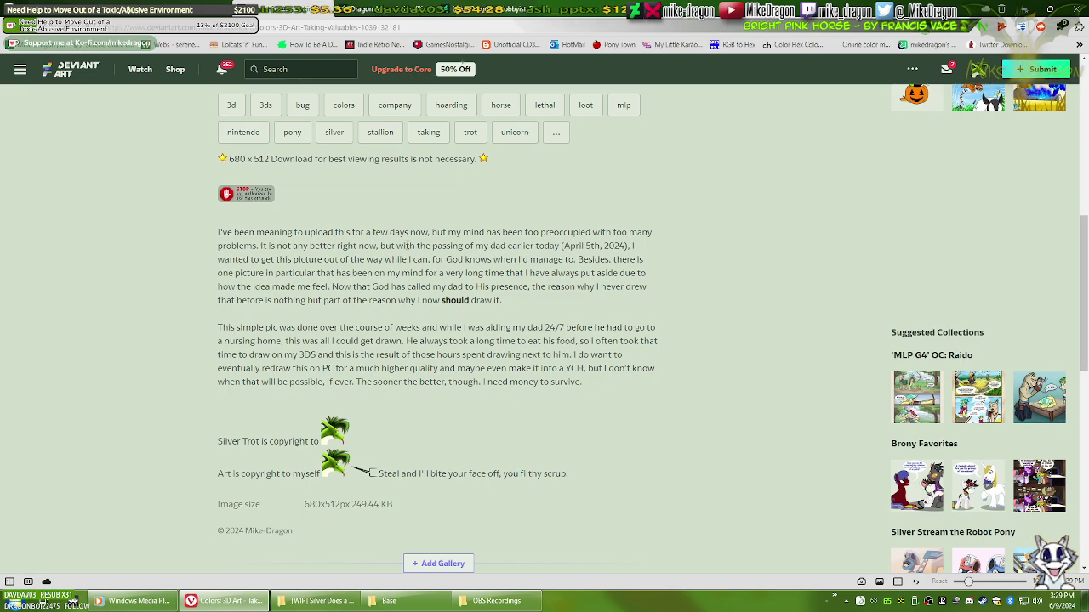
Step: Return to the Dragon Appreciation deviation and open its edit form
{"action": "mouse_move", "coordinate": [396, 13]}
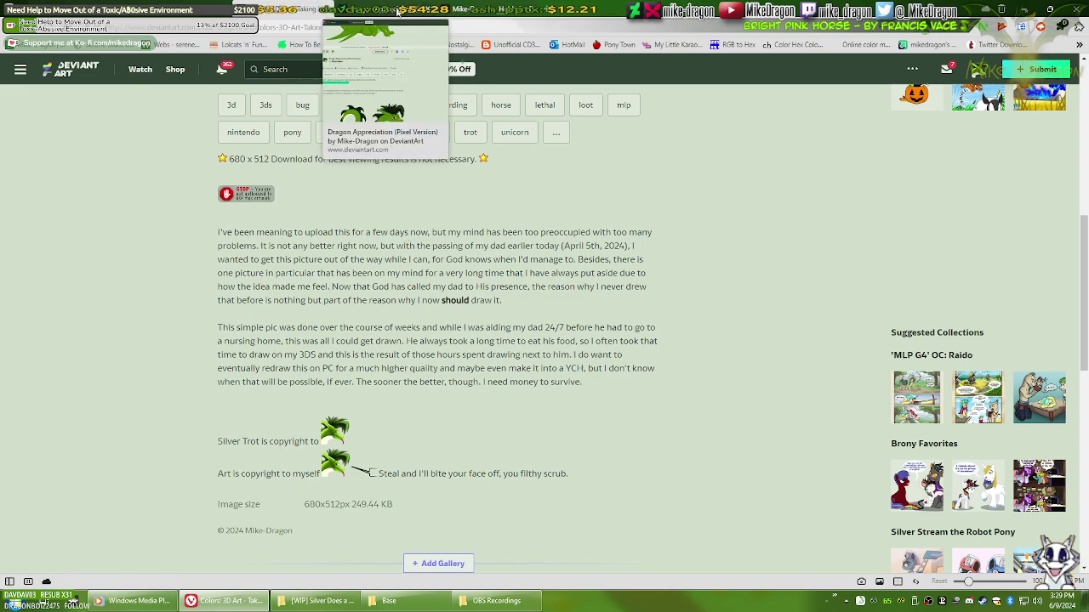
{"action": "left_click", "coordinate": [396, 14]}
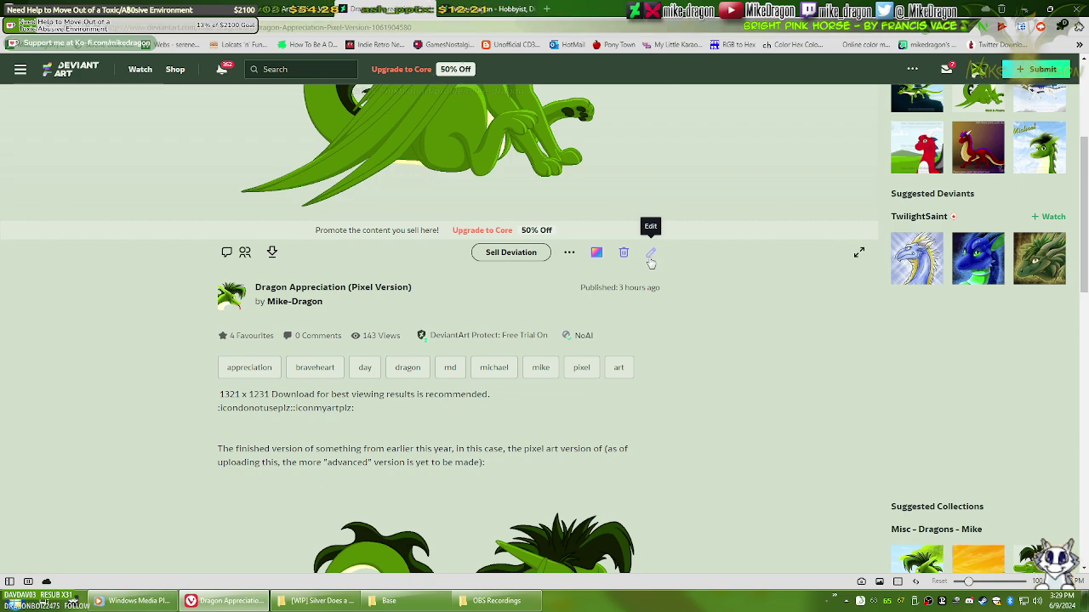
{"action": "left_click", "coordinate": [651, 255]}
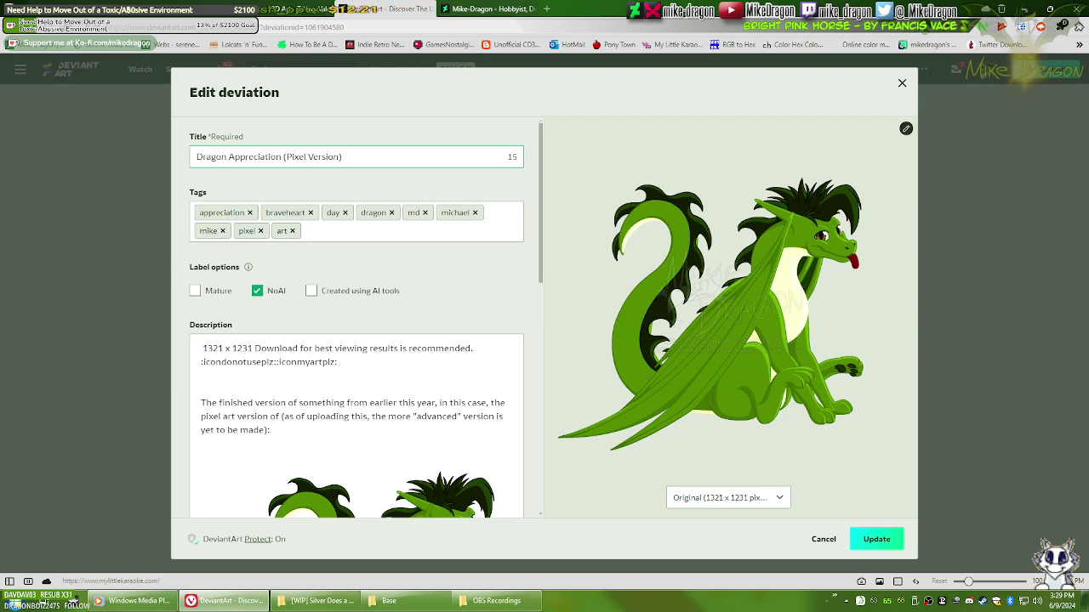
Step: Launch Snaz and view its Chrono's timer settings, switching between its window and the deviation's edit form
{"action": "key", "text": "super"}
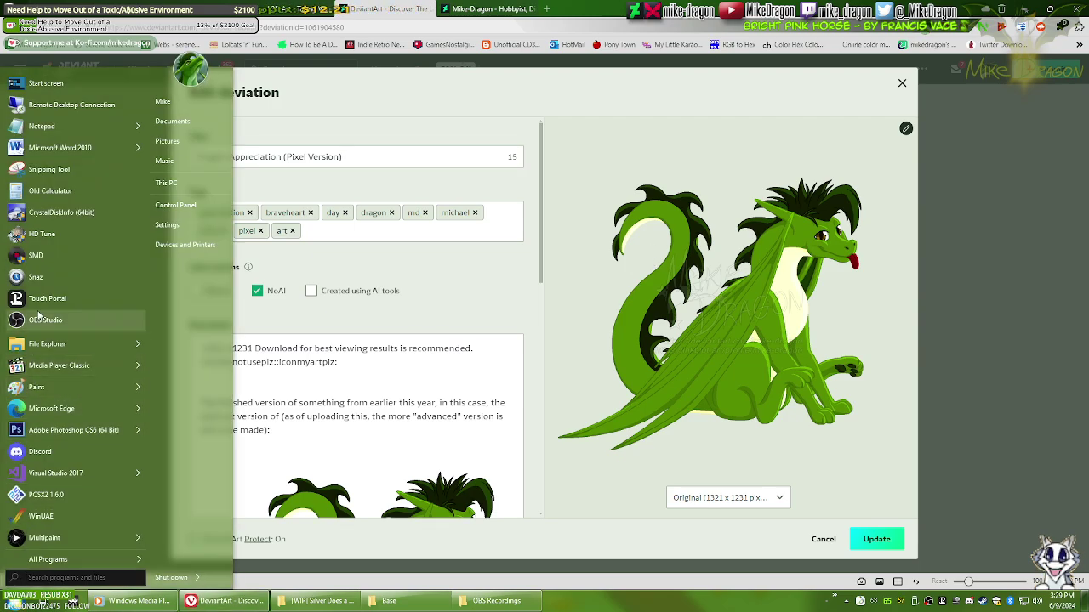
{"action": "left_click", "coordinate": [35, 278]}
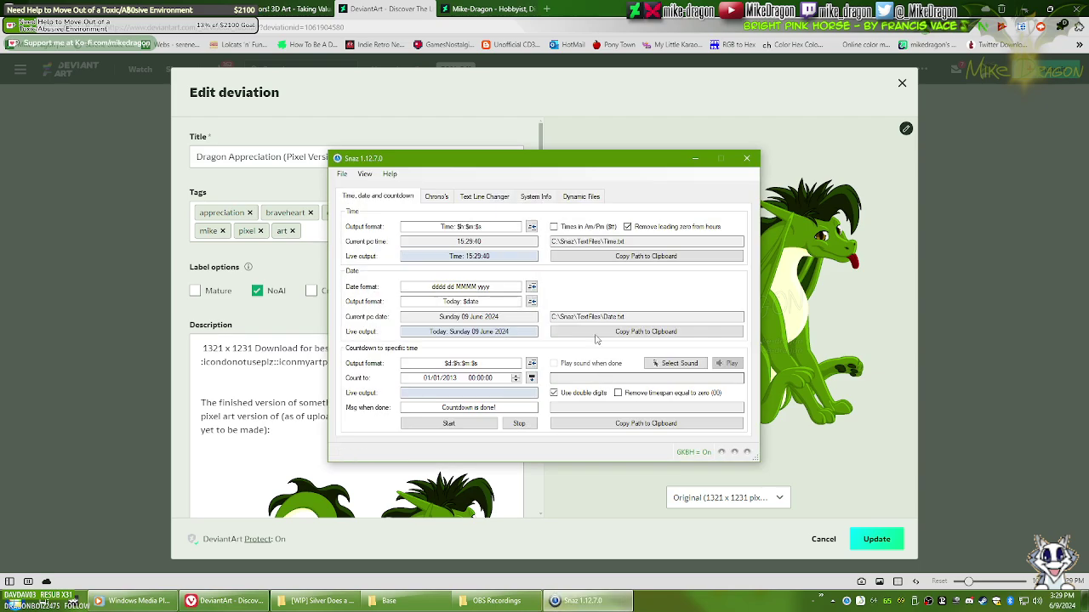
{"action": "left_click", "coordinate": [438, 197]}
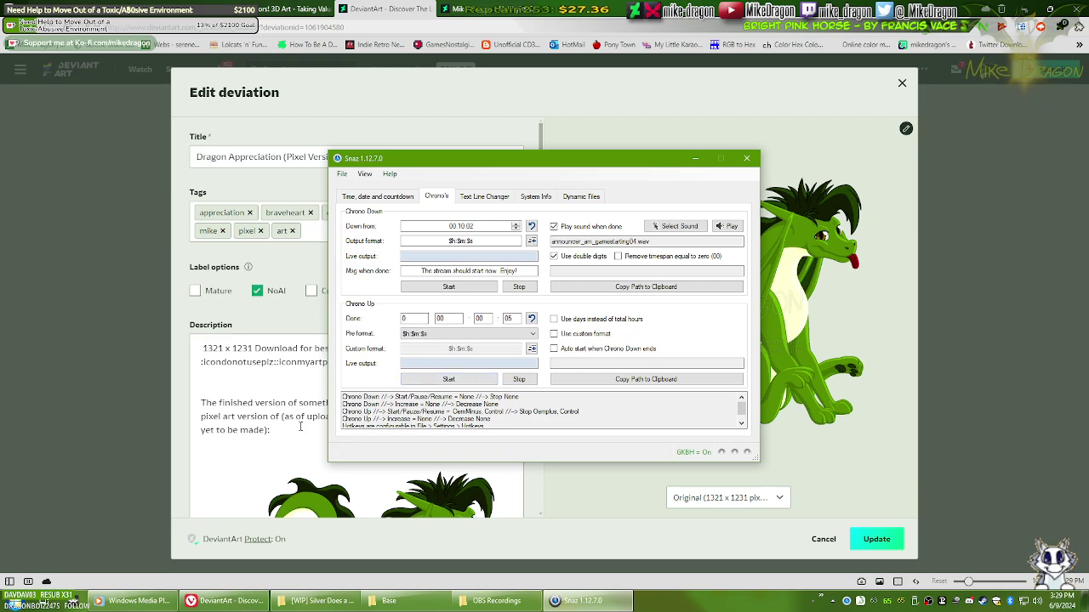
{"action": "left_click", "coordinate": [269, 430]}
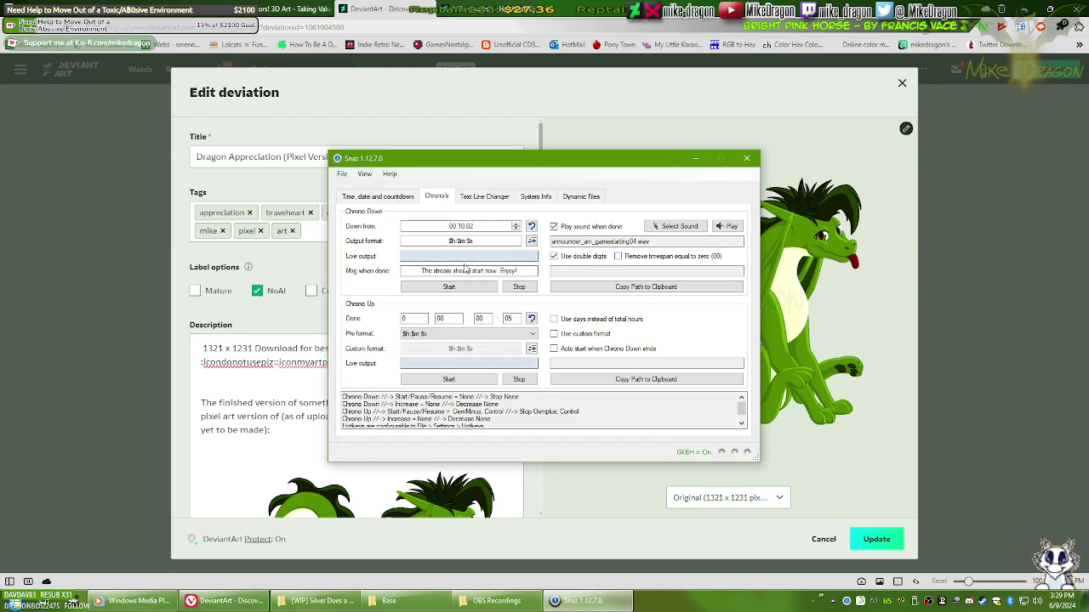
{"action": "left_click", "coordinate": [578, 600]}
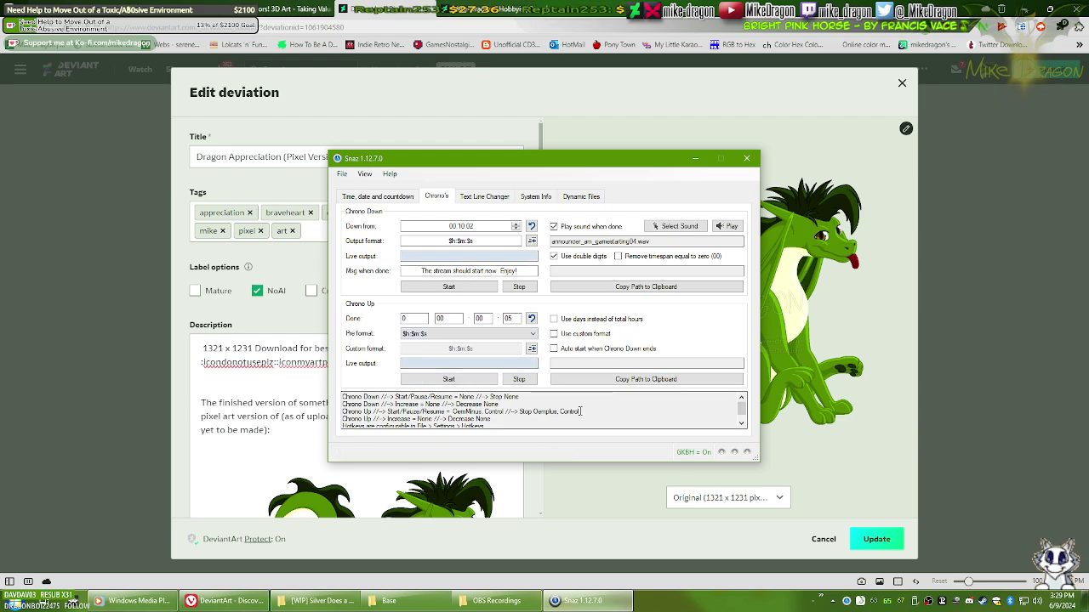
{"action": "left_click", "coordinate": [311, 414]}
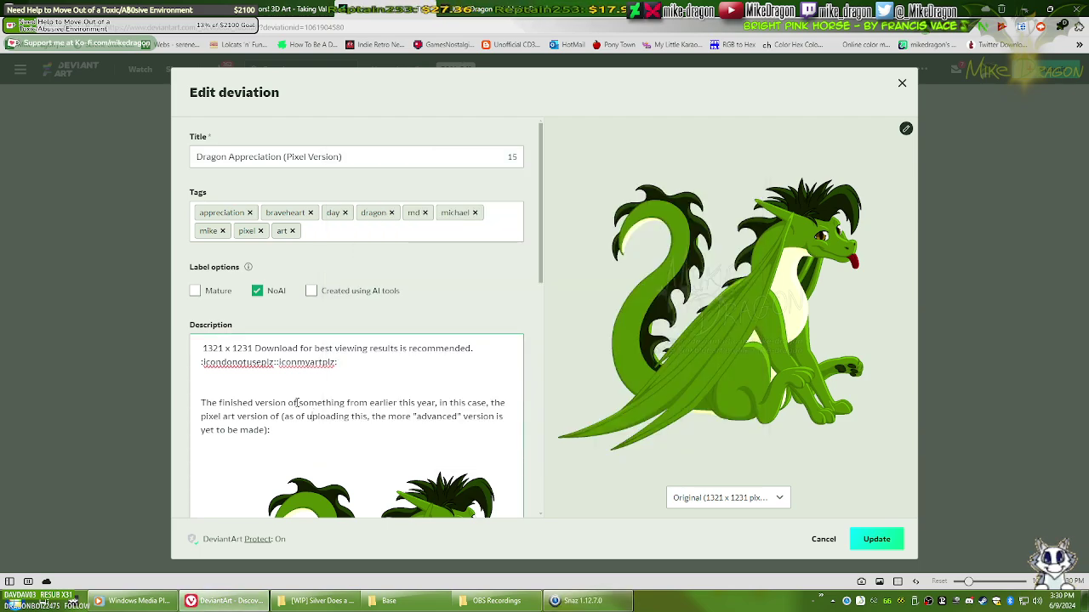
{"action": "left_click", "coordinate": [570, 601]}
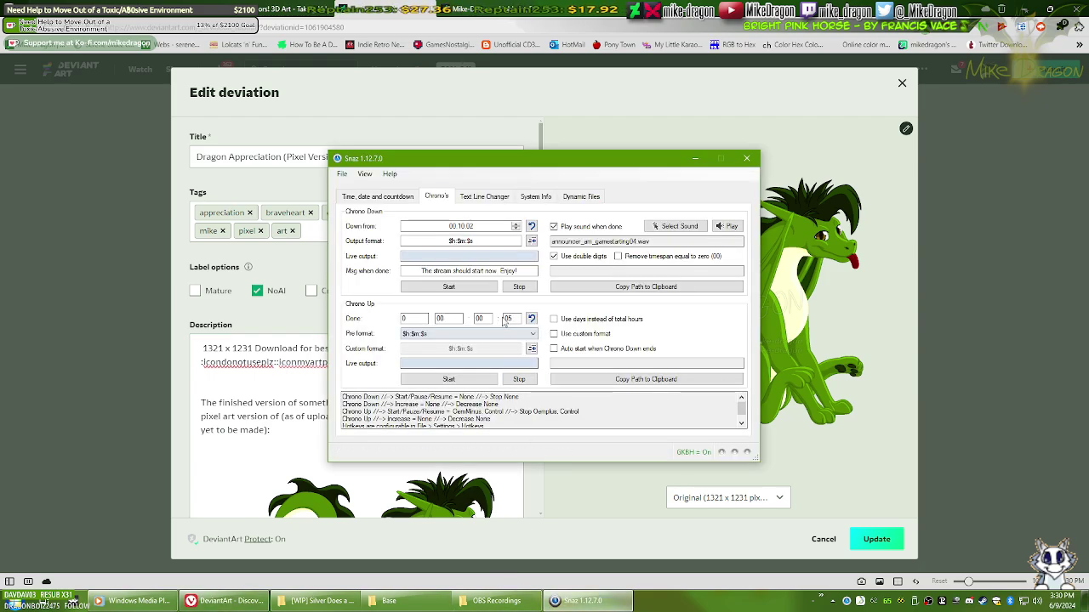
Step: Add four blank lines after the copyright text at the end of the description and place the cursor there
{"action": "left_click", "coordinate": [252, 425]}
{"action": "scroll", "coordinate": [358, 374], "scroll_direction": "down", "scroll_amount": 10}
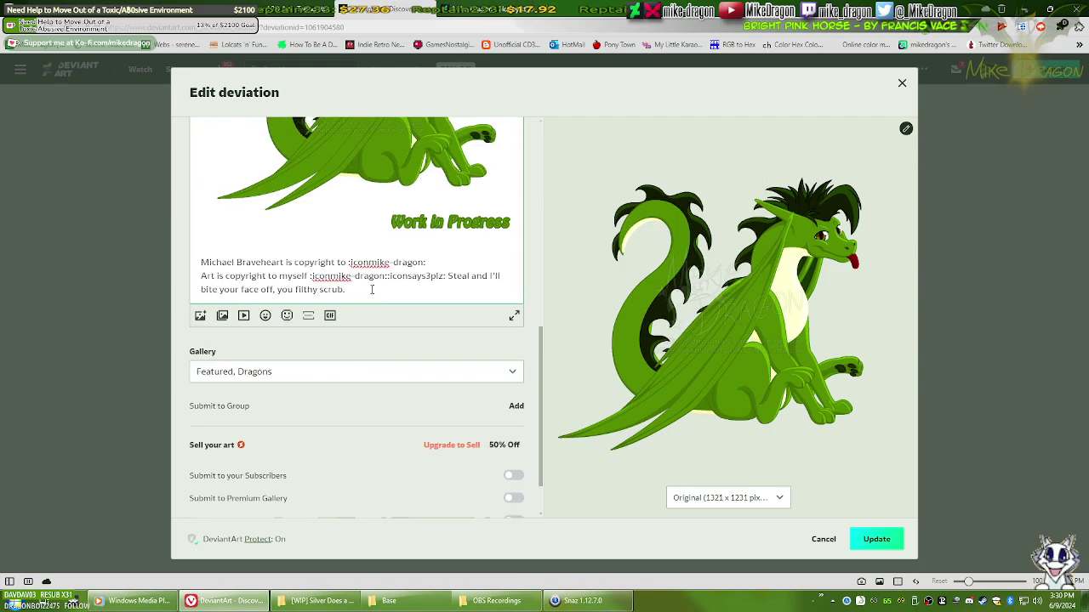
{"action": "key", "text": "Return"}
{"action": "key", "text": "Return"}
{"action": "key", "text": "Return"}
{"action": "key", "text": "Return"}
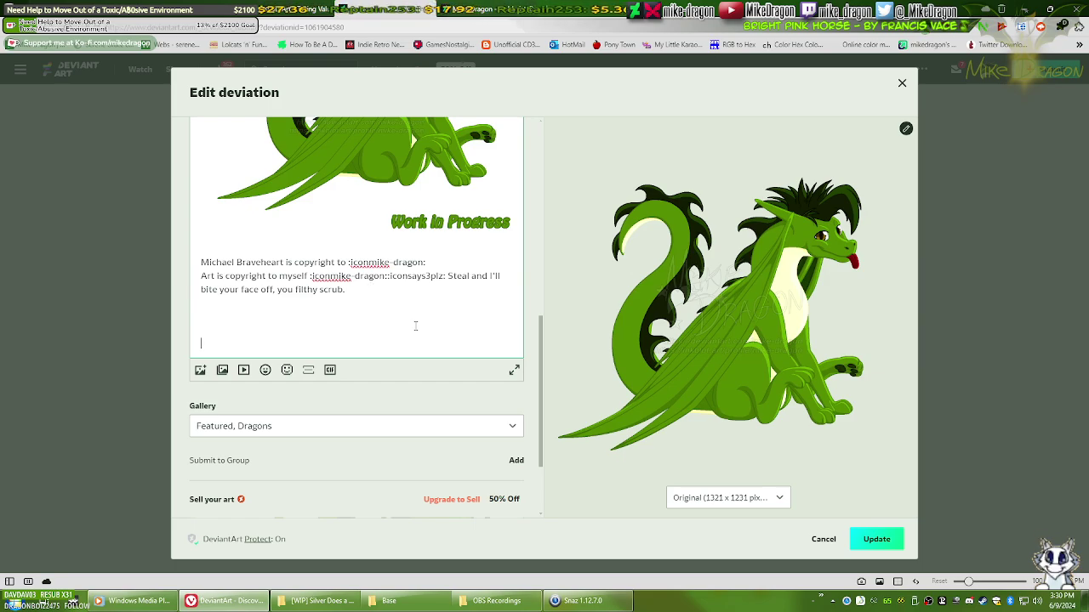
{"action": "left_click_drag", "start_coordinate": [387, 275], "coordinate": [314, 276]}
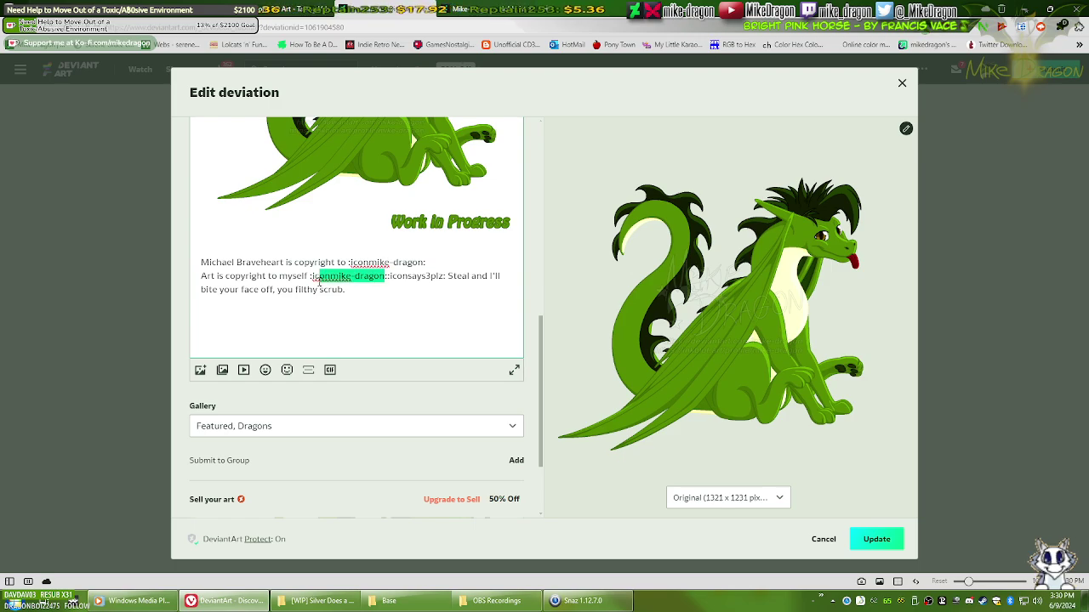
{"action": "left_click", "coordinate": [294, 337]}
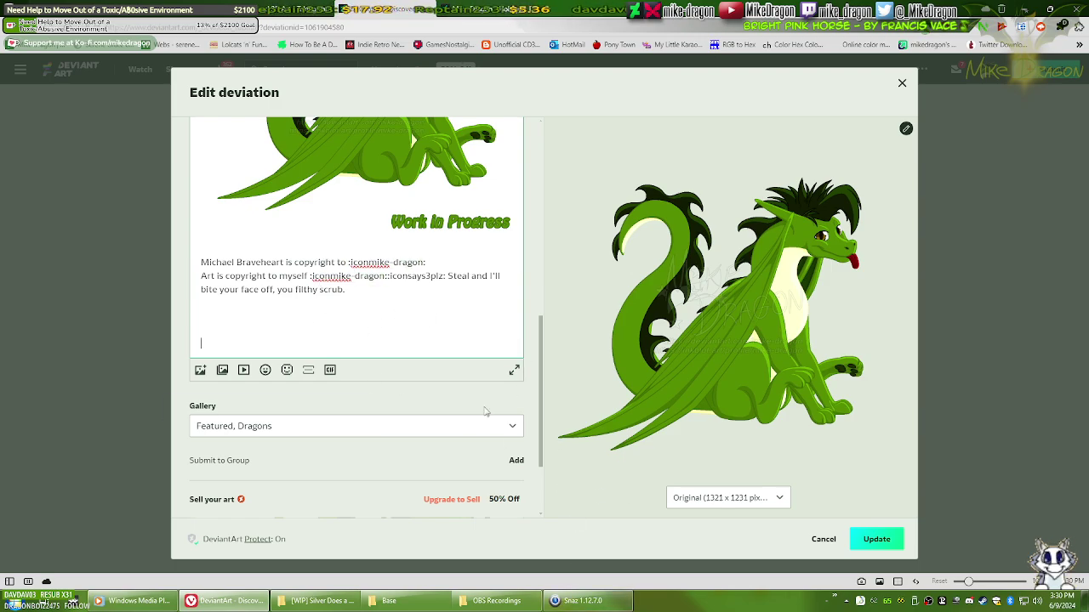
Step: Start Snaz's Chrono Up timer, enter the artist's username icon code below the copyright text, and pause the timer
{"action": "left_click", "coordinate": [594, 602]}
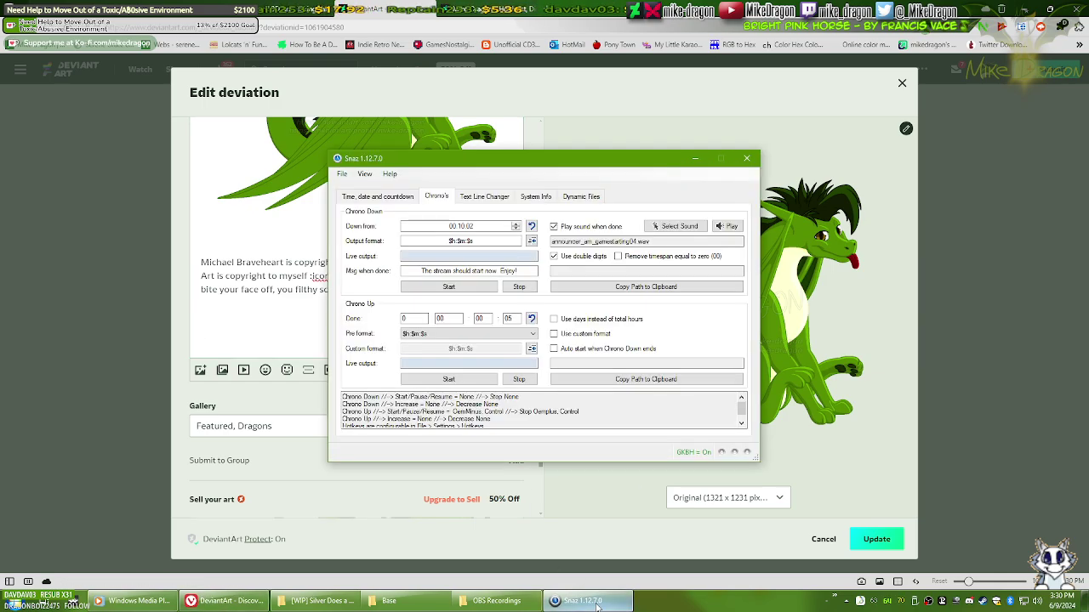
{"action": "left_click", "coordinate": [429, 384]}
{"action": "left_click", "coordinate": [288, 329]}
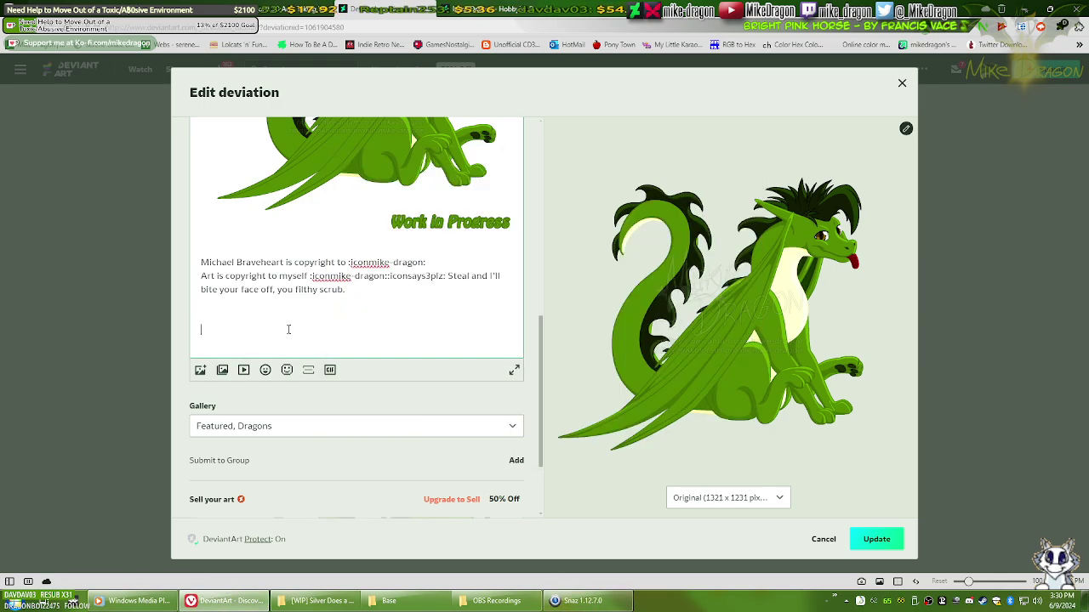
{"action": "type", "text": ":iconmike-dragon:"}
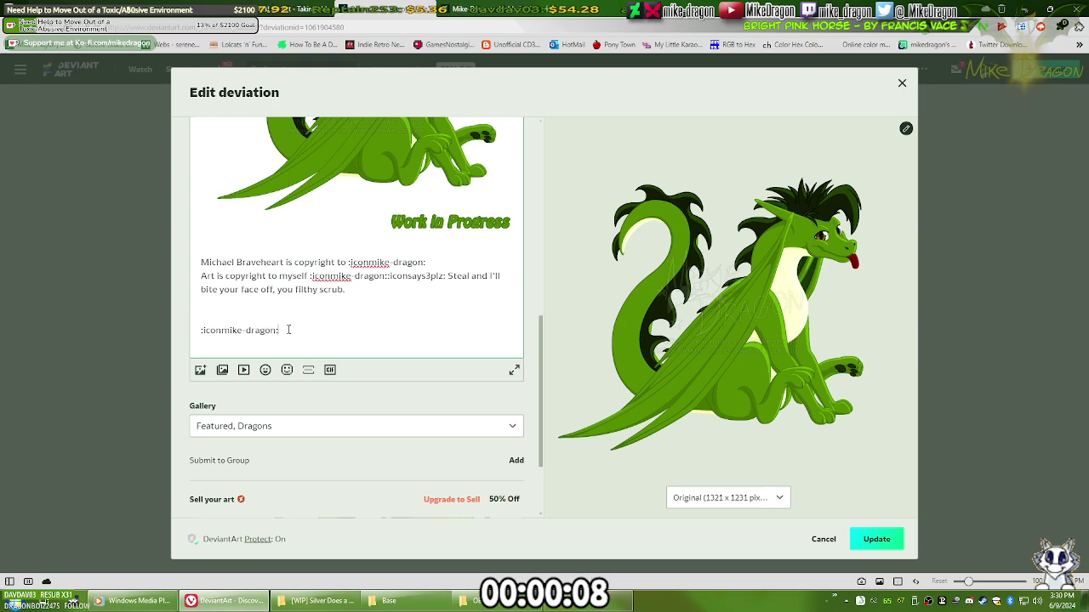
{"action": "key", "text": "alt+Tab"}
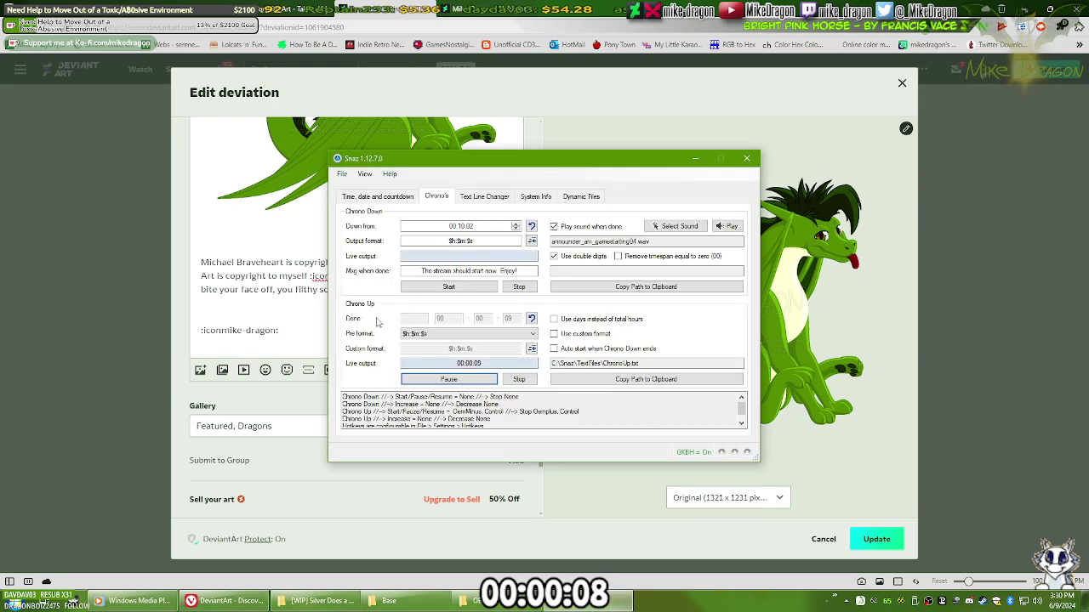
{"action": "left_click", "coordinate": [472, 379]}
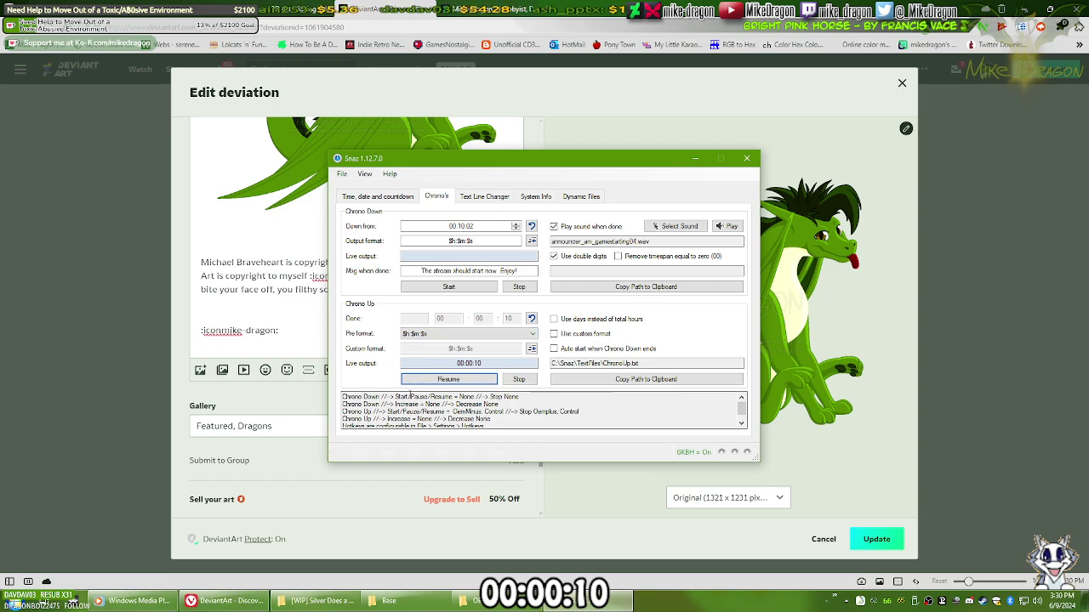
Step: Check the entered icon code in the description, and stop and reset Snaz's Chrono Up timer
{"action": "key", "text": "alt+Tab"}
{"action": "key", "text": "alt+Tab"}
{"action": "left_click", "coordinate": [274, 330]}
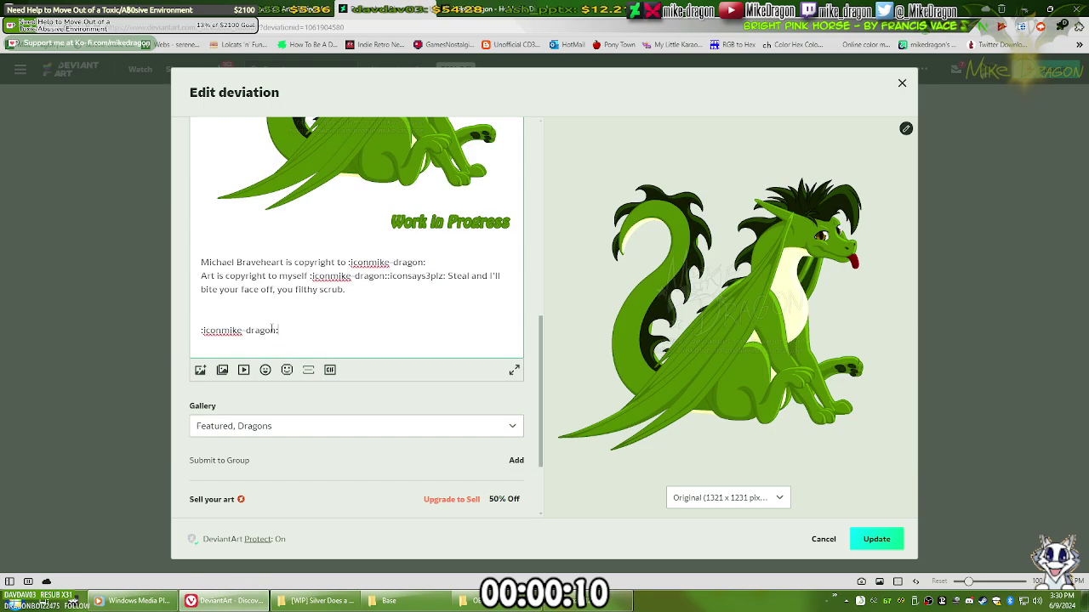
{"action": "key", "text": "alt+Tab"}
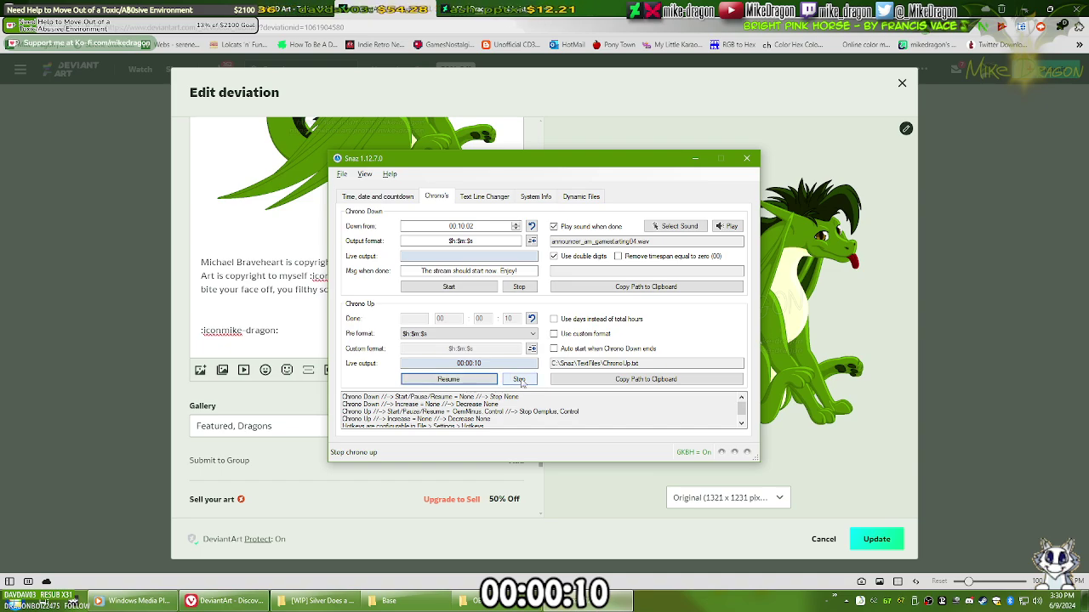
{"action": "left_click", "coordinate": [521, 381]}
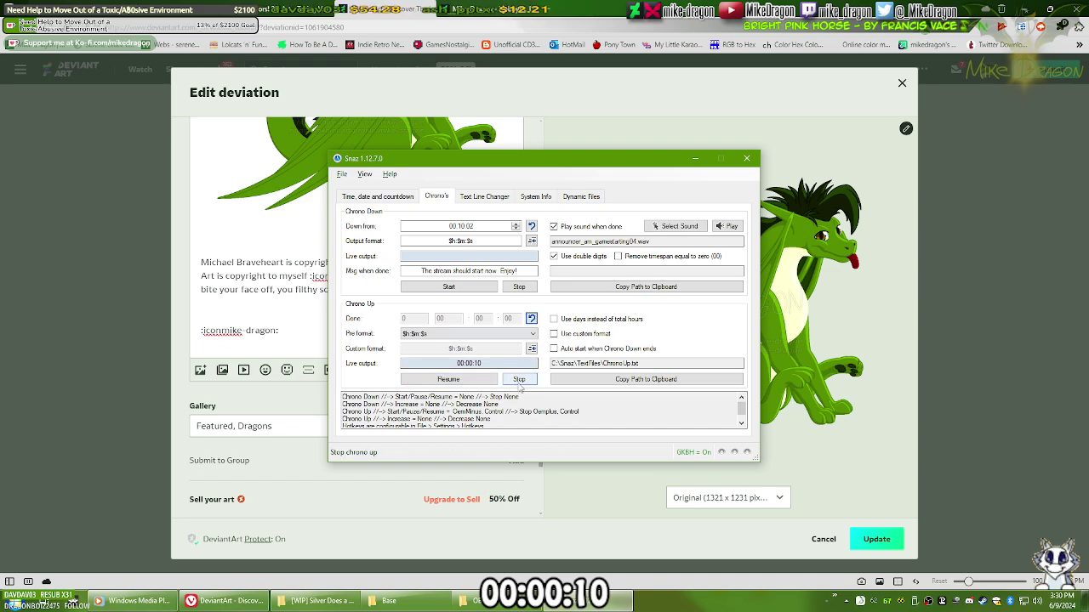
{"action": "left_click", "coordinate": [532, 318]}
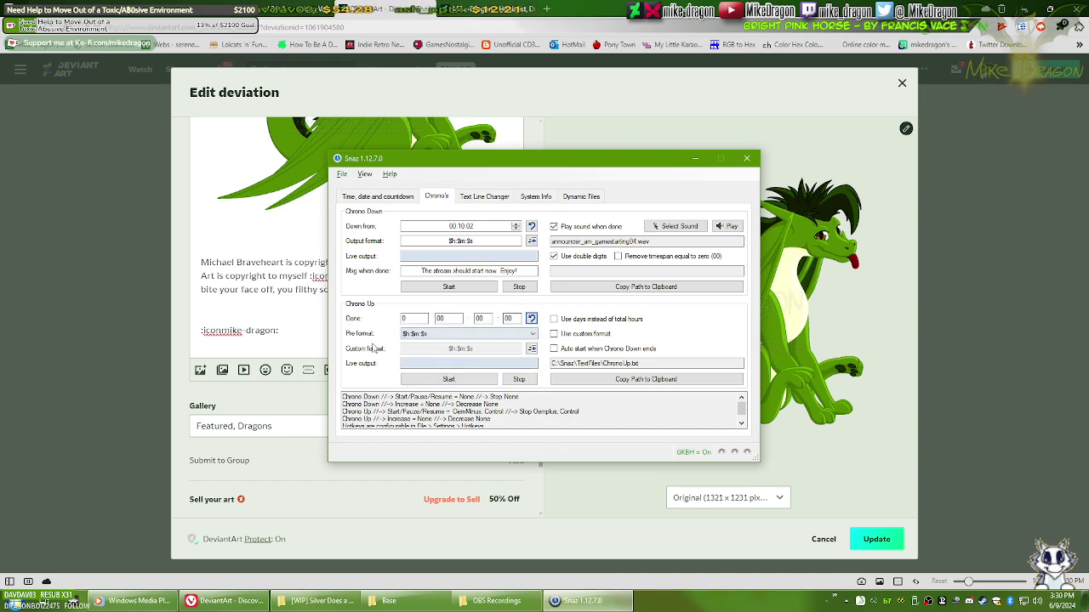
Step: Delete the test icon code and the extra blank lines below the copyright text in the deviation's description
{"action": "key", "text": "alt+Tab"}
{"action": "key", "text": "ctrl+a"}
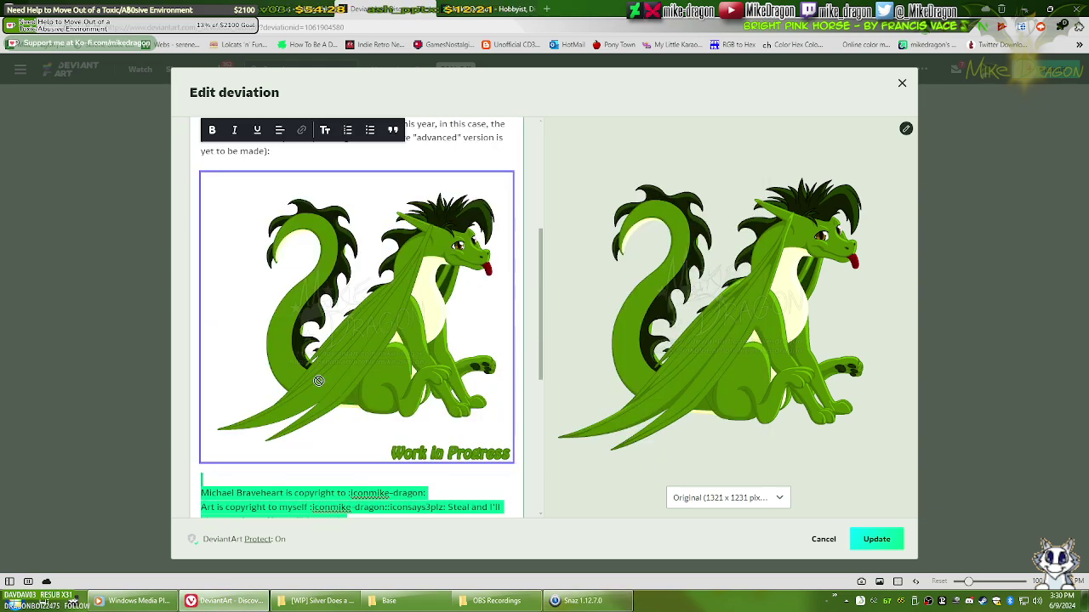
{"action": "left_click", "coordinate": [308, 493]}
{"action": "scroll", "coordinate": [311, 365], "scroll_direction": "down", "scroll_amount": 5}
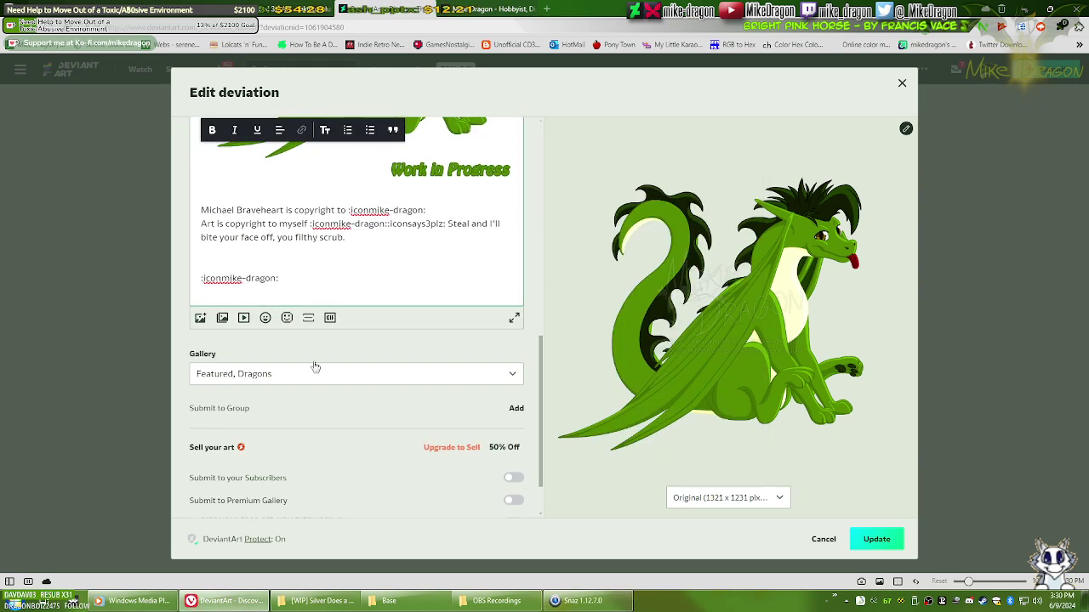
{"action": "triple_click", "coordinate": [304, 274]}
{"action": "scroll", "coordinate": [304, 274], "scroll_direction": "down", "scroll_amount": 1}
{"action": "key", "text": "BackSpace"}
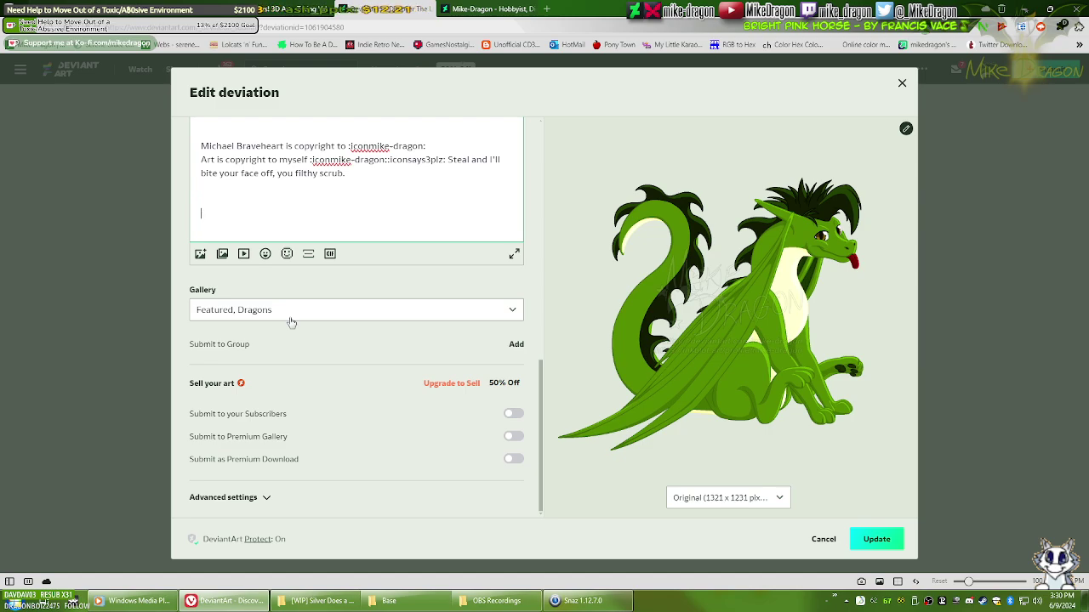
{"action": "key", "text": "BackSpace"}
{"action": "key", "text": "BackSpace"}
{"action": "key", "text": "BackSpace"}
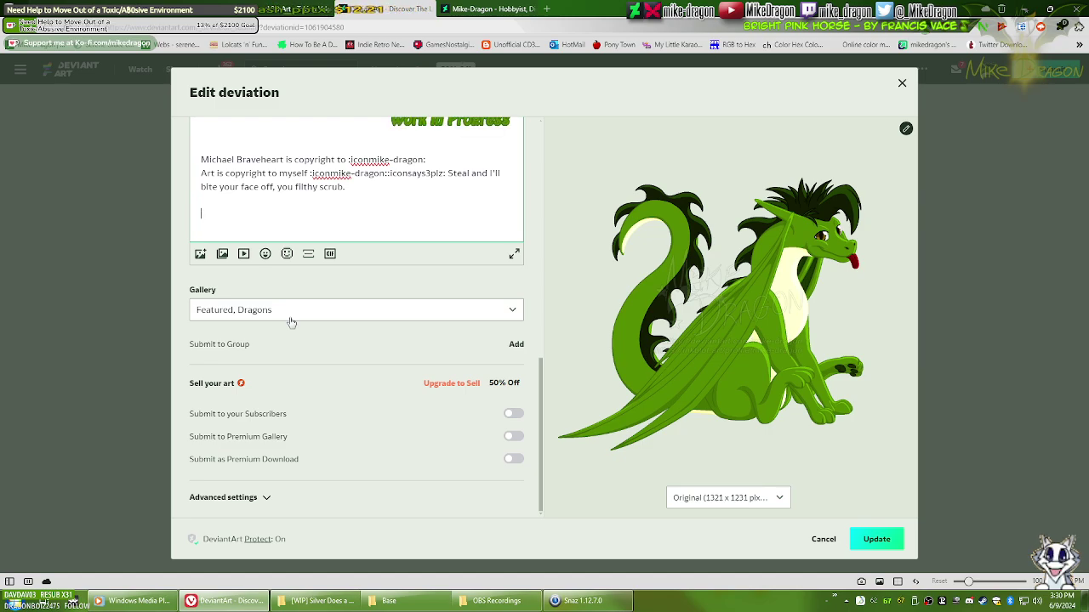
Step: Remove the username icon code from the end of the first copyright line in the description
{"action": "scroll", "coordinate": [354, 308], "scroll_direction": "up", "scroll_amount": 2}
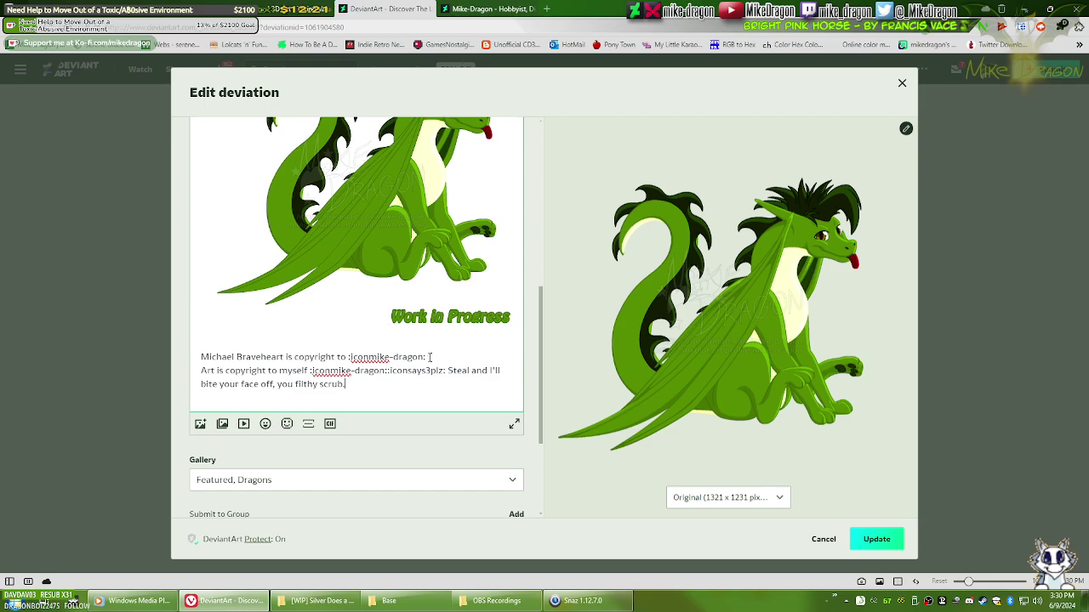
{"action": "left_click_drag", "start_coordinate": [430, 358], "coordinate": [349, 358]}
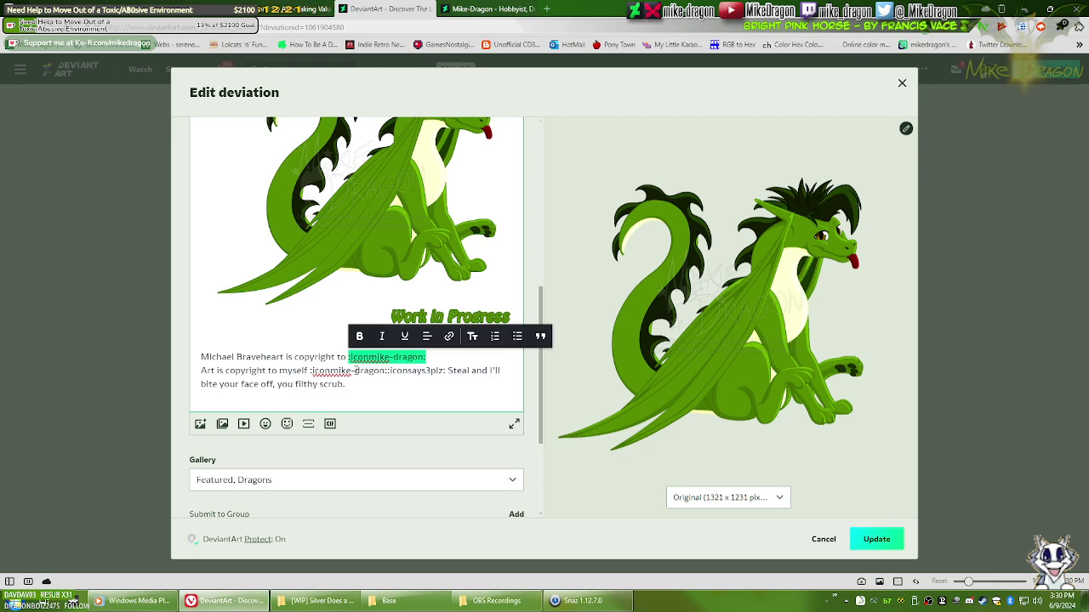
{"action": "key", "text": "BackSpace"}
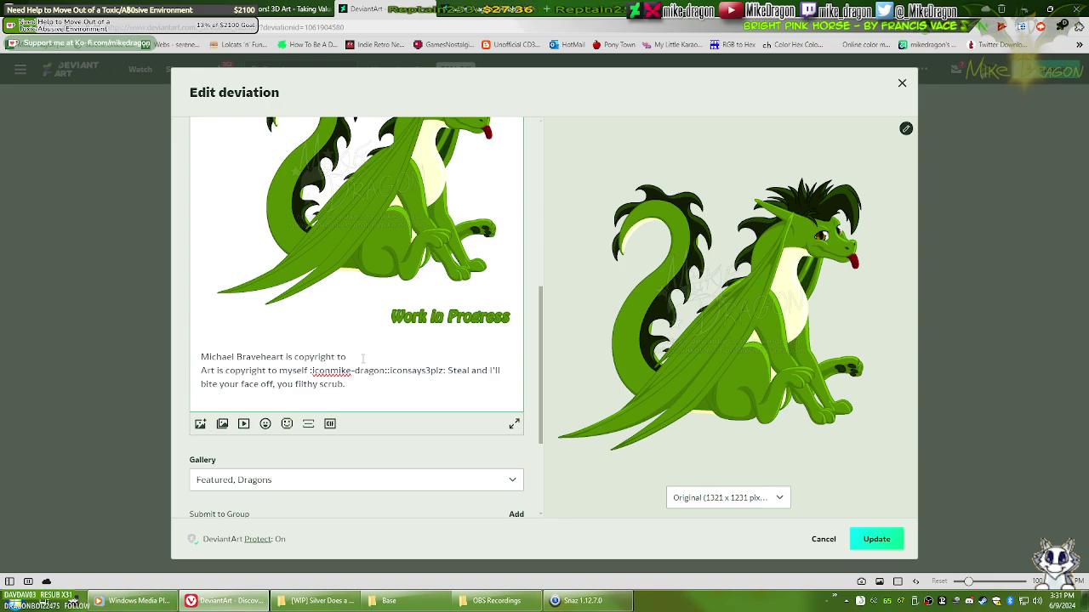
Step: Review the description from the icon codes at its start to the copyright lines at its end
{"action": "scroll", "coordinate": [364, 360], "scroll_direction": "up", "scroll_amount": 1}
{"action": "scroll", "coordinate": [366, 323], "scroll_direction": "down", "scroll_amount": 4}
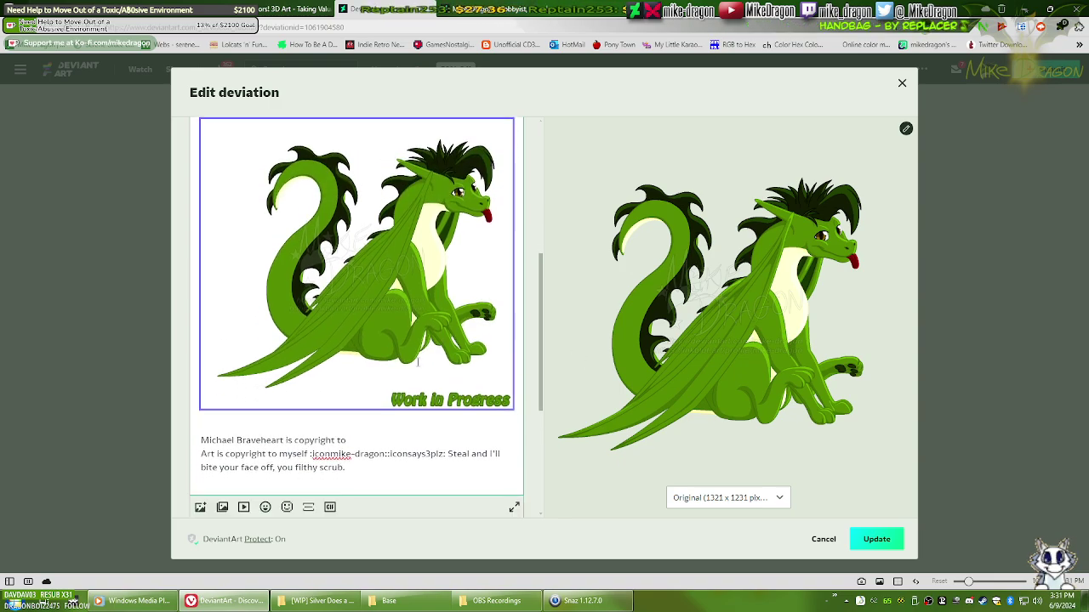
{"action": "scroll", "coordinate": [414, 374], "scroll_direction": "up", "scroll_amount": 2}
{"action": "scroll", "coordinate": [415, 372], "scroll_direction": "down", "scroll_amount": 2}
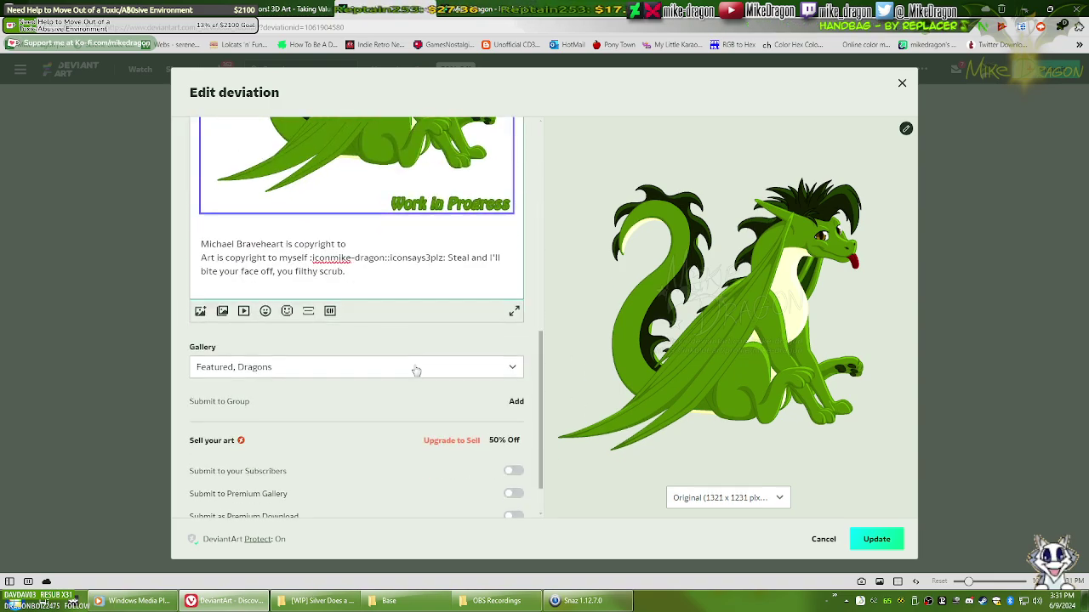
{"action": "scroll", "coordinate": [417, 372], "scroll_direction": "up", "scroll_amount": 3}
{"action": "scroll", "coordinate": [421, 372], "scroll_direction": "down", "scroll_amount": 3}
{"action": "scroll", "coordinate": [424, 372], "scroll_direction": "up", "scroll_amount": 5}
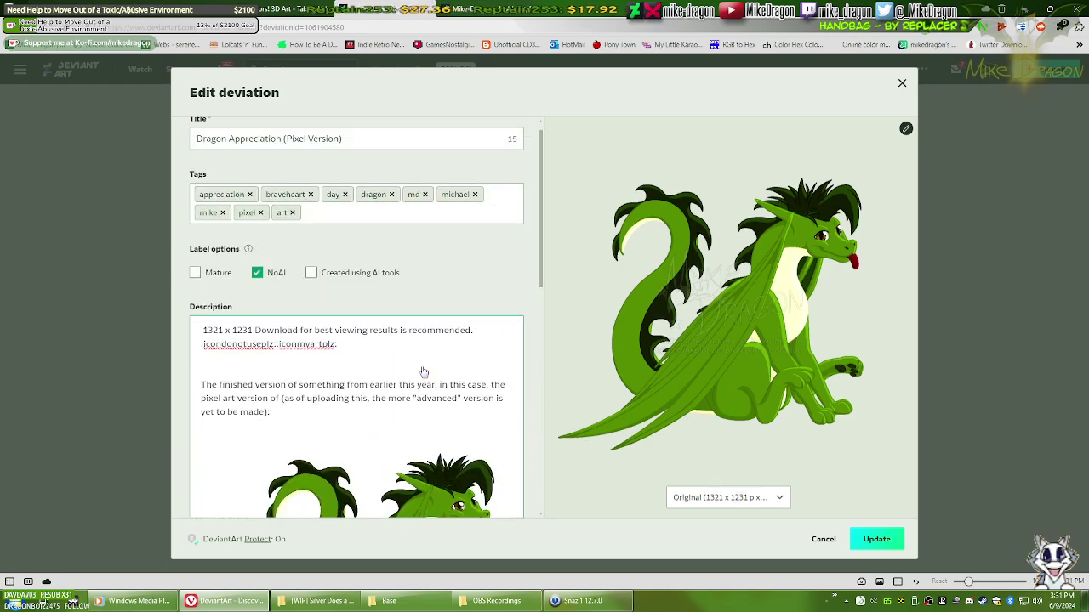
{"action": "scroll", "coordinate": [434, 353], "scroll_direction": "down", "scroll_amount": 5}
{"action": "scroll", "coordinate": [442, 383], "scroll_direction": "up", "scroll_amount": 2}
{"action": "scroll", "coordinate": [442, 385], "scroll_direction": "down", "scroll_amount": 4}
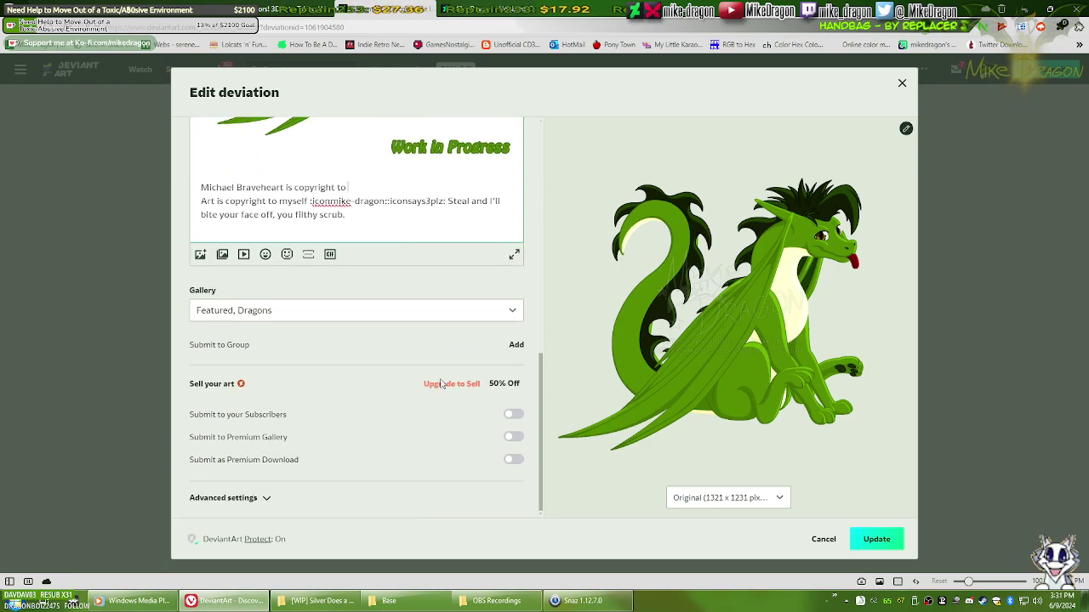
{"action": "scroll", "coordinate": [441, 384], "scroll_direction": "up", "scroll_amount": 6}
{"action": "scroll", "coordinate": [441, 384], "scroll_direction": "down", "scroll_amount": 6}
{"action": "scroll", "coordinate": [439, 389], "scroll_direction": "up", "scroll_amount": 2}
{"action": "left_click", "coordinate": [439, 390]}
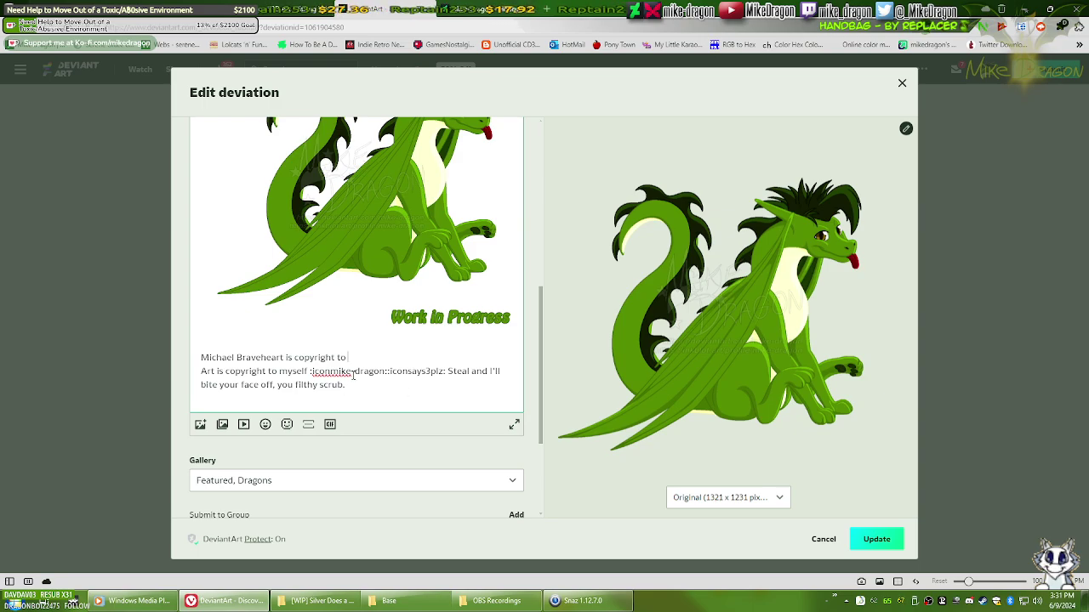
{"action": "scroll", "coordinate": [354, 378], "scroll_direction": "up", "scroll_amount": 7}
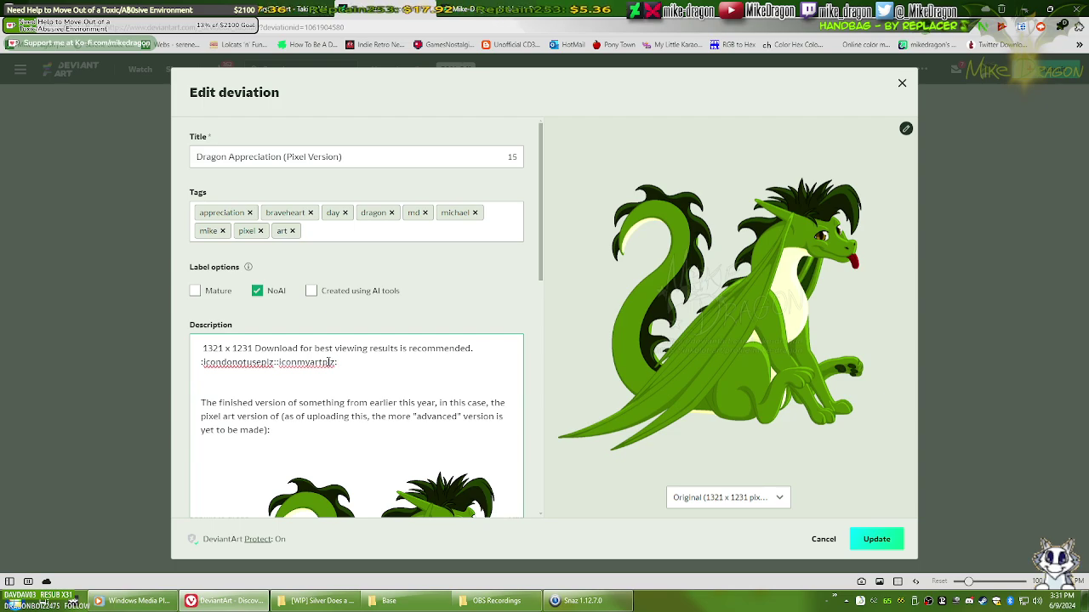
Step: Highlight "donotuseplz" in the first icon code and insert a blank line below the icon codes
{"action": "scroll", "coordinate": [330, 360], "scroll_direction": "down", "scroll_amount": 1}
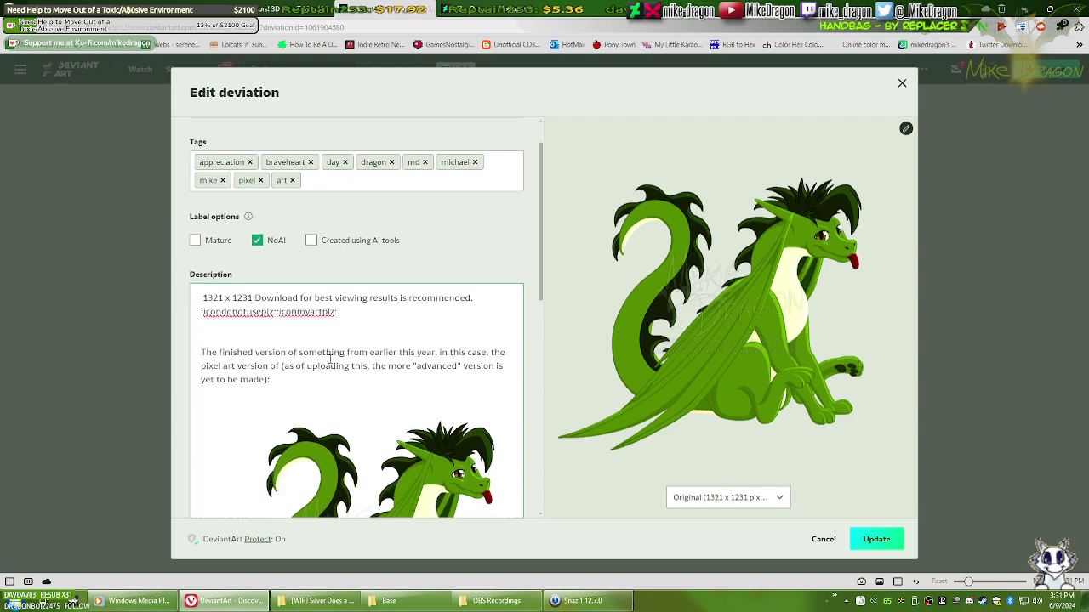
{"action": "left_click_drag", "start_coordinate": [278, 306], "coordinate": [201, 306]}
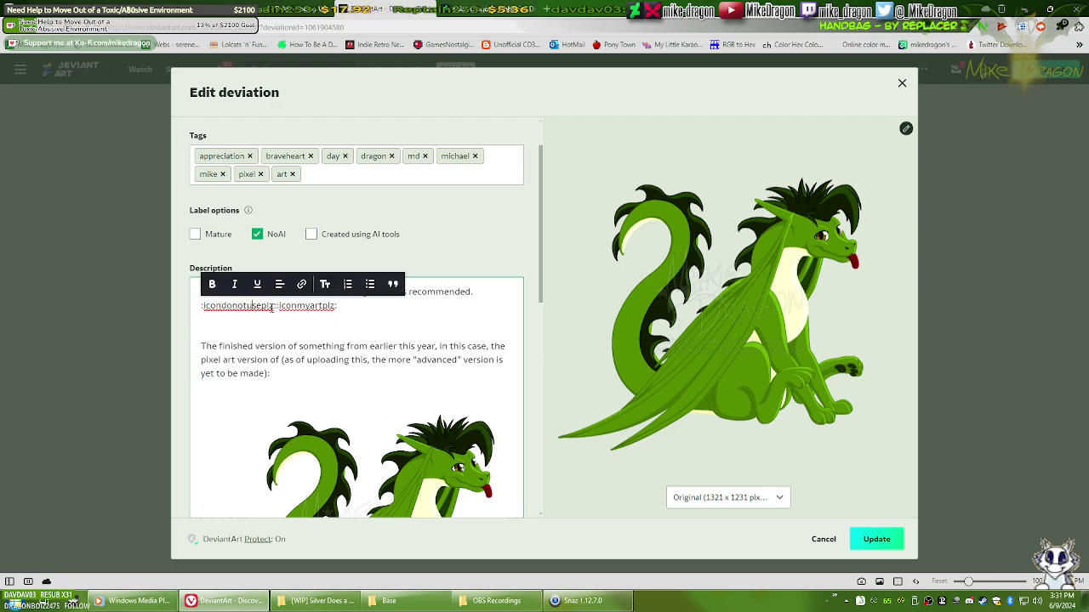
{"action": "left_click_drag", "start_coordinate": [273, 305], "coordinate": [222, 306]}
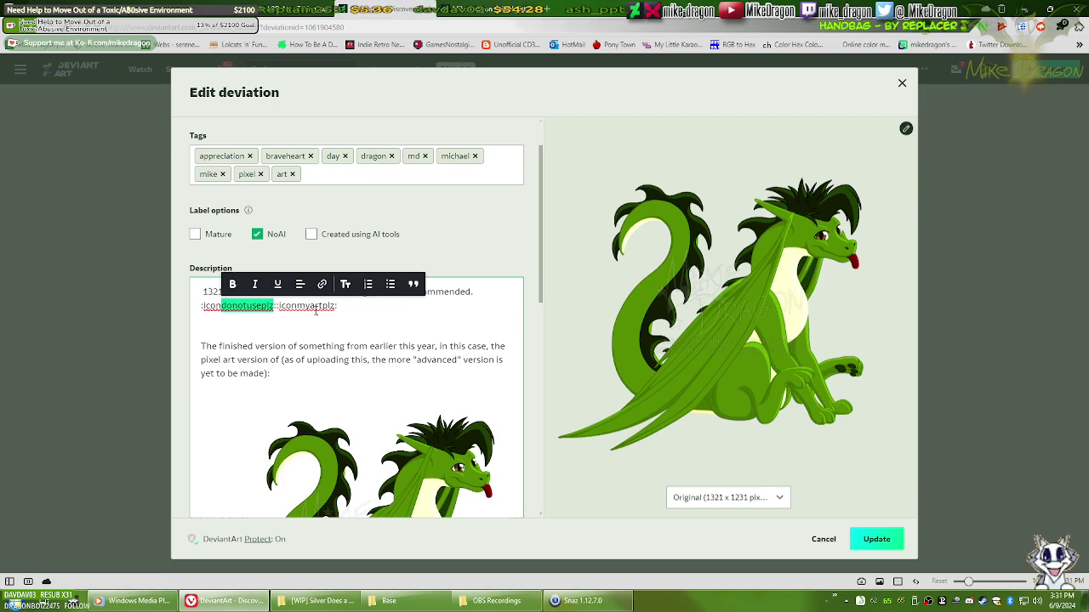
{"action": "key", "text": "alt+Left"}
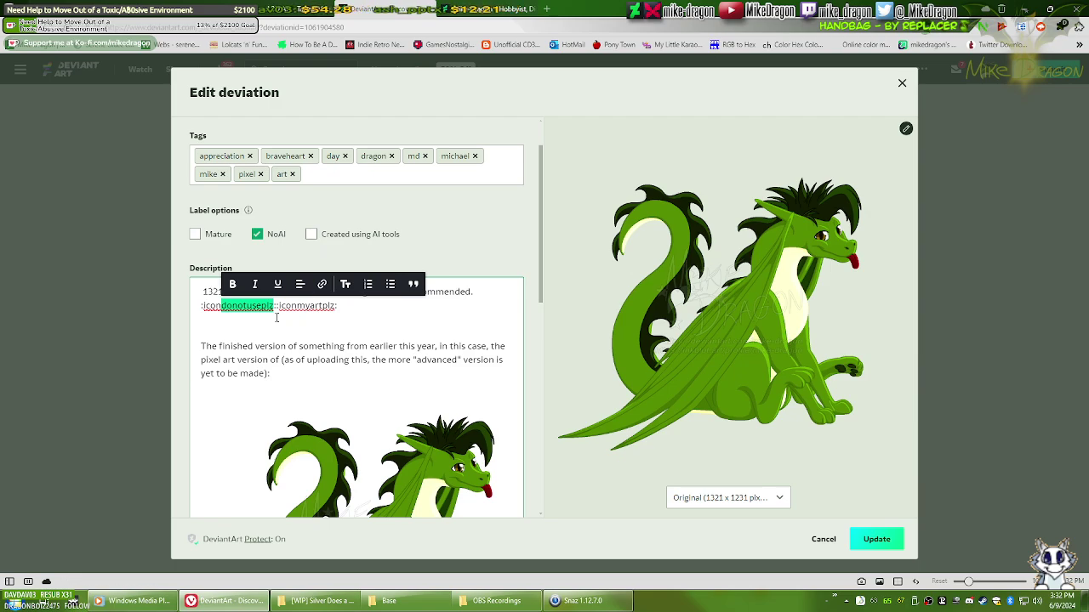
{"action": "left_click", "coordinate": [348, 304]}
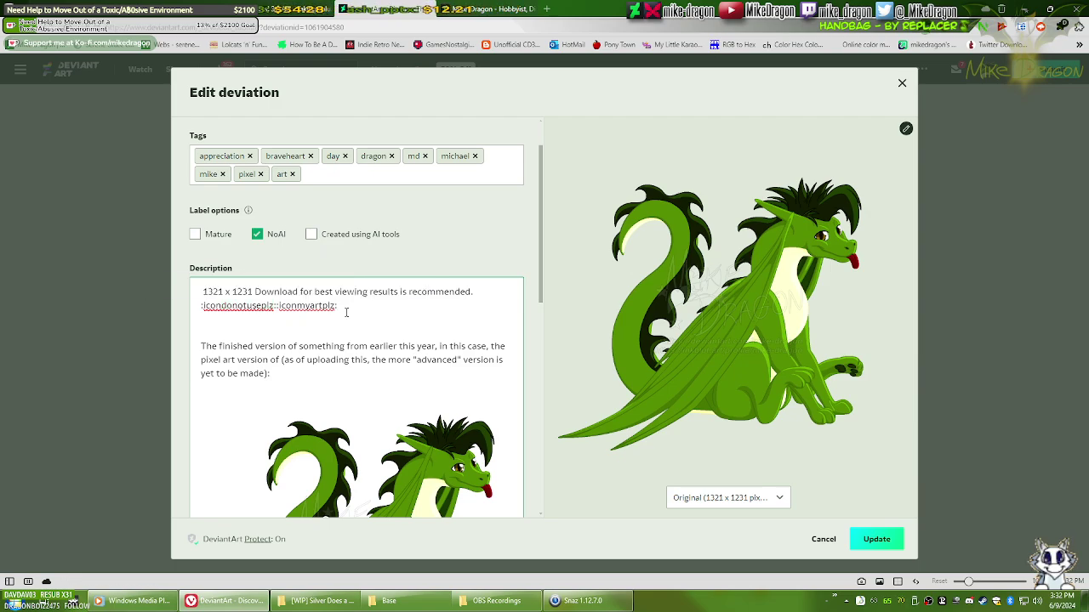
{"action": "key", "text": "Return"}
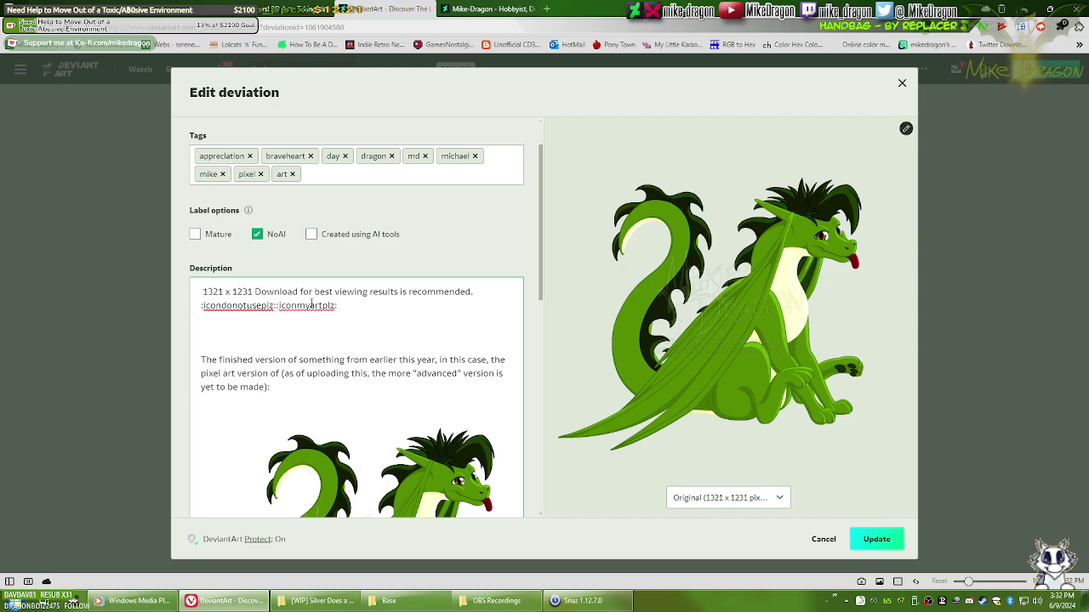
Step: Insert the donotuseplz avatar from the avatar picker on the blank line below the typed icon codes
{"action": "scroll", "coordinate": [311, 304], "scroll_direction": "down", "scroll_amount": 7}
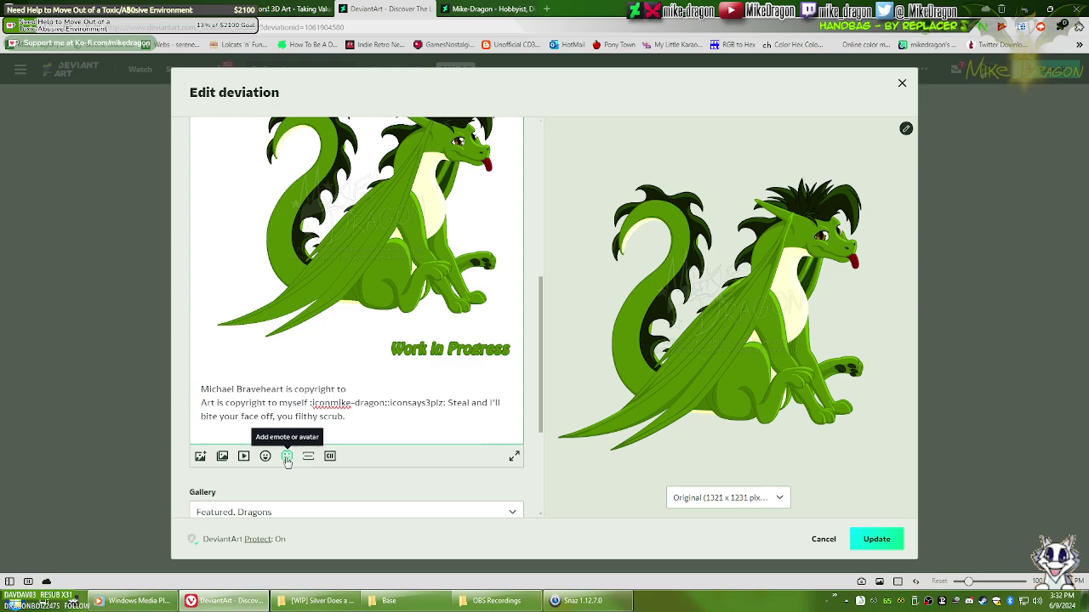
{"action": "left_click", "coordinate": [287, 456]}
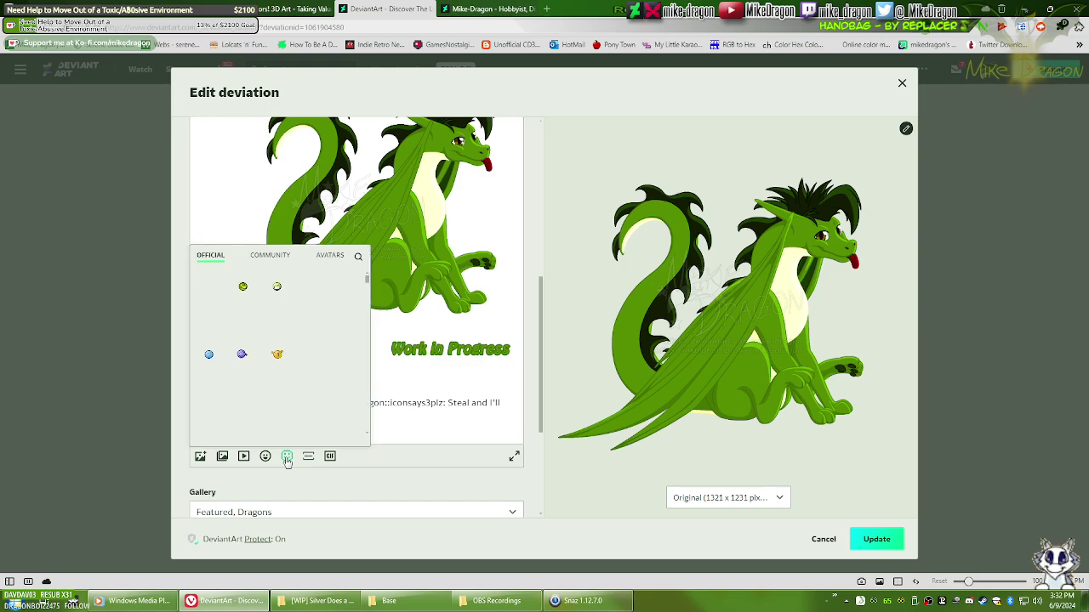
{"action": "left_click", "coordinate": [337, 261]}
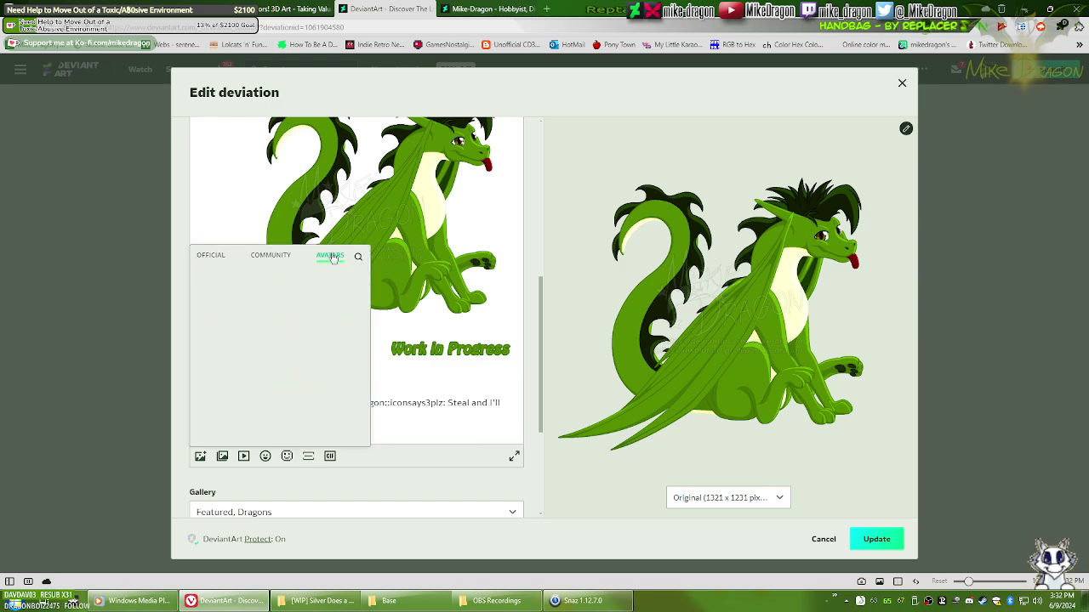
{"action": "left_click", "coordinate": [358, 256]}
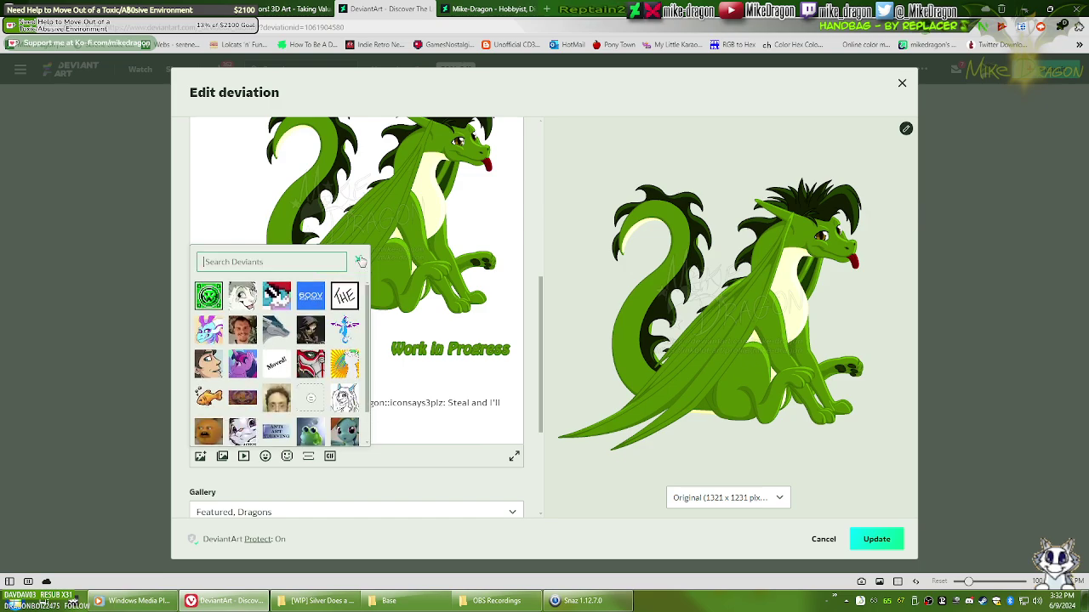
{"action": "type", "text": "donotuseplz"}
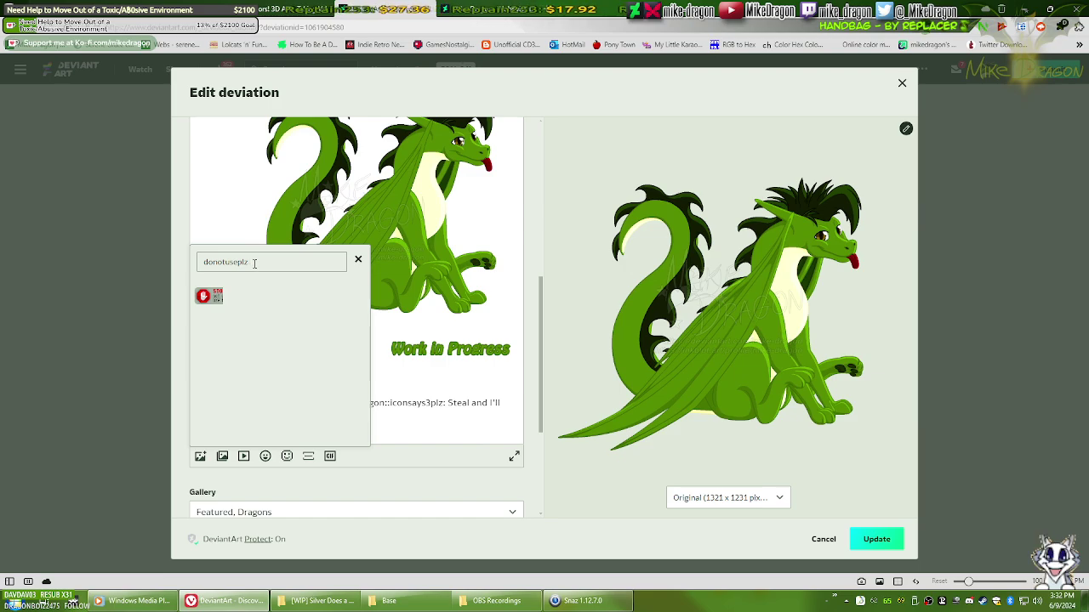
{"action": "left_click", "coordinate": [217, 311]}
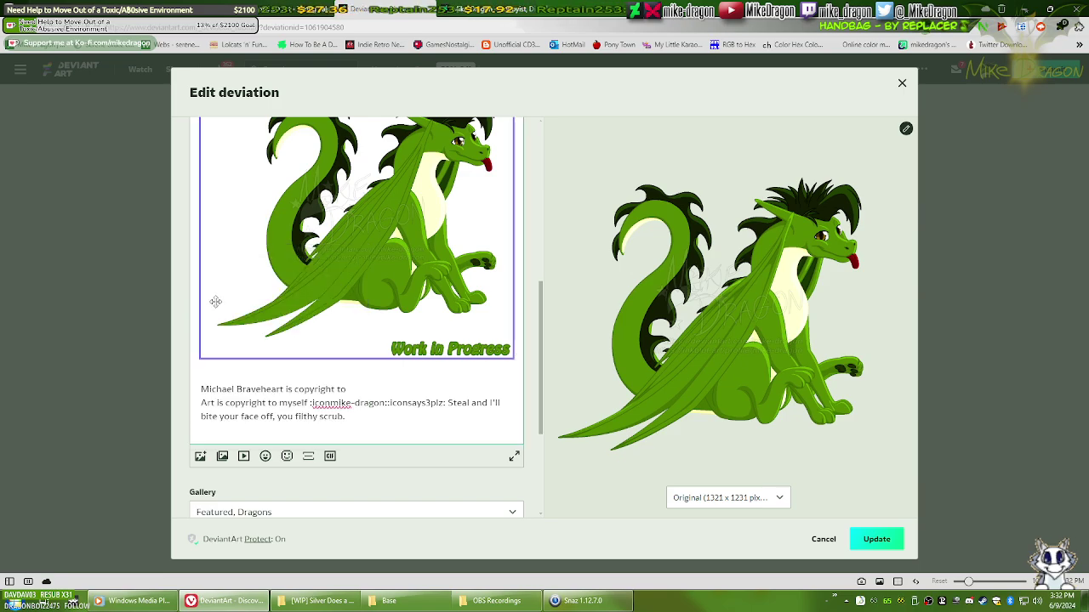
Step: Insert the myartplz avatar from the avatar picker directly after the donotuseplz avatar
{"action": "scroll", "coordinate": [361, 405], "scroll_direction": "up", "scroll_amount": 5}
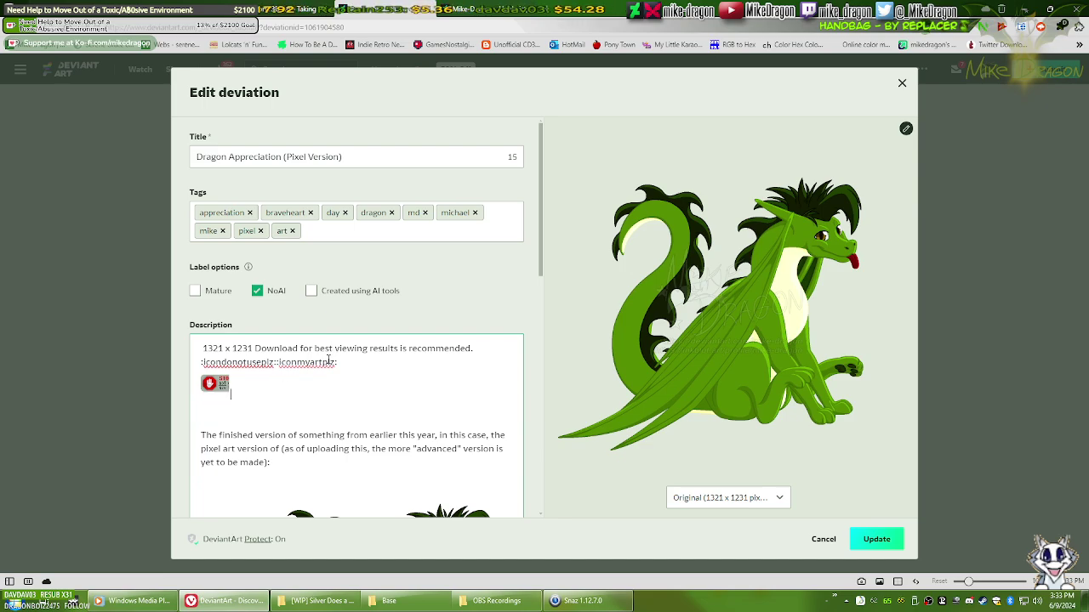
{"action": "left_click_drag", "start_coordinate": [336, 362], "coordinate": [298, 365]}
{"action": "left_click", "coordinate": [377, 386]}
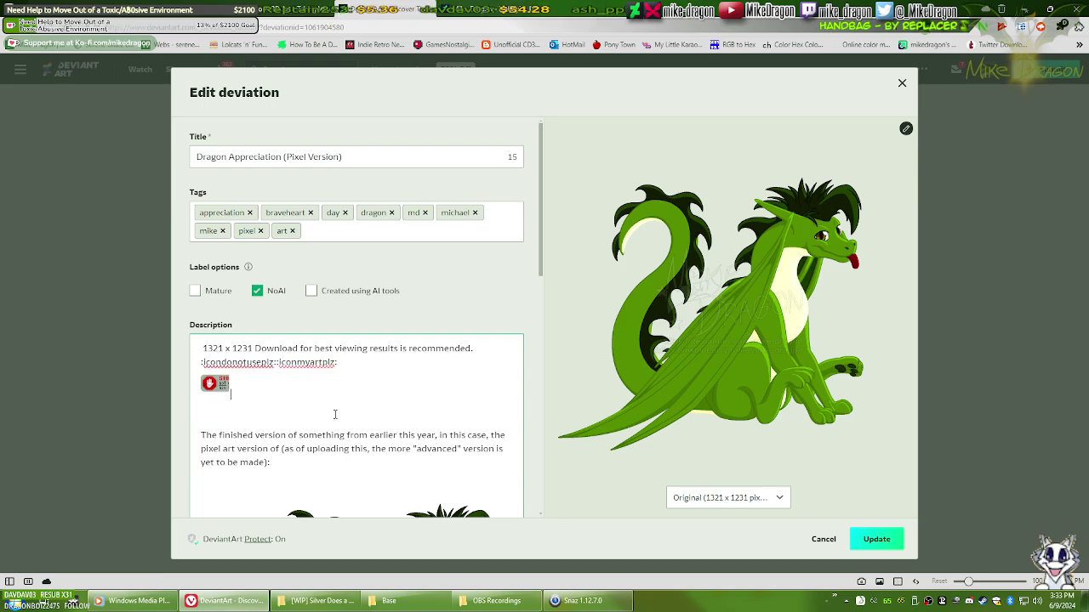
{"action": "scroll", "coordinate": [370, 408], "scroll_direction": "down", "scroll_amount": 8}
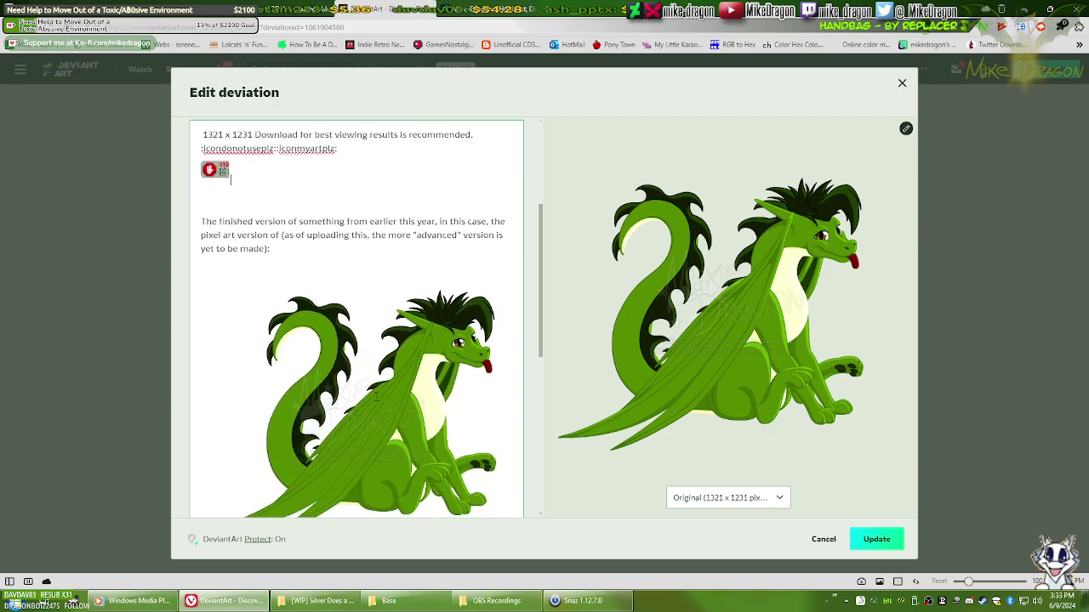
{"action": "left_click", "coordinate": [286, 475]}
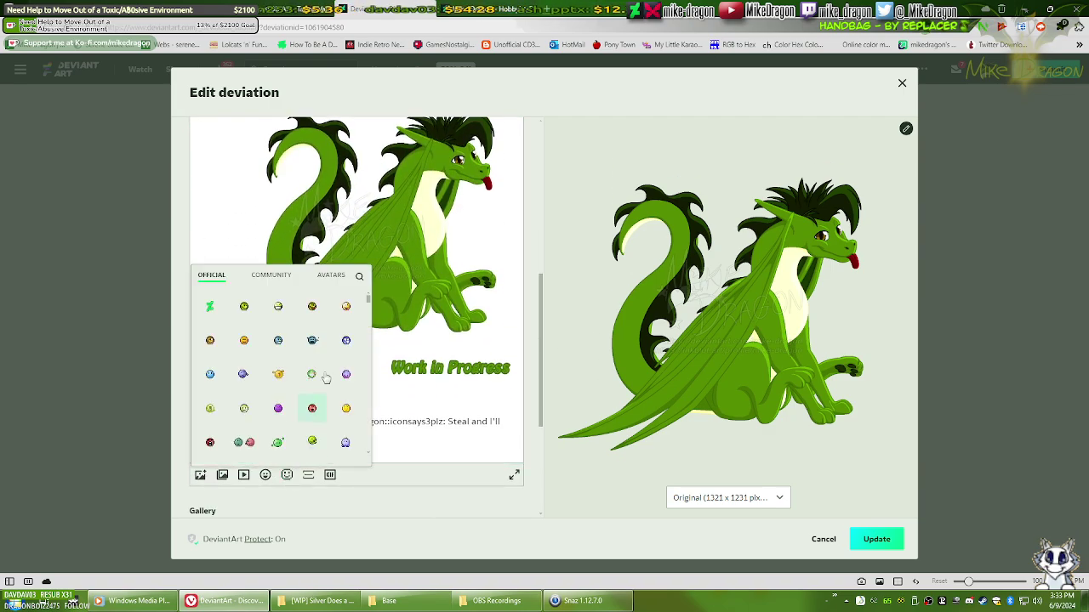
{"action": "left_click", "coordinate": [333, 276]}
{"action": "left_click", "coordinate": [359, 276]}
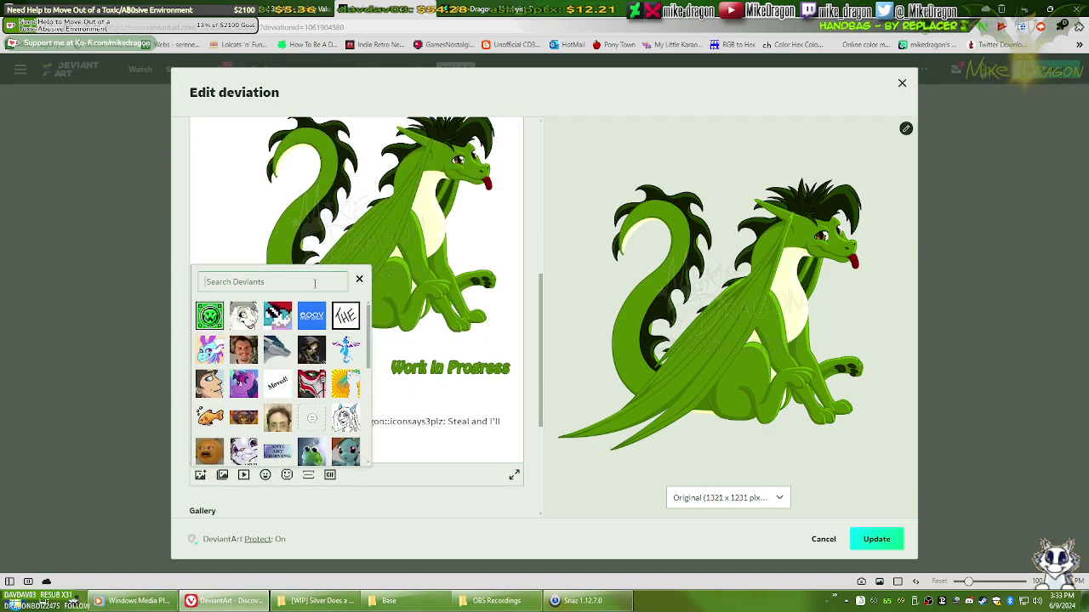
{"action": "type", "text": "myartplz"}
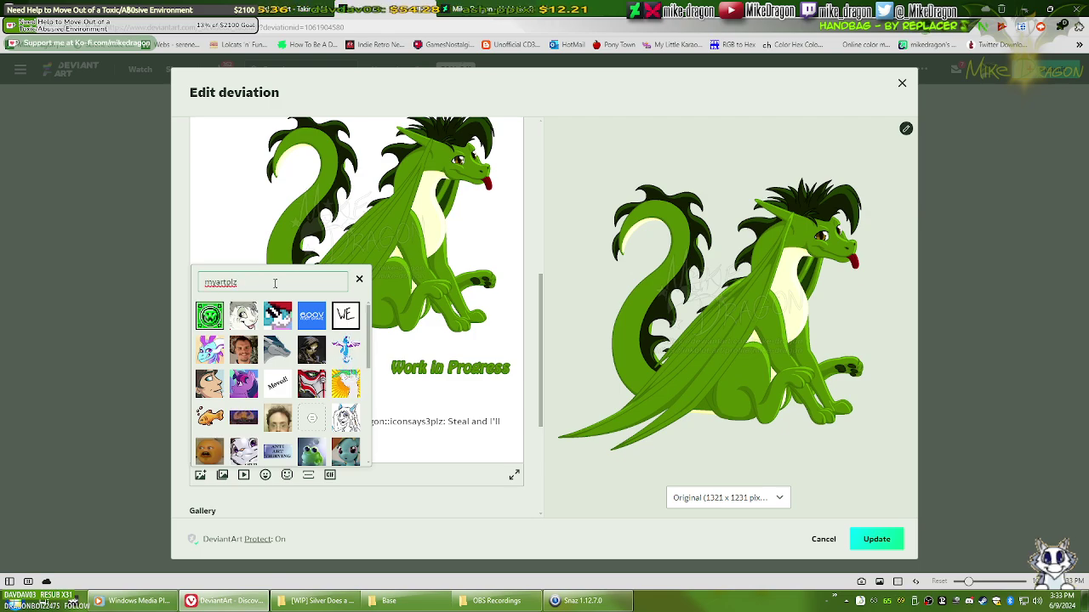
{"action": "left_click", "coordinate": [211, 315]}
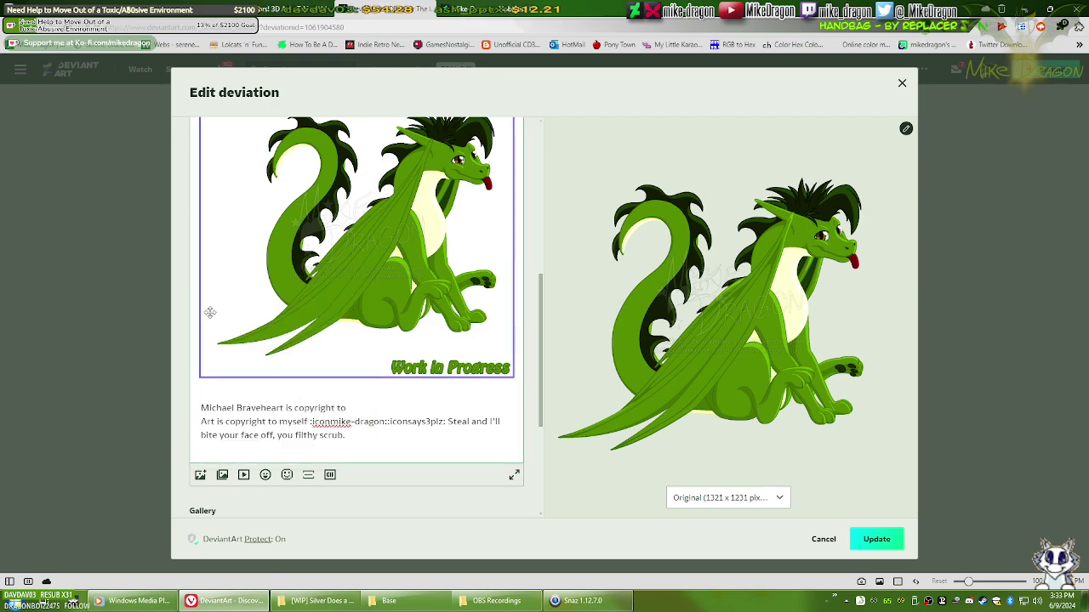
Step: Delete the typed donotuseplz and myartplz icon codes and their leftover empty line above the inserted avatars
{"action": "scroll", "coordinate": [348, 363], "scroll_direction": "up", "scroll_amount": 4}
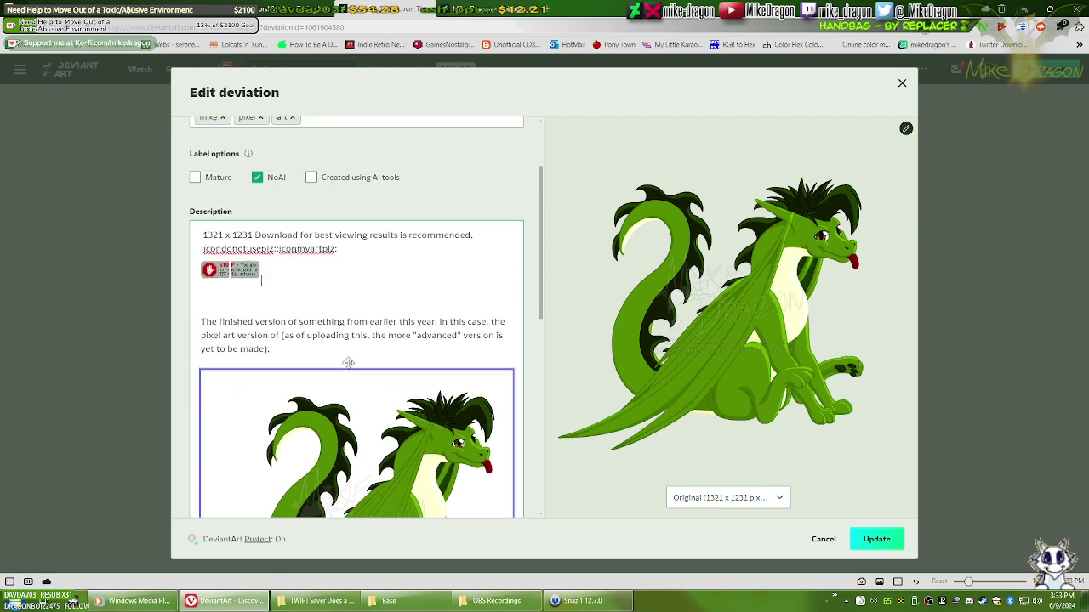
{"action": "left_click", "coordinate": [286, 280]}
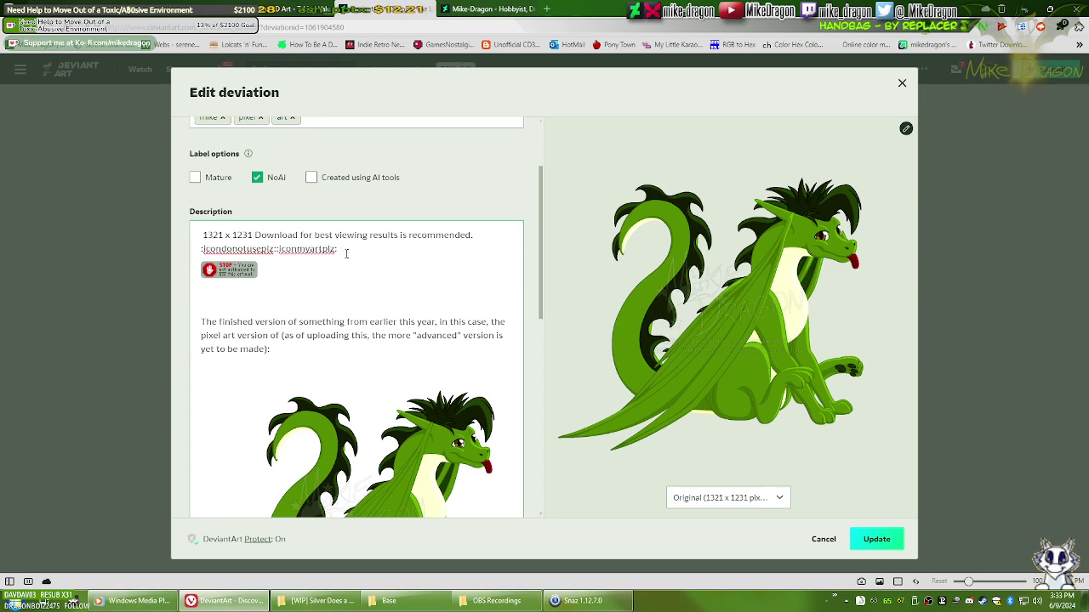
{"action": "left_click_drag", "start_coordinate": [346, 248], "coordinate": [201, 248]}
{"action": "key", "text": "BackSpace"}
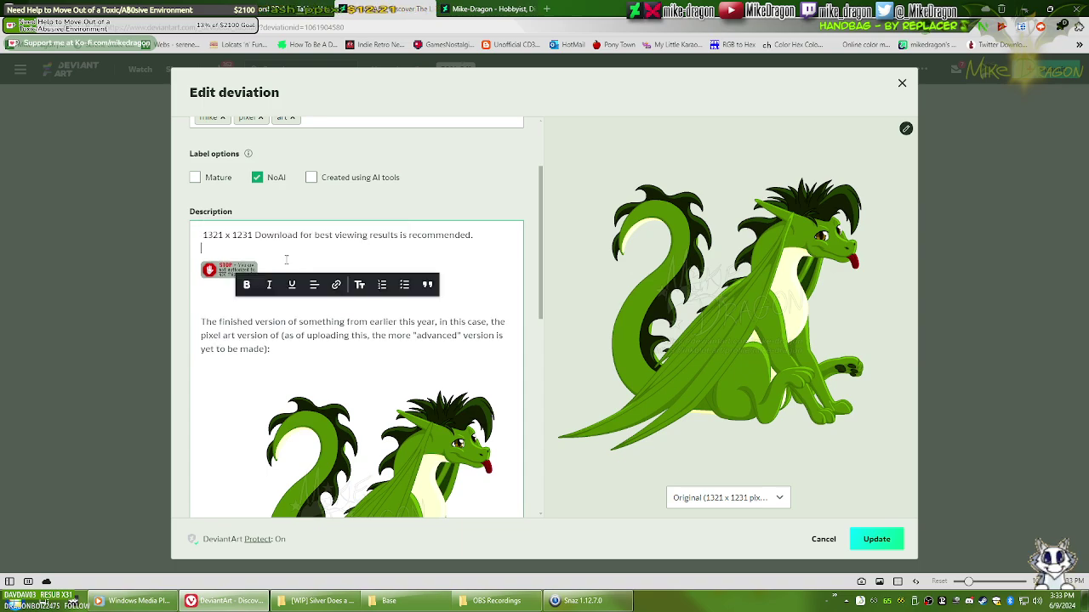
{"action": "key", "text": "BackSpace"}
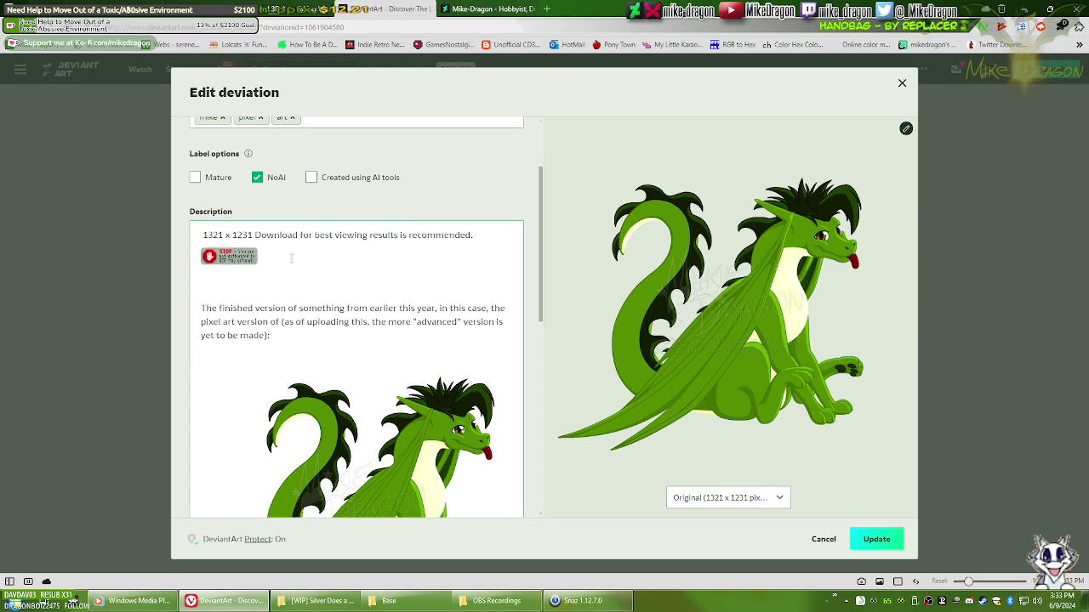
Step: Delete the typed username icon code after "Art is copyright to myself" and open the emote and avatar picker there
{"action": "scroll", "coordinate": [290, 258], "scroll_direction": "down", "scroll_amount": 10}
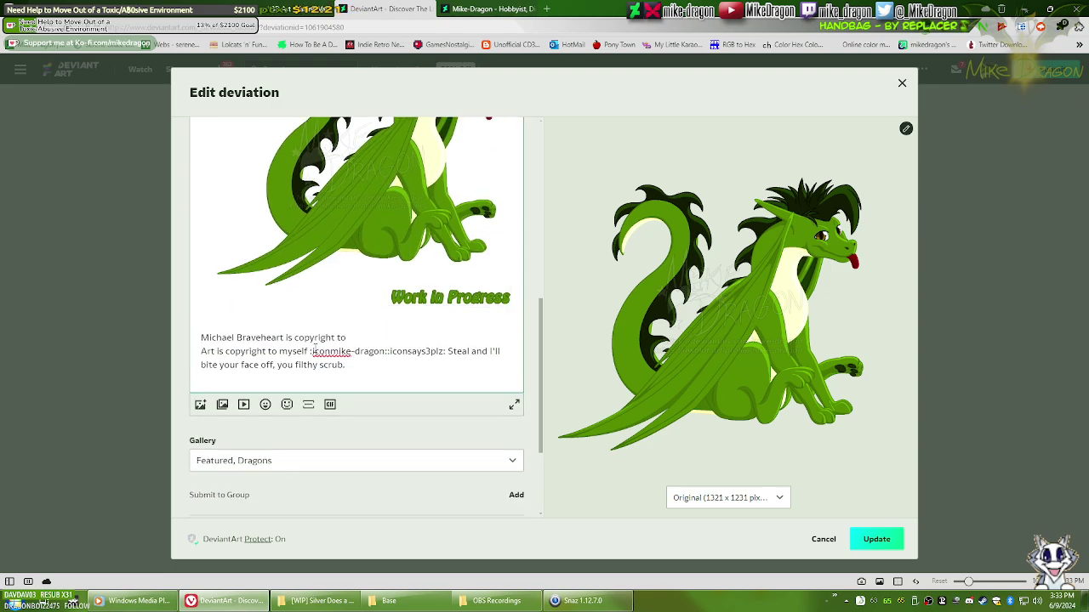
{"action": "left_click_drag", "start_coordinate": [309, 351], "coordinate": [388, 352]}
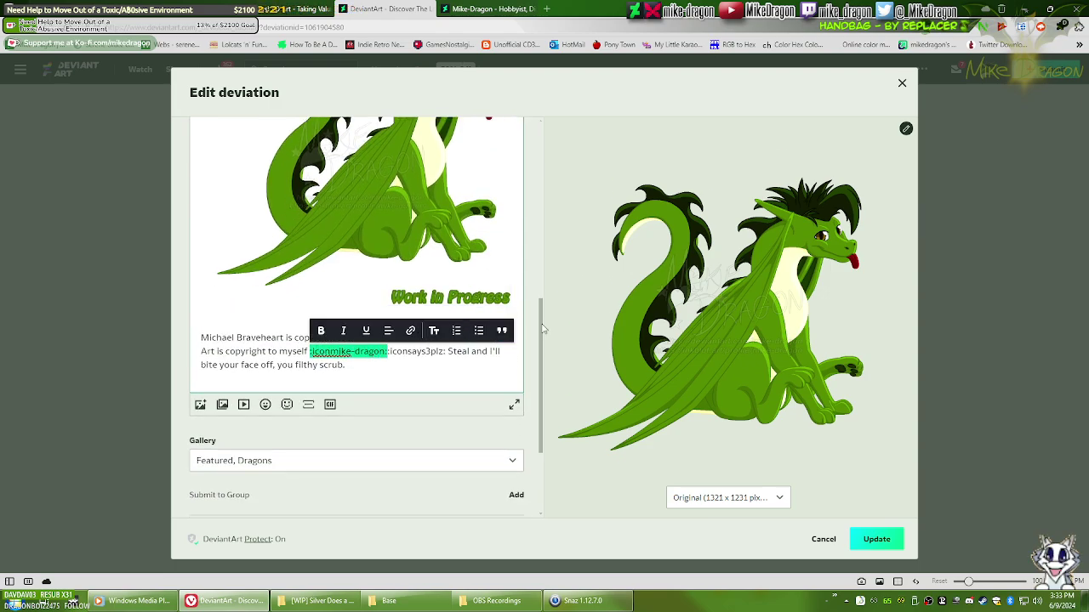
{"action": "key", "text": "BackSpace"}
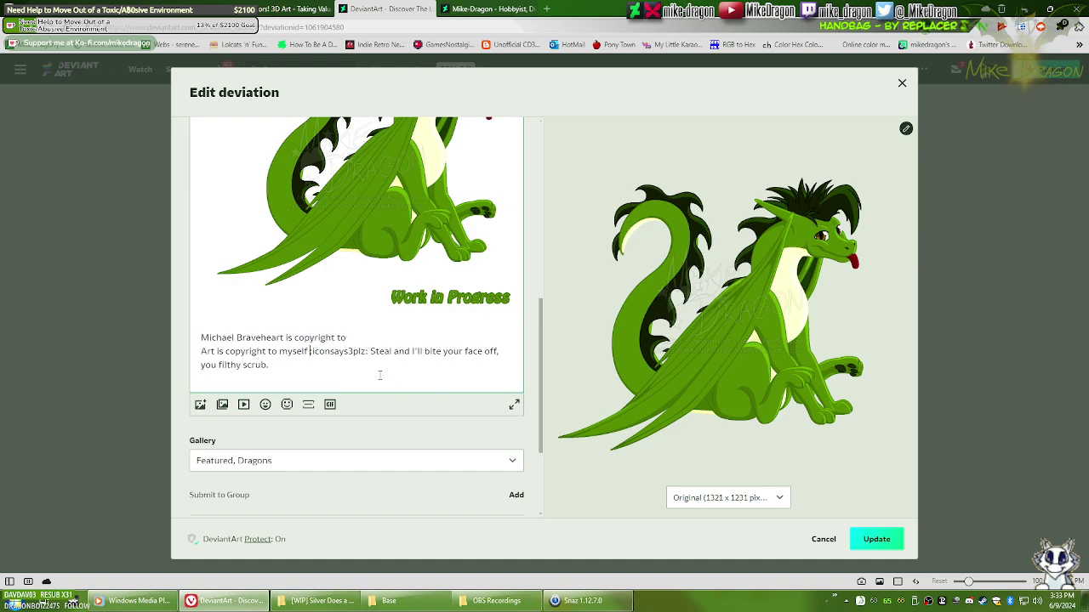
{"action": "left_click", "coordinate": [286, 404]}
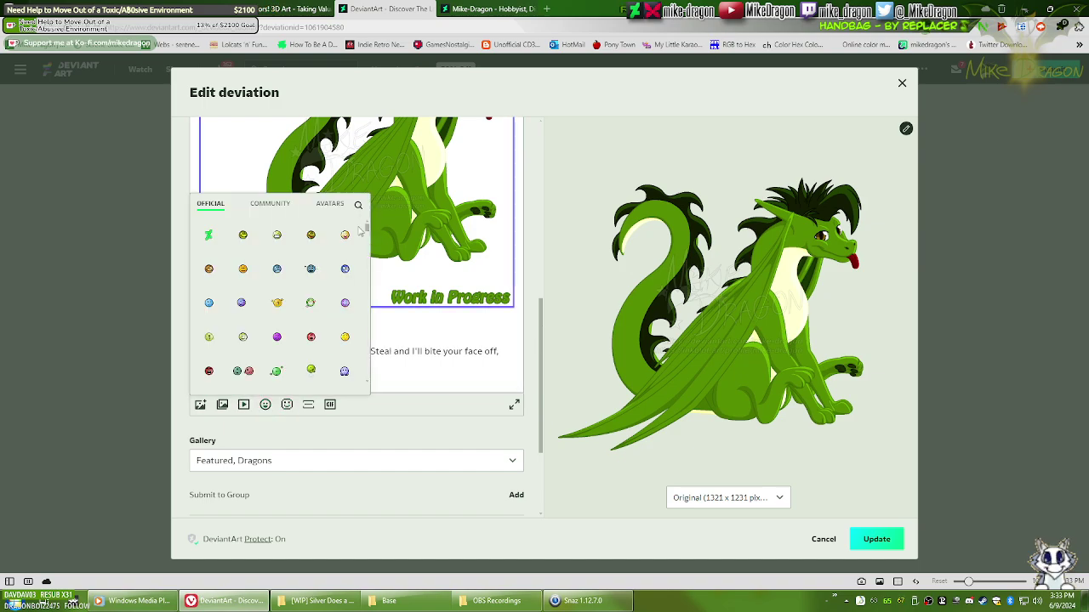
{"action": "left_click", "coordinate": [360, 208]}
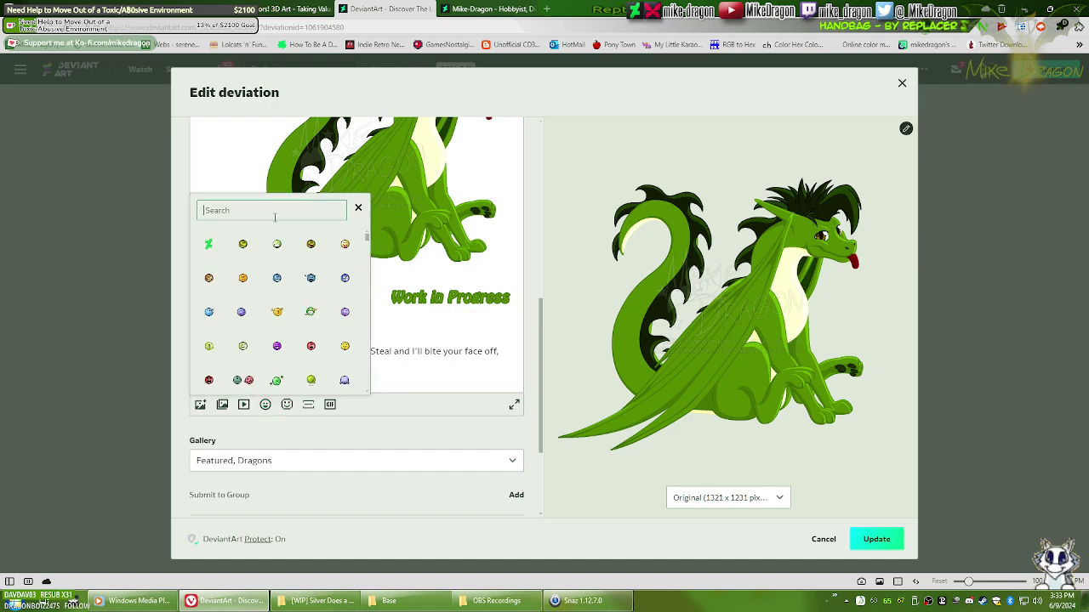
{"action": "type", "text": "mike-dragon"}
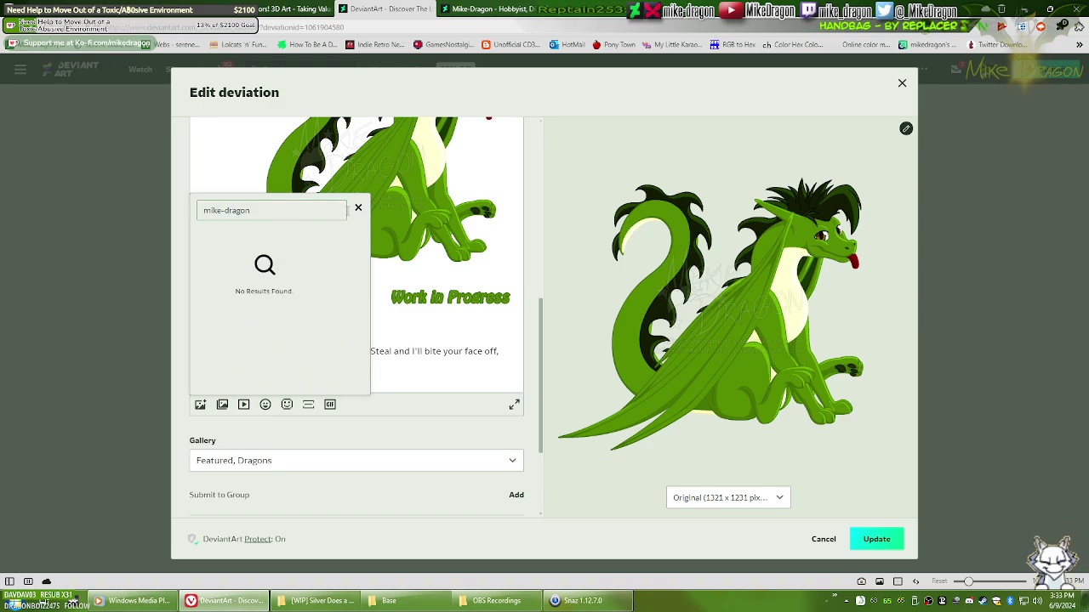
{"action": "left_click", "coordinate": [359, 208]}
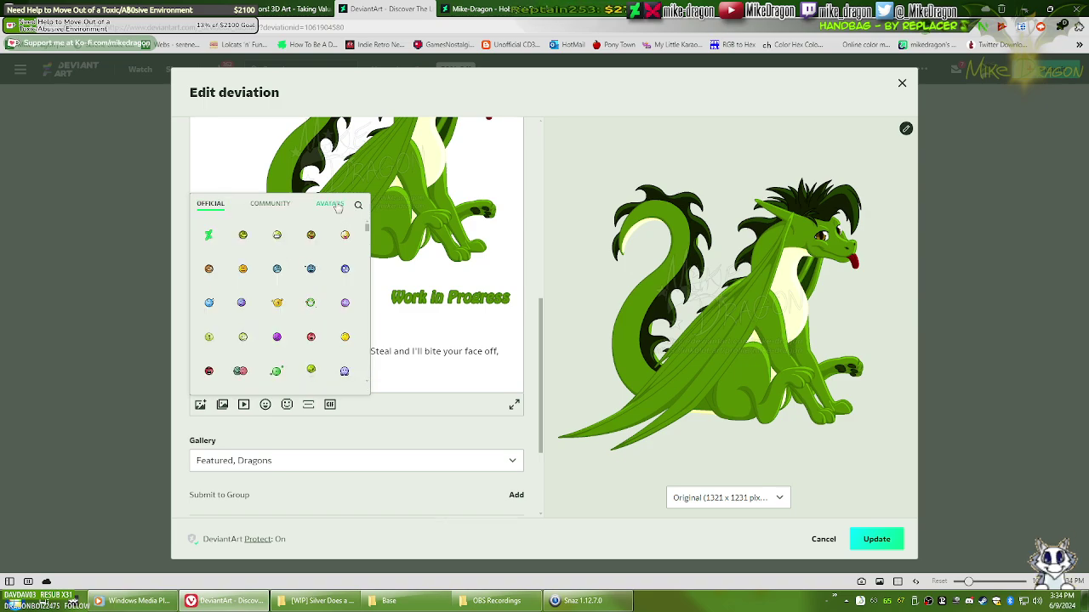
Step: Search the deviant avatars for the artist's username and insert that avatar after "Art is copyright to myself"
{"action": "left_click", "coordinate": [335, 206]}
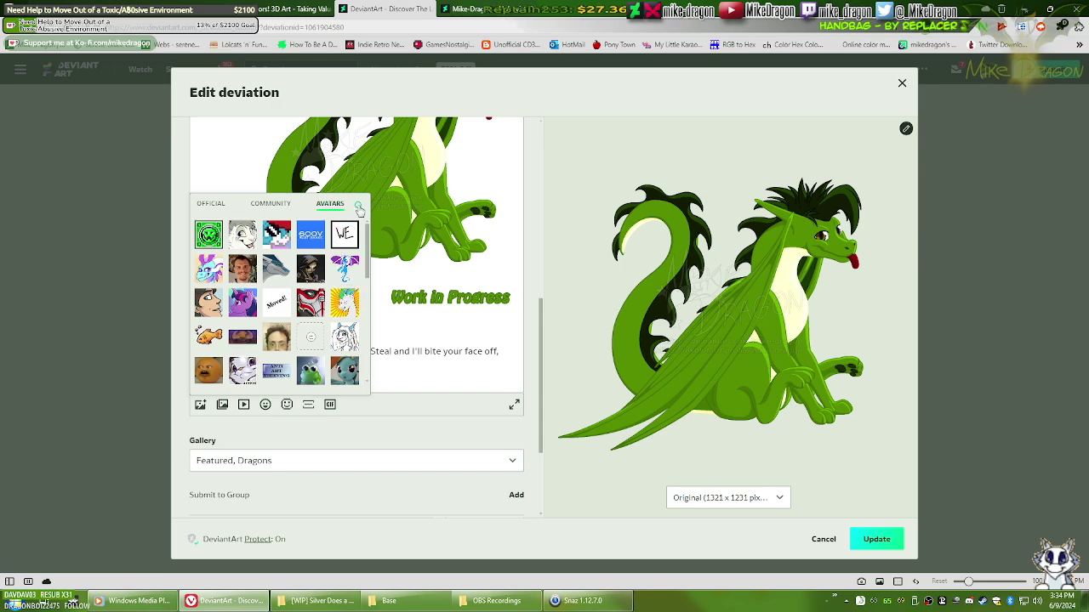
{"action": "left_click", "coordinate": [358, 205]}
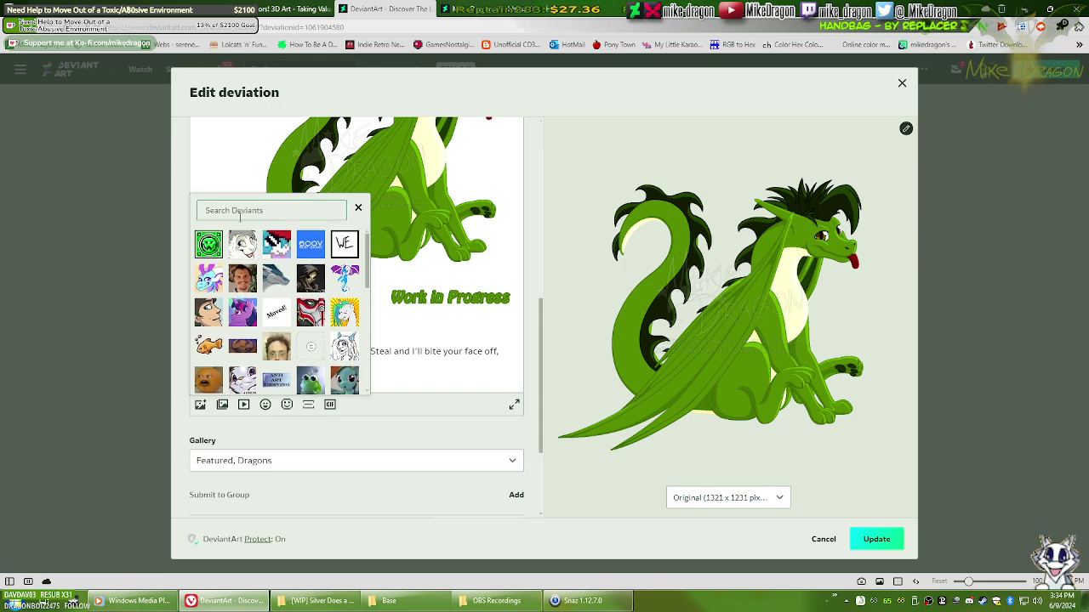
{"action": "type", "text": "mike-"}
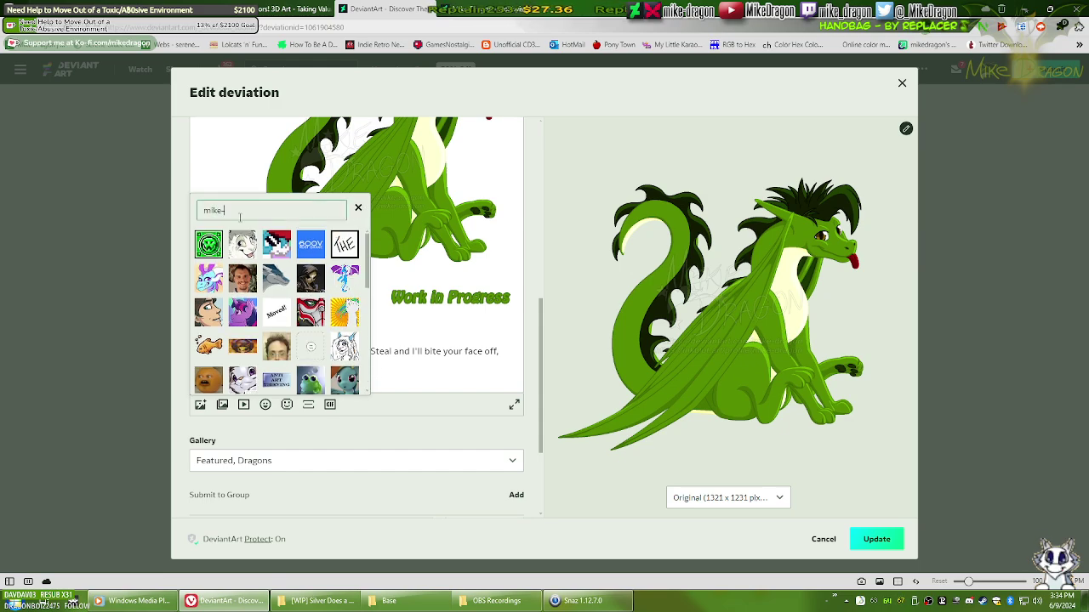
{"action": "type", "text": "dra"}
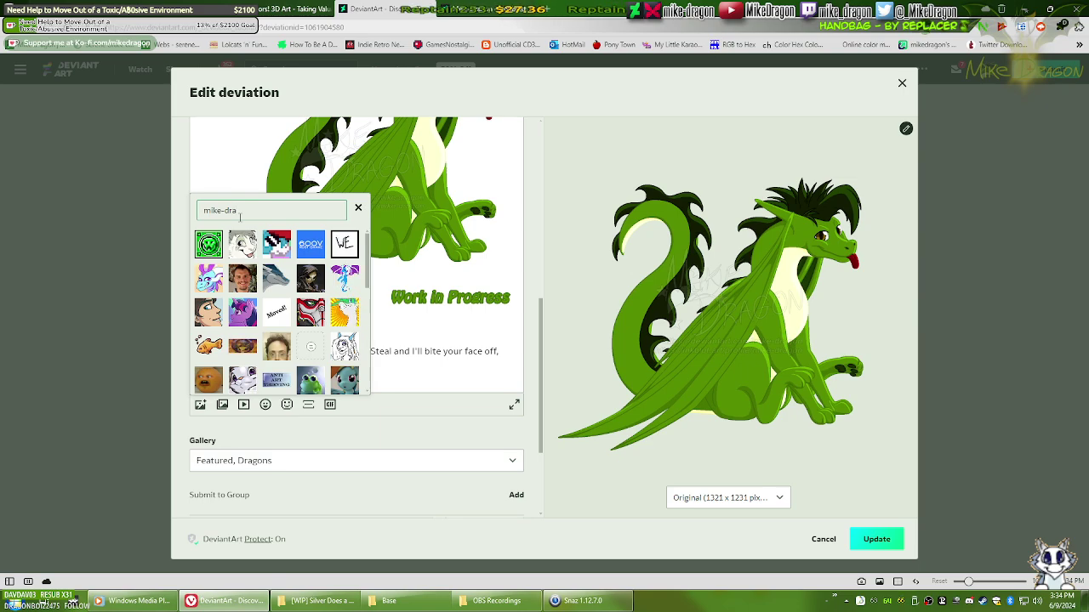
{"action": "type", "text": "gon"}
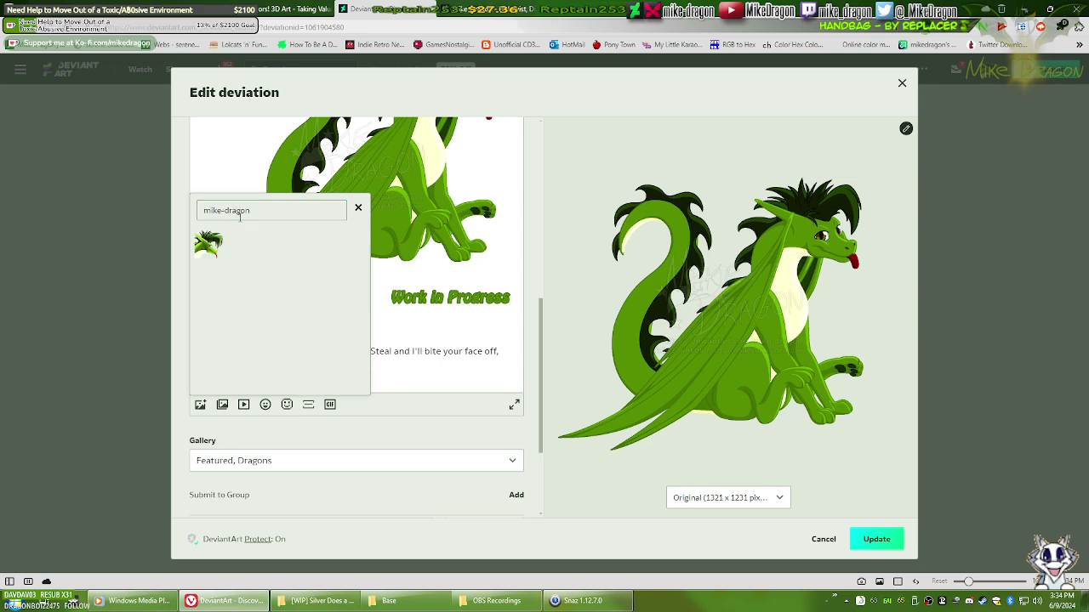
{"action": "left_click", "coordinate": [209, 244]}
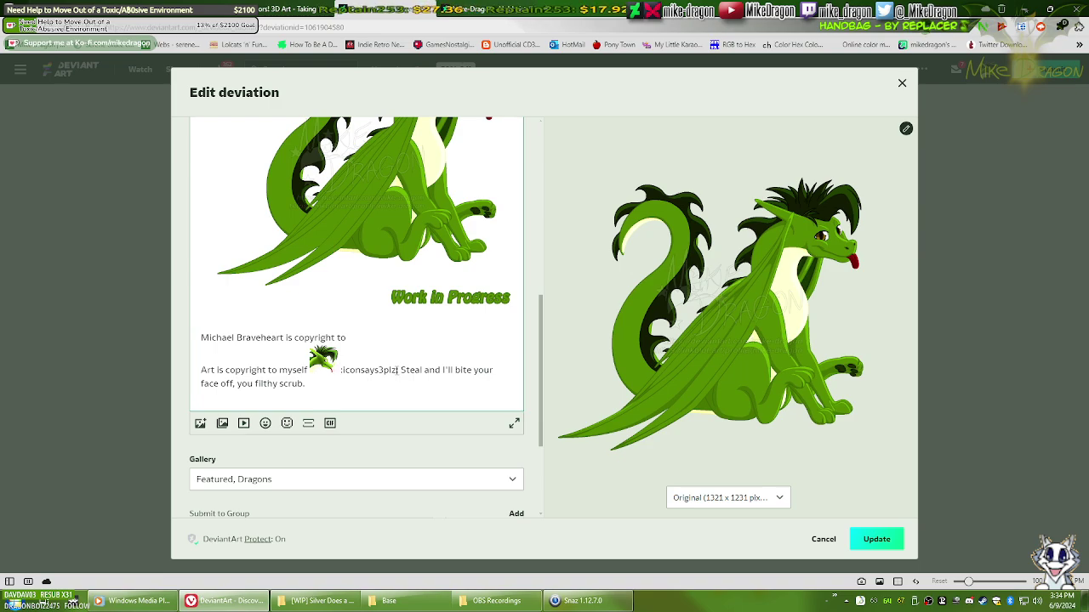
Step: Delete the typed ":iconsays3plz:" code between the inserted avatar and "Steal and I'll bite your face off"
{"action": "left_click_drag", "start_coordinate": [397, 371], "coordinate": [362, 370]}
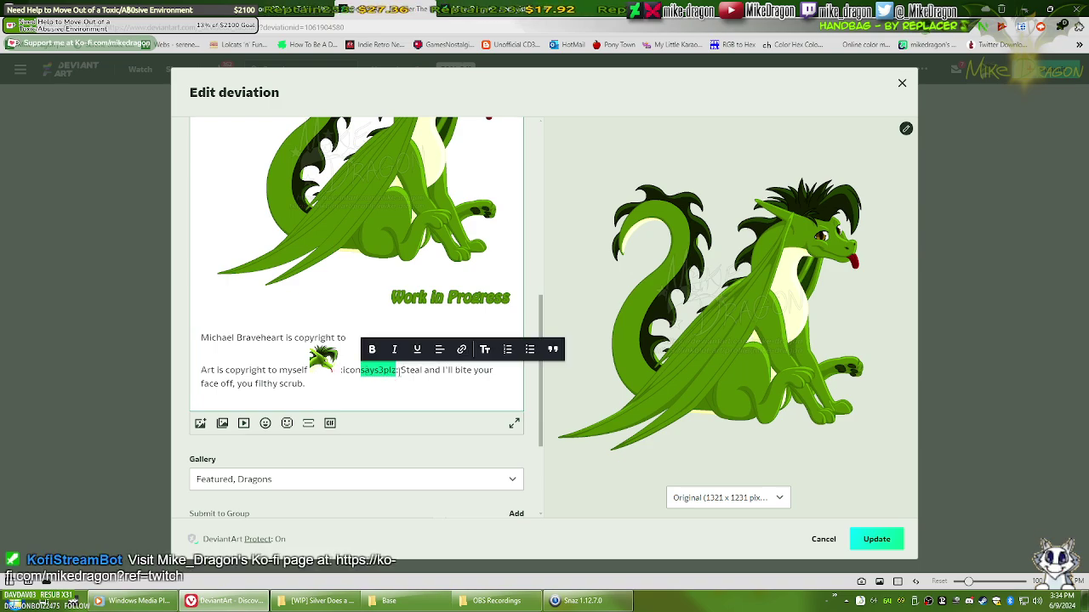
{"action": "left_click", "coordinate": [398, 370]}
{"action": "left_click_drag", "start_coordinate": [399, 370], "coordinate": [341, 372]}
{"action": "key", "text": "BackSpace"}
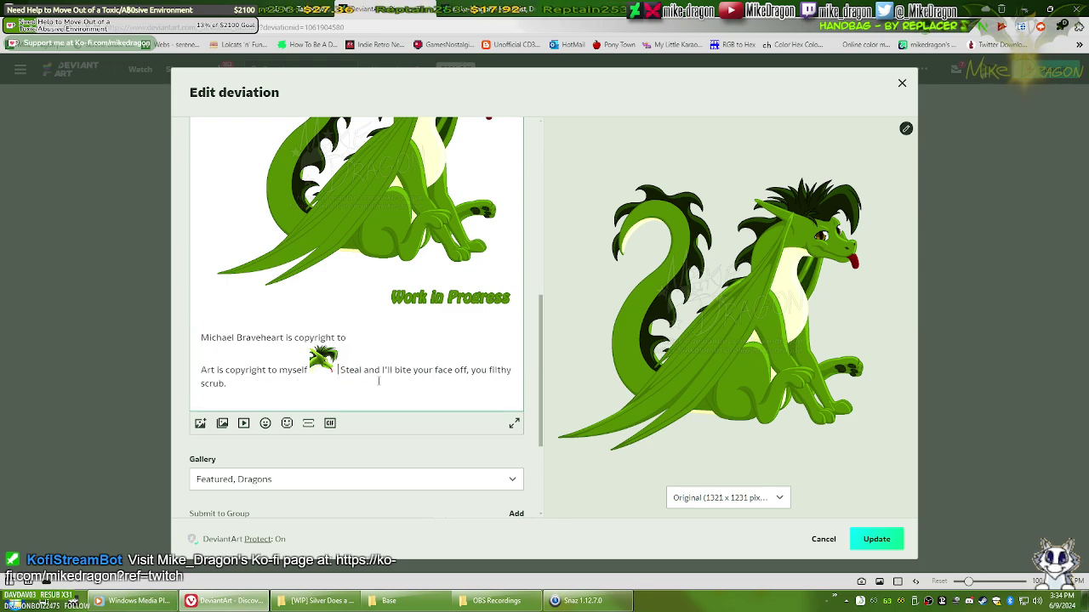
Step: Search the deviant avatars for says3plz and insert that avatar before "Steal and I'll bite your face off"
{"action": "left_click", "coordinate": [287, 422]}
{"action": "left_click", "coordinate": [330, 222]}
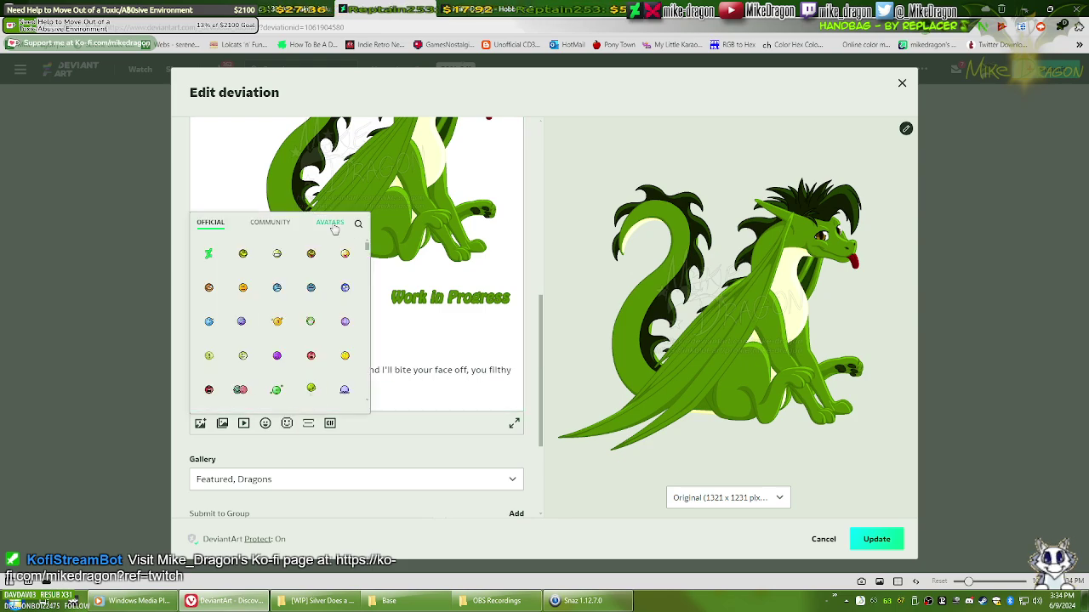
{"action": "left_click", "coordinate": [358, 224]}
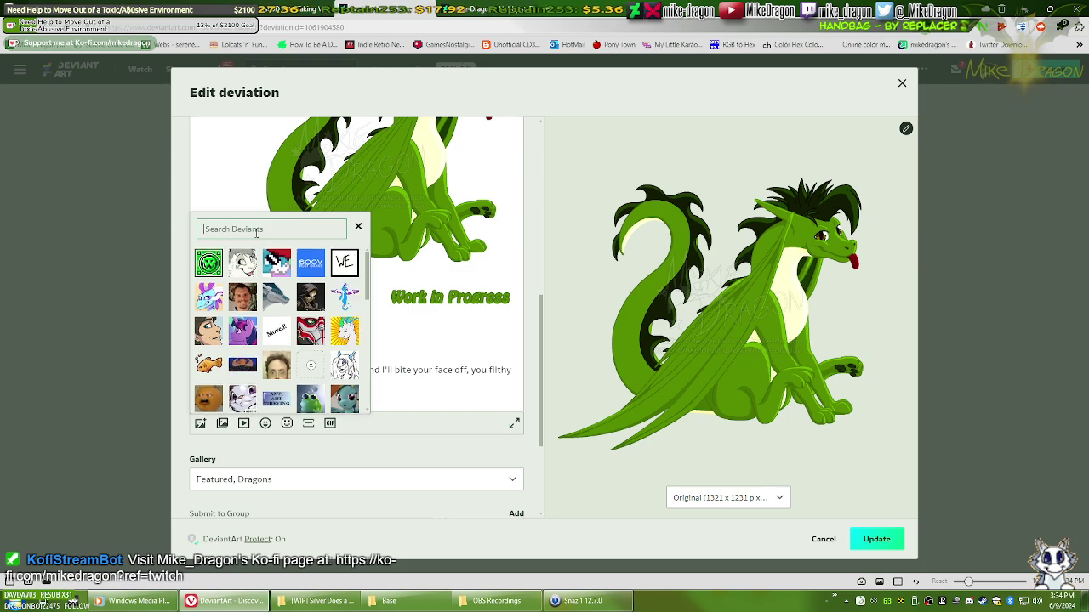
{"action": "type", "text": "says3plz"}
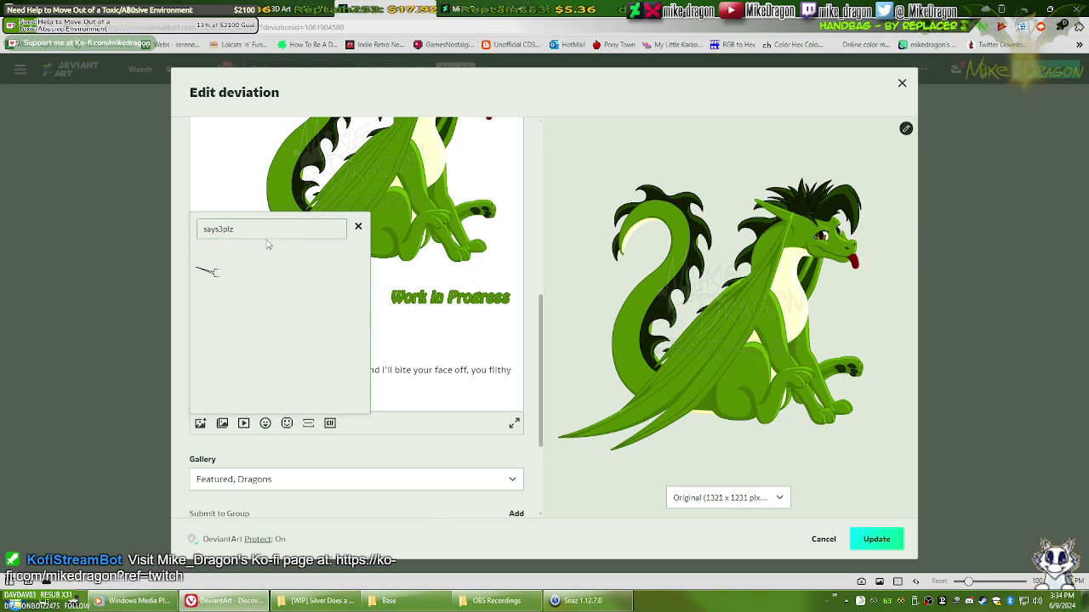
{"action": "left_click", "coordinate": [381, 343]}
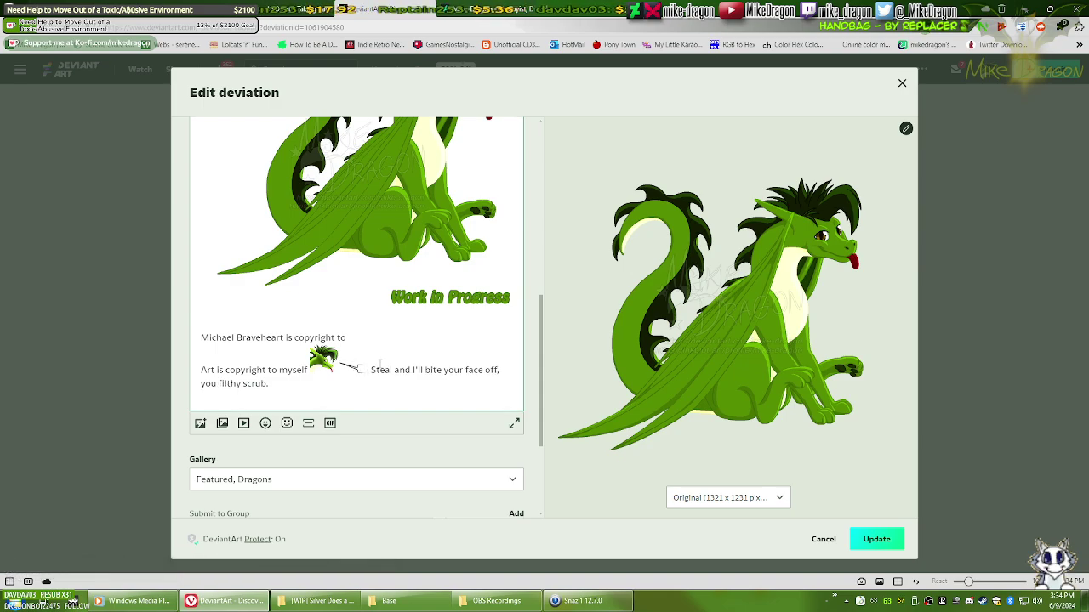
Step: Remove the extra spaces between the inserted says3plz avatar and "Steal and I'll bite your face off"
{"action": "key", "text": "BackSpace"}
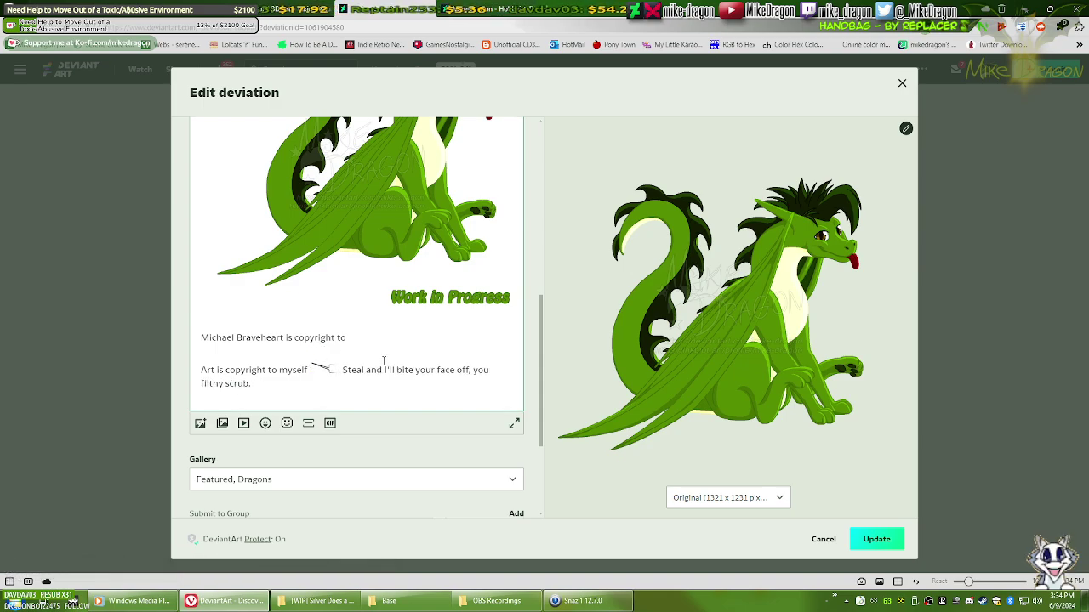
{"action": "key", "text": "ctrl+z"}
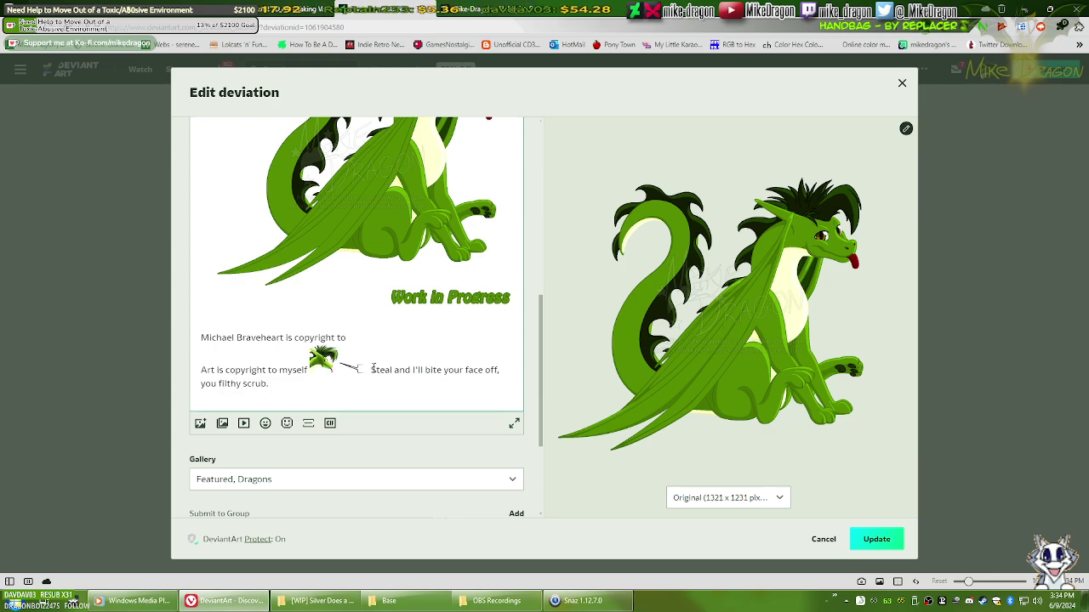
{"action": "key", "text": "BackSpace"}
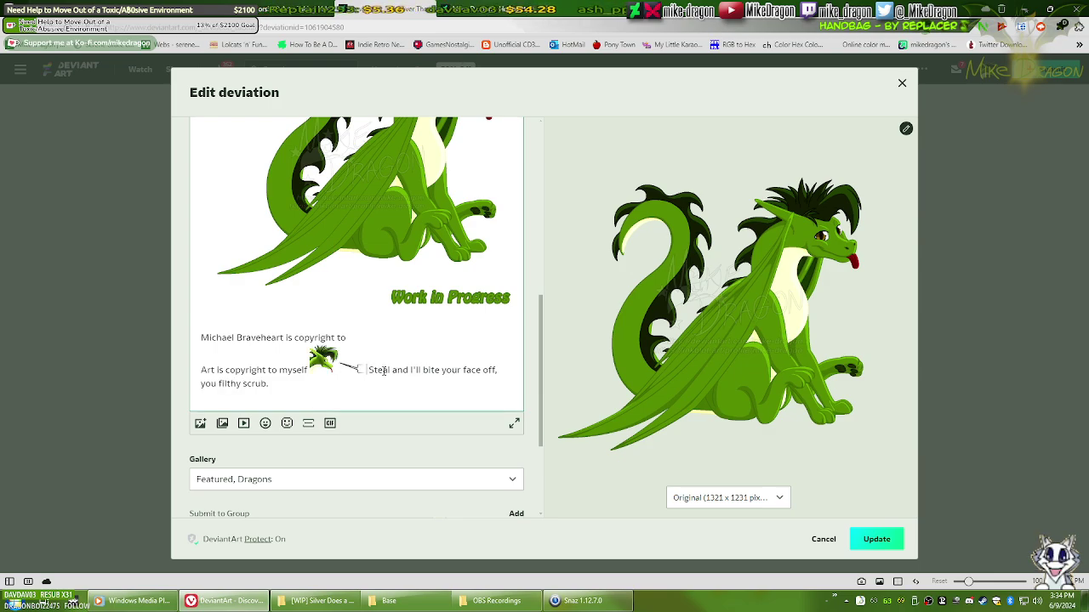
{"action": "key", "text": "BackSpace"}
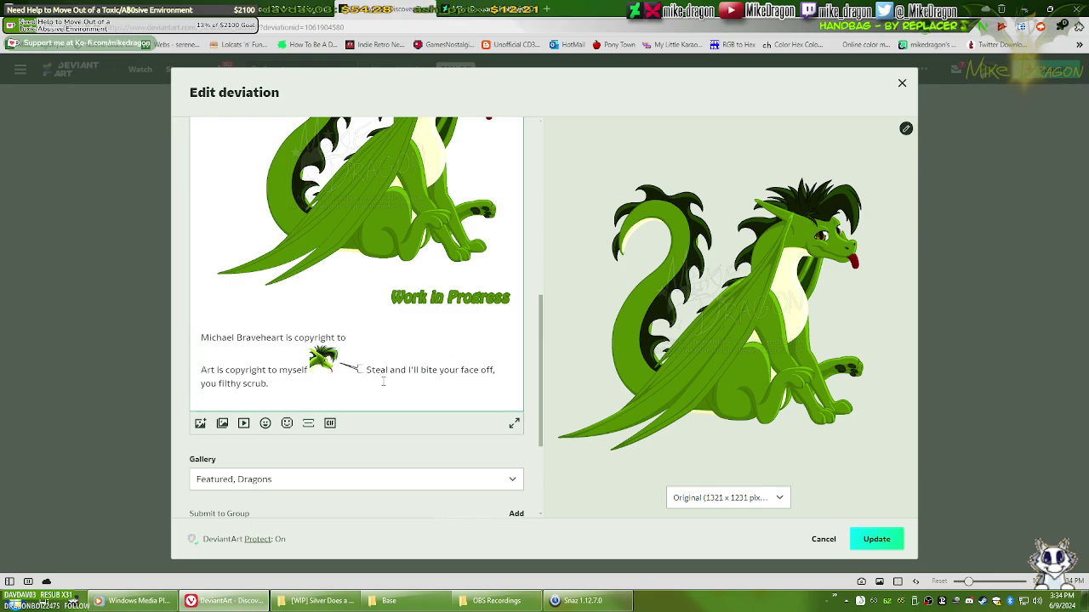
Step: Add a :star: emote at the start and end of the "1321 x 1231 Download for best viewing results is recommended." line
{"action": "scroll", "coordinate": [395, 368], "scroll_direction": "up", "scroll_amount": 5}
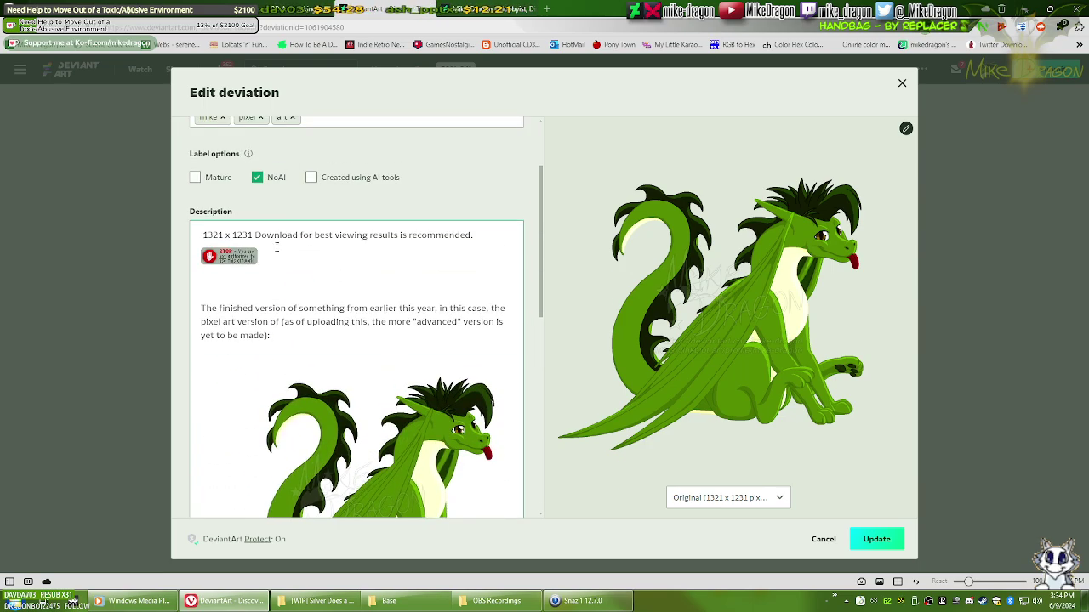
{"action": "left_click", "coordinate": [204, 235]}
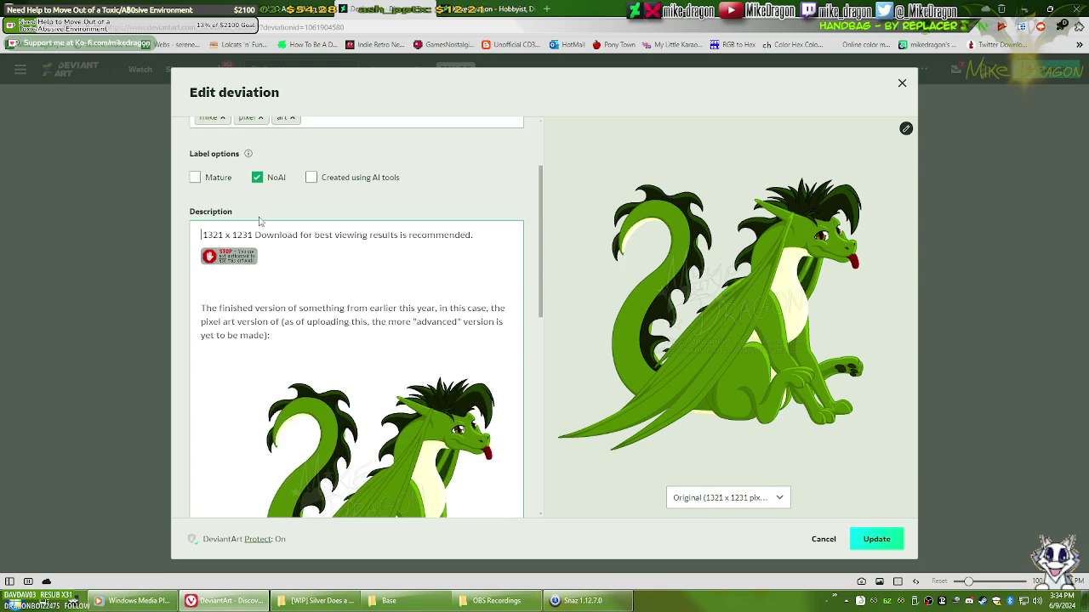
{"action": "type", "text": ":star:"}
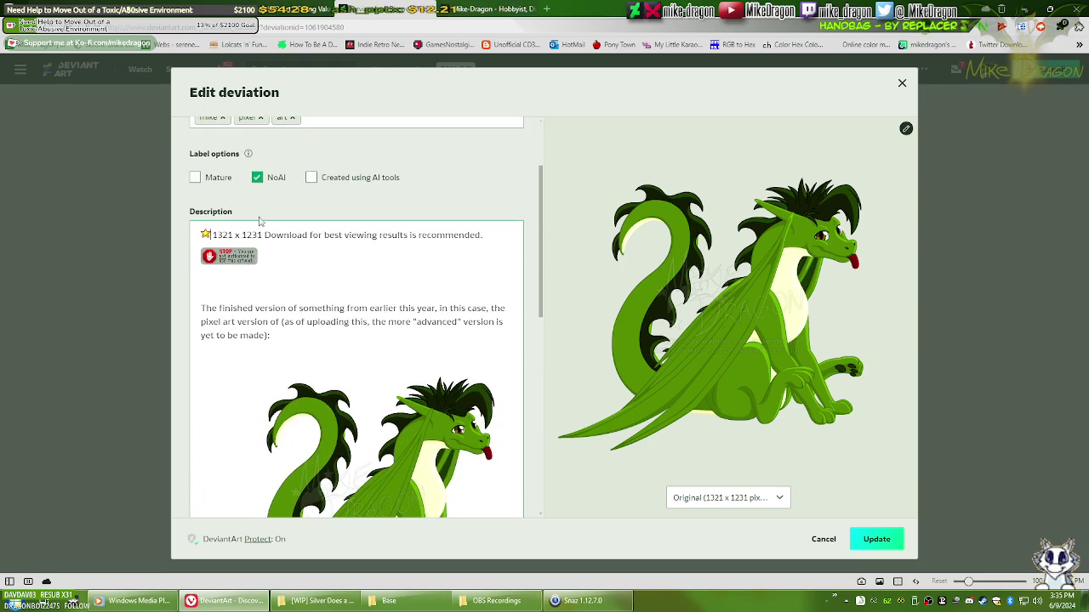
{"action": "key", "text": "End"}
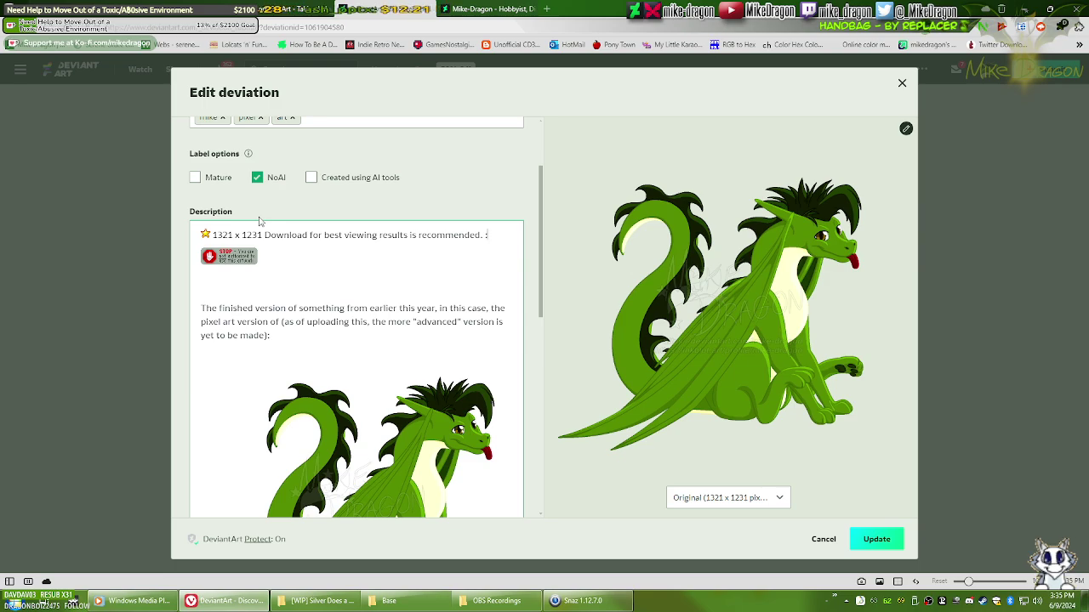
{"action": "type", "text": ":star:"}
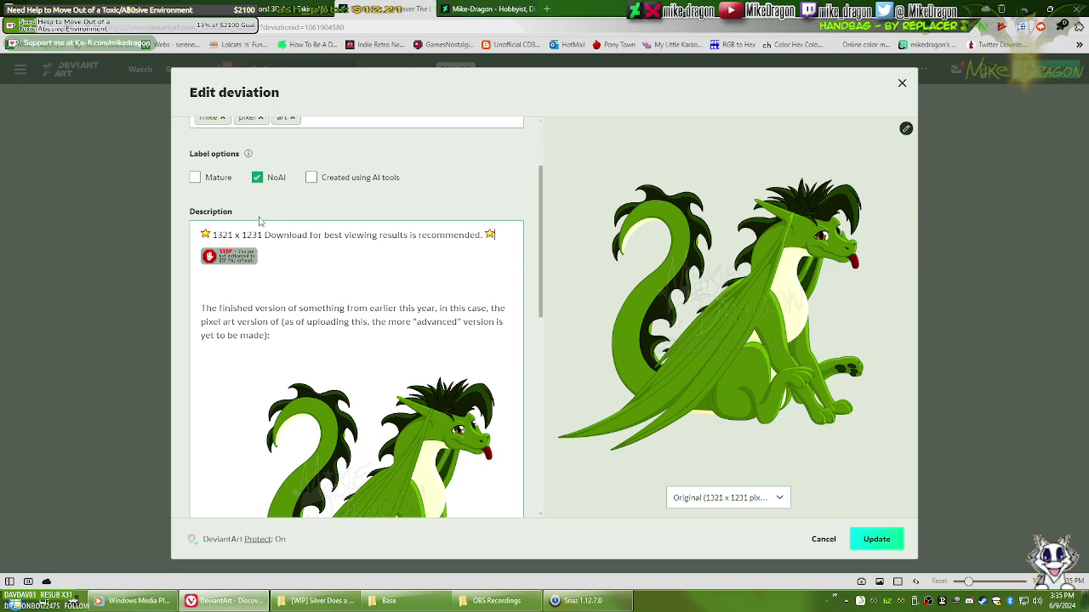
Step: Save the deviation update and check the star emotes and avatars in the published description
{"action": "scroll", "coordinate": [302, 224], "scroll_direction": "down", "scroll_amount": 10}
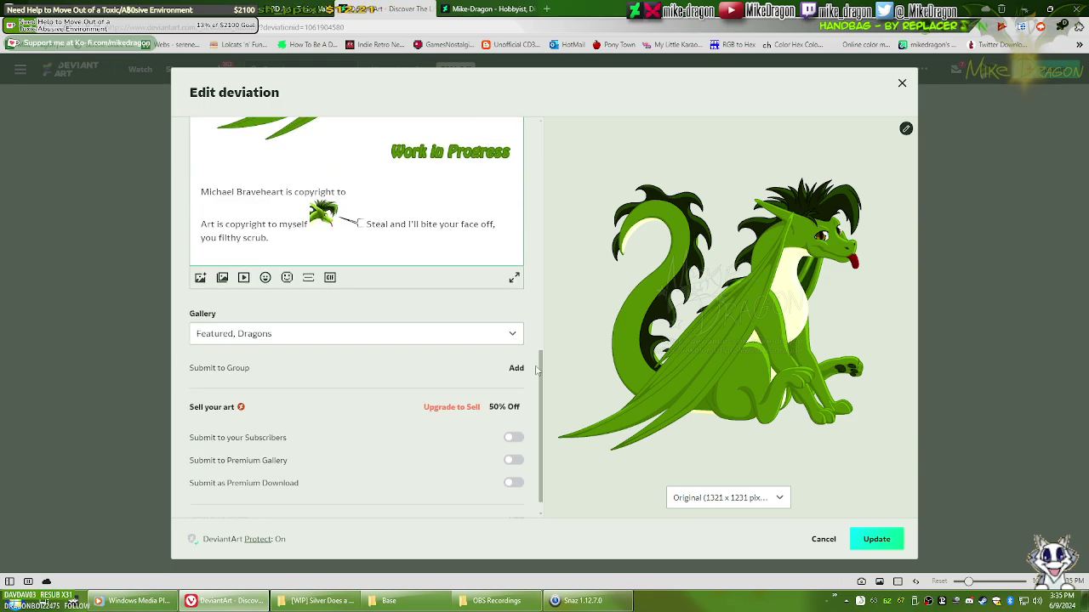
{"action": "left_click", "coordinate": [869, 540]}
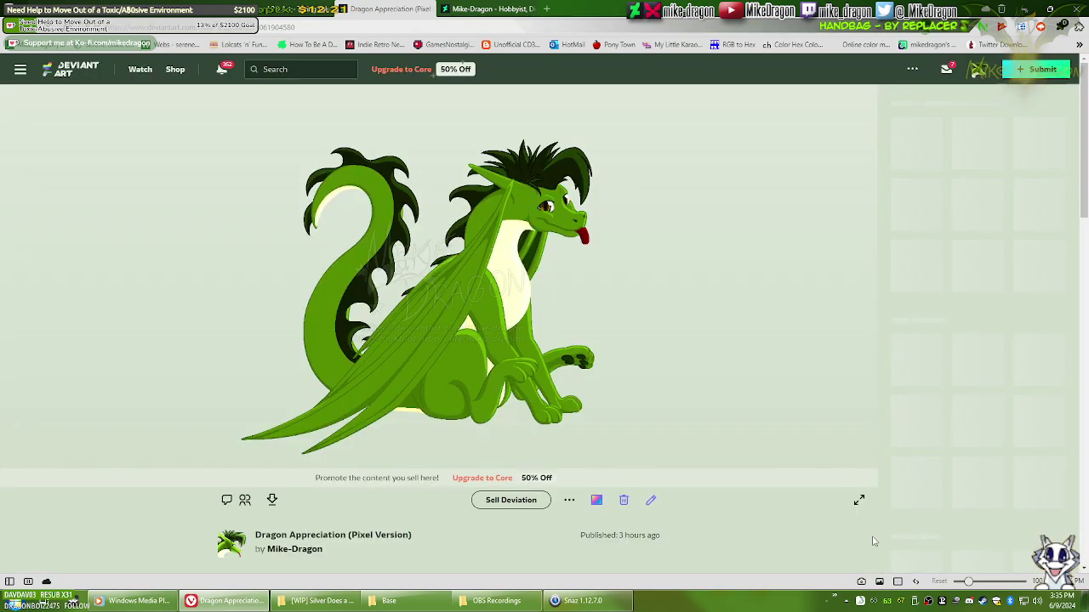
{"action": "scroll", "coordinate": [657, 451], "scroll_direction": "down", "scroll_amount": 5}
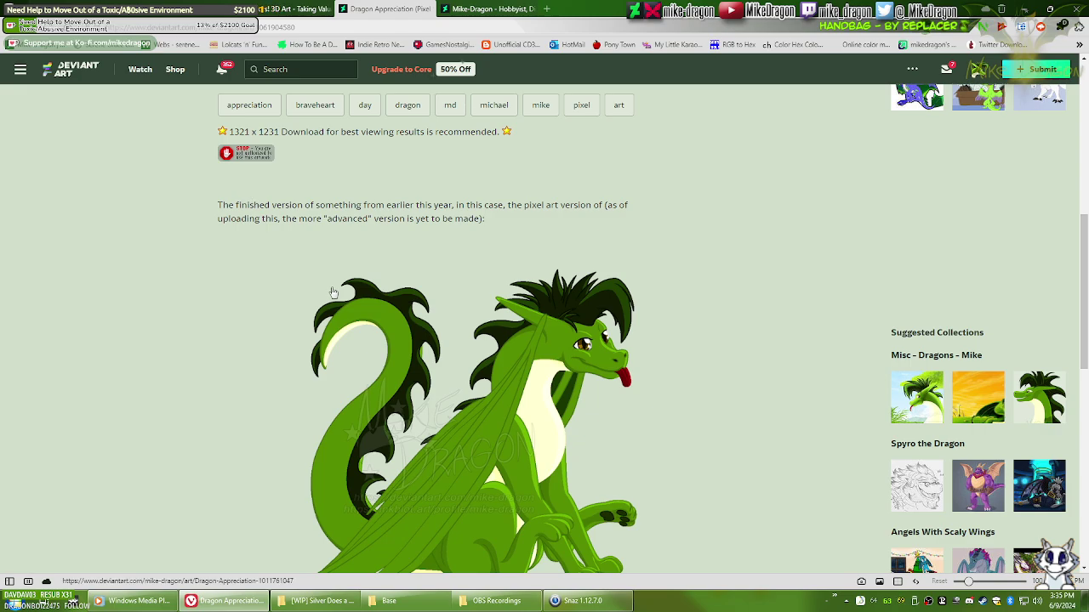
{"action": "scroll", "coordinate": [541, 311], "scroll_direction": "down", "scroll_amount": 3}
{"action": "scroll", "coordinate": [646, 296], "scroll_direction": "up", "scroll_amount": 4}
{"action": "scroll", "coordinate": [646, 296], "scroll_direction": "up", "scroll_amount": 4}
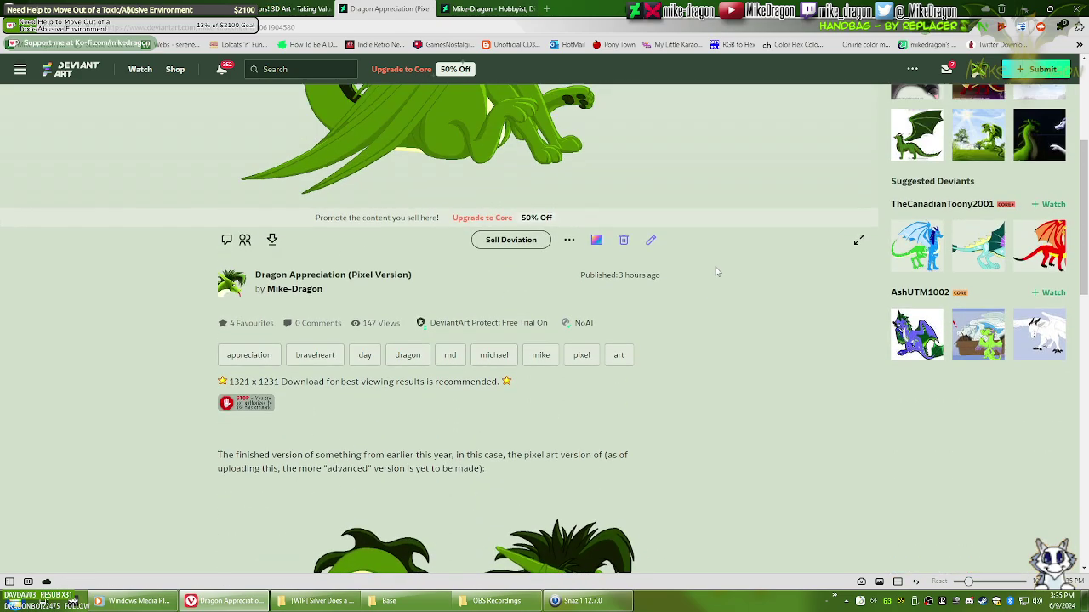
Step: Reopen the deviation for editing and examine its description and advanced settings
{"action": "left_click", "coordinate": [651, 504]}
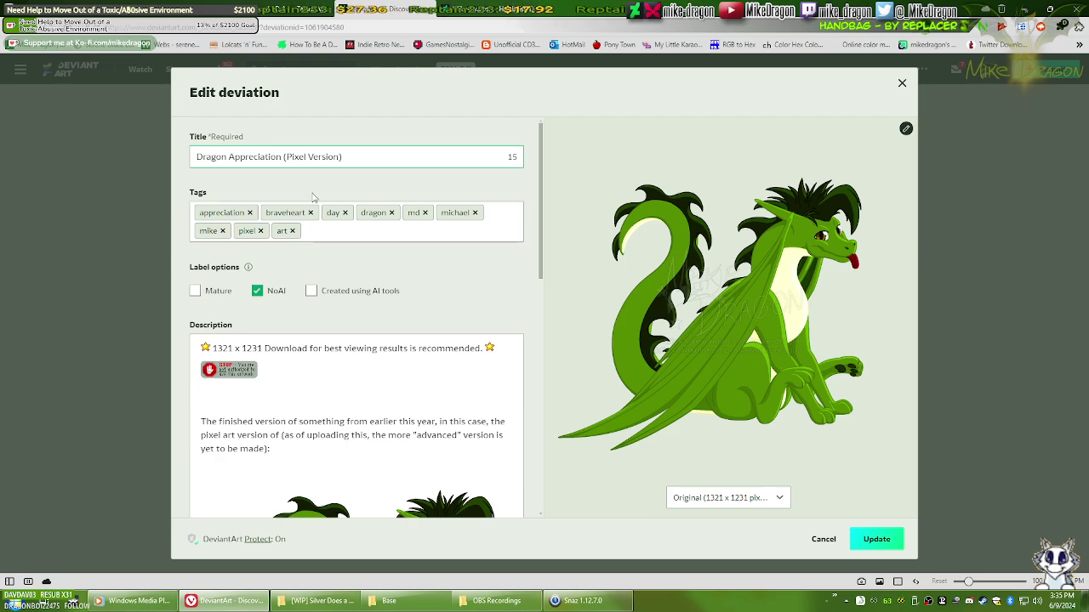
{"action": "scroll", "coordinate": [451, 219], "scroll_direction": "down", "scroll_amount": 1}
{"action": "scroll", "coordinate": [451, 219], "scroll_direction": "down", "scroll_amount": 5}
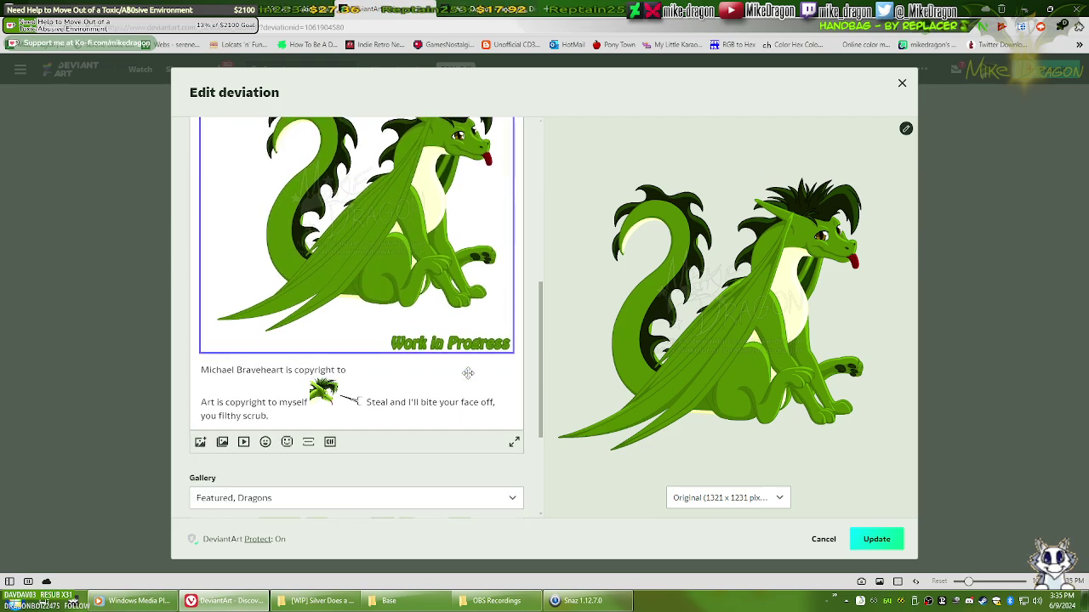
{"action": "scroll", "coordinate": [452, 281], "scroll_direction": "up", "scroll_amount": 5}
{"action": "scroll", "coordinate": [455, 341], "scroll_direction": "down", "scroll_amount": 8}
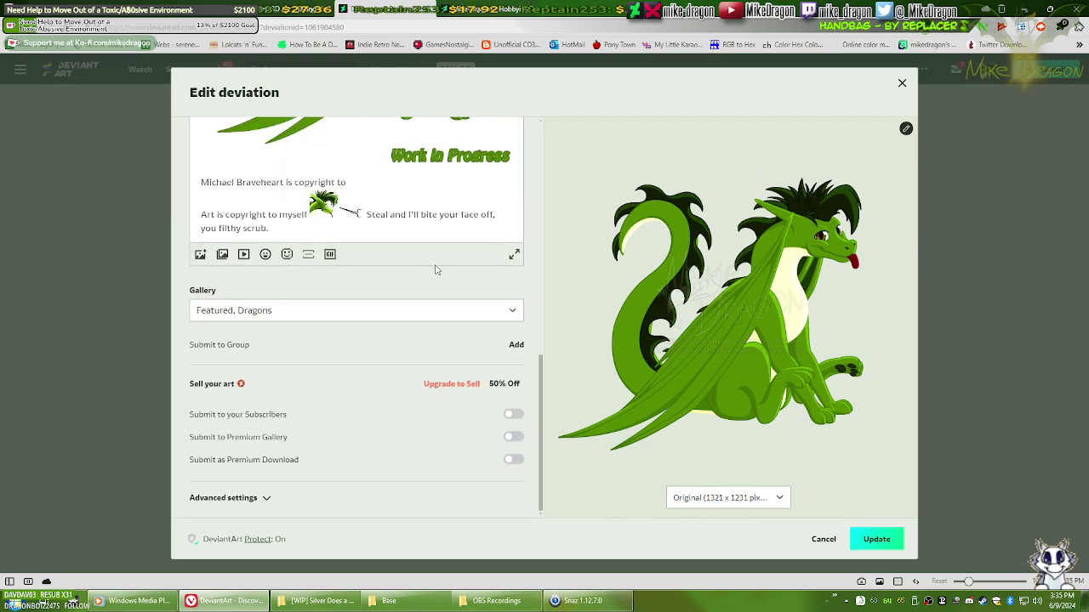
{"action": "left_click", "coordinate": [269, 502]}
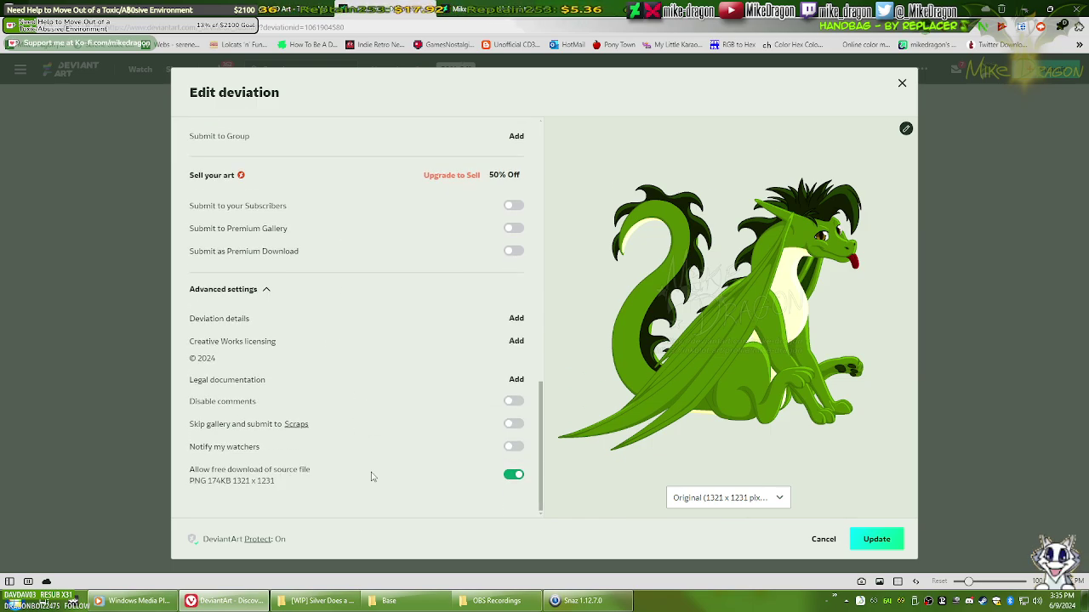
{"action": "scroll", "coordinate": [352, 466], "scroll_direction": "up", "scroll_amount": 1}
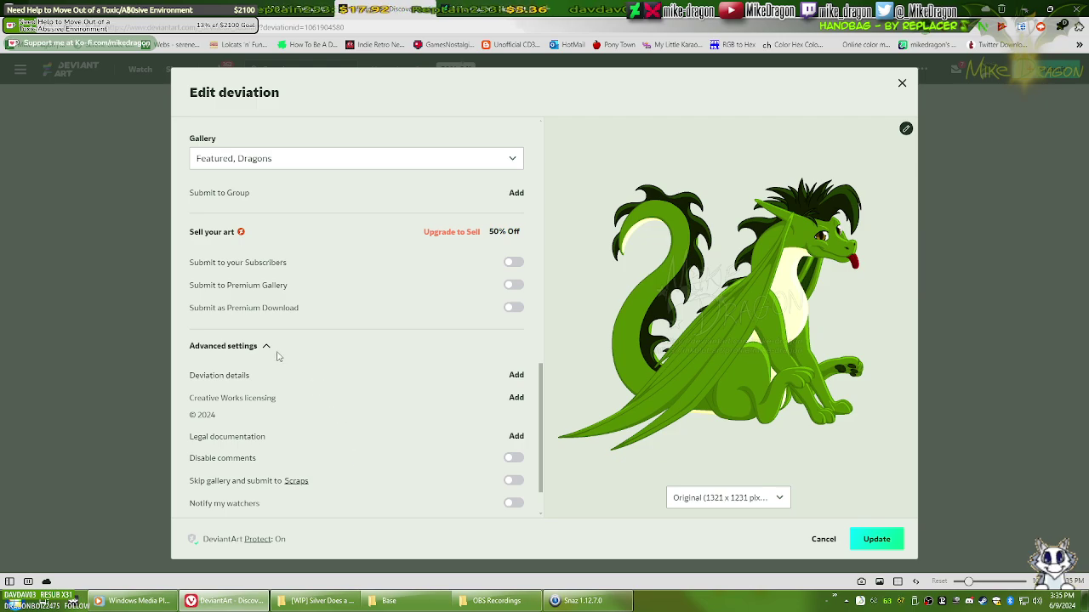
{"action": "scroll", "coordinate": [434, 440], "scroll_direction": "down", "scroll_amount": 1}
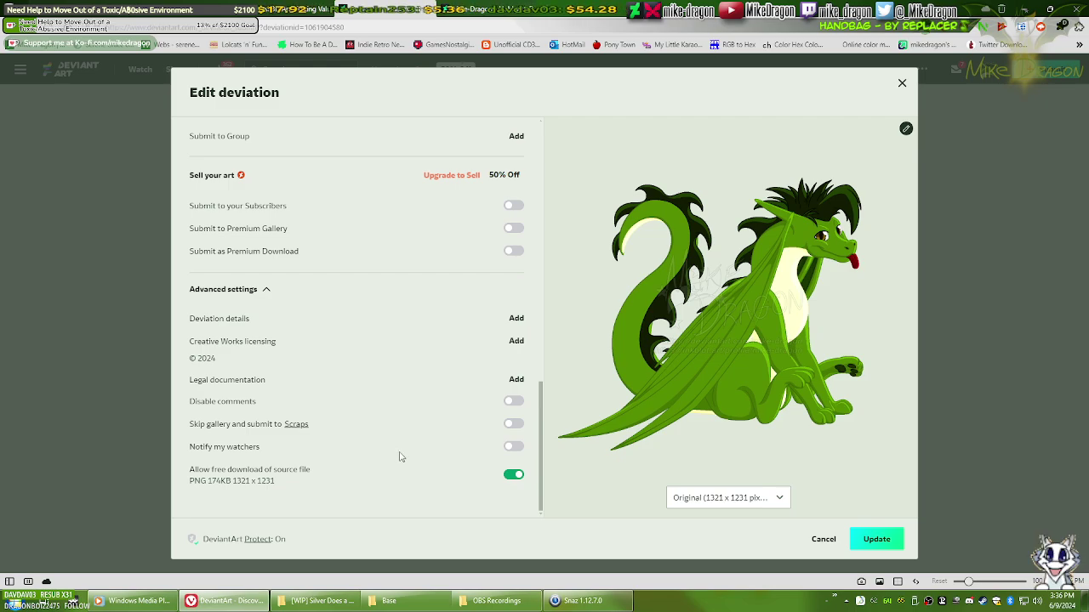
Step: Delete the empty lines between the stop-sign avatar and the paragraph starting "The finished version of something from earlier this year"
{"action": "scroll", "coordinate": [401, 457], "scroll_direction": "up", "scroll_amount": 5}
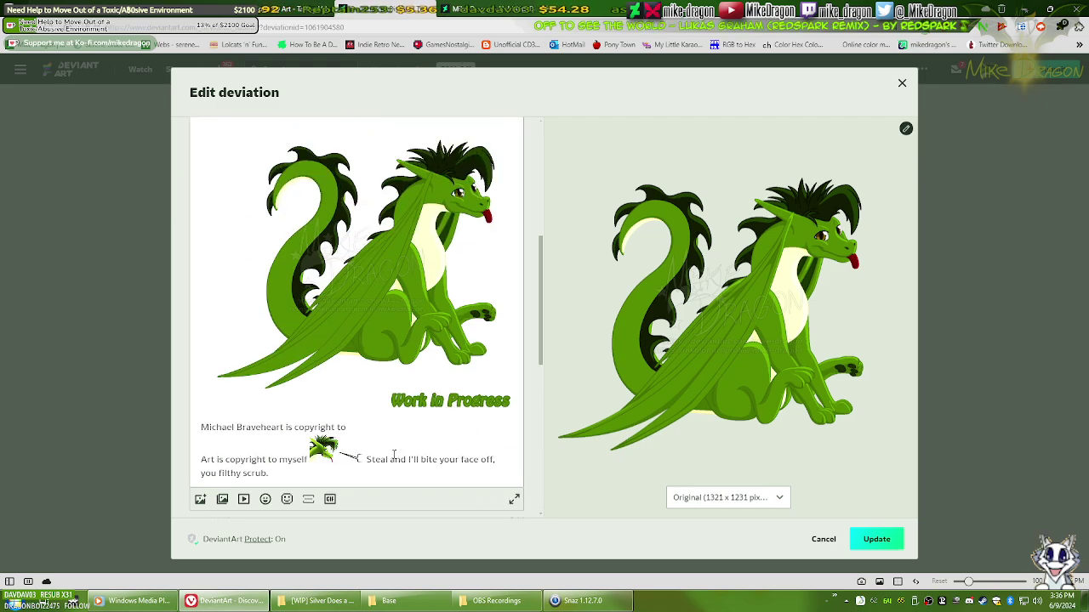
{"action": "scroll", "coordinate": [356, 432], "scroll_direction": "up", "scroll_amount": 6}
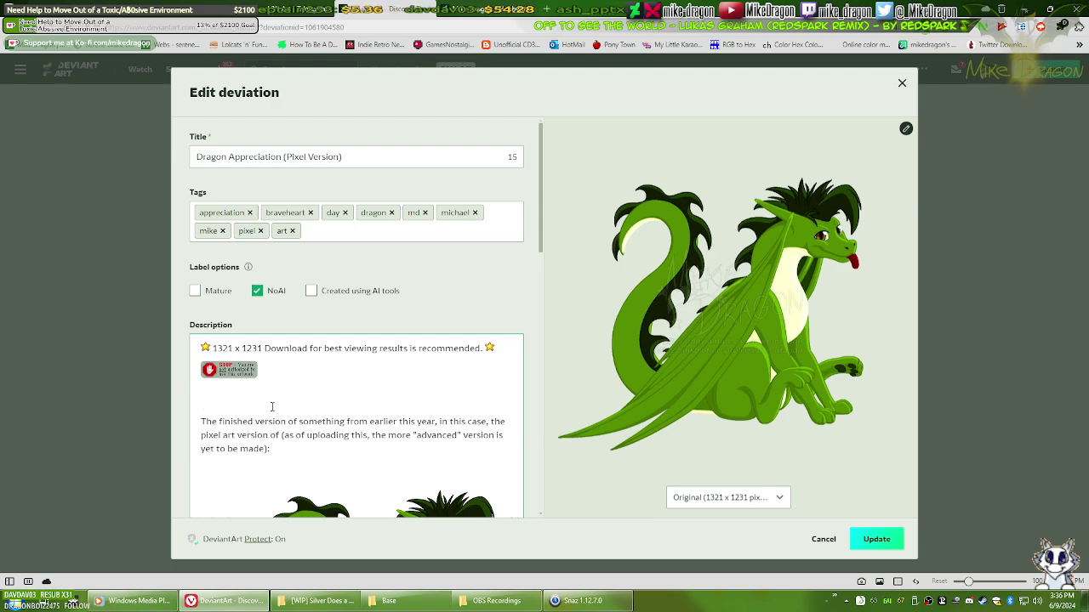
{"action": "key", "text": "BackSpace"}
{"action": "key", "text": "BackSpace"}
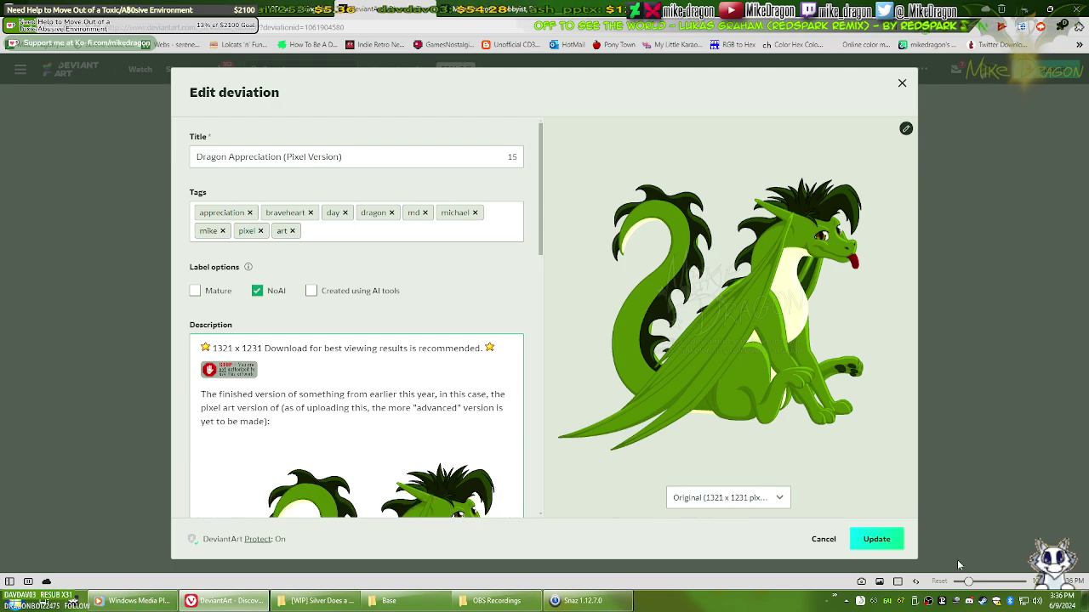
Step: Update the deviation and review the spacing and layout of its published description
{"action": "left_click", "coordinate": [867, 539]}
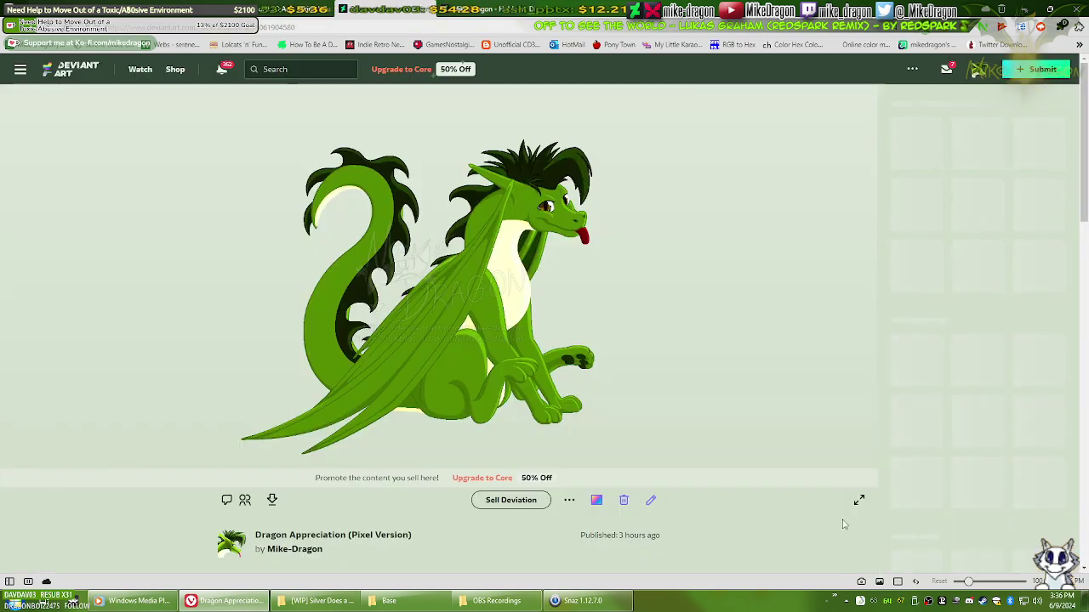
{"action": "scroll", "coordinate": [698, 418], "scroll_direction": "down", "scroll_amount": 8}
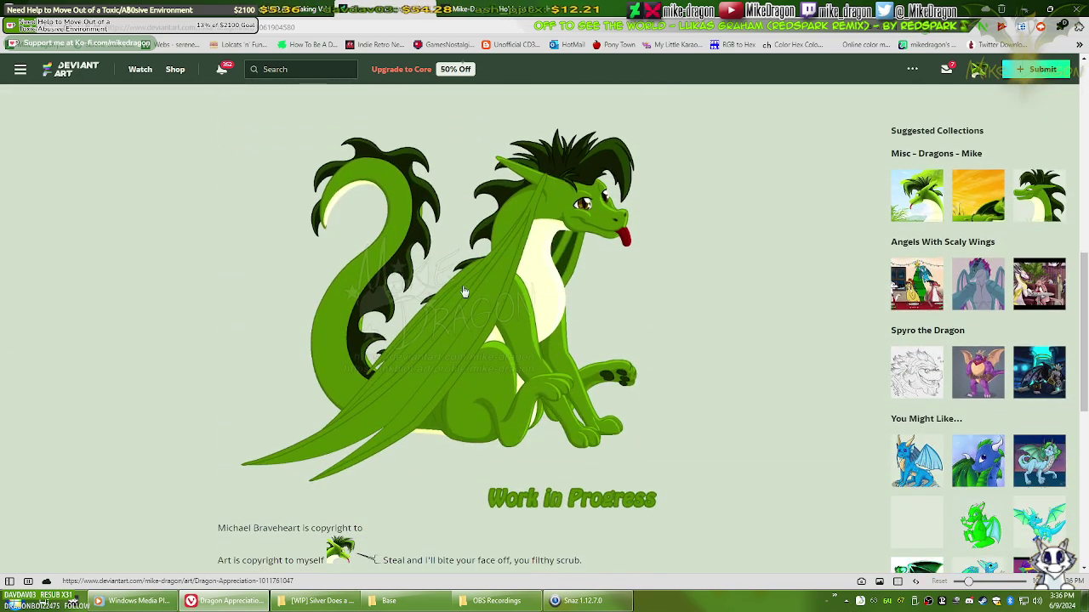
{"action": "scroll", "coordinate": [464, 291], "scroll_direction": "up", "scroll_amount": 3}
{"action": "scroll", "coordinate": [648, 356], "scroll_direction": "down", "scroll_amount": 5}
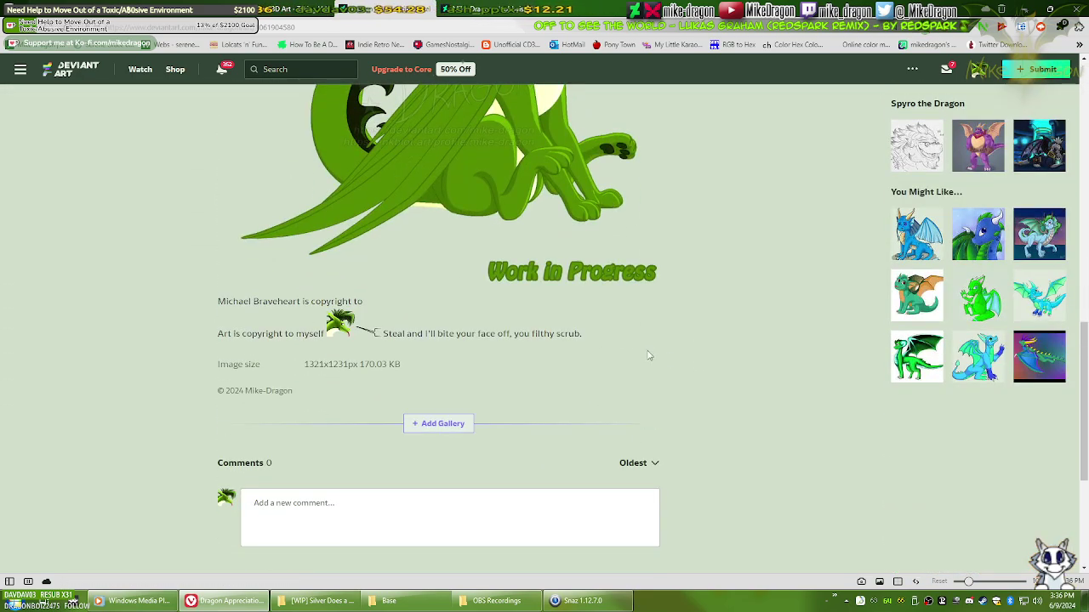
{"action": "scroll", "coordinate": [690, 382], "scroll_direction": "up", "scroll_amount": 4}
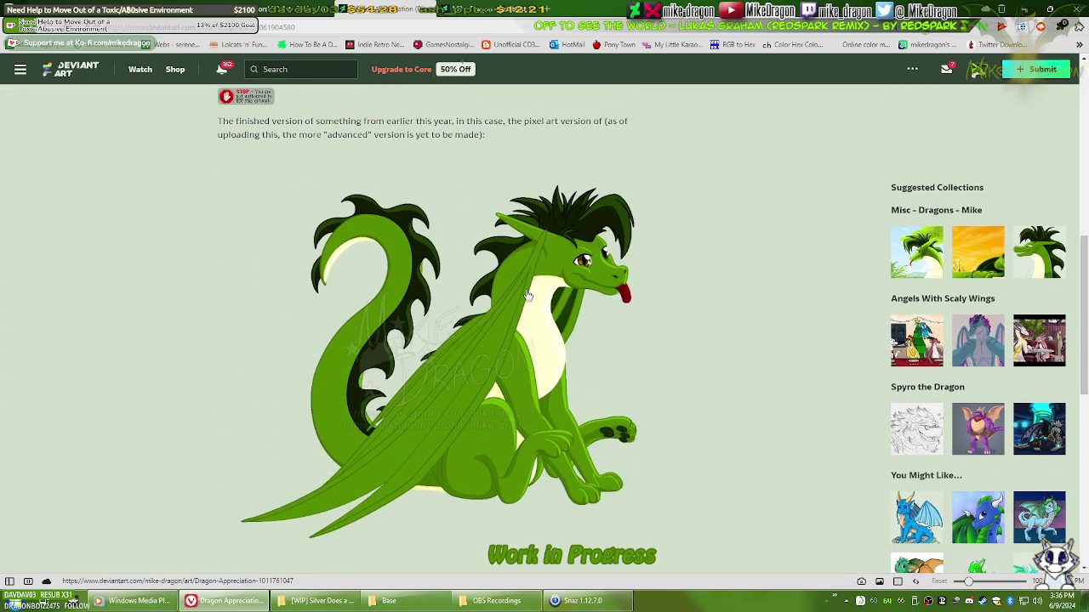
{"action": "scroll", "coordinate": [570, 337], "scroll_direction": "up", "scroll_amount": 1}
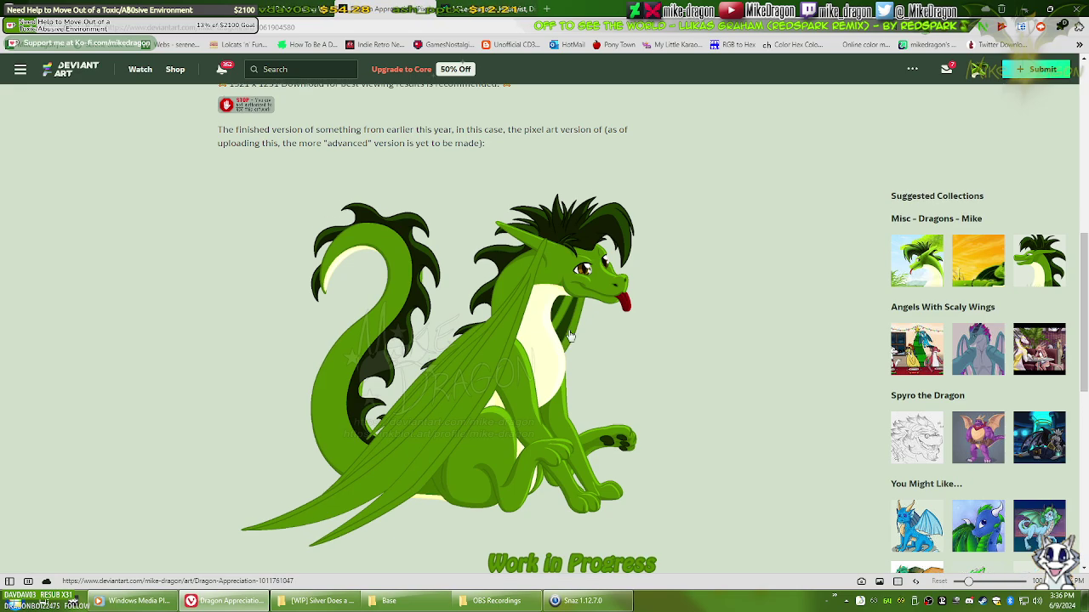
{"action": "scroll", "coordinate": [570, 338], "scroll_direction": "up", "scroll_amount": 4}
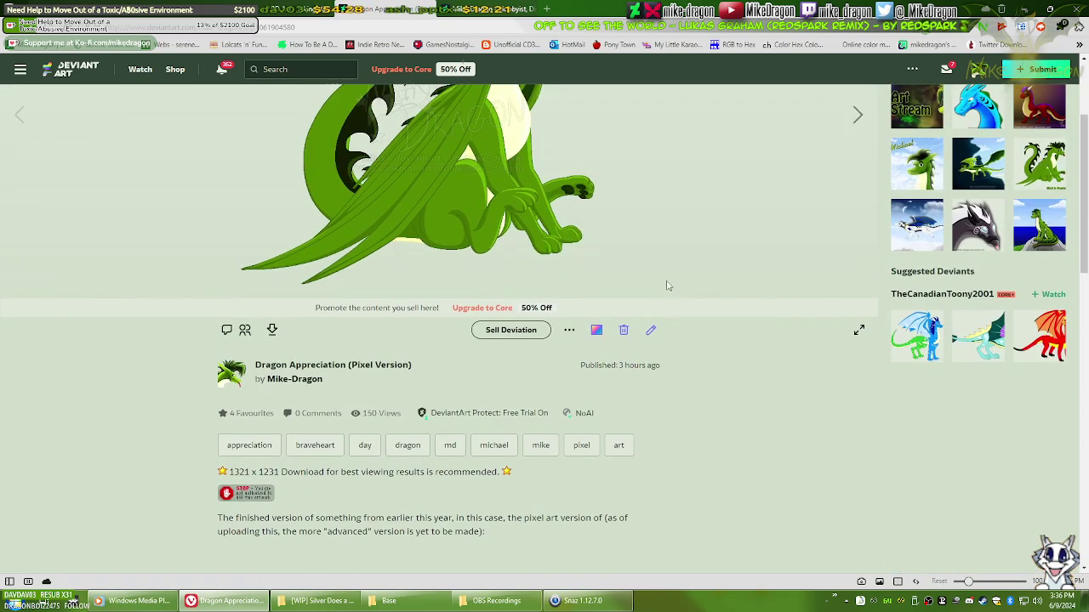
Step: Reopen the deviation for editing and align the embedded dragon image left with the copyright text wrapping beside it
{"action": "left_click", "coordinate": [653, 334]}
{"action": "scroll", "coordinate": [452, 369], "scroll_direction": "down", "scroll_amount": 3}
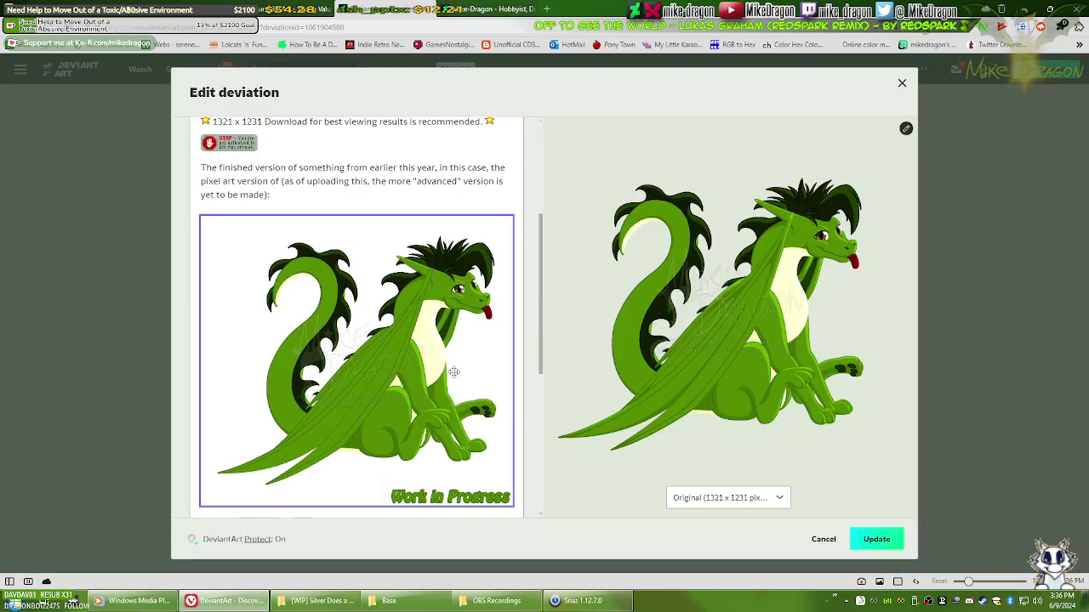
{"action": "left_click", "coordinate": [444, 320]}
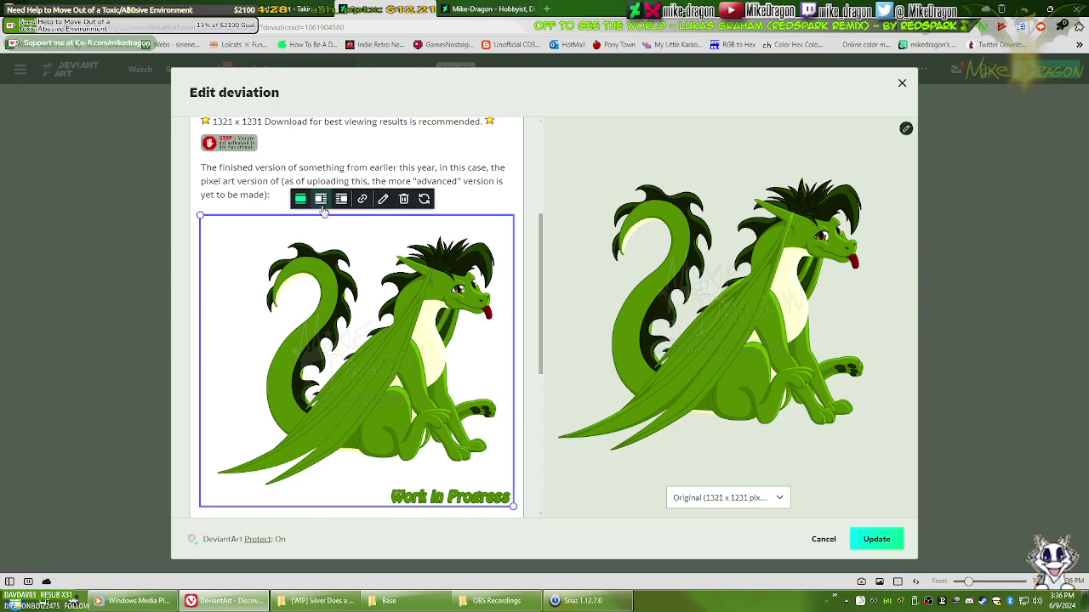
{"action": "left_click", "coordinate": [330, 199]}
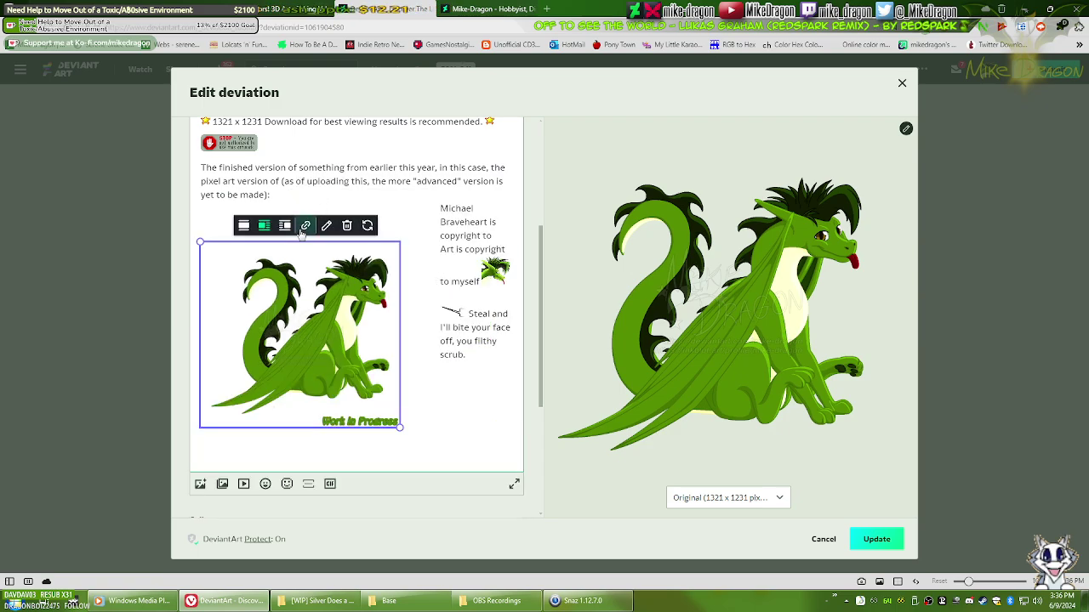
Step: Try the right-aligned, left-aligned and full-width layouts on the embedded dragon image, and discard the deviation's edits
{"action": "left_click", "coordinate": [285, 227]}
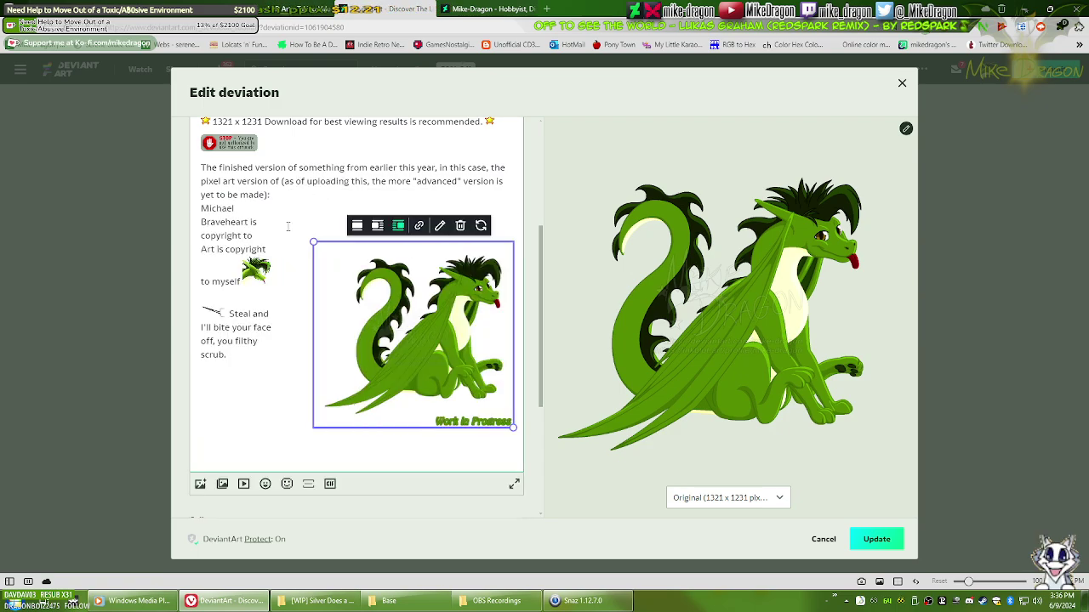
{"action": "left_click", "coordinate": [377, 226]}
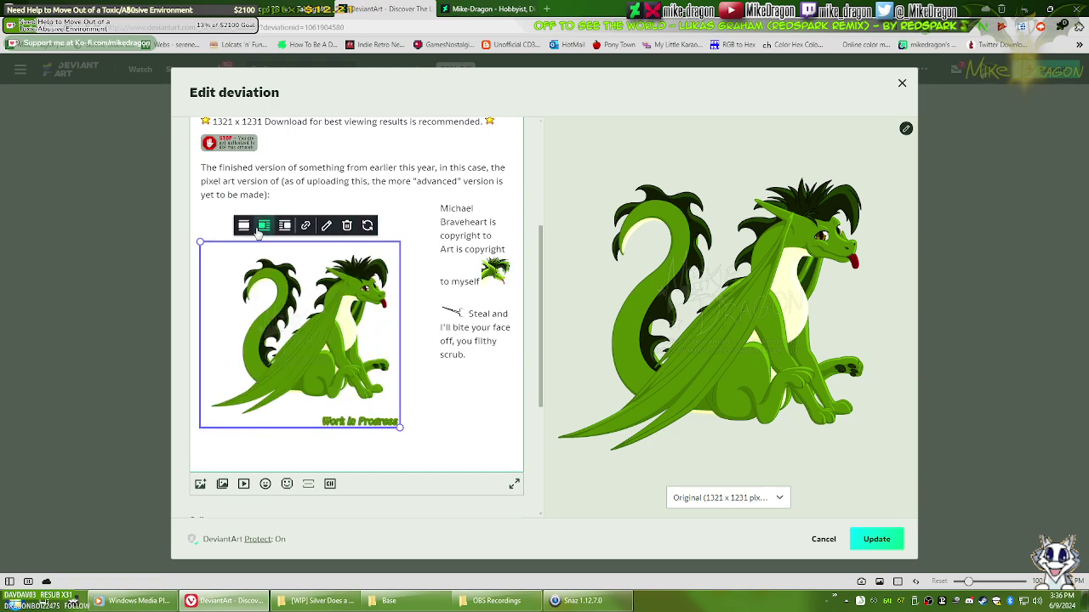
{"action": "left_click", "coordinate": [253, 230]}
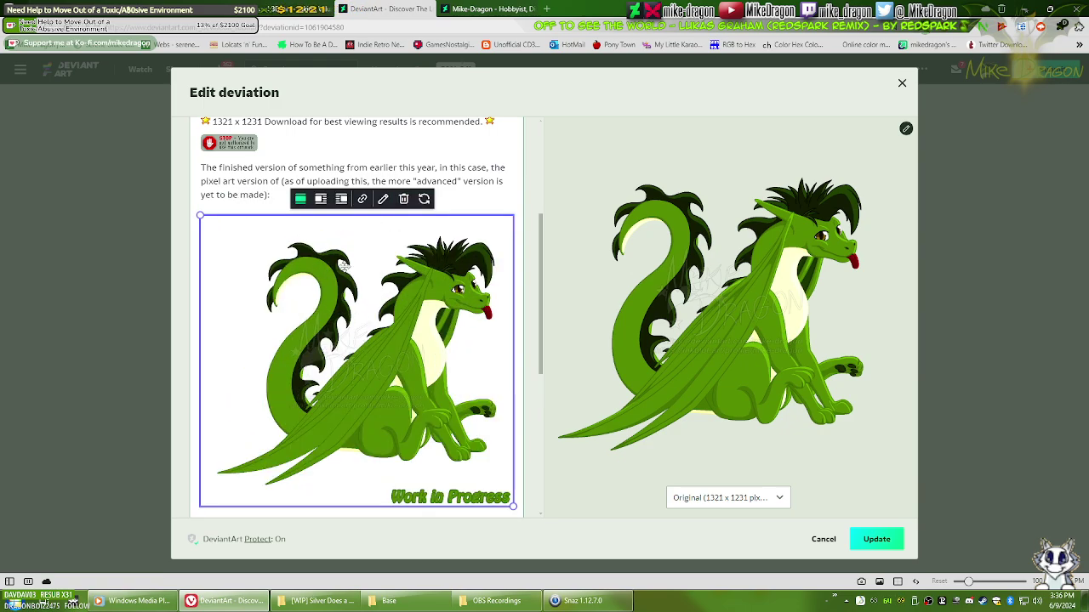
{"action": "left_click", "coordinate": [820, 542]}
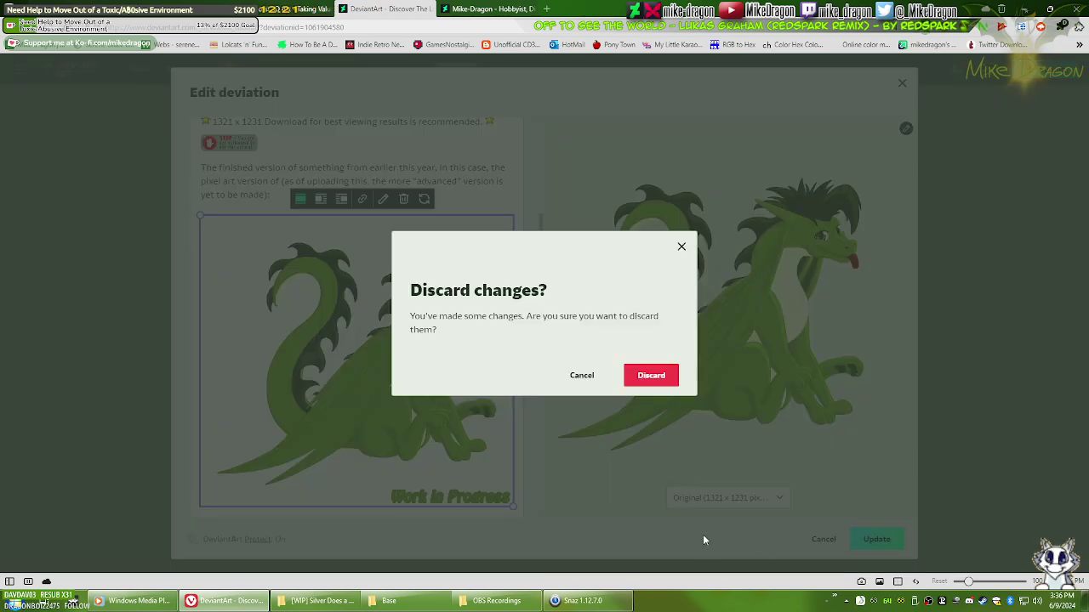
{"action": "left_click", "coordinate": [640, 380]}
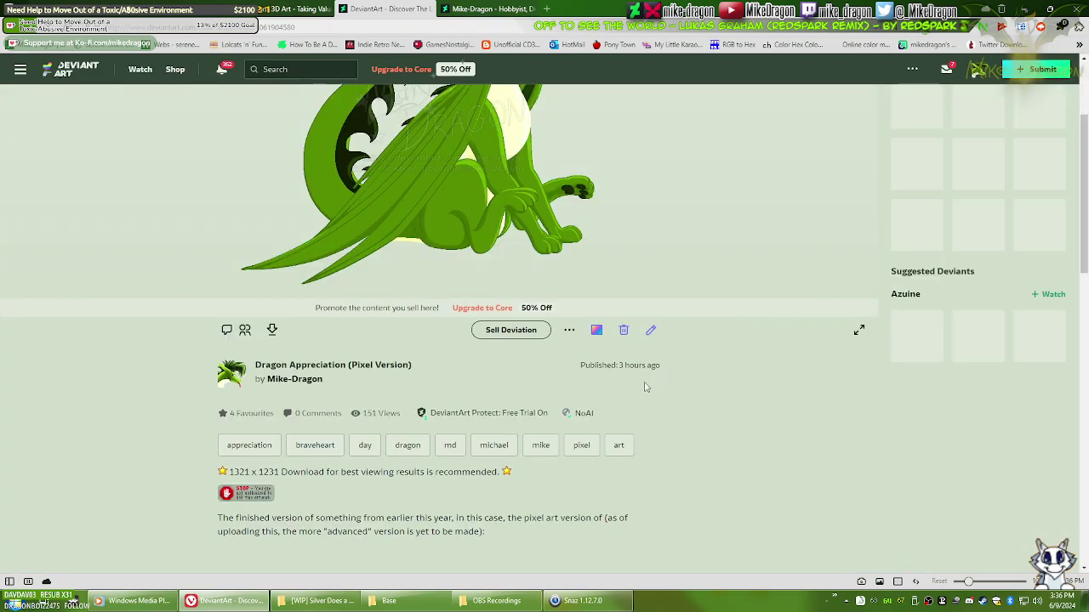
Step: Review the published deviation from the artwork through its description, embedded image and copyright lines to the comment section
{"action": "scroll", "coordinate": [644, 382], "scroll_direction": "up", "scroll_amount": 2}
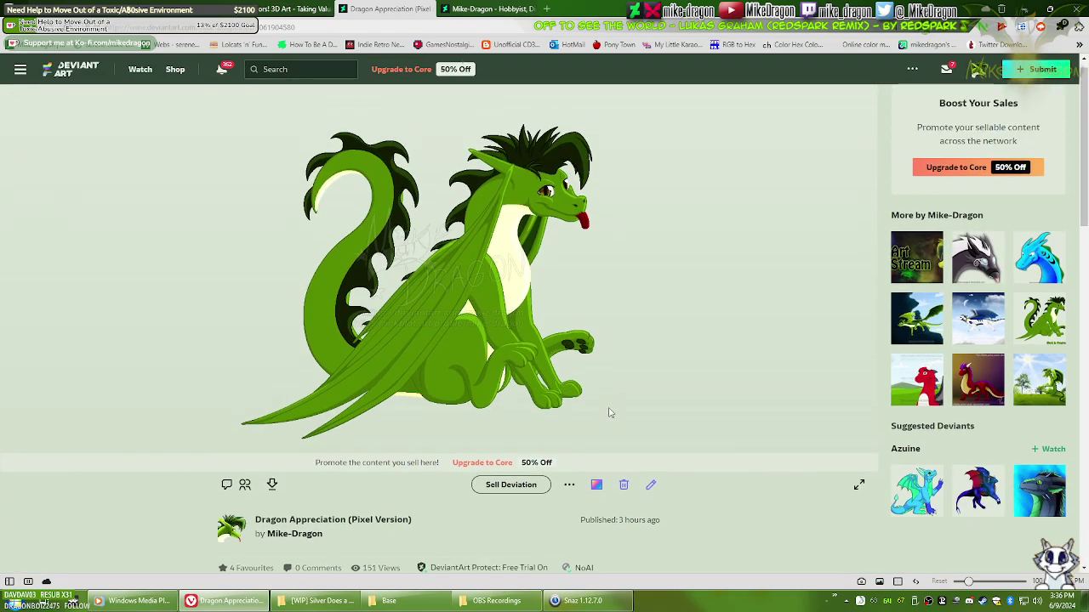
{"action": "scroll", "coordinate": [609, 414], "scroll_direction": "down", "scroll_amount": 4}
{"action": "scroll", "coordinate": [609, 414], "scroll_direction": "down", "scroll_amount": 3}
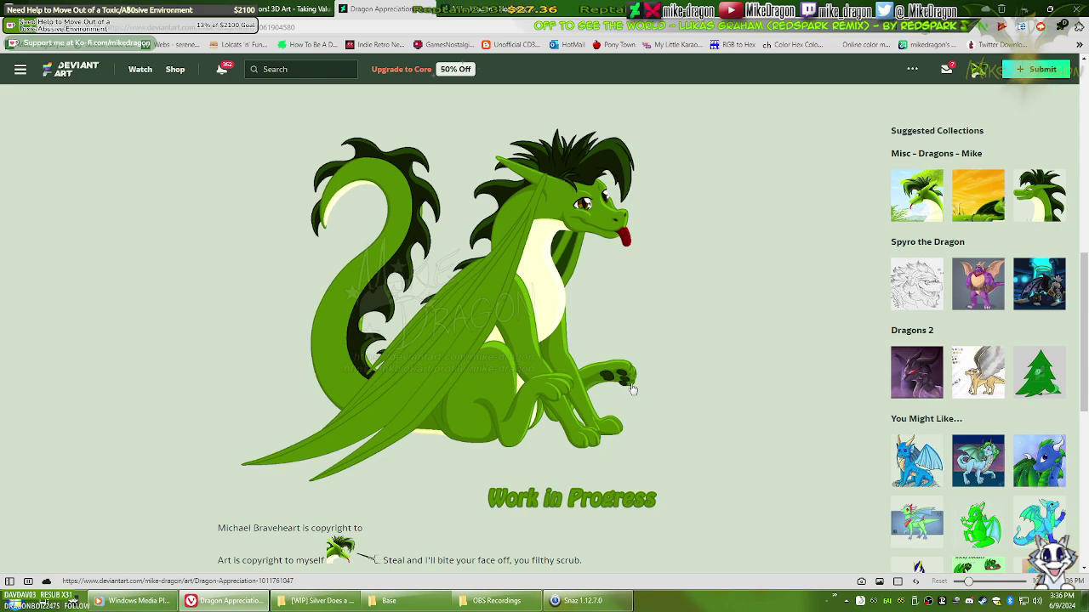
{"action": "scroll", "coordinate": [539, 340], "scroll_direction": "down", "scroll_amount": 1}
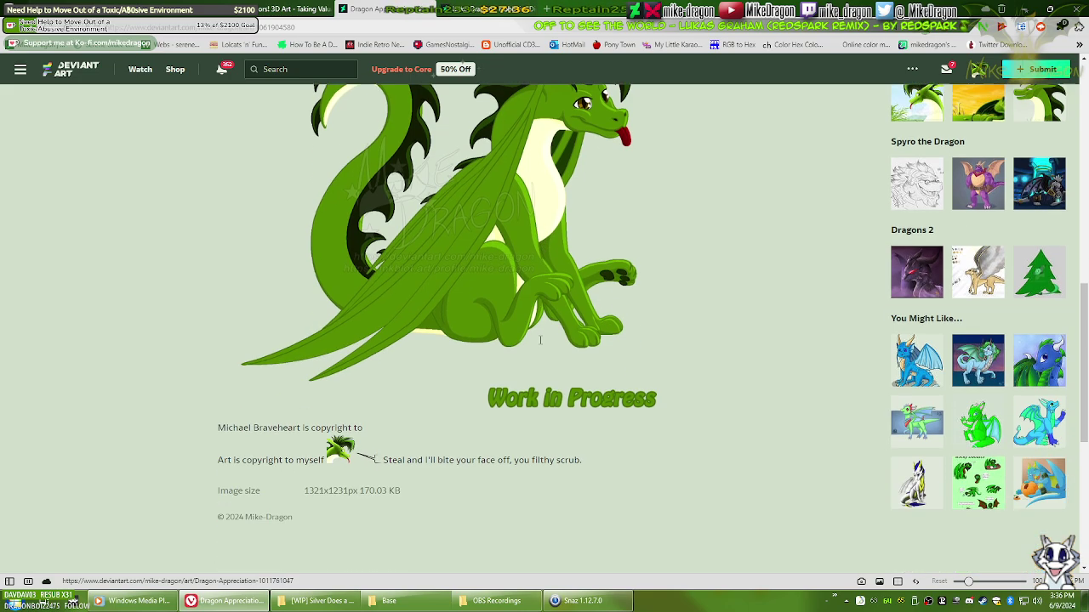
{"action": "scroll", "coordinate": [539, 340], "scroll_direction": "down", "scroll_amount": 2}
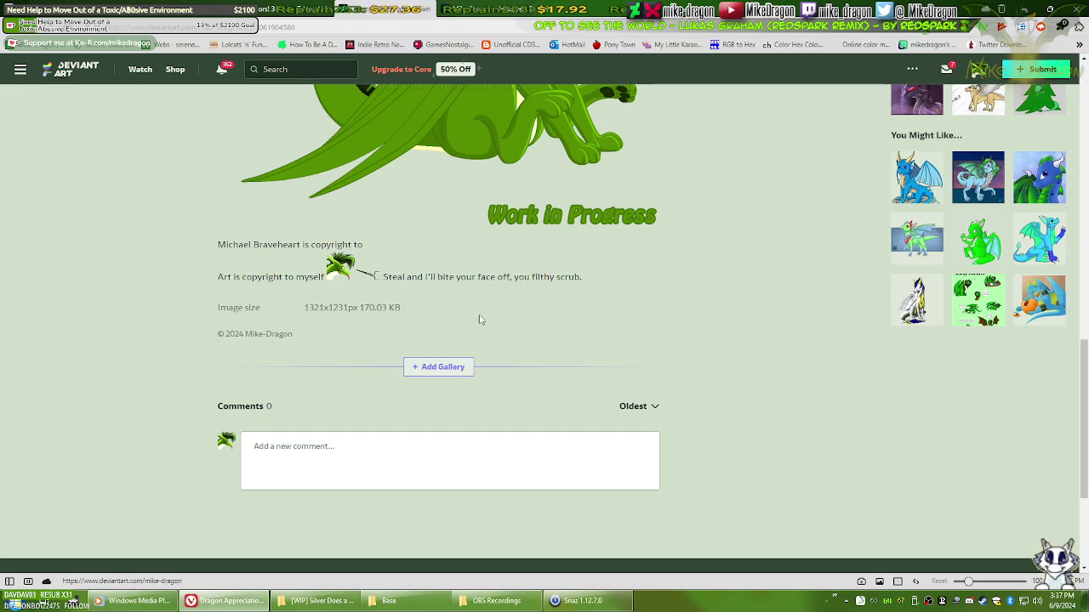
{"action": "scroll", "coordinate": [510, 323], "scroll_direction": "up", "scroll_amount": 4}
{"action": "scroll", "coordinate": [523, 324], "scroll_direction": "up", "scroll_amount": 3}
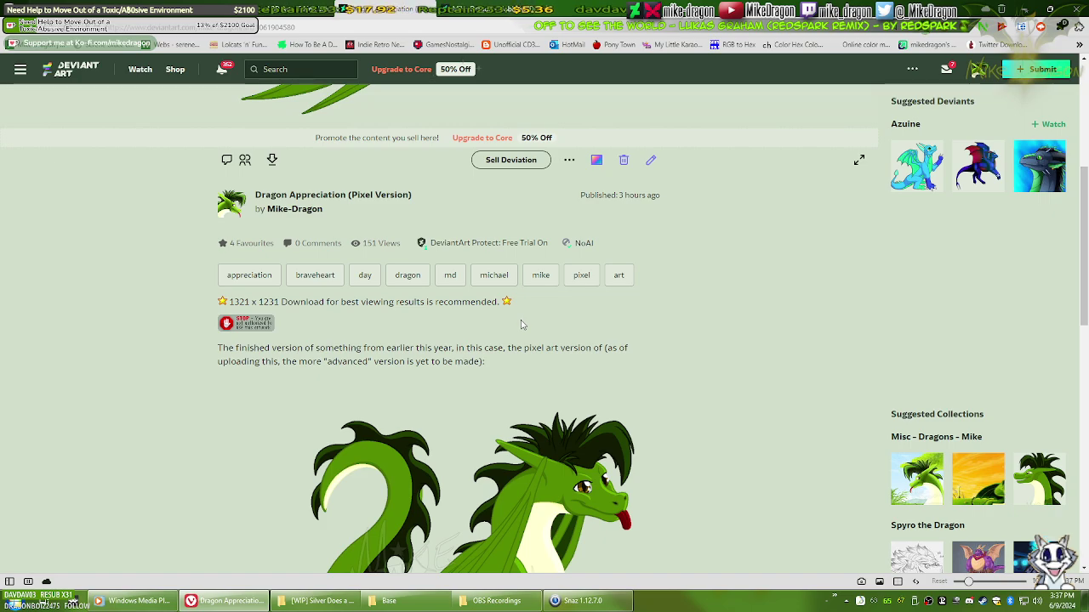
{"action": "scroll", "coordinate": [452, 312], "scroll_direction": "down", "scroll_amount": 10}
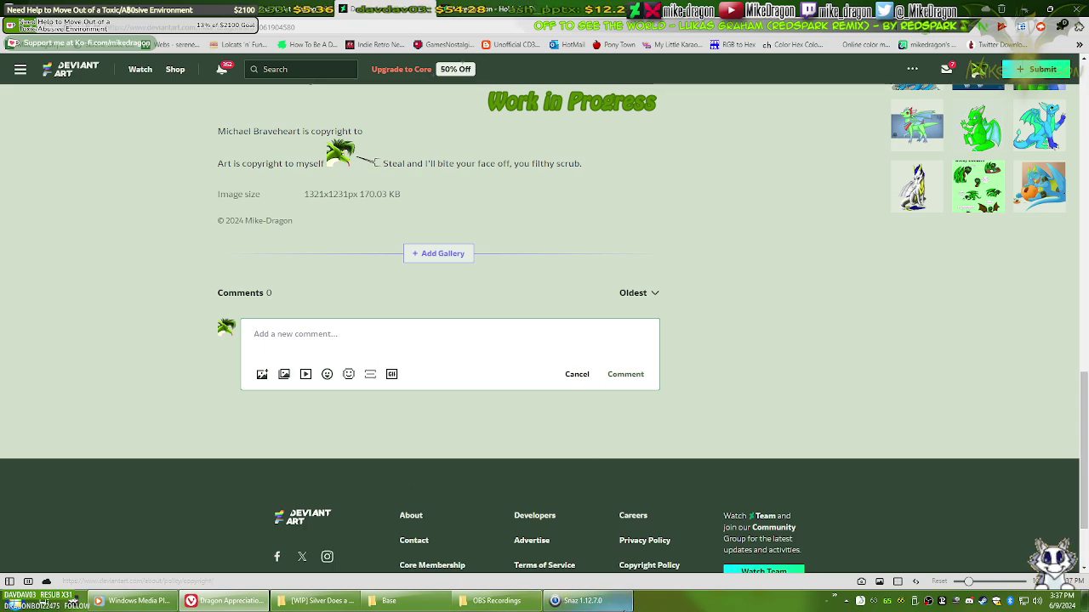
Step: Start the Chrono Up timer in Snaz and insert the mike-dragon avatar into a new DeviantArt comment through the avatar search
{"action": "left_click", "coordinate": [591, 608]}
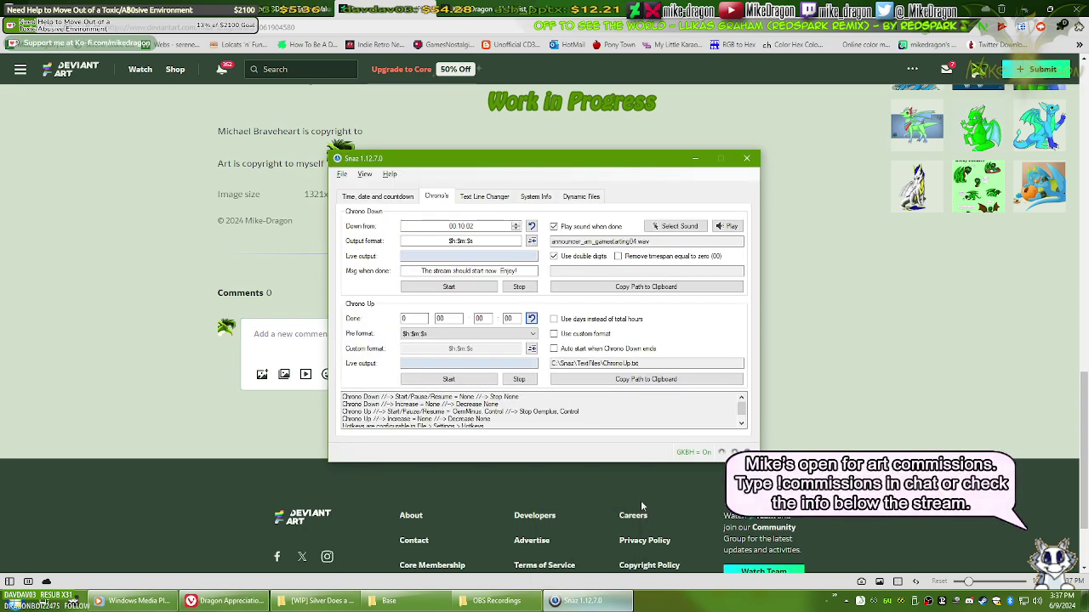
{"action": "left_click", "coordinate": [449, 381]}
{"action": "left_click", "coordinate": [285, 345]}
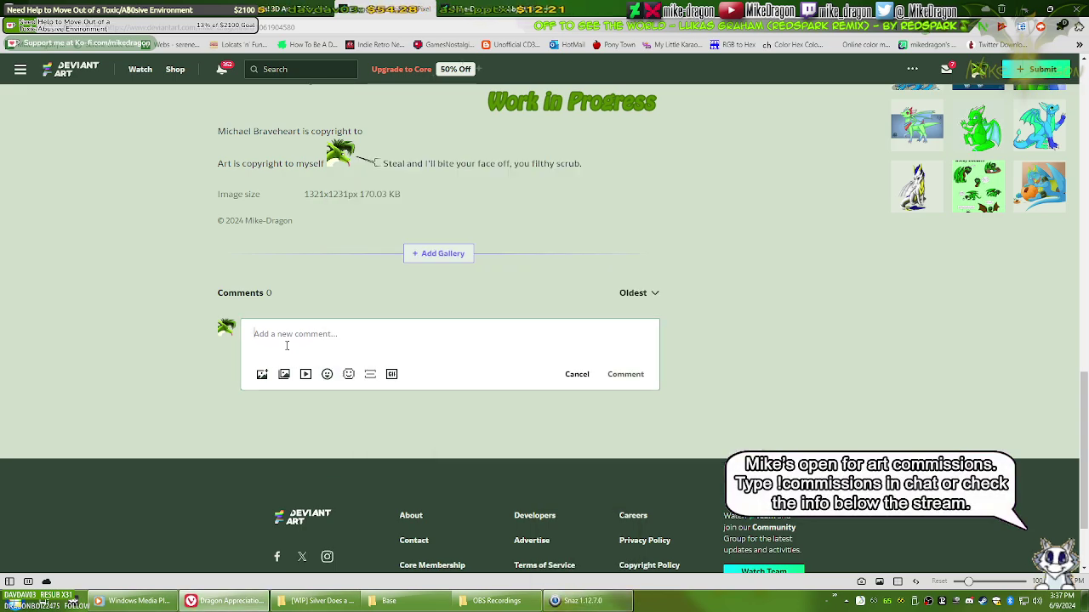
{"action": "left_click", "coordinate": [348, 375]}
{"action": "left_click", "coordinate": [391, 173]}
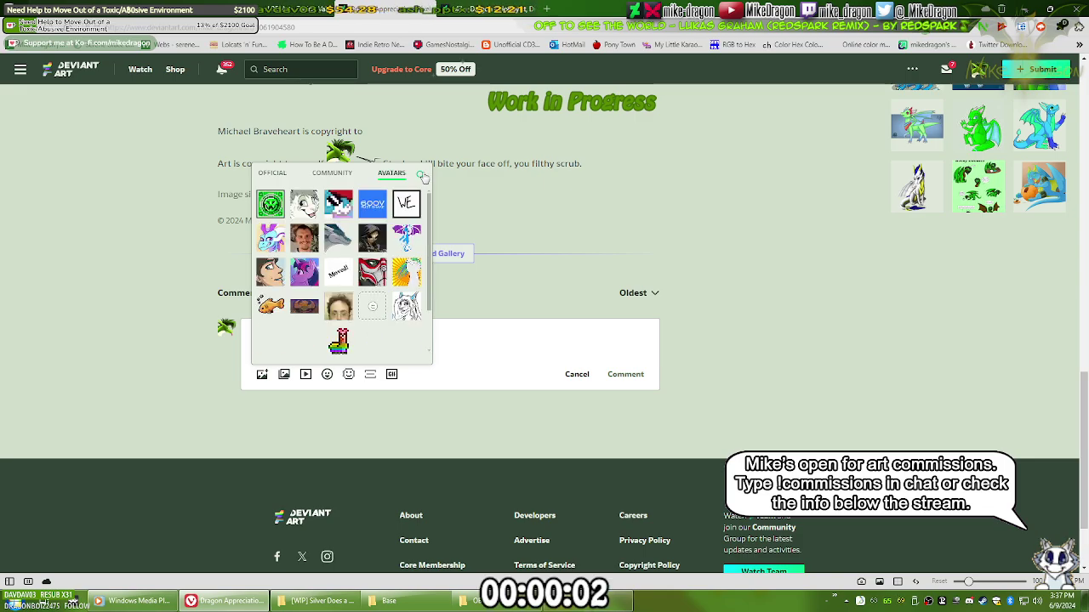
{"action": "left_click", "coordinate": [421, 175]}
{"action": "type", "text": "mike"}
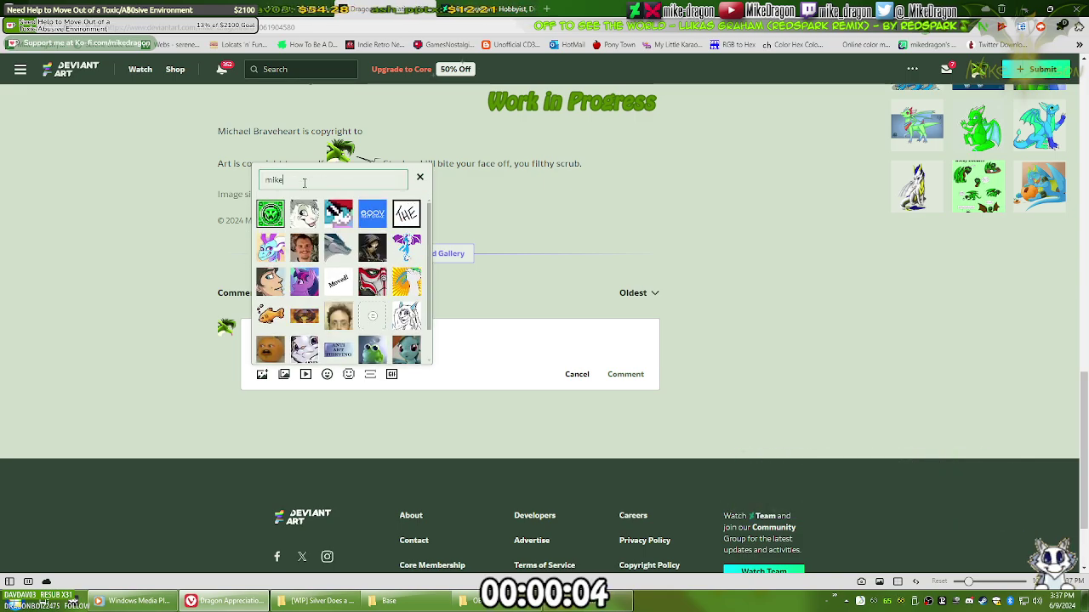
{"action": "type", "text": "-dragon"}
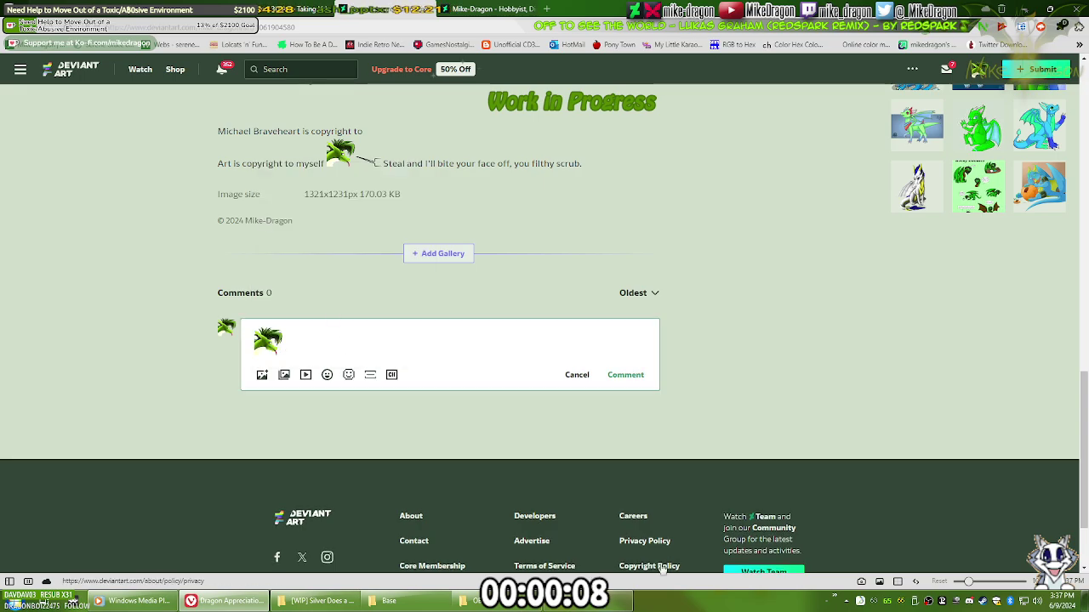
Step: Stop the Chrono Up timer in Snaz, reset it to zero, and add a new line below the avatar in the comment
{"action": "key", "text": "alt+Tab"}
{"action": "left_click", "coordinate": [471, 380]}
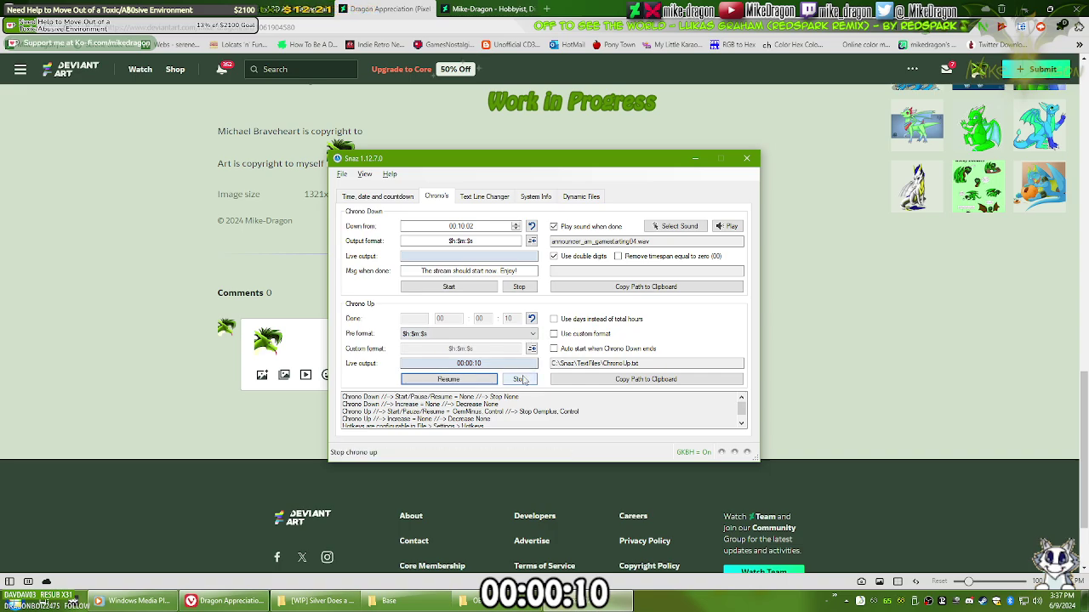
{"action": "left_click", "coordinate": [313, 341]}
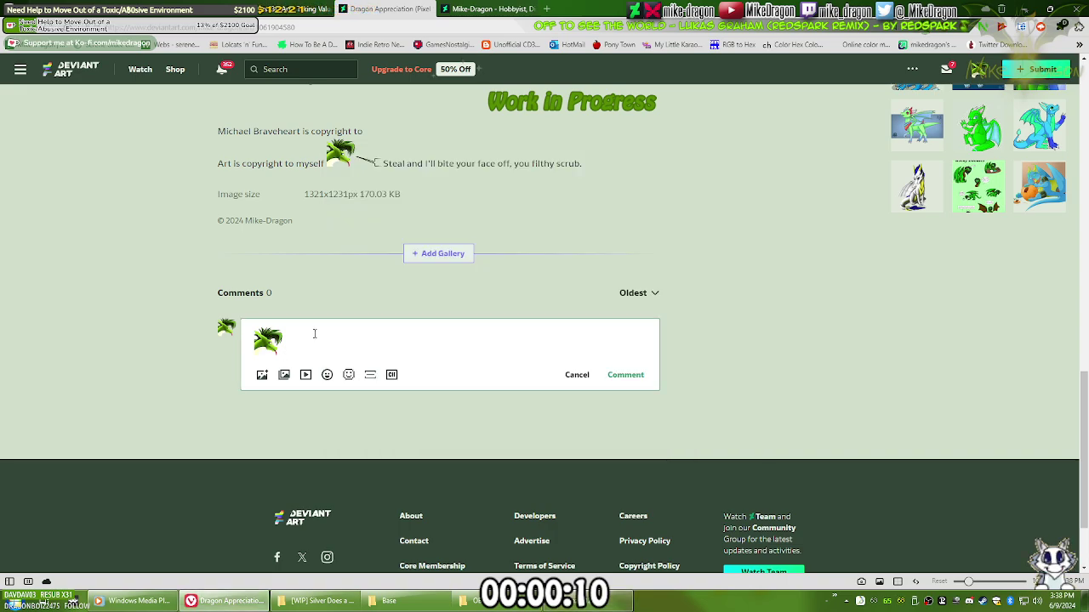
{"action": "key", "text": "alt+Tab"}
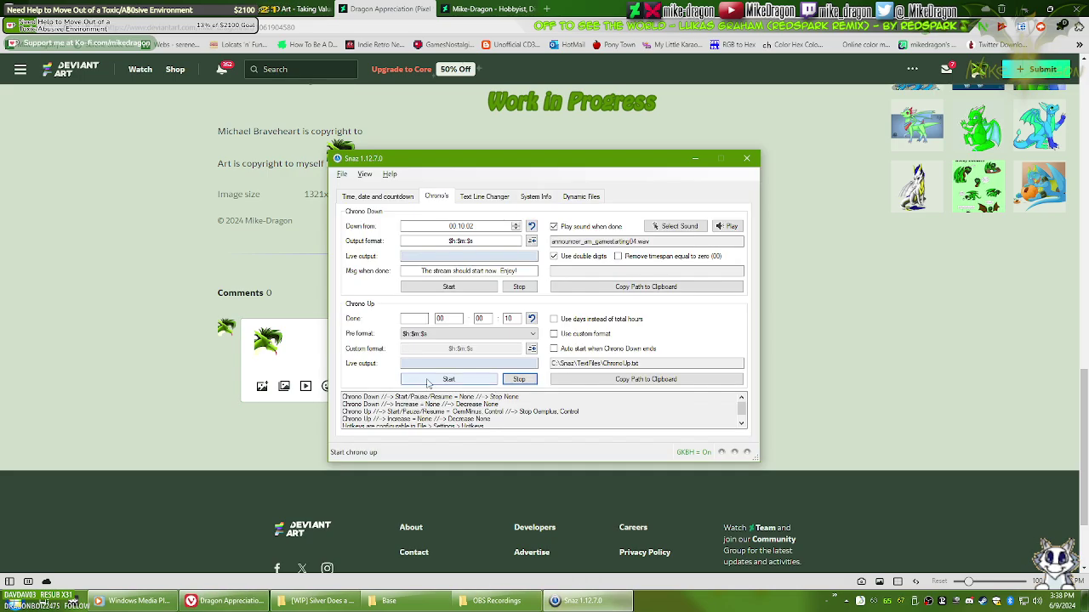
{"action": "left_click", "coordinate": [532, 319]}
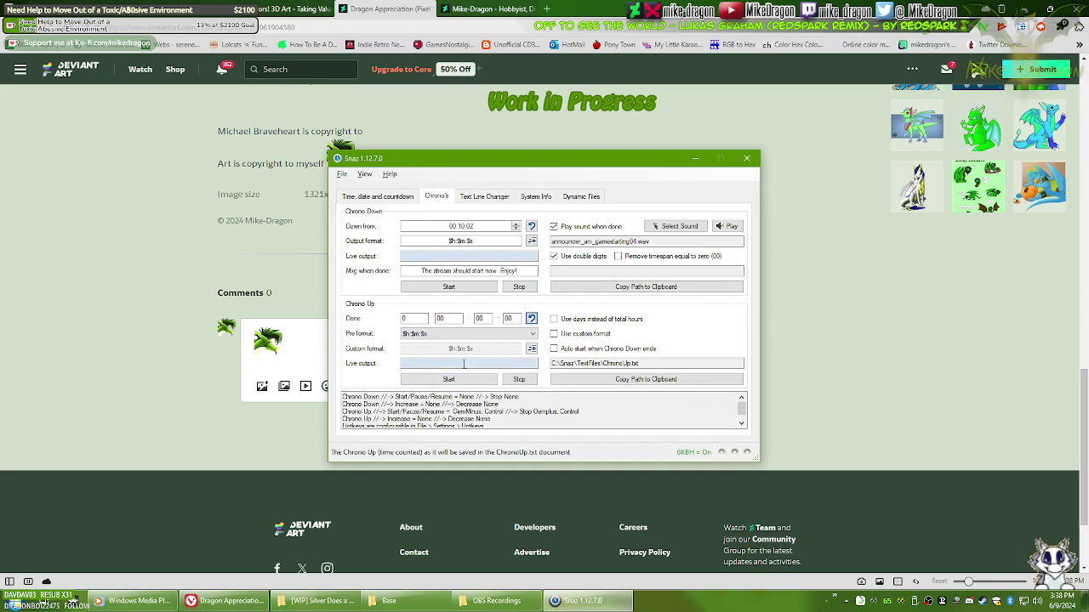
{"action": "left_click", "coordinate": [448, 380]}
{"action": "left_click", "coordinate": [302, 364]}
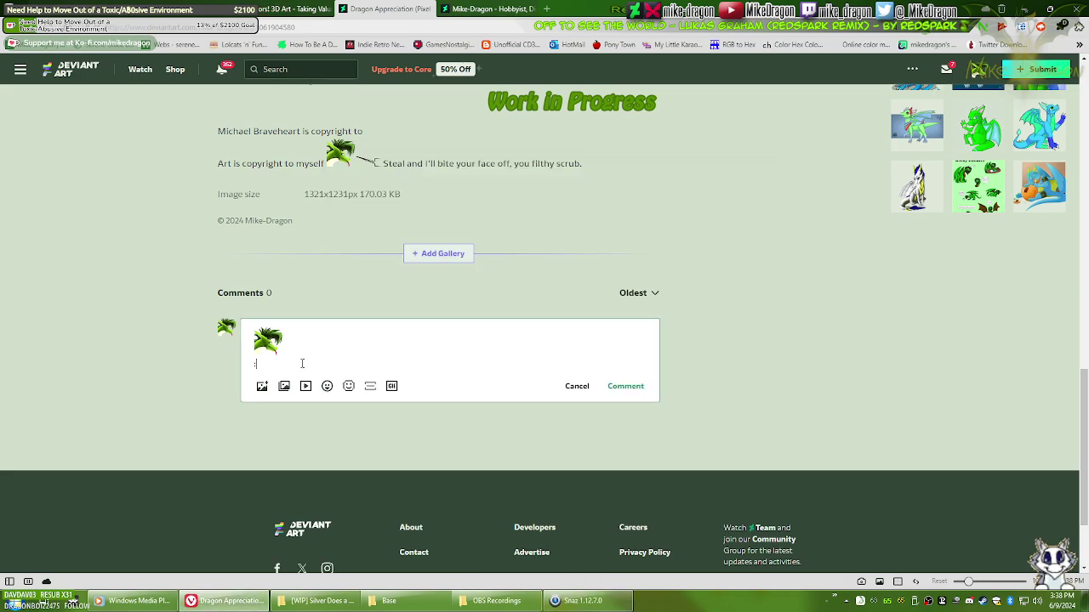
{"action": "type", "text": ":comm"}
{"action": "type", "text": "mike-dragon:"}
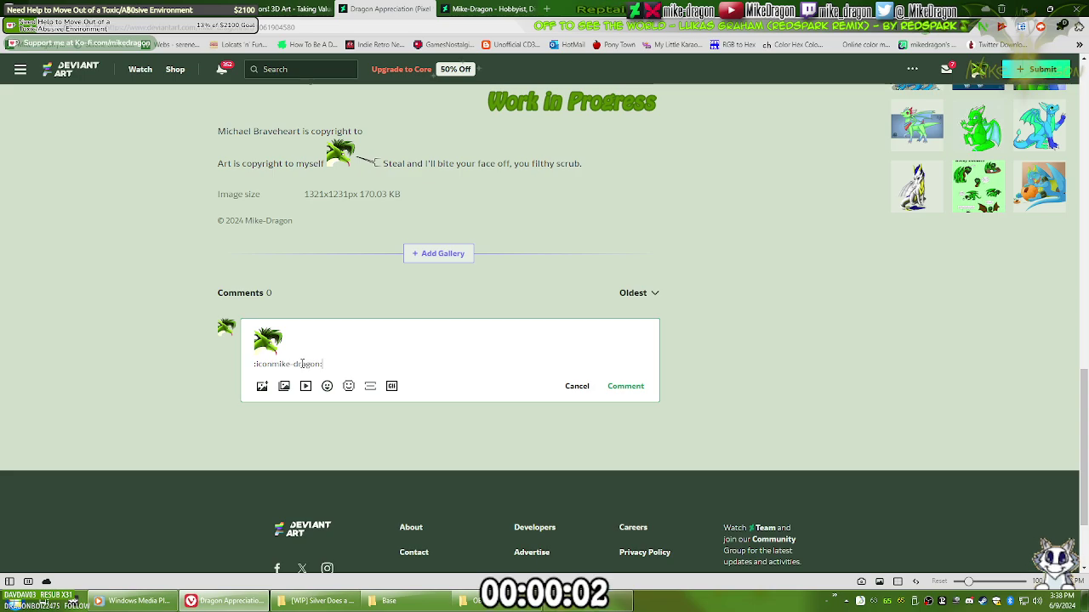
Step: Stop and reset the Chrono Up timer in Snaz, and clear the whole draft from the DeviantArt comment box
{"action": "key", "text": "alt+Tab"}
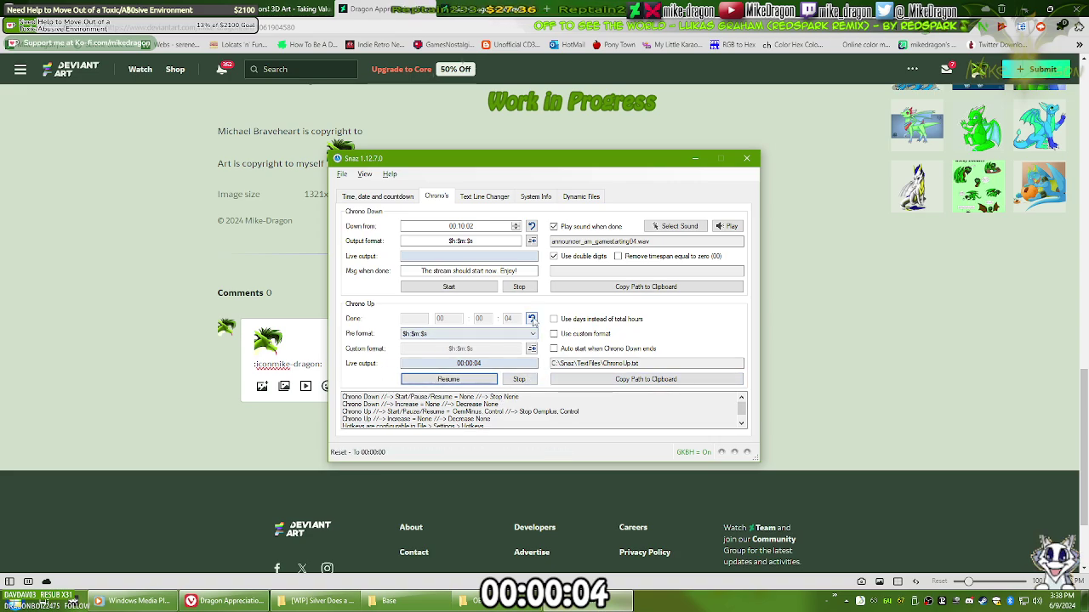
{"action": "left_click", "coordinate": [519, 379]}
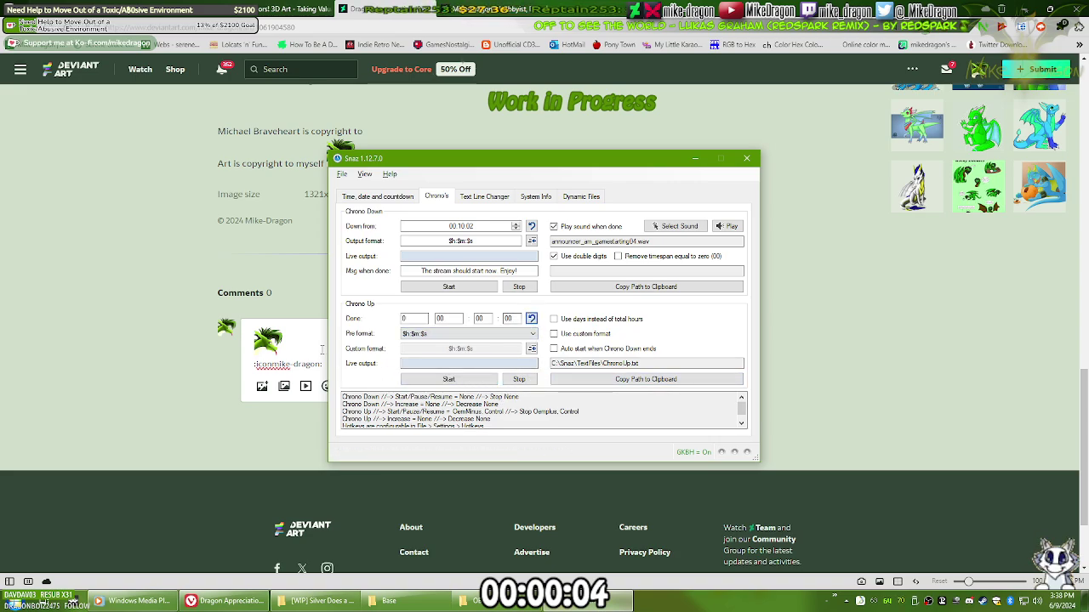
{"action": "left_click", "coordinate": [251, 340]}
{"action": "key", "text": "ctrl+a"}
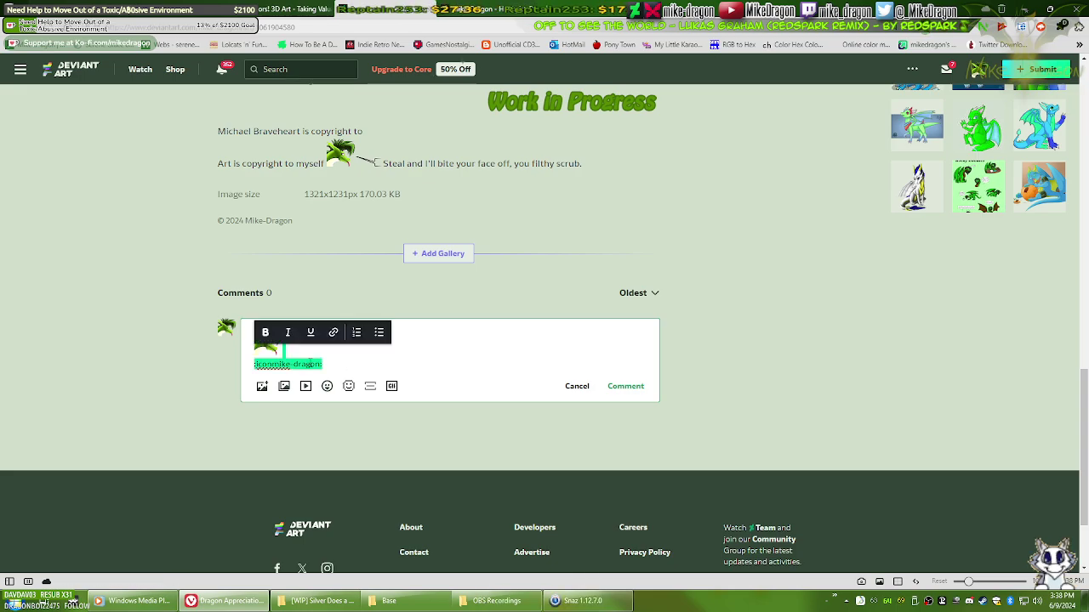
{"action": "key", "text": "BackSpace"}
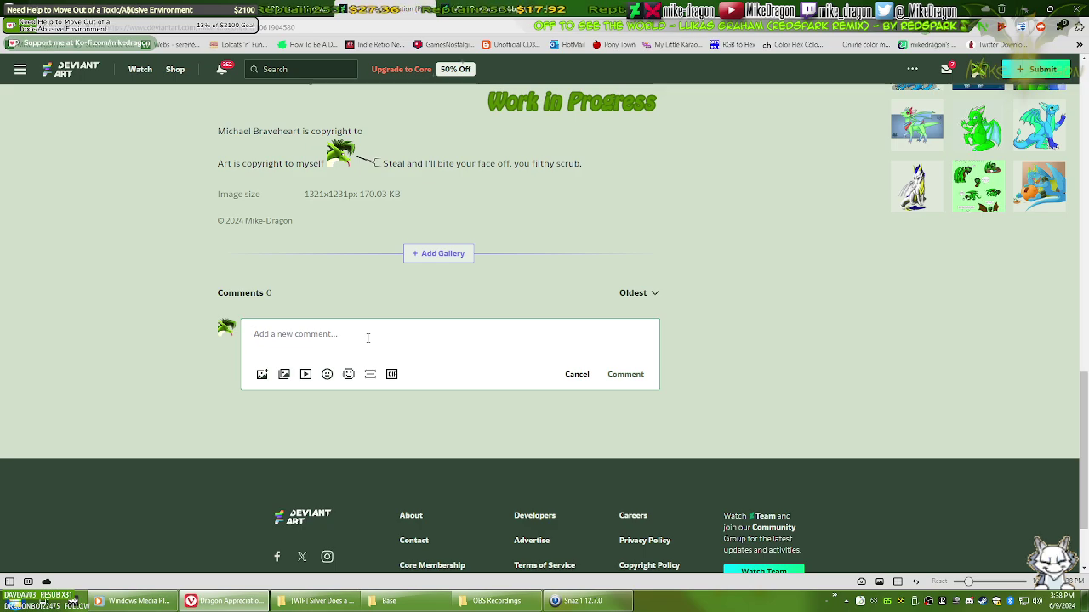
{"action": "left_click", "coordinate": [583, 601]}
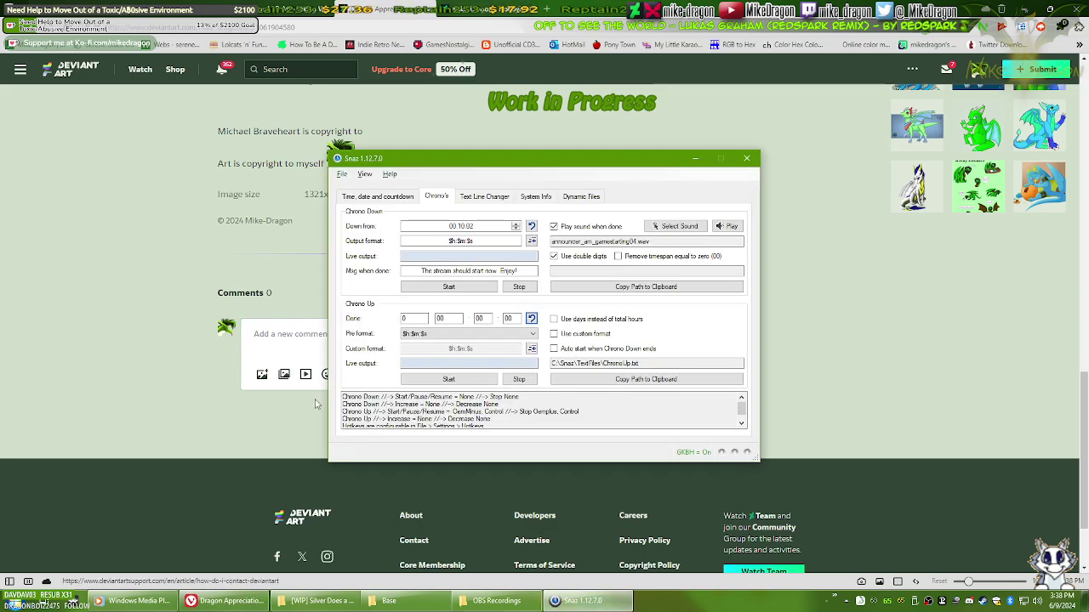
{"action": "left_click", "coordinate": [289, 336]}
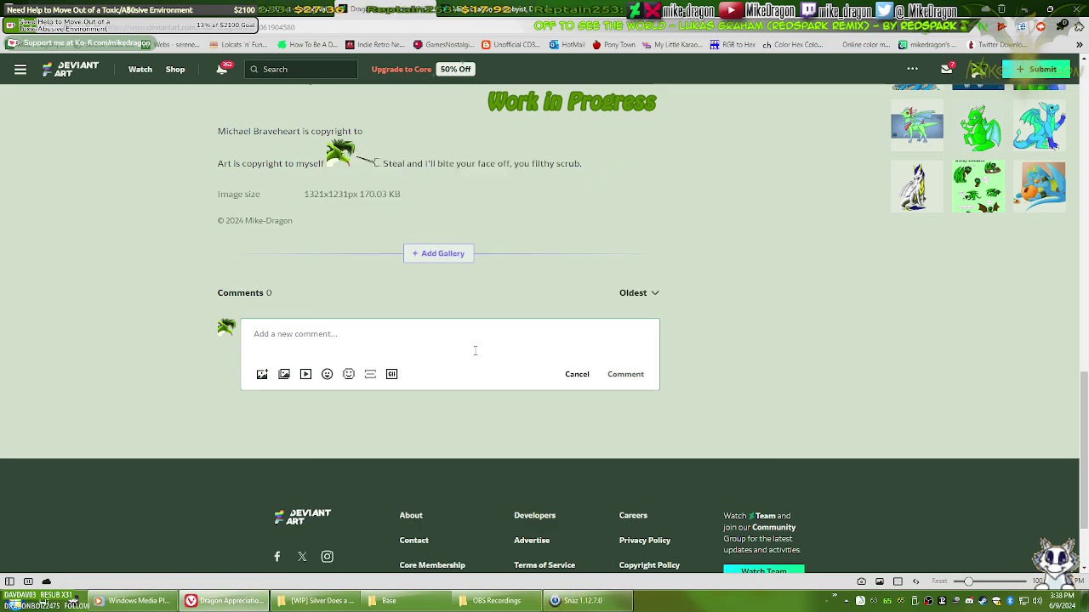
{"action": "key", "text": "alt+Tab"}
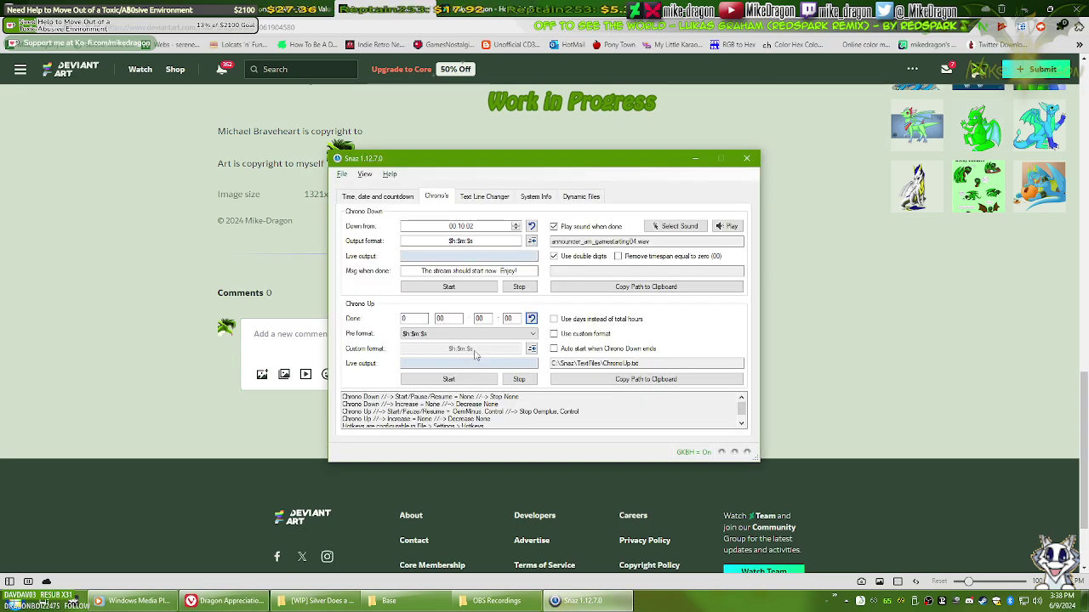
{"action": "key", "text": "alt+Tab"}
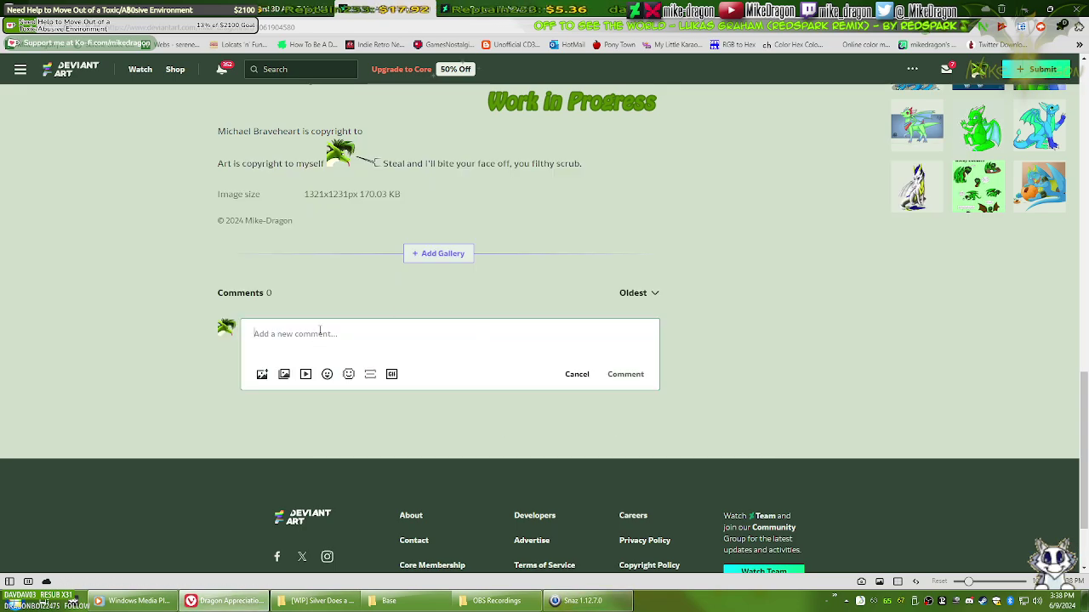
Step: Start the Chrono Up timer in Snaz and insert the mike-dragon avatar into the empty DeviantArt comment through the avatar search
{"action": "key", "text": "alt+Tab"}
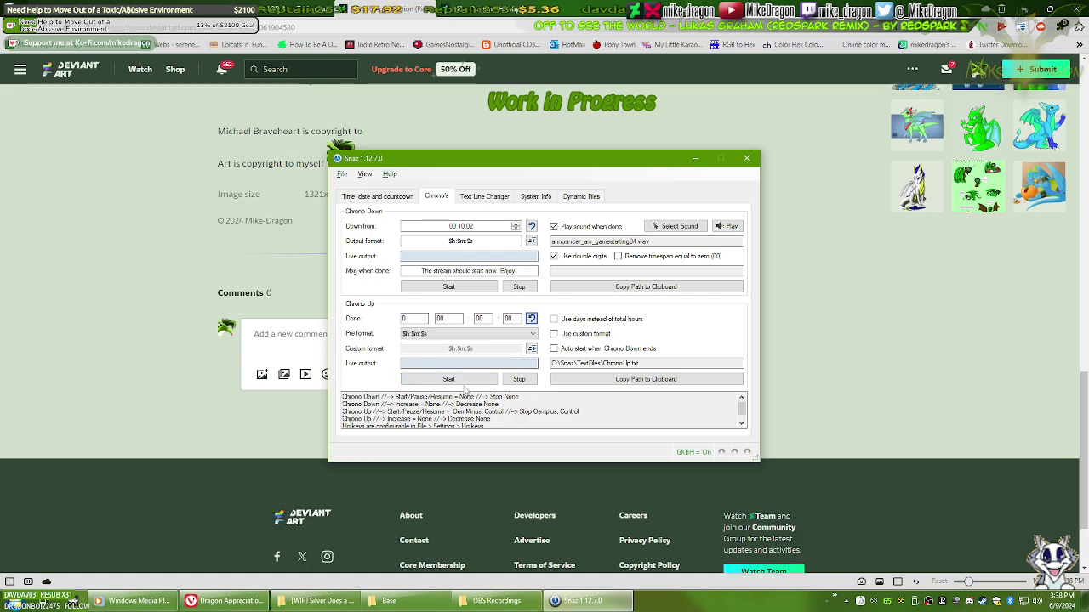
{"action": "left_click", "coordinate": [465, 385]}
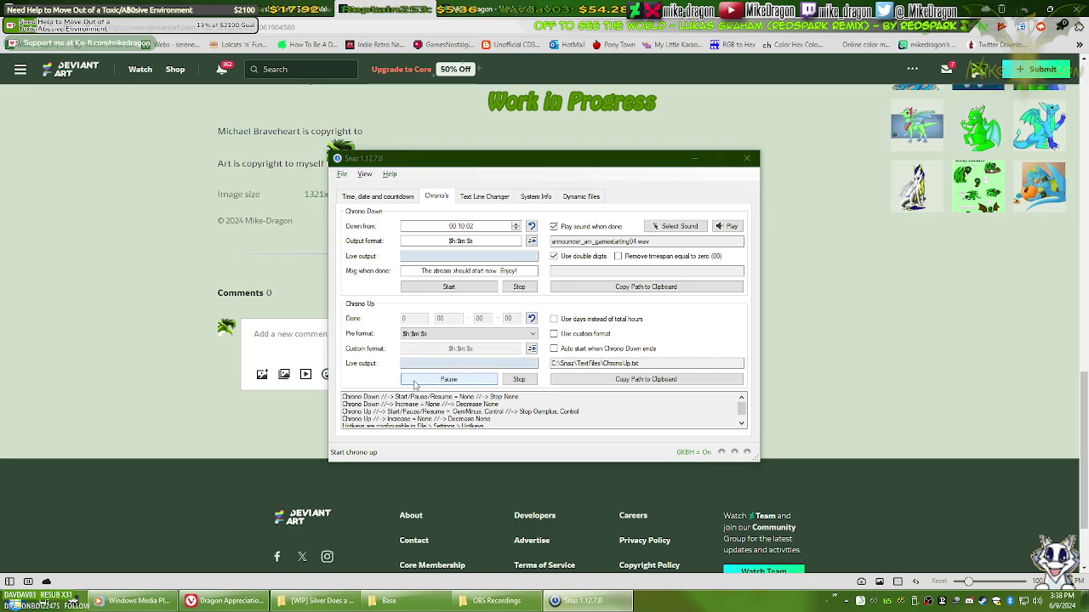
{"action": "left_click", "coordinate": [326, 371]}
{"action": "left_click", "coordinate": [348, 376]}
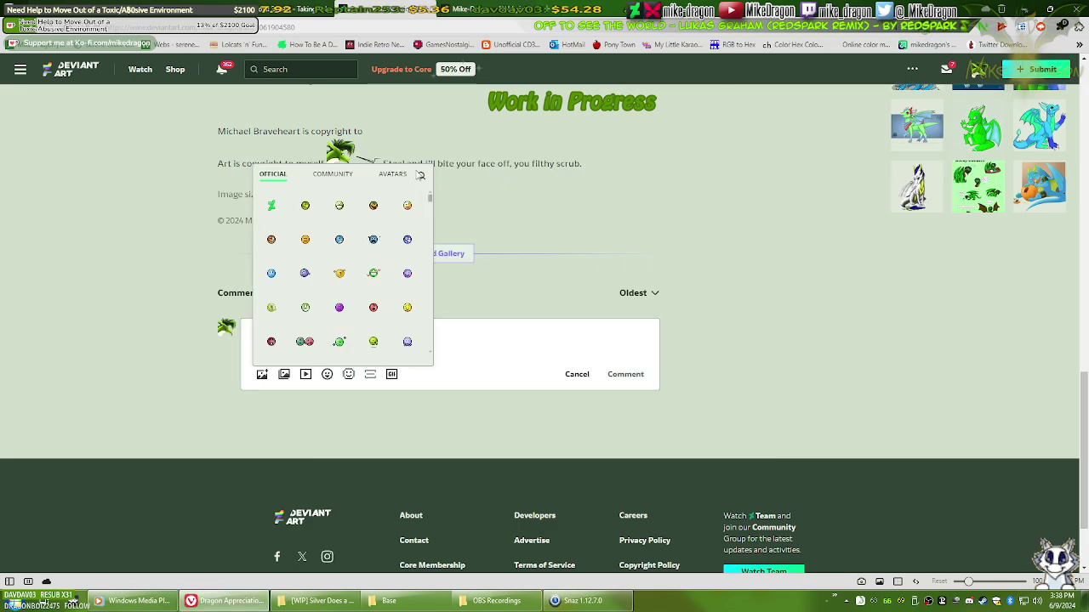
{"action": "left_click", "coordinate": [393, 175]}
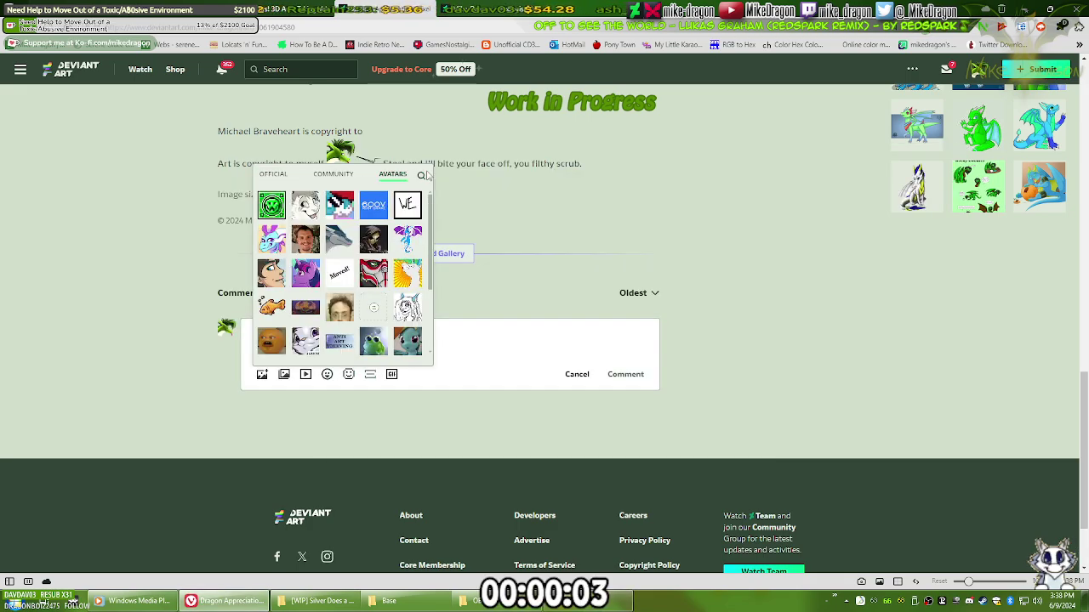
{"action": "left_click", "coordinate": [420, 176]}
{"action": "type", "text": "mike-dragon"}
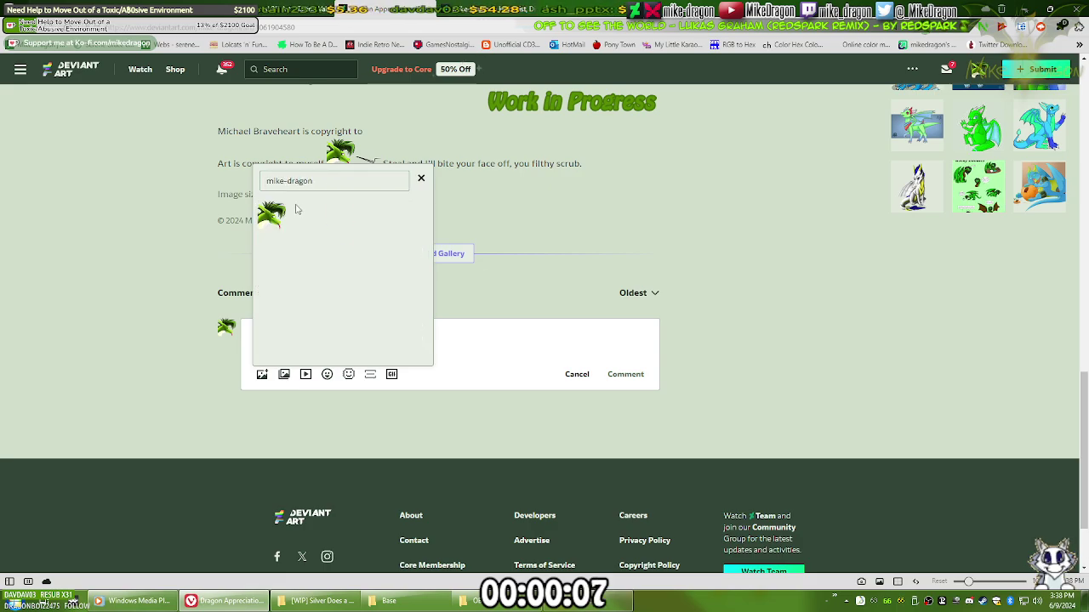
{"action": "left_click", "coordinate": [272, 215]}
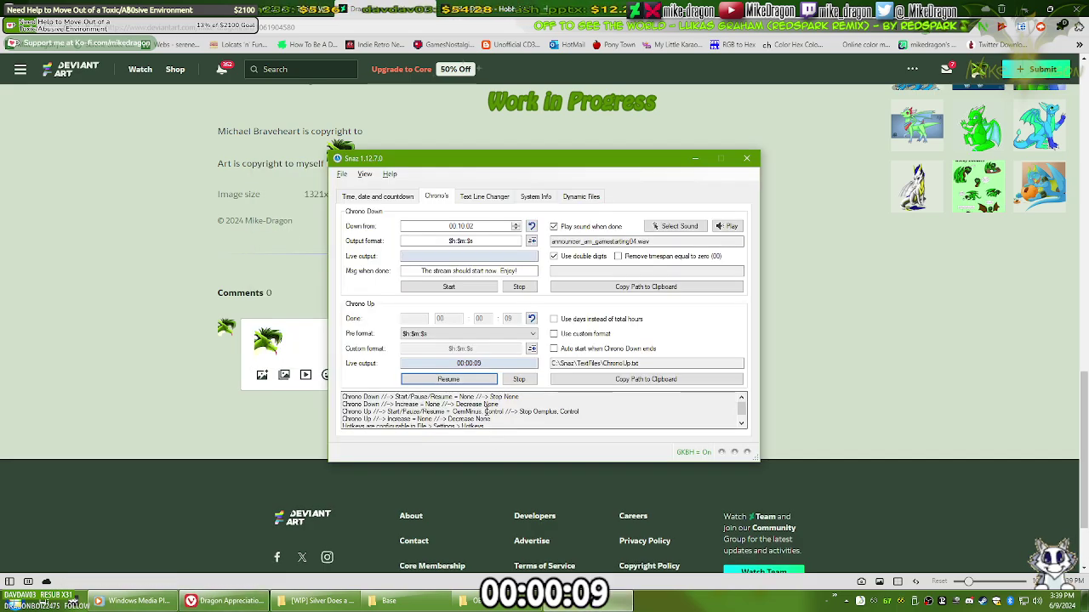
Step: Stop the Chrono Up timer in Snaz, reset it to zero, and place the text cursor after the avatar in the comment
{"action": "left_click", "coordinate": [475, 380]}
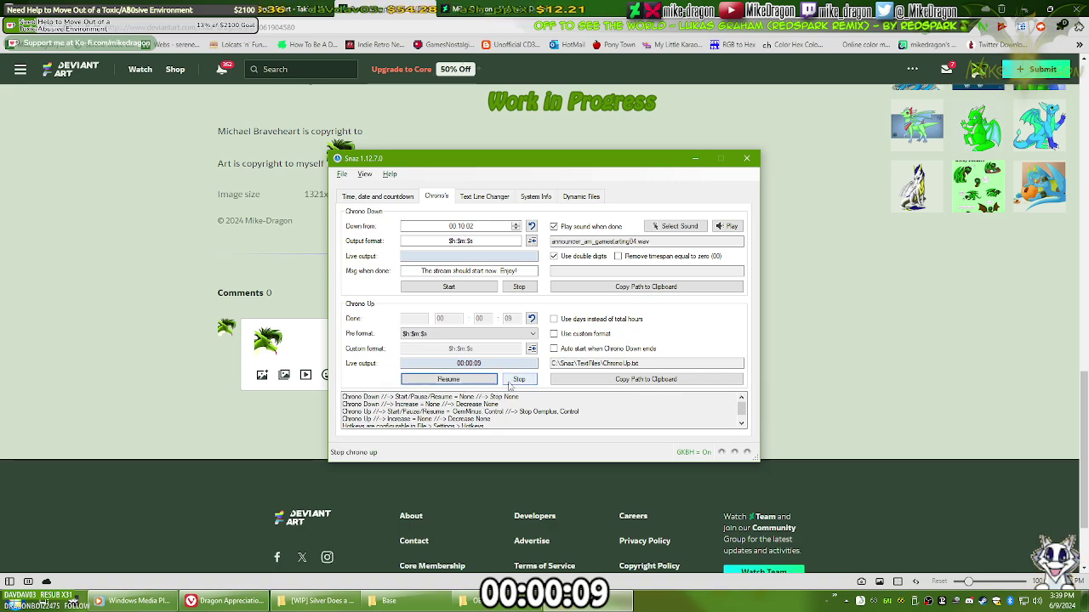
{"action": "left_click", "coordinate": [519, 380]}
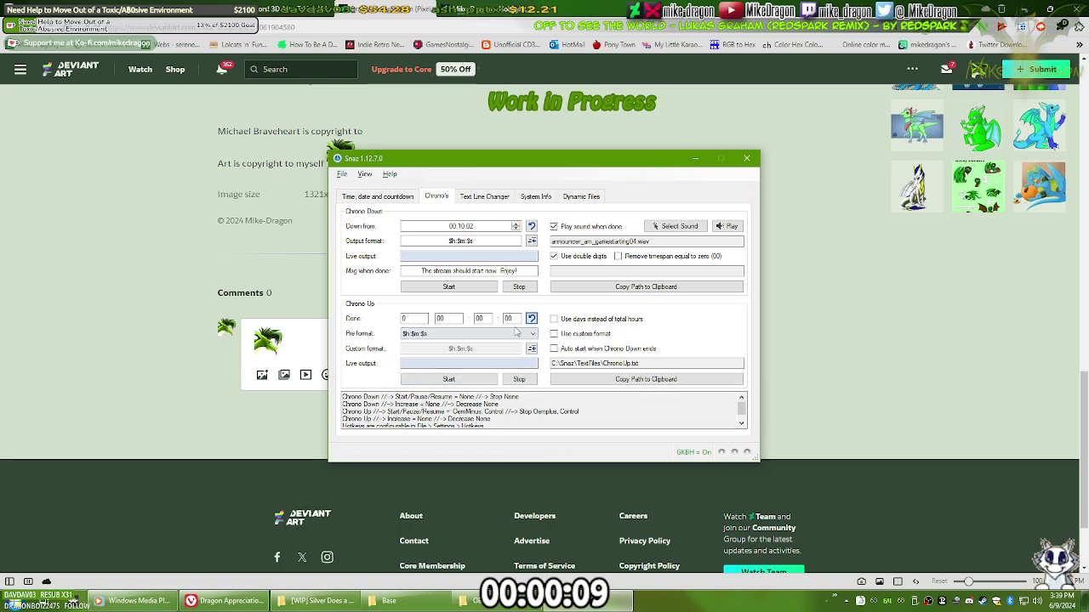
{"action": "left_click", "coordinate": [316, 347]}
{"action": "key", "text": "alt+Tab"}
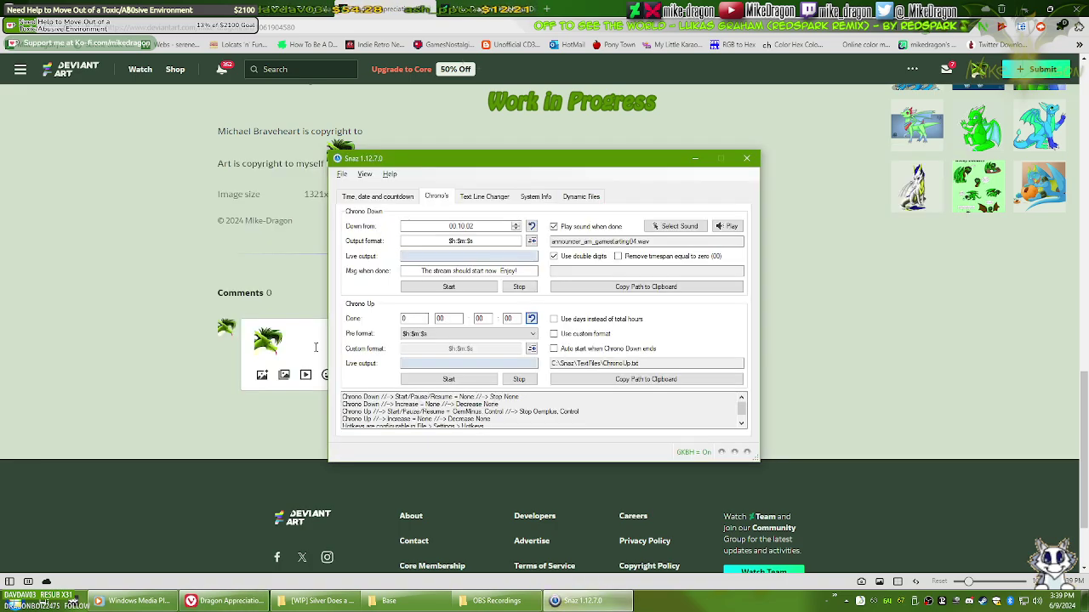
Step: Restart the Chrono Up timer and enter the icon code ":iconmike-dragon:" beside the avatar in the comment
{"action": "left_click", "coordinate": [449, 380]}
{"action": "left_click", "coordinate": [298, 349]}
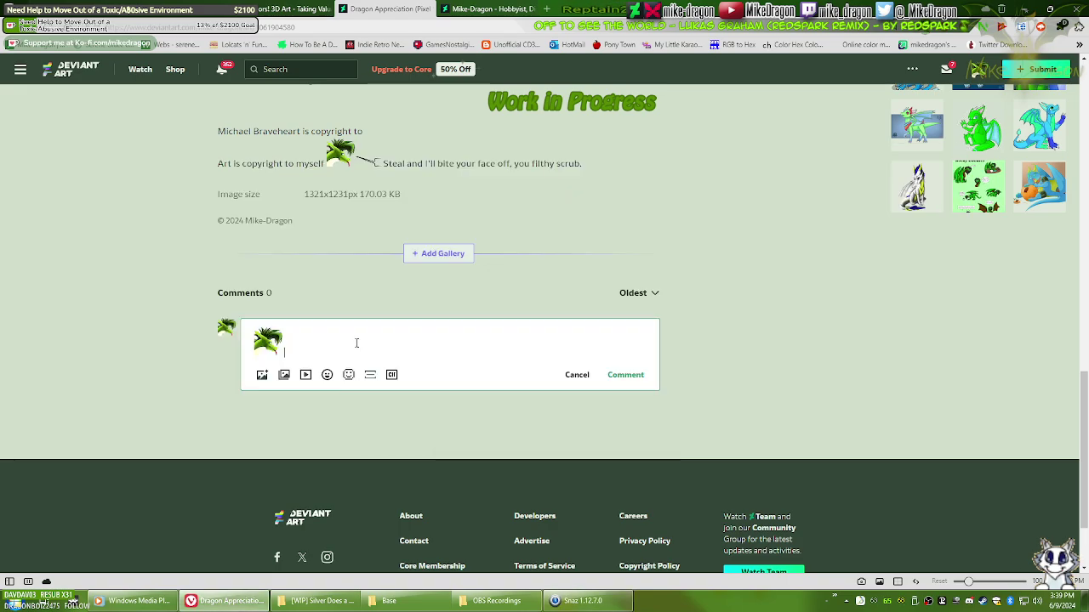
{"action": "type", "text": ":iconmike-dragon:"}
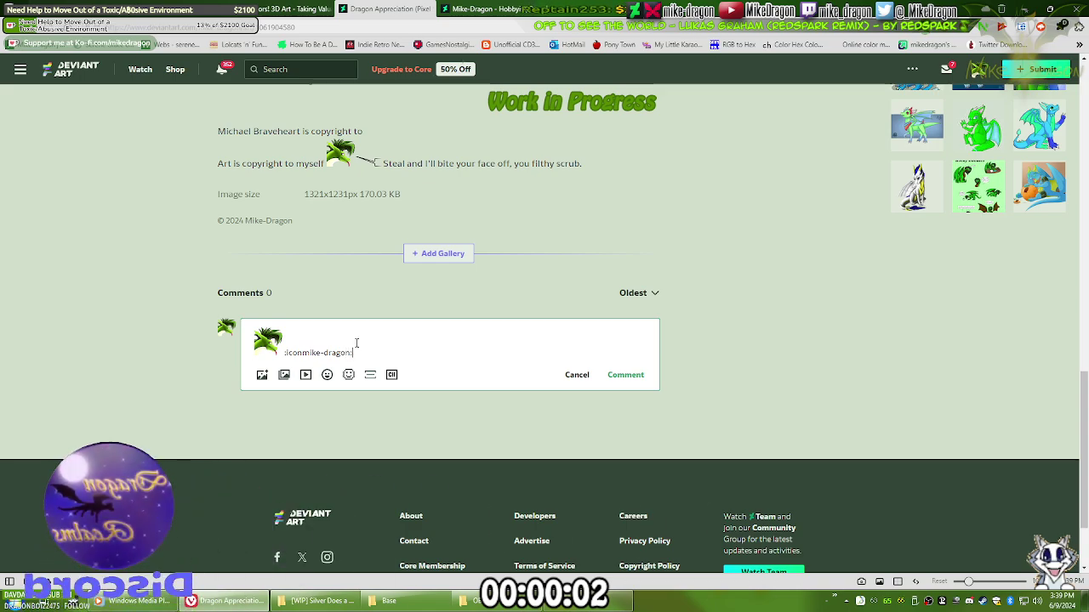
Step: Switch to Snaz, reset and stop the Chrono Up timer, and close the program
{"action": "key", "text": "alt+Tab"}
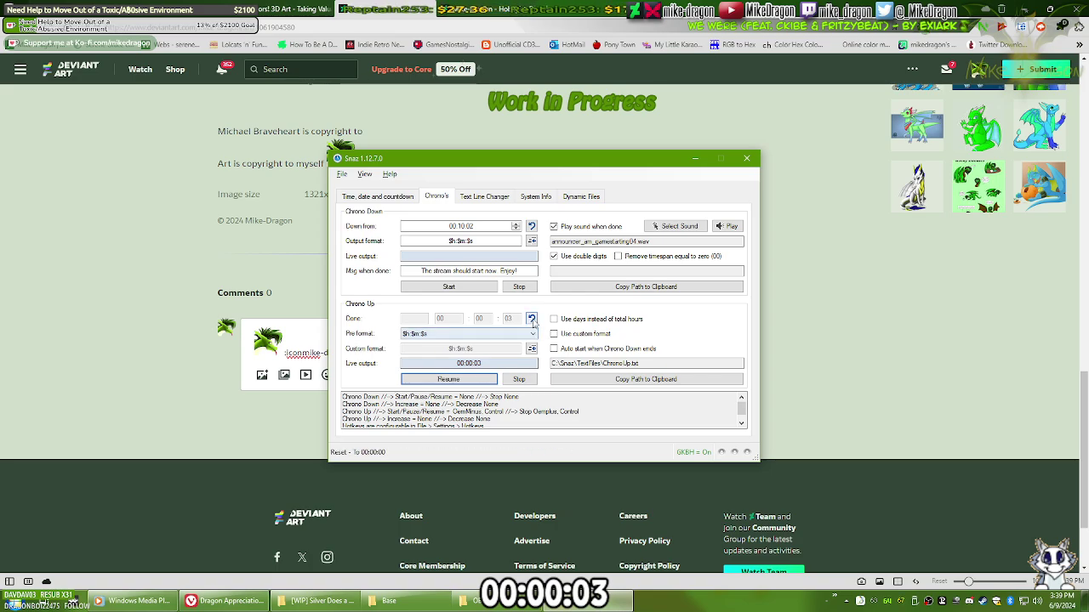
{"action": "left_click", "coordinate": [532, 319]}
{"action": "left_click", "coordinate": [519, 379]}
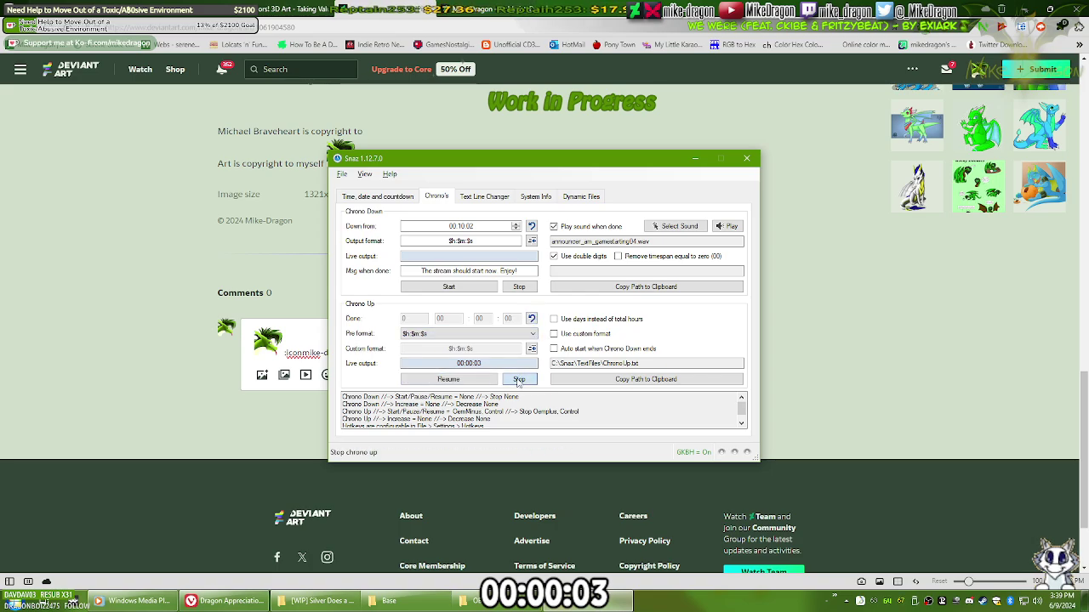
{"action": "left_click", "coordinate": [747, 158]}
Step: Clear the avatar and the icon code from the DeviantArt comment draft
{"action": "key", "text": "ctrl+a"}
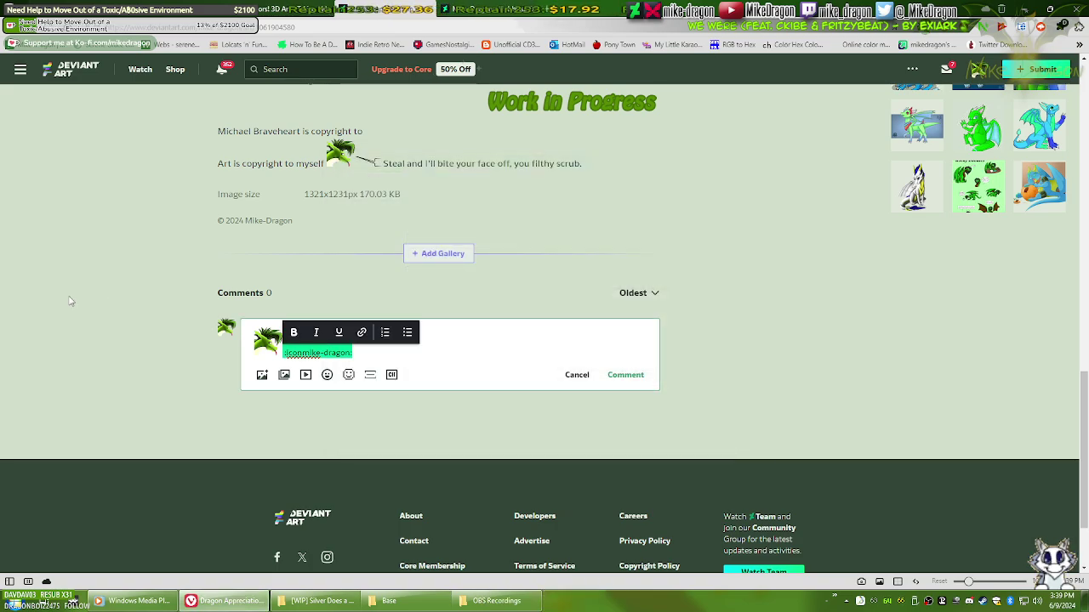
{"action": "key", "text": "BackSpace"}
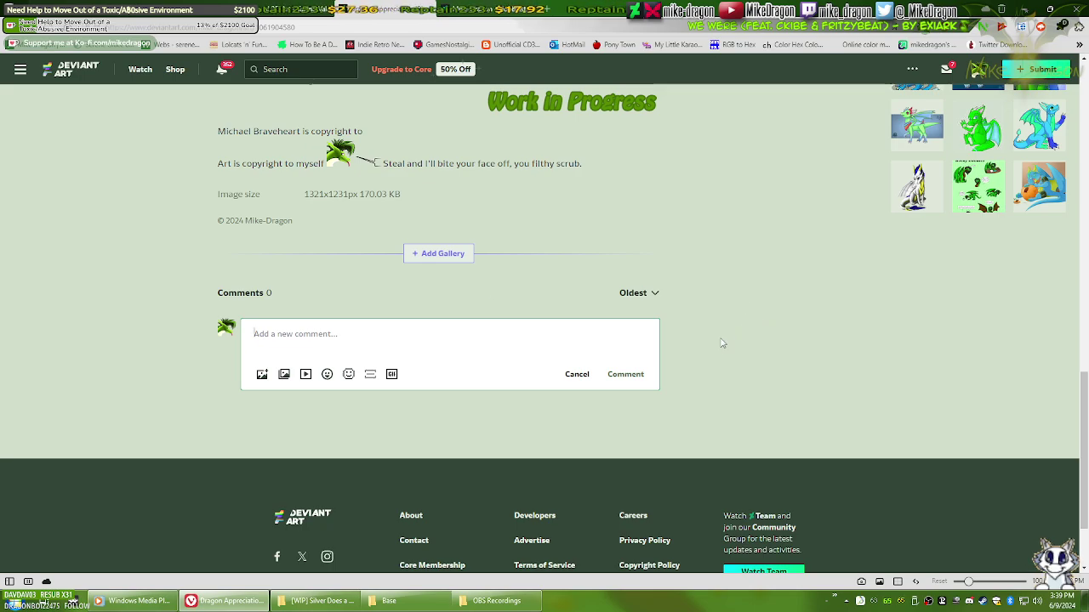
Step: Browse the long list of avatars in the comment's emote and avatar picker, and look at its Search Deviants option
{"action": "scroll", "coordinate": [719, 345], "scroll_direction": "up", "scroll_amount": 3}
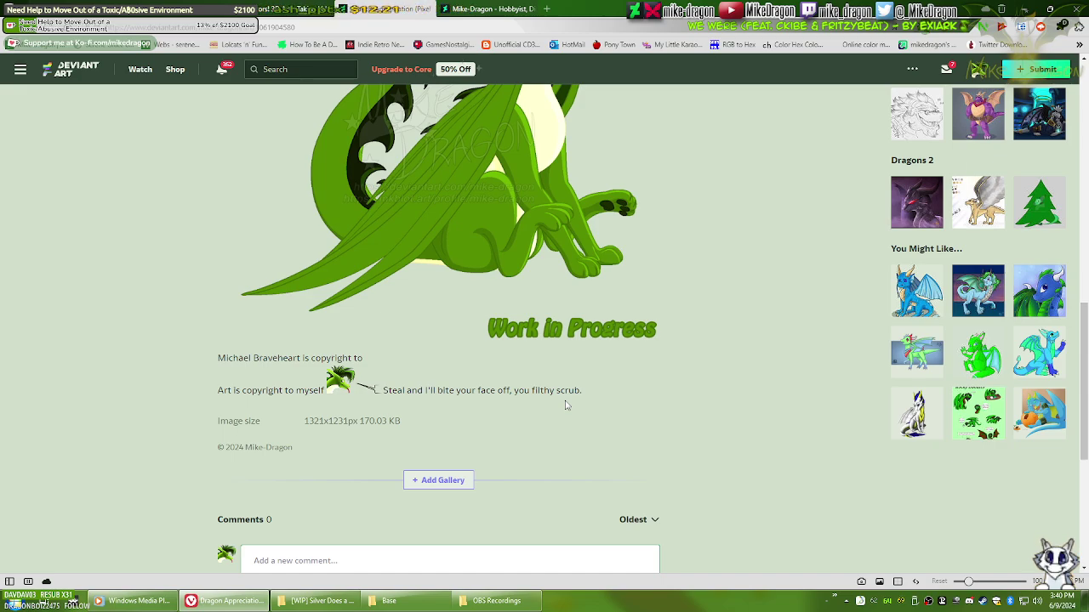
{"action": "scroll", "coordinate": [557, 383], "scroll_direction": "down", "scroll_amount": 2}
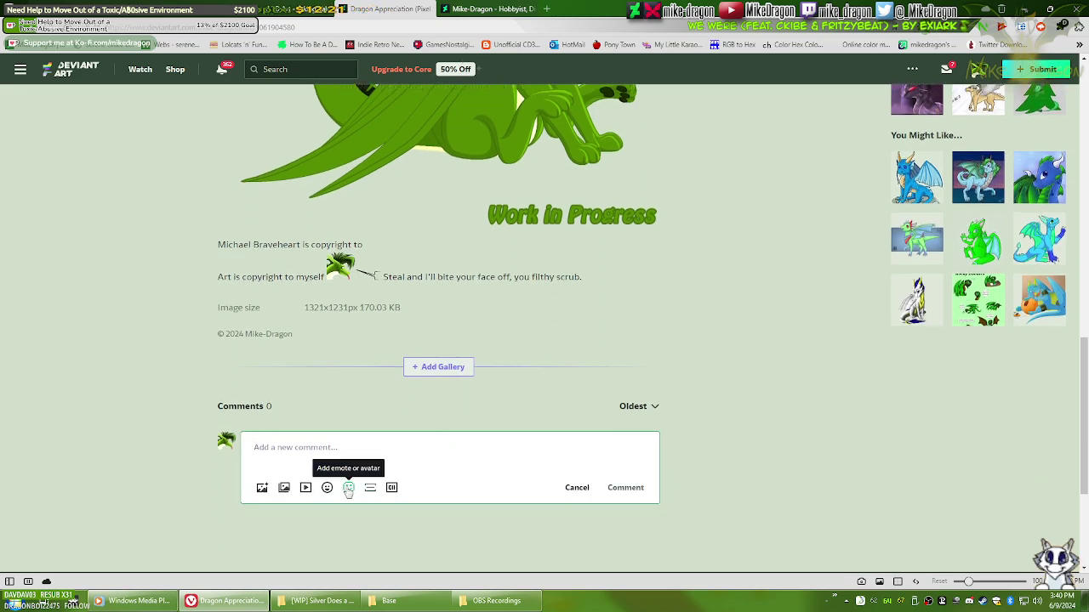
{"action": "left_click", "coordinate": [347, 489]}
{"action": "left_click", "coordinate": [394, 293]}
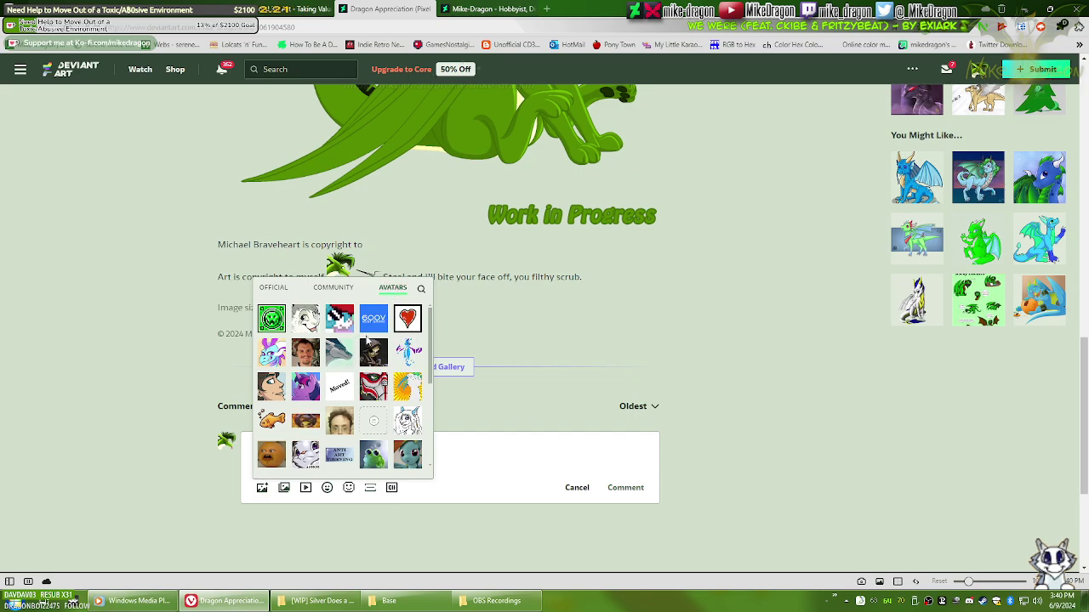
{"action": "scroll", "coordinate": [387, 364], "scroll_direction": "down", "scroll_amount": 5}
{"action": "scroll", "coordinate": [387, 364], "scroll_direction": "down", "scroll_amount": 10}
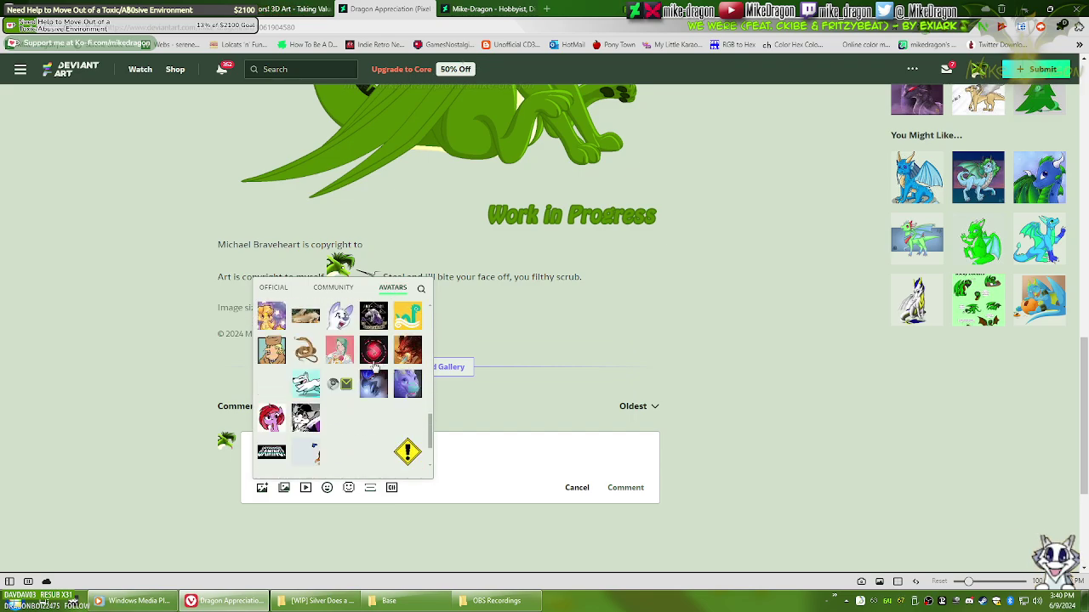
{"action": "scroll", "coordinate": [367, 396], "scroll_direction": "down", "scroll_amount": 3}
{"action": "scroll", "coordinate": [360, 411], "scroll_direction": "down", "scroll_amount": 4}
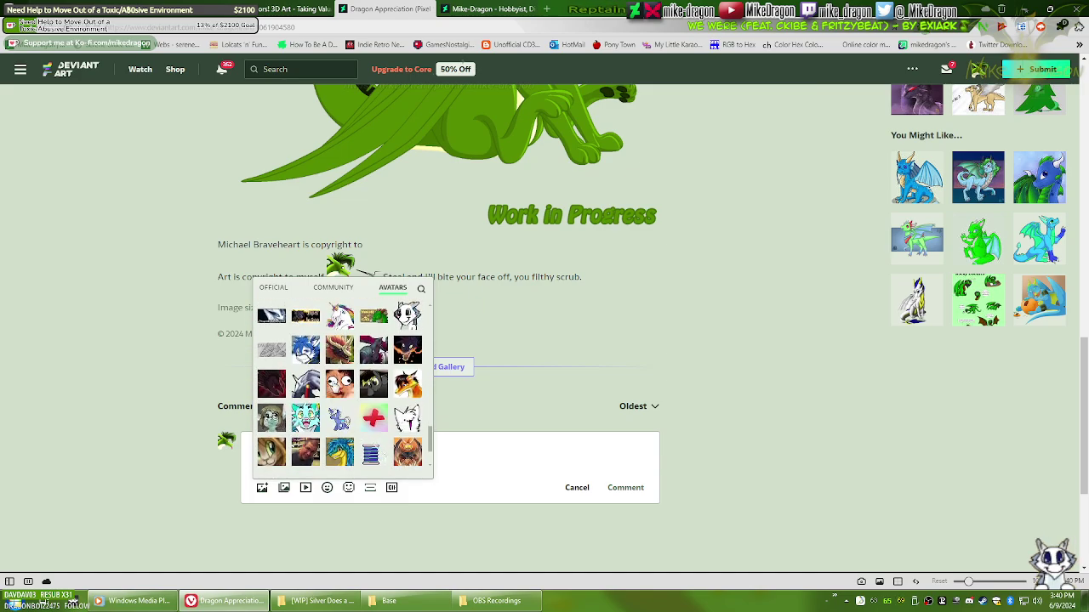
{"action": "scroll", "coordinate": [336, 385], "scroll_direction": "down", "scroll_amount": 4}
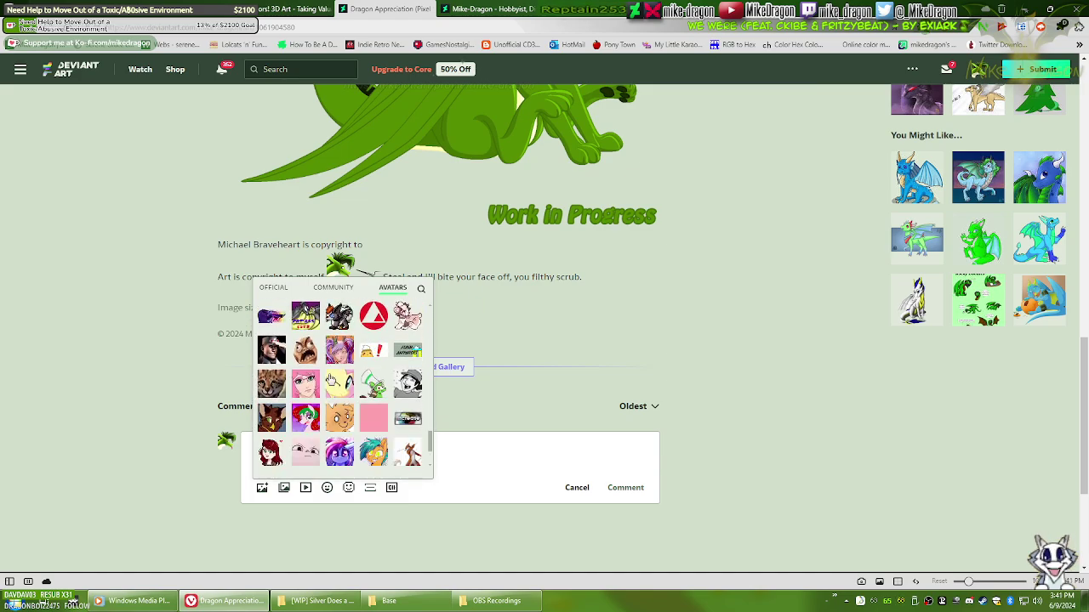
{"action": "scroll", "coordinate": [331, 380], "scroll_direction": "down", "scroll_amount": 2}
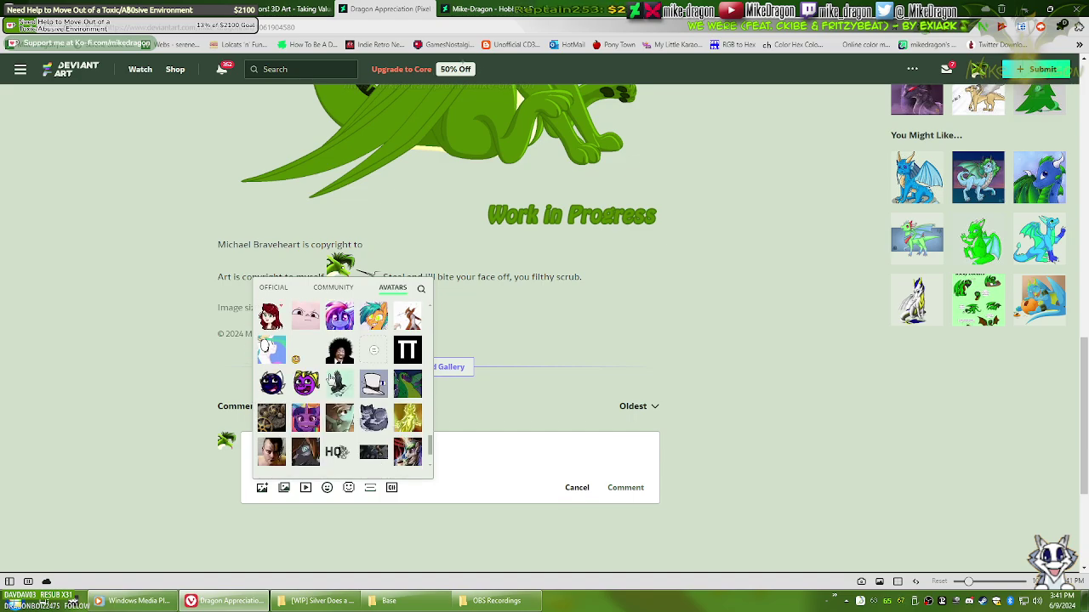
{"action": "scroll", "coordinate": [331, 381], "scroll_direction": "down", "scroll_amount": 4}
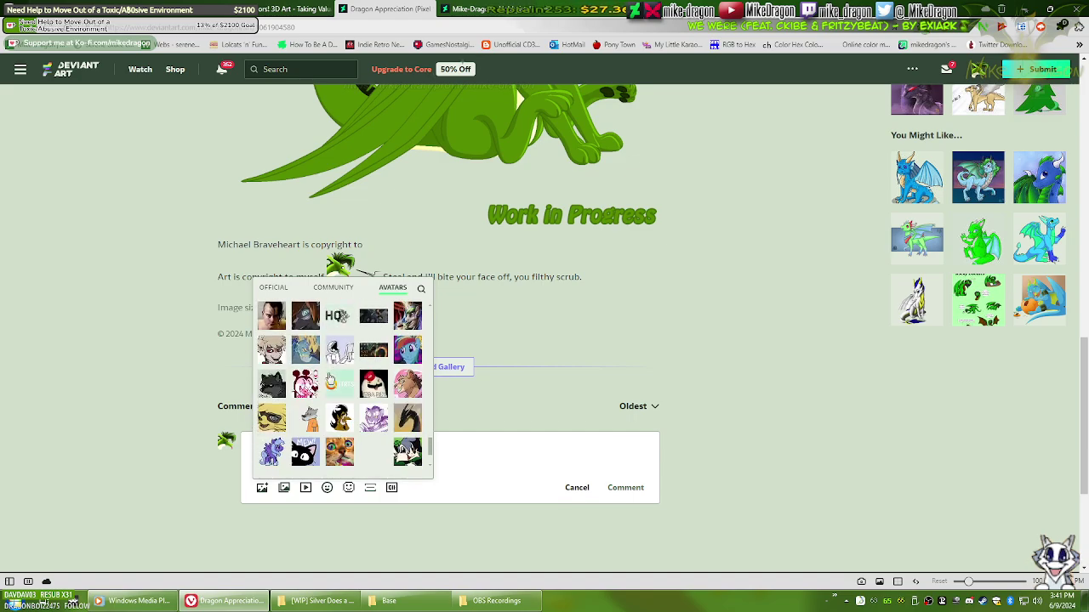
{"action": "scroll", "coordinate": [331, 380], "scroll_direction": "down", "scroll_amount": 2}
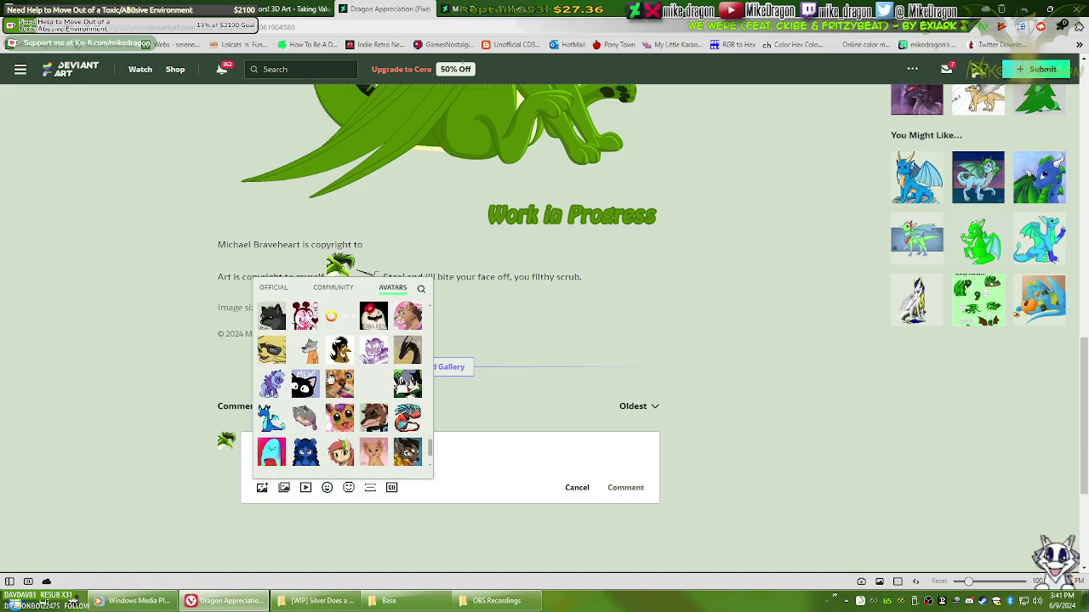
{"action": "scroll", "coordinate": [330, 380], "scroll_direction": "down", "scroll_amount": 4}
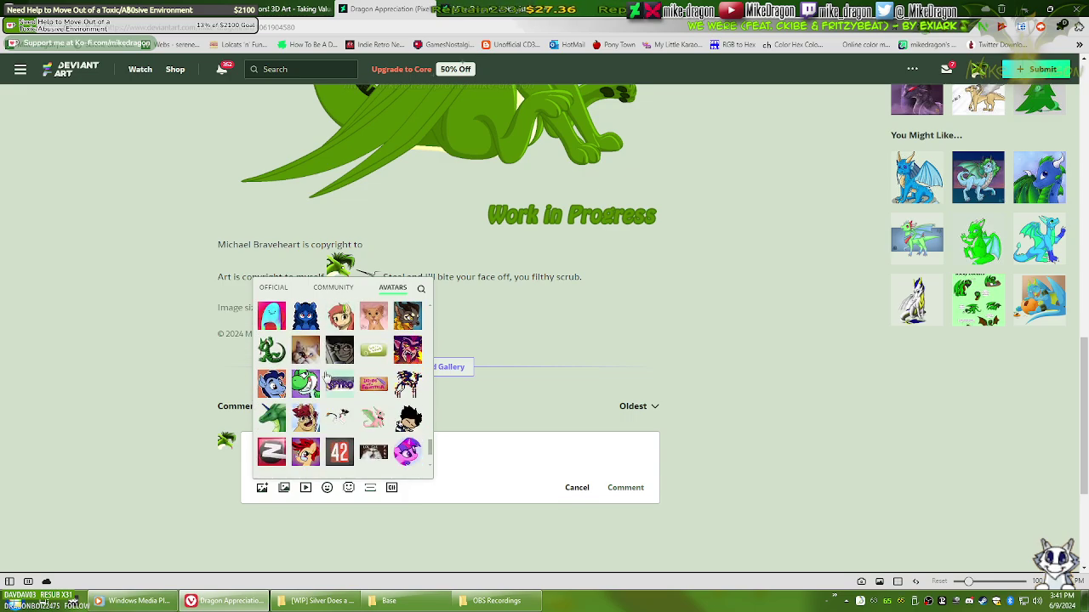
{"action": "scroll", "coordinate": [325, 377], "scroll_direction": "down", "scroll_amount": 2}
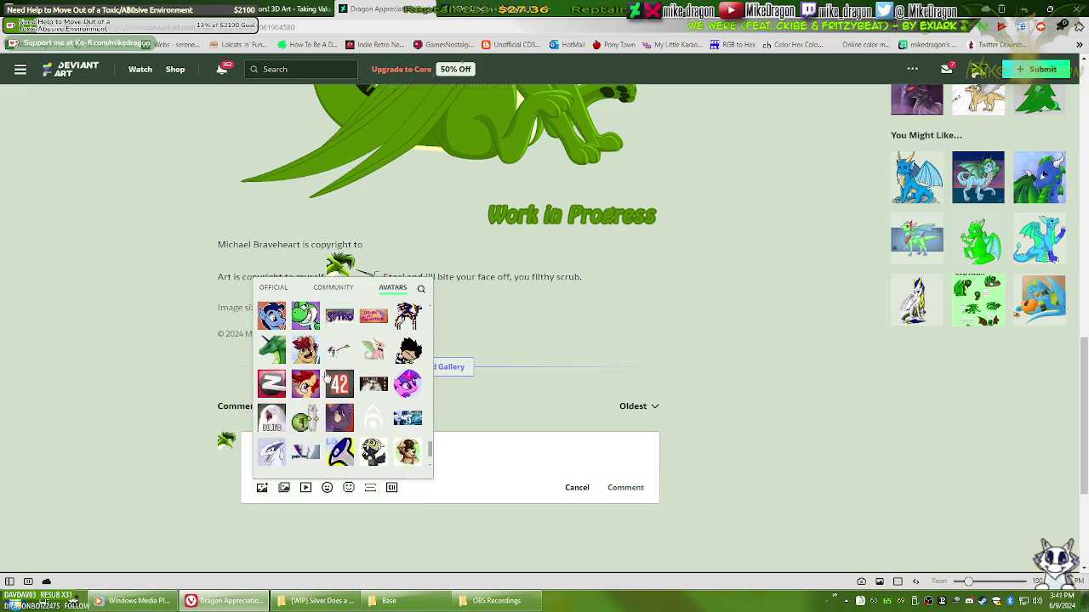
{"action": "scroll", "coordinate": [325, 375], "scroll_direction": "down", "scroll_amount": 2}
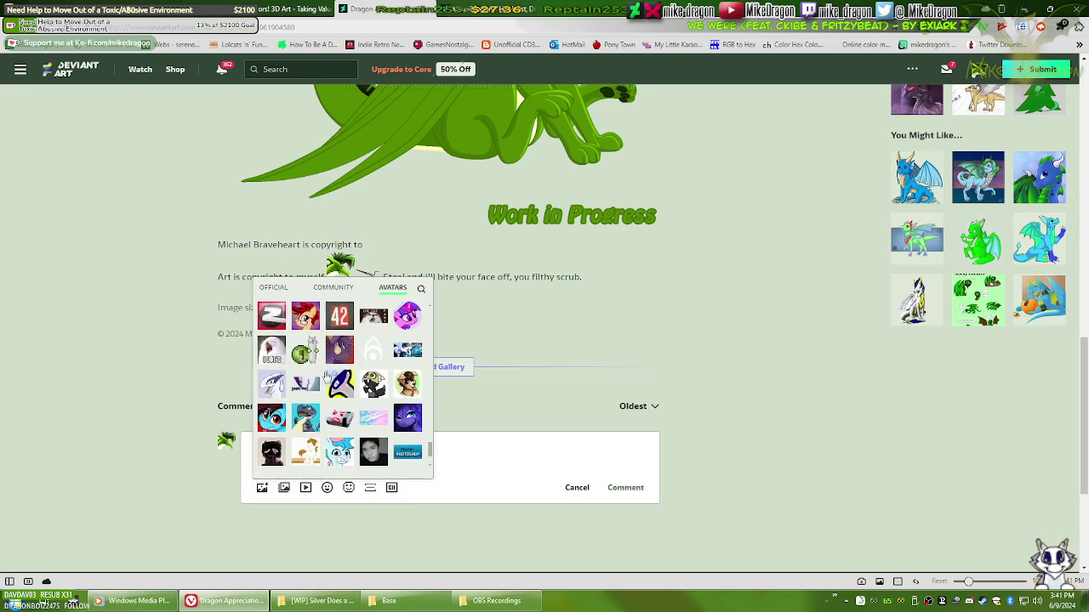
{"action": "scroll", "coordinate": [326, 375], "scroll_direction": "down", "scroll_amount": 2}
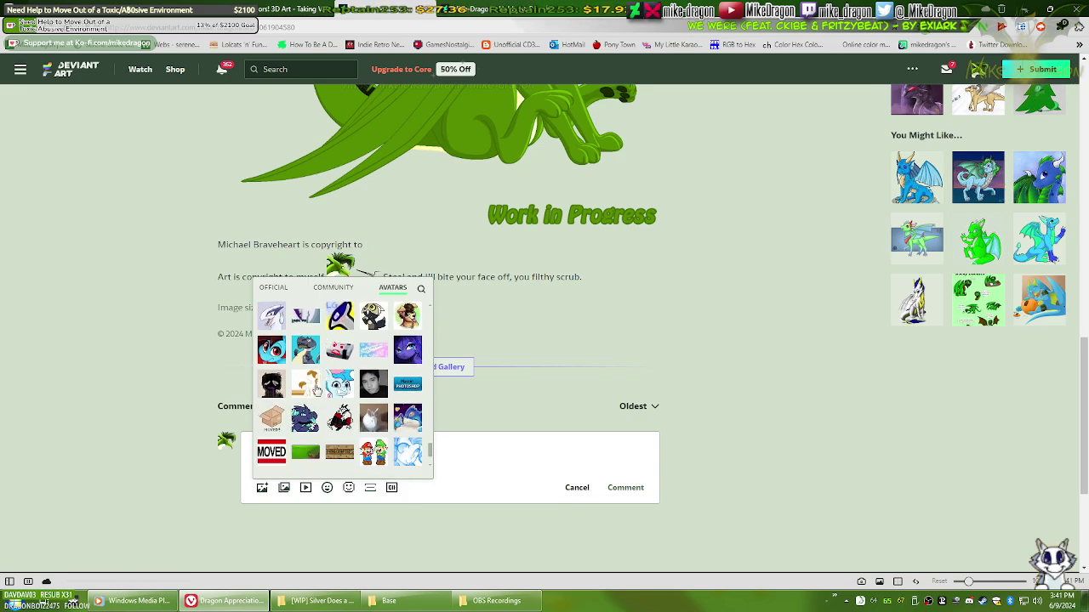
{"action": "scroll", "coordinate": [328, 383], "scroll_direction": "down", "scroll_amount": 3}
{"action": "scroll", "coordinate": [339, 372], "scroll_direction": "up", "scroll_amount": 10}
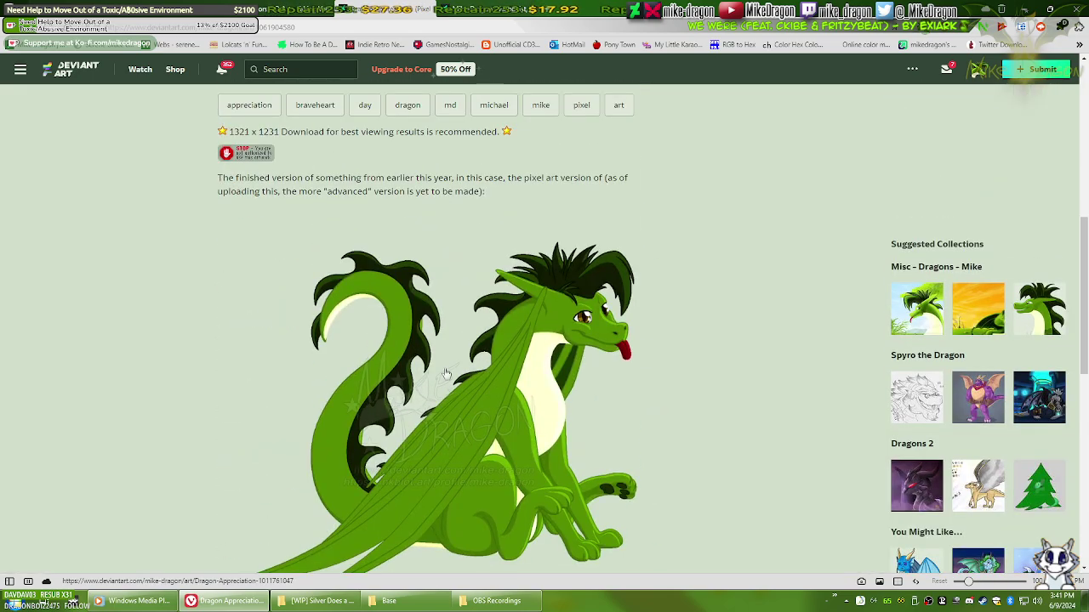
{"action": "scroll", "coordinate": [365, 344], "scroll_direction": "down", "scroll_amount": 8}
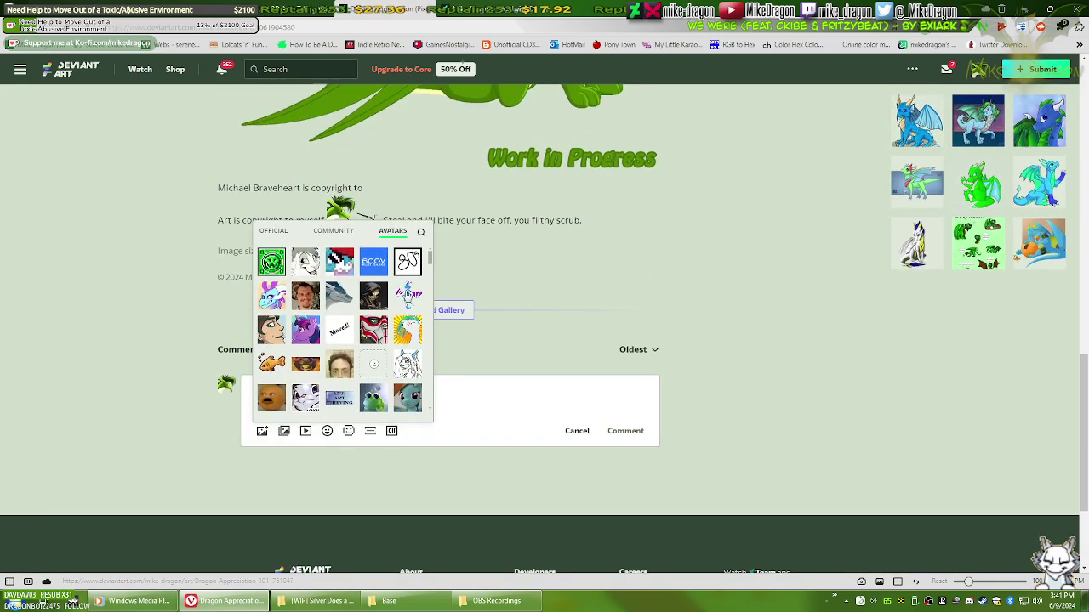
{"action": "left_click", "coordinate": [422, 234]}
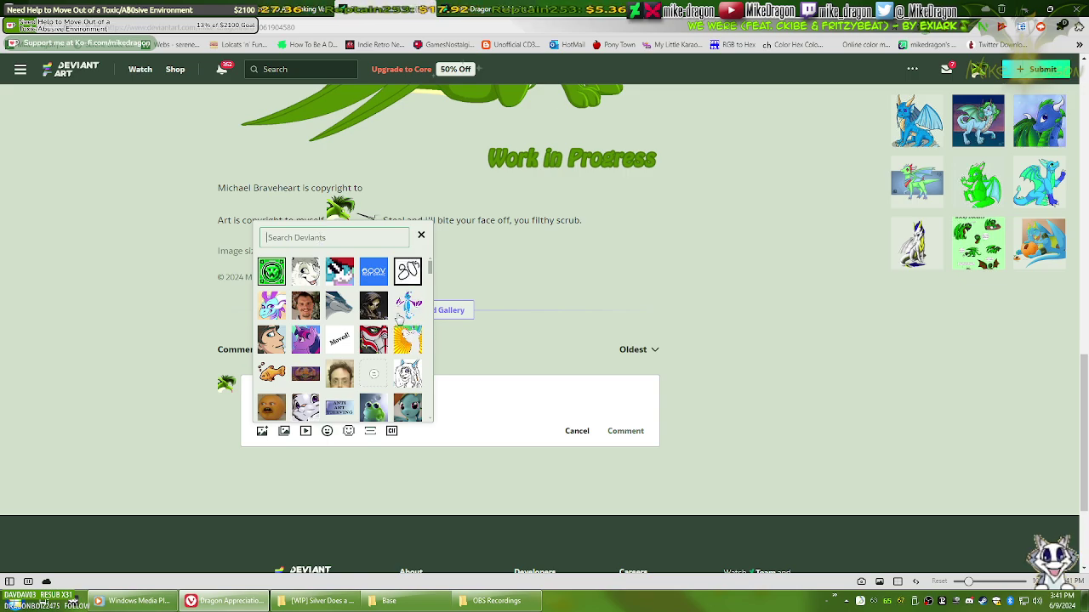
{"action": "left_click", "coordinate": [491, 400]}
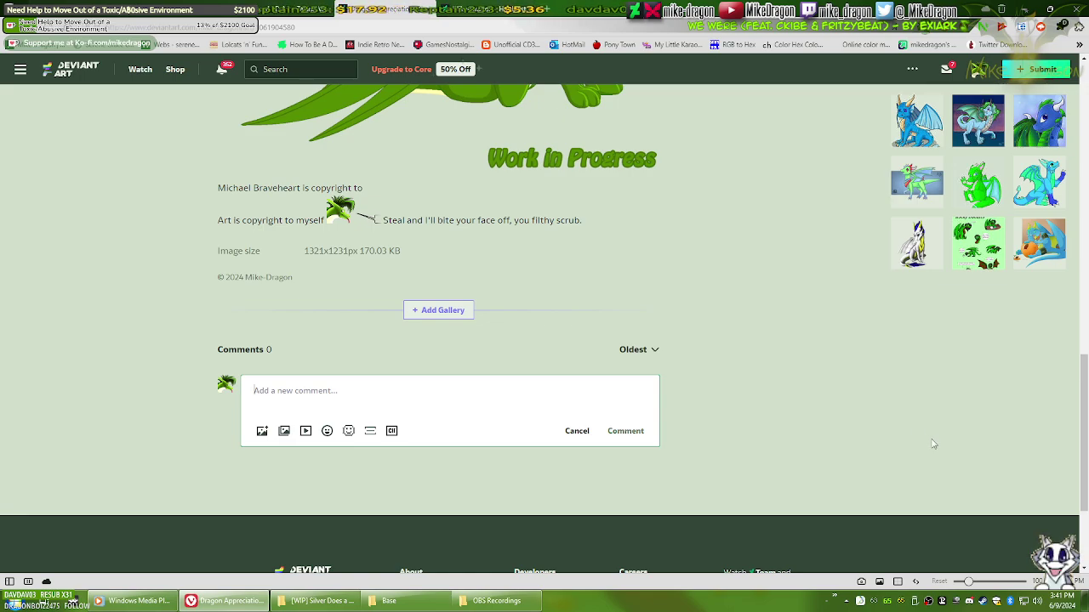
{"action": "left_click", "coordinate": [384, 397]}
{"action": "type", "text": ":icon"}
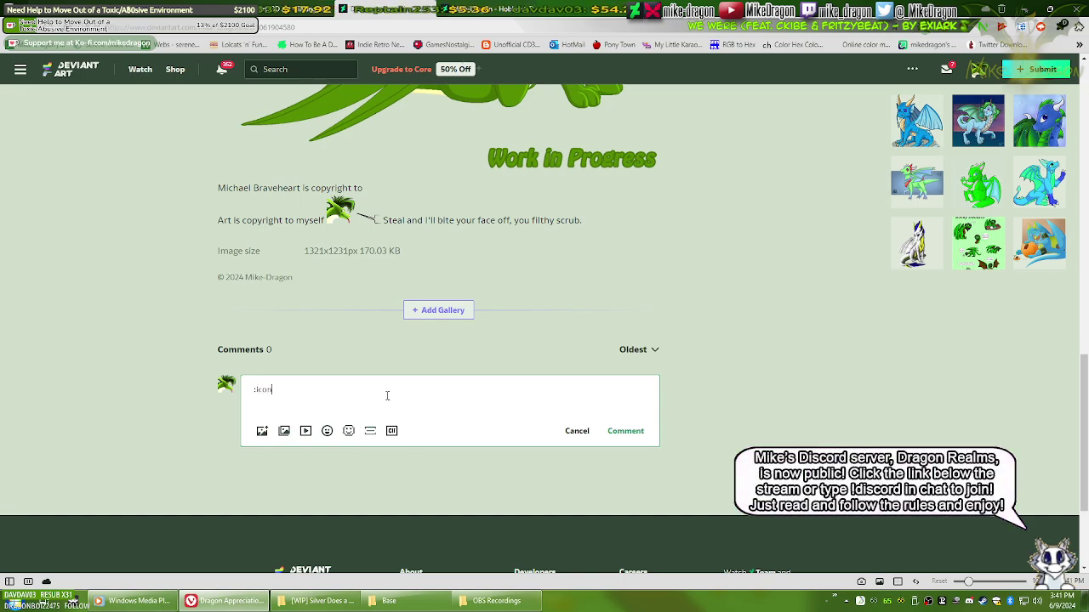
{"action": "type", "text": "mike-dragon"}
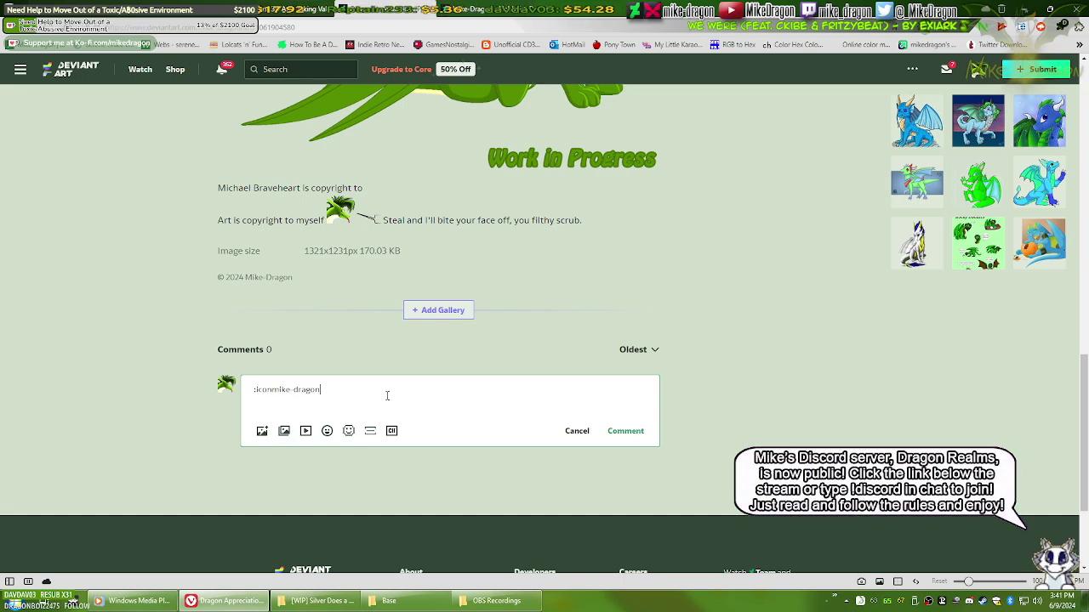
{"action": "type", "text": ":"}
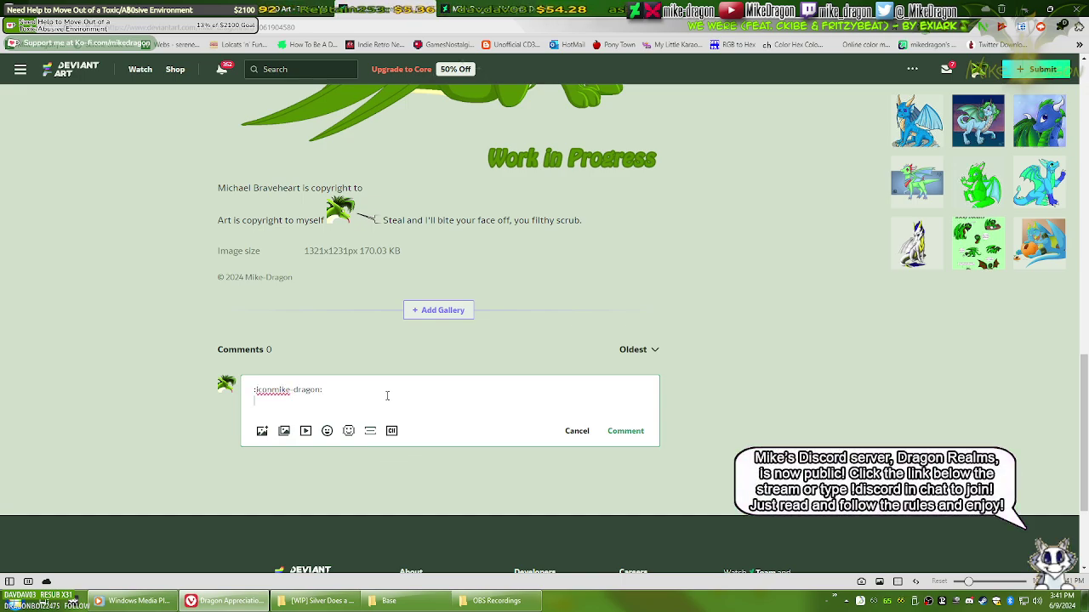
Step: Enter the code ":devmike-dragon:" below the icon code in the comment and begin another line
{"action": "key", "text": "Return"}
{"action": "type", "text": ":devmik"}
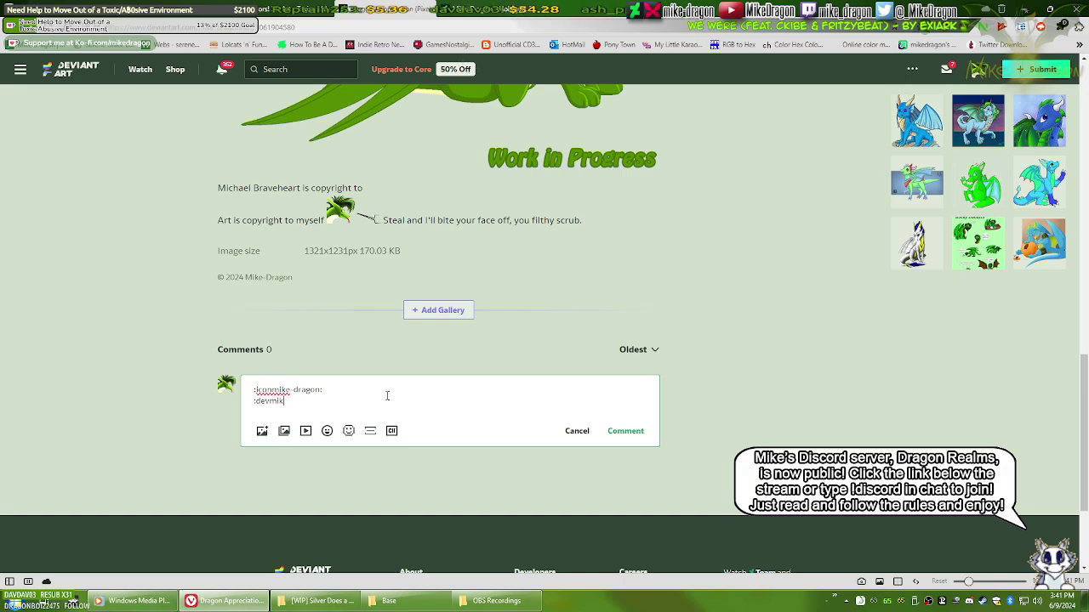
{"action": "type", "text": "e-dragon"}
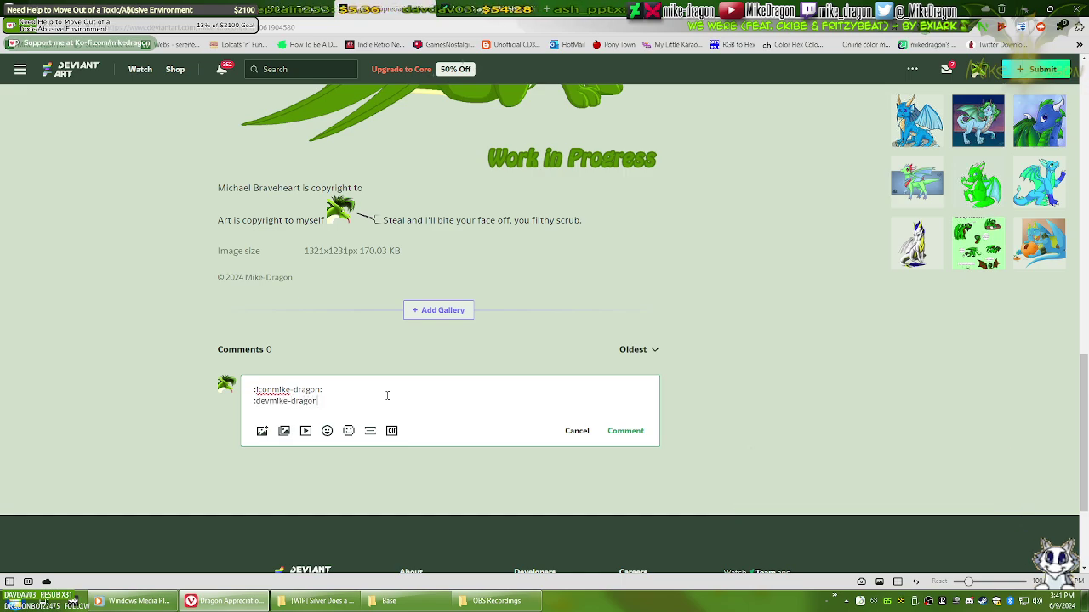
{"action": "type", "text": ":"}
{"action": "key", "text": "Return"}
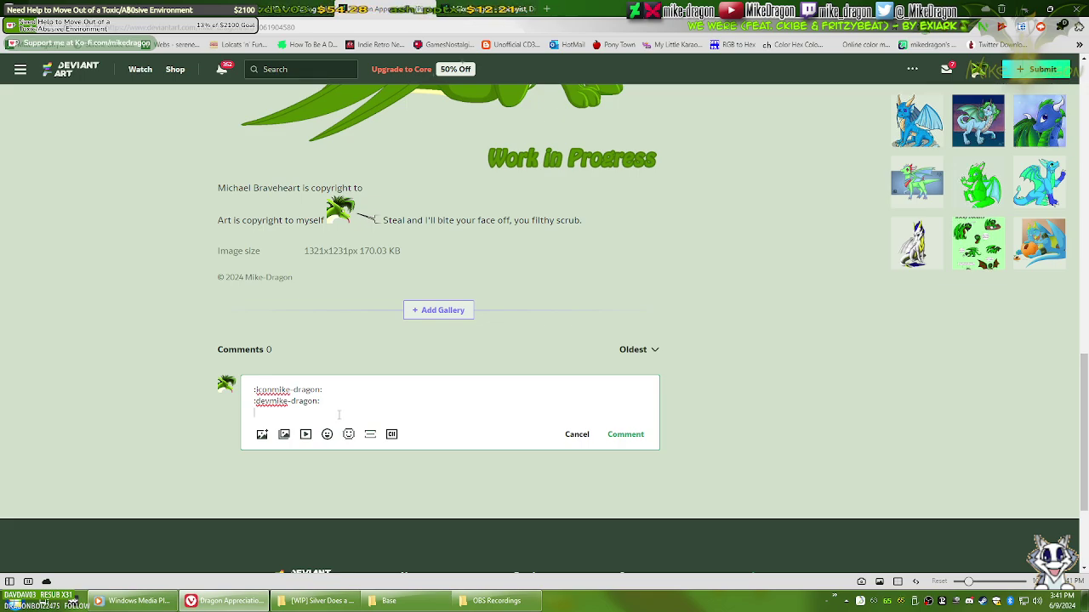
Step: Glance at the official emotes in the comment's picker and clear both codes from the comment draft
{"action": "left_click", "coordinate": [348, 434]}
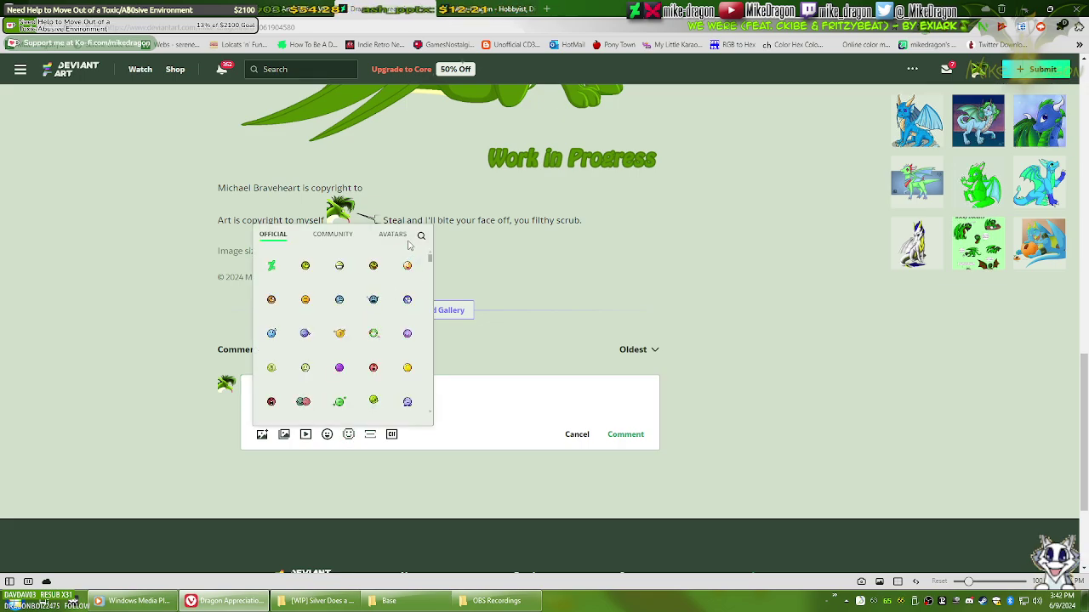
{"action": "left_click", "coordinate": [463, 395]}
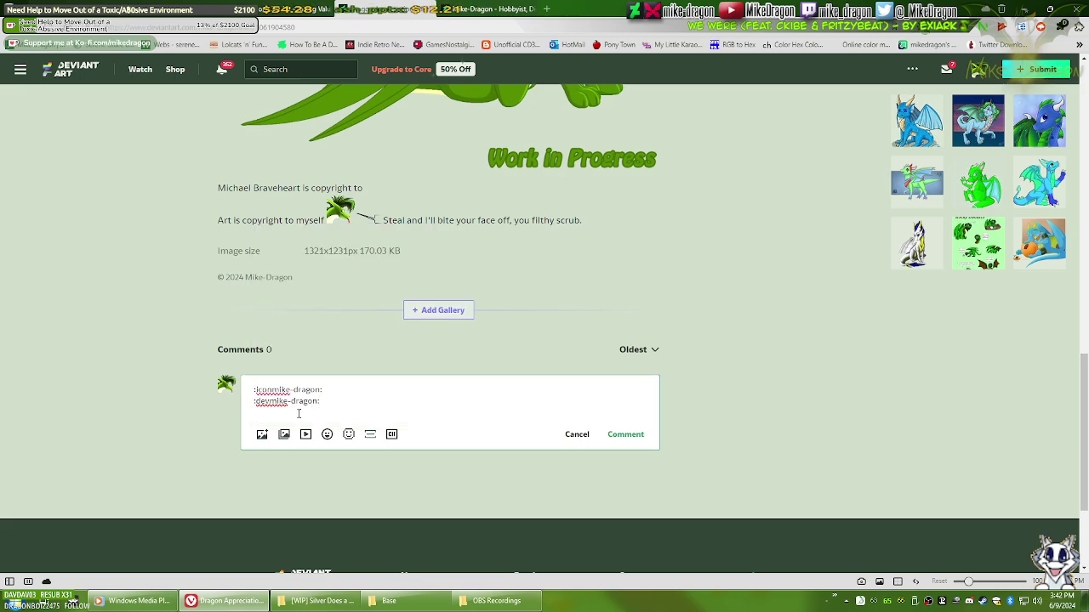
{"action": "key", "text": "ctrl+a"}
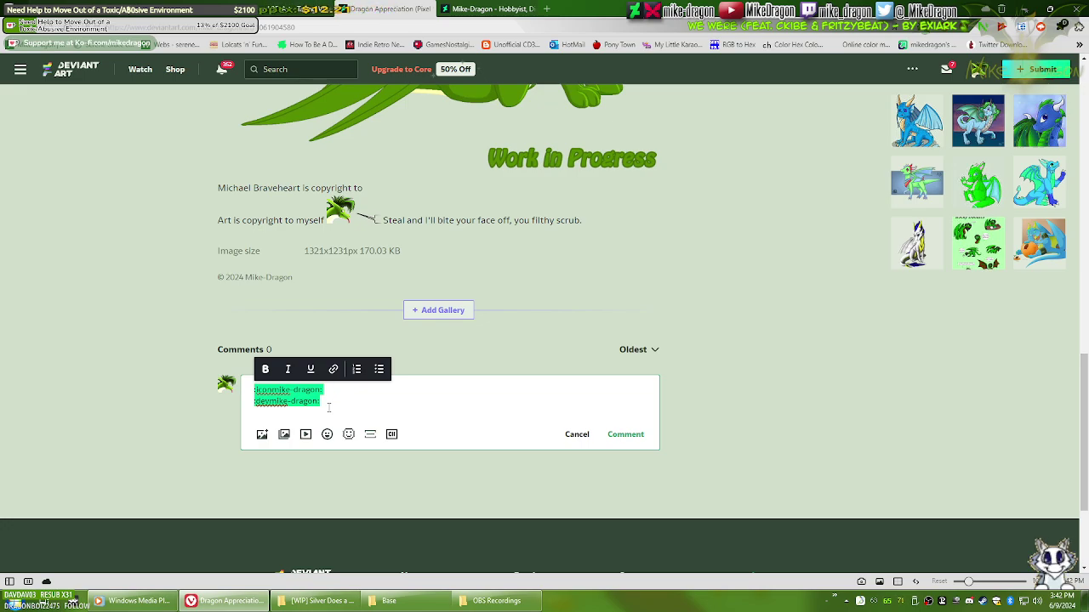
{"action": "left_click", "coordinate": [421, 405]}
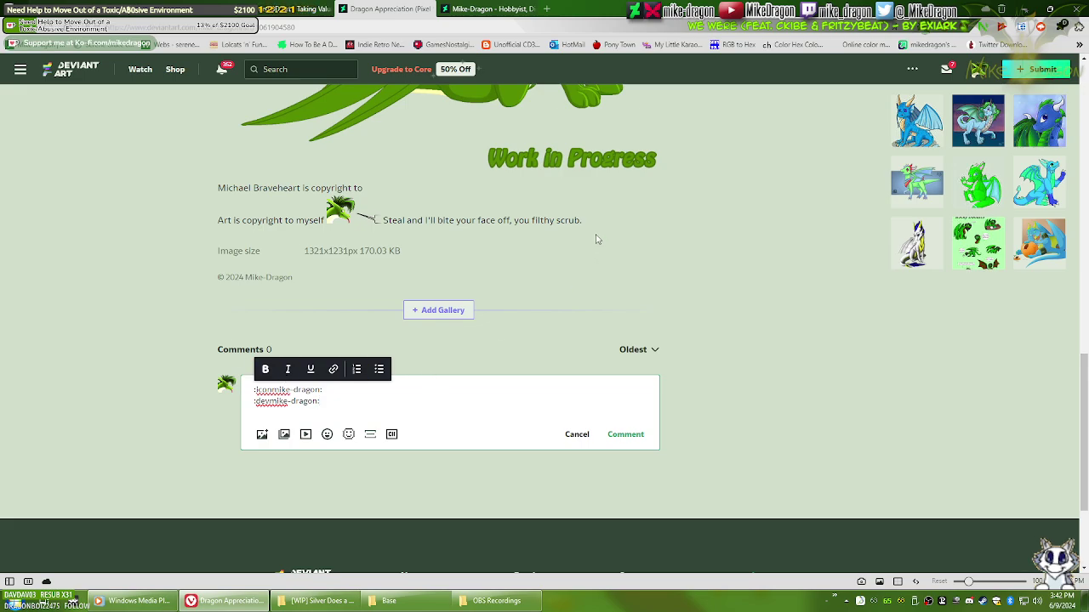
{"action": "key", "text": "ctrl+a"}
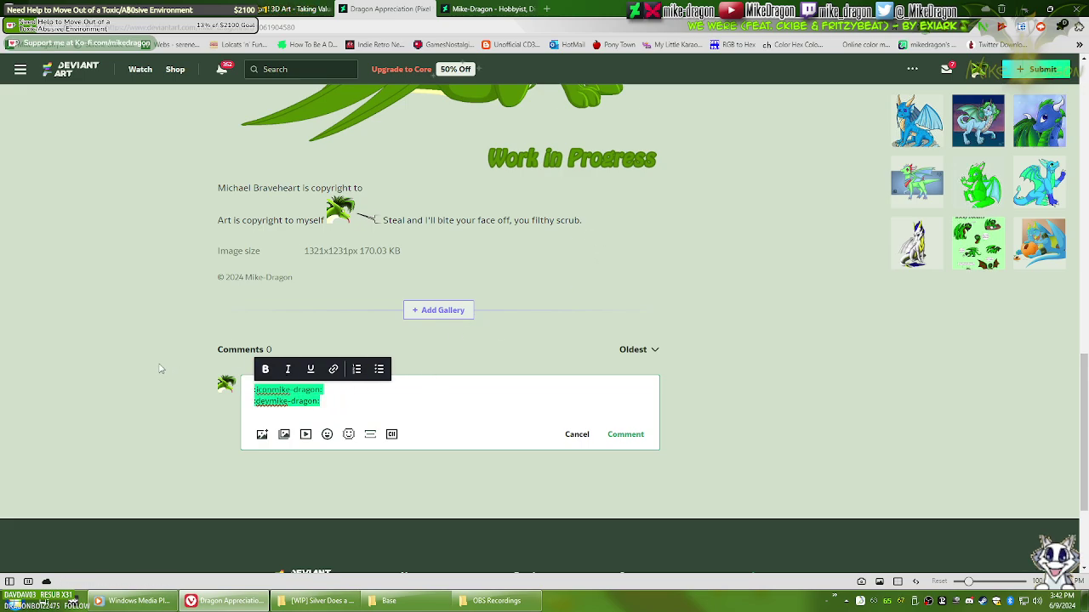
{"action": "key", "text": "BackSpace"}
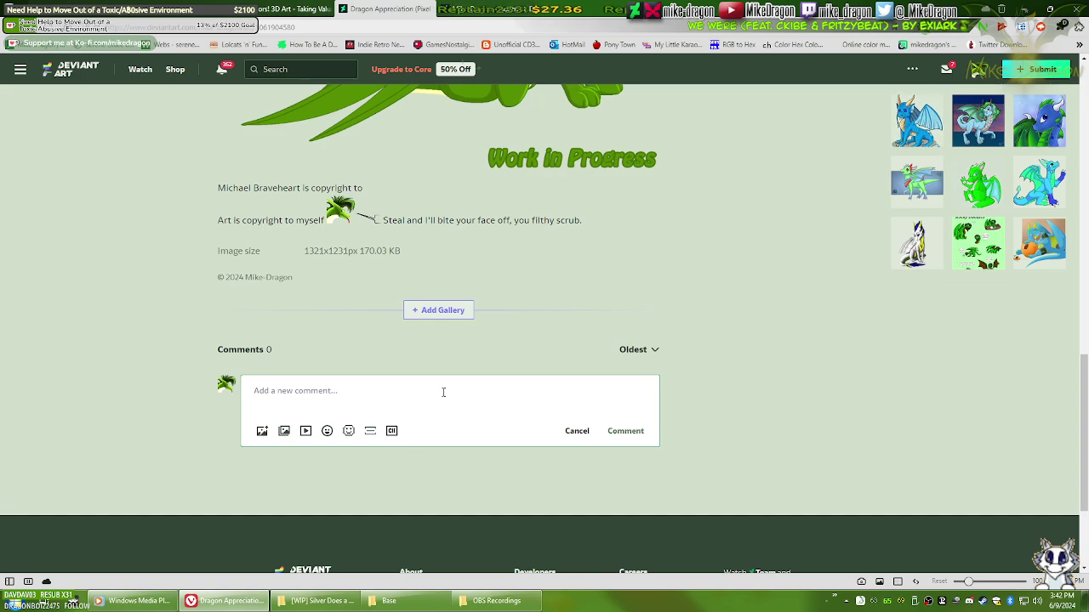
Step: Start an icon code with ":icon" in the empty comment and look at the avatars in the emote and avatar picker
{"action": "type", "text": ":icon"}
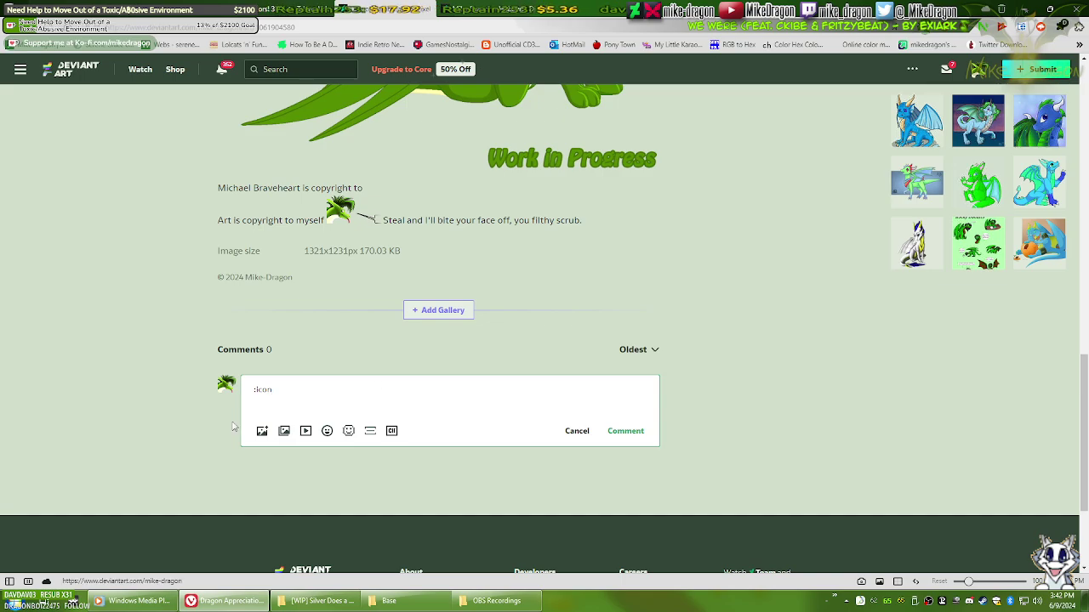
{"action": "left_click", "coordinate": [348, 431]}
{"action": "left_click", "coordinate": [392, 231]}
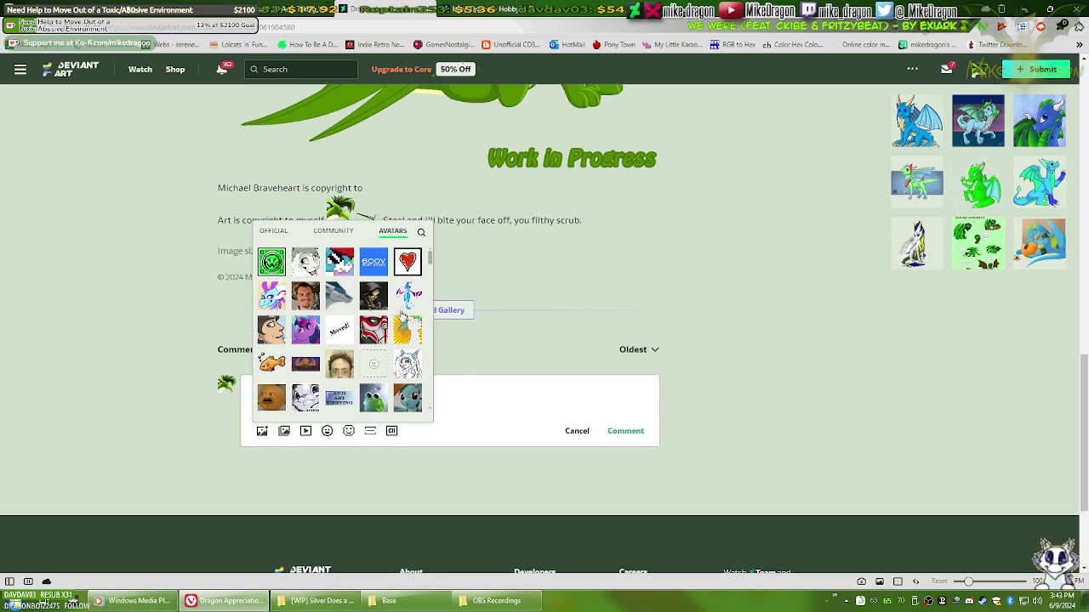
{"action": "left_click", "coordinate": [452, 388]}
{"action": "type", "text": ":icon"}
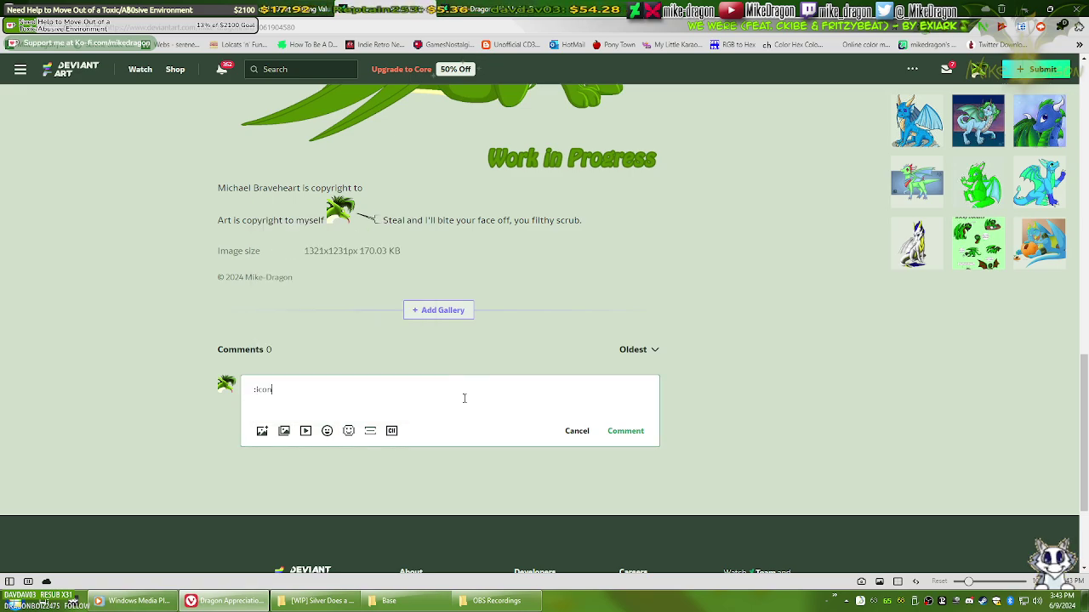
Step: Clear the partial icon code from the comment draft
{"action": "left_click_drag", "start_coordinate": [465, 397], "coordinate": [91, 402]}
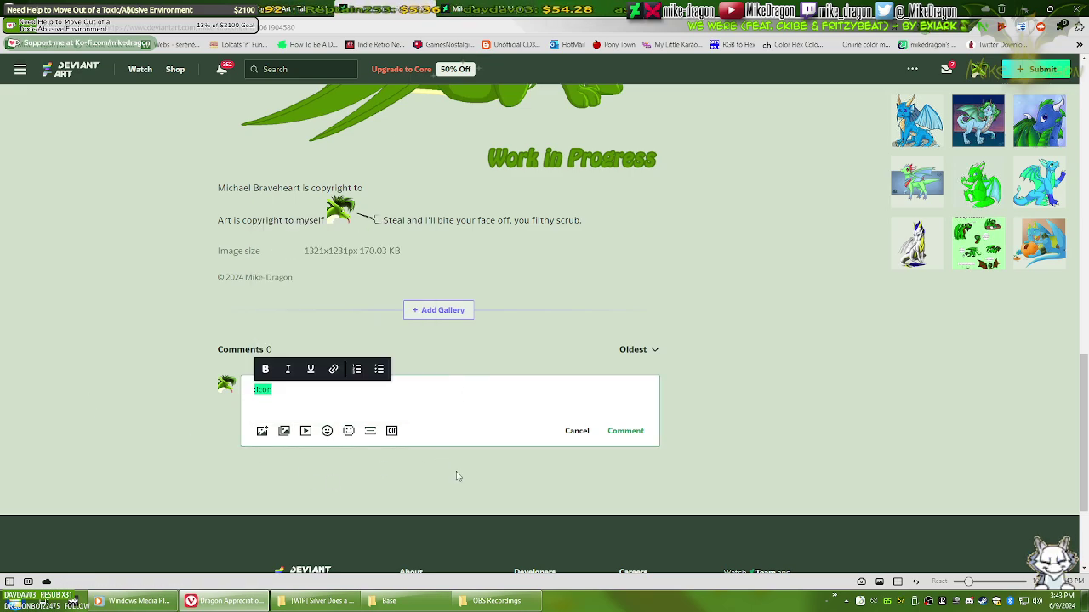
{"action": "left_click", "coordinate": [398, 398]}
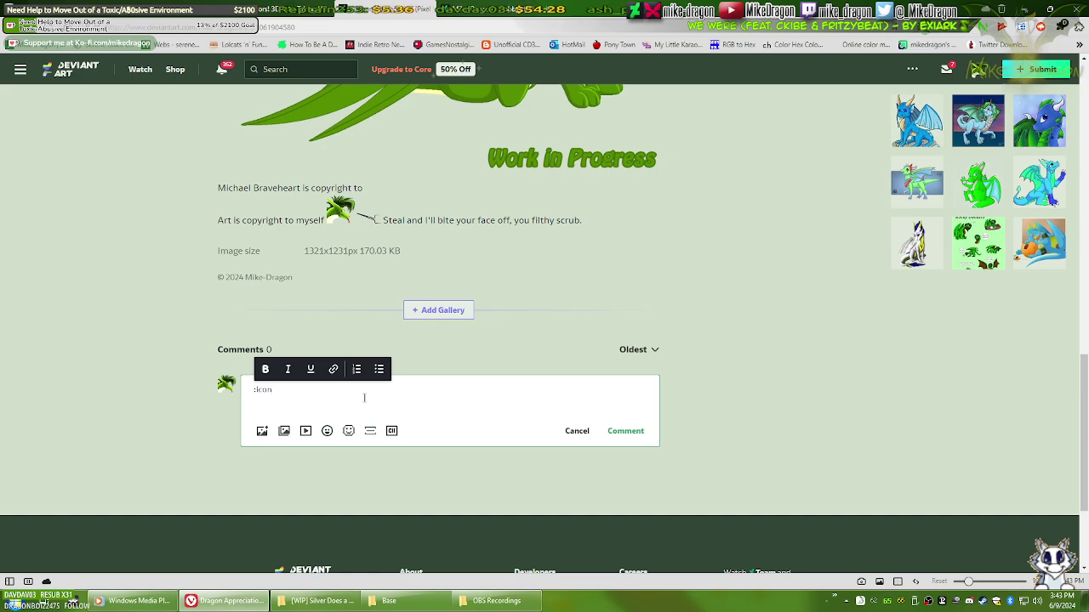
{"action": "left_click_drag", "start_coordinate": [285, 391], "coordinate": [168, 401]}
{"action": "key", "text": "BackSpace"}
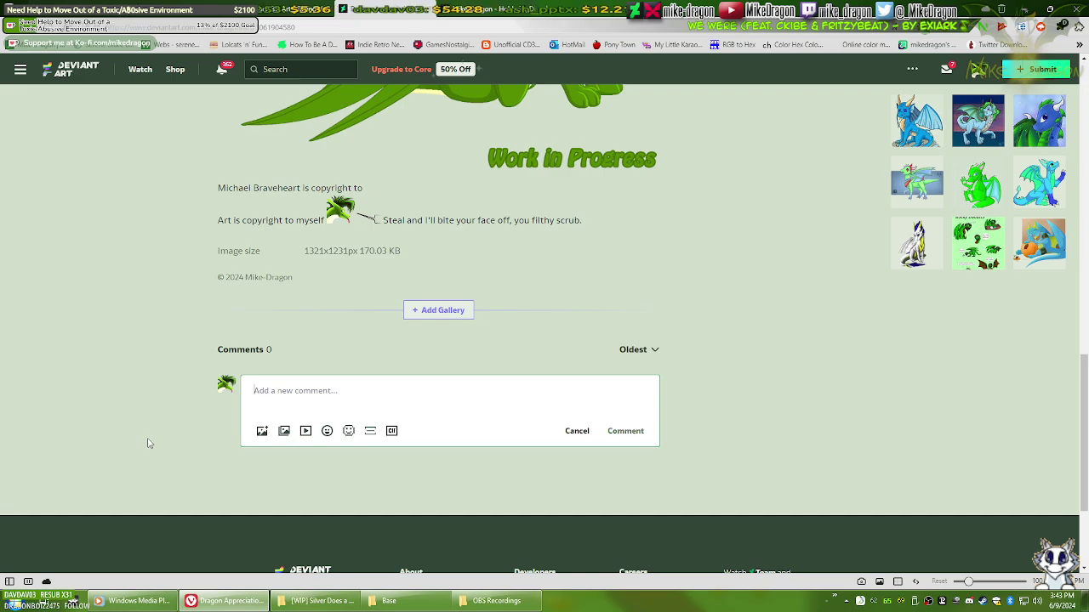
Step: View the community emotes and the avatars in the comment's picker, and search the deviants for "asdfasdfasdf"
{"action": "left_click", "coordinate": [349, 432]}
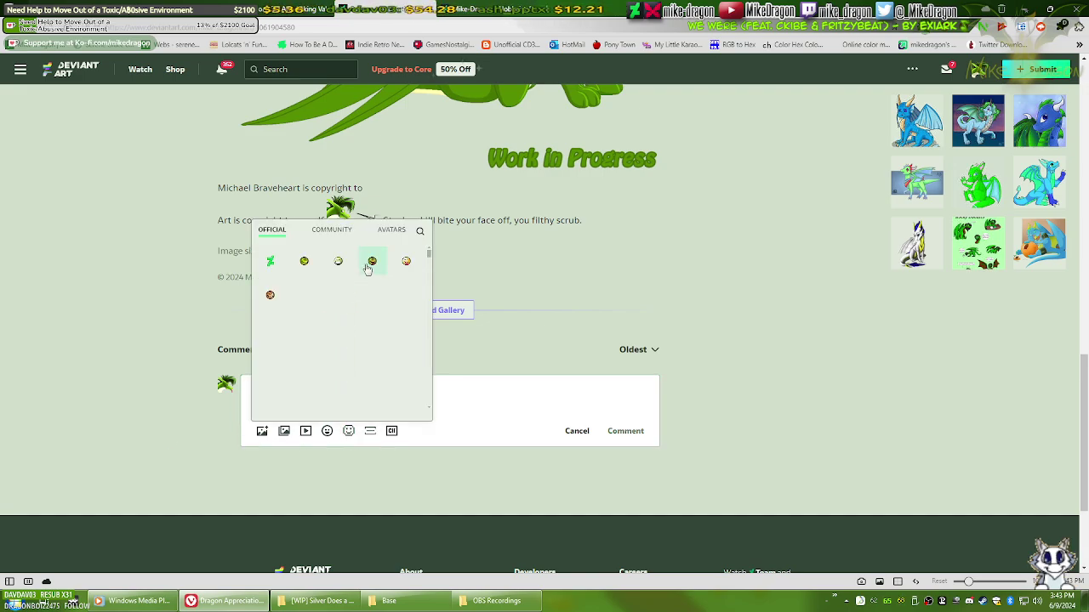
{"action": "left_click", "coordinate": [331, 230]}
{"action": "left_click", "coordinate": [391, 229]}
{"action": "left_click", "coordinate": [420, 231]}
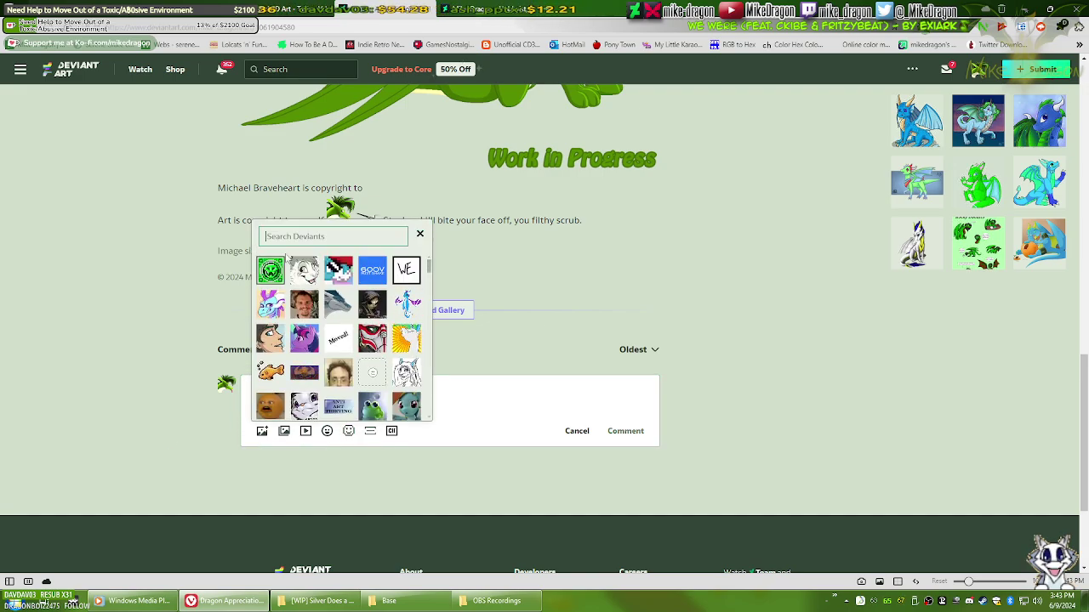
{"action": "type", "text": "asdfasdfasdf"}
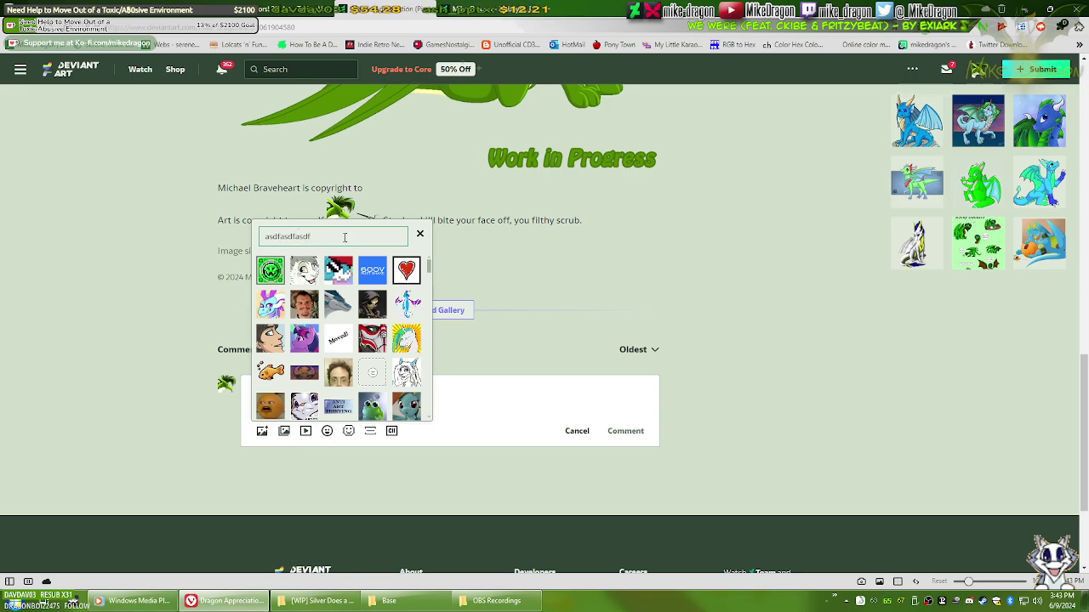
{"action": "left_click", "coordinate": [419, 233]}
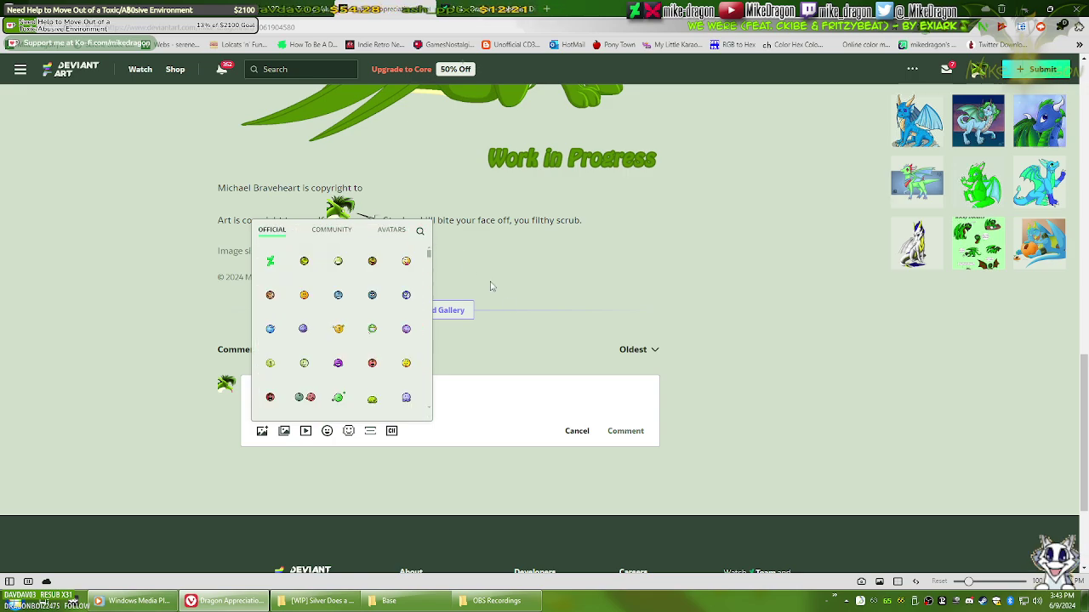
Step: Enter the icon code ":iconmike-dragon:" in the empty comment and clear it again
{"action": "left_click", "coordinate": [477, 405]}
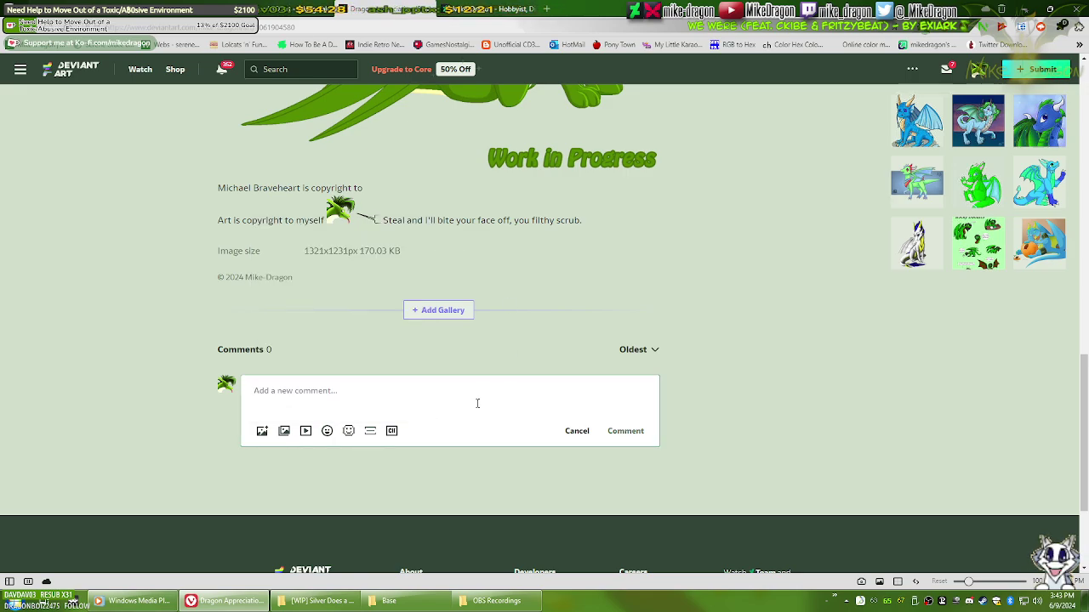
{"action": "type", "text": ":iconmike"}
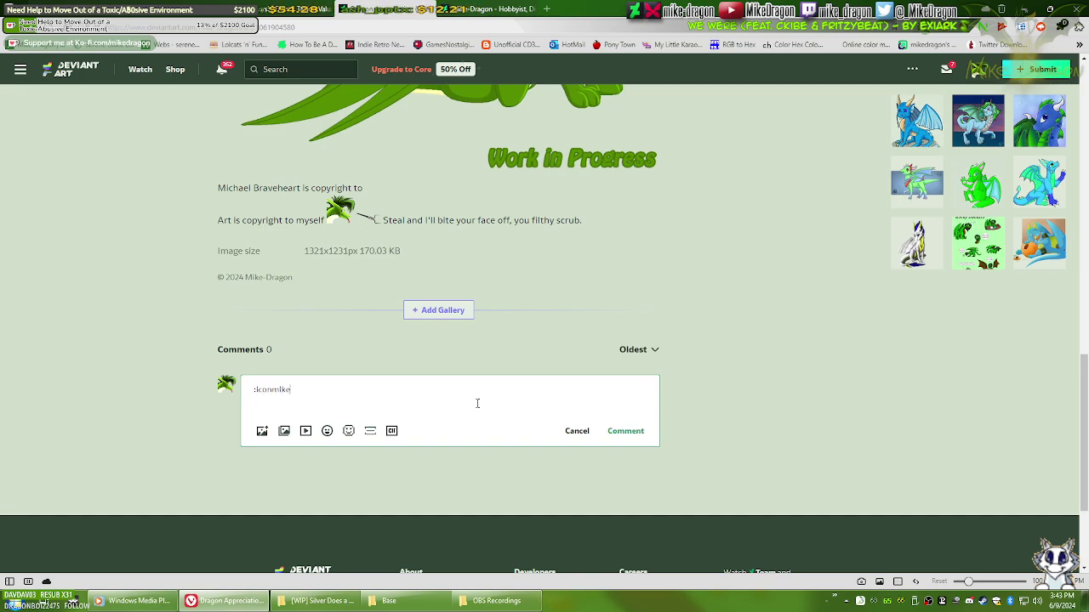
{"action": "type", "text": "-dragon:"}
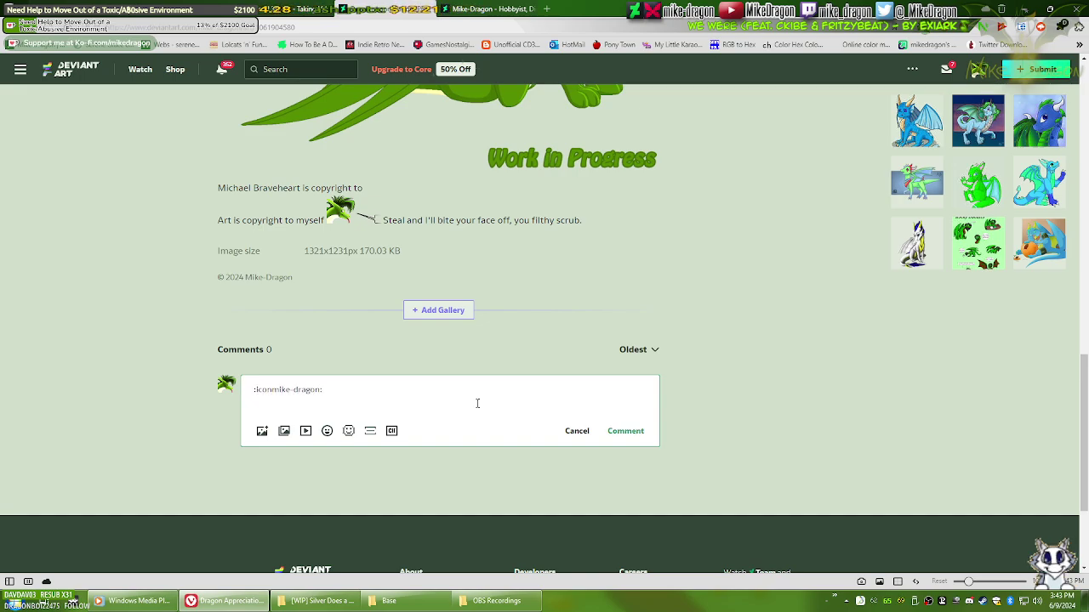
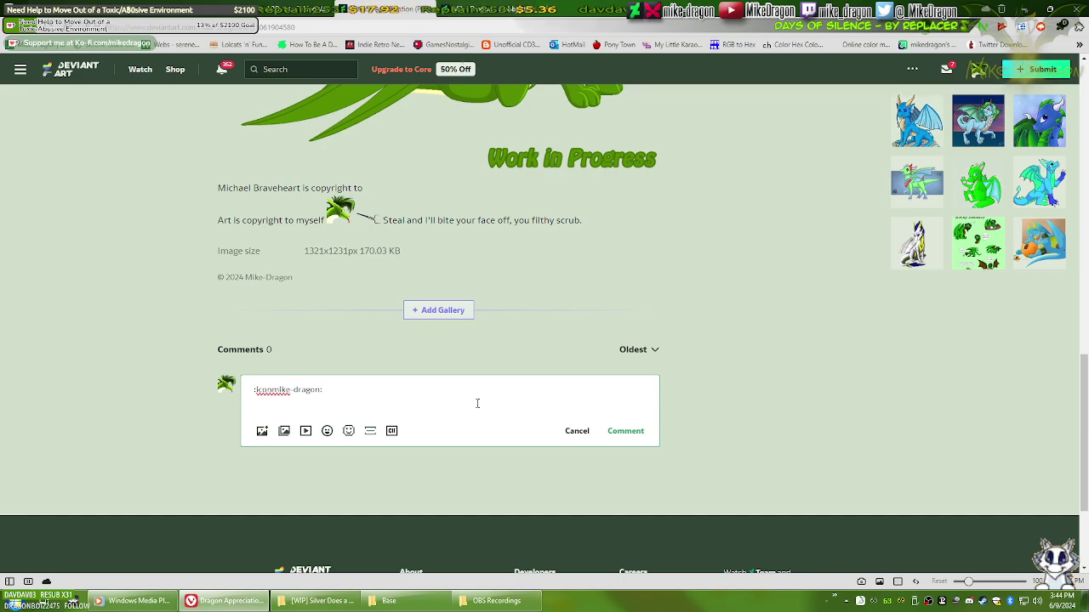
{"action": "left_click_drag", "start_coordinate": [331, 396], "coordinate": [3, 328]}
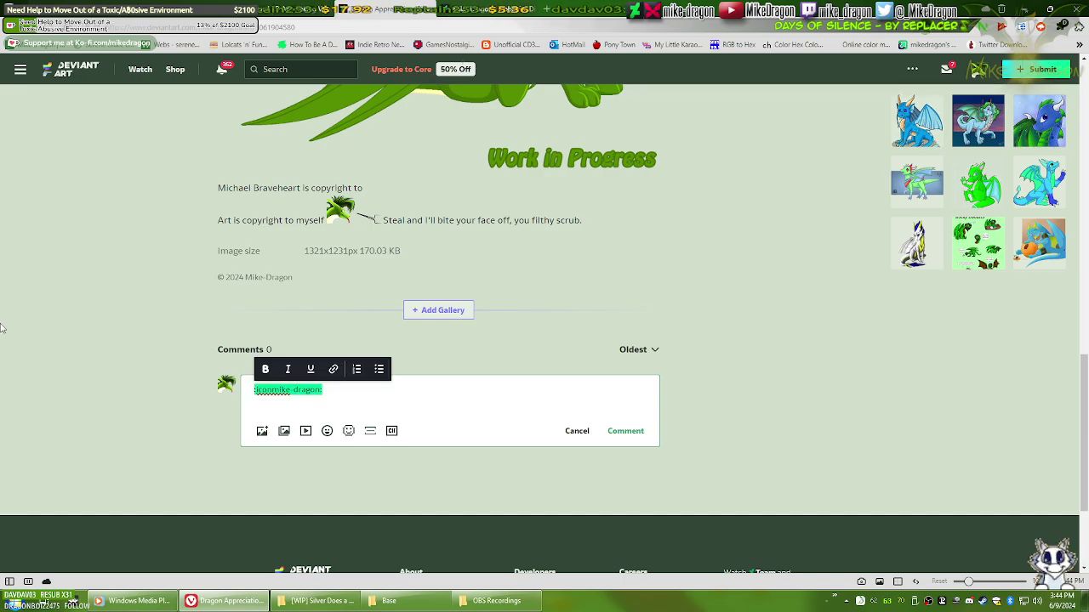
{"action": "key", "text": "BackSpace"}
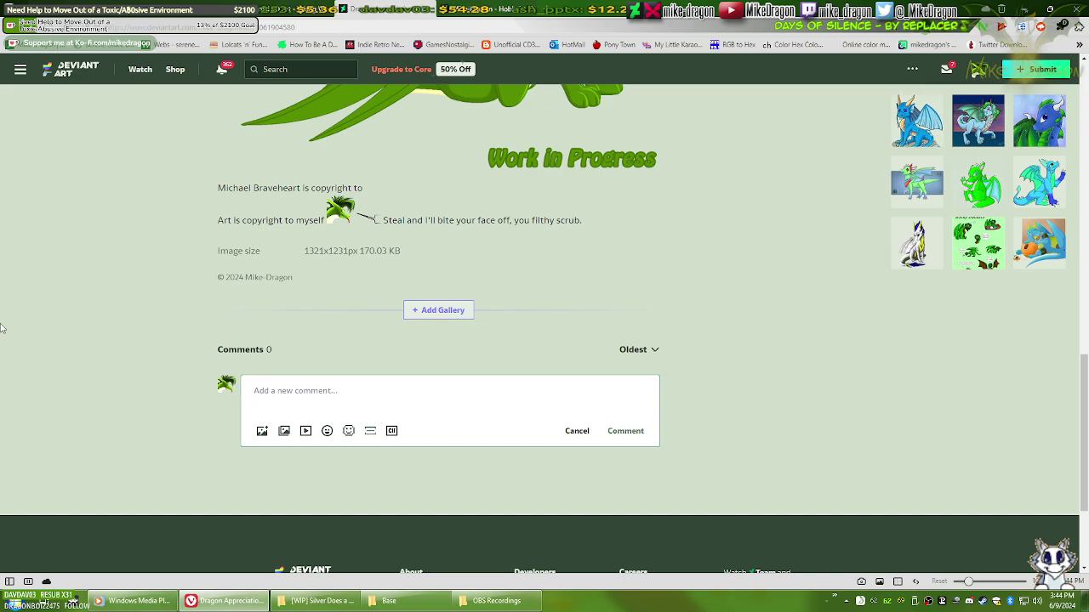
Step: Search the picker's community emotes for "mike-dragon", and clear and close the search
{"action": "scroll", "coordinate": [2, 328], "scroll_direction": "up", "scroll_amount": 1}
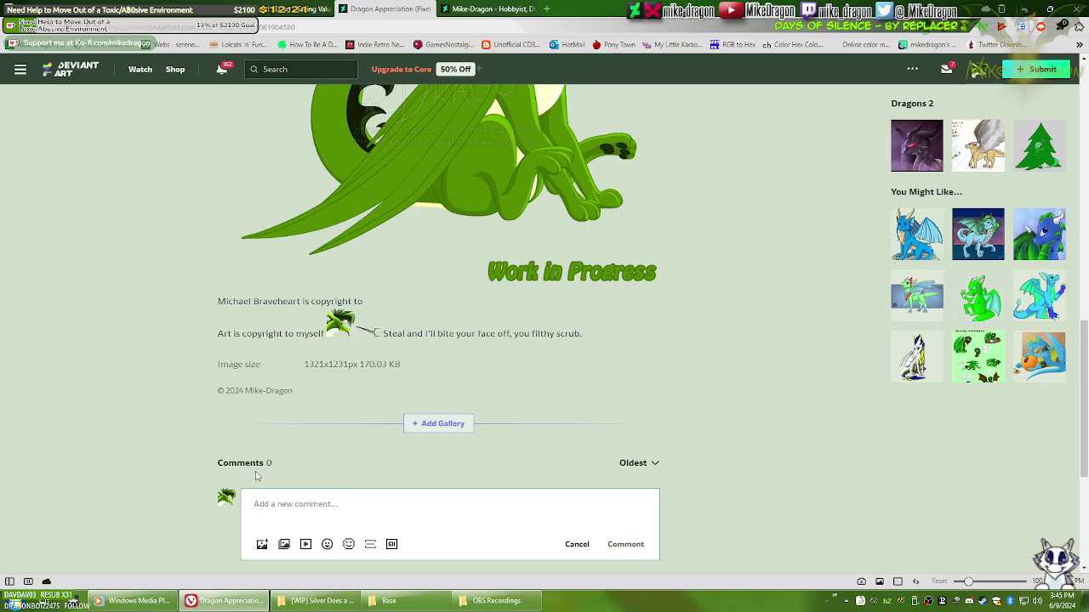
{"action": "left_click", "coordinate": [348, 544]}
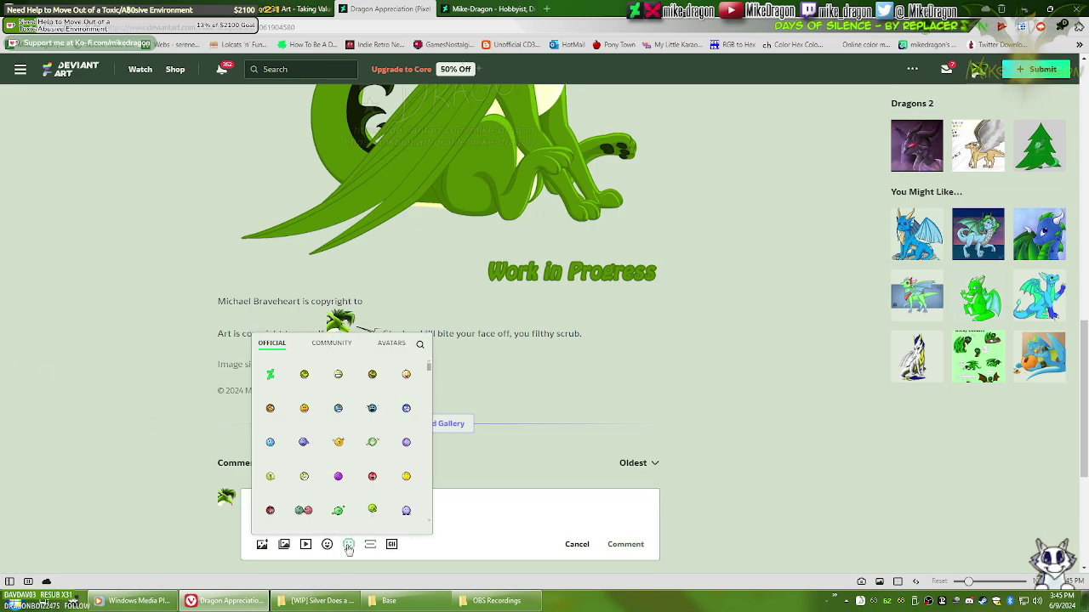
{"action": "left_click", "coordinate": [332, 344]}
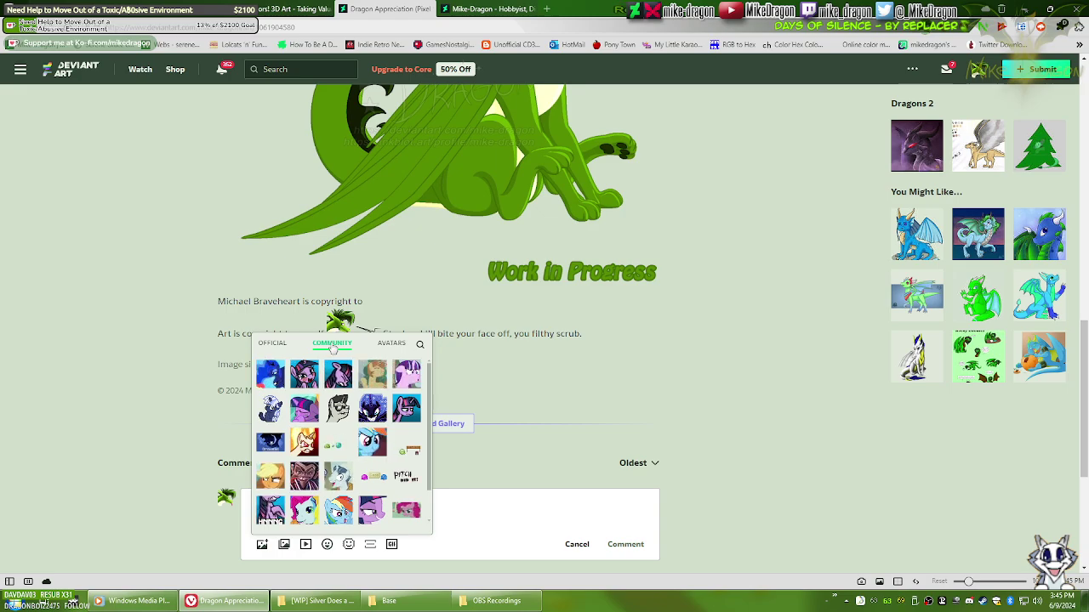
{"action": "left_click", "coordinate": [419, 345]}
{"action": "type", "text": "mi"}
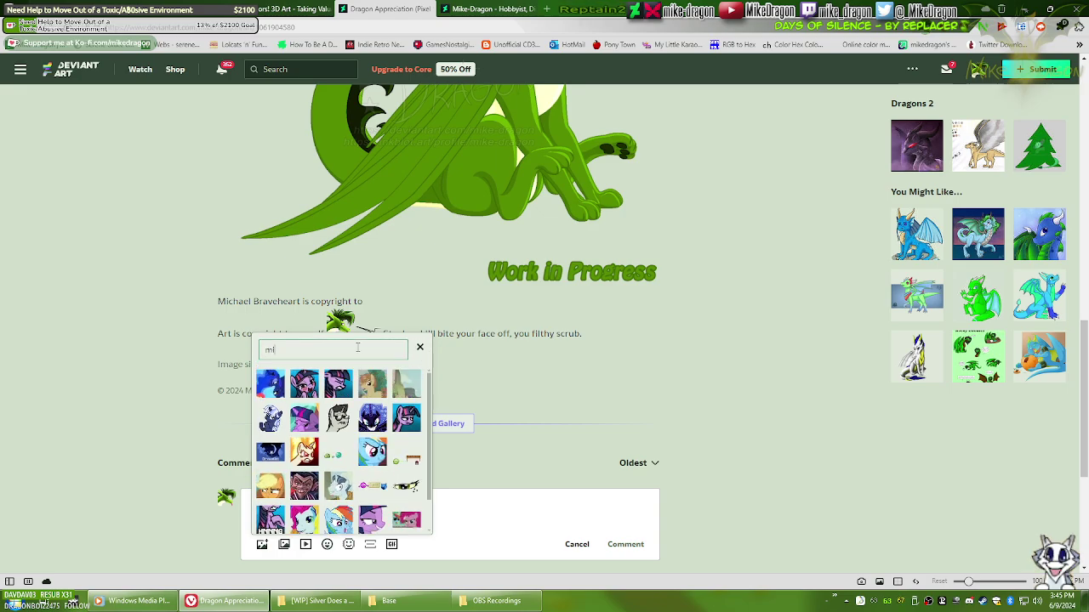
{"action": "type", "text": "ke-dragon"}
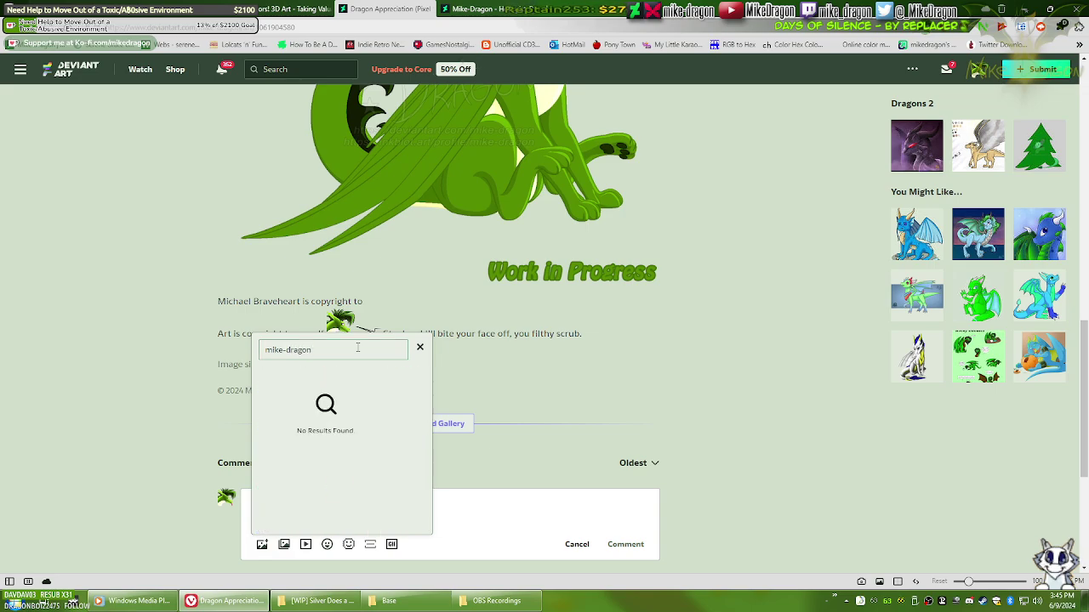
{"action": "triple_click", "coordinate": [358, 347]}
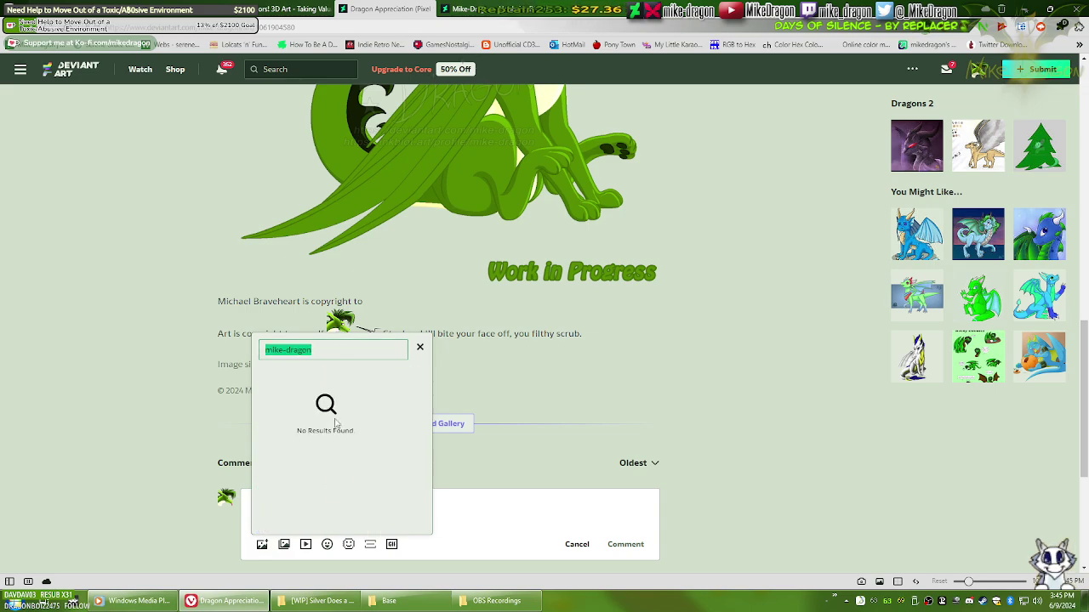
{"action": "key", "text": "BackSpace"}
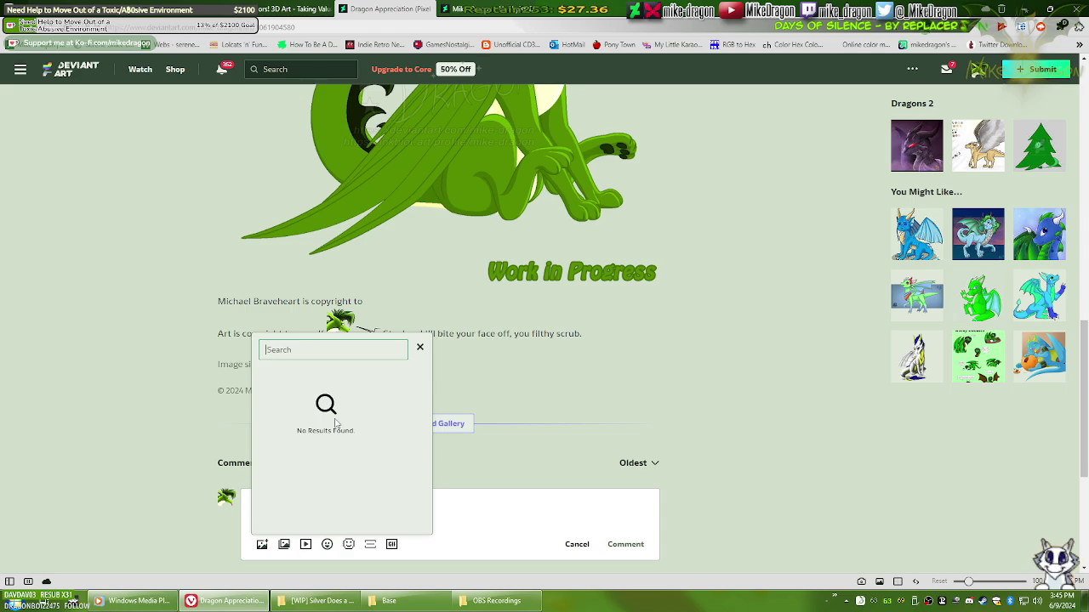
{"action": "left_click", "coordinate": [420, 347]}
Step: Browse the list of community emotes in the comment's picker
{"action": "left_click", "coordinate": [331, 343]}
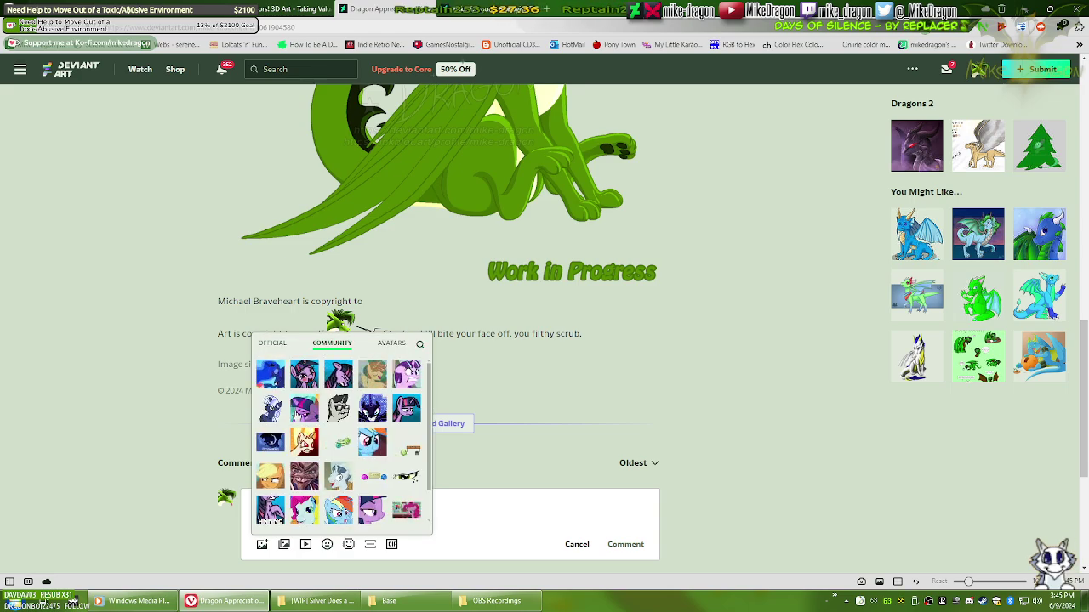
{"action": "scroll", "coordinate": [305, 450], "scroll_direction": "down", "scroll_amount": 1}
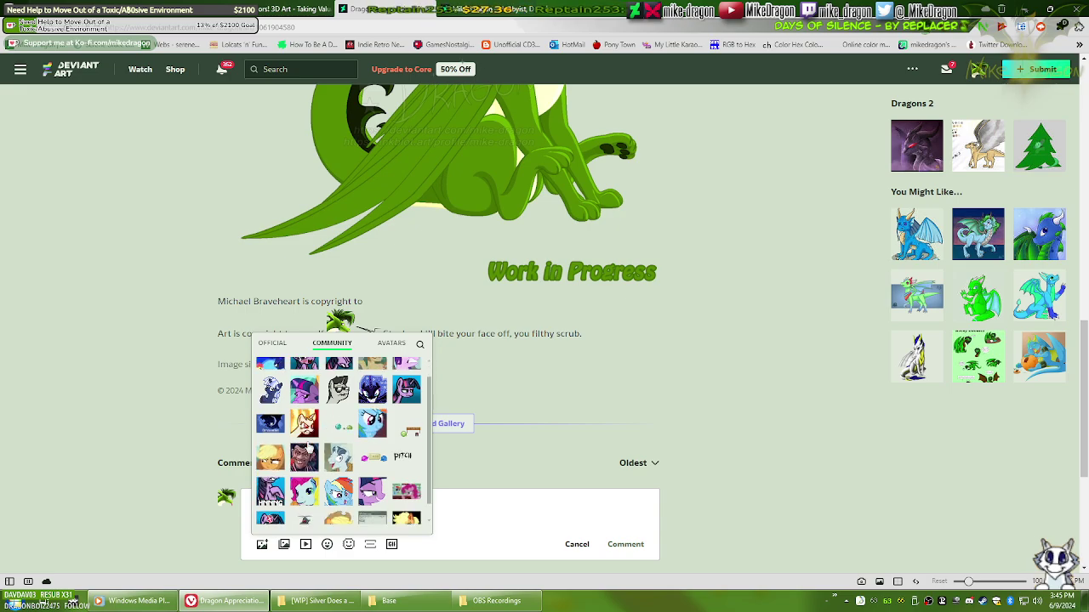
{"action": "scroll", "coordinate": [307, 445], "scroll_direction": "down", "scroll_amount": 1}
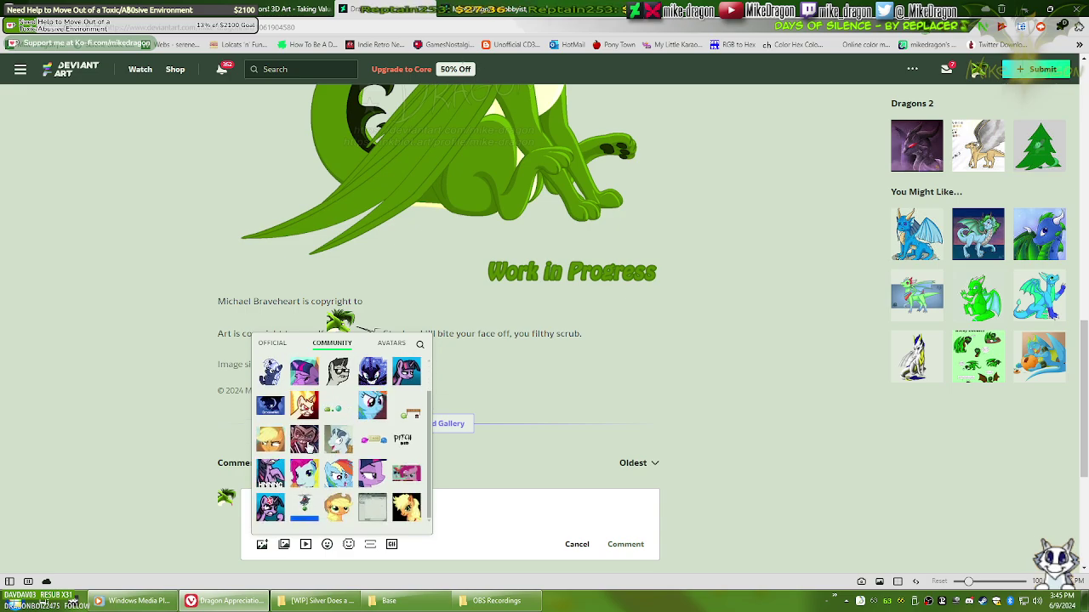
Step: Insert an emote from the community list into the comment and delete it again
{"action": "left_click", "coordinate": [305, 439]}
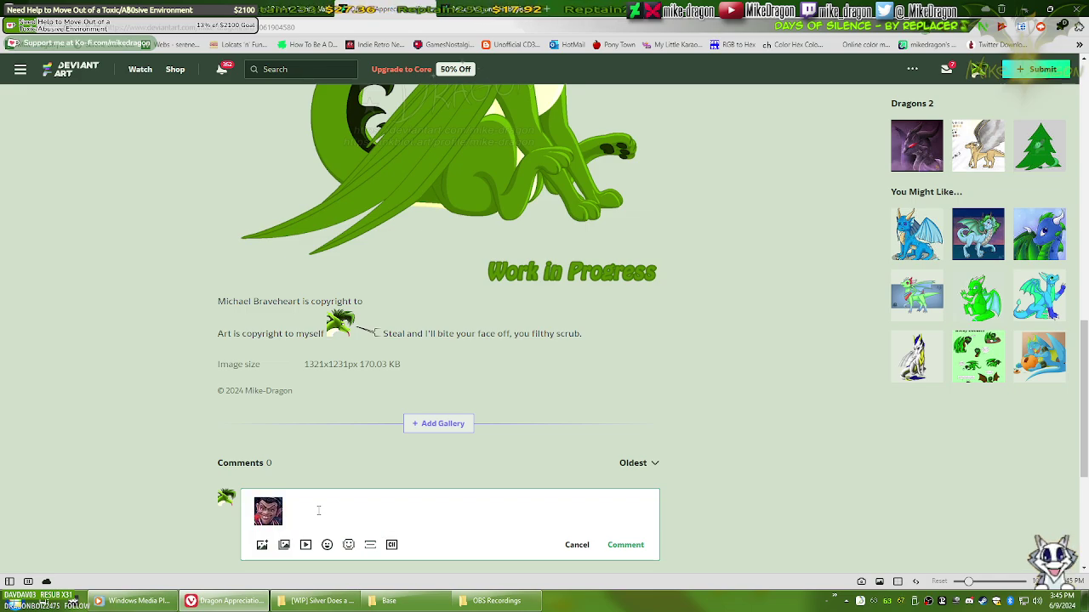
{"action": "key", "text": "BackSpace"}
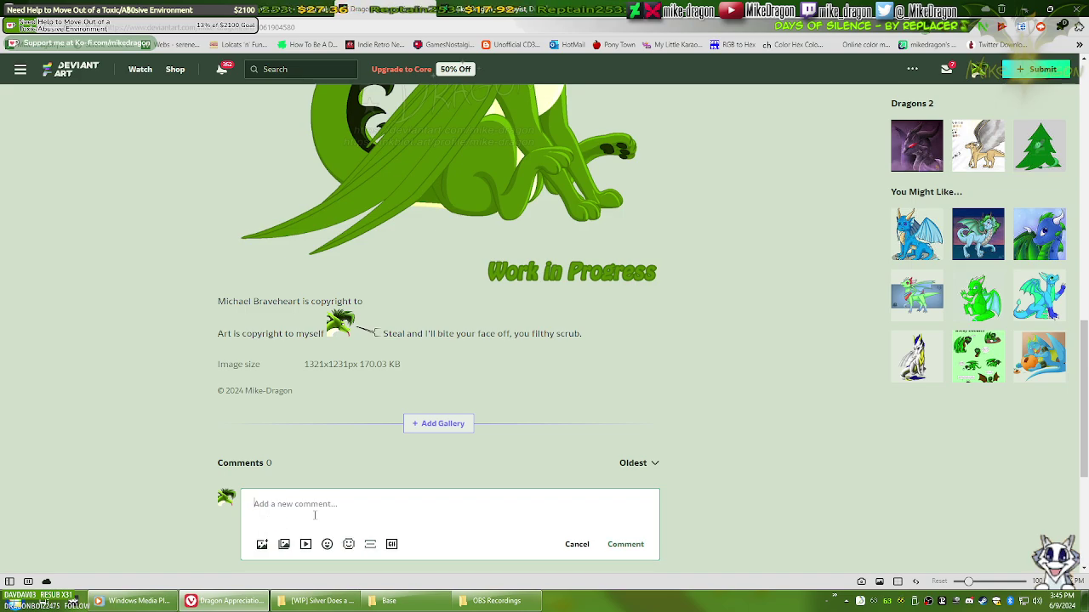
Step: View the official emotes, the avatars and their search in the comment's picker, check the separate emoji option, and leave the comment empty
{"action": "left_click", "coordinate": [349, 549]}
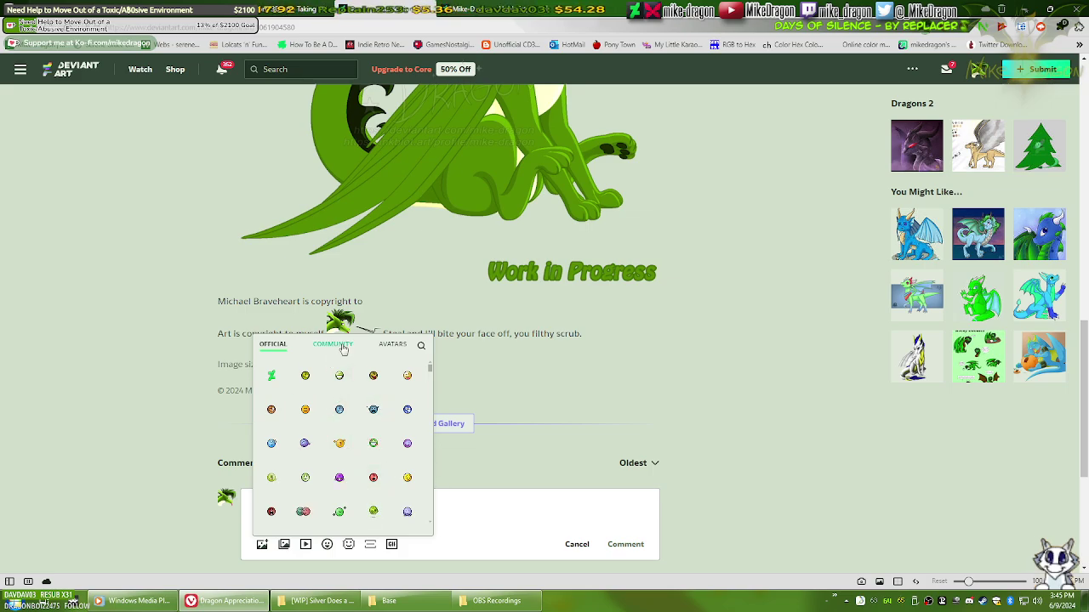
{"action": "left_click", "coordinate": [393, 350]}
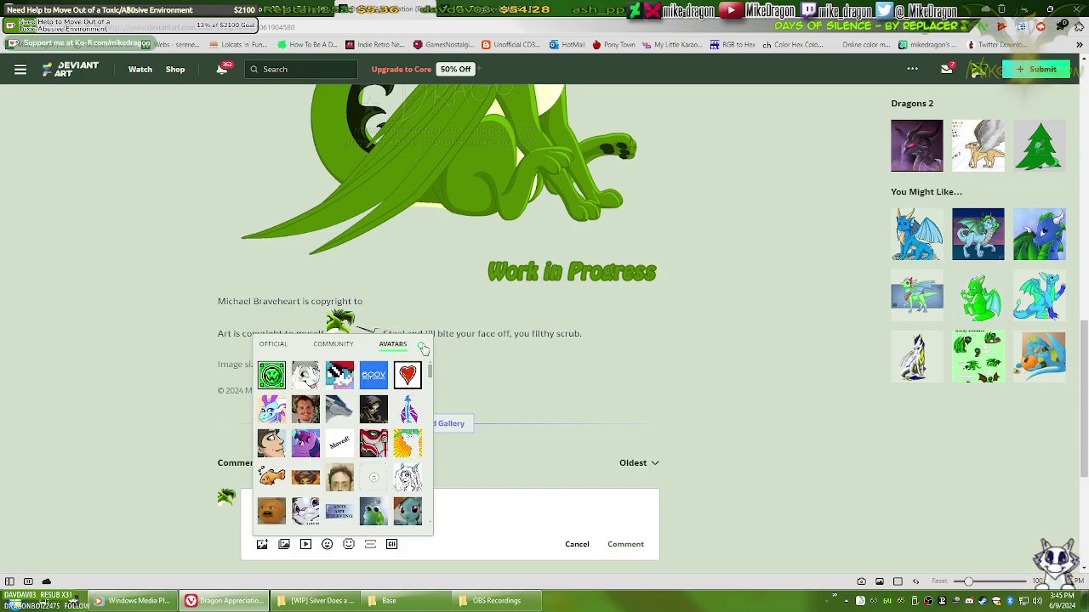
{"action": "left_click", "coordinate": [423, 349]}
{"action": "left_click", "coordinate": [487, 524]}
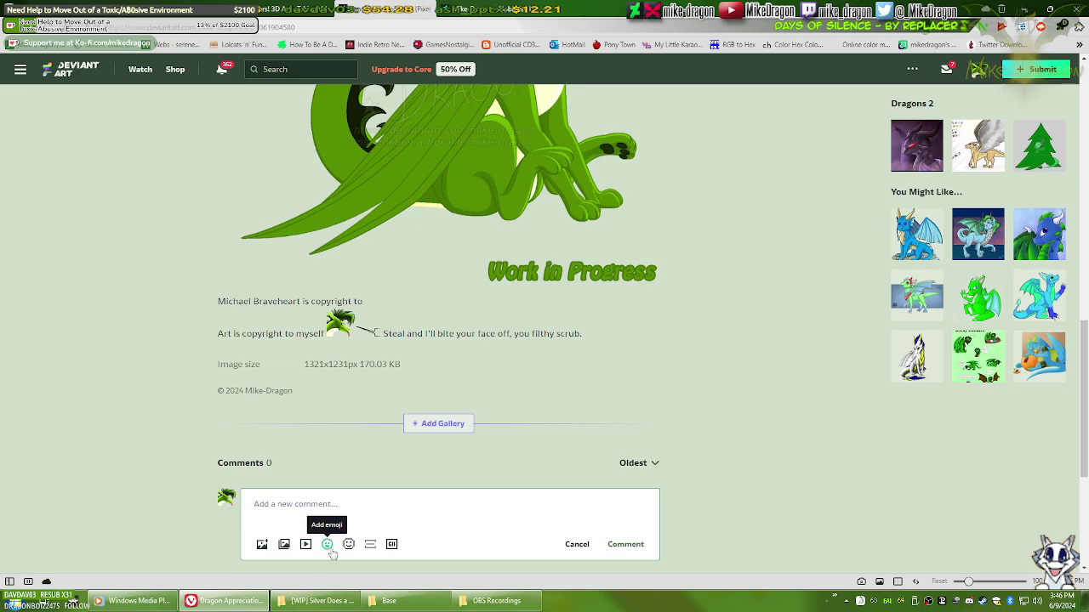
{"action": "left_click", "coordinate": [330, 550]}
{"action": "left_click", "coordinate": [465, 507]}
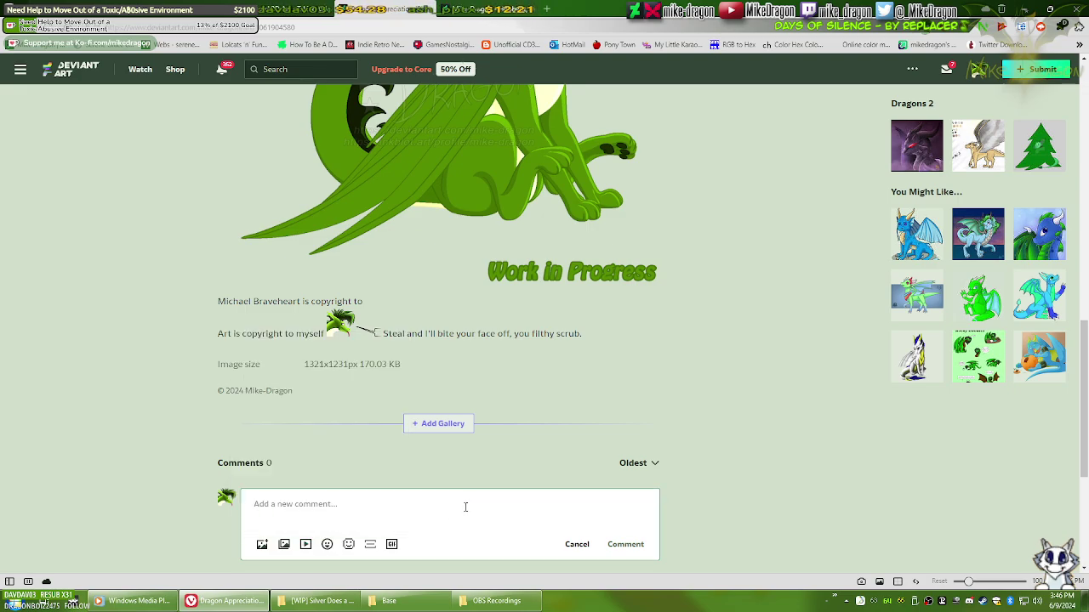
{"action": "left_click", "coordinate": [347, 551]}
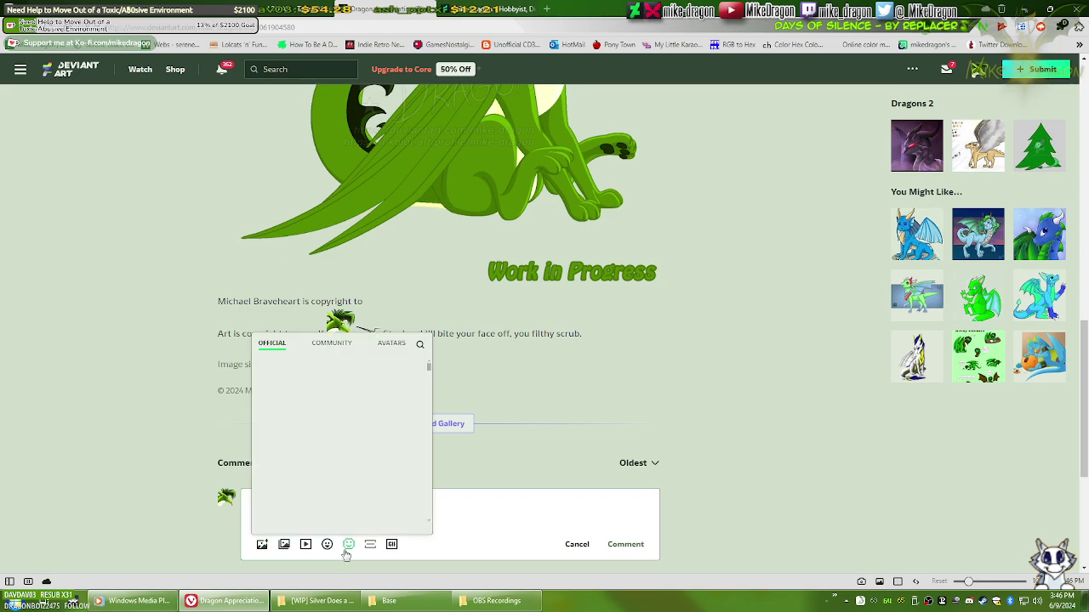
{"action": "left_click", "coordinate": [401, 347]}
{"action": "left_click", "coordinate": [445, 517]}
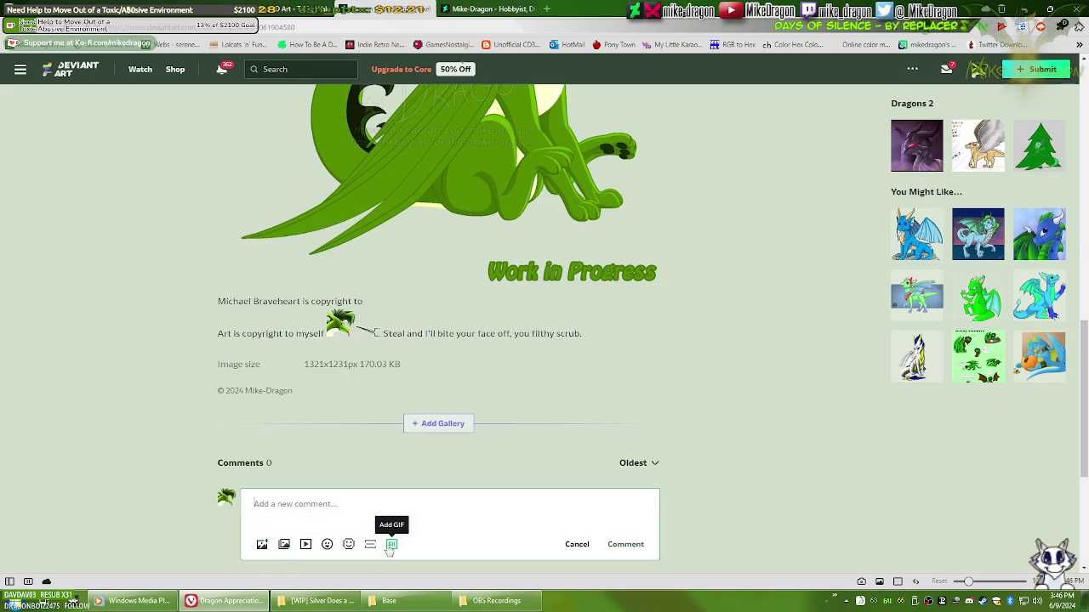
Step: Close the Dragon Appreciation tab and the duplicate Colors! 3D Art - Taking Valuables tab, and switch to the artist's profile page
{"action": "scroll", "coordinate": [428, 508], "scroll_direction": "down", "scroll_amount": 3}
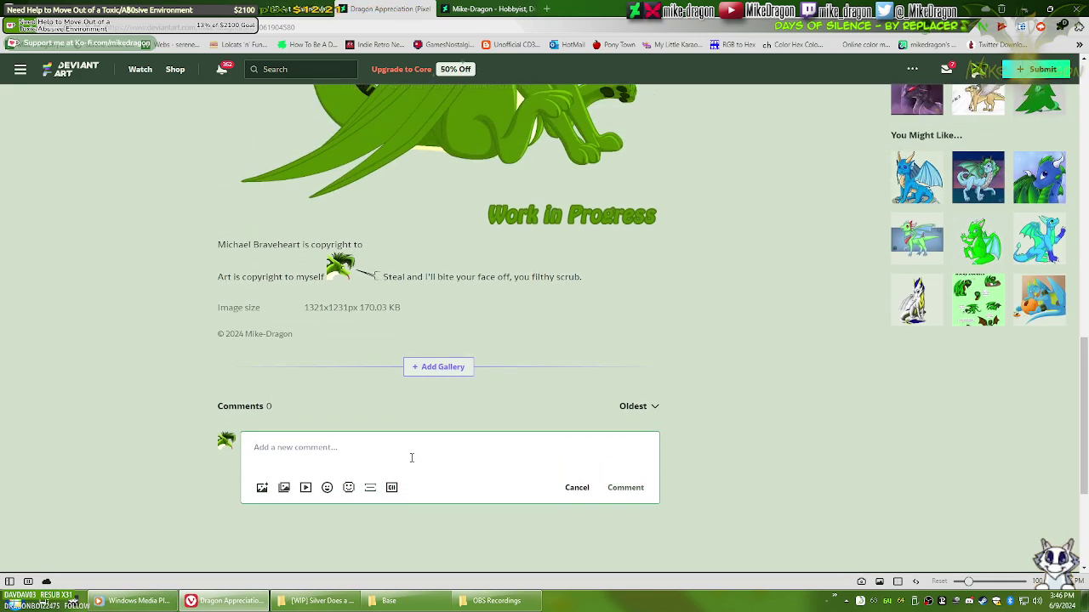
{"action": "scroll", "coordinate": [410, 458], "scroll_direction": "up", "scroll_amount": 4}
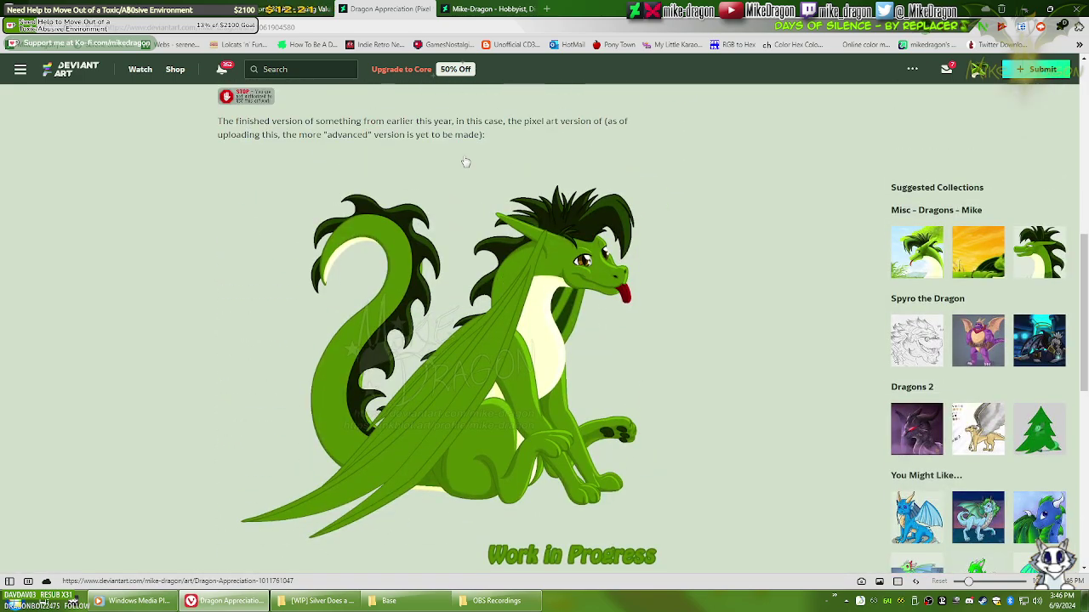
{"action": "left_click", "coordinate": [429, 8]}
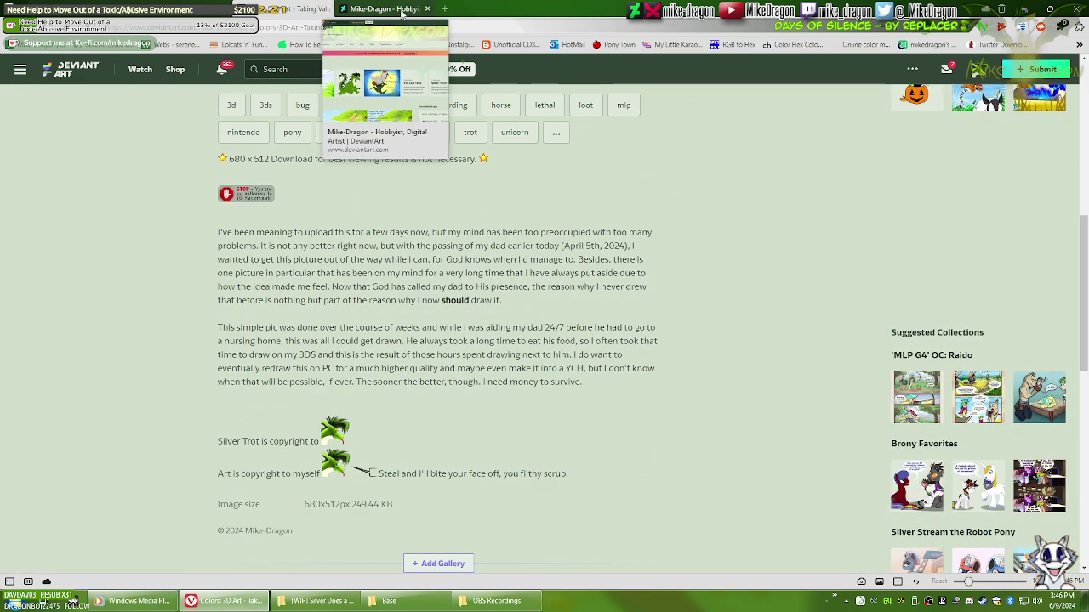
{"action": "scroll", "coordinate": [455, 302], "scroll_direction": "up", "scroll_amount": 4}
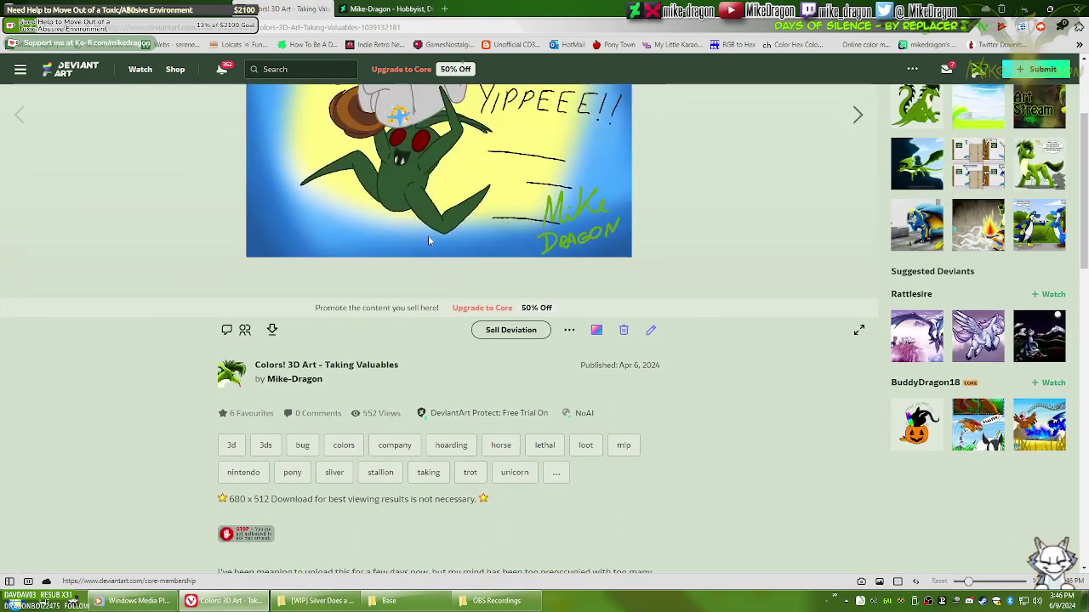
{"action": "scroll", "coordinate": [309, 9], "scroll_direction": "down", "scroll_amount": 4}
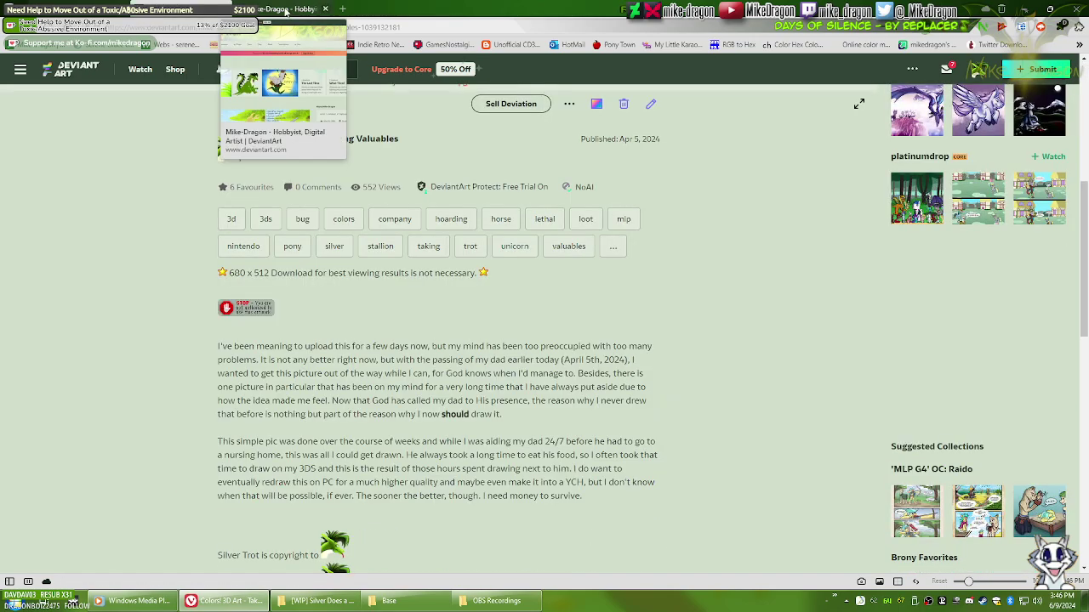
{"action": "left_click", "coordinate": [288, 9]}
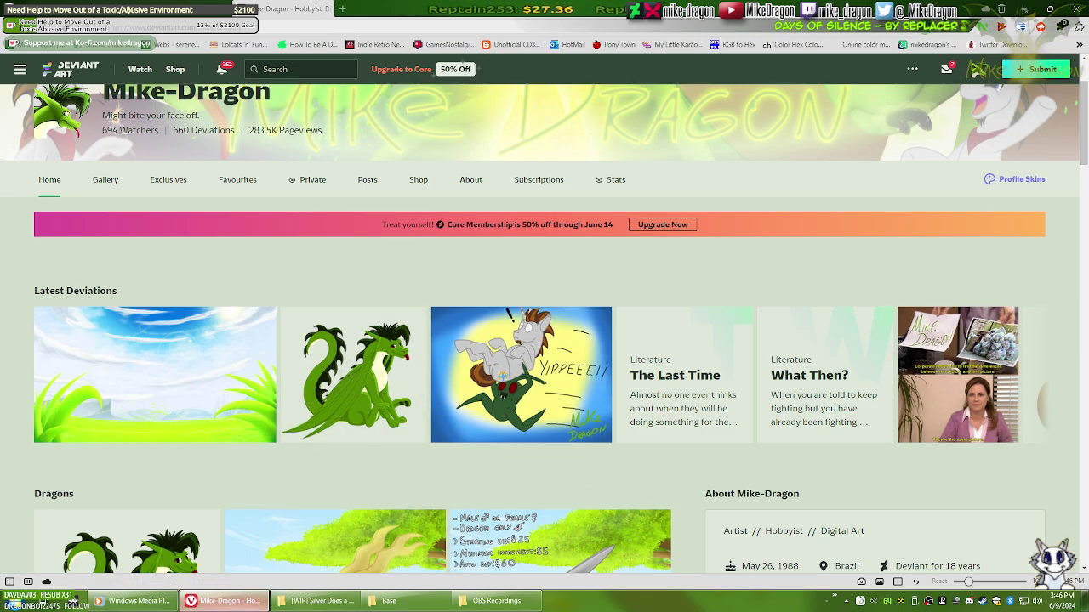
Step: Switch to File Explorer and look through the Base and [WIP] Silver Does a Blep folders
{"action": "left_click", "coordinate": [236, 606]}
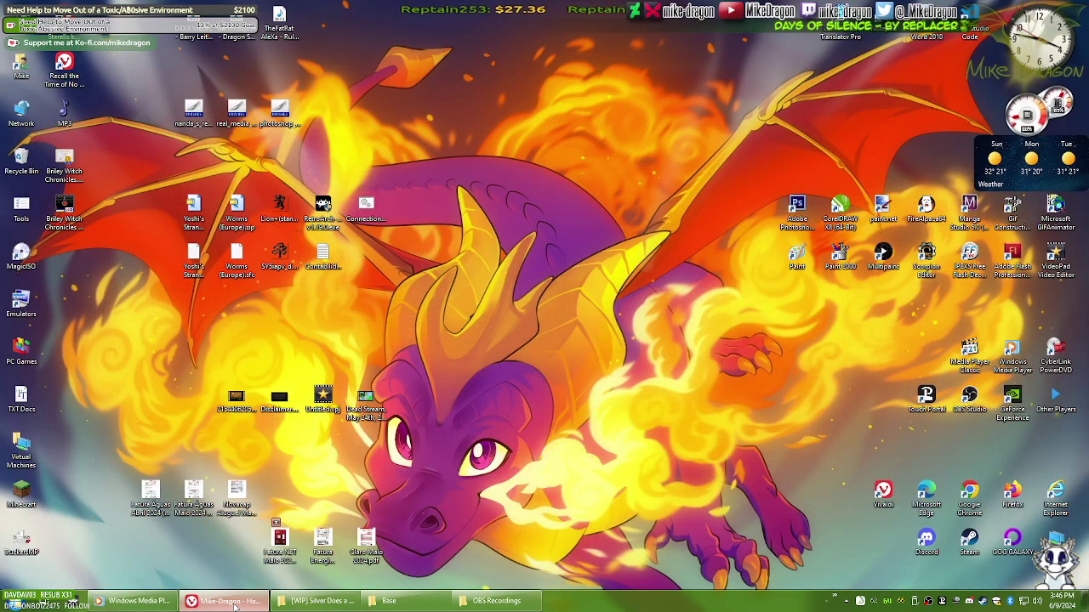
{"action": "left_click", "coordinate": [236, 606]}
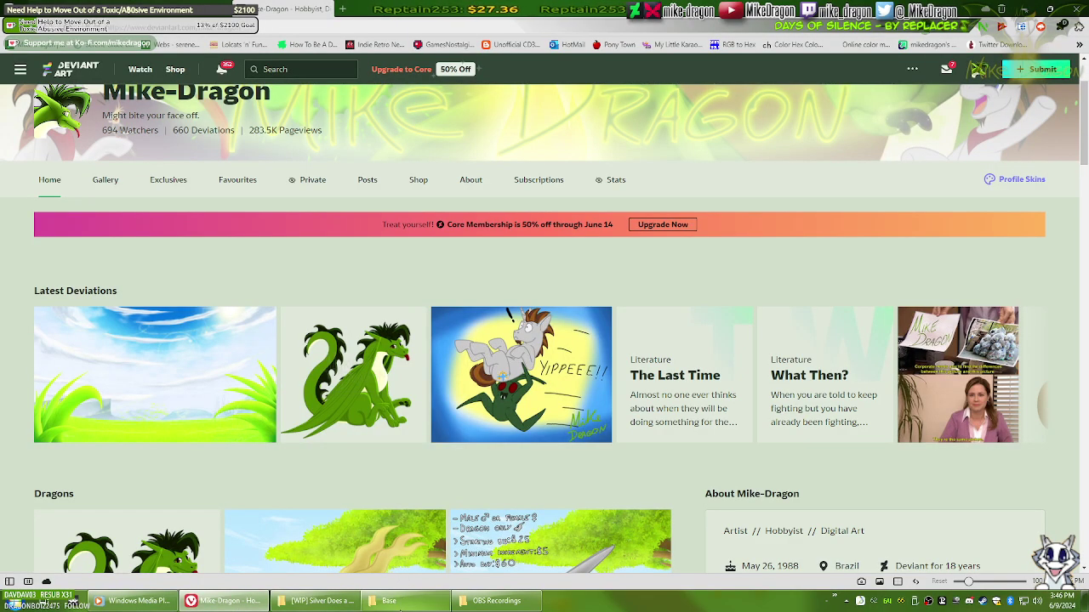
{"action": "mouse_move", "coordinate": [400, 606]}
{"action": "left_click", "coordinate": [406, 548]}
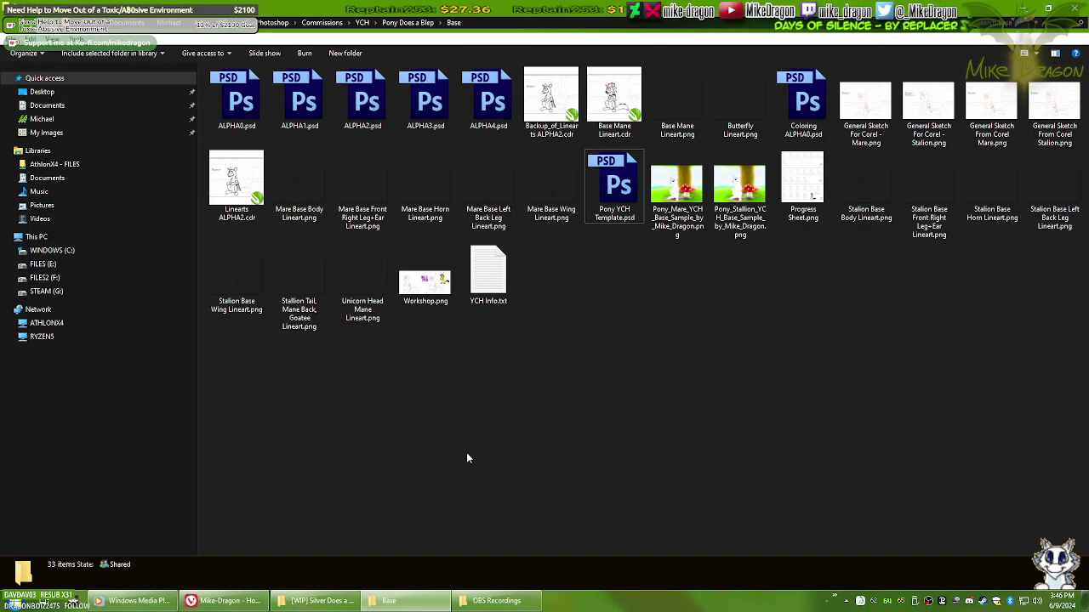
{"action": "left_click", "coordinate": [382, 606]}
{"action": "left_click", "coordinate": [319, 601]}
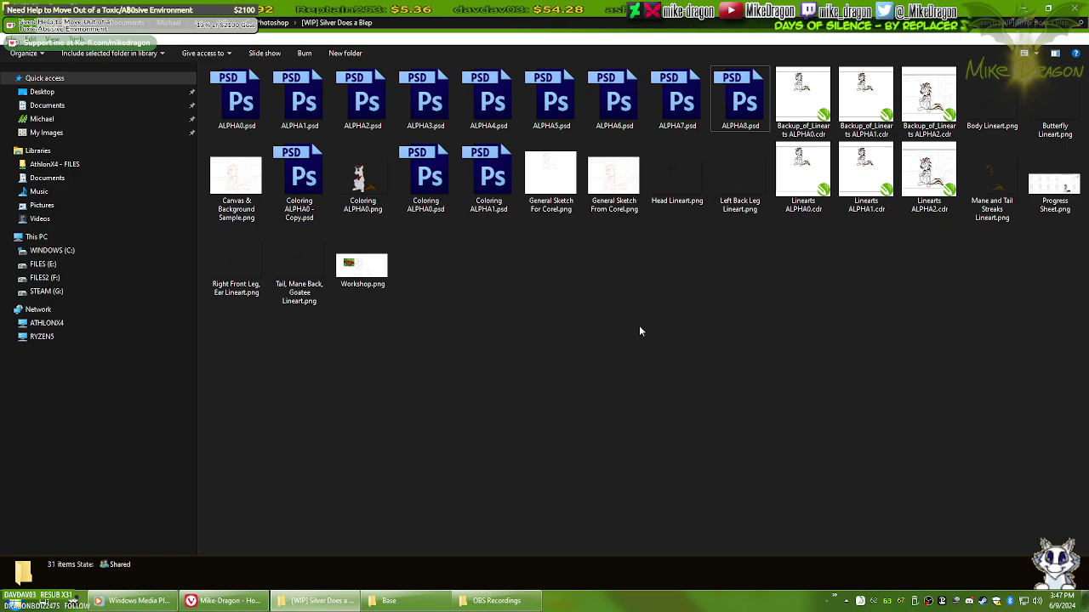
{"action": "left_click", "coordinate": [384, 600]}
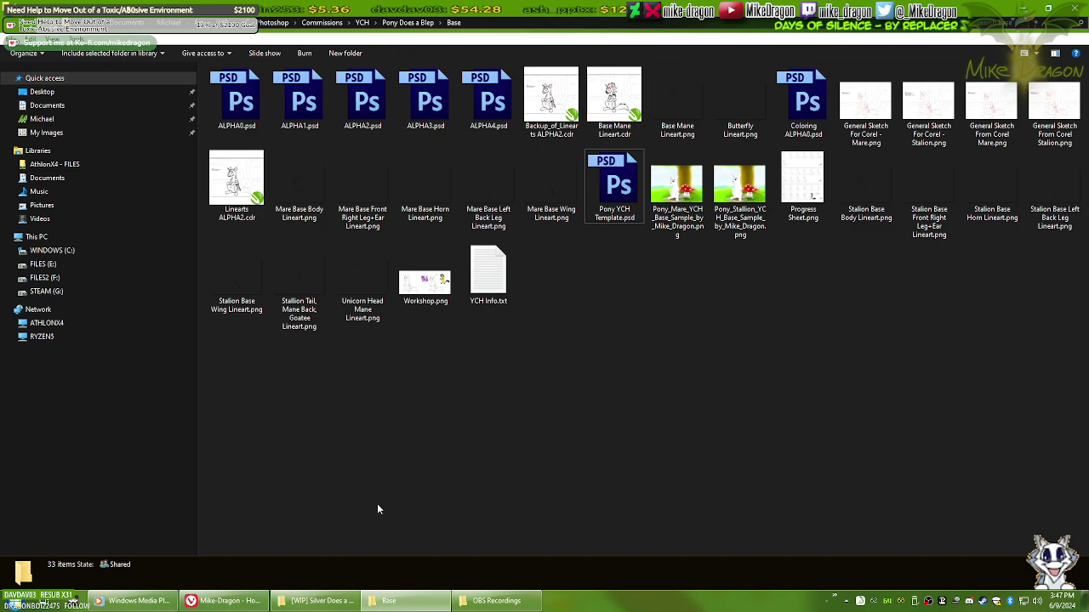
{"action": "left_click_drag", "start_coordinate": [377, 504], "coordinate": [550, 451]}
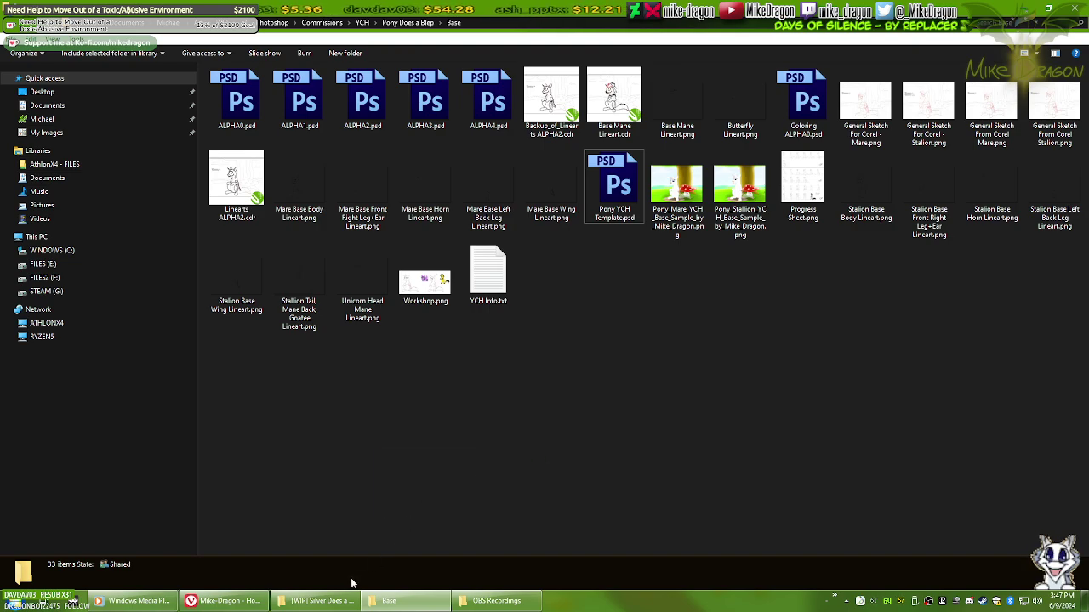
{"action": "left_click", "coordinate": [332, 601]}
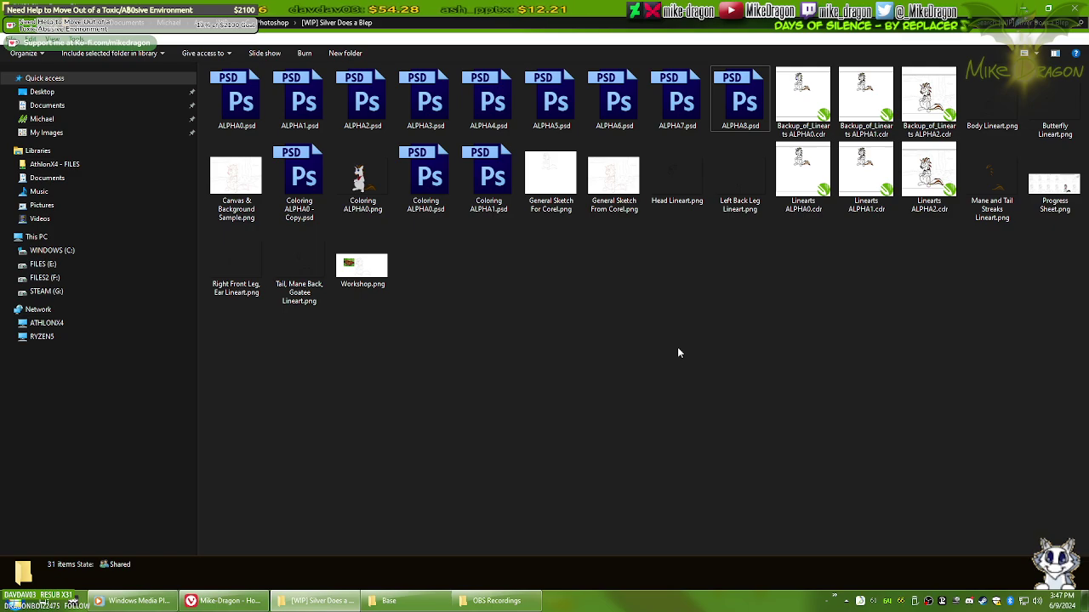
Step: Open ALPHA8.psd from the [WIP] Silver Does a Blep folder and Pony YCH Template.psd from the Base folder in Photoshop
{"action": "left_click", "coordinate": [745, 104]}
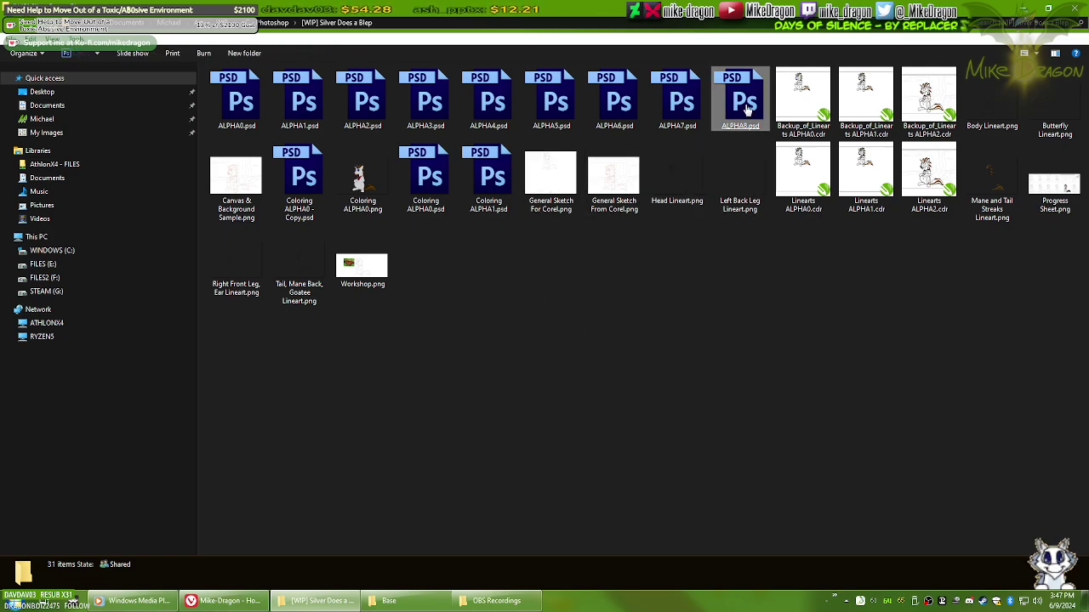
{"action": "double_click", "coordinate": [745, 104]}
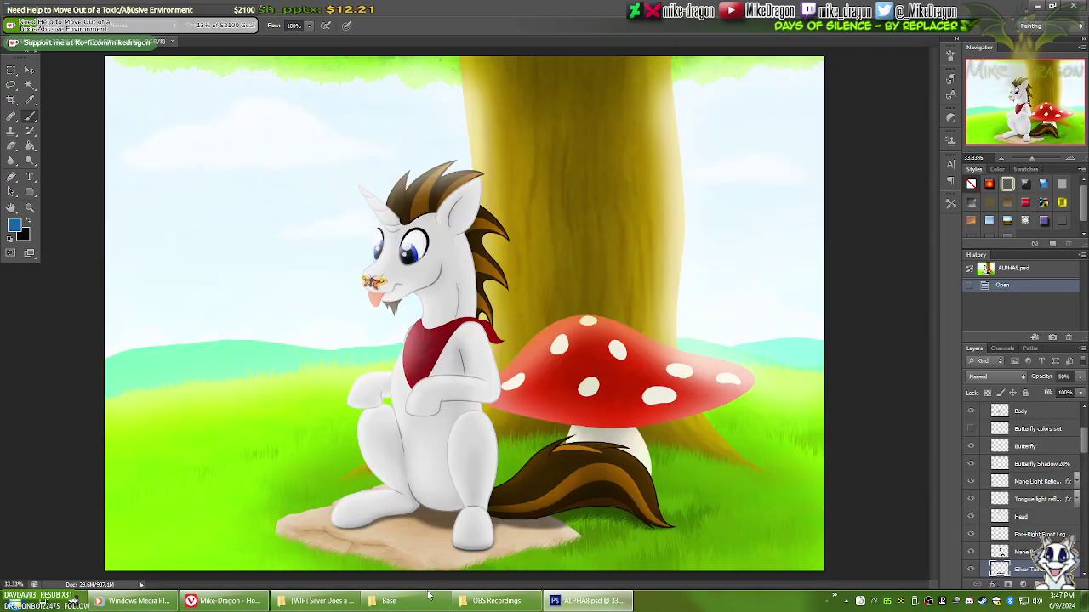
{"action": "left_click", "coordinate": [387, 601]}
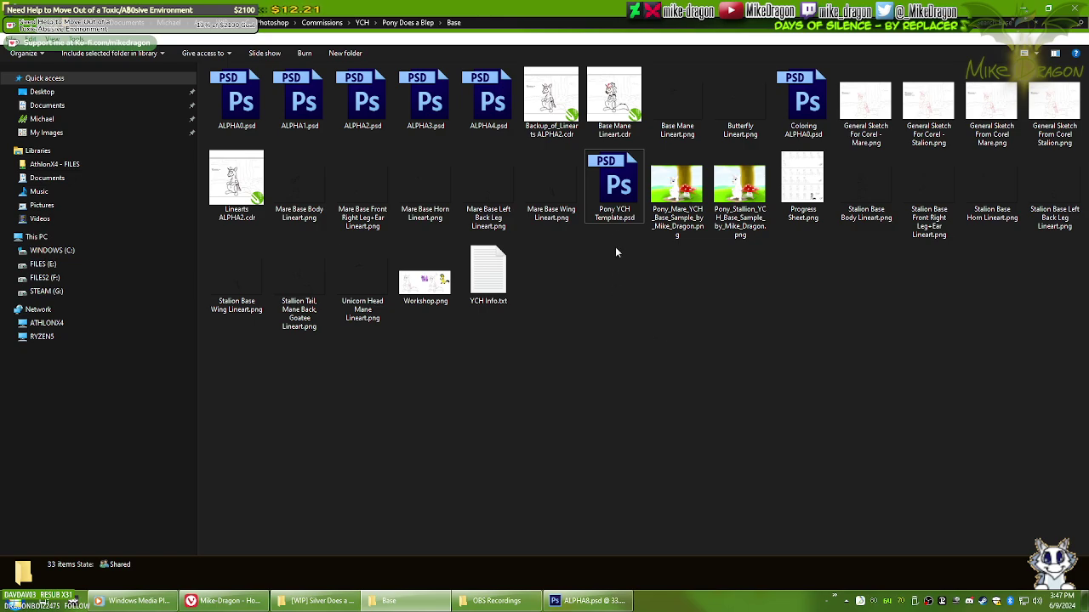
{"action": "double_click", "coordinate": [613, 187]}
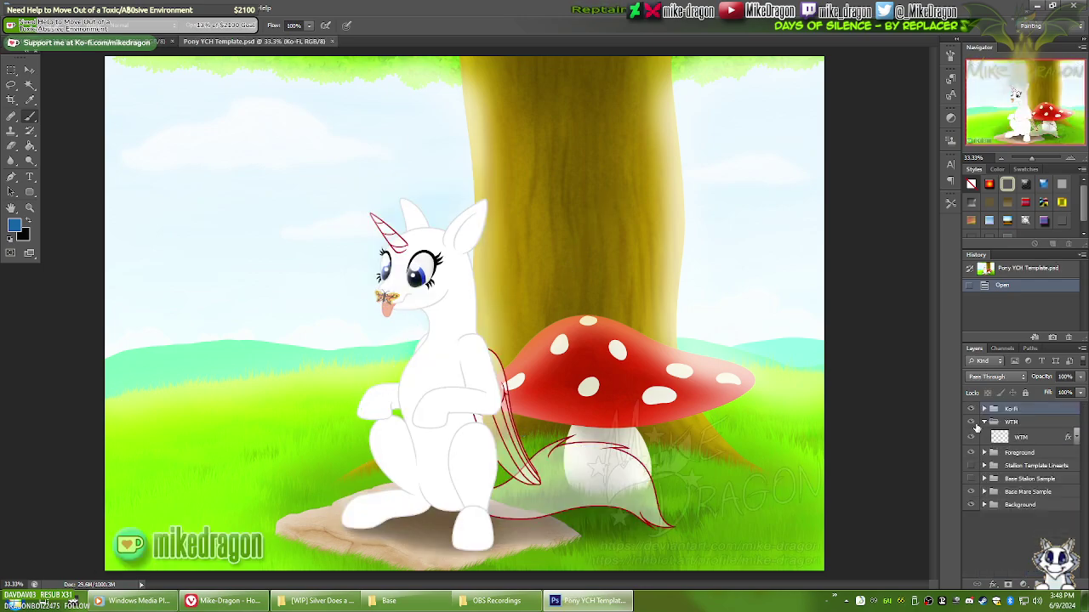
Step: Collapse the WTM group, check the stallion linearts briefly, and show the Base Stallion Sample group in place of Base Mare Sample
{"action": "left_click", "coordinate": [984, 423]}
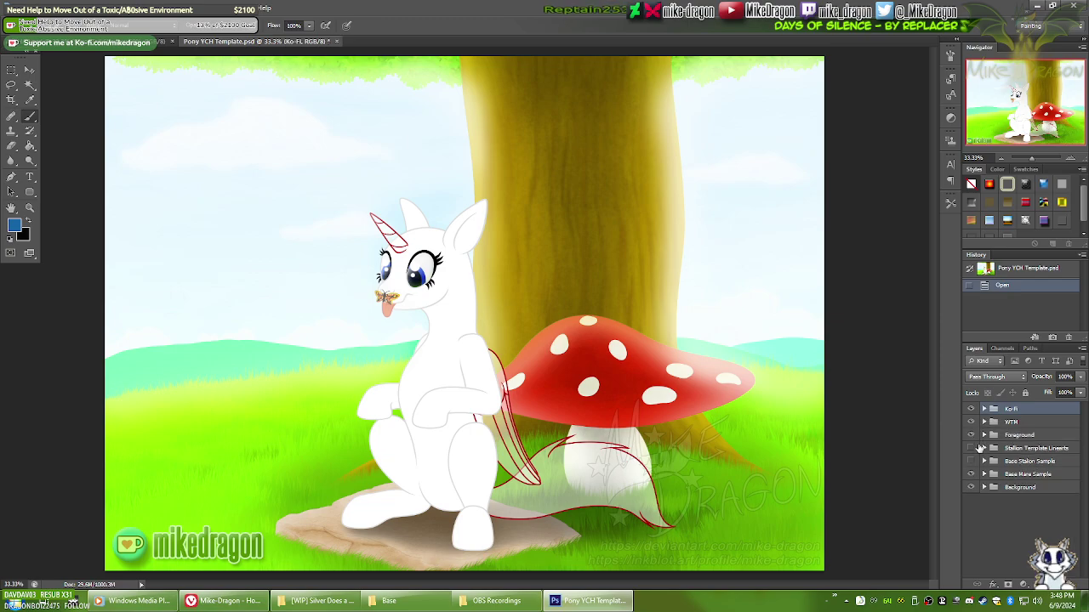
{"action": "left_click", "coordinate": [970, 448]}
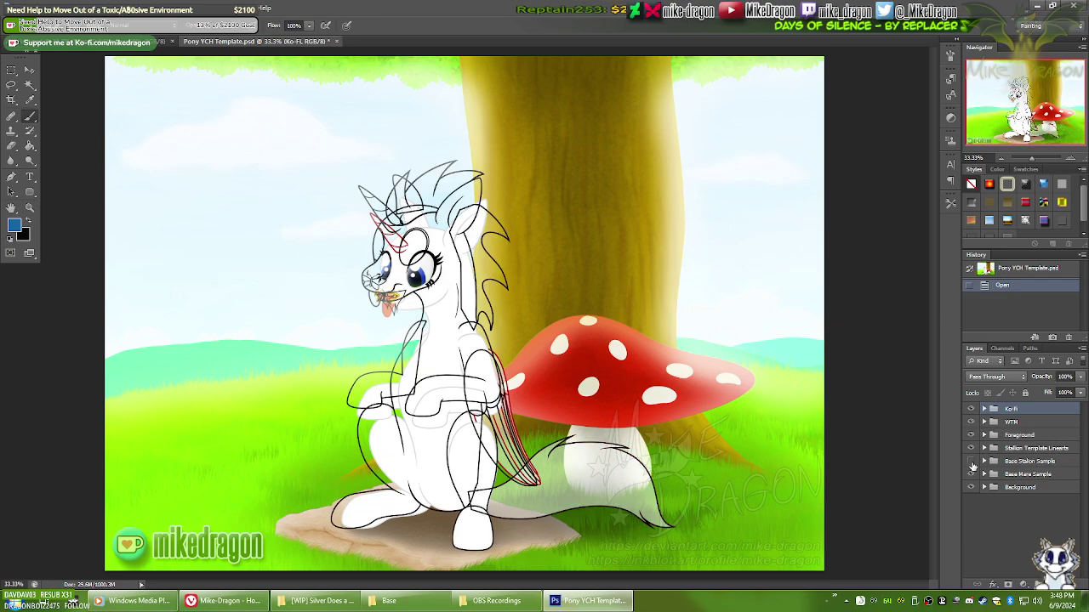
{"action": "left_click", "coordinate": [970, 448]}
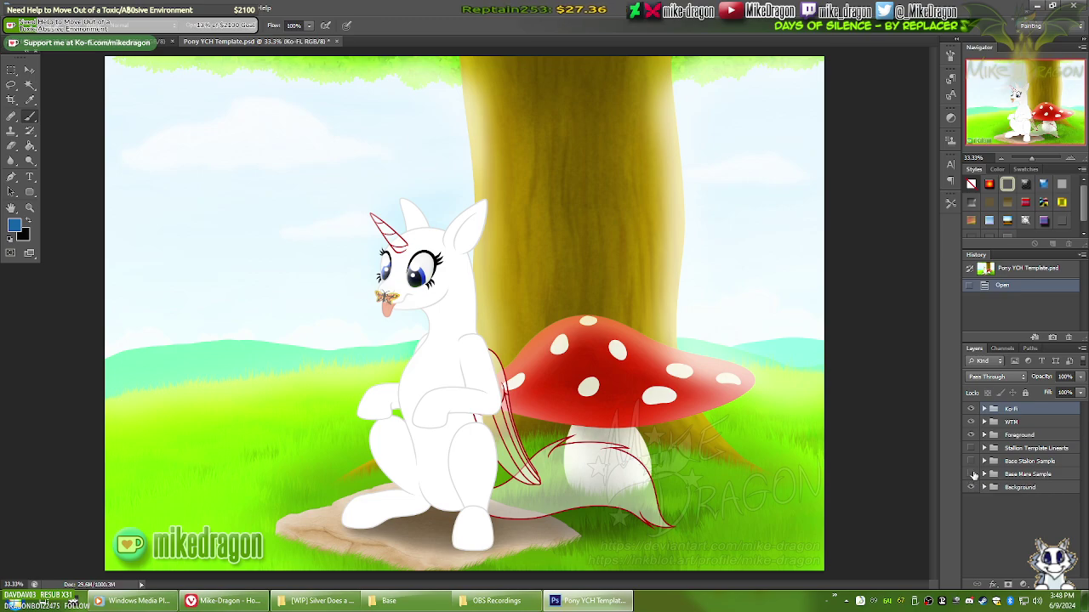
{"action": "left_click", "coordinate": [970, 474]}
{"action": "left_click", "coordinate": [970, 461]}
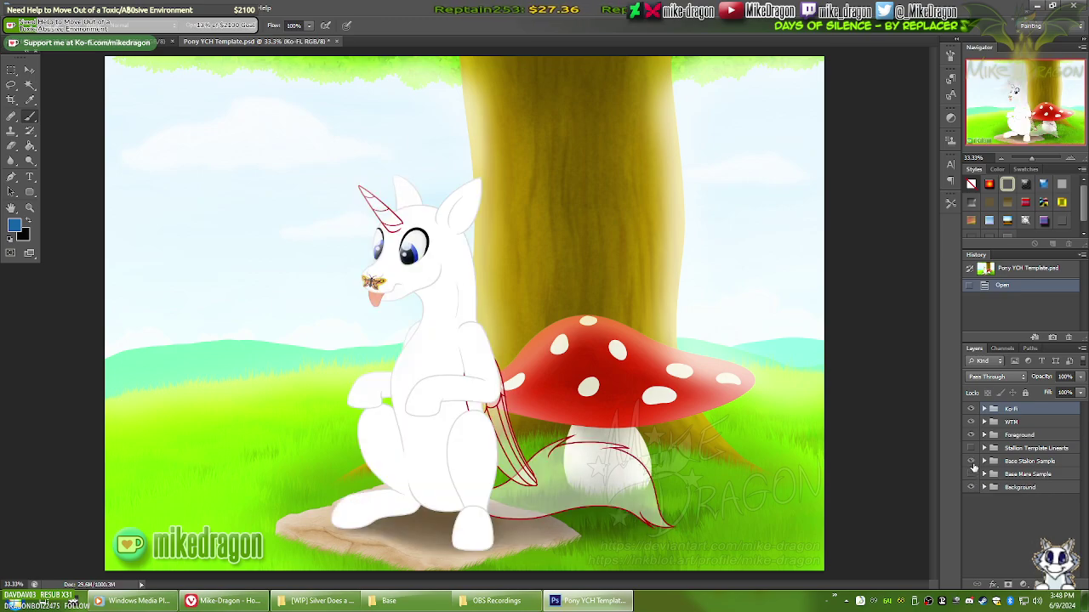
Step: Compare the stallion sample in Pony YCH Template.psd with the finished pony in ALPHA8.psd
{"action": "left_click", "coordinate": [163, 42]}
{"action": "left_click", "coordinate": [208, 42]}
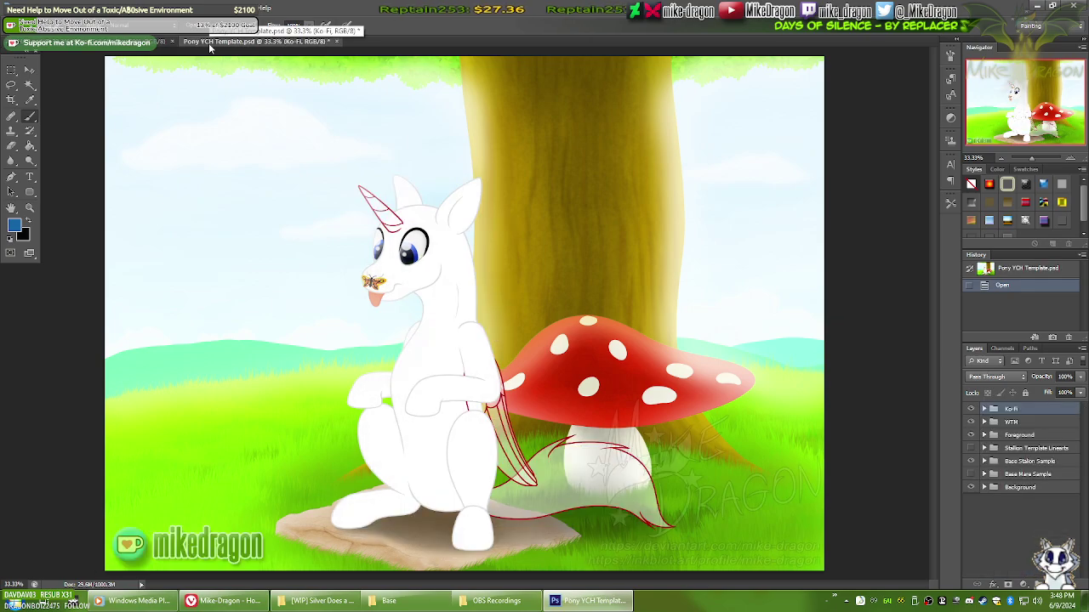
{"action": "left_click", "coordinate": [162, 42]}
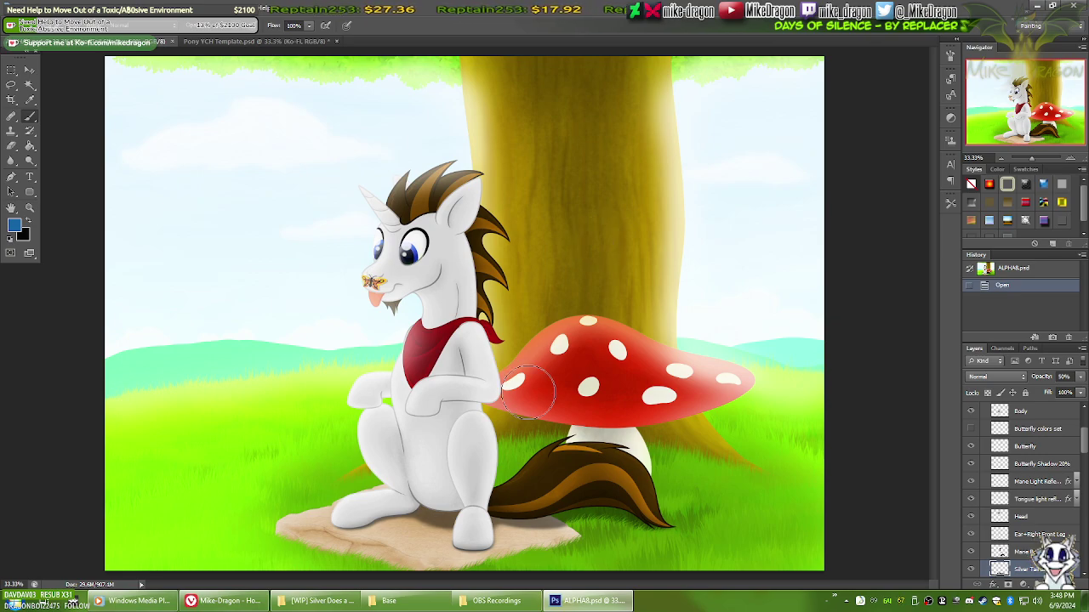
Step: Check the file details of ALPHA8.psd in the [WIP] Silver Does a Blep folder, and return to Pony YCH Template.psd in Photoshop
{"action": "left_click", "coordinate": [319, 600]}
{"action": "left_click", "coordinate": [679, 313]}
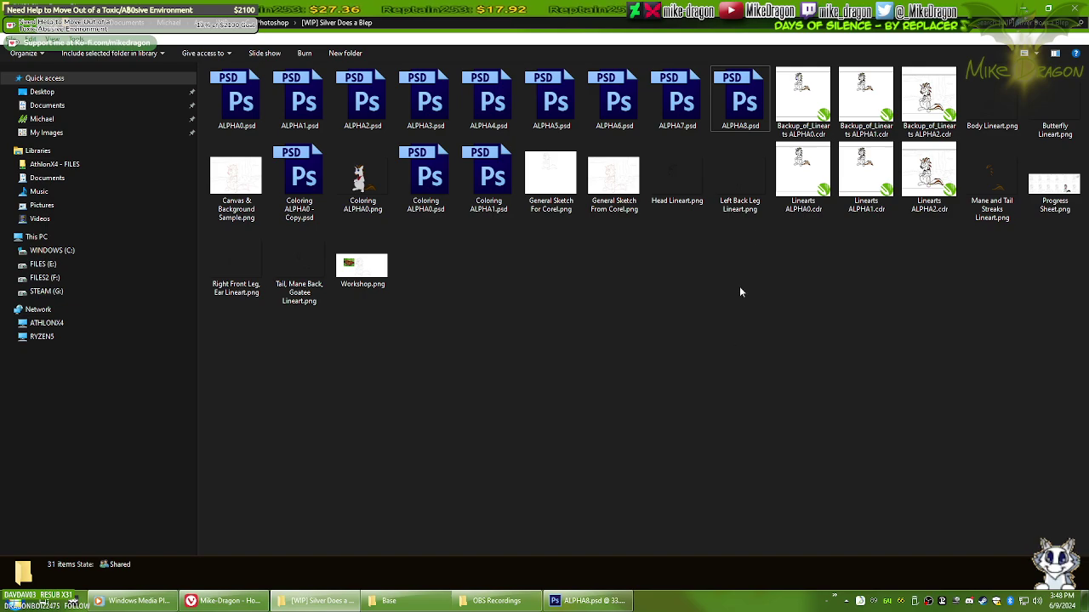
{"action": "left_click", "coordinate": [757, 92]}
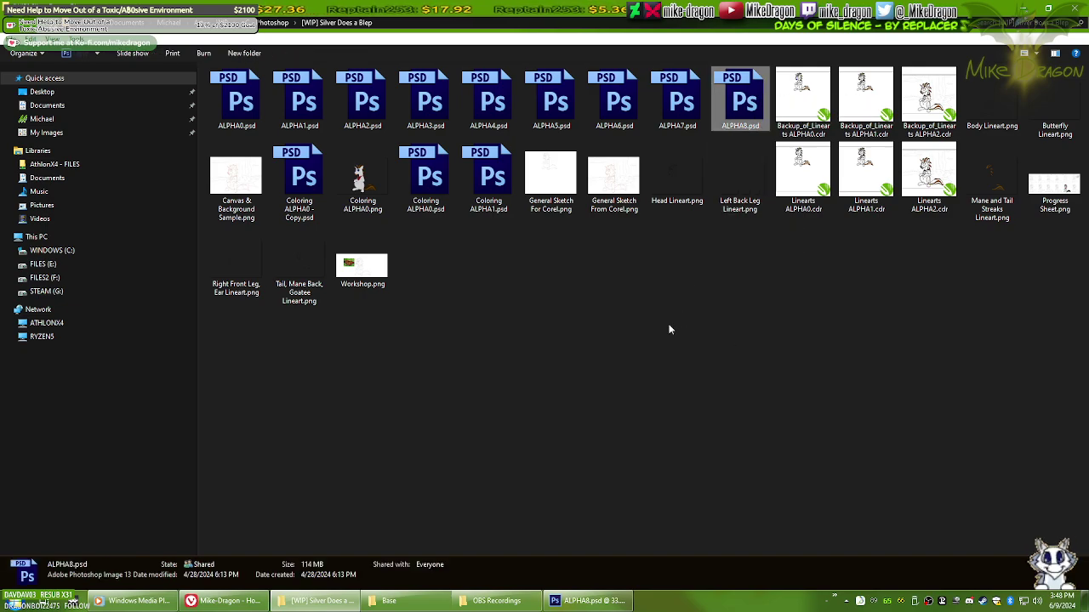
{"action": "left_click", "coordinate": [575, 600]}
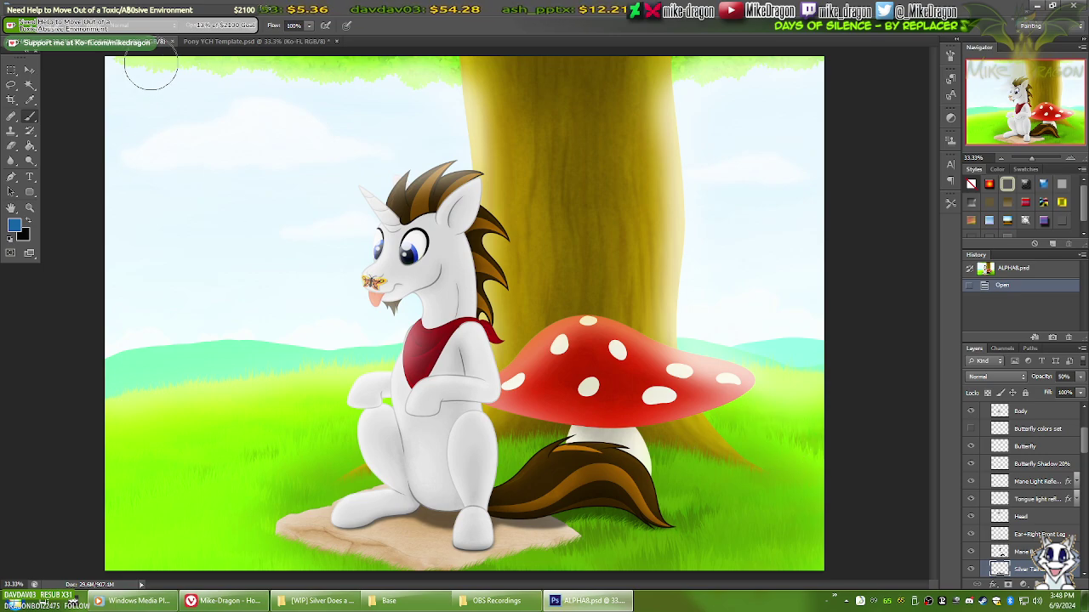
{"action": "left_click", "coordinate": [216, 44]}
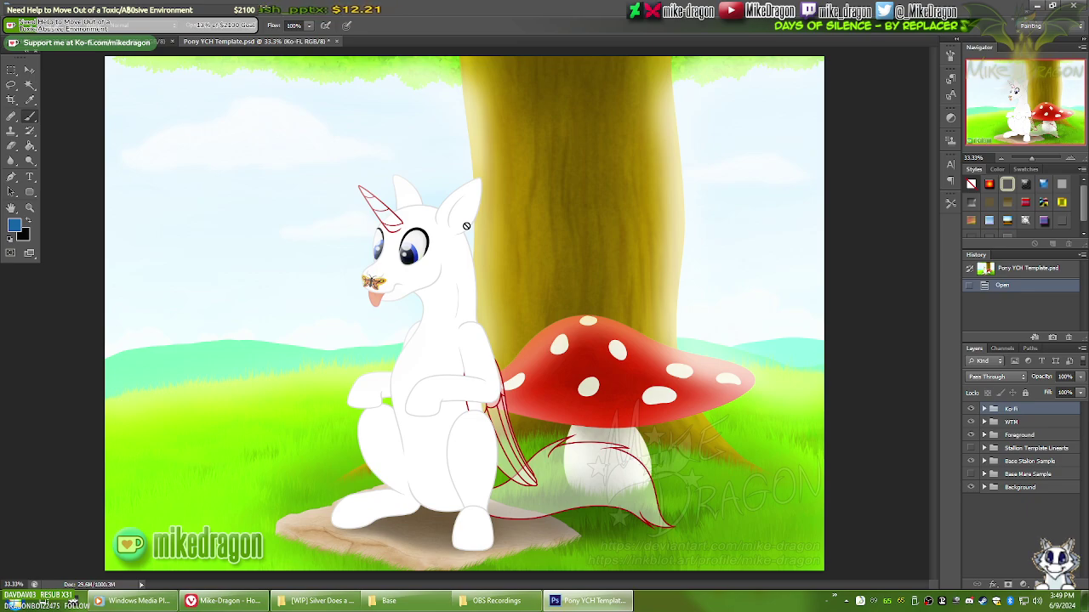
Step: Show the Stallion Template Linearts group in place of Base Stallion Sample and expand it to list its lineart layers
{"action": "left_click", "coordinate": [972, 449]}
{"action": "left_click", "coordinate": [972, 449]}
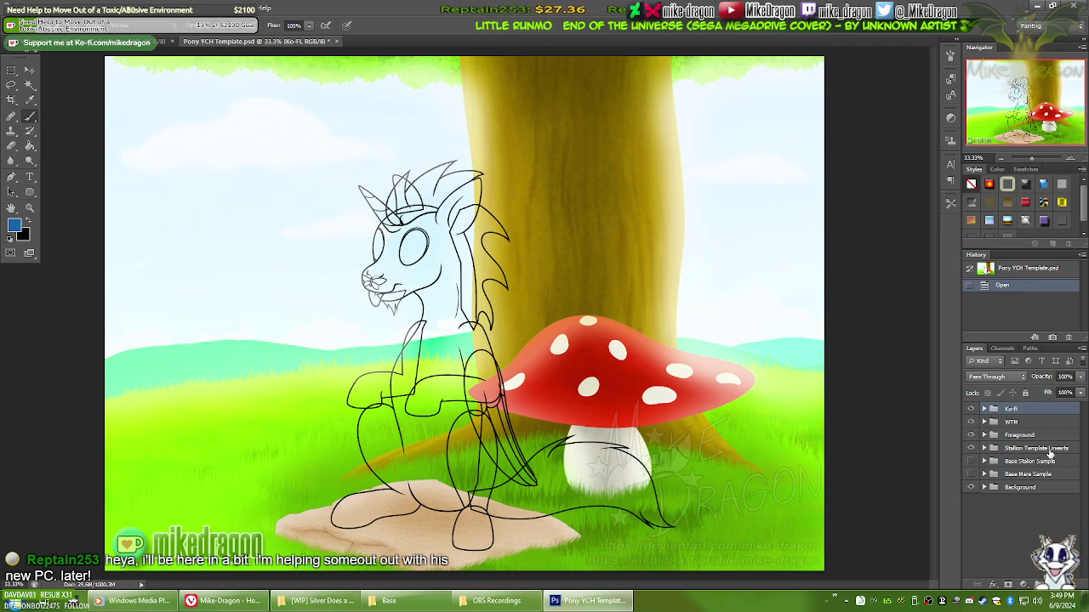
{"action": "left_click", "coordinate": [984, 448]}
{"action": "scroll", "coordinate": [1058, 497], "scroll_direction": "down", "scroll_amount": 3}
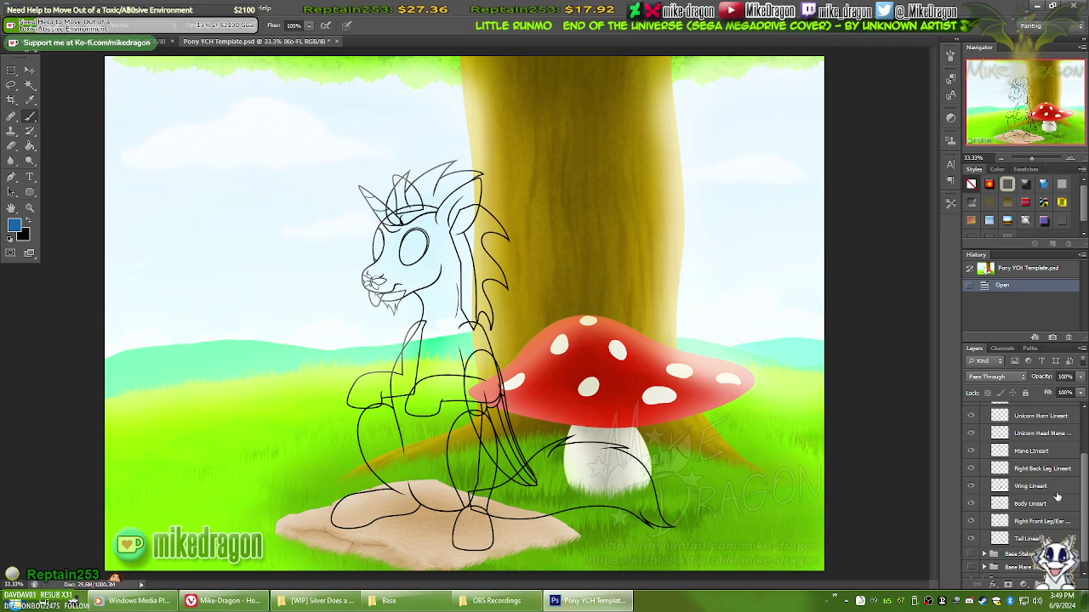
Step: Correct the mane layer's name to "Mane Lineart", save the template, and collapse the Stallion Template Linearts group
{"action": "scroll", "coordinate": [1058, 497], "scroll_direction": "up", "scroll_amount": 1}
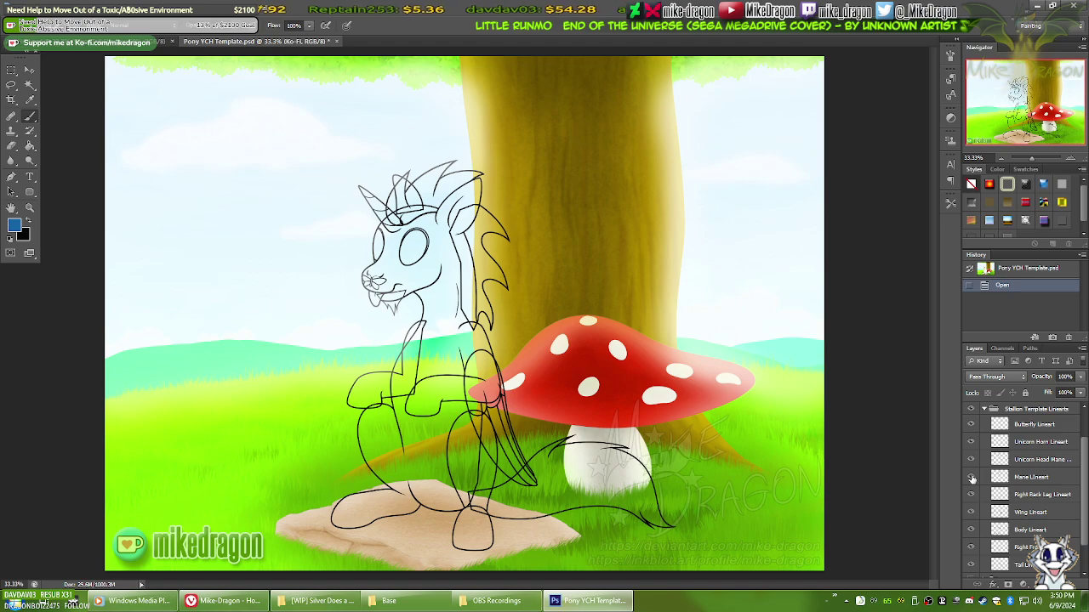
{"action": "double_click", "coordinate": [1039, 476]}
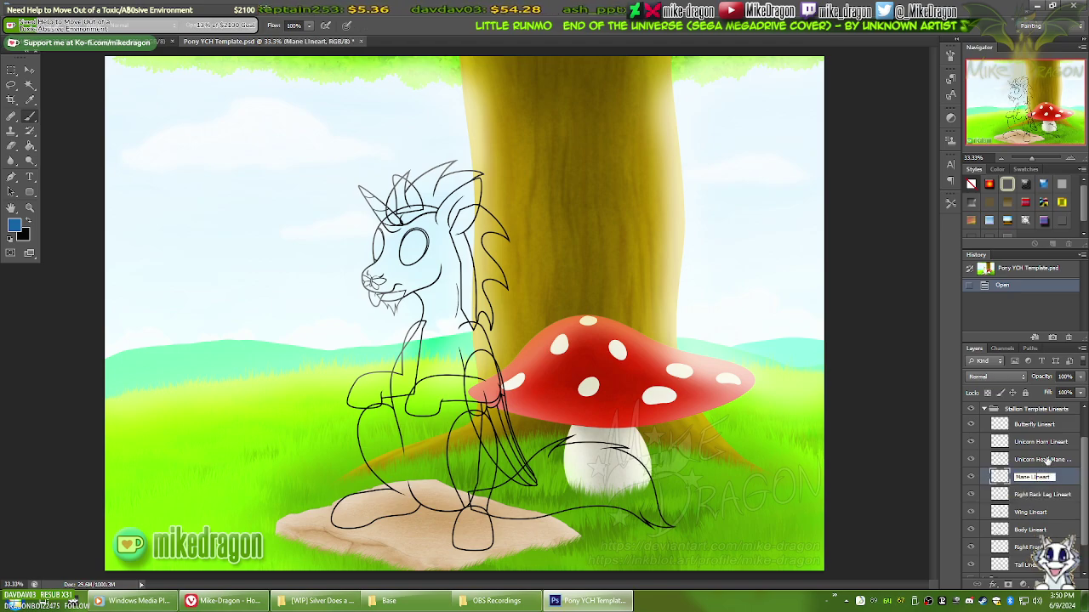
{"action": "key", "text": "Return"}
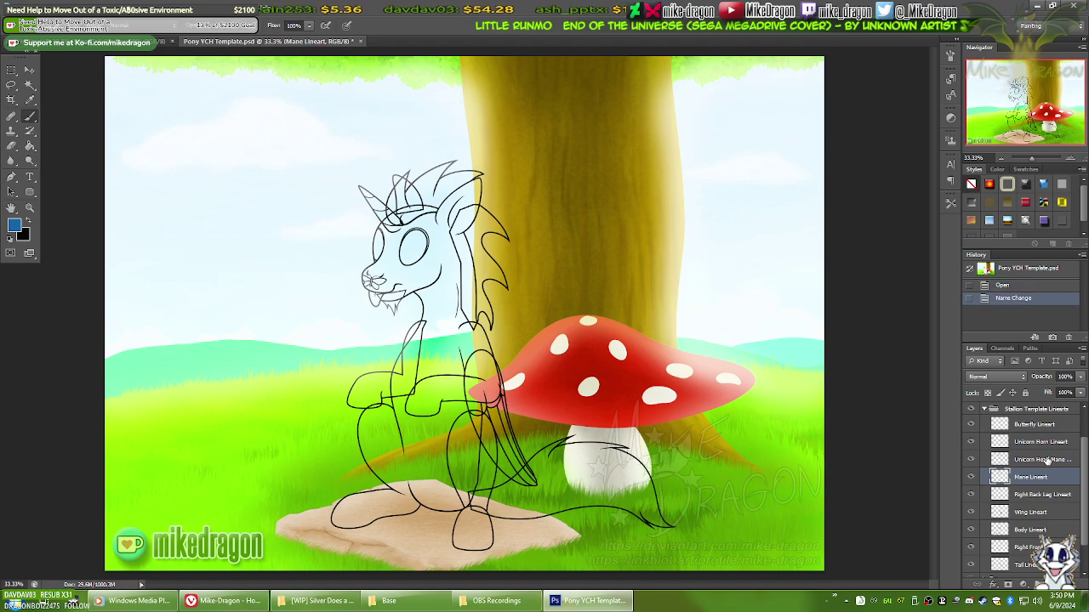
{"action": "key", "text": "ctrl+s"}
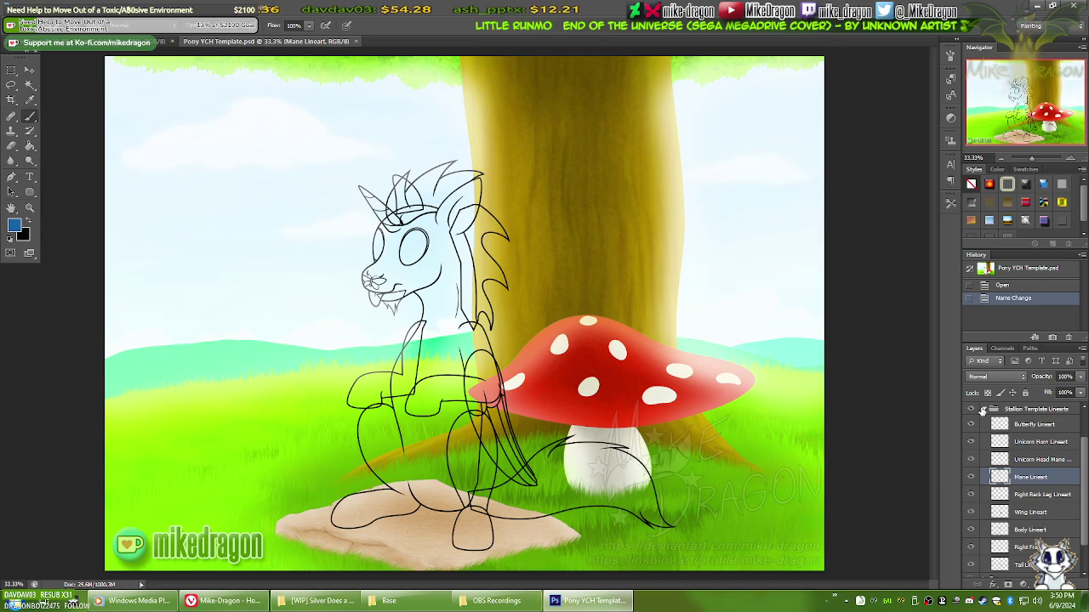
{"action": "left_click", "coordinate": [982, 410]}
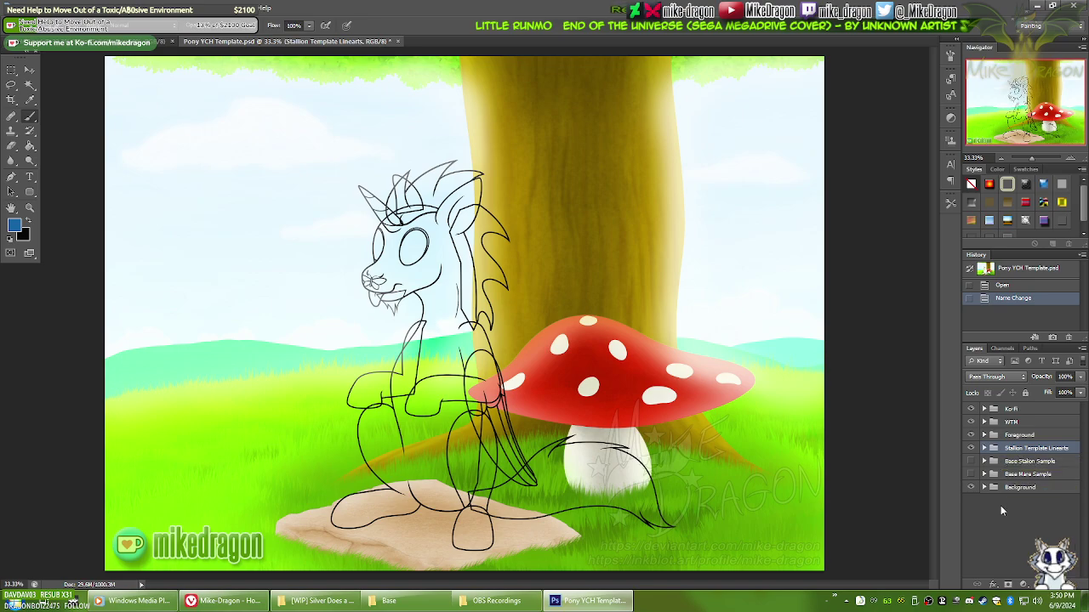
Step: Hide the stallion linearts and compare the Base Mare Sample and Base Stallion Sample groups, showing one at a time
{"action": "left_click", "coordinate": [968, 449]}
{"action": "left_click", "coordinate": [969, 449]}
{"action": "left_click", "coordinate": [969, 449]}
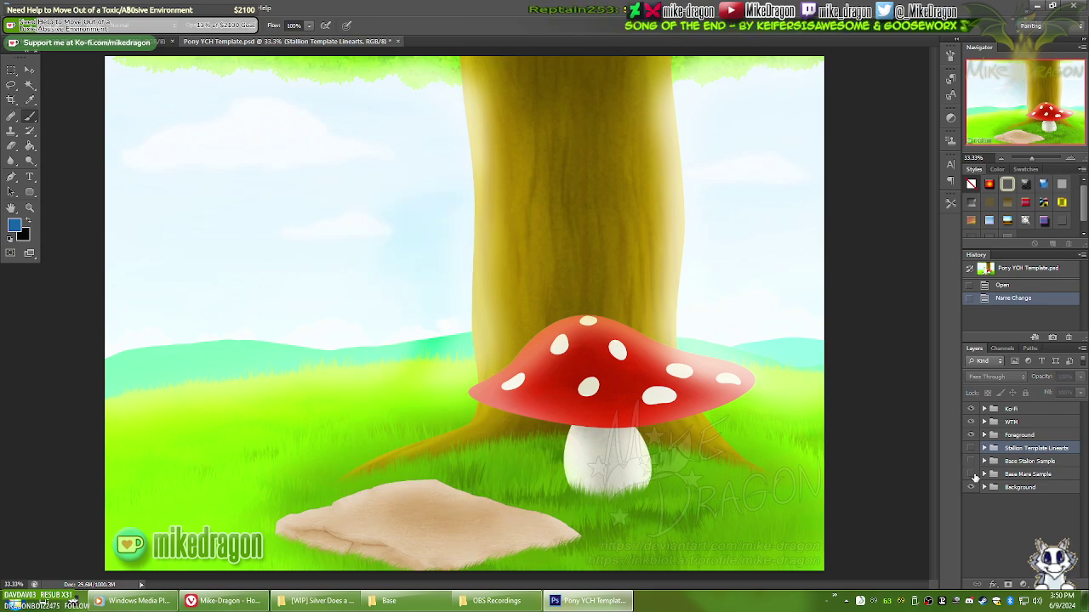
{"action": "left_click", "coordinate": [972, 474]}
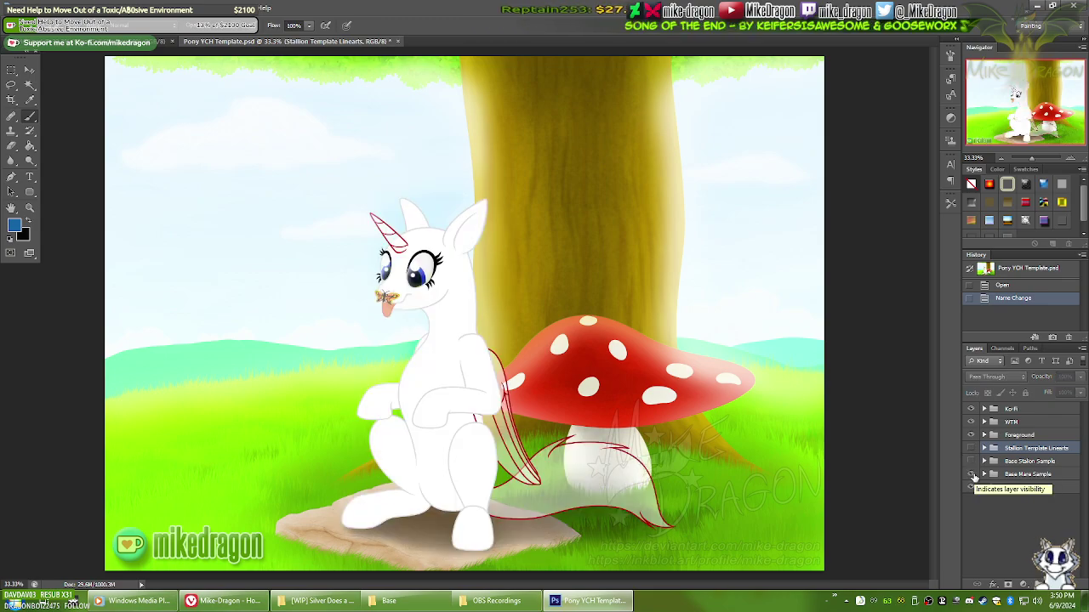
{"action": "left_click", "coordinate": [972, 476]}
{"action": "left_click", "coordinate": [972, 463]}
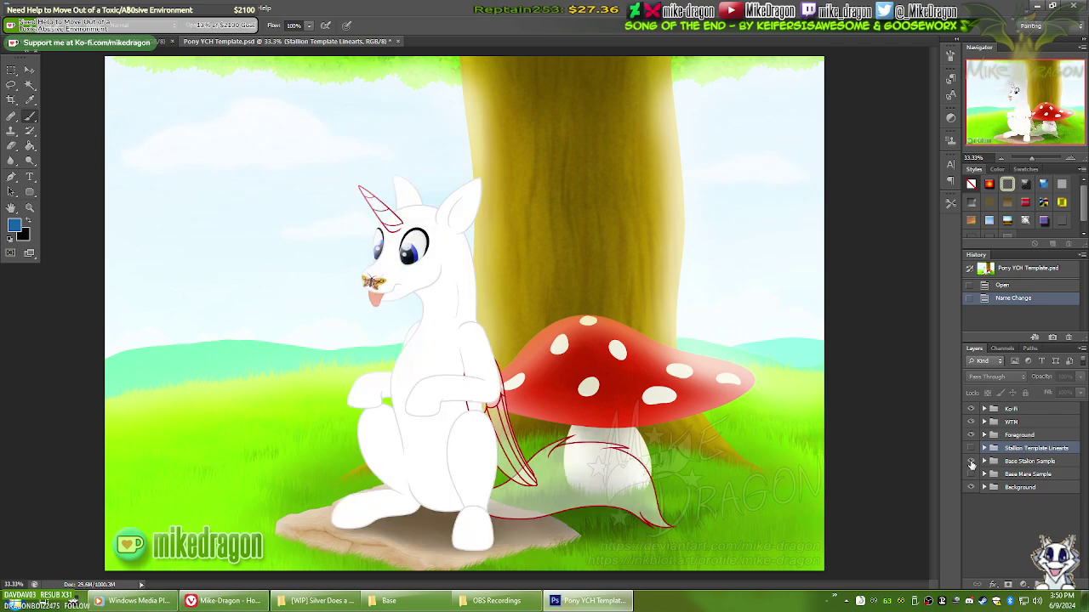
{"action": "left_click", "coordinate": [971, 463]}
{"action": "left_click", "coordinate": [973, 474]}
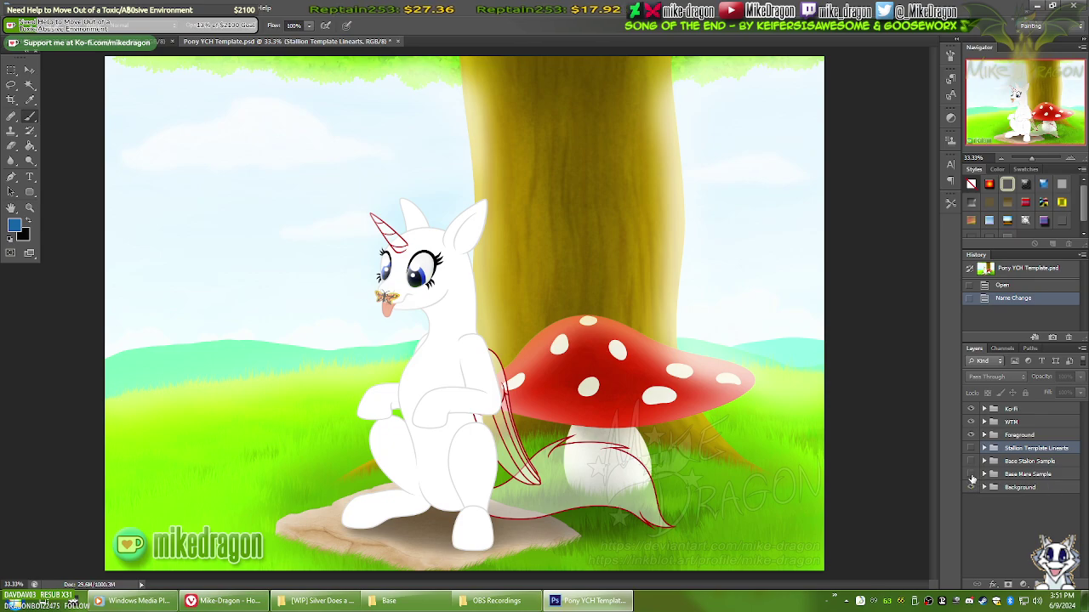
{"action": "left_click", "coordinate": [971, 476]}
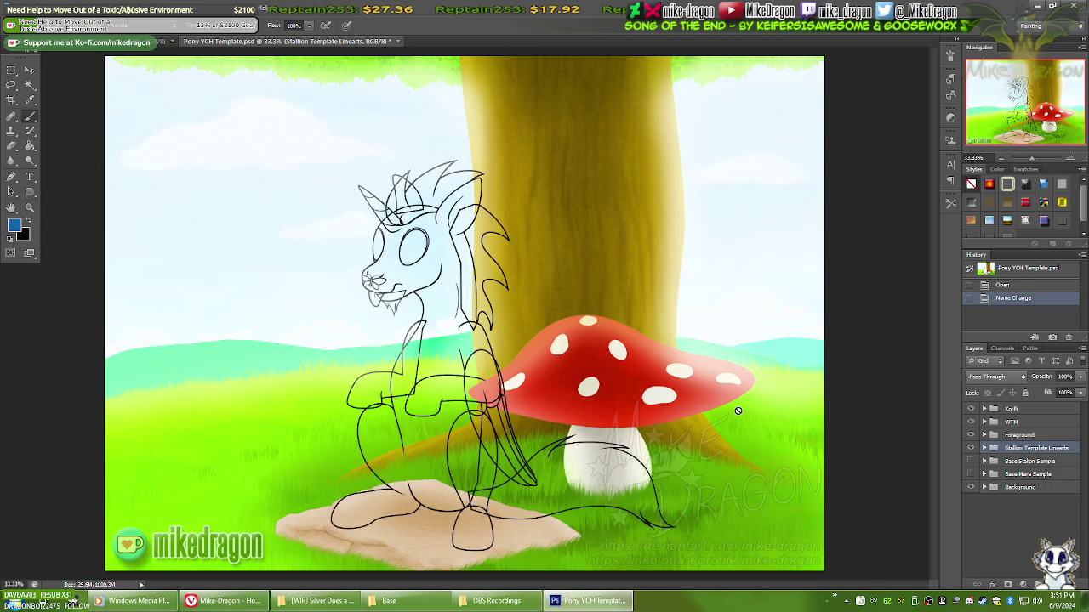
Step: Show Base Stallion Sample and compare it with and without the Stallion Template Linearts overlay, leaving the linearts hidden
{"action": "left_click", "coordinate": [971, 461]}
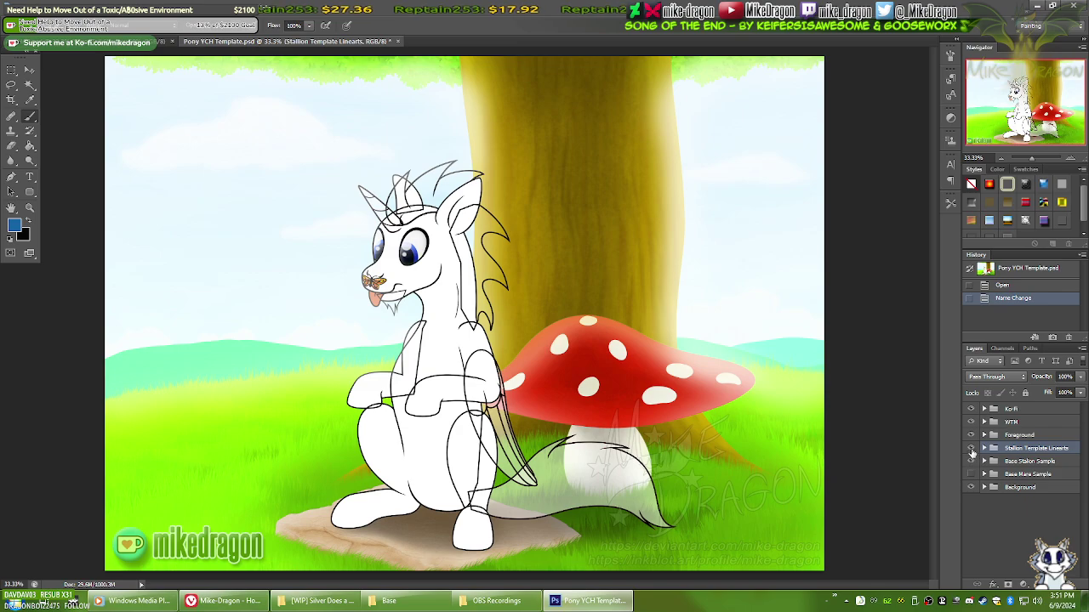
{"action": "left_click", "coordinate": [970, 449]}
{"action": "left_click", "coordinate": [970, 448]}
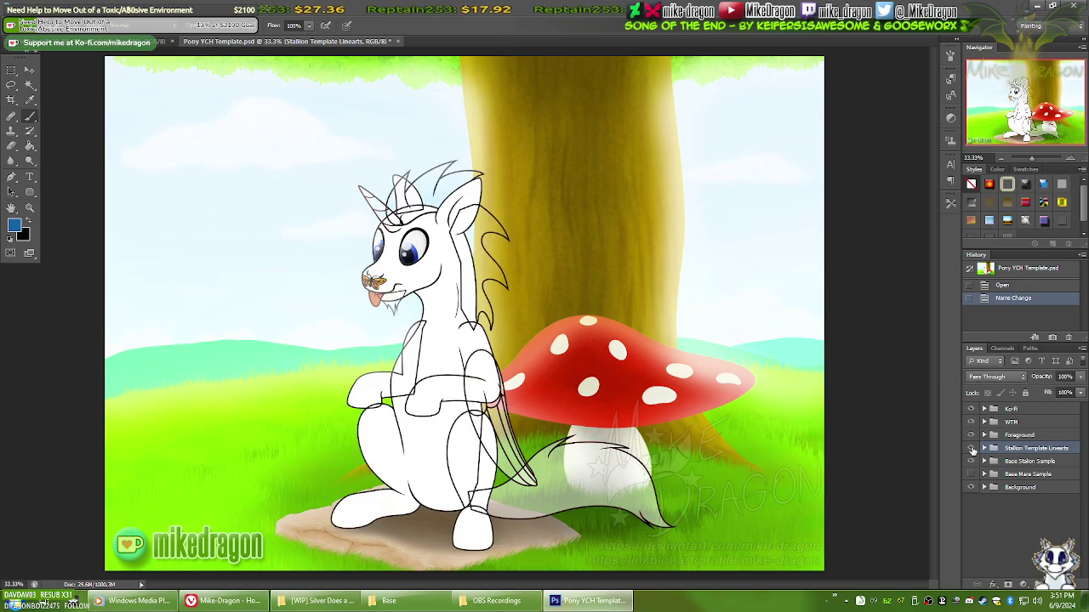
{"action": "left_click", "coordinate": [971, 449]}
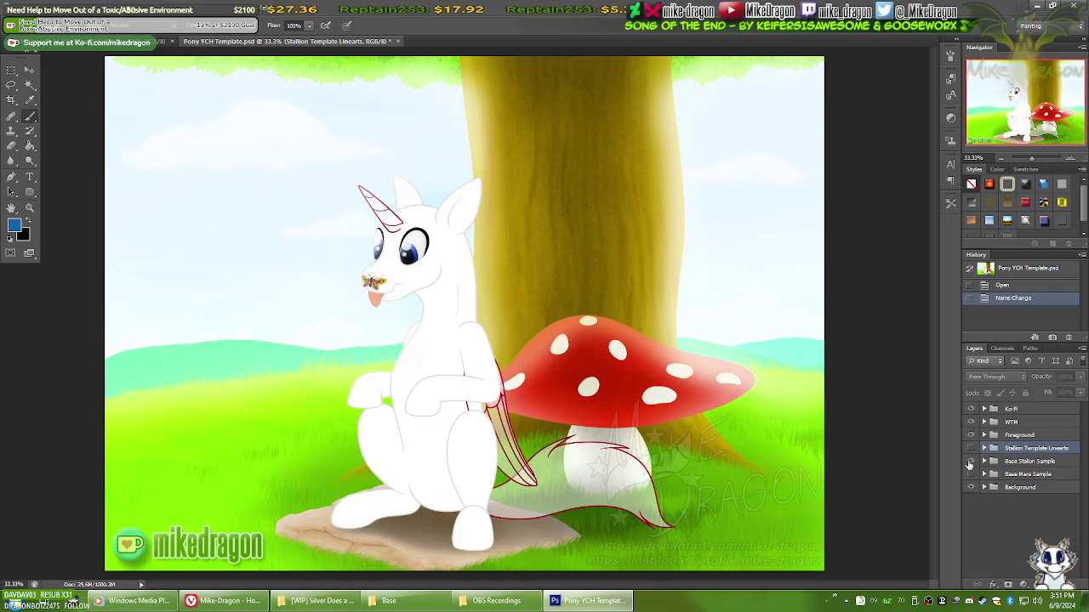
Step: Compare the Base Stallion Sample with the Stallion Template Linearts by switching the groups' visibility, ending with the sample shown and the linearts hidden
{"action": "left_click", "coordinate": [970, 461]}
{"action": "left_click", "coordinate": [970, 449]}
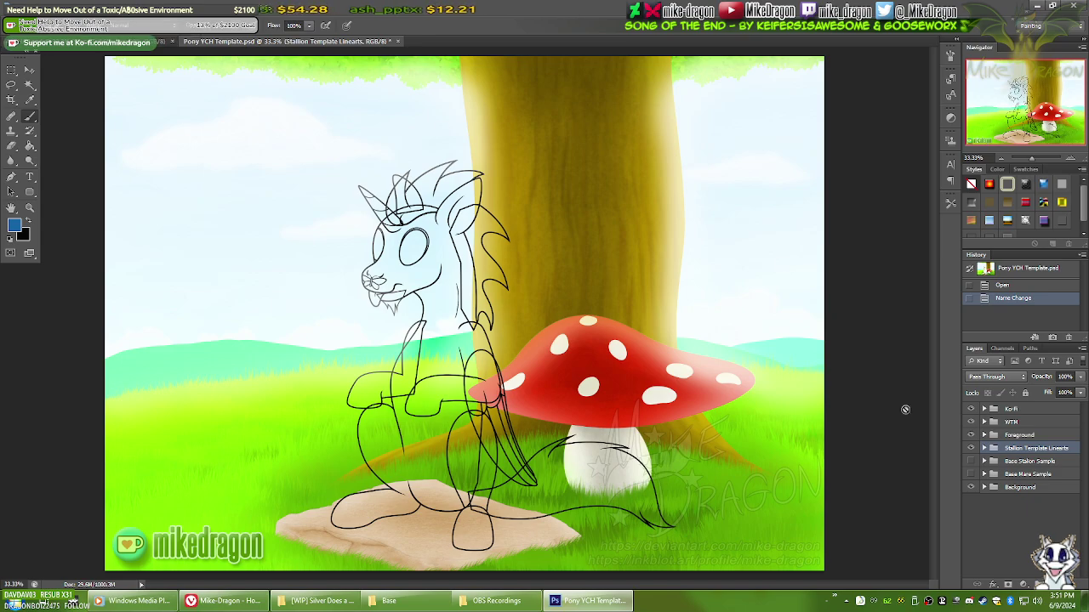
{"action": "left_click", "coordinate": [971, 448]}
{"action": "left_click", "coordinate": [970, 461]}
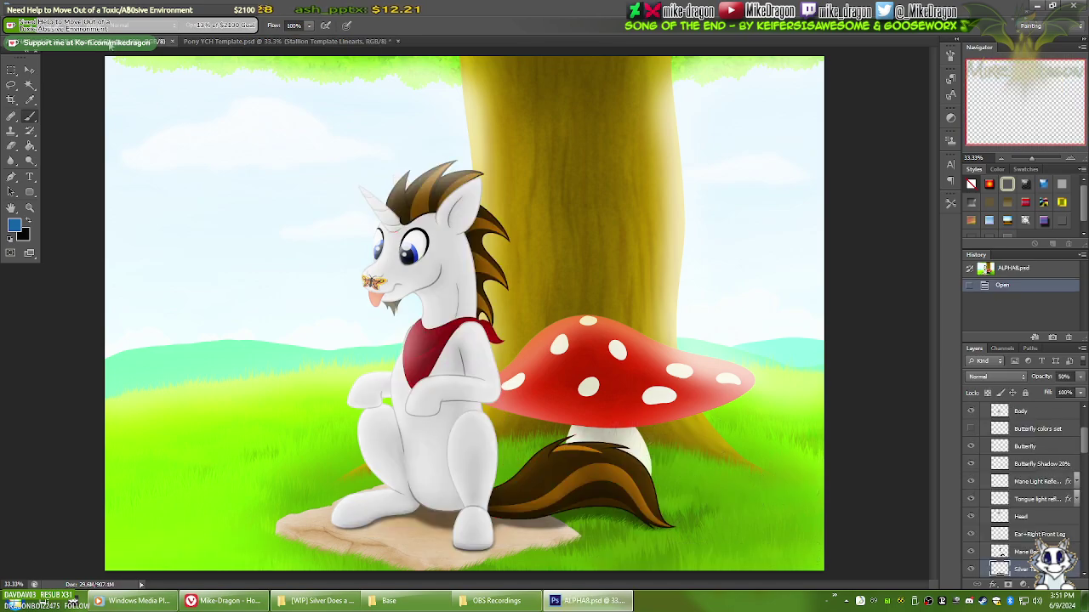
Step: Compare the finished pony artwork in ALPHA8.psd with Pony YCH Template.psd by alternating between the two documents, ending on ALPHA8.psd
{"action": "key", "text": "ctrl+Tab"}
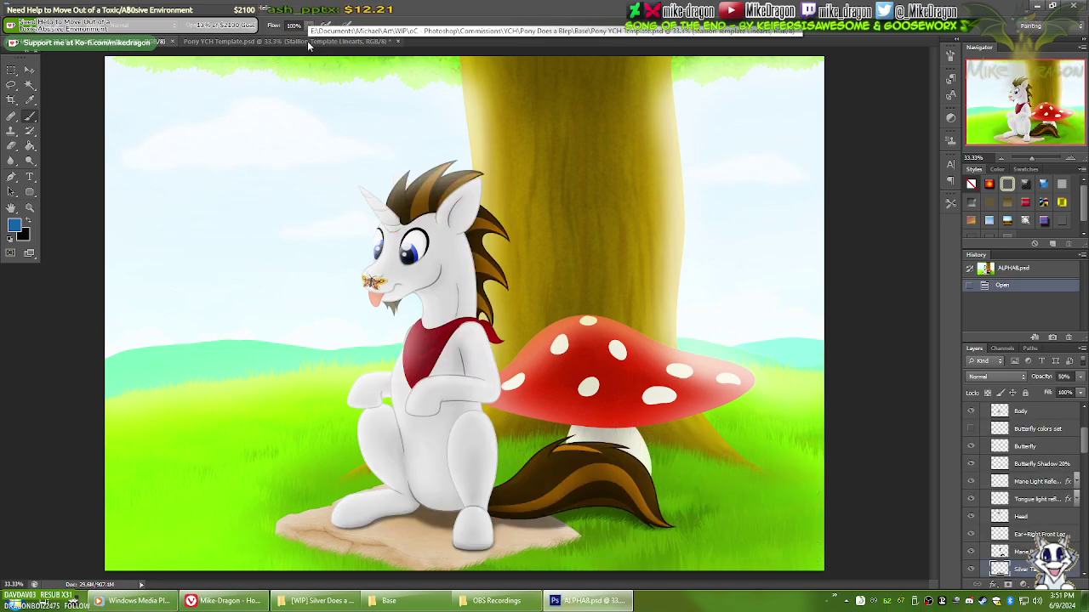
{"action": "left_click", "coordinate": [256, 41]}
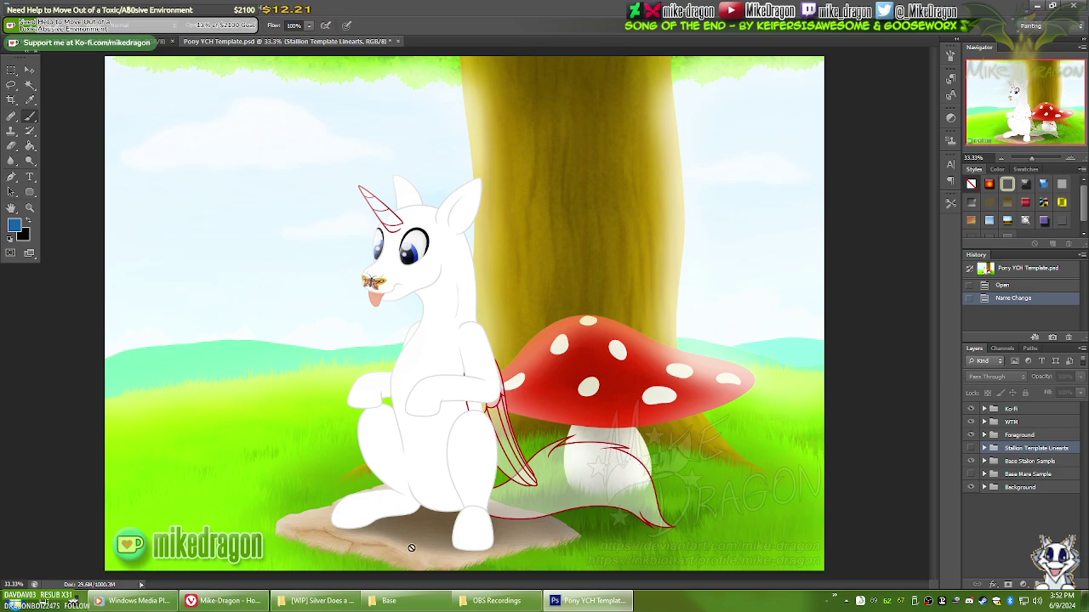
{"action": "left_click", "coordinate": [77, 42]}
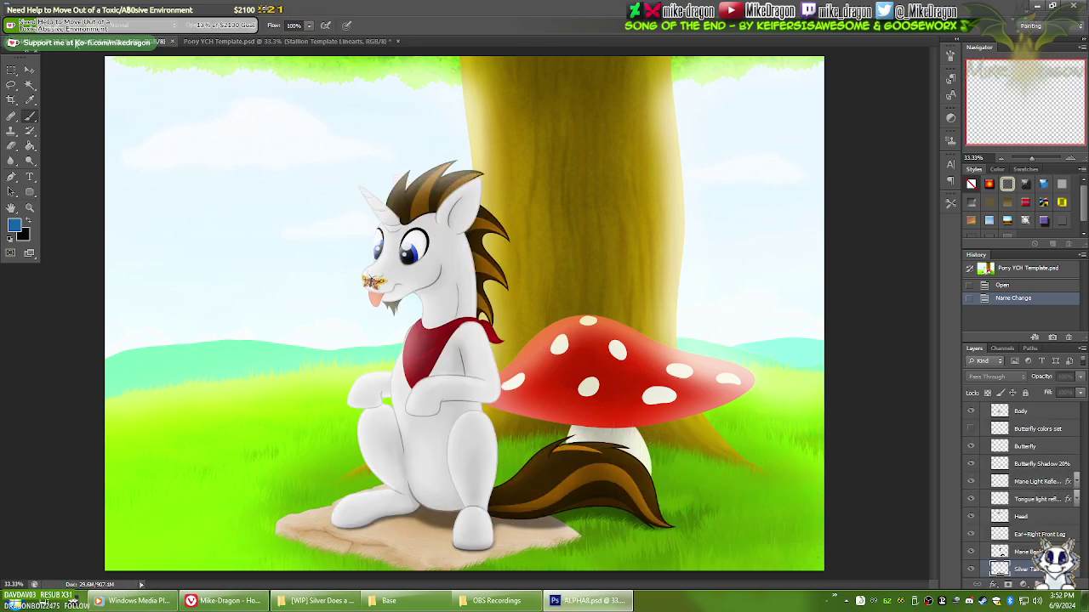
{"action": "left_click", "coordinate": [200, 41]}
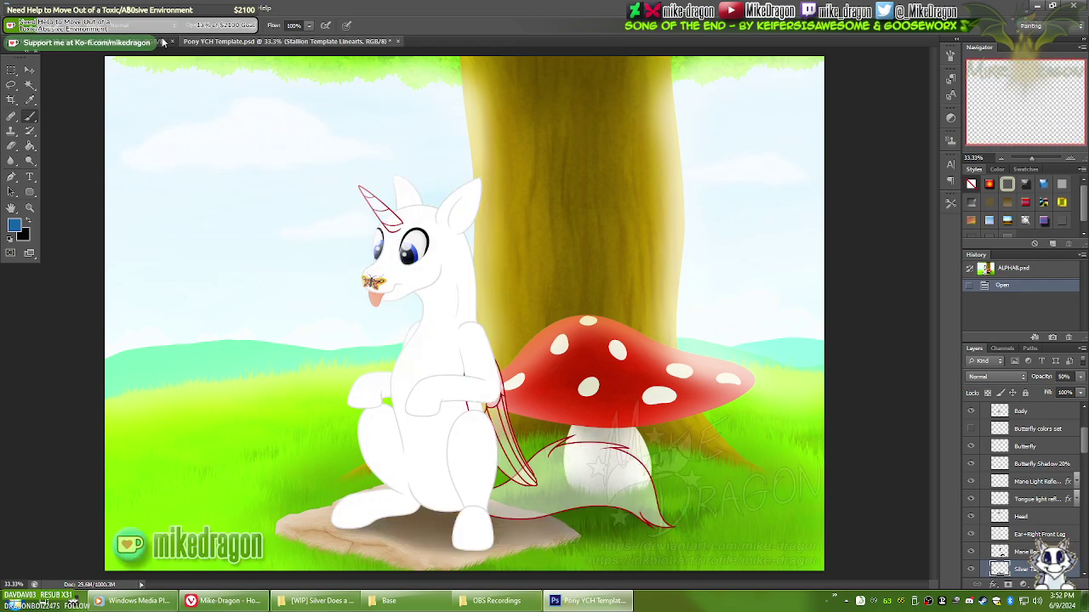
{"action": "left_click", "coordinate": [140, 44]}
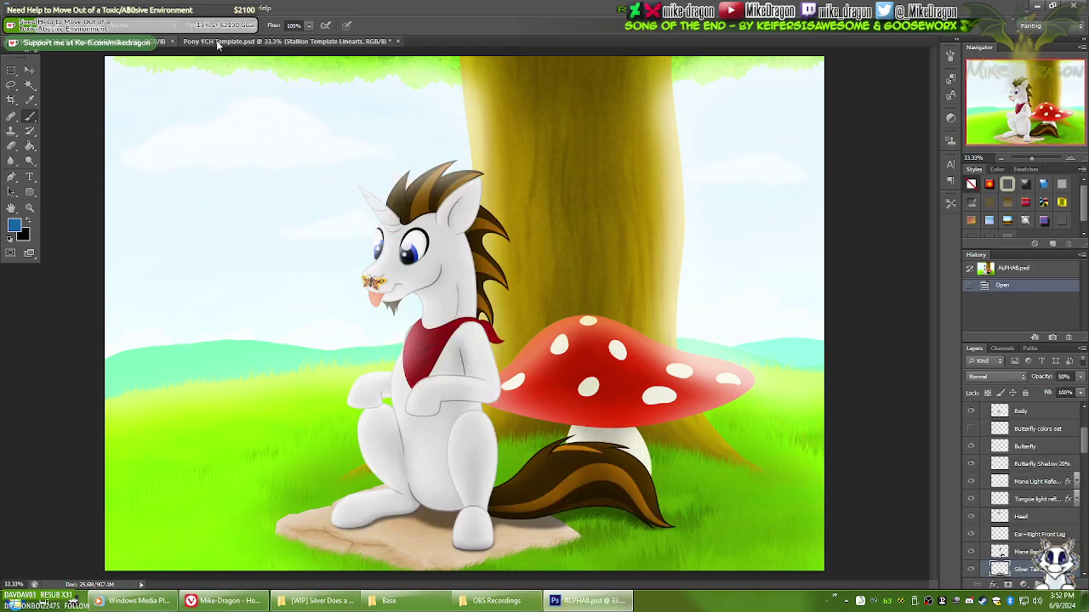
{"action": "left_click", "coordinate": [213, 42]}
{"action": "left_click", "coordinate": [153, 42]}
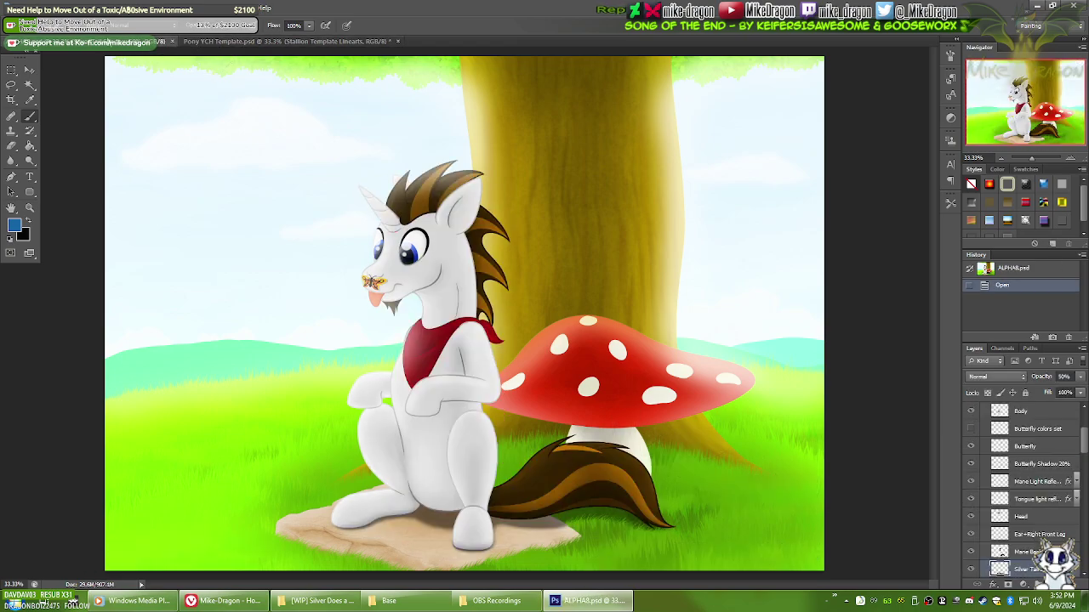
{"action": "left_click", "coordinate": [198, 44]}
{"action": "left_click", "coordinate": [153, 41]}
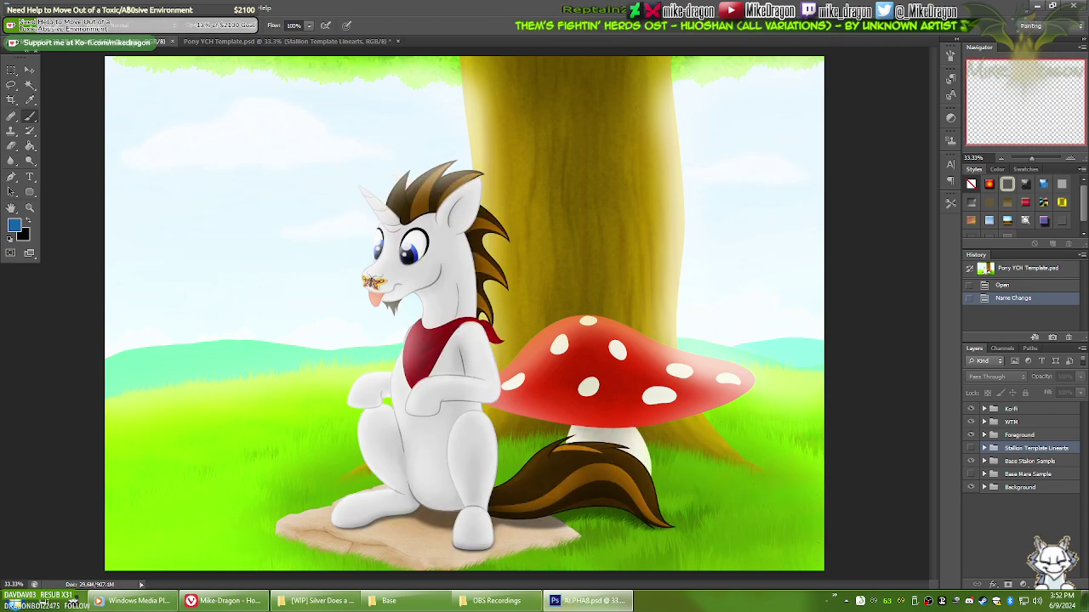
{"action": "left_click", "coordinate": [202, 43]}
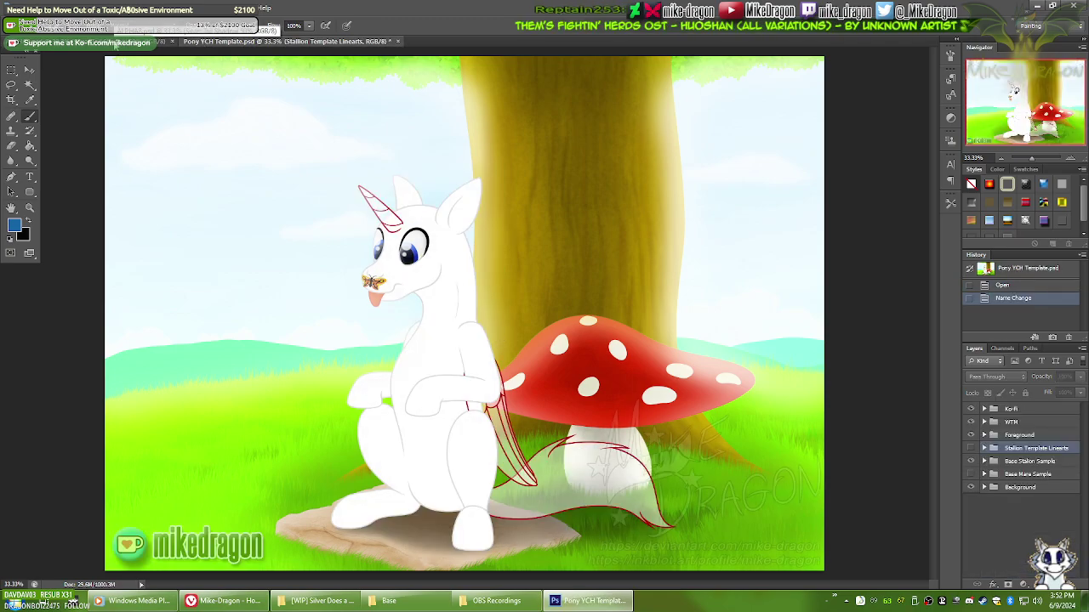
{"action": "left_click", "coordinate": [116, 43]}
{"action": "left_click", "coordinate": [221, 41]}
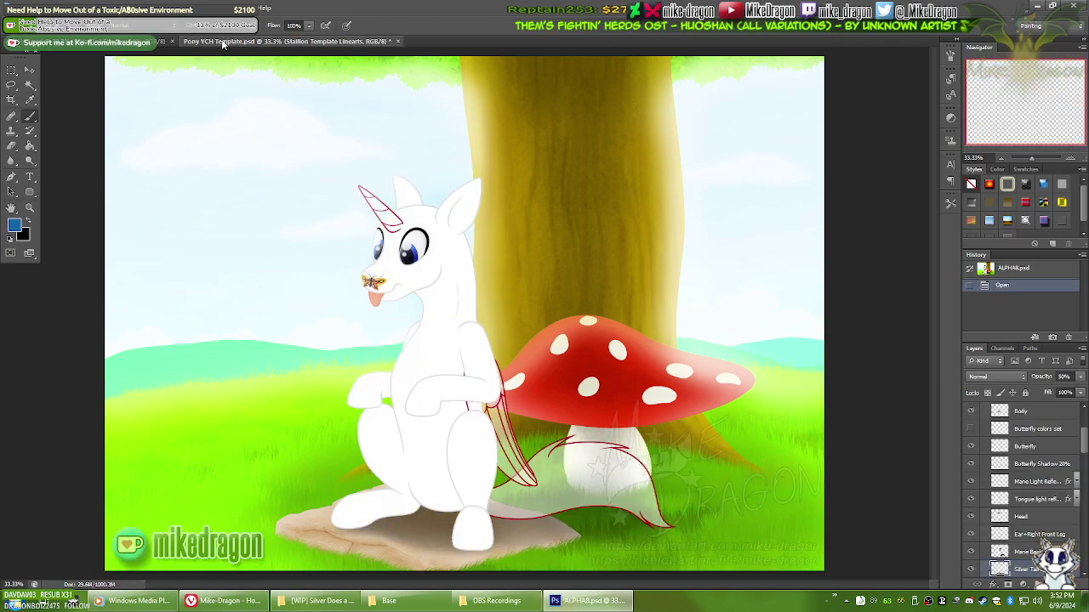
{"action": "left_click", "coordinate": [118, 44]}
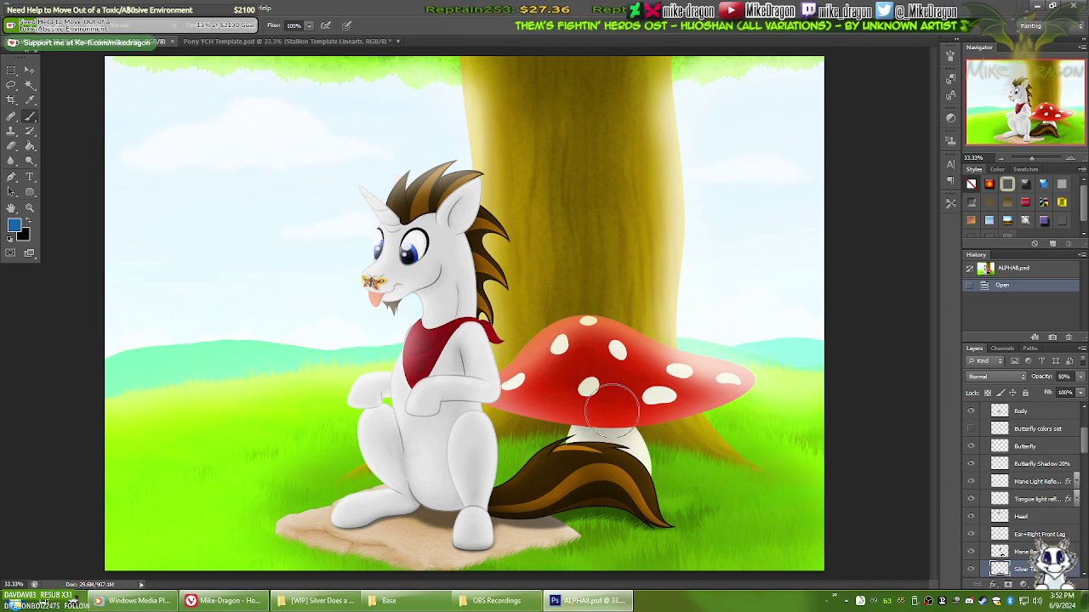
Step: Look through the layers of ALPHA8.psd and collapse the Silver Trot group
{"action": "scroll", "coordinate": [1072, 511], "scroll_direction": "down", "scroll_amount": 3}
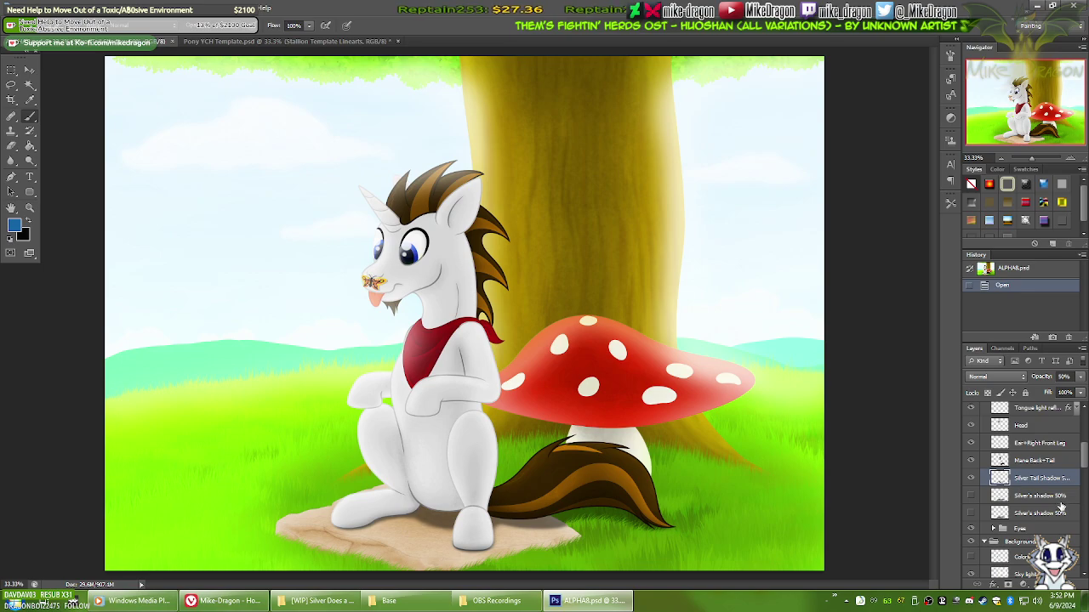
{"action": "scroll", "coordinate": [1059, 508], "scroll_direction": "down", "scroll_amount": 3}
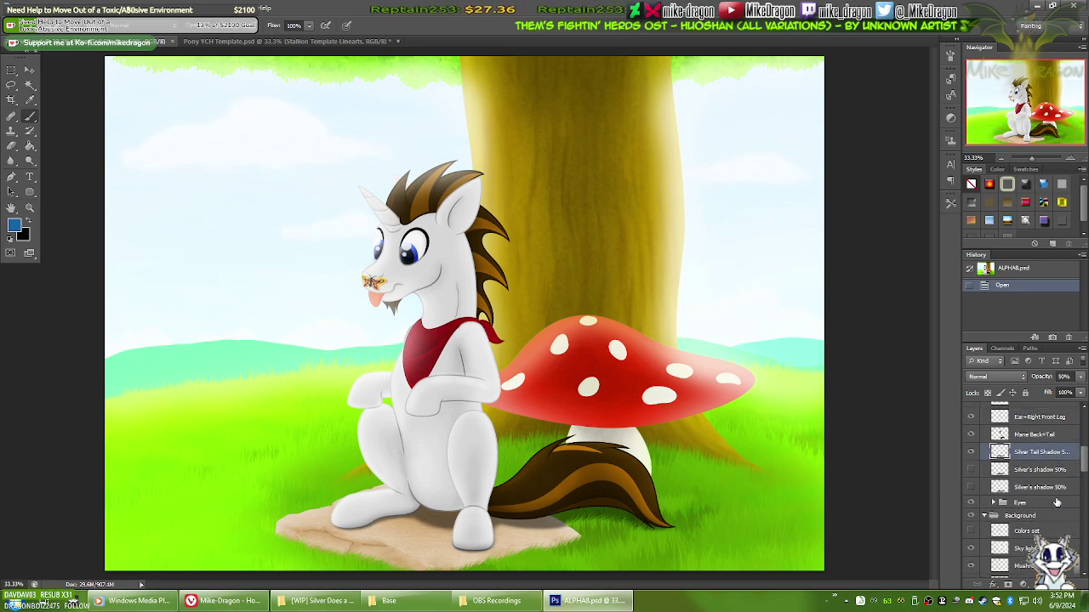
{"action": "scroll", "coordinate": [1004, 466], "scroll_direction": "up", "scroll_amount": 6}
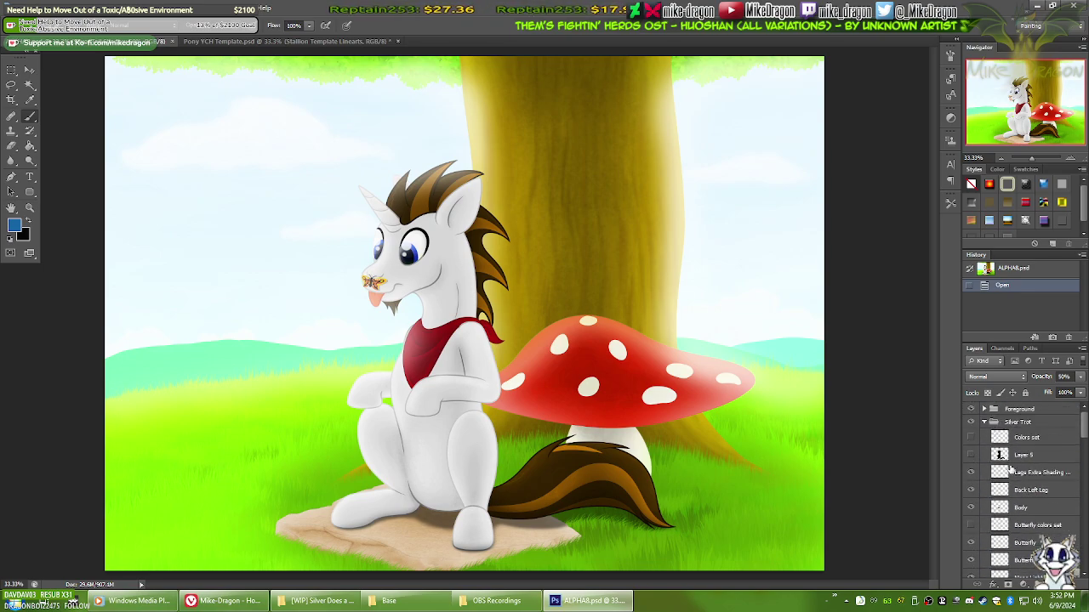
{"action": "left_click", "coordinate": [983, 422]}
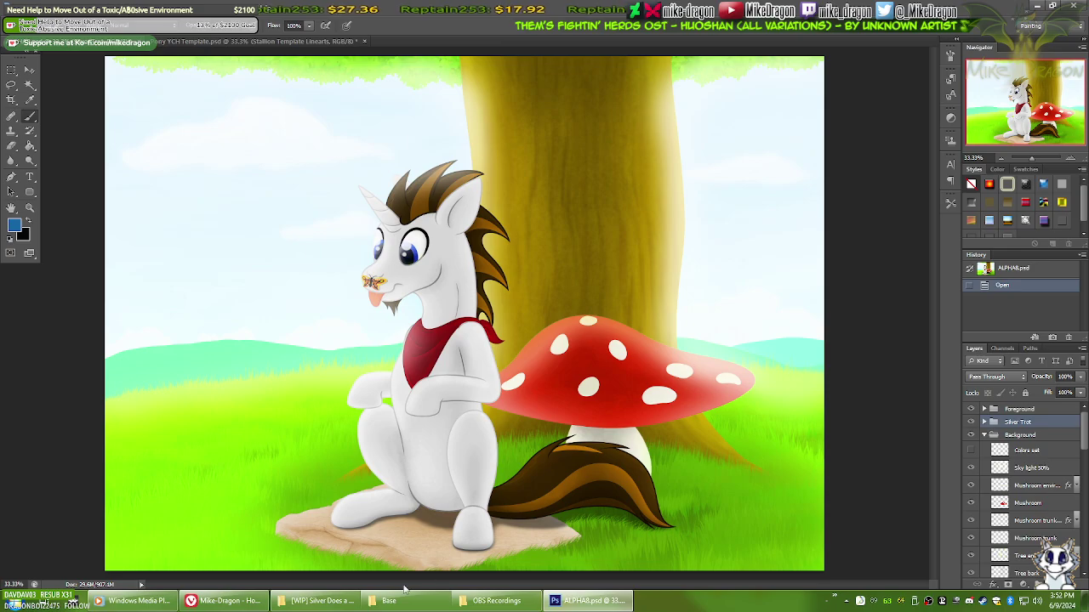
Step: Switch to File Explorer and open the oC - Photoshop folder inside the WIP art folder under Documents on drive E
{"action": "left_click", "coordinate": [525, 602]}
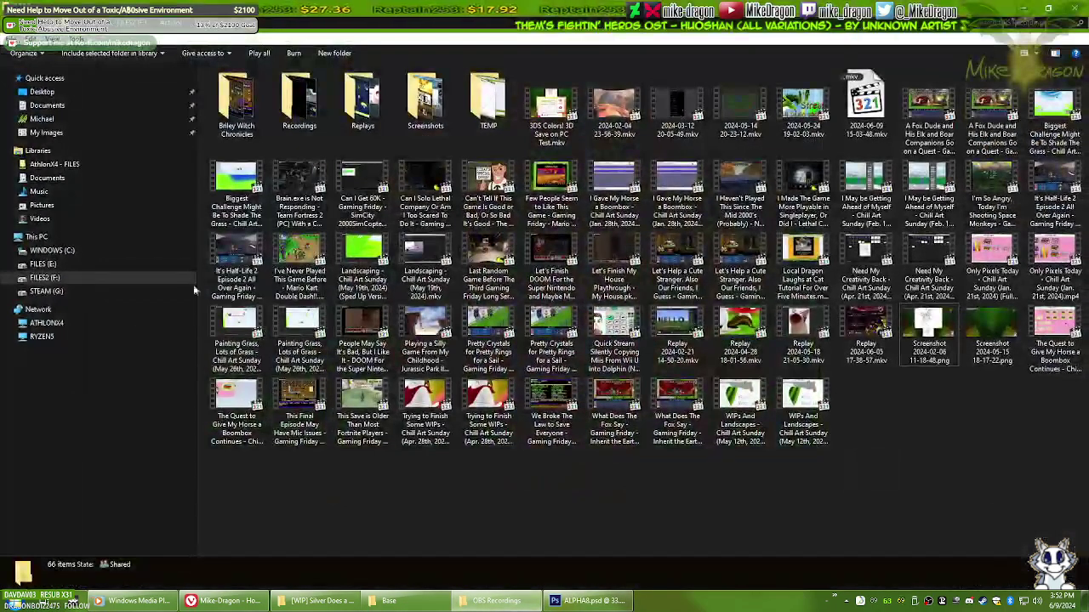
{"action": "left_click", "coordinate": [48, 266]}
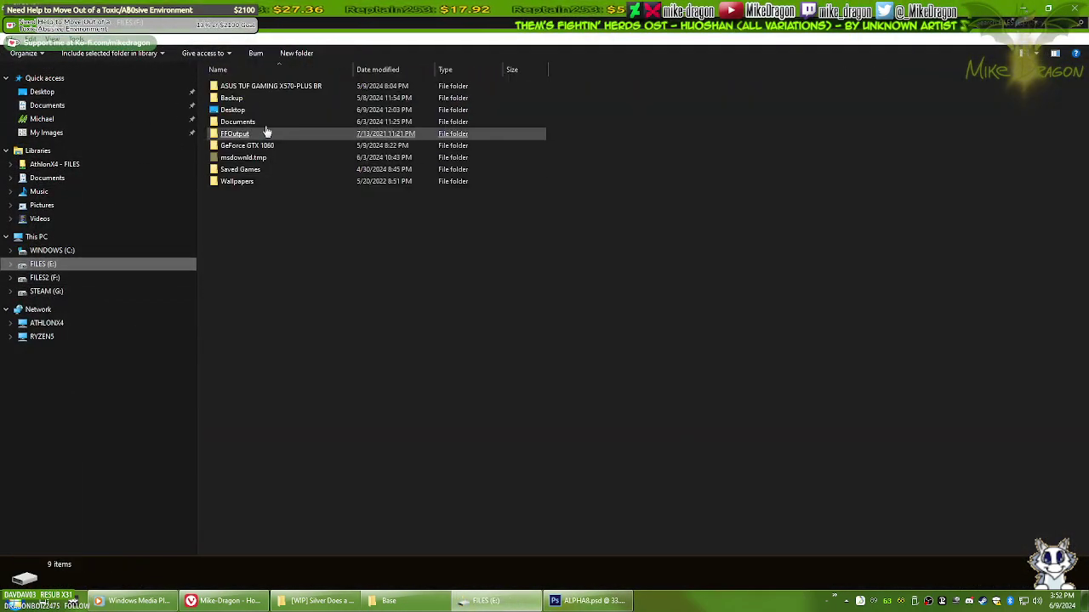
{"action": "left_click", "coordinate": [238, 126]}
{"action": "key", "text": "Return"}
{"action": "scroll", "coordinate": [243, 382], "scroll_direction": "down", "scroll_amount": 5}
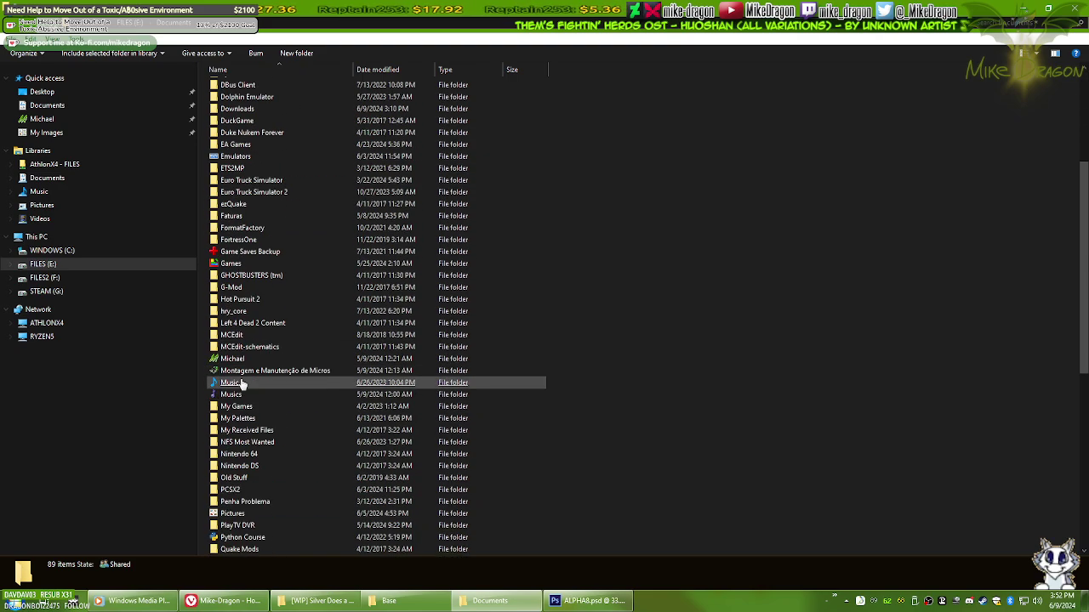
{"action": "double_click", "coordinate": [238, 386]}
{"action": "double_click", "coordinate": [236, 288]}
{"action": "double_click", "coordinate": [228, 97]}
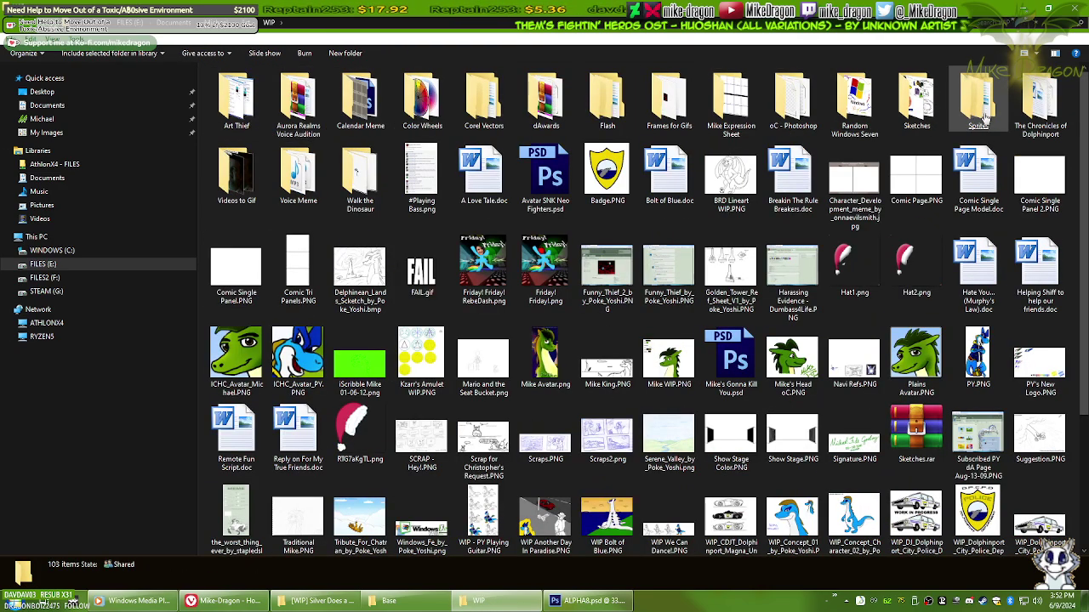
{"action": "double_click", "coordinate": [769, 100]}
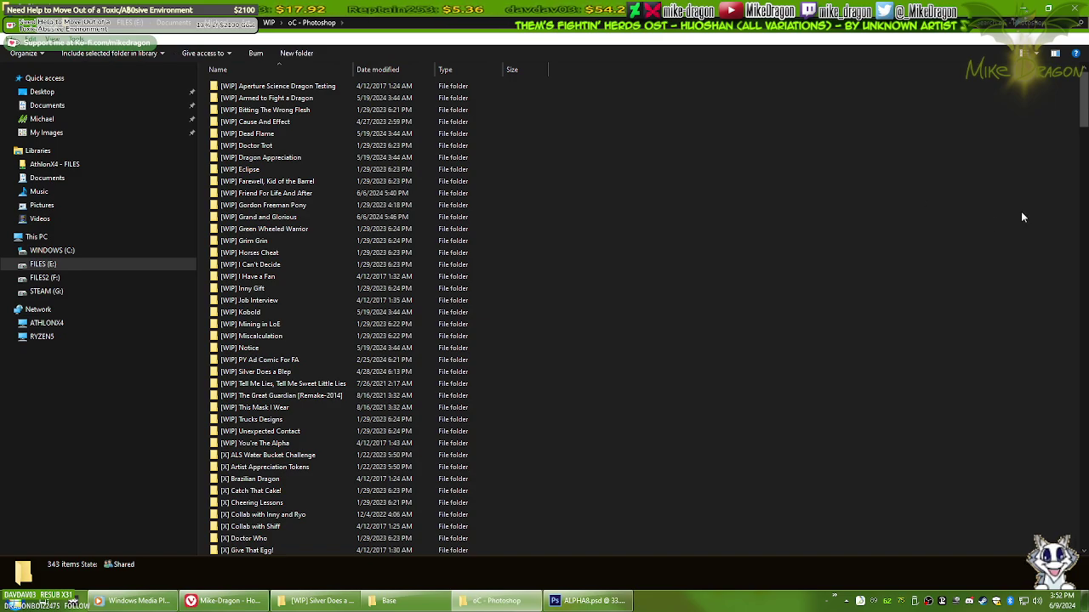
Step: Find the Nostalgia Art folder among the Photoshop projects and open its WIP subfolder
{"action": "type", "text": "nokia"}
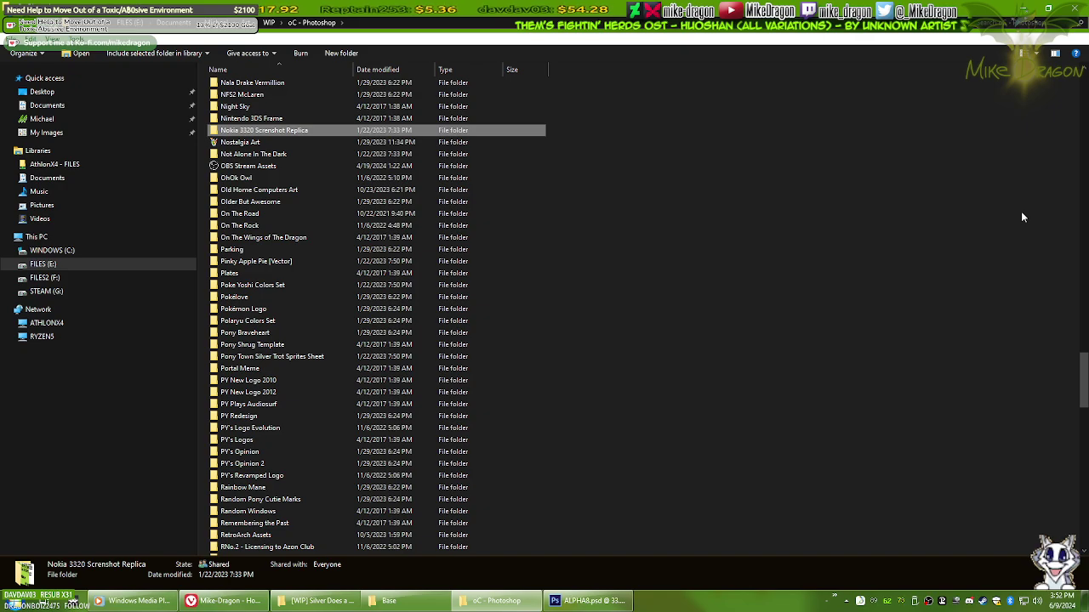
{"action": "key", "text": "Down"}
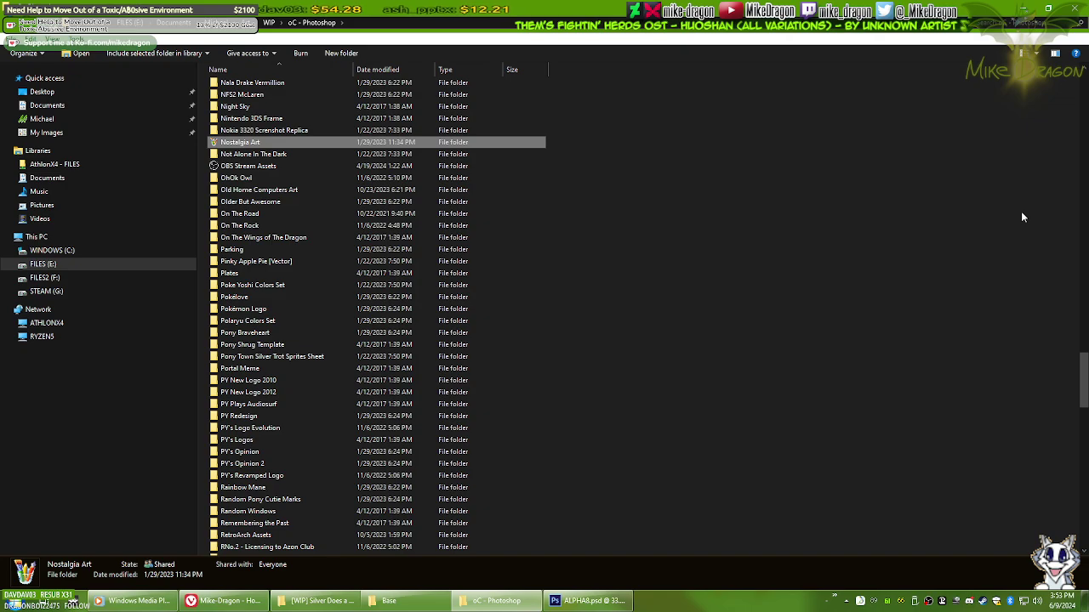
{"action": "key", "text": "Return"}
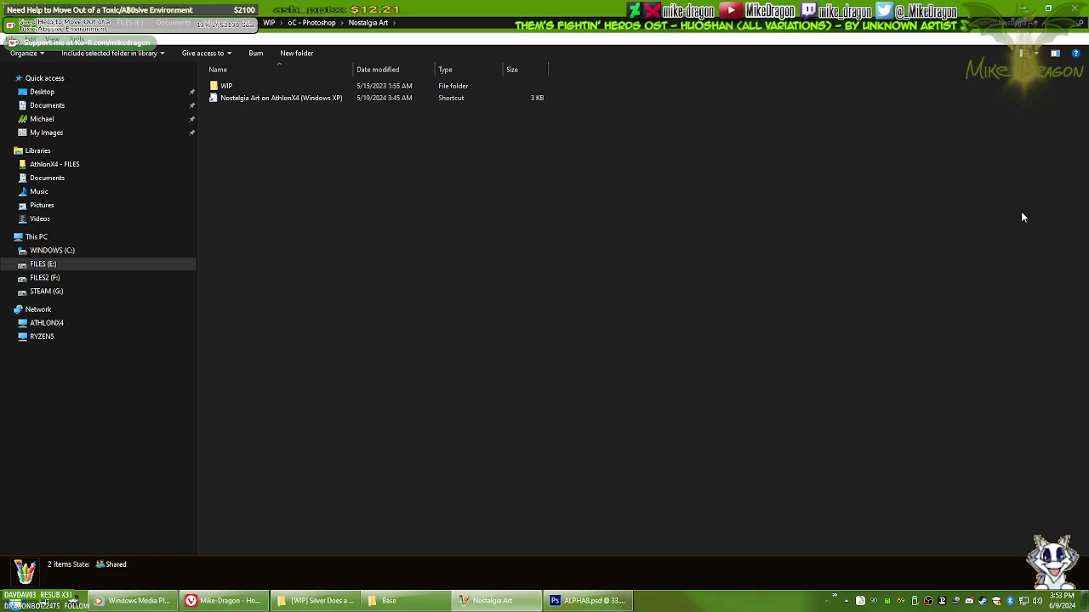
{"action": "key", "text": "Down"}
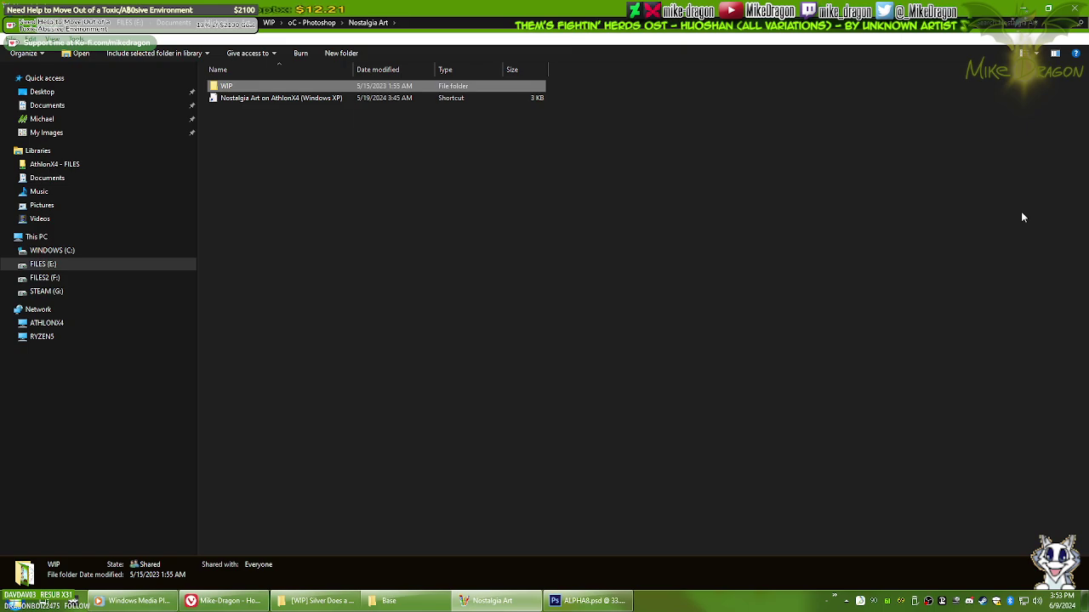
{"action": "key", "text": "Return"}
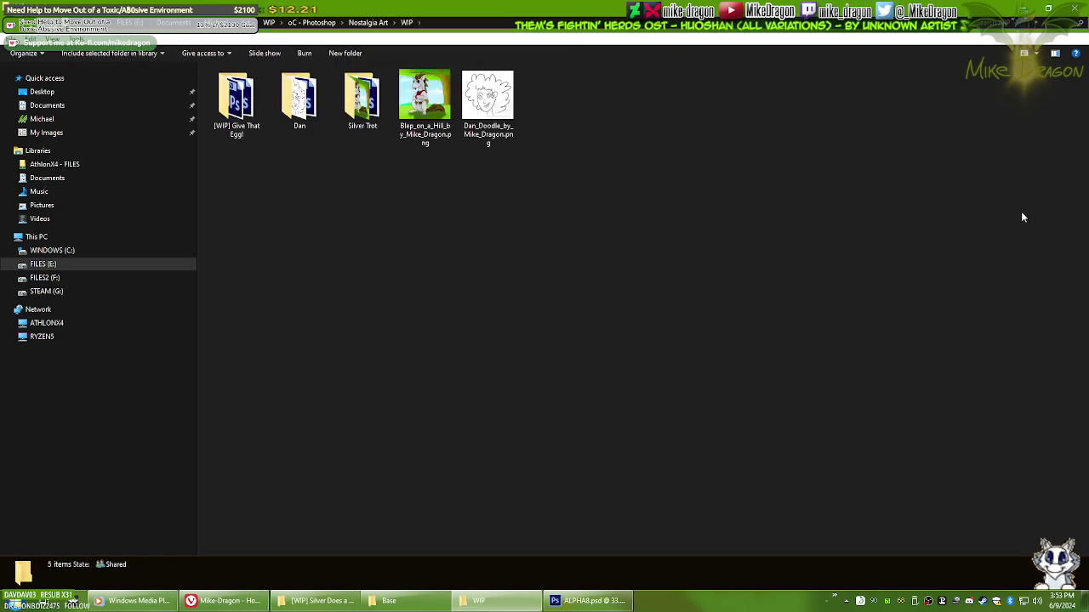
Step: Open the [WIP] Give That Egg! project folder
{"action": "key", "text": "Right"}
{"action": "key", "text": "Left"}
{"action": "key", "text": "Right"}
{"action": "key", "text": "Left"}
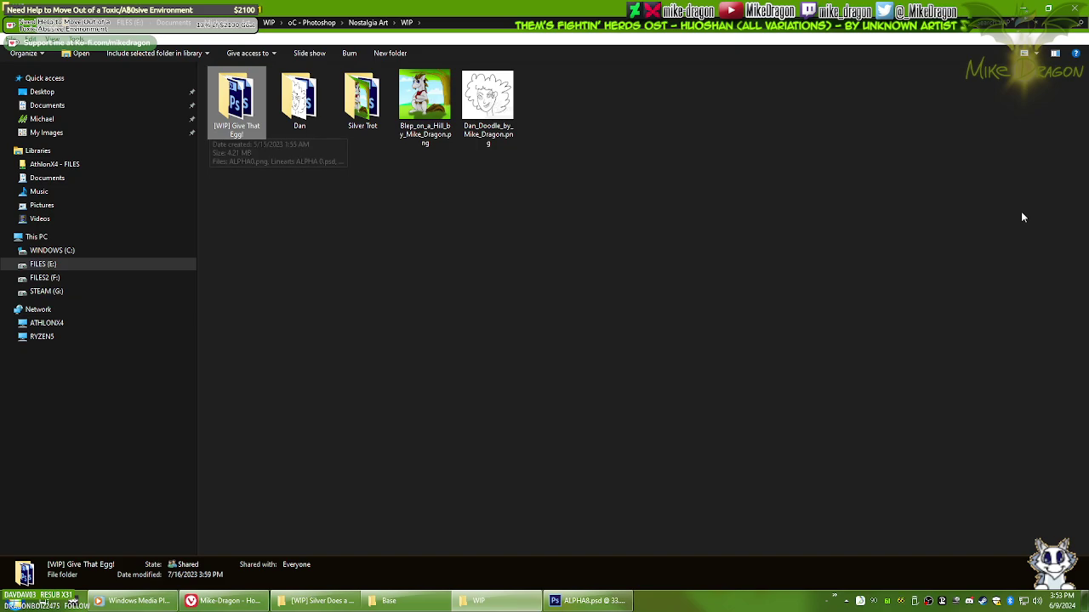
{"action": "key", "text": "Return"}
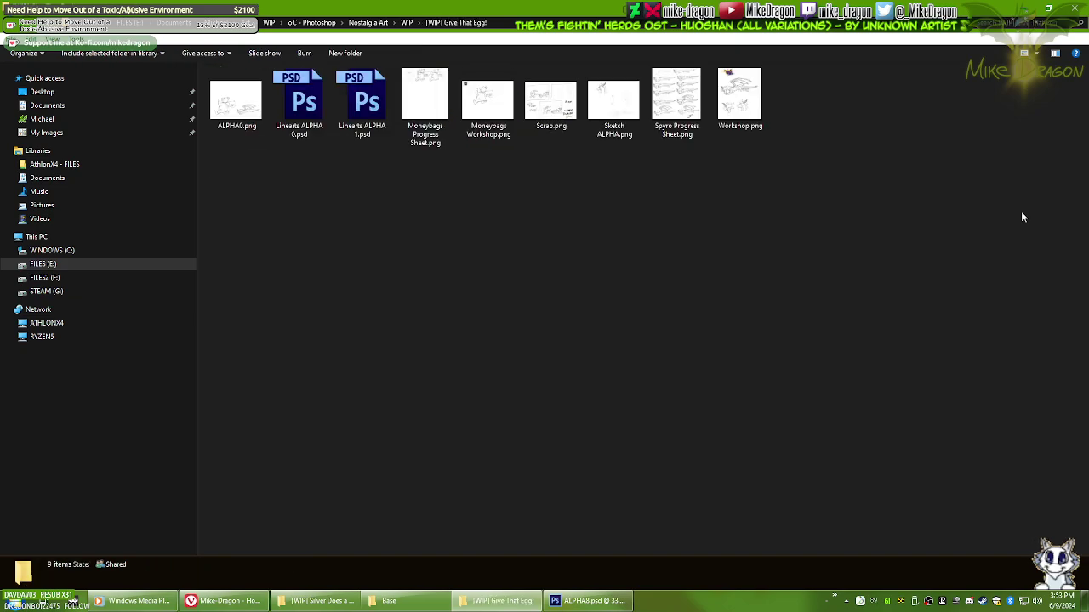
Step: Open Linearts ALPHA 1.psd in Photoshop and enlarge the canvas view to examine the lineart
{"action": "key", "text": "Right"}
{"action": "key", "text": "Right"}
{"action": "key", "text": "Right"}
{"action": "key", "text": "Left"}
{"action": "key", "text": "Left"}
{"action": "key", "text": "Return"}
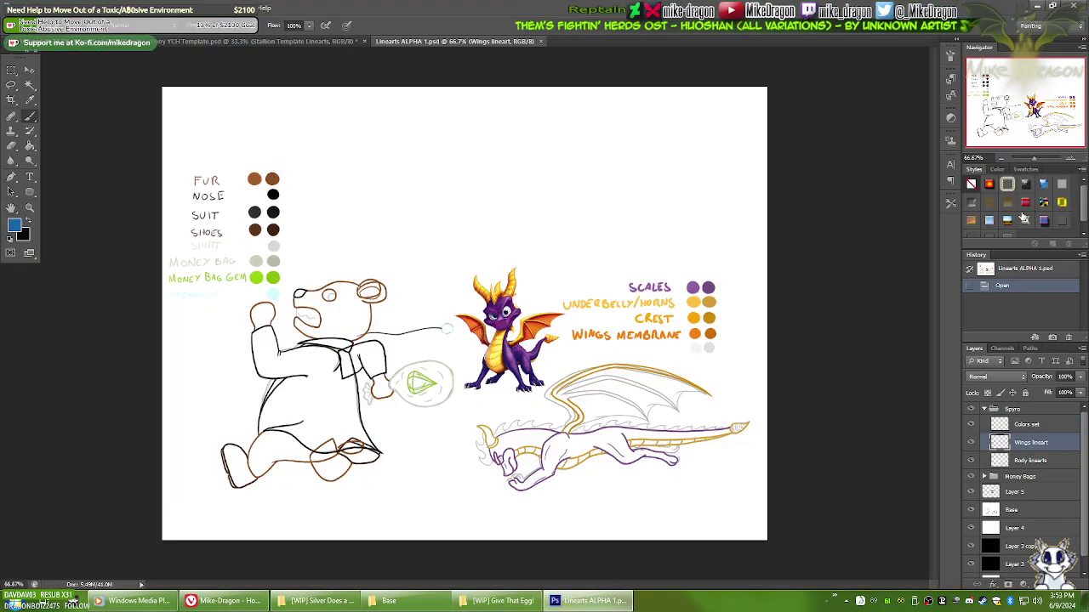
{"action": "key", "text": "ctrl+plus"}
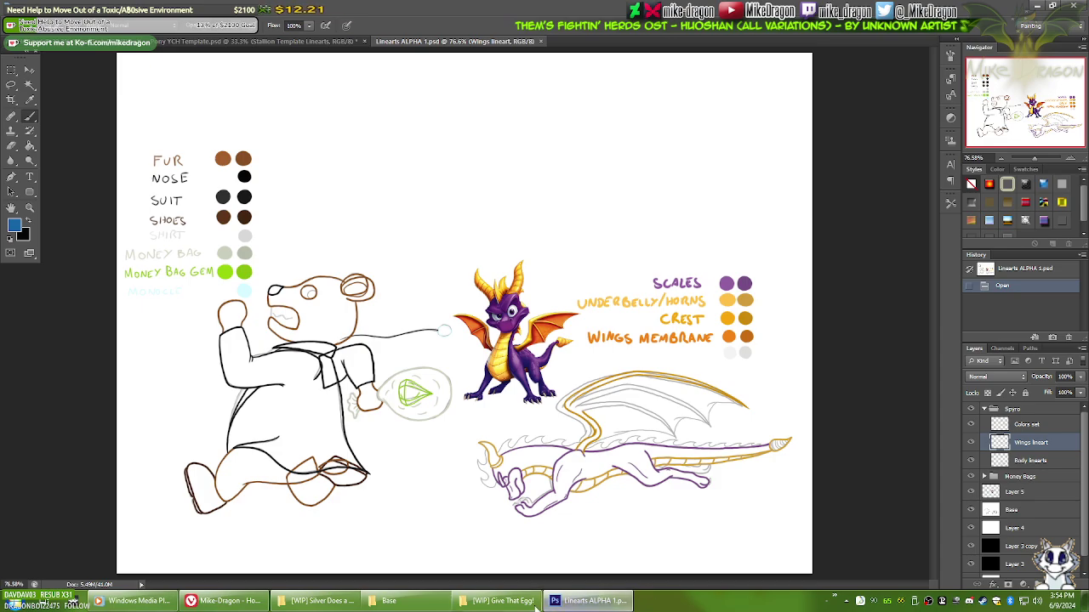
Step: Return to the Give That Egg! folder and view its sketch images in Windows Photo Viewer, from ALPHA0.png through Spyro Progress Sheet.png
{"action": "left_click", "coordinate": [500, 600]}
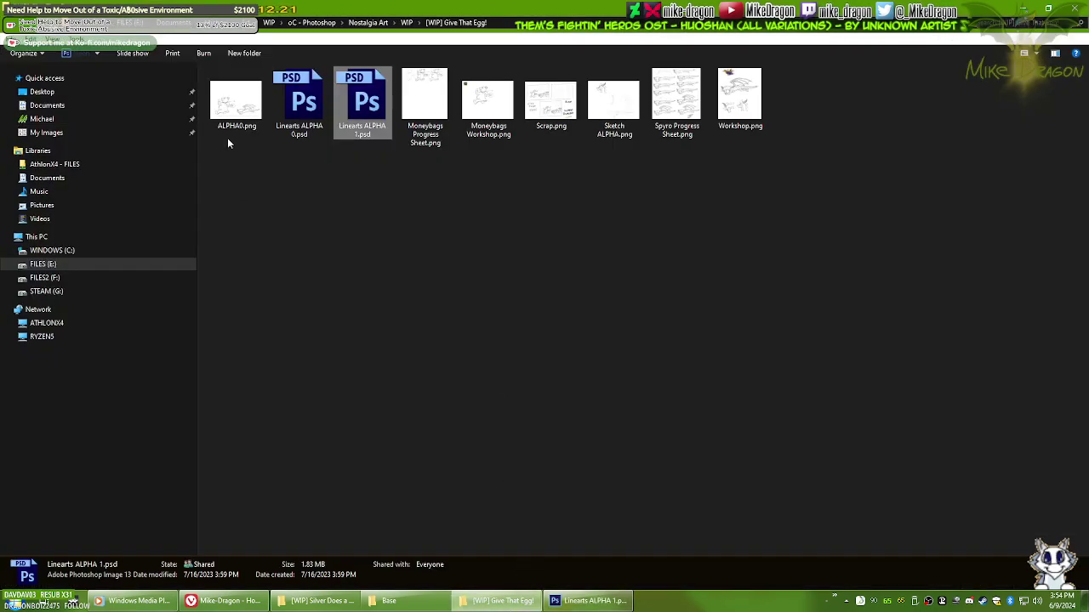
{"action": "double_click", "coordinate": [234, 106]}
{"action": "left_click", "coordinate": [582, 537]}
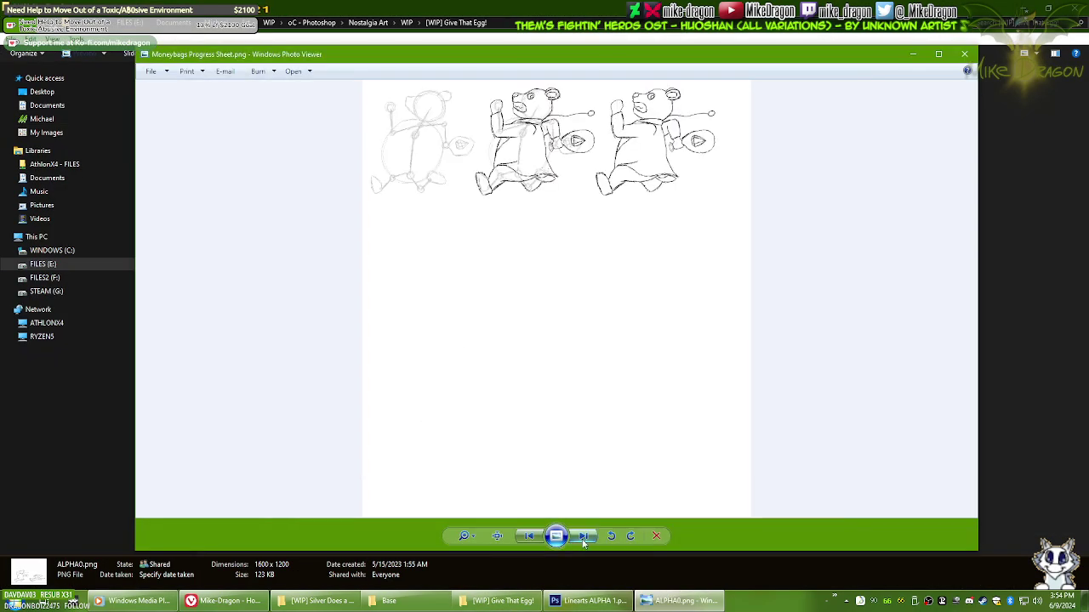
{"action": "left_click", "coordinate": [583, 538]}
{"action": "left_click", "coordinate": [583, 537]}
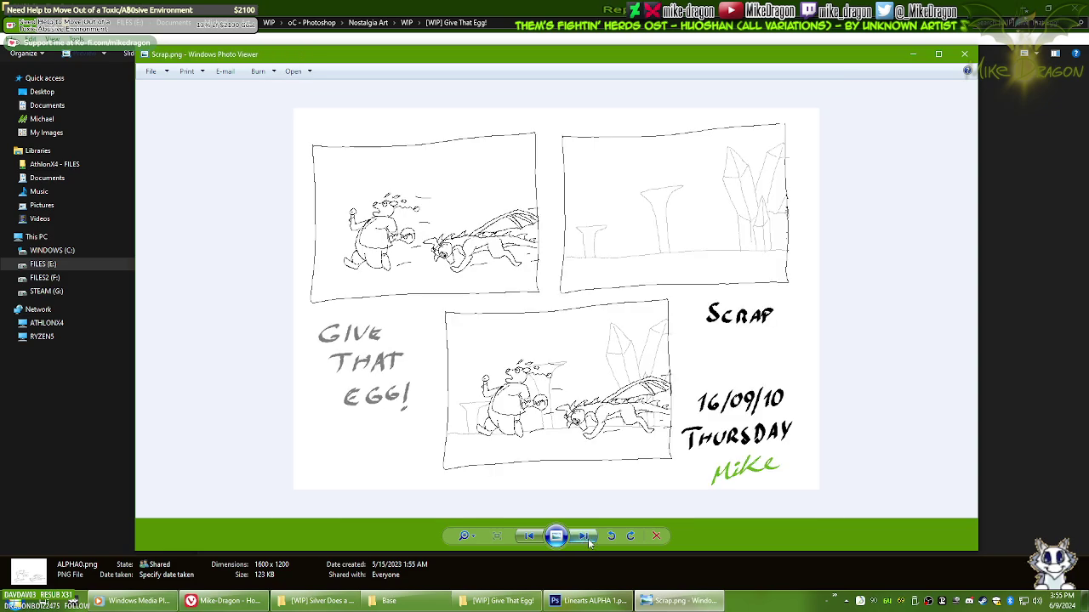
{"action": "left_click", "coordinate": [589, 541]}
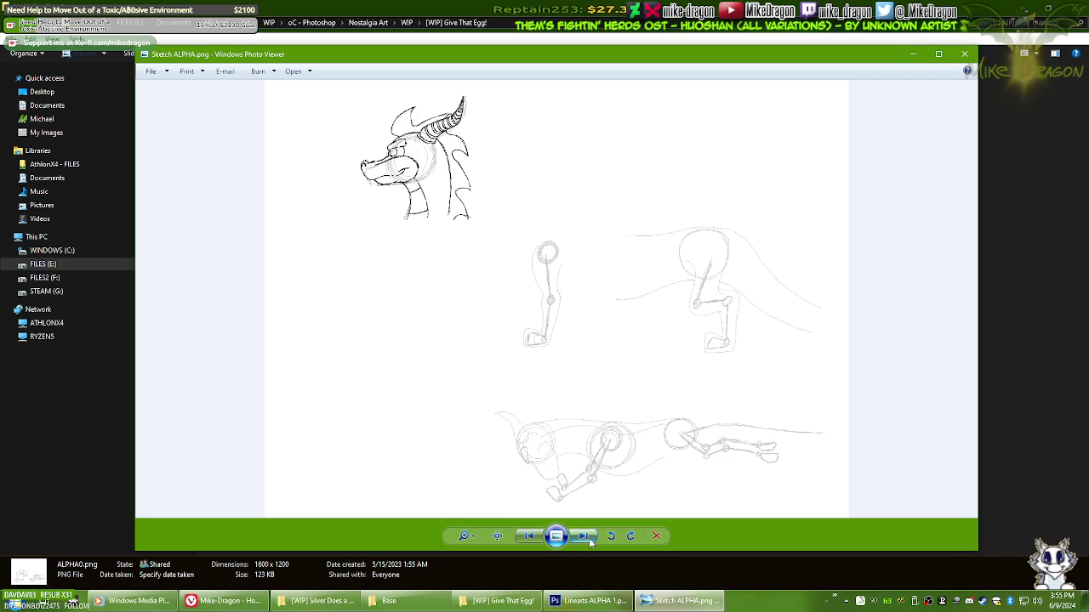
{"action": "left_click", "coordinate": [590, 541]}
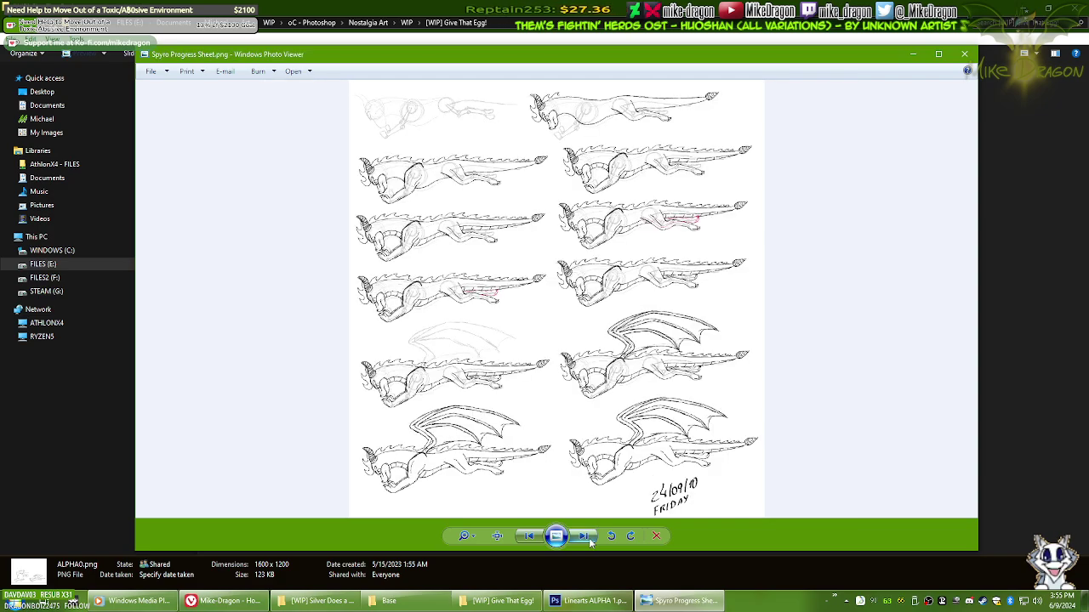
Step: Examine the dated sketch on the Spyro Progress Sheet, view the remaining Workshop.png image, and close the photo viewer
{"action": "scroll", "coordinate": [689, 505], "scroll_direction": "up", "scroll_amount": 4}
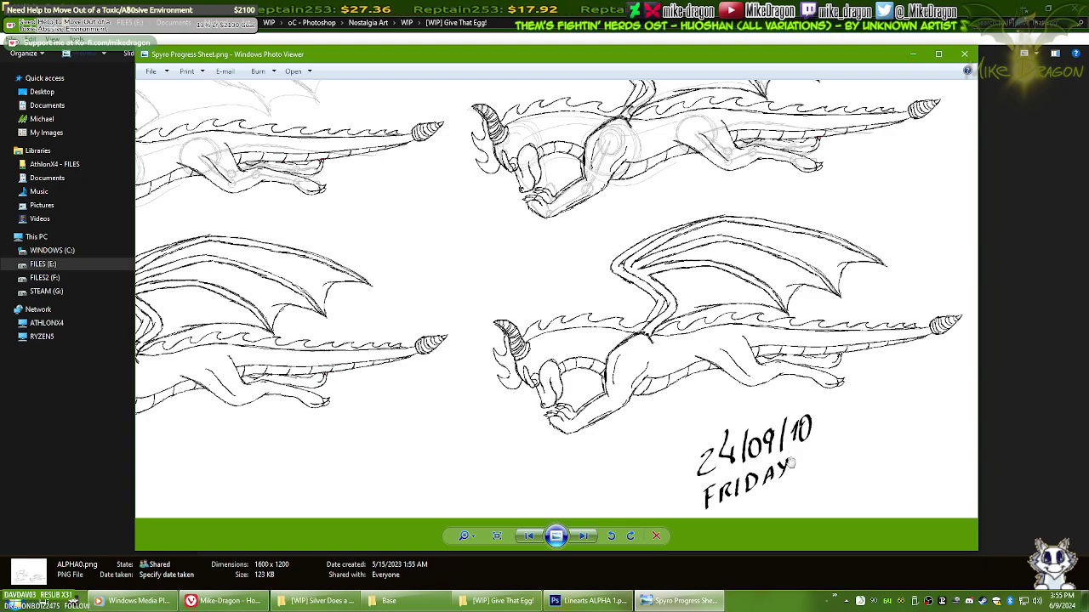
{"action": "scroll", "coordinate": [790, 465], "scroll_direction": "down", "scroll_amount": 5}
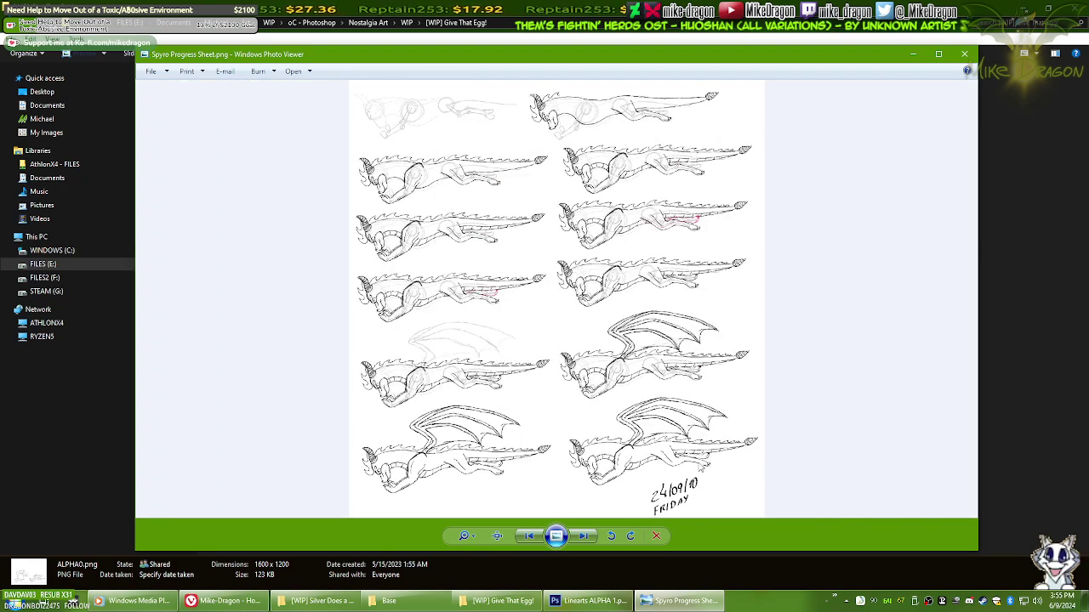
{"action": "left_click", "coordinate": [584, 538]}
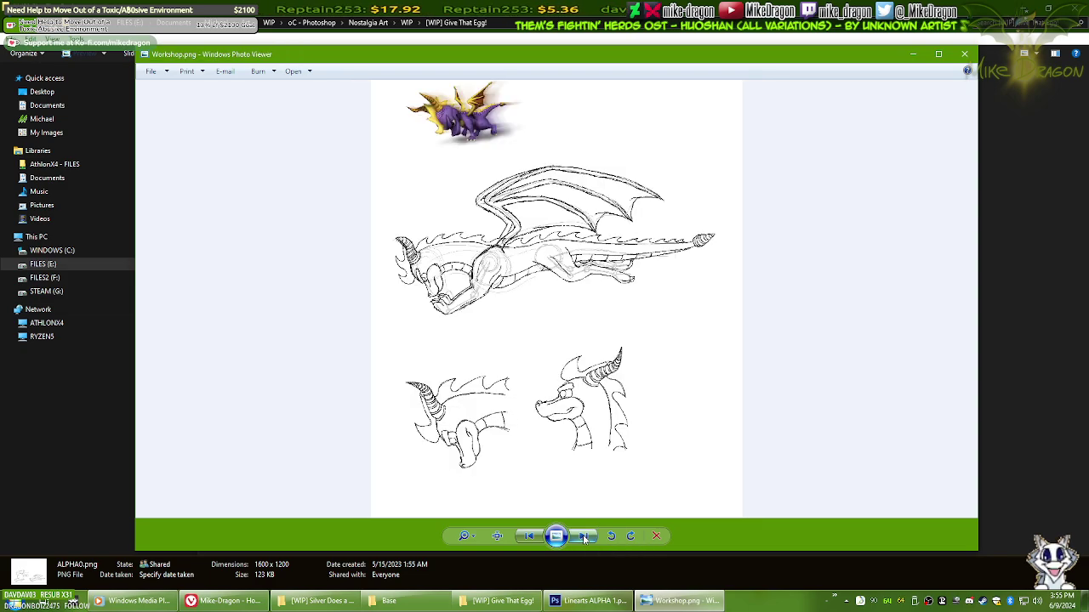
{"action": "left_click", "coordinate": [583, 537]}
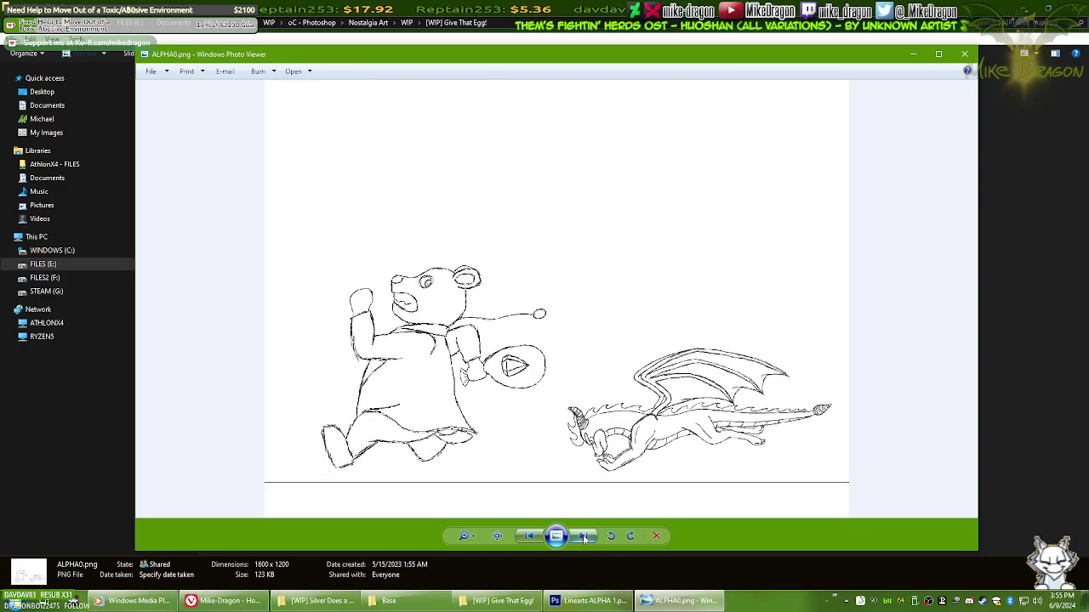
{"action": "left_click", "coordinate": [963, 54]}
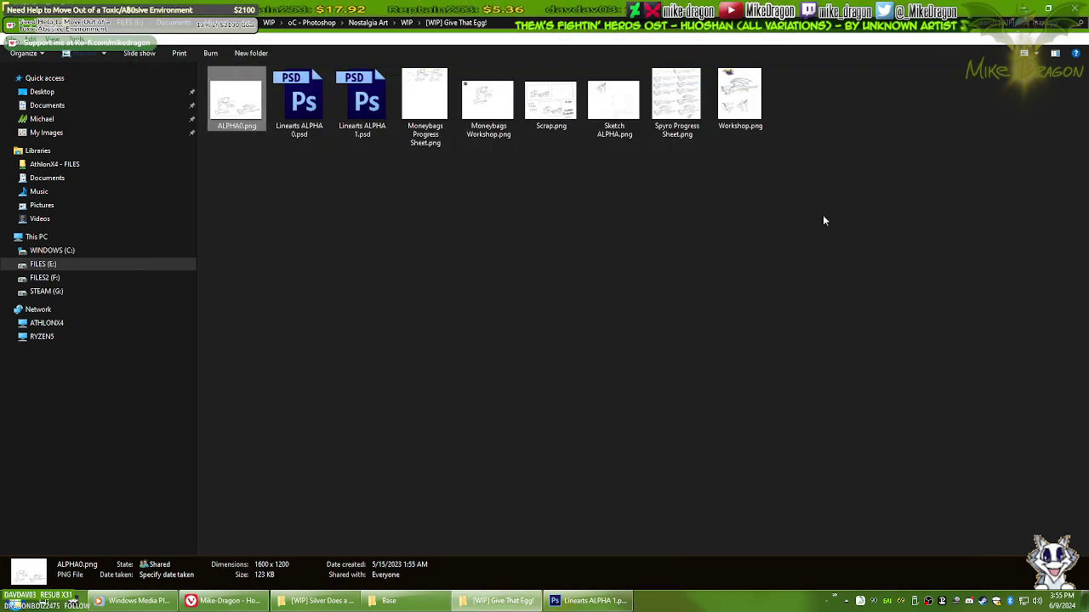
Step: Switch to the DeviantArt profile in the browser, look through the Dragons artwork section, and return to Photoshop
{"action": "left_click", "coordinate": [588, 601]}
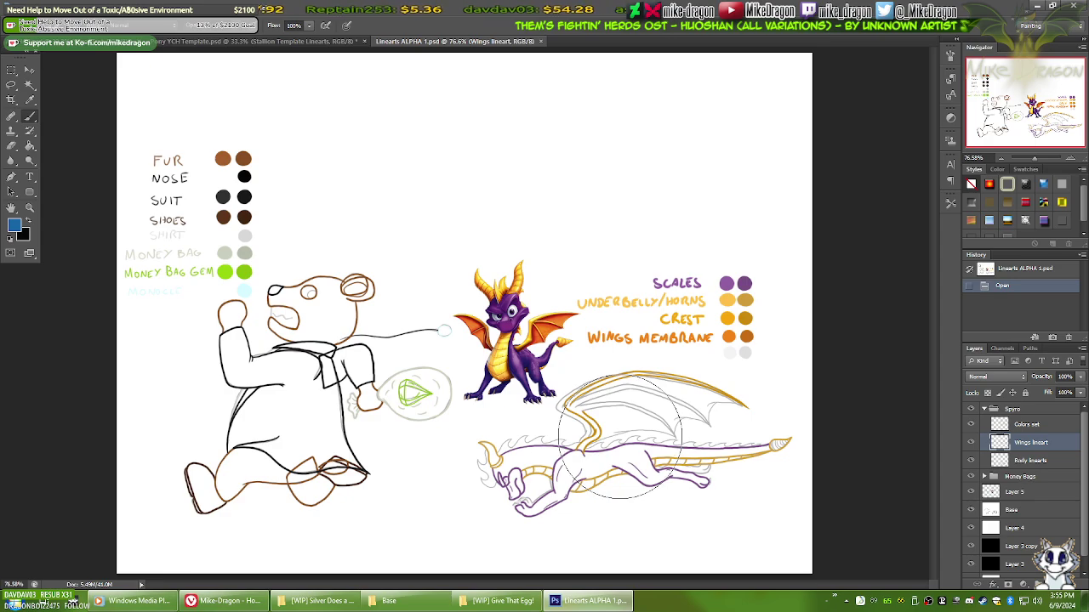
{"action": "left_click", "coordinate": [223, 600]}
{"action": "scroll", "coordinate": [361, 423], "scroll_direction": "down", "scroll_amount": 3}
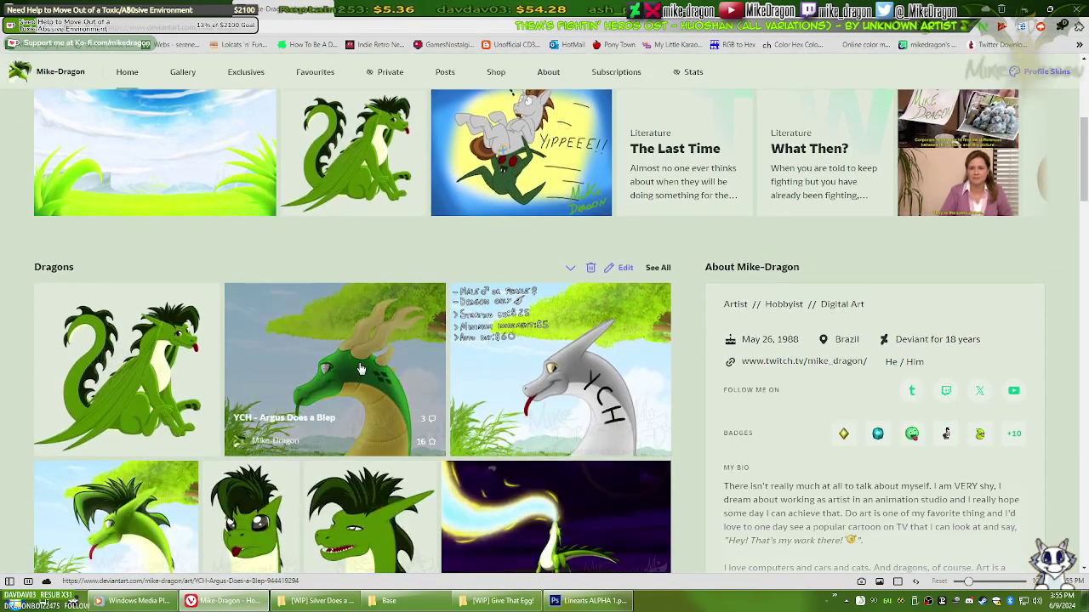
{"action": "scroll", "coordinate": [149, 445], "scroll_direction": "down", "scroll_amount": 2}
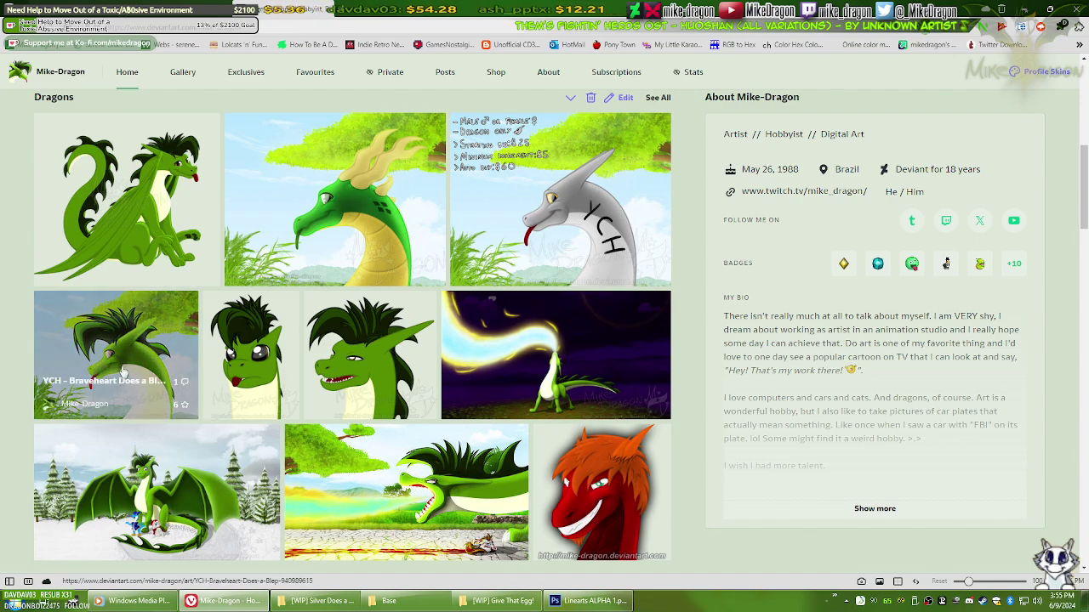
{"action": "left_click", "coordinate": [241, 602]}
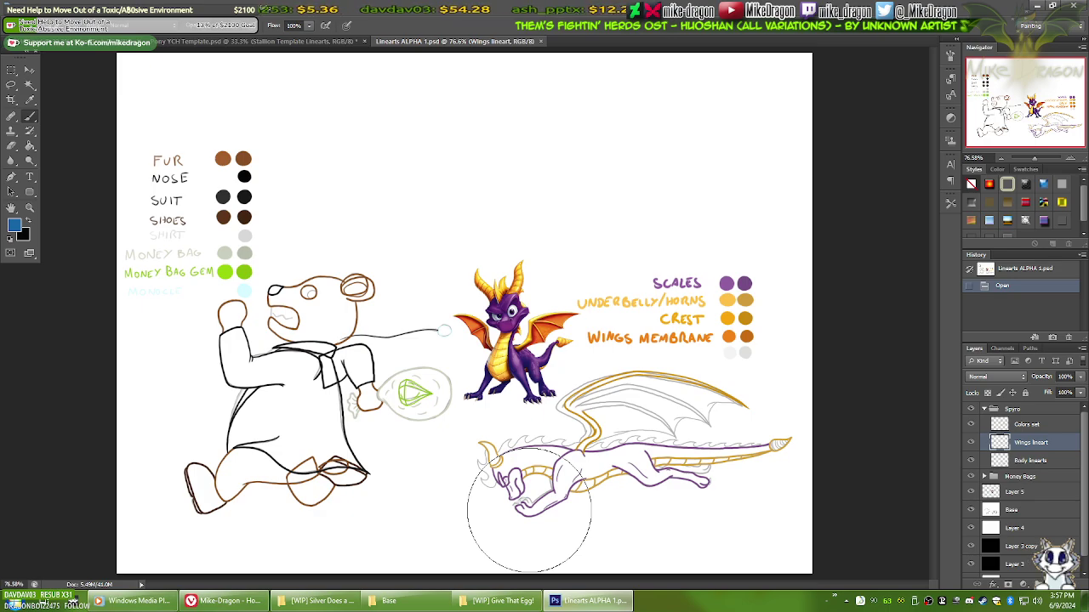
Step: Close Linearts ALPHA 1.psd and select the Grass 1 layer of the Background group in ALPHA8.psd
{"action": "left_click", "coordinate": [540, 41]}
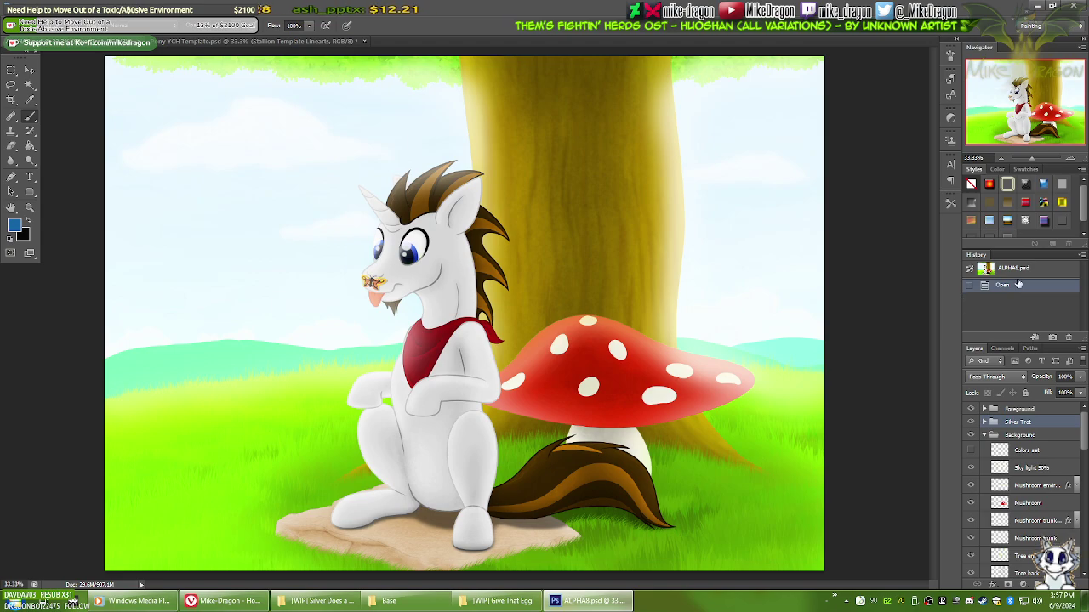
{"action": "left_click", "coordinate": [1059, 435]}
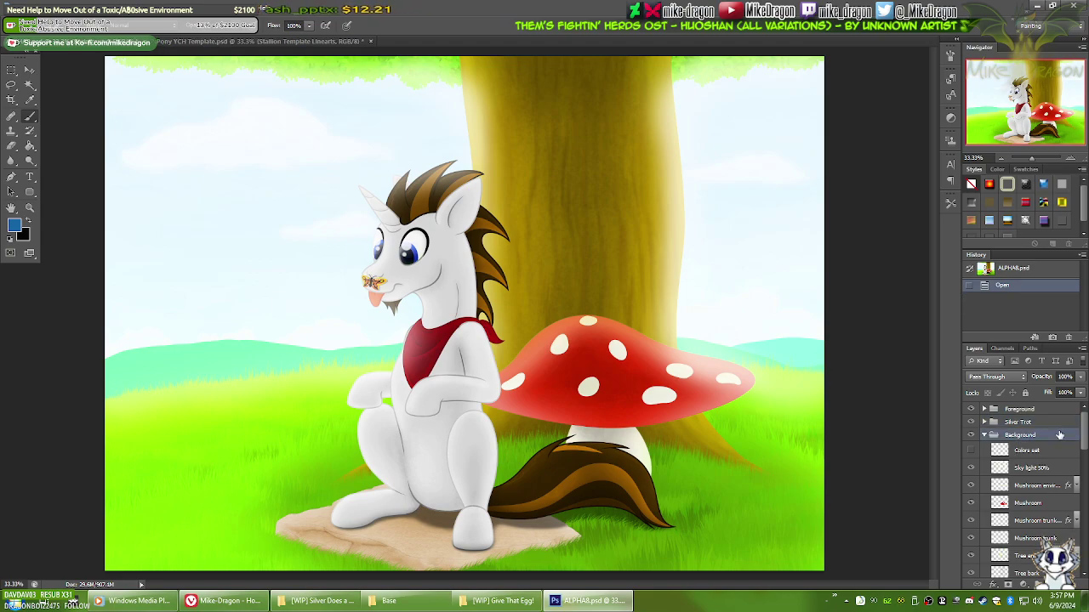
{"action": "left_click_drag", "start_coordinate": [1085, 425], "coordinate": [1077, 504]}
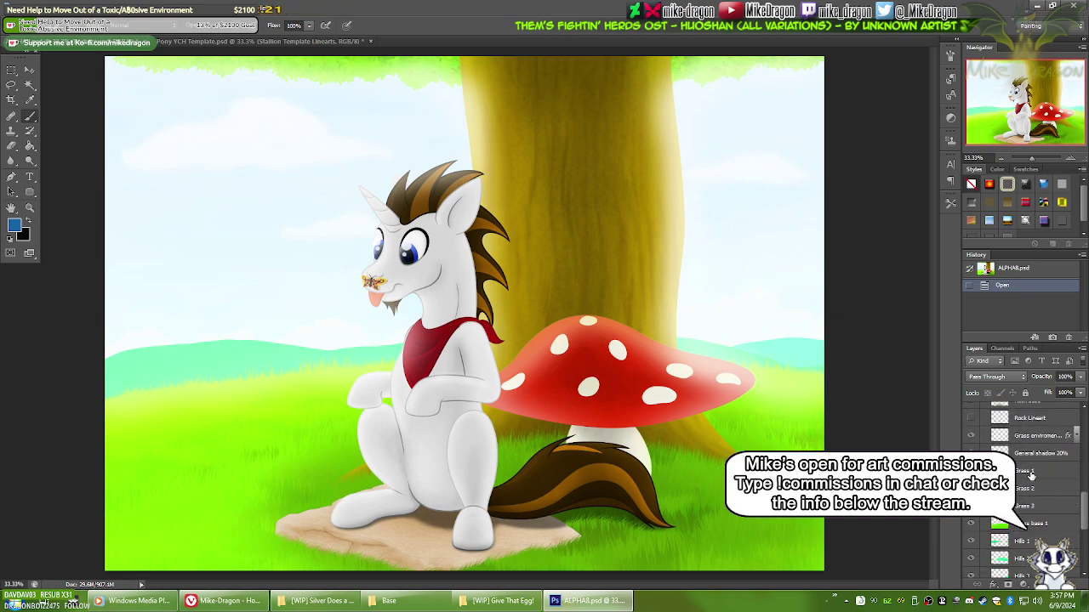
{"action": "left_click", "coordinate": [1051, 473]}
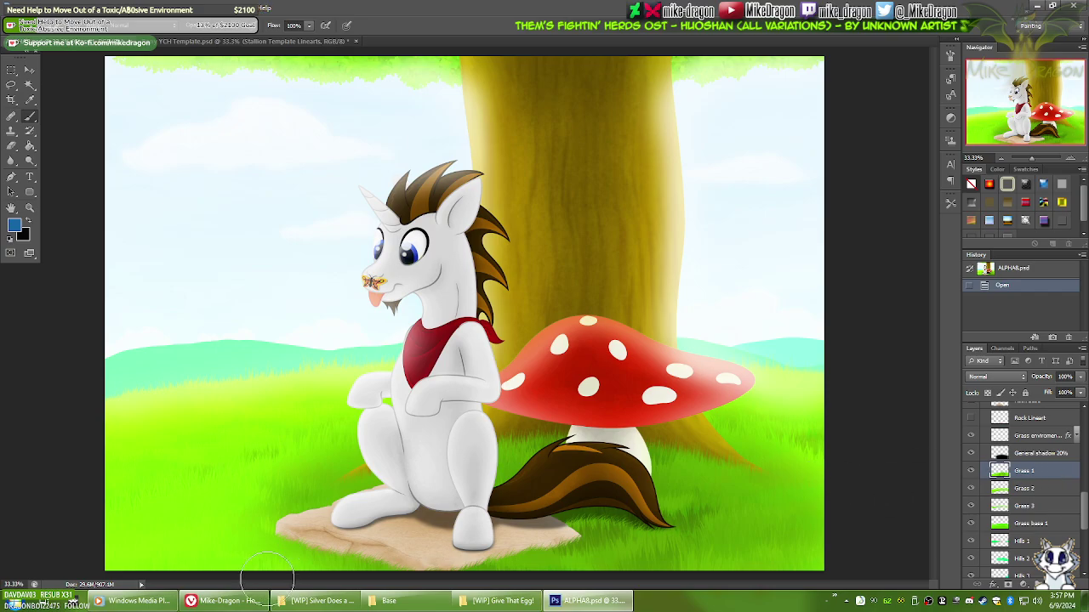
Step: View the Latest Deviations on the DeviantArt profile in the browser and return to Photoshop
{"action": "left_click", "coordinate": [253, 603]}
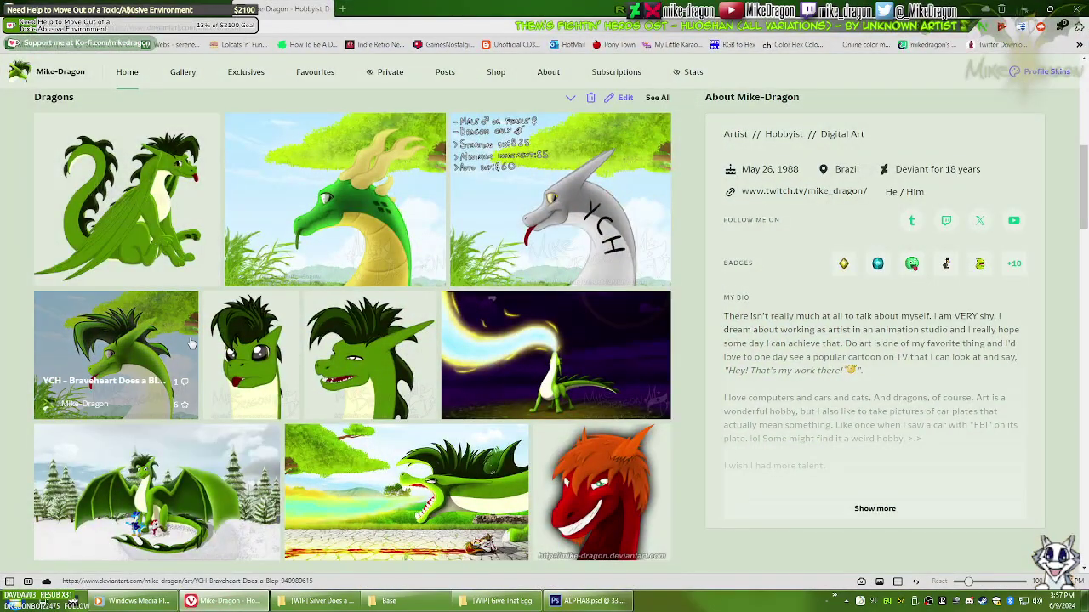
{"action": "scroll", "coordinate": [179, 340], "scroll_direction": "up", "scroll_amount": 3}
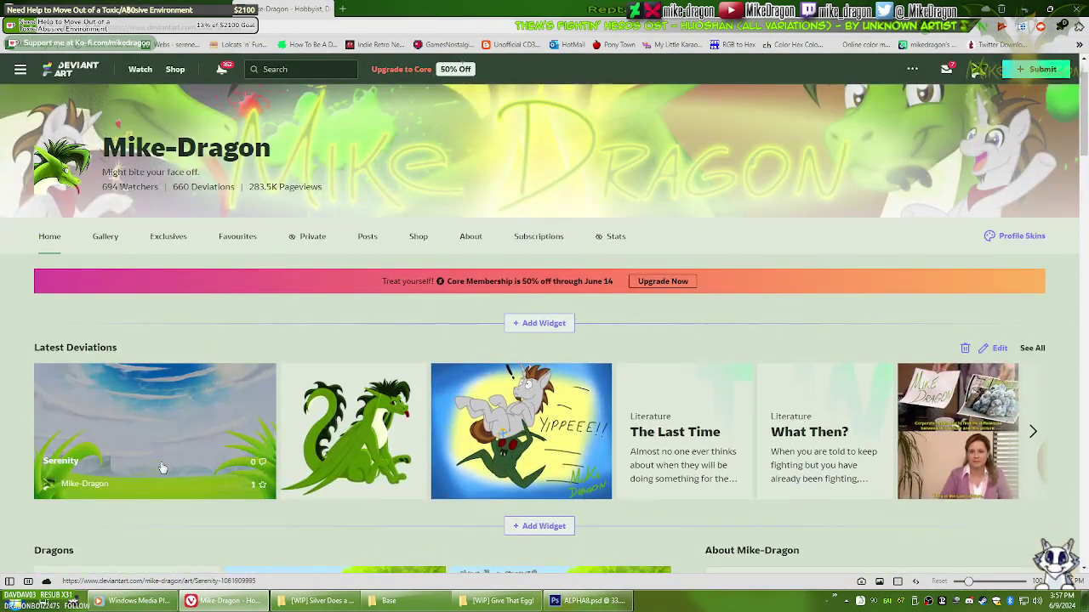
{"action": "key", "text": "alt+Tab"}
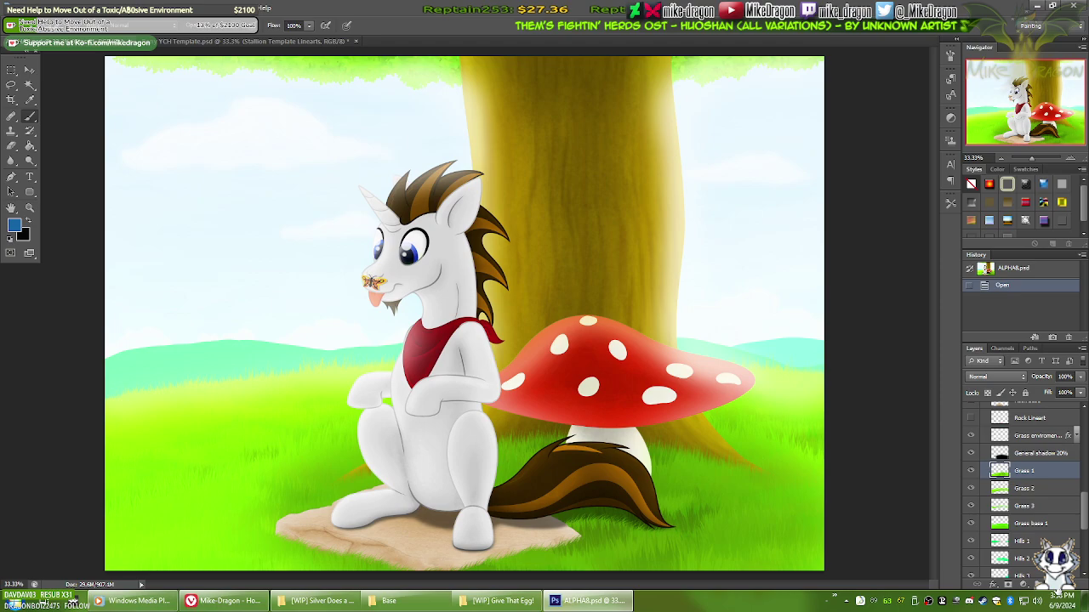
Step: Add a new layer above Grass 1 and choose the 112 px grass brush preset for the Brush tool
{"action": "left_click", "coordinate": [1053, 585]}
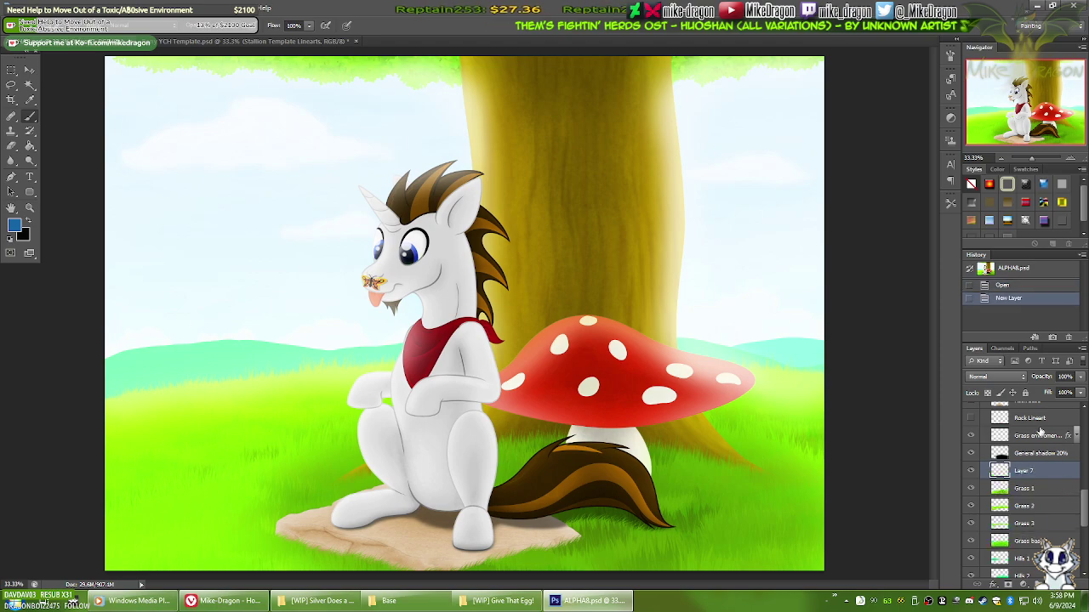
{"action": "right_click", "coordinate": [493, 128]}
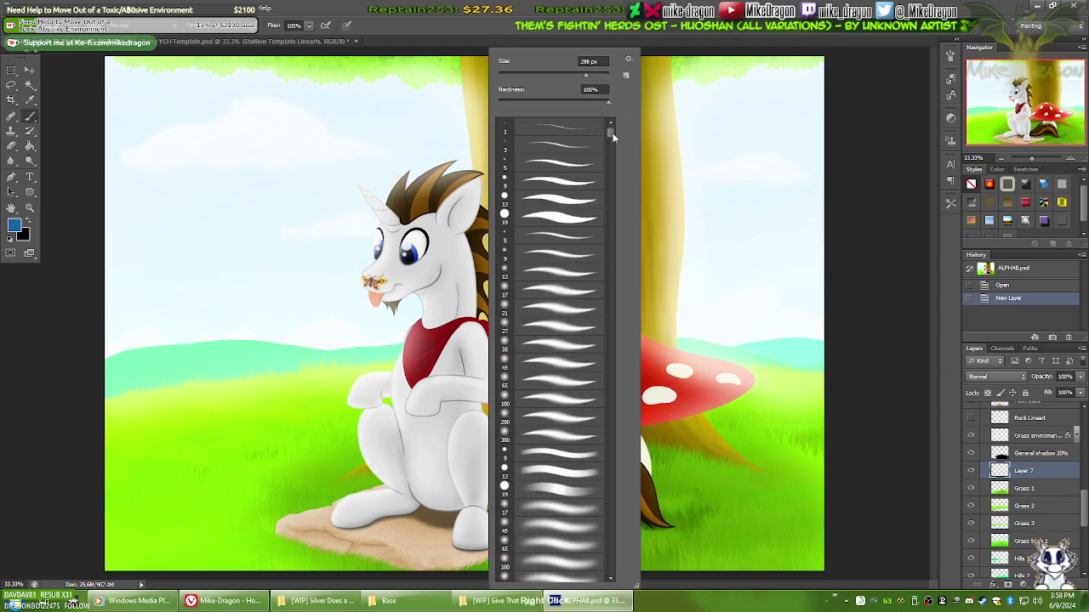
{"action": "left_click_drag", "start_coordinate": [612, 133], "coordinate": [609, 162]}
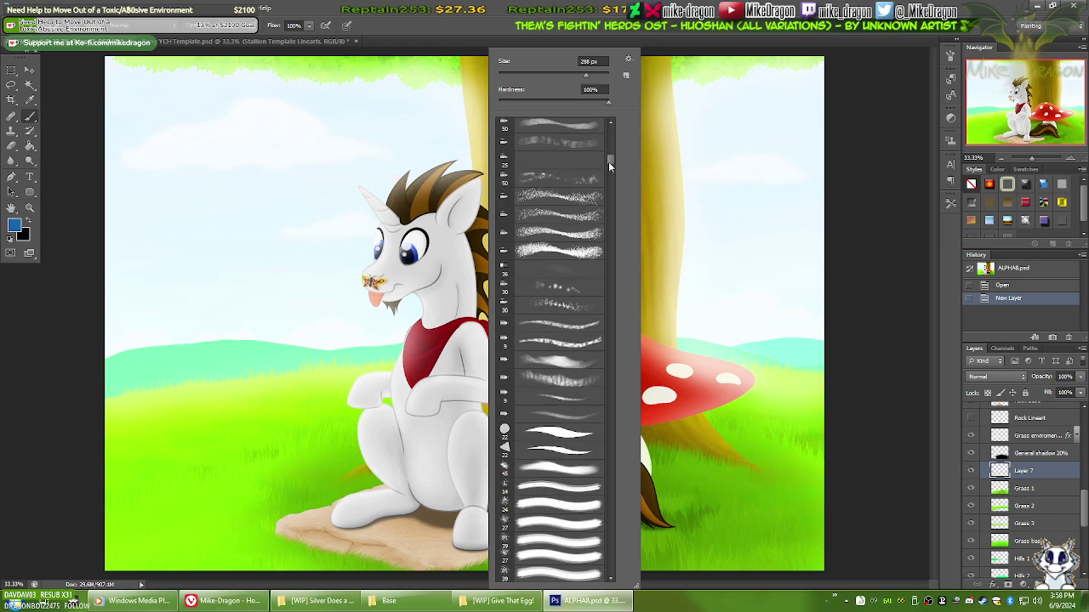
{"action": "scroll", "coordinate": [538, 390], "scroll_direction": "up", "scroll_amount": 15}
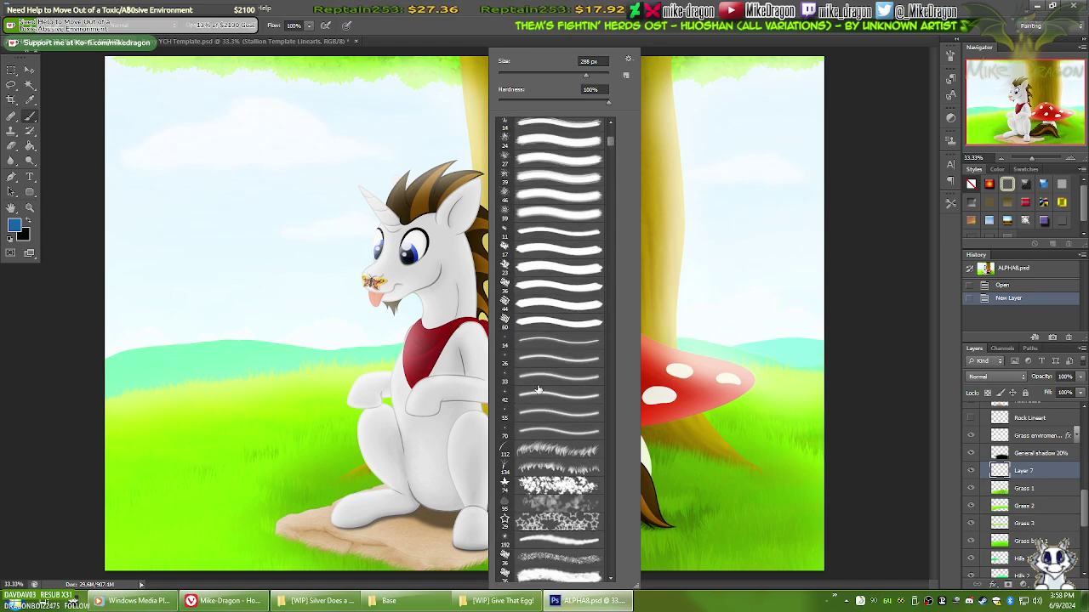
{"action": "left_click", "coordinate": [528, 449]}
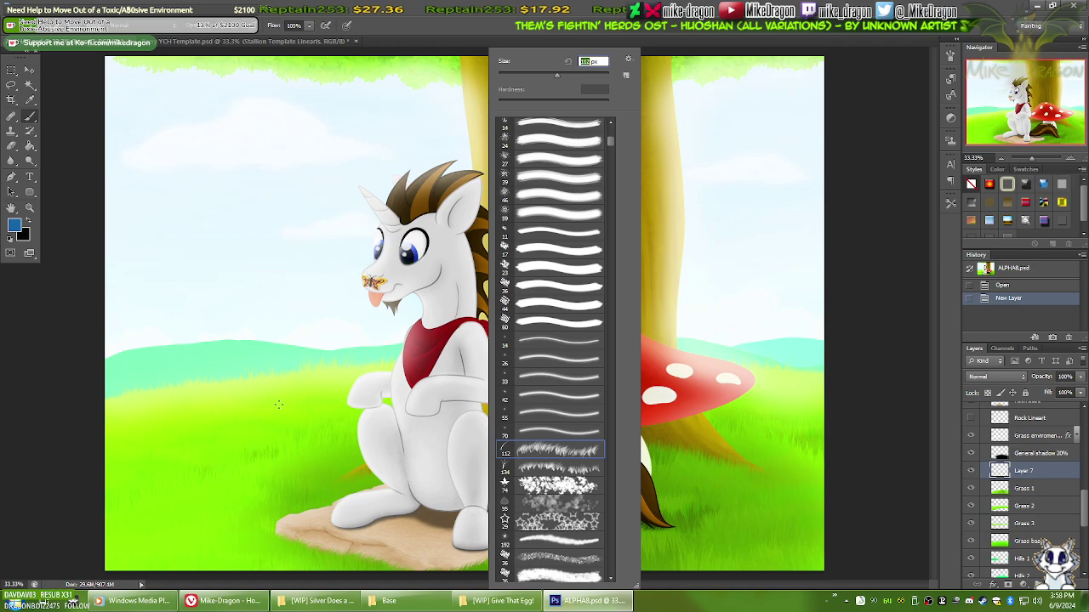
Step: Try the grass brush with strokes across the meadow beside the pony, undoing each one
{"action": "left_click", "coordinate": [253, 379]}
{"action": "left_click_drag", "start_coordinate": [164, 430], "coordinate": [310, 376]}
{"action": "key", "text": "ctrl+z"}
{"action": "left_click_drag", "start_coordinate": [170, 421], "coordinate": [310, 401]}
{"action": "key", "text": "ctrl+z"}
Step: Set the grass brush size to 5 px, test it with a stroke across the meadow, and undo the stroke
{"action": "right_click", "coordinate": [338, 383]}
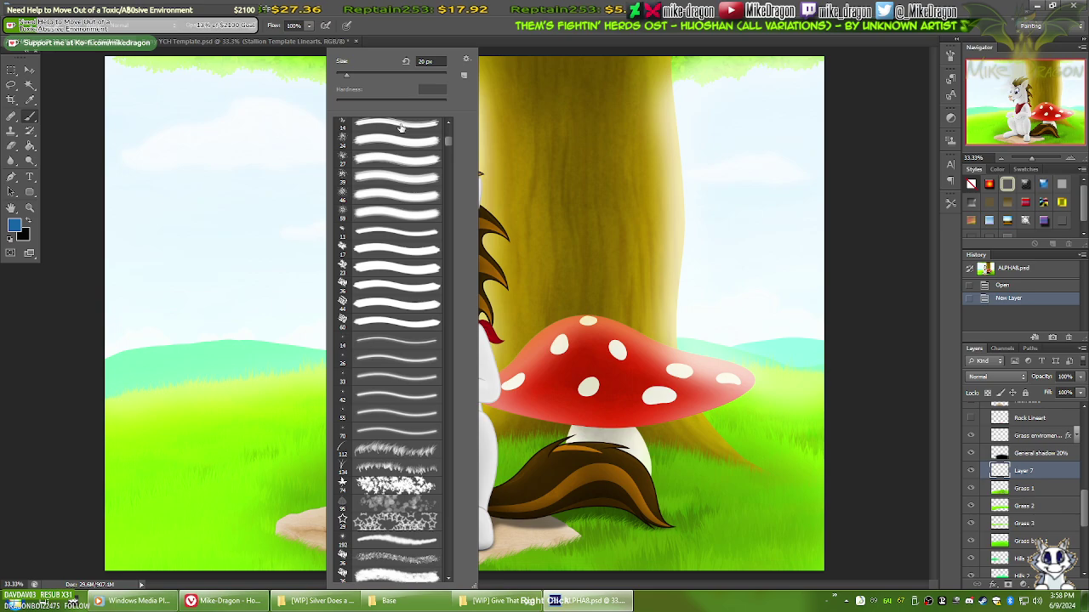
{"action": "left_click", "coordinate": [421, 62]}
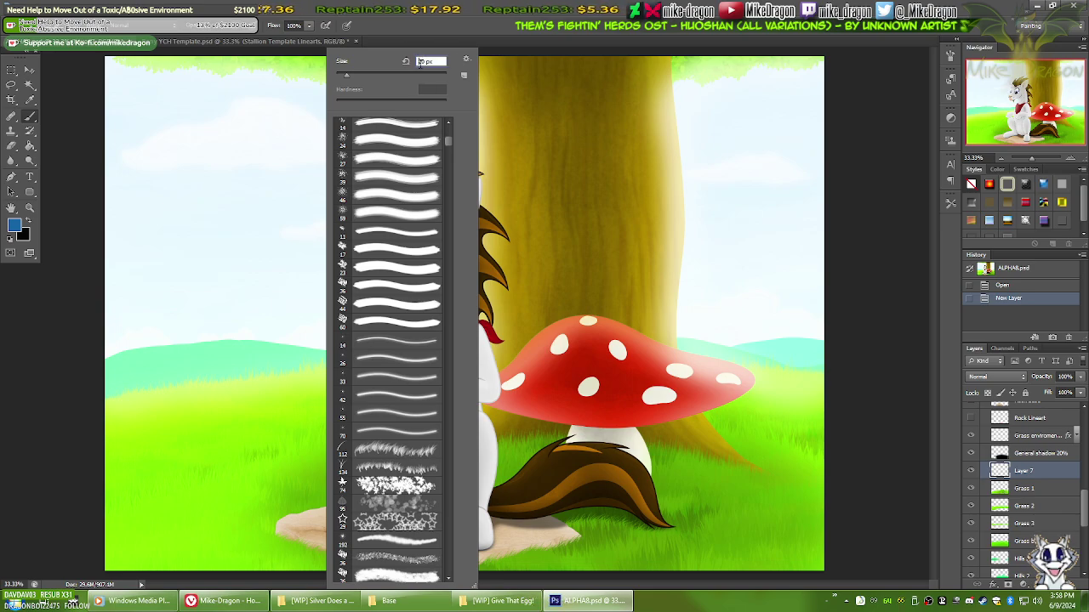
{"action": "type", "text": "5"}
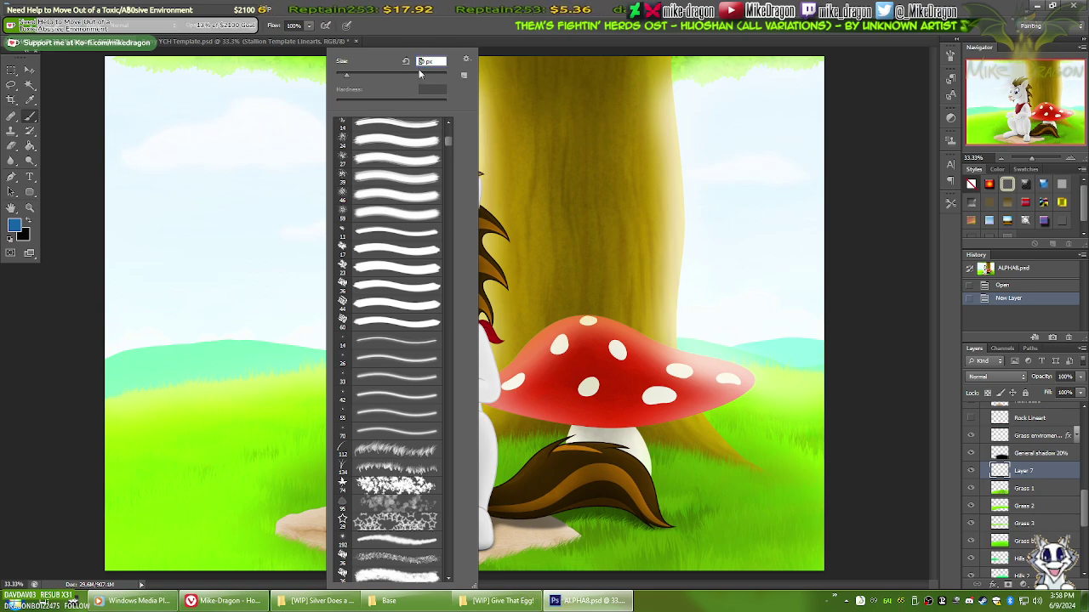
{"action": "key", "text": "Return"}
{"action": "left_click_drag", "start_coordinate": [146, 422], "coordinate": [314, 407]}
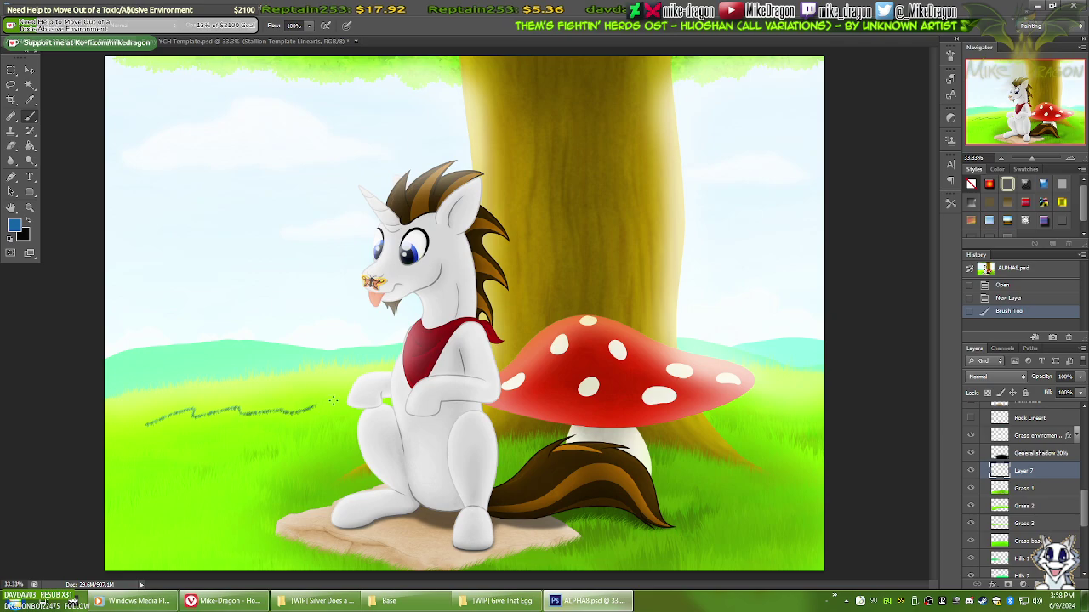
{"action": "key", "text": "ctrl+z"}
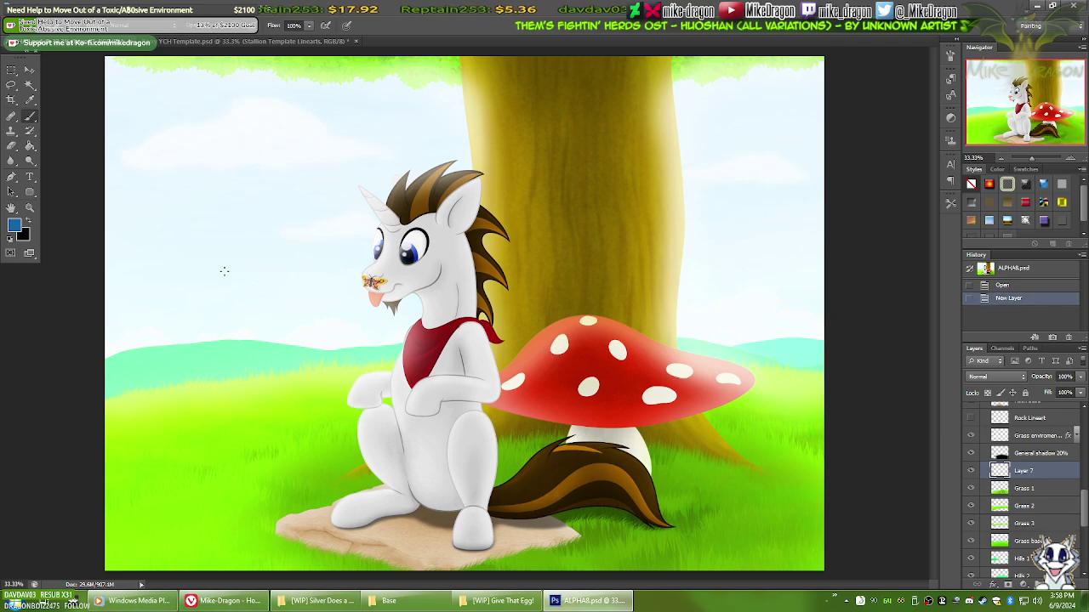
Step: Sample the light green at the meadow's upper edge as the foreground color, test it with a brush stroke, and undo the stroke
{"action": "key", "text": "i"}
{"action": "left_click", "coordinate": [252, 382]}
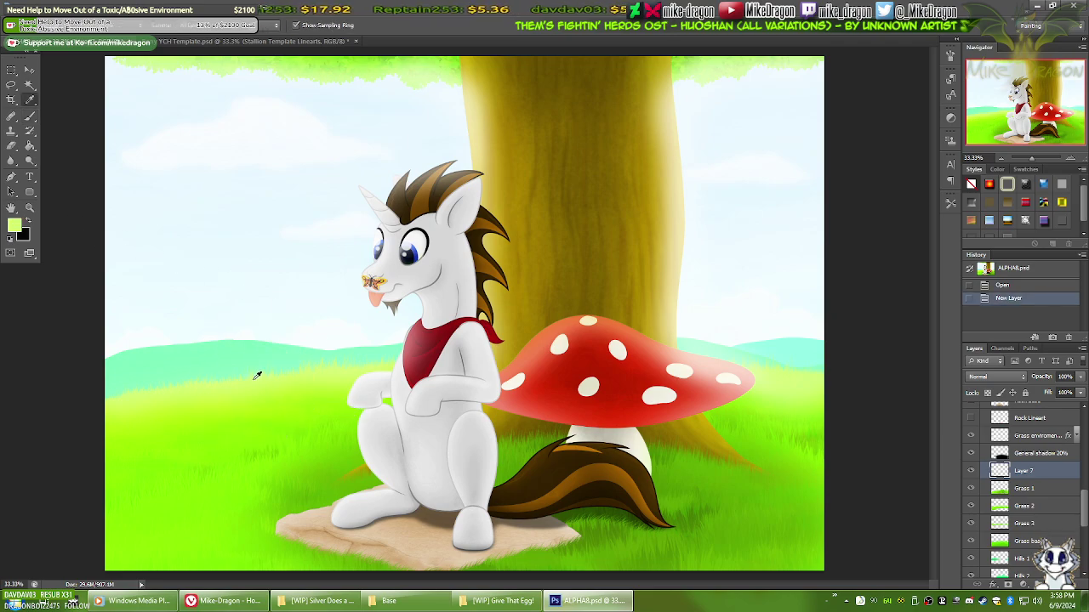
{"action": "key", "text": "b"}
{"action": "key", "text": "ctrl+z"}
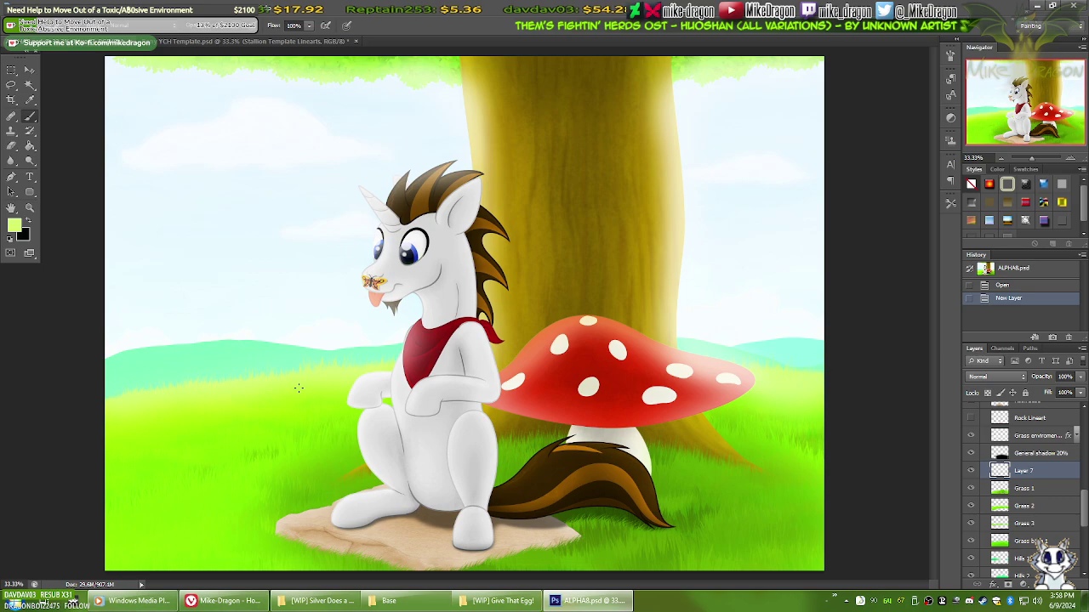
{"action": "mouse_move", "coordinate": [155, 429]}
{"action": "left_mouse_down"}
{"action": "mouse_move", "coordinate": [291, 404]}
{"action": "mouse_move", "coordinate": [267, 416]}
{"action": "mouse_move", "coordinate": [234, 485]}
{"action": "mouse_move", "coordinate": [244, 543]}
{"action": "mouse_move", "coordinate": [232, 529]}
{"action": "mouse_move", "coordinate": [187, 532]}
{"action": "mouse_move", "coordinate": [180, 505]}
{"action": "mouse_move", "coordinate": [203, 524]}
{"action": "mouse_move", "coordinate": [230, 486]}
{"action": "mouse_move", "coordinate": [199, 401]}
{"action": "mouse_move", "coordinate": [264, 273]}
{"action": "mouse_move", "coordinate": [255, 301]}
{"action": "mouse_move", "coordinate": [279, 440]}
{"action": "left_mouse_up"}
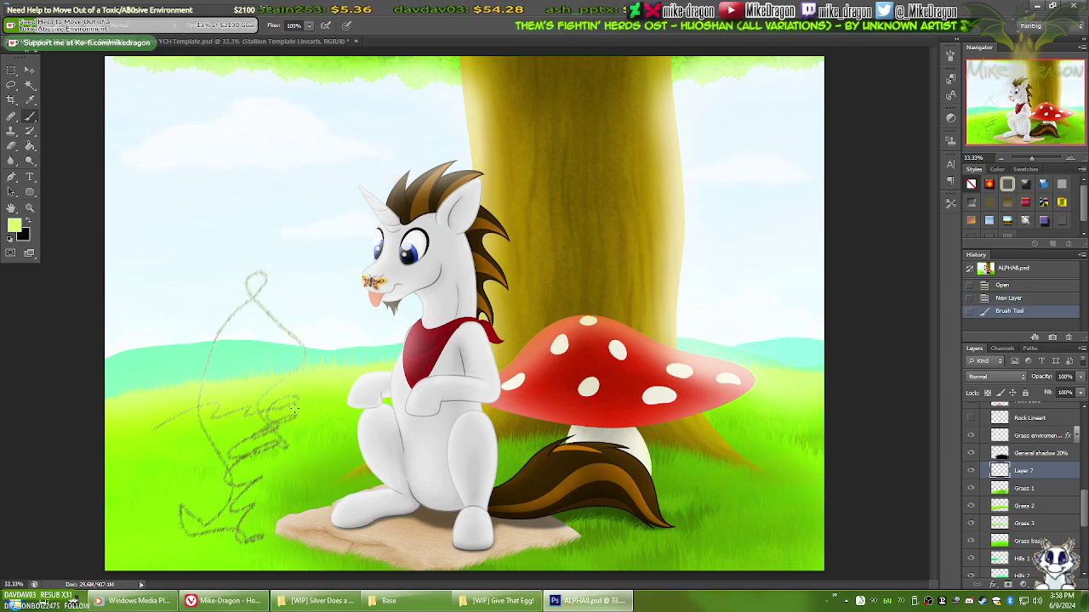
{"action": "key", "text": "ctrl+z"}
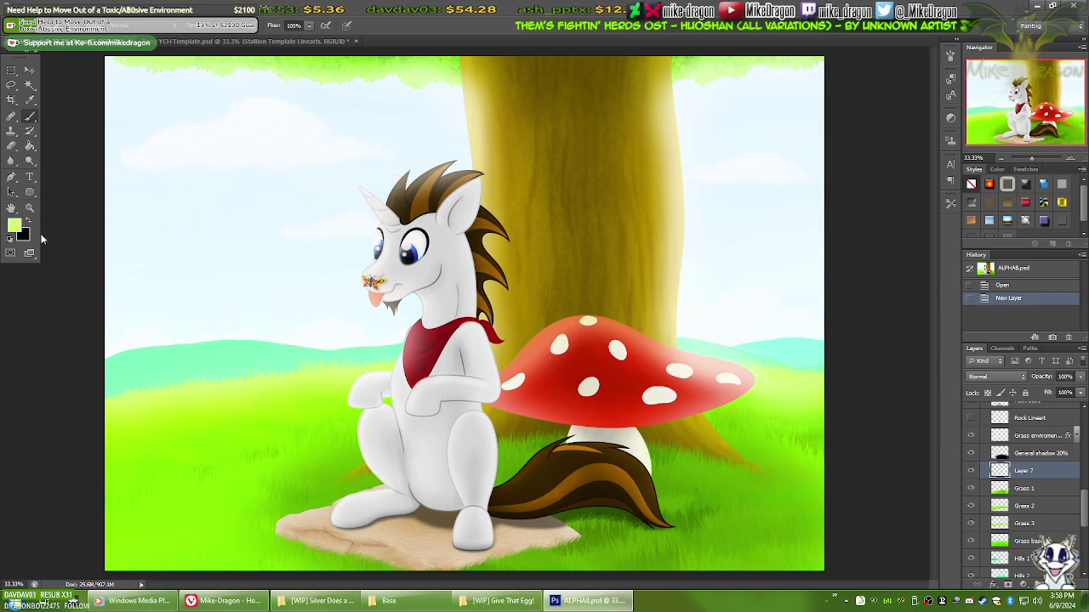
Step: Set the background color to the slightly darker yellow-green b6dc55, starting from a green sampled in the artwork
{"action": "left_click", "coordinate": [25, 239]}
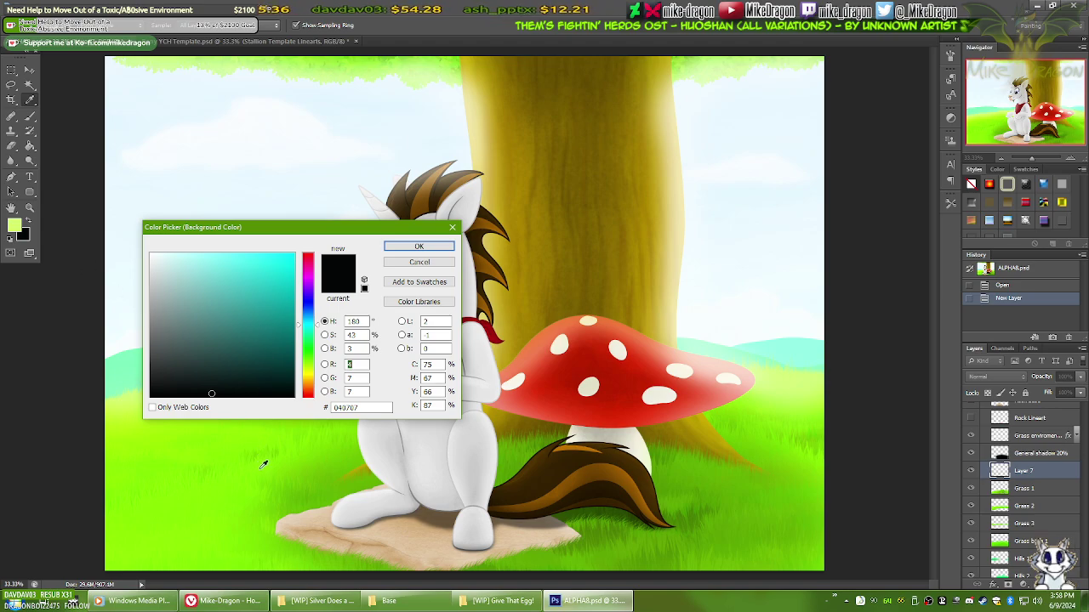
{"action": "left_click", "coordinate": [287, 482]}
{"action": "left_click_drag", "start_coordinate": [277, 489], "coordinate": [16, 225]}
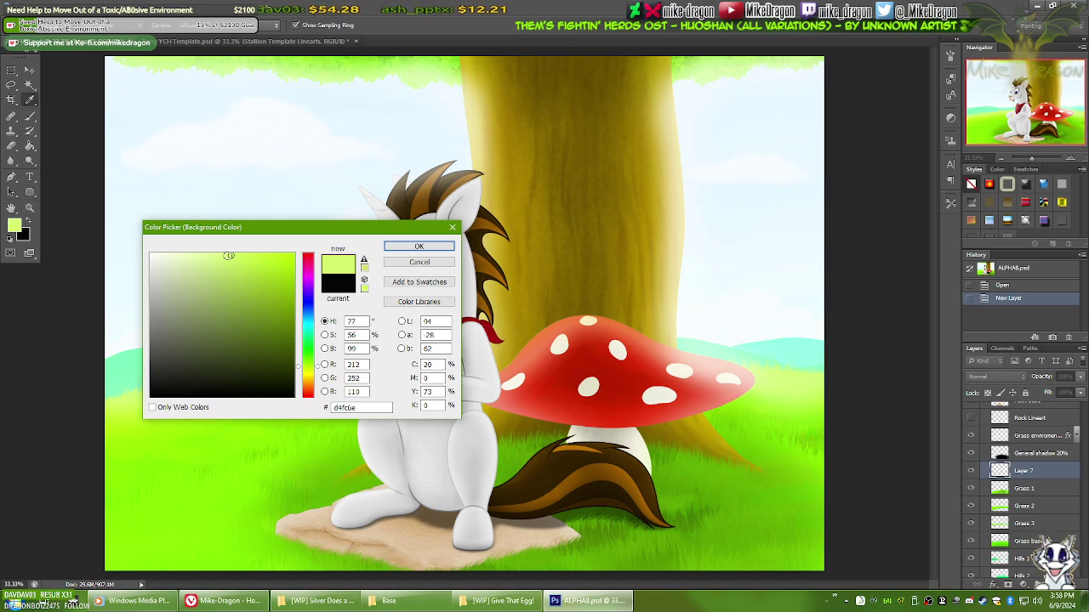
{"action": "left_click_drag", "start_coordinate": [231, 260], "coordinate": [238, 272]}
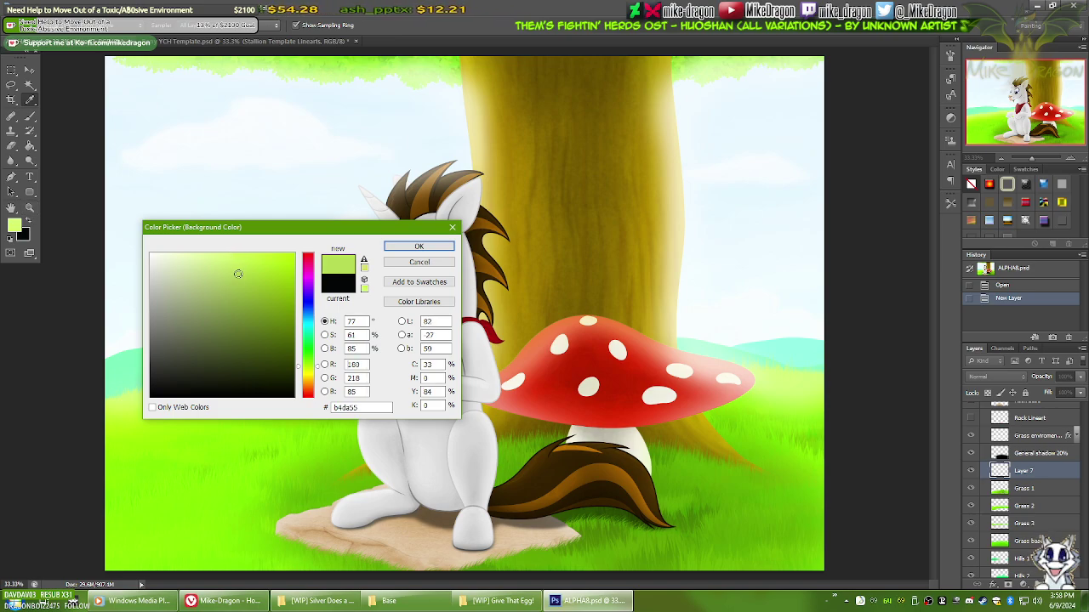
{"action": "left_click", "coordinate": [418, 247]}
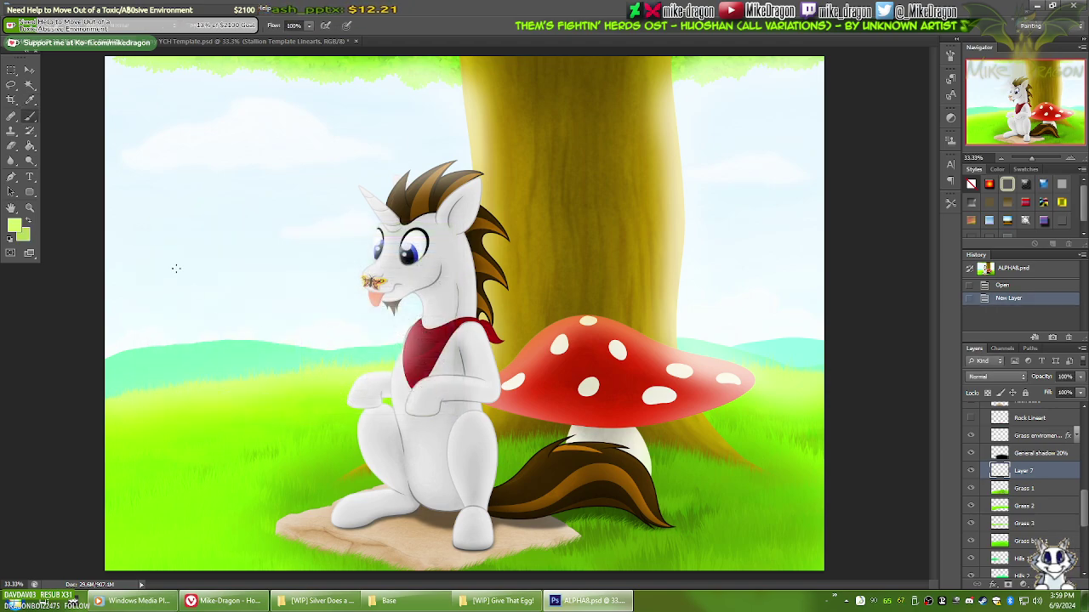
Step: Set the background color to the bright green sampled from the meadow grass in front of the pony
{"action": "left_click", "coordinate": [25, 238]}
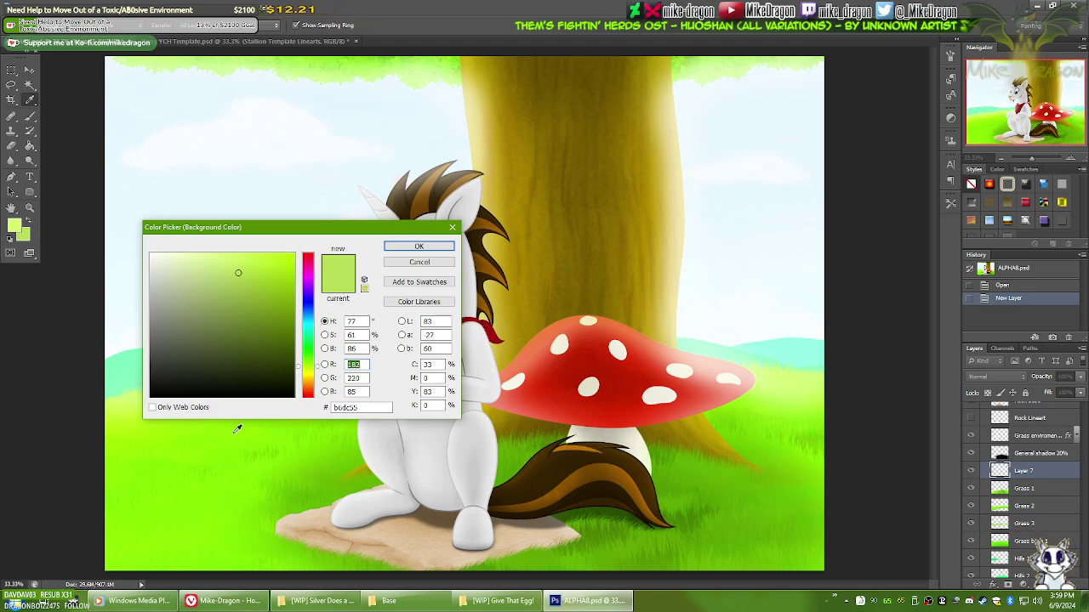
{"action": "left_click", "coordinate": [262, 451]}
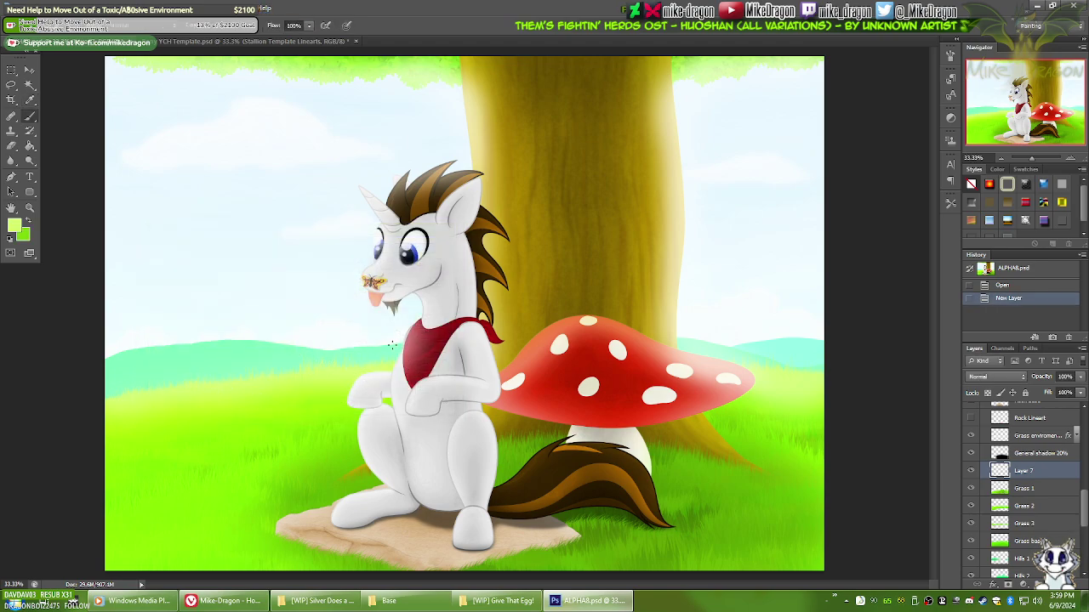
Step: Browse the file manager from the FILES (E:) drive through Documents and Art to the WIP folder's oC - Photoshop subfolder
{"action": "key", "text": "ctrl+o"}
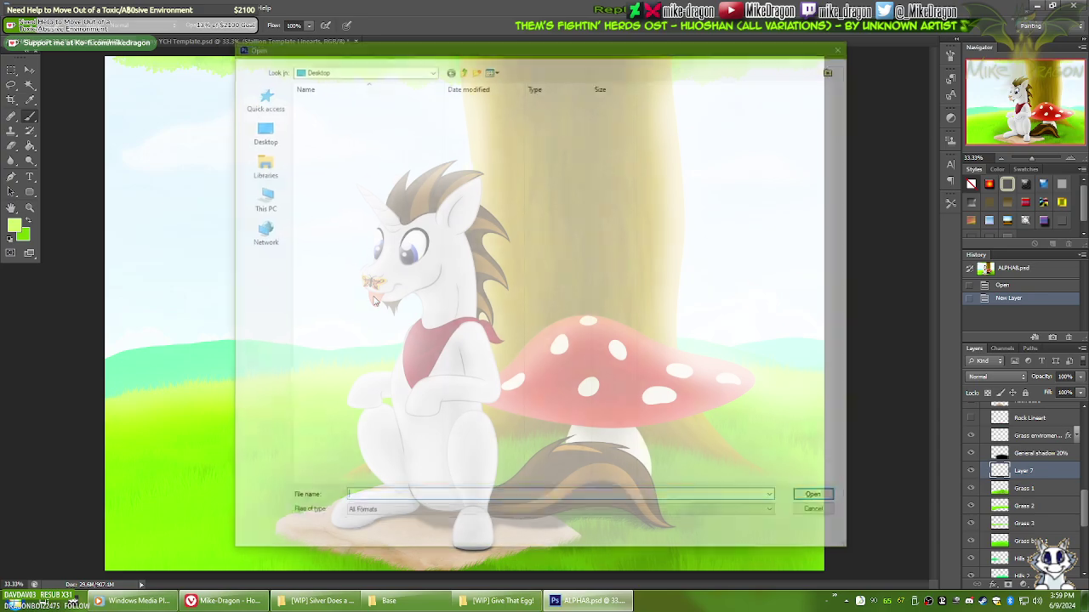
{"action": "left_click", "coordinate": [818, 514]}
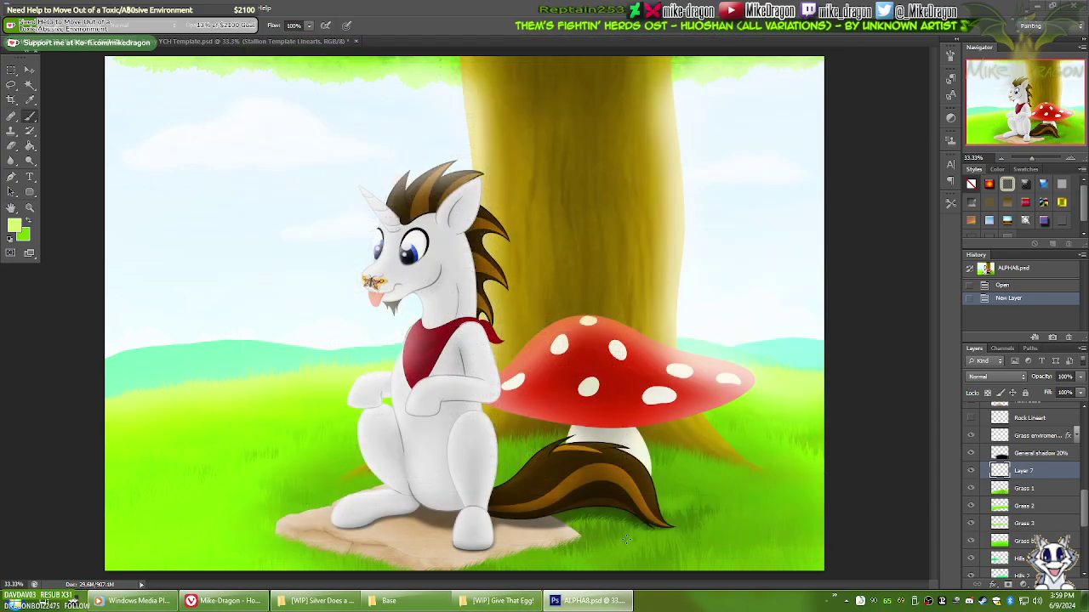
{"action": "key", "text": "super+e"}
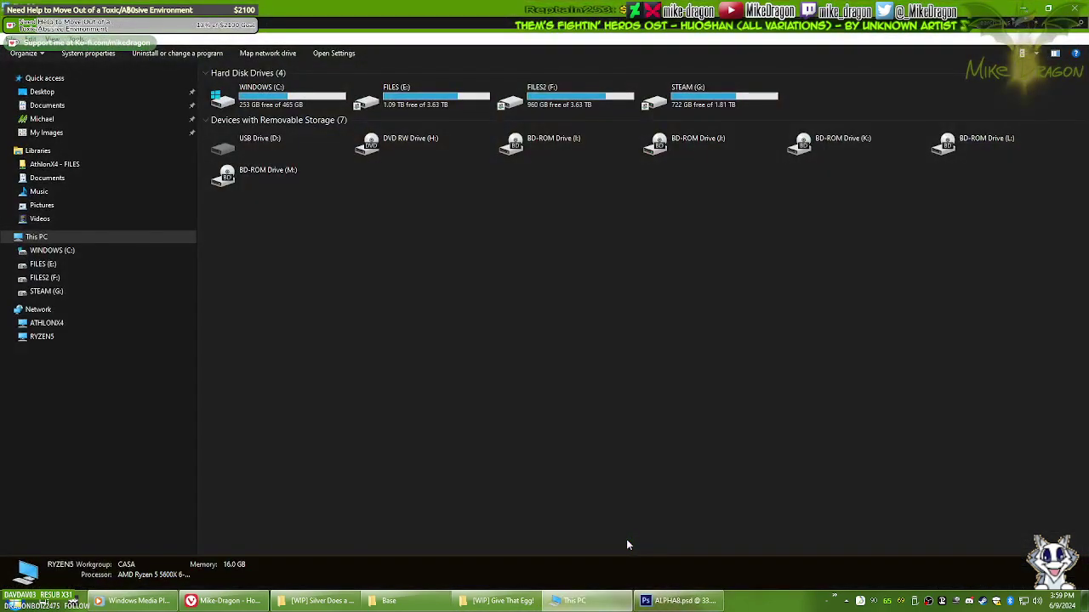
{"action": "double_click", "coordinate": [392, 106]}
{"action": "double_click", "coordinate": [238, 121]}
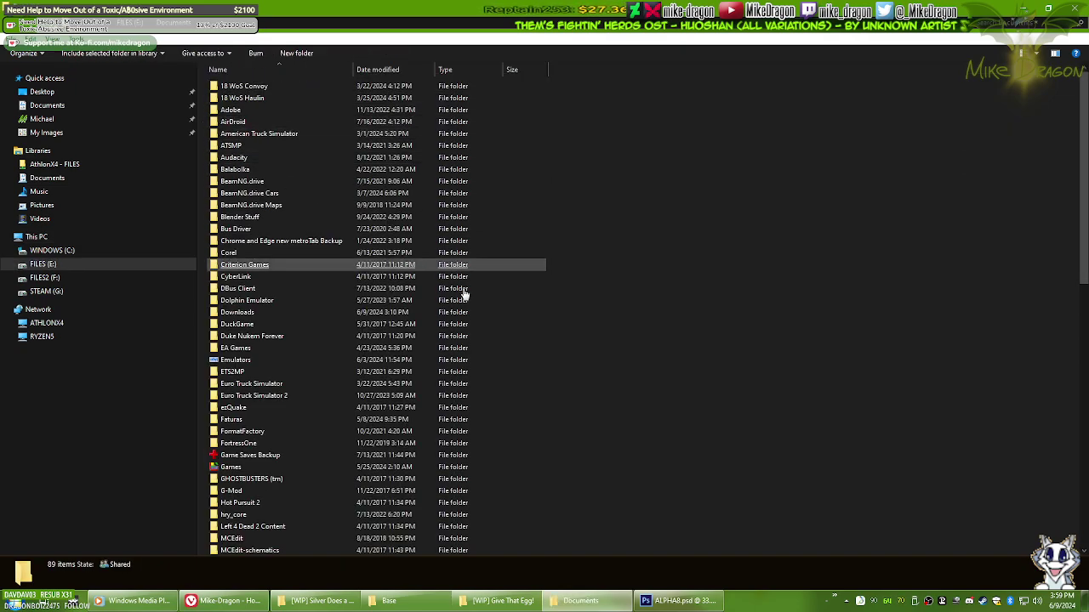
{"action": "scroll", "coordinate": [595, 332], "scroll_direction": "down", "scroll_amount": 5}
{"action": "double_click", "coordinate": [244, 432]}
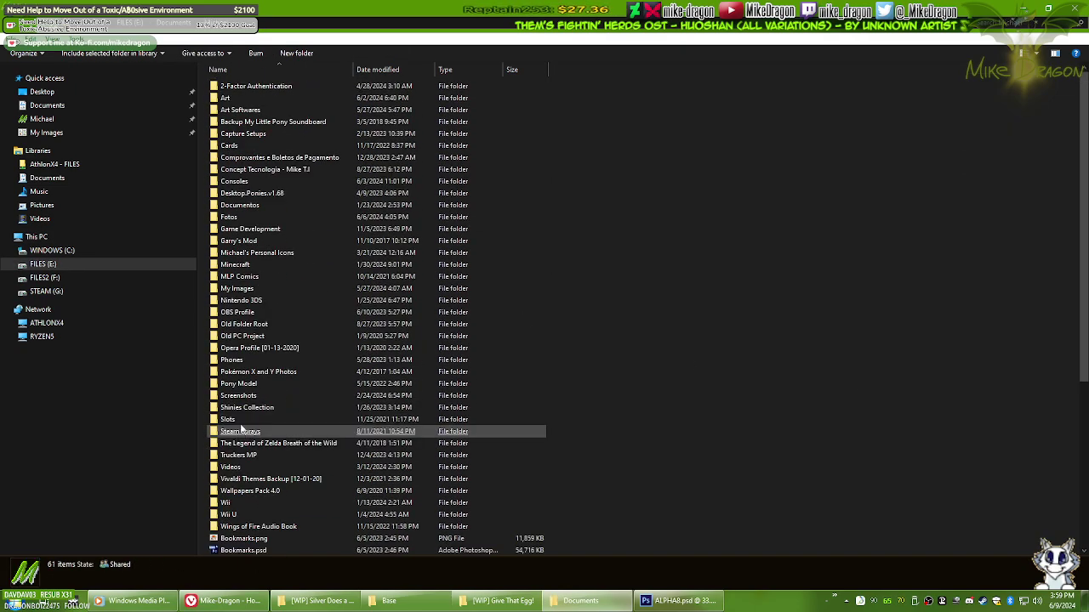
{"action": "double_click", "coordinate": [234, 100]}
{"action": "double_click", "coordinate": [232, 260]}
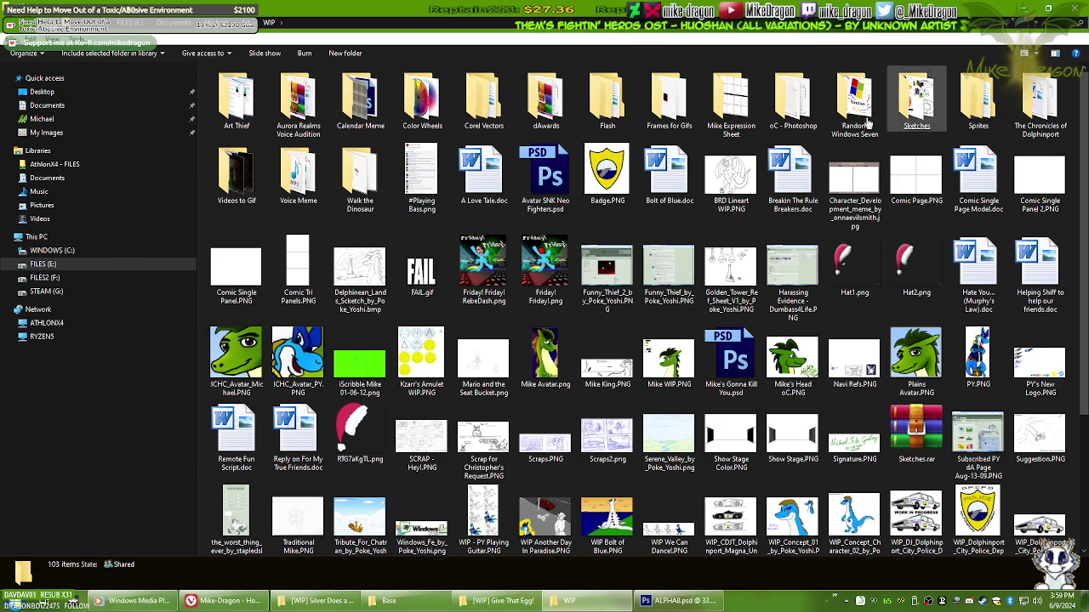
{"action": "double_click", "coordinate": [791, 101]}
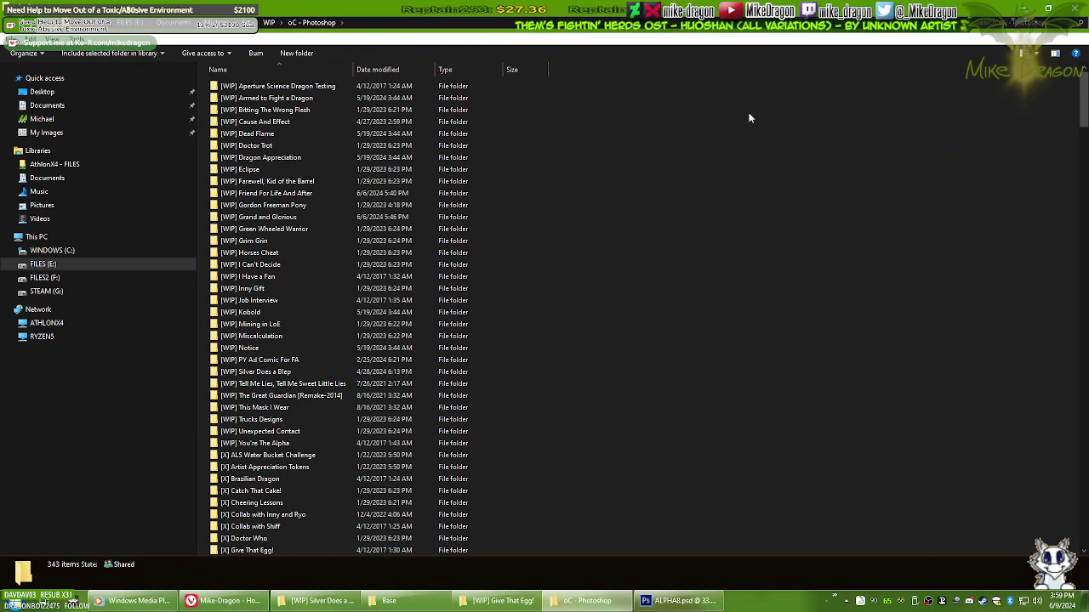
Step: Find the Serenity folder among the artwork folders and open its ALPHA3.psd file in Photoshop
{"action": "scroll", "coordinate": [880, 326], "scroll_direction": "down", "scroll_amount": 2}
{"action": "scroll", "coordinate": [878, 321], "scroll_direction": "down", "scroll_amount": 2}
{"action": "type", "text": "se"}
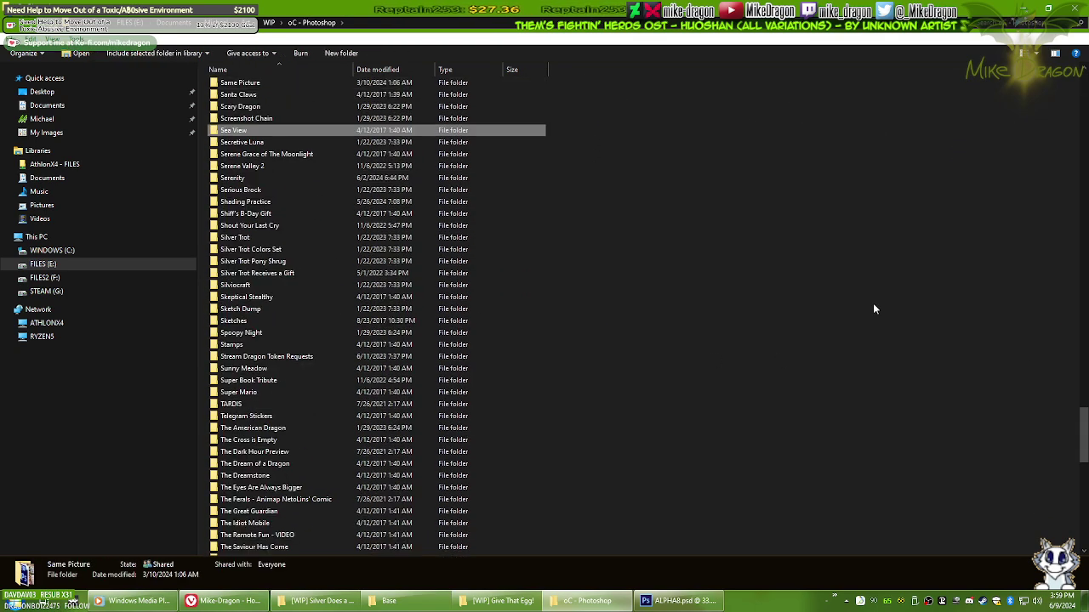
{"action": "key", "text": "Down"}
{"action": "key", "text": "Down"}
{"action": "key", "text": "Down"}
{"action": "key", "text": "Down"}
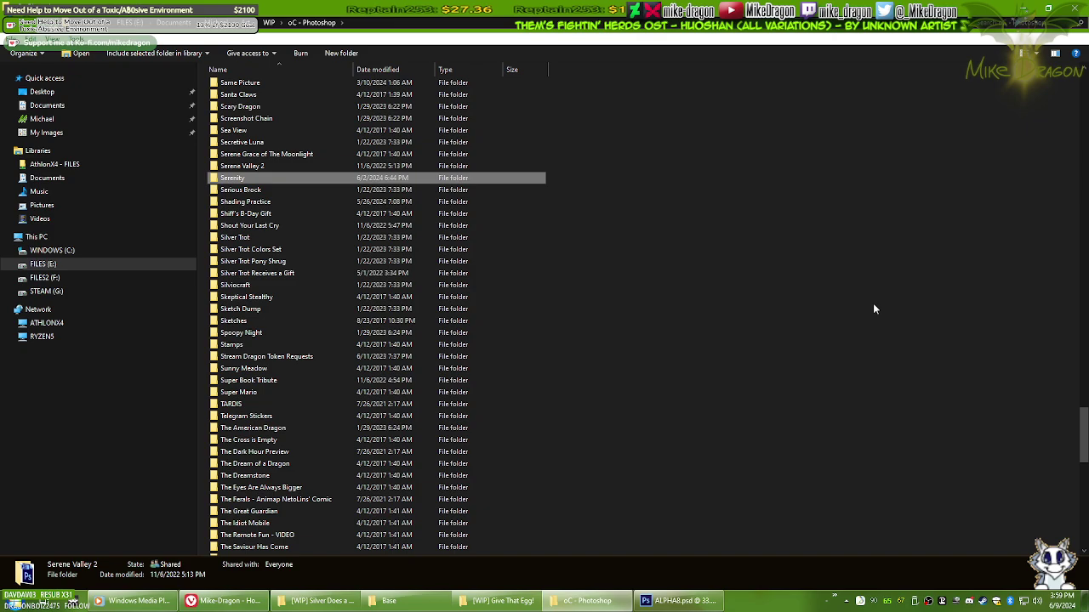
{"action": "key", "text": "Return"}
{"action": "type", "text": "f"}
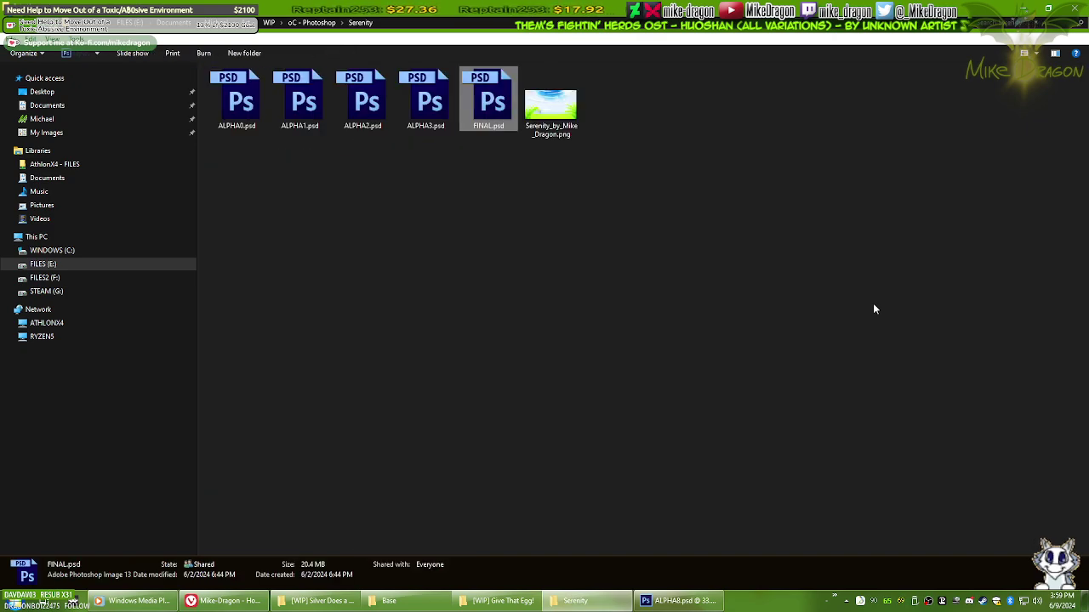
{"action": "key", "text": "Left"}
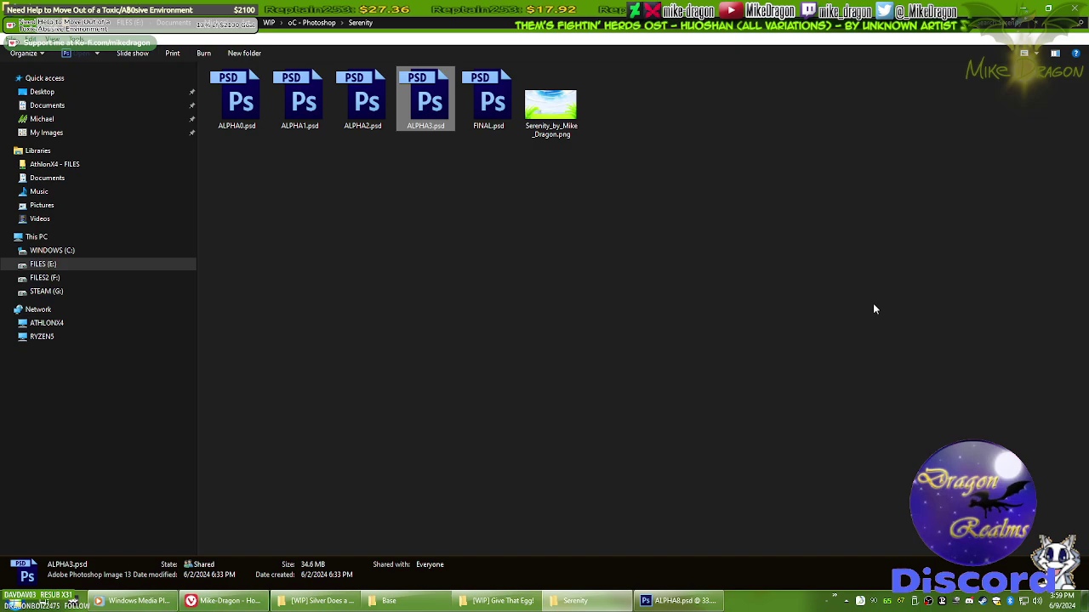
{"action": "key", "text": "Return"}
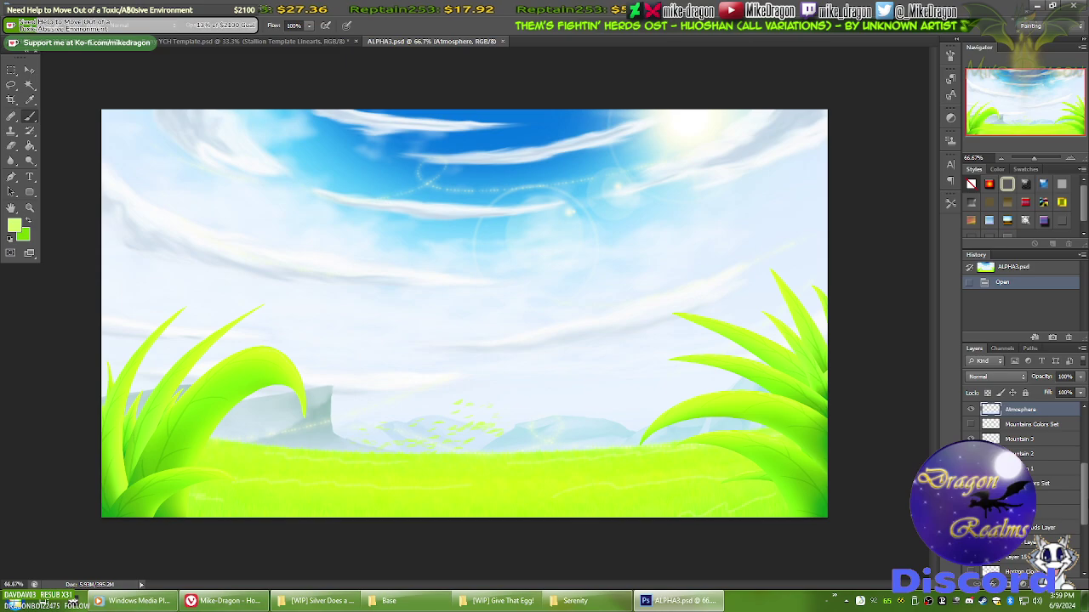
Step: Locate the Grass group among the layers of ALPHA3.psd and expand it to show its individual grass layers
{"action": "scroll", "coordinate": [1042, 456], "scroll_direction": "up", "scroll_amount": 3}
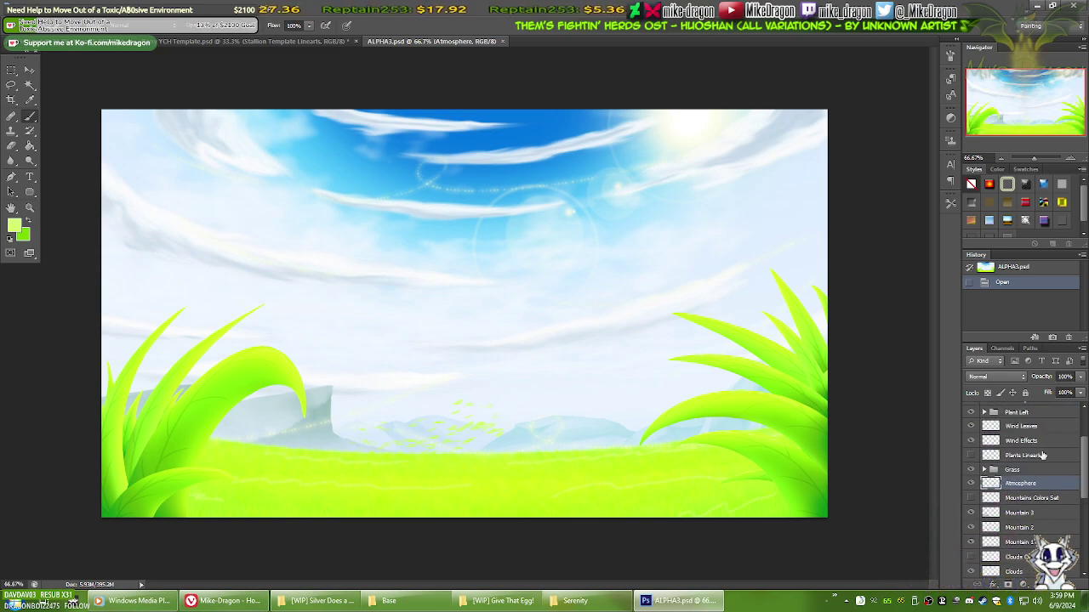
{"action": "scroll", "coordinate": [1042, 456], "scroll_direction": "up", "scroll_amount": 2}
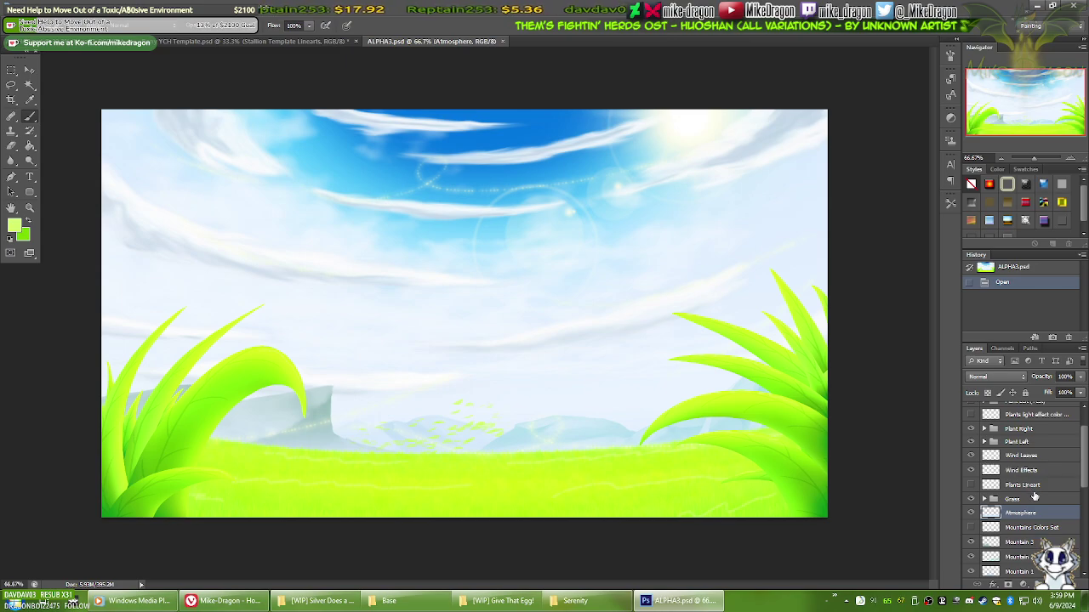
{"action": "scroll", "coordinate": [1035, 496], "scroll_direction": "down", "scroll_amount": 1}
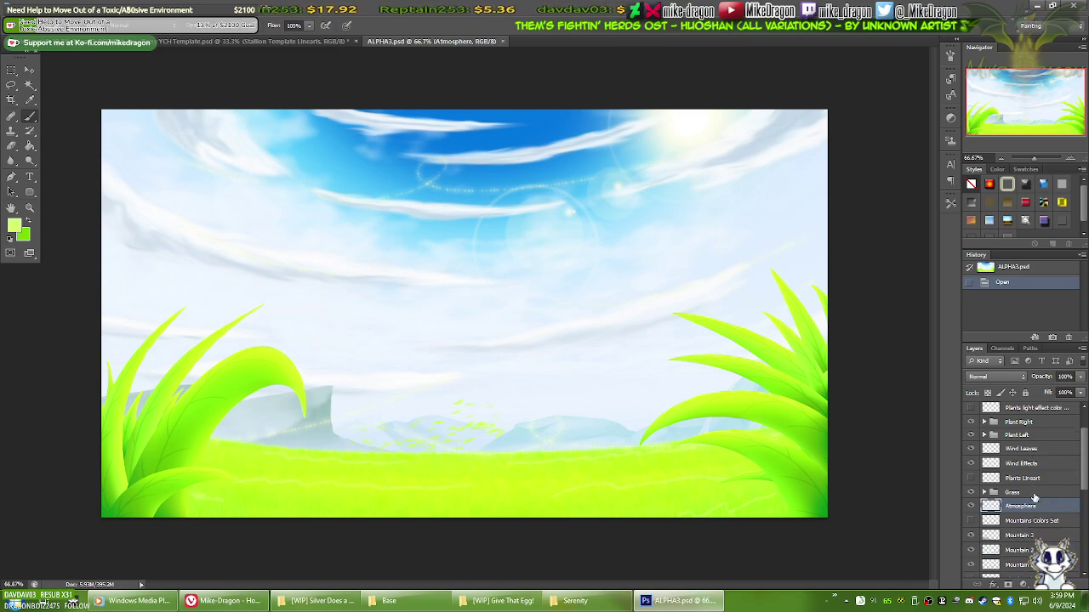
{"action": "scroll", "coordinate": [1035, 496], "scroll_direction": "up", "scroll_amount": 3}
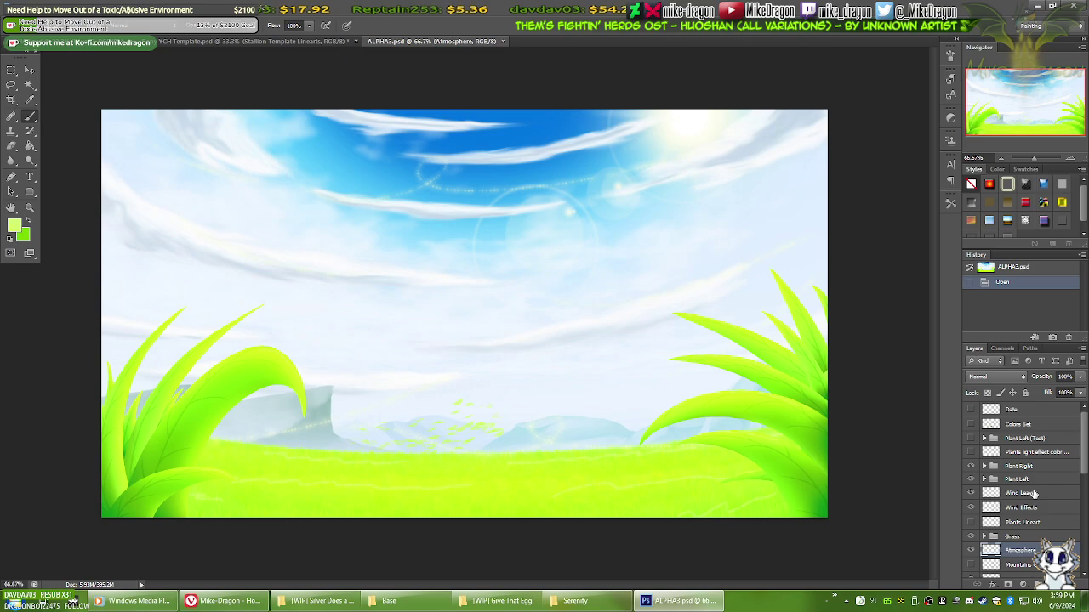
{"action": "scroll", "coordinate": [1034, 494], "scroll_direction": "down", "scroll_amount": 2}
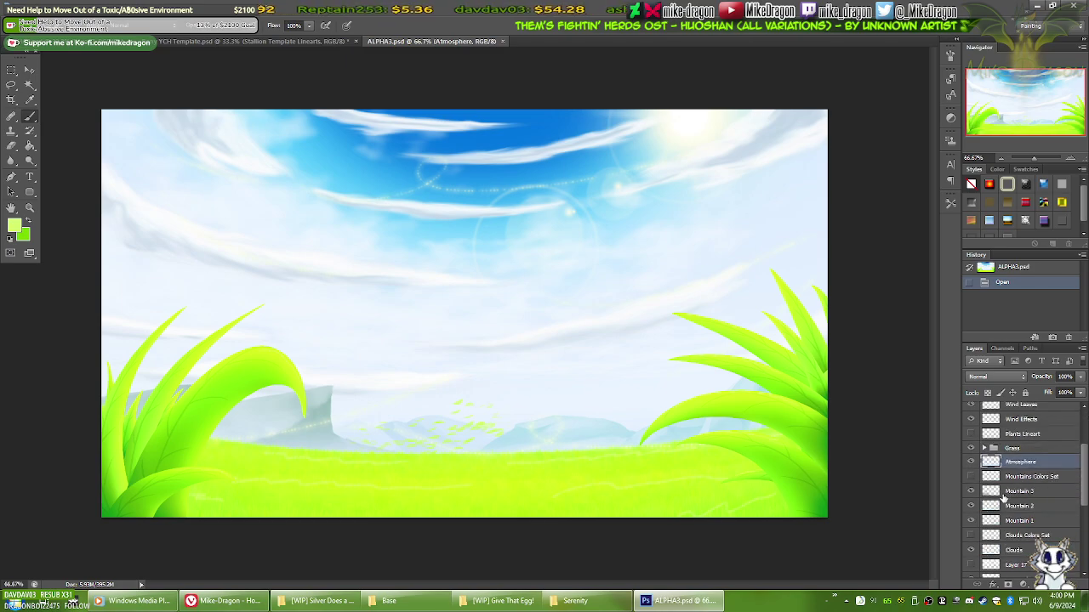
{"action": "scroll", "coordinate": [1002, 465], "scroll_direction": "down", "scroll_amount": 1}
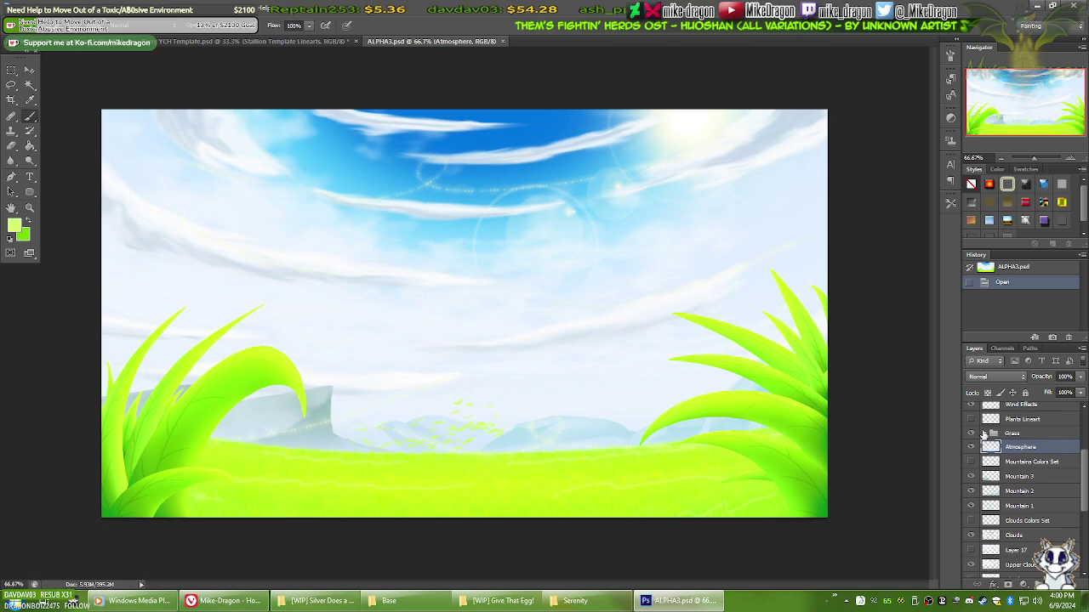
{"action": "left_click", "coordinate": [985, 433]}
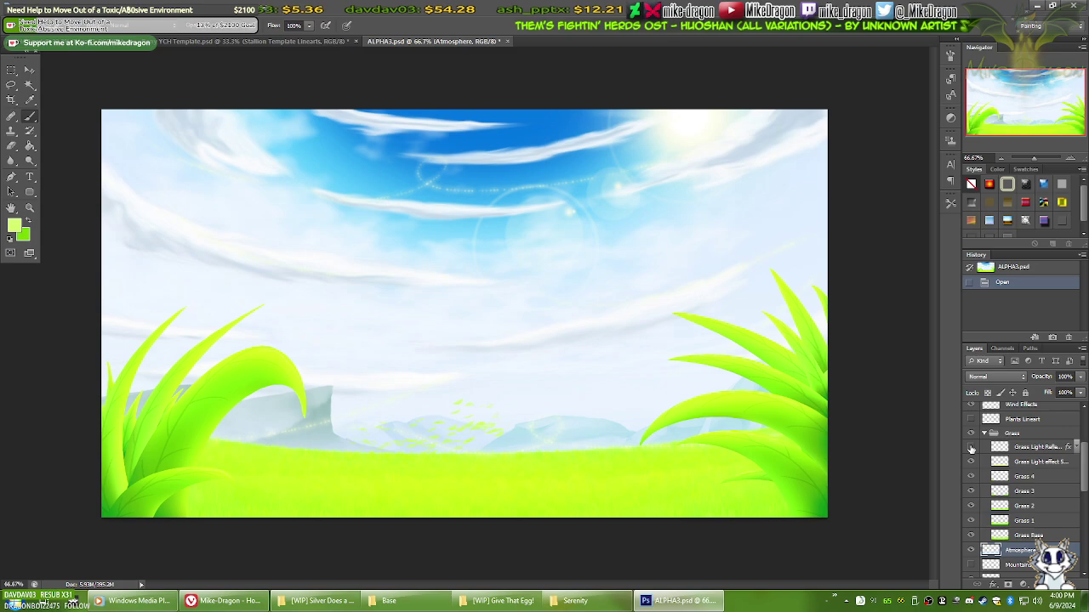
Step: Set the opacity of the Grass Light Reflections layer to 100%
{"action": "left_click", "coordinate": [1041, 452]}
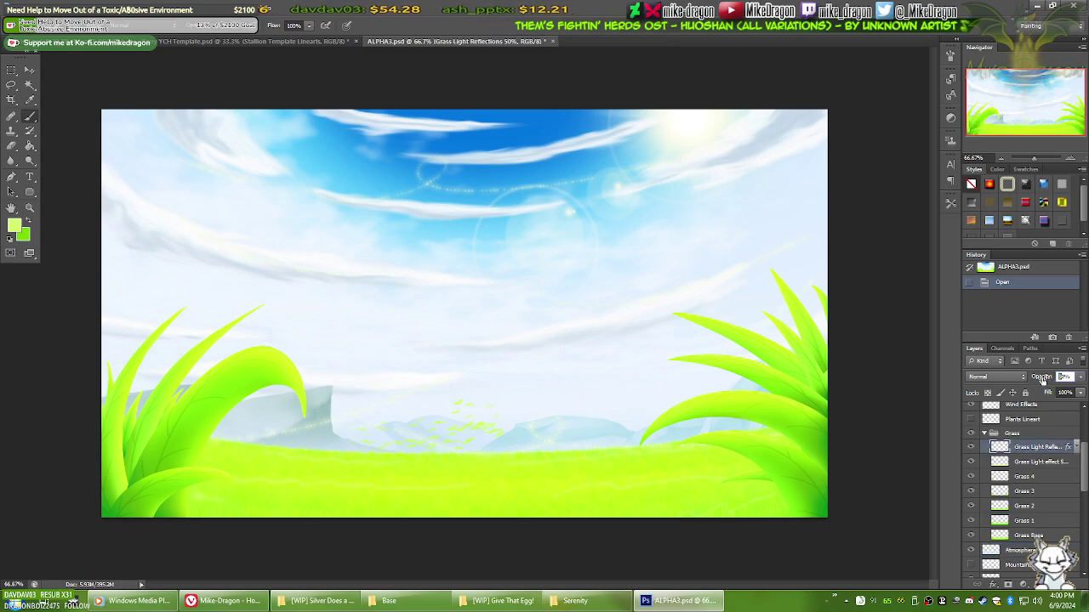
{"action": "type", "text": "100"}
{"action": "key", "text": "Return"}
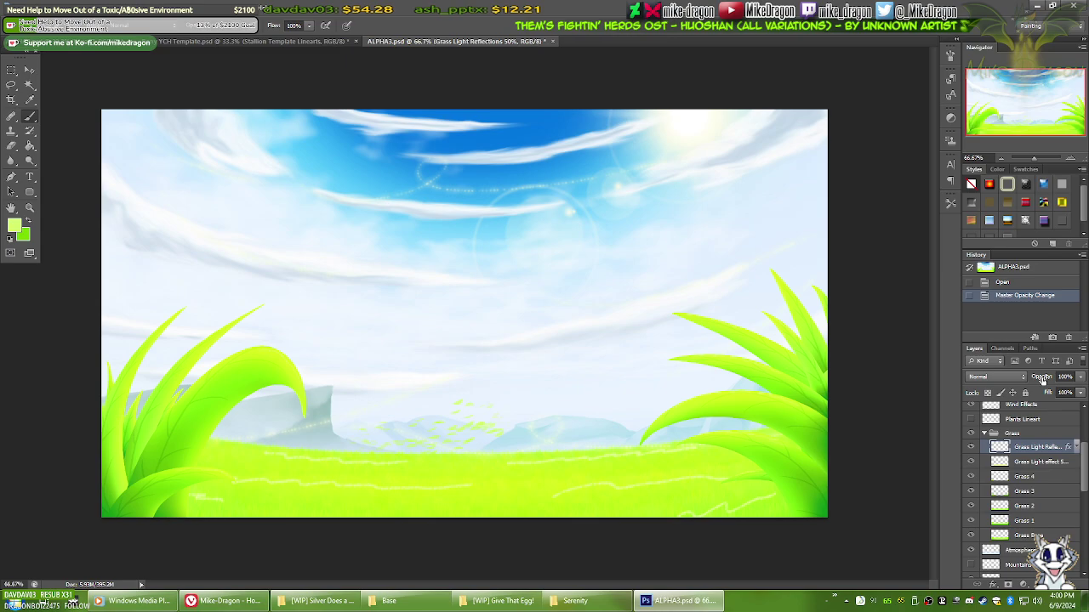
Step: Move the grass light reflection strokes up onto the blue sky and view them at 800% magnification
{"action": "key", "text": "v"}
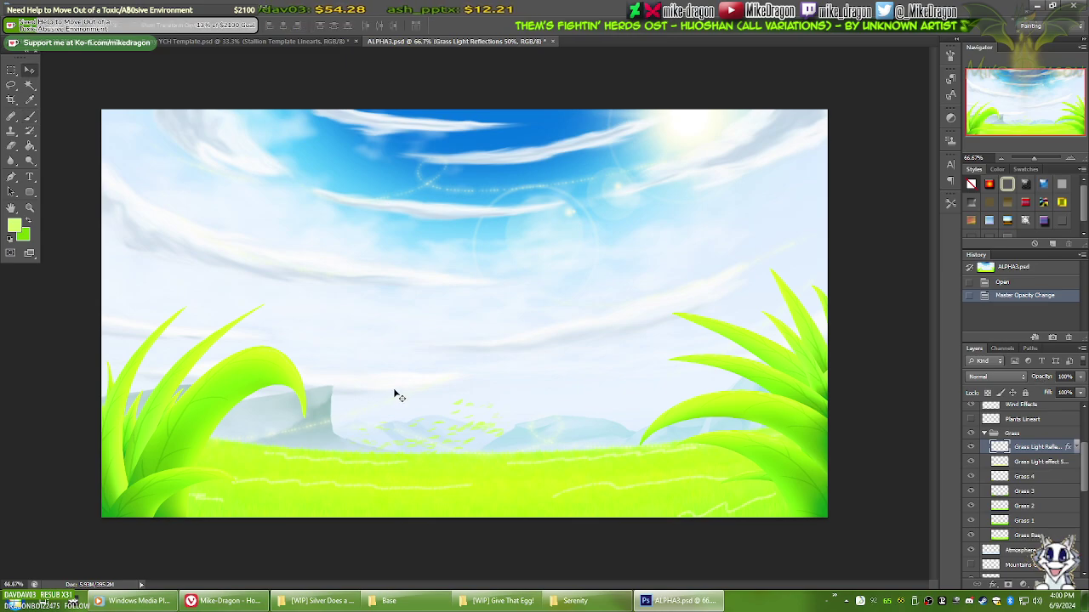
{"action": "left_click_drag", "start_coordinate": [380, 482], "coordinate": [593, 156]}
{"action": "key", "text": "ctrl+plus"}
{"action": "key", "text": "ctrl+plus"}
{"action": "key", "text": "ctrl+plus"}
{"action": "key", "text": "ctrl+plus"}
{"action": "key", "text": "ctrl+plus"}
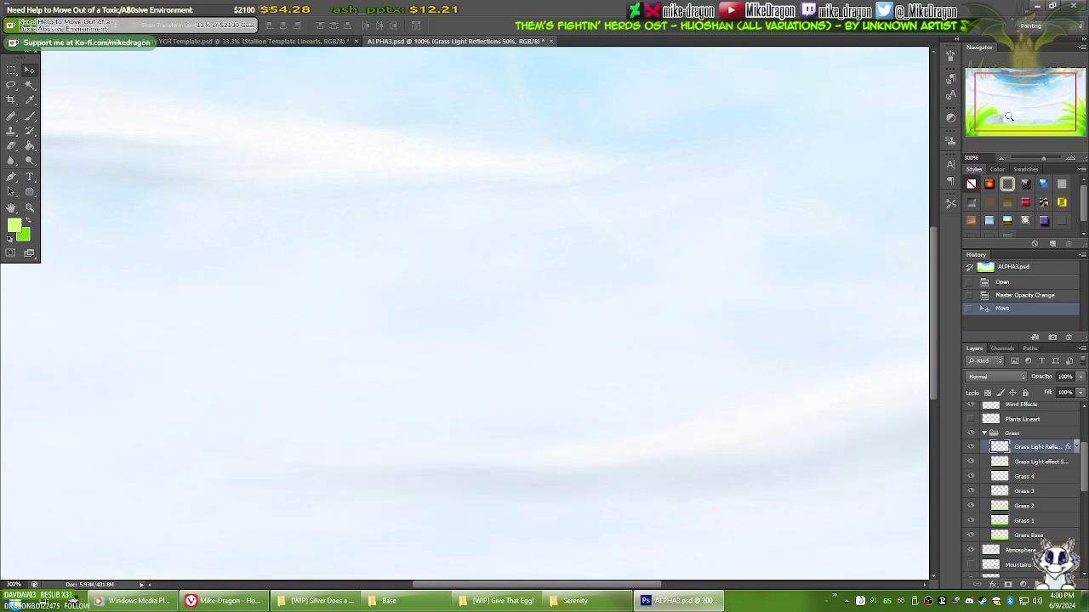
{"action": "key", "text": "ctrl+plus"}
{"action": "key", "text": "ctrl+plus"}
{"action": "key", "text": "ctrl+plus"}
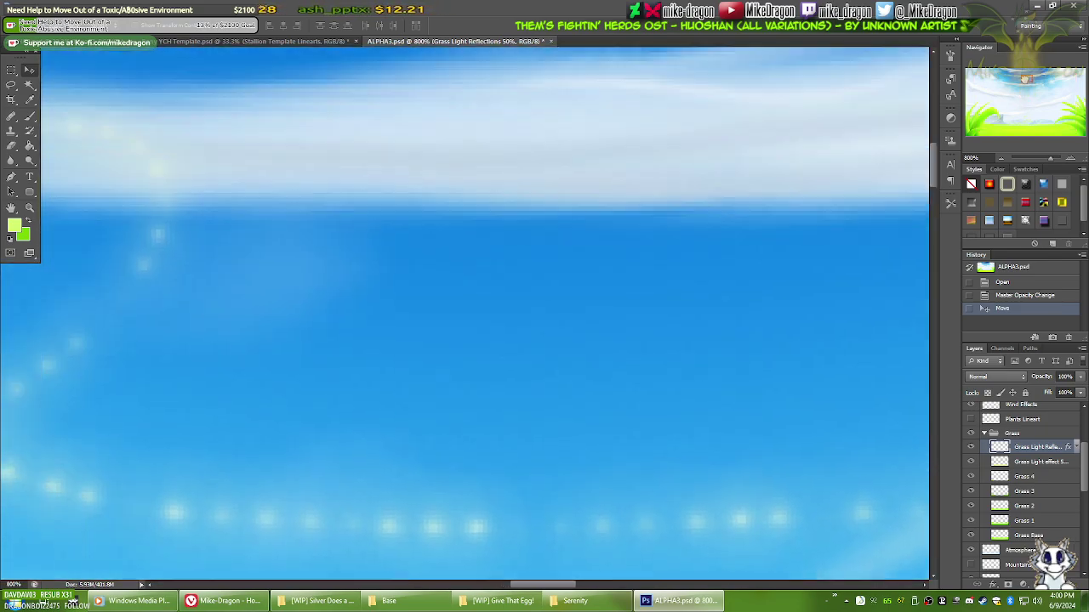
{"action": "left_click_drag", "start_coordinate": [1025, 78], "coordinate": [1025, 72]}
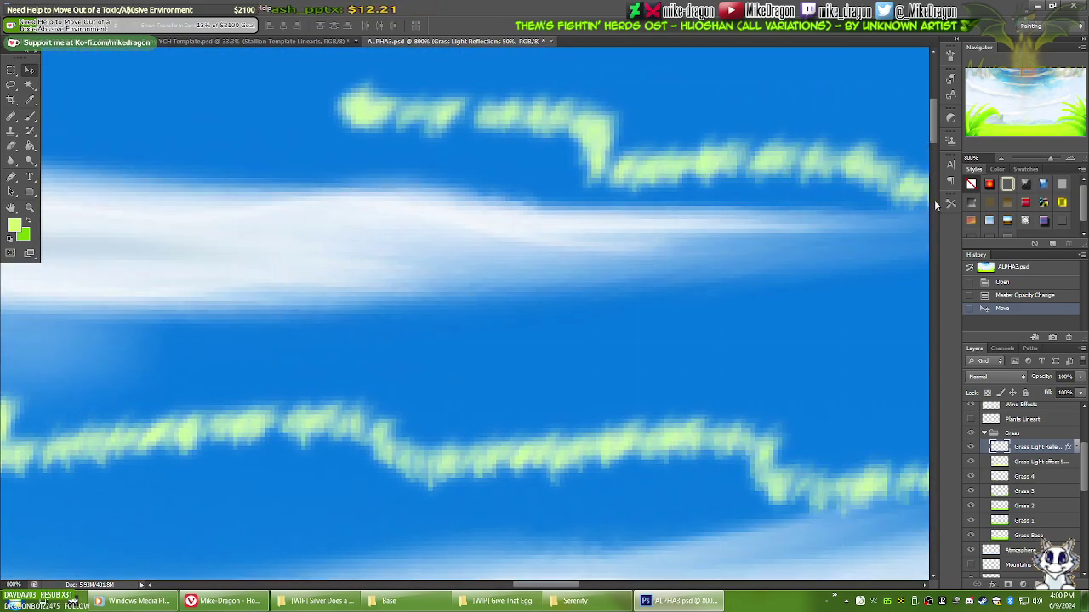
Step: Turn off the Outer Glow effect on the Grass Light Reflections layer
{"action": "double_click", "coordinate": [1003, 449]}
{"action": "left_click", "coordinate": [662, 263]}
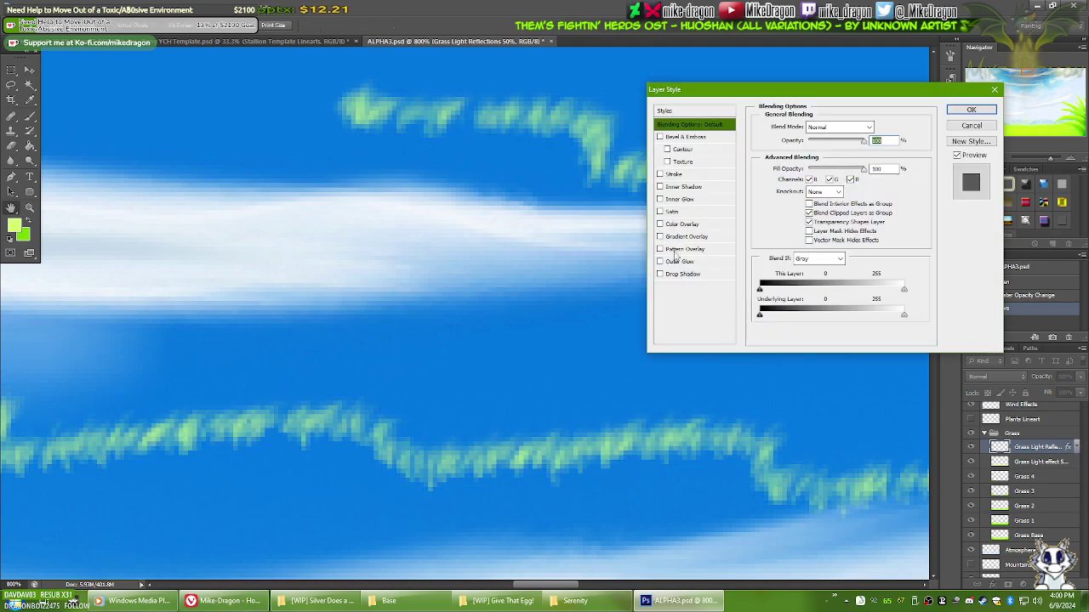
{"action": "left_click", "coordinate": [971, 109]}
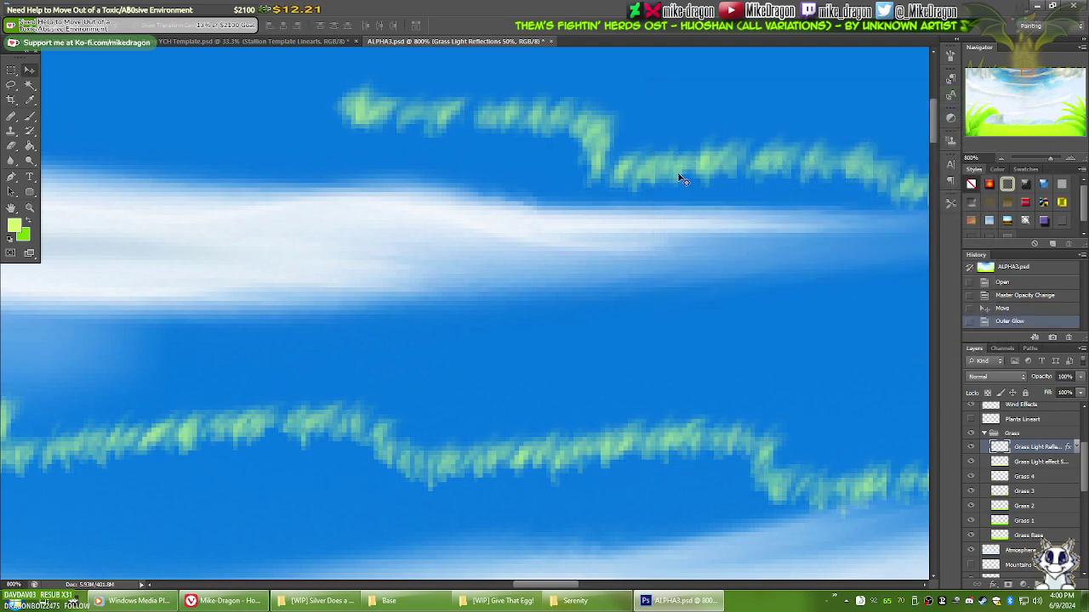
Step: Sample the pale green of the upper light reflection stroke as the foreground color
{"action": "key", "text": "i"}
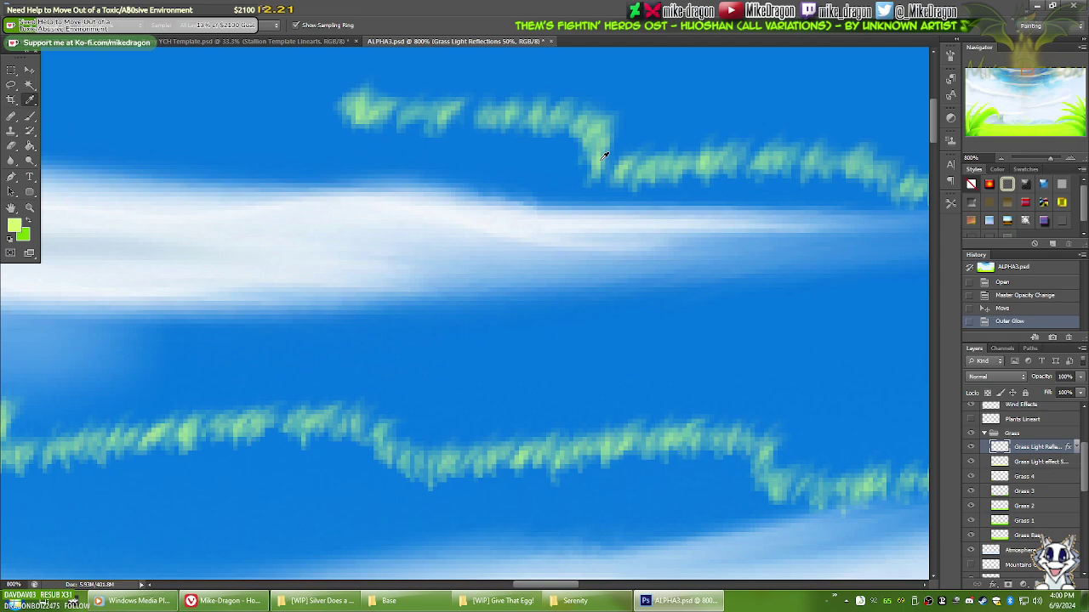
{"action": "left_click", "coordinate": [601, 155]}
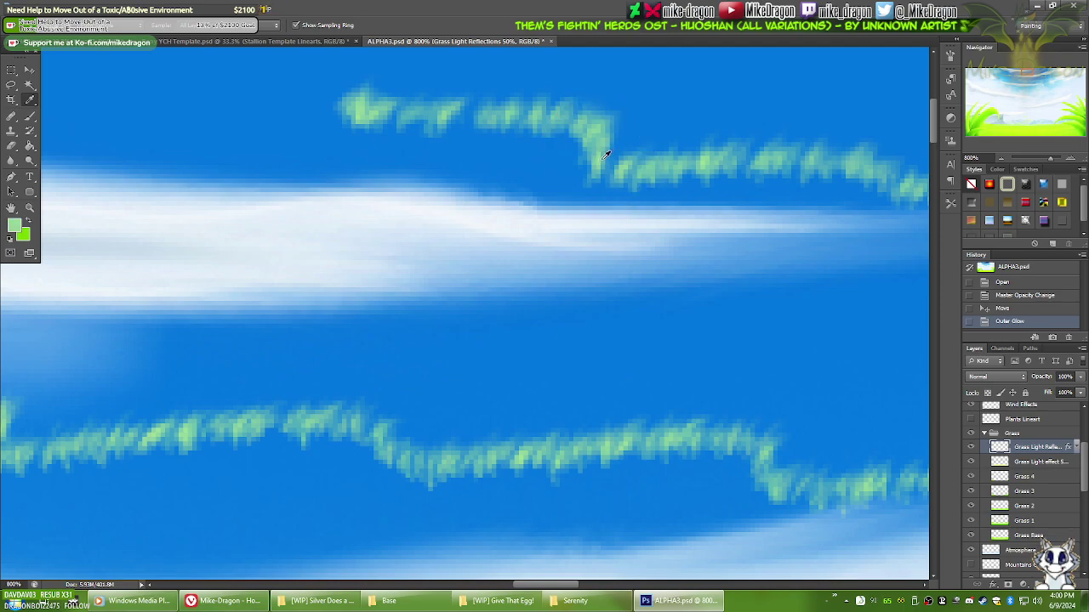
{"action": "left_click", "coordinate": [602, 156]}
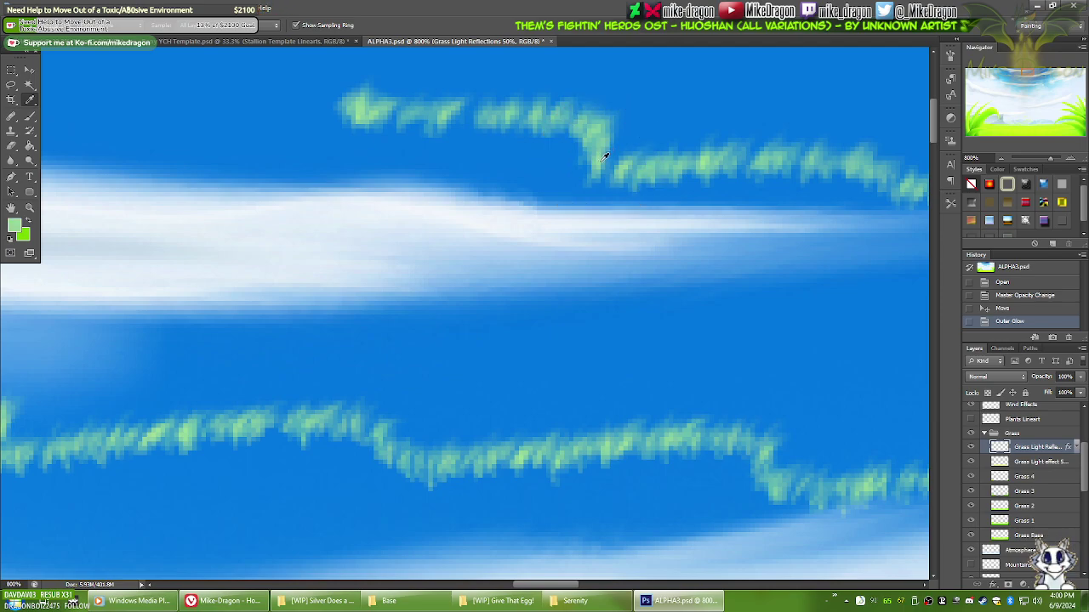
Step: Return to ALPHA8.psd and paint a grass brush stroke across the meadow beside the pony on the new layer
{"action": "key", "text": "b"}
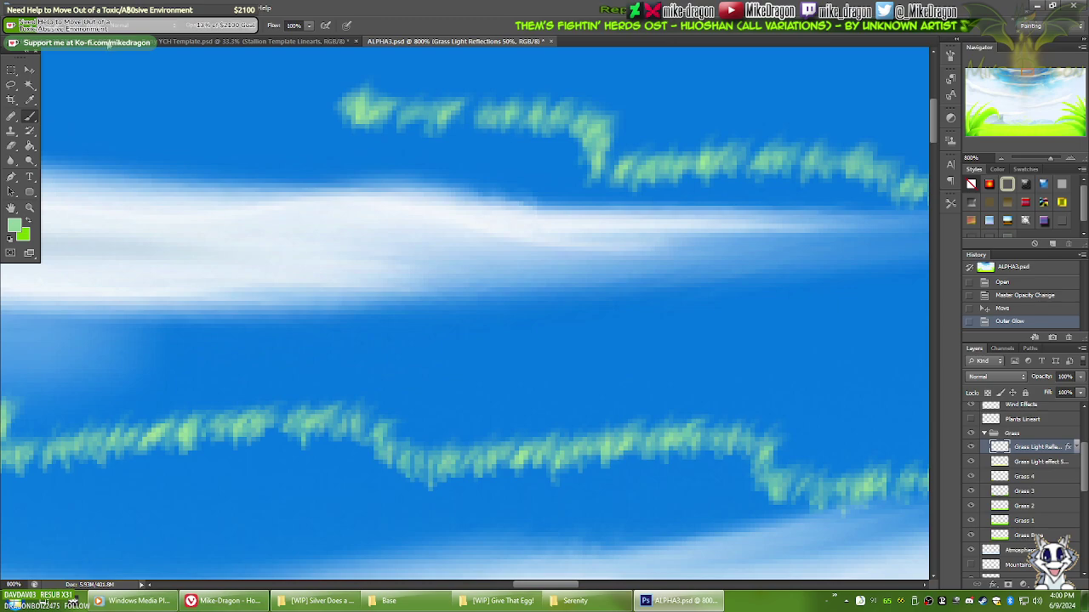
{"action": "left_click", "coordinate": [109, 42]}
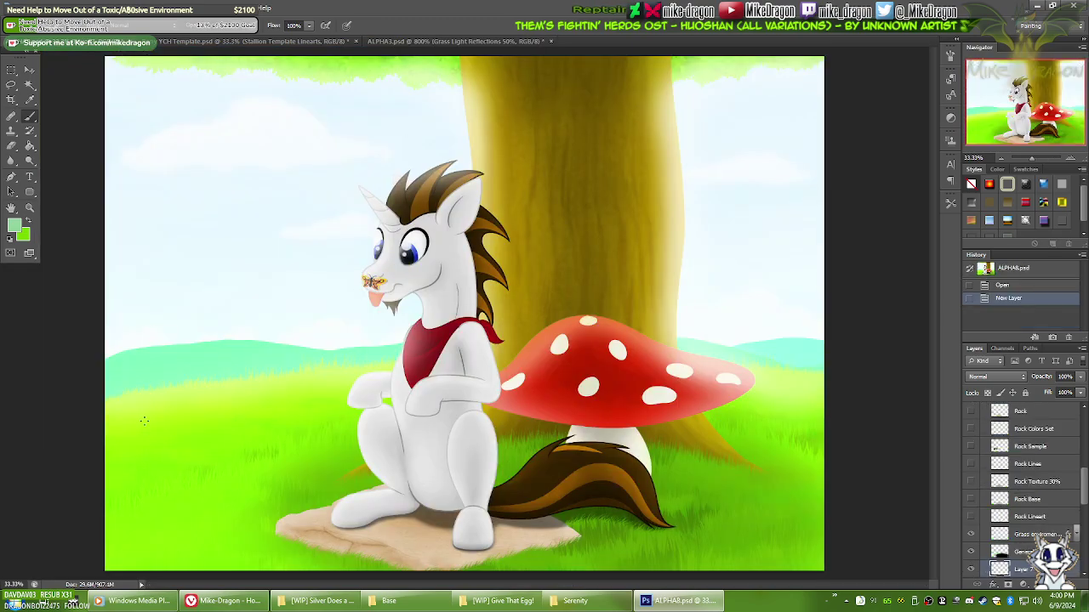
{"action": "left_click", "coordinate": [244, 406]}
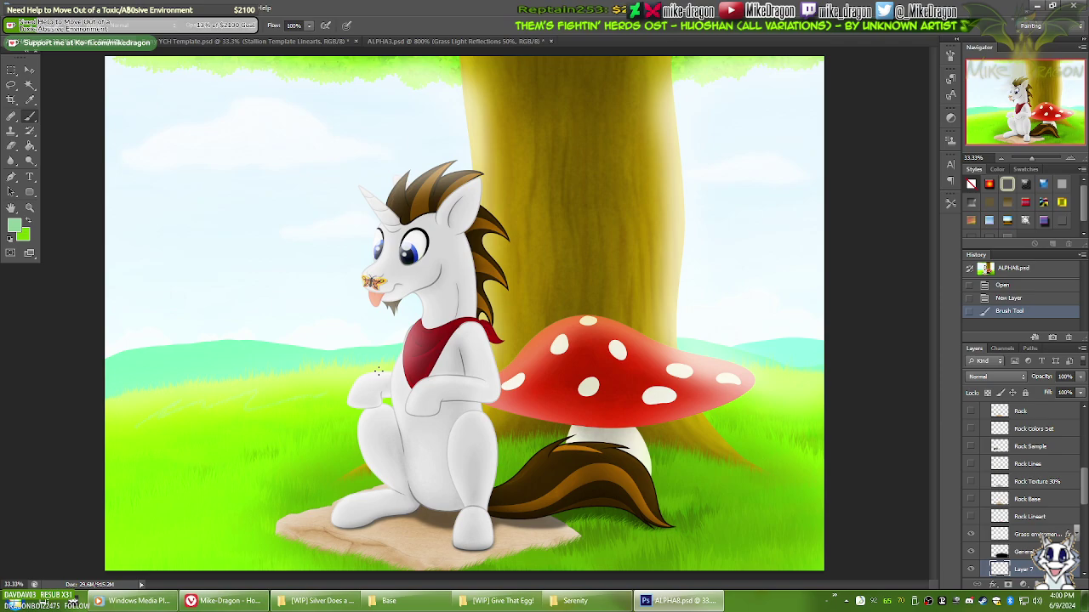
Step: Undo the last grass stroke on the meadow
{"action": "key", "text": "ctrl+z"}
{"action": "key", "text": "i"}
{"action": "left_click", "coordinate": [12, 227]}
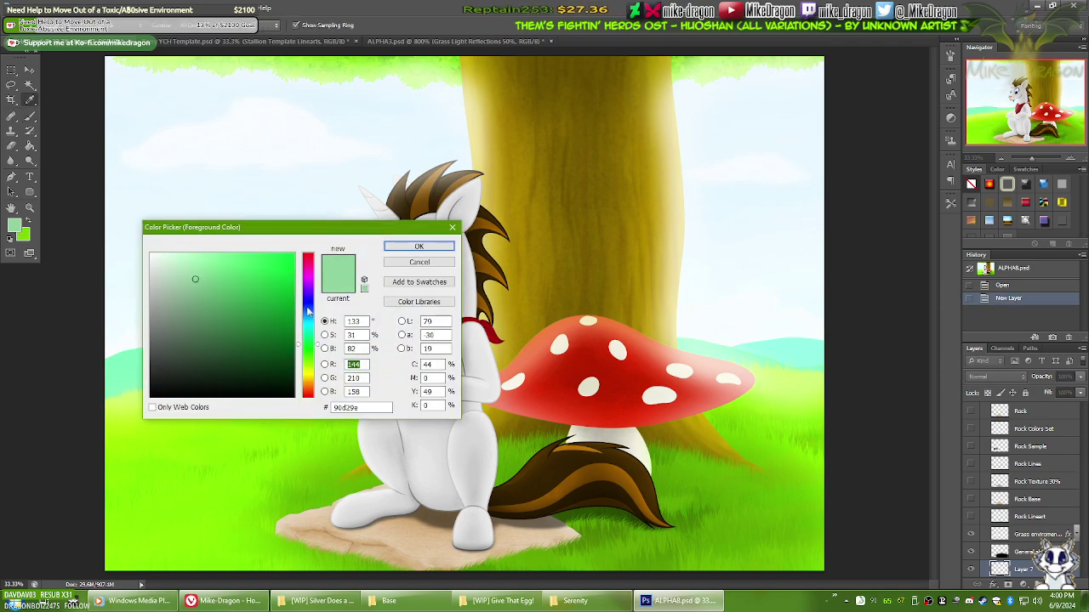
{"action": "left_click", "coordinate": [791, 393]}
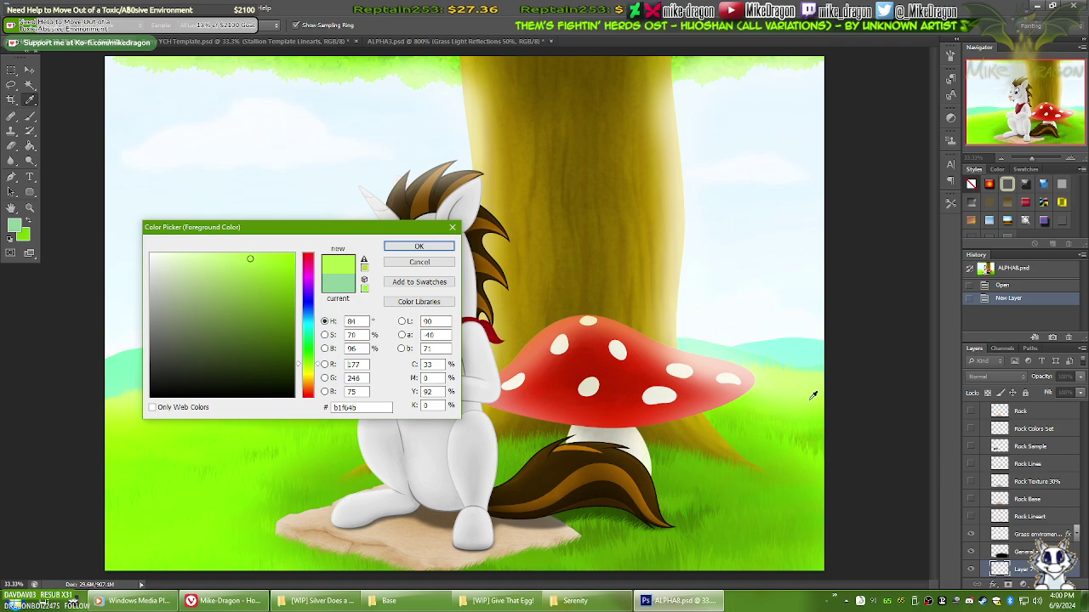
{"action": "left_click", "coordinate": [417, 263]}
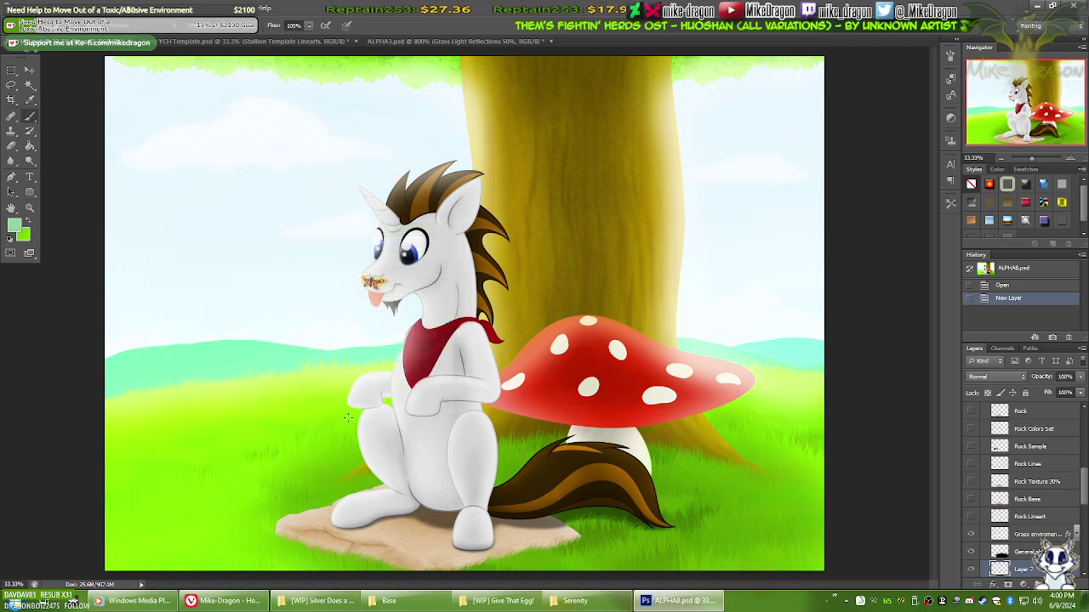
Step: Reselect Layer 7 and show the Colors set layer in the Background group
{"action": "left_click", "coordinate": [1077, 500]}
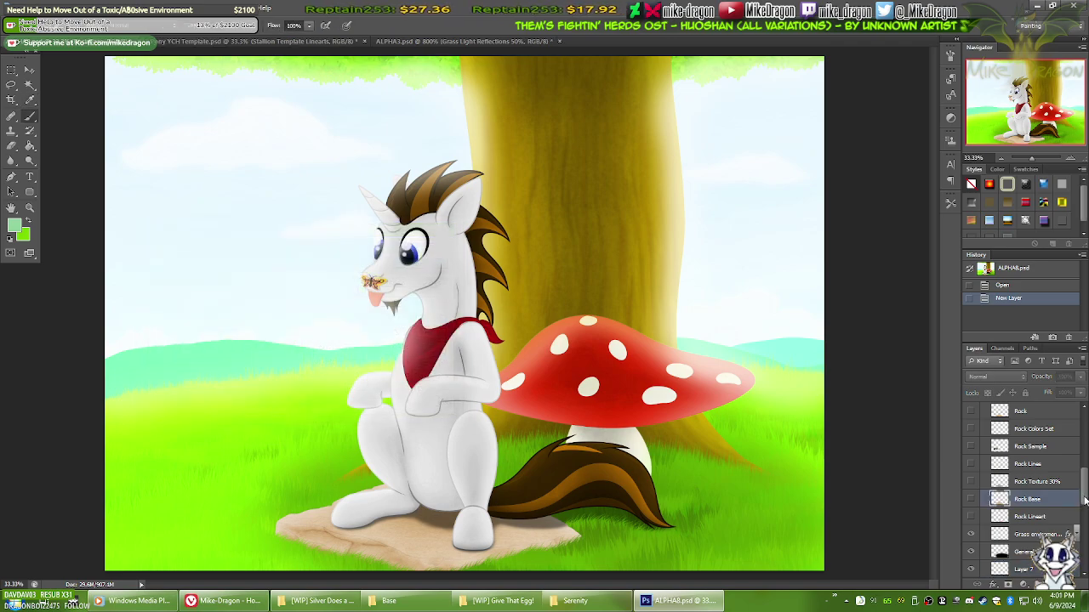
{"action": "left_click", "coordinate": [1024, 571]}
{"action": "left_click_drag", "start_coordinate": [1083, 500], "coordinate": [1087, 469]}
{"action": "left_click_drag", "start_coordinate": [1086, 457], "coordinate": [1083, 423]}
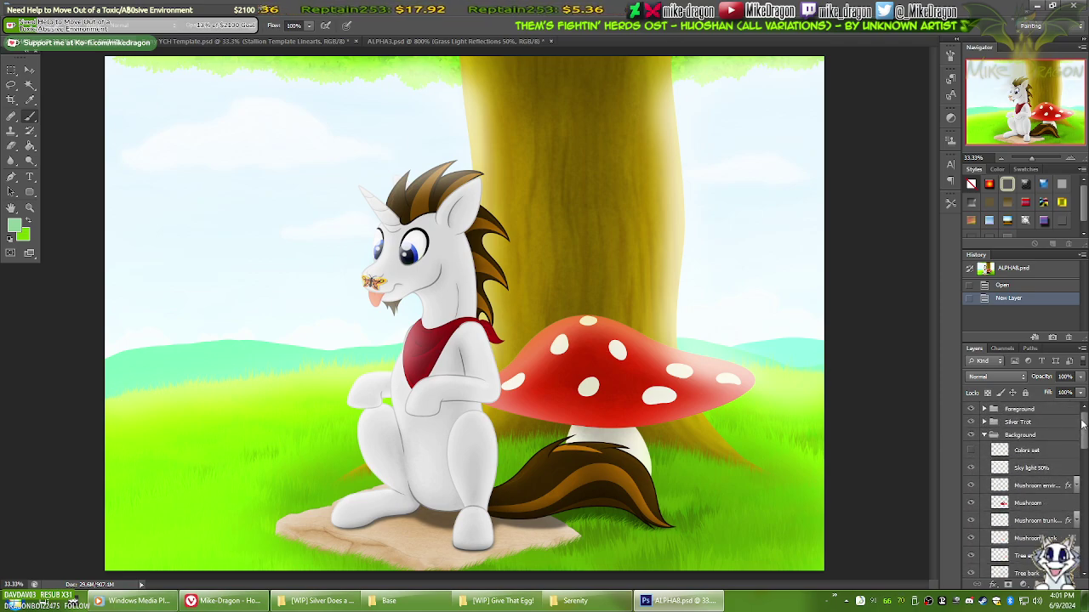
{"action": "left_click", "coordinate": [971, 451]}
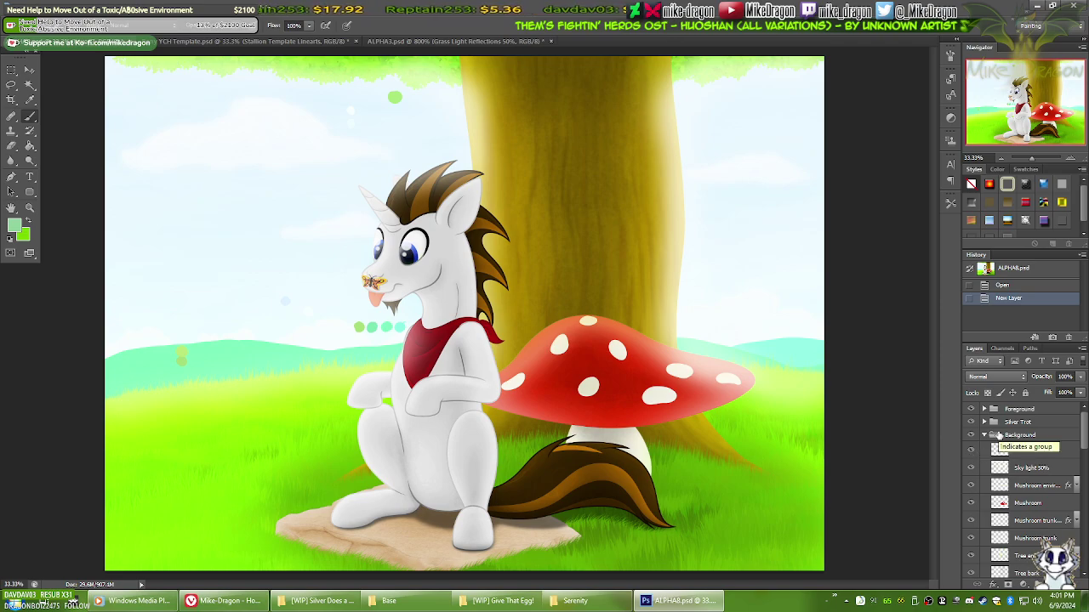
Step: Sample light greens from the grass swatches over the distant hill as the foreground and background colors
{"action": "key", "text": "i"}
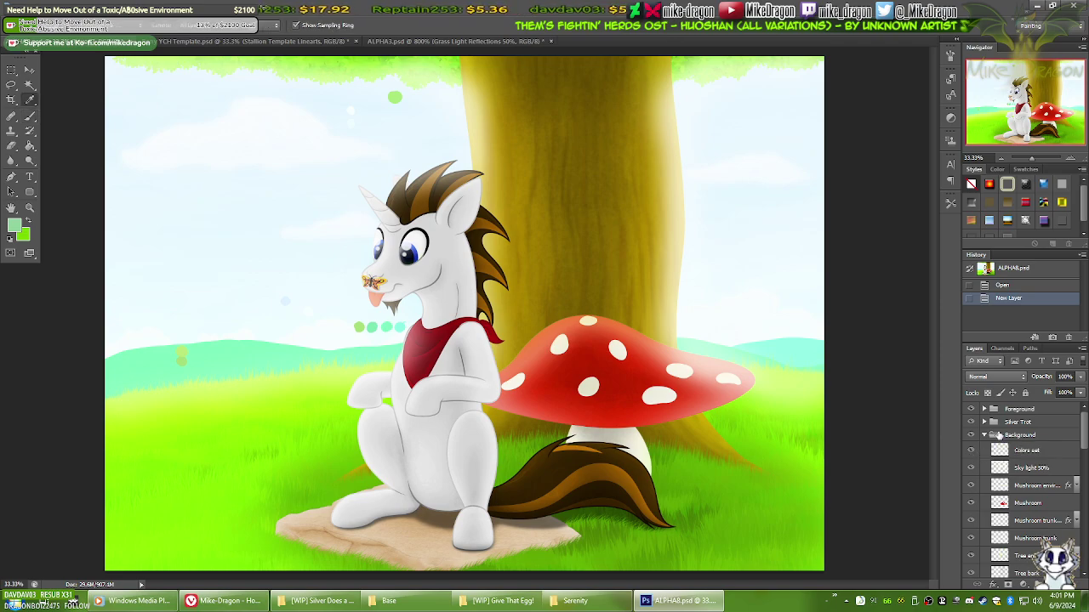
{"action": "left_click", "coordinate": [186, 347]}
{"action": "left_click", "coordinate": [186, 354]}
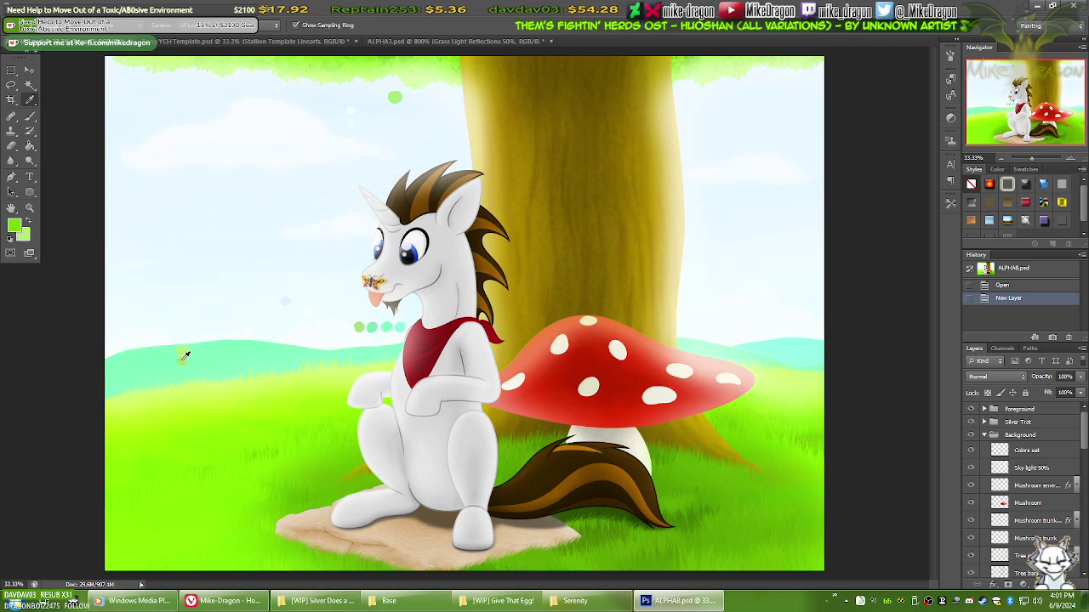
{"action": "left_click", "coordinate": [186, 357]}
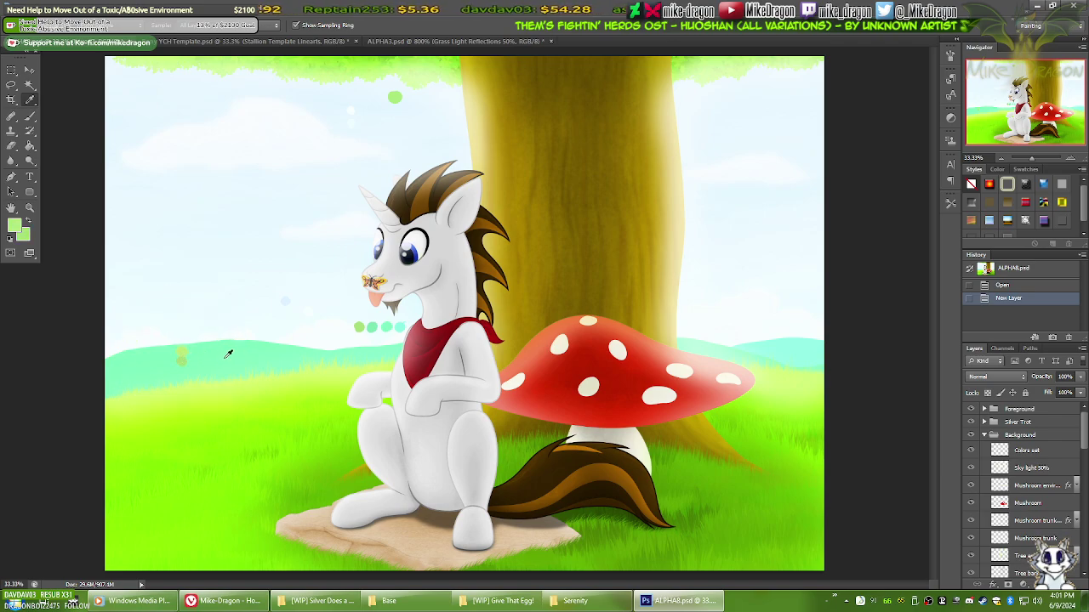
Step: Try a pale green grass stroke across the meadow beside the pony on Layer 7, and undo it
{"action": "key", "text": "b"}
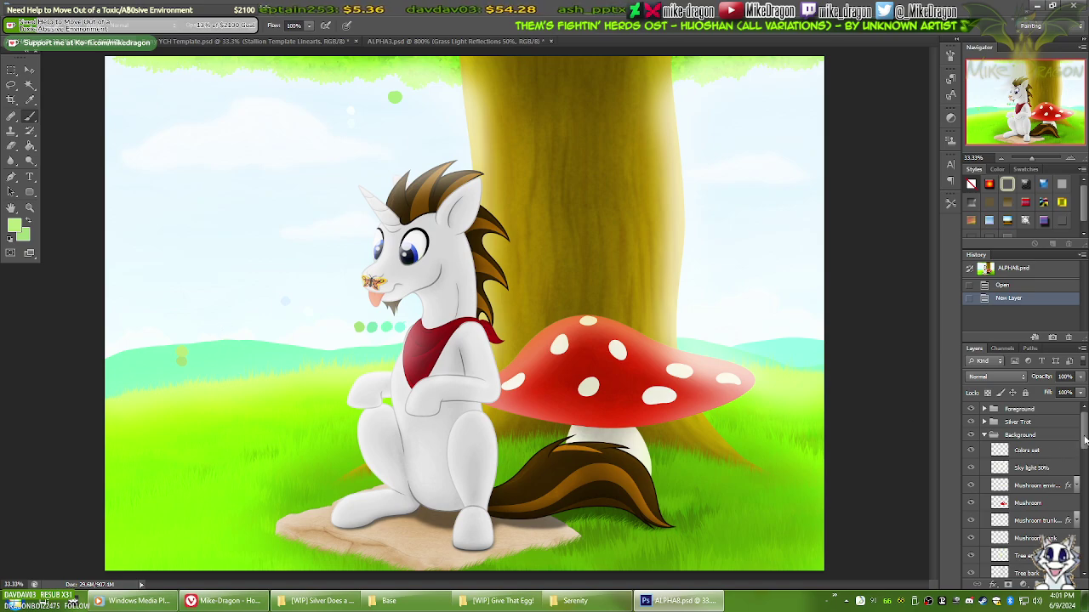
{"action": "scroll", "coordinate": [1021, 477], "scroll_direction": "down", "scroll_amount": 5}
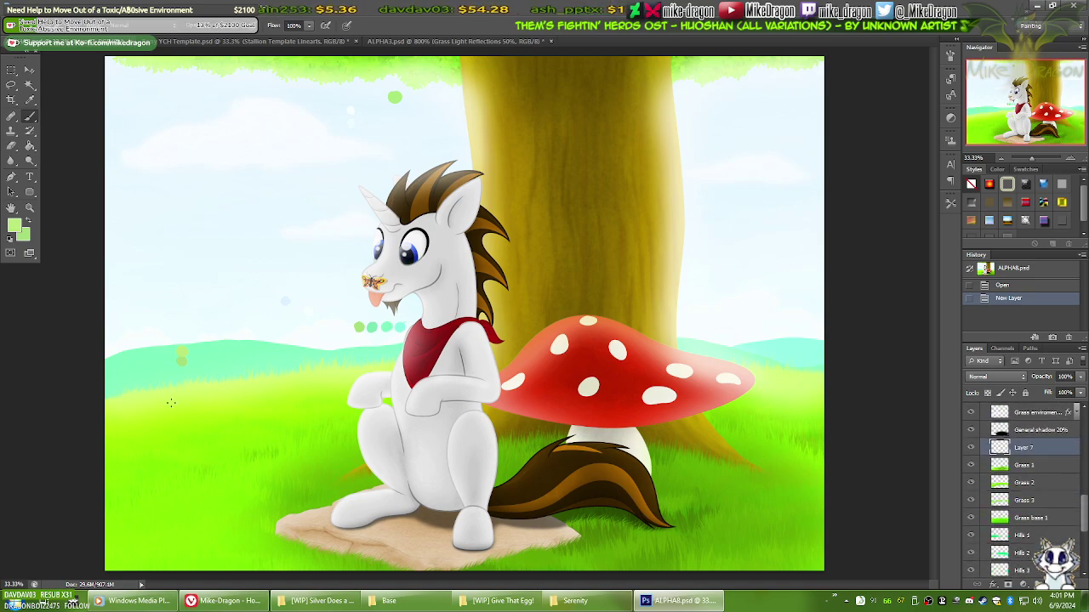
{"action": "left_click_drag", "start_coordinate": [155, 412], "coordinate": [324, 400]}
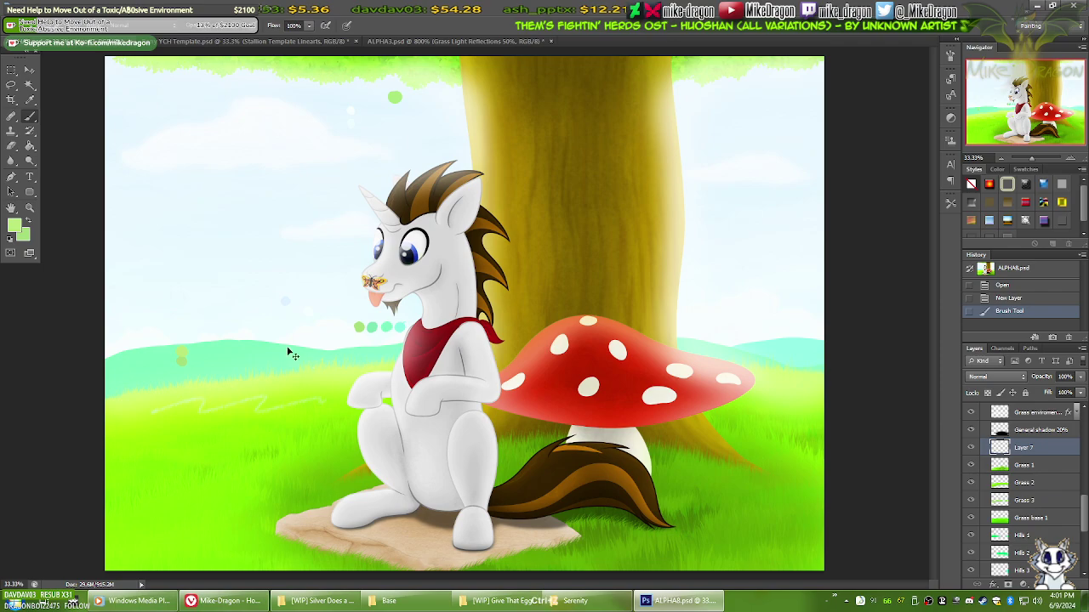
{"action": "key", "text": "ctrl+z"}
Step: Shift the foreground color to a brighter pale yellow-green and set the background color to #9ced61
{"action": "left_click", "coordinate": [17, 226]}
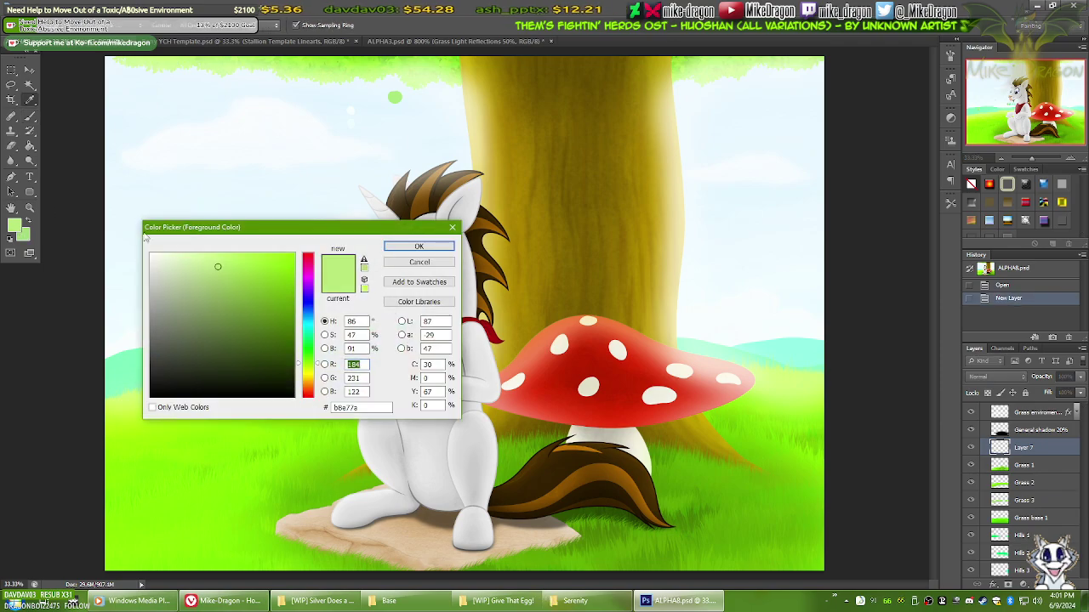
{"action": "mouse_move", "coordinate": [216, 237]}
{"action": "left_mouse_down"}
{"action": "mouse_move", "coordinate": [442, 237]}
{"action": "mouse_move", "coordinate": [448, 265]}
{"action": "mouse_move", "coordinate": [456, 257]}
{"action": "left_mouse_up"}
{"action": "left_click", "coordinate": [645, 252]}
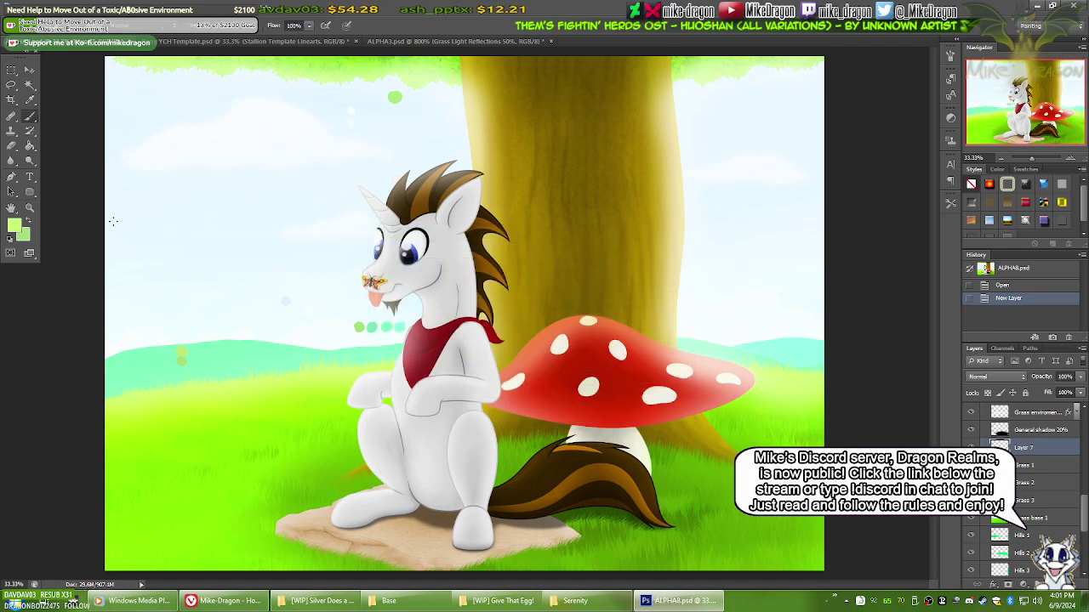
{"action": "left_click", "coordinate": [26, 236]}
{"action": "mouse_move", "coordinate": [444, 278]}
{"action": "left_mouse_down"}
{"action": "mouse_move", "coordinate": [467, 279]}
{"action": "mouse_move", "coordinate": [464, 268]}
{"action": "left_mouse_up"}
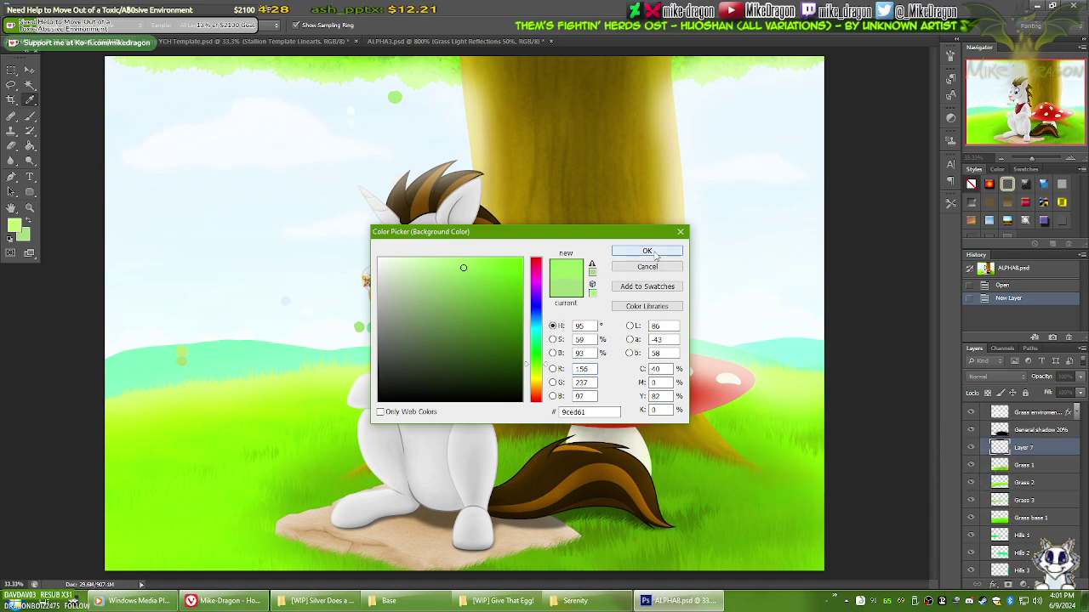
{"action": "left_click", "coordinate": [646, 252]}
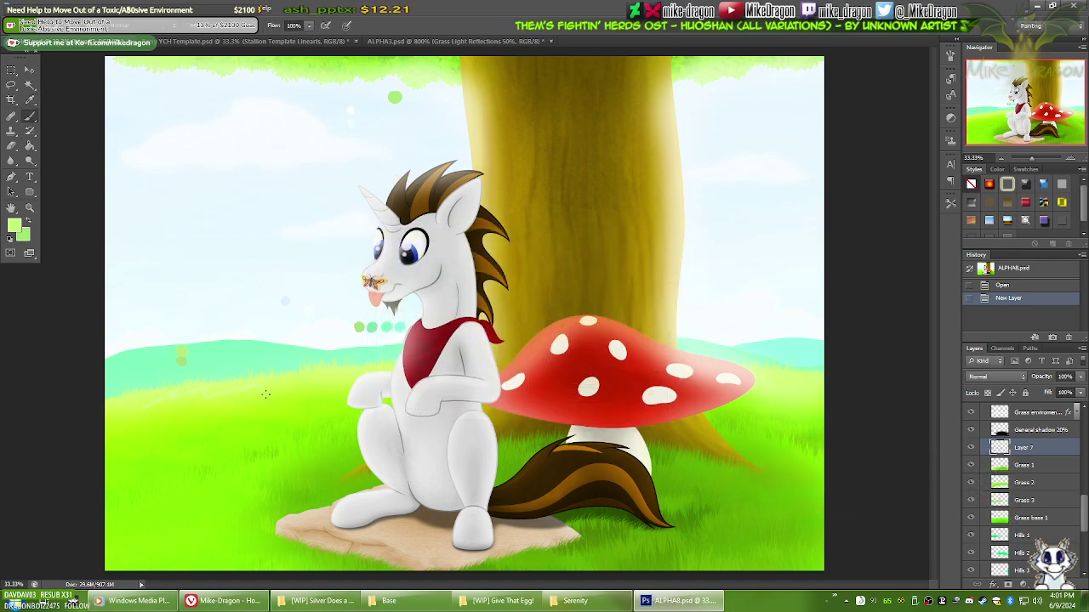
Step: Try grass strokes in the adjusted greens on the meadow beside the pony and near the tree roots, and undo them
{"action": "key", "text": "ctrl"}
{"action": "left_click_drag", "start_coordinate": [249, 417], "coordinate": [369, 400]}
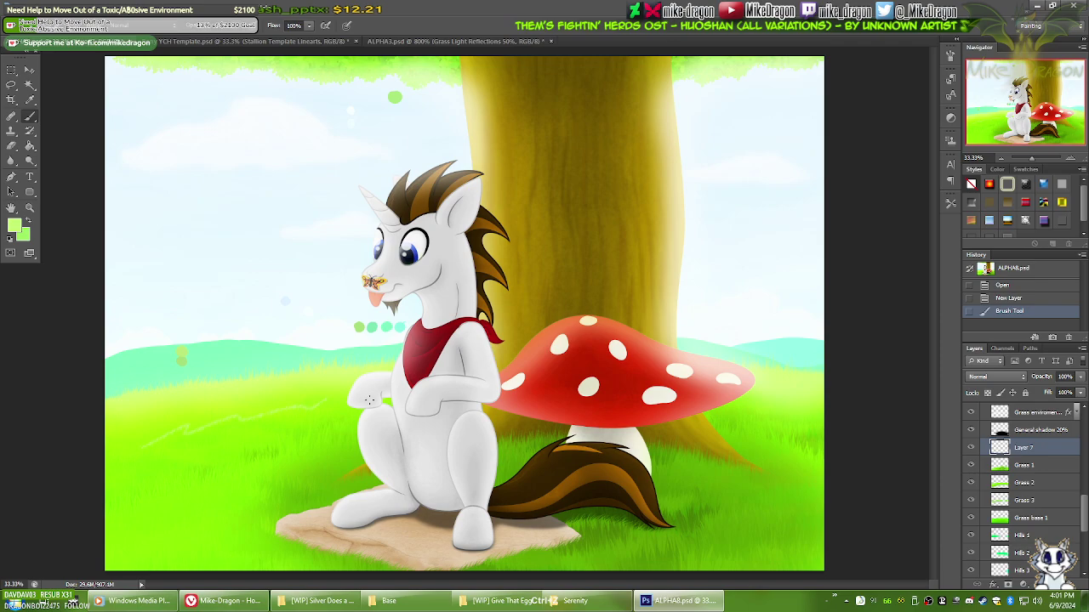
{"action": "key", "text": "ctrl+z"}
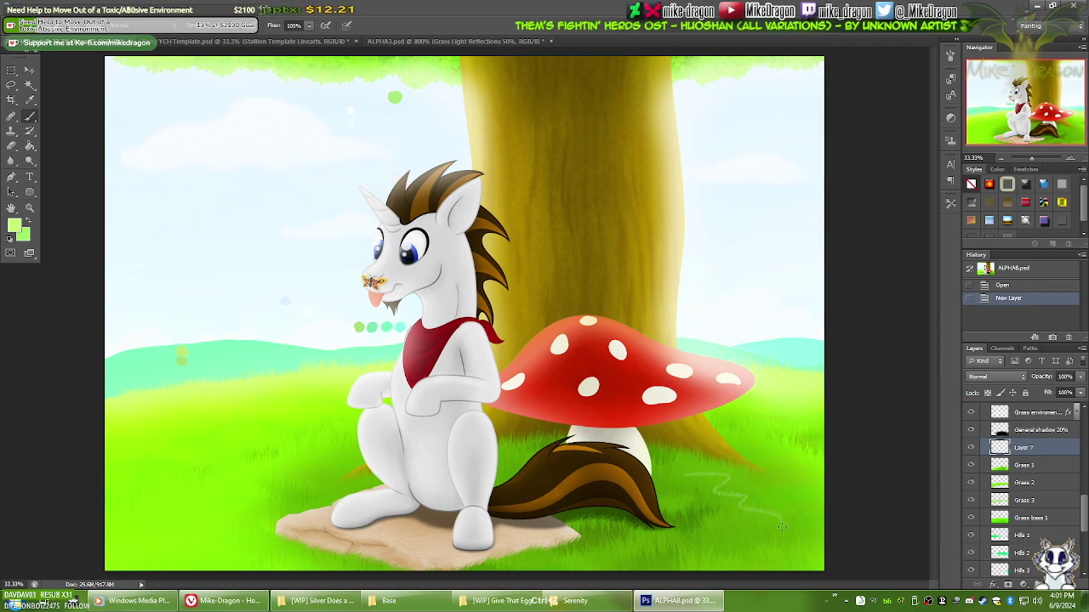
{"action": "key", "text": "ctrl+z"}
{"action": "key", "text": "ctrl+z"}
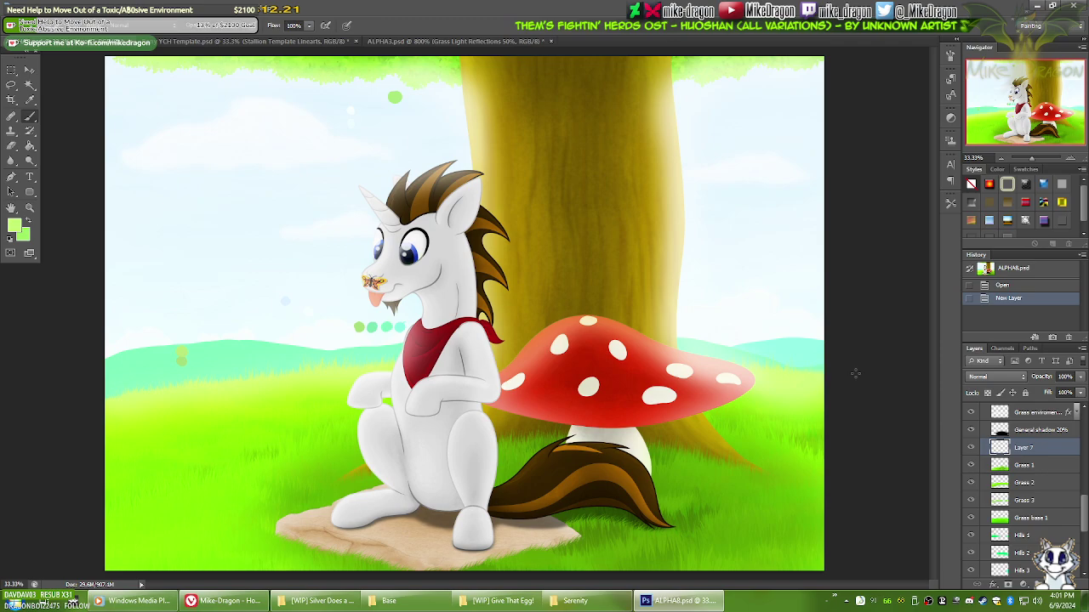
Step: Hide the Colors set layer in the Background group
{"action": "left_click_drag", "start_coordinate": [1087, 514], "coordinate": [1083, 469]}
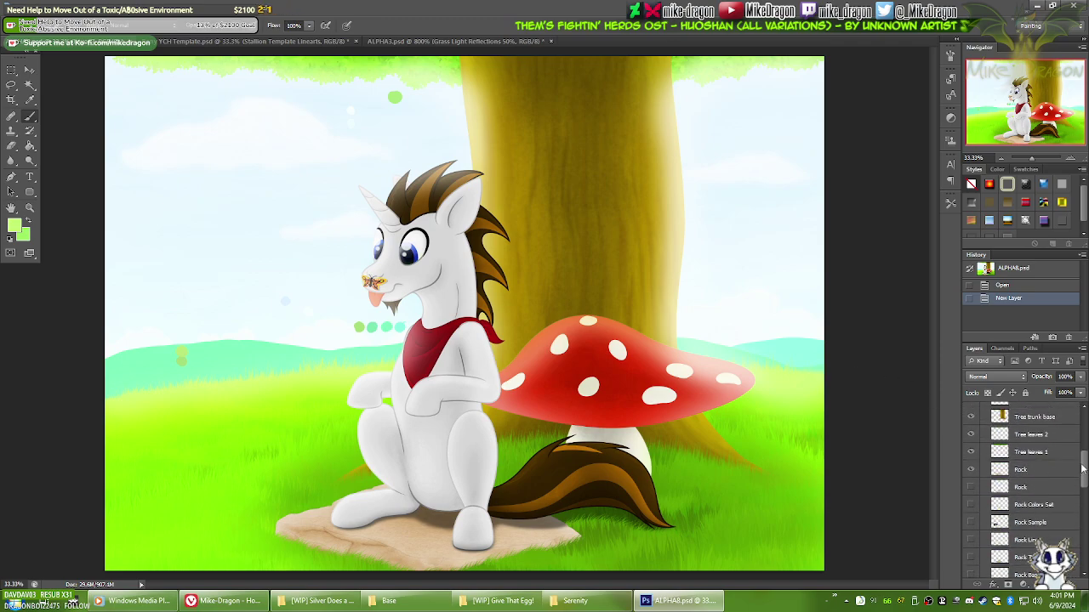
{"action": "scroll", "coordinate": [1012, 459], "scroll_direction": "up", "scroll_amount": 5}
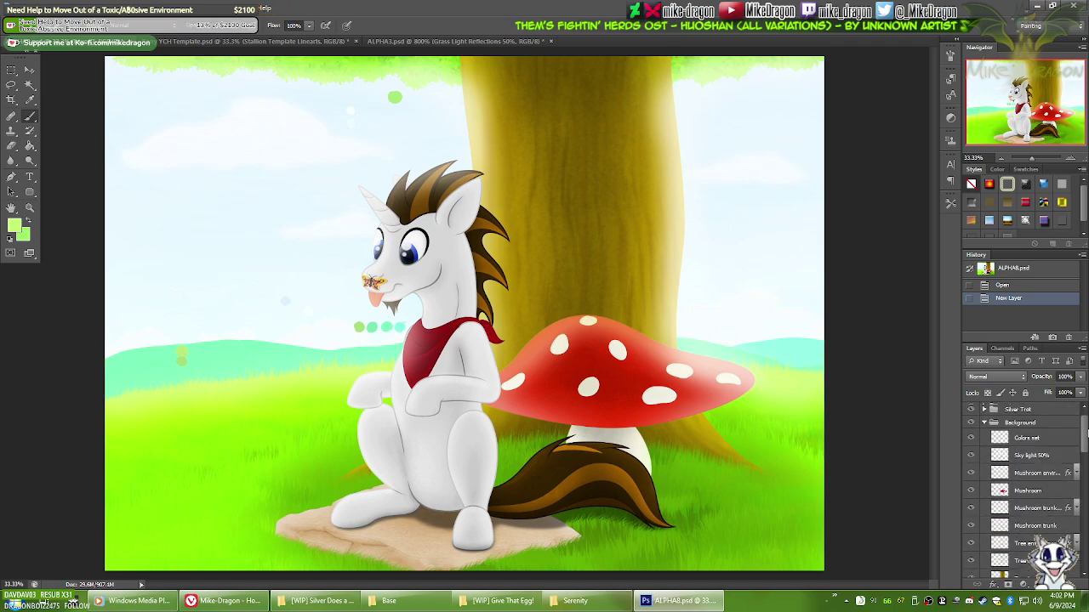
{"action": "left_click", "coordinate": [971, 450]}
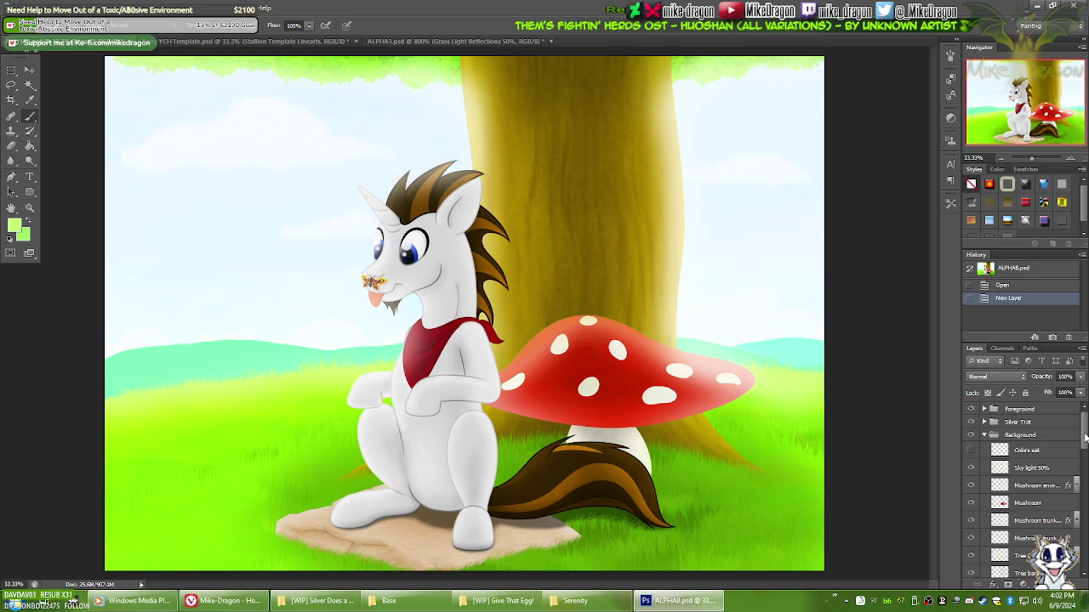
{"action": "left_click_drag", "start_coordinate": [1084, 437], "coordinate": [1077, 507]}
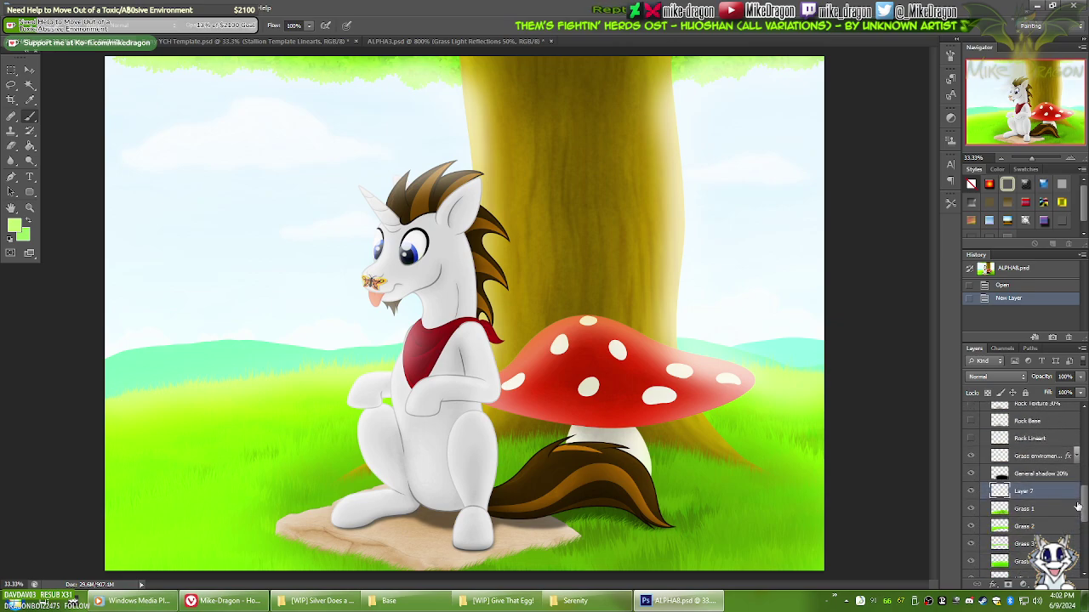
Step: Close ALPHA3.psd without saving its changes
{"action": "left_click", "coordinate": [496, 42]}
{"action": "left_click", "coordinate": [551, 41]}
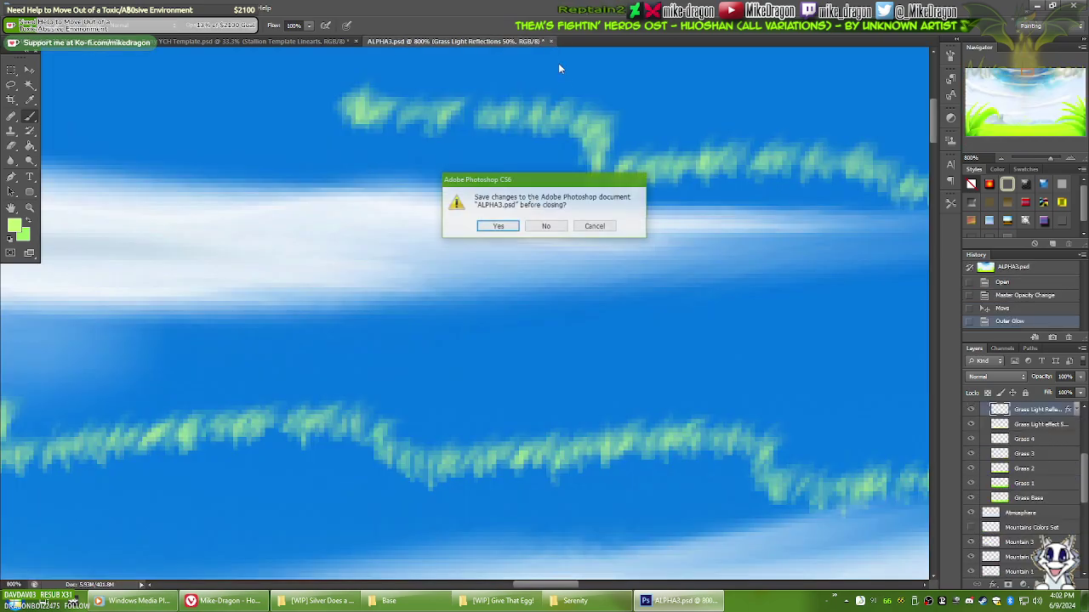
{"action": "left_click", "coordinate": [546, 226]}
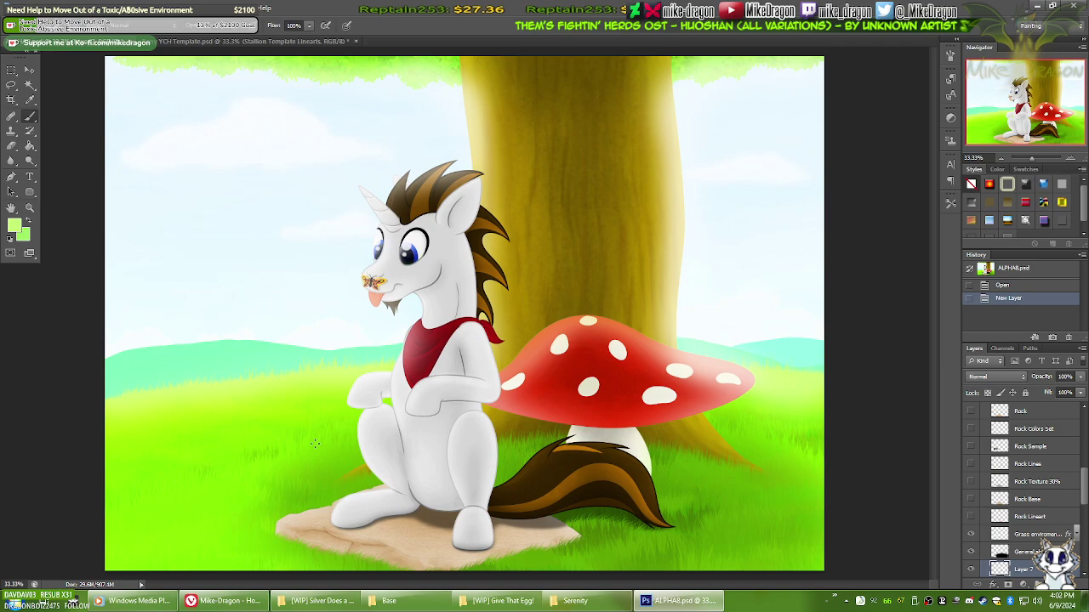
Step: Paint light grass reflection strokes along the upper meadow beside the pony and beyond the mushroom on Layer 7
{"action": "scroll", "coordinate": [315, 443], "scroll_direction": "up", "scroll_amount": 1}
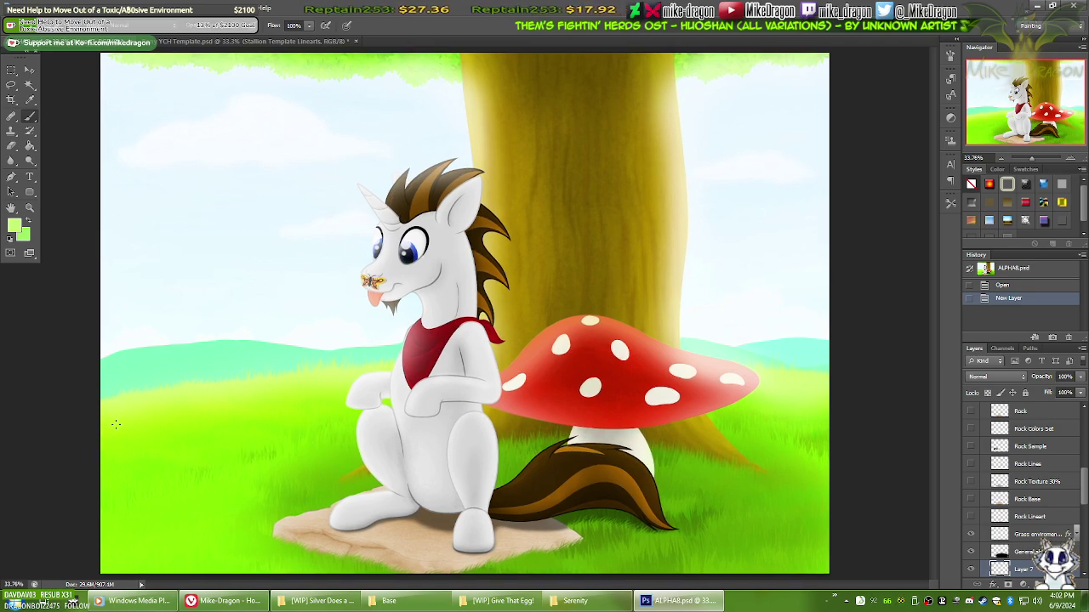
{"action": "left_click_drag", "start_coordinate": [353, 383], "coordinate": [364, 398]}
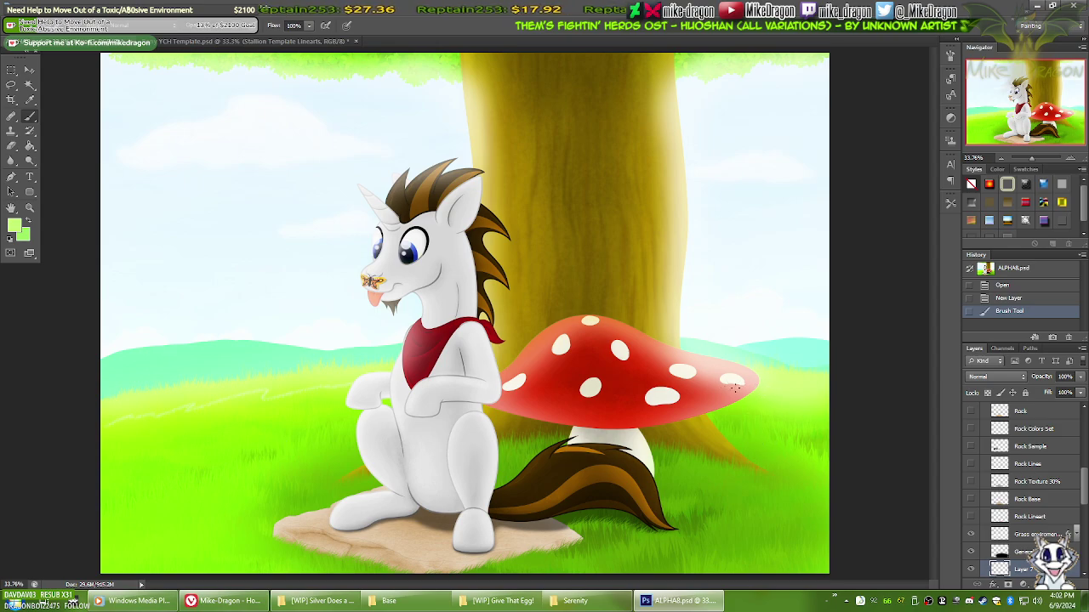
{"action": "left_click", "coordinate": [830, 417]}
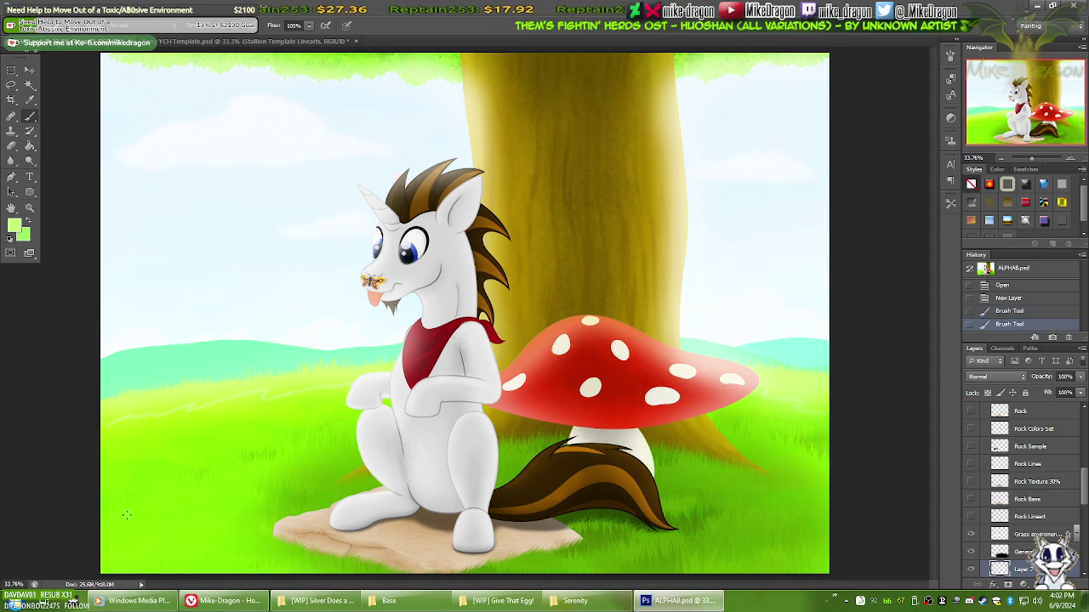
Step: Add further light reflection strokes lower on the meadow beside the pony, undoing and repainting unsatisfactory ones
{"action": "left_click_drag", "start_coordinate": [154, 439], "coordinate": [255, 421]}
{"action": "key", "text": "ctrl+z"}
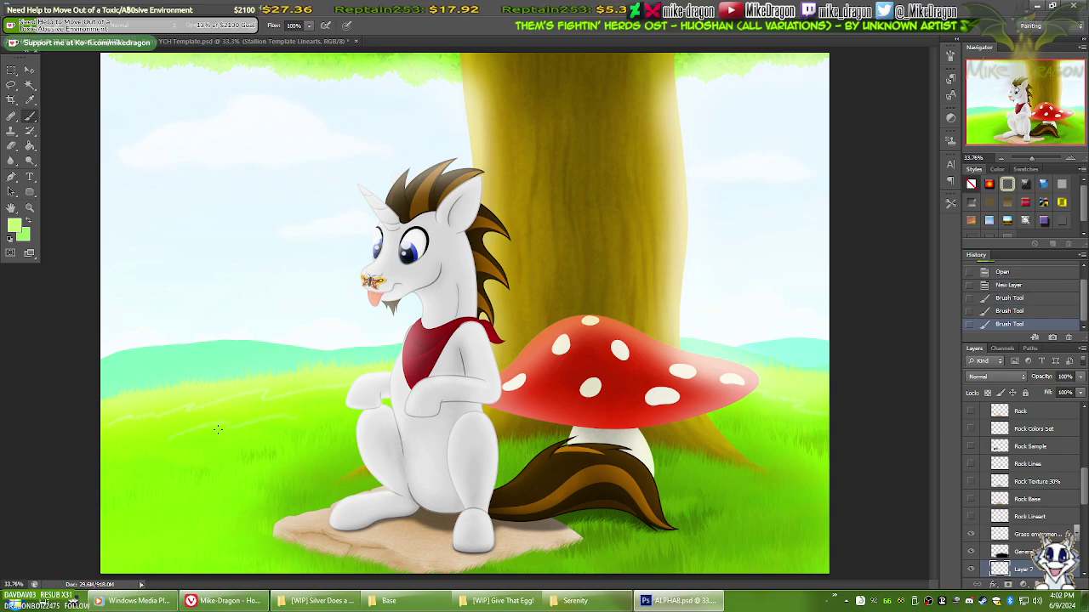
{"action": "key", "text": "ctrl+z"}
{"action": "left_click_drag", "start_coordinate": [181, 431], "coordinate": [247, 424]}
{"action": "key", "text": "ctrl+z"}
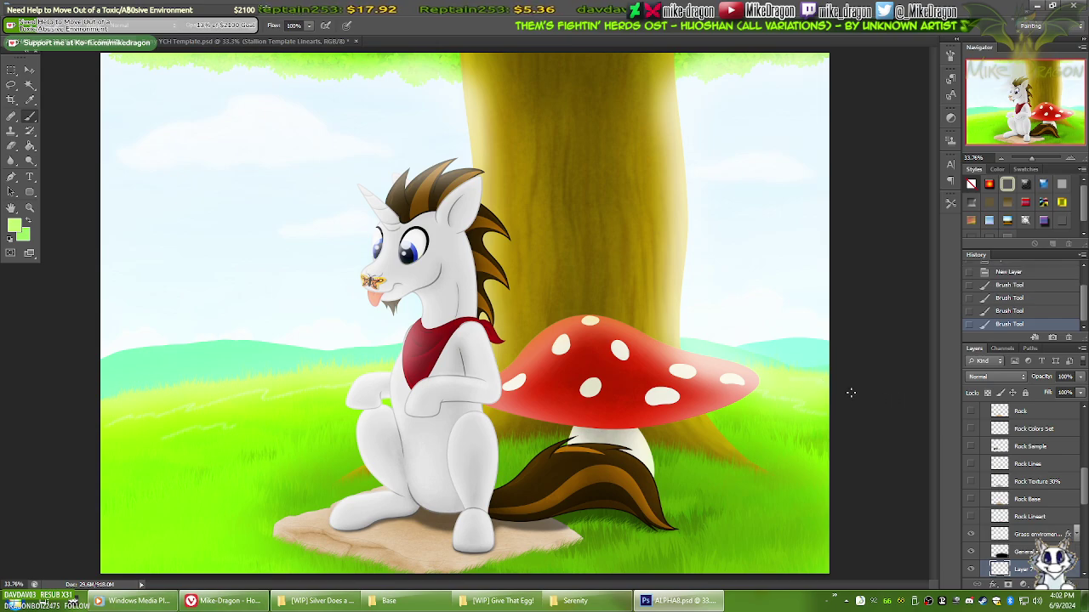
{"action": "left_click_drag", "start_coordinate": [800, 385], "coordinate": [868, 390]}
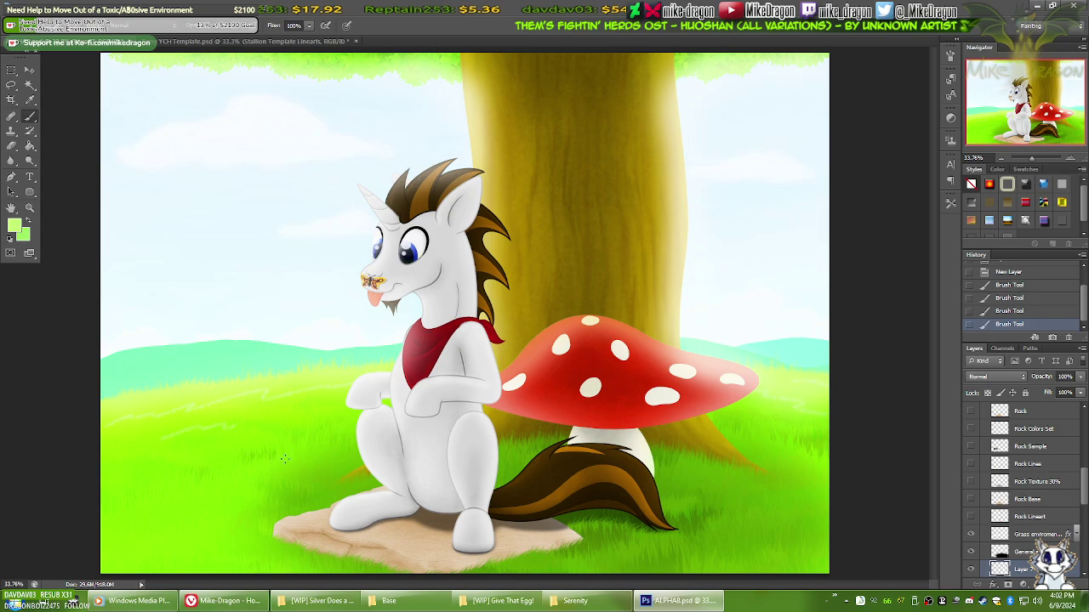
{"action": "right_click", "coordinate": [330, 266]}
{"action": "left_click", "coordinate": [384, 62]}
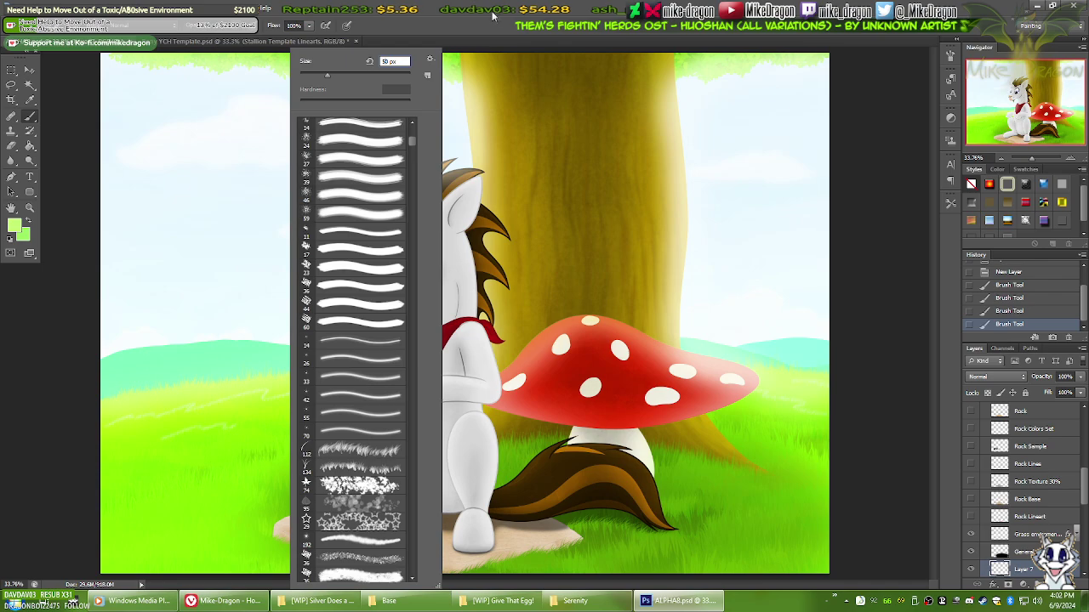
{"action": "key", "text": "Return"}
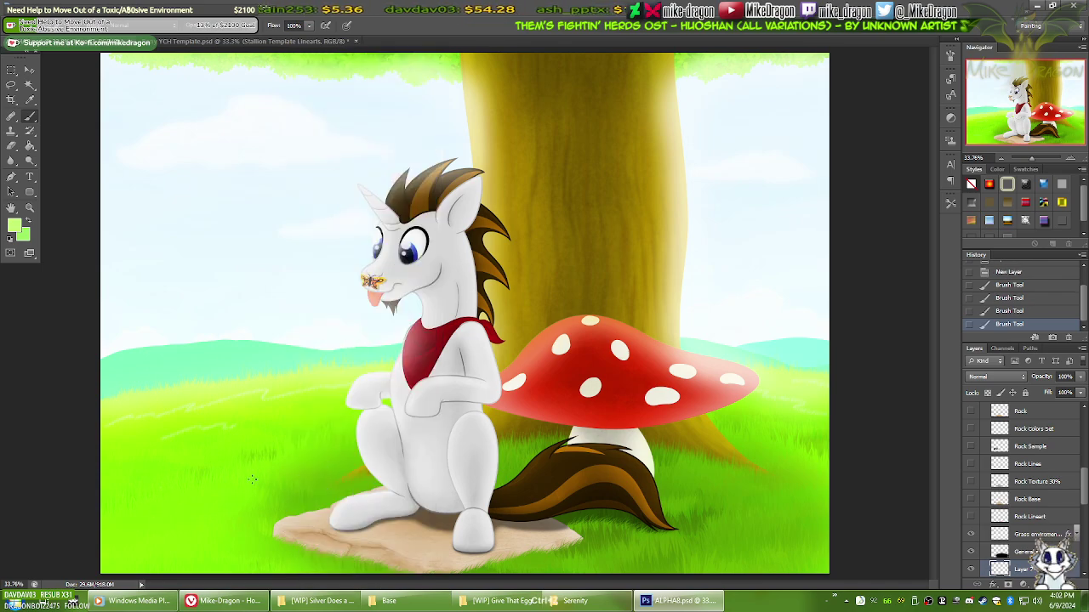
{"action": "left_click_drag", "start_coordinate": [130, 521], "coordinate": [148, 516]}
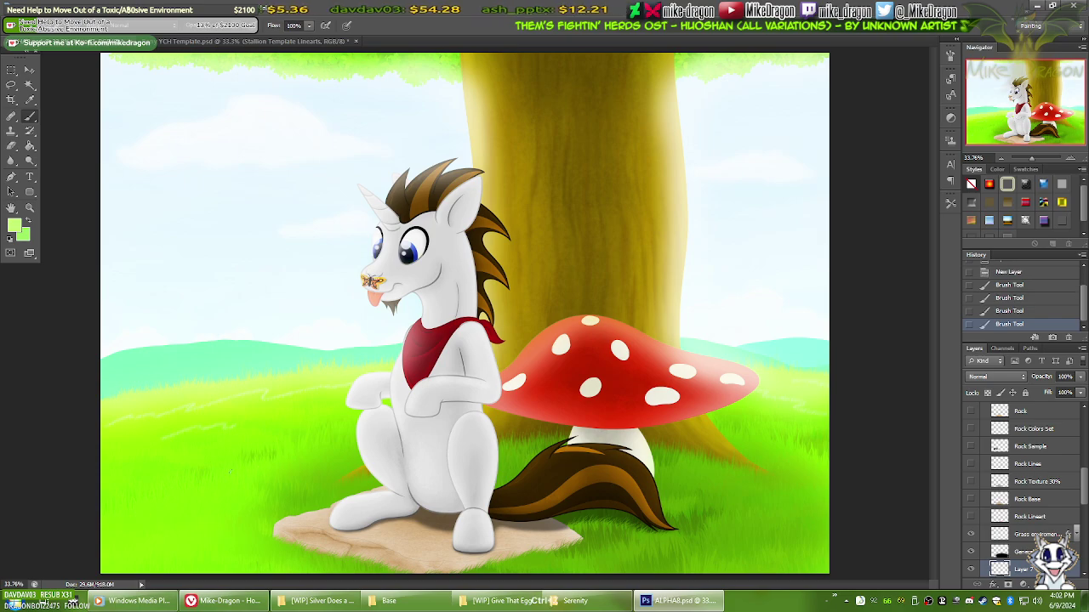
Step: Paint light reflection strokes with a 60 px brush across the lower meadow beside the rock, and rename Layer 7 as a grass light layer
{"action": "right_click", "coordinate": [255, 383]}
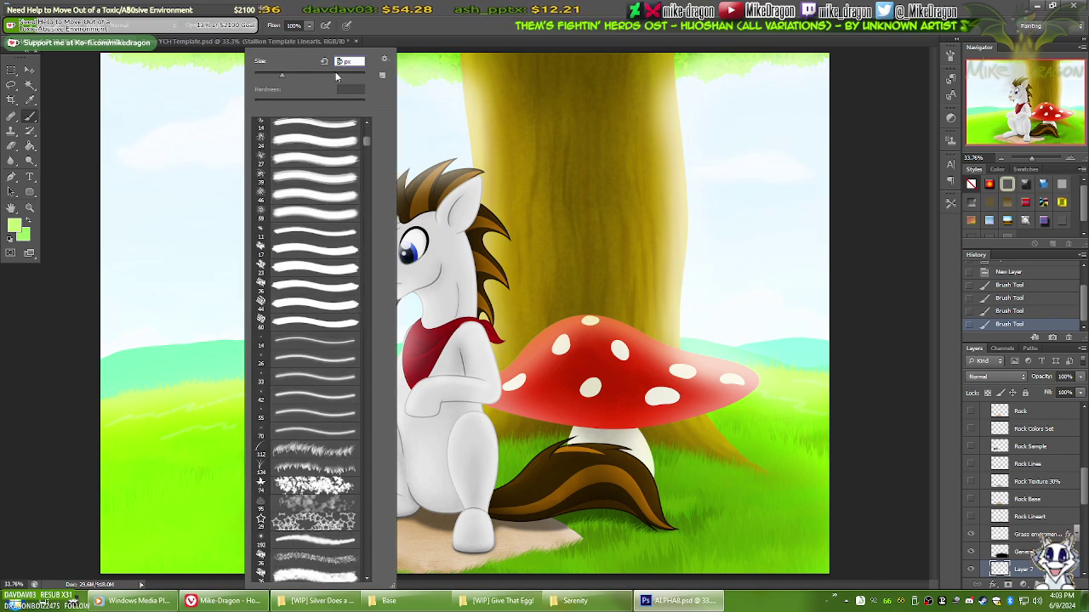
{"action": "left_click", "coordinate": [330, 145]}
{"action": "type", "text": "60"}
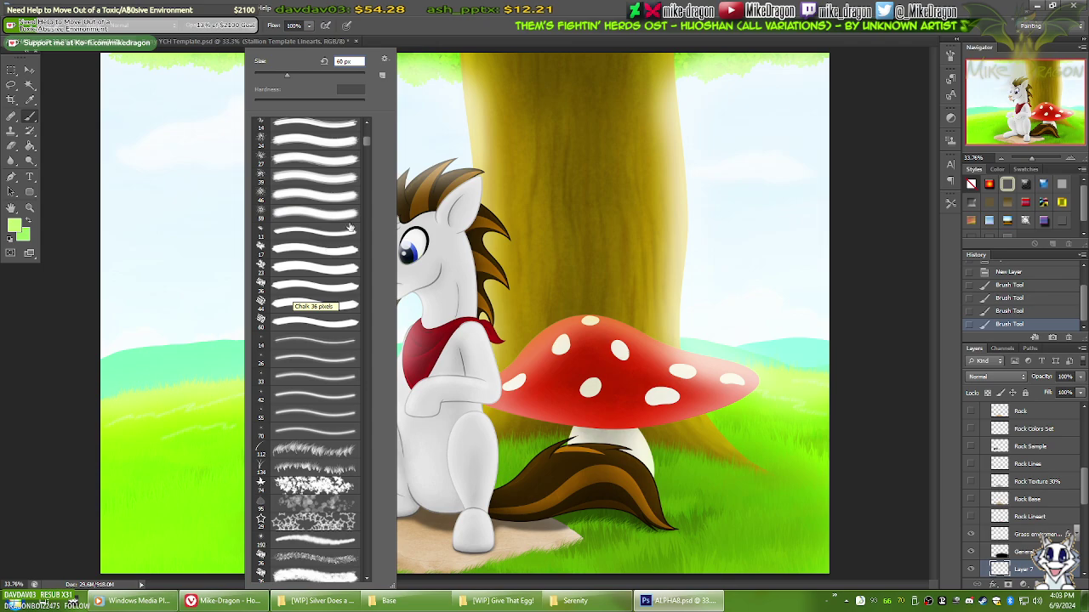
{"action": "key", "text": "Return"}
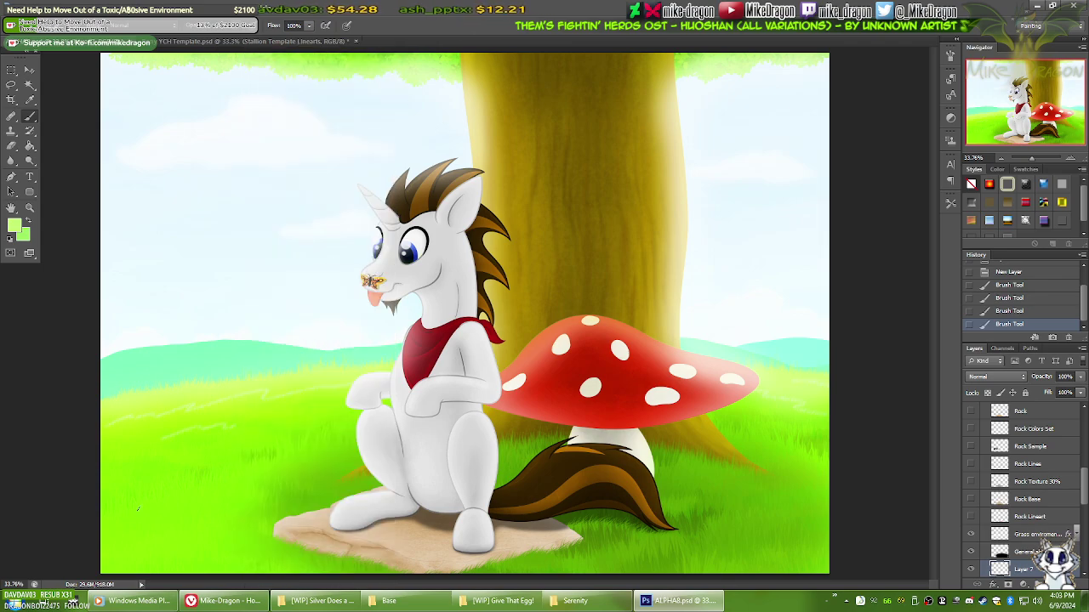
{"action": "left_click_drag", "start_coordinate": [201, 499], "coordinate": [334, 451]}
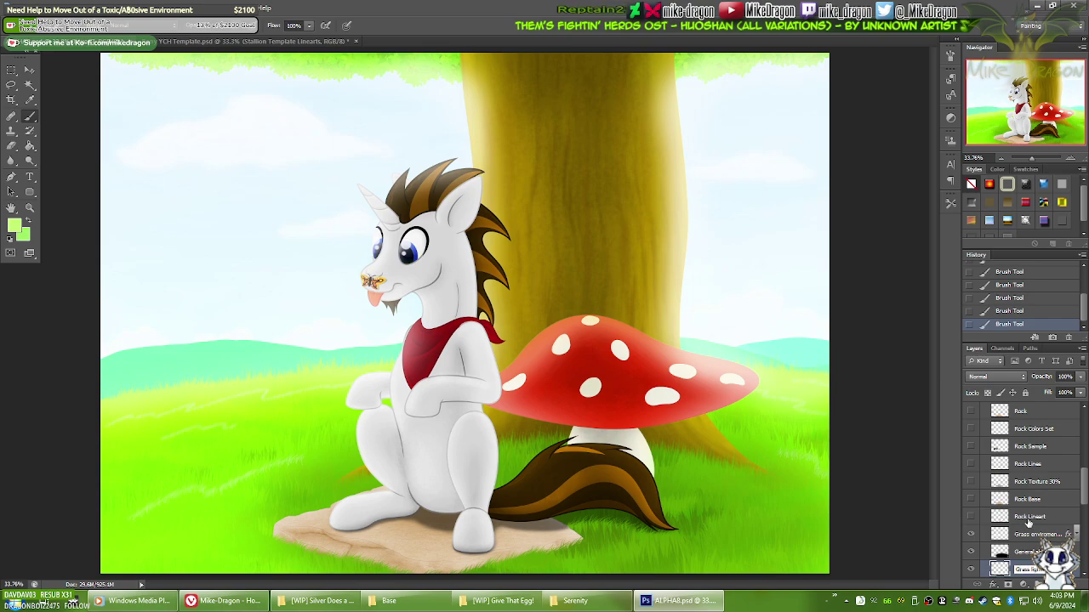
{"action": "key", "text": "Return"}
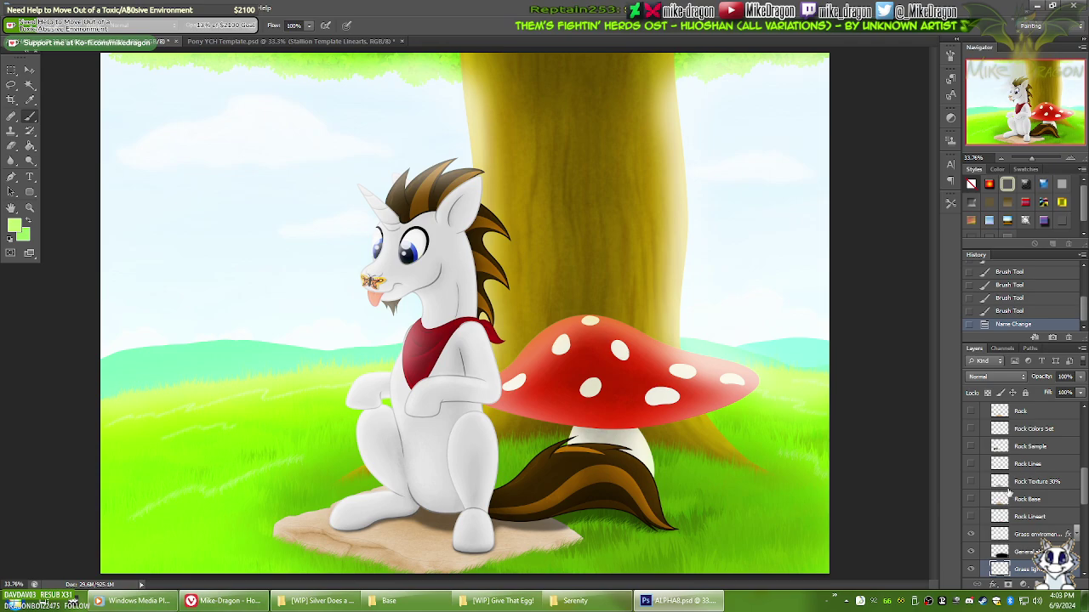
Step: Add an Outer Glow to the grass light layer, using light green cfff8f derived from the foreground color and a larger glow size
{"action": "double_click", "coordinate": [1002, 570]}
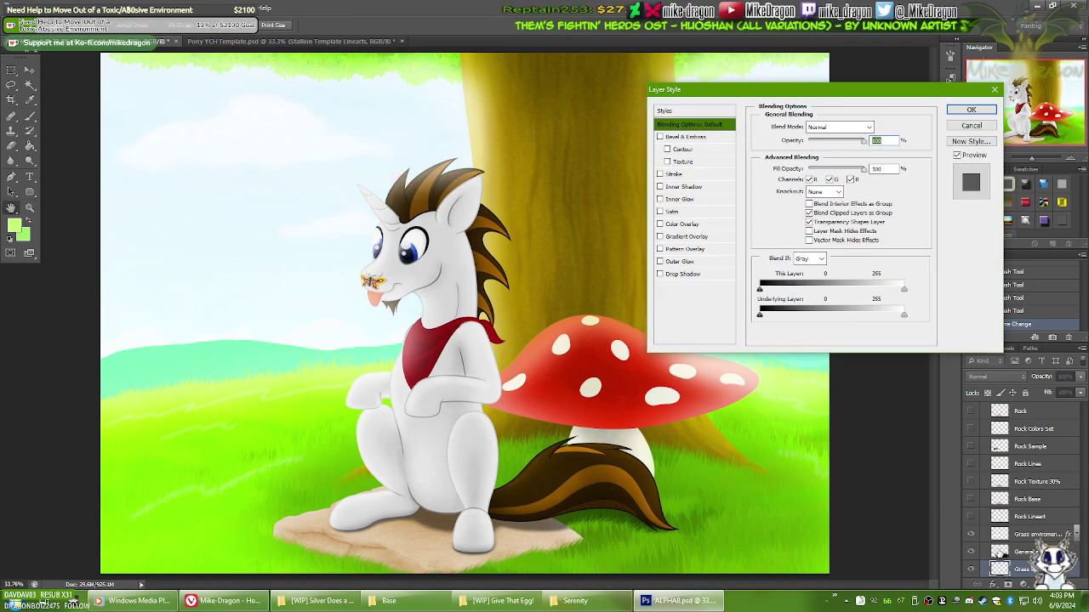
{"action": "left_click", "coordinate": [661, 262]}
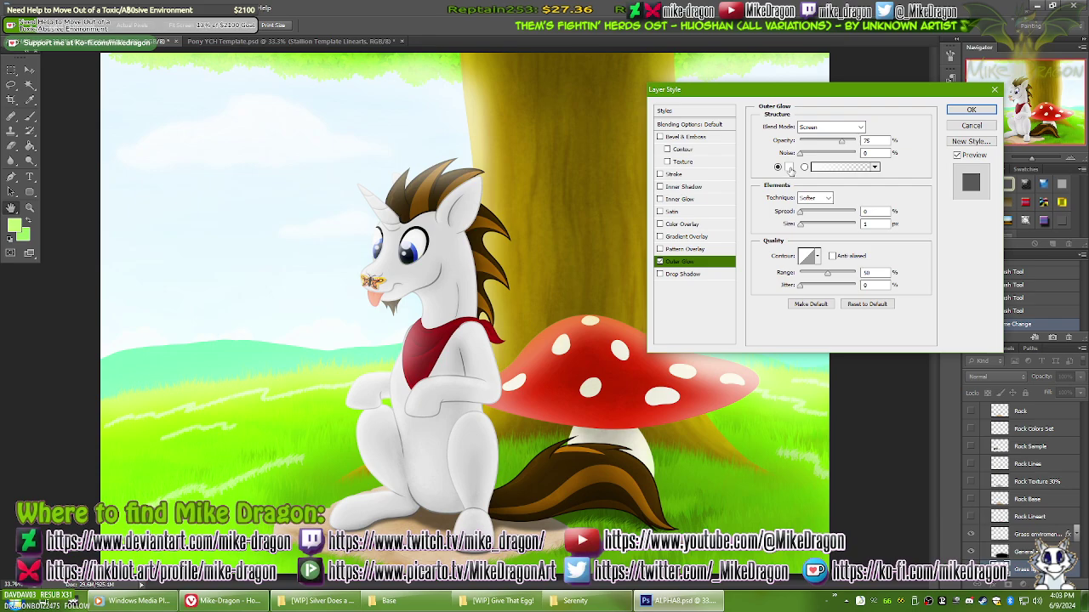
{"action": "left_click", "coordinate": [789, 168]}
{"action": "left_click", "coordinate": [21, 223]}
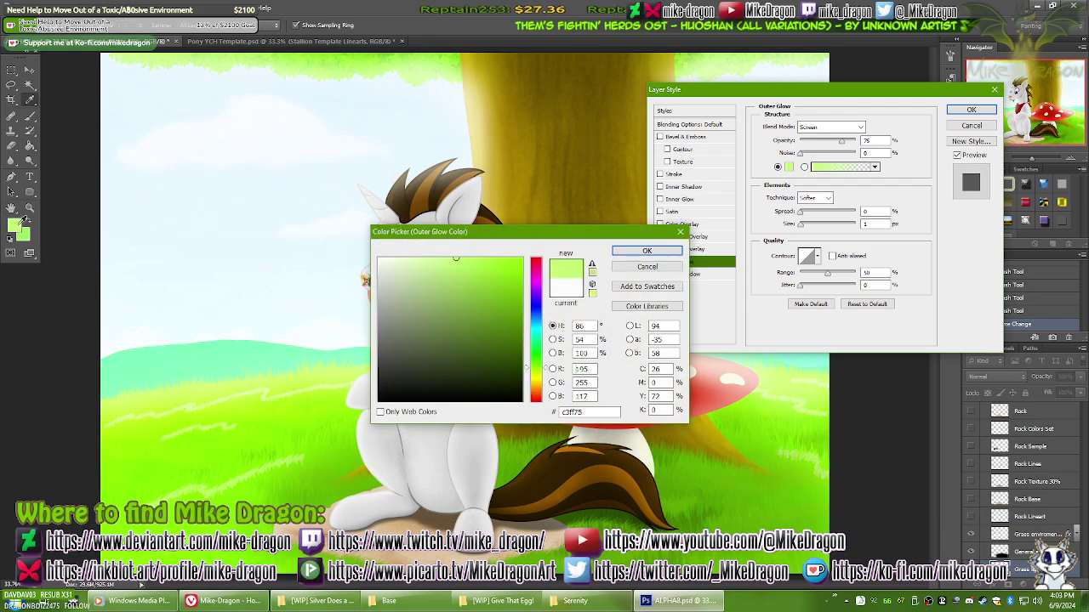
{"action": "left_click", "coordinate": [455, 258]}
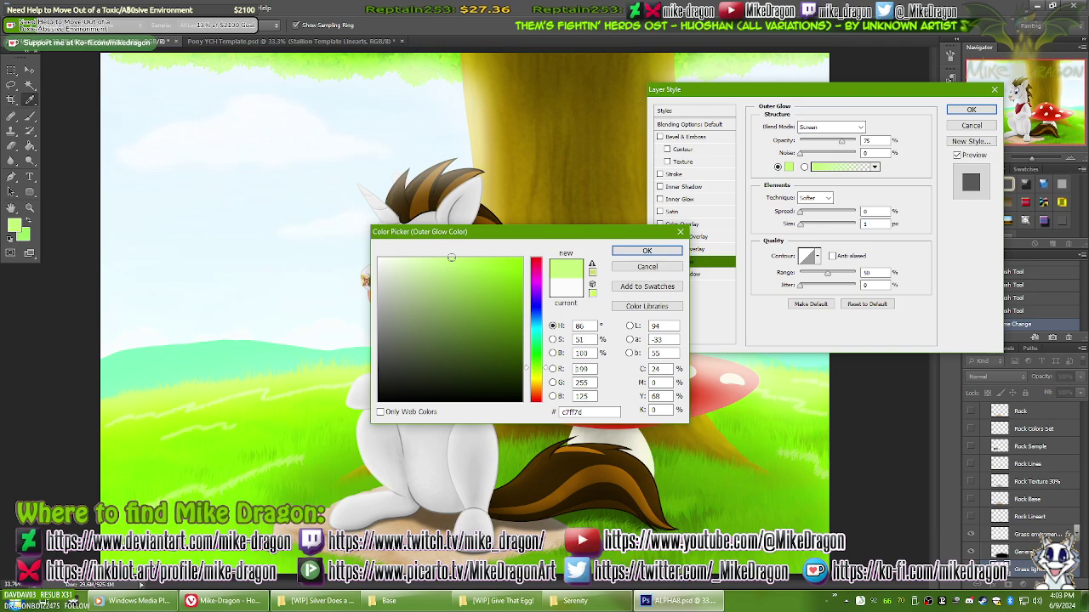
{"action": "left_click_drag", "start_coordinate": [445, 257], "coordinate": [441, 261]}
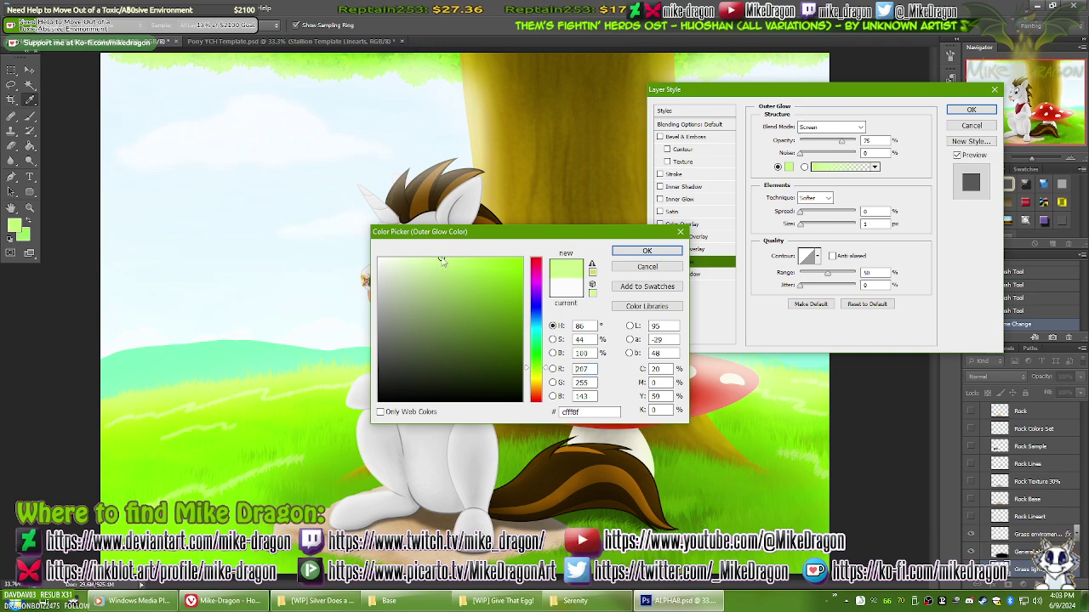
{"action": "left_click", "coordinate": [647, 251]}
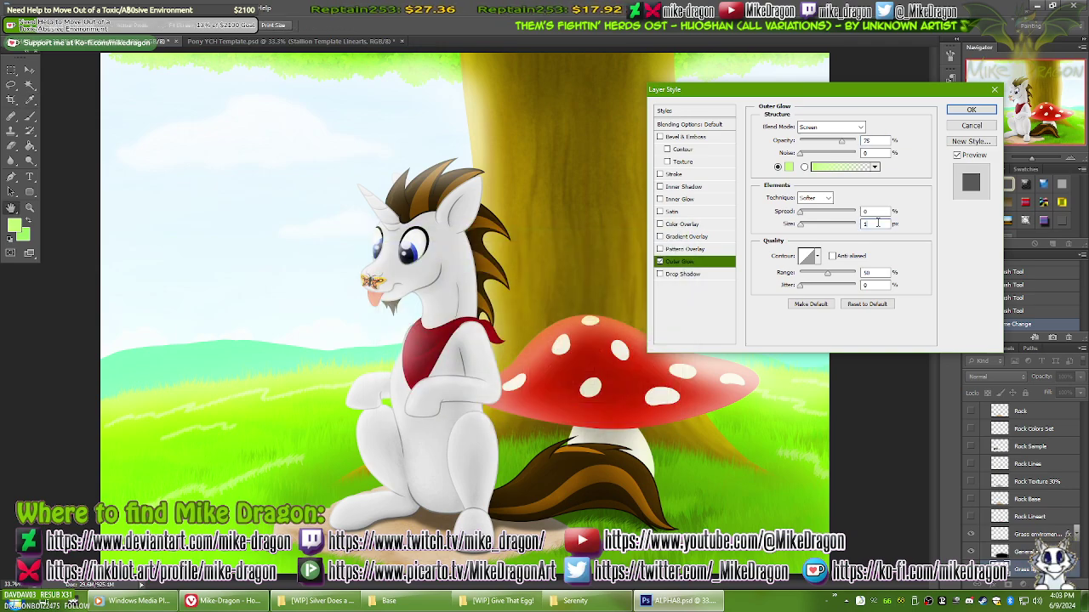
{"action": "type", "text": "8"}
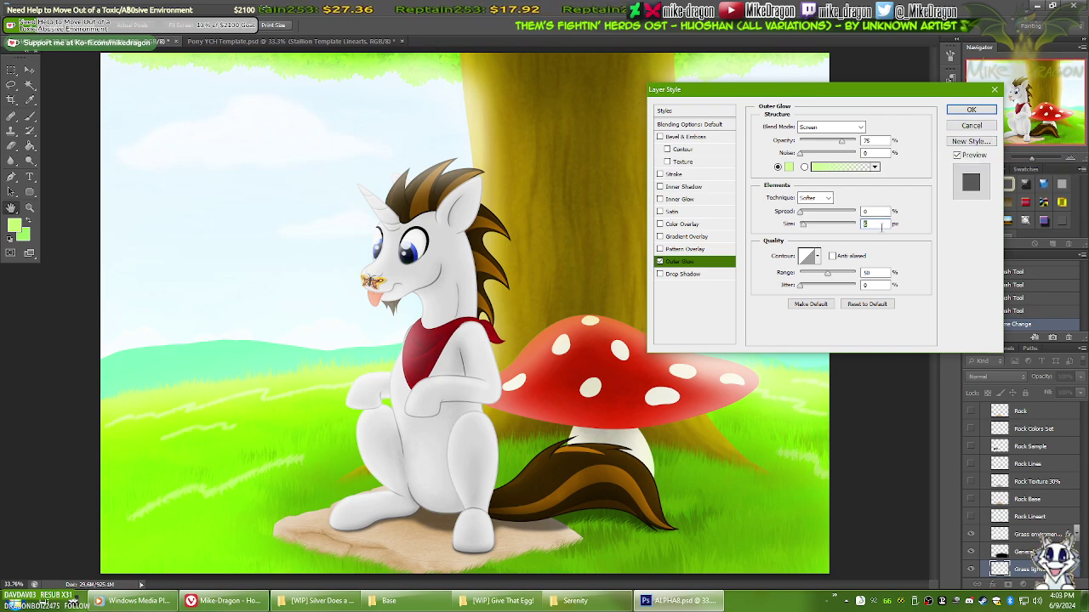
{"action": "left_click", "coordinate": [955, 113]}
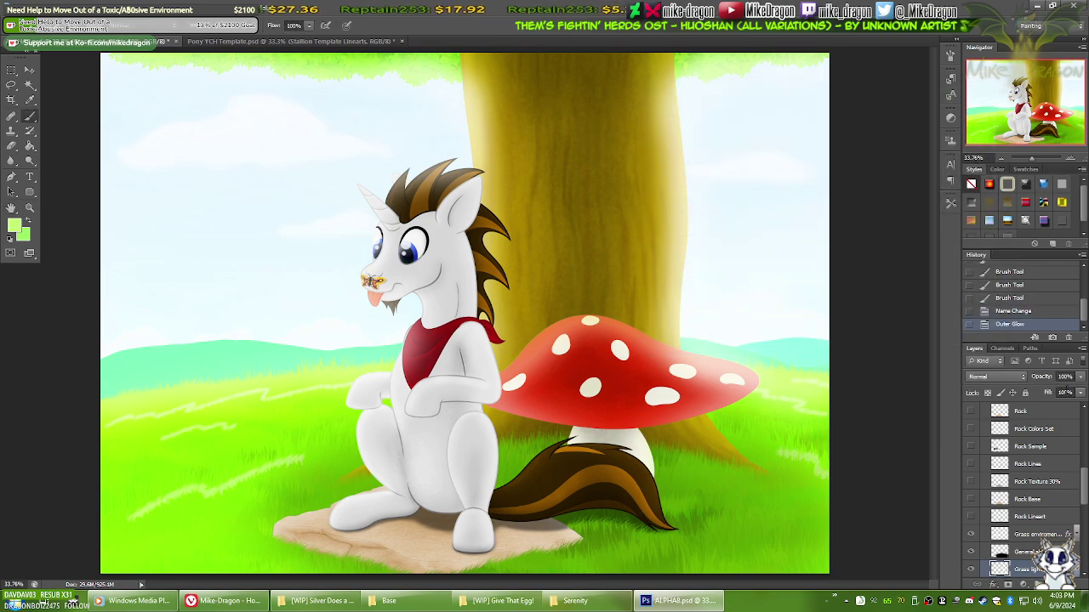
Step: Set the grass light layer's opacity to 50%
{"action": "left_click_drag", "start_coordinate": [1052, 376], "coordinate": [1053, 376]}
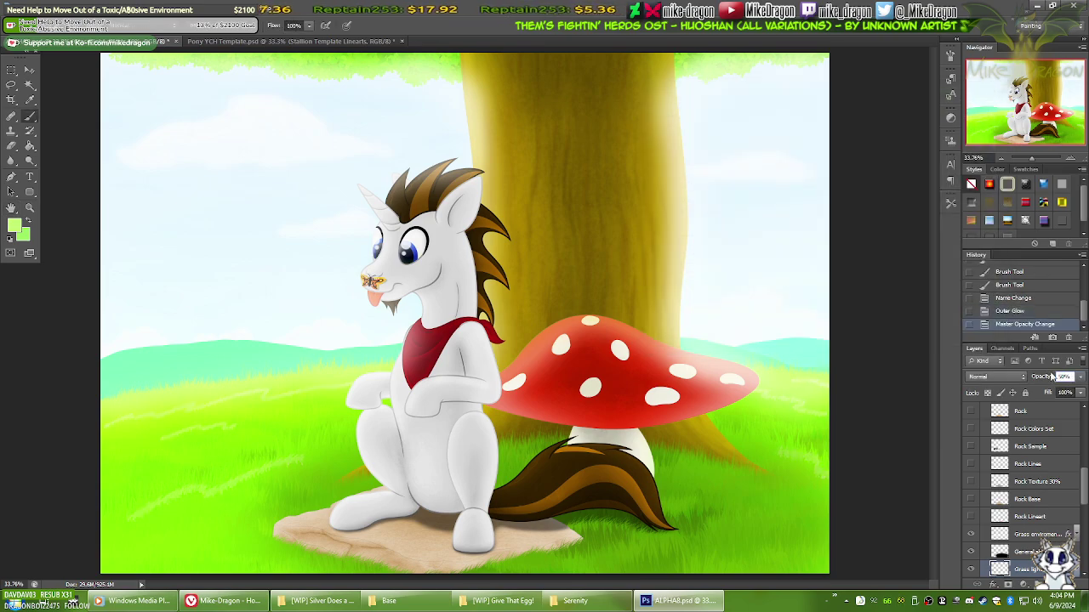
{"action": "key", "text": "Return"}
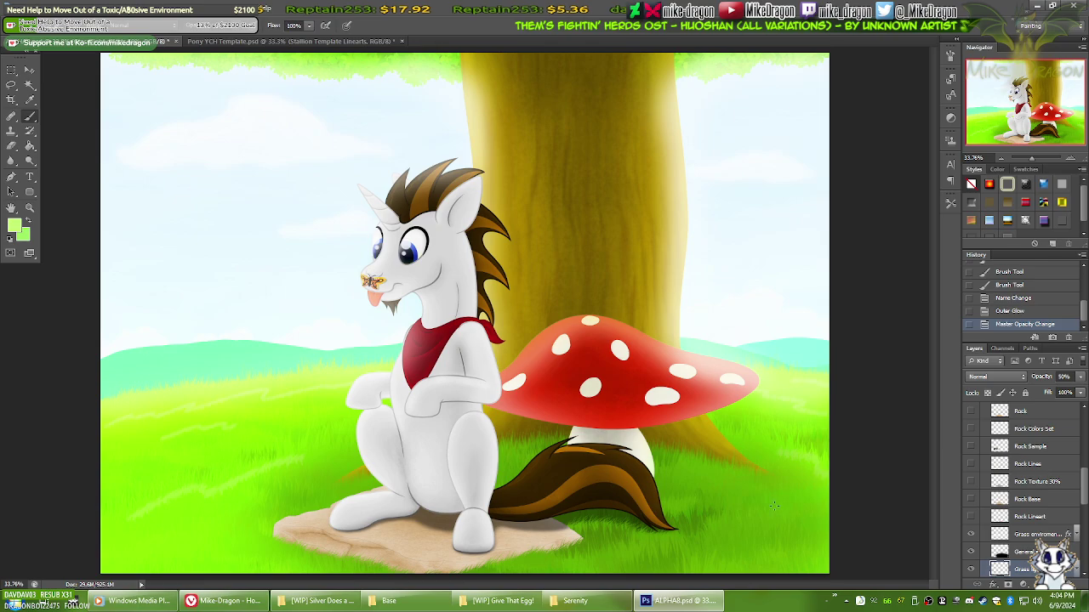
Step: Open FINAL.psd from the Serenity folder and copy the layer style of the Grass Light Reflections 50% layer in its Grass group
{"action": "left_click", "coordinate": [575, 600]}
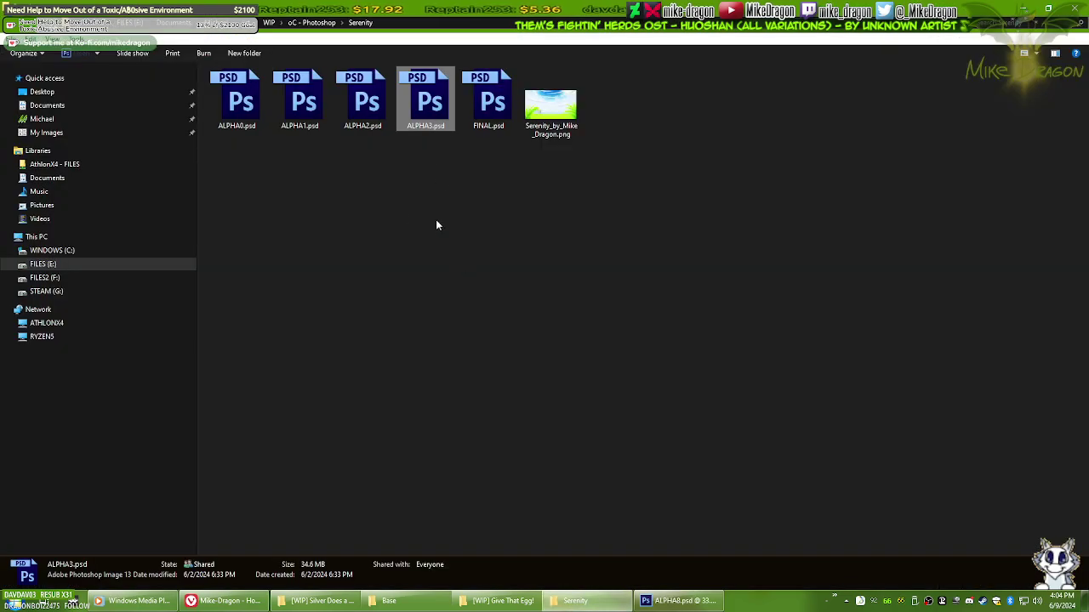
{"action": "double_click", "coordinate": [486, 104]}
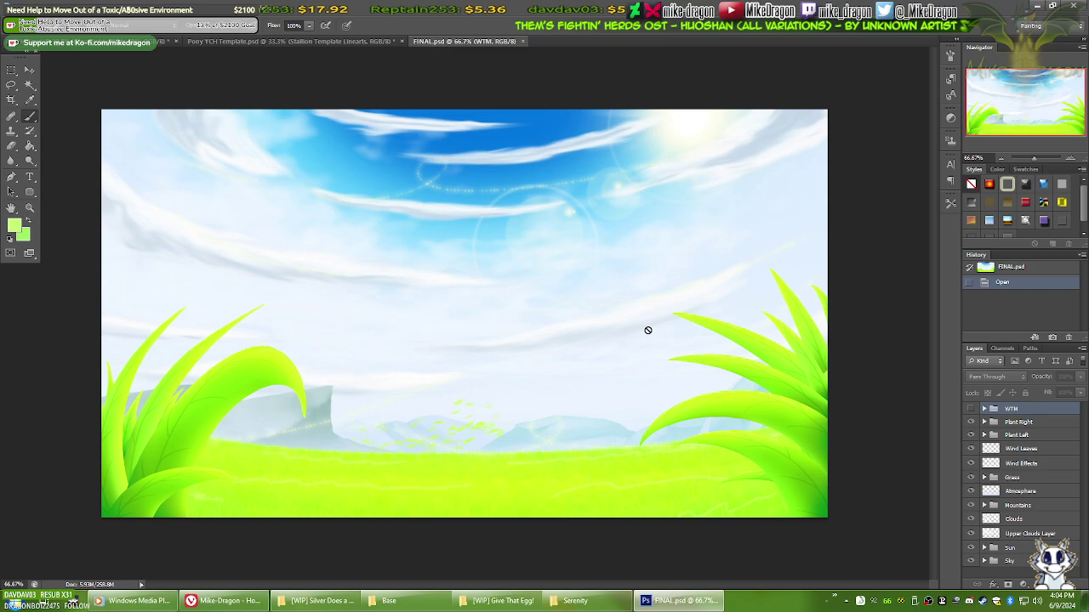
{"action": "scroll", "coordinate": [663, 374], "scroll_direction": "up", "scroll_amount": 2}
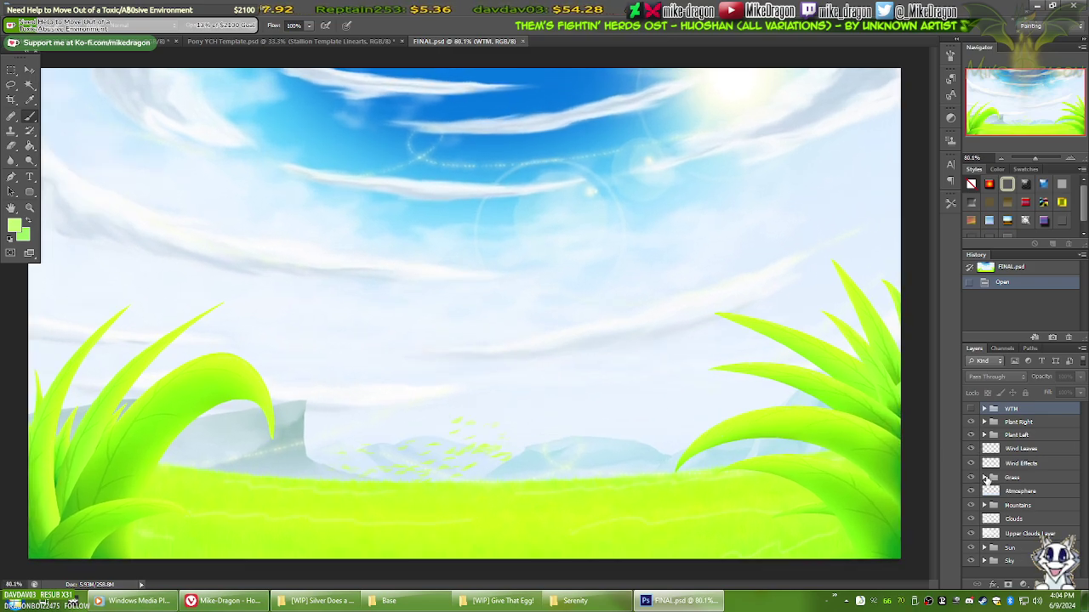
{"action": "left_click", "coordinate": [985, 478]}
{"action": "right_click", "coordinate": [1026, 494]}
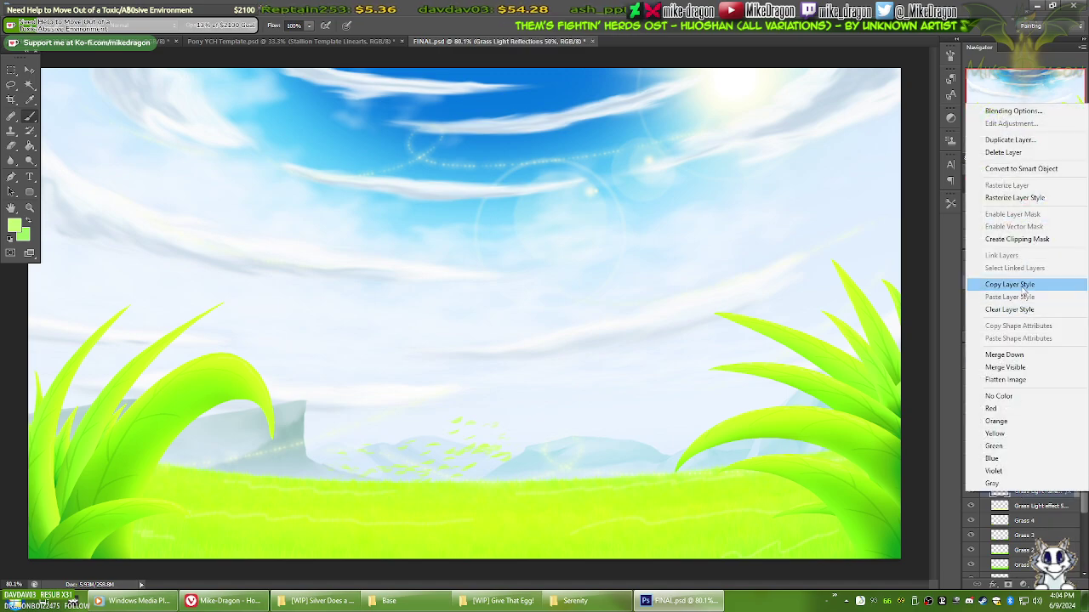
{"action": "left_click", "coordinate": [1013, 284]}
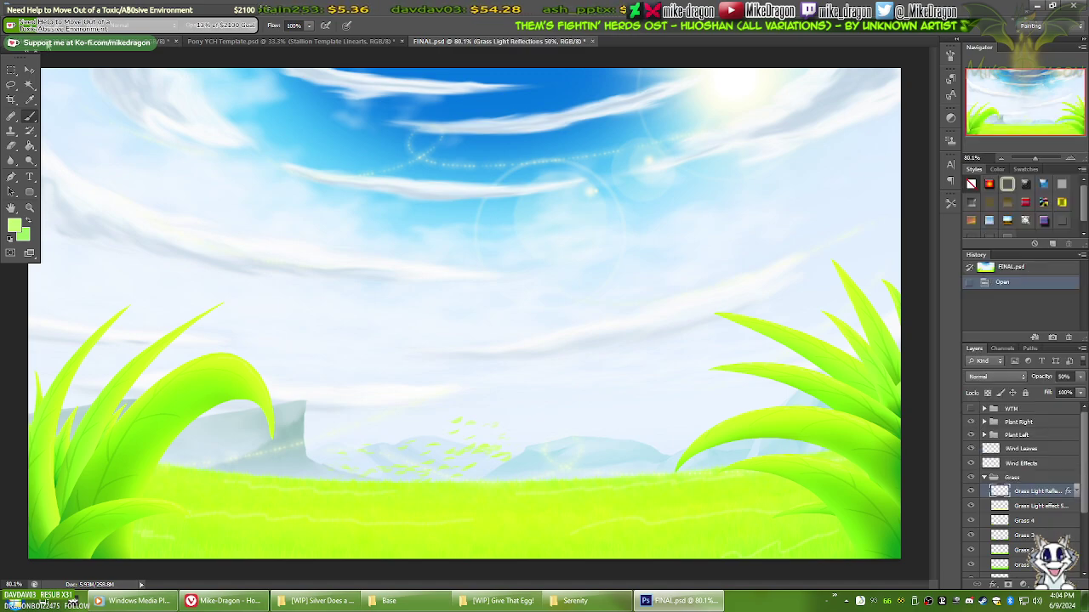
Step: Return to ALPHA8.psd and paste the copied layer style onto the grass light layer
{"action": "key", "text": "ctrl+Tab"}
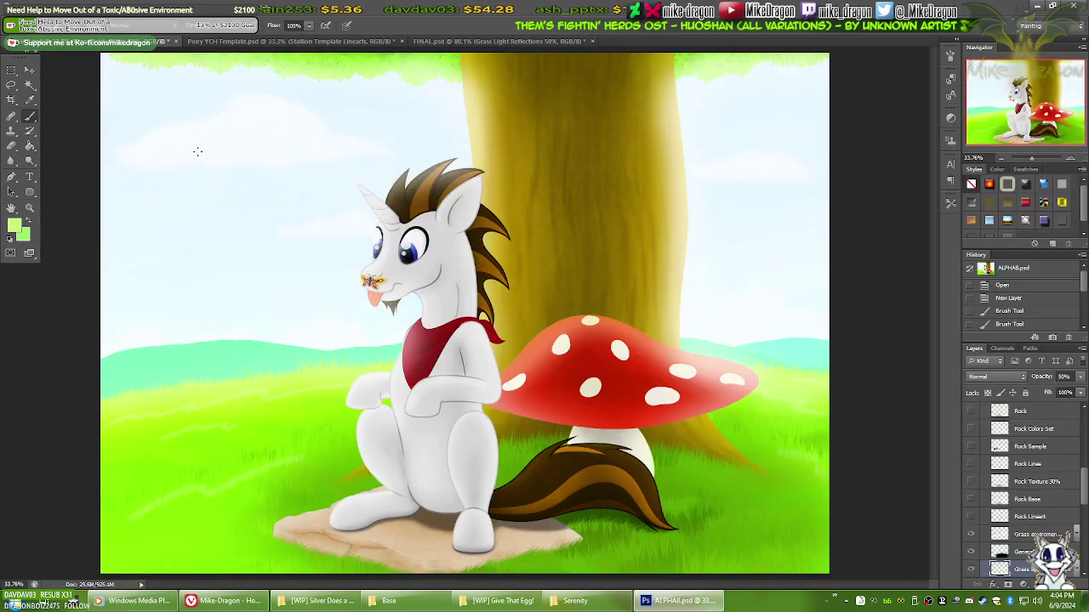
{"action": "right_click", "coordinate": [1032, 570]}
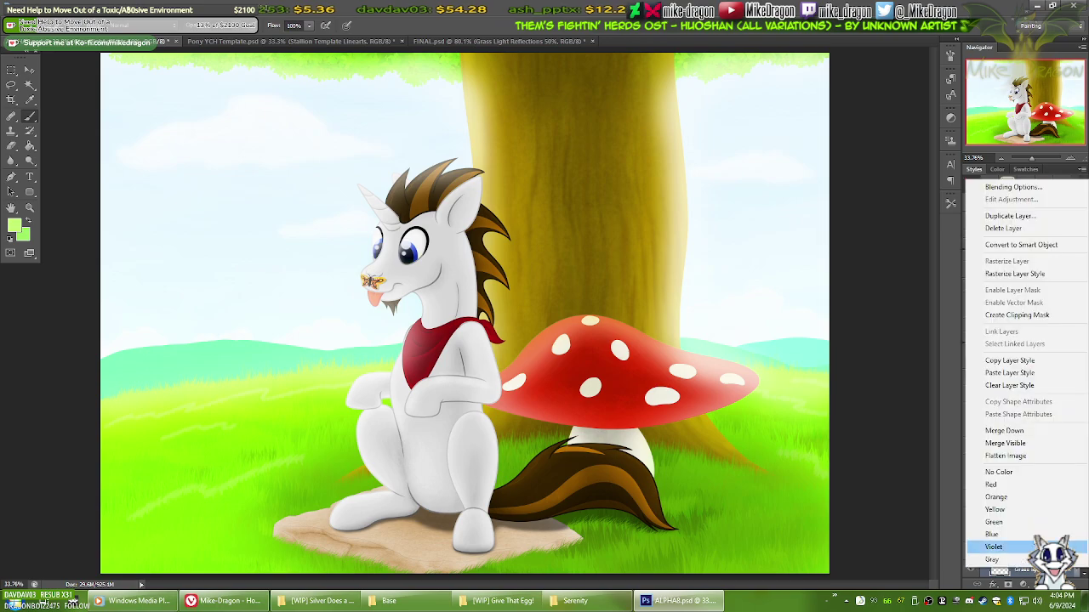
{"action": "left_click", "coordinate": [1031, 380]}
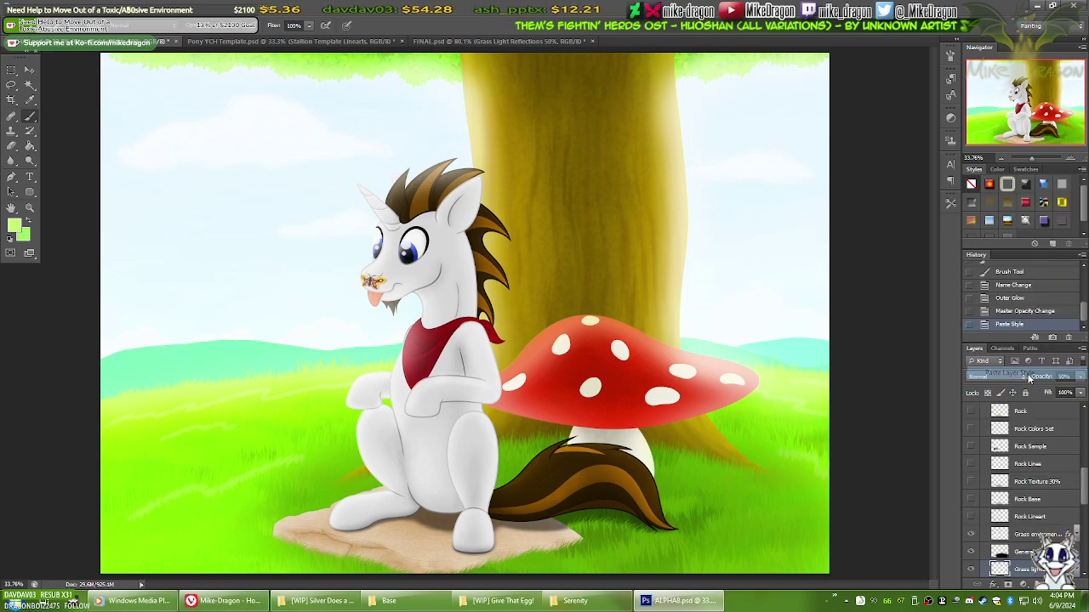
Step: Review the grass light layer's Outer Glow settings and apply the copied layer style again
{"action": "double_click", "coordinate": [1002, 570]}
{"action": "left_click", "coordinate": [680, 261]}
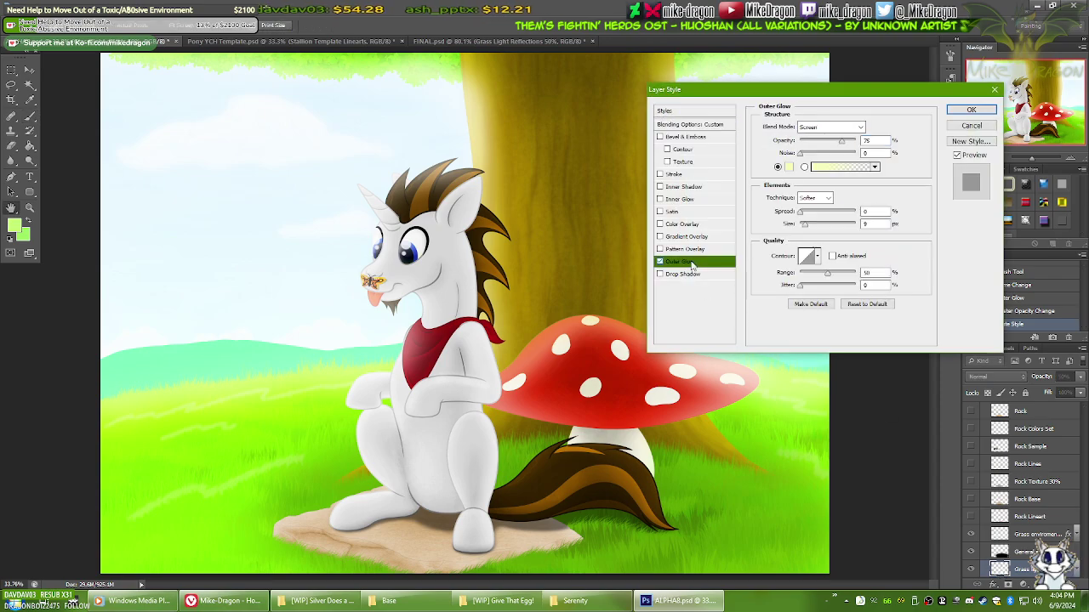
{"action": "left_click", "coordinate": [971, 110]}
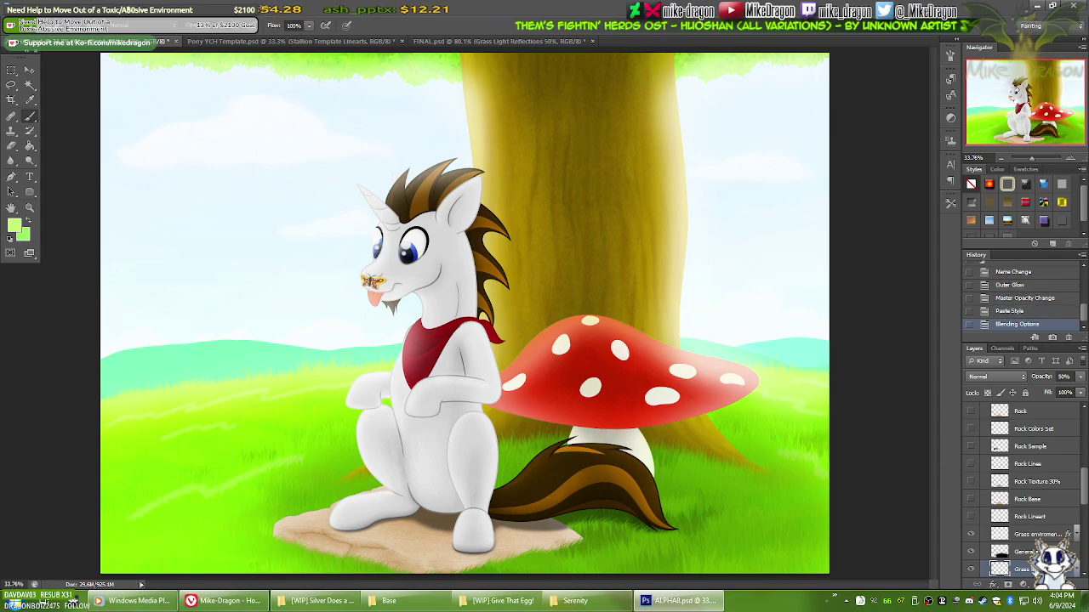
{"action": "right_click", "coordinate": [1017, 568]}
{"action": "left_click", "coordinate": [1018, 376]}
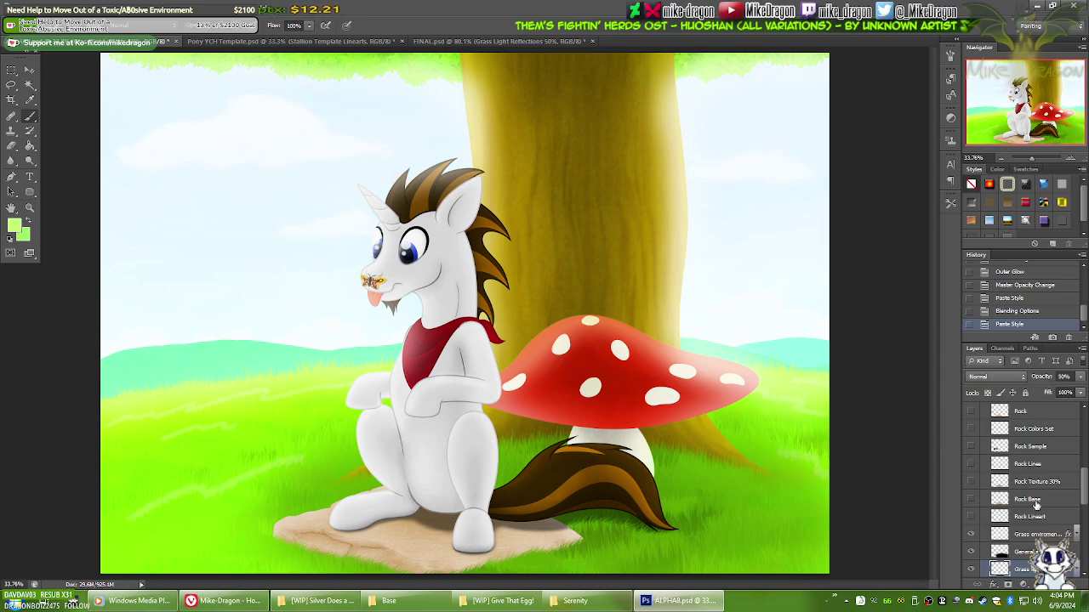
Step: Examine the Grass Light effect 50% layer in FINAL.psd and compare its meadow lighting with the meadow in ALPHA8.psd
{"action": "left_click", "coordinate": [459, 41]}
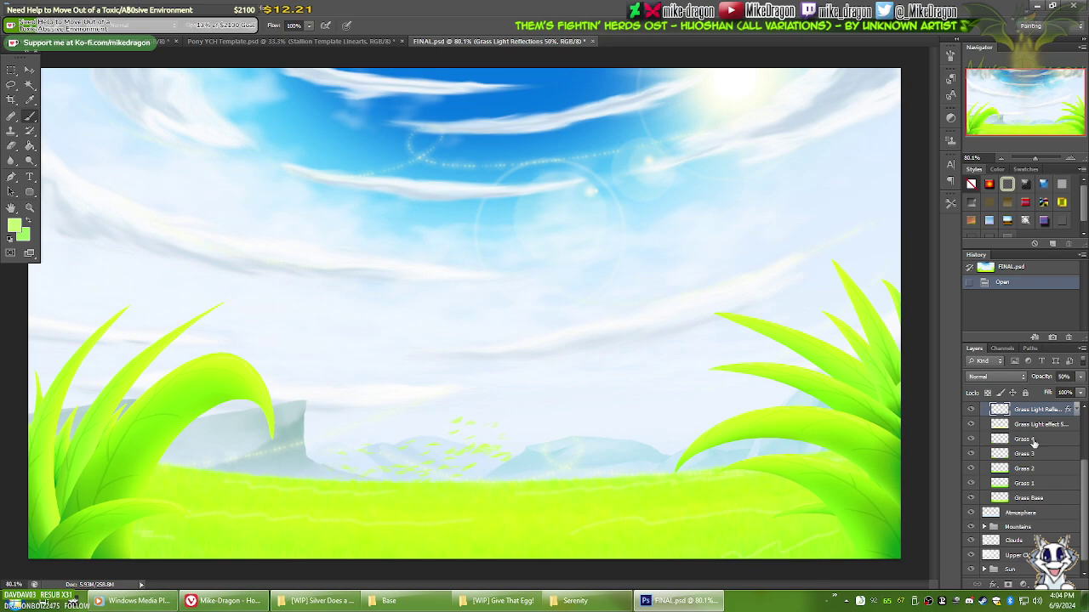
{"action": "double_click", "coordinate": [1031, 426]}
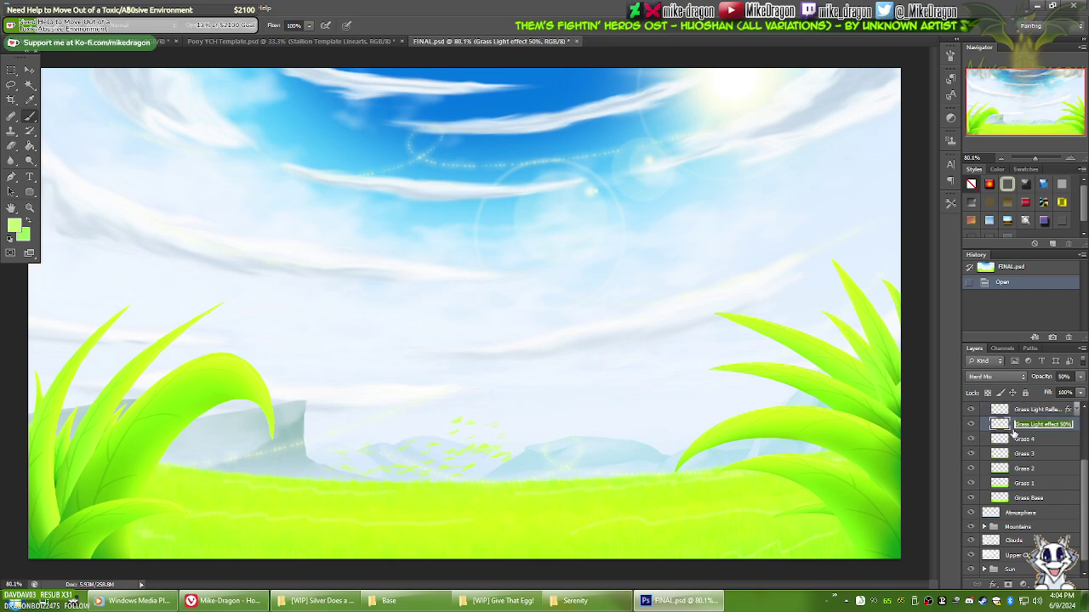
{"action": "key", "text": "Return"}
{"action": "key", "text": "v"}
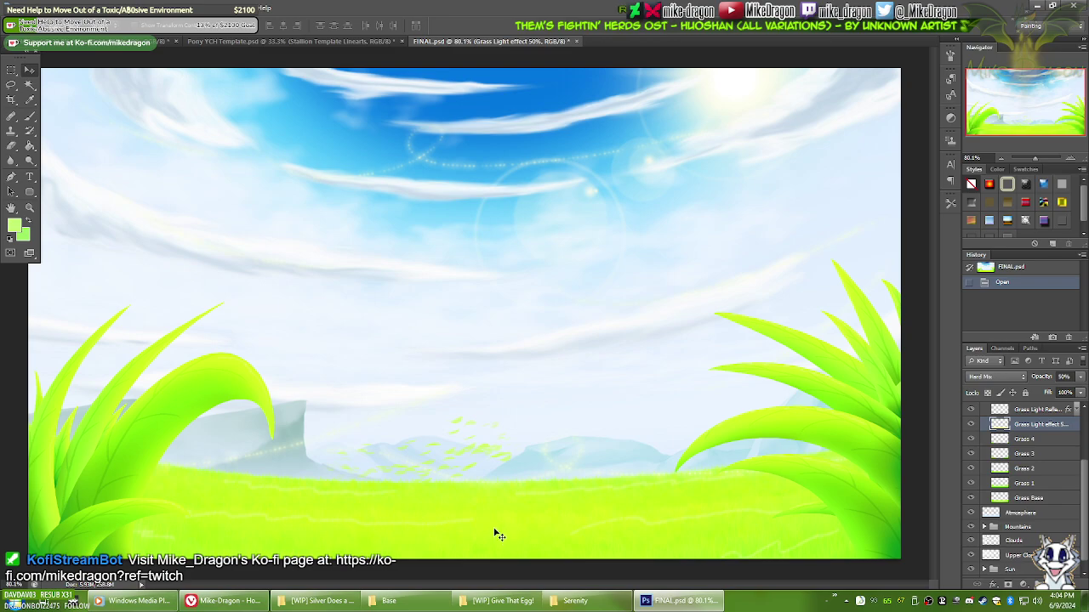
{"action": "left_click_drag", "start_coordinate": [499, 536], "coordinate": [450, 472]}
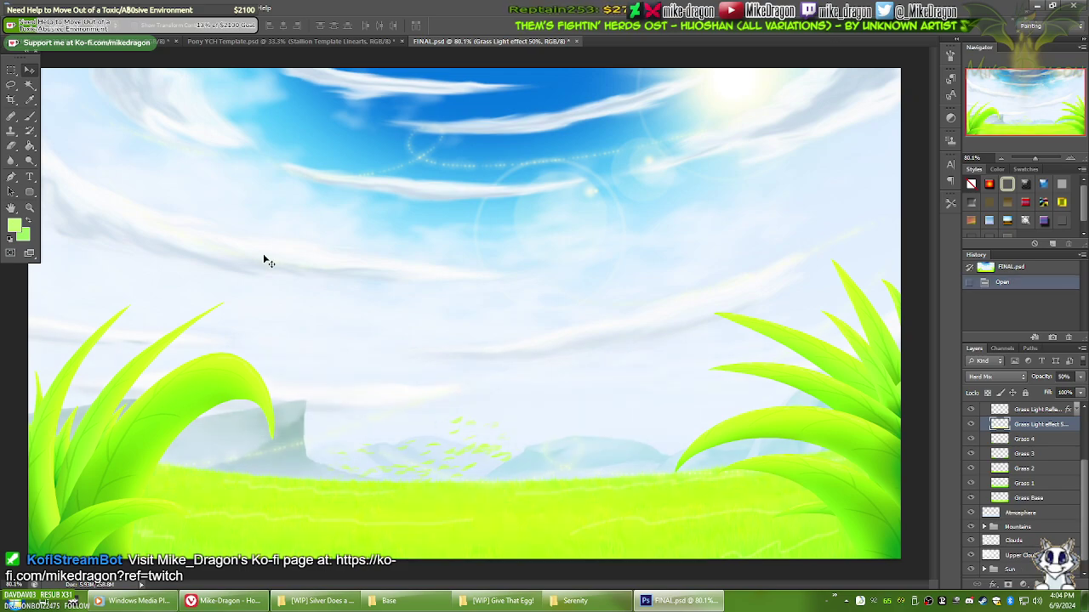
{"action": "key", "text": "ctrl+Tab"}
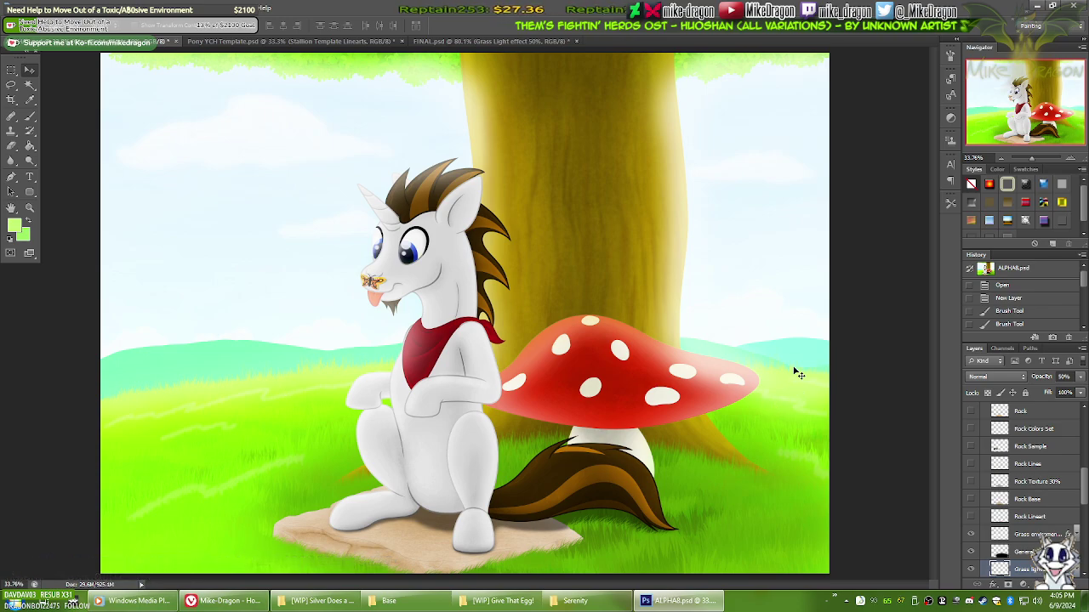
{"action": "left_click", "coordinate": [497, 41]}
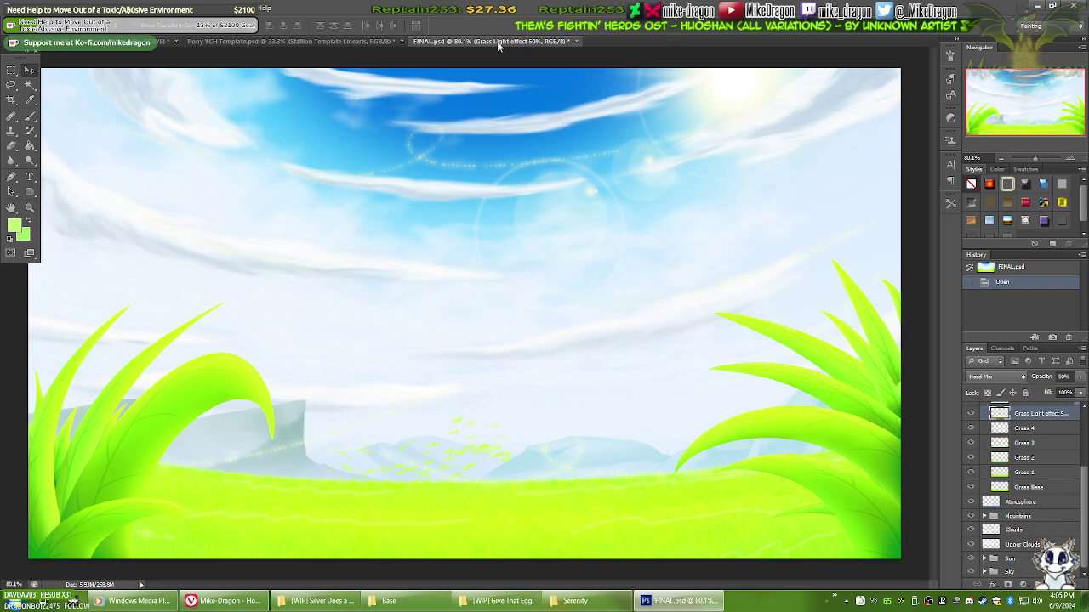
Step: Copy the layer style of the Grass Light effect 50% layer in FINAL.psd and return to the grass light layer in ALPHA8.psd
{"action": "scroll", "coordinate": [1084, 487], "scroll_direction": "up", "scroll_amount": 1}
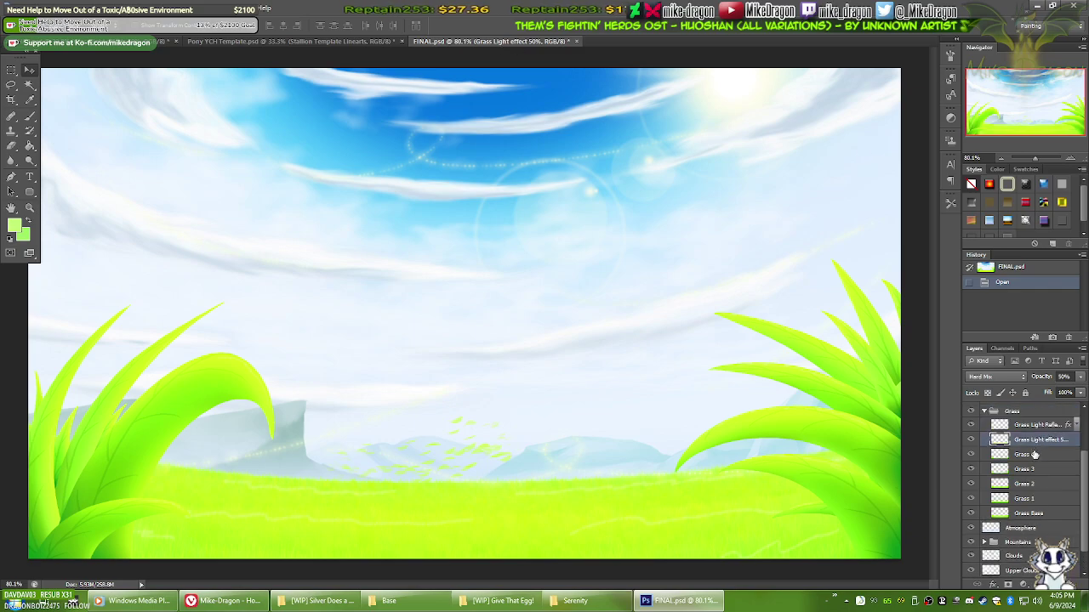
{"action": "right_click", "coordinate": [1033, 440]}
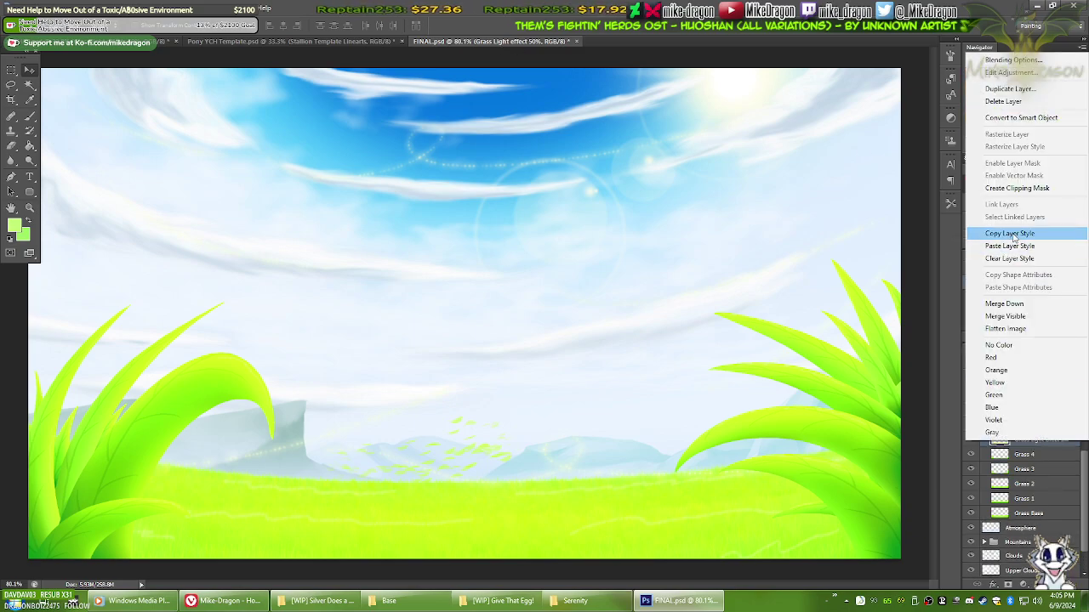
{"action": "left_click", "coordinate": [1009, 234]}
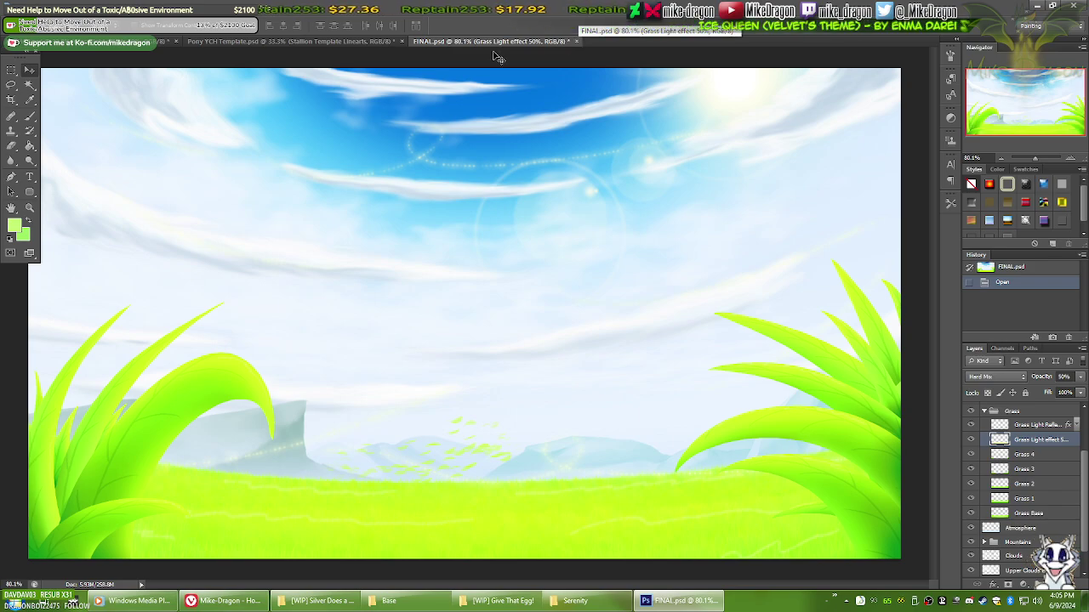
{"action": "key", "text": "ctrl+Tab"}
{"action": "scroll", "coordinate": [1025, 494], "scroll_direction": "down", "scroll_amount": 2}
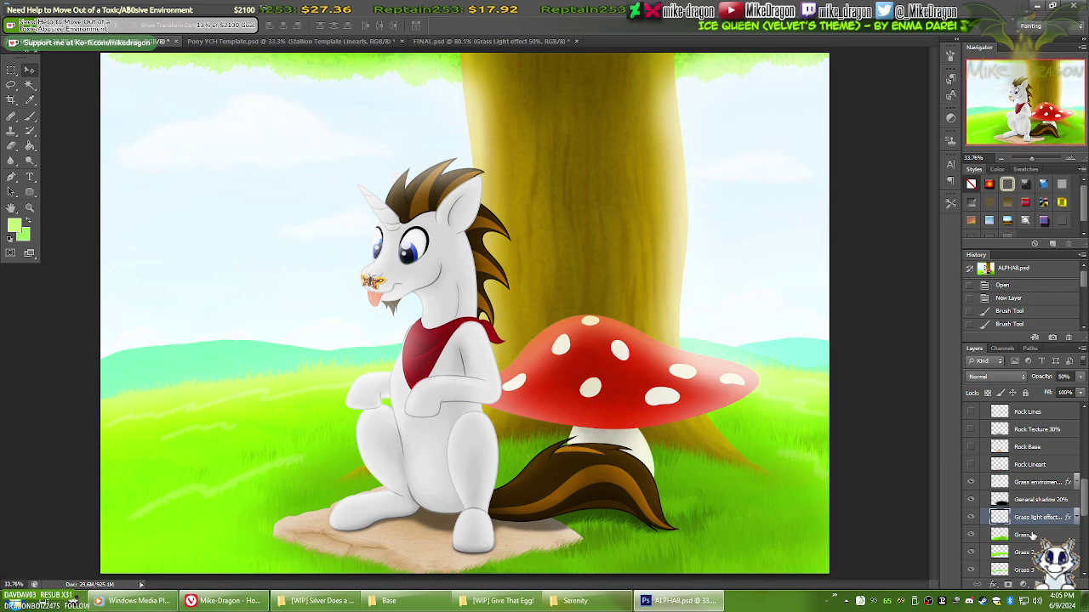
Step: Create a new layer above the grass light effect layer and name it "Grass light colors set"
{"action": "key", "text": "ctrl+shift+alt+n"}
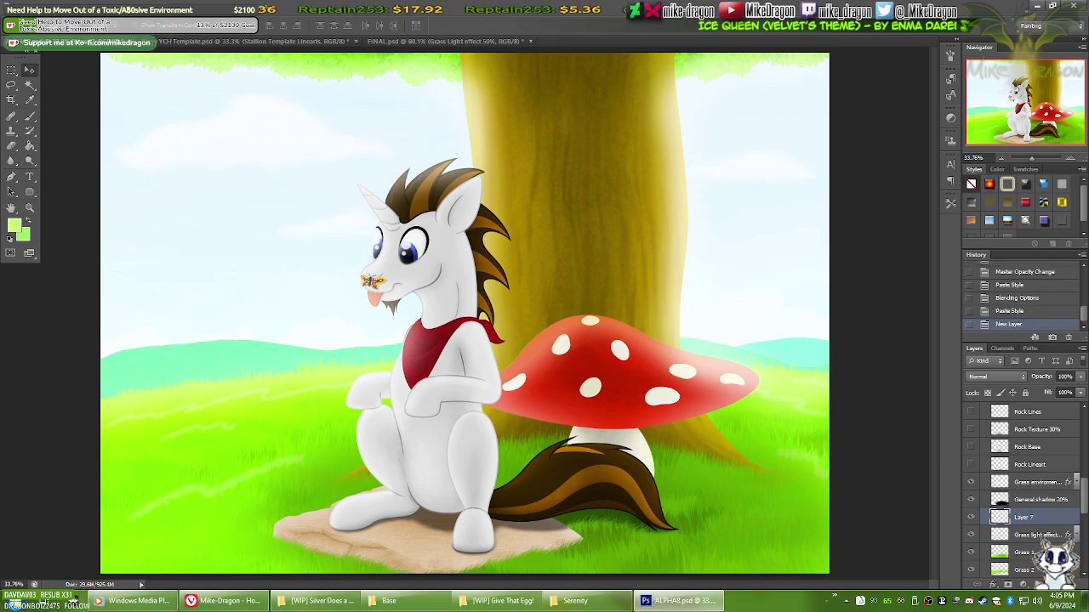
{"action": "double_click", "coordinate": [1023, 517]}
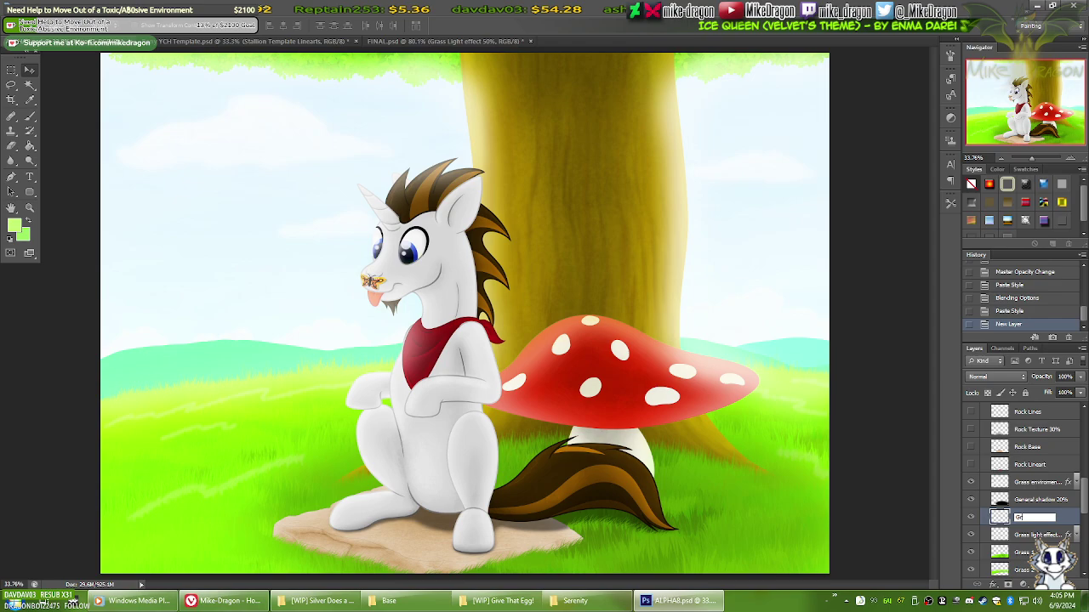
{"action": "type", "text": "light co"}
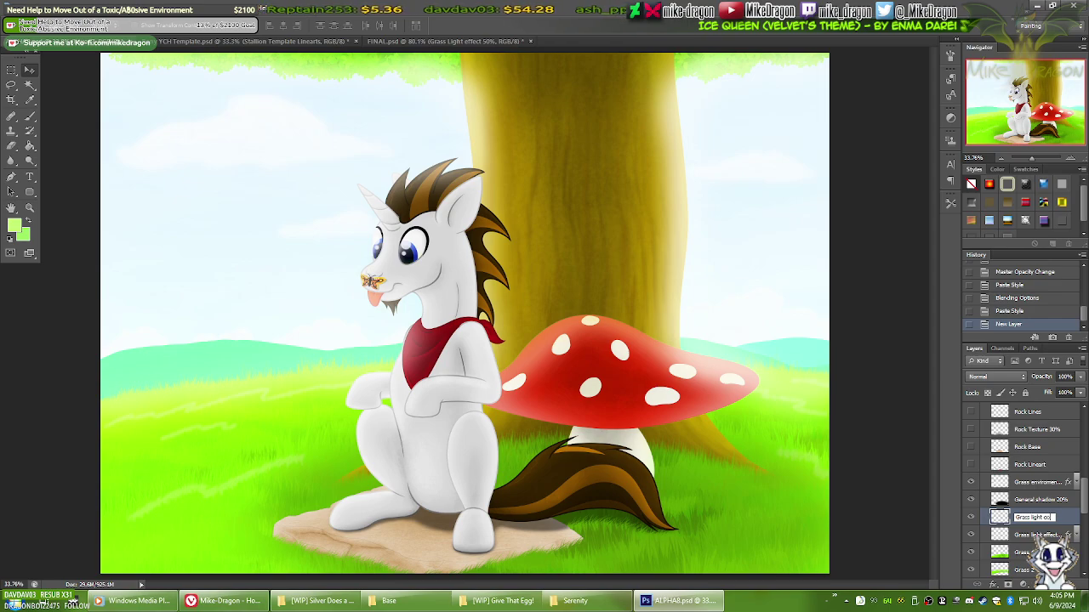
{"action": "type", "text": "lors se"}
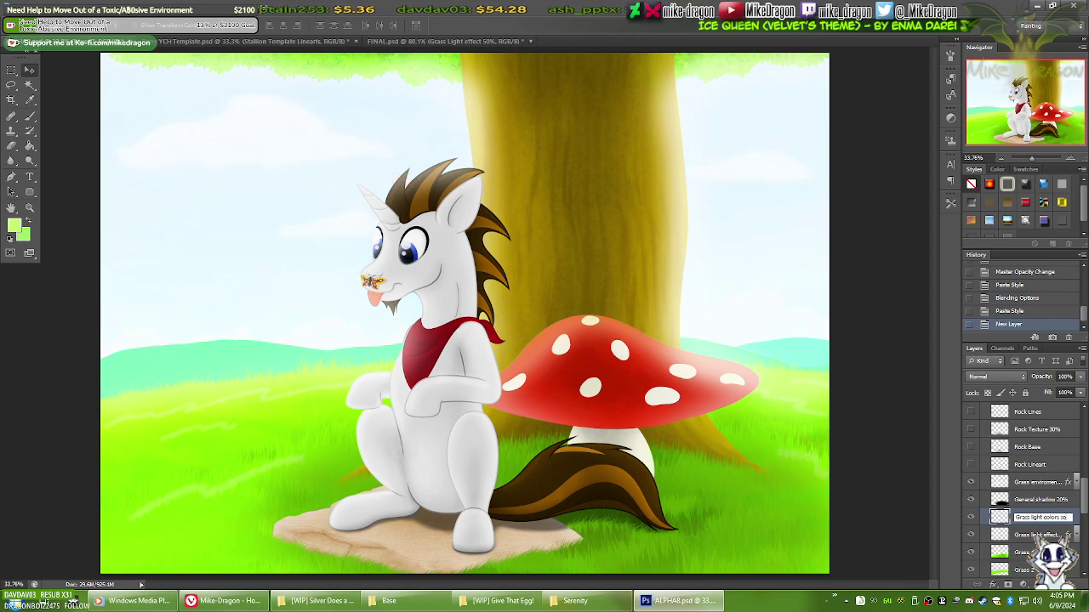
{"action": "type", "text": "t"}
{"action": "key", "text": "Return"}
Step: Paint two small light green swatch dots side by side on the distant hill with the 19 px hard round brush
{"action": "key", "text": "b"}
{"action": "right_click", "coordinate": [362, 348]}
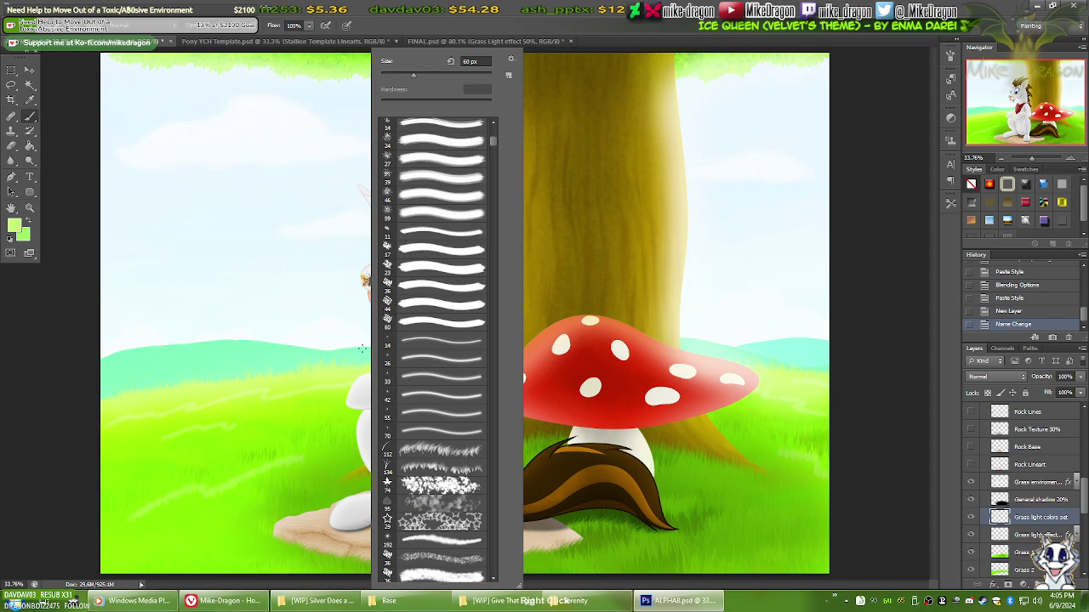
{"action": "left_click_drag", "start_coordinate": [493, 141], "coordinate": [494, 127]}
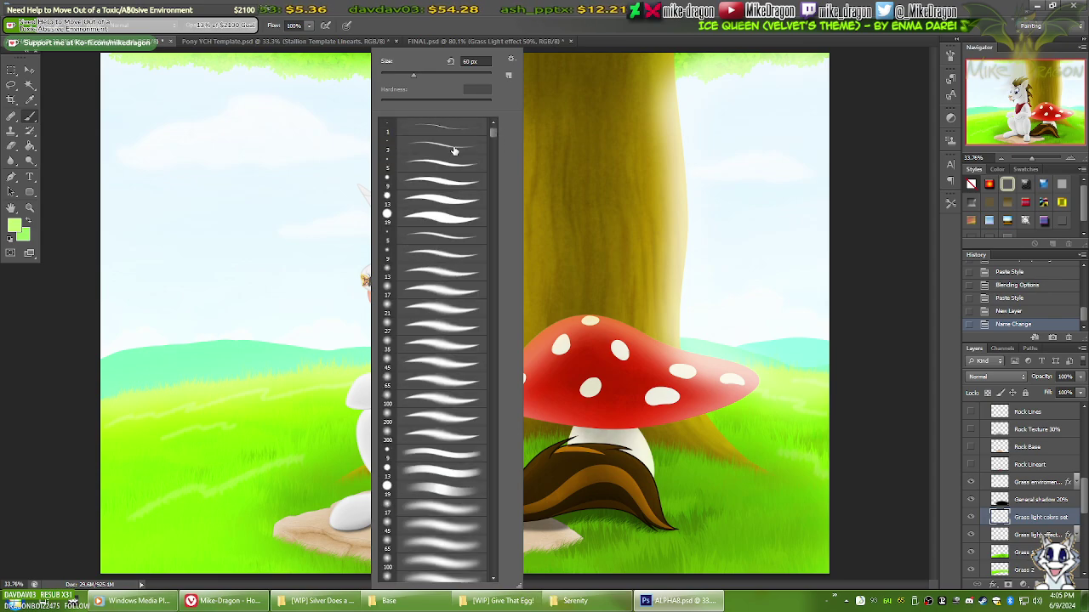
{"action": "left_click", "coordinate": [403, 221]}
{"action": "key", "text": "Return"}
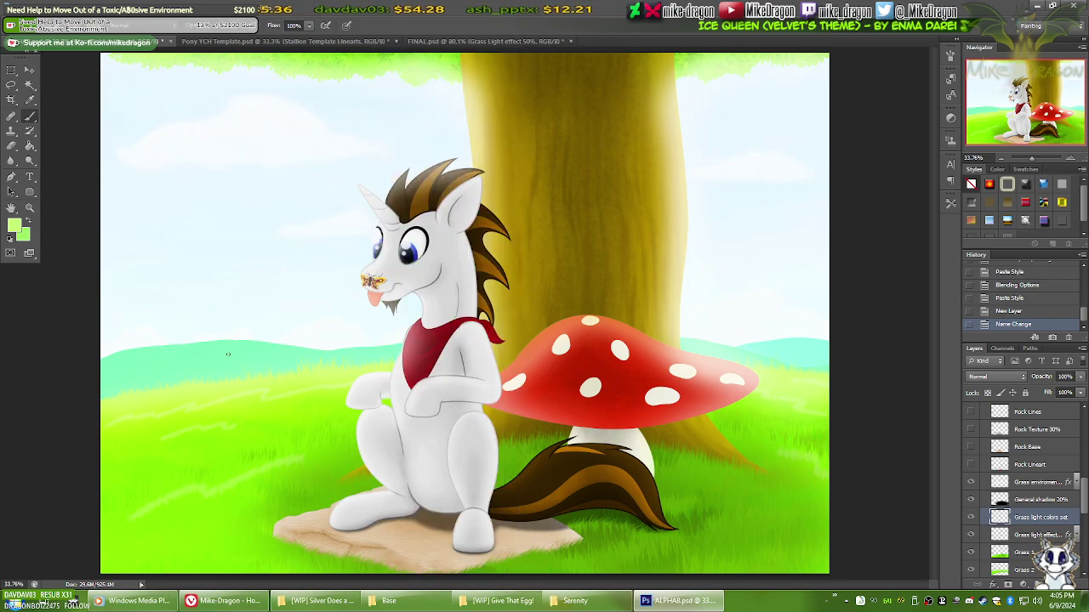
{"action": "left_click", "coordinate": [230, 353]}
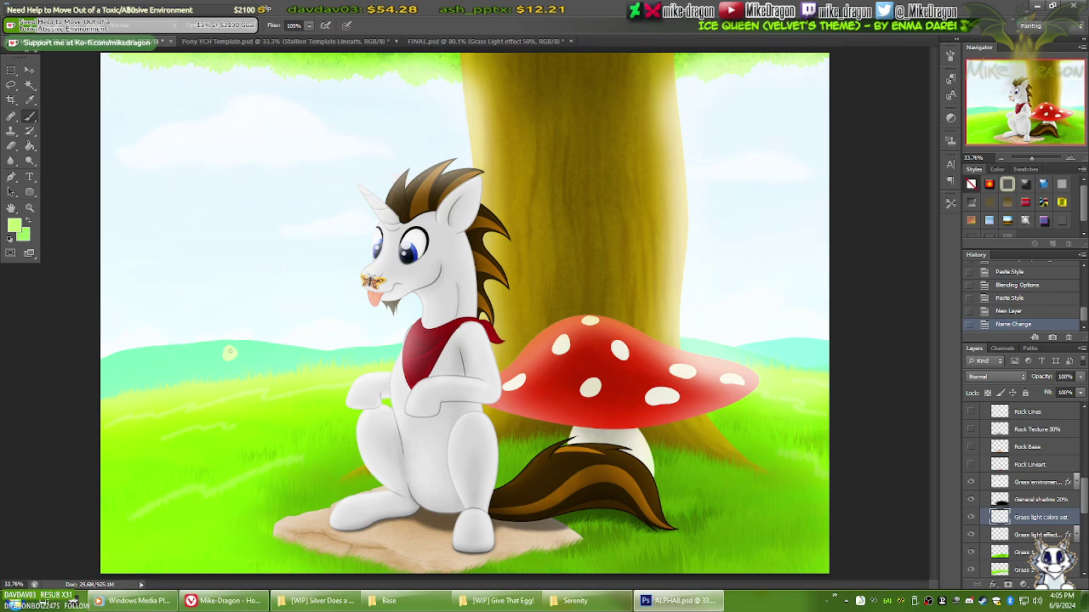
{"action": "left_click", "coordinate": [246, 353]}
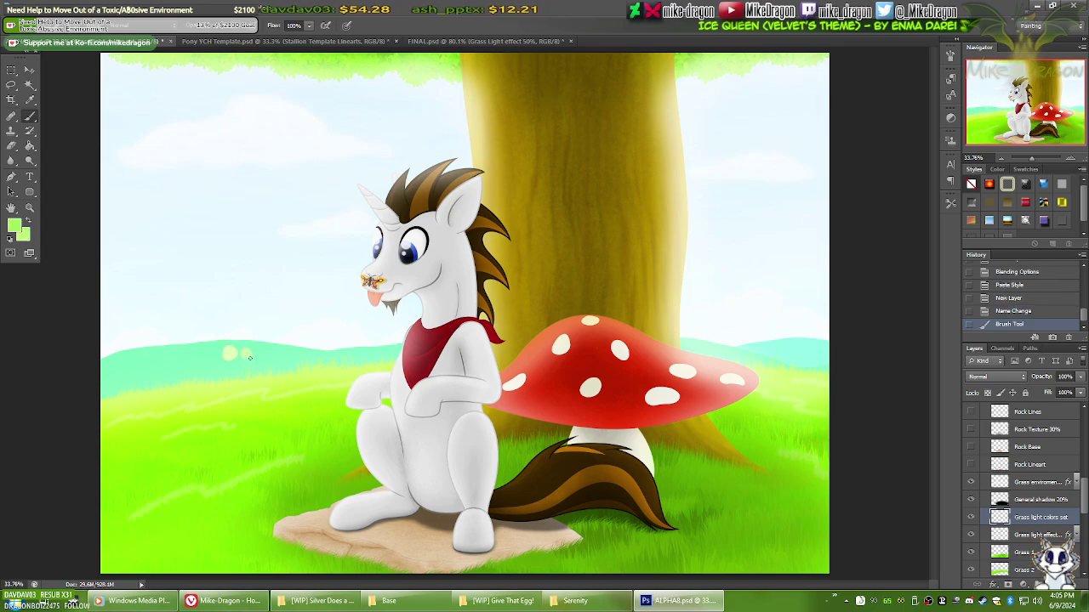
{"action": "left_click", "coordinate": [248, 353]}
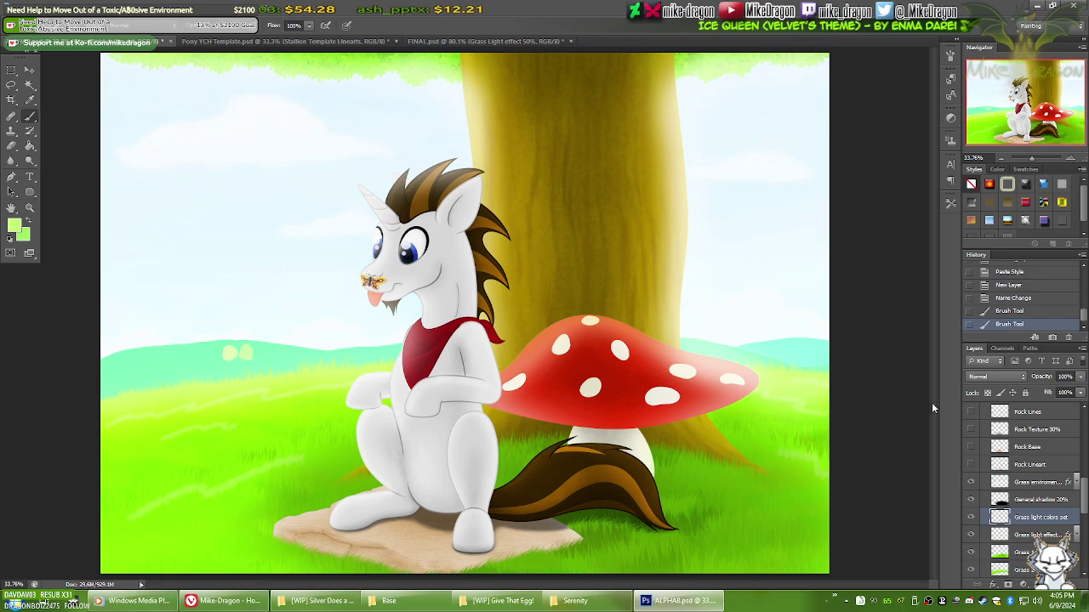
Step: Add a new layer directly above the grass light effect layer and sample a bright yellow-green from the meadow
{"action": "left_click", "coordinate": [1031, 536]}
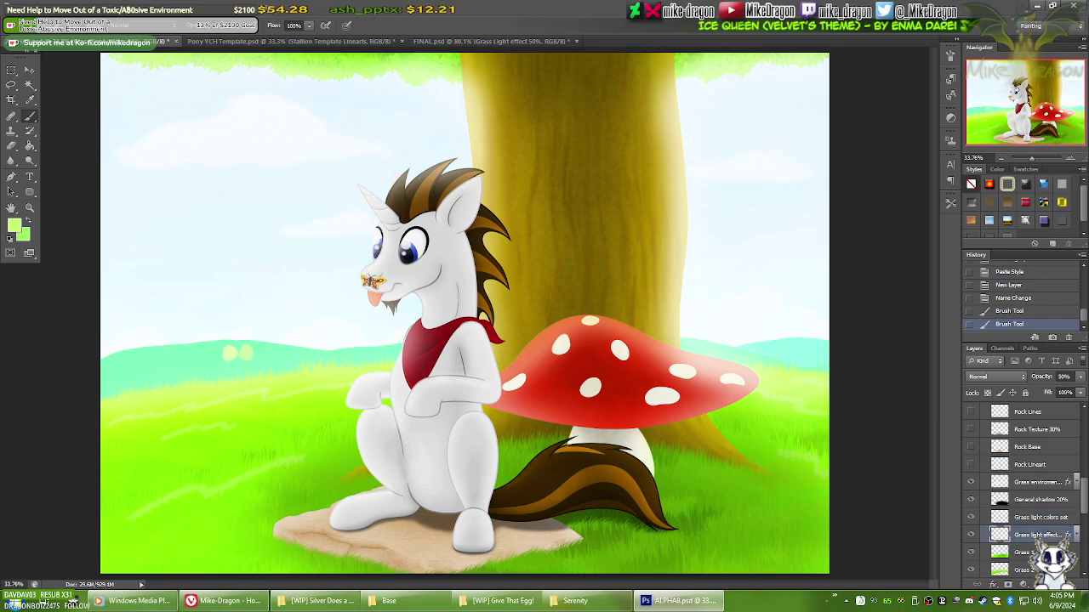
{"action": "left_click", "coordinate": [1054, 586]}
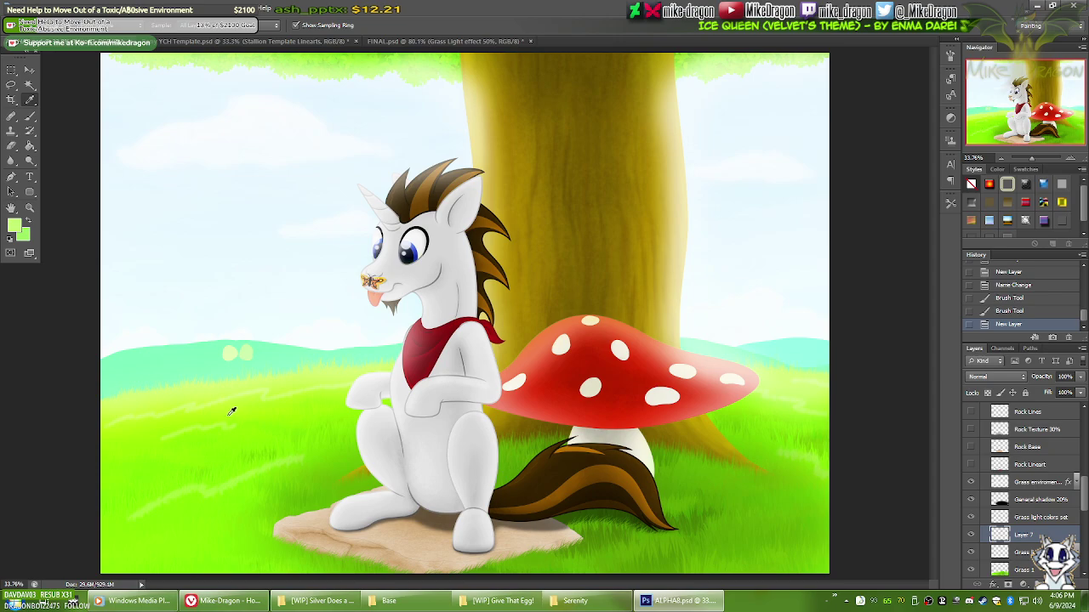
{"action": "left_click", "coordinate": [266, 407]}
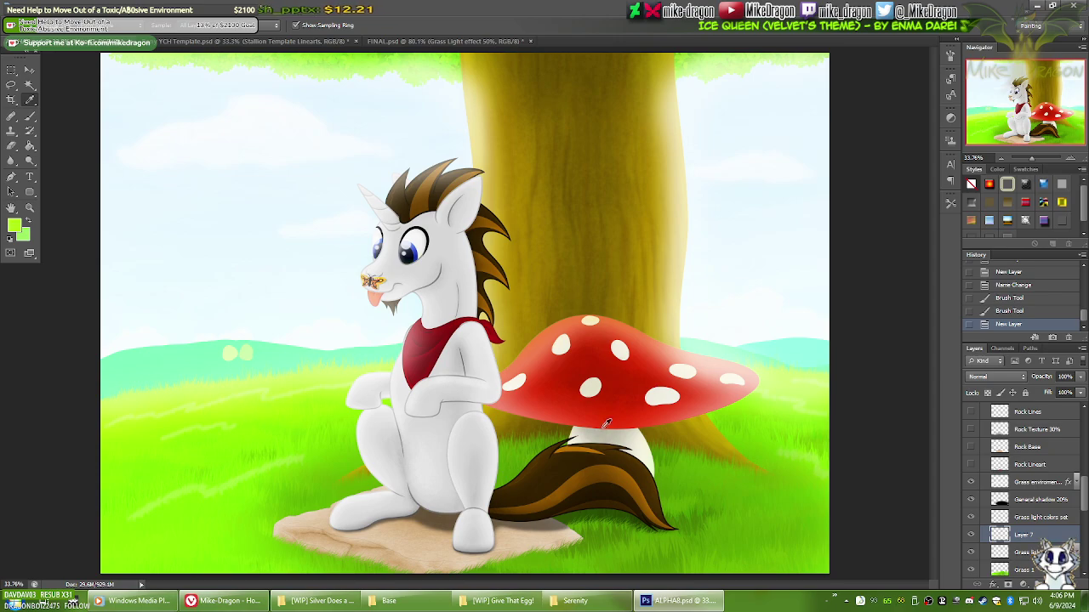
Step: Toggle the visibility of the individual grass layers to examine which part of the meadow each one covers
{"action": "left_click", "coordinate": [971, 574]}
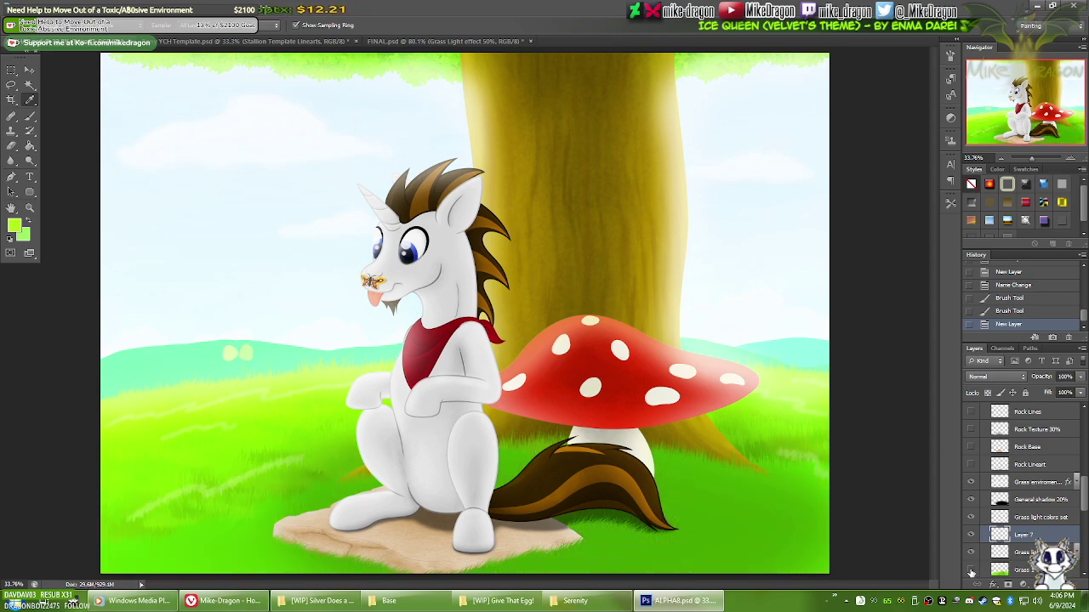
{"action": "left_click_drag", "start_coordinate": [1084, 504], "coordinate": [1047, 528]}
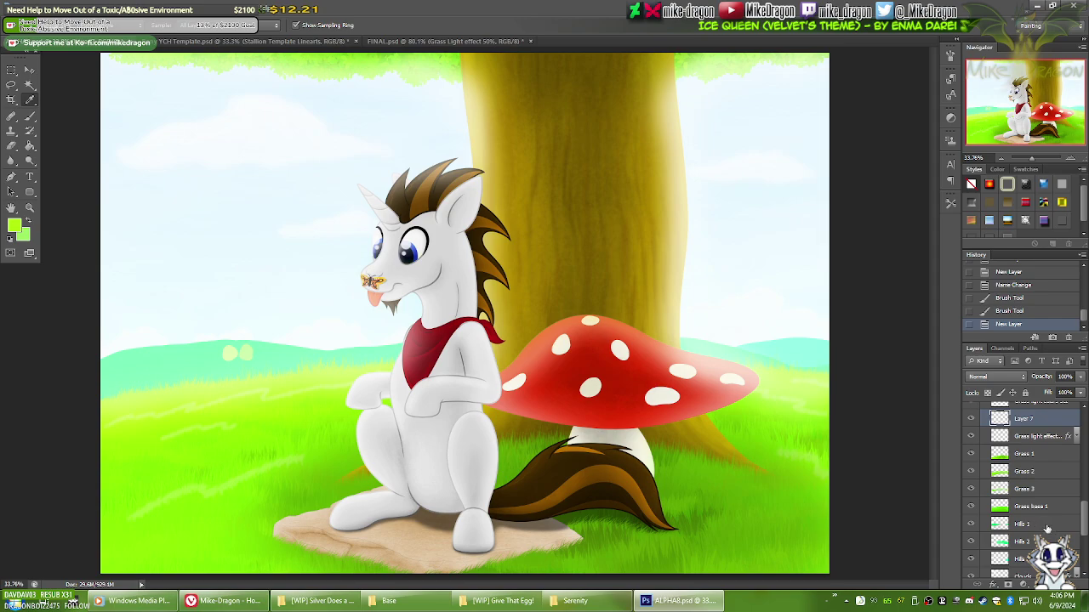
{"action": "left_click", "coordinate": [974, 491]}
{"action": "left_click", "coordinate": [971, 472]}
{"action": "left_click", "coordinate": [970, 473]}
{"action": "left_click", "coordinate": [970, 473]}
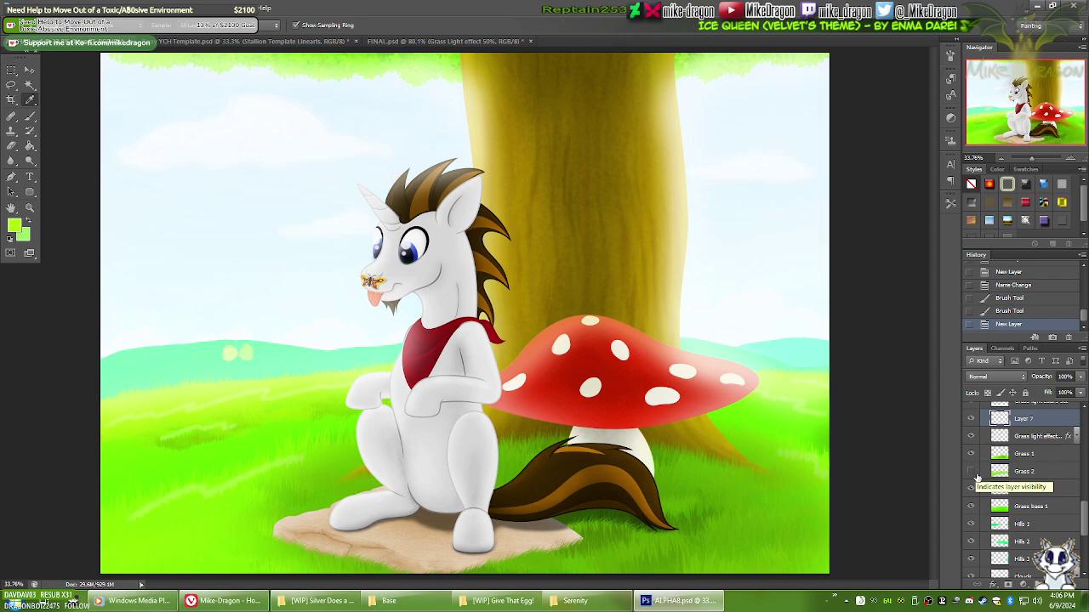
{"action": "left_click", "coordinate": [971, 490]}
{"action": "left_click", "coordinate": [973, 490]}
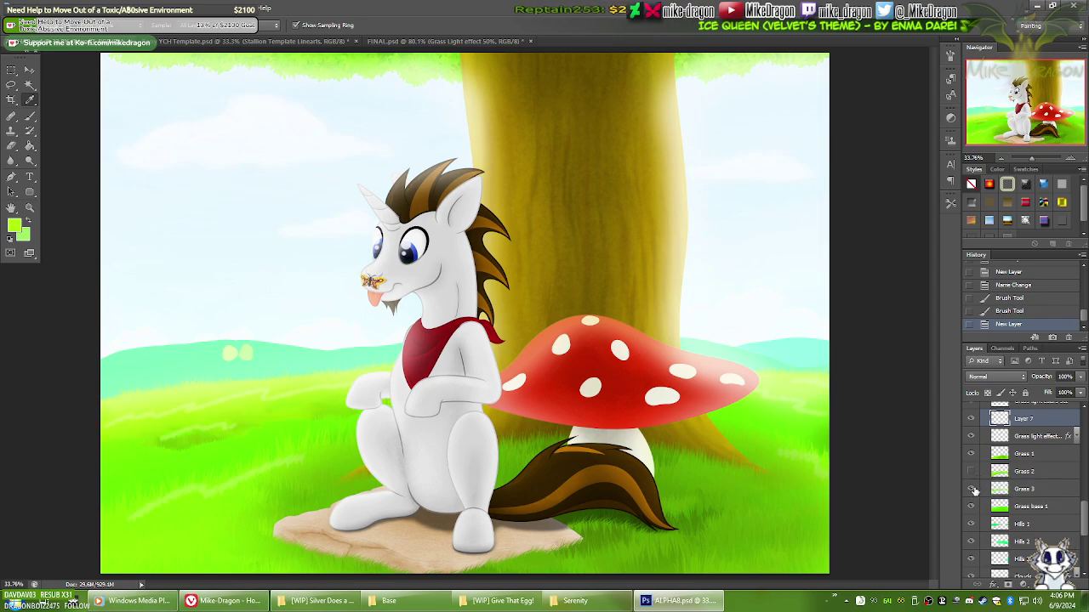
{"action": "left_click", "coordinate": [975, 491]}
{"action": "left_click", "coordinate": [974, 490]}
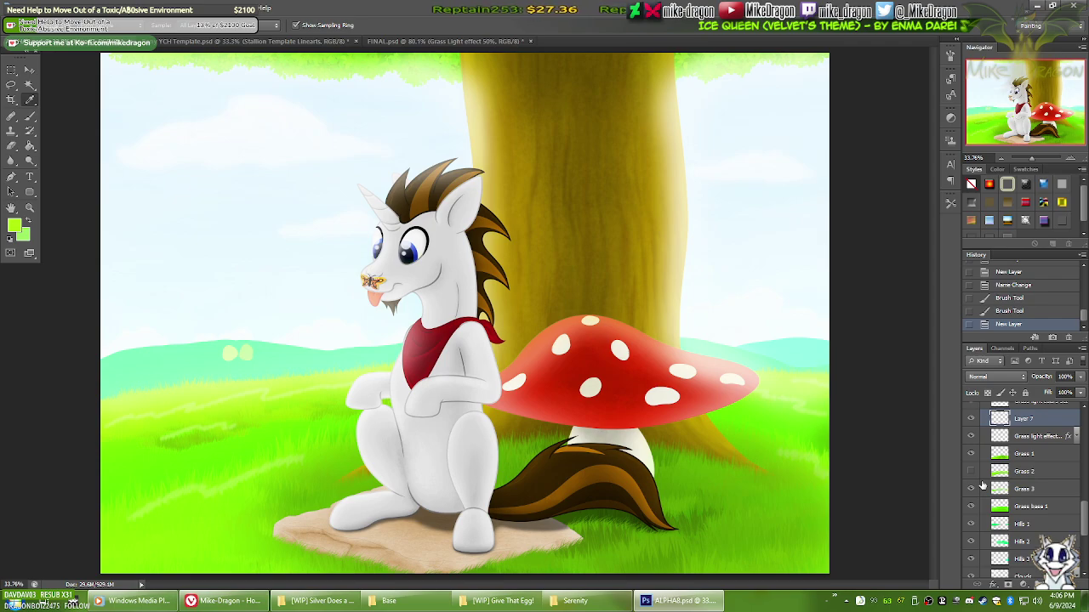
{"action": "left_click", "coordinate": [971, 472]}
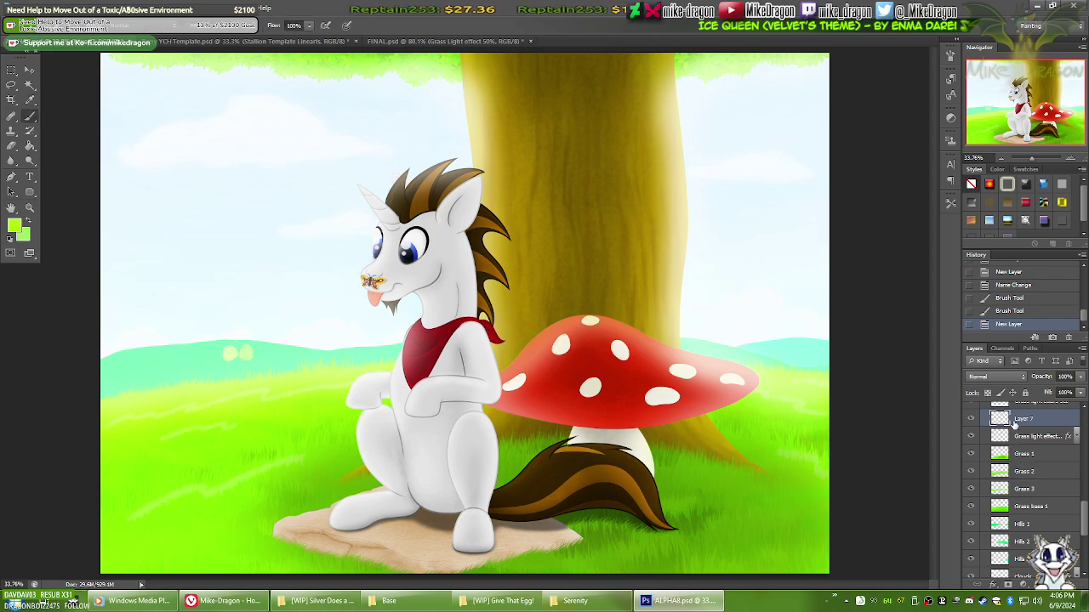
Step: Set the Brush tool to the 300 px soft round preset with 0% hardness and enlarge it to 800 px
{"action": "key", "text": "b"}
{"action": "right_click", "coordinate": [377, 315]}
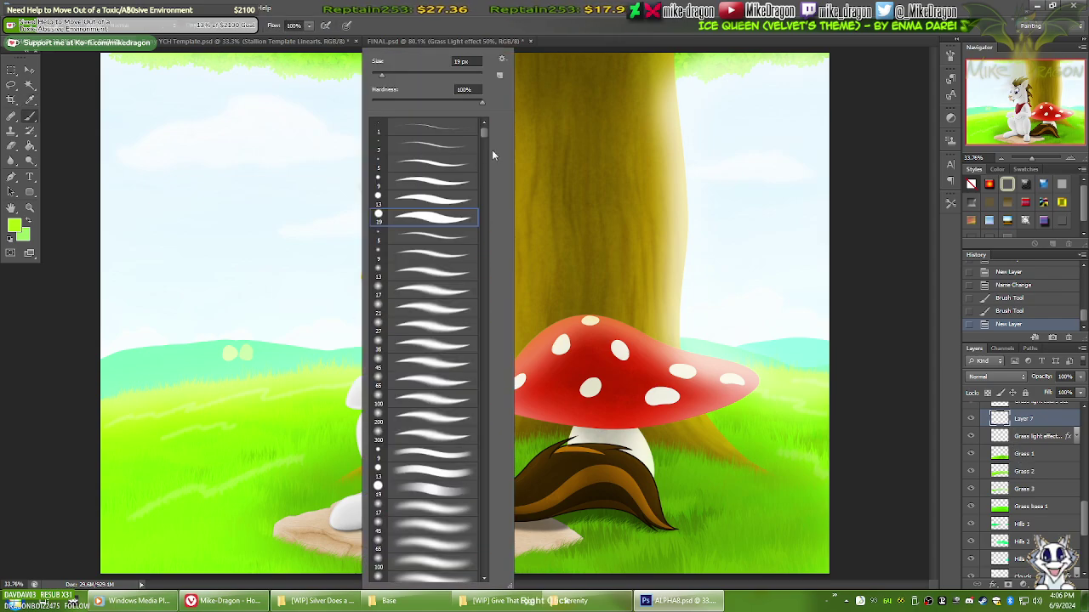
{"action": "scroll", "coordinate": [484, 137], "scroll_direction": "down", "scroll_amount": 5}
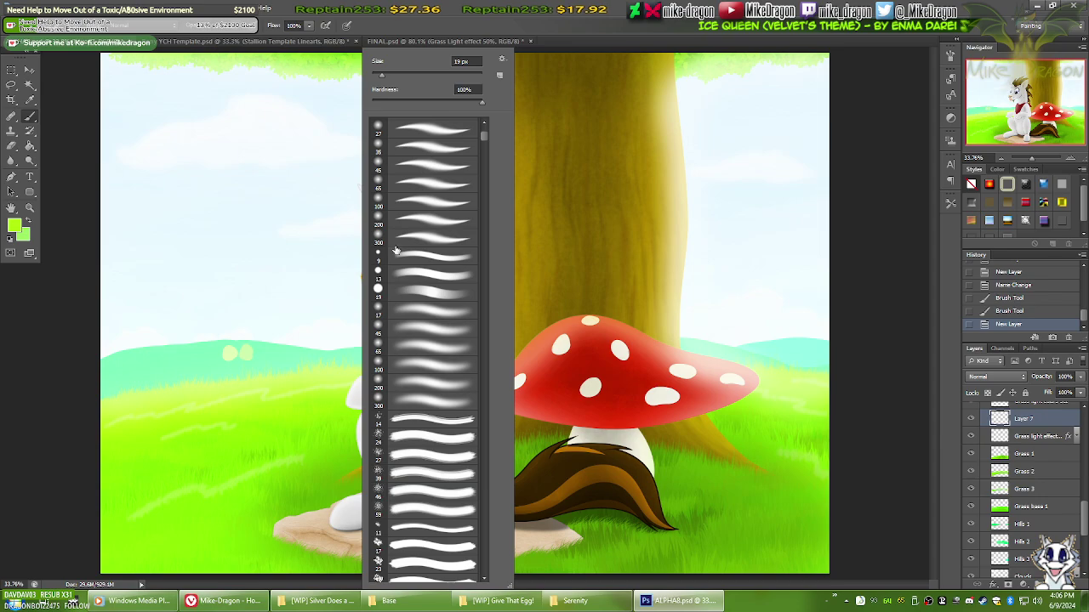
{"action": "left_click", "coordinate": [425, 237]}
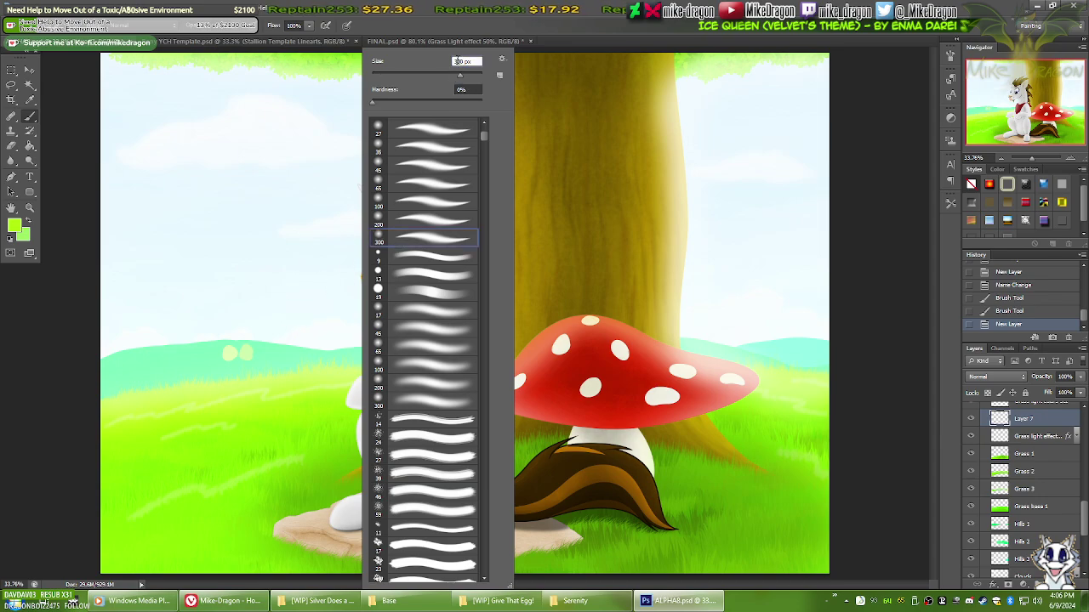
{"action": "key", "text": "bracketright"}
{"action": "key", "text": "bracketright"}
{"action": "key", "text": "bracketright"}
{"action": "key", "text": "bracketright"}
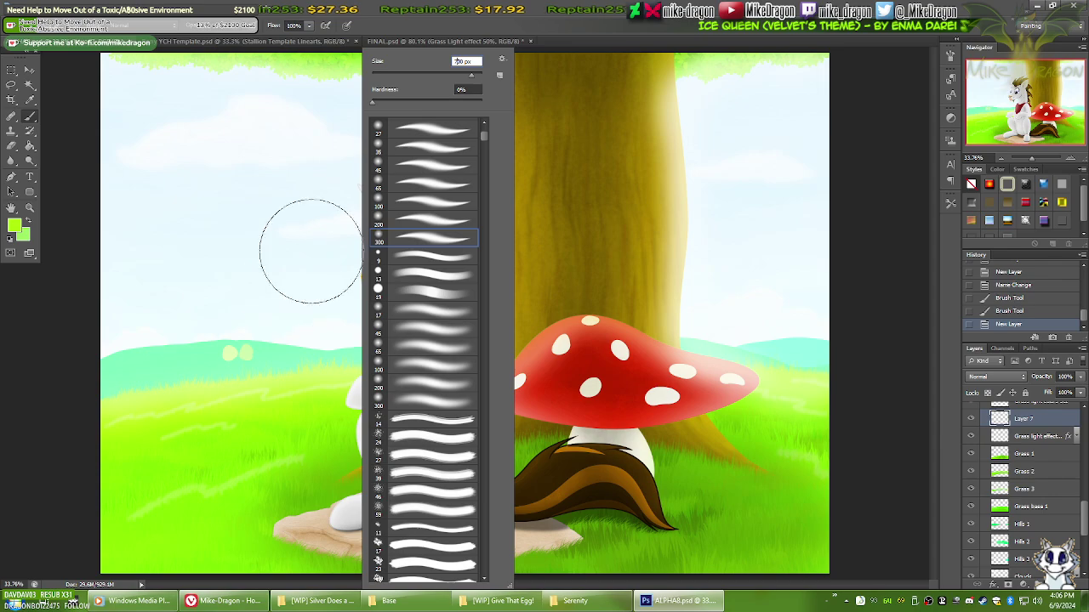
{"action": "left_click", "coordinate": [574, 26]}
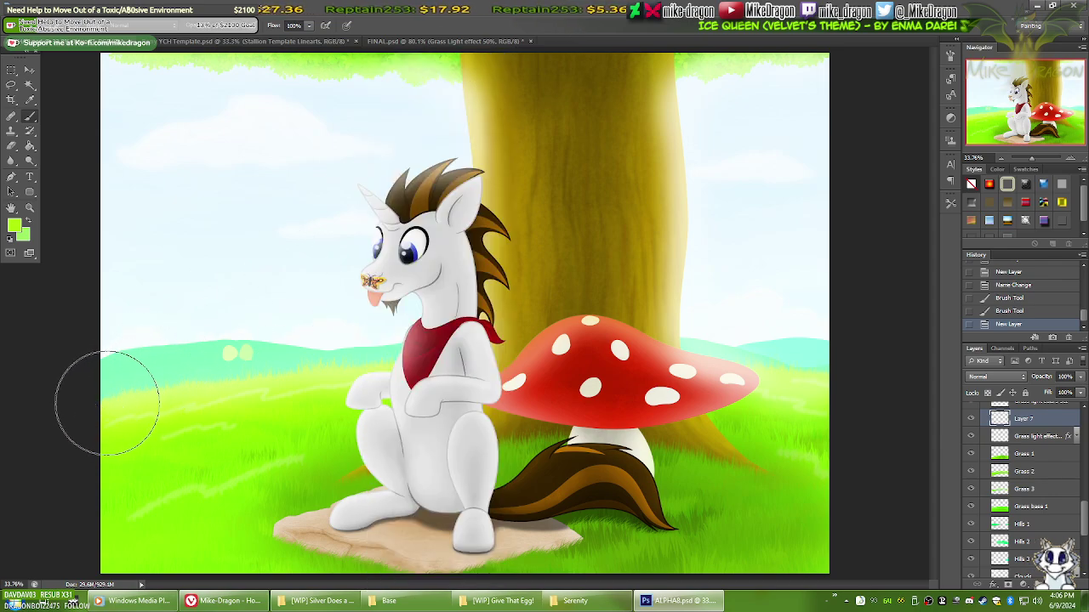
{"action": "right_click", "coordinate": [255, 302]}
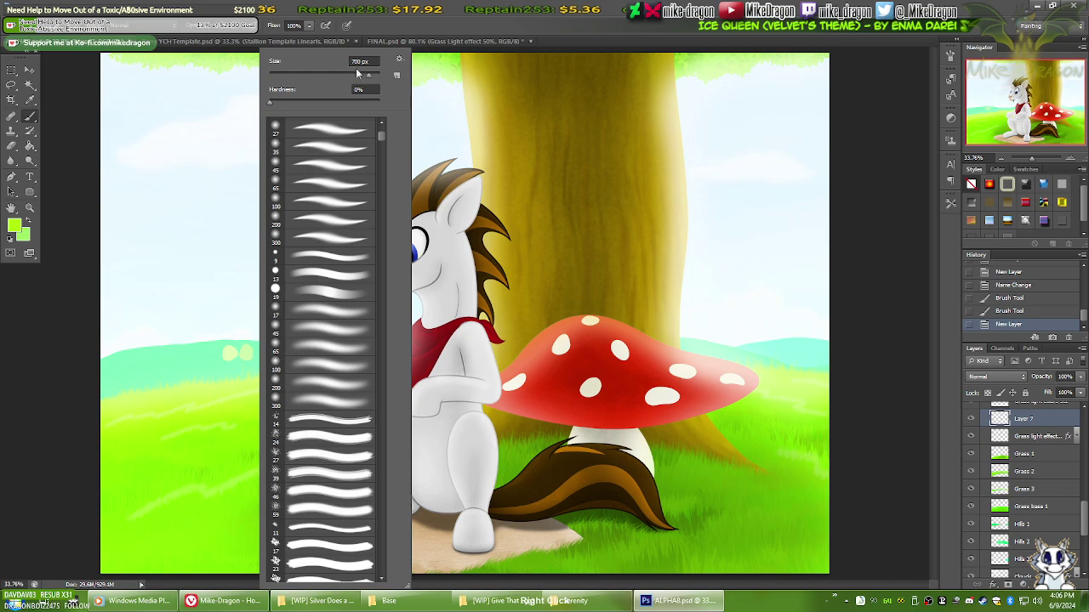
{"action": "type", "text": "6"}
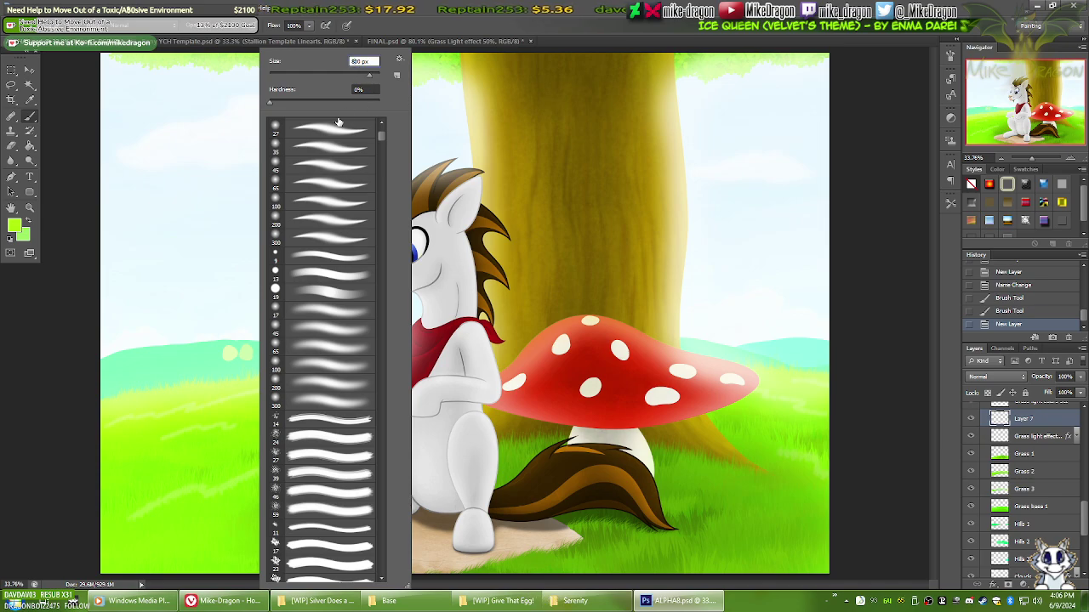
{"action": "key", "text": "Return"}
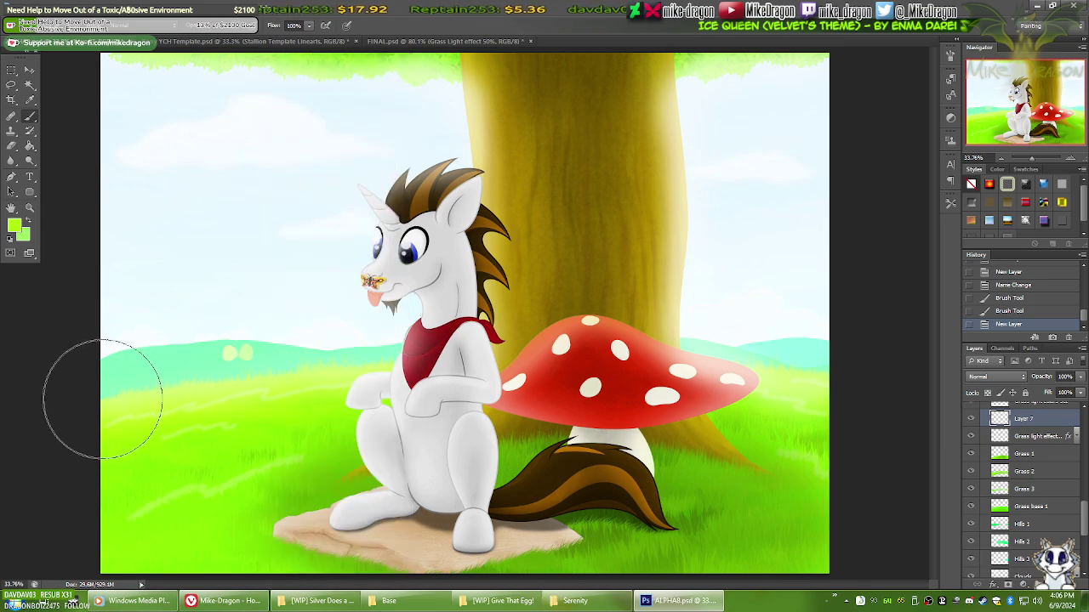
Step: Paint a soft yellow-green band across the full width of the meadow horizon on the new layer and set its opacity to 50%
{"action": "mouse_move", "coordinate": [89, 387]}
{"action": "left_mouse_down"}
{"action": "mouse_move", "coordinate": [183, 353]}
{"action": "mouse_move", "coordinate": [234, 358]}
{"action": "mouse_move", "coordinate": [291, 328]}
{"action": "mouse_move", "coordinate": [770, 327]}
{"action": "mouse_move", "coordinate": [856, 360]}
{"action": "left_mouse_up"}
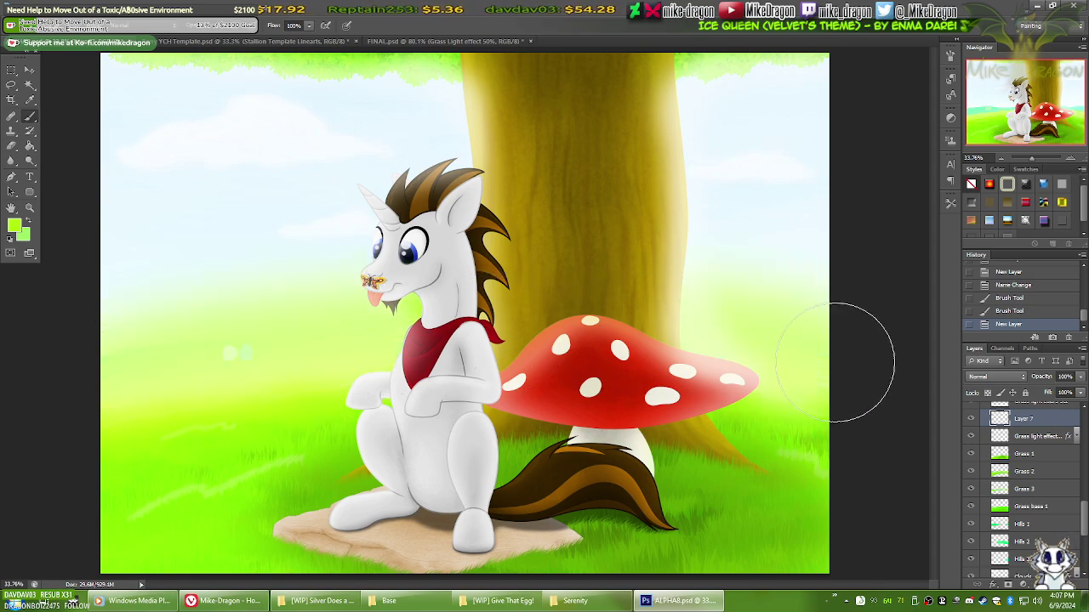
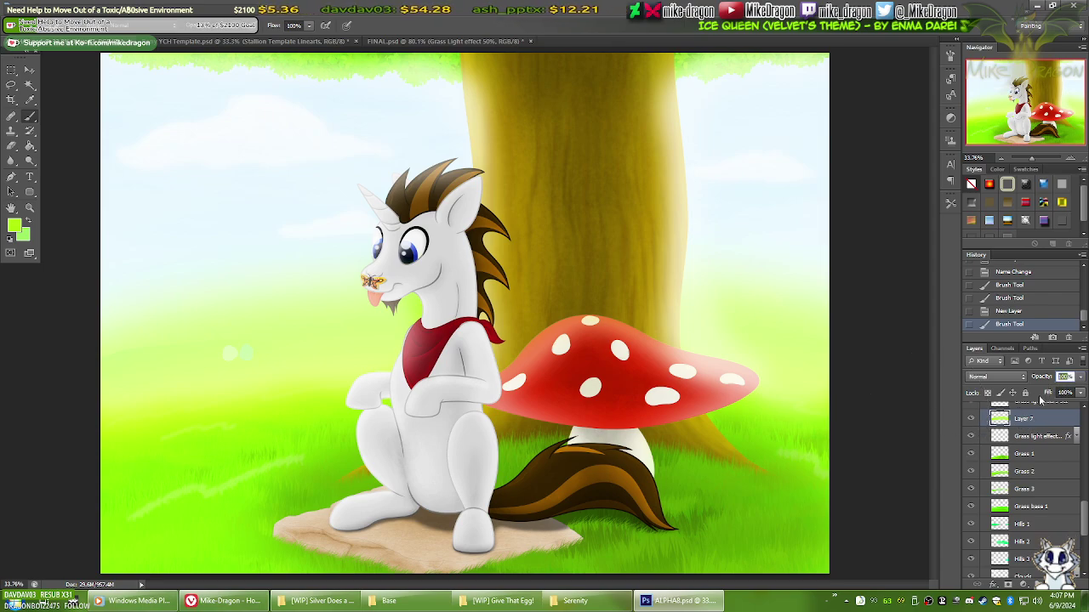
{"action": "key", "text": "Return"}
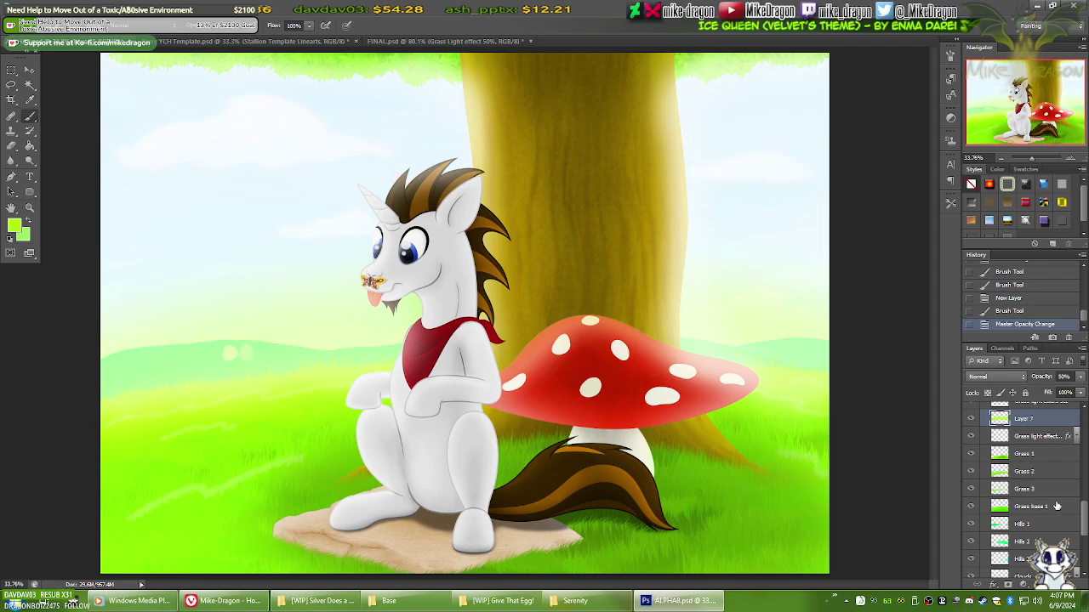
{"action": "scroll", "coordinate": [1085, 528], "scroll_direction": "up", "scroll_amount": 5}
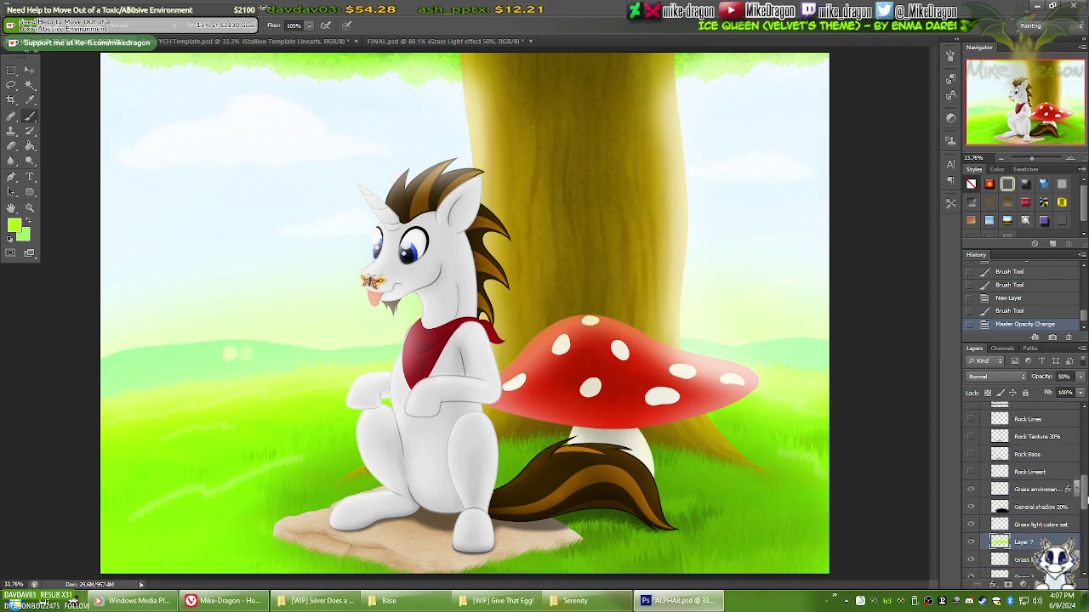
Step: Hide the Silver Trot and Foreground layer groups
{"action": "left_click_drag", "start_coordinate": [1083, 488], "coordinate": [1086, 433]}
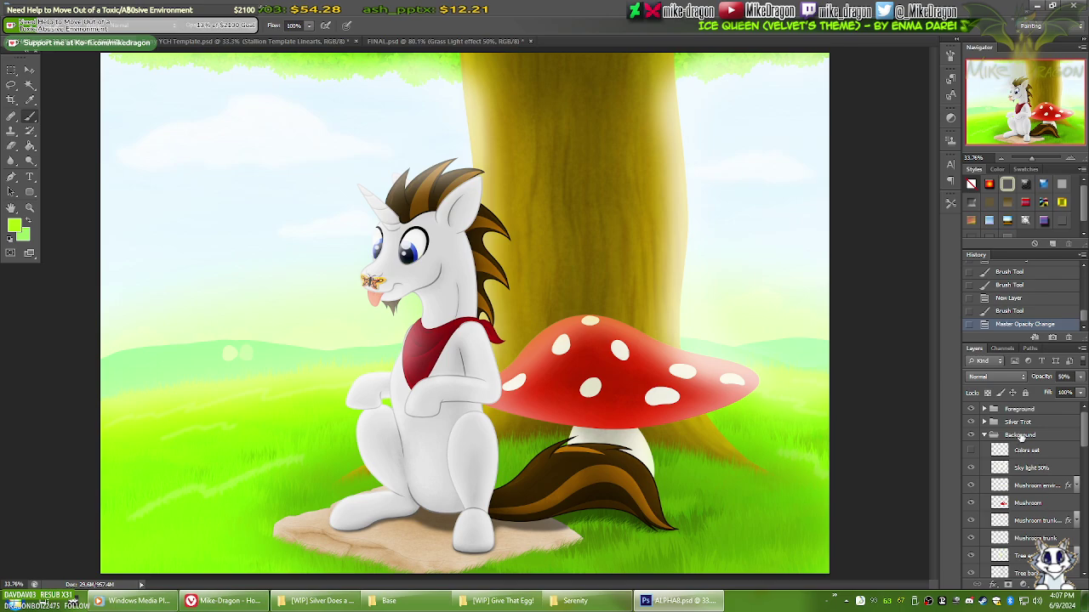
{"action": "left_click", "coordinate": [971, 422]}
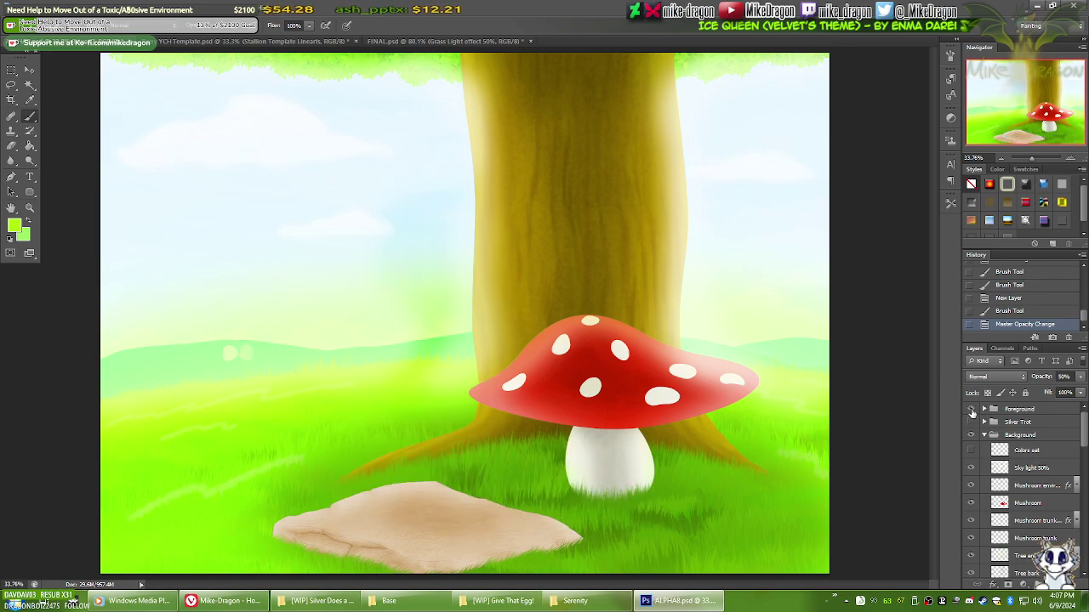
{"action": "left_click", "coordinate": [973, 410]}
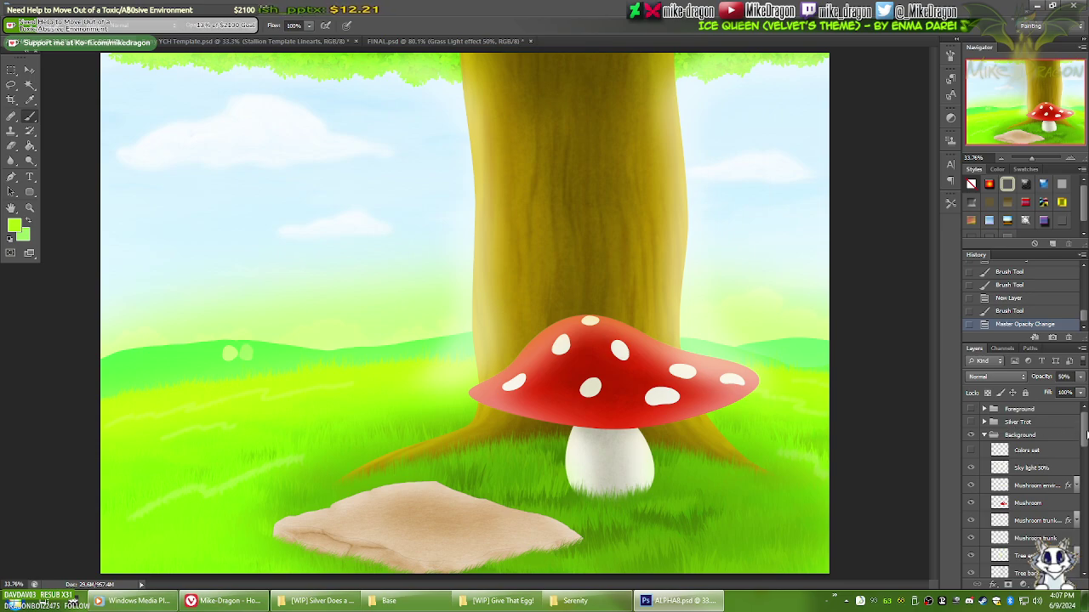
Step: Hide the mushroom, mushroom trunk, tree bark and tree trunk base layers along with their environment light layers in the Background group
{"action": "scroll", "coordinate": [1051, 442], "scroll_direction": "down", "scroll_amount": 3}
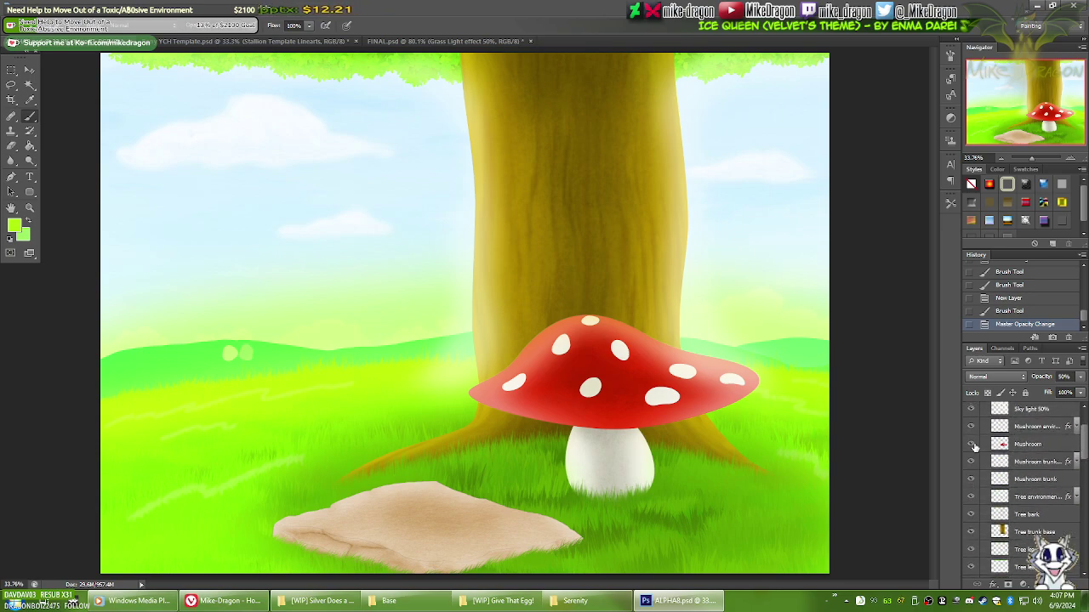
{"action": "left_click", "coordinate": [971, 444]}
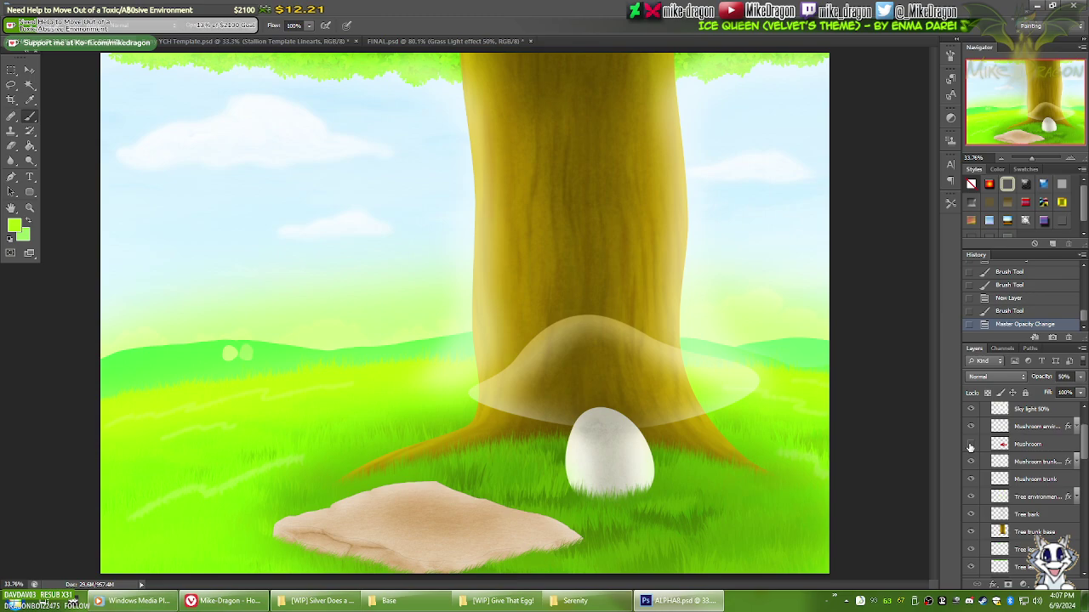
{"action": "left_click", "coordinate": [971, 426]}
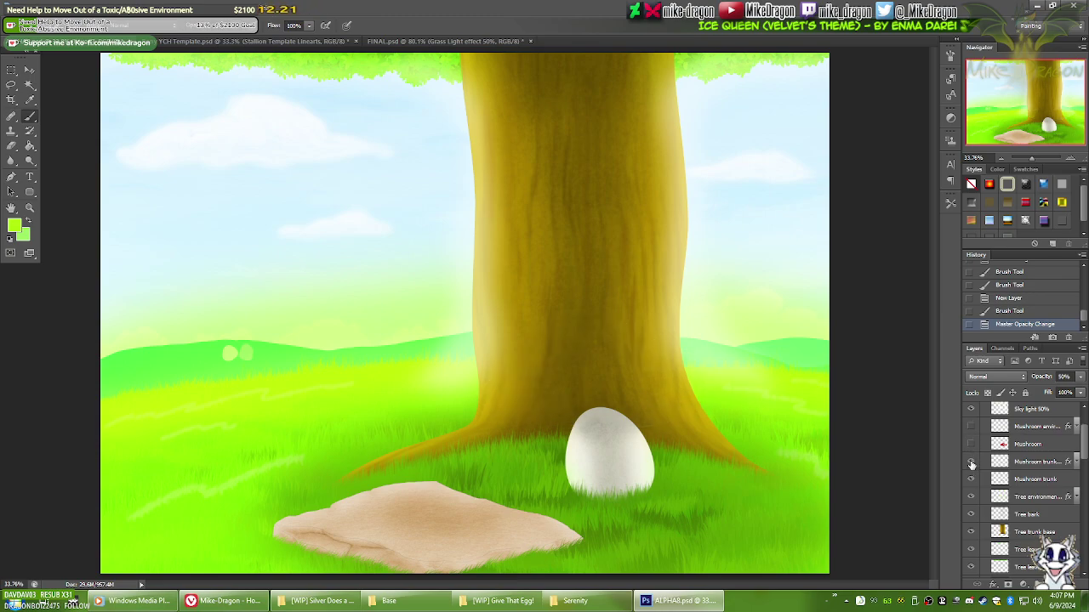
{"action": "left_click", "coordinate": [971, 464]}
{"action": "left_click", "coordinate": [972, 479]}
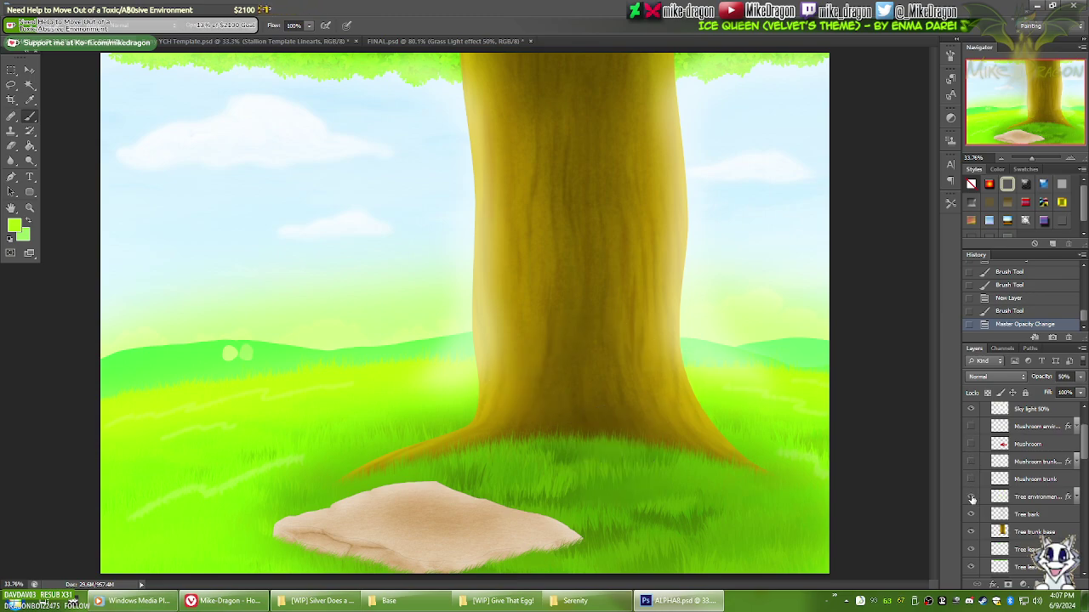
{"action": "left_click", "coordinate": [972, 496]}
{"action": "left_click", "coordinate": [972, 514]}
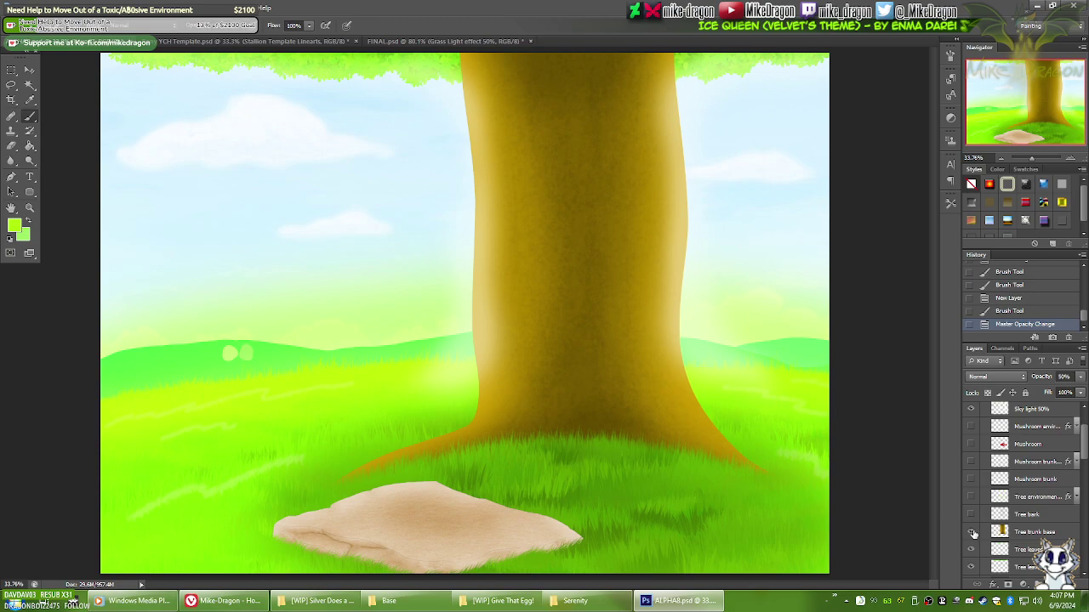
{"action": "left_click", "coordinate": [971, 531]}
{"action": "left_click", "coordinate": [972, 554]}
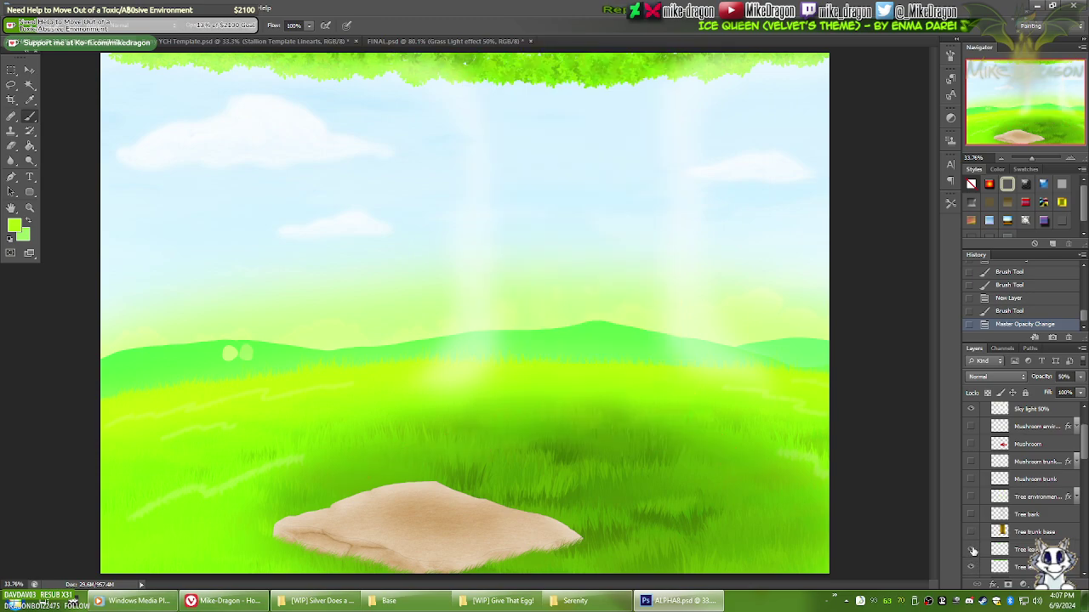
{"action": "left_click", "coordinate": [973, 548]}
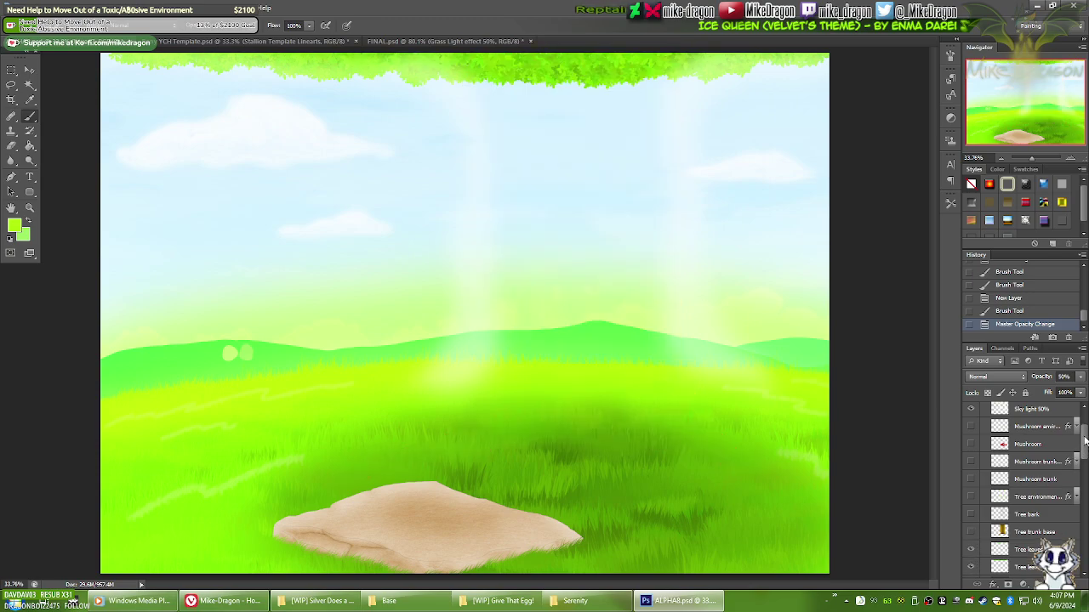
Step: Erase the yellow-green glow over the hills along the whole horizon on Layer 7, using a 300 px soft Eraser with 0% hardness
{"action": "left_click_drag", "start_coordinate": [1085, 438], "coordinate": [1074, 502]}
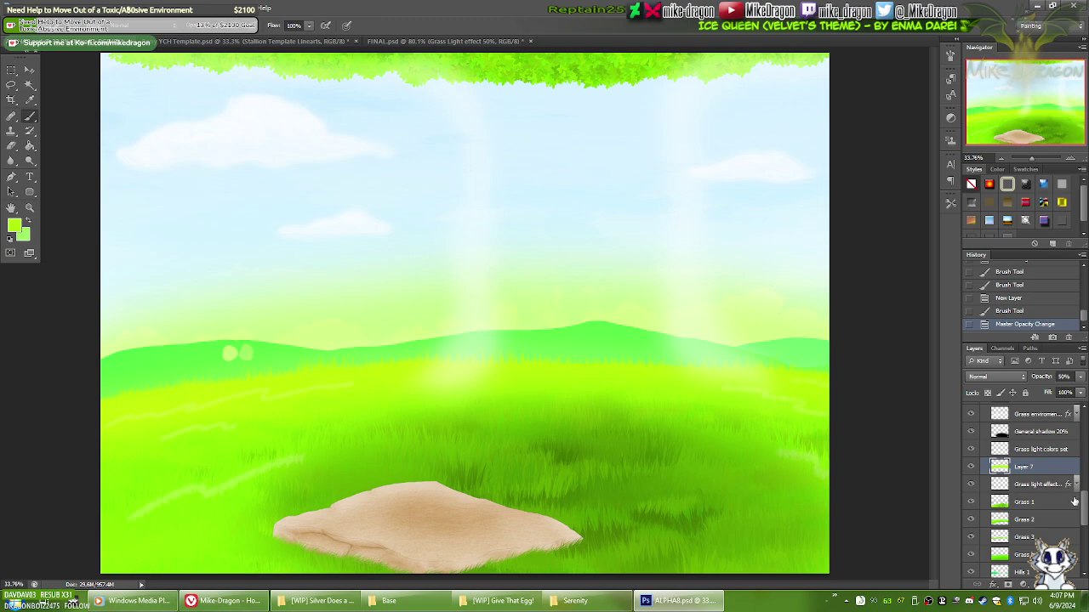
{"action": "key", "text": "e"}
{"action": "right_click", "coordinate": [432, 272]}
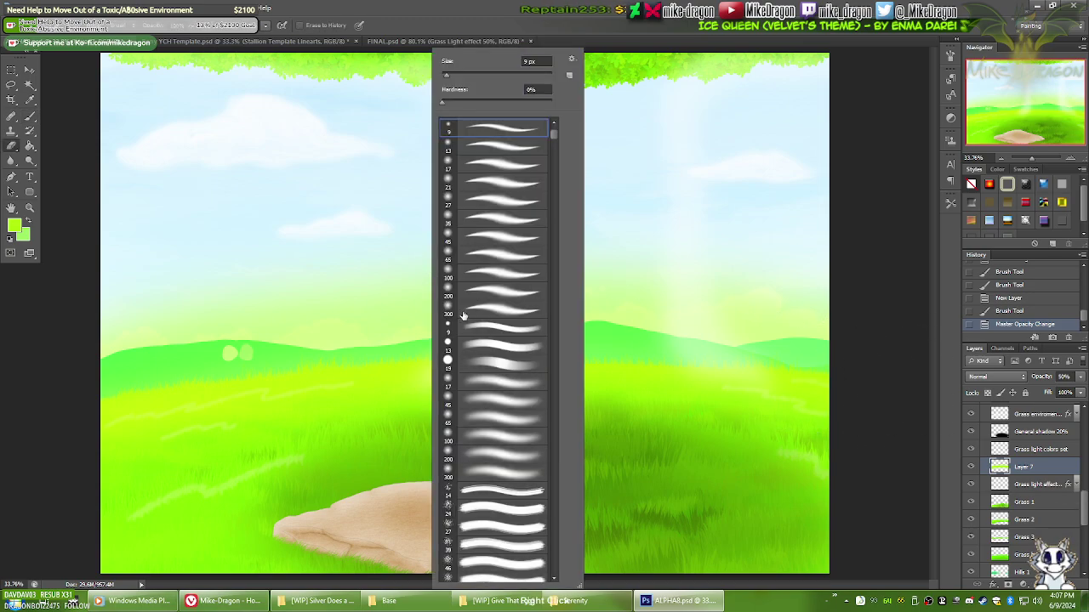
{"action": "left_click", "coordinate": [457, 312]}
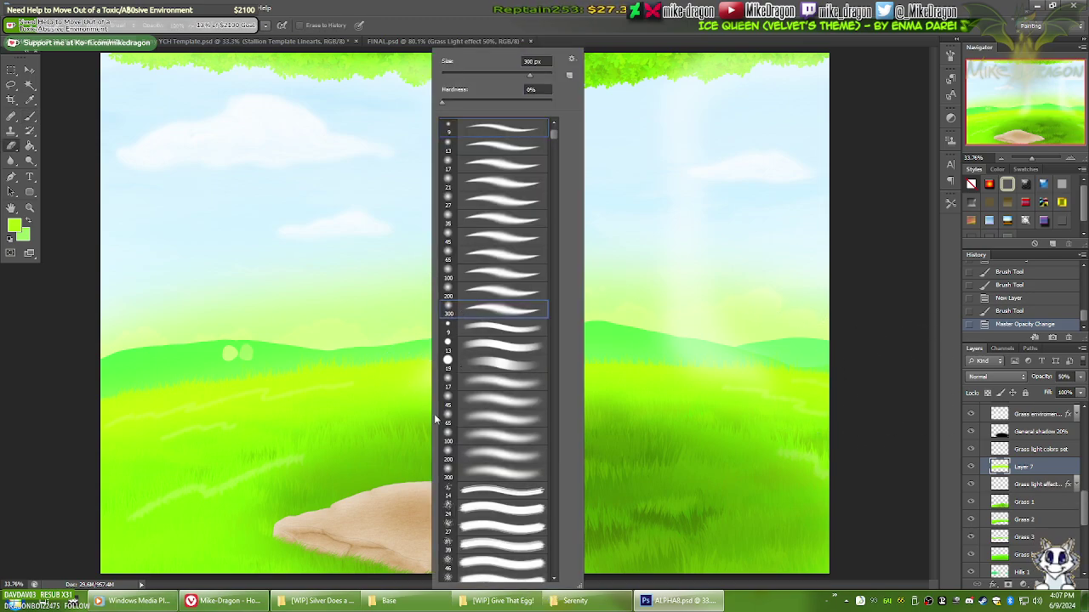
{"action": "left_click", "coordinate": [458, 477]}
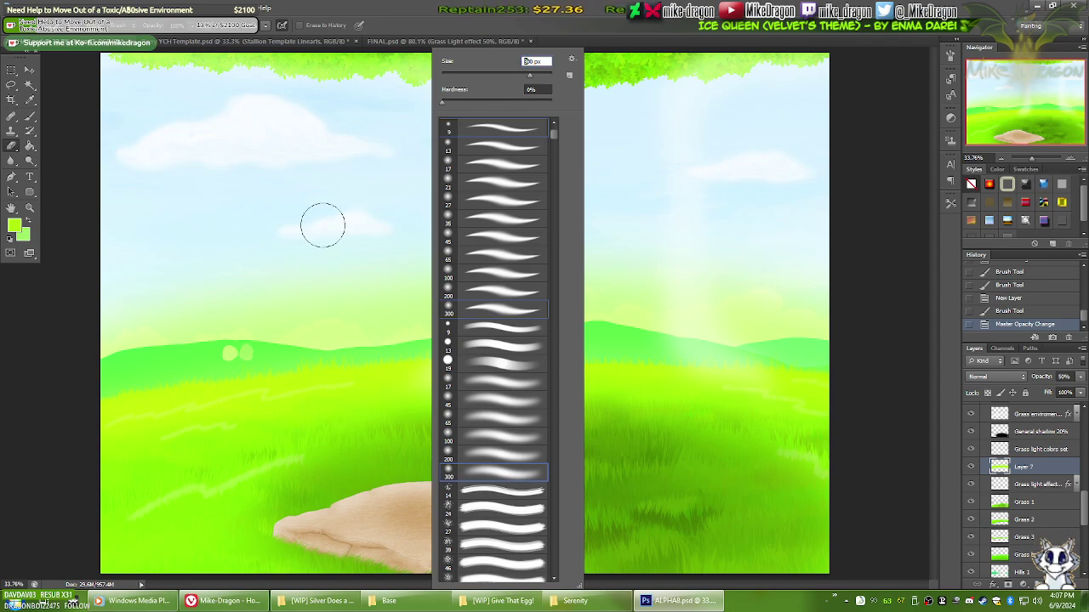
{"action": "left_click", "coordinate": [457, 32]}
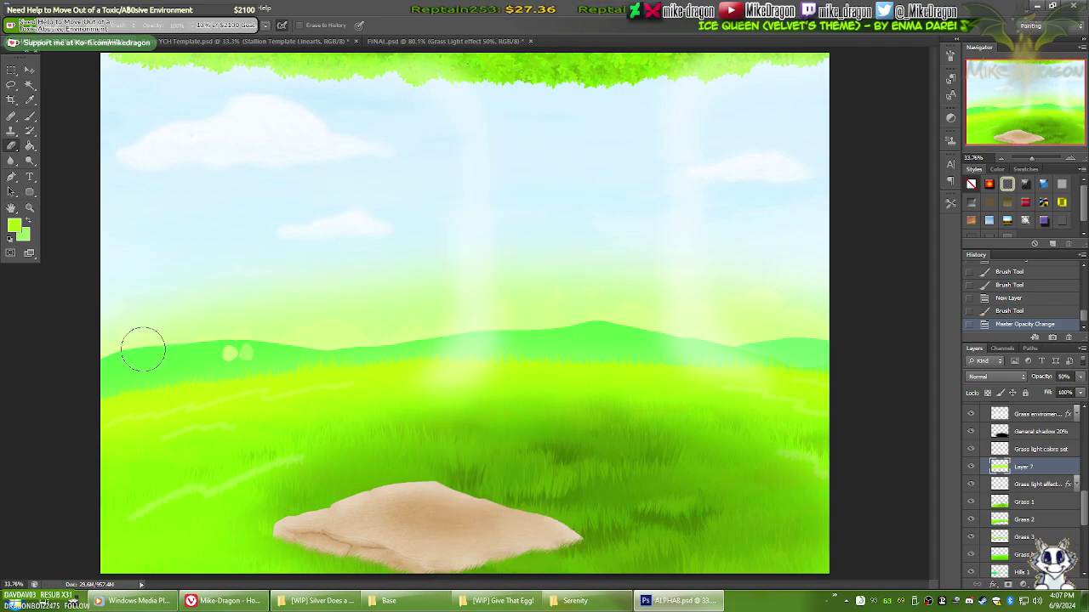
{"action": "mouse_move", "coordinate": [138, 348]}
{"action": "left_mouse_down"}
{"action": "mouse_move", "coordinate": [95, 357]}
{"action": "mouse_move", "coordinate": [103, 366]}
{"action": "mouse_move", "coordinate": [85, 371]}
{"action": "mouse_move", "coordinate": [183, 356]}
{"action": "mouse_move", "coordinate": [163, 359]}
{"action": "left_mouse_up"}
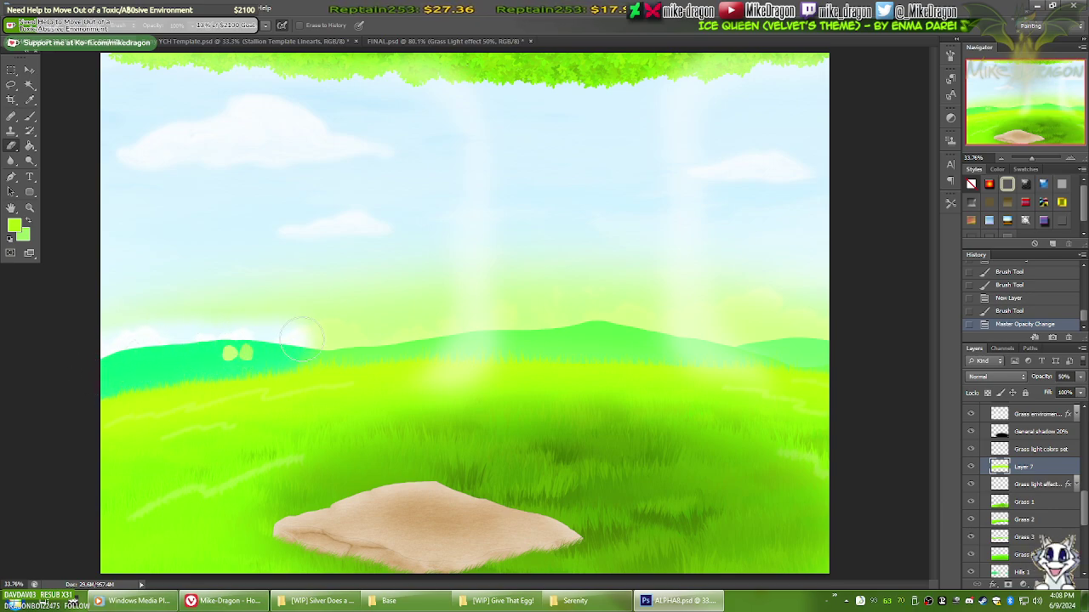
{"action": "mouse_move", "coordinate": [315, 340]}
{"action": "left_mouse_down"}
{"action": "mouse_move", "coordinate": [421, 326]}
{"action": "mouse_move", "coordinate": [811, 341]}
{"action": "left_mouse_up"}
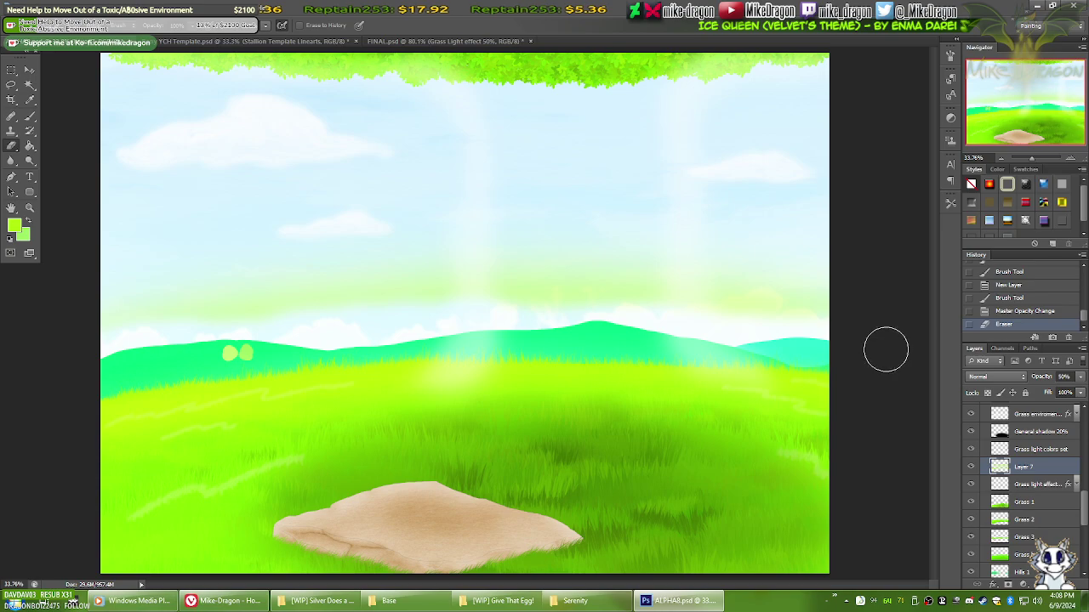
Step: Lasso the whole sky area above the hills, delete the remaining glow inside it from Layer 7, and deselect
{"action": "key", "text": "l"}
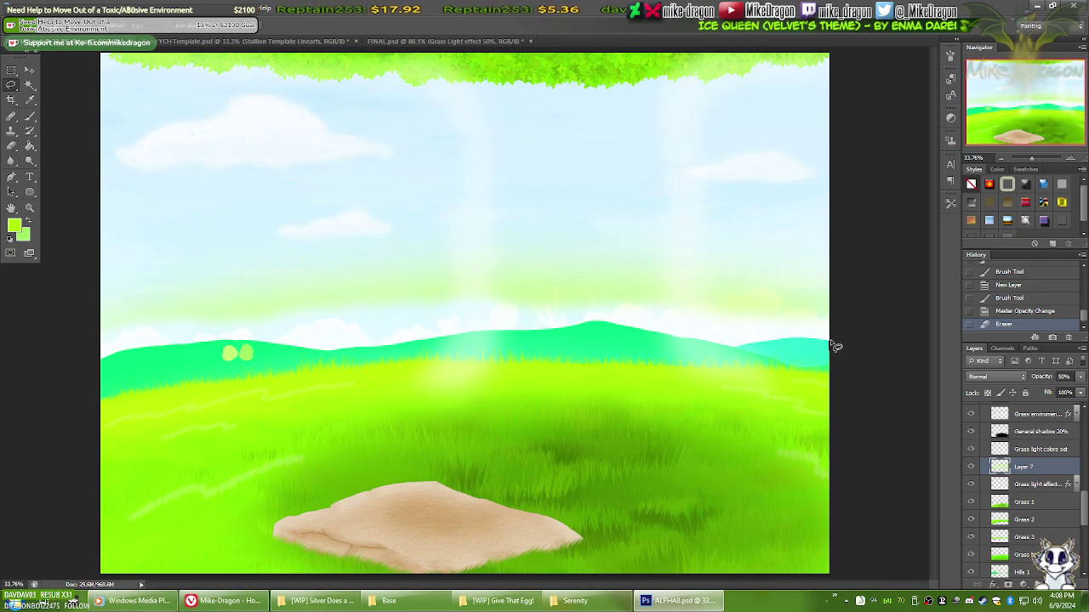
{"action": "left_click_drag", "start_coordinate": [716, 342], "coordinate": [611, 346]}
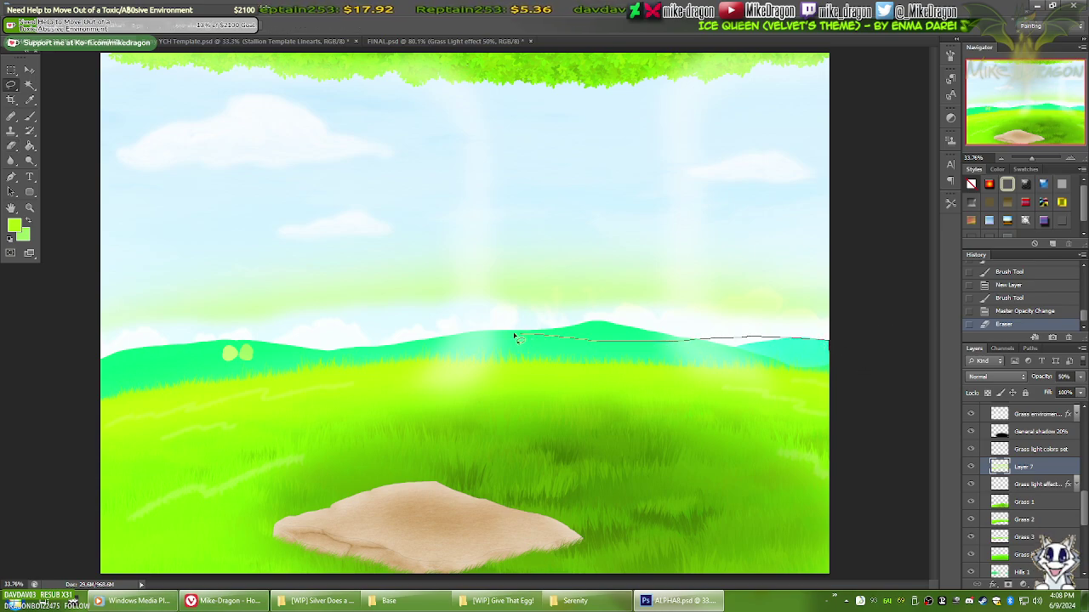
{"action": "left_click_drag", "start_coordinate": [309, 344], "coordinate": [167, 358]}
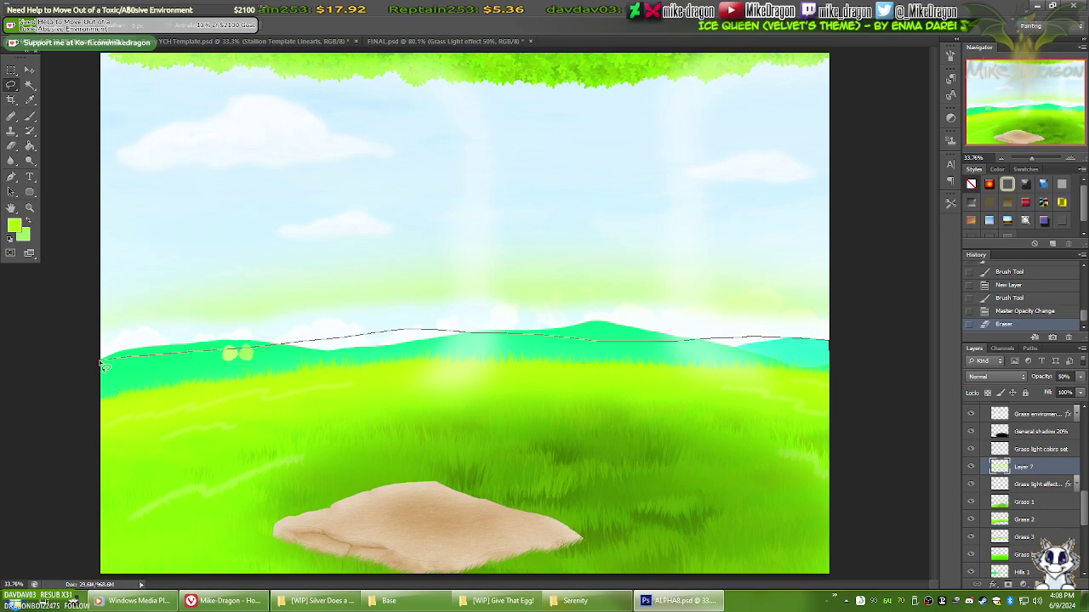
{"action": "mouse_move", "coordinate": [73, 331]}
{"action": "left_mouse_down"}
{"action": "mouse_move", "coordinate": [60, 160]}
{"action": "mouse_move", "coordinate": [78, 55]}
{"action": "left_mouse_up"}
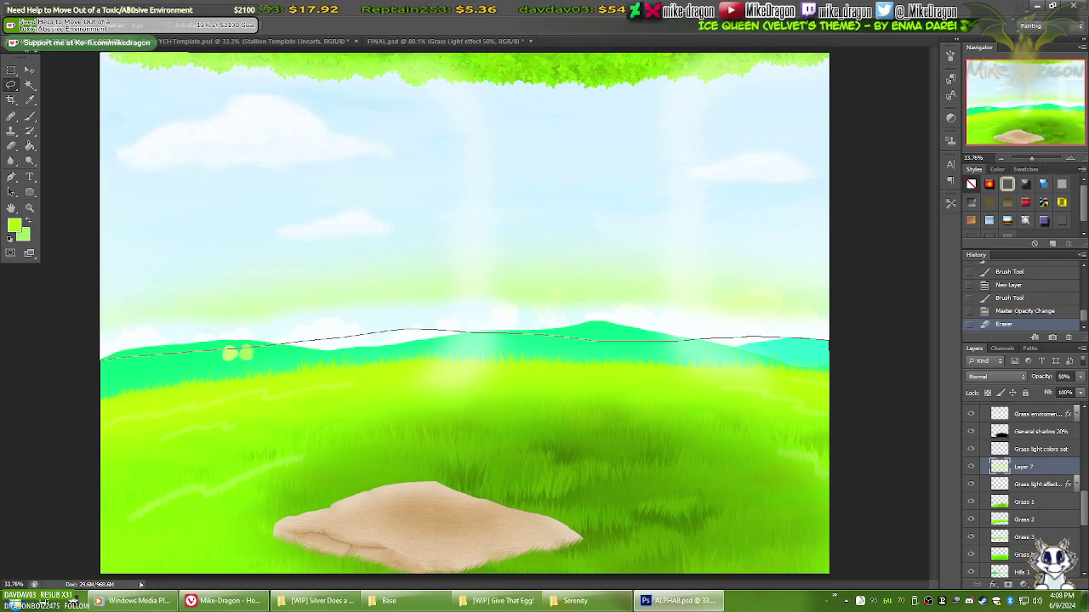
{"action": "mouse_move", "coordinate": [655, 28]}
{"action": "left_mouse_down"}
{"action": "mouse_move", "coordinate": [865, 39]}
{"action": "mouse_move", "coordinate": [860, 221]}
{"action": "mouse_move", "coordinate": [877, 350]}
{"action": "mouse_move", "coordinate": [874, 341]}
{"action": "left_mouse_up"}
{"action": "key", "text": "Delete"}
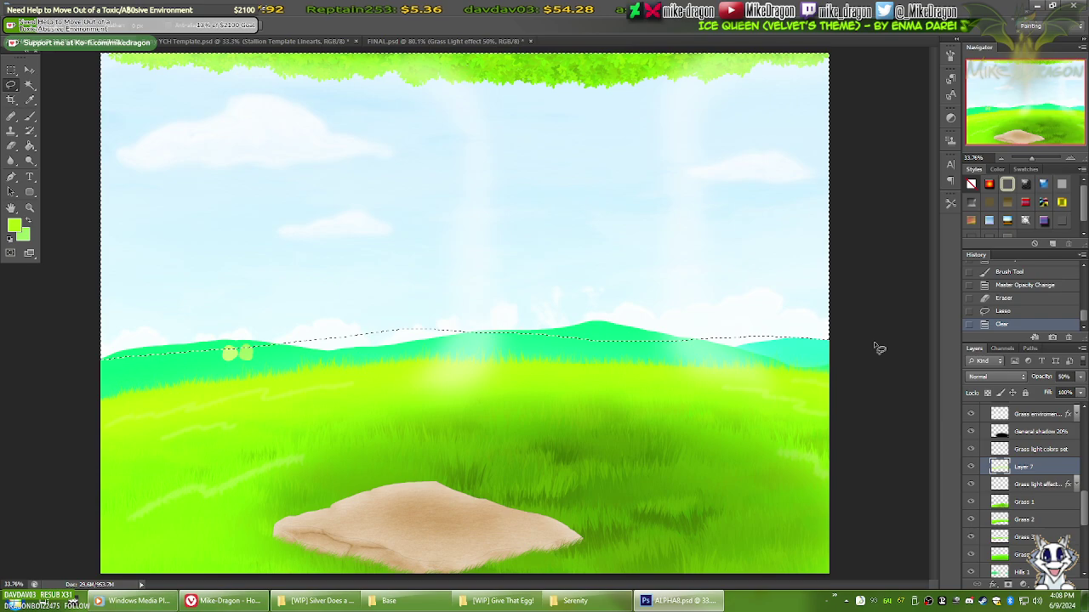
{"action": "key", "text": "ctrl+d"}
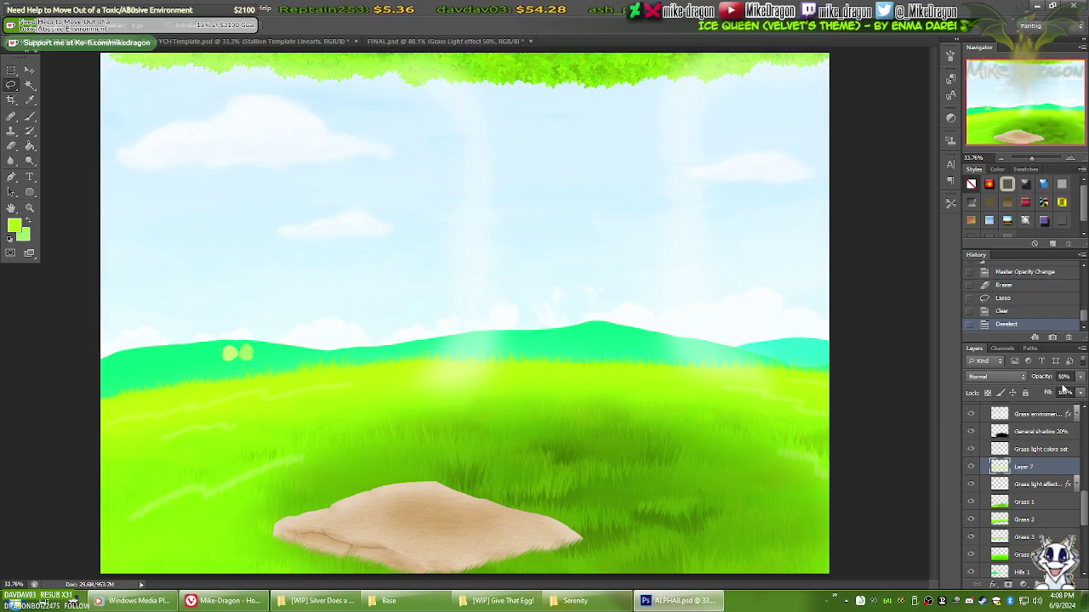
Step: Set Layer 7's opacity to 100% and paste the copied layer style onto it
{"action": "key", "text": "0"}
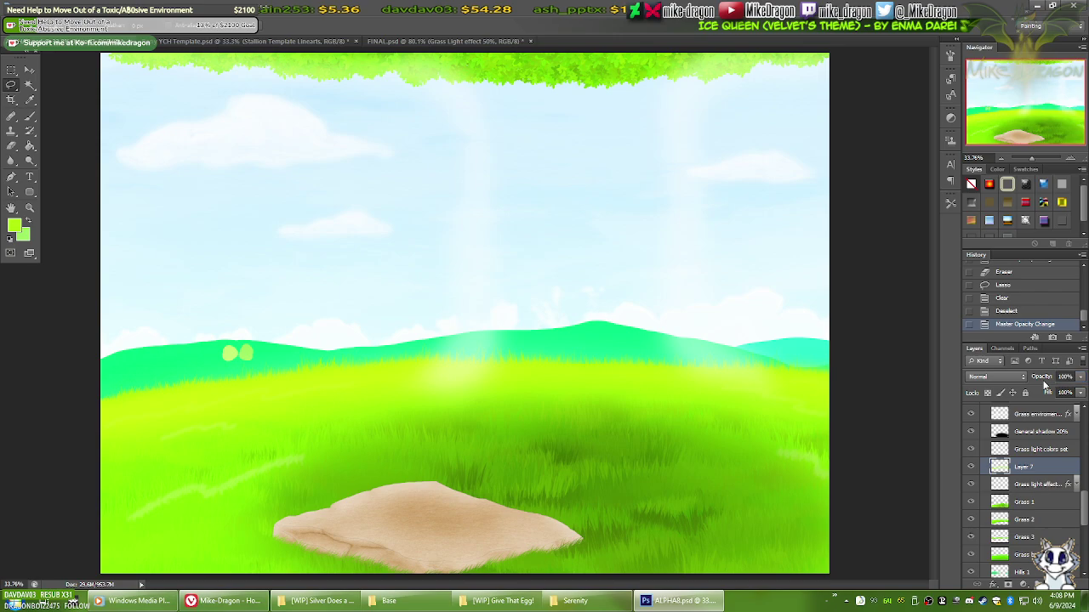
{"action": "right_click", "coordinate": [1019, 470]}
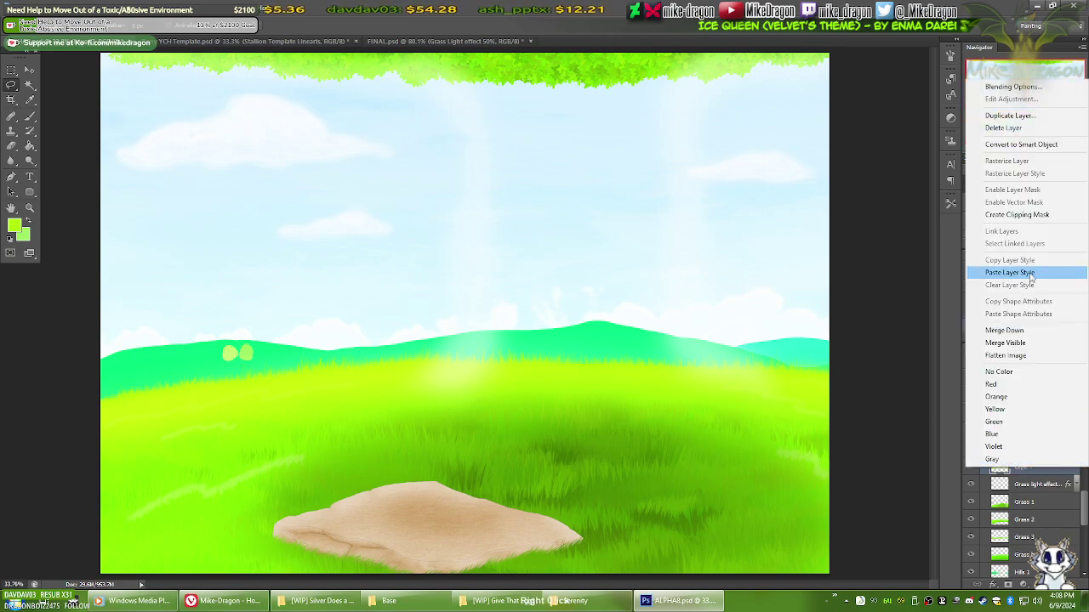
{"action": "left_click", "coordinate": [1031, 273]}
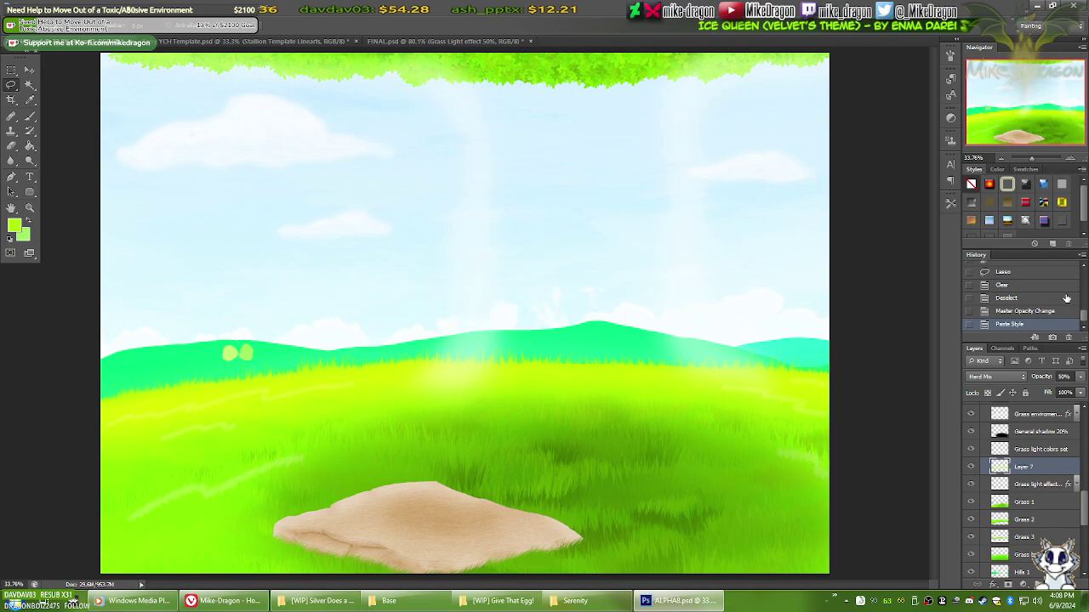
Step: Show the tree trunk, bark, mushroom and environment light layers again, together with the Silver Trot group
{"action": "left_click_drag", "start_coordinate": [1078, 502], "coordinate": [1082, 449]}
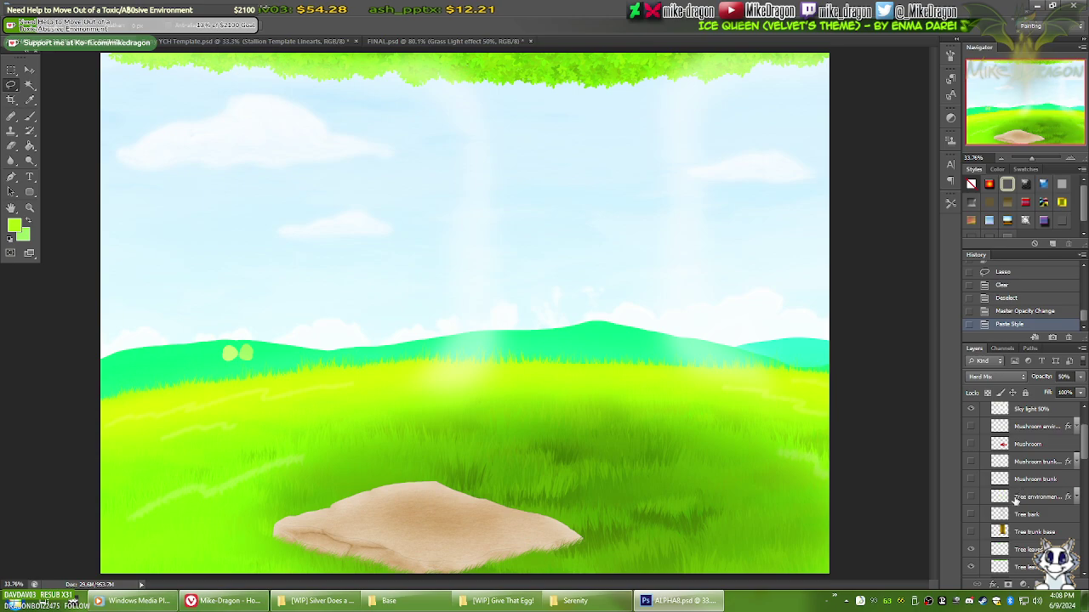
{"action": "left_click", "coordinate": [970, 531]}
{"action": "left_click", "coordinate": [971, 514]}
{"action": "left_click", "coordinate": [971, 497]}
{"action": "left_click", "coordinate": [971, 479]}
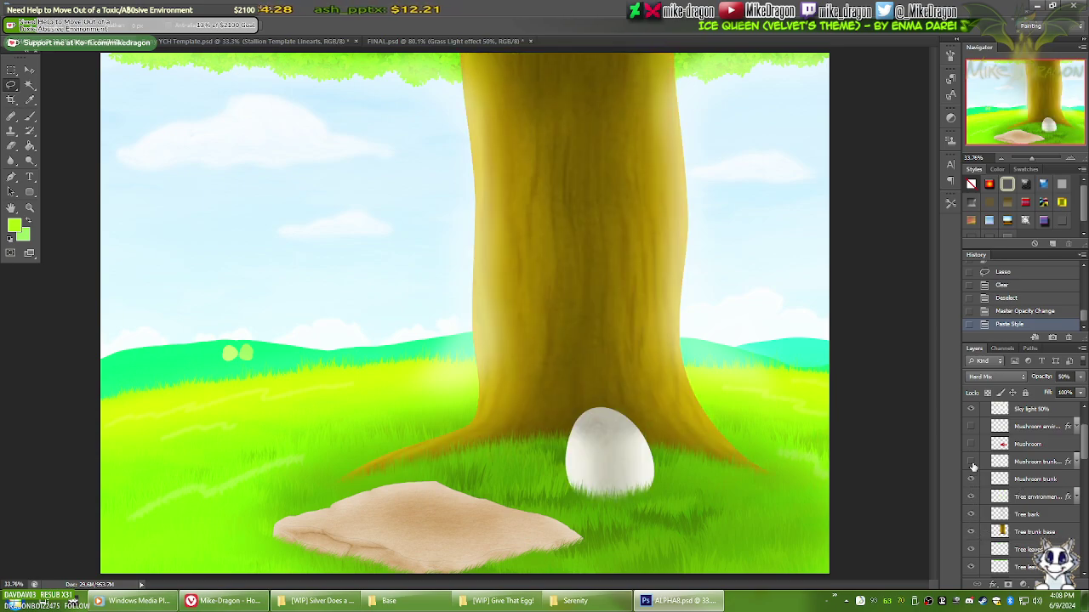
{"action": "left_click", "coordinate": [971, 444]}
{"action": "left_click", "coordinate": [971, 426]}
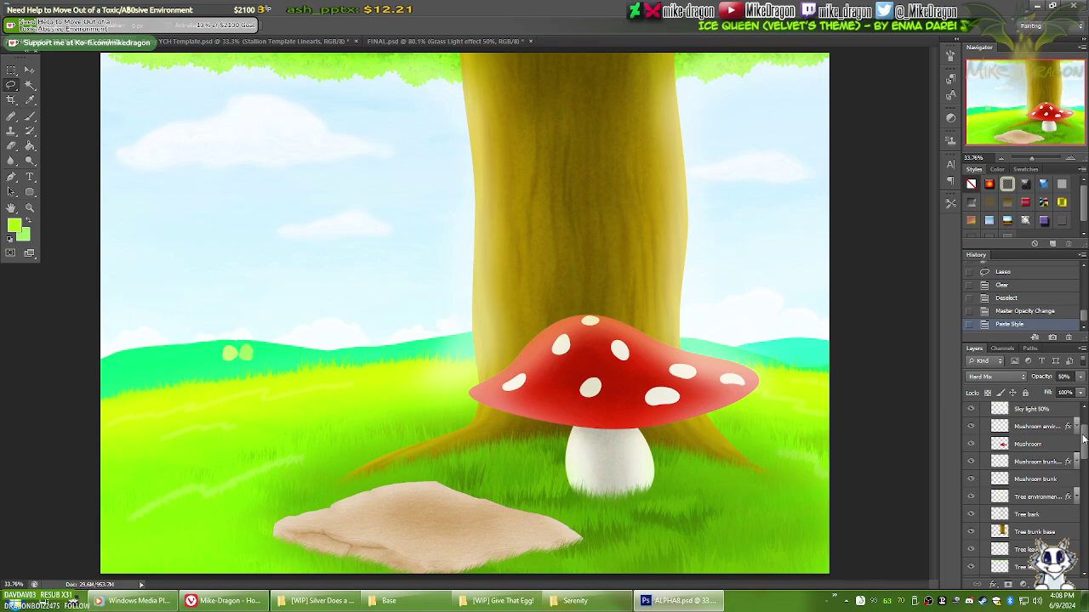
{"action": "scroll", "coordinate": [1083, 438], "scroll_direction": "up", "scroll_amount": 3}
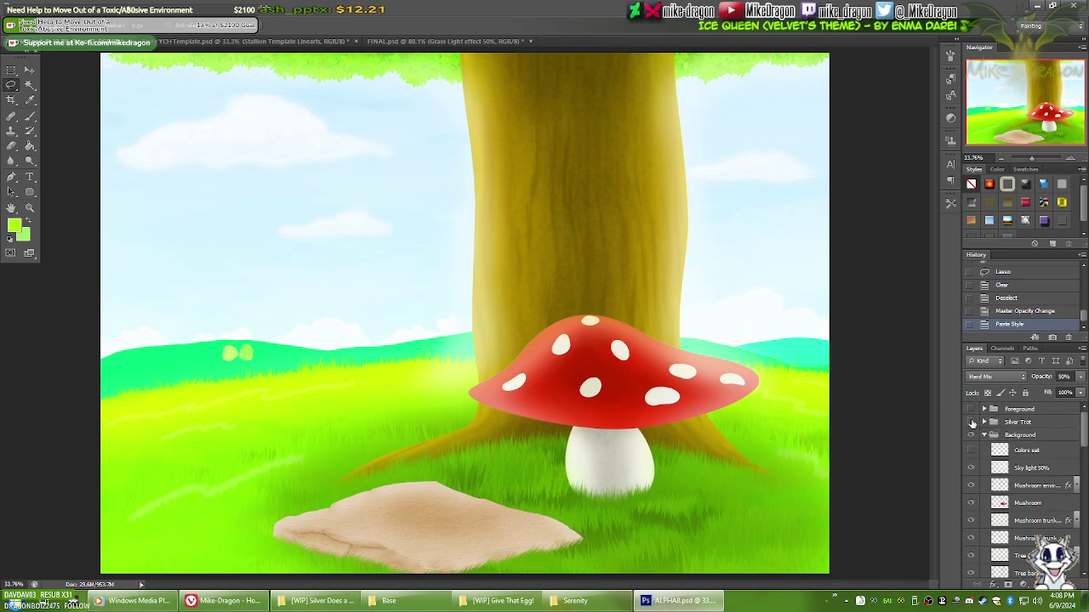
{"action": "left_click", "coordinate": [971, 422]}
Step: Toggle the visibility of the lower Rock layer and of Layer 7 to compare the artwork with and without them
{"action": "left_click_drag", "start_coordinate": [1085, 430], "coordinate": [1082, 478]}
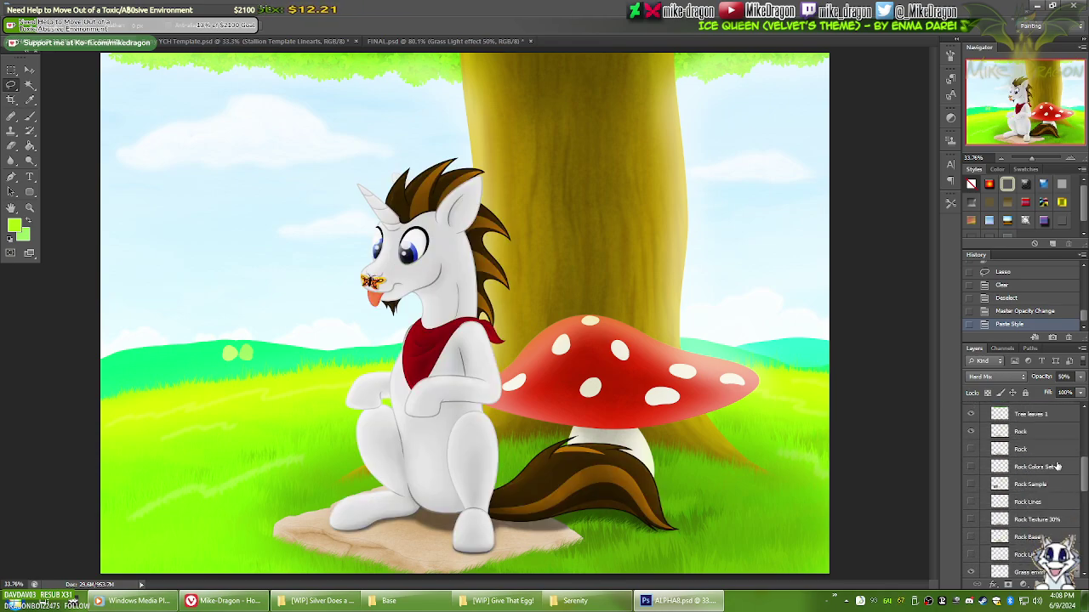
{"action": "left_click", "coordinate": [973, 450]}
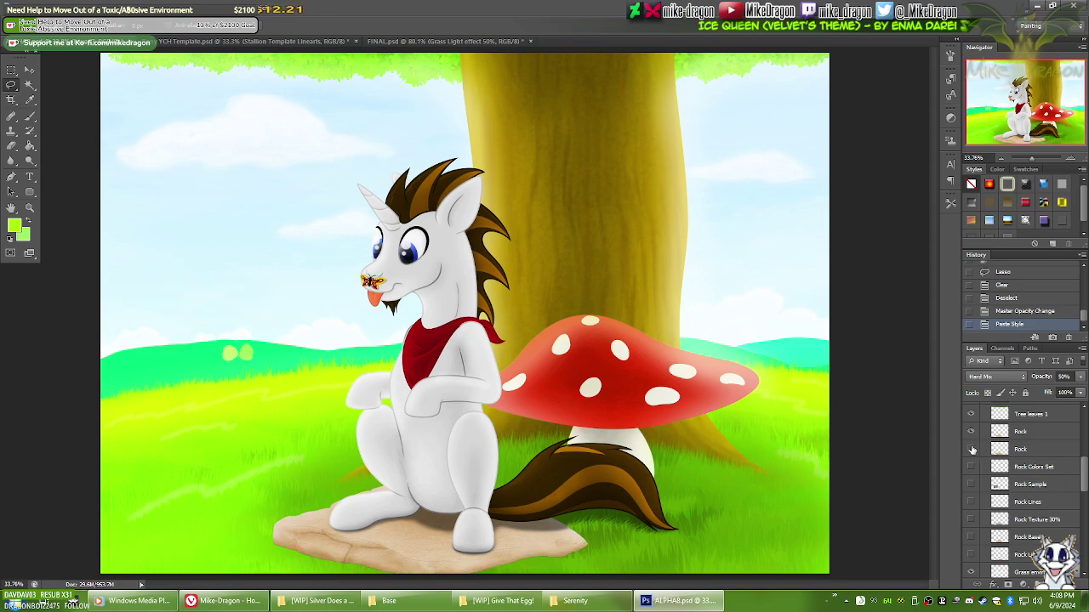
{"action": "left_click", "coordinate": [973, 449]}
{"action": "scroll", "coordinate": [1086, 481], "scroll_direction": "down", "scroll_amount": 10}
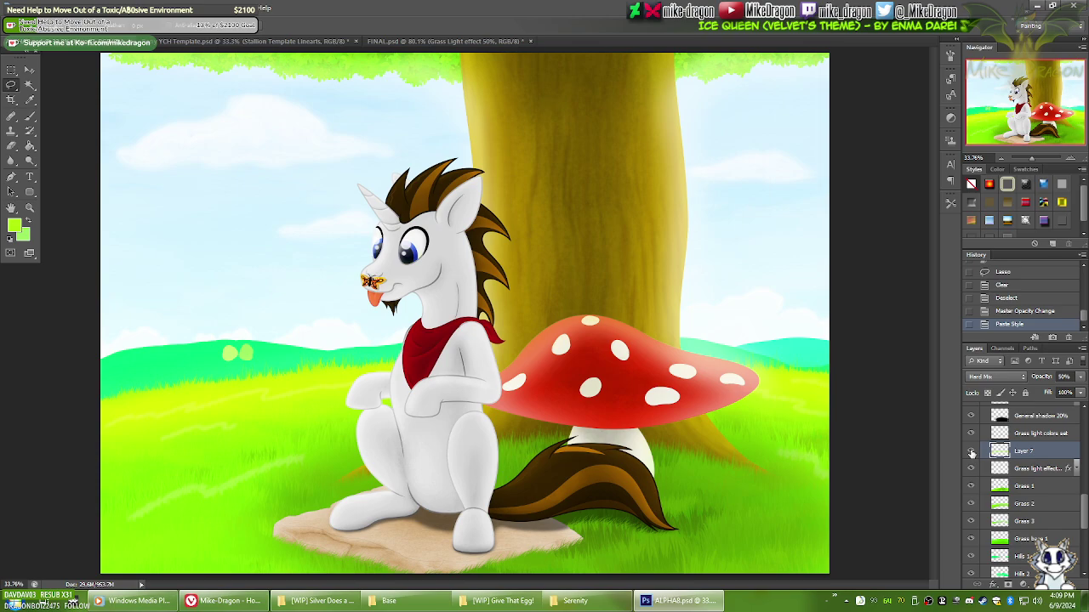
{"action": "left_click", "coordinate": [970, 453]}
{"action": "left_click", "coordinate": [972, 455]}
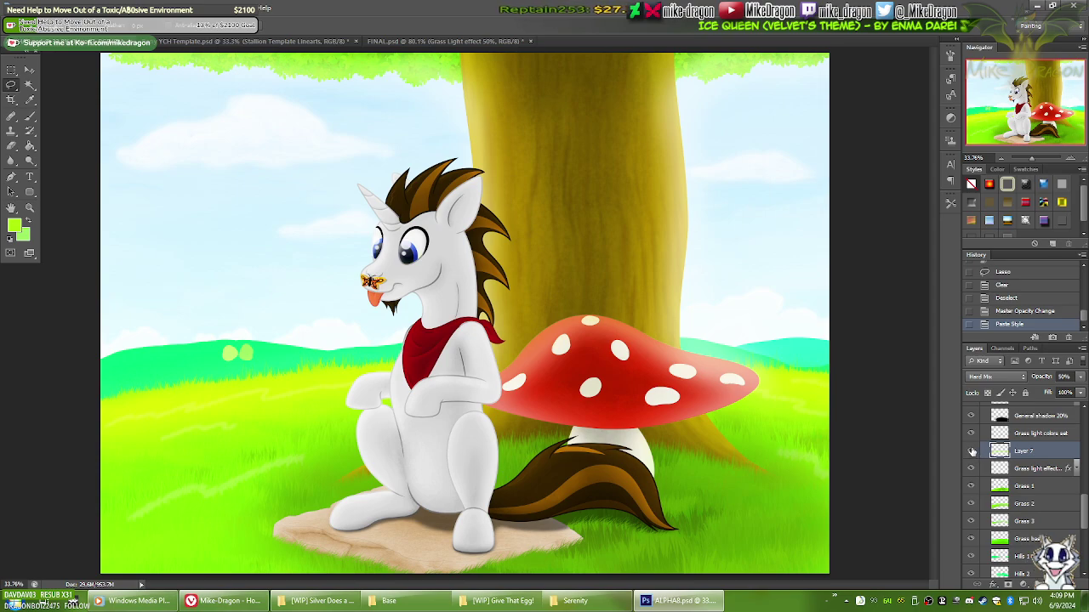
{"action": "left_click", "coordinate": [970, 452]}
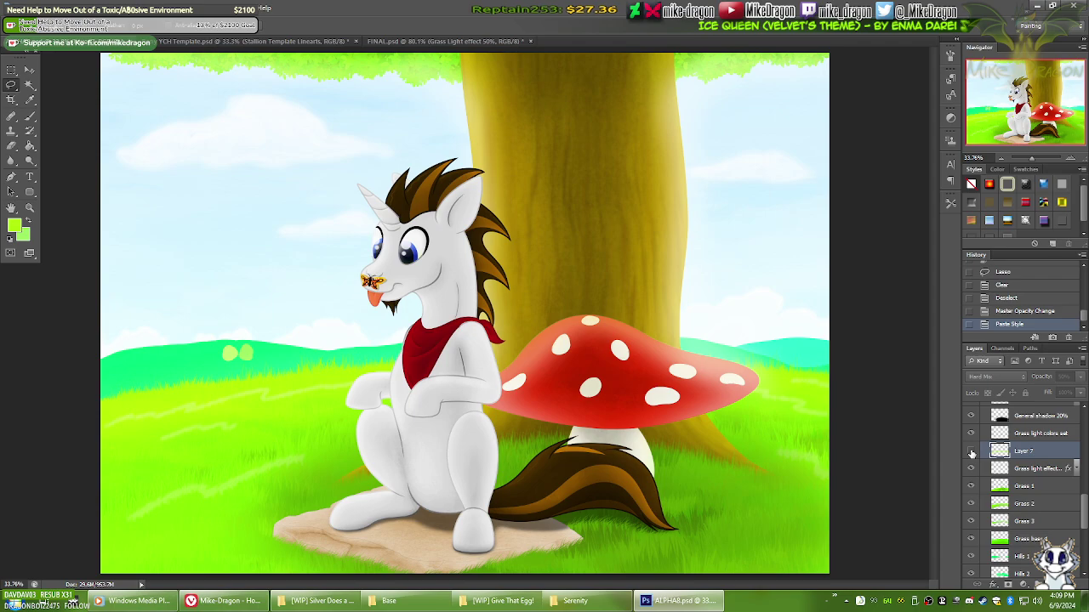
Step: Show Layer 7 again and rename it as Grass light 50%
{"action": "left_click", "coordinate": [972, 452]}
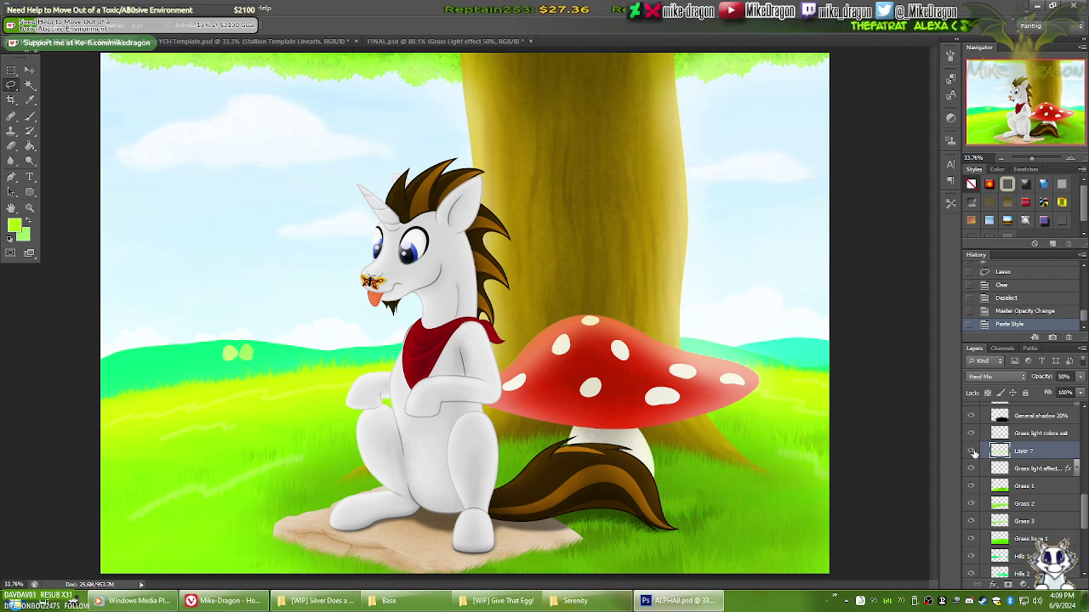
{"action": "double_click", "coordinate": [1025, 452]}
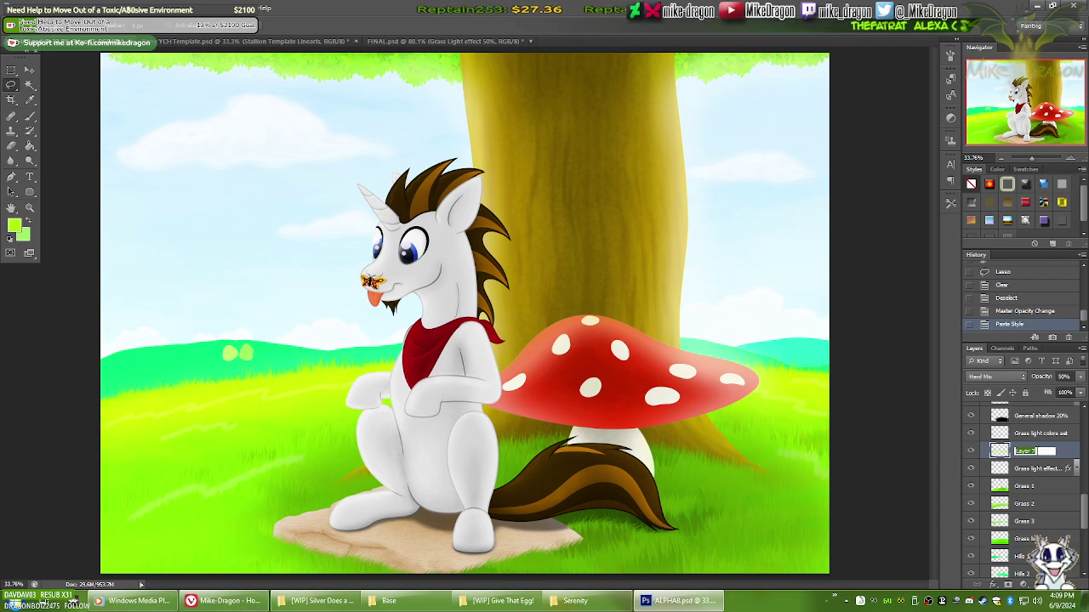
{"action": "type", "text": "Grass light"}
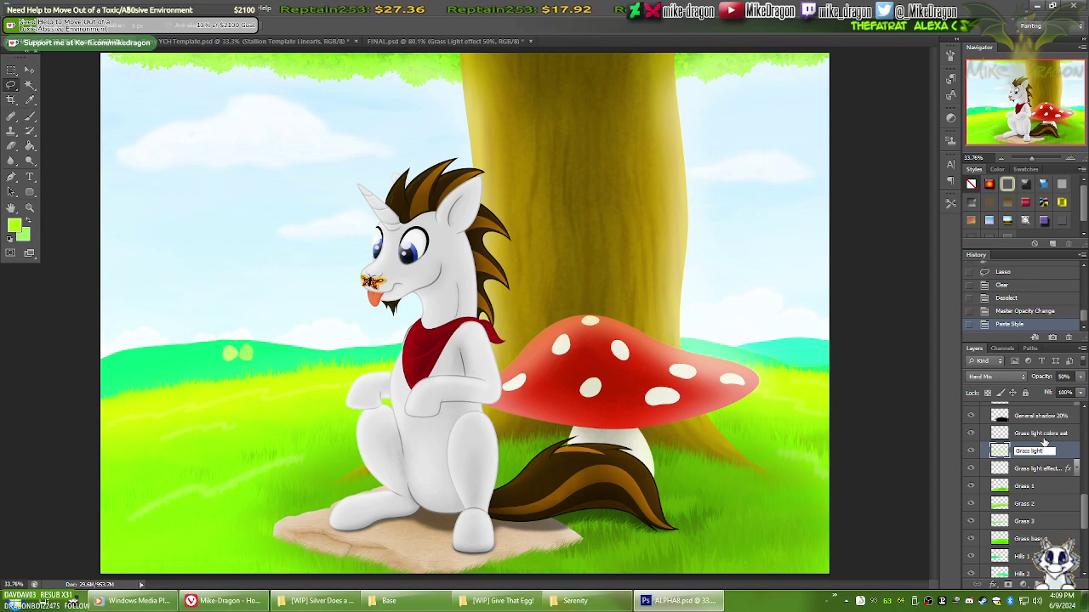
{"action": "left_click", "coordinate": [455, 53]}
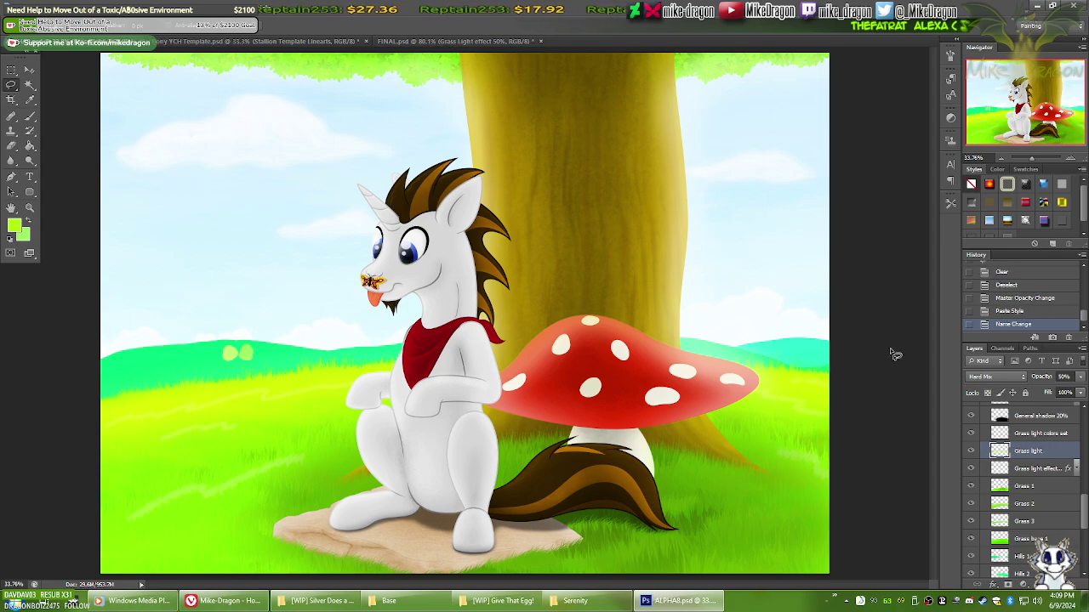
{"action": "double_click", "coordinate": [1040, 469]}
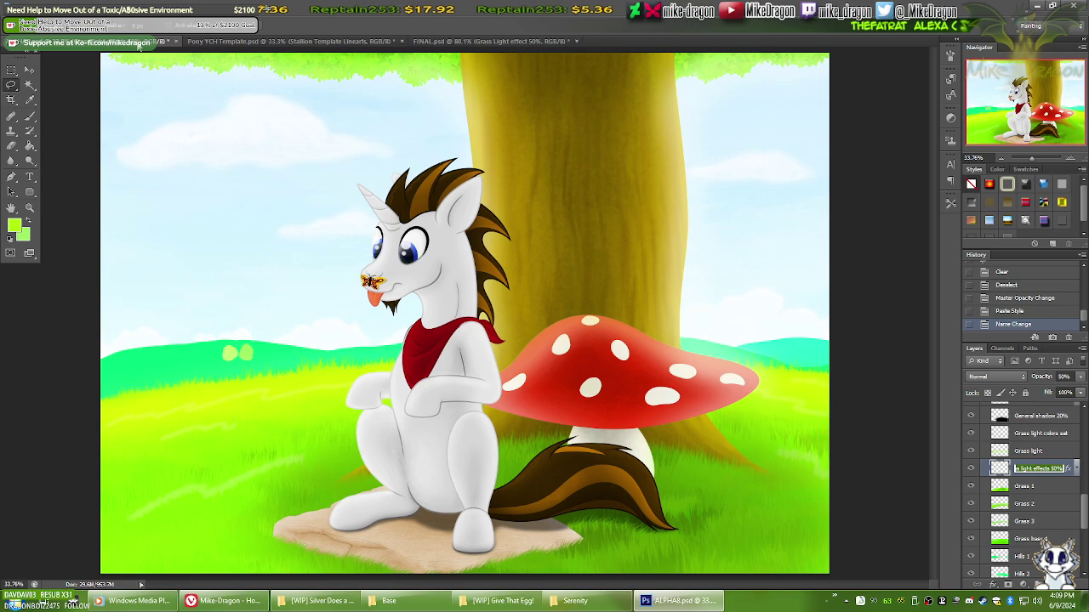
{"action": "key", "text": "Return"}
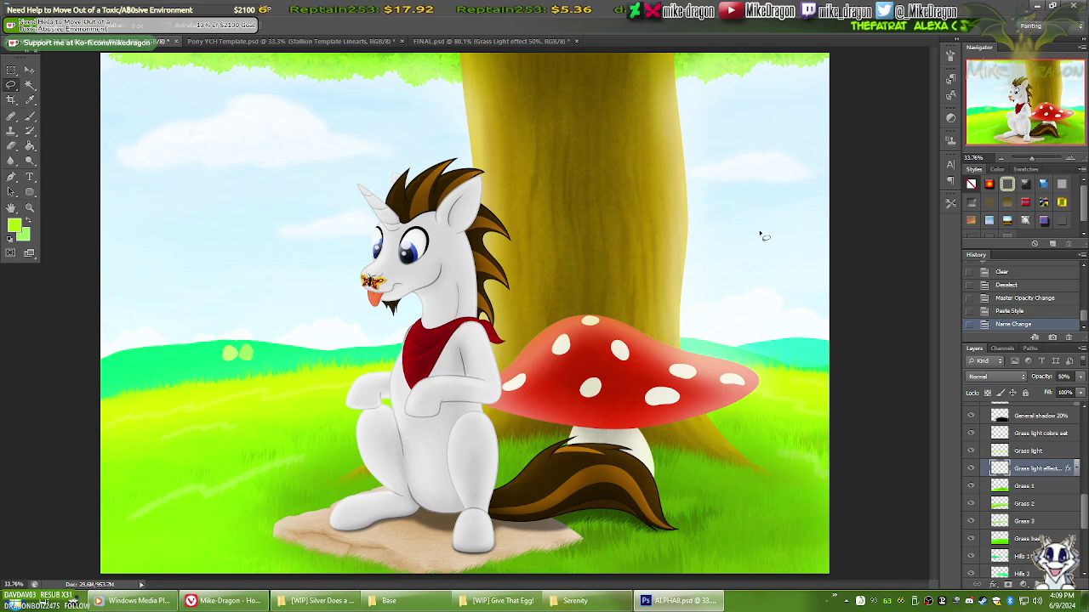
{"action": "left_click", "coordinate": [1026, 446]}
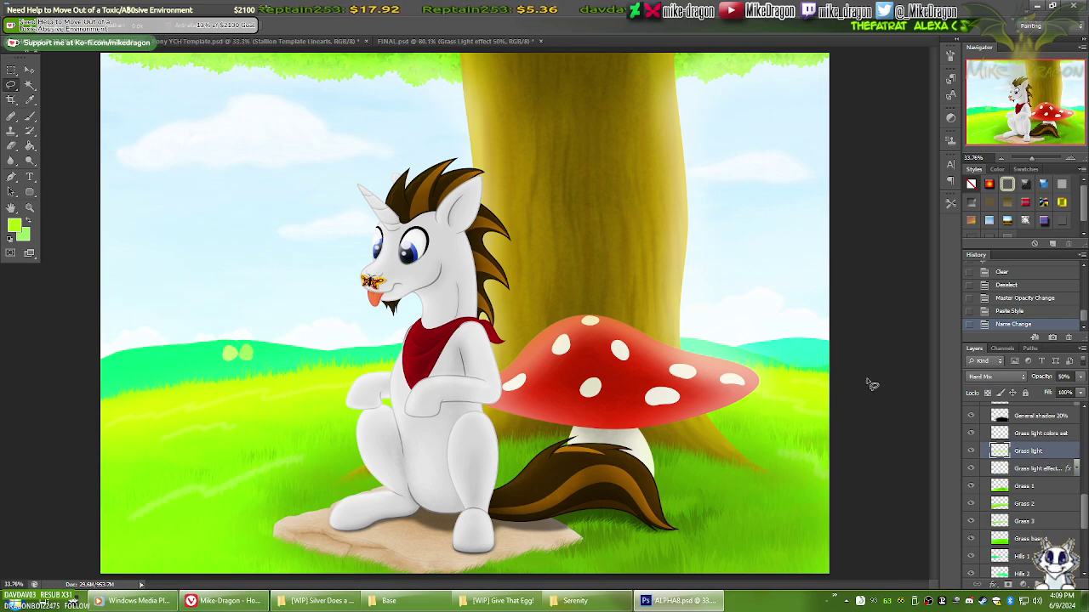
{"action": "double_click", "coordinate": [1028, 450]}
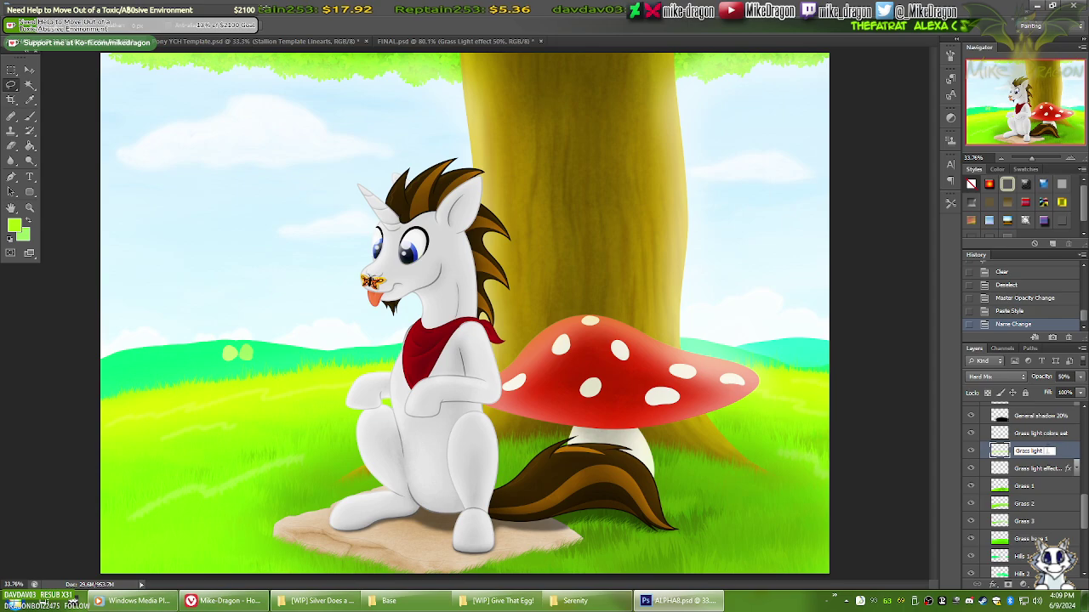
{"action": "type", "text": "50%"}
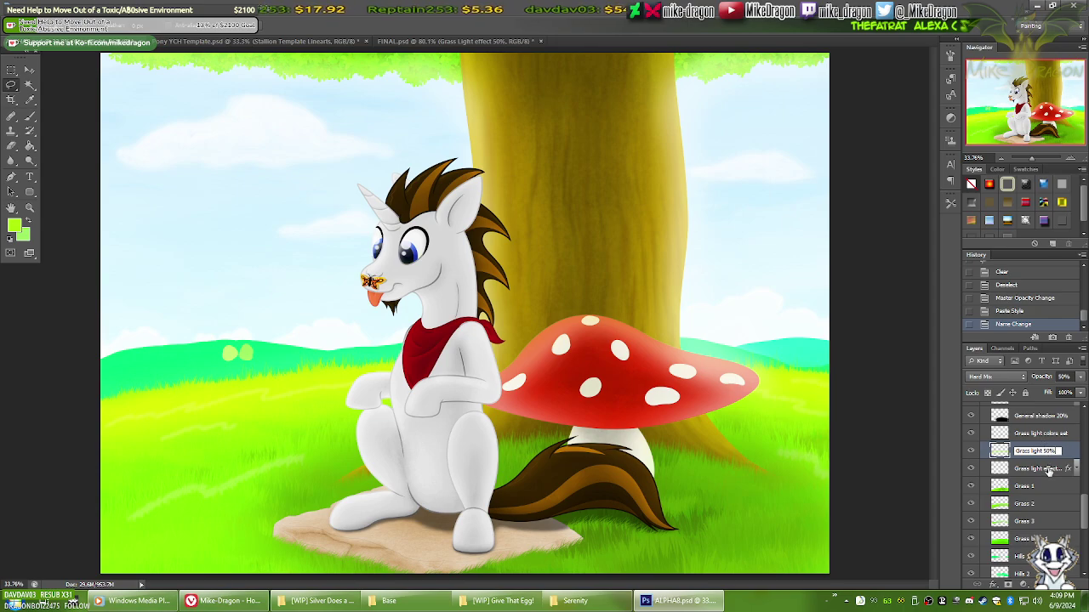
{"action": "key", "text": "Return"}
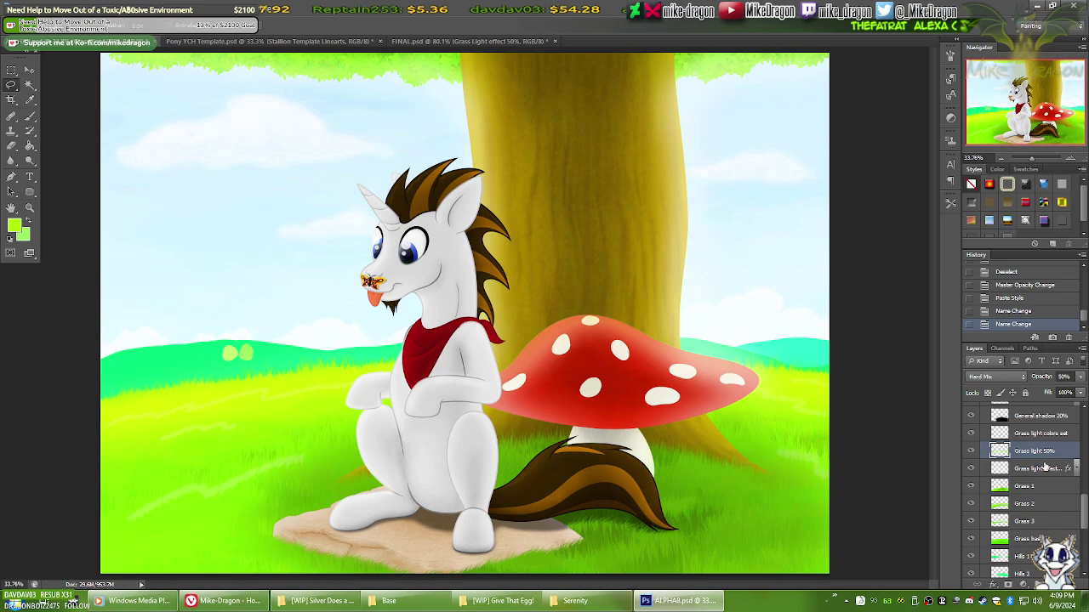
Step: Close the FINAL.psd reference document without saving its changes
{"action": "left_click", "coordinate": [555, 40]}
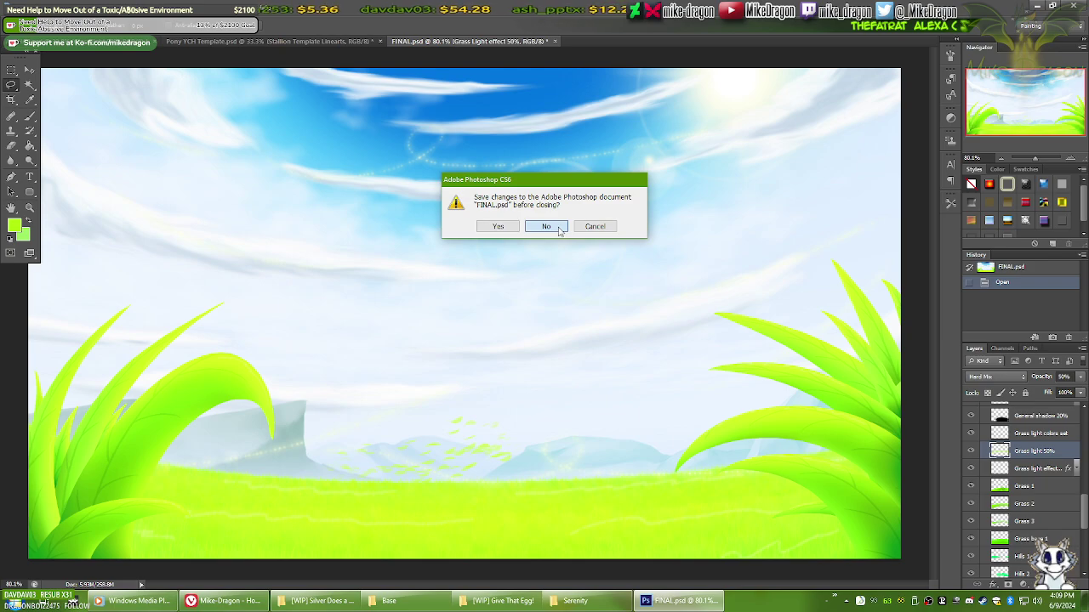
{"action": "left_click", "coordinate": [559, 230]}
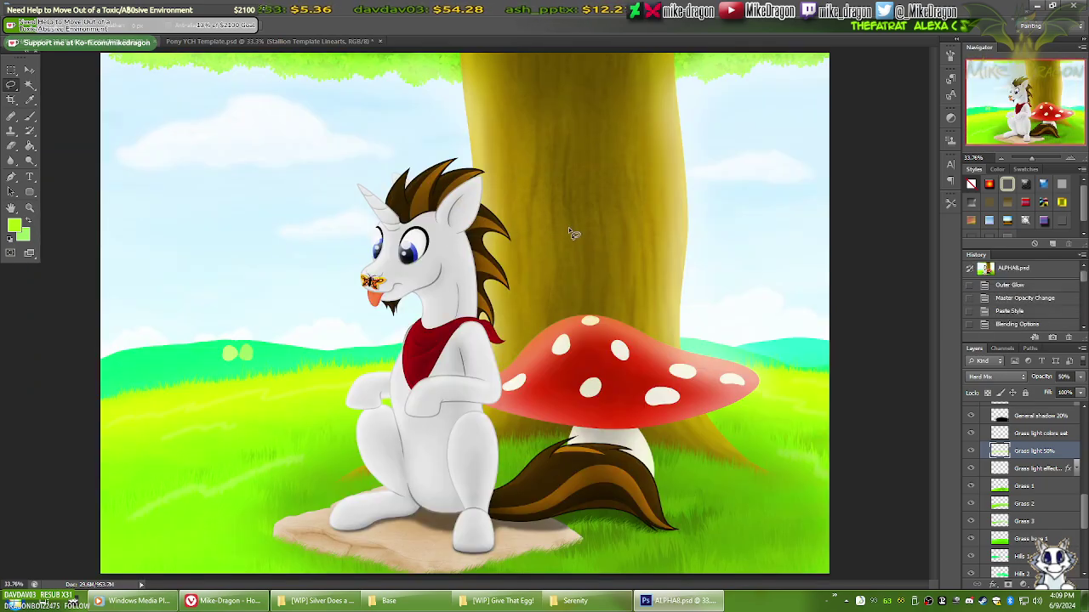
Step: Rename the Grass light 50% layer as Grass light effects 50% and move it directly above the Grass 1 layer
{"action": "double_click", "coordinate": [1046, 453]}
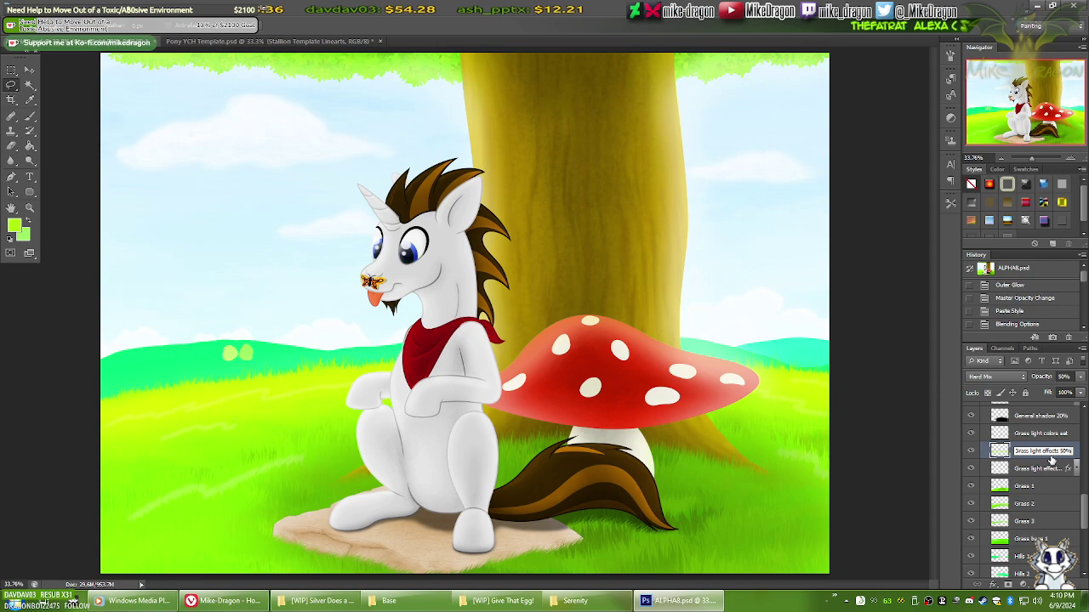
{"action": "key", "text": "ctrl+v"}
{"action": "key", "text": "Return"}
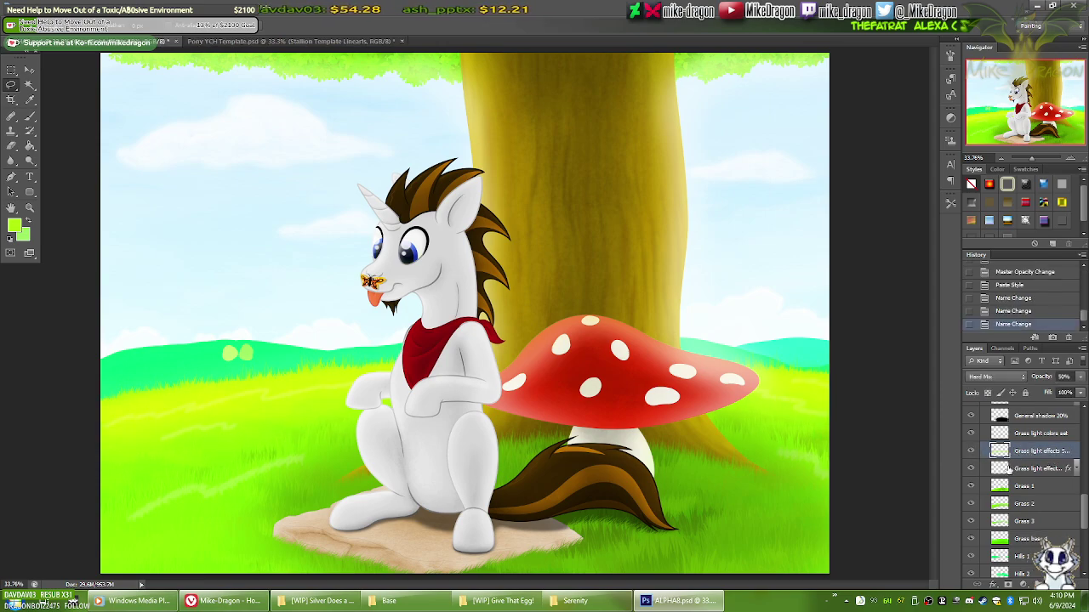
{"action": "left_click_drag", "start_coordinate": [1017, 459], "coordinate": [1002, 476]}
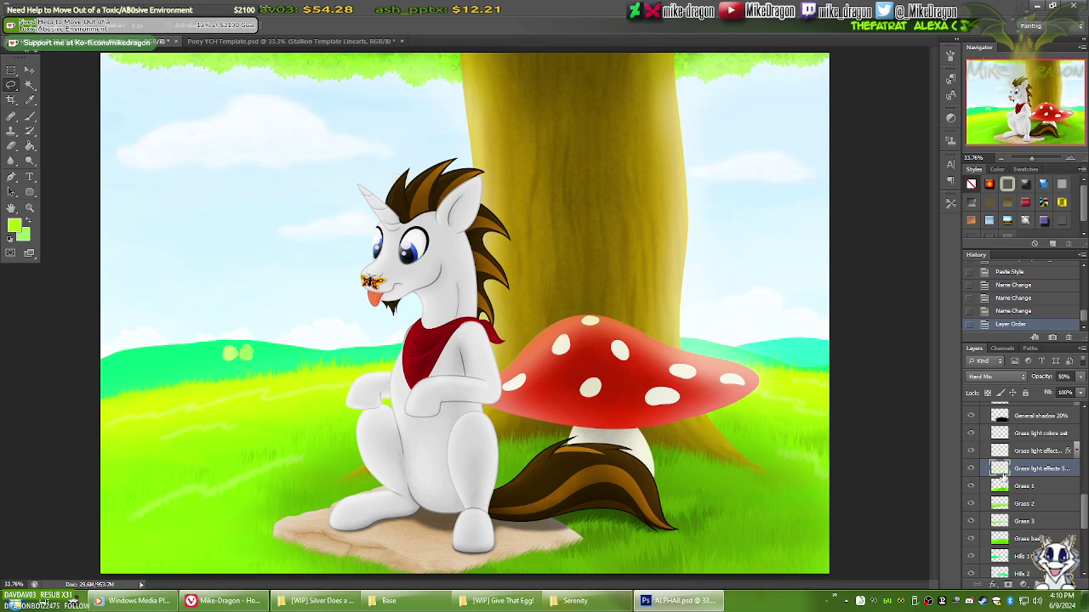
Step: Rename the styled light effects layer below Grass light colors set as Grass wind effects 50%
{"action": "double_click", "coordinate": [1023, 452]}
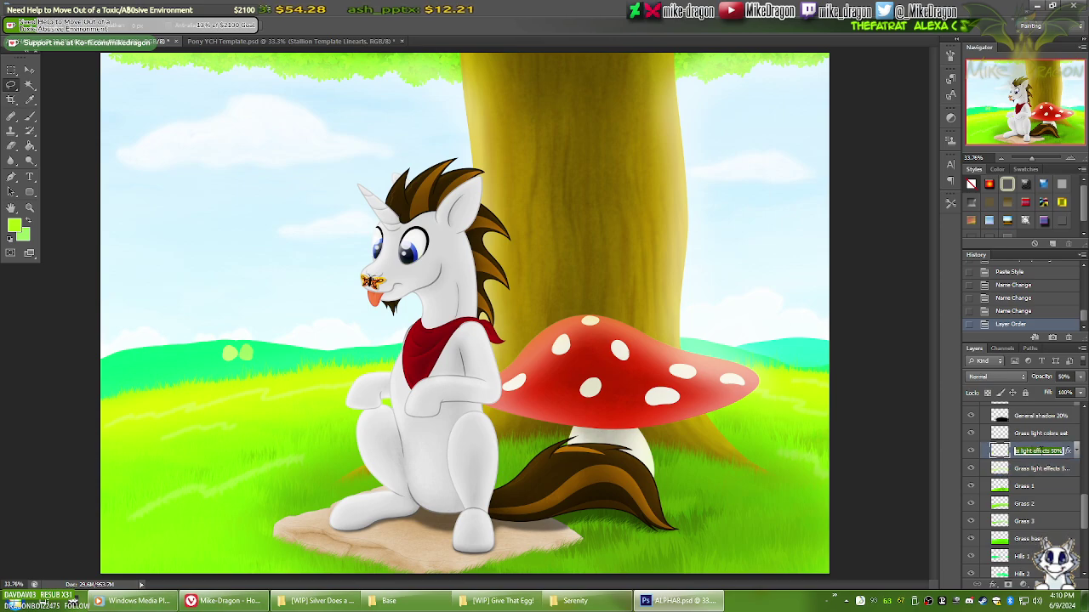
{"action": "left_click", "coordinate": [1041, 451]}
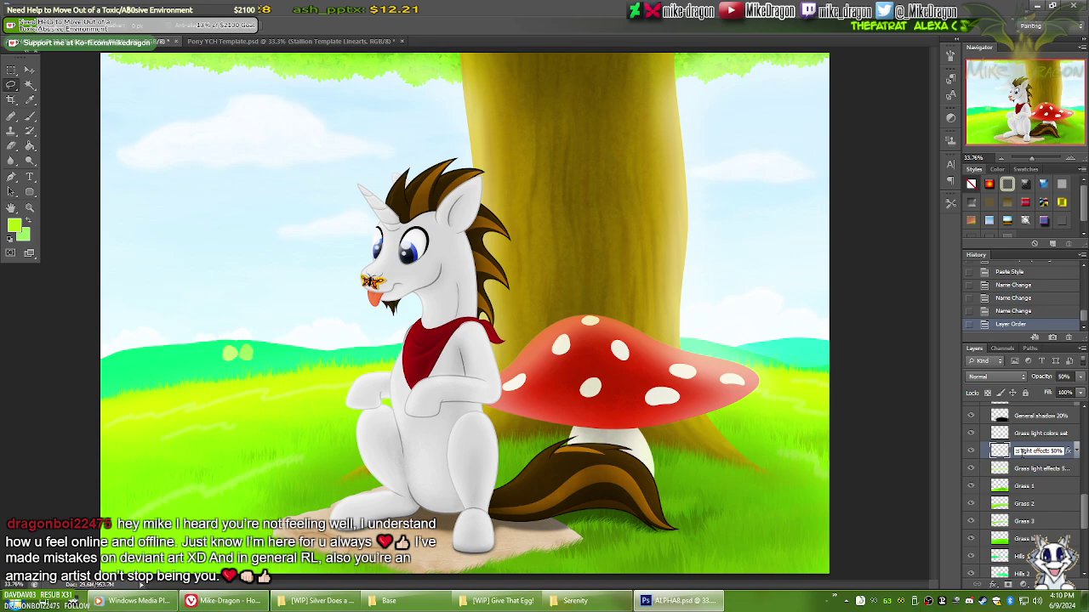
{"action": "key", "text": "Return"}
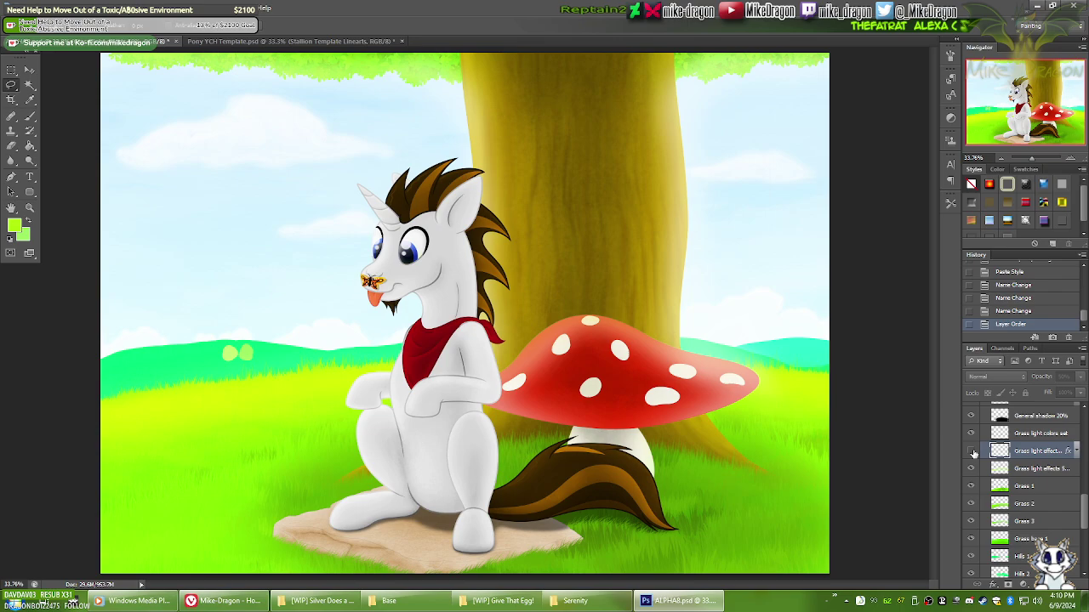
{"action": "double_click", "coordinate": [1032, 452]}
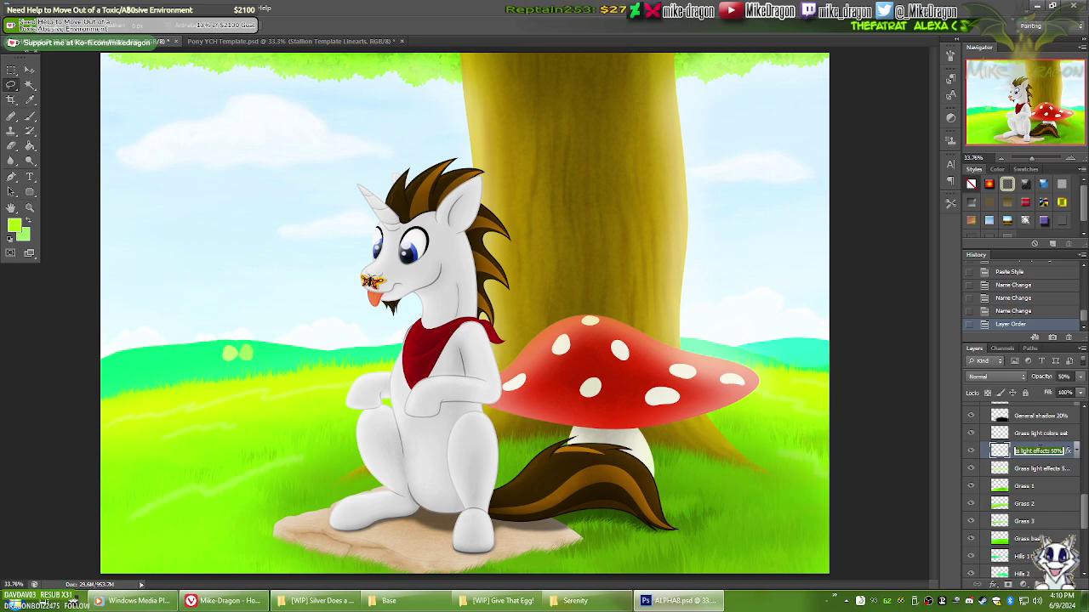
{"action": "left_click", "coordinate": [1044, 450]}
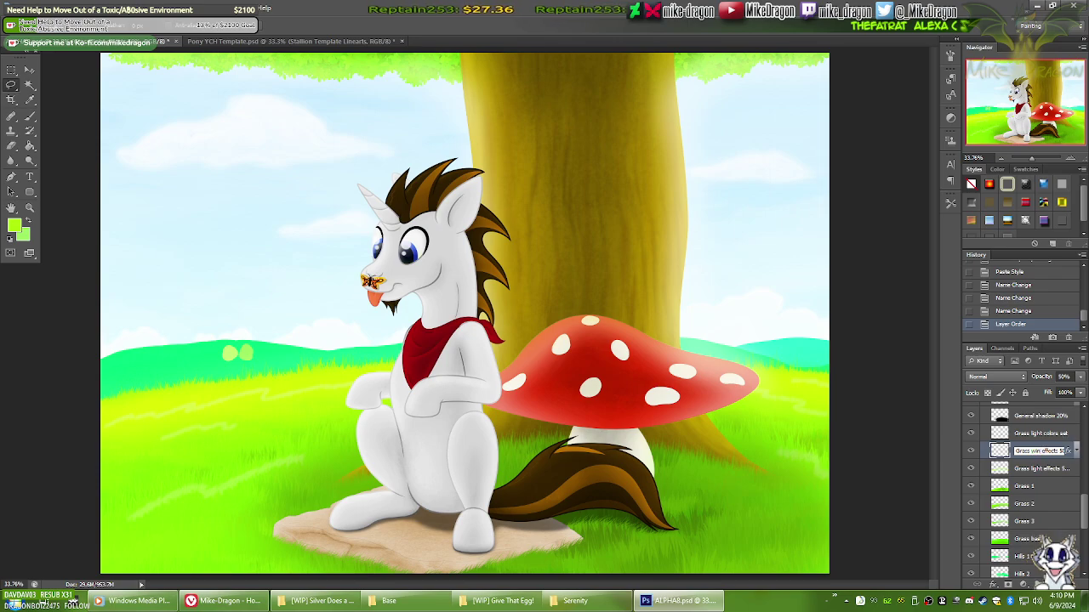
{"action": "type", "text": "d"}
{"action": "key", "text": "Return"}
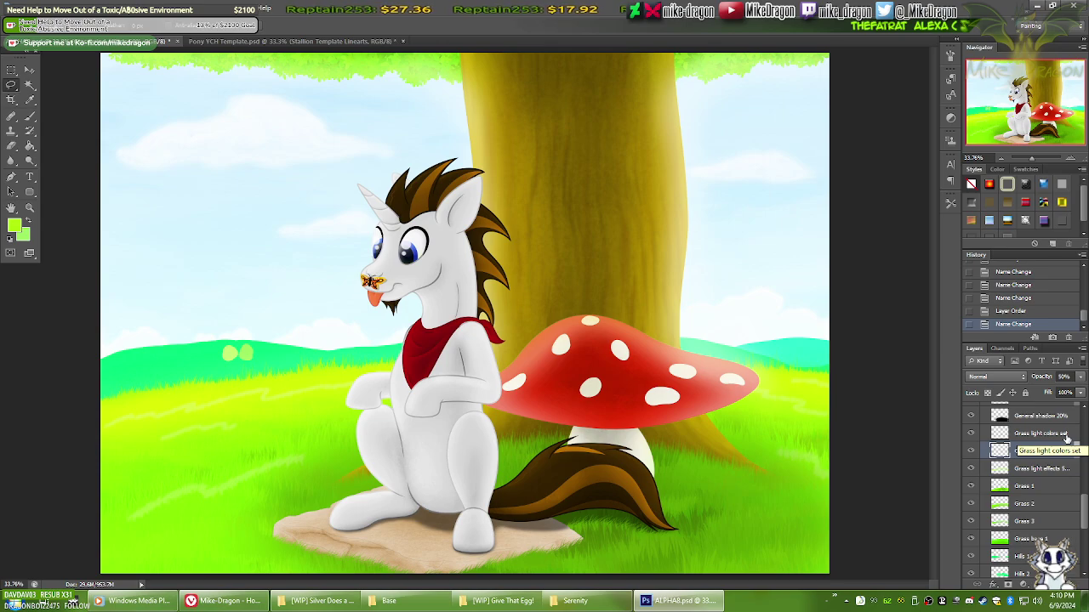
Step: Reopen FINAL.psd from the Serenity folder, expand its Grass group and open the full name of the top layer inside
{"action": "left_click", "coordinate": [595, 602]}
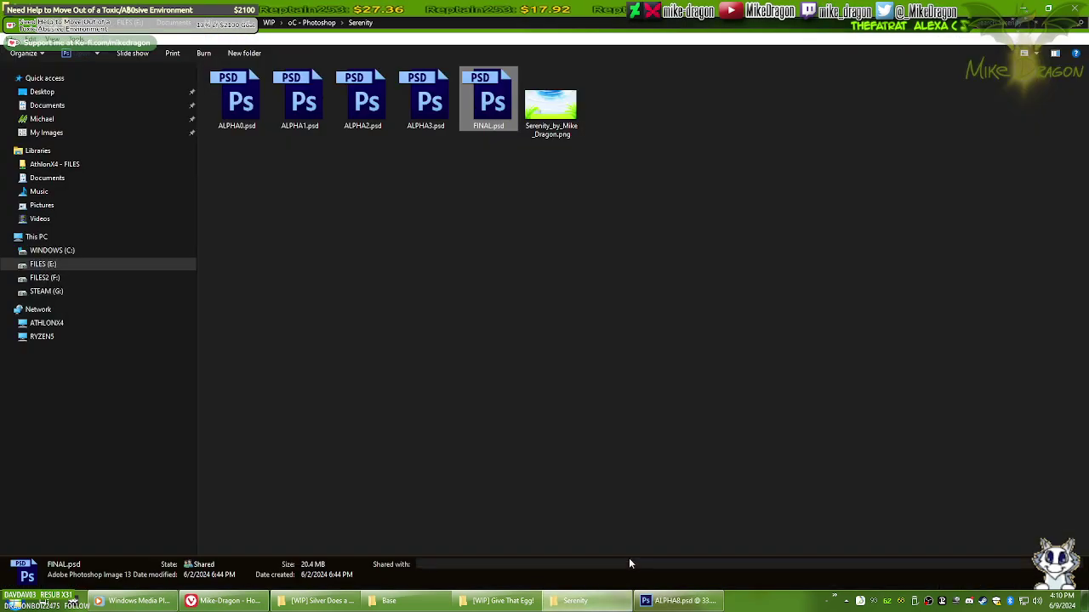
{"action": "key", "text": "Return"}
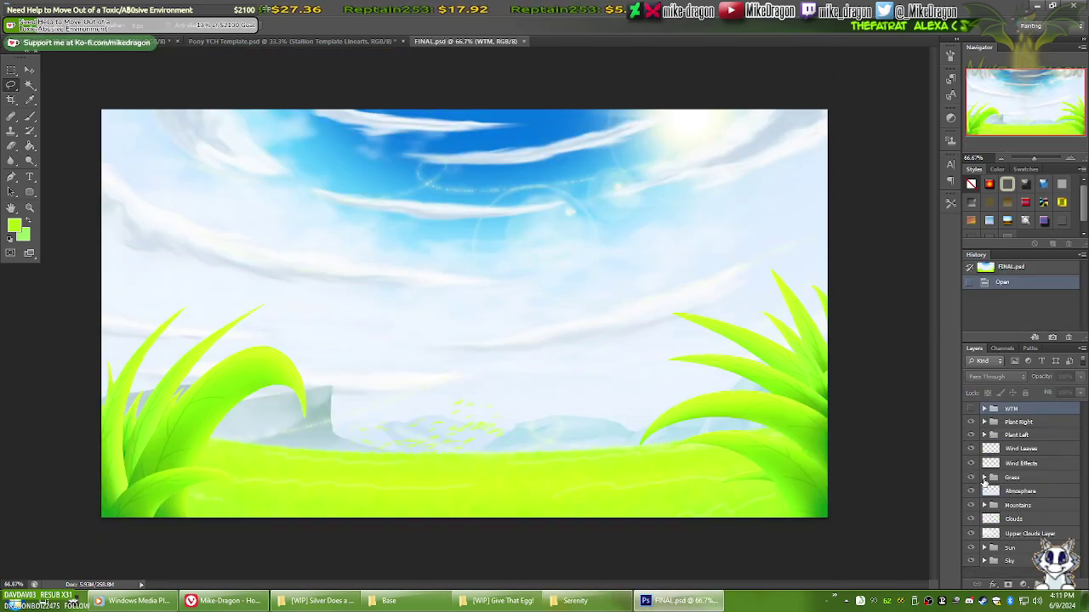
{"action": "left_click", "coordinate": [985, 478]}
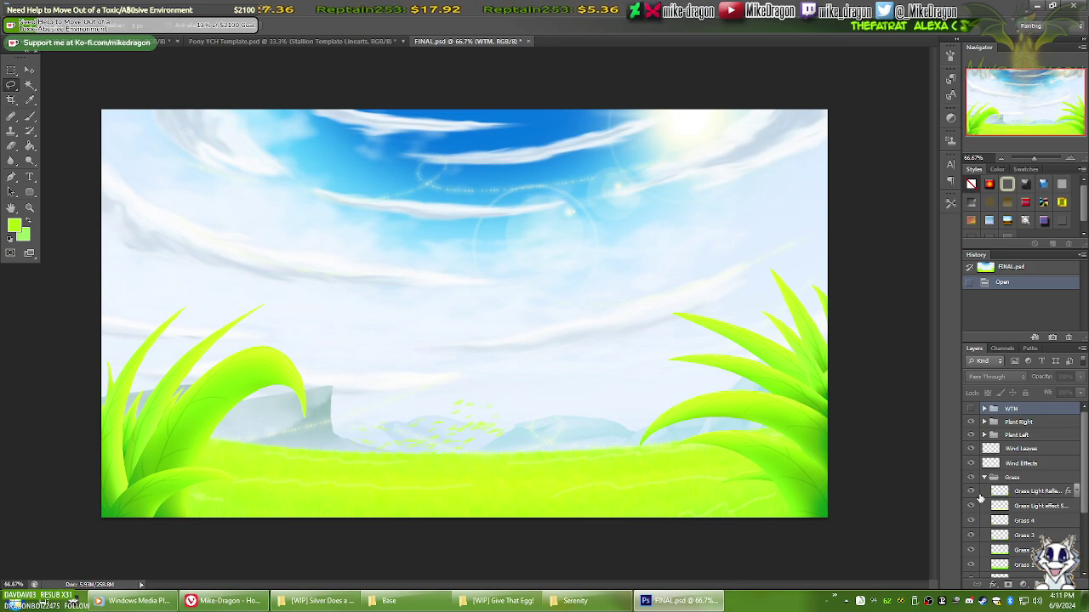
{"action": "double_click", "coordinate": [1036, 491]}
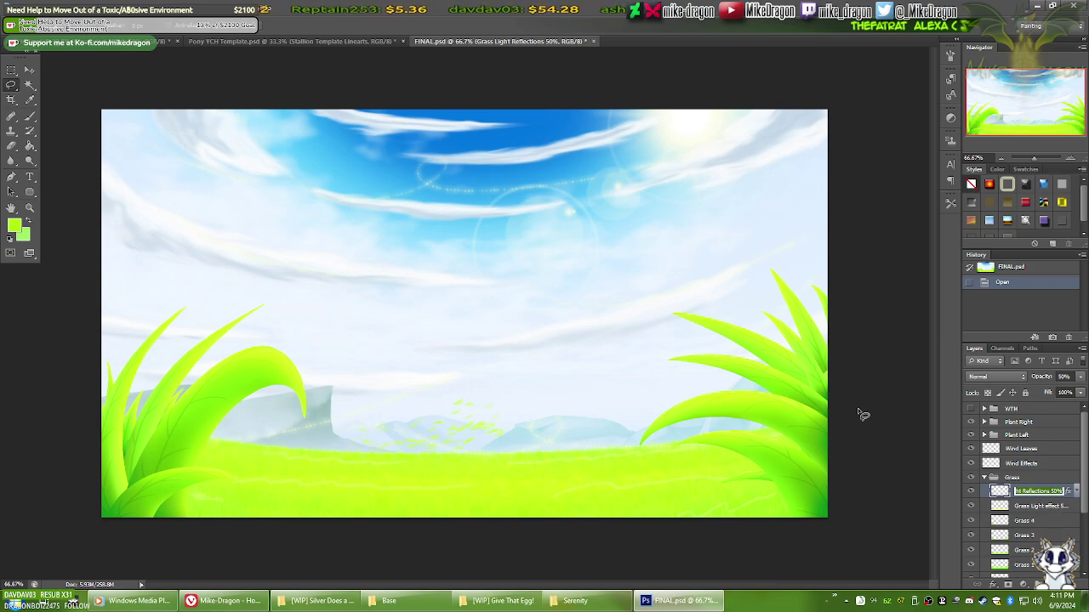
Step: Leave the layer name as it is and close FINAL.psd without saving, returning to ALPHA8.psd
{"action": "left_click", "coordinate": [594, 42]}
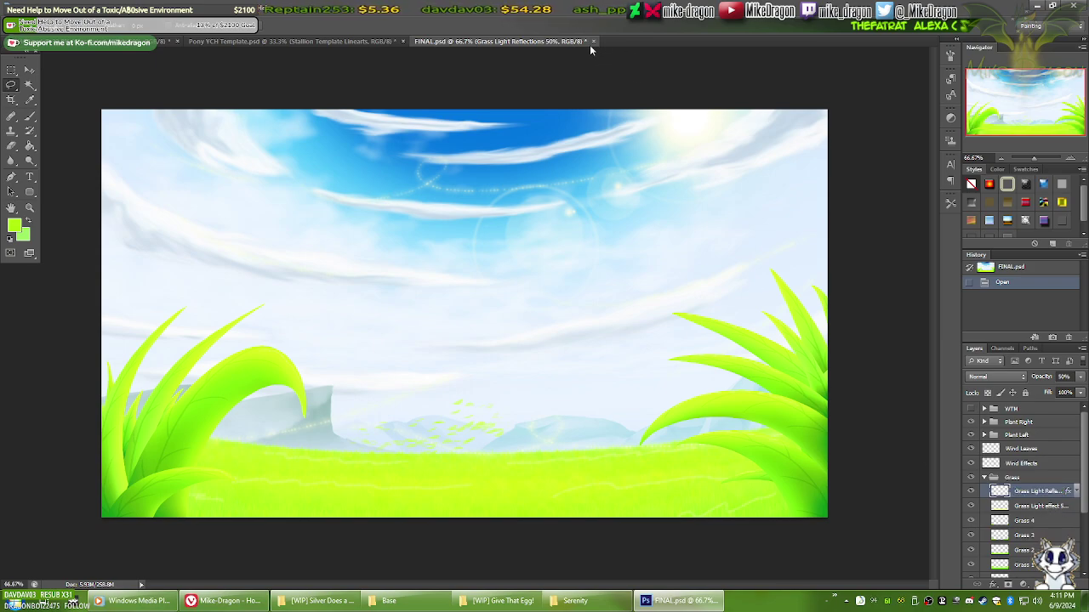
{"action": "left_click", "coordinate": [595, 40]}
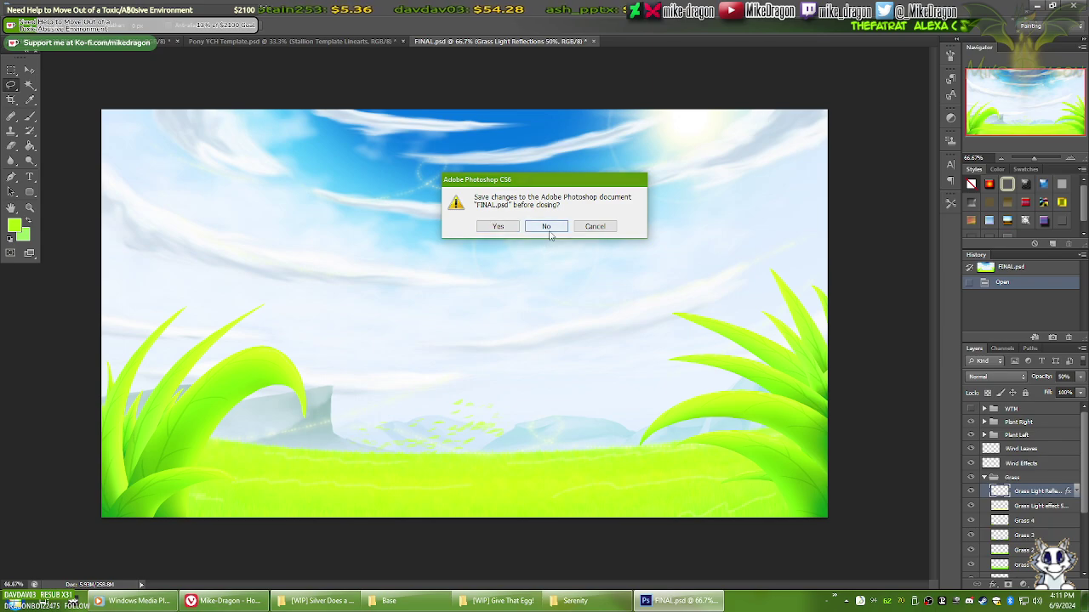
{"action": "left_click", "coordinate": [547, 226]}
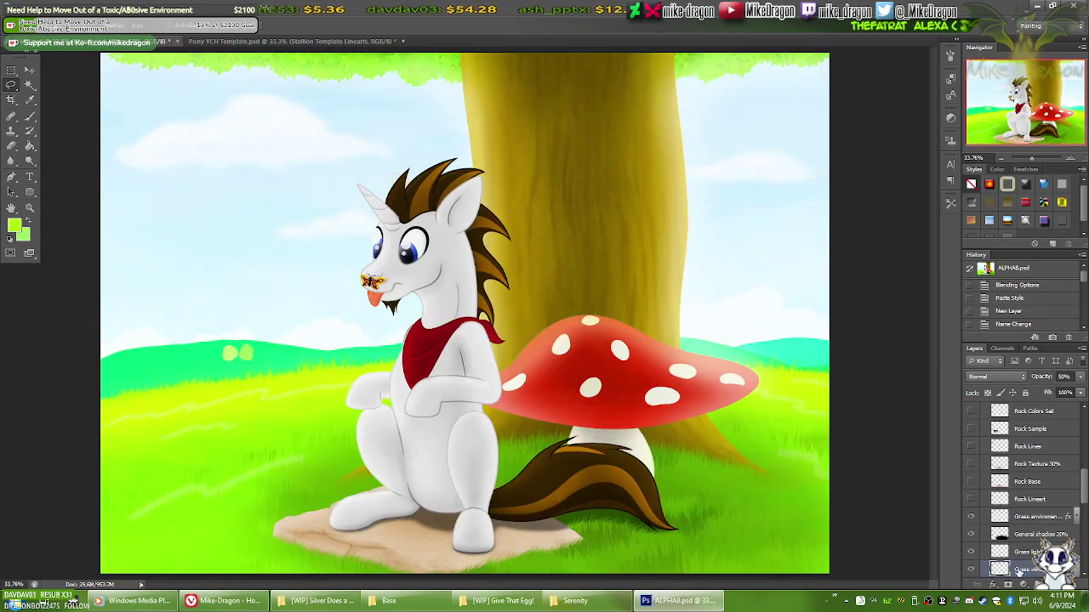
Step: Toggle the Grass wind effects 50% layer's visibility to check it, and rename it as Grass Light Reflections 50%
{"action": "left_click", "coordinate": [972, 569]}
{"action": "left_click", "coordinate": [972, 569]}
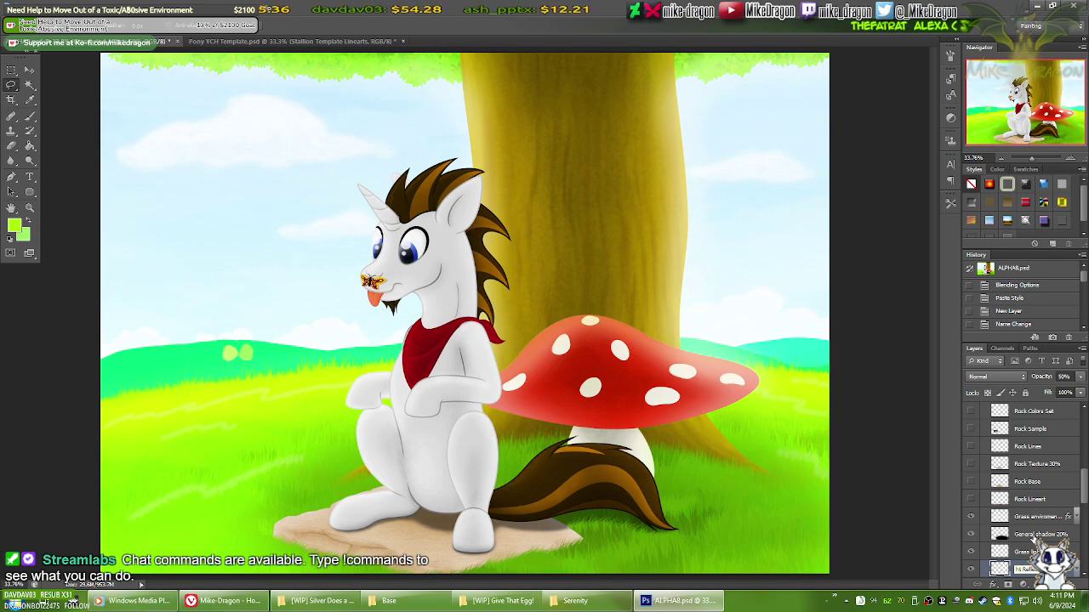
{"action": "key", "text": "Return"}
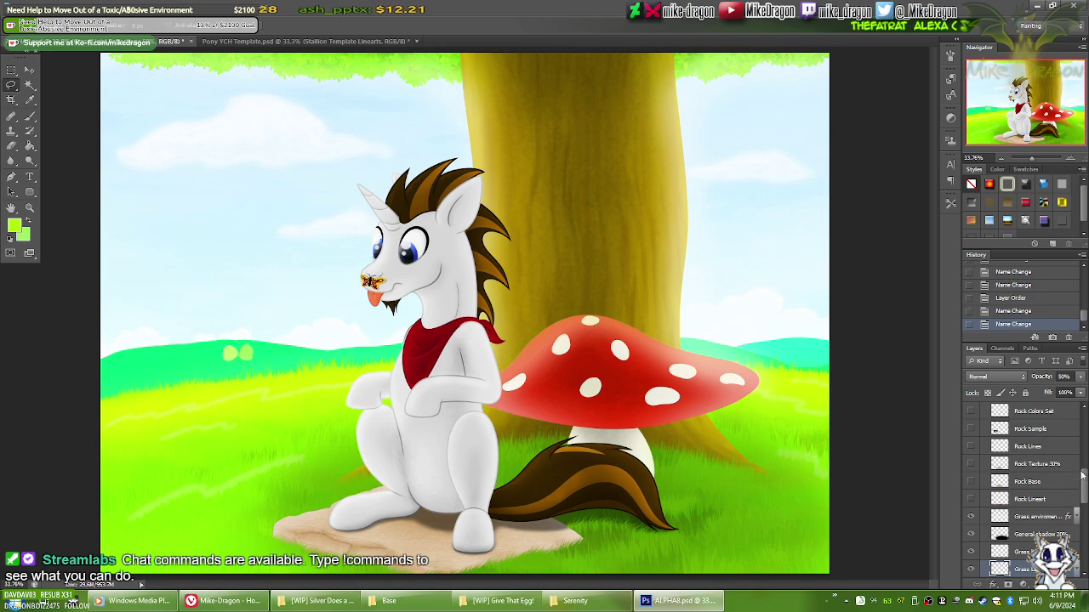
Step: Add a new layer directly above Grass light colors set and name it Wind effect
{"action": "left_click_drag", "start_coordinate": [1084, 486], "coordinate": [1084, 506]}
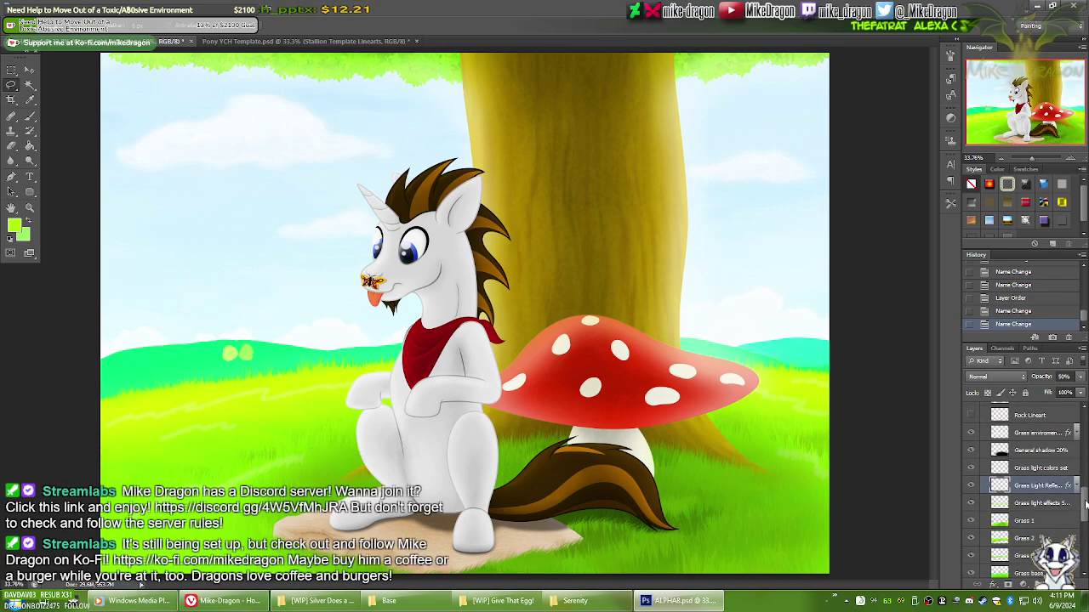
{"action": "left_click_drag", "start_coordinate": [1086, 505], "coordinate": [1086, 503]}
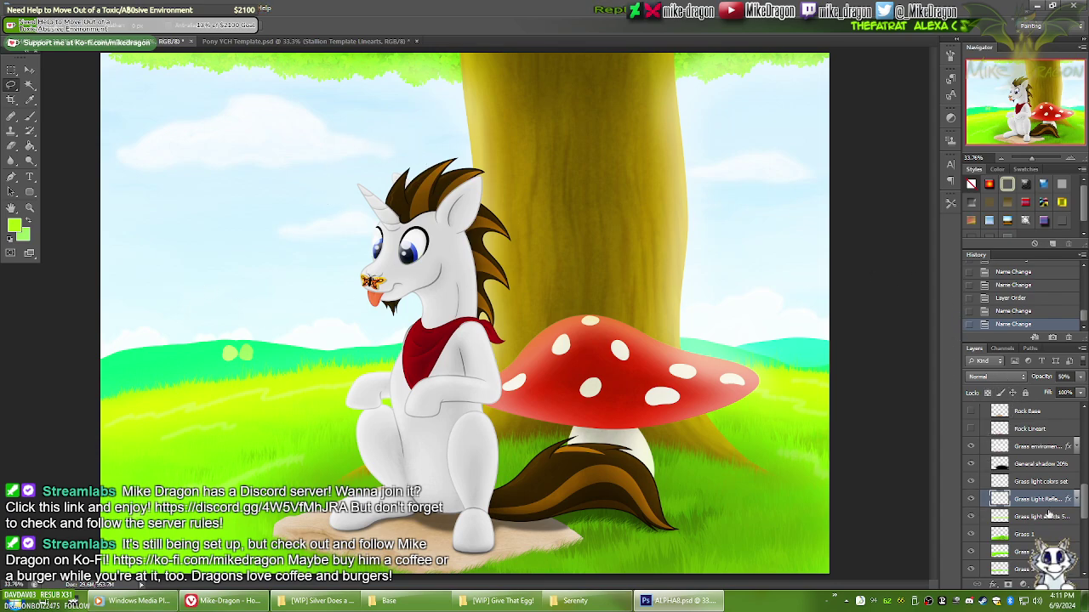
{"action": "key", "text": "ctrl+shift+alt+n"}
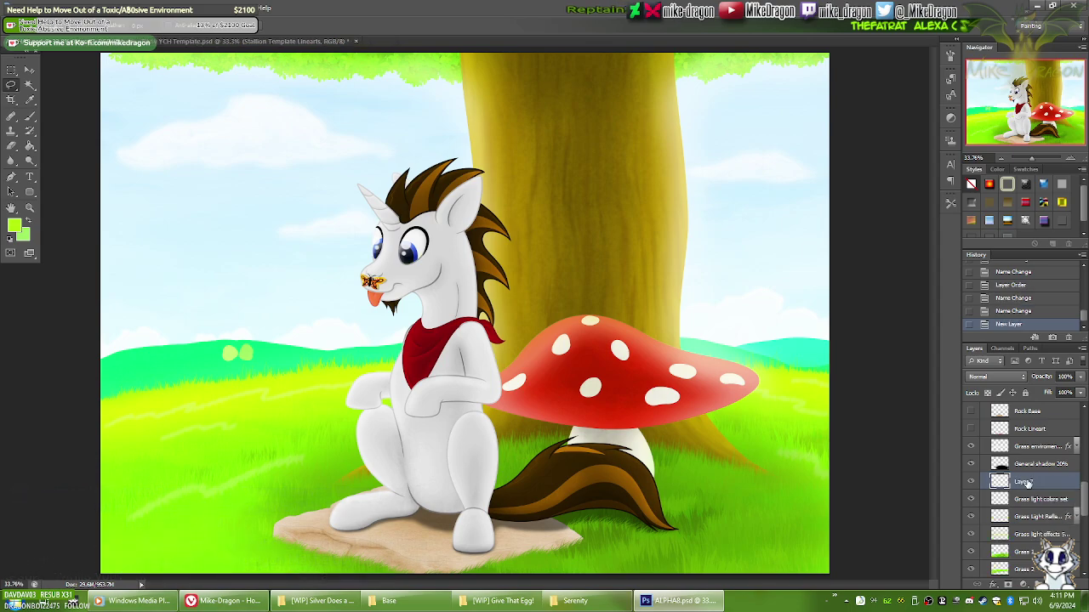
{"action": "double_click", "coordinate": [1025, 481]}
{"action": "type", "text": "W"}
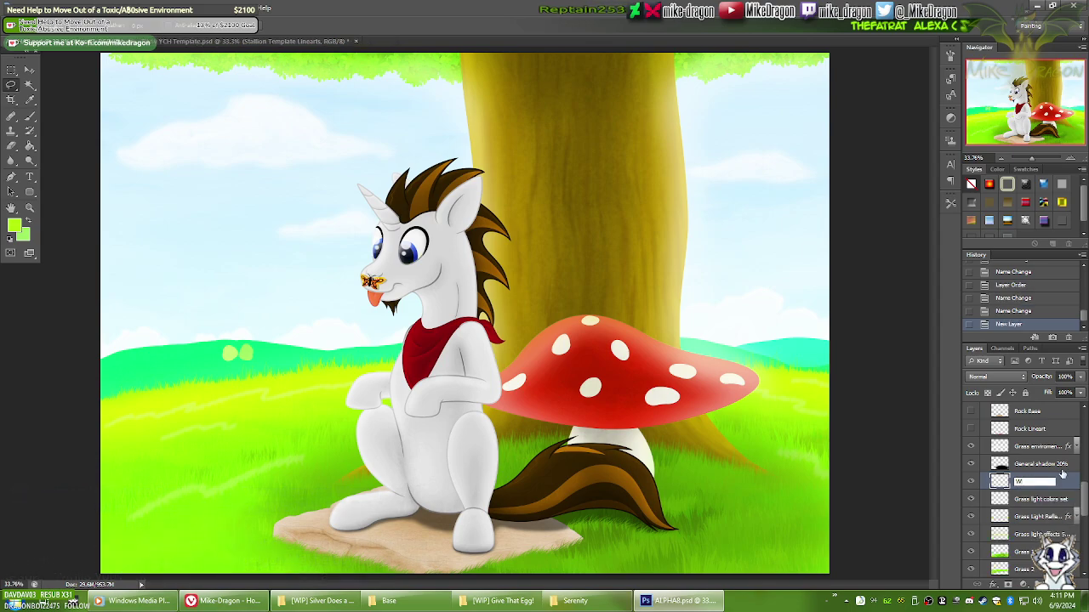
{"action": "type", "text": "ind effect"}
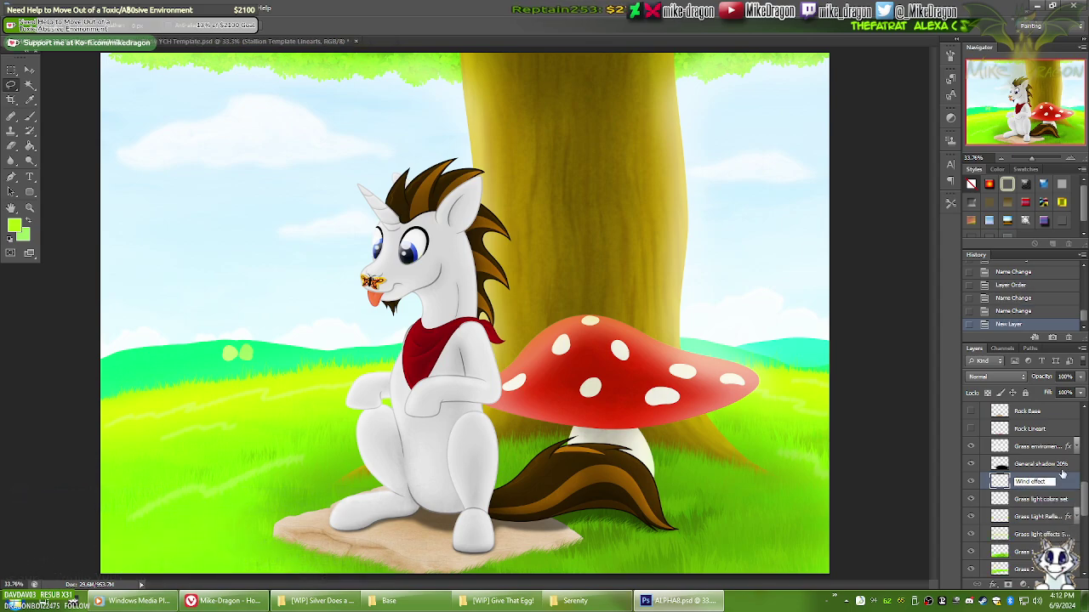
{"action": "key", "text": "Return"}
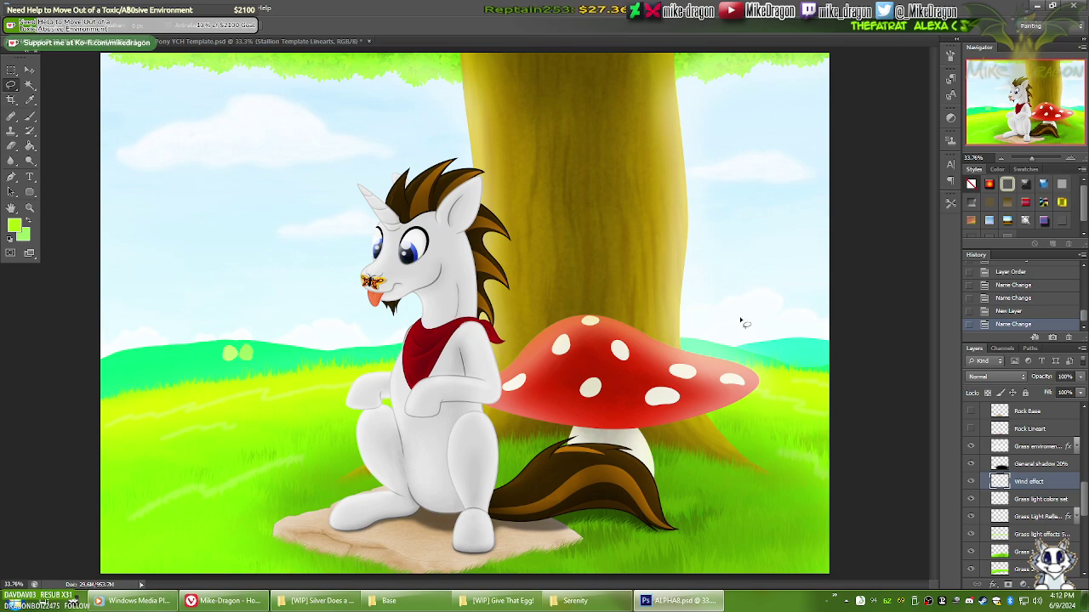
Step: Open ALPHA3.psd from the Serenity folder and select its Wind Effects layer
{"action": "left_click", "coordinate": [595, 600]}
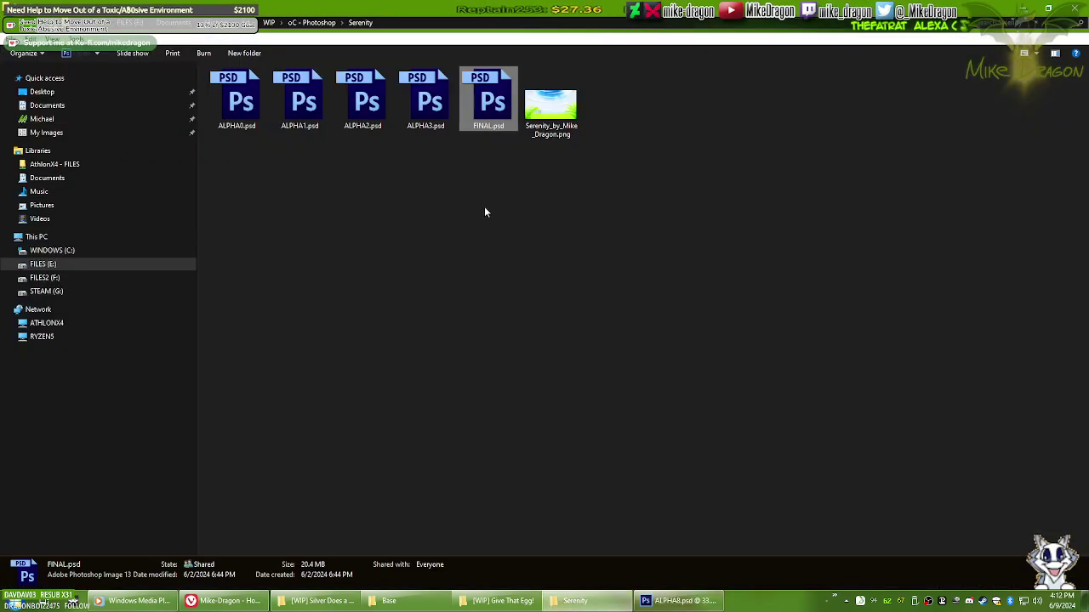
{"action": "double_click", "coordinate": [426, 101]}
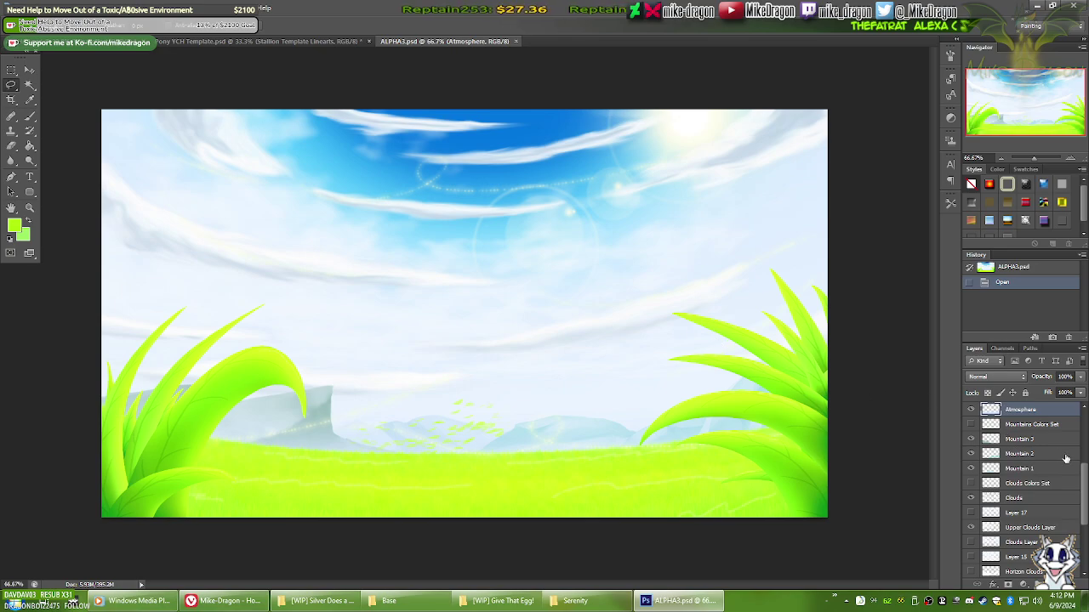
{"action": "scroll", "coordinate": [1073, 489], "scroll_direction": "down", "scroll_amount": 5}
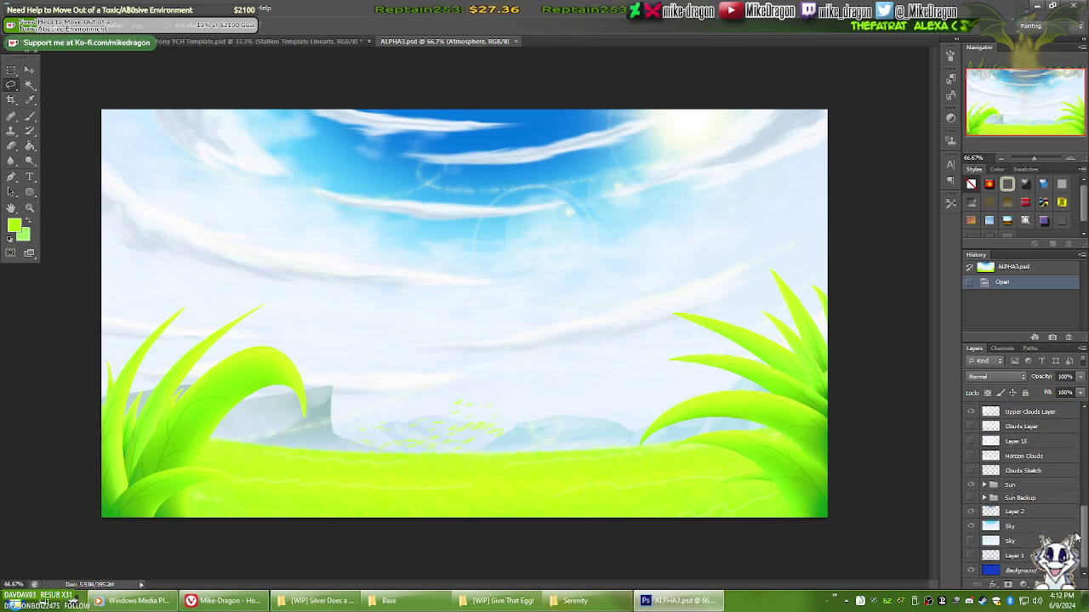
{"action": "left_click_drag", "start_coordinate": [1077, 536], "coordinate": [1084, 445]}
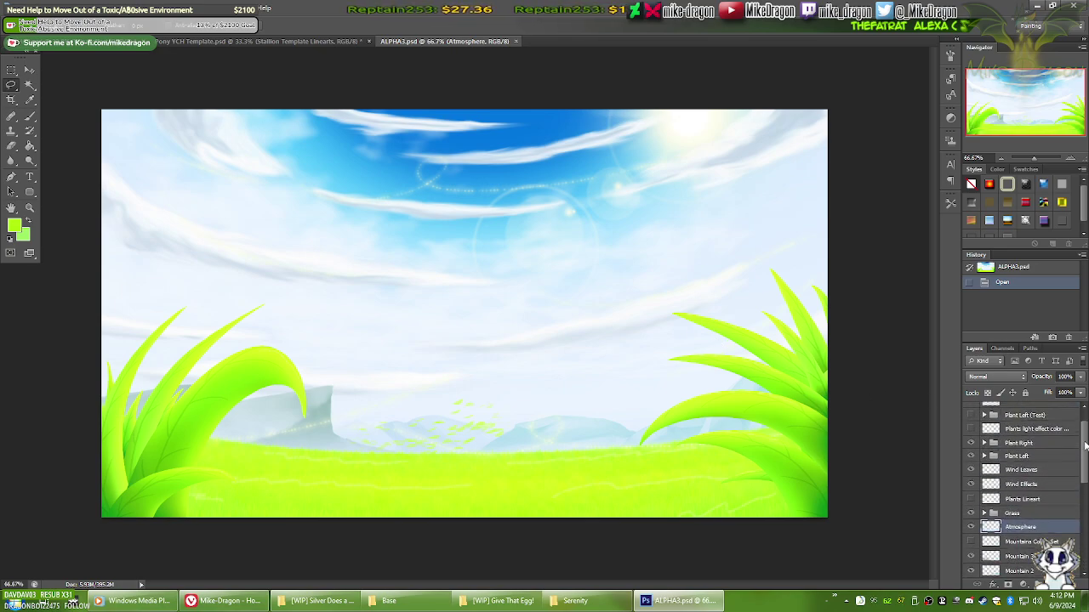
{"action": "left_click", "coordinate": [992, 484]}
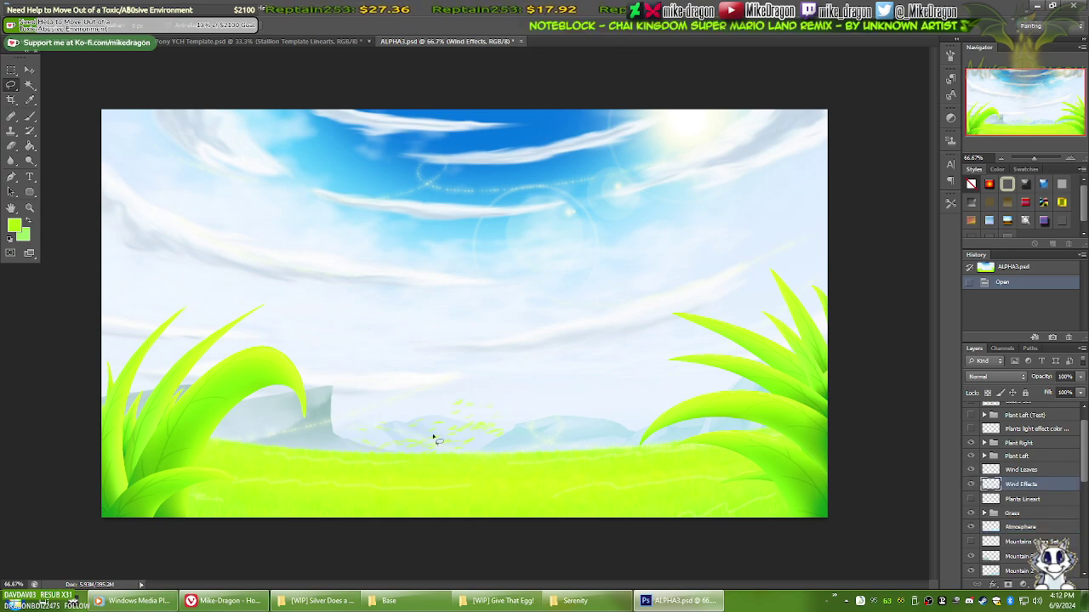
Step: Check the Wind Effects layer's blending options and toggle its visibility, leaving it as it is, and return to ALPHA8.psd
{"action": "double_click", "coordinate": [997, 485]}
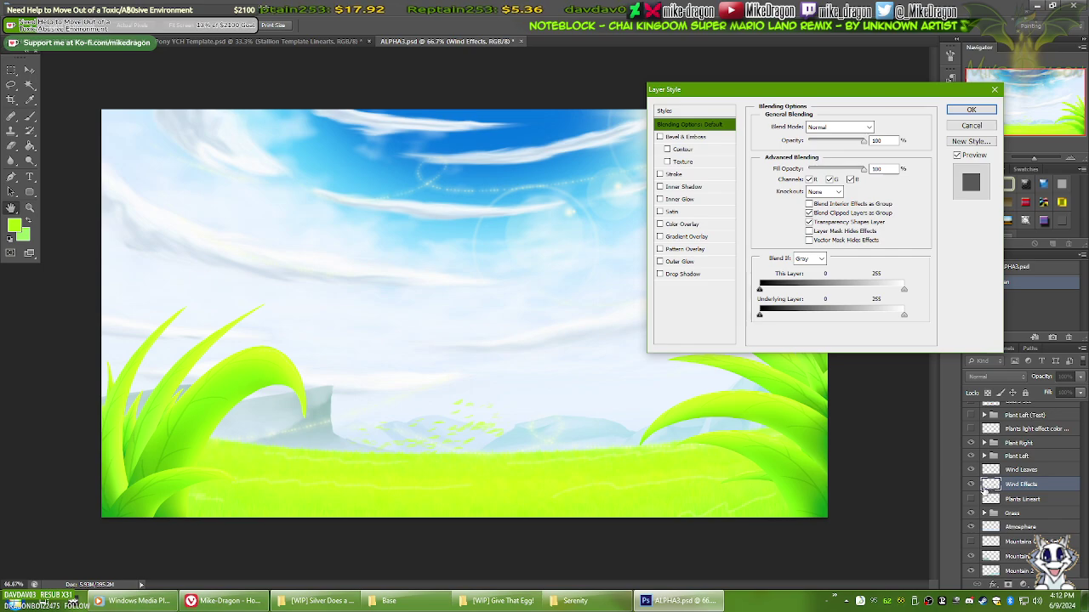
{"action": "left_click", "coordinate": [987, 128]}
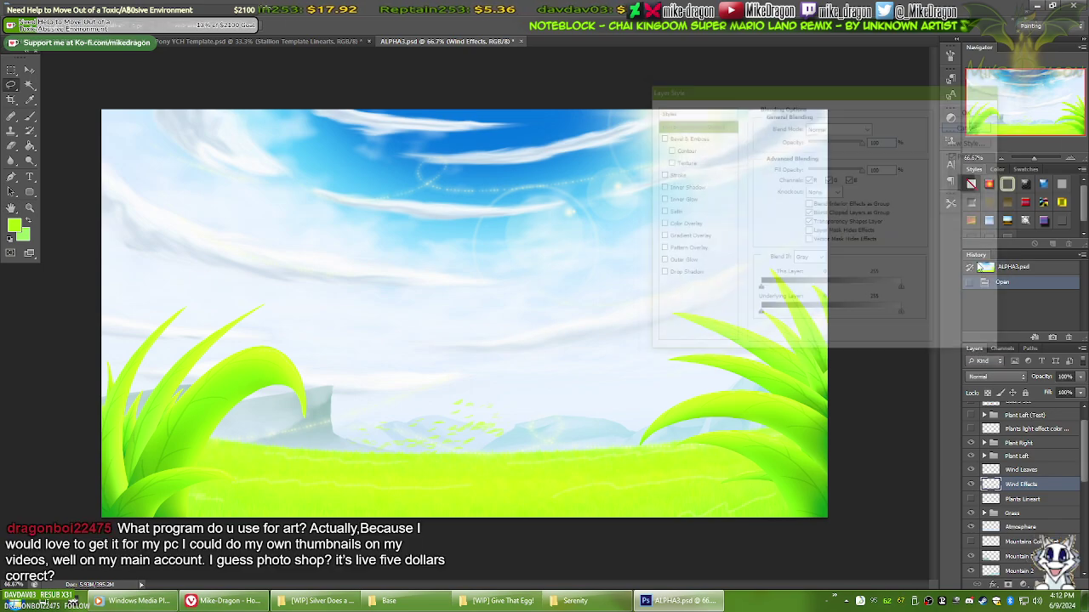
{"action": "left_click", "coordinate": [971, 488]}
{"action": "left_click", "coordinate": [970, 487]}
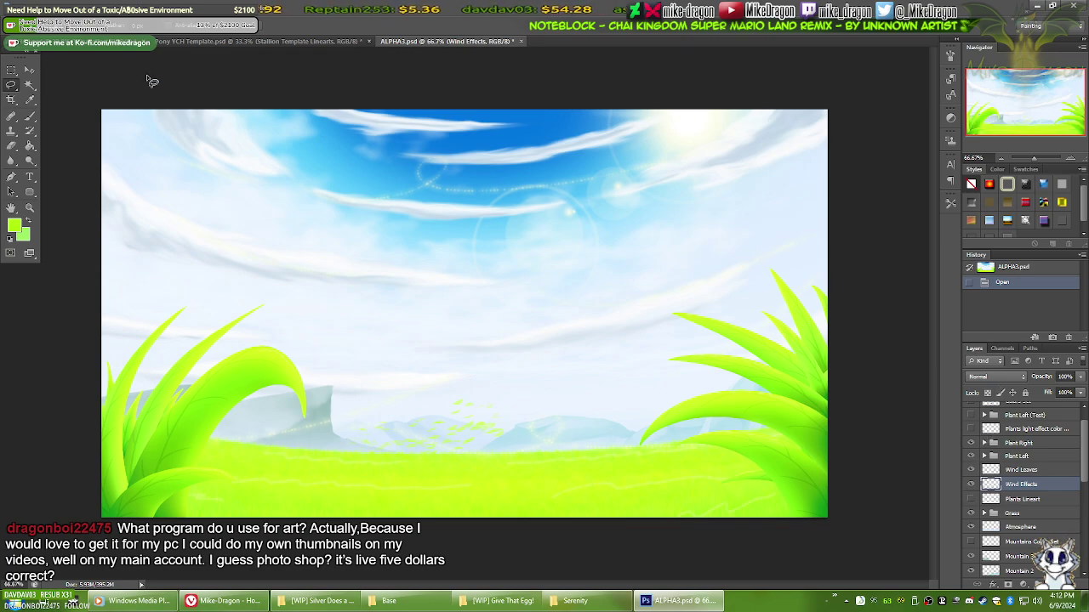
{"action": "left_click", "coordinate": [109, 40]}
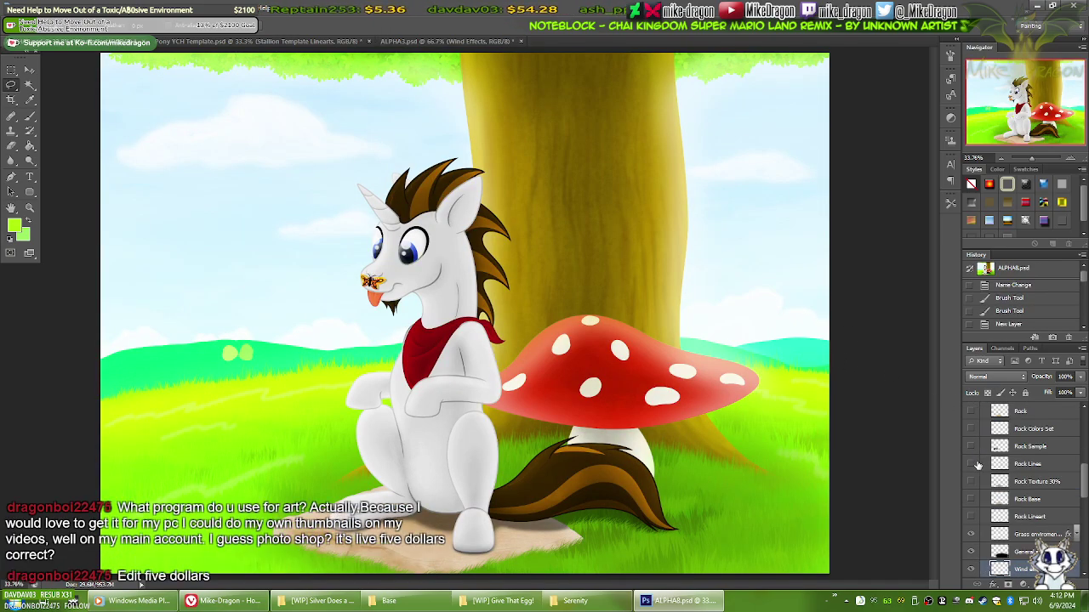
Step: Browse the Brush tool presets, choose a faint speckled 500 px brush, and test it with one stroke across the sky that is undone
{"action": "key", "text": "b"}
{"action": "right_click", "coordinate": [357, 204]}
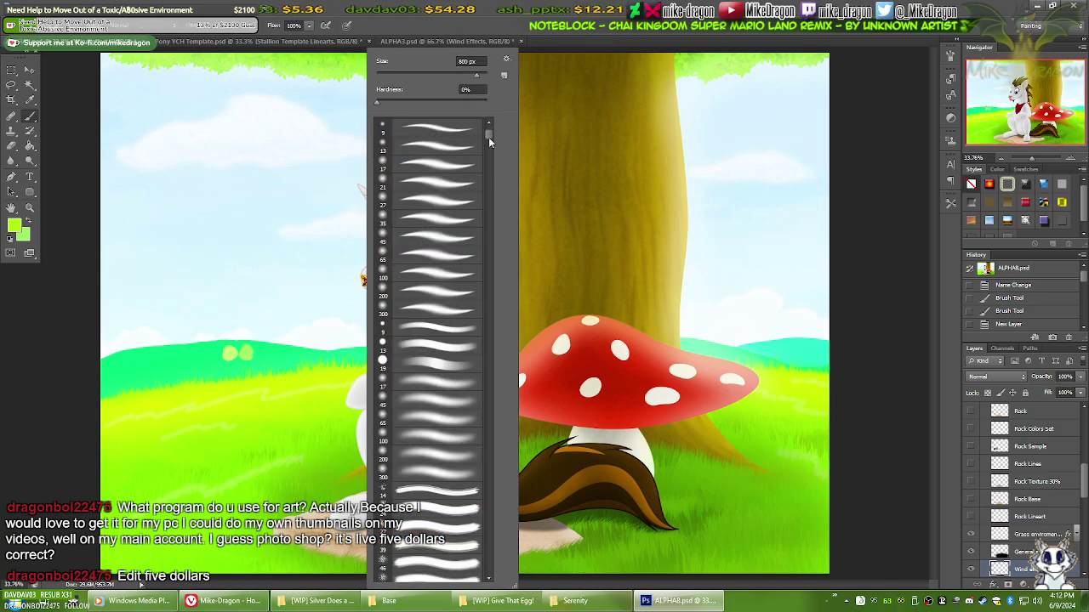
{"action": "left_click_drag", "start_coordinate": [489, 137], "coordinate": [489, 140]}
{"action": "scroll", "coordinate": [489, 140], "scroll_direction": "down", "scroll_amount": 1}
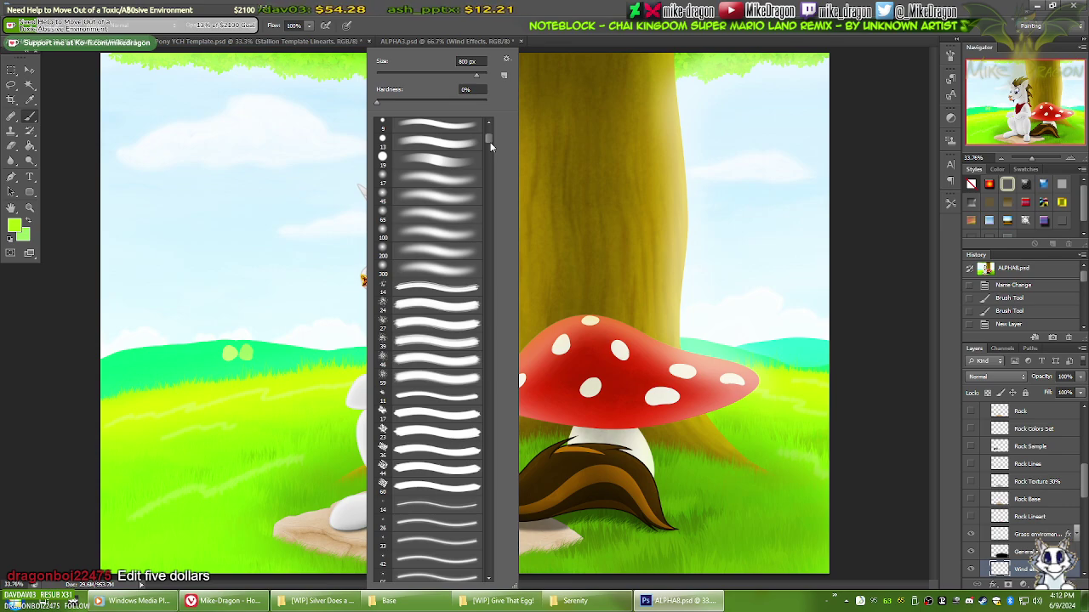
{"action": "left_click_drag", "start_coordinate": [490, 146], "coordinate": [493, 266]}
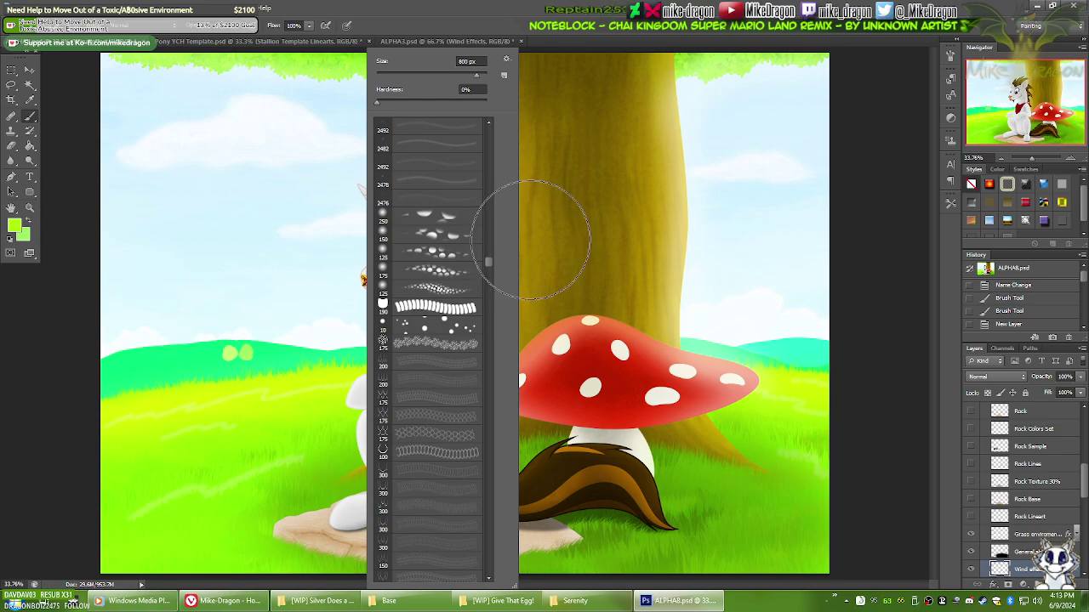
{"action": "mouse_move", "coordinate": [489, 266]}
{"action": "left_mouse_down"}
{"action": "mouse_move", "coordinate": [500, 334]}
{"action": "mouse_move", "coordinate": [485, 496]}
{"action": "mouse_move", "coordinate": [496, 531]}
{"action": "left_mouse_up"}
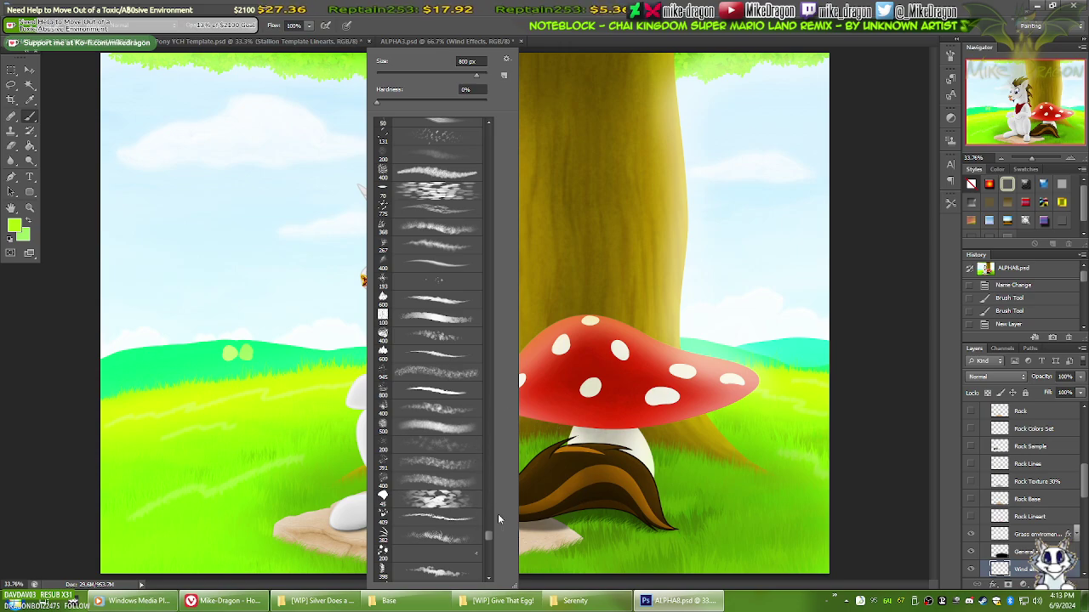
{"action": "left_click_drag", "start_coordinate": [489, 541], "coordinate": [489, 545]}
{"action": "scroll", "coordinate": [489, 550], "scroll_direction": "down", "scroll_amount": 5}
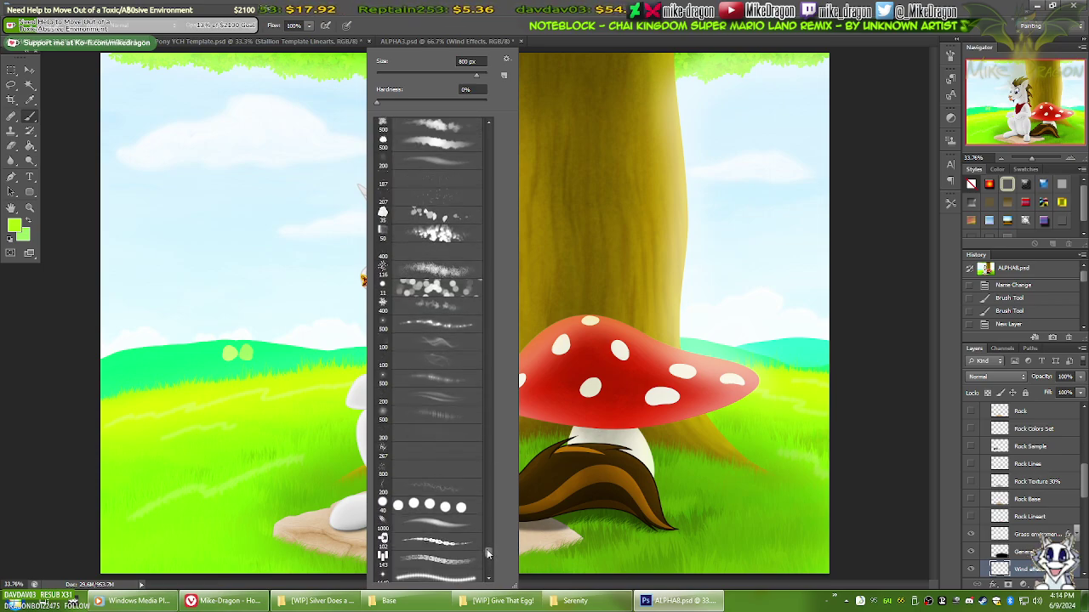
{"action": "scroll", "coordinate": [488, 553], "scroll_direction": "down", "scroll_amount": 6}
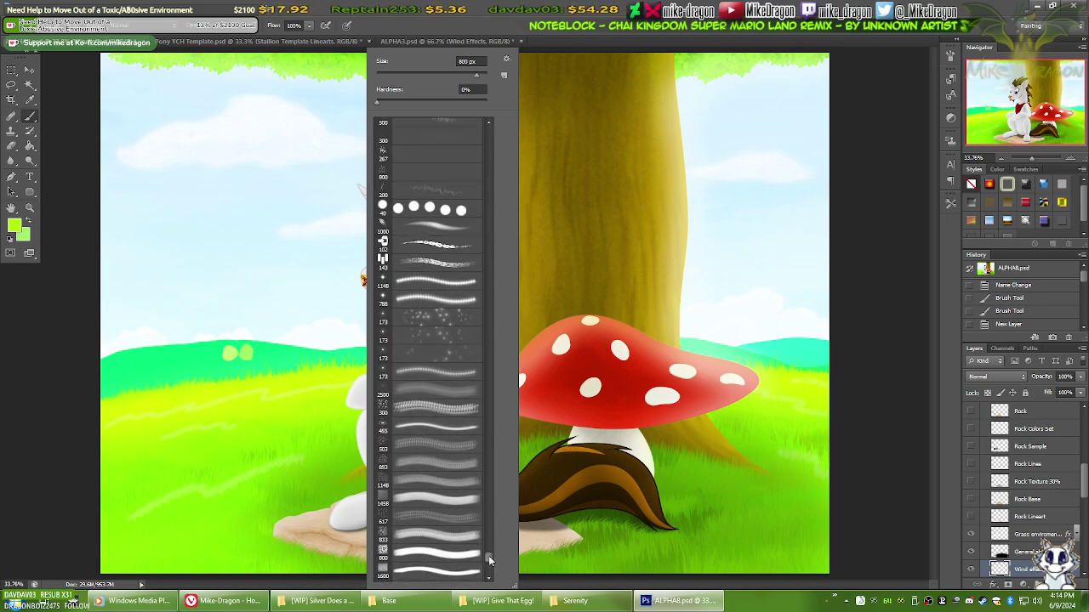
{"action": "scroll", "coordinate": [491, 556], "scroll_direction": "up", "scroll_amount": 1}
{"action": "scroll", "coordinate": [491, 553], "scroll_direction": "up", "scroll_amount": 2}
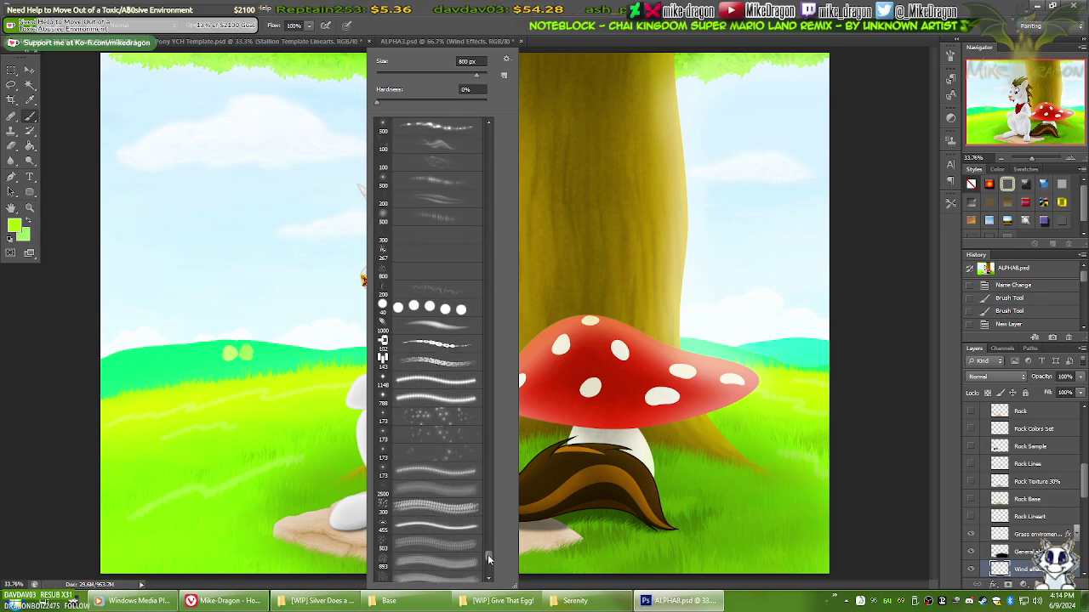
{"action": "scroll", "coordinate": [489, 554], "scroll_direction": "up", "scroll_amount": 5}
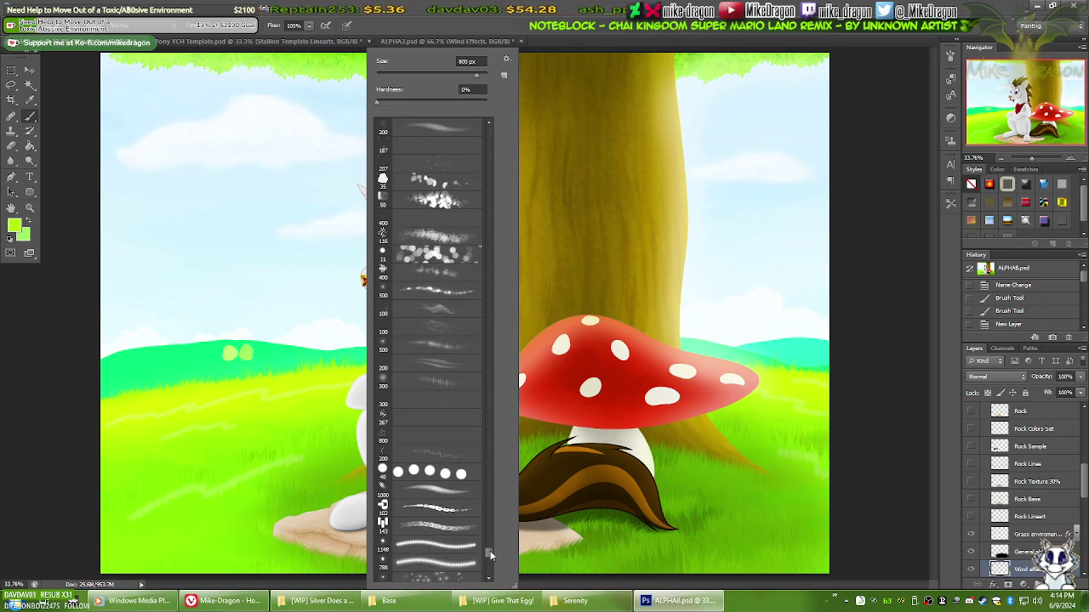
{"action": "left_click", "coordinate": [444, 353]}
{"action": "mouse_move", "coordinate": [139, 247]}
{"action": "left_mouse_down"}
{"action": "mouse_move", "coordinate": [219, 236]}
{"action": "mouse_move", "coordinate": [357, 288]}
{"action": "left_mouse_up"}
{"action": "key", "text": "ctrl+z"}
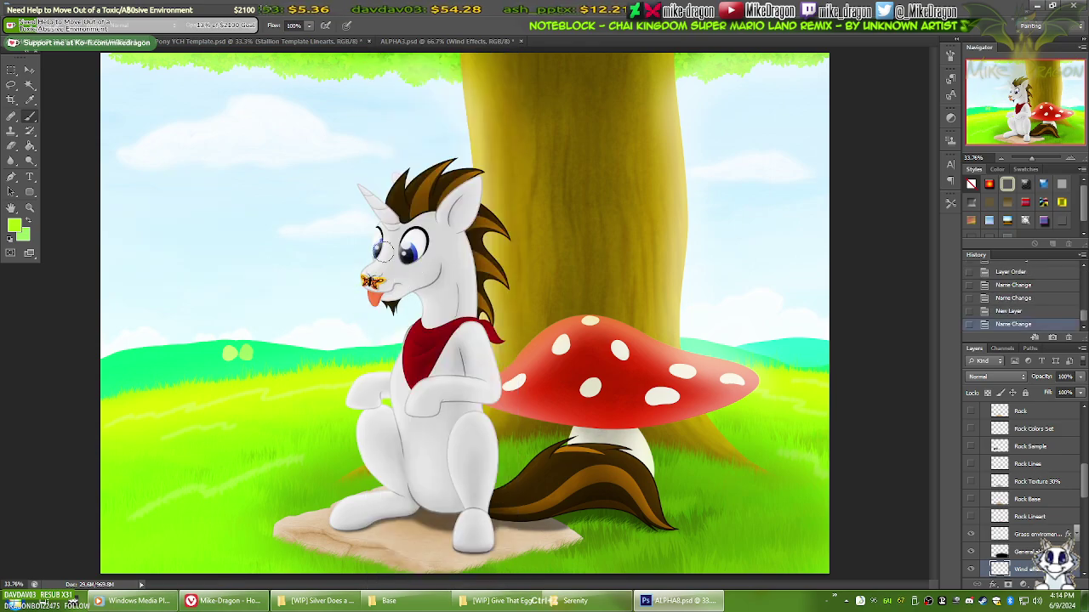
Step: Try the brighter sparkle-trail 500 px brush preset with a stroke across the sky and undo it
{"action": "right_click", "coordinate": [447, 325]}
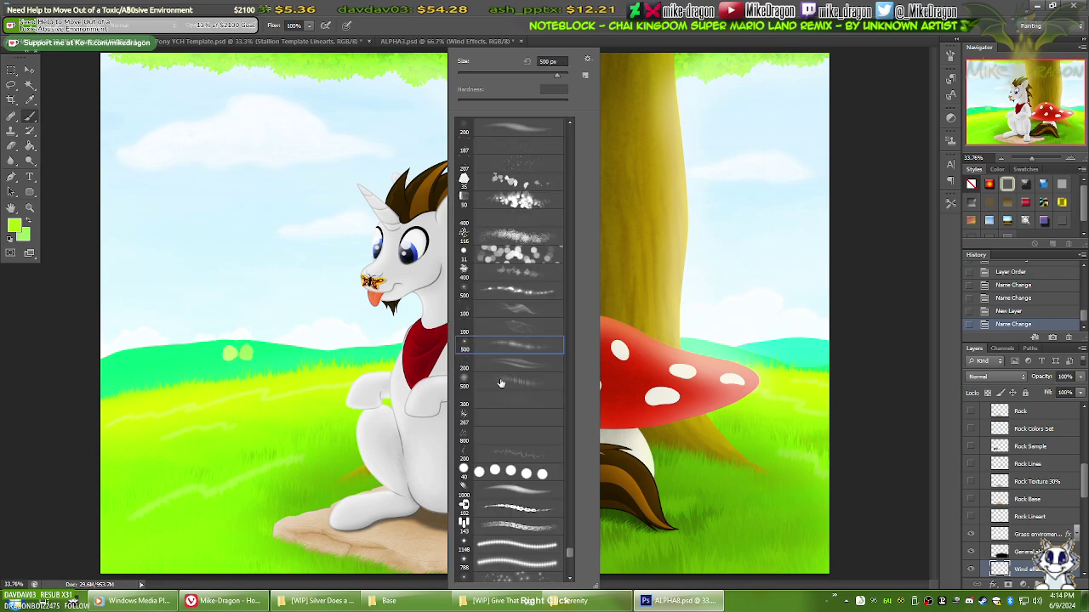
{"action": "left_click", "coordinate": [506, 296]}
{"action": "mouse_move", "coordinate": [183, 217]}
{"action": "left_mouse_down"}
{"action": "mouse_move", "coordinate": [331, 250]}
{"action": "mouse_move", "coordinate": [362, 285]}
{"action": "left_mouse_up"}
{"action": "key", "text": "ctrl+z"}
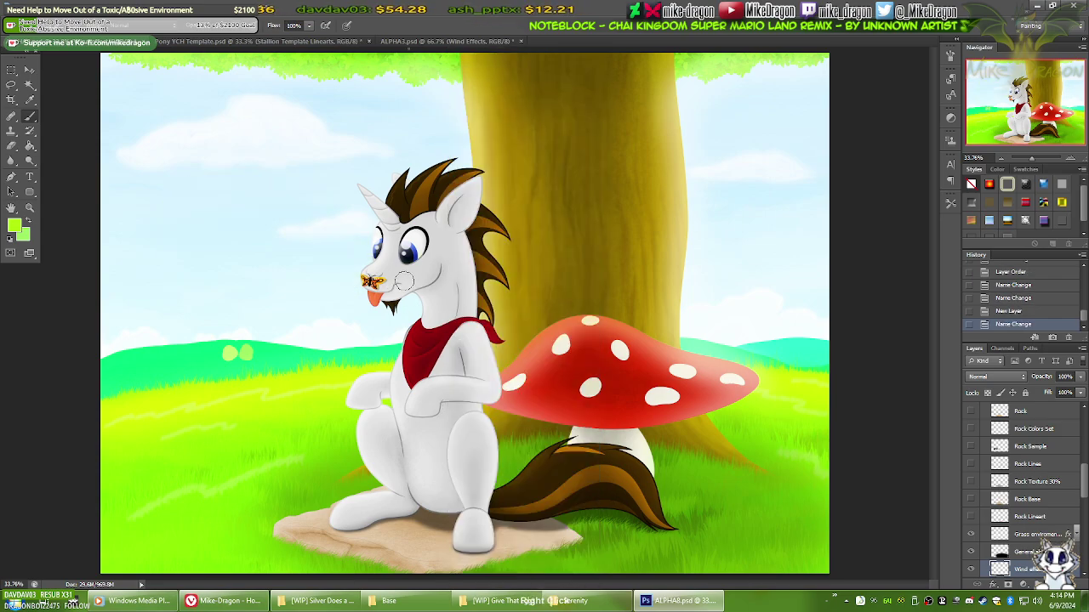
Step: Switch back to the faint speckled 500 px brush preset
{"action": "right_click", "coordinate": [442, 319]}
{"action": "left_click", "coordinate": [460, 347]}
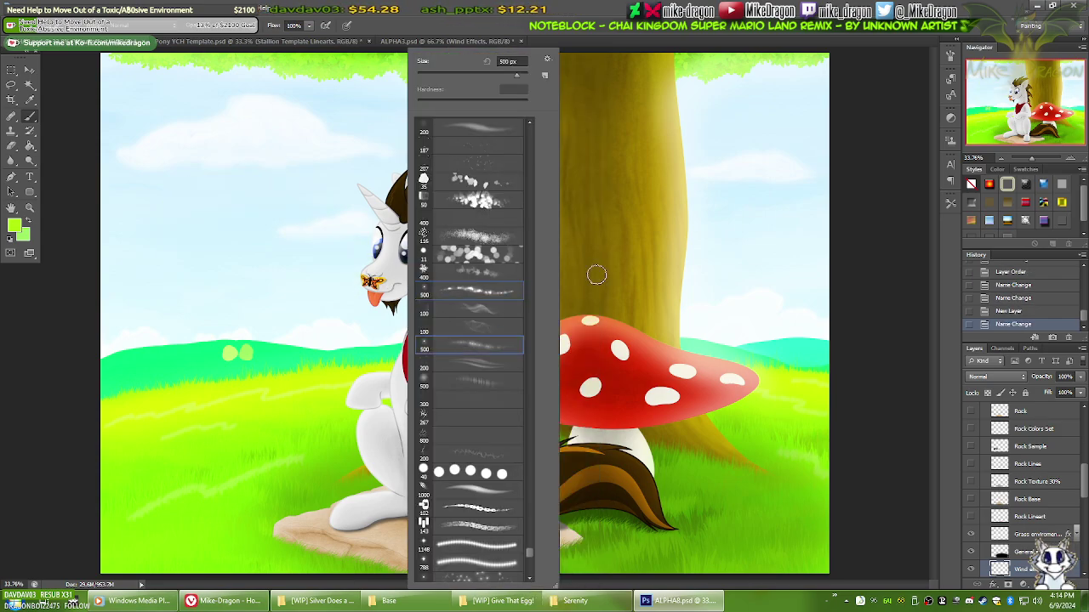
{"action": "left_click", "coordinate": [826, 33]}
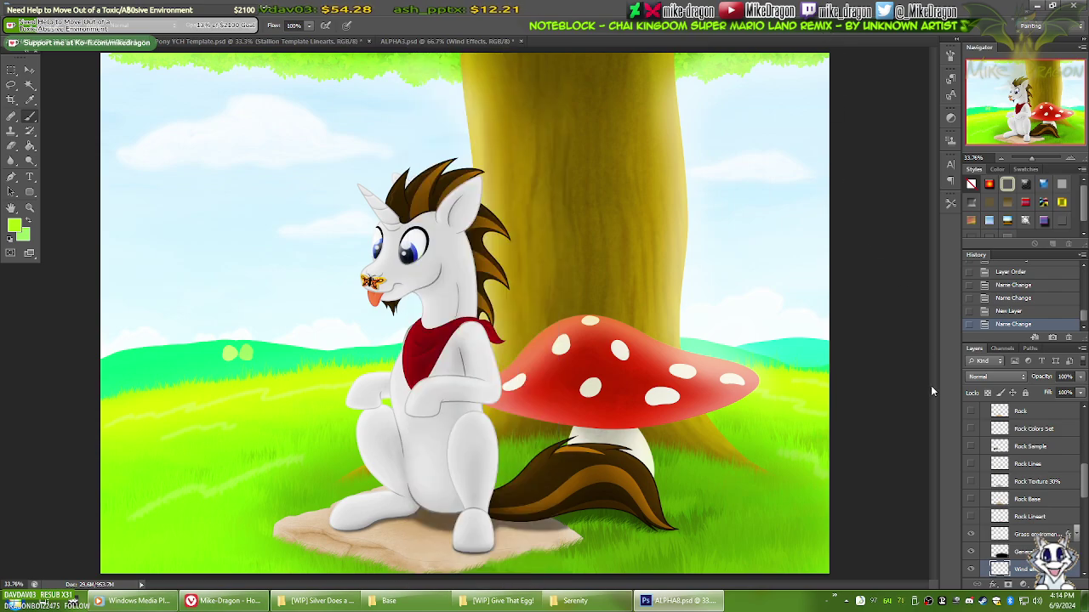
Step: Hide the Silver Trot group to expose the background scenery, and return to the Wind effect layer
{"action": "left_click_drag", "start_coordinate": [1084, 490], "coordinate": [1085, 435]}
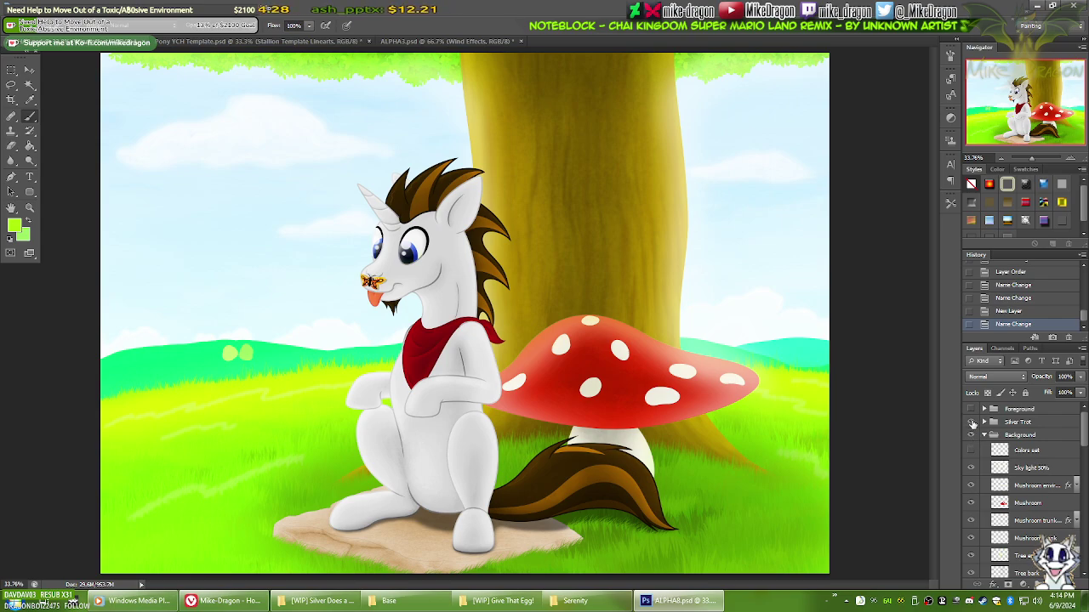
{"action": "left_click", "coordinate": [971, 422]}
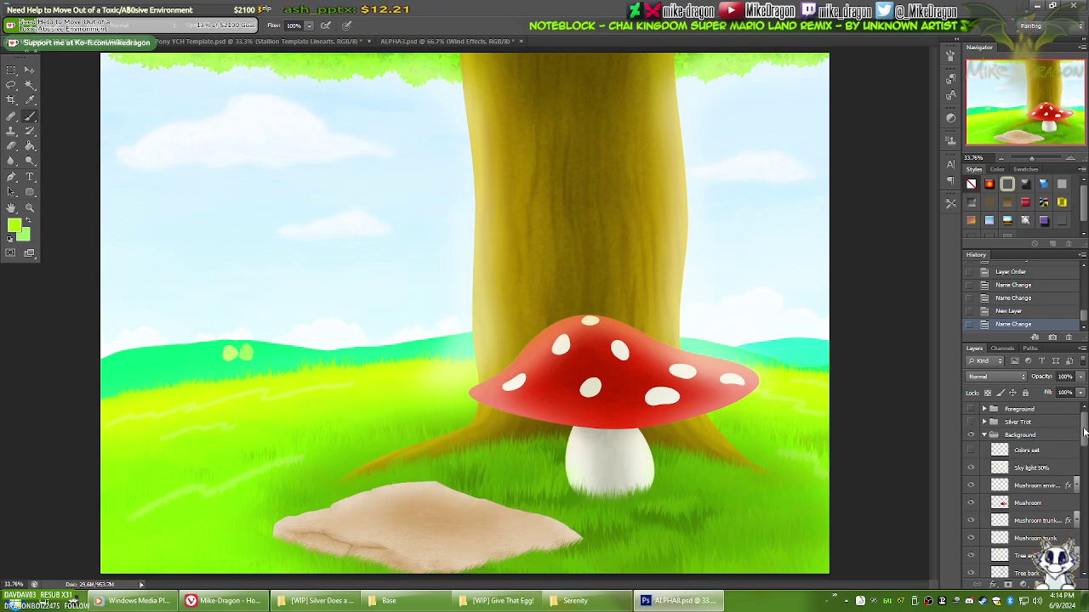
{"action": "left_click_drag", "start_coordinate": [1086, 438], "coordinate": [1084, 519]}
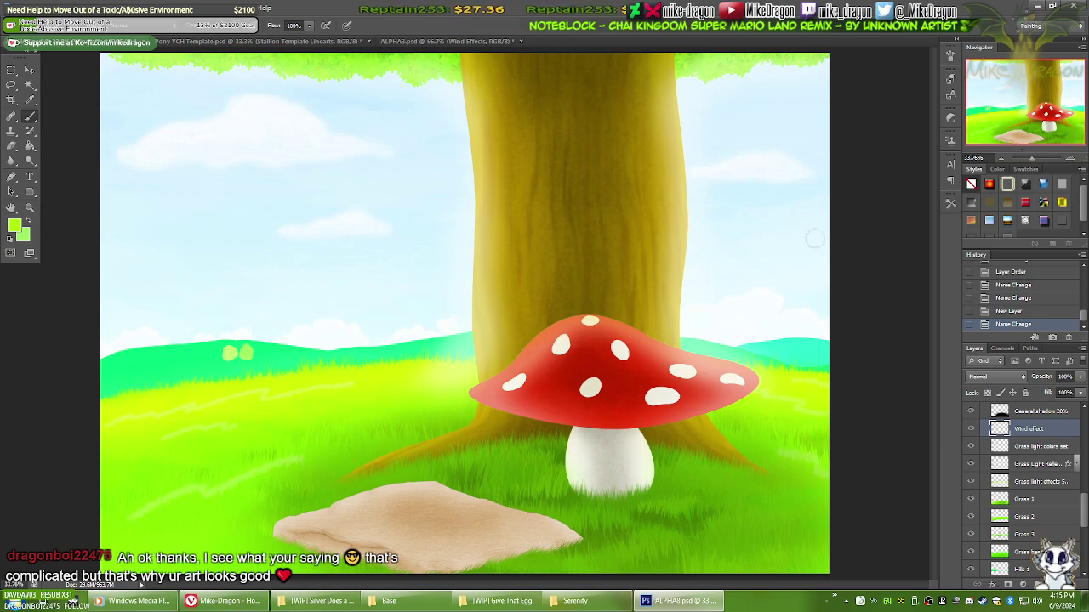
Step: Set the brush size to 30 px and try a wavy wind stroke across the sky, undoing the stroke
{"action": "right_click", "coordinate": [402, 279]}
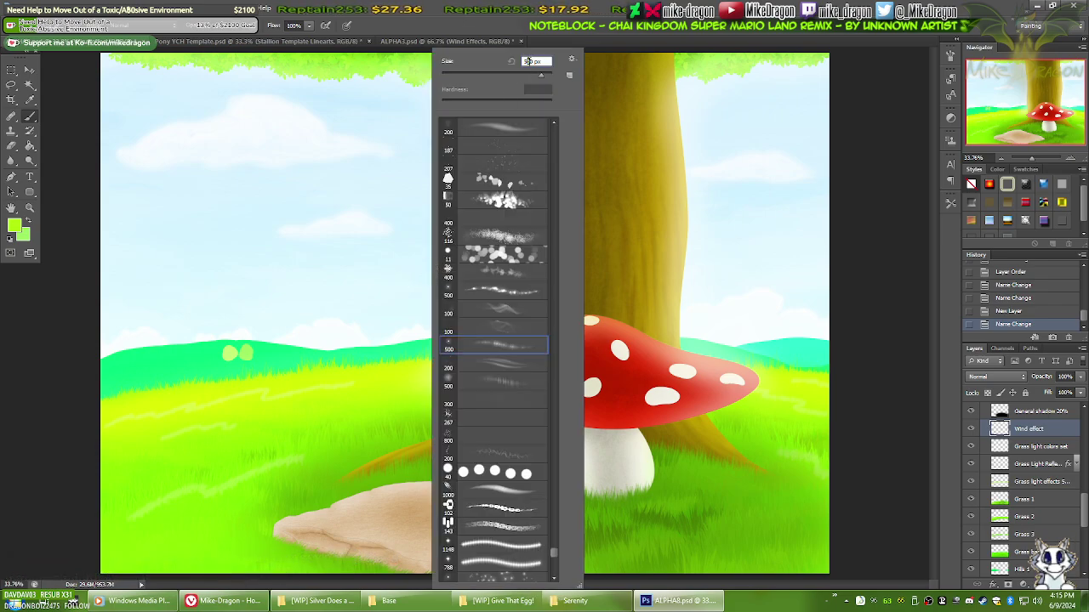
{"action": "type", "text": "8"}
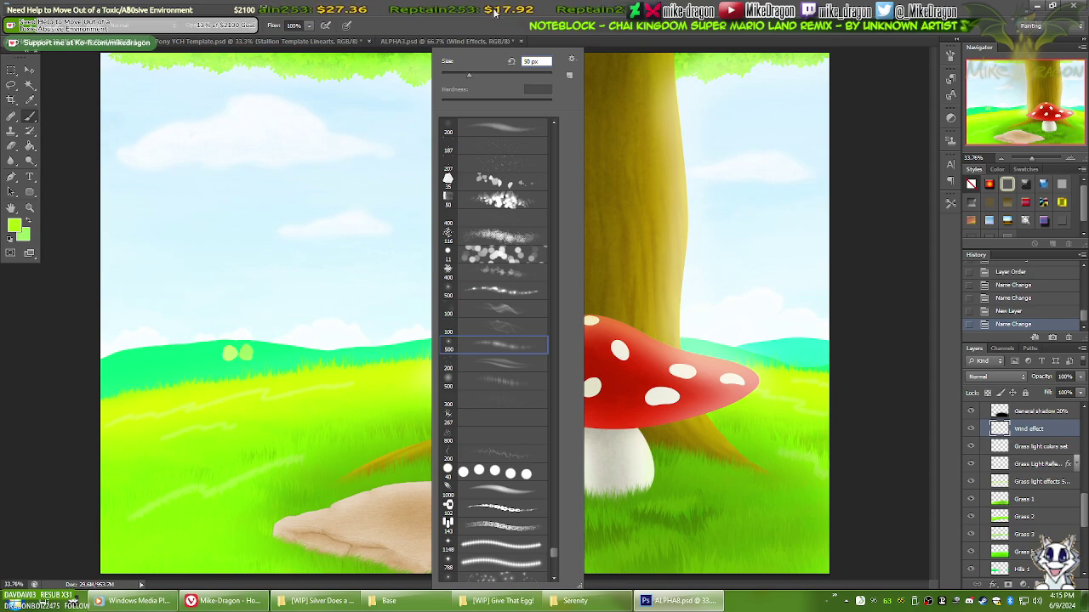
{"action": "key", "text": "Return"}
{"action": "left_click_drag", "start_coordinate": [220, 246], "coordinate": [444, 284]}
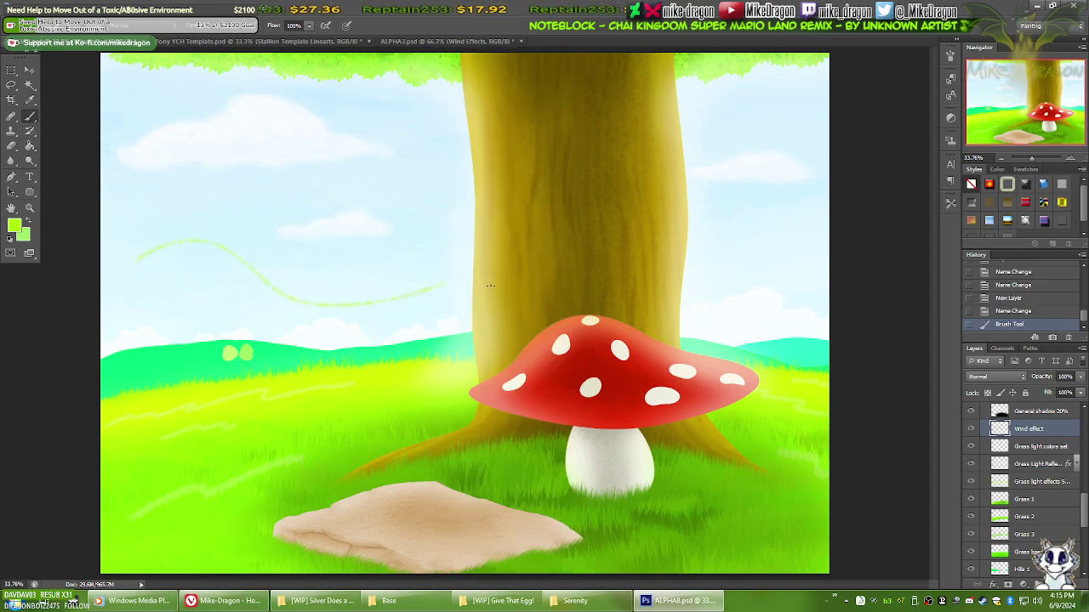
{"action": "key", "text": "ctrl+z"}
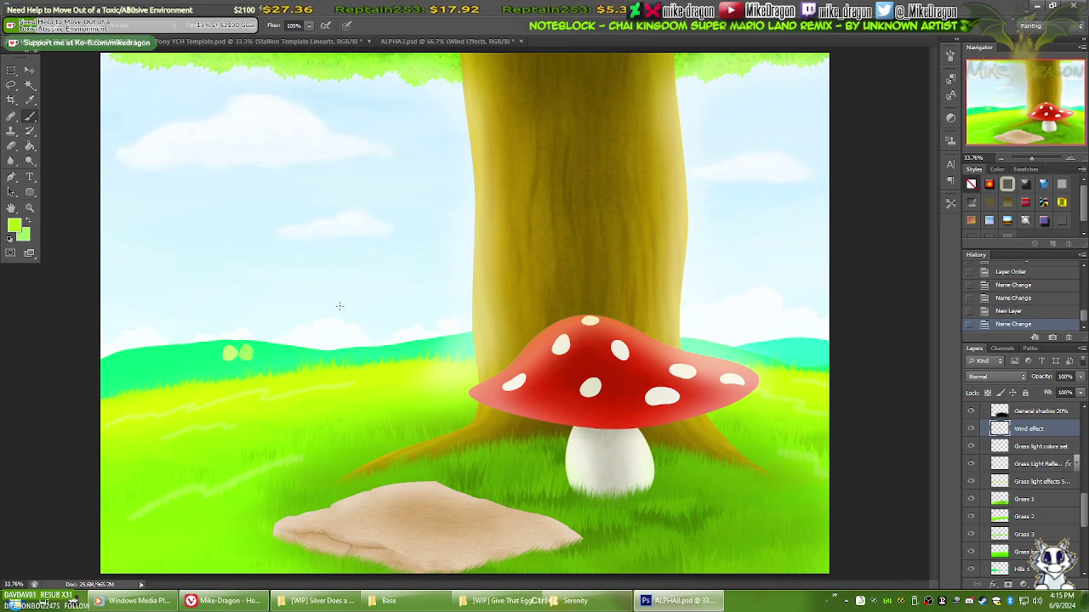
Step: Set the foreground colour to light green c5ff77 and try a curved wind stroke across the sky, undoing the stroke
{"action": "left_click", "coordinate": [14, 225]}
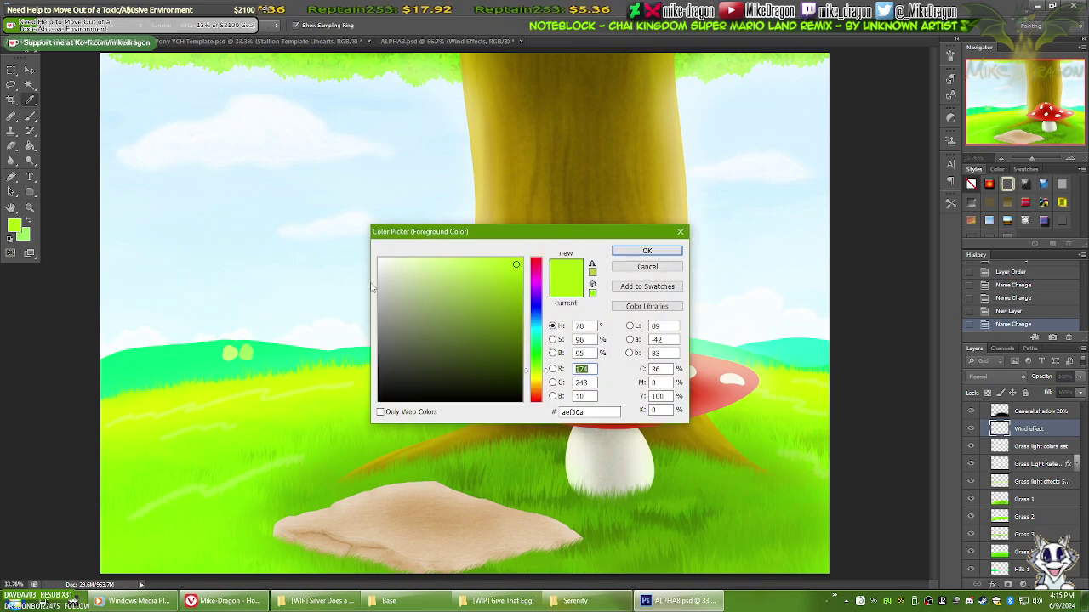
{"action": "left_click", "coordinate": [455, 258]}
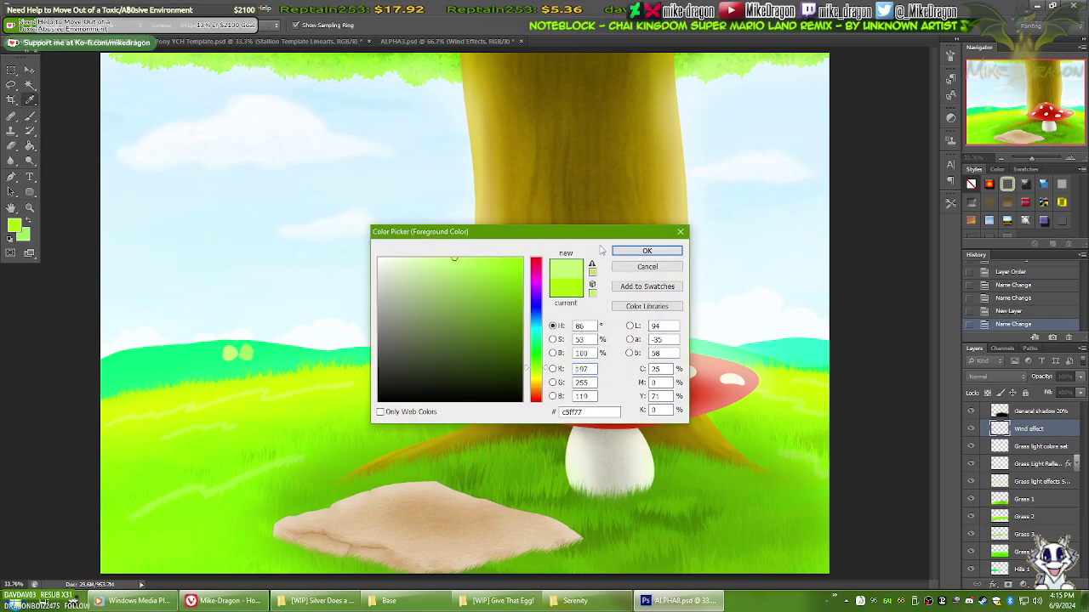
{"action": "left_click", "coordinate": [632, 252]}
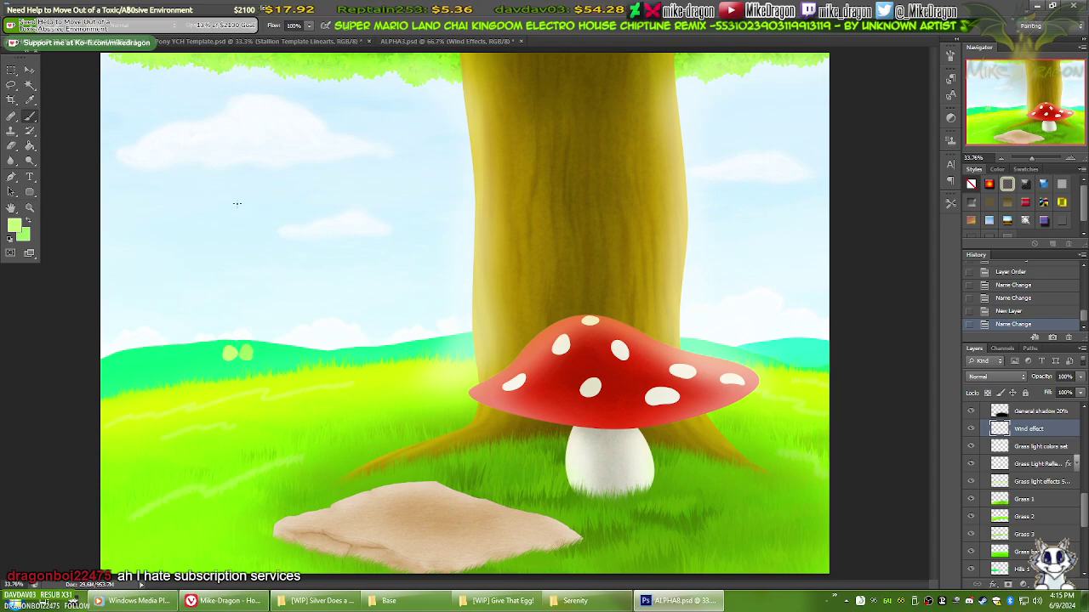
{"action": "left_click_drag", "start_coordinate": [170, 209], "coordinate": [417, 260]}
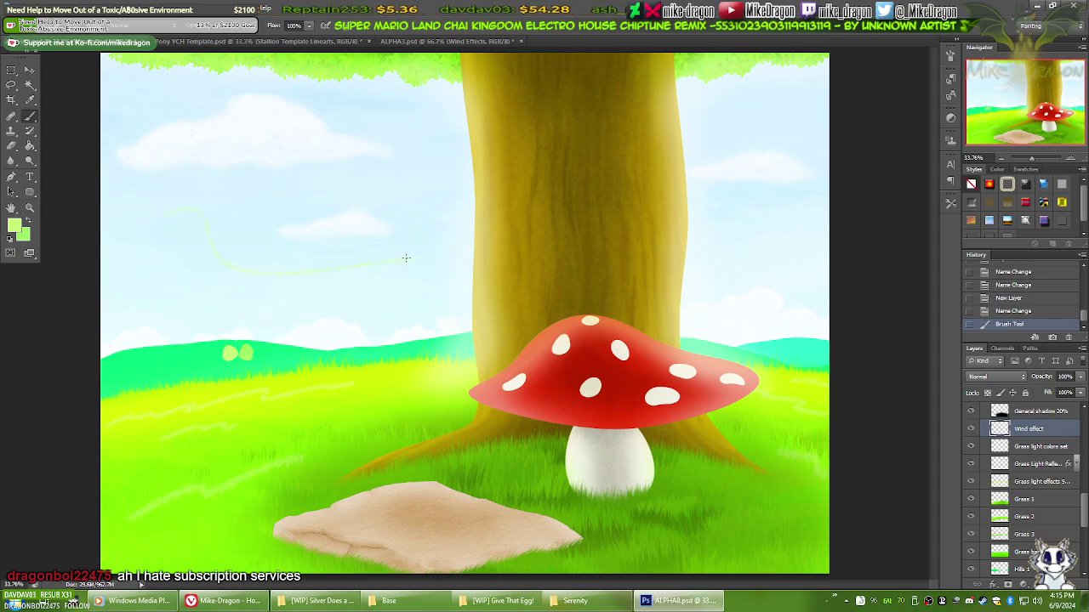
{"action": "key", "text": "ctrl+z"}
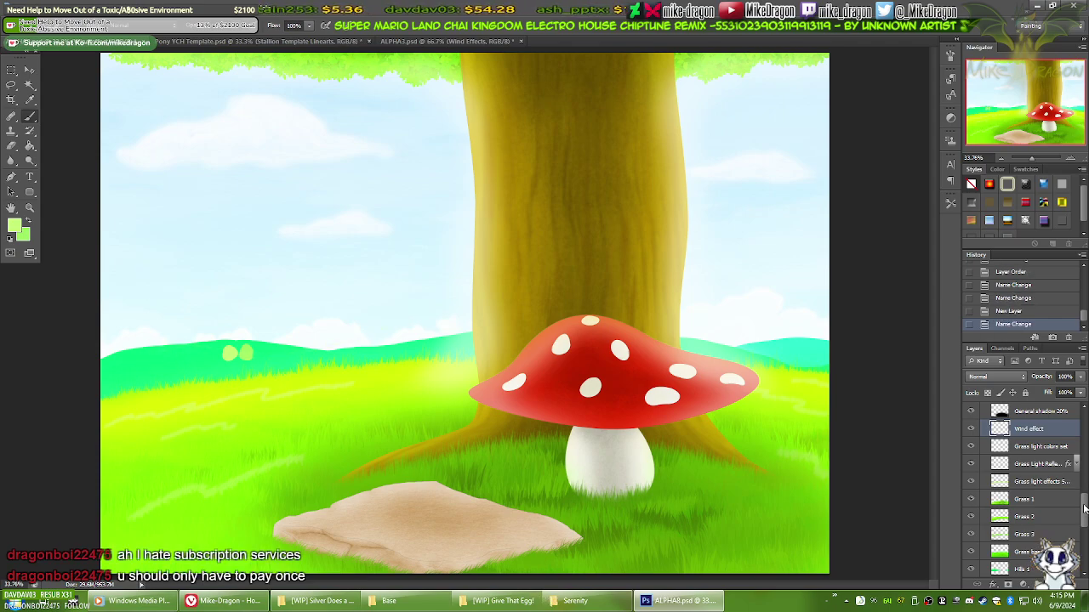
Step: Hide the Tree trunk base, Tree bark and tree environment layers in the Background group
{"action": "scroll", "coordinate": [1085, 482], "scroll_direction": "up", "scroll_amount": 3}
{"action": "scroll", "coordinate": [1084, 482], "scroll_direction": "up", "scroll_amount": 1}
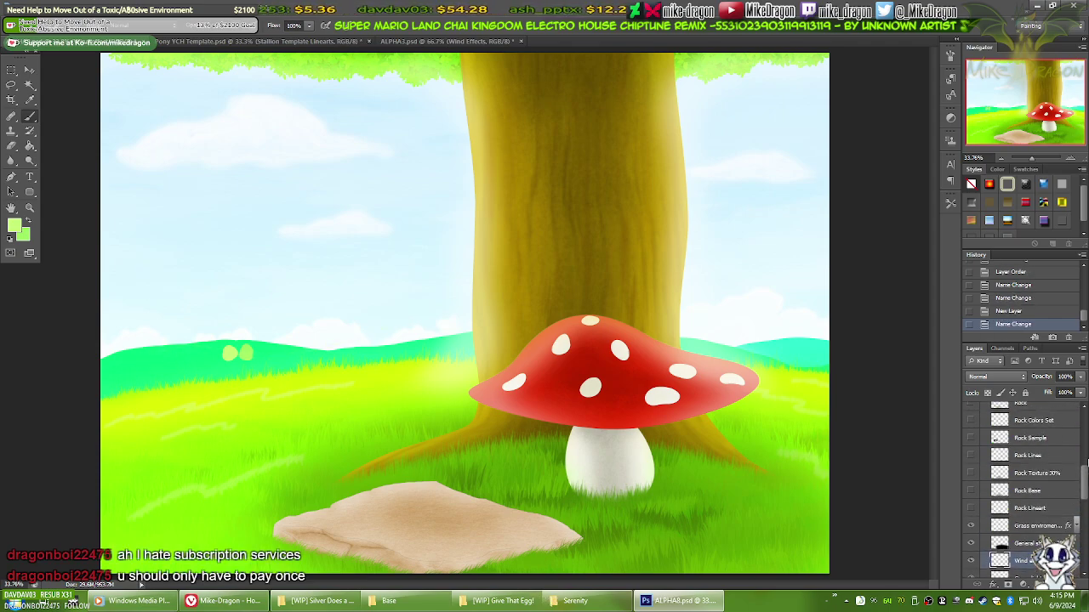
{"action": "scroll", "coordinate": [1087, 468], "scroll_direction": "up", "scroll_amount": 2}
{"action": "scroll", "coordinate": [1086, 468], "scroll_direction": "up", "scroll_amount": 3}
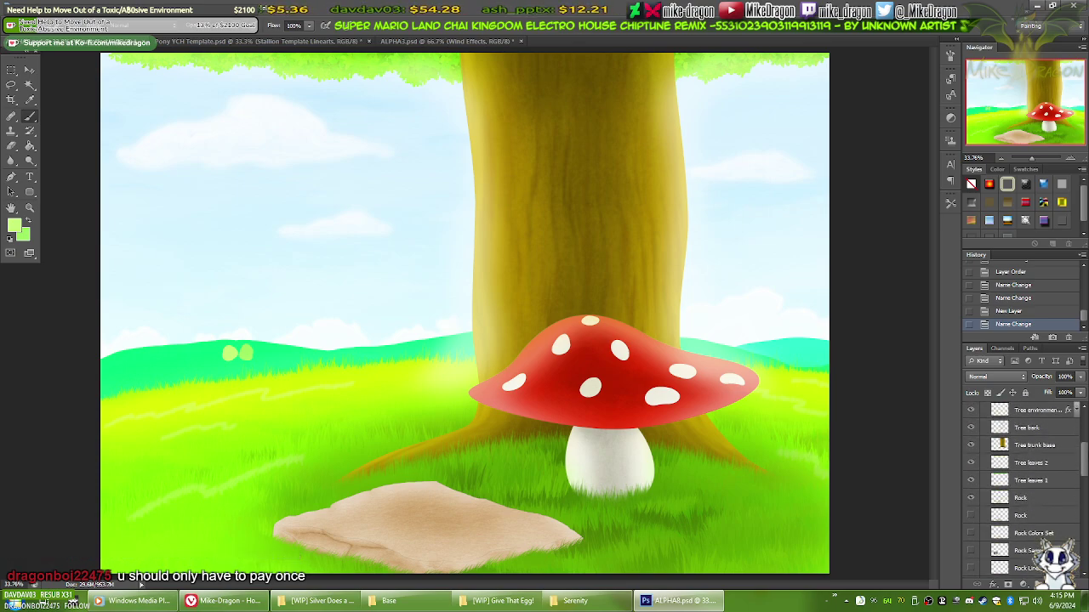
{"action": "mouse_move", "coordinate": [1085, 457]}
{"action": "left_mouse_down"}
{"action": "mouse_move", "coordinate": [1085, 432]}
{"action": "mouse_move", "coordinate": [1085, 443]}
{"action": "left_mouse_up"}
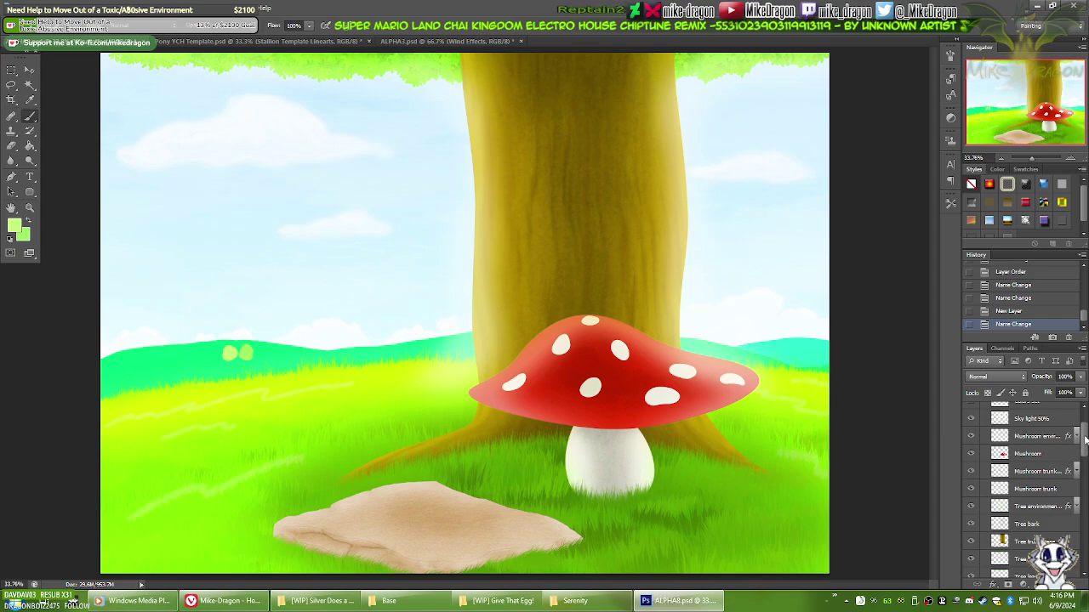
{"action": "scroll", "coordinate": [1083, 439], "scroll_direction": "down", "scroll_amount": 1}
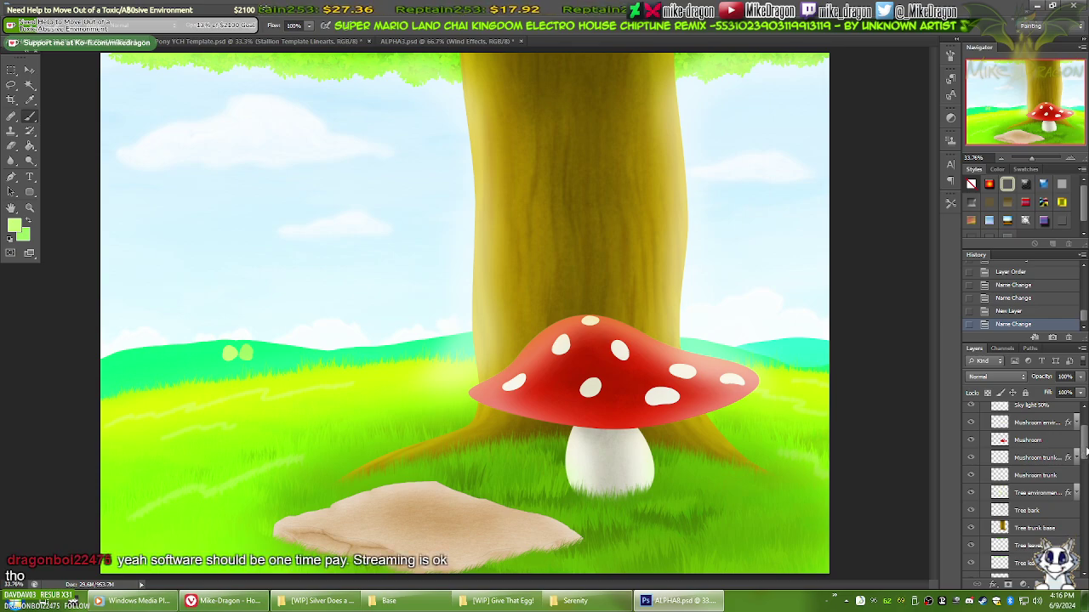
{"action": "scroll", "coordinate": [1087, 446], "scroll_direction": "down", "scroll_amount": 1}
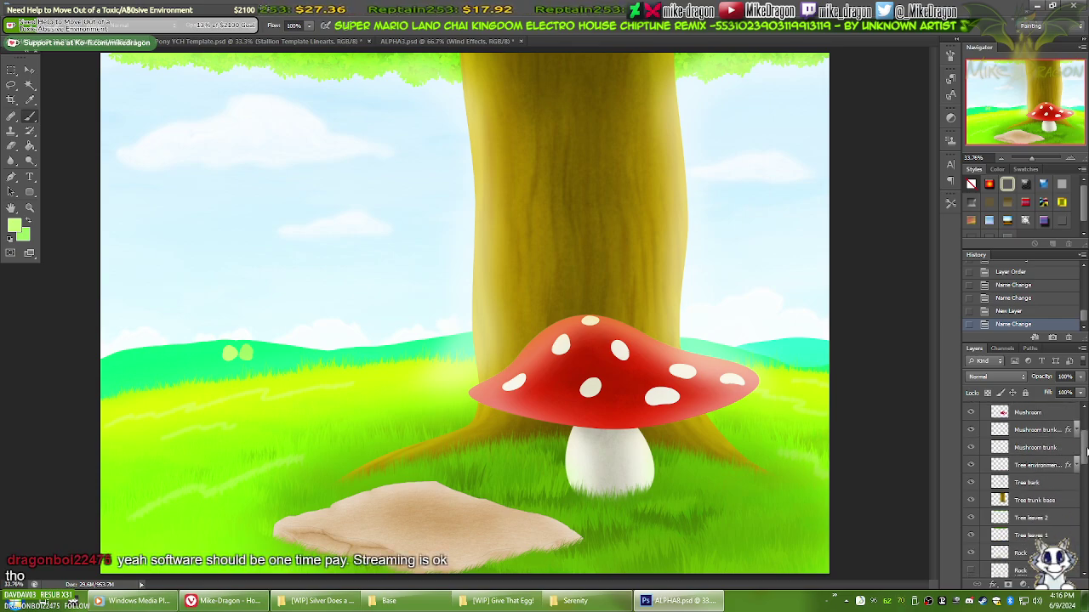
{"action": "scroll", "coordinate": [1086, 446], "scroll_direction": "up", "scroll_amount": 1}
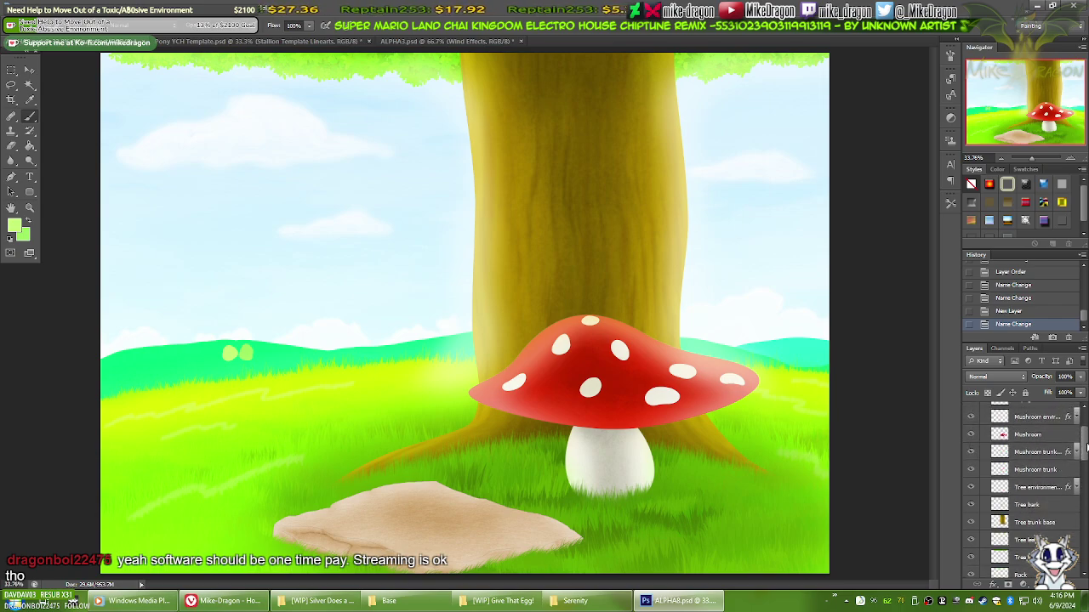
{"action": "scroll", "coordinate": [1086, 448], "scroll_direction": "down", "scroll_amount": 2}
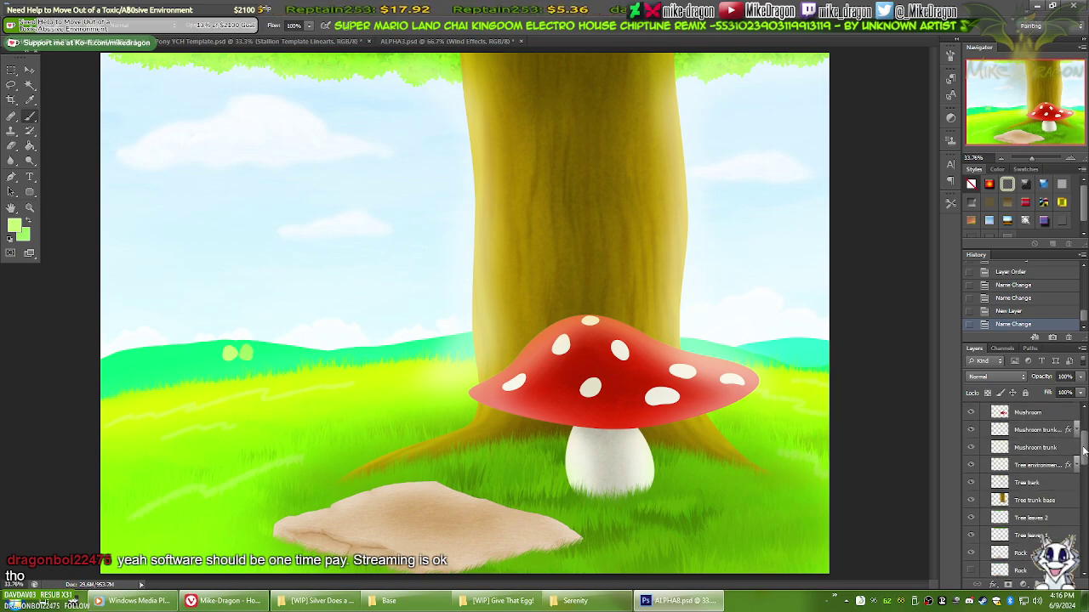
{"action": "scroll", "coordinate": [1085, 455], "scroll_direction": "down", "scroll_amount": 1}
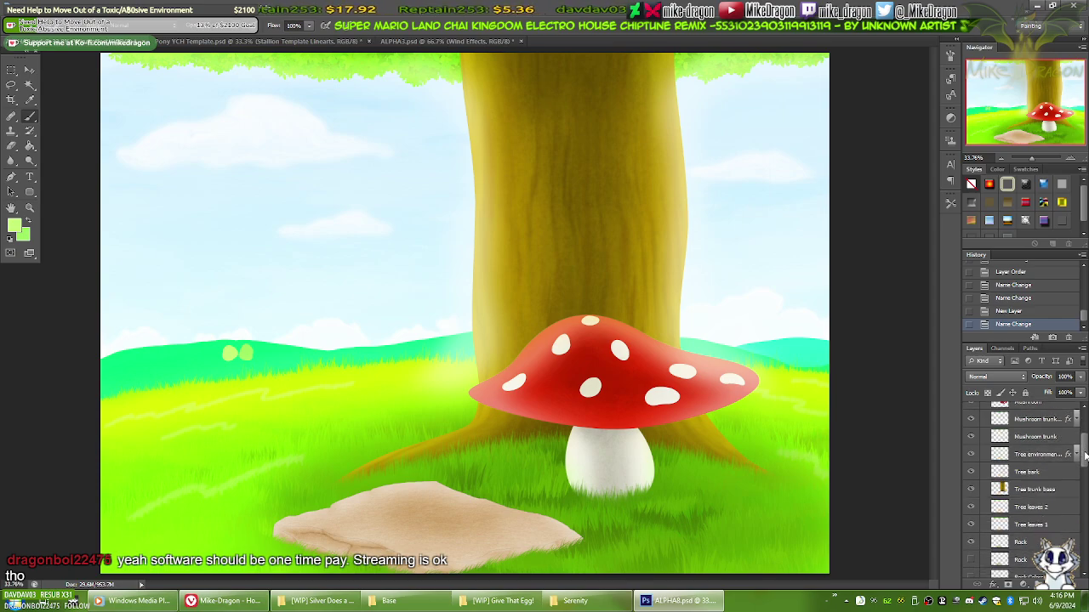
{"action": "scroll", "coordinate": [1085, 456], "scroll_direction": "up", "scroll_amount": 1}
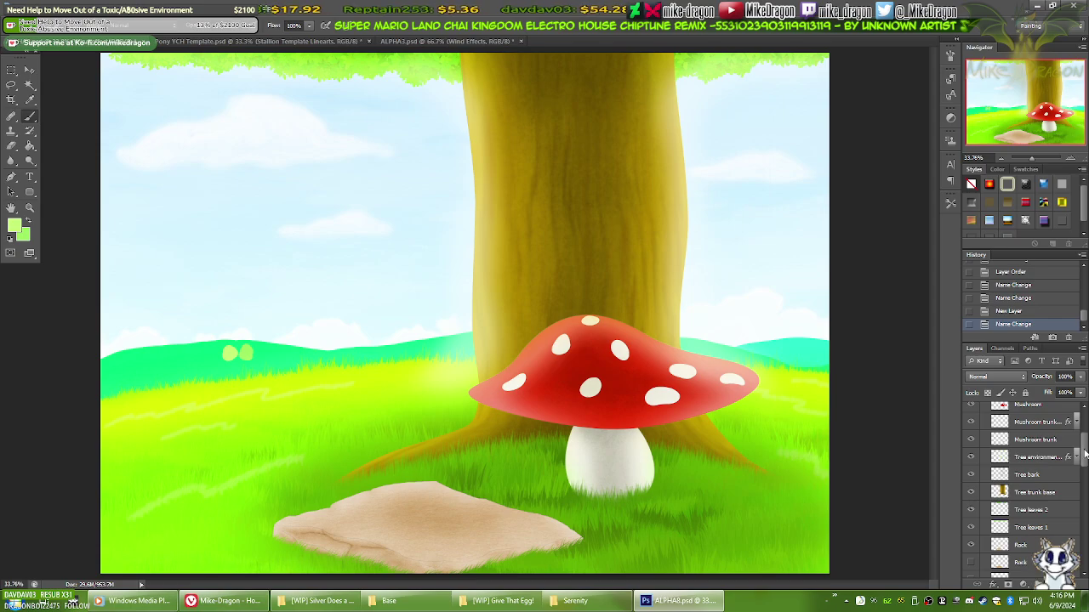
{"action": "mouse_move", "coordinate": [1085, 456]}
{"action": "left_mouse_down"}
{"action": "mouse_move", "coordinate": [1087, 439]}
{"action": "mouse_move", "coordinate": [1082, 507]}
{"action": "mouse_move", "coordinate": [1083, 448]}
{"action": "left_mouse_up"}
{"action": "left_click", "coordinate": [972, 494]}
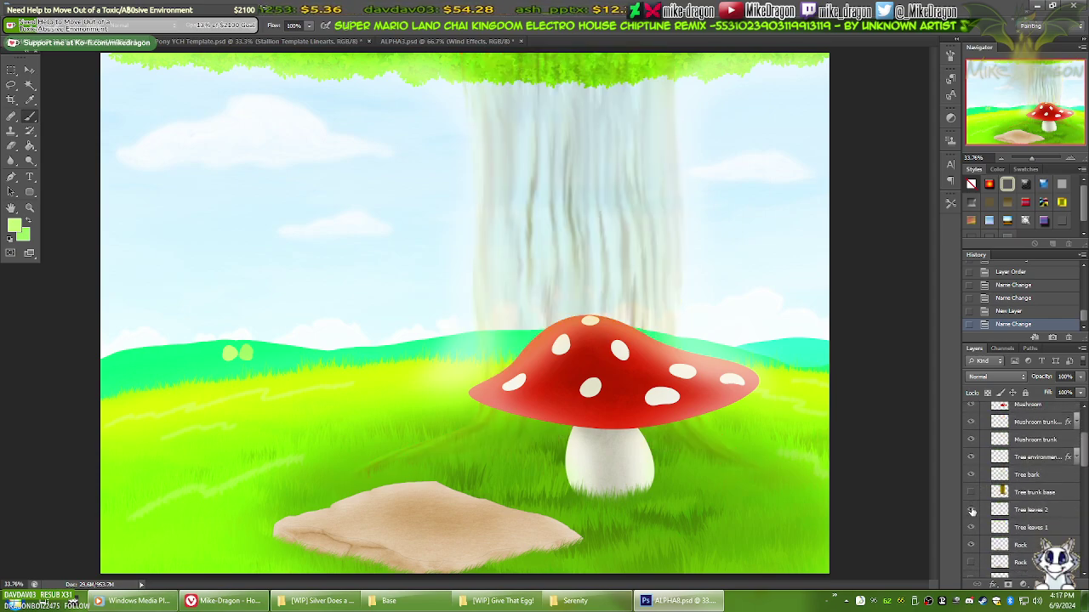
{"action": "left_click", "coordinate": [972, 477]}
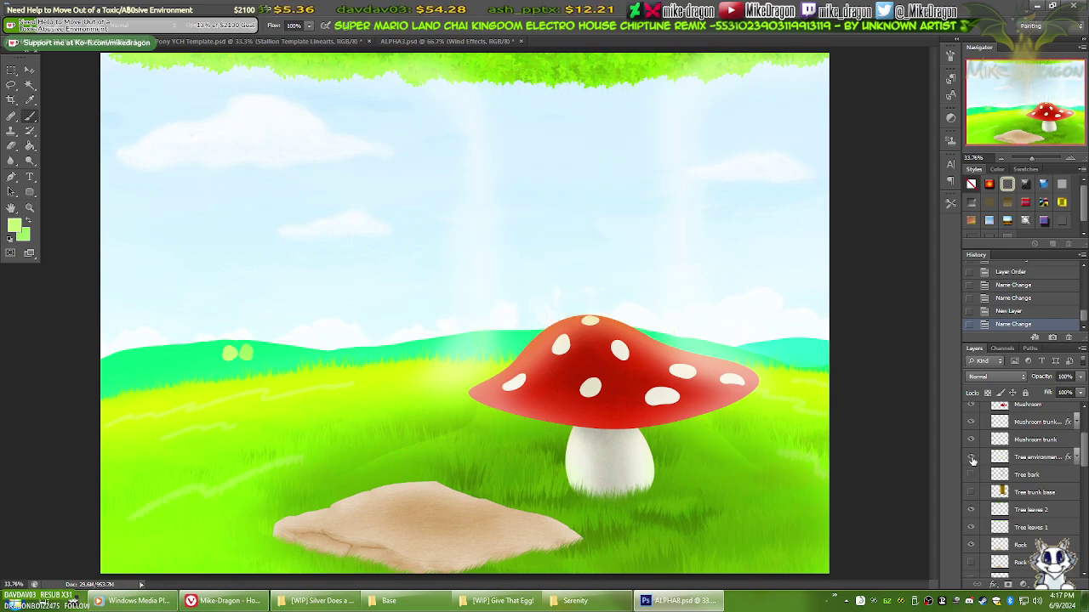
{"action": "left_click", "coordinate": [971, 458]}
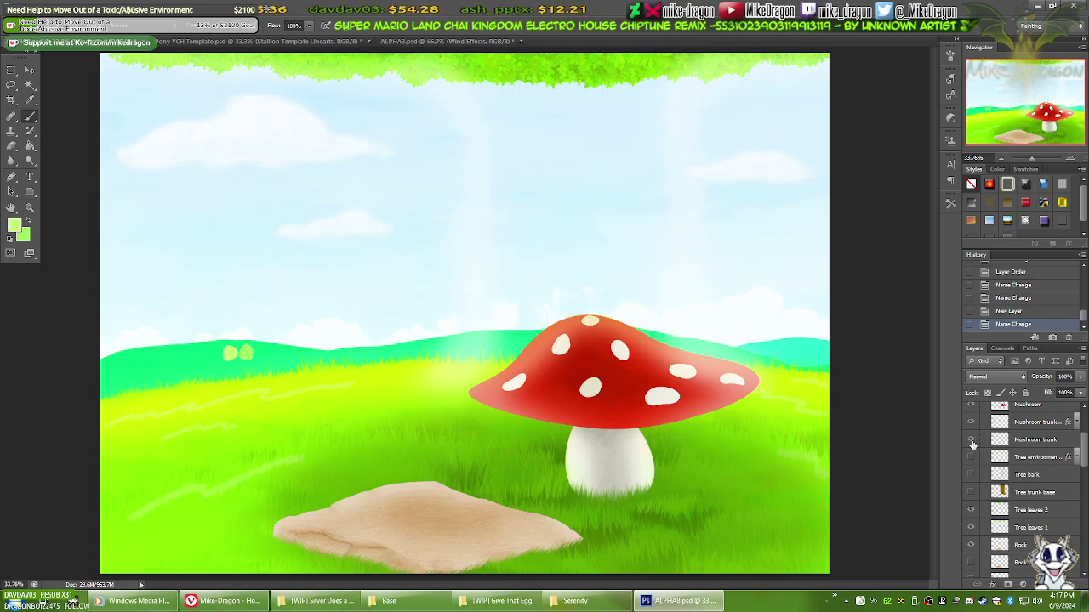
Step: Hide the mushroom trunk, mushroom cap and both mushroom environment layers, along with the Sky light 50% layer
{"action": "left_click", "coordinate": [972, 440]}
{"action": "left_click", "coordinate": [971, 422]}
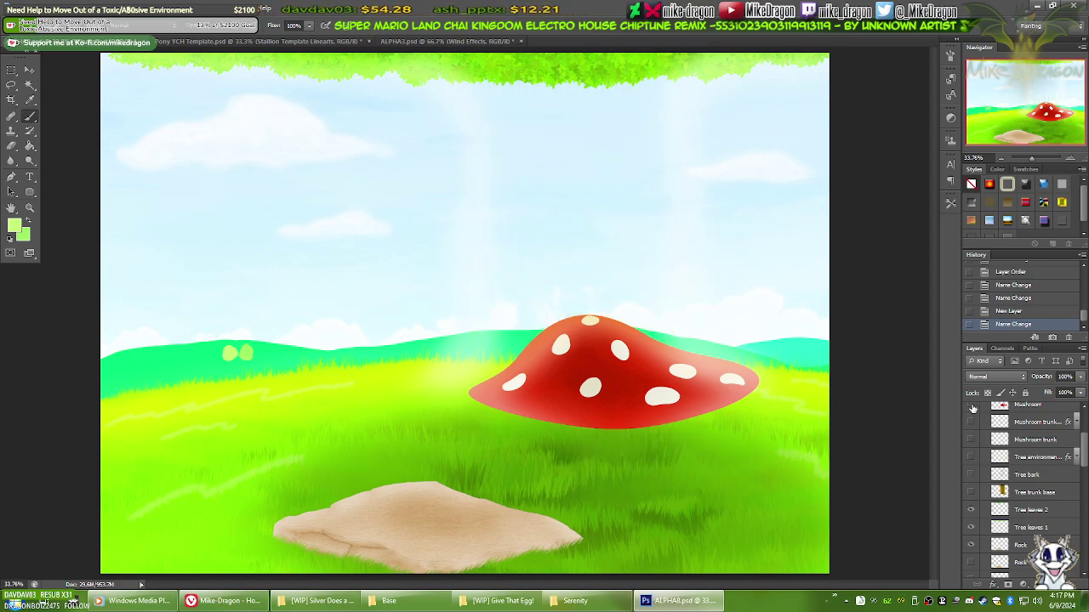
{"action": "left_click", "coordinate": [971, 405]}
{"action": "scroll", "coordinate": [1070, 455], "scroll_direction": "up", "scroll_amount": 3}
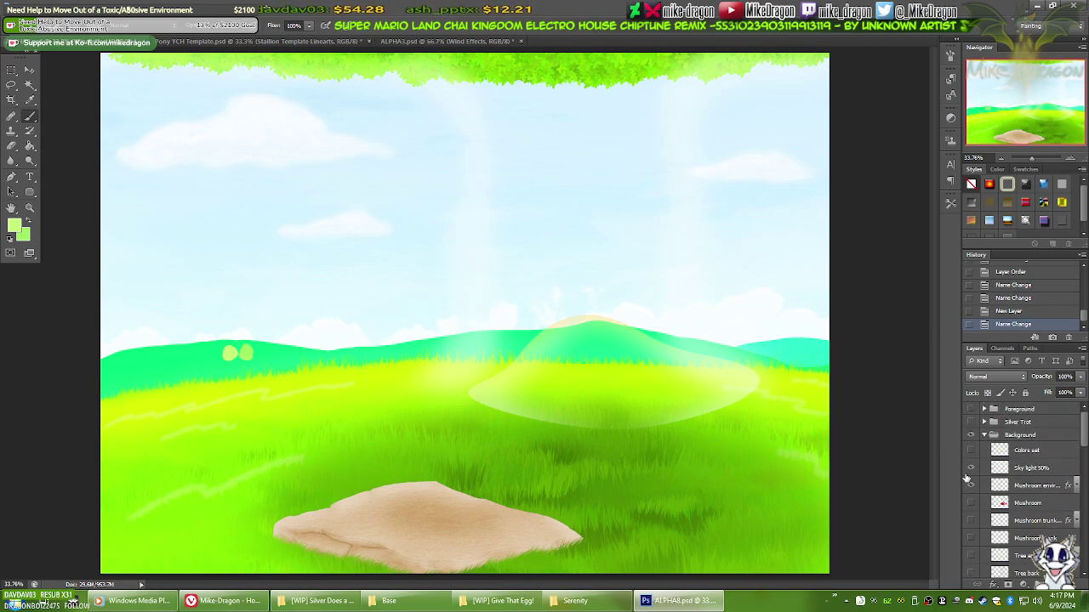
{"action": "left_click", "coordinate": [972, 485]}
{"action": "left_click", "coordinate": [971, 469]}
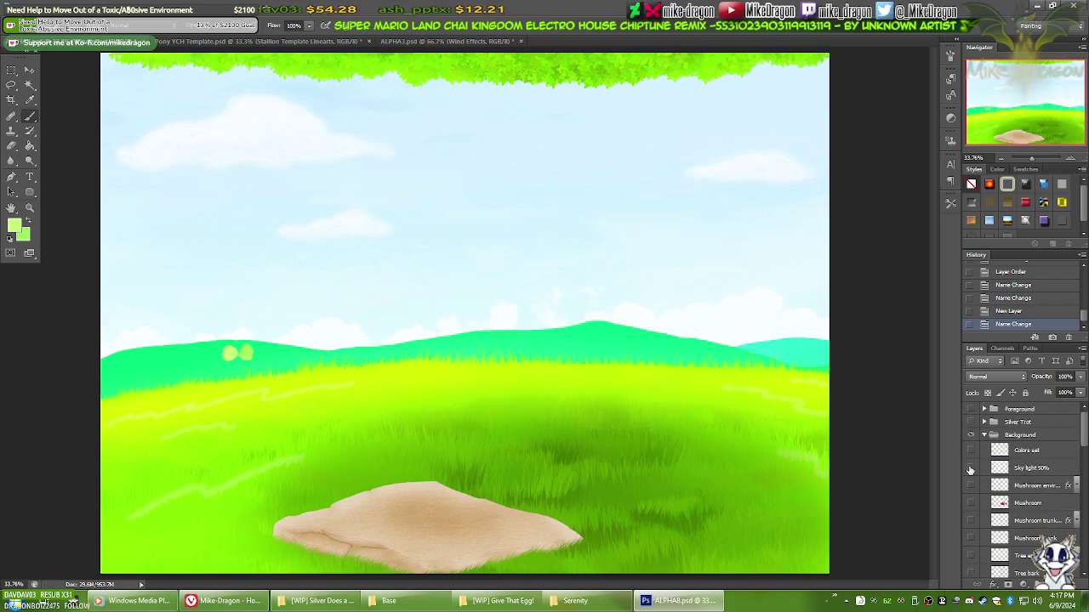
Step: Try a long looping wind stroke along the horizon on the Wind effect layer and undo it
{"action": "left_click_drag", "start_coordinate": [1086, 434], "coordinate": [1086, 497]}
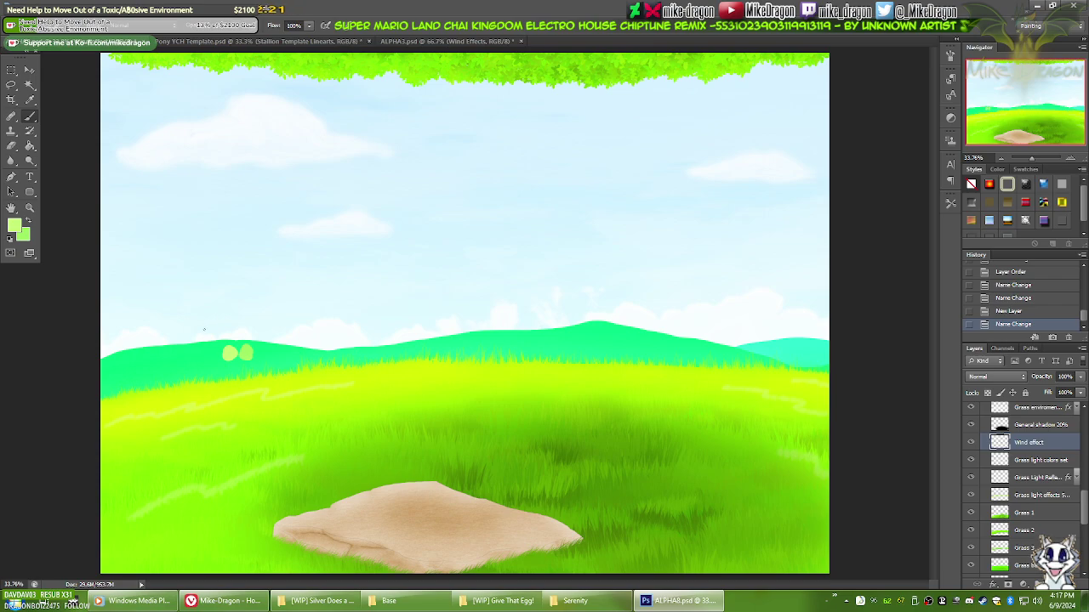
{"action": "left_click_drag", "start_coordinate": [185, 321], "coordinate": [681, 316]}
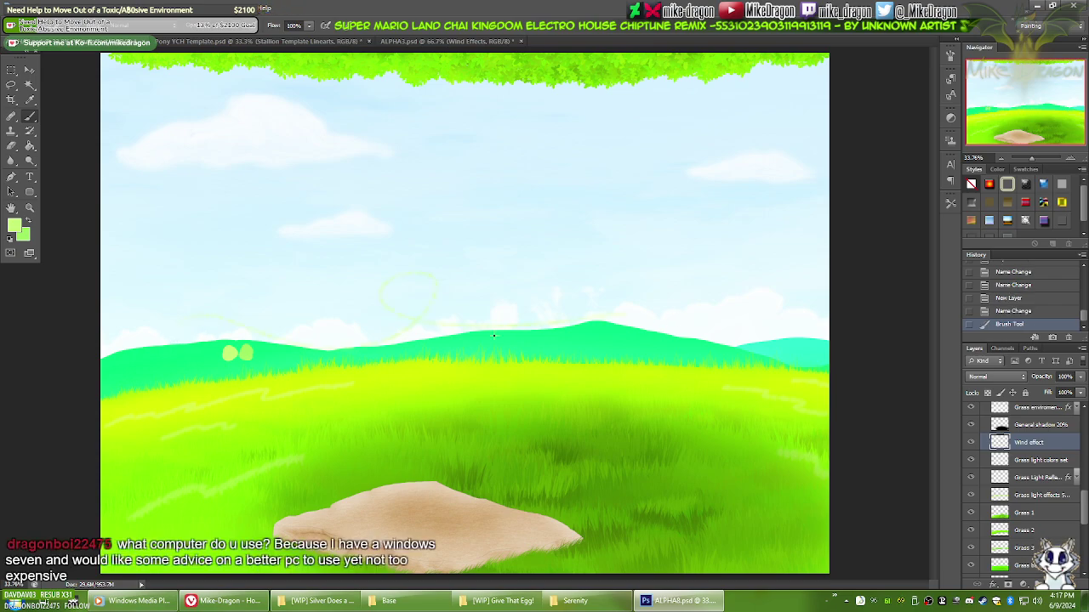
{"action": "key", "text": "ctrl+z"}
Step: Change the brush size and try a wind stroke over the hills and grass edge, undoing the stroke
{"action": "right_click", "coordinate": [217, 196]}
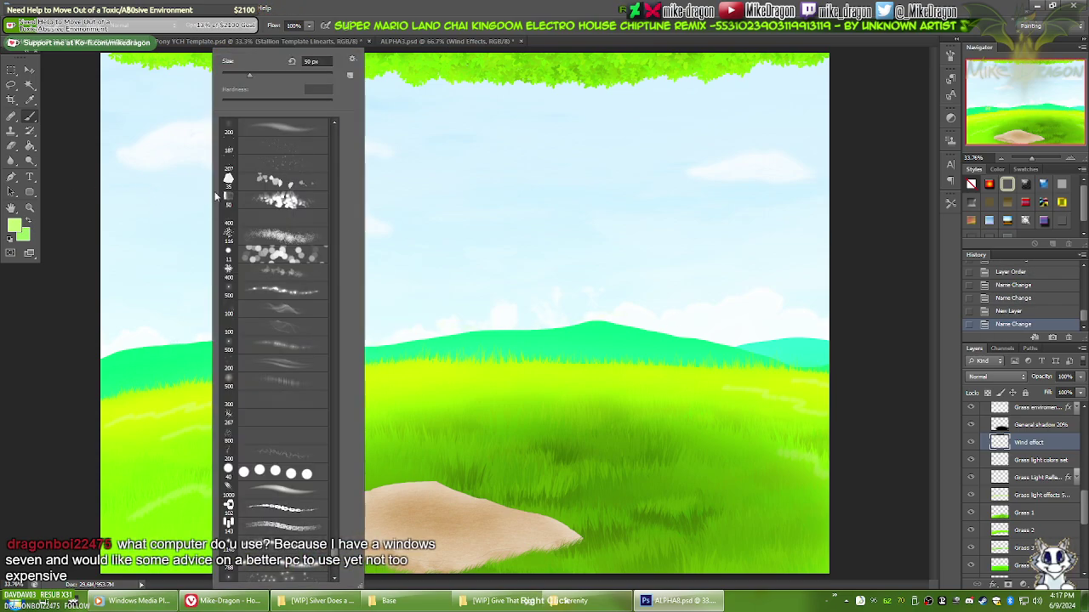
{"action": "double_click", "coordinate": [307, 62]}
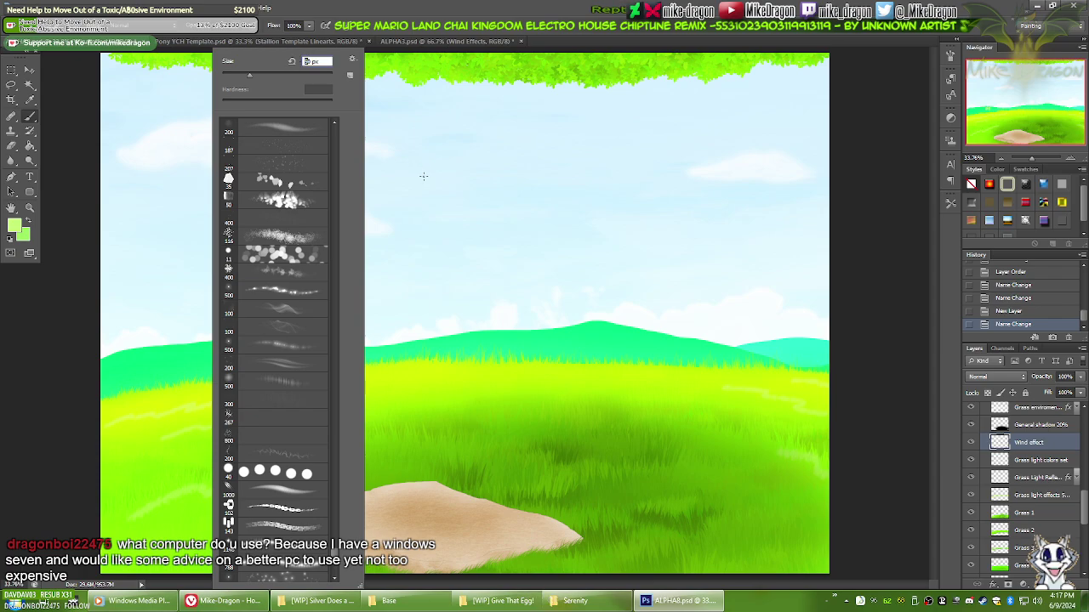
{"action": "key", "text": "Return"}
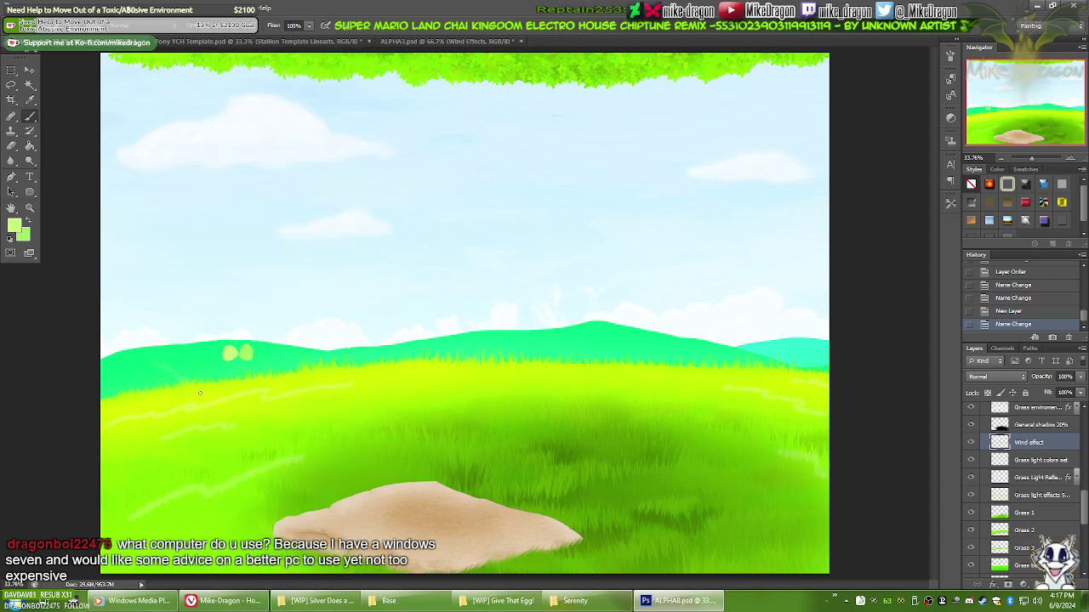
{"action": "left_click_drag", "start_coordinate": [335, 357], "coordinate": [351, 368]}
{"action": "key", "text": "ctrl+z"}
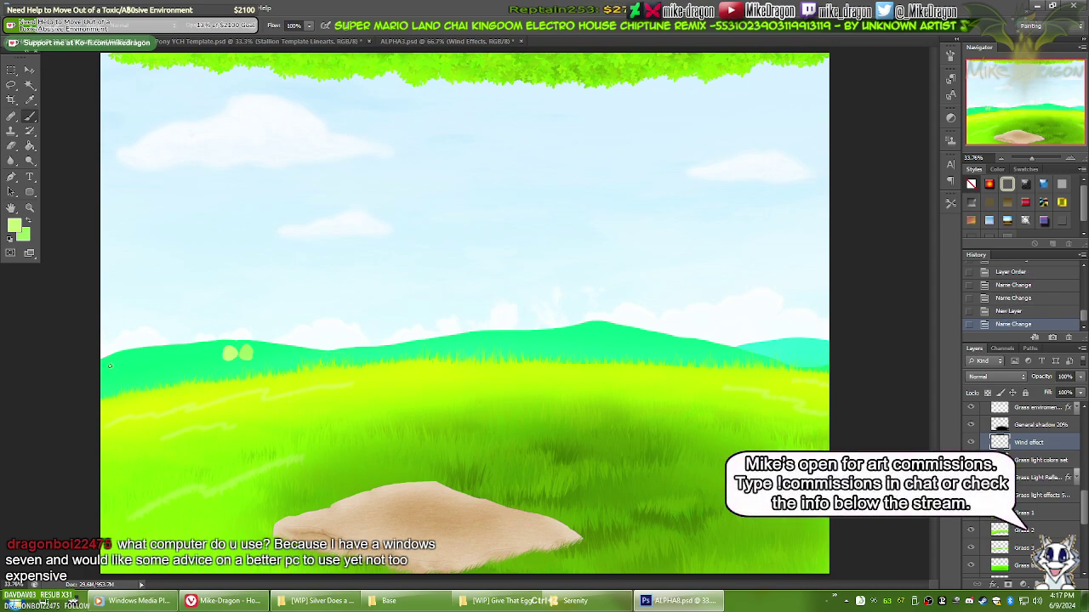
Step: Paint faint curling wind strokes over the hills and grass edge on both sides, plus a short arc in the sky's far right
{"action": "left_click_drag", "start_coordinate": [285, 378], "coordinate": [266, 364]}
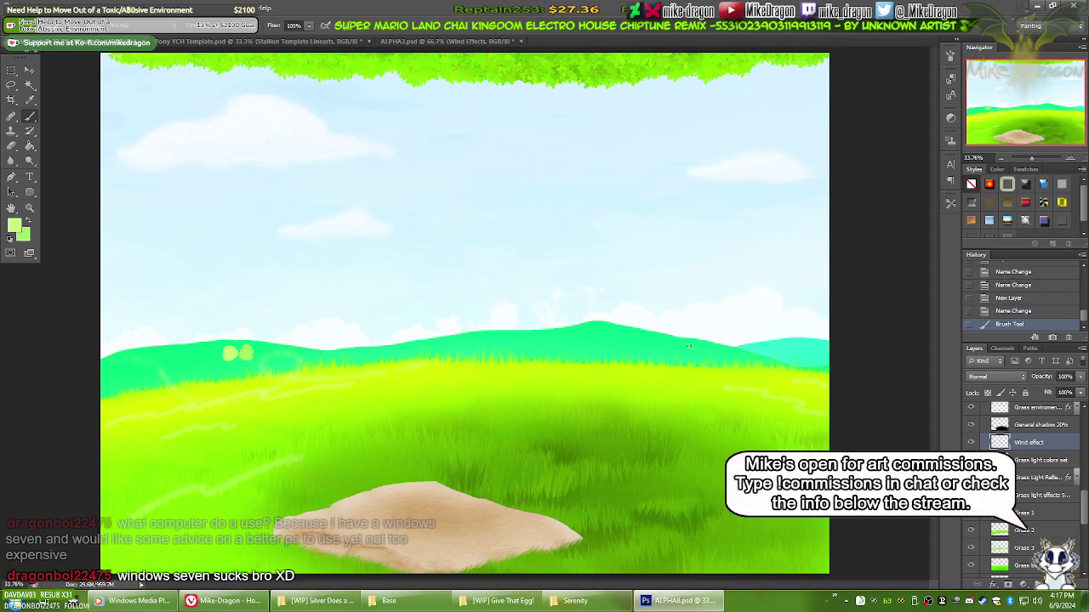
{"action": "left_click_drag", "start_coordinate": [683, 346], "coordinate": [690, 360]}
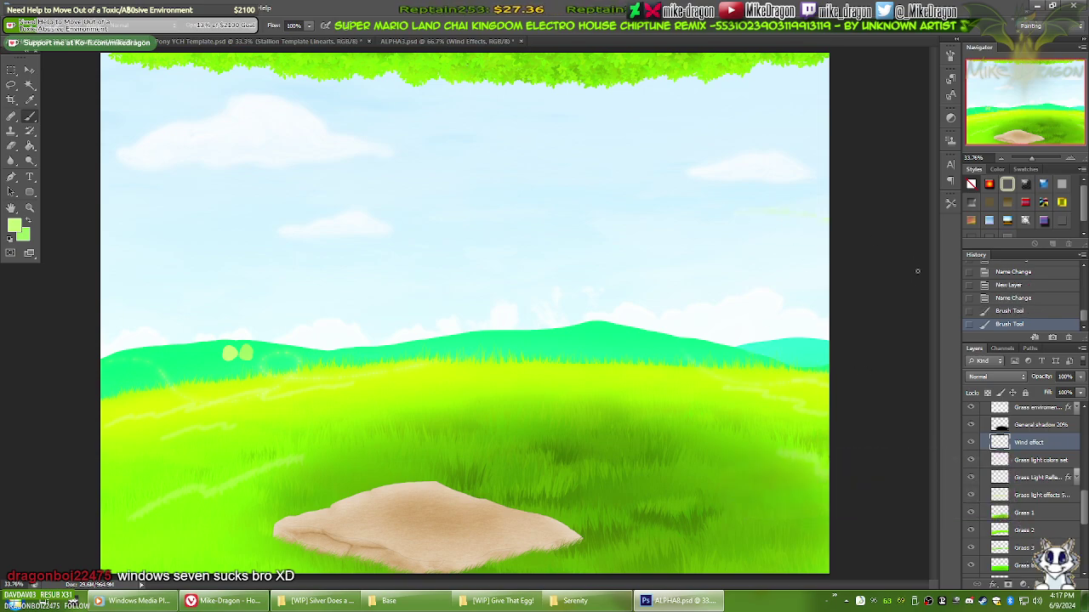
{"action": "left_click_drag", "start_coordinate": [826, 211], "coordinate": [762, 212]}
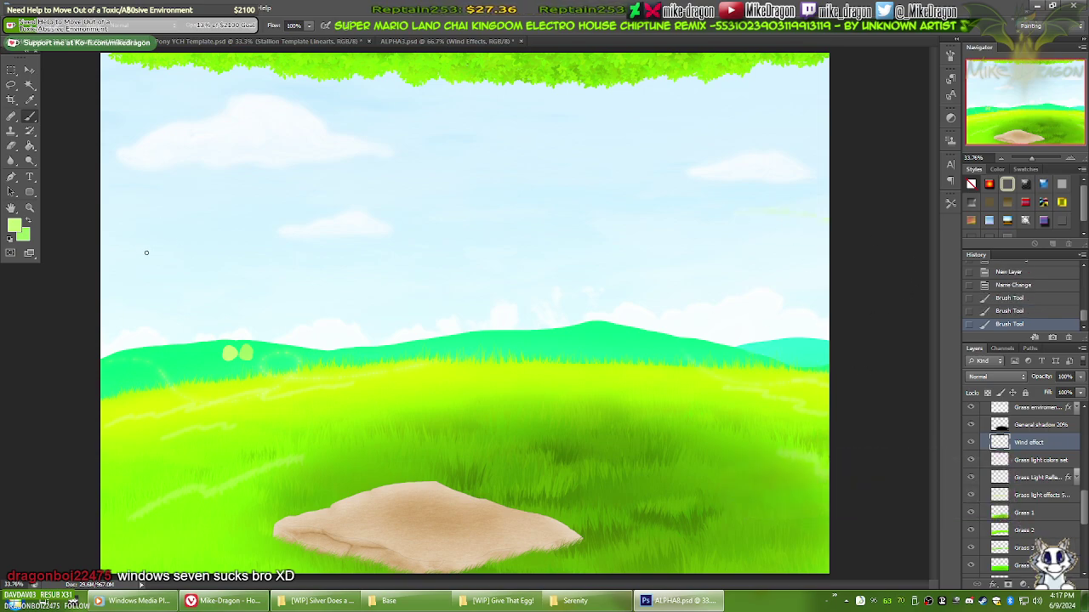
Step: Paint an arching wind streak above the small cloud in the left half of the sky, undoing unwanted tries
{"action": "left_click_drag", "start_coordinate": [146, 250], "coordinate": [357, 157]}
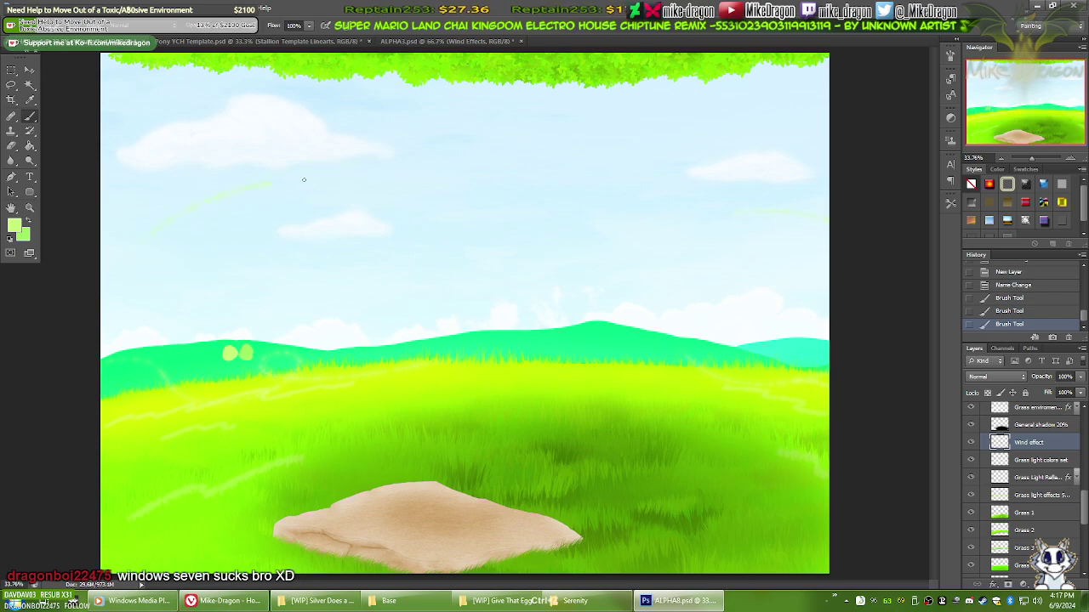
{"action": "left_click_drag", "start_coordinate": [304, 180], "coordinate": [397, 234]}
{"action": "key", "text": "ctrl+z"}
{"action": "left_click_drag", "start_coordinate": [147, 239], "coordinate": [464, 238]}
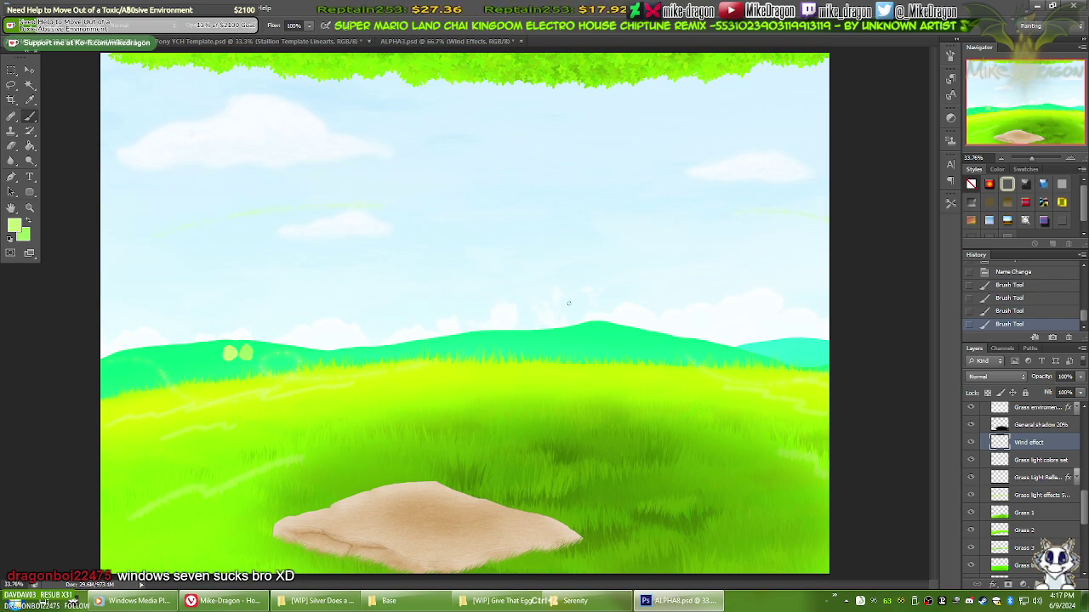
{"action": "key", "text": "ctrl+z"}
{"action": "left_click_drag", "start_coordinate": [401, 198], "coordinate": [459, 194]}
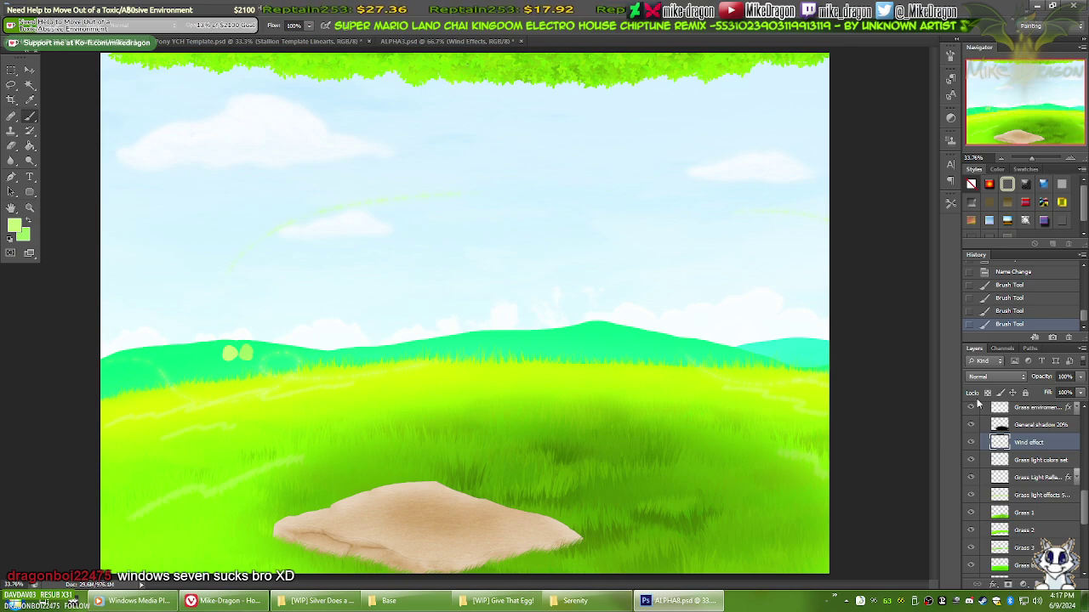
Step: Show the Tree trunk base layer again to check the wind streaks against the tree
{"action": "left_click_drag", "start_coordinate": [1082, 506], "coordinate": [1082, 464]}
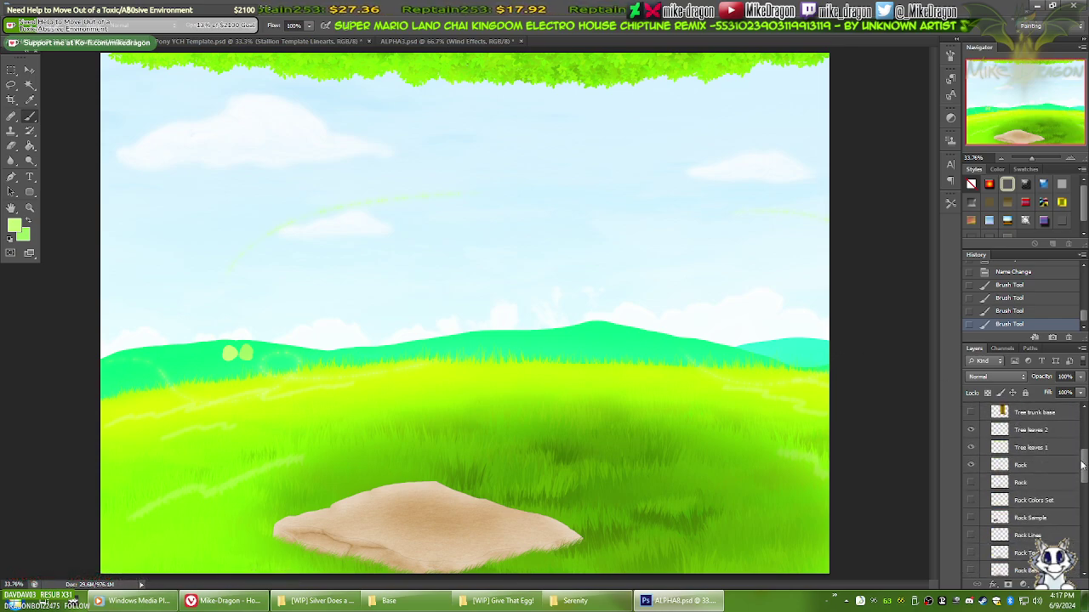
{"action": "left_click", "coordinate": [971, 413]}
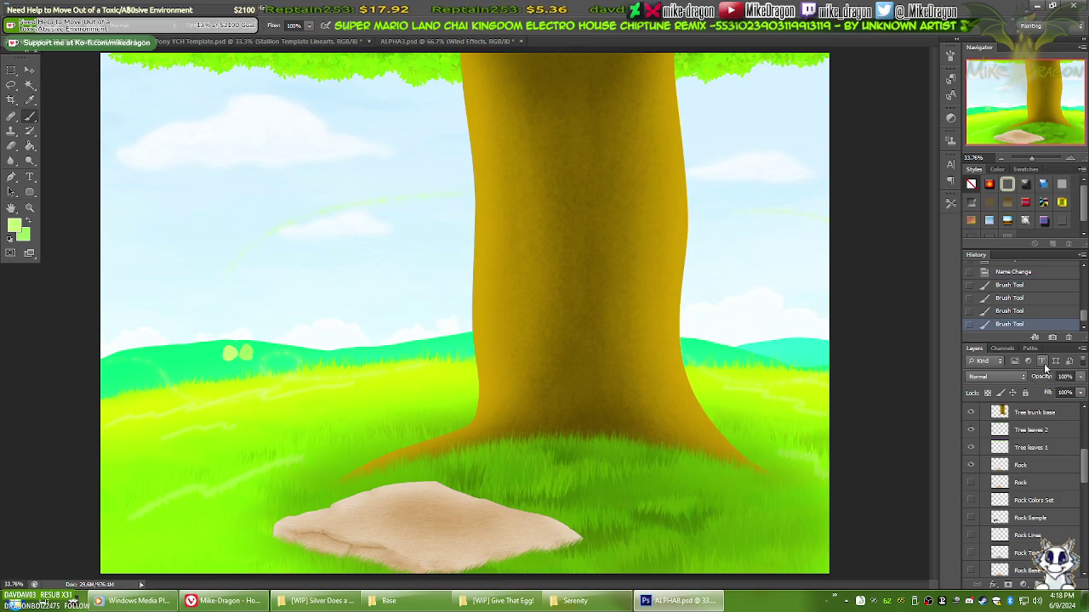
{"action": "key", "text": "ctrl+o"}
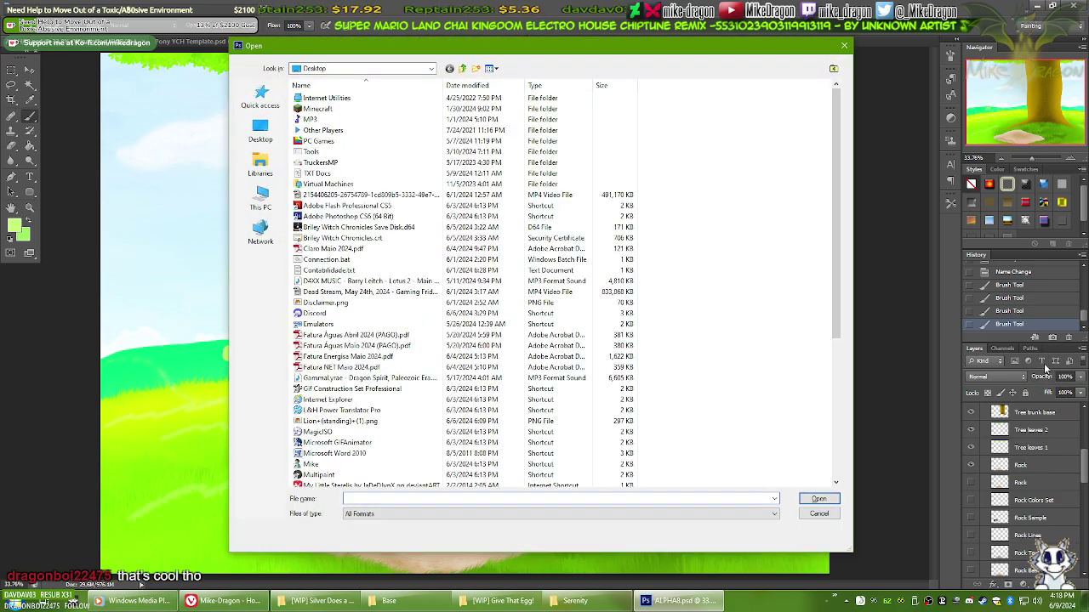
{"action": "key", "text": "super"}
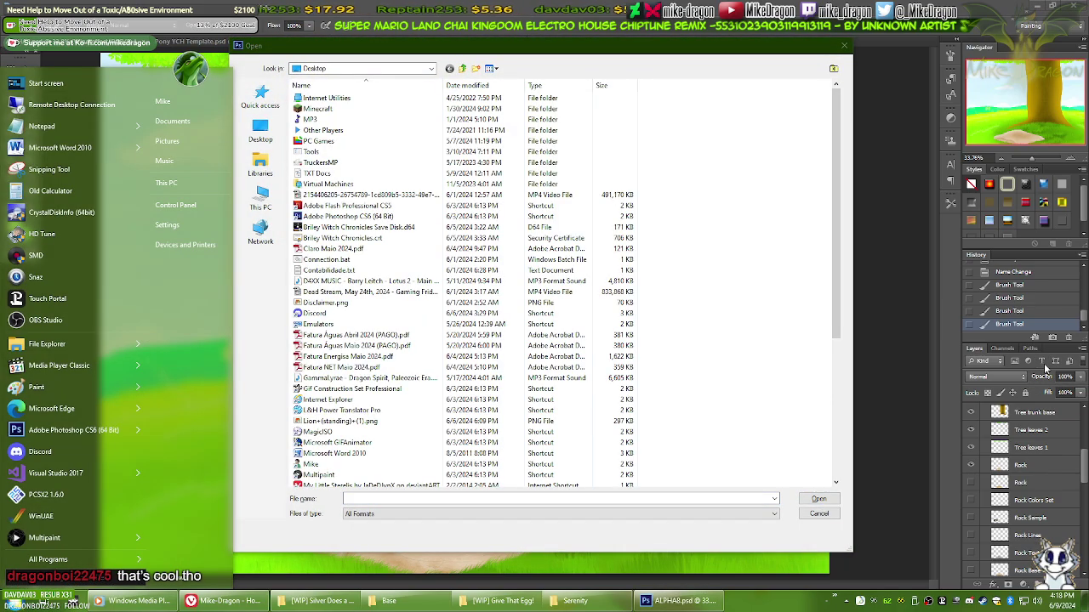
{"action": "key", "text": "super"}
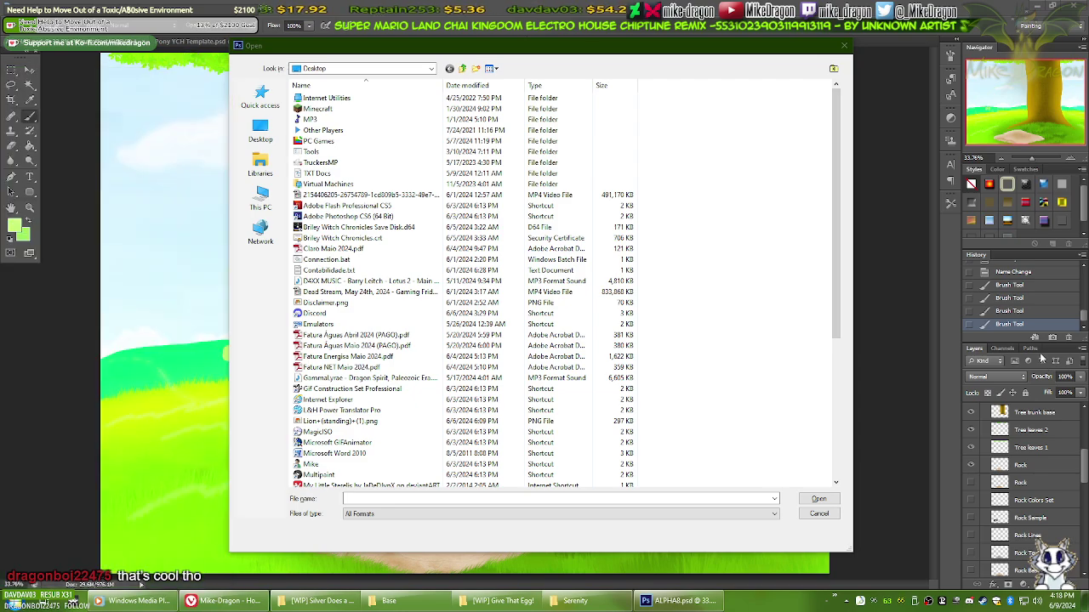
{"action": "left_click", "coordinate": [818, 514]}
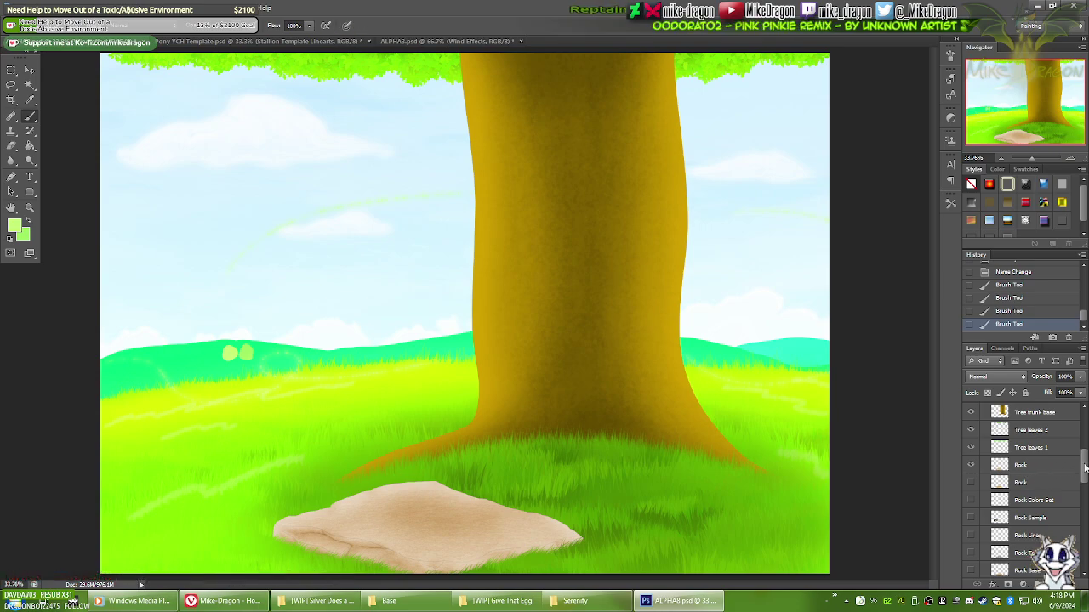
Step: Adjust the Wind effect layer's Hue/Saturation to saturation +60 and lightness +25
{"action": "left_click_drag", "start_coordinate": [1084, 467], "coordinate": [1083, 495]}
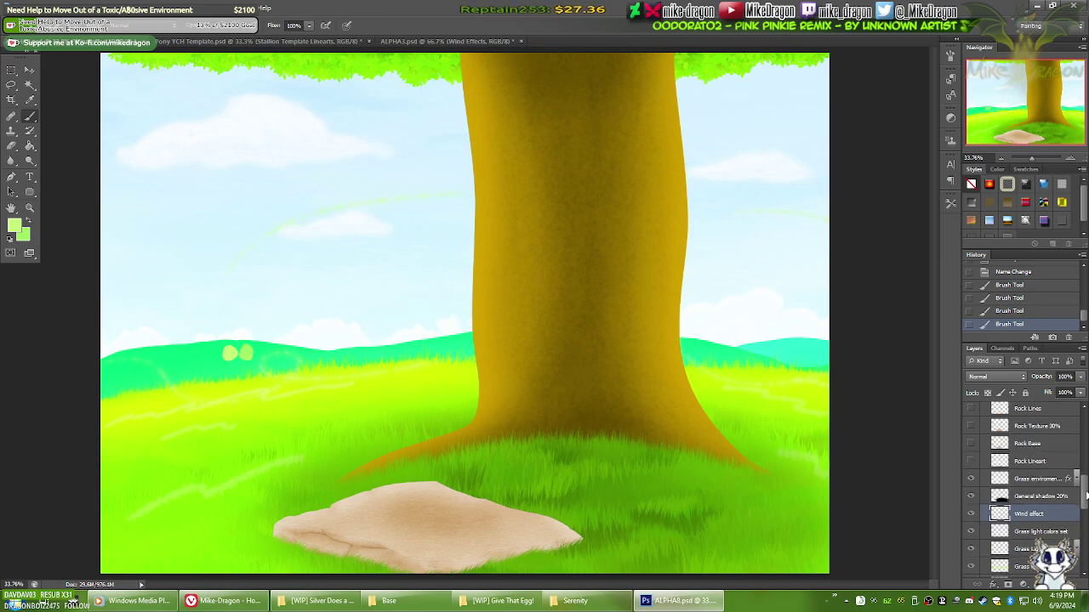
{"action": "scroll", "coordinate": [1075, 501], "scroll_direction": "down", "scroll_amount": 2}
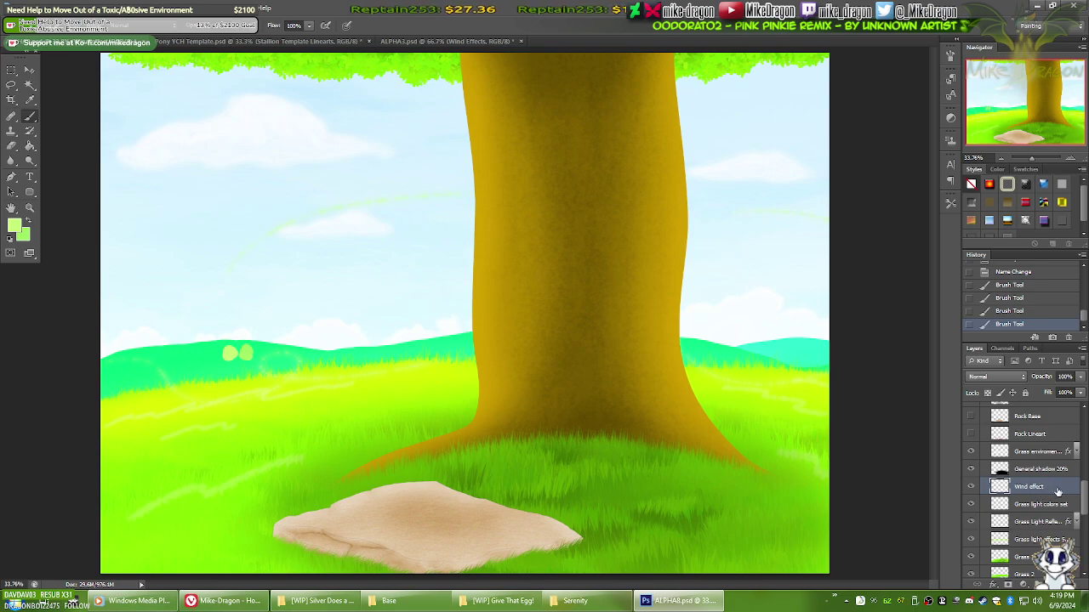
{"action": "key", "text": "ctrl+u"}
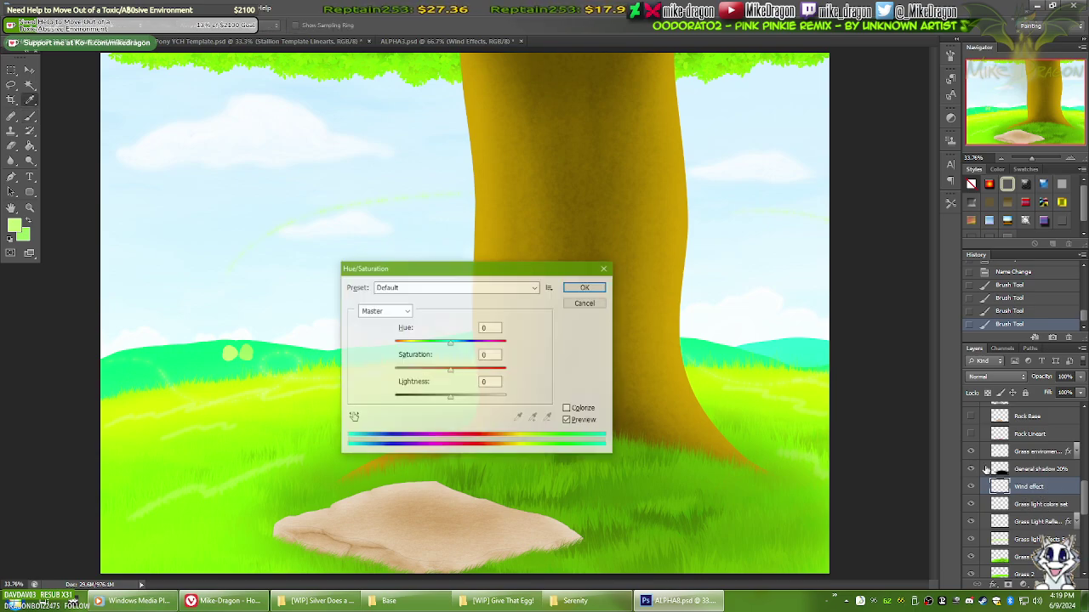
{"action": "left_click_drag", "start_coordinate": [489, 272], "coordinate": [520, 228]}
{"action": "left_click_drag", "start_coordinate": [482, 332], "coordinate": [520, 330]}
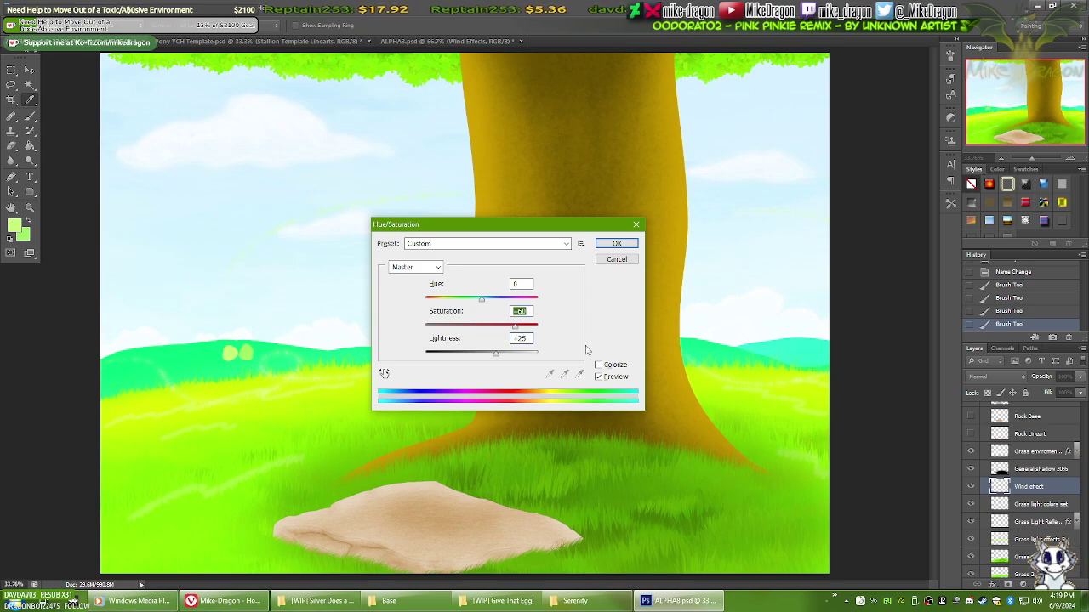
{"action": "left_click", "coordinate": [620, 244]}
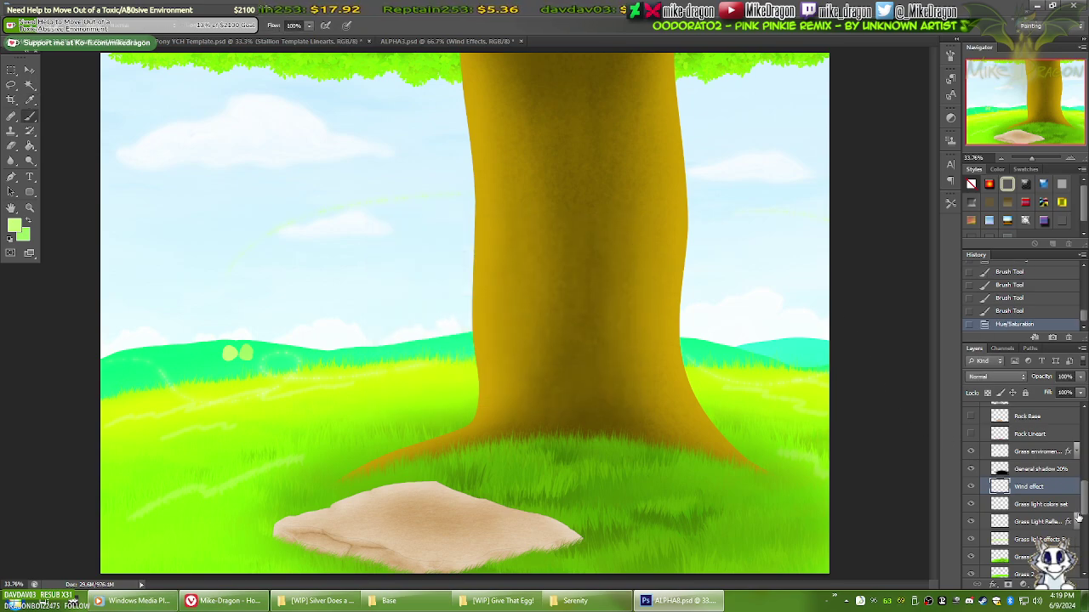
Step: Add a new layer directly above the Wind effect layer and sample bright green from the tree leaves as the foreground colour
{"action": "left_click", "coordinate": [1055, 587]}
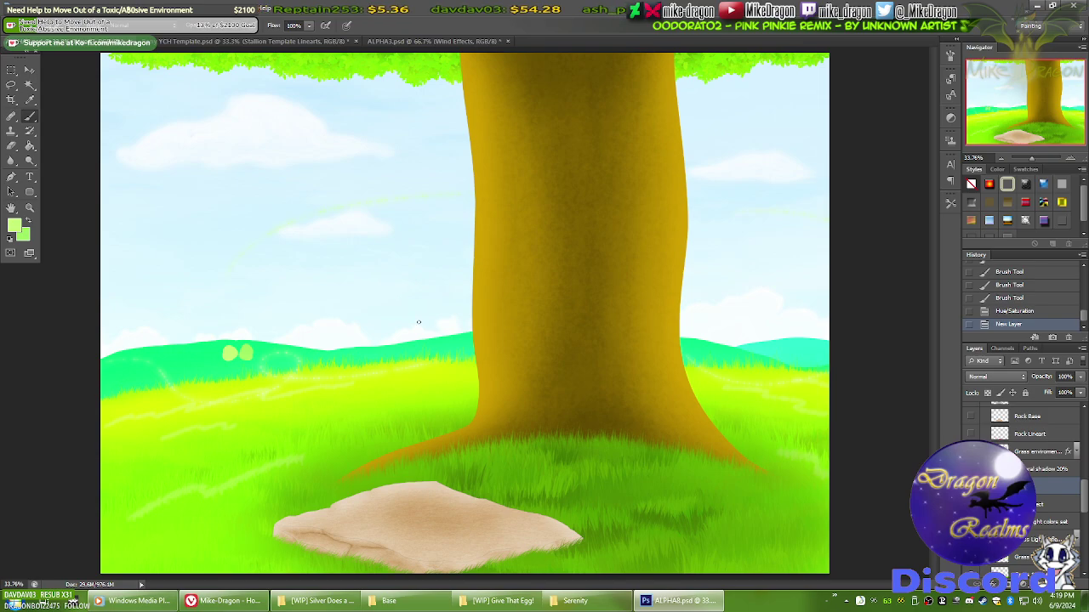
{"action": "key", "text": "i"}
{"action": "left_click", "coordinate": [374, 64]}
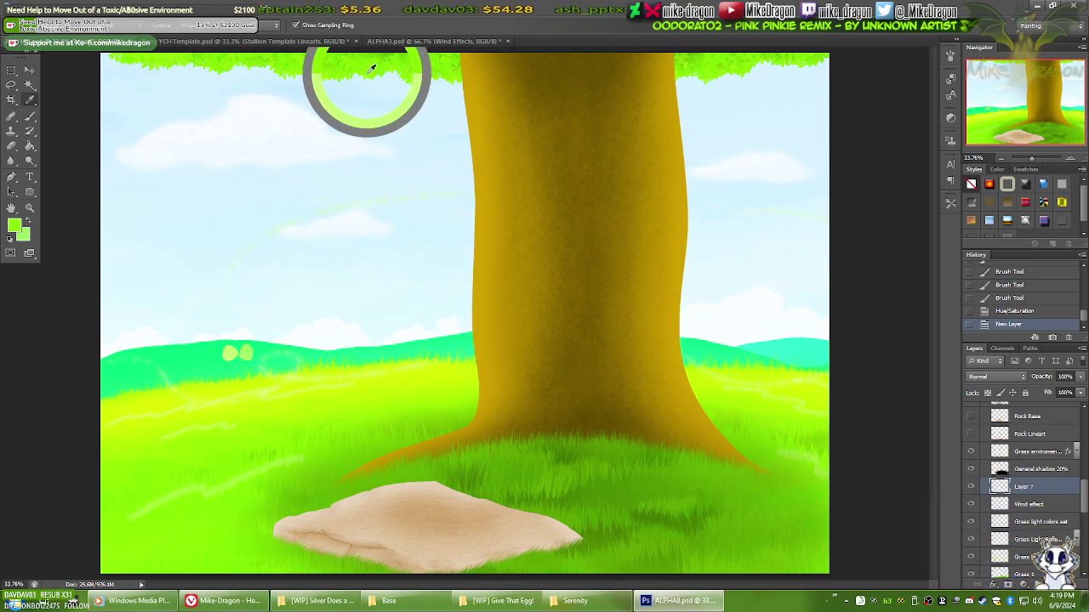
Step: Try the 70 px leaf-shaped brush preset with a test stroke across the sky, and undo any mark
{"action": "key", "text": "b"}
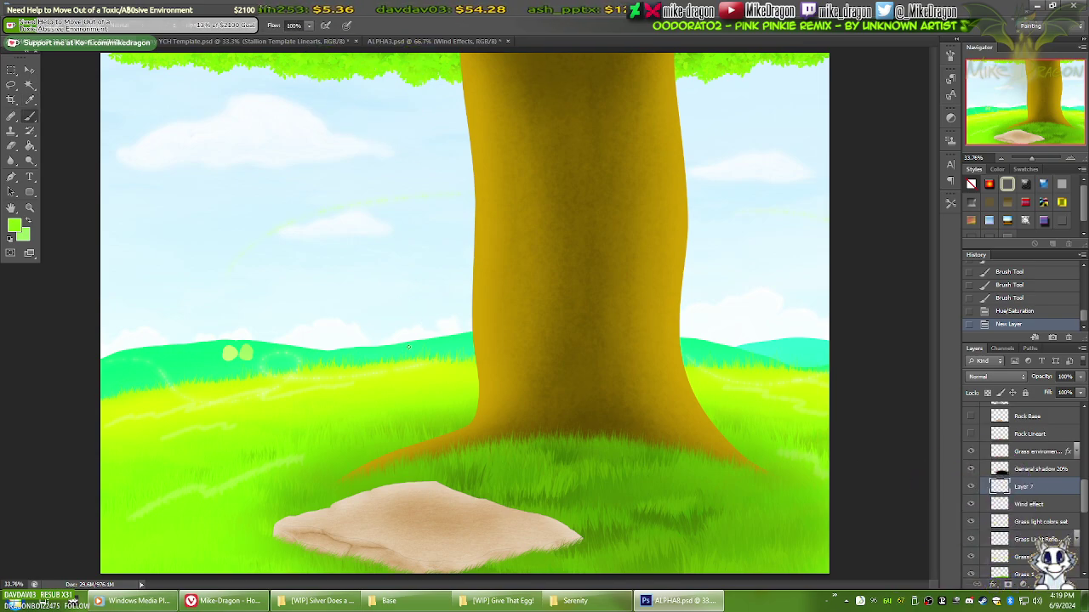
{"action": "right_click", "coordinate": [434, 343]}
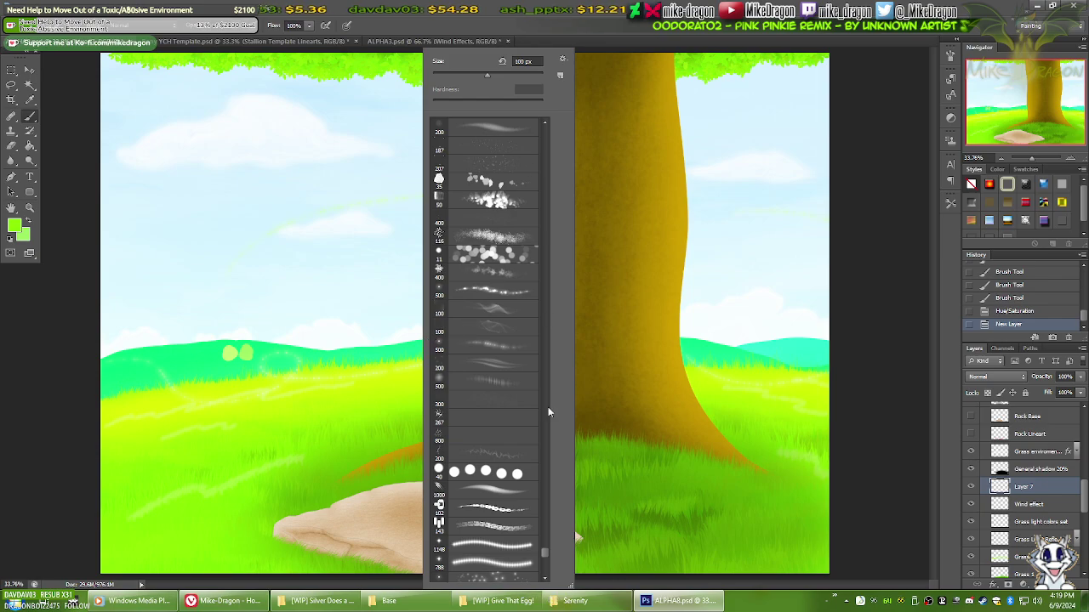
{"action": "mouse_move", "coordinate": [546, 553]}
{"action": "left_mouse_down"}
{"action": "mouse_move", "coordinate": [544, 563]}
{"action": "mouse_move", "coordinate": [543, 544]}
{"action": "left_mouse_up"}
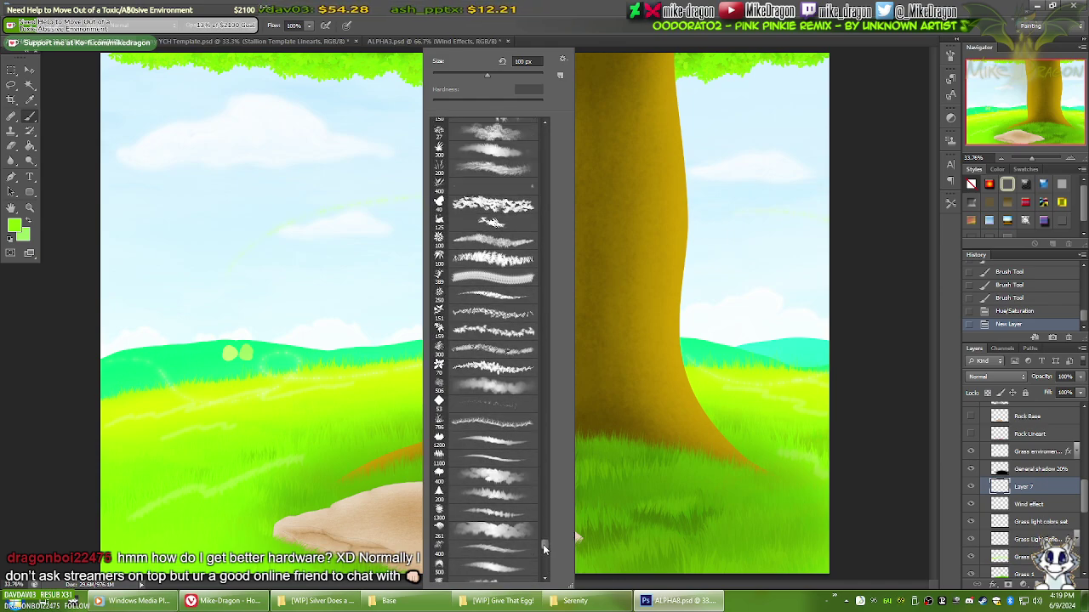
{"action": "left_click_drag", "start_coordinate": [543, 544], "coordinate": [543, 539]}
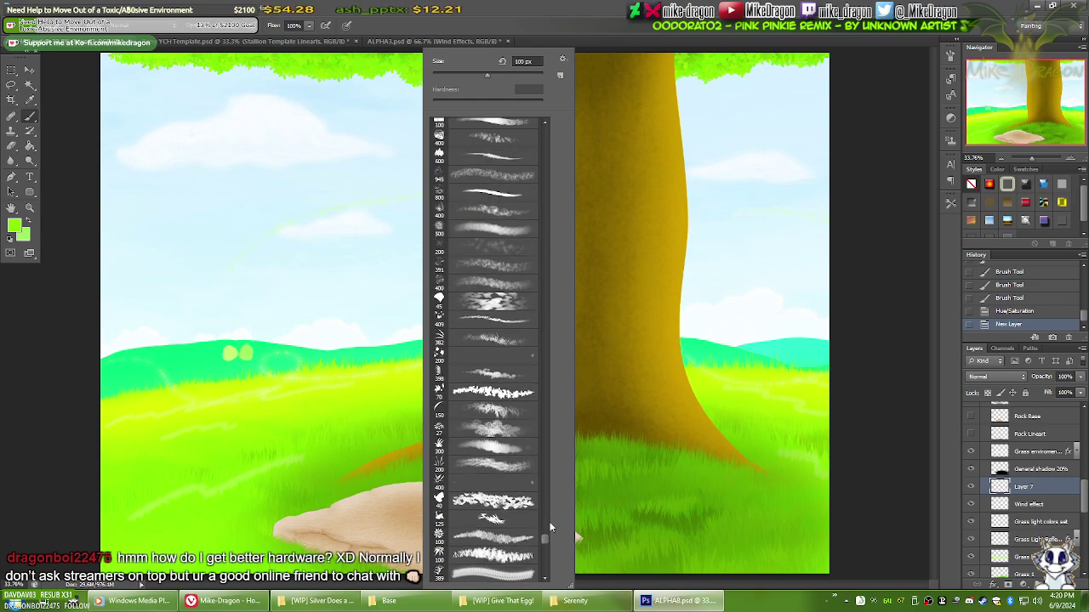
{"action": "left_click", "coordinate": [493, 394]}
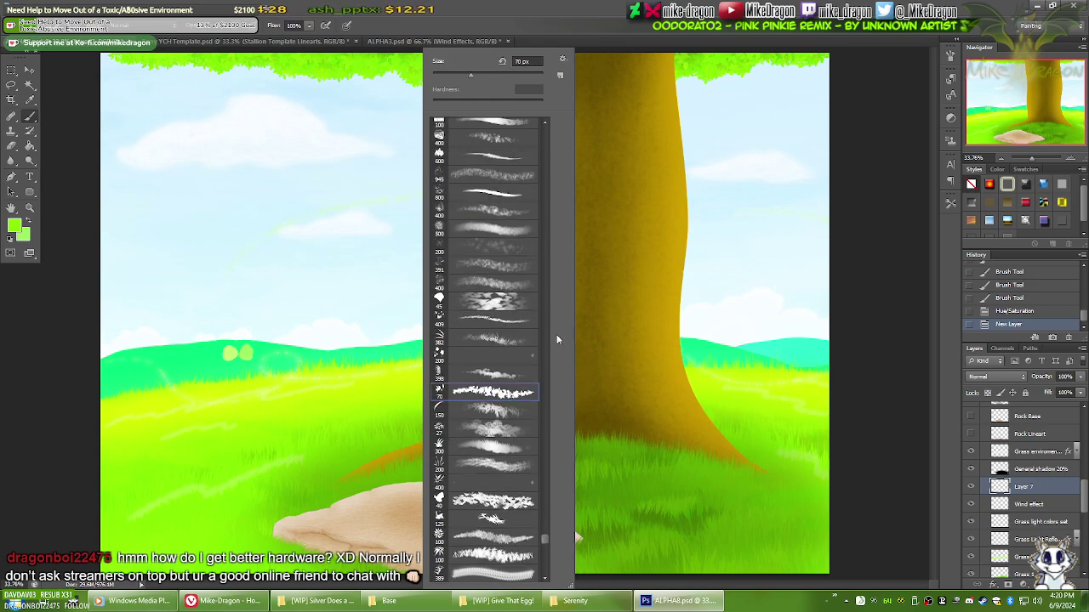
{"action": "left_click_drag", "start_coordinate": [182, 281], "coordinate": [408, 278]}
{"action": "key", "text": "ctrl+z"}
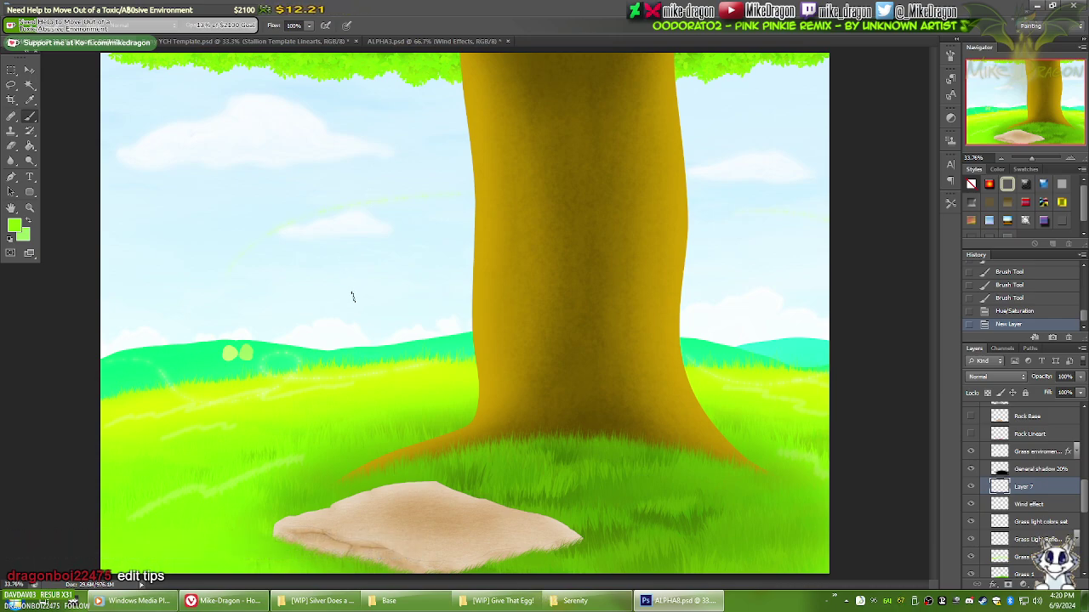
Step: Try the 125 px brush preset with a test stroke in the sky beside the tree trunk, and undo it
{"action": "right_click", "coordinate": [354, 295]}
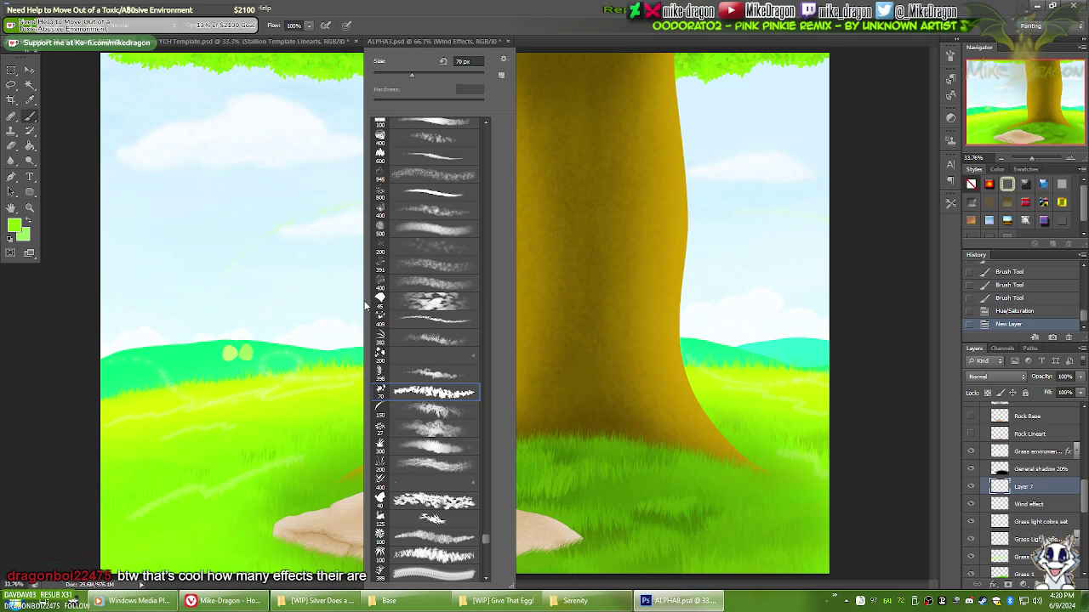
{"action": "left_click", "coordinate": [410, 199]}
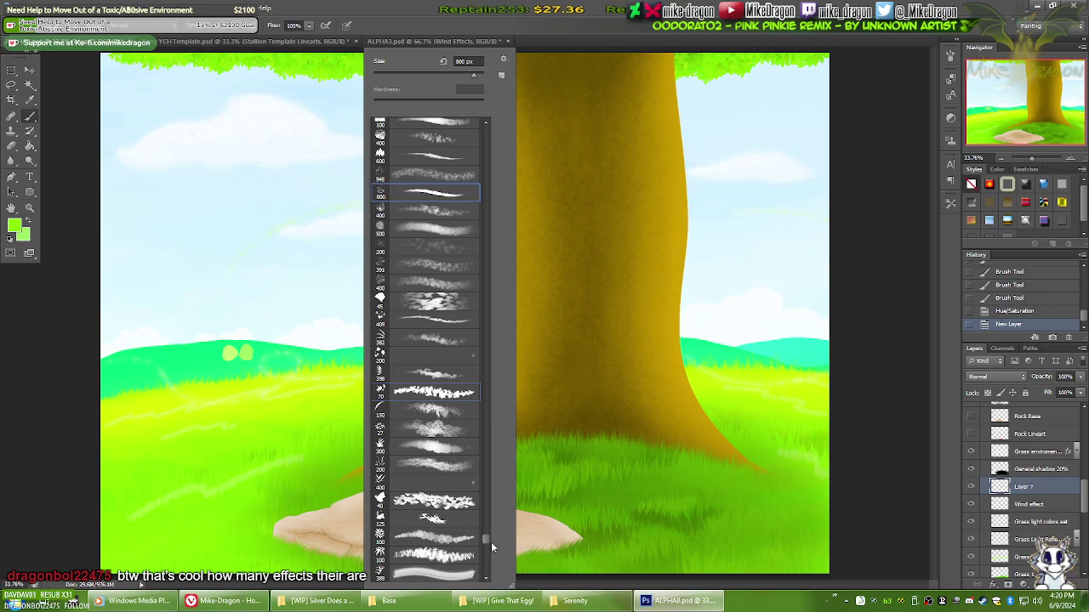
{"action": "left_click", "coordinate": [174, 283]}
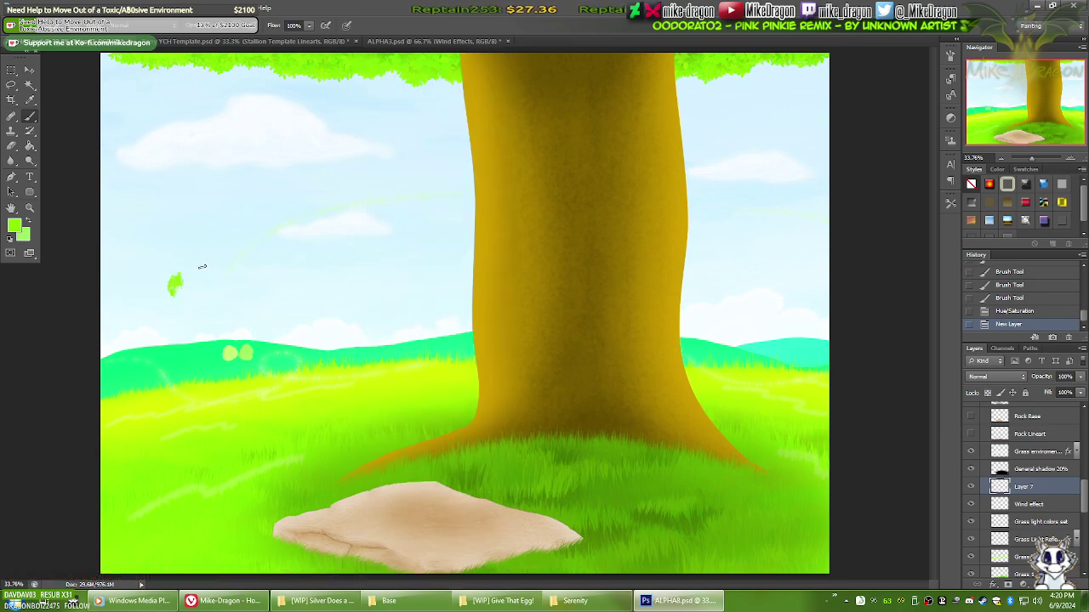
{"action": "mouse_move", "coordinate": [202, 267]}
{"action": "left_mouse_down"}
{"action": "mouse_move", "coordinate": [337, 284]}
{"action": "mouse_move", "coordinate": [438, 272]}
{"action": "left_mouse_up"}
{"action": "key", "text": "ctrl+z"}
Step: Pick the 200 px brush preset and look further through the preset list for a better leaf brush
{"action": "right_click", "coordinate": [396, 225]}
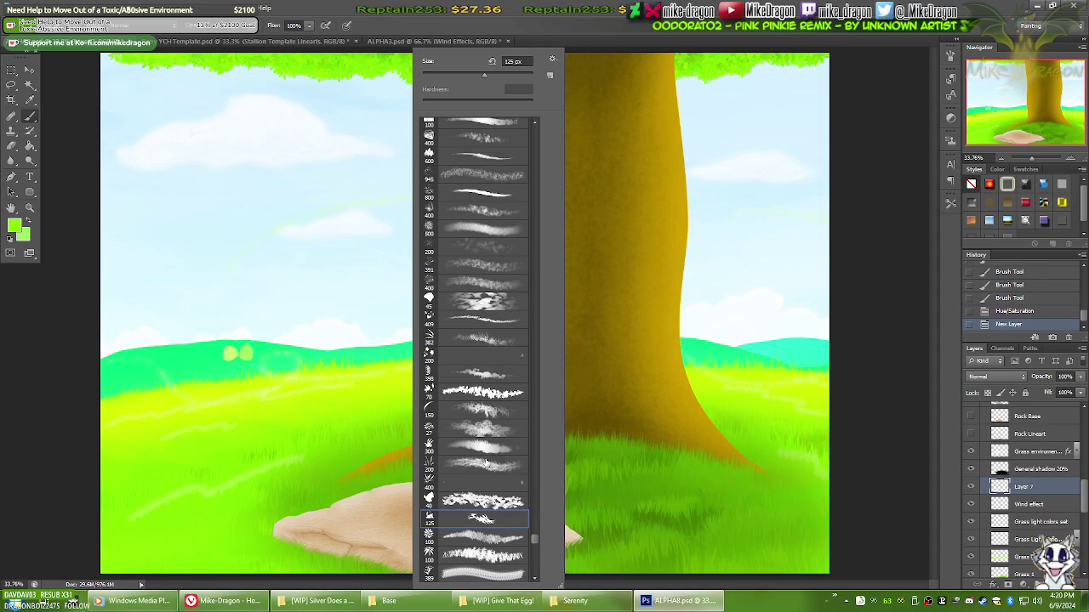
{"action": "left_click", "coordinate": [485, 467]}
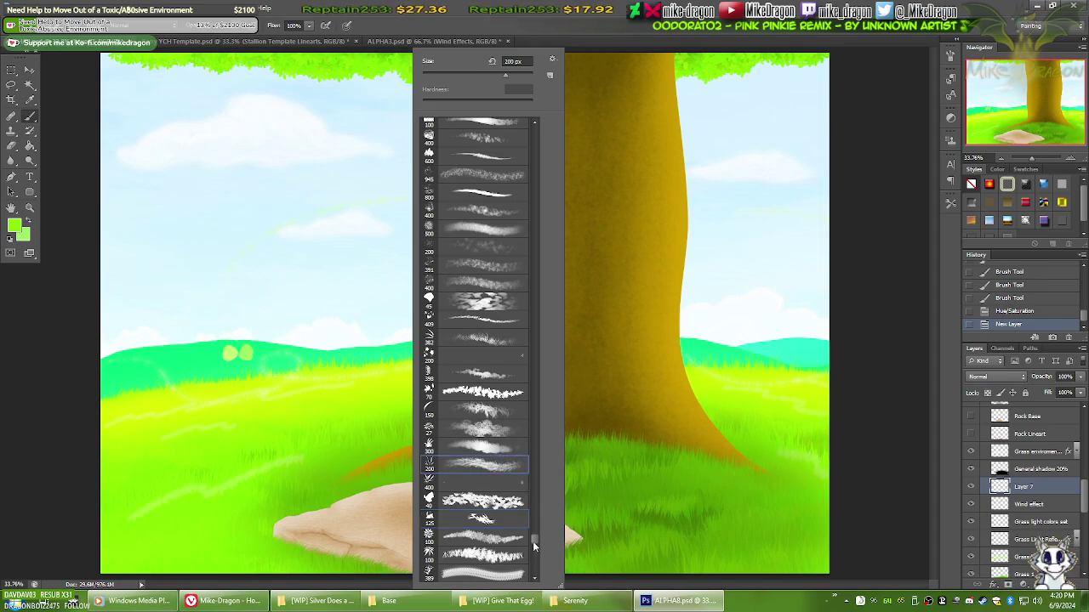
{"action": "left_click_drag", "start_coordinate": [532, 541], "coordinate": [534, 533]}
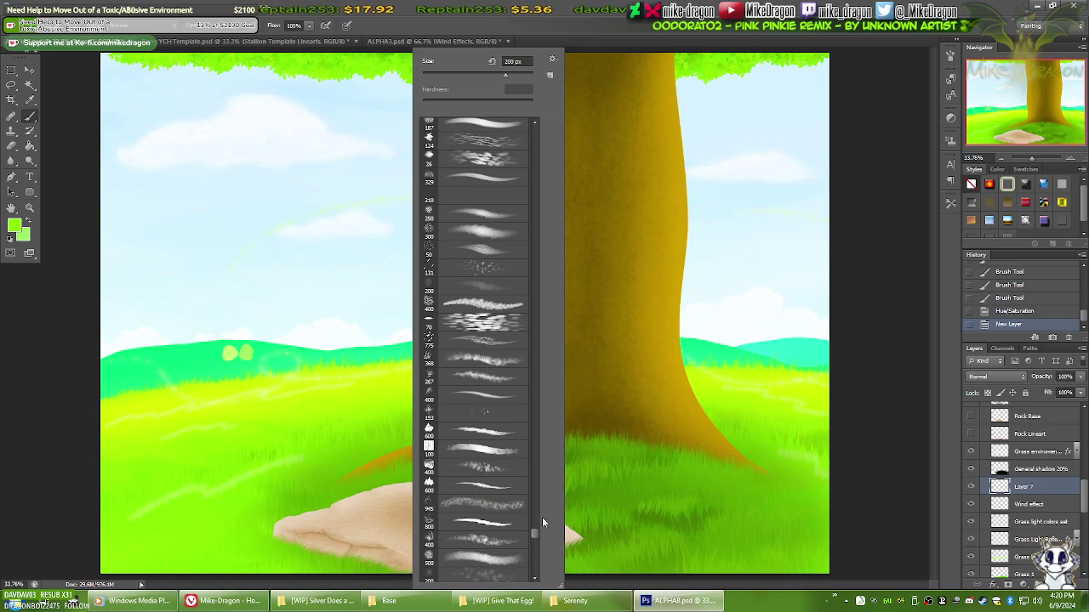
{"action": "left_click_drag", "start_coordinate": [534, 532], "coordinate": [532, 515]}
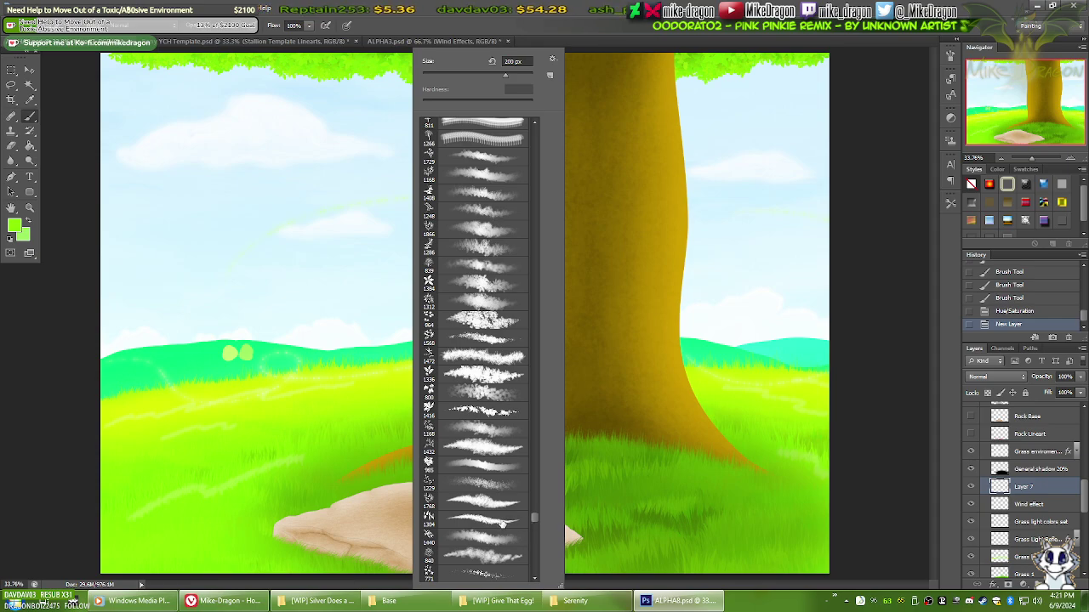
{"action": "left_click_drag", "start_coordinate": [533, 522], "coordinate": [529, 448]}
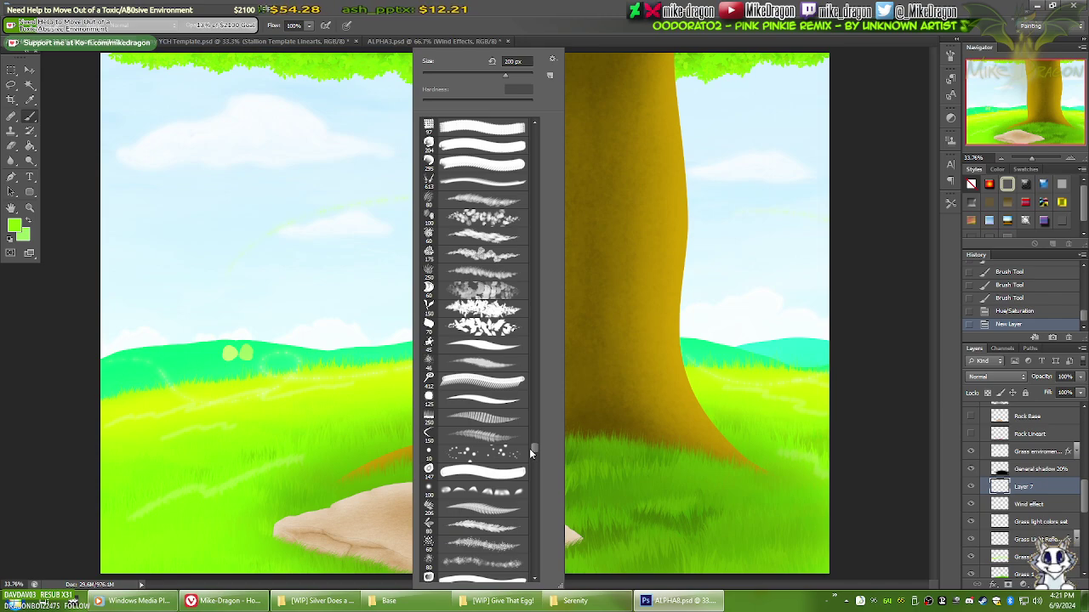
{"action": "left_click_drag", "start_coordinate": [529, 448], "coordinate": [533, 431]}
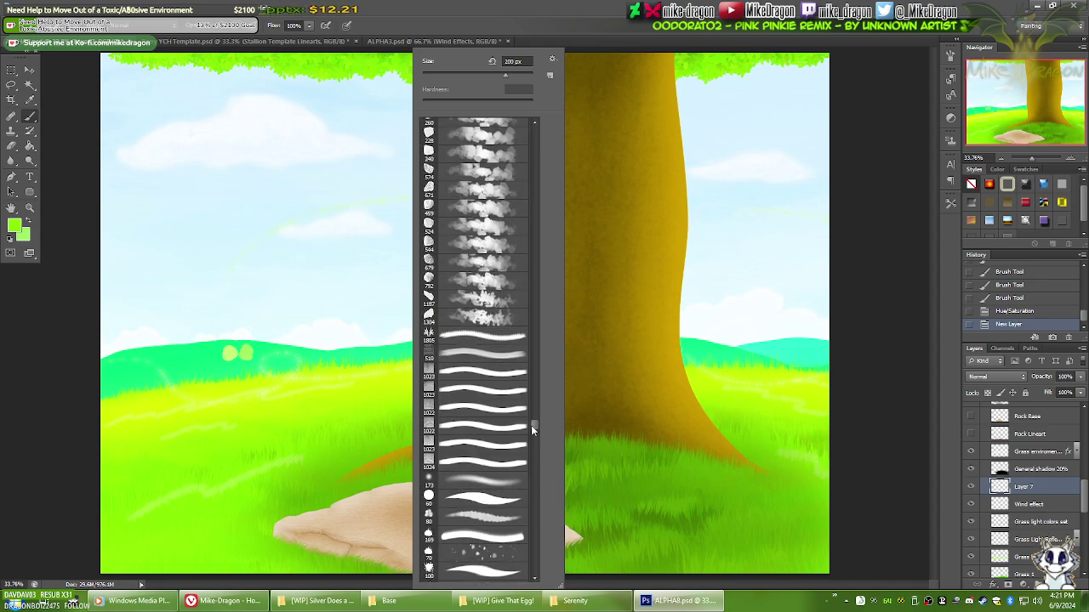
{"action": "left_click_drag", "start_coordinate": [531, 425], "coordinate": [533, 406]}
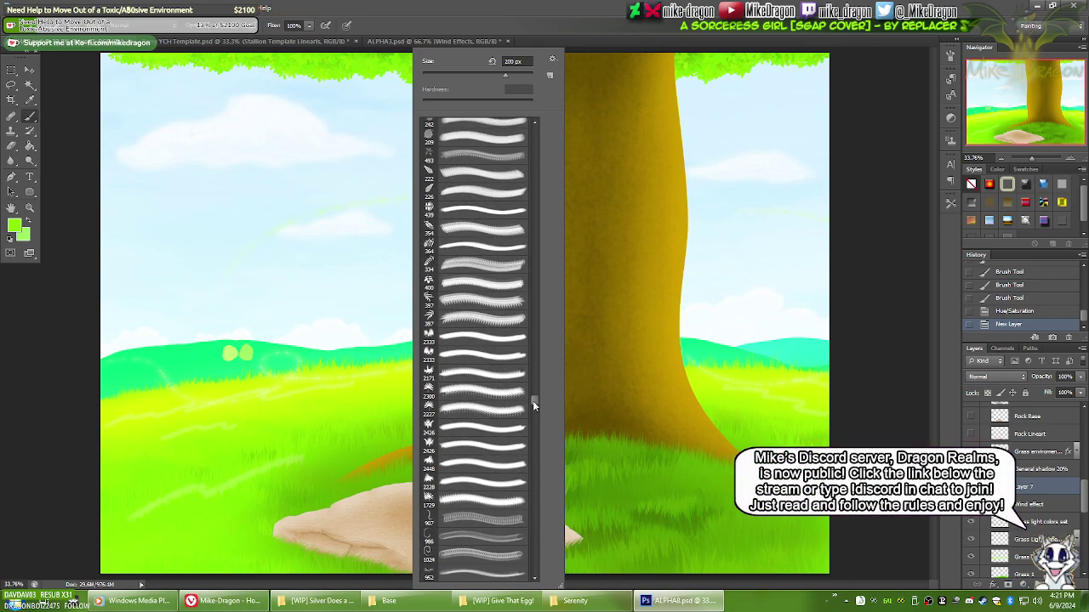
{"action": "left_click_drag", "start_coordinate": [532, 401], "coordinate": [532, 390]}
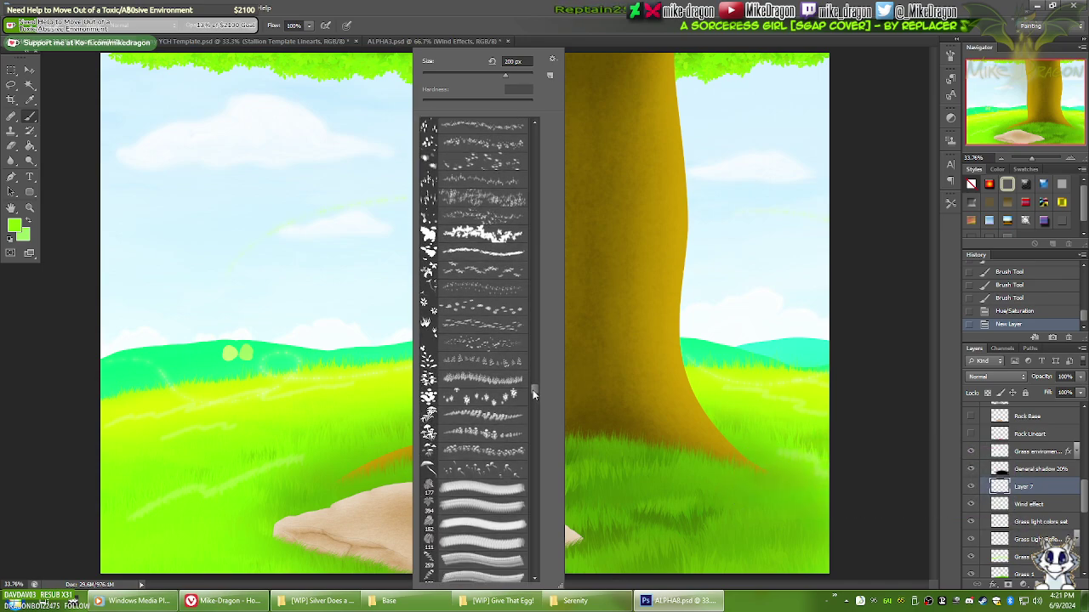
Step: Try the 800 px leaf-cluster brush preset with a green test stroke across the sky, and undo it
{"action": "mouse_move", "coordinate": [533, 390]}
{"action": "left_mouse_down"}
{"action": "mouse_move", "coordinate": [534, 303]}
{"action": "mouse_move", "coordinate": [538, 453]}
{"action": "mouse_move", "coordinate": [524, 472]}
{"action": "mouse_move", "coordinate": [540, 473]}
{"action": "mouse_move", "coordinate": [541, 522]}
{"action": "left_mouse_up"}
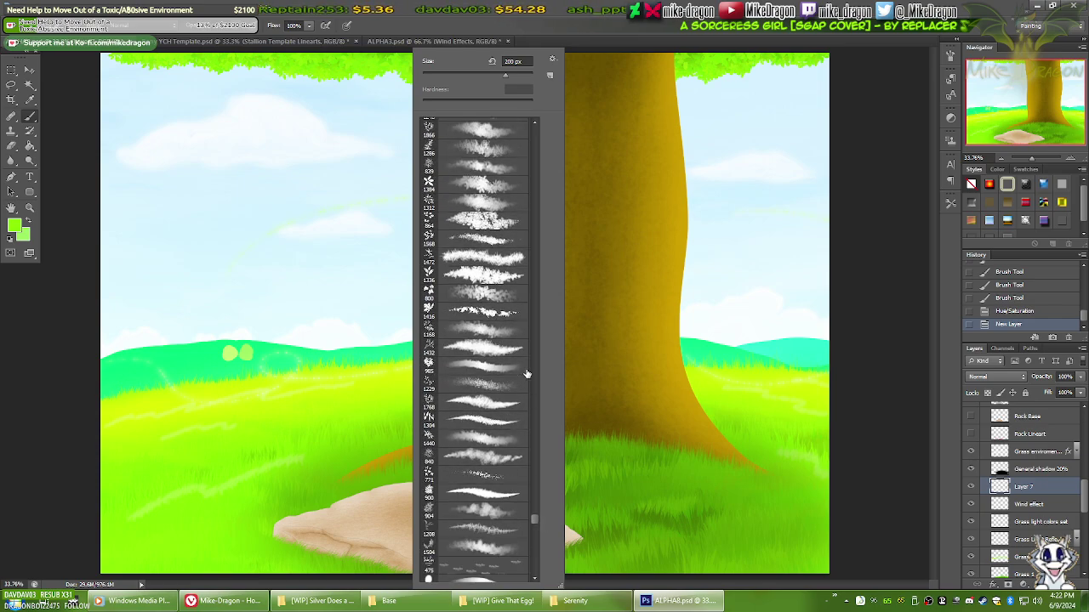
{"action": "left_click", "coordinate": [467, 295]}
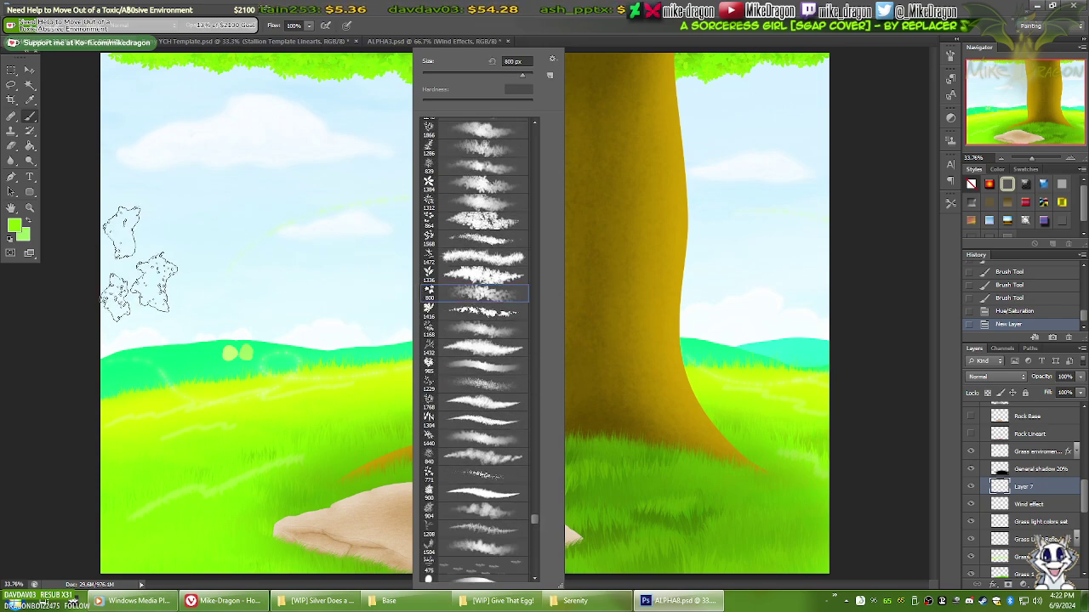
{"action": "left_click", "coordinate": [218, 244]}
{"action": "left_click_drag", "start_coordinate": [218, 243], "coordinate": [459, 263]}
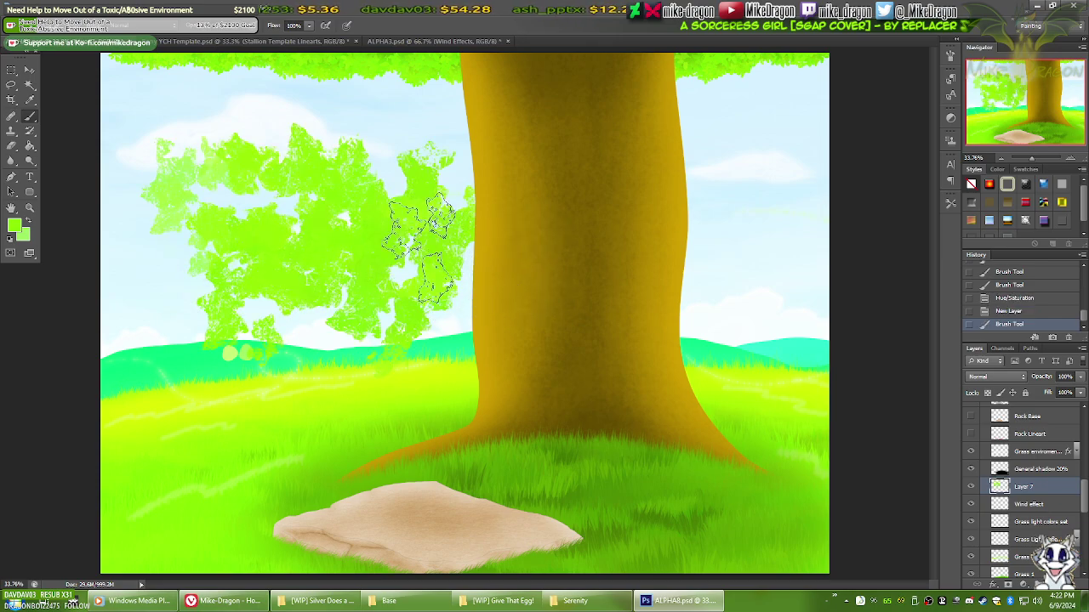
{"action": "key", "text": "ctrl+z"}
Step: Search the whole brush preset list again for a brush that paints small individual leaves
{"action": "right_click", "coordinate": [374, 285]}
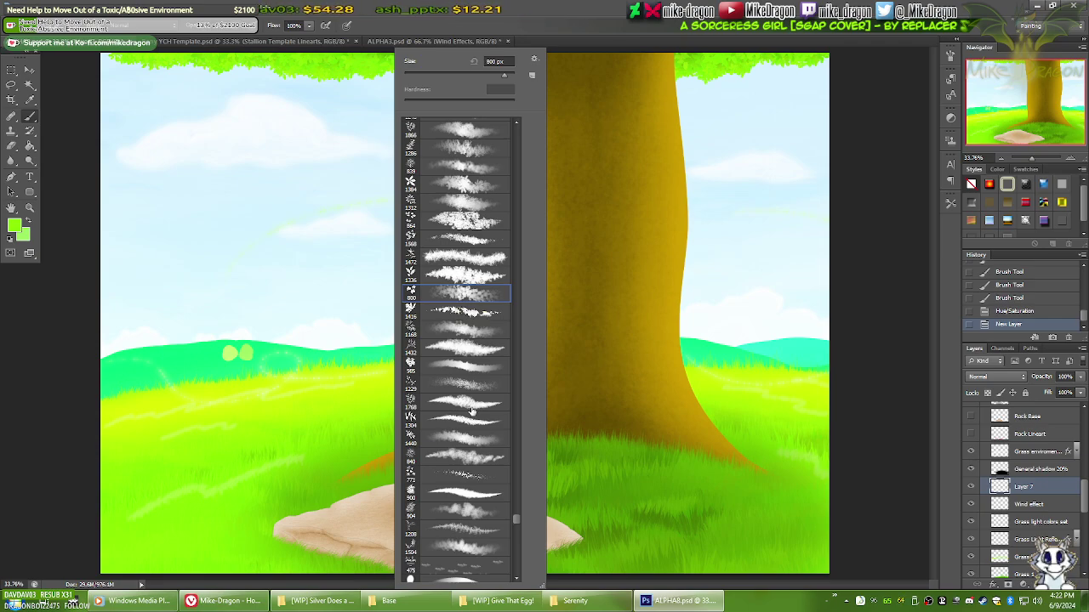
{"action": "left_click_drag", "start_coordinate": [517, 520], "coordinate": [518, 546]}
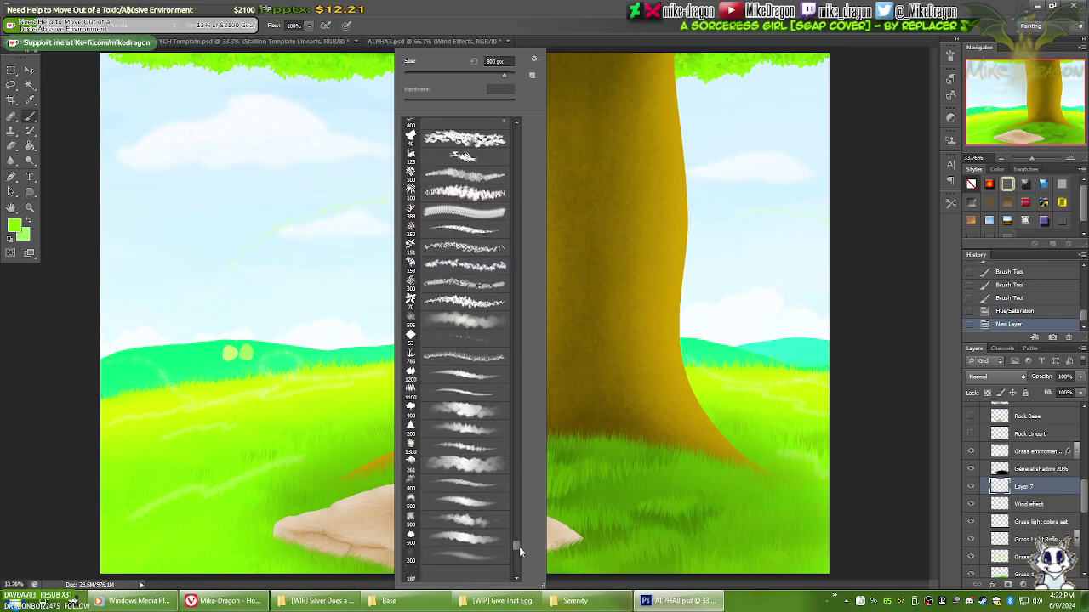
{"action": "left_click_drag", "start_coordinate": [519, 546], "coordinate": [520, 569]}
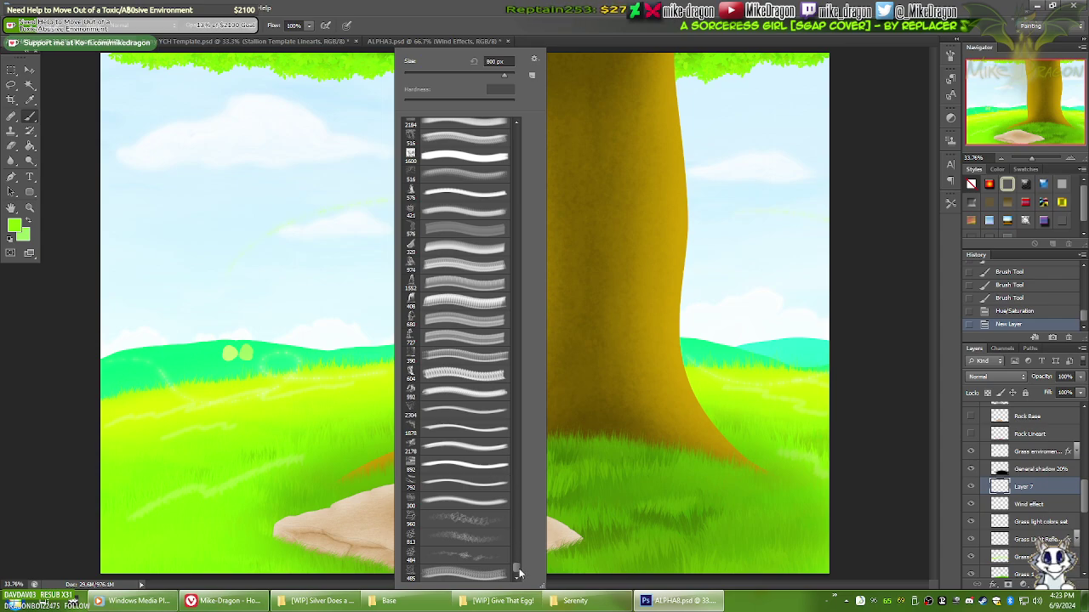
{"action": "left_click_drag", "start_coordinate": [518, 567], "coordinate": [518, 552]}
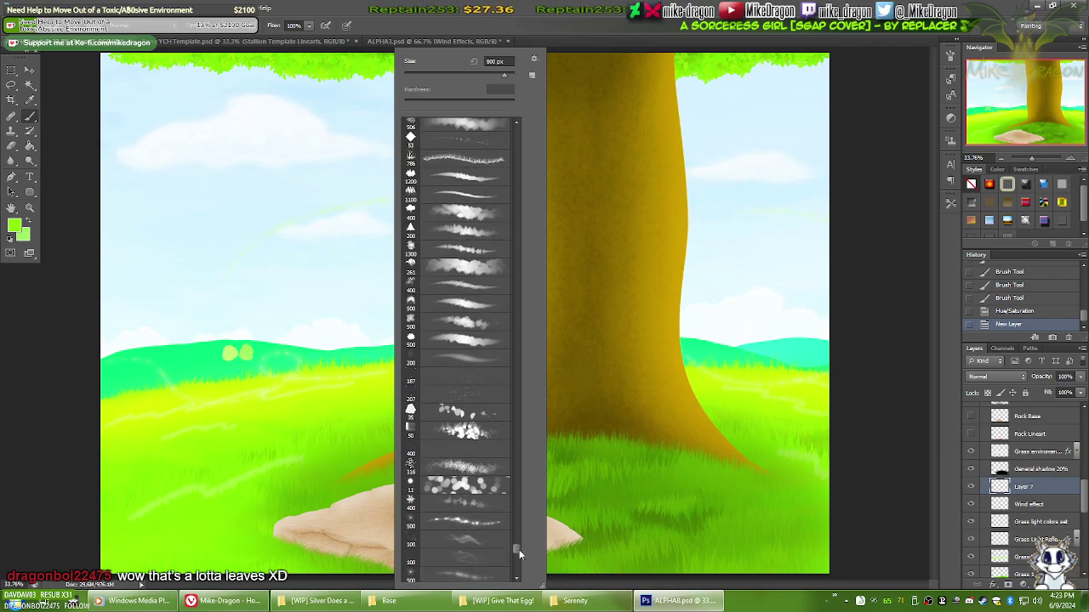
{"action": "scroll", "coordinate": [518, 550], "scroll_direction": "up", "scroll_amount": 3}
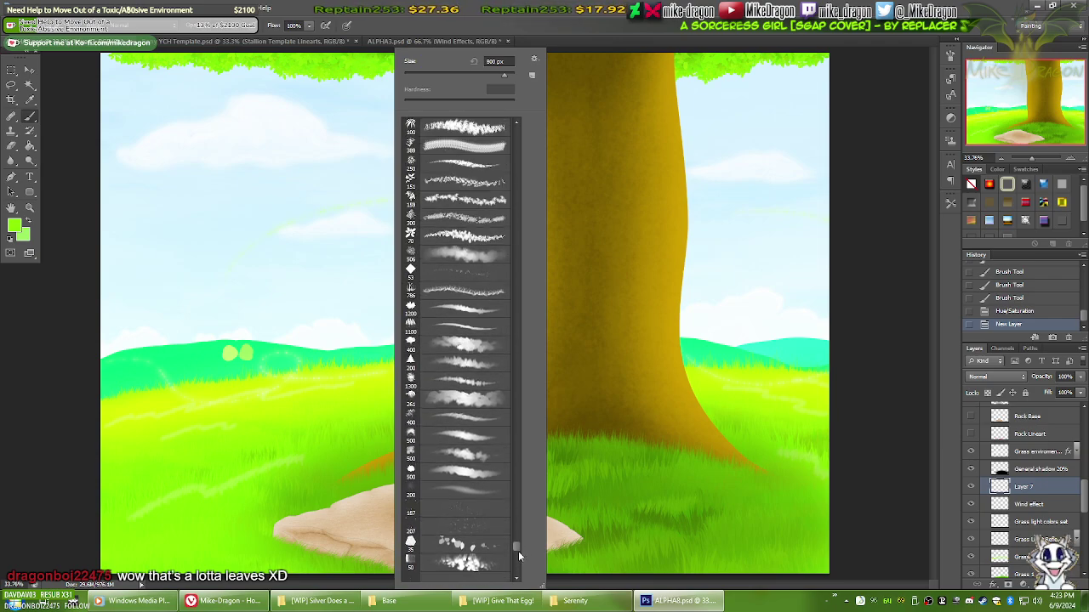
{"action": "left_click_drag", "start_coordinate": [518, 553], "coordinate": [517, 547]}
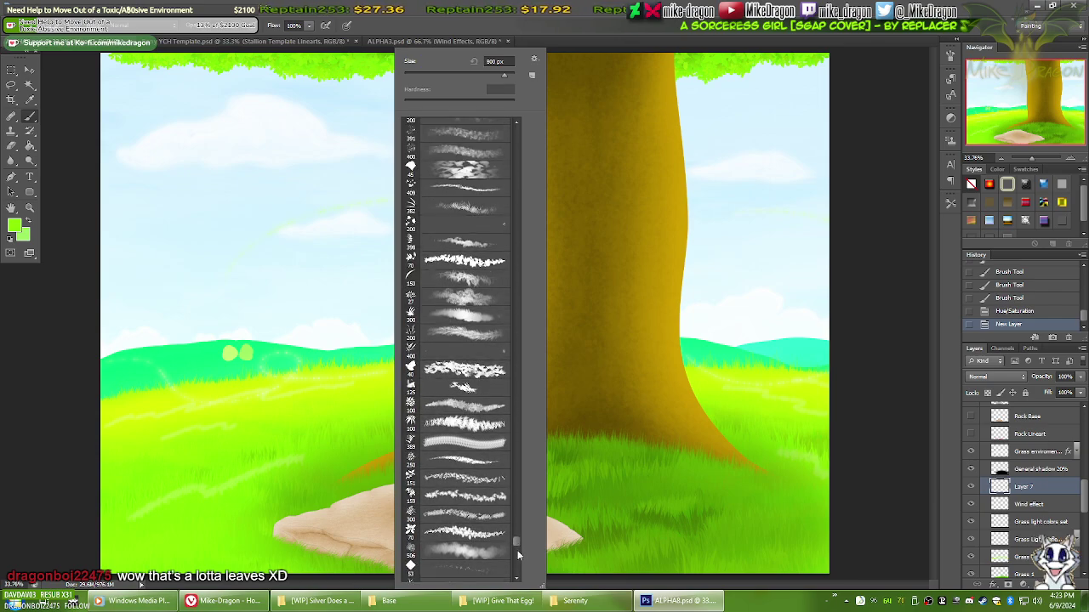
{"action": "scroll", "coordinate": [517, 537], "scroll_direction": "up", "scroll_amount": 5}
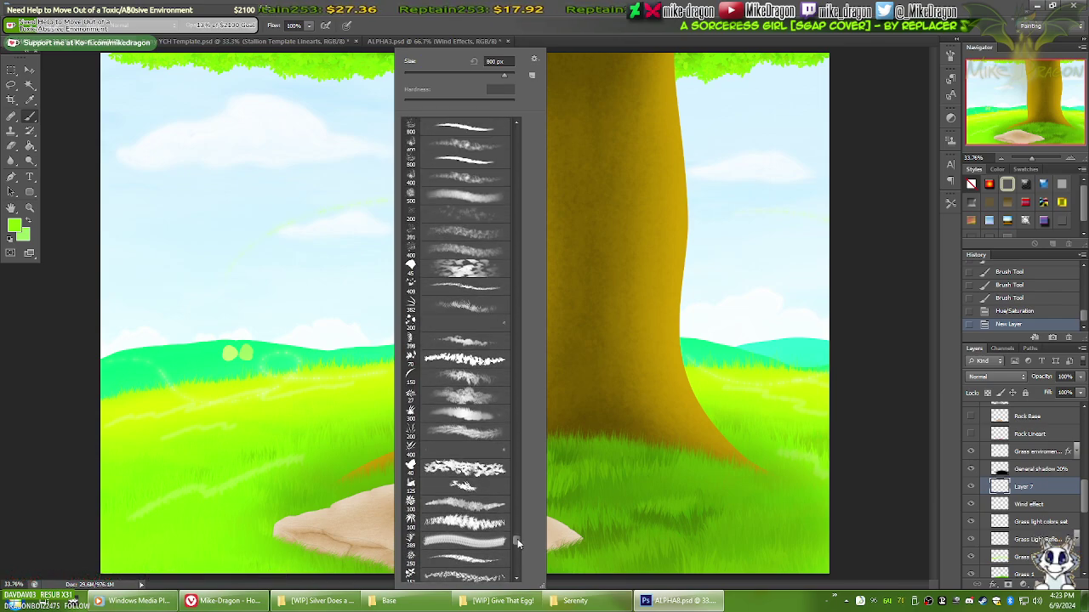
{"action": "scroll", "coordinate": [518, 537], "scroll_direction": "up", "scroll_amount": 3}
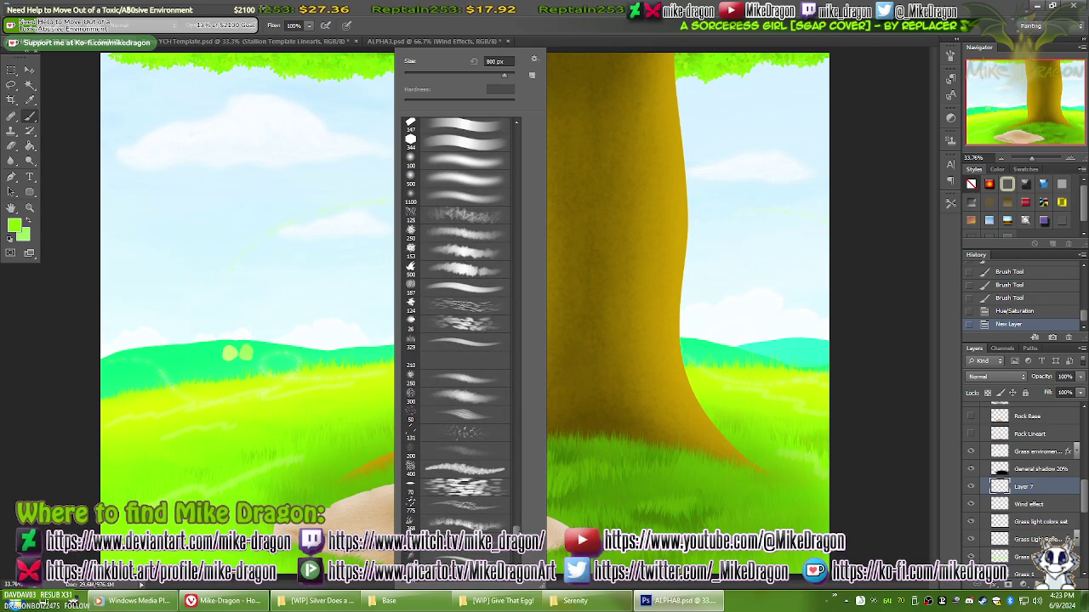
{"action": "scroll", "coordinate": [518, 534], "scroll_direction": "up", "scroll_amount": 5}
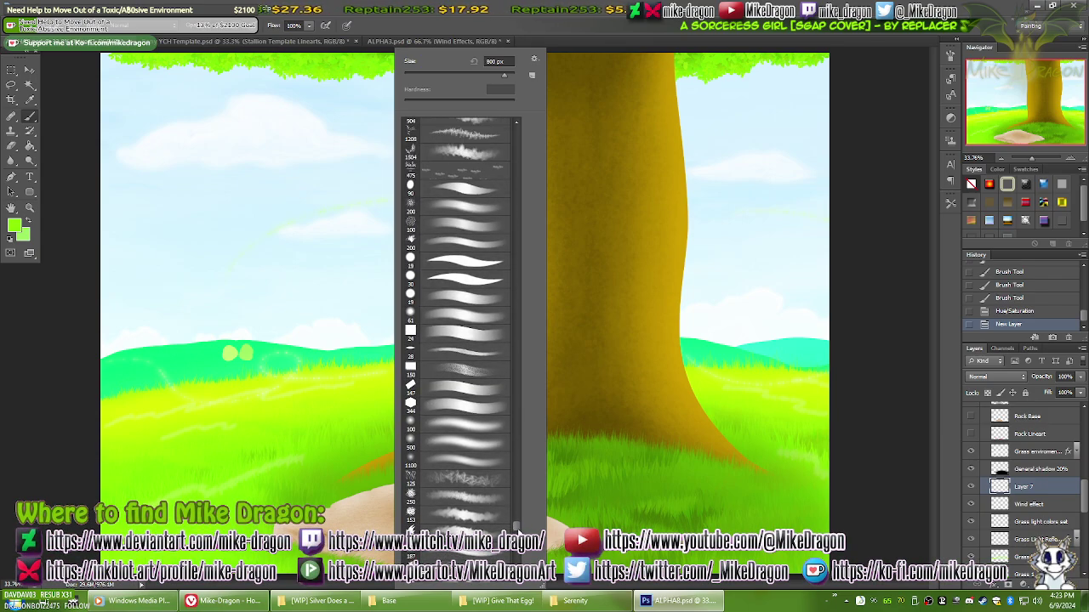
{"action": "scroll", "coordinate": [518, 529], "scroll_direction": "up", "scroll_amount": 5}
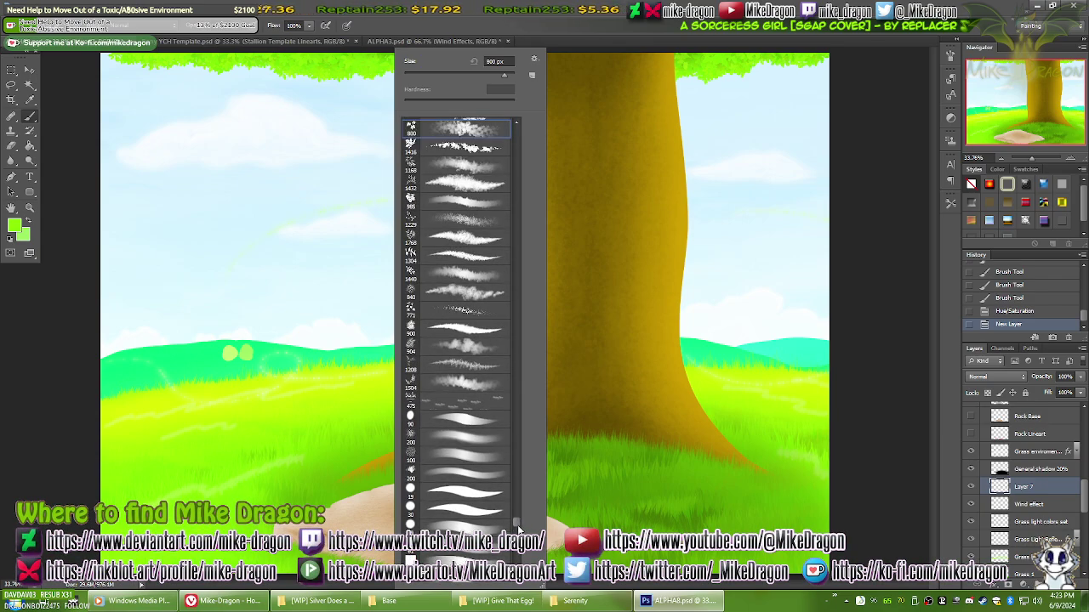
{"action": "scroll", "coordinate": [518, 527], "scroll_direction": "up", "scroll_amount": 4}
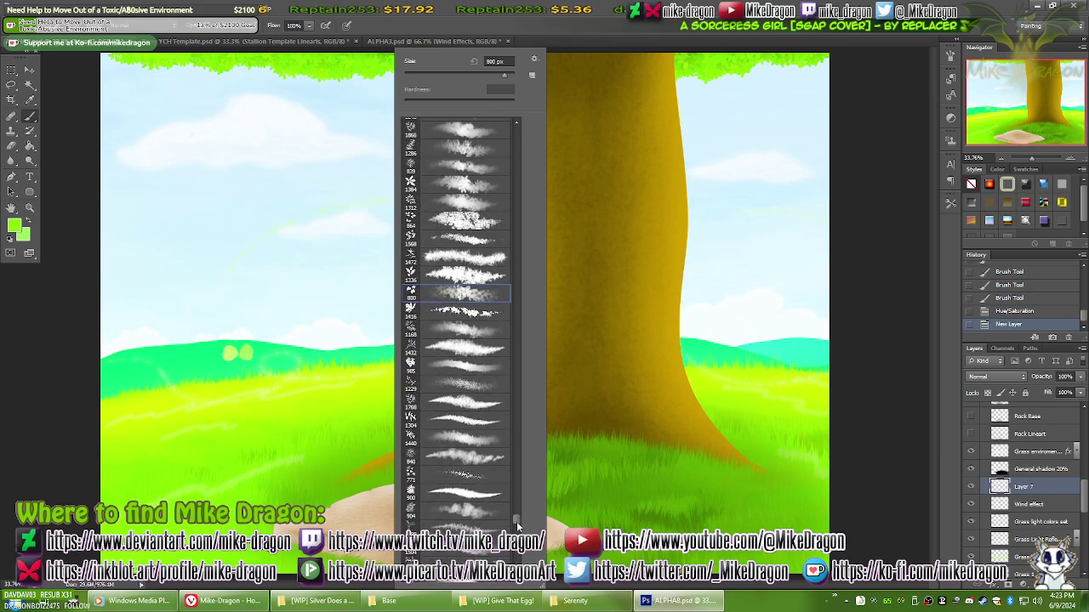
{"action": "scroll", "coordinate": [519, 522], "scroll_direction": "up", "scroll_amount": 5}
{"action": "scroll", "coordinate": [518, 522], "scroll_direction": "up", "scroll_amount": 10}
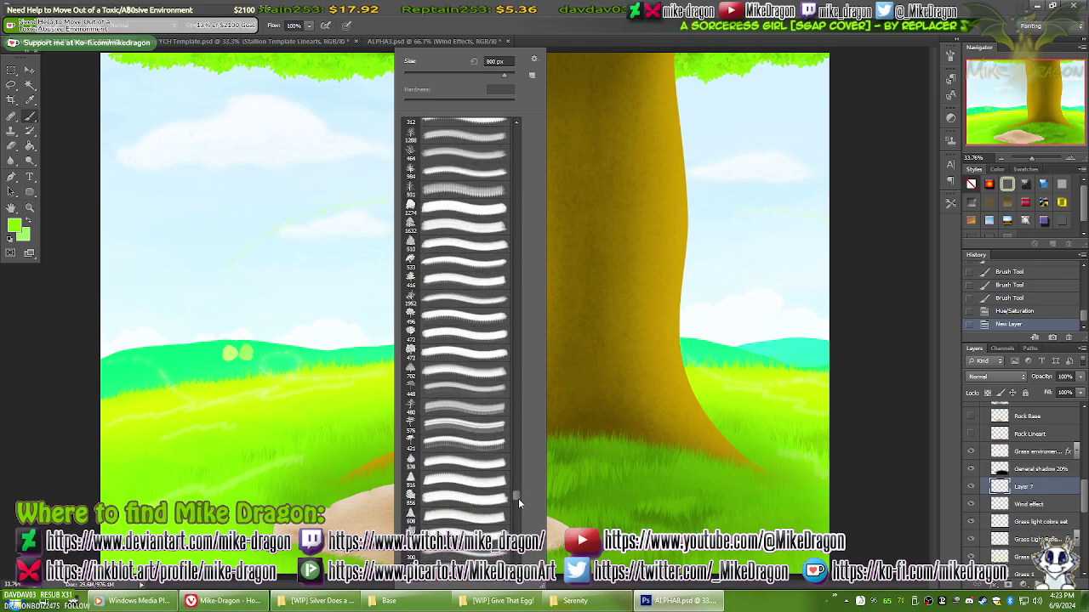
{"action": "scroll", "coordinate": [518, 495], "scroll_direction": "up", "scroll_amount": 5}
Step: Select the 70 px Single Leaf brush and paint a curved trail of green leaves across the sky up to the trunk on Layer 7
{"action": "left_click_drag", "start_coordinate": [518, 492], "coordinate": [521, 451]}
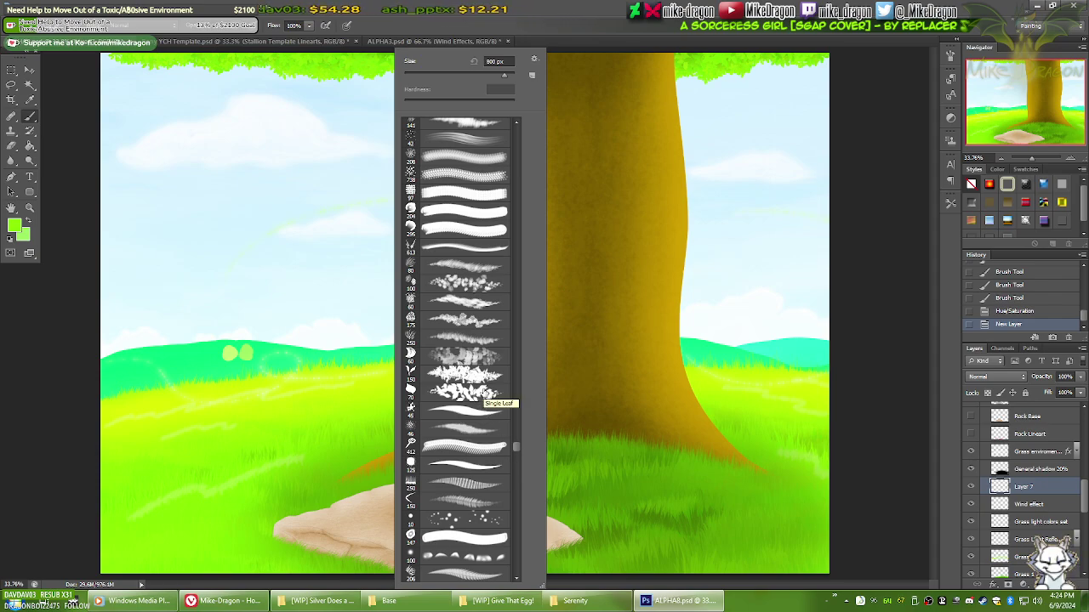
{"action": "left_click", "coordinate": [485, 394]}
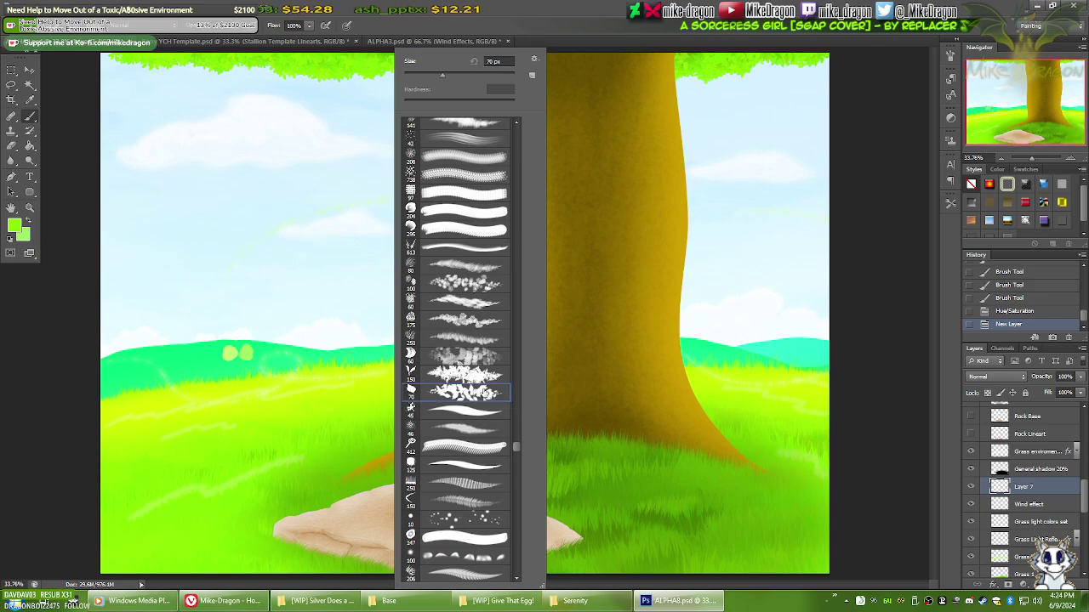
{"action": "left_click", "coordinate": [224, 265]}
{"action": "mouse_move", "coordinate": [189, 269]}
{"action": "left_mouse_down"}
{"action": "mouse_move", "coordinate": [211, 249]}
{"action": "mouse_move", "coordinate": [325, 220]}
{"action": "mouse_move", "coordinate": [459, 220]}
{"action": "left_mouse_up"}
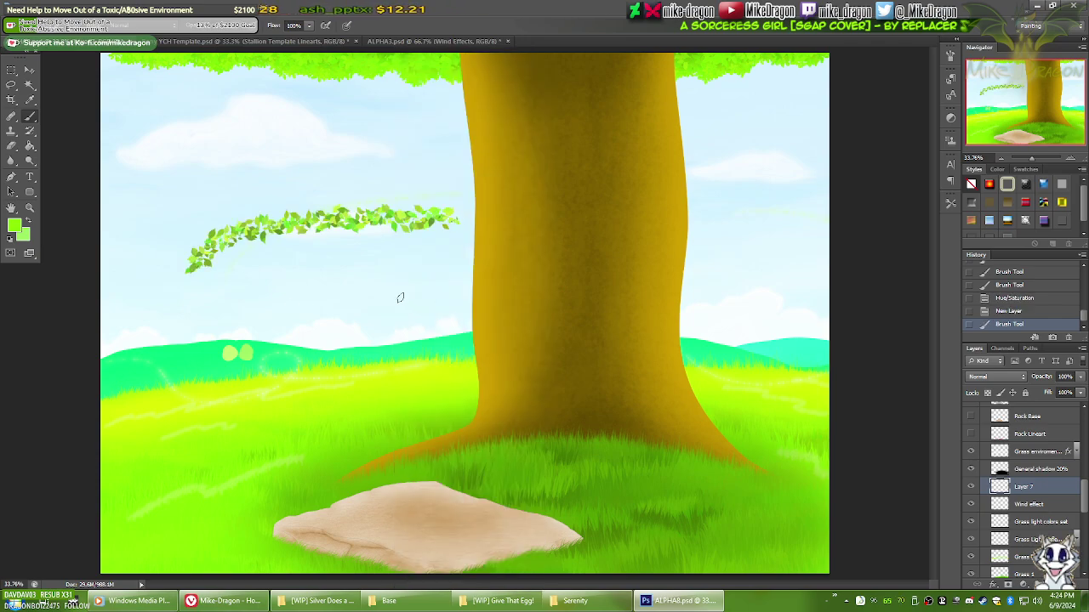
Step: Undo the leaf trail and adjust the leaf brush's Scattering to 862% scatter with 0% count jitter
{"action": "key", "text": "ctrl+z"}
{"action": "right_click", "coordinate": [400, 287]}
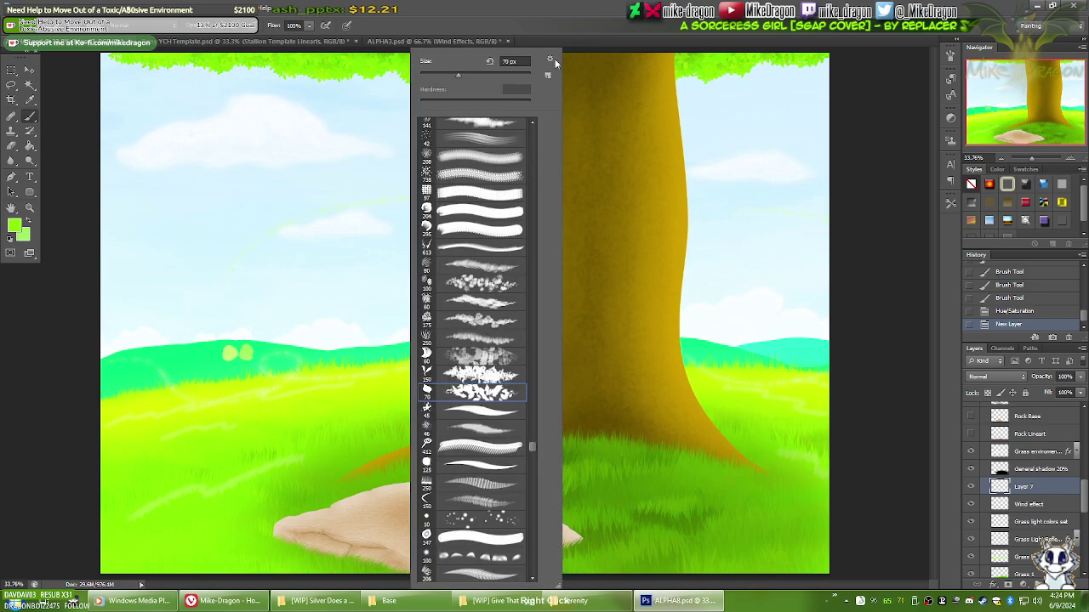
{"action": "left_click", "coordinate": [674, 94]}
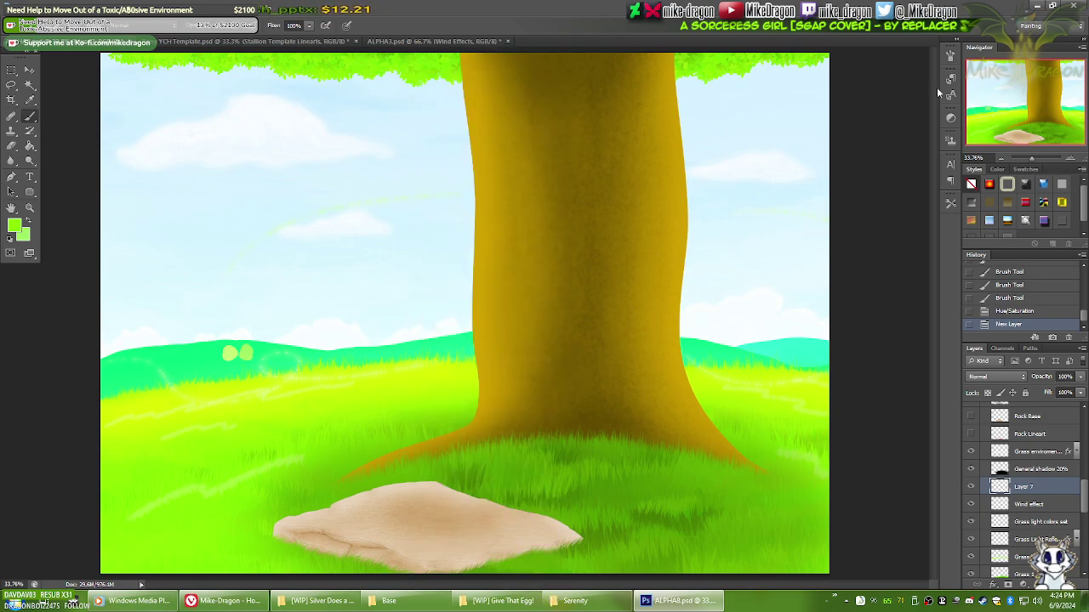
{"action": "left_click", "coordinate": [952, 57]}
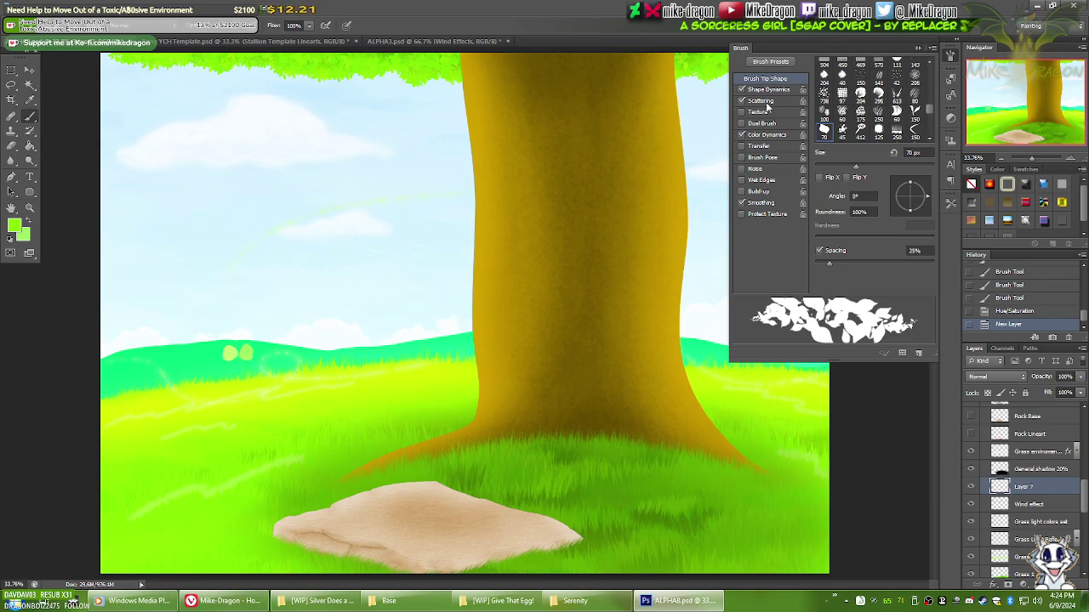
{"action": "left_click", "coordinate": [763, 102]}
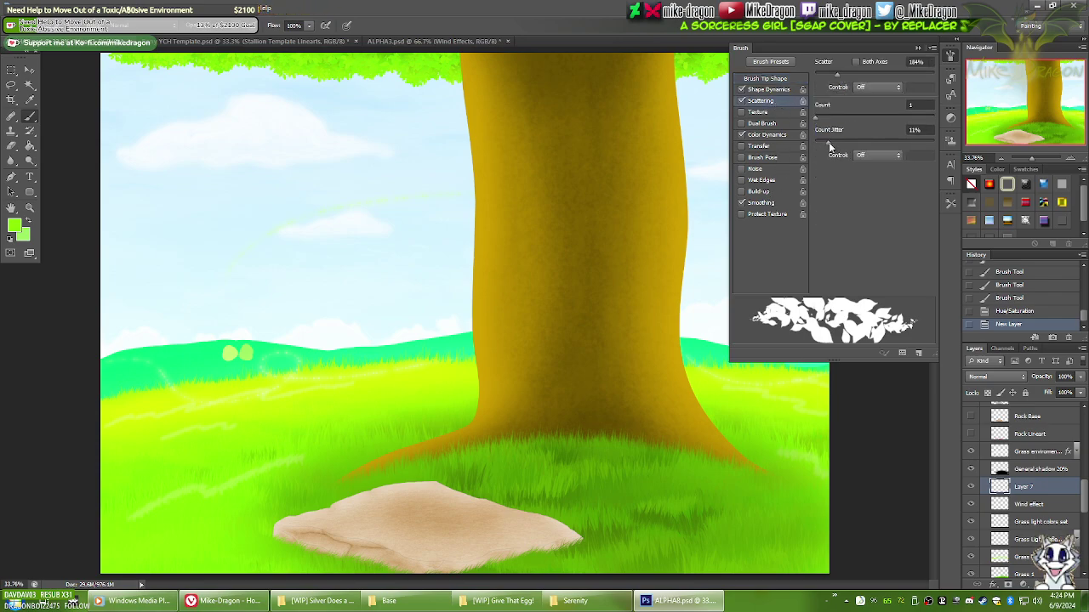
{"action": "mouse_move", "coordinate": [830, 146]}
{"action": "left_mouse_down"}
{"action": "mouse_move", "coordinate": [859, 147]}
{"action": "mouse_move", "coordinate": [851, 119]}
{"action": "mouse_move", "coordinate": [891, 120]}
{"action": "mouse_move", "coordinate": [794, 113]}
{"action": "left_mouse_up"}
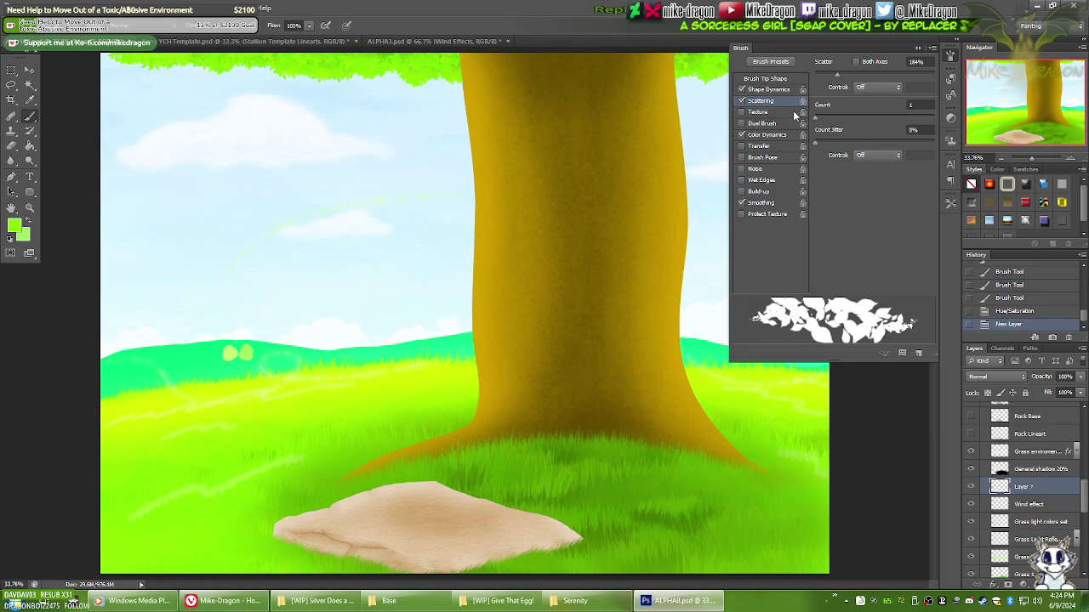
{"action": "left_click_drag", "start_coordinate": [838, 75], "coordinate": [918, 84]}
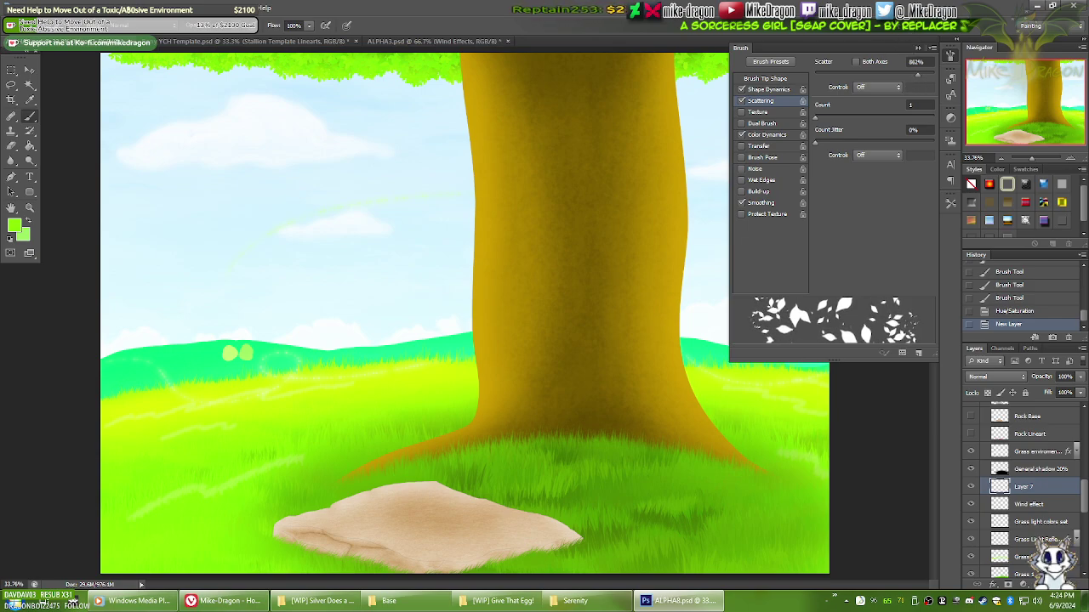
Step: Try the widely scattered leaf brush with test strokes across the sky and the hill edge, undoing each one
{"action": "left_click_drag", "start_coordinate": [161, 282], "coordinate": [281, 271]}
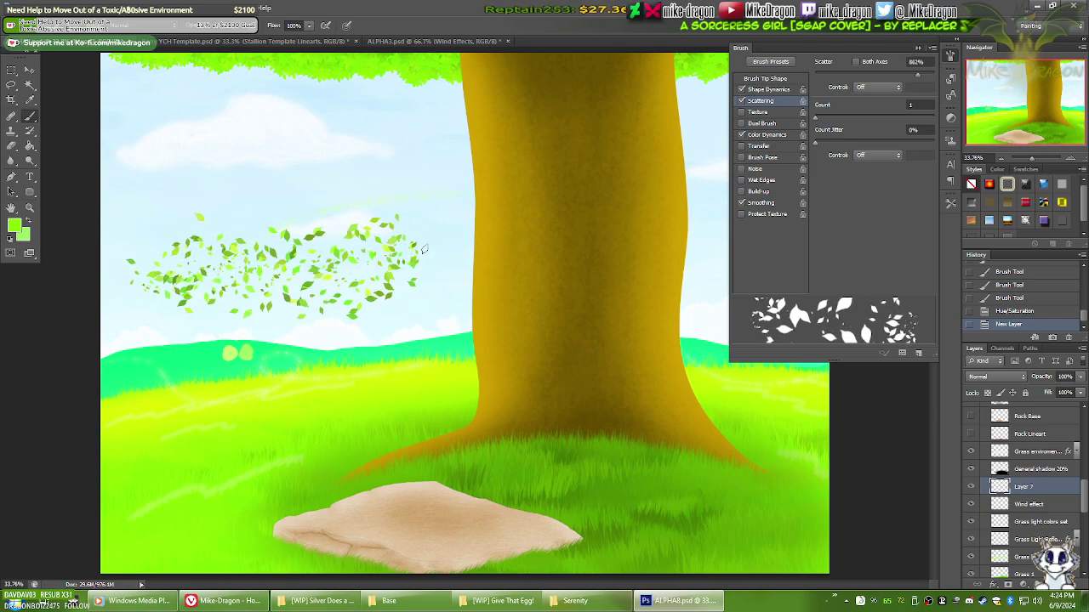
{"action": "key", "text": "ctrl+z"}
{"action": "left_click_drag", "start_coordinate": [206, 339], "coordinate": [393, 253]}
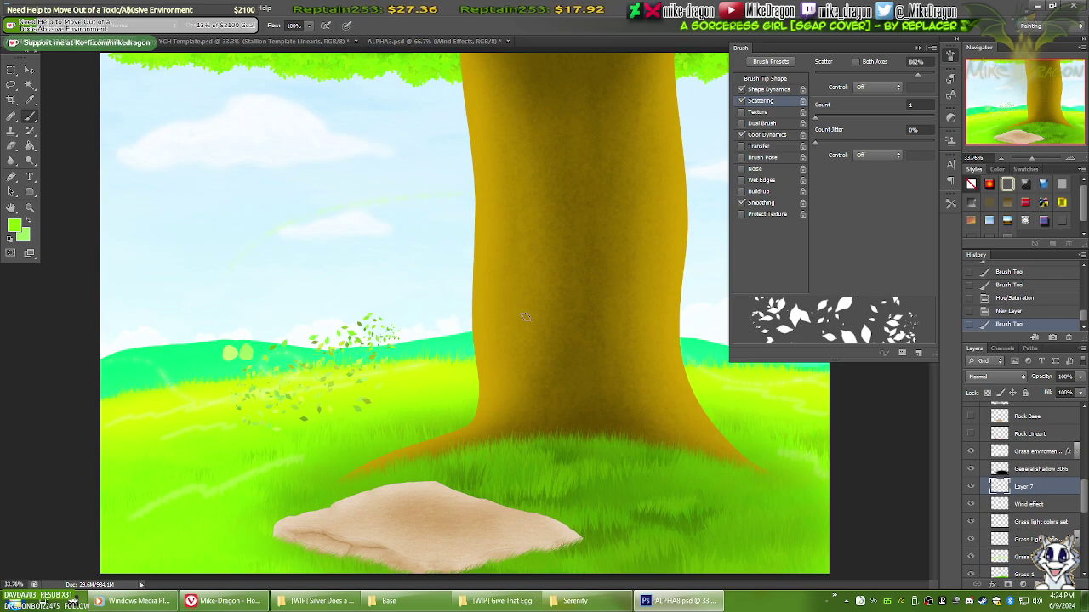
{"action": "key", "text": "ctrl+z"}
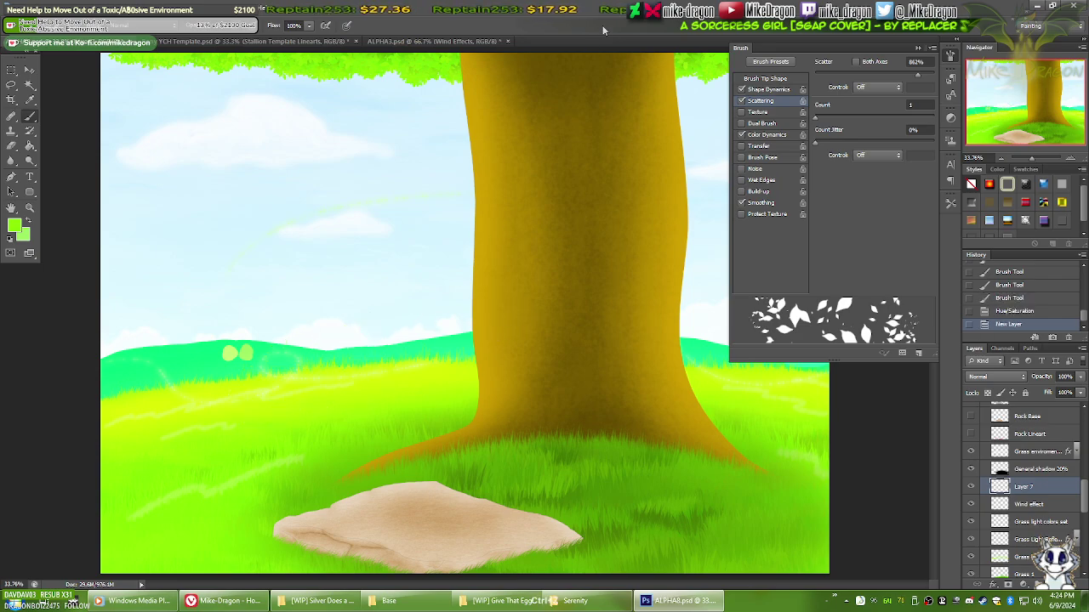
Step: Reduce the leaf brush to 50 px, try a rising stroke from the hills to the trunk, and undo it
{"action": "key", "text": "F5"}
{"action": "right_click", "coordinate": [564, 240]}
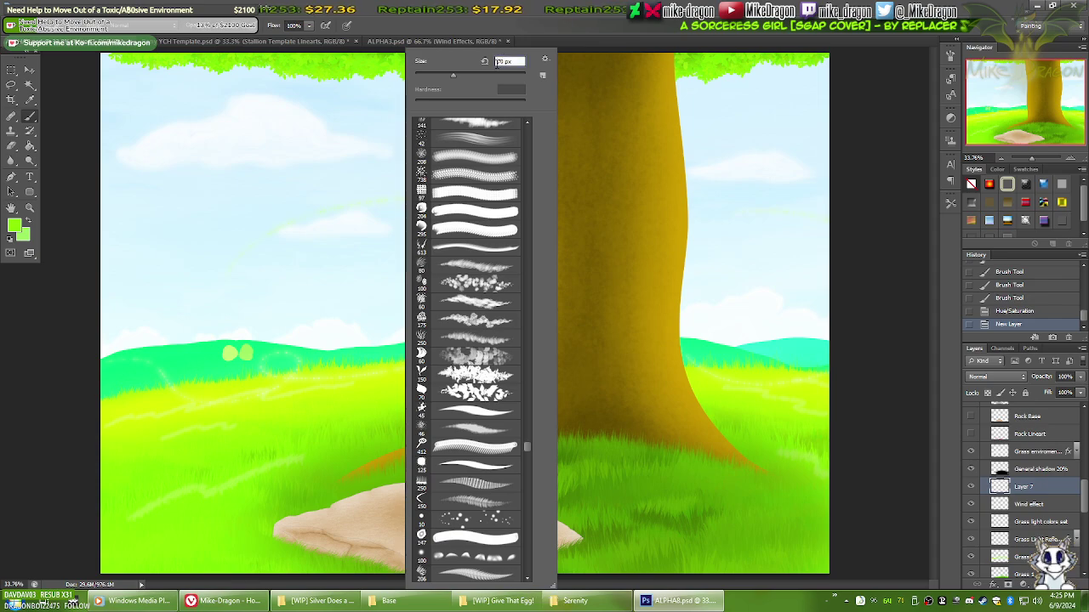
{"action": "left_click_drag", "start_coordinate": [502, 61], "coordinate": [495, 63]}
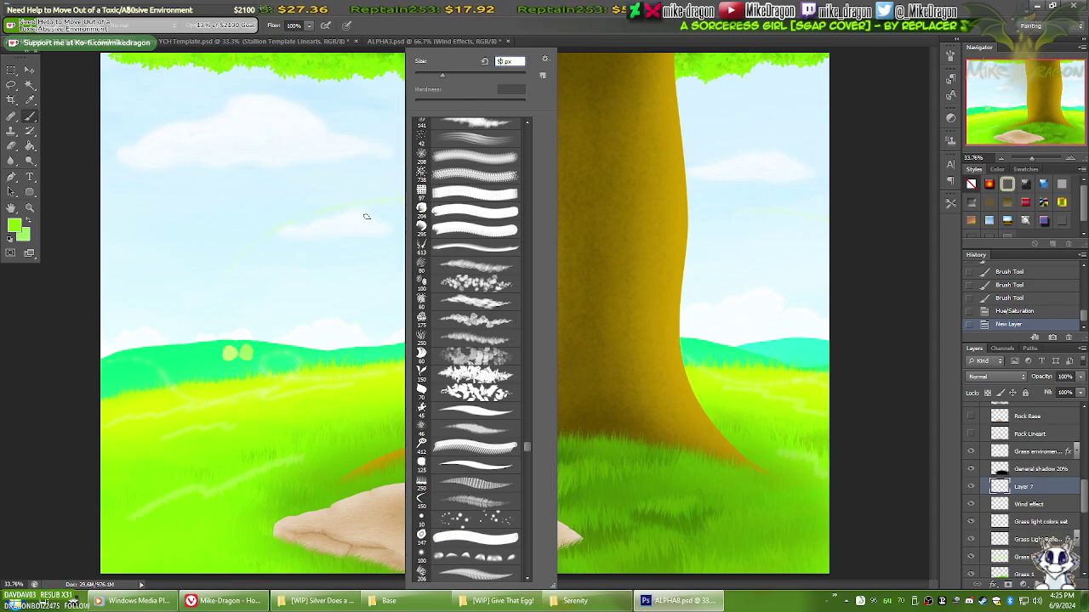
{"action": "key", "text": "Return"}
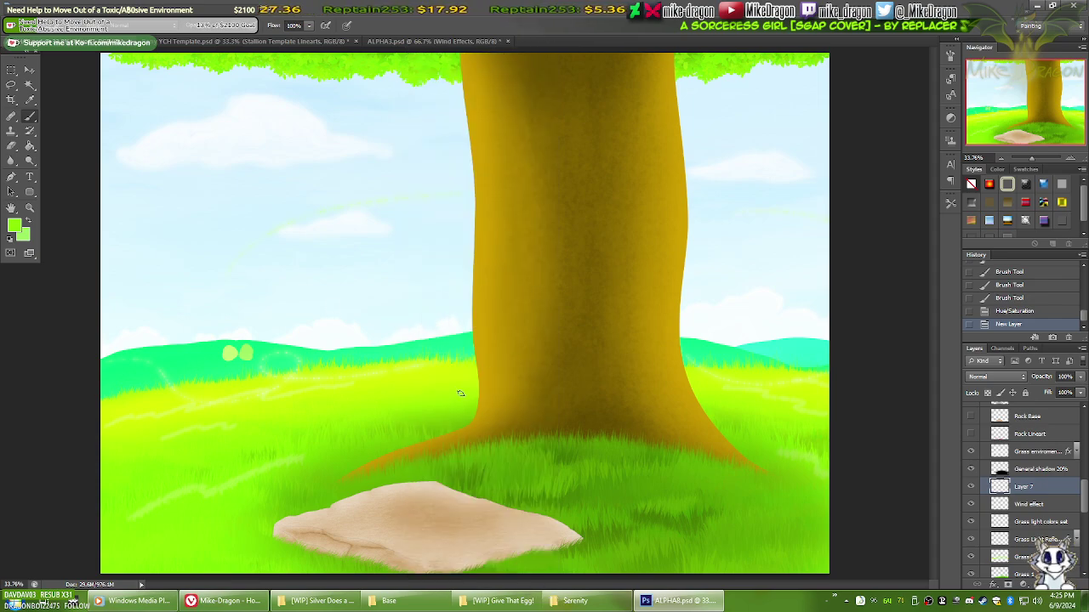
{"action": "left_click_drag", "start_coordinate": [294, 353], "coordinate": [468, 243]}
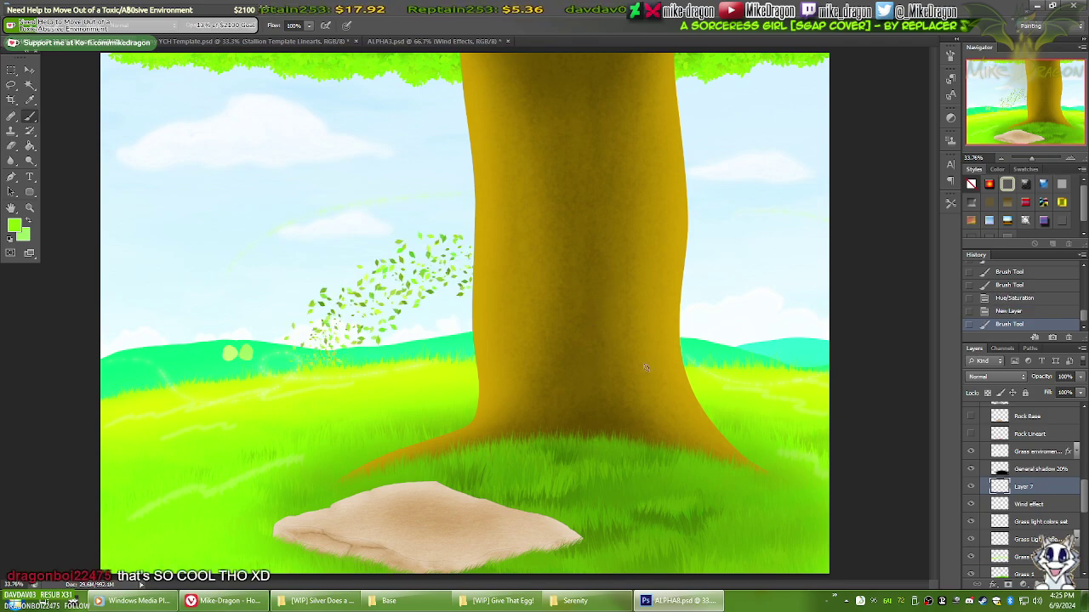
{"action": "key", "text": "ctrl+alt+z"}
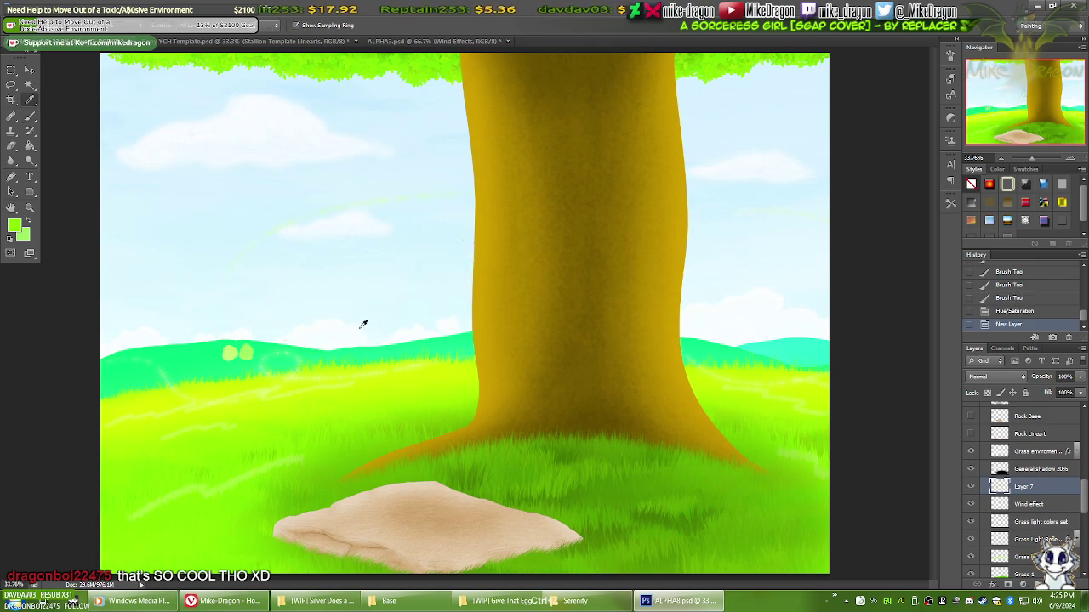
Step: Sample a yellow-green from the meadow's upper edge, try a rising leaf stroke across the sky, and undo it
{"action": "left_click", "coordinate": [332, 372]}
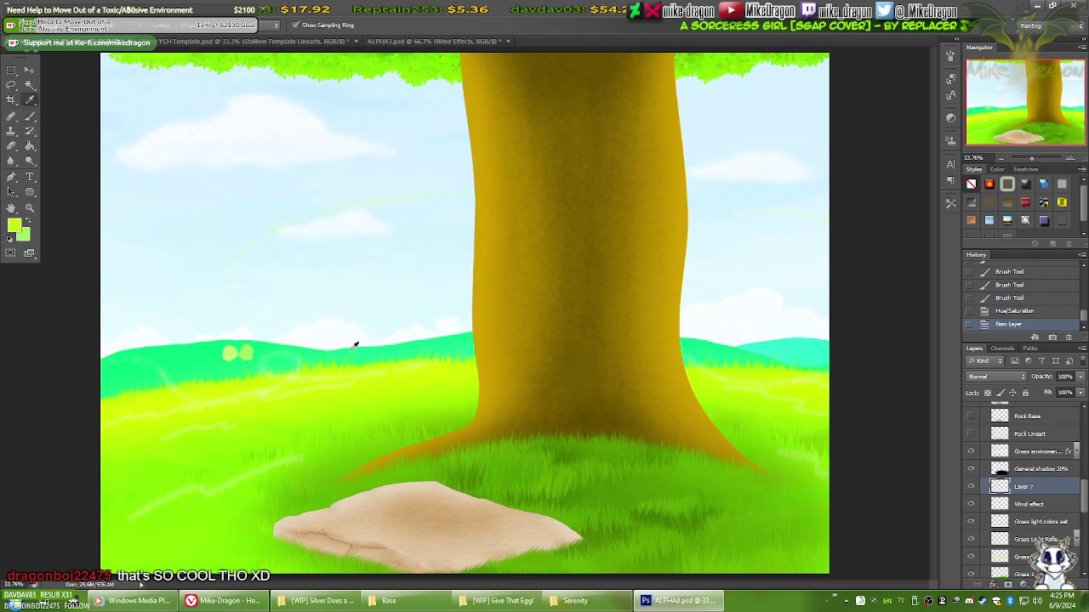
{"action": "key", "text": "b"}
{"action": "left_click_drag", "start_coordinate": [269, 305], "coordinate": [430, 231]}
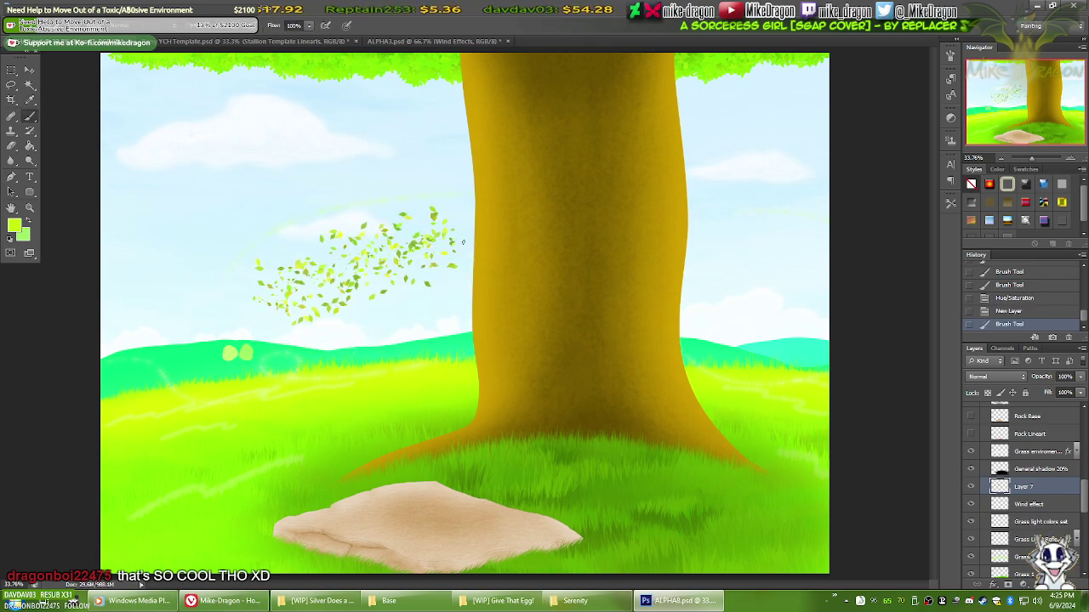
{"action": "key", "text": "ctrl+alt+z"}
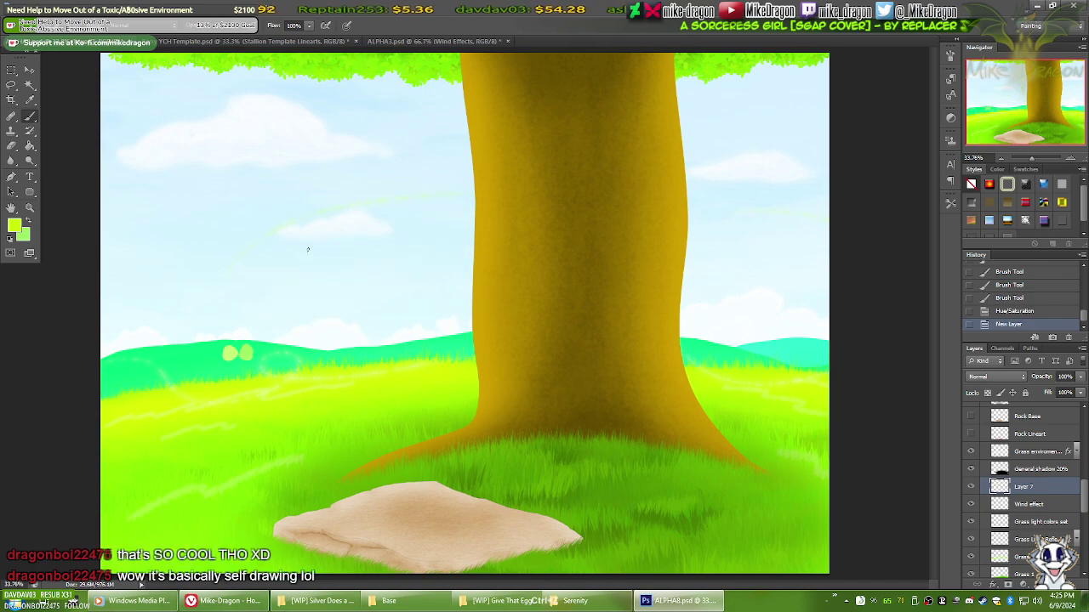
Step: Sample a paler yellow-green from the meadow, test it with a leaf stroke beside the trunk, and undo the stroke
{"action": "key", "text": "i"}
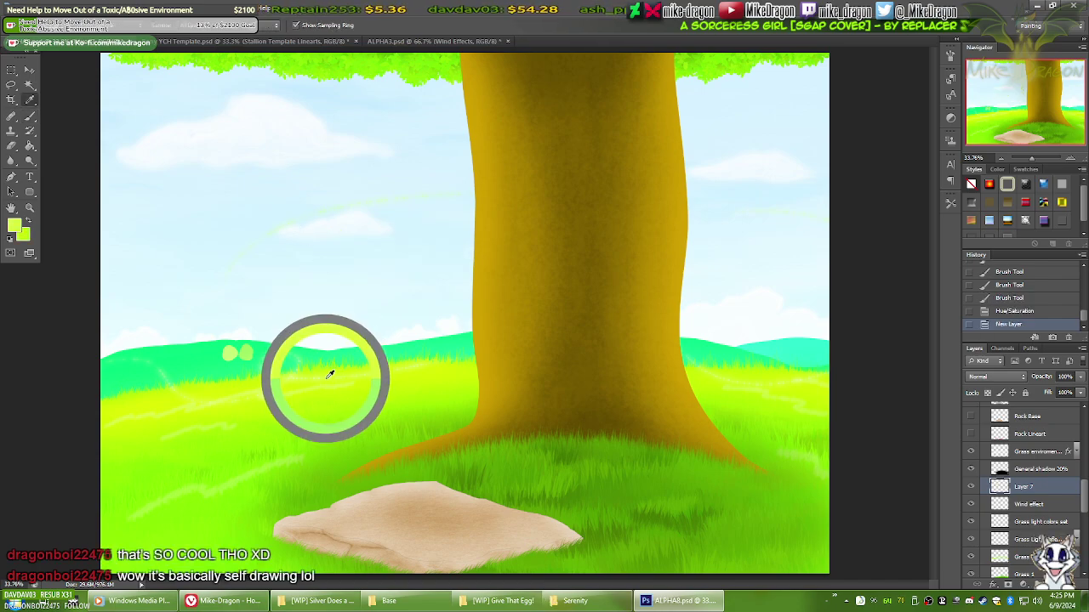
{"action": "left_click", "coordinate": [328, 376]}
{"action": "left_click_drag", "start_coordinate": [386, 239], "coordinate": [455, 224]}
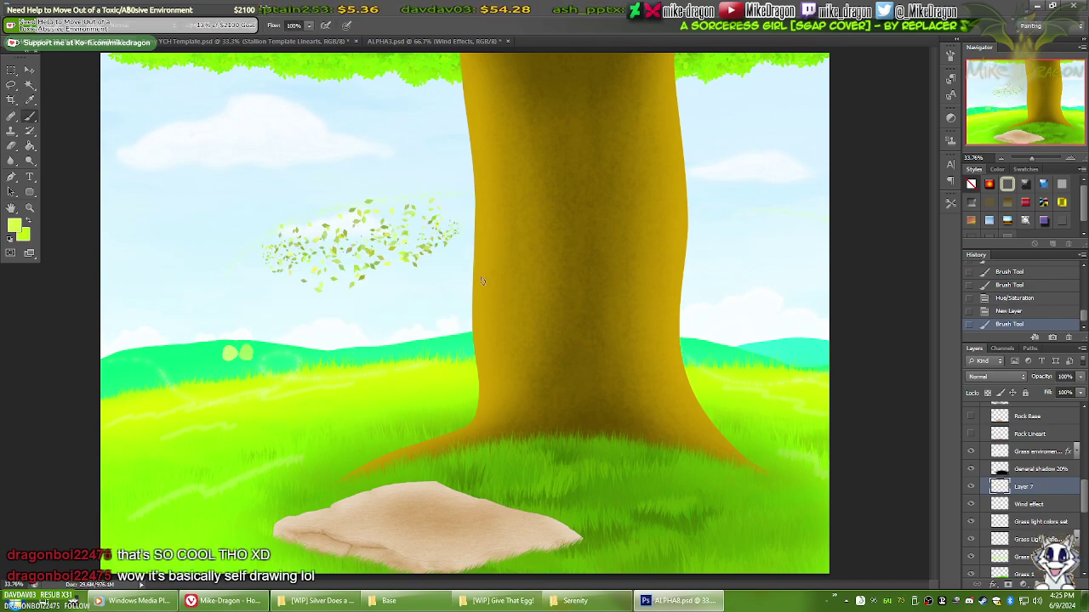
{"action": "key", "text": "ctrl+z"}
Step: Try further pale yellow-green leaf strokes in the sky on both sides of the trunk, undoing each one
{"action": "left_click_drag", "start_coordinate": [363, 110], "coordinate": [466, 140]}
{"action": "key", "text": "ctrl+z"}
{"action": "left_click_drag", "start_coordinate": [400, 324], "coordinate": [436, 313]}
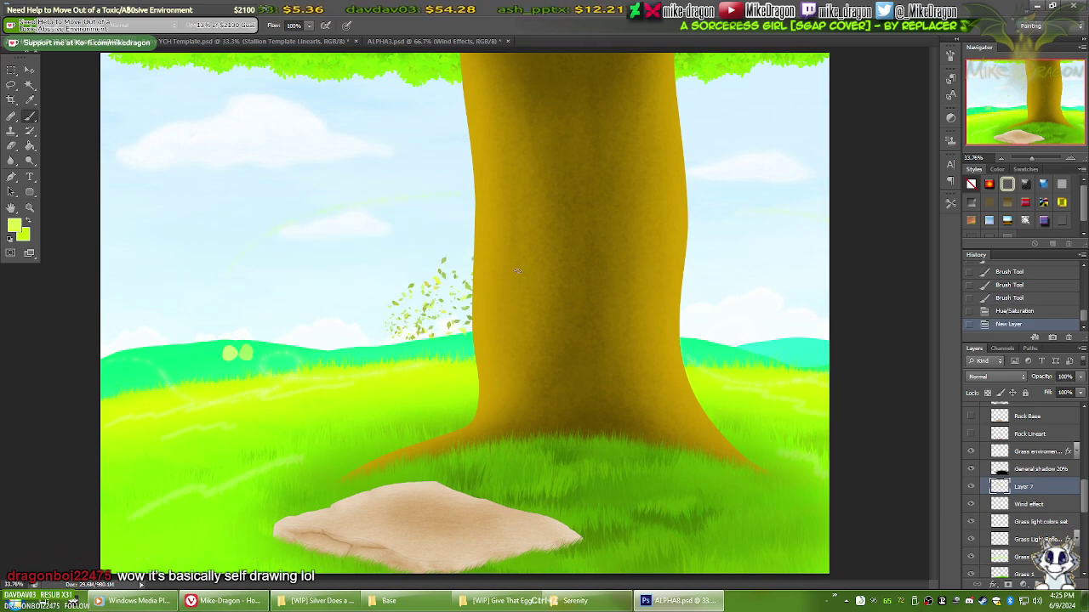
{"action": "key", "text": "ctrl+z"}
{"action": "left_click_drag", "start_coordinate": [238, 249], "coordinate": [428, 187]}
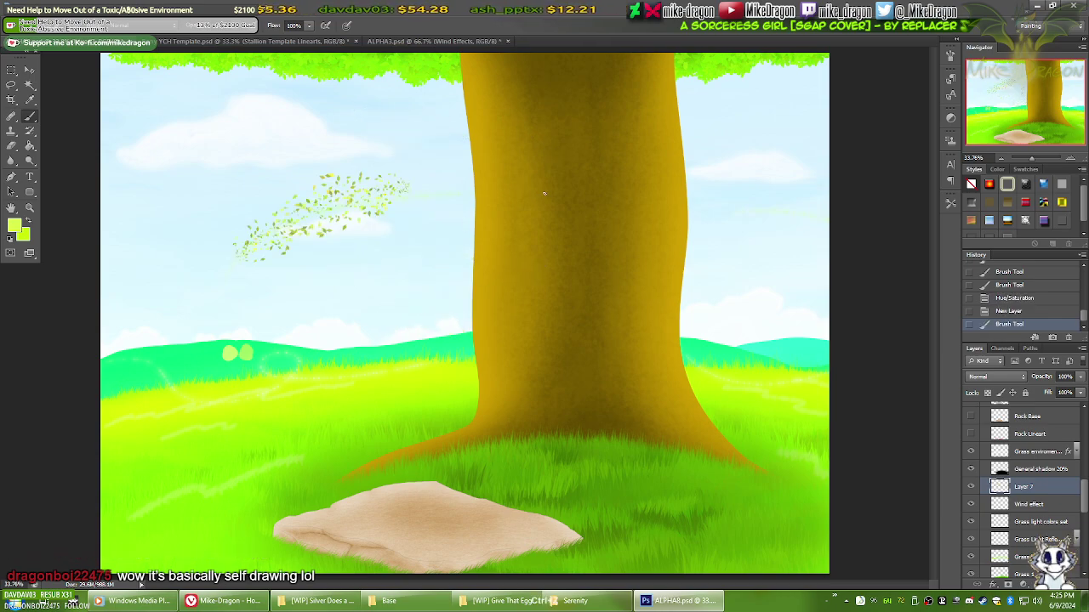
{"action": "key", "text": "ctrl+z"}
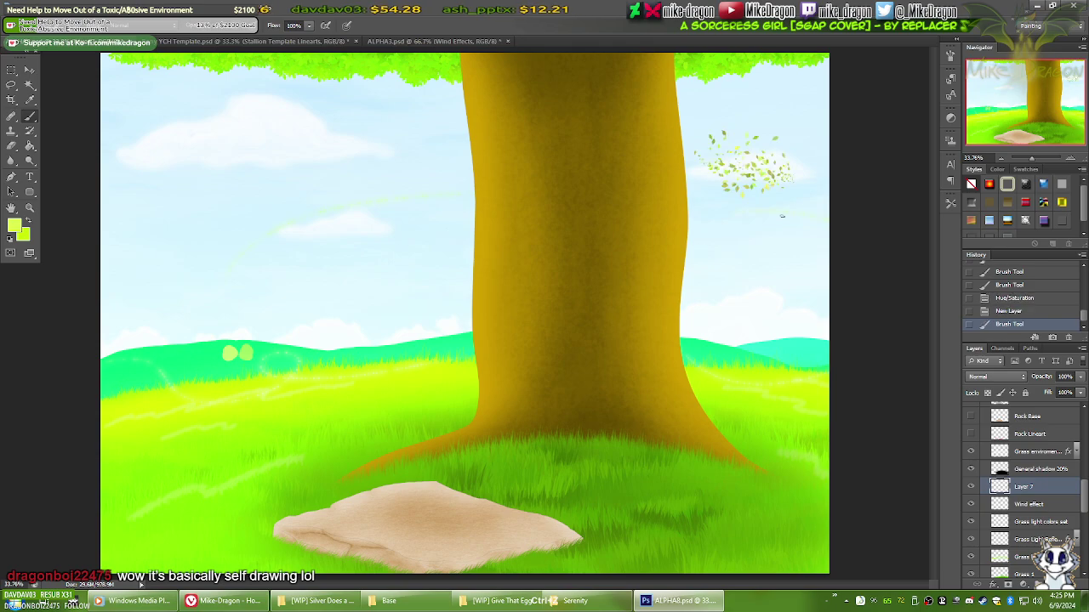
{"action": "key", "text": "ctrl+z"}
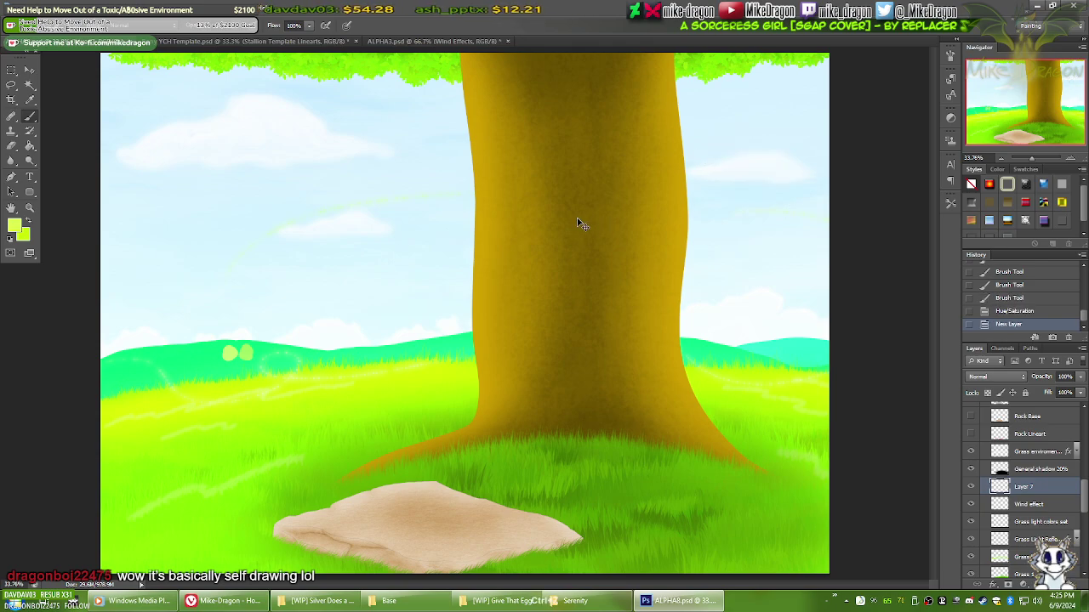
Step: Look through the brush preset list again for another brush that paints loose drifting leaves
{"action": "right_click", "coordinate": [405, 236]}
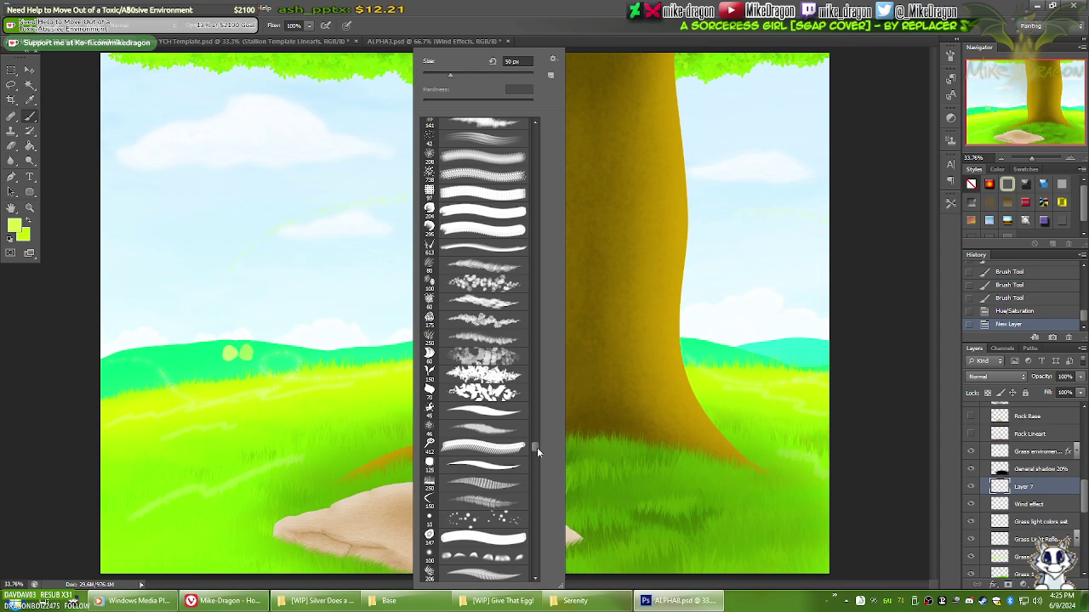
{"action": "left_click_drag", "start_coordinate": [537, 446], "coordinate": [539, 439]}
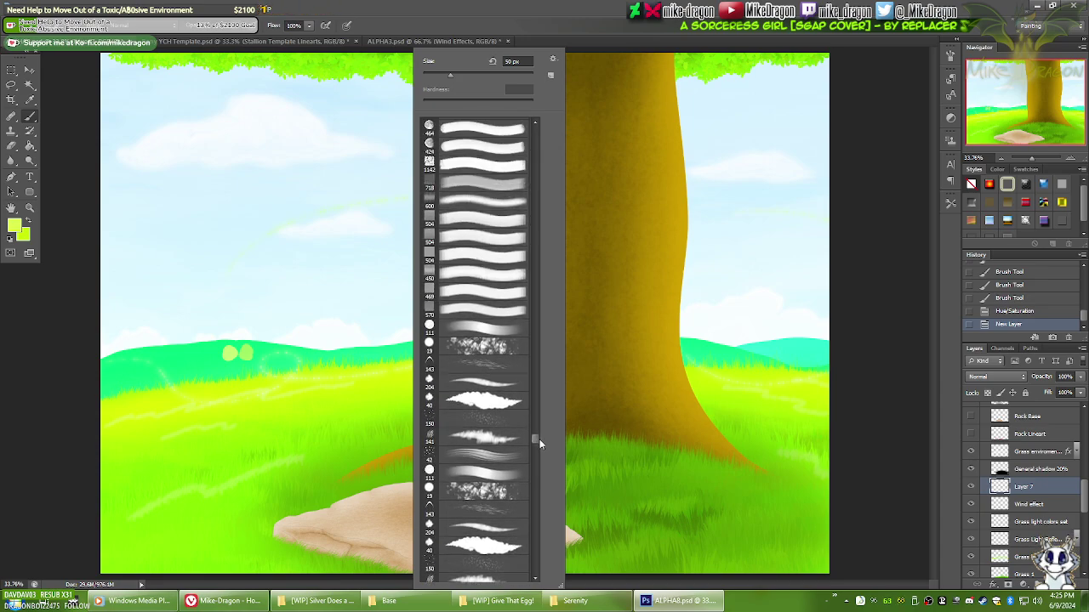
{"action": "left_click_drag", "start_coordinate": [539, 439], "coordinate": [538, 455]}
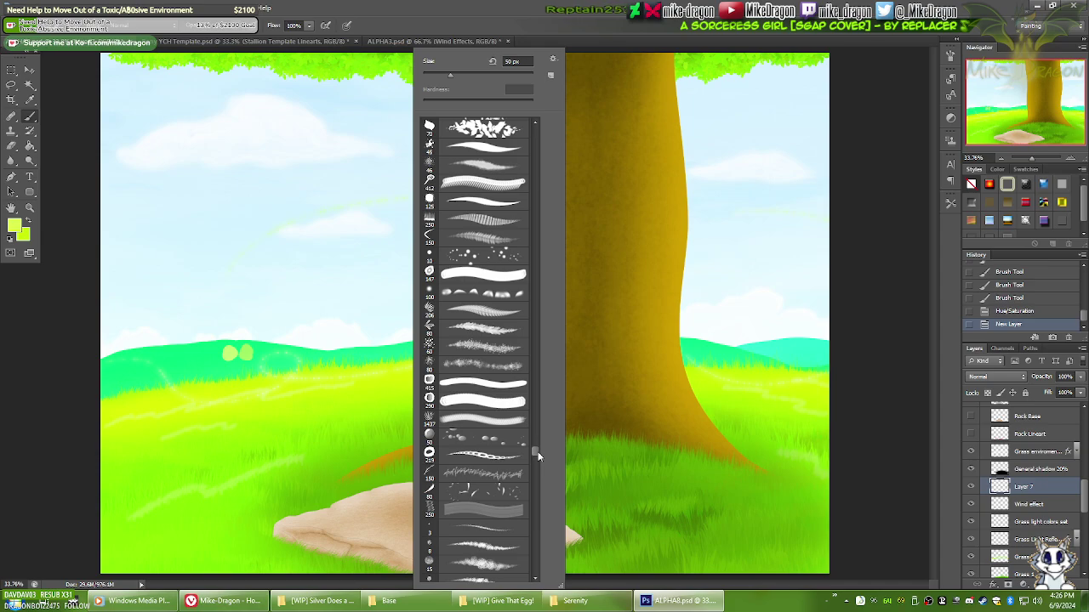
{"action": "scroll", "coordinate": [537, 455], "scroll_direction": "down", "scroll_amount": 5}
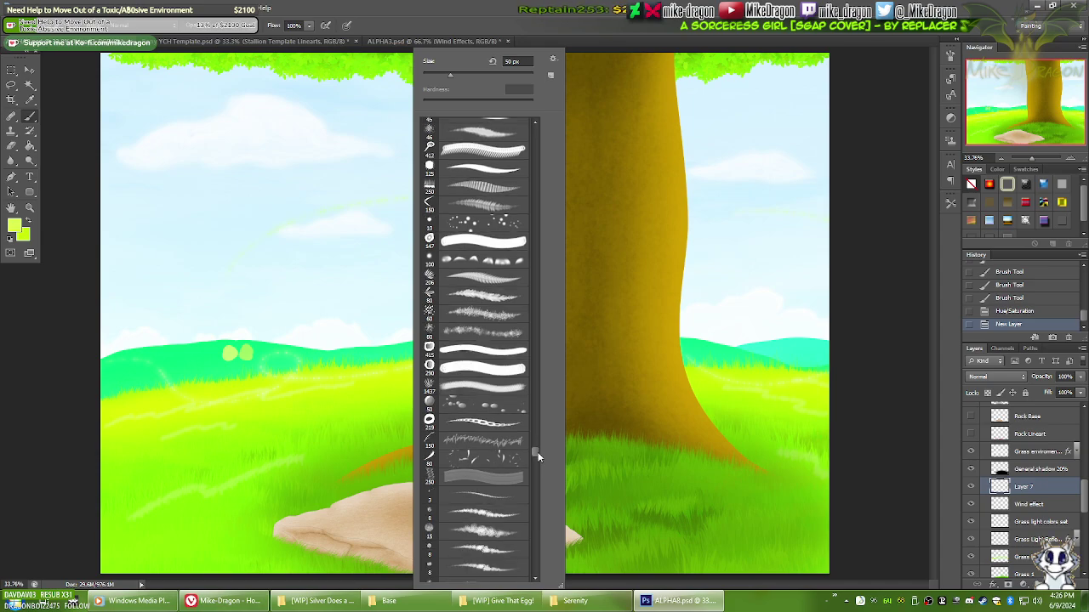
{"action": "left_click_drag", "start_coordinate": [536, 456], "coordinate": [536, 462]}
{"action": "scroll", "coordinate": [536, 463], "scroll_direction": "down", "scroll_amount": 7}
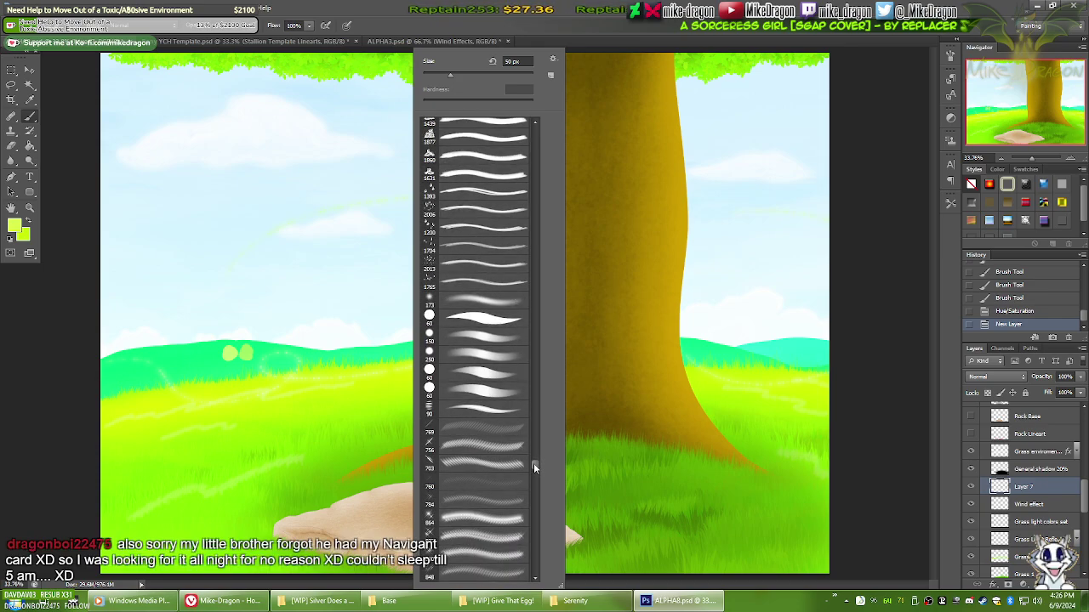
{"action": "left_click_drag", "start_coordinate": [536, 467], "coordinate": [534, 472]}
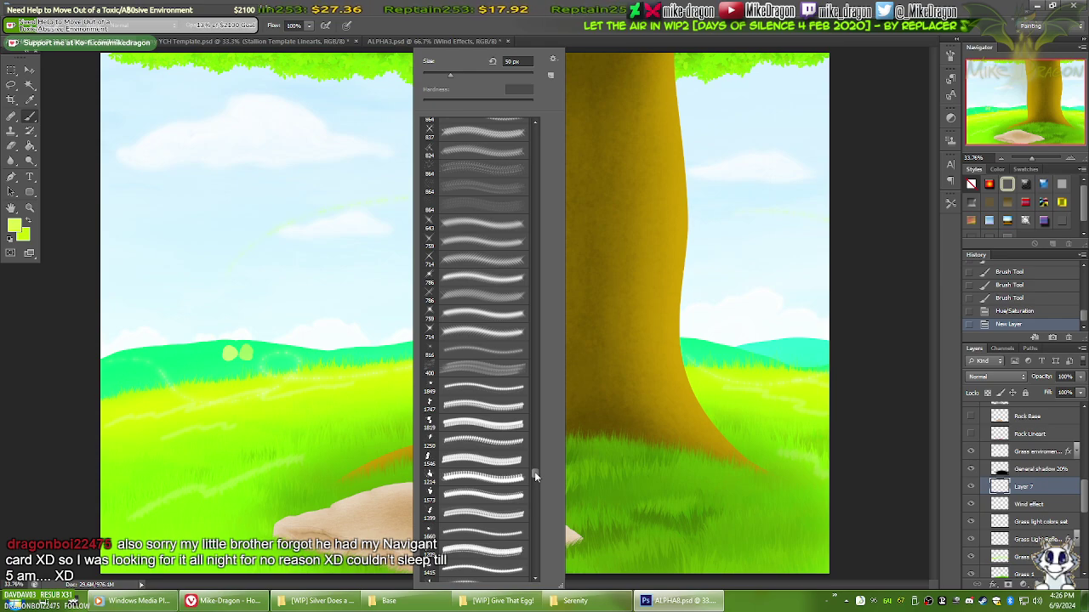
{"action": "scroll", "coordinate": [535, 471], "scroll_direction": "down", "scroll_amount": 2}
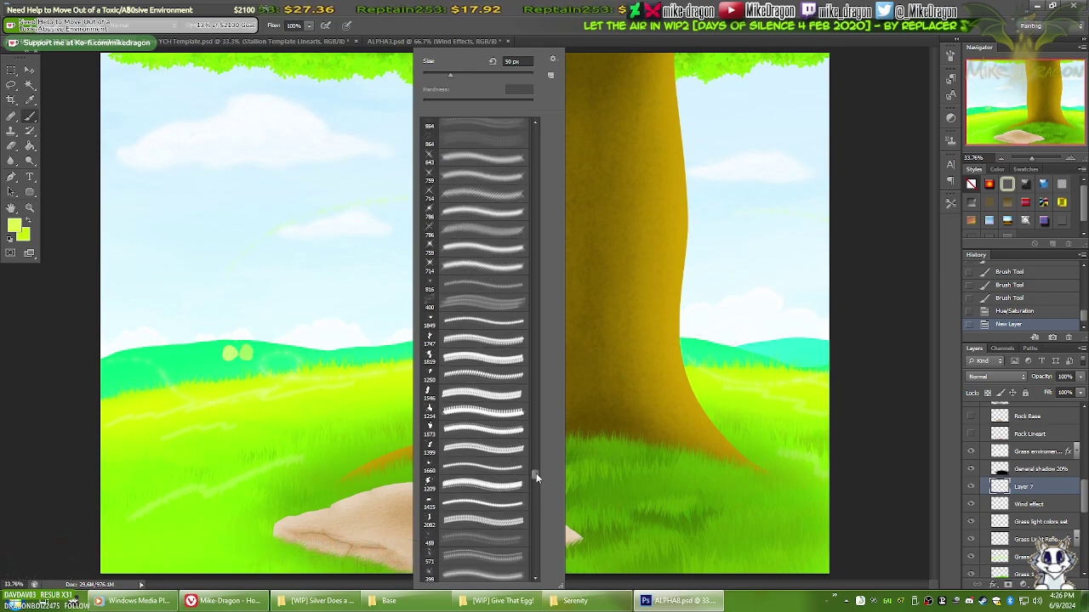
{"action": "mouse_move", "coordinate": [536, 472]}
{"action": "left_mouse_down"}
{"action": "mouse_move", "coordinate": [536, 509]}
{"action": "mouse_move", "coordinate": [529, 383]}
{"action": "mouse_move", "coordinate": [540, 256]}
{"action": "mouse_move", "coordinate": [534, 393]}
{"action": "left_mouse_up"}
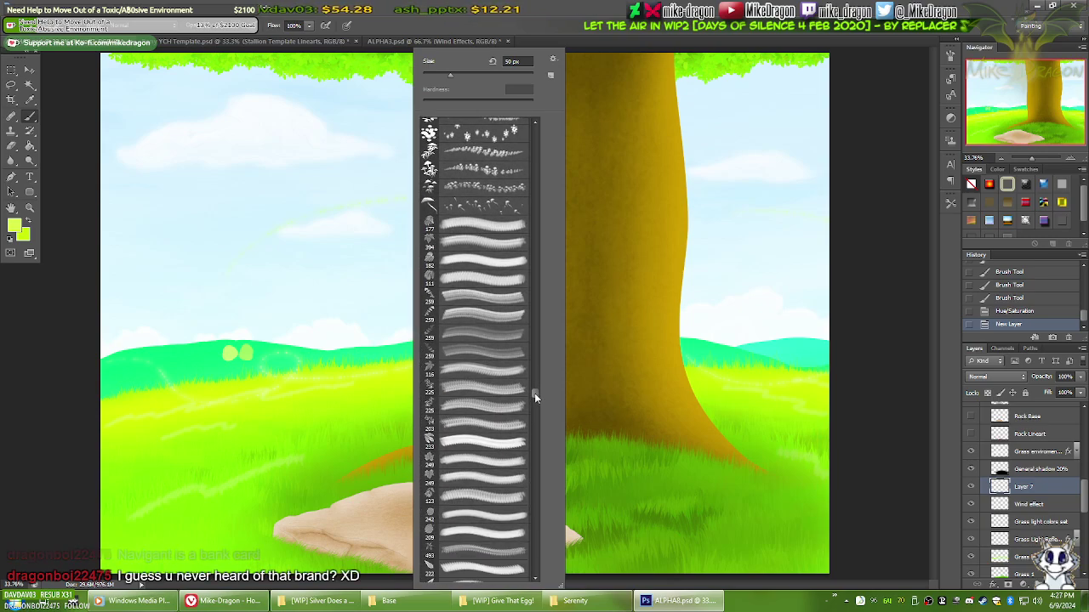
Step: Select the 731 px leaf-shaped brush preset and paint large scattered pale yellow-green leaves across the sky on Layer 7
{"action": "left_click_drag", "start_coordinate": [535, 393], "coordinate": [530, 416]}
{"action": "scroll", "coordinate": [534, 406], "scroll_direction": "up", "scroll_amount": 2}
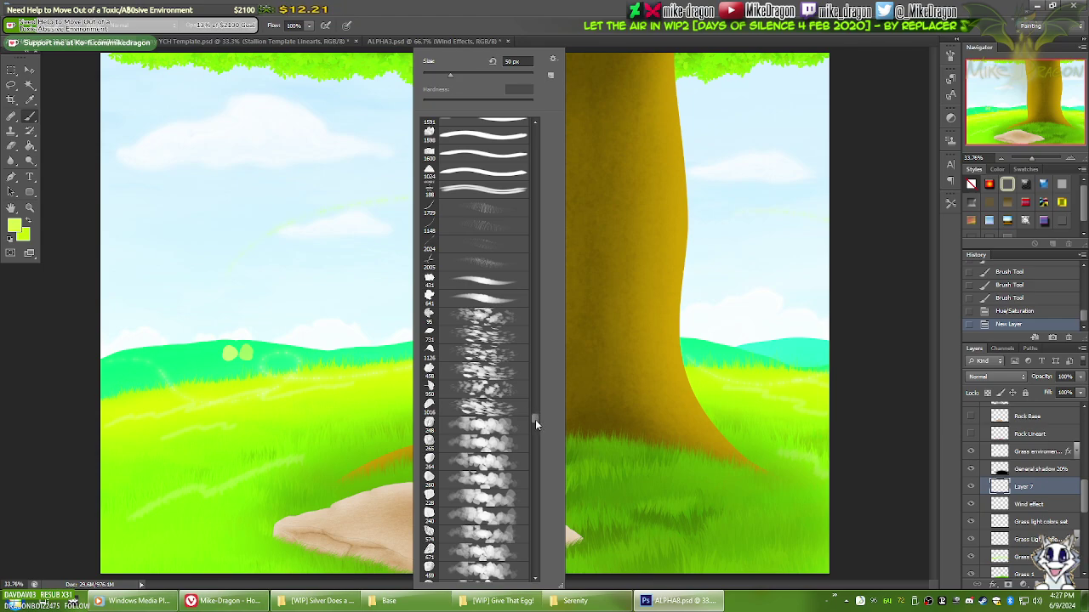
{"action": "left_click_drag", "start_coordinate": [535, 419], "coordinate": [535, 422]}
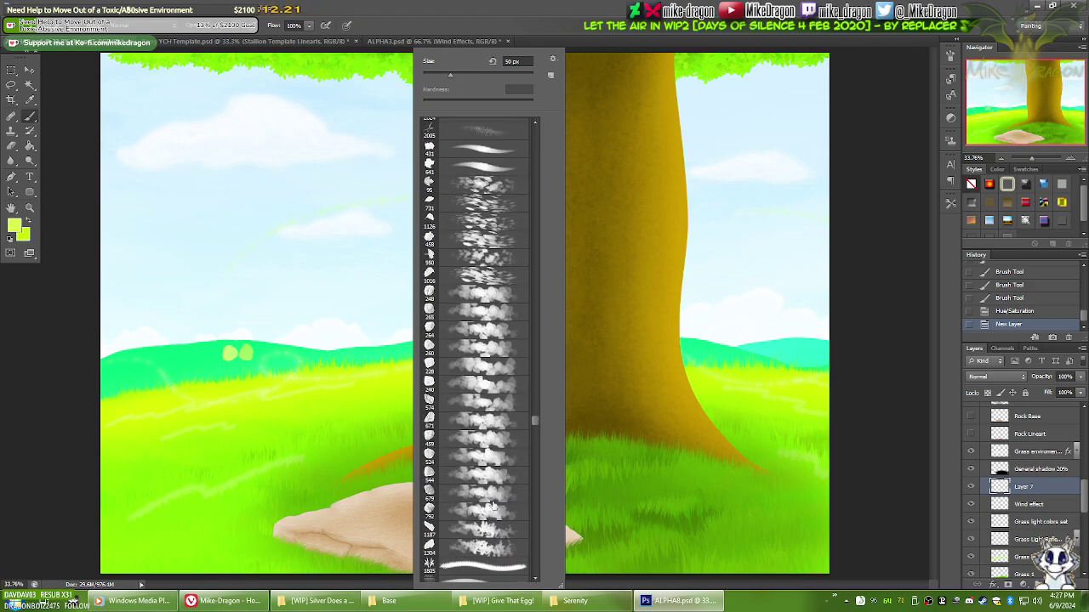
{"action": "left_click", "coordinate": [466, 206]}
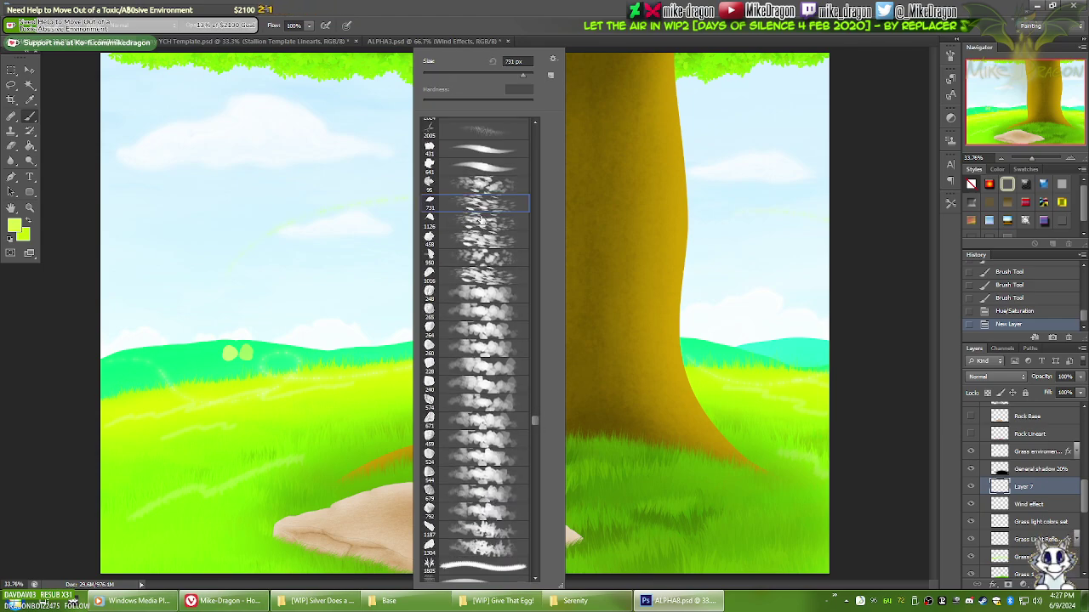
{"action": "mouse_move", "coordinate": [155, 245]}
{"action": "left_mouse_down"}
{"action": "mouse_move", "coordinate": [443, 282]}
{"action": "mouse_move", "coordinate": [523, 265]}
{"action": "left_mouse_up"}
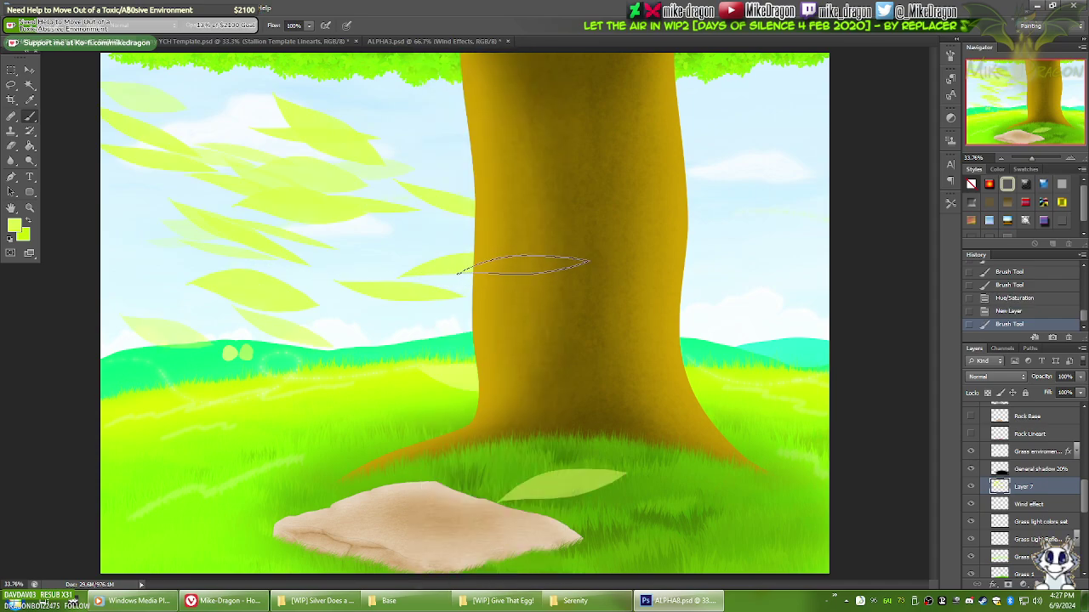
Step: Undo the large leaf strokes on Layer 7 and briefly check the playlist in Windows Media Player
{"action": "key", "text": "ctrl+z"}
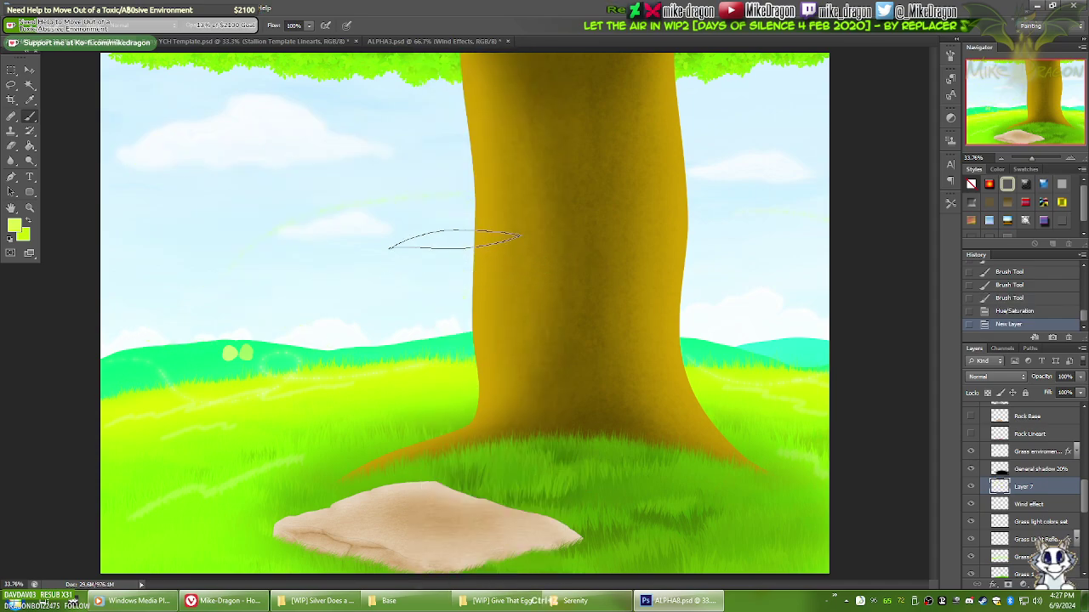
{"action": "left_click", "coordinate": [136, 600]}
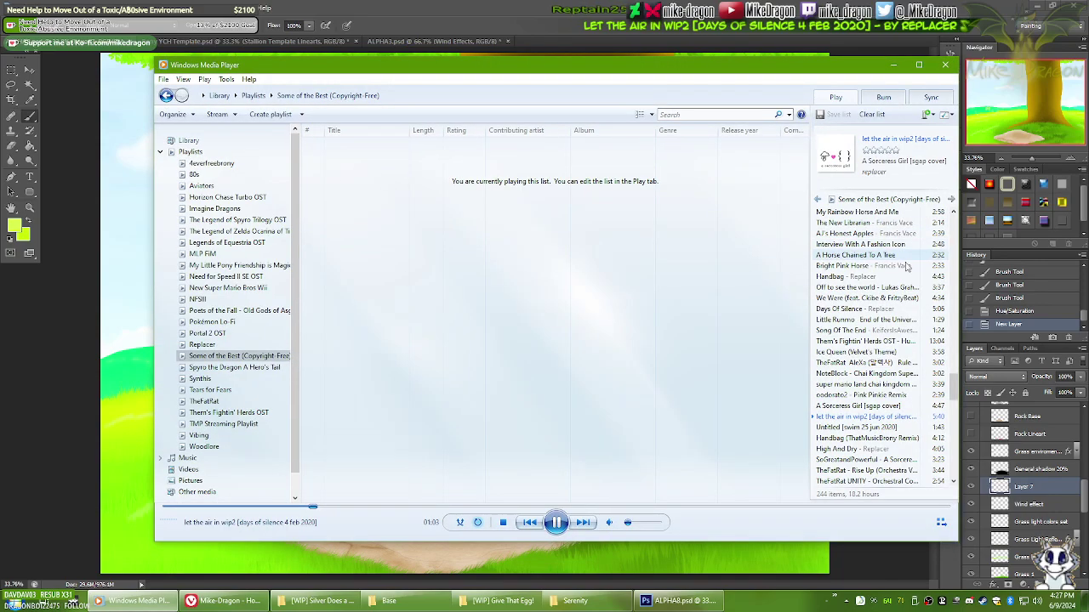
{"action": "left_click", "coordinate": [1010, 115]}
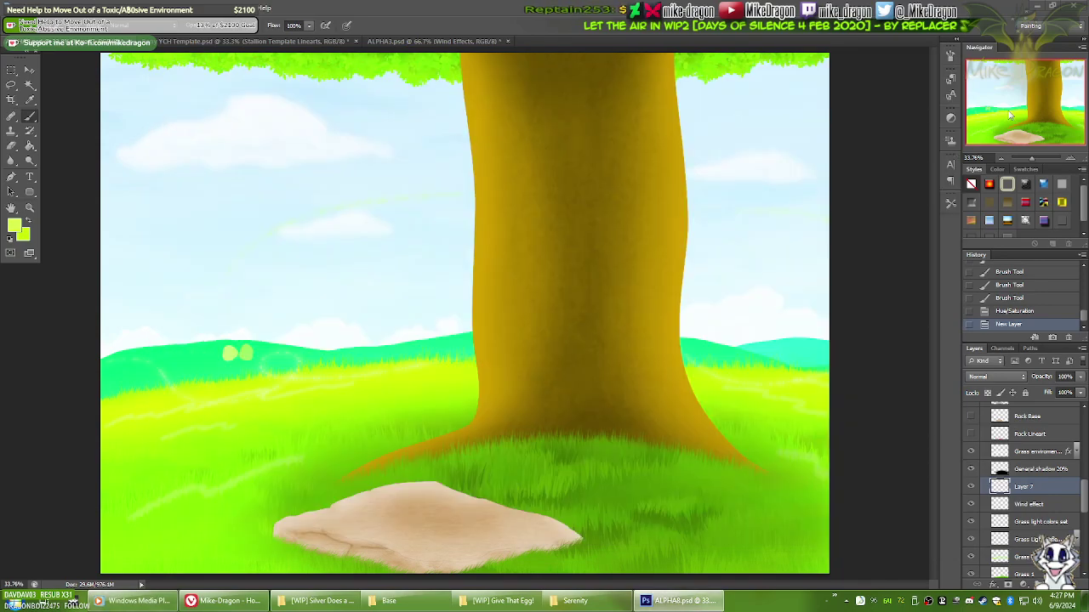
Step: Select the 1126 px leaf brush preset, test it with large leaves across the sky, and undo the stroke
{"action": "right_click", "coordinate": [454, 223]}
{"action": "left_click", "coordinate": [451, 220]}
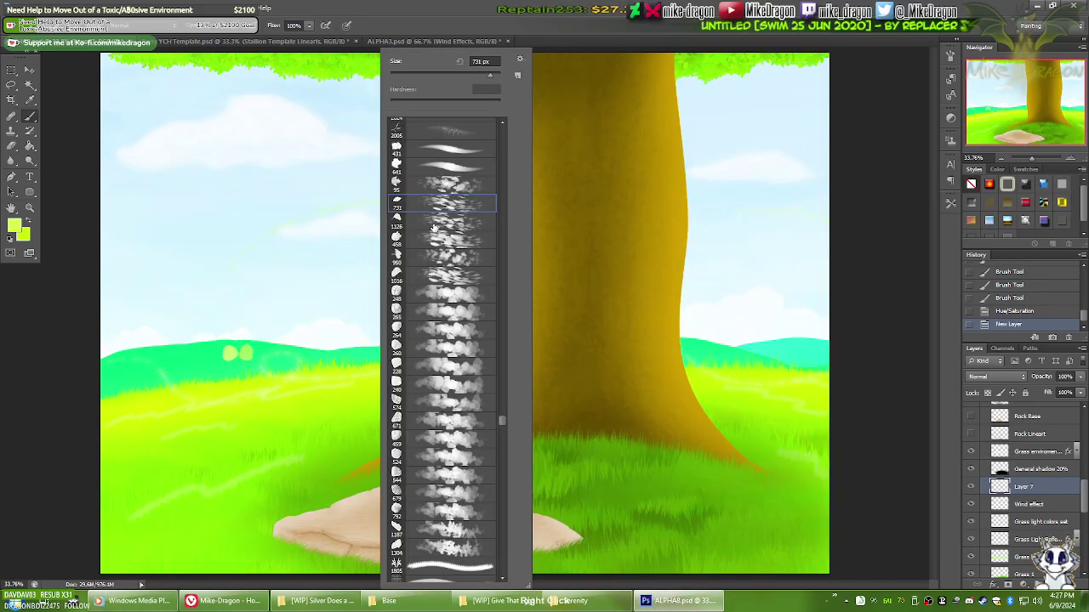
{"action": "left_click", "coordinate": [340, 247]}
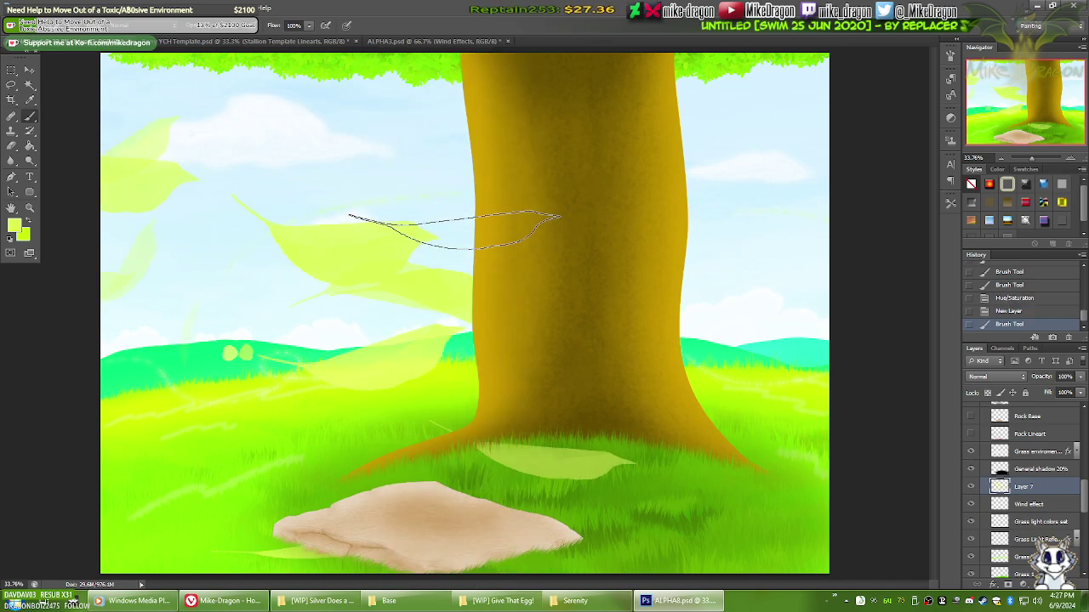
{"action": "key", "text": "ctrl+z"}
Step: Set the leaf brush size to 50 px, test it with a stroke of small leaves in the sky, and undo it
{"action": "right_click", "coordinate": [346, 213]}
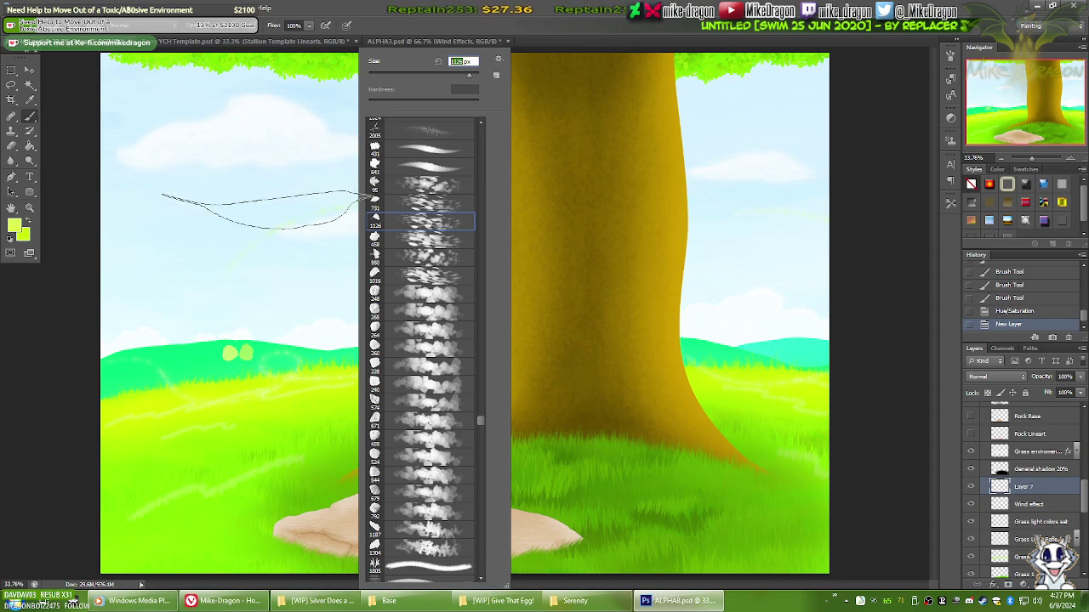
{"action": "type", "text": "30"}
{"action": "key", "text": "Return"}
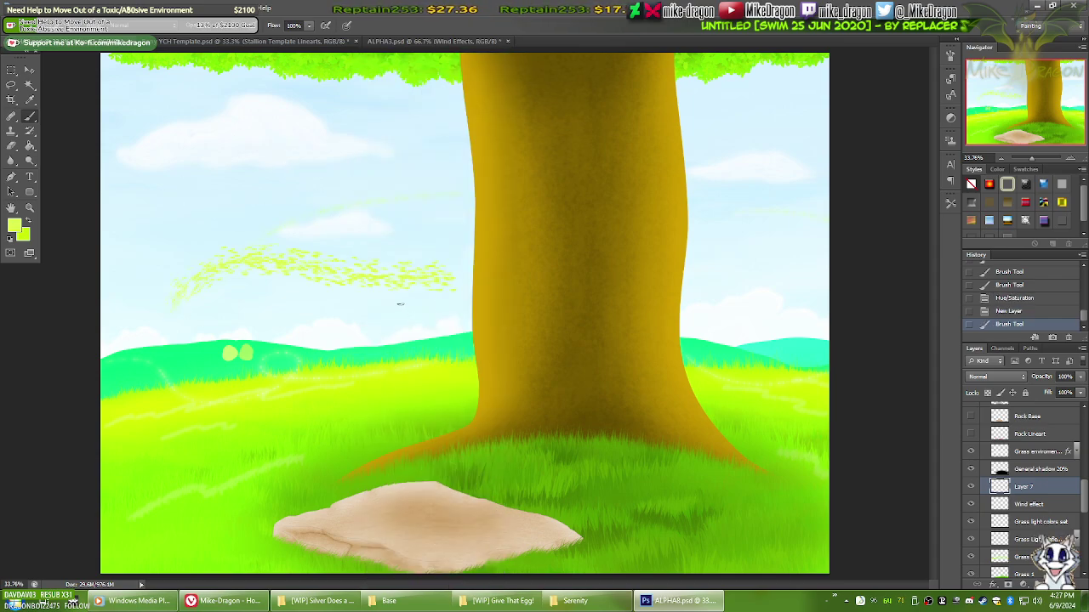
{"action": "key", "text": "ctrl+z"}
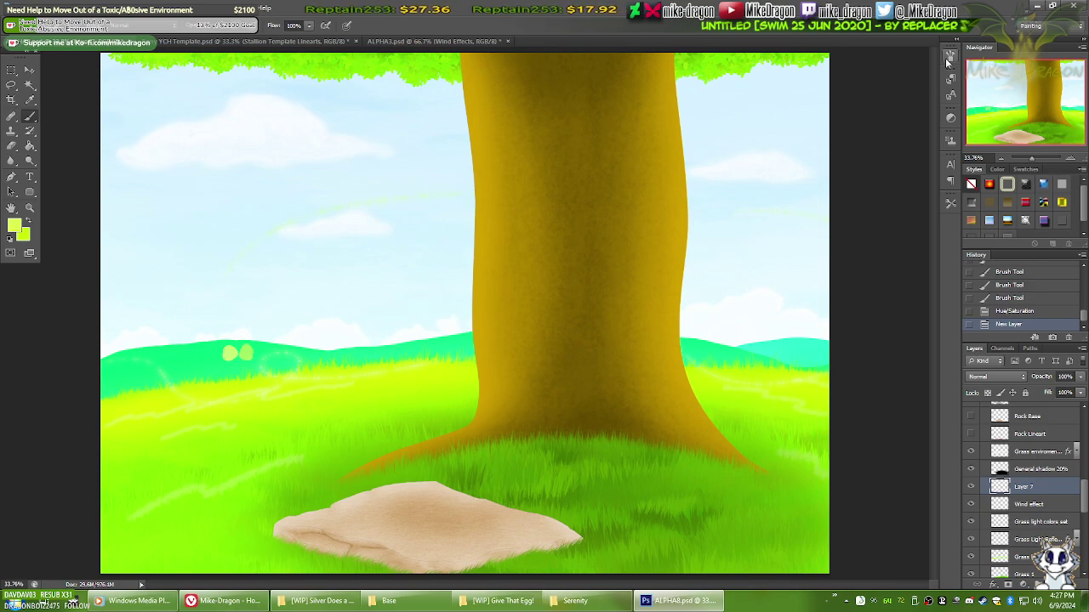
Step: Raise the leaf brush's scatter to 910% in its scattering settings
{"action": "left_click", "coordinate": [950, 56]}
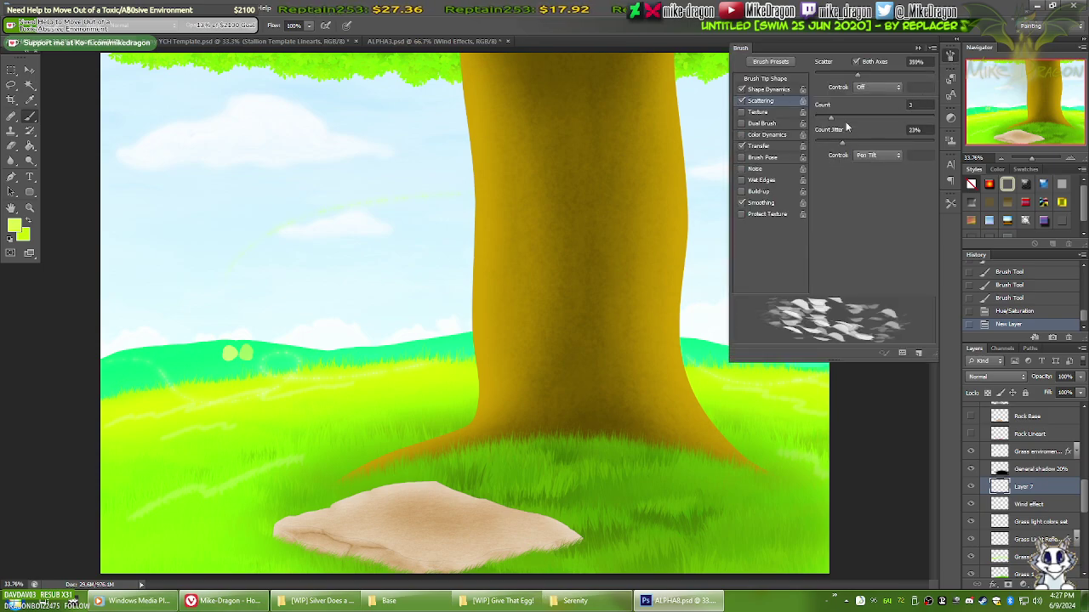
{"action": "left_click_drag", "start_coordinate": [858, 76], "coordinate": [926, 77]}
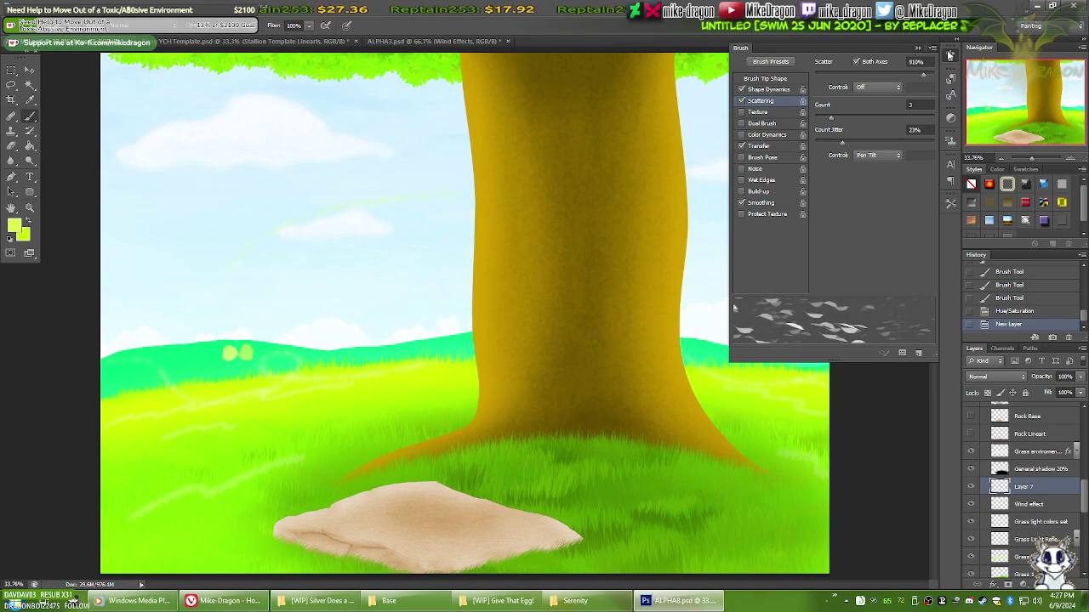
{"action": "left_click", "coordinate": [949, 55]}
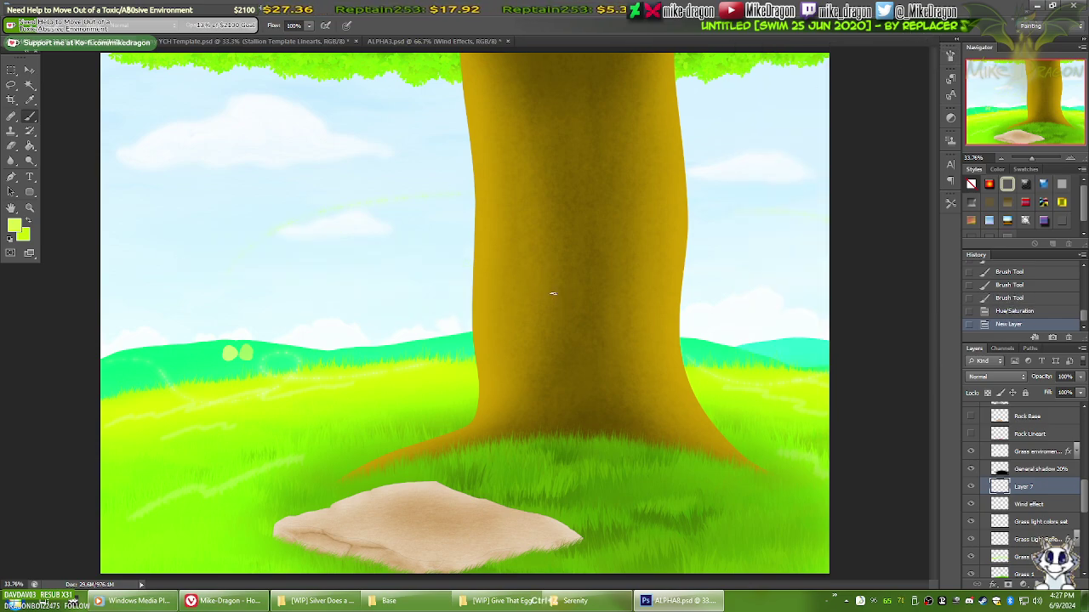
Step: Sample a brighter leaf green from the tree foliage as the painting colour
{"action": "key", "text": "i"}
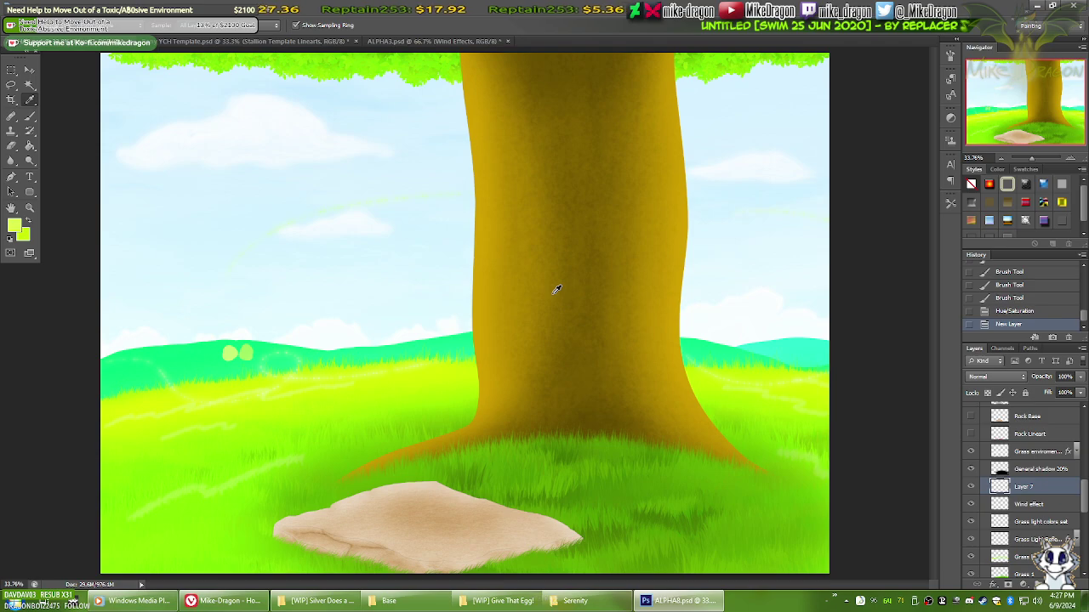
{"action": "left_click", "coordinate": [389, 60]}
{"action": "left_click", "coordinate": [395, 68]}
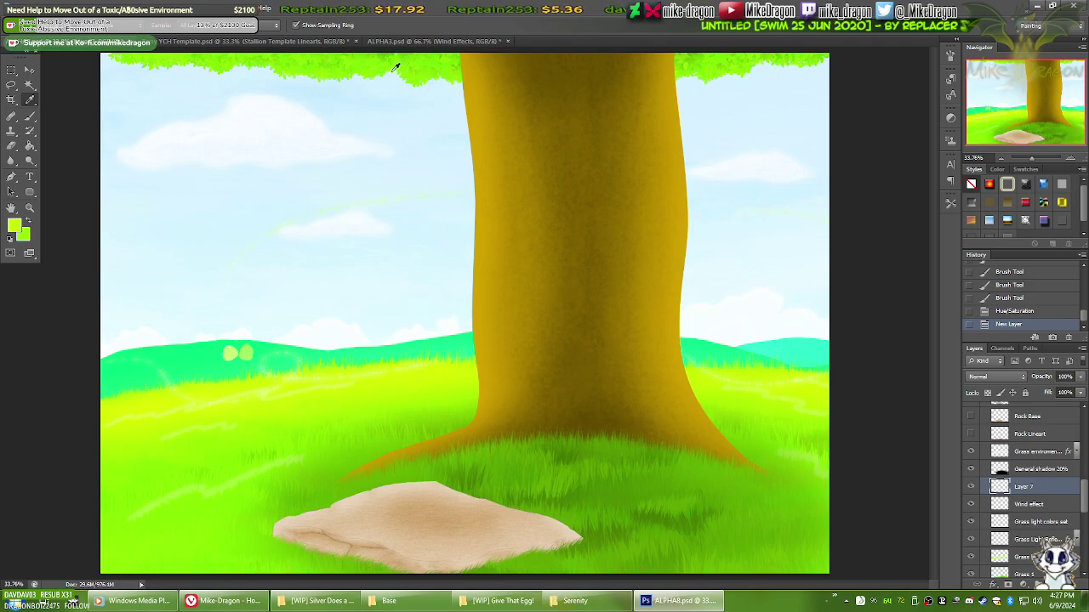
{"action": "left_click_drag", "start_coordinate": [423, 75], "coordinate": [385, 382]}
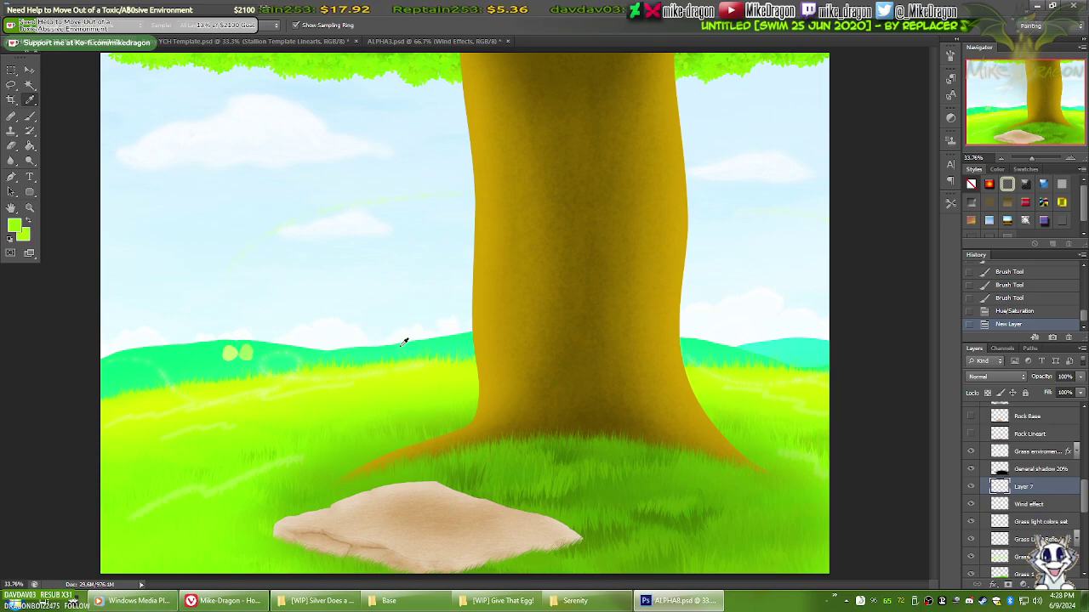
Step: Try scattered green leaf strokes in the sky and over the hills left of the trunk, undoing each one
{"action": "key", "text": "b"}
{"action": "left_click_drag", "start_coordinate": [382, 233], "coordinate": [385, 310]}
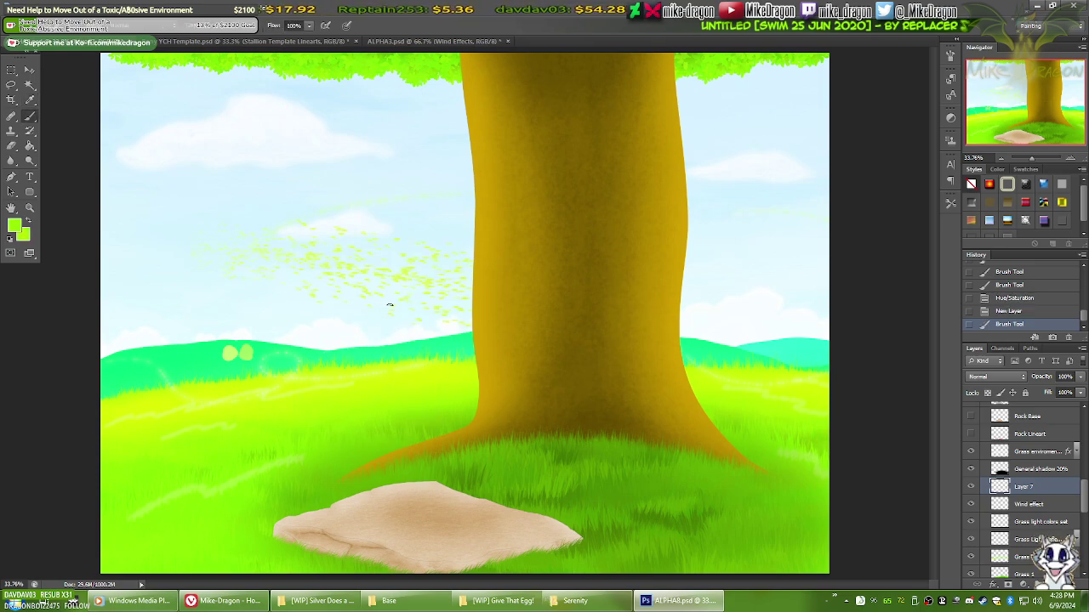
{"action": "key", "text": "ctrl+z"}
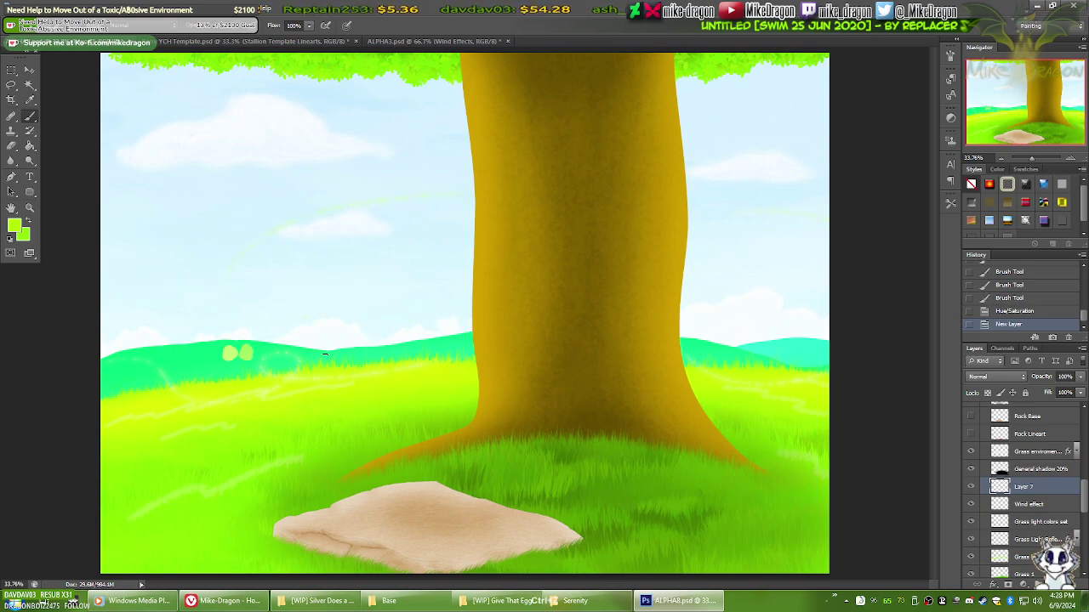
{"action": "left_click", "coordinate": [397, 357]}
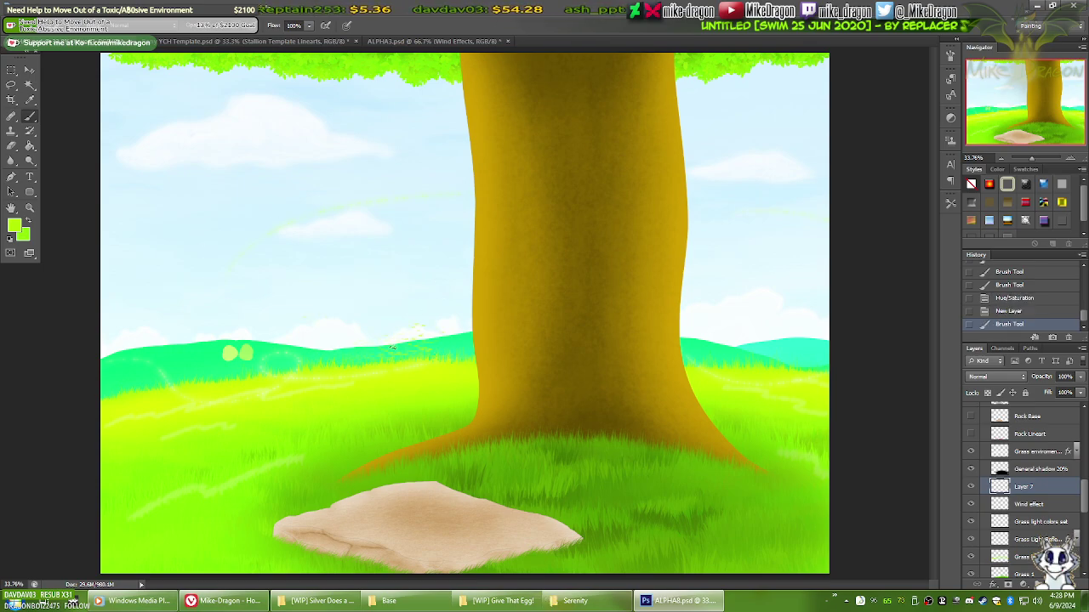
{"action": "key", "text": "ctrl+z"}
Step: Paint a small cluster of tiny green leaves over the distant hills just left of the trunk
{"action": "left_click", "coordinate": [408, 334]}
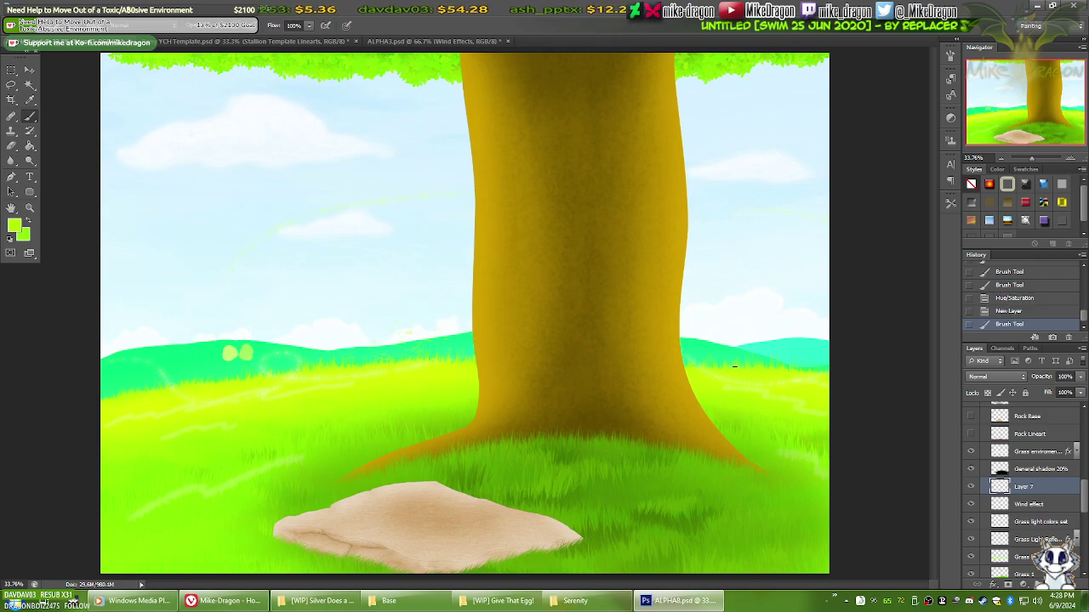
{"action": "key", "text": "ctrl+z"}
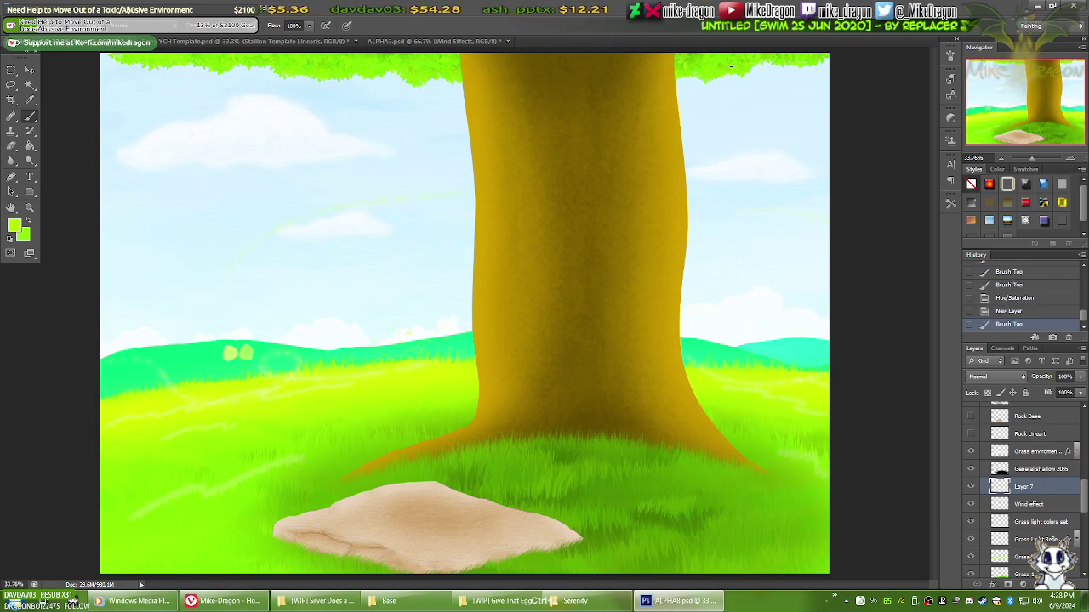
{"action": "key", "text": "ctrl+shift+z"}
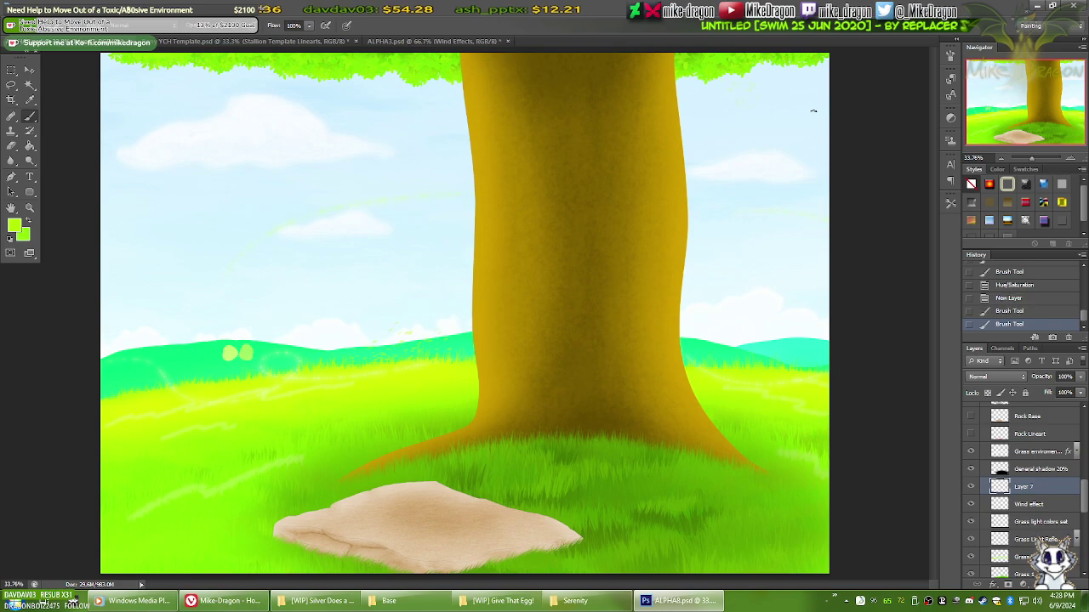
Step: Try the leaf brush at 200 px with a stroke under the foliage right of the trunk, and undo the stroke
{"action": "right_click", "coordinate": [757, 102]}
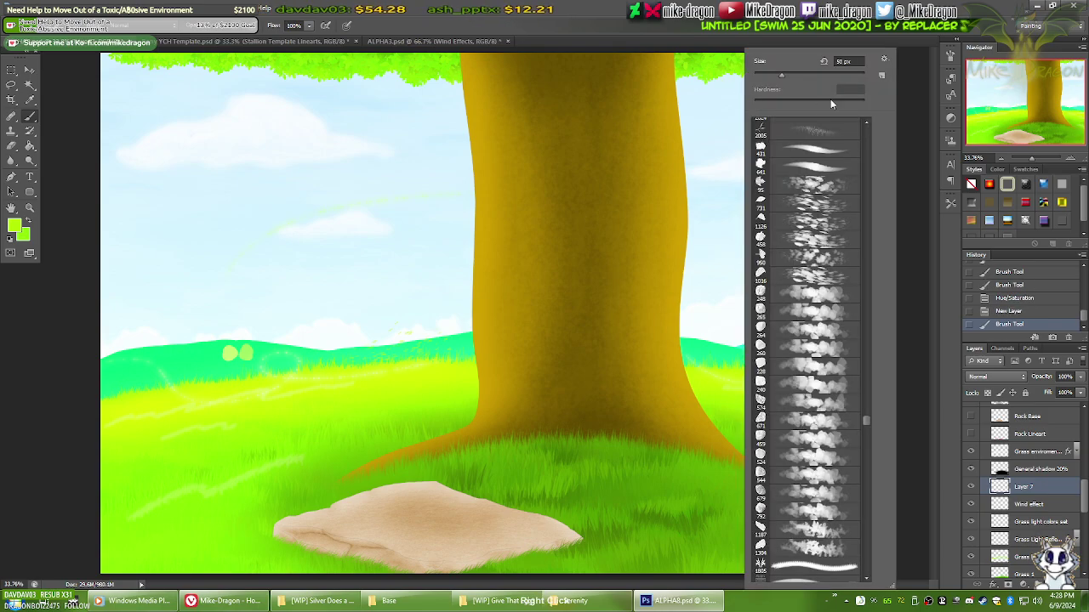
{"action": "double_click", "coordinate": [839, 61]}
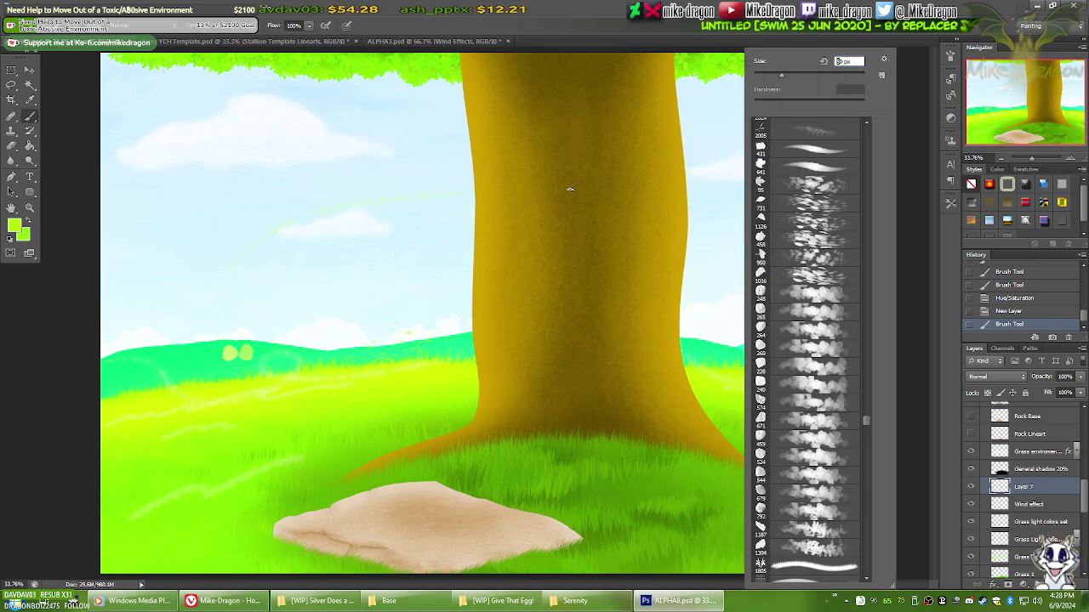
{"action": "type", "text": "300"}
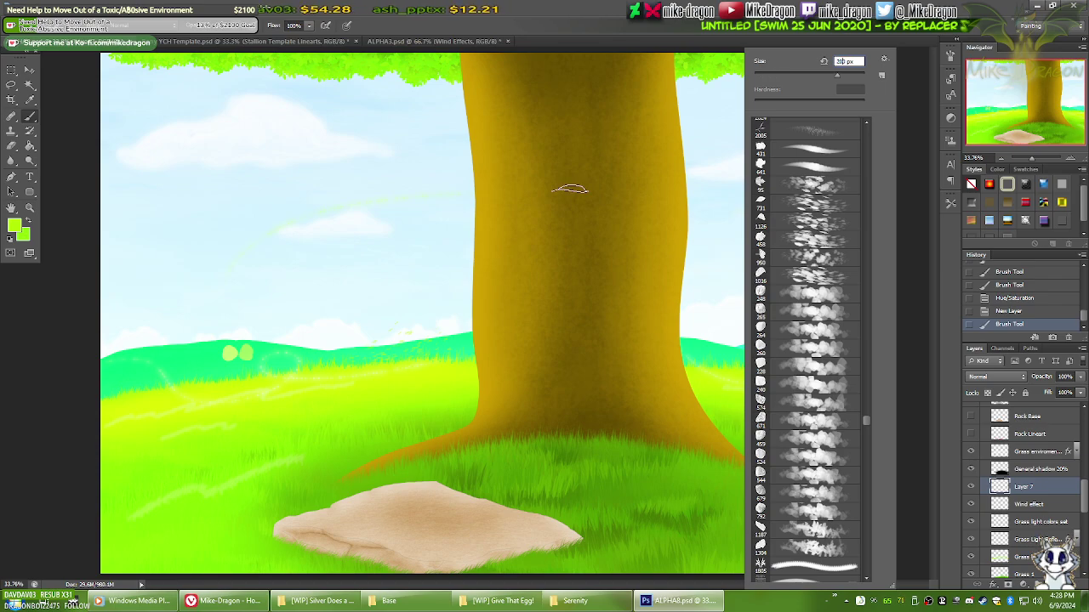
{"action": "key", "text": "Return"}
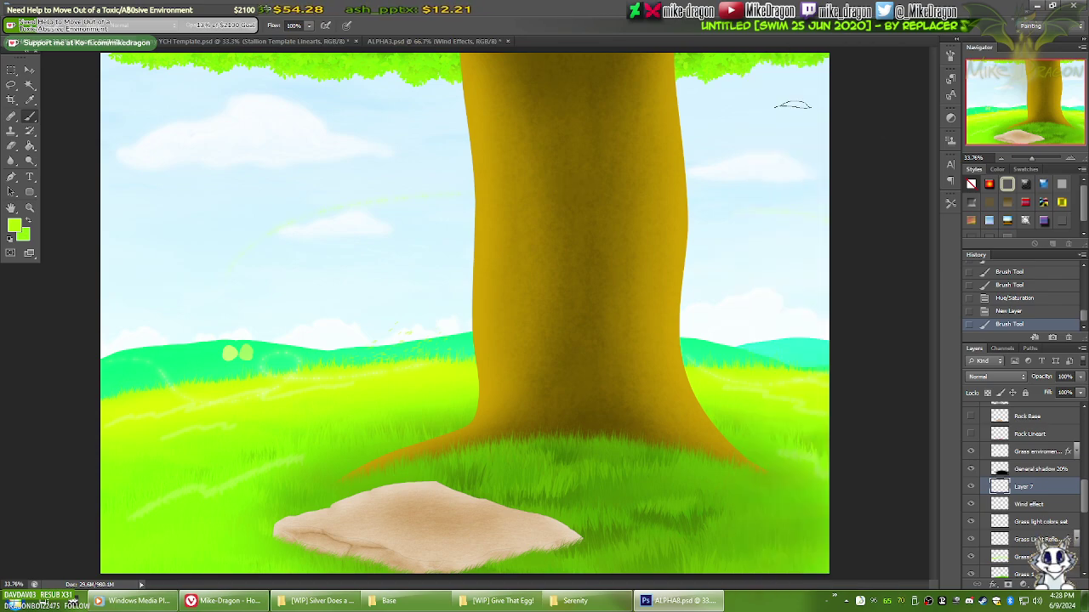
{"action": "left_click_drag", "start_coordinate": [786, 63], "coordinate": [804, 60]}
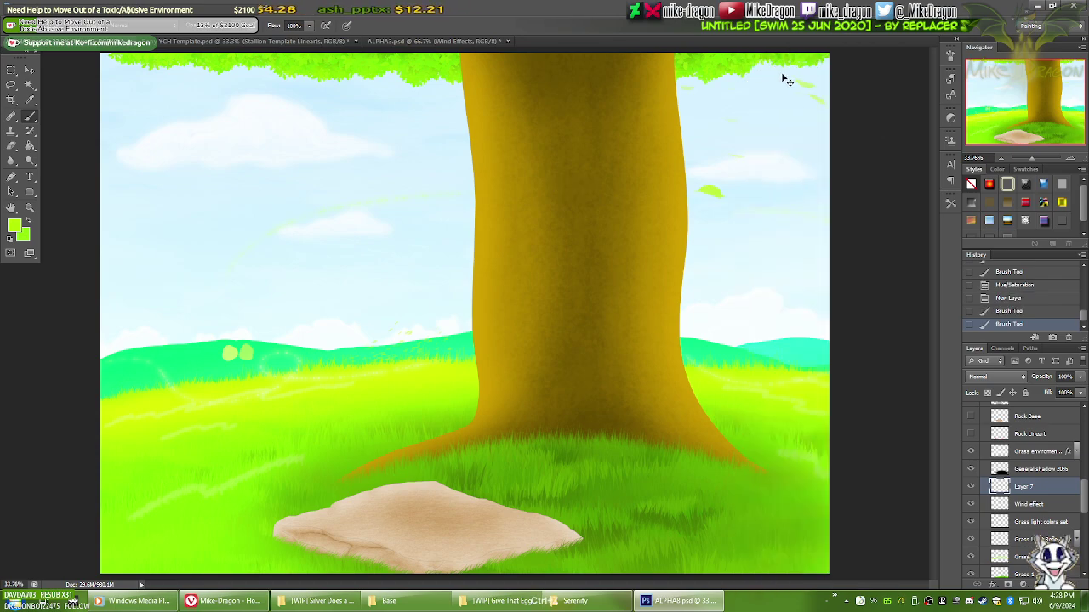
Step: Reduce the leaf brush size, try falling leaves under the foliage right of the trunk, and undo the stroke
{"action": "right_click", "coordinate": [744, 102]}
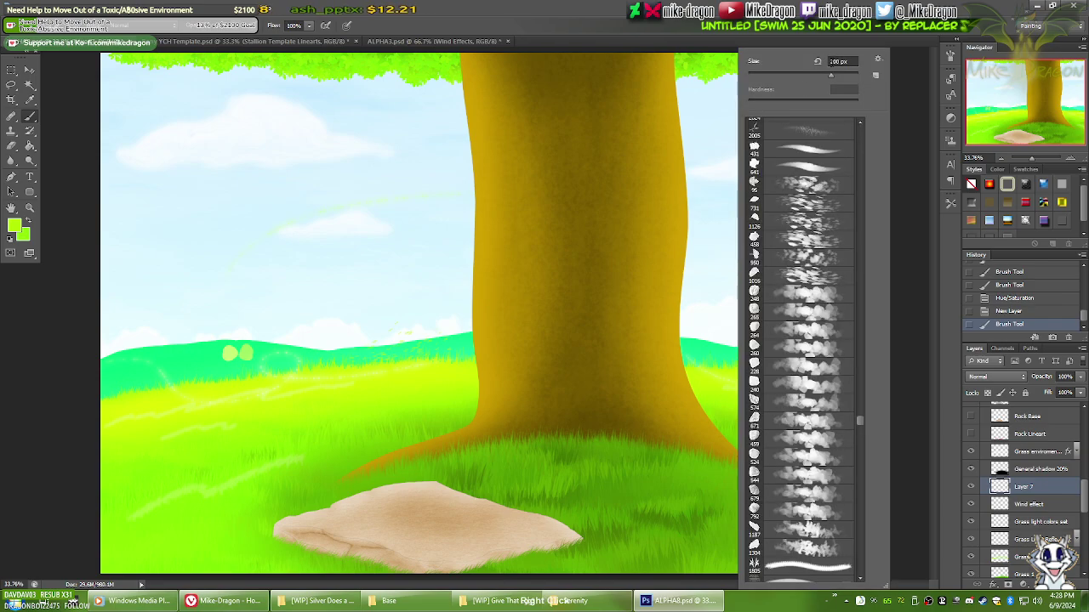
{"action": "left_click_drag", "start_coordinate": [831, 75], "coordinate": [801, 75]}
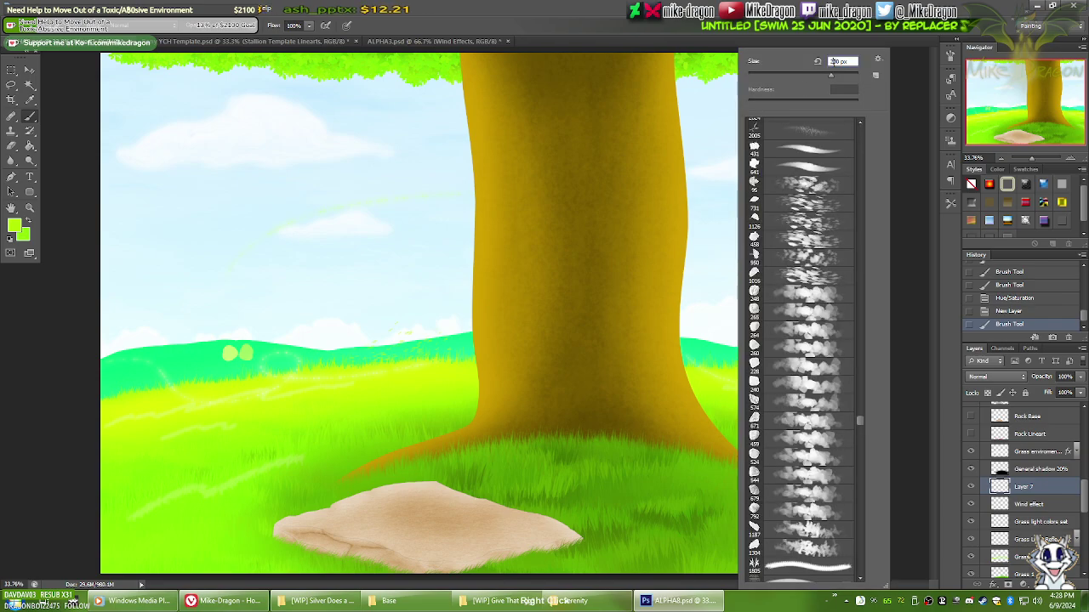
{"action": "left_click", "coordinate": [803, 33]}
{"action": "left_click_drag", "start_coordinate": [739, 70], "coordinate": [756, 71]}
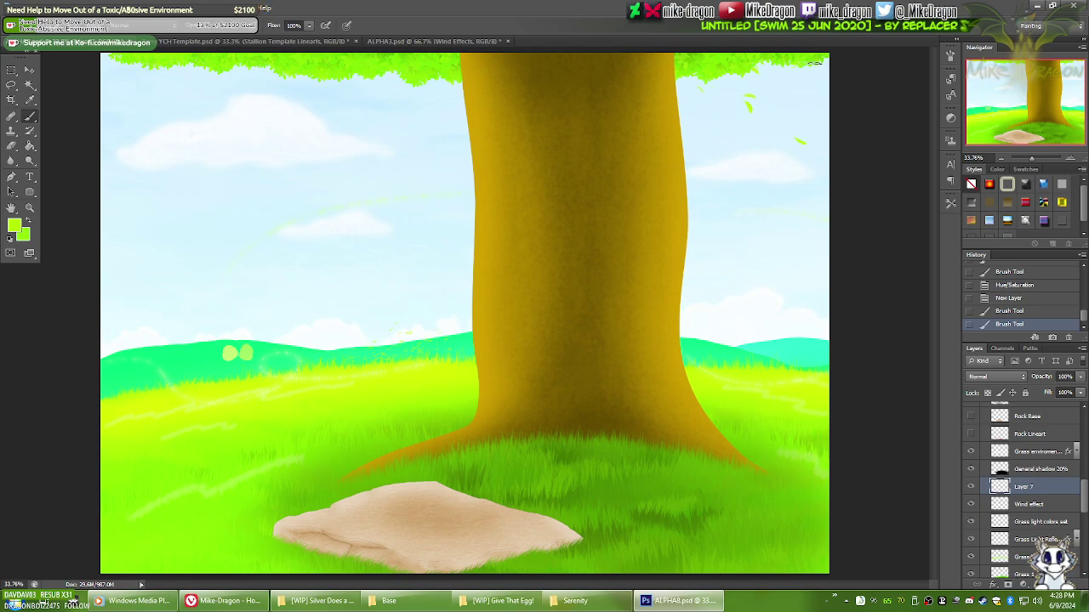
{"action": "key", "text": "ctrl+z"}
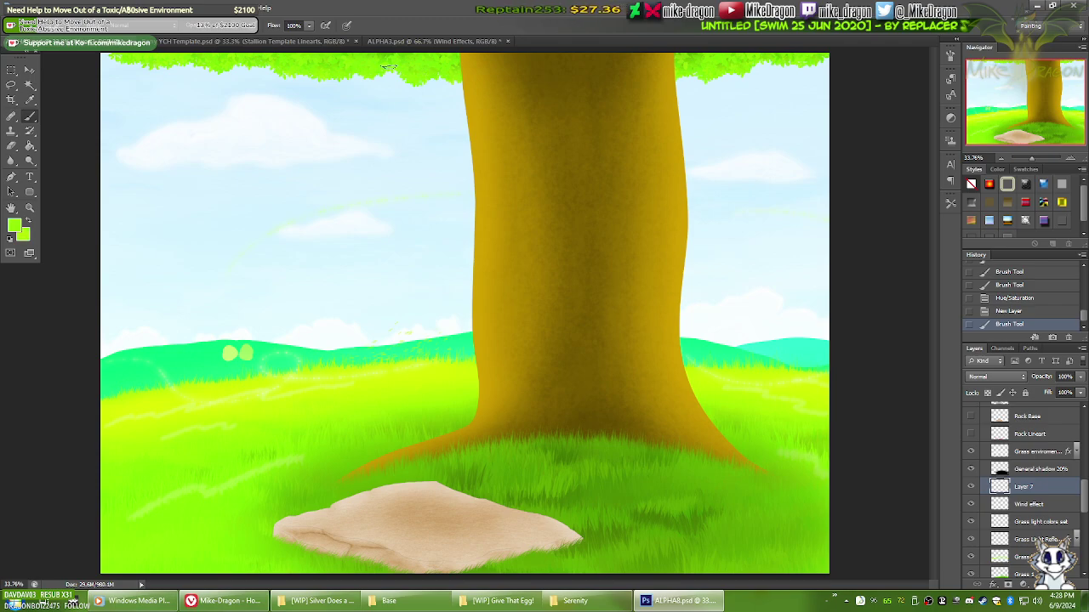
Step: Try several falling-leaf strokes under the foliage left of the trunk, undoing each one
{"action": "left_click_drag", "start_coordinate": [372, 88], "coordinate": [442, 96]}
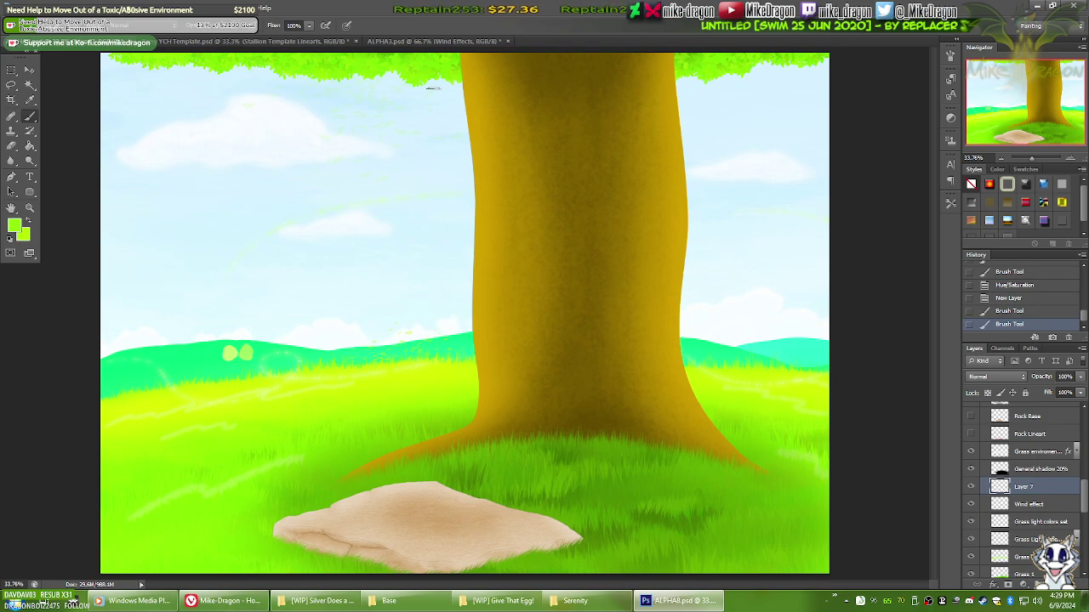
{"action": "key", "text": "ctrl+z"}
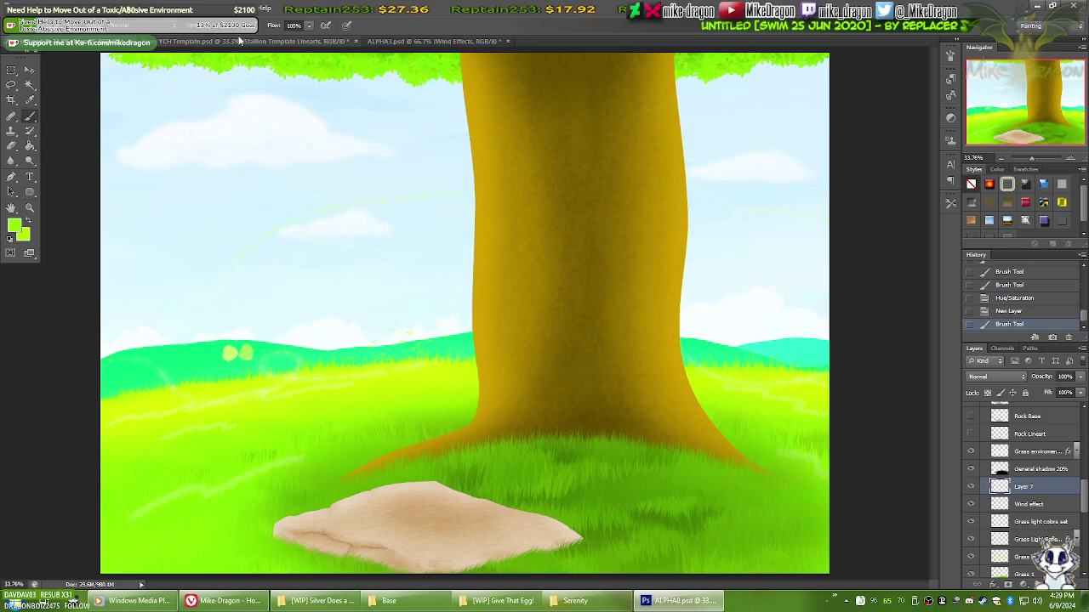
{"action": "mouse_move", "coordinate": [213, 104]}
{"action": "left_mouse_down"}
{"action": "mouse_move", "coordinate": [237, 127]}
{"action": "mouse_move", "coordinate": [324, 136]}
{"action": "left_mouse_up"}
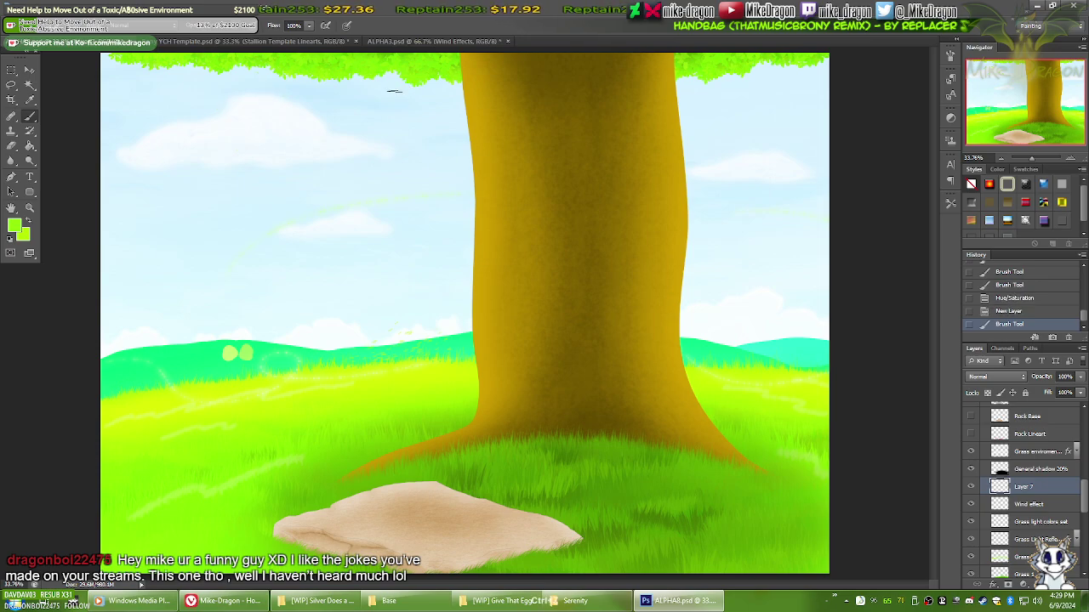
{"action": "key", "text": "ctrl+z"}
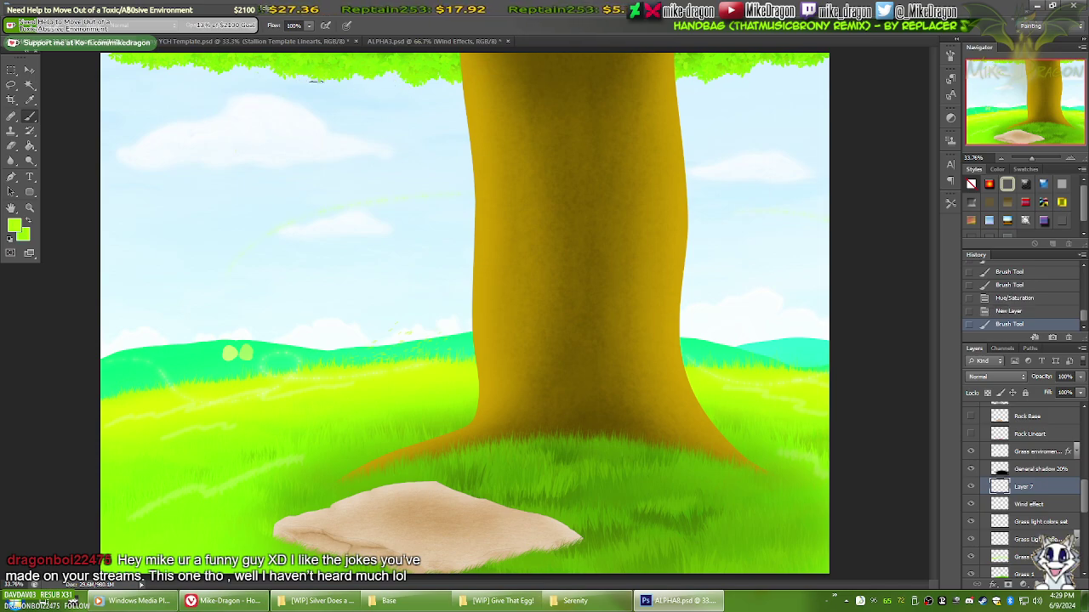
{"action": "left_click_drag", "start_coordinate": [316, 83], "coordinate": [365, 88]}
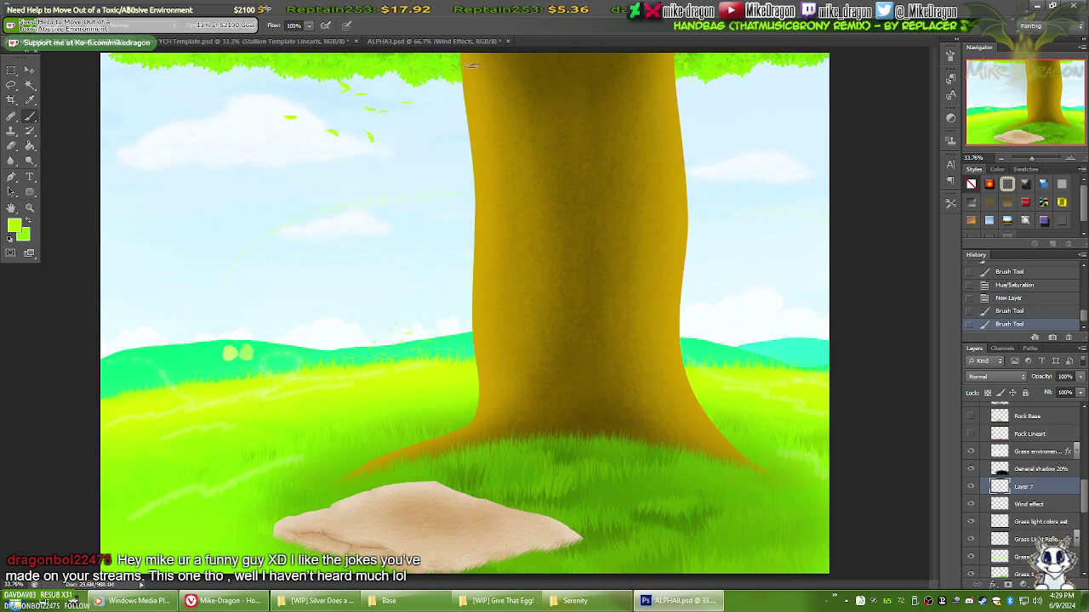
{"action": "key", "text": "ctrl+z"}
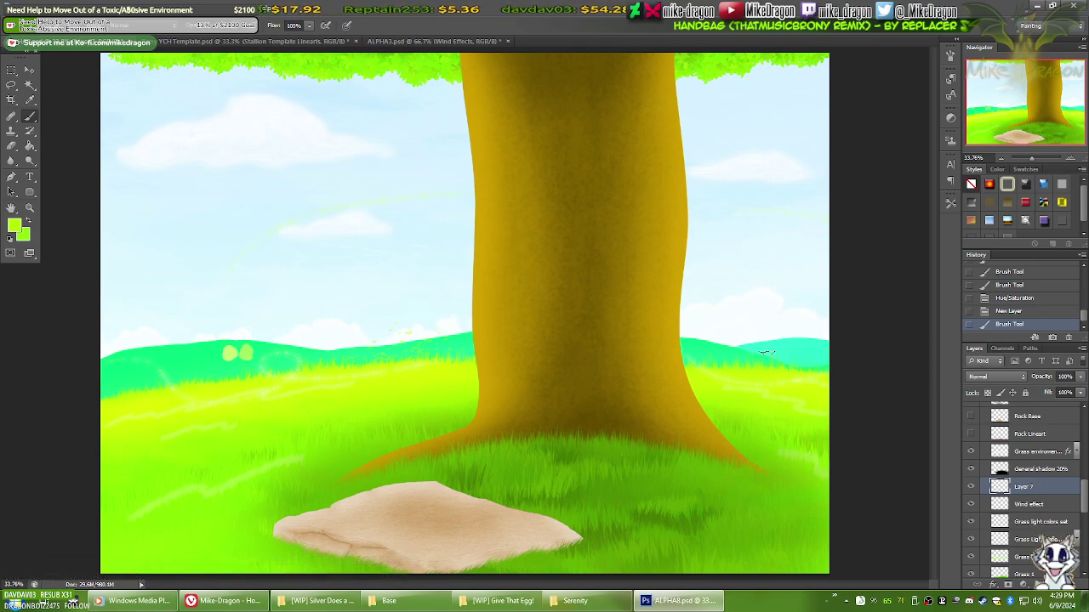
Step: Set the leaf brush to 50 px, paint small drifting leaves over the hills right of the trunk, and undo the last stray stroke
{"action": "right_click", "coordinate": [758, 296]}
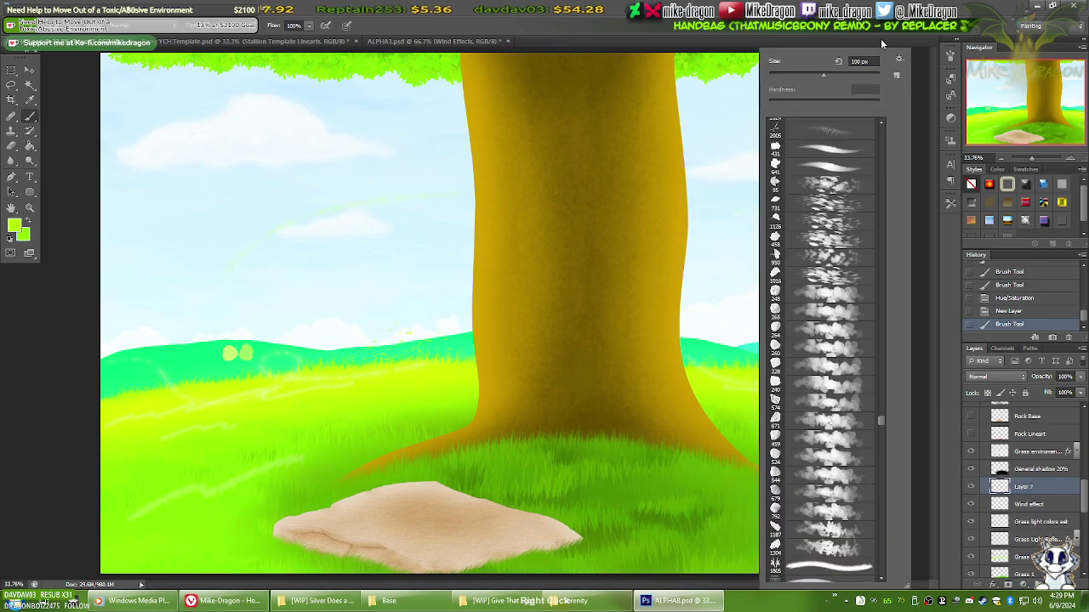
{"action": "left_click_drag", "start_coordinate": [861, 61], "coordinate": [834, 74]}
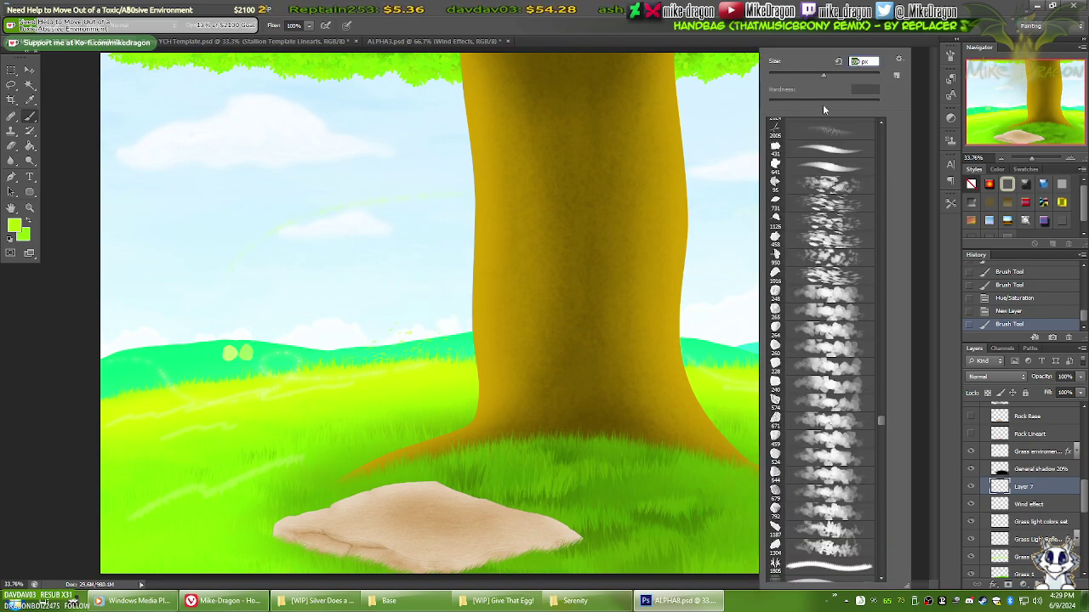
{"action": "type", "text": "50"}
{"action": "key", "text": "Return"}
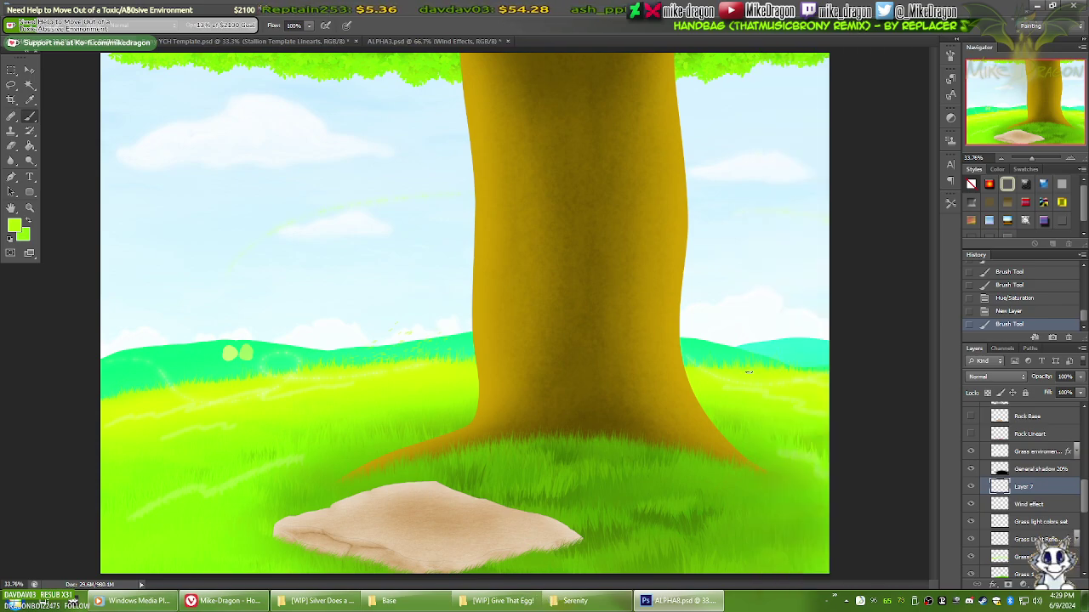
{"action": "mouse_move", "coordinate": [760, 335]}
{"action": "left_mouse_down"}
{"action": "mouse_move", "coordinate": [791, 332]}
{"action": "mouse_move", "coordinate": [819, 362]}
{"action": "left_mouse_up"}
{"action": "key", "text": "ctrl+z"}
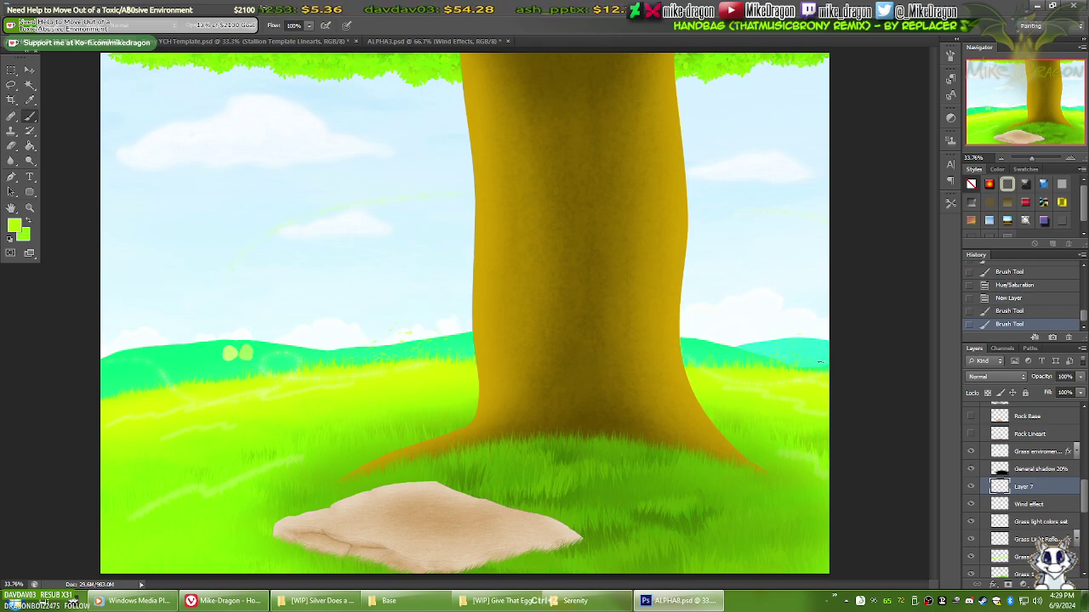
Step: Rename Layer 7 as Wind leaves
{"action": "double_click", "coordinate": [1025, 488]}
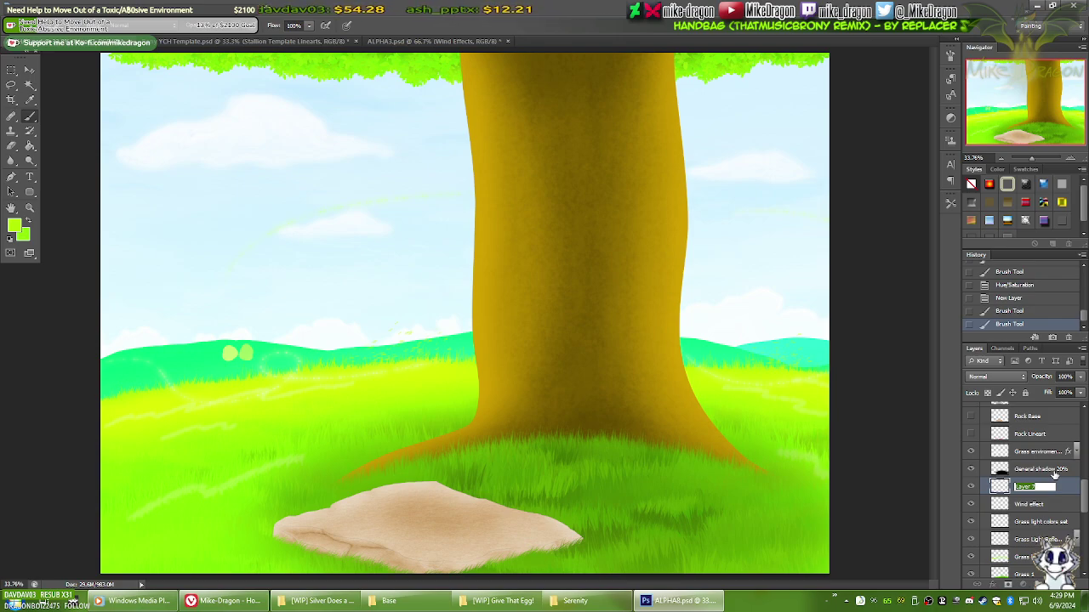
{"action": "type", "text": "W"}
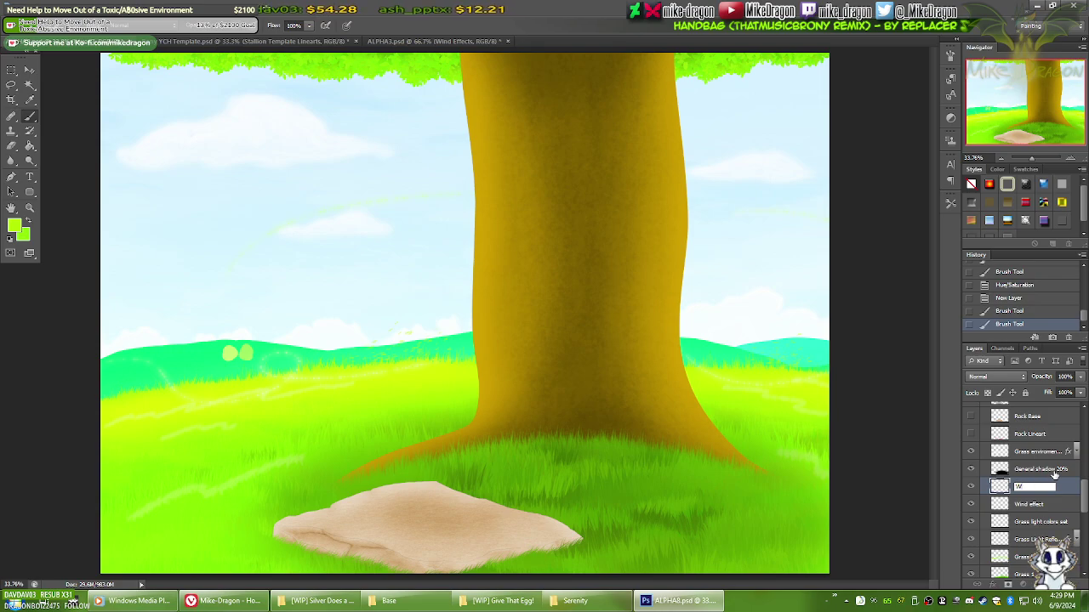
{"action": "type", "text": "ind leaves"}
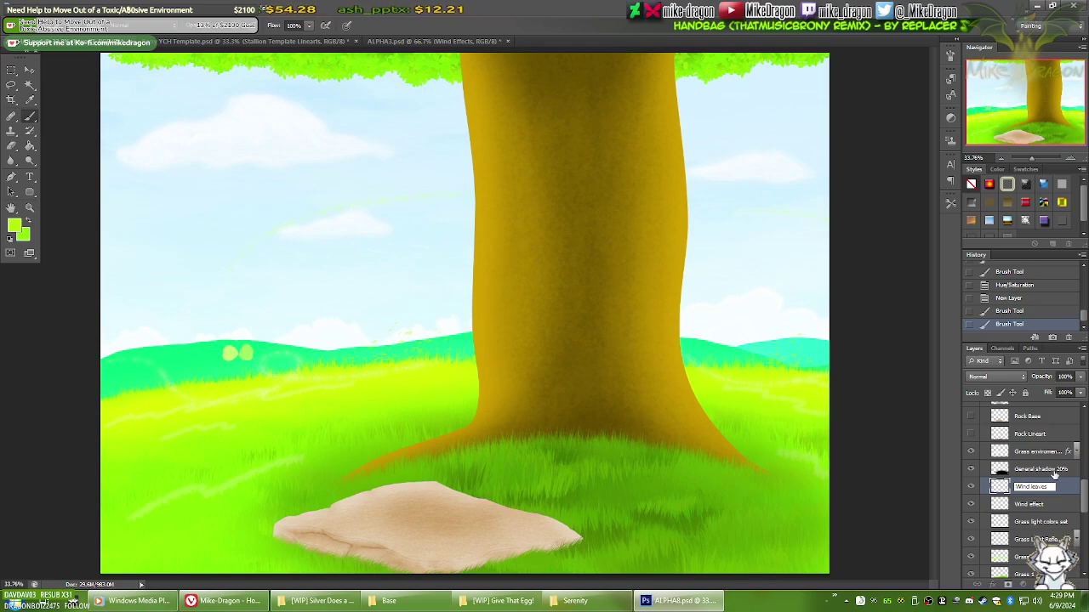
{"action": "key", "text": "Return"}
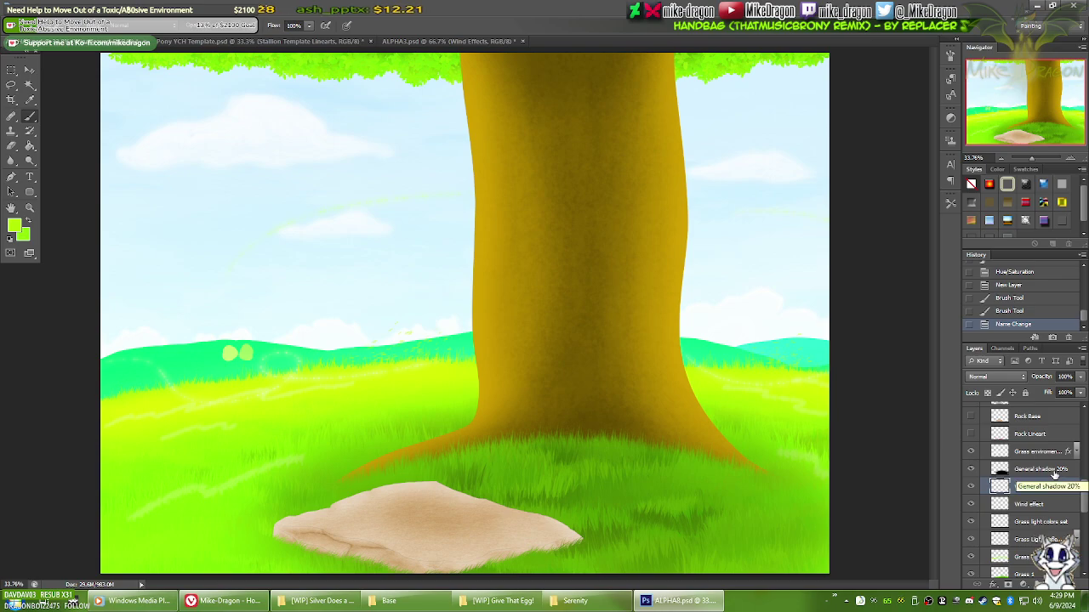
Step: Examine the blending options of the Wind Leaves layer in ALPHA3.psd without changing them, and return to the tree scene document
{"action": "left_click", "coordinate": [476, 40]}
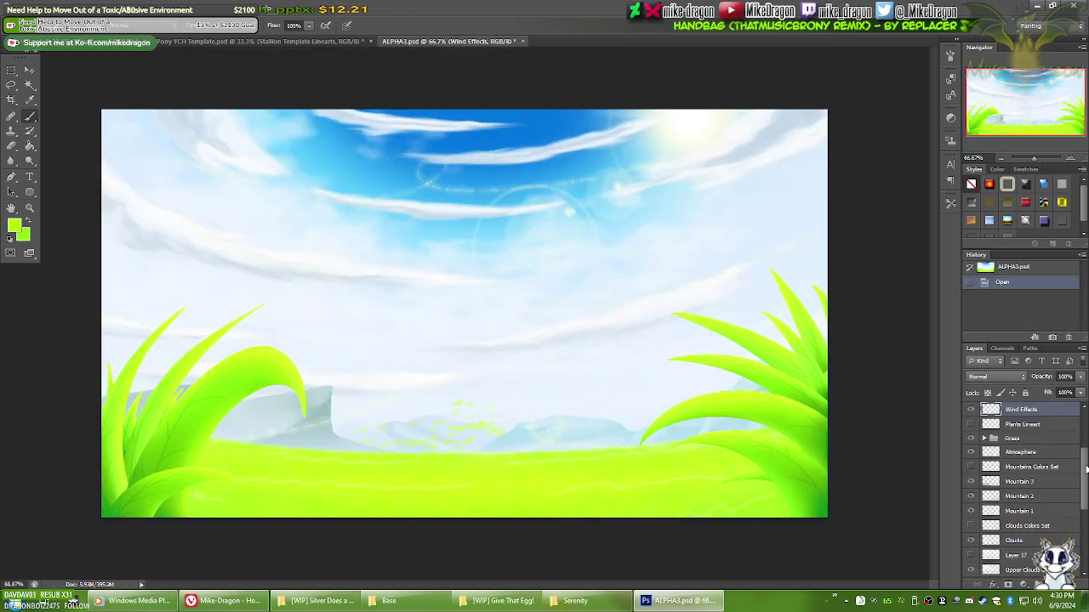
{"action": "scroll", "coordinate": [1086, 469], "scroll_direction": "up", "scroll_amount": 3}
{"action": "left_click", "coordinate": [991, 436]}
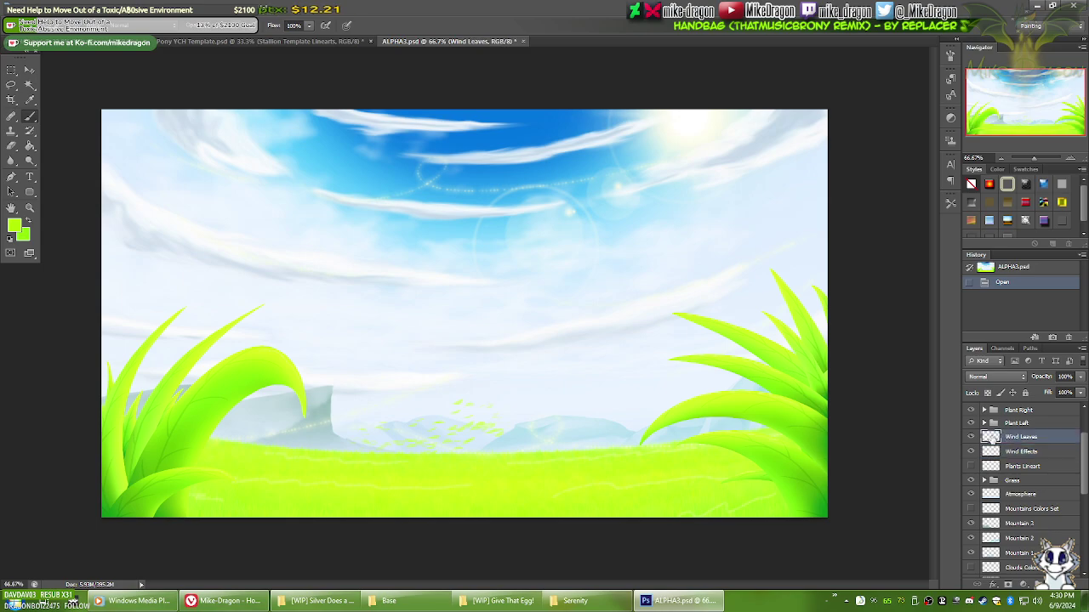
{"action": "double_click", "coordinate": [990, 436]}
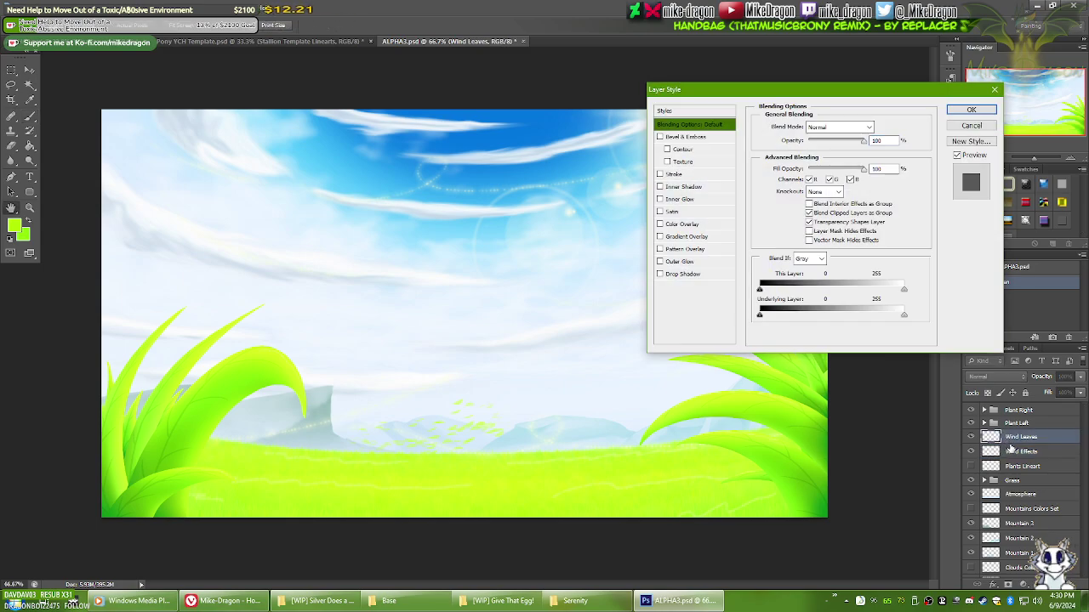
{"action": "left_click", "coordinate": [970, 126]}
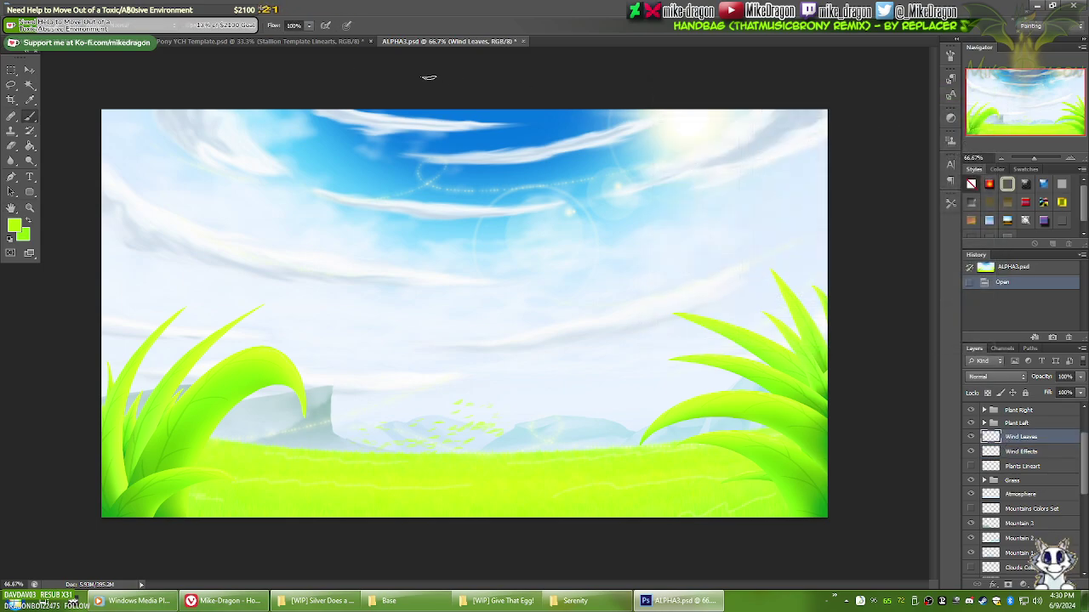
{"action": "left_click", "coordinate": [123, 40]}
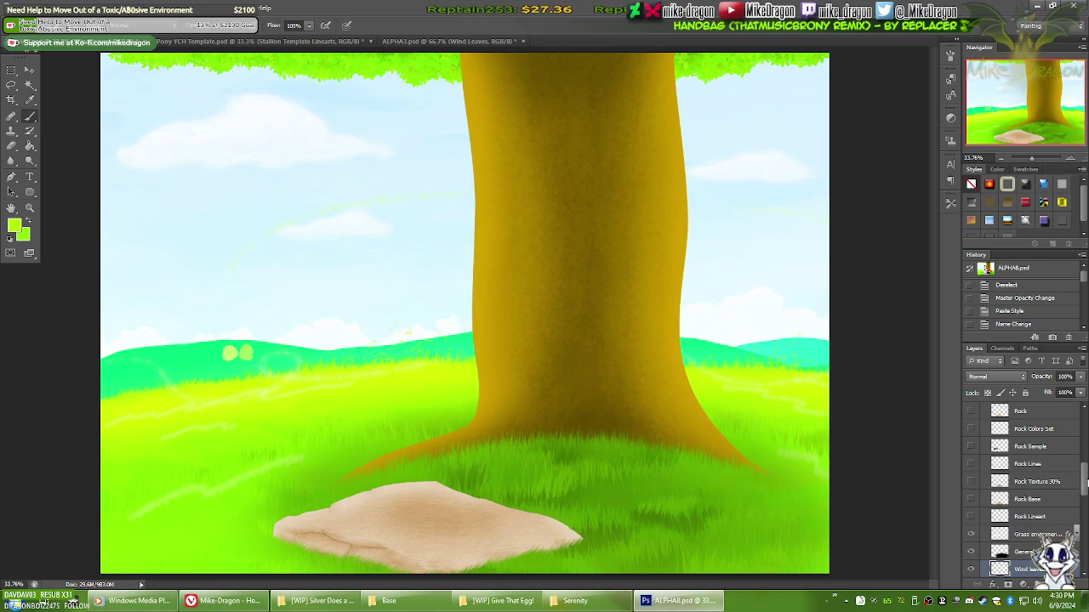
Step: Add a new empty layer directly above the Tree leaves 2 layer
{"action": "scroll", "coordinate": [1085, 479], "scroll_direction": "up", "scroll_amount": 2}
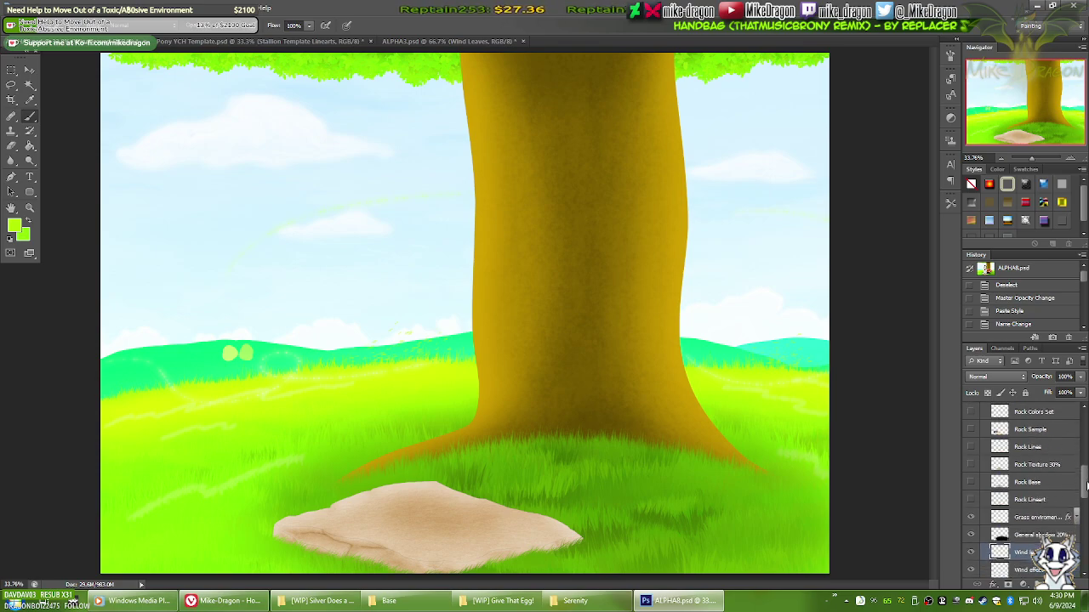
{"action": "left_click_drag", "start_coordinate": [1085, 478], "coordinate": [1085, 444]}
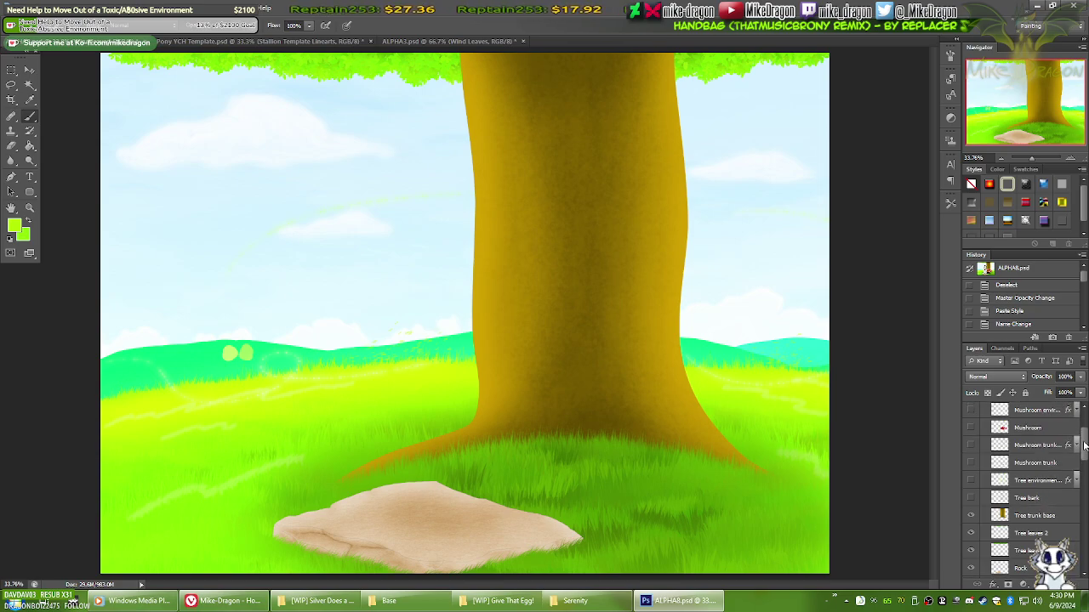
{"action": "left_click_drag", "start_coordinate": [1085, 445], "coordinate": [1085, 446]}
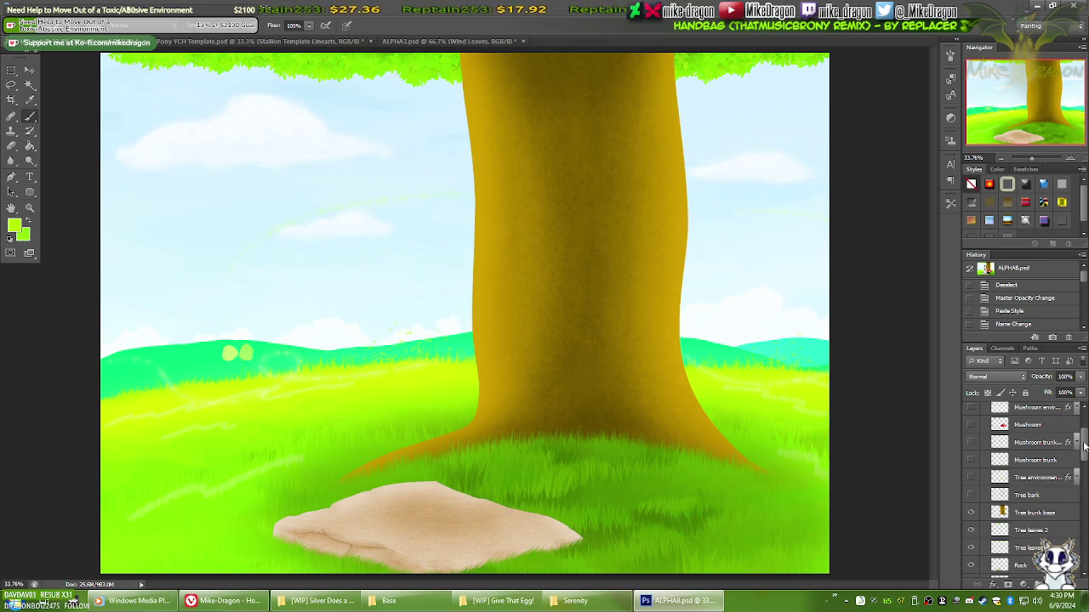
{"action": "mouse_move", "coordinate": [1084, 445]}
{"action": "left_mouse_down"}
{"action": "mouse_move", "coordinate": [1073, 537]}
{"action": "mouse_move", "coordinate": [1082, 454]}
{"action": "left_mouse_up"}
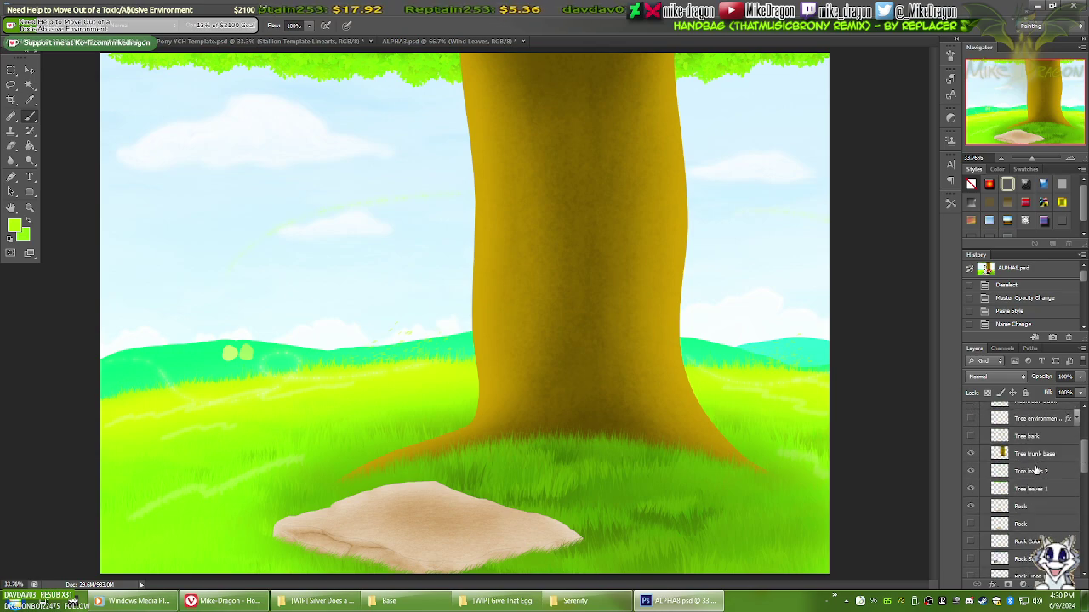
{"action": "left_click", "coordinate": [1010, 477]}
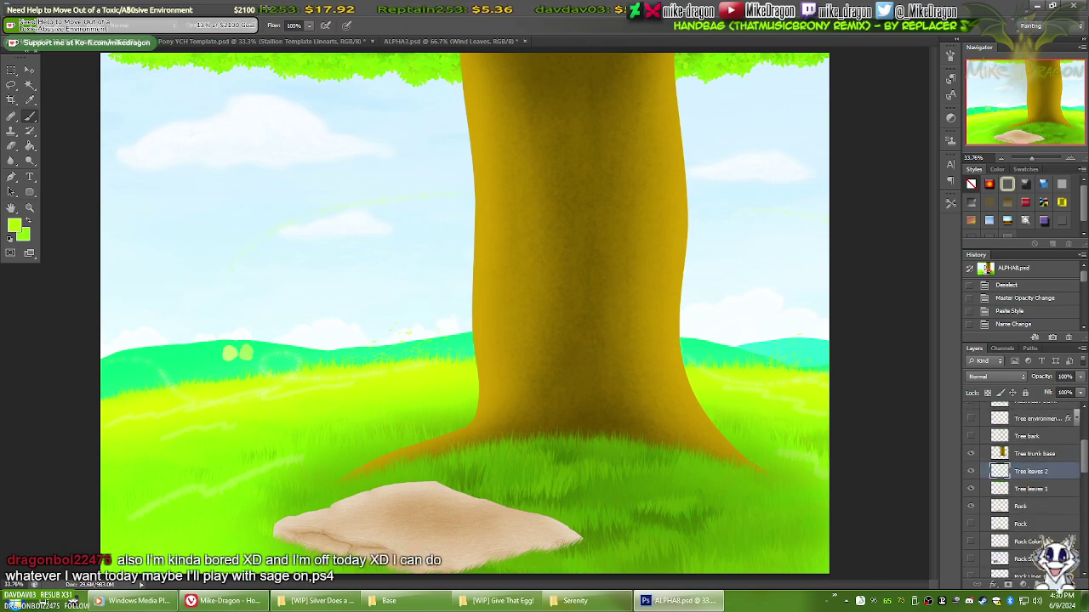
{"action": "key", "text": "ctrl+shift+alt+n"}
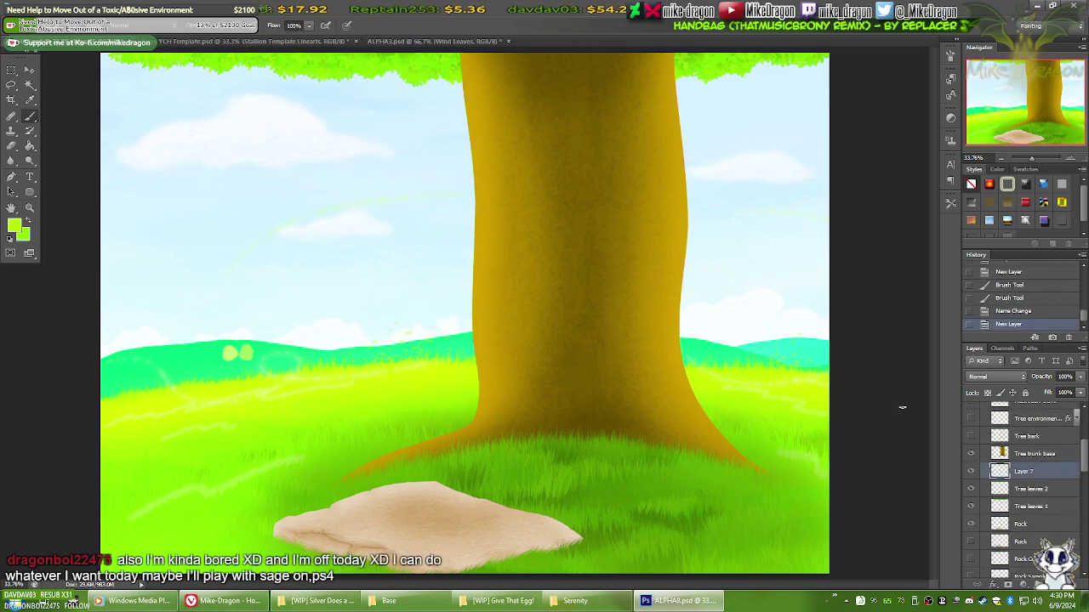
Step: Sample a darker green from the tree foliage left of the trunk and change the leaf brush size
{"action": "key", "text": "i"}
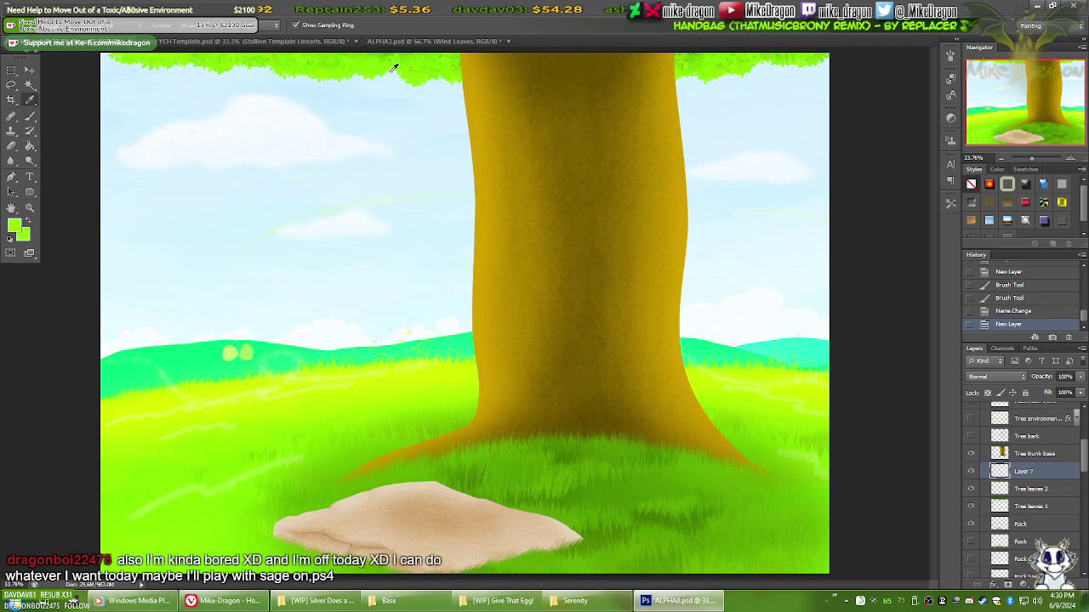
{"action": "left_click_drag", "start_coordinate": [394, 67], "coordinate": [389, 50]}
{"action": "key", "text": "b"}
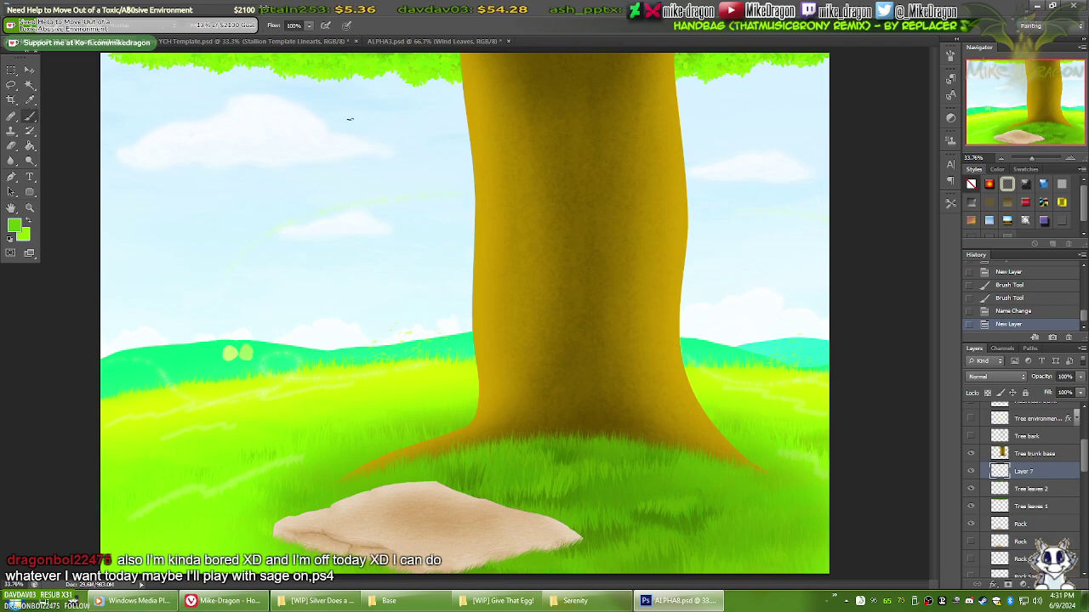
{"action": "right_click", "coordinate": [356, 125]}
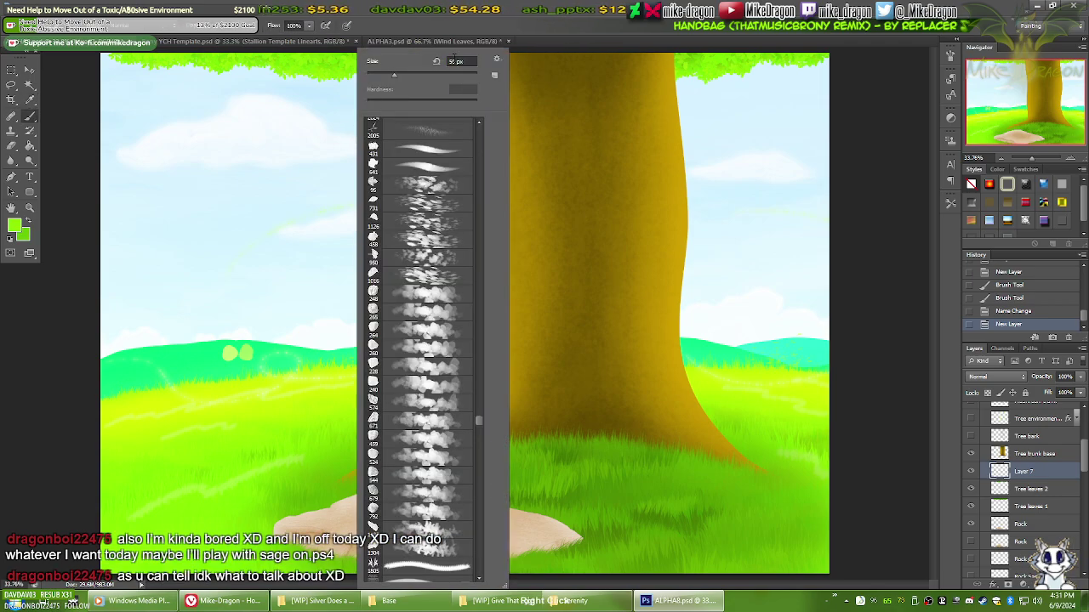
{"action": "left_click", "coordinate": [450, 61]}
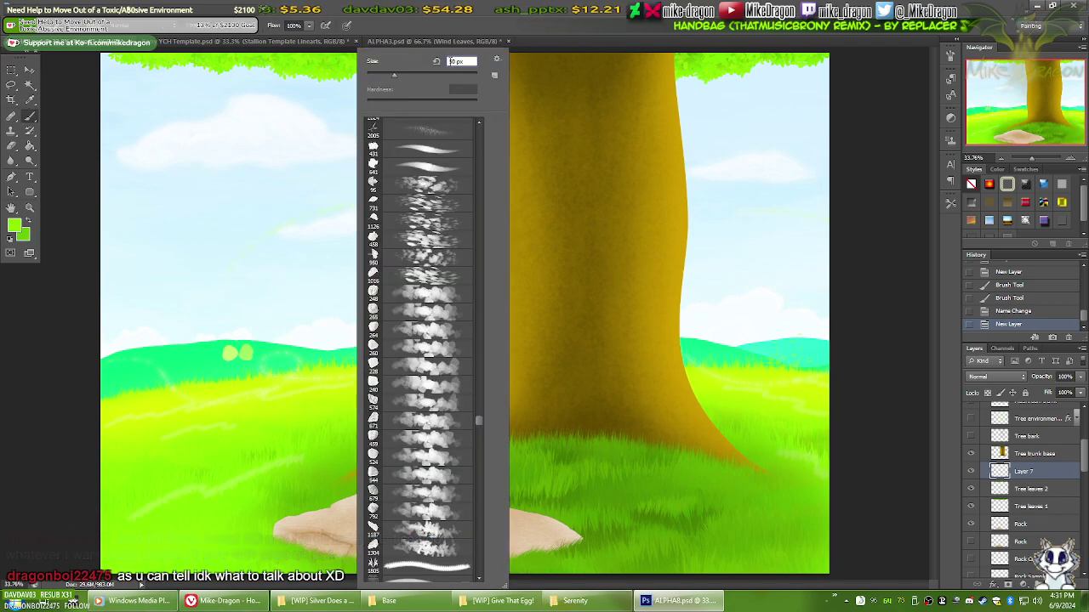
{"action": "type", "text": "10"}
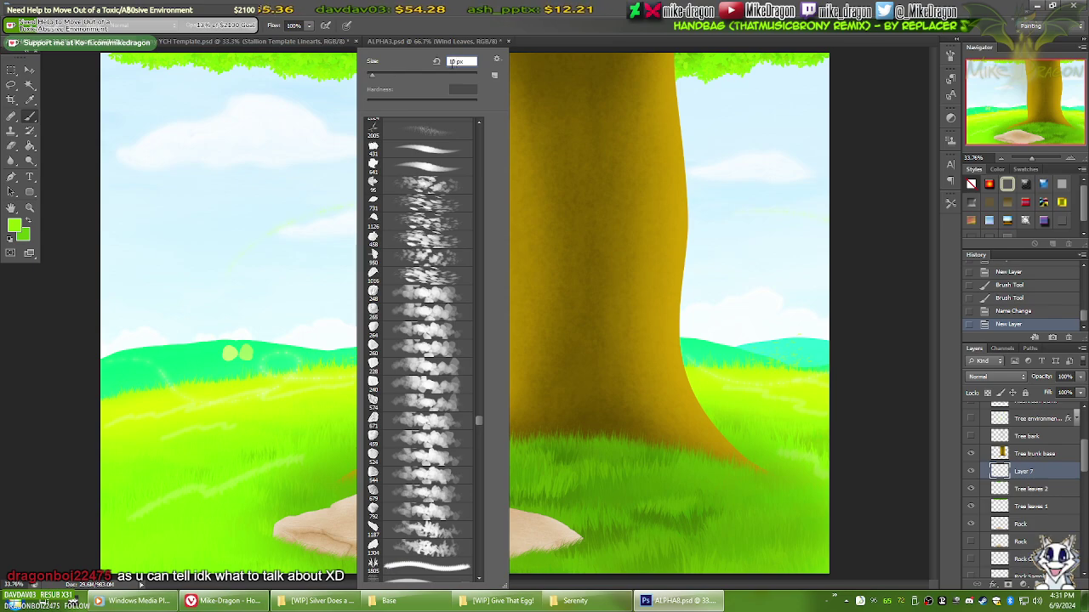
{"action": "key", "text": "Return"}
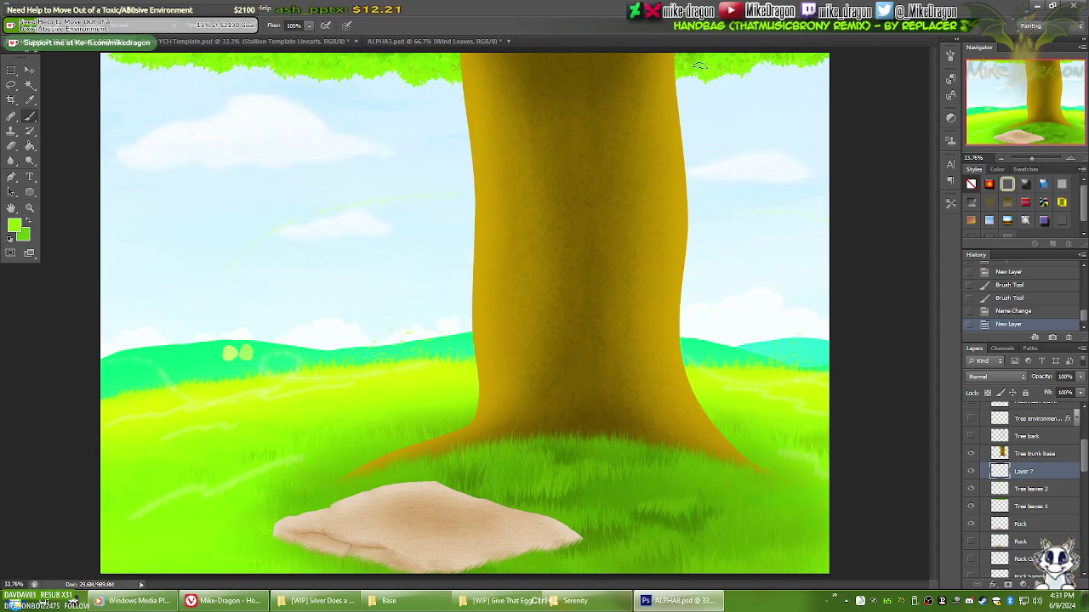
Step: Paint falling leaves under the foliage on both sides of the trunk, undoing the first stroke on the left side and repainting it
{"action": "left_click_drag", "start_coordinate": [699, 101], "coordinate": [713, 108]}
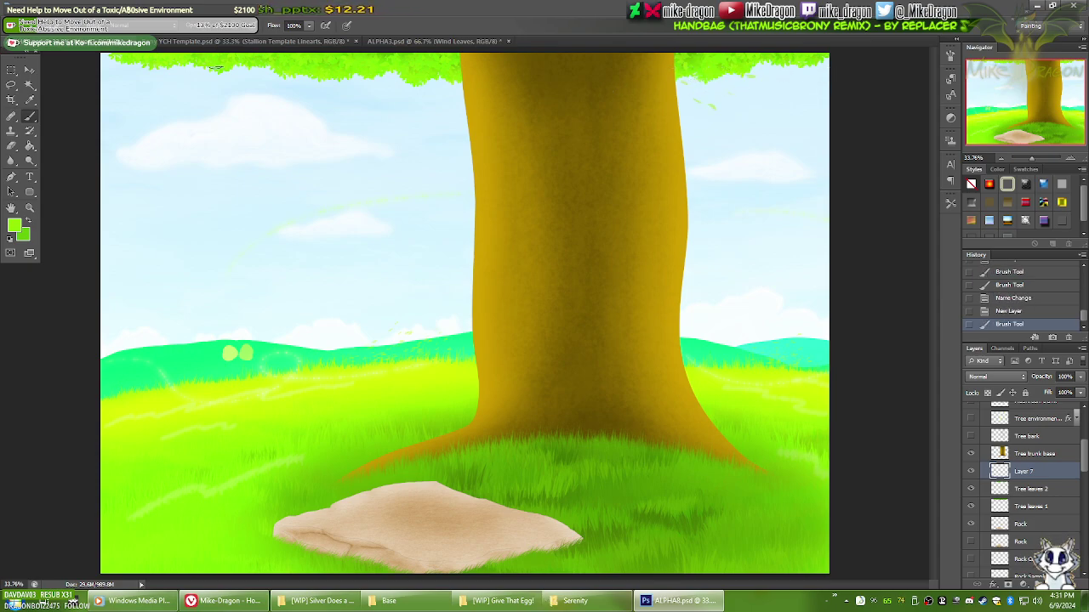
{"action": "left_click_drag", "start_coordinate": [196, 85], "coordinate": [264, 119]}
{"action": "key", "text": "ctrl+z"}
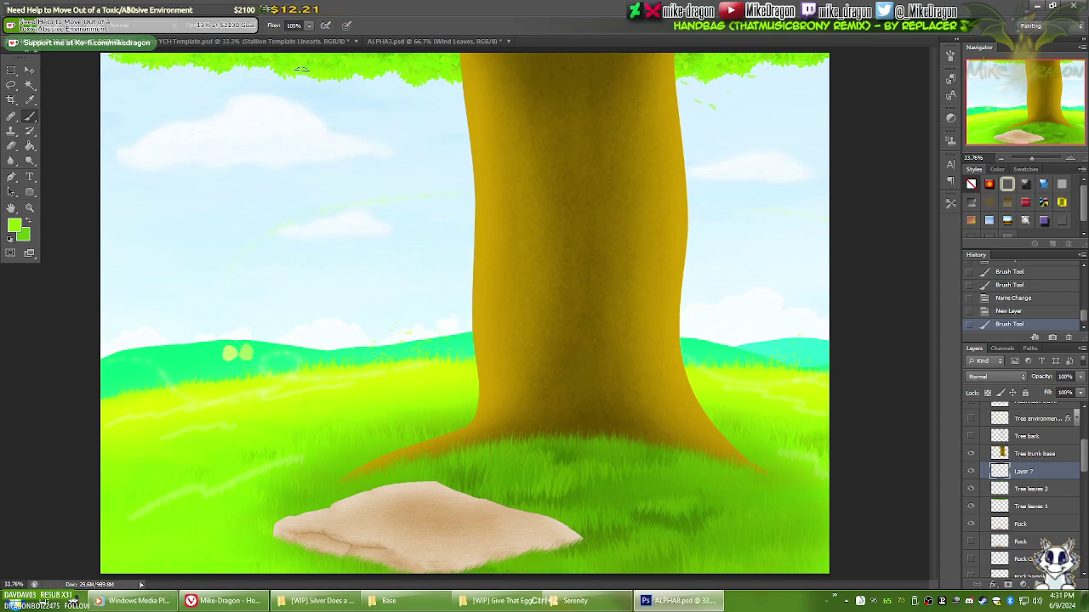
{"action": "left_click_drag", "start_coordinate": [303, 70], "coordinate": [332, 68]}
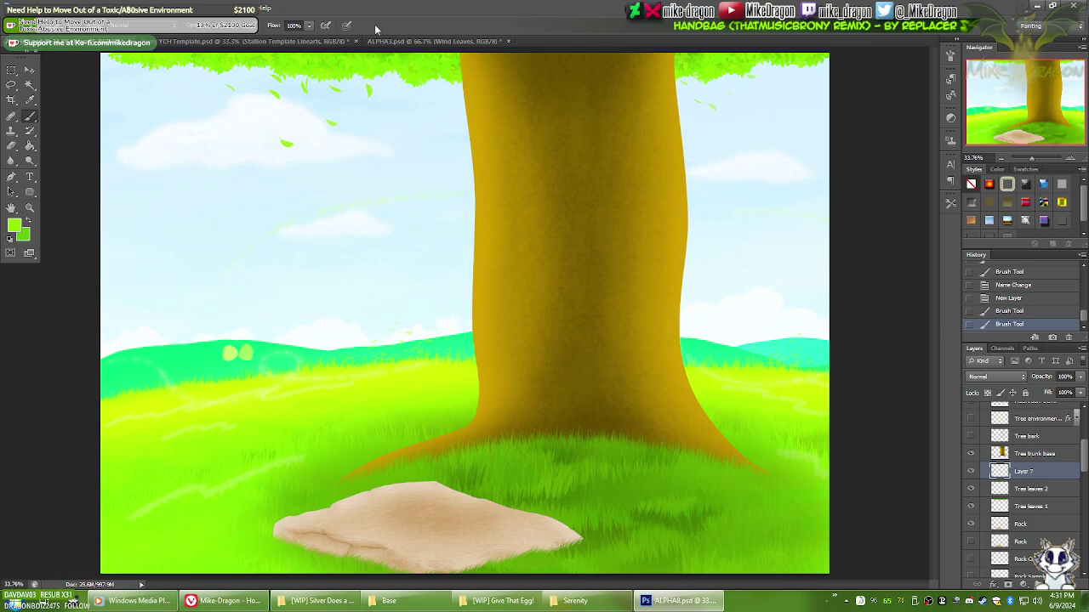
Step: Lasso the leaves just below the foliage left of the trunk, leaving out the lowest one, and delete them
{"action": "key", "text": "l"}
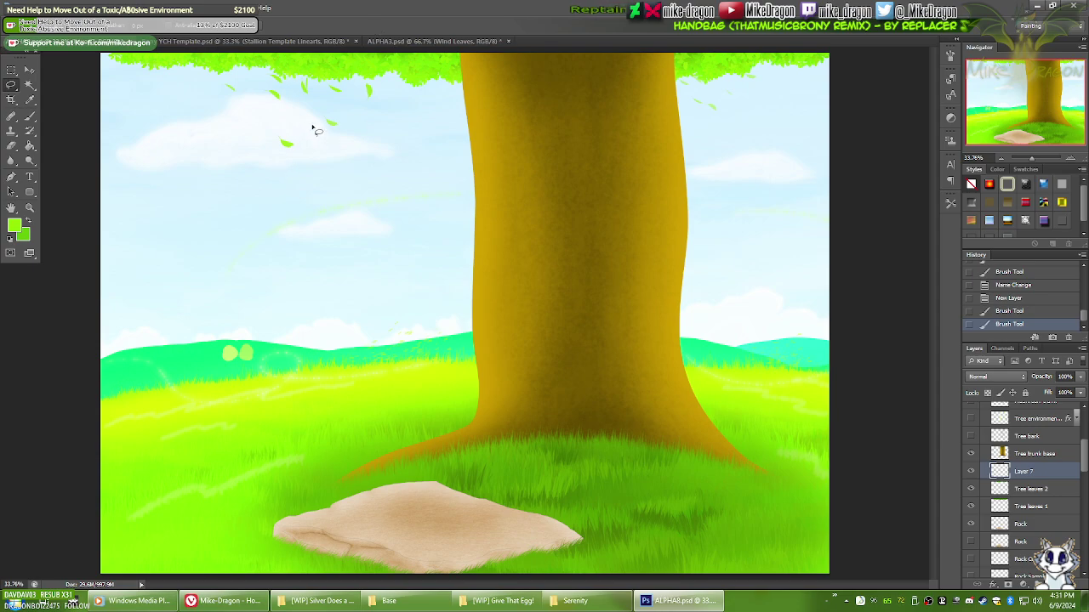
{"action": "mouse_move", "coordinate": [313, 126]}
{"action": "left_mouse_down"}
{"action": "mouse_move", "coordinate": [371, 142]}
{"action": "mouse_move", "coordinate": [412, 109]}
{"action": "left_mouse_up"}
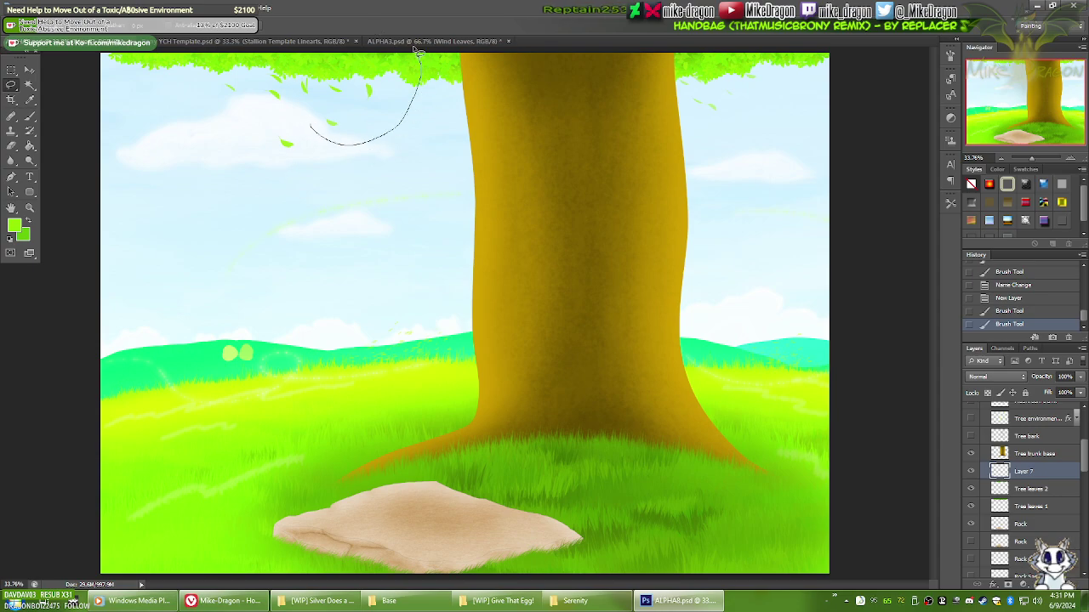
{"action": "mouse_move", "coordinate": [416, 51]}
{"action": "left_mouse_down"}
{"action": "mouse_move", "coordinate": [314, 30]}
{"action": "mouse_move", "coordinate": [168, 57]}
{"action": "mouse_move", "coordinate": [193, 105]}
{"action": "mouse_move", "coordinate": [315, 130]}
{"action": "left_mouse_up"}
{"action": "key", "text": "Delete"}
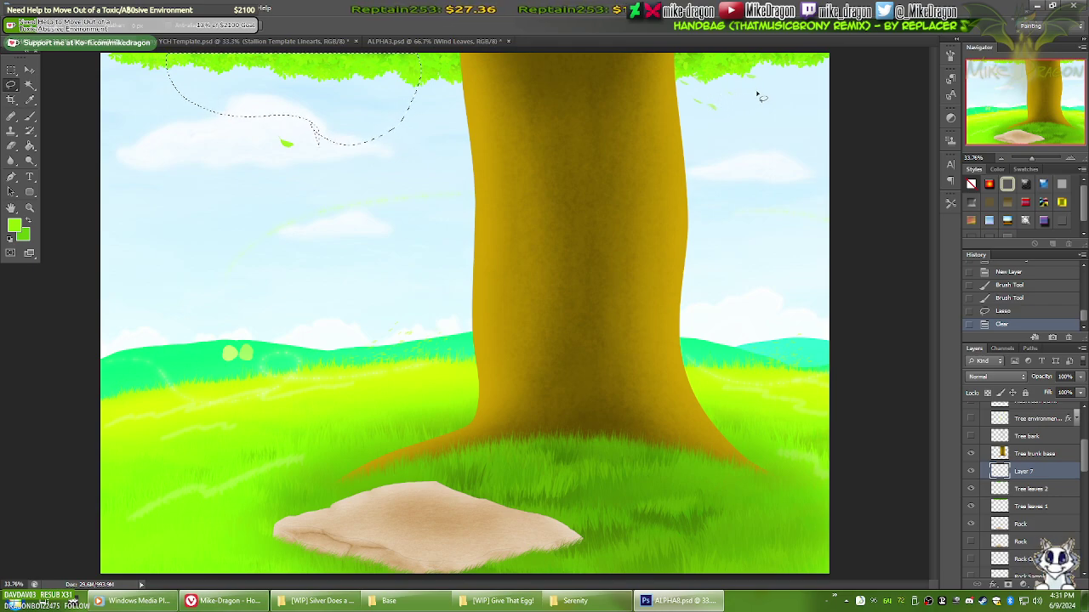
Step: Lasso the stray leaves along the foliage edge right of the trunk, delete them, and deselect
{"action": "mouse_move", "coordinate": [761, 97]}
{"action": "left_mouse_down"}
{"action": "mouse_move", "coordinate": [768, 62]}
{"action": "mouse_move", "coordinate": [746, 104]}
{"action": "mouse_move", "coordinate": [727, 74]}
{"action": "mouse_move", "coordinate": [674, 90]}
{"action": "mouse_move", "coordinate": [652, 62]}
{"action": "mouse_move", "coordinate": [762, 39]}
{"action": "left_mouse_up"}
{"action": "left_click_drag", "start_coordinate": [787, 77], "coordinate": [791, 70]}
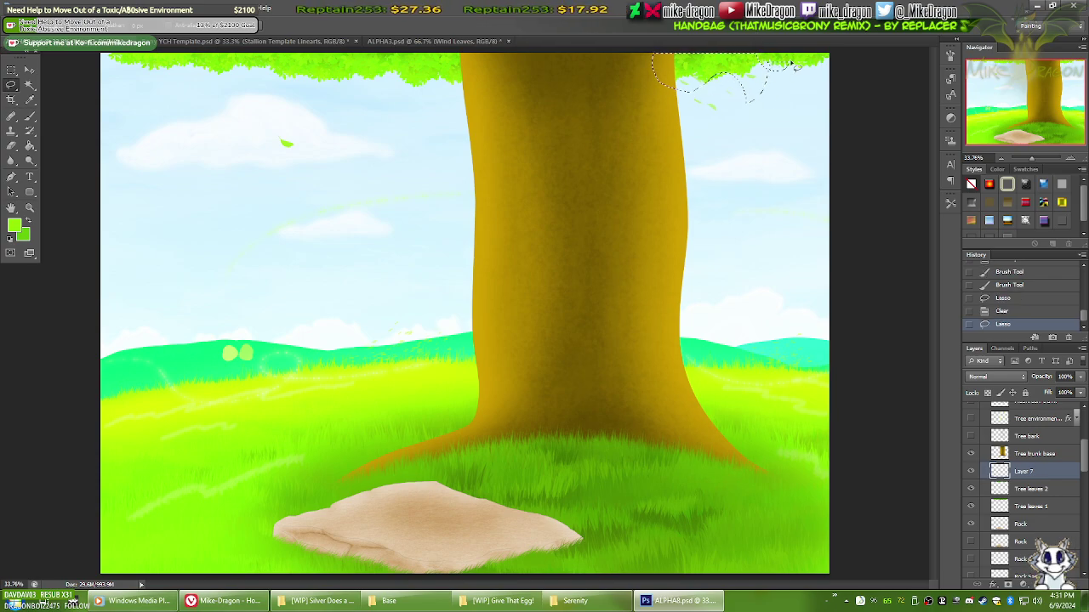
{"action": "key", "text": "Delete"}
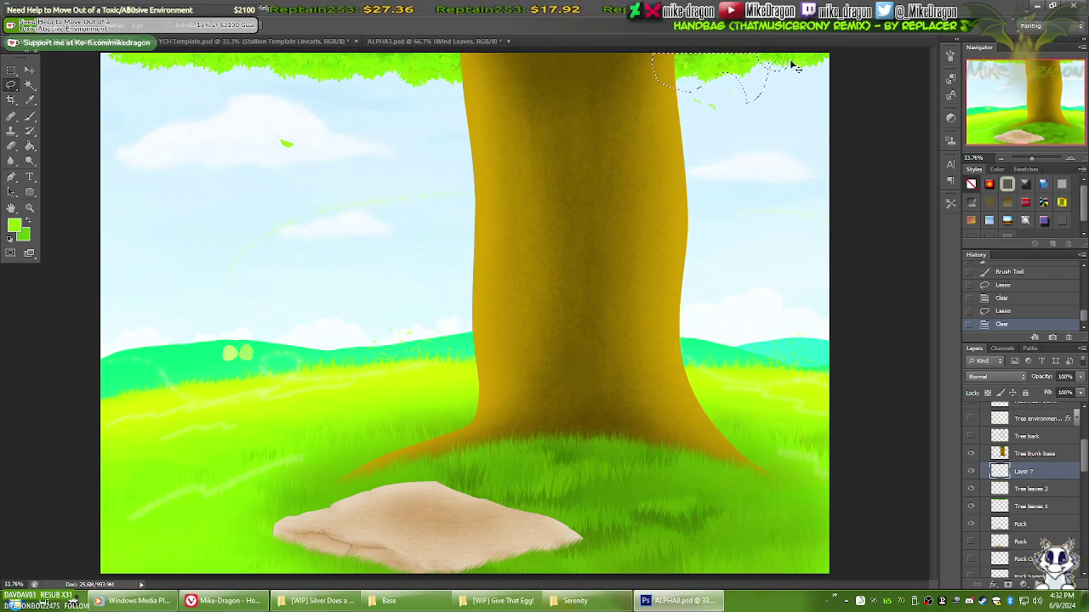
{"action": "key", "text": "ctrl+d"}
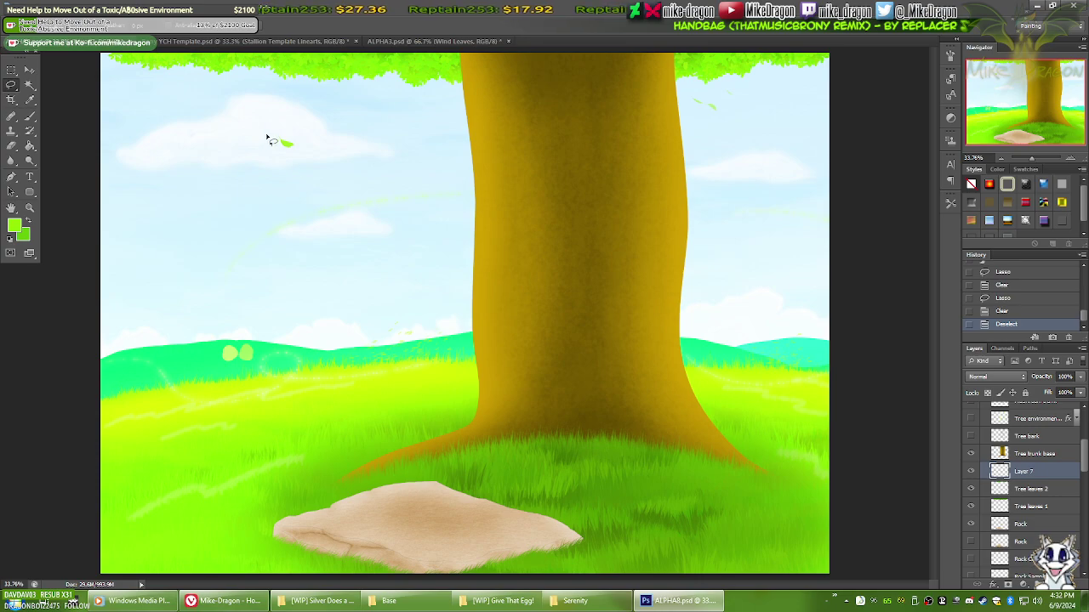
Step: Lasso the single remaining leaf over the large cloud and move it up closer to the foliage
{"action": "mouse_move", "coordinate": [302, 127]}
{"action": "left_mouse_down"}
{"action": "mouse_move", "coordinate": [259, 170]}
{"action": "mouse_move", "coordinate": [329, 153]}
{"action": "mouse_move", "coordinate": [334, 163]}
{"action": "mouse_move", "coordinate": [301, 168]}
{"action": "mouse_move", "coordinate": [307, 137]}
{"action": "mouse_move", "coordinate": [337, 123]}
{"action": "left_mouse_up"}
{"action": "key", "text": "v"}
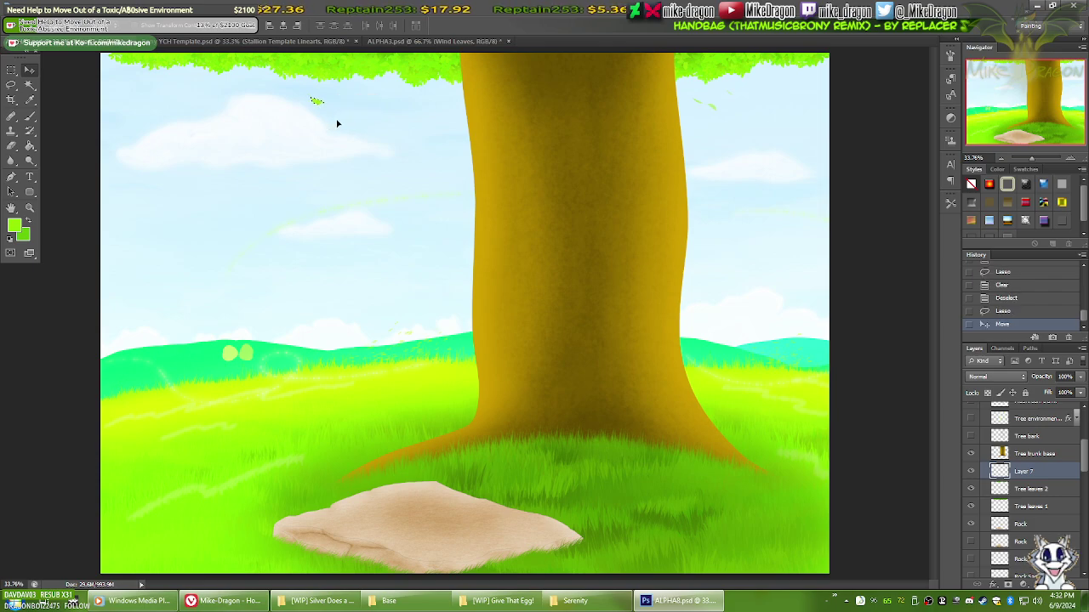
Step: Deselect the moved leaf and rename the new leaf layer as "Falling leaves"
{"action": "key", "text": "ctrl+d"}
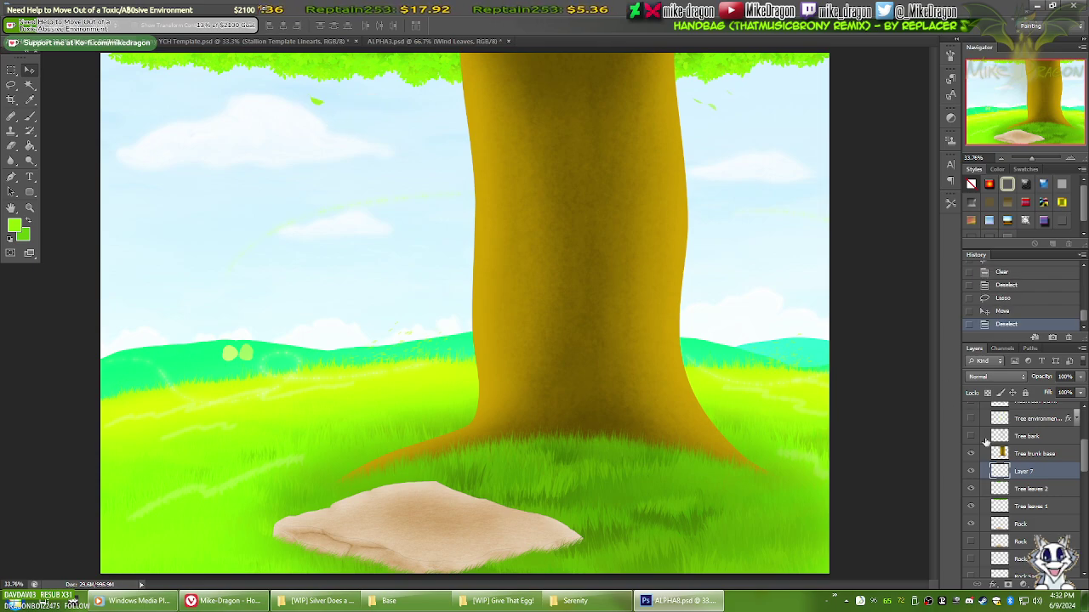
{"action": "double_click", "coordinate": [1025, 471]}
{"action": "type", "text": "Falli"}
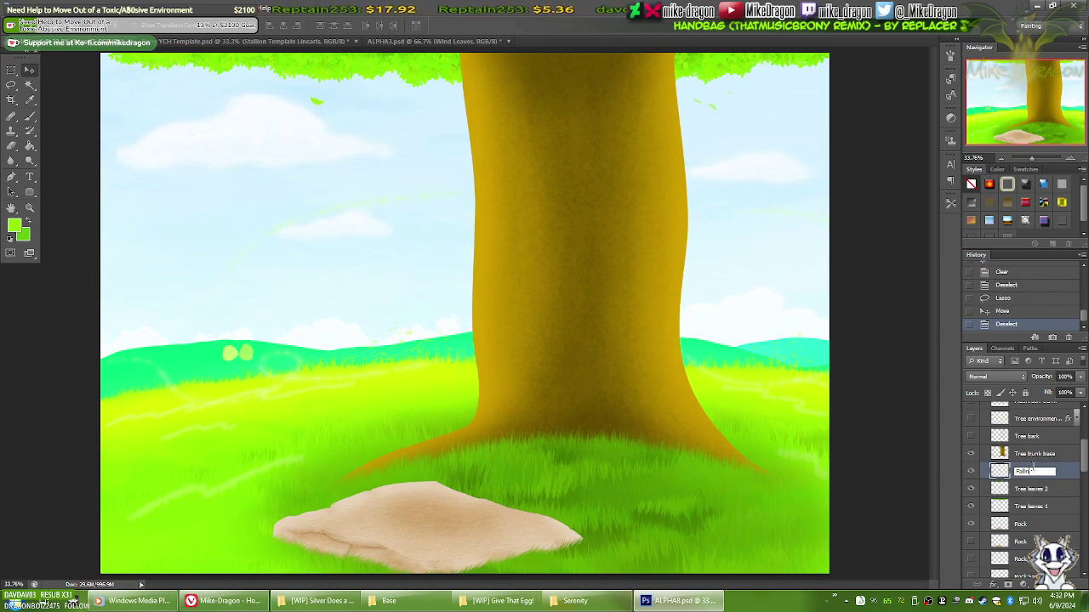
{"action": "type", "text": "ng leaves"}
{"action": "key", "text": "Return"}
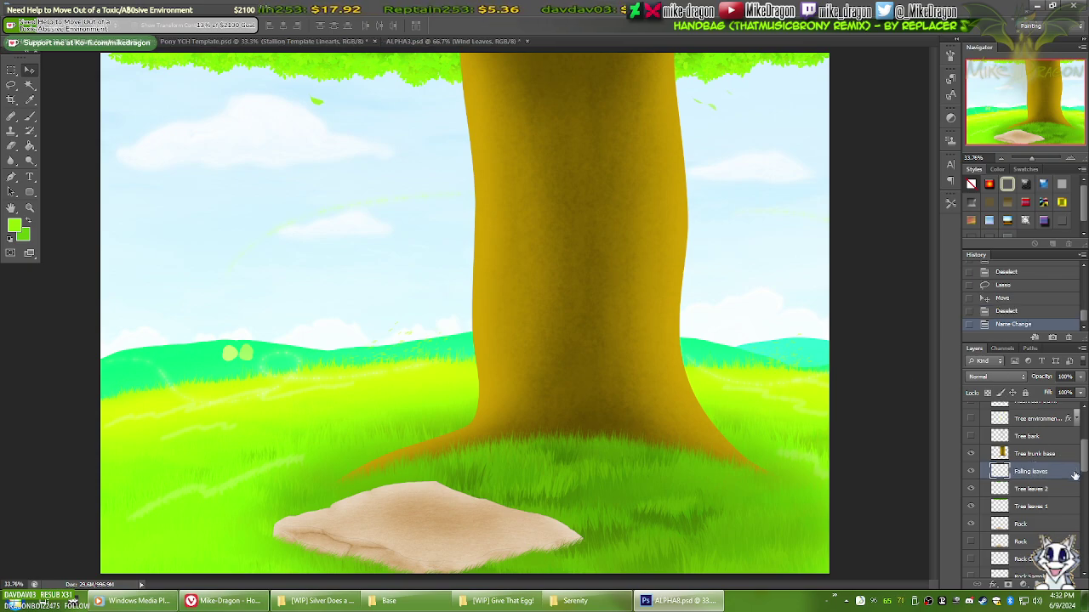
Step: Show the Tree bark and tree environment layers, all mushroom layers, and the Sky light 50% layer
{"action": "left_click_drag", "start_coordinate": [1085, 464], "coordinate": [1085, 442]}
{"action": "left_click", "coordinate": [970, 551]}
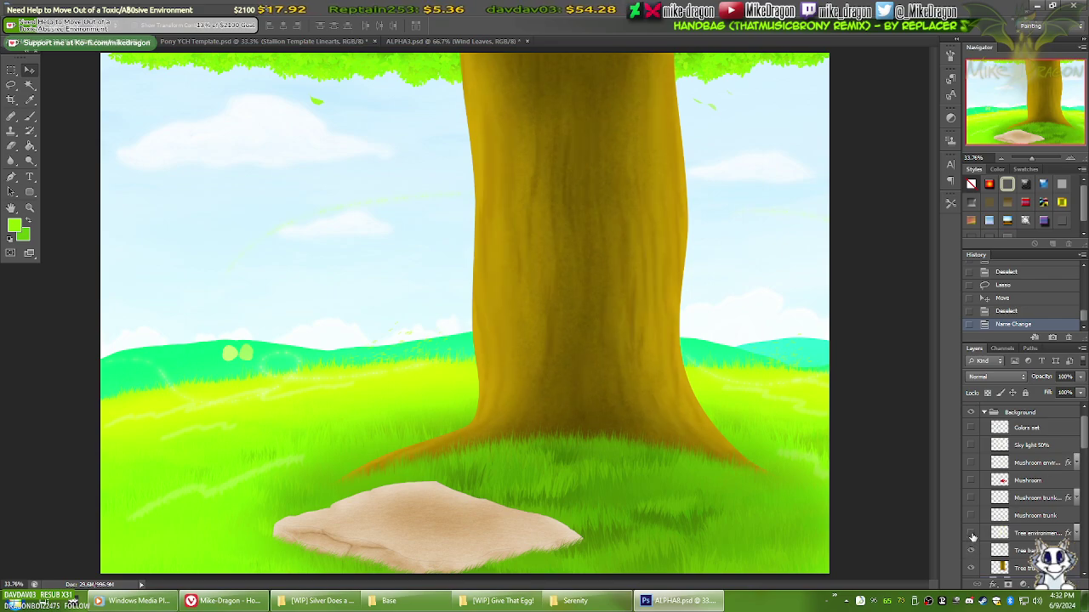
{"action": "left_click", "coordinate": [972, 533]}
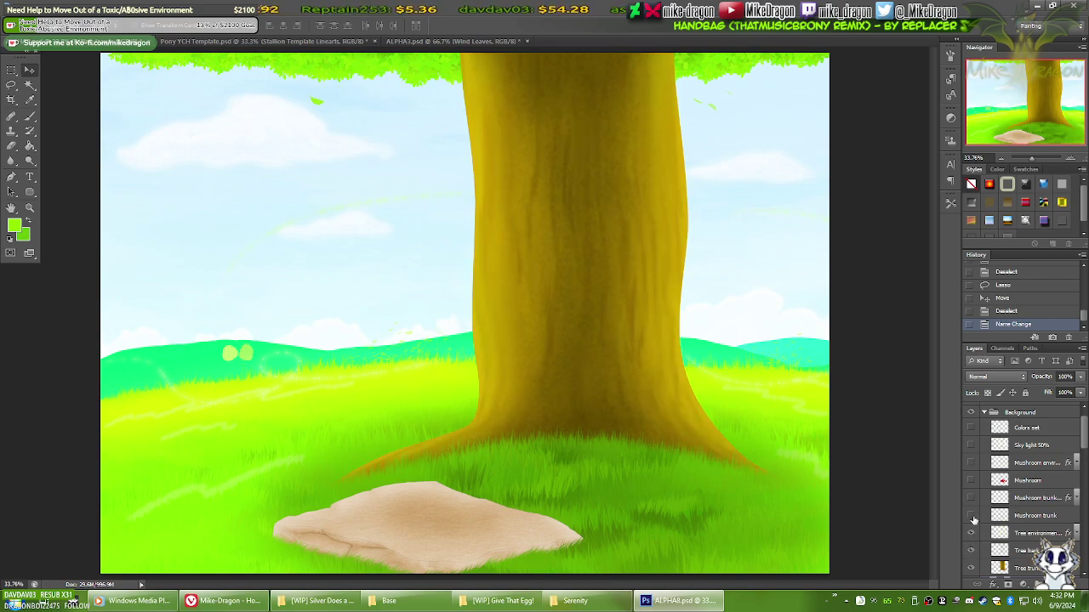
{"action": "left_click", "coordinate": [972, 517]}
{"action": "left_click", "coordinate": [972, 499]}
{"action": "left_click", "coordinate": [971, 482]}
{"action": "left_click", "coordinate": [971, 463]}
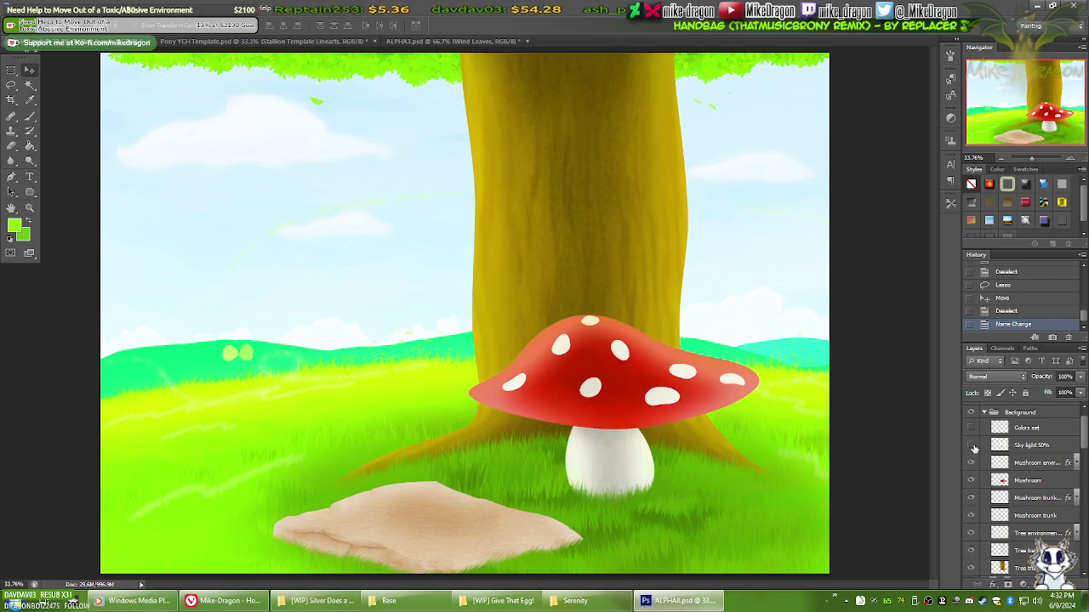
{"action": "left_click", "coordinate": [971, 444]}
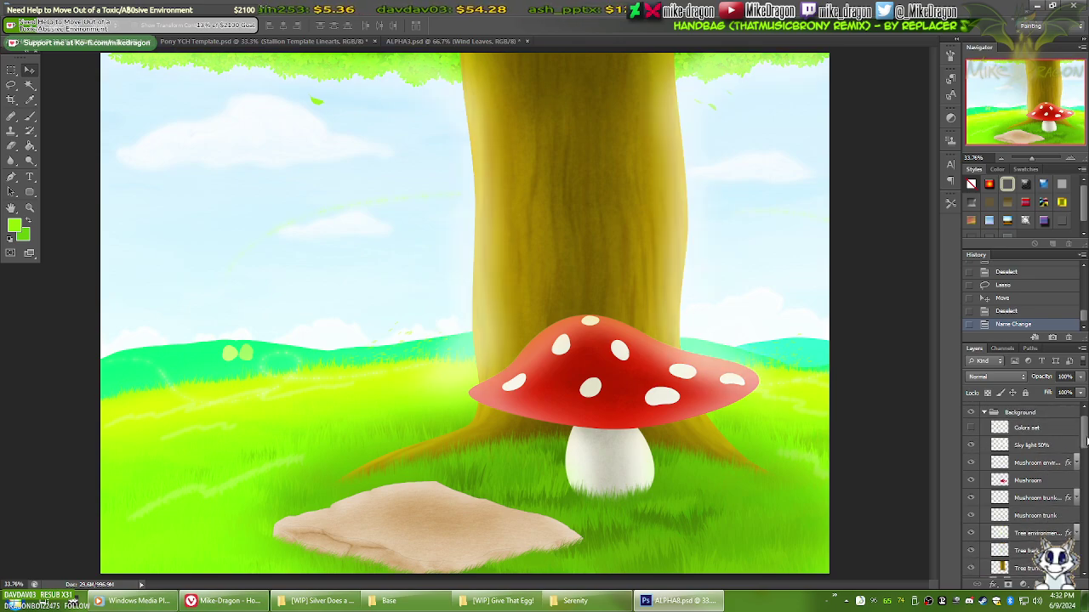
Step: Hide the Grass light colors set layer so its colour swatches no longer sit over the hills
{"action": "left_click_drag", "start_coordinate": [1086, 440], "coordinate": [1084, 413]}
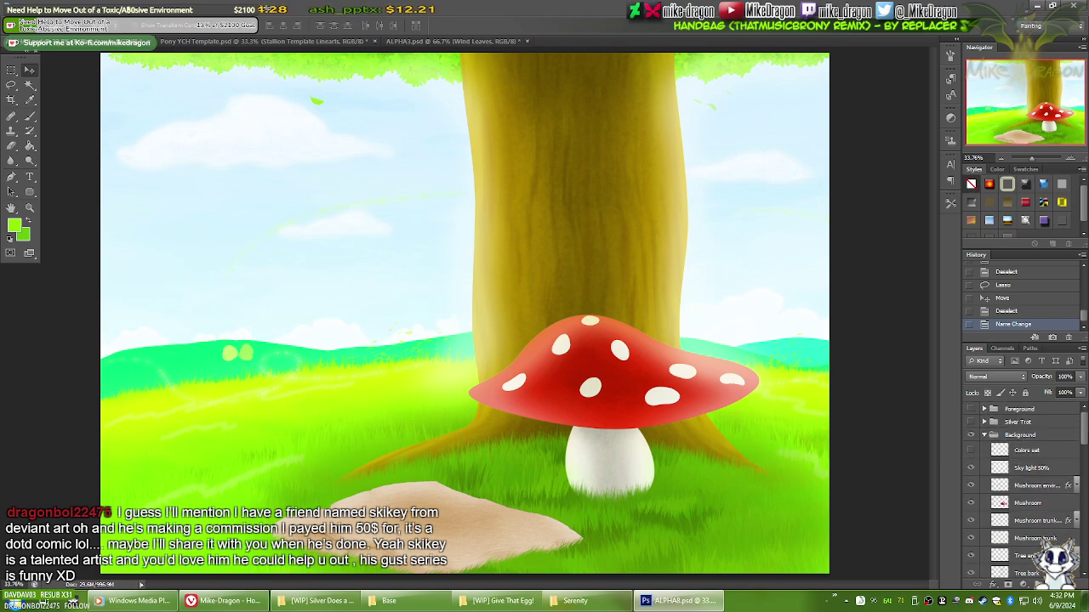
{"action": "left_click_drag", "start_coordinate": [1084, 419], "coordinate": [1084, 420]}
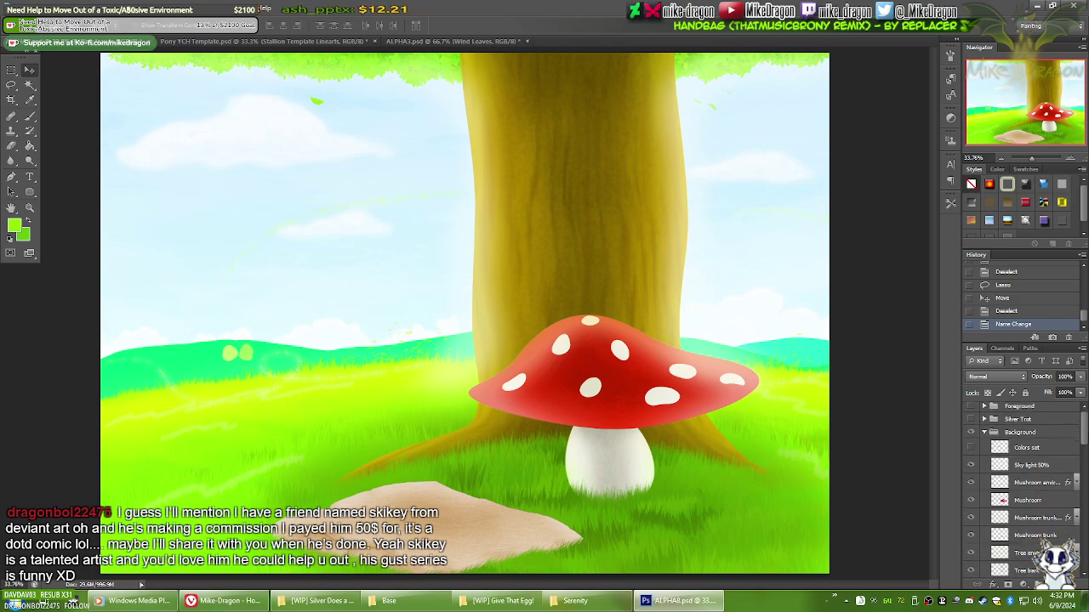
{"action": "left_click_drag", "start_coordinate": [1085, 459], "coordinate": [1086, 517]}
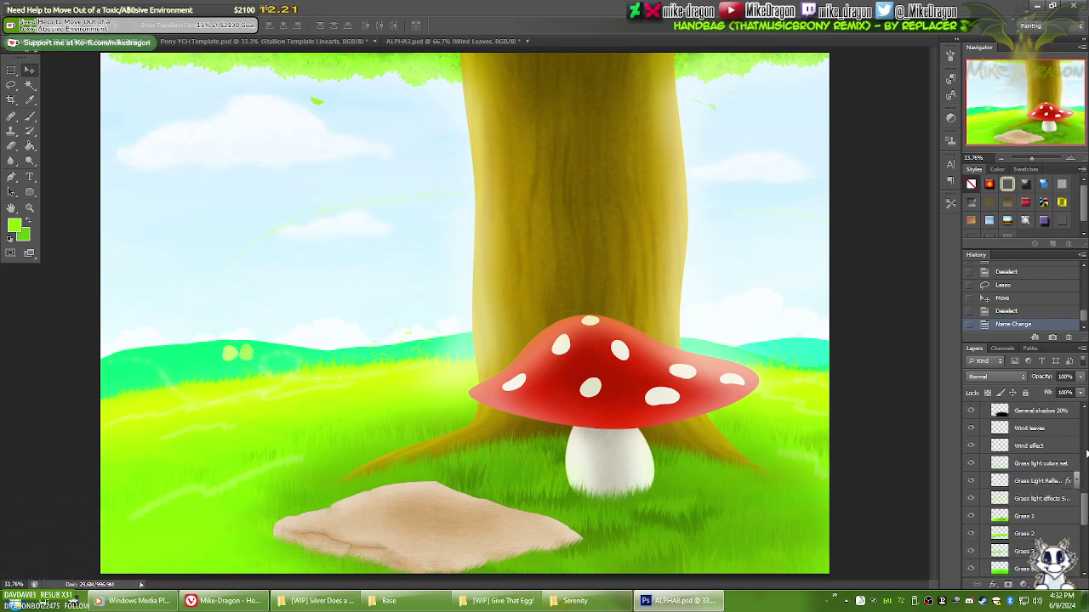
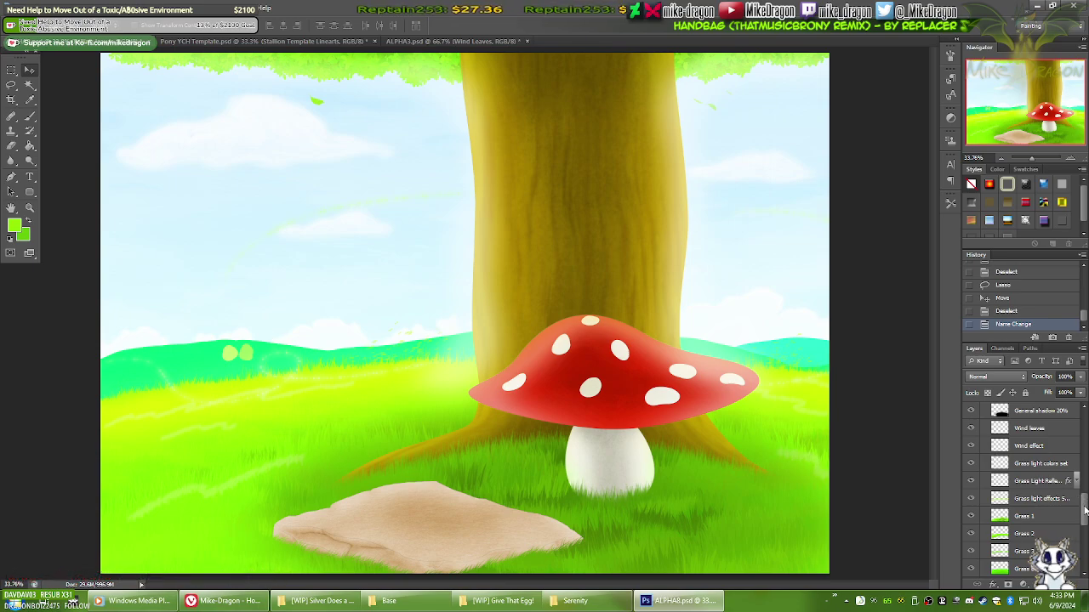
{"action": "left_click_drag", "start_coordinate": [1085, 509], "coordinate": [1083, 500]}
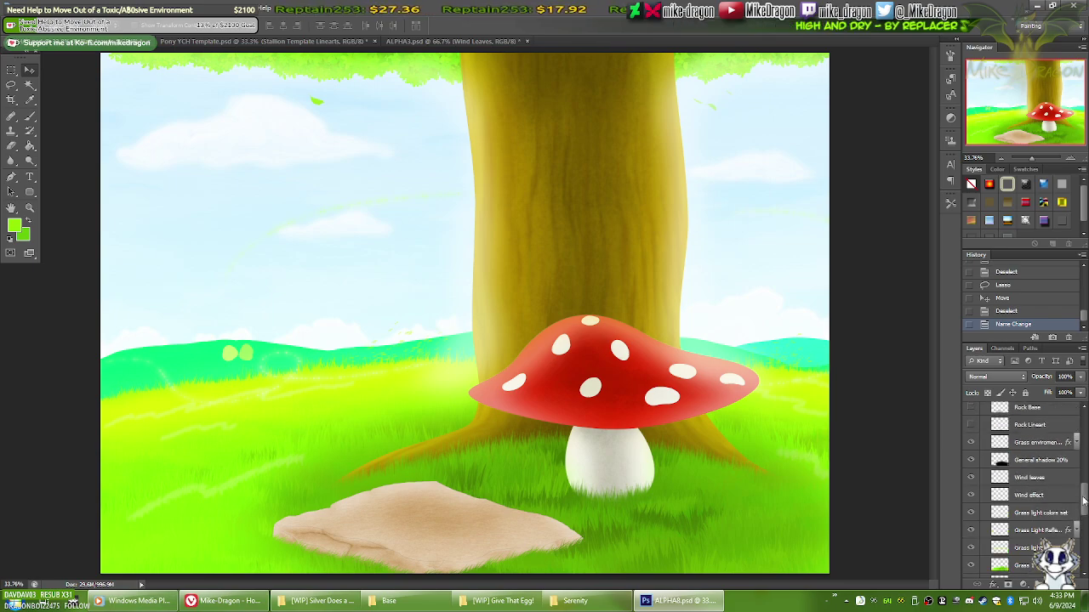
{"action": "left_click_drag", "start_coordinate": [1083, 502], "coordinate": [1076, 495]}
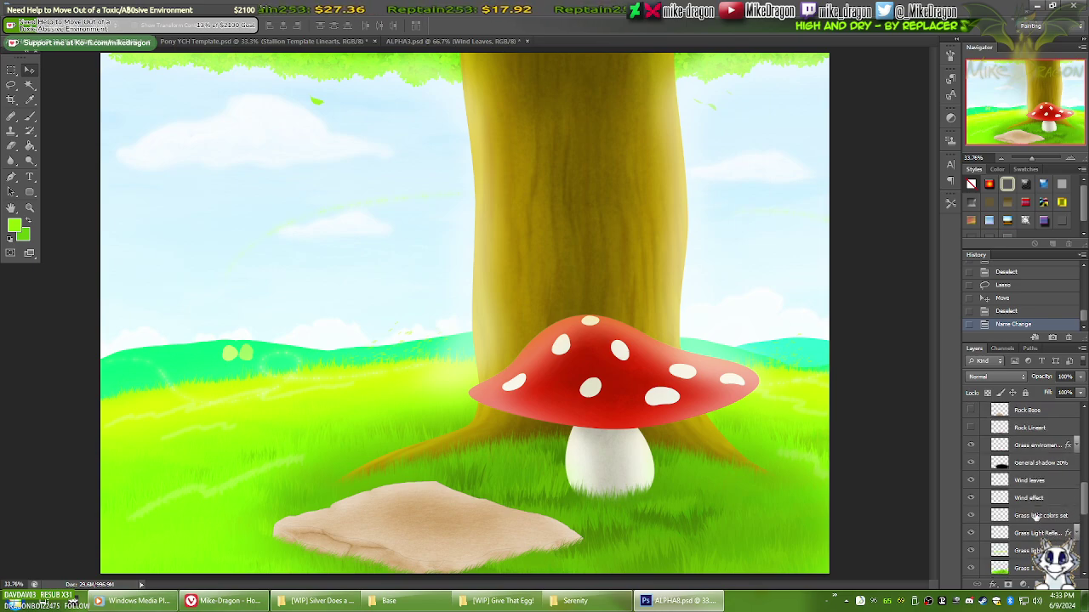
{"action": "left_click", "coordinate": [988, 517]}
{"action": "left_click", "coordinate": [972, 519]}
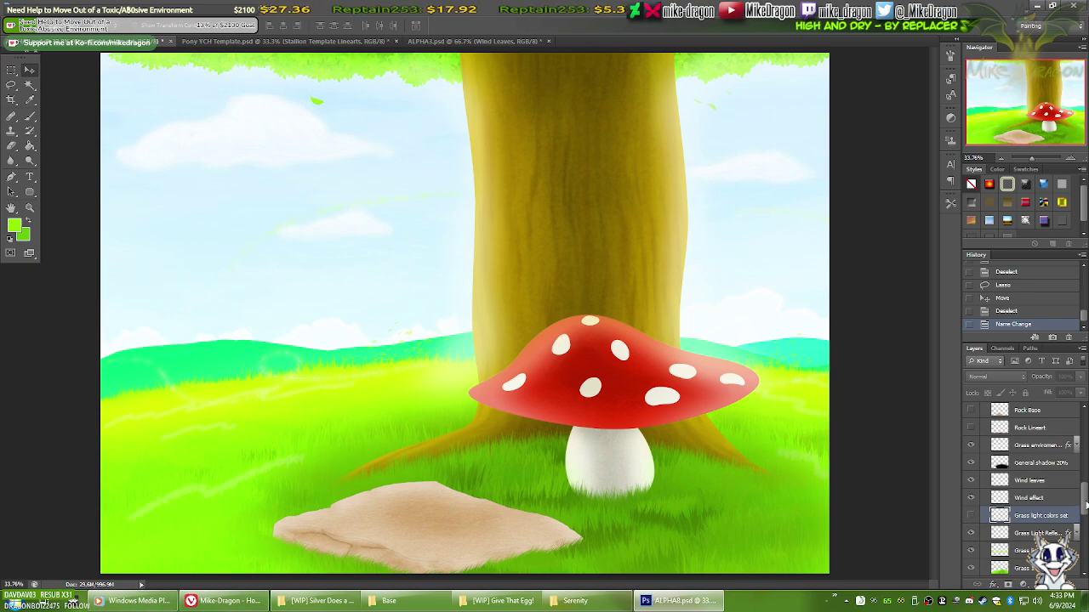
Step: Show the Silver Trot character group and save the document
{"action": "scroll", "coordinate": [1085, 505], "scroll_direction": "up", "scroll_amount": 2}
{"action": "left_click_drag", "start_coordinate": [1086, 484], "coordinate": [1086, 425]}
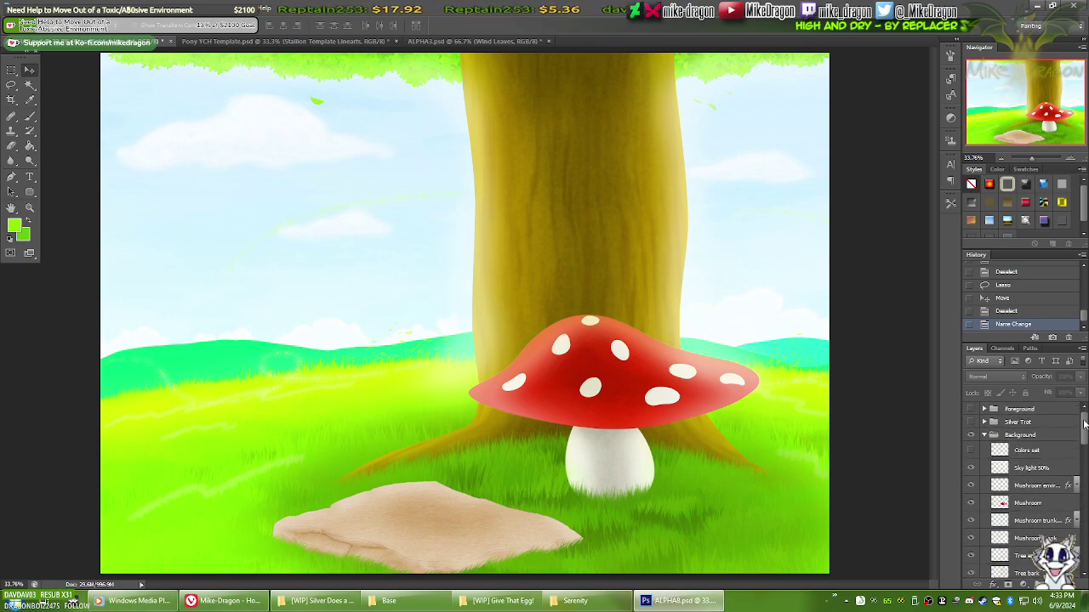
{"action": "left_click", "coordinate": [971, 423]}
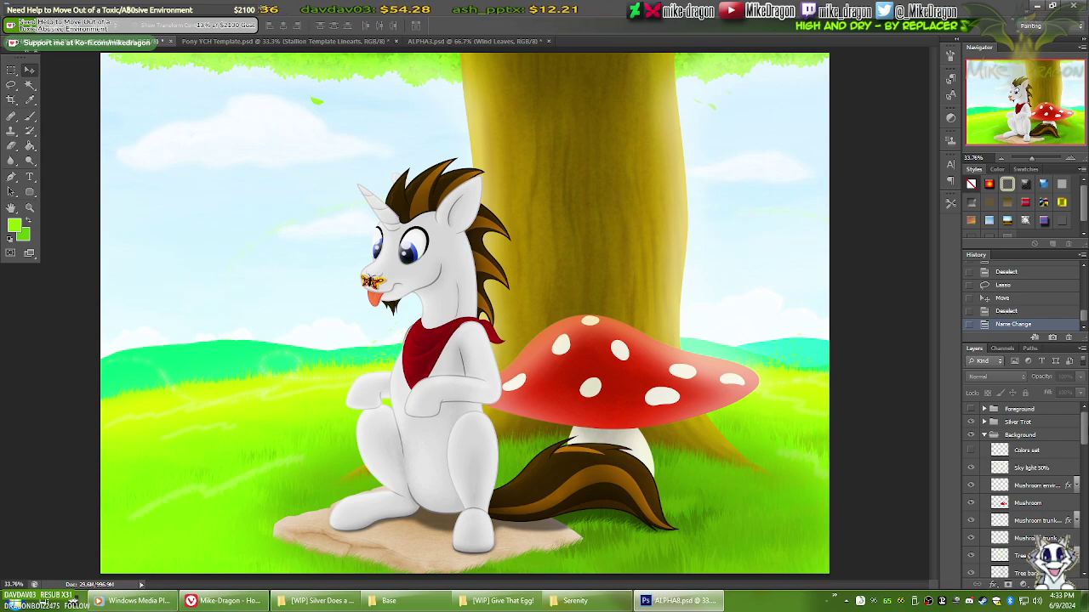
{"action": "key", "text": "ctrl+s"}
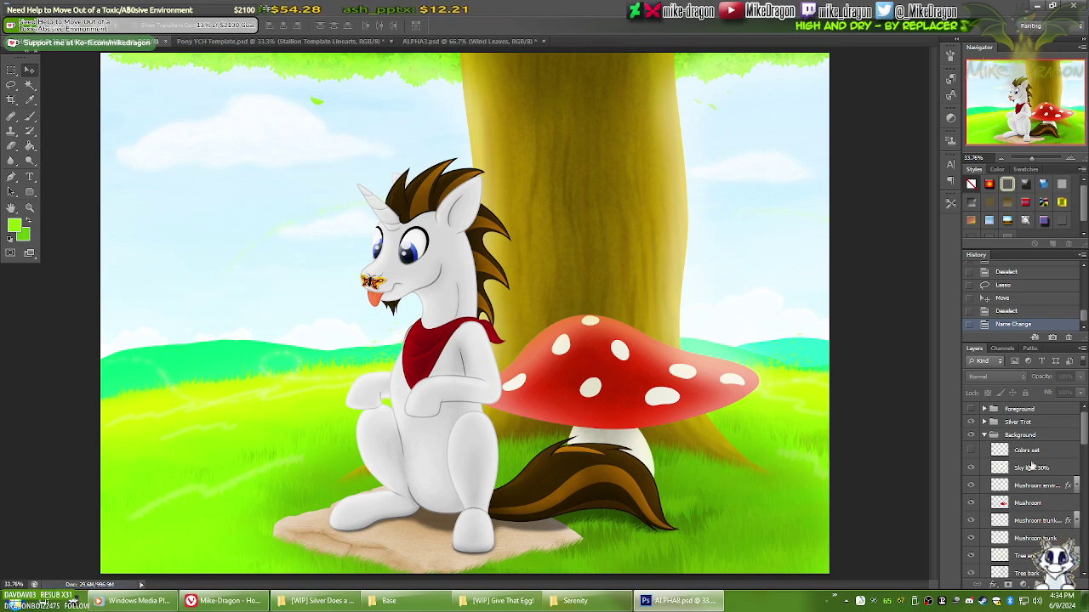
Step: Add a new empty layer directly above the Horizon clouds layer
{"action": "left_click_drag", "start_coordinate": [1084, 429], "coordinate": [1081, 548]}
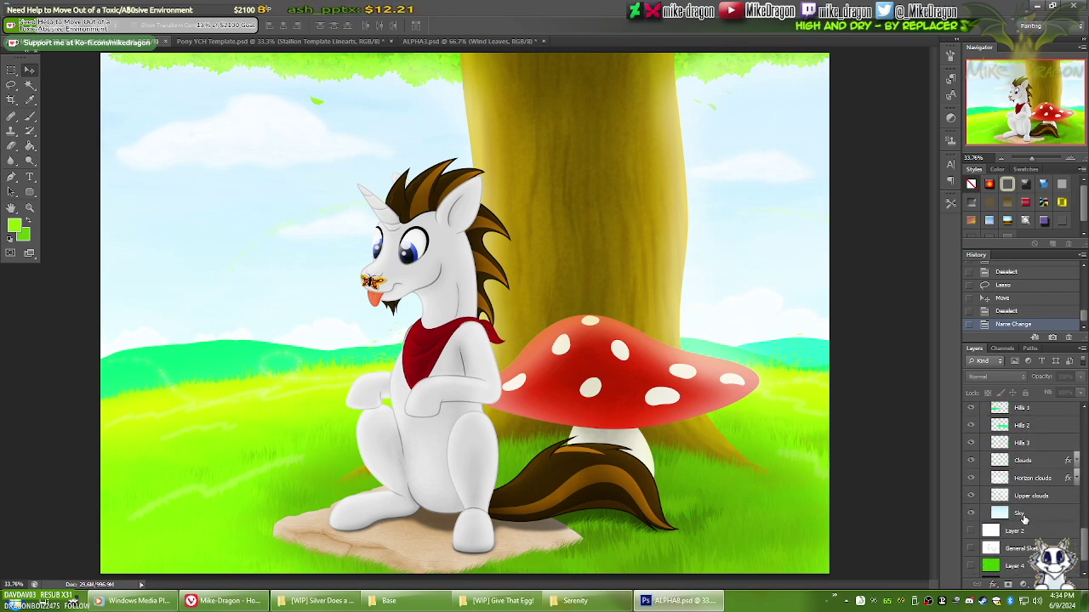
{"action": "left_click", "coordinate": [1025, 479]}
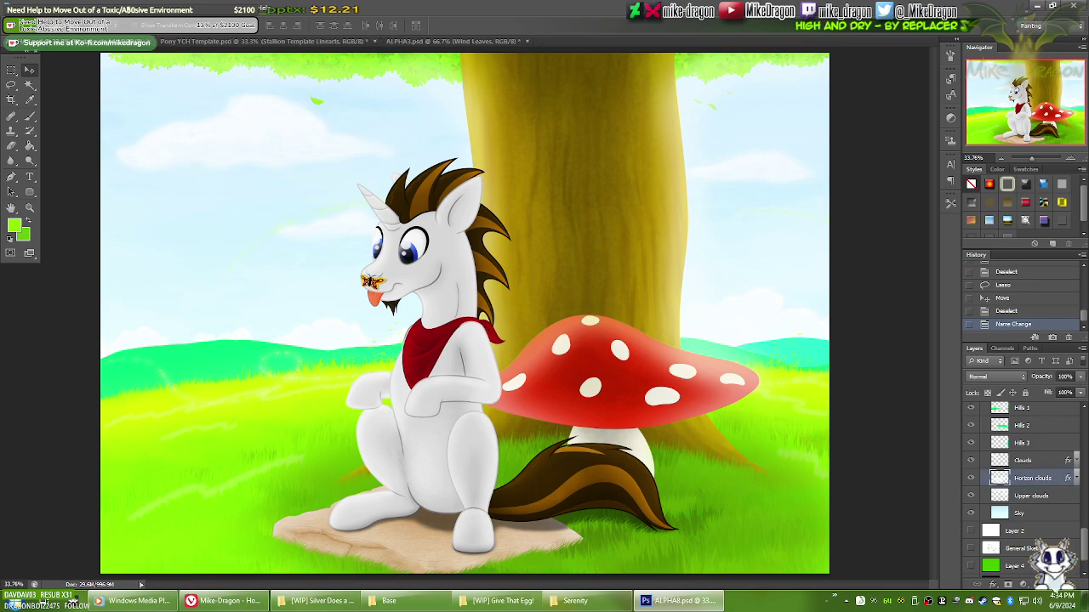
{"action": "key", "text": "ctrl+shift+alt+n"}
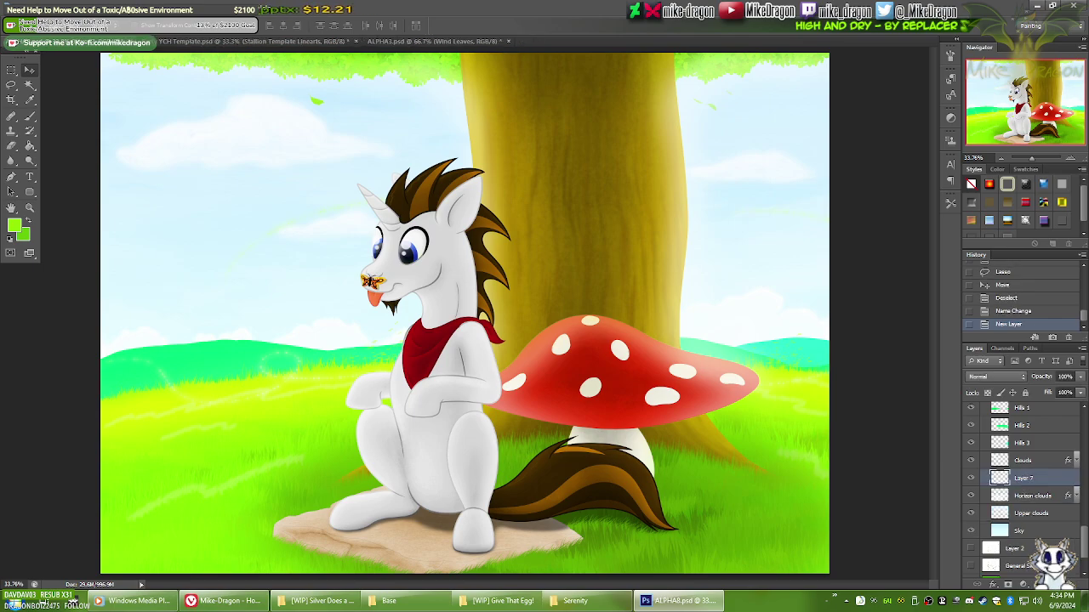
Step: In ALPHA3.psd, show the Mountains Colors Set layer, hide Wind Leaves, and sample the grey-green mountain swatch as the foreground colour
{"action": "left_click", "coordinate": [425, 41]}
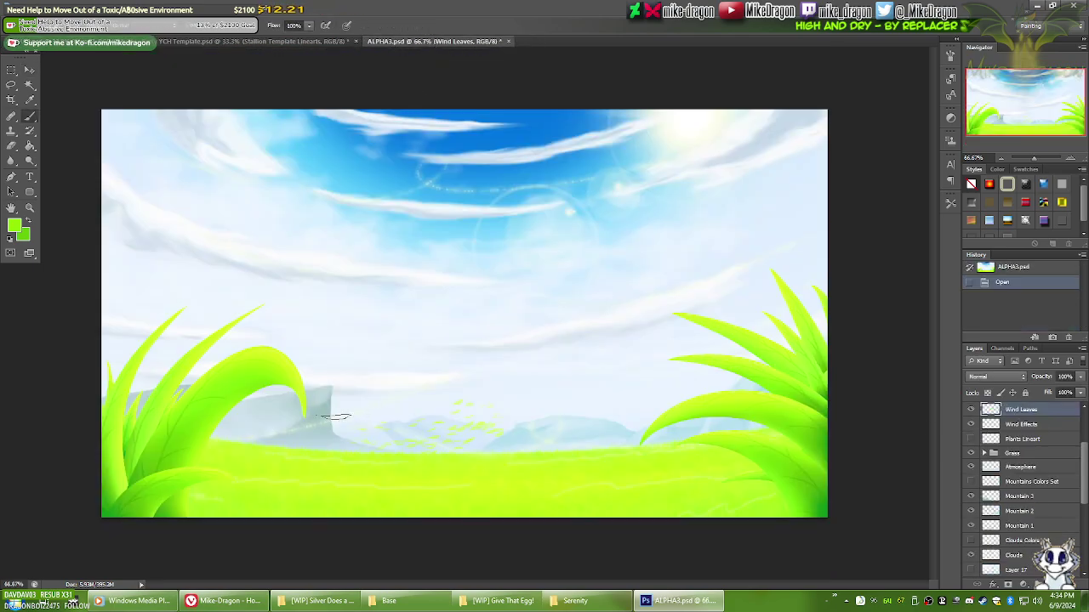
{"action": "scroll", "coordinate": [421, 405], "scroll_direction": "up", "scroll_amount": 1}
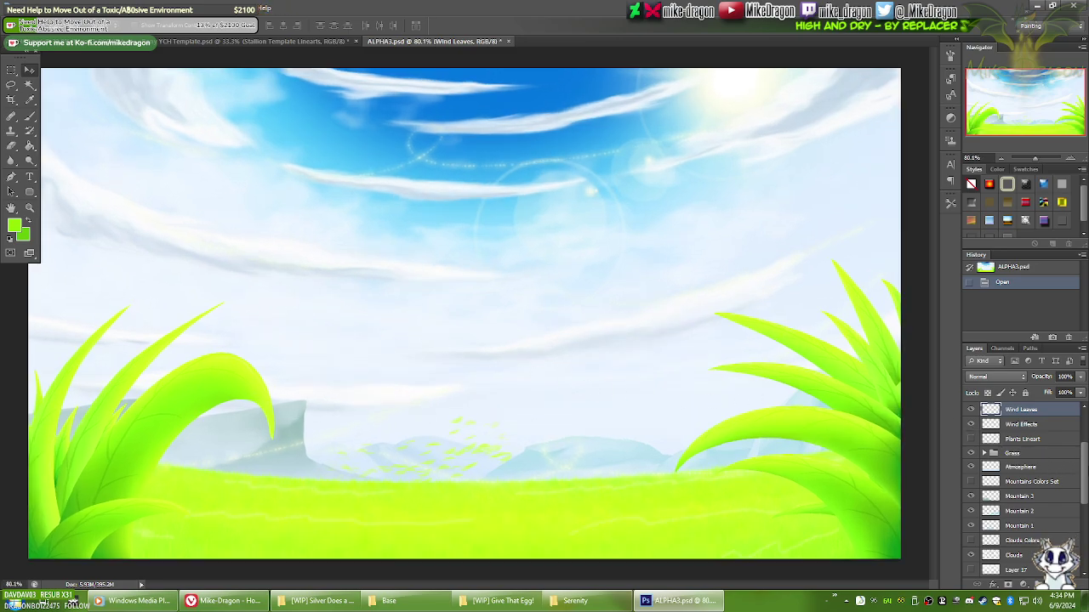
{"action": "mouse_move", "coordinate": [1084, 468]}
{"action": "left_mouse_down"}
{"action": "mouse_move", "coordinate": [1083, 508]}
{"action": "mouse_move", "coordinate": [1080, 482]}
{"action": "left_mouse_up"}
{"action": "left_click_drag", "start_coordinate": [1081, 475], "coordinate": [1078, 468]}
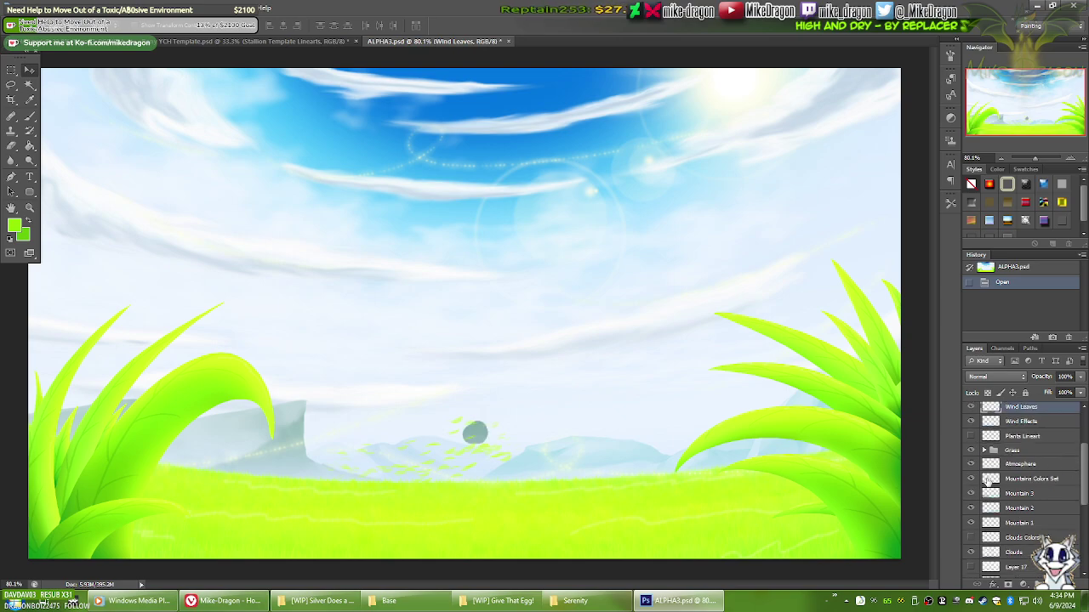
{"action": "left_click", "coordinate": [971, 408]}
{"action": "key", "text": "i"}
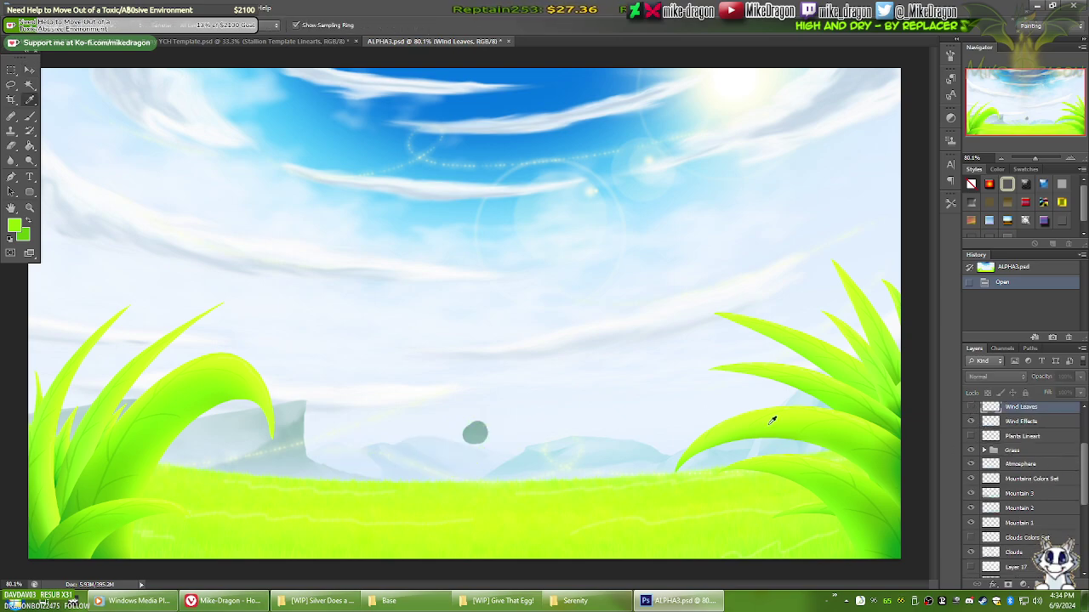
{"action": "left_click", "coordinate": [474, 427]}
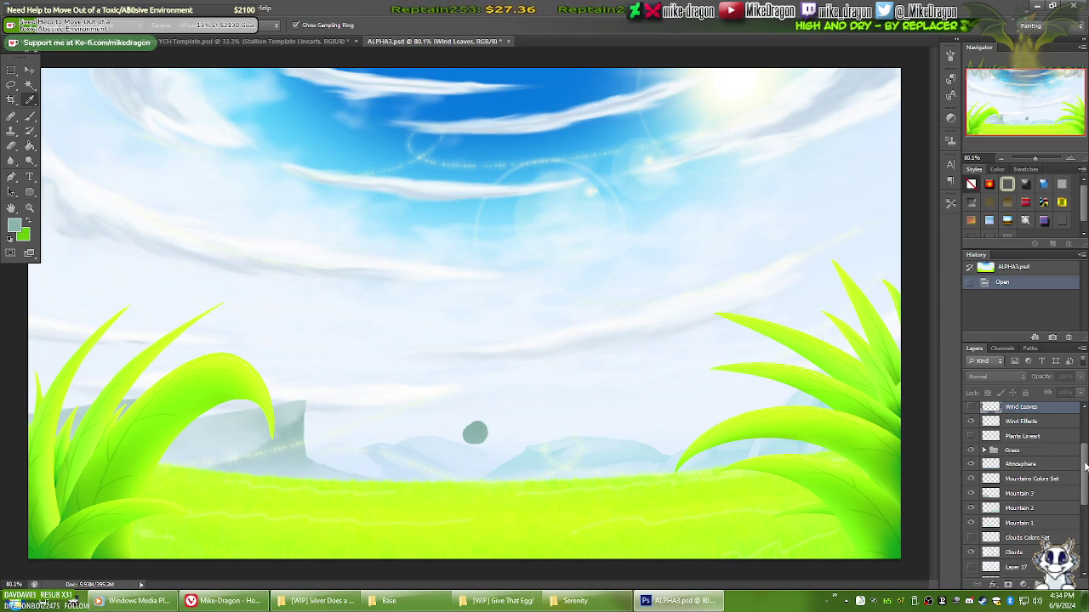
Step: Hide the Plant Left, Plant Right and Grass groups and the Wind Effects layer to expose the mountains
{"action": "scroll", "coordinate": [1080, 463], "scroll_direction": "up", "scroll_amount": 3}
{"action": "left_click", "coordinate": [971, 479]}
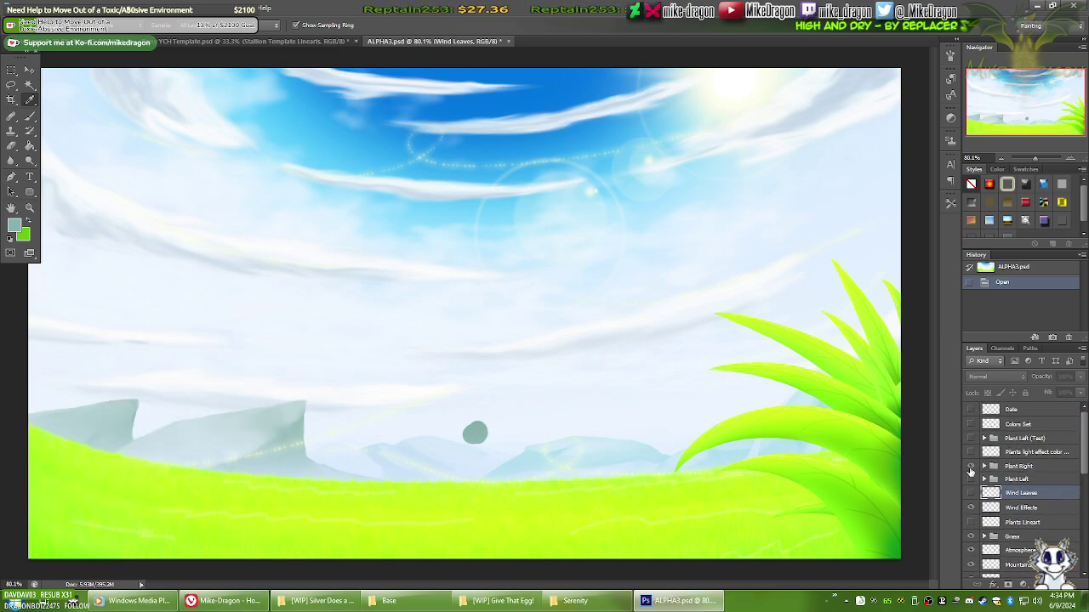
{"action": "left_click", "coordinate": [971, 466]}
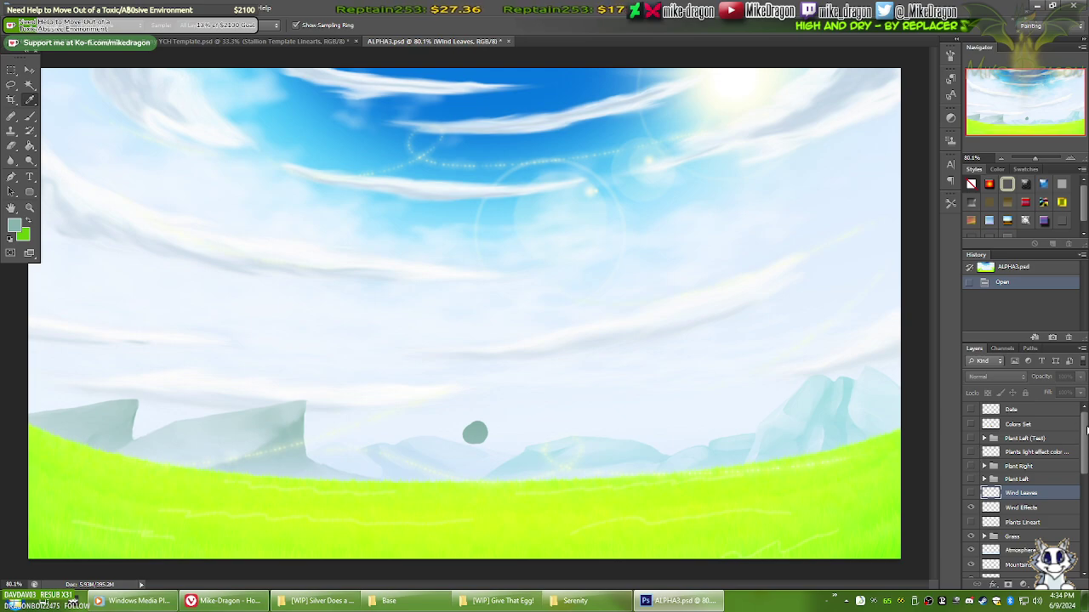
{"action": "scroll", "coordinate": [1085, 458], "scroll_direction": "down", "scroll_amount": 1}
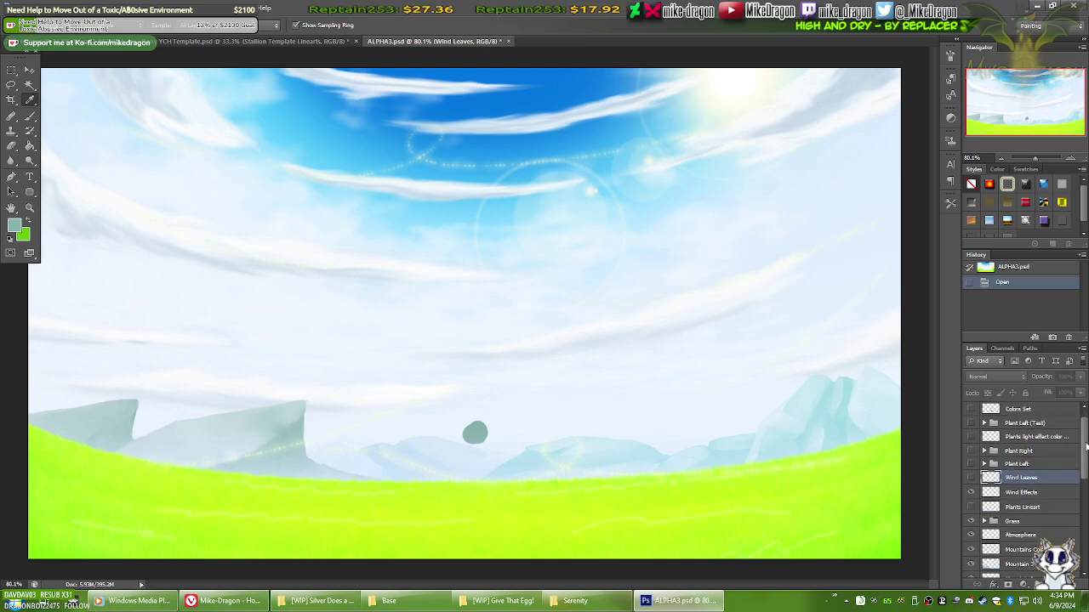
{"action": "scroll", "coordinate": [1030, 459], "scroll_direction": "down", "scroll_amount": 3}
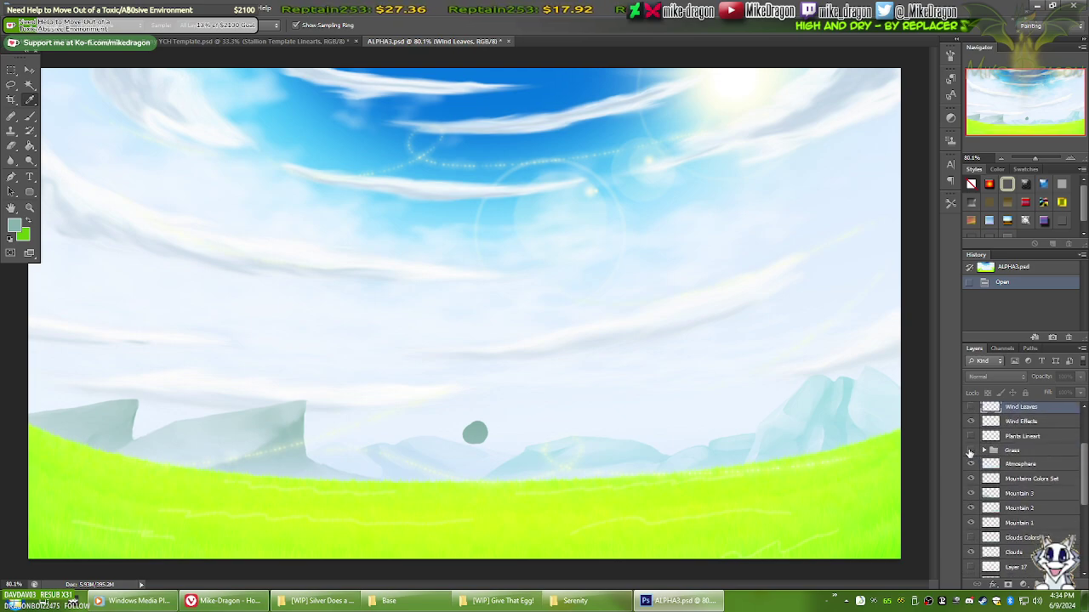
{"action": "left_click", "coordinate": [971, 451]}
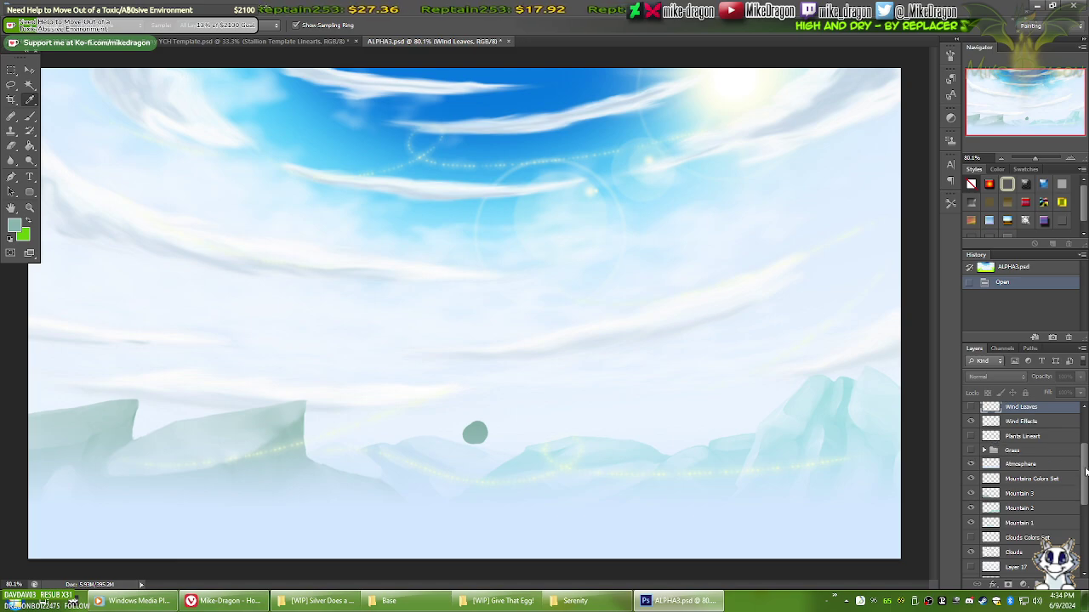
{"action": "scroll", "coordinate": [1028, 442], "scroll_direction": "up", "scroll_amount": 1}
{"action": "left_click", "coordinate": [970, 425]}
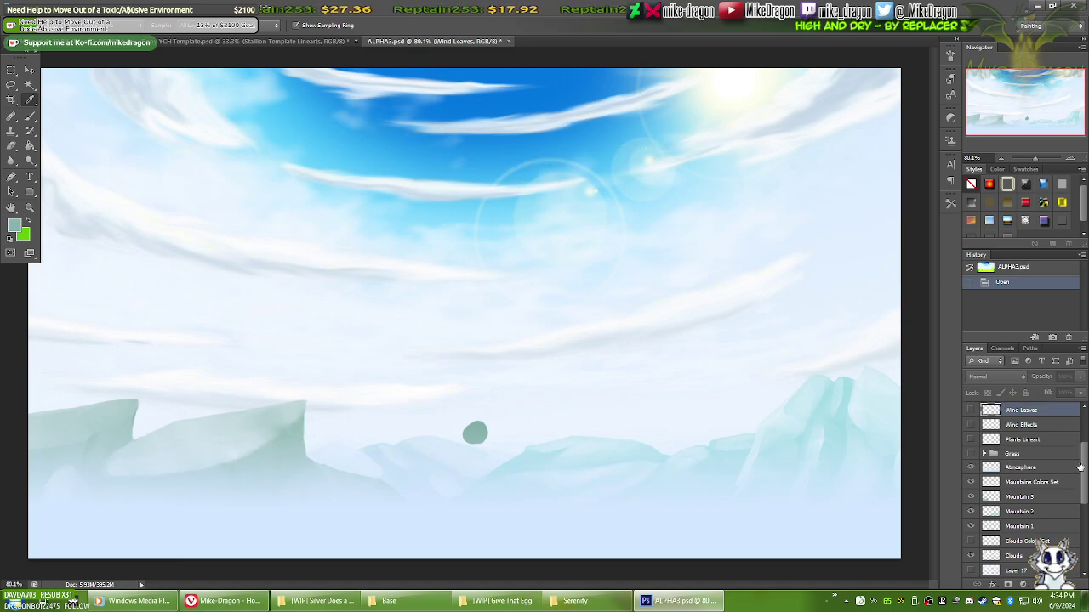
Step: Look through the remaining reference layers, choose the Brush tool, and return to the ALPHA8.psd document
{"action": "left_click_drag", "start_coordinate": [1083, 468], "coordinate": [1085, 534]}
{"action": "scroll", "coordinate": [1041, 508], "scroll_direction": "up", "scroll_amount": 1}
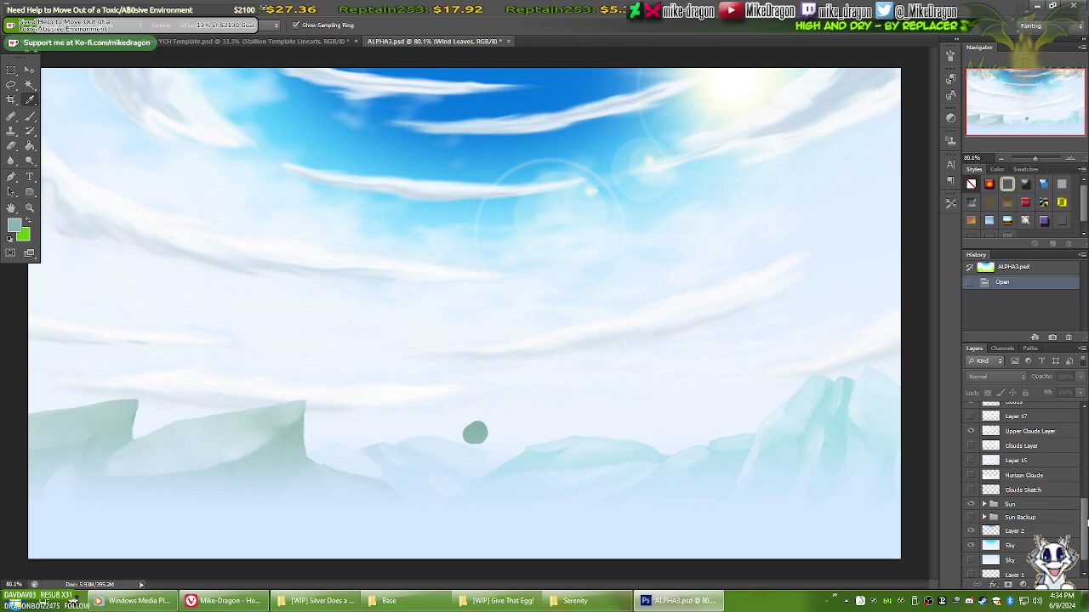
{"action": "left_click_drag", "start_coordinate": [1086, 522], "coordinate": [1085, 447]}
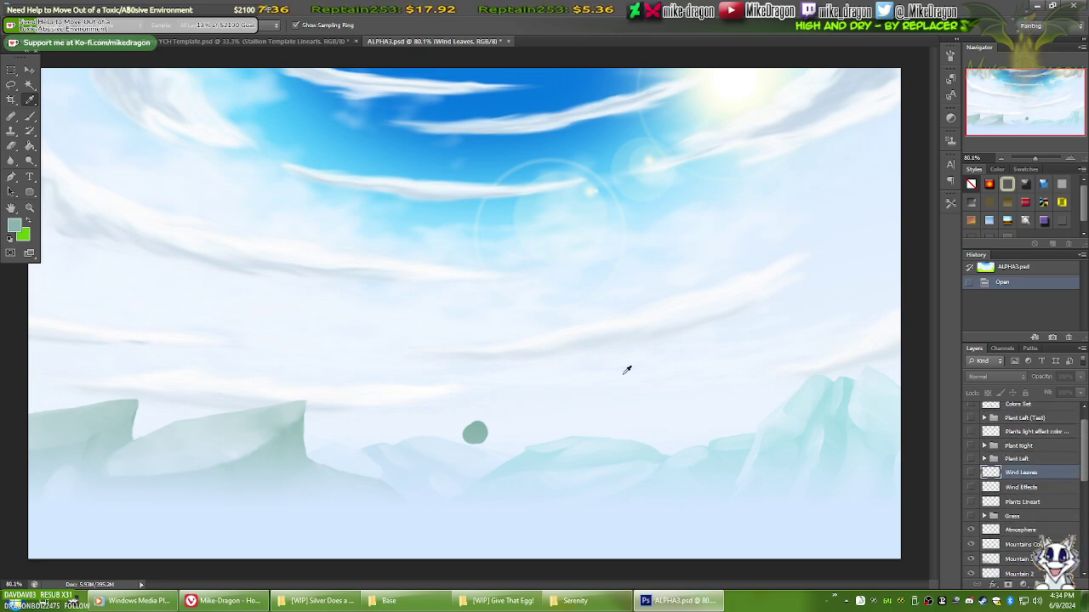
{"action": "key", "text": "b"}
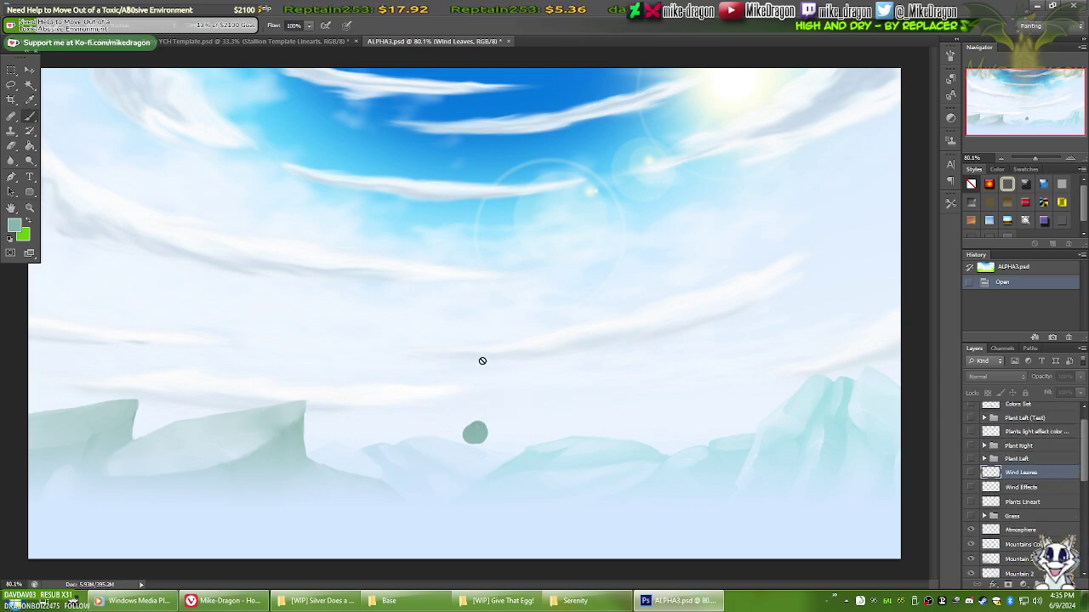
{"action": "left_click", "coordinate": [87, 41]}
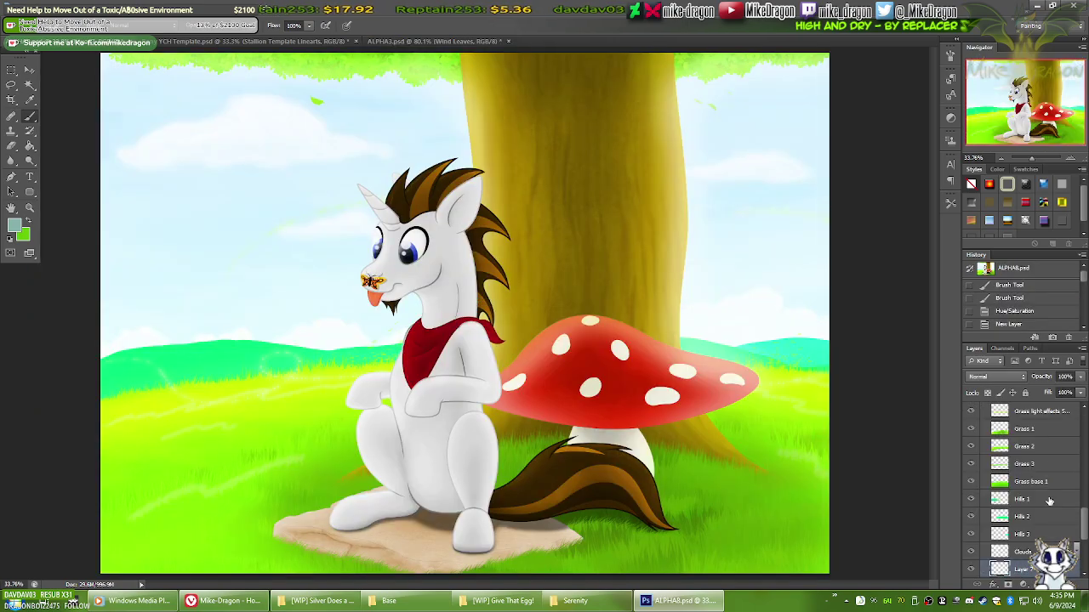
Step: Choose the 1369 px mountain brush preset for painting the distant mountains
{"action": "right_click", "coordinate": [265, 261]}
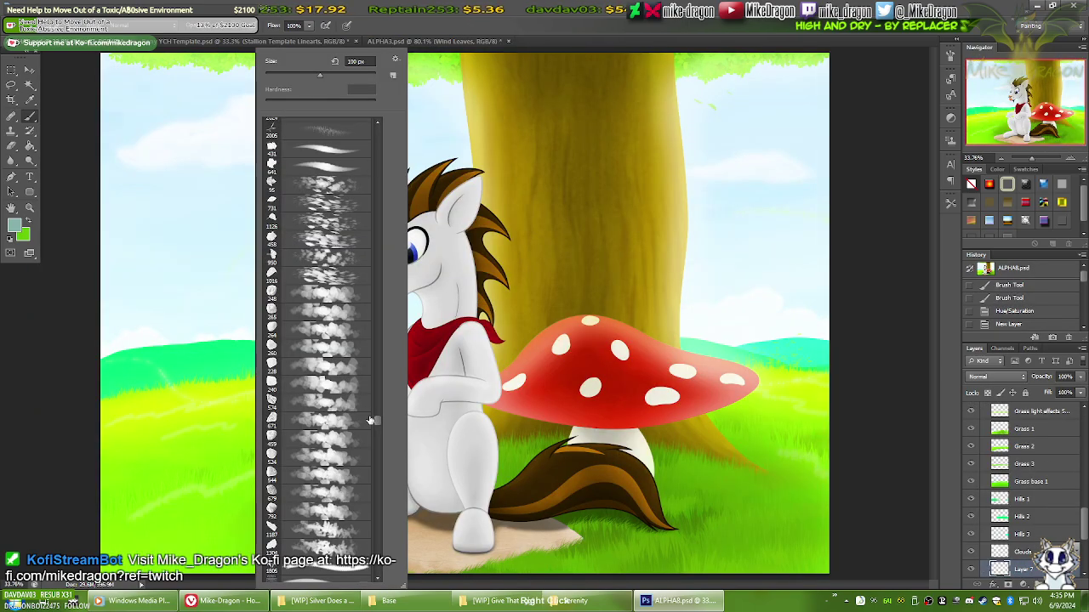
{"action": "mouse_move", "coordinate": [378, 422]}
{"action": "left_mouse_down"}
{"action": "mouse_move", "coordinate": [387, 401]}
{"action": "mouse_move", "coordinate": [356, 266]}
{"action": "mouse_move", "coordinate": [386, 456]}
{"action": "left_mouse_up"}
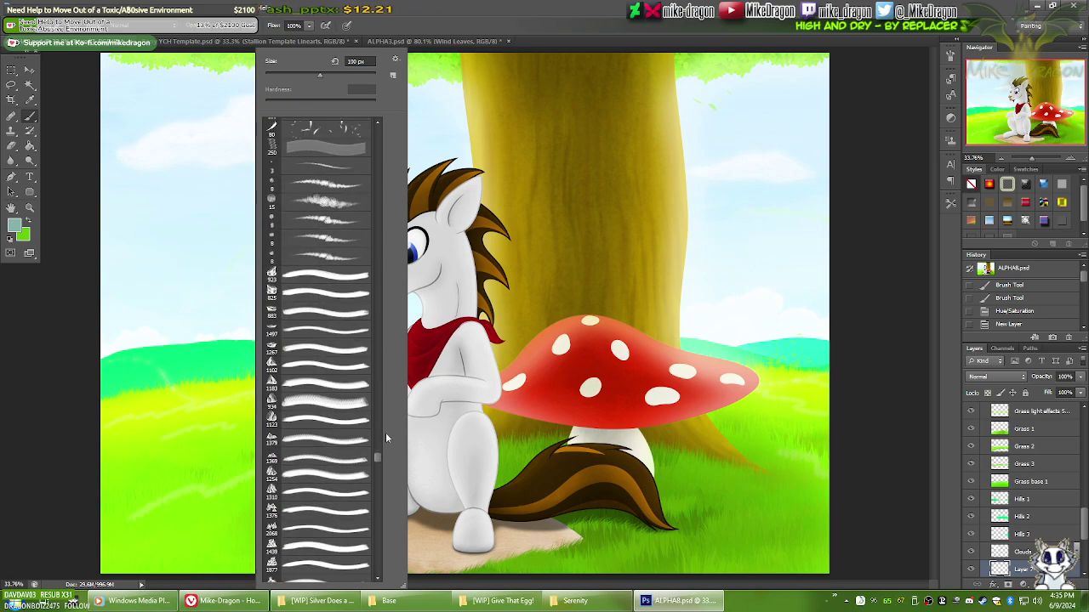
{"action": "left_click", "coordinate": [322, 459]}
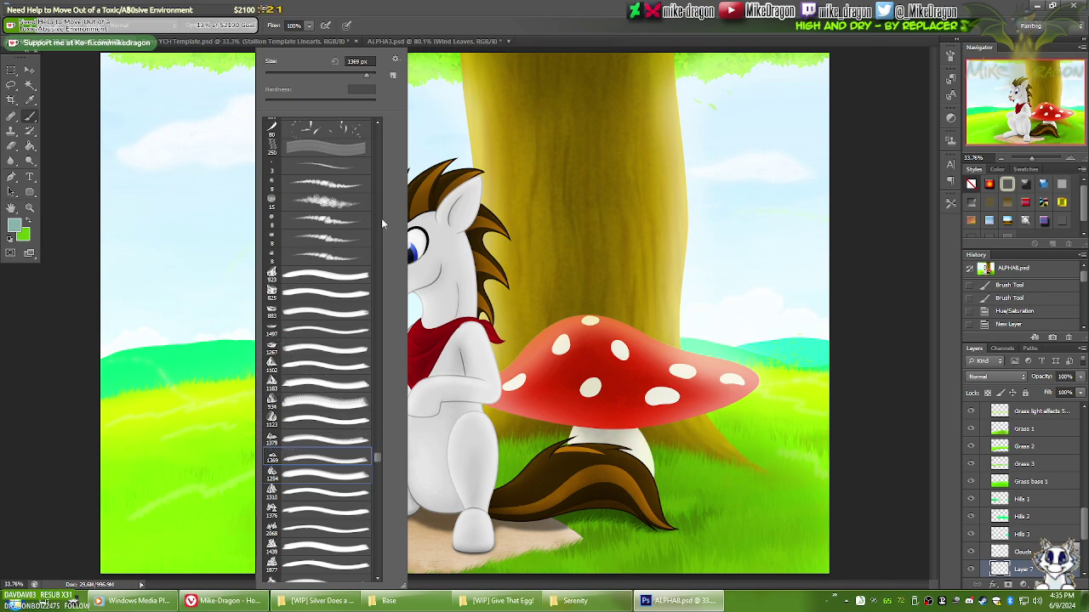
{"action": "scroll", "coordinate": [382, 223], "scroll_direction": "down", "scroll_amount": 3}
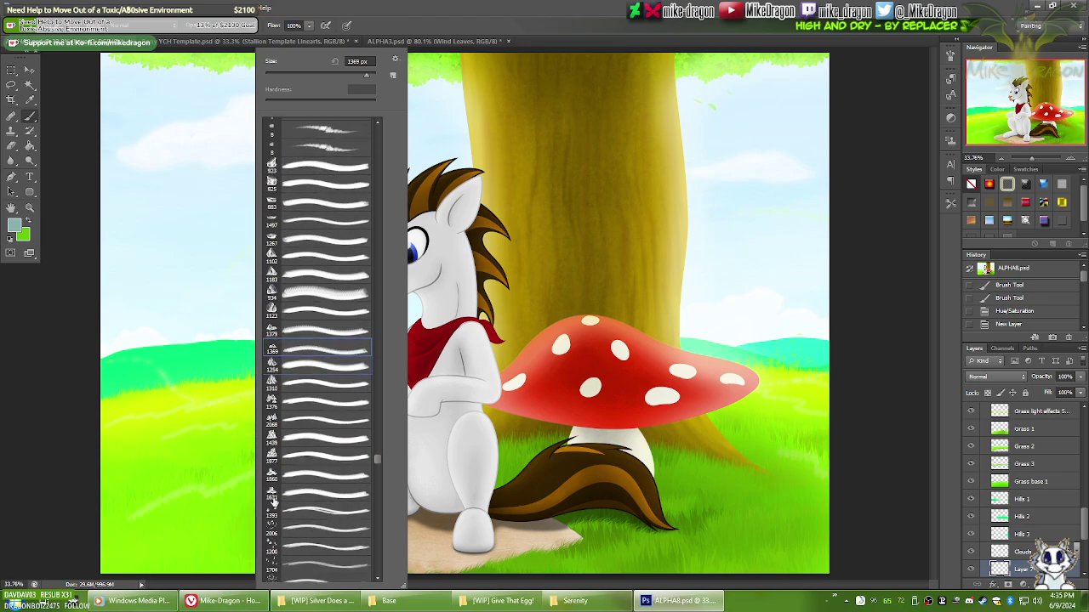
{"action": "left_click", "coordinate": [549, 16]}
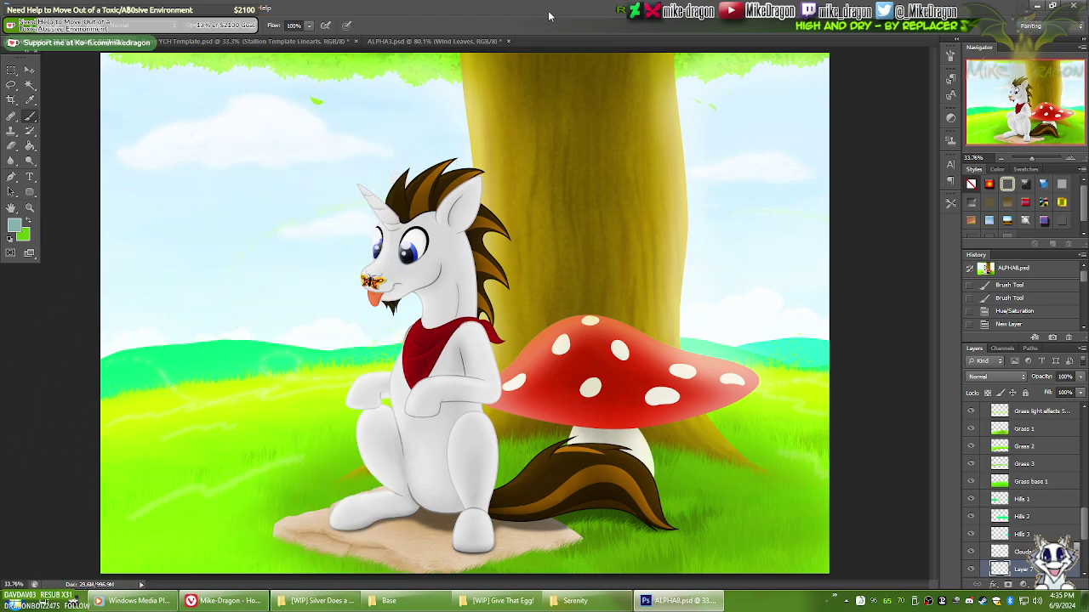
Step: Try stamping grey-green mountains behind the hills at three places along the horizon
{"action": "key", "text": "l"}
{"action": "mouse_move", "coordinate": [459, 400]}
{"action": "left_mouse_down"}
{"action": "mouse_move", "coordinate": [353, 328]}
{"action": "mouse_move", "coordinate": [85, 382]}
{"action": "mouse_move", "coordinate": [460, 408]}
{"action": "left_mouse_up"}
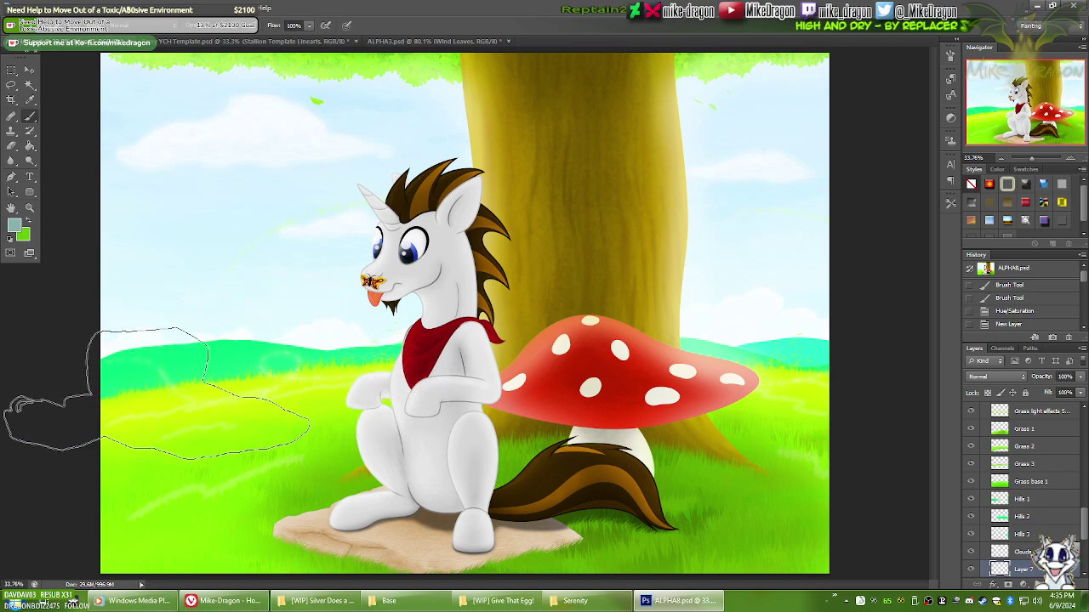
{"action": "left_click", "coordinate": [158, 391]}
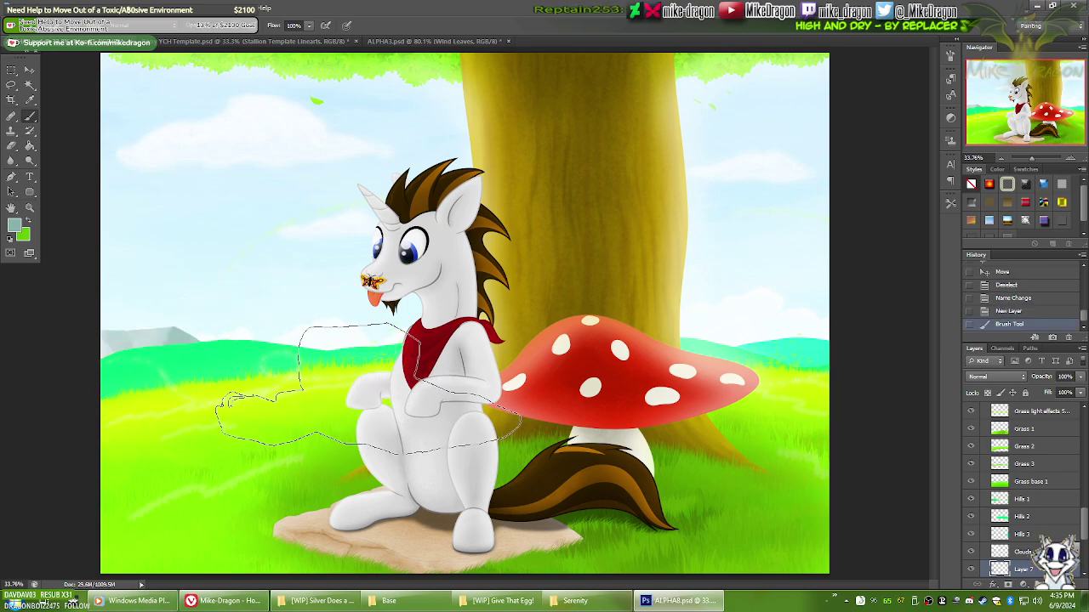
{"action": "left_click", "coordinate": [364, 387]}
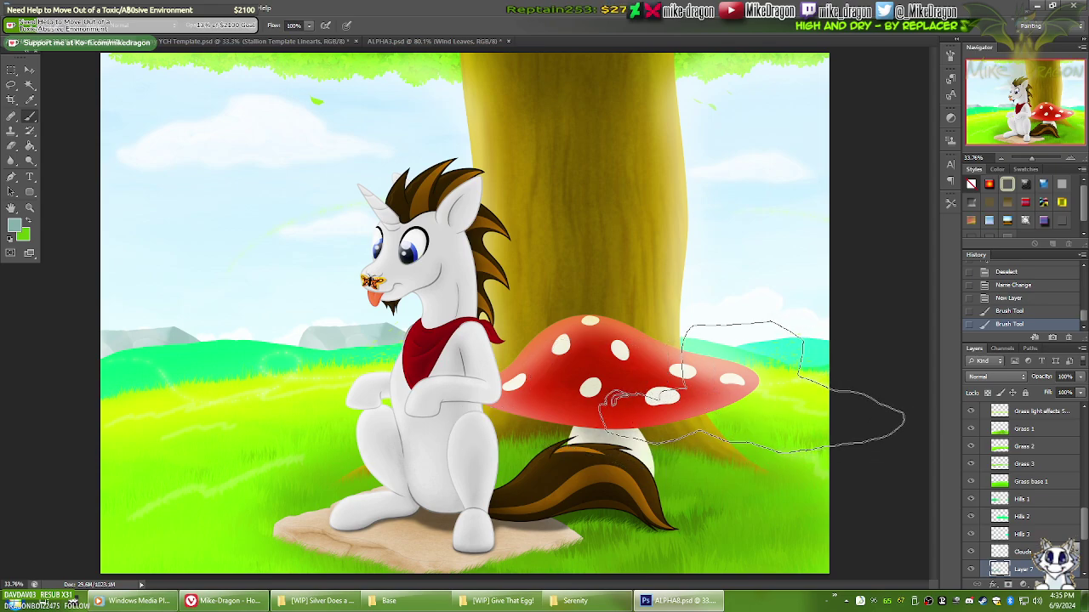
{"action": "left_click", "coordinate": [751, 386]}
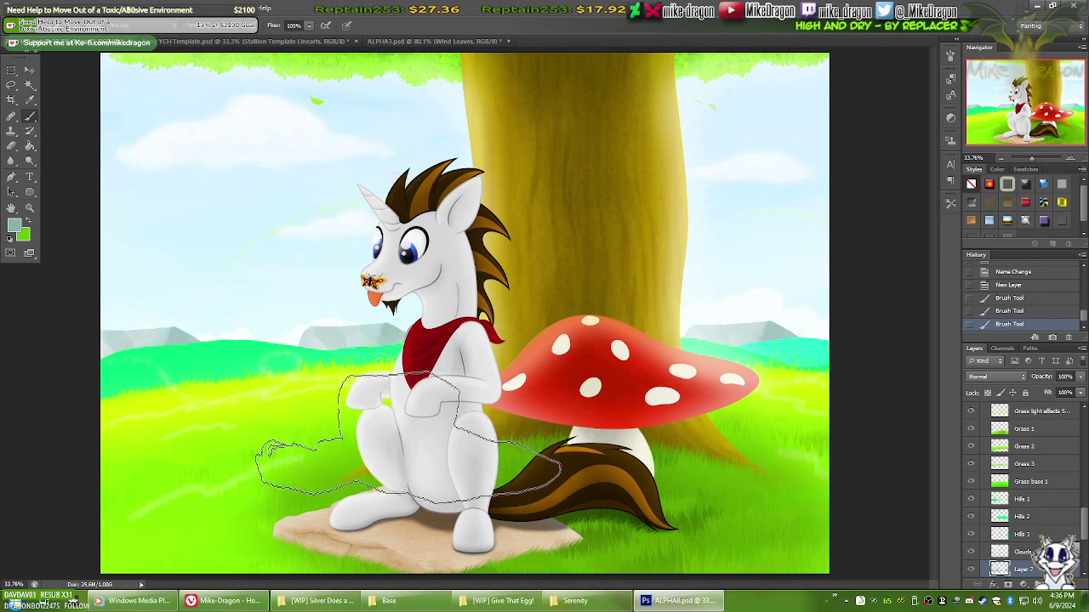
Step: Delete the layer holding the stamped mountains and save the document
{"action": "key", "text": "Delete"}
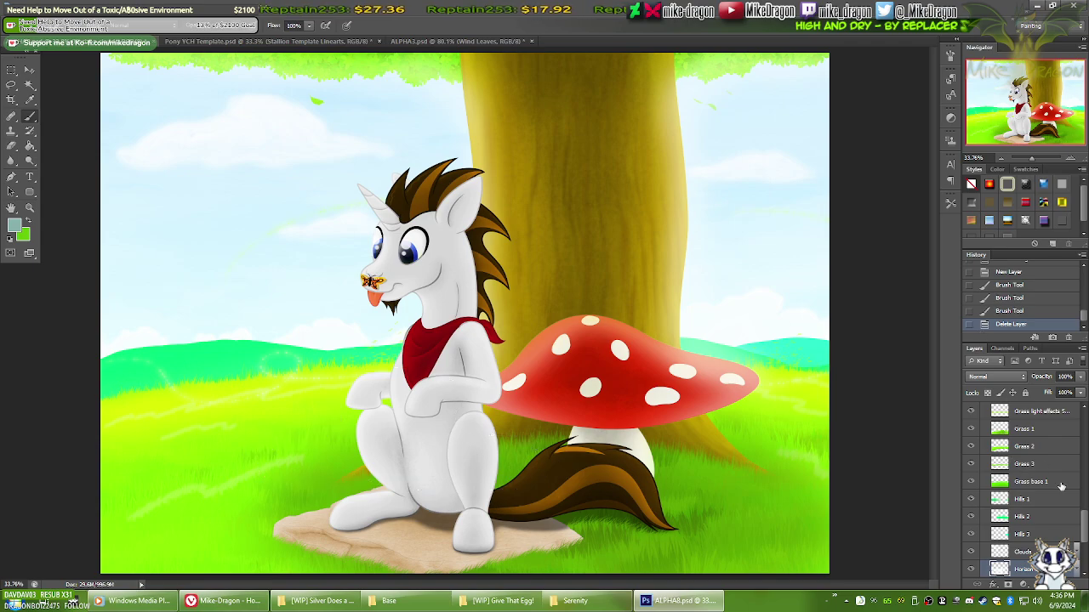
{"action": "mouse_move", "coordinate": [1083, 522]}
{"action": "left_mouse_down"}
{"action": "mouse_move", "coordinate": [1085, 551]}
{"action": "mouse_move", "coordinate": [1084, 527]}
{"action": "left_mouse_up"}
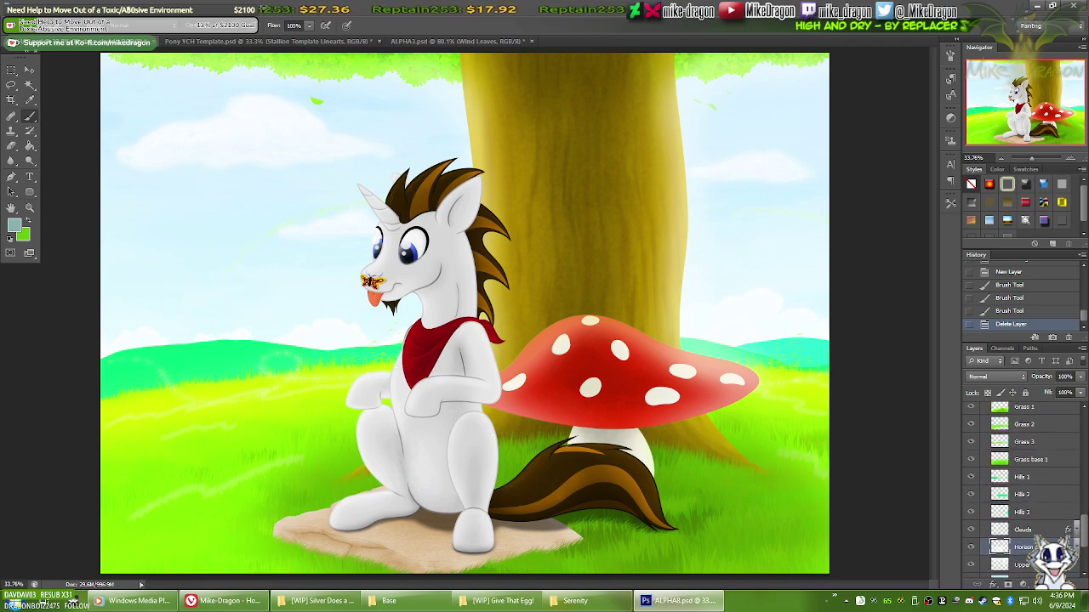
{"action": "key", "text": "ctrl+s"}
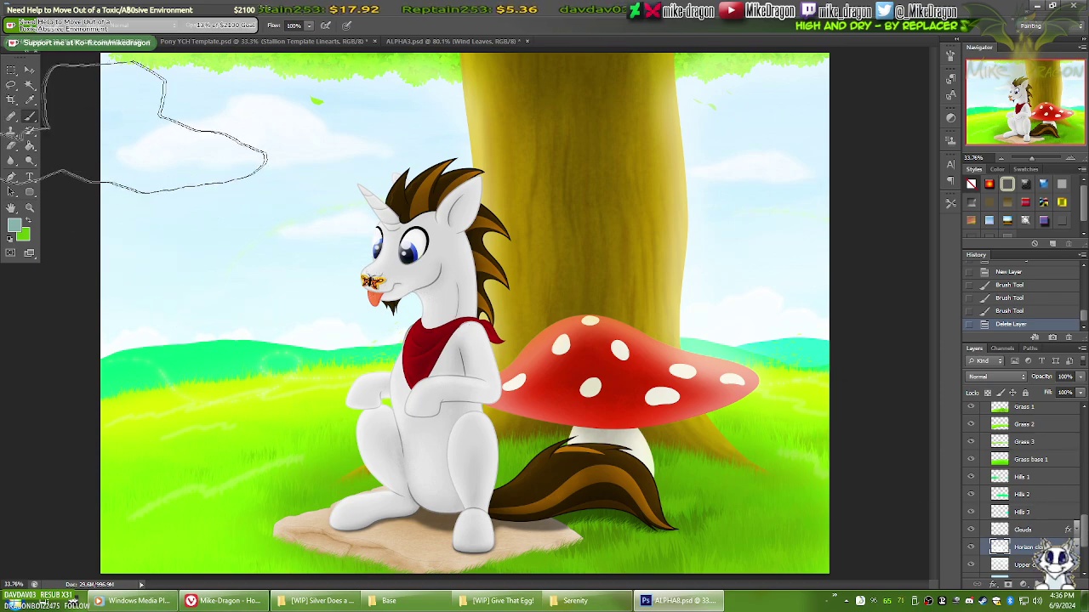
Step: Save a copy of the artwork under the new name FINAL in Photoshop format, keeping the layers
{"action": "left_click", "coordinate": [34, 25]}
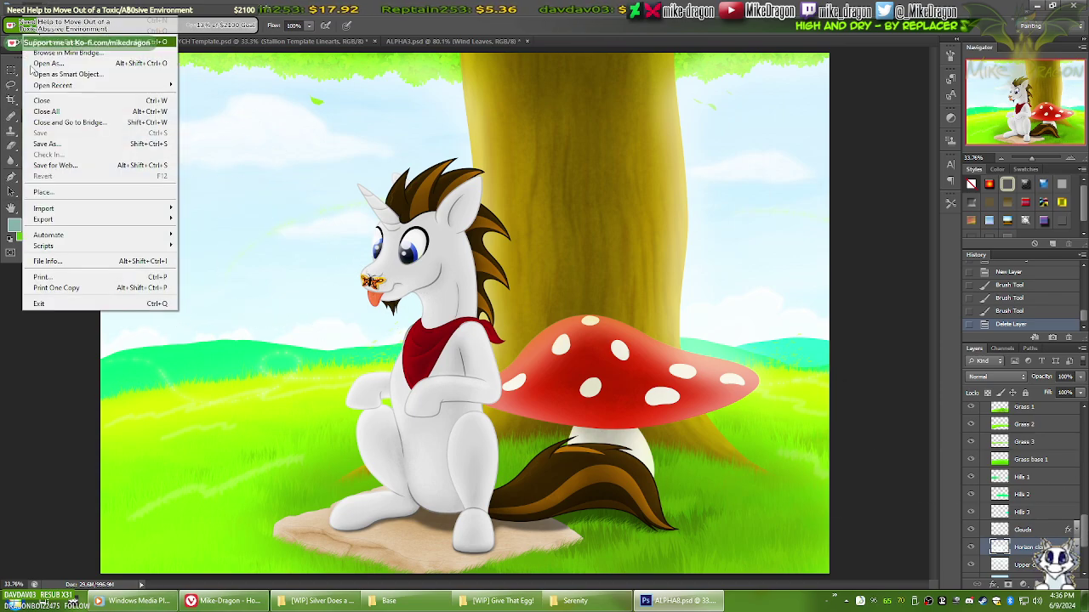
{"action": "left_click", "coordinate": [51, 143]}
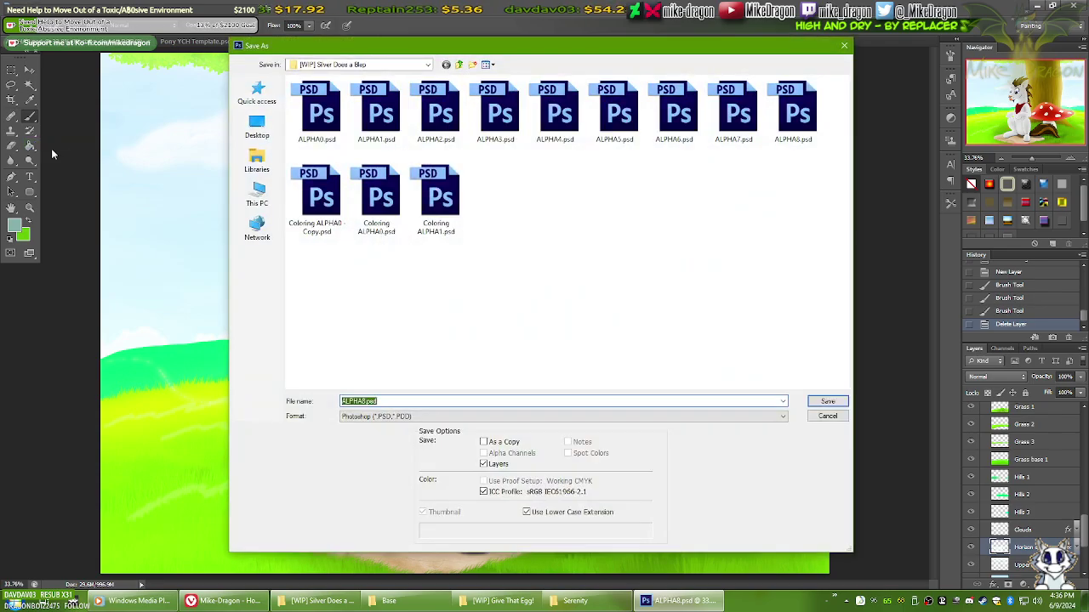
{"action": "type", "text": "FINAL"}
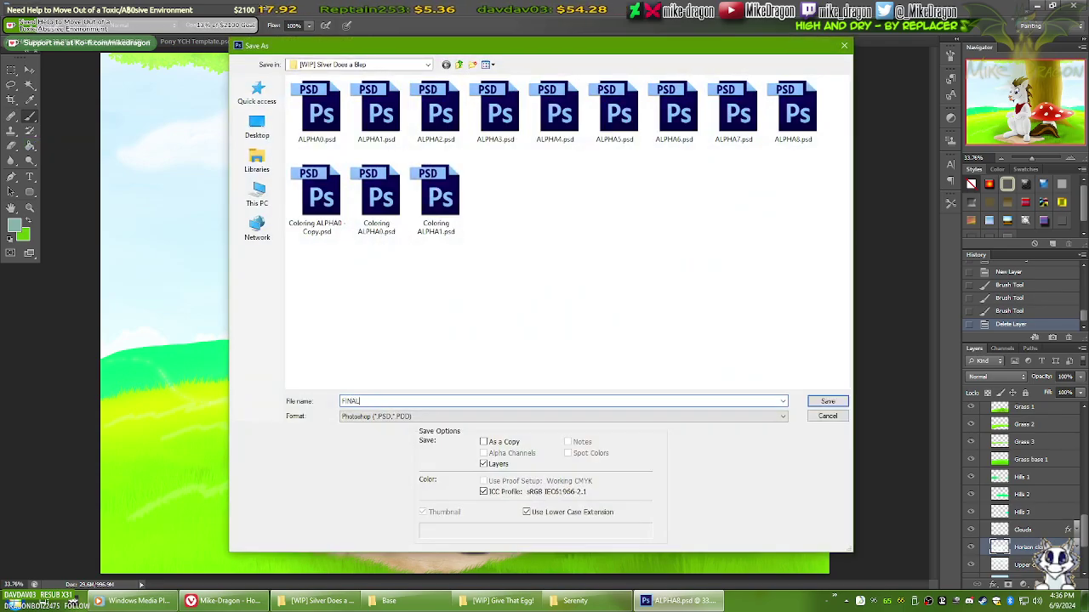
{"action": "key", "text": "Return"}
{"action": "key", "text": "Return"}
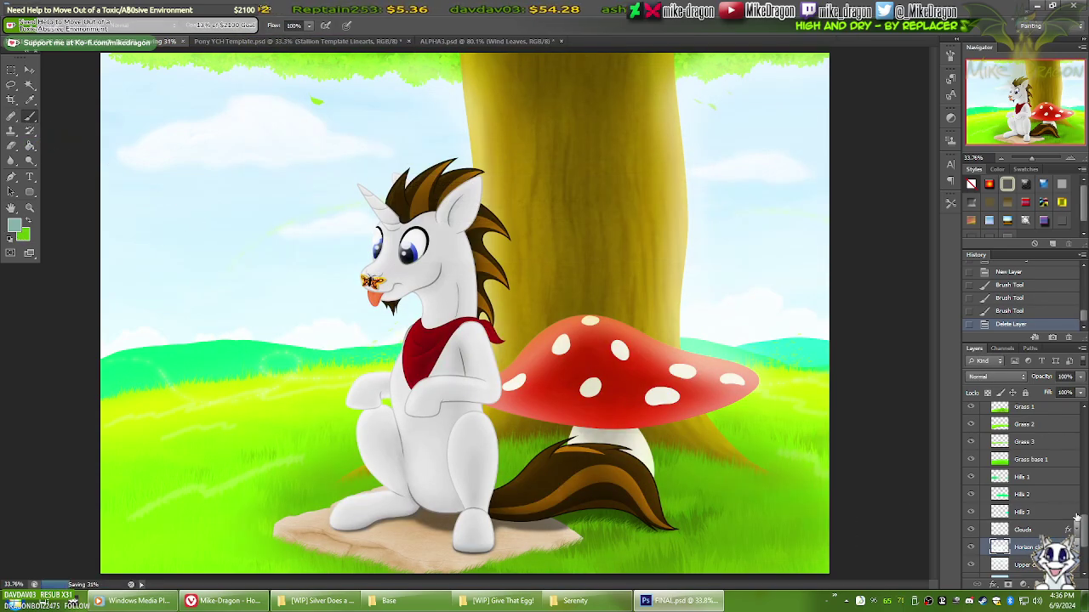
Step: Delete the five lowest layers, from Layer 2 through General Sketch, Layer 4 and Layer 1 to Background
{"action": "left_click_drag", "start_coordinate": [1086, 529], "coordinate": [1086, 558]}
{"action": "left_click", "coordinate": [1029, 502]}
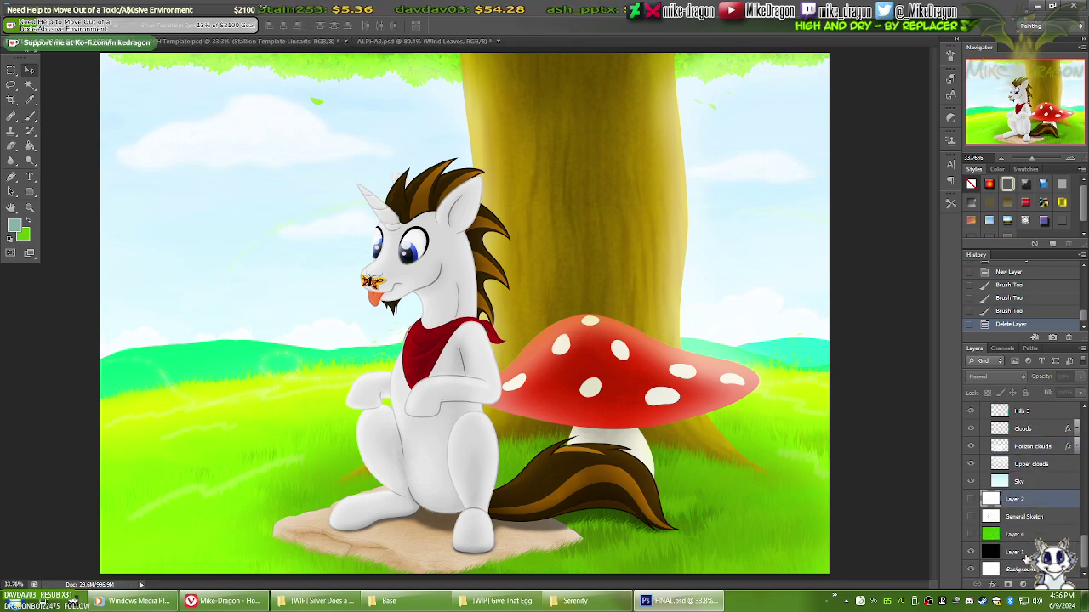
{"action": "left_click", "coordinate": [1028, 572], "text": "shift"}
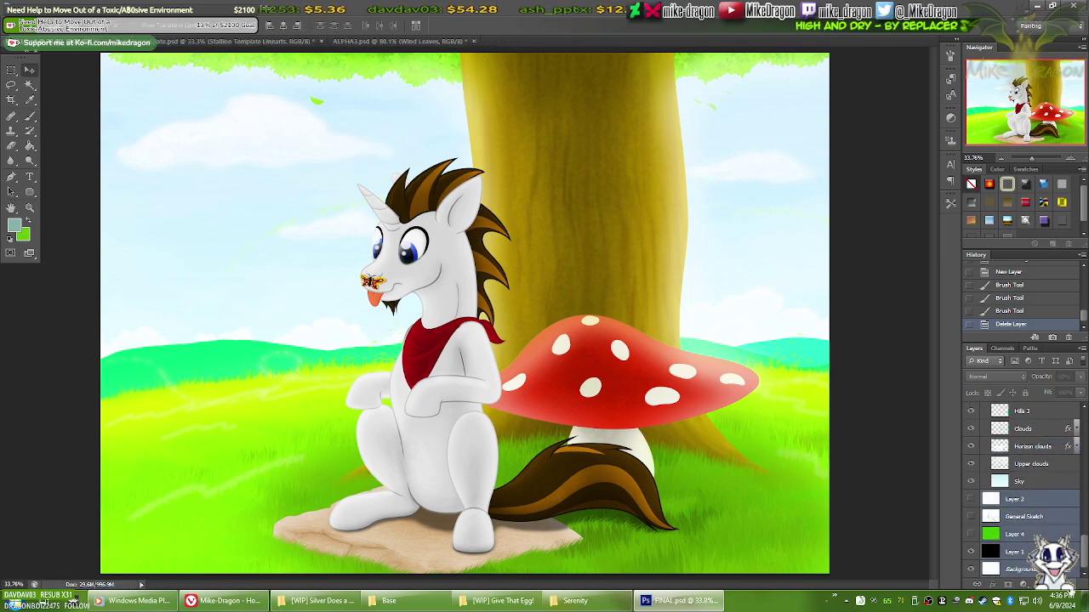
{"action": "left_click", "coordinate": [1069, 586]}
{"action": "key", "text": "Return"}
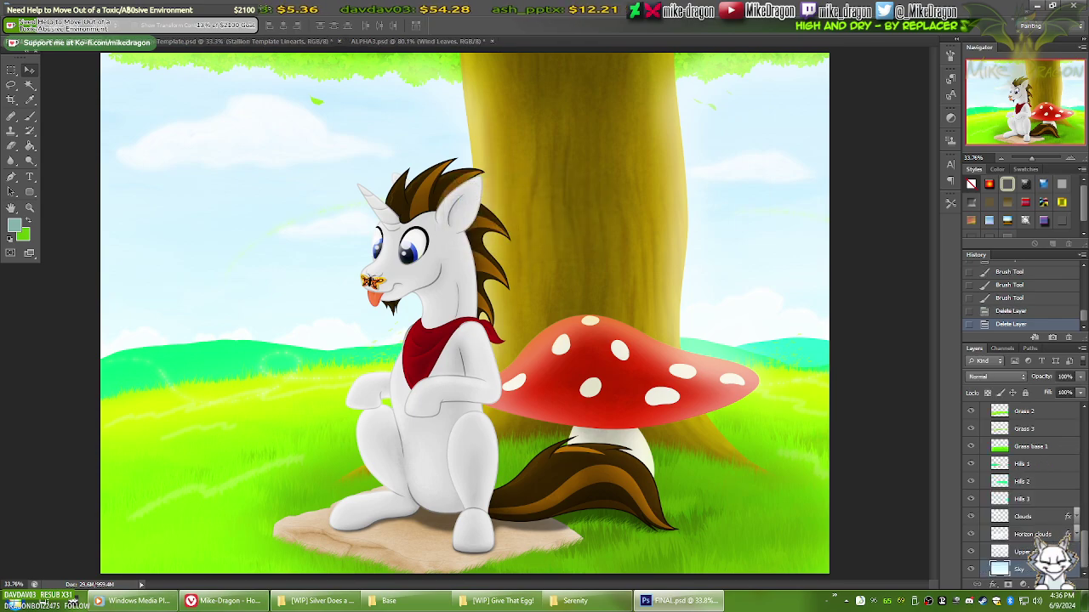
Step: Delete the hidden Grass light colors set layer
{"action": "left_click_drag", "start_coordinate": [1084, 561], "coordinate": [1083, 515]}
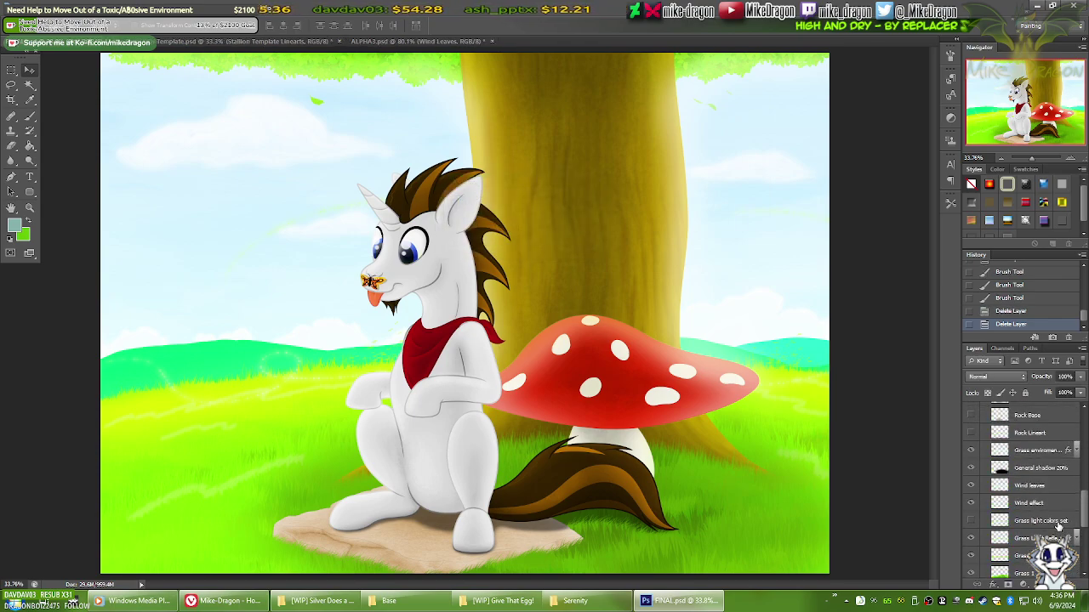
{"action": "left_click", "coordinate": [1040, 521]}
{"action": "left_click", "coordinate": [1069, 585]}
{"action": "key", "text": "Return"}
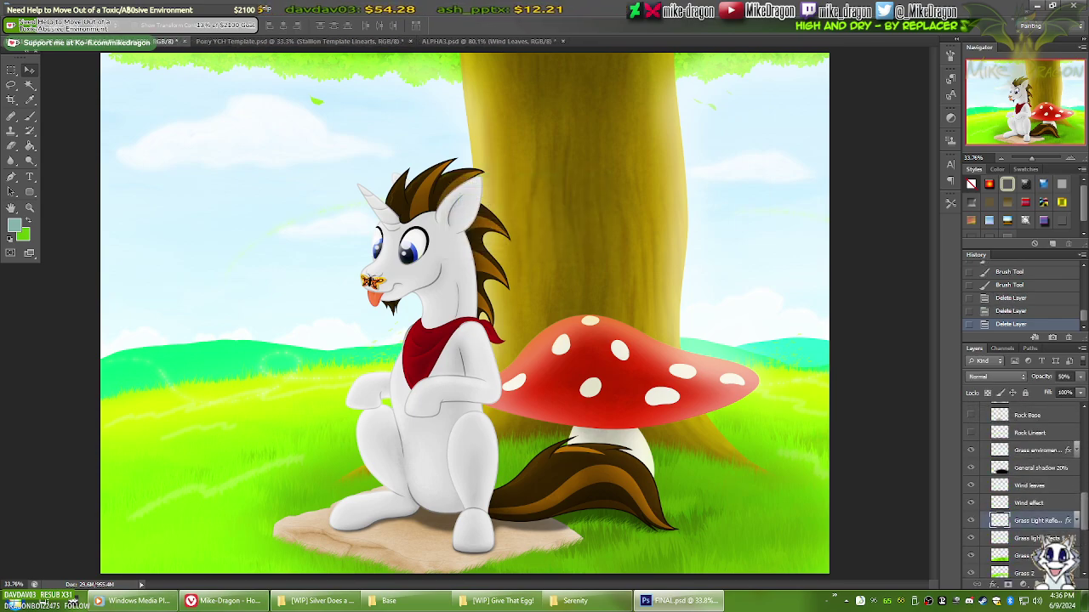
Step: Delete the hidden rock working layers from Rock Lineart up to the hidden Rock layer, keeping the visible Rock layer
{"action": "scroll", "coordinate": [1051, 510], "scroll_direction": "up", "scroll_amount": 5}
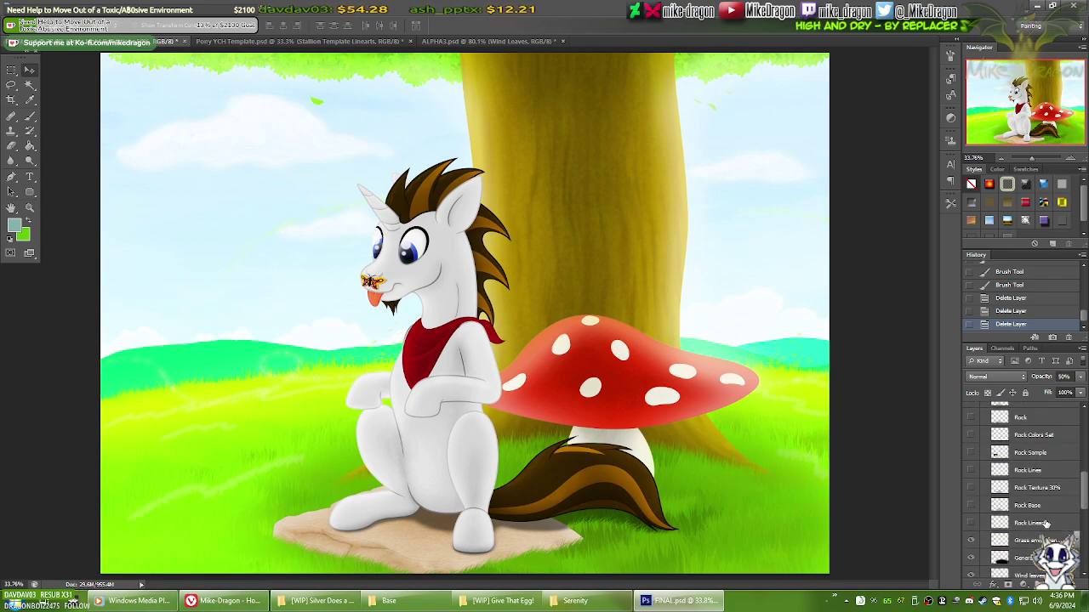
{"action": "left_click", "coordinate": [1050, 523]}
{"action": "scroll", "coordinate": [1078, 485], "scroll_direction": "up", "scroll_amount": 3}
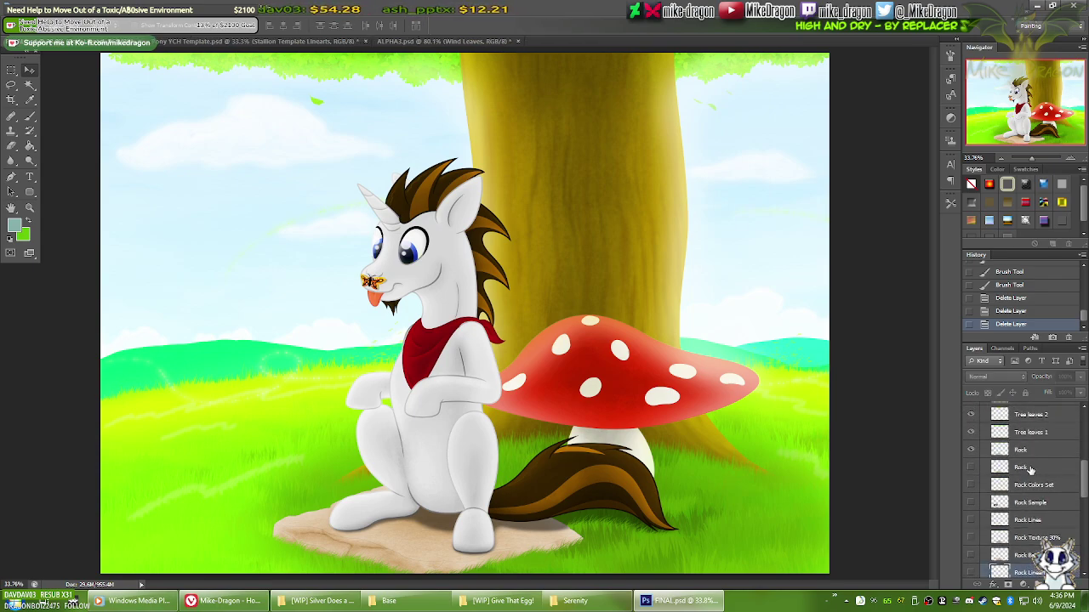
{"action": "left_click", "coordinate": [1030, 470], "text": "shift"}
{"action": "left_click", "coordinate": [1069, 585]}
{"action": "key", "text": "Return"}
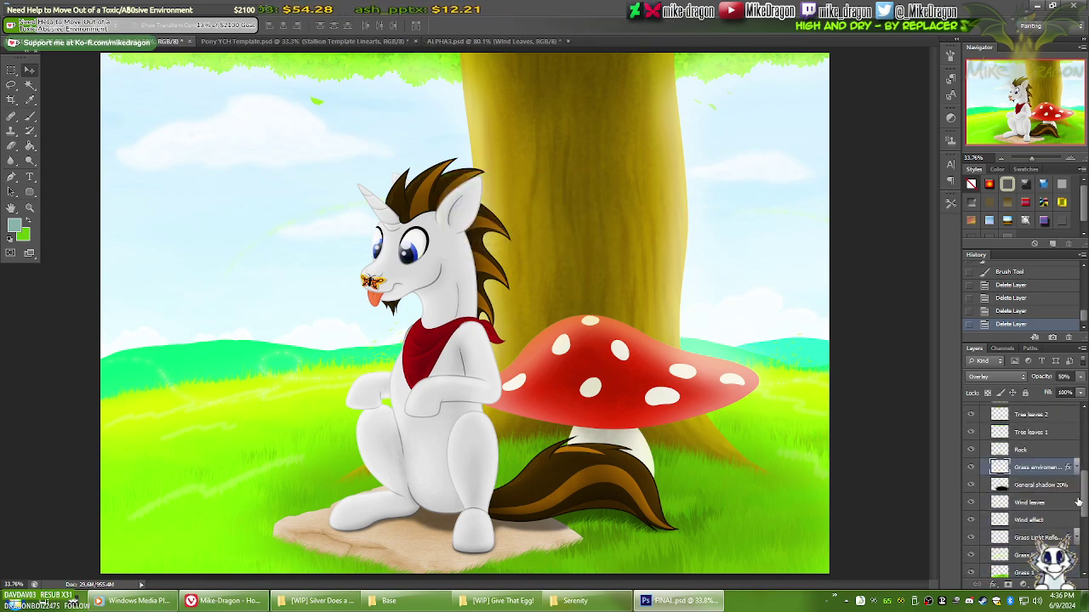
Step: Delete the Colors set layer from the Background group and collapse the group
{"action": "left_click_drag", "start_coordinate": [1083, 507], "coordinate": [1072, 443]}
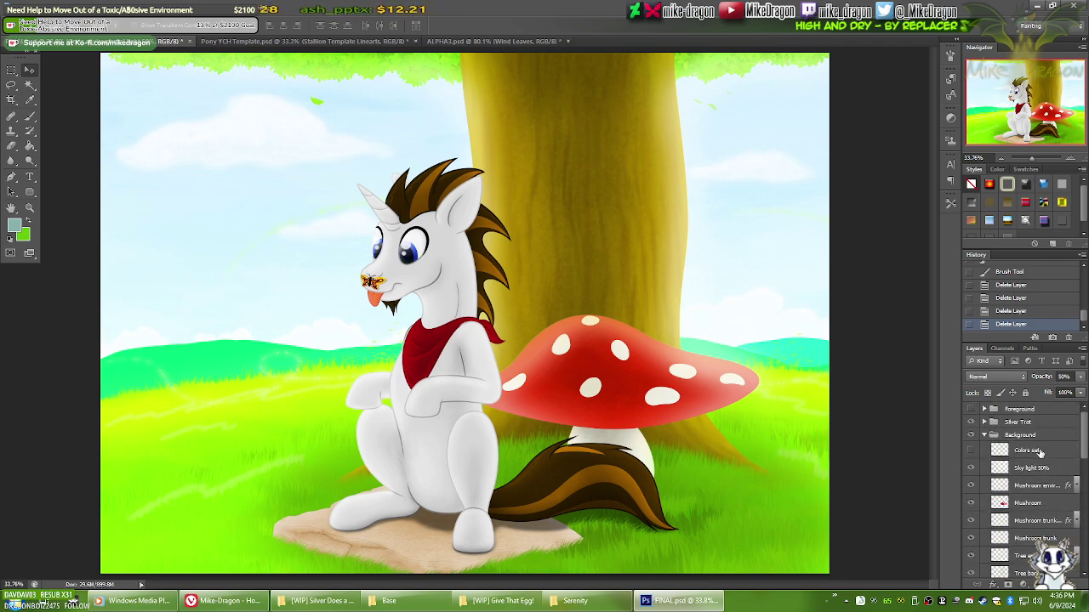
{"action": "left_click", "coordinate": [1039, 451]}
{"action": "key", "text": "Delete"}
{"action": "key", "text": "Return"}
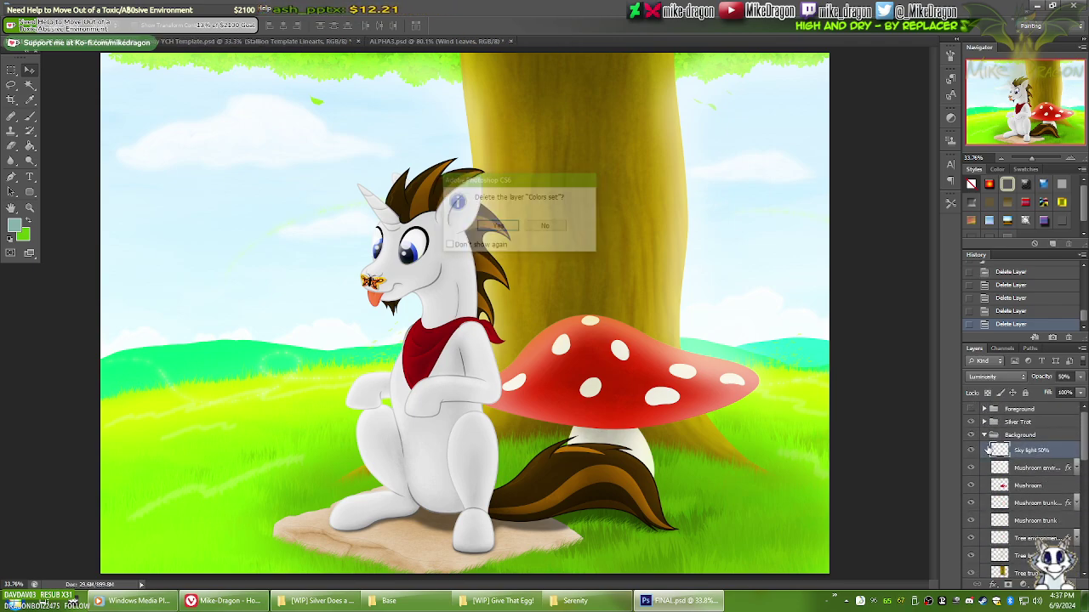
{"action": "left_click", "coordinate": [985, 435]}
Step: In the Silver Trot group, delete Colors set, Layer 5, Butterfly colors set and the two hidden Silver's shadow layers
{"action": "left_click", "coordinate": [984, 422]}
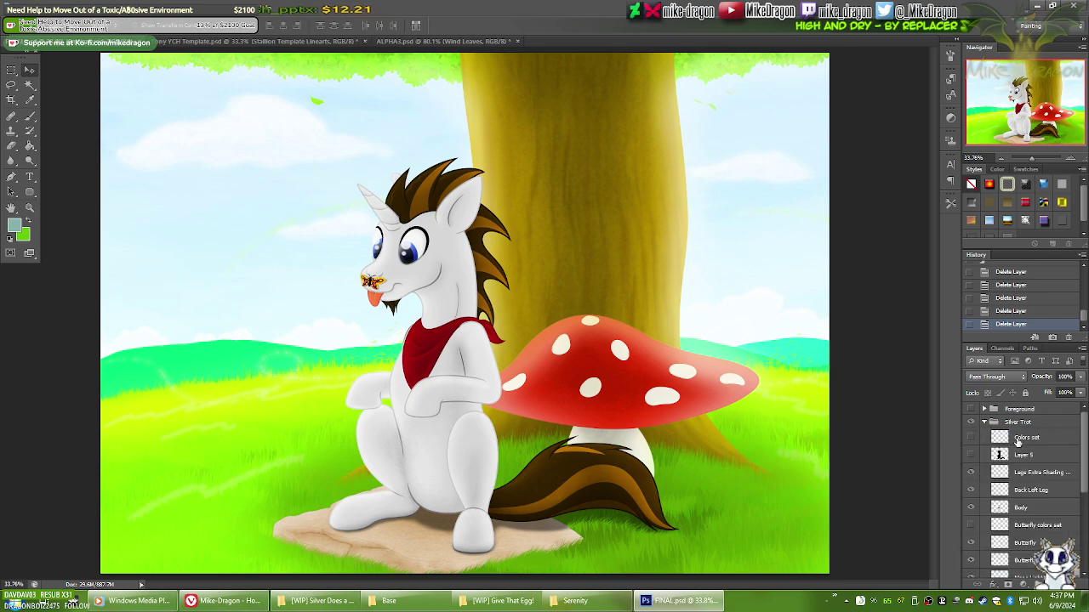
{"action": "left_click", "coordinate": [1026, 439]}
{"action": "left_click", "coordinate": [1025, 455], "text": "shift"}
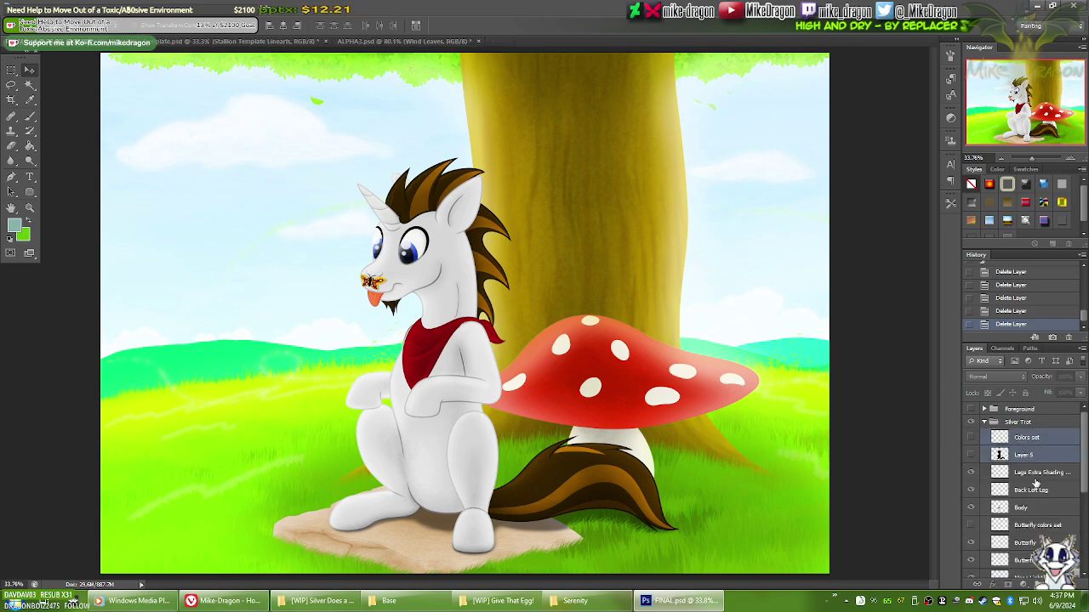
{"action": "left_click_drag", "start_coordinate": [1082, 502], "coordinate": [1083, 564]}
{"action": "left_click", "coordinate": [1049, 528]}
{"action": "left_click", "coordinate": [1042, 544], "text": "shift"}
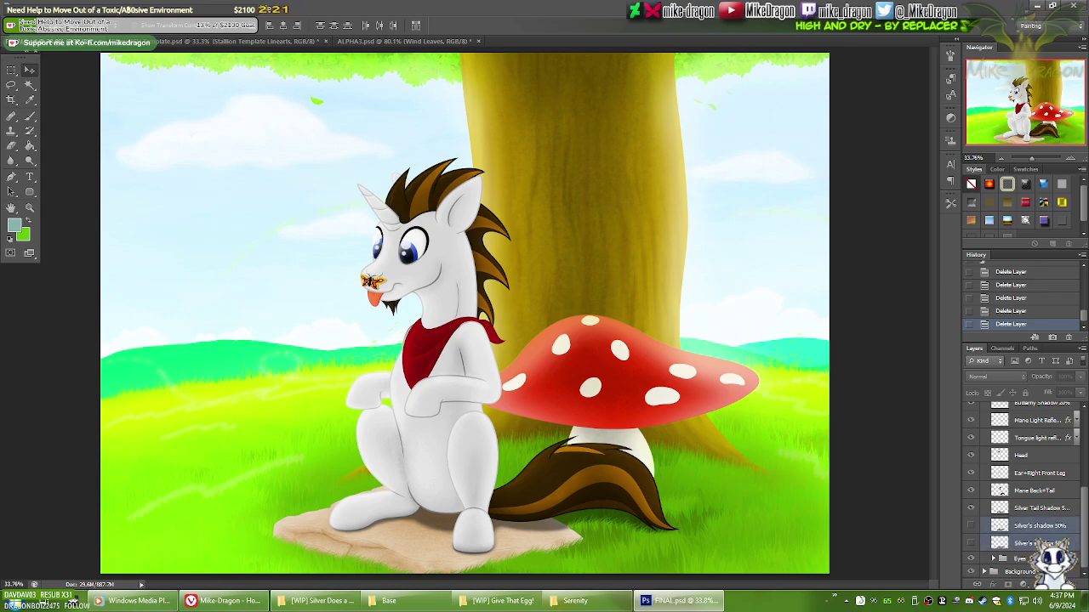
{"action": "key", "text": "Delete"}
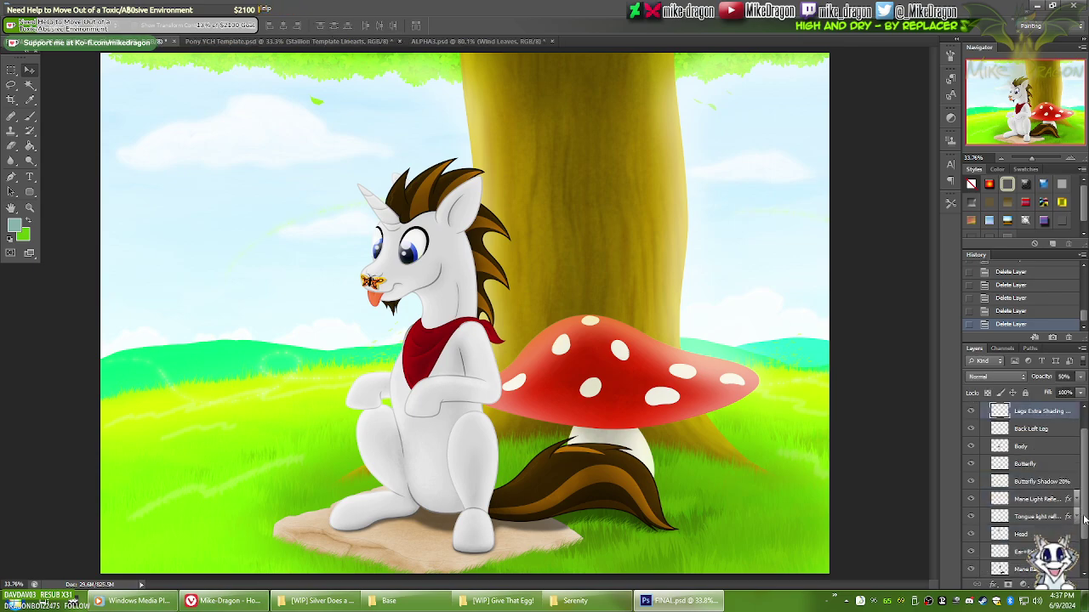
Step: Delete Layer 6 from the Eyes group and collapse that group
{"action": "mouse_move", "coordinate": [1084, 519]}
{"action": "left_mouse_down"}
{"action": "mouse_move", "coordinate": [1087, 496]}
{"action": "mouse_move", "coordinate": [1082, 552]}
{"action": "left_mouse_up"}
{"action": "left_click", "coordinate": [994, 558]}
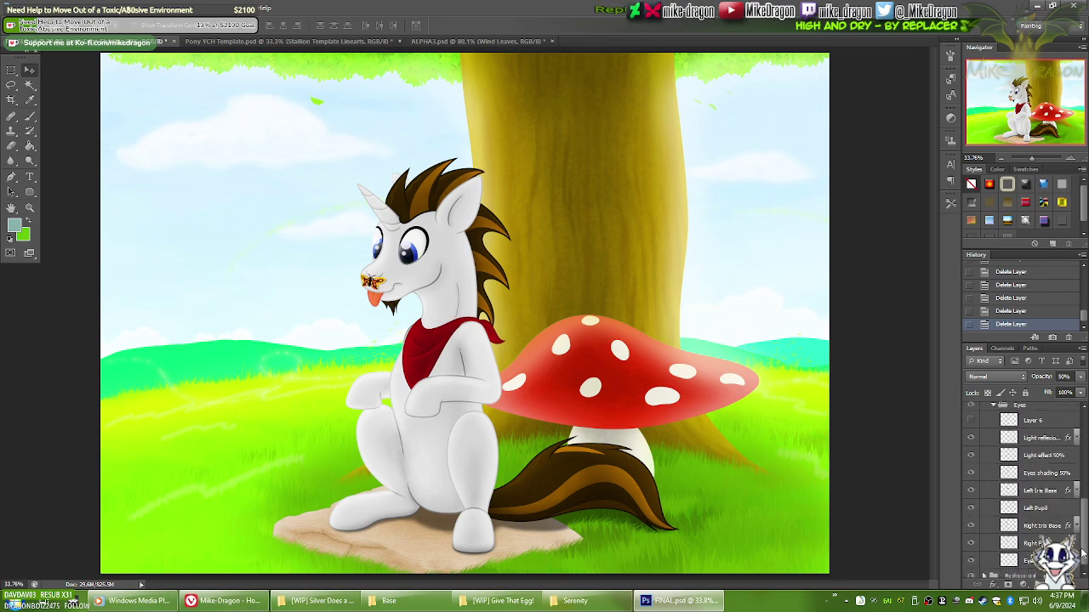
{"action": "left_click", "coordinate": [1033, 420]}
{"action": "key", "text": "Delete"}
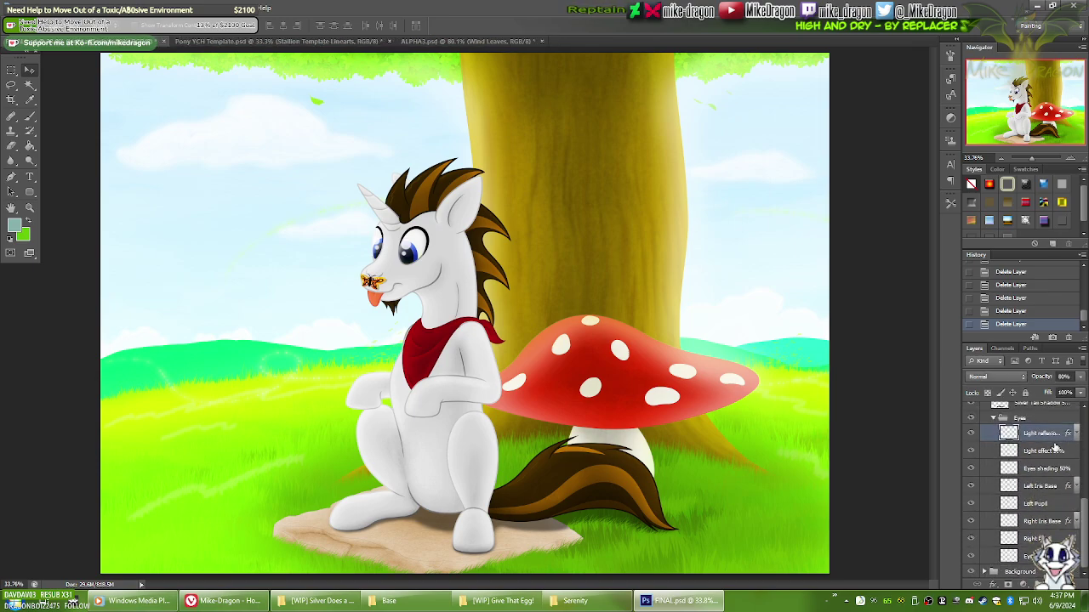
{"action": "left_click_drag", "start_coordinate": [1085, 522], "coordinate": [1085, 483]}
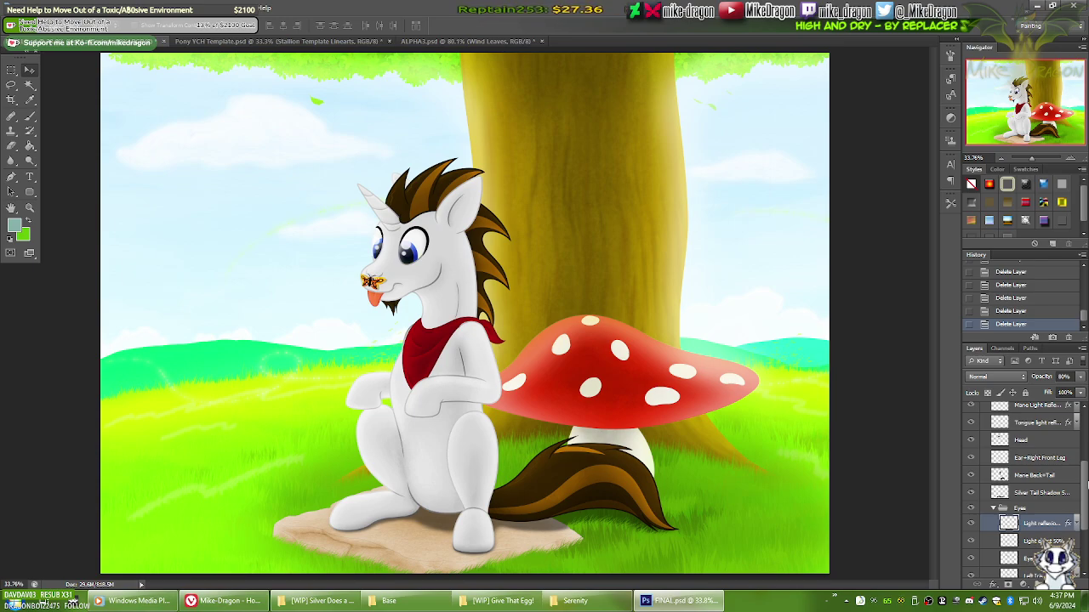
{"action": "scroll", "coordinate": [994, 508], "scroll_direction": "down", "scroll_amount": 1}
{"action": "left_click", "coordinate": [994, 498]}
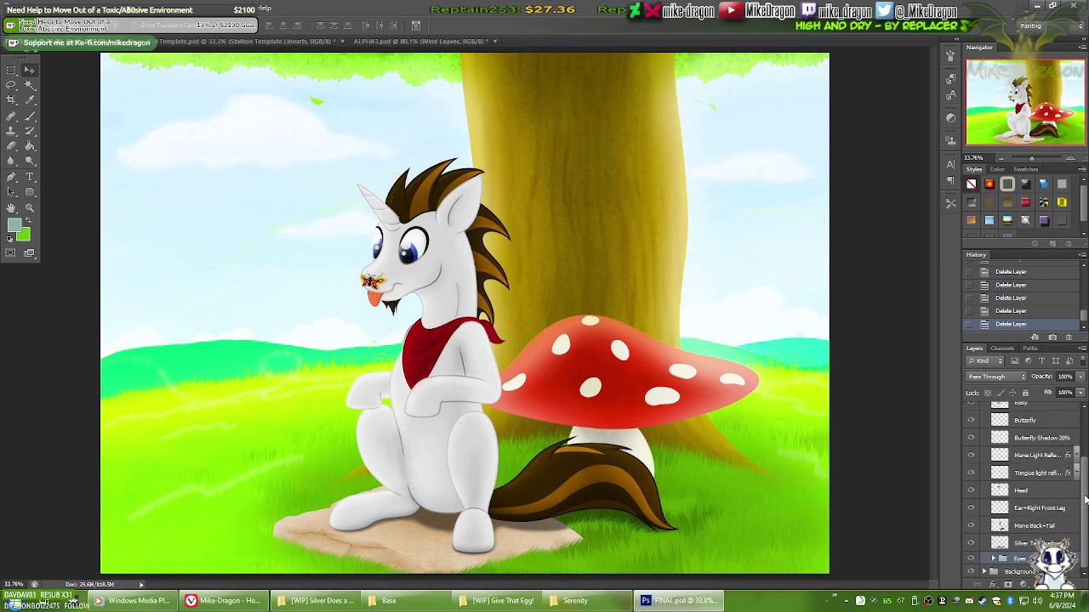
{"action": "left_click_drag", "start_coordinate": [1086, 487], "coordinate": [1084, 434]}
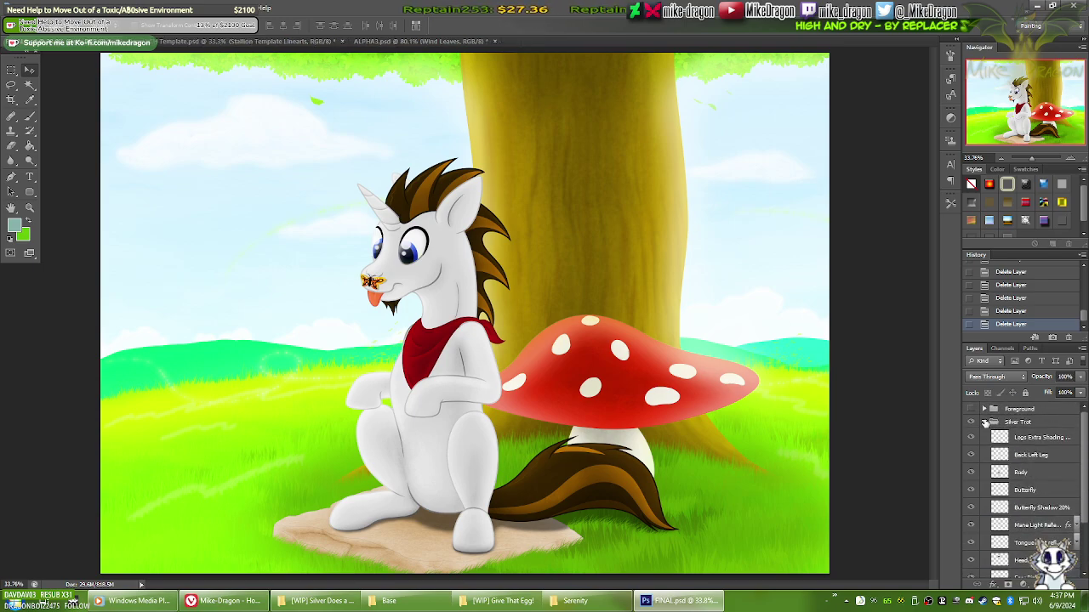
Step: Collapse the Silver Trot group and turn on the Foreground group, comparing the artwork with and without it
{"action": "left_click", "coordinate": [985, 423]}
{"action": "left_click", "coordinate": [972, 412]}
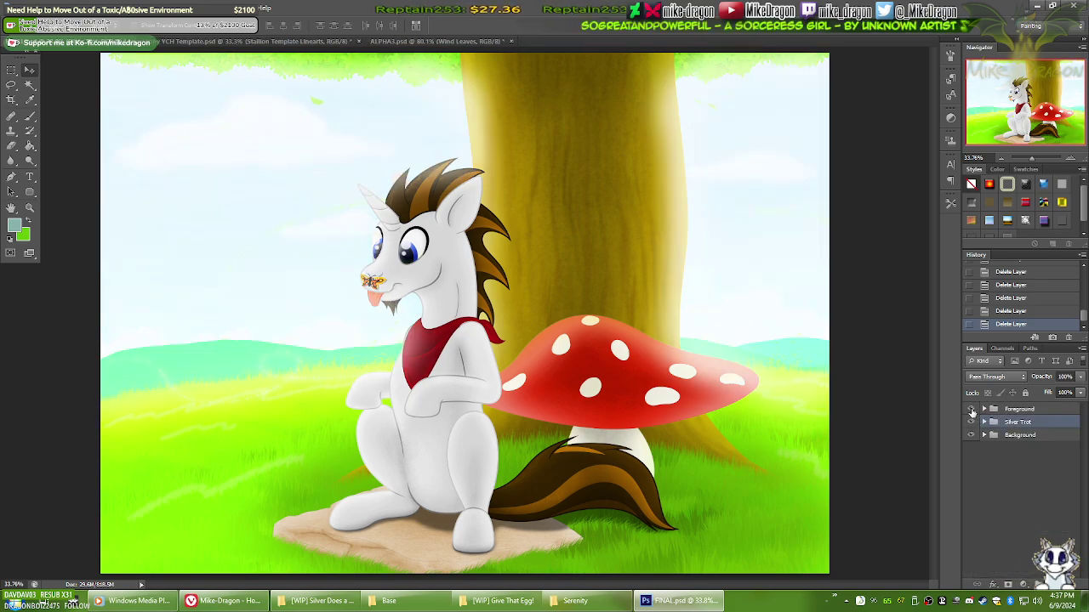
{"action": "left_click", "coordinate": [970, 410]}
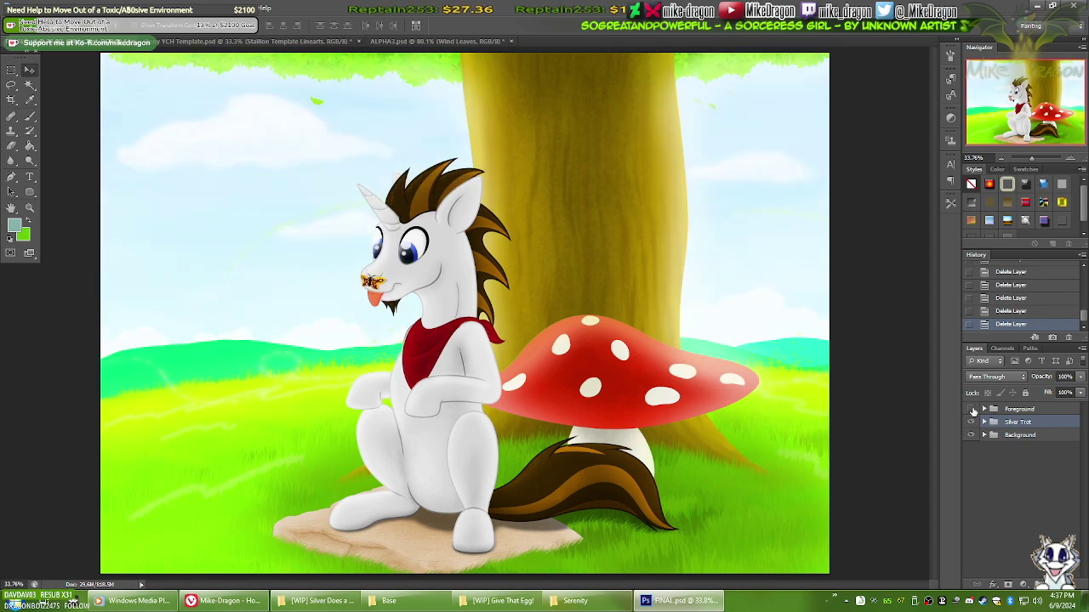
{"action": "left_click", "coordinate": [972, 411]}
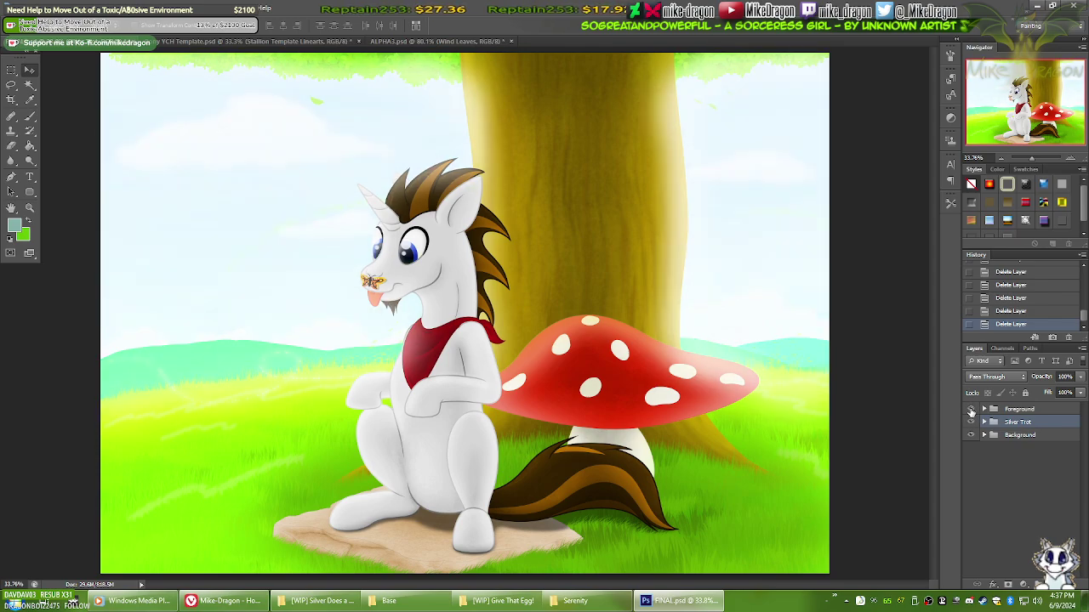
{"action": "left_click", "coordinate": [970, 411]}
{"action": "left_click", "coordinate": [971, 411]}
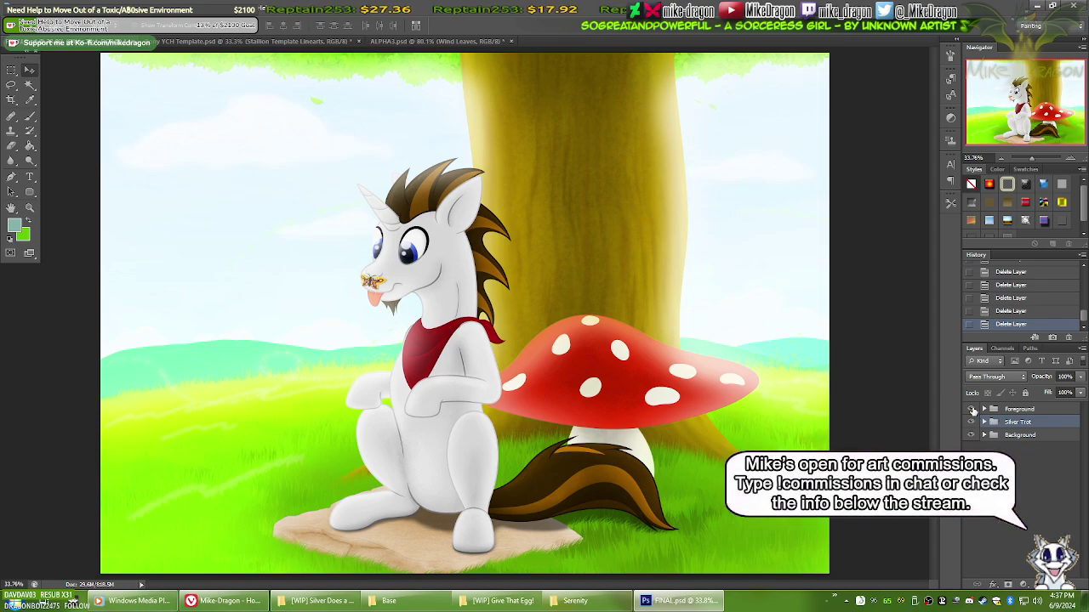
{"action": "left_click", "coordinate": [972, 411]}
{"action": "left_click", "coordinate": [972, 411]}
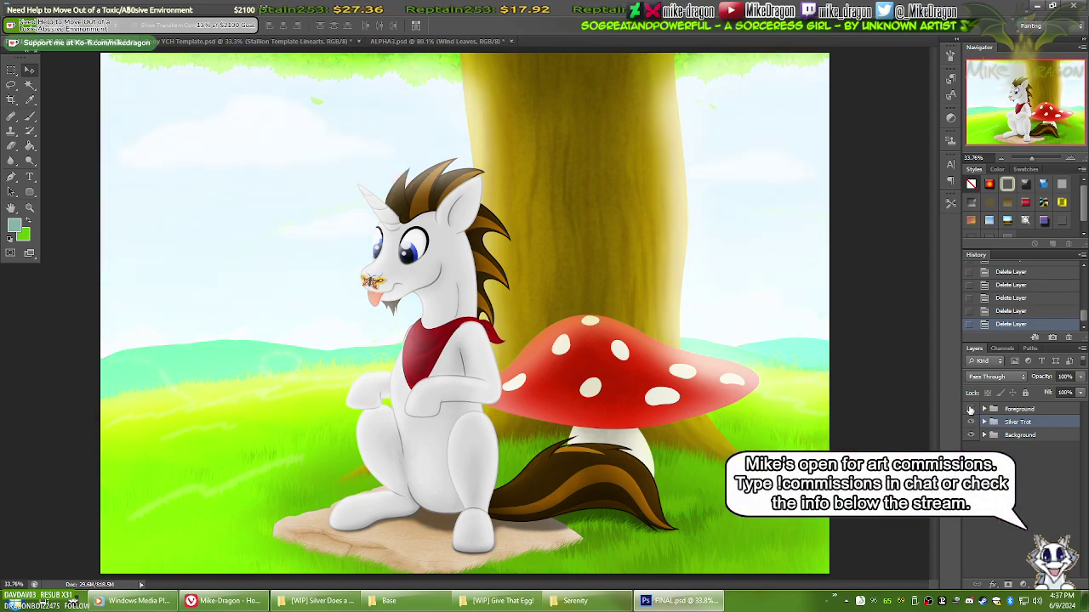
{"action": "left_click", "coordinate": [971, 411]}
{"action": "left_click", "coordinate": [972, 411]}
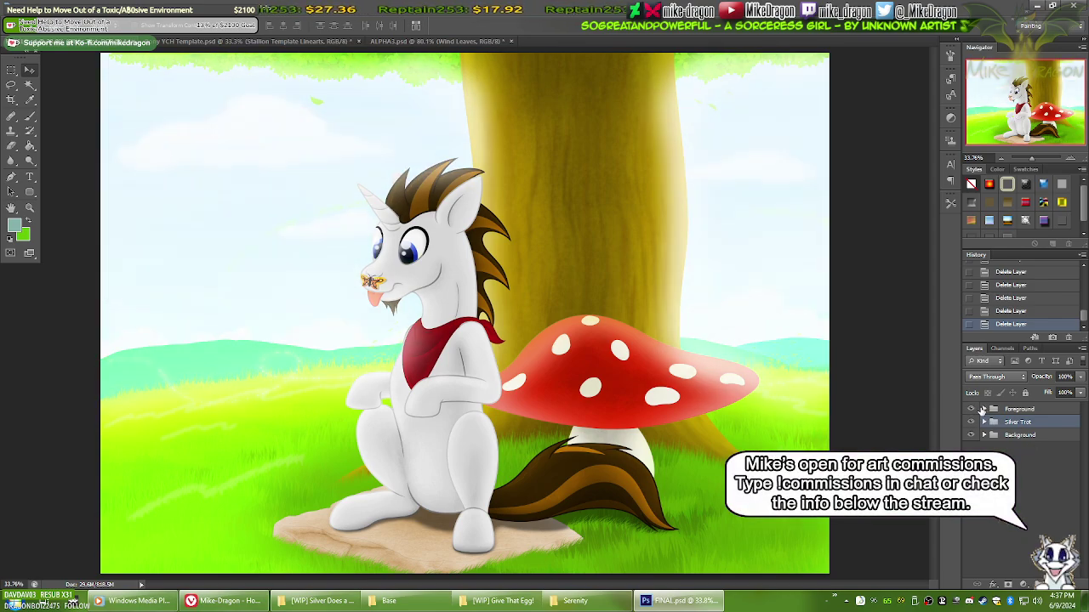
Step: Set the opacity of the sky light layer in the Foreground group to 30% and compare the artwork with and without the group
{"action": "left_click", "coordinate": [983, 410]}
{"action": "left_click", "coordinate": [1028, 429]}
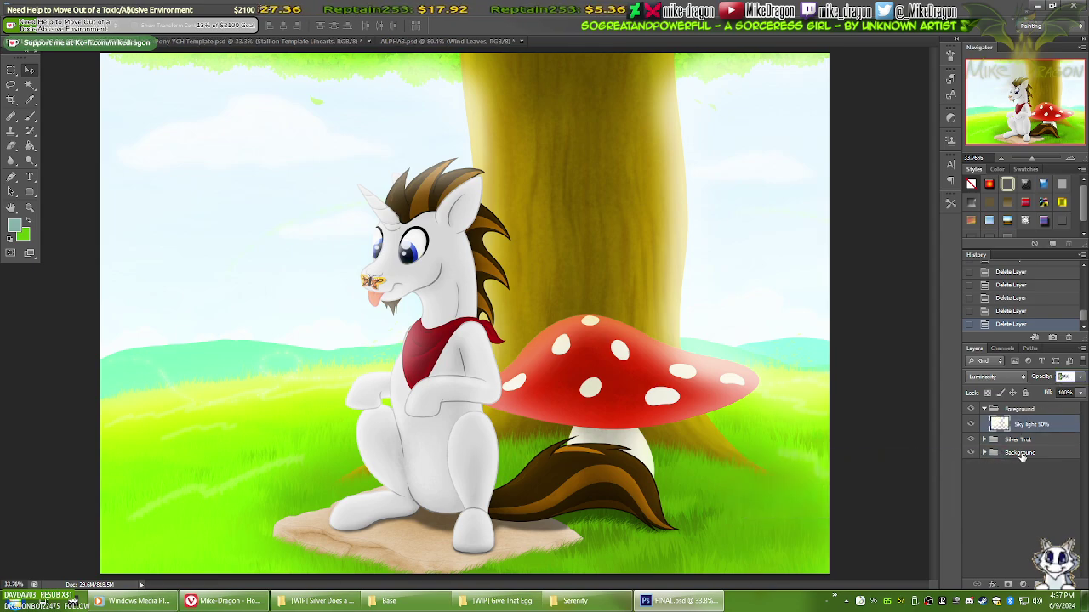
{"action": "key", "text": "5"}
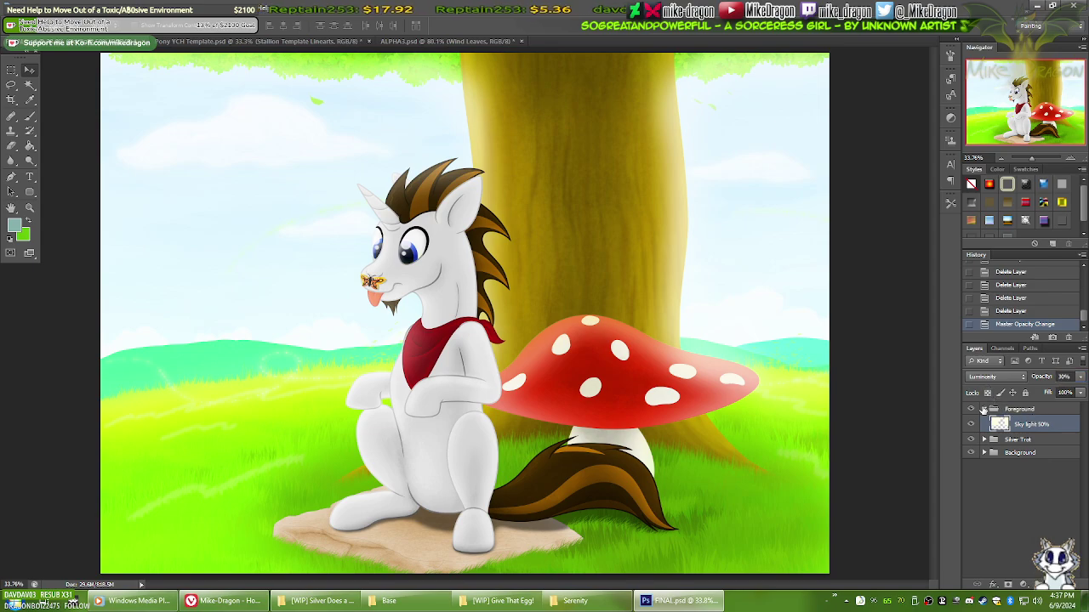
{"action": "left_click", "coordinate": [971, 410]}
{"action": "left_click", "coordinate": [971, 410]}
{"action": "left_click", "coordinate": [972, 410]}
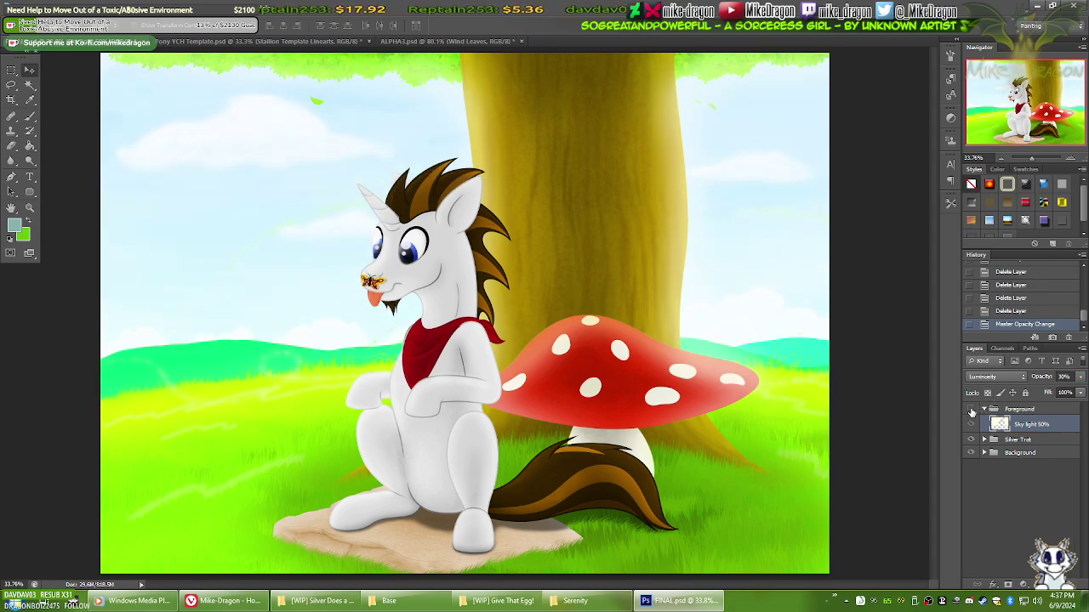
{"action": "left_click", "coordinate": [971, 410]}
Step: Rename the sky light layer as Sky light 30% and collapse the Foreground group
{"action": "double_click", "coordinate": [1033, 425]}
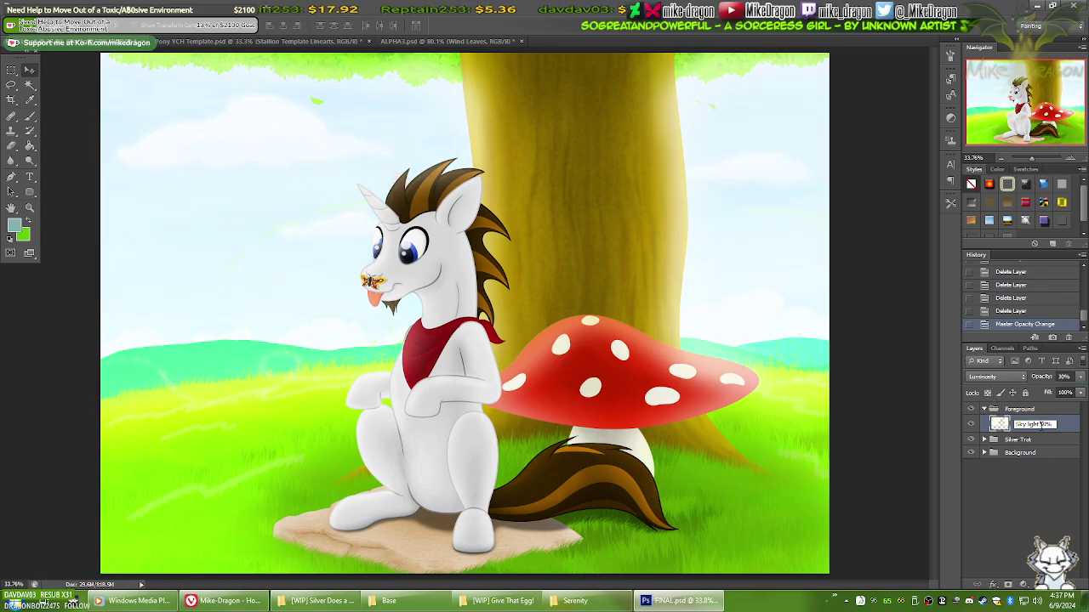
{"action": "type", "text": "30"}
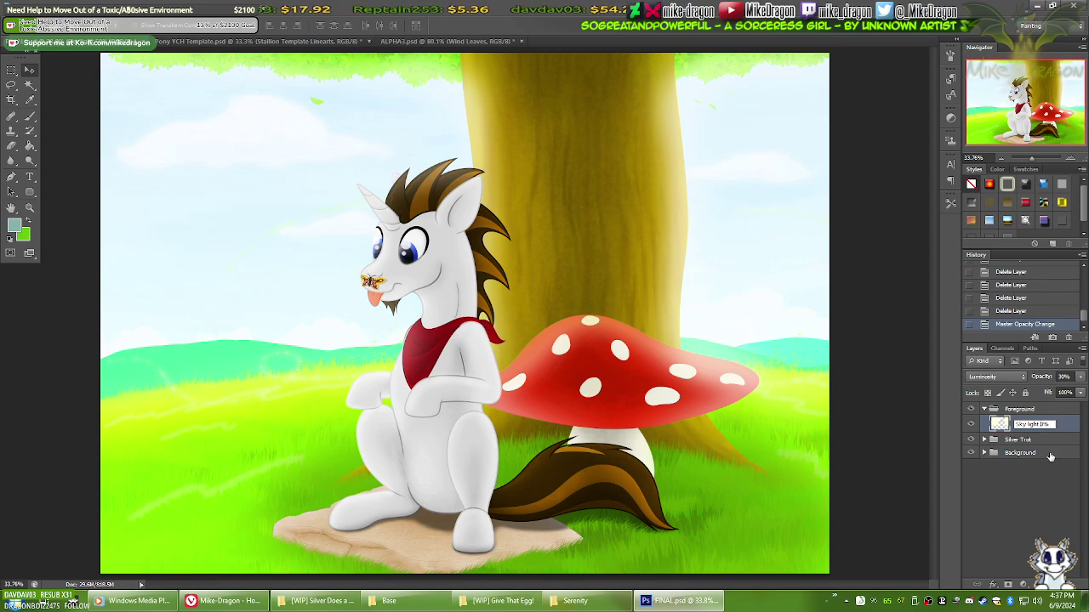
{"action": "key", "text": "Return"}
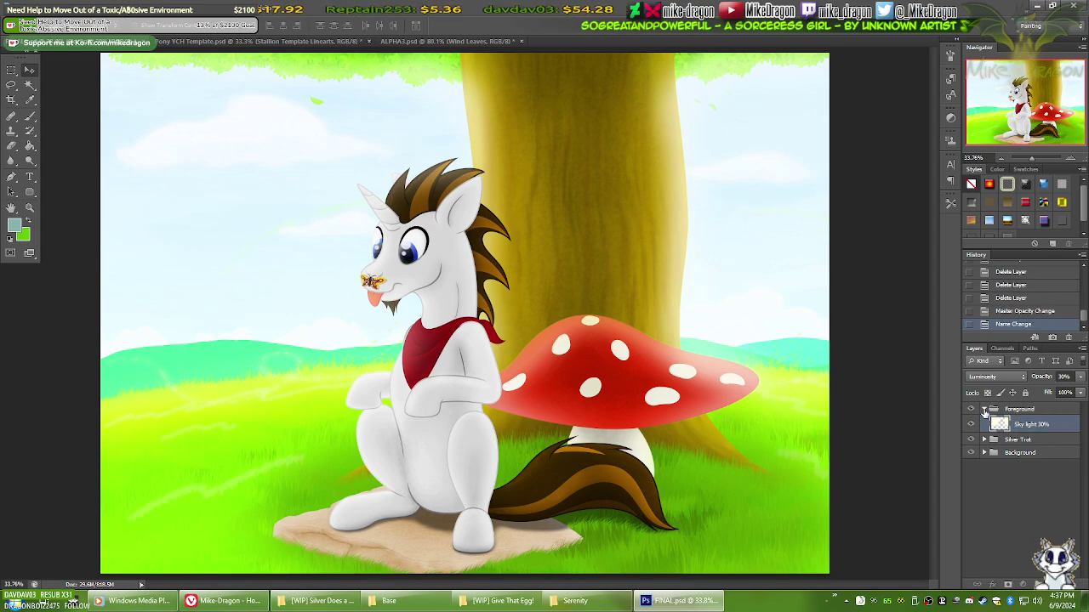
{"action": "left_click", "coordinate": [984, 409]}
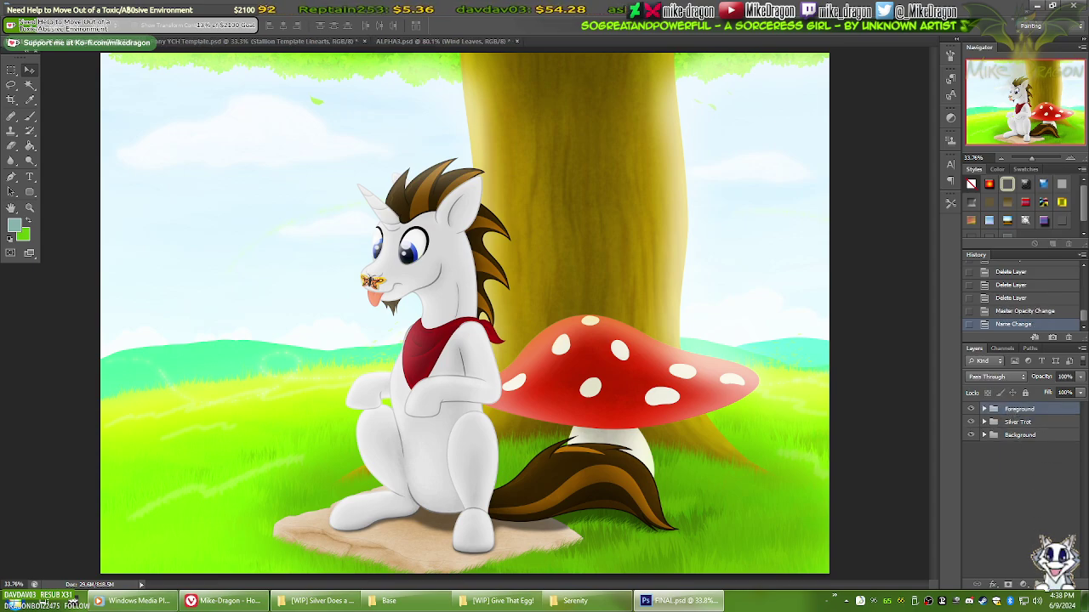
Step: Create a new layer group above Foreground and name it WTM
{"action": "left_click", "coordinate": [1037, 585]}
{"action": "double_click", "coordinate": [1021, 409]}
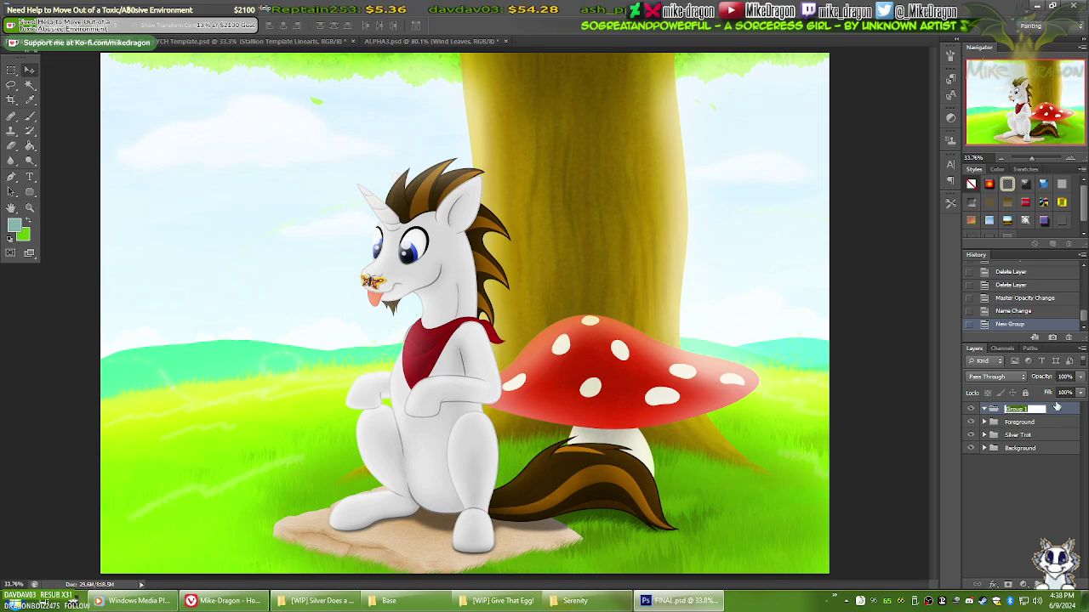
{"action": "type", "text": "WiTH"}
{"action": "key", "text": "Return"}
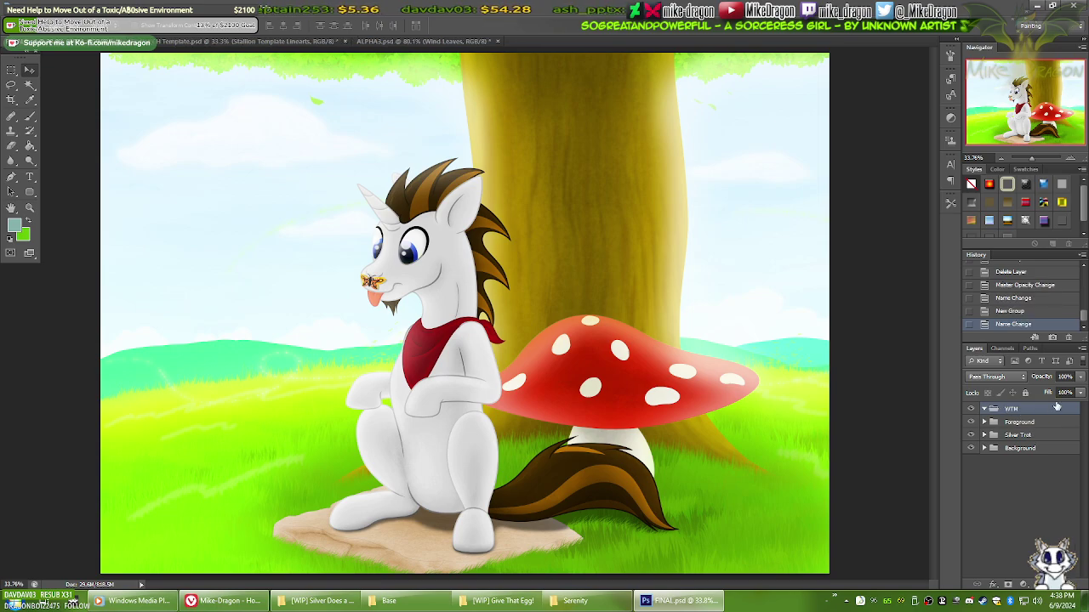
Step: Open the watermark file Watermark 7.psd from the parent folder of the current artwork's folder
{"action": "key", "text": "ctrl+o"}
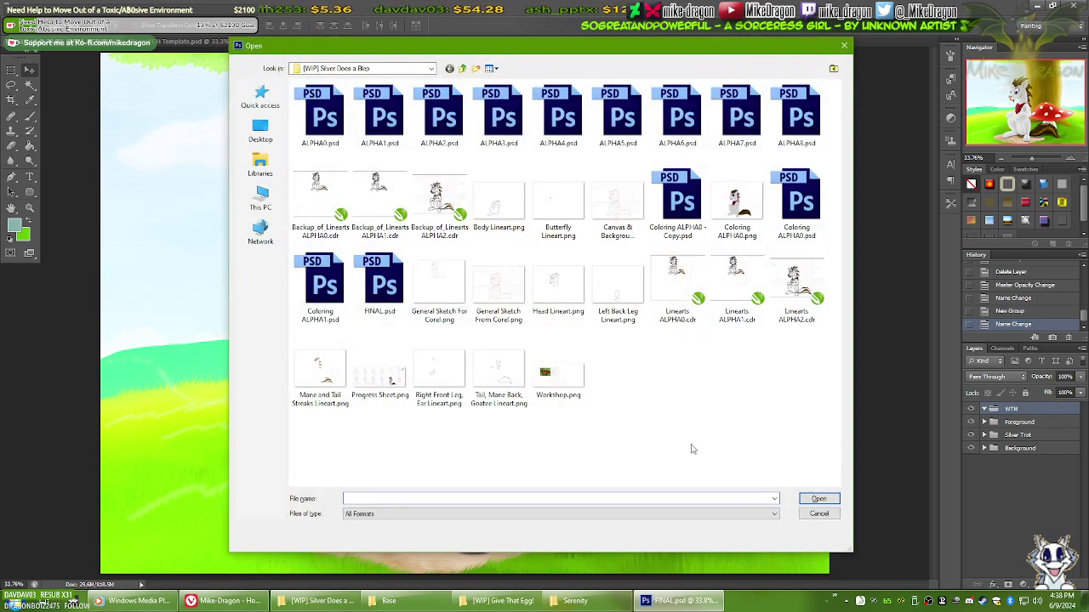
{"action": "key", "text": "alt+Up"}
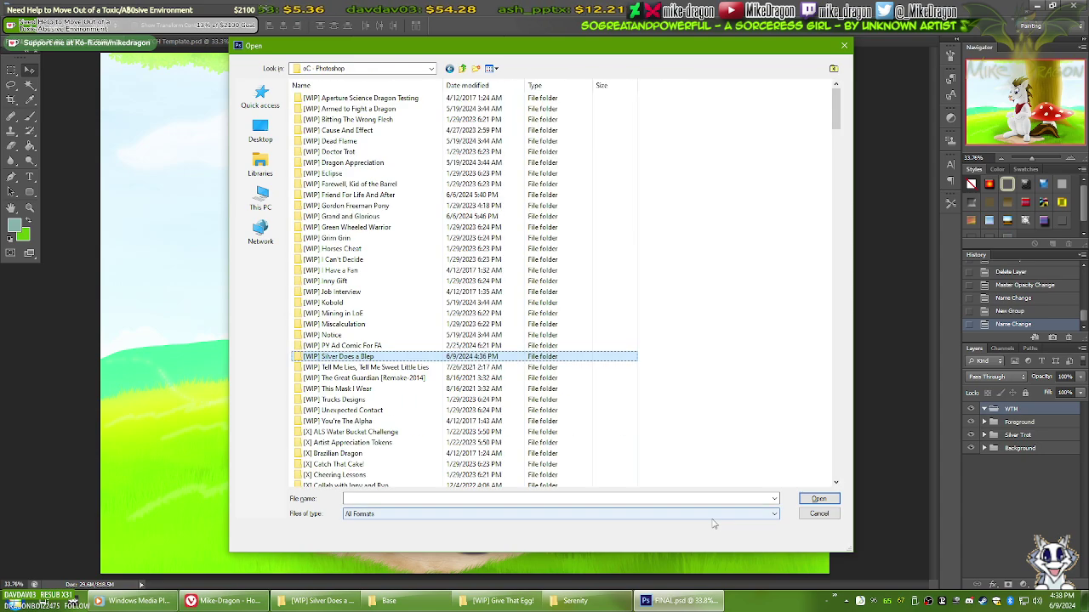
{"action": "key", "text": "End"}
{"action": "key", "text": "Up"}
{"action": "key", "text": "Up"}
{"action": "key", "text": "Return"}
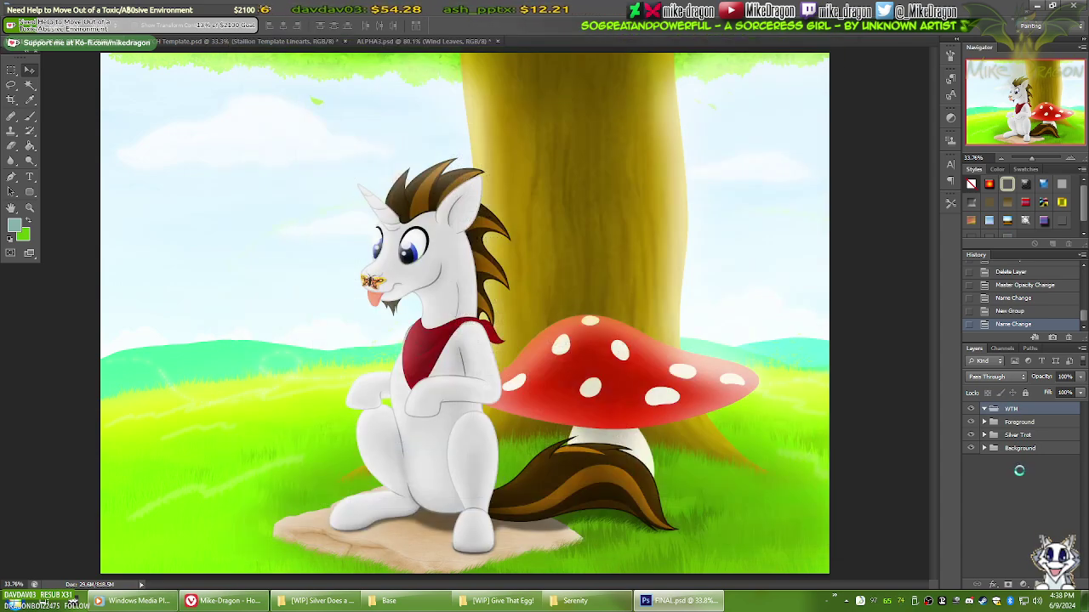
Step: Copy the whole WTM White+URLs layer from Watermark 7.psd and paste it into the WTM group of FINAL.psd
{"action": "scroll", "coordinate": [1085, 490], "scroll_direction": "down", "scroll_amount": 1}
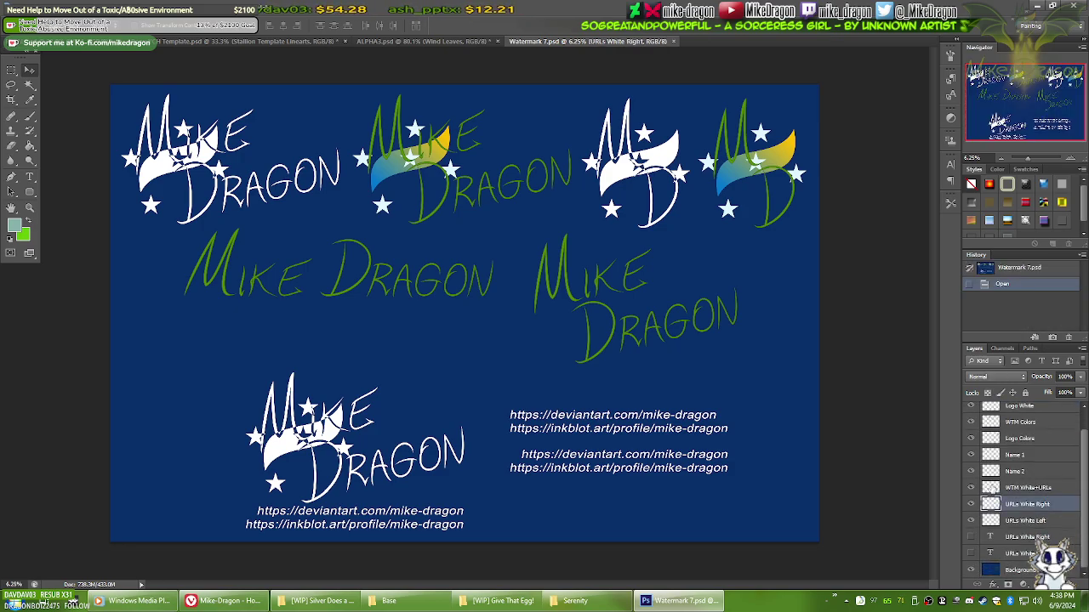
{"action": "left_click", "coordinate": [986, 488]}
{"action": "left_click", "coordinate": [971, 488]}
{"action": "left_click", "coordinate": [970, 488]}
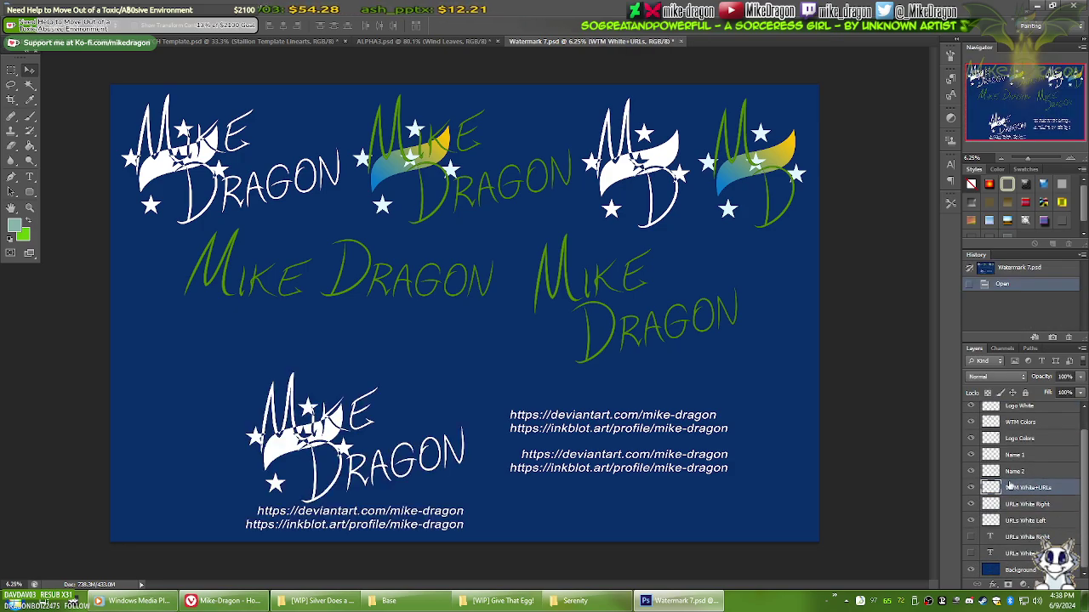
{"action": "key", "text": "ctrl+a"}
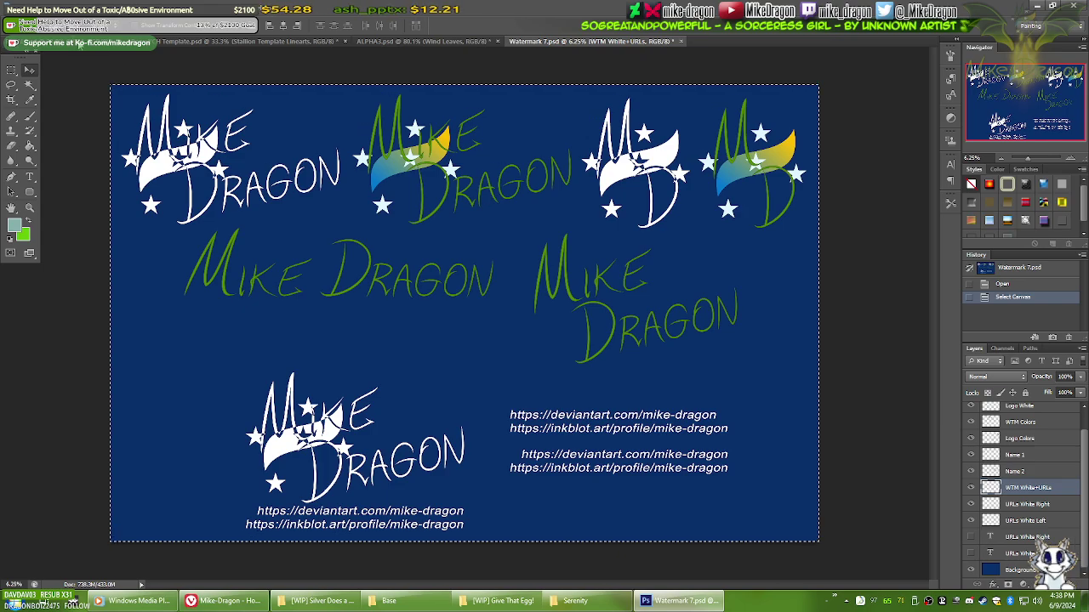
{"action": "key", "text": "ctrl+Tab"}
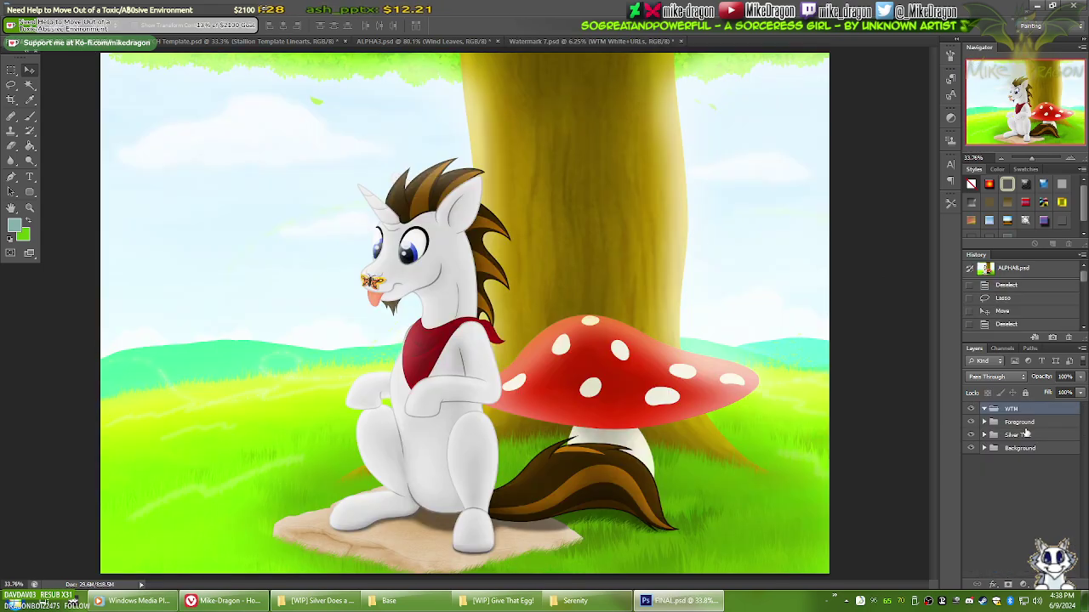
{"action": "key", "text": "ctrl+v"}
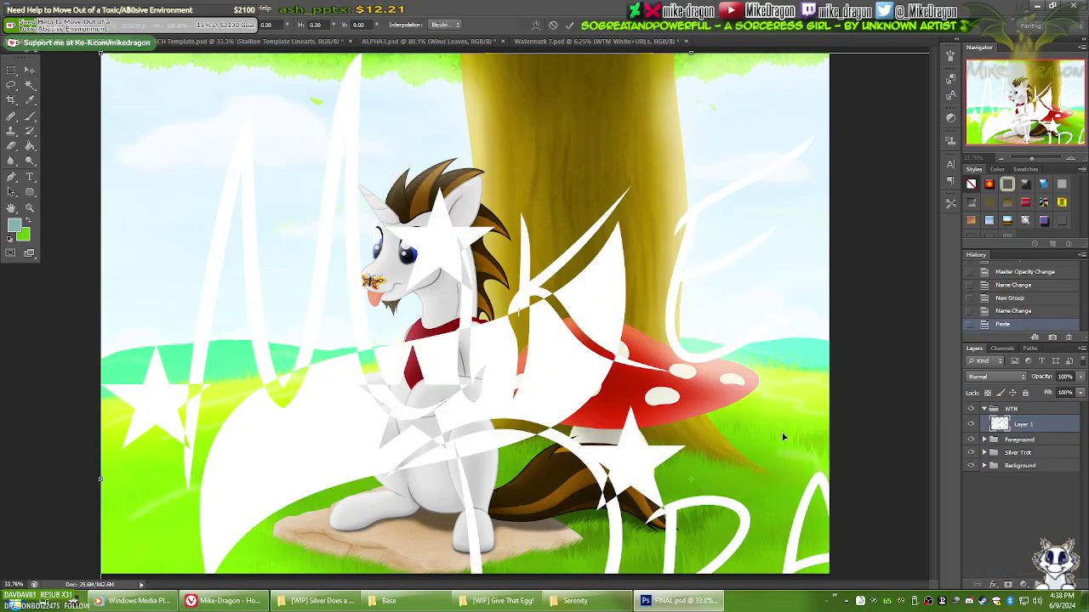
Step: Scale the pasted watermark to about two-fifths of the canvas width with Bicubic Sharper interpolation and place it in the canvas's lower-right corner
{"action": "key", "text": "ctrl+t"}
{"action": "key", "text": "ctrl+0"}
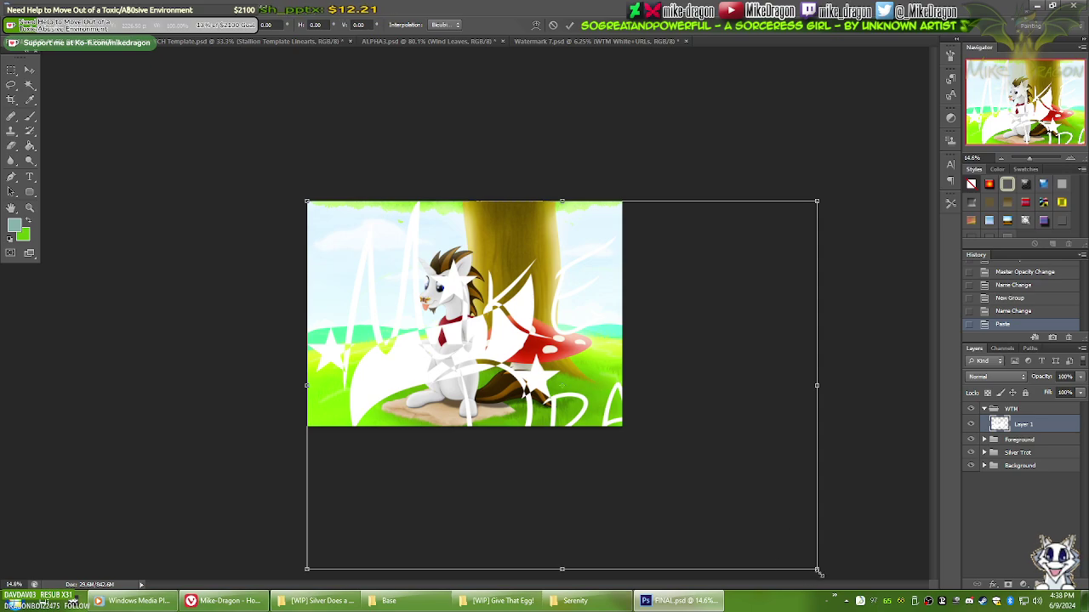
{"action": "left_click_drag", "start_coordinate": [816, 569], "coordinate": [442, 298]}
{"action": "key", "text": "ctrl+0"}
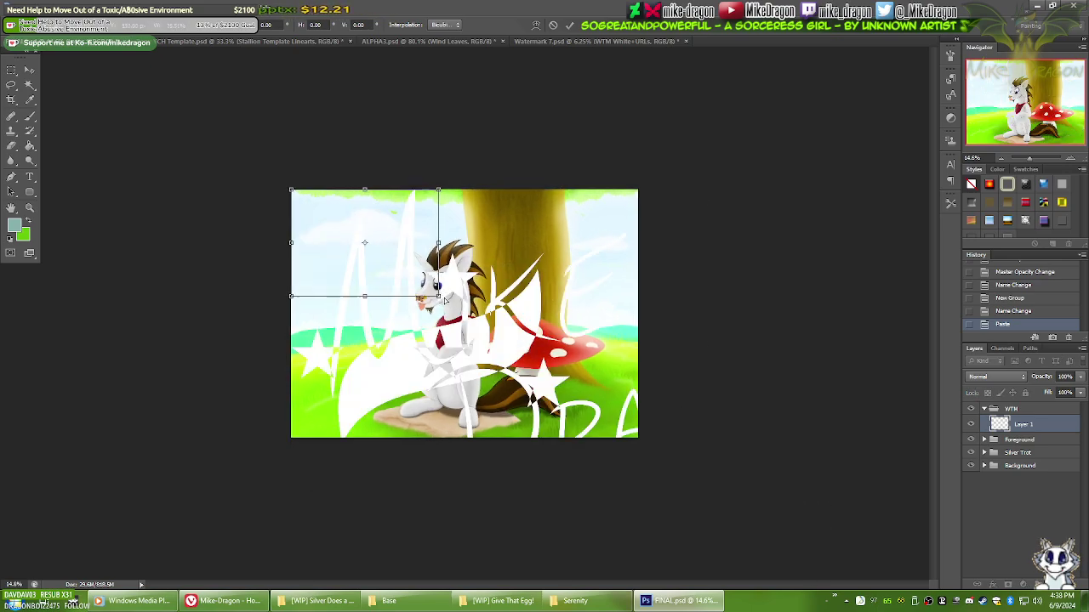
{"action": "left_click", "coordinate": [451, 24]}
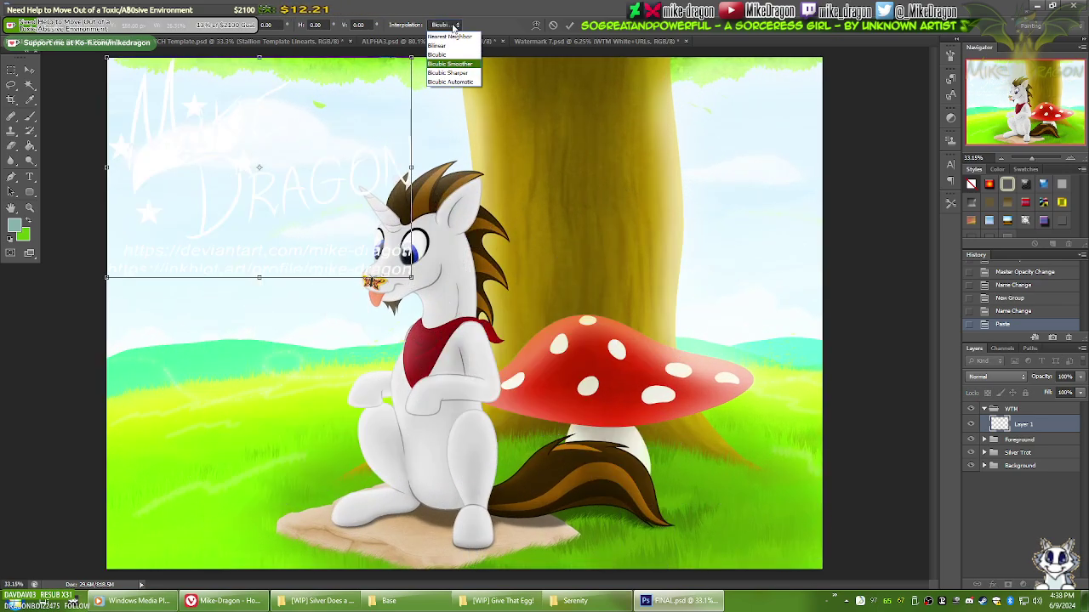
{"action": "left_click", "coordinate": [451, 71]}
{"action": "left_click_drag", "start_coordinate": [300, 197], "coordinate": [719, 496]}
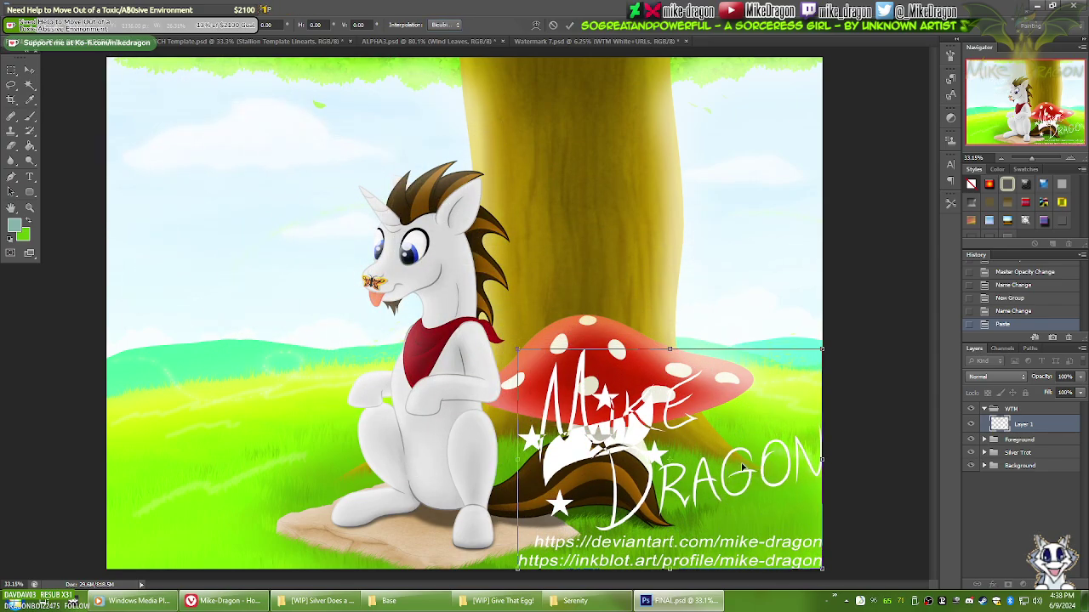
{"action": "mouse_move", "coordinate": [517, 344]}
{"action": "left_mouse_down"}
{"action": "mouse_move", "coordinate": [529, 340]}
{"action": "mouse_move", "coordinate": [496, 349]}
{"action": "mouse_move", "coordinate": [521, 337]}
{"action": "mouse_move", "coordinate": [514, 349]}
{"action": "mouse_move", "coordinate": [528, 358]}
{"action": "left_mouse_up"}
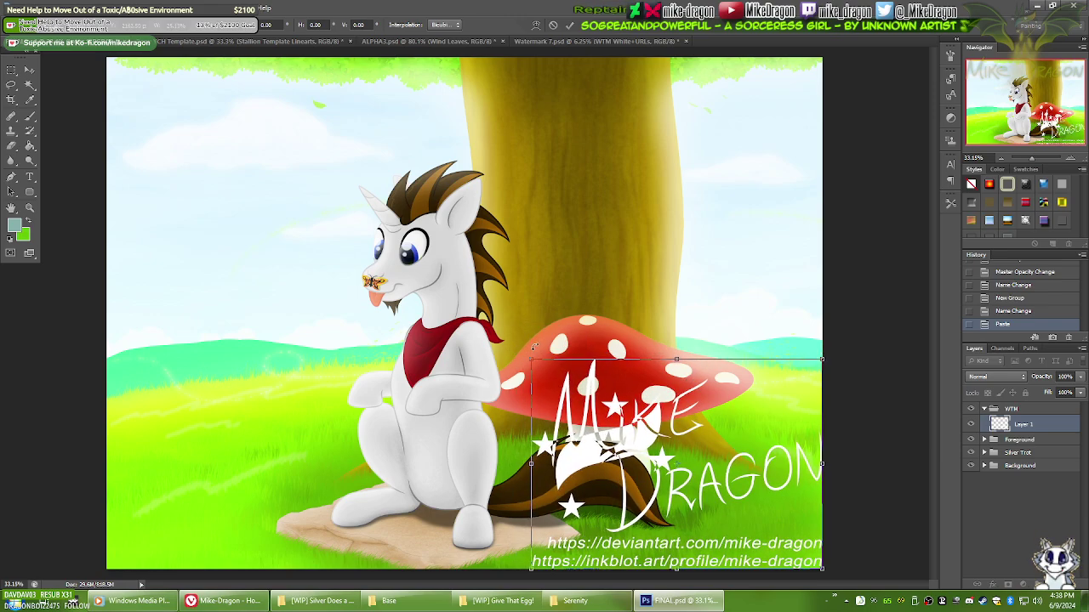
Step: Nudge the watermark diagonally up and left to leave a small margin from the canvas edges, and apply the transform
{"action": "key", "text": "Left"}
{"action": "key", "text": "Up"}
{"action": "key", "text": "Left"}
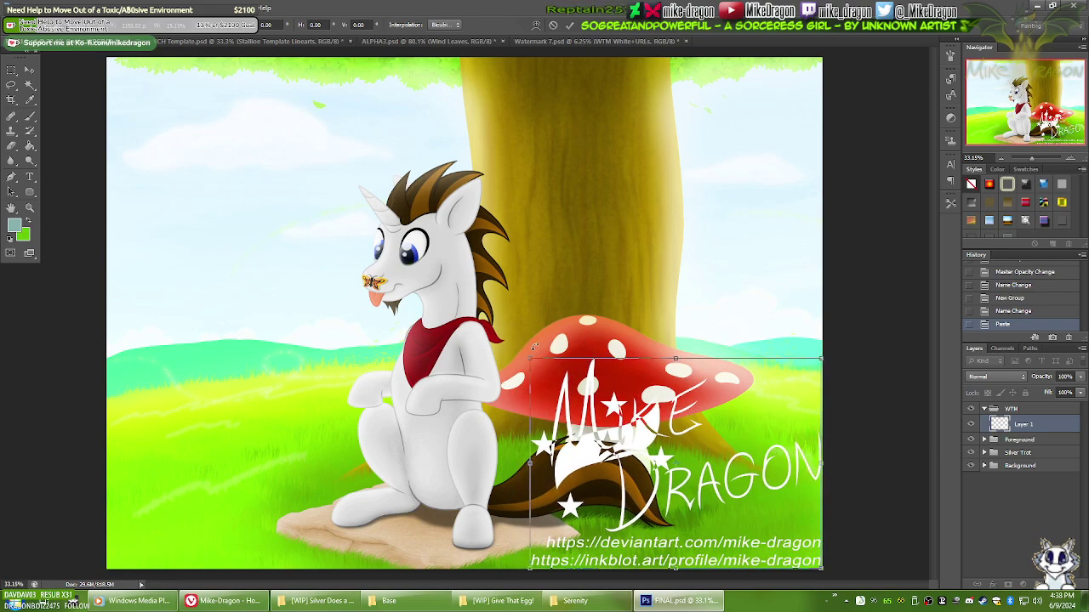
{"action": "key", "text": "Up"}
{"action": "key", "text": "Left"}
{"action": "key", "text": "Up"}
{"action": "key", "text": "Left"}
{"action": "key", "text": "Up"}
{"action": "key", "text": "Left"}
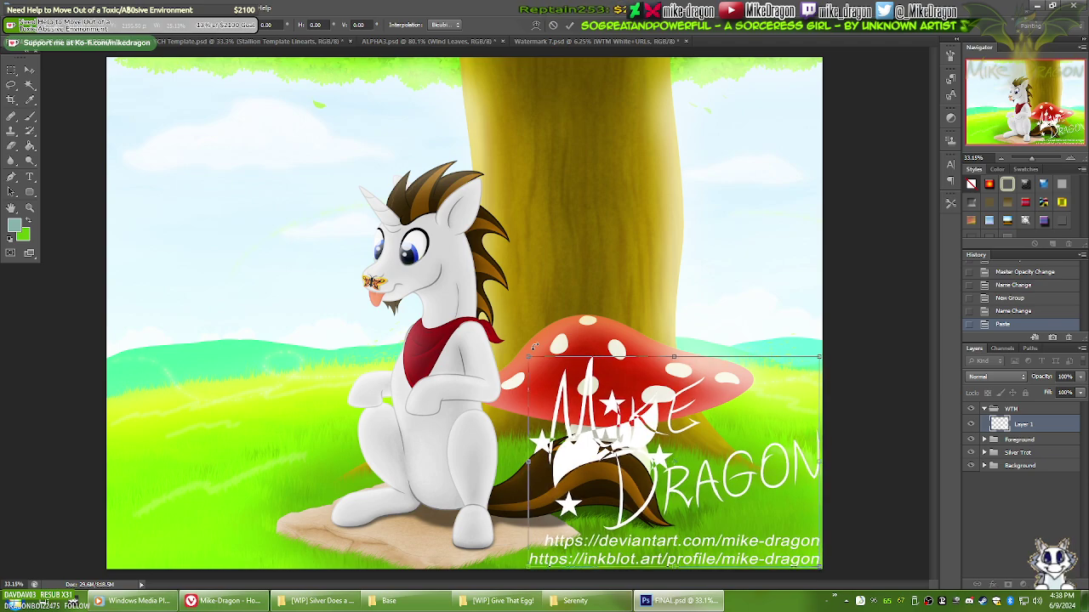
{"action": "key", "text": "Up"}
{"action": "key", "text": "Left"}
{"action": "key", "text": "Up"}
{"action": "key", "text": "Left"}
{"action": "key", "text": "Up"}
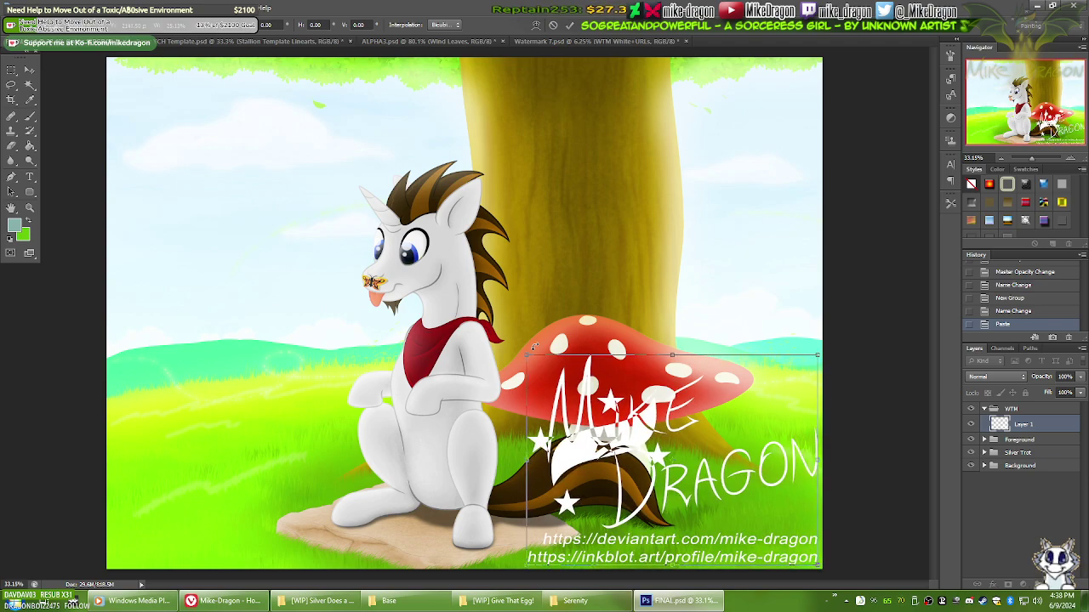
{"action": "key", "text": "Left"}
{"action": "key", "text": "Up"}
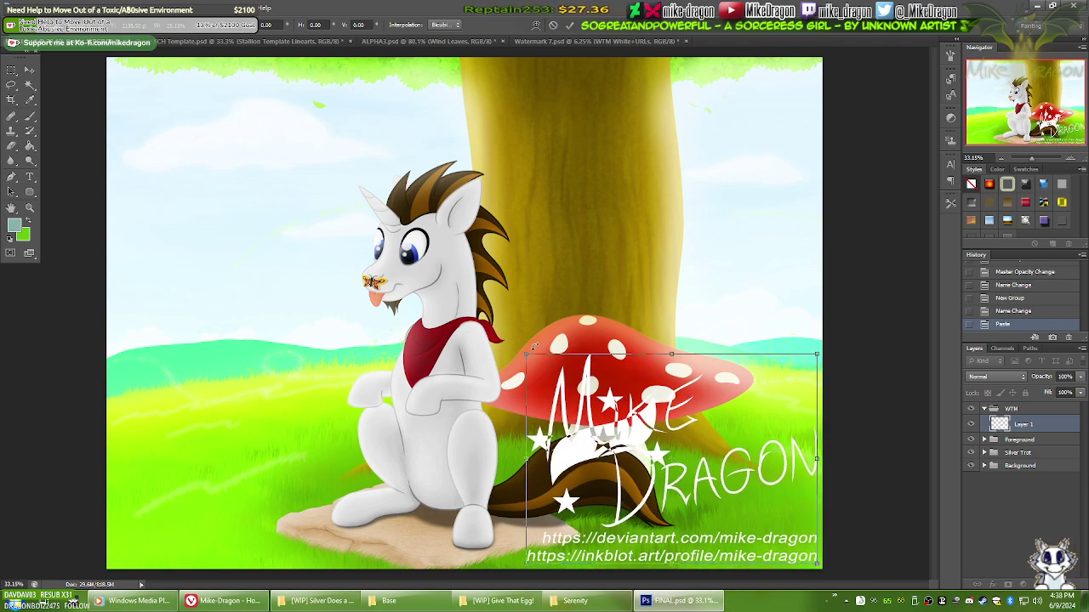
{"action": "key", "text": "Return"}
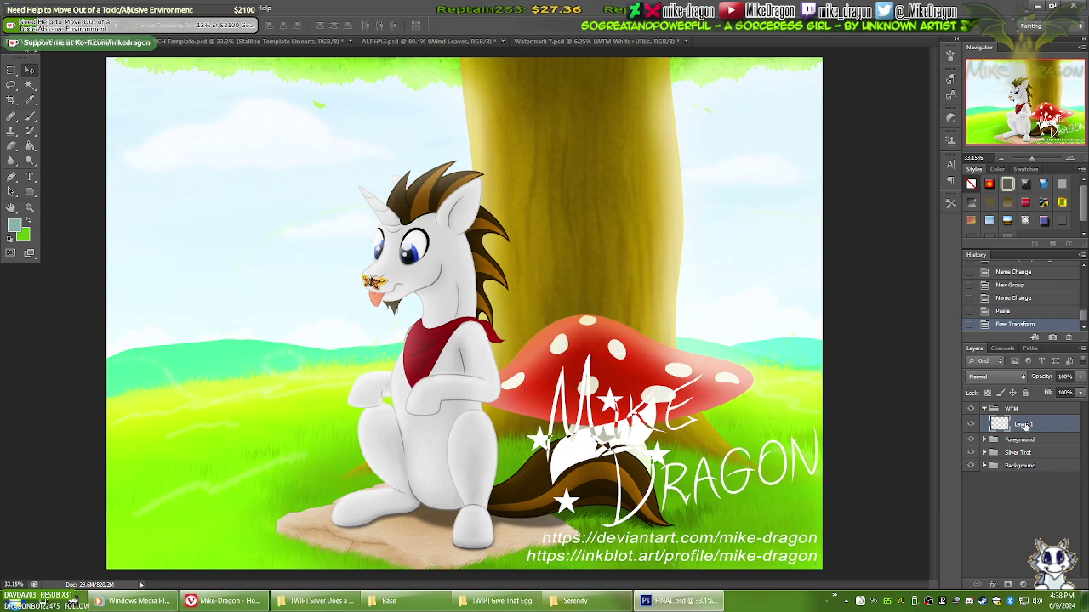
Step: Rename the pasted watermark layer as WTM
{"action": "double_click", "coordinate": [1025, 425]}
{"action": "type", "text": "W"}
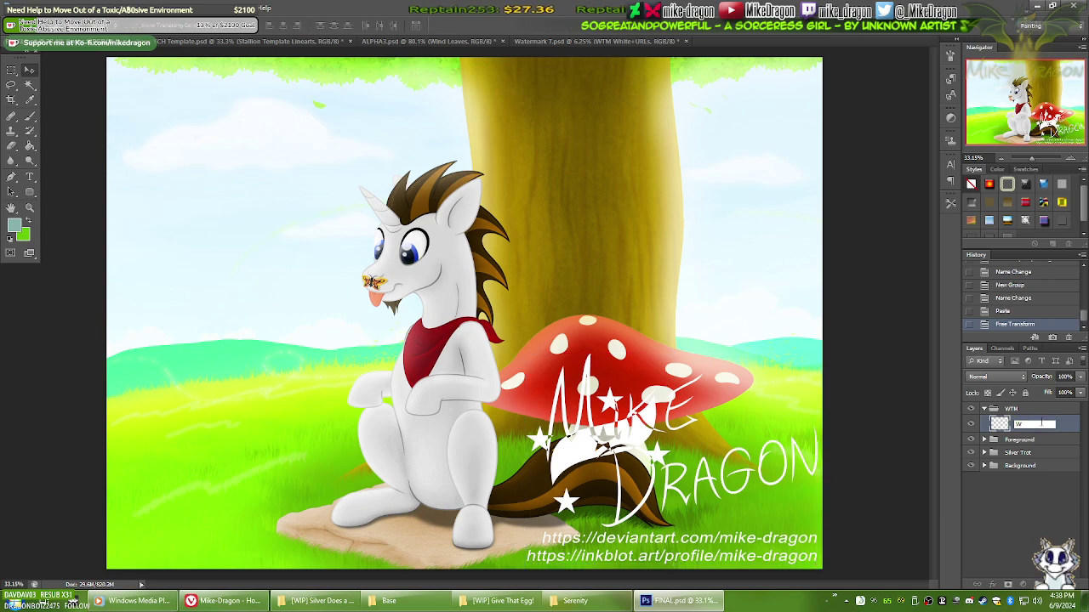
{"action": "type", "text": "TM"}
{"action": "key", "text": "Return"}
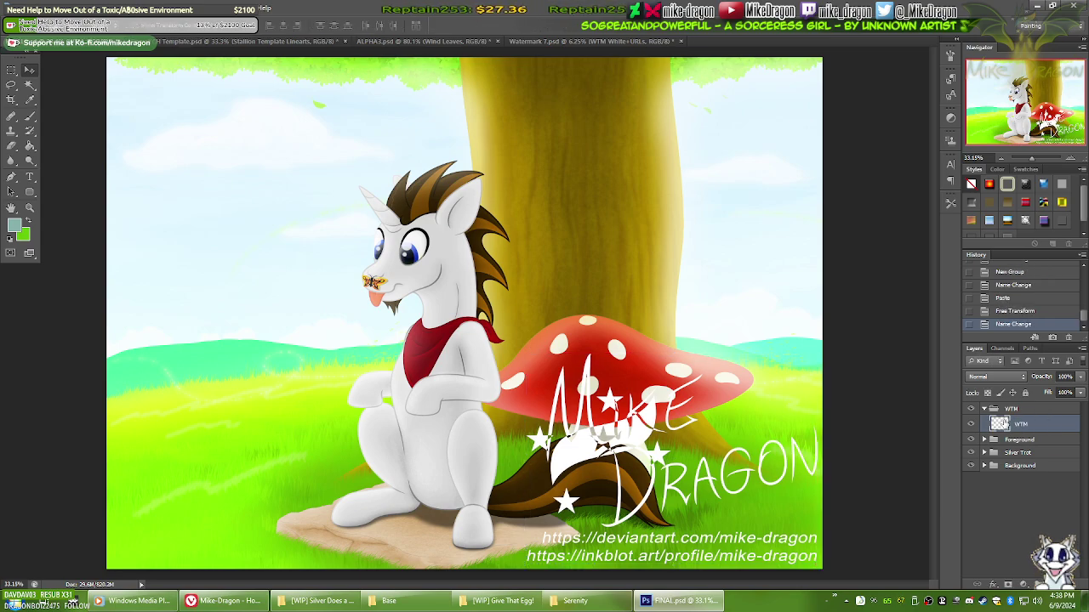
Step: Add a solid black outside stroke at 100% opacity to the WTM layer, increasing its width above the default
{"action": "double_click", "coordinate": [1004, 425]}
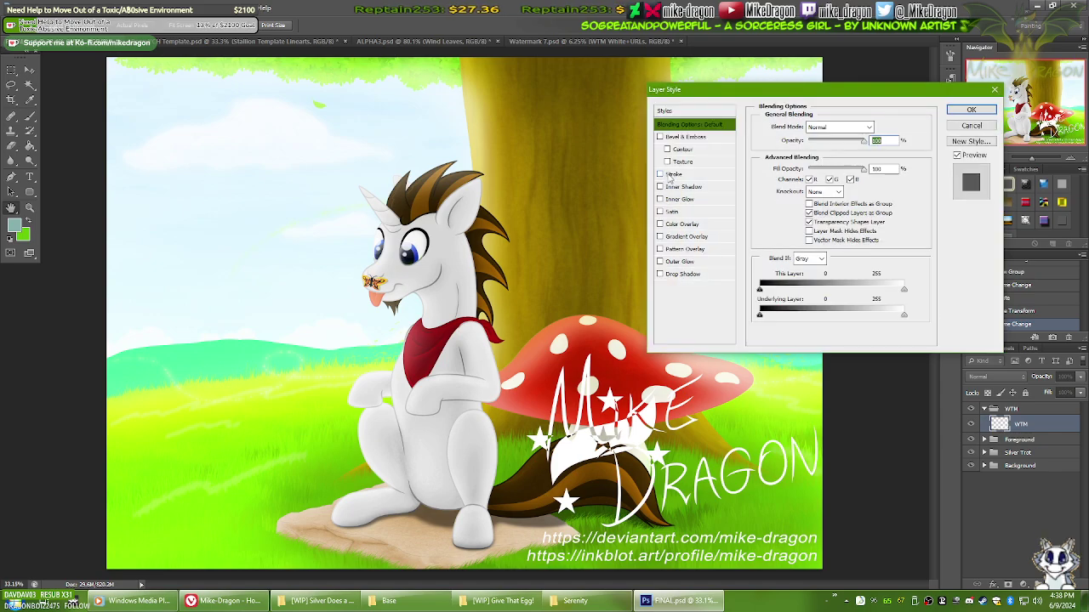
{"action": "left_click", "coordinate": [660, 174]}
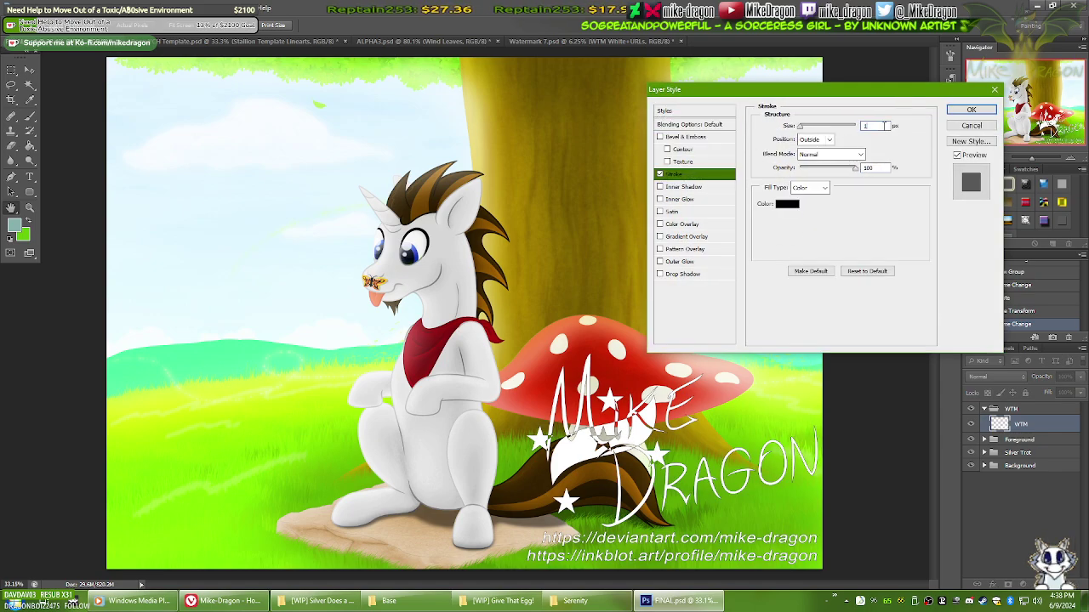
{"action": "key", "text": "Up"}
{"action": "key", "text": "Up"}
{"action": "key", "text": "Up"}
{"action": "key", "text": "Up"}
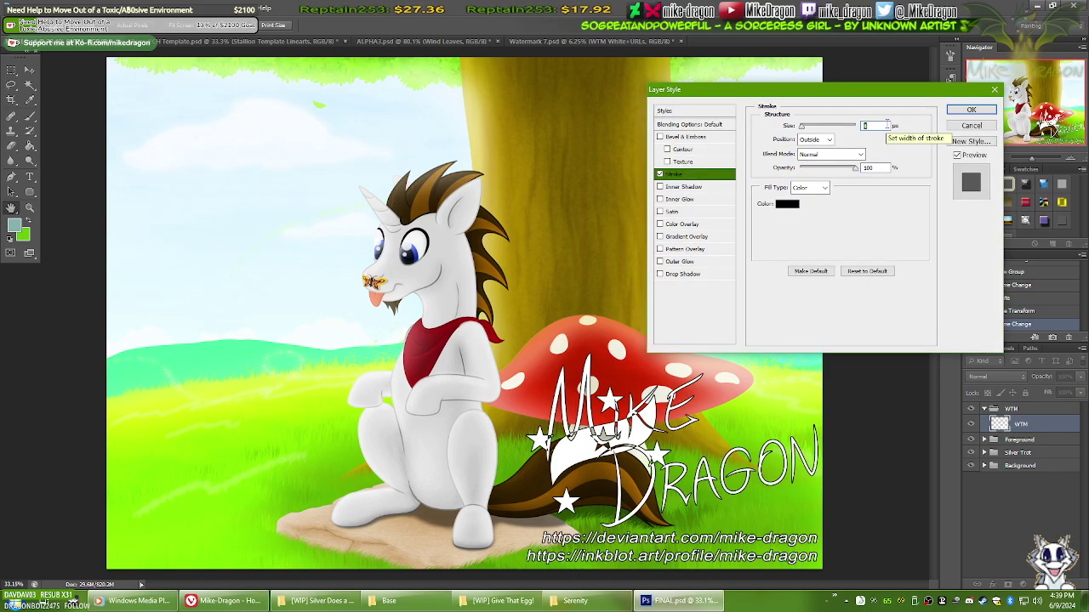
{"action": "key", "text": "Up"}
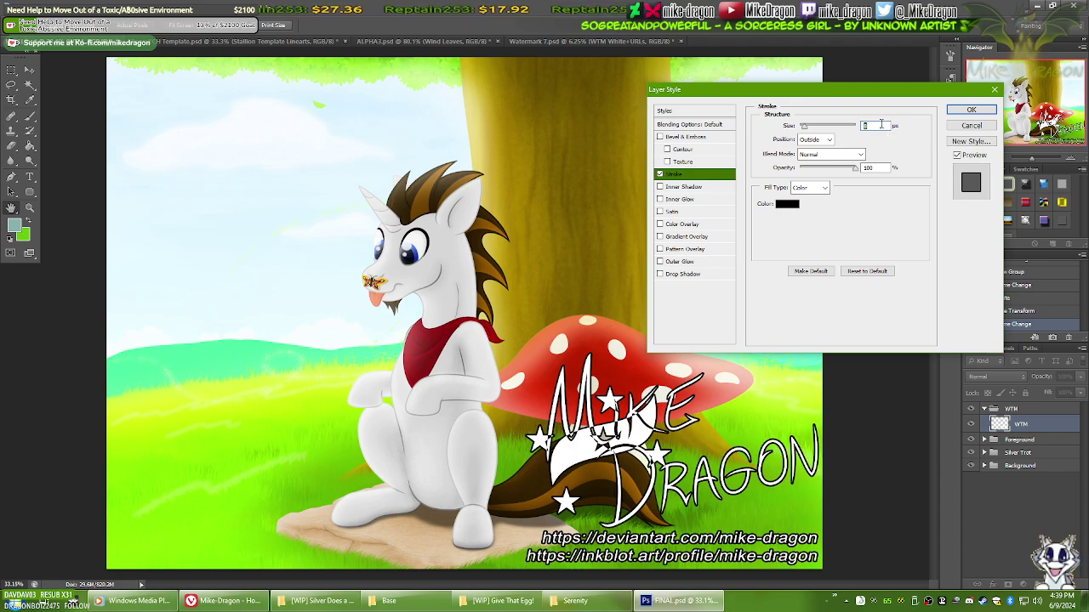
{"action": "left_click", "coordinate": [970, 110]}
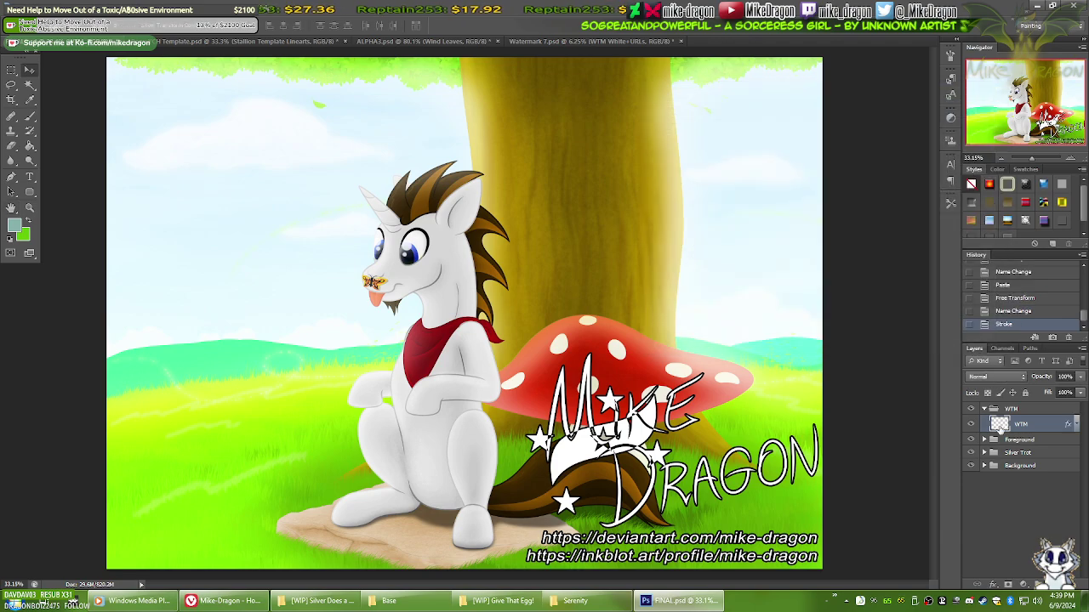
Step: Lower the WTM layer's opacity to 10%
{"action": "left_click", "coordinate": [984, 410]}
{"action": "left_click", "coordinate": [985, 410]}
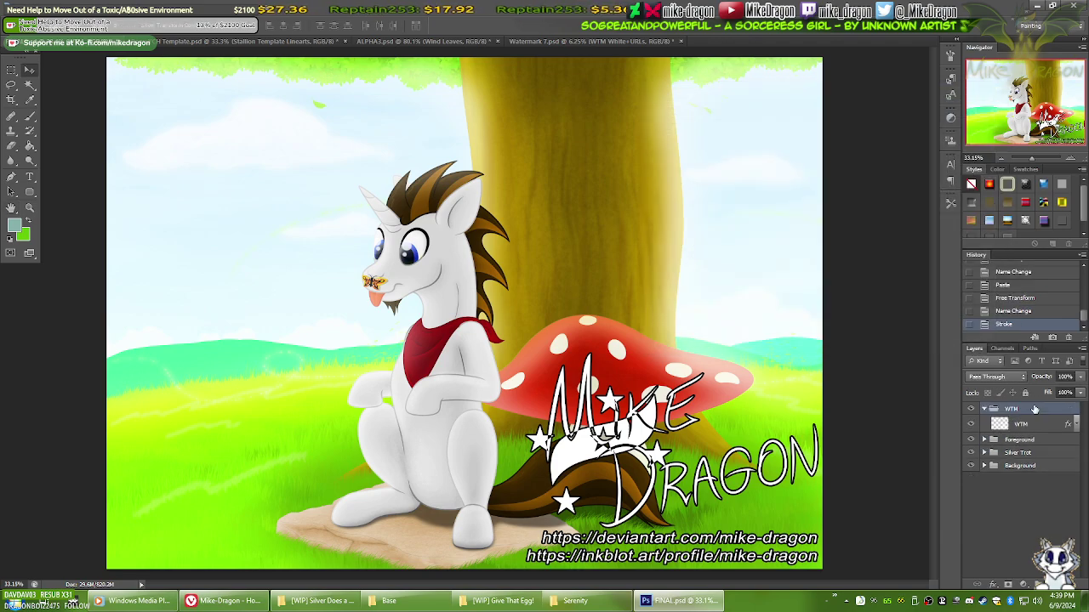
{"action": "left_click", "coordinate": [1015, 438]}
{"action": "left_click", "coordinate": [1025, 425]}
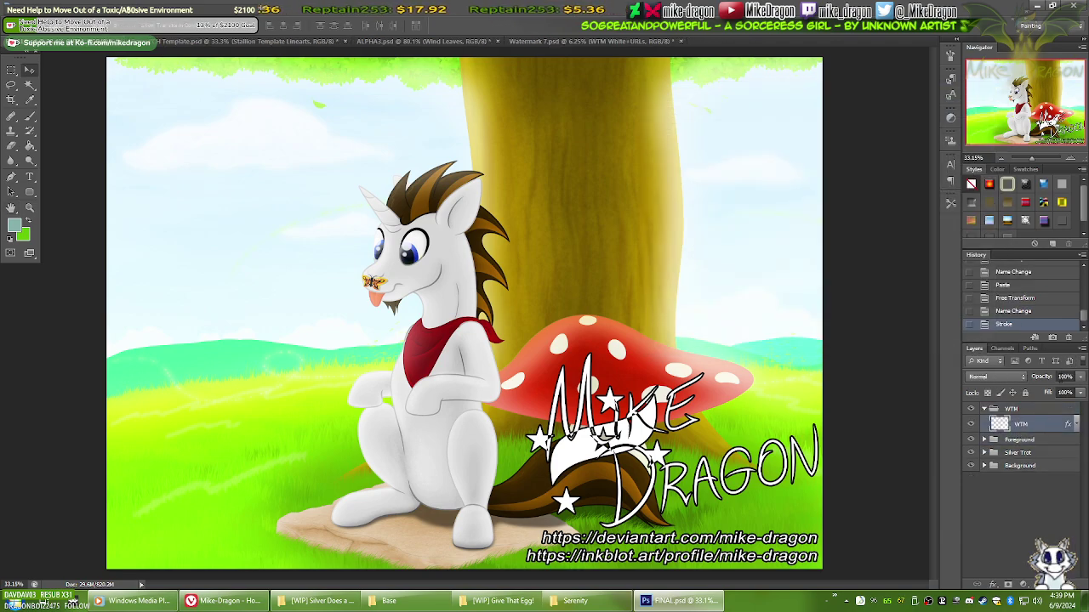
{"action": "left_click", "coordinate": [1066, 377]}
{"action": "type", "text": "20"}
{"action": "key", "text": "Return"}
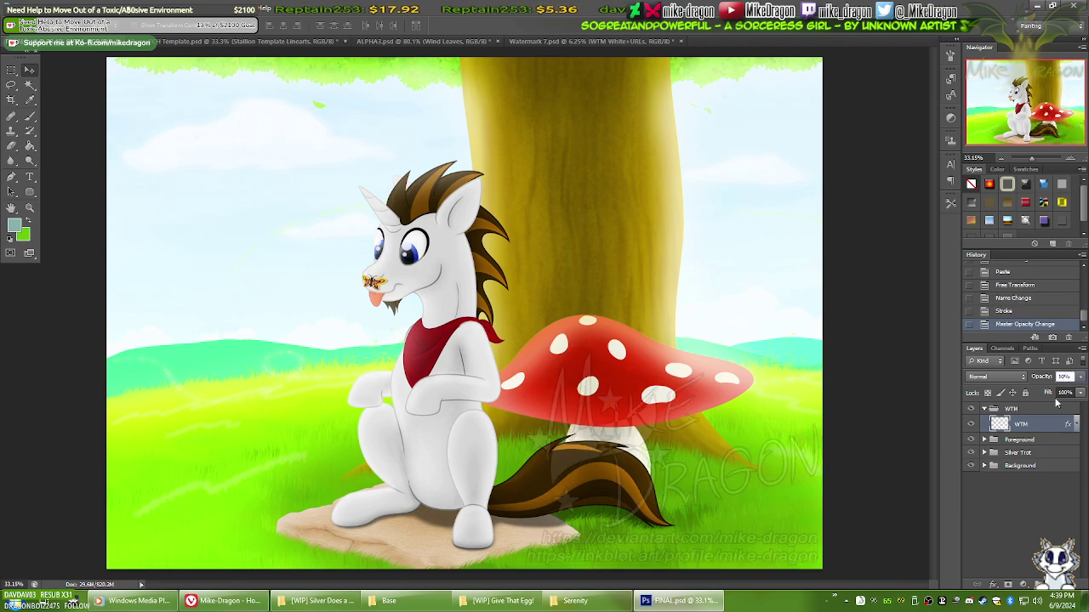
Step: Collapse and hide the WTM group, and save FINAL.psd
{"action": "left_click", "coordinate": [985, 408]}
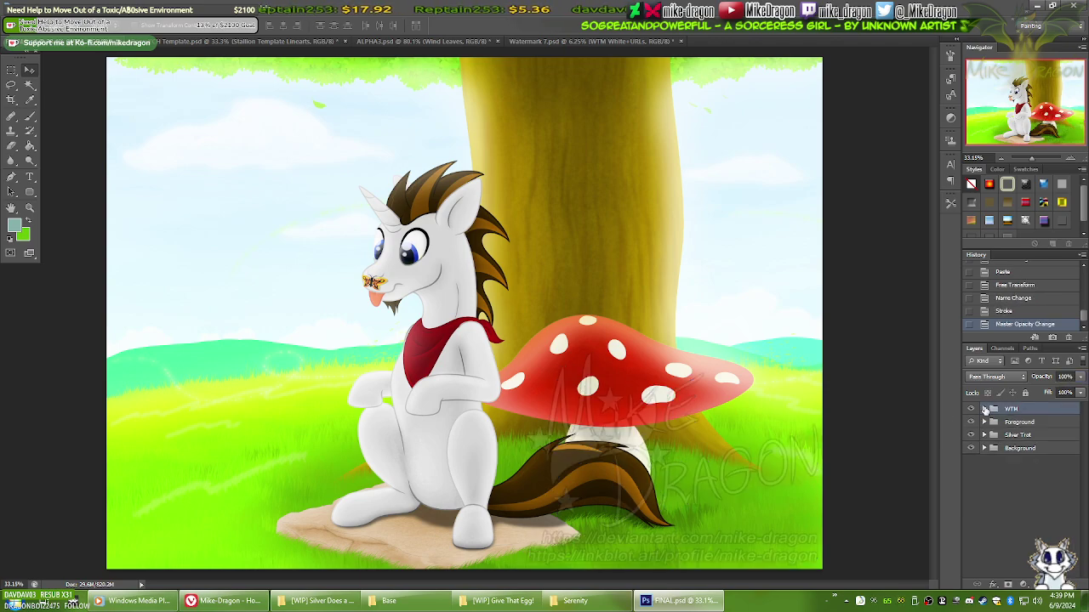
{"action": "left_click", "coordinate": [971, 410]}
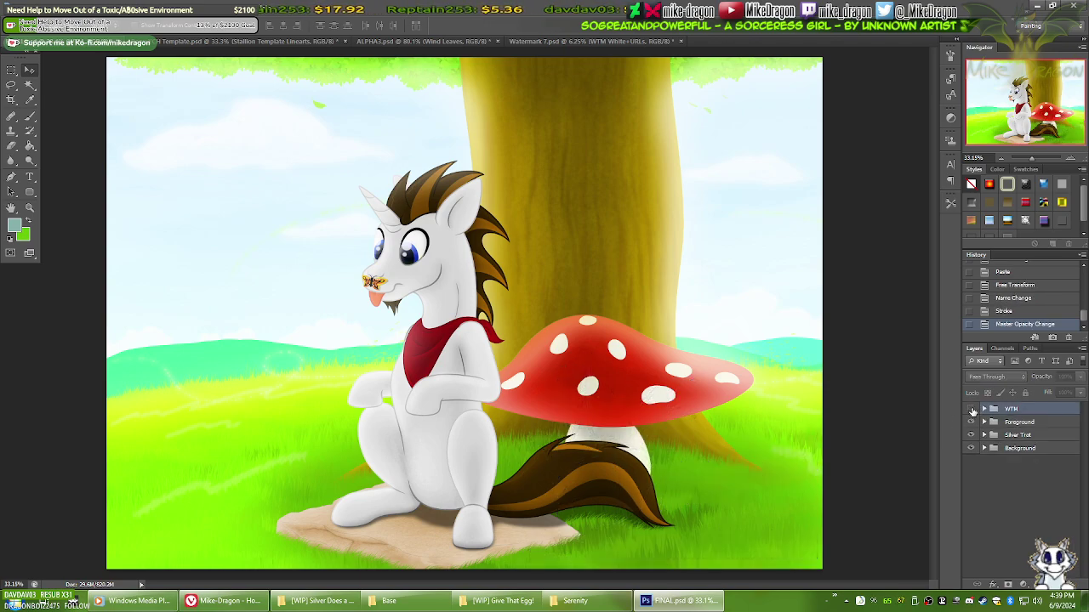
{"action": "key", "text": "ctrl+s"}
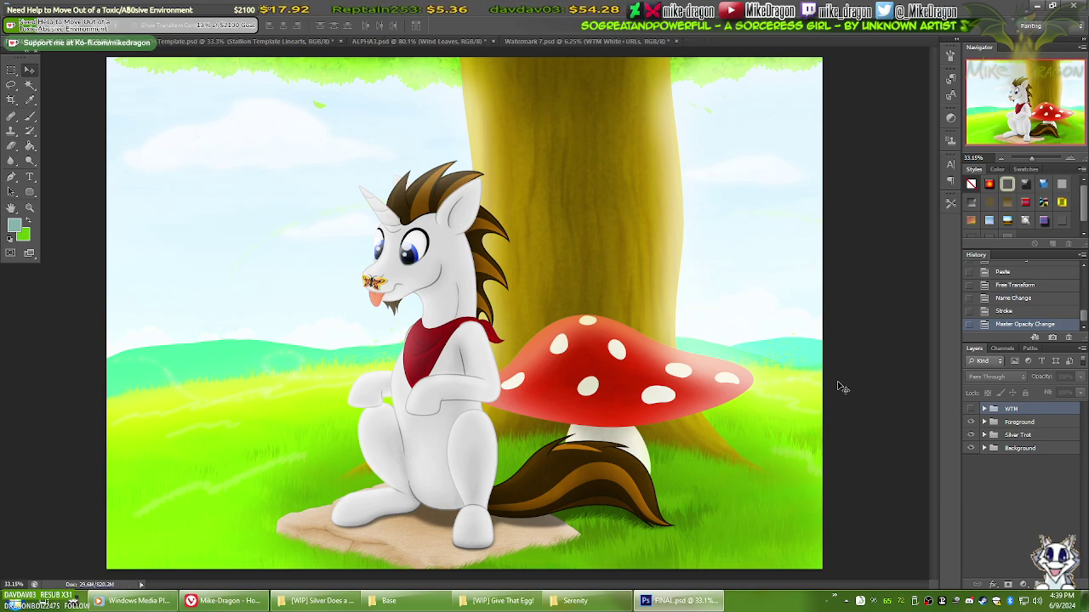
{"action": "left_click", "coordinate": [317, 601]}
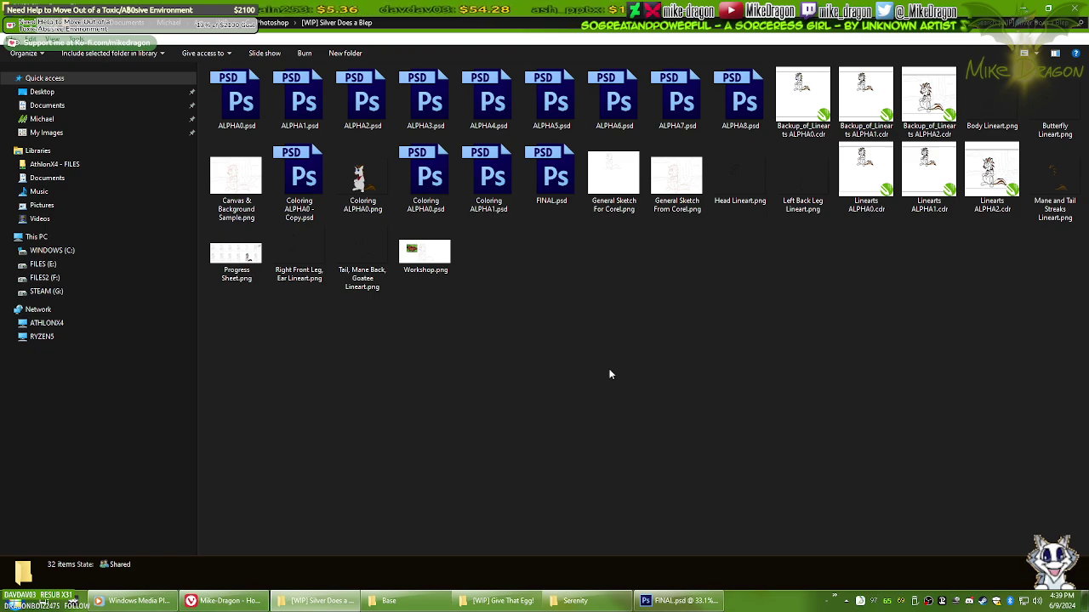
{"action": "left_click", "coordinate": [320, 601]}
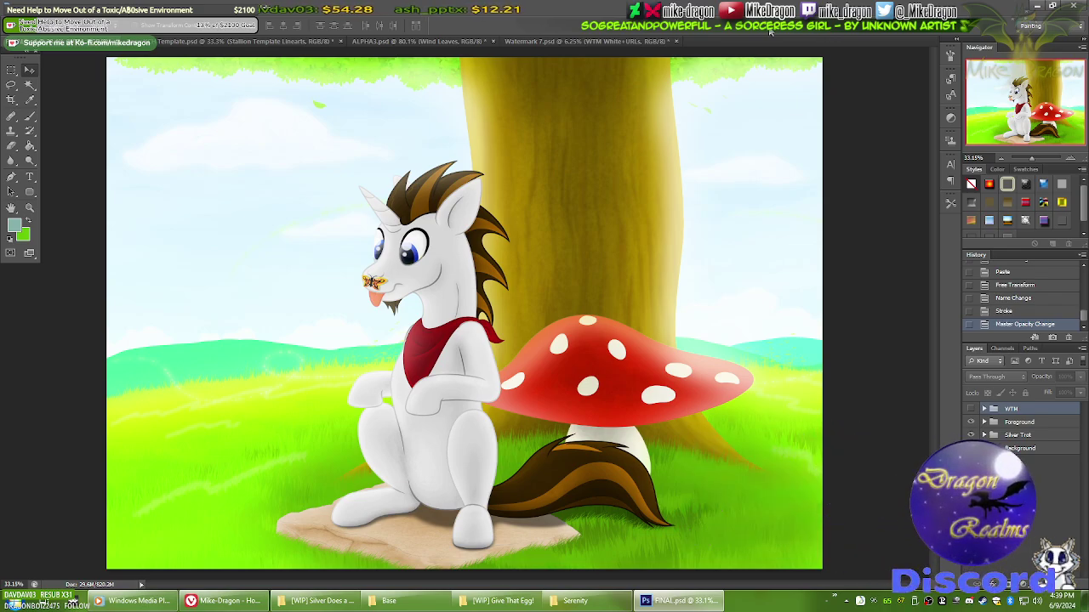
{"action": "left_click", "coordinate": [315, 602]}
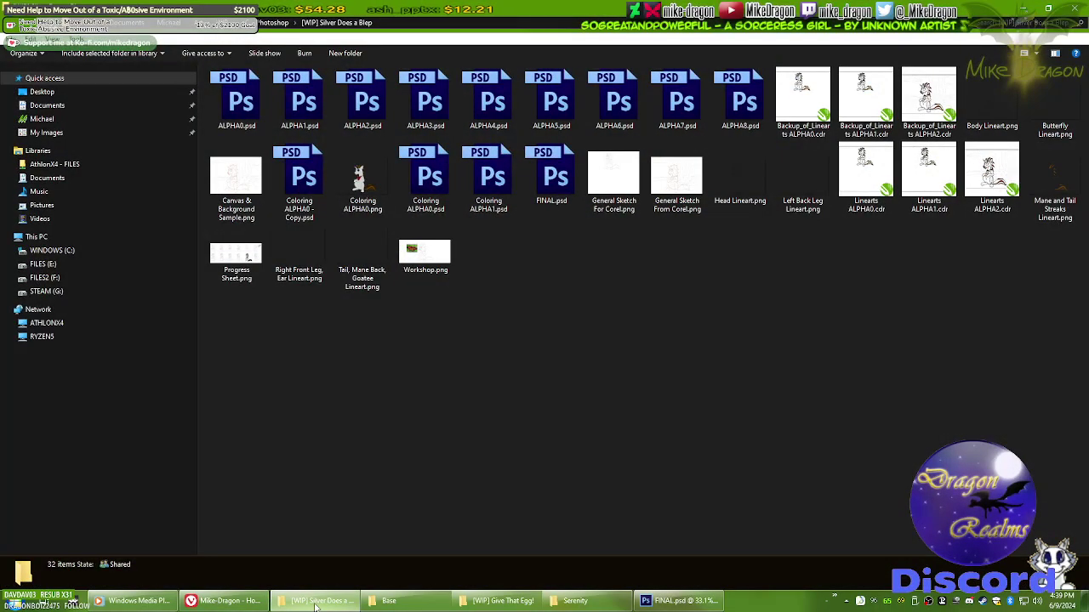
{"action": "left_click", "coordinate": [316, 602]}
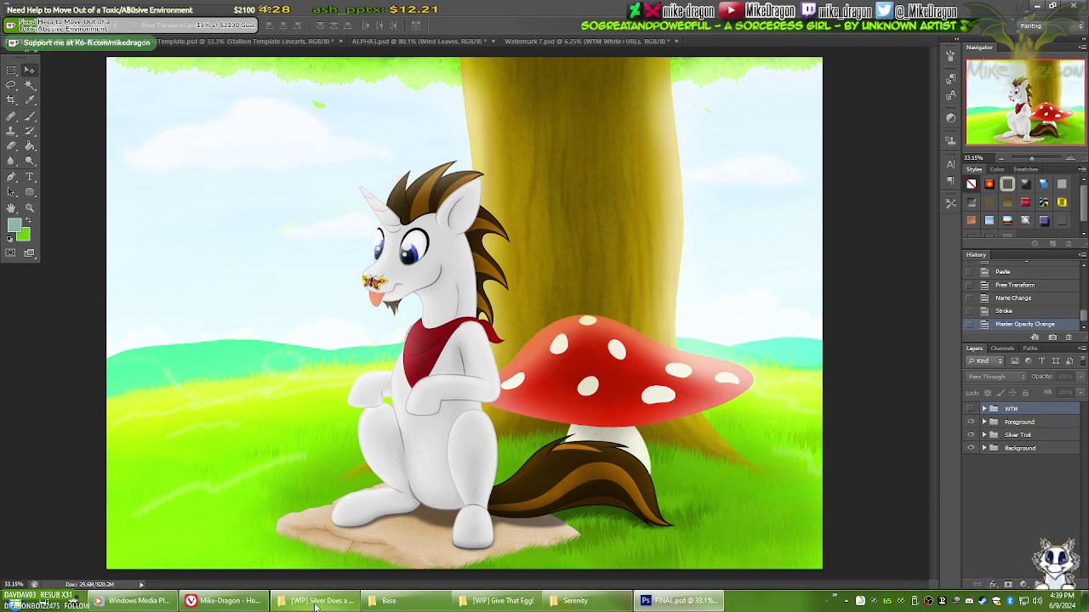
Step: Switch to the browser and open the Blep on a Hill artwork from the DeviantArt profile's gallery
{"action": "left_click", "coordinate": [223, 601]}
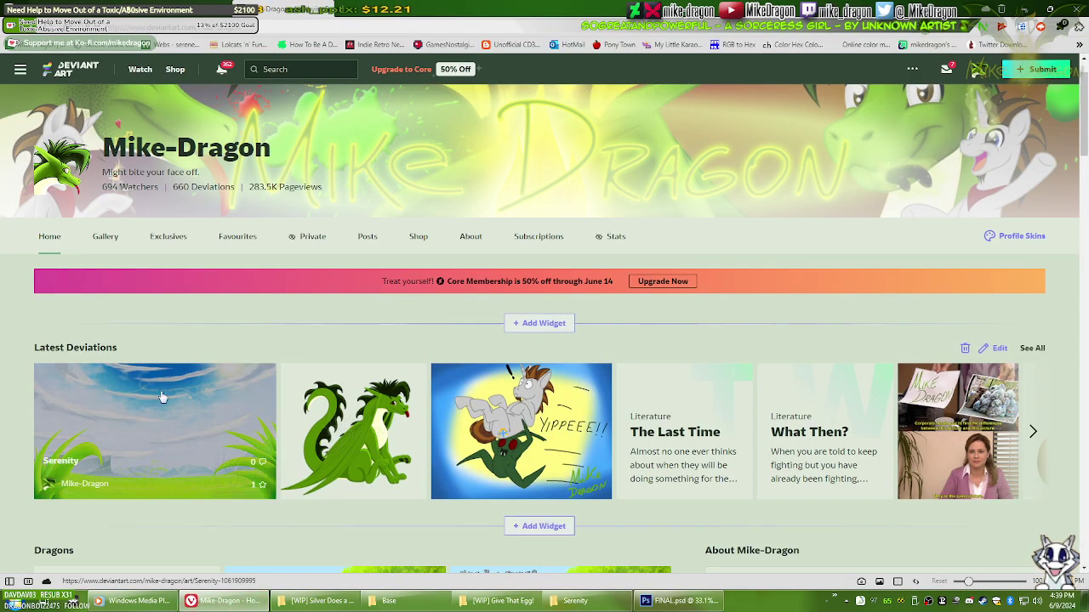
{"action": "scroll", "coordinate": [204, 340], "scroll_direction": "down", "scroll_amount": 2}
{"action": "scroll", "coordinate": [205, 296], "scroll_direction": "down", "scroll_amount": 1}
{"action": "scroll", "coordinate": [204, 296], "scroll_direction": "up", "scroll_amount": 4}
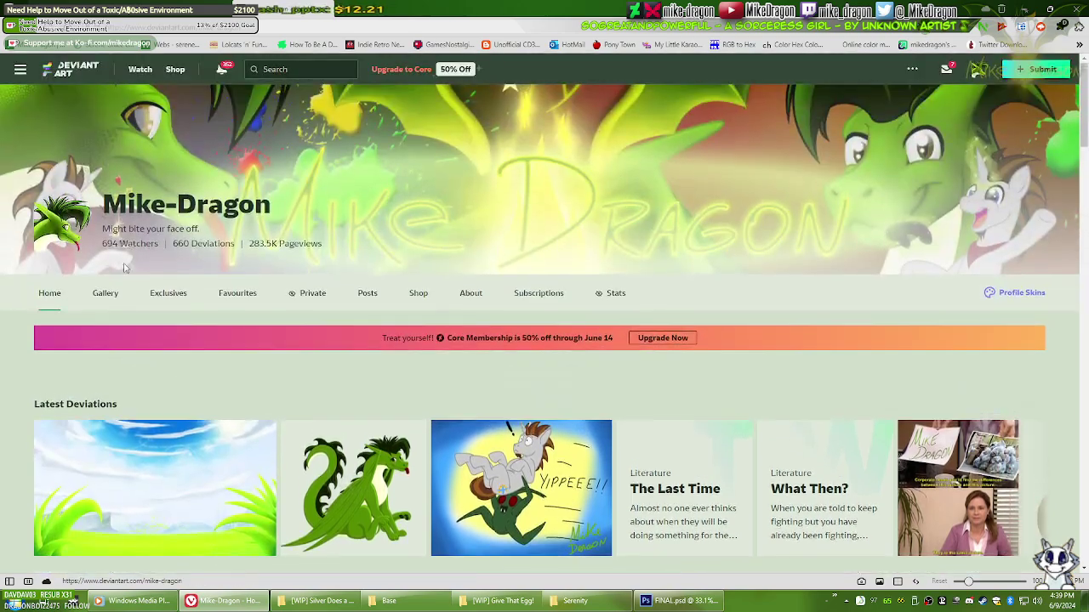
{"action": "left_click", "coordinate": [106, 293]}
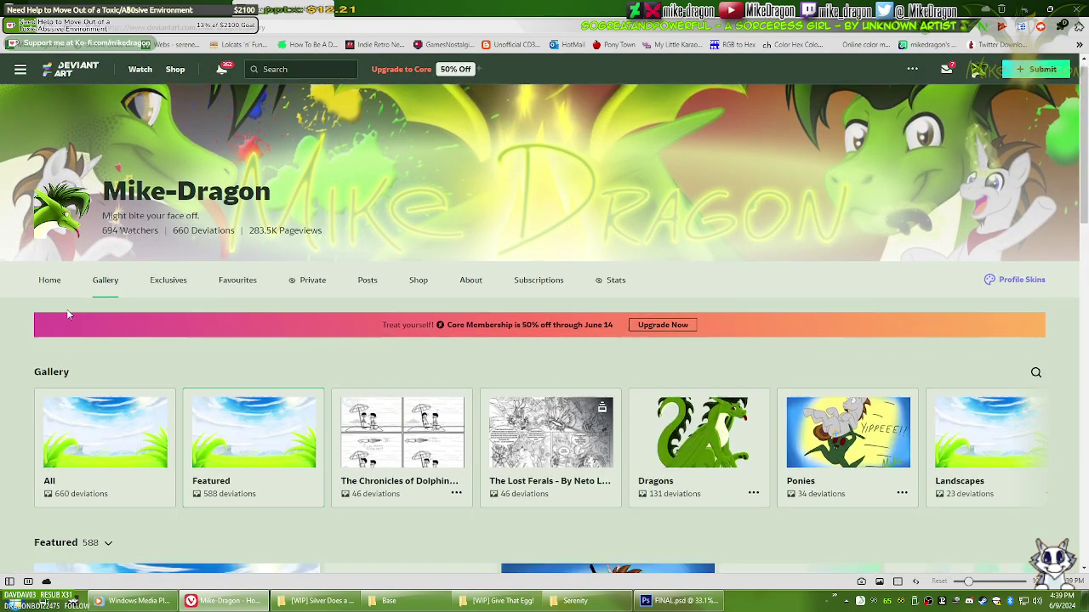
{"action": "scroll", "coordinate": [68, 313], "scroll_direction": "down", "scroll_amount": 3}
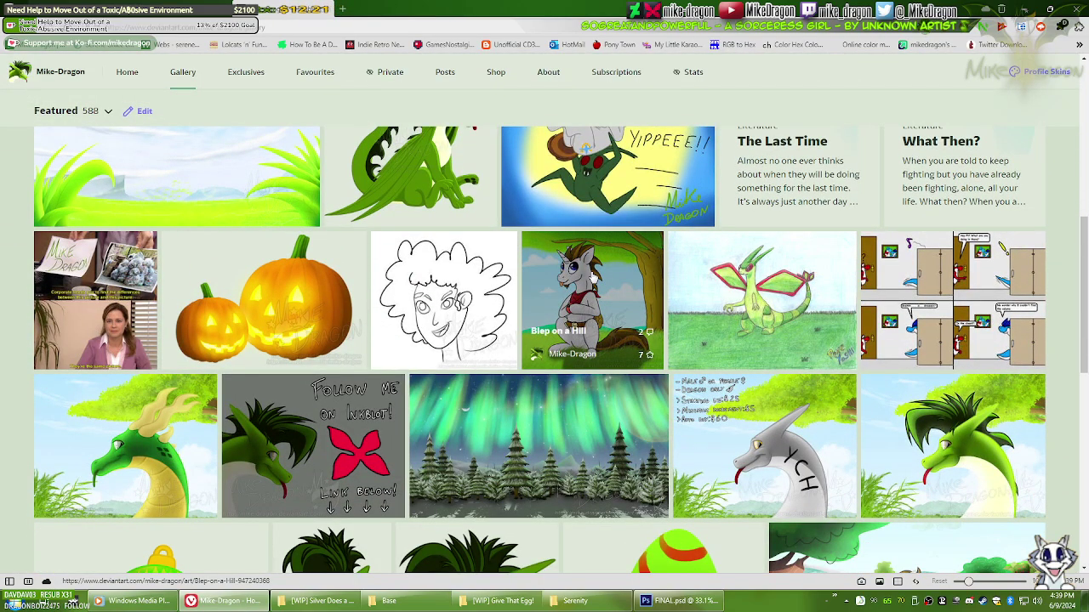
{"action": "left_click", "coordinate": [591, 272]}
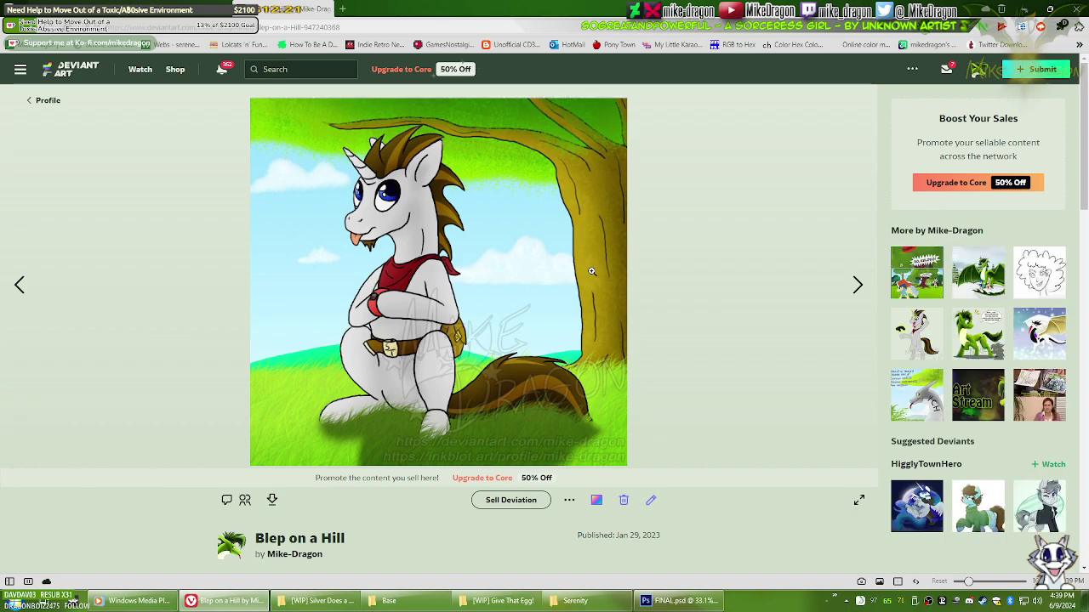
Step: Compare the new FINAL.psd artwork with the older Blep on a Hill picture by alternating between Photoshop and the browser
{"action": "left_click", "coordinate": [682, 603]}
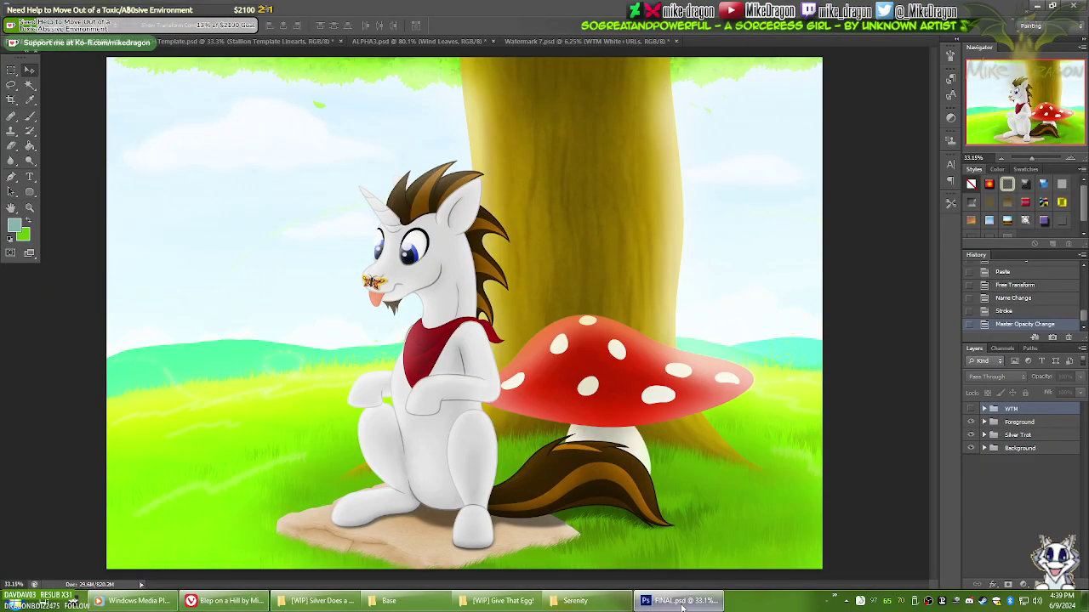
{"action": "left_click", "coordinate": [681, 606]}
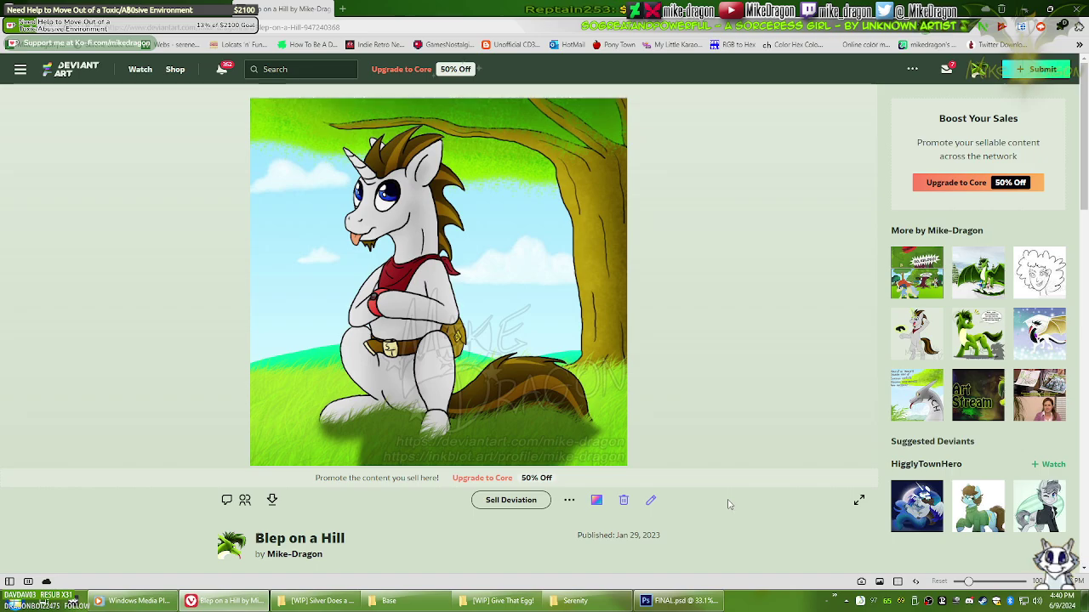
{"action": "left_click", "coordinate": [688, 601]}
{"action": "left_click", "coordinate": [242, 601]}
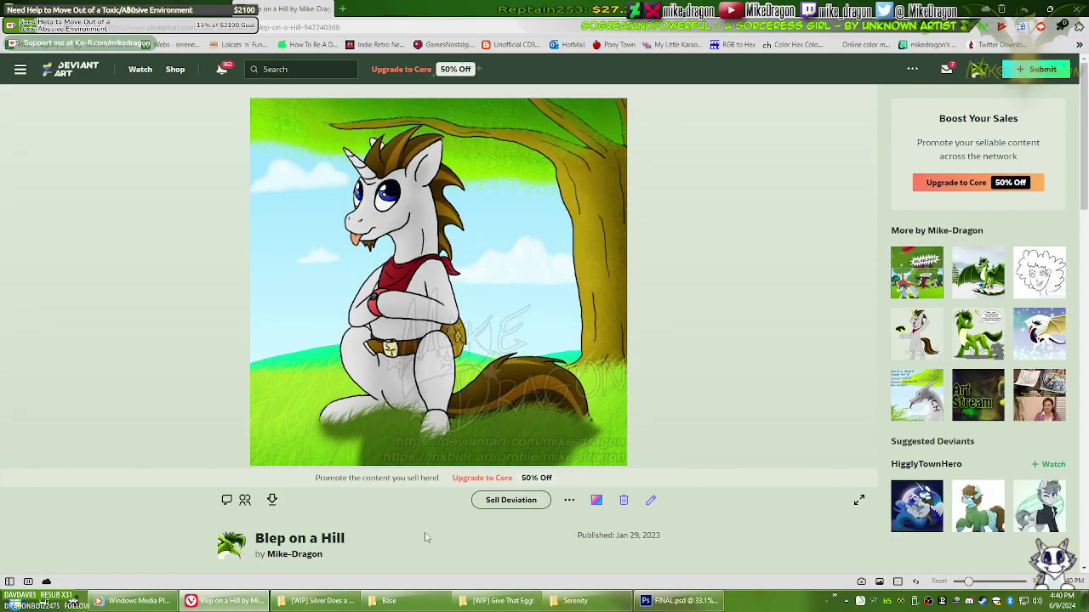
{"action": "left_click", "coordinate": [680, 602]}
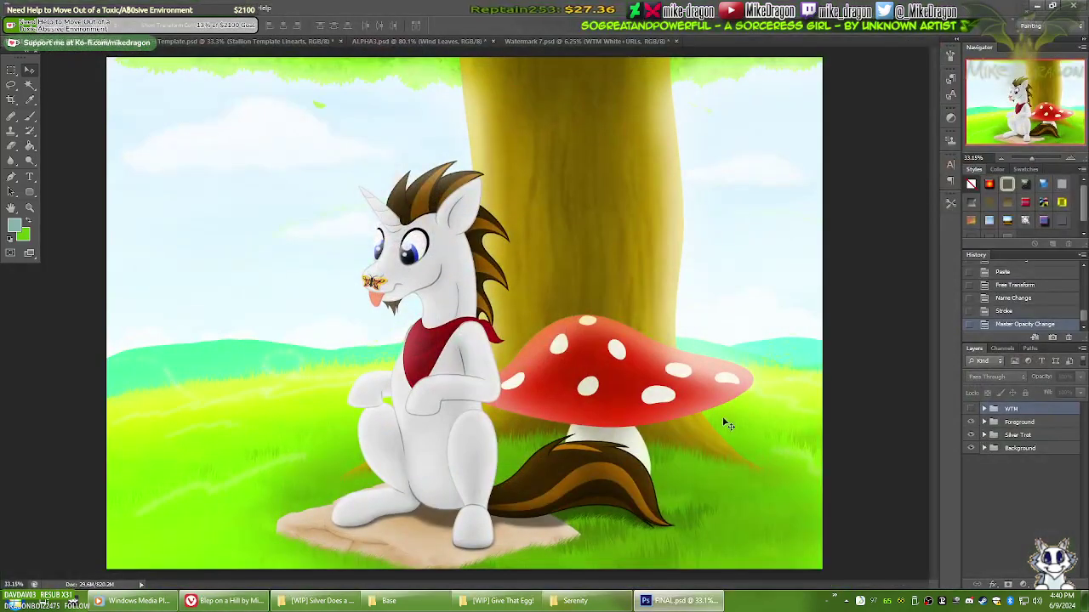
{"action": "left_click", "coordinate": [680, 601]}
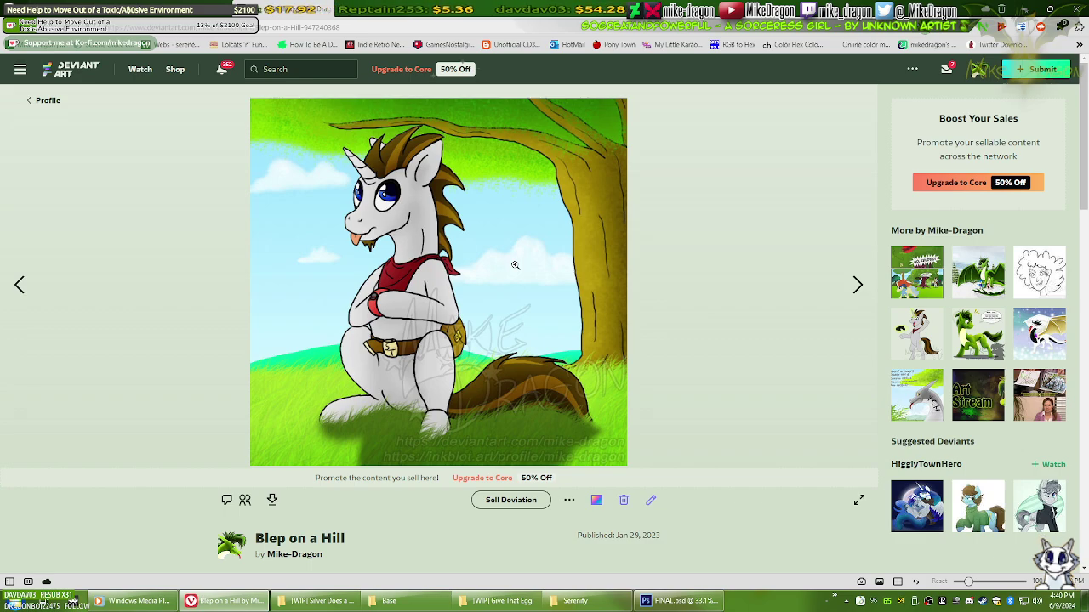
{"action": "left_click", "coordinate": [687, 606]}
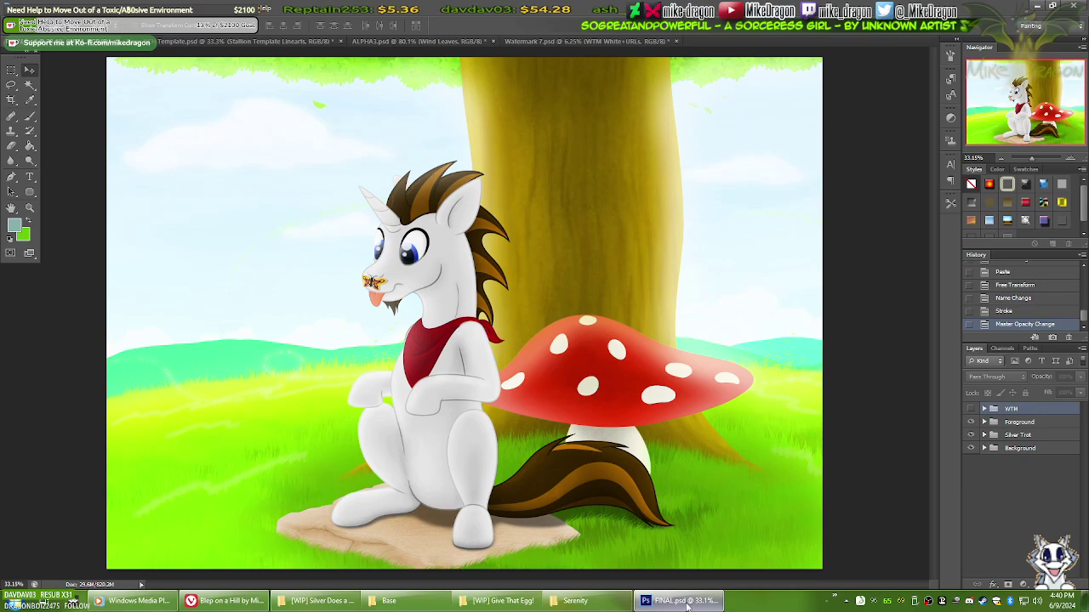
{"action": "left_click", "coordinate": [687, 607]}
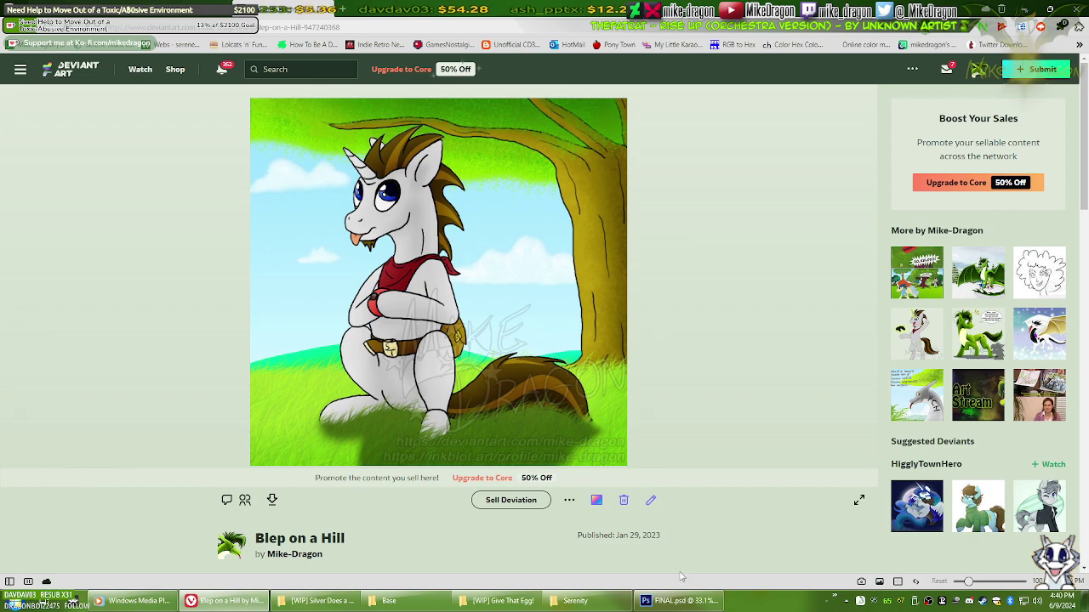
{"action": "left_click", "coordinate": [676, 606]}
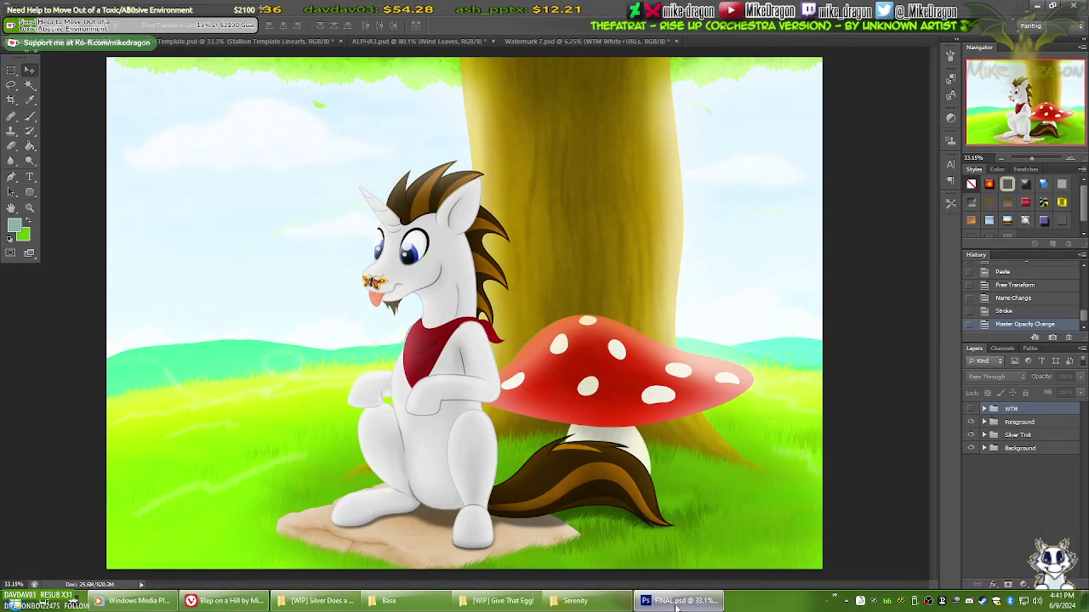
{"action": "left_click", "coordinate": [678, 606]}
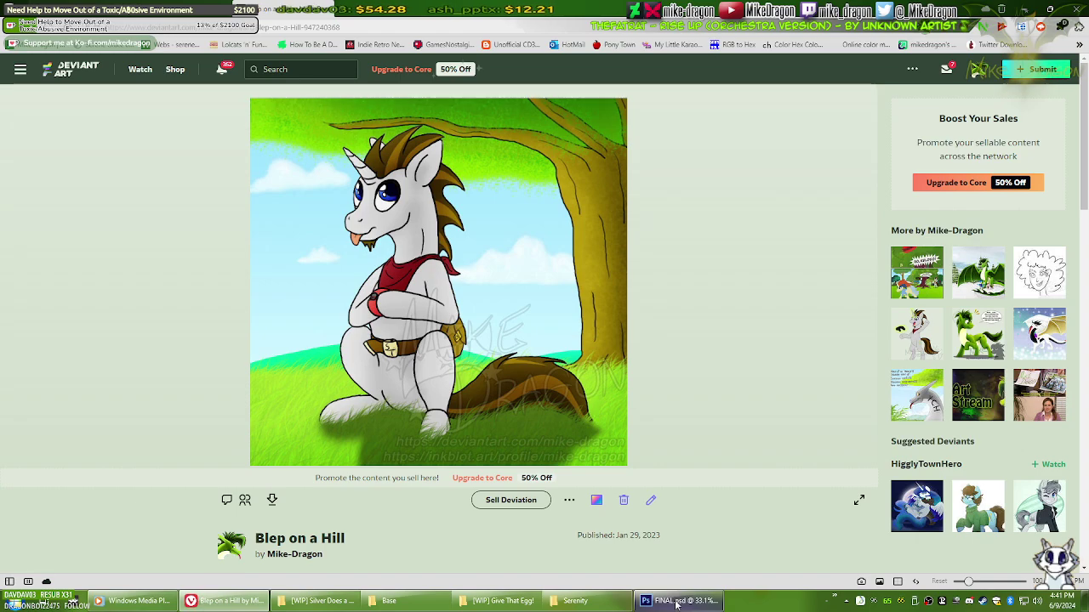
Step: Return to FINAL.psd in Photoshop, expand the Background group and select it
{"action": "left_click", "coordinate": [693, 601]}
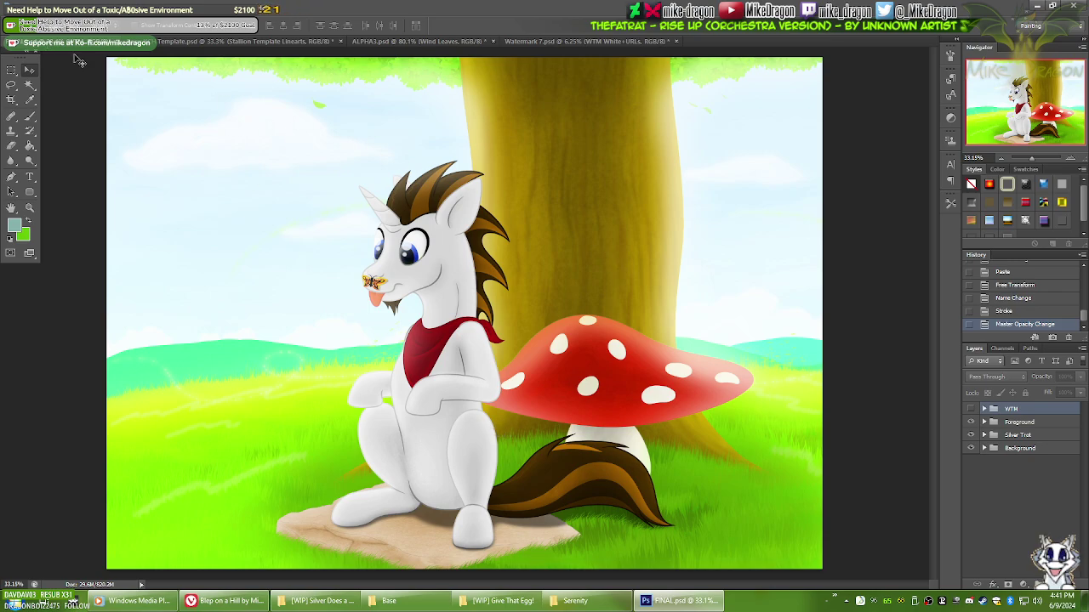
{"action": "left_click", "coordinate": [983, 449]}
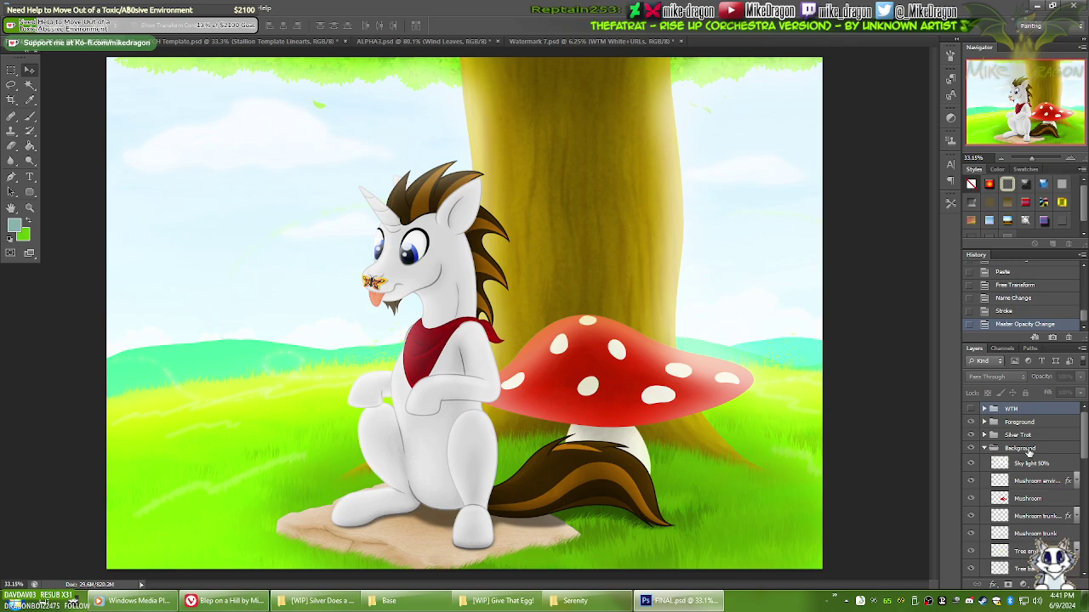
{"action": "left_click", "coordinate": [1028, 452]}
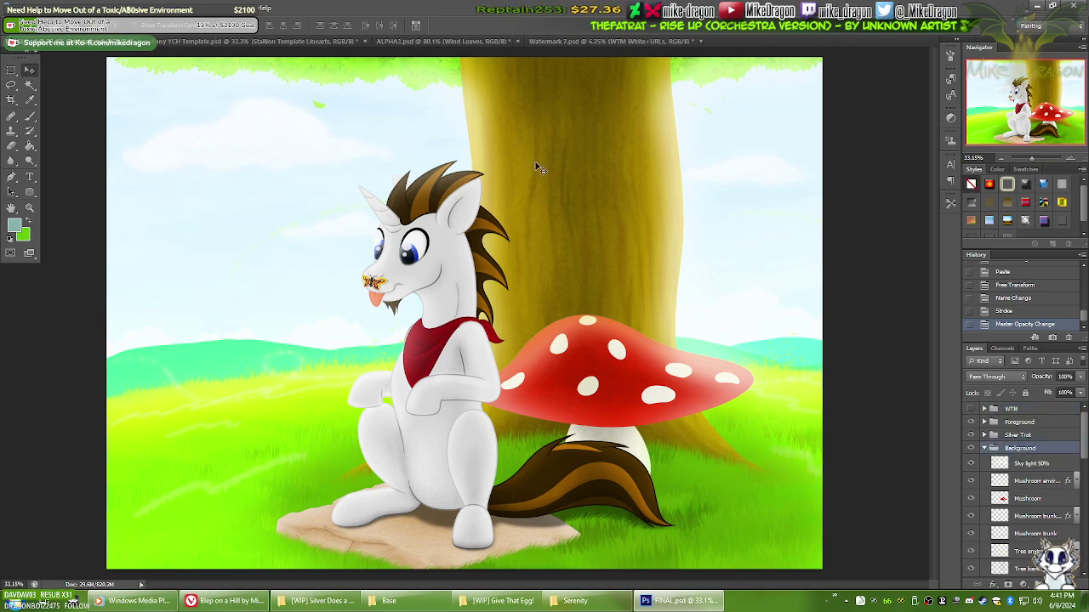
Step: In Pony YCH Template.psd, select the Background group and hide both the Background and Foreground groups
{"action": "left_click", "coordinate": [327, 41]}
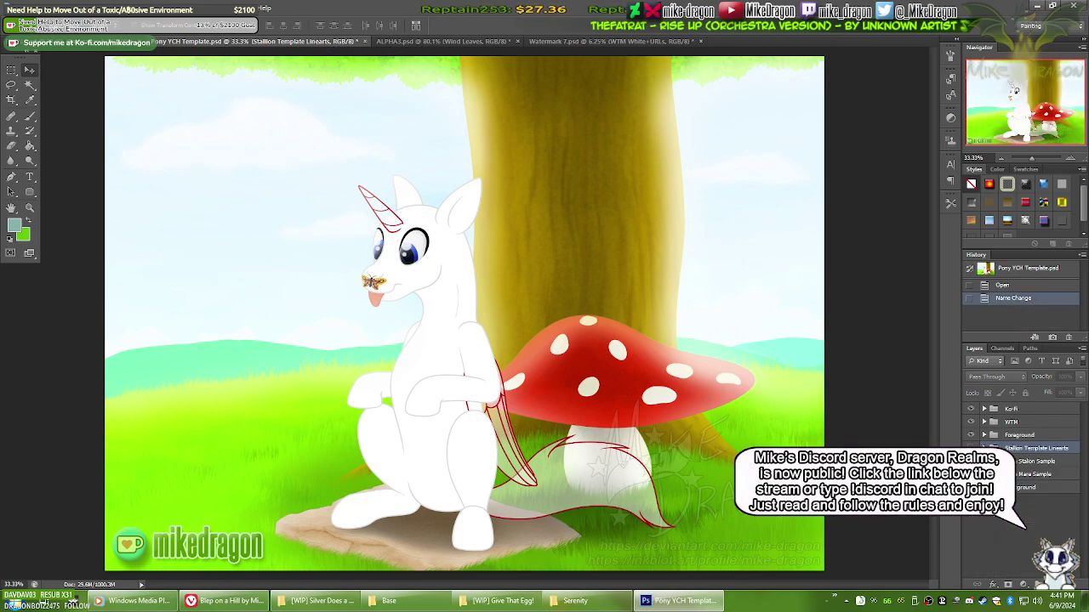
{"action": "left_click", "coordinate": [971, 487]}
{"action": "left_click", "coordinate": [1018, 490]}
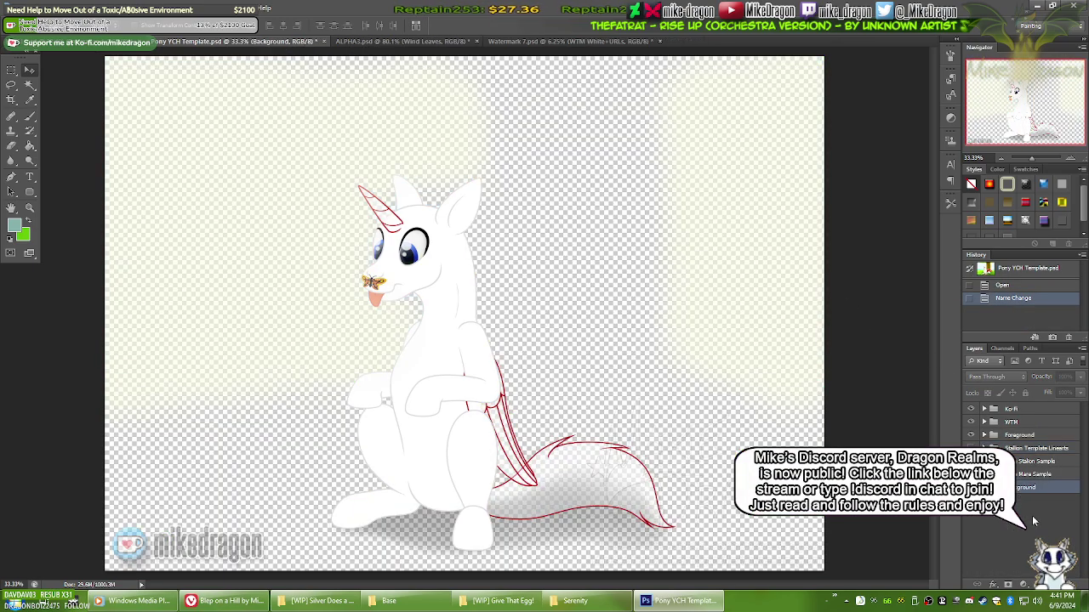
{"action": "left_click", "coordinate": [971, 436]}
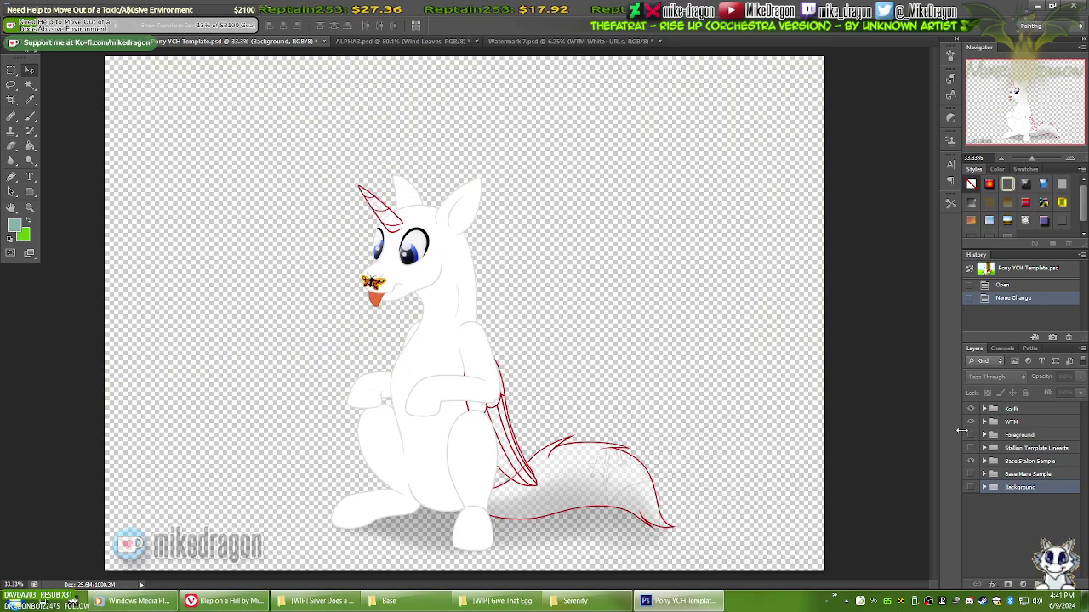
Step: Duplicate the Background group of FINAL.psd into Pony YCH Template.psd, naming it Background
{"action": "left_click", "coordinate": [116, 44]}
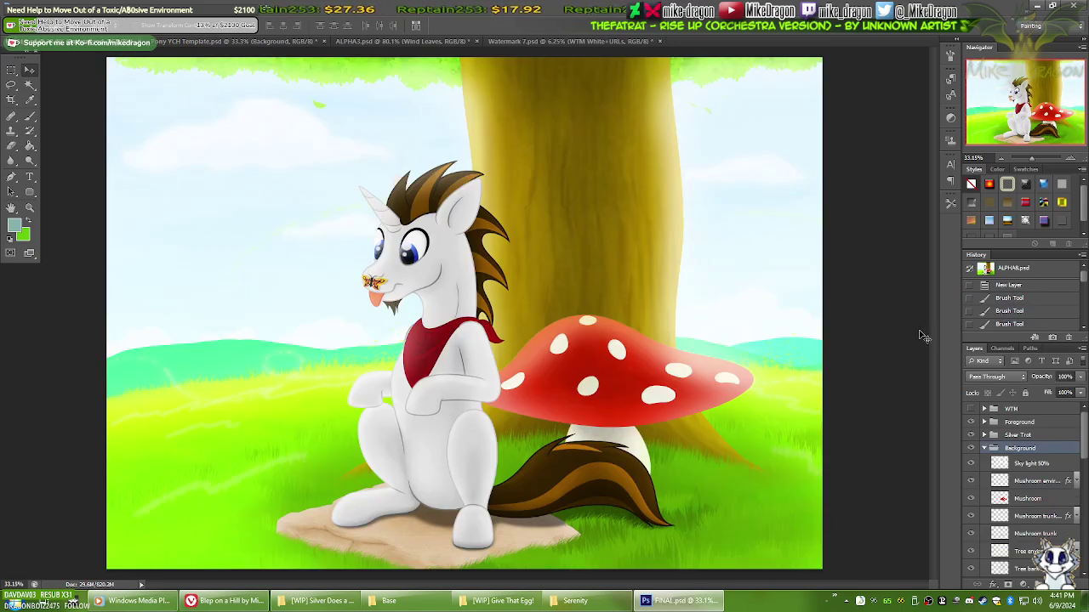
{"action": "left_click", "coordinate": [985, 448]}
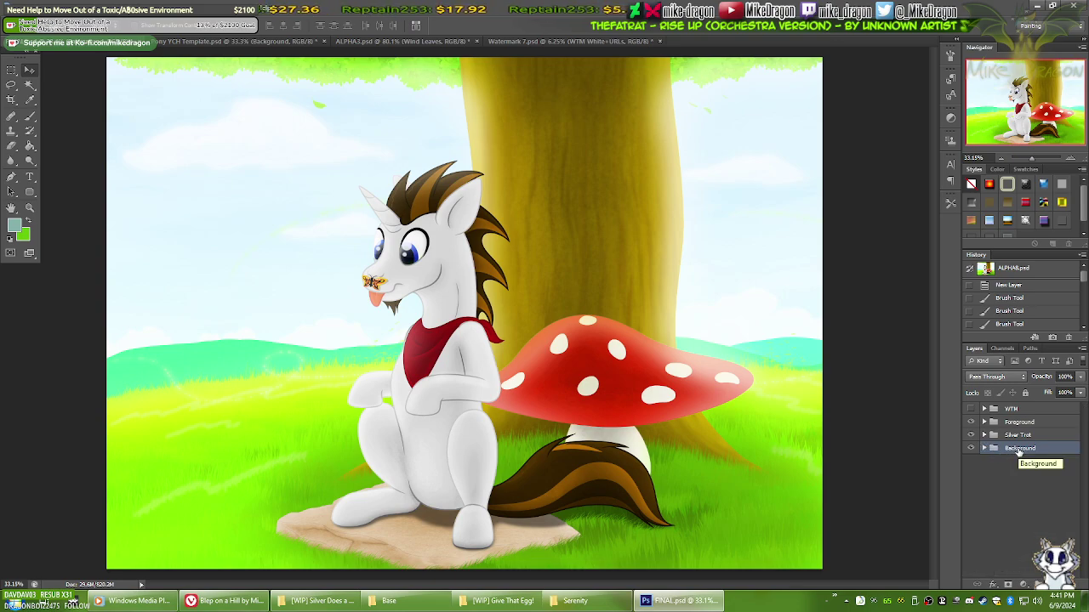
{"action": "right_click", "coordinate": [1019, 452]}
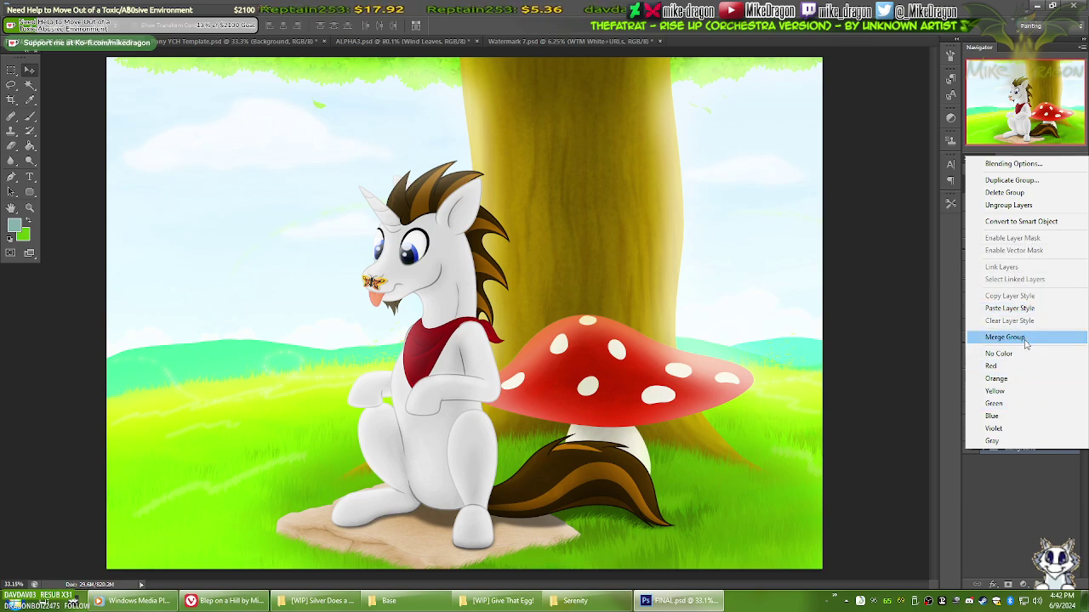
{"action": "left_click", "coordinate": [1043, 182]}
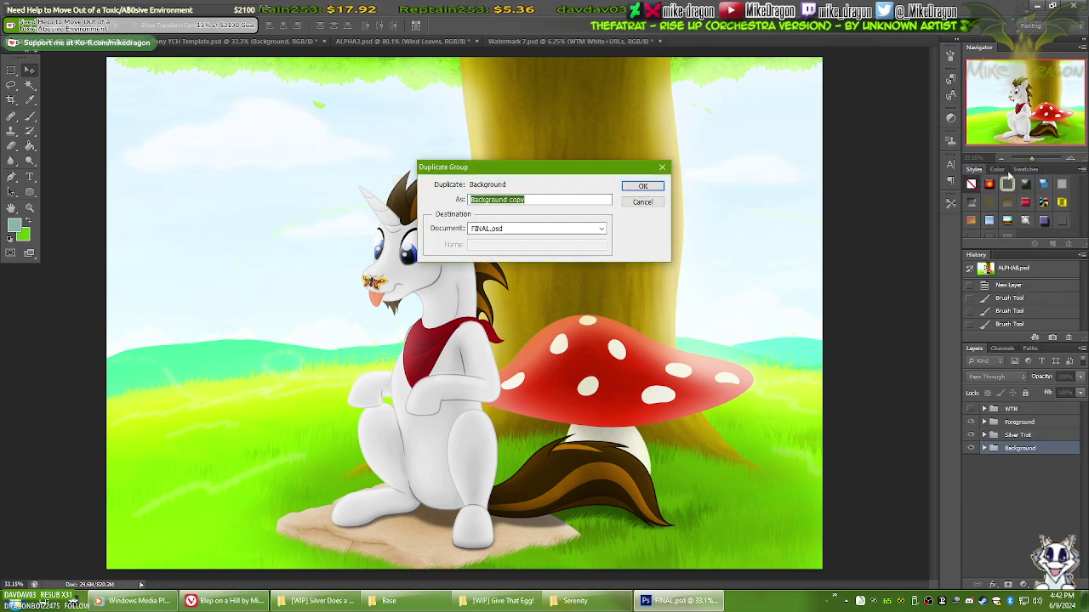
{"action": "left_click", "coordinate": [593, 232]}
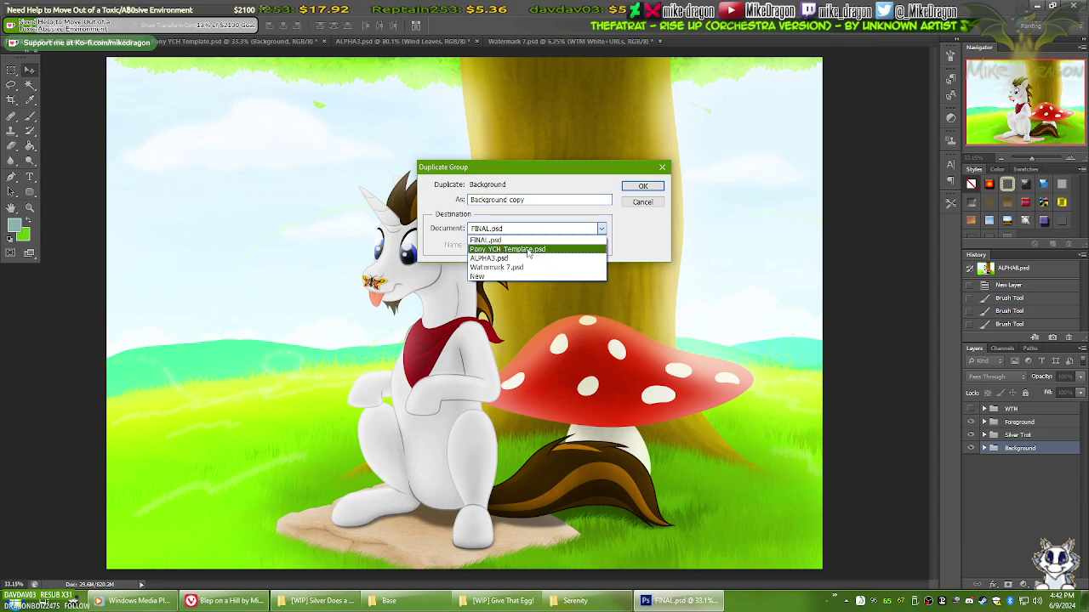
{"action": "left_click", "coordinate": [528, 254]}
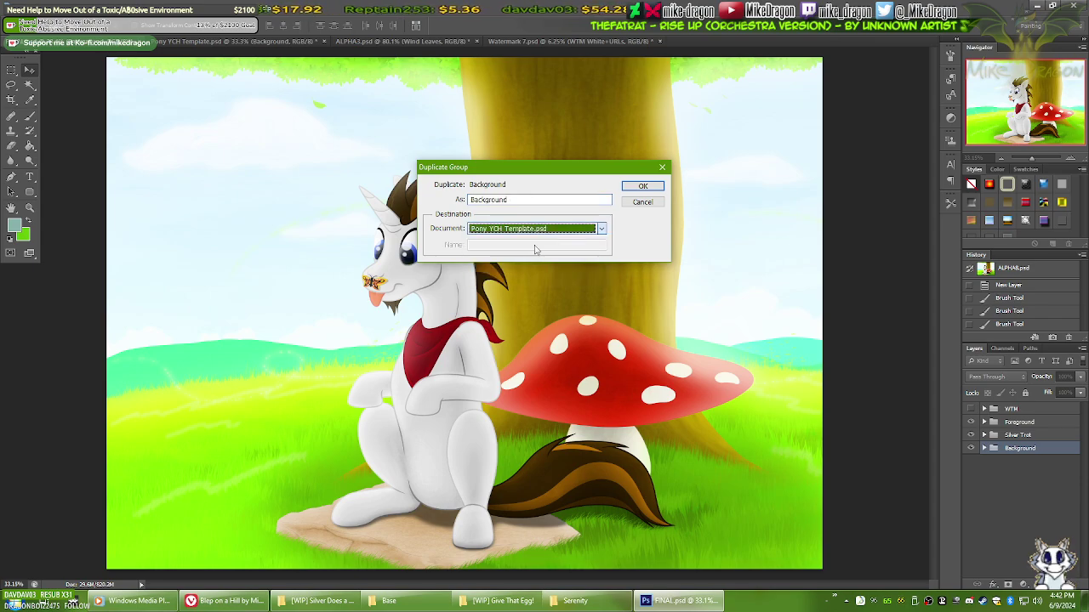
{"action": "left_click", "coordinate": [643, 187]}
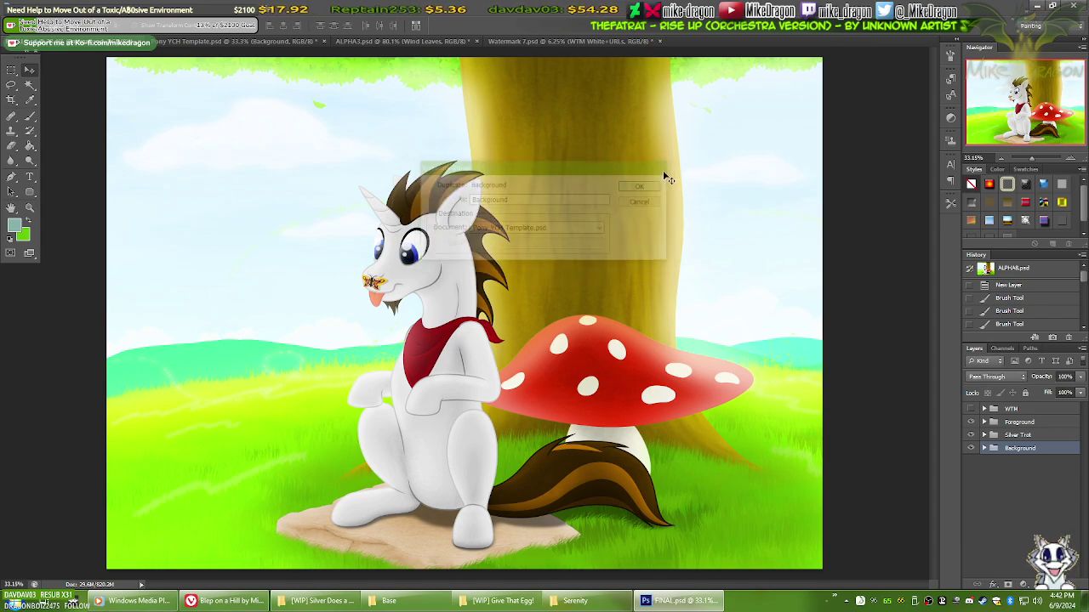
Step: Duplicate the Foreground group of FINAL.psd into Pony YCH Template.psd
{"action": "left_click", "coordinate": [1019, 422]}
{"action": "right_click", "coordinate": [1019, 423]}
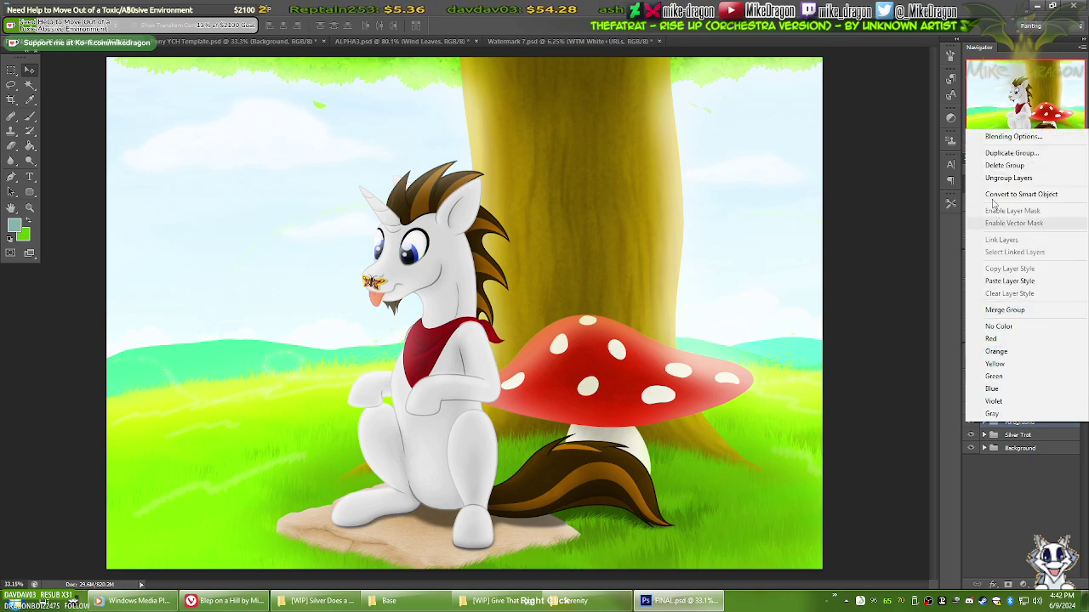
{"action": "left_click", "coordinate": [1011, 153]}
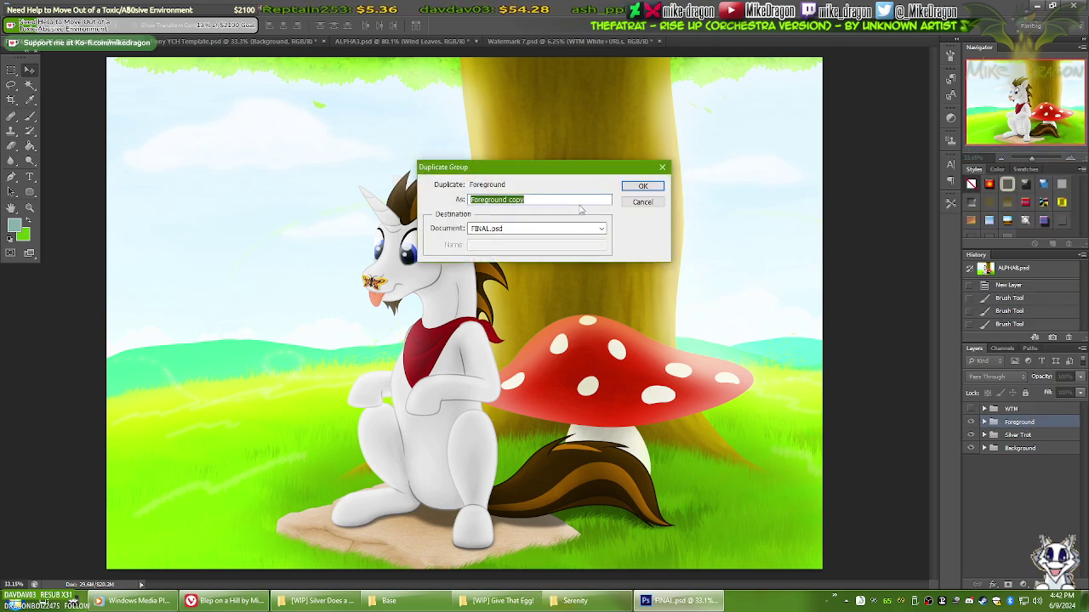
{"action": "left_click", "coordinate": [593, 227]}
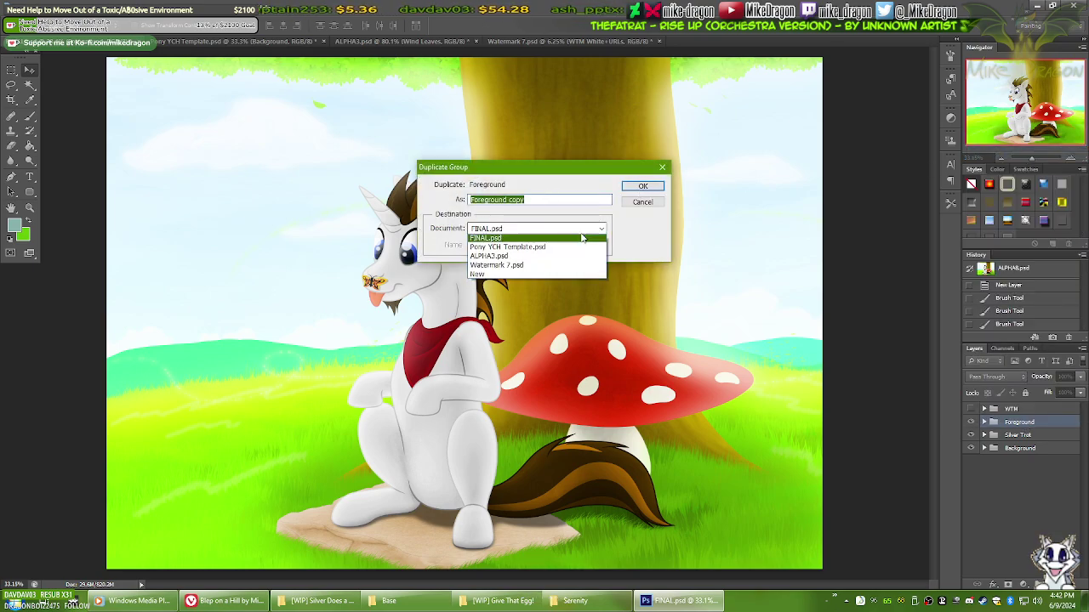
{"action": "left_click", "coordinate": [528, 245]}
{"action": "left_click", "coordinate": [648, 185]}
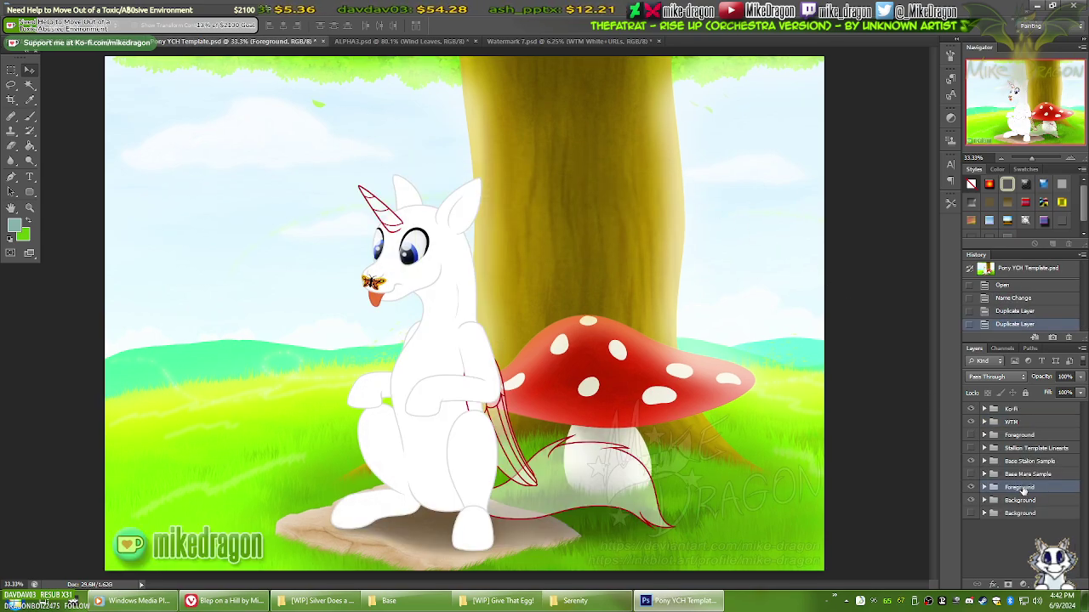
Step: In Pony YCH Template.psd, move the new Foreground group directly below the hidden original, and rename the original Foreground.old
{"action": "left_click_drag", "start_coordinate": [1025, 493], "coordinate": [1033, 435]}
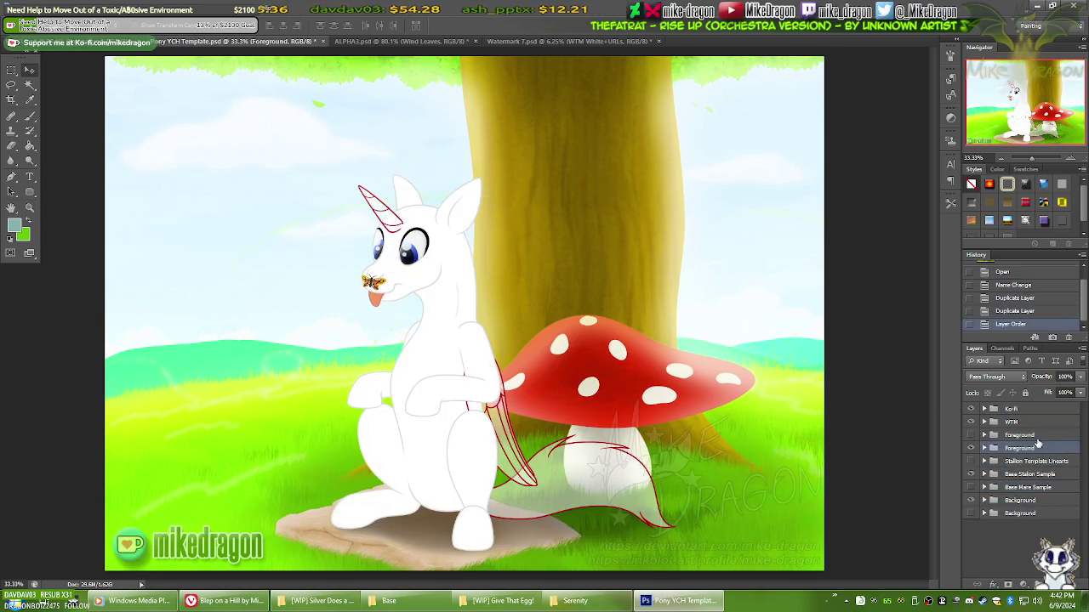
{"action": "double_click", "coordinate": [1029, 435]}
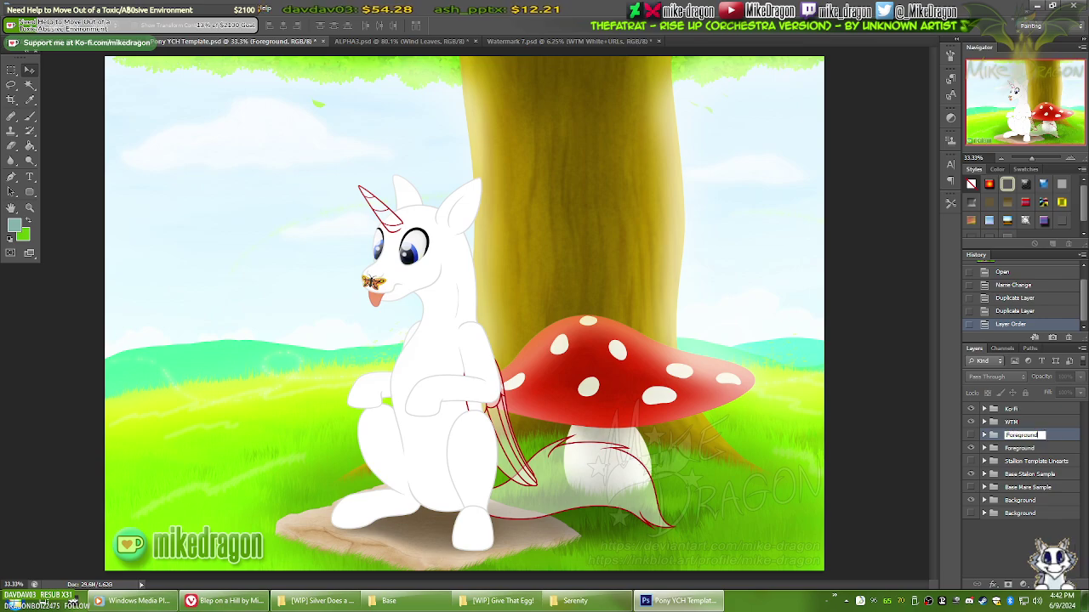
{"action": "type", "text": ".old"}
{"action": "key", "text": "Return"}
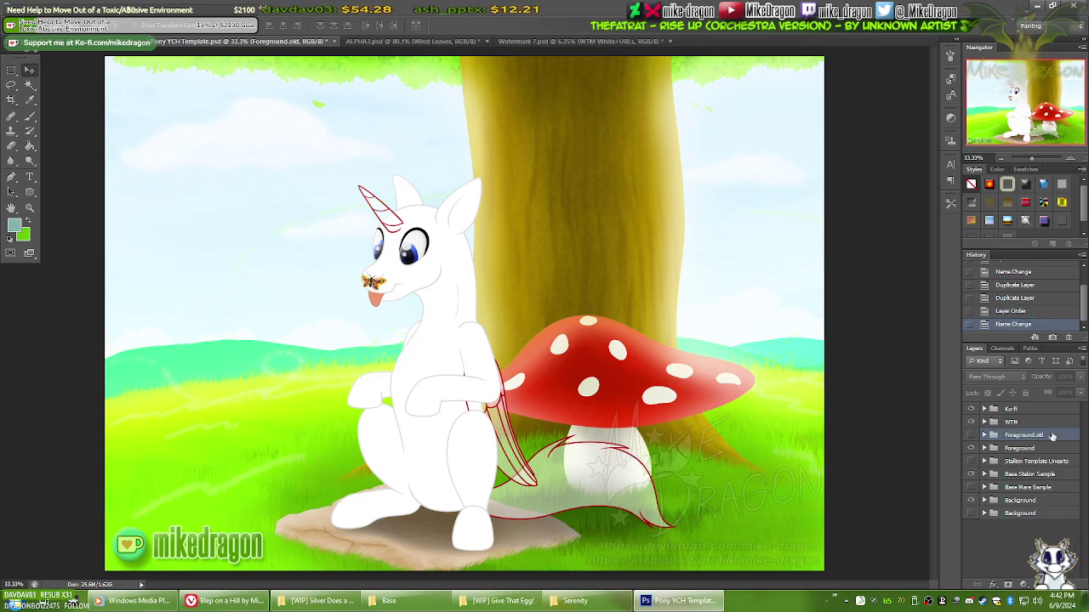
Step: Rename the hidden original Background group at the end of the layer stack as Background.old
{"action": "double_click", "coordinate": [1024, 501]}
{"action": "left_click", "coordinate": [1033, 514]}
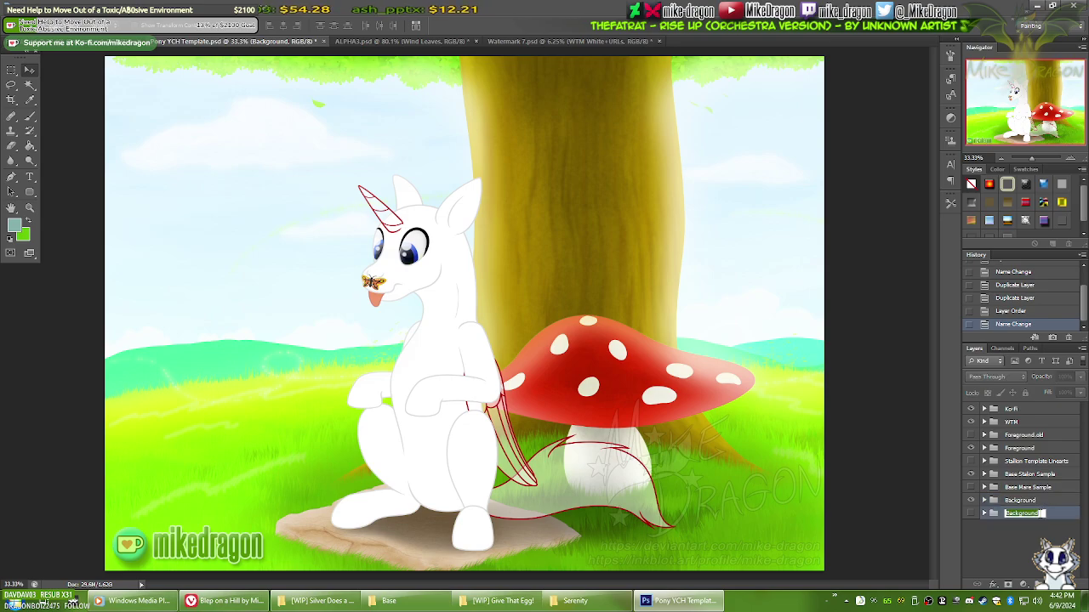
{"action": "left_click", "coordinate": [1042, 514]}
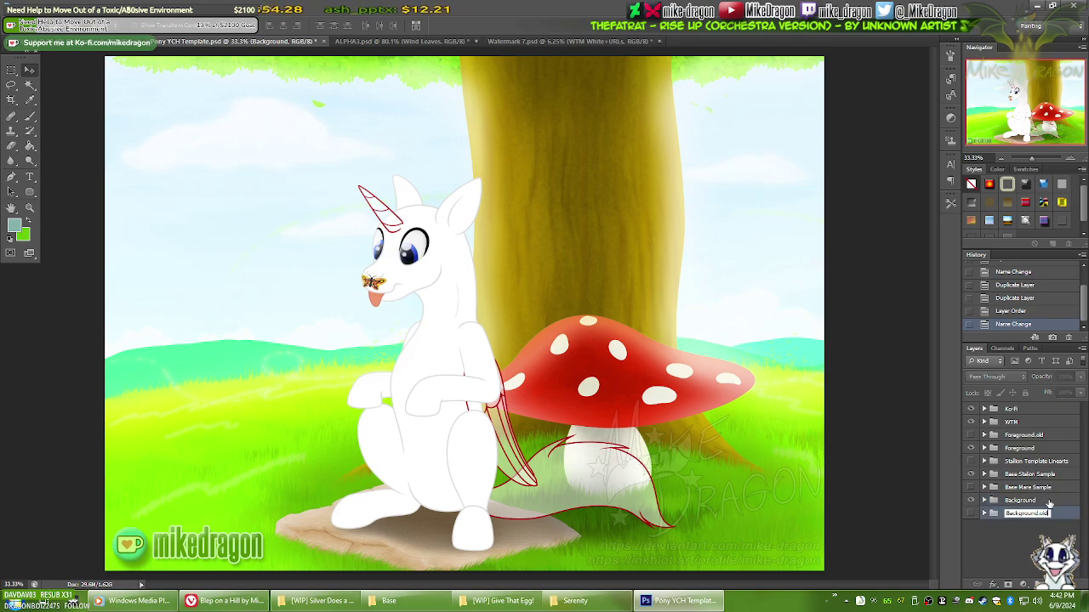
{"action": "key", "text": "Return"}
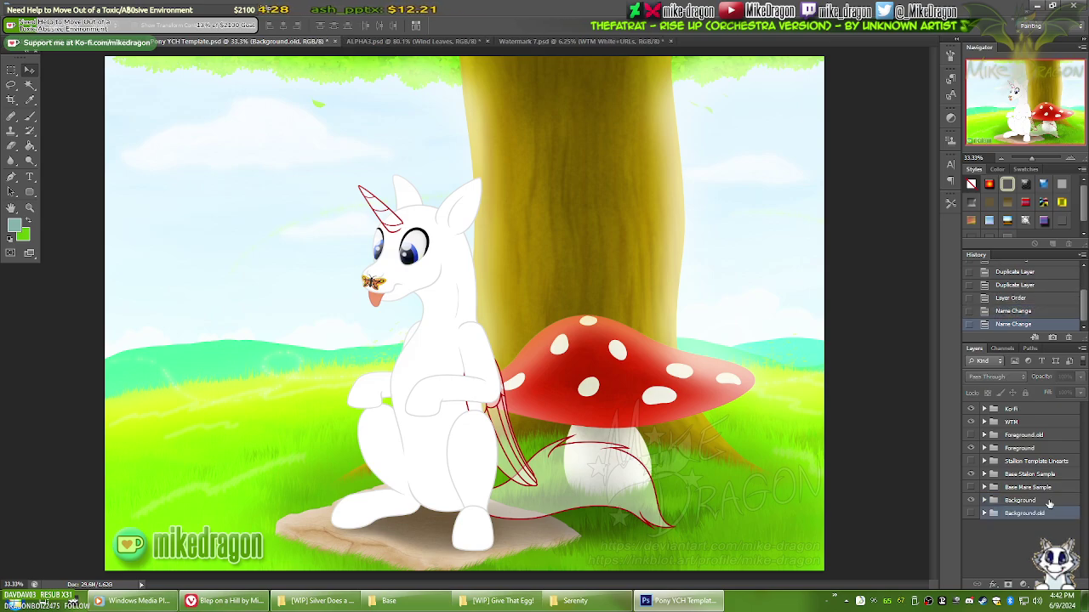
Step: Compare the two background groups by toggling their visibility, leave only the new Background shown, and save Pony YCH Template.psd
{"action": "left_click", "coordinate": [972, 501]}
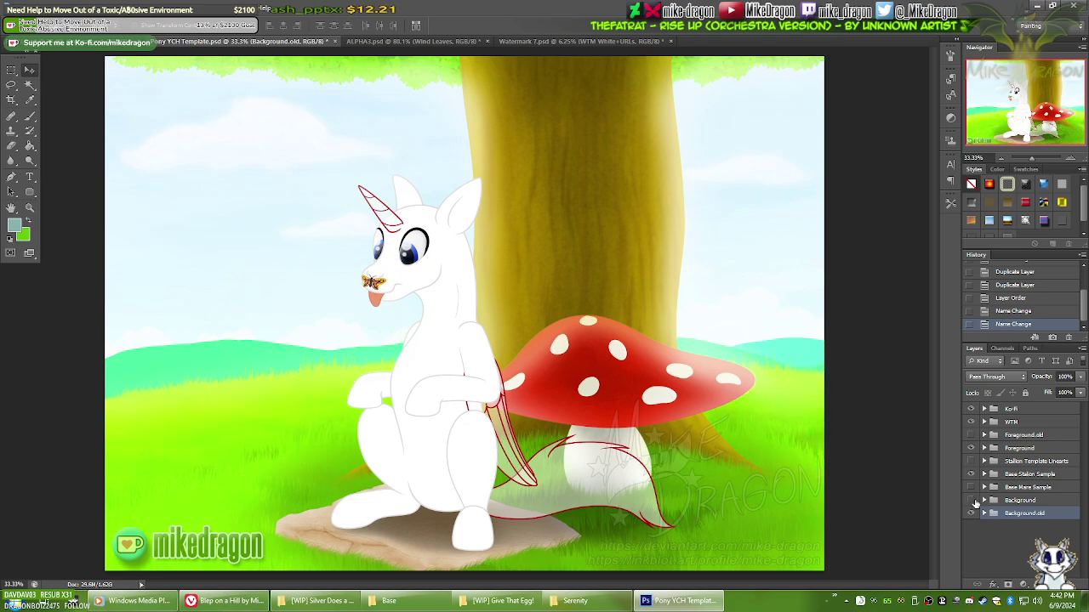
{"action": "left_click", "coordinate": [974, 504]}
{"action": "left_click", "coordinate": [974, 504]}
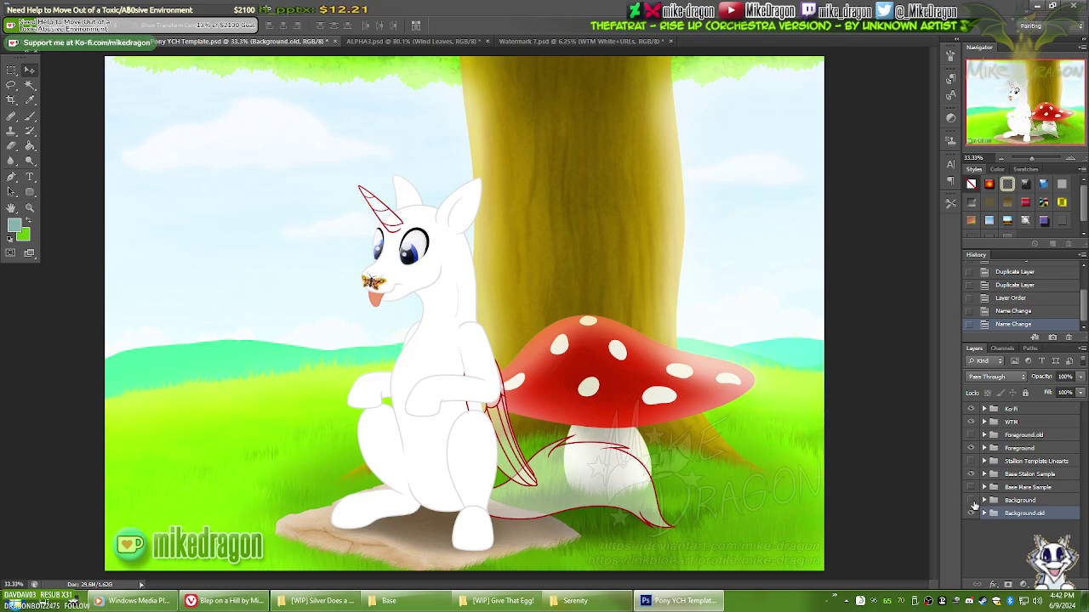
{"action": "left_click", "coordinate": [972, 503]}
{"action": "left_click", "coordinate": [971, 514]}
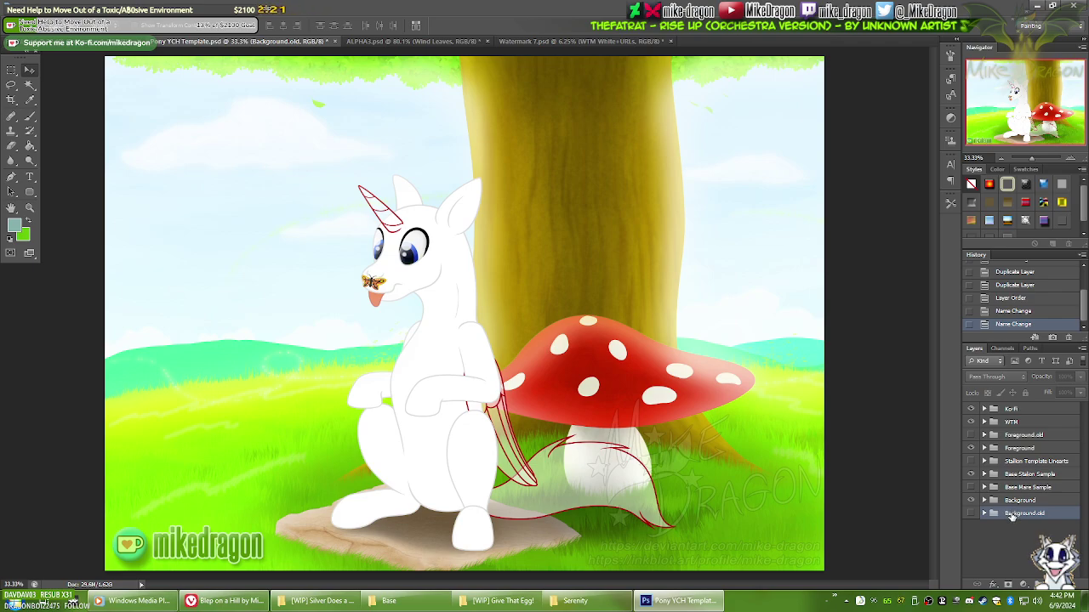
{"action": "key", "text": "ctrl+s"}
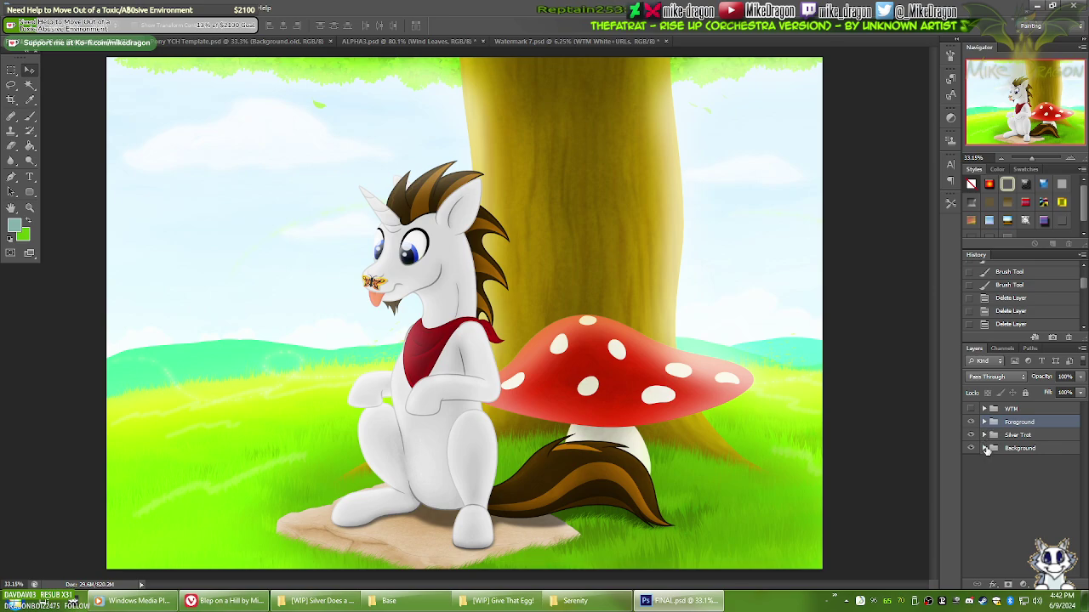
Step: In FINAL.psd, look through the layers of the Silver Trot group and toggle the Background group's visibility to check it
{"action": "left_click", "coordinate": [986, 435]}
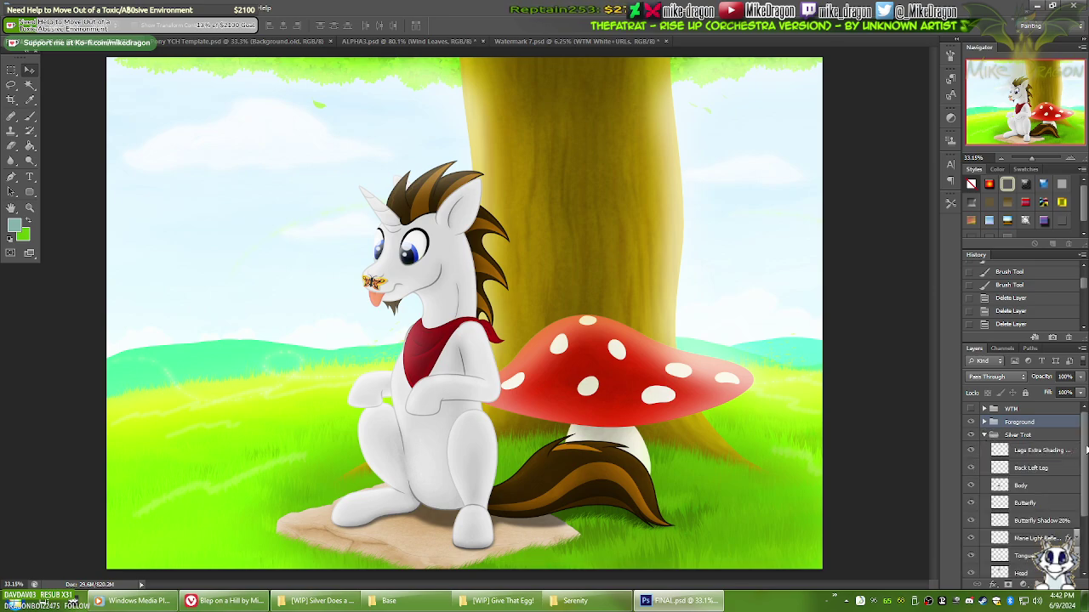
{"action": "scroll", "coordinate": [1081, 477], "scroll_direction": "down", "scroll_amount": 5}
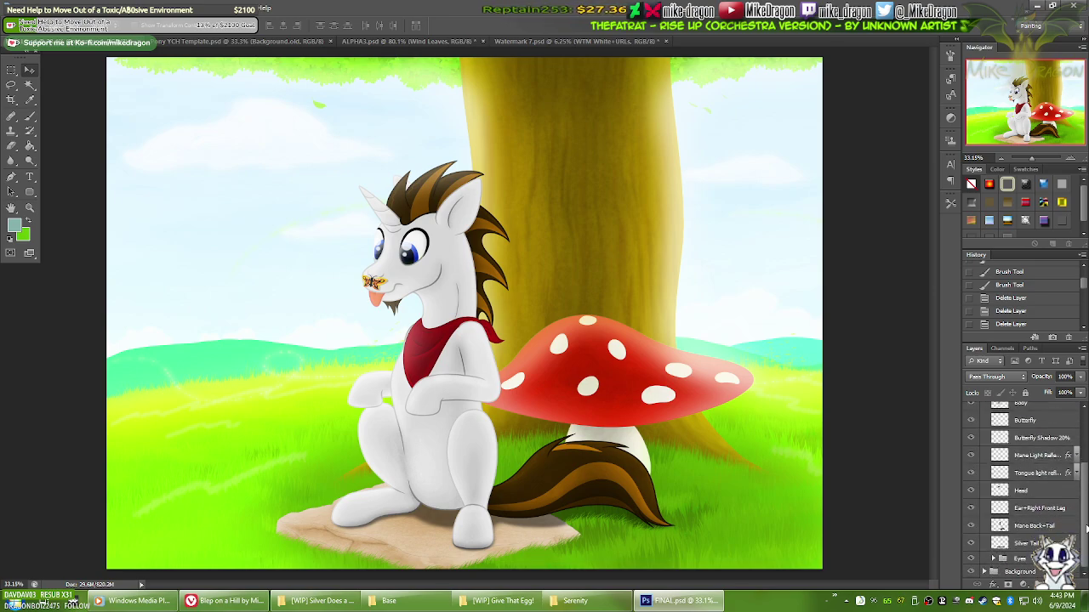
{"action": "scroll", "coordinate": [1042, 423], "scroll_direction": "up", "scroll_amount": 5}
{"action": "left_click", "coordinate": [985, 435]}
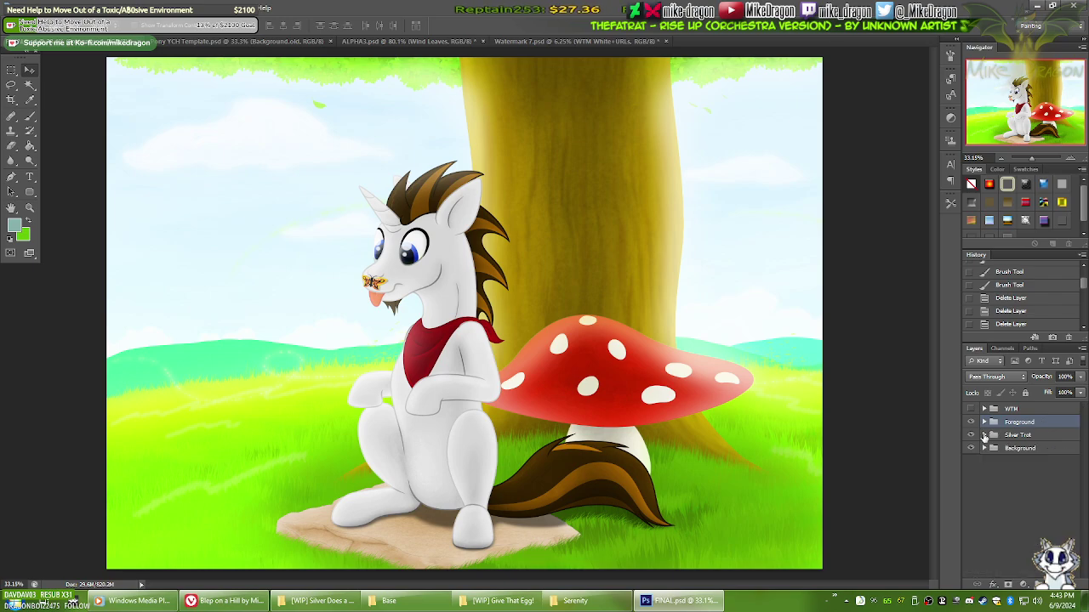
{"action": "scroll", "coordinate": [981, 431], "scroll_direction": "up", "scroll_amount": 2}
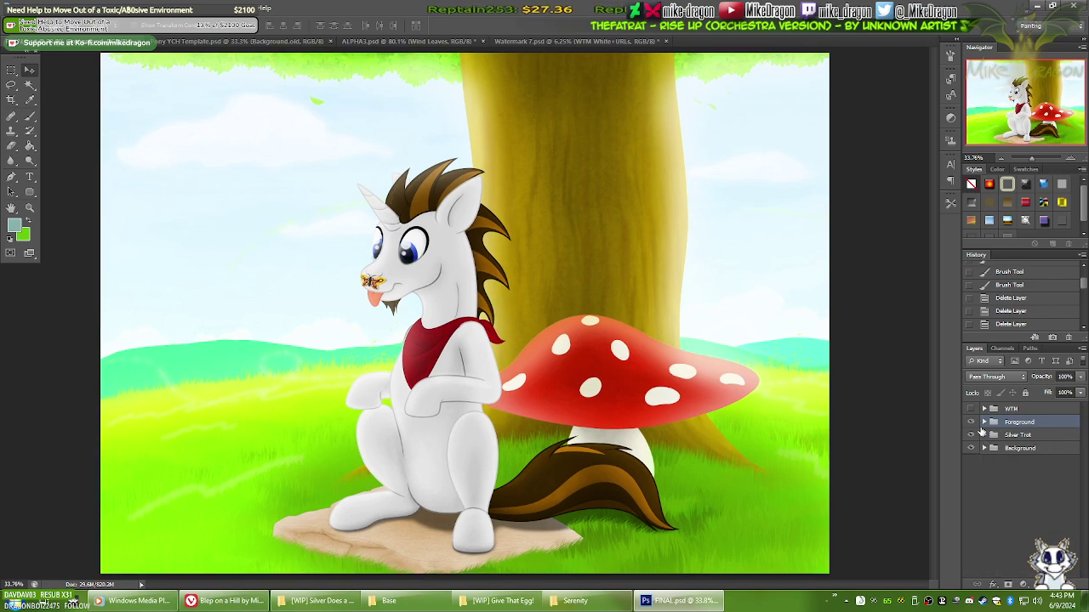
{"action": "left_click", "coordinate": [971, 448]}
{"action": "left_click", "coordinate": [972, 449]}
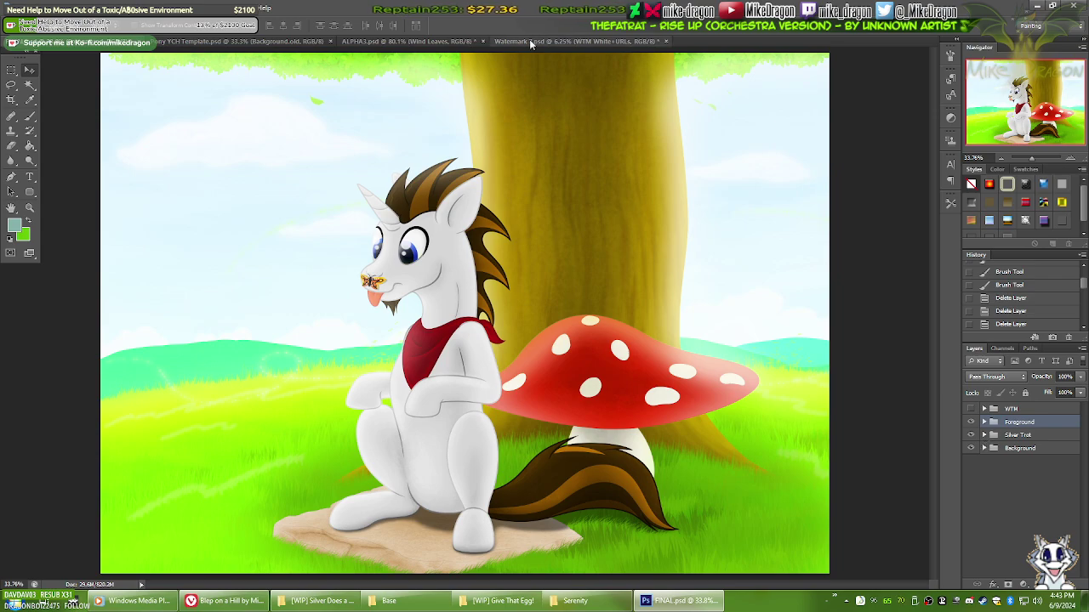
Step: Close ALPHA3.psd without saving its changes
{"action": "left_click", "coordinate": [441, 42]}
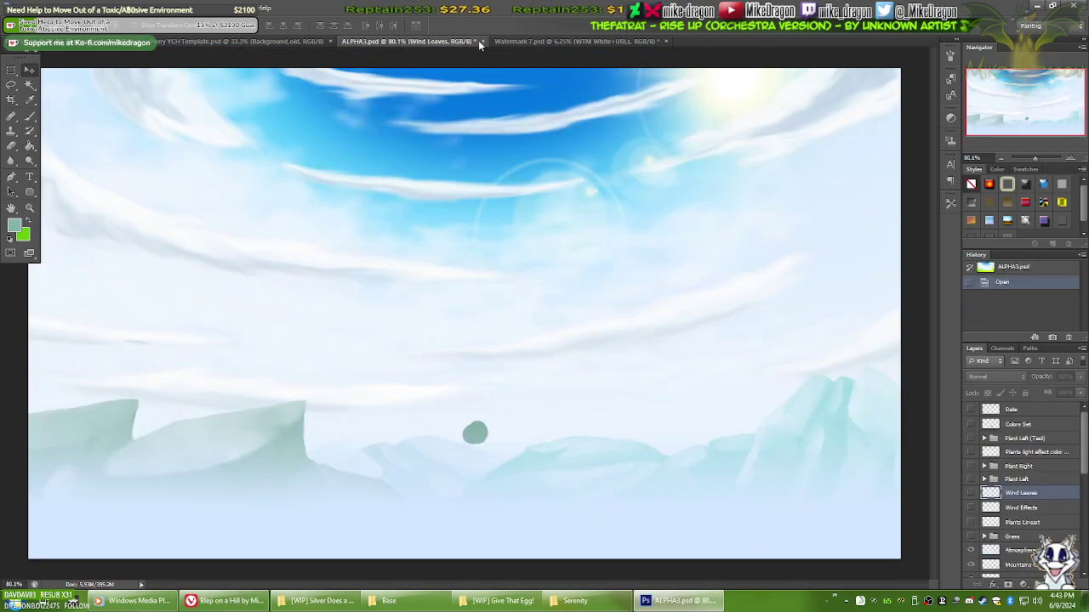
{"action": "left_click", "coordinate": [483, 40]}
{"action": "key", "text": "n"}
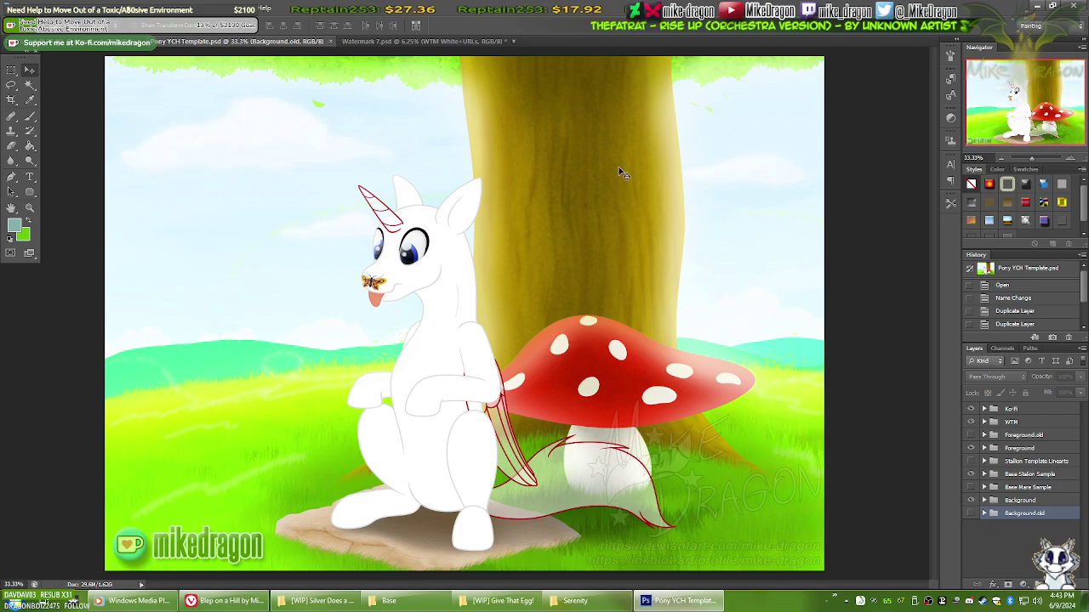
Step: Compare the updated Pony YCH Template.psd with FINAL.psd by switching between the two documents
{"action": "left_click", "coordinate": [971, 435]}
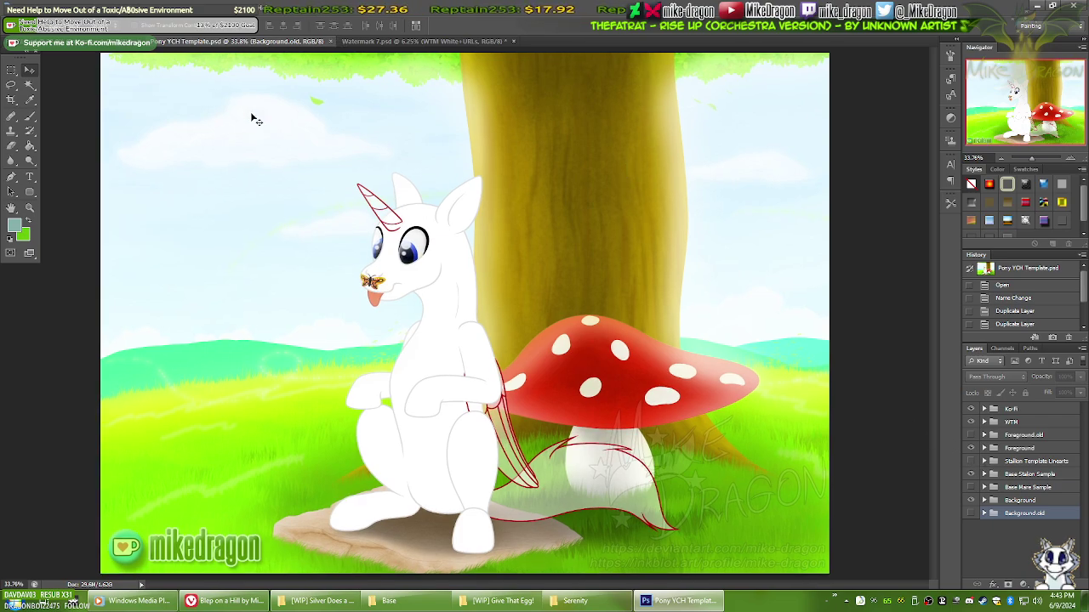
{"action": "left_click", "coordinate": [119, 44]}
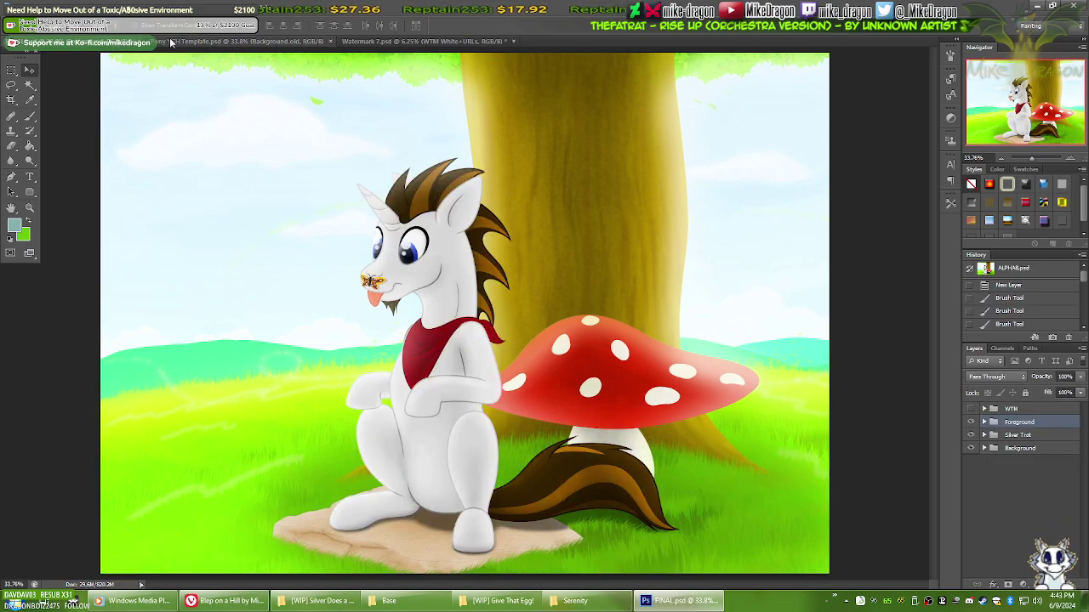
{"action": "left_click", "coordinate": [171, 43]}
{"action": "left_click", "coordinate": [140, 44]}
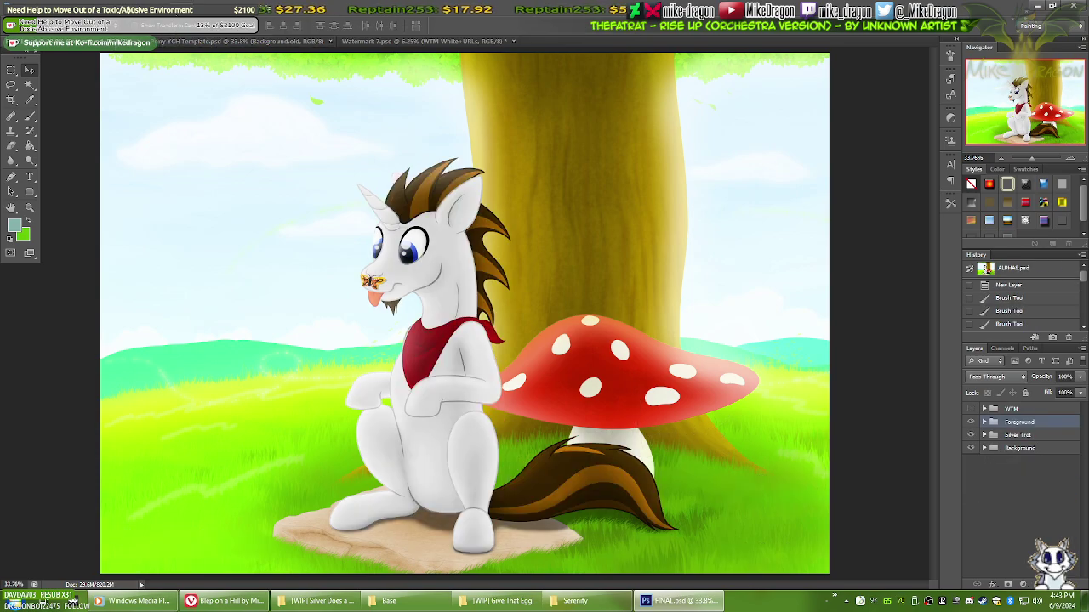
Step: In the Silver Trot group of FINAL.psd, rename the Silver Tail layer above the Eyes group as Silver's Shadow 50%
{"action": "left_click", "coordinate": [986, 435]}
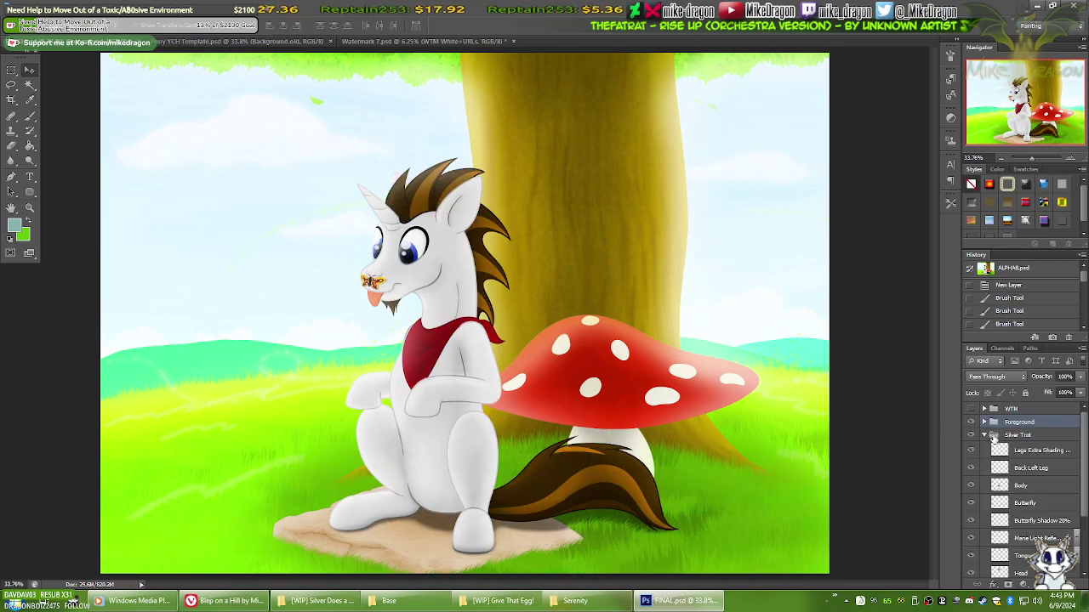
{"action": "scroll", "coordinate": [1085, 483], "scroll_direction": "down", "scroll_amount": 3}
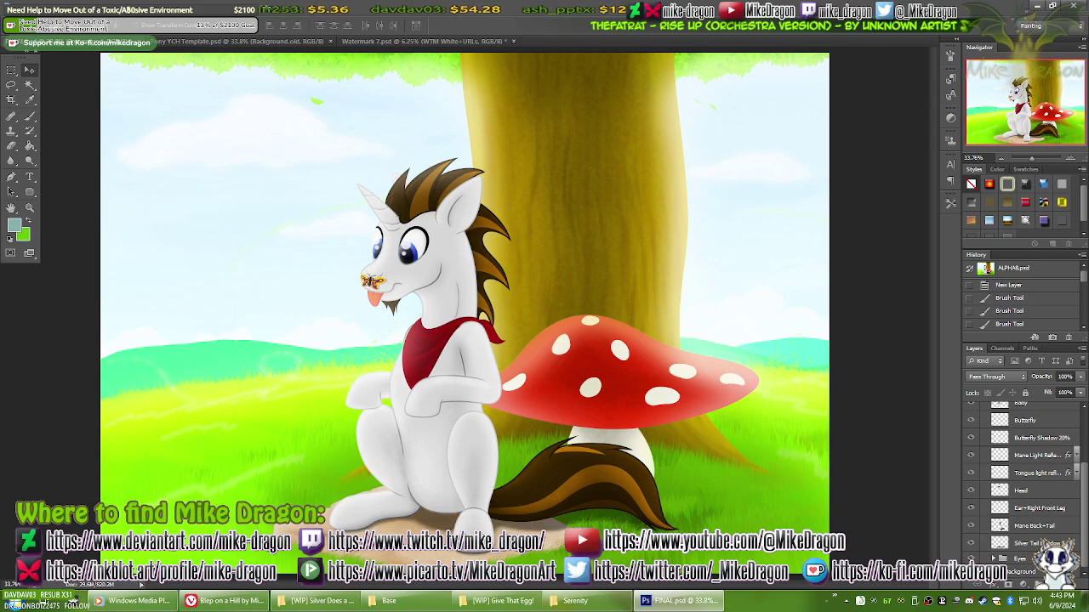
{"action": "left_click", "coordinate": [1033, 545]}
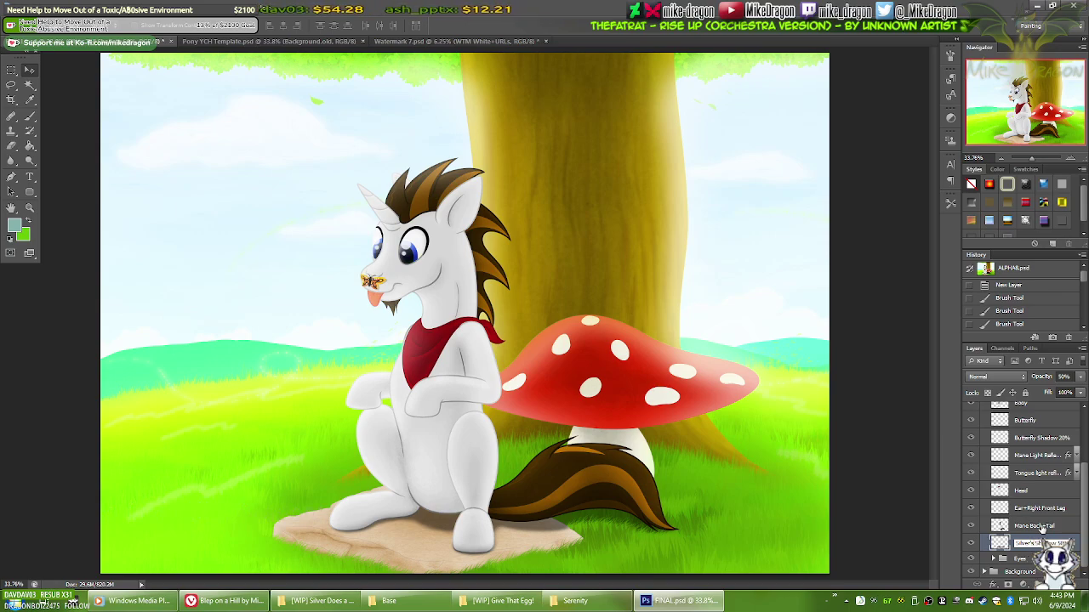
{"action": "key", "text": "Return"}
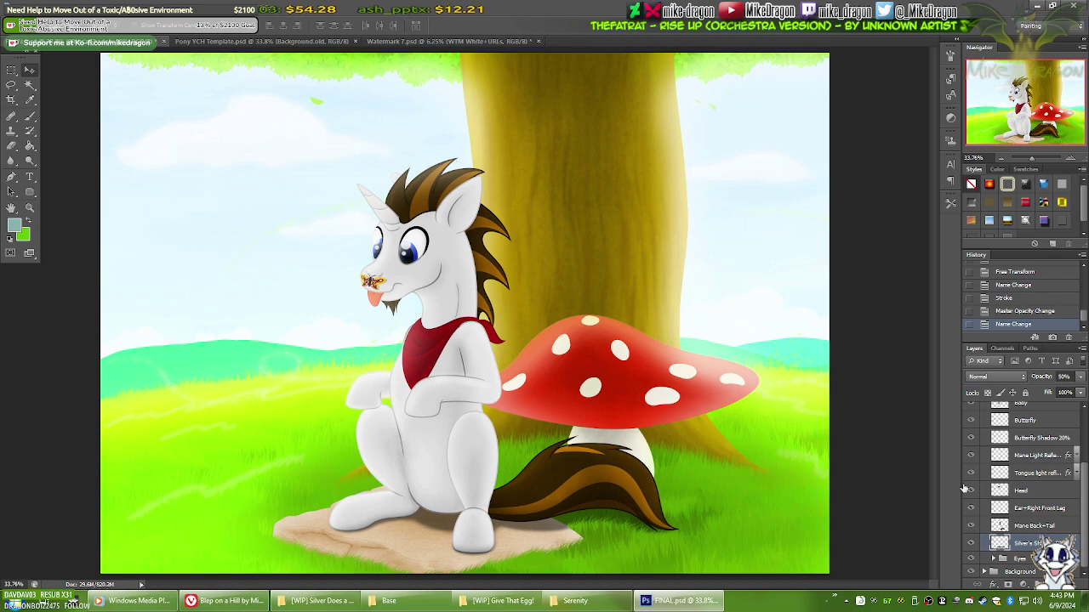
Step: Toggle the visibility of the Silver's Shadow 50% and Mane Back+Tail layers to check the shadow beneath the pony
{"action": "left_click", "coordinate": [971, 545]}
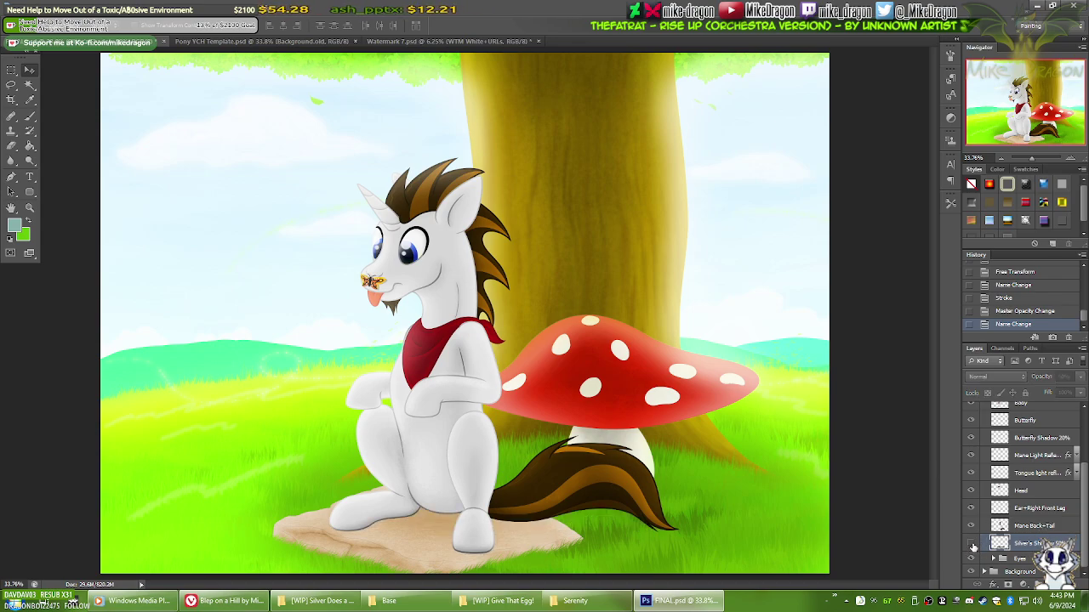
{"action": "left_click", "coordinate": [972, 544]}
{"action": "left_click", "coordinate": [971, 526]}
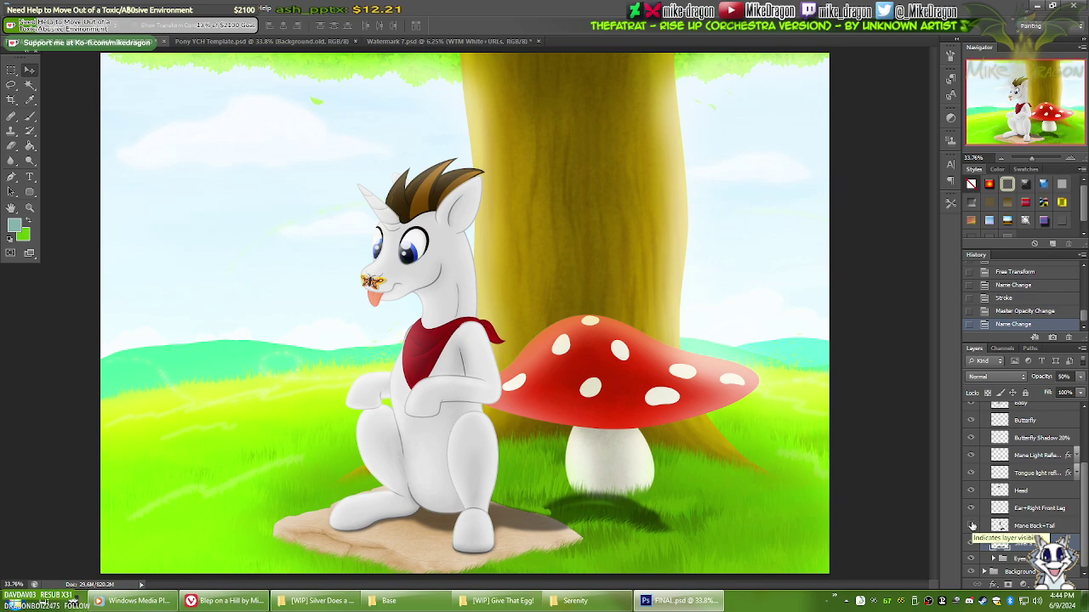
{"action": "left_click", "coordinate": [971, 526]}
{"action": "left_click", "coordinate": [971, 544]}
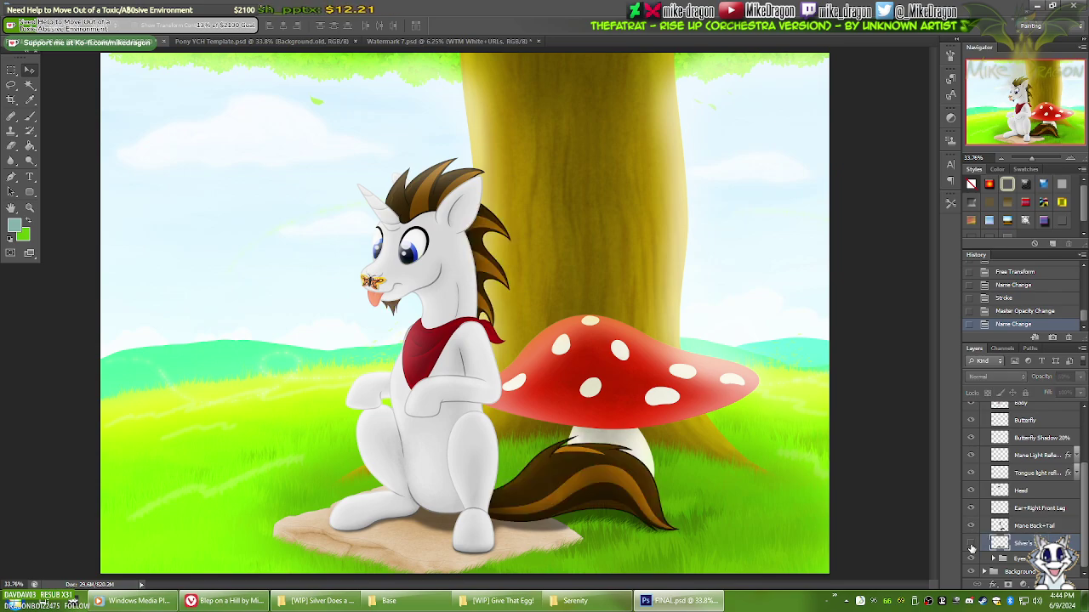
{"action": "left_click", "coordinate": [971, 545]}
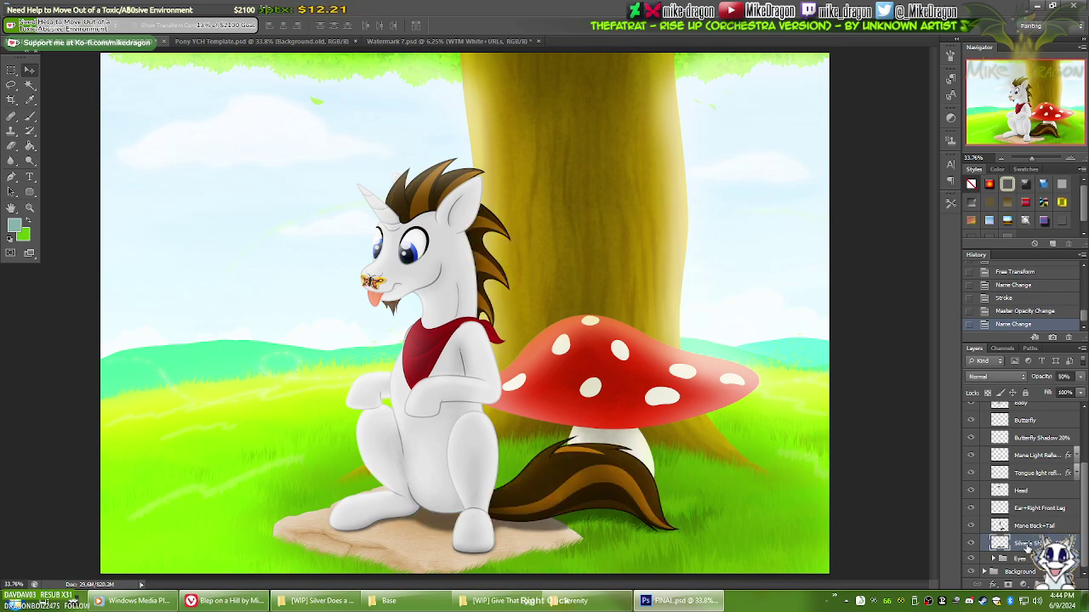
Step: Duplicate the Silver's Shadow 50% layer into Pony YCH Template.psd and collapse the Silver Trot group in FINAL.psd
{"action": "right_click", "coordinate": [1031, 546]}
{"action": "left_click", "coordinate": [1010, 192]}
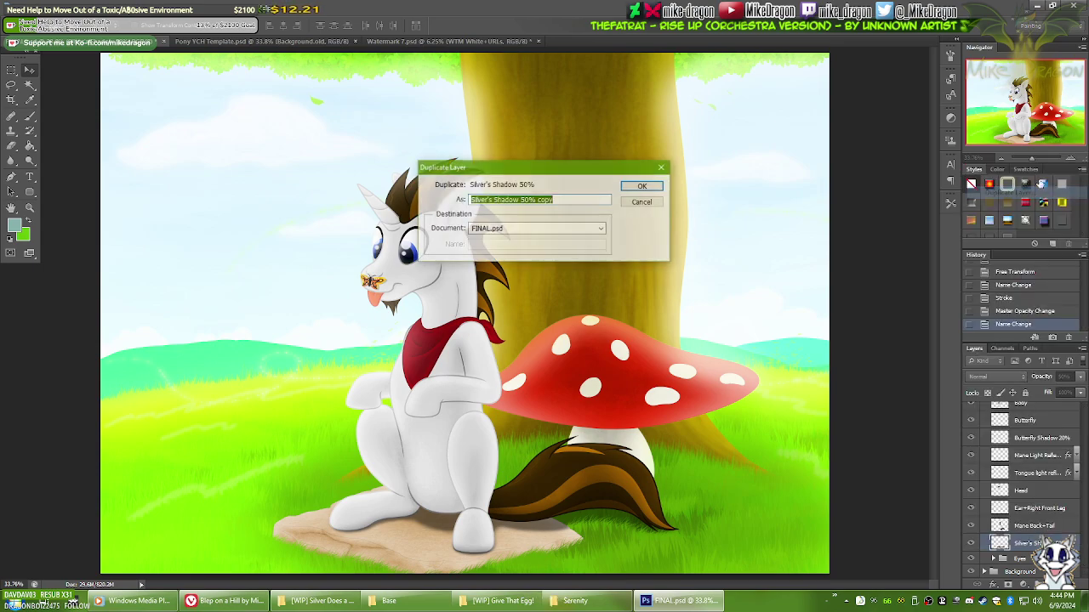
{"action": "left_click", "coordinate": [536, 228]}
{"action": "left_click", "coordinate": [511, 239]}
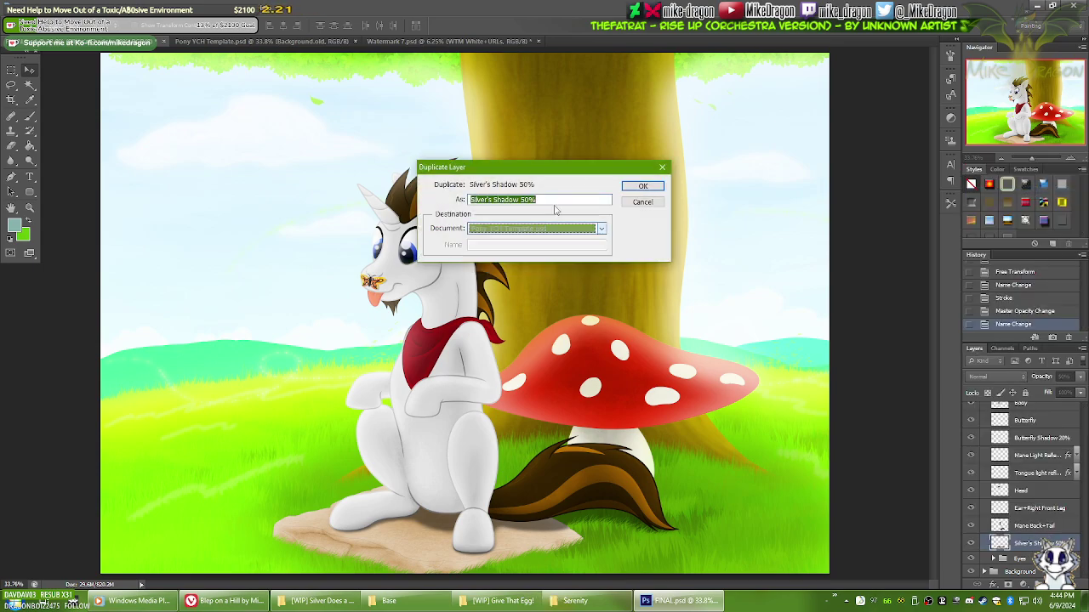
{"action": "left_click", "coordinate": [650, 187]}
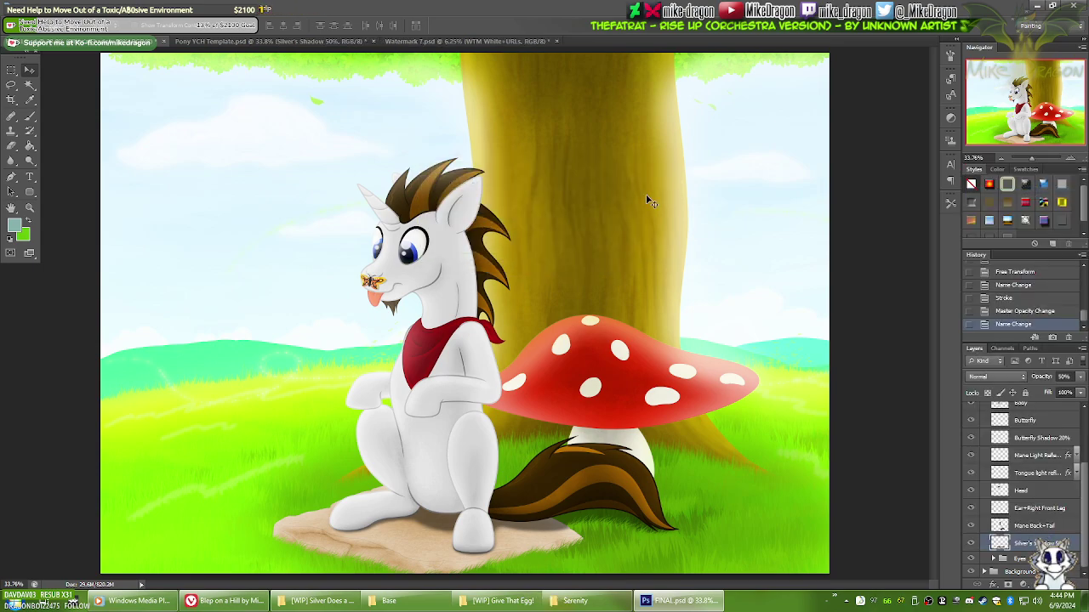
{"action": "scroll", "coordinate": [989, 436], "scroll_direction": "up", "scroll_amount": 5}
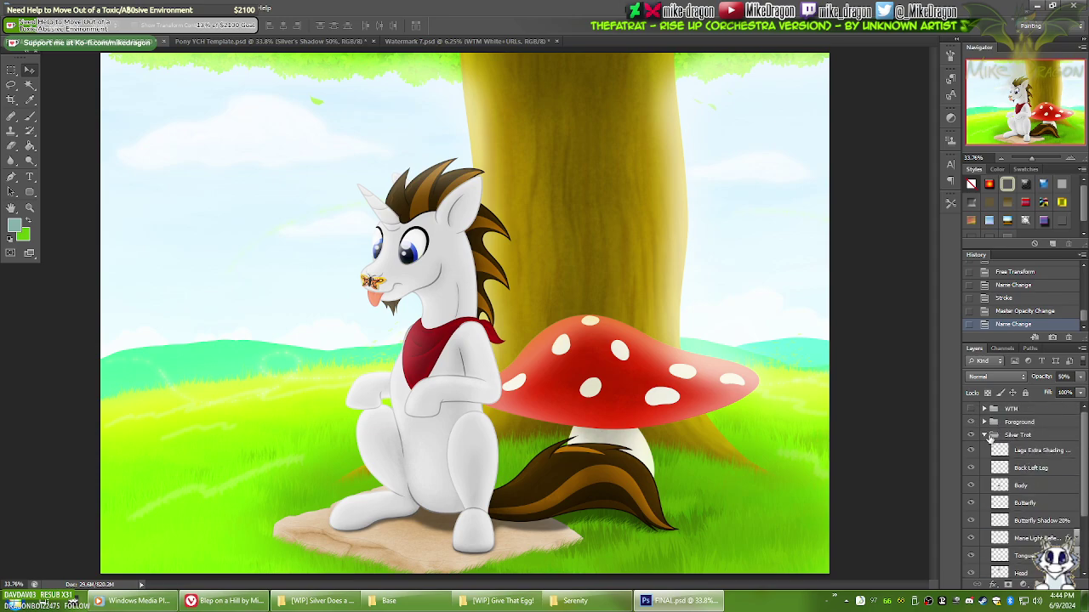
{"action": "left_click", "coordinate": [983, 436]}
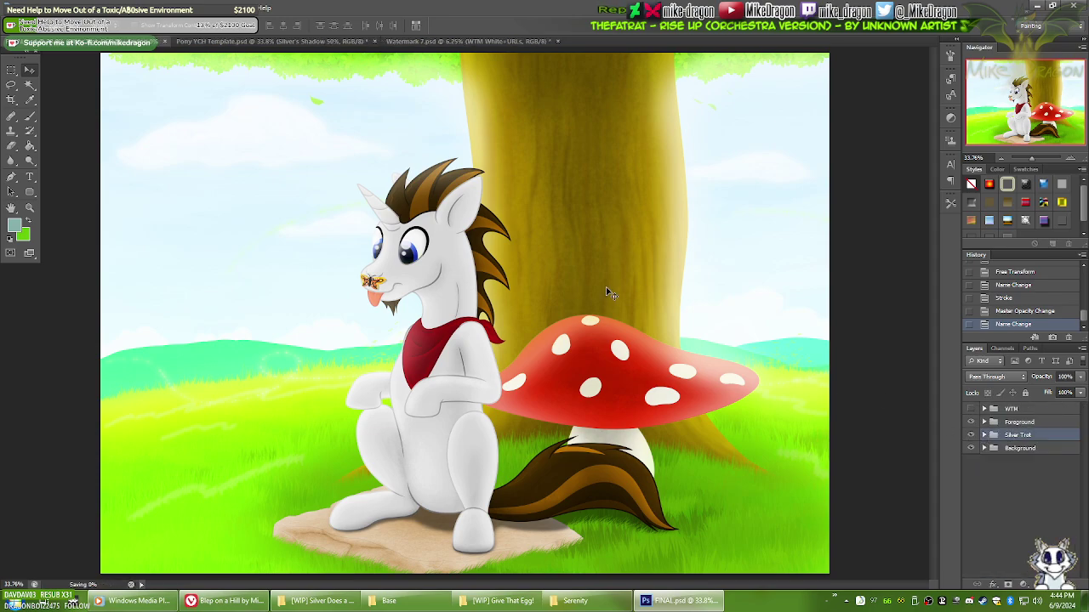
Step: In Pony YCH Template.psd, rename the copied Silver's Shadow 50% layer as Stalion's Shadow 50% and expand the Base Stalion Sample group
{"action": "left_click", "coordinate": [259, 39]}
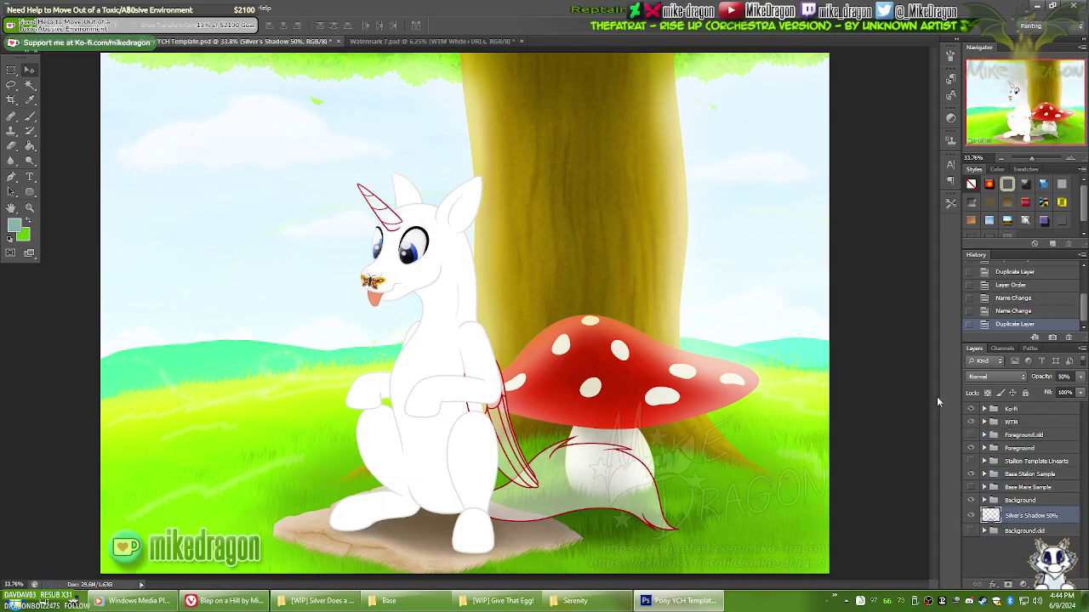
{"action": "double_click", "coordinate": [1022, 520]}
{"action": "left_click_drag", "start_coordinate": [1022, 515], "coordinate": [986, 487]}
{"action": "type", "text": "Stallion"}
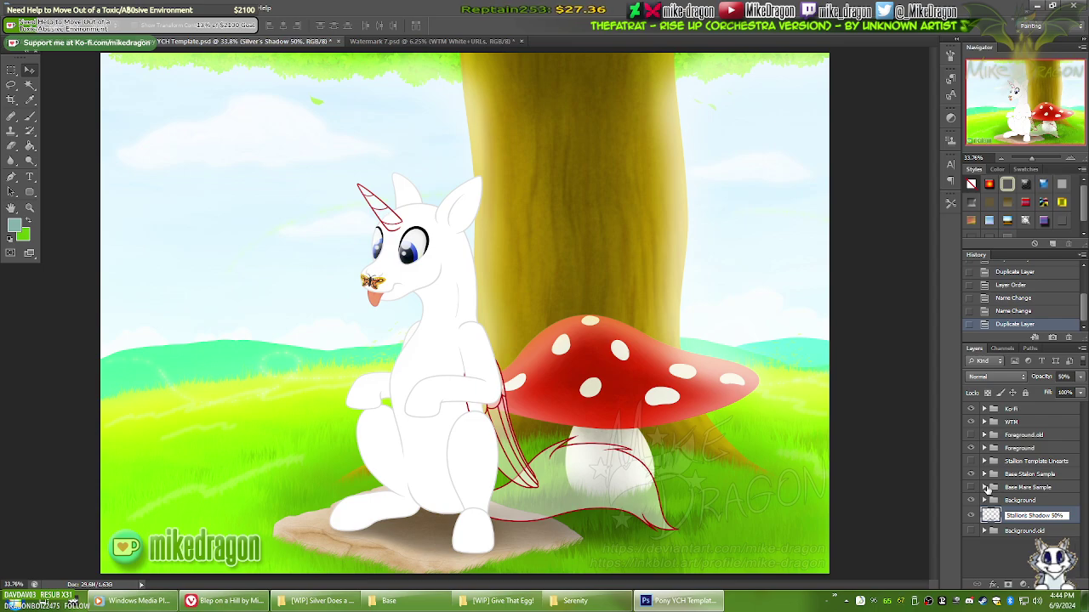
{"action": "key", "text": "Return"}
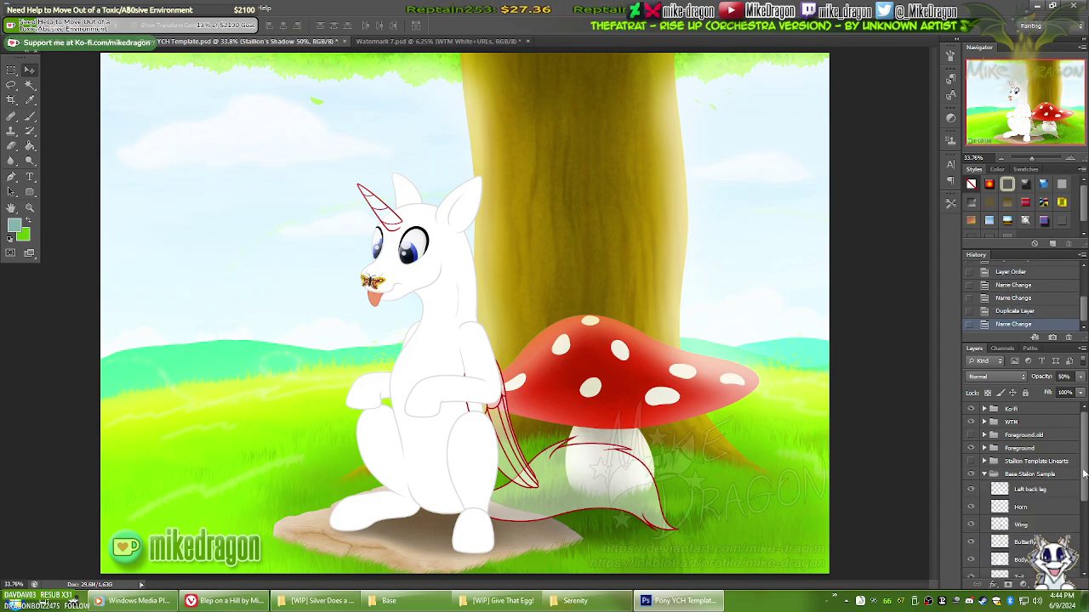
{"action": "left_click_drag", "start_coordinate": [1087, 473], "coordinate": [1086, 496]}
{"action": "scroll", "coordinate": [1033, 549], "scroll_direction": "down", "scroll_amount": 3}
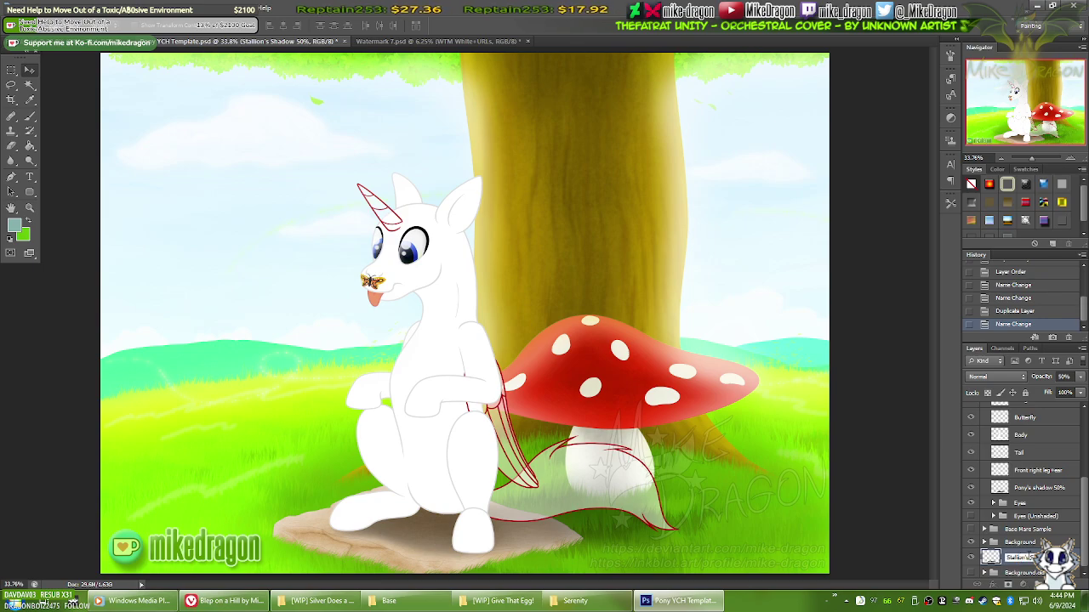
{"action": "key", "text": "Return"}
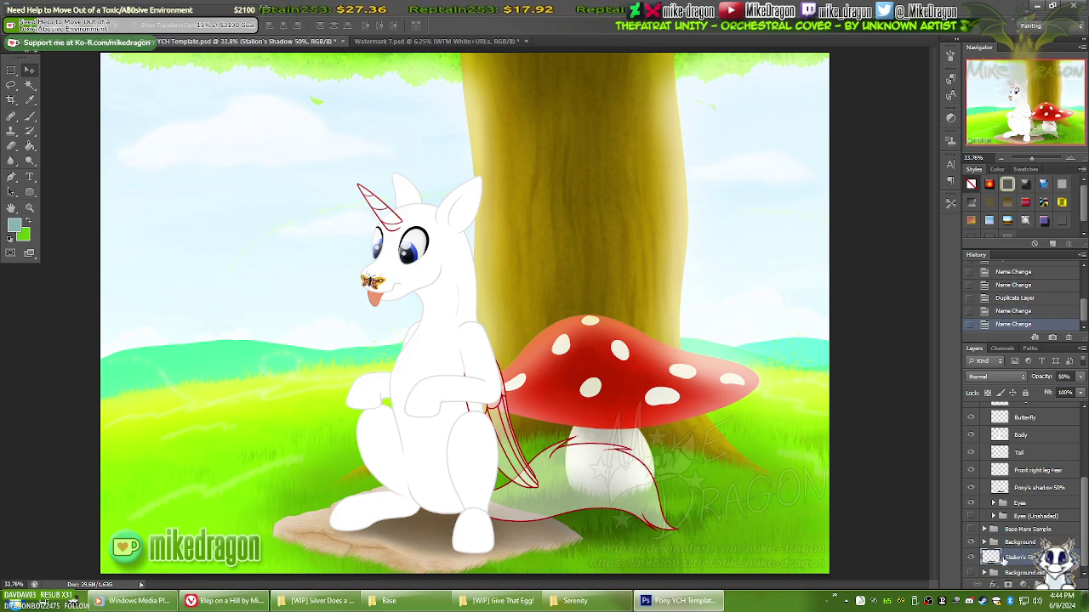
Step: Move the Stalion's Shadow 50% layer into the Base Stalion Sample group above Pony's shadow 50%, and hide Pony's shadow 50%
{"action": "left_click_drag", "start_coordinate": [1025, 484], "coordinate": [1003, 494]}
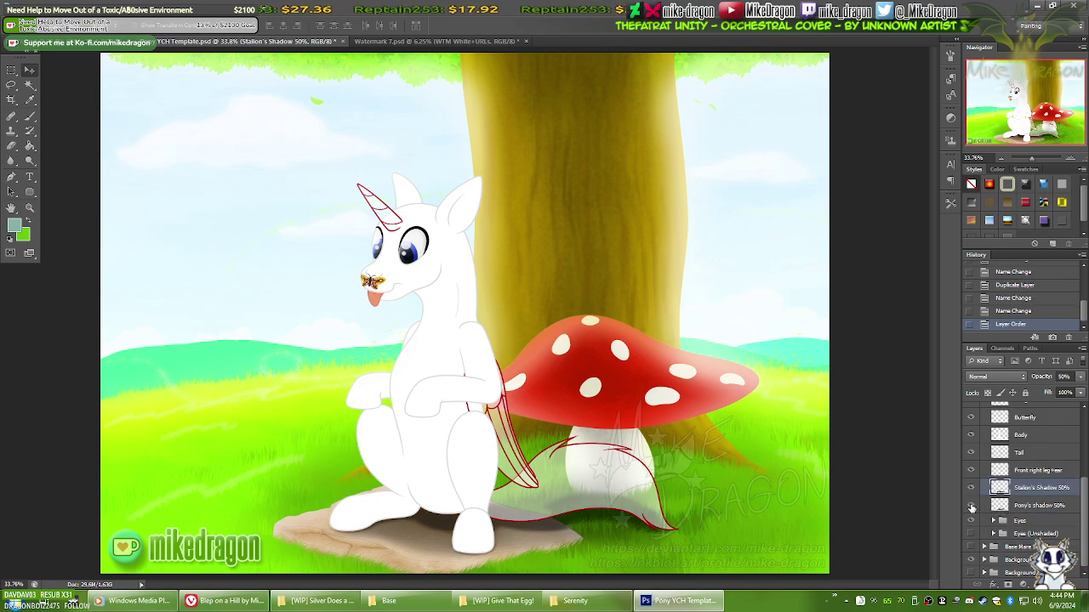
{"action": "left_click", "coordinate": [972, 506]}
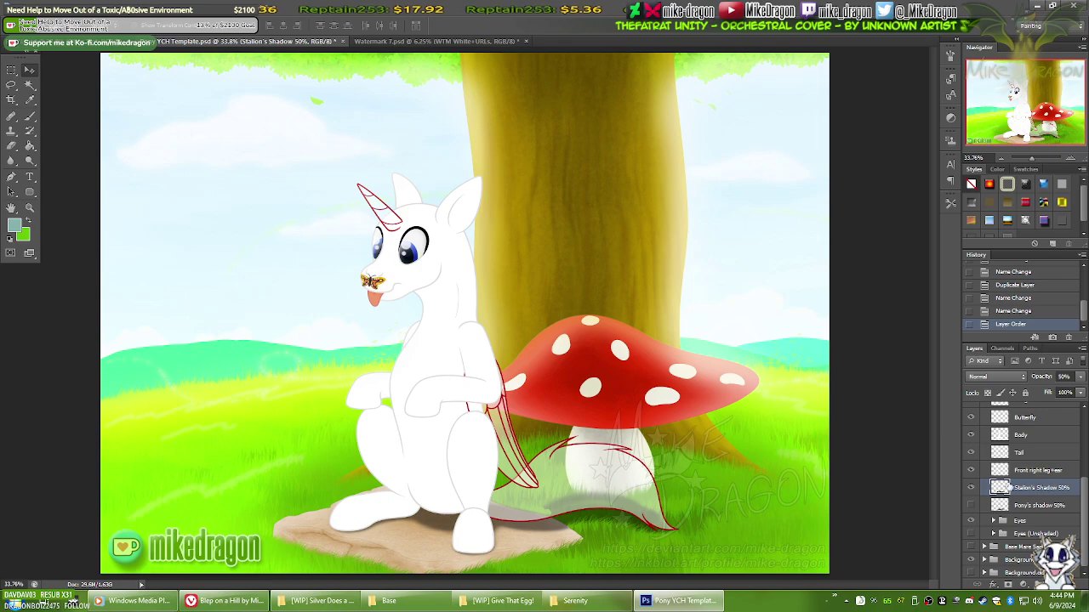
Step: Duplicate the Stalion's Shadow 50% layer within Pony YCH Template.psd, keeping the name Stalion's Shadow 50%
{"action": "right_click", "coordinate": [1032, 495]}
{"action": "left_click", "coordinate": [1033, 138]}
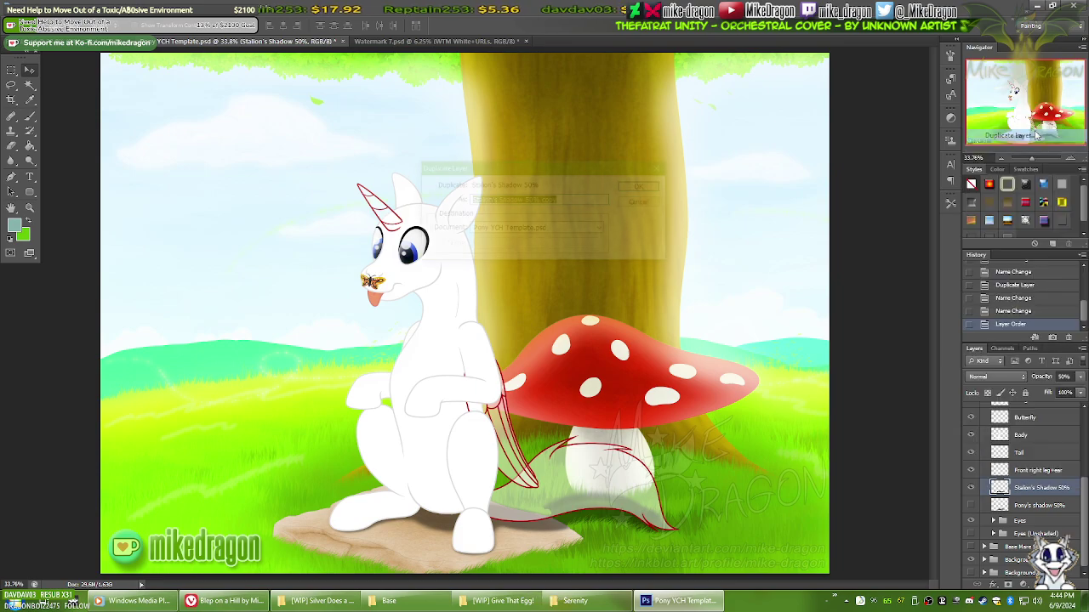
{"action": "double_click", "coordinate": [549, 200]}
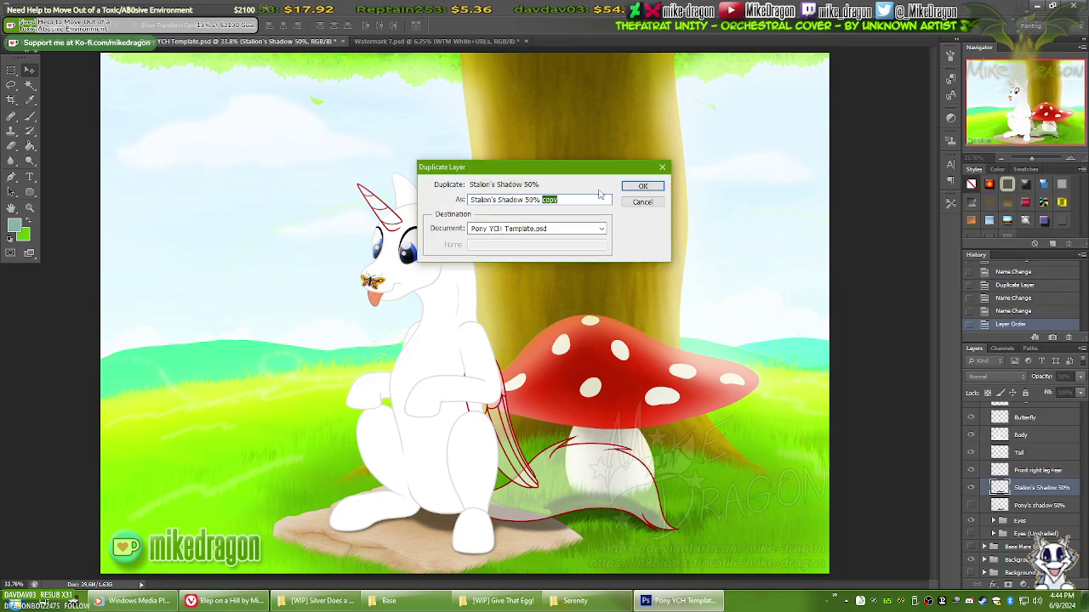
{"action": "key", "text": "BackSpace"}
{"action": "key", "text": "Return"}
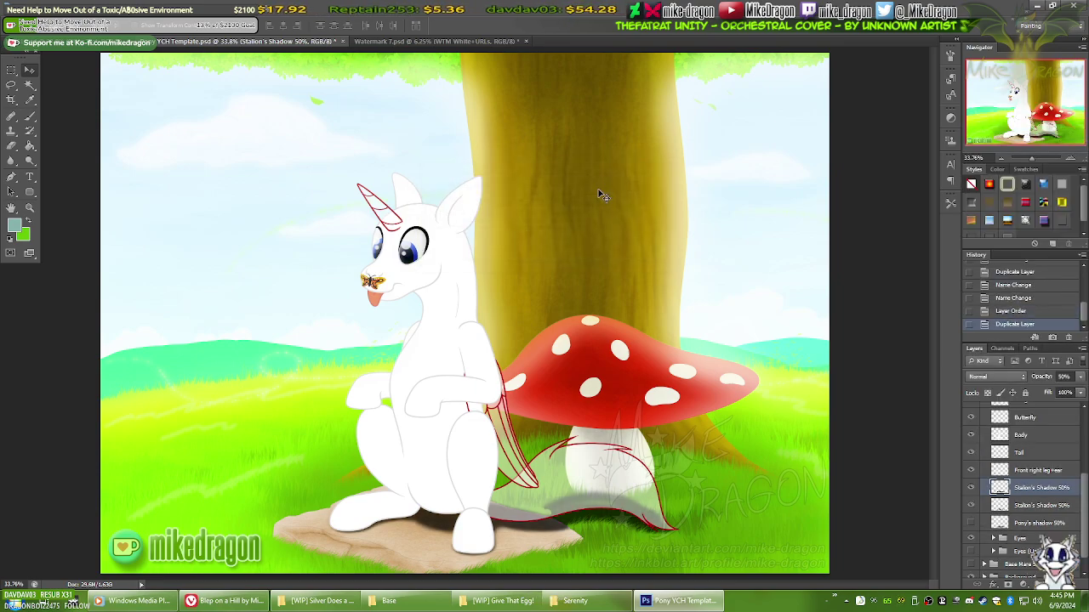
Step: Move the duplicate Stalion's Shadow 50% layer out of the Base Stalion Sample group to just above the Background group
{"action": "scroll", "coordinate": [1086, 516], "scroll_direction": "up", "scroll_amount": 3}
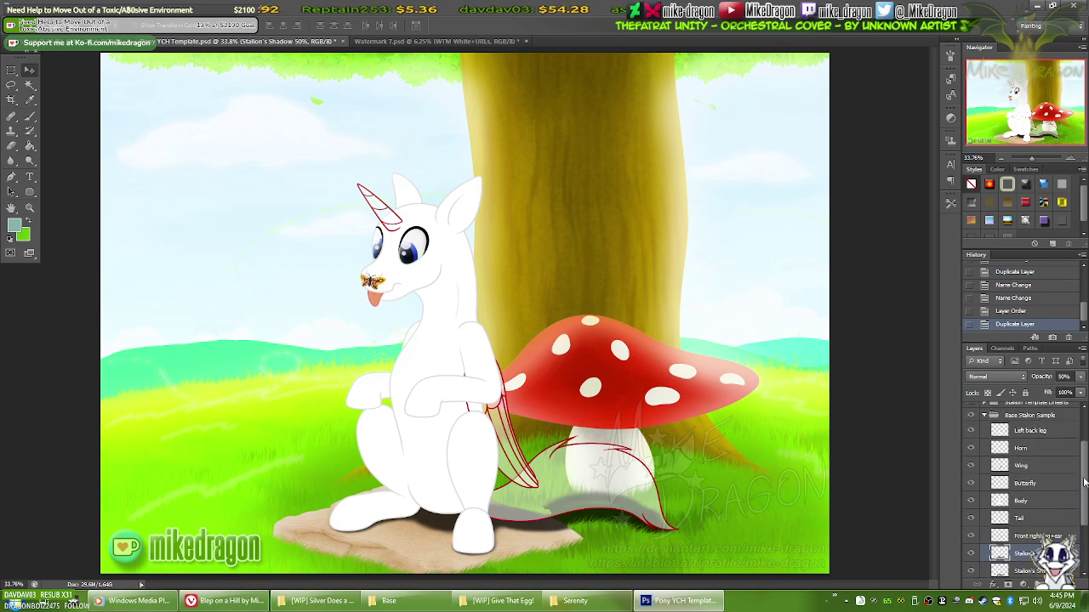
{"action": "left_click_drag", "start_coordinate": [1017, 550], "coordinate": [1025, 413]}
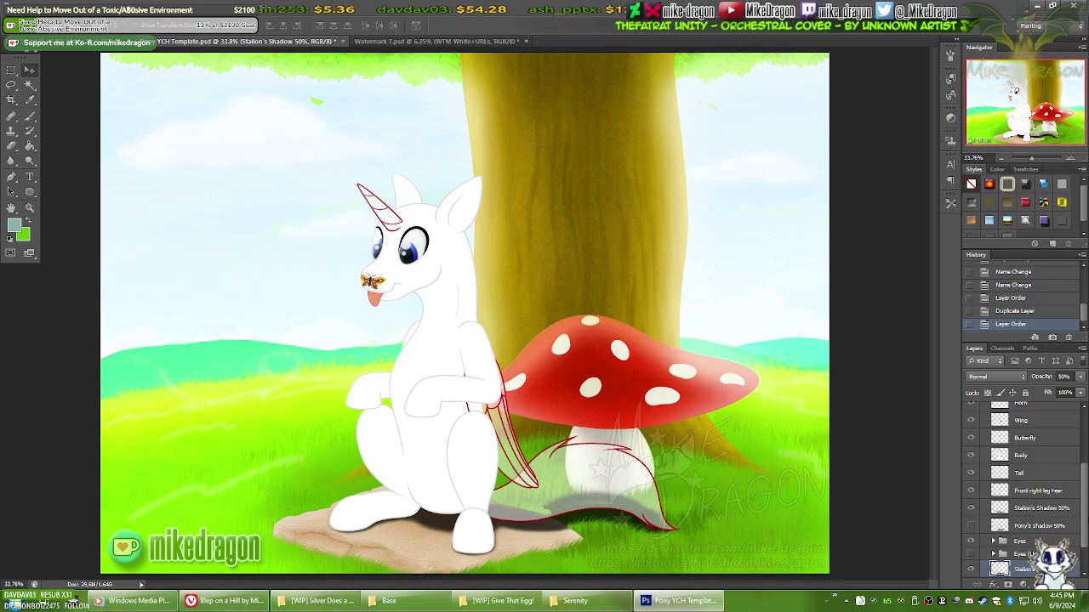
{"action": "scroll", "coordinate": [1079, 547], "scroll_direction": "down", "scroll_amount": 2}
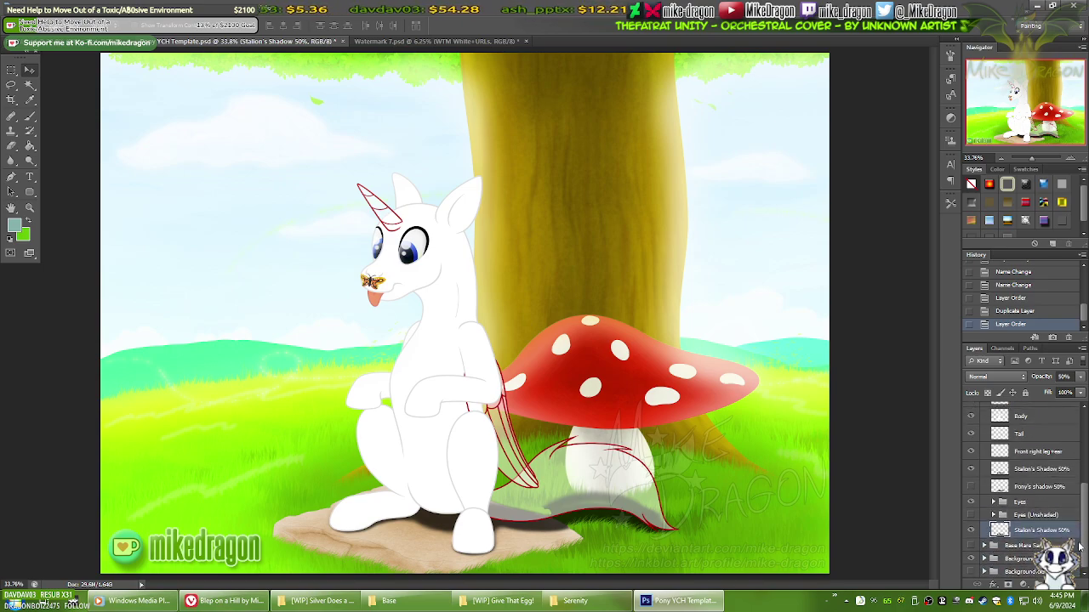
{"action": "mouse_move", "coordinate": [1078, 534]}
{"action": "left_mouse_down"}
{"action": "mouse_move", "coordinate": [1074, 438]}
{"action": "mouse_move", "coordinate": [1072, 546]}
{"action": "left_mouse_up"}
{"action": "left_click_drag", "start_coordinate": [1005, 533], "coordinate": [1041, 542]}
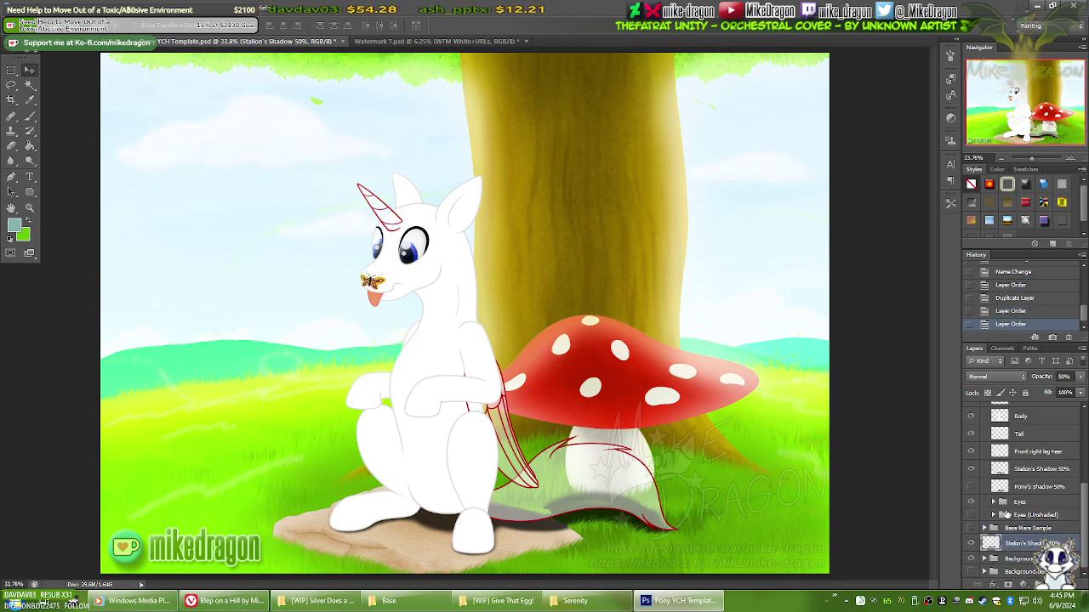
Step: Collapse and hide the Base Stalion Sample group, and show the Stallion Template Linearts group instead
{"action": "left_click_drag", "start_coordinate": [1087, 517], "coordinate": [1082, 539]}
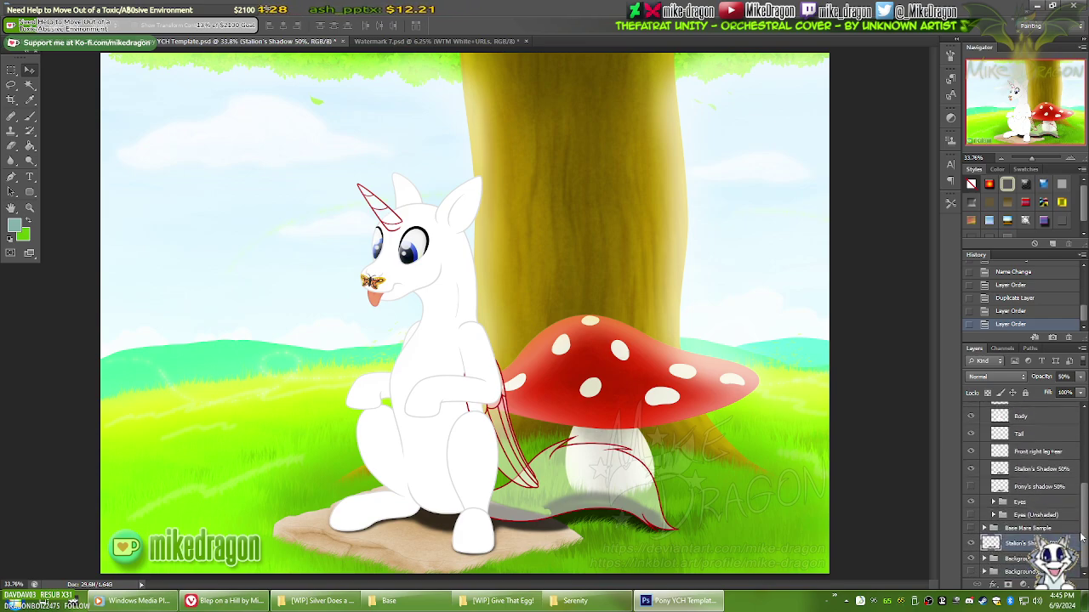
{"action": "scroll", "coordinate": [1082, 539], "scroll_direction": "up", "scroll_amount": 5}
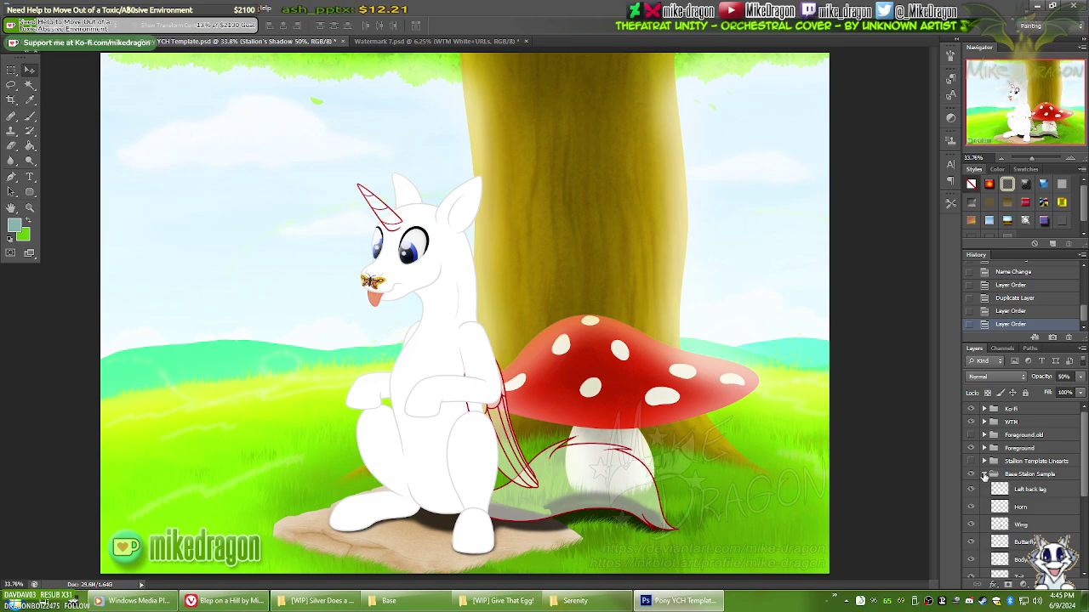
{"action": "left_click", "coordinate": [984, 474]}
{"action": "left_click", "coordinate": [971, 474]}
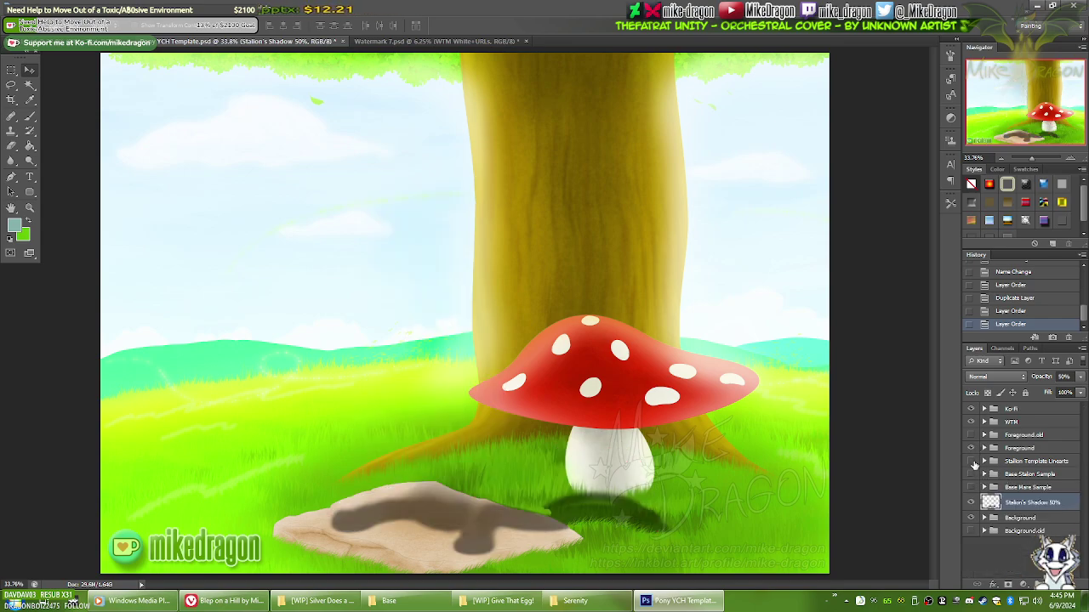
{"action": "left_click", "coordinate": [972, 462]}
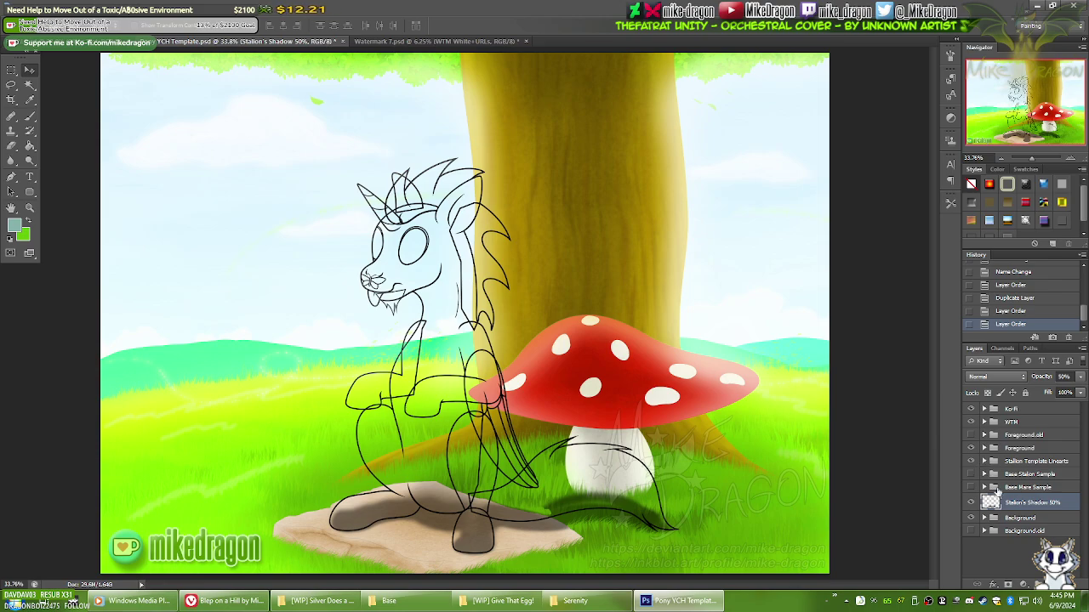
Step: Move the loose Stalion's Shadow 50% layer into the Stallion Template Linearts group below Tail Lineart and toggle its visibility to check it
{"action": "left_click_drag", "start_coordinate": [1000, 504], "coordinate": [1010, 461]}
{"action": "left_click", "coordinate": [985, 461]}
{"action": "scroll", "coordinate": [1035, 510], "scroll_direction": "down", "scroll_amount": 3}
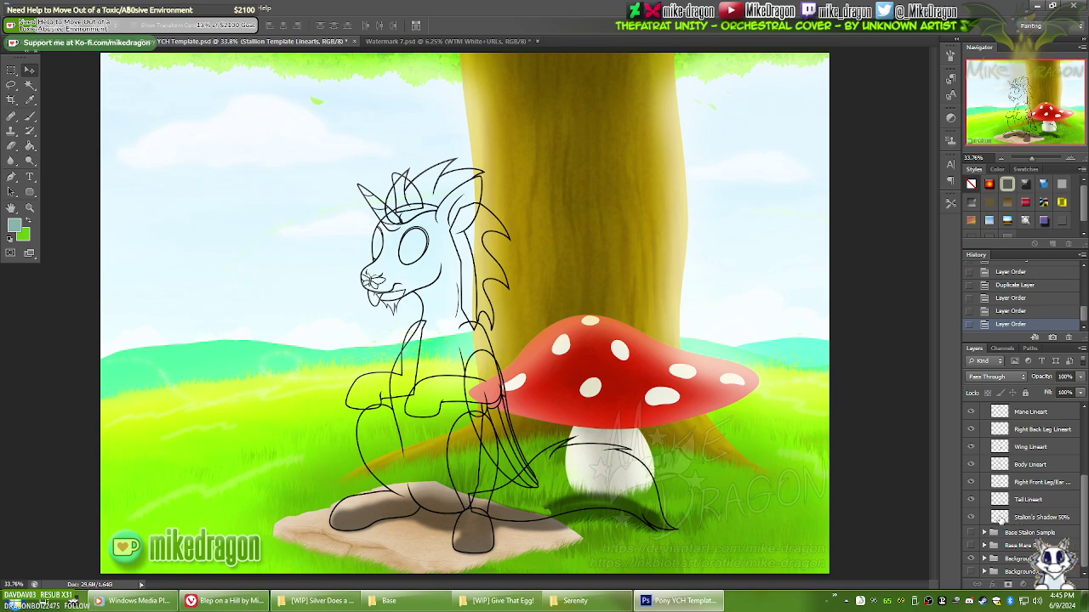
{"action": "left_click", "coordinate": [1002, 518]}
{"action": "left_click", "coordinate": [971, 518]}
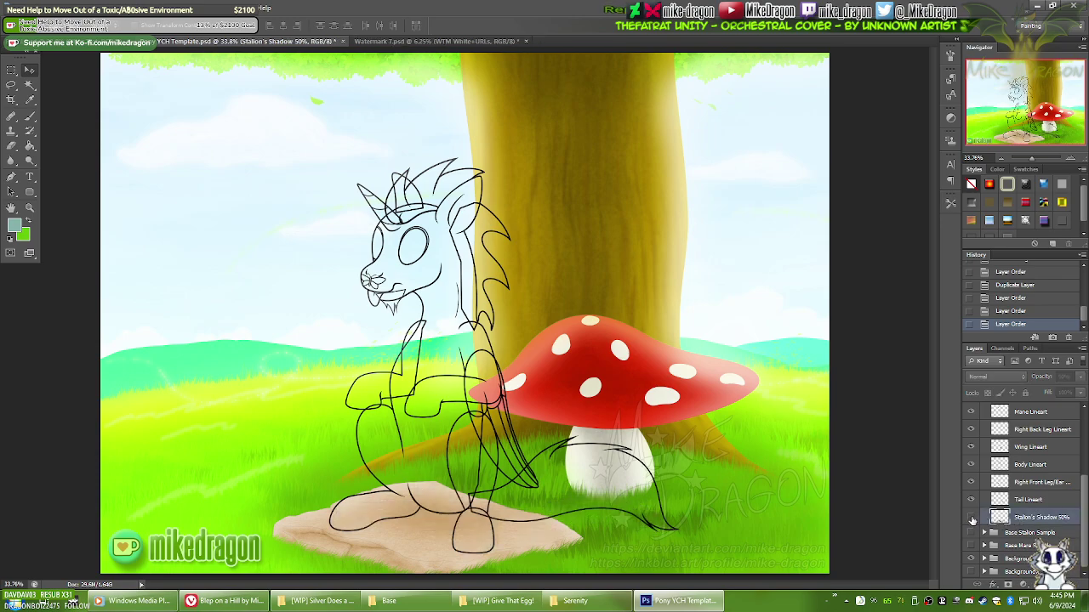
{"action": "left_click", "coordinate": [972, 518]}
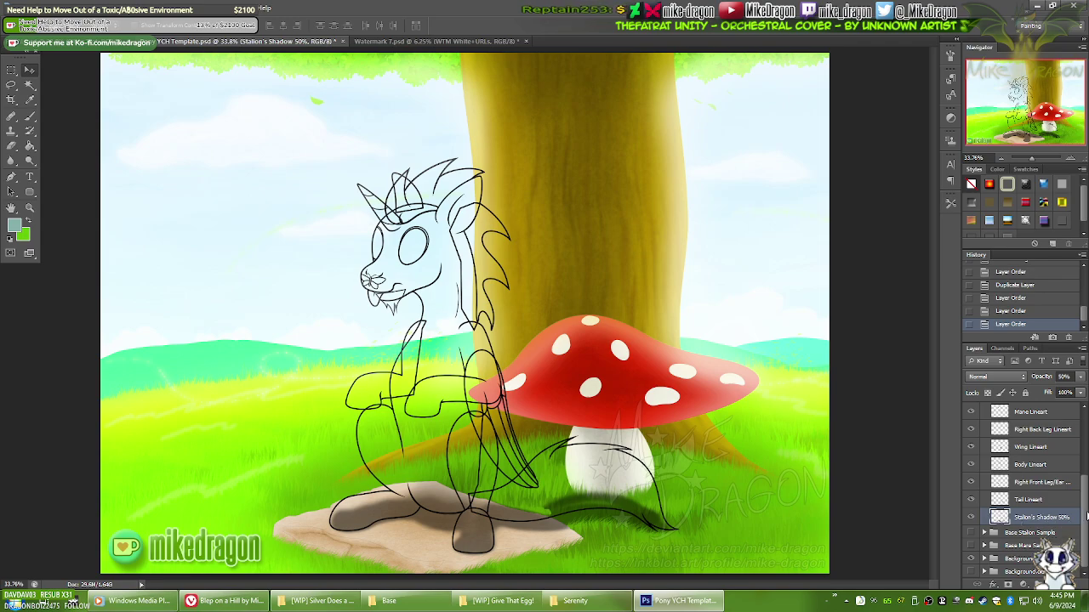
Step: Collapse the Stallion Template Linearts group, and save and close Pony YCH Template.psd
{"action": "left_click_drag", "start_coordinate": [1084, 528], "coordinate": [1085, 442]}
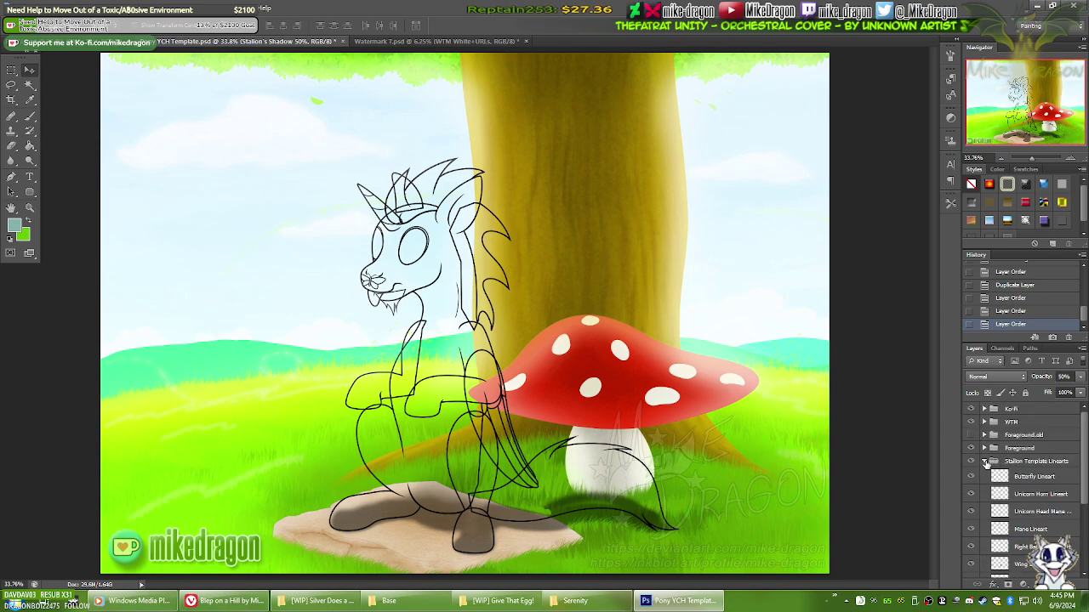
{"action": "left_click", "coordinate": [984, 464]}
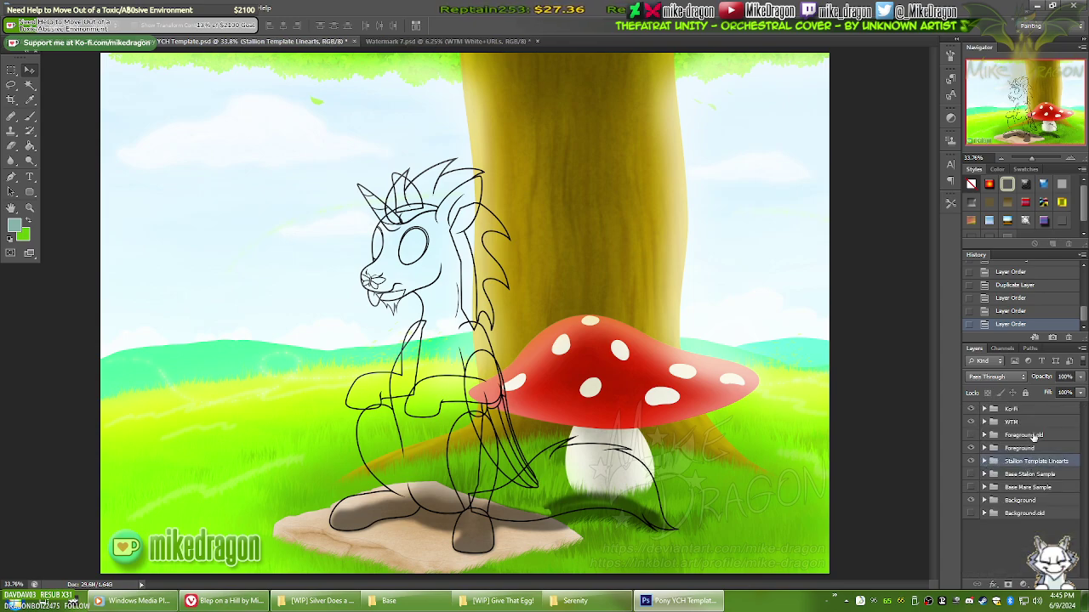
{"action": "key", "text": "ctrl+s"}
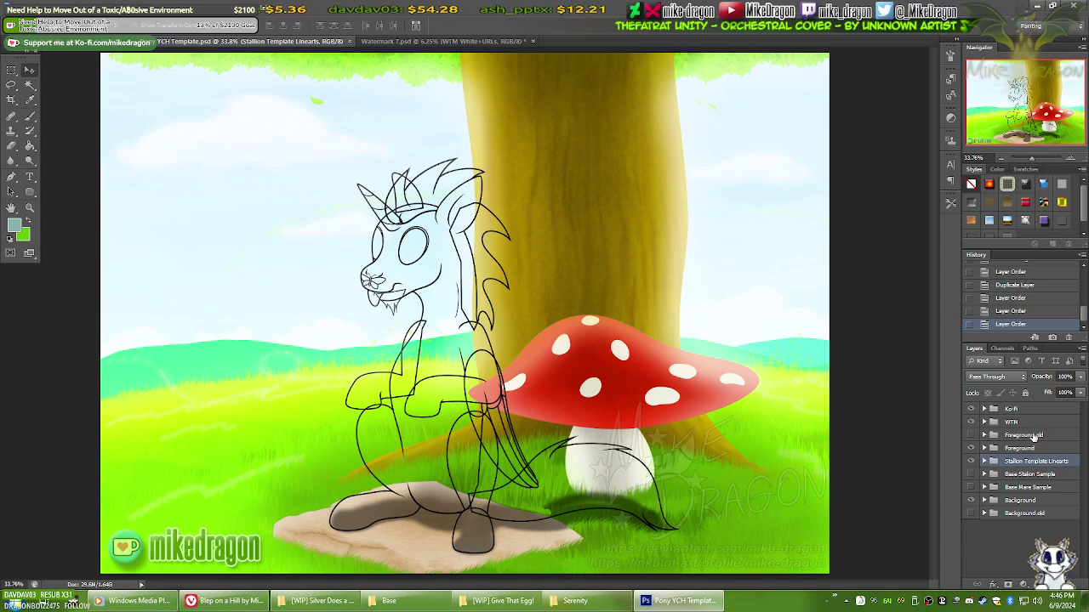
{"action": "left_click", "coordinate": [351, 41]}
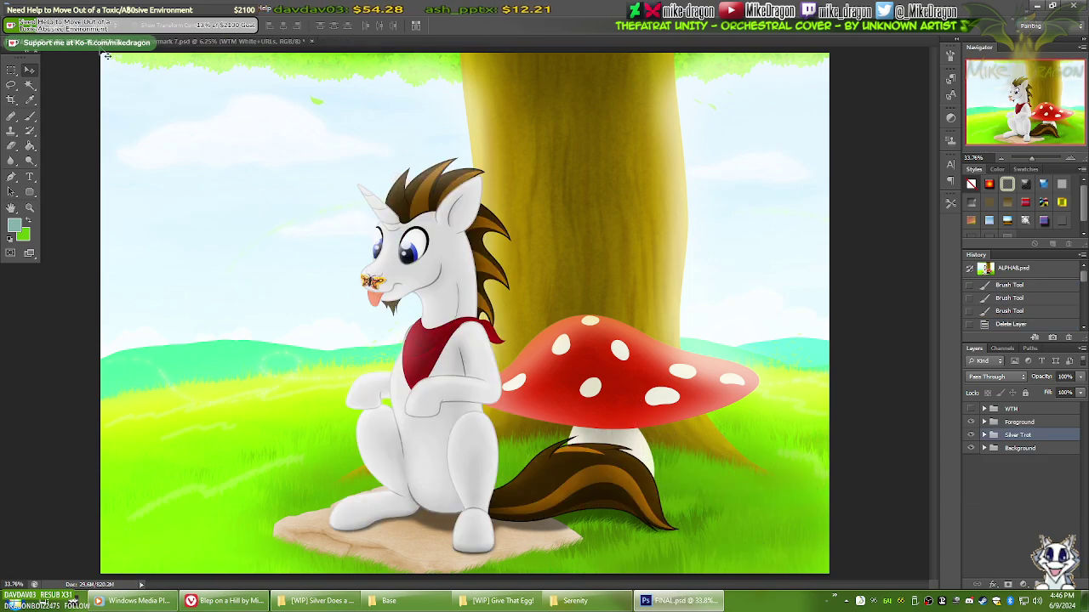
{"action": "key", "text": "super"}
{"action": "key", "text": "super"}
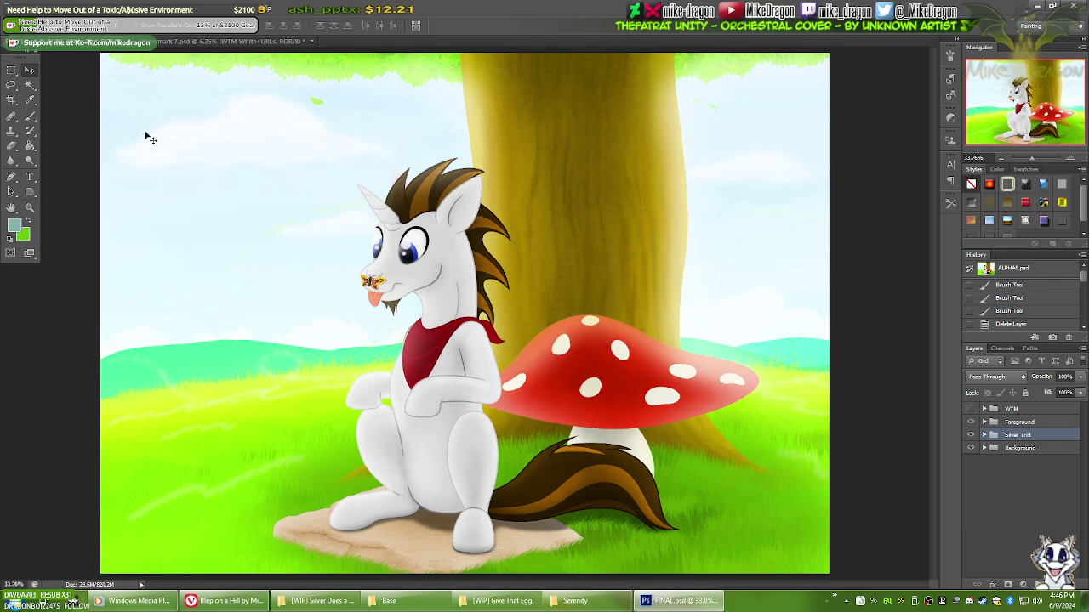
Step: Close FINAL.psd, the "[WIP] Silver Does a Blep" folder window and Watermark 7.psd, discarding the watermark file's changes
{"action": "left_click", "coordinate": [134, 42]}
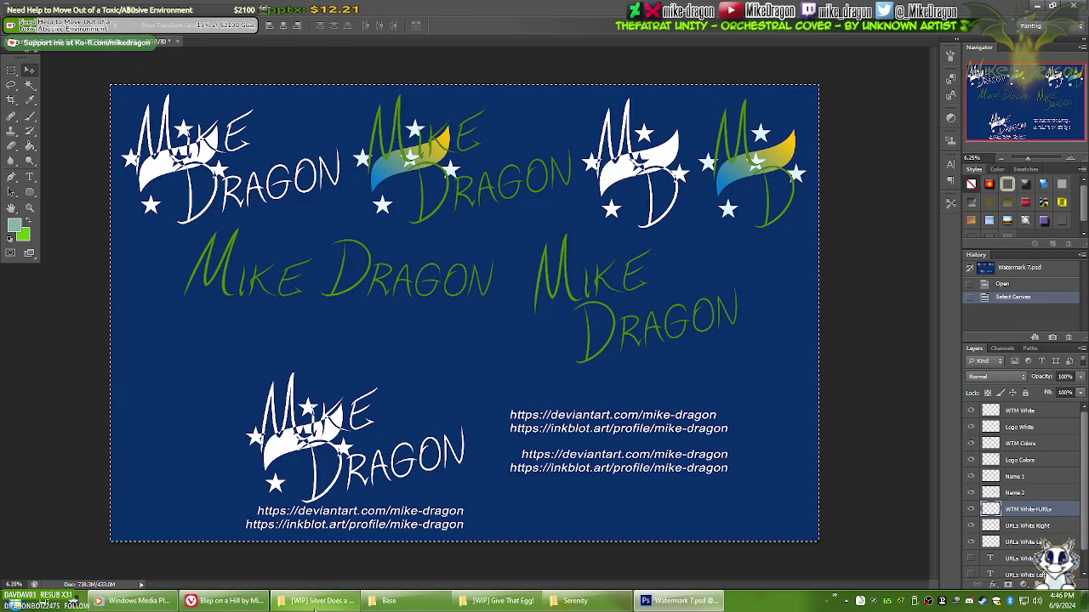
{"action": "left_click", "coordinate": [315, 601]}
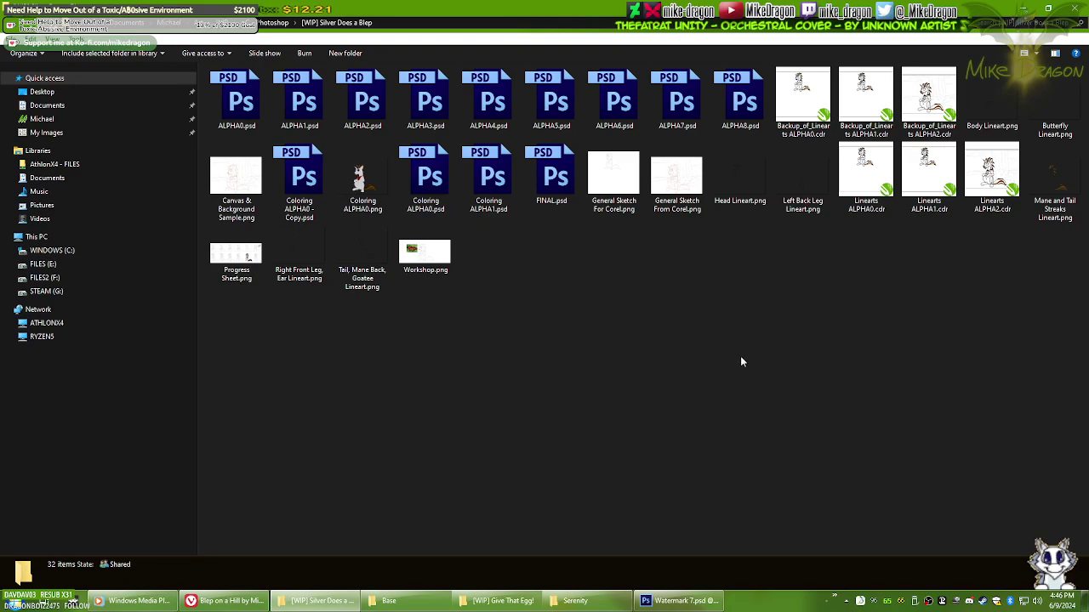
{"action": "key", "text": "ctrl+w"}
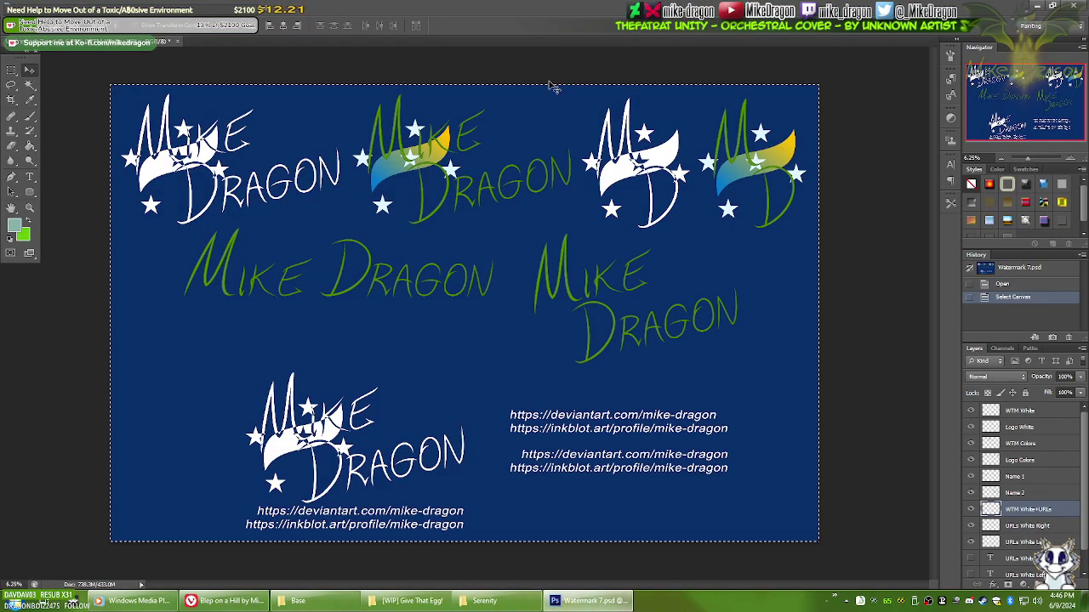
{"action": "left_click", "coordinate": [177, 43]}
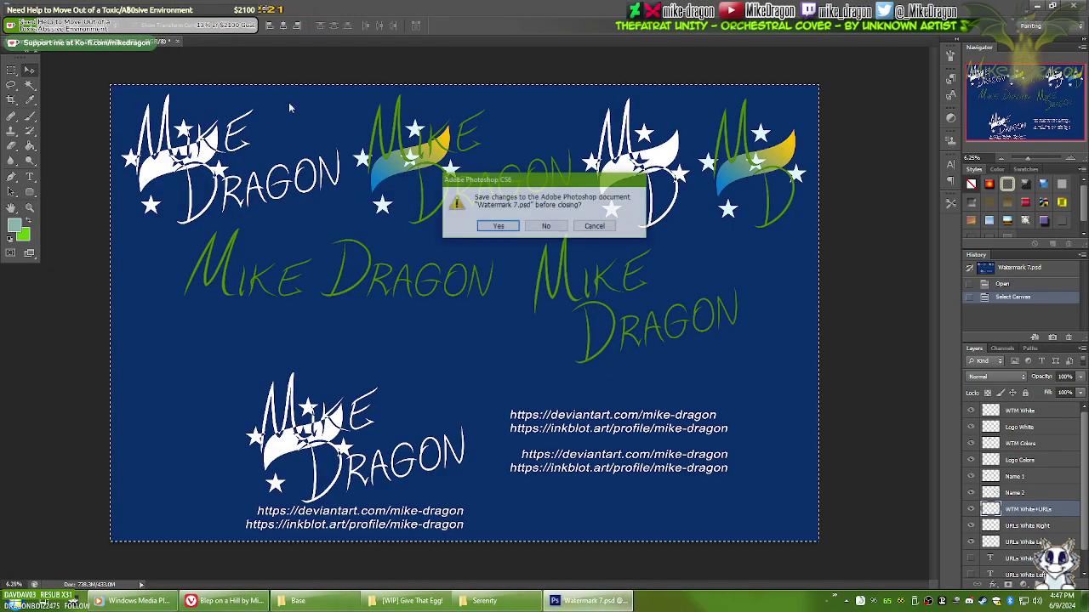
{"action": "left_click", "coordinate": [547, 229]}
Step: Close the Serenity and Base folder windows and open Linearts ALPHA 1.psd from the "[WIP] Give That Egg!" folder
{"action": "left_click", "coordinate": [497, 601]}
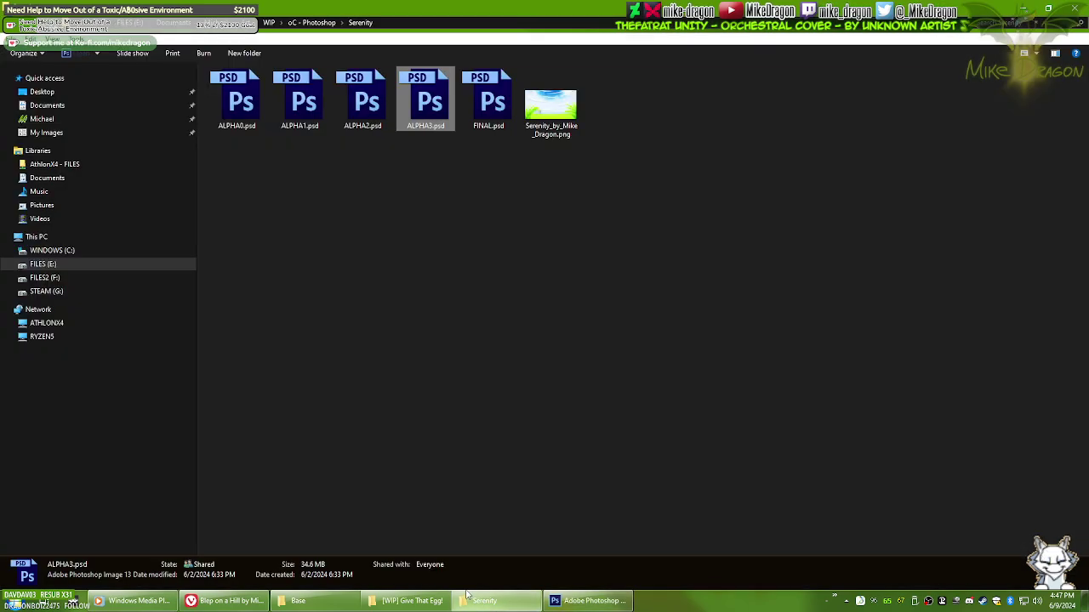
{"action": "key", "text": "ctrl+w"}
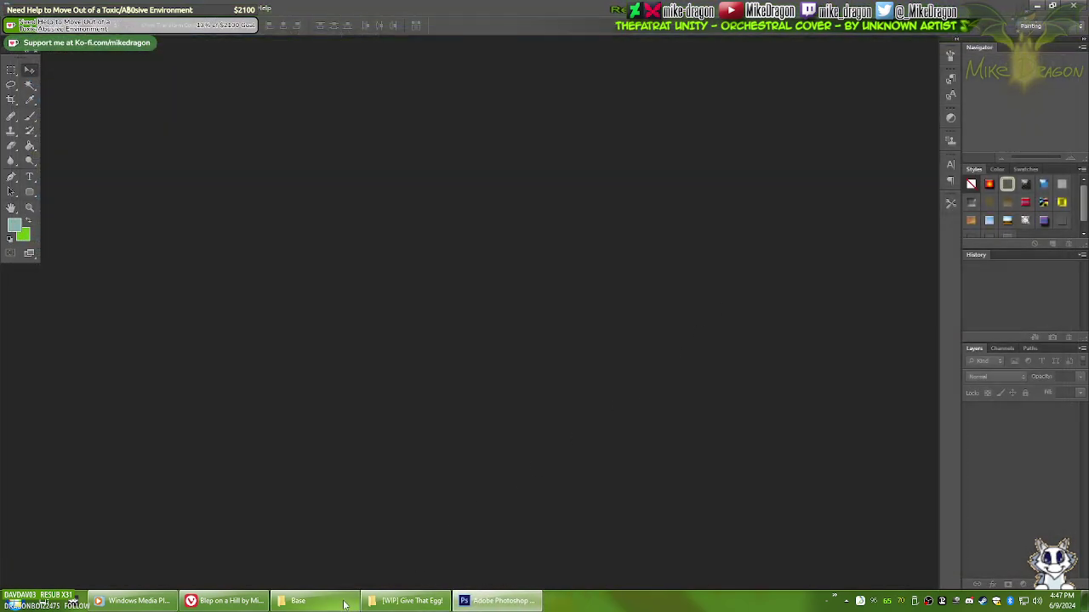
{"action": "left_click", "coordinate": [298, 600]}
{"action": "key", "text": "ctrl+w"}
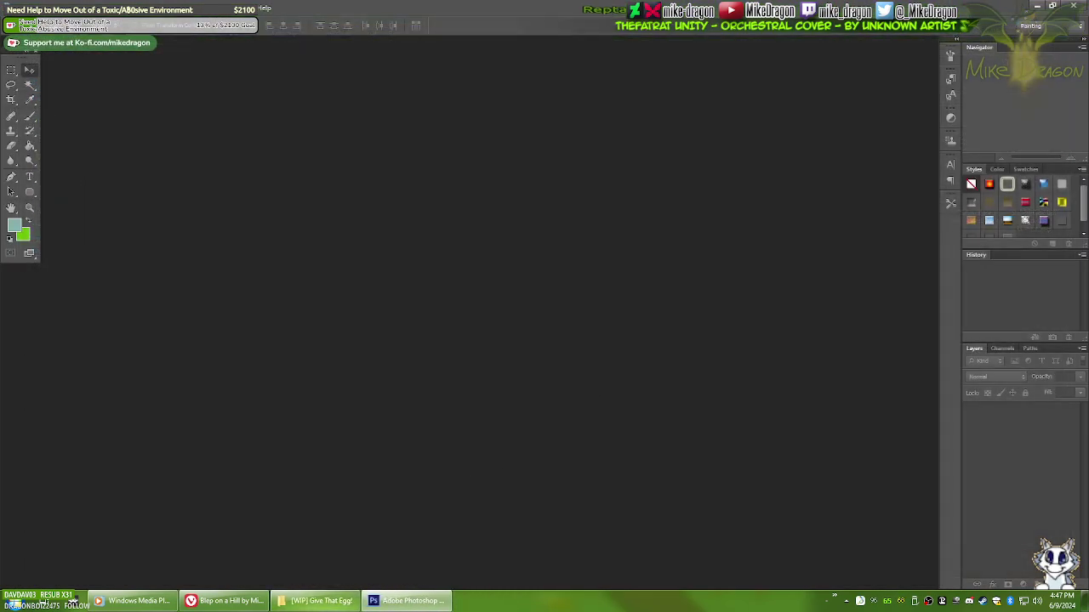
{"action": "left_click", "coordinate": [314, 600]}
{"action": "double_click", "coordinate": [361, 102]}
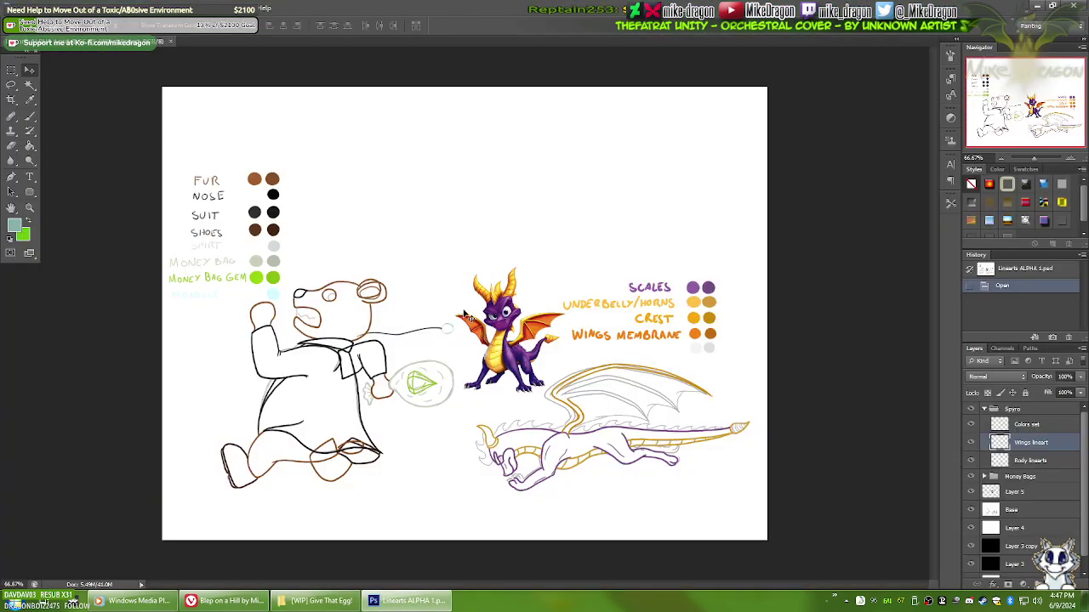
Step: Examine the dragon's wing lines up close at 300%, briefly hiding the Wings lineart layer to compare them with the sketch
{"action": "scroll", "coordinate": [465, 317], "scroll_direction": "up", "scroll_amount": 2}
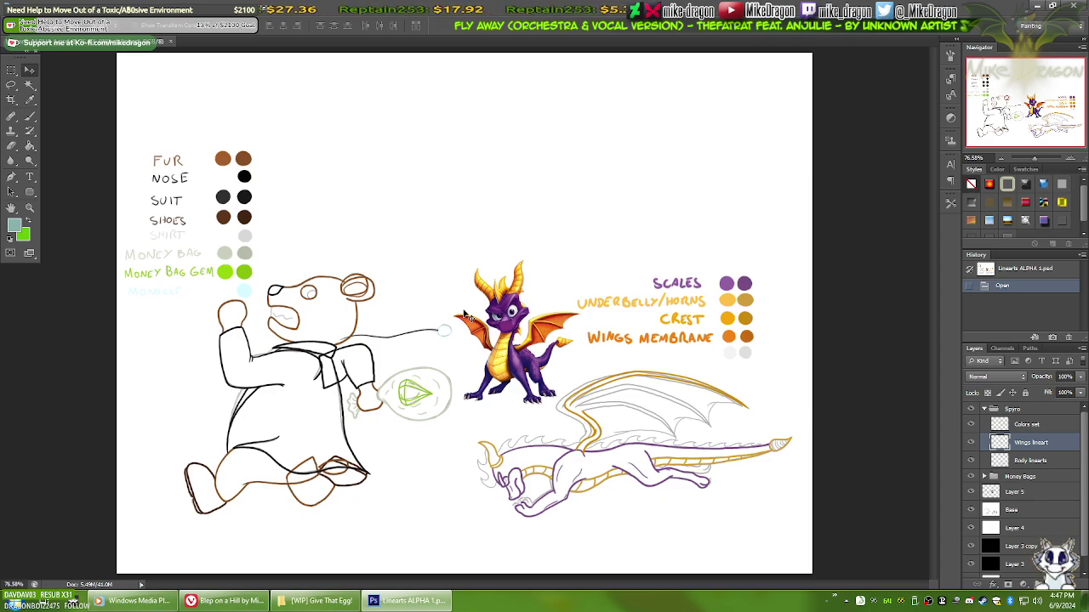
{"action": "key", "text": "ctrl+plus"}
{"action": "key", "text": "ctrl+plus"}
{"action": "key", "text": "ctrl+plus"}
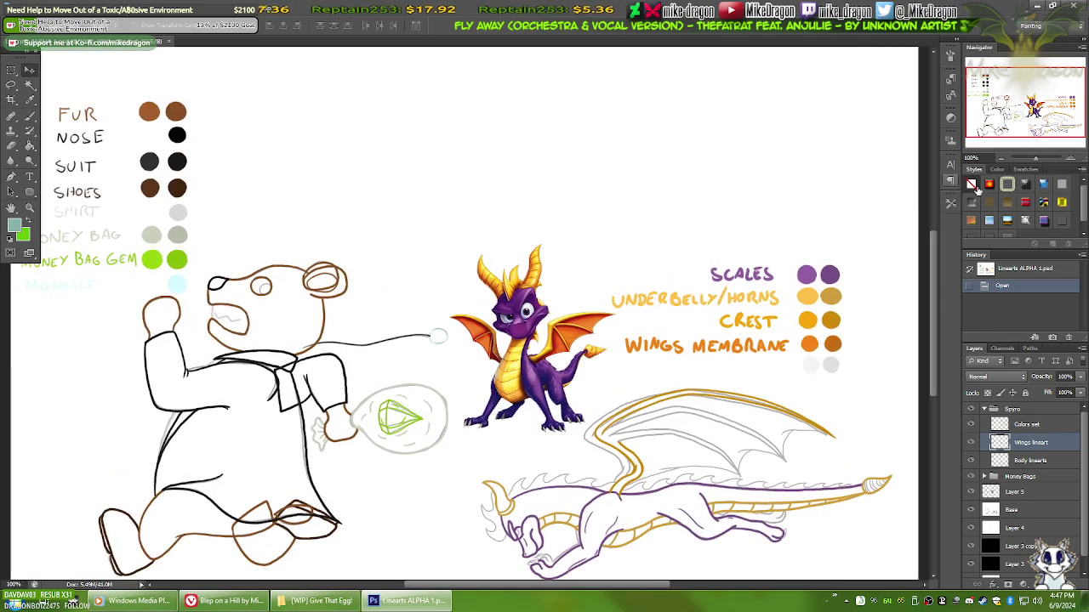
{"action": "left_click_drag", "start_coordinate": [1031, 104], "coordinate": [1055, 123]}
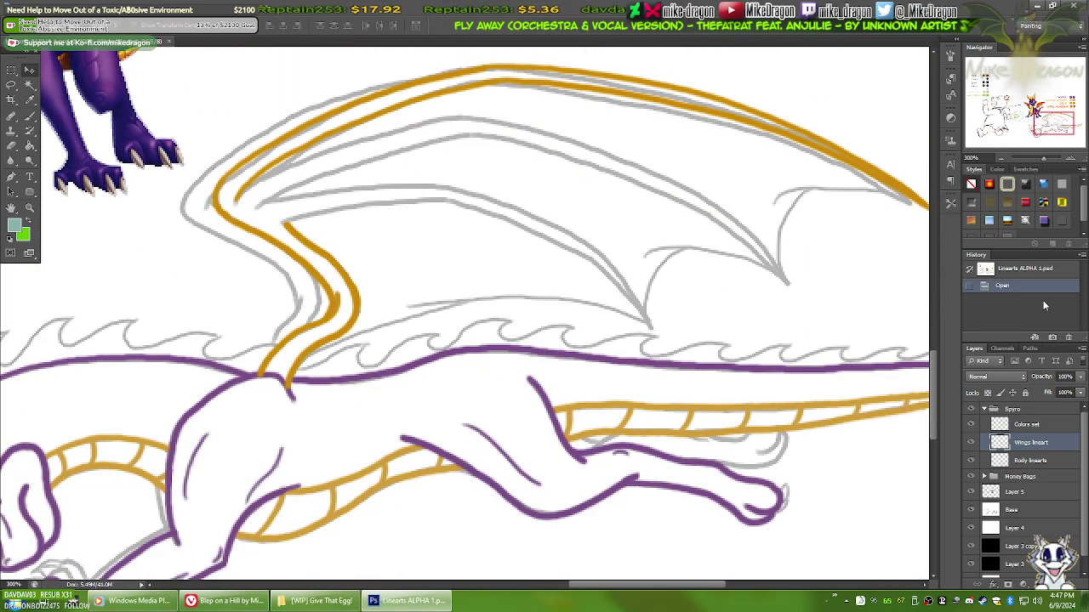
{"action": "left_click", "coordinate": [971, 443]}
{"action": "left_click", "coordinate": [970, 443]}
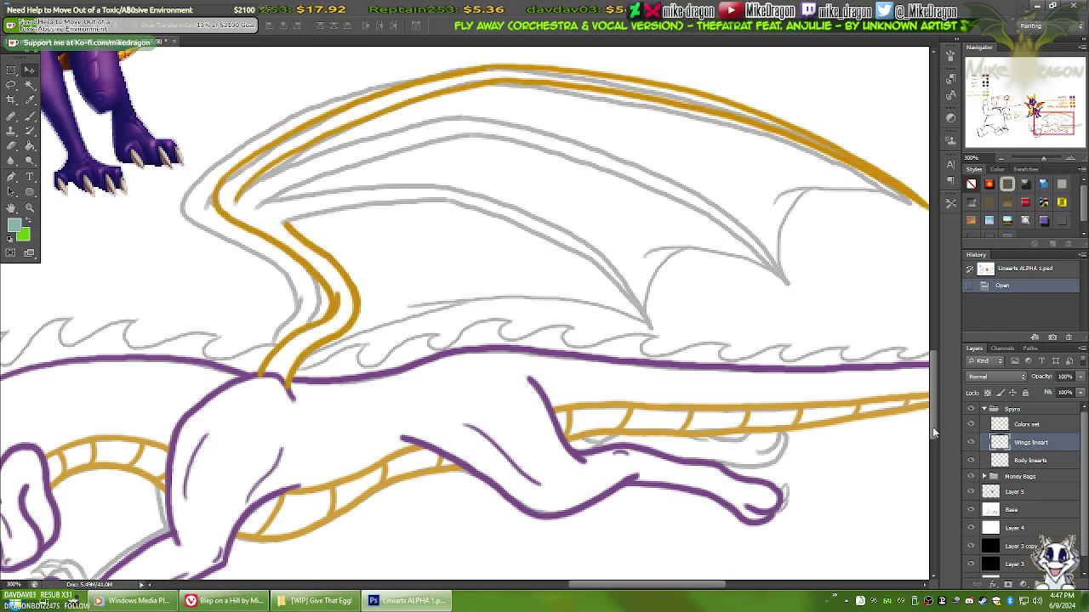
{"action": "left_click_drag", "start_coordinate": [932, 427], "coordinate": [934, 422]}
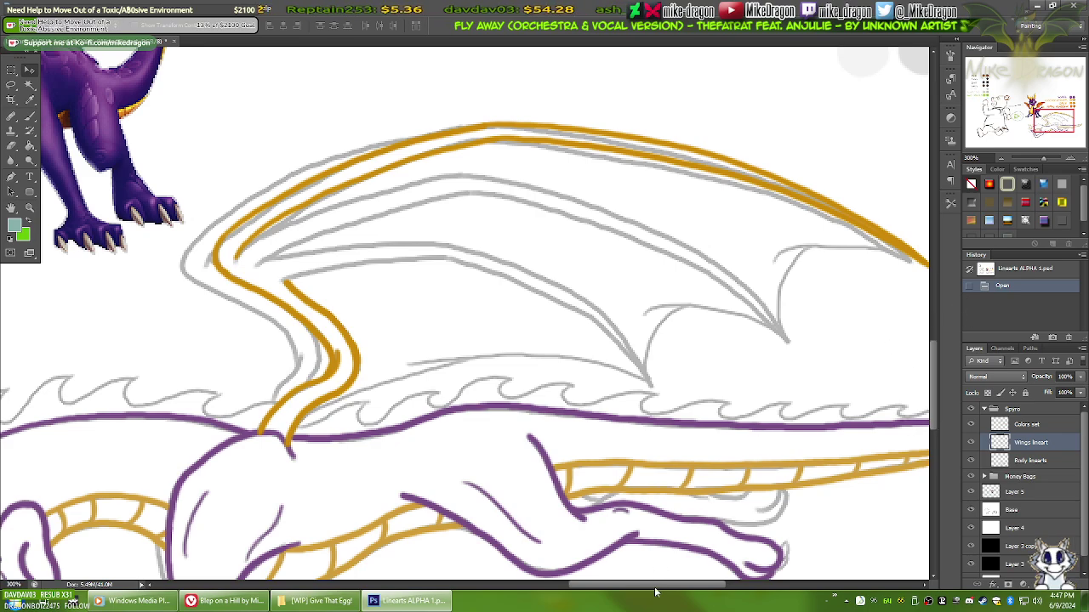
{"action": "left_click_drag", "start_coordinate": [659, 589], "coordinate": [676, 589]}
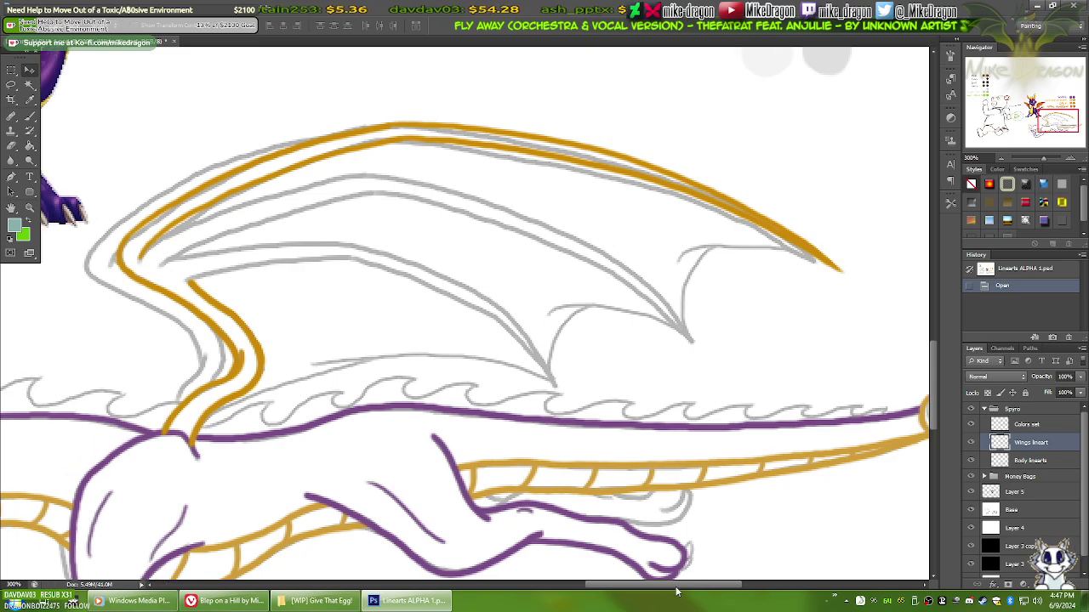
Step: Sample the dragon's underbelly outline colour and check its values in the Color Picker
{"action": "key", "text": "ctrl+0"}
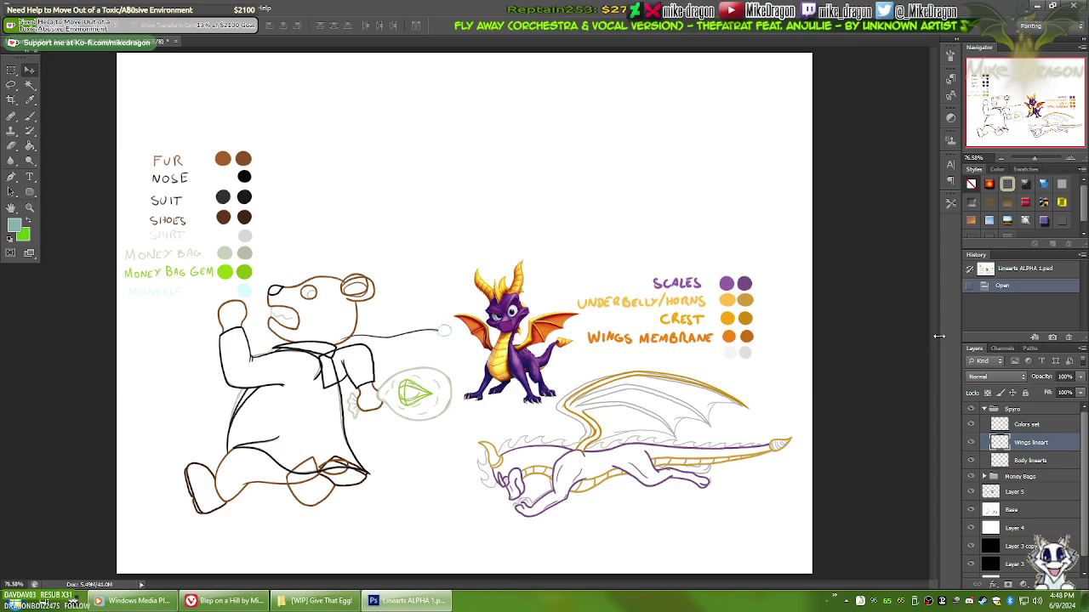
{"action": "key", "text": "ctrl+plus"}
{"action": "key", "text": "ctrl+plus"}
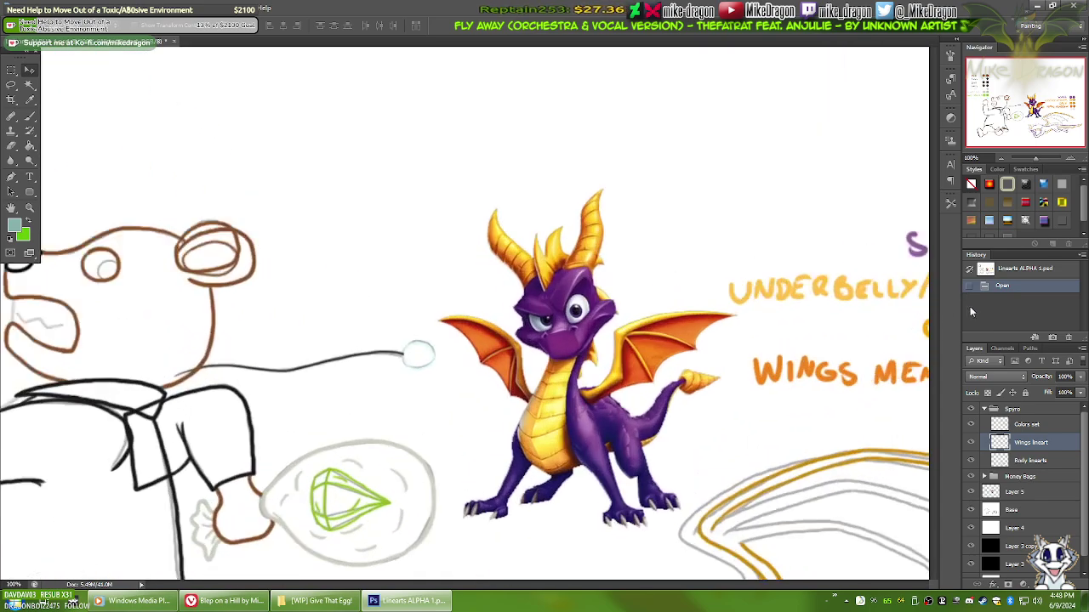
{"action": "left_click_drag", "start_coordinate": [1028, 106], "coordinate": [1058, 115]}
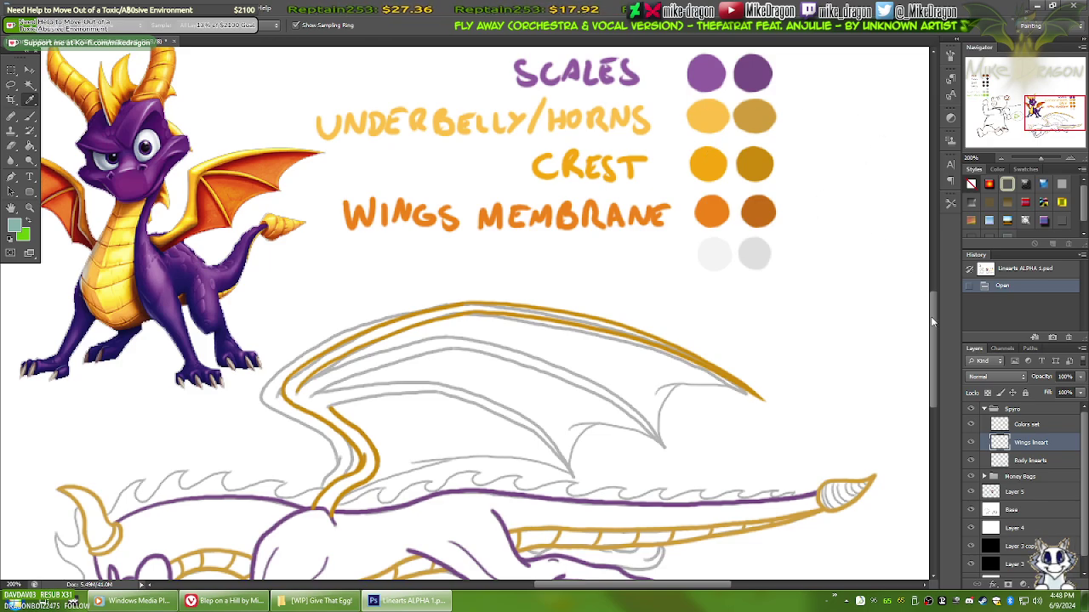
{"action": "mouse_move", "coordinate": [934, 322]}
{"action": "left_mouse_down"}
{"action": "mouse_move", "coordinate": [936, 283]}
{"action": "mouse_move", "coordinate": [940, 319]}
{"action": "left_mouse_up"}
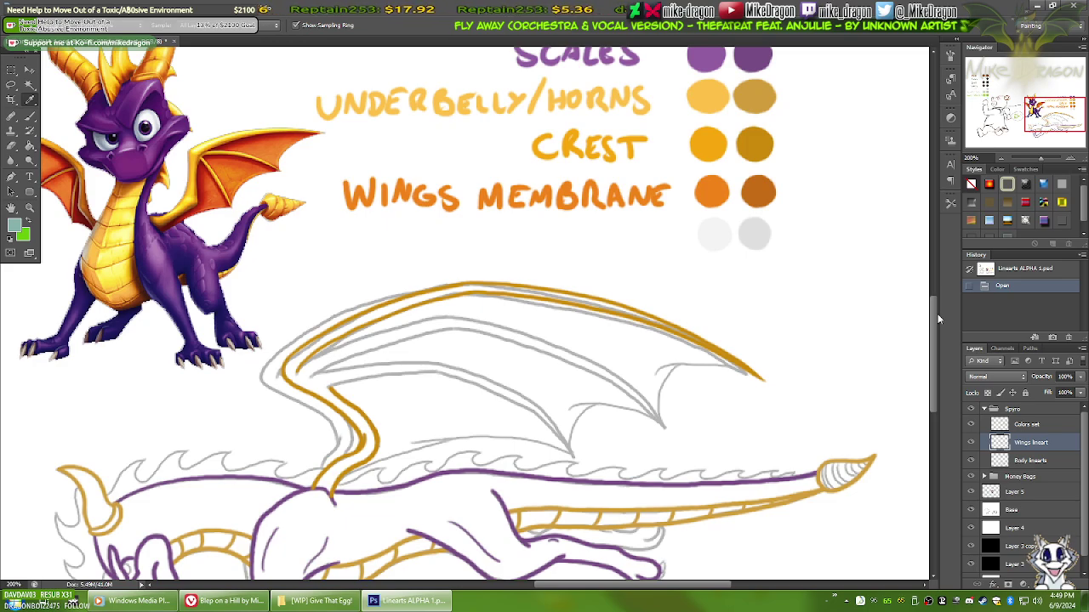
{"action": "scroll", "coordinate": [938, 319], "scroll_direction": "up", "scroll_amount": 1}
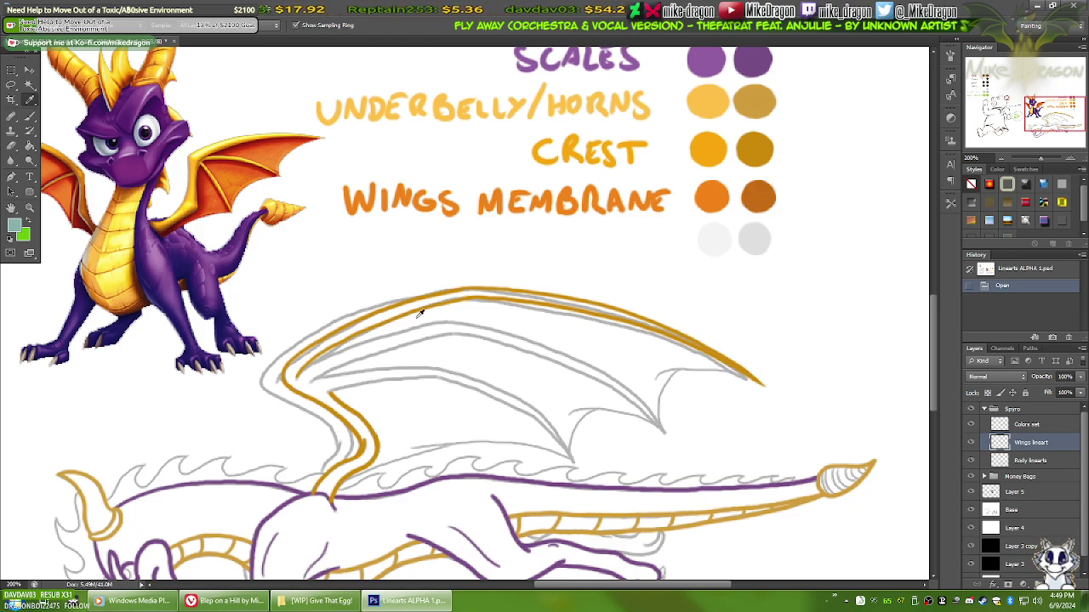
{"action": "left_click", "coordinate": [403, 541]}
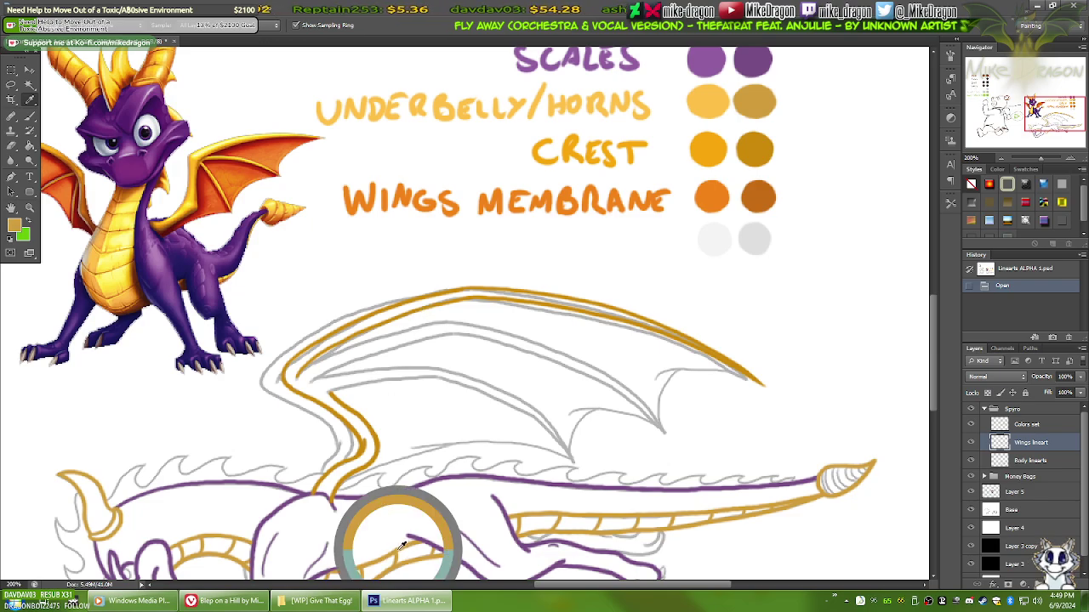
{"action": "left_click", "coordinate": [14, 226]}
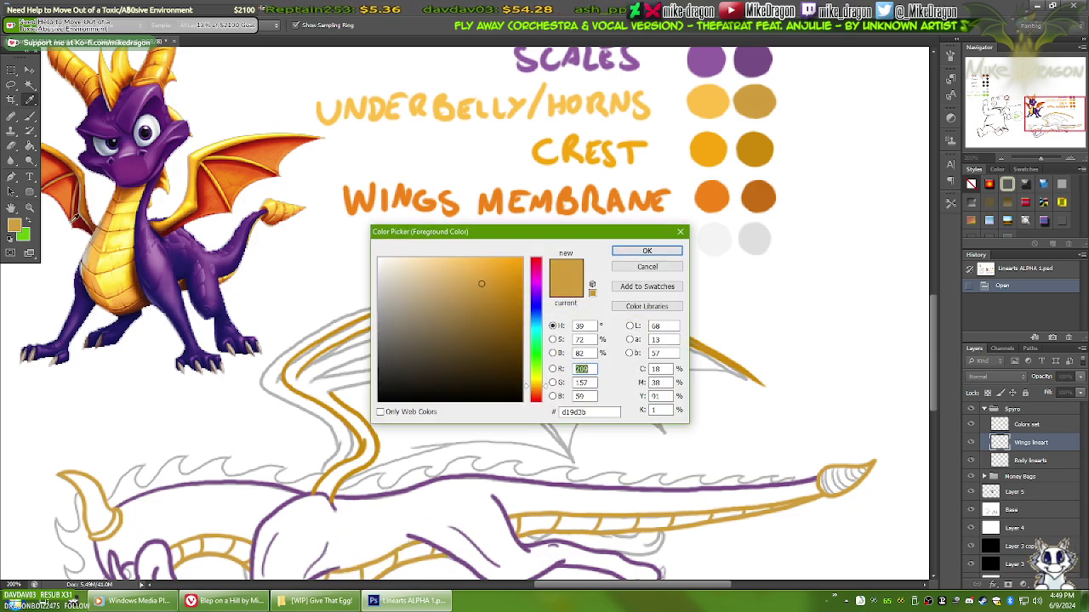
{"action": "double_click", "coordinate": [582, 369]}
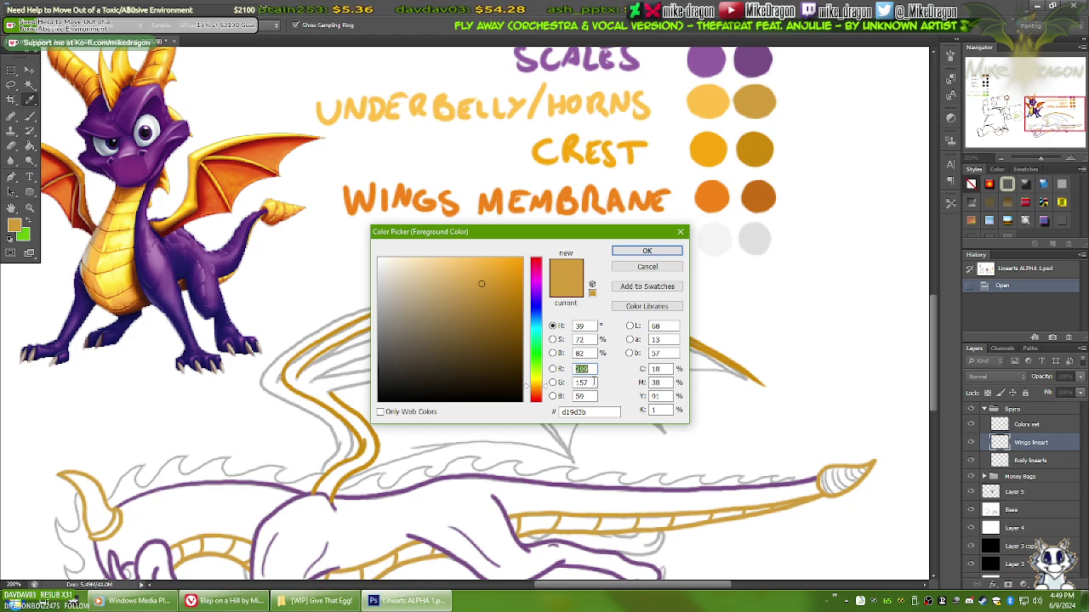
{"action": "left_click", "coordinate": [647, 269]}
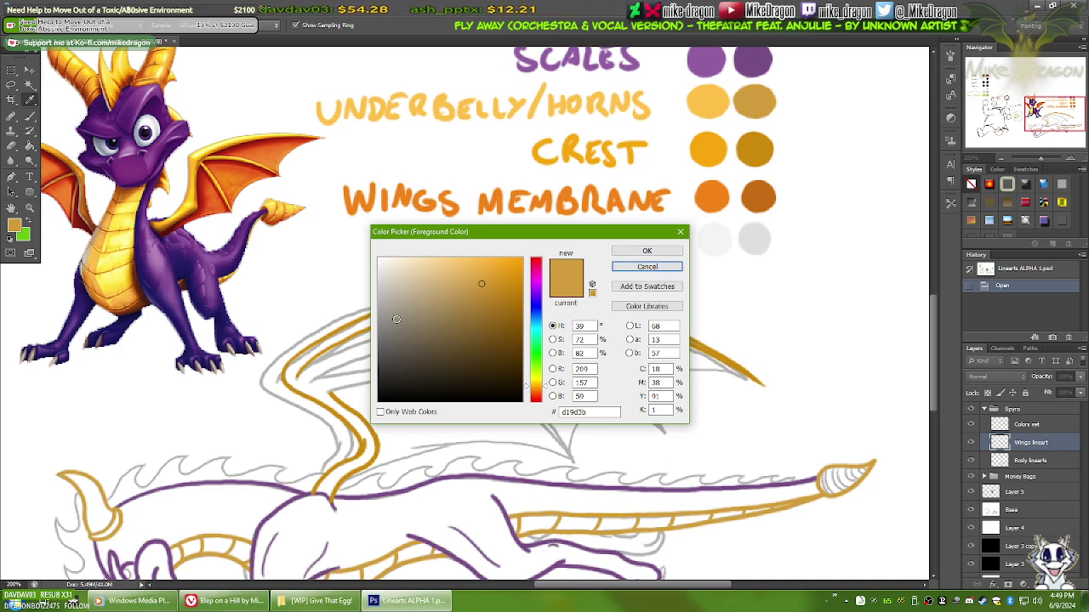
Step: Set the foreground colour to the wing outline's dark gold, #cb890a
{"action": "left_click", "coordinate": [340, 397]}
{"action": "left_click", "coordinate": [346, 397]}
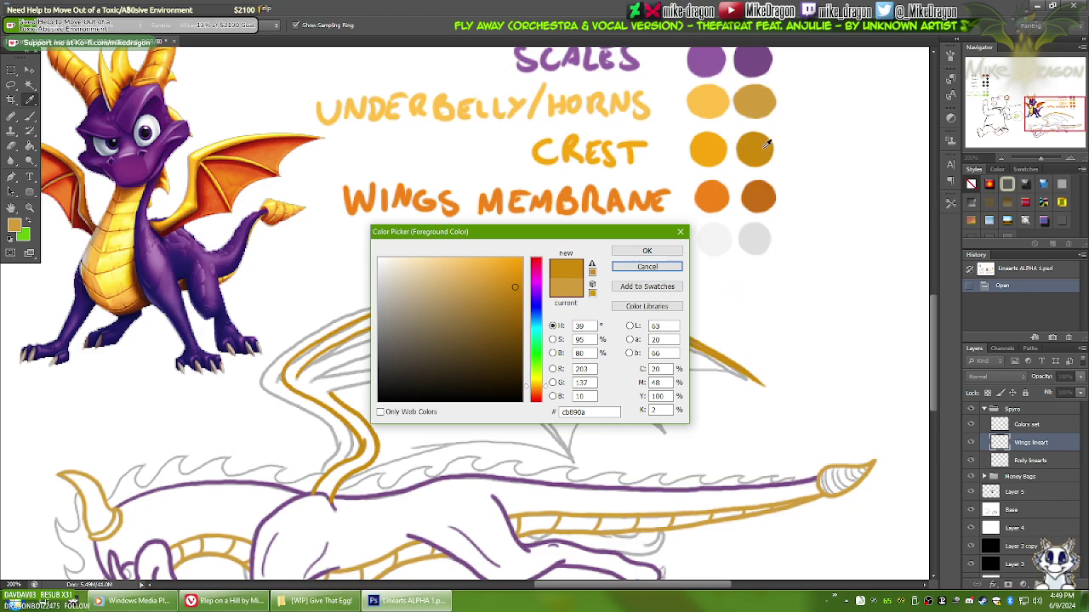
{"action": "left_click", "coordinate": [674, 254]}
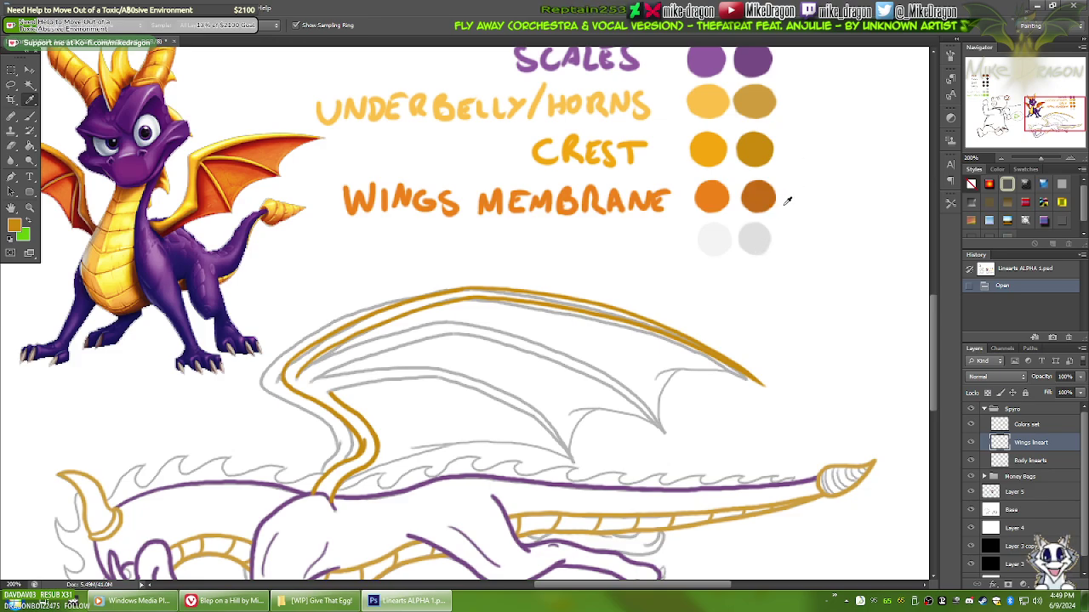
Step: Choose the hard round 5 px preset for the Brush tool
{"action": "key", "text": "b"}
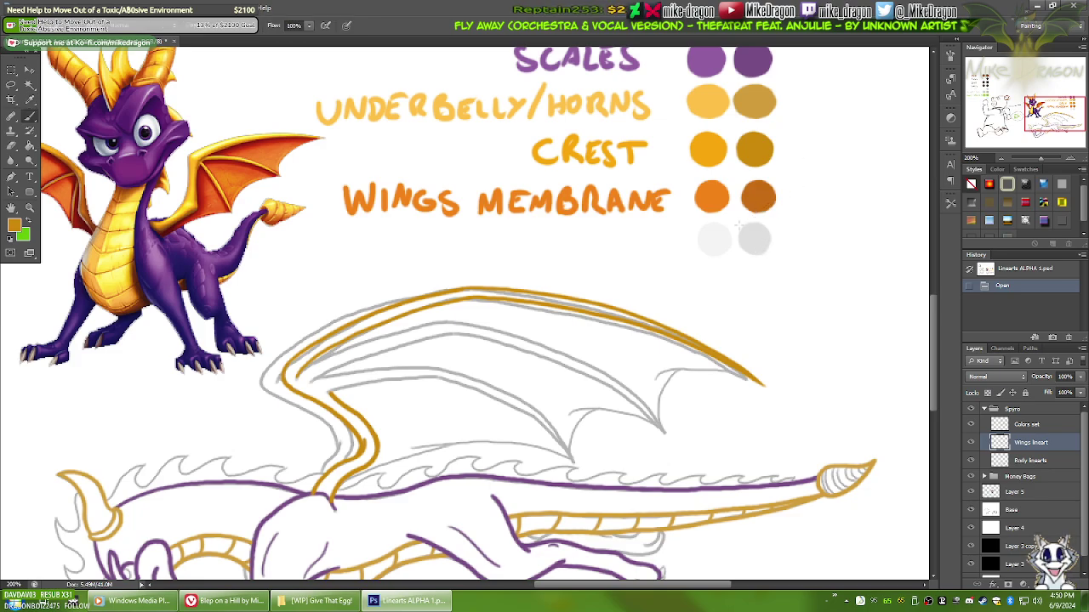
{"action": "right_click", "coordinate": [753, 226]}
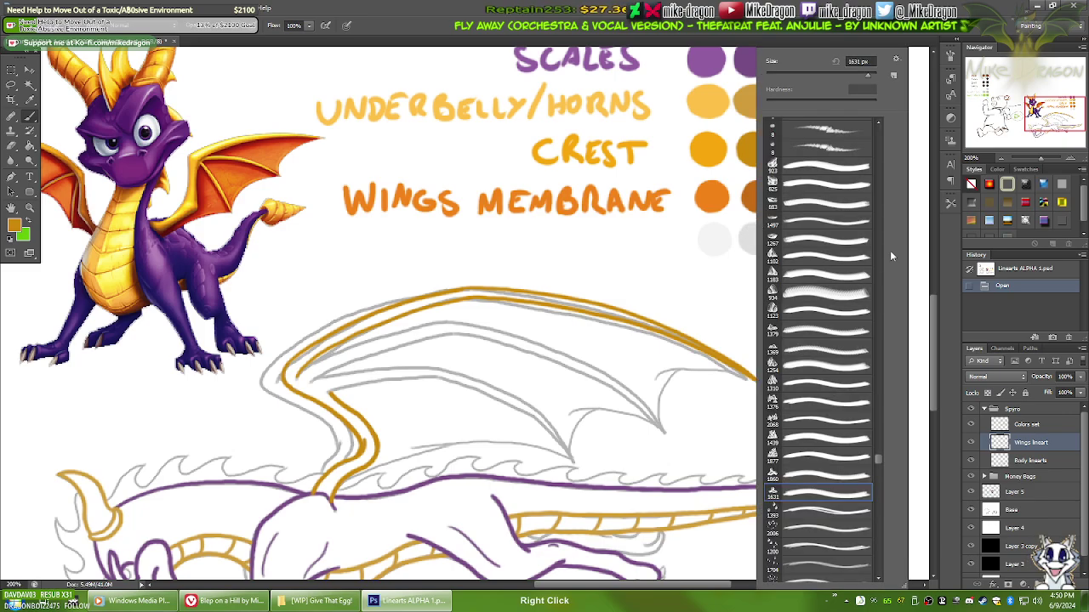
{"action": "mouse_move", "coordinate": [880, 460]}
{"action": "left_mouse_down"}
{"action": "mouse_move", "coordinate": [866, 228]}
{"action": "mouse_move", "coordinate": [880, 130]}
{"action": "left_mouse_up"}
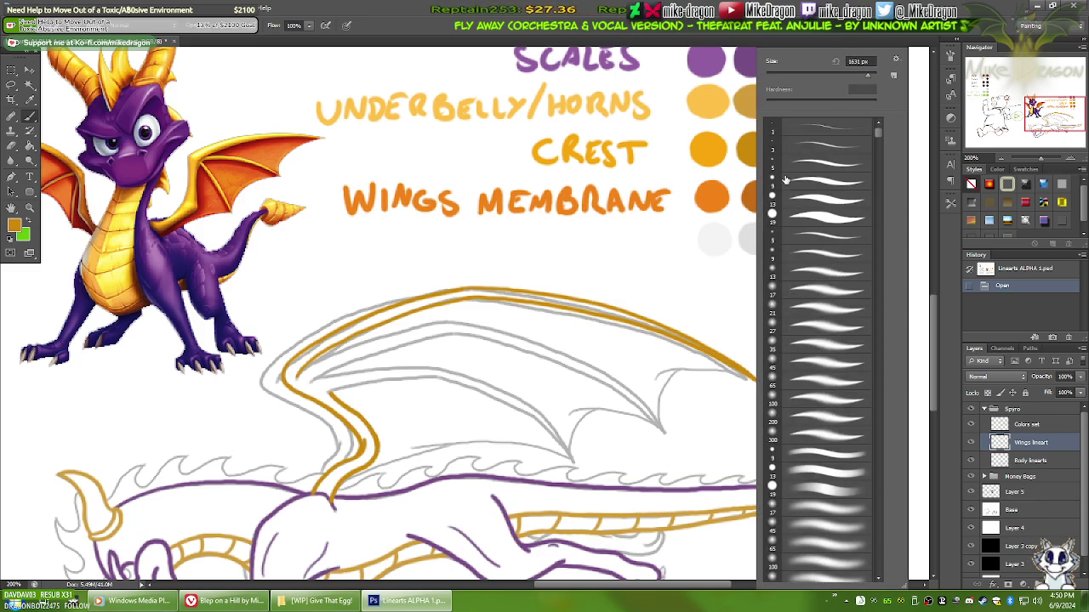
{"action": "left_click", "coordinate": [821, 181]}
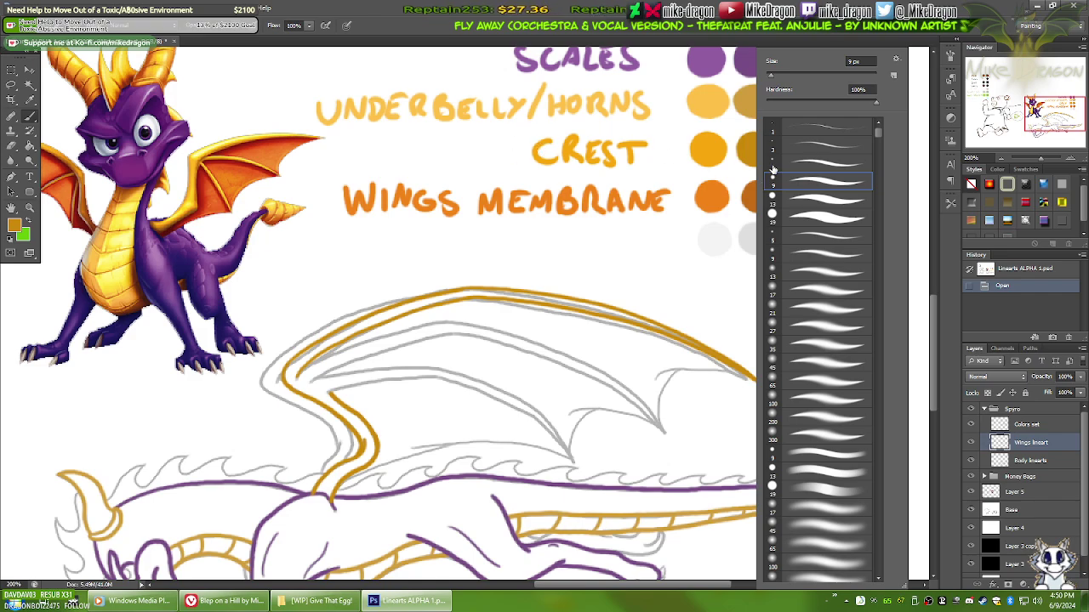
{"action": "key", "text": "comma"}
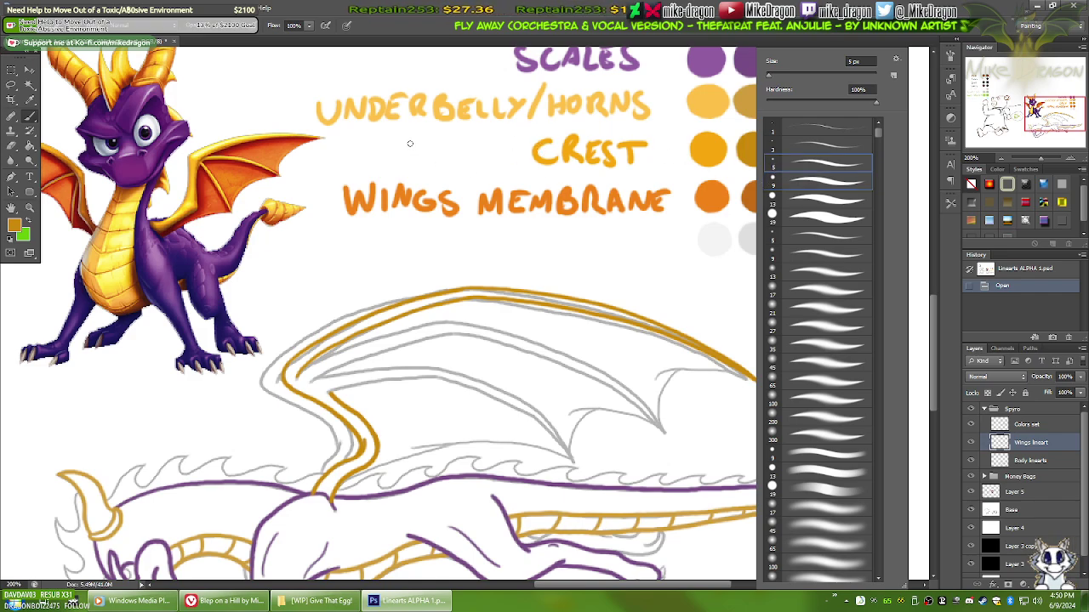
{"action": "left_click", "coordinate": [356, 146]}
{"action": "mouse_move", "coordinate": [350, 143]}
{"action": "left_mouse_down"}
{"action": "mouse_move", "coordinate": [357, 158]}
{"action": "mouse_move", "coordinate": [390, 144]}
{"action": "left_mouse_up"}
{"action": "mouse_move", "coordinate": [394, 144]}
{"action": "left_mouse_down"}
{"action": "mouse_move", "coordinate": [397, 169]}
{"action": "mouse_move", "coordinate": [429, 142]}
{"action": "left_mouse_up"}
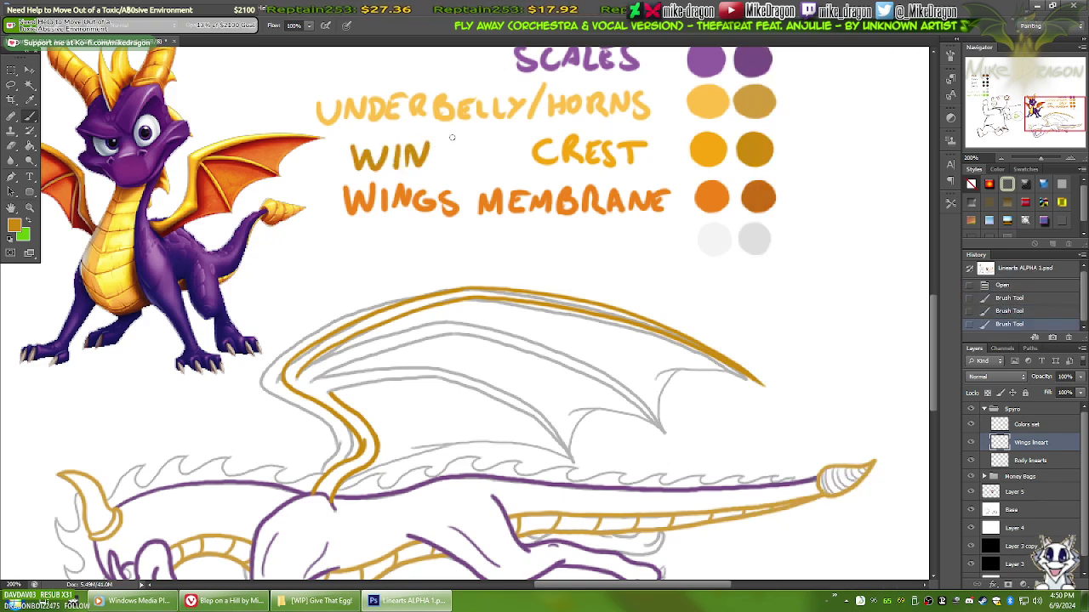
{"action": "key", "text": "m"}
{"action": "left_click_drag", "start_coordinate": [461, 121], "coordinate": [332, 188]}
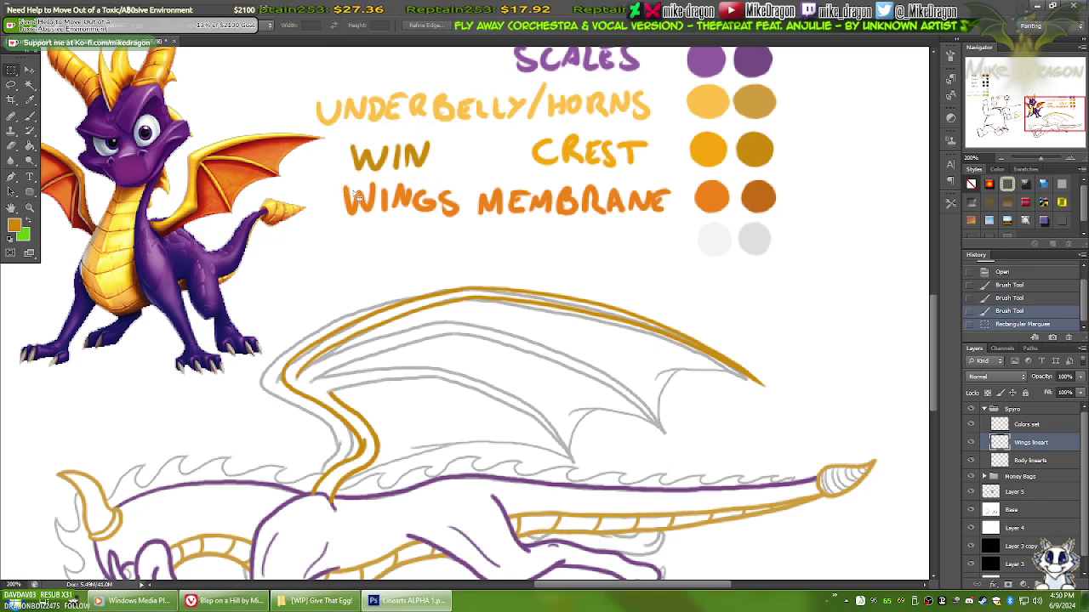
{"action": "key", "text": "Delete"}
Step: Clear the unfinished WIN lettering before CREST, make Colors set the active layer and remove the selection
{"action": "left_click", "coordinate": [1026, 425]}
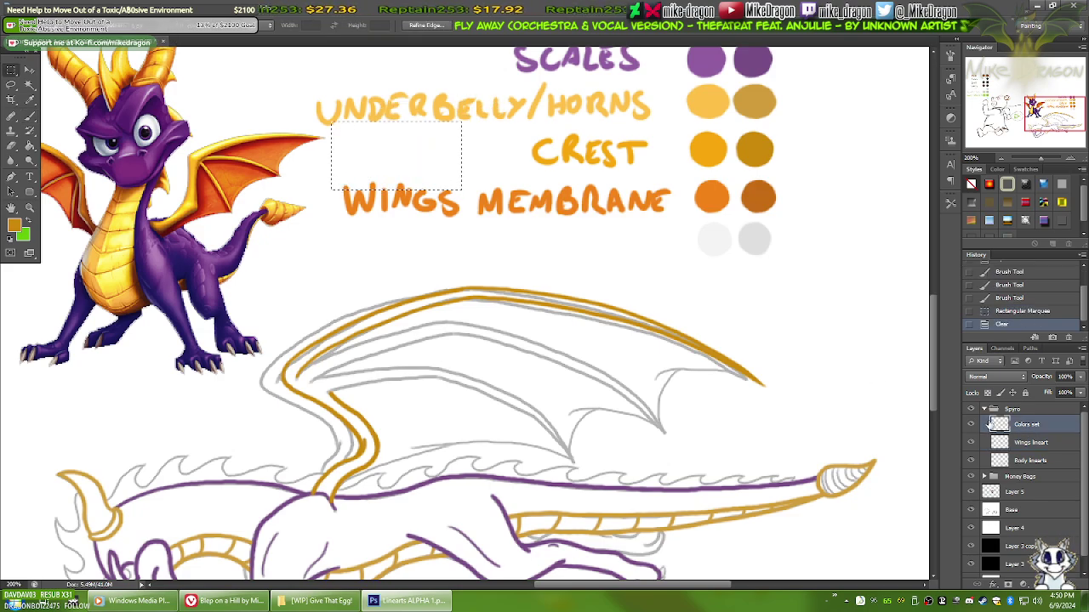
{"action": "left_click", "coordinate": [971, 424]}
{"action": "left_click", "coordinate": [971, 424]}
{"action": "key", "text": "ctrl+d"}
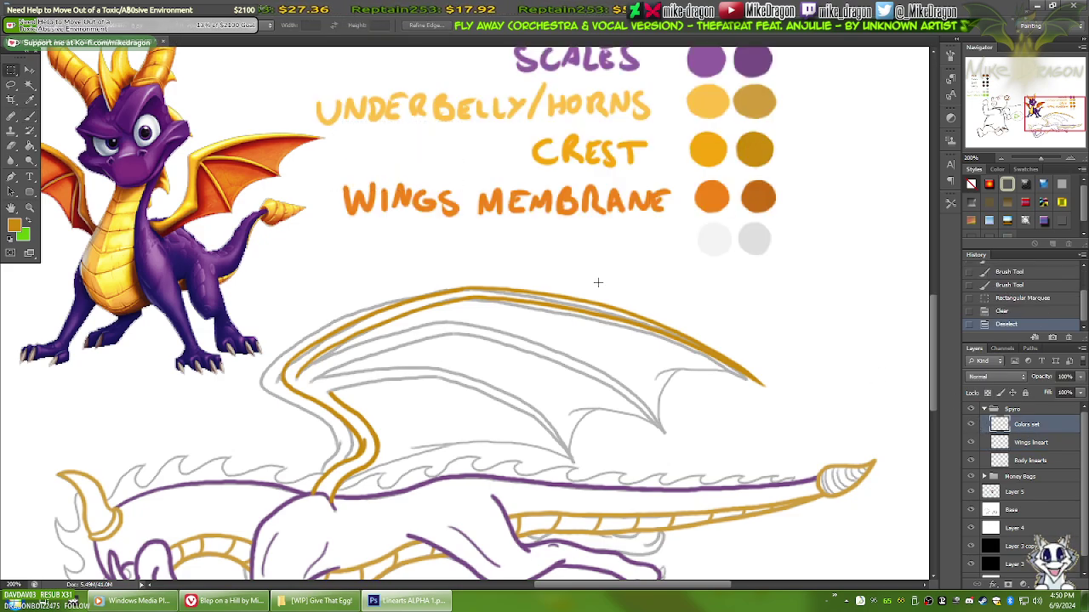
Step: Handwrite "WINGS /" in dark gold before the CREST label on the Colors set layer, undoing misdrawn strokes
{"action": "key", "text": "b"}
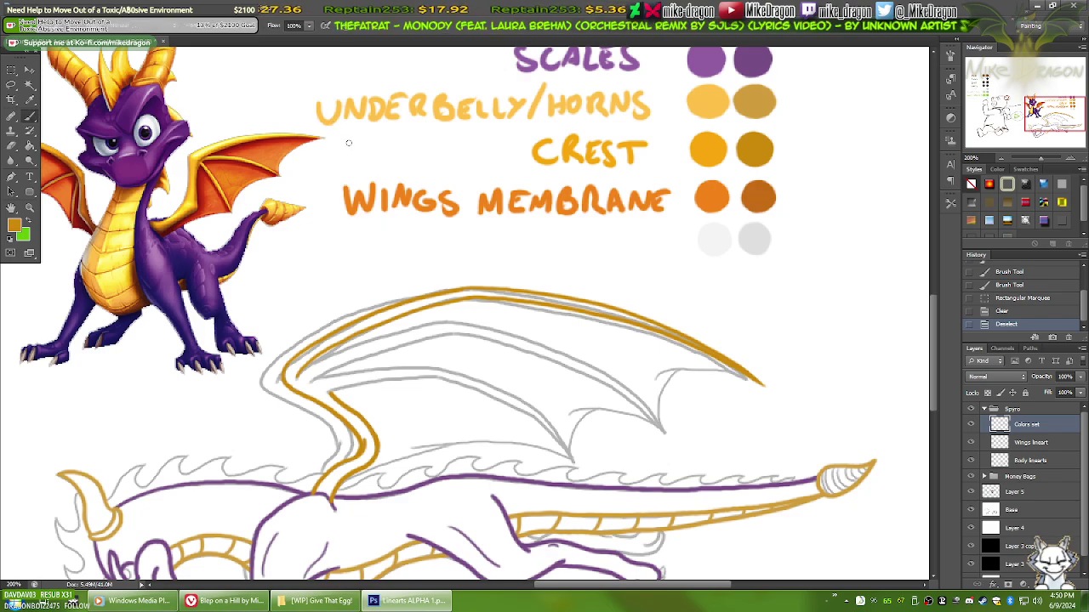
{"action": "mouse_move", "coordinate": [348, 141]}
{"action": "left_mouse_down"}
{"action": "mouse_move", "coordinate": [379, 138]}
{"action": "mouse_move", "coordinate": [386, 163]}
{"action": "left_mouse_up"}
{"action": "key", "text": "ctrl+z"}
{"action": "key", "text": "ctrl+z"}
{"action": "key", "text": "ctrl+z"}
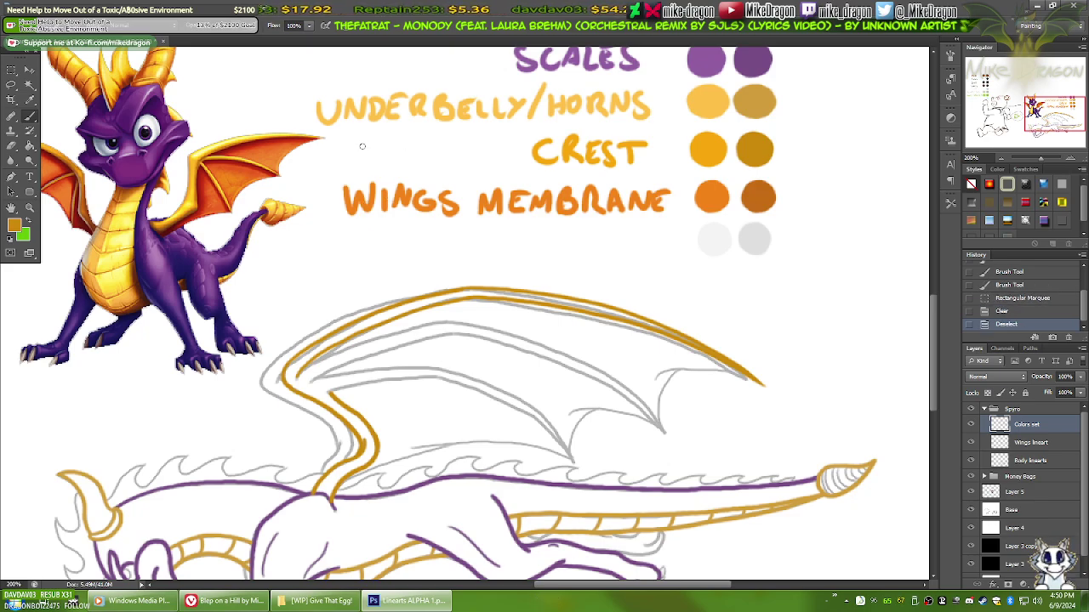
{"action": "mouse_move", "coordinate": [360, 144]}
{"action": "left_mouse_down"}
{"action": "mouse_move", "coordinate": [378, 153]}
{"action": "mouse_move", "coordinate": [395, 145]}
{"action": "mouse_move", "coordinate": [406, 161]}
{"action": "mouse_move", "coordinate": [423, 142]}
{"action": "mouse_move", "coordinate": [452, 164]}
{"action": "left_mouse_up"}
{"action": "key", "text": "ctrl+z"}
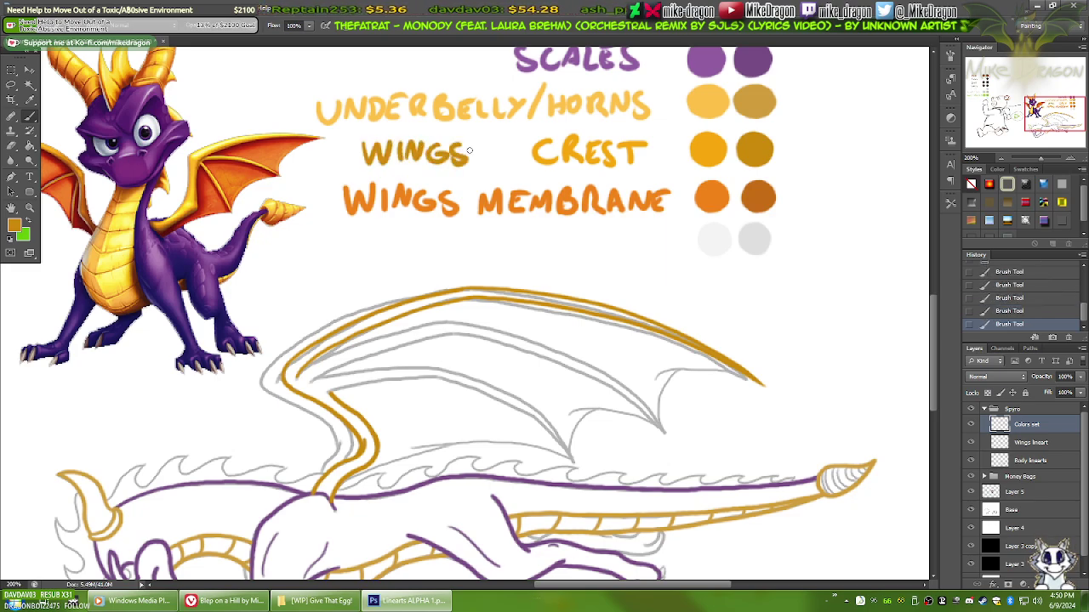
{"action": "left_click_drag", "start_coordinate": [508, 133], "coordinate": [484, 167]}
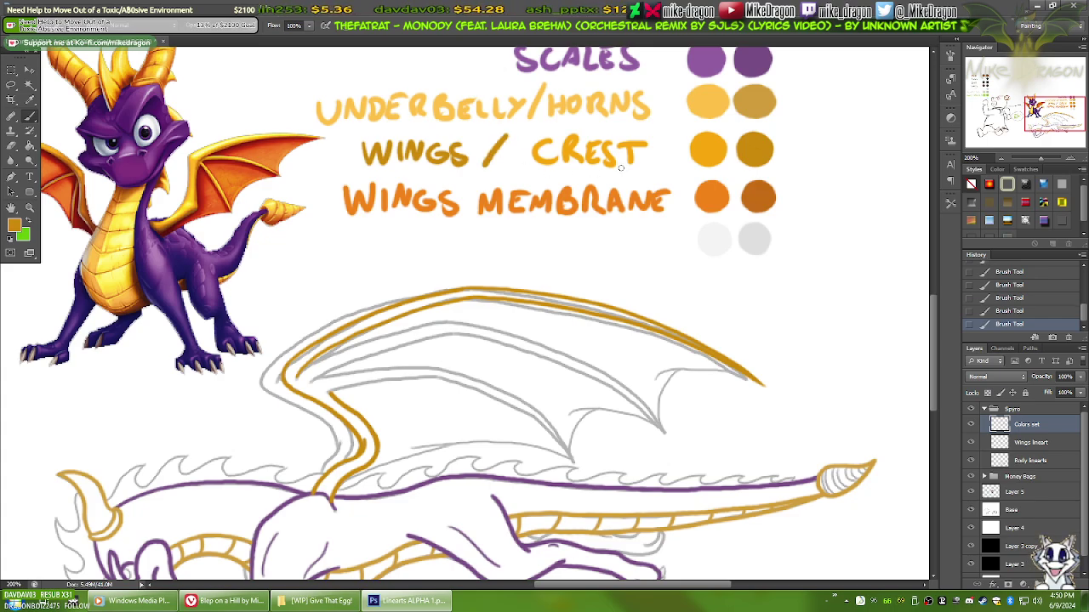
Step: Sample the bright gold swatch beside CREST and clear the dark gold "WINGS /" lettering
{"action": "left_click", "coordinate": [711, 148], "text": "alt"}
{"action": "key", "text": "m"}
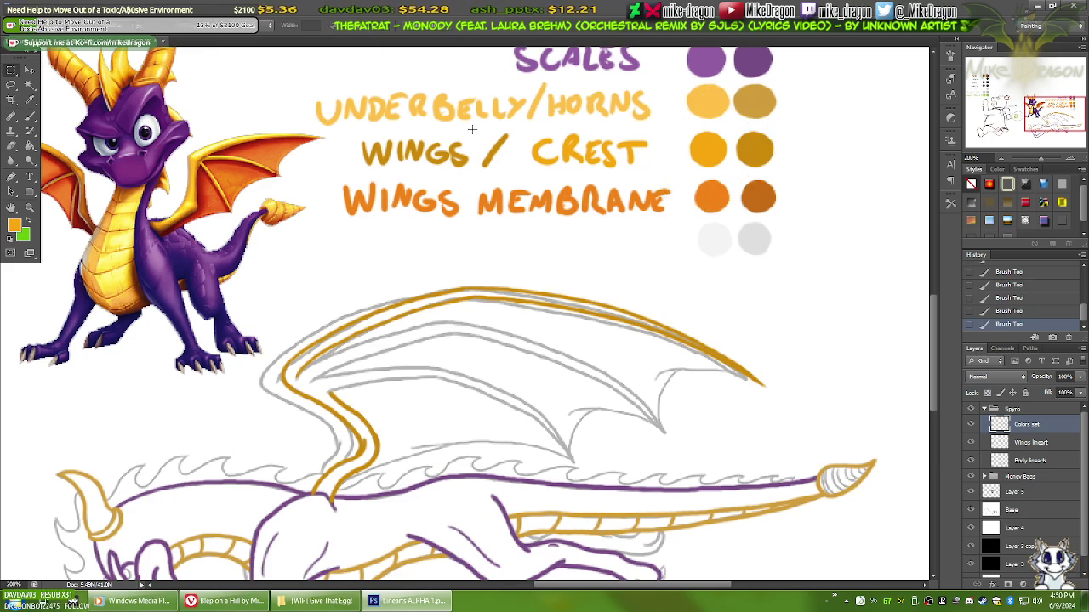
{"action": "left_click_drag", "start_coordinate": [474, 134], "coordinate": [343, 173]}
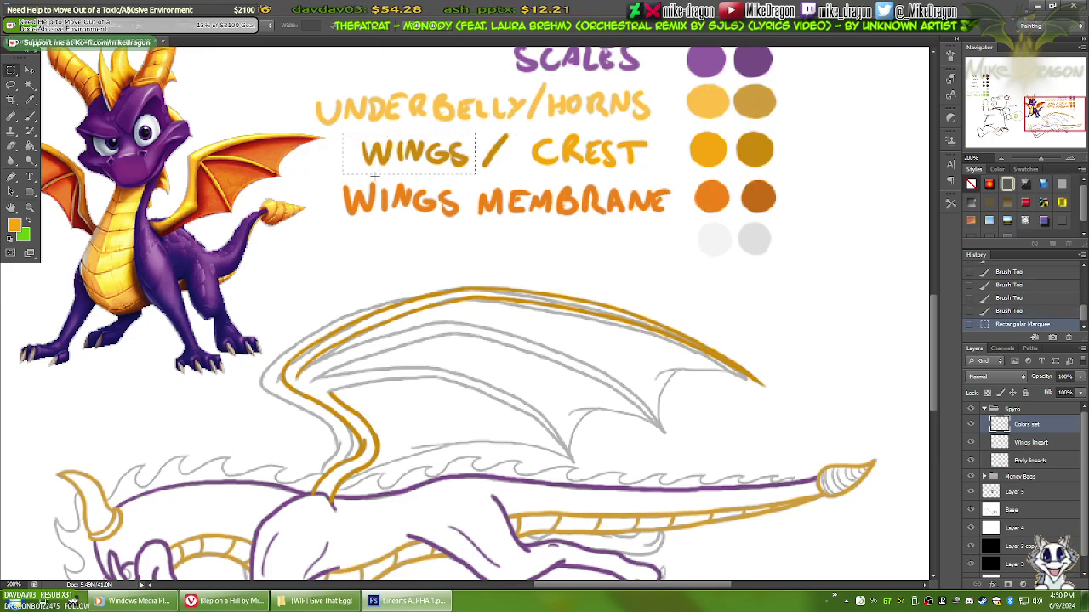
{"action": "key", "text": "Delete"}
{"action": "key", "text": "ctrl+d"}
{"action": "key", "text": "b"}
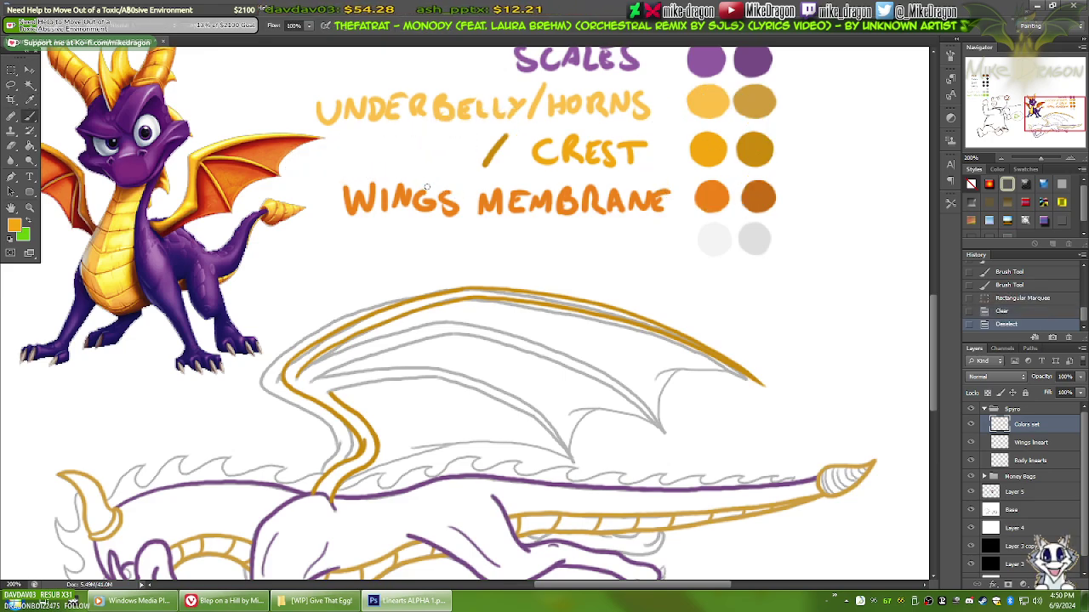
{"action": "key", "text": "m"}
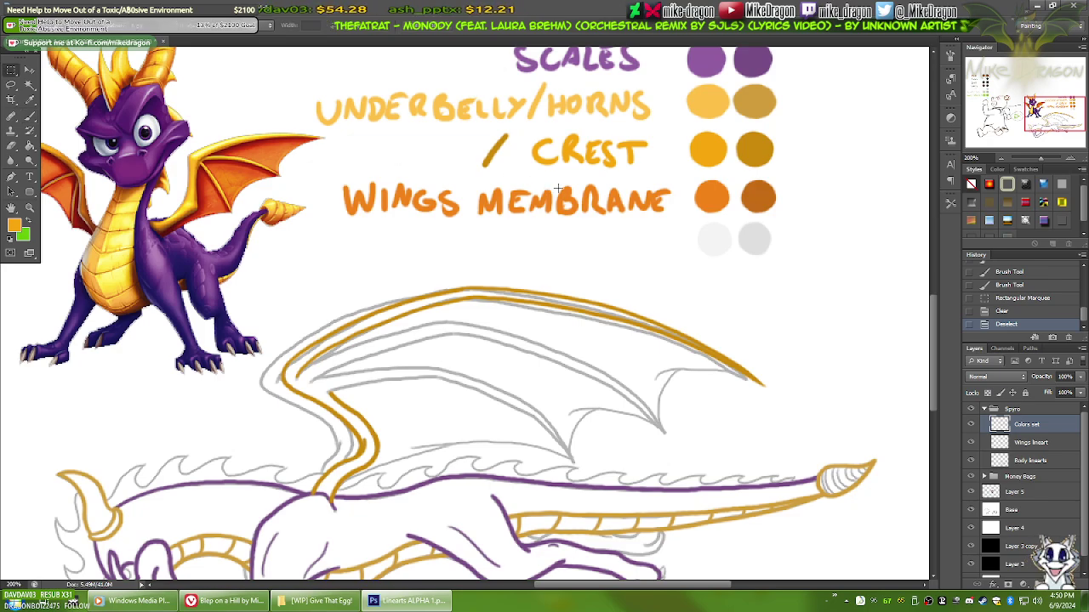
{"action": "left_click_drag", "start_coordinate": [521, 127], "coordinate": [461, 169]}
{"action": "key", "text": "Delete"}
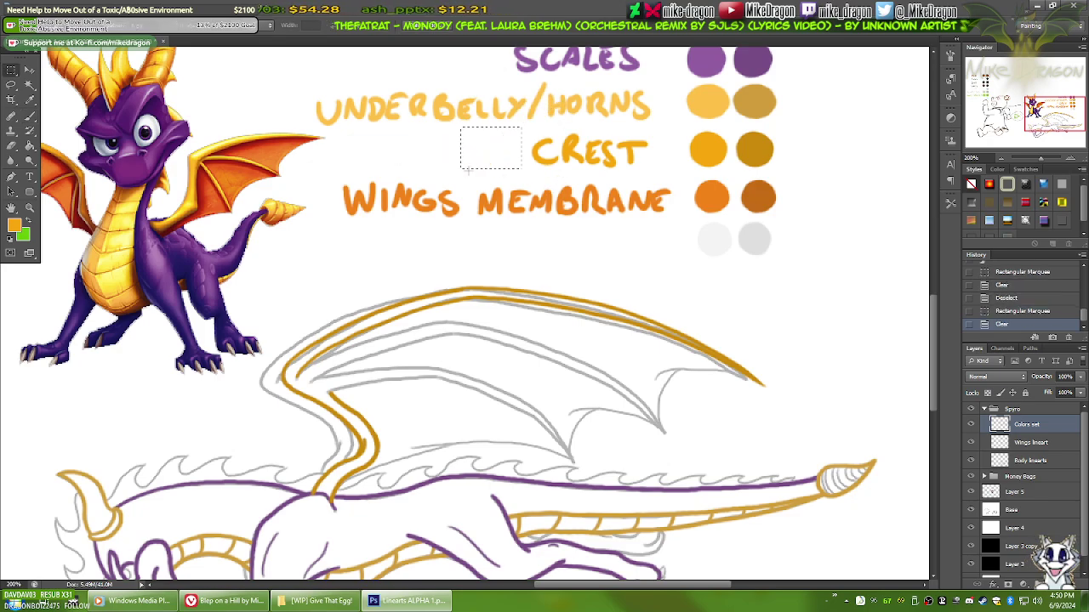
{"action": "key", "text": "ctrl+d"}
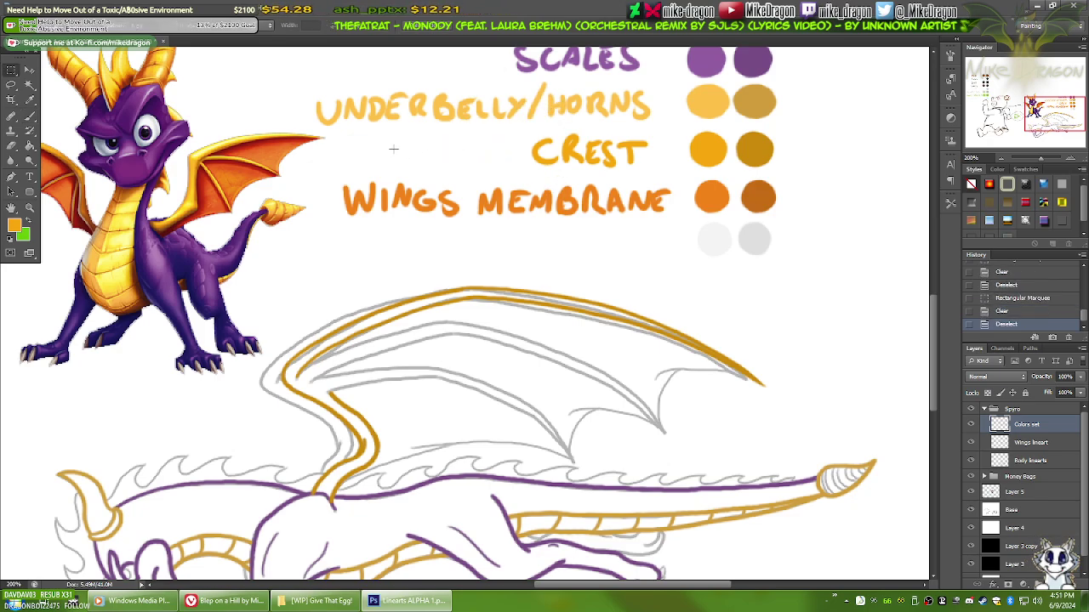
Step: Handwrite "WINGS /" in bright gold before the CREST label, redoing any misdrawn letters
{"action": "key", "text": "b"}
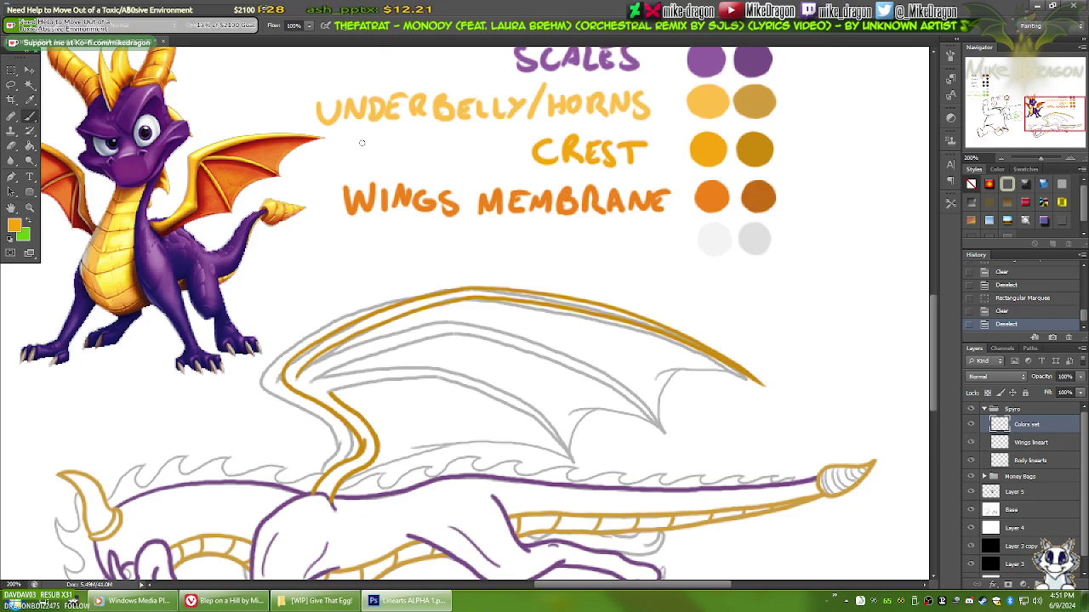
{"action": "mouse_move", "coordinate": [361, 142]}
{"action": "left_mouse_down"}
{"action": "mouse_move", "coordinate": [399, 146]}
{"action": "mouse_move", "coordinate": [384, 162]}
{"action": "mouse_move", "coordinate": [393, 141]}
{"action": "mouse_move", "coordinate": [406, 146]}
{"action": "mouse_move", "coordinate": [406, 165]}
{"action": "mouse_move", "coordinate": [433, 143]}
{"action": "mouse_move", "coordinate": [416, 143]}
{"action": "mouse_move", "coordinate": [455, 153]}
{"action": "left_mouse_up"}
{"action": "key", "text": "ctrl+z"}
{"action": "key", "text": "ctrl+z"}
{"action": "mouse_move", "coordinate": [468, 143]}
{"action": "left_mouse_down"}
{"action": "mouse_move", "coordinate": [466, 162]}
{"action": "mouse_move", "coordinate": [506, 143]}
{"action": "mouse_move", "coordinate": [494, 162]}
{"action": "left_mouse_up"}
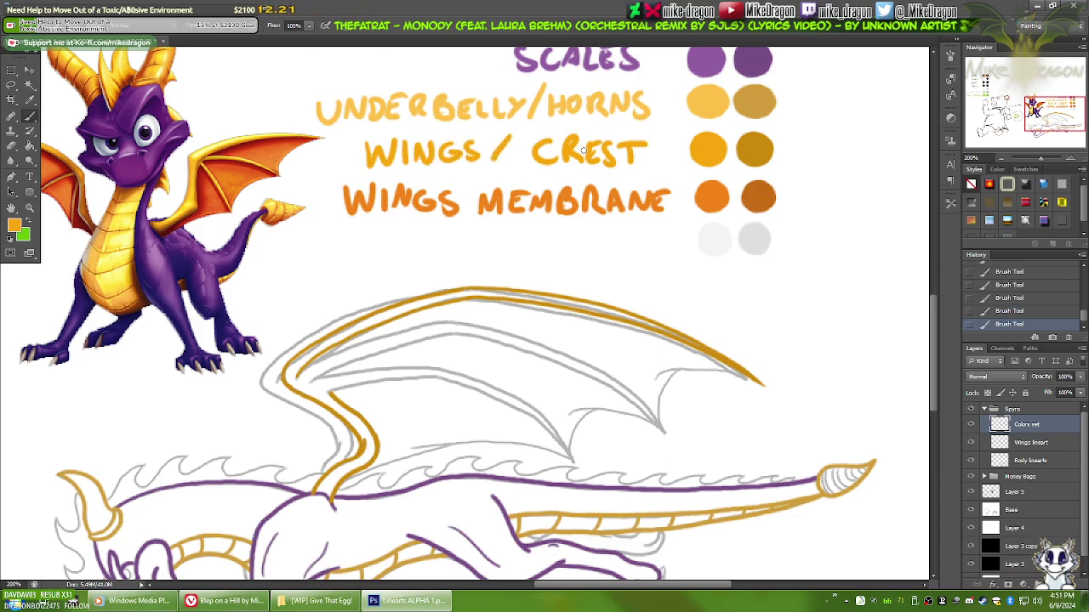
Step: Move the "WINGS /" lettering closer to CREST so the two read as one label, and deselect it
{"action": "key", "text": "m"}
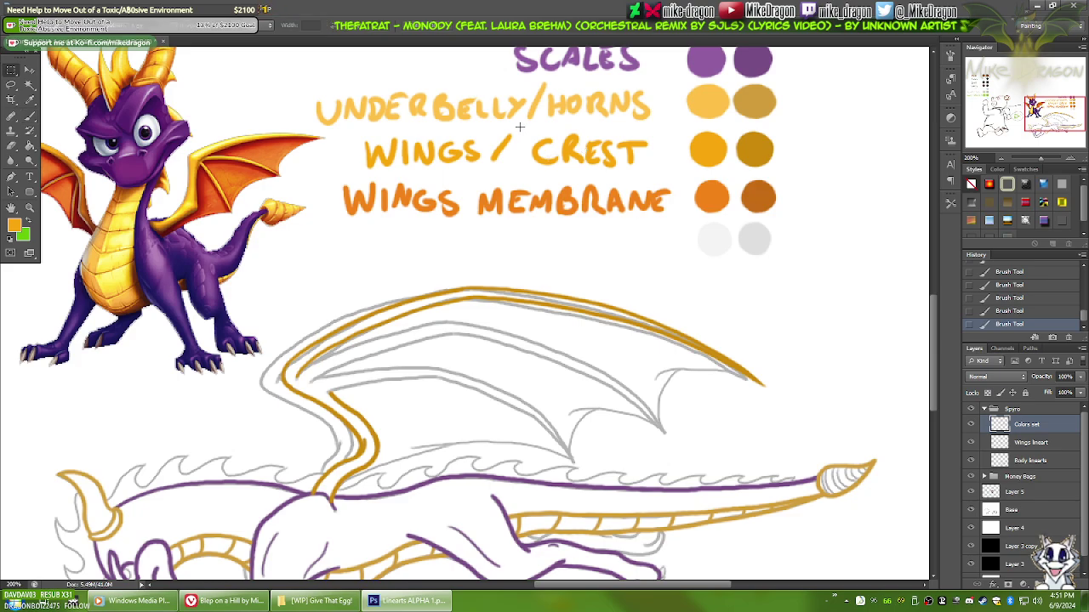
{"action": "mouse_move", "coordinate": [520, 130]}
{"action": "left_mouse_down"}
{"action": "mouse_move", "coordinate": [400, 138]}
{"action": "mouse_move", "coordinate": [340, 170]}
{"action": "mouse_move", "coordinate": [349, 179]}
{"action": "left_mouse_up"}
{"action": "key", "text": "v"}
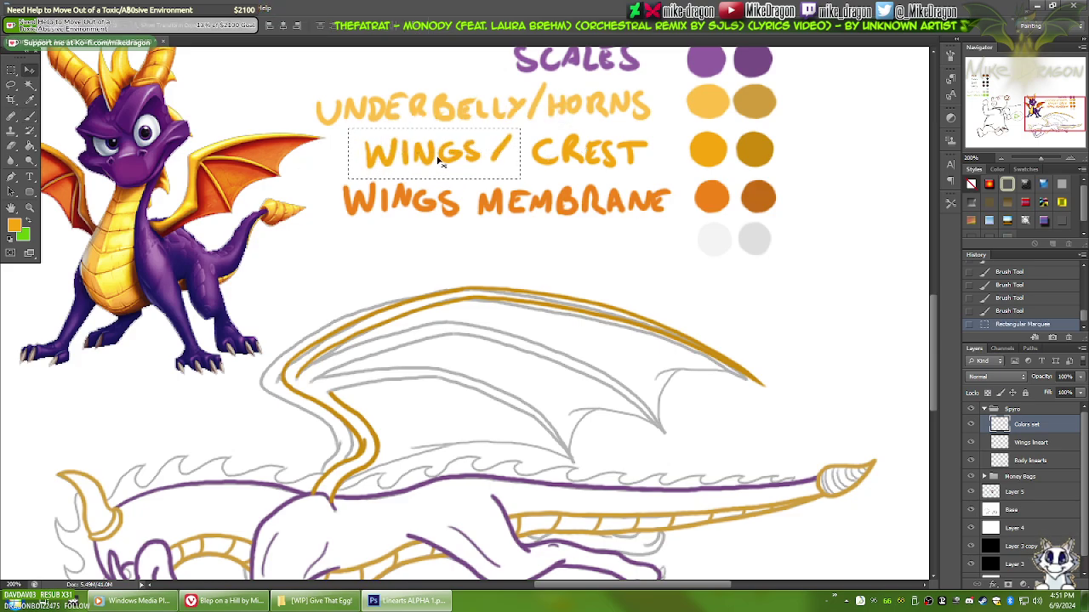
{"action": "left_click_drag", "start_coordinate": [444, 159], "coordinate": [459, 163]}
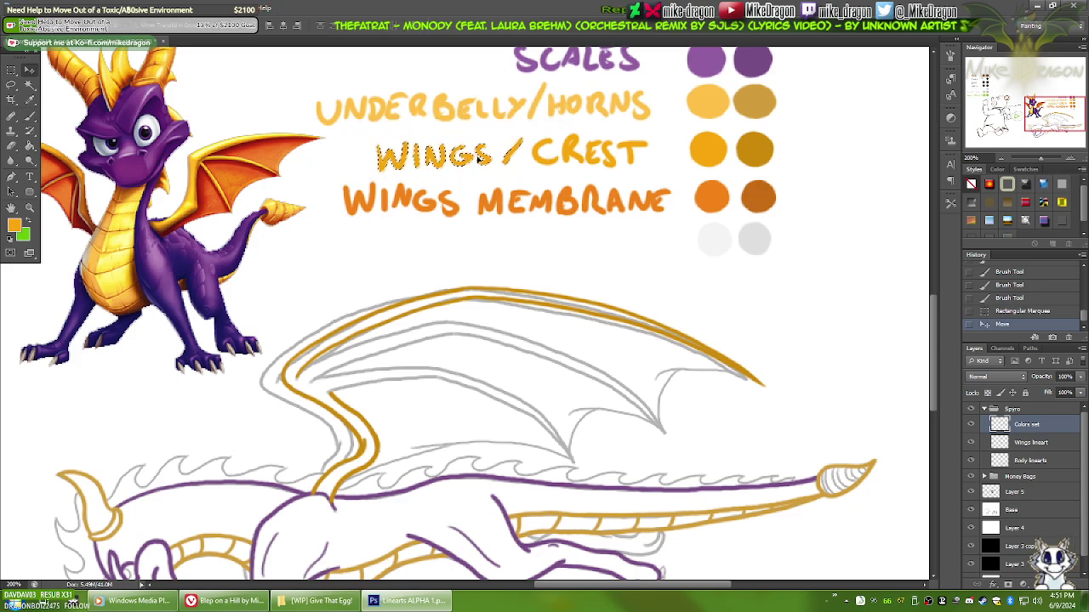
{"action": "key", "text": "ctrl+d"}
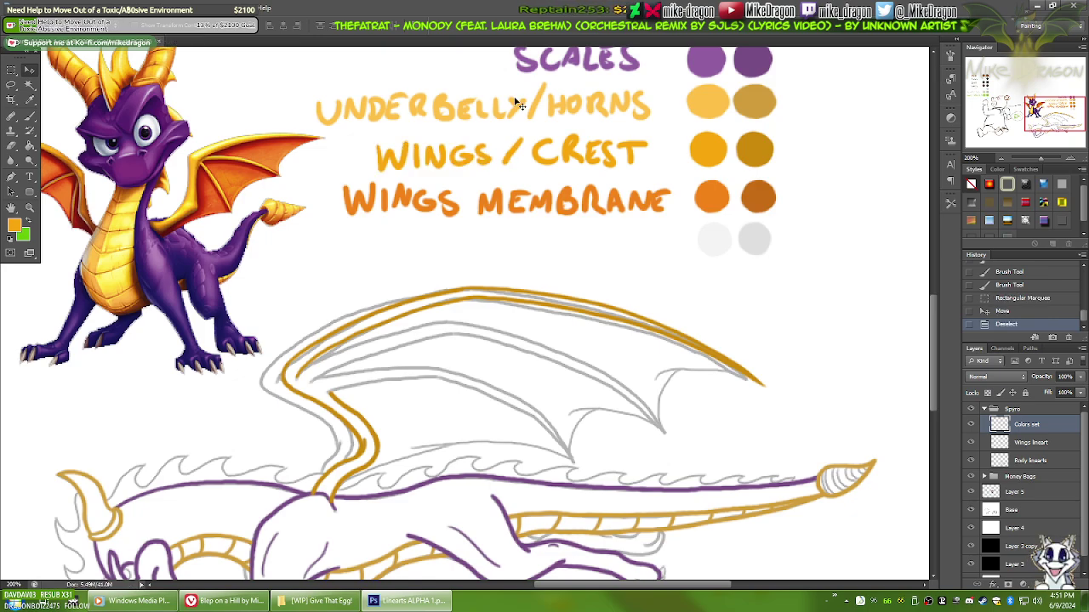
Step: Make Wings lineart the active layer and try a bright gold brush stroke beside the base of the wing, then undo it
{"action": "key", "text": "ctrl+plus"}
{"action": "key", "text": "ctrl+plus"}
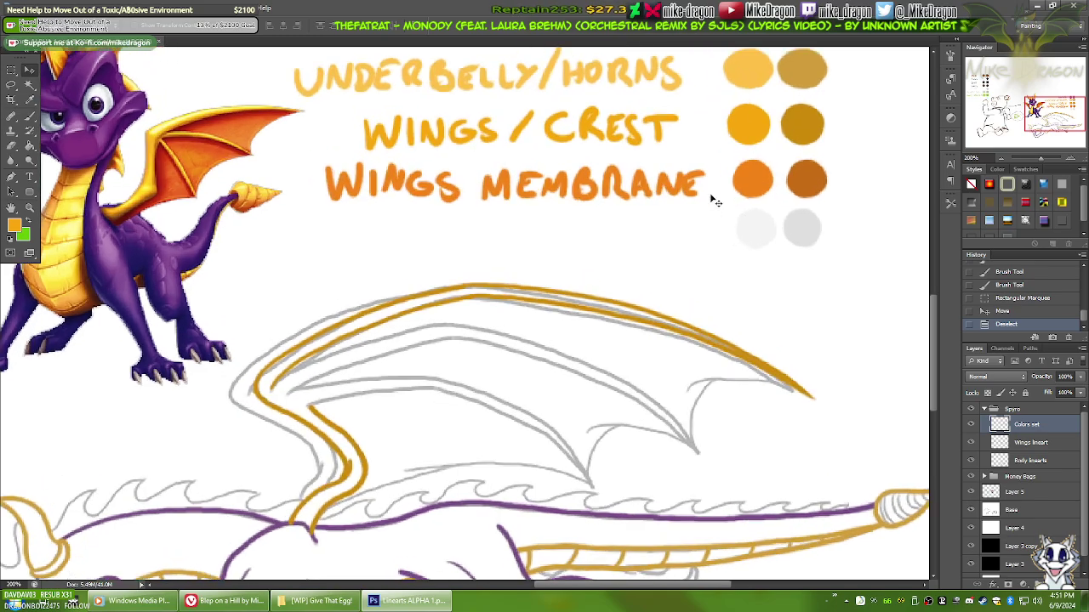
{"action": "left_click_drag", "start_coordinate": [553, 373], "coordinate": [753, 111]}
{"action": "left_click_drag", "start_coordinate": [542, 382], "coordinate": [627, 269]}
{"action": "key", "text": "ctrl+minus"}
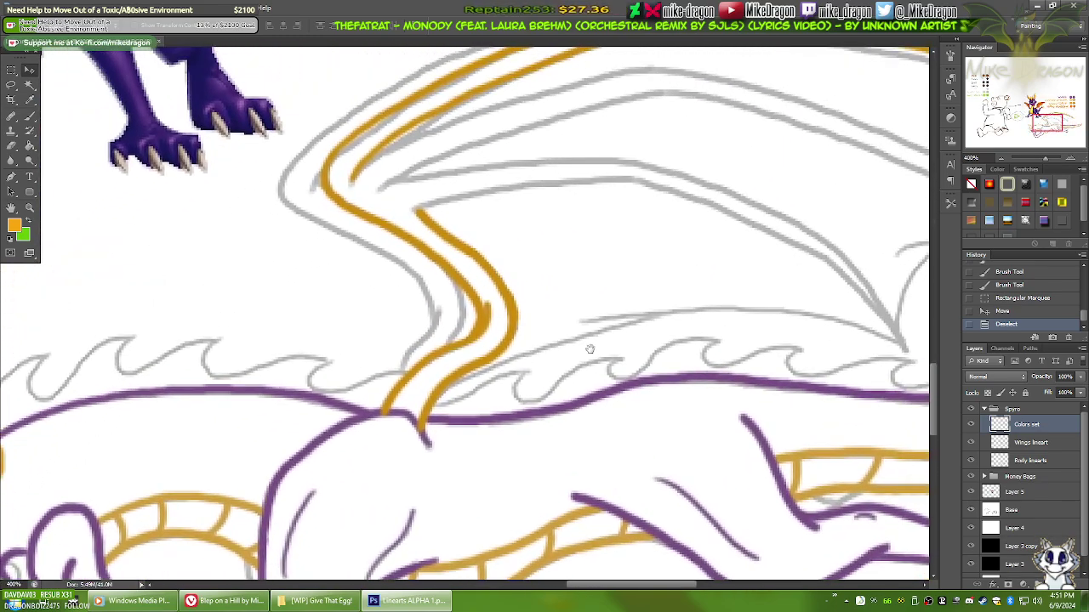
{"action": "key", "text": "ctrl+plus"}
{"action": "key", "text": "ctrl+plus"}
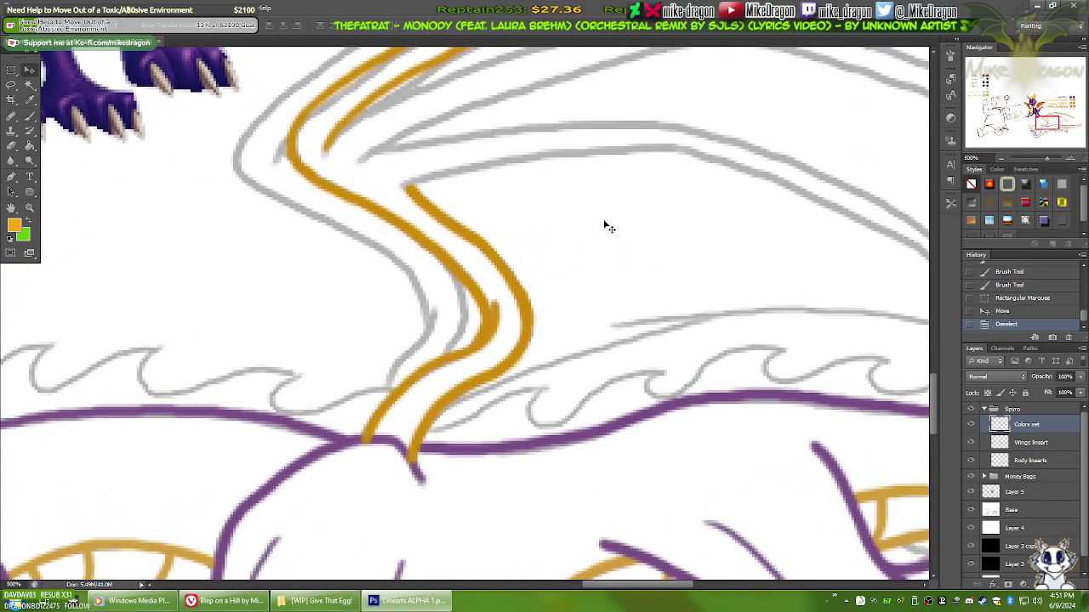
{"action": "left_click", "coordinate": [1003, 441]}
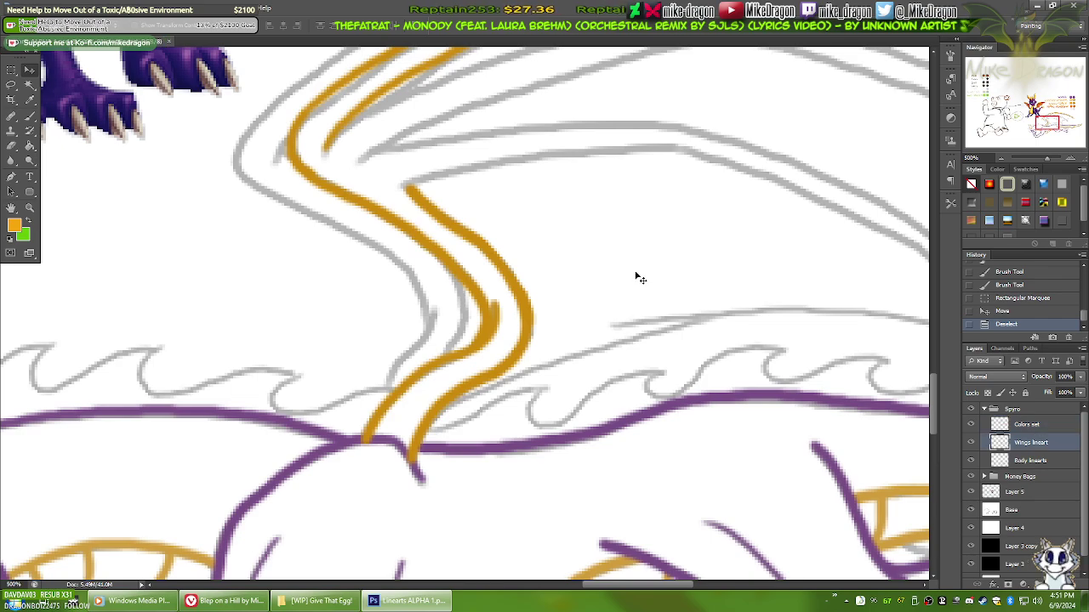
{"action": "key", "text": "b"}
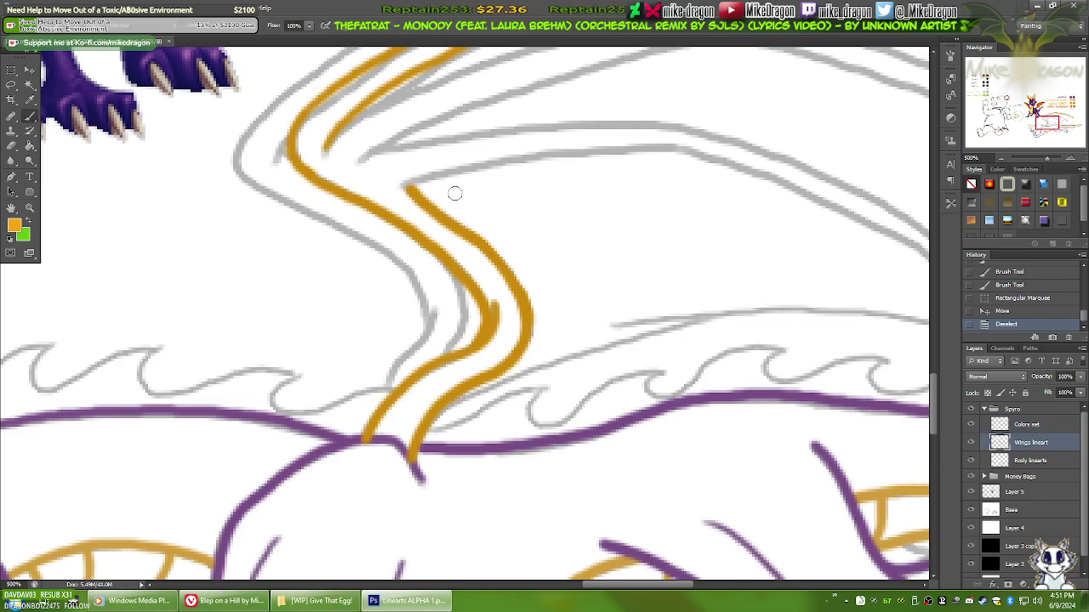
{"action": "left_click_drag", "start_coordinate": [452, 192], "coordinate": [519, 225]}
{"action": "key", "text": "ctrl+z"}
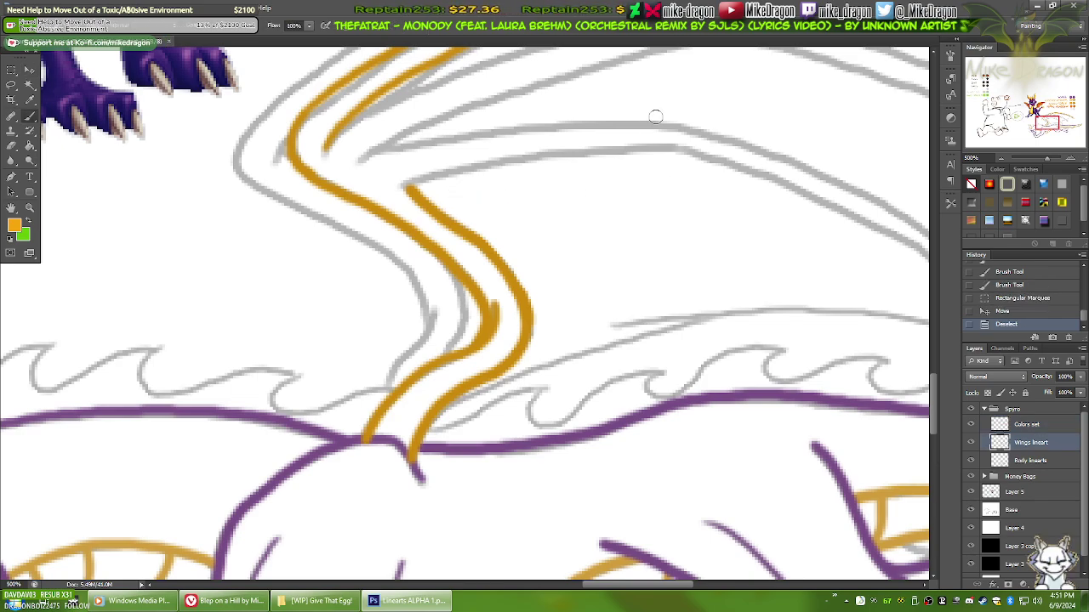
Step: Sample the dark gold swatch of the WINGS/CREST row and try short brush strokes beside the wing's arm, undoing each one
{"action": "mouse_move", "coordinate": [656, 114]}
{"action": "left_mouse_down"}
{"action": "mouse_move", "coordinate": [464, 291]}
{"action": "mouse_move", "coordinate": [598, 157]}
{"action": "mouse_move", "coordinate": [486, 245]}
{"action": "mouse_move", "coordinate": [488, 265]}
{"action": "left_mouse_up"}
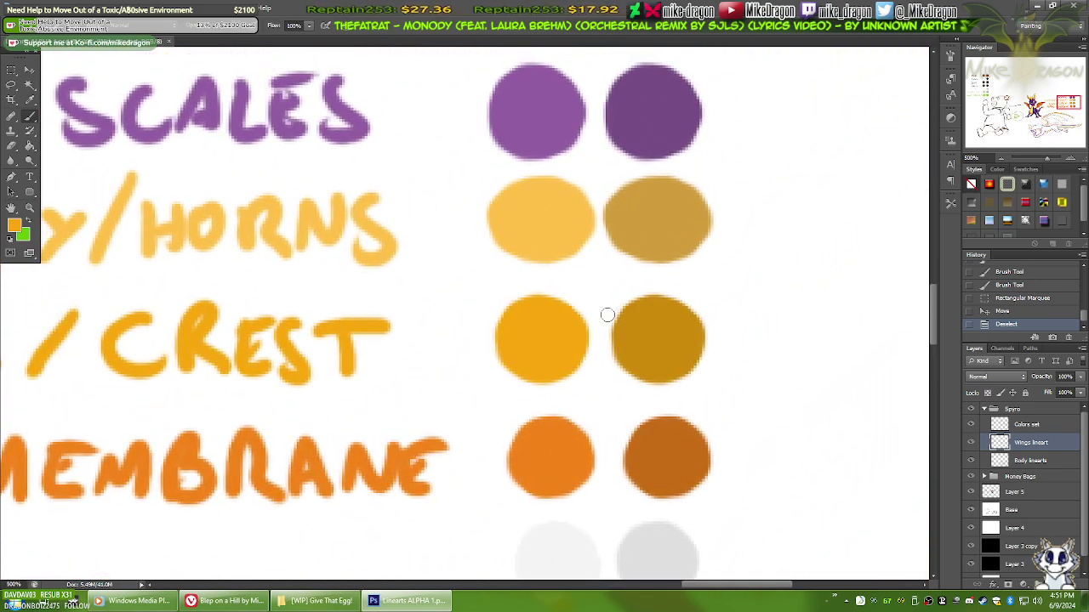
{"action": "left_click", "coordinate": [659, 338], "text": "alt"}
{"action": "mouse_move", "coordinate": [440, 360]}
{"action": "left_mouse_down"}
{"action": "mouse_move", "coordinate": [544, 170]}
{"action": "mouse_move", "coordinate": [559, 223]}
{"action": "mouse_move", "coordinate": [510, 255]}
{"action": "mouse_move", "coordinate": [508, 302]}
{"action": "mouse_move", "coordinate": [445, 316]}
{"action": "mouse_move", "coordinate": [539, 323]}
{"action": "mouse_move", "coordinate": [553, 337]}
{"action": "left_mouse_up"}
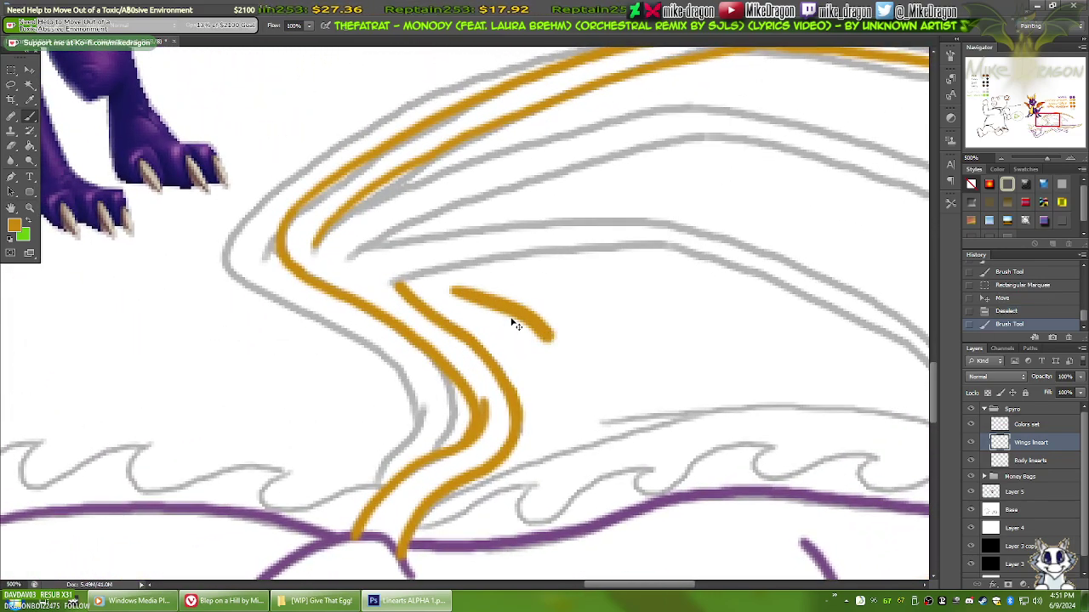
{"action": "key", "text": "ctrl+z"}
{"action": "left_click_drag", "start_coordinate": [443, 286], "coordinate": [499, 318]}
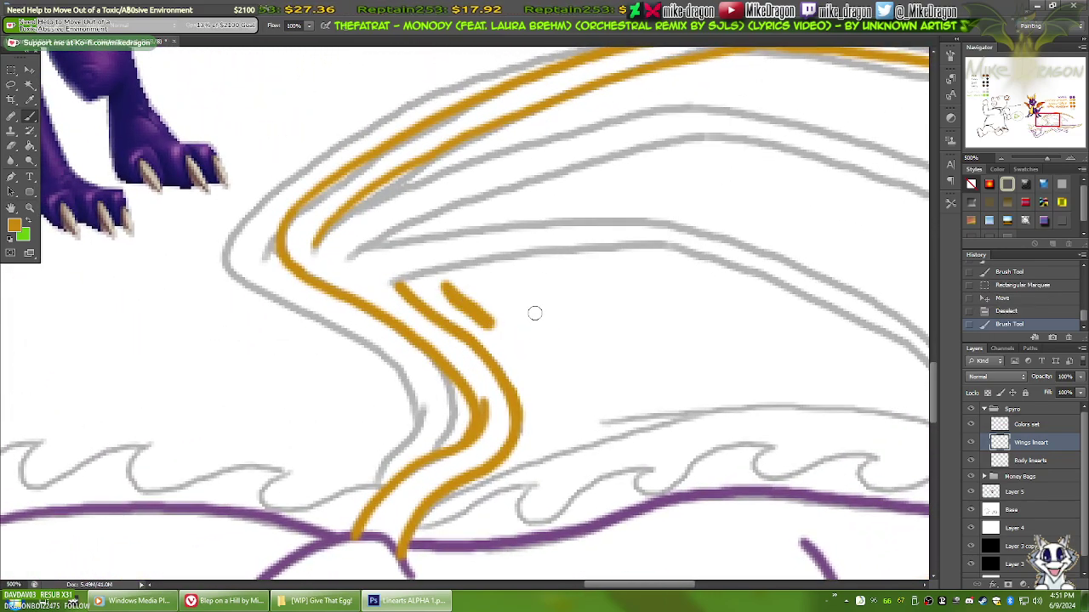
{"action": "key", "text": "ctrl+z"}
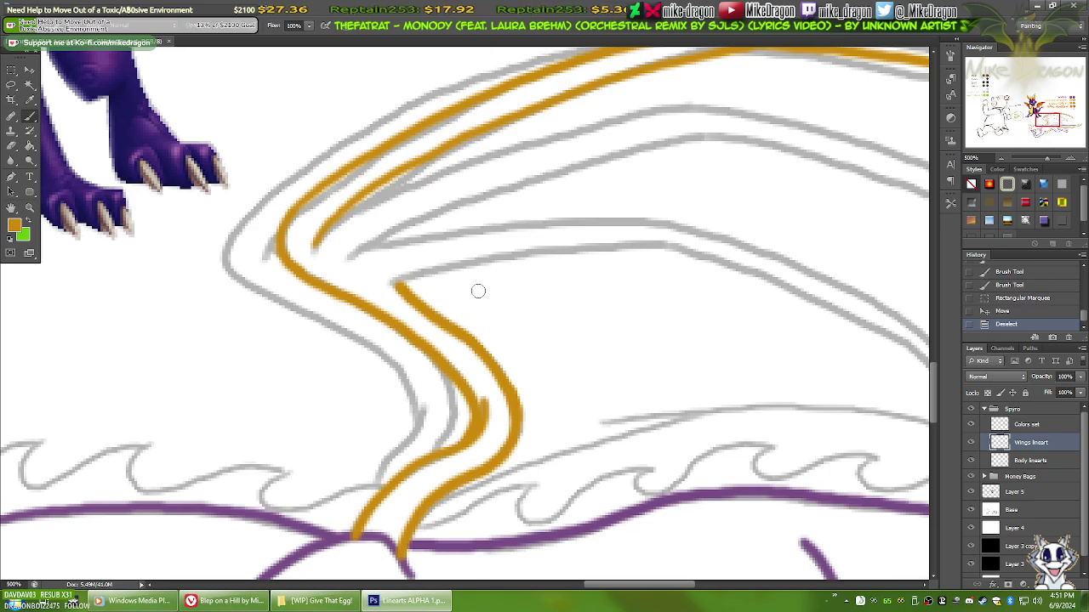
Step: Reselect the hard round 5 px brush preset and try a diagonal dark gold stroke beside the wing's arm, undoing it
{"action": "right_click", "coordinate": [479, 291]}
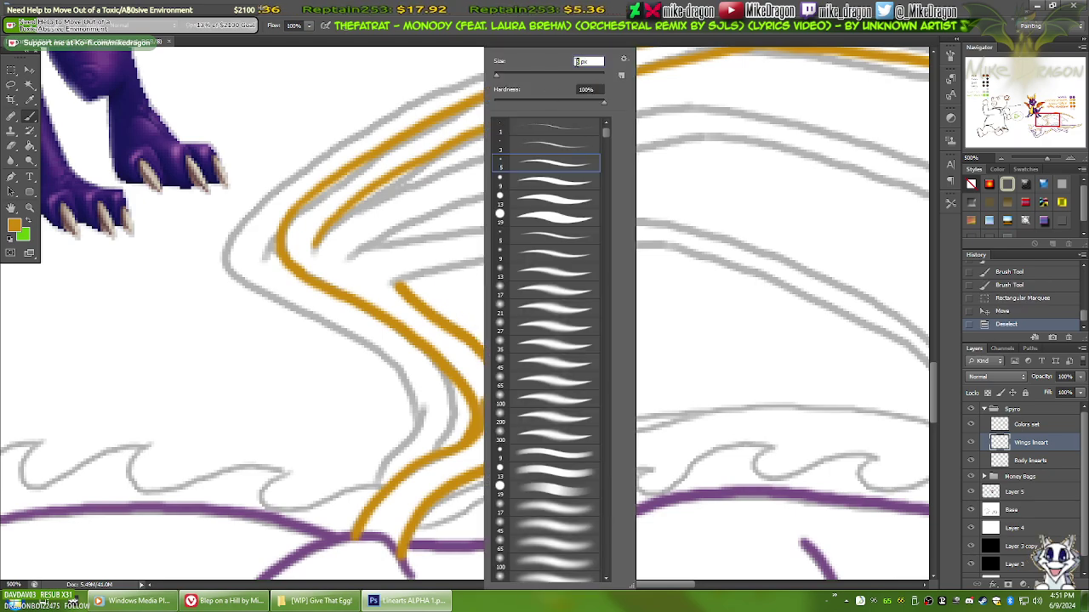
{"action": "left_click", "coordinate": [533, 161]}
{"action": "key", "text": "Return"}
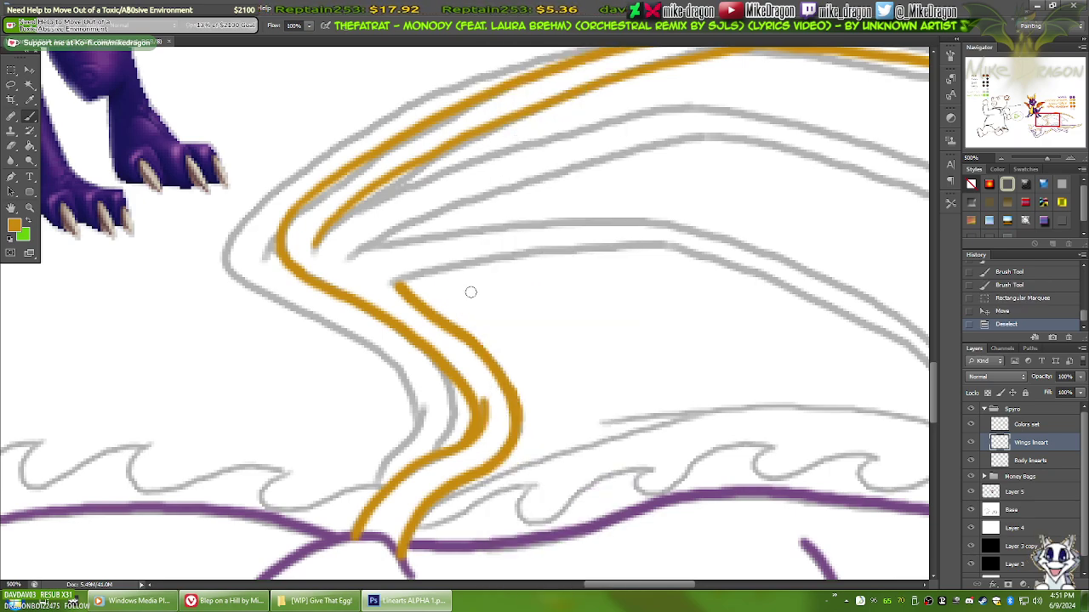
{"action": "left_click_drag", "start_coordinate": [450, 287], "coordinate": [522, 352]}
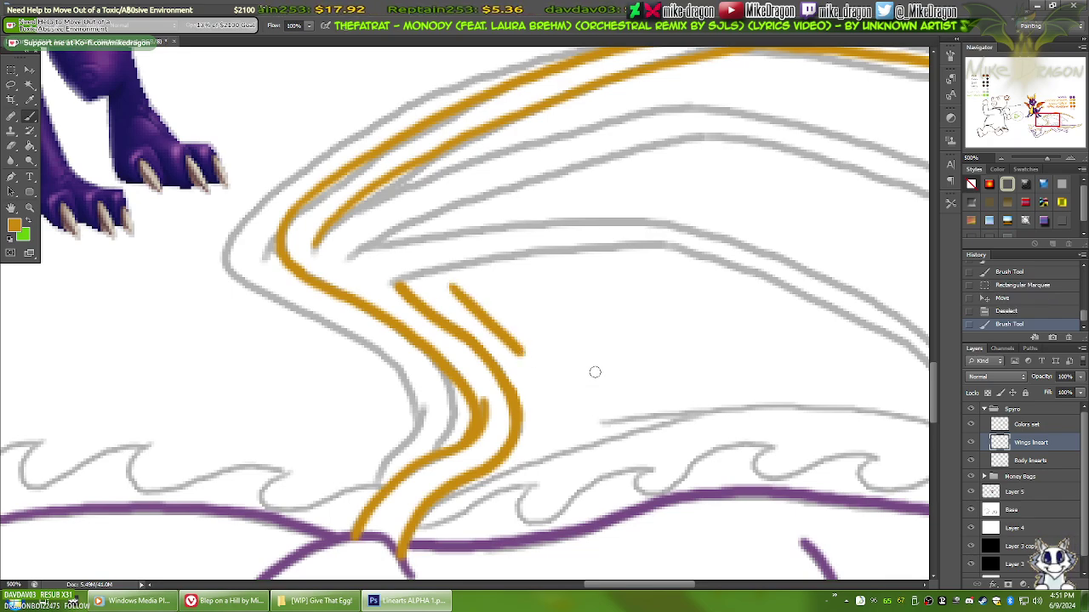
{"action": "key", "text": "ctrl+z"}
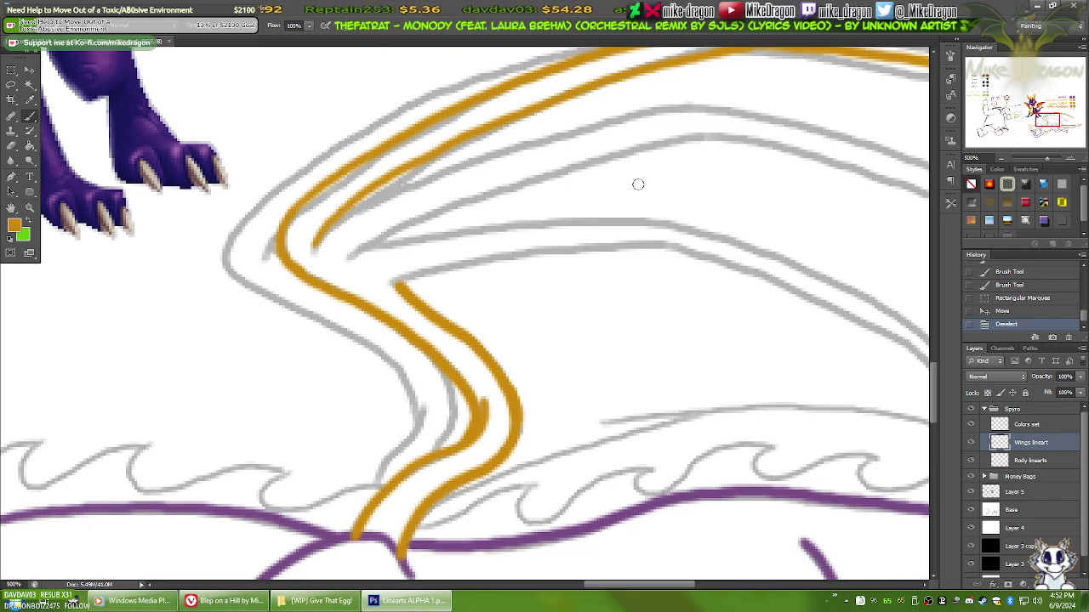
{"action": "key", "text": "v"}
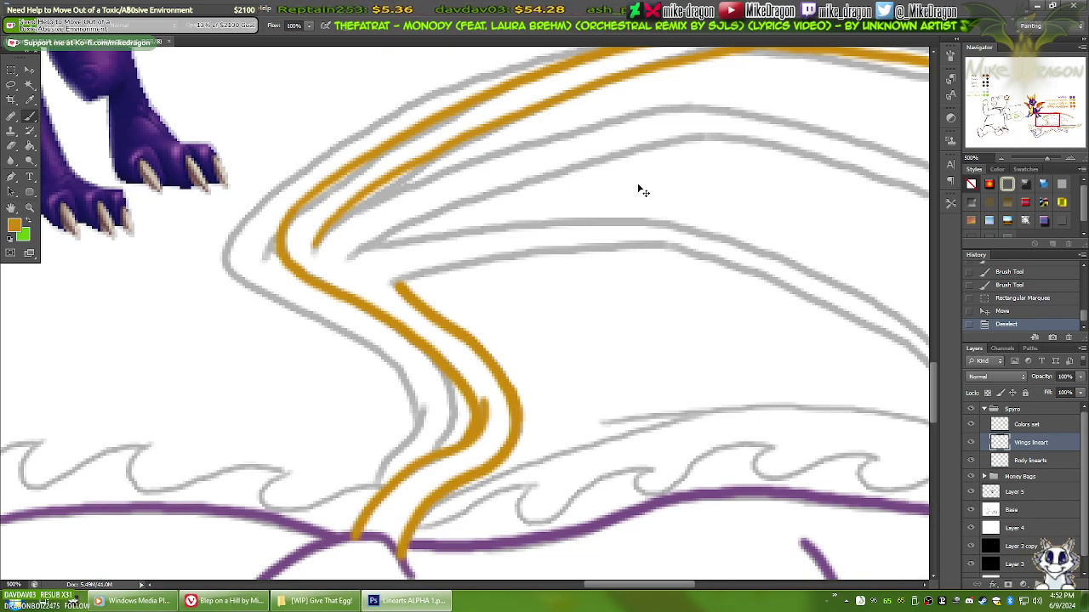
{"action": "key", "text": "ctrl+0"}
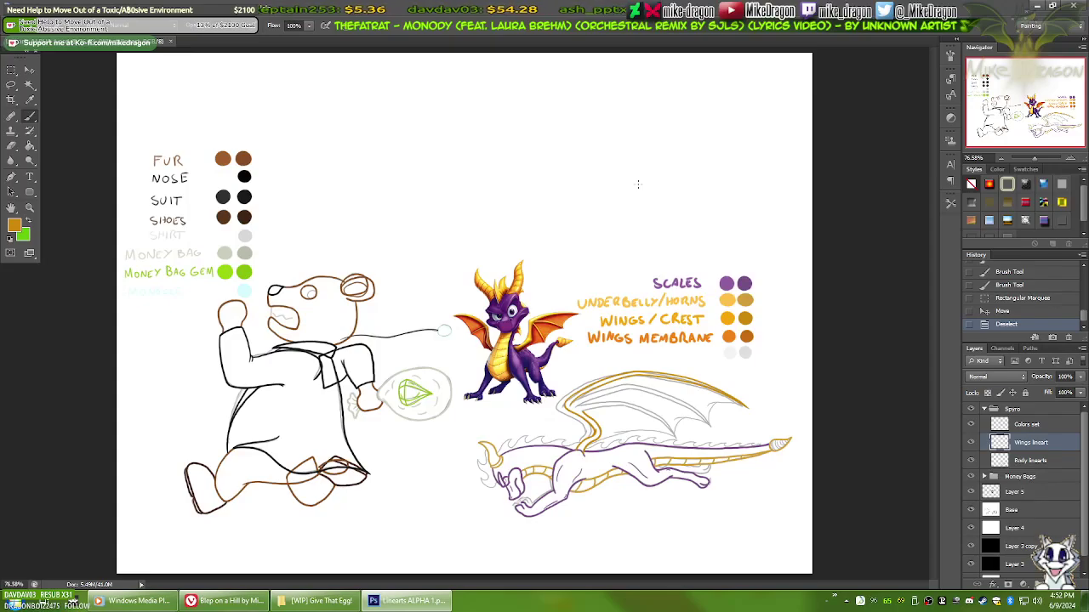
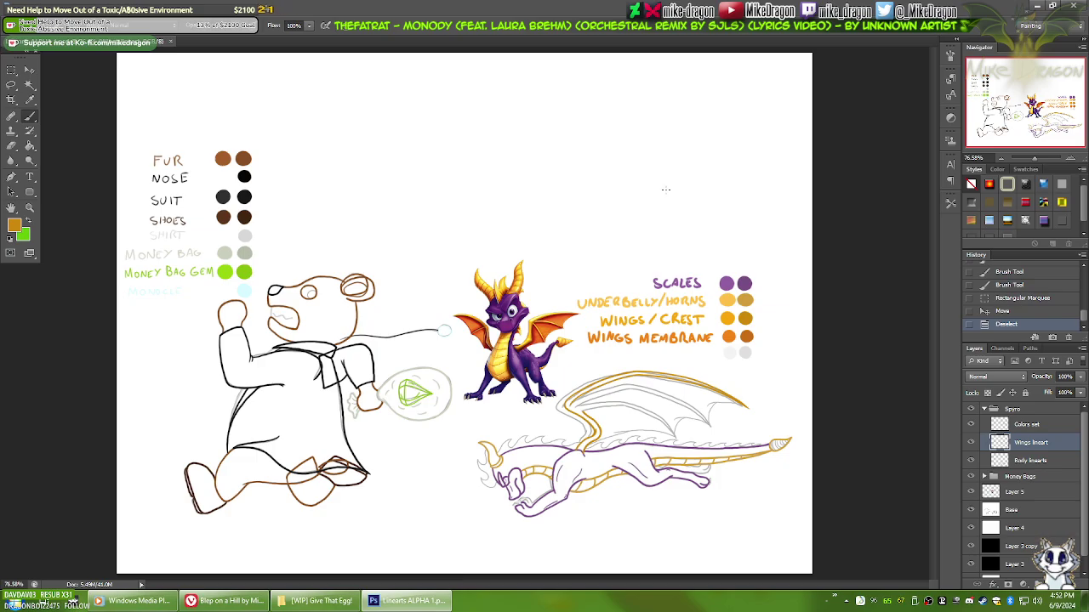
Step: Try inking the lower edge of the wing's lowest finger in straight dark gold segments, from the wing arm to the finger's bend
{"action": "key", "text": "ctrl+plus"}
{"action": "key", "text": "ctrl+plus"}
{"action": "key", "text": "ctrl+plus"}
{"action": "key", "text": "ctrl+plus"}
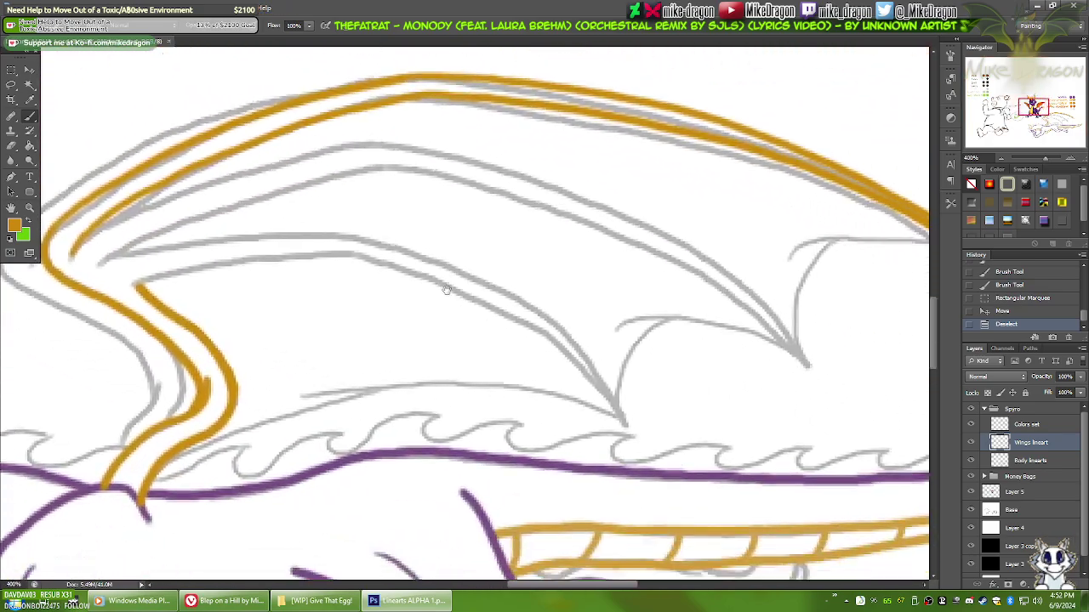
{"action": "left_click_drag", "start_coordinate": [447, 290], "coordinate": [712, 357]}
{"action": "key", "text": "ctrl+plus"}
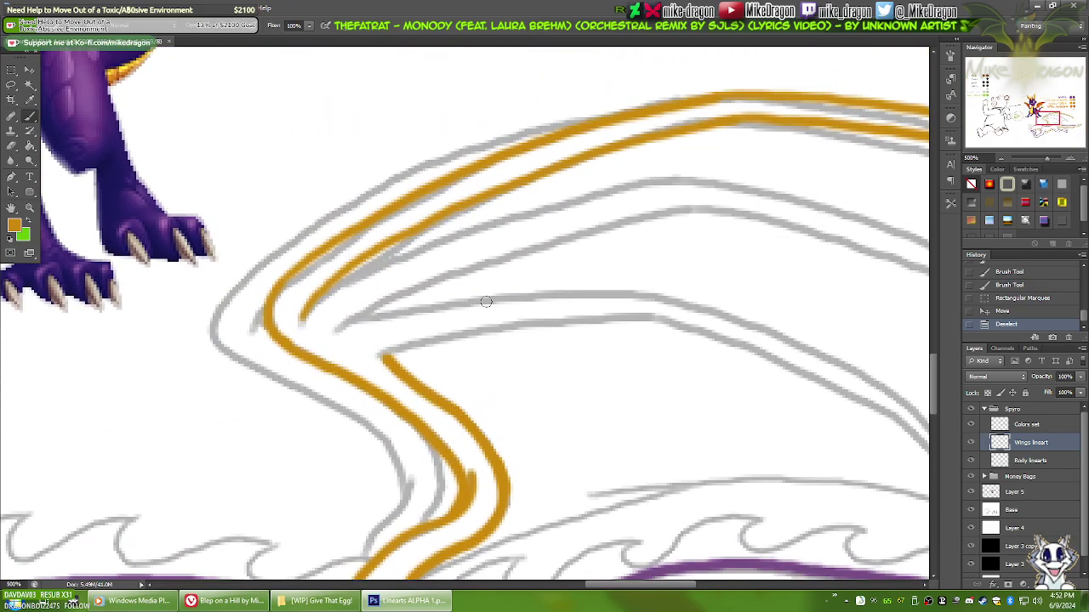
{"action": "left_click", "coordinate": [377, 358]}
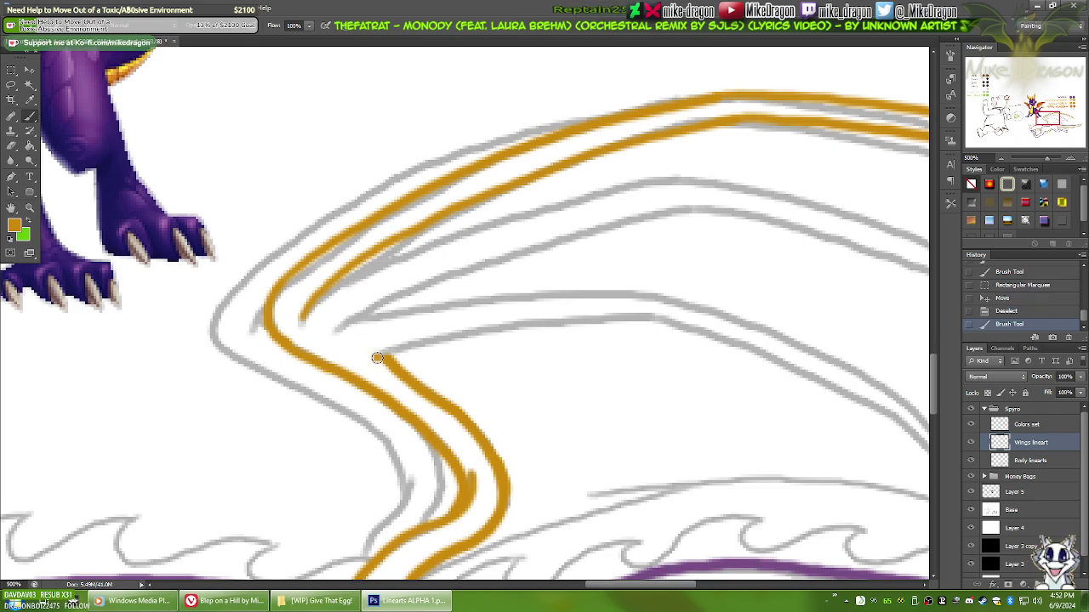
{"action": "left_click", "coordinate": [431, 341], "text": "shift"}
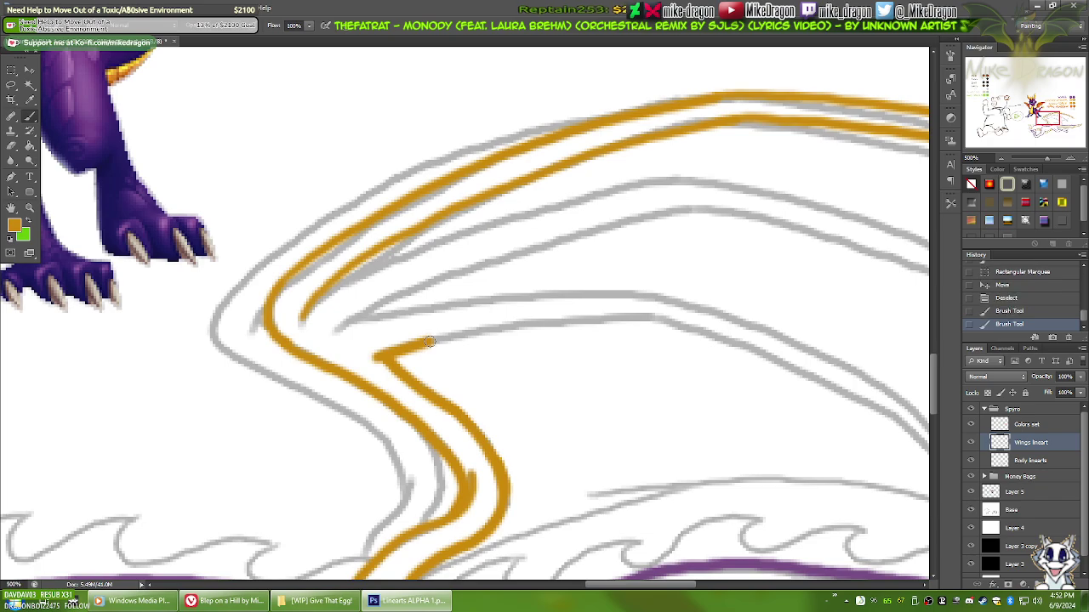
{"action": "left_click", "coordinate": [486, 330], "text": "shift"}
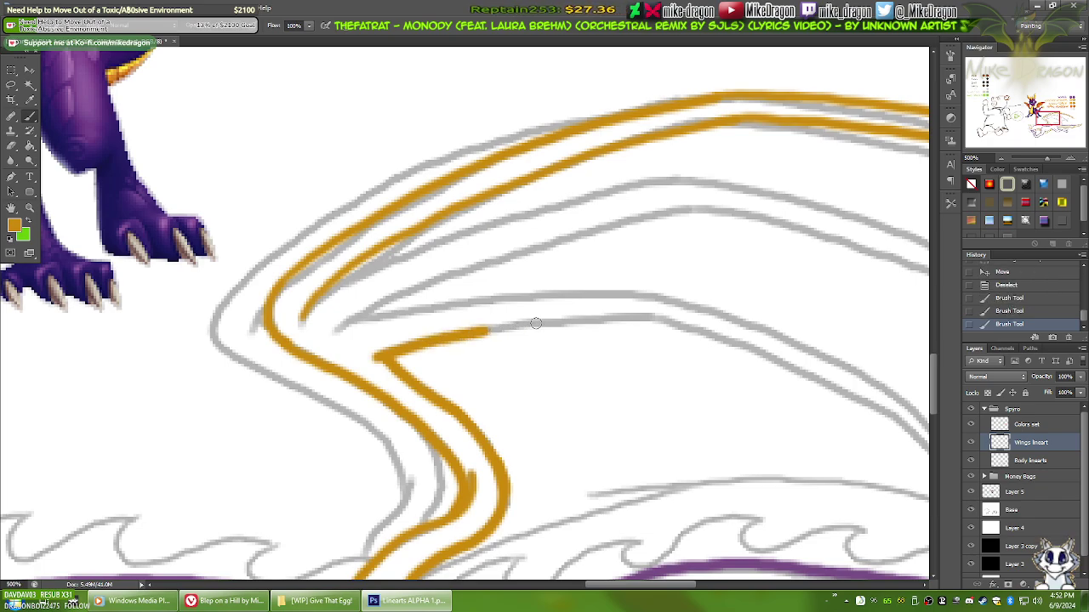
{"action": "left_click", "coordinate": [535, 323], "text": "shift"}
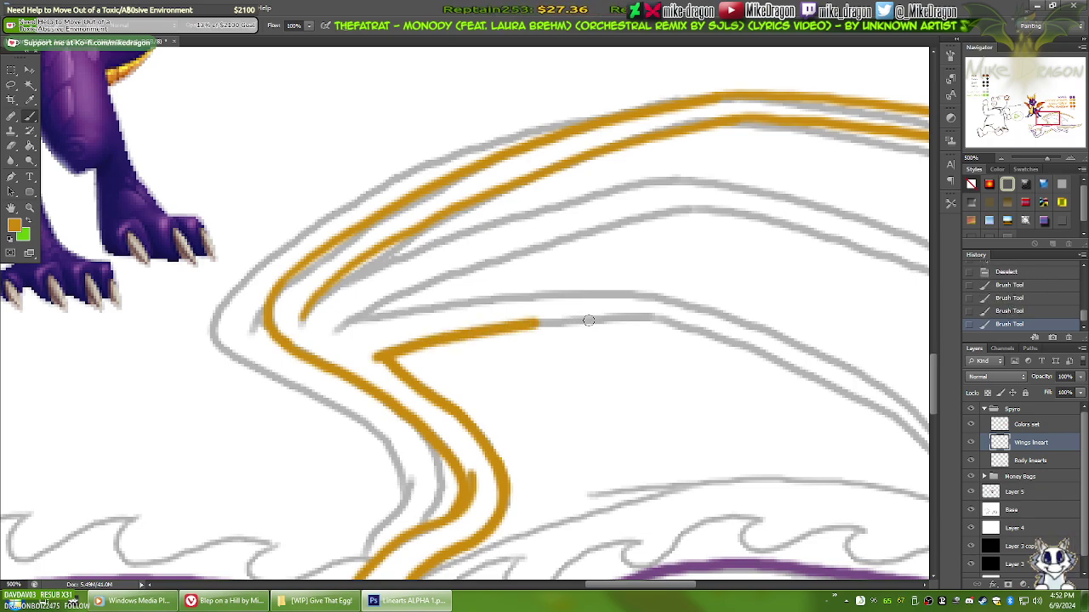
{"action": "left_click", "coordinate": [589, 320], "text": "shift"}
{"action": "left_click", "coordinate": [651, 318], "text": "shift"}
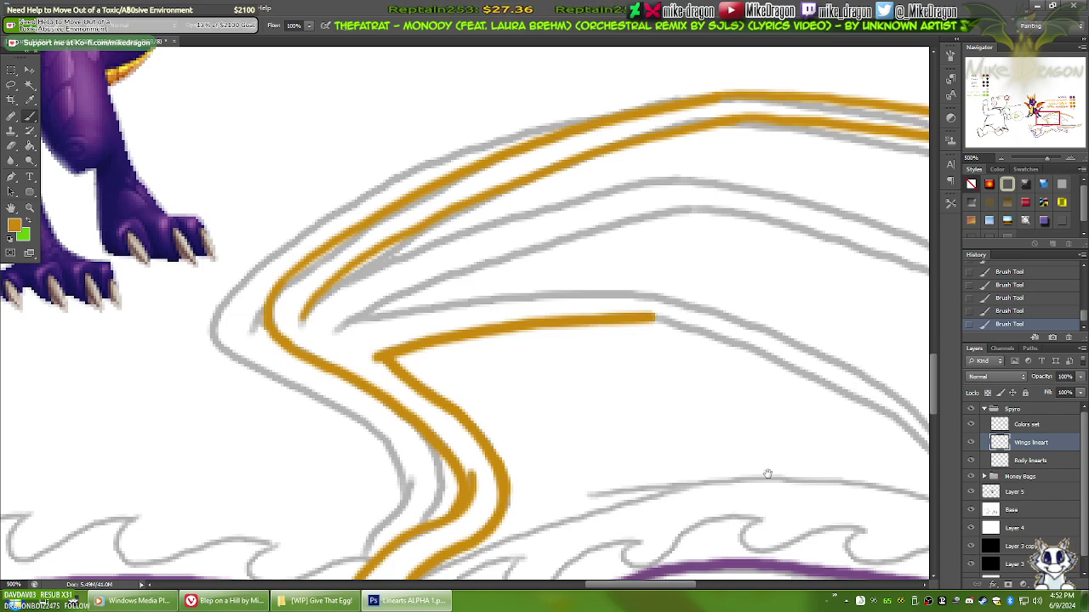
Step: Extend the dark gold line from the finger's bend along the sketch, stopping short of the fingertip
{"action": "mouse_move", "coordinate": [767, 473]}
{"action": "left_mouse_down"}
{"action": "mouse_move", "coordinate": [399, 338]}
{"action": "mouse_move", "coordinate": [342, 328]}
{"action": "left_mouse_up"}
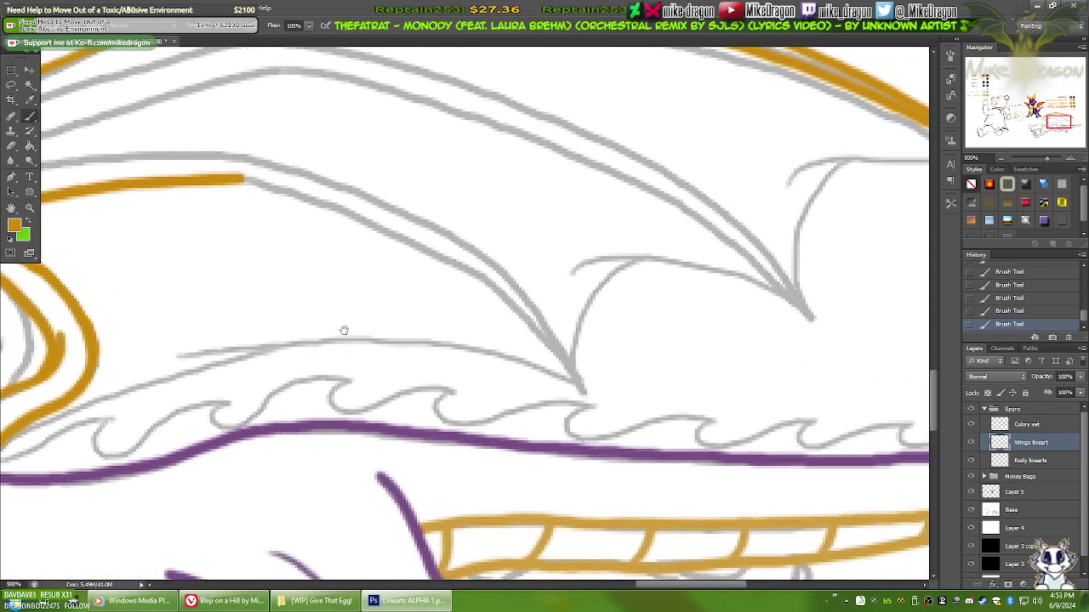
{"action": "left_click", "coordinate": [324, 202], "text": "shift"}
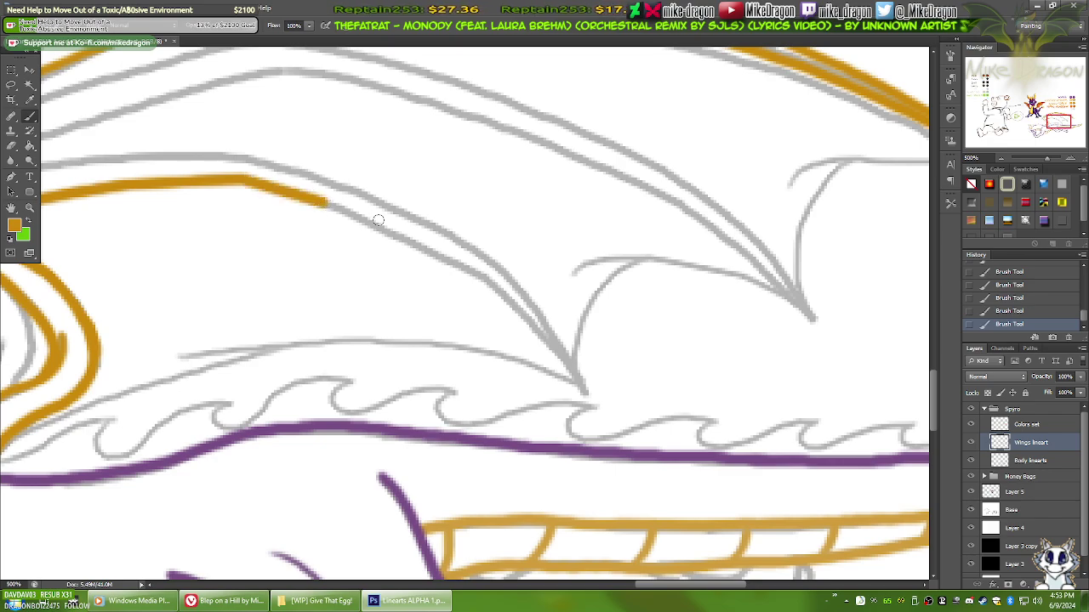
{"action": "left_click", "coordinate": [391, 230], "text": "shift"}
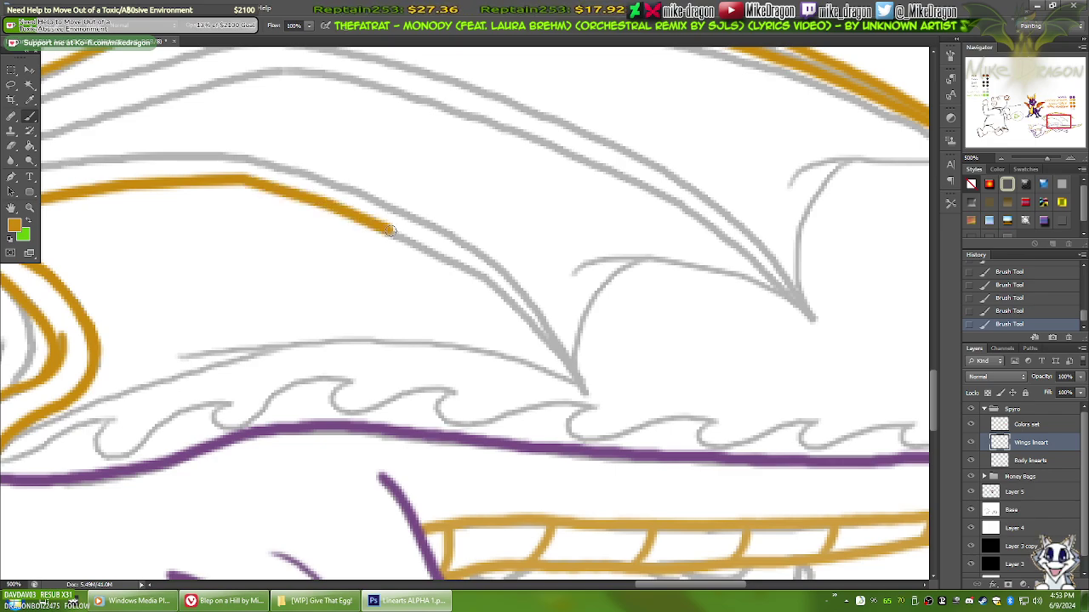
{"action": "left_click", "coordinate": [439, 253], "text": "shift"}
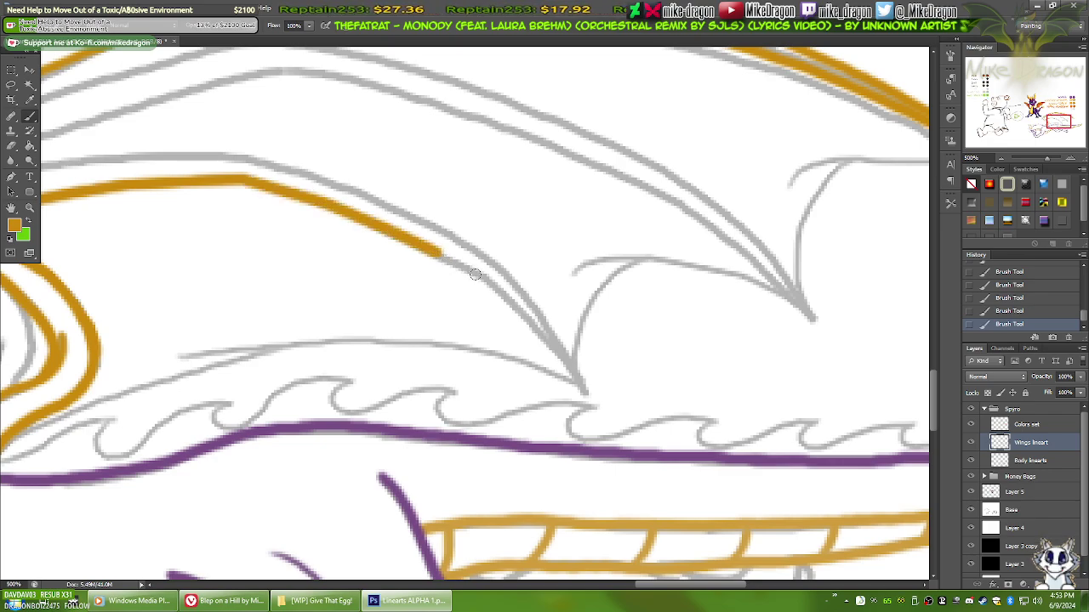
{"action": "left_click", "coordinate": [479, 274], "text": "shift"}
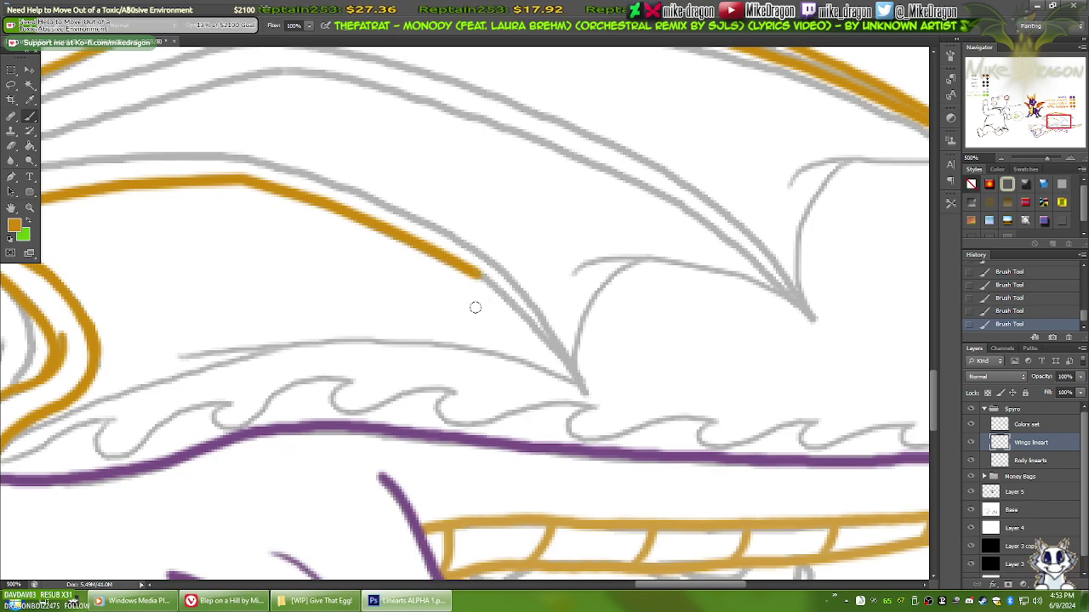
Step: Try a diagonal stroke beside the wing arm with the hard round 3 px brush, undo it, and set the brush size to 4 px
{"action": "left_click_drag", "start_coordinate": [287, 323], "coordinate": [539, 355]}
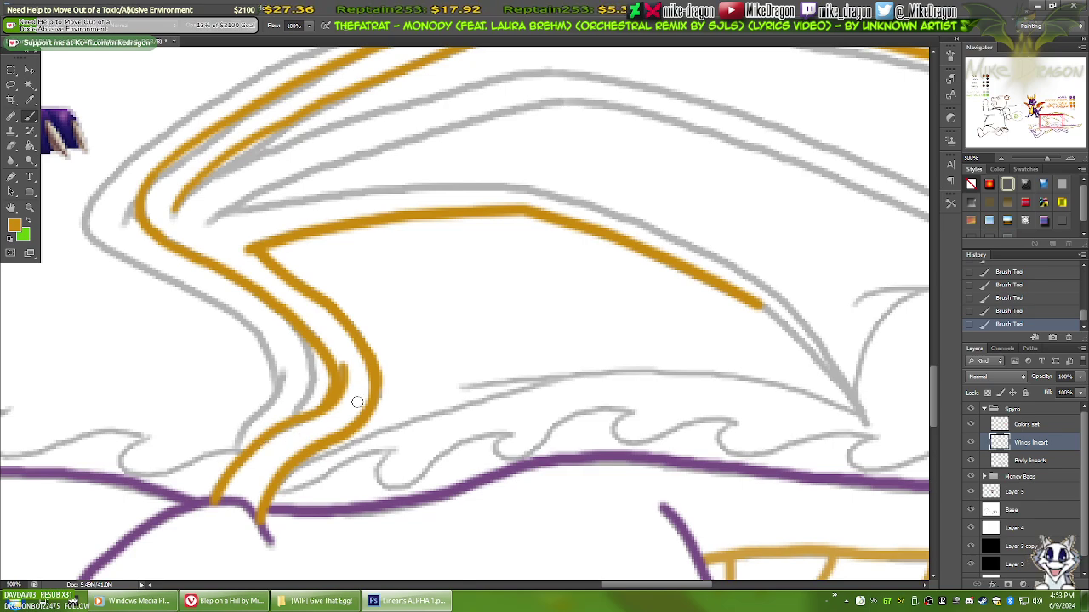
{"action": "right_click", "coordinate": [466, 323]}
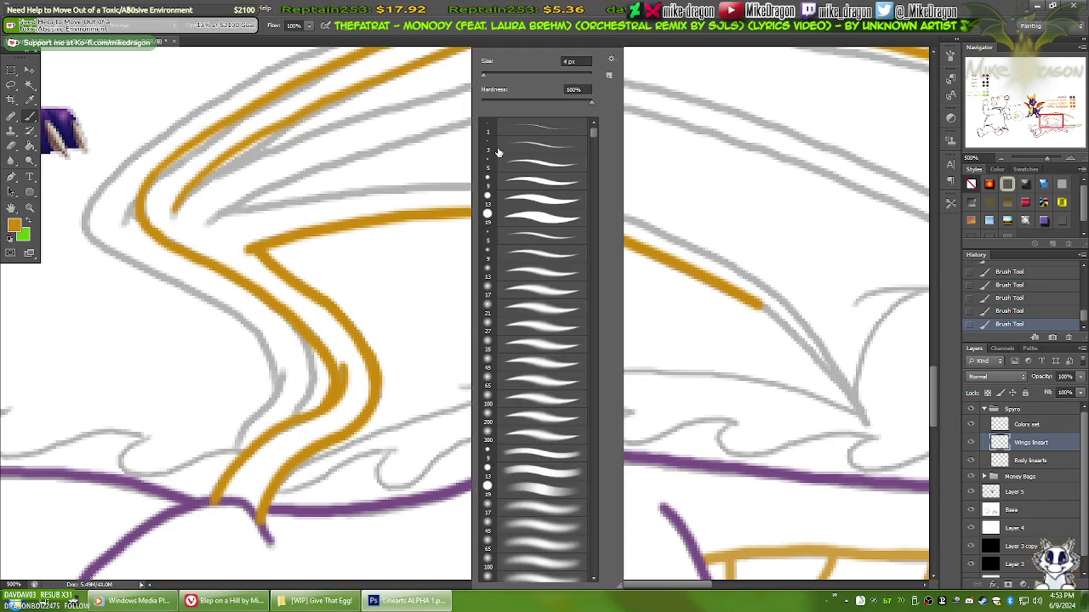
{"action": "left_click", "coordinate": [533, 147]}
{"action": "left_click", "coordinate": [355, 250]}
{"action": "left_click_drag", "start_coordinate": [306, 260], "coordinate": [427, 345]}
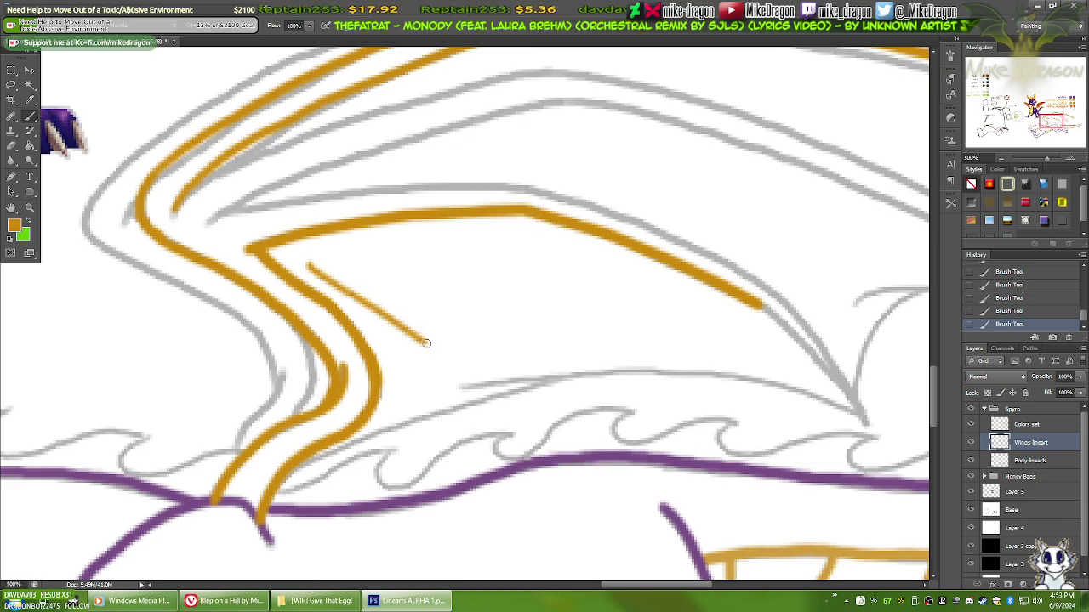
{"action": "key", "text": "ctrl+z"}
{"action": "right_click", "coordinate": [451, 303]}
{"action": "double_click", "coordinate": [550, 61]}
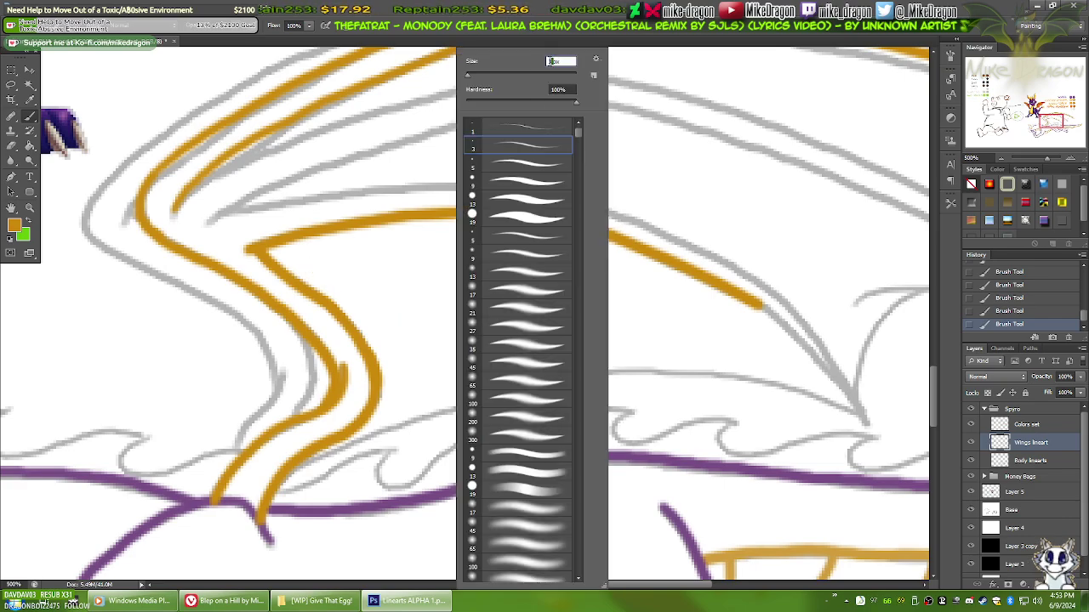
{"action": "type", "text": "4"}
{"action": "key", "text": "Return"}
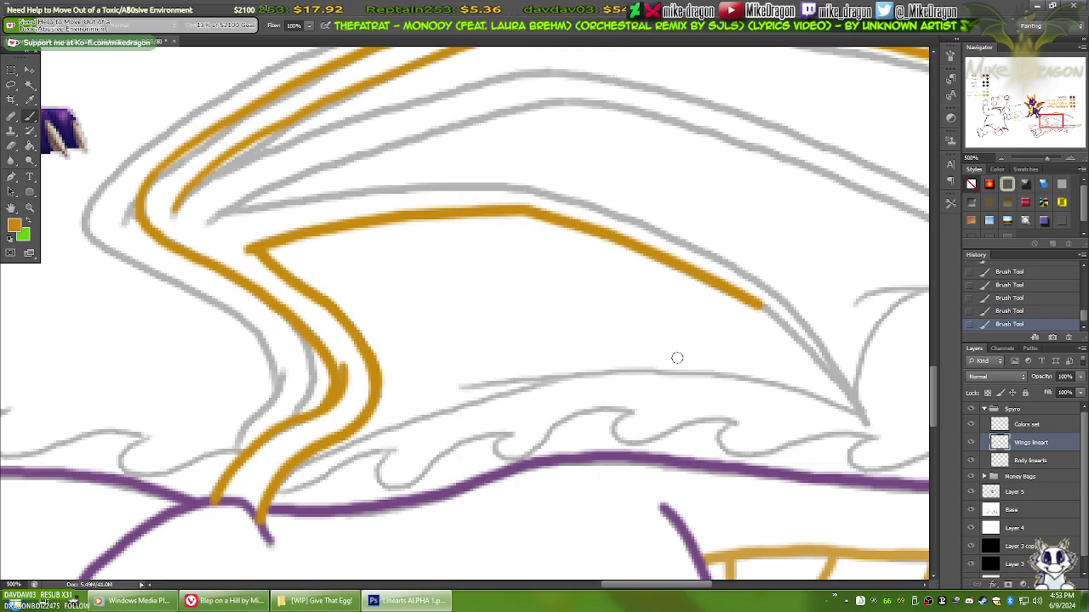
Step: Undo all the segments inked along the lowest wing finger and make Wings lineart the active layer again
{"action": "left_click_drag", "start_coordinate": [676, 358], "coordinate": [348, 352]}
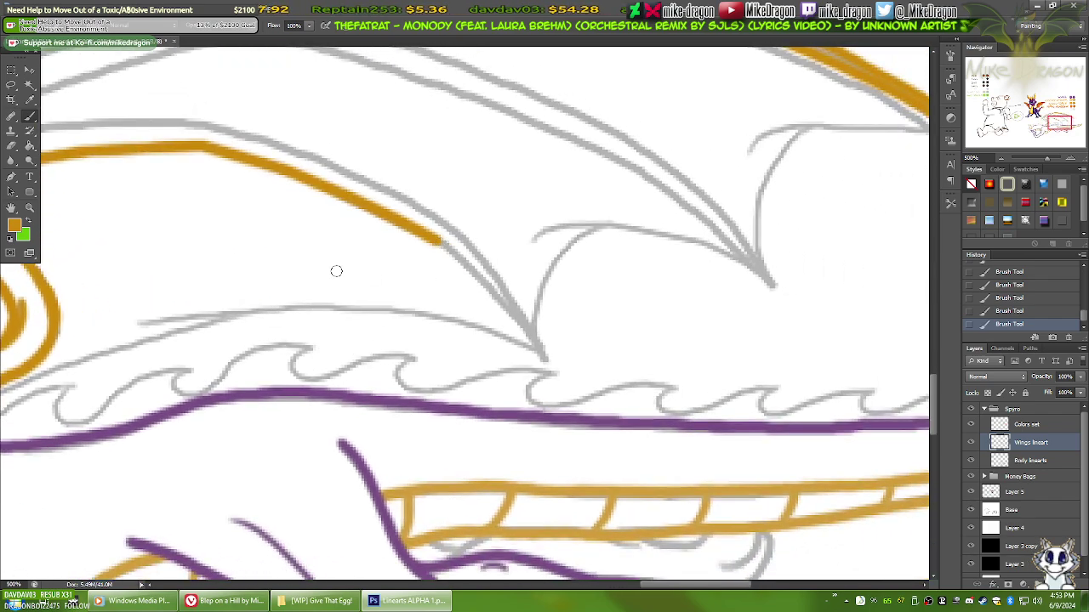
{"action": "mouse_move", "coordinate": [275, 267]}
{"action": "left_mouse_down"}
{"action": "mouse_move", "coordinate": [335, 299]}
{"action": "mouse_move", "coordinate": [554, 338]}
{"action": "left_mouse_up"}
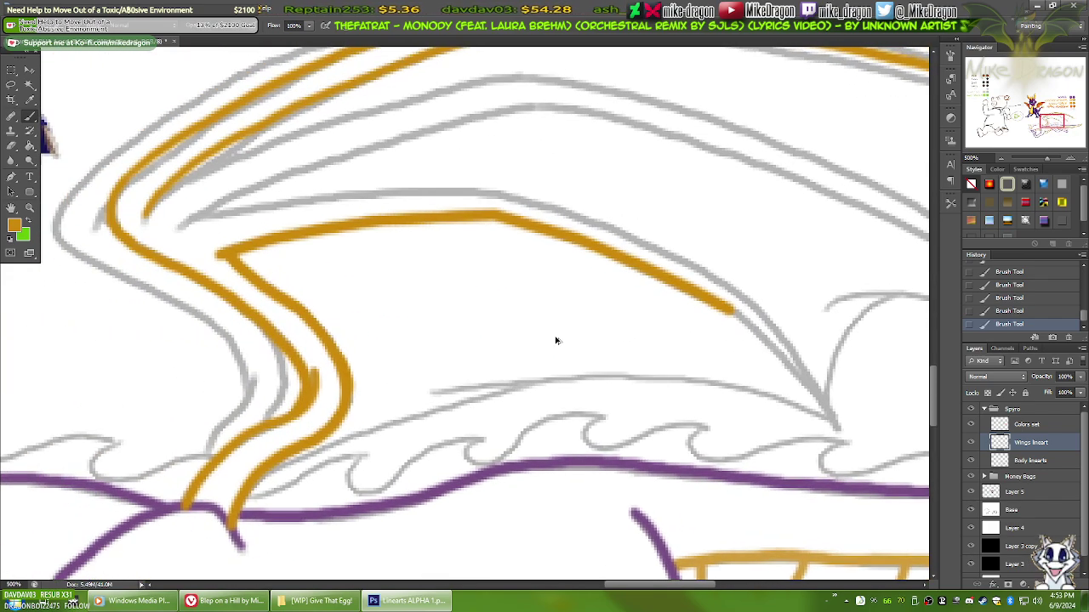
{"action": "key", "text": "ctrl+alt+z"}
{"action": "key", "text": "ctrl+alt+z"}
{"action": "key", "text": "ctrl+alt+z"}
{"action": "key", "text": "ctrl+alt+z"}
{"action": "key", "text": "ctrl+alt+z"}
{"action": "key", "text": "ctrl+alt+z"}
{"action": "key", "text": "ctrl+alt+z"}
{"action": "key", "text": "ctrl+alt+z"}
{"action": "key", "text": "ctrl+alt+z"}
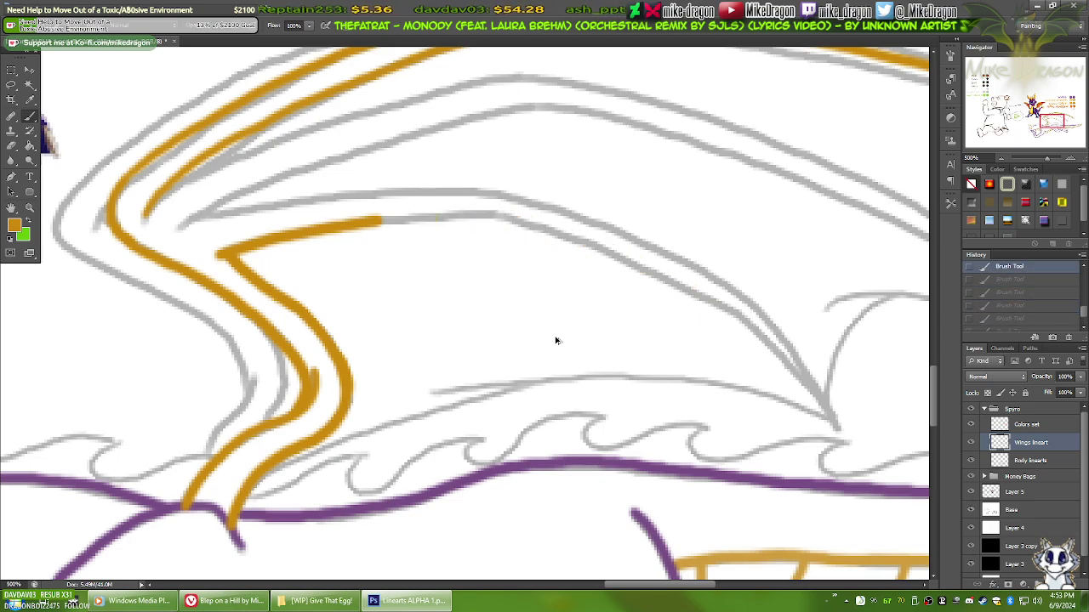
{"action": "key", "text": "alt+bracketright"}
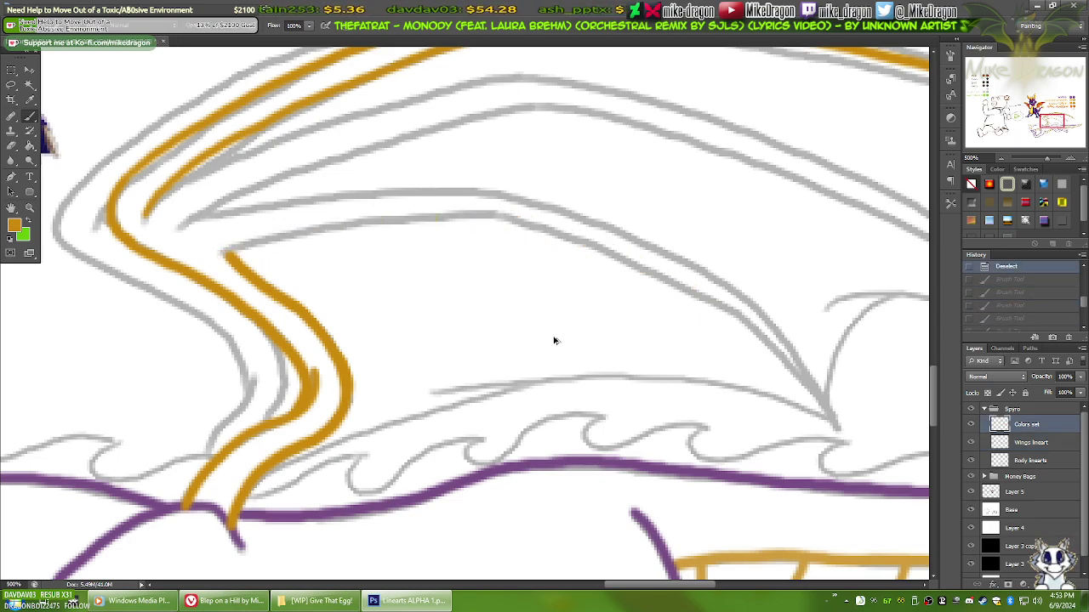
{"action": "key", "text": "ctrl+alt+z"}
{"action": "left_click", "coordinate": [1022, 446]}
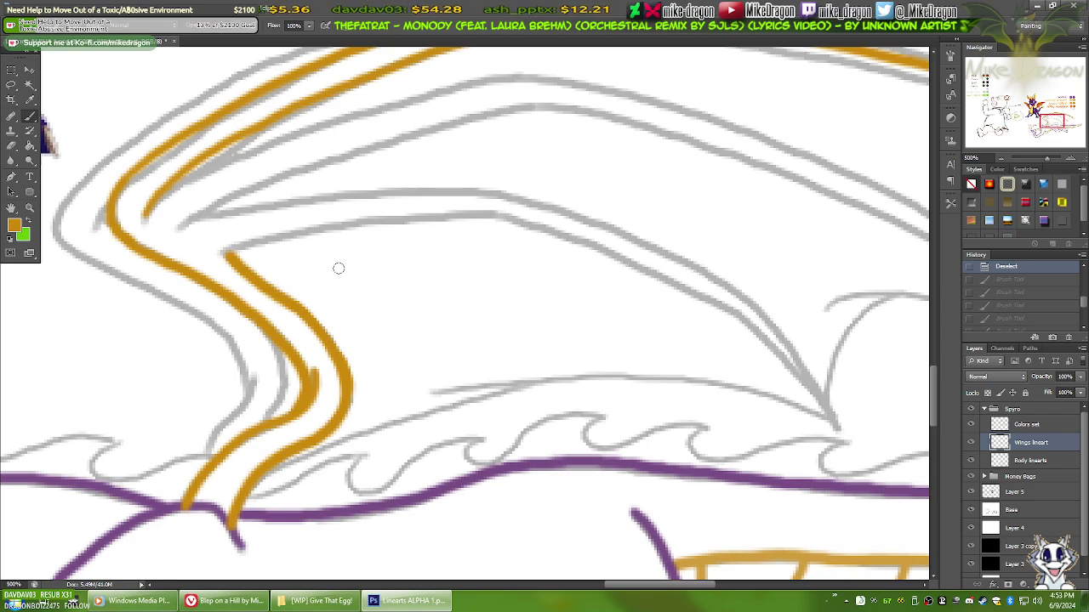
Step: Re-ink the lowest wing finger's lower edge with short connected dark gold segments, from the top of the wing arm to the bend
{"action": "left_click", "coordinate": [220, 255]}
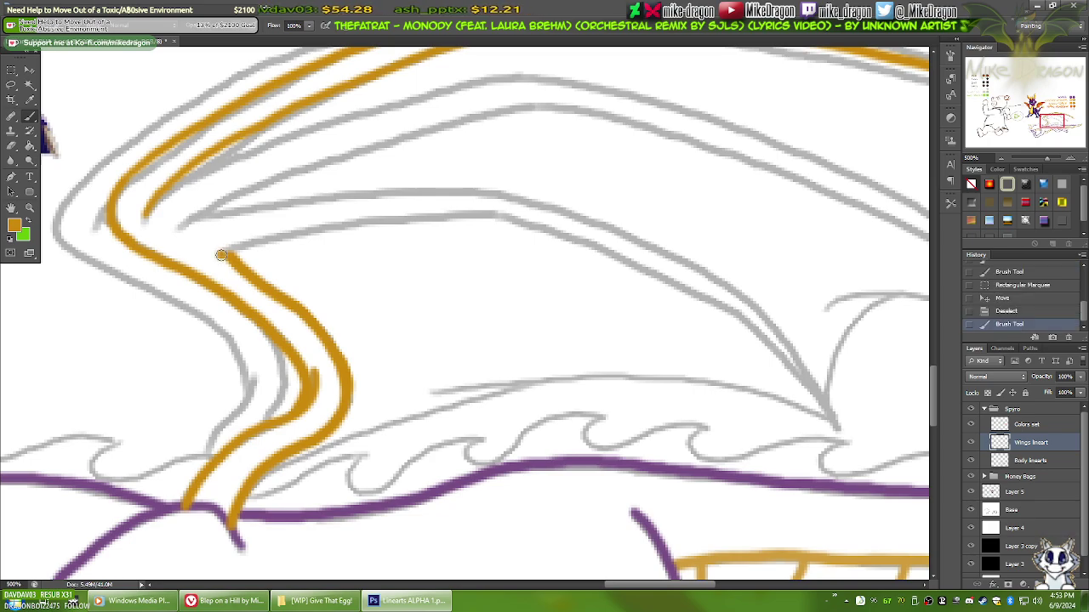
{"action": "left_click", "coordinate": [269, 240], "text": "shift"}
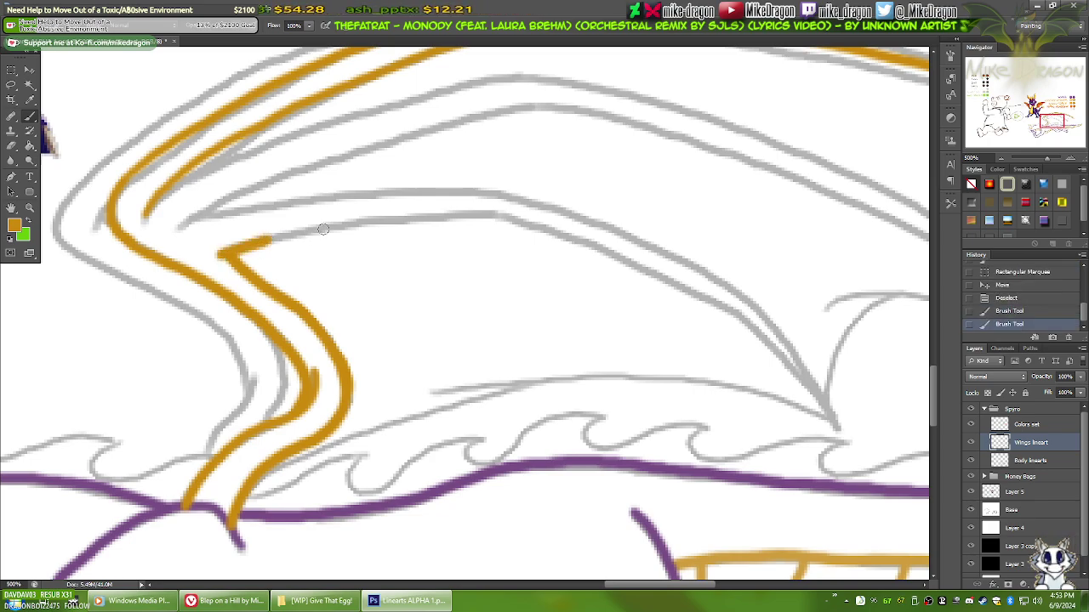
{"action": "left_click", "coordinate": [327, 229], "text": "shift"}
{"action": "left_click", "coordinate": [363, 223], "text": "shift"}
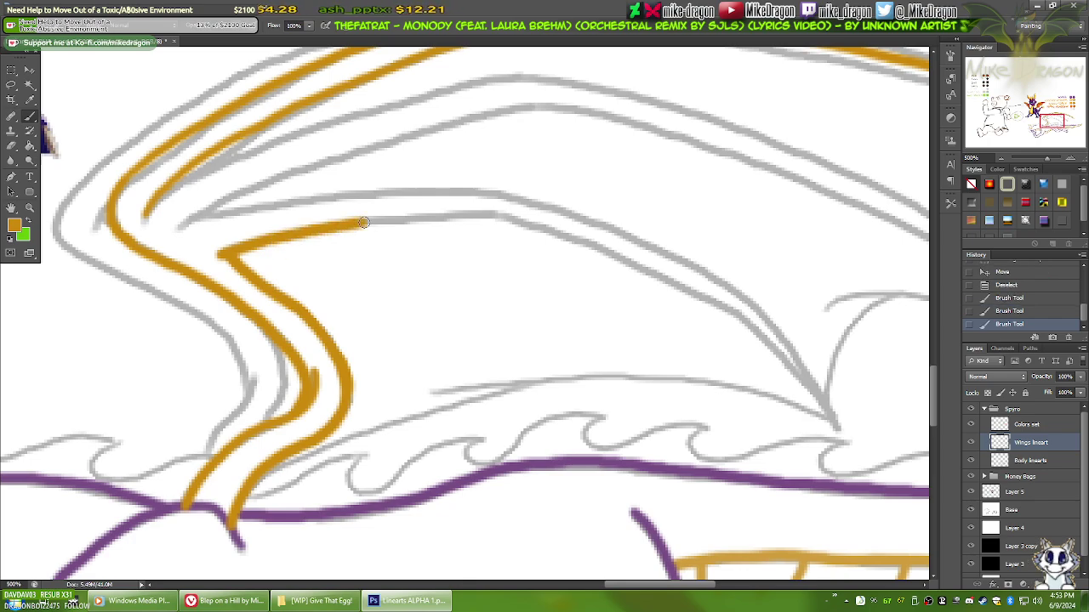
{"action": "left_click", "coordinate": [406, 219], "text": "shift"}
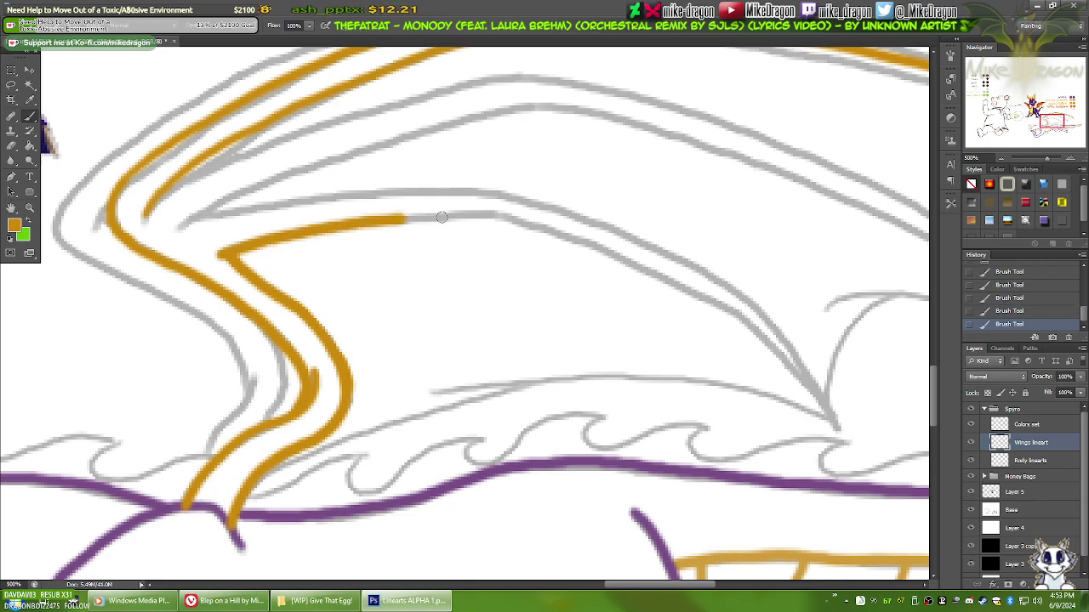
{"action": "left_click", "coordinate": [449, 217], "text": "shift"}
{"action": "left_click", "coordinate": [496, 215], "text": "shift"}
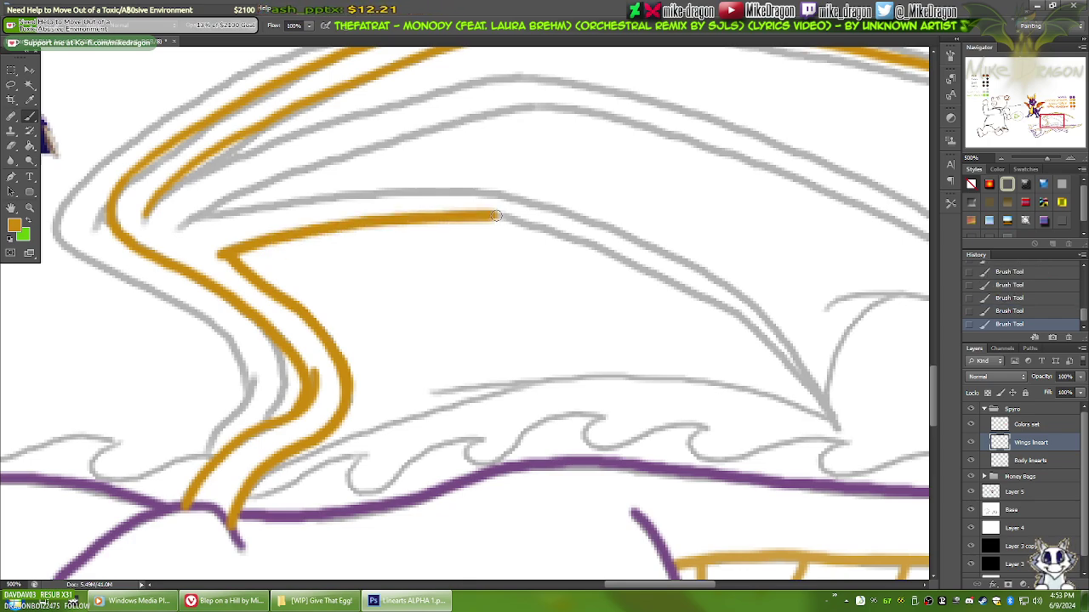
Step: Continue the lowest finger's lower edge from the bend down to the fingertip with connected straight dark gold segments
{"action": "left_click", "coordinate": [557, 233], "text": "shift"}
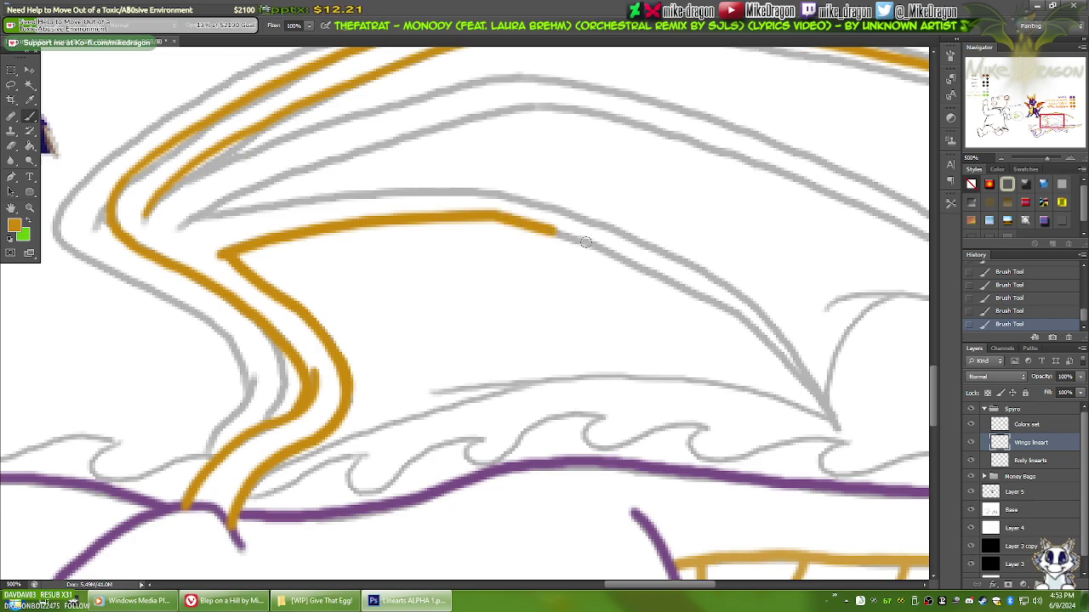
{"action": "left_click", "coordinate": [605, 249], "text": "shift"}
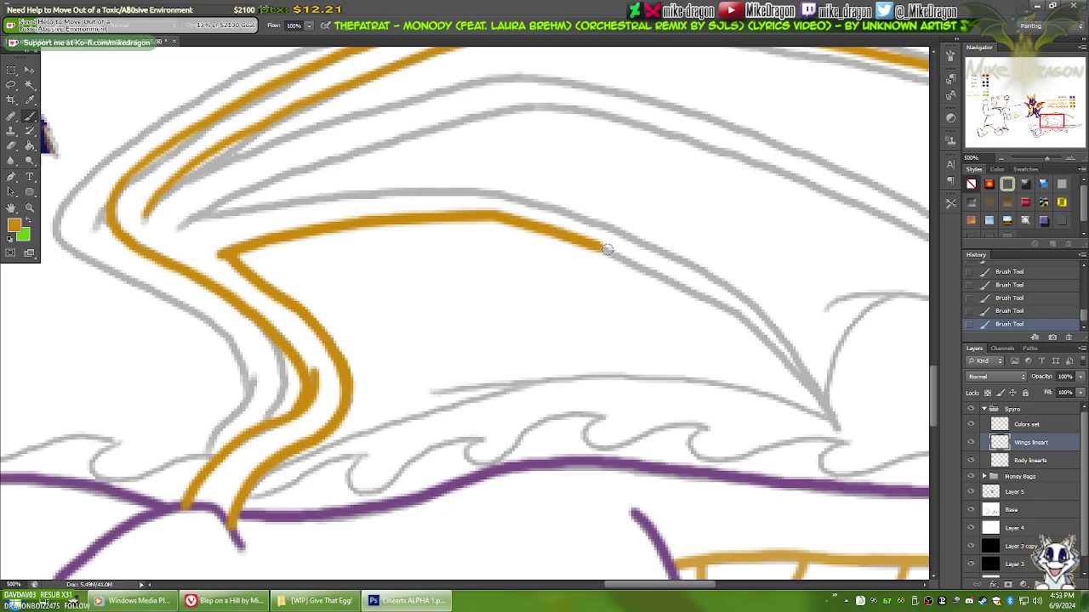
{"action": "left_click", "coordinate": [656, 273], "text": "shift"}
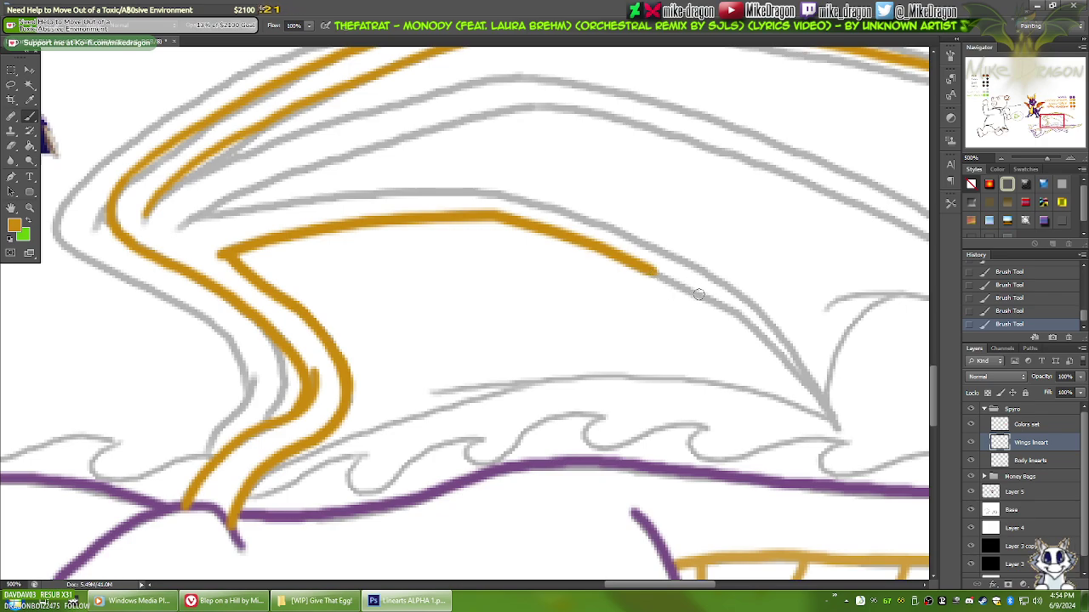
{"action": "left_click", "coordinate": [699, 296], "text": "shift"}
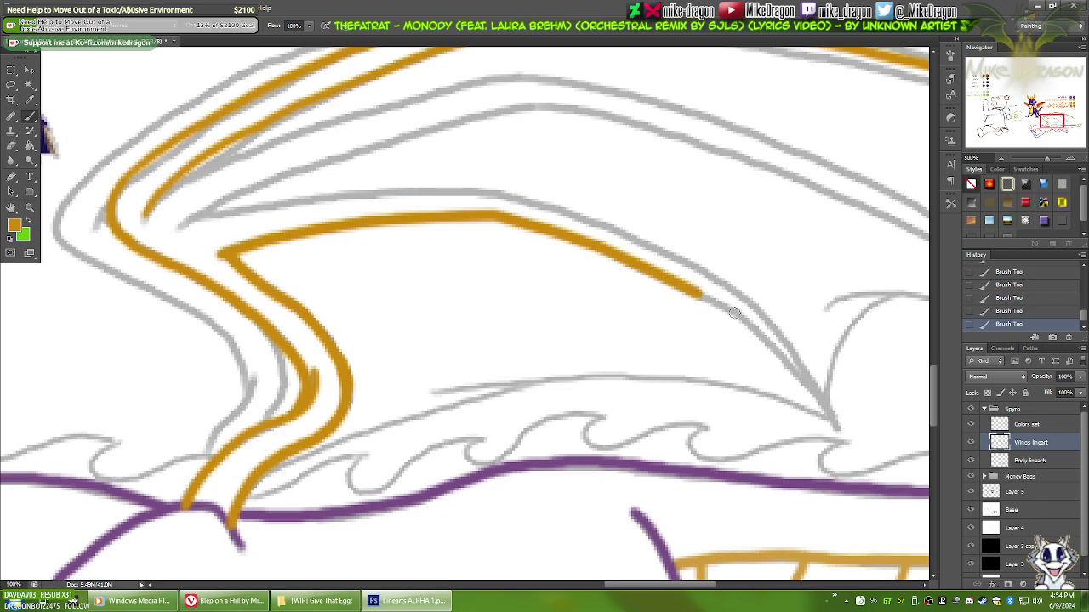
{"action": "left_click", "coordinate": [735, 313], "text": "shift"}
{"action": "left_click_drag", "start_coordinate": [749, 476], "coordinate": [470, 302]}
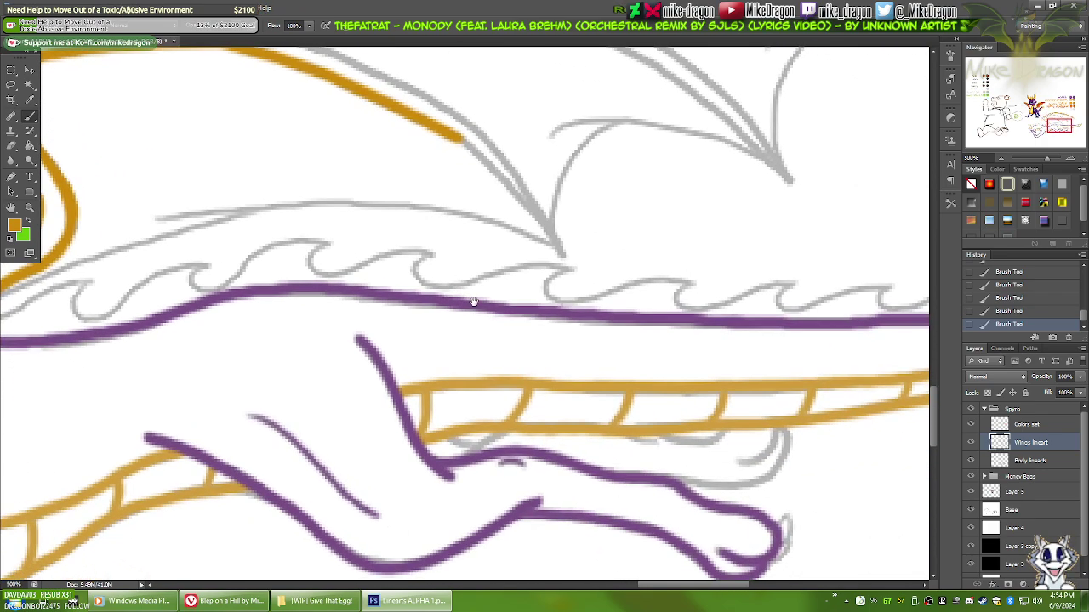
{"action": "left_click", "coordinate": [519, 197], "text": "shift"}
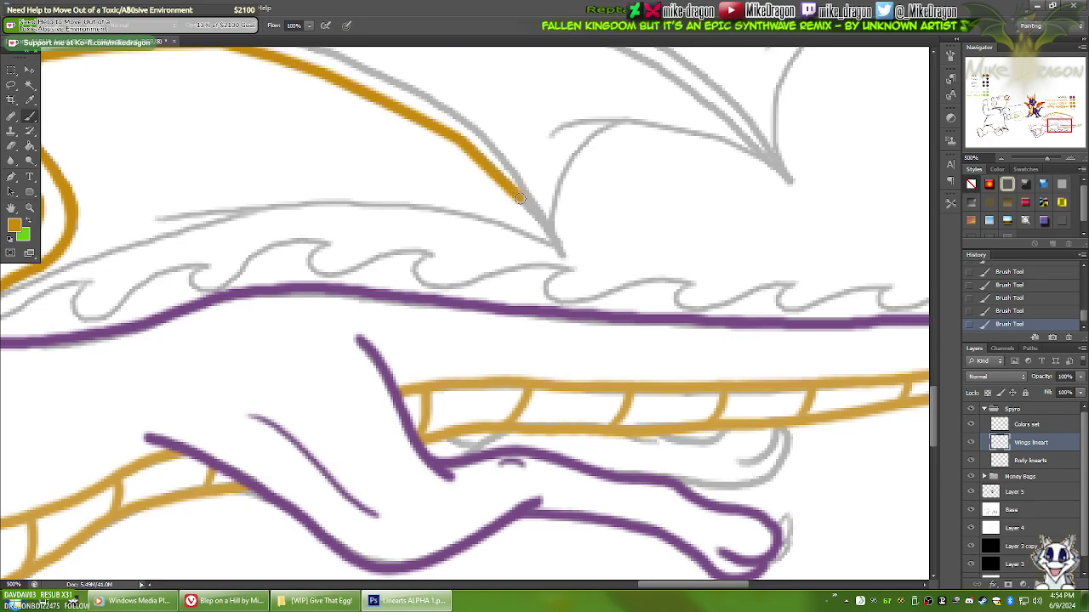
{"action": "left_click", "coordinate": [562, 255], "text": "shift"}
Step: Ink the lowest wing finger's upper edge from the fingertip back to the bend with connected straight dark gold segments
{"action": "mouse_move", "coordinate": [594, 173]}
{"action": "left_mouse_down"}
{"action": "mouse_move", "coordinate": [721, 391]}
{"action": "mouse_move", "coordinate": [769, 441]}
{"action": "left_mouse_up"}
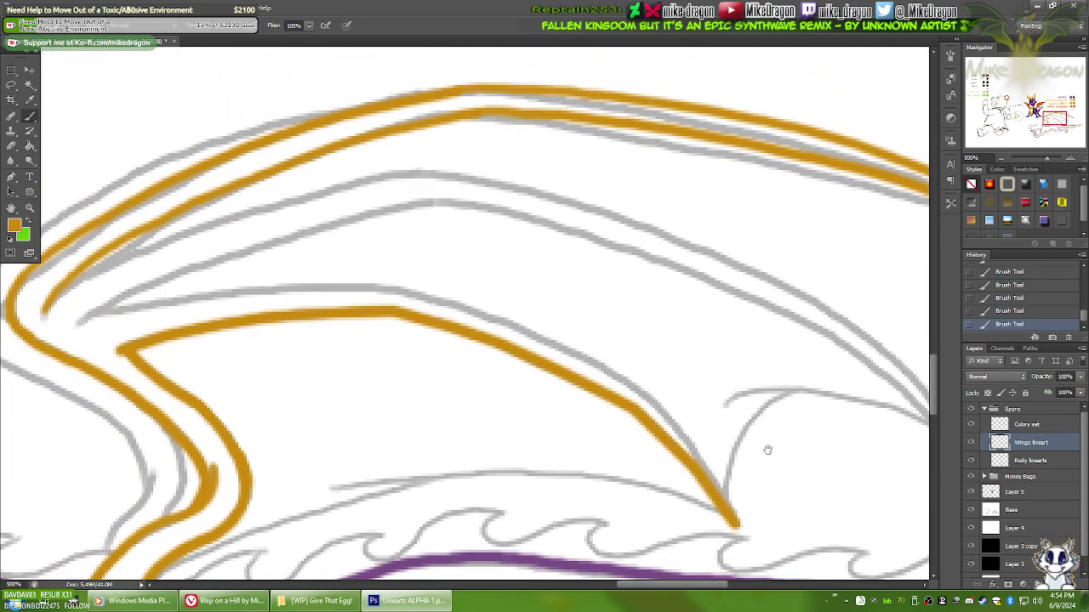
{"action": "left_click", "coordinate": [702, 462], "text": "shift"}
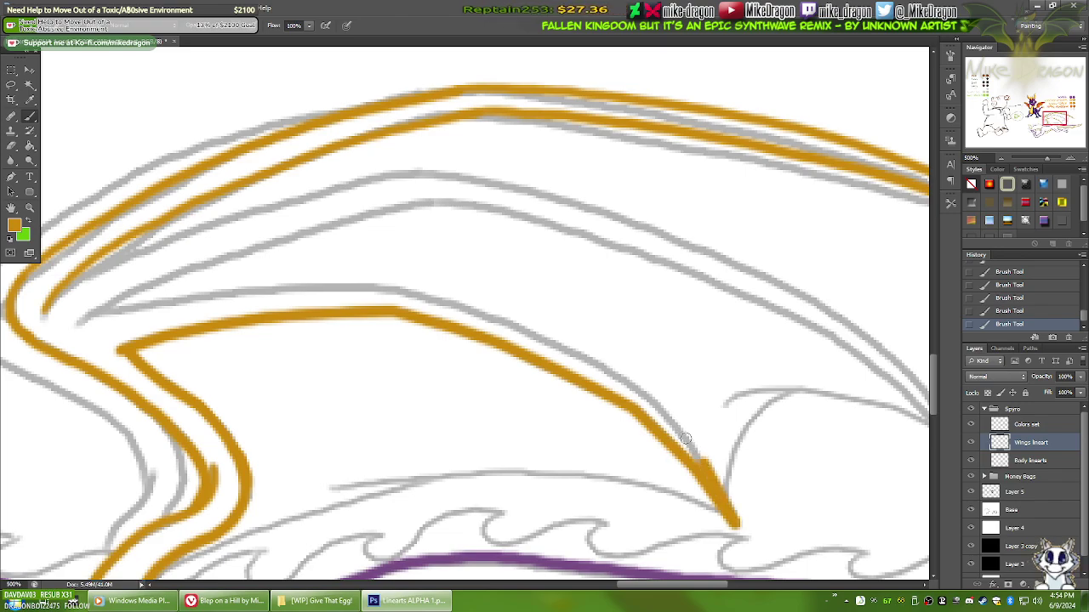
{"action": "left_click", "coordinate": [657, 399], "text": "shift"}
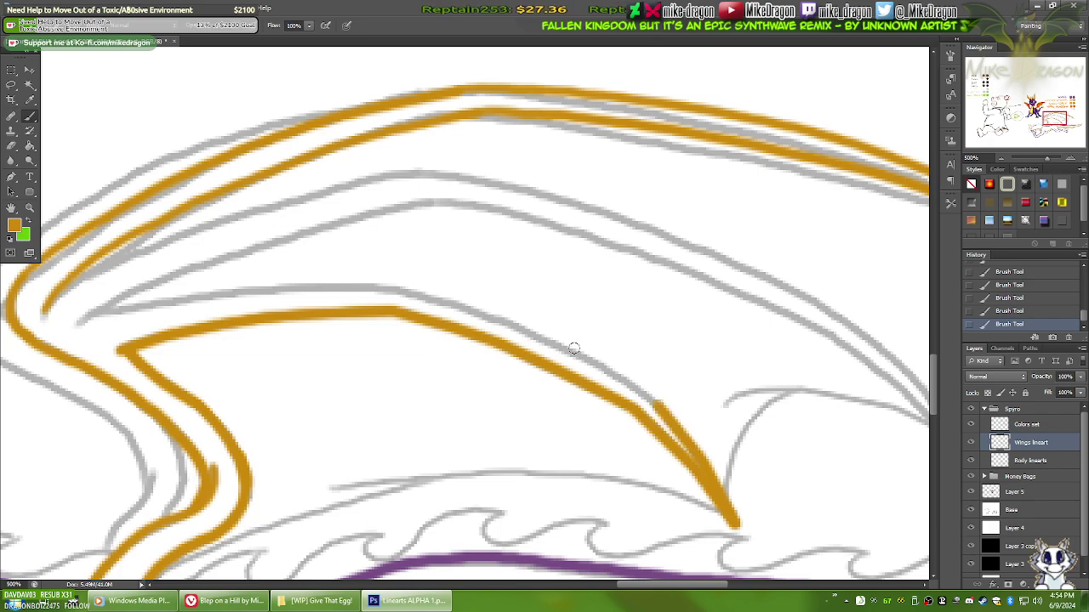
{"action": "left_click", "coordinate": [616, 375], "text": "shift"}
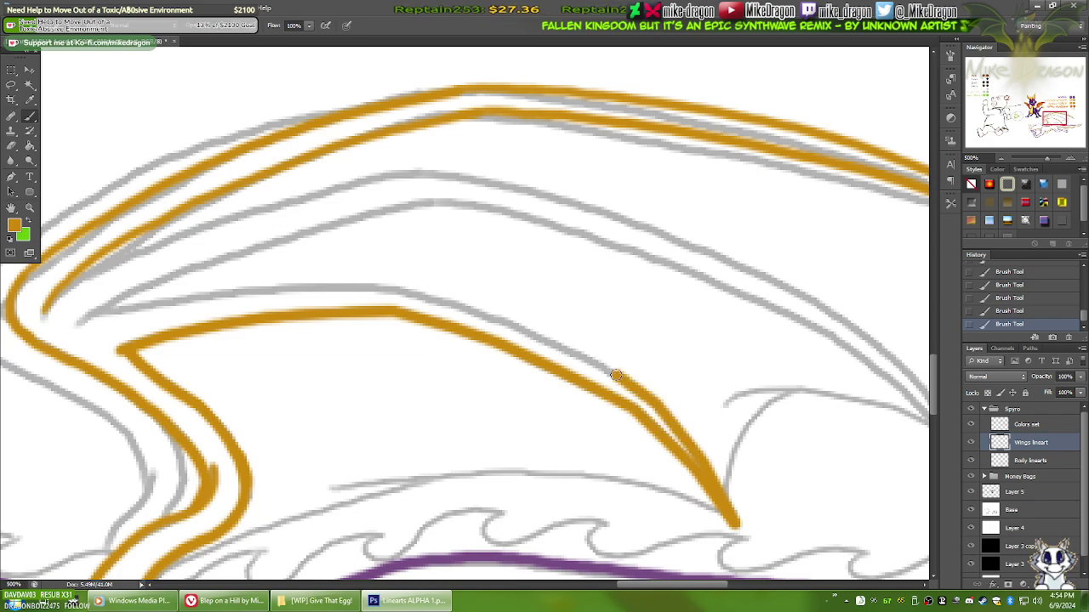
{"action": "left_click", "coordinate": [551, 340], "text": "shift"}
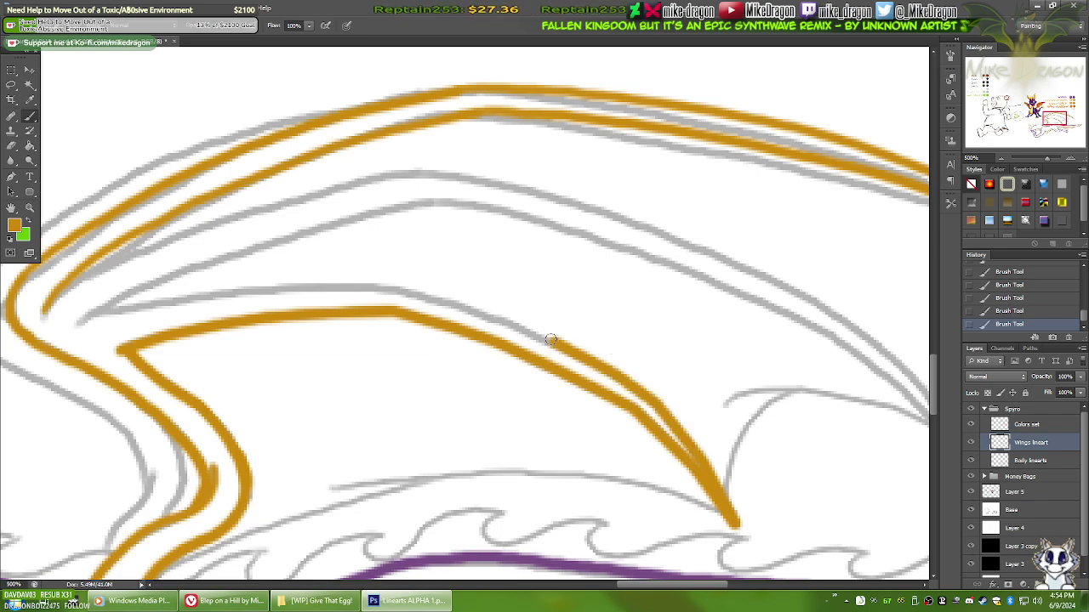
{"action": "left_click", "coordinate": [485, 312], "text": "shift"}
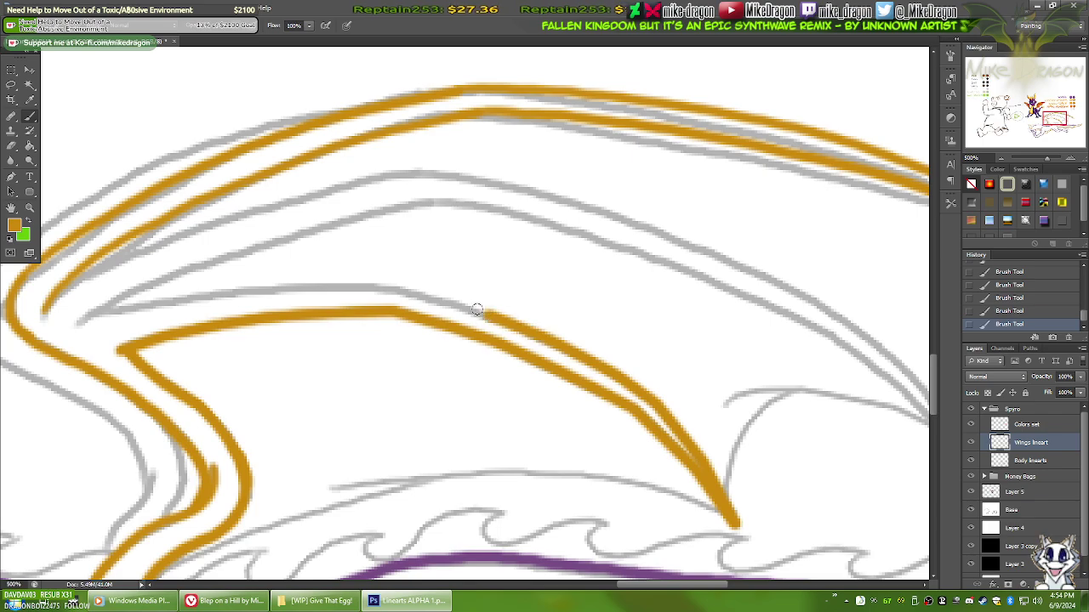
{"action": "left_click", "coordinate": [398, 289], "text": "shift"}
Step: Continue the lowest finger's upper edge from the bend to its base near the top of the wing arm
{"action": "mouse_move", "coordinate": [319, 338]}
{"action": "left_mouse_down"}
{"action": "mouse_move", "coordinate": [522, 269]}
{"action": "mouse_move", "coordinate": [549, 275]}
{"action": "left_mouse_up"}
{"action": "left_click_drag", "start_coordinate": [550, 275], "coordinate": [581, 308]}
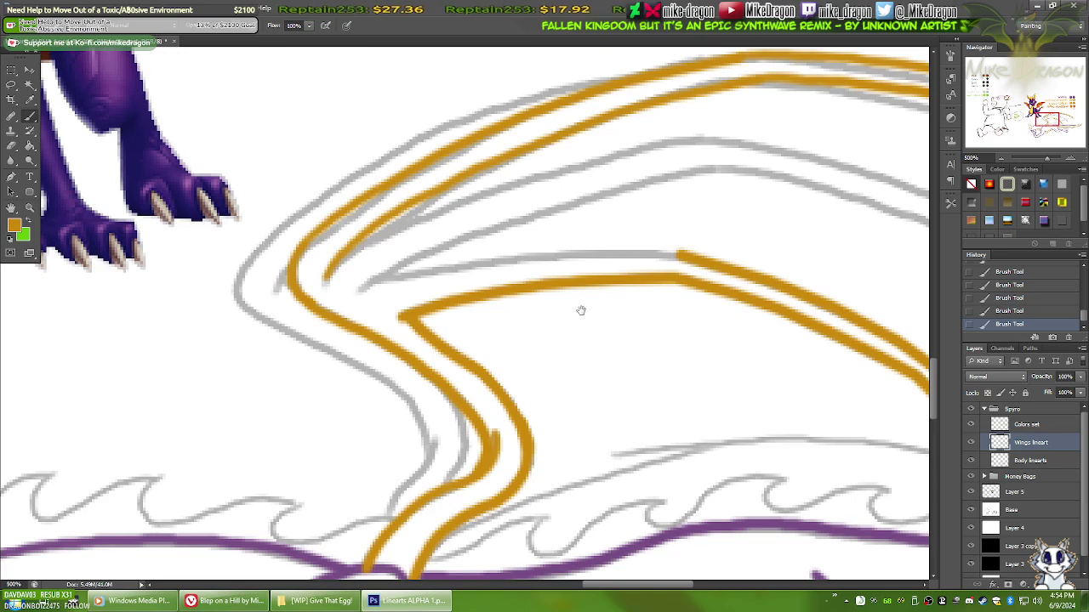
{"action": "left_click", "coordinate": [585, 253], "text": "shift"}
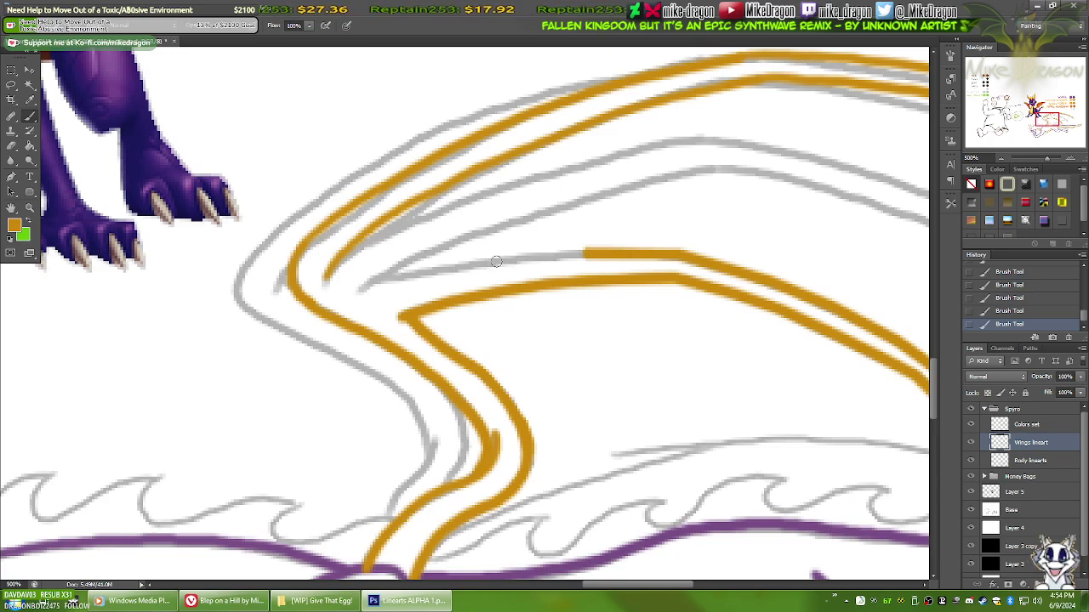
{"action": "left_click", "coordinate": [494, 261], "text": "shift"}
{"action": "left_click", "coordinate": [375, 279], "text": "shift"}
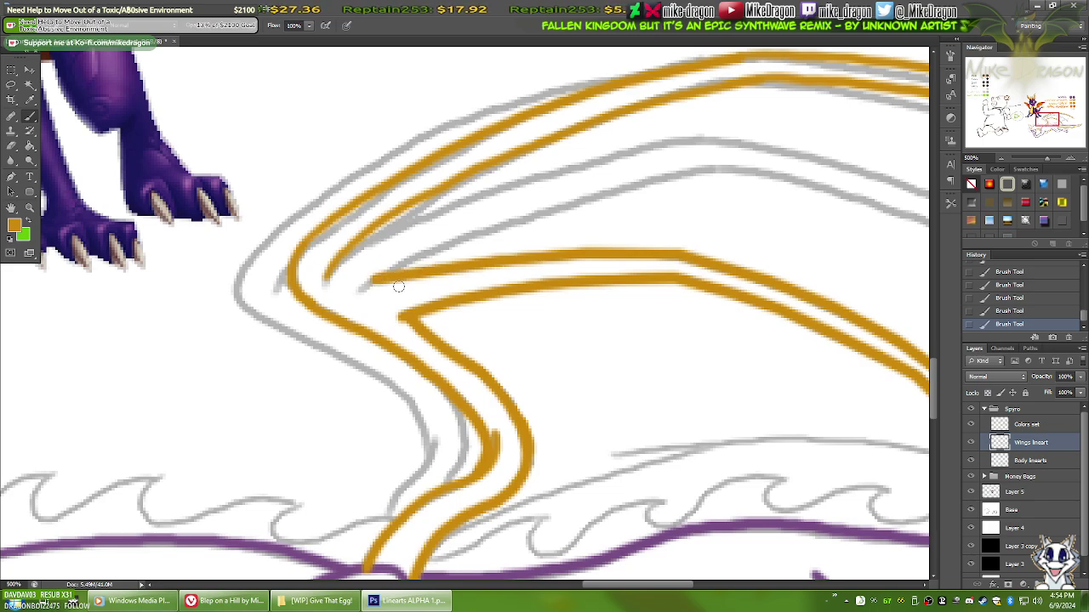
Step: Ink the second-lowest wing finger's lower edge from its base up to the bend with connected dark gold segments
{"action": "left_click_drag", "start_coordinate": [663, 411], "coordinate": [525, 345]}
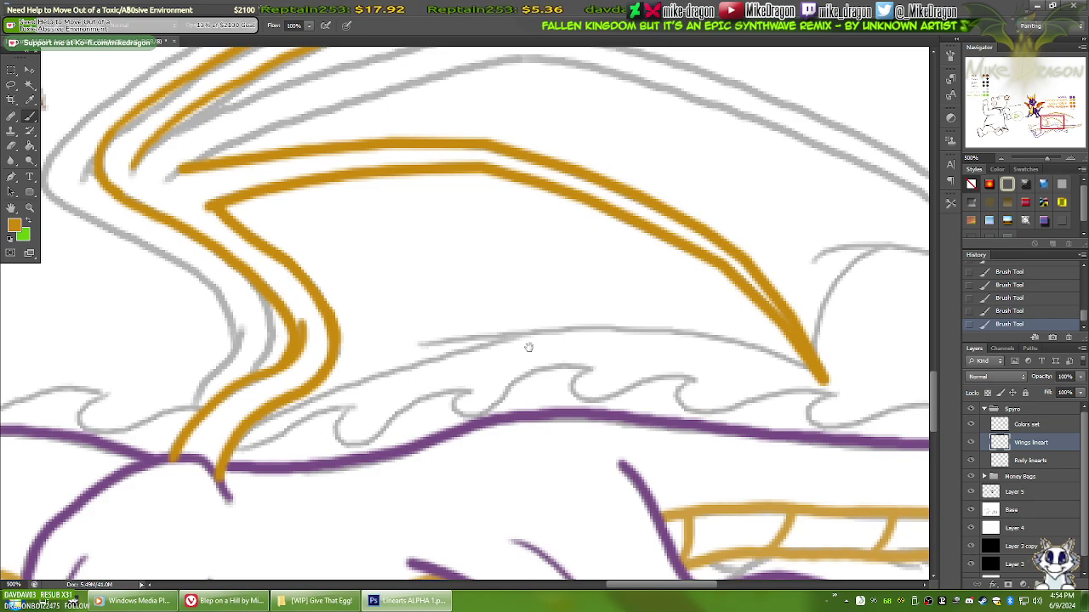
{"action": "left_click_drag", "start_coordinate": [529, 347], "coordinate": [652, 461]}
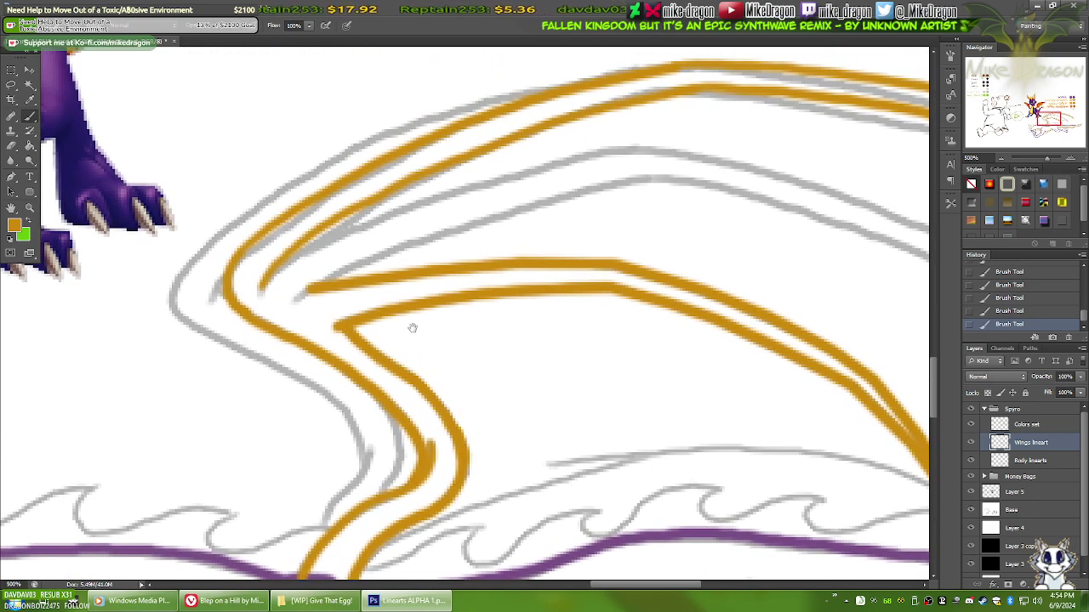
{"action": "left_click_drag", "start_coordinate": [414, 328], "coordinate": [472, 361]}
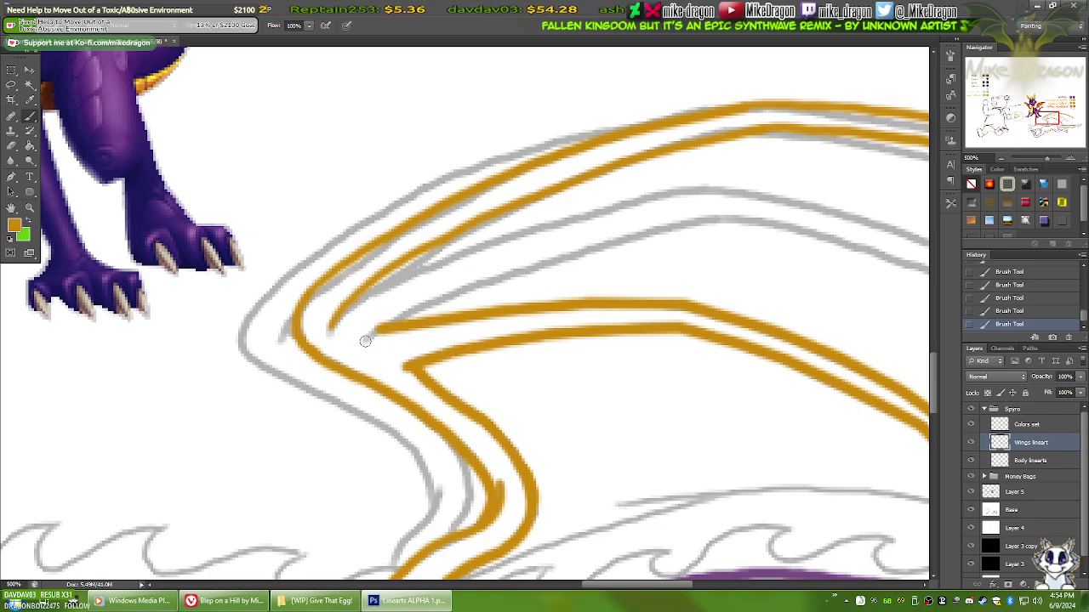
{"action": "left_click_drag", "start_coordinate": [365, 341], "coordinate": [409, 315]}
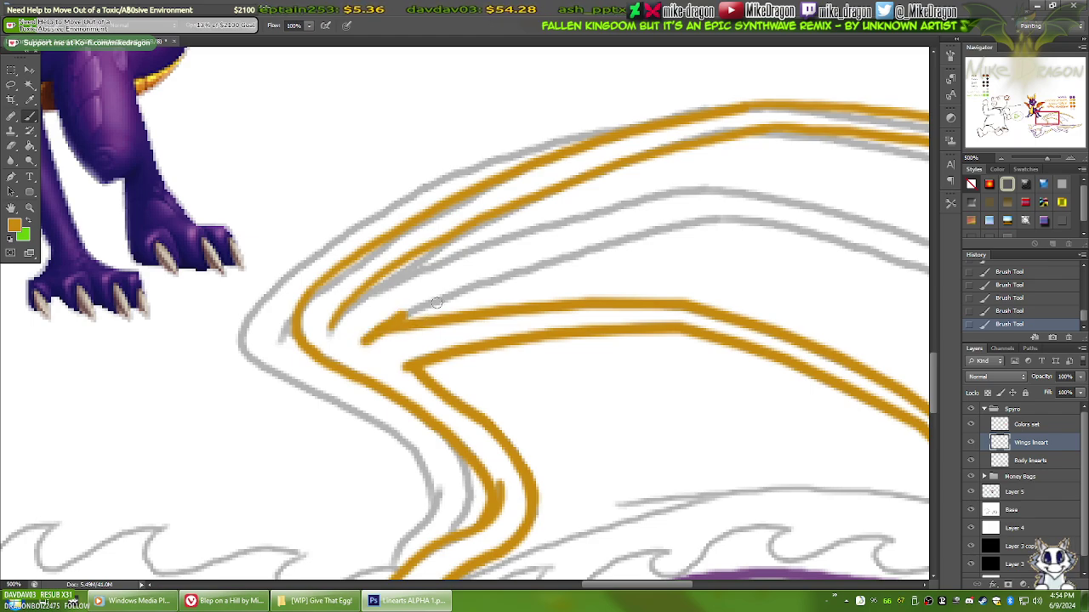
{"action": "left_click", "coordinate": [489, 281], "text": "shift"}
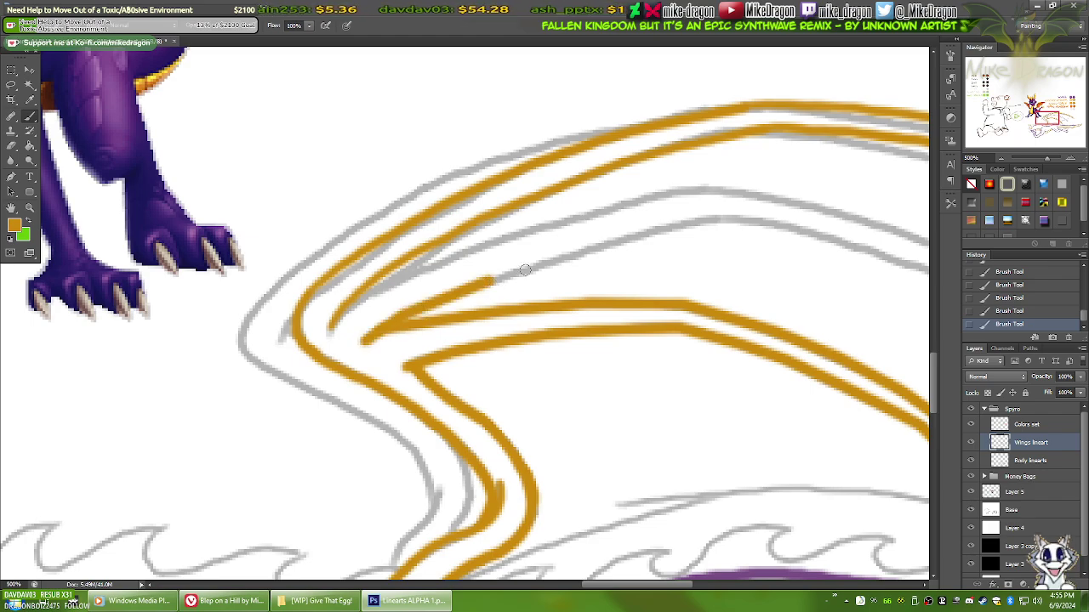
{"action": "left_click", "coordinate": [598, 247], "text": "shift"}
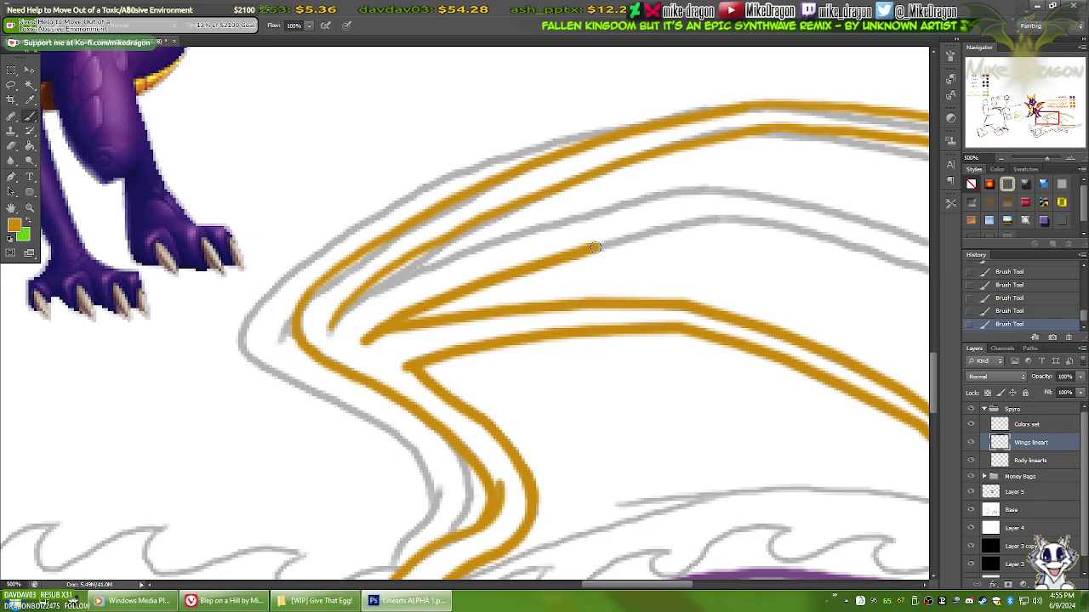
{"action": "left_click", "coordinate": [709, 220], "text": "shift"}
Step: Continue the second-lowest finger's lower edge around the bend and down to the fingertip with short straight dark gold segments
{"action": "mouse_move", "coordinate": [834, 333]}
{"action": "left_mouse_down"}
{"action": "mouse_move", "coordinate": [722, 294]}
{"action": "mouse_move", "coordinate": [602, 275]}
{"action": "left_mouse_up"}
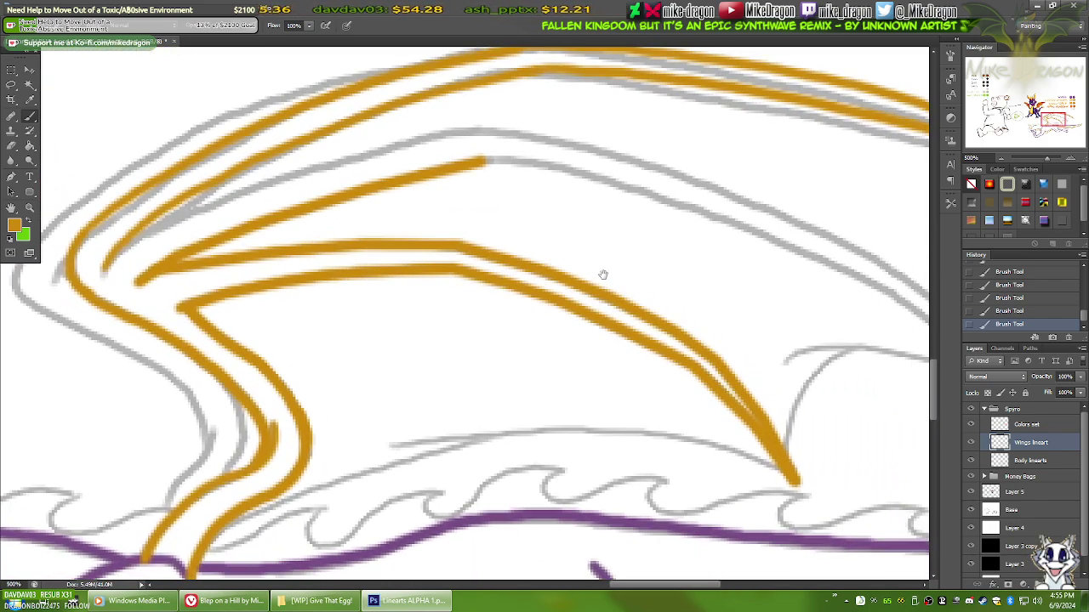
{"action": "left_click", "coordinate": [509, 162], "text": "shift"}
{"action": "left_click", "coordinate": [542, 164], "text": "shift"}
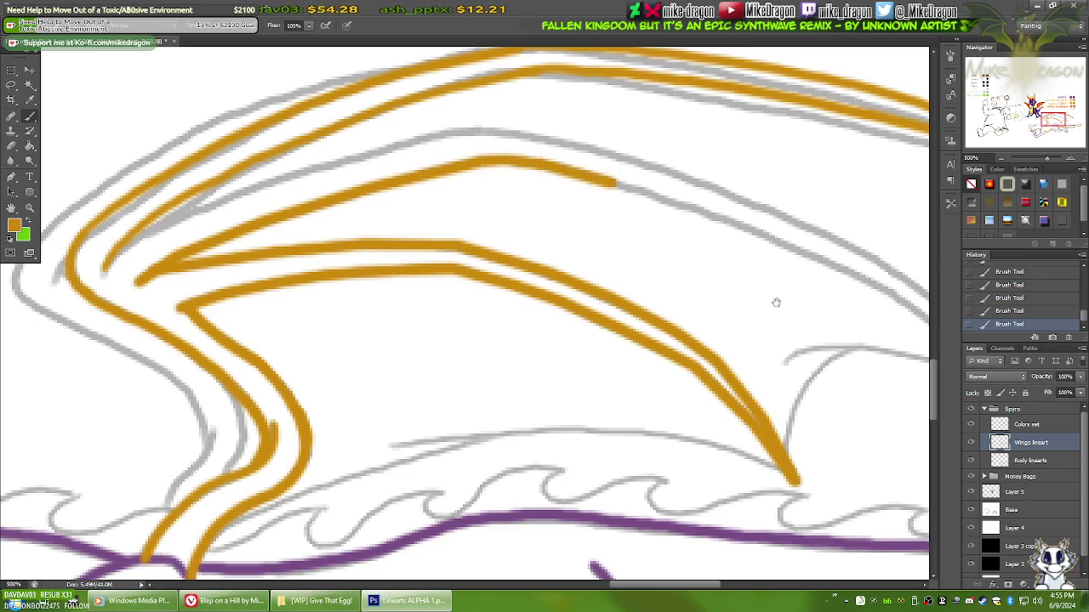
{"action": "left_click_drag", "start_coordinate": [773, 304], "coordinate": [544, 287]}
{"action": "left_click", "coordinate": [457, 191], "text": "shift"}
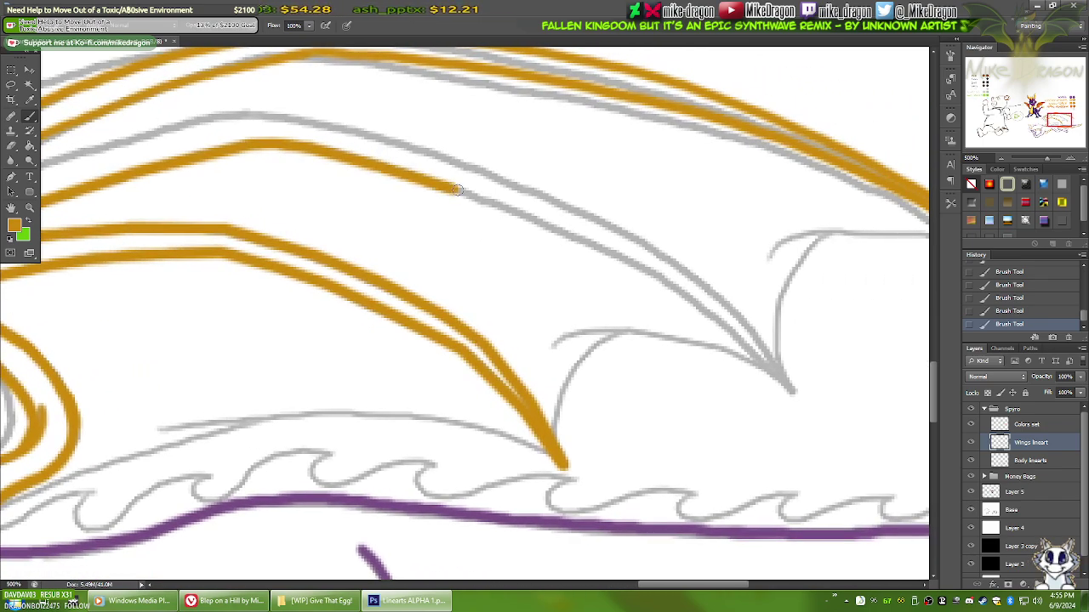
{"action": "left_click", "coordinate": [532, 220], "text": "shift"}
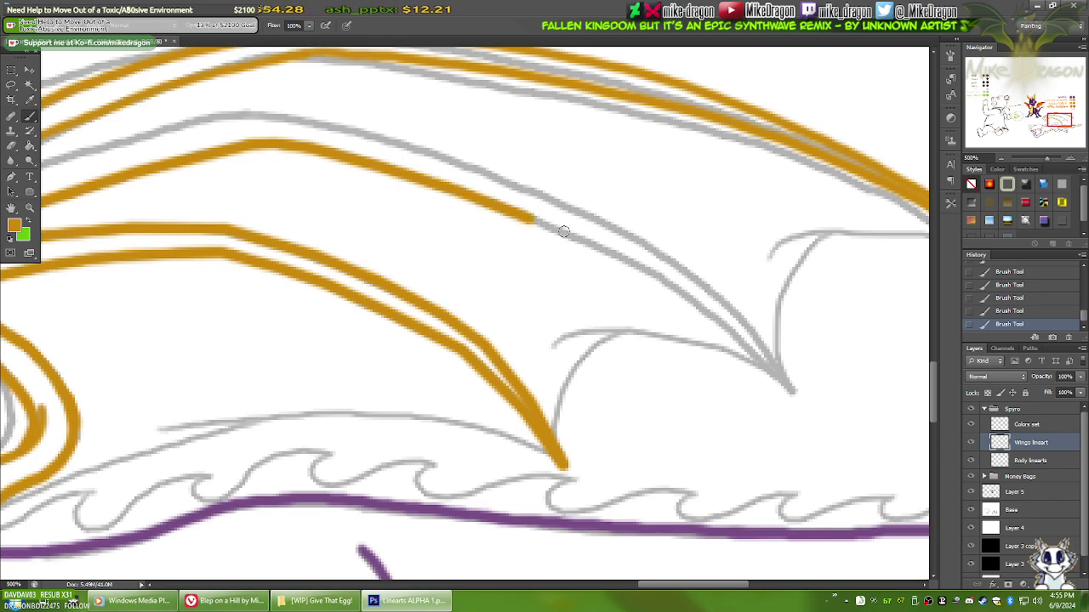
{"action": "left_click", "coordinate": [589, 244], "text": "shift"}
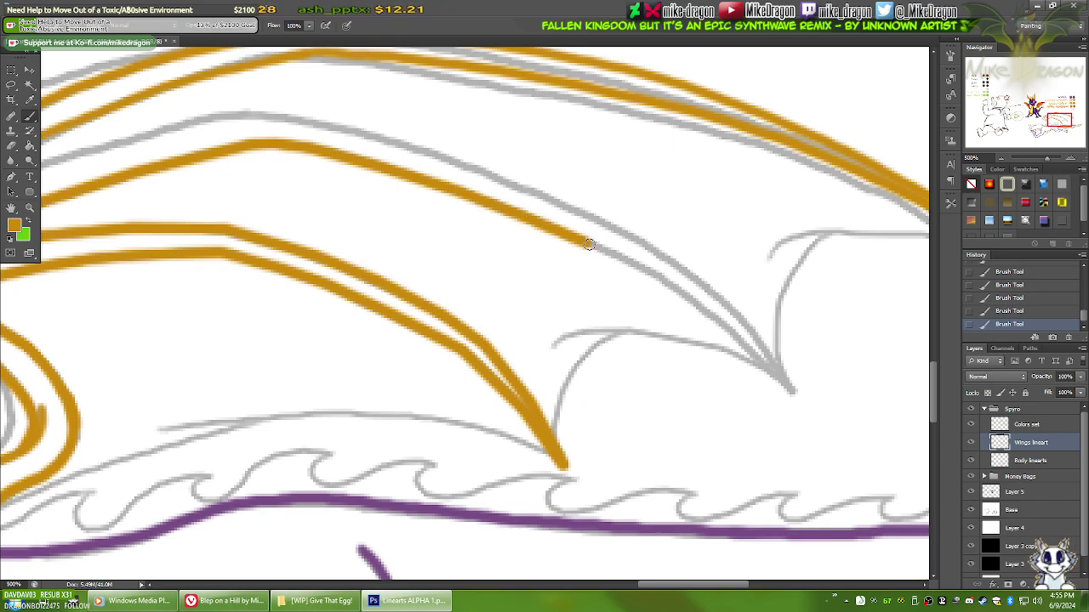
{"action": "left_click", "coordinate": [661, 278], "text": "shift"}
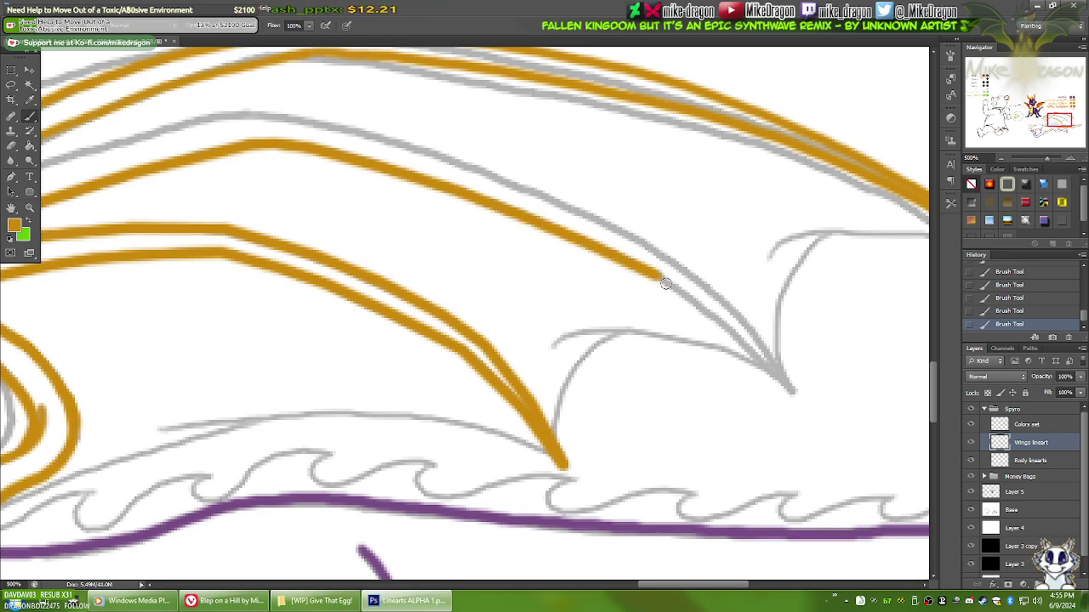
{"action": "left_click", "coordinate": [737, 340], "text": "shift"}
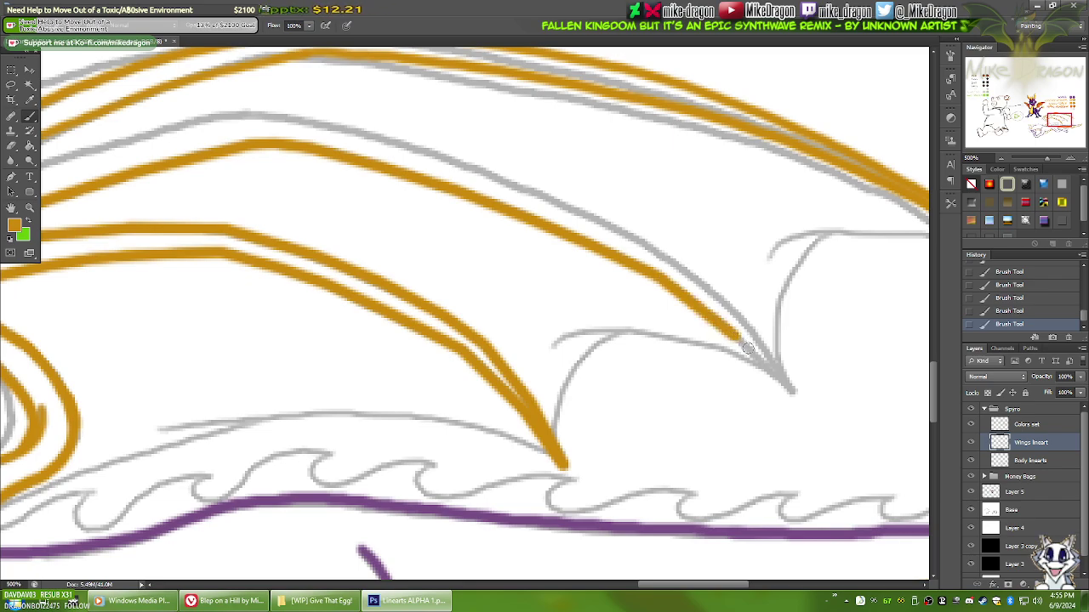
{"action": "left_click", "coordinate": [793, 394], "text": "shift"}
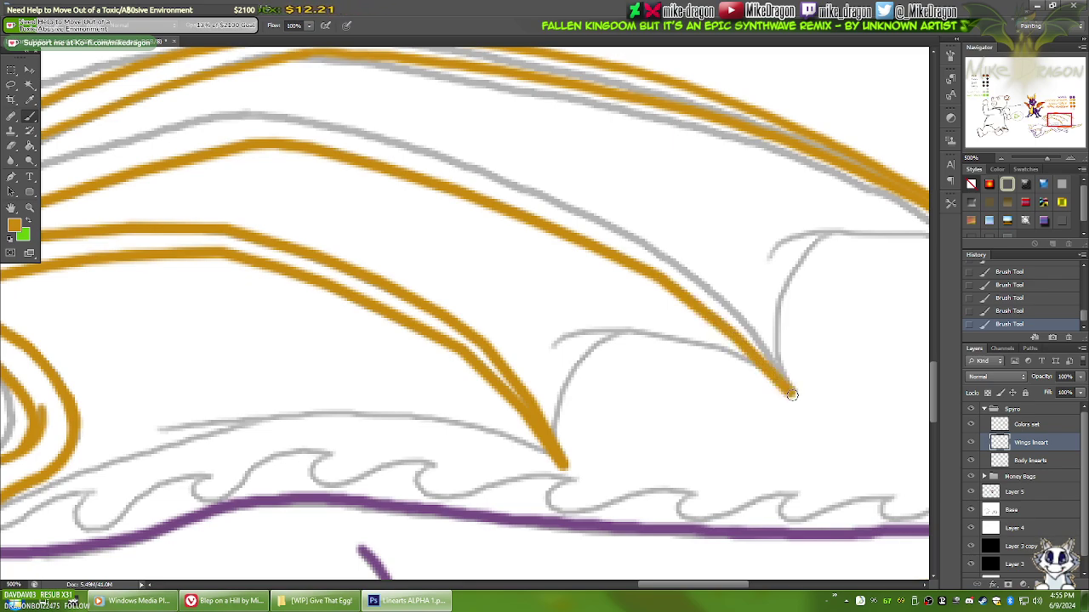
Step: Ink the second-lowest finger's upper edge from the fingertip toward the bend, replacing the last long segment with a shorter one along the sketch
{"action": "left_click", "coordinate": [765, 343], "text": "shift"}
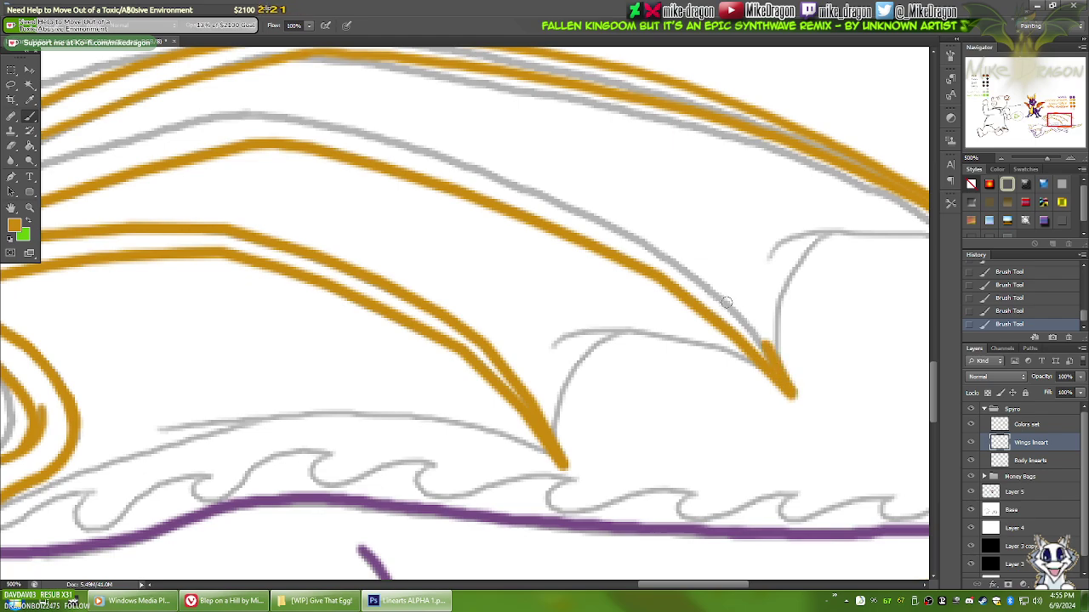
{"action": "left_click", "coordinate": [725, 302], "text": "shift"}
{"action": "left_click", "coordinate": [651, 248], "text": "shift"}
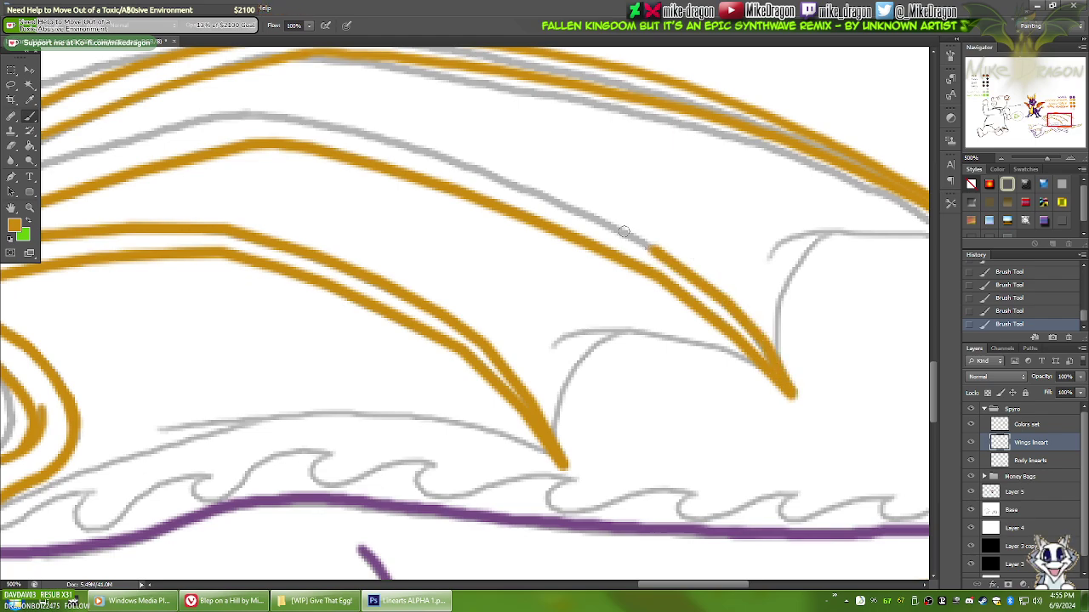
{"action": "left_click", "coordinate": [516, 185], "text": "shift"}
{"action": "left_click", "coordinate": [269, 117], "text": "shift"}
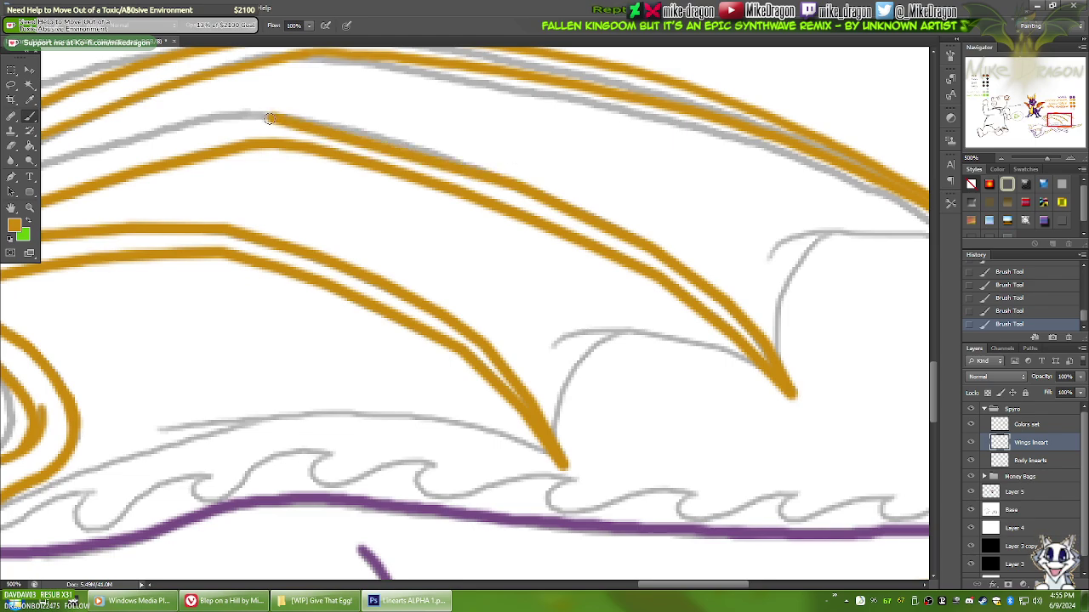
{"action": "key", "text": "ctrl+z"}
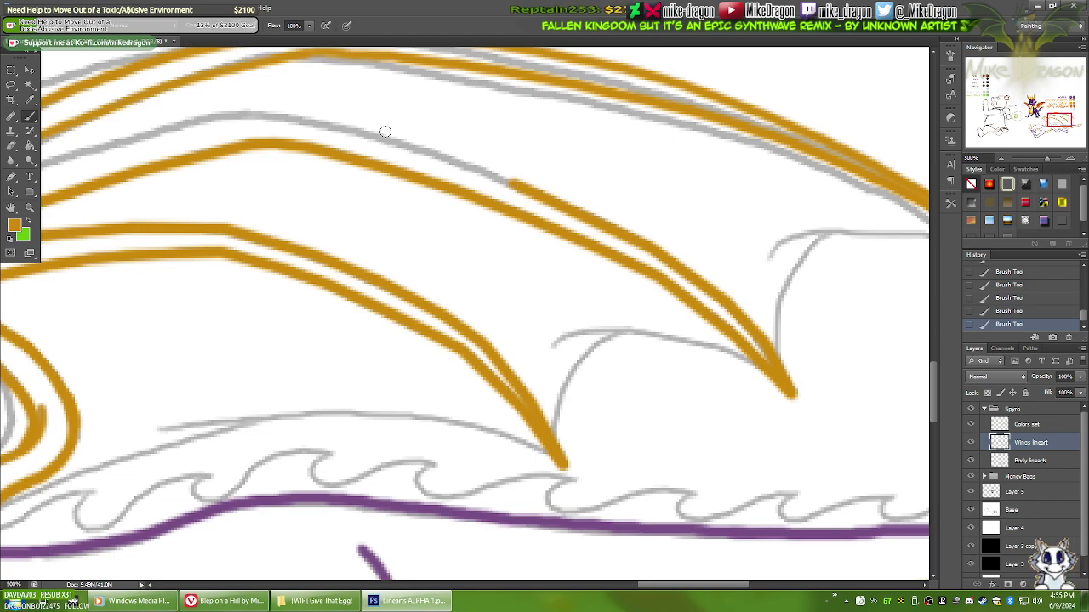
{"action": "left_click_drag", "start_coordinate": [516, 184], "coordinate": [379, 137]}
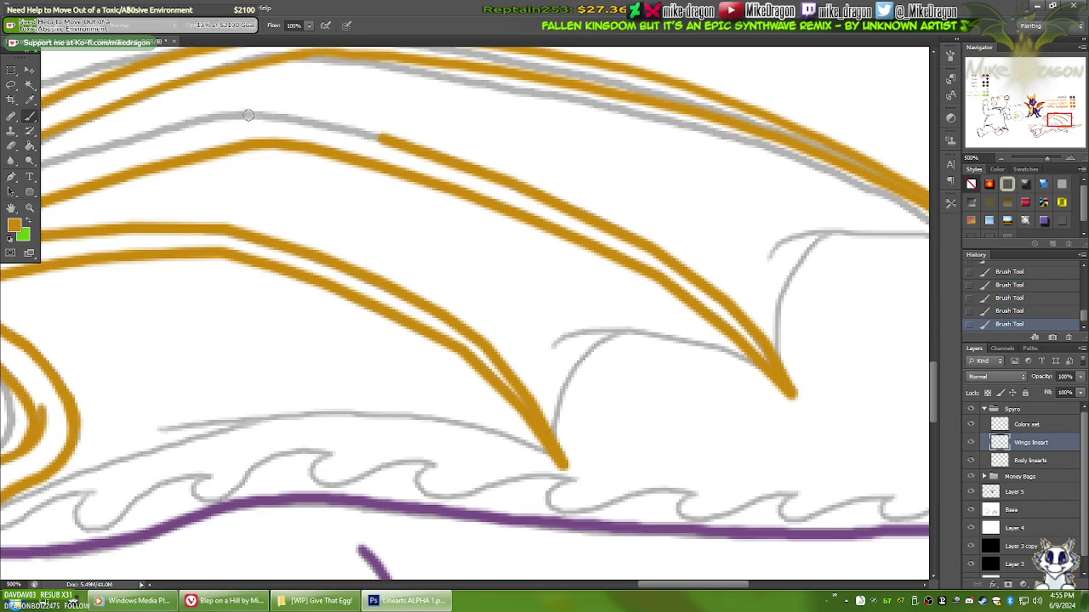
{"action": "left_click", "coordinate": [248, 115], "text": "shift"}
{"action": "left_click_drag", "start_coordinate": [287, 165], "coordinate": [619, 258]}
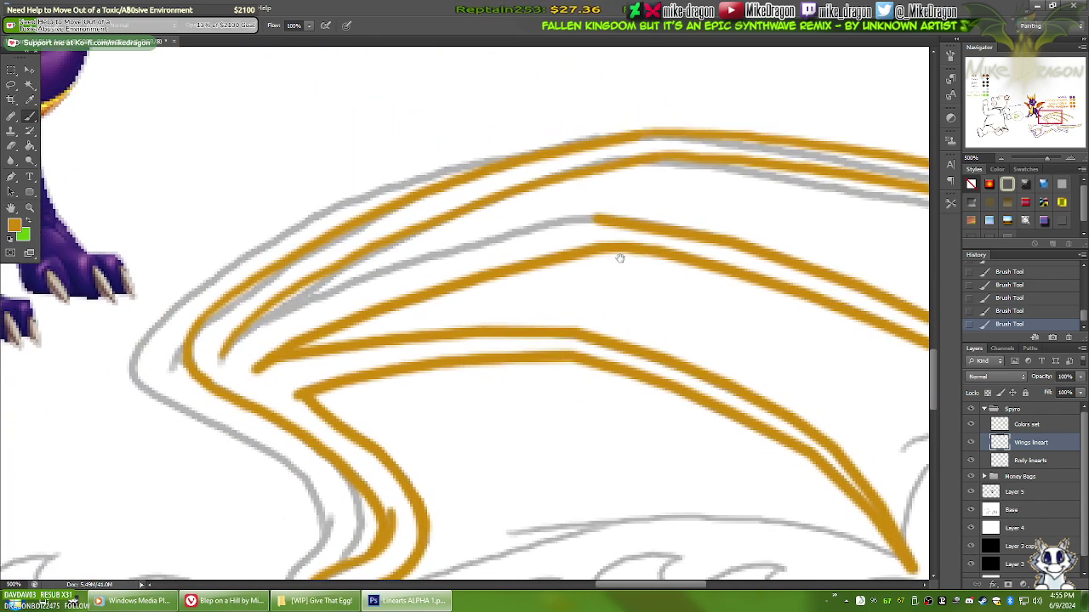
{"action": "key", "text": "ctrl+z"}
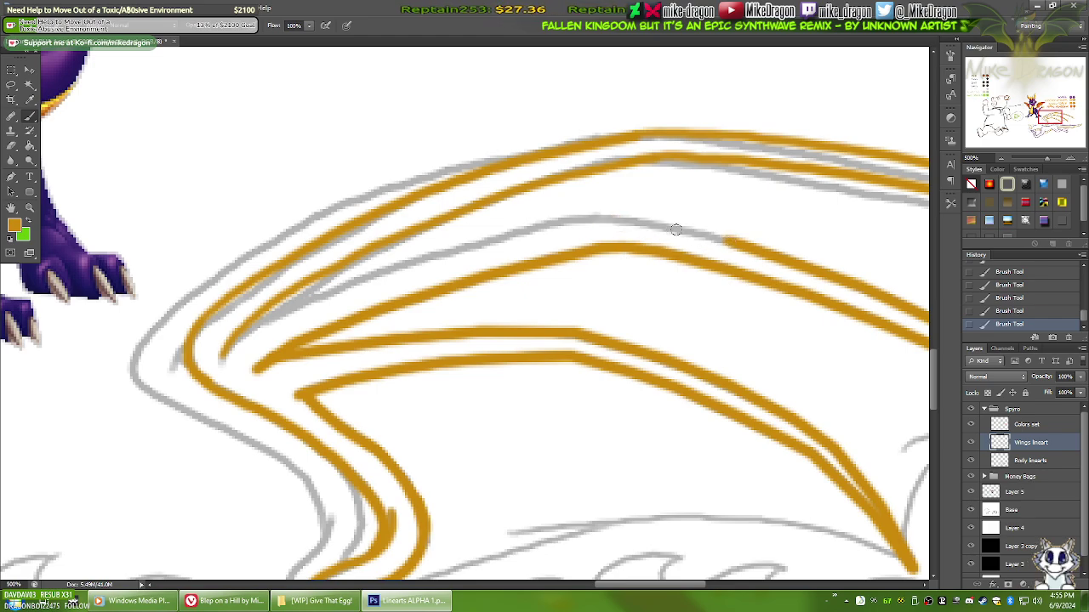
Step: Continue the second-lowest wing finger's upper edge around the bend with short connected dark gold segments along the sketch
{"action": "left_click_drag", "start_coordinate": [725, 240], "coordinate": [634, 219]}
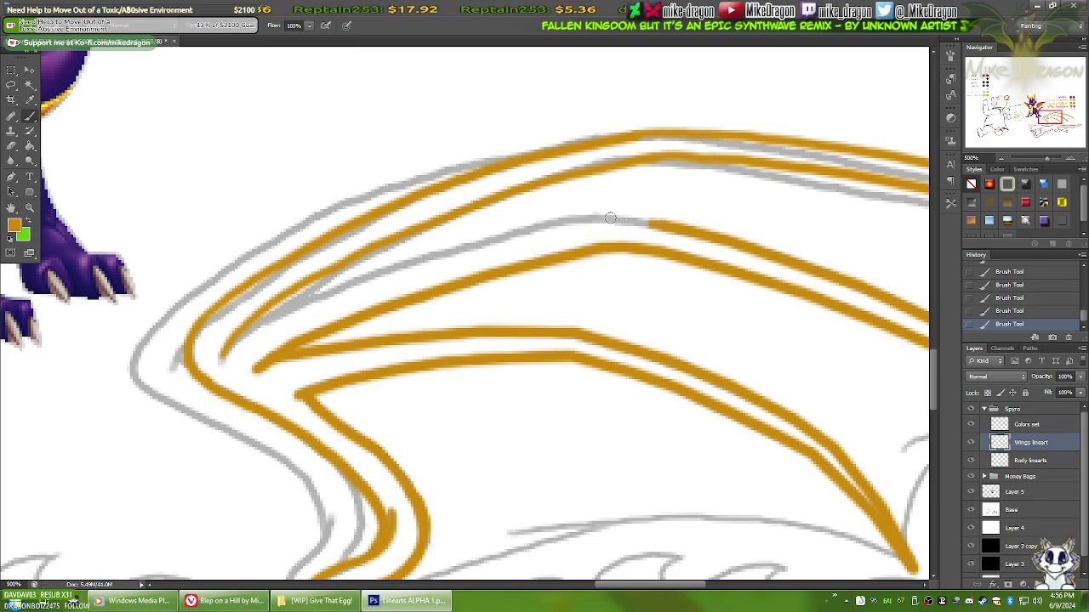
{"action": "left_click_drag", "start_coordinate": [610, 220], "coordinate": [651, 223]}
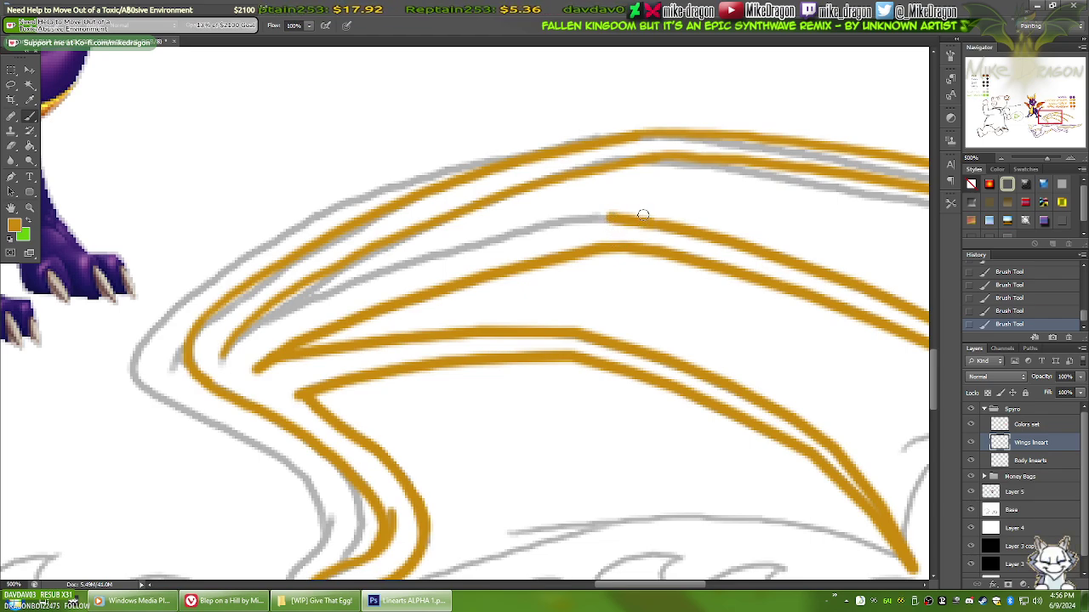
{"action": "left_click", "coordinate": [591, 218]}
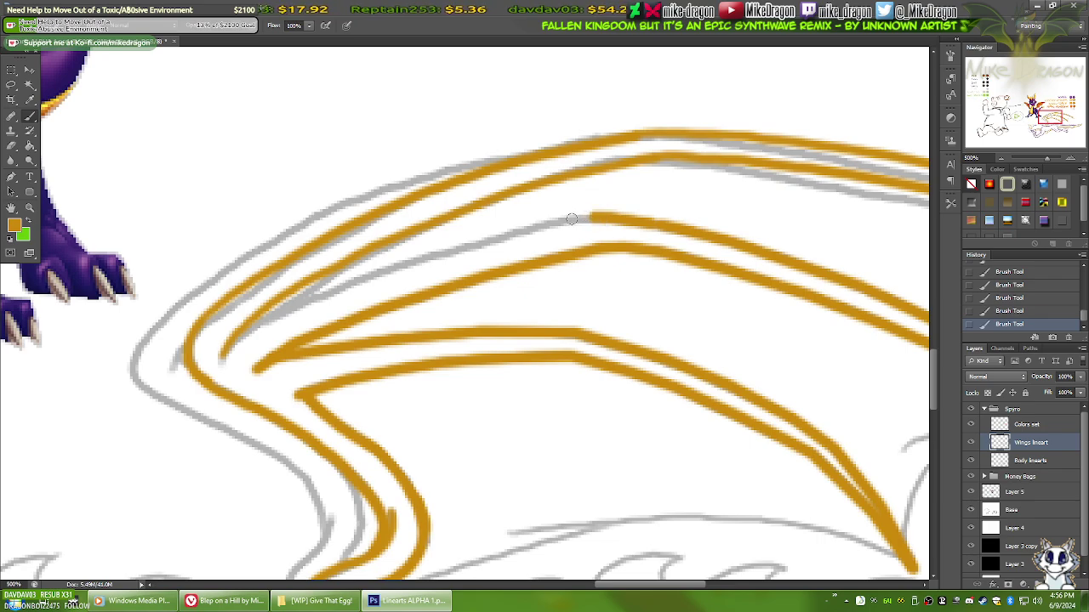
{"action": "left_click", "coordinate": [572, 219], "text": "shift"}
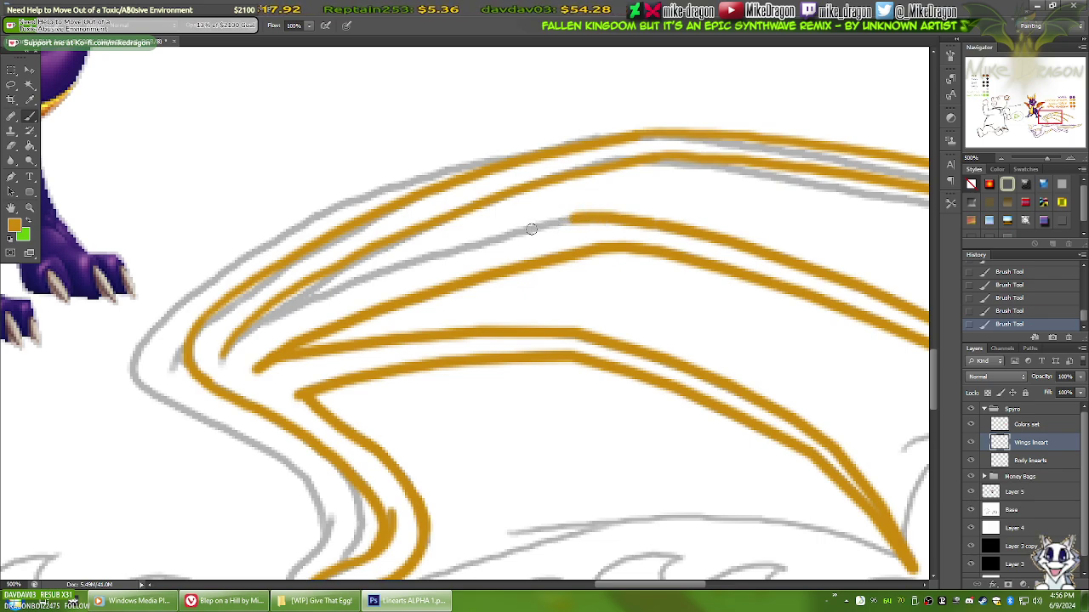
{"action": "left_click", "coordinate": [536, 225], "text": "shift"}
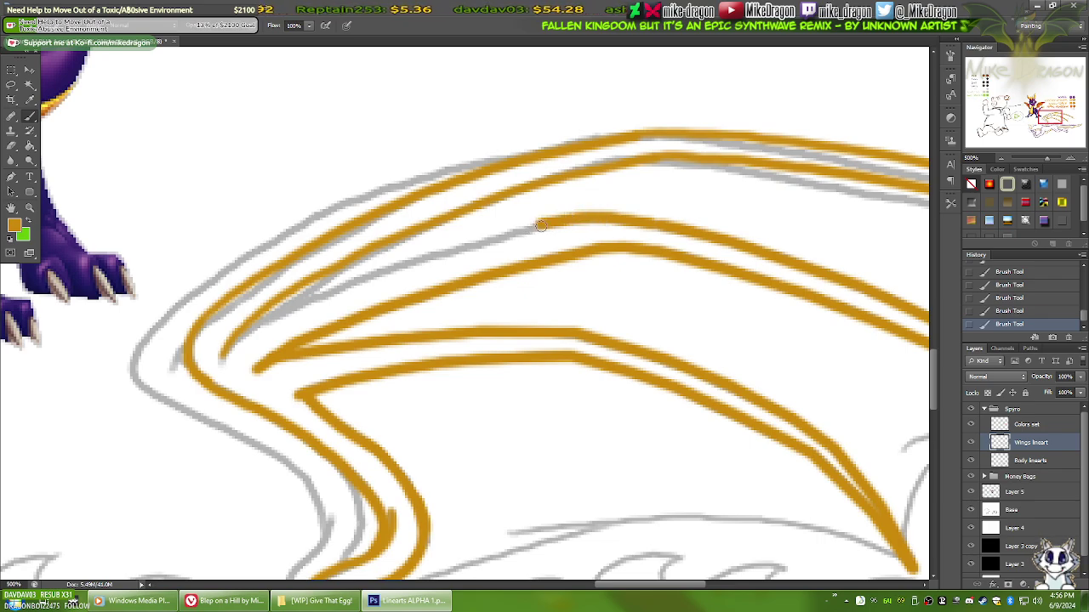
Step: Ink the second-lowest finger's upper edge from the bend down to its base, joining the neighbouring finger's lower edge
{"action": "left_click", "coordinate": [478, 243], "text": "shift"}
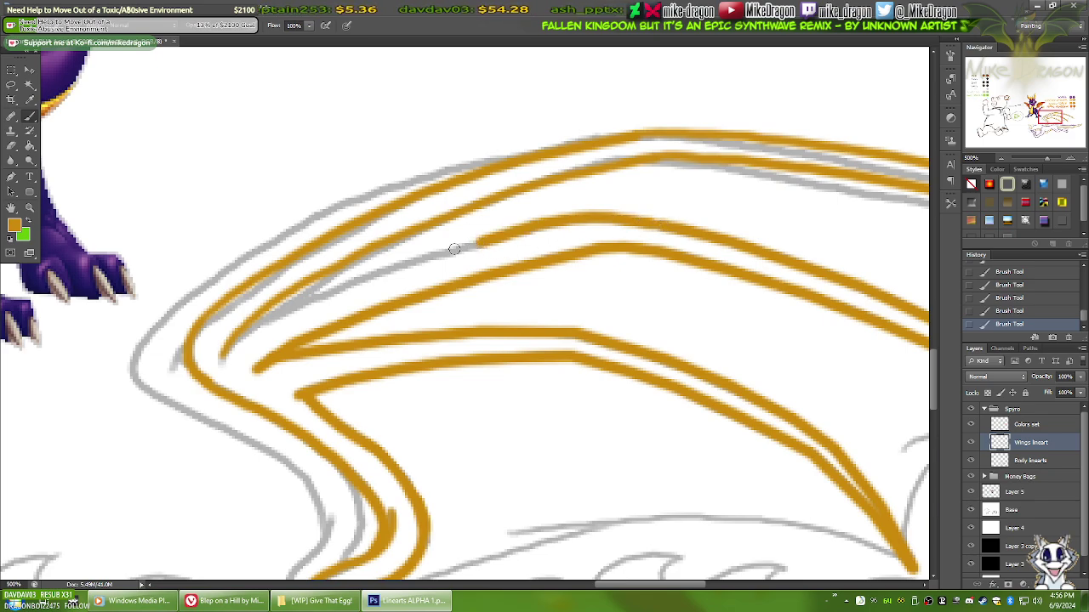
{"action": "left_click", "coordinate": [398, 266], "text": "shift"}
{"action": "left_click", "coordinate": [339, 289], "text": "shift"}
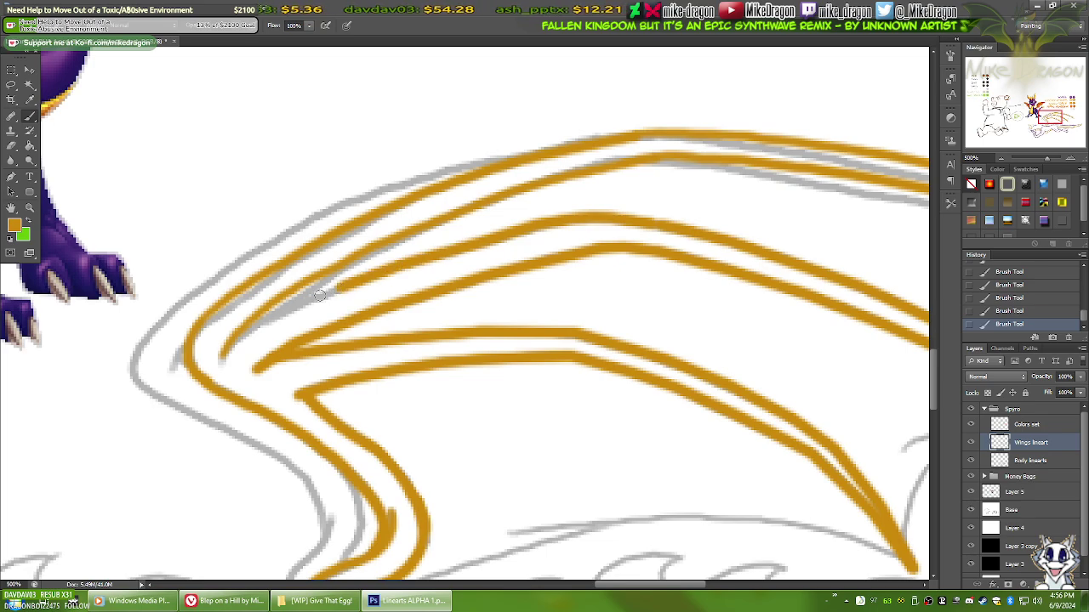
{"action": "left_click", "coordinate": [279, 313], "text": "shift"}
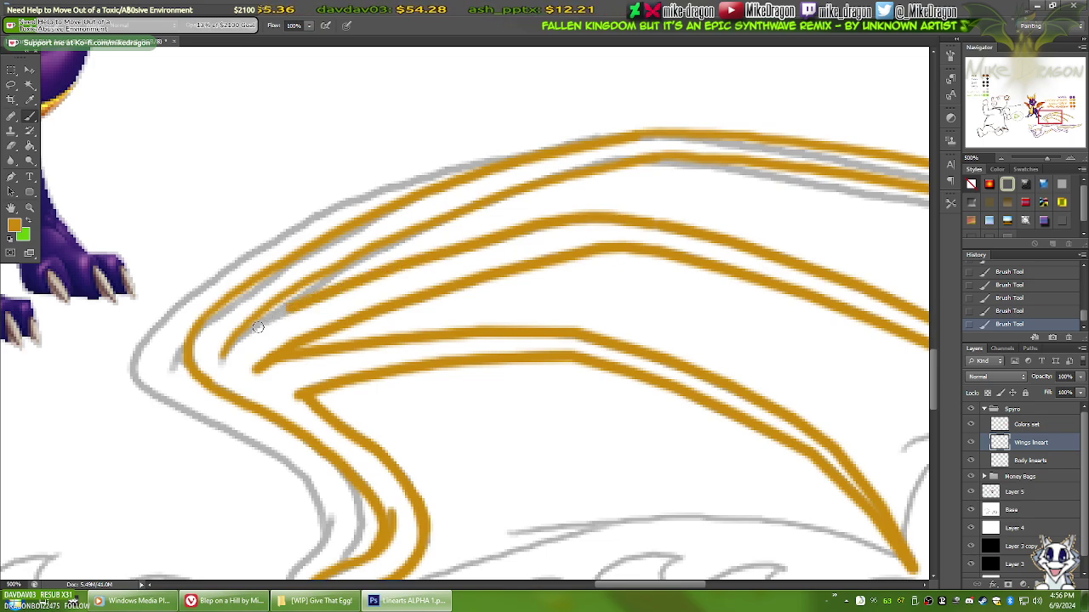
{"action": "left_click", "coordinate": [255, 325], "text": "shift"}
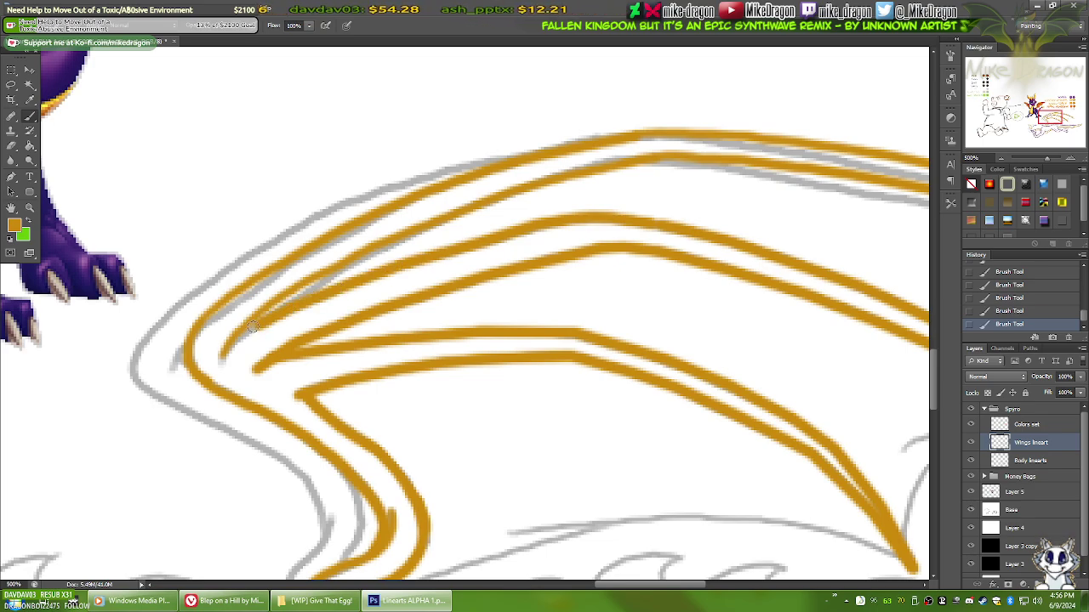
{"action": "left_click", "coordinate": [231, 340], "text": "shift"}
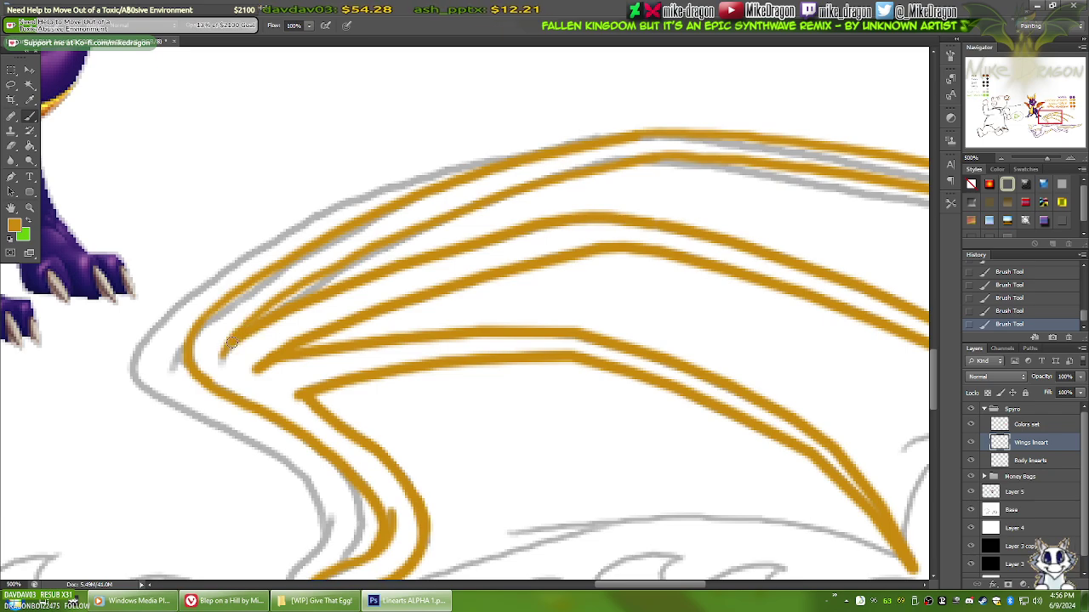
Step: Try a 3 px brush with short test strokes around the wing fingers, undo each stroke, and reopen the brush size setting
{"action": "left_click_drag", "start_coordinate": [514, 460], "coordinate": [642, 382]}
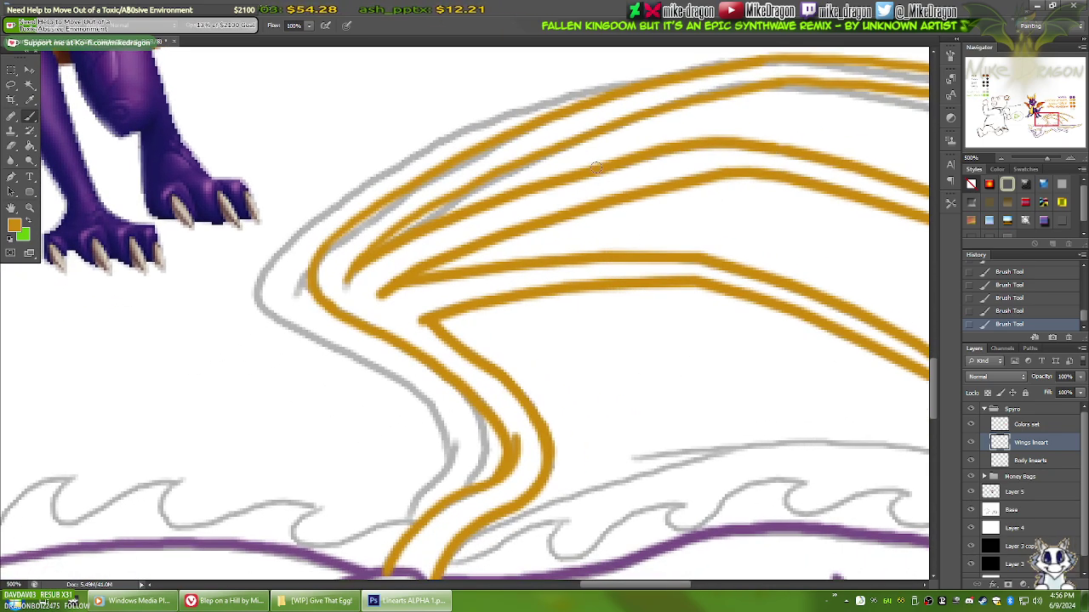
{"action": "right_click", "coordinate": [445, 124]}
{"action": "double_click", "coordinate": [484, 152]}
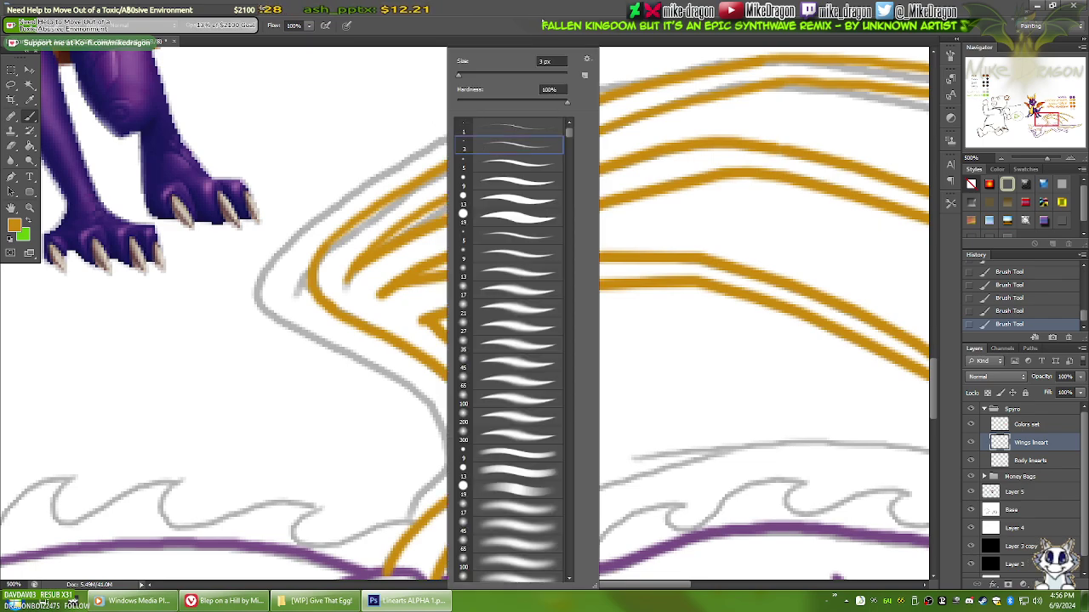
{"action": "left_click_drag", "start_coordinate": [422, 130], "coordinate": [509, 94]}
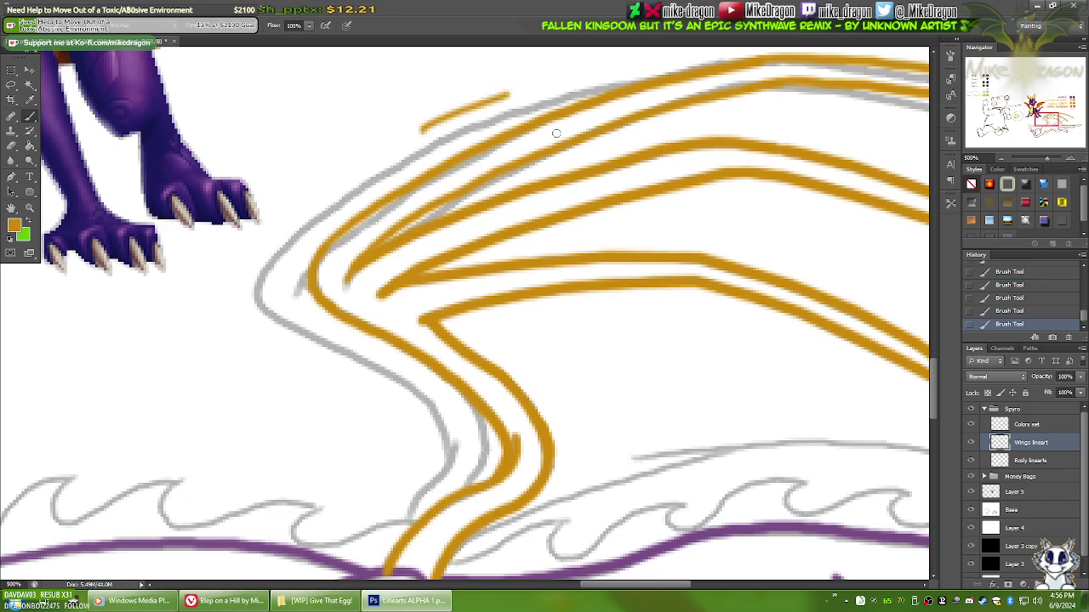
{"action": "key", "text": "ctrl+z"}
{"action": "left_click_drag", "start_coordinate": [560, 126], "coordinate": [514, 142]}
{"action": "key", "text": "ctrl+z"}
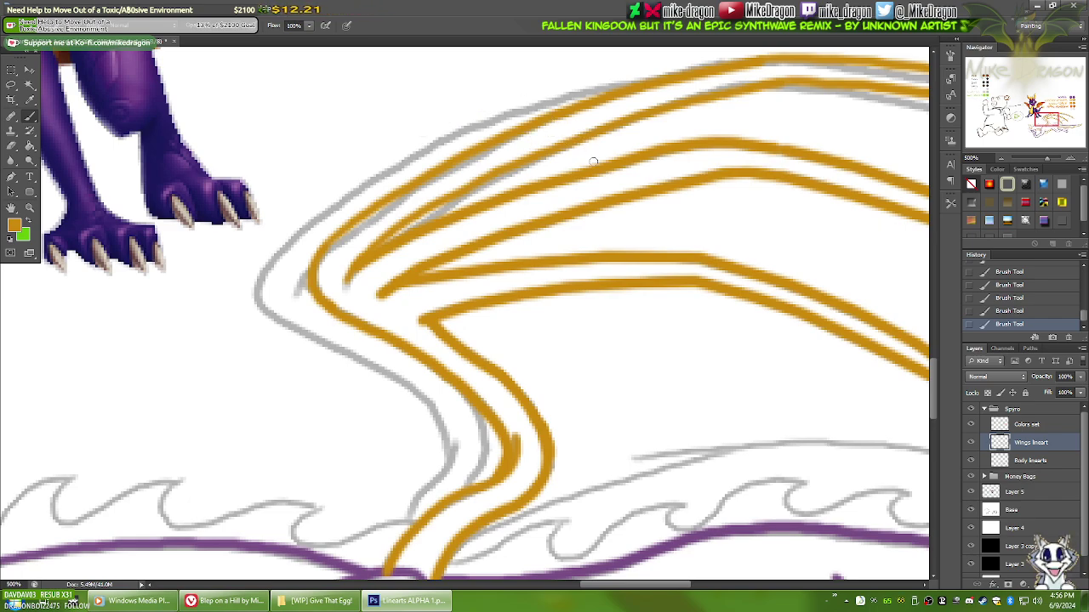
{"action": "left_click_drag", "start_coordinate": [590, 155], "coordinate": [644, 136]}
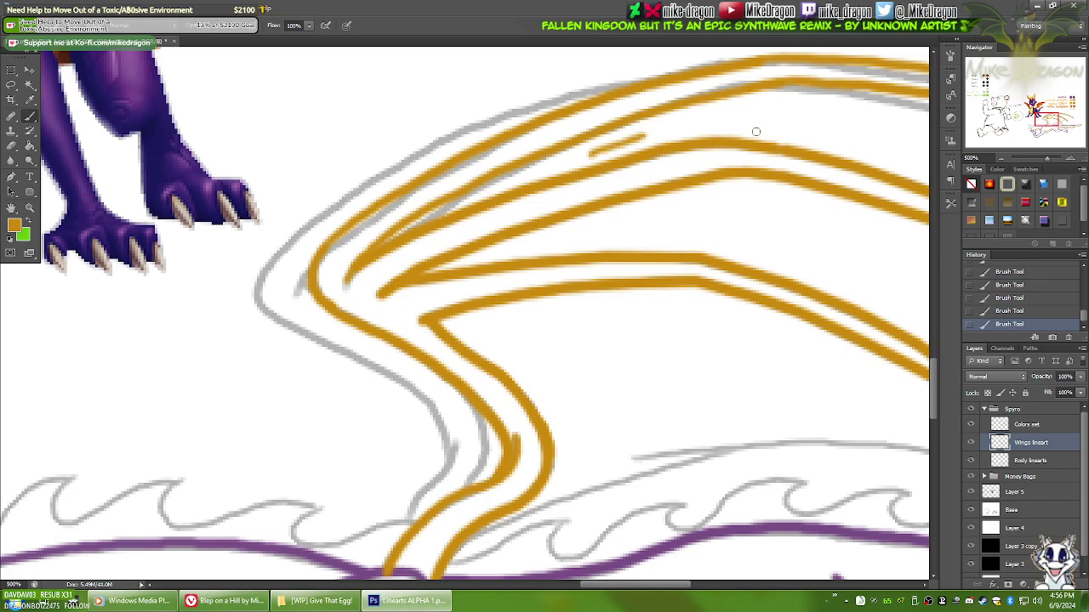
{"action": "key", "text": "ctrl+z"}
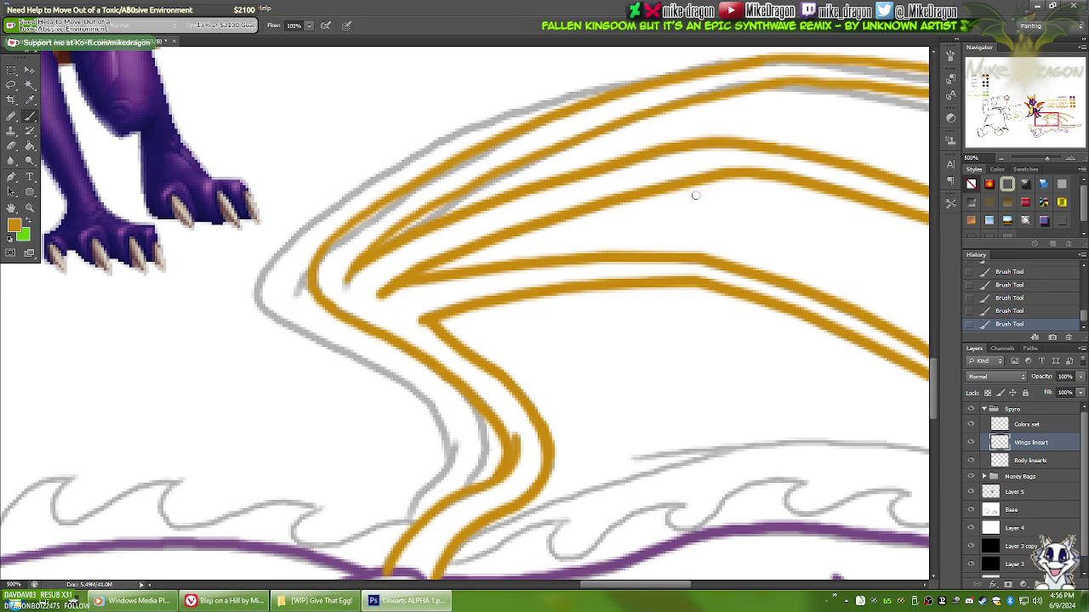
{"action": "right_click", "coordinate": [652, 213]}
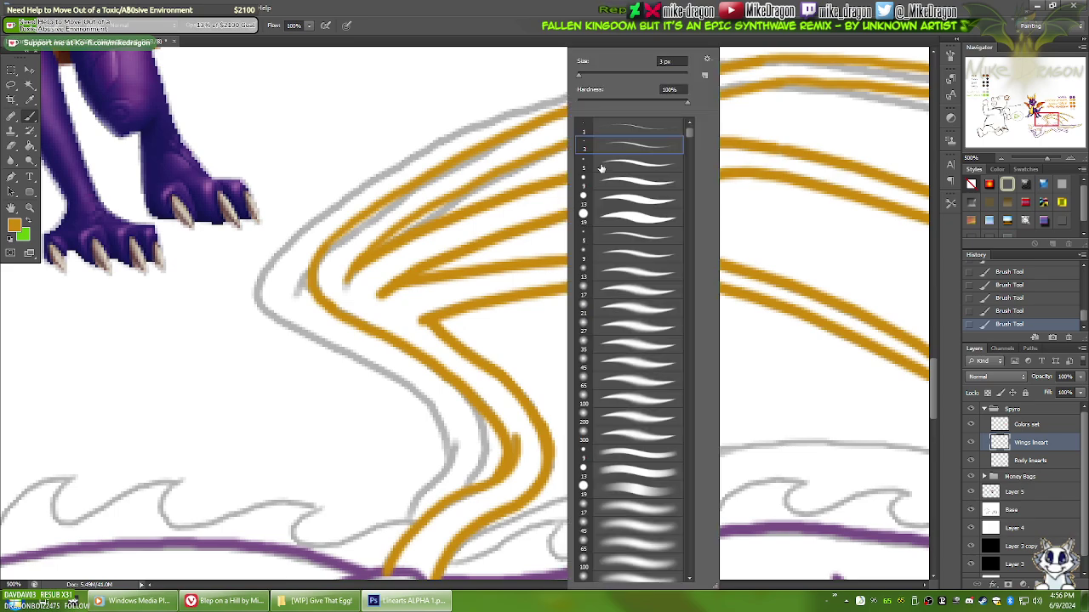
{"action": "left_click", "coordinate": [660, 61]}
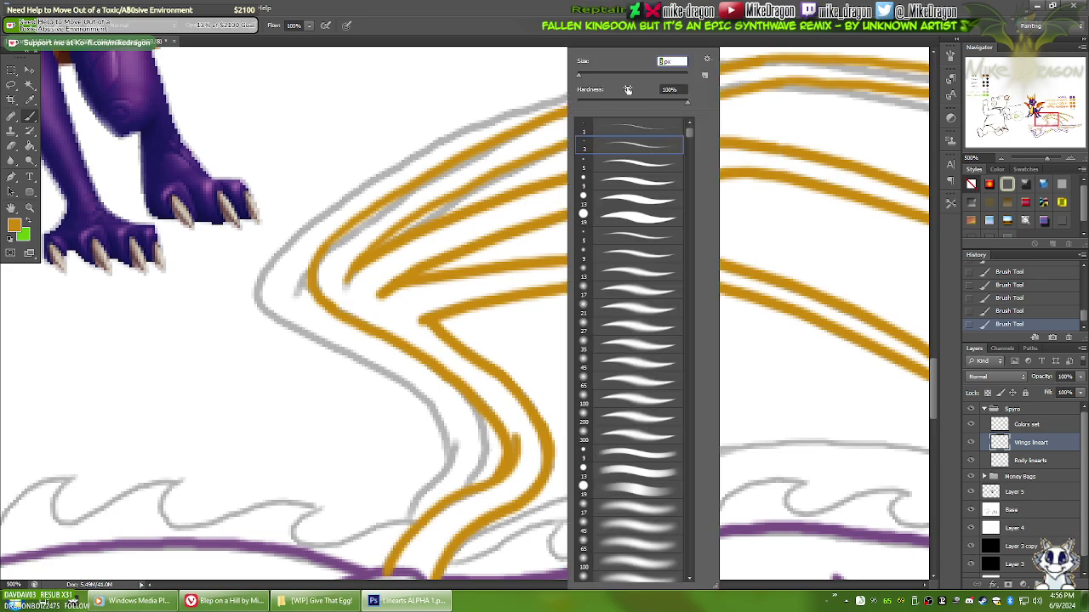
{"action": "left_click", "coordinate": [543, 34]}
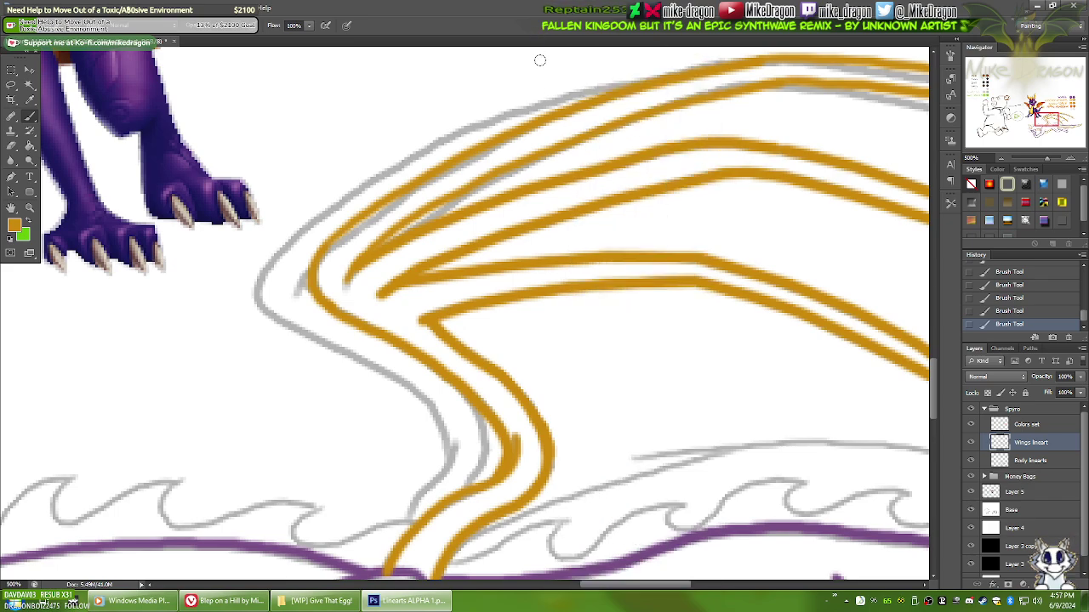
{"action": "mouse_move", "coordinate": [1063, 117]}
{"action": "left_mouse_down"}
{"action": "mouse_move", "coordinate": [1073, 117]}
{"action": "mouse_move", "coordinate": [1048, 120]}
{"action": "left_mouse_up"}
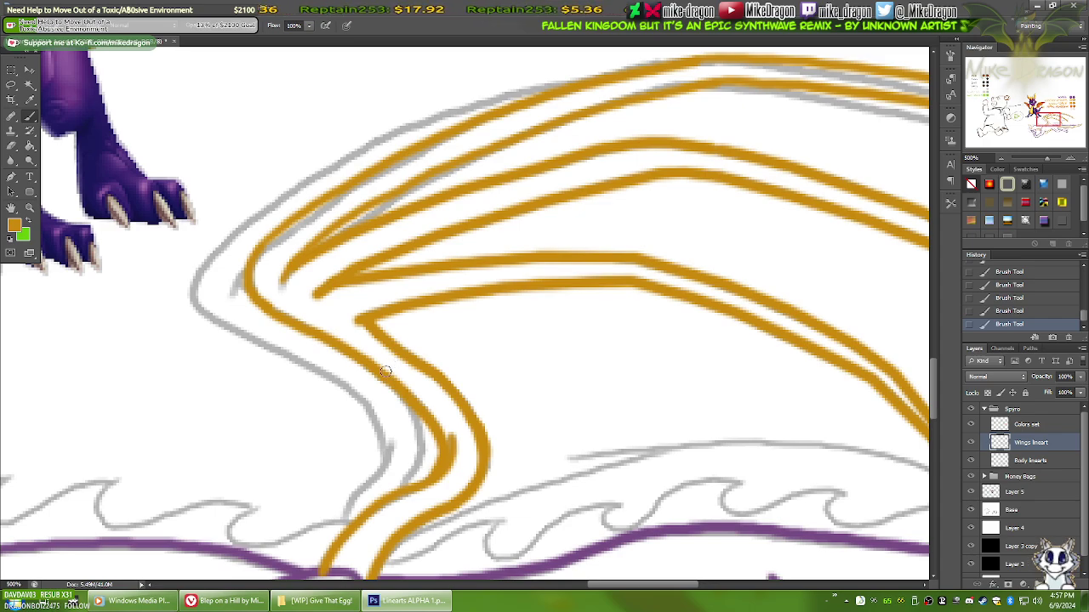
Step: Switch to the browser, return to the DeviantArt Featured gallery, open its page 3 and continue to the following pages
{"action": "left_click", "coordinate": [252, 604]}
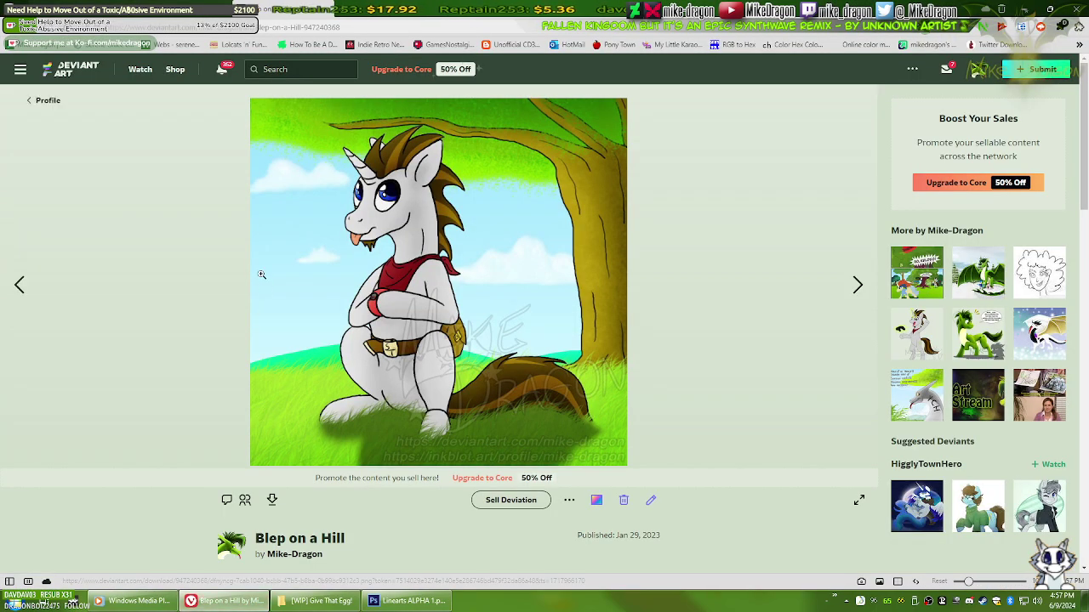
{"action": "key", "text": "alt+Left"}
{"action": "scroll", "coordinate": [533, 291], "scroll_direction": "down", "scroll_amount": 15}
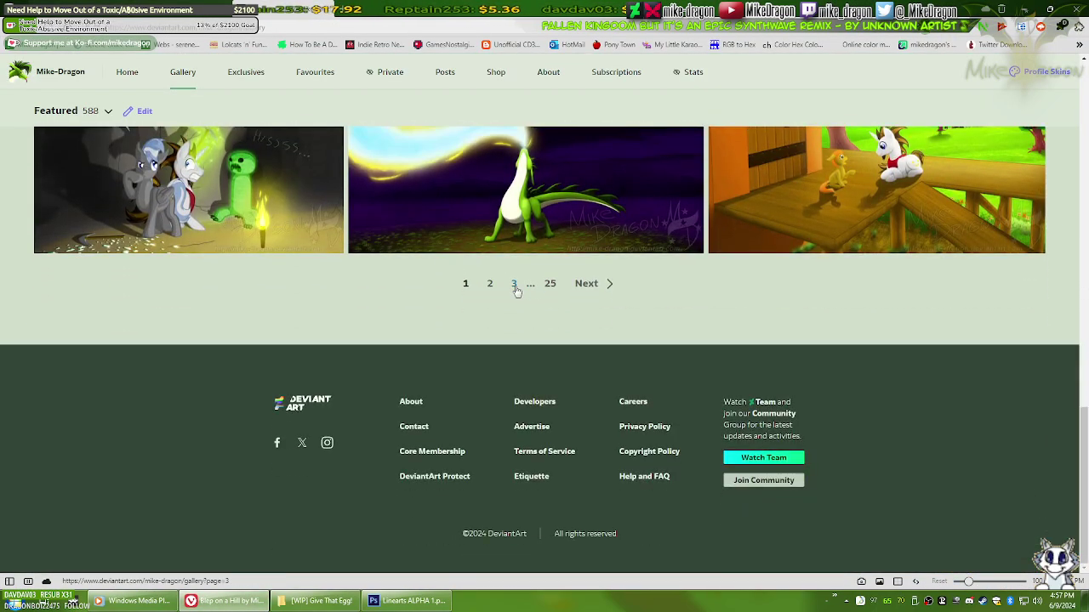
{"action": "left_click", "coordinate": [513, 285]}
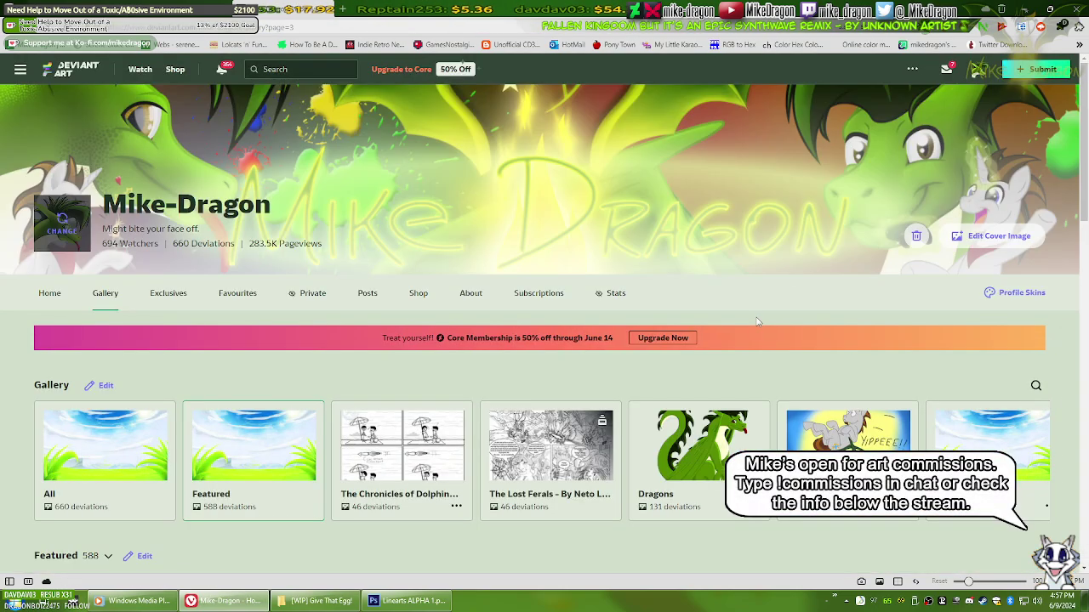
{"action": "scroll", "coordinate": [857, 275], "scroll_direction": "down", "scroll_amount": 15}
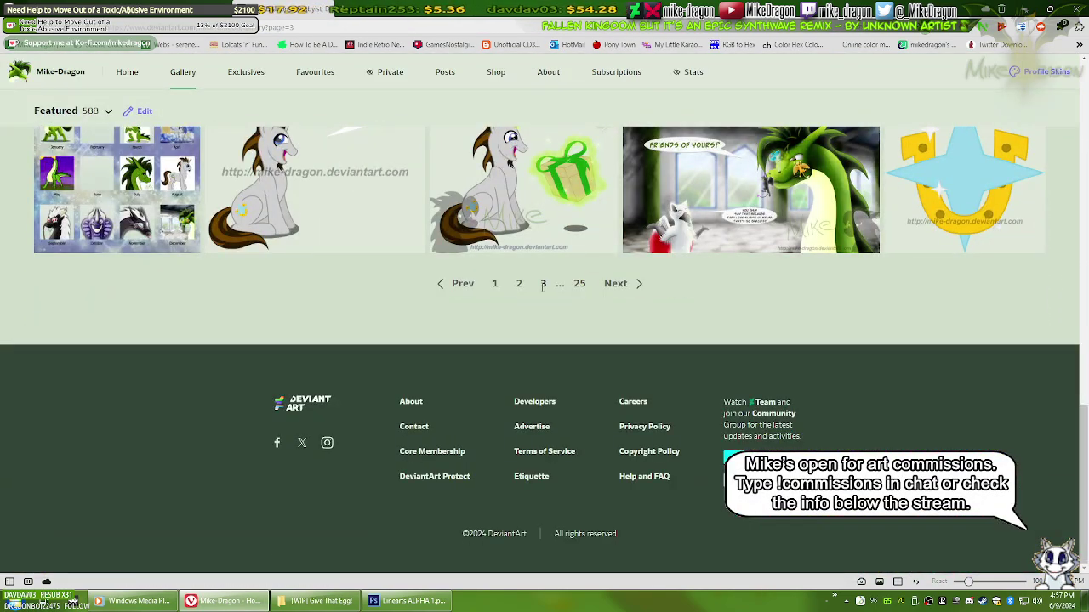
{"action": "left_click", "coordinate": [616, 284]}
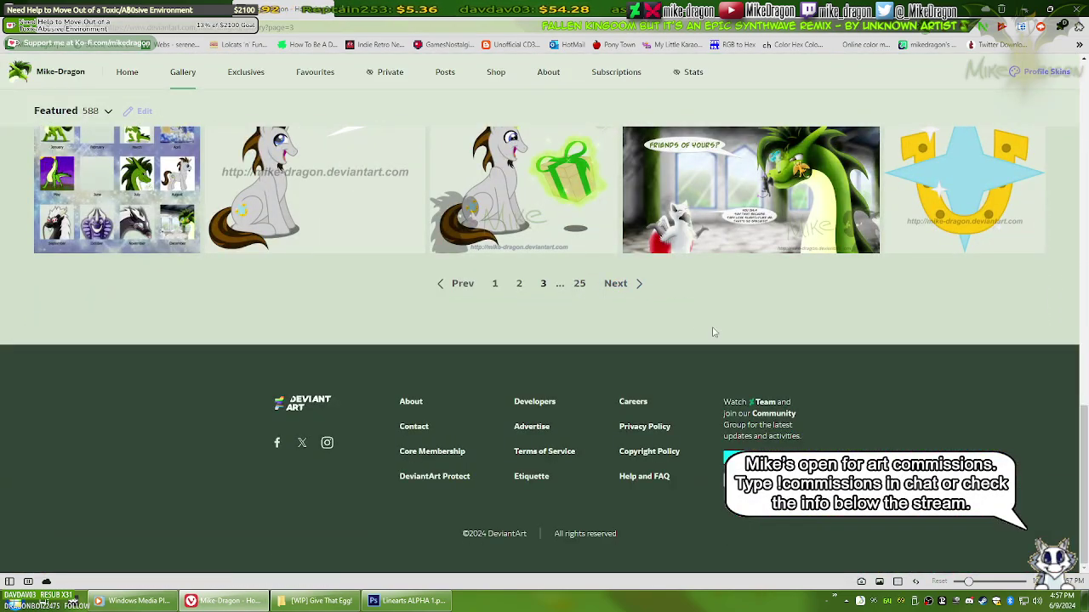
{"action": "scroll", "coordinate": [841, 331], "scroll_direction": "down", "scroll_amount": 12}
{"action": "scroll", "coordinate": [841, 332], "scroll_direction": "down", "scroll_amount": 3}
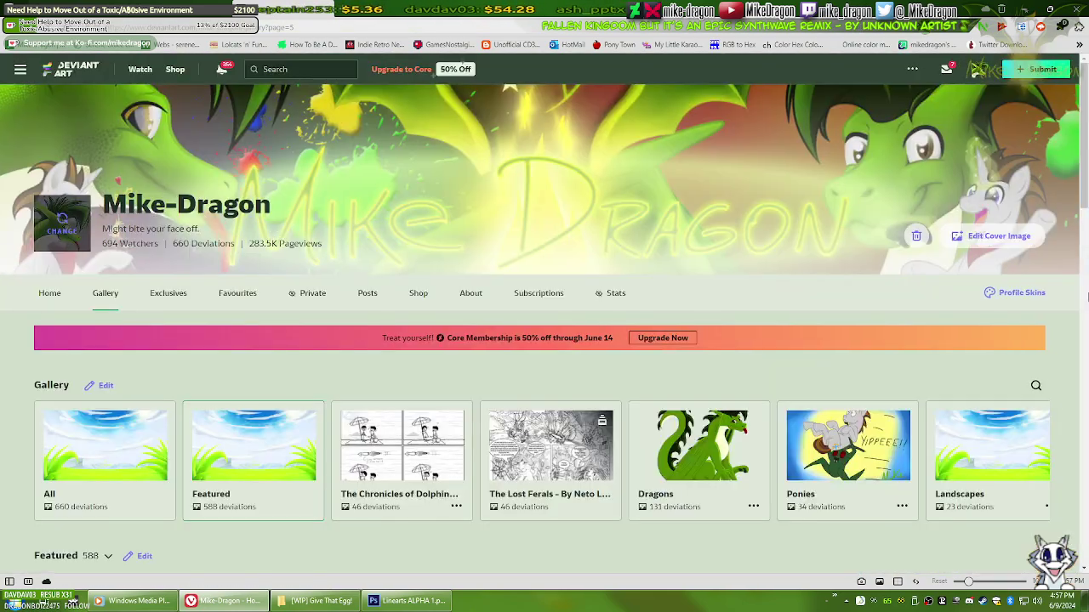
Step: Look through the artworks on page 5 of the Featured gallery and go on to the next page
{"action": "scroll", "coordinate": [1086, 281], "scroll_direction": "down", "scroll_amount": 5}
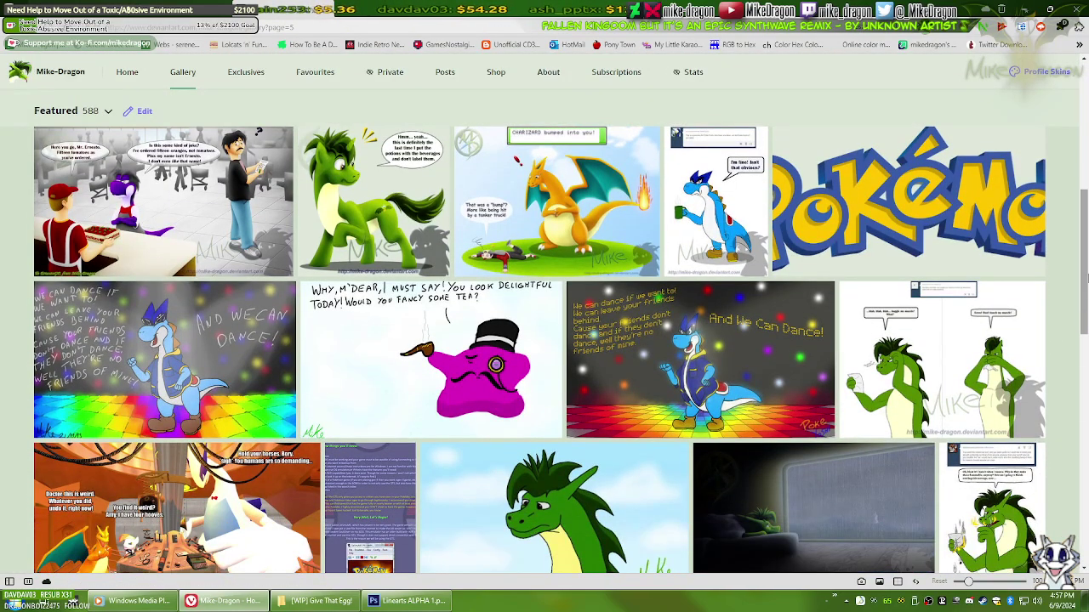
{"action": "scroll", "coordinate": [1087, 273], "scroll_direction": "down", "scroll_amount": 7}
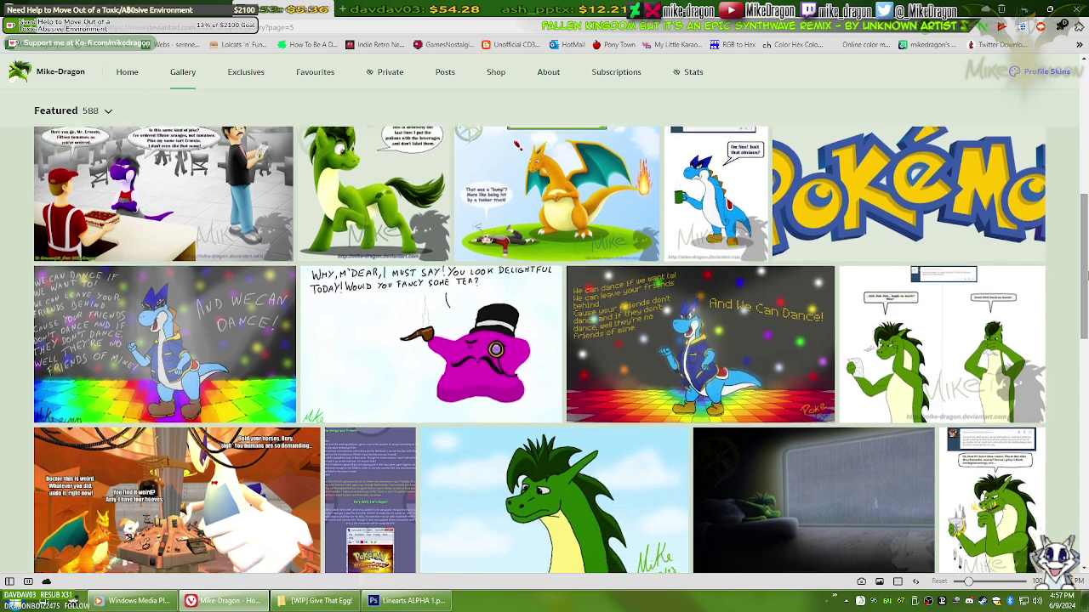
{"action": "scroll", "coordinate": [1086, 271], "scroll_direction": "up", "scroll_amount": 4}
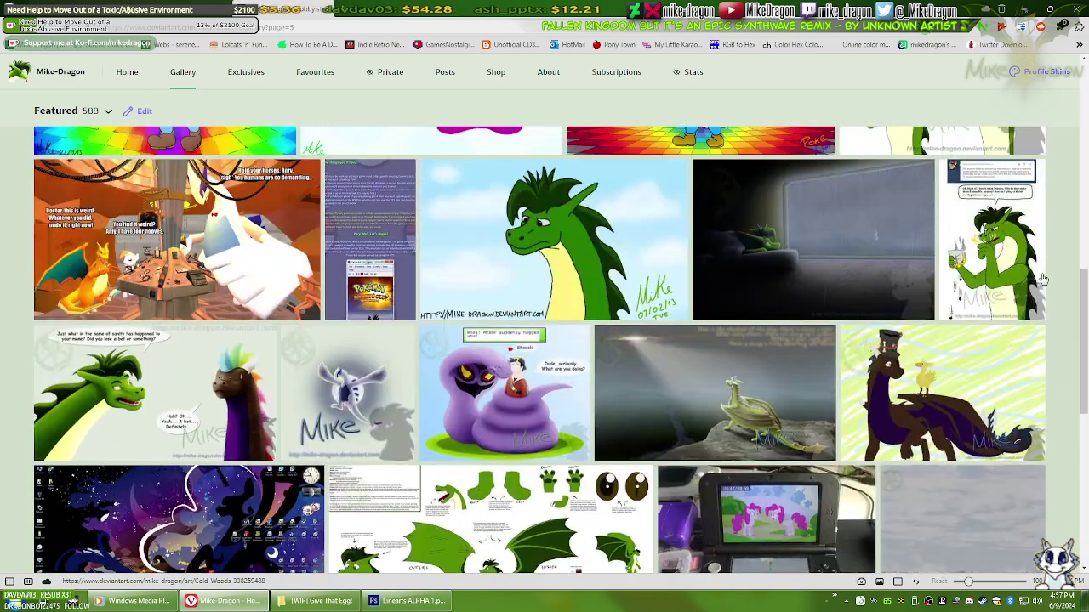
{"action": "scroll", "coordinate": [1043, 279], "scroll_direction": "down", "scroll_amount": 5}
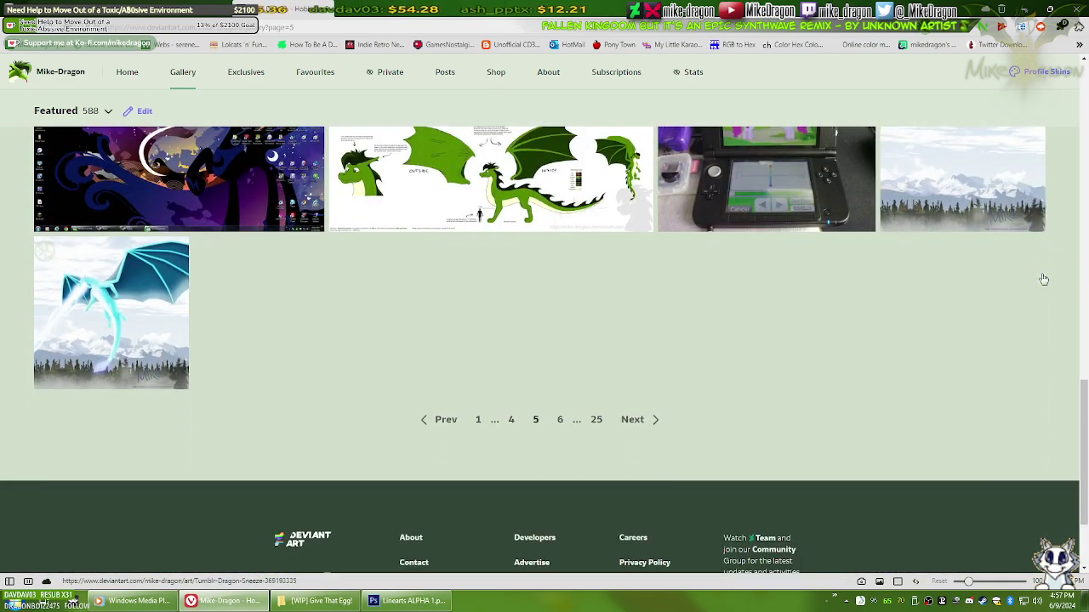
{"action": "left_click", "coordinate": [653, 418]}
Step: Look through the artworks on pages 6 and 7 of the Featured gallery and go on to page 8
{"action": "scroll", "coordinate": [1081, 323], "scroll_direction": "down", "scroll_amount": 5}
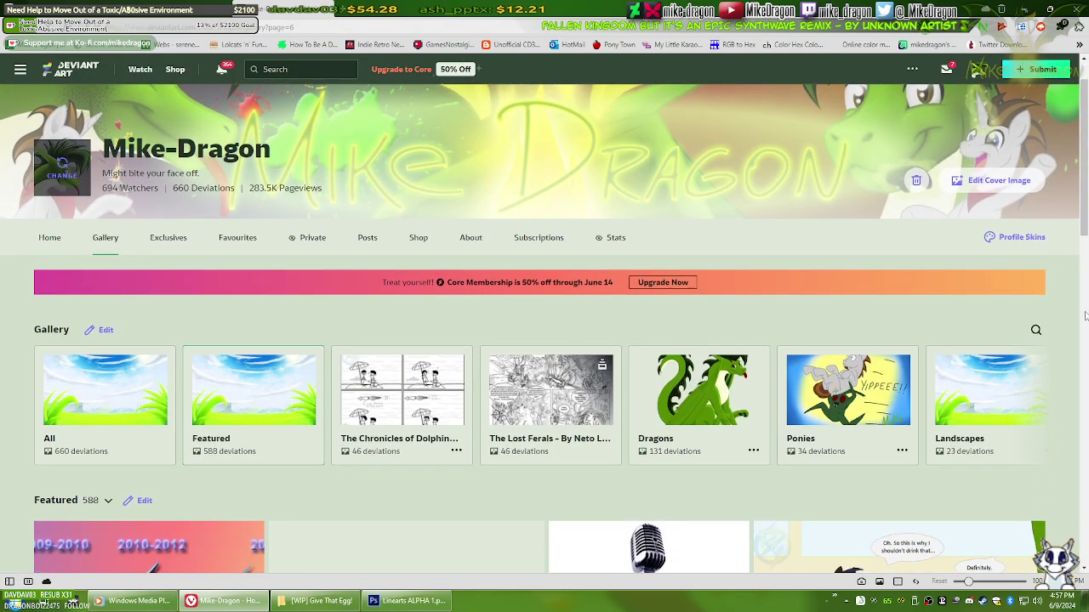
{"action": "scroll", "coordinate": [851, 441], "scroll_direction": "down", "scroll_amount": 8}
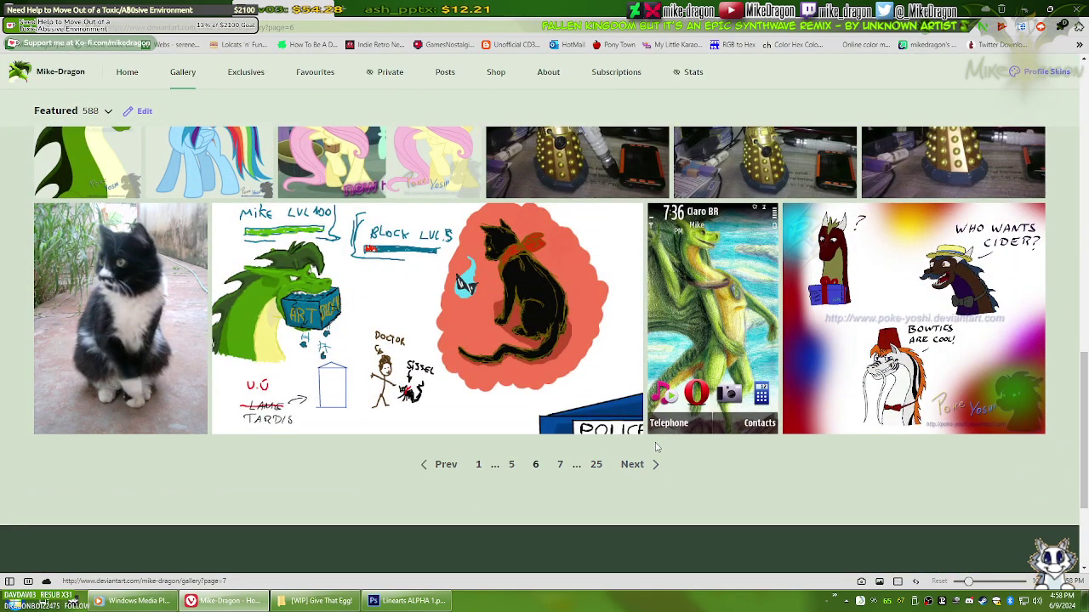
{"action": "left_click", "coordinate": [632, 464]}
{"action": "scroll", "coordinate": [998, 261], "scroll_direction": "down", "scroll_amount": 10}
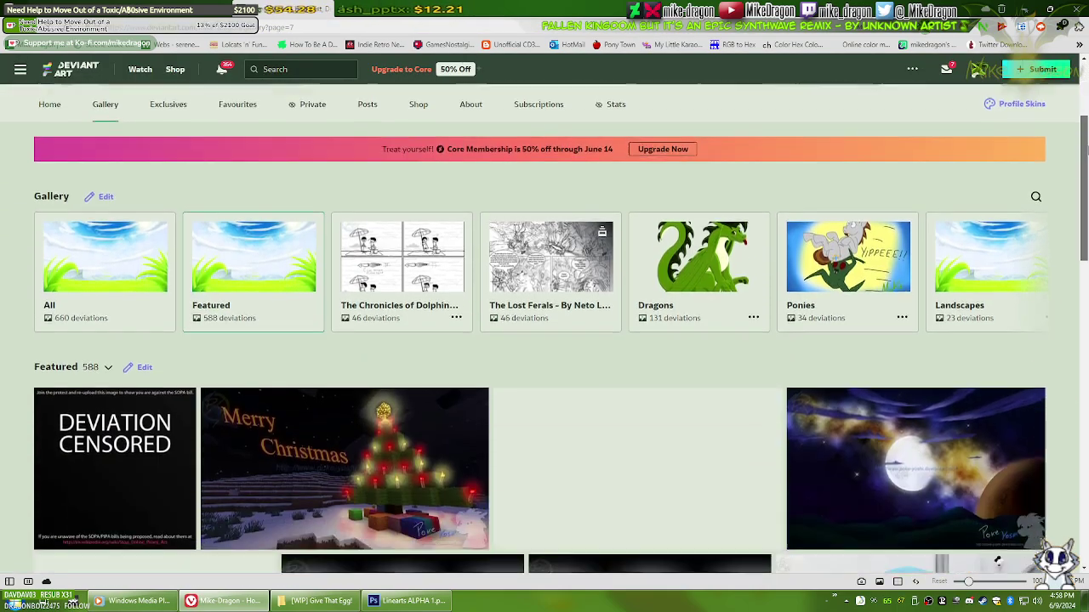
{"action": "scroll", "coordinate": [998, 262], "scroll_direction": "down", "scroll_amount": 10}
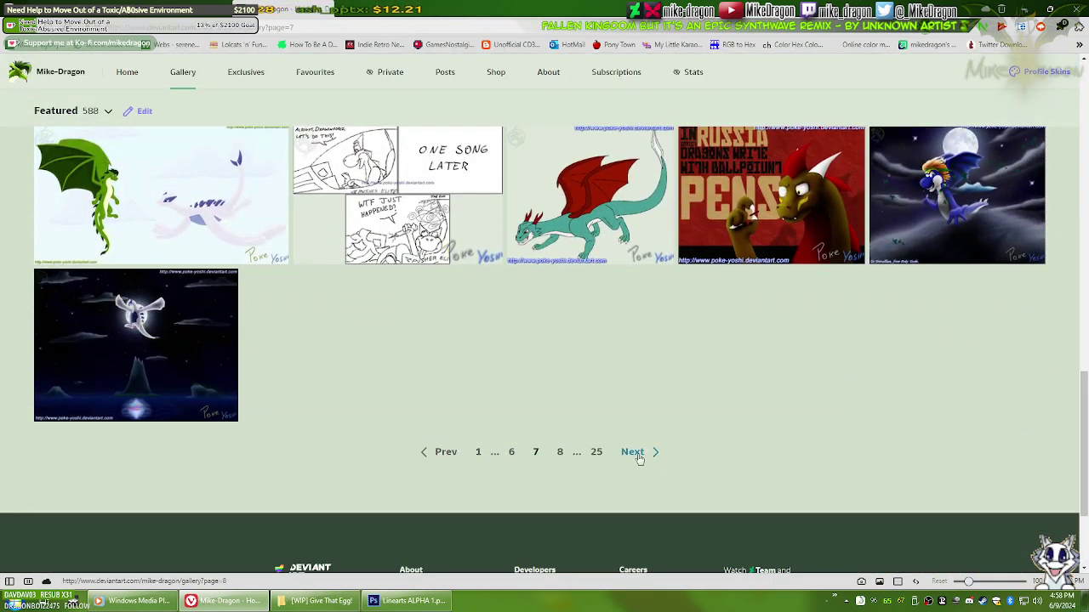
{"action": "left_click", "coordinate": [639, 459]}
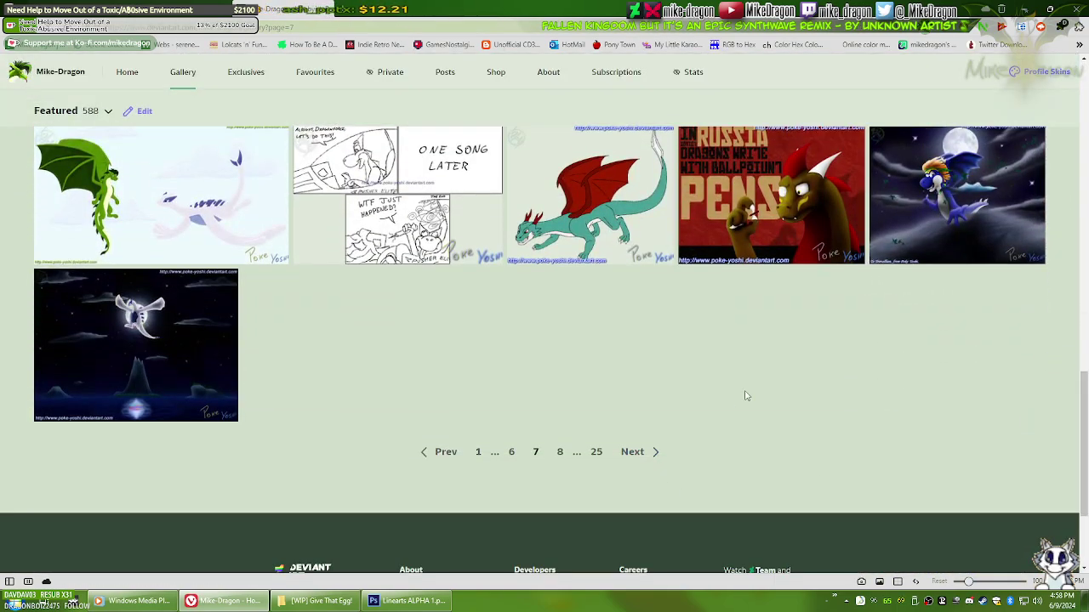
Step: Look through the artworks on pages 8 and 9 of the Featured gallery and go on to page 10
{"action": "scroll", "coordinate": [1036, 434], "scroll_direction": "down", "scroll_amount": 5}
{"action": "scroll", "coordinate": [544, 349], "scroll_direction": "down", "scroll_amount": 5}
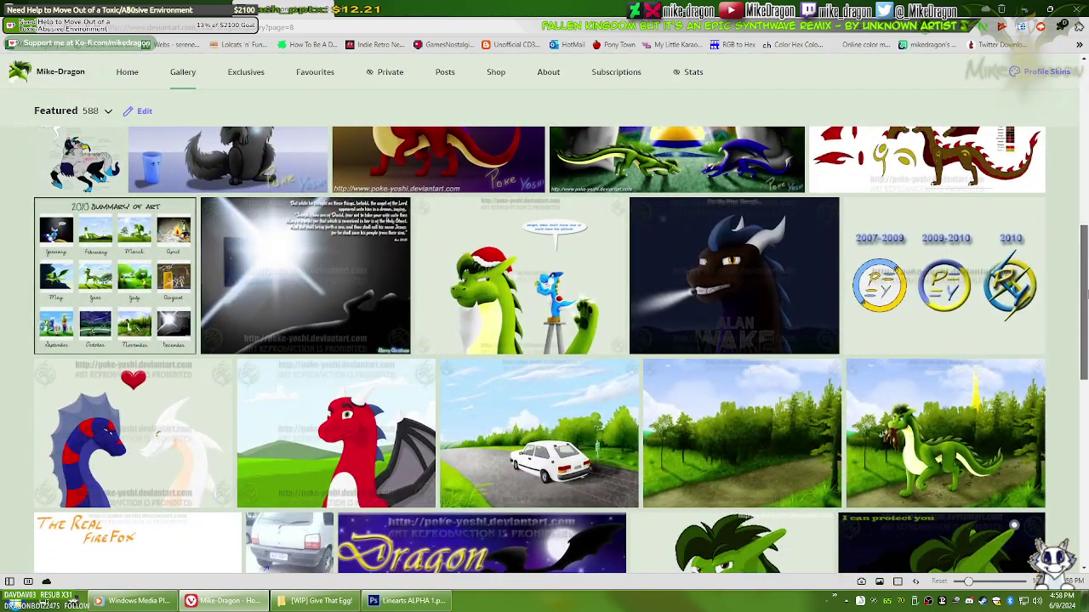
{"action": "scroll", "coordinate": [688, 439], "scroll_direction": "down", "scroll_amount": 3}
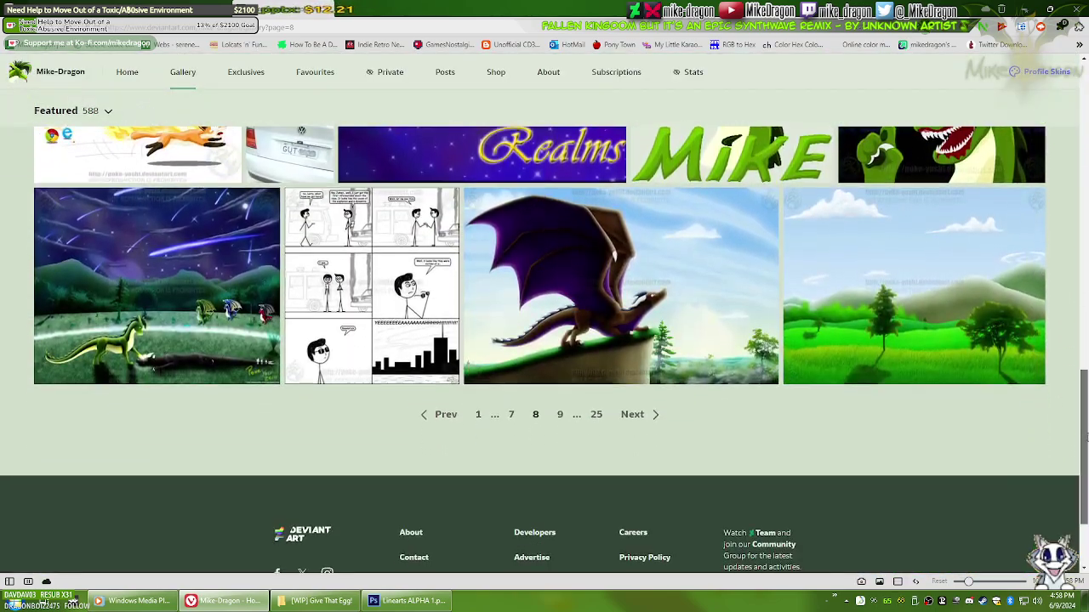
{"action": "left_click", "coordinate": [634, 416]}
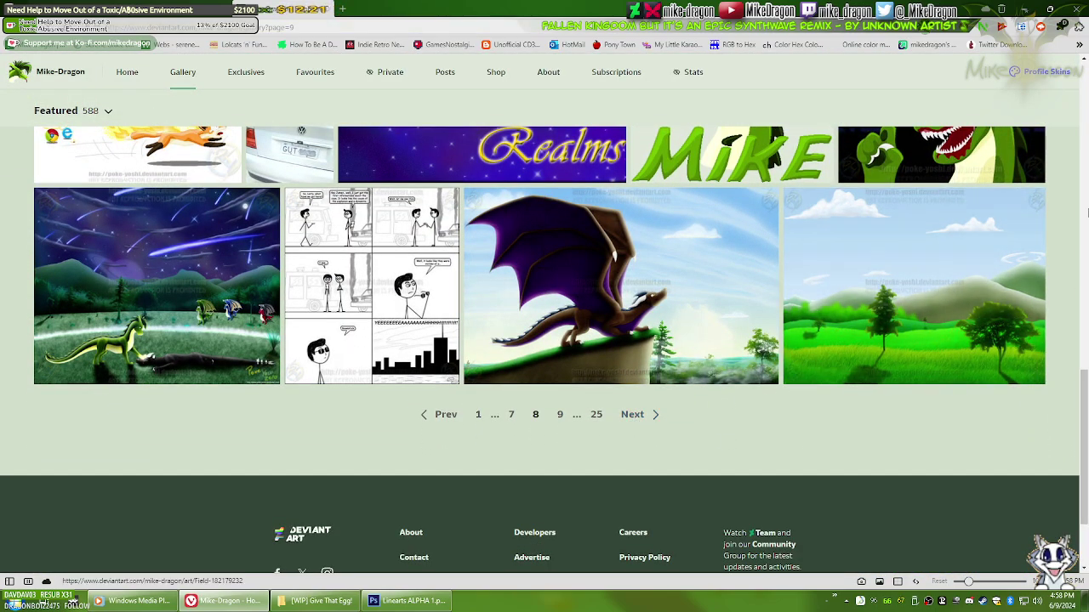
{"action": "scroll", "coordinate": [634, 422], "scroll_direction": "down", "scroll_amount": 3}
{"action": "left_click_drag", "start_coordinate": [1085, 197], "coordinate": [1085, 332]}
{"action": "scroll", "coordinate": [634, 441], "scroll_direction": "down", "scroll_amount": 3}
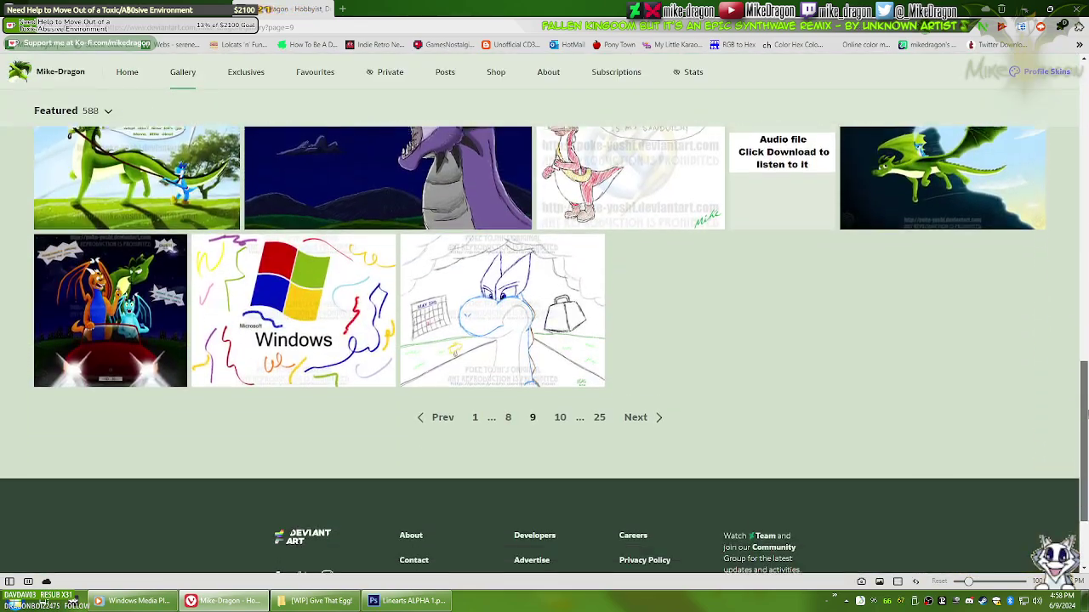
{"action": "left_click", "coordinate": [636, 416]}
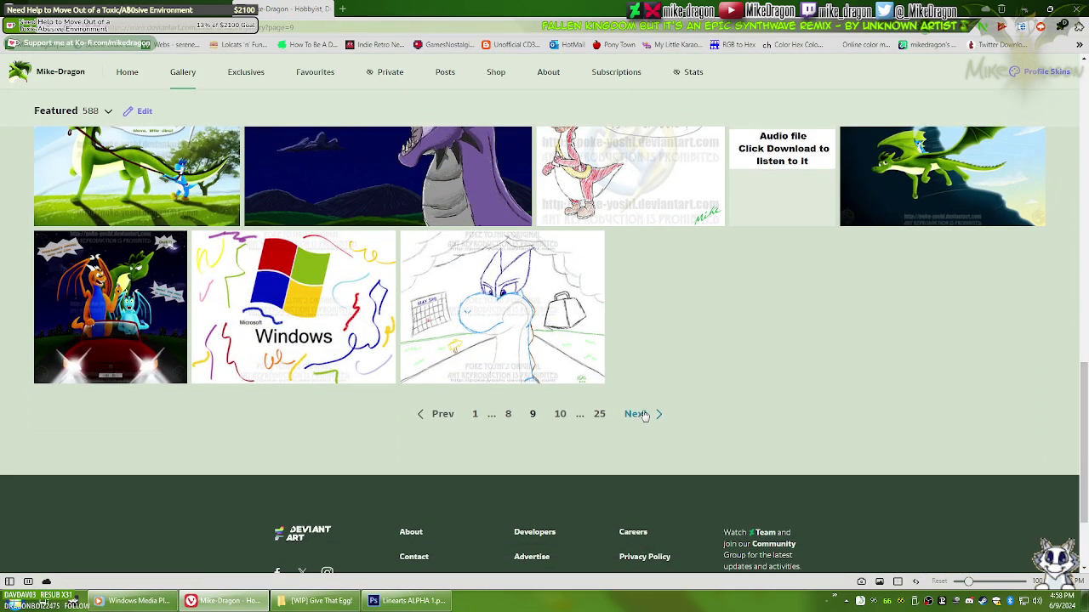
Step: Go back to page 9 of the gallery, view the artwork "What is Dragon?" in its own tab, and close that tab
{"action": "left_click_drag", "start_coordinate": [1086, 223], "coordinate": [1077, 292]}
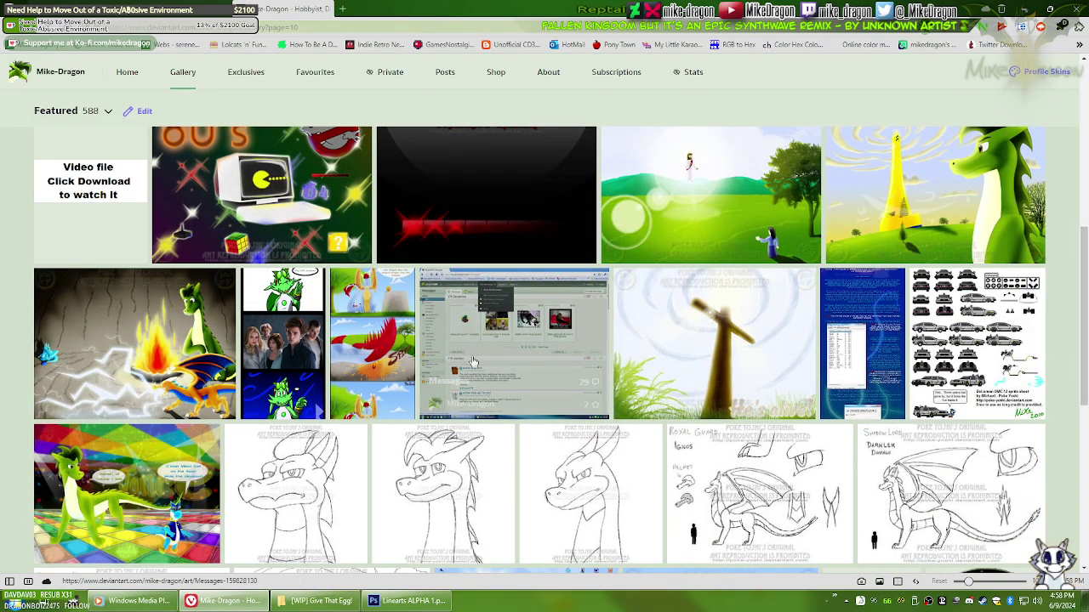
{"action": "key", "text": "alt+Left"}
{"action": "scroll", "coordinate": [1, 413], "scroll_direction": "up", "scroll_amount": 1}
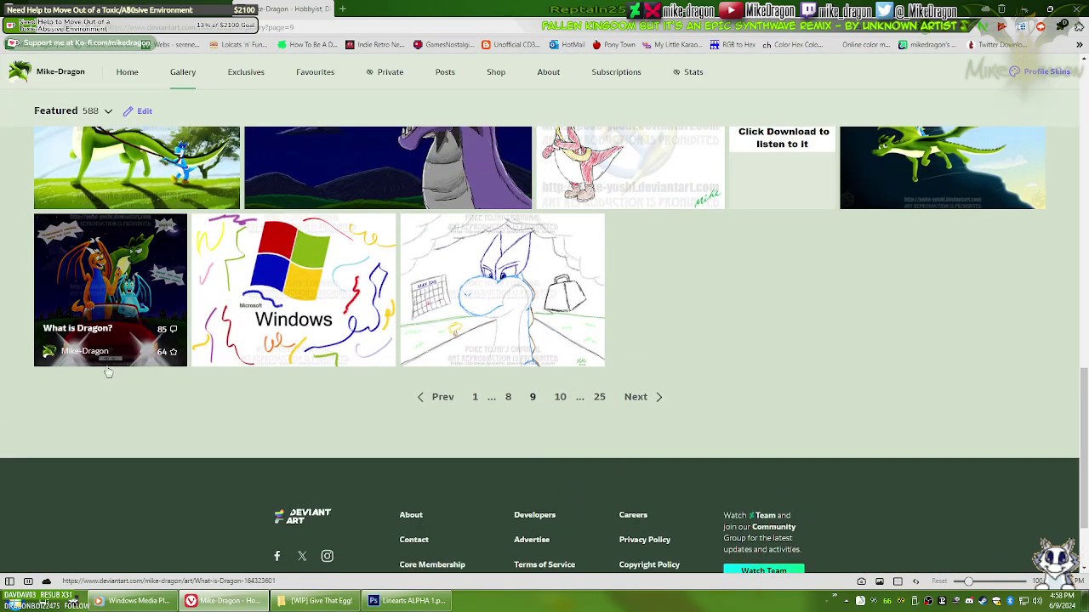
{"action": "middle_click", "coordinate": [119, 287]}
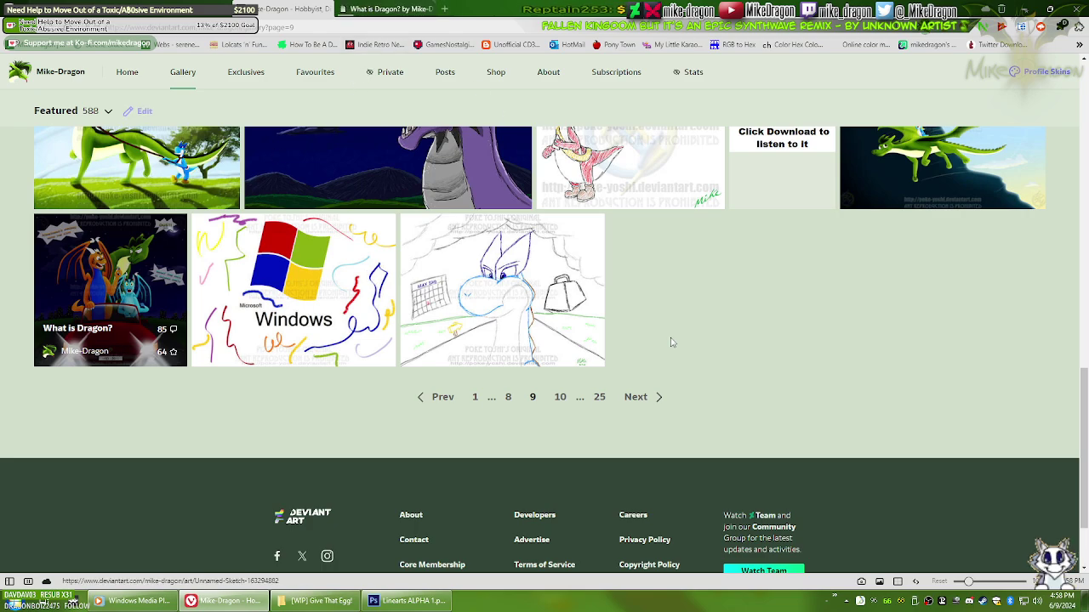
{"action": "key", "text": "Home"}
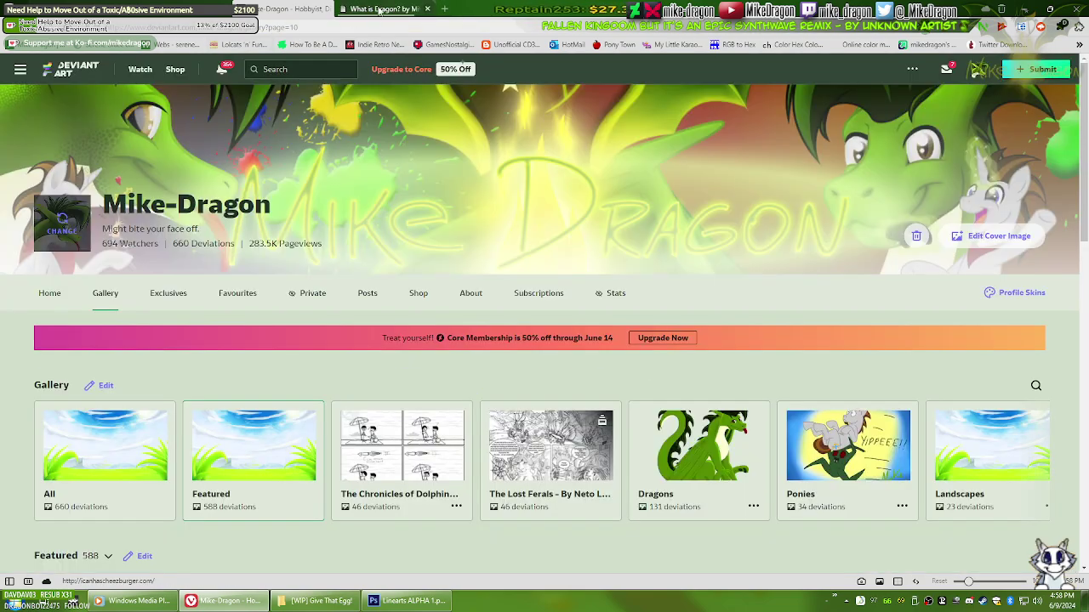
{"action": "left_click", "coordinate": [387, 8]}
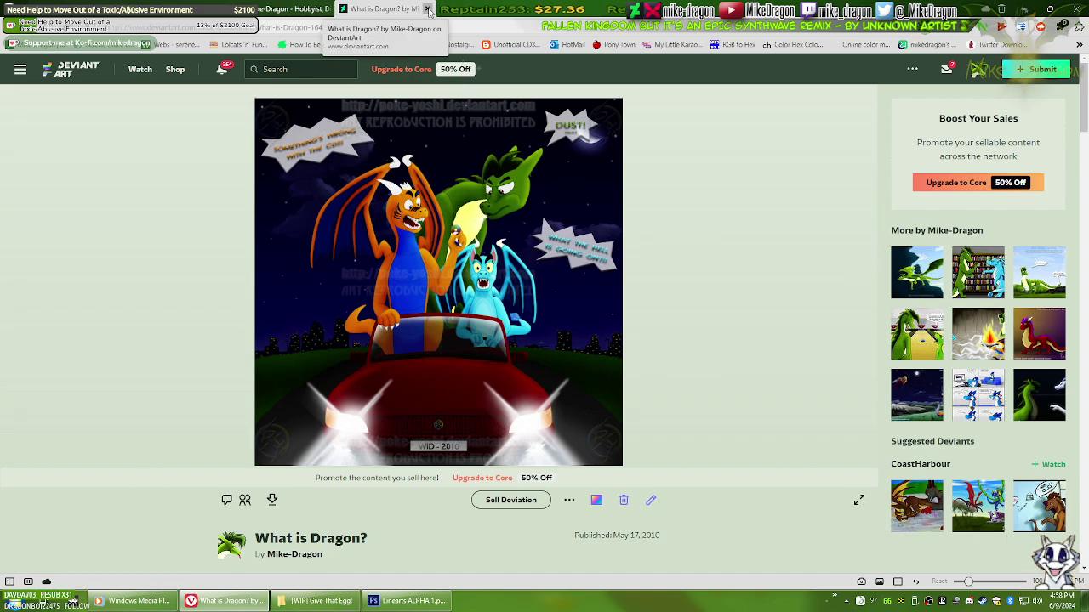
{"action": "left_click", "coordinate": [428, 8]}
Step: Look through page 10 and the start of page 11, opening "Unexpected Result", "Different Worlds, One Feeling" and "Innocence" in separate tabs
{"action": "scroll", "coordinate": [544, 341], "scroll_direction": "down", "scroll_amount": 5}
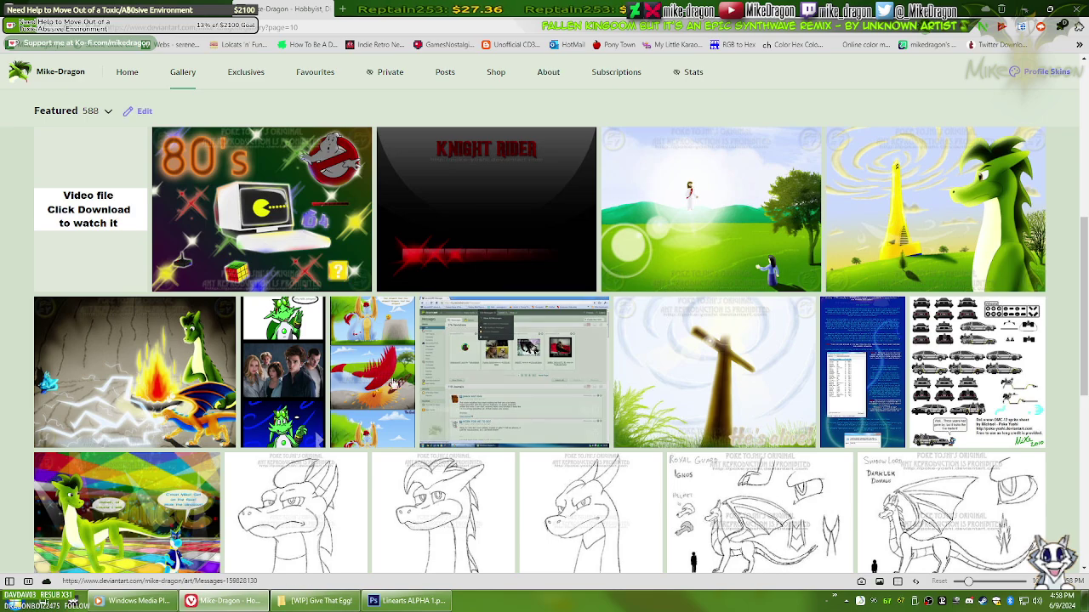
{"action": "scroll", "coordinate": [1084, 340], "scroll_direction": "down", "scroll_amount": 3}
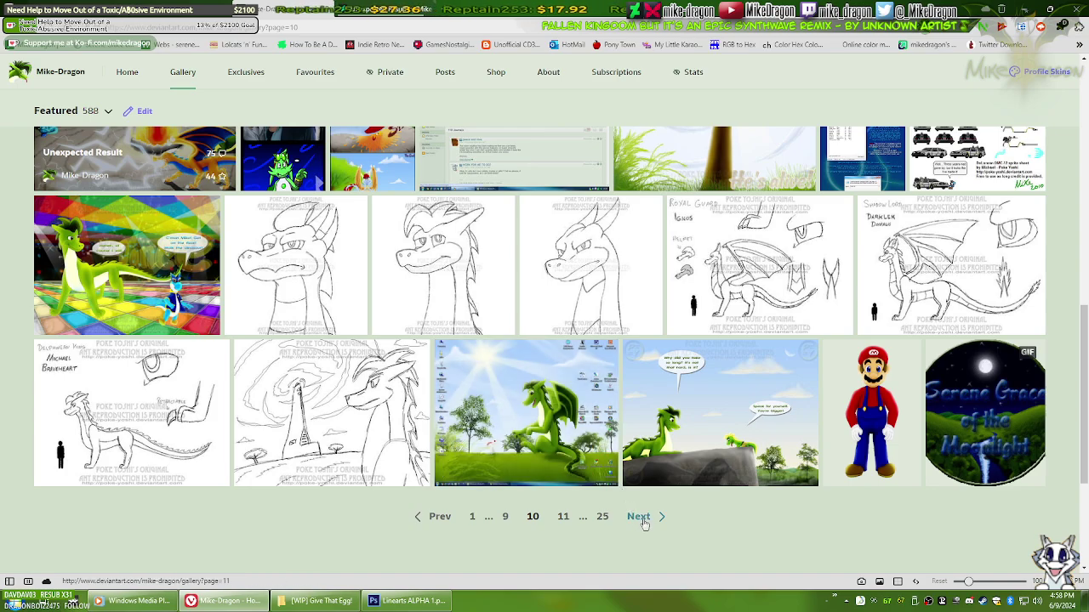
{"action": "left_click", "coordinate": [640, 518]}
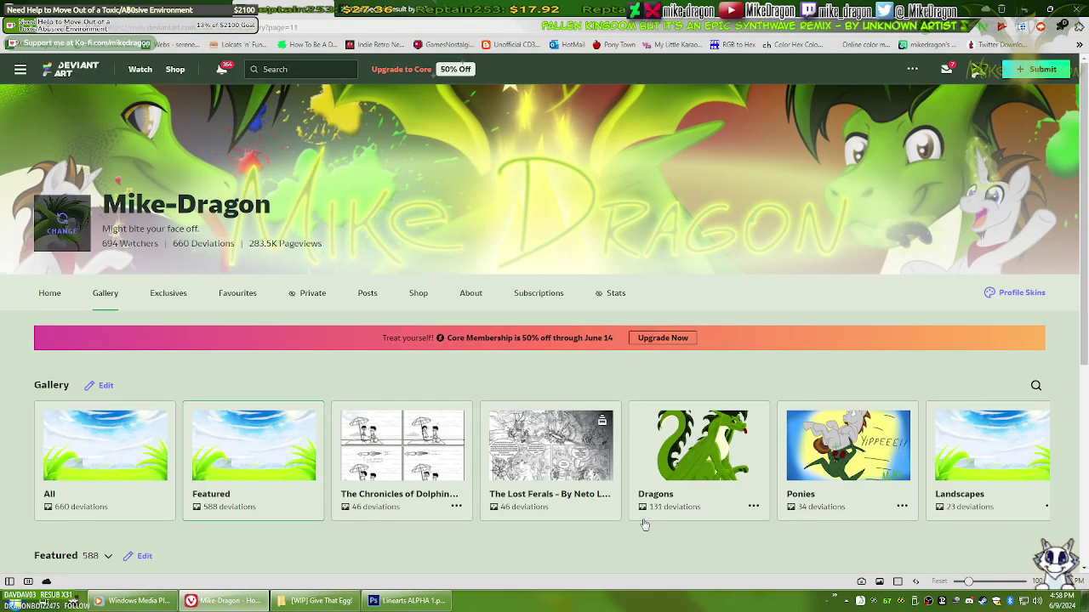
{"action": "scroll", "coordinate": [1021, 324], "scroll_direction": "down", "scroll_amount": 4}
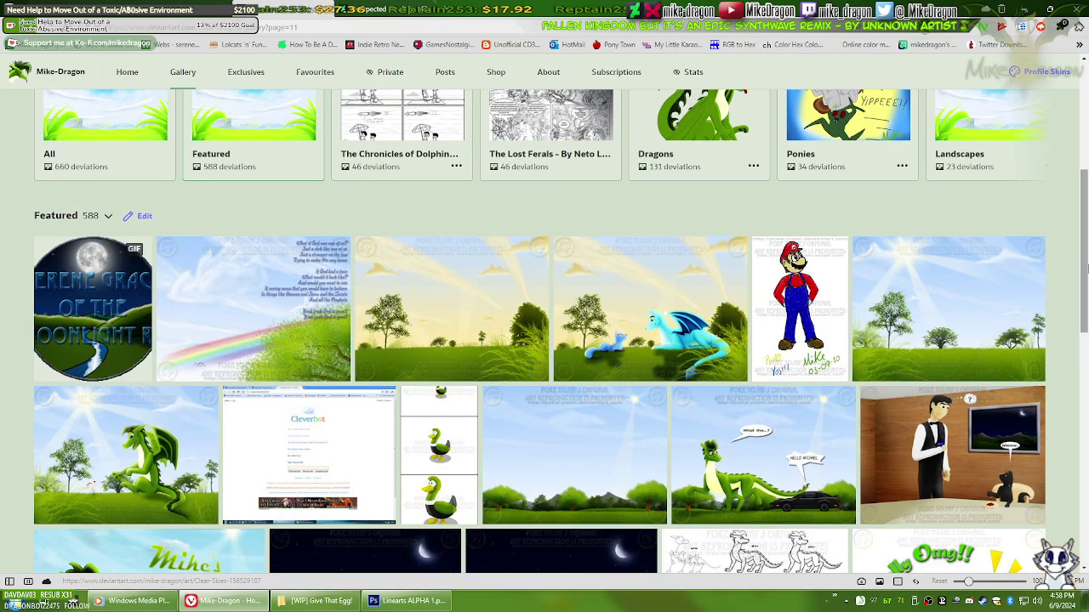
{"action": "scroll", "coordinate": [634, 285], "scroll_direction": "down", "scroll_amount": 1}
{"action": "scroll", "coordinate": [633, 285], "scroll_direction": "down", "scroll_amount": 1}
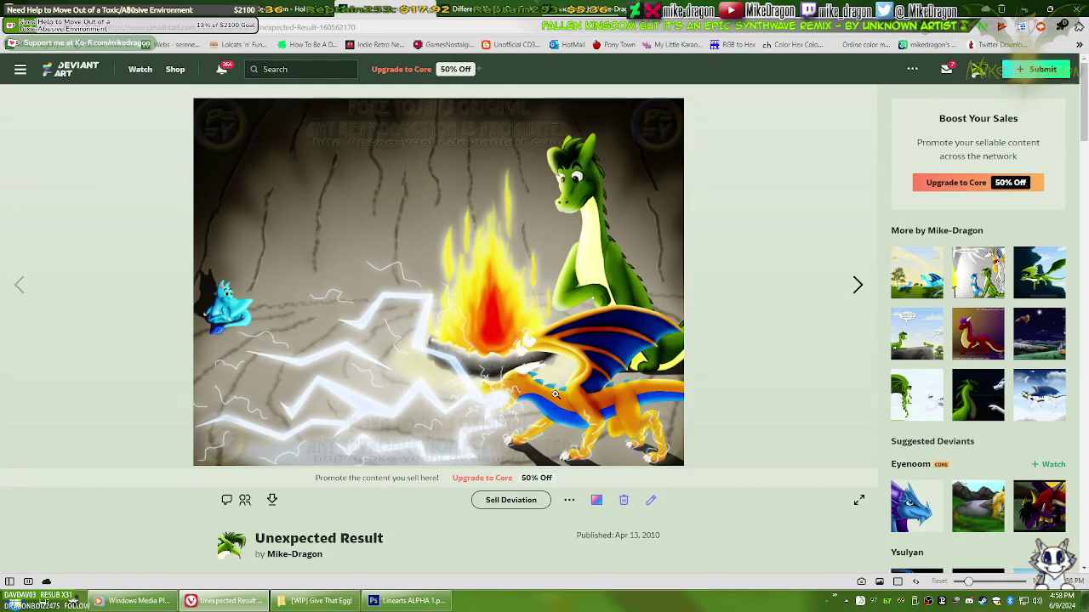
Step: View "Unexpected Result", and examine "Different Worlds, One Feeling" and "Innocence" at enlarged size
{"action": "scroll", "coordinate": [379, 133], "scroll_direction": "down", "scroll_amount": 3}
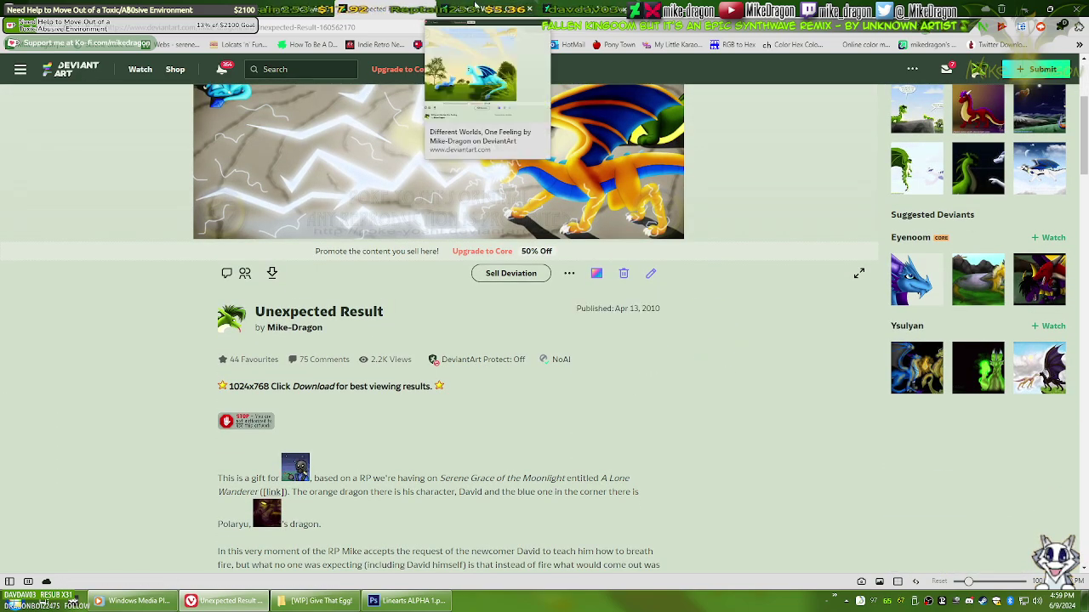
{"action": "key", "text": "Right"}
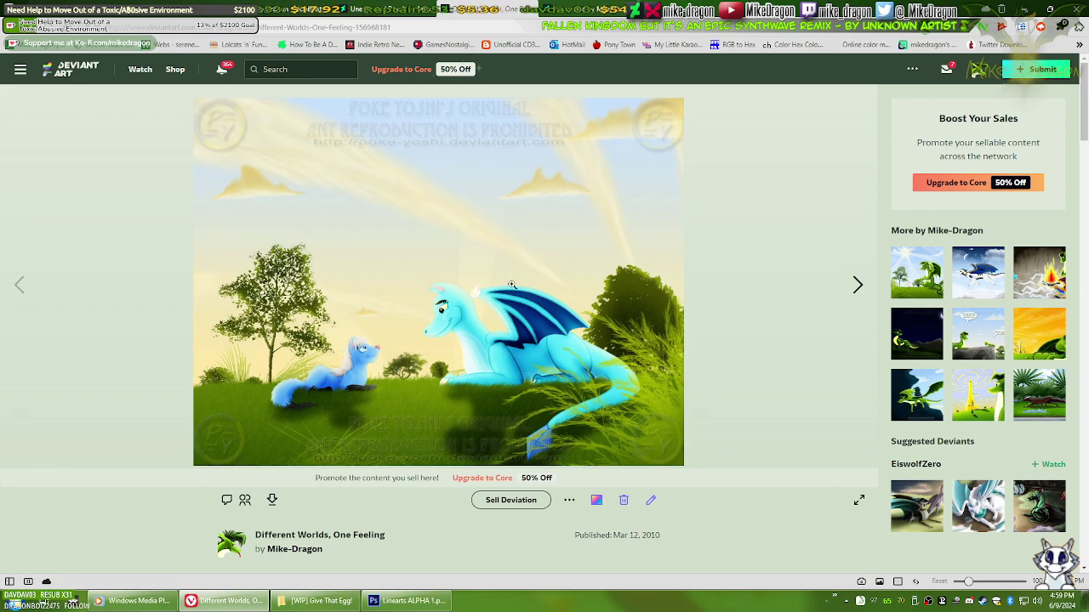
{"action": "left_click", "coordinate": [502, 317]}
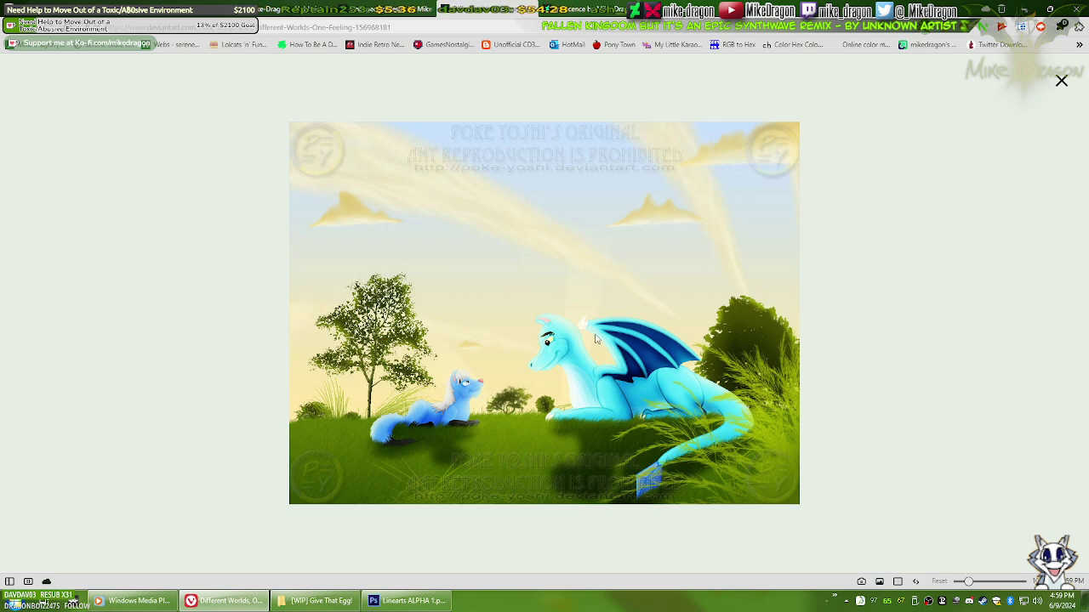
{"action": "key", "text": "Right"}
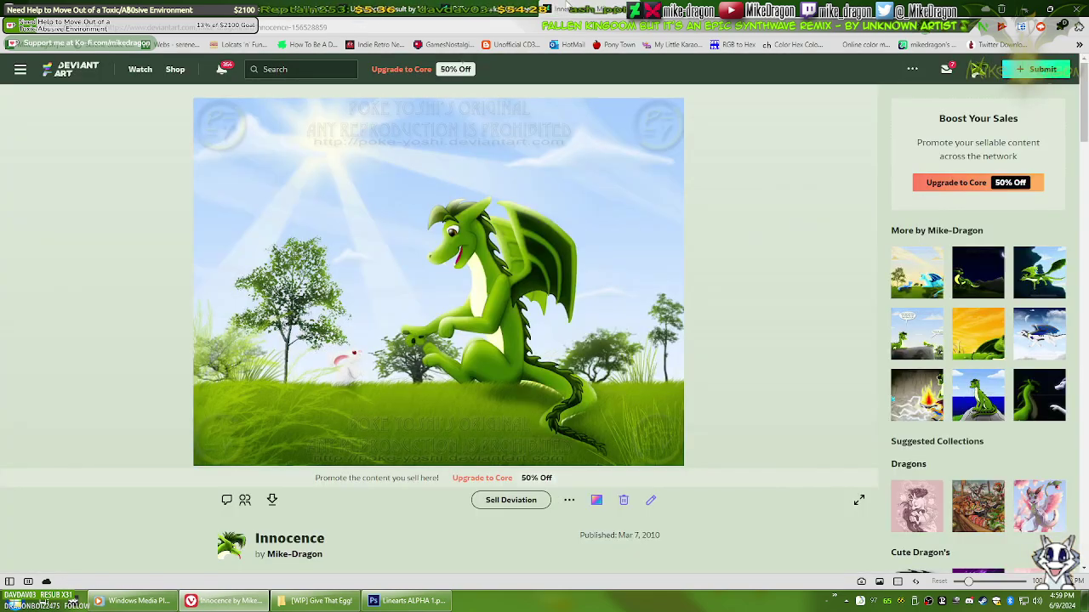
{"action": "left_click", "coordinate": [522, 300]}
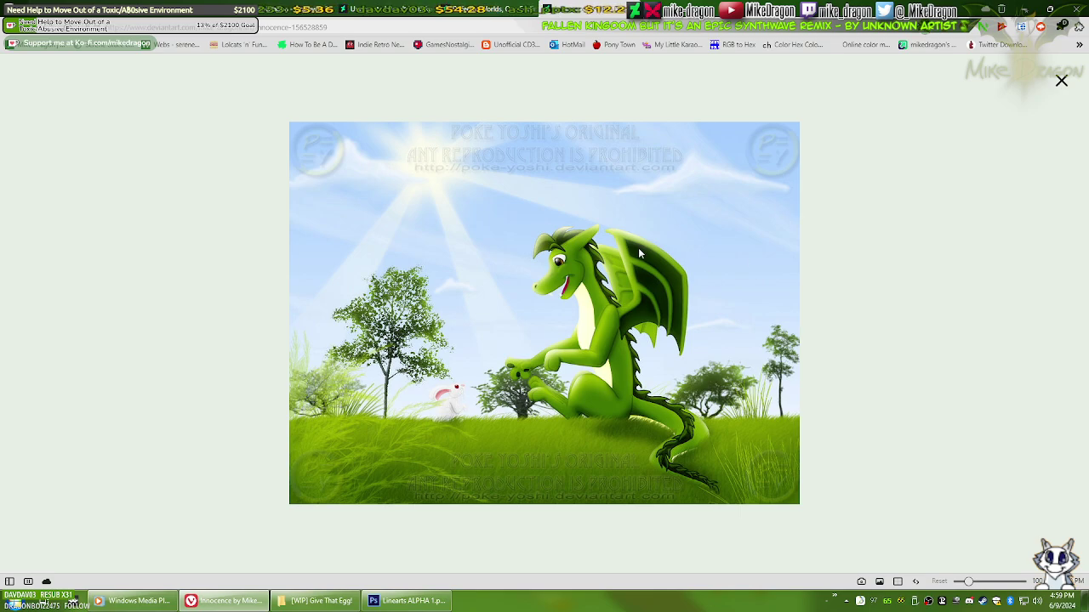
{"action": "left_click", "coordinate": [1061, 81]}
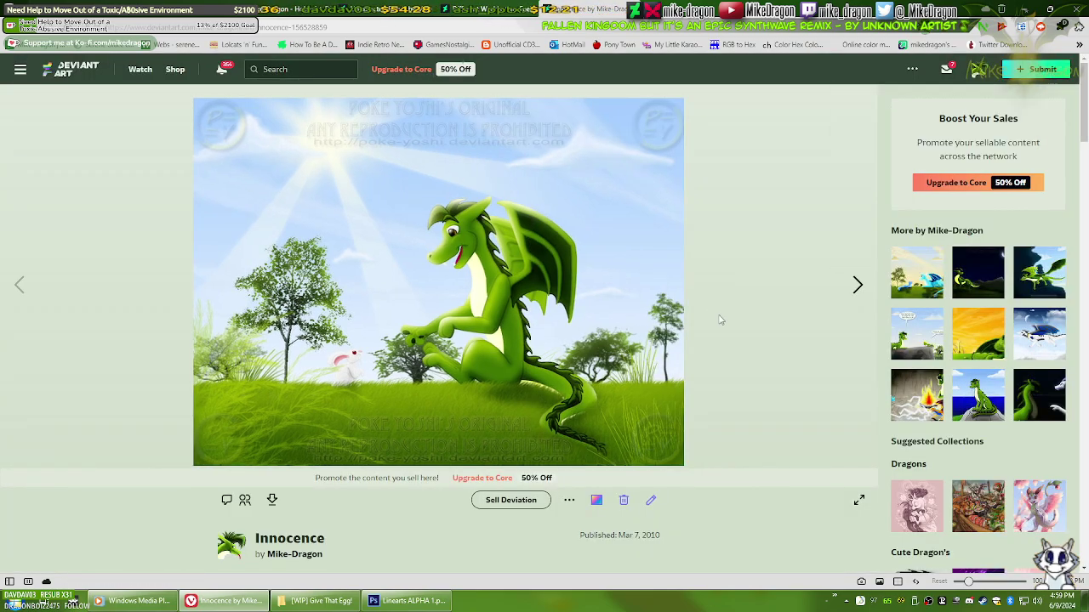
Step: Read the artist's description below the "Innocence" artwork and return to the picture
{"action": "scroll", "coordinate": [723, 319], "scroll_direction": "down", "scroll_amount": 2}
{"action": "scroll", "coordinate": [727, 319], "scroll_direction": "down", "scroll_amount": 3}
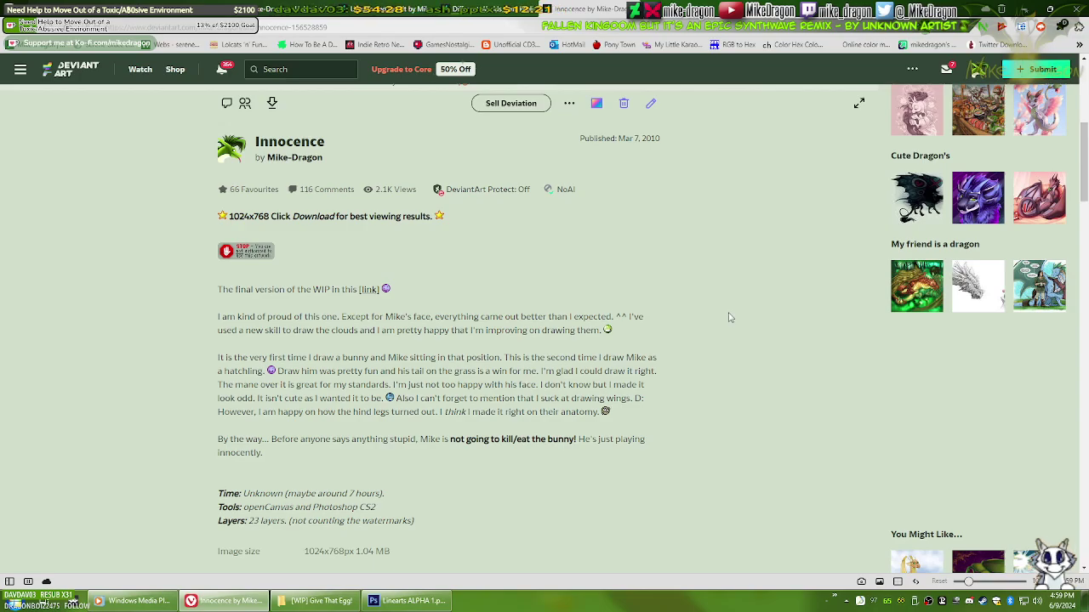
{"action": "scroll", "coordinate": [728, 317], "scroll_direction": "up", "scroll_amount": 3}
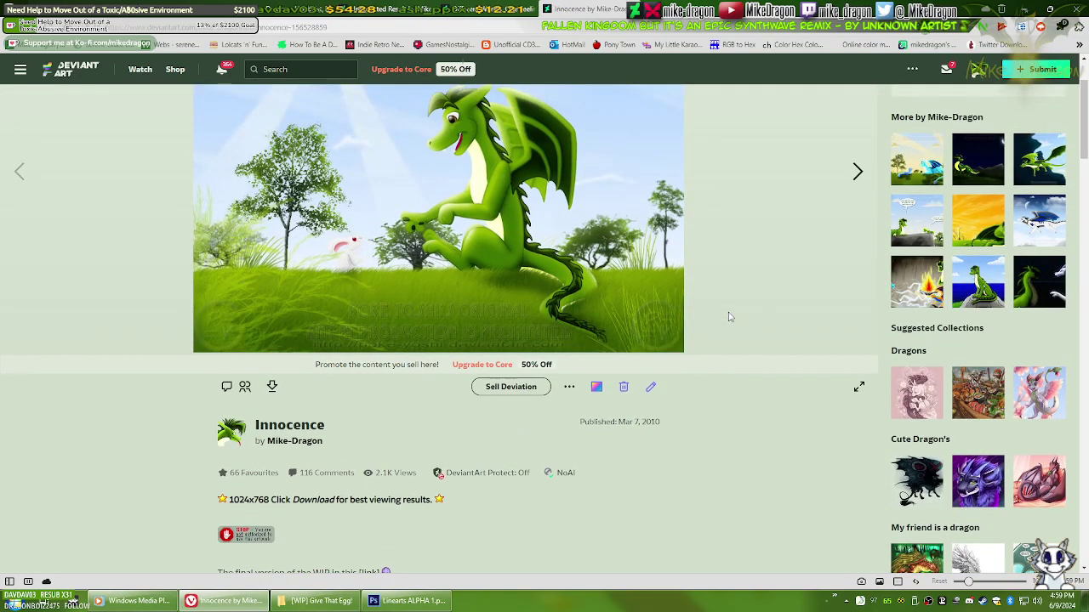
{"action": "scroll", "coordinate": [728, 316], "scroll_direction": "up", "scroll_amount": 2}
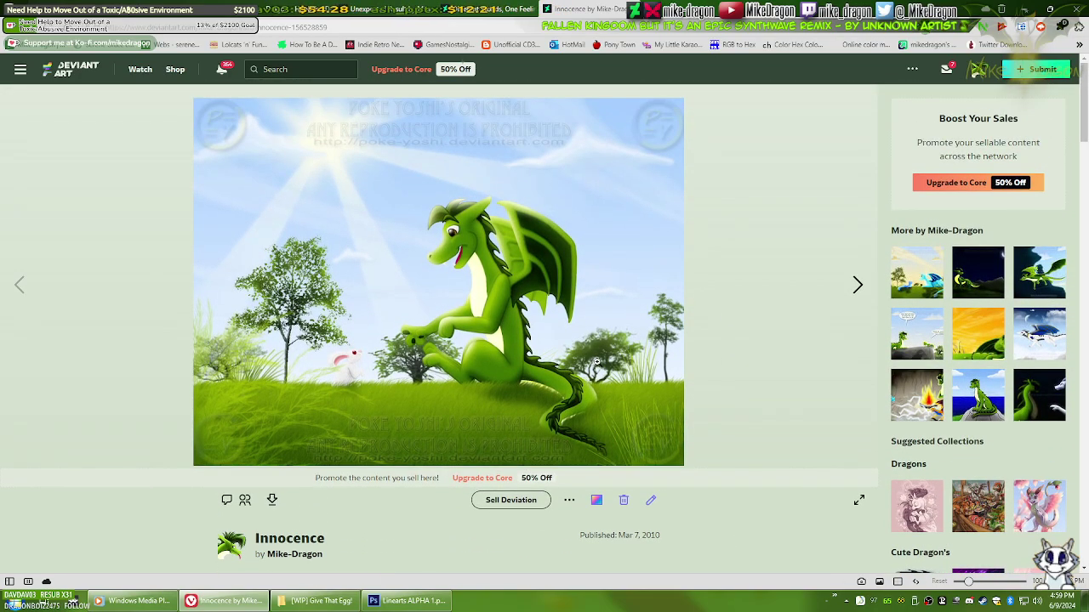
Step: Switch to File Explorer and open the Art folder inside the personal documents folder on the FILES (E:) drive
{"action": "key", "text": "super+e"}
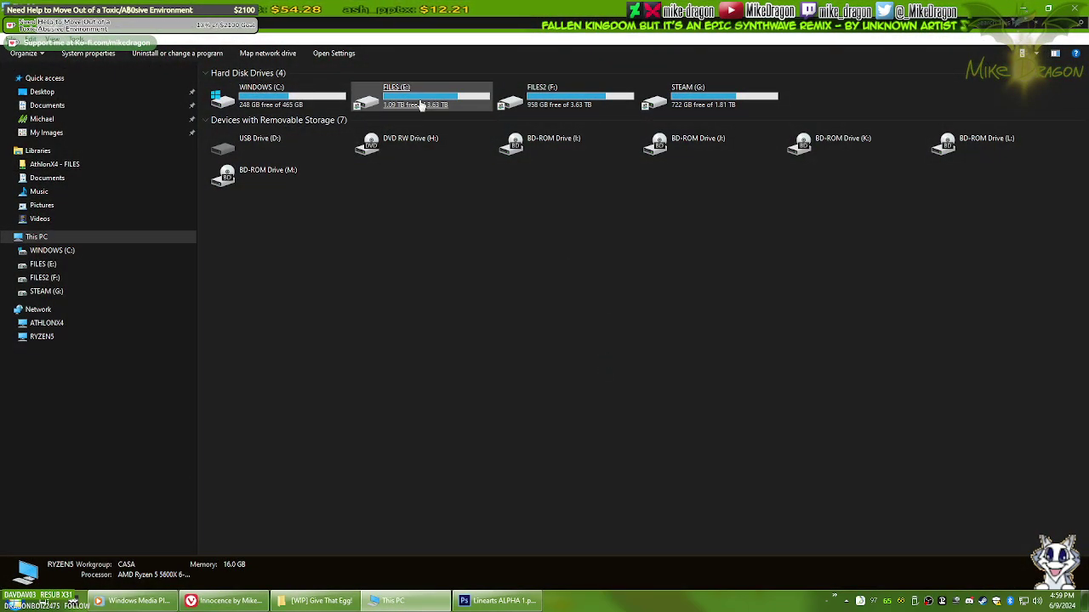
{"action": "double_click", "coordinate": [420, 102]}
{"action": "double_click", "coordinate": [246, 121]}
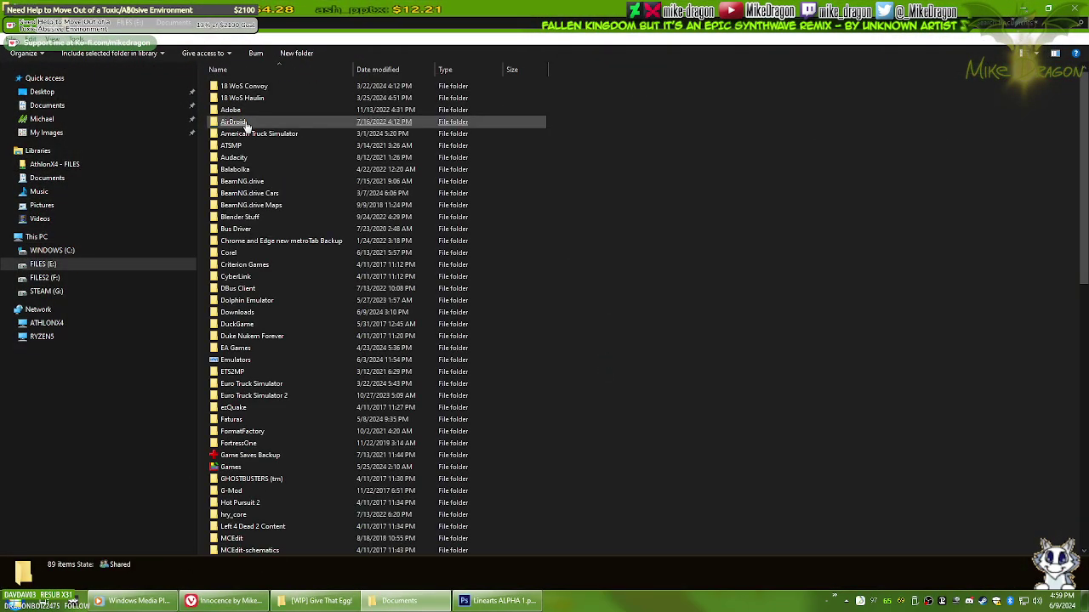
{"action": "scroll", "coordinate": [366, 446], "scroll_direction": "down", "scroll_amount": 5}
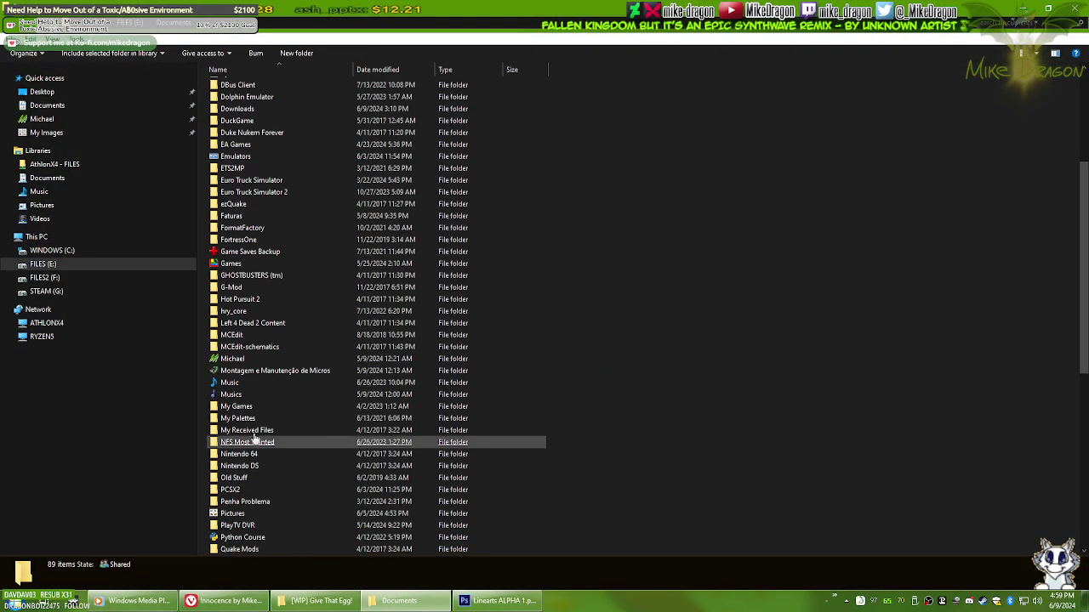
{"action": "double_click", "coordinate": [247, 359]}
{"action": "double_click", "coordinate": [247, 99]}
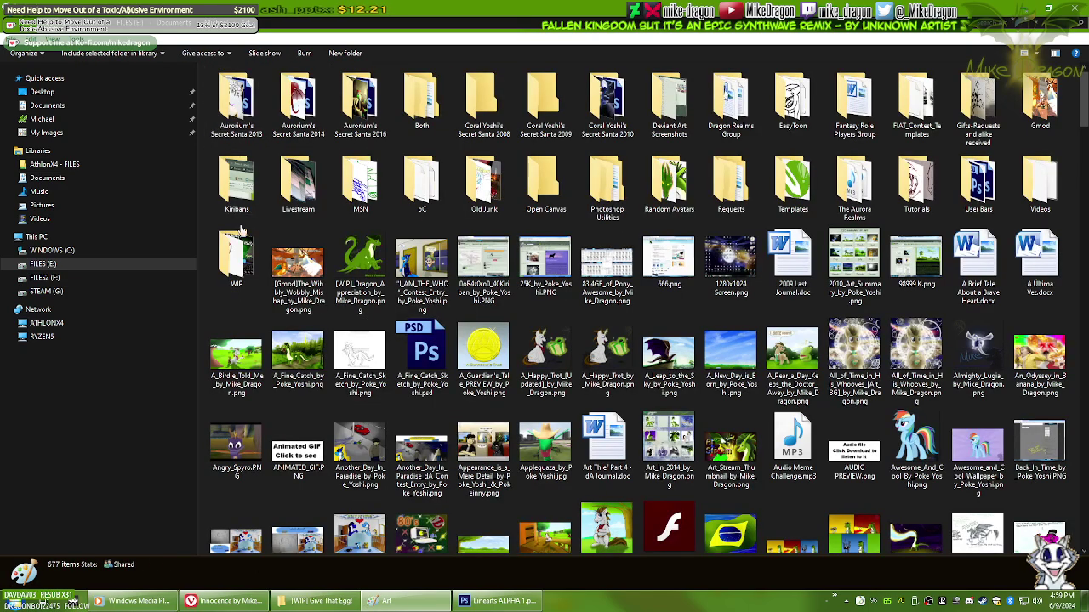
Step: Open the Innocence project folder found within oC - Photoshop in the WIP folder
{"action": "double_click", "coordinate": [236, 260]}
{"action": "double_click", "coordinate": [791, 100]}
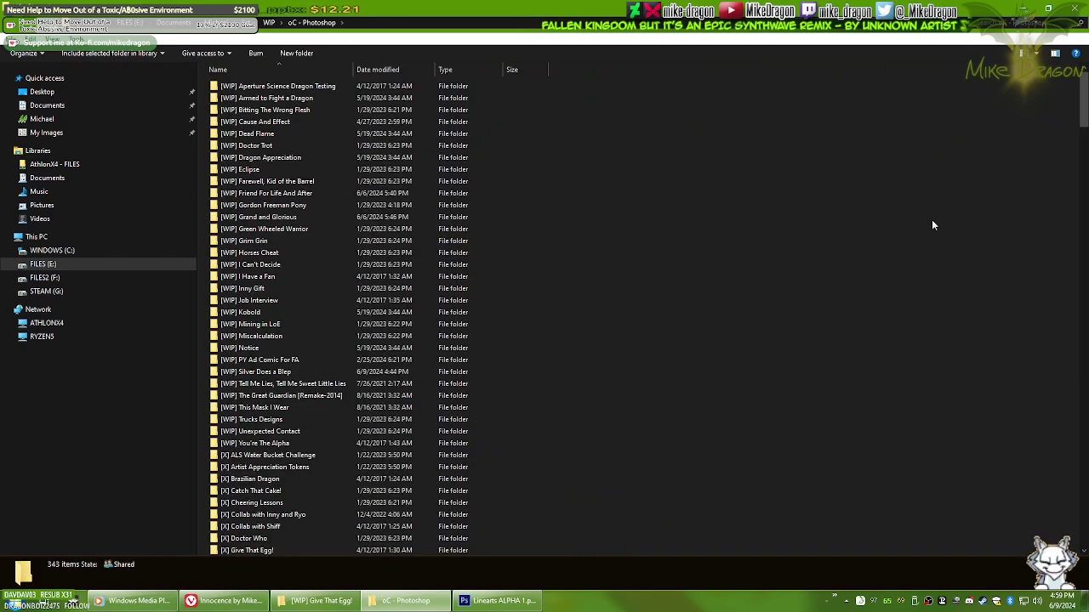
{"action": "type", "text": "in"}
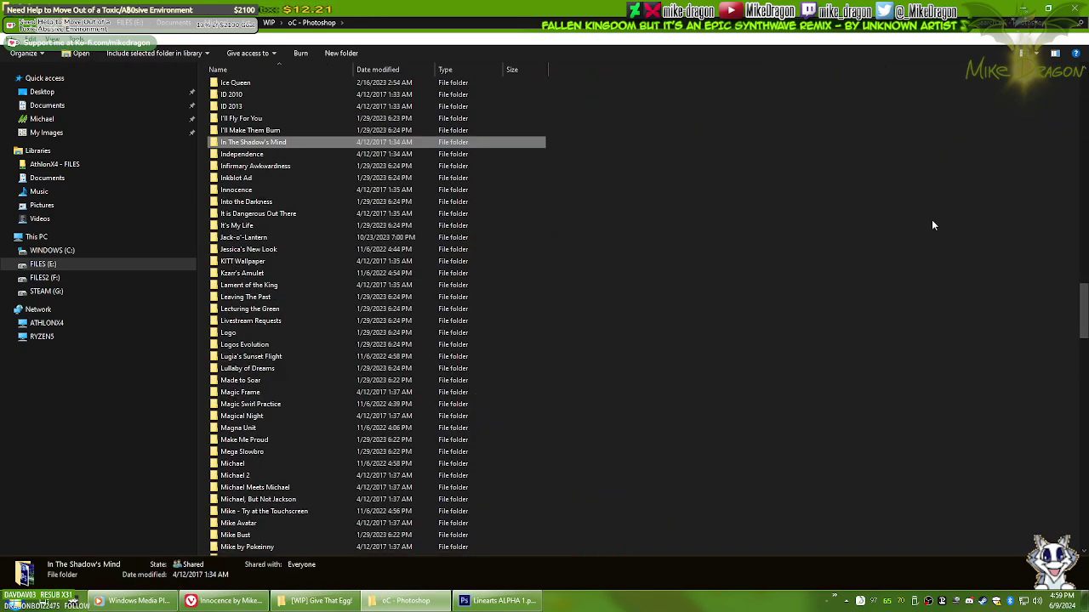
{"action": "key", "text": "Down"}
{"action": "key", "text": "Down"}
{"action": "key", "text": "Down"}
{"action": "key", "text": "Down"}
{"action": "key", "text": "Return"}
Step: Open Innocence FINAL.psd from the Innocence folder in Photoshop
{"action": "key", "text": "Right"}
{"action": "key", "text": "Right"}
{"action": "key", "text": "Right"}
{"action": "key", "text": "Right"}
{"action": "key", "text": "Right"}
{"action": "key", "text": "Right"}
{"action": "key", "text": "Right"}
{"action": "key", "text": "Right"}
{"action": "key", "text": "Right"}
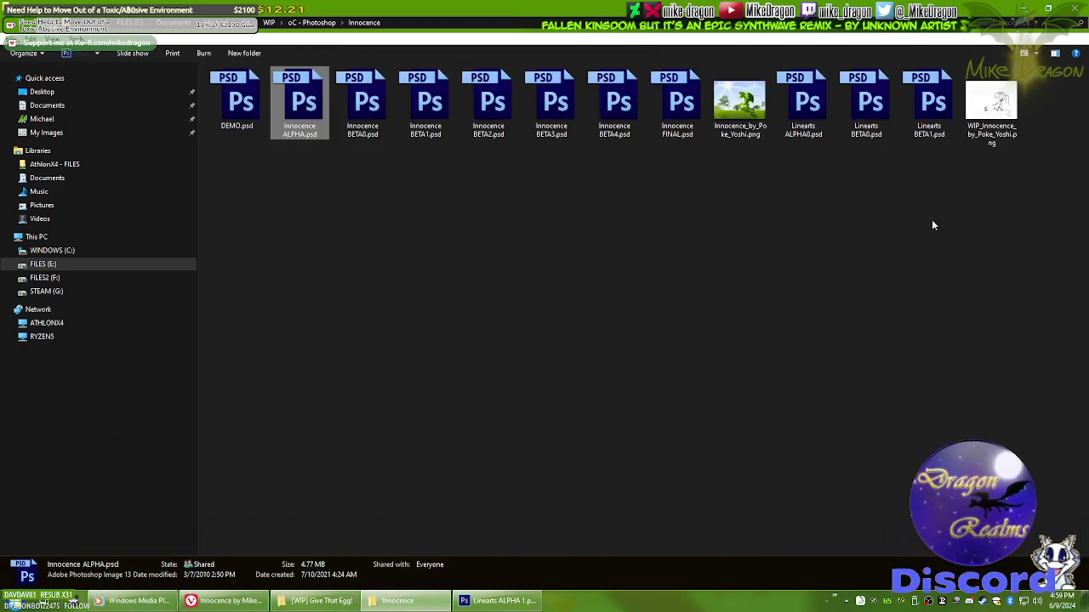
{"action": "key", "text": "Right"}
{"action": "key", "text": "Right"}
{"action": "key", "text": "Left"}
{"action": "key", "text": "Left"}
{"action": "key", "text": "Left"}
{"action": "key", "text": "Left"}
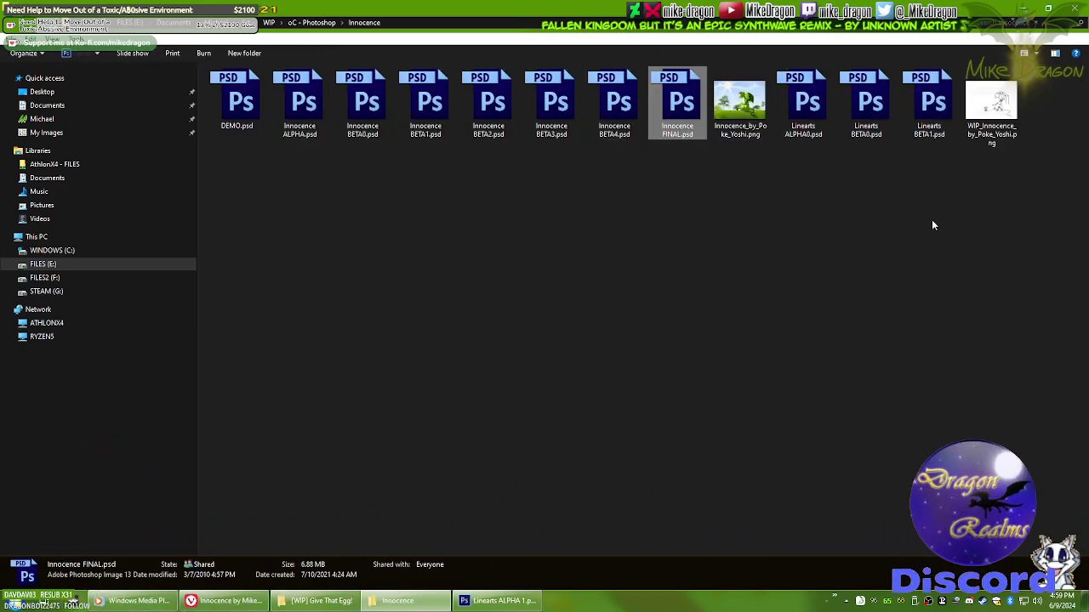
{"action": "key", "text": "Right"}
{"action": "key", "text": "Left"}
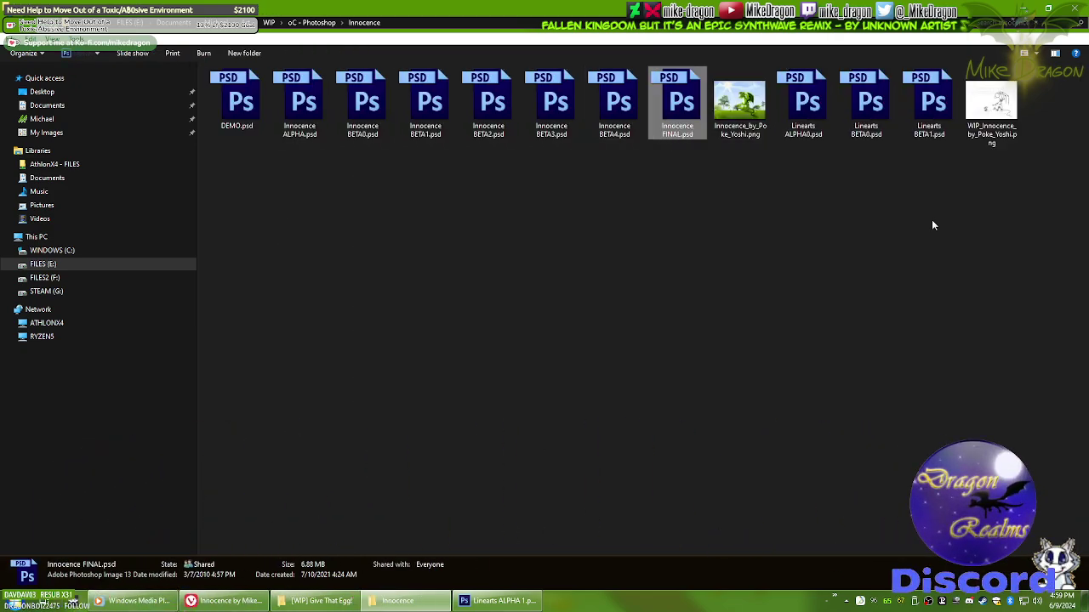
{"action": "key", "text": "Return"}
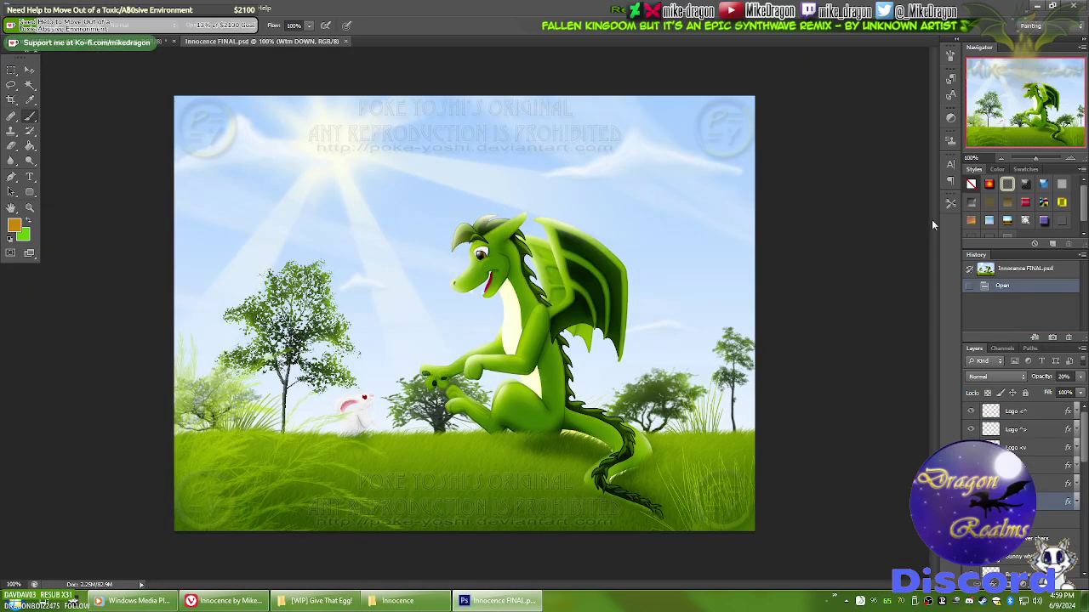
Step: Examine the green dragon's wings in Innocence FINAL.psd at 400% magnification
{"action": "key", "text": "ctrl+plus"}
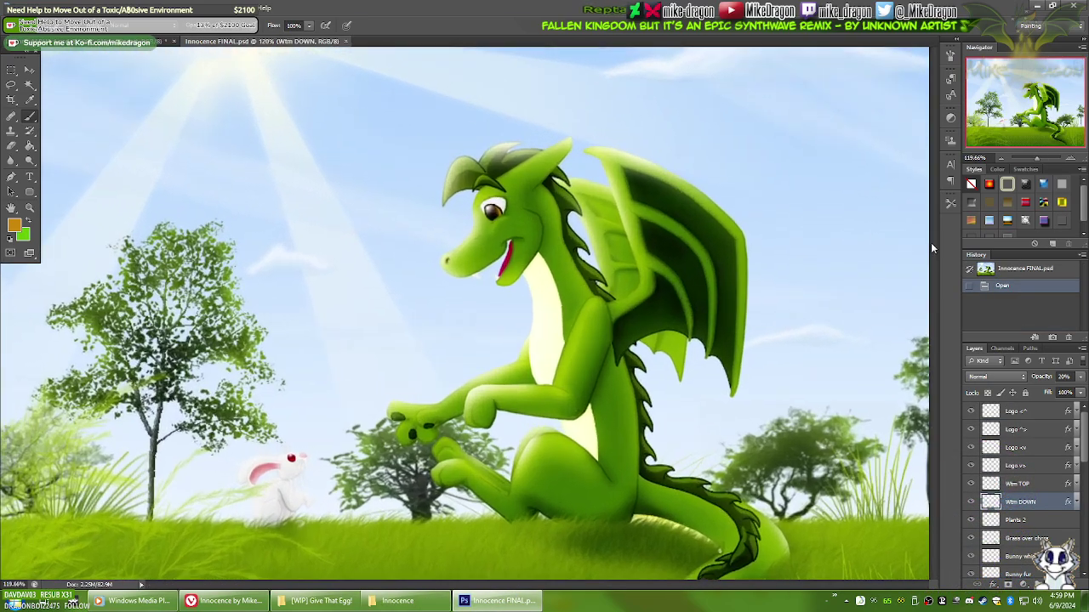
{"action": "key", "text": "ctrl+plus"}
{"action": "key", "text": "ctrl+plus"}
{"action": "key", "text": "ctrl+plus"}
{"action": "key", "text": "ctrl+plus"}
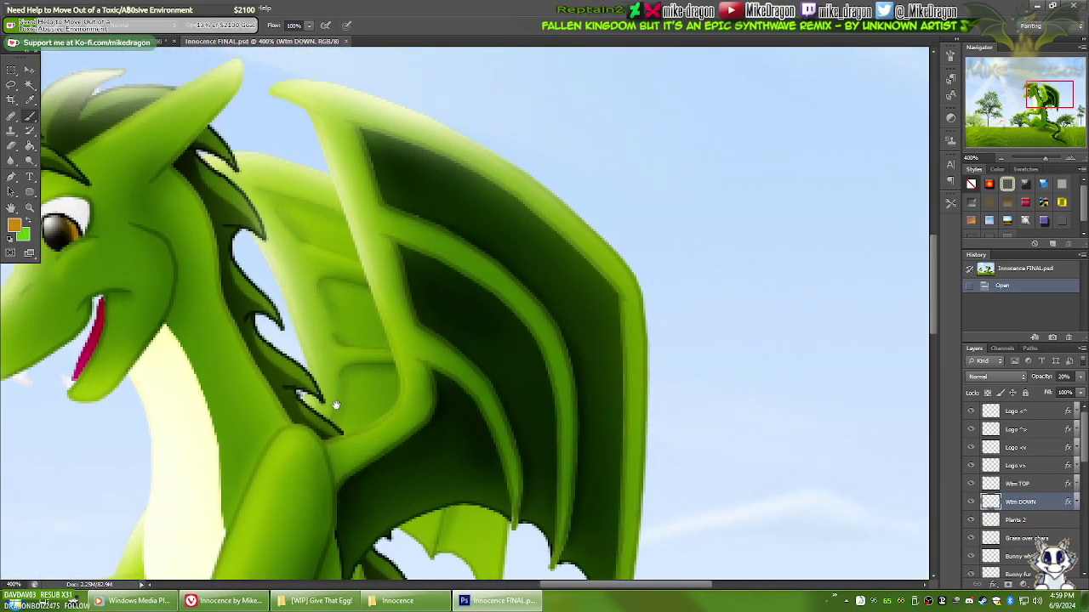
{"action": "left_click_drag", "start_coordinate": [335, 406], "coordinate": [368, 413]}
Step: Look through the layer stack, hide Mike body 1 to inspect the wing behind it, and close Innocence FINAL.psd without saving
{"action": "scroll", "coordinate": [1065, 476], "scroll_direction": "down", "scroll_amount": 3}
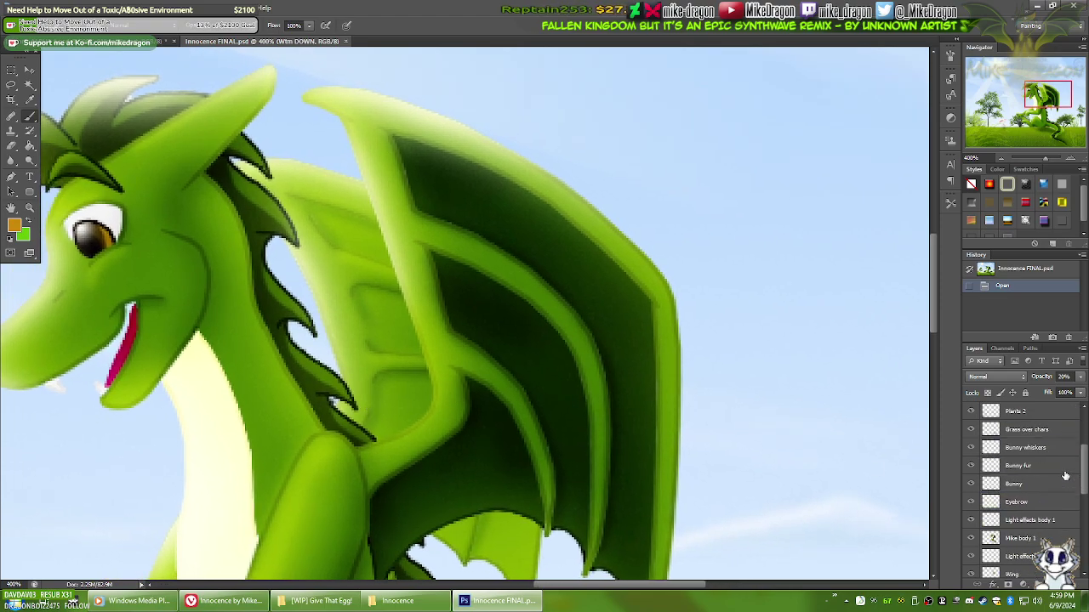
{"action": "scroll", "coordinate": [1065, 475], "scroll_direction": "down", "scroll_amount": 5}
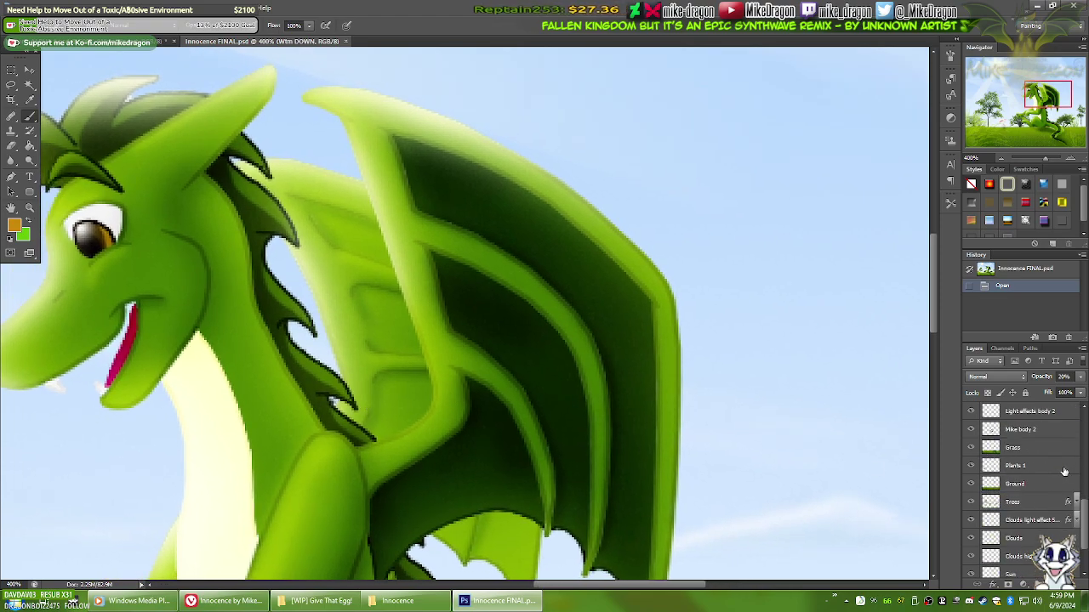
{"action": "scroll", "coordinate": [1065, 471], "scroll_direction": "down", "scroll_amount": 2}
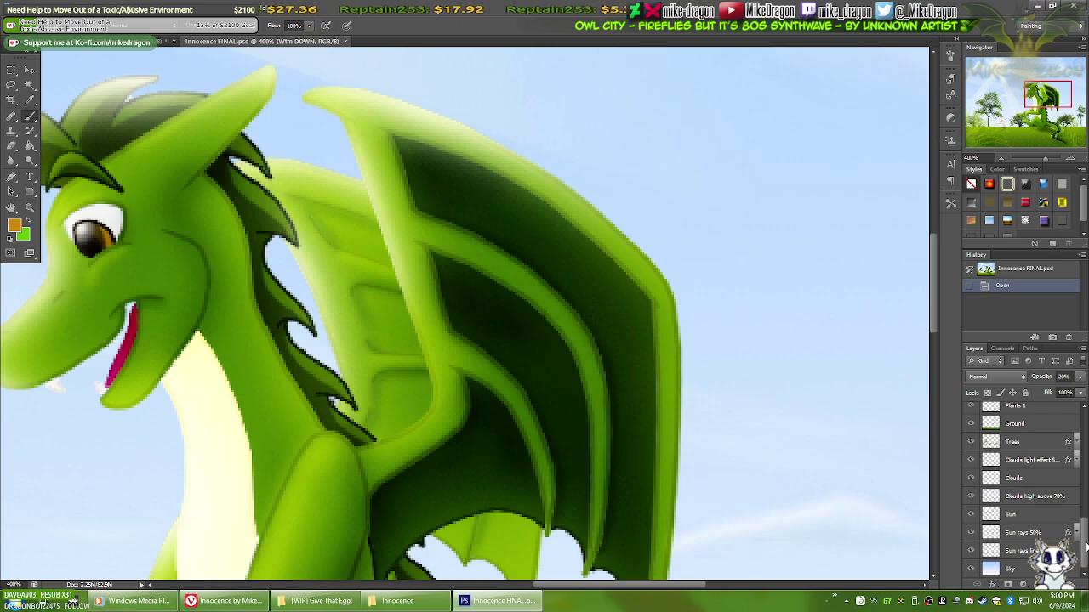
{"action": "scroll", "coordinate": [1087, 546], "scroll_direction": "up", "scroll_amount": 4}
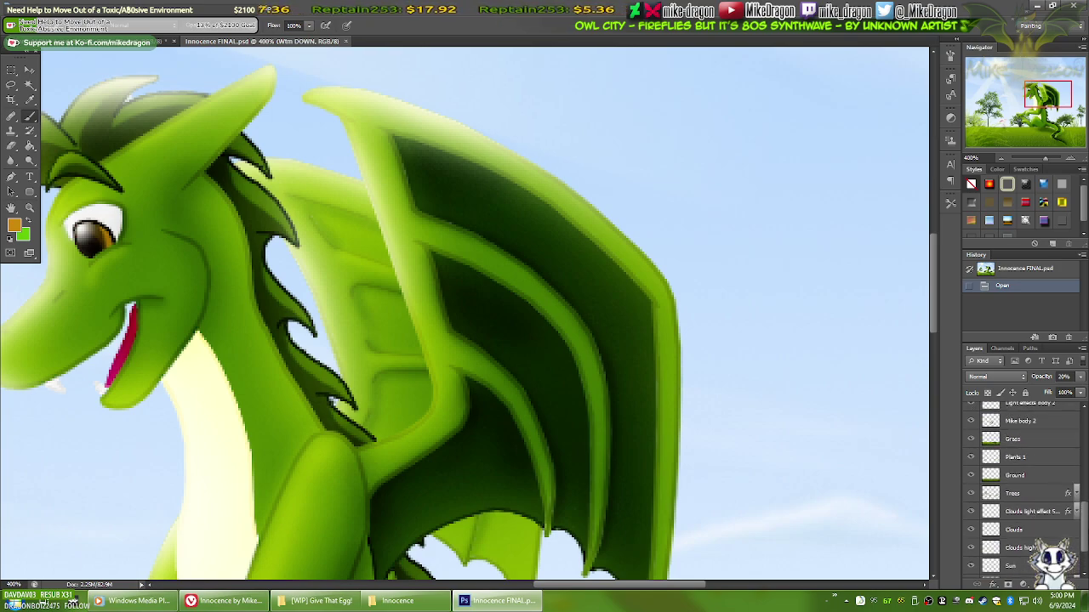
{"action": "scroll", "coordinate": [1021, 491], "scroll_direction": "up", "scroll_amount": 1}
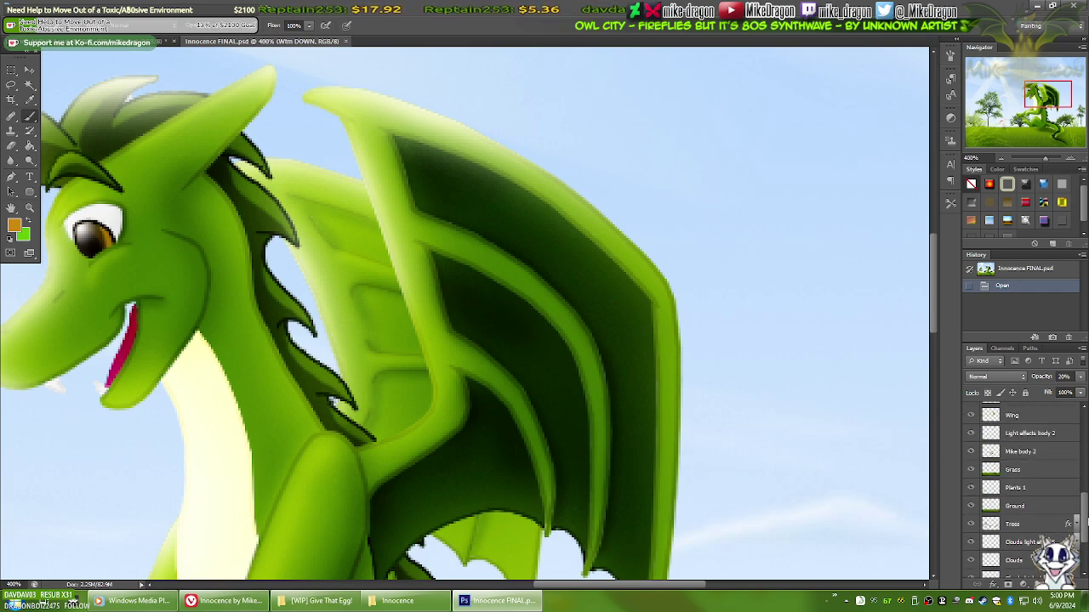
{"action": "scroll", "coordinate": [1087, 519], "scroll_direction": "up", "scroll_amount": 2}
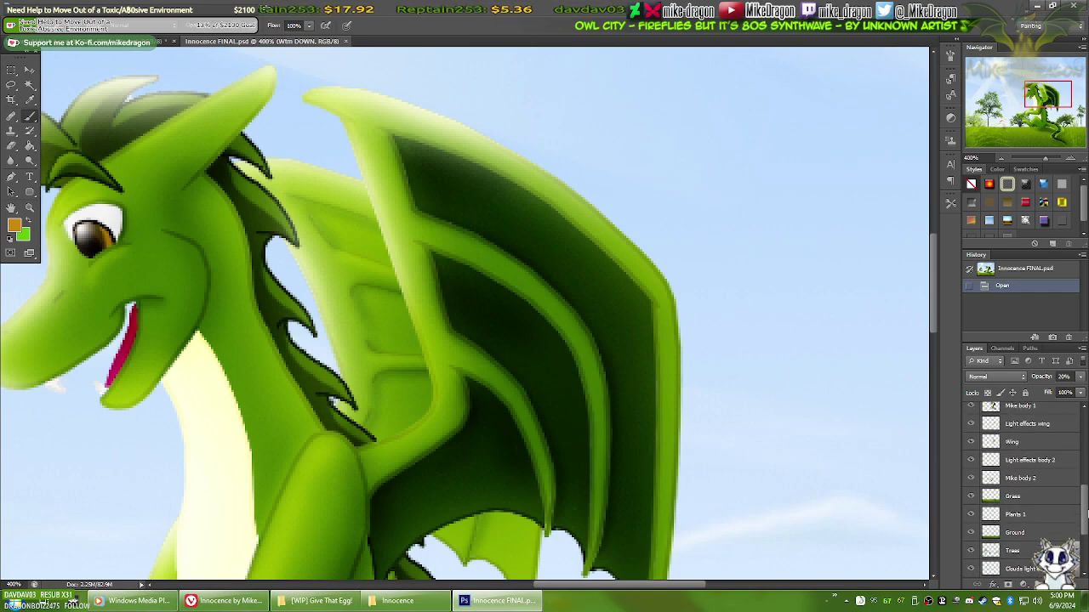
{"action": "scroll", "coordinate": [1088, 512], "scroll_direction": "up", "scroll_amount": 5}
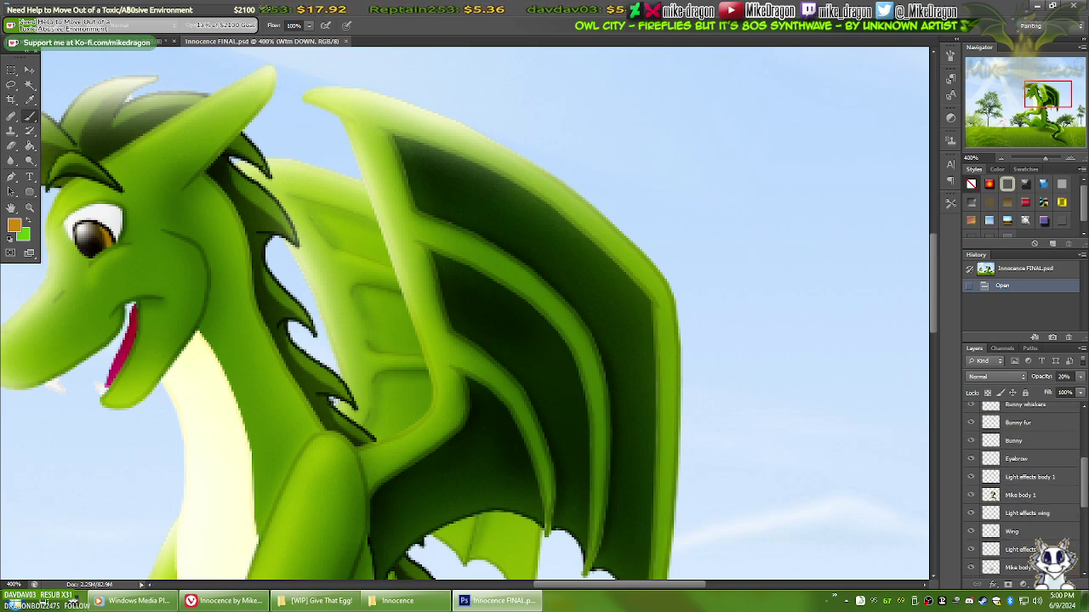
{"action": "left_click", "coordinate": [989, 506]}
{"action": "left_click", "coordinate": [972, 502]}
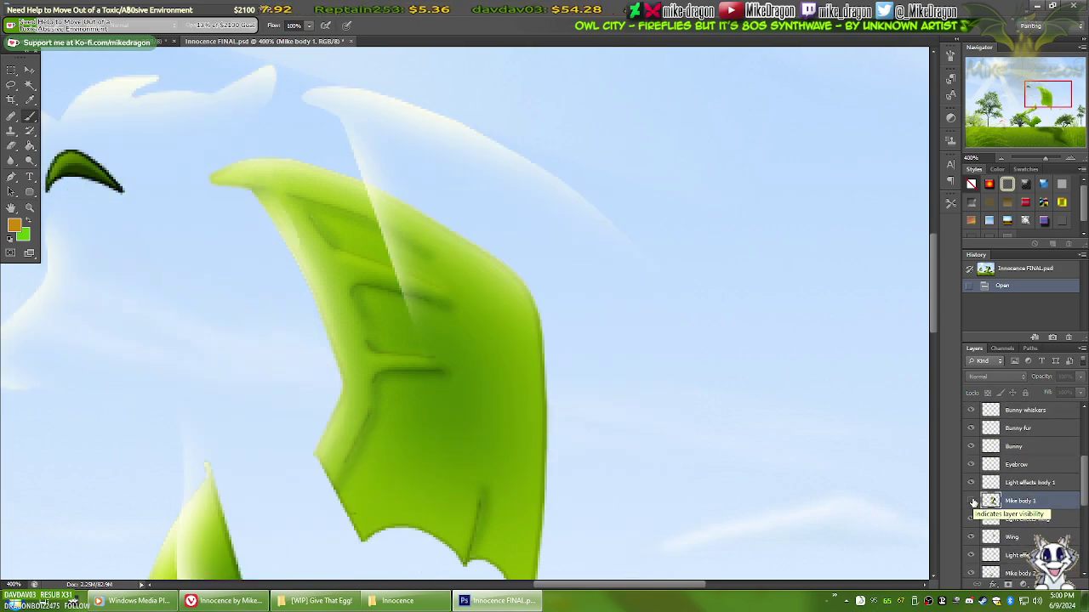
{"action": "left_click", "coordinate": [351, 41]}
{"action": "left_click", "coordinate": [554, 228]}
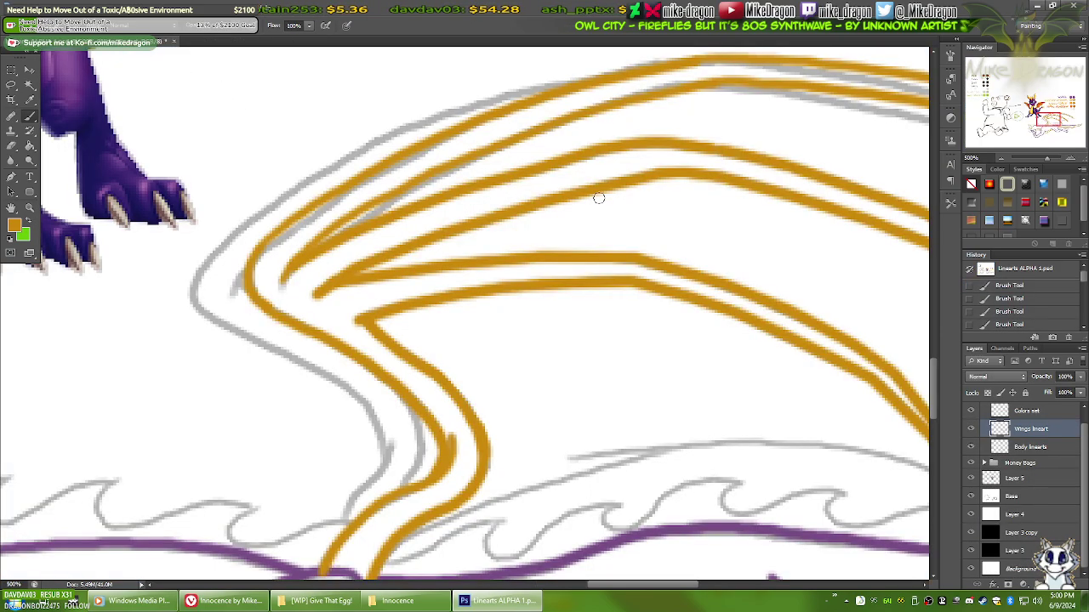
Step: Rename the Wings lineart layer as "Left wing lineart"
{"action": "double_click", "coordinate": [1031, 430]}
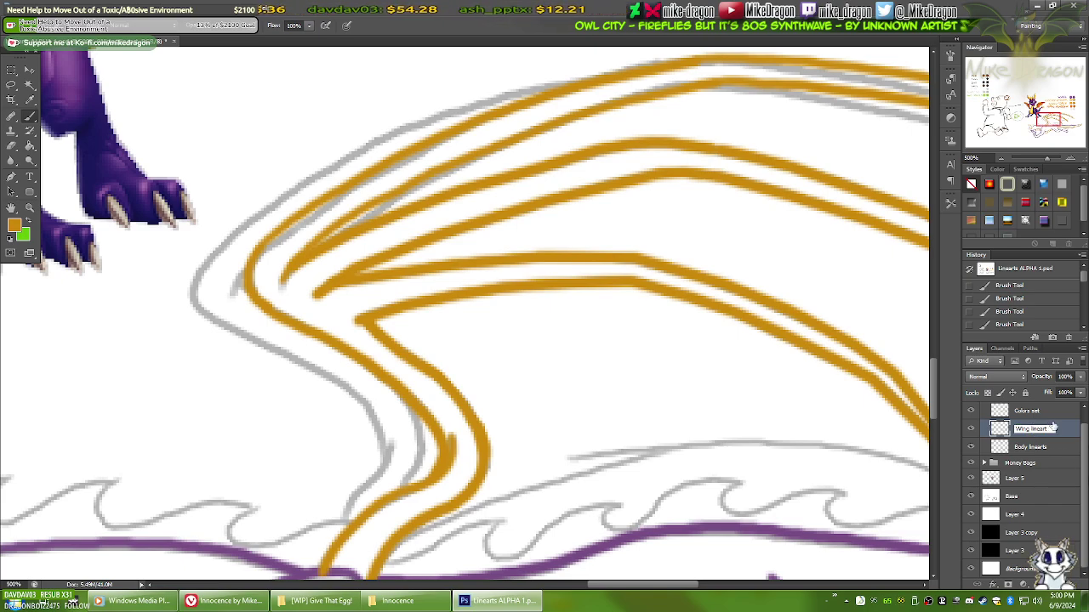
{"action": "type", "text": "Left"}
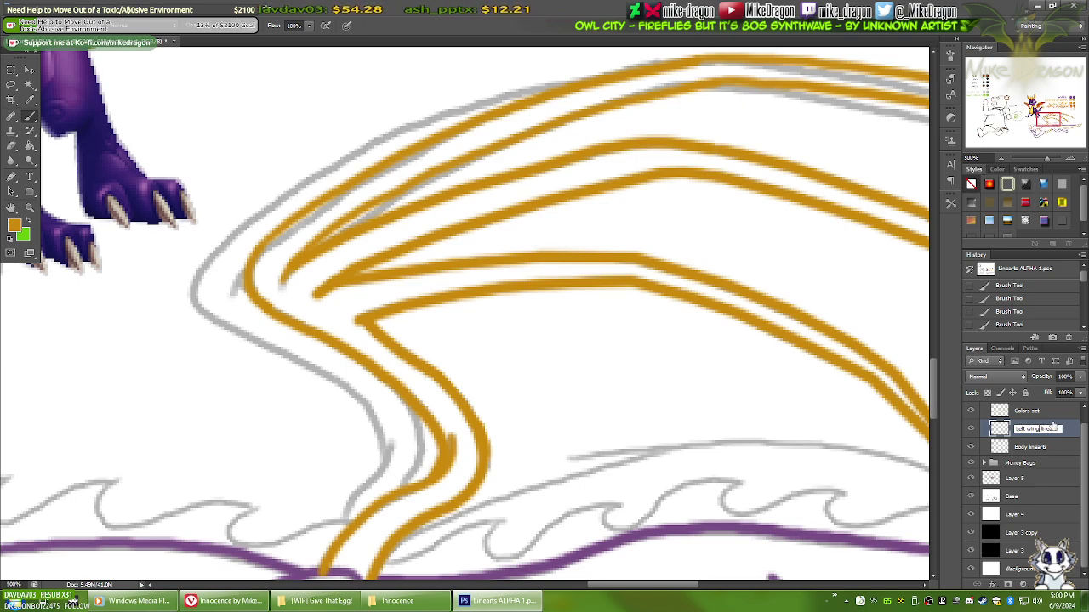
{"action": "key", "text": "Return"}
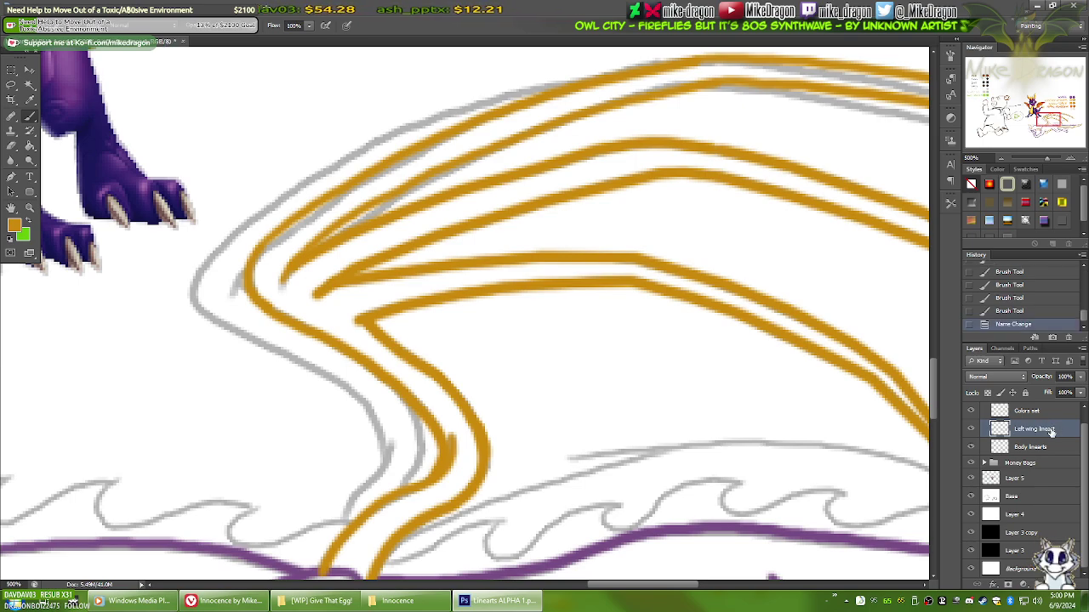
Step: Briefly hide and reshow the Body linearts layer to check which of the dragon's lines it holds
{"action": "key", "text": "ctrl+minus"}
{"action": "key", "text": "ctrl+minus"}
{"action": "key", "text": "ctrl+minus"}
{"action": "key", "text": "ctrl+minus"}
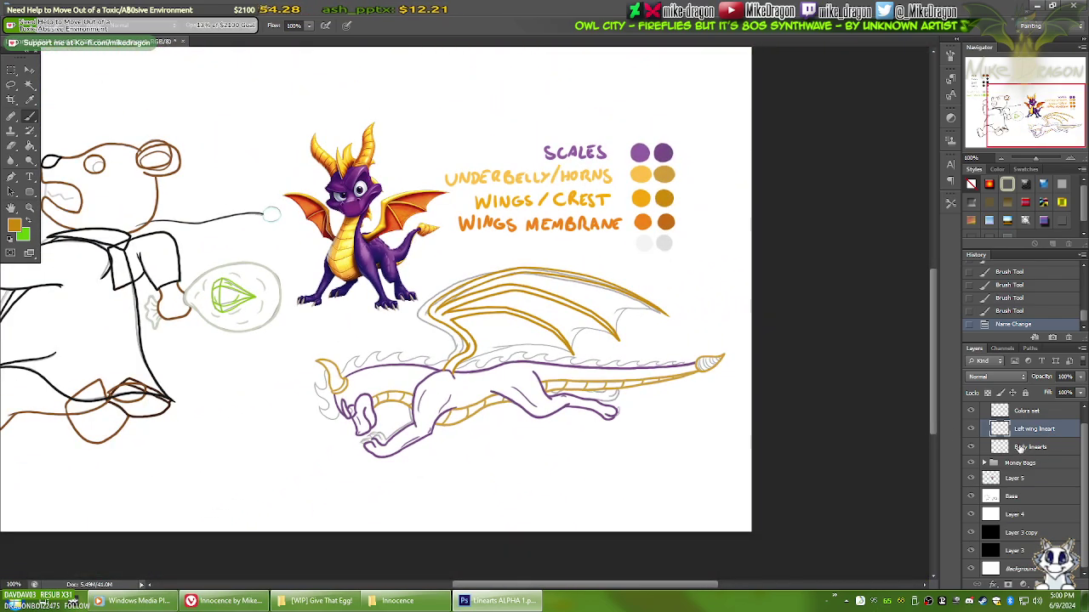
{"action": "left_click", "coordinate": [971, 448]}
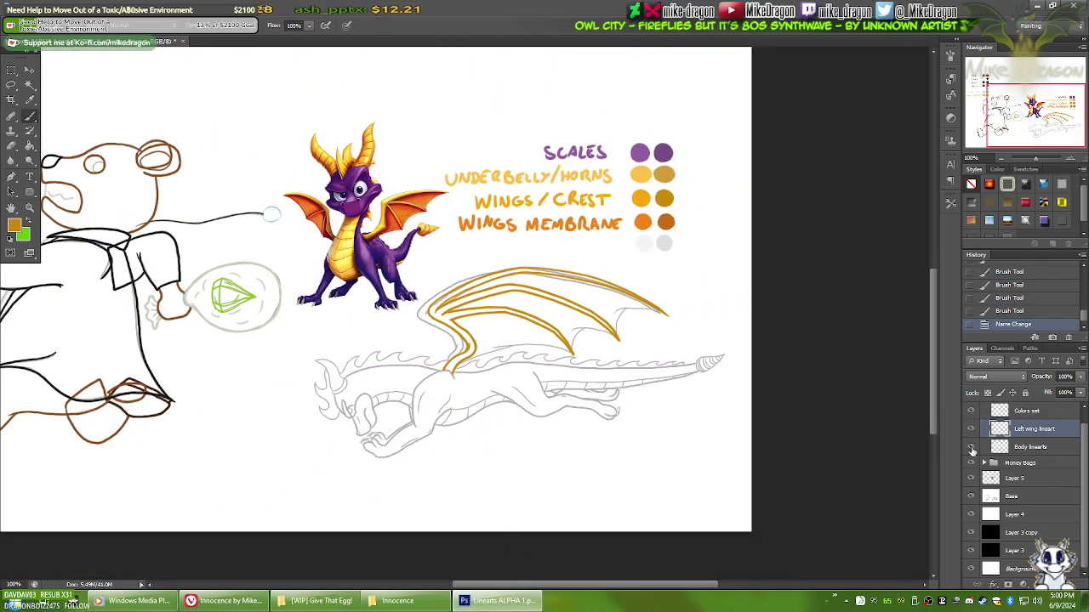
{"action": "left_click", "coordinate": [970, 448]}
Step: Add a new layer named "Right wing lineart" and place it directly below the Body linearts layer
{"action": "left_click", "coordinate": [1025, 448]}
{"action": "key", "text": "ctrl+shift+alt+n"}
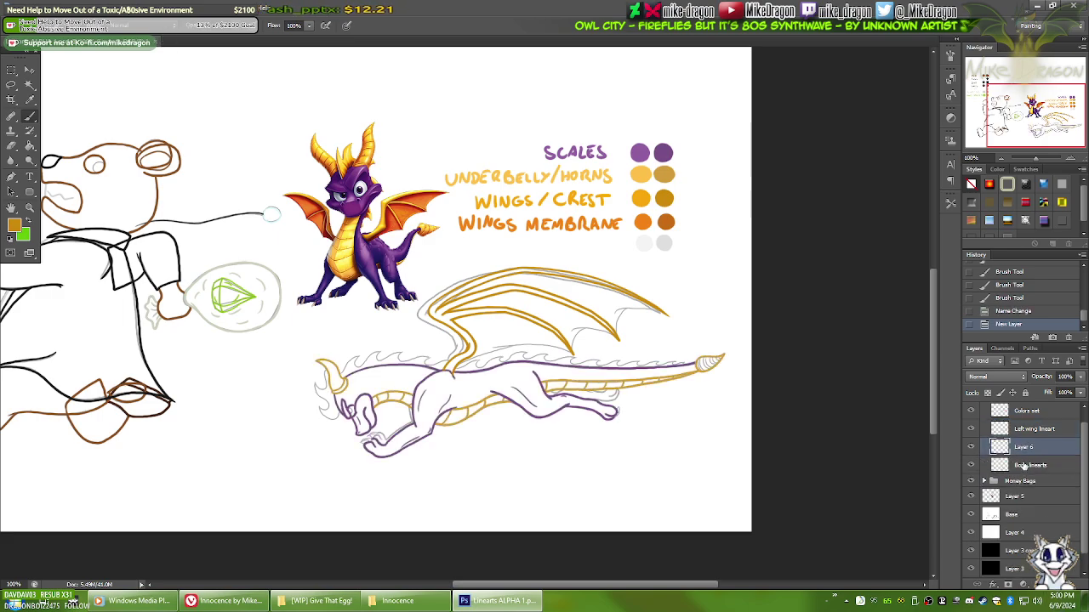
{"action": "double_click", "coordinate": [1022, 449]}
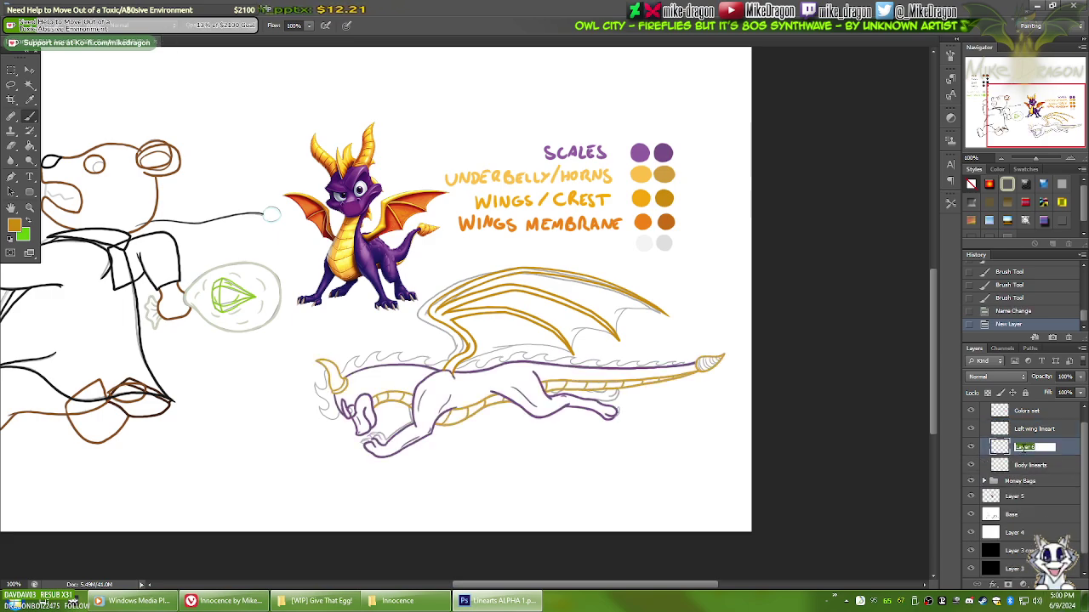
{"action": "type", "text": "Right"}
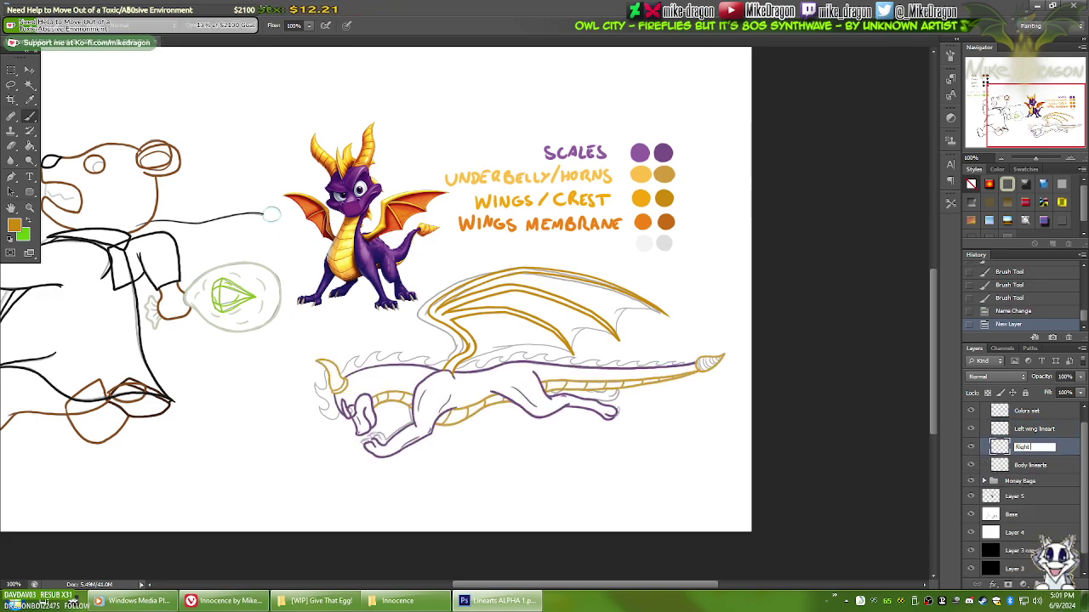
{"action": "type", "text": " wing lineart"}
{"action": "key", "text": "Return"}
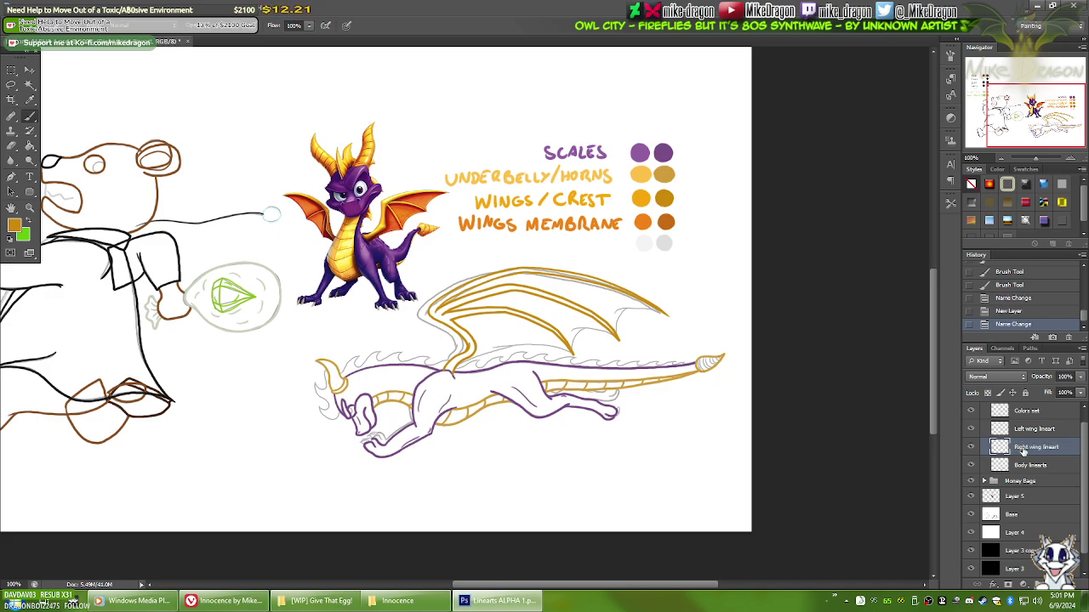
{"action": "left_click_drag", "start_coordinate": [1025, 447], "coordinate": [1039, 472]}
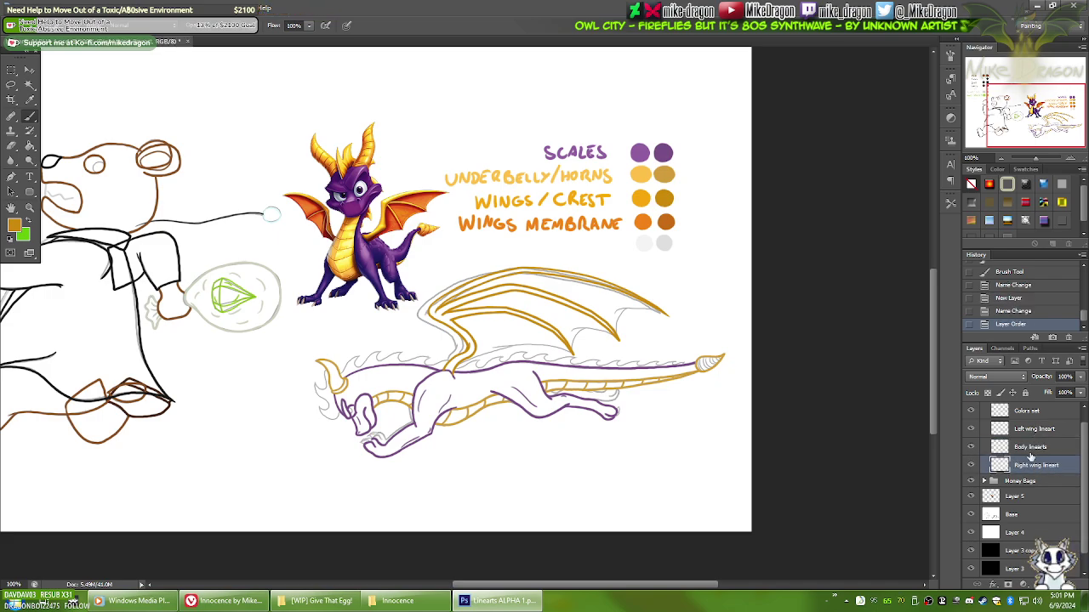
Step: Ink the outer edge of the right wing's arm in dark gold, following the sketch from the shoulder up around the bend
{"action": "key", "text": "ctrl+plus"}
{"action": "key", "text": "ctrl+plus"}
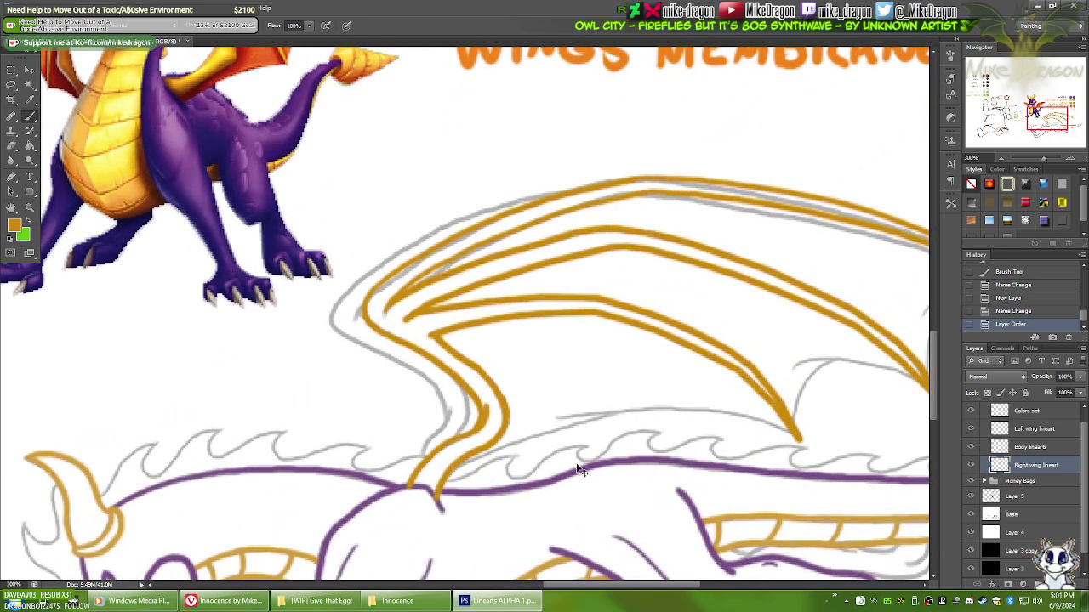
{"action": "scroll", "coordinate": [576, 473], "scroll_direction": "up", "scroll_amount": 1}
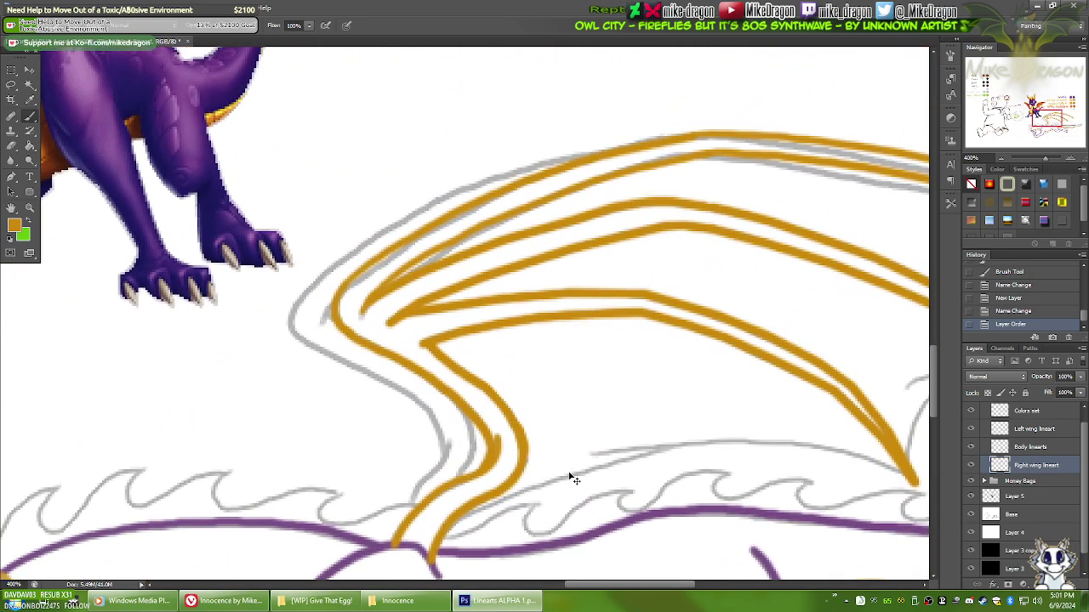
{"action": "left_click_drag", "start_coordinate": [452, 515], "coordinate": [439, 464]}
{"action": "scroll", "coordinate": [439, 463], "scroll_direction": "up", "scroll_amount": 1}
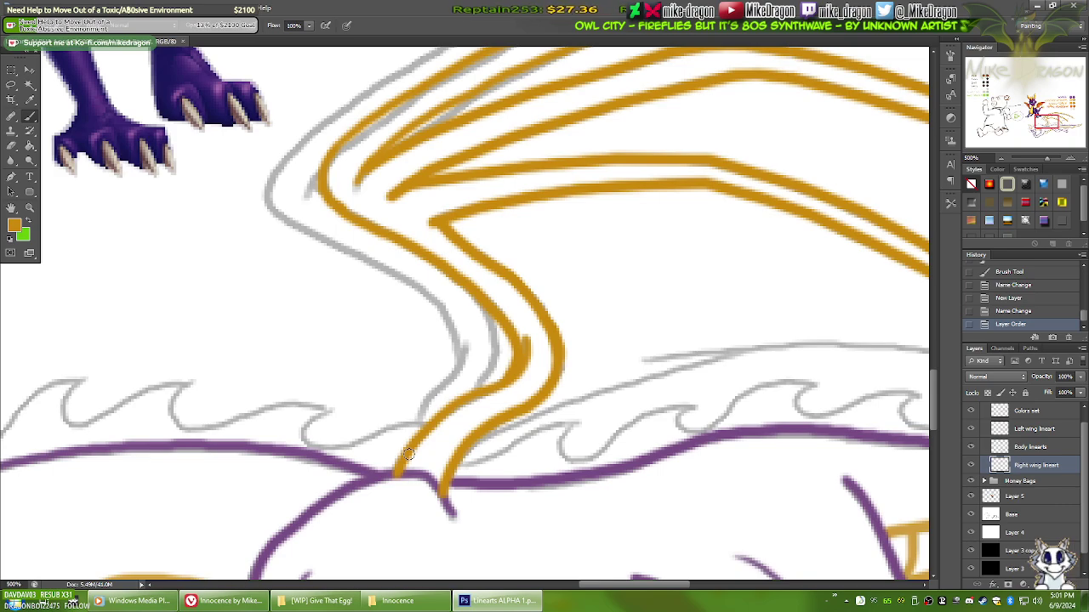
{"action": "mouse_move", "coordinate": [408, 455]}
{"action": "left_mouse_down"}
{"action": "mouse_move", "coordinate": [427, 400]}
{"action": "mouse_move", "coordinate": [461, 368]}
{"action": "mouse_move", "coordinate": [466, 345]}
{"action": "mouse_move", "coordinate": [464, 378]}
{"action": "mouse_move", "coordinate": [494, 436]}
{"action": "mouse_move", "coordinate": [490, 413]}
{"action": "mouse_move", "coordinate": [444, 361]}
{"action": "mouse_move", "coordinate": [375, 319]}
{"action": "left_mouse_up"}
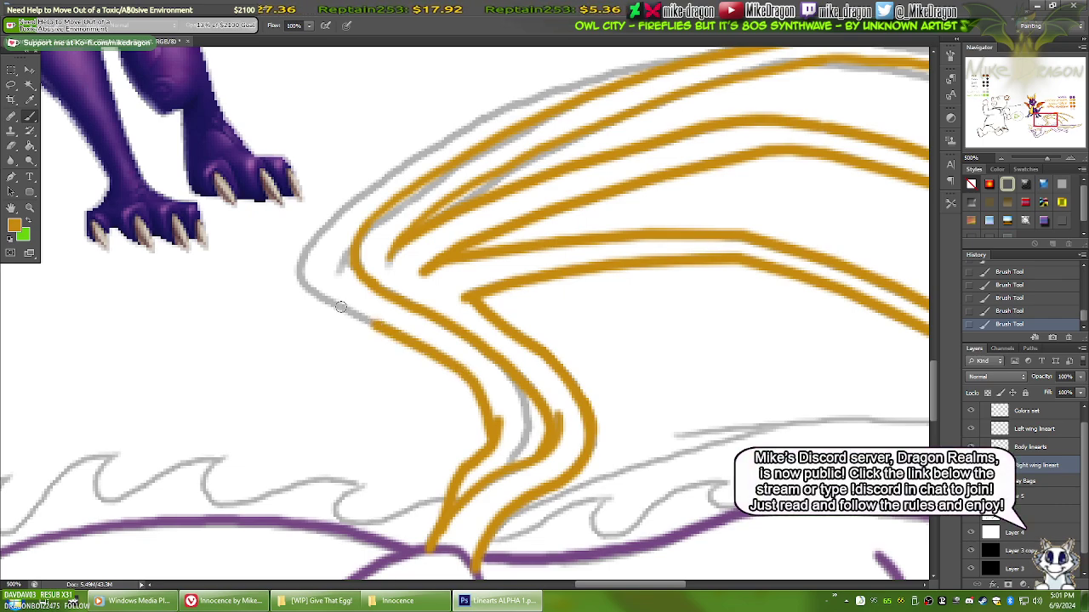
{"action": "left_click_drag", "start_coordinate": [339, 306], "coordinate": [371, 323]}
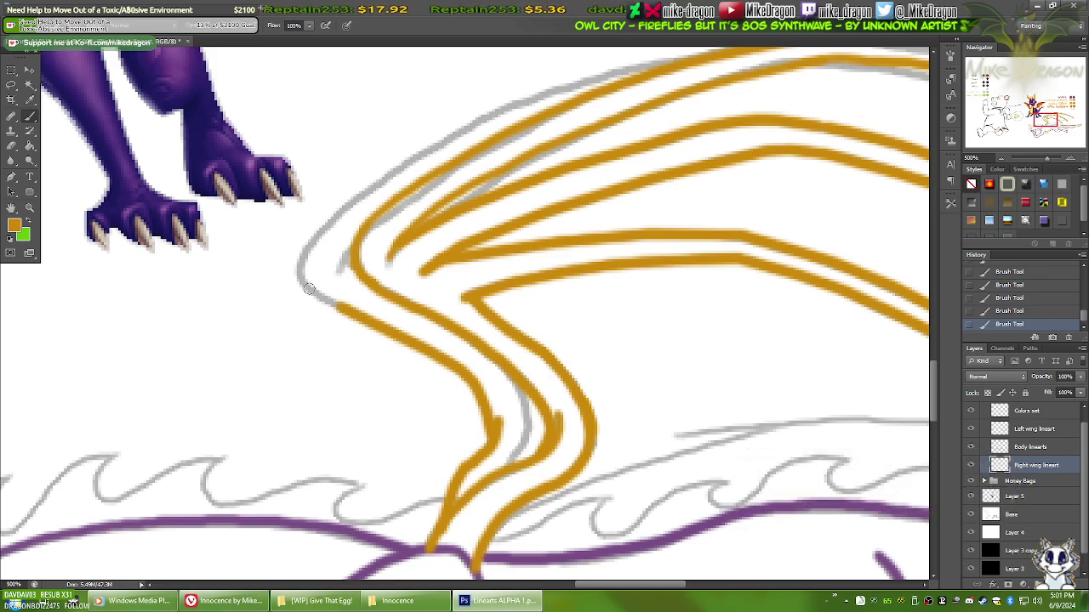
{"action": "left_click_drag", "start_coordinate": [308, 290], "coordinate": [300, 273]}
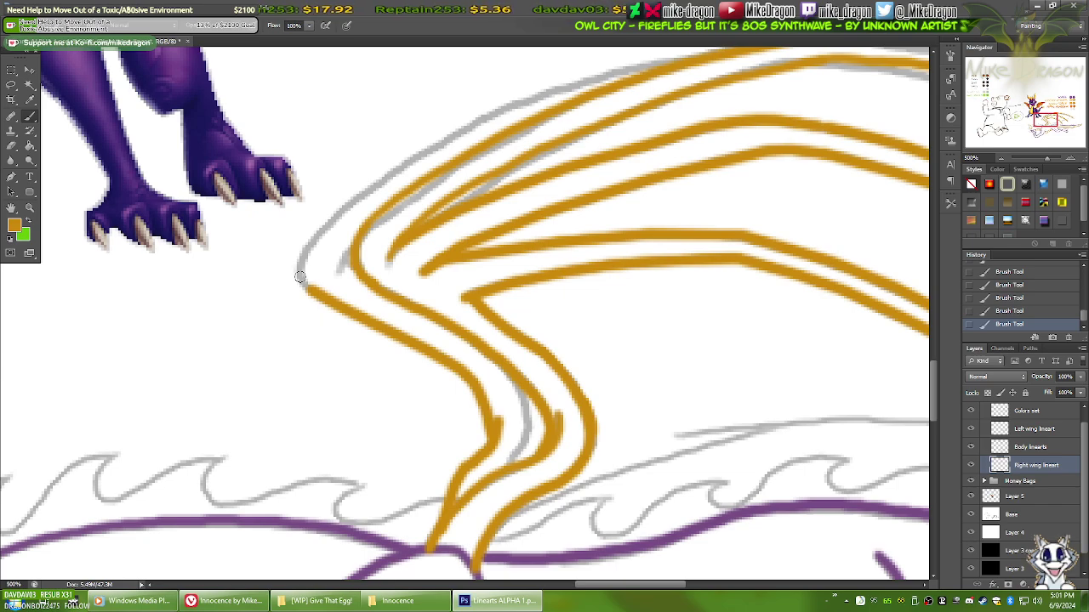
{"action": "left_click_drag", "start_coordinate": [300, 276], "coordinate": [298, 270]}
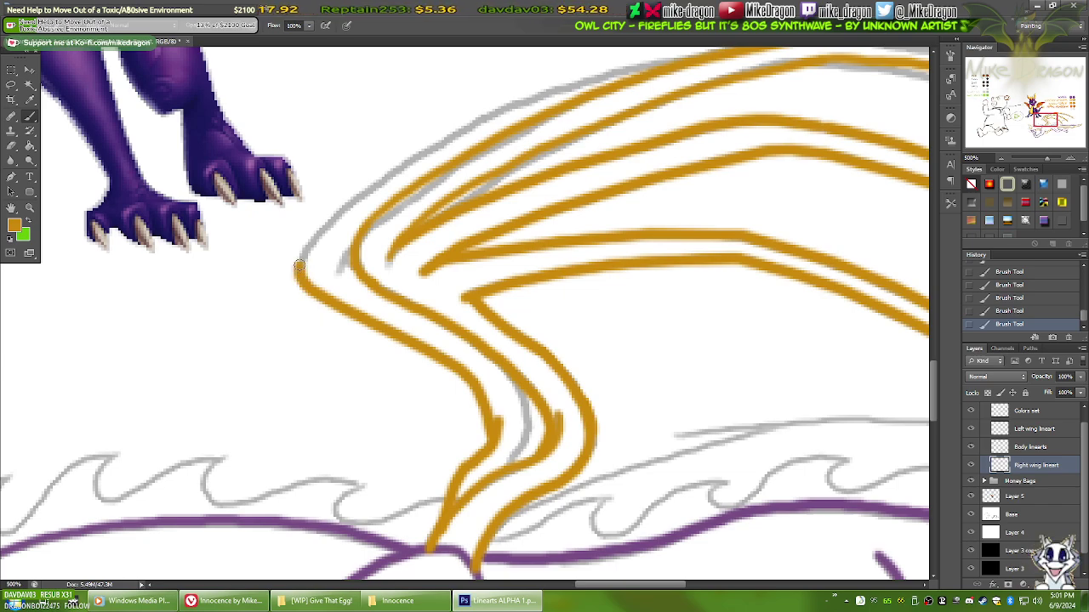
{"action": "left_click_drag", "start_coordinate": [360, 247], "coordinate": [405, 366]}
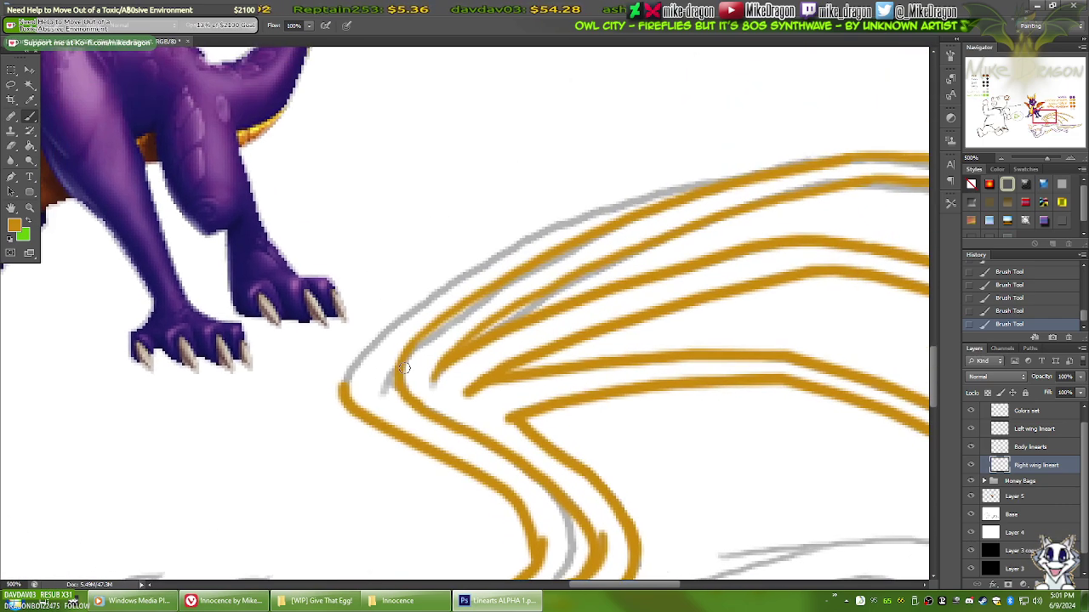
{"action": "left_click", "coordinate": [353, 366], "text": "shift"}
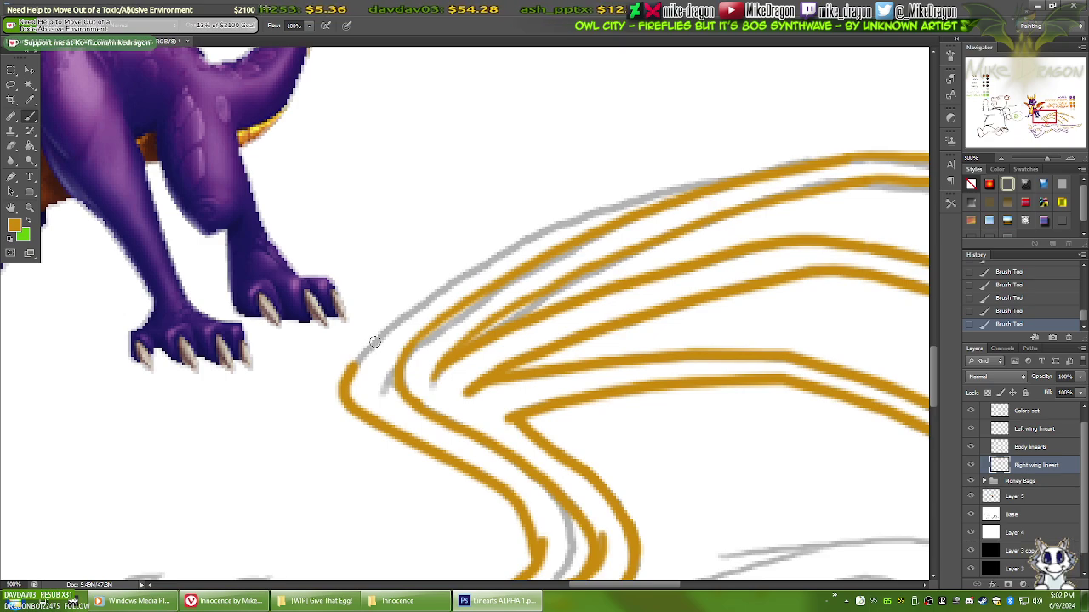
{"action": "left_click", "coordinate": [375, 341], "text": "shift"}
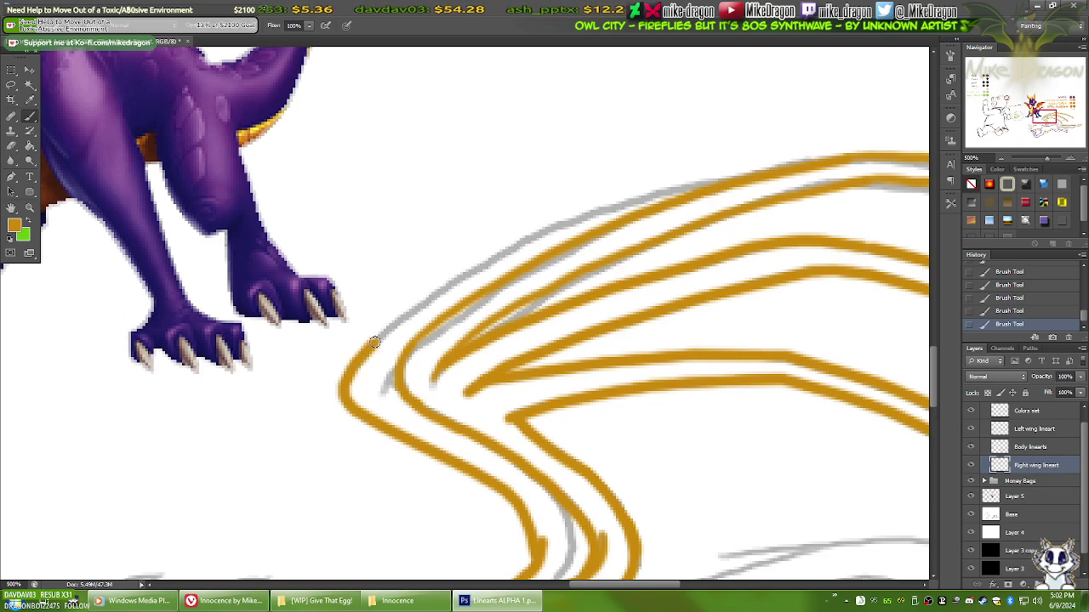
{"action": "left_click", "coordinate": [410, 313], "text": "shift"}
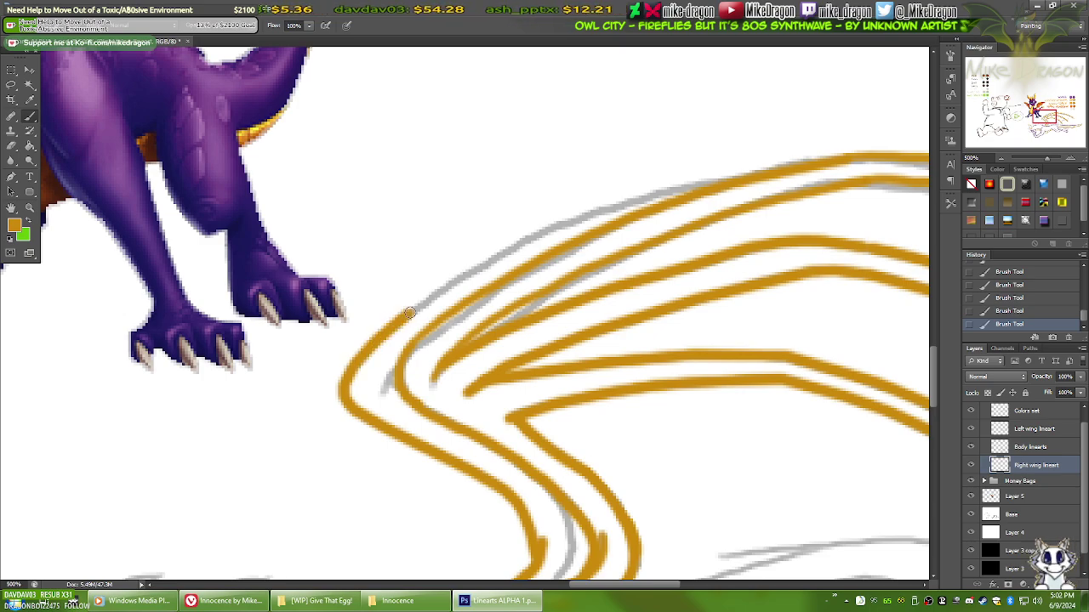
{"action": "left_click", "coordinate": [469, 272], "text": "shift"}
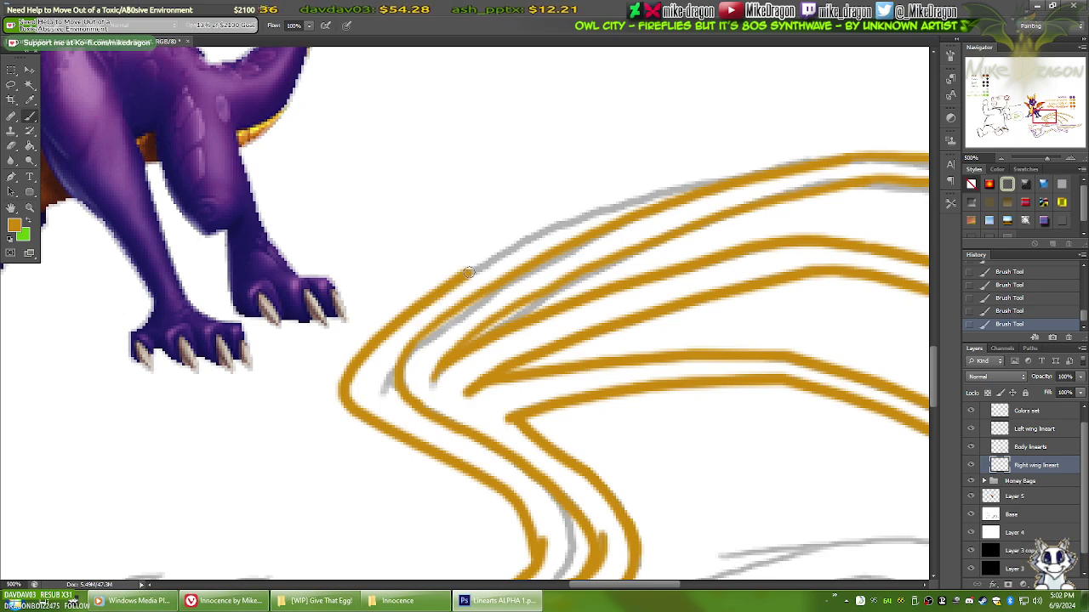
{"action": "left_click", "coordinate": [530, 237], "text": "shift"}
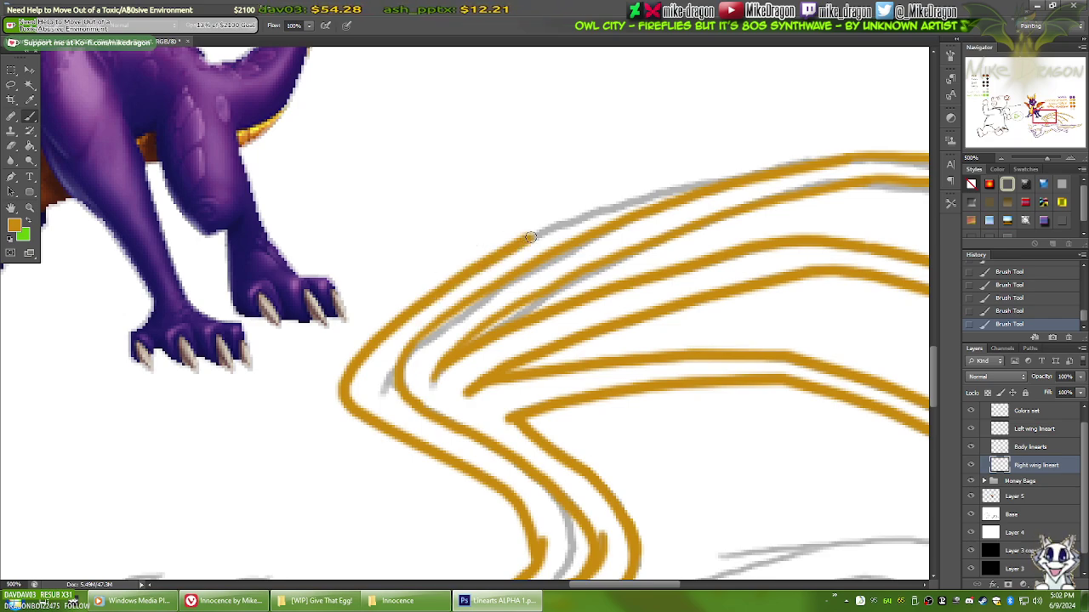
{"action": "left_click", "coordinate": [591, 211], "text": "shift"}
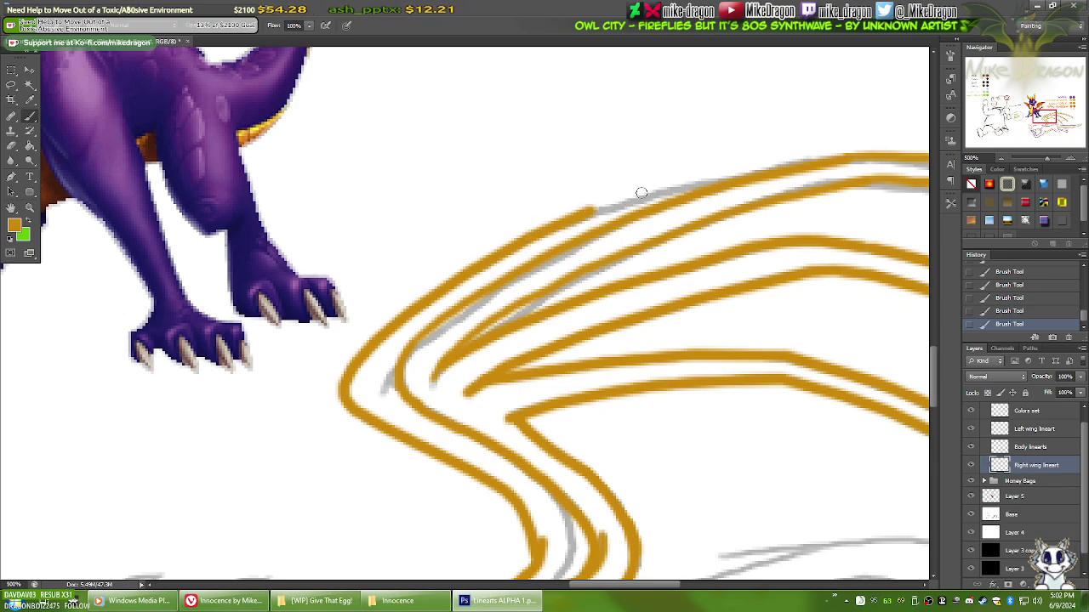
{"action": "key", "text": "ctrl+alt+z"}
{"action": "key", "text": "ctrl+alt+z"}
{"action": "key", "text": "ctrl+alt+z"}
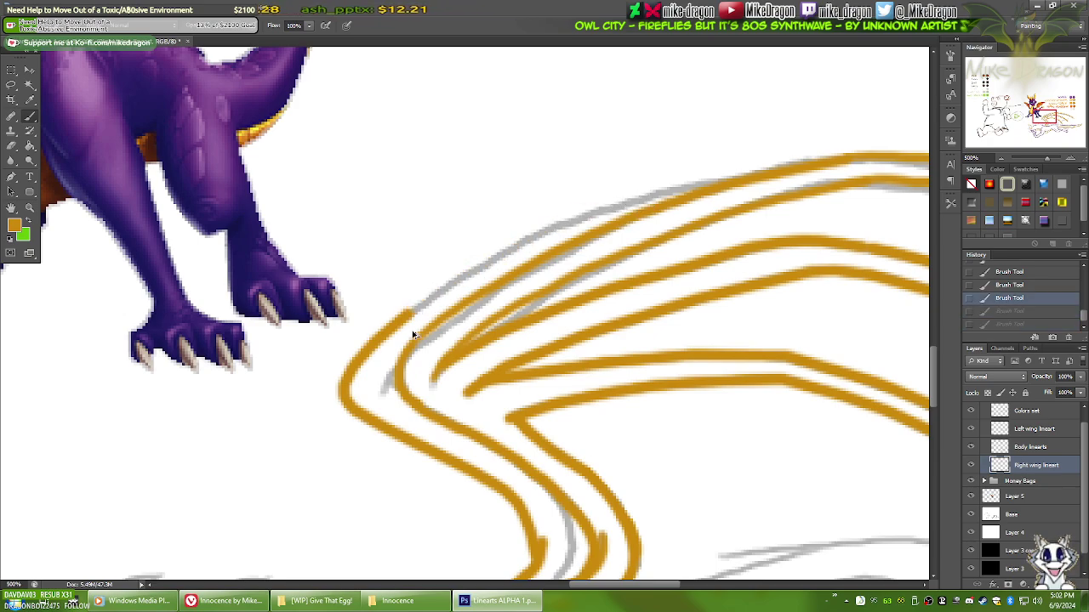
{"action": "key", "text": "ctrl+alt+z"}
{"action": "key", "text": "ctrl+alt+z"}
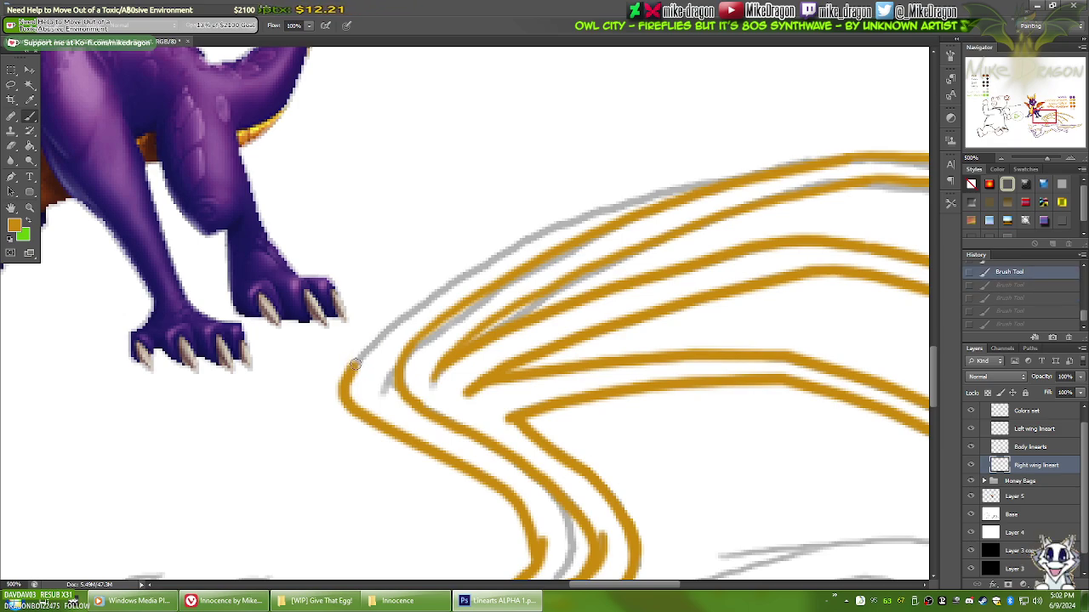
{"action": "key", "text": "ctrl+shift+z"}
{"action": "key", "text": "ctrl+shift+z"}
{"action": "key", "text": "ctrl+shift+z"}
{"action": "key", "text": "ctrl+shift+z"}
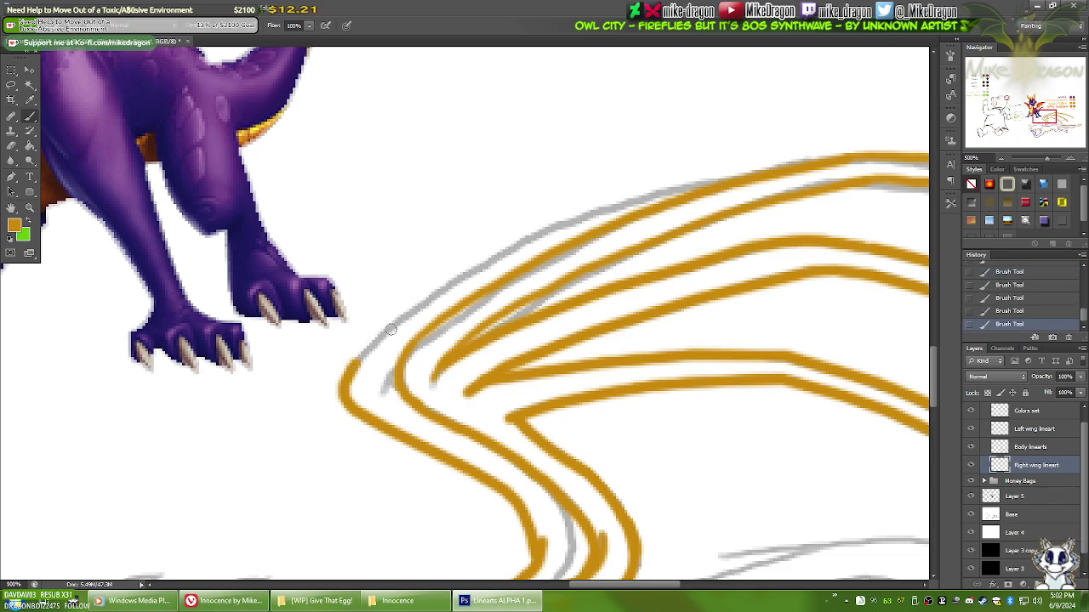
Step: Ink the right wing's leading edge with connected straight strokes along the sketch, from just above the bend across the upper arch
{"action": "left_click_drag", "start_coordinate": [389, 329], "coordinate": [439, 293]}
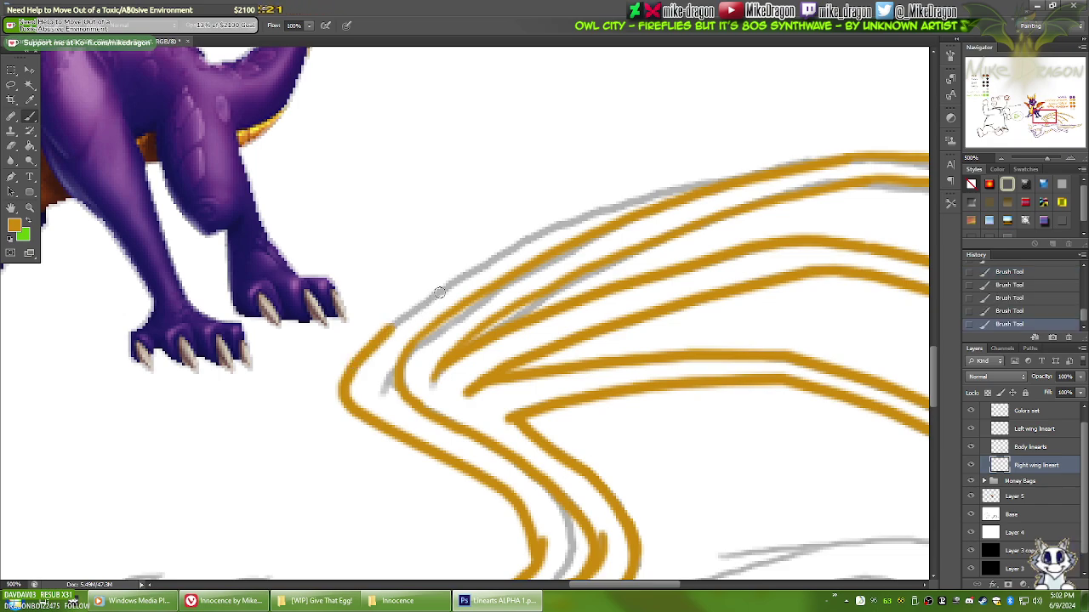
{"action": "left_click", "coordinate": [498, 256], "text": "shift"}
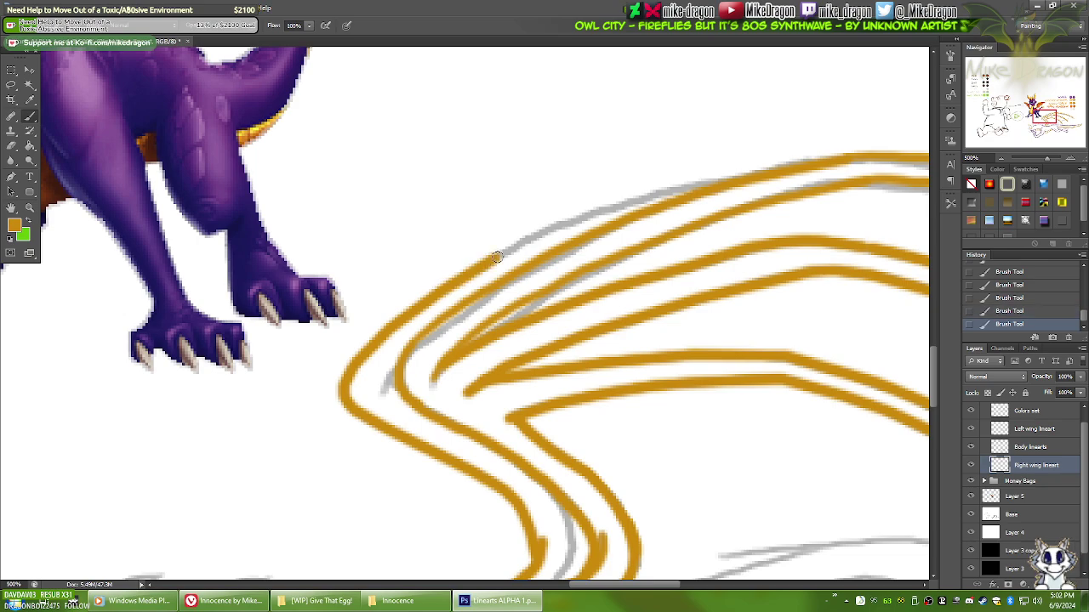
{"action": "left_click", "coordinate": [565, 223], "text": "shift"}
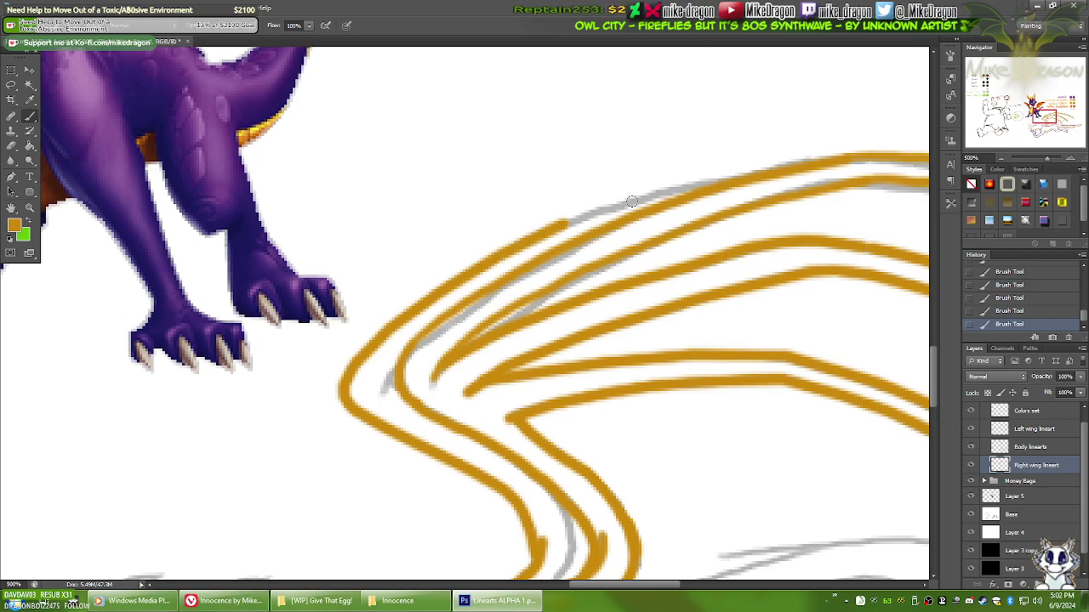
{"action": "left_click", "coordinate": [631, 202], "text": "shift"}
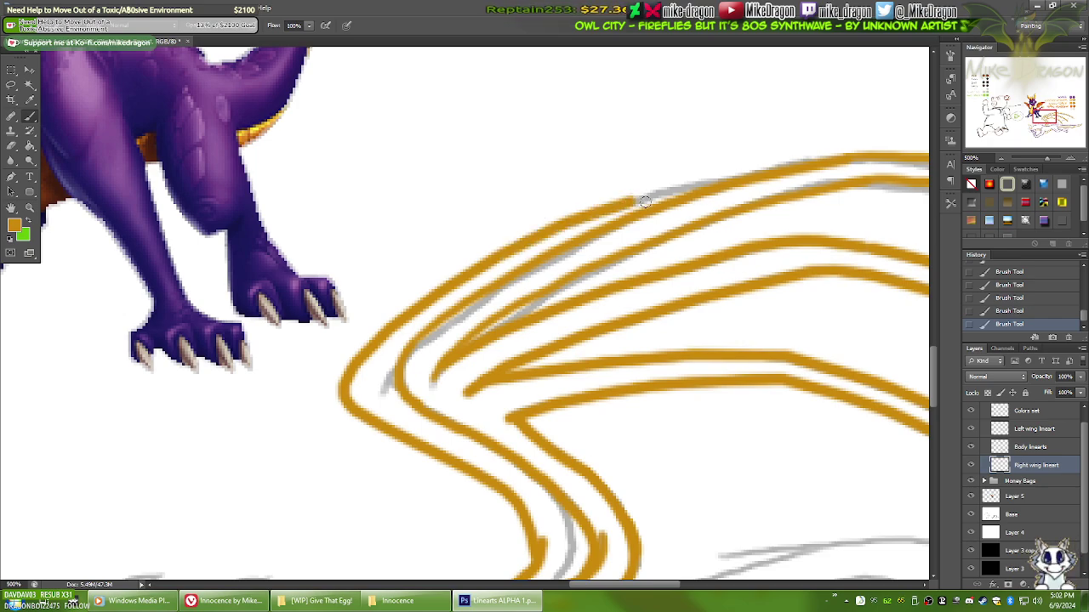
{"action": "left_click", "coordinate": [697, 186], "text": "shift"}
{"action": "left_click", "coordinate": [773, 179], "text": "shift"}
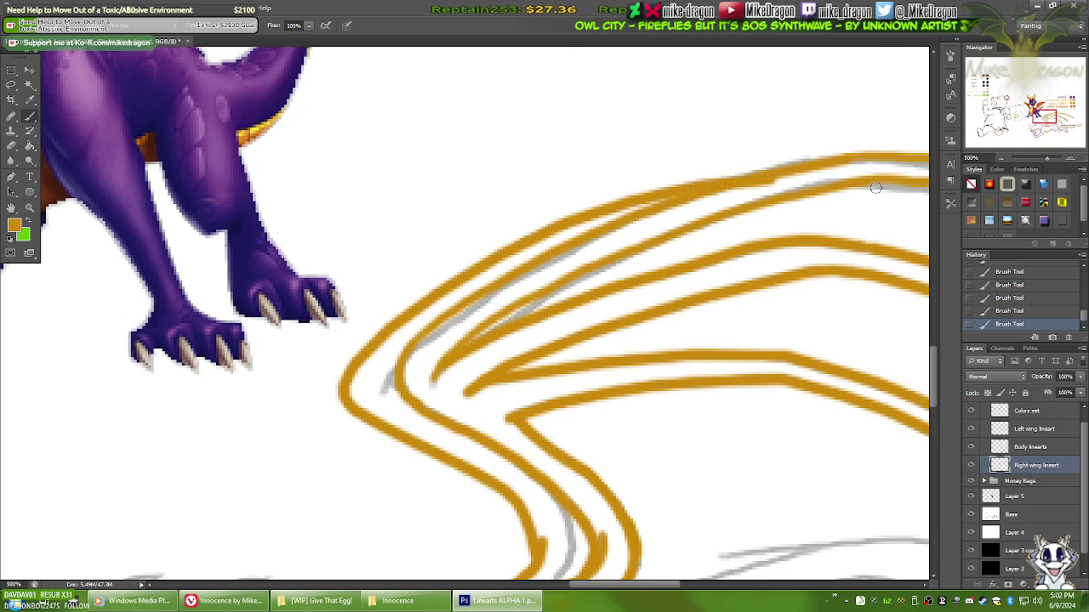
{"action": "left_click", "coordinate": [906, 188], "text": "shift"}
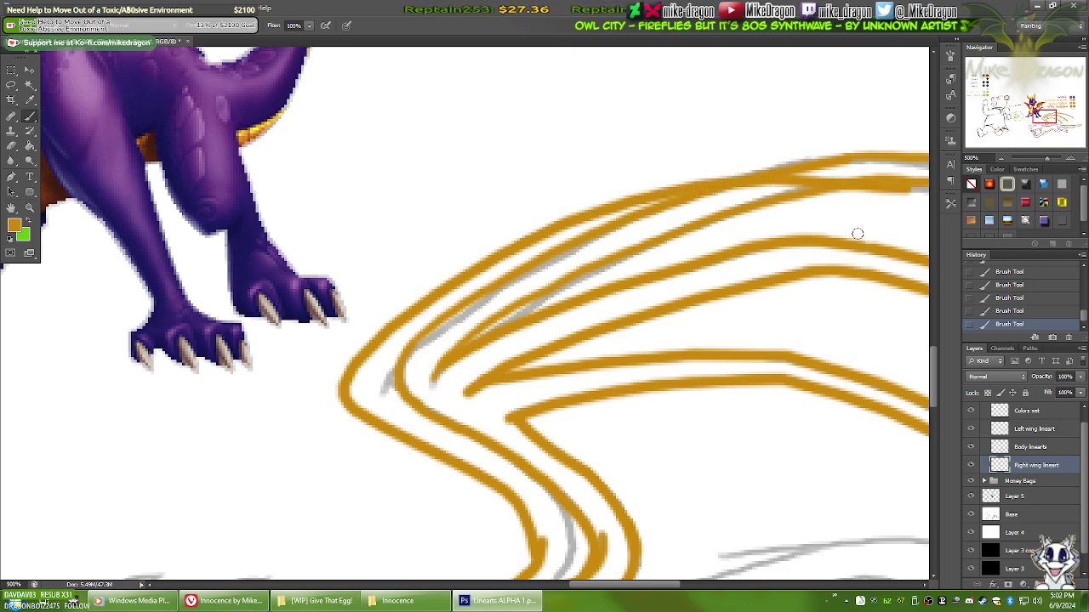
Step: Ink the inner edge of the right wing's upper bone from the arch back down to the sketched tip inside the bend
{"action": "key", "text": "ctrl+minus"}
{"action": "key", "text": "ctrl+minus"}
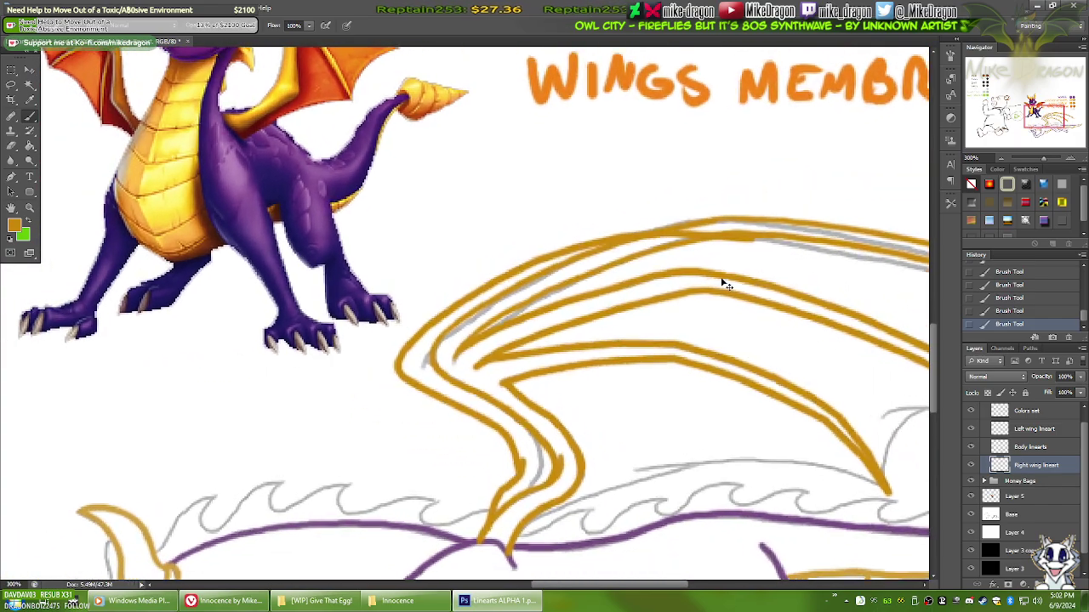
{"action": "key", "text": "ctrl+plus"}
{"action": "key", "text": "ctrl+plus"}
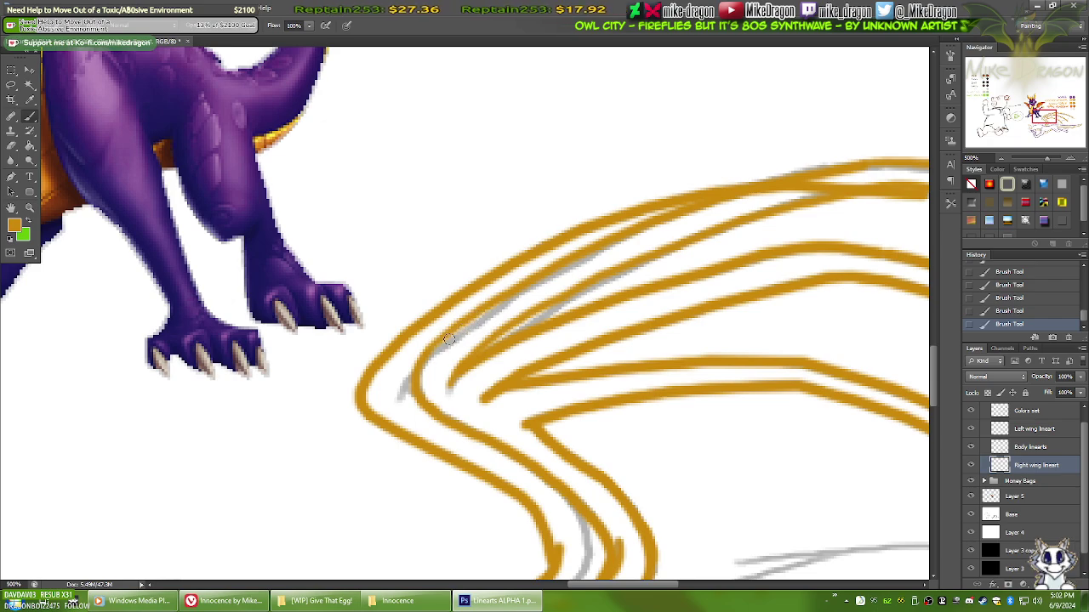
{"action": "left_click", "coordinate": [542, 285], "text": "shift"}
{"action": "left_click", "coordinate": [483, 317], "text": "shift"}
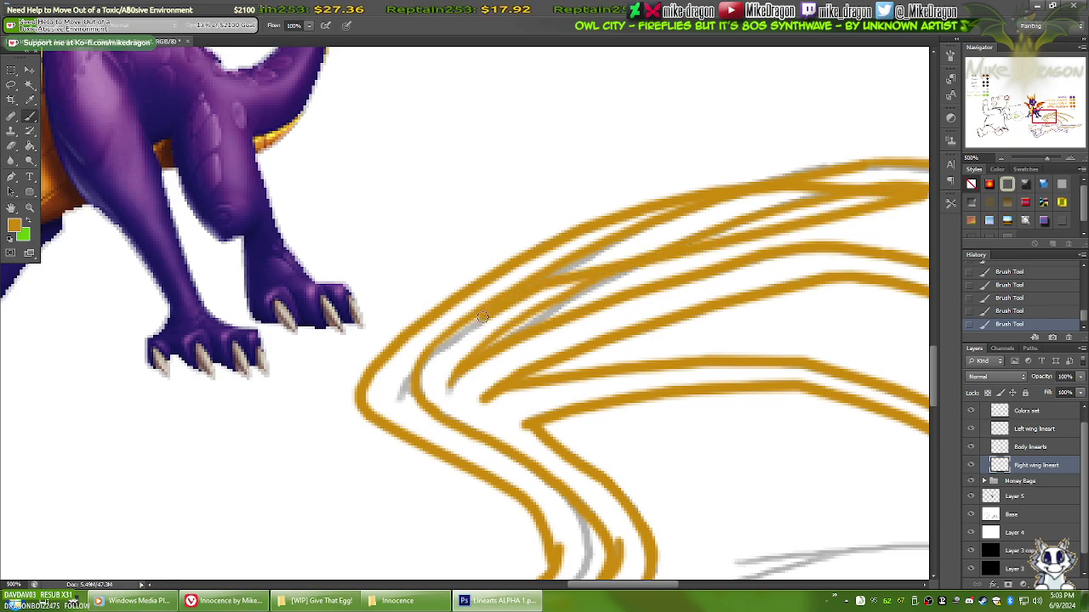
{"action": "left_click", "coordinate": [417, 364], "text": "shift"}
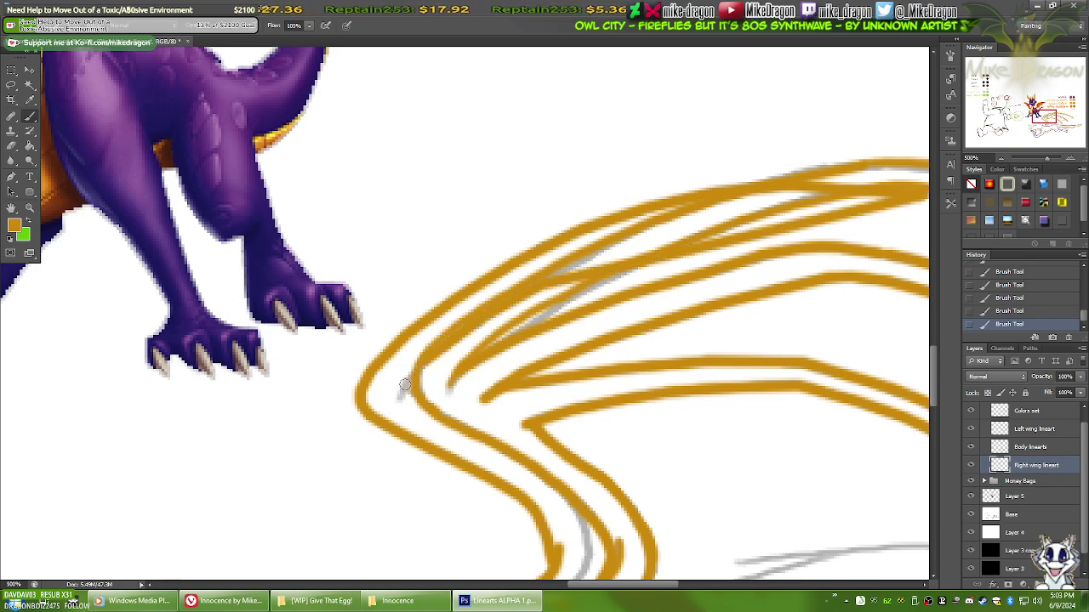
{"action": "left_click_drag", "start_coordinate": [405, 384], "coordinate": [399, 396]}
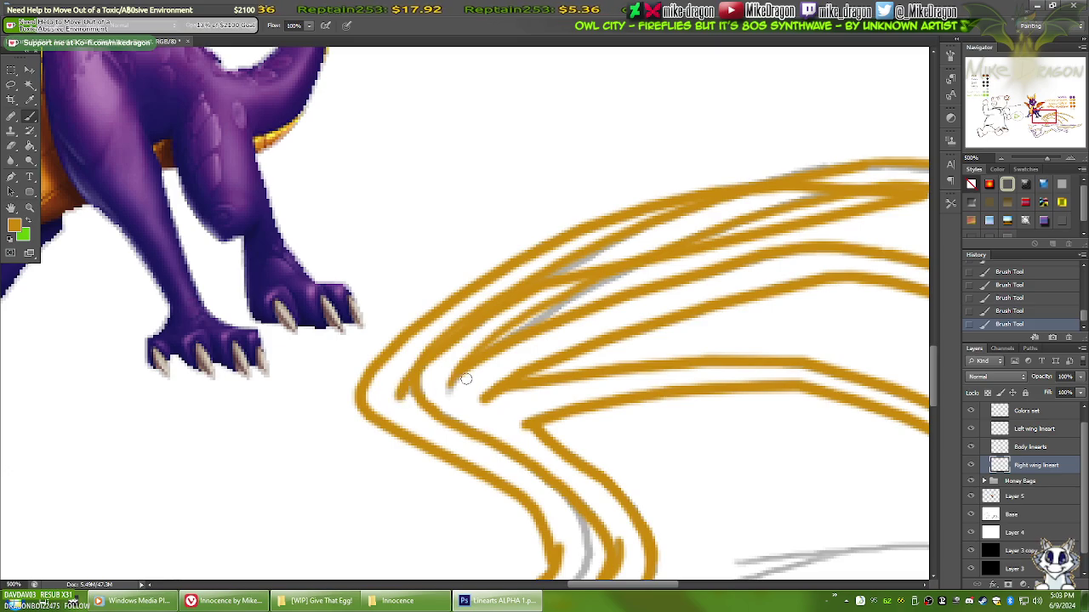
Step: Ink the inner edge of the right wing's lower arm with connected strokes, curving down along the sketch toward the shoulder
{"action": "key", "text": "ctrl+0"}
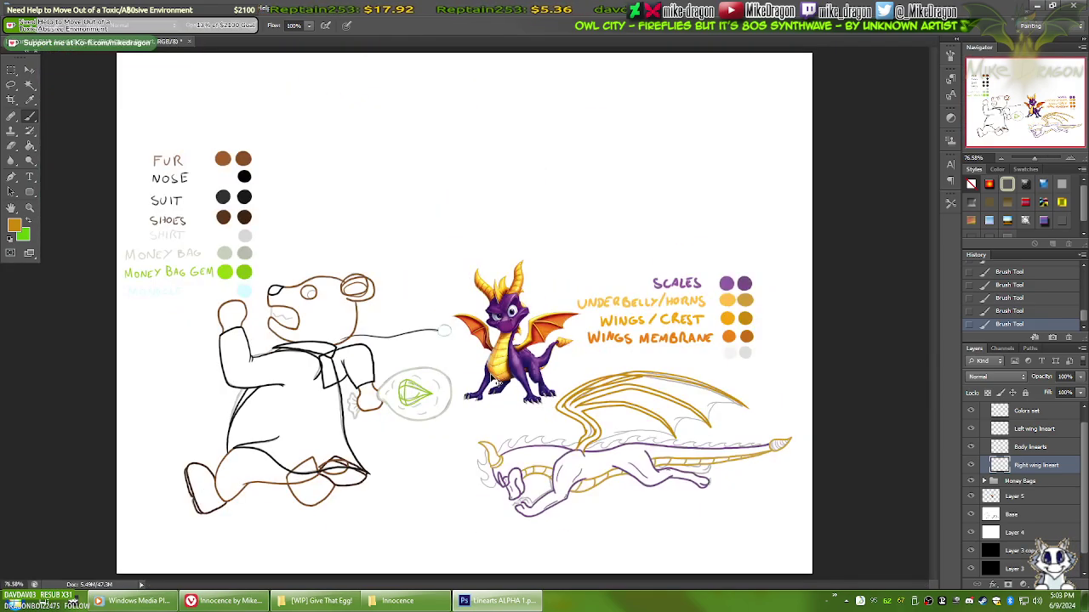
{"action": "left_click_drag", "start_coordinate": [502, 382], "coordinate": [511, 230]}
{"action": "left_click_drag", "start_coordinate": [610, 360], "coordinate": [737, 520]}
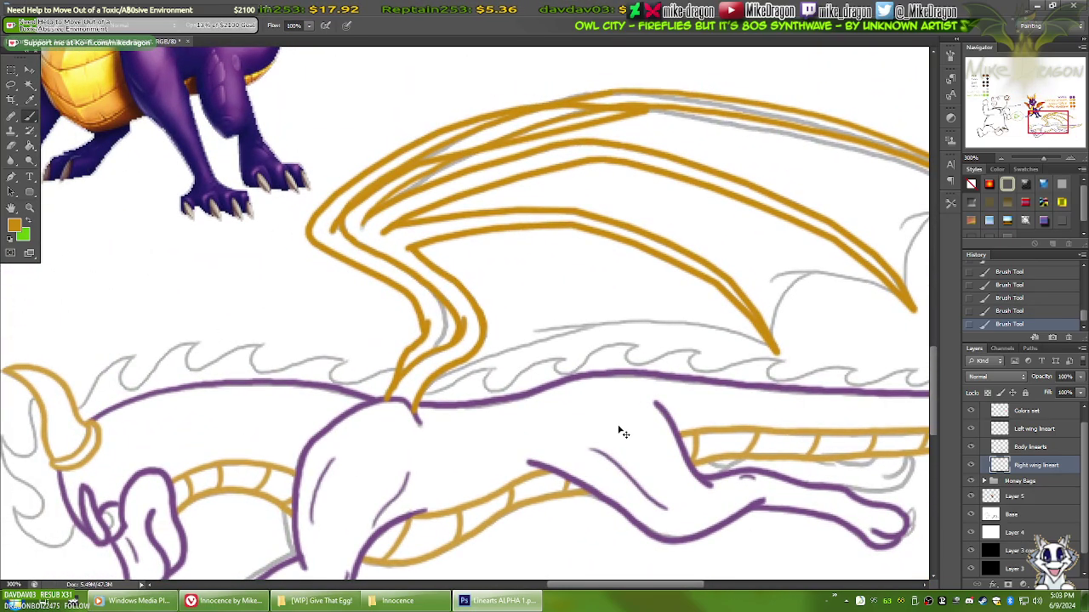
{"action": "key", "text": "ctrl+plus"}
{"action": "key", "text": "ctrl+plus"}
{"action": "key", "text": "ctrl+plus"}
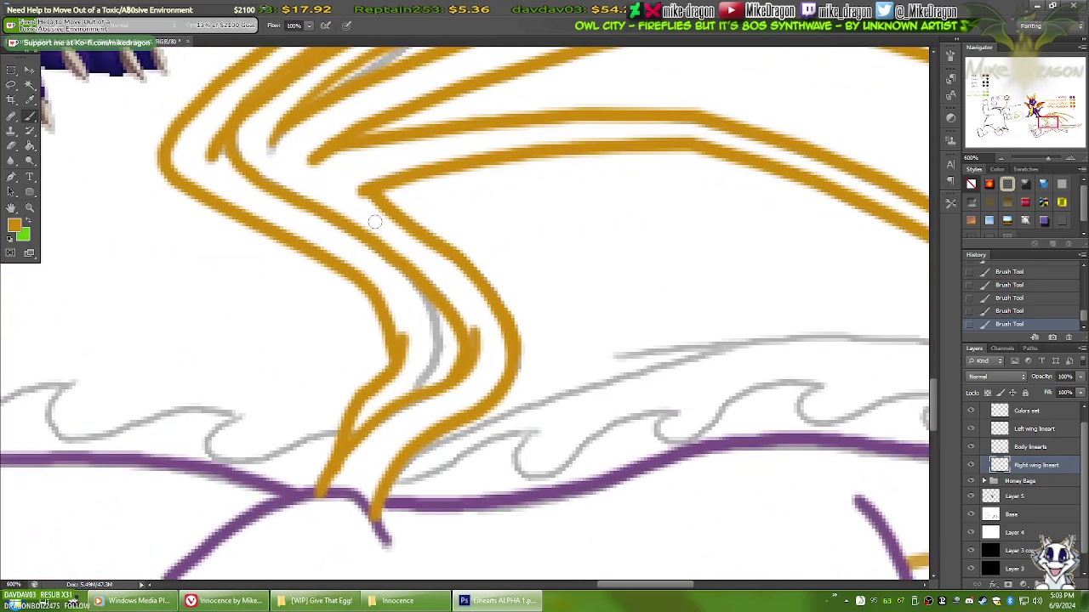
{"action": "left_click", "coordinate": [368, 219]}
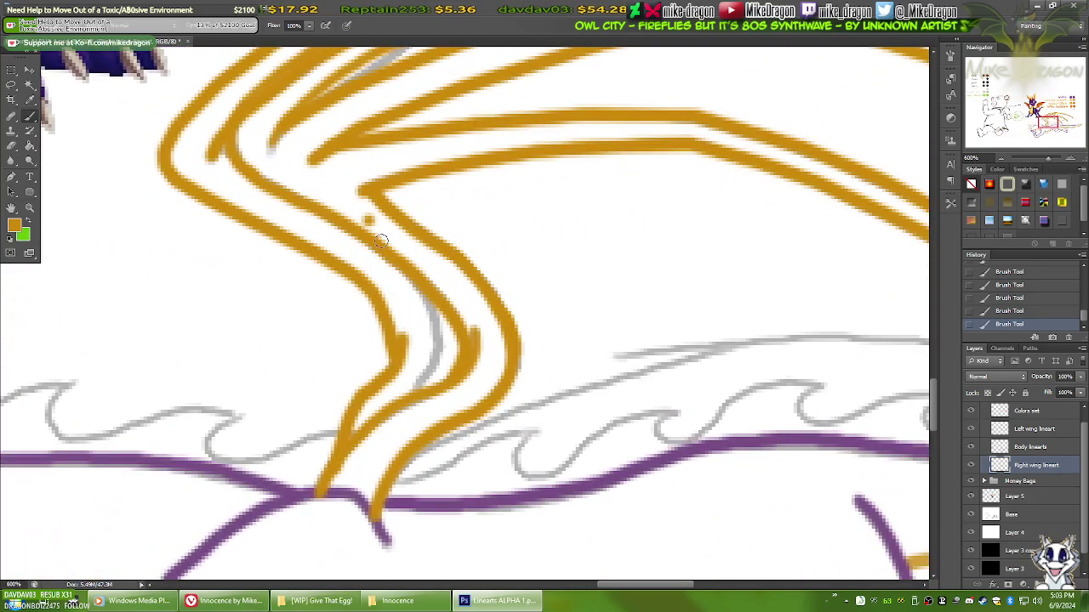
{"action": "left_click", "coordinate": [428, 306], "text": "shift"}
{"action": "left_click", "coordinate": [436, 326], "text": "shift"}
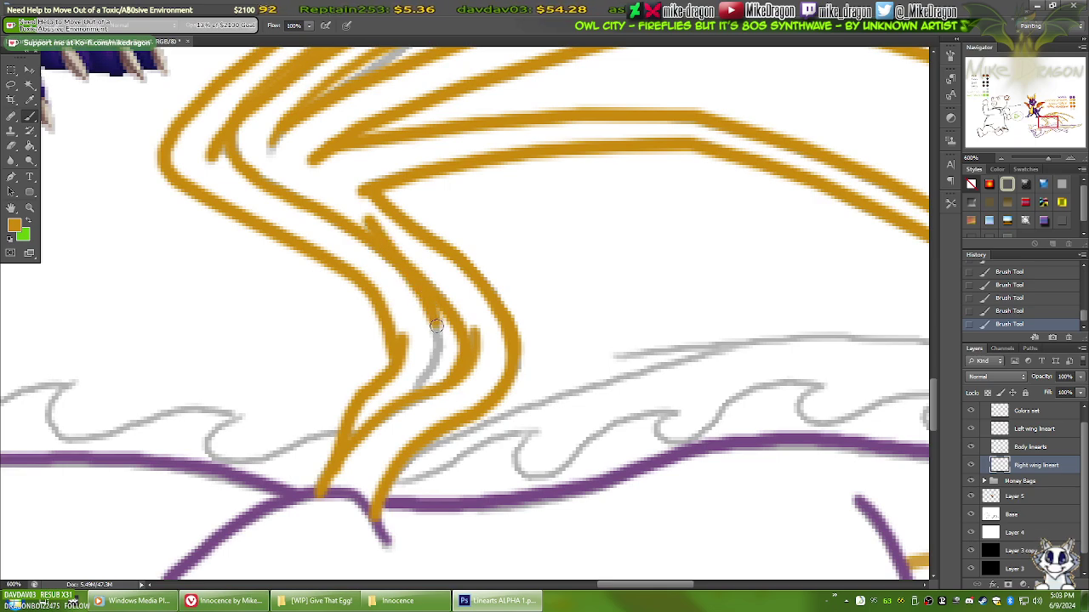
{"action": "left_click", "coordinate": [438, 346], "text": "shift"}
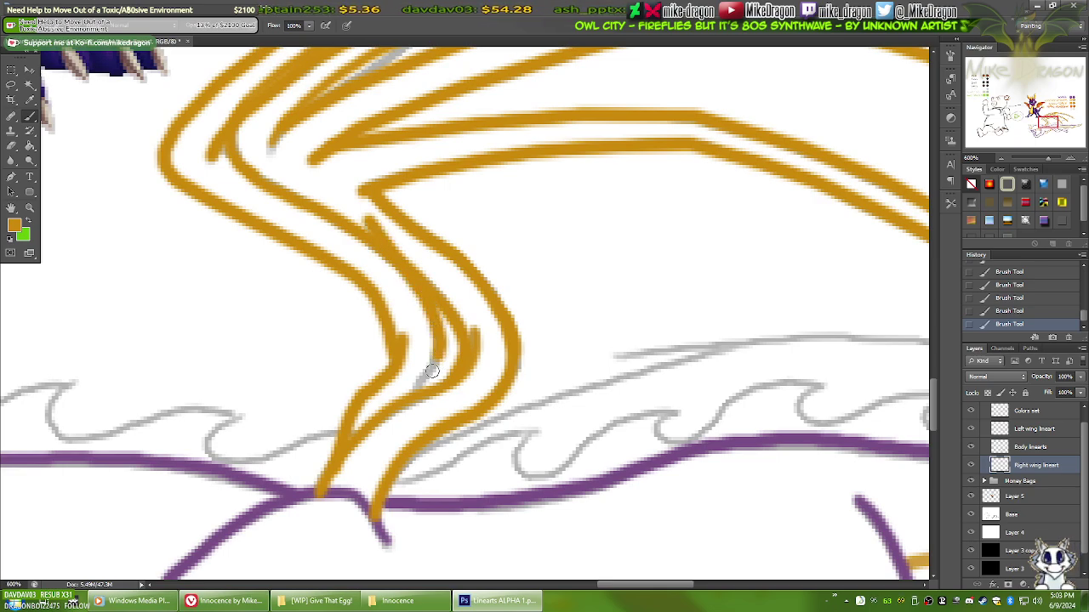
{"action": "left_click", "coordinate": [425, 379], "text": "shift"}
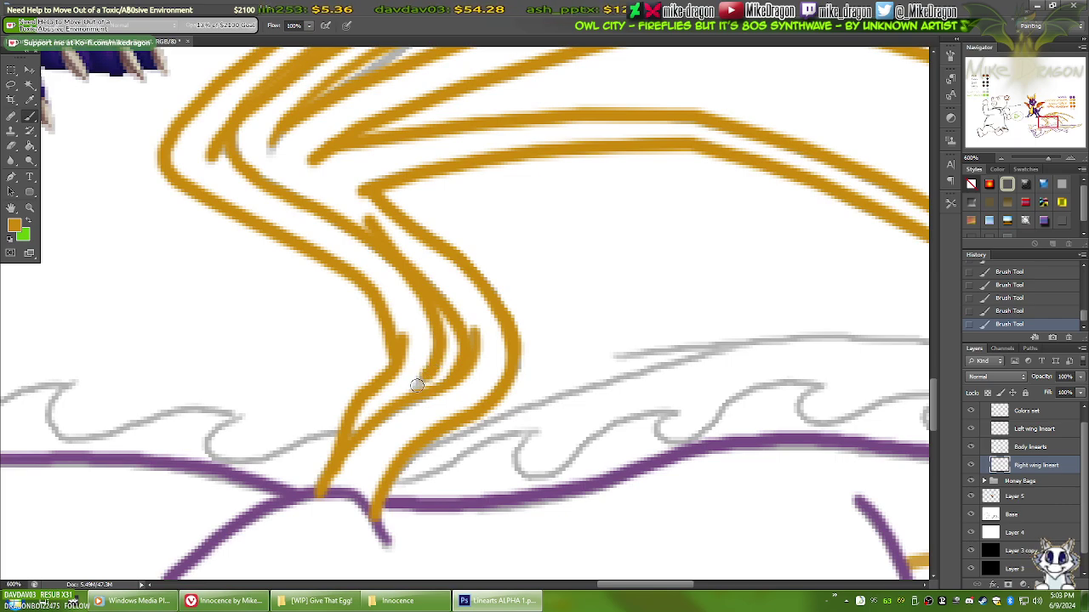
Step: Finish inking the inner edge of the right wing's lower arm down along the sketch to the shoulder
{"action": "left_click", "coordinate": [415, 438], "text": "shift"}
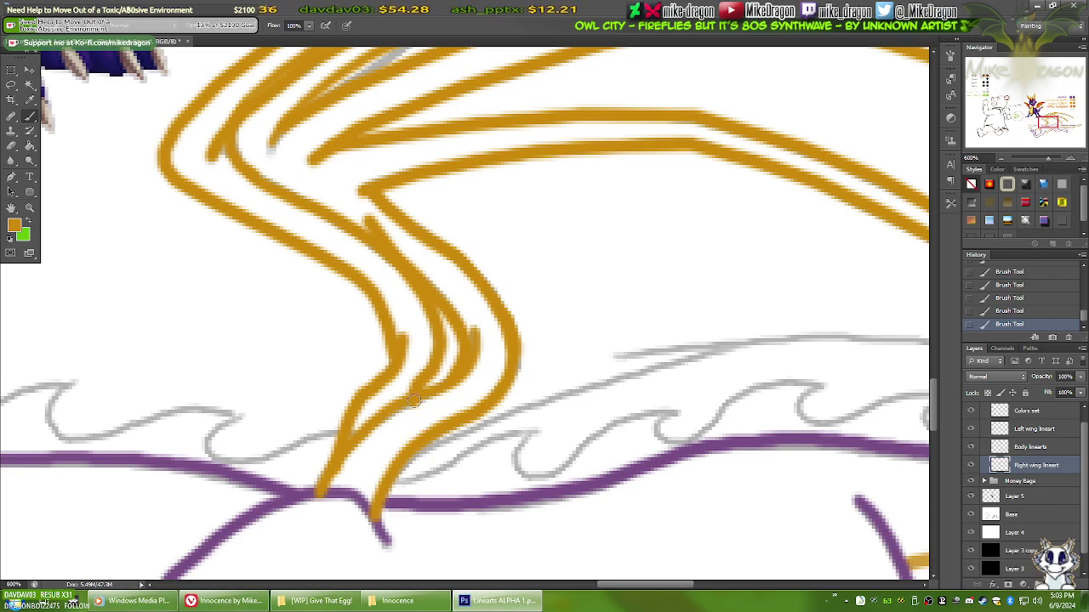
{"action": "left_click", "coordinate": [390, 451], "text": "shift"}
{"action": "left_click", "coordinate": [389, 466], "text": "shift"}
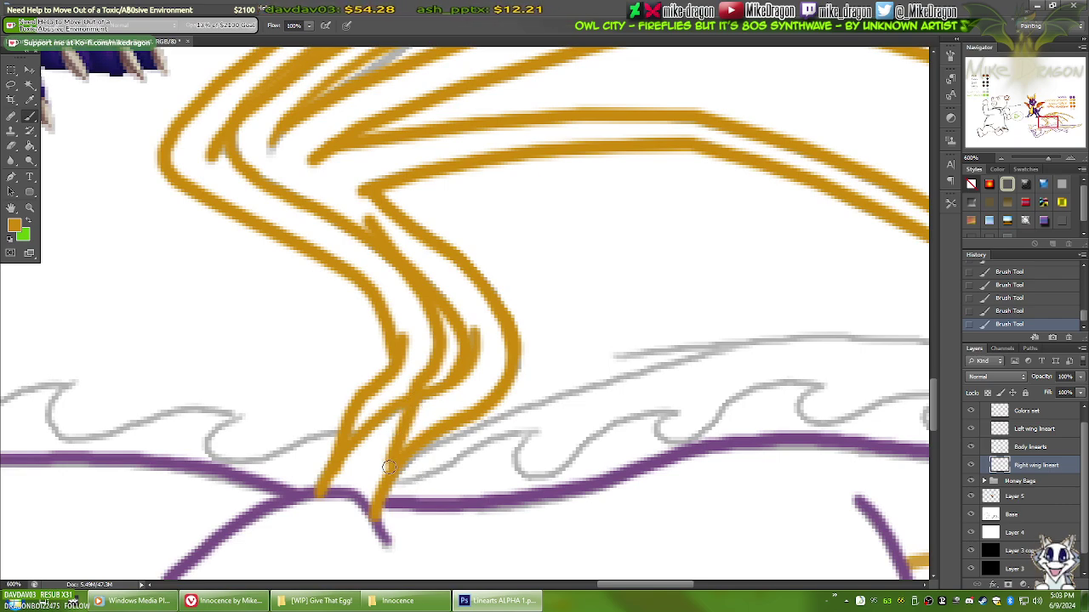
{"action": "left_click", "coordinate": [385, 482], "text": "shift"}
{"action": "left_click", "coordinate": [382, 515], "text": "shift"}
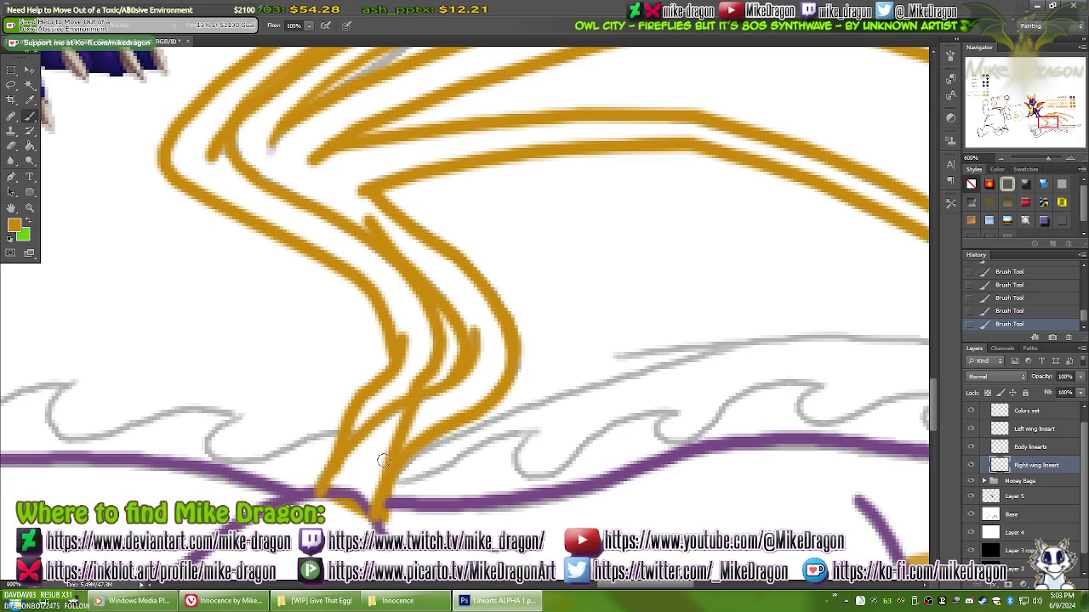
Step: Sample the darker Wings Membrane swatch as the foreground colour and return to the wing's base
{"action": "scroll", "coordinate": [438, 436], "scroll_direction": "down", "scroll_amount": 2}
{"action": "scroll", "coordinate": [438, 436], "scroll_direction": "down", "scroll_amount": 2}
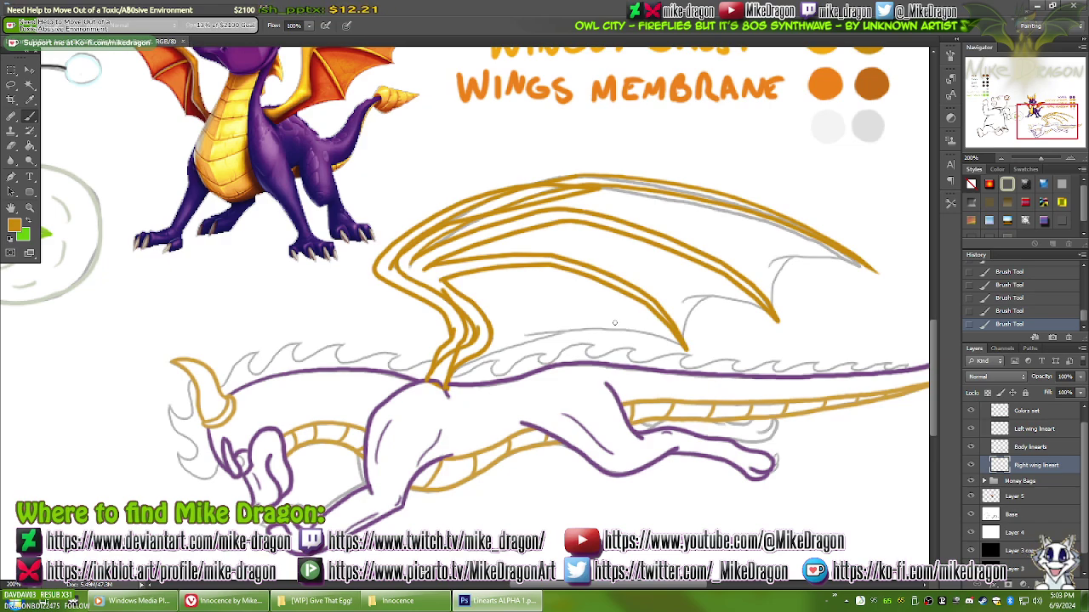
{"action": "left_click_drag", "start_coordinate": [633, 196], "coordinate": [629, 322]}
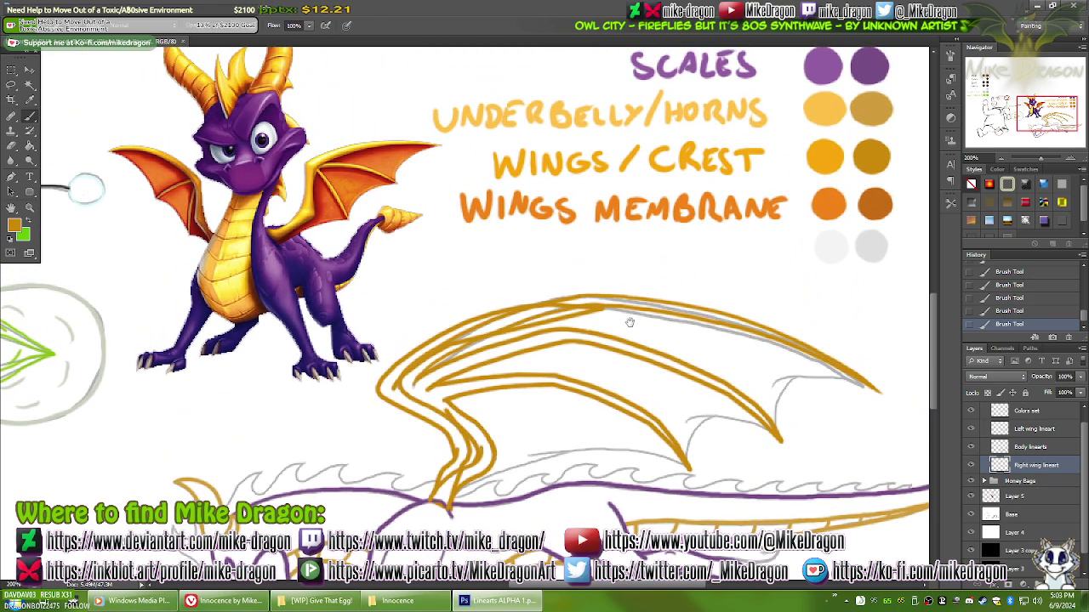
{"action": "key", "text": "i"}
{"action": "left_click", "coordinate": [877, 200]}
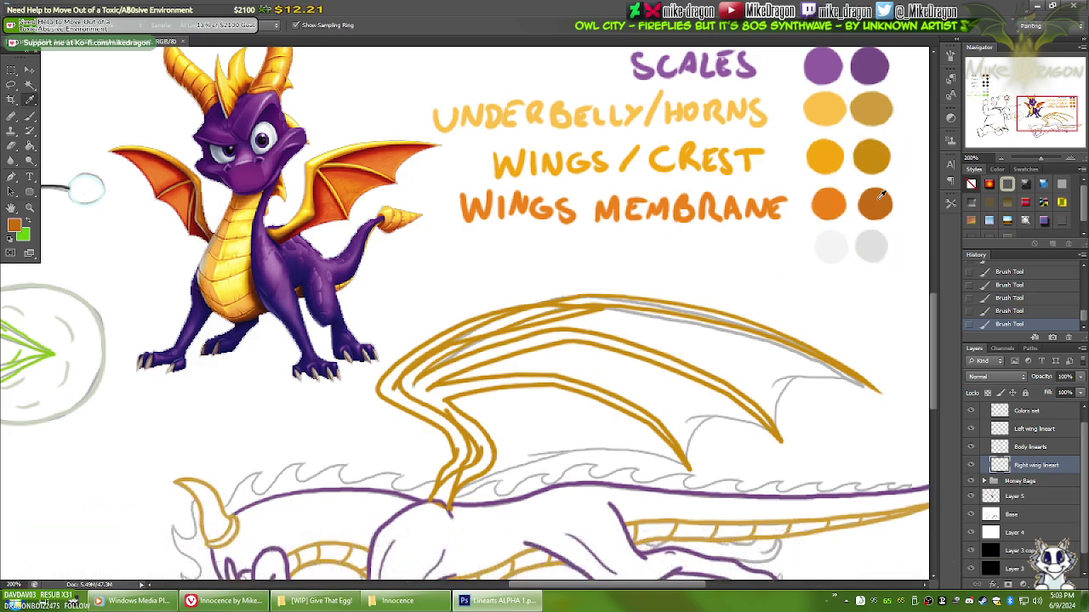
{"action": "key", "text": "ctrl+plus"}
{"action": "key", "text": "ctrl+plus"}
{"action": "mouse_move", "coordinate": [500, 462]}
{"action": "left_mouse_down"}
{"action": "mouse_move", "coordinate": [396, 160]}
{"action": "mouse_move", "coordinate": [393, 201]}
{"action": "left_mouse_up"}
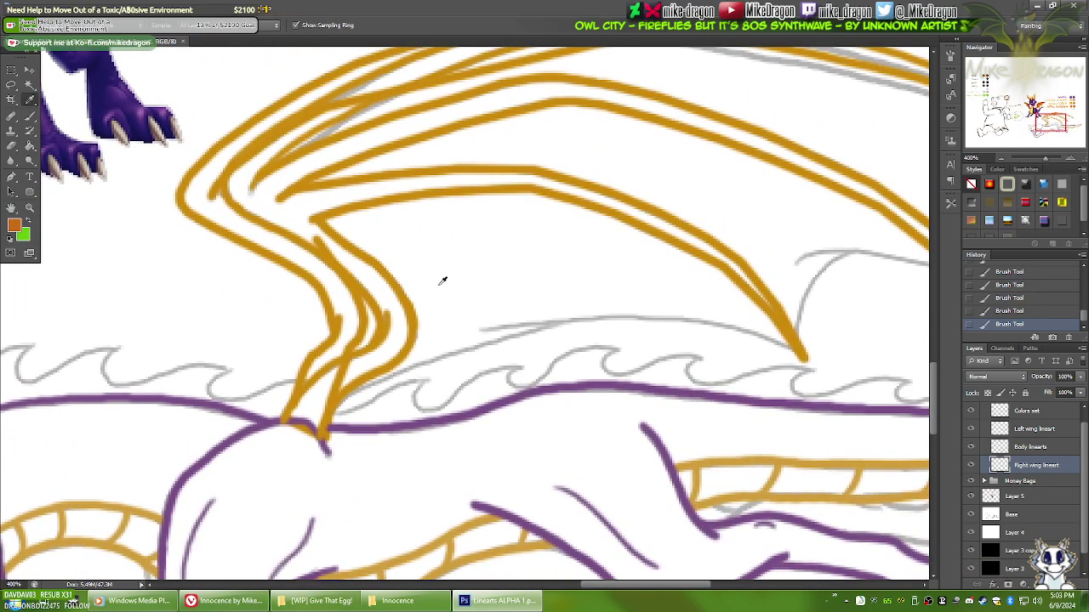
Step: Hide the Right wing lineart layer and add a new layer directly above Body linearts
{"action": "left_click", "coordinate": [971, 465]}
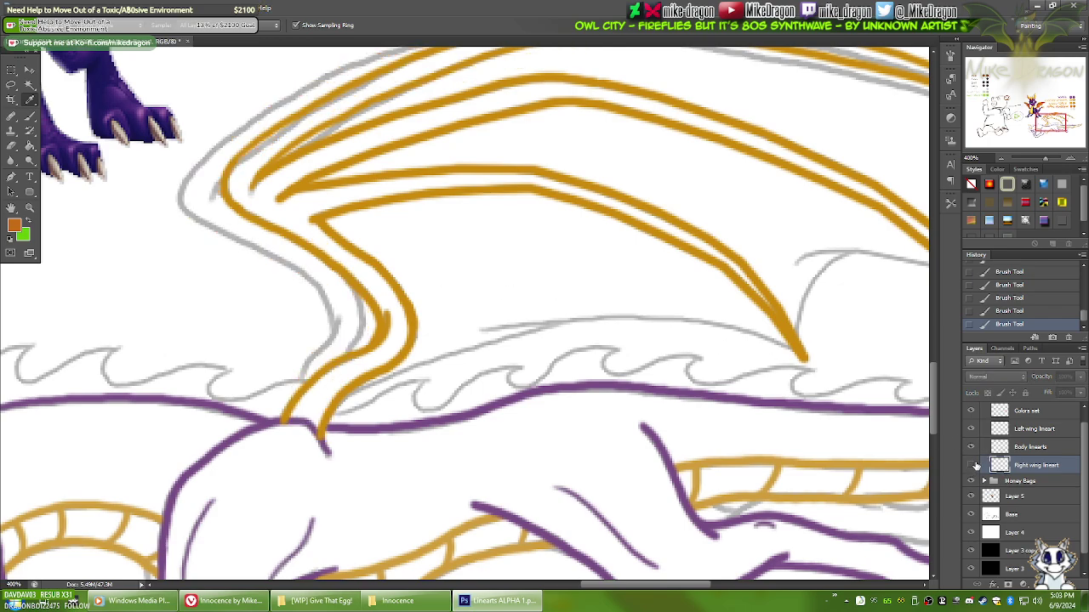
{"action": "left_click", "coordinate": [1000, 429]}
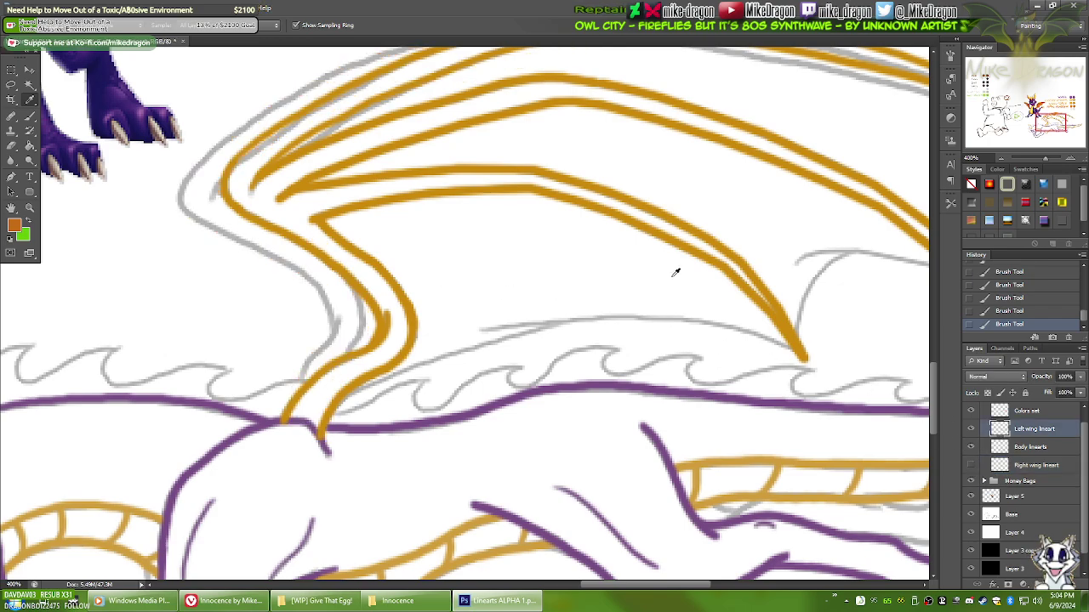
{"action": "key", "text": "b"}
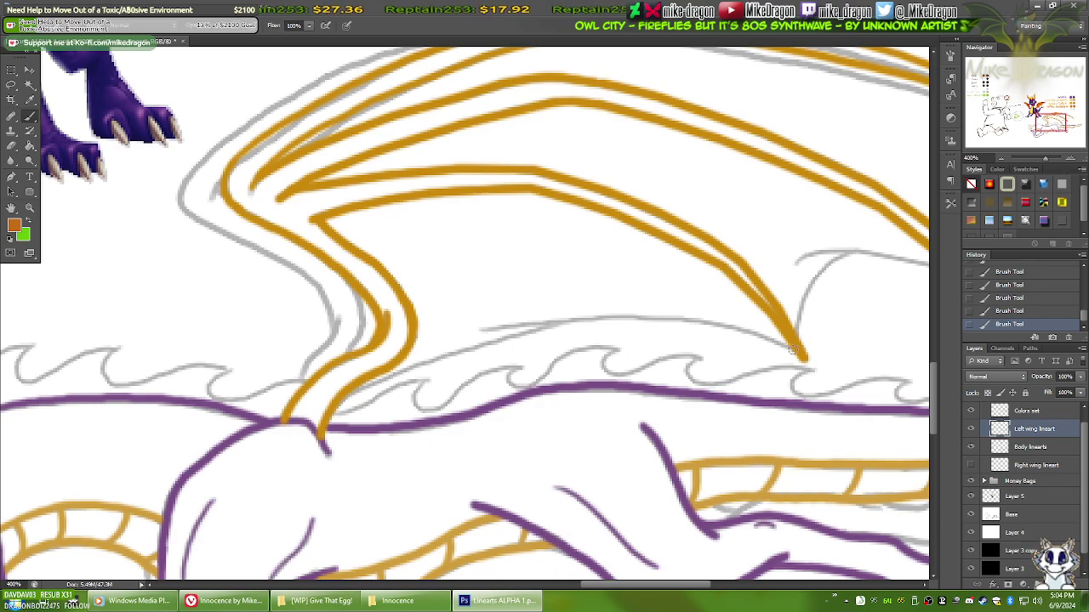
{"action": "left_click_drag", "start_coordinate": [791, 351], "coordinate": [766, 343]}
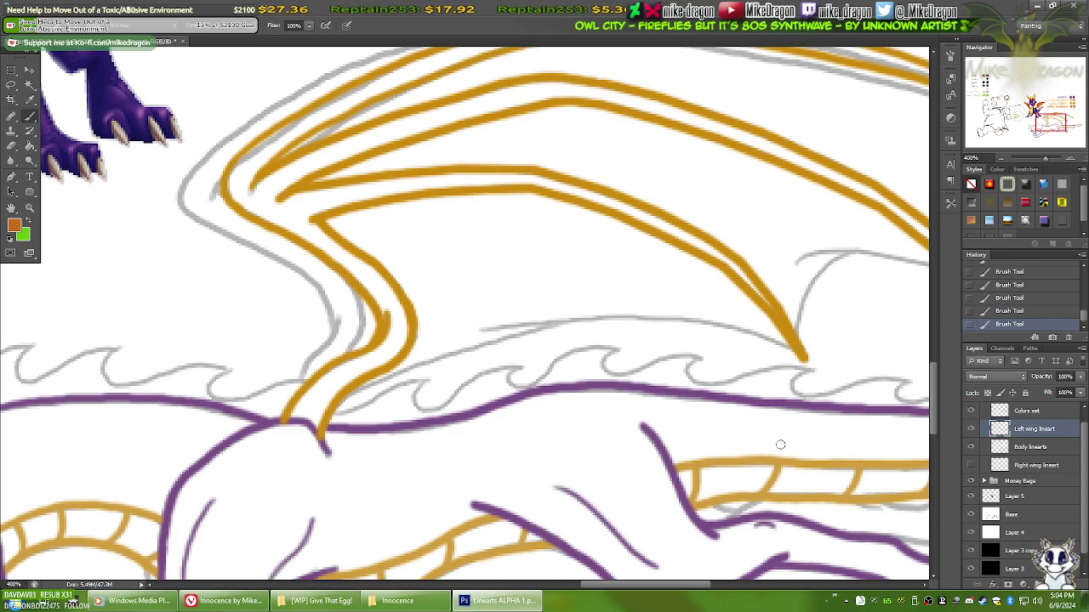
{"action": "left_click", "coordinate": [1037, 449]}
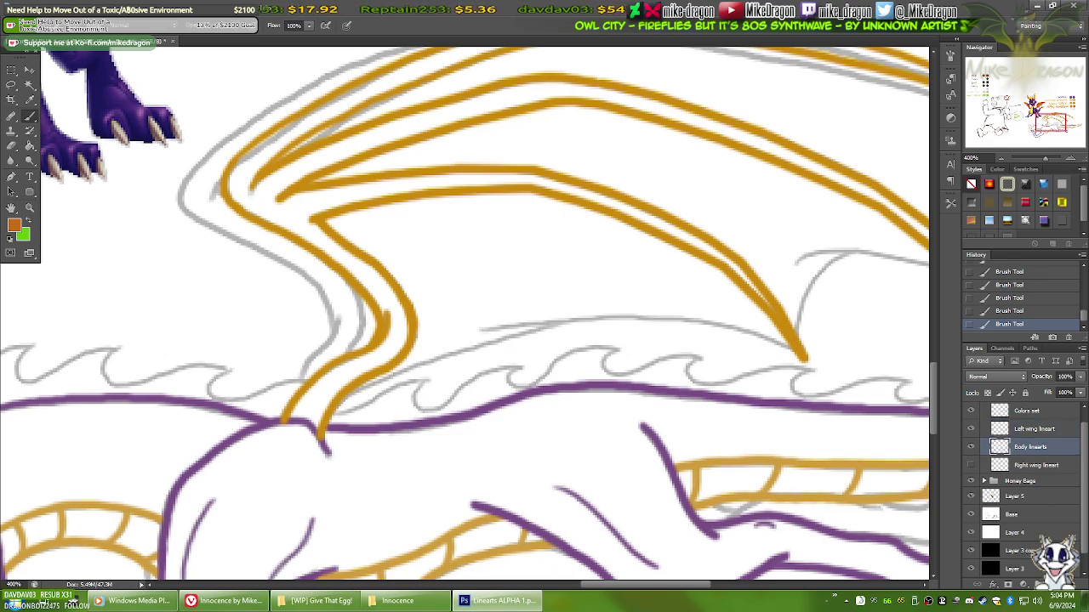
{"action": "key", "text": "ctrl+shift+alt+n"}
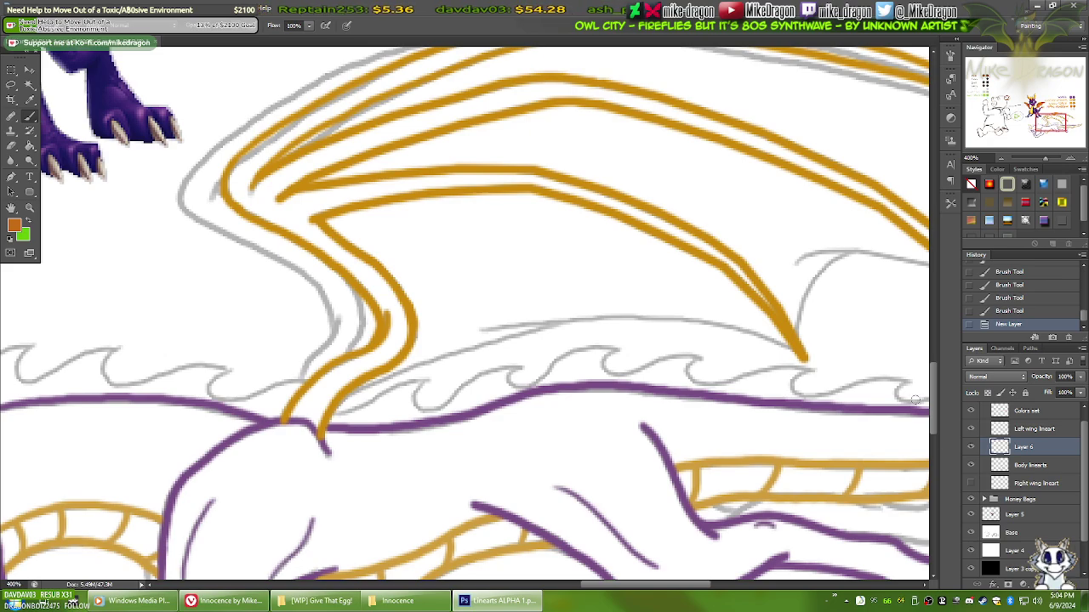
Step: Switch the brush to the hard round 3 px preset for the membrane lines
{"action": "key", "text": "ctrl+plus"}
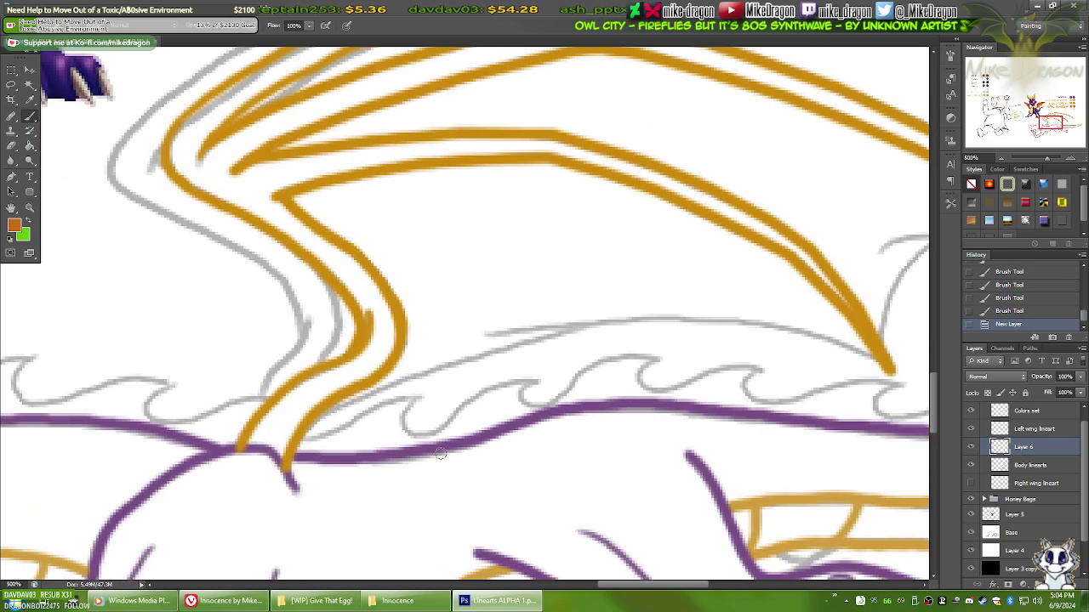
{"action": "right_click", "coordinate": [583, 255]}
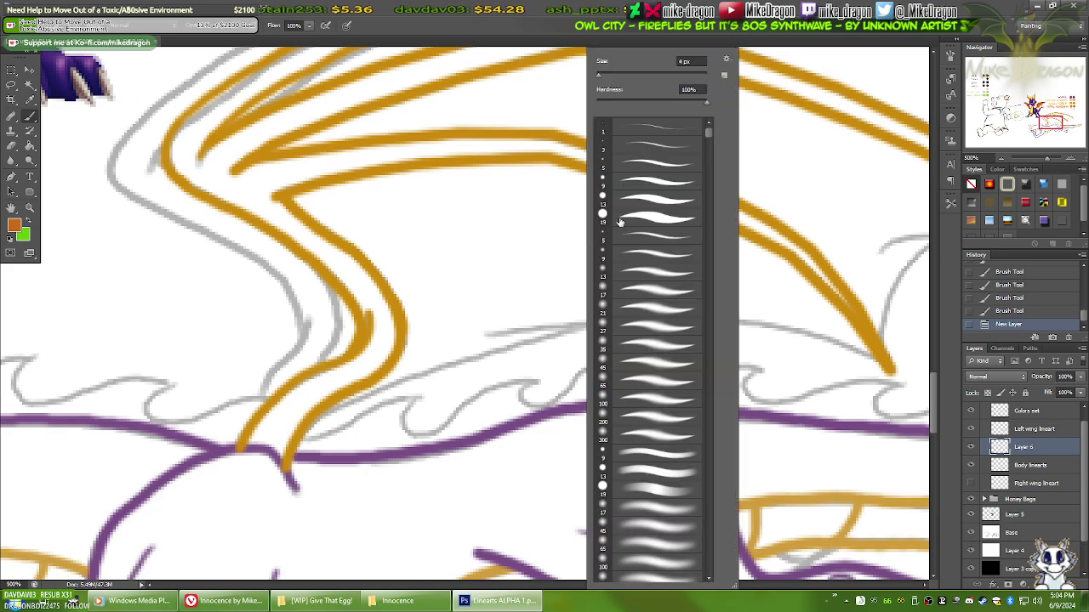
{"action": "left_click", "coordinate": [637, 147]}
{"action": "key", "text": "Return"}
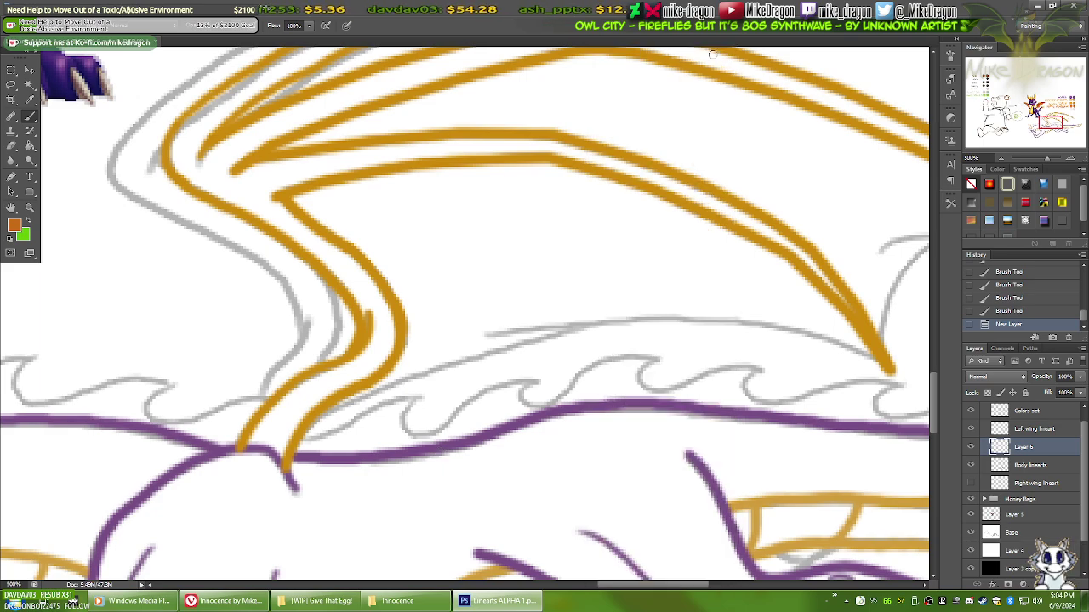
{"action": "left_click", "coordinate": [881, 360]}
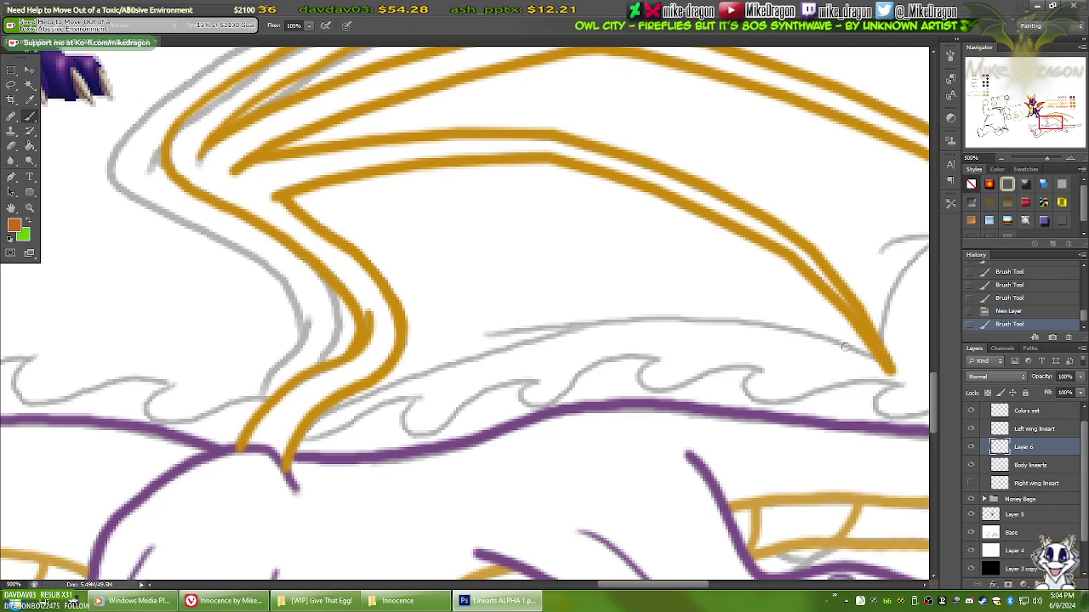
{"action": "mouse_move", "coordinate": [878, 358]}
{"action": "left_mouse_down"}
{"action": "mouse_move", "coordinate": [739, 322]}
{"action": "mouse_move", "coordinate": [603, 323]}
{"action": "left_mouse_up"}
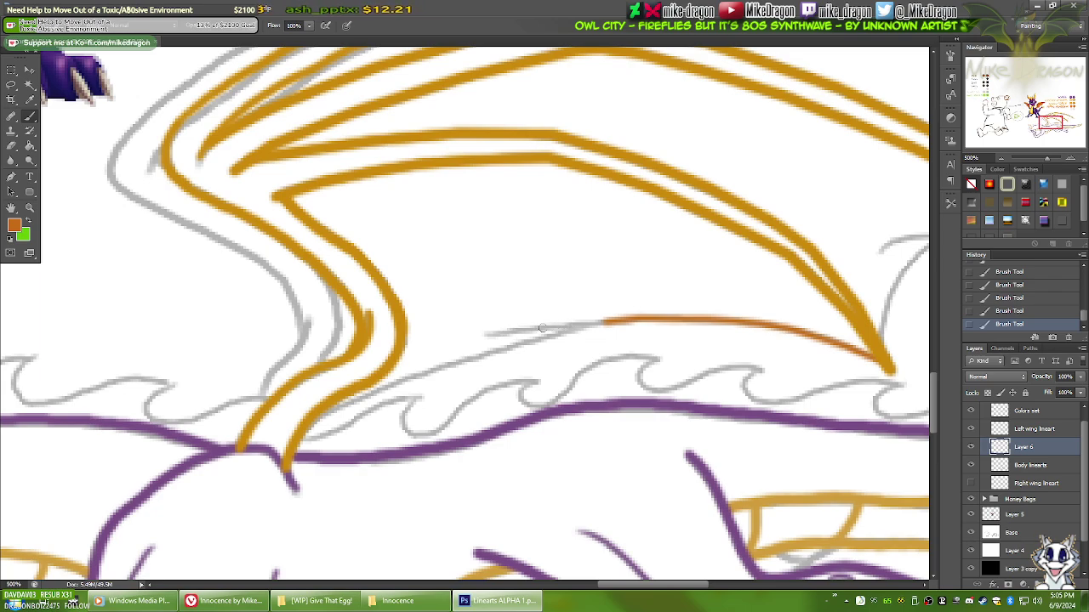
{"action": "left_click", "coordinate": [543, 328], "text": "shift"}
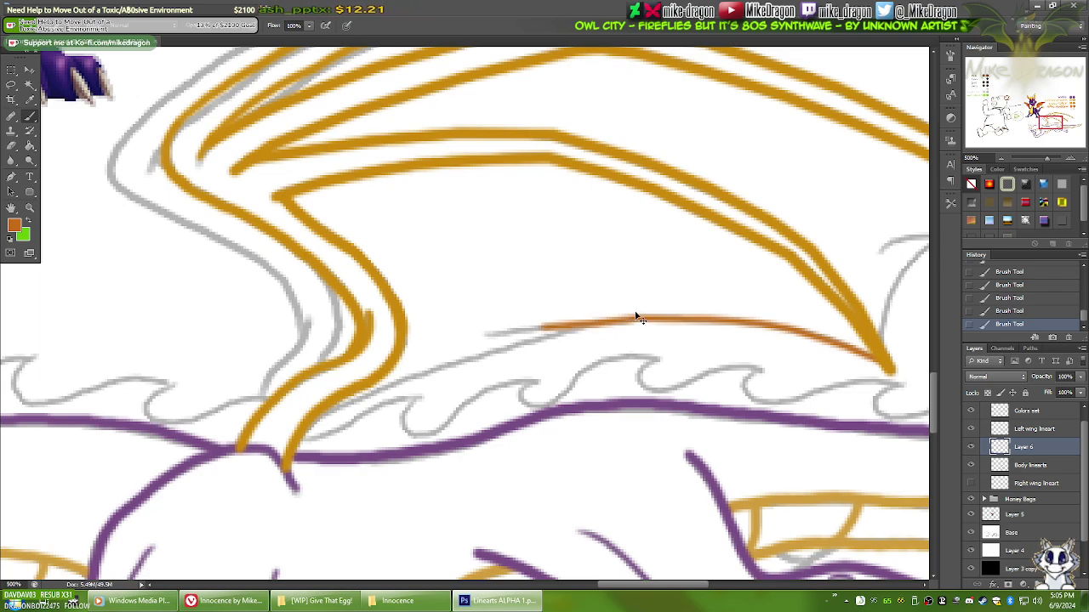
{"action": "key", "text": "ctrl+alt+z"}
{"action": "key", "text": "ctrl+alt+z"}
{"action": "key", "text": "ctrl+alt+z"}
{"action": "key", "text": "ctrl+alt+z"}
{"action": "key", "text": "ctrl+alt+z"}
{"action": "key", "text": "ctrl+alt+z"}
{"action": "key", "text": "ctrl+alt+z"}
{"action": "key", "text": "ctrl+alt+z"}
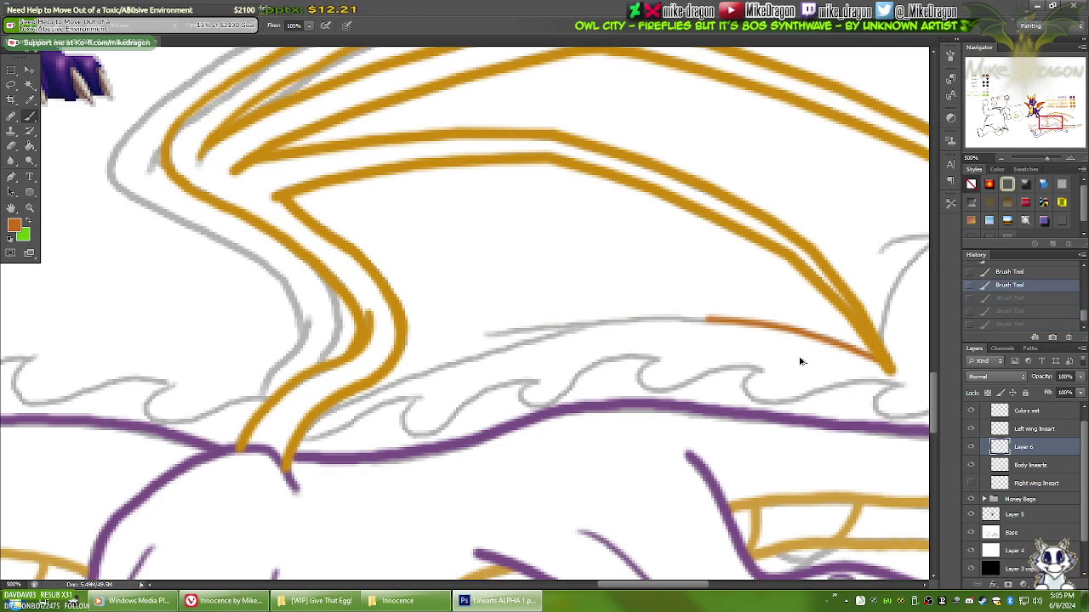
{"action": "key", "text": "ctrl+alt+z"}
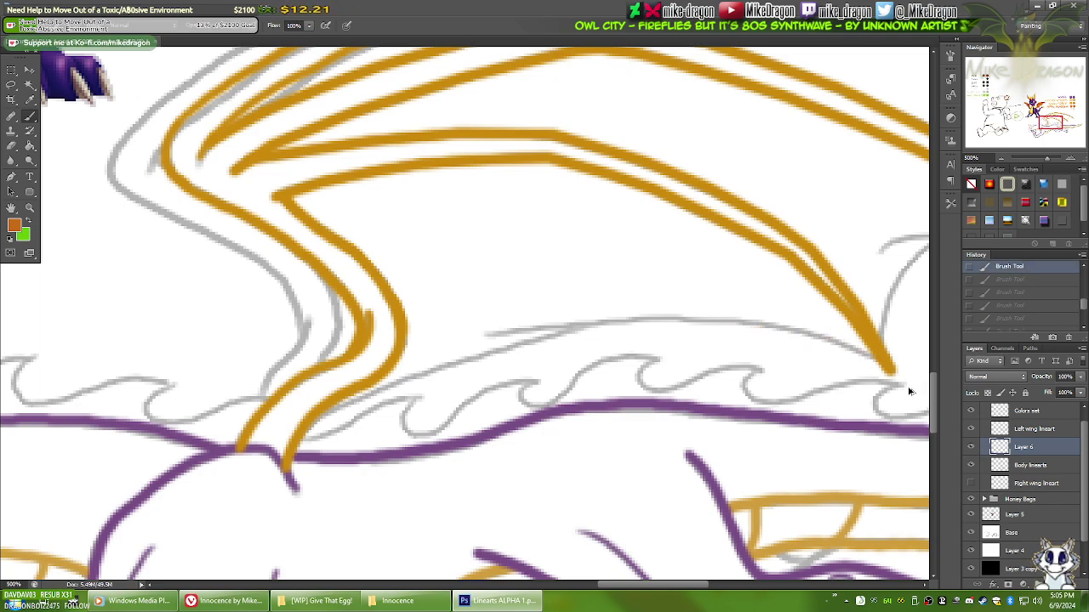
{"action": "key", "text": "ctrl+alt+z"}
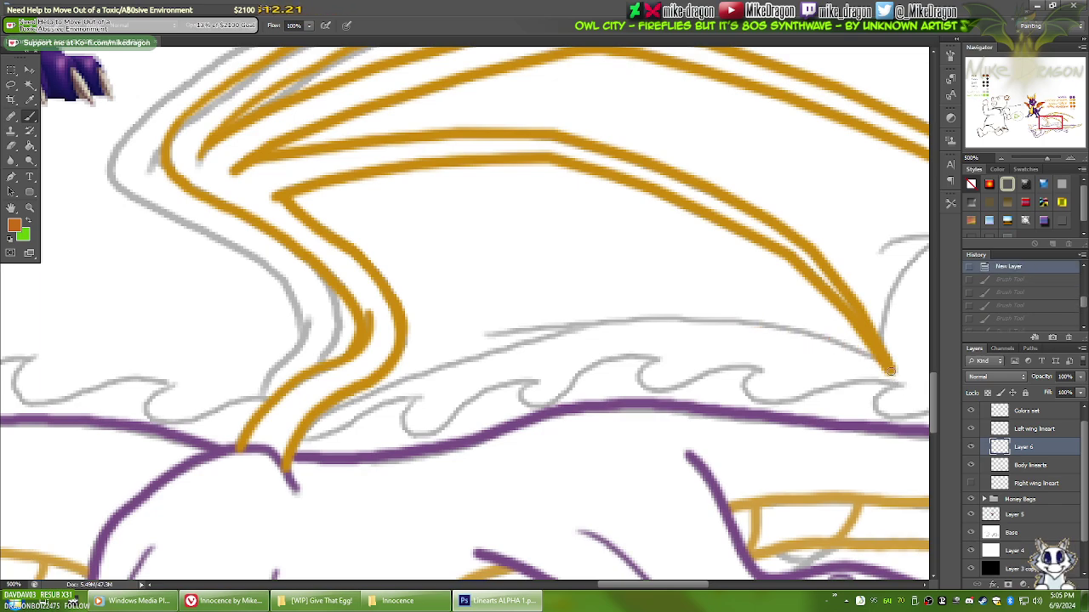
{"action": "mouse_move", "coordinate": [886, 367]}
{"action": "left_mouse_down"}
{"action": "mouse_move", "coordinate": [893, 374]}
{"action": "mouse_move", "coordinate": [781, 328]}
{"action": "mouse_move", "coordinate": [626, 319]}
{"action": "left_mouse_up"}
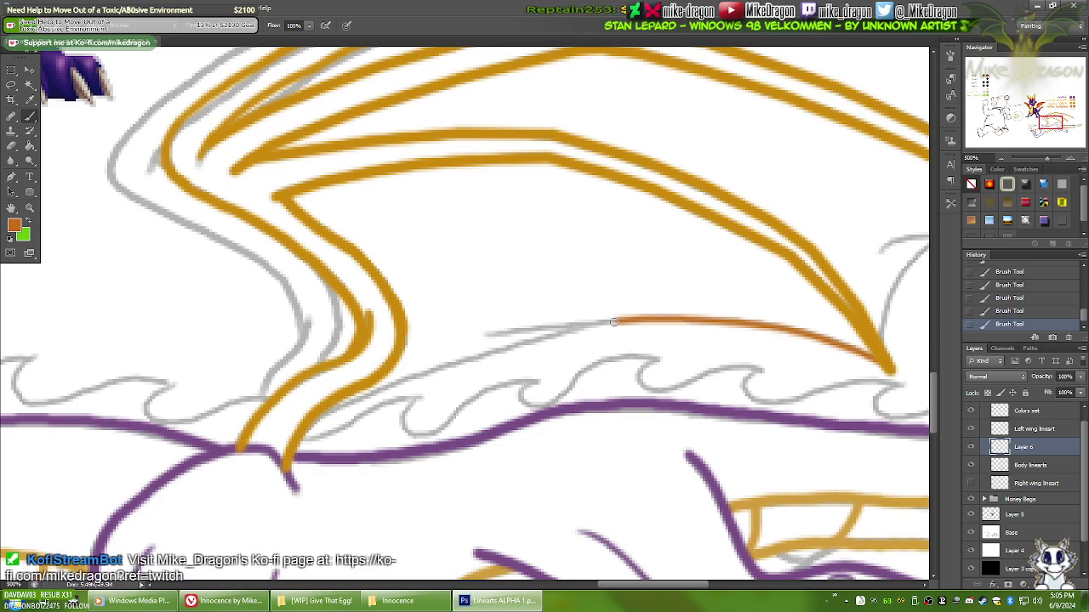
{"action": "left_click", "coordinate": [562, 327], "text": "shift"}
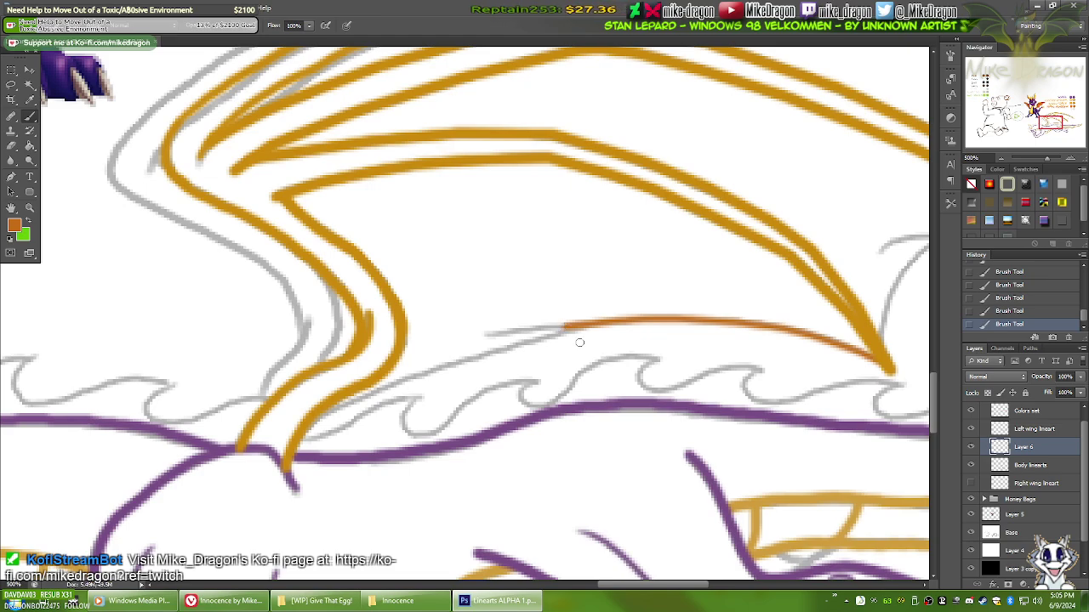
{"action": "key", "text": "m"}
{"action": "left_click_drag", "start_coordinate": [483, 177], "coordinate": [591, 445]}
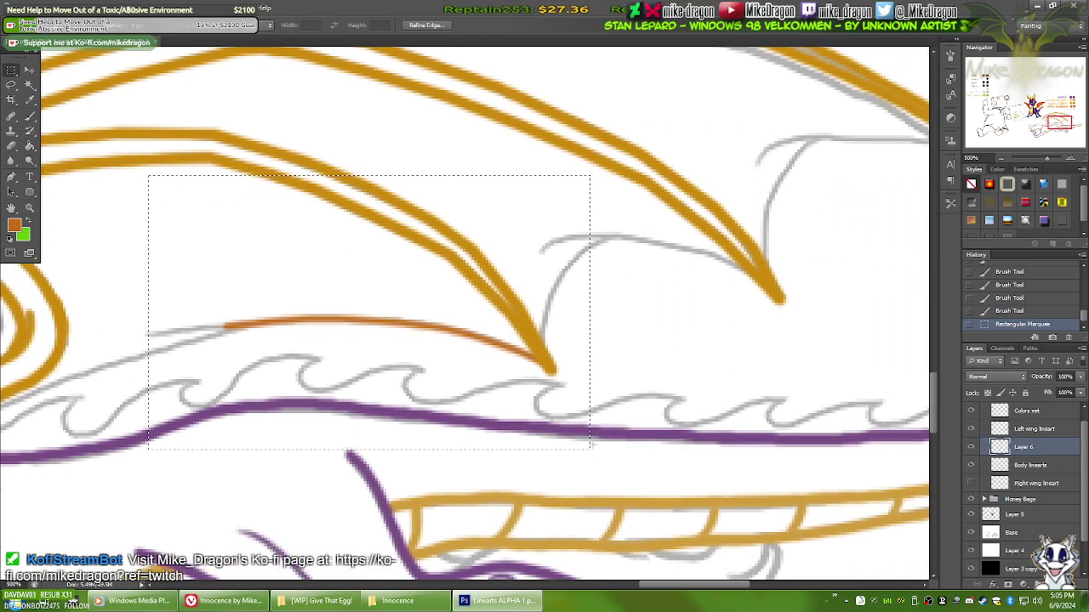
{"action": "key", "text": "Delete"}
{"action": "key", "text": "ctrl+d"}
Step: Ink the left wing membrane's lower edge in dark orange, from the lowest finger's tip along the sketched arch to its inner end
{"action": "left_click_drag", "start_coordinate": [410, 465], "coordinate": [608, 451]}
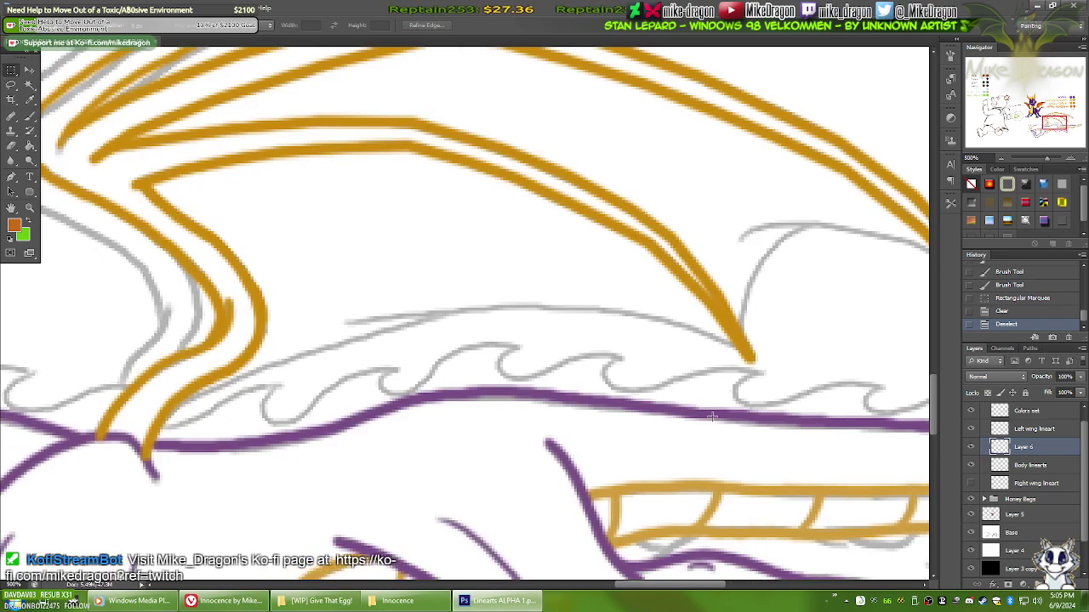
{"action": "key", "text": "b"}
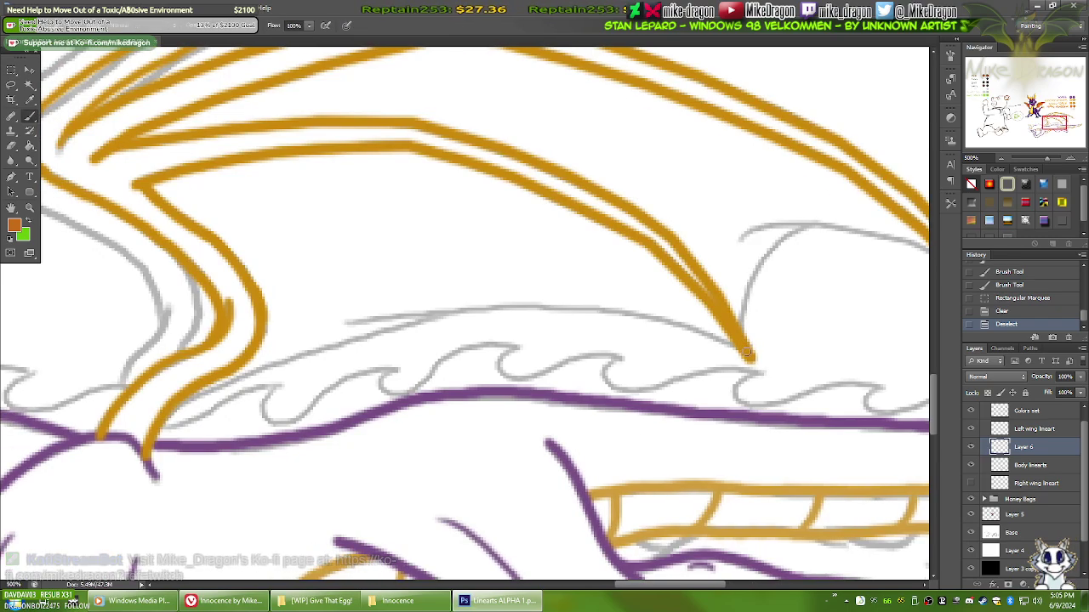
{"action": "mouse_move", "coordinate": [745, 351]}
{"action": "left_mouse_down"}
{"action": "mouse_move", "coordinate": [752, 360]}
{"action": "mouse_move", "coordinate": [737, 352]}
{"action": "left_mouse_up"}
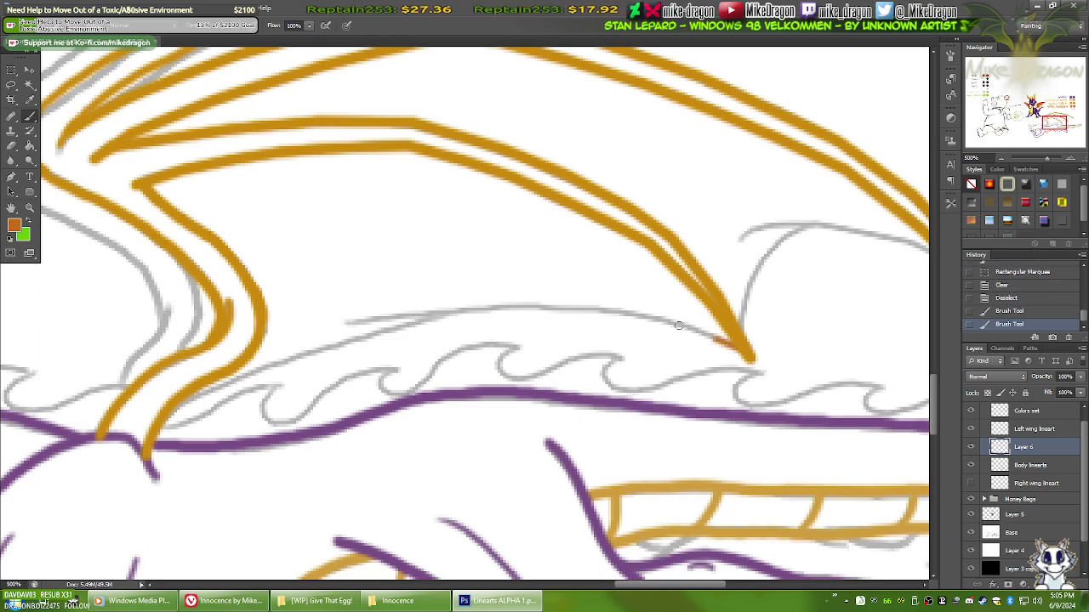
{"action": "left_click_drag", "start_coordinate": [678, 326], "coordinate": [716, 342]}
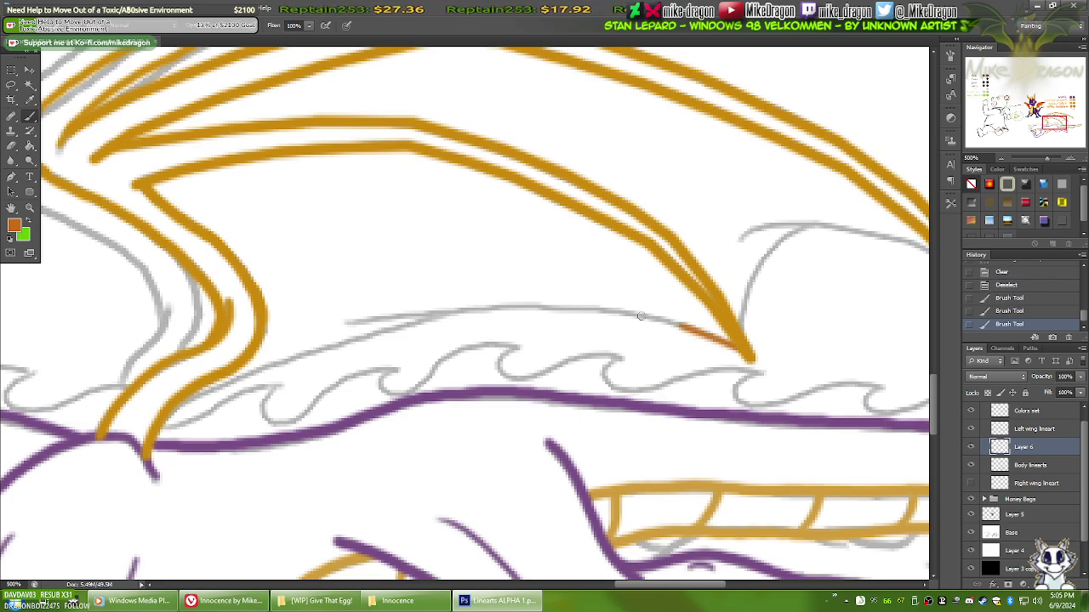
{"action": "left_click_drag", "start_coordinate": [636, 316], "coordinate": [680, 329]}
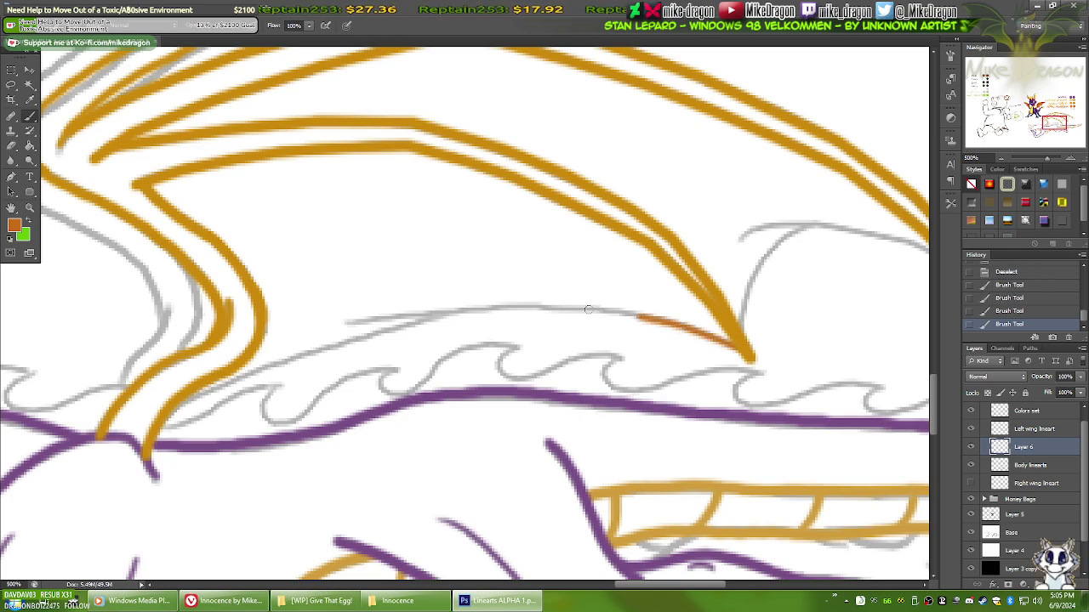
{"action": "mouse_move", "coordinate": [587, 310]}
{"action": "left_mouse_down"}
{"action": "mouse_move", "coordinate": [639, 316]}
{"action": "mouse_move", "coordinate": [550, 308]}
{"action": "left_mouse_up"}
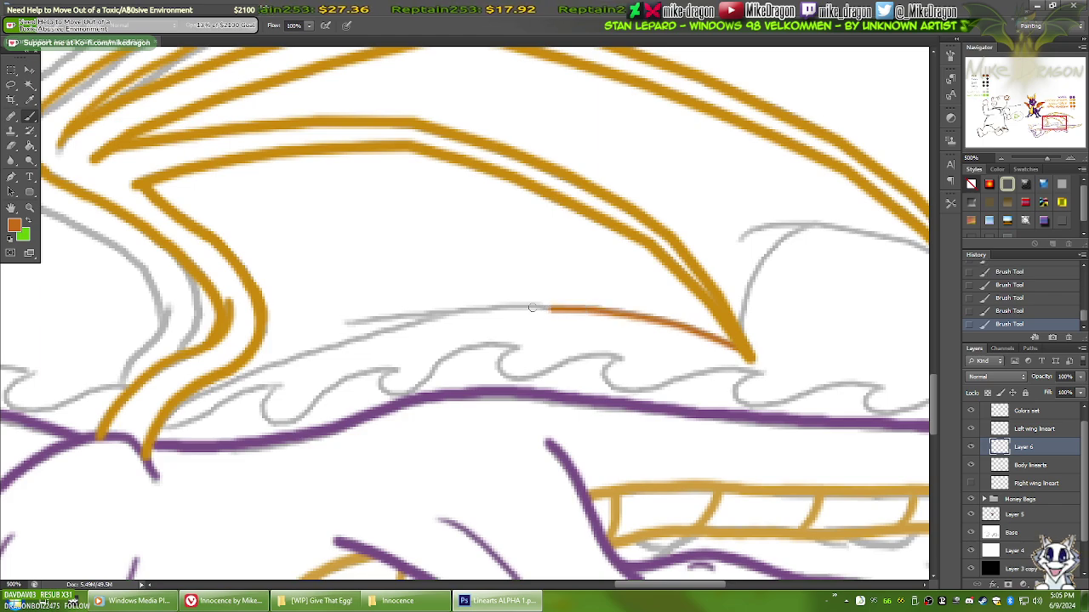
{"action": "left_click_drag", "start_coordinate": [481, 311], "coordinate": [423, 315]}
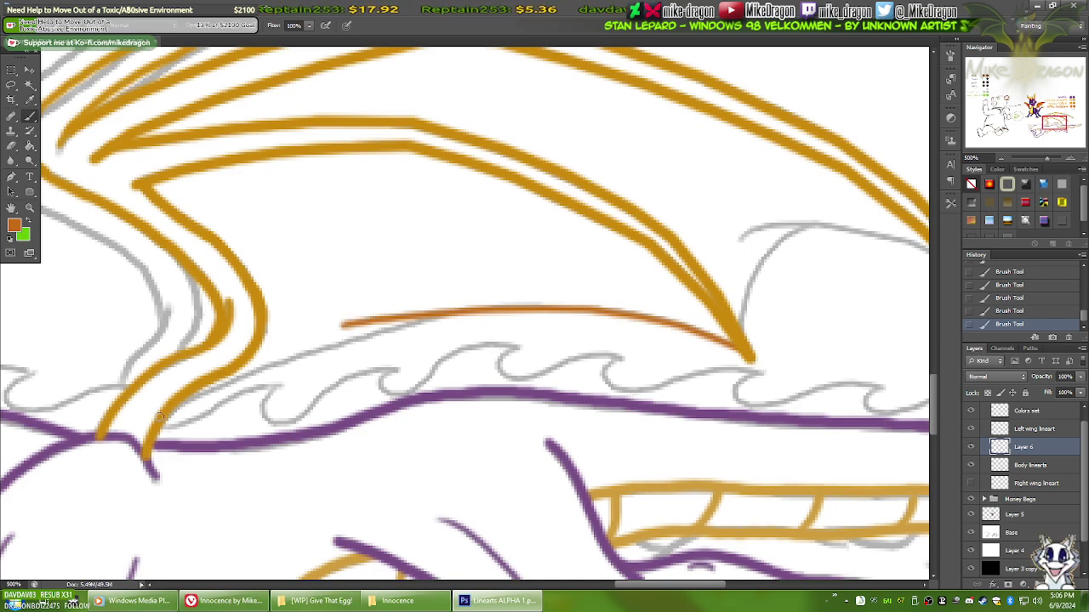
Step: Ink the left wing's innermost membrane edge in dark orange, from the wing base along the sketched curve to the lower arch
{"action": "left_click_drag", "start_coordinate": [208, 388], "coordinate": [175, 400]}
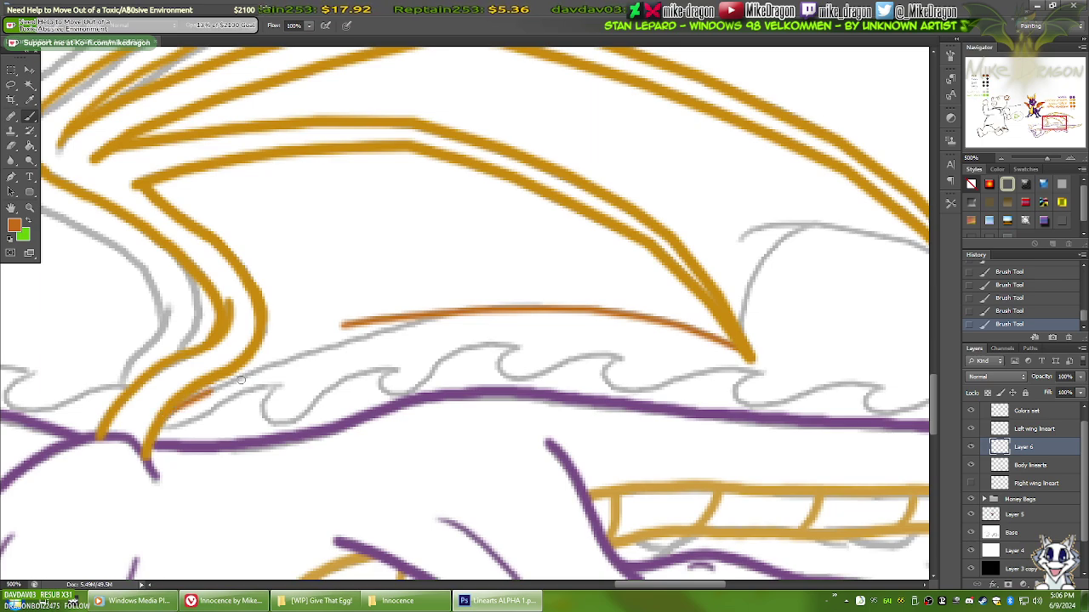
{"action": "left_click_drag", "start_coordinate": [272, 365], "coordinate": [211, 392]}
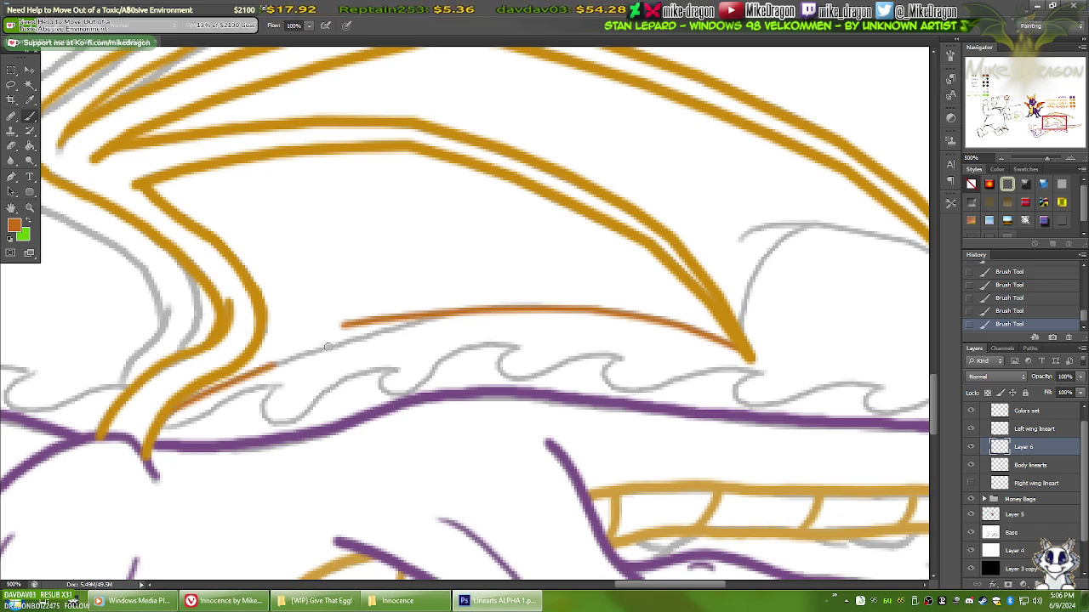
{"action": "left_click_drag", "start_coordinate": [274, 364], "coordinate": [330, 345]}
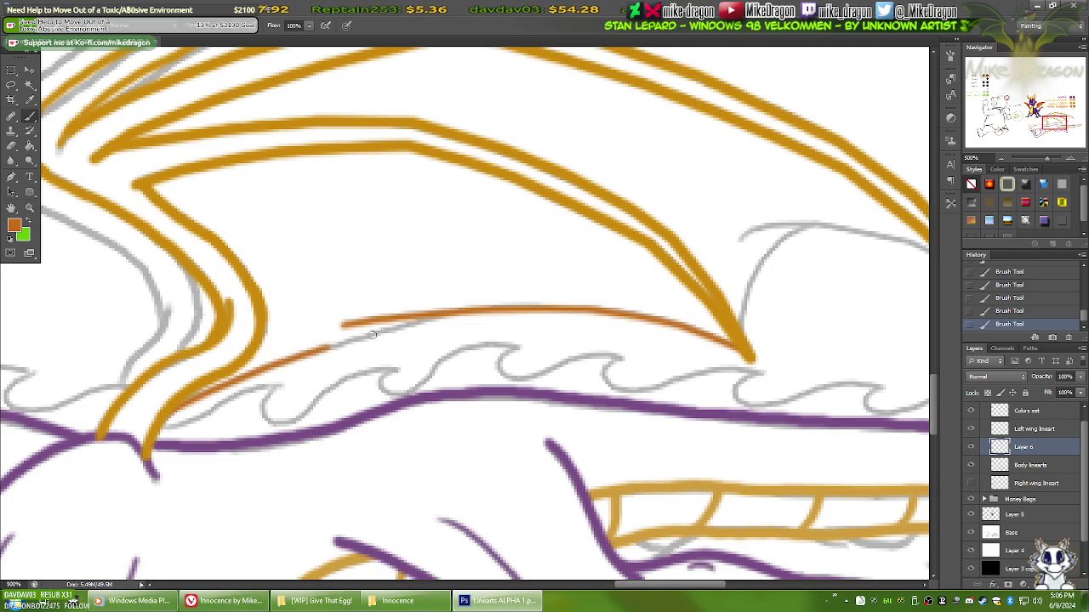
{"action": "left_click", "coordinate": [372, 334], "text": "shift"}
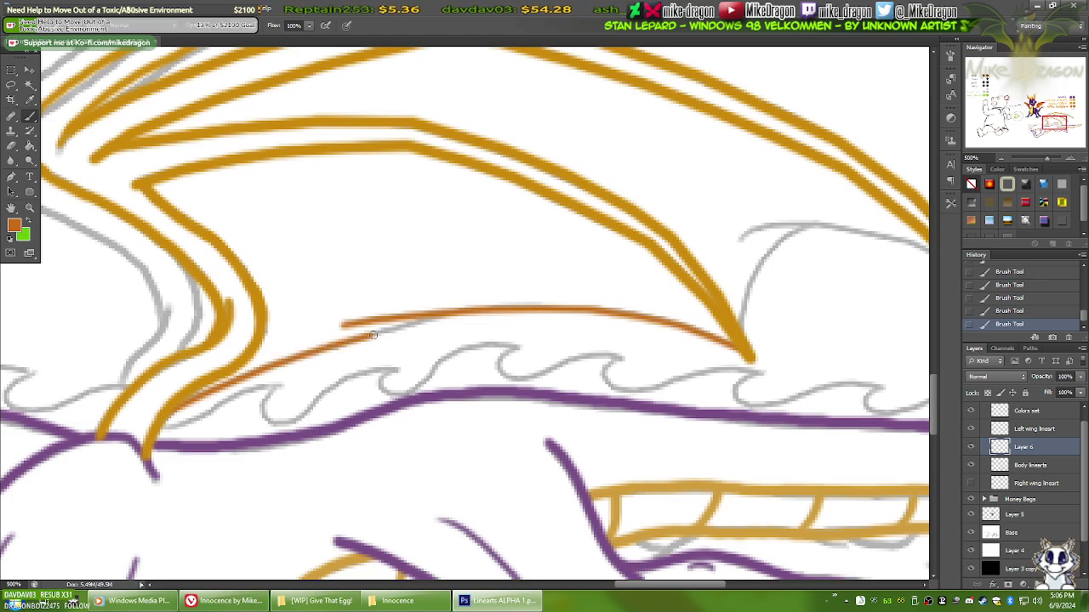
{"action": "left_click", "coordinate": [425, 319], "text": "shift"}
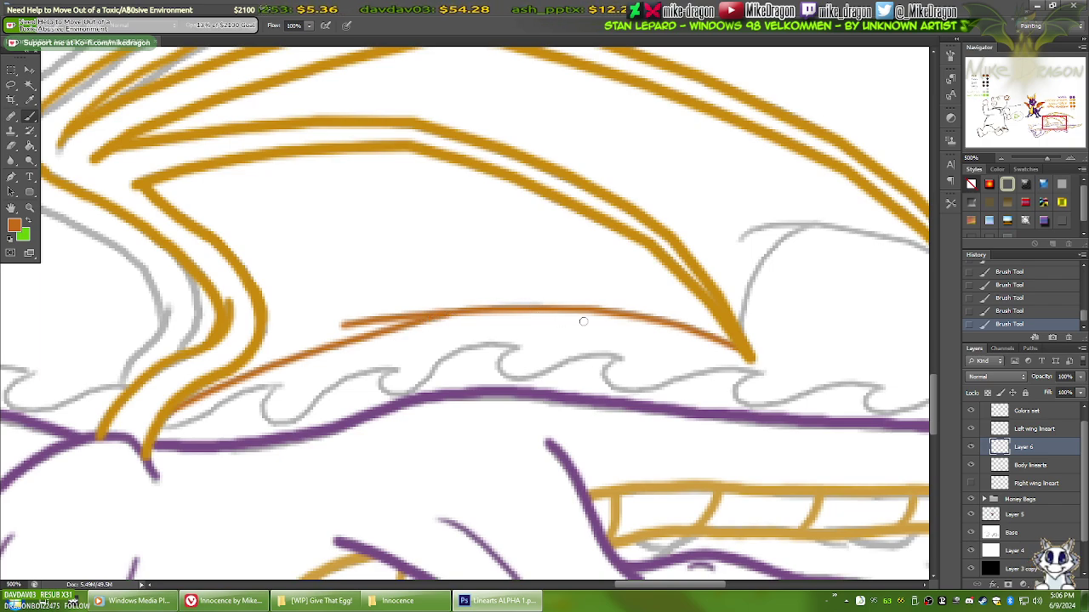
Step: Ink the membrane arch ending at the middle finger's tip, plus the sketched curves rising from the lowest and middle finger tips
{"action": "left_click_drag", "start_coordinate": [844, 281], "coordinate": [511, 335]}
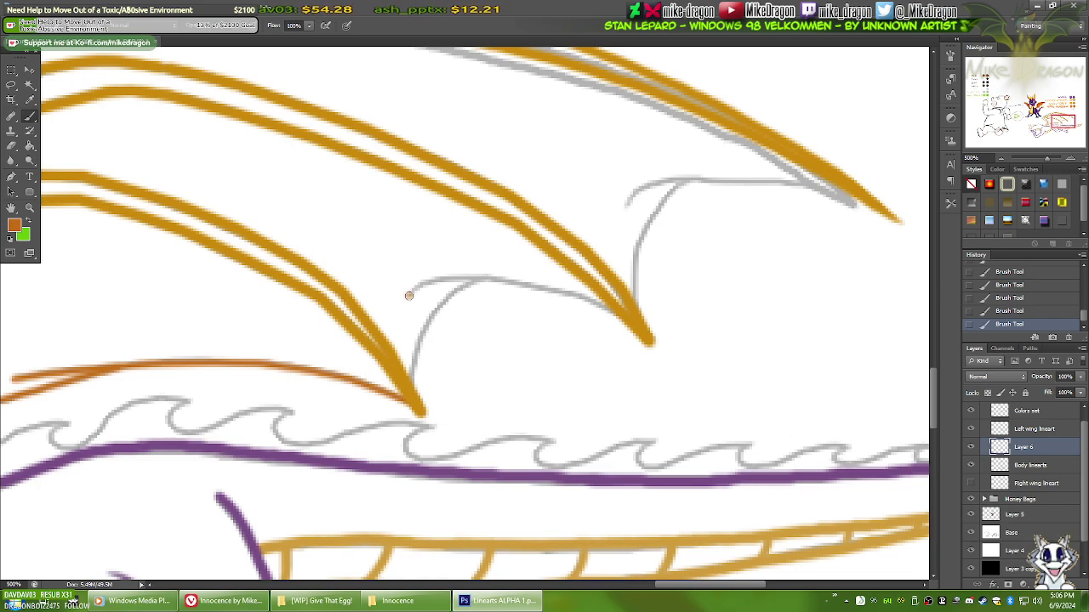
{"action": "mouse_move", "coordinate": [408, 295]}
{"action": "left_mouse_down"}
{"action": "mouse_move", "coordinate": [439, 279]}
{"action": "mouse_move", "coordinate": [502, 278]}
{"action": "mouse_move", "coordinate": [578, 296]}
{"action": "mouse_move", "coordinate": [636, 328]}
{"action": "left_mouse_up"}
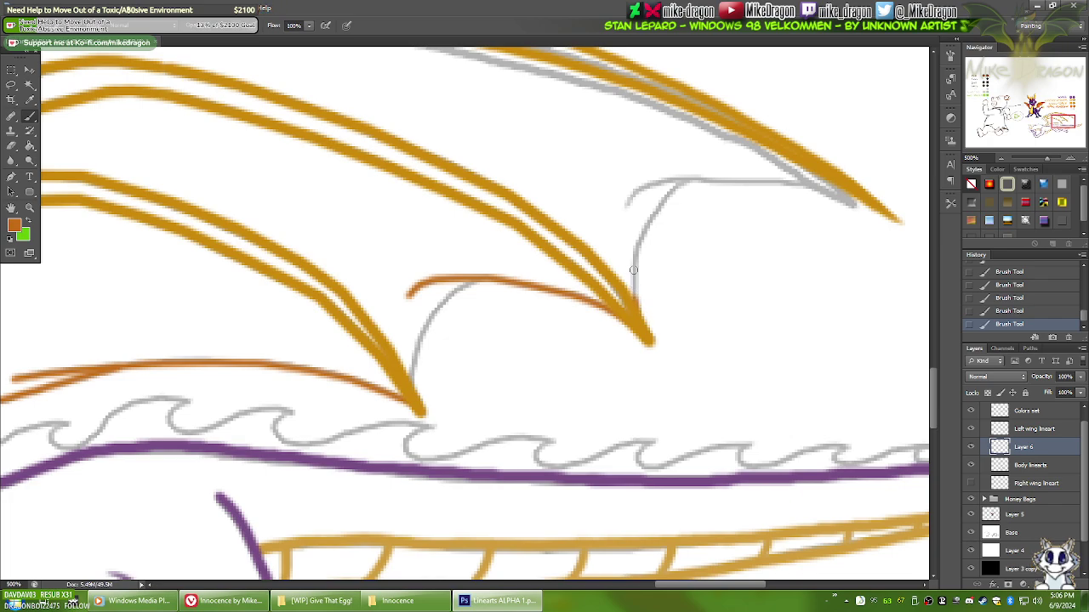
{"action": "mouse_move", "coordinate": [633, 269]}
{"action": "left_mouse_down"}
{"action": "mouse_move", "coordinate": [653, 213]}
{"action": "mouse_move", "coordinate": [687, 180]}
{"action": "left_mouse_up"}
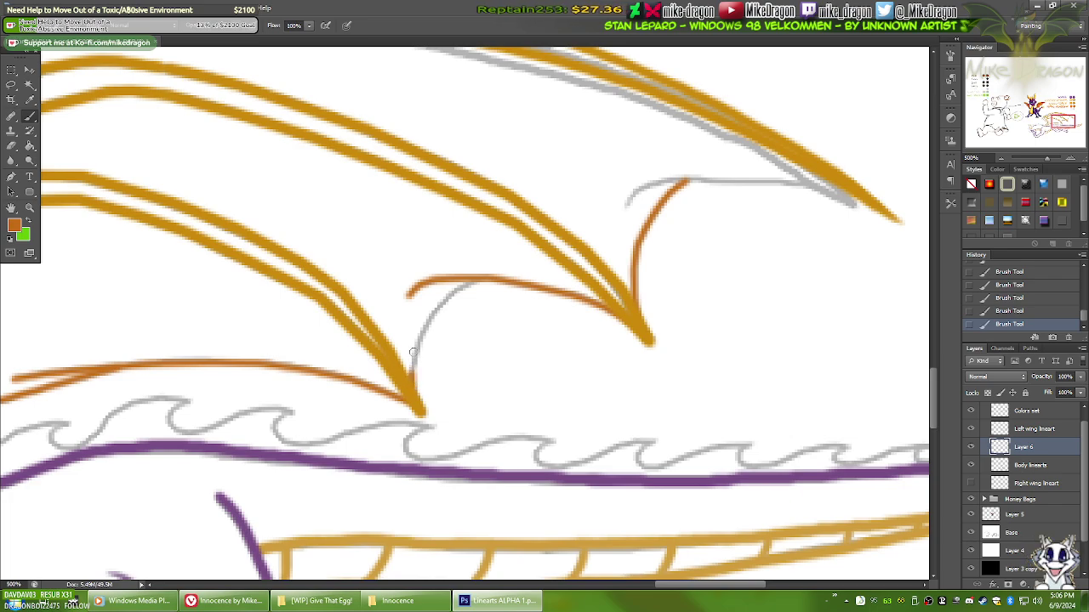
{"action": "mouse_move", "coordinate": [420, 332]}
{"action": "left_mouse_down"}
{"action": "mouse_move", "coordinate": [483, 278]}
{"action": "mouse_move", "coordinate": [581, 284]}
{"action": "left_mouse_up"}
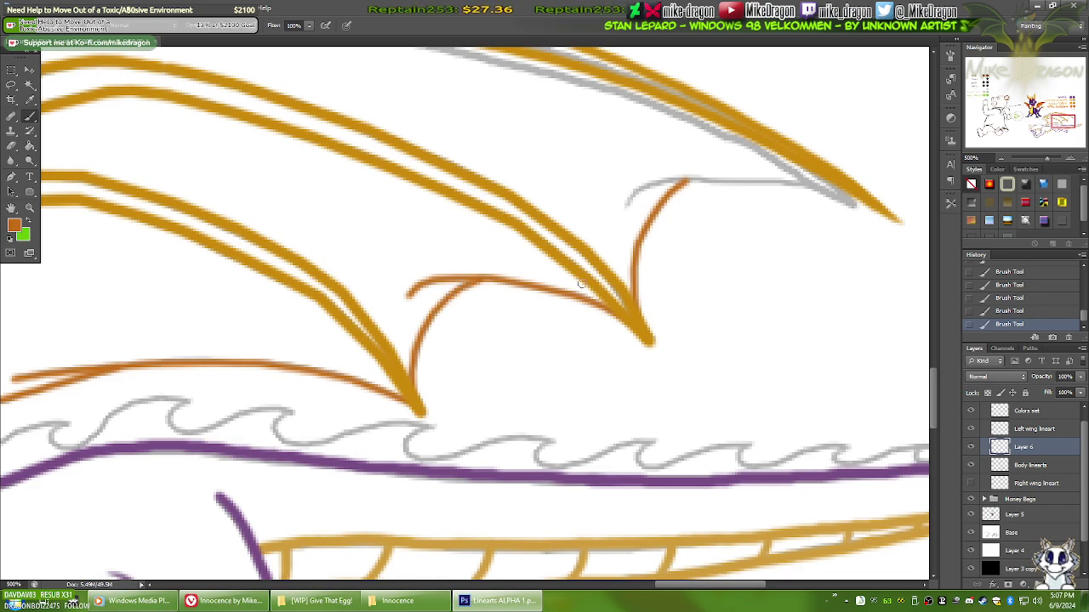
Step: Ink the outermost membrane arch from its curled inner end along the sketched edge to the longest finger's tip
{"action": "left_click_drag", "start_coordinate": [727, 221], "coordinate": [584, 345]}
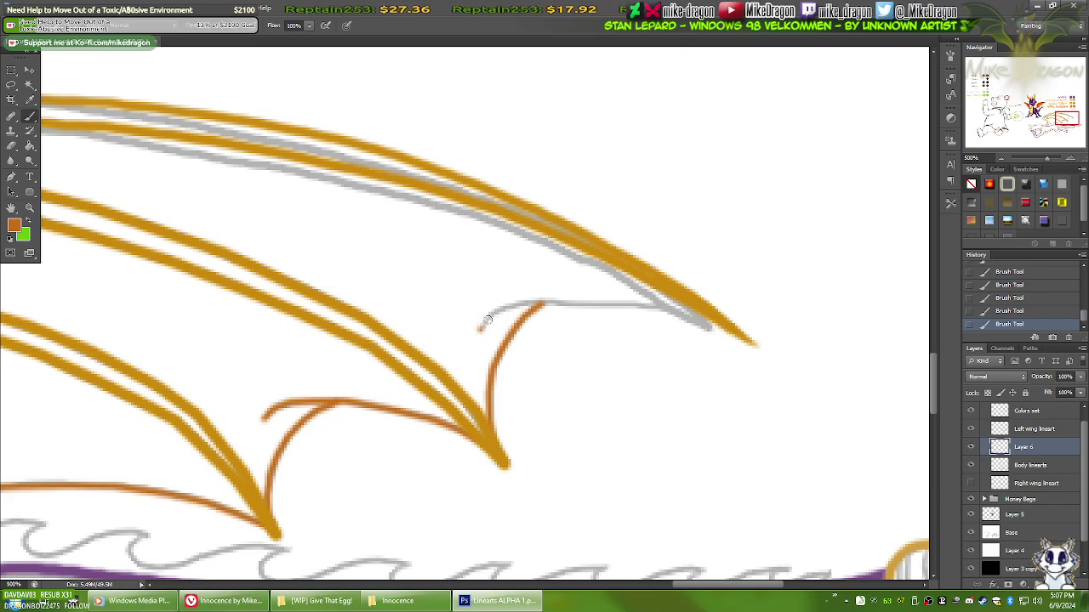
{"action": "mouse_move", "coordinate": [485, 325]}
{"action": "left_mouse_down"}
{"action": "mouse_move", "coordinate": [510, 304]}
{"action": "mouse_move", "coordinate": [545, 303]}
{"action": "left_mouse_up"}
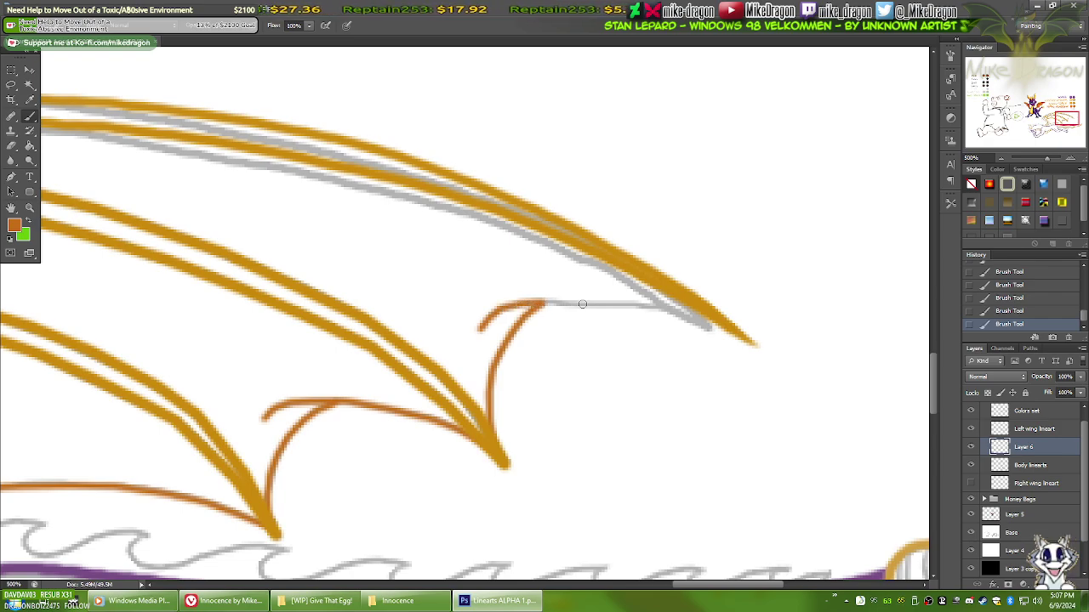
{"action": "left_click", "coordinate": [581, 304], "text": "shift"}
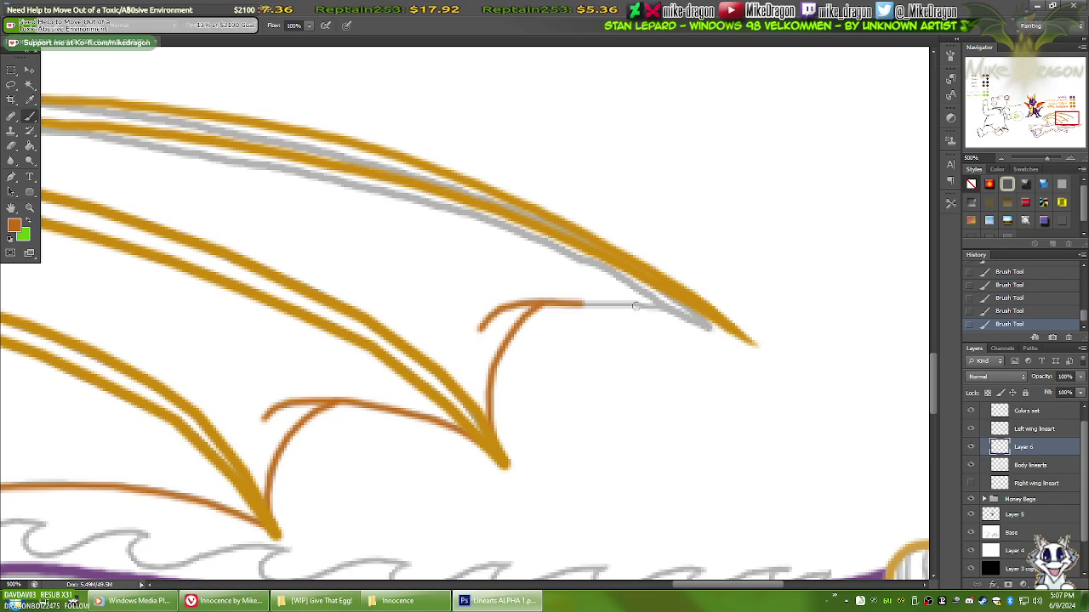
{"action": "left_click", "coordinate": [634, 304], "text": "shift"}
{"action": "left_click", "coordinate": [679, 313], "text": "shift"}
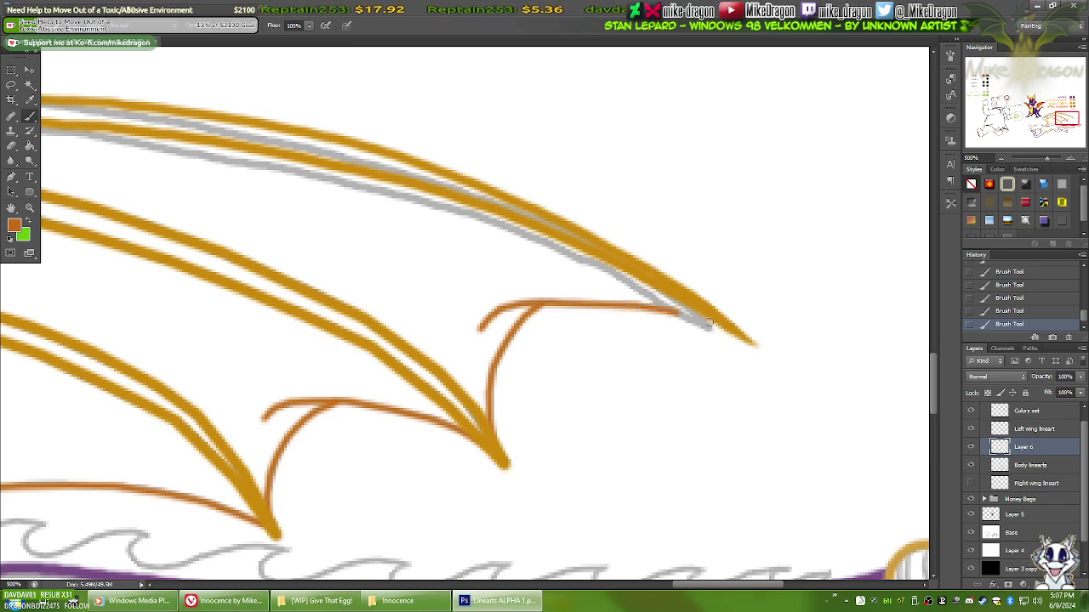
{"action": "left_click", "coordinate": [710, 325], "text": "shift"}
{"action": "left_click", "coordinate": [731, 331], "text": "shift"}
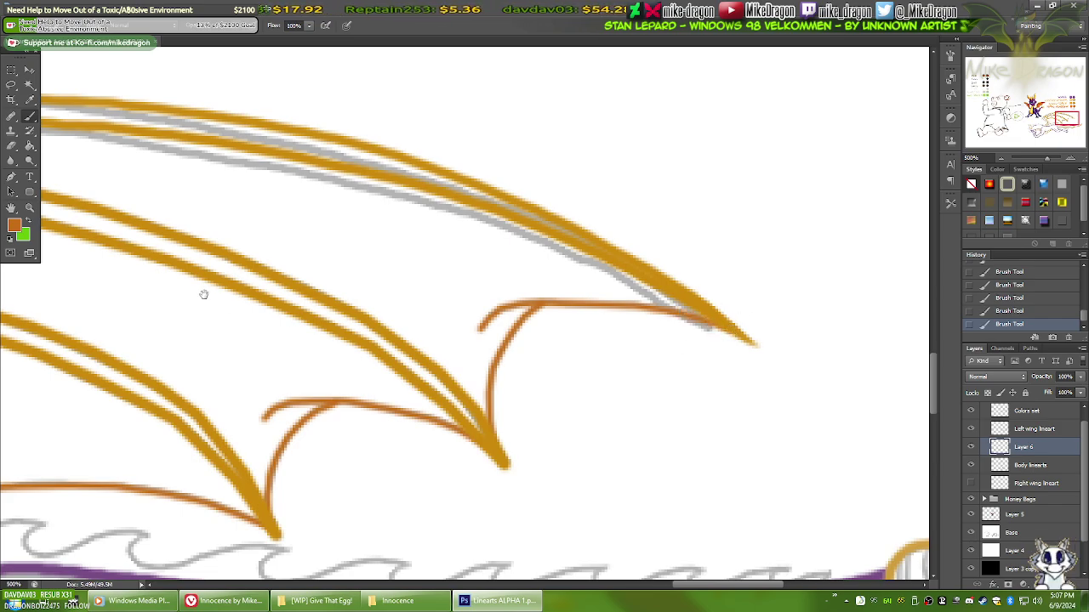
Step: Merge the Left wing lineart layer down into the membrane layer and rename the merged layer Left wing lineart
{"action": "mouse_move", "coordinate": [202, 294]}
{"action": "left_mouse_down"}
{"action": "mouse_move", "coordinate": [645, 380]}
{"action": "mouse_move", "coordinate": [799, 284]}
{"action": "mouse_move", "coordinate": [584, 403]}
{"action": "left_mouse_up"}
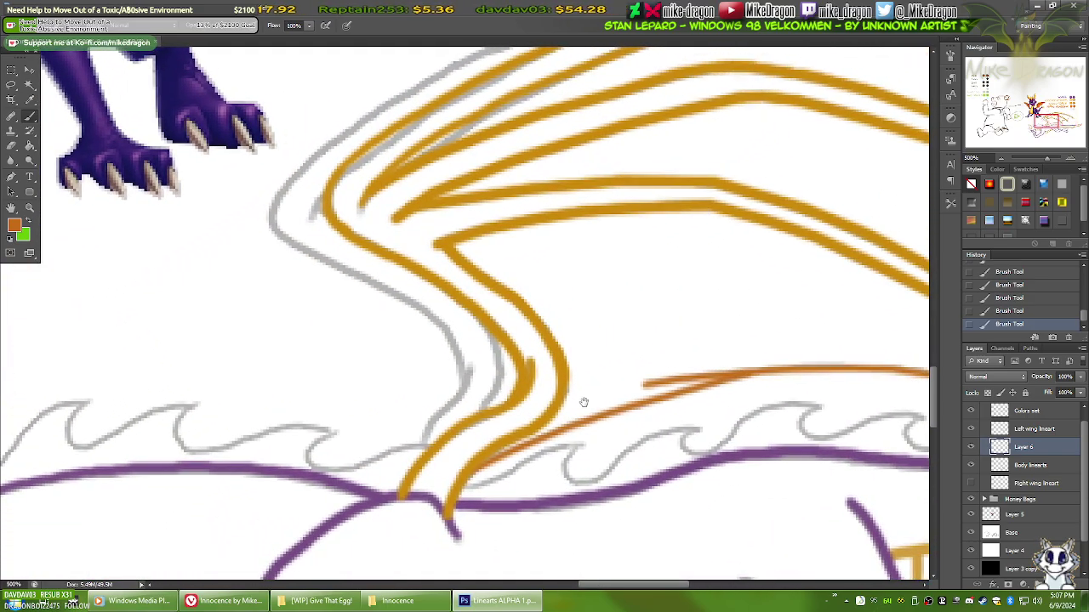
{"action": "scroll", "coordinate": [583, 402], "scroll_direction": "down", "scroll_amount": 3}
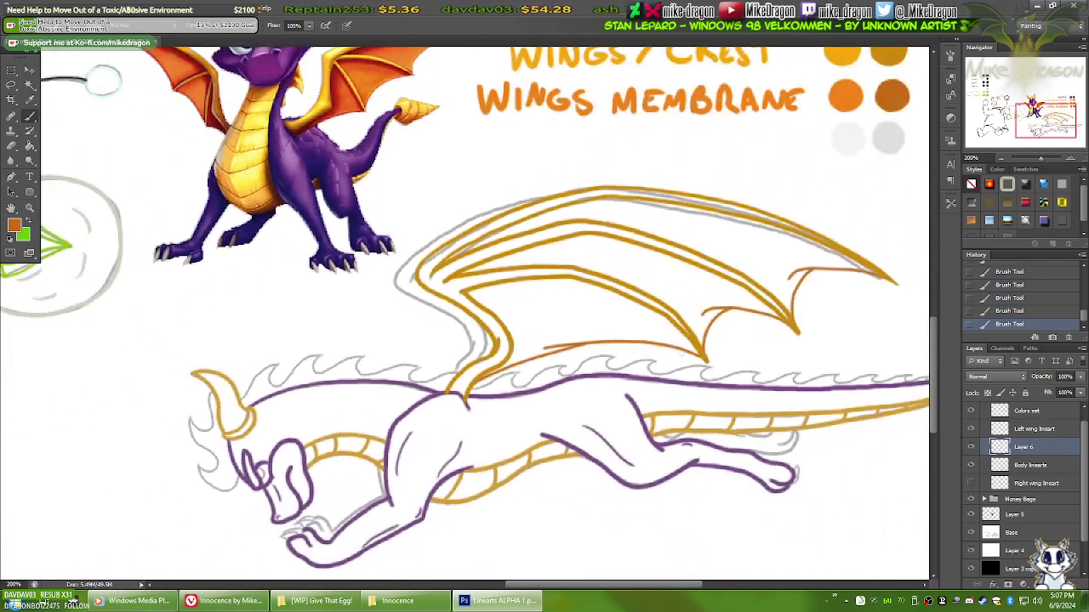
{"action": "left_click_drag", "start_coordinate": [718, 341], "coordinate": [507, 387]}
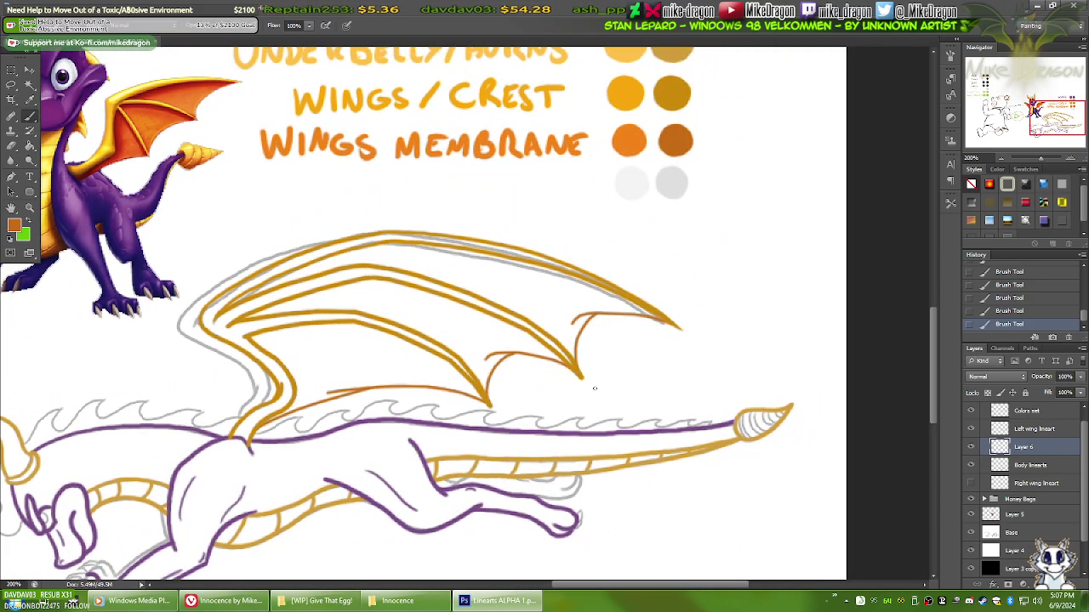
{"action": "right_click", "coordinate": [1034, 432]}
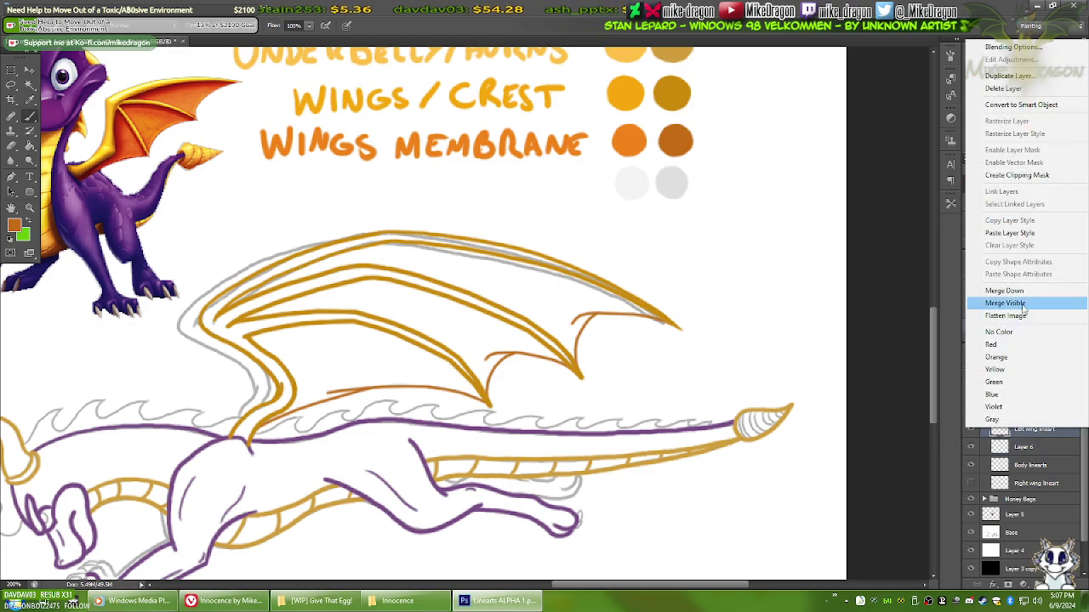
{"action": "left_click", "coordinate": [1023, 291]}
{"action": "double_click", "coordinate": [1024, 428]}
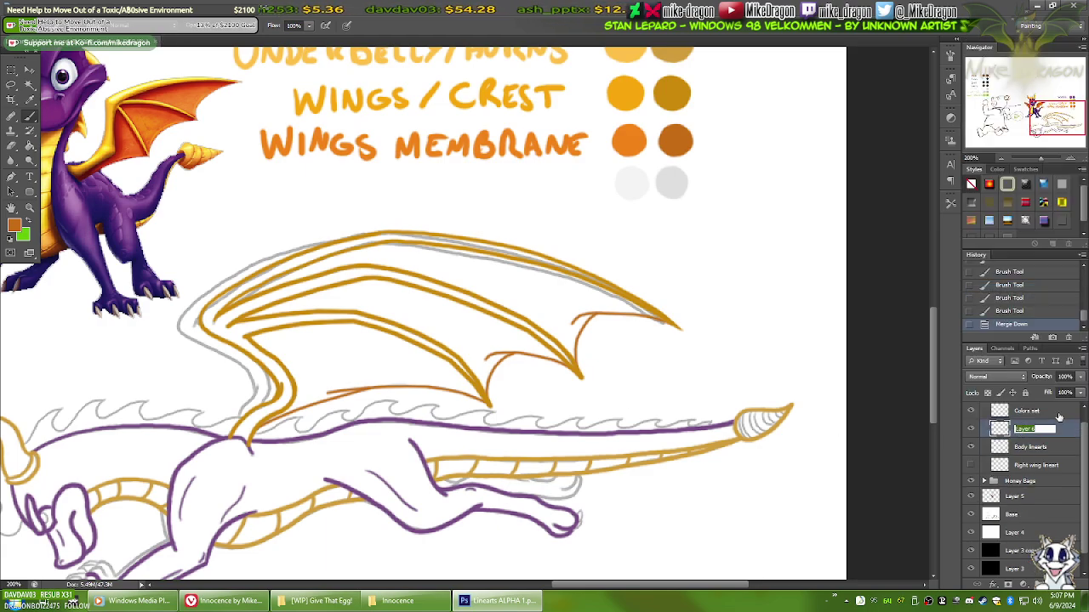
{"action": "type", "text": "W"}
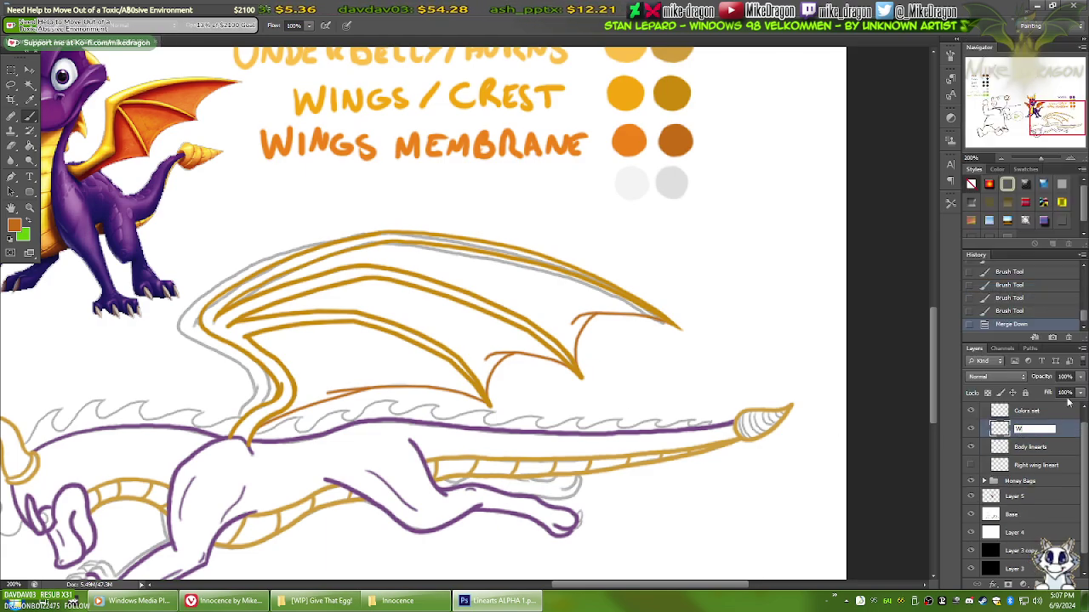
{"action": "type", "text": "inLeft"}
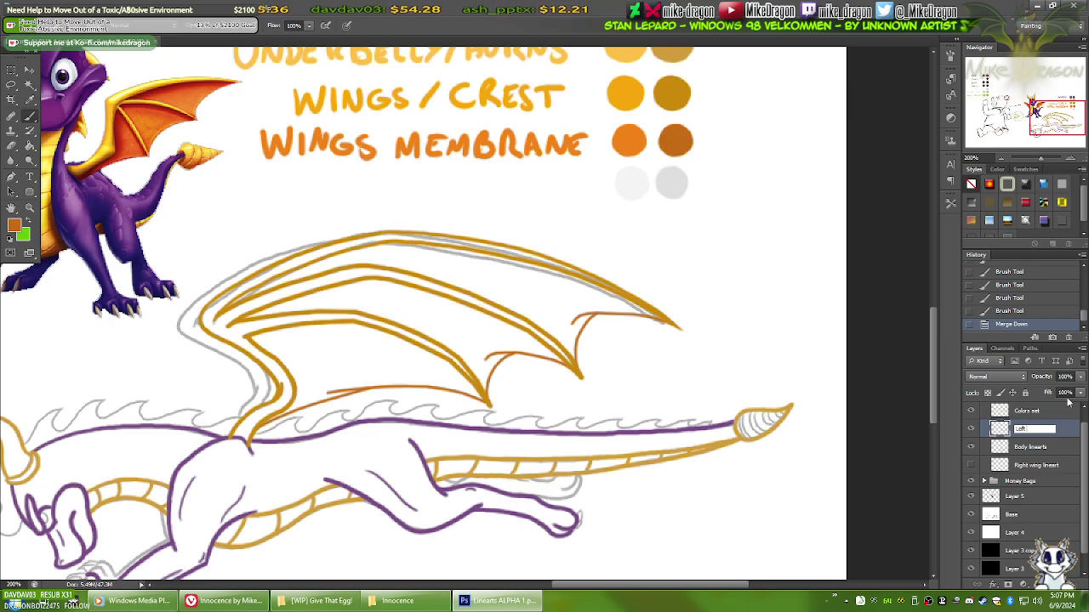
{"action": "type", "text": " wing lineart"}
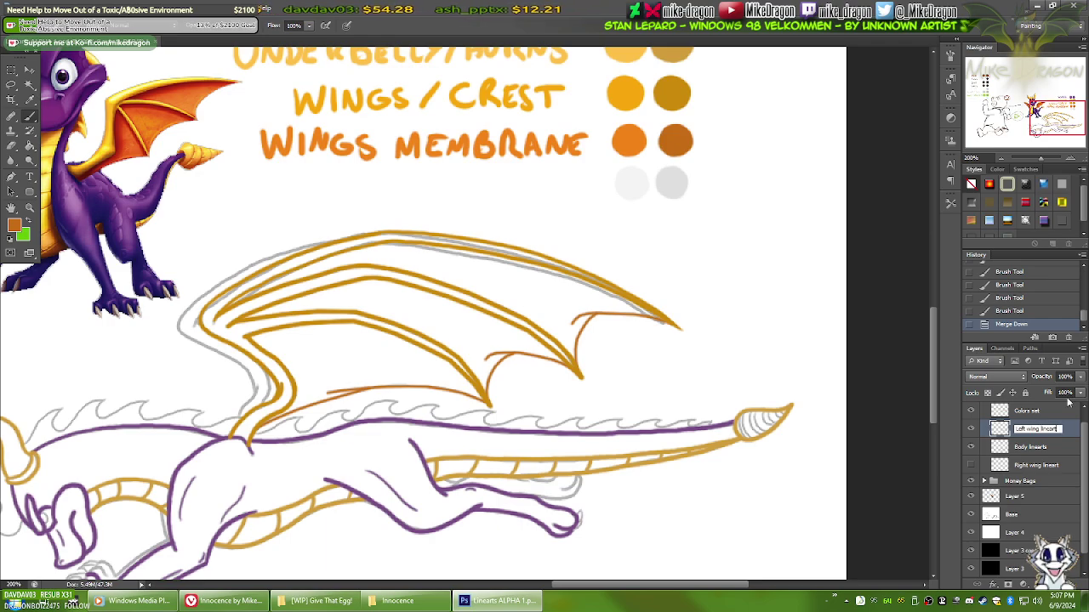
{"action": "key", "text": "Return"}
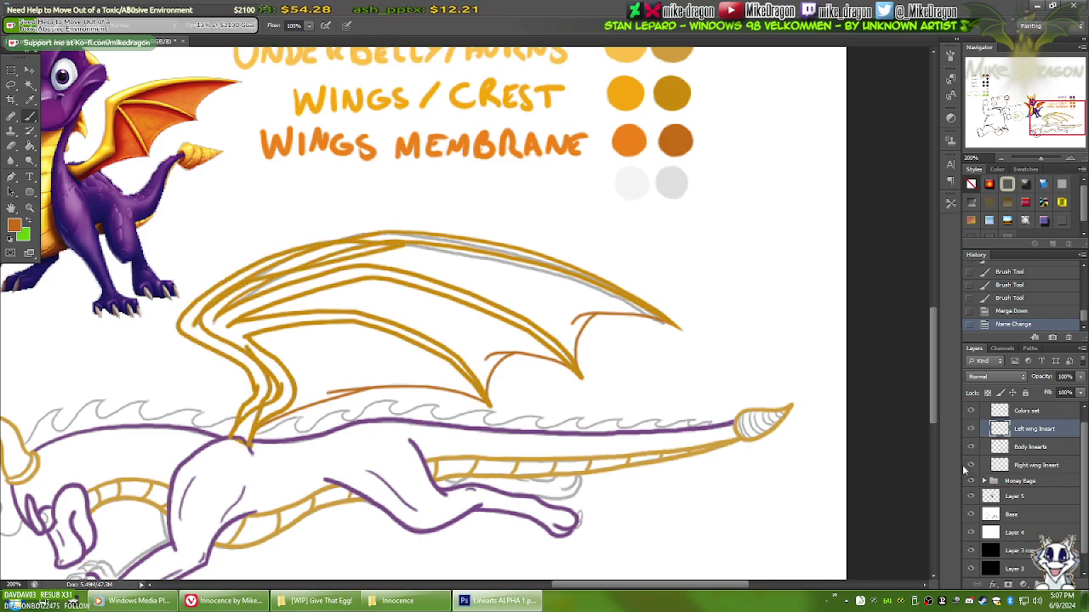
Step: Show and select the Right wing lineart layer, and check both wings against the body and the colour reference
{"action": "left_click", "coordinate": [1020, 465]}
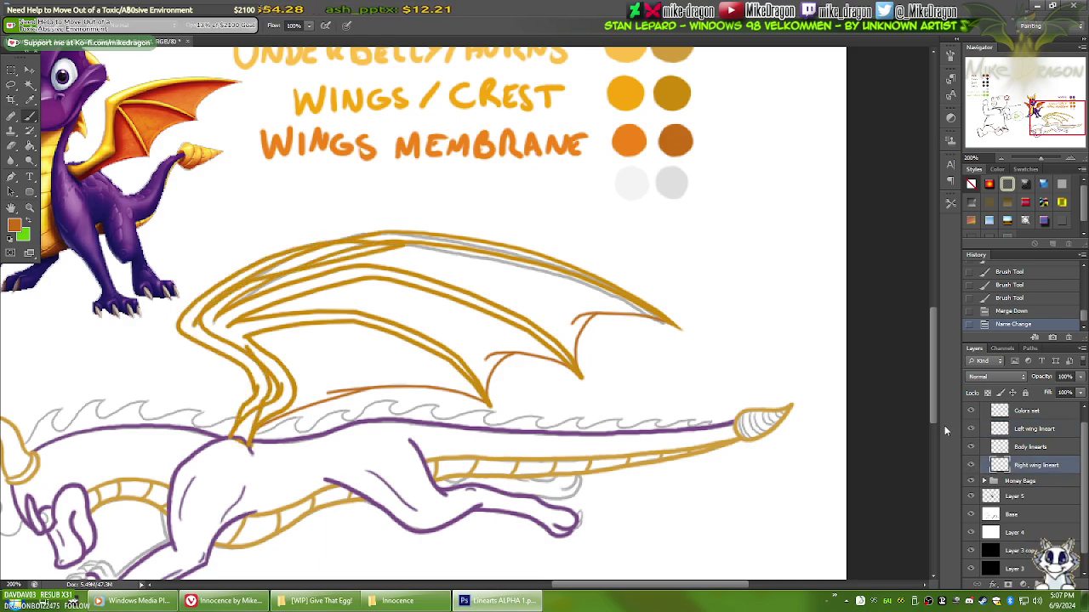
{"action": "key", "text": "ctrl+plus"}
{"action": "key", "text": "ctrl+plus"}
{"action": "key", "text": "ctrl+plus"}
{"action": "left_click_drag", "start_coordinate": [203, 458], "coordinate": [569, 241]}
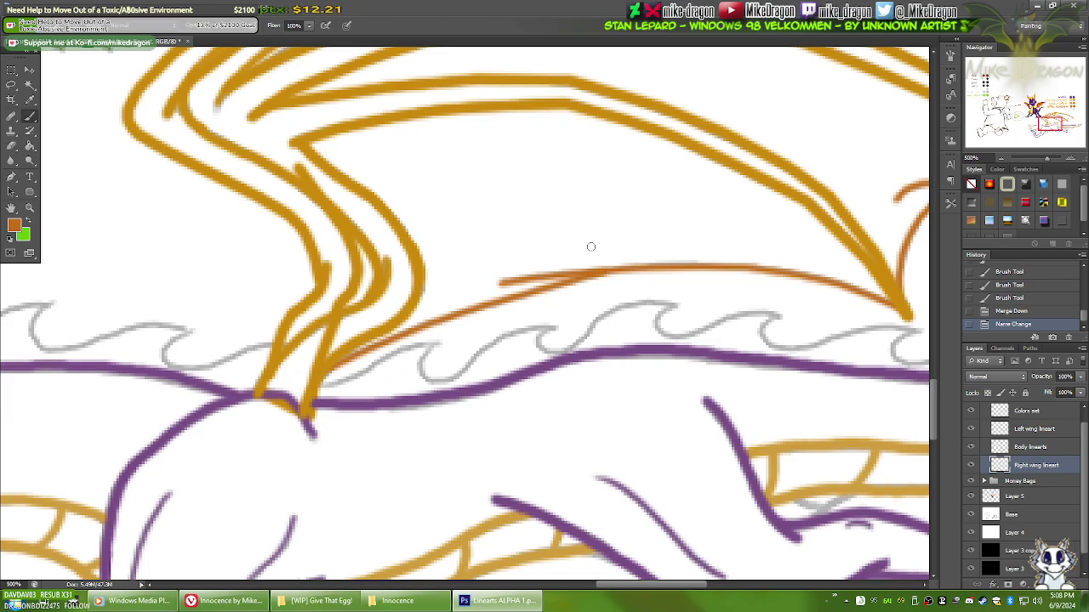
{"action": "scroll", "coordinate": [596, 255], "scroll_direction": "down", "scroll_amount": 3}
{"action": "scroll", "coordinate": [592, 248], "scroll_direction": "down", "scroll_amount": 3}
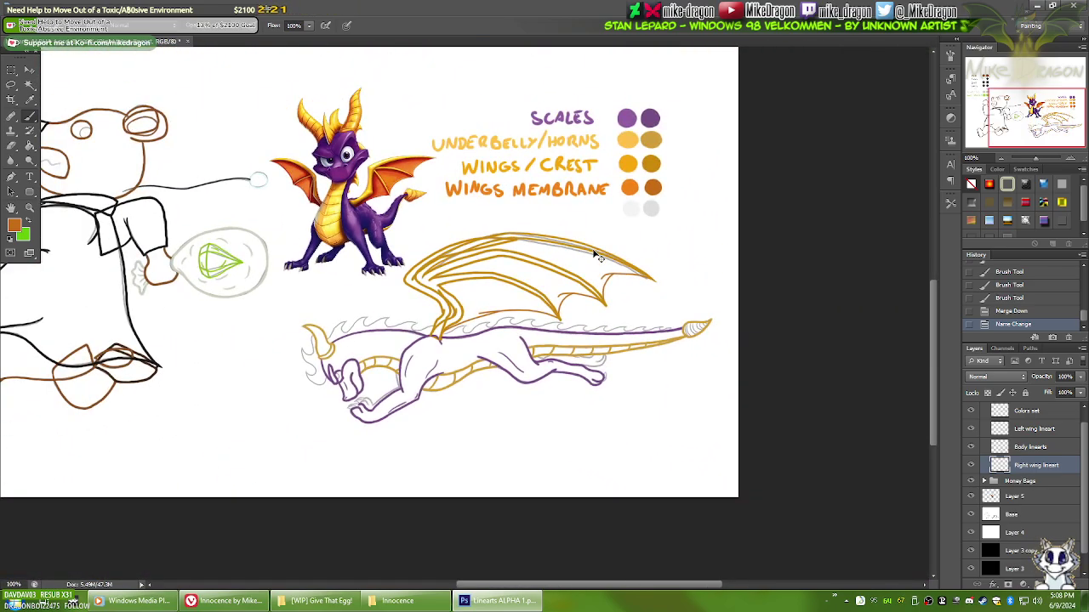
{"action": "scroll", "coordinate": [592, 251], "scroll_direction": "up", "scroll_amount": 4}
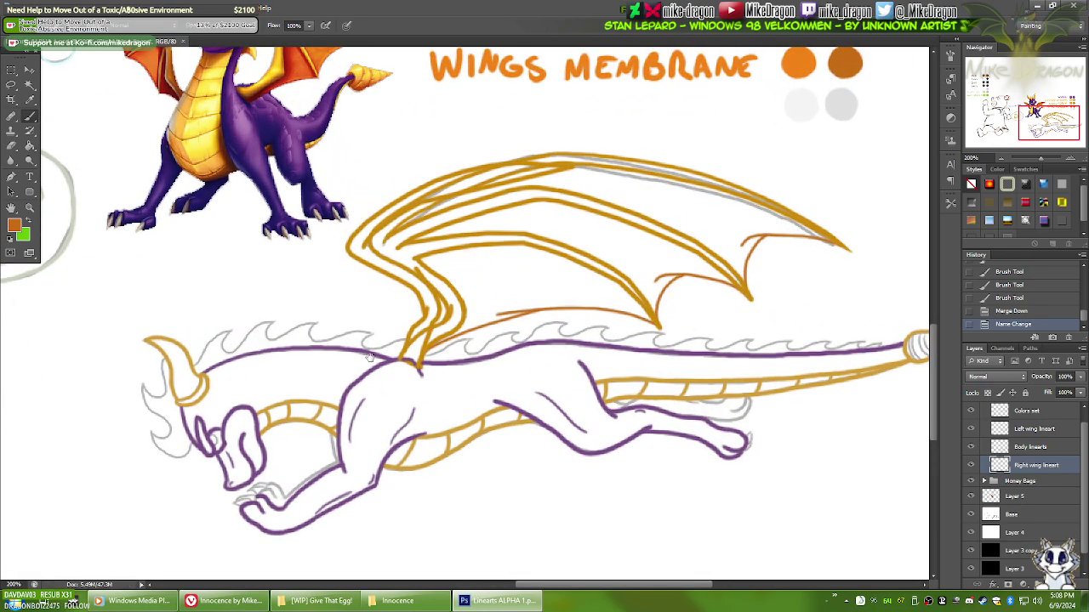
{"action": "scroll", "coordinate": [370, 357], "scroll_direction": "left", "scroll_amount": 5}
{"action": "mouse_move", "coordinate": [423, 387]}
{"action": "left_mouse_down"}
{"action": "mouse_move", "coordinate": [309, 413]}
{"action": "mouse_move", "coordinate": [203, 420]}
{"action": "mouse_move", "coordinate": [247, 492]}
{"action": "left_mouse_up"}
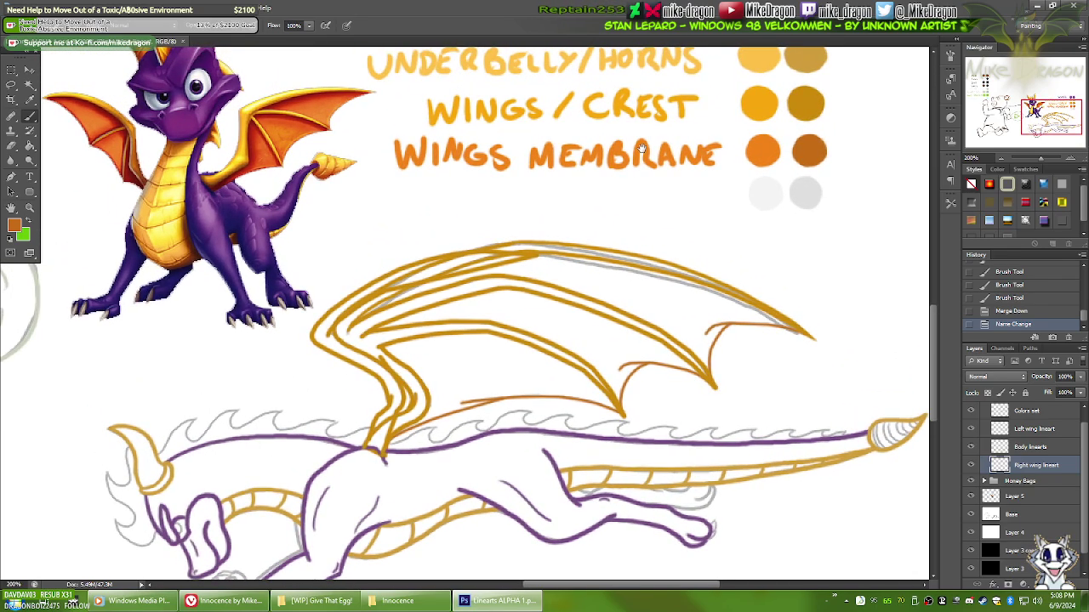
{"action": "left_click_drag", "start_coordinate": [366, 464], "coordinate": [478, 320]}
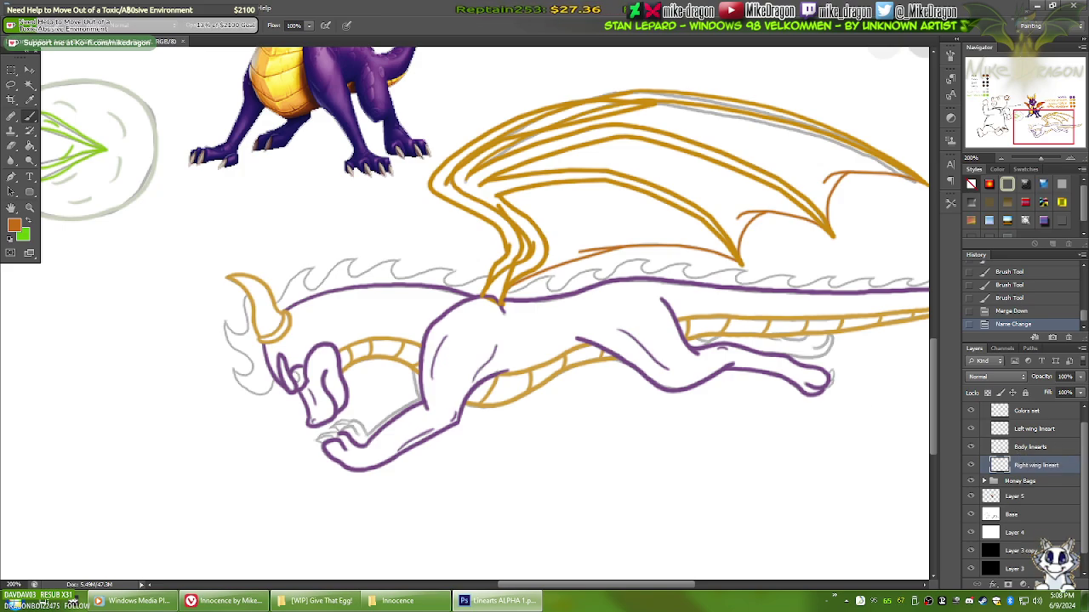
Step: Add a new layer directly above Right wing lineart and name it Crest lineart
{"action": "left_click", "coordinate": [1068, 585]}
{"action": "double_click", "coordinate": [1024, 465]}
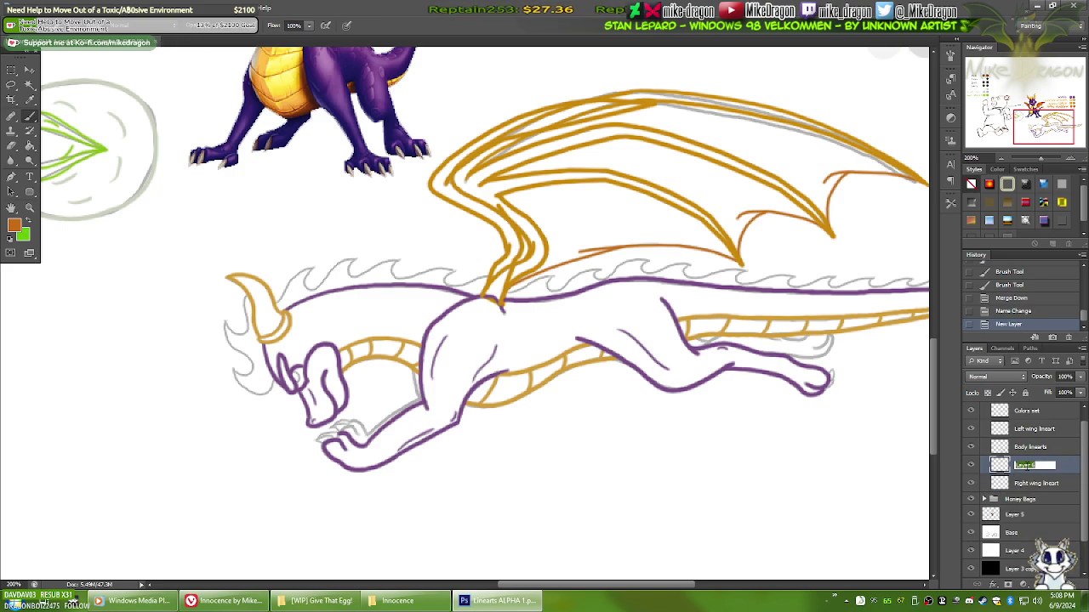
{"action": "type", "text": "Chest lineart"}
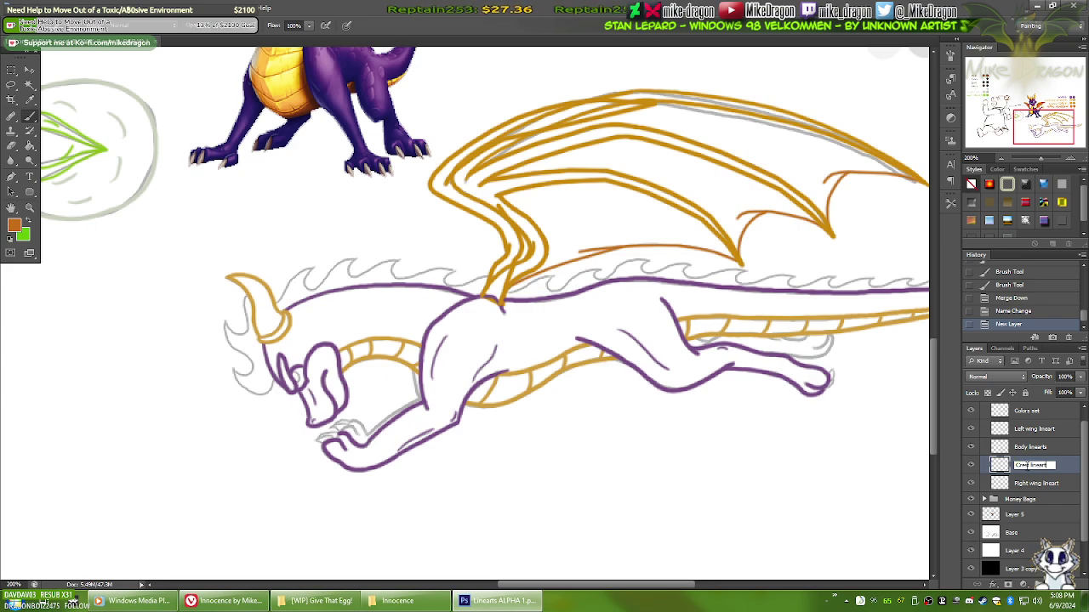
{"action": "key", "text": "Return"}
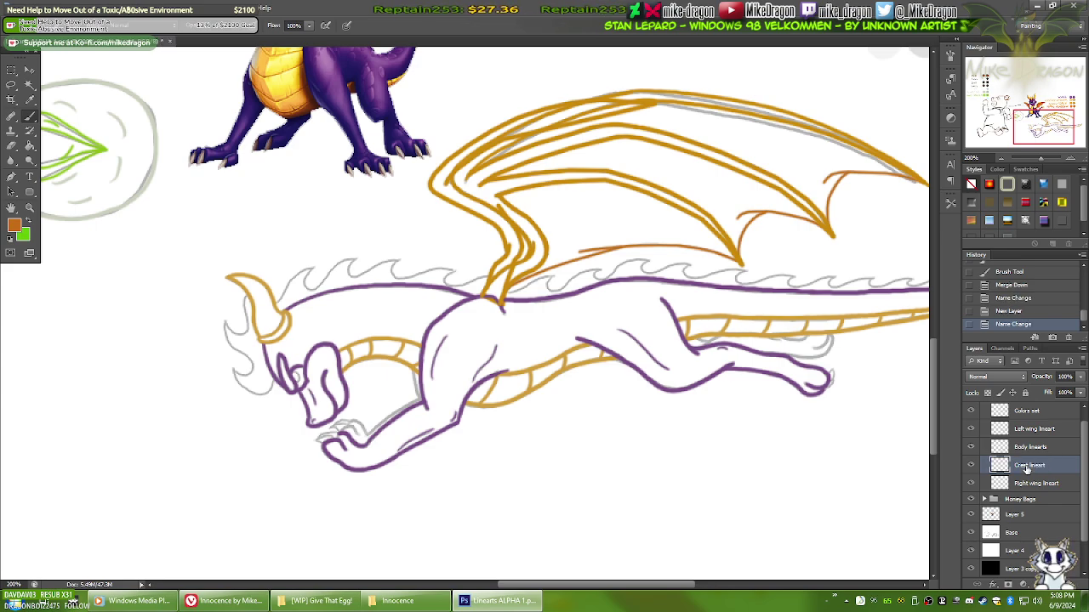
{"action": "key", "text": "ctrl+plus"}
{"action": "key", "text": "ctrl+plus"}
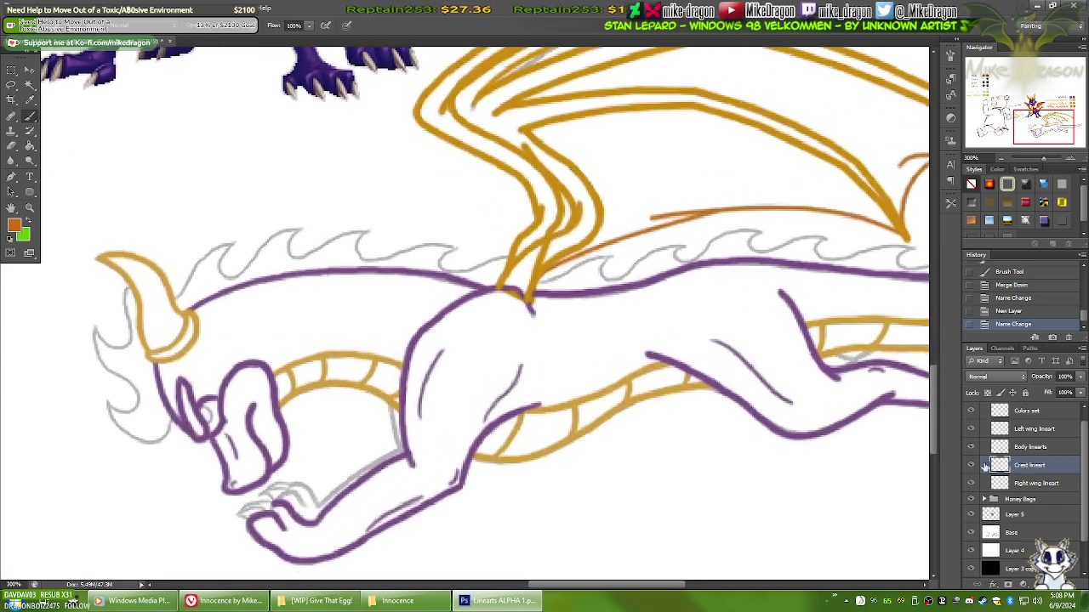
{"action": "mouse_move", "coordinate": [449, 494]}
{"action": "left_mouse_down"}
{"action": "mouse_move", "coordinate": [577, 444]}
{"action": "mouse_move", "coordinate": [655, 368]}
{"action": "mouse_move", "coordinate": [736, 380]}
{"action": "left_mouse_up"}
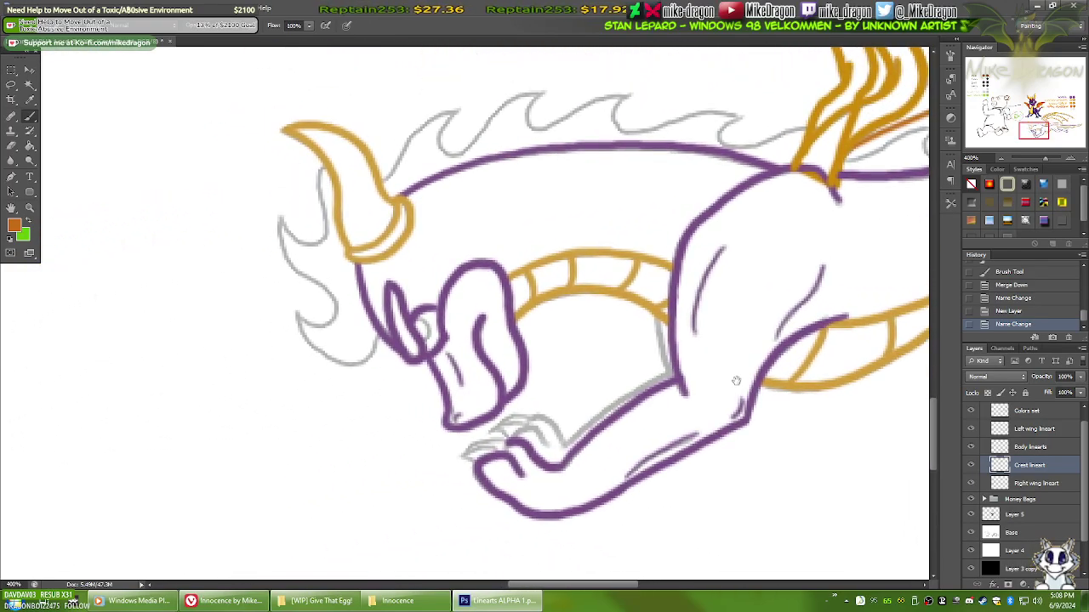
{"action": "left_click_drag", "start_coordinate": [455, 330], "coordinate": [478, 349]}
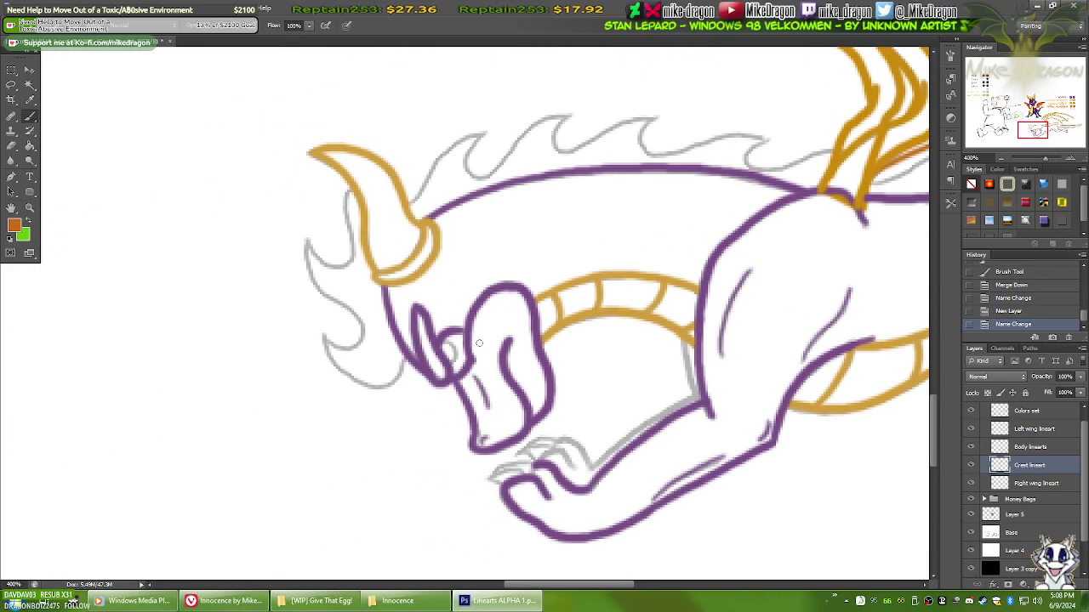
Step: Ink the lowest crest spike in dark orange, from the forehead around its pointed tip and along its inner curve
{"action": "key", "text": "ctrl+plus"}
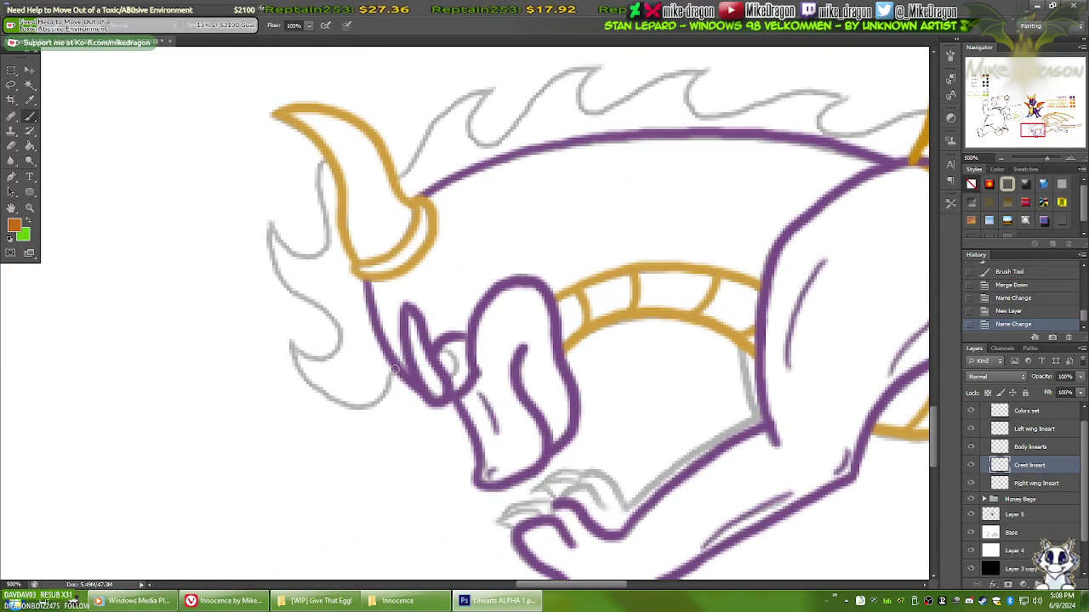
{"action": "left_click_drag", "start_coordinate": [411, 372], "coordinate": [449, 359]}
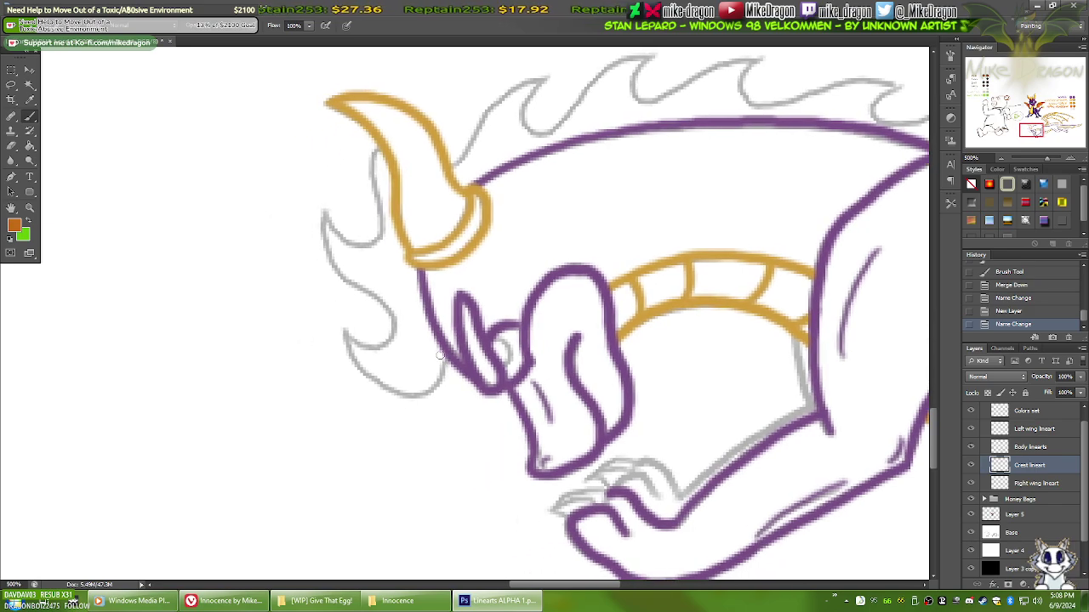
{"action": "left_click", "coordinate": [449, 358]}
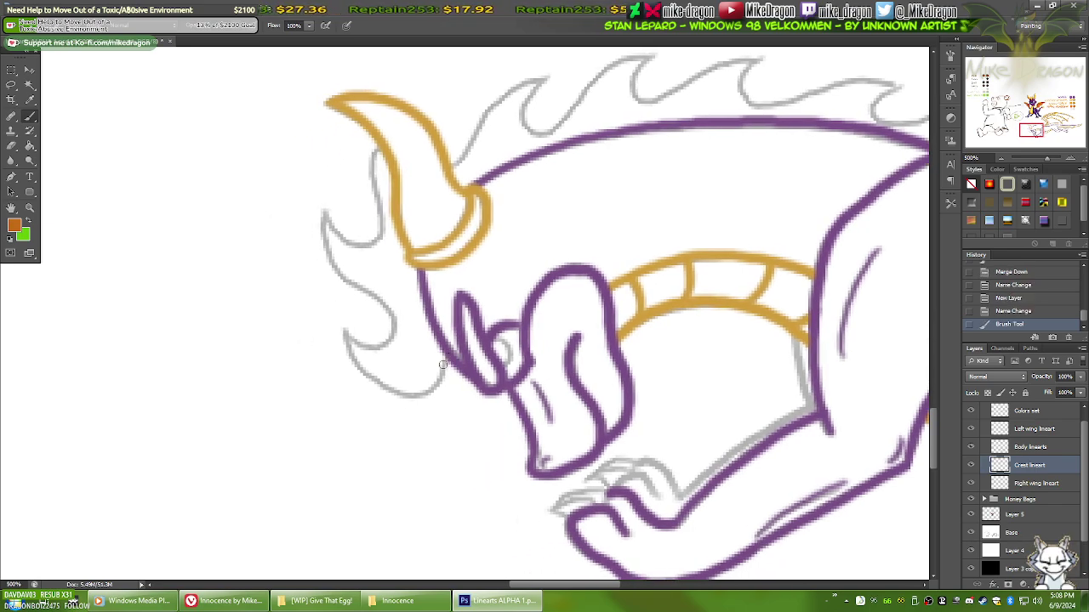
{"action": "mouse_move", "coordinate": [441, 364]}
{"action": "left_mouse_down"}
{"action": "mouse_move", "coordinate": [434, 387]}
{"action": "mouse_move", "coordinate": [388, 391]}
{"action": "mouse_move", "coordinate": [363, 371]}
{"action": "mouse_move", "coordinate": [340, 323]}
{"action": "left_mouse_up"}
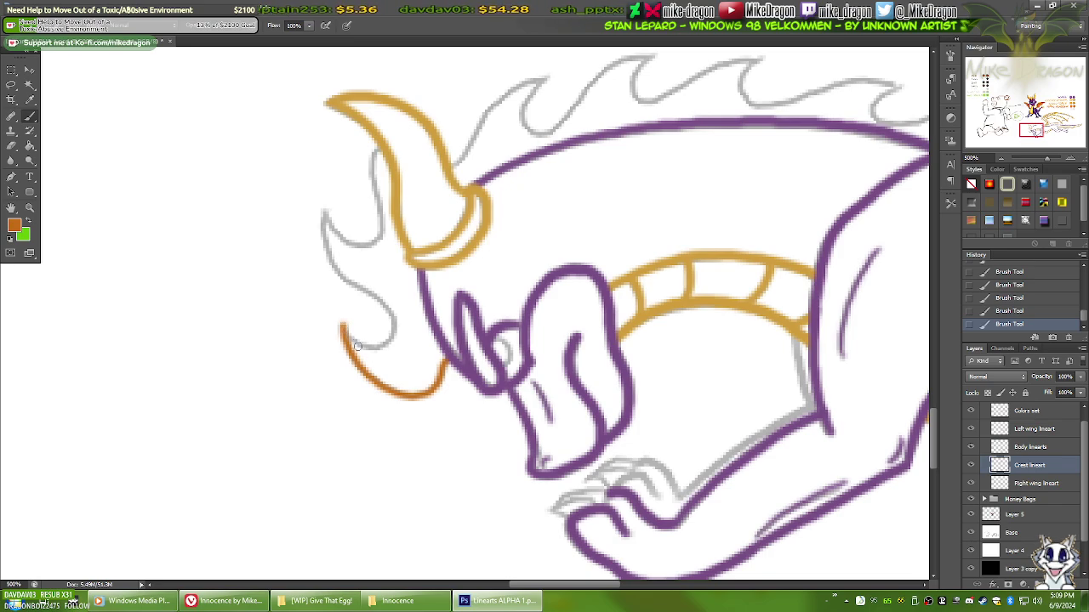
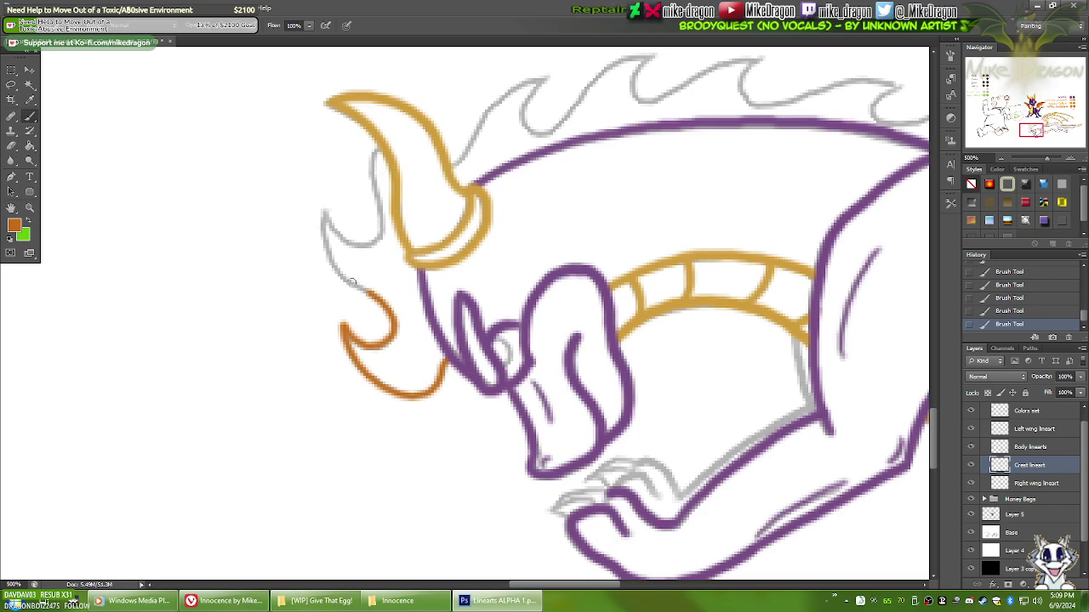
Step: Ink the second head crest spike along the sketch, up to its tip and around the hollow beside the horn
{"action": "left_click_drag", "start_coordinate": [351, 282], "coordinate": [416, 338]}
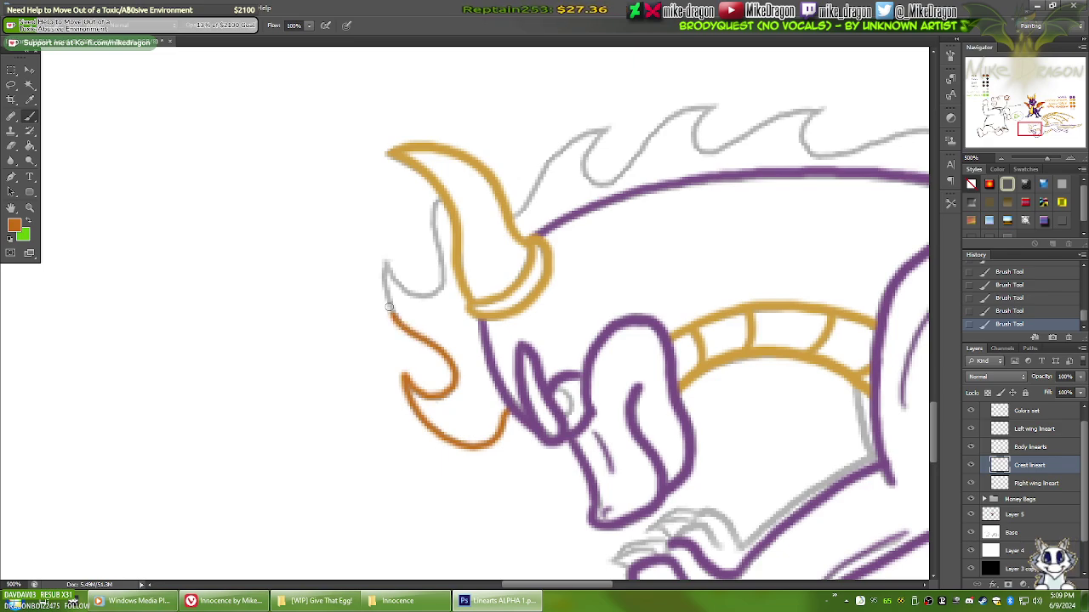
{"action": "left_click_drag", "start_coordinate": [389, 311], "coordinate": [382, 254]}
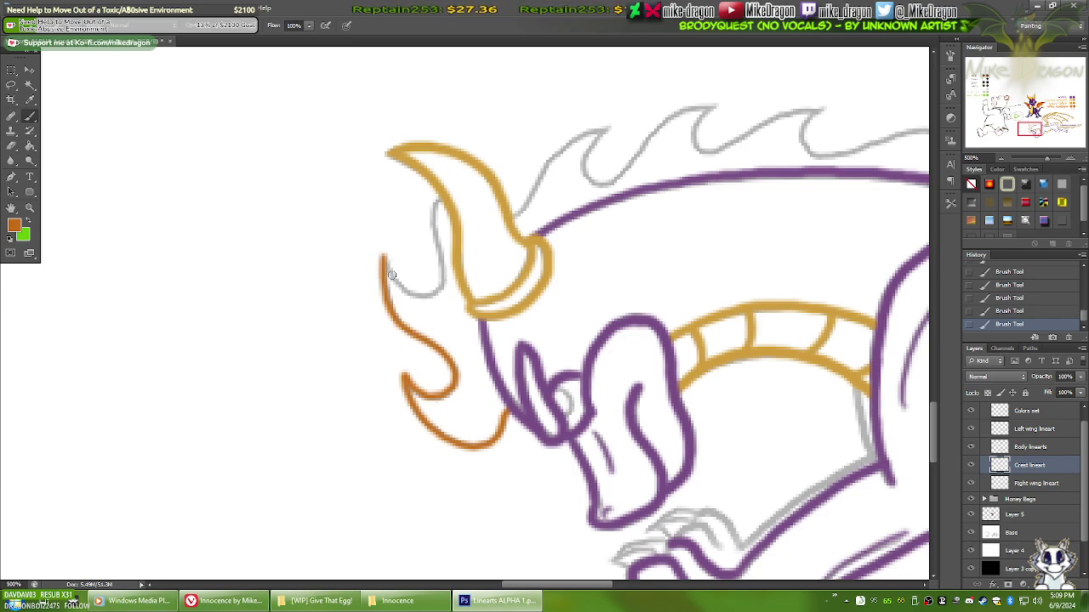
{"action": "left_click_drag", "start_coordinate": [382, 253], "coordinate": [393, 277]}
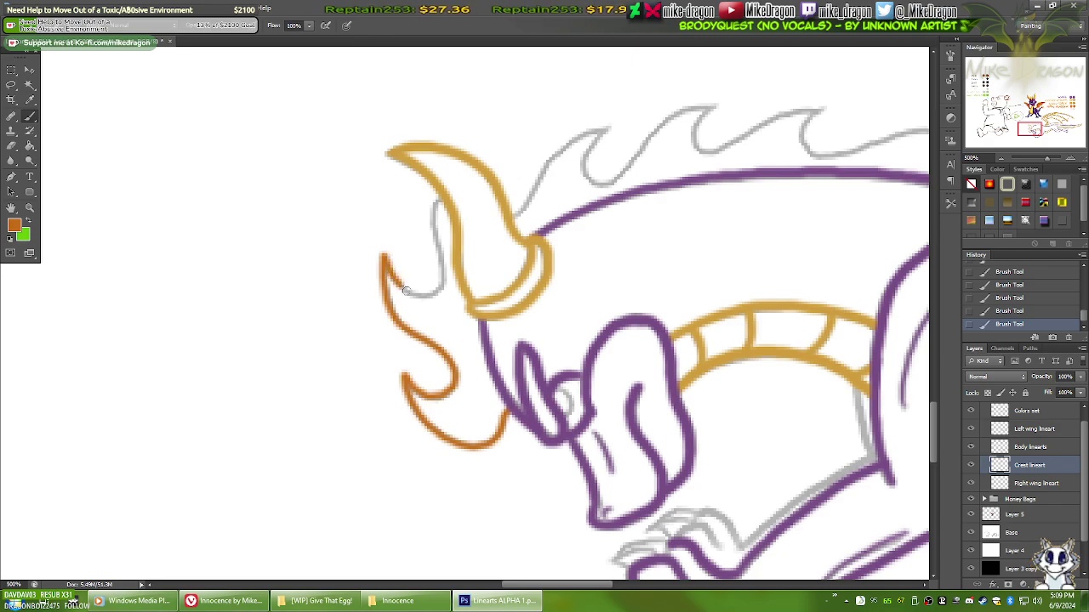
{"action": "left_click_drag", "start_coordinate": [412, 294], "coordinate": [424, 295]}
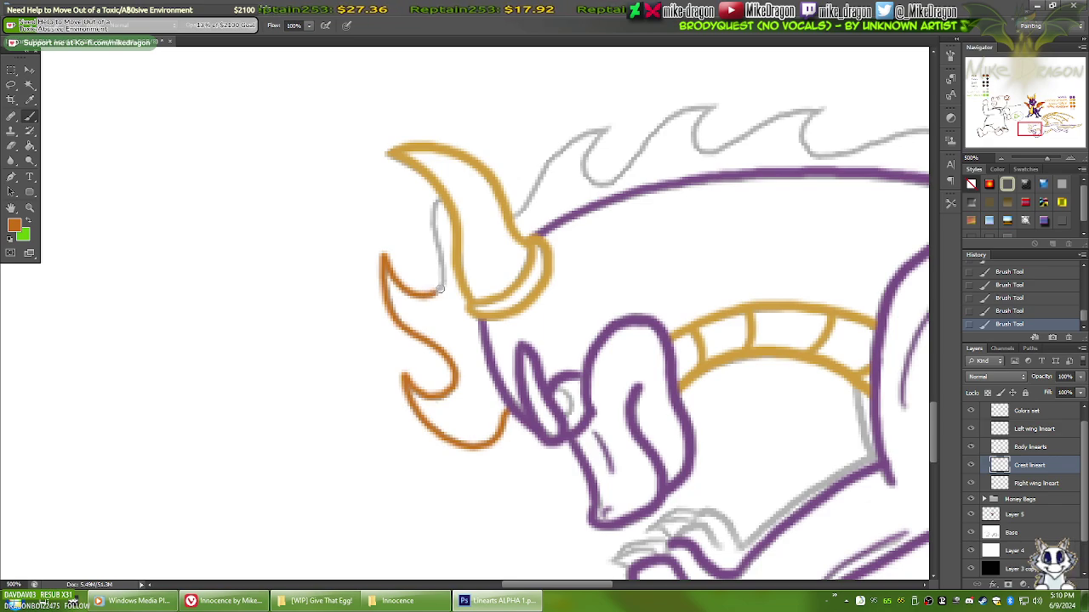
{"action": "left_click_drag", "start_coordinate": [440, 289], "coordinate": [444, 277]}
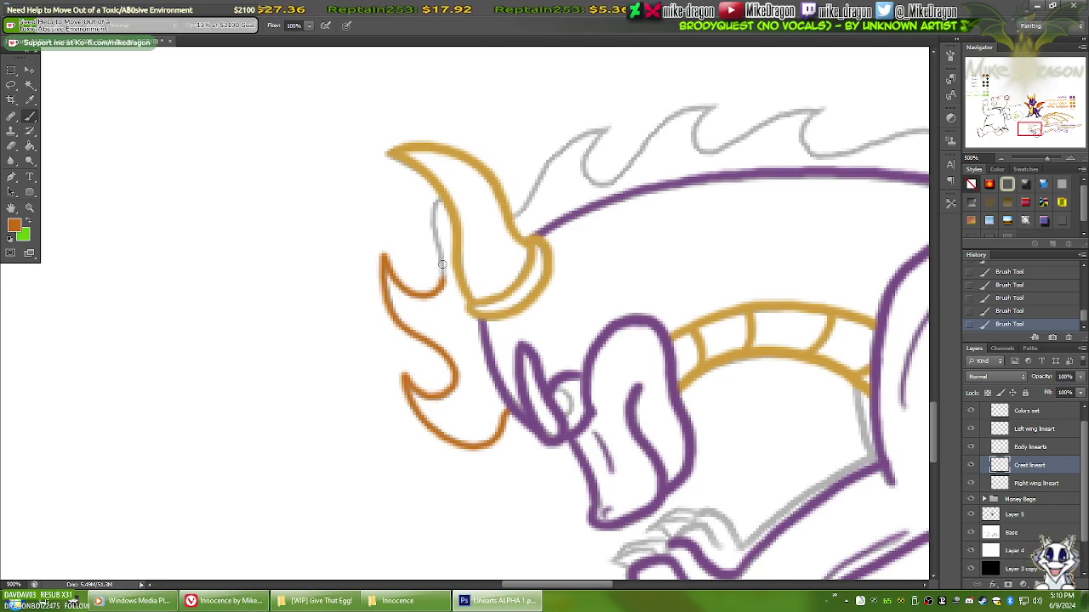
Step: Continue the crest outline up to the horn and draw a spike across it, ending at the horn's rear edge
{"action": "left_click_drag", "start_coordinate": [443, 277], "coordinate": [440, 255]}
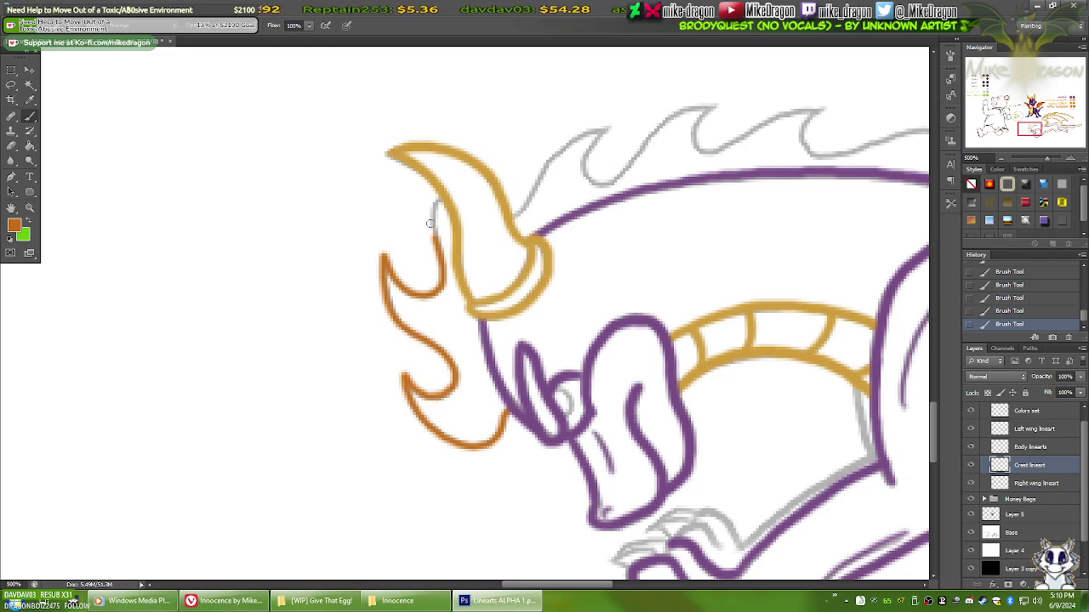
{"action": "left_click_drag", "start_coordinate": [430, 224], "coordinate": [431, 212]}
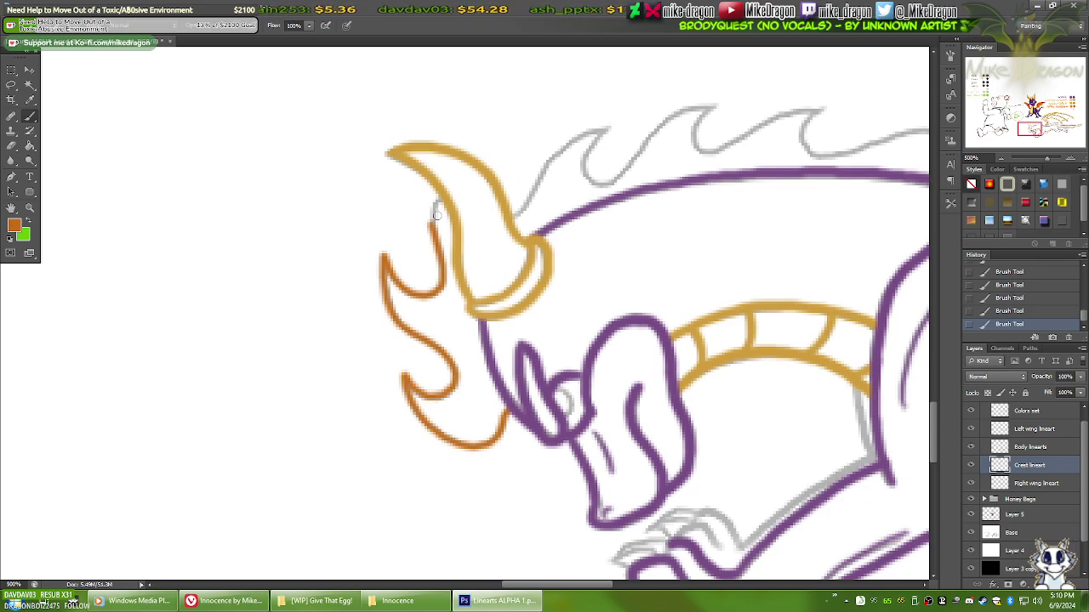
{"action": "left_click_drag", "start_coordinate": [430, 219], "coordinate": [432, 204]}
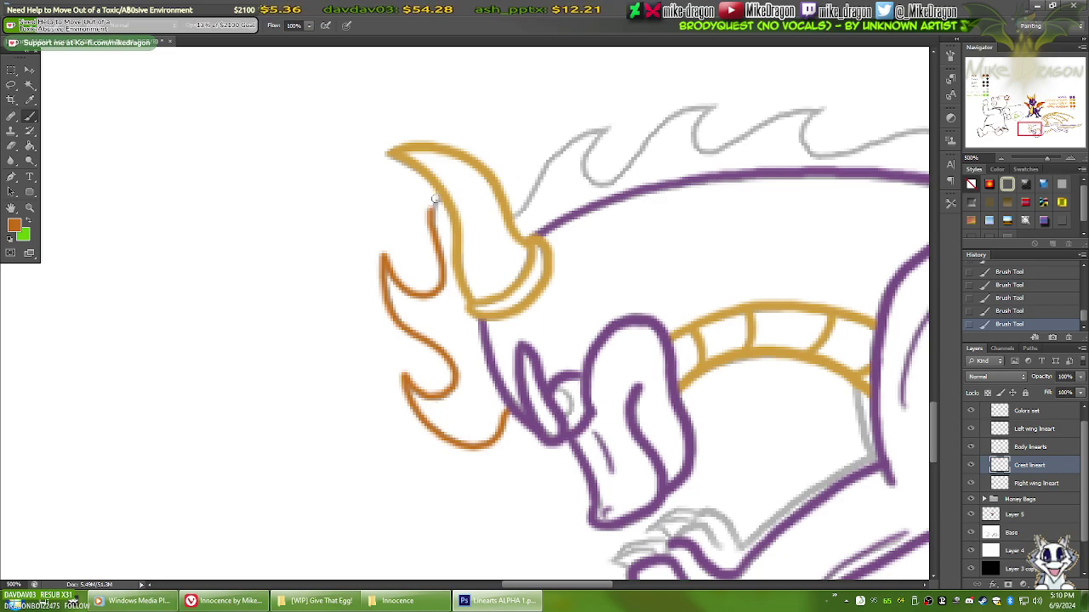
{"action": "left_click_drag", "start_coordinate": [430, 209], "coordinate": [447, 188]}
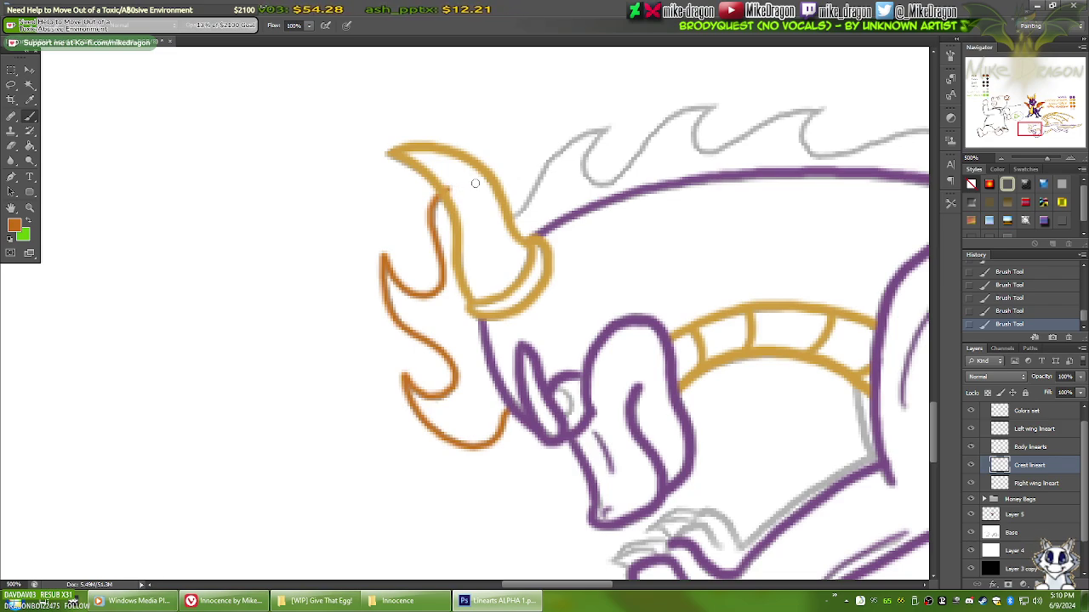
{"action": "left_click", "coordinate": [475, 183], "text": "shift"}
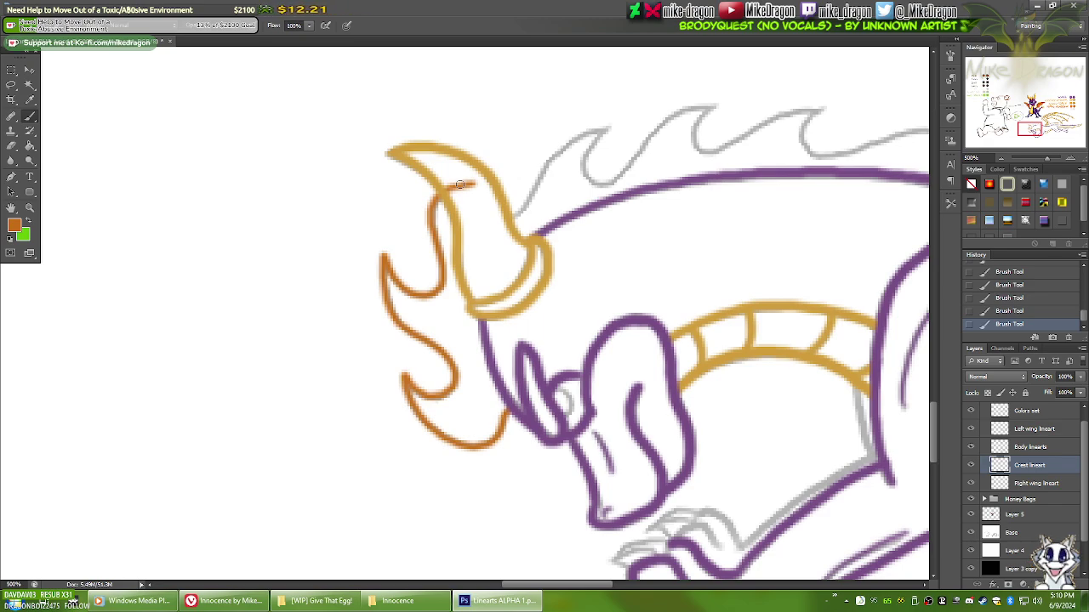
{"action": "left_click_drag", "start_coordinate": [460, 185], "coordinate": [372, 251]}
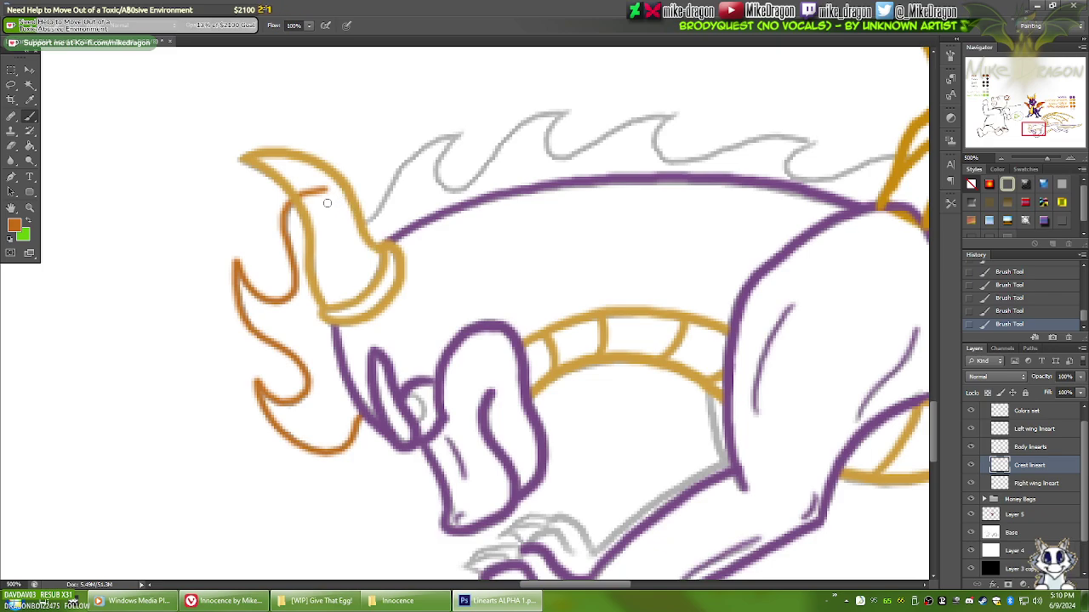
{"action": "mouse_move", "coordinate": [323, 206]}
{"action": "left_mouse_down"}
{"action": "mouse_move", "coordinate": [335, 230]}
{"action": "mouse_move", "coordinate": [370, 220]}
{"action": "left_mouse_up"}
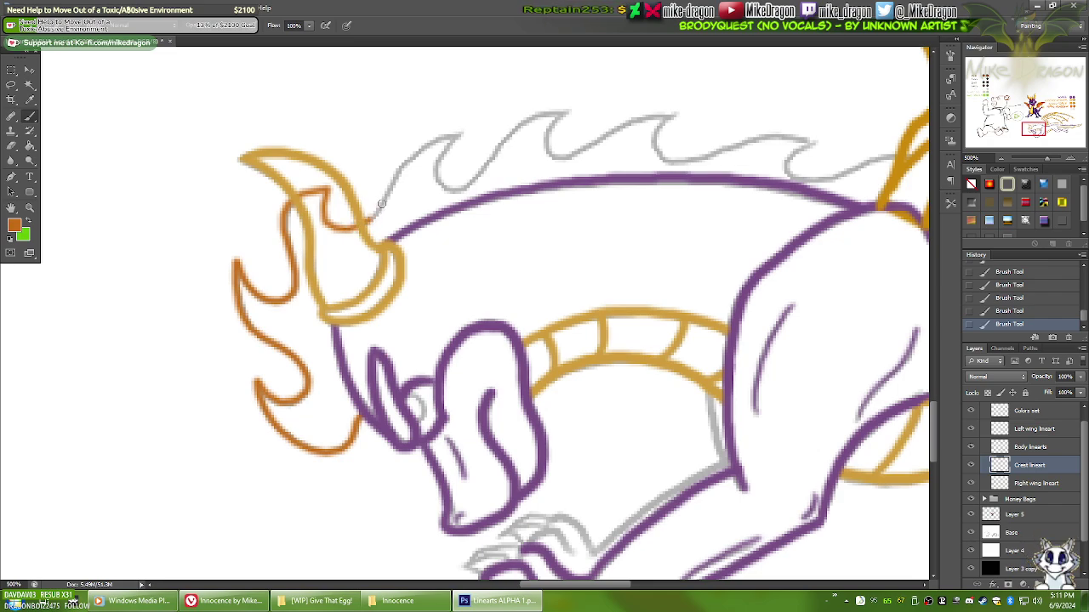
Step: Ink the first neck crest spike behind the horn, from the horn's rear edge over its tip and around its hollow
{"action": "left_click", "coordinate": [381, 204], "text": "shift"}
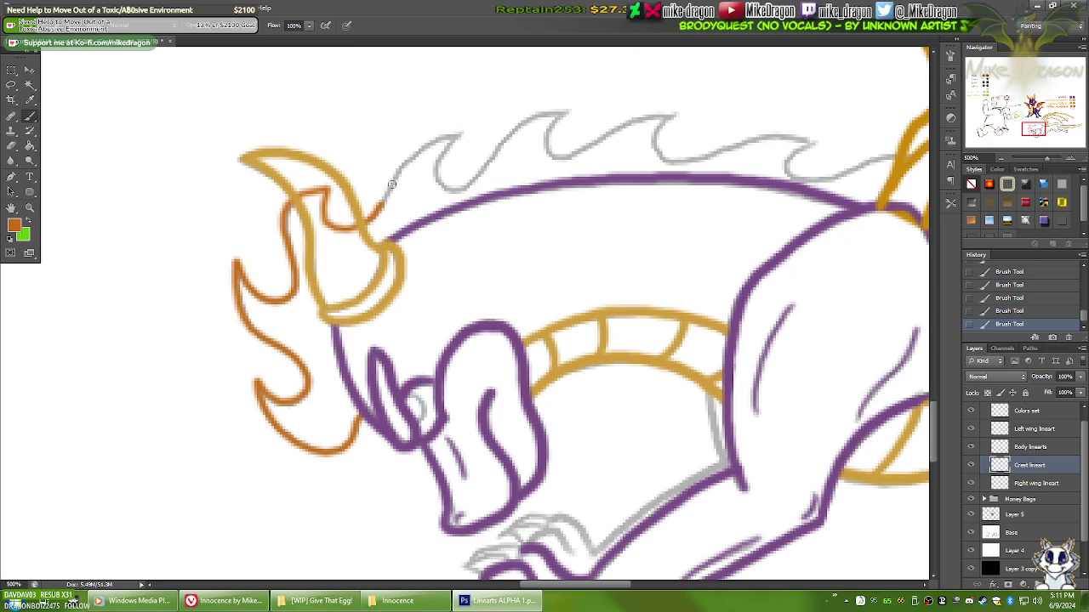
{"action": "left_click", "coordinate": [392, 184], "text": "shift"}
{"action": "left_click_drag", "start_coordinate": [399, 167], "coordinate": [464, 132]}
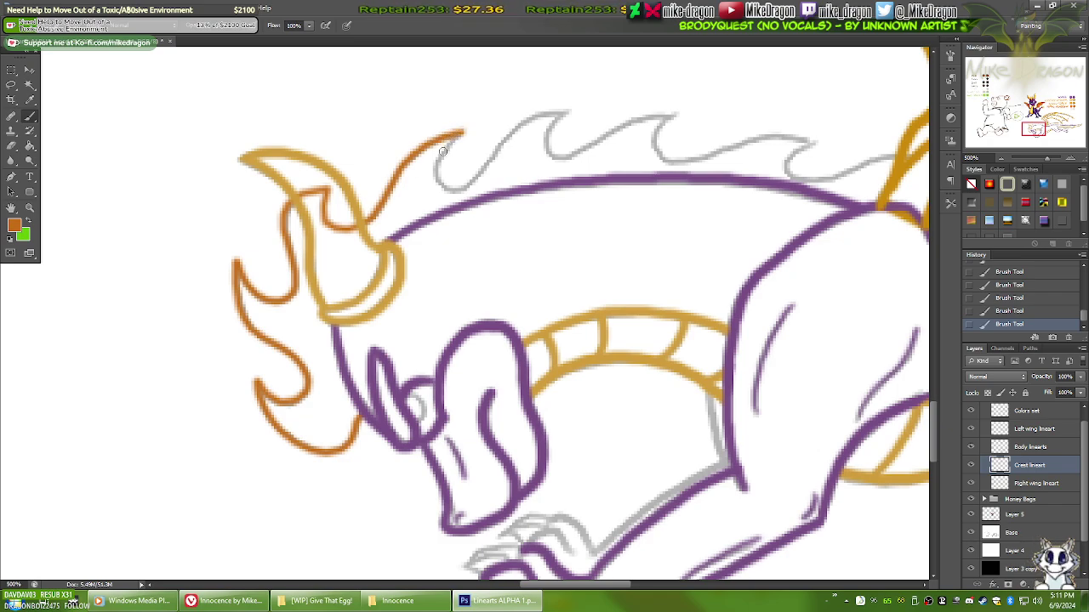
{"action": "left_click_drag", "start_coordinate": [447, 146], "coordinate": [439, 183]}
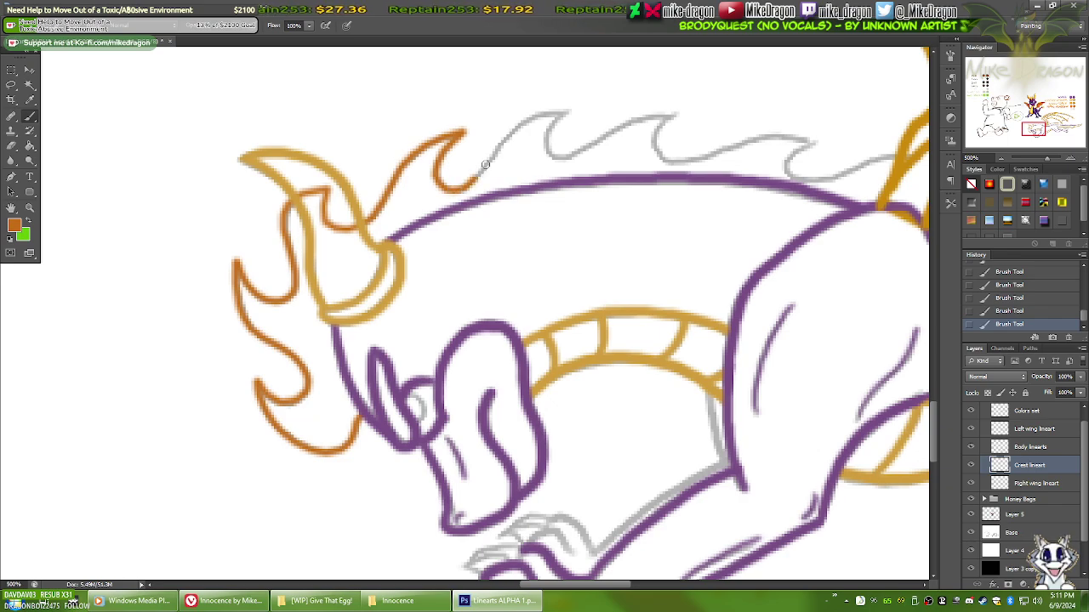
Step: Ink the second and third neck crest spikes along the sketch, including the curved hollow behind each tip
{"action": "left_click_drag", "start_coordinate": [484, 164], "coordinate": [505, 154]}
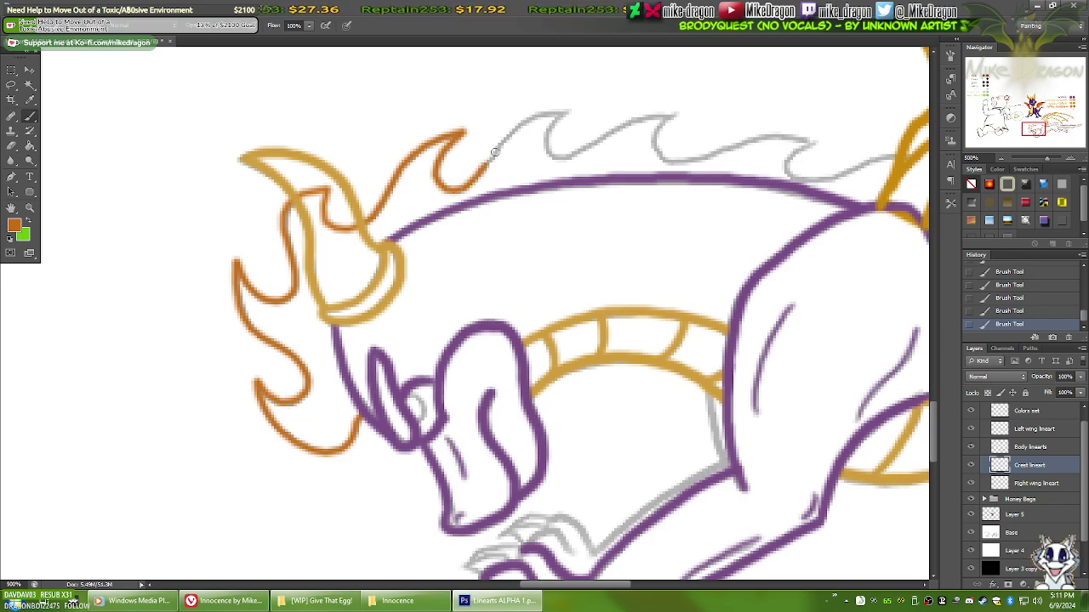
{"action": "mouse_move", "coordinate": [494, 152]}
{"action": "left_mouse_down"}
{"action": "mouse_move", "coordinate": [536, 114]}
{"action": "mouse_move", "coordinate": [572, 109]}
{"action": "left_mouse_up"}
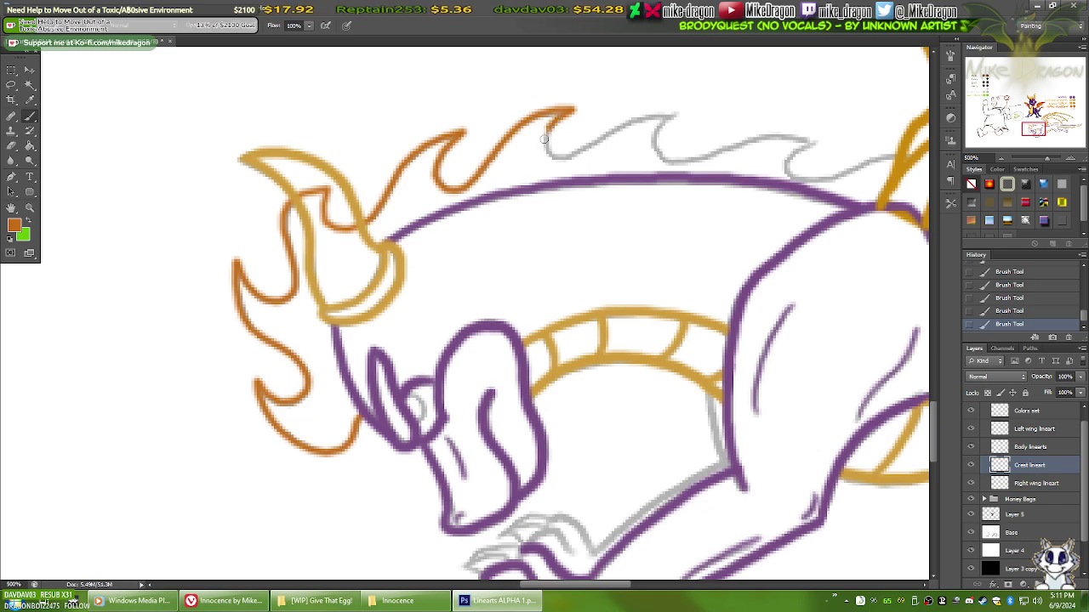
{"action": "mouse_move", "coordinate": [547, 140]}
{"action": "left_mouse_down"}
{"action": "mouse_move", "coordinate": [552, 157]}
{"action": "mouse_move", "coordinate": [574, 156]}
{"action": "left_mouse_up"}
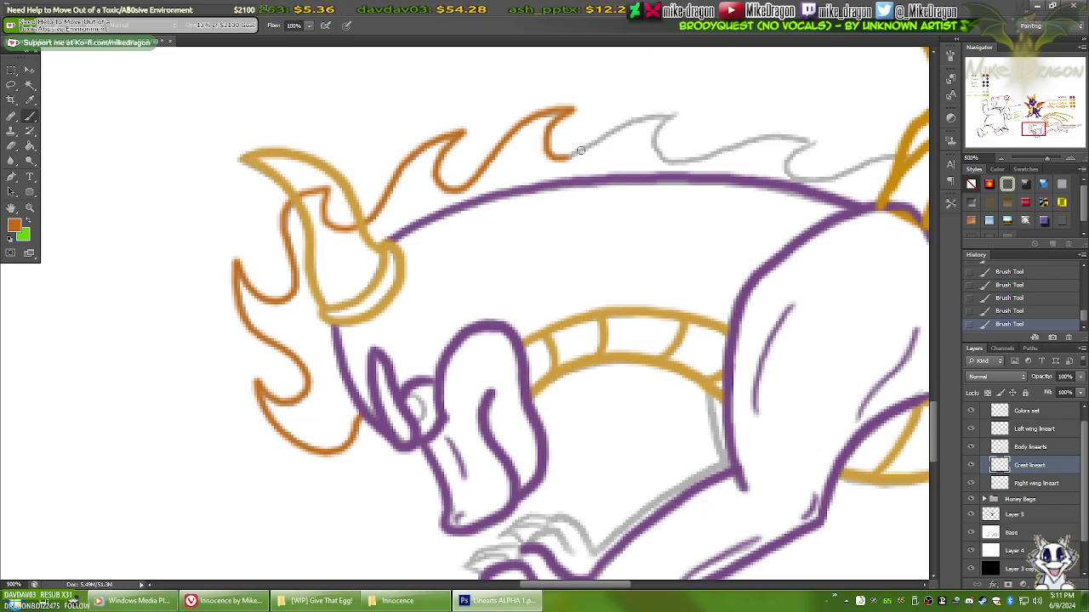
{"action": "left_click_drag", "start_coordinate": [578, 151], "coordinate": [584, 151]}
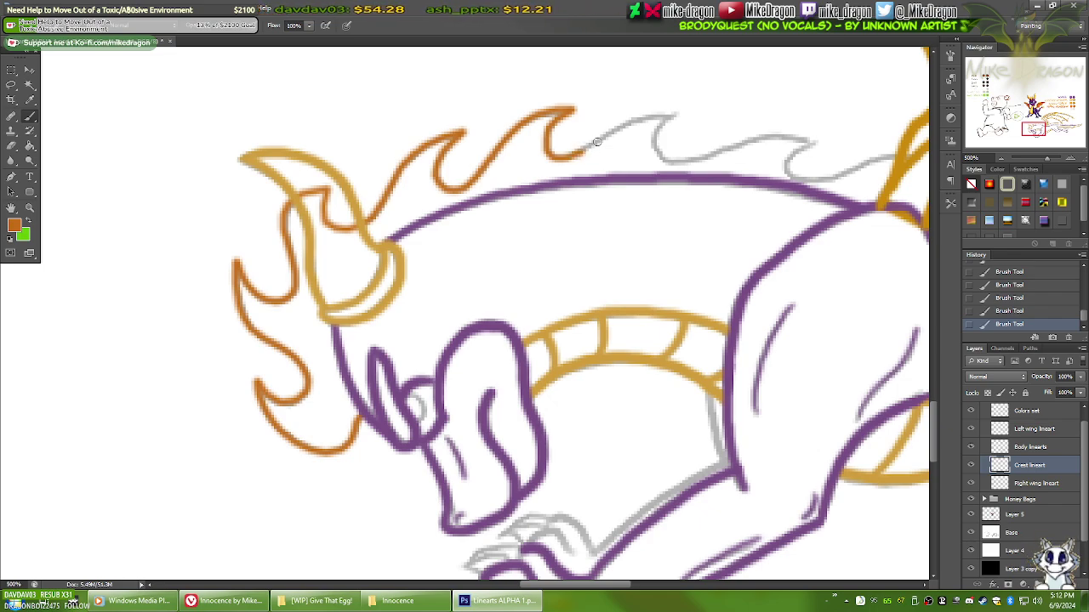
{"action": "mouse_move", "coordinate": [586, 150]}
{"action": "left_mouse_down"}
{"action": "mouse_move", "coordinate": [638, 119]}
{"action": "mouse_move", "coordinate": [680, 113]}
{"action": "mouse_move", "coordinate": [652, 143]}
{"action": "mouse_move", "coordinate": [677, 163]}
{"action": "mouse_move", "coordinate": [701, 159]}
{"action": "left_mouse_up"}
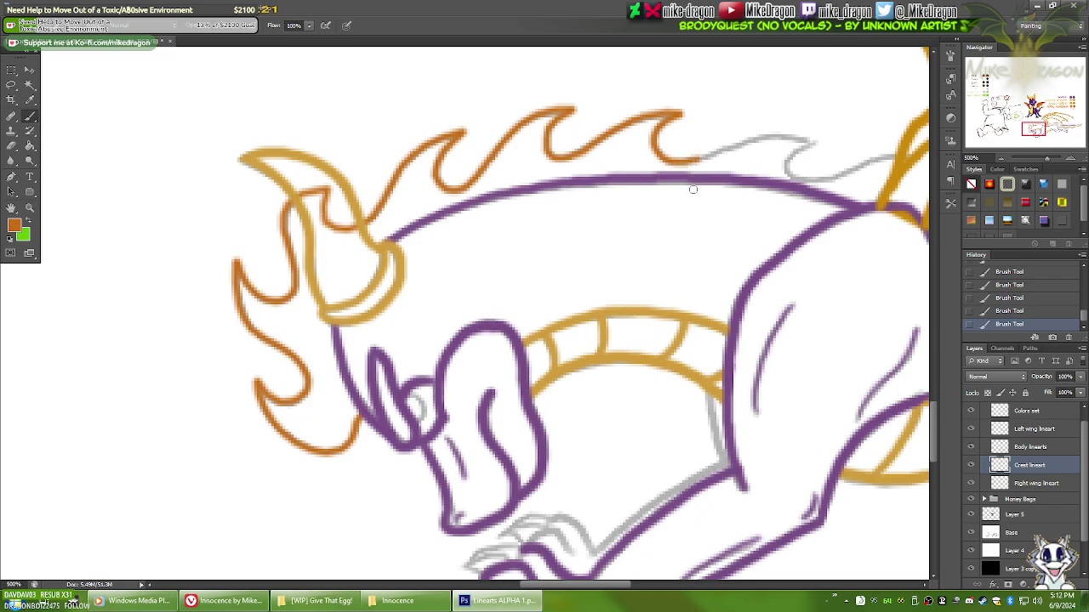
Step: Ink the rising edge of the fourth neck crest spike, just ahead of the wing base
{"action": "left_click_drag", "start_coordinate": [676, 221], "coordinate": [399, 292]}
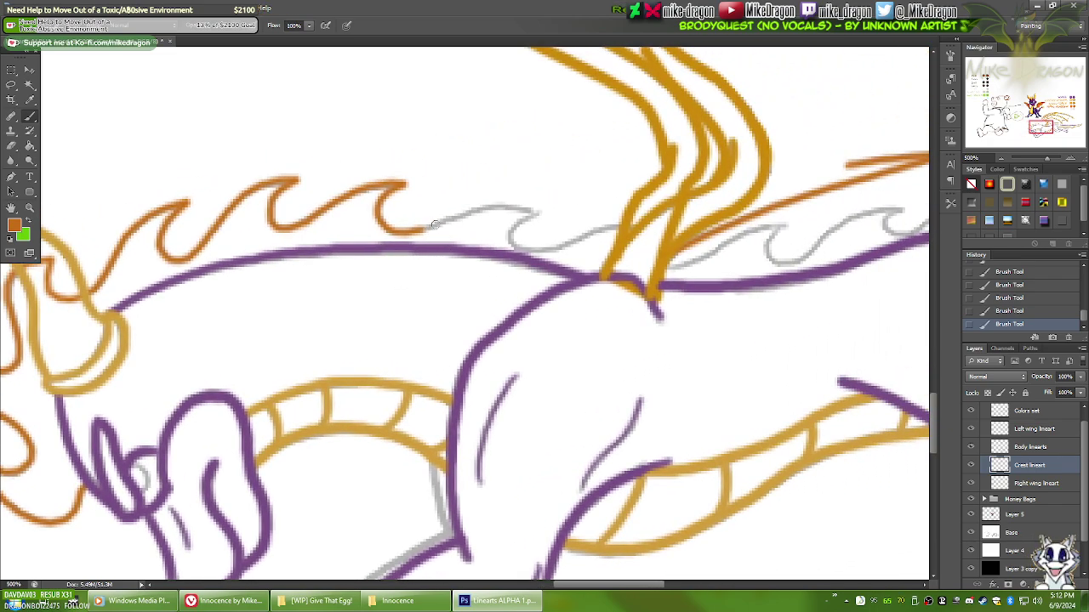
{"action": "left_click_drag", "start_coordinate": [422, 230], "coordinate": [492, 205]}
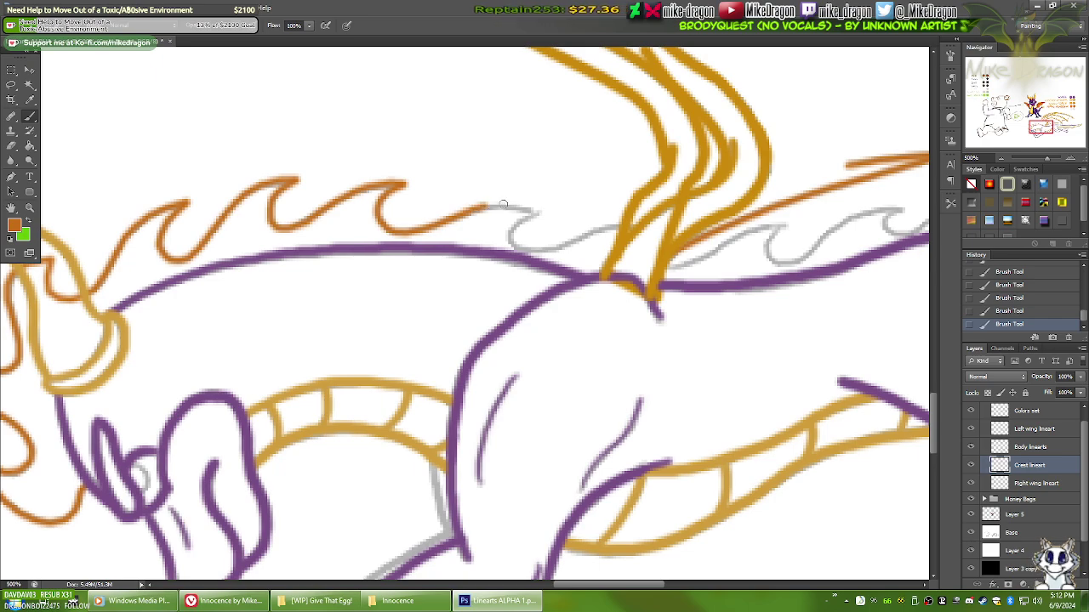
Step: Trace the orange crest wave over the gray sketch on the Crest lineart layer, continuing up to the wing base
{"action": "left_click_drag", "start_coordinate": [501, 205], "coordinate": [542, 214]}
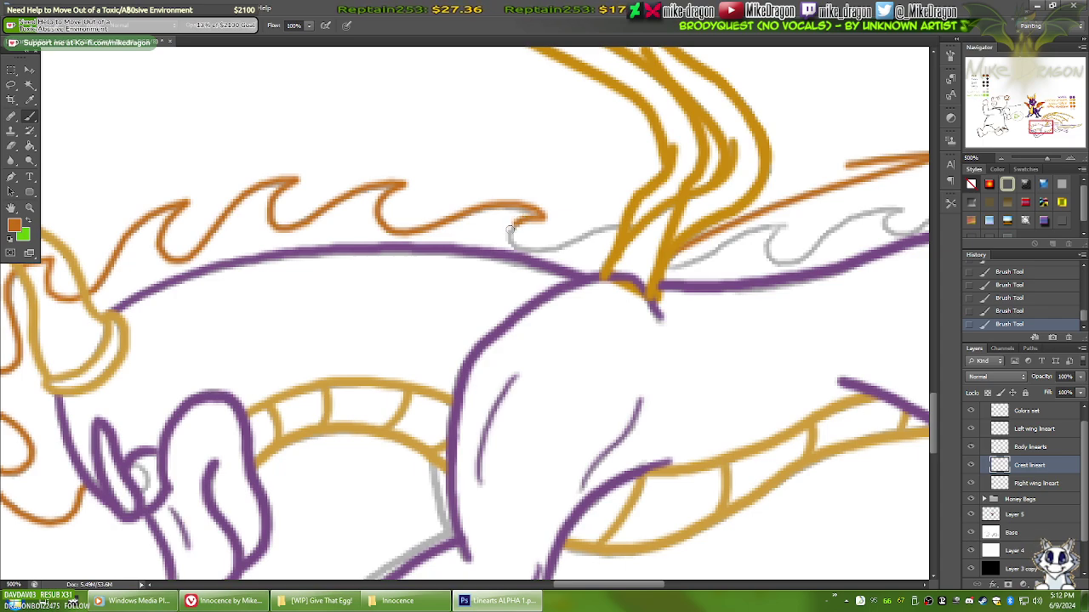
{"action": "mouse_move", "coordinate": [510, 228]}
{"action": "left_mouse_down"}
{"action": "mouse_move", "coordinate": [509, 242]}
{"action": "mouse_move", "coordinate": [523, 247]}
{"action": "mouse_move", "coordinate": [584, 235]}
{"action": "left_mouse_up"}
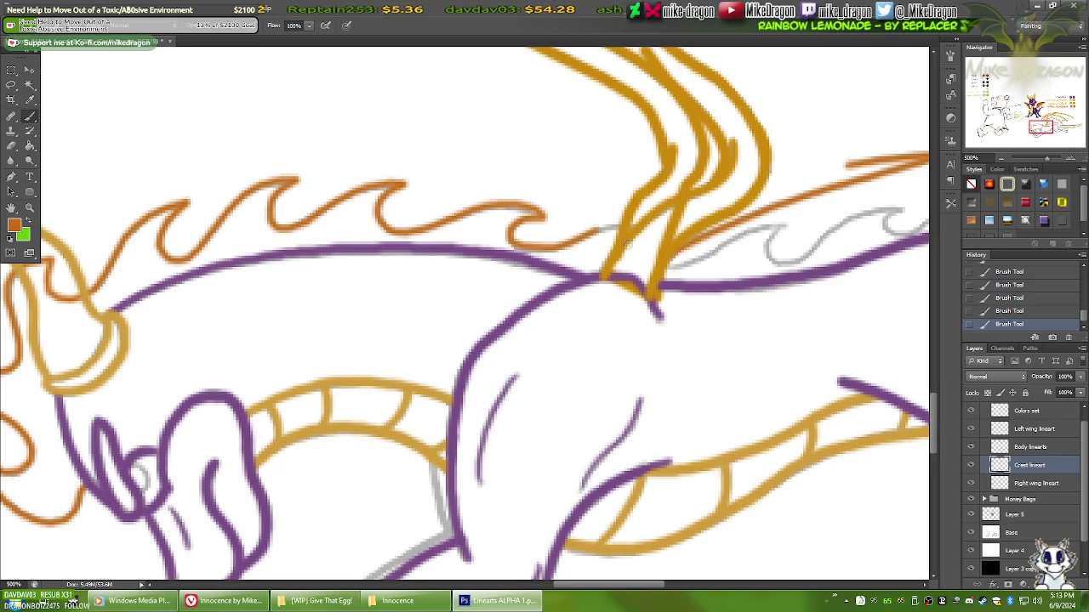
Step: Hide the Left wing lineart and Right wing lineart layers to uncover the crest sketch behind the wings
{"action": "left_click_drag", "start_coordinate": [672, 269], "coordinate": [420, 302]}
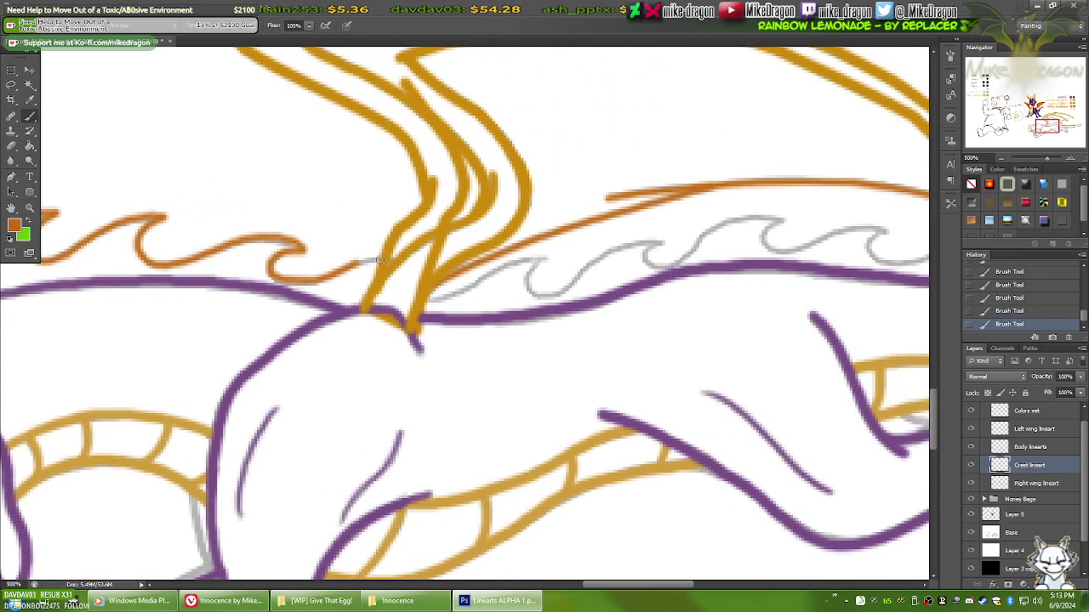
{"action": "left_click", "coordinate": [971, 429]}
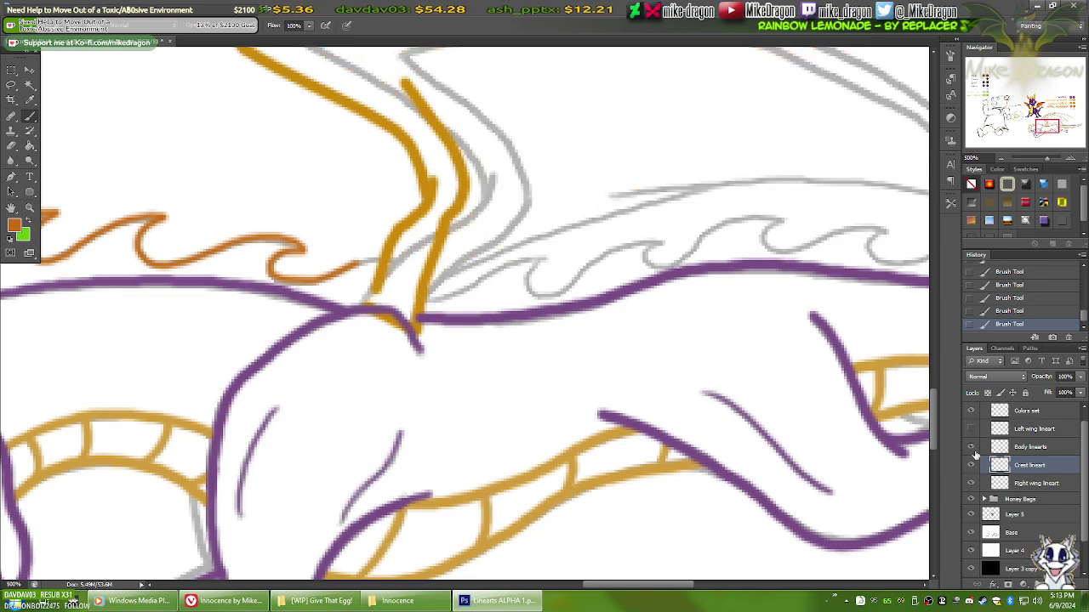
{"action": "left_click", "coordinate": [970, 484]}
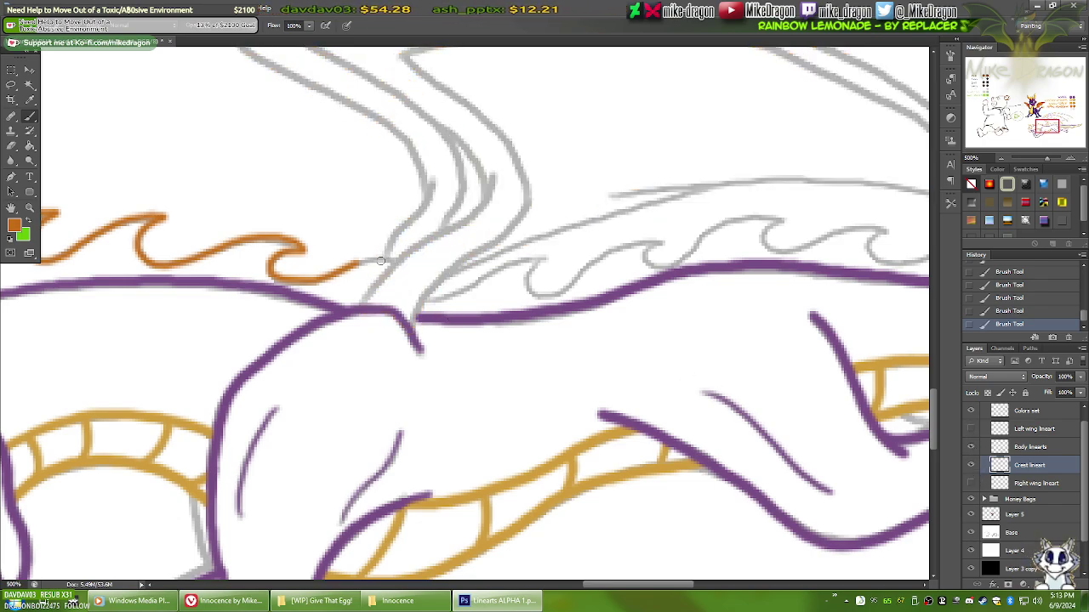
Step: Continue tracing the orange crest waves past the wing base and along the back to the tip of the third wave beyond it
{"action": "mouse_move", "coordinate": [359, 265]}
{"action": "left_mouse_down"}
{"action": "mouse_move", "coordinate": [425, 270]}
{"action": "mouse_move", "coordinate": [399, 289]}
{"action": "mouse_move", "coordinate": [432, 302]}
{"action": "mouse_move", "coordinate": [536, 257]}
{"action": "mouse_move", "coordinate": [550, 256]}
{"action": "mouse_move", "coordinate": [527, 286]}
{"action": "mouse_move", "coordinate": [549, 296]}
{"action": "mouse_move", "coordinate": [602, 253]}
{"action": "left_mouse_up"}
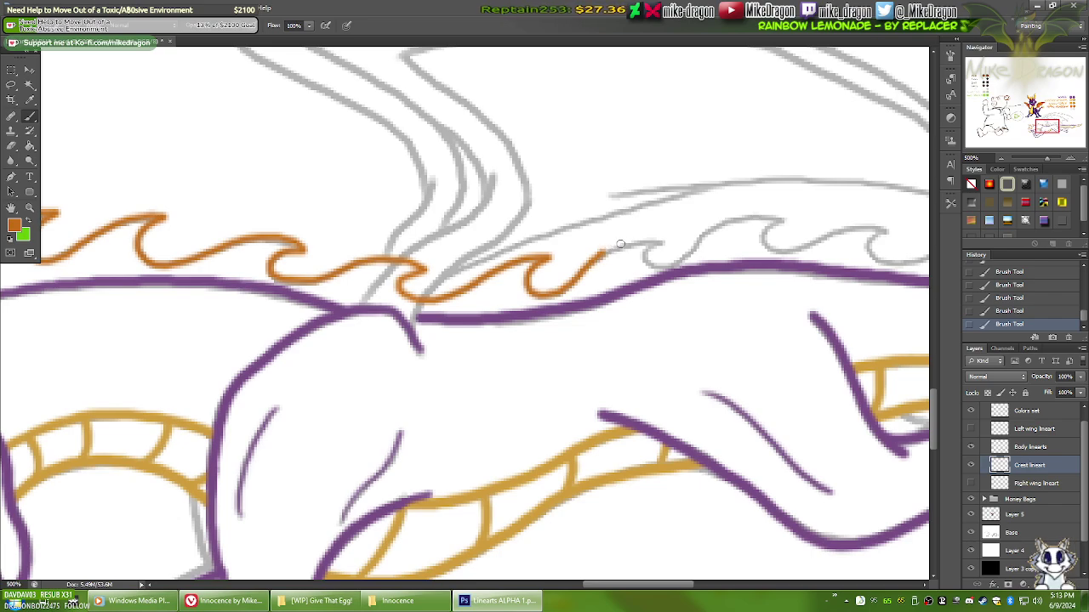
{"action": "left_click", "coordinate": [620, 244], "text": "shift"}
{"action": "left_click_drag", "start_coordinate": [636, 240], "coordinate": [673, 239]}
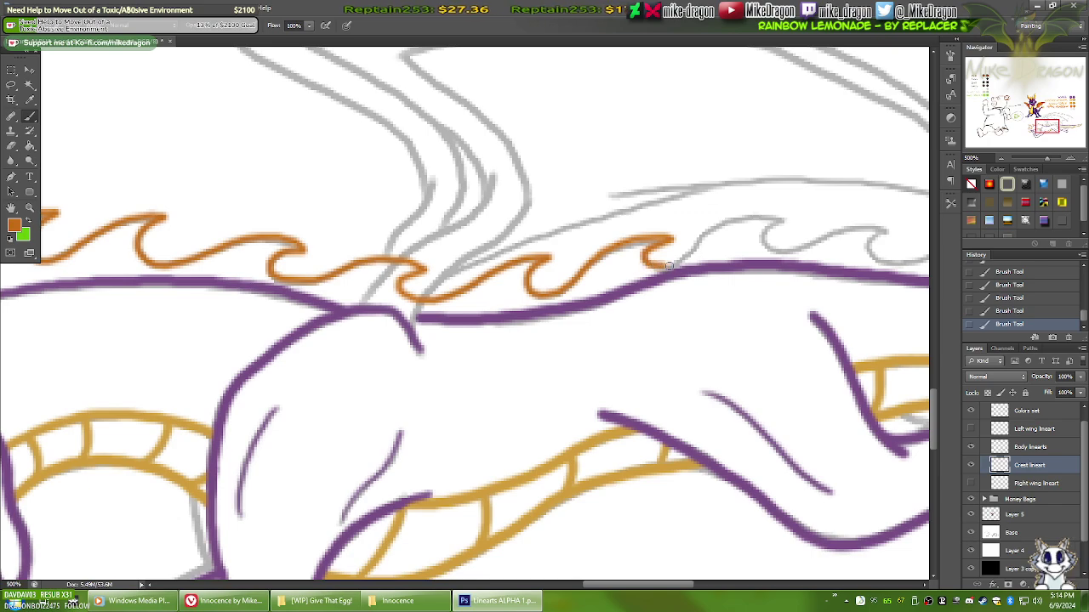
{"action": "mouse_move", "coordinate": [674, 264]}
{"action": "left_mouse_down"}
{"action": "mouse_move", "coordinate": [724, 219]}
{"action": "mouse_move", "coordinate": [784, 218]}
{"action": "left_mouse_up"}
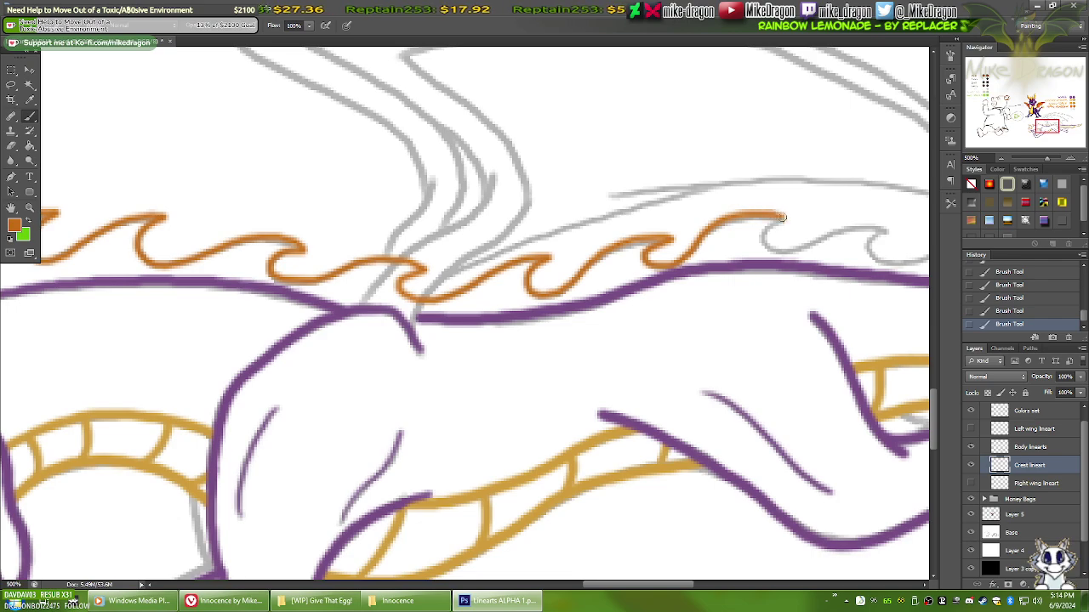
{"action": "left_click_drag", "start_coordinate": [786, 349], "coordinate": [377, 355]}
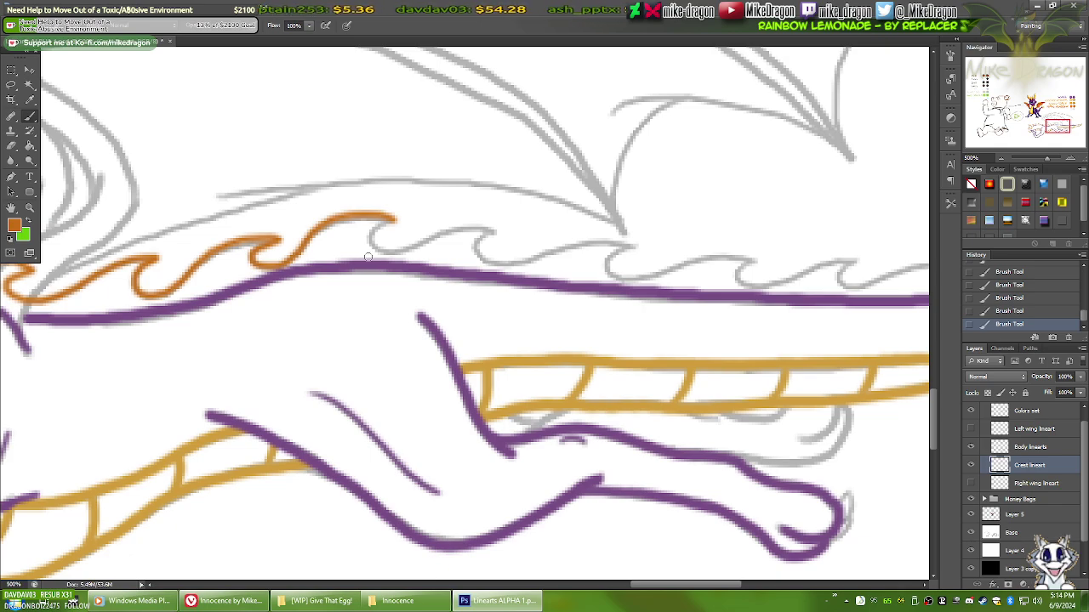
Step: Switch to the web browser and search Google Images for "Spyro"
{"action": "left_click", "coordinate": [225, 601]}
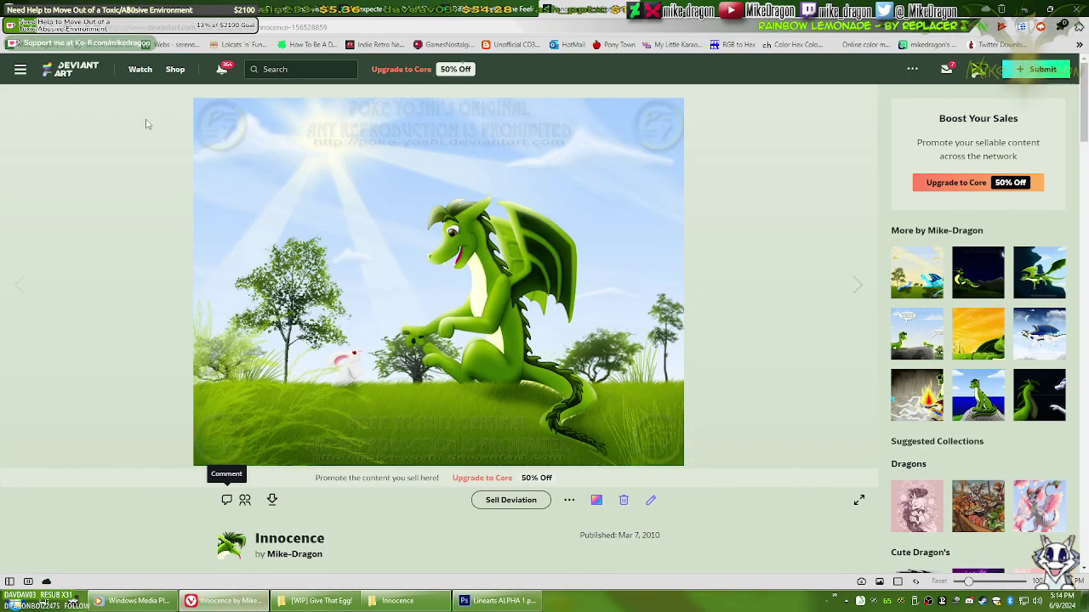
{"action": "left_click", "coordinate": [618, 23]}
{"action": "type", "text": "Spyro"}
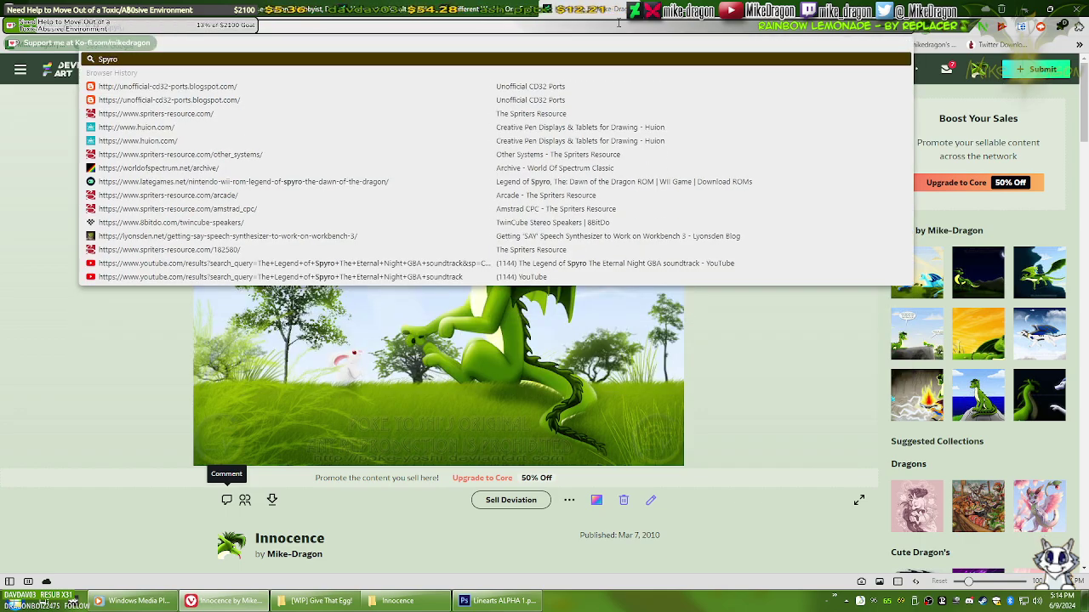
{"action": "key", "text": "Return"}
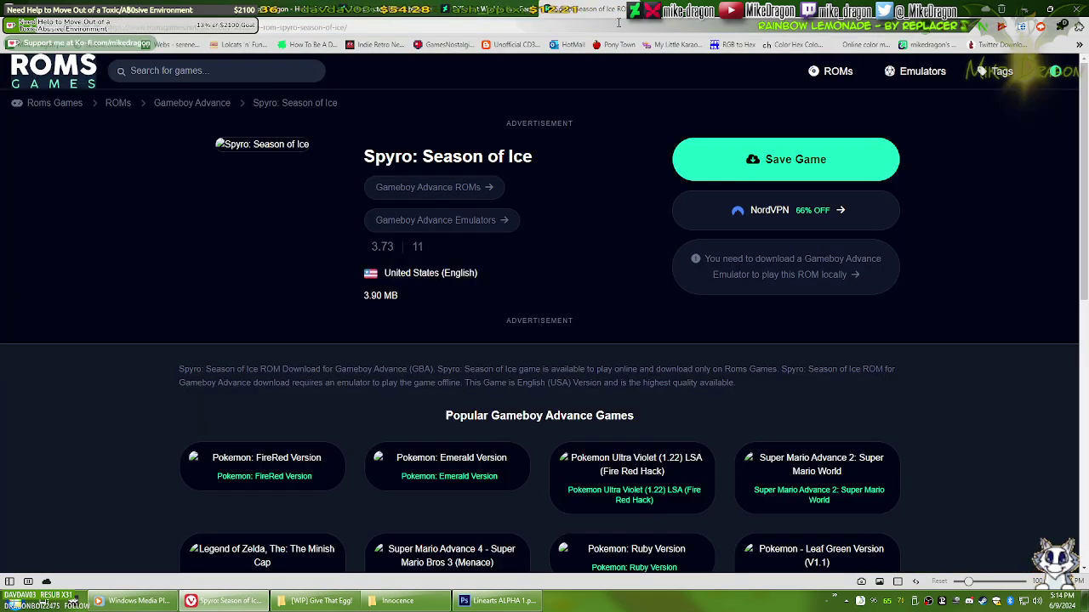
{"action": "left_click", "coordinate": [618, 23]}
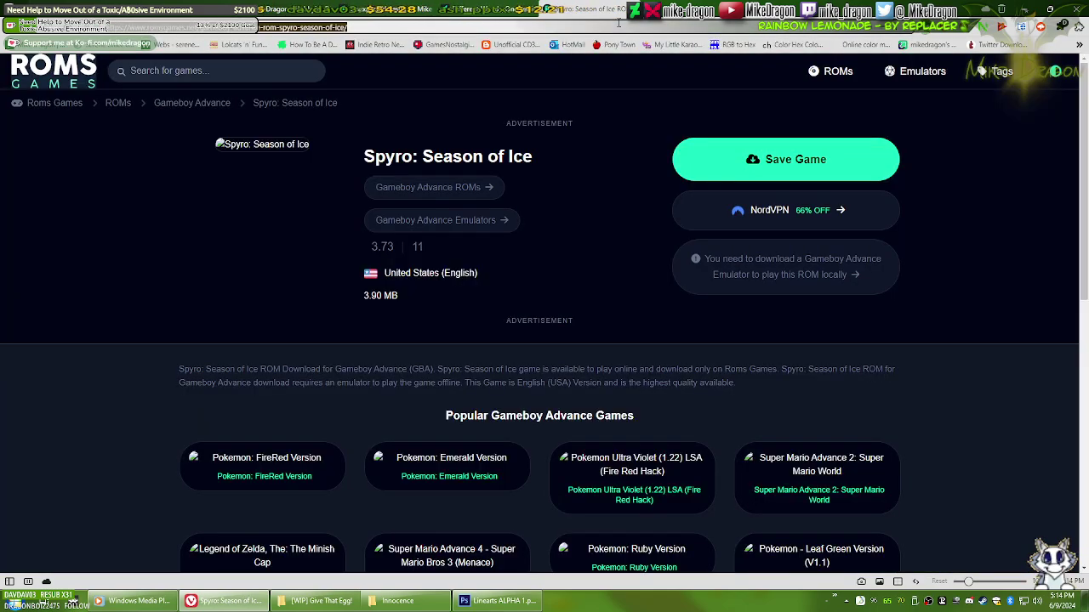
{"action": "type", "text": "Spyro"}
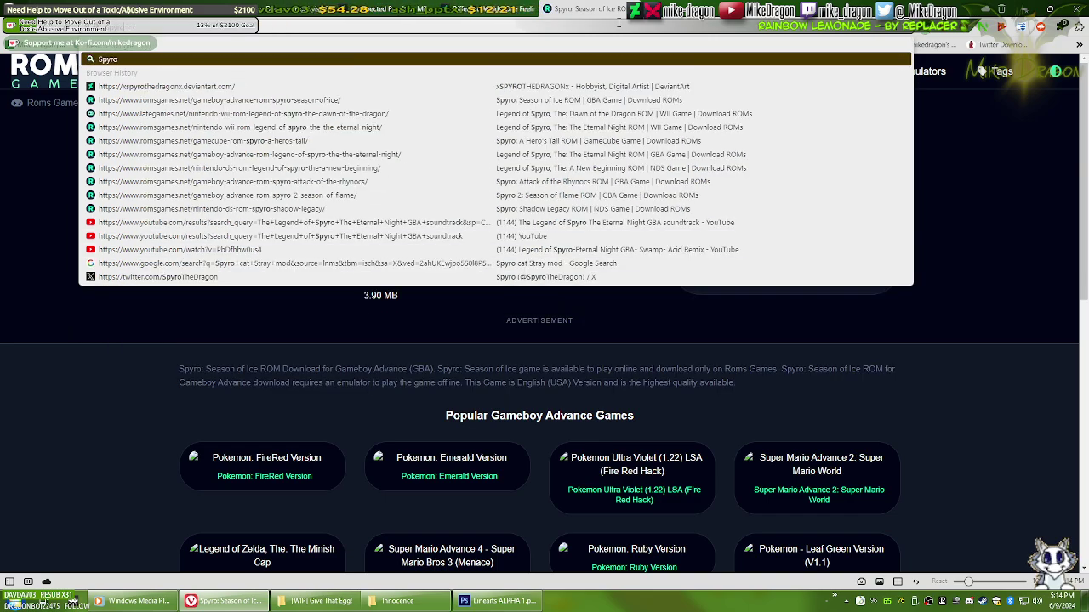
{"action": "key", "text": "Return"}
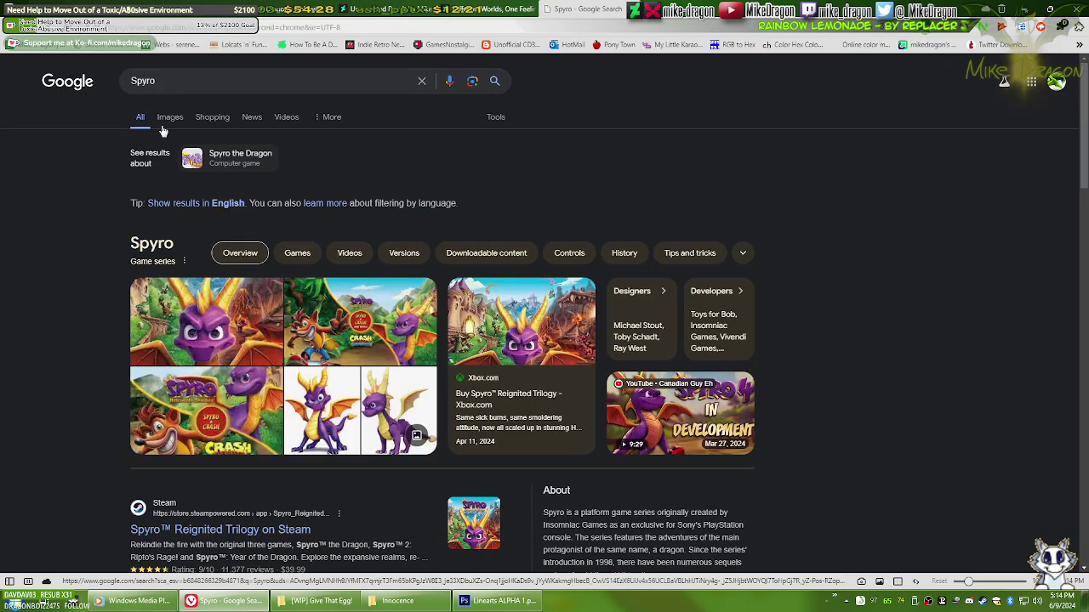
{"action": "left_click", "coordinate": [169, 117]}
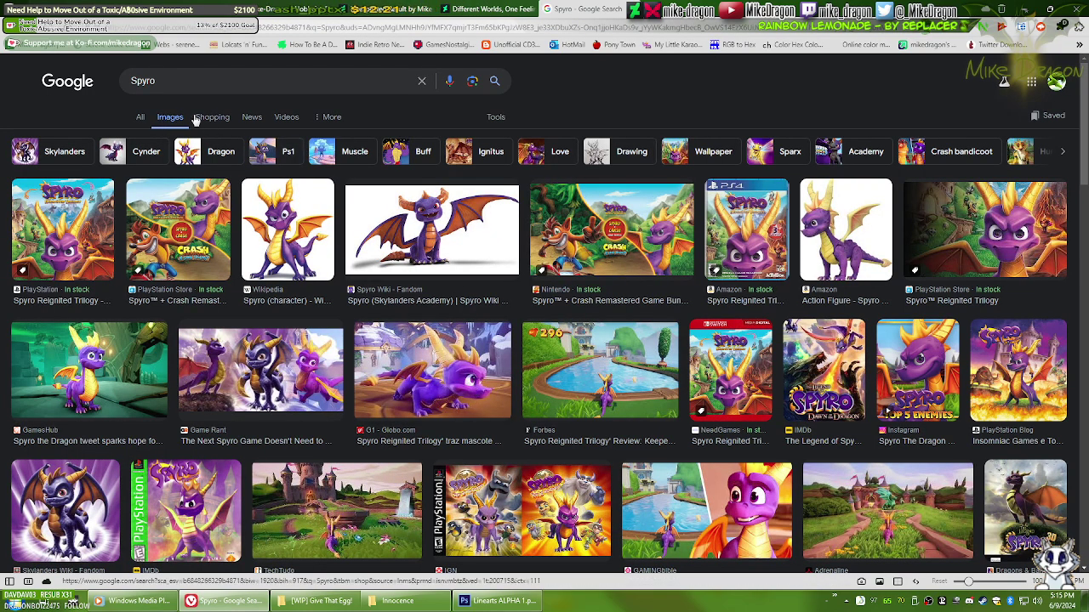
Step: Refine the image search to "Classic Spyro"
{"action": "left_click", "coordinate": [130, 81]}
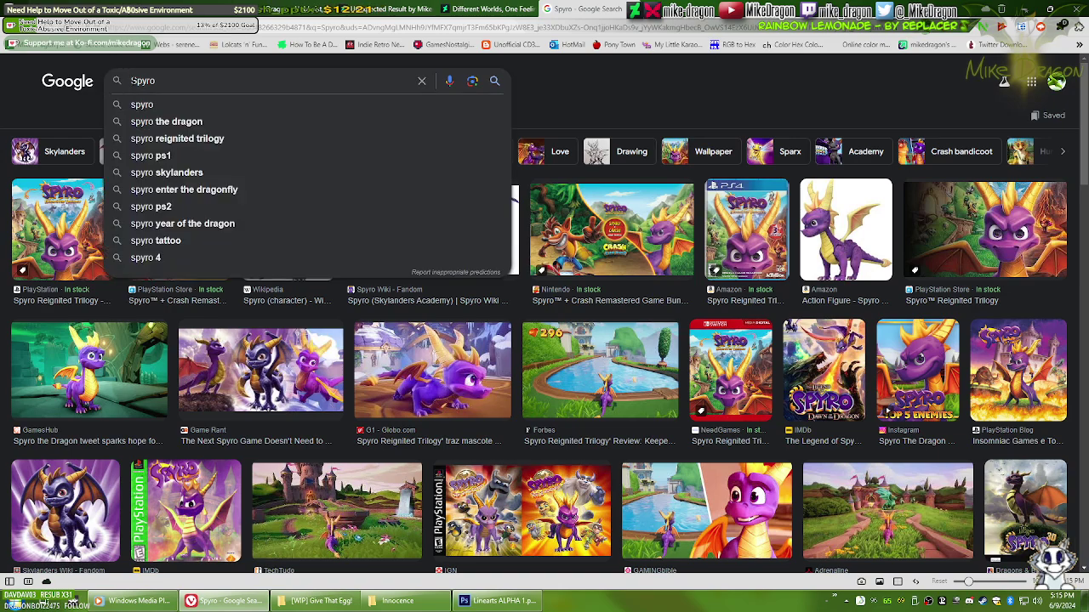
{"action": "type", "text": "Classic"}
{"action": "key", "text": "Return"}
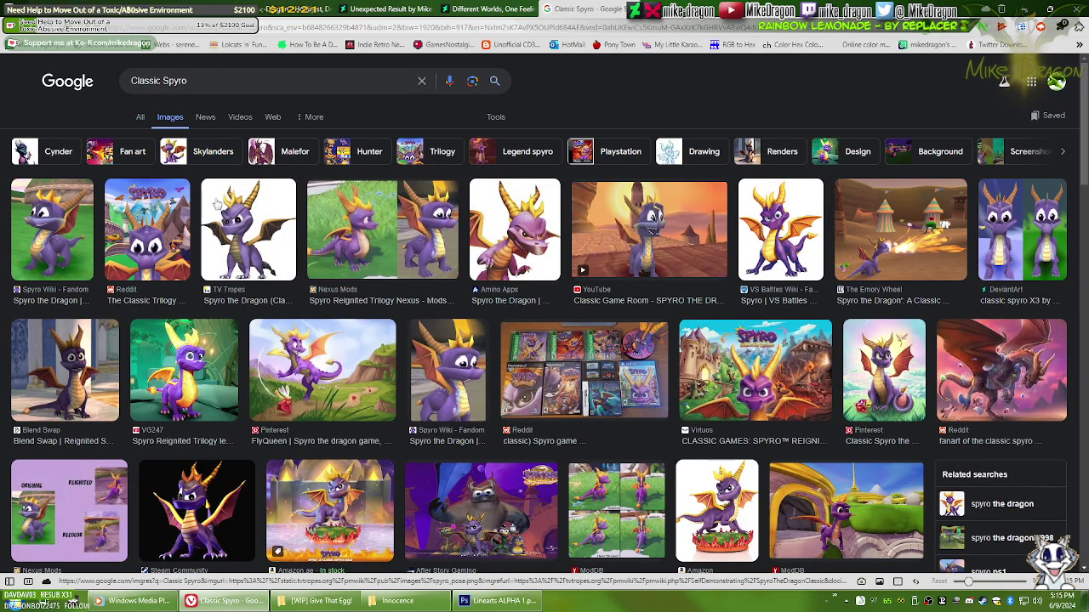
Step: Examine the FlyQueen artwork, the Amino Apps render and the Nexus Mods comparison of classic Spyro as references
{"action": "left_click", "coordinate": [315, 367]}
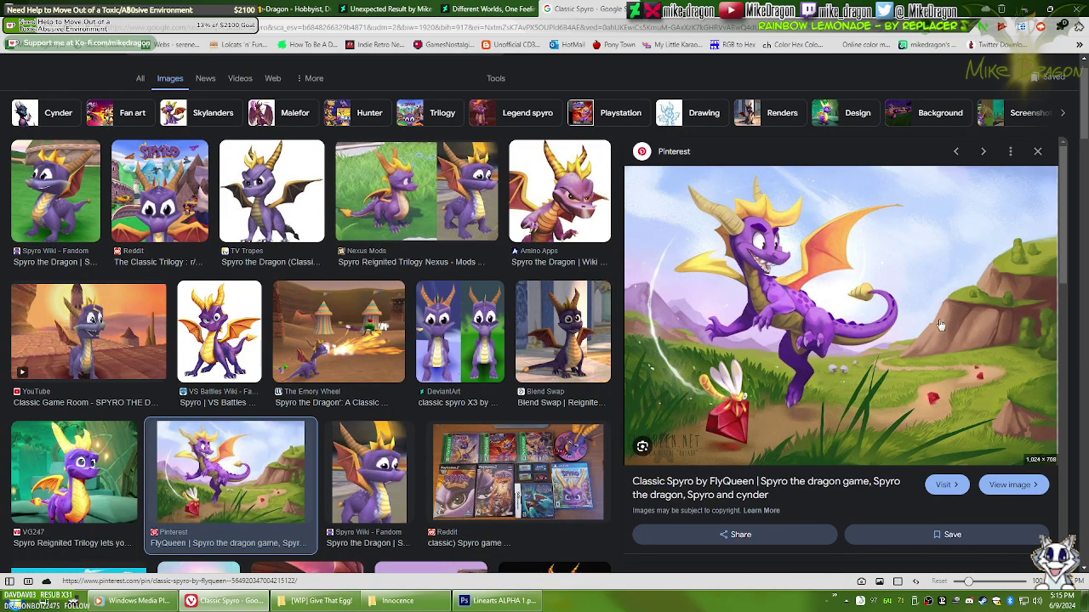
{"action": "left_click", "coordinate": [1038, 150]}
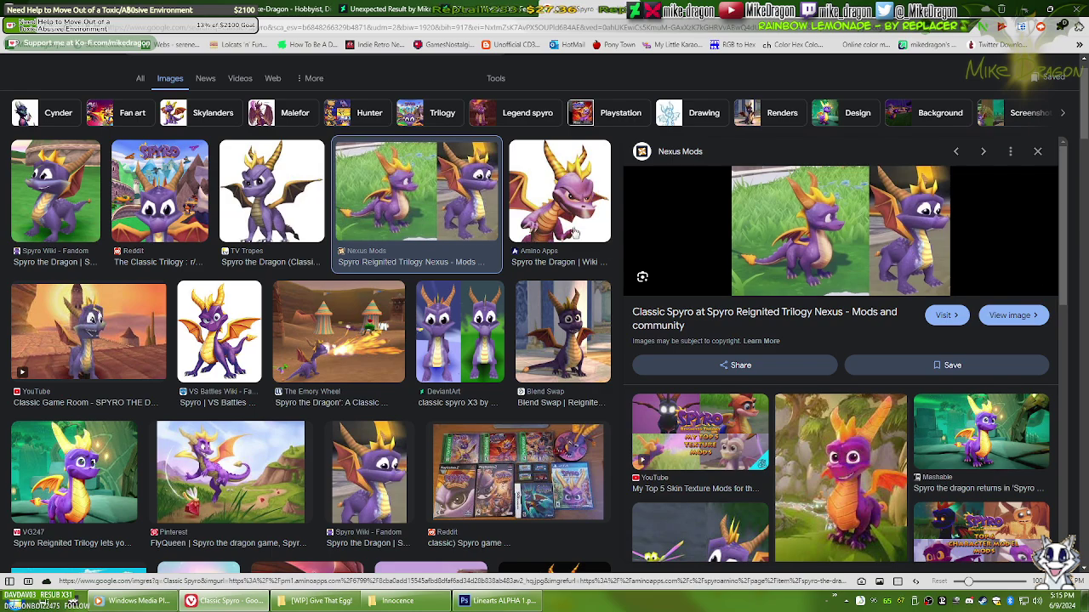
{"action": "left_click", "coordinate": [541, 203]}
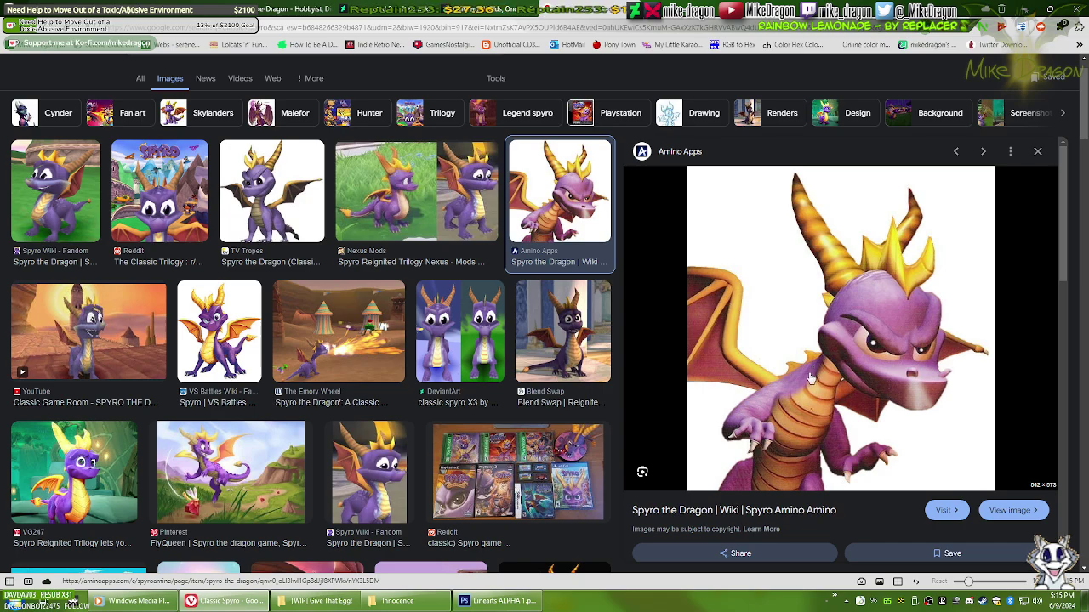
{"action": "scroll", "coordinate": [810, 379], "scroll_direction": "down", "scroll_amount": 5}
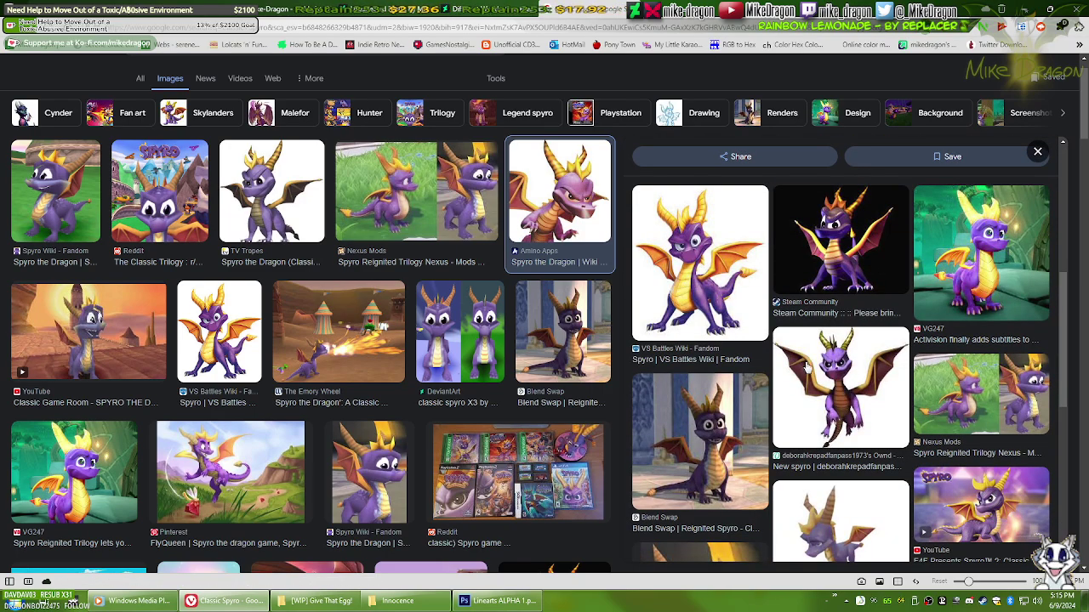
{"action": "left_click", "coordinate": [942, 381]}
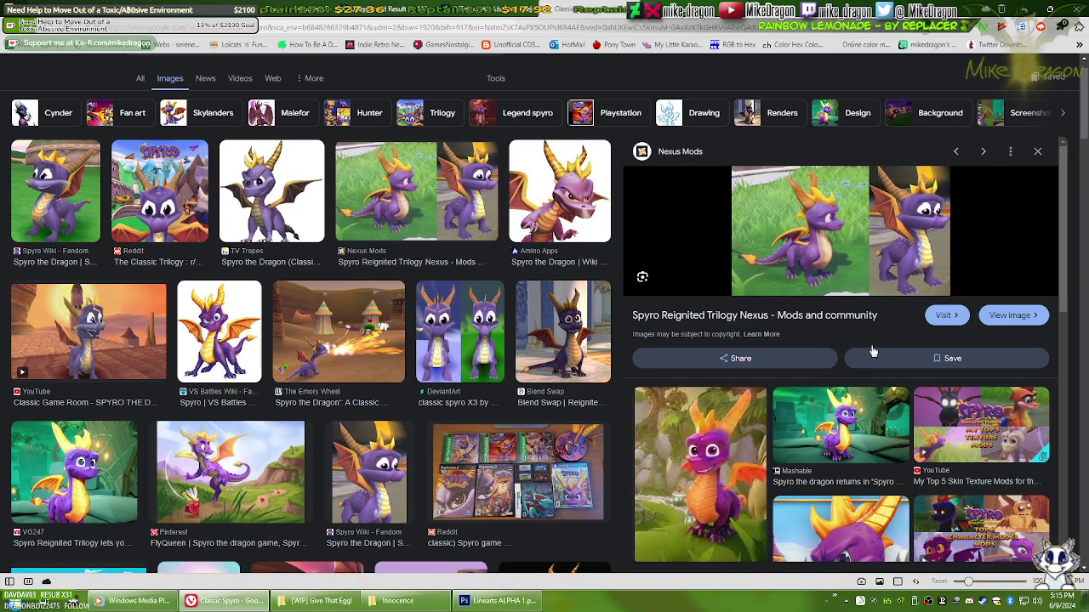
{"action": "scroll", "coordinate": [419, 303], "scroll_direction": "down", "scroll_amount": 3}
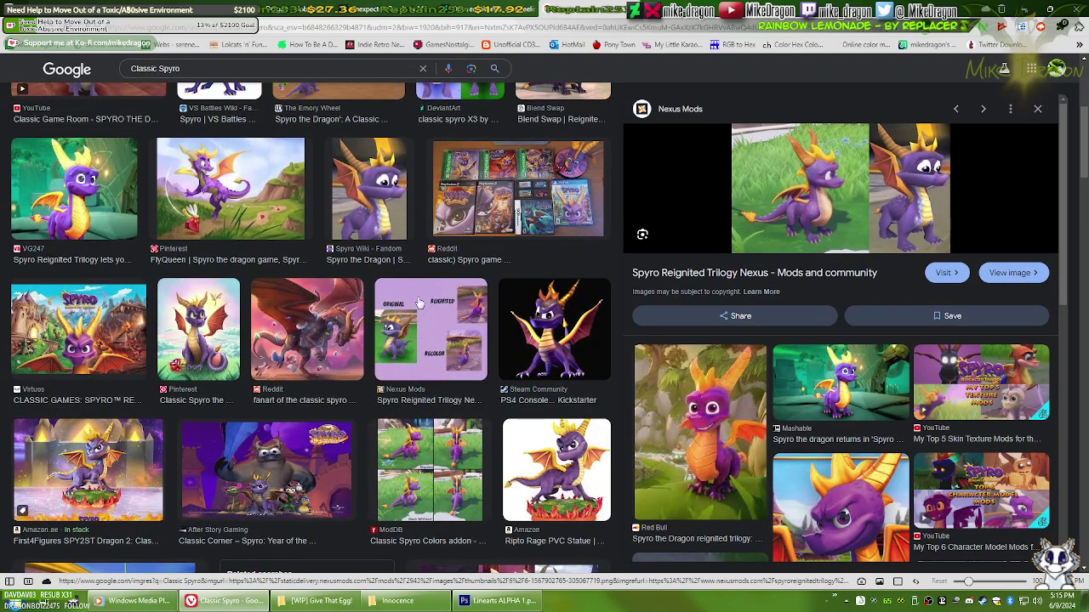
Step: Examine the Spyro statue pictures from Amazon and Deriv'Store and the ModDB classic color comparison
{"action": "left_click", "coordinate": [109, 484]}
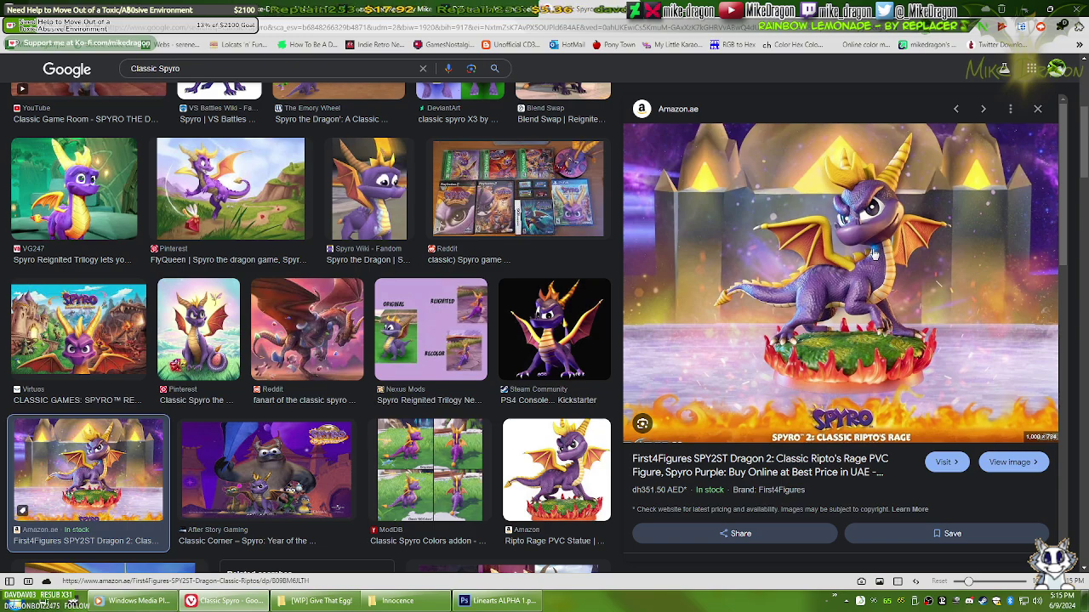
{"action": "scroll", "coordinate": [839, 266], "scroll_direction": "down", "scroll_amount": 3}
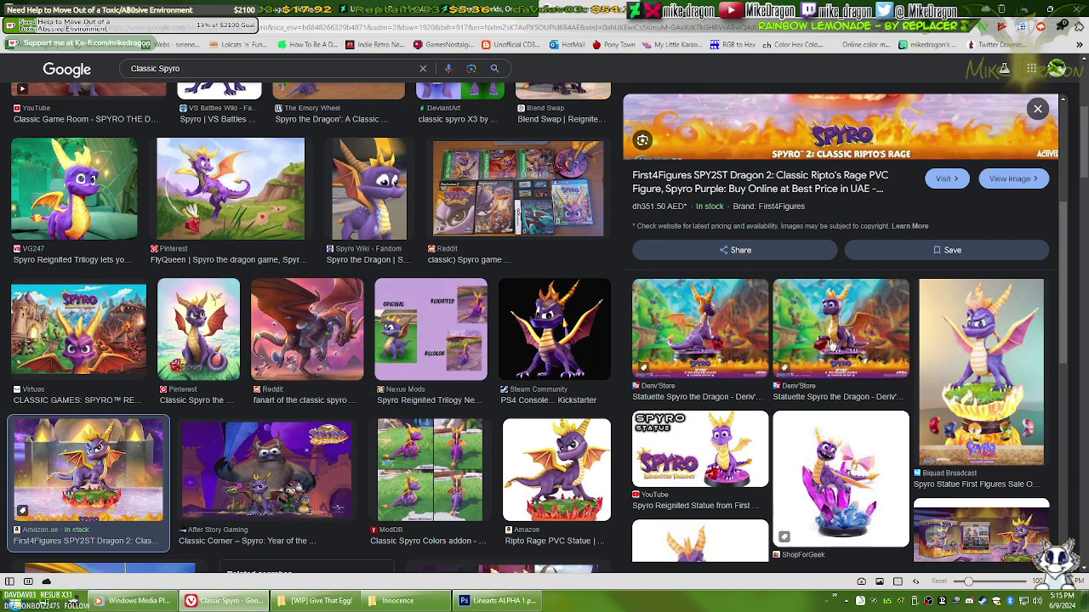
{"action": "scroll", "coordinate": [831, 357], "scroll_direction": "up", "scroll_amount": 3}
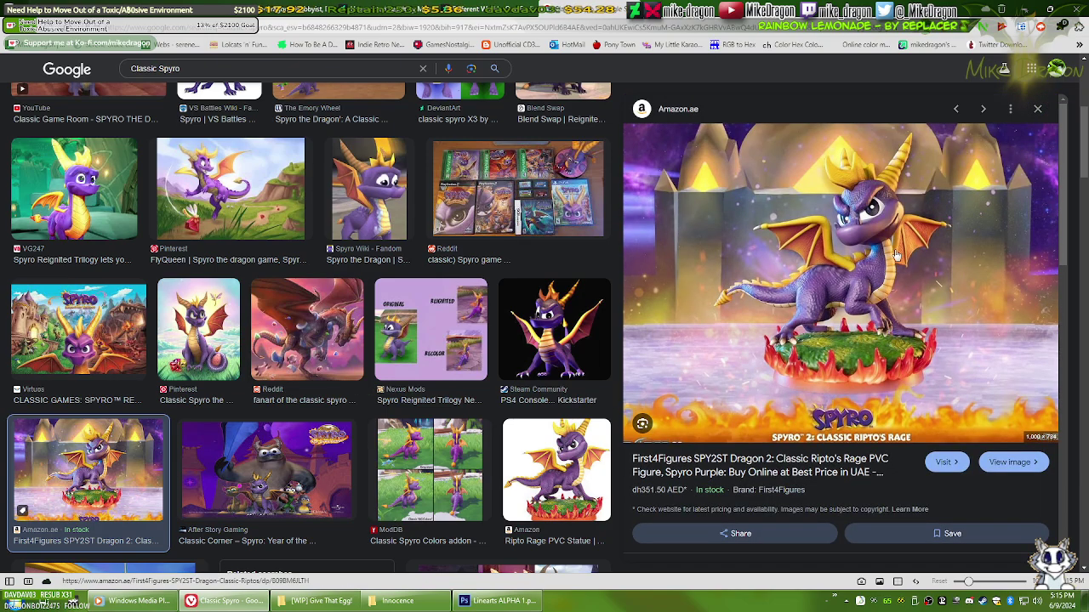
{"action": "scroll", "coordinate": [868, 283], "scroll_direction": "down", "scroll_amount": 4}
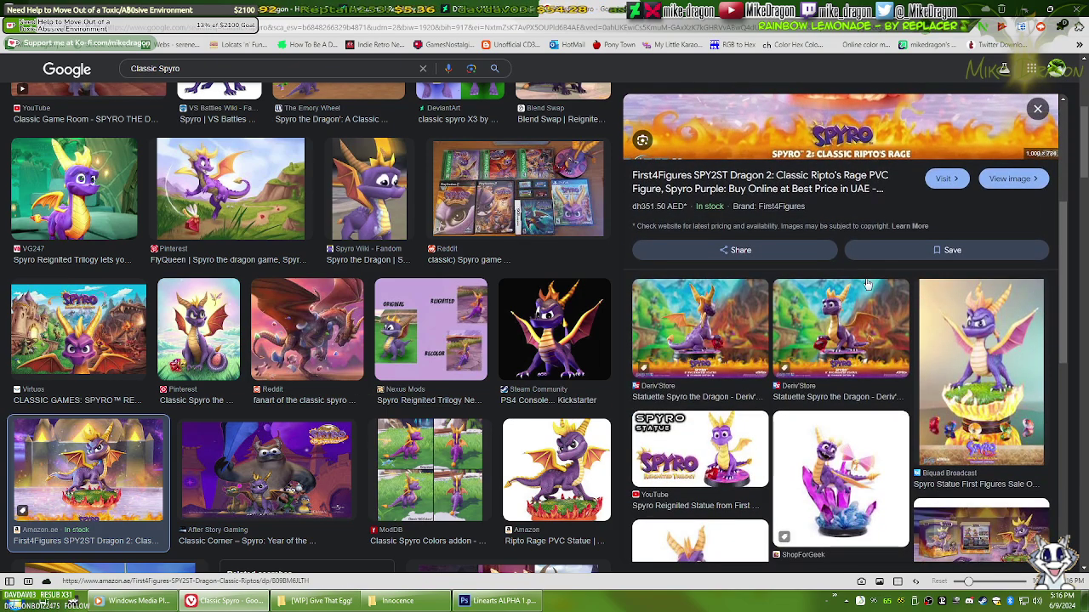
{"action": "left_click", "coordinate": [712, 336]}
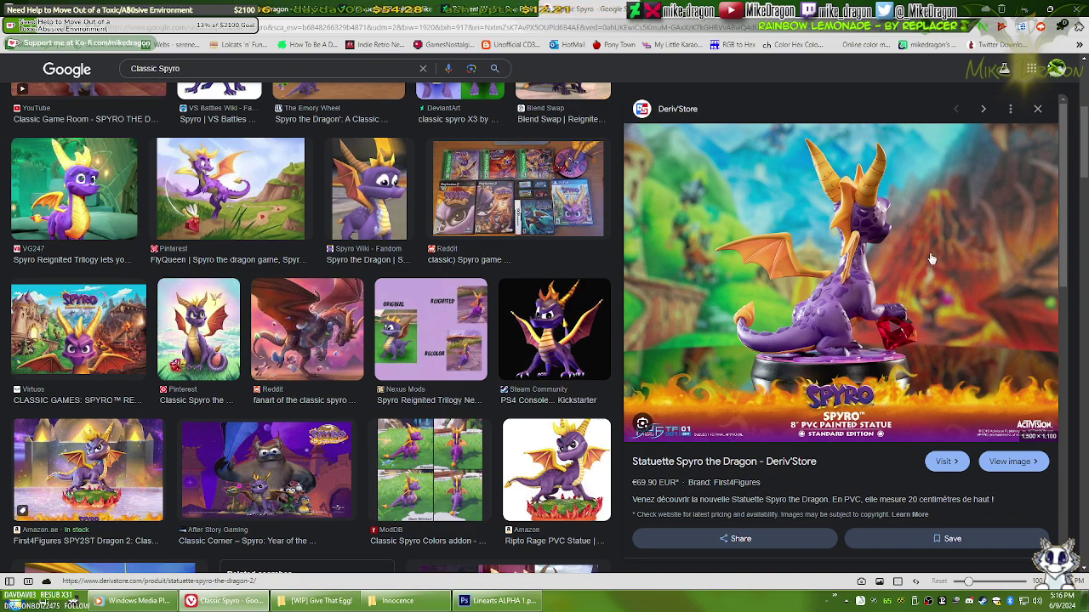
{"action": "left_click", "coordinate": [411, 462]}
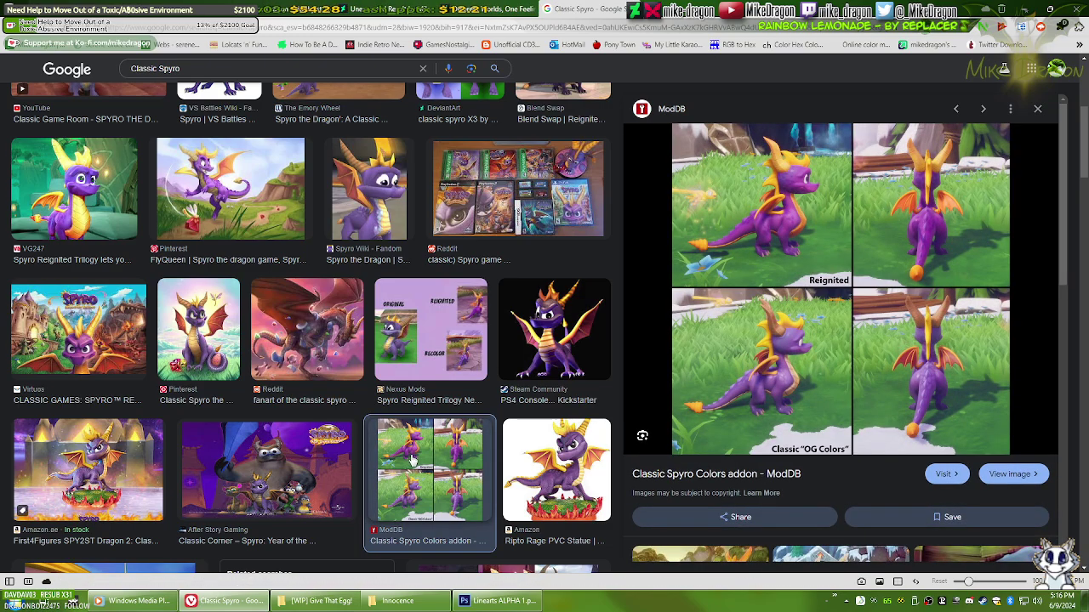
Step: Open the Reddit classic Spyro fanart at full size, save it as a WEBP file in the Spyro images folder and close it
{"action": "left_click", "coordinate": [338, 396]}
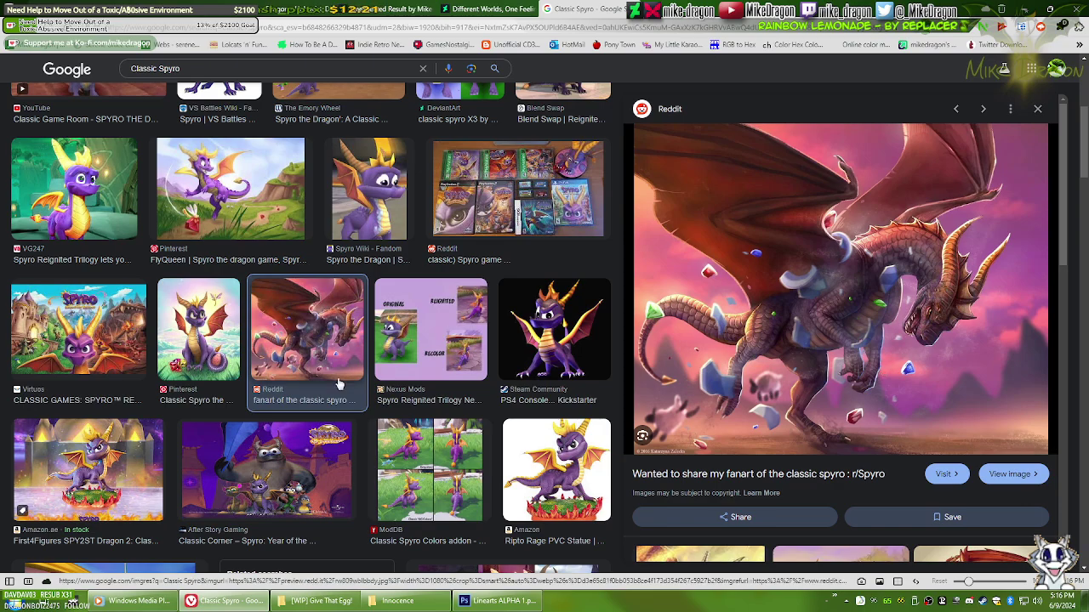
{"action": "left_click", "coordinate": [1012, 474]}
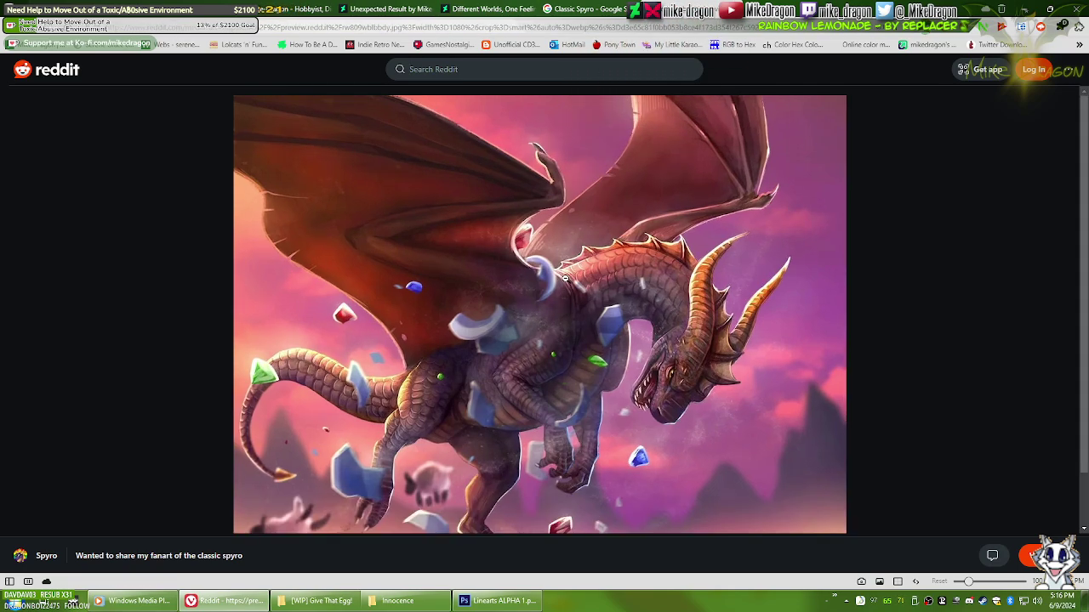
{"action": "right_click", "coordinate": [566, 281]}
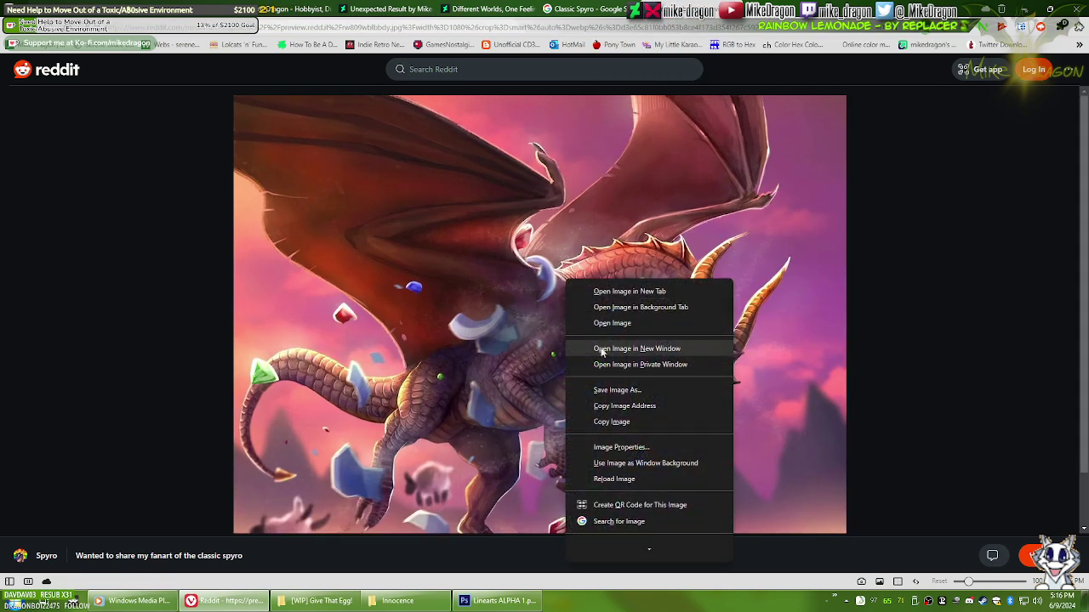
{"action": "left_click", "coordinate": [602, 390]}
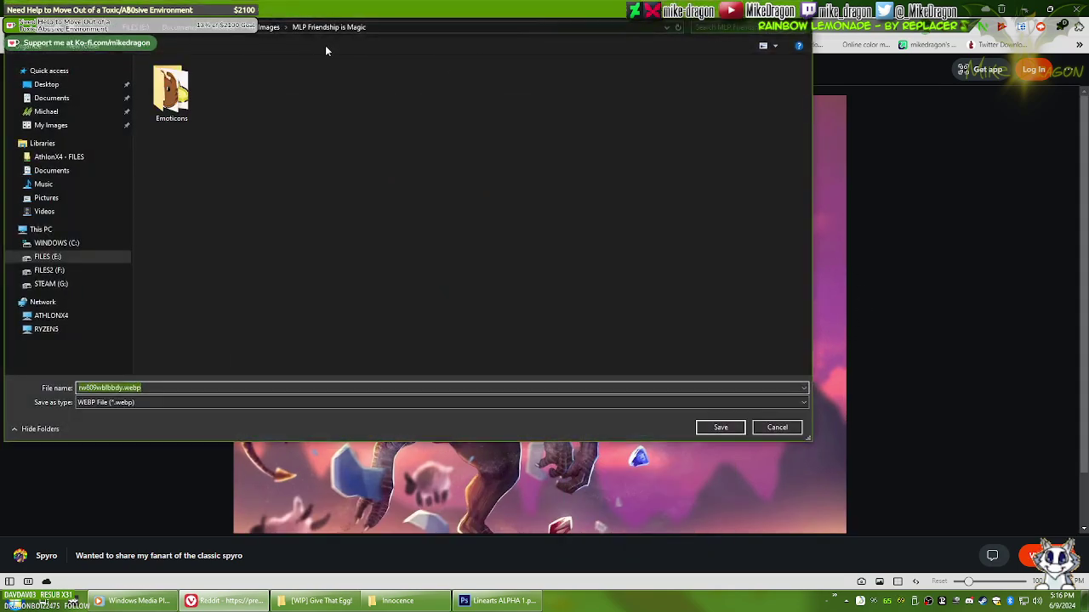
{"action": "left_click", "coordinate": [269, 27]}
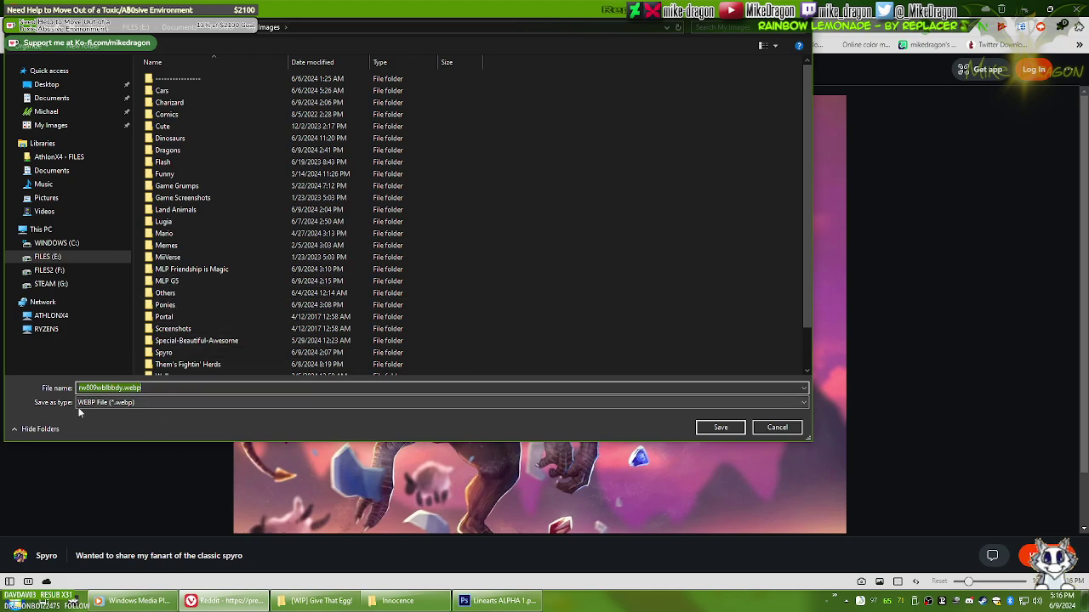
{"action": "scroll", "coordinate": [564, 267], "scroll_direction": "down", "scroll_amount": 2}
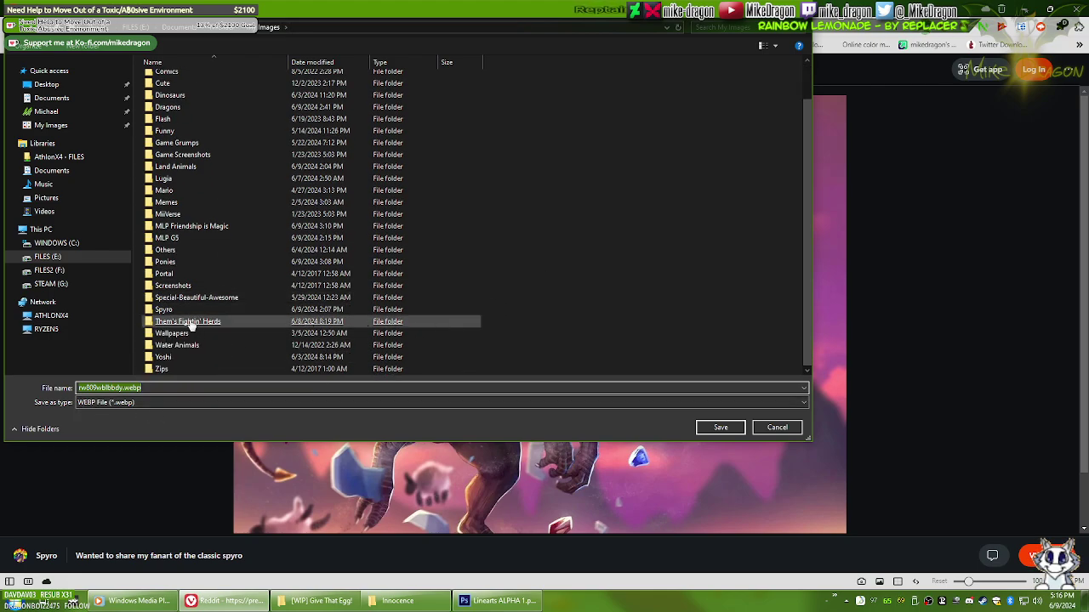
{"action": "left_click", "coordinate": [170, 310]}
{"action": "double_click", "coordinate": [175, 312]}
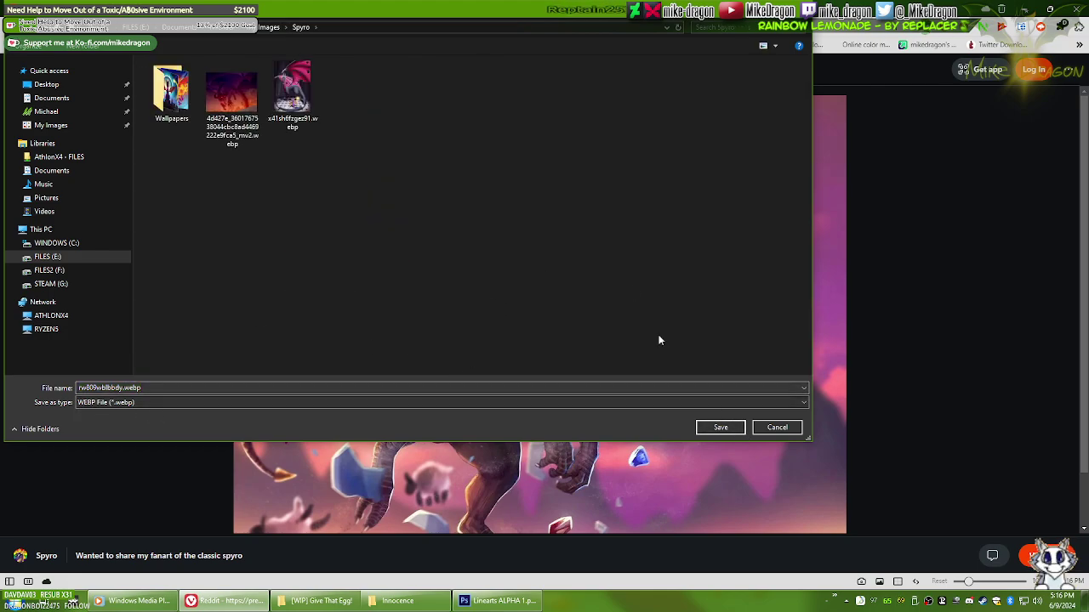
{"action": "left_click", "coordinate": [719, 427]}
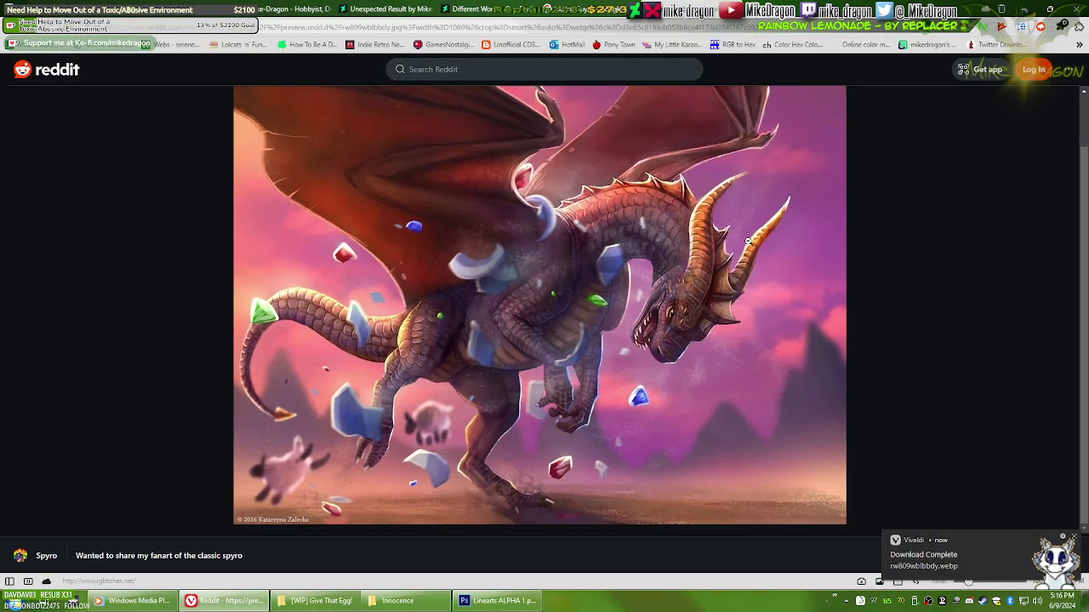
{"action": "scroll", "coordinate": [586, 252], "scroll_direction": "down", "scroll_amount": 1}
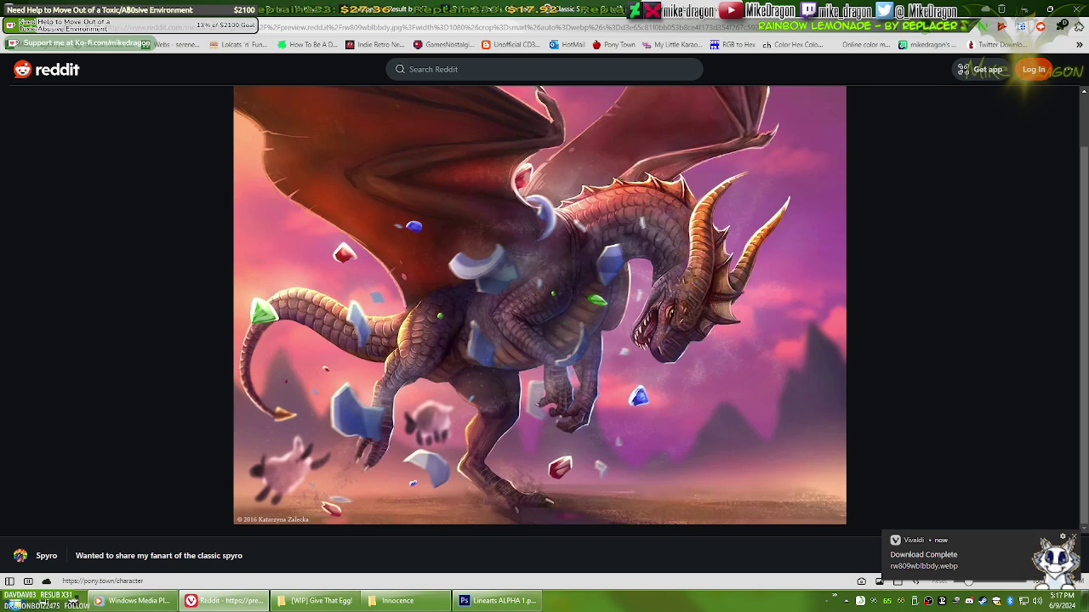
{"action": "key", "text": "ctrl+w"}
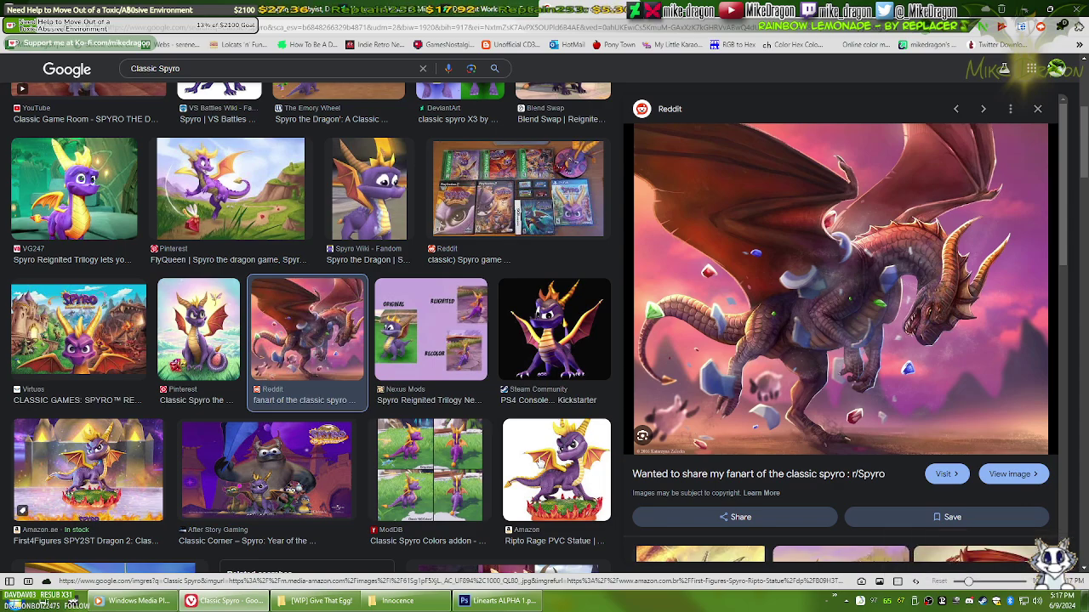
Step: Examine the Ripto Rage statue, the Amazon.se action figure and the Bandipedia render of Spyro along with their related pictures
{"action": "left_click", "coordinate": [561, 455]}
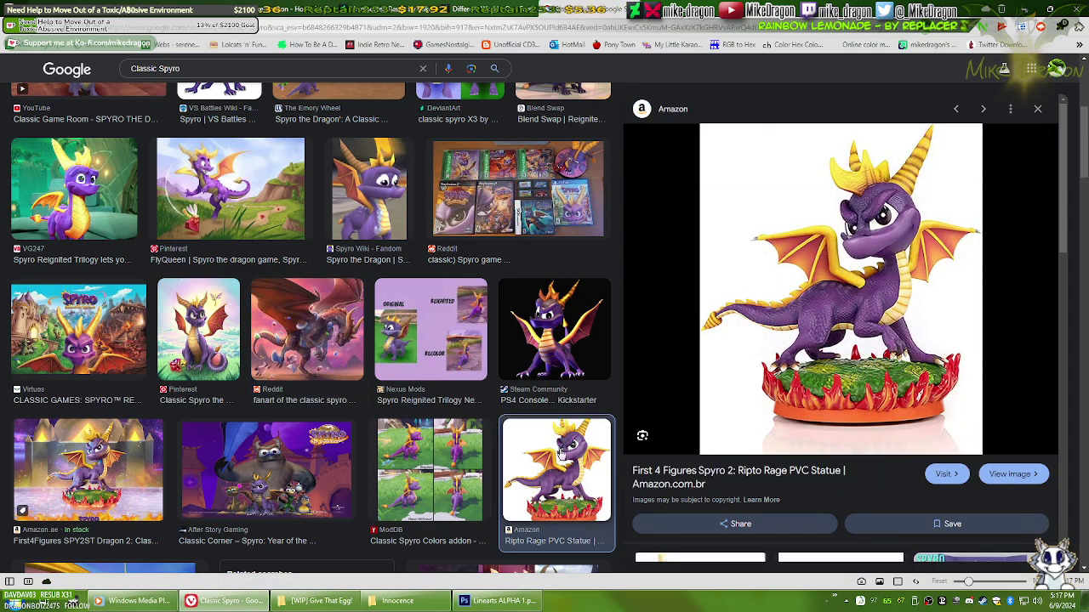
{"action": "scroll", "coordinate": [822, 394], "scroll_direction": "down", "scroll_amount": 3}
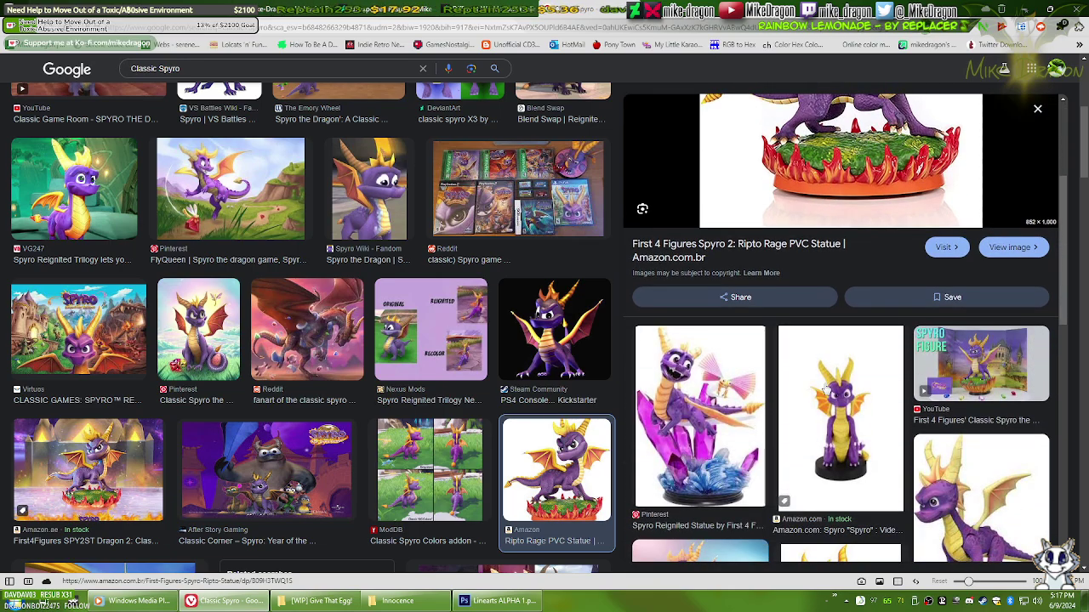
{"action": "left_click", "coordinate": [983, 521]}
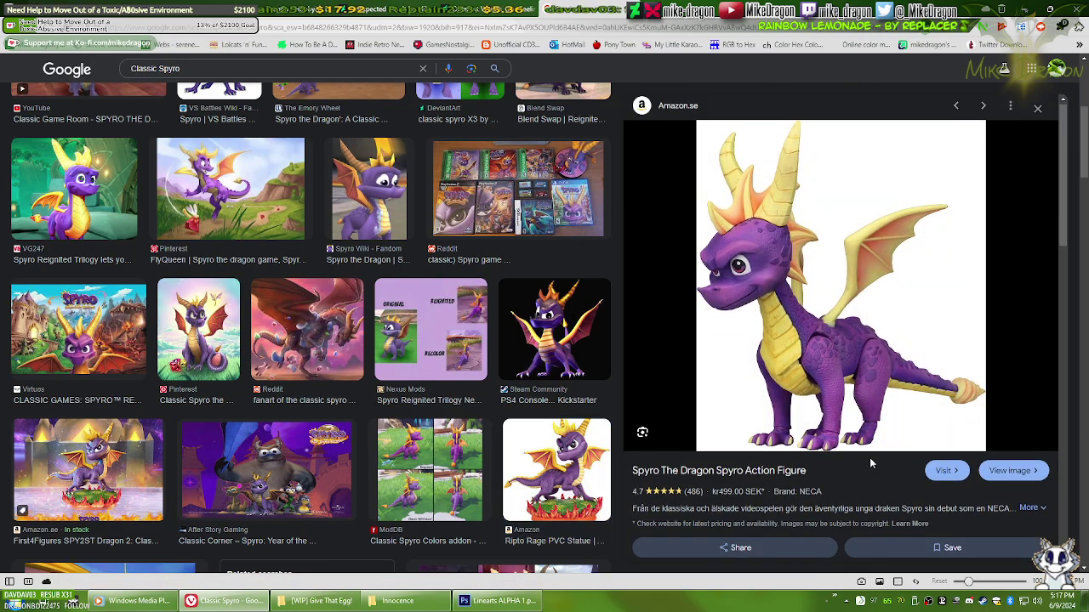
{"action": "scroll", "coordinate": [870, 458], "scroll_direction": "down", "scroll_amount": 3}
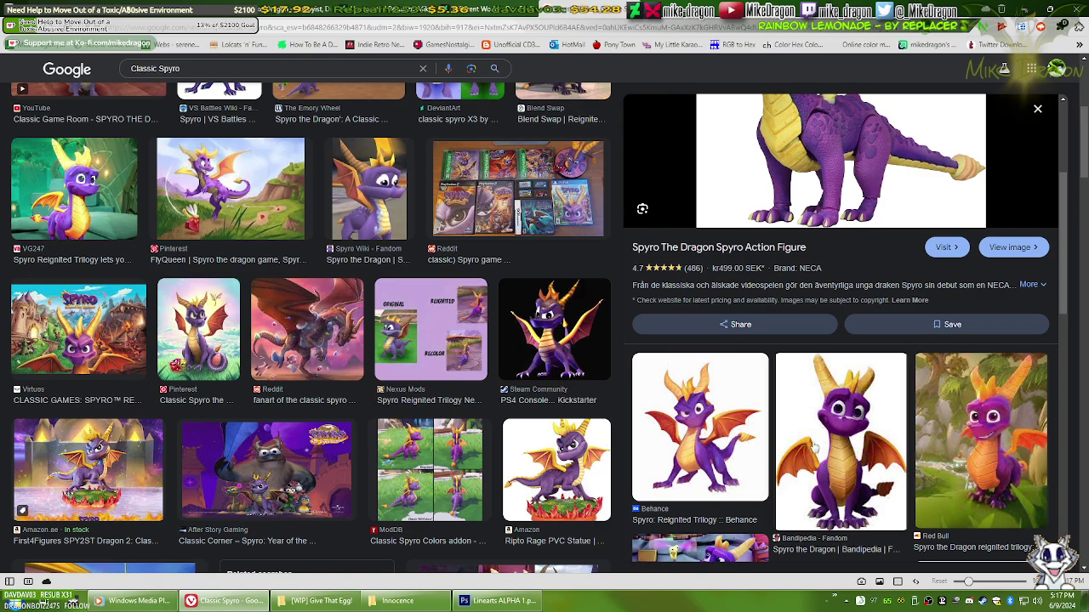
{"action": "left_click", "coordinate": [816, 439]}
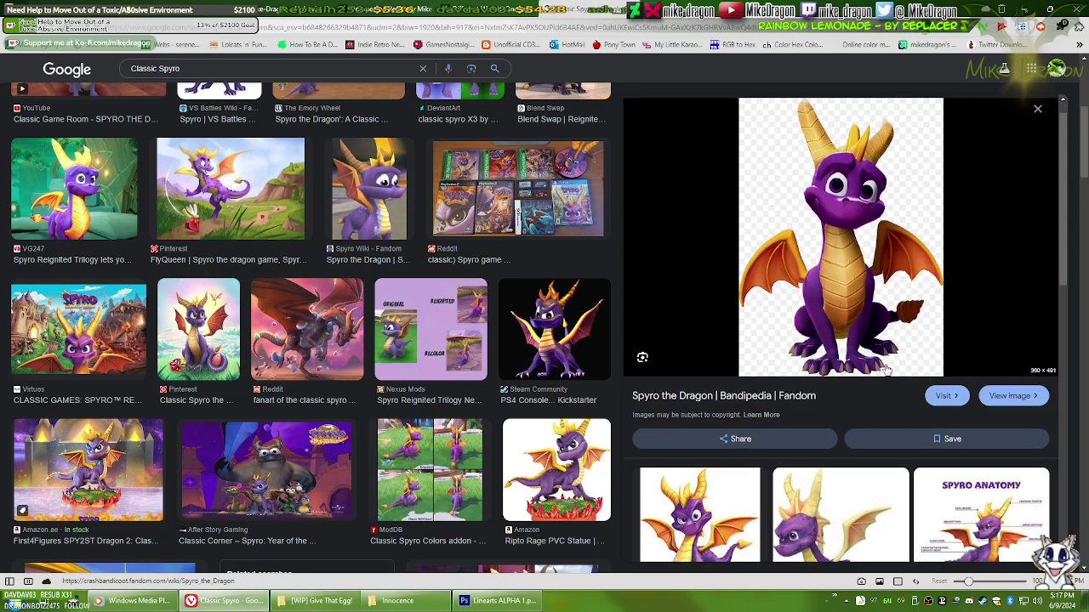
{"action": "scroll", "coordinate": [867, 297], "scroll_direction": "down", "scroll_amount": 3}
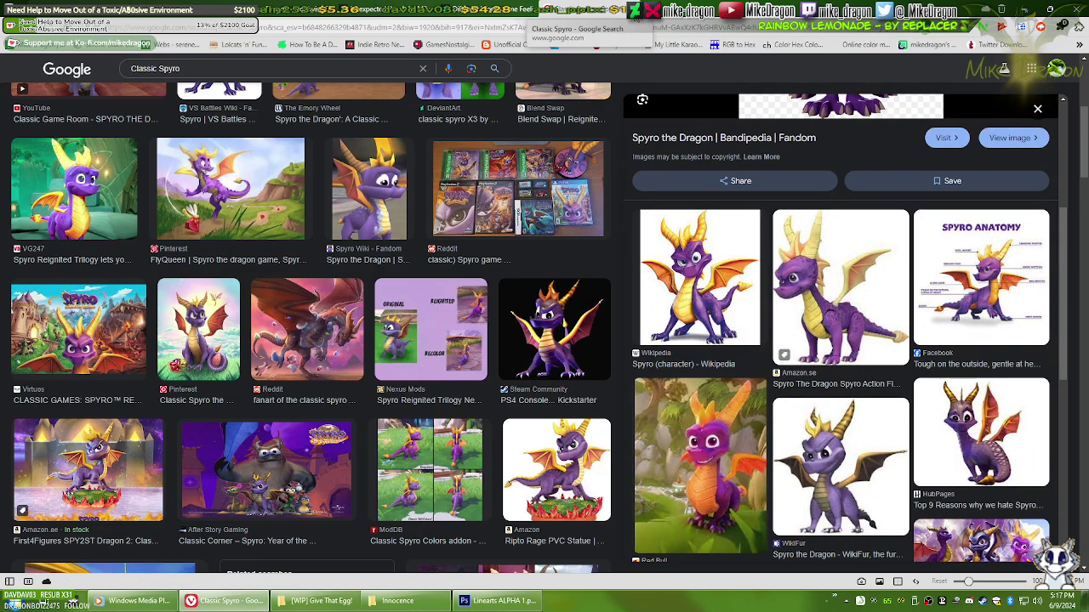
Step: Close the Classic Spyro search results and the DeviantArt artwork pages "Different Worlds, One Feeling" and "Unexpected Result"
{"action": "left_click", "coordinate": [529, 11]}
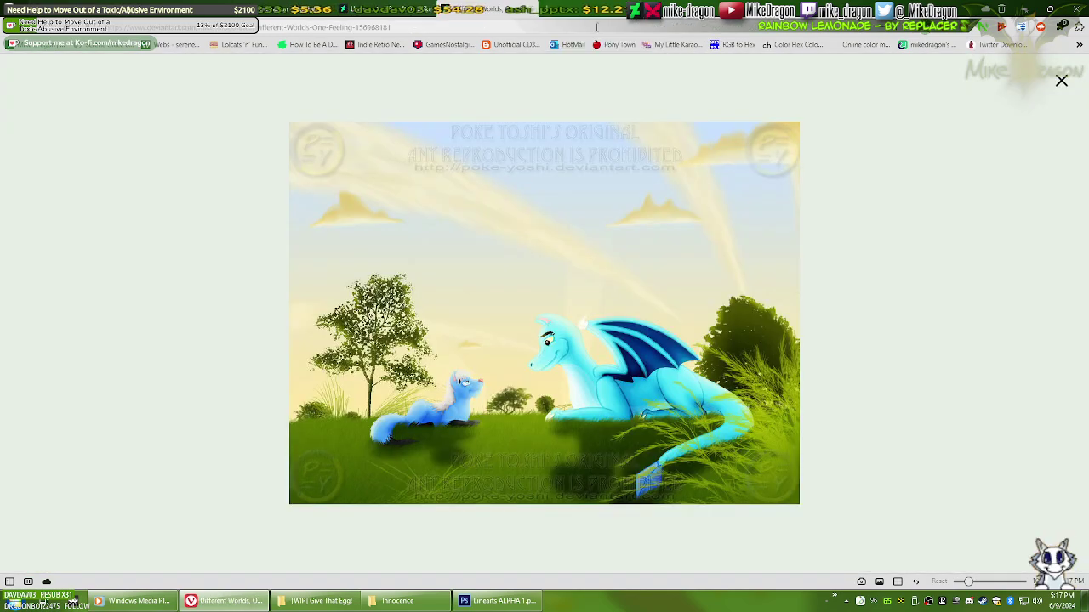
{"action": "left_click", "coordinate": [370, 19]}
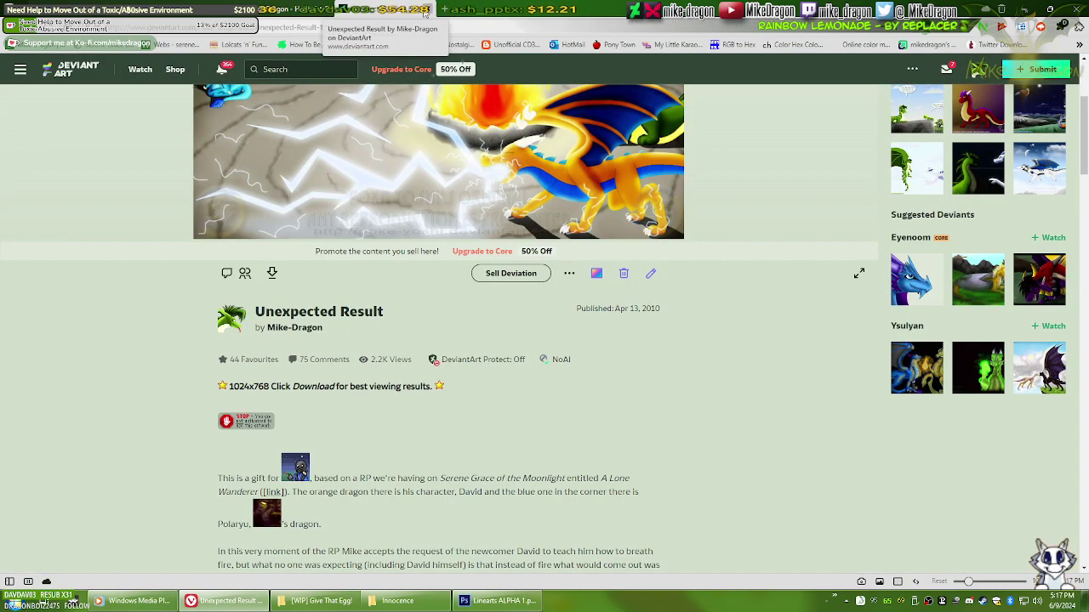
{"action": "left_click", "coordinate": [345, 20]}
Step: Switch to Photoshop and trace the next crest spikes along the dragon's back in orange on the Crest lineart layer
{"action": "key", "text": "alt+Tab"}
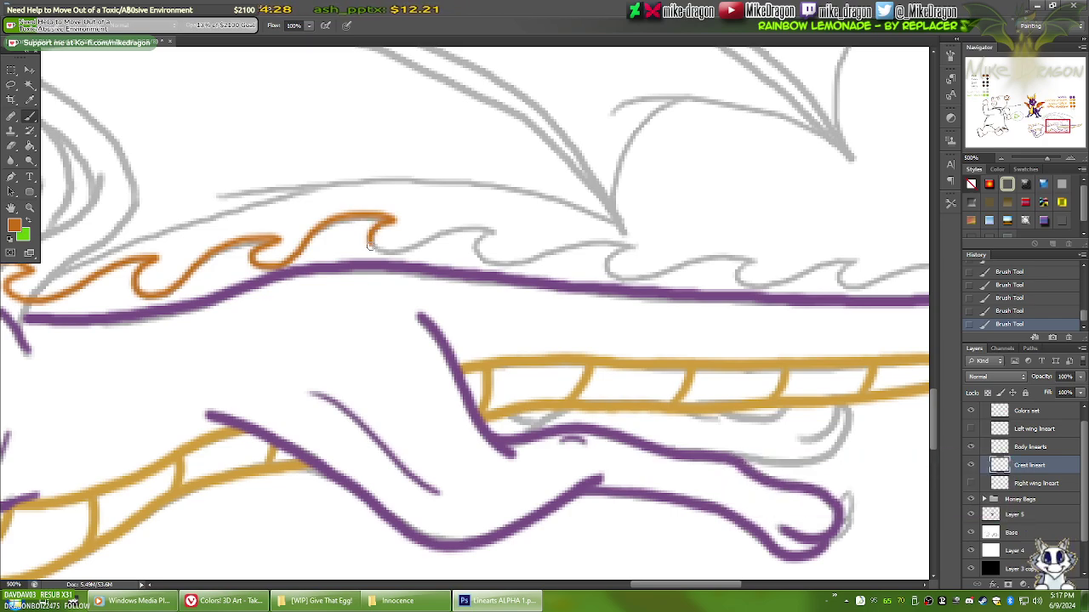
{"action": "left_click_drag", "start_coordinate": [383, 251], "coordinate": [402, 251]}
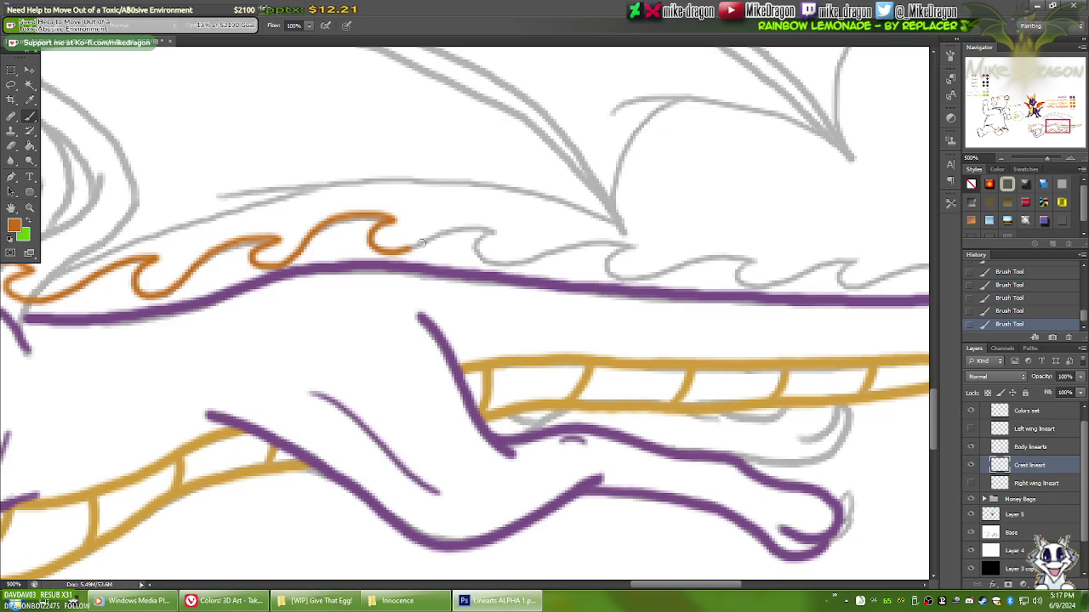
{"action": "mouse_move", "coordinate": [419, 244]}
{"action": "left_mouse_down"}
{"action": "mouse_move", "coordinate": [457, 228]}
{"action": "mouse_move", "coordinate": [499, 233]}
{"action": "left_mouse_up"}
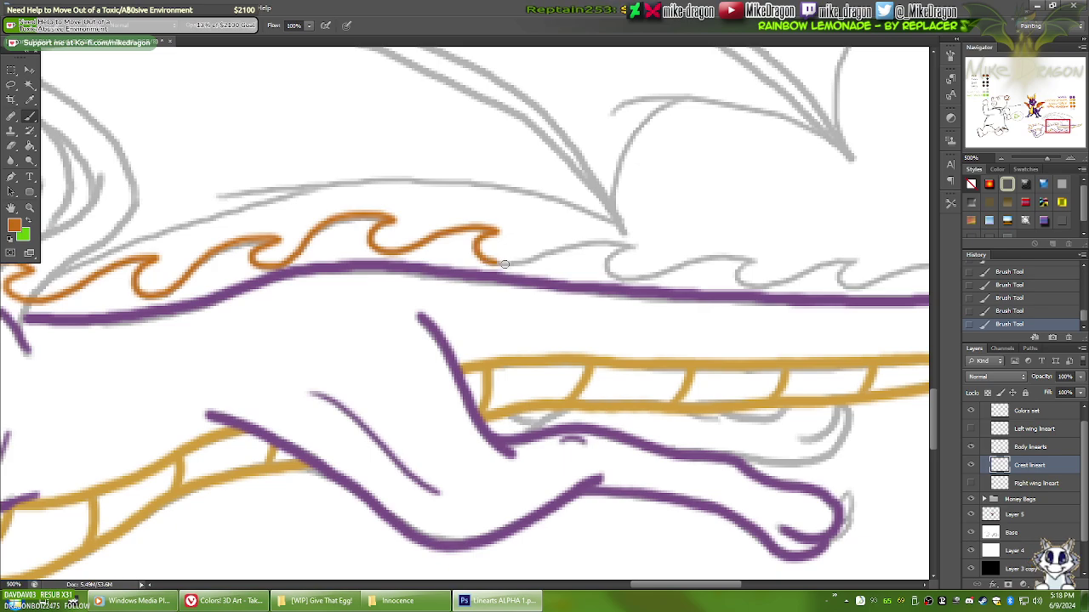
{"action": "left_click_drag", "start_coordinate": [509, 264], "coordinate": [546, 254]}
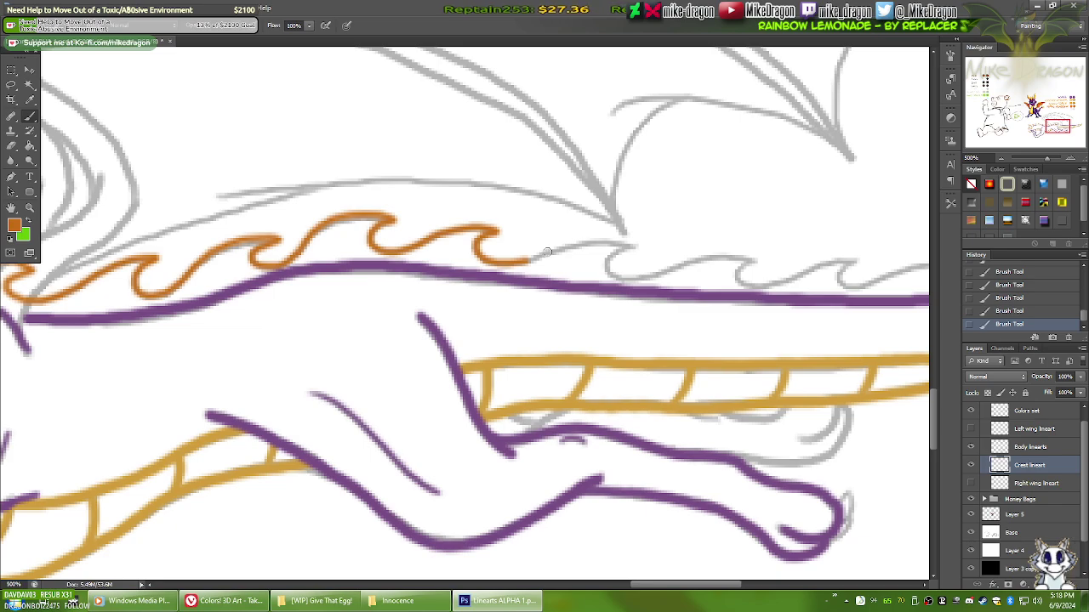
{"action": "left_click_drag", "start_coordinate": [550, 252], "coordinate": [561, 247]}
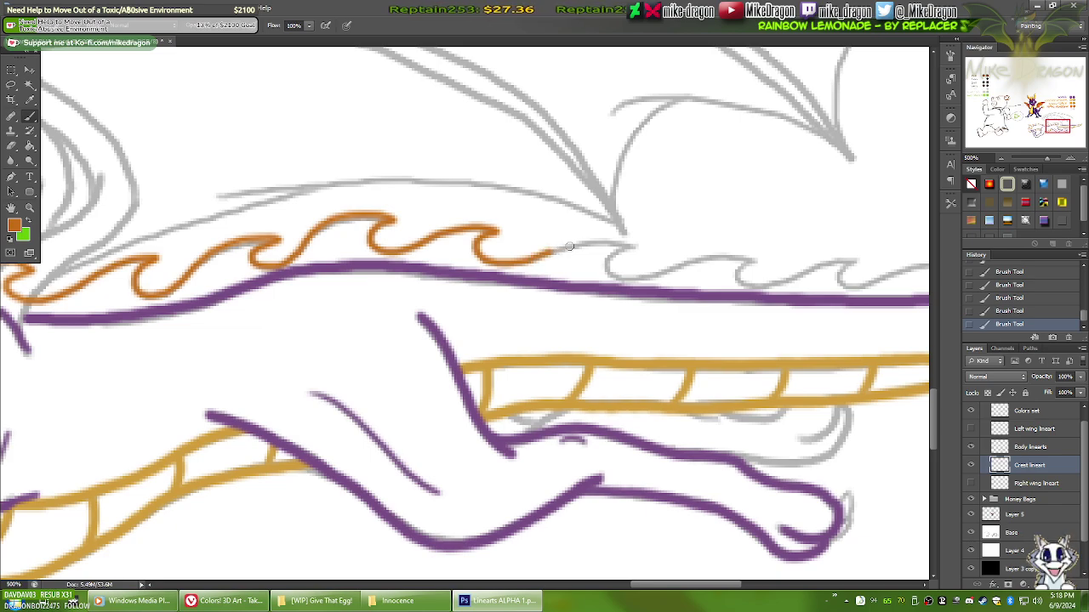
{"action": "left_click_drag", "start_coordinate": [569, 246], "coordinate": [603, 242]}
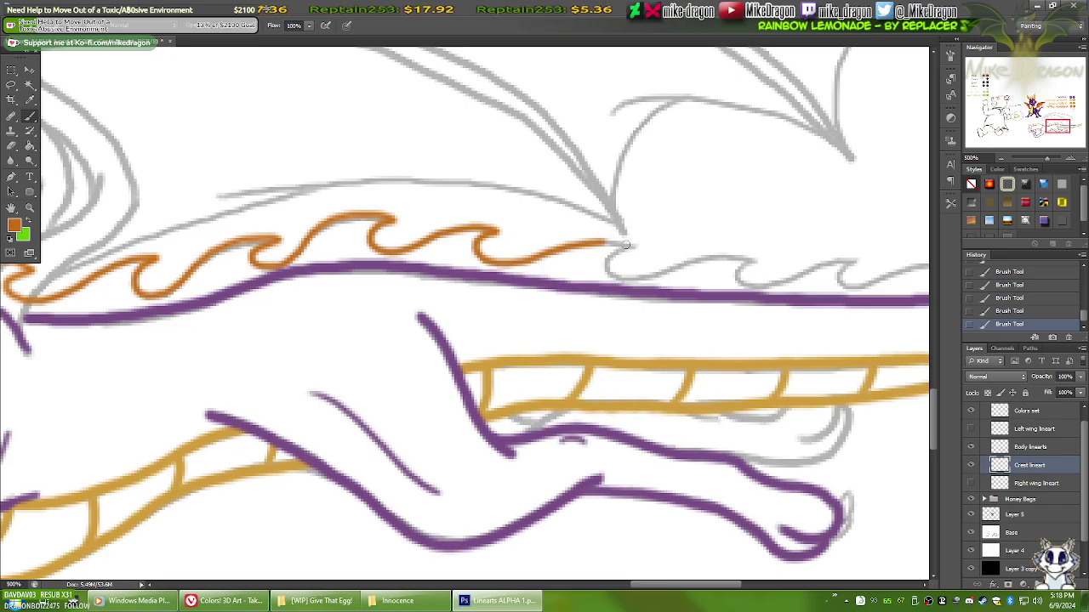
{"action": "left_click_drag", "start_coordinate": [605, 244], "coordinate": [621, 244]}
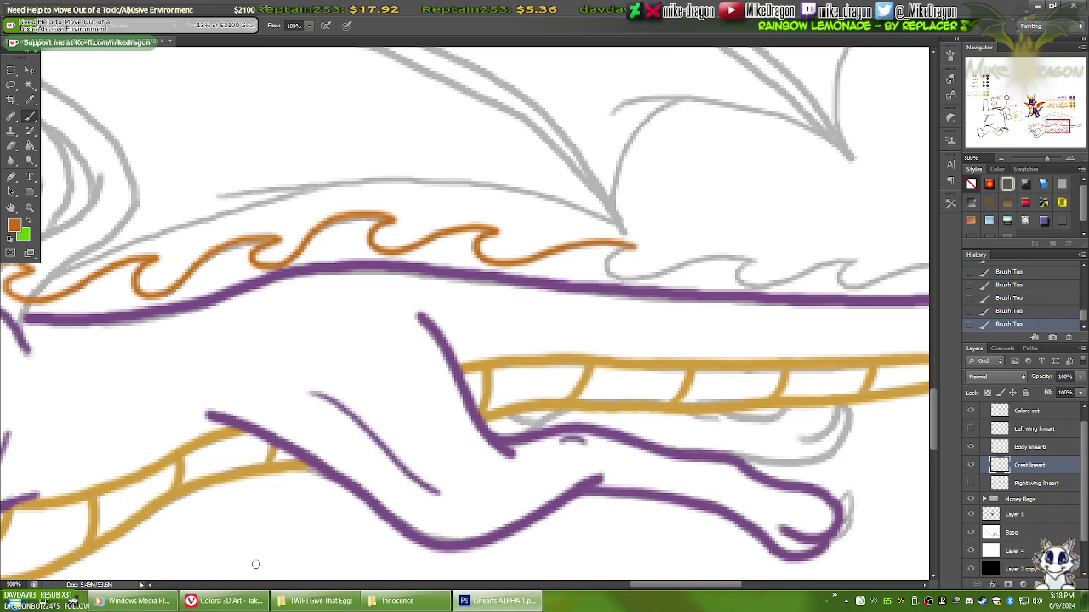
Step: Switch to the web browser and search Google Images for "Enter the Dragonfly Spyro"
{"action": "left_click", "coordinate": [225, 601]}
{"action": "left_click", "coordinate": [344, 24]}
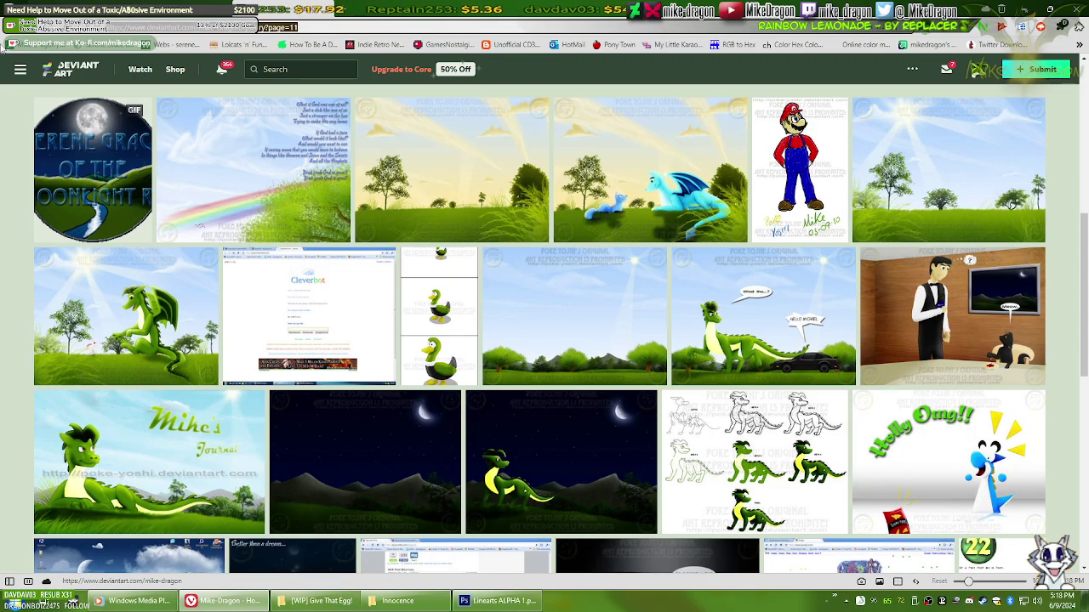
{"action": "key", "text": "F2"}
{"action": "type", "text": "En"}
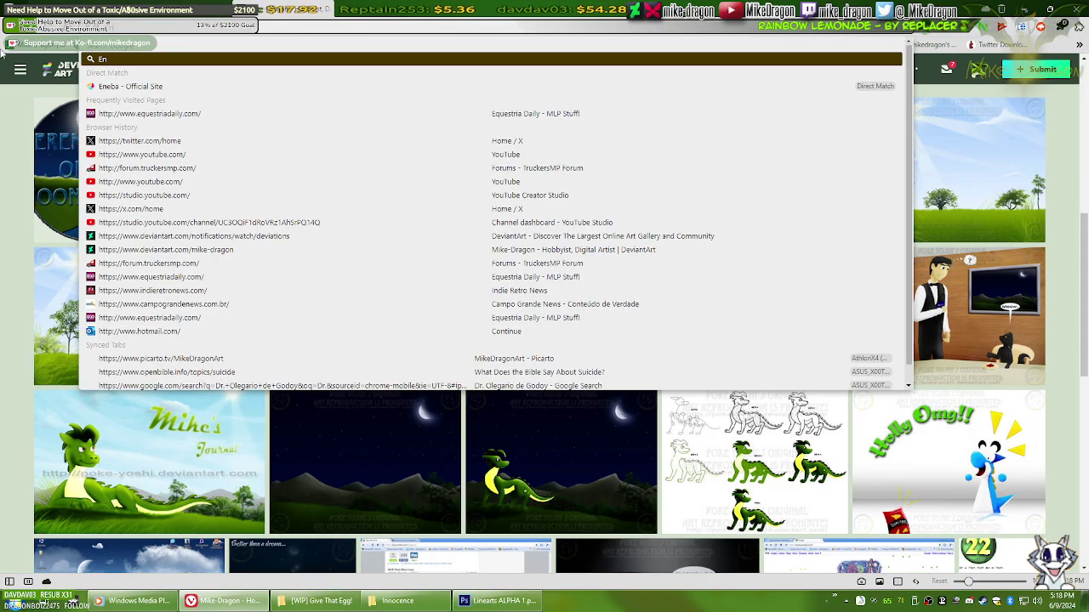
{"action": "type", "text": "ter the Dr"}
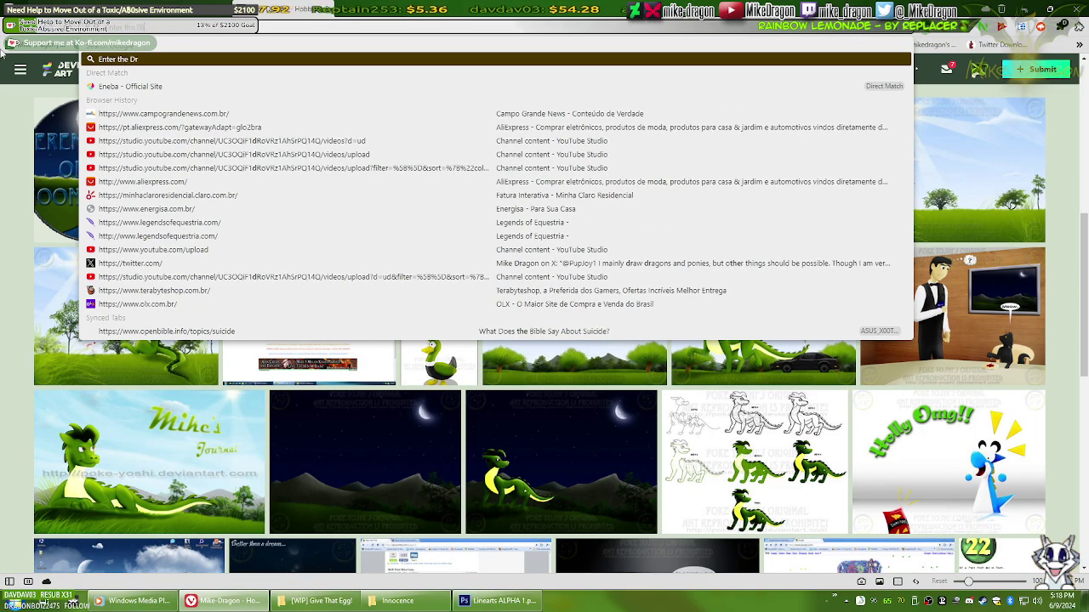
{"action": "type", "text": "agonfly Spyro"}
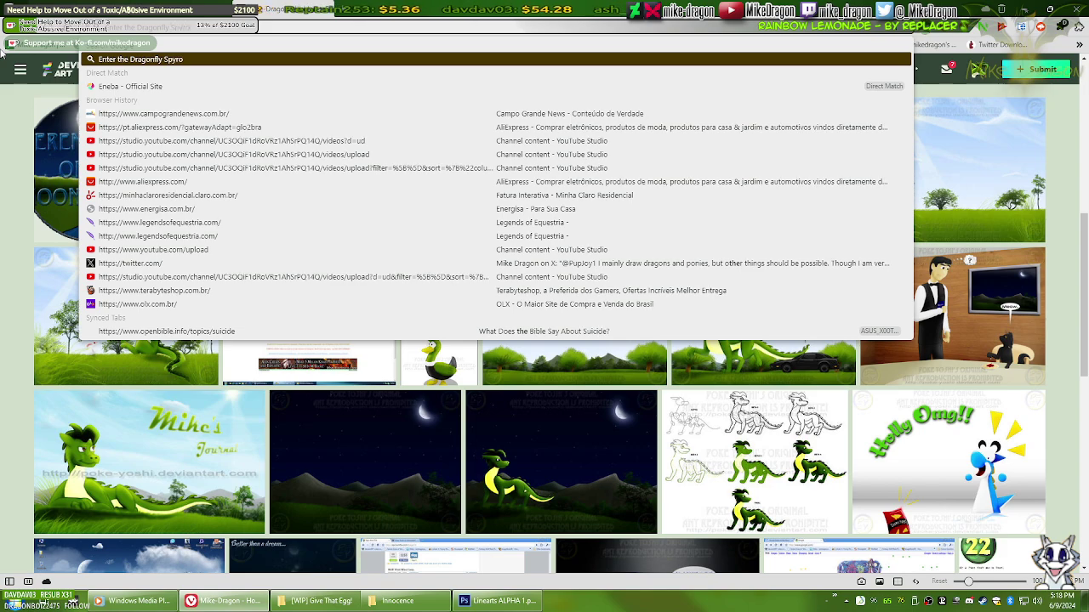
{"action": "type", "text": " art"}
{"action": "key", "text": "Return"}
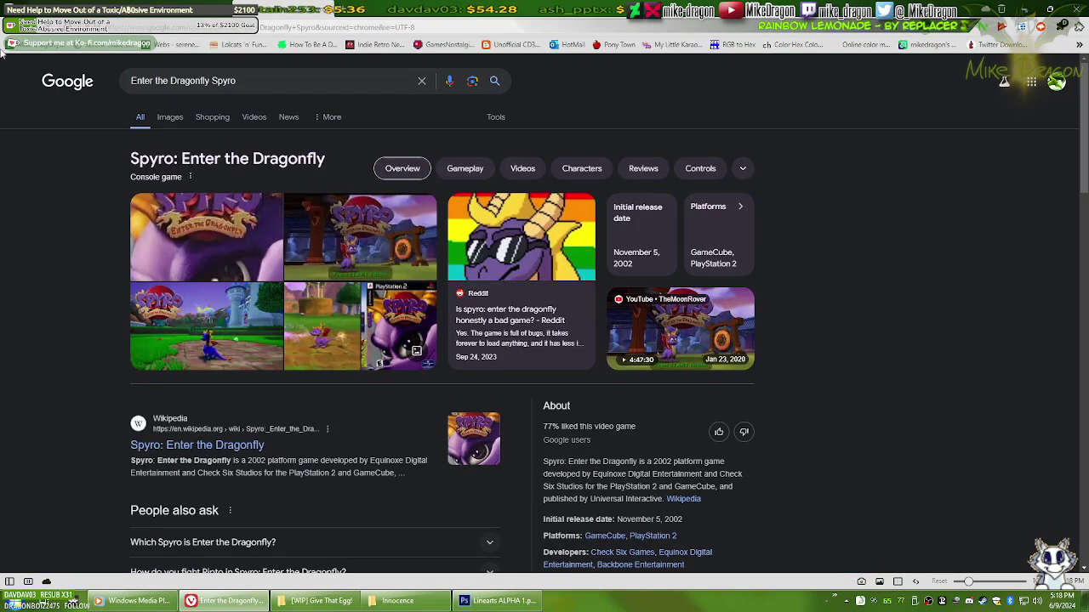
{"action": "left_click", "coordinate": [160, 121]}
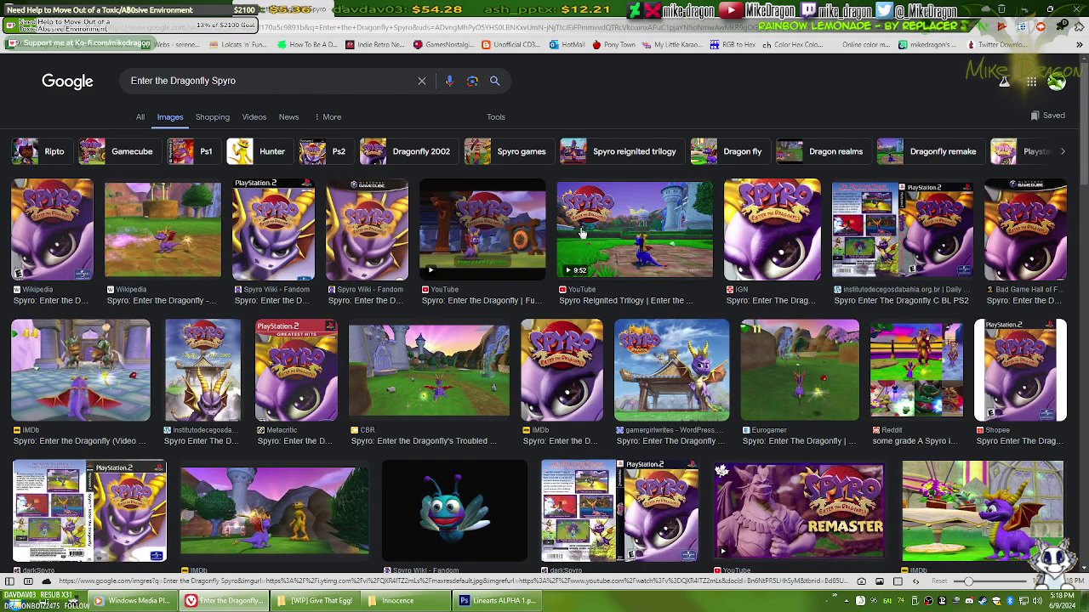
Step: Examine the CBR and IMDb screenshots of Spyro: Enter the Dragonfly and the related pictures as references
{"action": "left_click", "coordinate": [480, 231]}
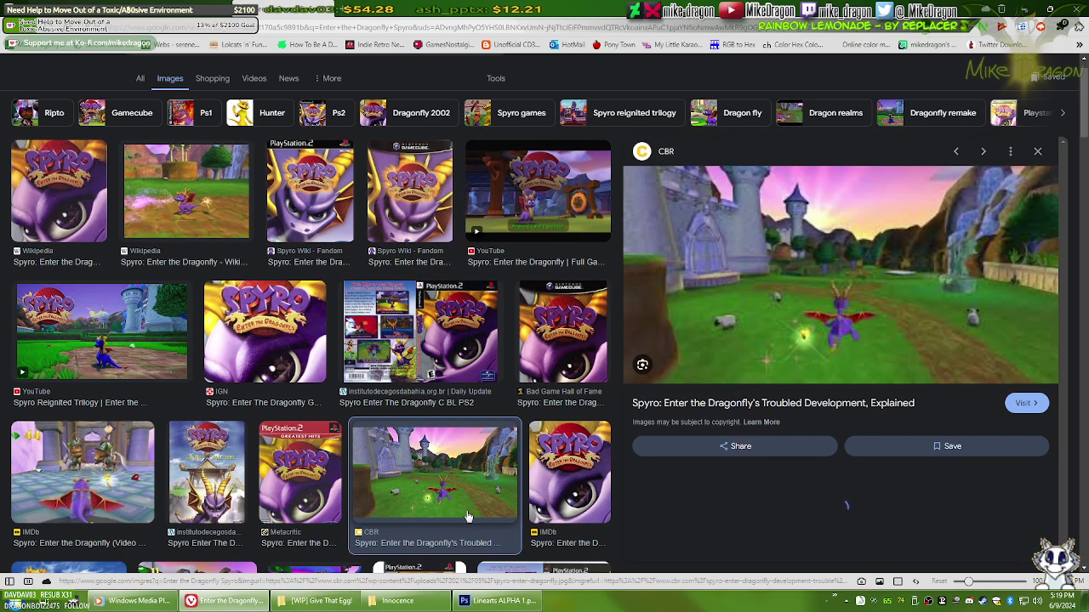
{"action": "left_click", "coordinate": [468, 514]}
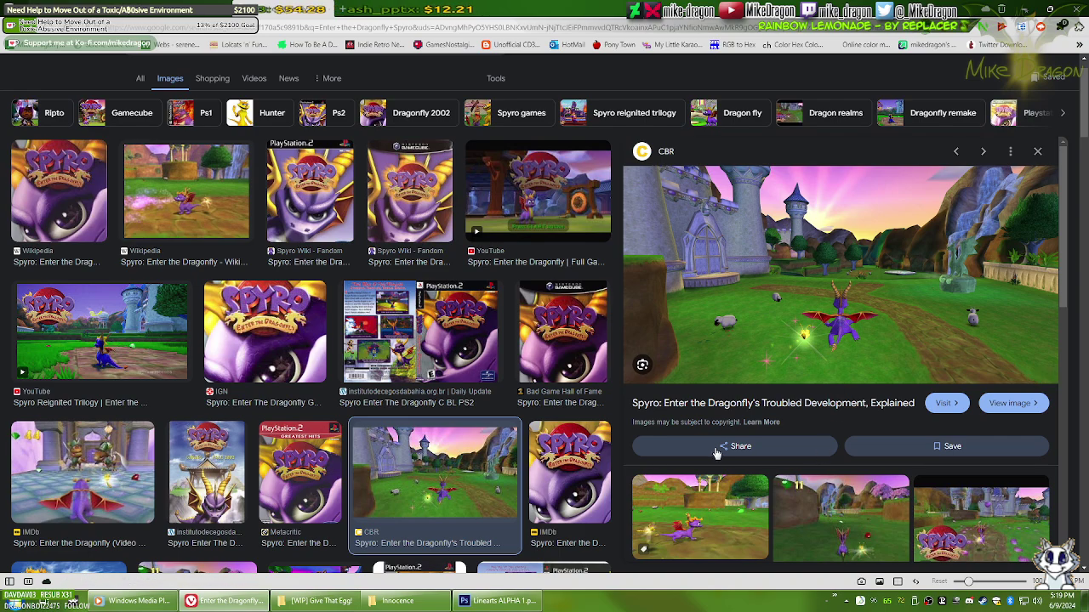
{"action": "left_click", "coordinate": [113, 503]}
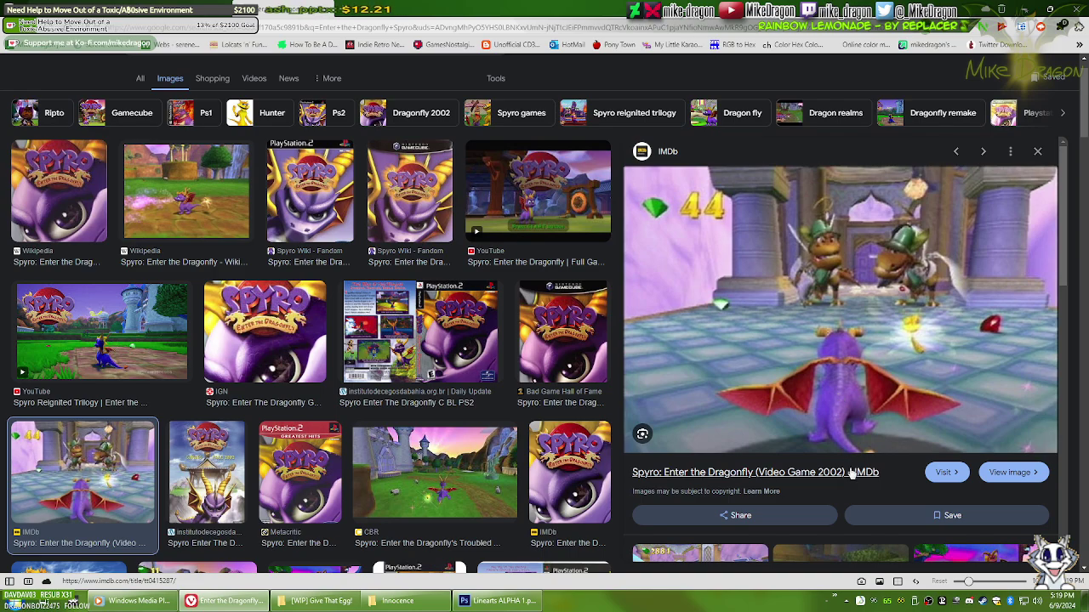
{"action": "scroll", "coordinate": [851, 474], "scroll_direction": "down", "scroll_amount": 5}
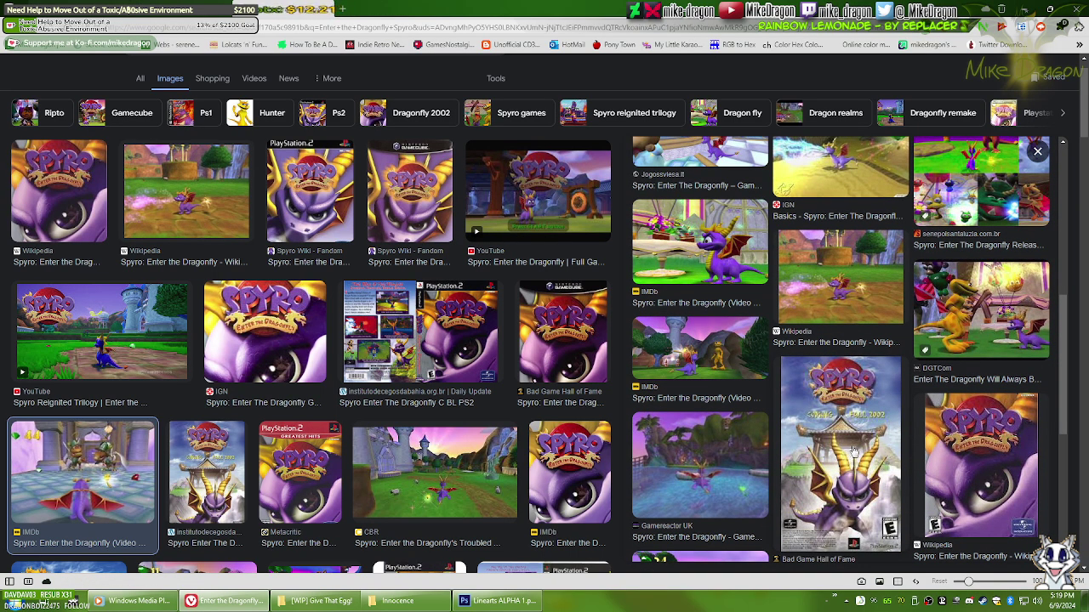
Step: Examine the "Coming Fall 2002" poster, the gamergirlwrites artwork of Spyro: Enter the Dragonfly and their related images as references
{"action": "scroll", "coordinate": [854, 451], "scroll_direction": "up", "scroll_amount": 2}
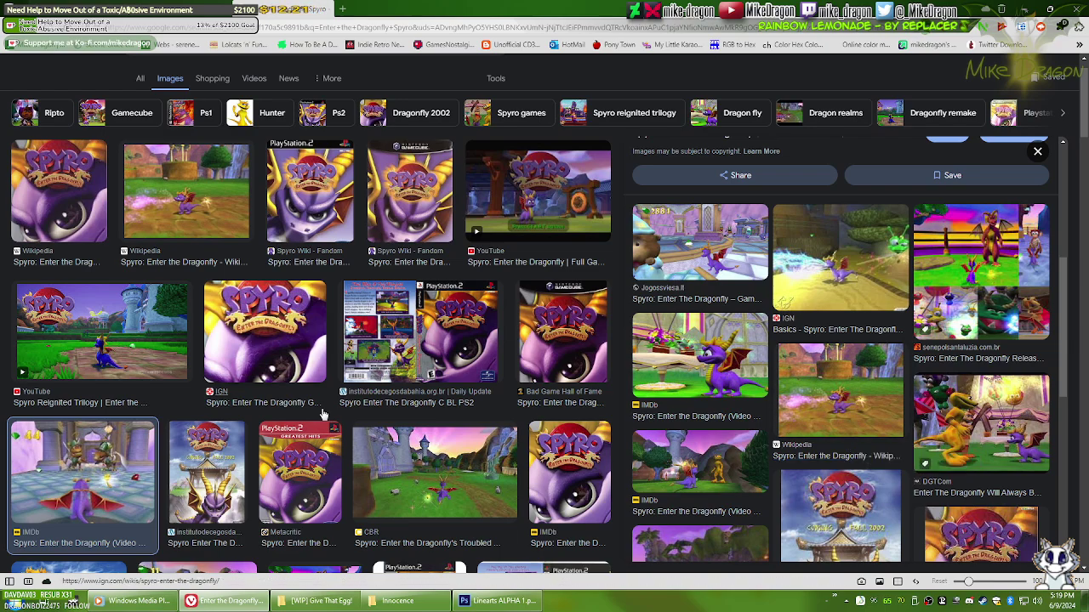
{"action": "scroll", "coordinate": [325, 415], "scroll_direction": "down", "scroll_amount": 1}
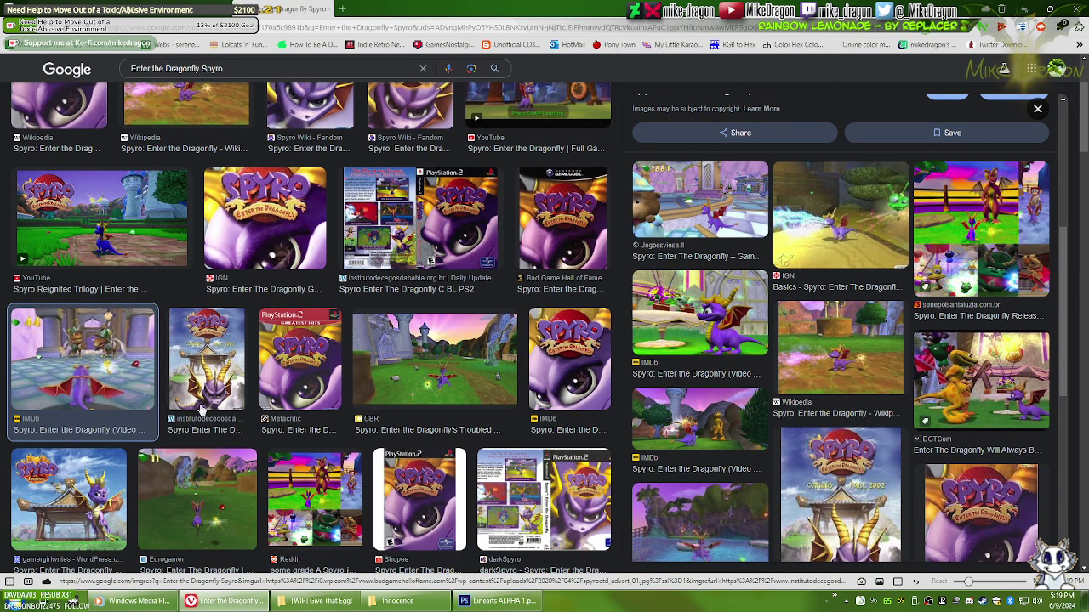
{"action": "left_click", "coordinate": [198, 398]}
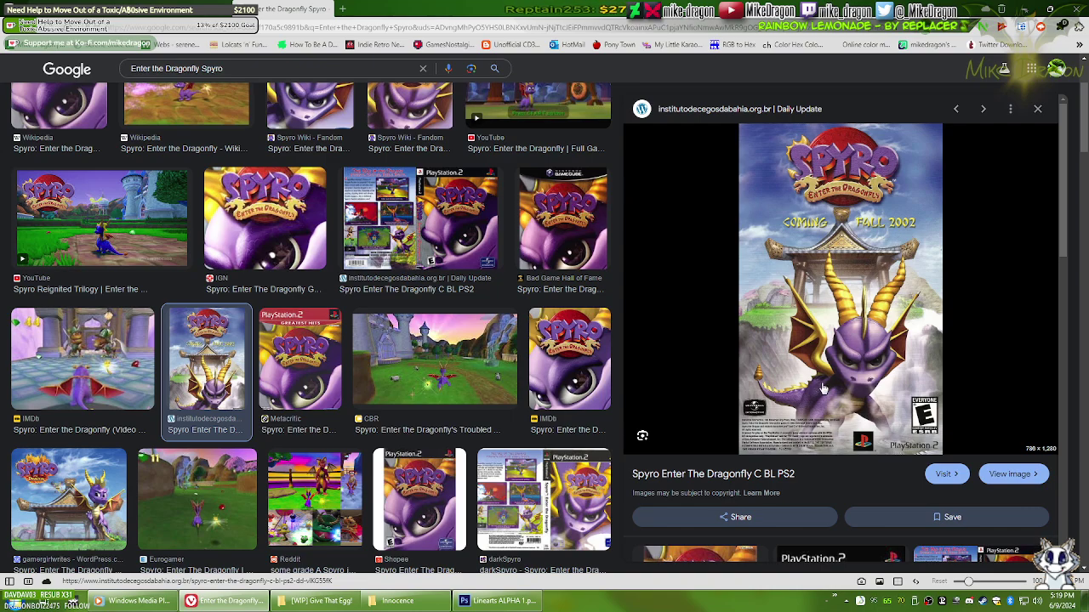
{"action": "scroll", "coordinate": [822, 382], "scroll_direction": "down", "scroll_amount": 3}
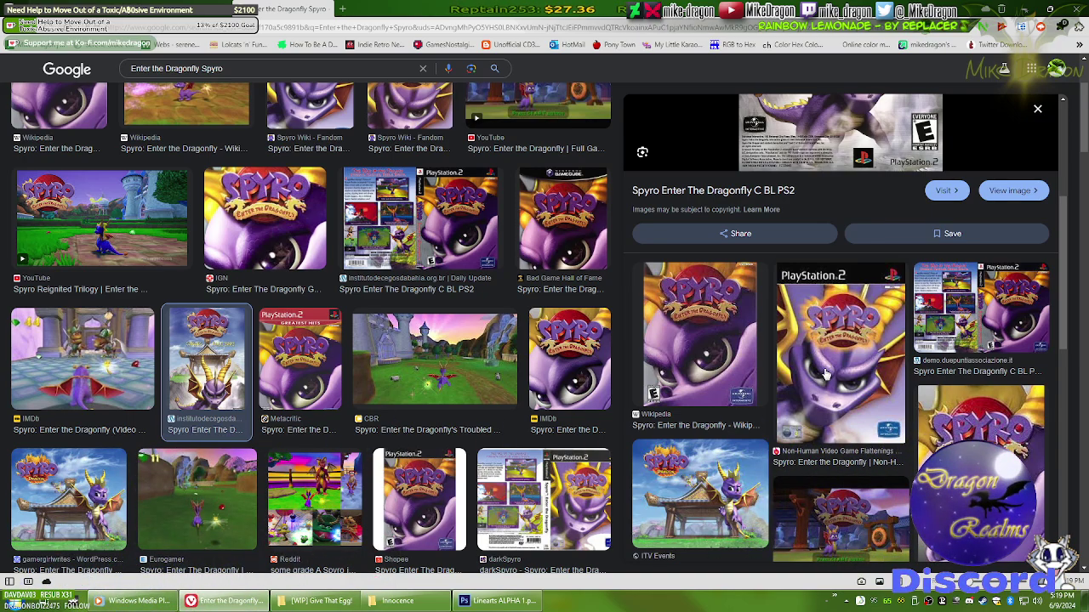
{"action": "left_click", "coordinate": [69, 500]}
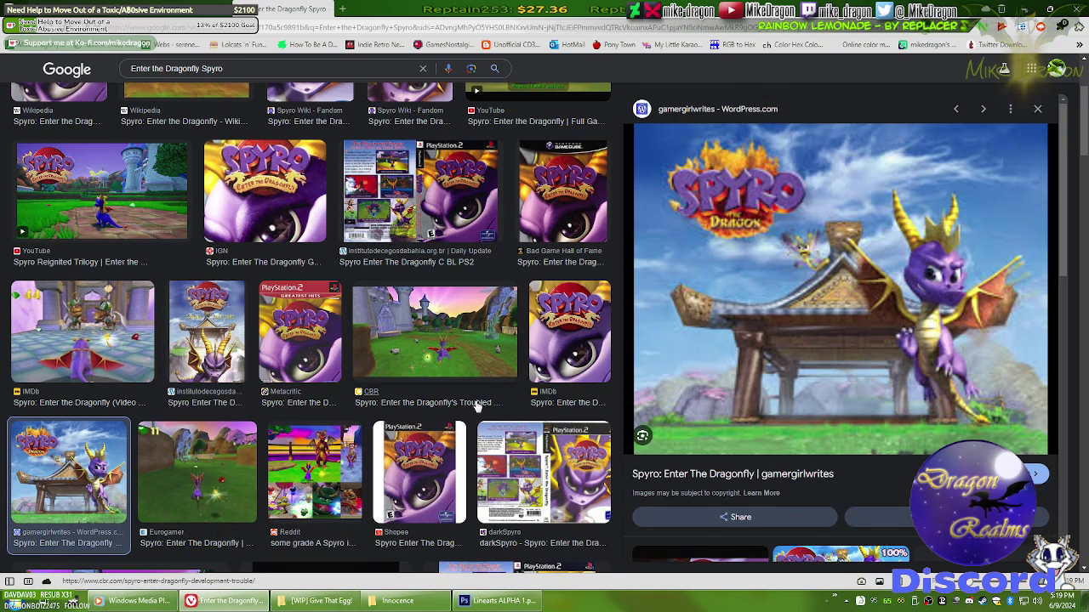
{"action": "scroll", "coordinate": [784, 336], "scroll_direction": "down", "scroll_amount": 3}
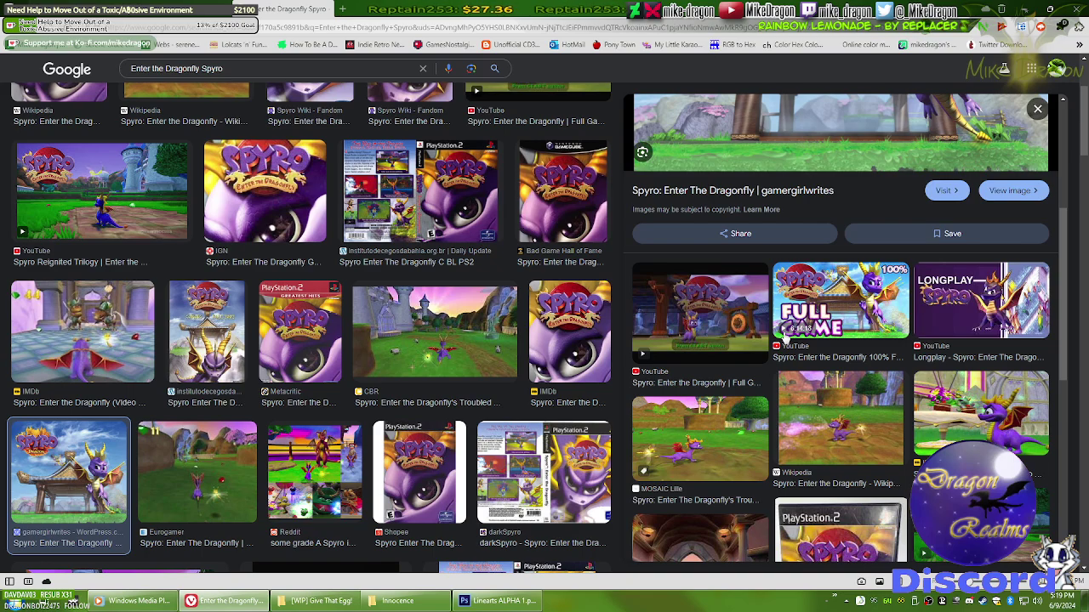
{"action": "scroll", "coordinate": [787, 336], "scroll_direction": "down", "scroll_amount": 4}
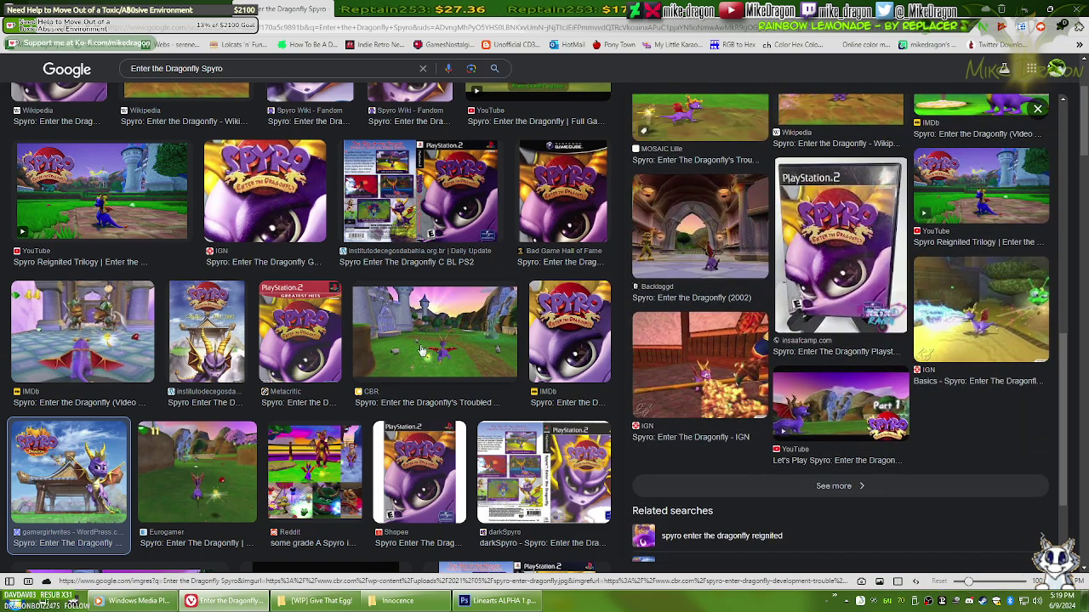
{"action": "scroll", "coordinate": [387, 365], "scroll_direction": "down", "scroll_amount": 3}
{"action": "scroll", "coordinate": [388, 362], "scroll_direction": "down", "scroll_amount": 2}
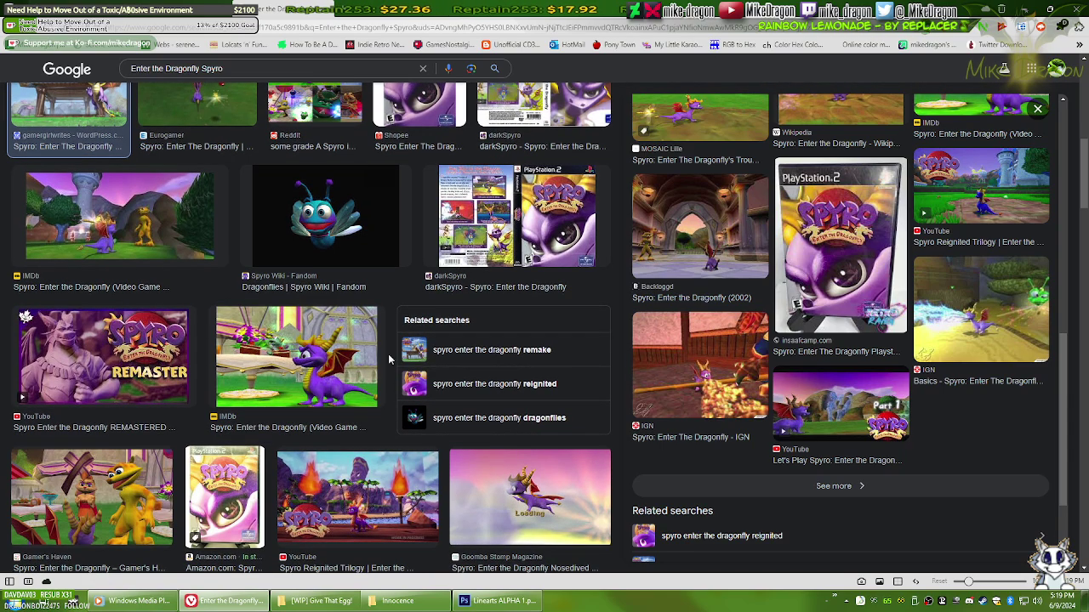
Step: Change the image search to "Enter the Dragonfly promo art"
{"action": "left_click", "coordinate": [242, 68]}
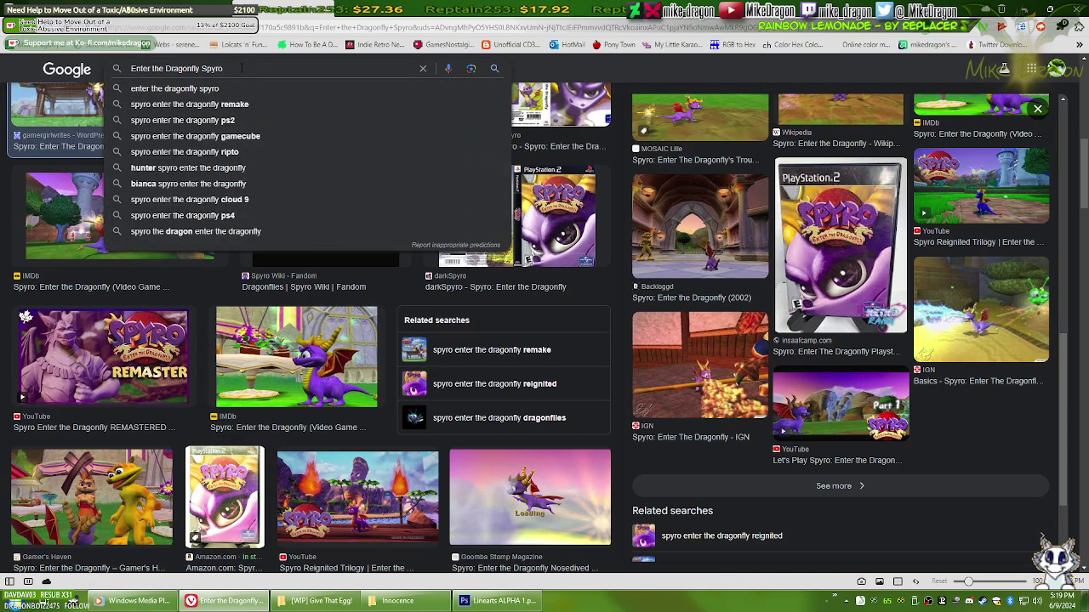
{"action": "key", "text": "BackSpace"}
{"action": "key", "text": "BackSpace"}
{"action": "key", "text": "BackSpace"}
{"action": "key", "text": "BackSpace"}
{"action": "key", "text": "BackSpace"}
{"action": "type", "text": "promo art"}
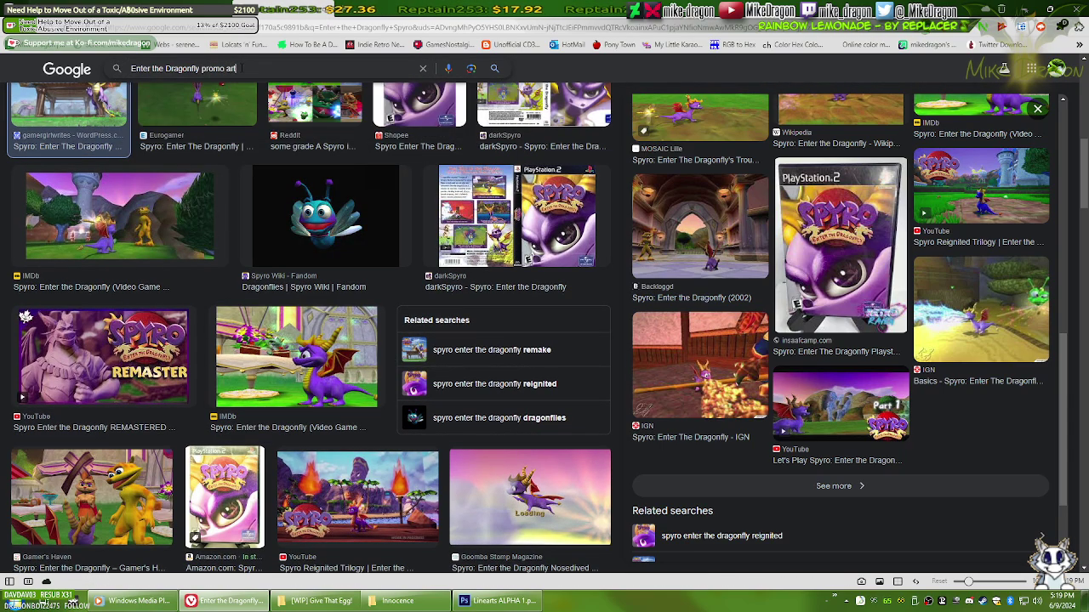
{"action": "key", "text": "Return"}
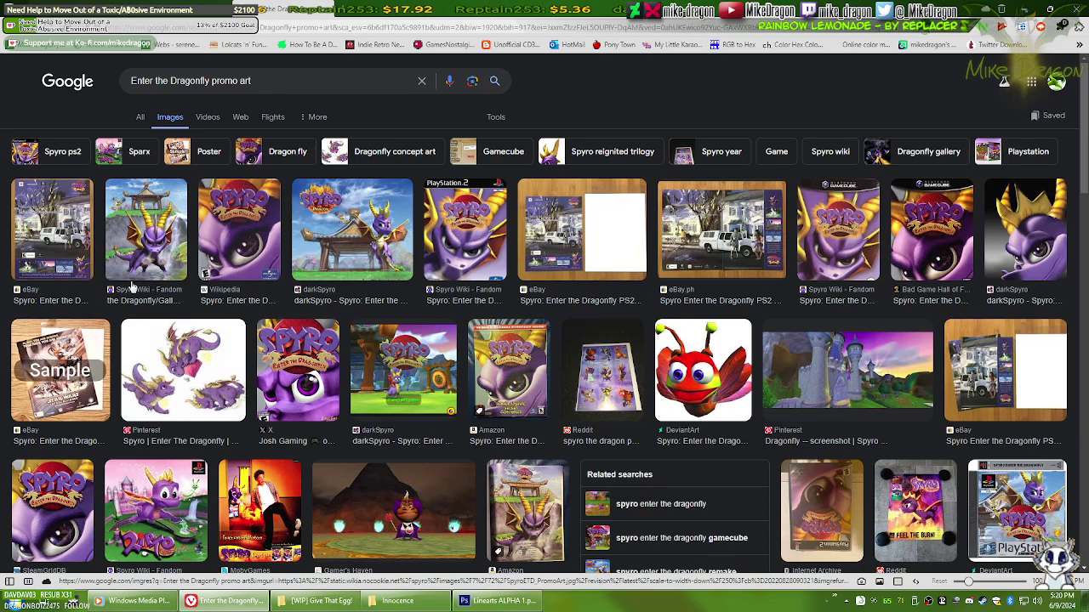
Step: Look through the Enter the Dragonfly promo art results for usable Spyro references
{"action": "scroll", "coordinate": [132, 289], "scroll_direction": "down", "scroll_amount": 3}
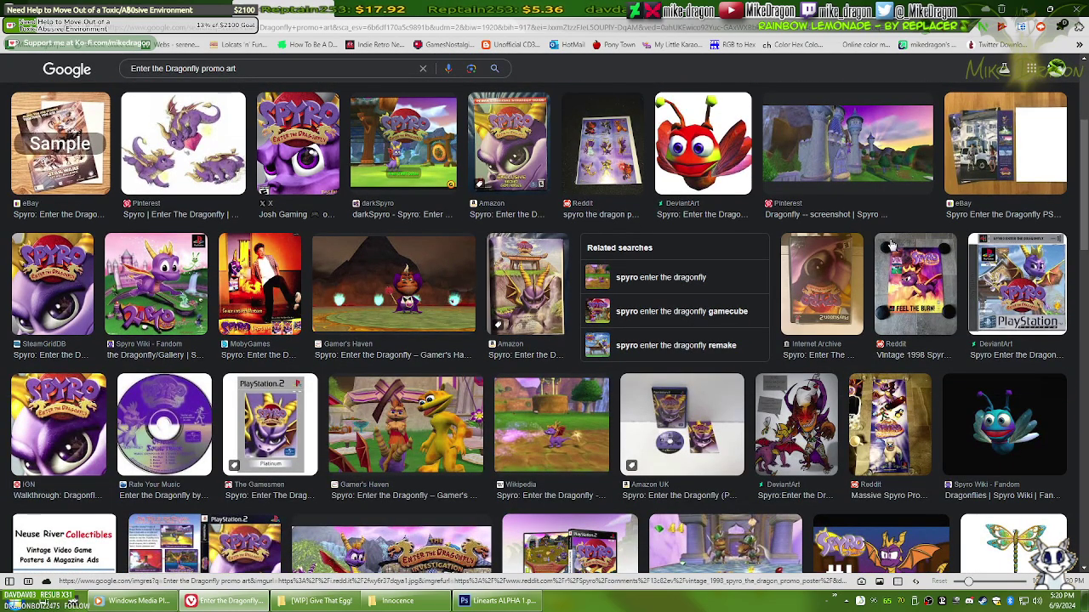
{"action": "scroll", "coordinate": [891, 246], "scroll_direction": "down", "scroll_amount": 3}
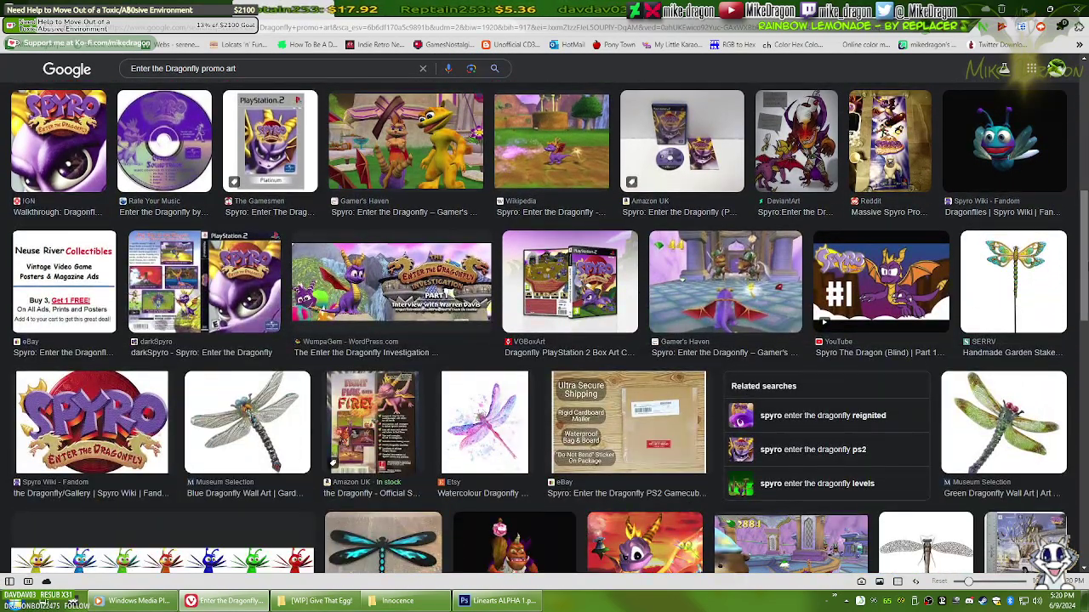
{"action": "scroll", "coordinate": [548, 327], "scroll_direction": "down", "scroll_amount": 3}
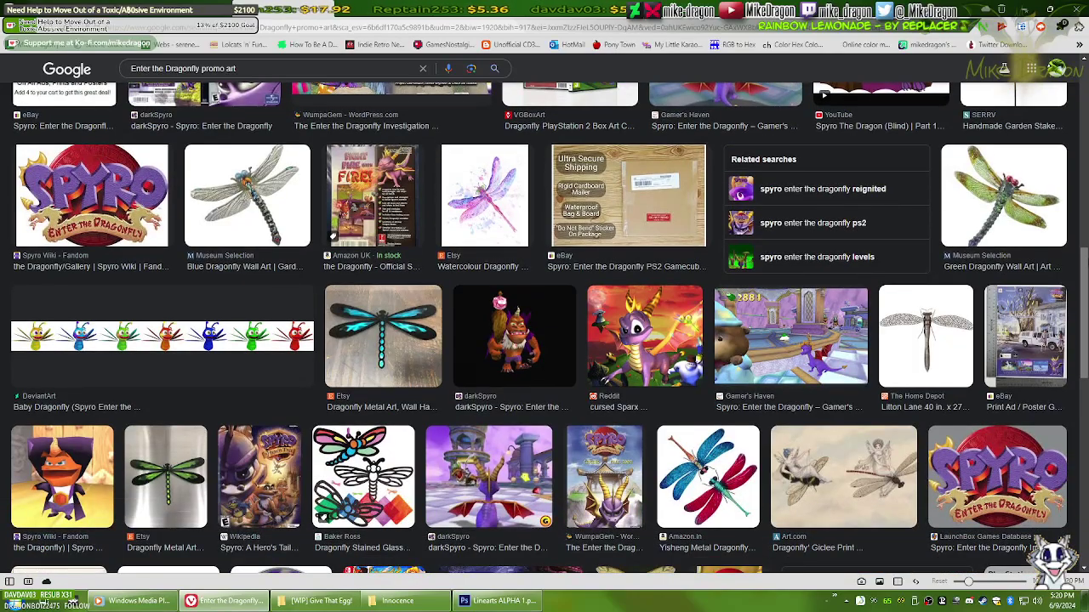
{"action": "scroll", "coordinate": [545, 329], "scroll_direction": "down", "scroll_amount": 3}
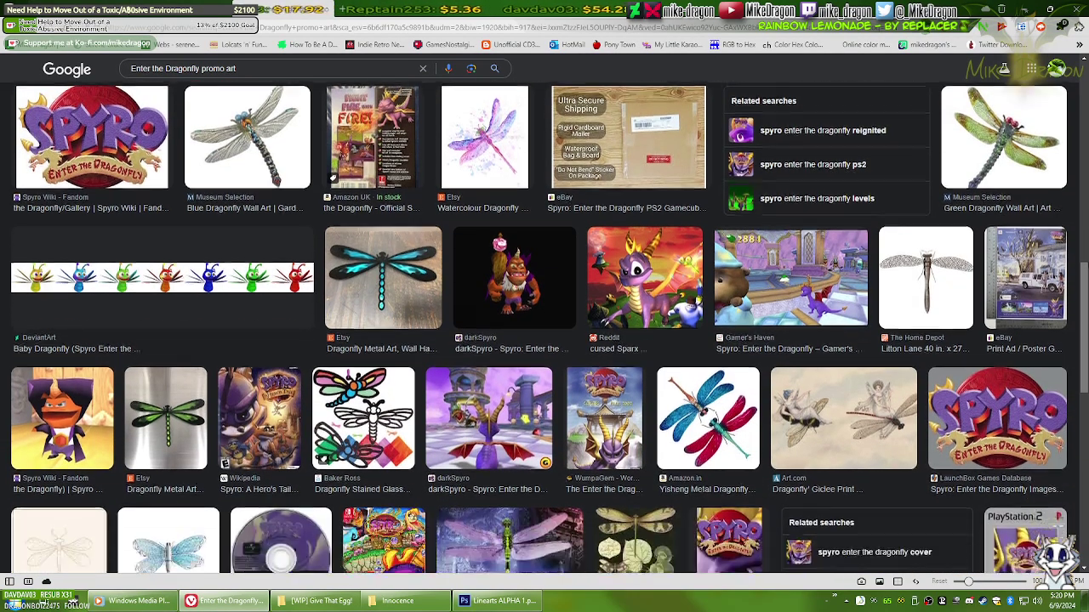
{"action": "scroll", "coordinate": [545, 328], "scroll_direction": "down", "scroll_amount": 3}
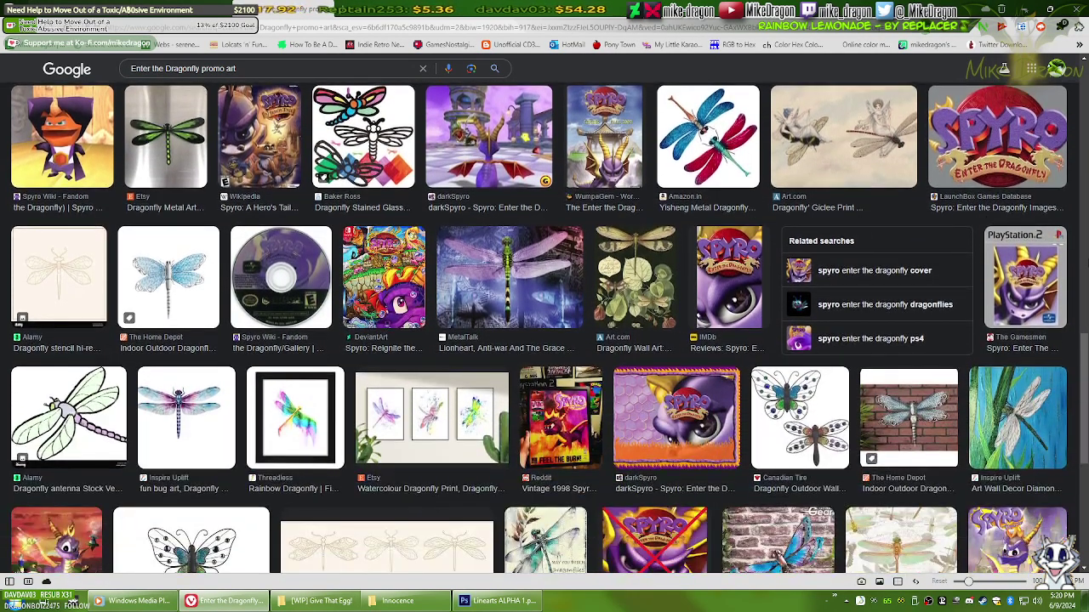
{"action": "scroll", "coordinate": [545, 328], "scroll_direction": "down", "scroll_amount": 3}
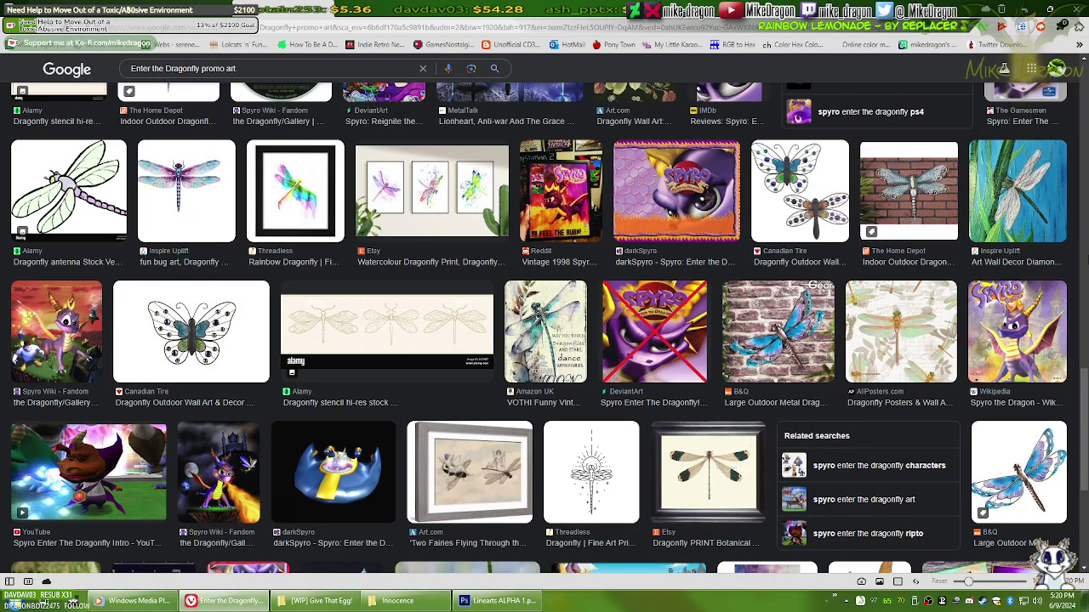
{"action": "scroll", "coordinate": [545, 328], "scroll_direction": "down", "scroll_amount": 3}
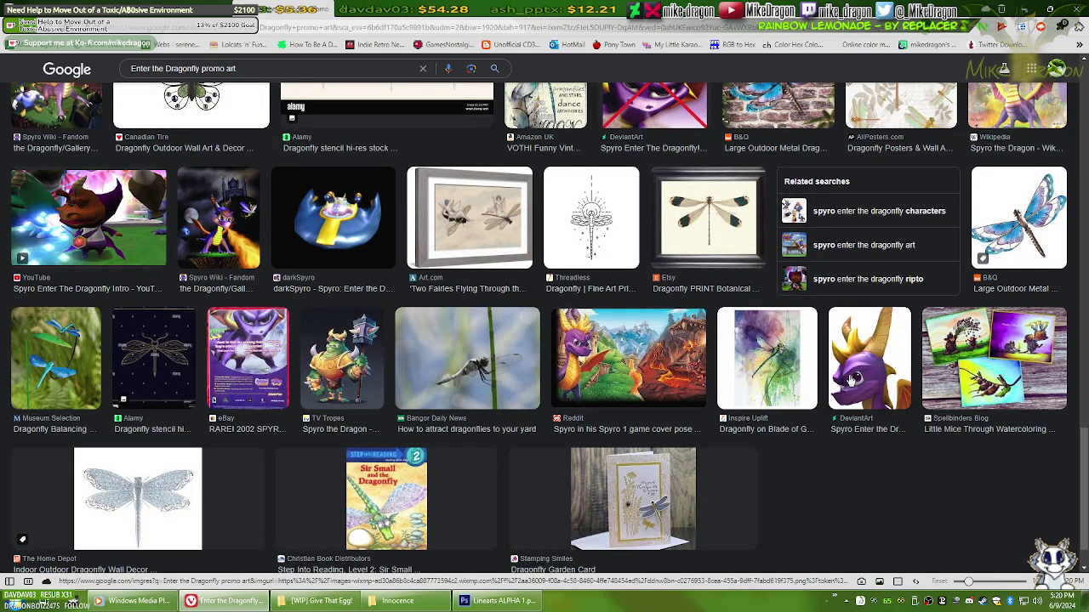
{"action": "scroll", "coordinate": [851, 381], "scroll_direction": "up", "scroll_amount": 5}
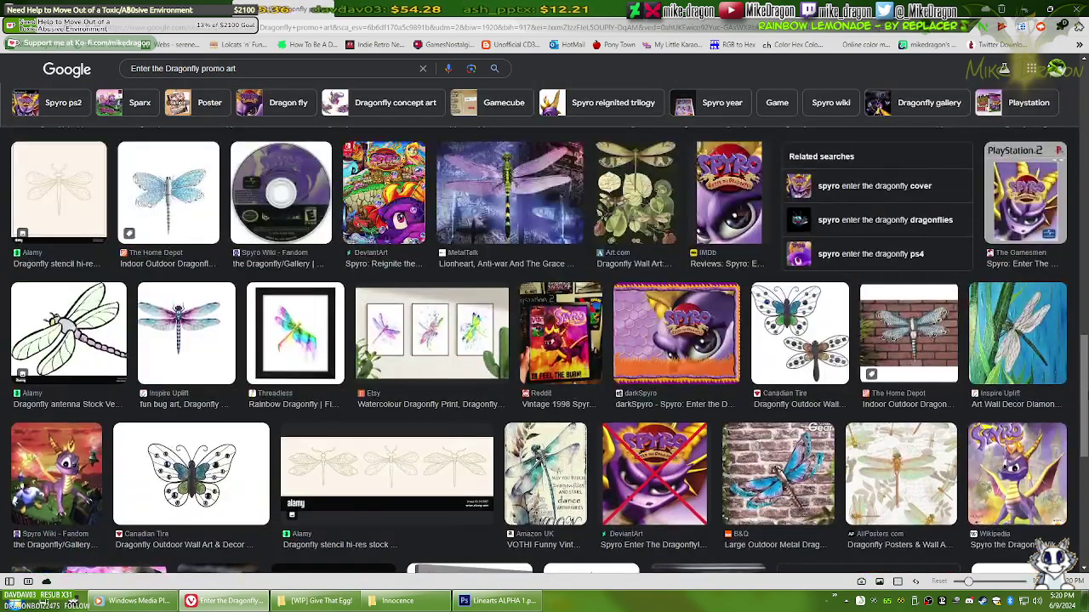
{"action": "scroll", "coordinate": [1083, 378], "scroll_direction": "up", "scroll_amount": 15}
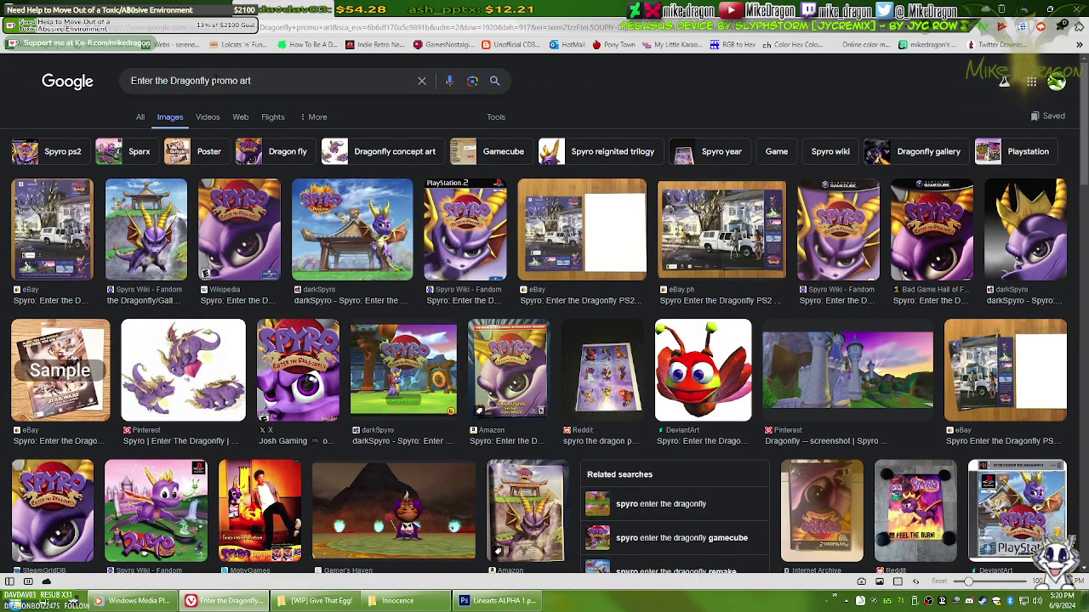
Step: Change the image search to "A Hero's Tail promo art"
{"action": "left_click_drag", "start_coordinate": [210, 81], "coordinate": [123, 82]}
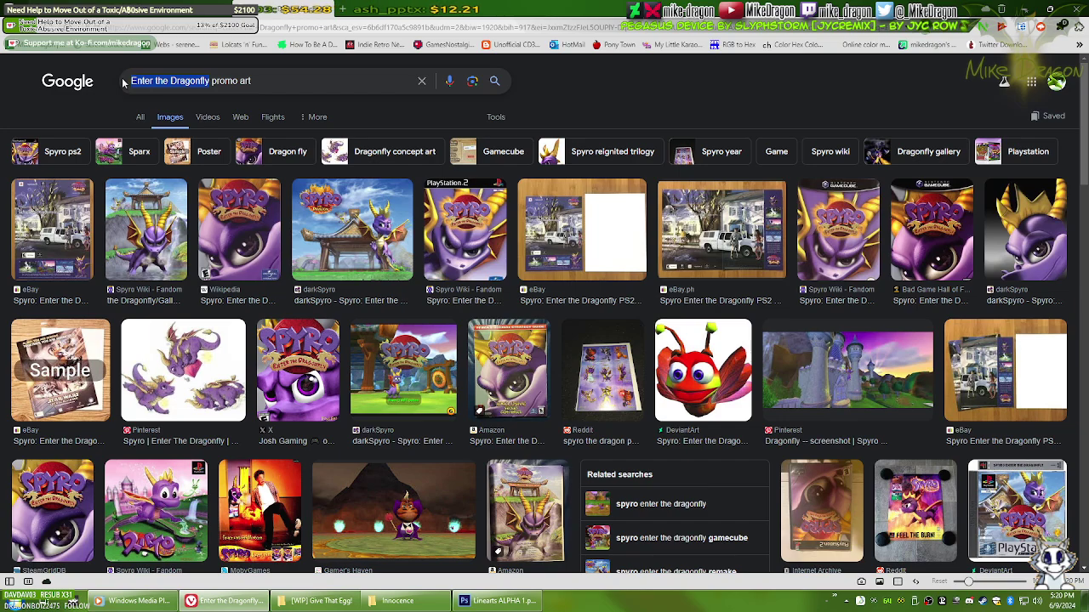
{"action": "type", "text": "A Hero's"}
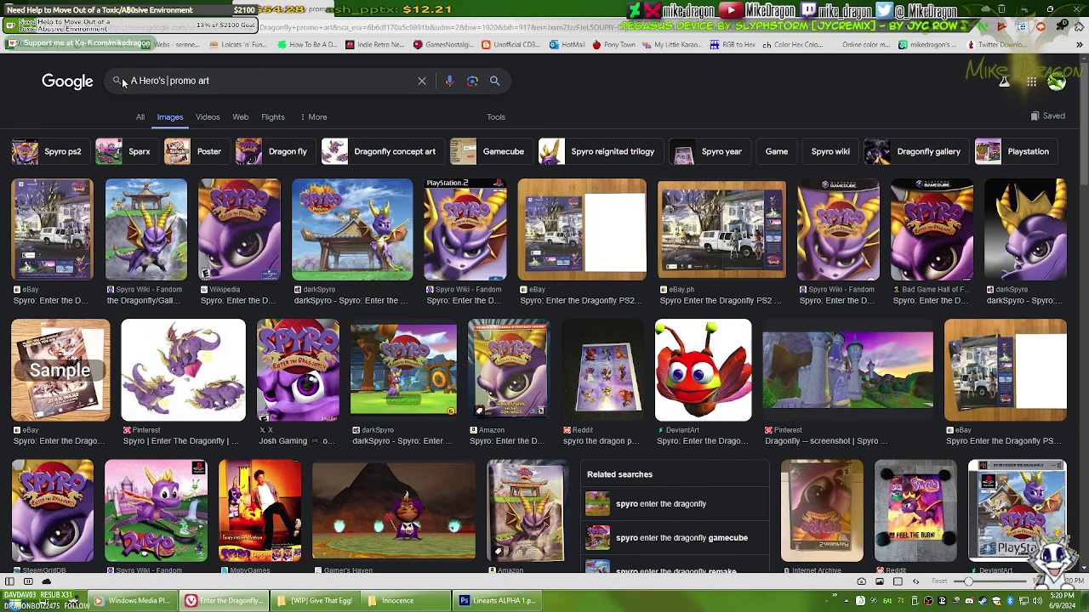
{"action": "type", "text": " Tail"}
{"action": "key", "text": "Return"}
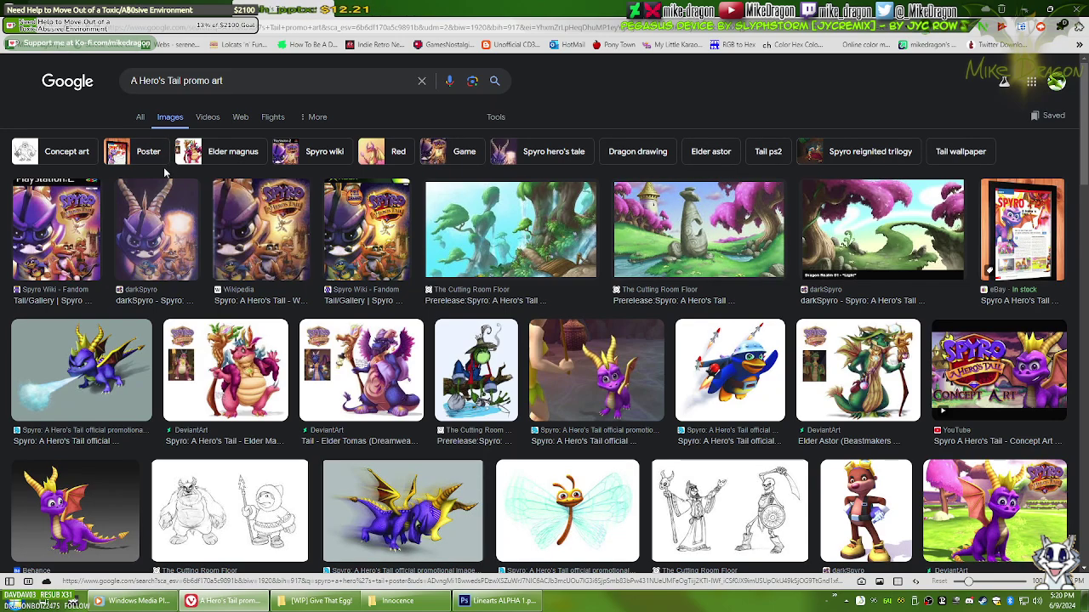
Step: Preview the DeviantArt image "Spyro a Hero's Tail" and the related picture "Spyro 2"
{"action": "left_click", "coordinate": [994, 489]}
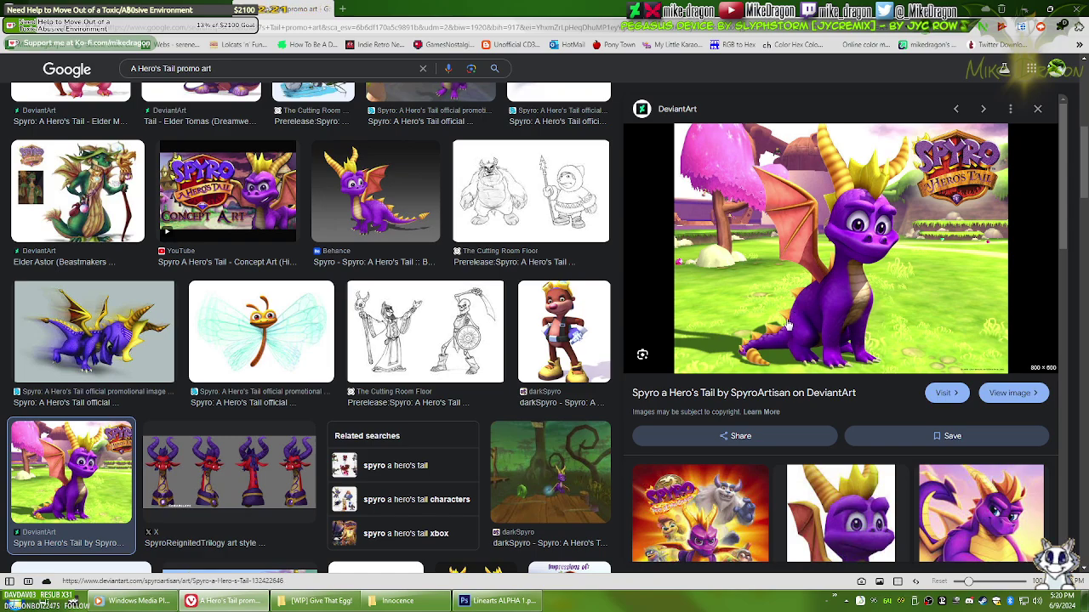
{"action": "scroll", "coordinate": [789, 326], "scroll_direction": "down", "scroll_amount": 2}
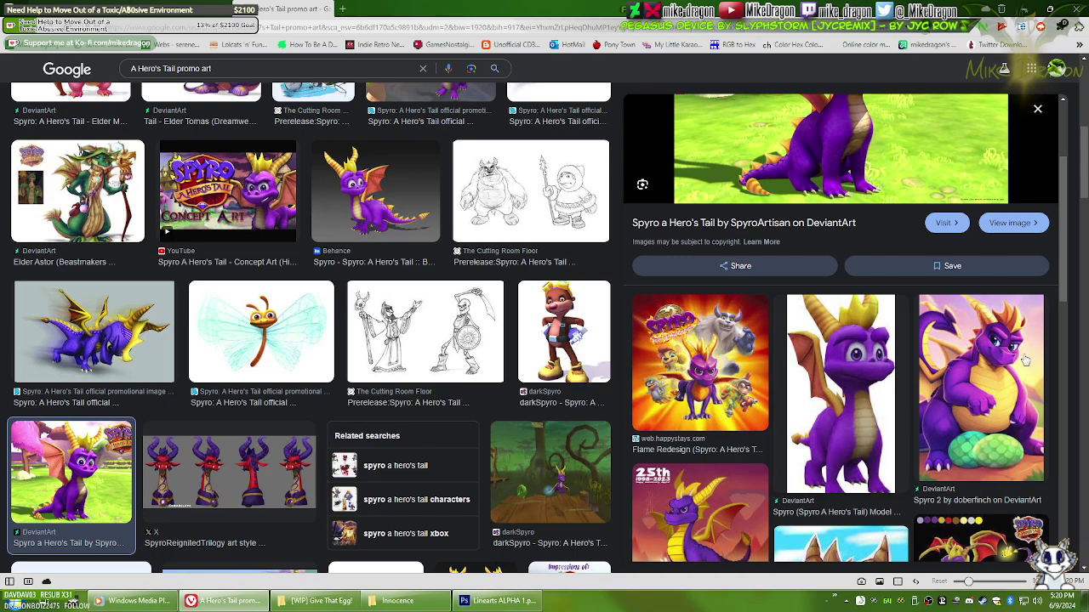
{"action": "left_click", "coordinate": [987, 387]}
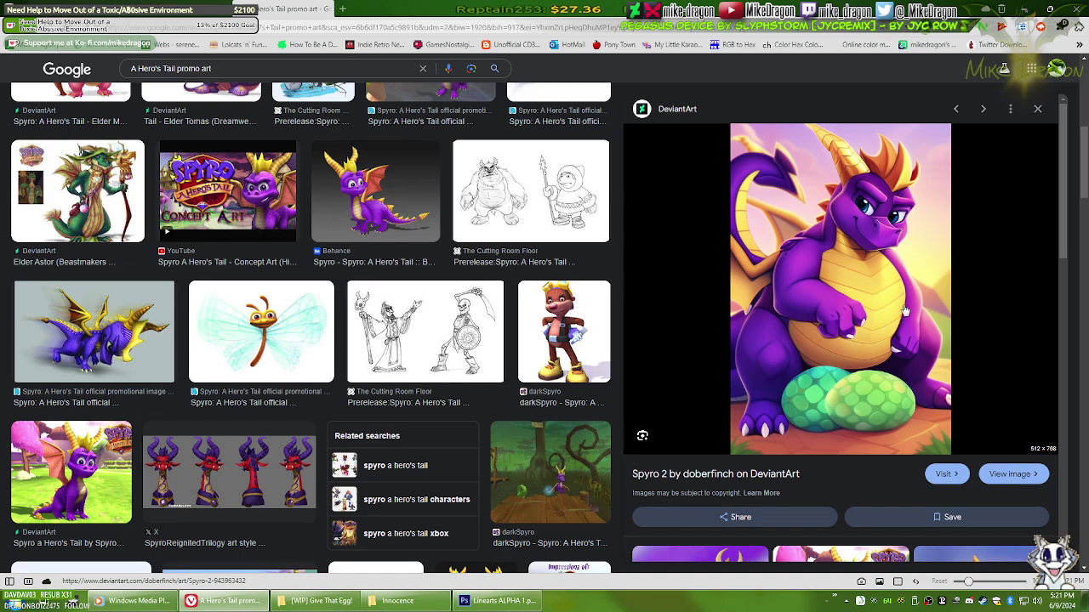
Step: Open the "Spyro 2" page on DeviantArt, check its tags and description, and return to the image results
{"action": "left_click", "coordinate": [946, 475]}
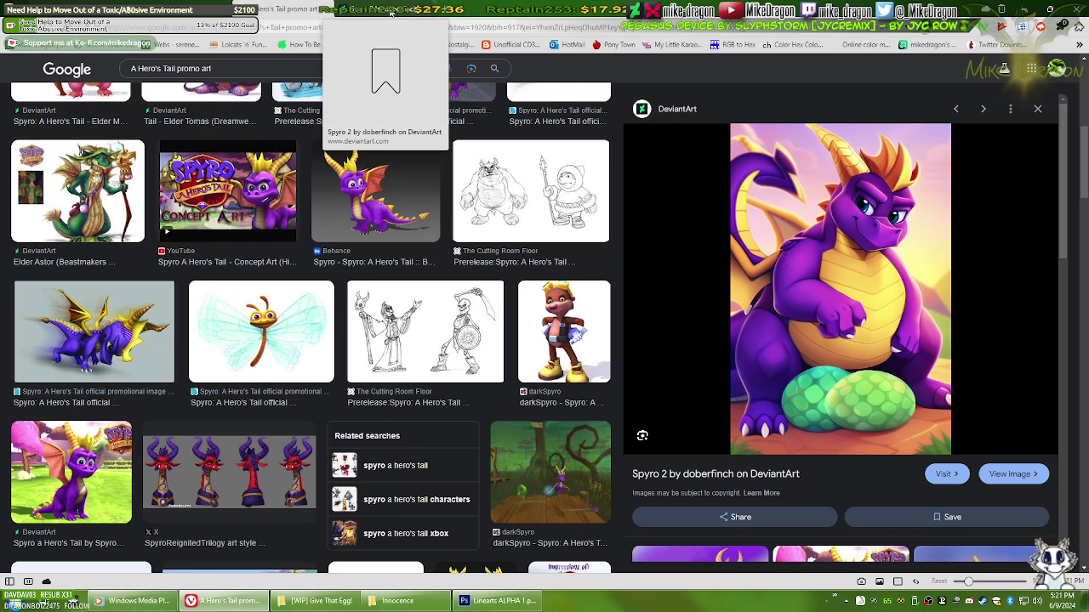
{"action": "left_click_drag", "start_coordinate": [389, 11], "coordinate": [389, 11]}
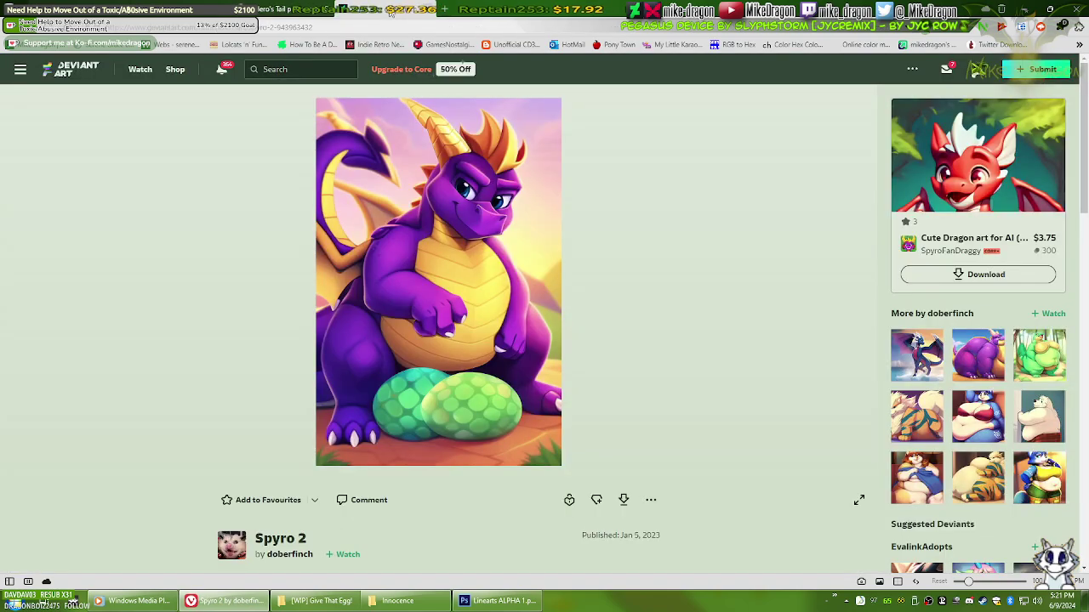
{"action": "scroll", "coordinate": [623, 358], "scroll_direction": "down", "scroll_amount": 3}
{"action": "scroll", "coordinate": [601, 447], "scroll_direction": "down", "scroll_amount": 1}
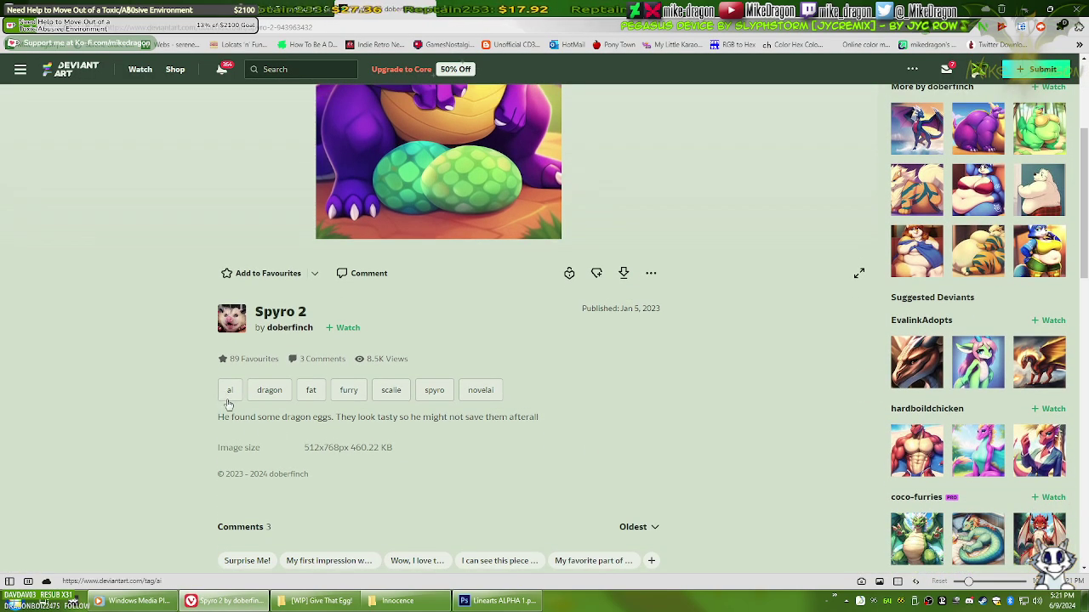
{"action": "left_click", "coordinate": [430, 23]}
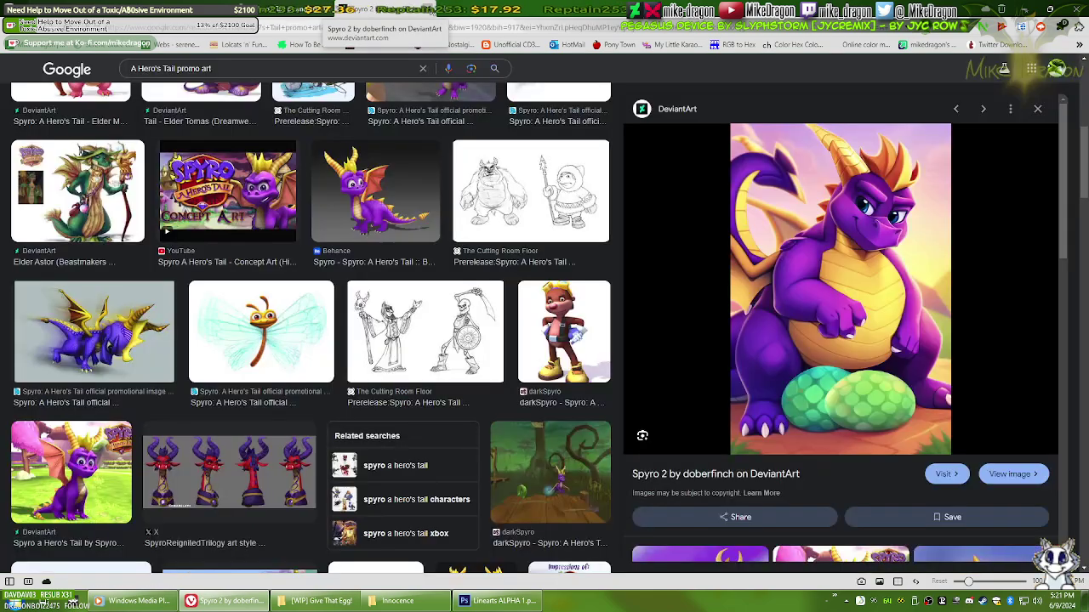
Step: Look through the images related to "Spyro 2" and preview "Spyro: AnHT - Sprite 1"
{"action": "scroll", "coordinate": [868, 387], "scroll_direction": "down", "scroll_amount": 4}
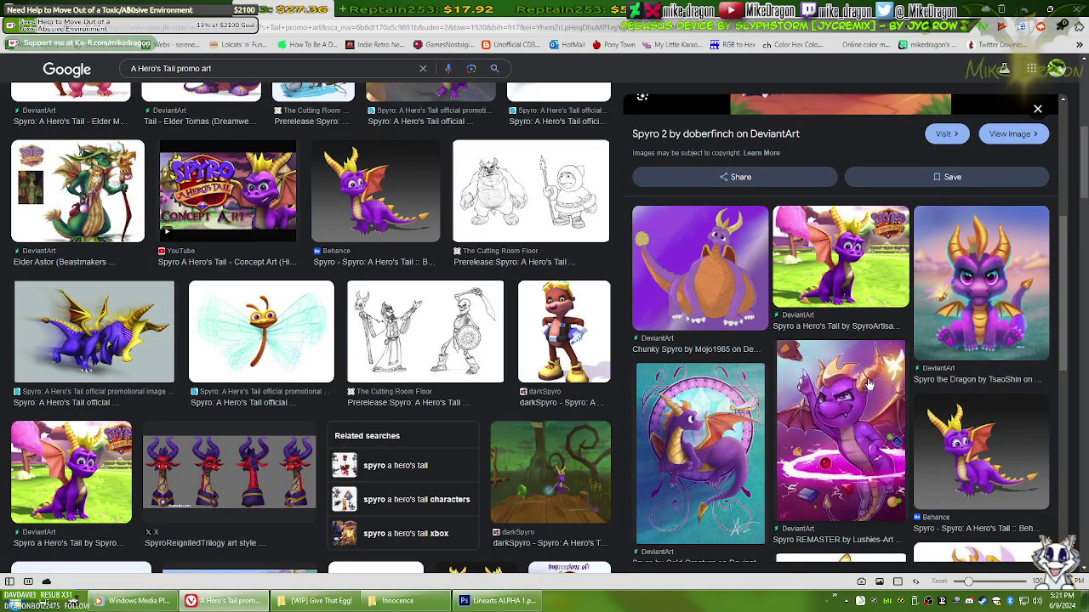
{"action": "scroll", "coordinate": [974, 356], "scroll_direction": "down", "scroll_amount": 3}
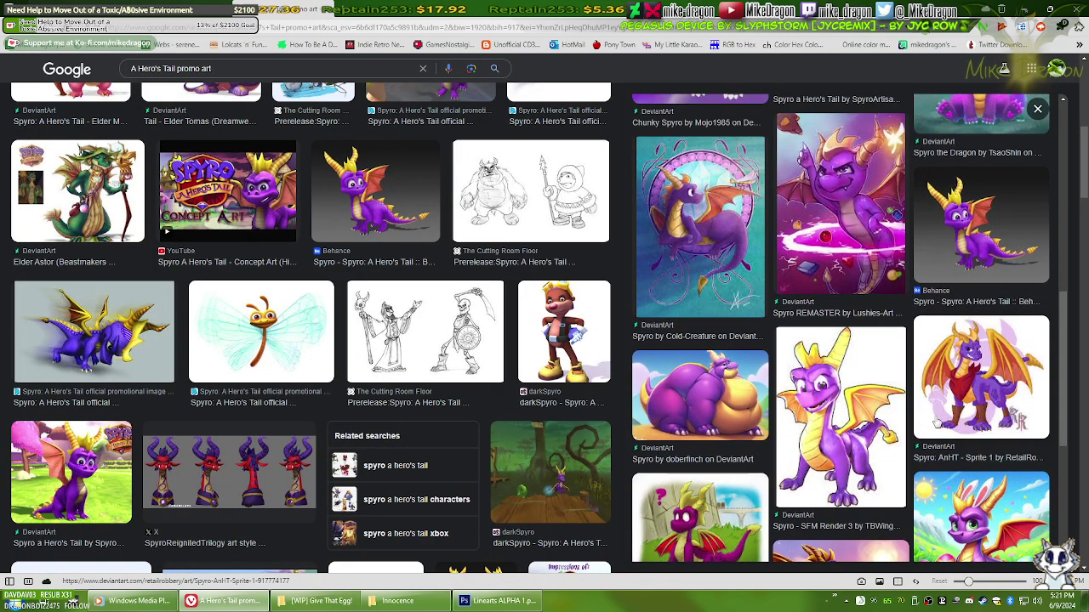
{"action": "left_click", "coordinate": [902, 436]}
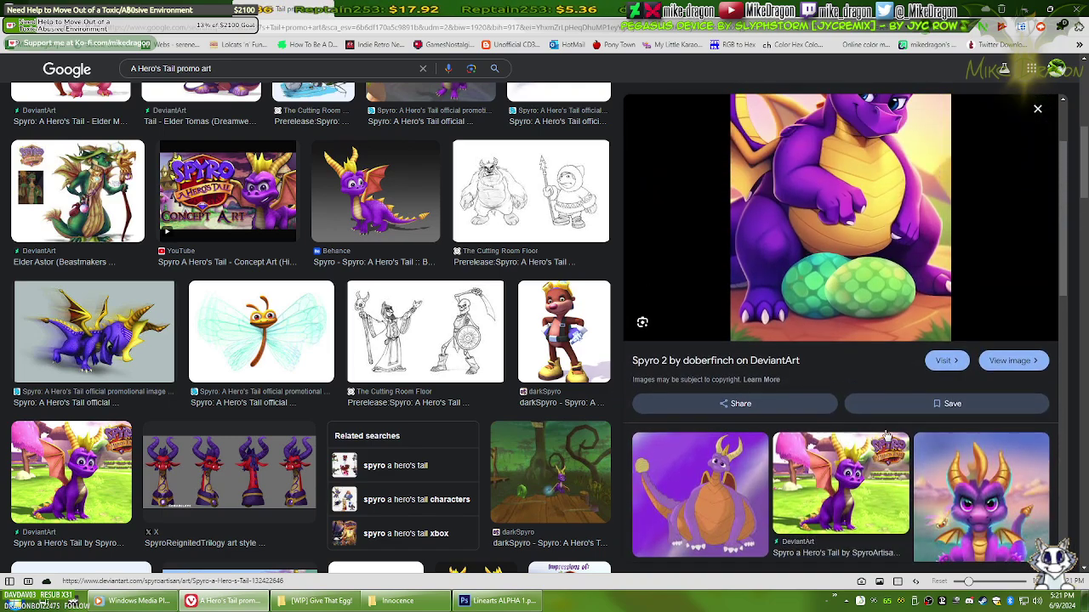
{"action": "scroll", "coordinate": [900, 438], "scroll_direction": "down", "scroll_amount": 10}
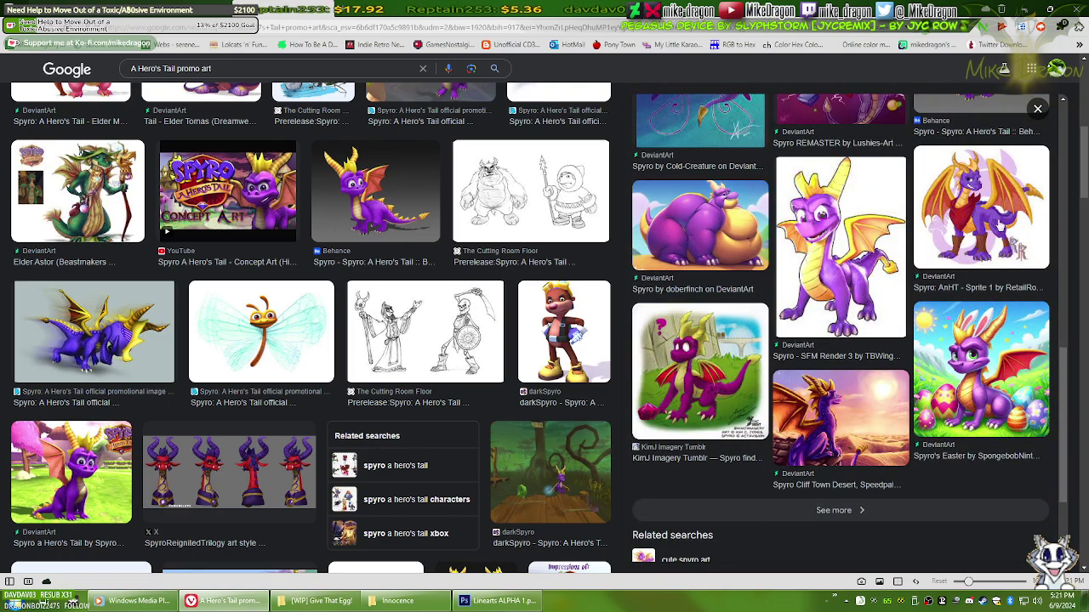
{"action": "left_click", "coordinate": [1042, 255]}
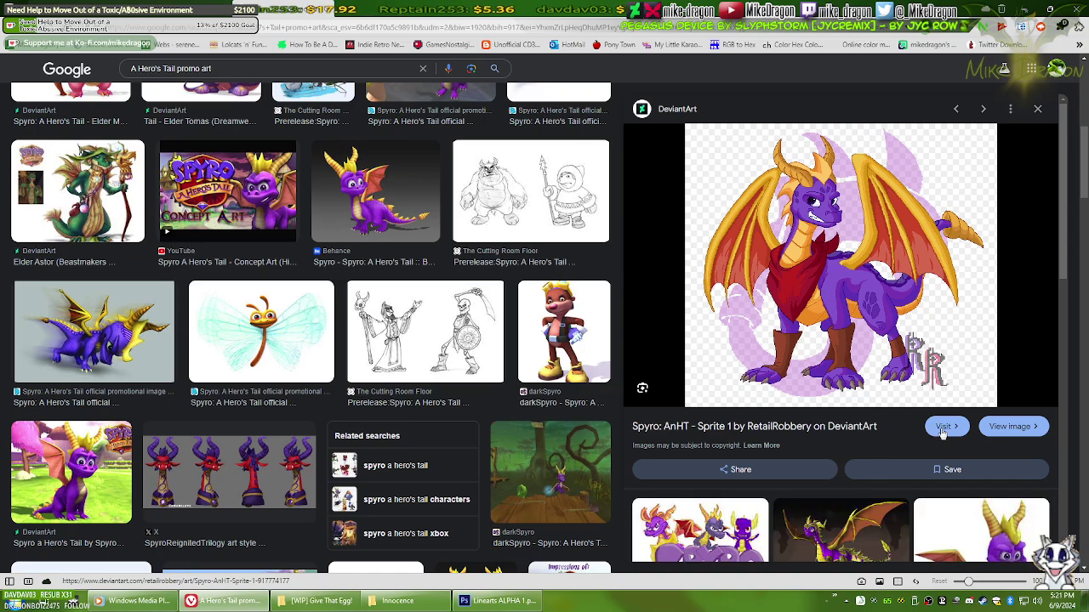
Step: Browse further through the A Hero's Tail image results and preview the Behance image showing Spyro from four angles
{"action": "scroll", "coordinate": [936, 430], "scroll_direction": "down", "scroll_amount": 1}
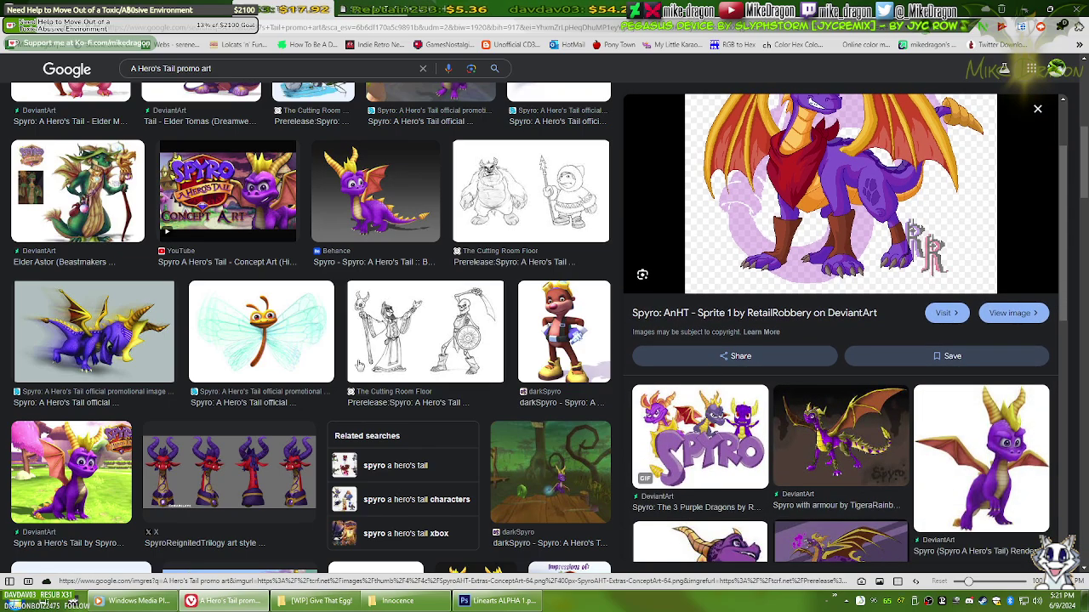
{"action": "scroll", "coordinate": [446, 406], "scroll_direction": "down", "scroll_amount": 3}
{"action": "left_click", "coordinate": [446, 407]}
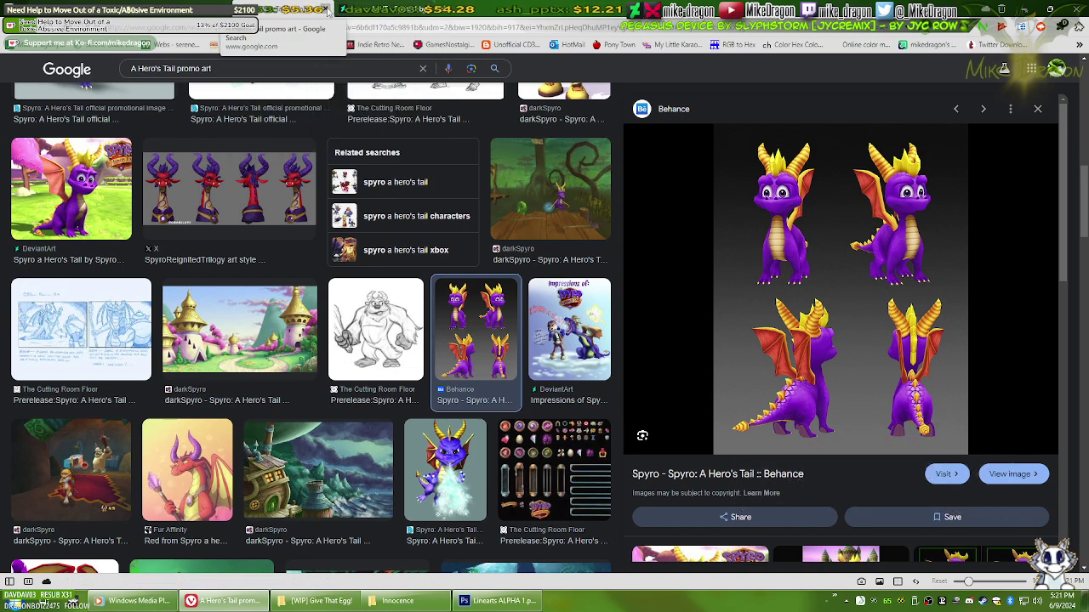
Step: Add the DeviantArt picture "Spyro: AnHT - Sprite 1" to favourites and save its PNG into the Spyro images folder
{"action": "left_click", "coordinate": [262, 16]}
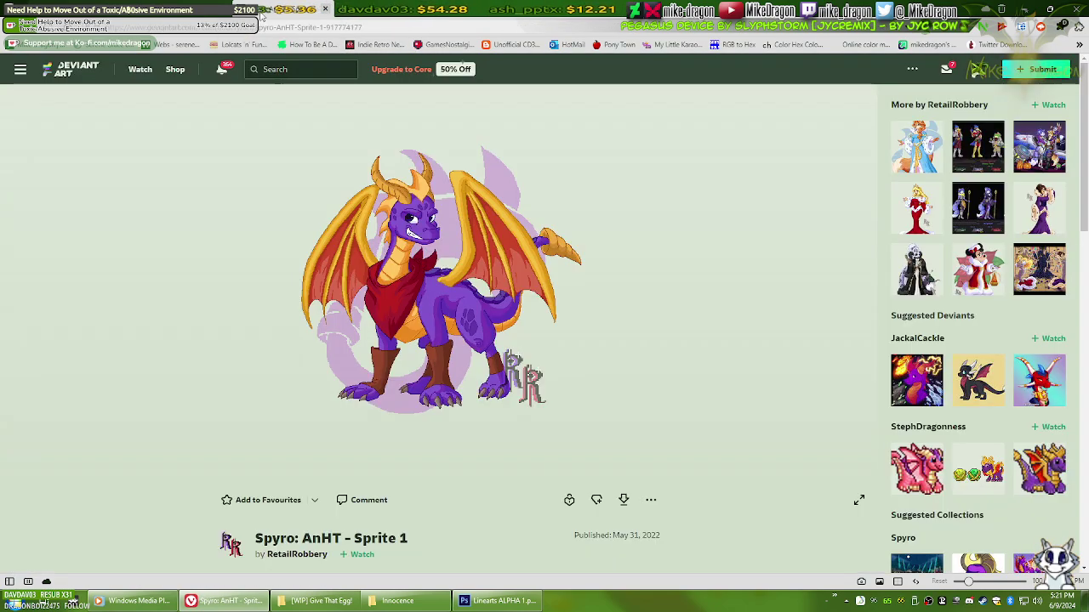
{"action": "left_click", "coordinate": [266, 500]}
{"action": "right_click", "coordinate": [624, 501]}
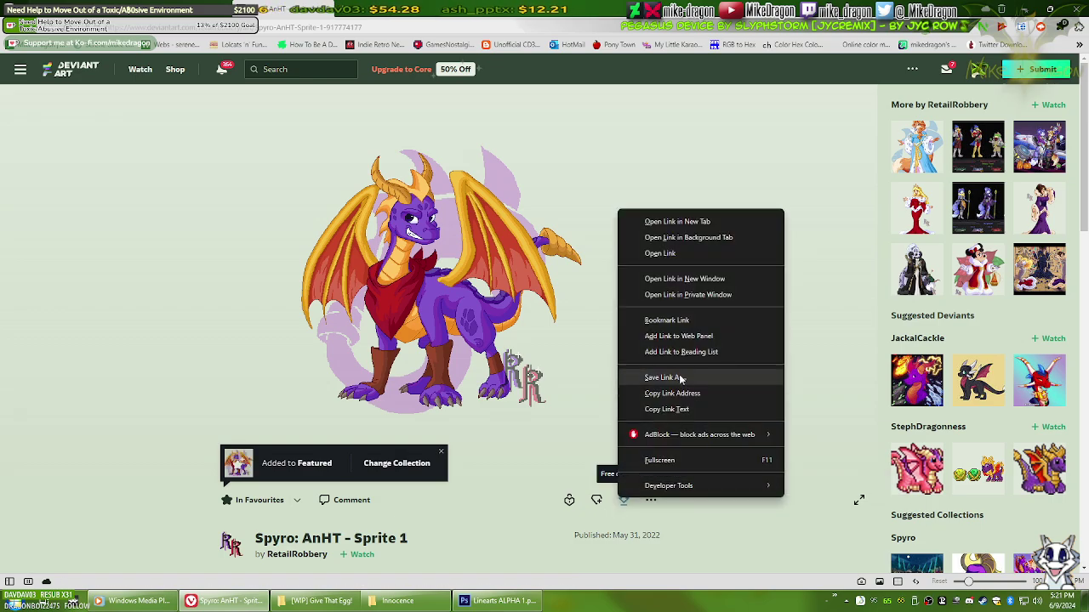
{"action": "left_click", "coordinate": [679, 401]}
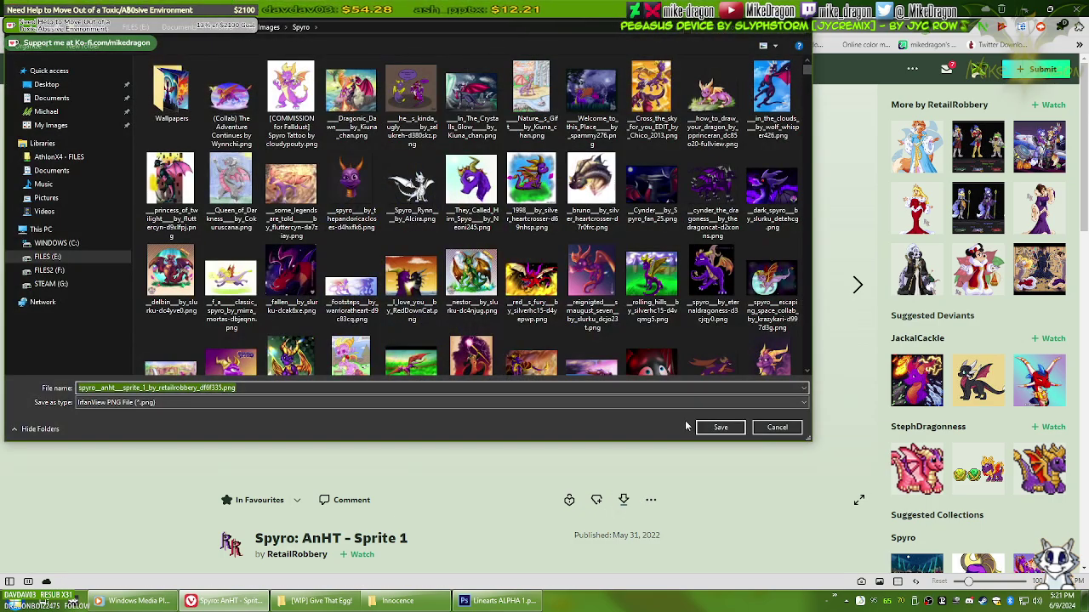
{"action": "left_click", "coordinate": [715, 429]}
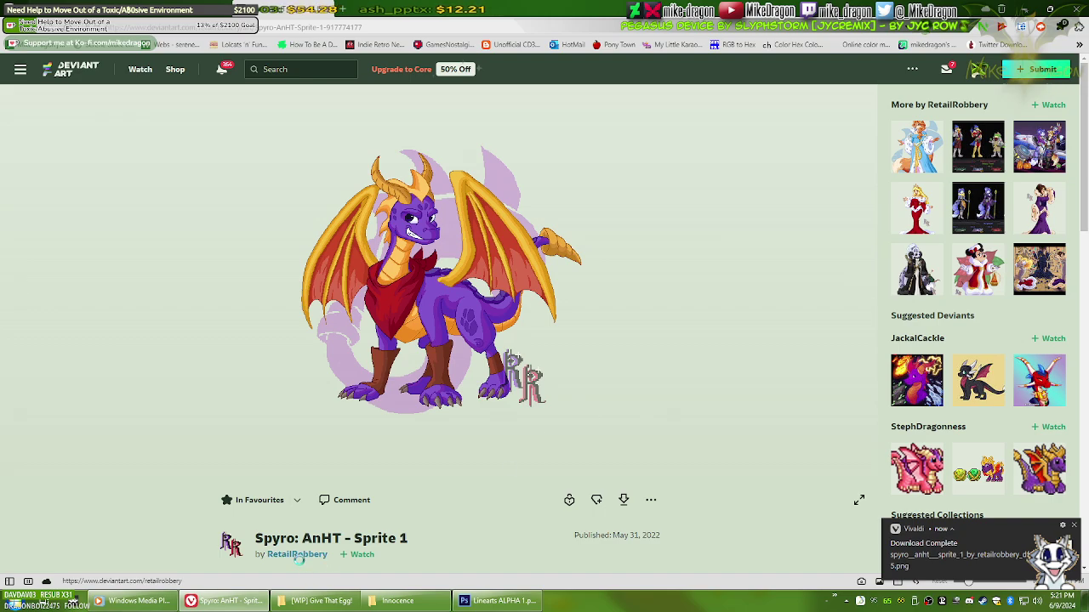
Step: Close the "Spyro: AnHT - Sprite 1" page and switch back to the lineart document in Photoshop
{"action": "scroll", "coordinate": [511, 552], "scroll_direction": "down", "scroll_amount": 1}
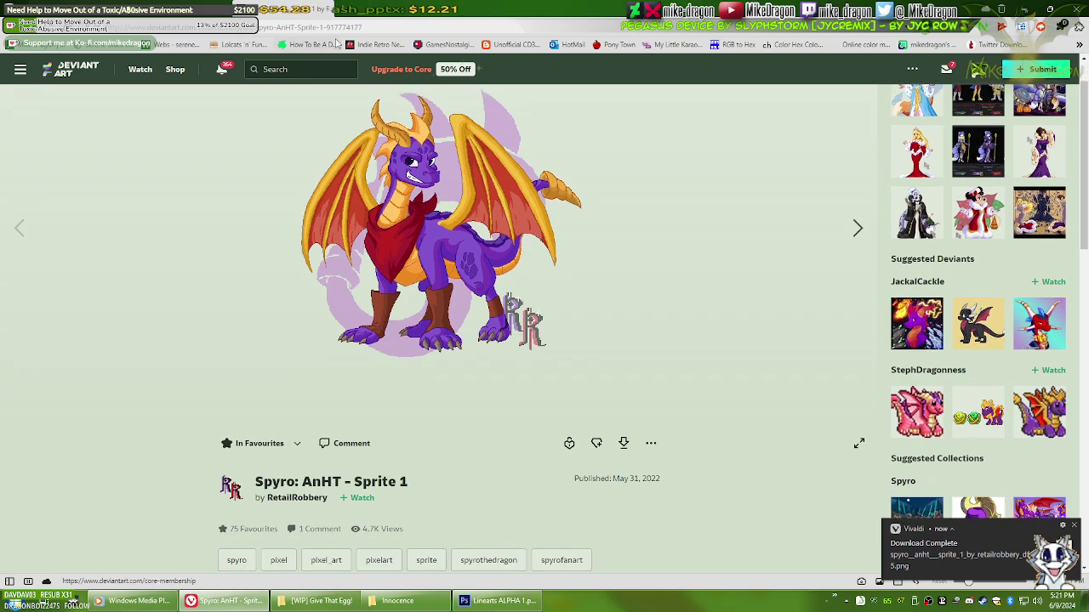
{"action": "left_click", "coordinate": [327, 10]}
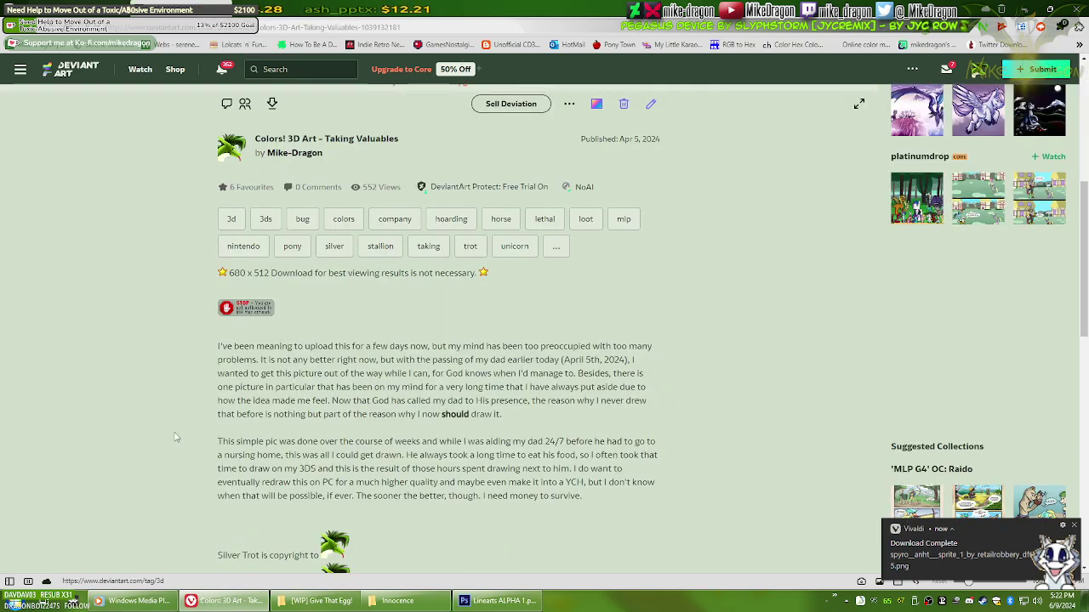
{"action": "left_click", "coordinate": [230, 601]}
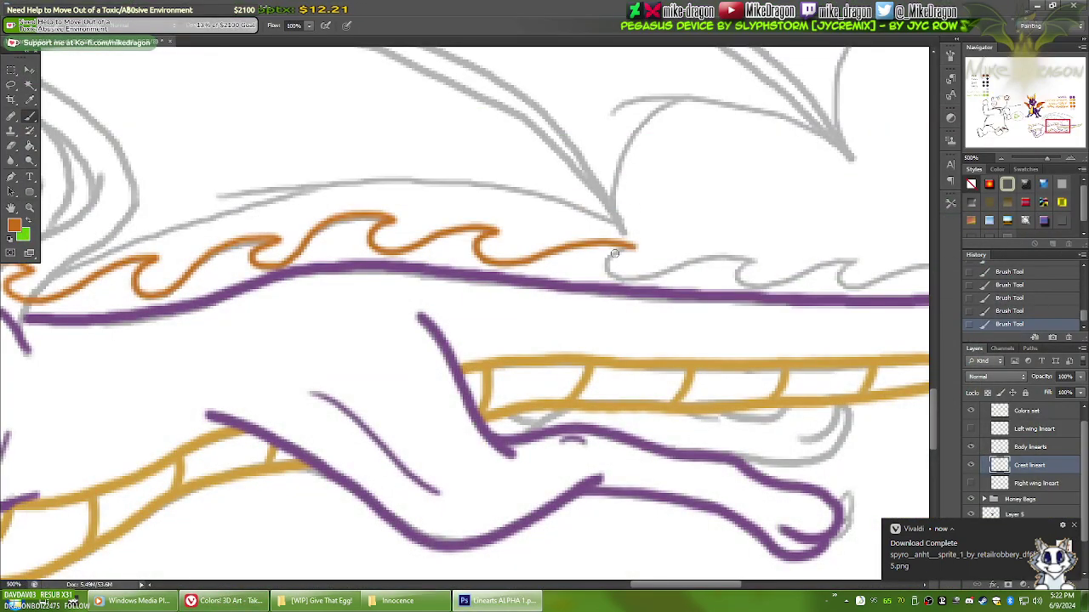
Step: Brush the orange crest outline over the sketch above the hind leg, tracing the next wave past the wing membrane's edge
{"action": "left_click_drag", "start_coordinate": [635, 247], "coordinate": [611, 257]}
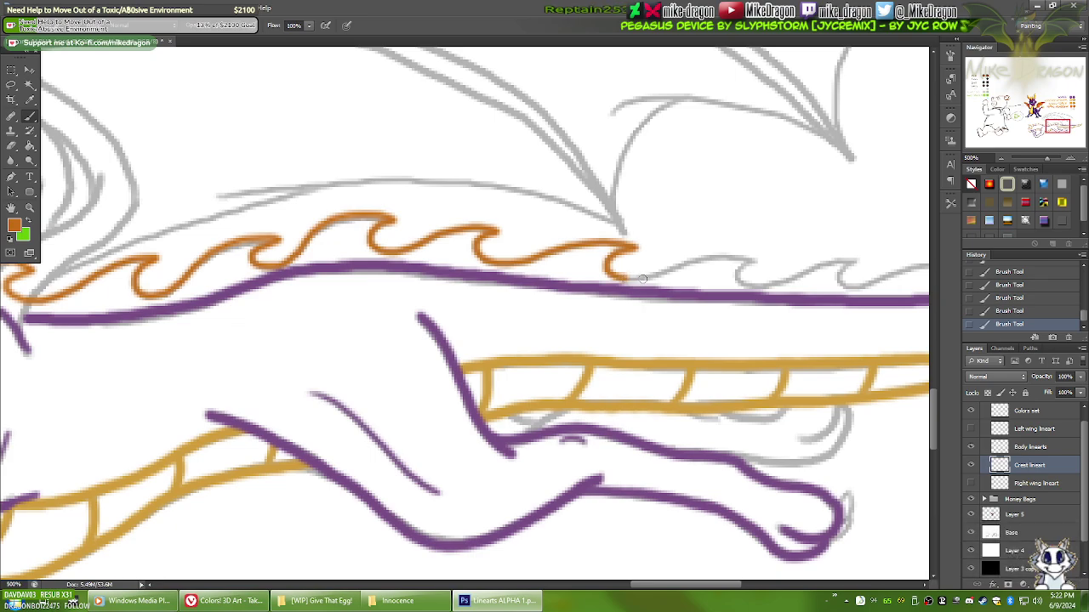
{"action": "left_click_drag", "start_coordinate": [644, 277], "coordinate": [693, 261]}
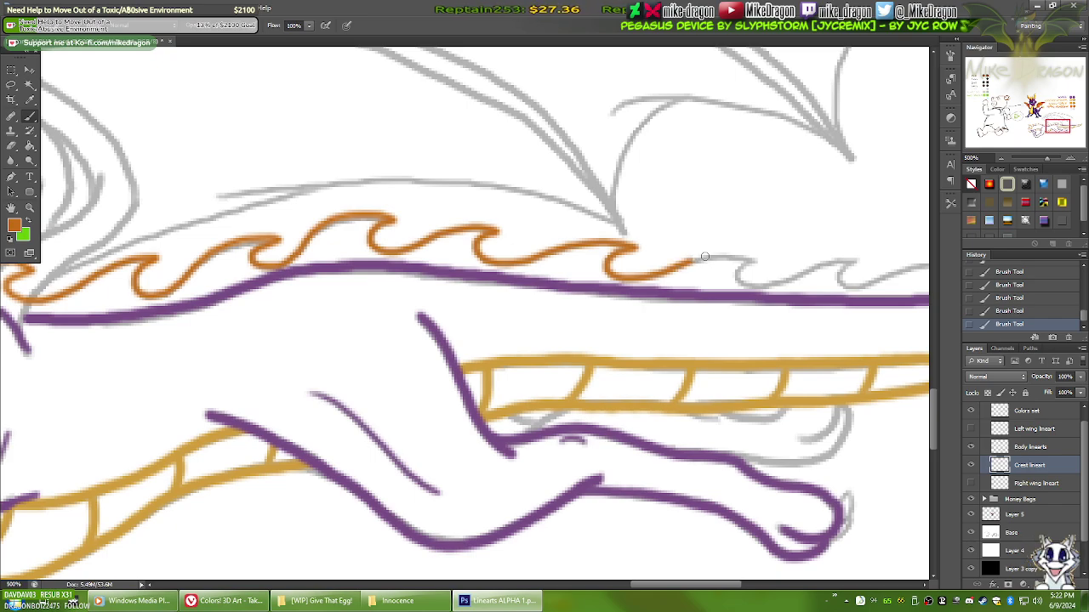
{"action": "left_click", "coordinate": [705, 256], "text": "shift"}
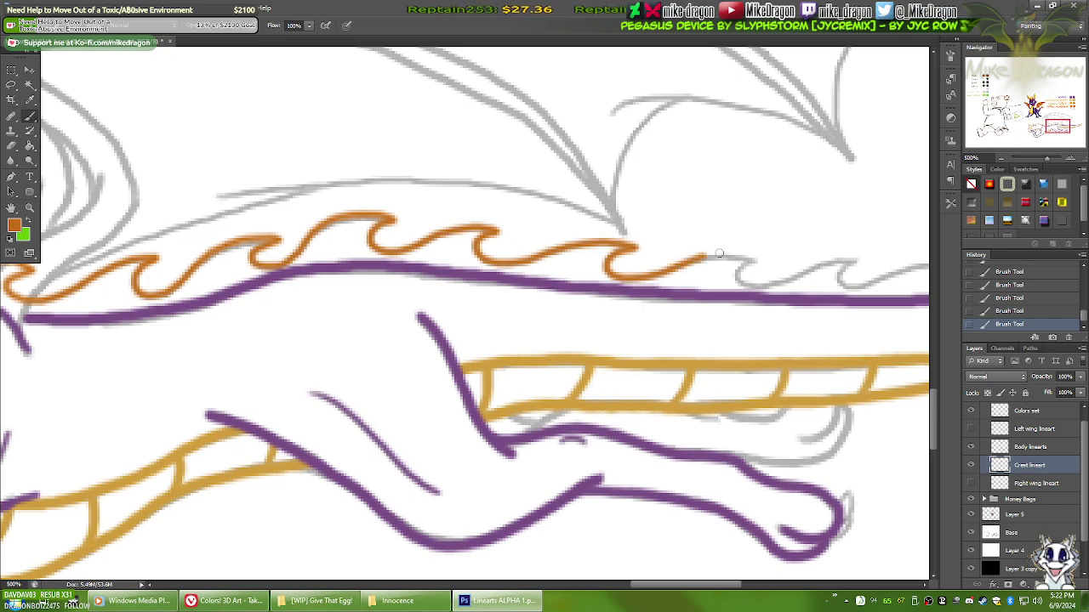
{"action": "left_click", "coordinate": [726, 254], "text": "shift"}
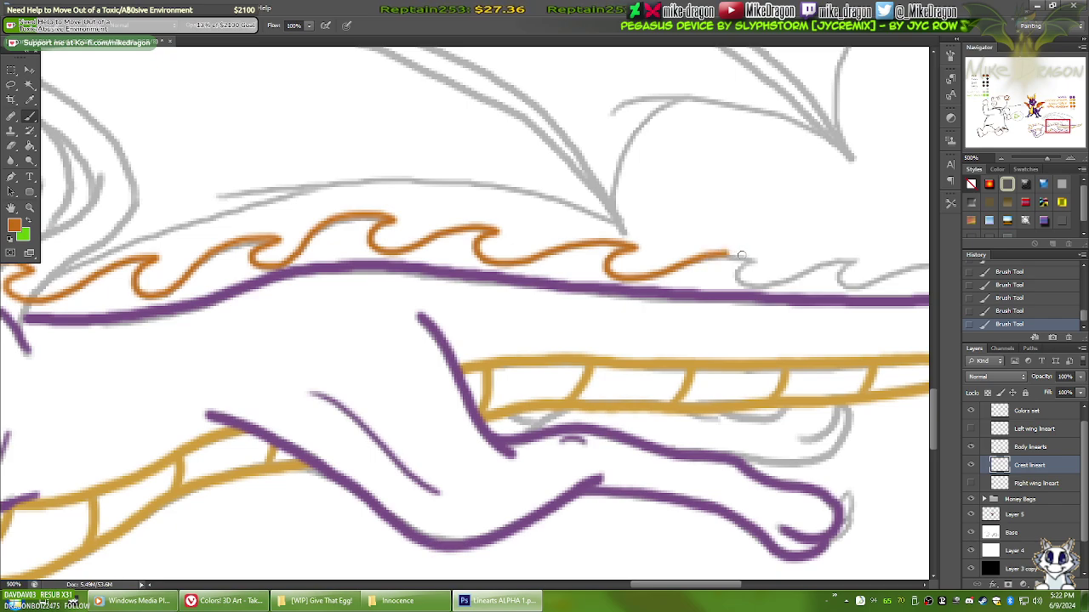
{"action": "left_click", "coordinate": [746, 254], "text": "shift"}
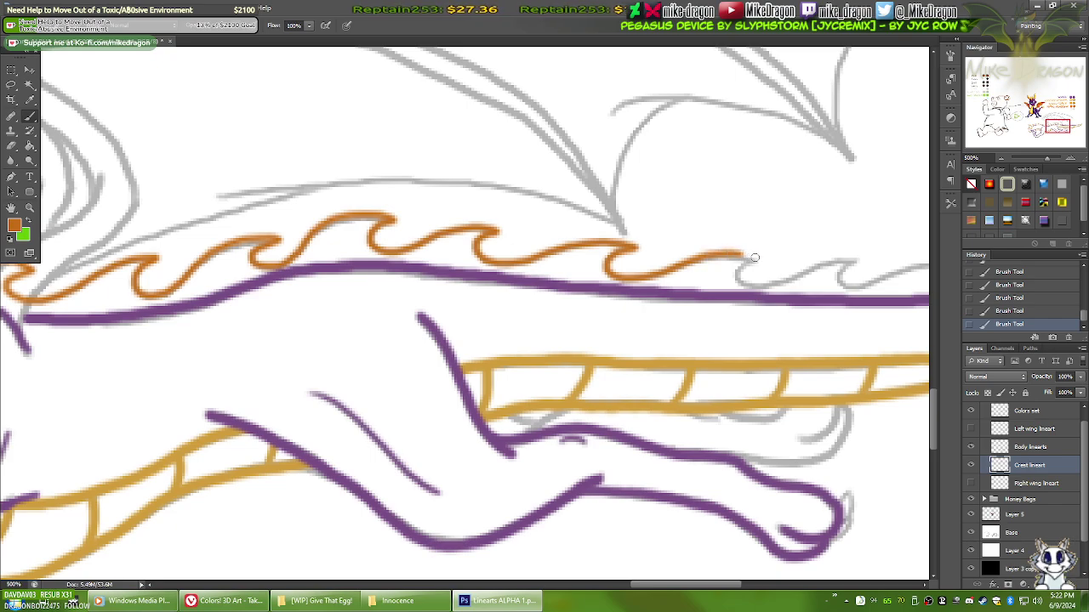
{"action": "left_click", "coordinate": [760, 259], "text": "shift"}
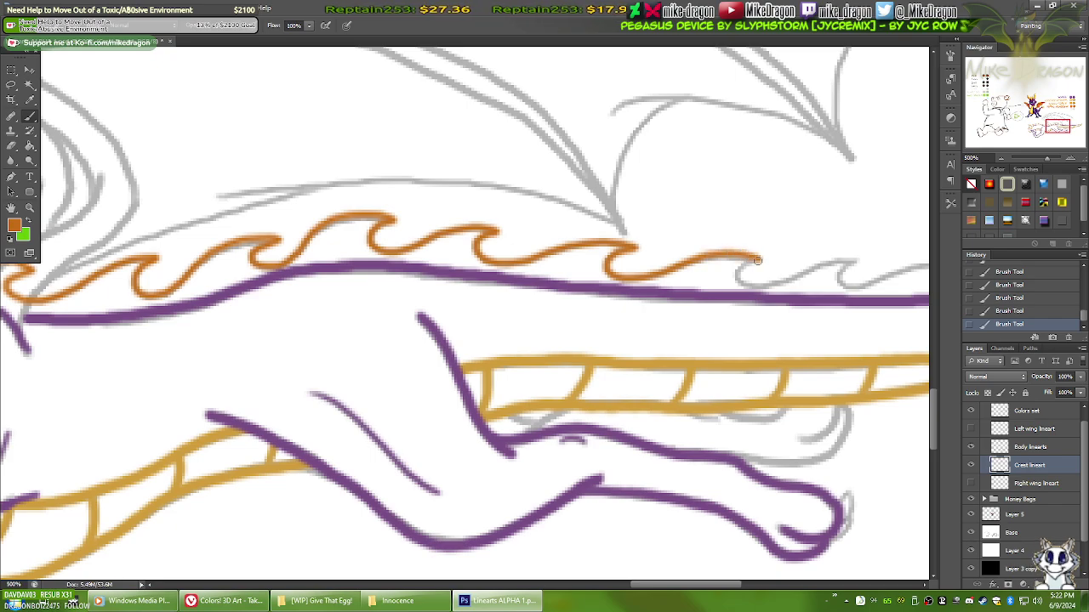
{"action": "left_click", "coordinate": [742, 264], "text": "shift"}
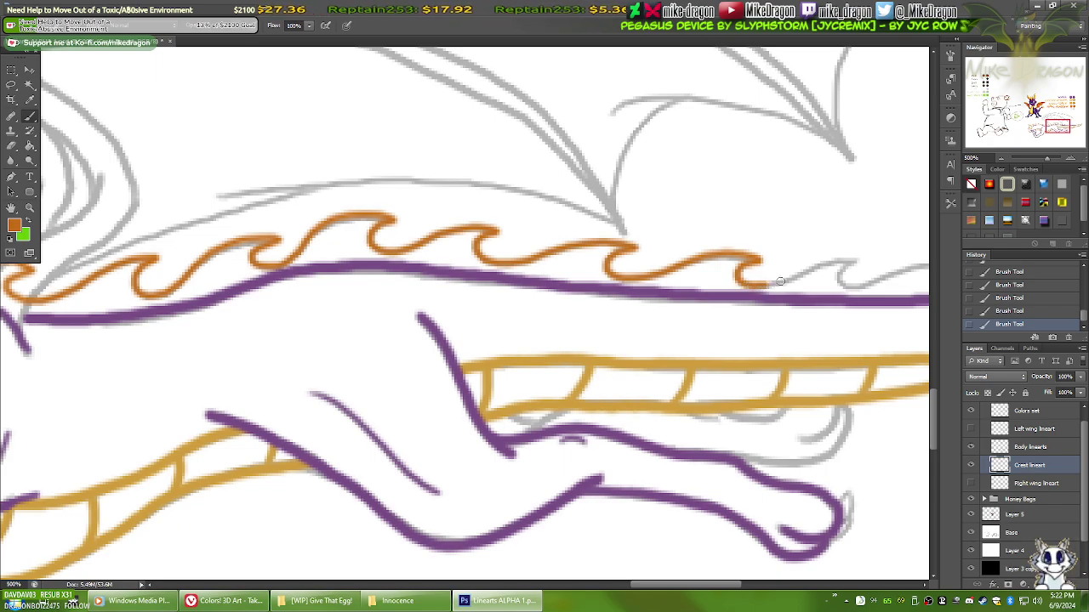
Step: Trace the following crest wave at the start of the tail in orange, up to its curled tip
{"action": "left_click_drag", "start_coordinate": [767, 284], "coordinate": [783, 280]}
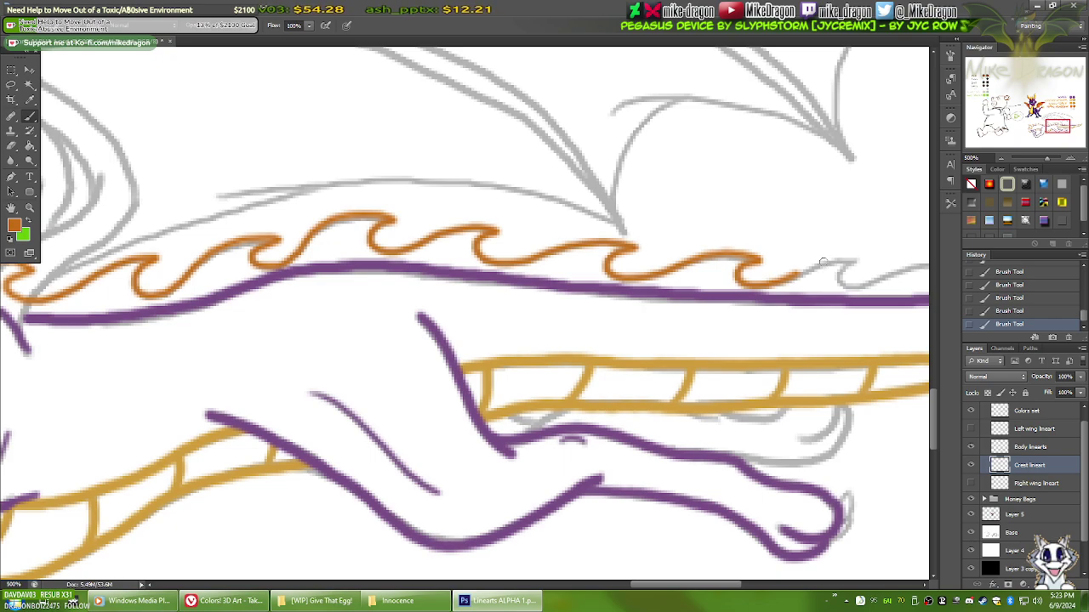
{"action": "left_click_drag", "start_coordinate": [796, 274], "coordinate": [839, 258]}
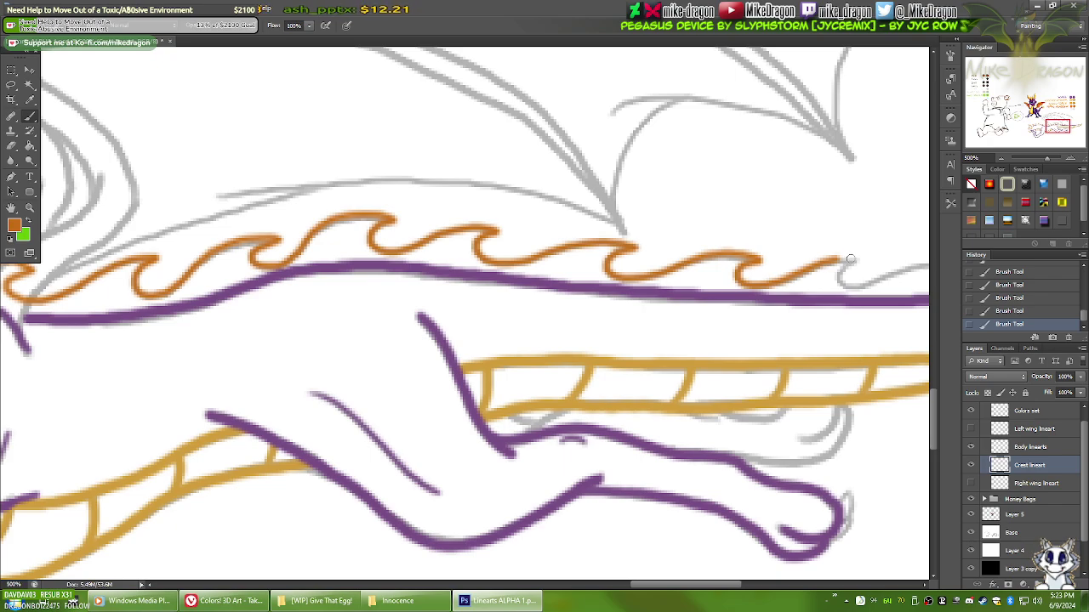
{"action": "left_click_drag", "start_coordinate": [850, 258], "coordinate": [859, 258]}
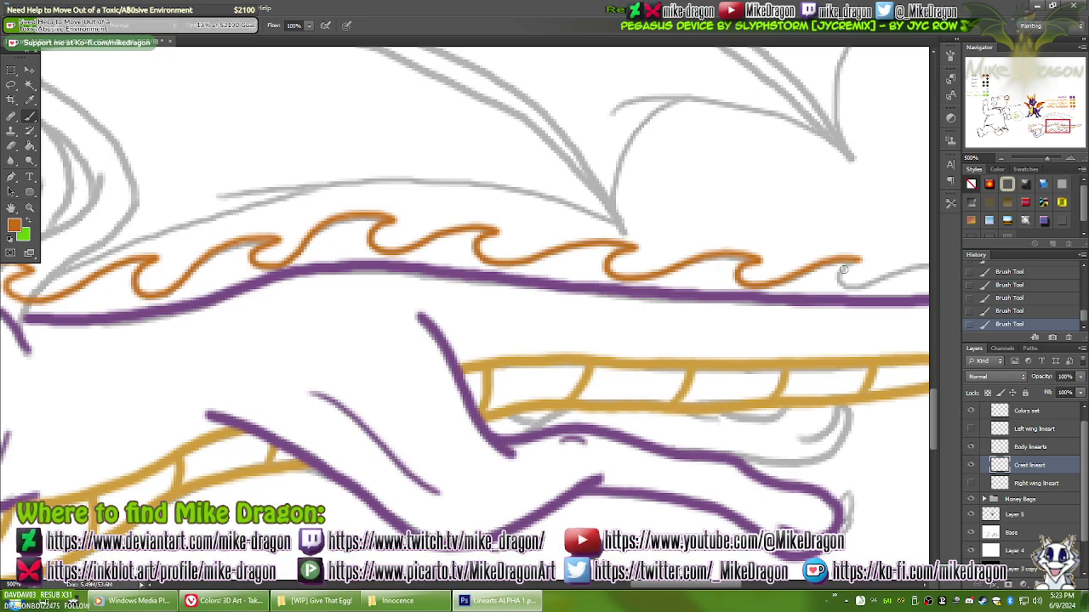
{"action": "left_click_drag", "start_coordinate": [843, 267], "coordinate": [843, 270]}
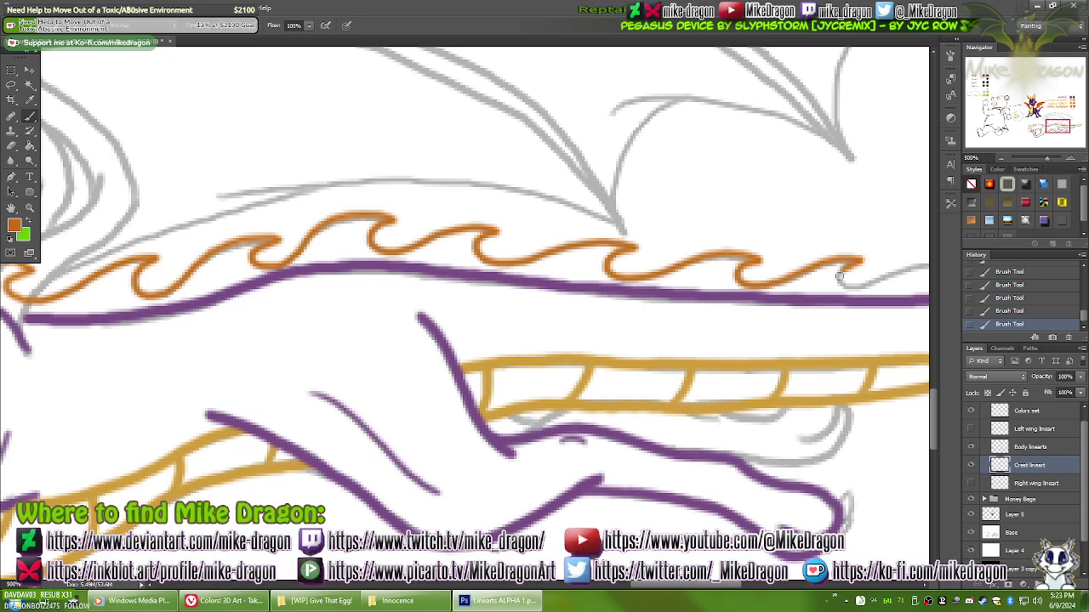
Step: Trace the remaining, gradually smaller crest waves along the tail in orange, ending just before the tail tip
{"action": "left_click_drag", "start_coordinate": [853, 304], "coordinate": [396, 358]}
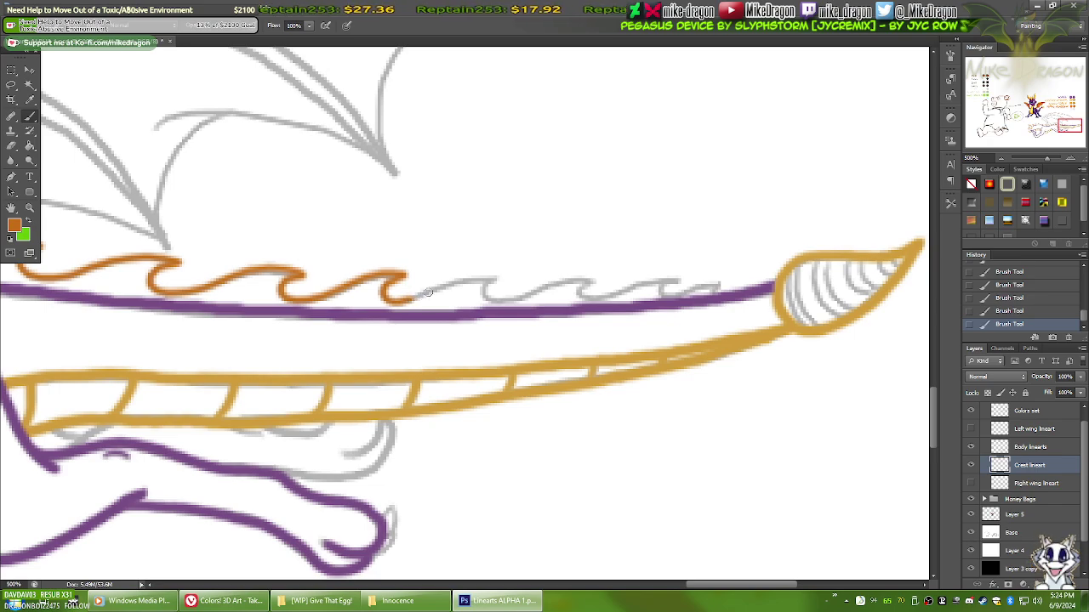
{"action": "left_click_drag", "start_coordinate": [412, 298], "coordinate": [441, 284]}
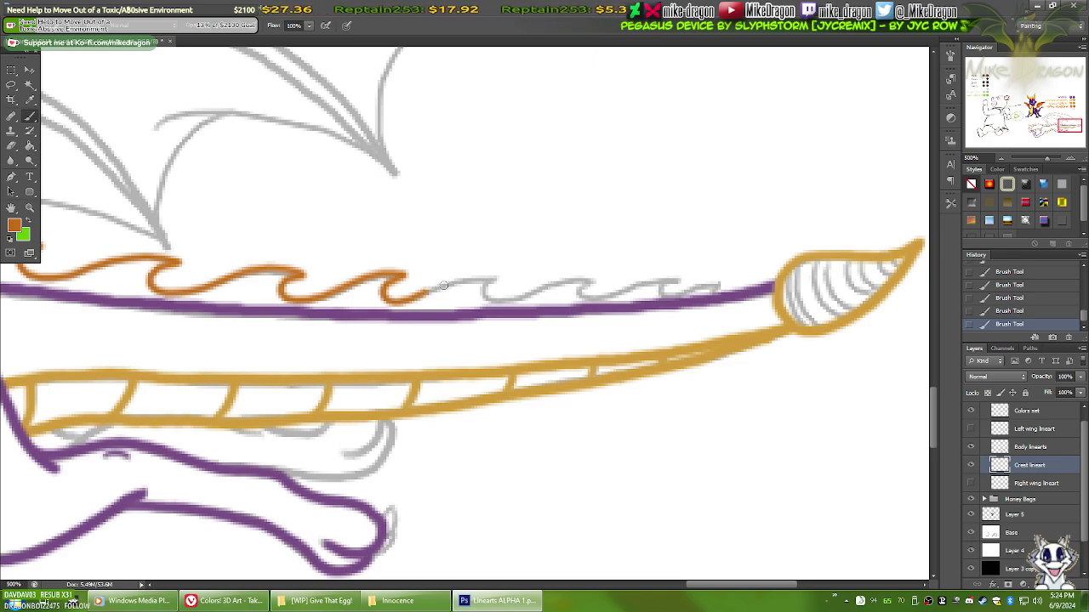
{"action": "left_click_drag", "start_coordinate": [442, 286], "coordinate": [494, 281]}
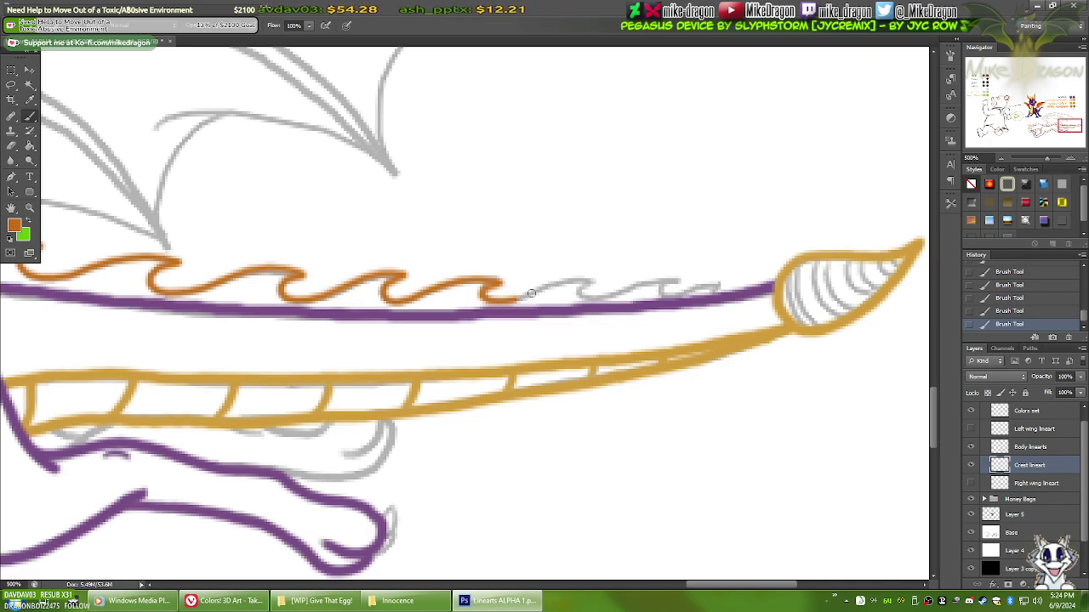
{"action": "left_click_drag", "start_coordinate": [531, 293], "coordinate": [590, 279]}
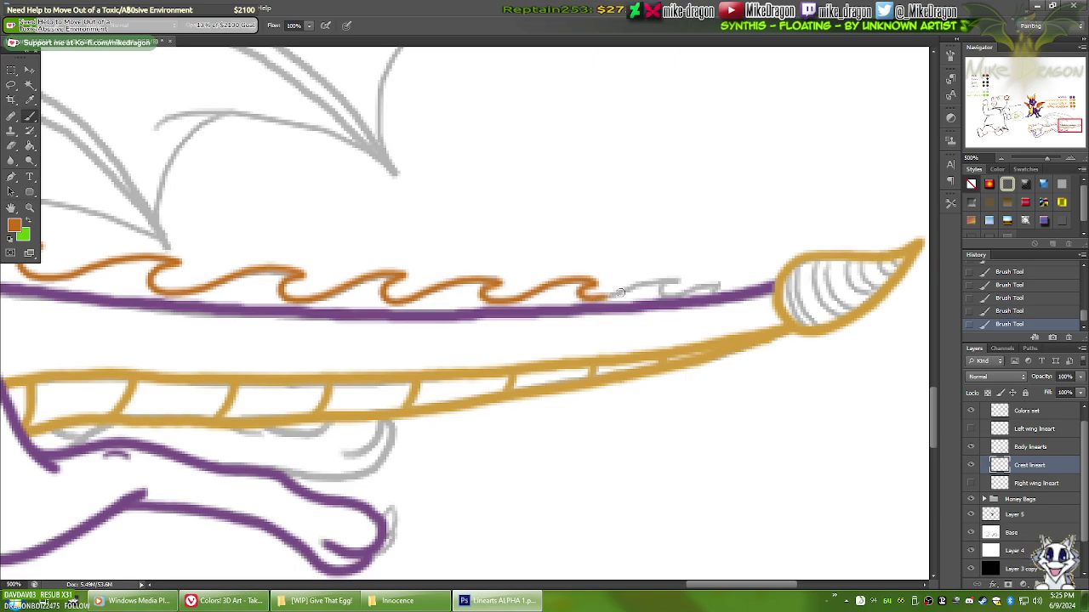
{"action": "left_click_drag", "start_coordinate": [620, 292], "coordinate": [686, 280]}
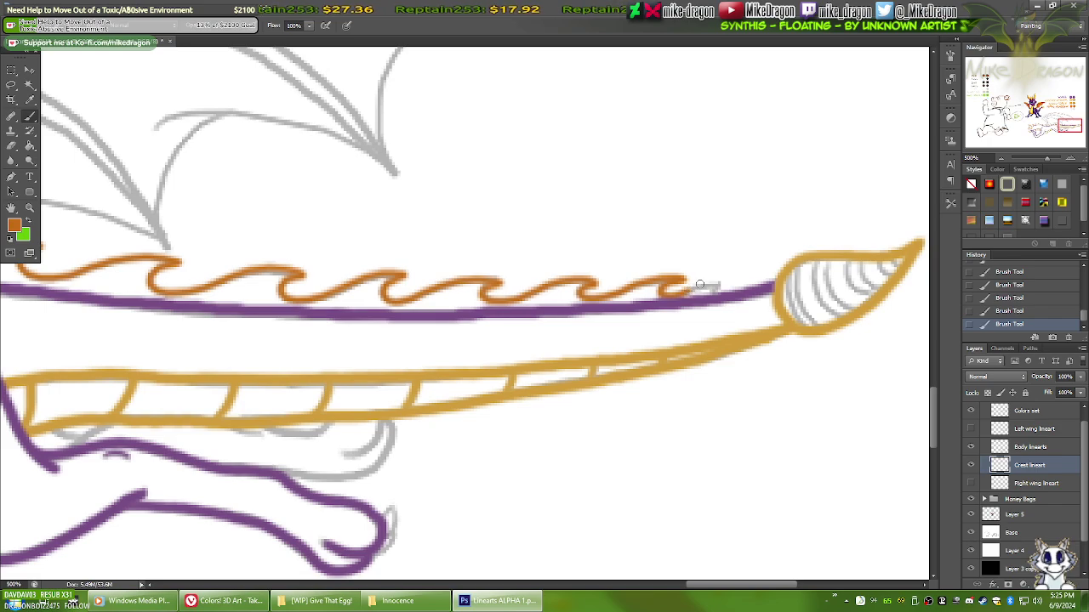
{"action": "left_click_drag", "start_coordinate": [703, 285], "coordinate": [722, 287]}
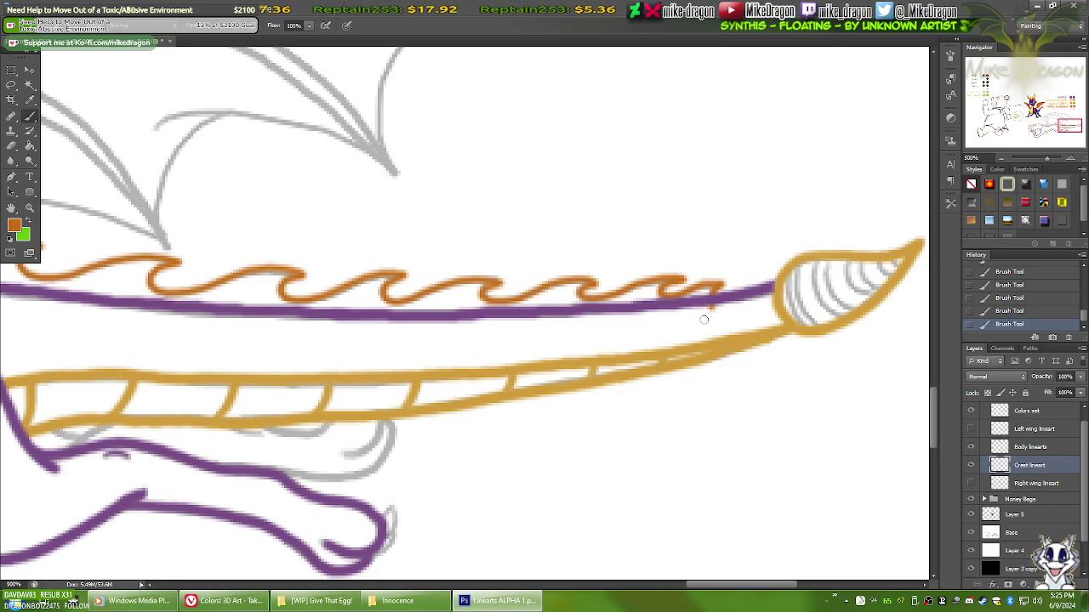
Step: Draw the crest's lower boundary in straight orange segments beneath the purple back line, from the tail end to mid-back
{"action": "key", "text": "ctrl+minus"}
{"action": "key", "text": "ctrl+minus"}
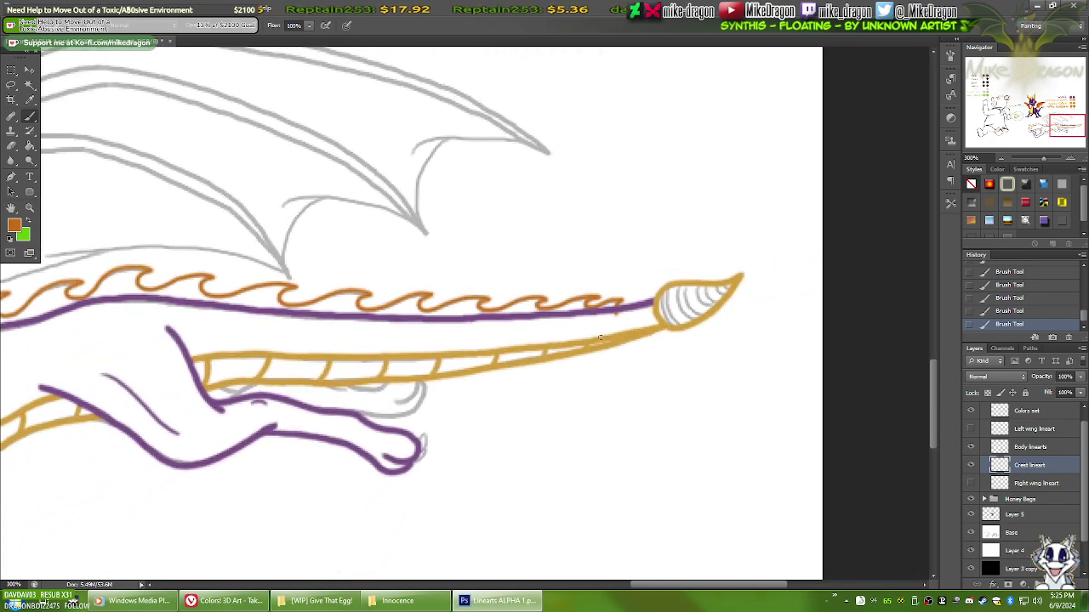
{"action": "left_click_drag", "start_coordinate": [618, 315], "coordinate": [588, 323]}
{"action": "left_click", "coordinate": [285, 334], "text": "shift"}
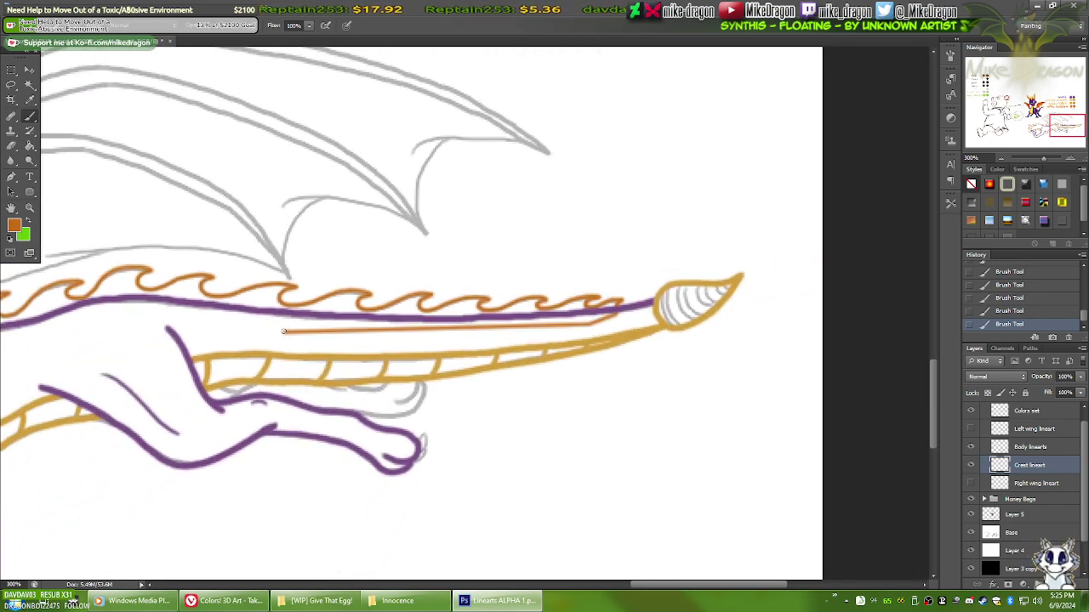
{"action": "left_click_drag", "start_coordinate": [150, 341], "coordinate": [706, 364]}
{"action": "left_click", "coordinate": [732, 340], "text": "shift"}
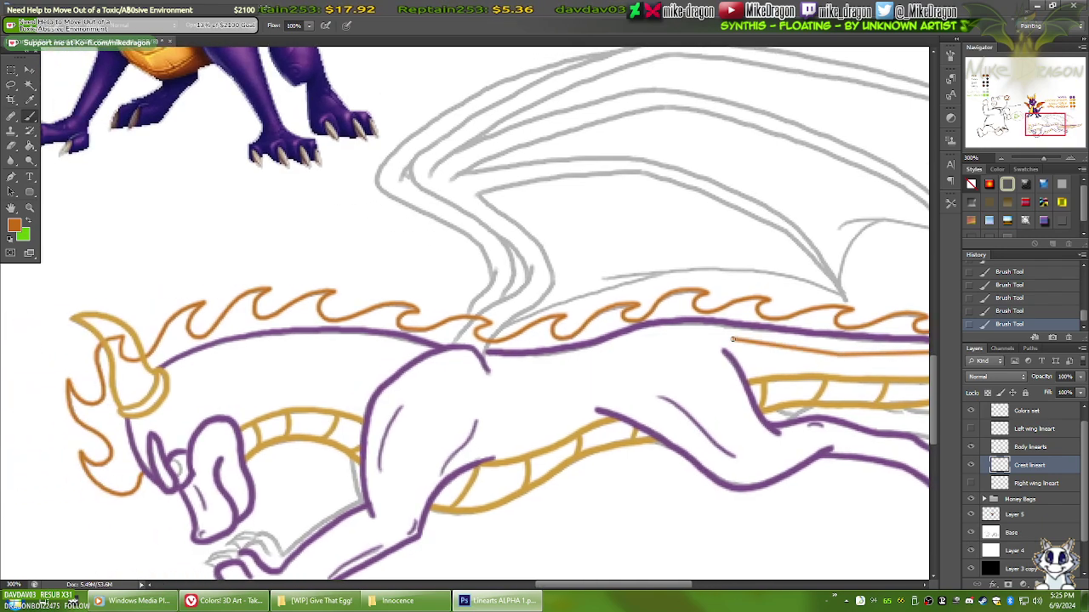
{"action": "left_click", "coordinate": [624, 345], "text": "shift"}
{"action": "left_click", "coordinate": [567, 367], "text": "shift"}
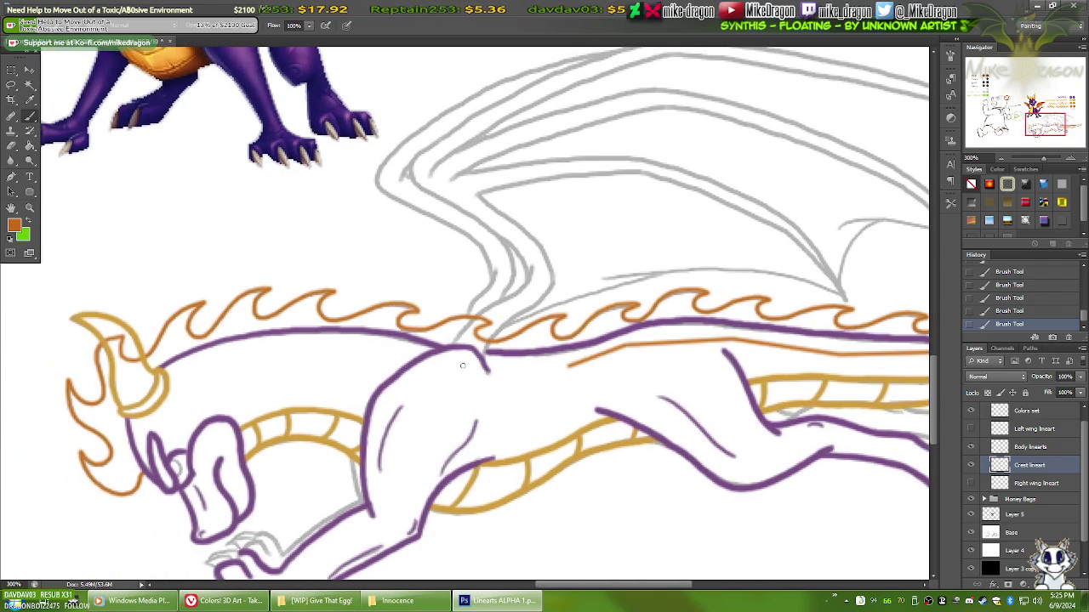
Step: Continue the crest's lower boundary in straight orange segments below the shoulder and neck line, past the horn base to the forehead
{"action": "left_click", "coordinate": [459, 368], "text": "shift"}
{"action": "left_click", "coordinate": [371, 349], "text": "shift"}
{"action": "left_click", "coordinate": [290, 343], "text": "shift"}
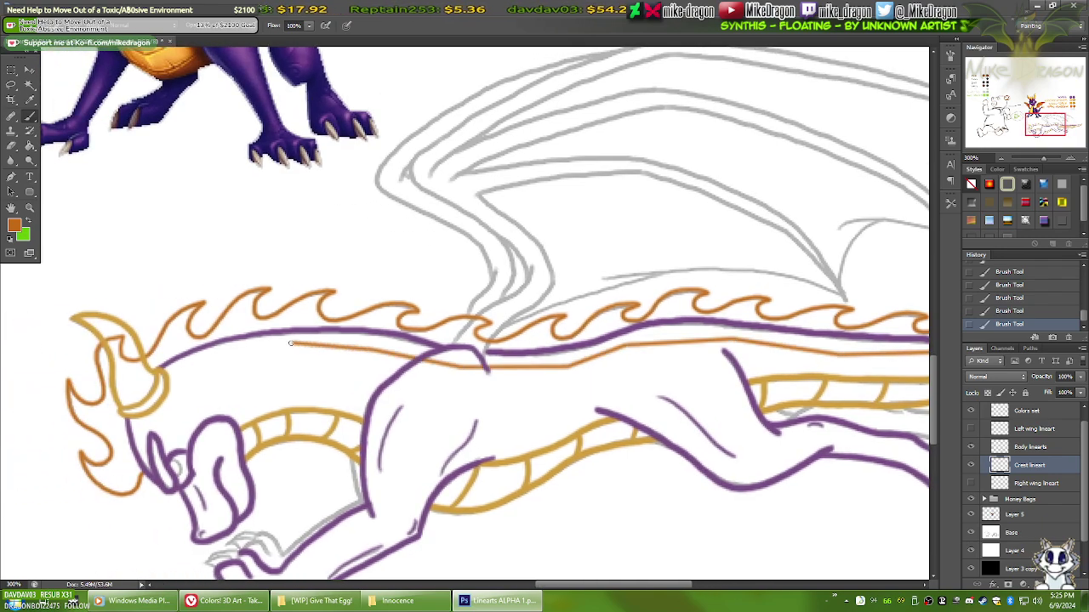
{"action": "left_click", "coordinate": [201, 364], "text": "shift"}
{"action": "left_click", "coordinate": [147, 410], "text": "shift"}
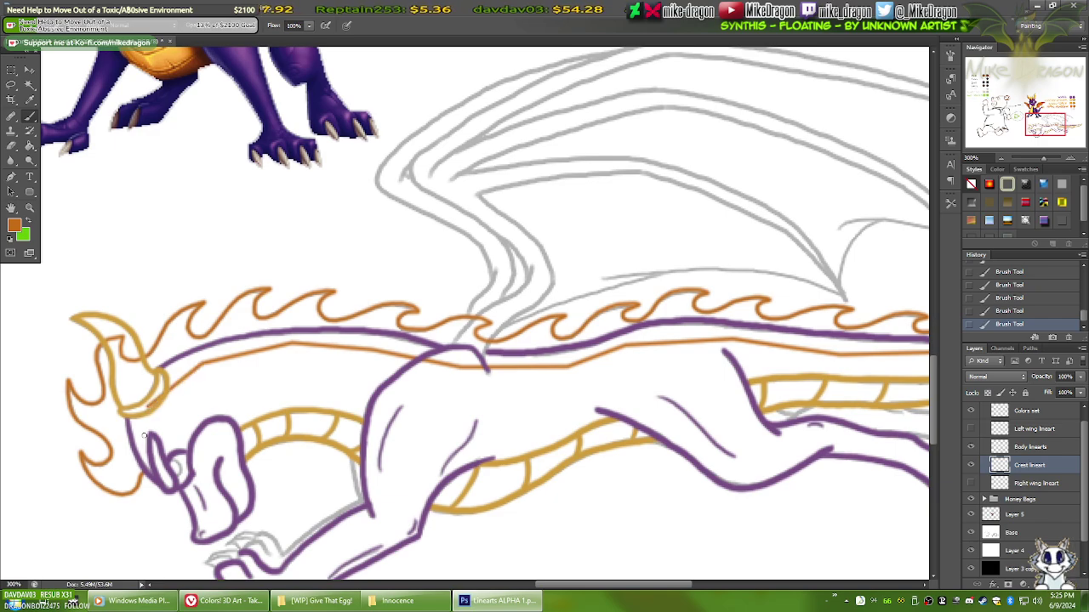
{"action": "left_click", "coordinate": [143, 441], "text": "shift"}
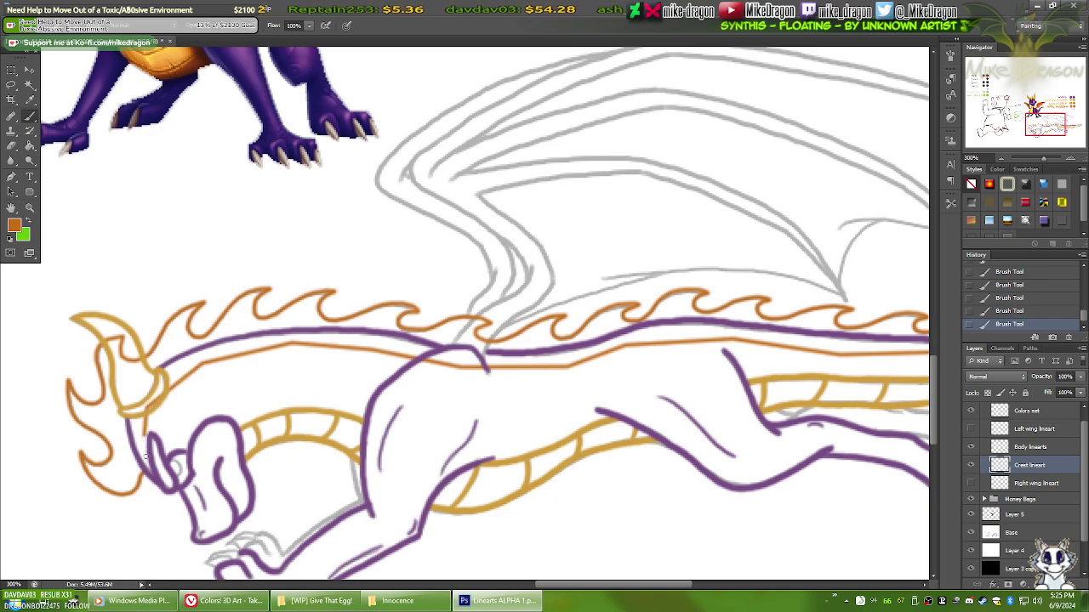
{"action": "left_click", "coordinate": [142, 459], "text": "shift"}
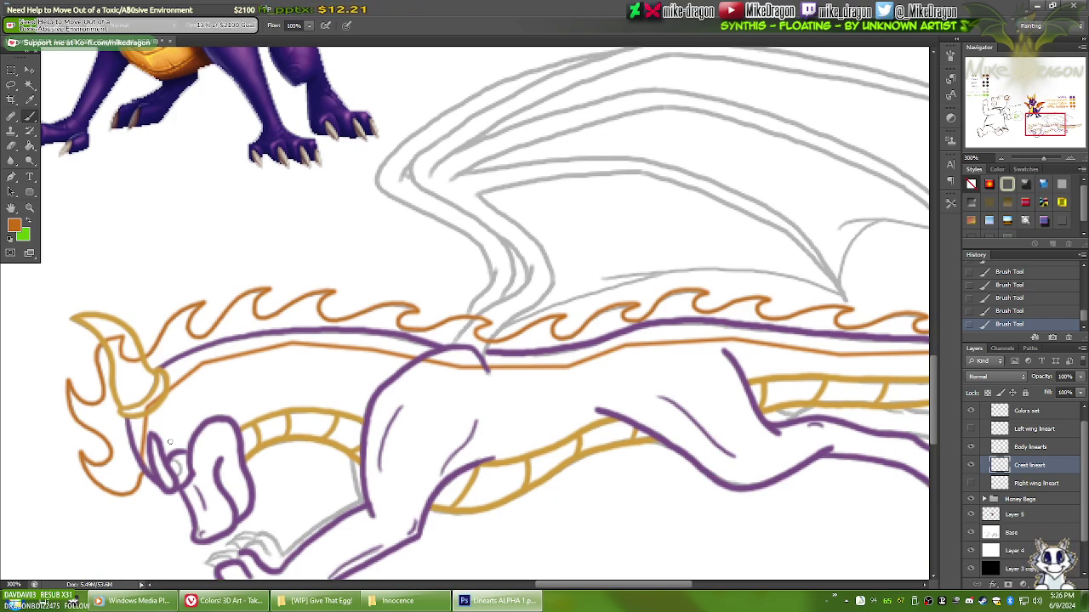
{"action": "key", "text": "ctrl+minus"}
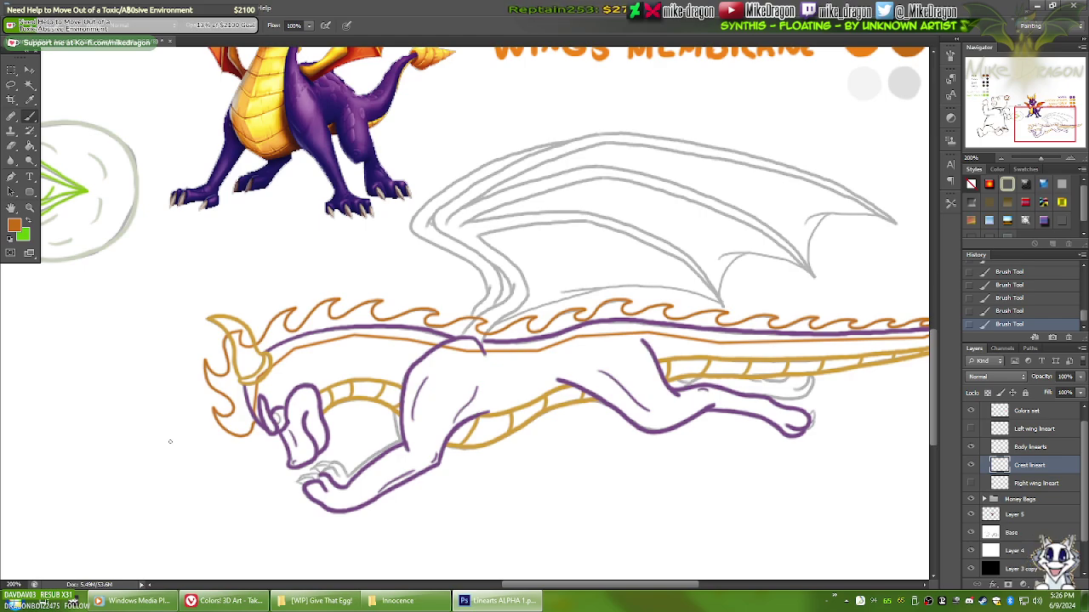
Step: Examine the crest outline along the whole body, from the tail tip back to the head
{"action": "left_click_drag", "start_coordinate": [610, 448], "coordinate": [531, 451]}
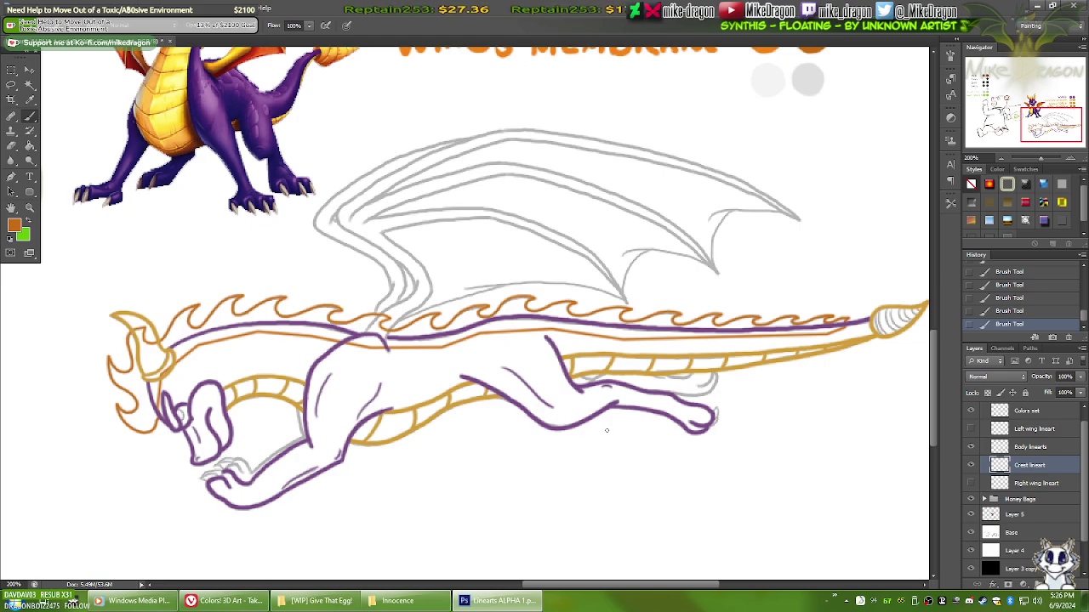
{"action": "key", "text": "ctrl+plus"}
{"action": "key", "text": "ctrl+plus"}
{"action": "left_click_drag", "start_coordinate": [771, 474], "coordinate": [309, 432]}
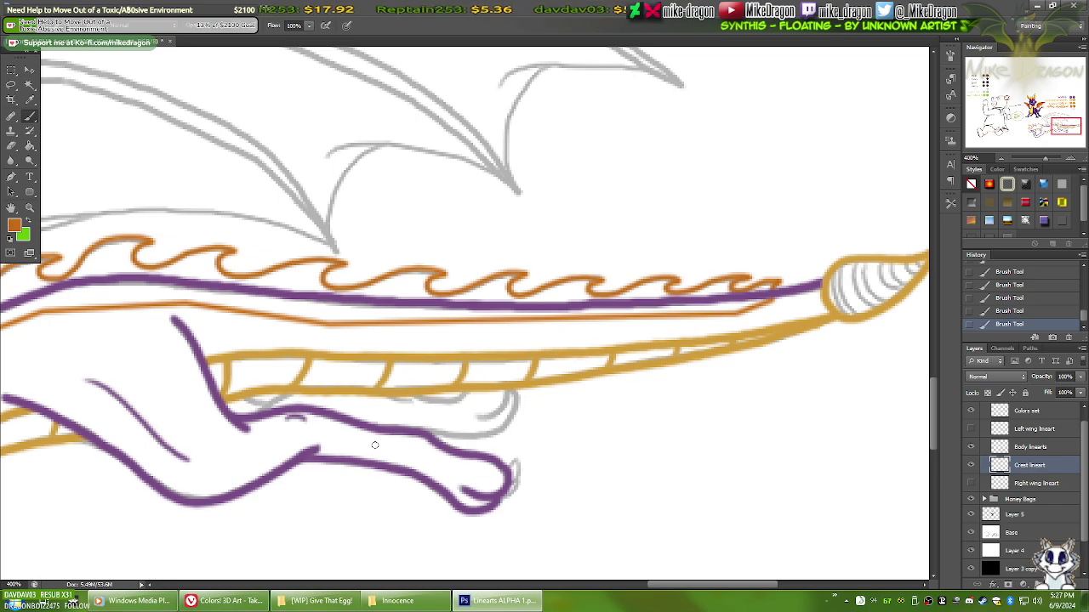
{"action": "key", "text": "ctrl+minus"}
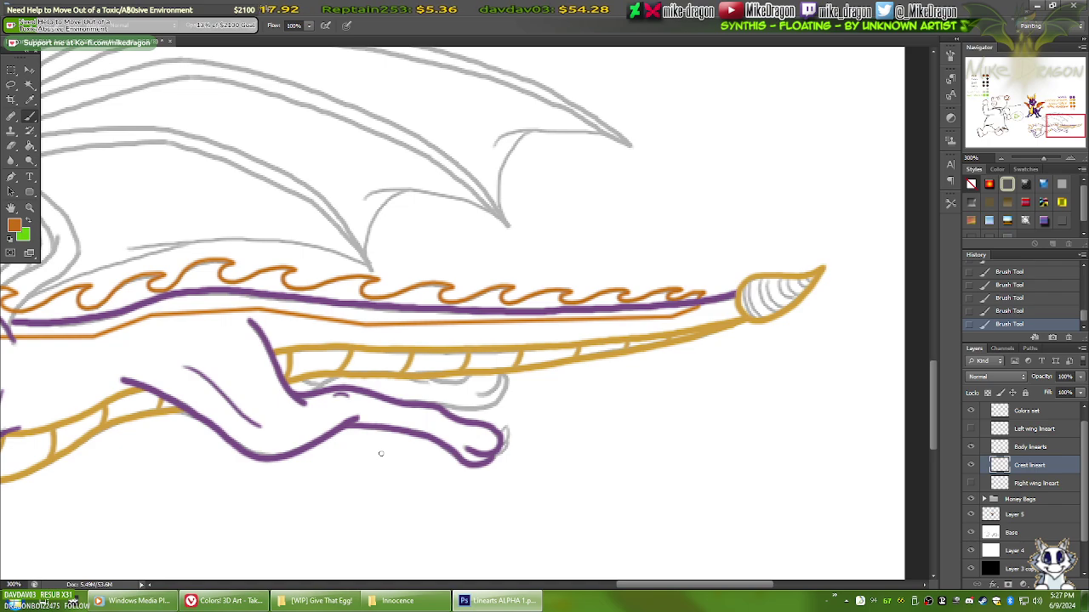
{"action": "left_click_drag", "start_coordinate": [333, 445], "coordinate": [741, 426]}
{"action": "left_click_drag", "start_coordinate": [383, 449], "coordinate": [561, 430]}
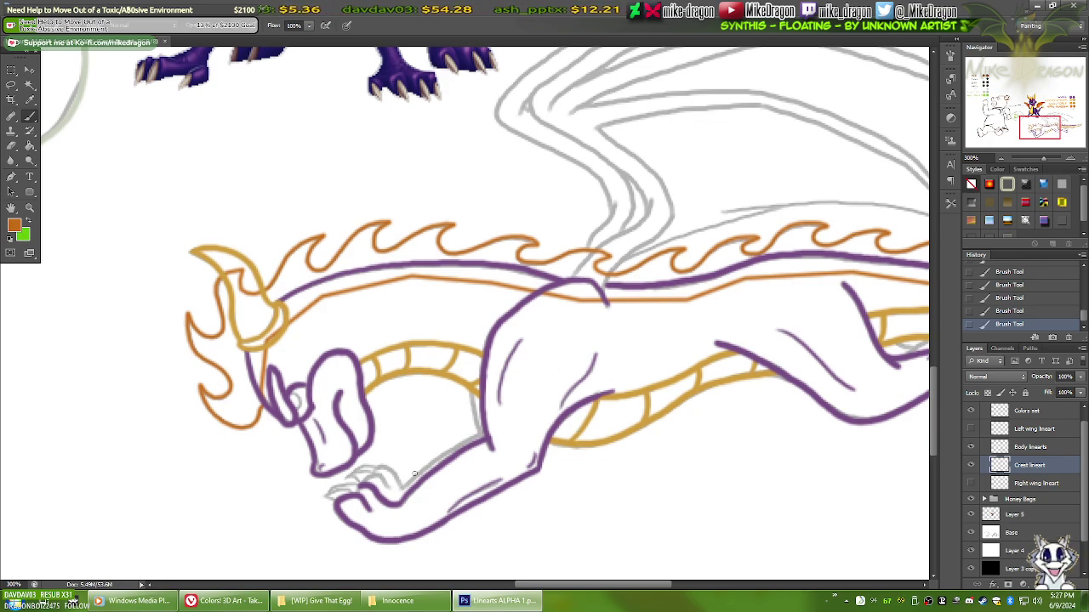
Step: Sample the darker purple Scales swatch as the brush color
{"action": "left_click_drag", "start_coordinate": [607, 252], "coordinate": [272, 556]}
{"action": "left_click_drag", "start_coordinate": [692, 419], "coordinate": [290, 498]}
{"action": "left_click_drag", "start_coordinate": [428, 275], "coordinate": [512, 382]}
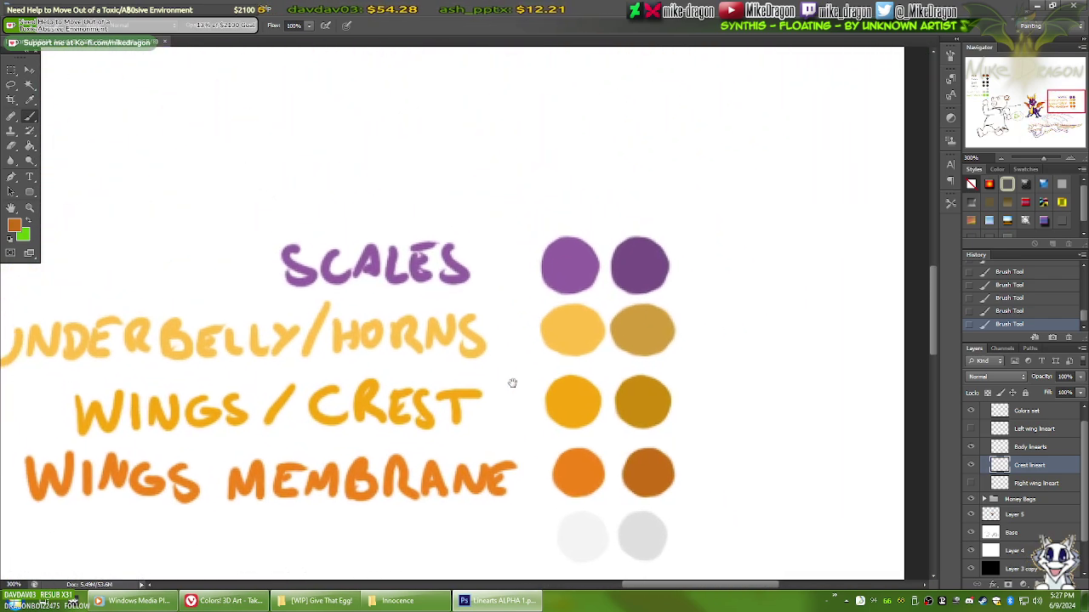
{"action": "key", "text": "i"}
{"action": "left_click", "coordinate": [653, 287]}
{"action": "key", "text": "b"}
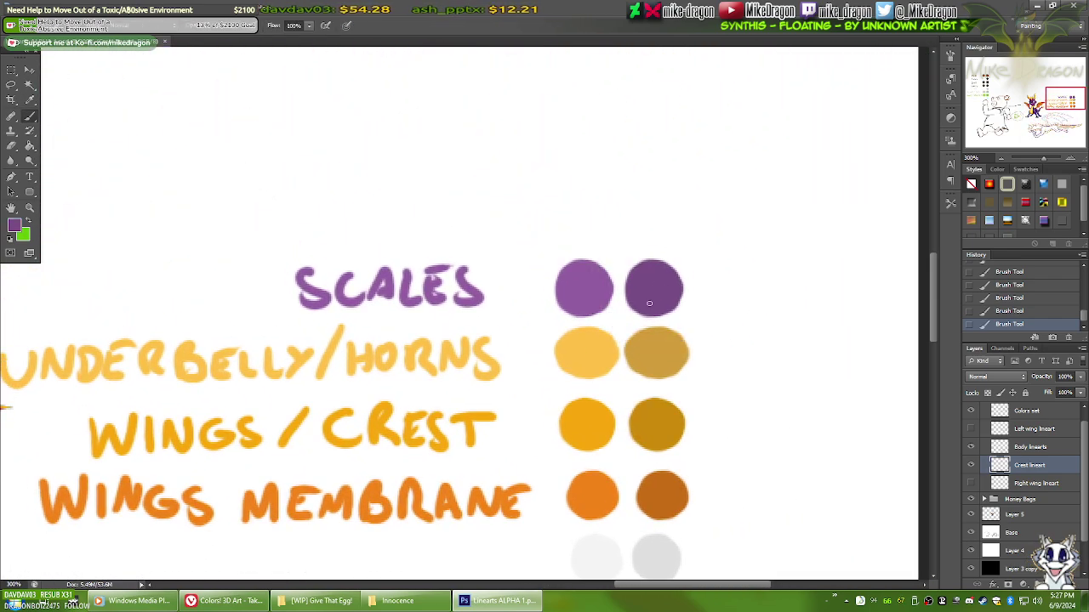
Step: Add a new layer directly beneath the Right wing lineart layer in the Spyro group
{"action": "left_click_drag", "start_coordinate": [350, 486], "coordinate": [665, 176]}
{"action": "mouse_move", "coordinate": [557, 428]}
{"action": "left_mouse_down"}
{"action": "mouse_move", "coordinate": [584, 389]}
{"action": "mouse_move", "coordinate": [602, 323]}
{"action": "mouse_move", "coordinate": [593, 320]}
{"action": "left_mouse_up"}
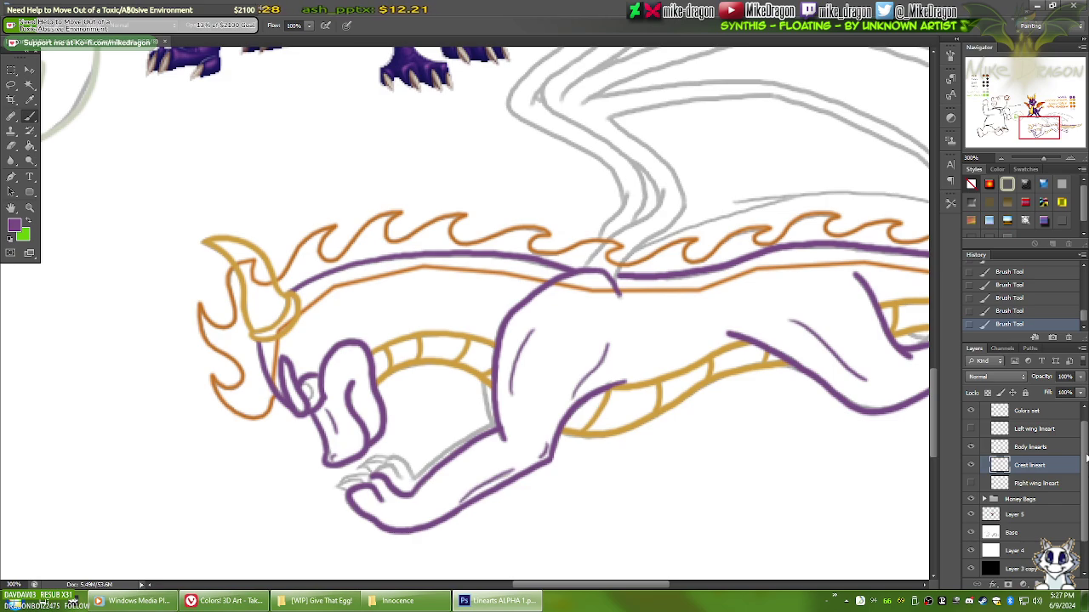
{"action": "scroll", "coordinate": [1086, 457], "scroll_direction": "up", "scroll_amount": 1}
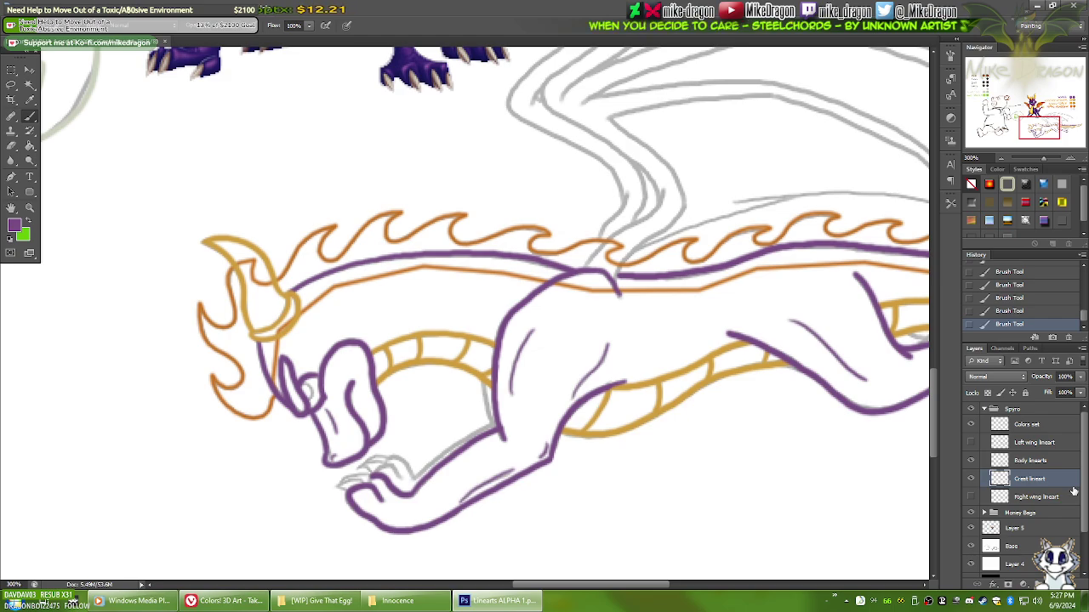
{"action": "left_click", "coordinate": [1035, 497]}
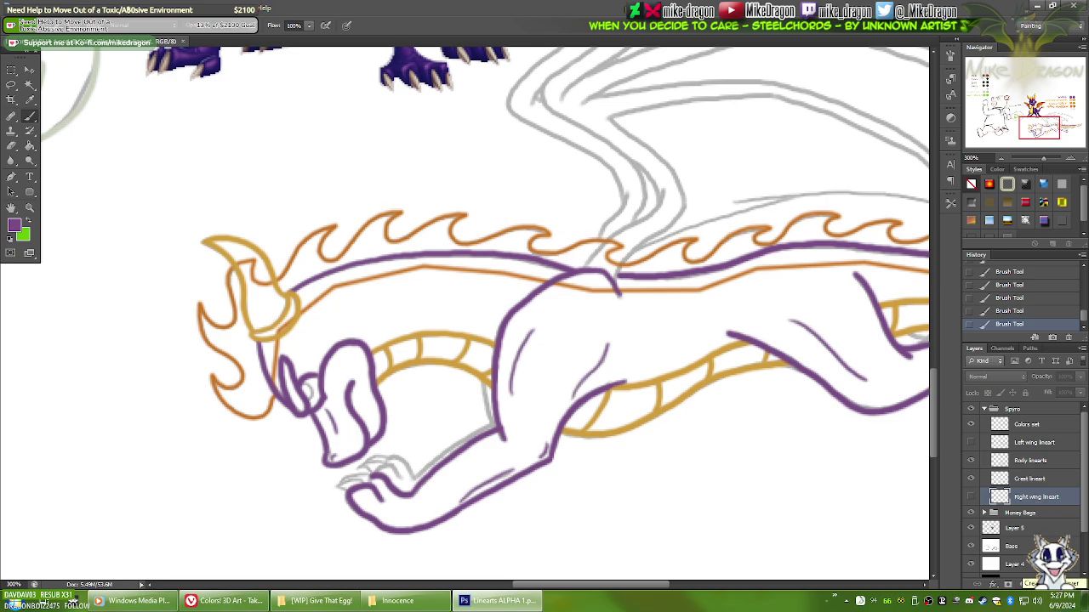
{"action": "left_click", "coordinate": [1054, 585]}
{"action": "left_click_drag", "start_coordinate": [1029, 497], "coordinate": [1031, 524]}
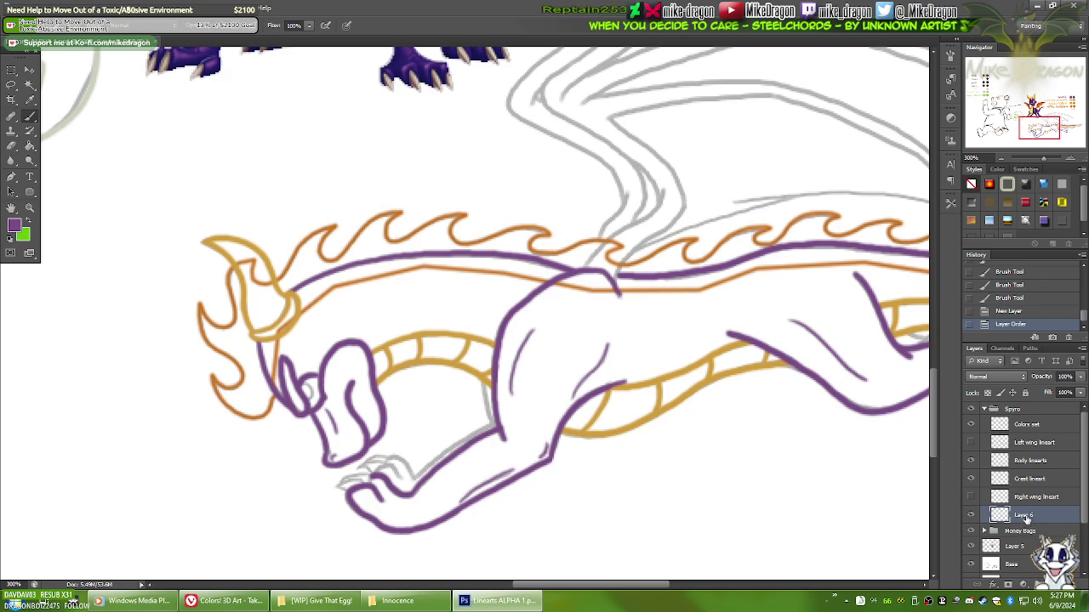
Step: Rename the new layer "Right legs lineart"
{"action": "double_click", "coordinate": [1023, 516]}
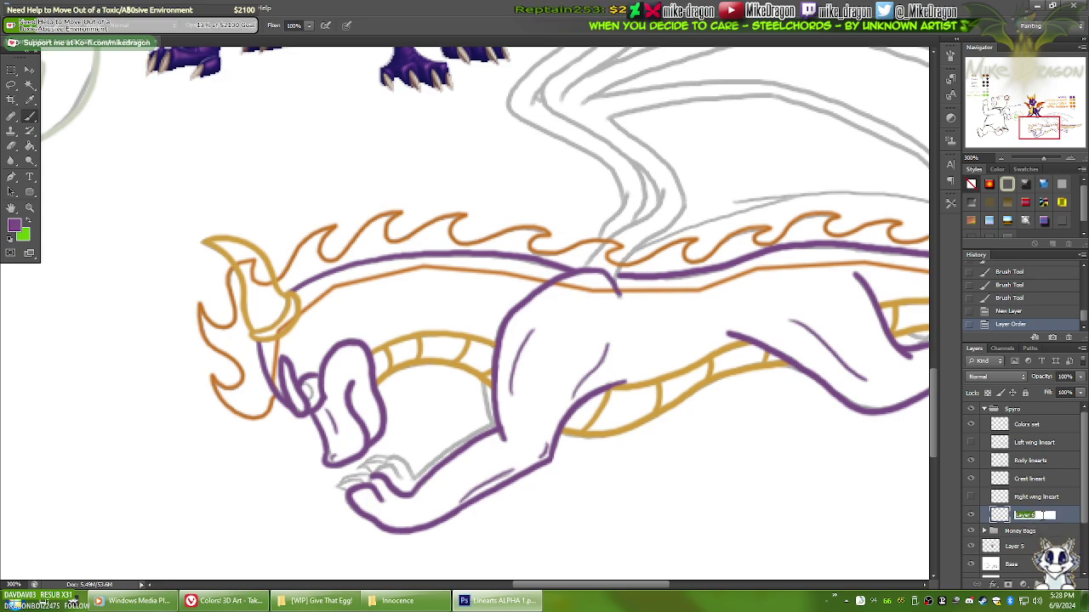
{"action": "type", "text": "Right Legs"}
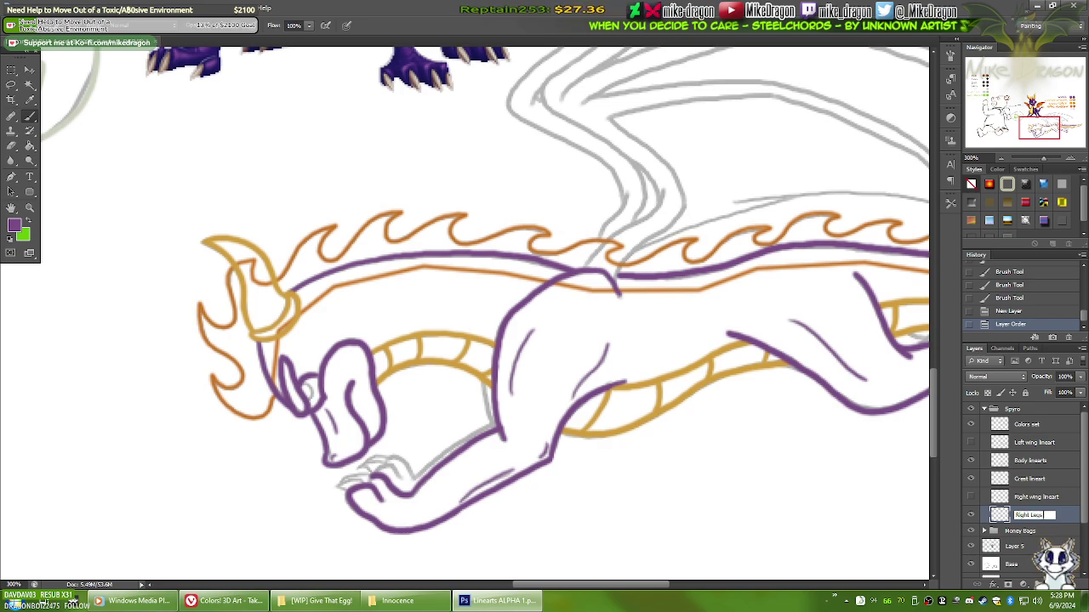
{"action": "key", "text": "BackSpace"}
{"action": "key", "text": "BackSpace"}
{"action": "key", "text": "BackSpace"}
{"action": "key", "text": "BackSpace"}
{"action": "key", "text": "BackSpace"}
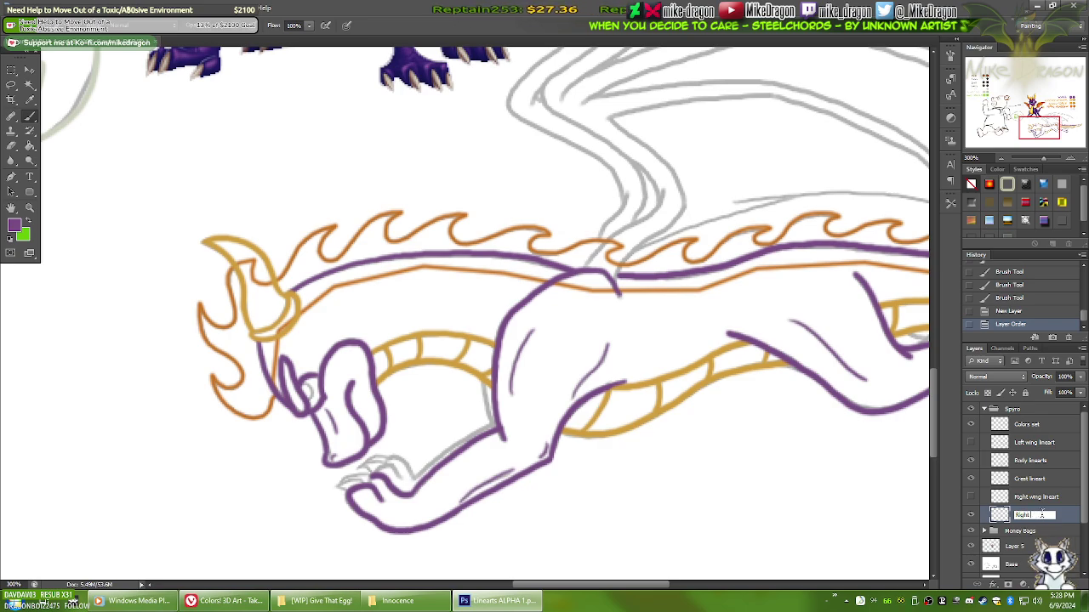
{"action": "type", "text": "legs lineart"}
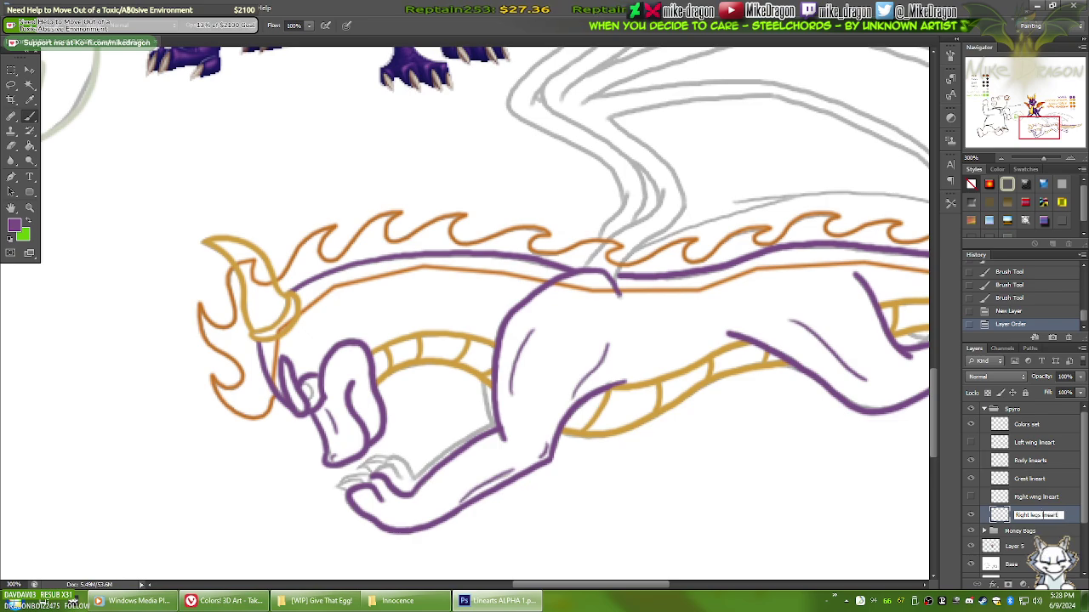
{"action": "key", "text": "Return"}
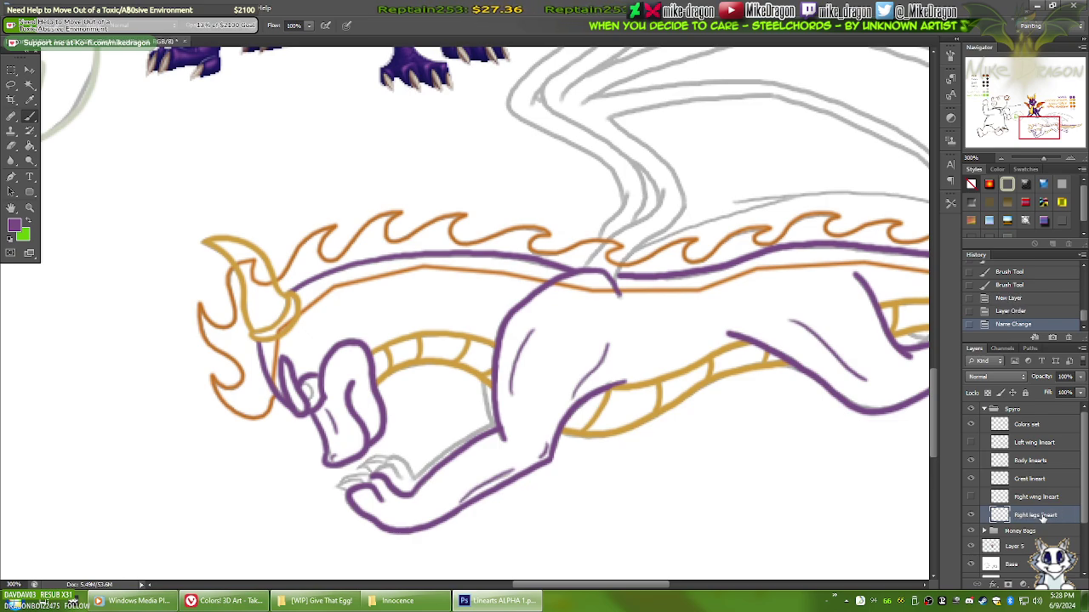
Step: Trace the two toes of the far front paw in purple over the gray sketch with the 3 px brush
{"action": "key", "text": "ctrl+plus"}
{"action": "key", "text": "ctrl+plus"}
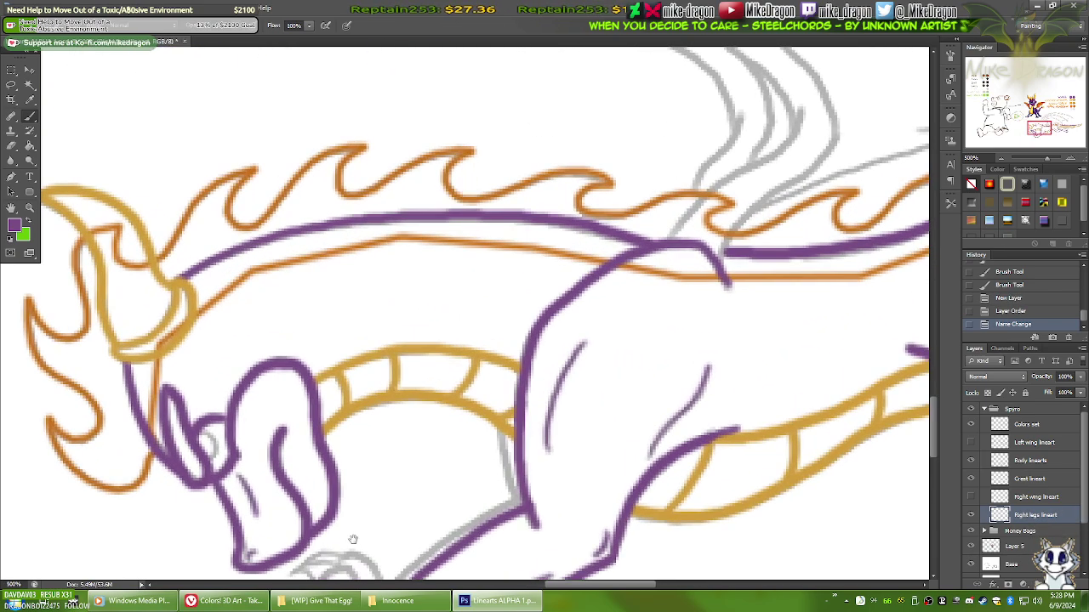
{"action": "left_click_drag", "start_coordinate": [353, 539], "coordinate": [505, 287]}
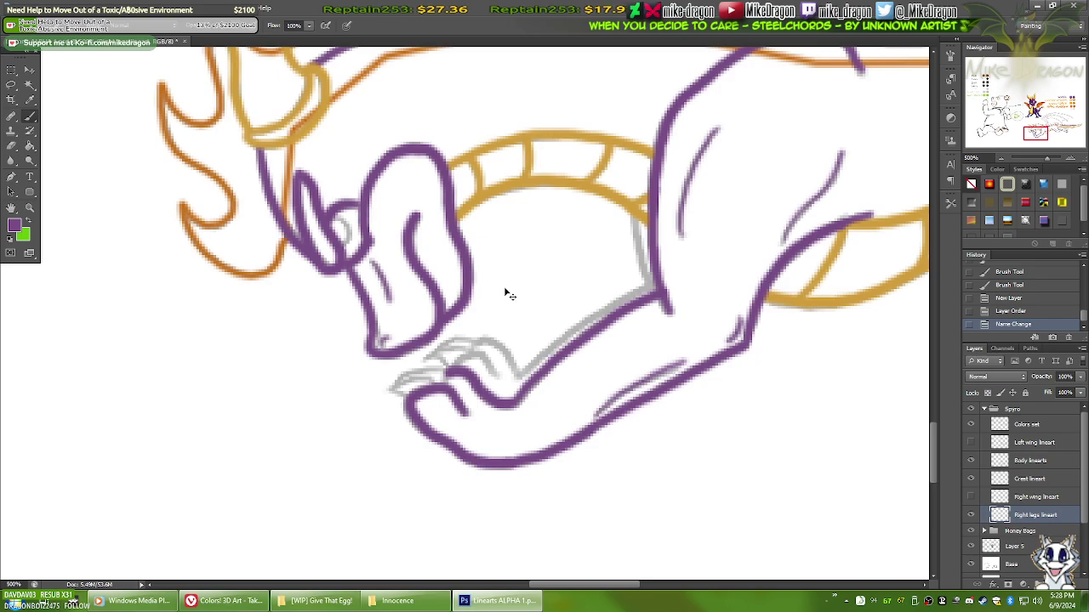
{"action": "key", "text": "ctrl+plus"}
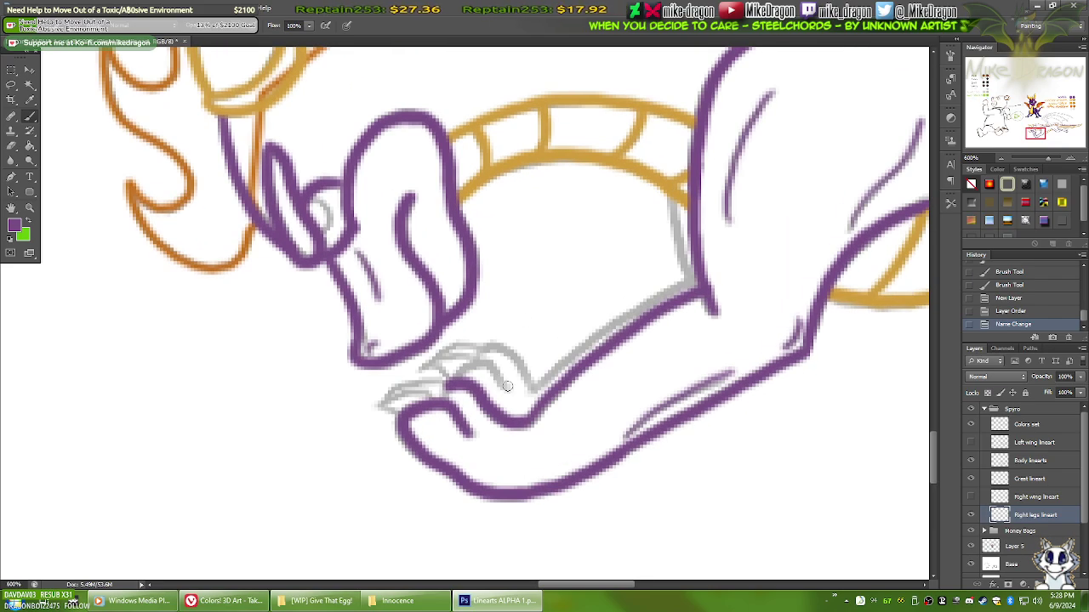
{"action": "key", "text": "ctrl+plus"}
{"action": "left_click_drag", "start_coordinate": [516, 407], "coordinate": [485, 380]}
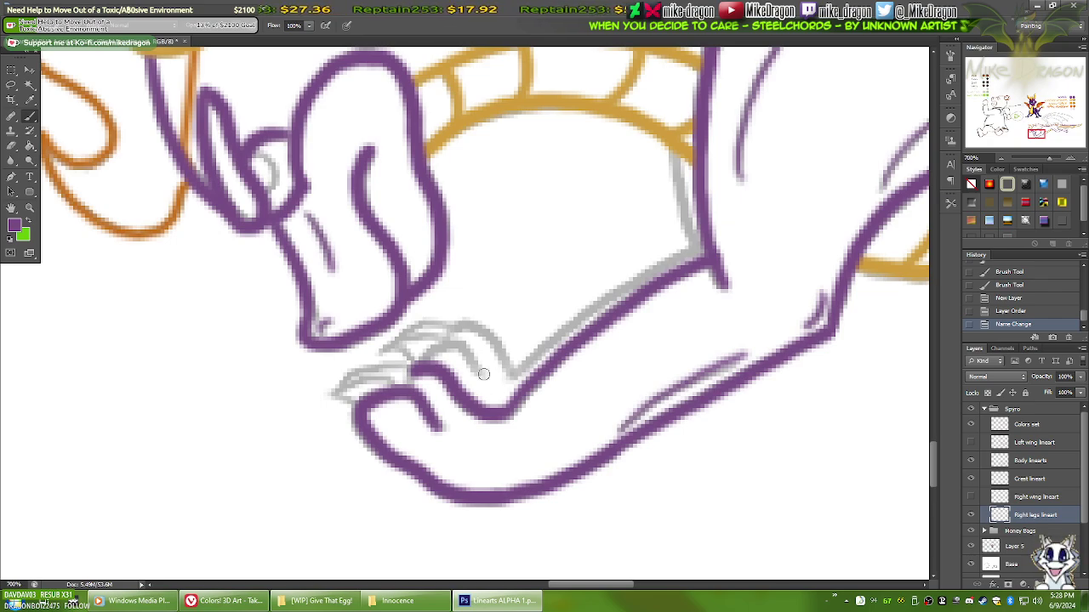
{"action": "mouse_move", "coordinate": [481, 375]}
{"action": "left_mouse_down"}
{"action": "mouse_move", "coordinate": [457, 341]}
{"action": "mouse_move", "coordinate": [420, 366]}
{"action": "left_mouse_up"}
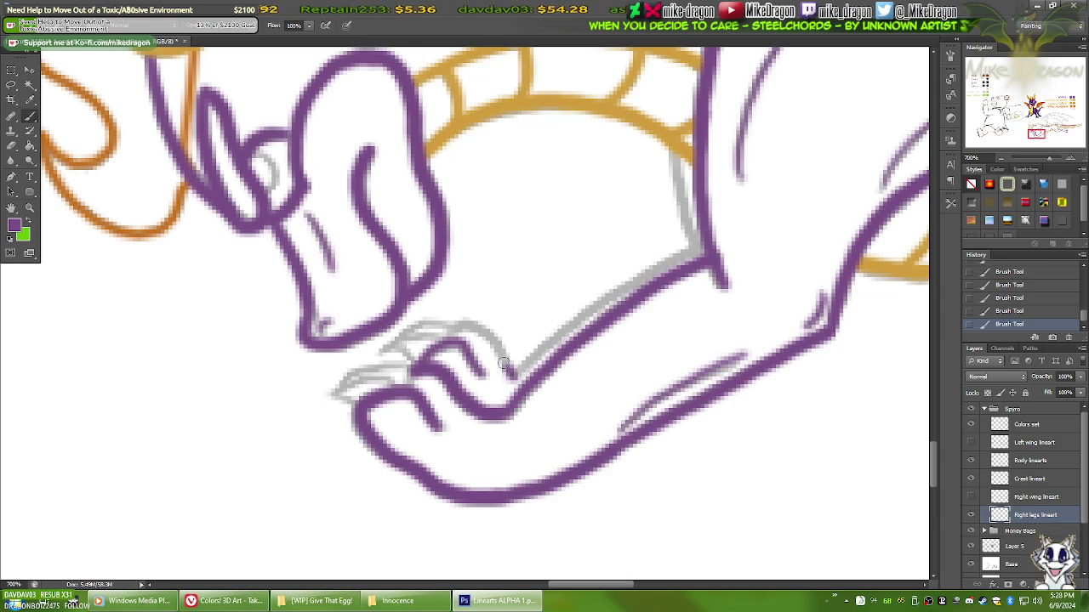
{"action": "left_click_drag", "start_coordinate": [511, 371], "coordinate": [481, 330]}
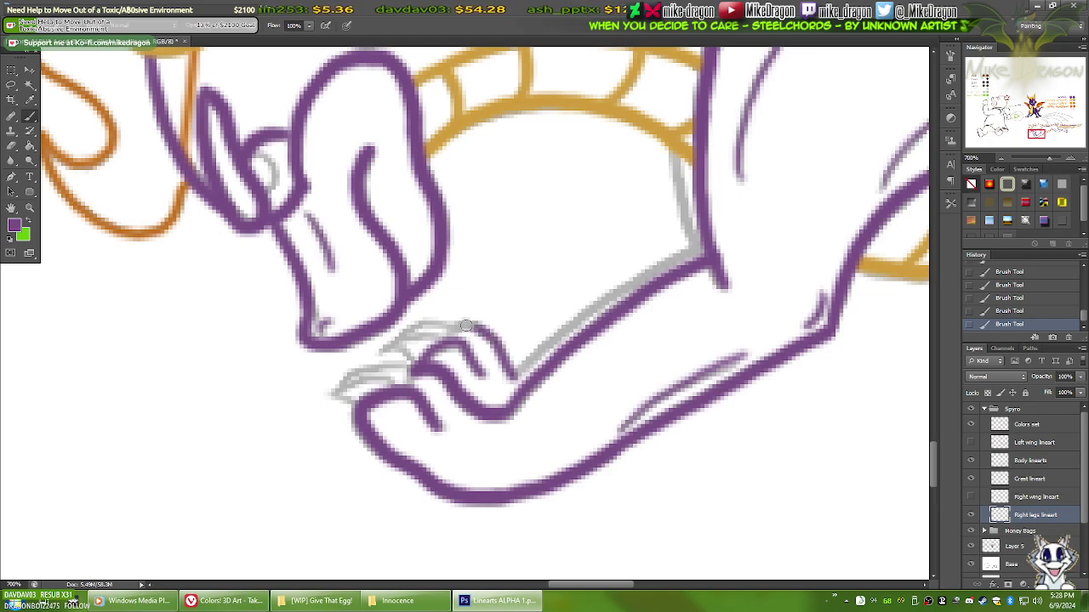
{"action": "left_click_drag", "start_coordinate": [455, 327], "coordinate": [442, 336]}
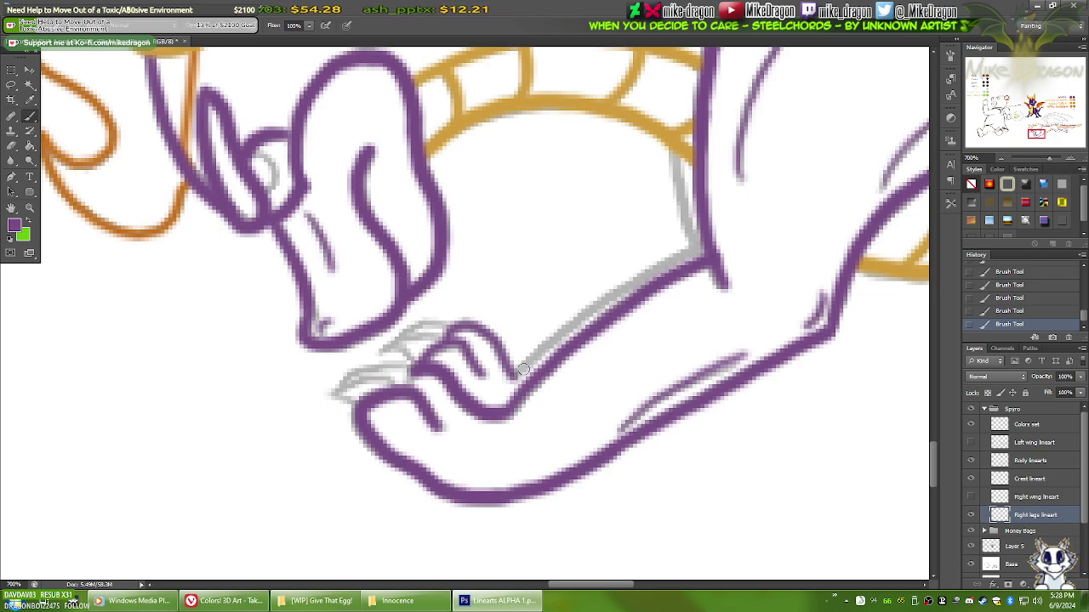
Step: Clear the traced toe lines of the far front paw from the Right legs lineart layer and deselect
{"action": "key", "text": "m"}
{"action": "left_click_drag", "start_coordinate": [615, 243], "coordinate": [374, 466]}
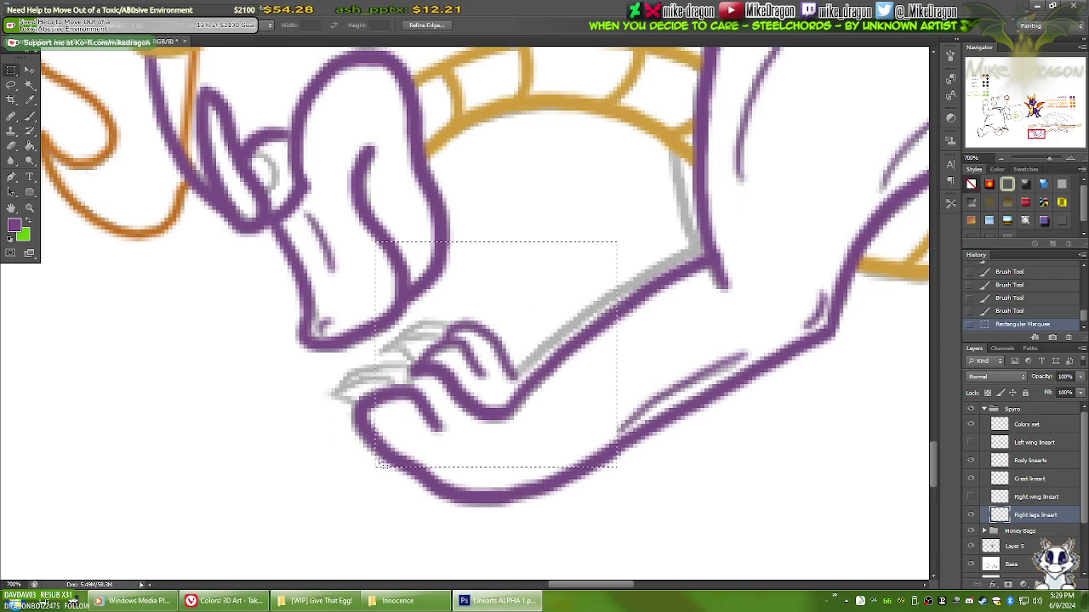
{"action": "key", "text": "Delete"}
{"action": "key", "text": "ctrl+d"}
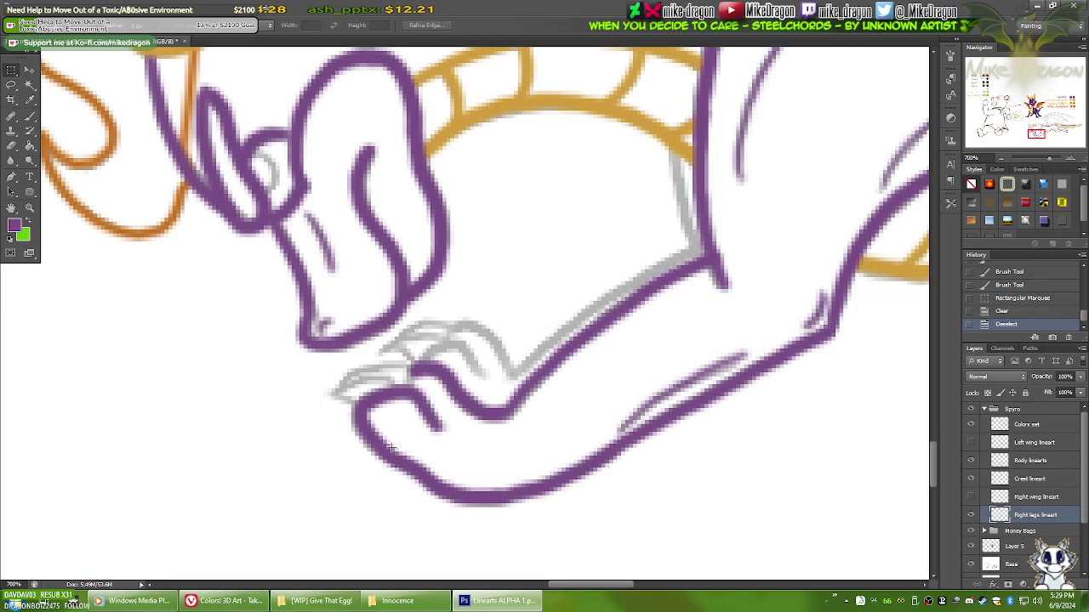
Step: Set the brush size to 4 px and trace the far front paw's lower toe in purple down to the near paw
{"action": "key", "text": "b"}
{"action": "right_click", "coordinate": [435, 308]}
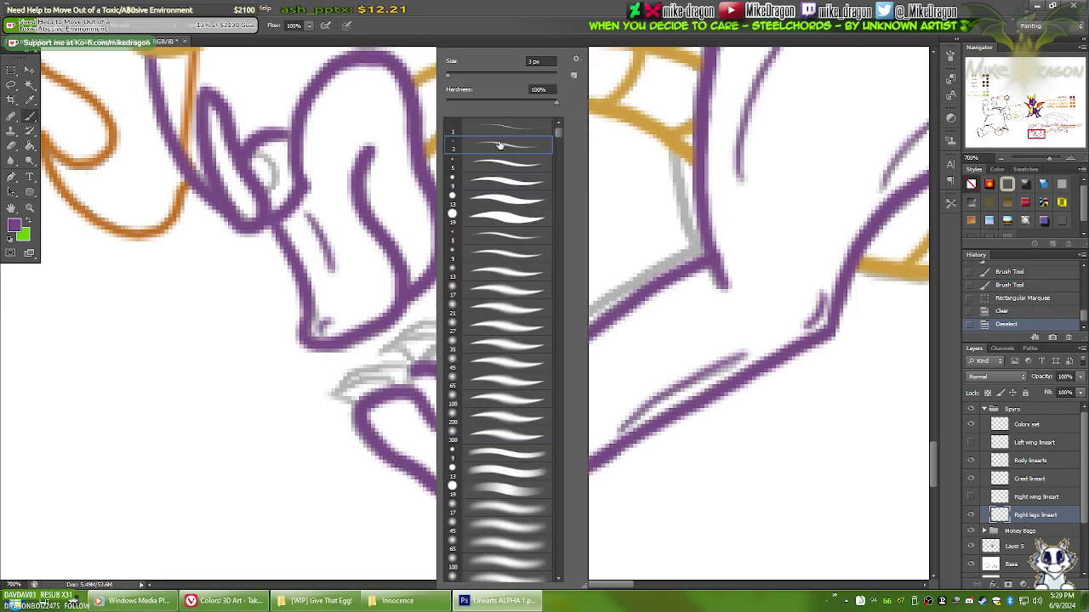
{"action": "key", "text": "bracketright"}
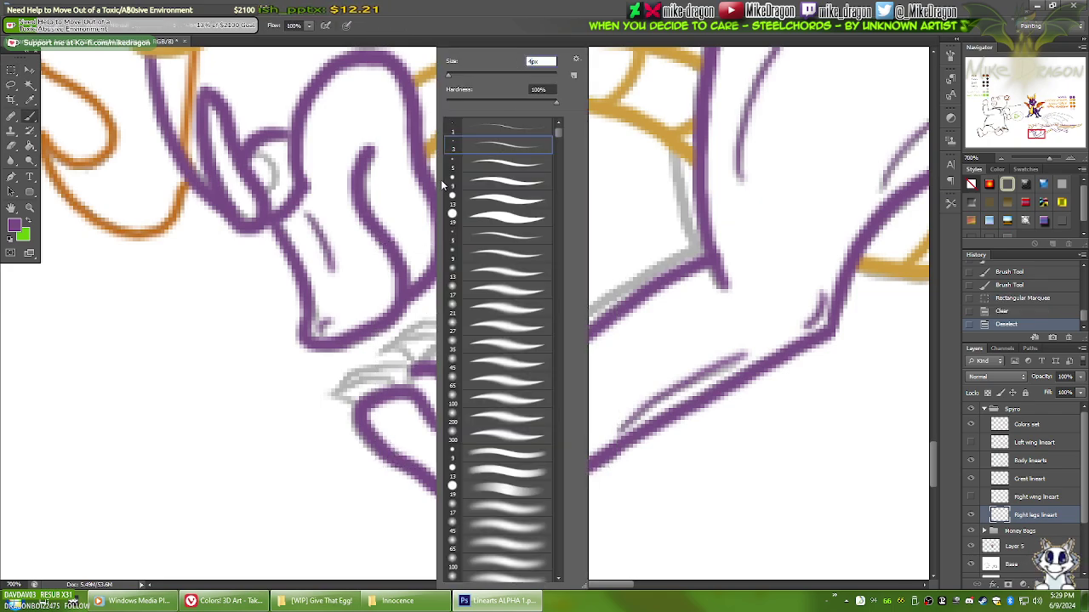
{"action": "key", "text": "Return"}
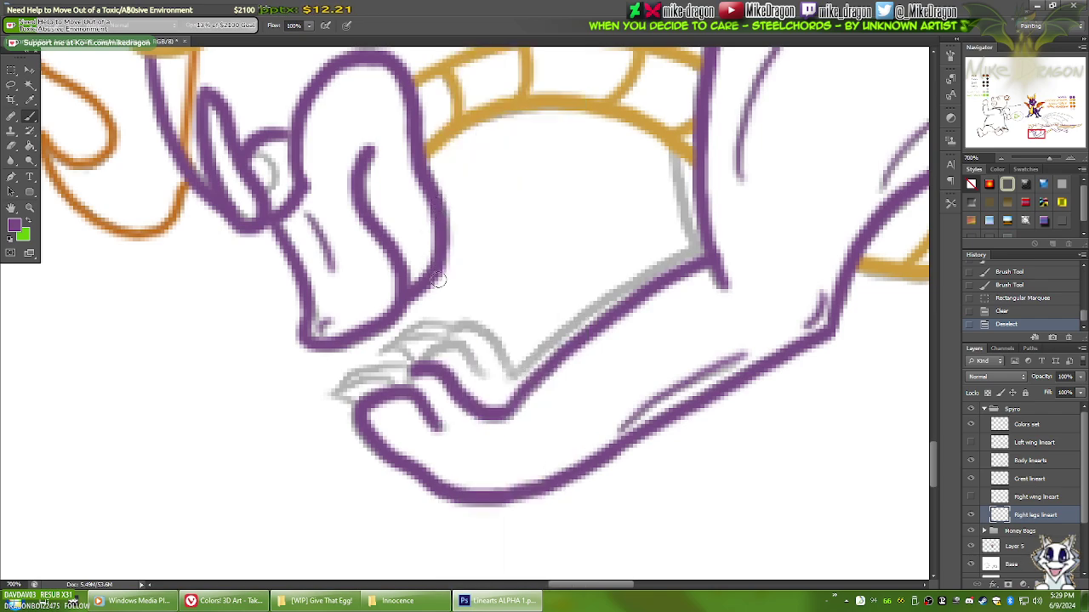
{"action": "left_click", "coordinate": [482, 377]}
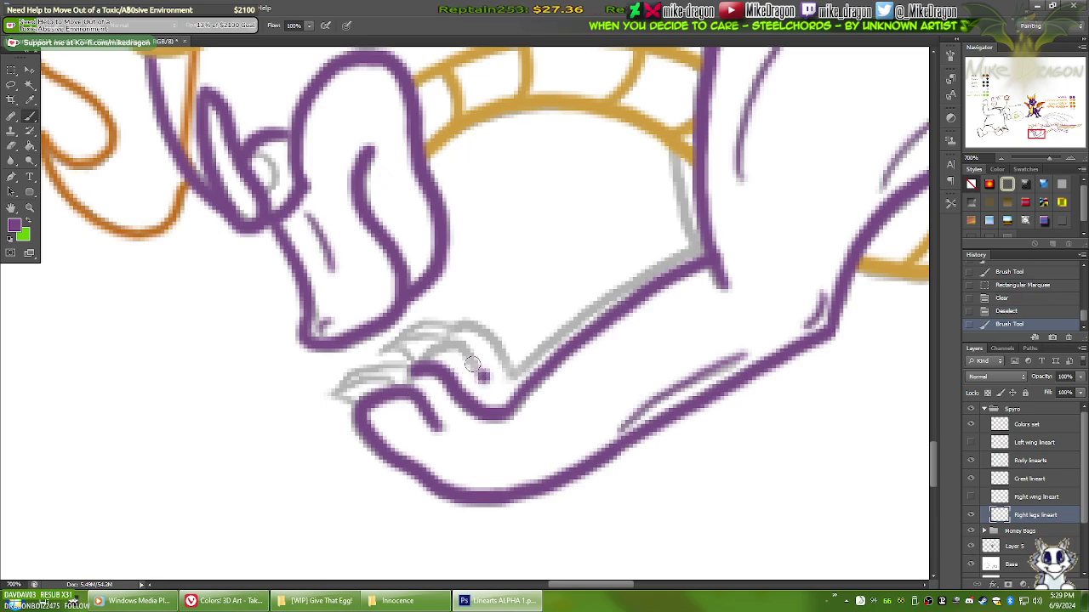
{"action": "left_click_drag", "start_coordinate": [467, 362], "coordinate": [484, 380]}
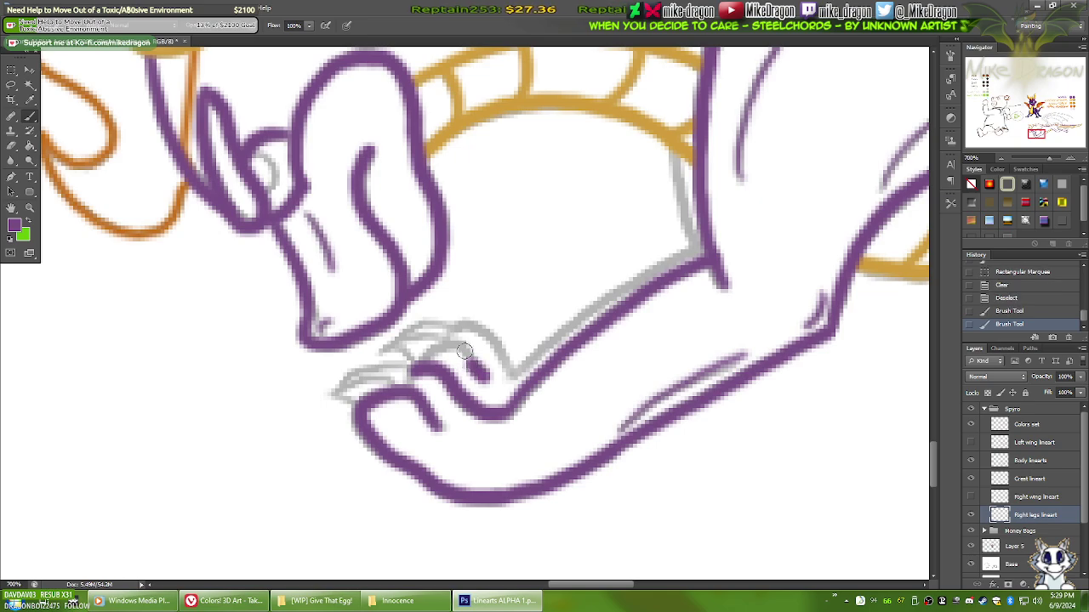
{"action": "mouse_move", "coordinate": [460, 345]}
{"action": "left_mouse_down"}
{"action": "mouse_move", "coordinate": [480, 370]}
{"action": "mouse_move", "coordinate": [468, 359]}
{"action": "mouse_move", "coordinate": [447, 368]}
{"action": "left_mouse_up"}
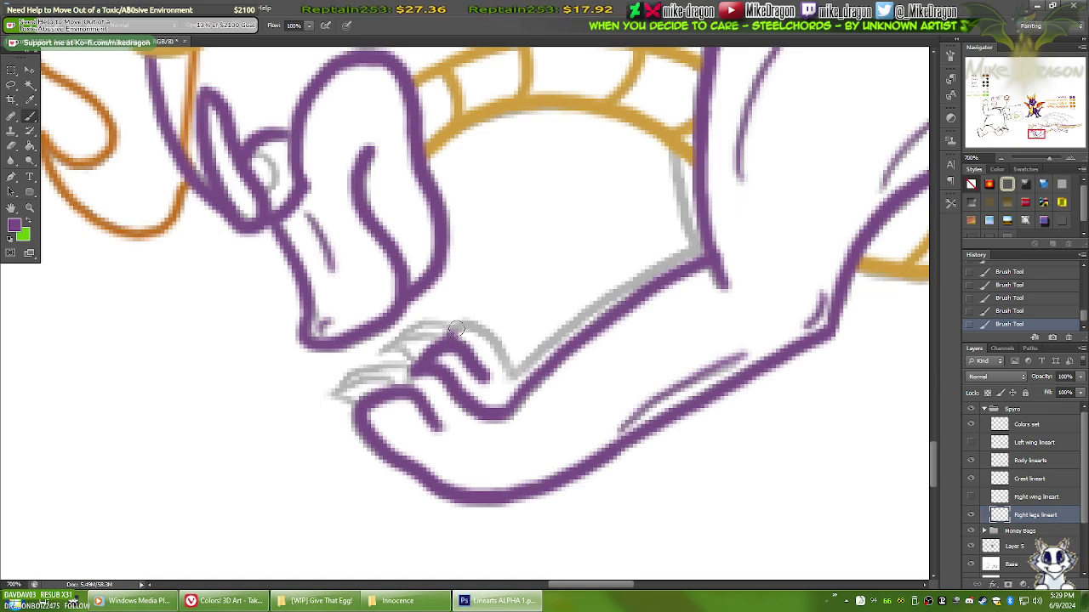
{"action": "mouse_move", "coordinate": [460, 328]}
{"action": "left_mouse_down"}
{"action": "mouse_move", "coordinate": [474, 323]}
{"action": "mouse_move", "coordinate": [509, 372]}
{"action": "left_mouse_up"}
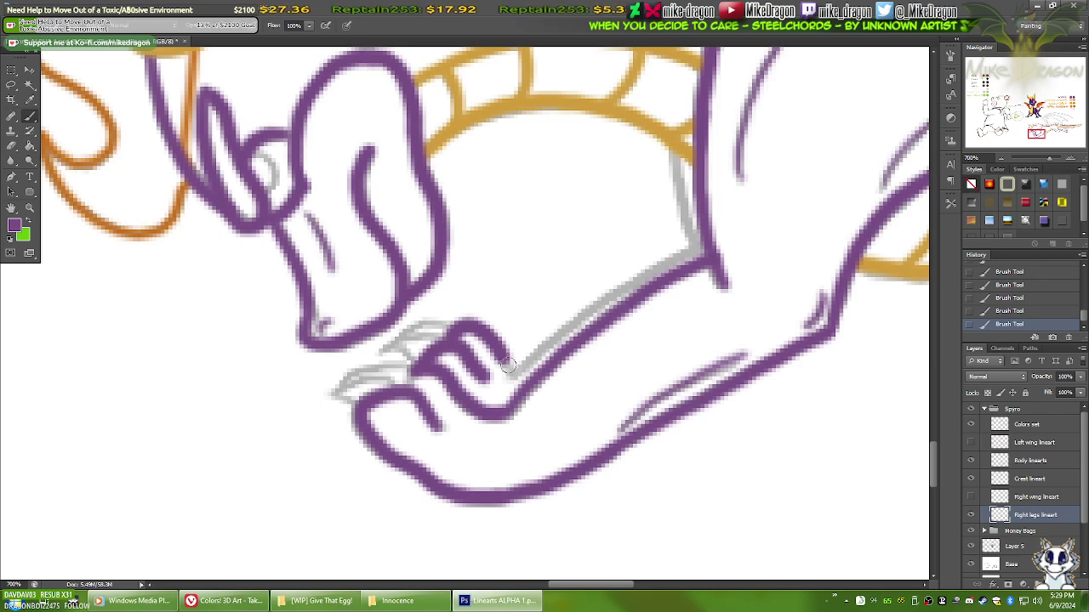
{"action": "left_click_drag", "start_coordinate": [504, 361], "coordinate": [511, 376]}
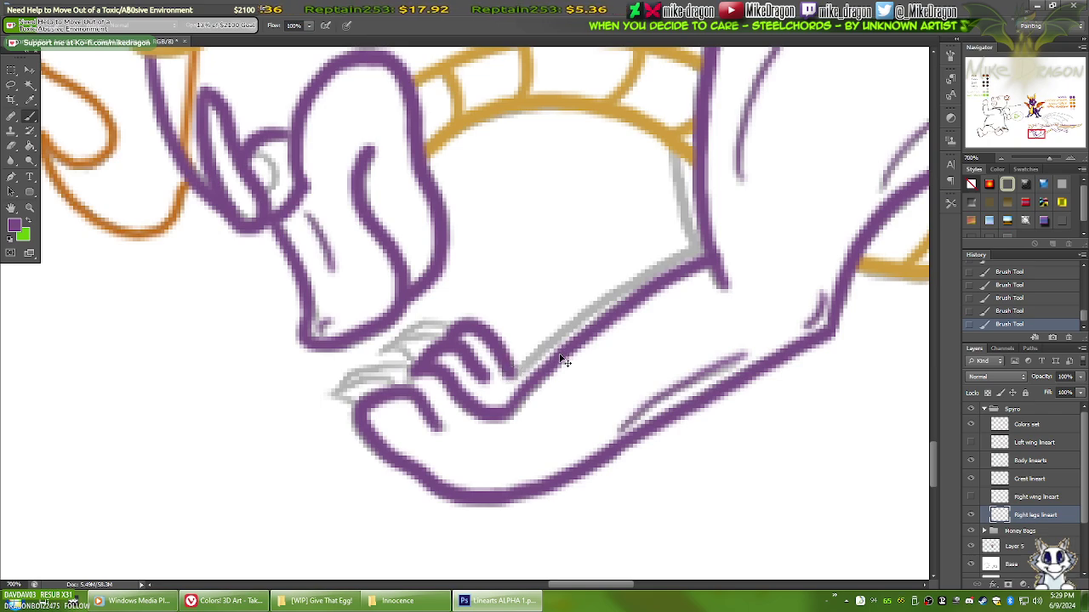
{"action": "key", "text": "ctrl+alt+z"}
{"action": "key", "text": "ctrl+alt+z"}
{"action": "key", "text": "ctrl+alt+z"}
{"action": "key", "text": "ctrl+alt+z"}
{"action": "key", "text": "ctrl+alt+z"}
{"action": "key", "text": "ctrl+alt+z"}
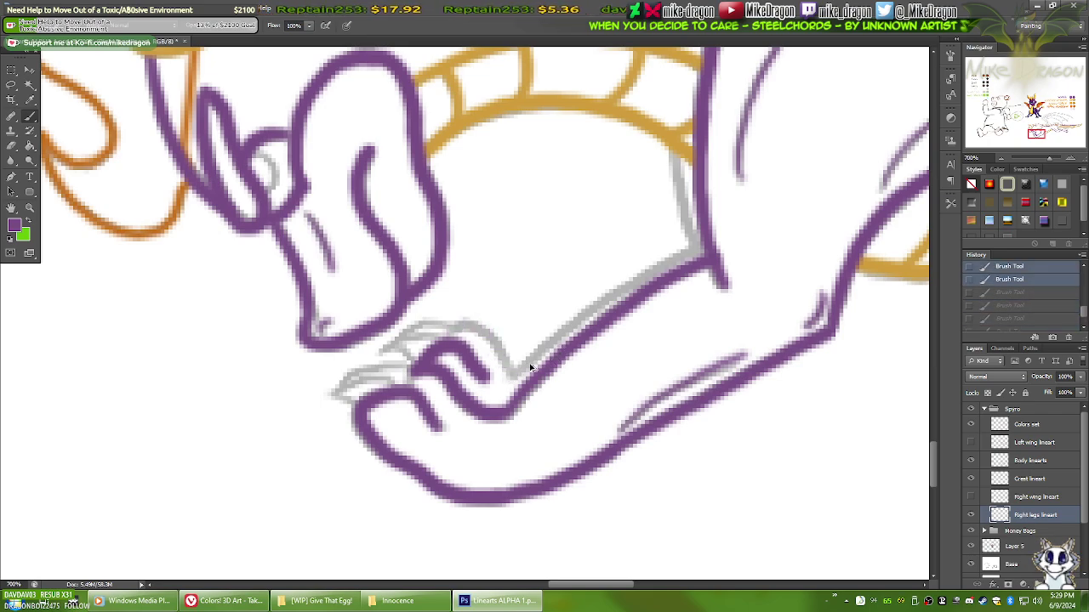
{"action": "key", "text": "ctrl+alt+z"}
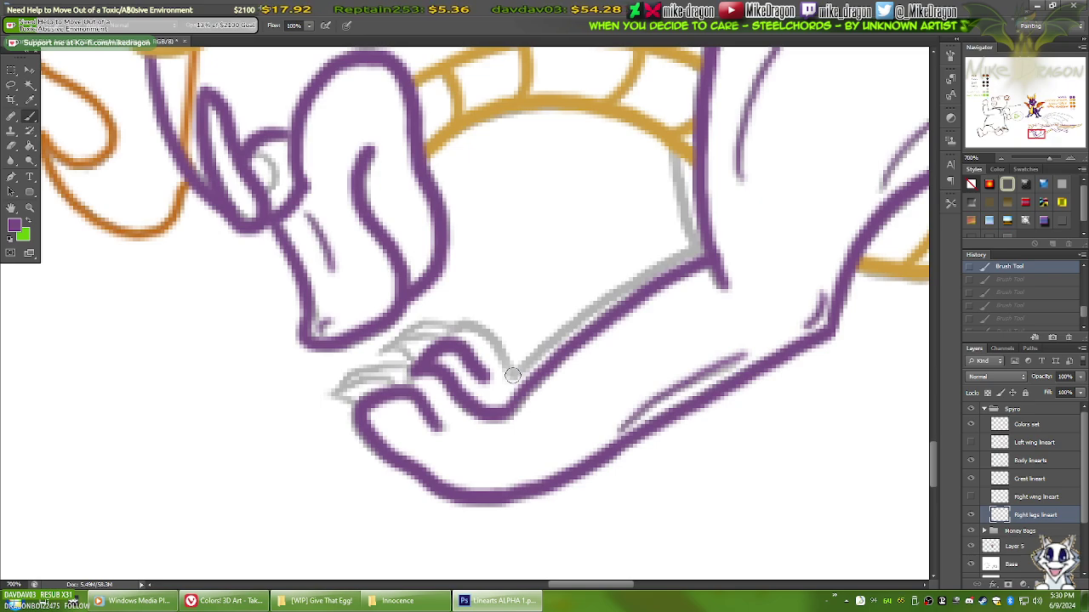
Step: Trace the upper toe of the far front paw in purple over the gray sketch, up to the first toe
{"action": "key", "text": "ctrl+shift+z"}
{"action": "key", "text": "ctrl+shift+z"}
{"action": "key", "text": "ctrl+shift+z"}
{"action": "key", "text": "ctrl+shift+z"}
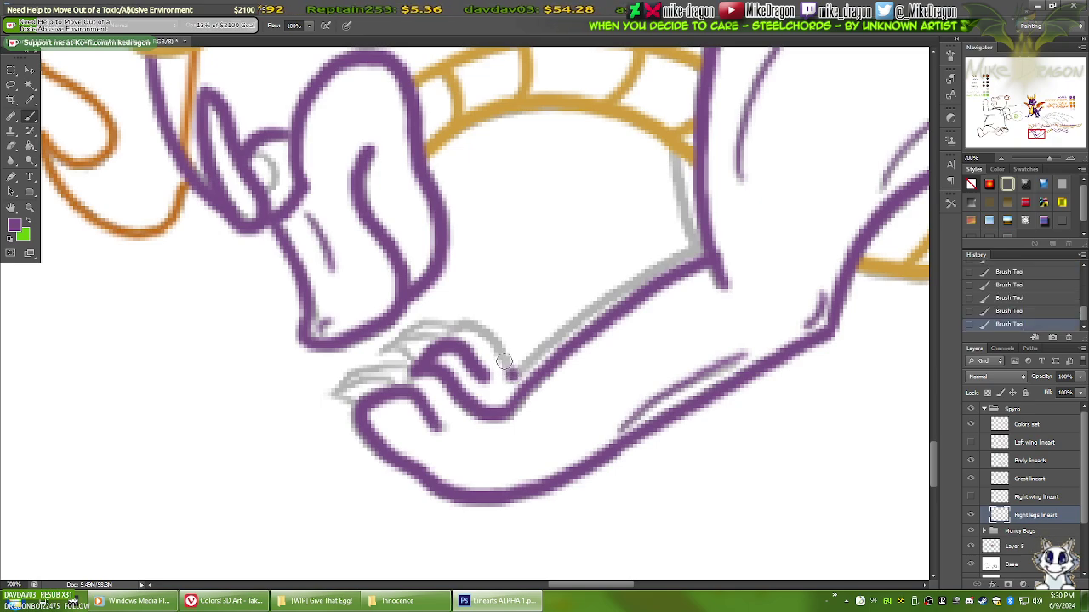
{"action": "left_click_drag", "start_coordinate": [503, 362], "coordinate": [465, 328]}
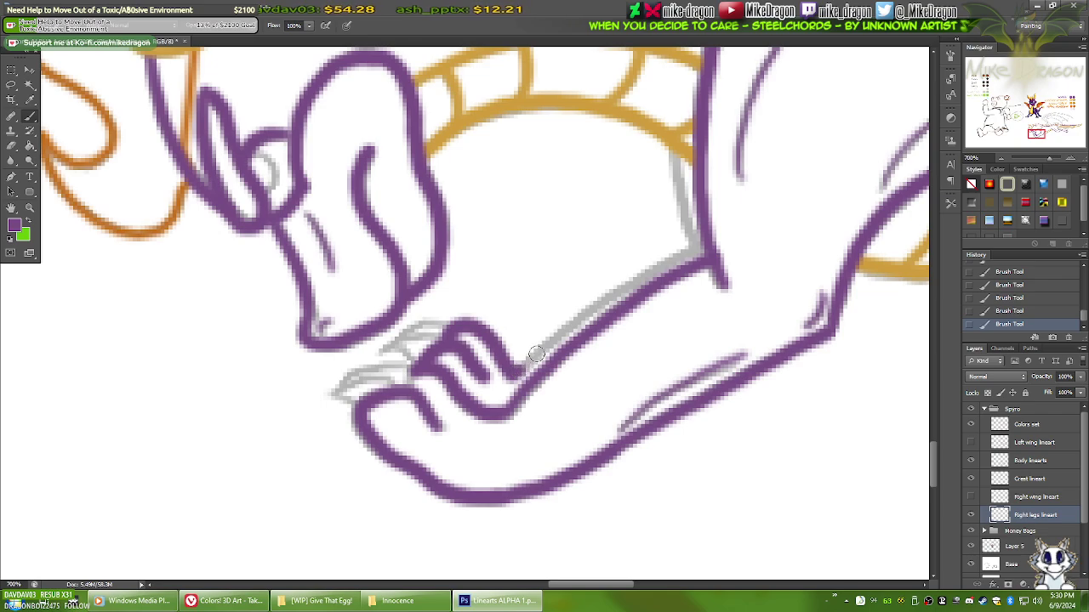
Step: Try to trace the far front leg's lower section in purple from the upper toe toward the near leg
{"action": "mouse_move", "coordinate": [534, 356]}
{"action": "left_mouse_down"}
{"action": "mouse_move", "coordinate": [520, 372]}
{"action": "mouse_move", "coordinate": [651, 270]}
{"action": "left_mouse_up"}
{"action": "key", "text": "ctrl+alt+z"}
{"action": "key", "text": "ctrl+alt+z"}
{"action": "key", "text": "ctrl+alt+z"}
{"action": "key", "text": "ctrl+alt+z"}
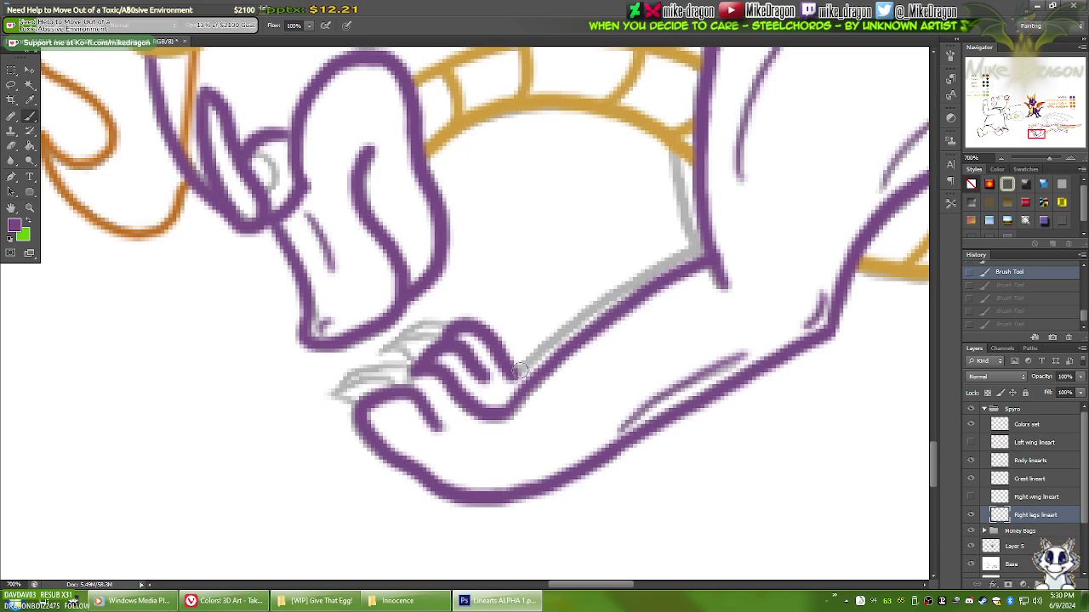
{"action": "key", "text": "ctrl+shift+z"}
{"action": "key", "text": "ctrl+shift+z"}
{"action": "key", "text": "ctrl+shift+z"}
{"action": "key", "text": "ctrl+shift+z"}
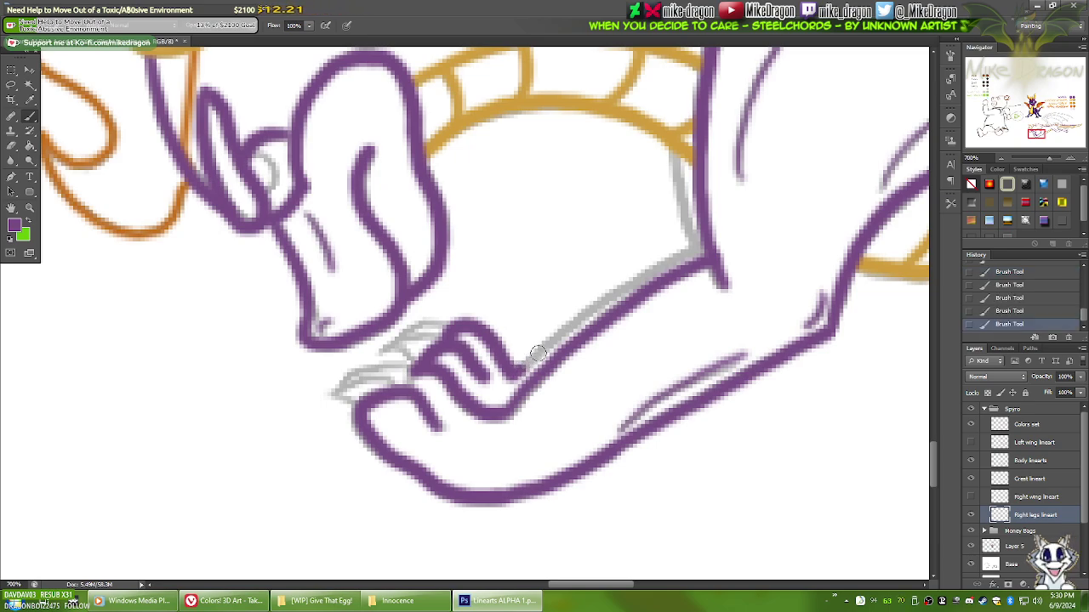
{"action": "mouse_move", "coordinate": [538, 353]}
{"action": "left_mouse_down"}
{"action": "mouse_move", "coordinate": [667, 257]}
{"action": "mouse_move", "coordinate": [692, 259]}
{"action": "left_mouse_up"}
{"action": "key", "text": "ctrl+alt+z"}
{"action": "key", "text": "ctrl+alt+z"}
{"action": "key", "text": "ctrl+alt+z"}
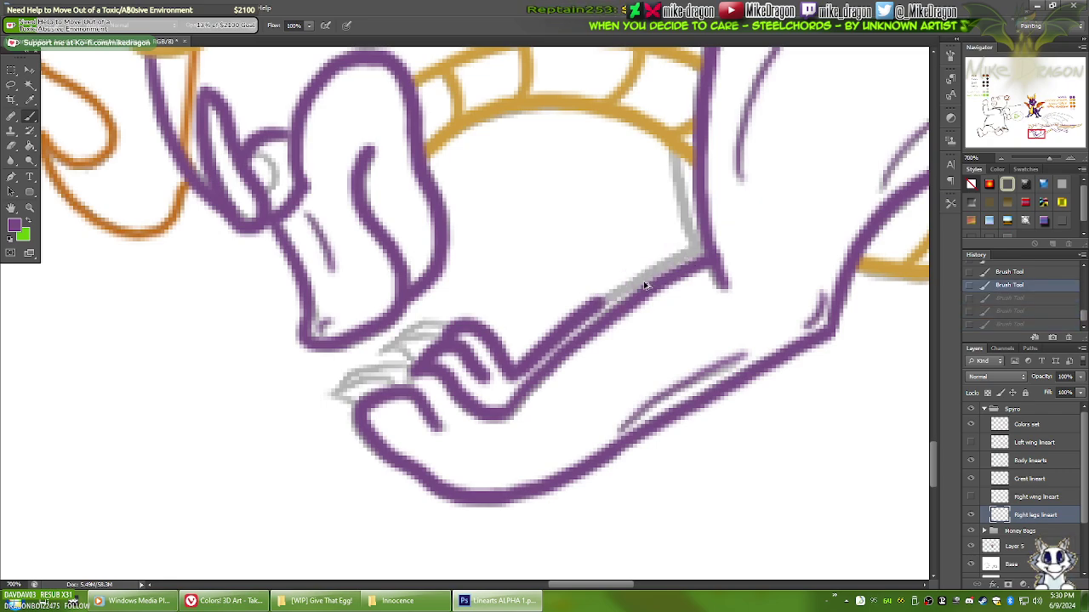
{"action": "key", "text": "ctrl+alt+z"}
{"action": "key", "text": "ctrl+alt+z"}
{"action": "key", "text": "ctrl+alt+z"}
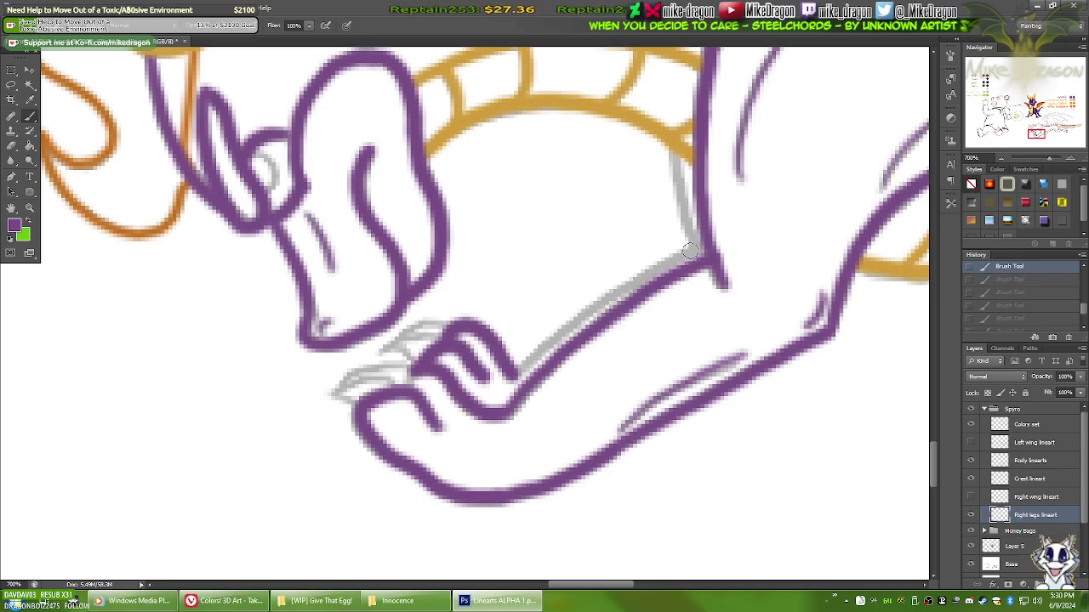
Step: Trace the upper edge of the far front leg's lower section in purple from the near leg down to the toes
{"action": "key", "text": "ctrl+shift+z"}
{"action": "key", "text": "ctrl+shift+z"}
{"action": "key", "text": "ctrl+shift+z"}
{"action": "key", "text": "ctrl+shift+z"}
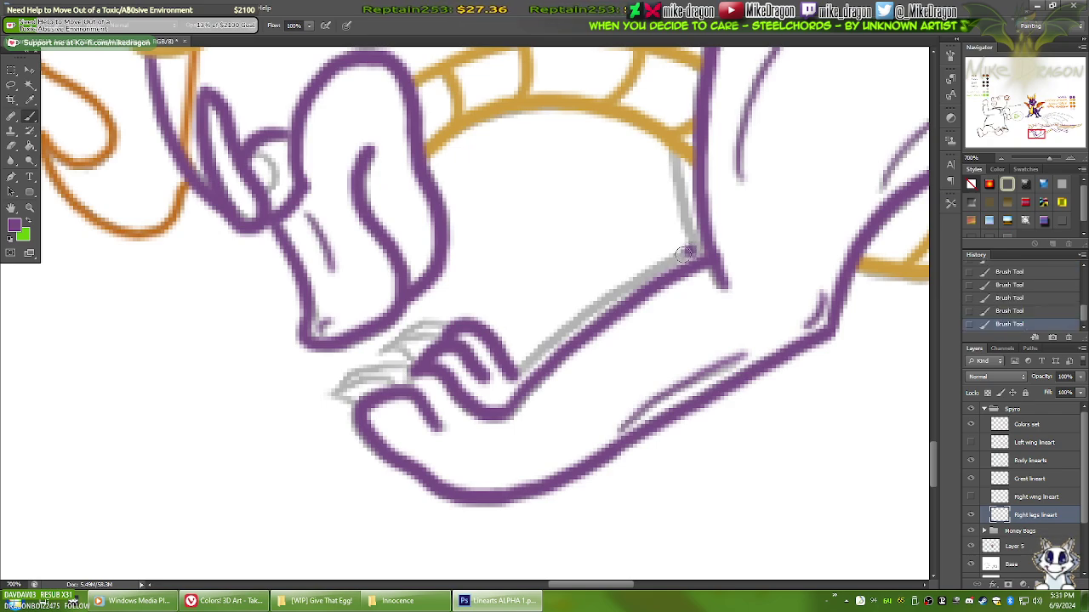
{"action": "left_click_drag", "start_coordinate": [668, 260], "coordinate": [595, 308]}
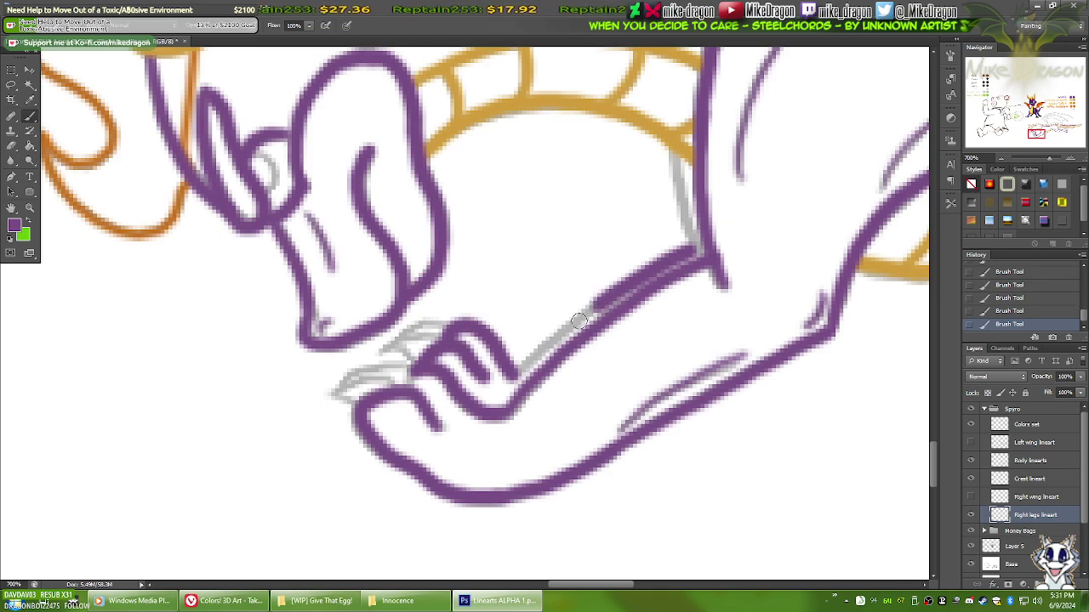
{"action": "left_click_drag", "start_coordinate": [600, 301], "coordinate": [515, 378]}
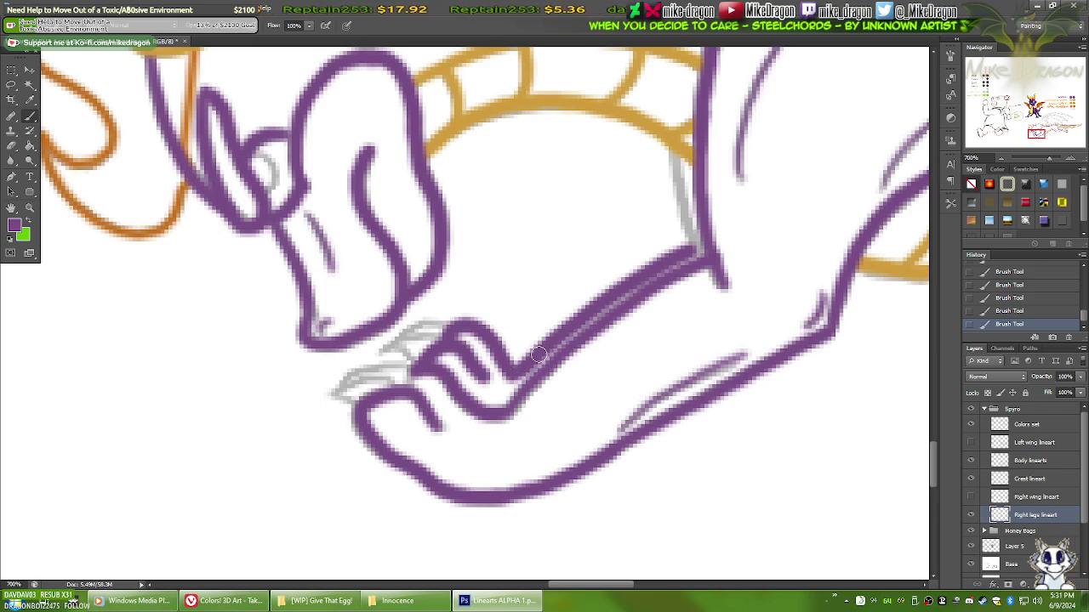
Step: Trace the far front leg's front edge from the belly to the leg bend, and extend it upward behind the near leg
{"action": "left_click_drag", "start_coordinate": [577, 330], "coordinate": [434, 418]}
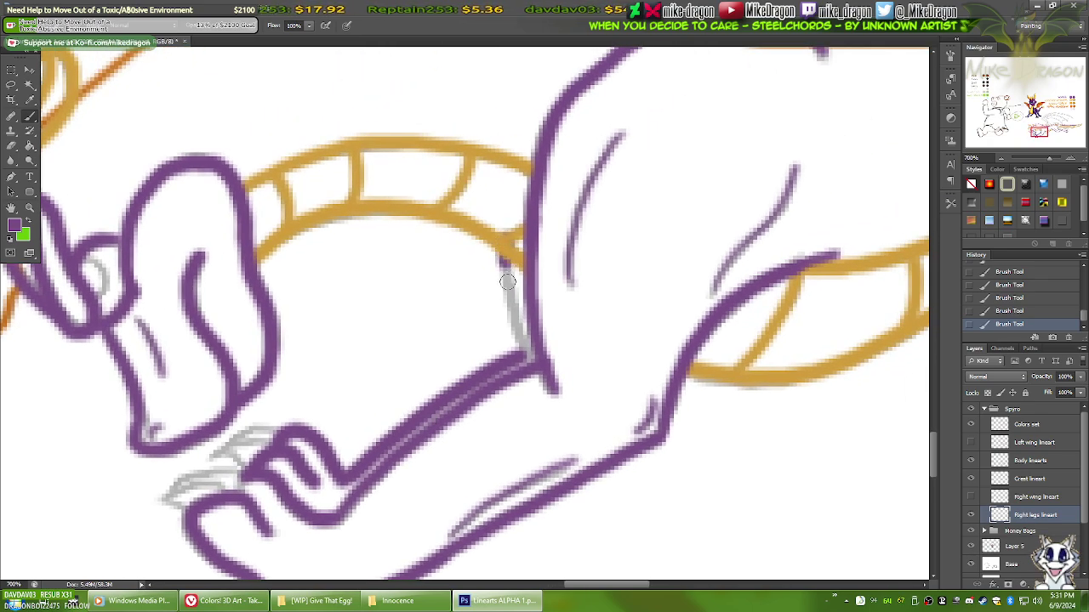
{"action": "left_click_drag", "start_coordinate": [501, 259], "coordinate": [523, 332]}
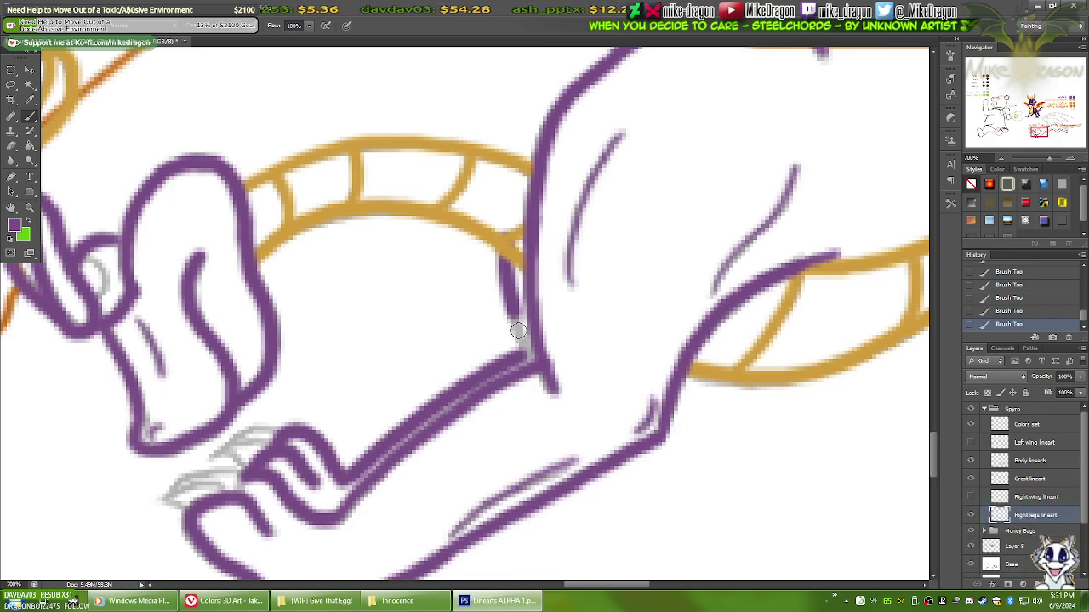
{"action": "left_click_drag", "start_coordinate": [518, 331], "coordinate": [528, 354]}
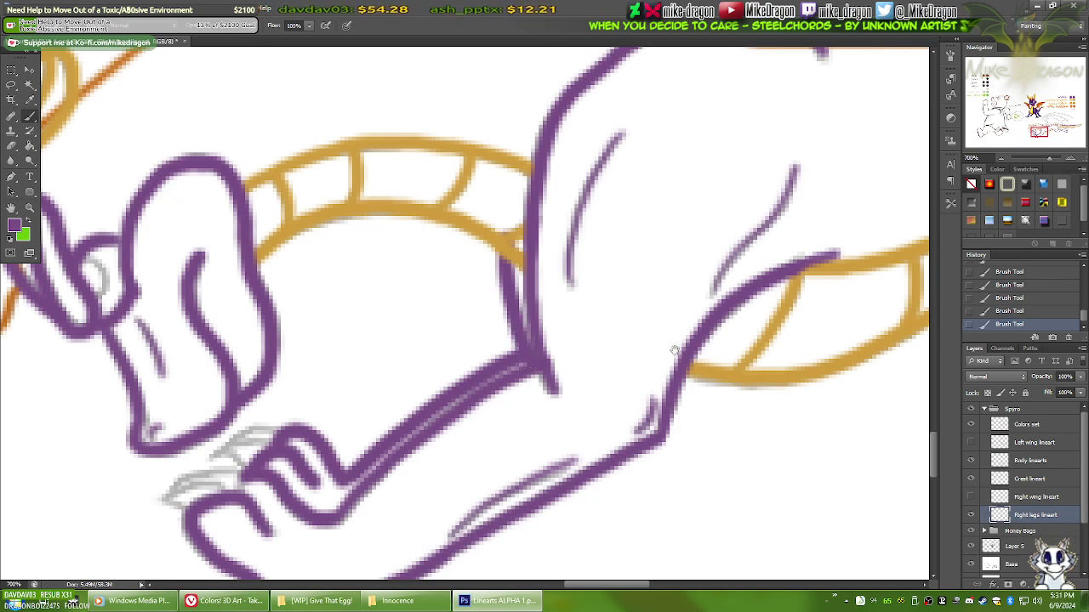
{"action": "left_click_drag", "start_coordinate": [677, 352], "coordinate": [361, 368]}
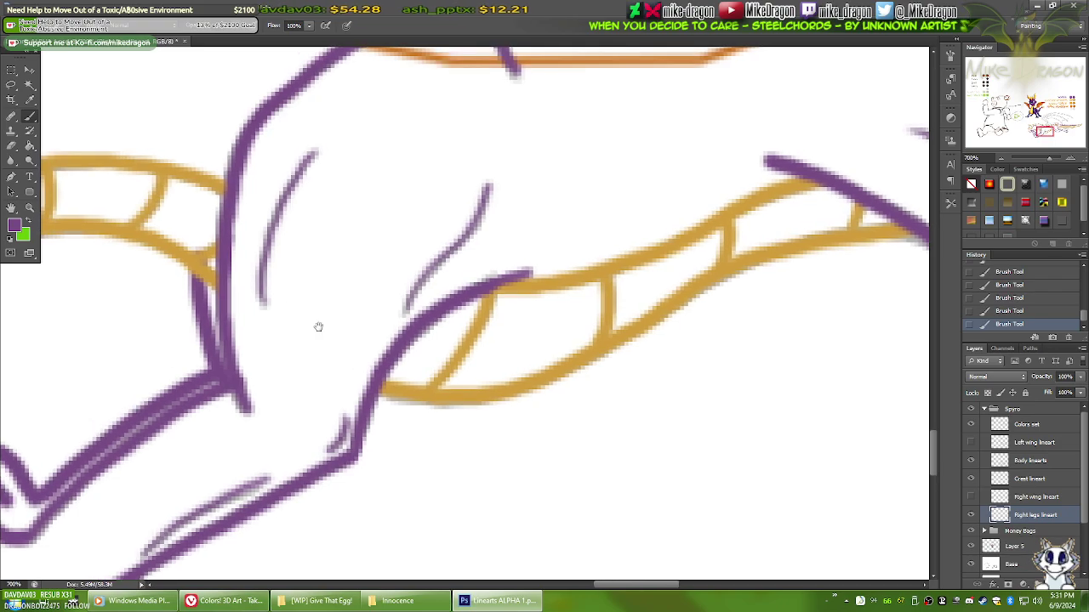
{"action": "left_click_drag", "start_coordinate": [197, 252], "coordinate": [238, 200]}
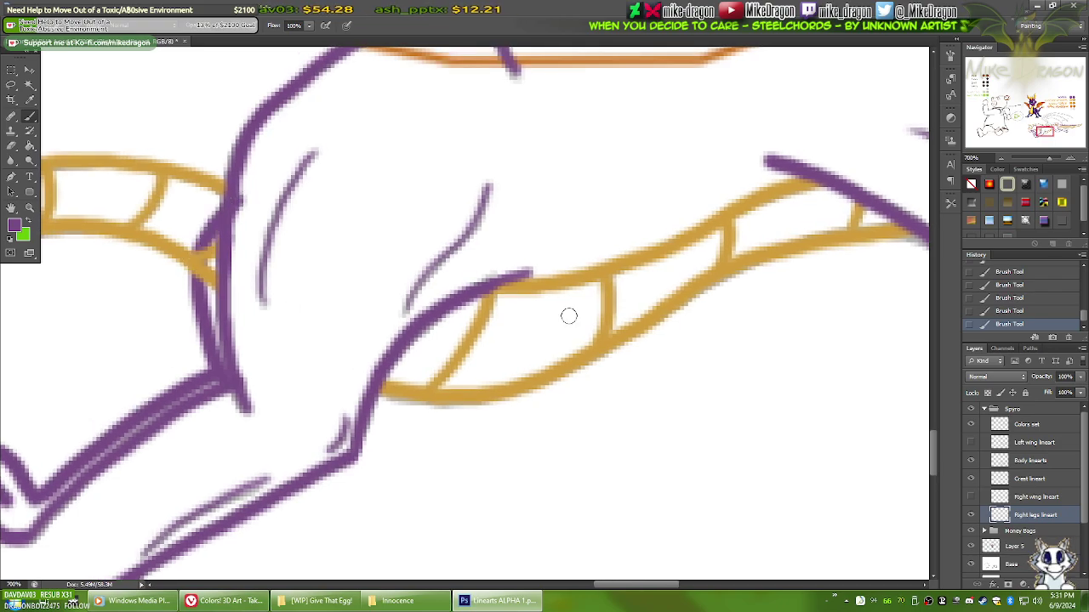
Step: Trace the far hind leg's upper edge in purple across the belly band and curve it around the first toe
{"action": "left_click_drag", "start_coordinate": [682, 305], "coordinate": [136, 443]}
{"action": "mouse_move", "coordinate": [703, 354]}
{"action": "left_mouse_down"}
{"action": "mouse_move", "coordinate": [256, 381]}
{"action": "mouse_move", "coordinate": [440, 378]}
{"action": "left_mouse_up"}
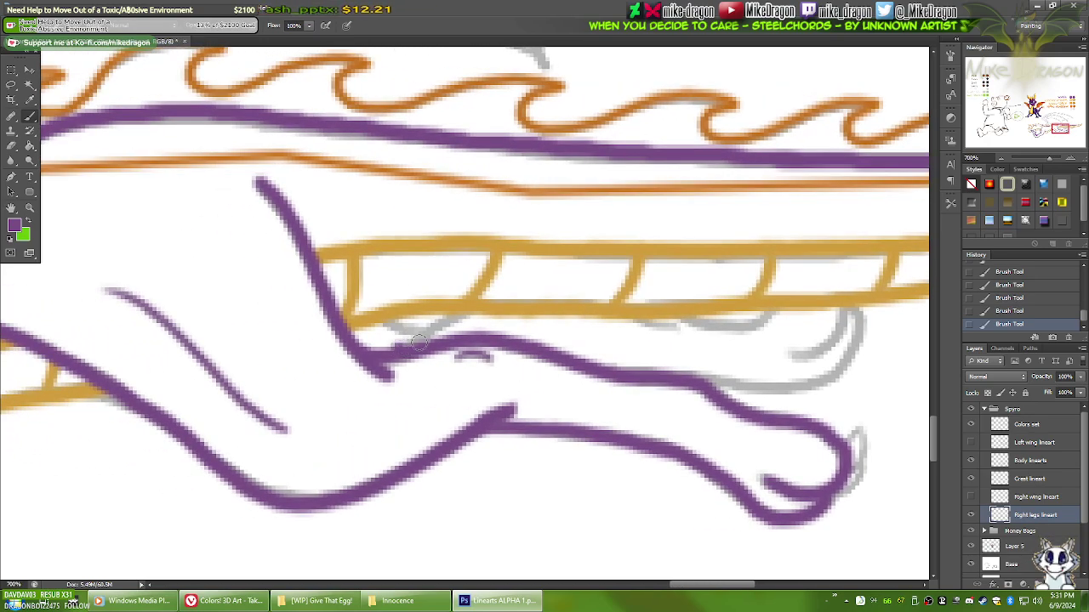
{"action": "mouse_move", "coordinate": [397, 349]}
{"action": "left_mouse_down"}
{"action": "mouse_move", "coordinate": [483, 299]}
{"action": "mouse_move", "coordinate": [533, 293]}
{"action": "mouse_move", "coordinate": [600, 294]}
{"action": "mouse_move", "coordinate": [712, 330]}
{"action": "mouse_move", "coordinate": [763, 319]}
{"action": "mouse_move", "coordinate": [806, 284]}
{"action": "mouse_move", "coordinate": [832, 289]}
{"action": "mouse_move", "coordinate": [840, 326]}
{"action": "left_mouse_up"}
{"action": "key", "text": "ctrl+z"}
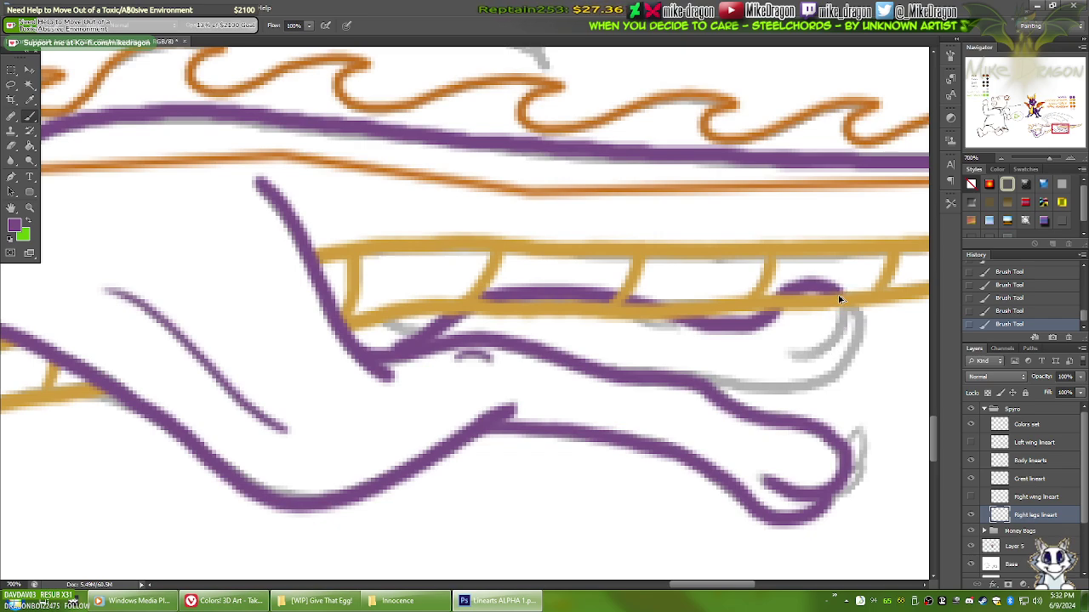
{"action": "key", "text": "ctrl+z"}
{"action": "left_click_drag", "start_coordinate": [830, 291], "coordinate": [838, 294]}
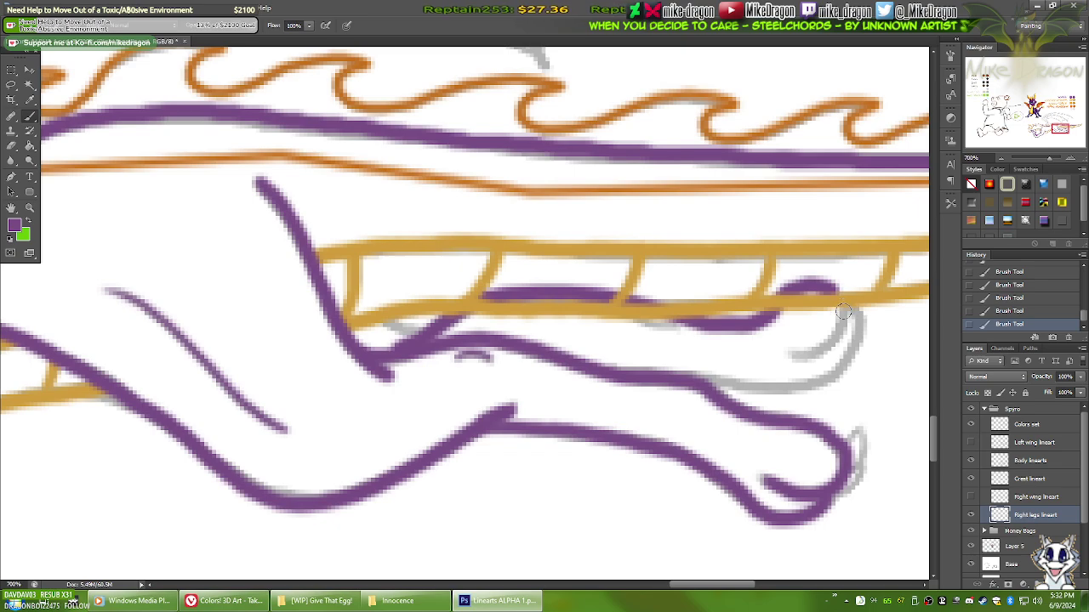
{"action": "left_click_drag", "start_coordinate": [843, 313], "coordinate": [837, 333]}
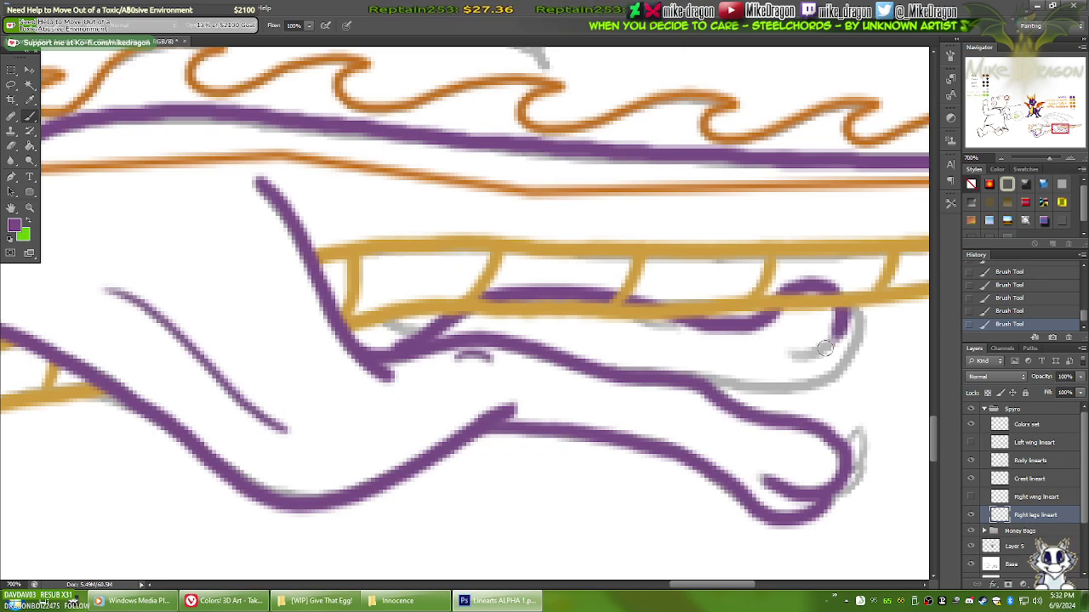
{"action": "mouse_move", "coordinate": [840, 330]}
{"action": "left_mouse_down"}
{"action": "mouse_move", "coordinate": [814, 354]}
{"action": "mouse_move", "coordinate": [795, 357]}
{"action": "mouse_move", "coordinate": [794, 347]}
{"action": "left_mouse_up"}
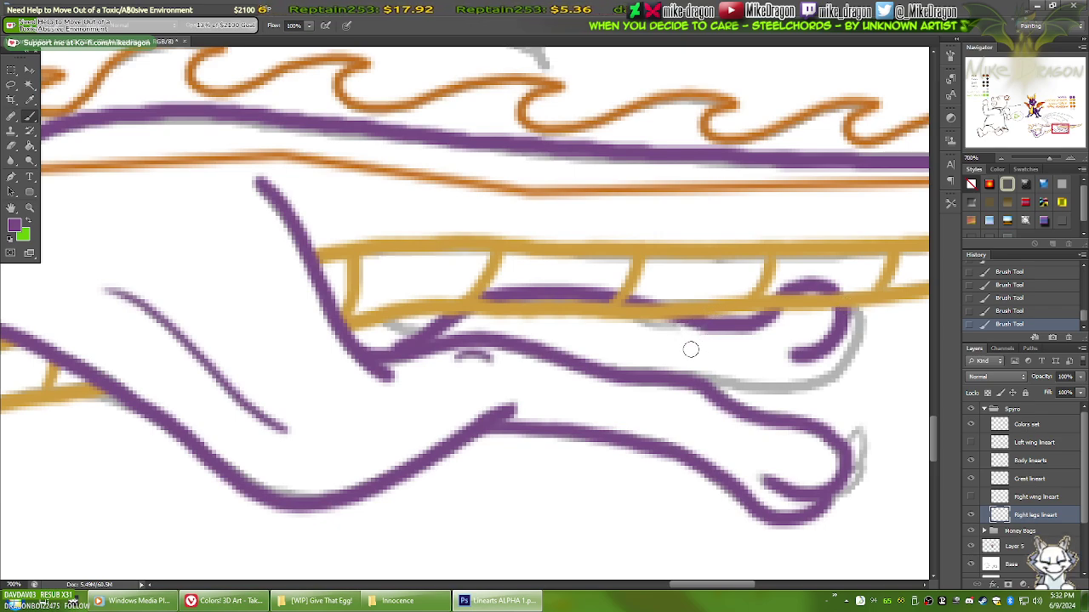
Step: Reduce the brush size and add a short thin crease line beneath the far hind leg's upper edge
{"action": "key", "text": "v"}
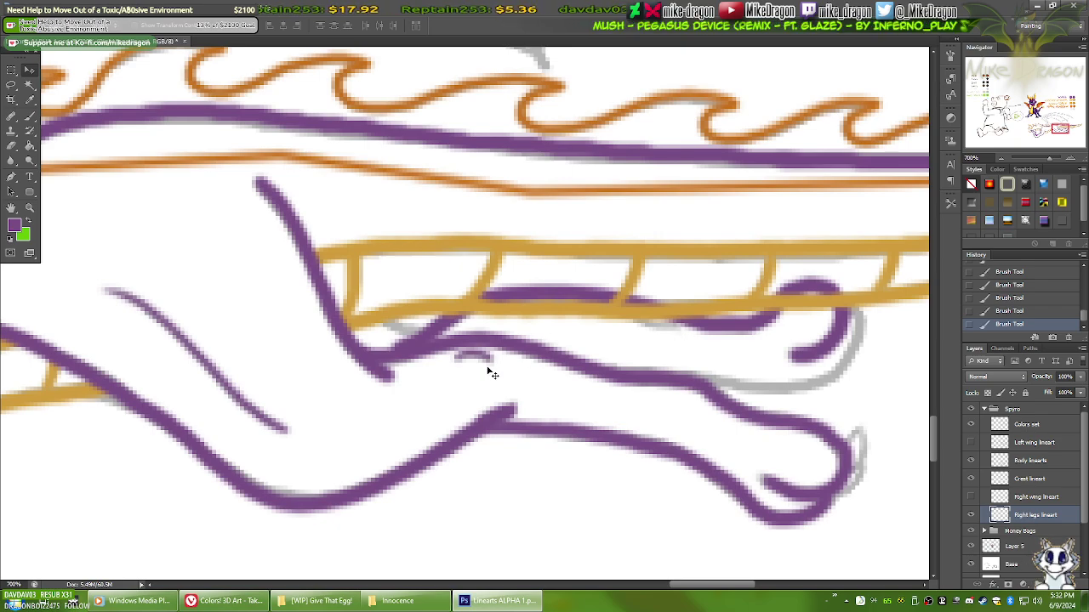
{"action": "key", "text": "b"}
{"action": "right_click", "coordinate": [636, 320]}
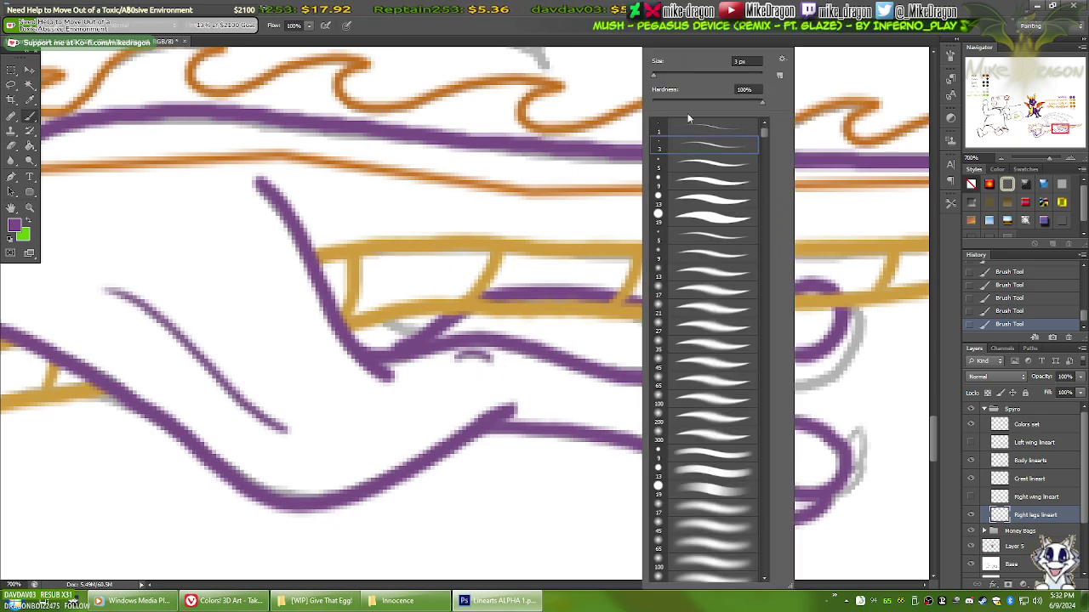
{"action": "left_click", "coordinate": [732, 34]}
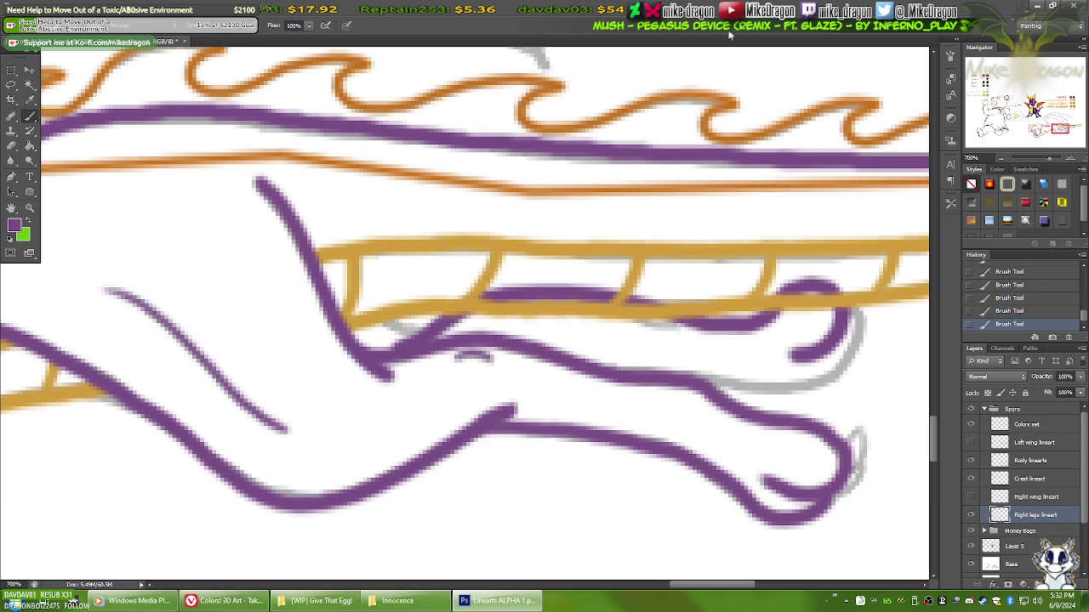
{"action": "right_click", "coordinate": [670, 330]}
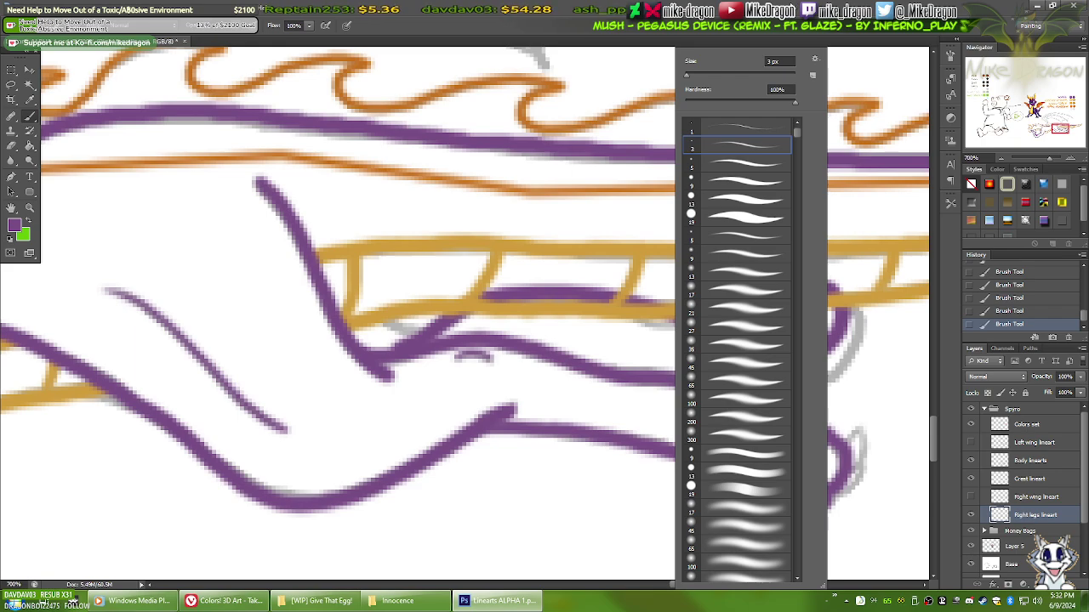
{"action": "left_click", "coordinate": [770, 61]}
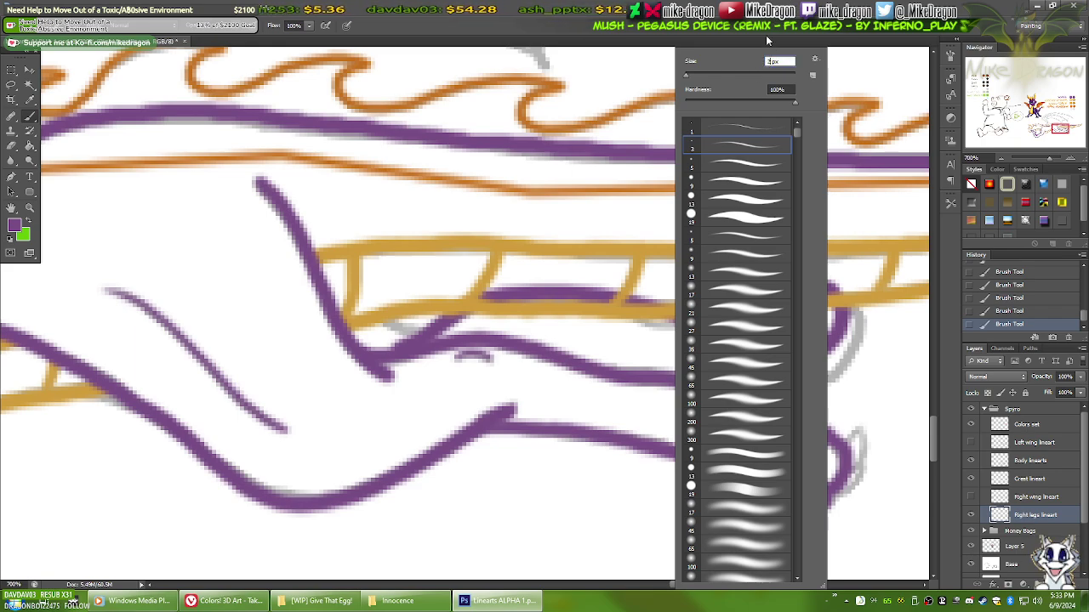
{"action": "key", "text": "Return"}
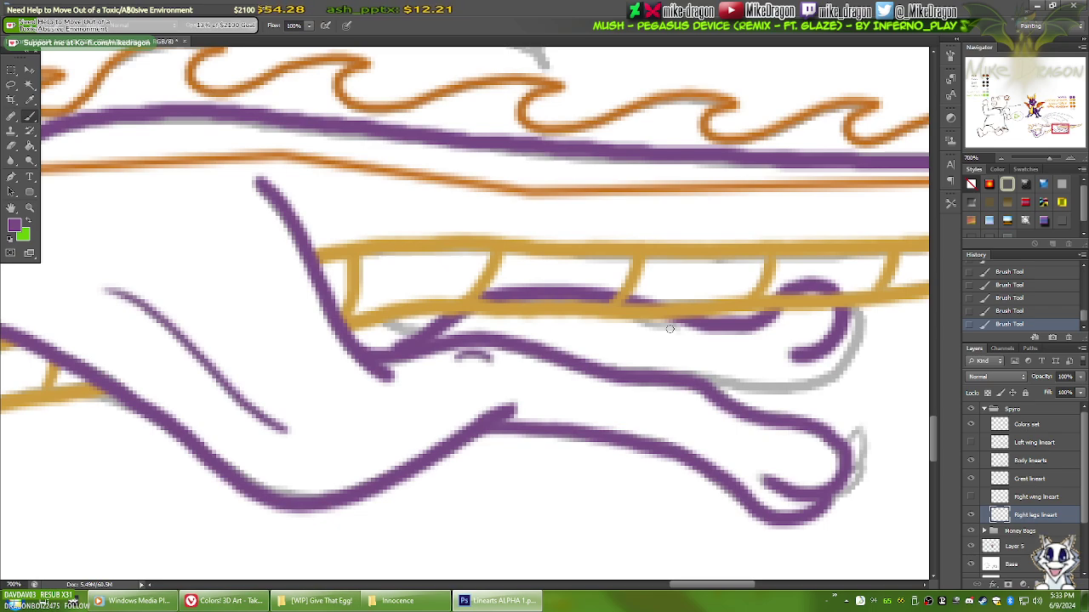
Step: Set the brush size to 4 px and trace the far hind foot's outer toe and lower edge, continuing behind the near leg
{"action": "right_click", "coordinate": [618, 340]}
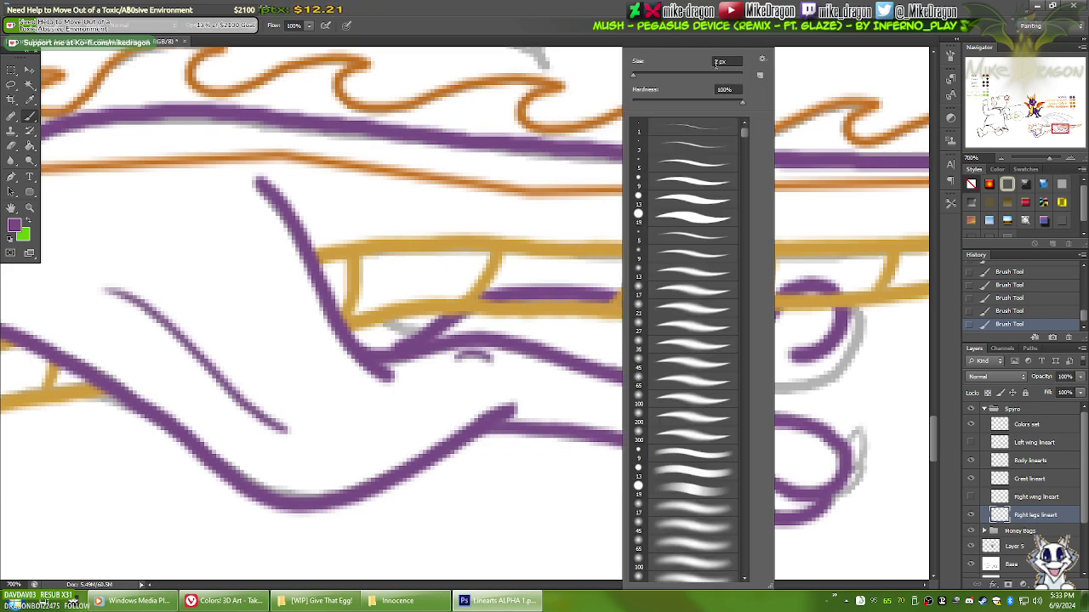
{"action": "left_click", "coordinate": [720, 62]}
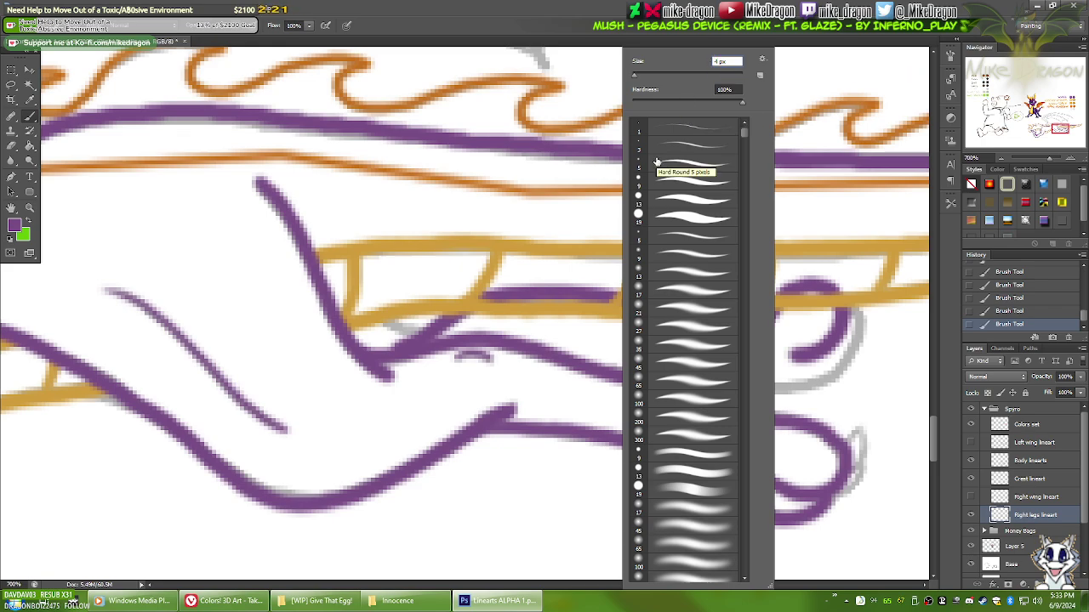
{"action": "double_click", "coordinate": [681, 170]}
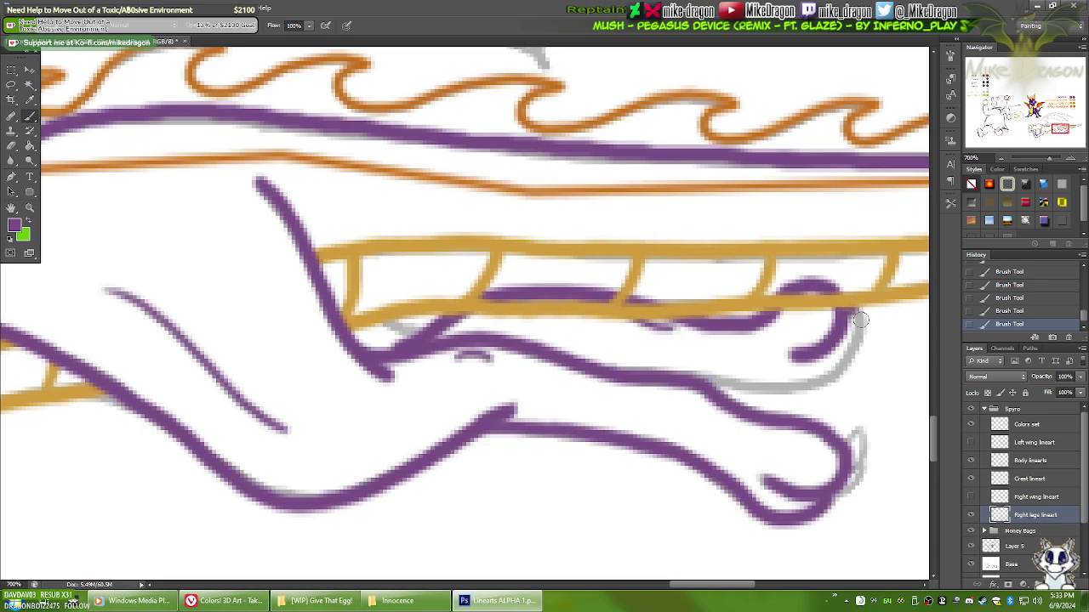
{"action": "mouse_move", "coordinate": [860, 319]}
{"action": "left_mouse_down"}
{"action": "mouse_move", "coordinate": [855, 350]}
{"action": "mouse_move", "coordinate": [798, 387]}
{"action": "mouse_move", "coordinate": [455, 385]}
{"action": "left_mouse_up"}
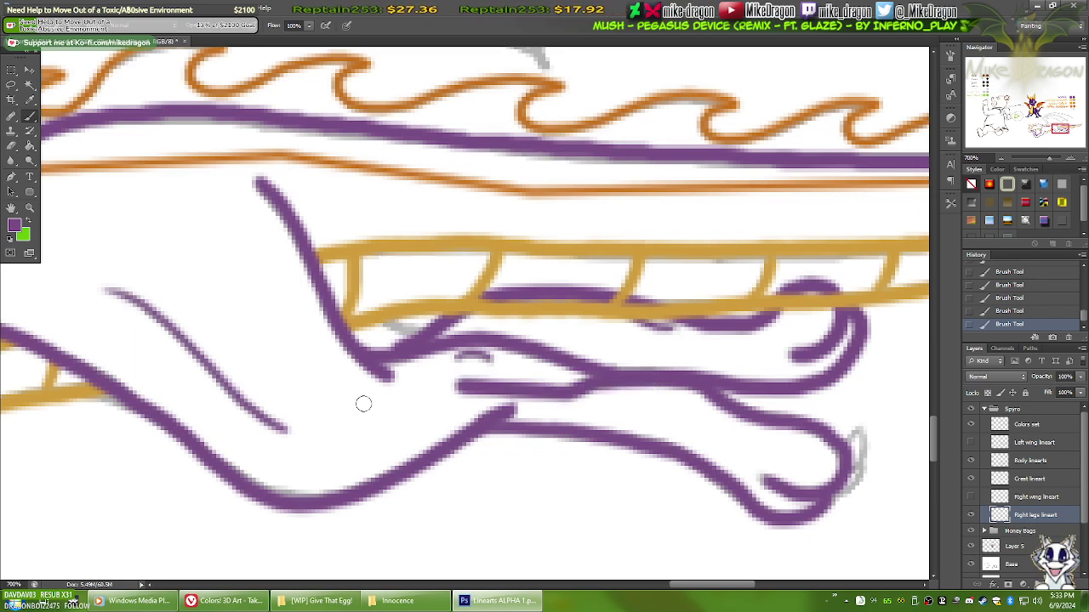
{"action": "left_click", "coordinate": [325, 426], "text": "shift"}
Step: Trace the front line of the far hind leg from its upper edge up behind the belly band to the near thigh
{"action": "key", "text": "ctrl+minus"}
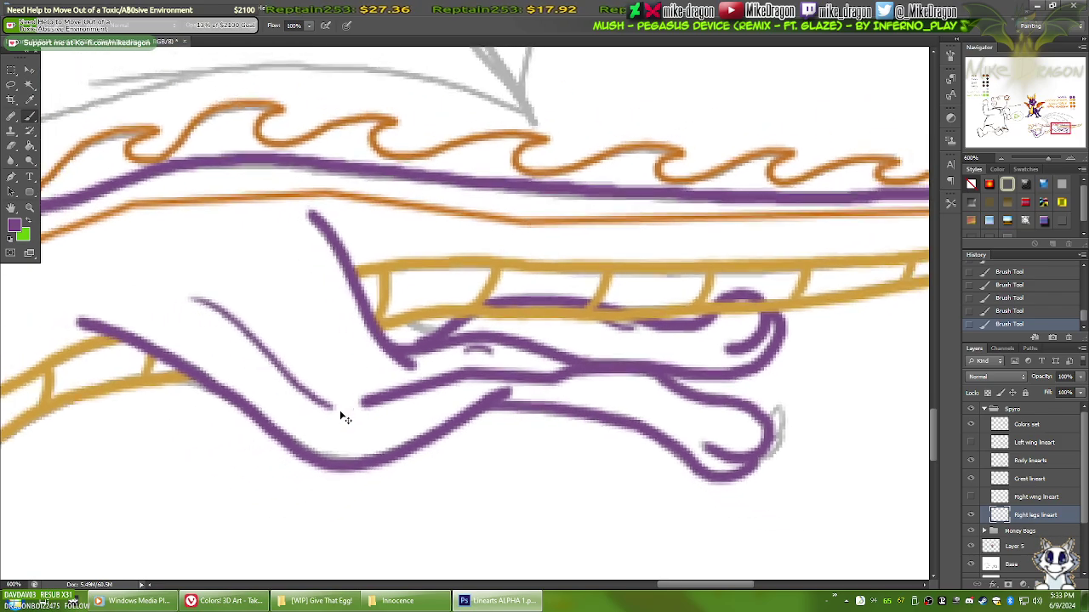
{"action": "key", "text": "ctrl+minus"}
{"action": "key", "text": "ctrl+plus"}
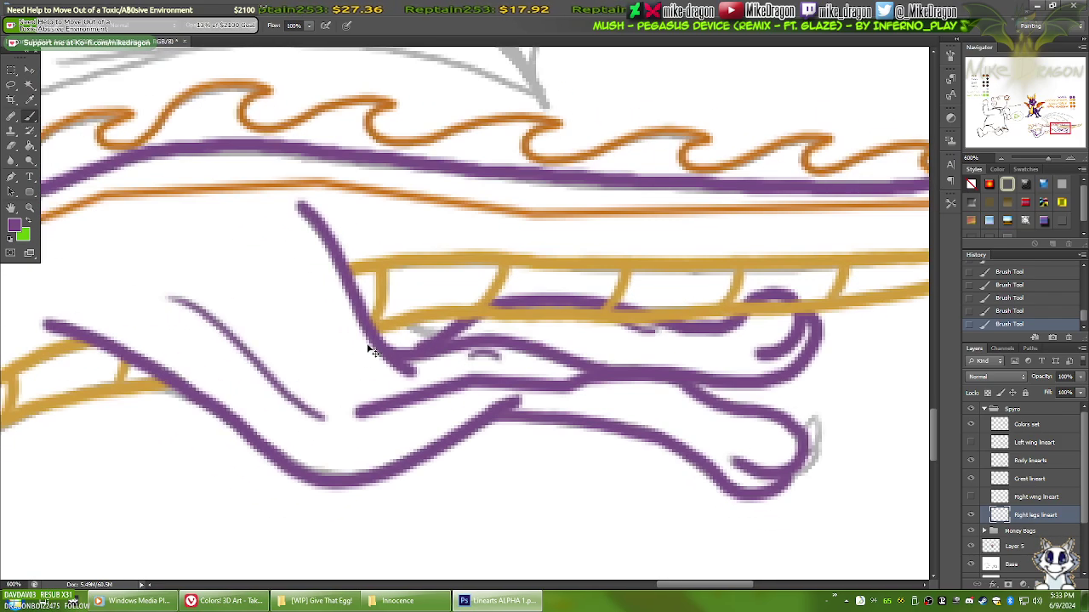
{"action": "key", "text": "ctrl+plus"}
{"action": "left_click_drag", "start_coordinate": [419, 382], "coordinate": [520, 393]}
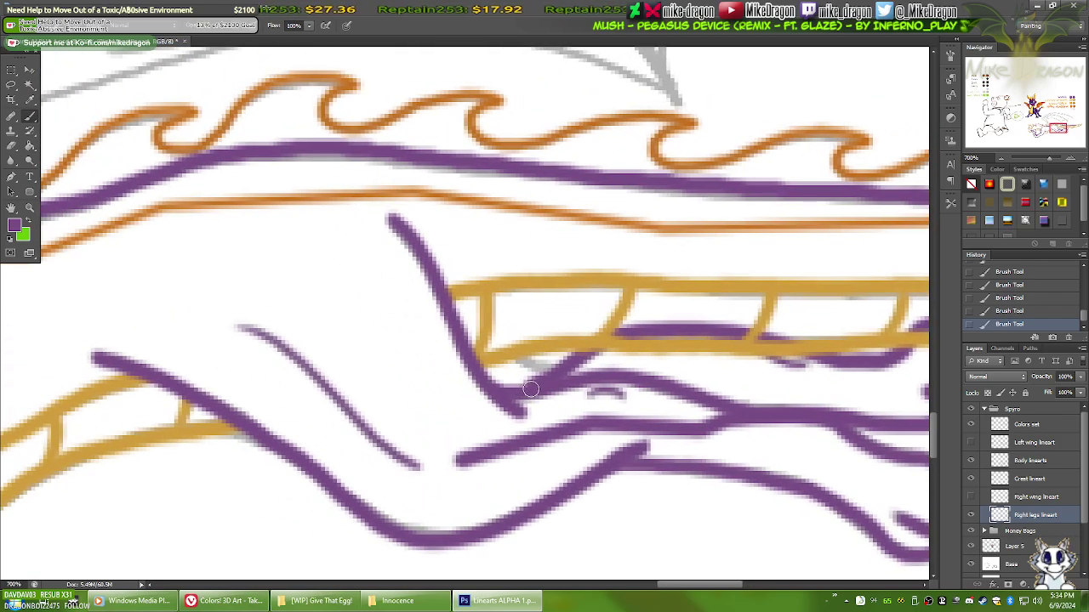
{"action": "key", "text": "ctrl+plus"}
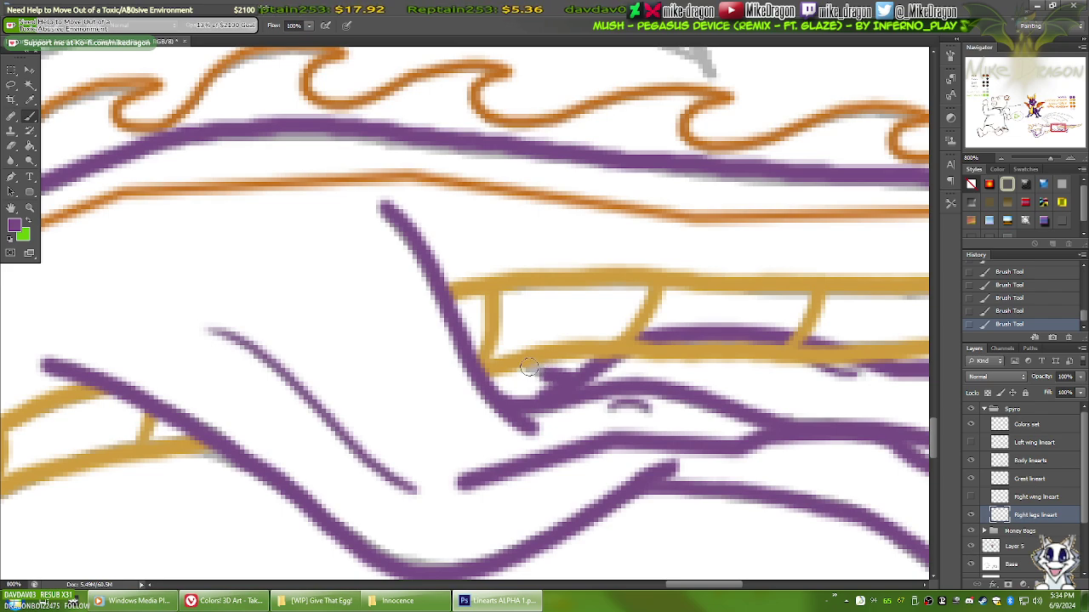
{"action": "left_click_drag", "start_coordinate": [529, 365], "coordinate": [472, 313]}
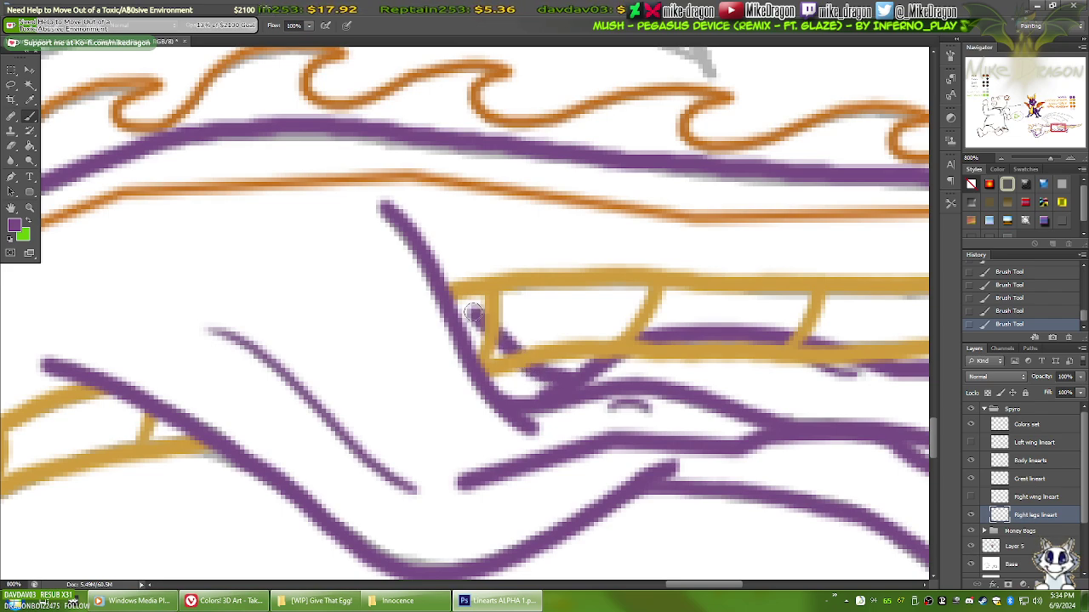
{"action": "scroll", "coordinate": [474, 313], "scroll_direction": "down", "scroll_amount": 4}
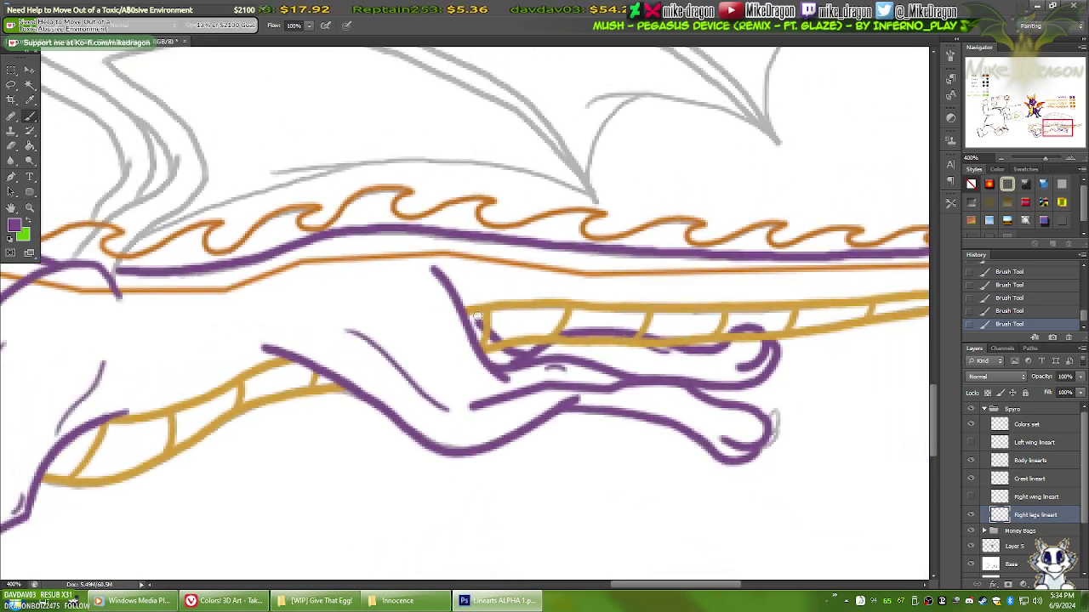
Step: Close the far hind leg's outline with straight purple segments across the near thigh
{"action": "scroll", "coordinate": [478, 317], "scroll_direction": "down", "scroll_amount": 4}
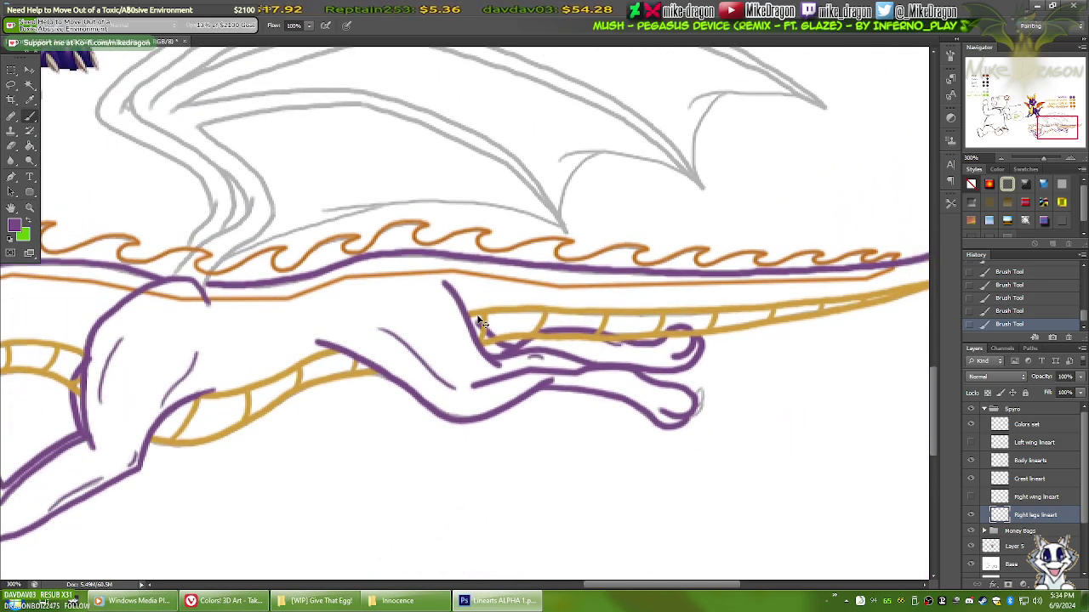
{"action": "left_click_drag", "start_coordinate": [358, 362], "coordinate": [456, 348]}
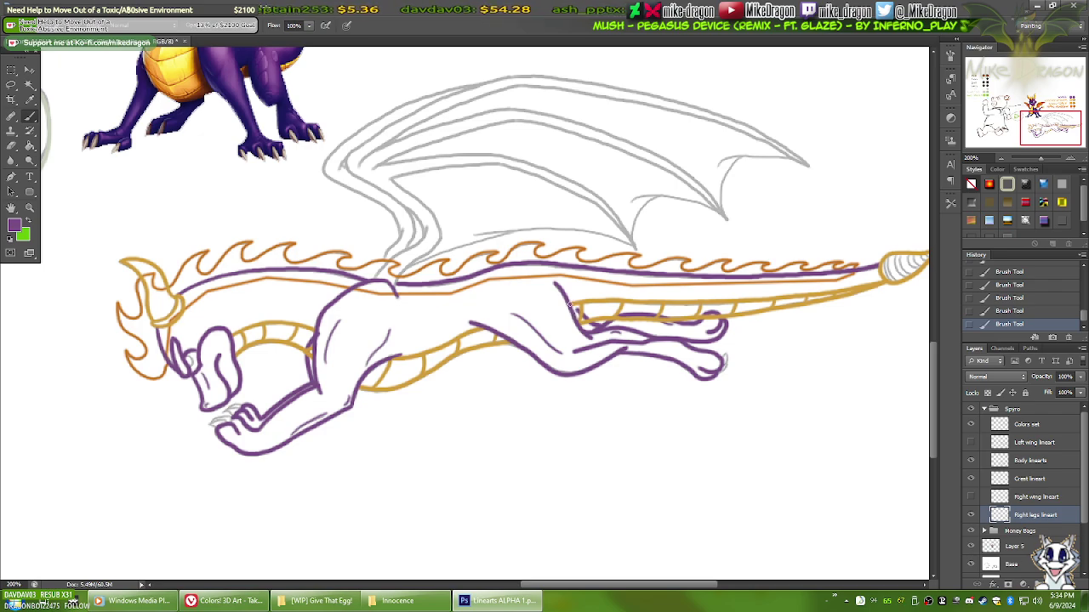
{"action": "mouse_move", "coordinate": [552, 297]}
{"action": "left_mouse_down"}
{"action": "mouse_move", "coordinate": [533, 331]}
{"action": "mouse_move", "coordinate": [572, 351]}
{"action": "left_mouse_up"}
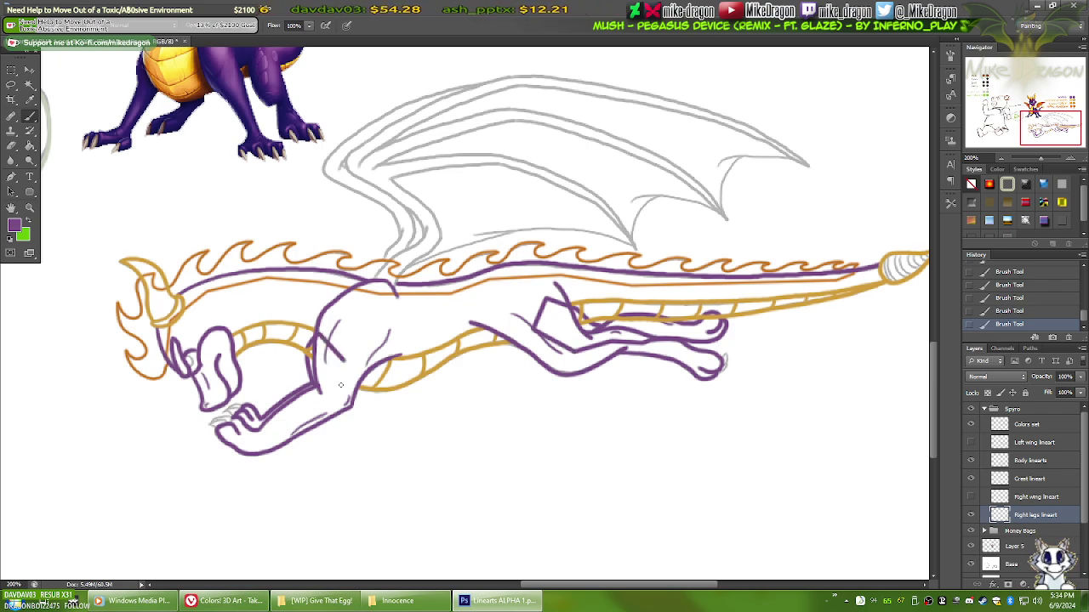
Step: Close the far front leg's outline with purple straight segments inside the near front leg, running past the elbow and along the forearm to the toes
{"action": "left_click_drag", "start_coordinate": [333, 363], "coordinate": [344, 406]}
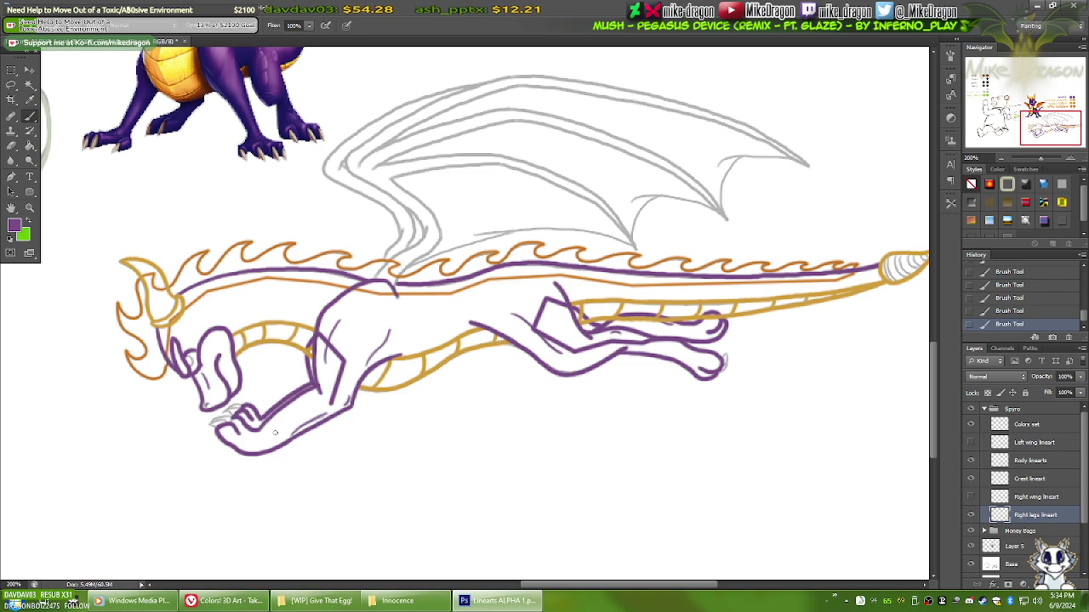
{"action": "left_click_drag", "start_coordinate": [275, 433], "coordinate": [332, 407]}
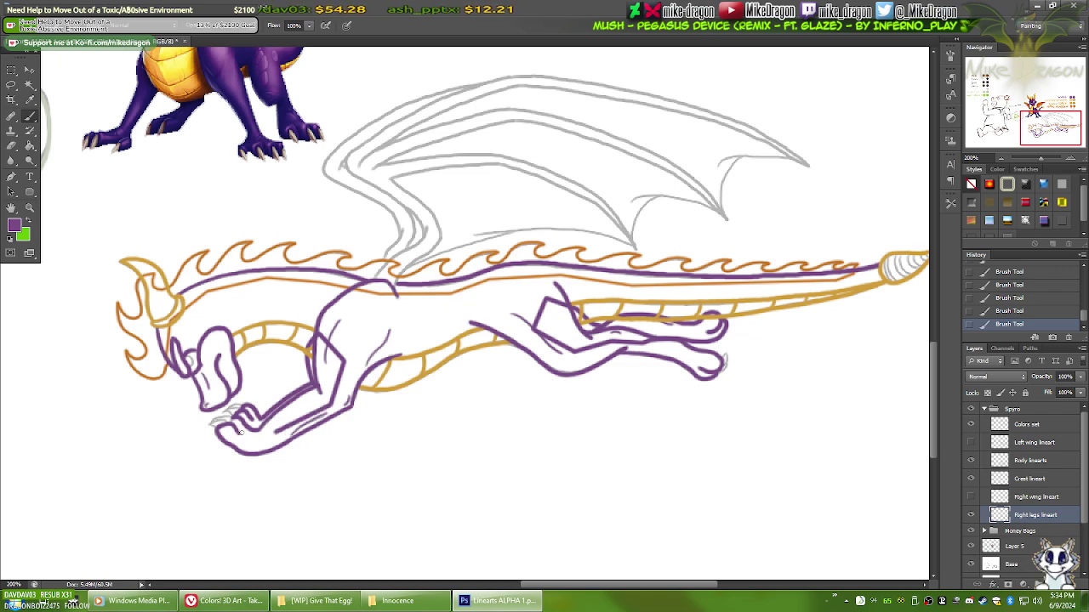
{"action": "scroll", "coordinate": [181, 437], "scroll_direction": "up", "scroll_amount": 3}
{"action": "left_click_drag", "start_coordinate": [181, 436], "coordinate": [680, 291]}
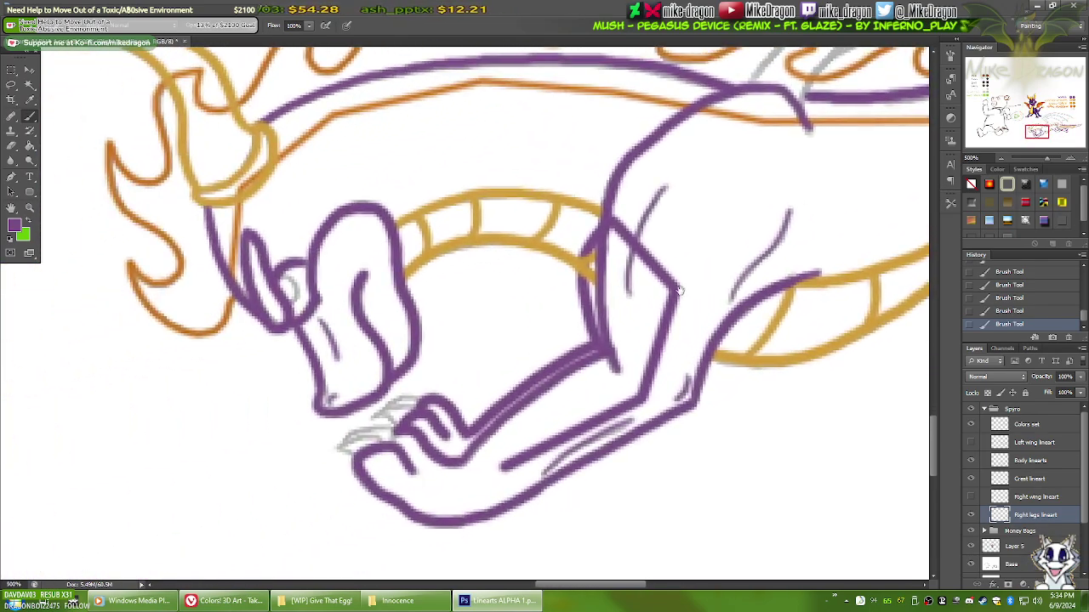
{"action": "key", "text": "ctrl+plus"}
{"action": "left_click_drag", "start_coordinate": [393, 426], "coordinate": [427, 350]}
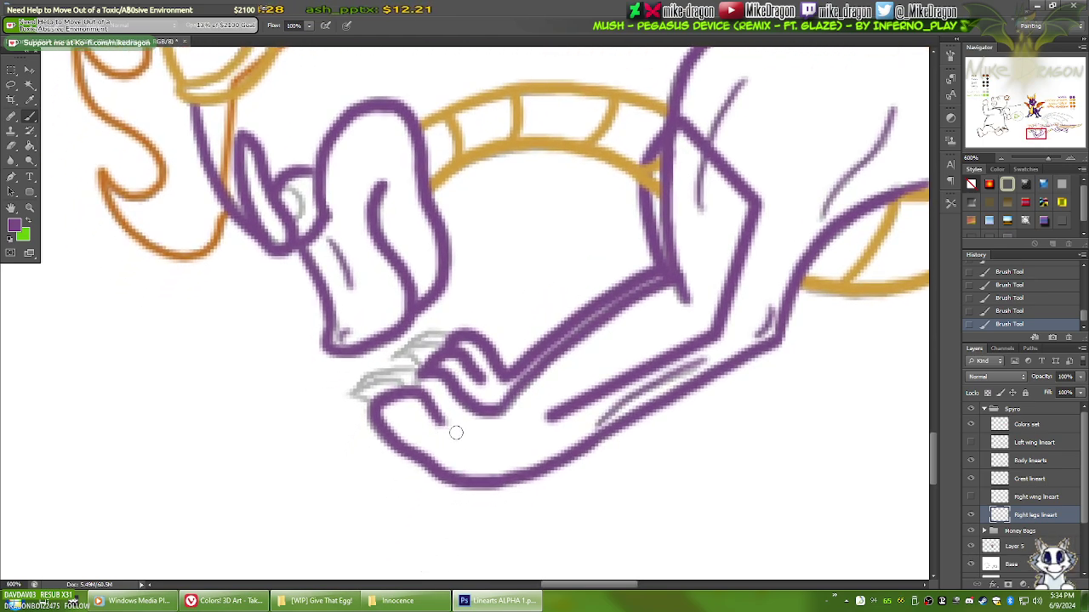
{"action": "left_click", "coordinate": [456, 433], "text": "shift"}
{"action": "left_click", "coordinate": [429, 380], "text": "shift"}
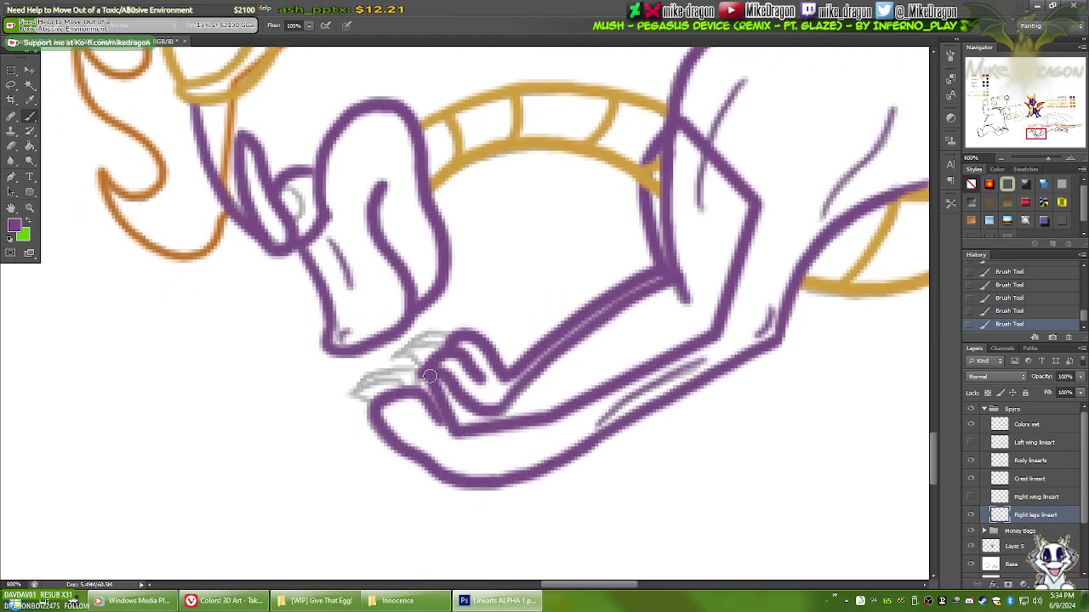
Step: Show the Right wing lineart and Left wing lineart layers
{"action": "scroll", "coordinate": [428, 380], "scroll_direction": "down", "scroll_amount": 3}
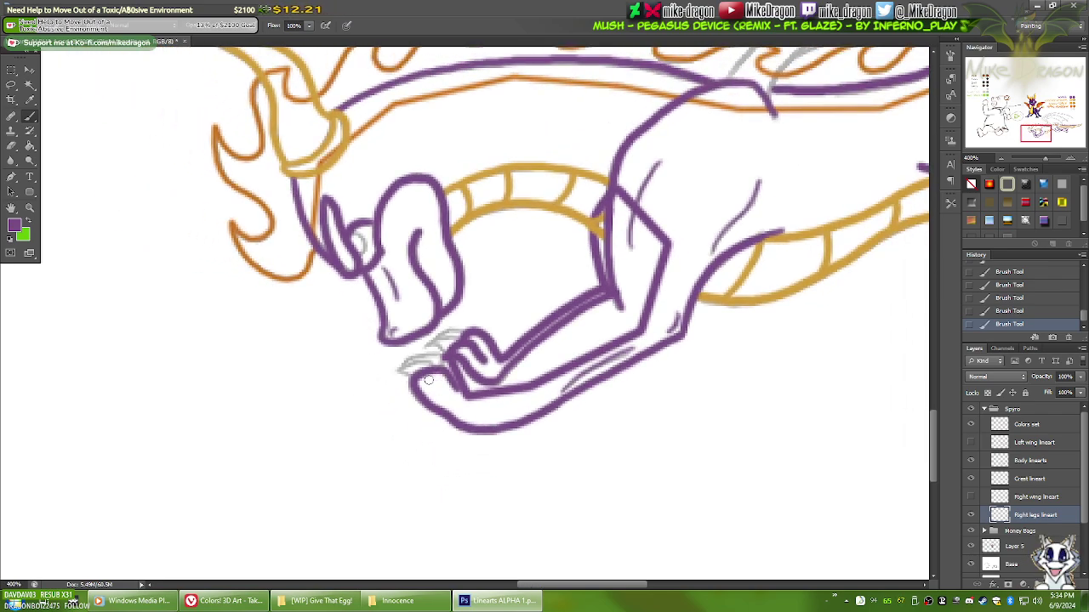
{"action": "scroll", "coordinate": [432, 385], "scroll_direction": "down", "scroll_amount": 3}
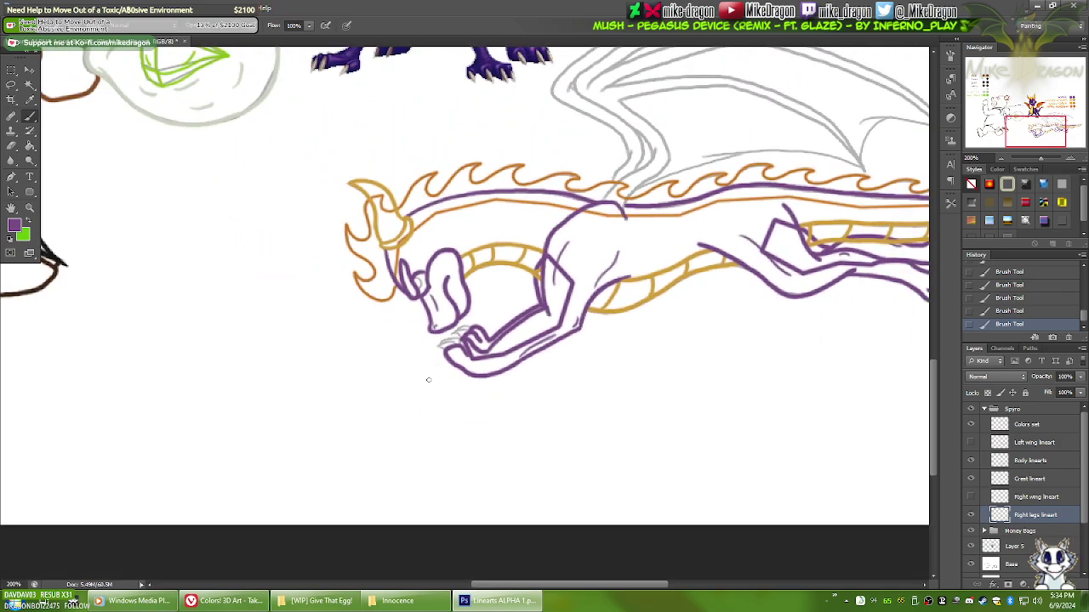
{"action": "scroll", "coordinate": [429, 381], "scroll_direction": "down", "scroll_amount": 4}
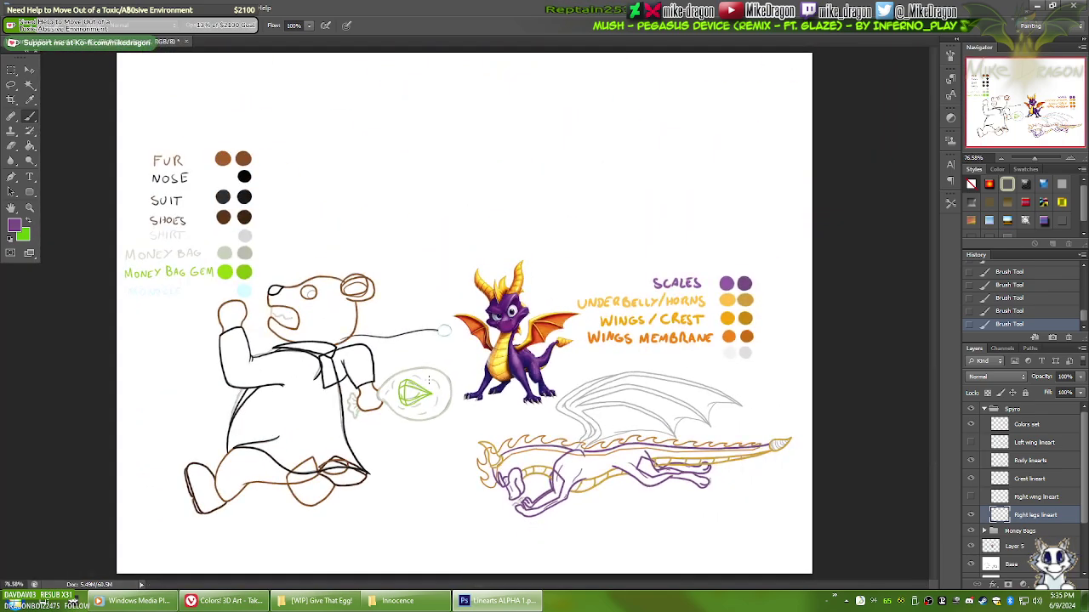
{"action": "scroll", "coordinate": [429, 381], "scroll_direction": "up", "scroll_amount": 4}
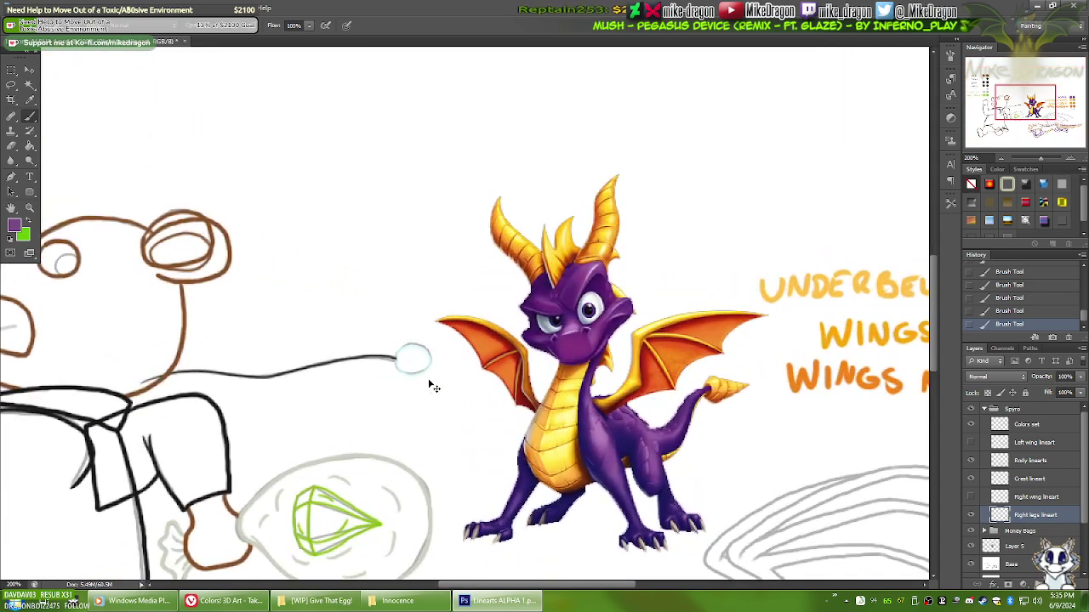
{"action": "left_click_drag", "start_coordinate": [593, 482], "coordinate": [450, 340]}
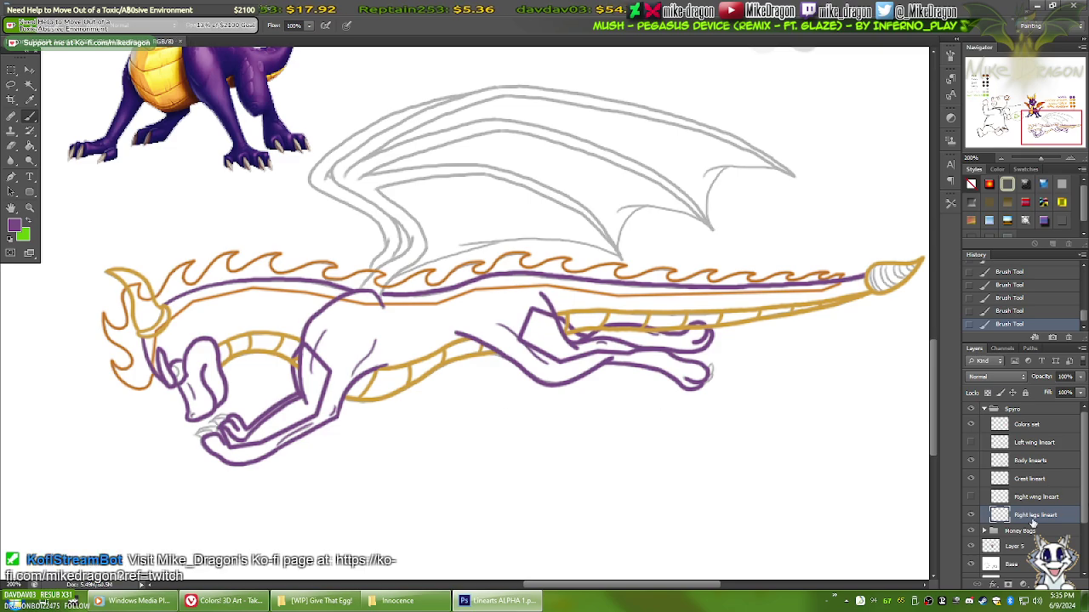
{"action": "left_click", "coordinate": [971, 498]}
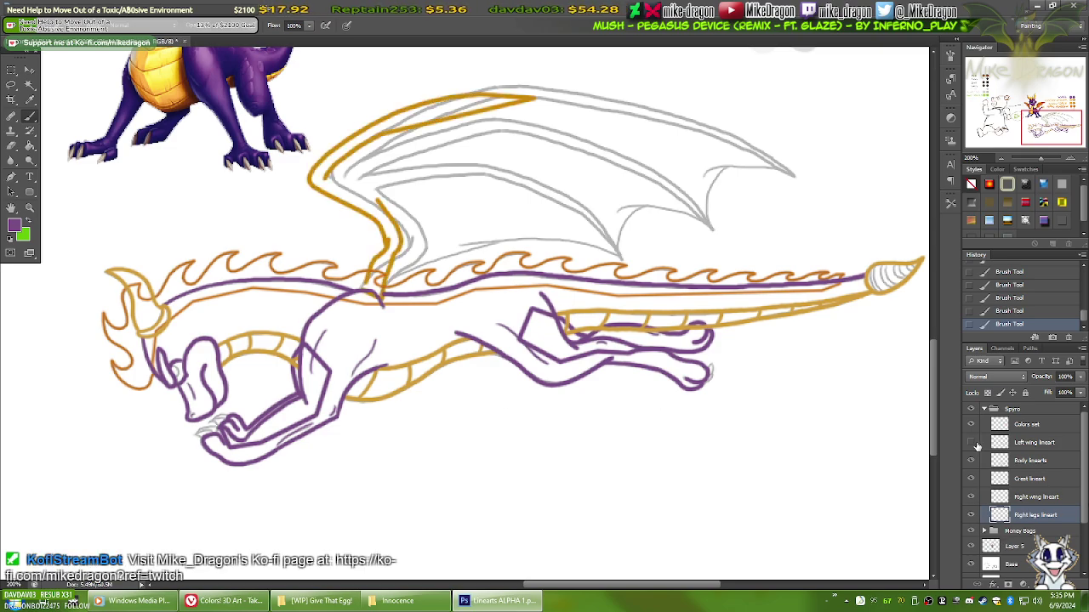
{"action": "left_click", "coordinate": [972, 443]}
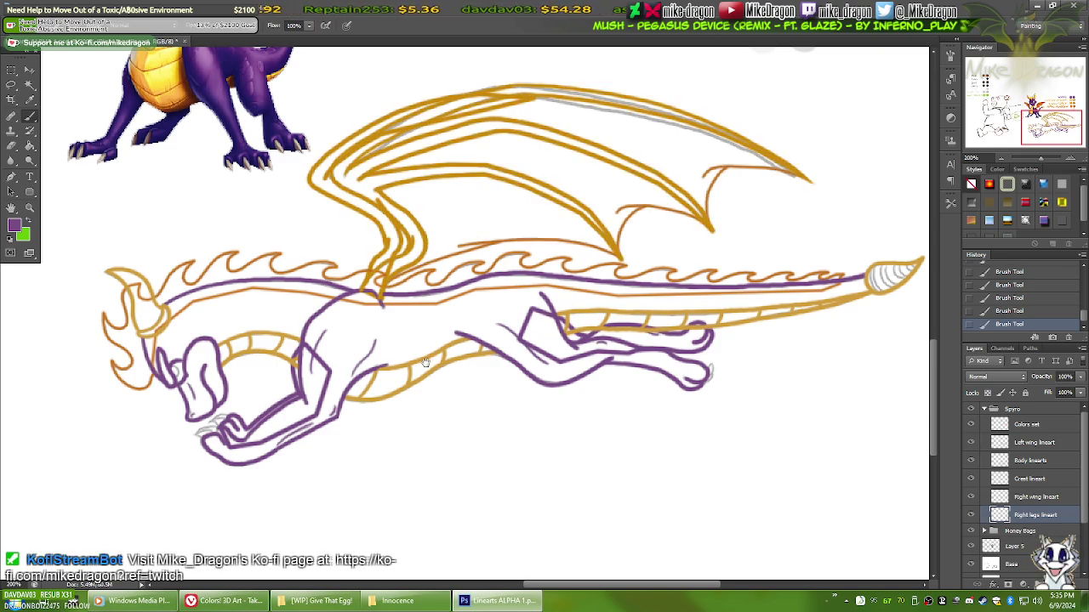
Step: Sample the darker Underbelly/Horns swatch from the palette as the foreground colour
{"action": "left_click_drag", "start_coordinate": [426, 362], "coordinate": [382, 417]}
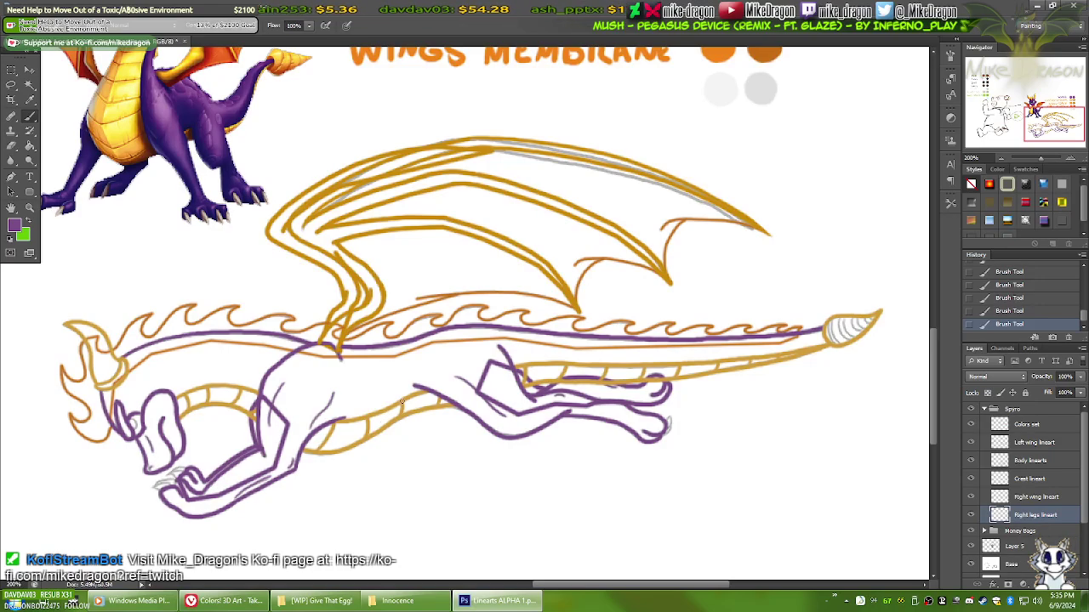
{"action": "left_click_drag", "start_coordinate": [323, 464], "coordinate": [461, 428]}
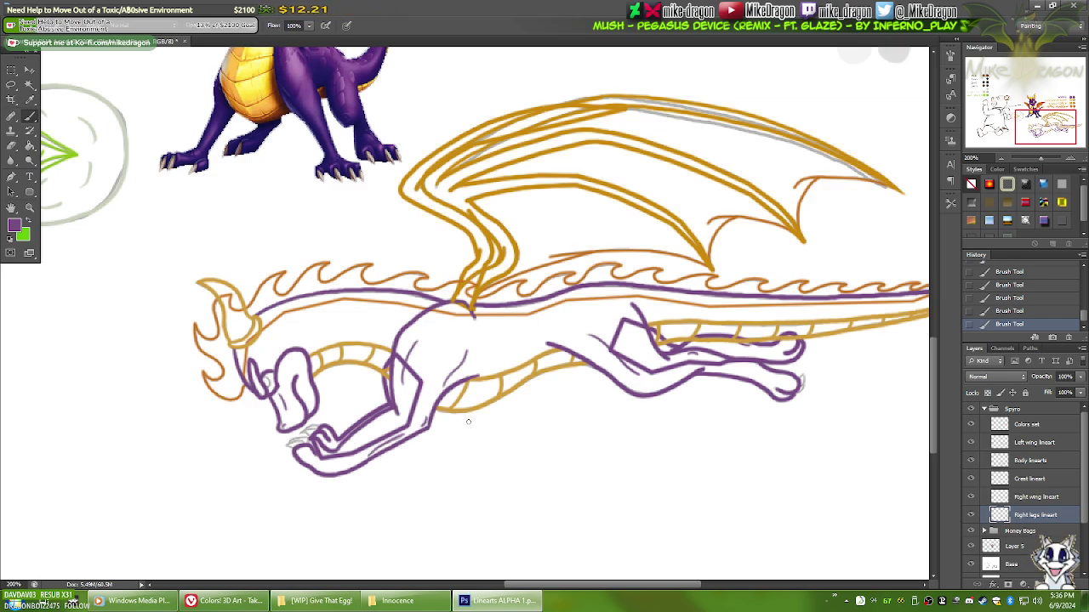
{"action": "key", "text": "ctrl+plus"}
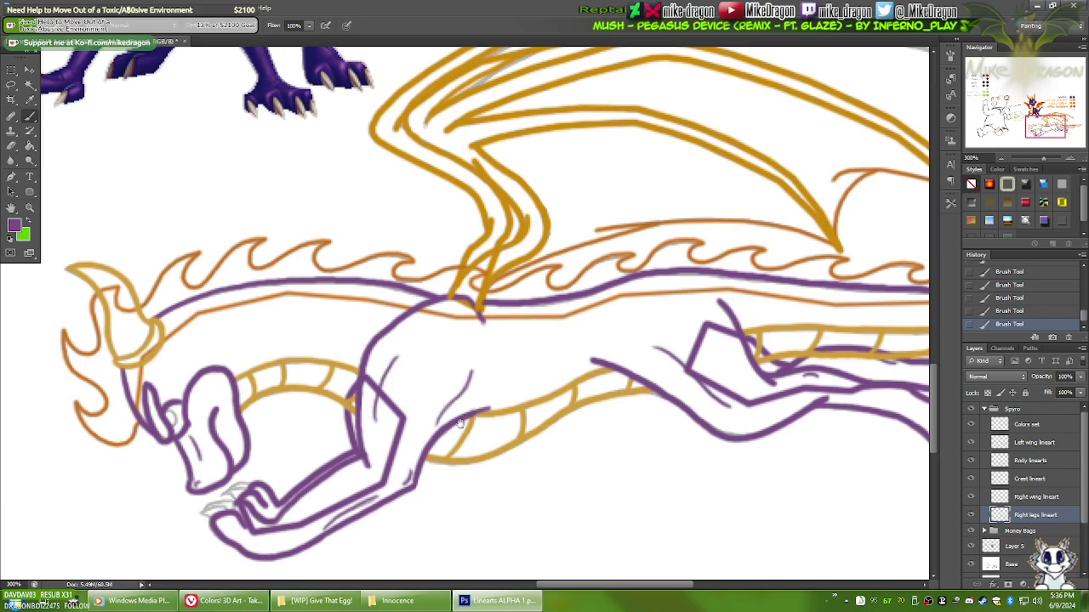
{"action": "left_click_drag", "start_coordinate": [618, 390], "coordinate": [332, 403]}
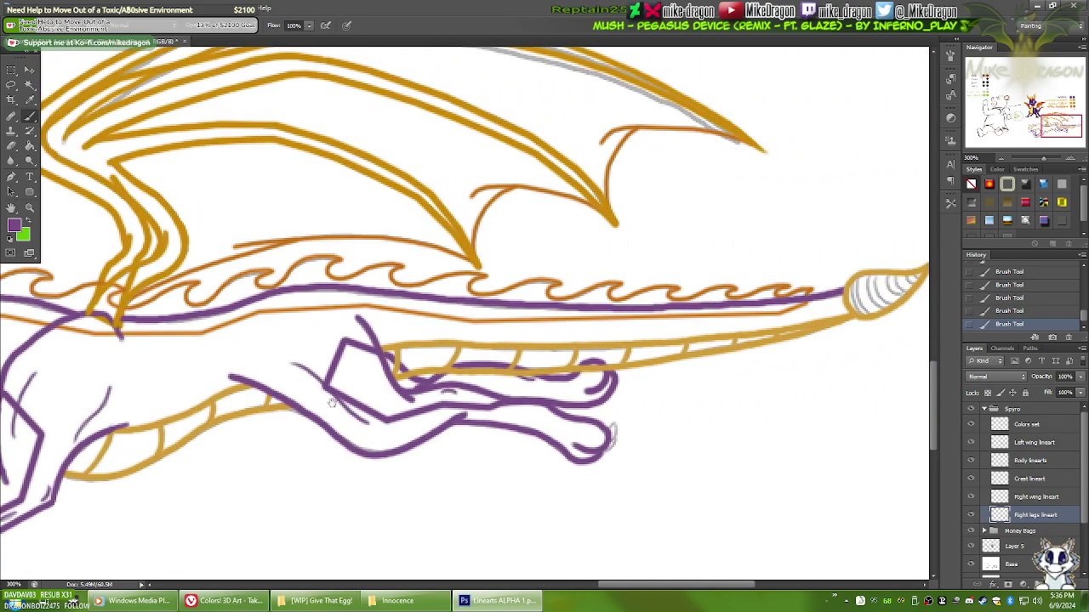
{"action": "left_click_drag", "start_coordinate": [446, 400], "coordinate": [724, 564]}
{"action": "left_click_drag", "start_coordinate": [676, 528], "coordinate": [333, 351]}
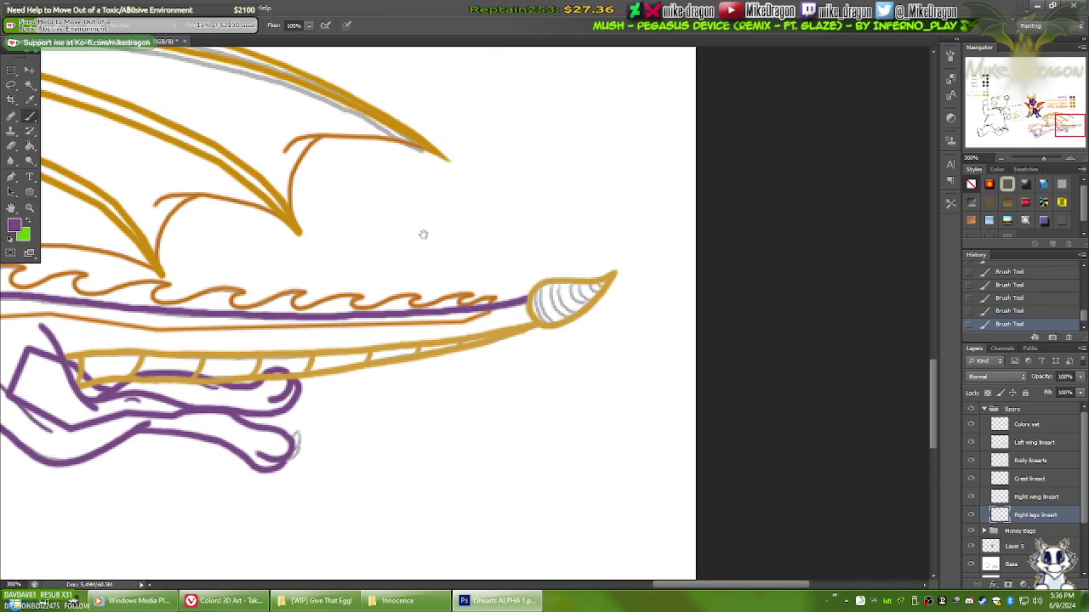
{"action": "left_click_drag", "start_coordinate": [423, 234], "coordinate": [654, 469]}
{"action": "left_click_drag", "start_coordinate": [418, 178], "coordinate": [510, 324]}
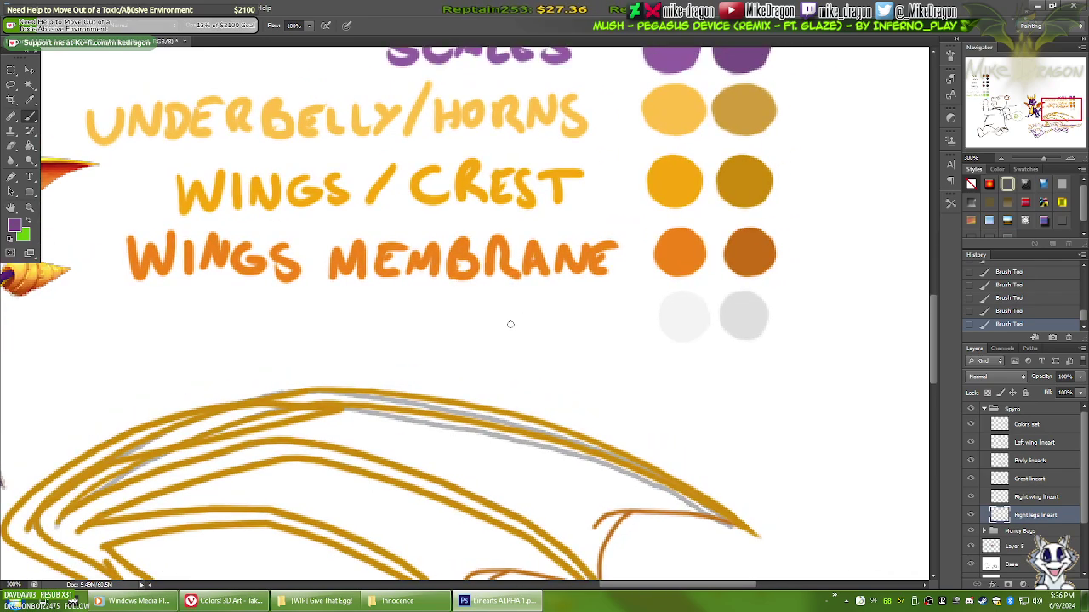
{"action": "key", "text": "i"}
{"action": "left_click", "coordinate": [750, 109]}
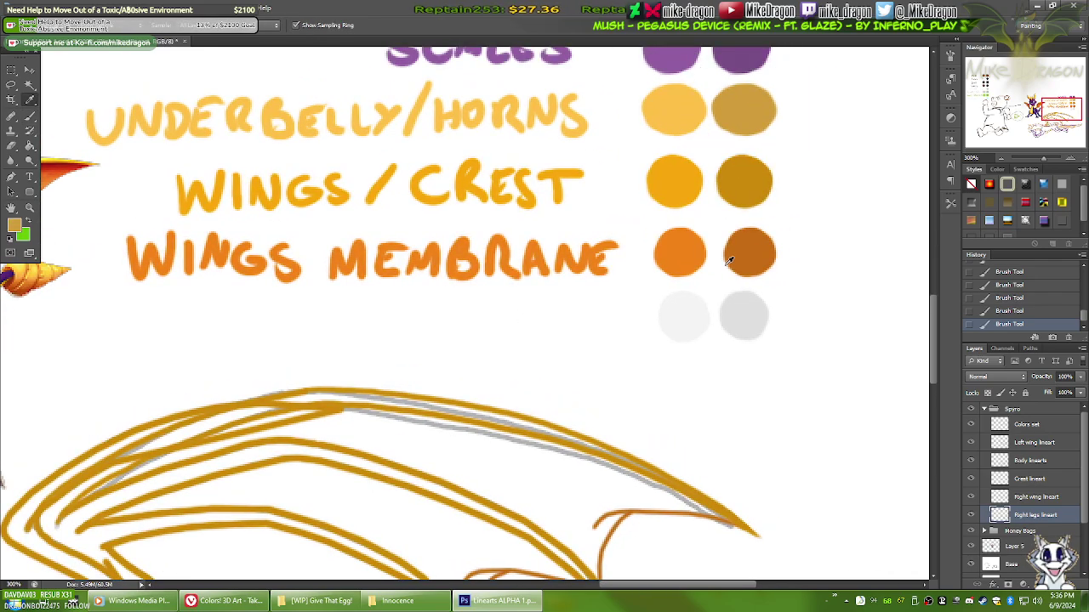
Step: Check the sampled foreground colour's values and compare it with the tail tip's outline and the palette swatches
{"action": "key", "text": "ctrl+plus"}
{"action": "key", "text": "ctrl+plus"}
{"action": "left_click_drag", "start_coordinate": [783, 457], "coordinate": [337, 110]}
{"action": "left_click_drag", "start_coordinate": [584, 341], "coordinate": [294, 116]}
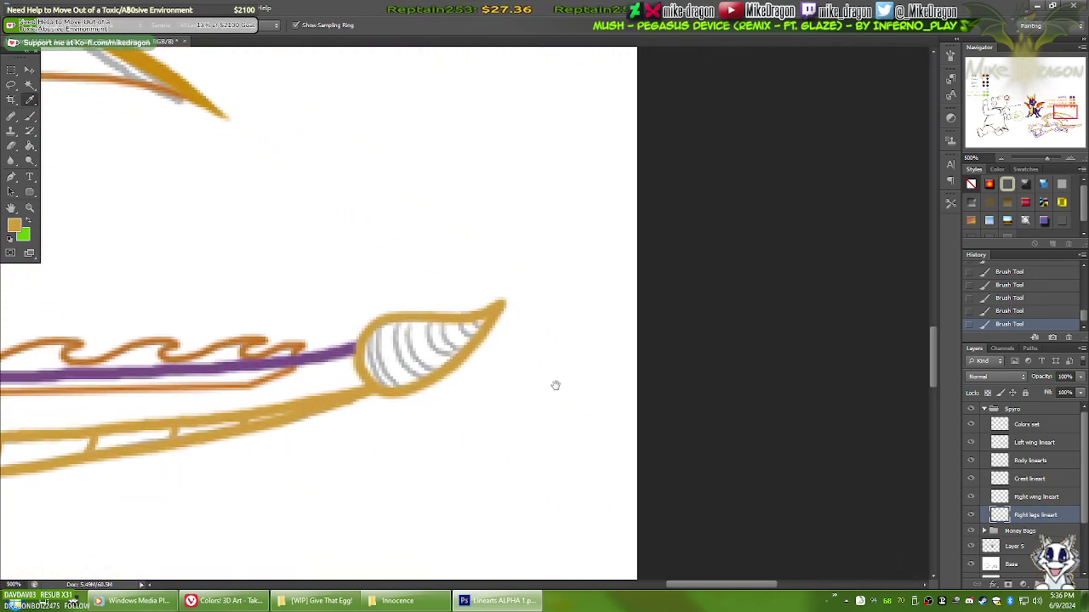
{"action": "left_click_drag", "start_coordinate": [553, 384], "coordinate": [691, 365]}
{"action": "key", "text": "ctrl+plus"}
{"action": "key", "text": "ctrl+plus"}
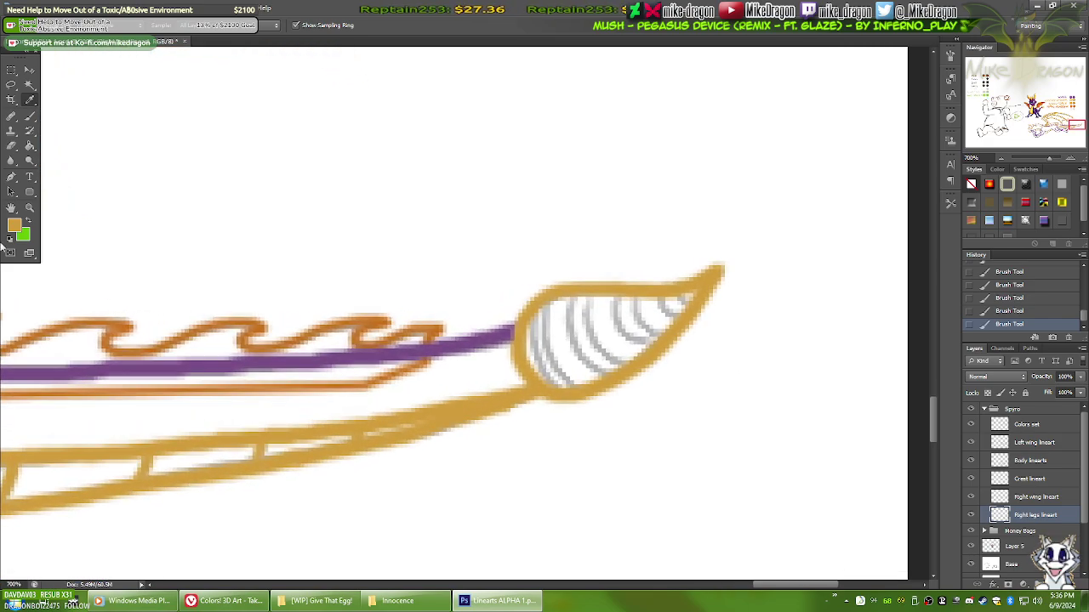
{"action": "left_click", "coordinate": [16, 226]}
{"action": "left_click_drag", "start_coordinate": [511, 236], "coordinate": [298, 235]}
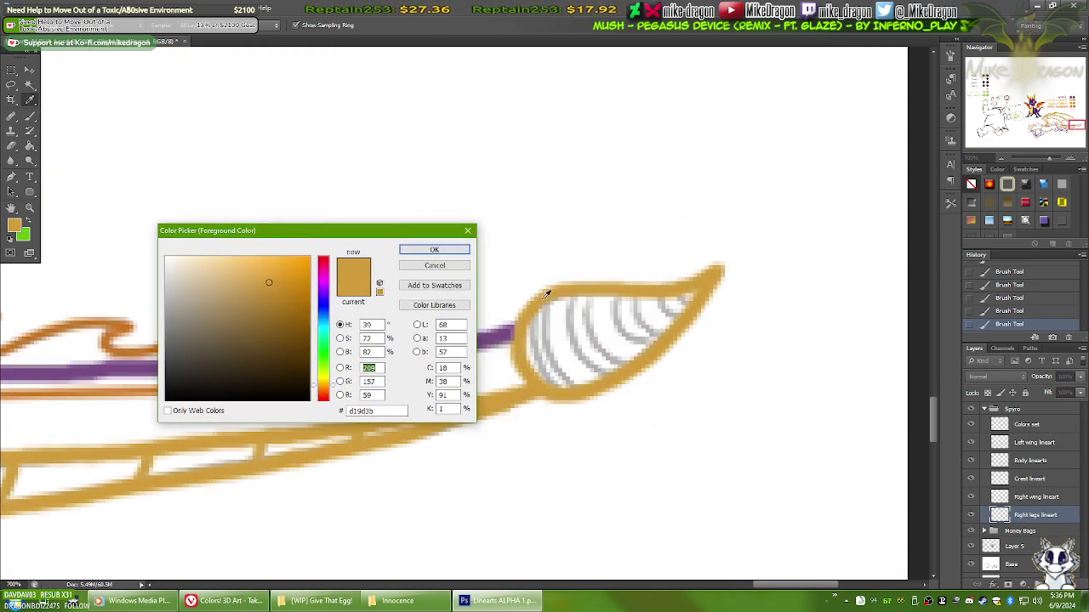
{"action": "left_click", "coordinate": [434, 249]}
{"action": "scroll", "coordinate": [592, 229], "scroll_direction": "up", "scroll_amount": 1}
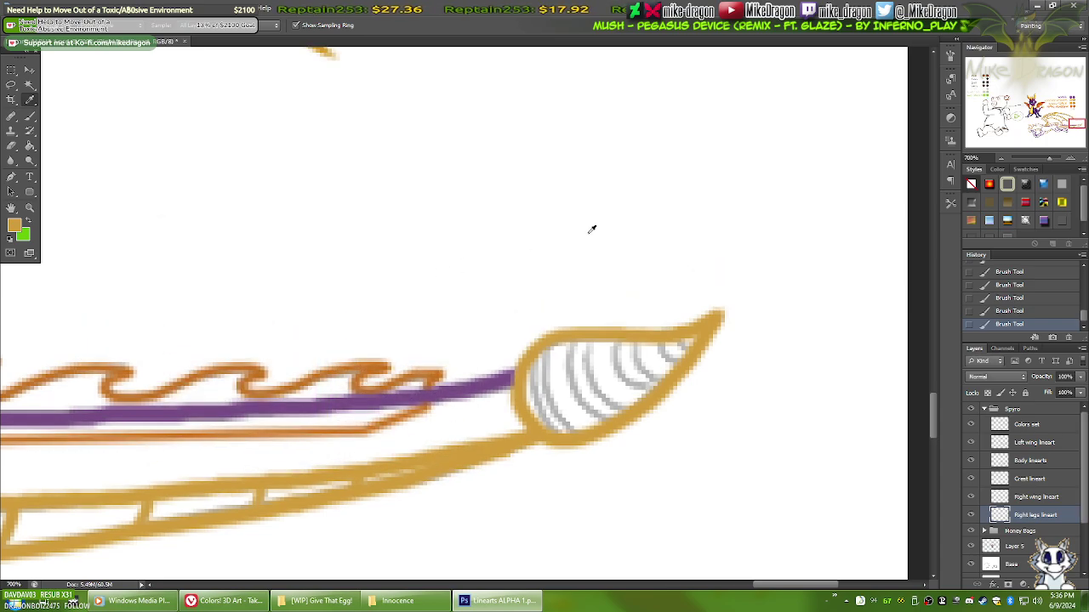
{"action": "left_click_drag", "start_coordinate": [1070, 134], "coordinate": [1069, 103]}
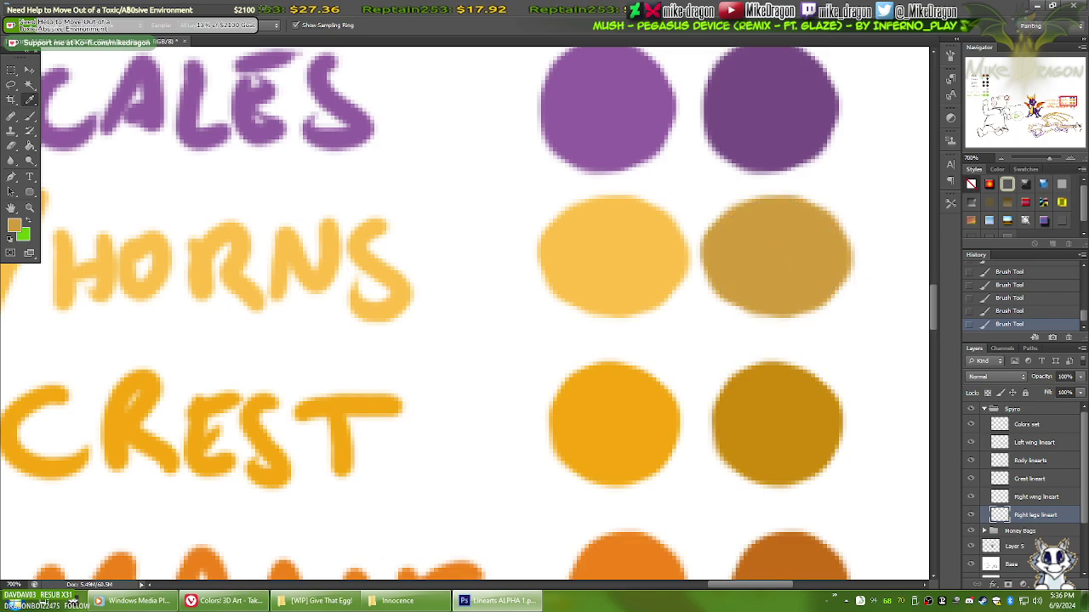
{"action": "left_click", "coordinate": [1075, 126]}
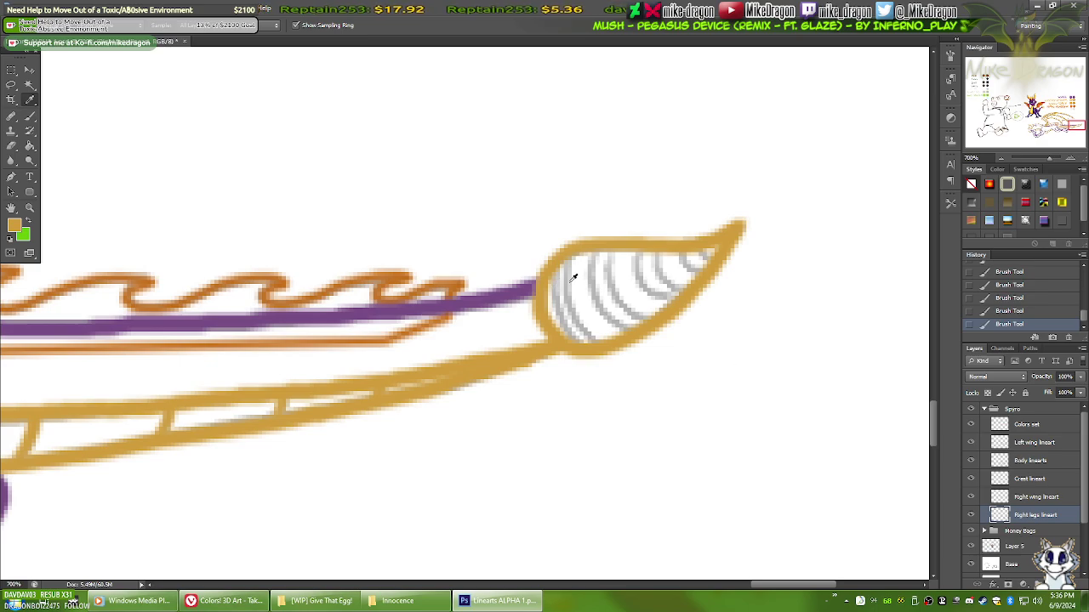
Step: Make the Body linearts layer active after toggling its visibility to check it, and set the Brush tool to 3 px
{"action": "left_click", "coordinate": [1025, 462]}
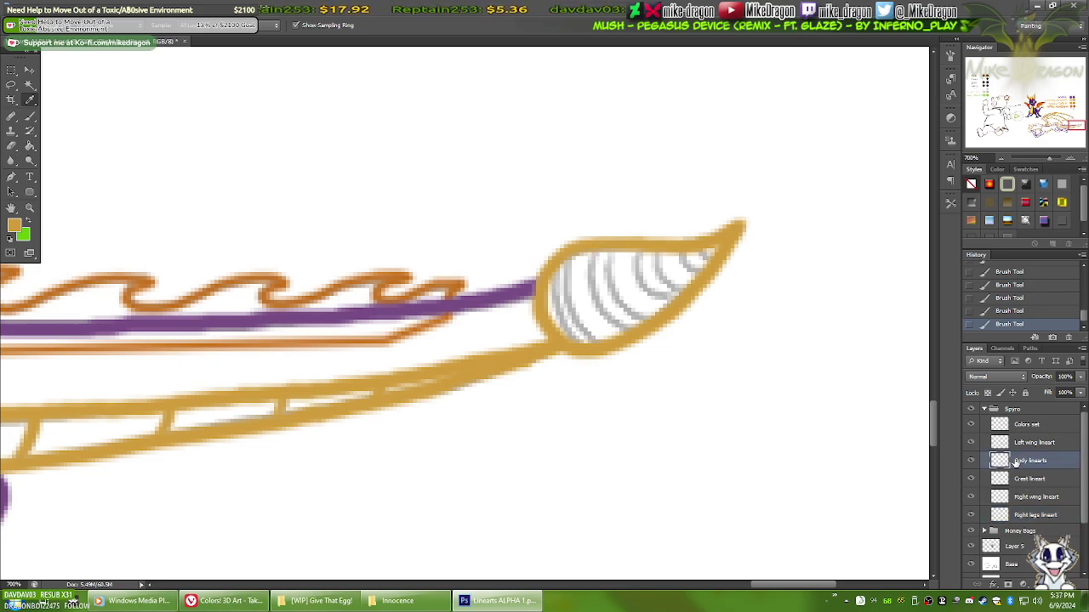
{"action": "left_click", "coordinate": [972, 462]}
{"action": "left_click", "coordinate": [971, 461]}
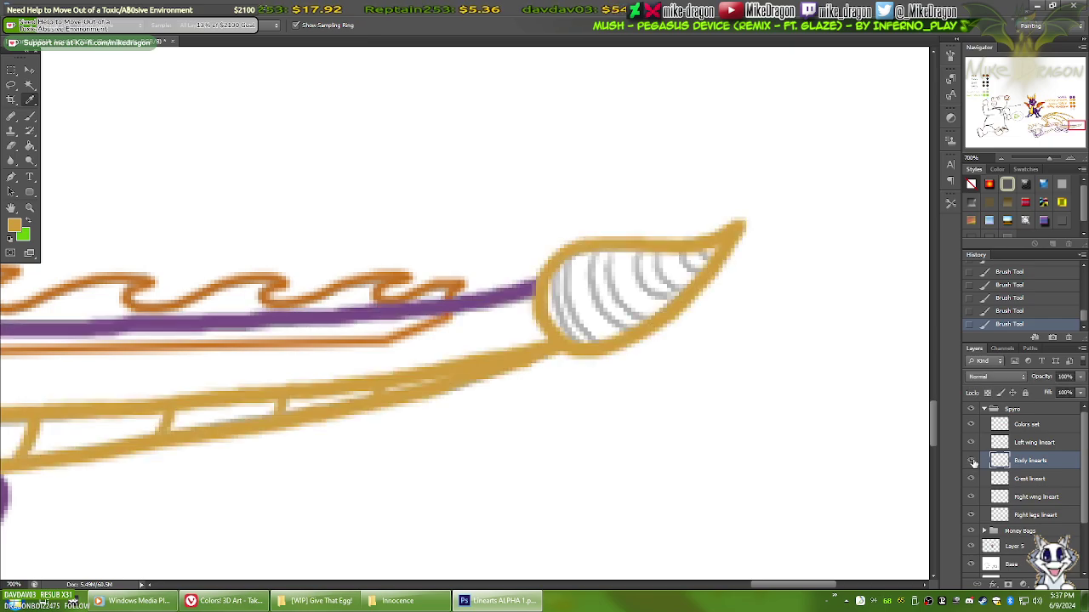
{"action": "key", "text": "b"}
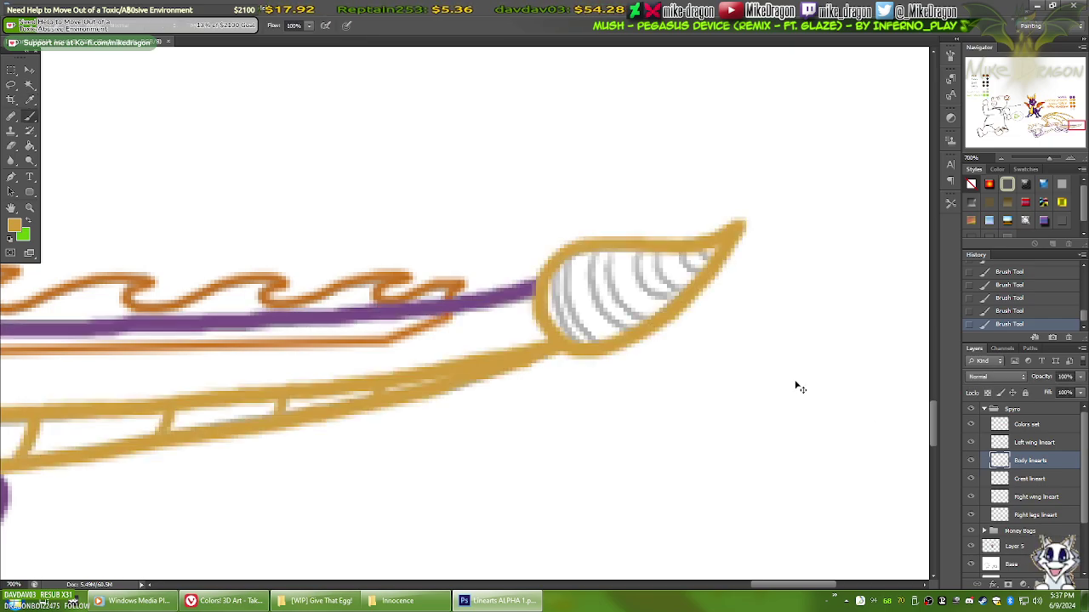
{"action": "right_click", "coordinate": [608, 200]}
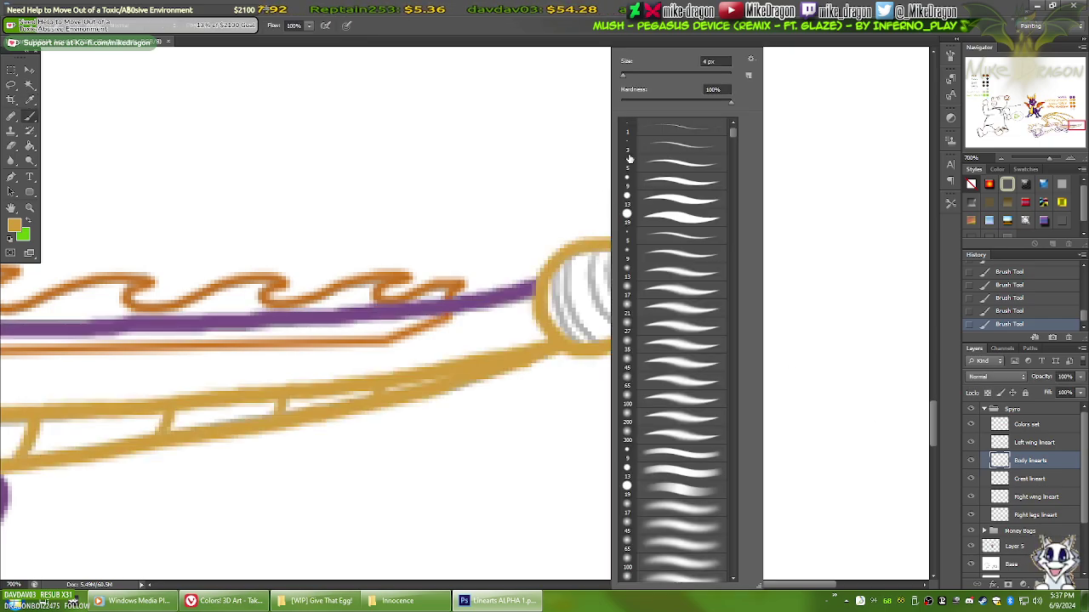
{"action": "key", "text": "Escape"}
Step: Try to trace the tail tip's curved inner ridges over the gray sketch lines with the 3 px brush
{"action": "mouse_move", "coordinate": [598, 261]}
{"action": "left_mouse_down"}
{"action": "mouse_move", "coordinate": [596, 304]}
{"action": "mouse_move", "coordinate": [611, 329]}
{"action": "left_mouse_up"}
{"action": "key", "text": "ctrl+z"}
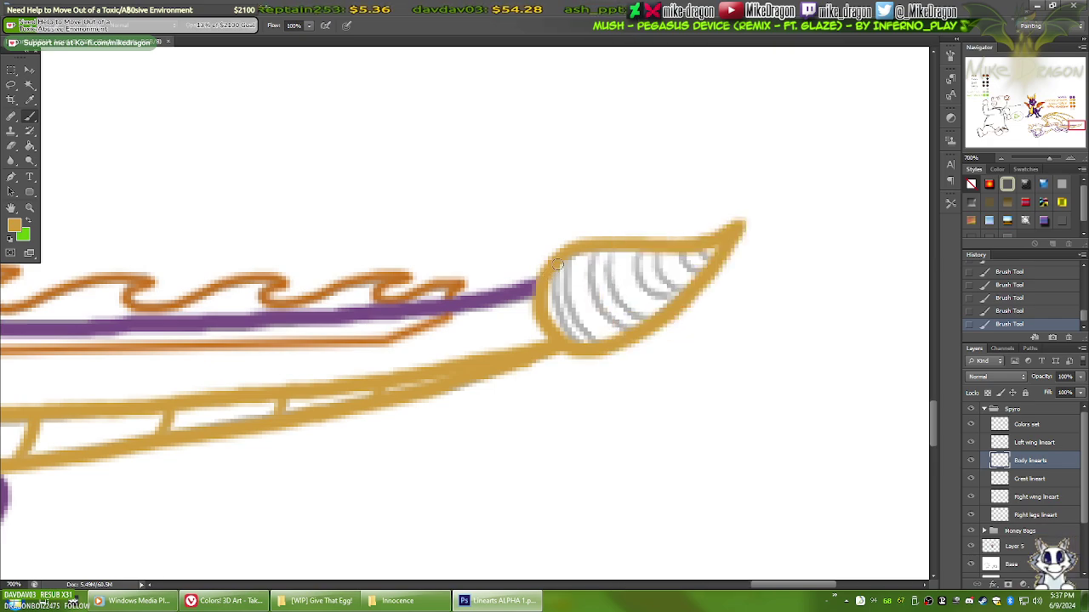
{"action": "right_click", "coordinate": [577, 207]}
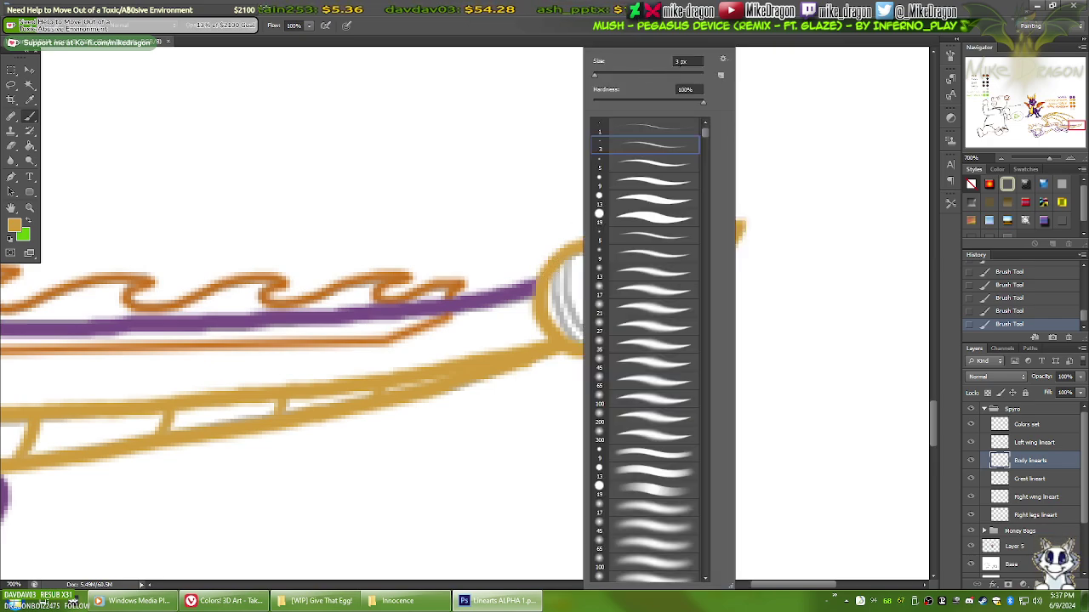
{"action": "key", "text": "Escape"}
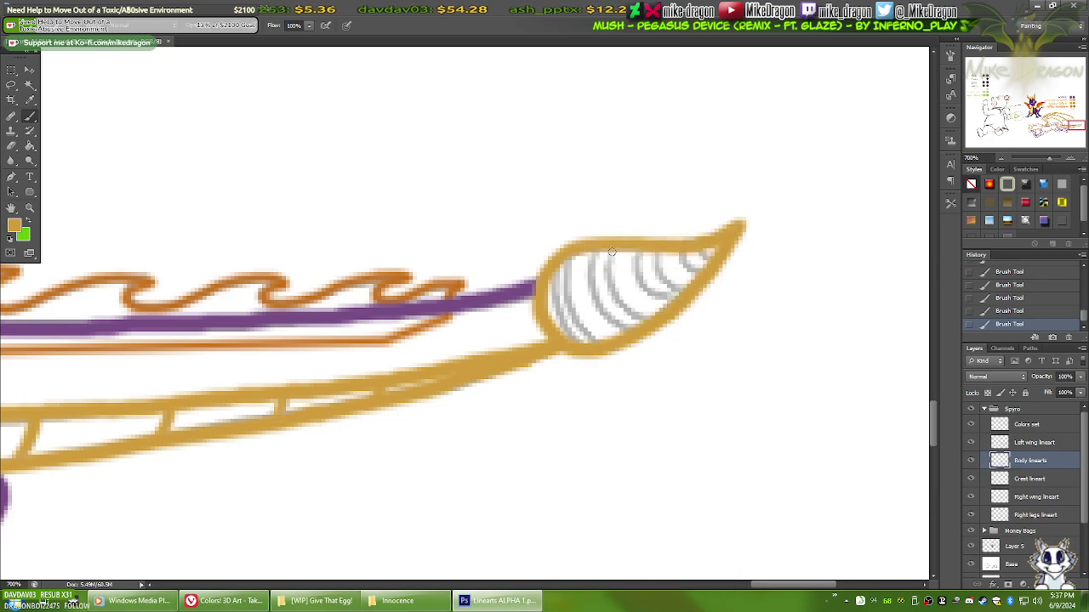
{"action": "mouse_move", "coordinate": [606, 249]}
{"action": "left_mouse_down"}
{"action": "mouse_move", "coordinate": [609, 294]}
{"action": "mouse_move", "coordinate": [634, 317]}
{"action": "left_mouse_up"}
{"action": "key", "text": "ctrl+z"}
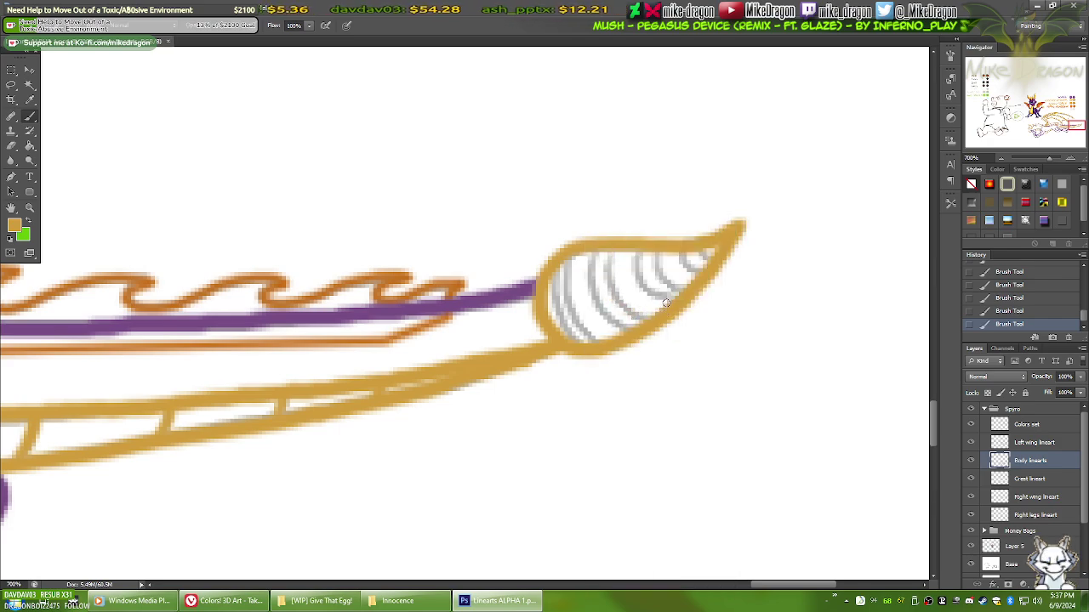
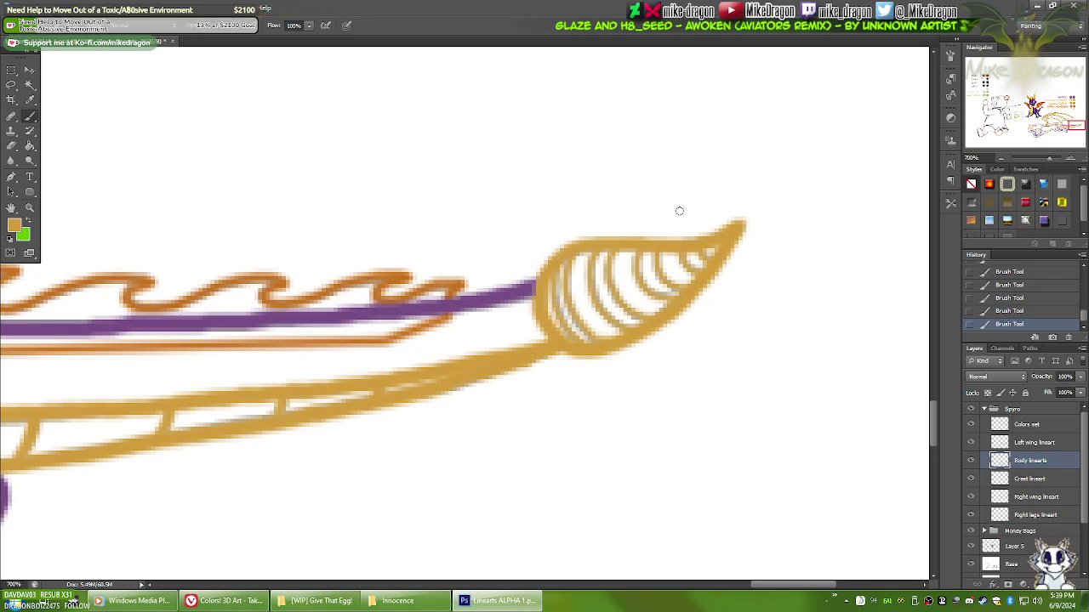
Step: Look over the whole canvas, the Spyro reference image and the dragon's traced head, forelegs, back and wing base
{"action": "key", "text": "ctrl+minus"}
{"action": "key", "text": "ctrl+minus"}
{"action": "key", "text": "ctrl+minus"}
{"action": "key", "text": "ctrl+minus"}
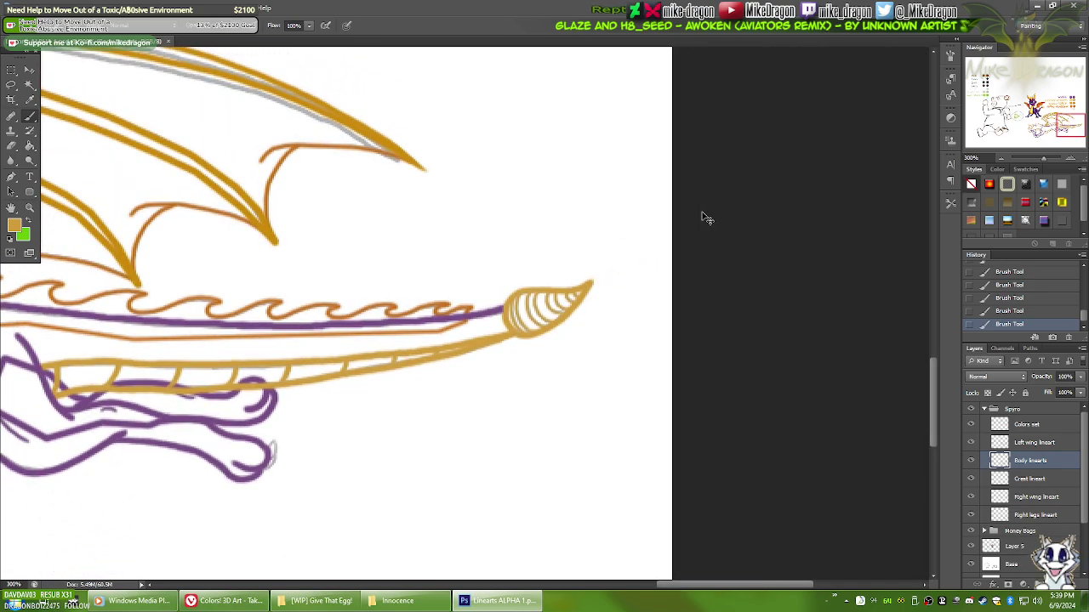
{"action": "key", "text": "ctrl+0"}
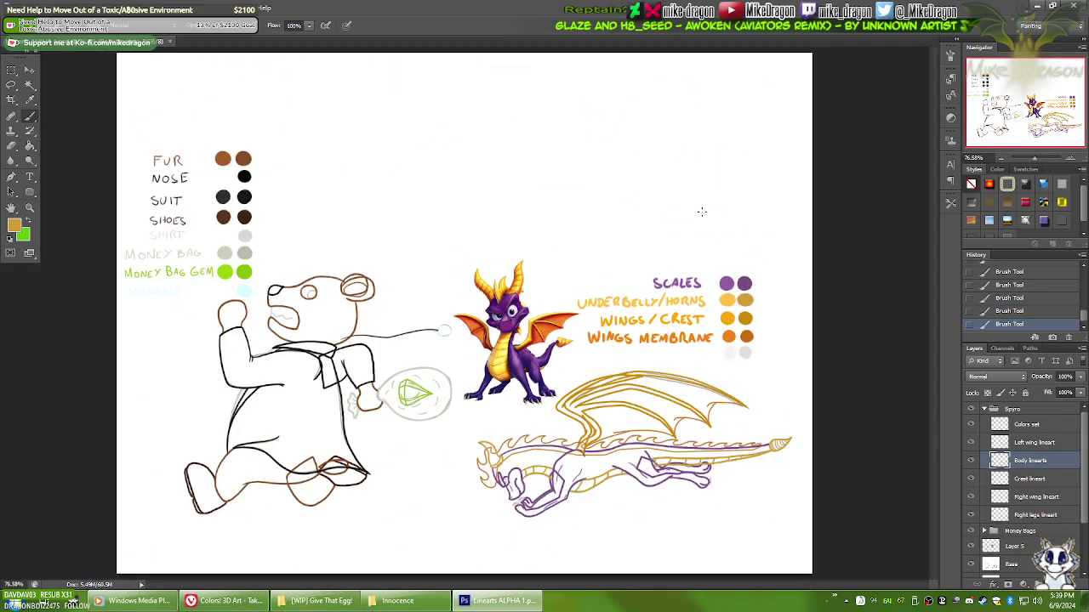
{"action": "key", "text": "ctrl+plus"}
{"action": "key", "text": "ctrl+plus"}
{"action": "key", "text": "ctrl+plus"}
{"action": "key", "text": "ctrl+plus"}
{"action": "key", "text": "ctrl+plus"}
{"action": "key", "text": "ctrl+plus"}
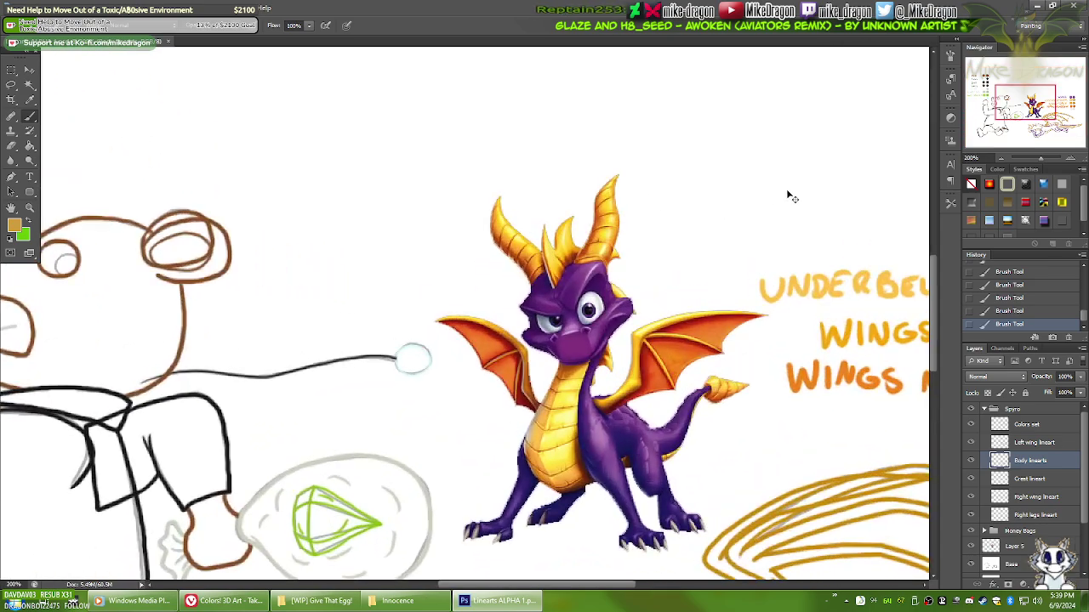
{"action": "left_click_drag", "start_coordinate": [1031, 103], "coordinate": [1036, 132]}
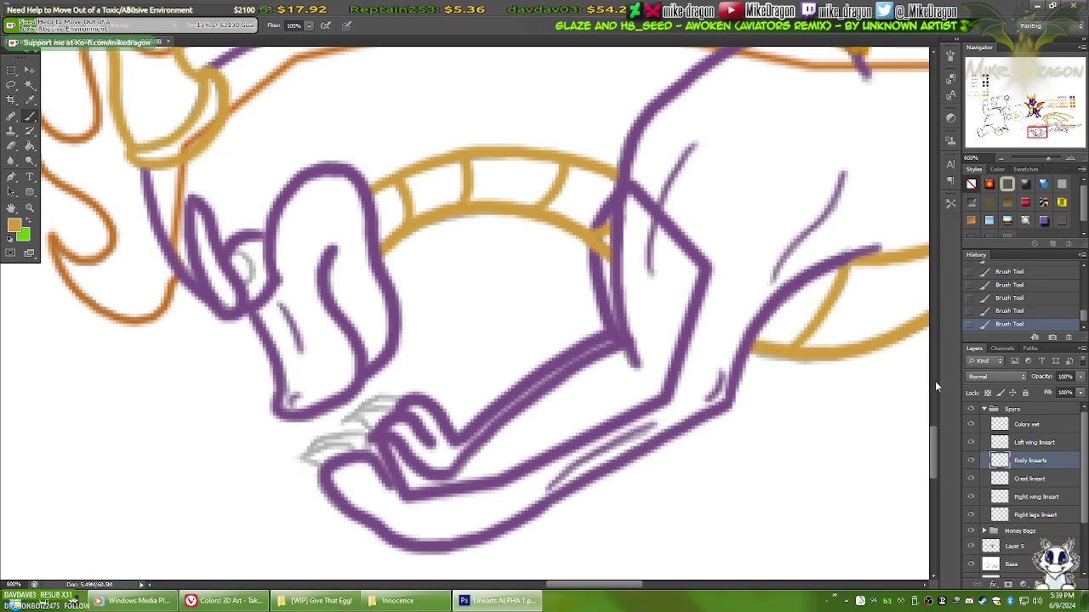
{"action": "scroll", "coordinate": [833, 324], "scroll_direction": "down", "scroll_amount": 3}
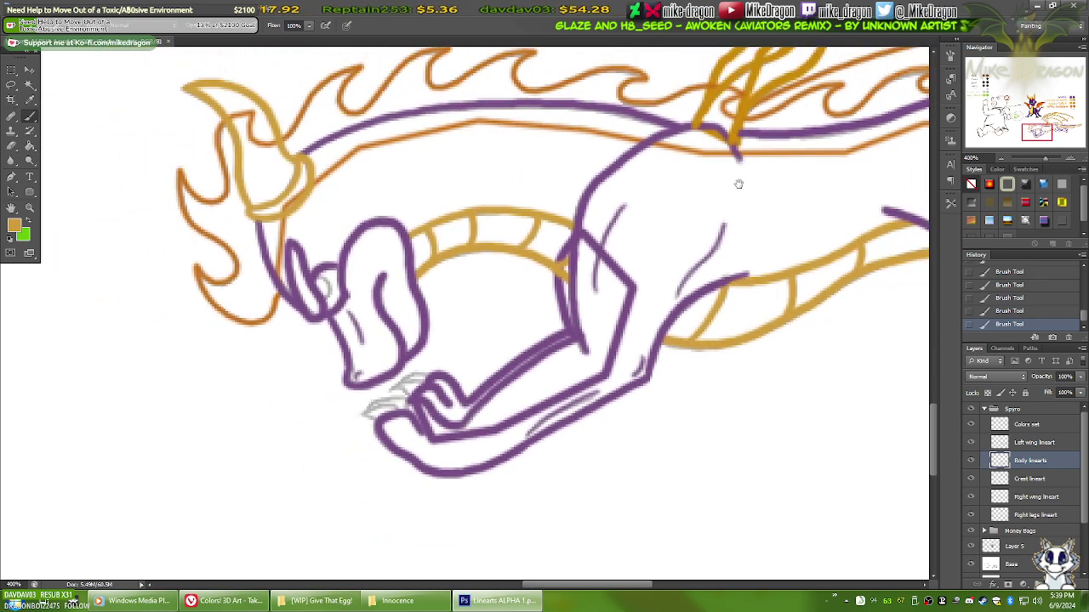
{"action": "left_click_drag", "start_coordinate": [739, 184], "coordinate": [564, 418]}
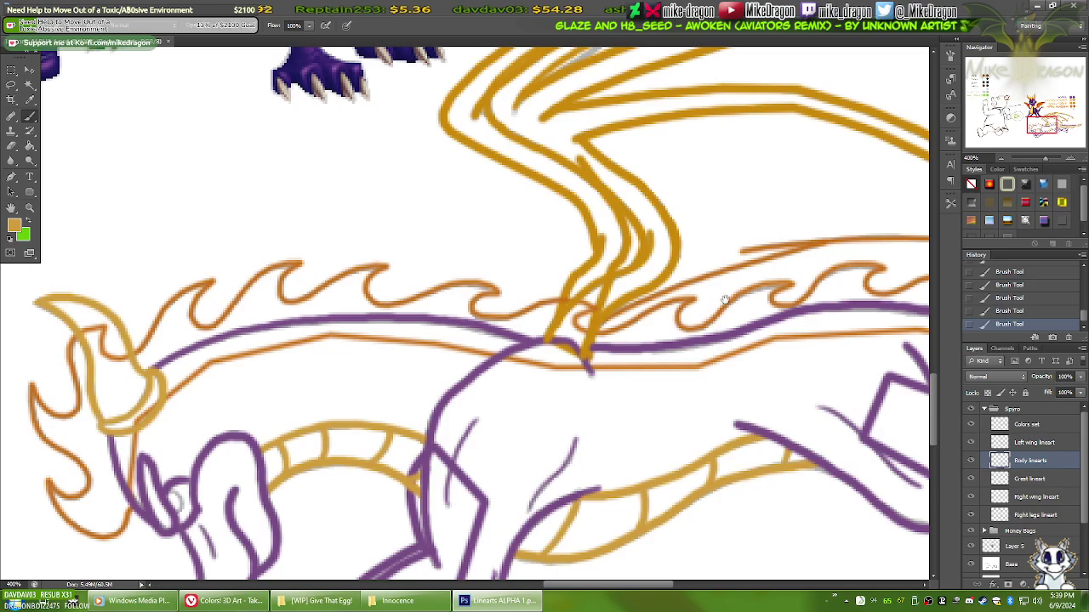
{"action": "left_click_drag", "start_coordinate": [725, 300], "coordinate": [837, 262]}
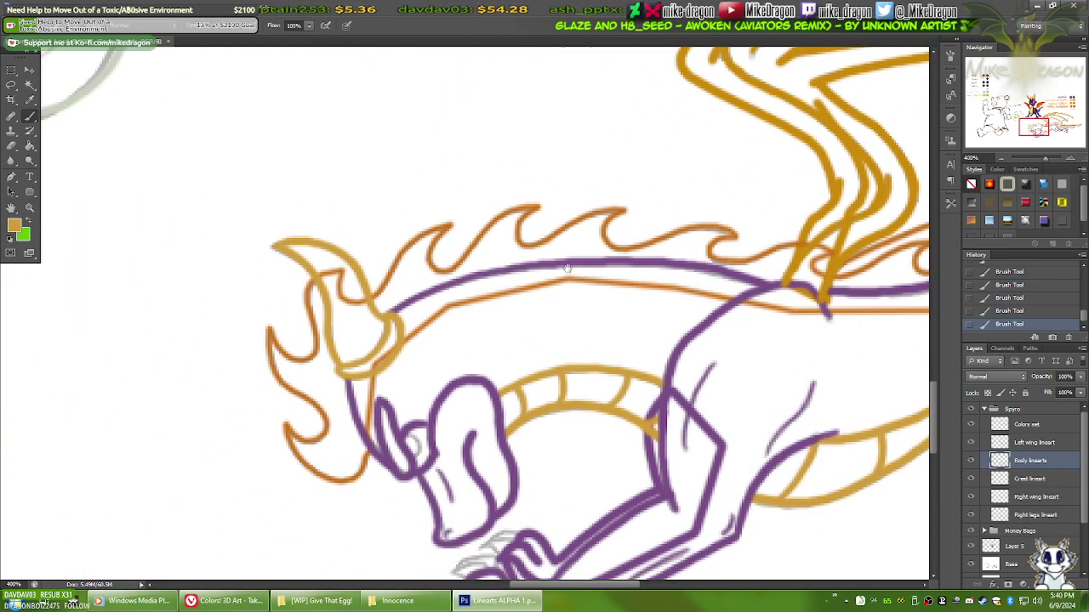
{"action": "left_click_drag", "start_coordinate": [567, 267], "coordinate": [674, 240]}
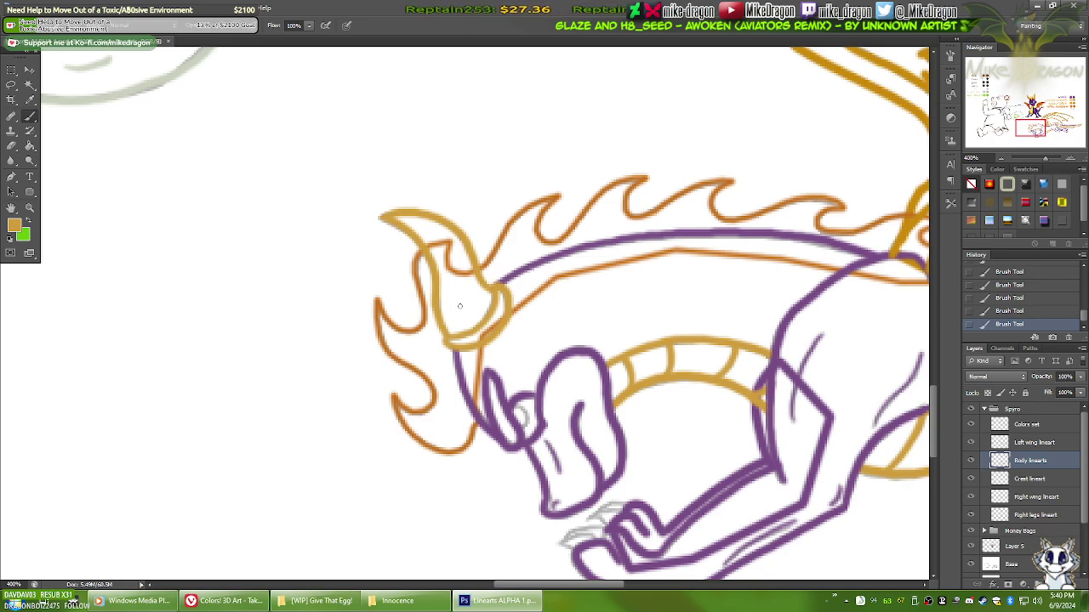
Step: Sample the darker Underbelly/Horns swatch again as the foreground colour for the Brush tool
{"action": "left_click_drag", "start_coordinate": [1044, 132], "coordinate": [1065, 105]}
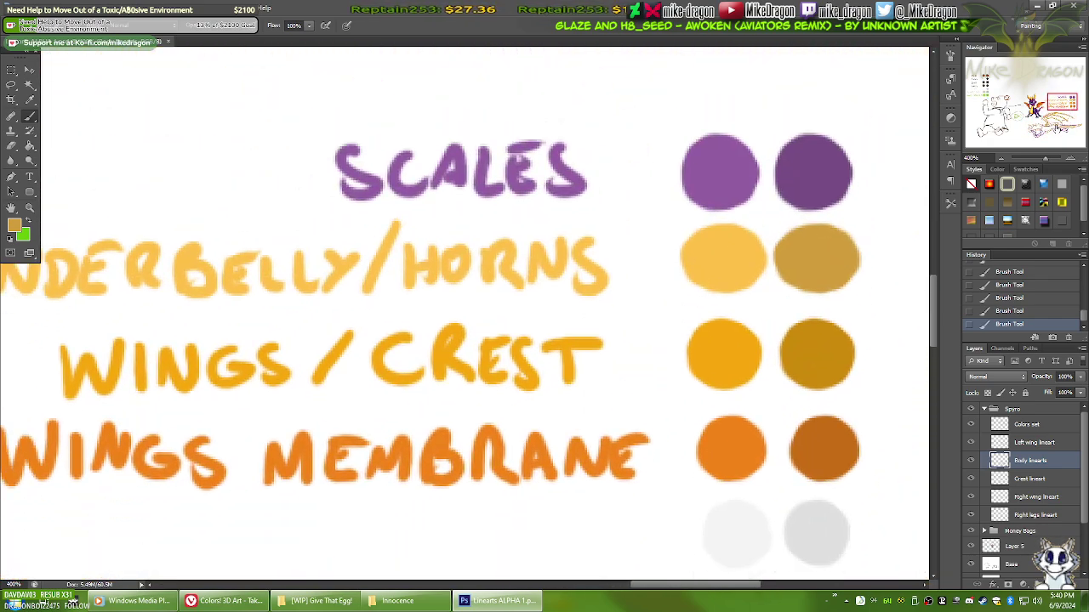
{"action": "key", "text": "i"}
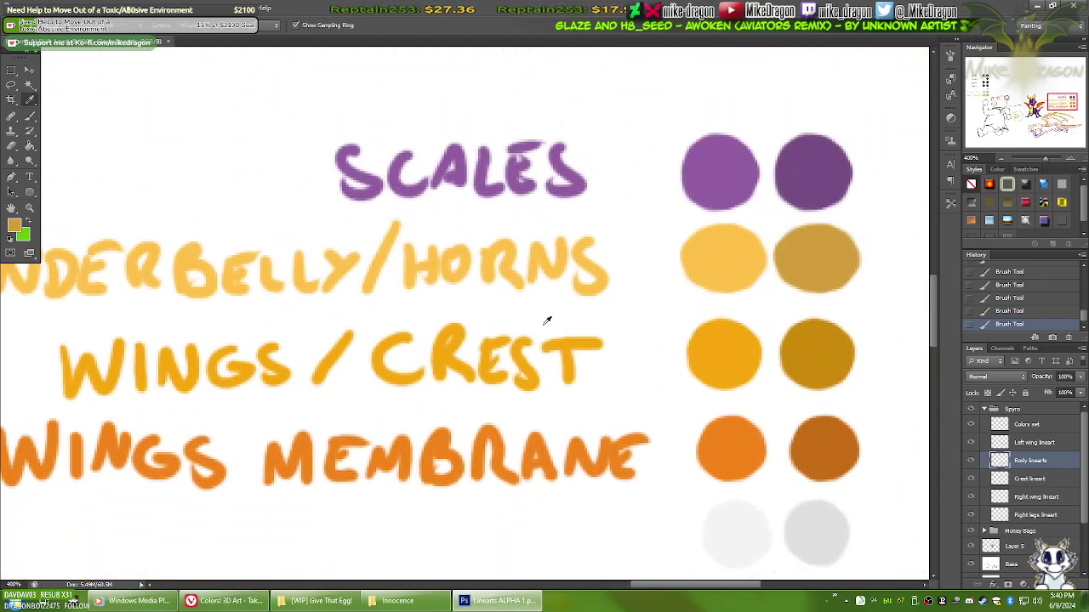
{"action": "left_click", "coordinate": [823, 247]}
{"action": "key", "text": "b"}
{"action": "scroll", "coordinate": [729, 289], "scroll_direction": "down", "scroll_amount": 10}
{"action": "scroll", "coordinate": [557, 326], "scroll_direction": "left", "scroll_amount": 10}
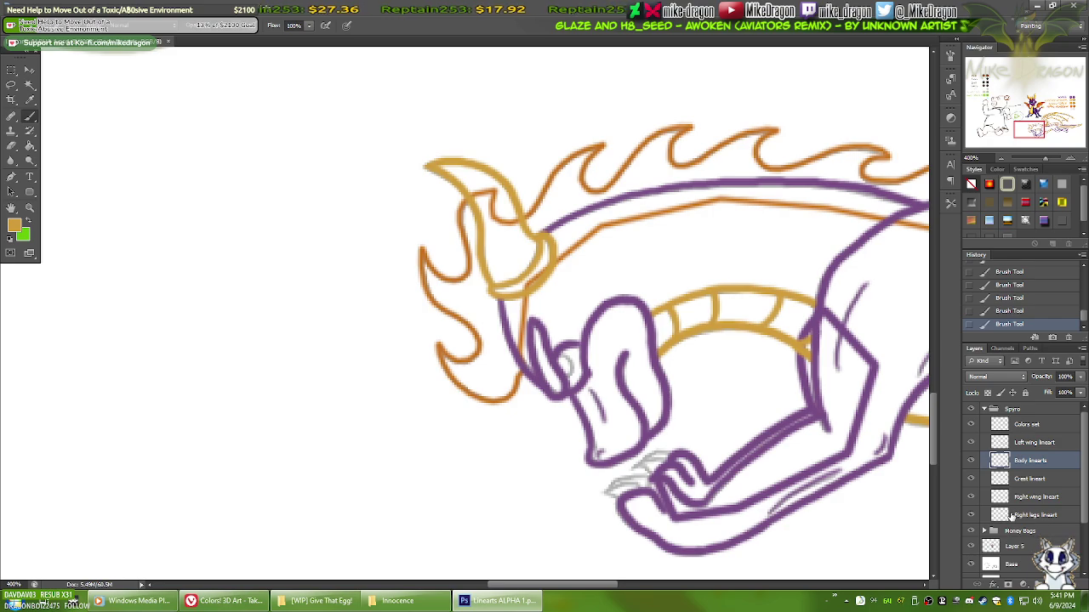
Step: Make the Right legs lineart layer active and set the brush size to 3 px
{"action": "left_click", "coordinate": [1012, 514]}
{"action": "right_click", "coordinate": [536, 153]}
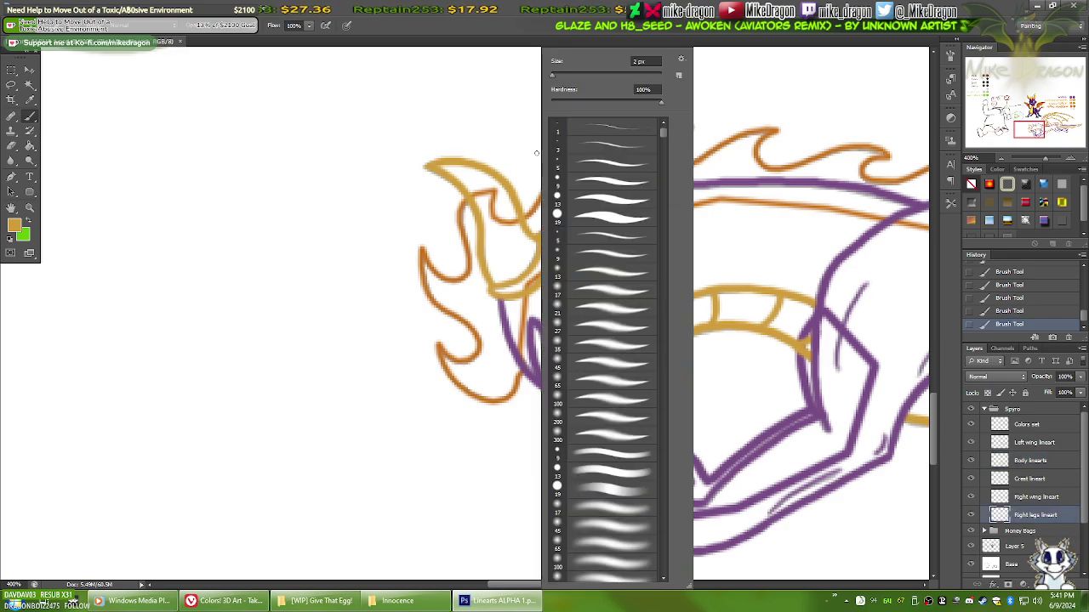
{"action": "left_click", "coordinate": [636, 61]}
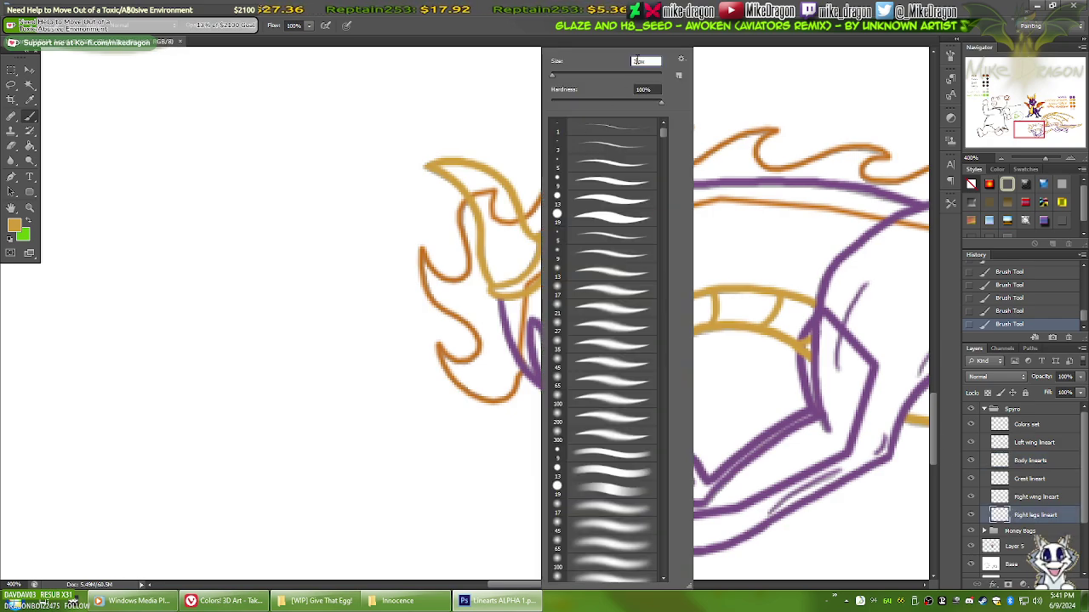
{"action": "type", "text": "3"}
{"action": "key", "text": "Return"}
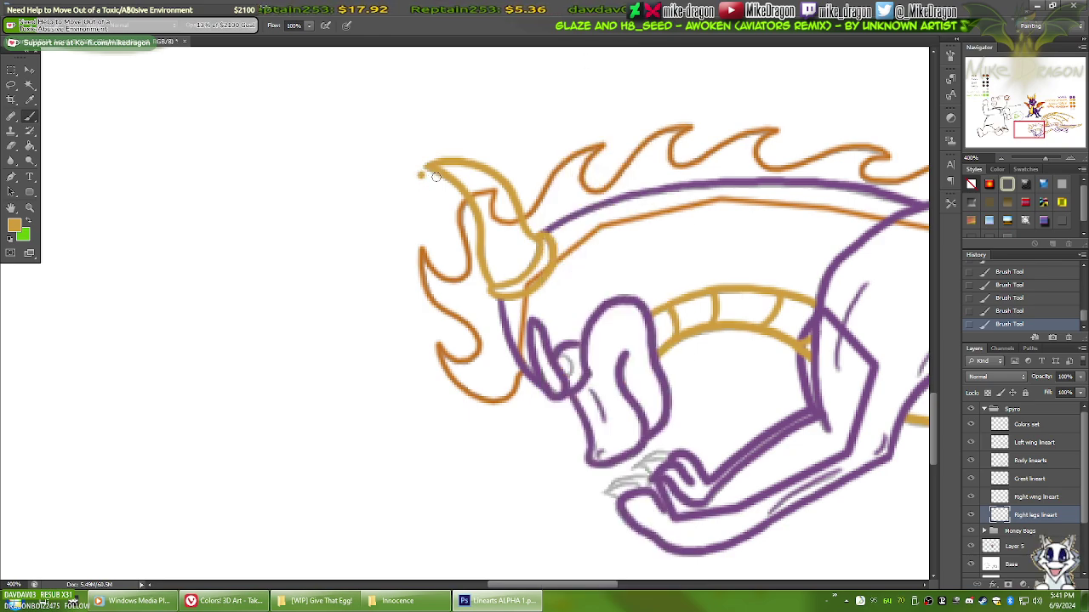
Step: Draw a second, far-side horn overlapping the existing horn on Right legs lineart and check it against the whole dragon
{"action": "mouse_move", "coordinate": [420, 174]}
{"action": "left_mouse_down"}
{"action": "mouse_move", "coordinate": [460, 190]}
{"action": "mouse_move", "coordinate": [503, 253]}
{"action": "mouse_move", "coordinate": [510, 244]}
{"action": "mouse_move", "coordinate": [504, 257]}
{"action": "left_mouse_up"}
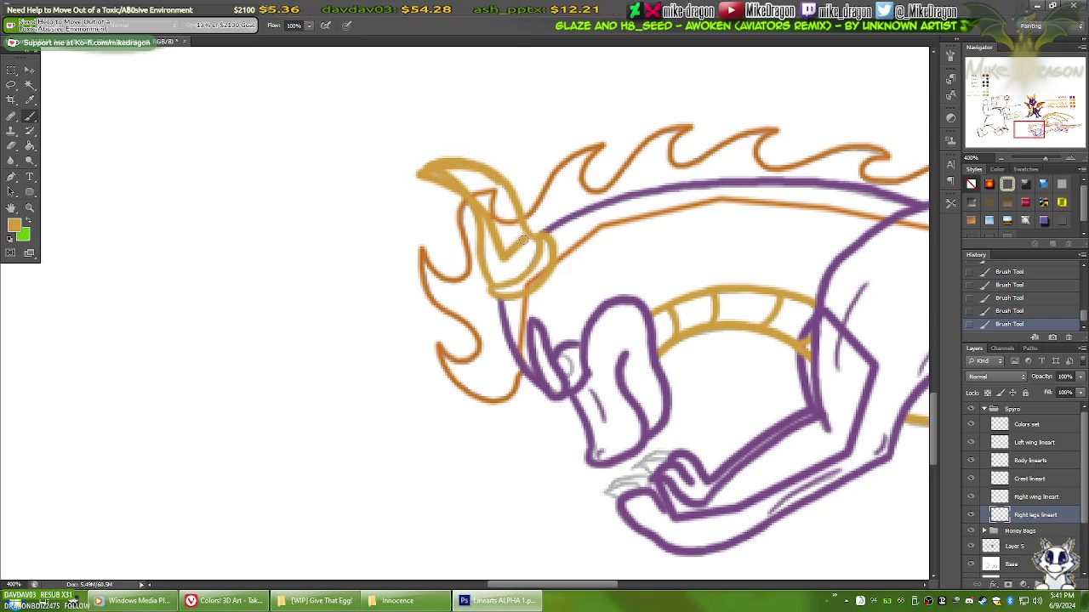
{"action": "key", "text": "ctrl+minus"}
{"action": "key", "text": "ctrl+minus"}
{"action": "key", "text": "ctrl+minus"}
{"action": "key", "text": "ctrl+minus"}
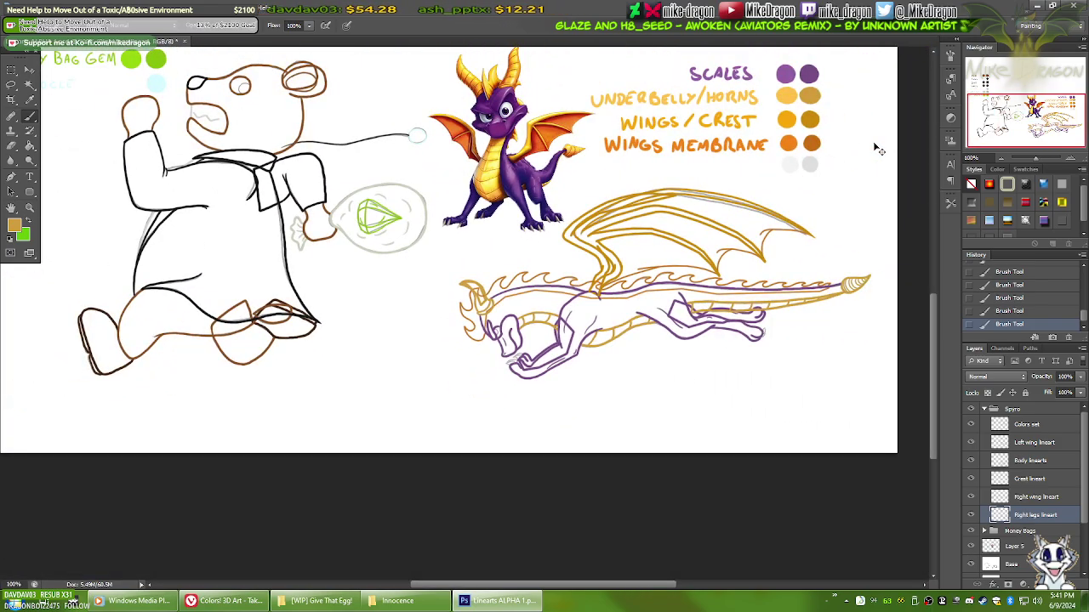
{"action": "key", "text": "ctrl+plus"}
{"action": "key", "text": "ctrl+plus"}
{"action": "key", "text": "ctrl+plus"}
{"action": "key", "text": "ctrl+plus"}
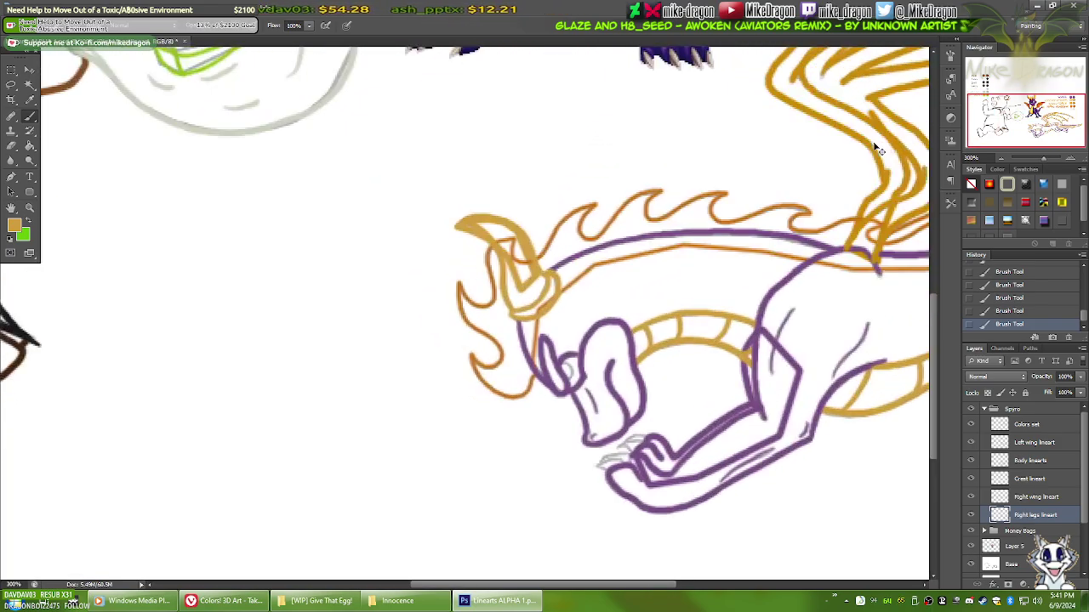
Step: Clear the far-side horn strokes from Right legs lineart with a rectangular selection around the horn, and deselect
{"action": "key", "text": "m"}
{"action": "left_click_drag", "start_coordinate": [414, 100], "coordinate": [643, 350]}
{"action": "key", "text": "Delete"}
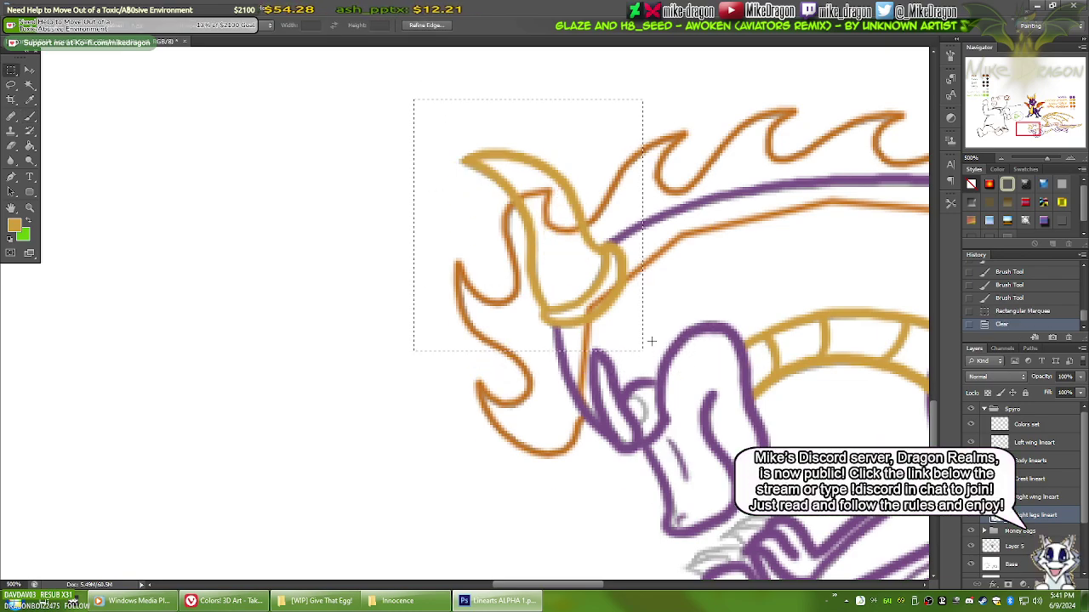
{"action": "key", "text": "ctrl+d"}
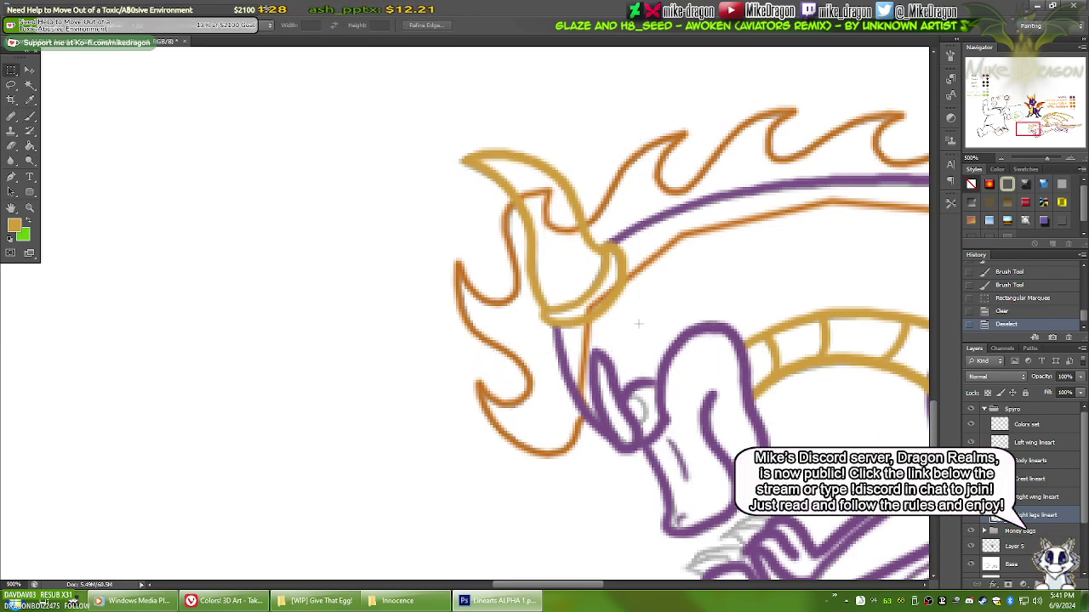
Step: Examine the dragon's lineart from head to hind legs and tail, comparing it with the reference image and palette
{"action": "key", "text": "ctrl+minus"}
{"action": "key", "text": "ctrl+minus"}
{"action": "left_click_drag", "start_coordinate": [640, 310], "coordinate": [301, 295]}
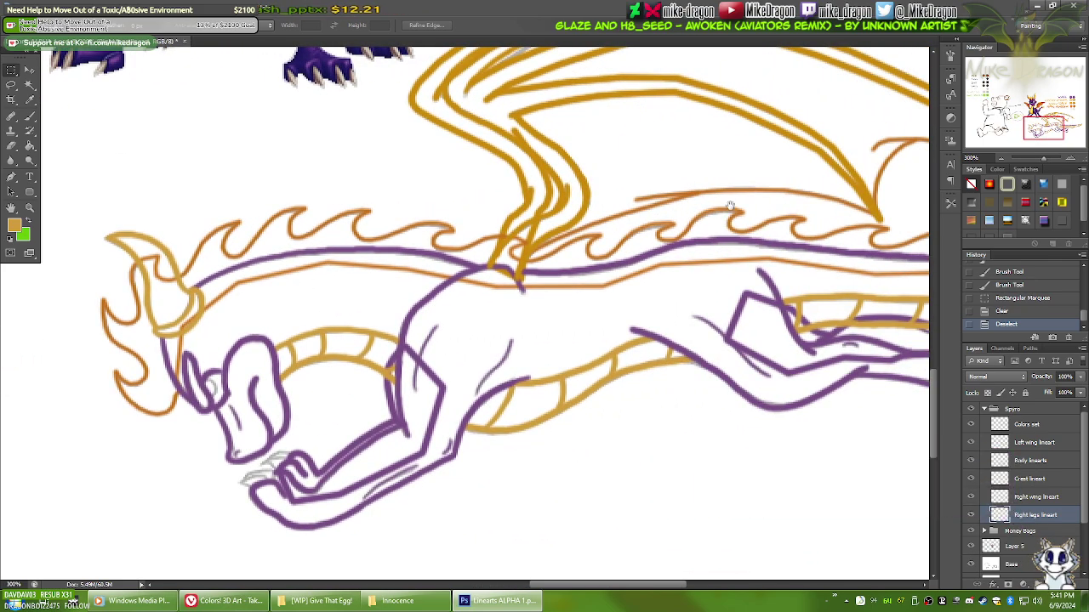
{"action": "left_click_drag", "start_coordinate": [722, 236], "coordinate": [519, 238]}
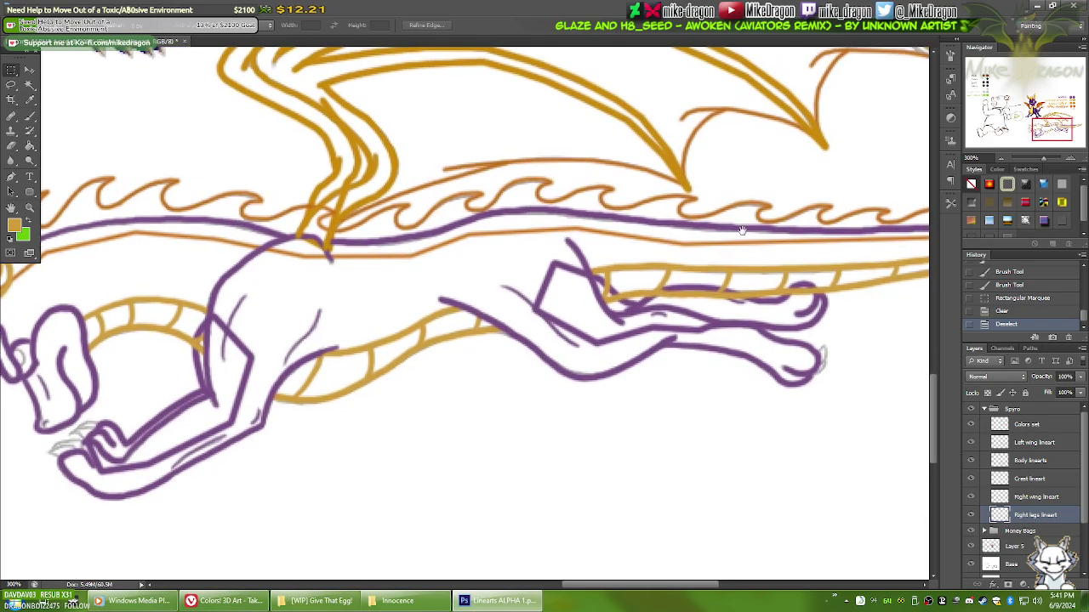
{"action": "left_click_drag", "start_coordinate": [748, 228], "coordinate": [584, 350]}
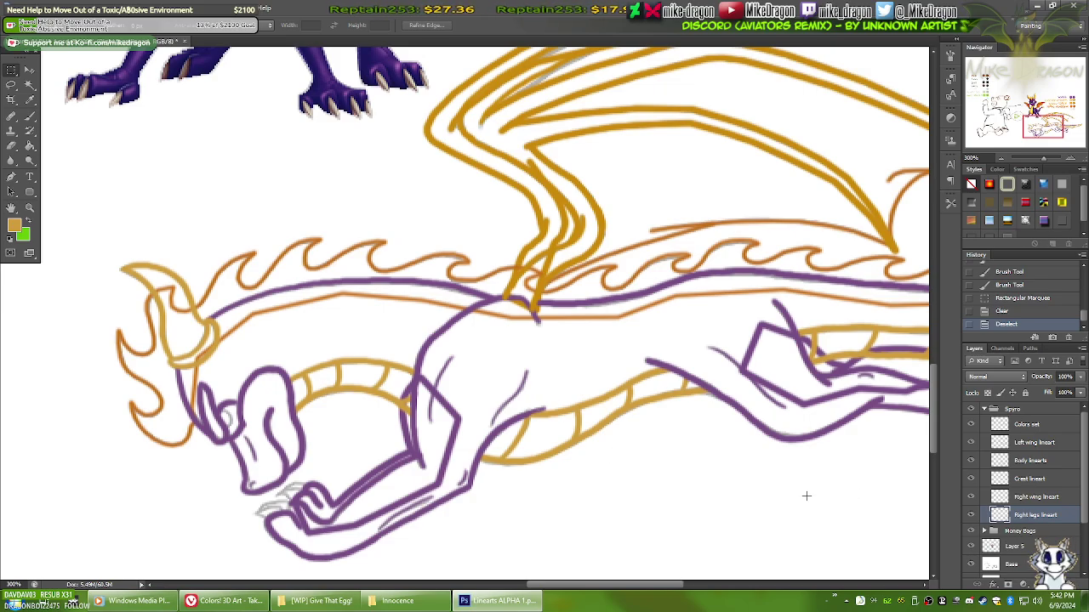
{"action": "key", "text": "ctrl+minus"}
{"action": "key", "text": "ctrl+minus"}
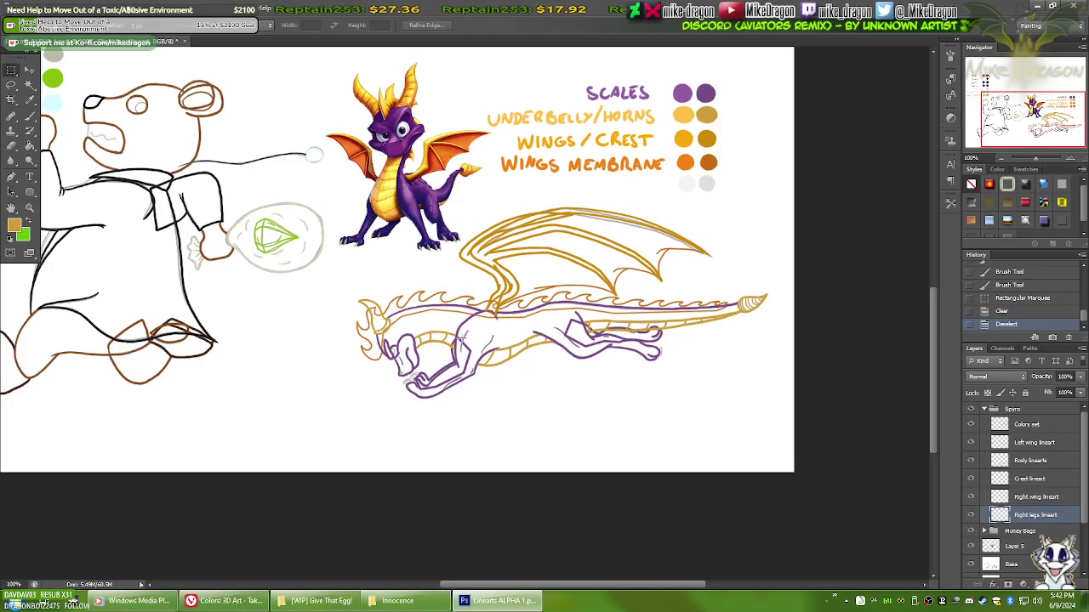
{"action": "left_click_drag", "start_coordinate": [437, 308], "coordinate": [531, 393]}
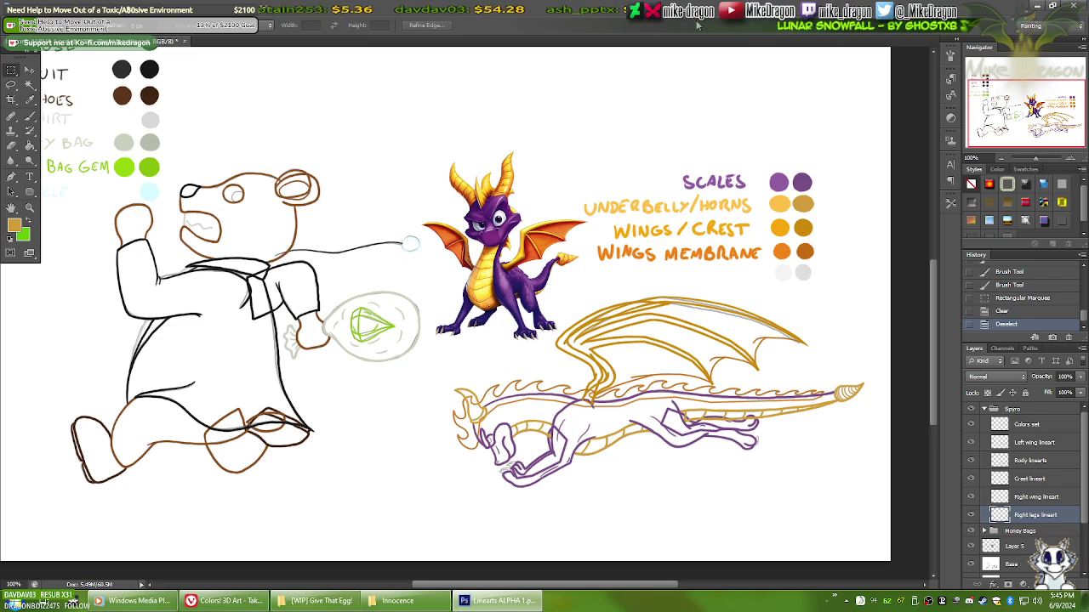
Step: Hide the white Layer 4 to view the lineart against the dark backdrop
{"action": "scroll", "coordinate": [1069, 508], "scroll_direction": "down", "scroll_amount": 3}
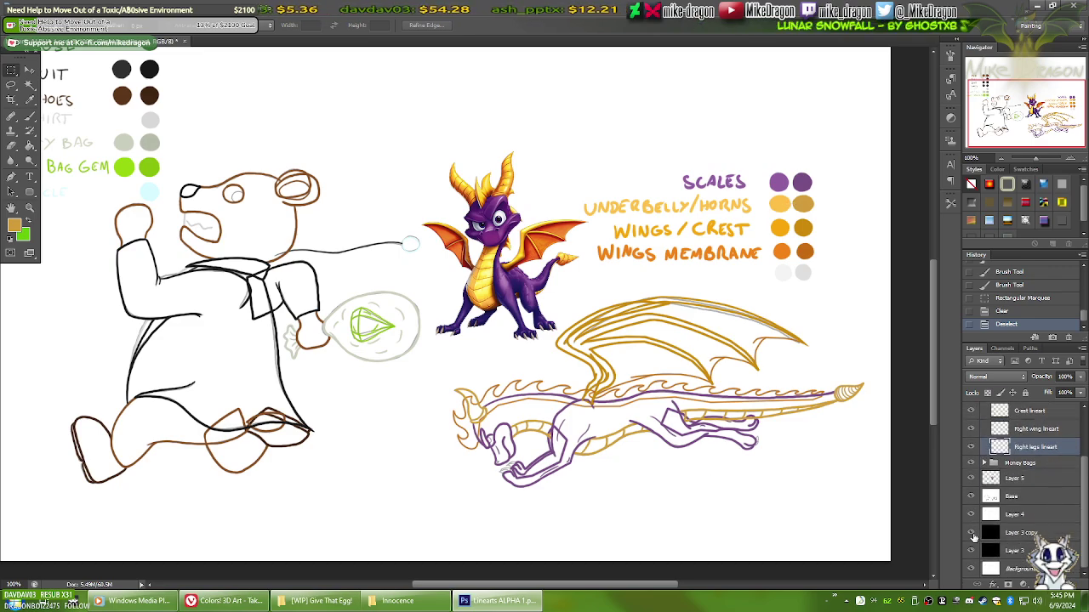
{"action": "left_click", "coordinate": [970, 515]}
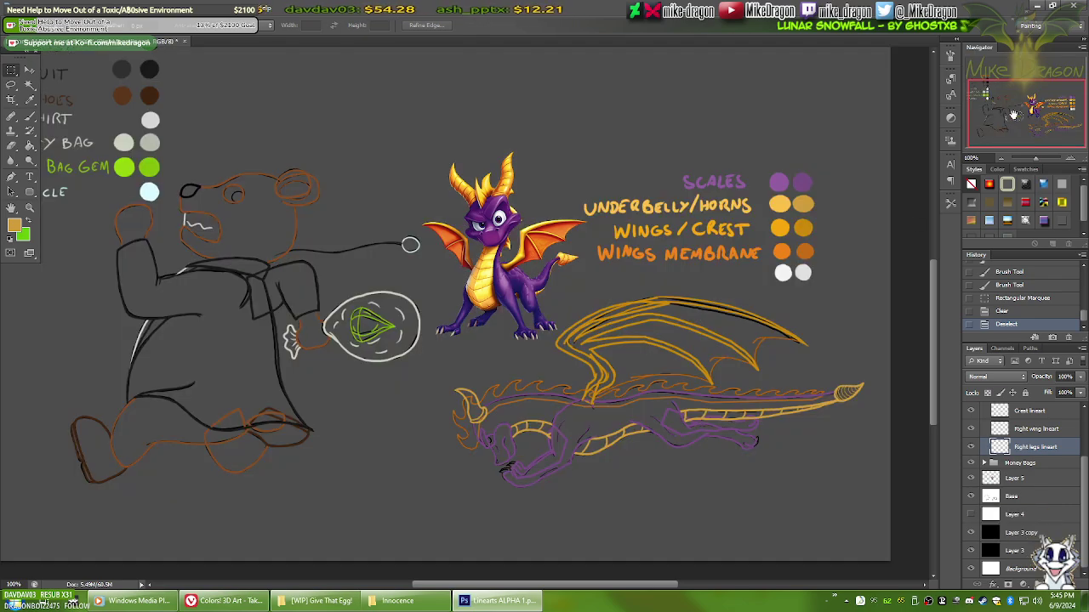
{"action": "scroll", "coordinate": [1048, 451], "scroll_direction": "up", "scroll_amount": 2}
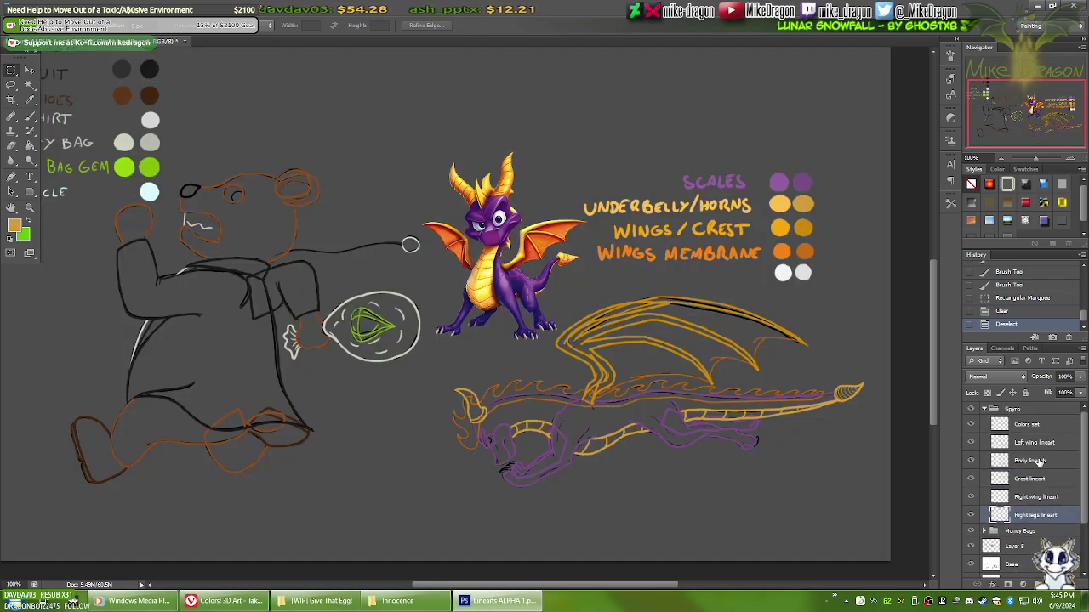
Step: Sample the darker light-gray swatch below the Wings Membrane pair as the brush colour and bring the dragon's front claws into view
{"action": "key", "text": "ctrl+plus"}
{"action": "key", "text": "ctrl+plus"}
{"action": "left_click_drag", "start_coordinate": [1014, 106], "coordinate": [1054, 109]}
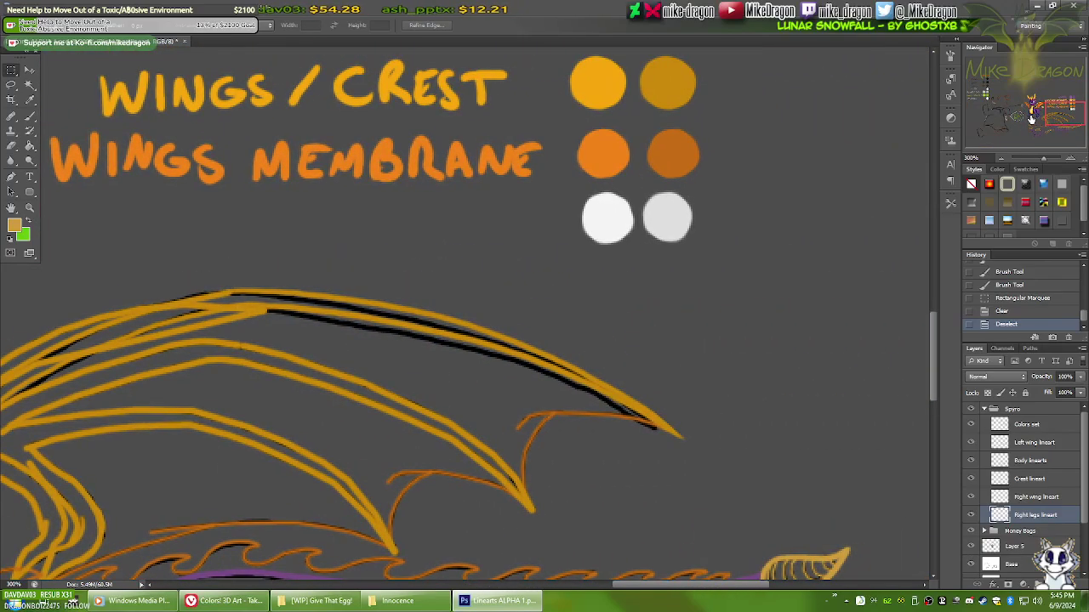
{"action": "key", "text": "i"}
{"action": "left_click", "coordinate": [663, 214]}
{"action": "key", "text": "b"}
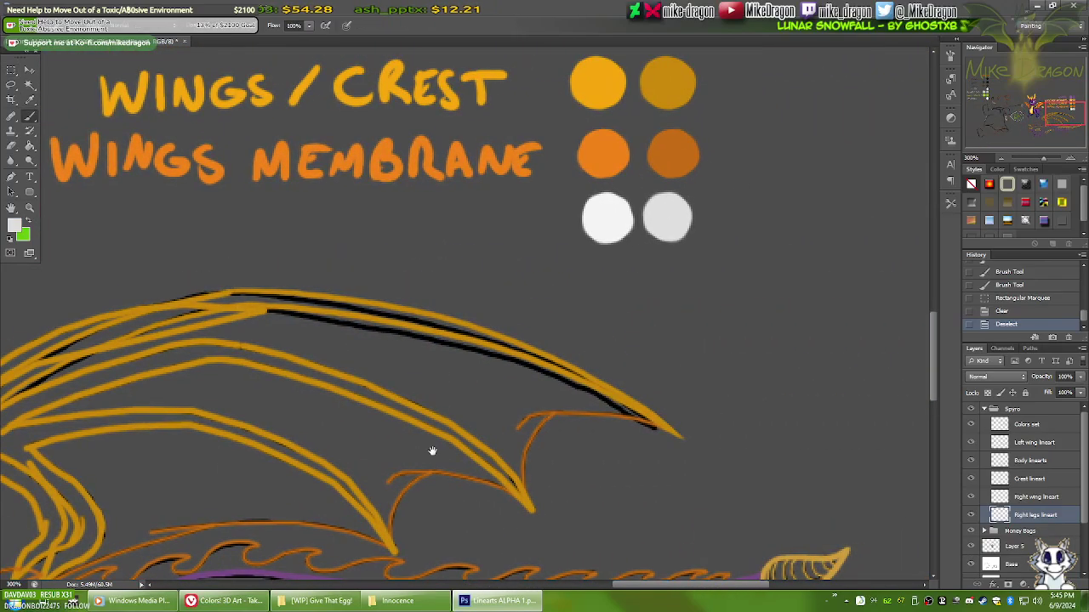
{"action": "left_click_drag", "start_coordinate": [432, 451], "coordinate": [800, 260]}
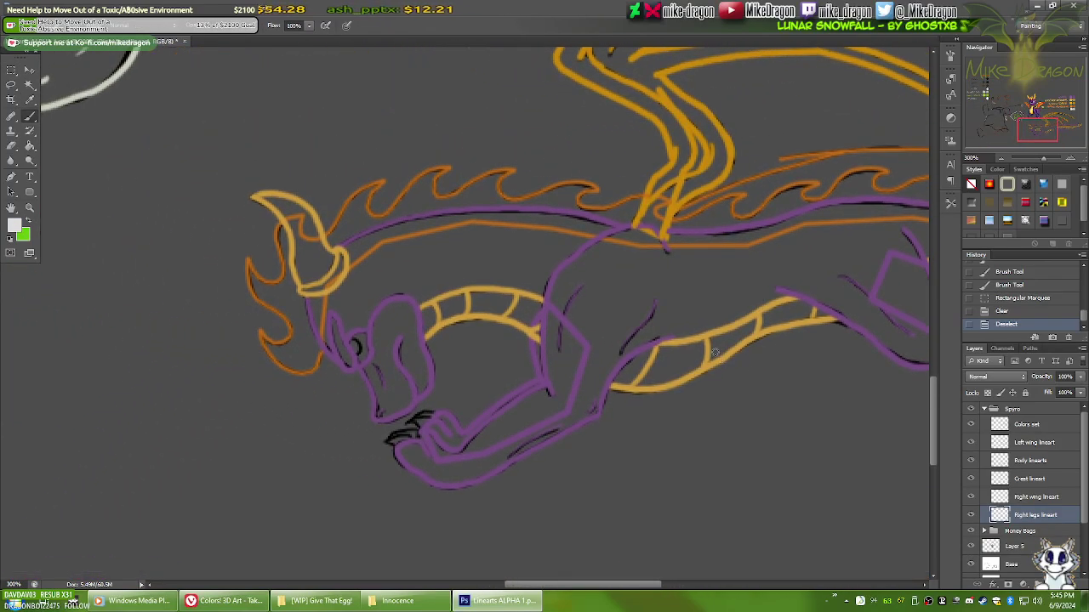
Step: Add a new layer directly below Right legs lineart and choose a small hard round brush for the front claws
{"action": "key", "text": "ctrl+plus"}
{"action": "key", "text": "ctrl+plus"}
{"action": "key", "text": "ctrl+plus"}
{"action": "left_click_drag", "start_coordinate": [462, 454], "coordinate": [622, 241]}
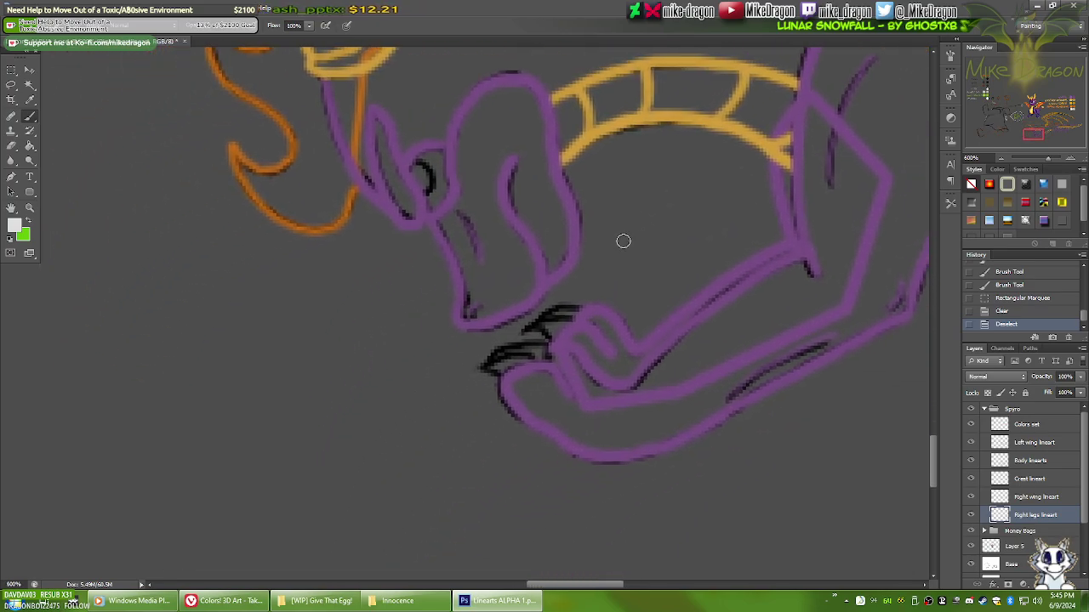
{"action": "key", "text": "ctrl+plus"}
{"action": "key", "text": "ctrl+plus"}
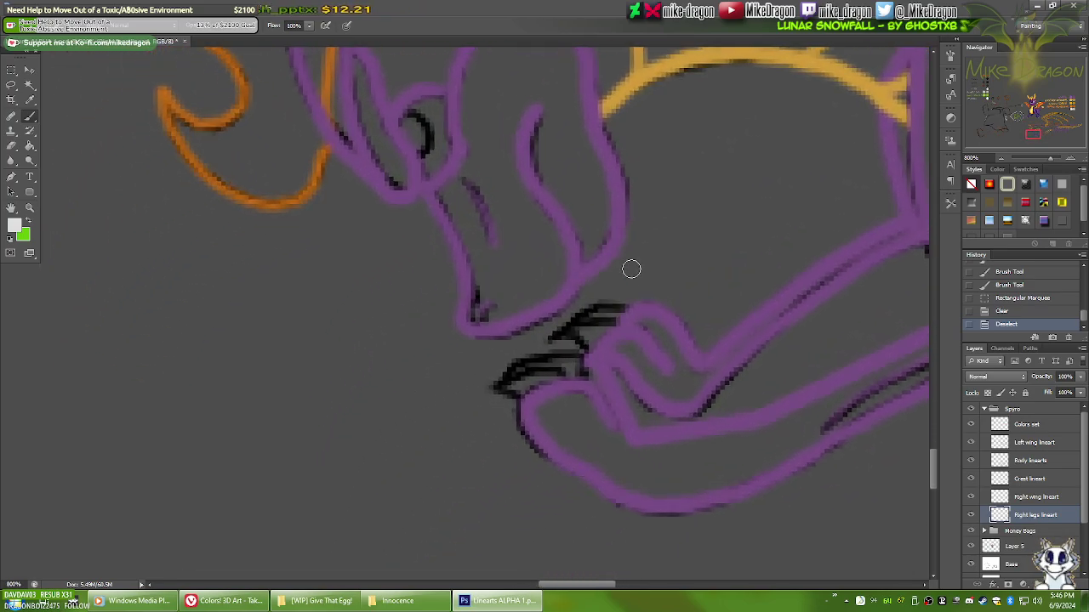
{"action": "left_click_drag", "start_coordinate": [689, 337], "coordinate": [616, 340]}
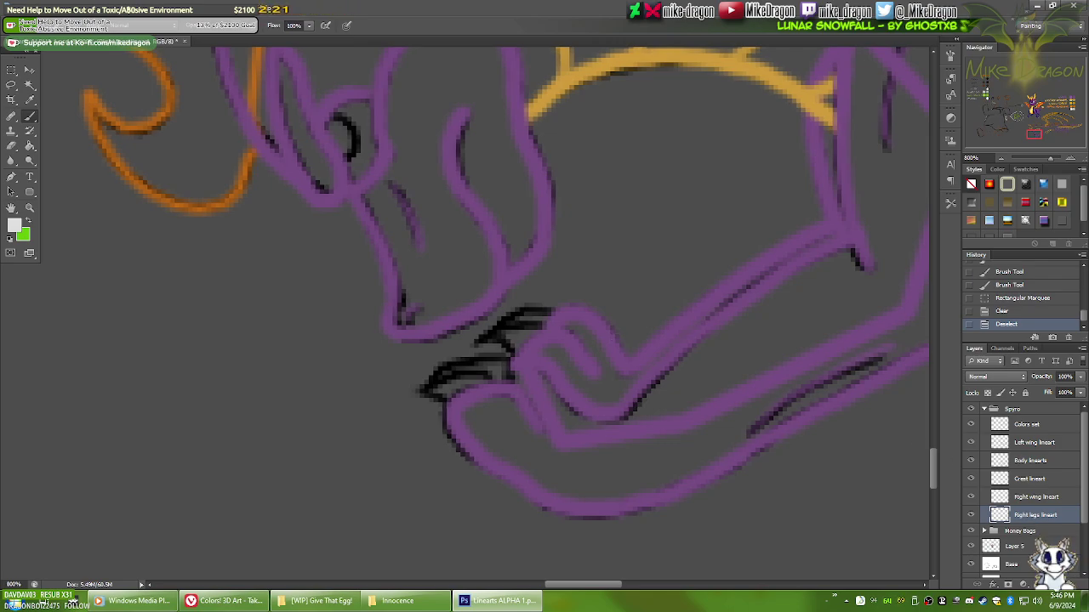
{"action": "left_click", "coordinate": [1052, 586]}
{"action": "left_click_drag", "start_coordinate": [1025, 515], "coordinate": [1025, 536]}
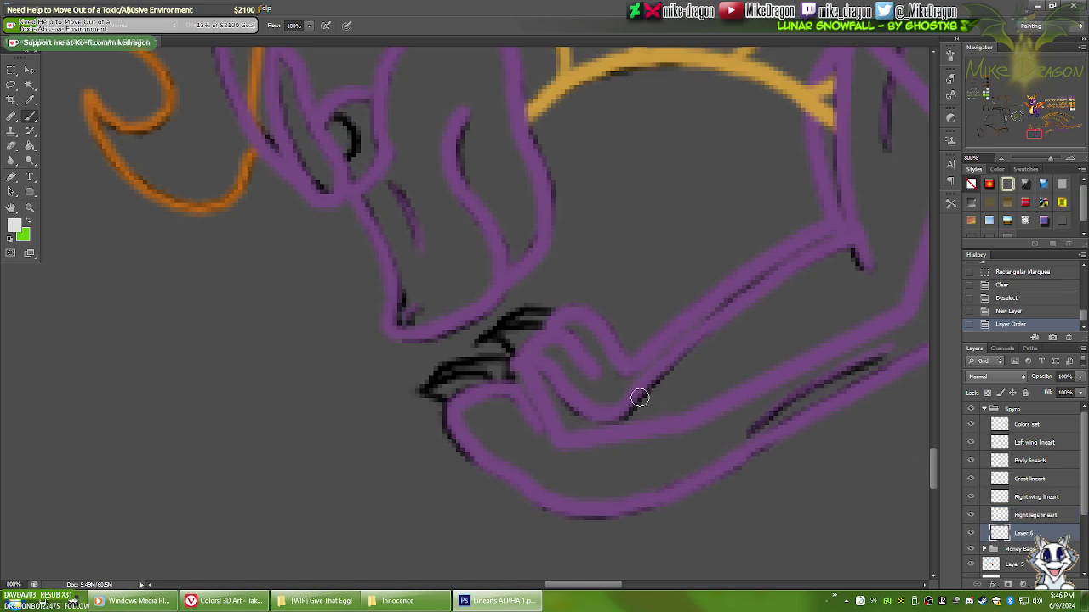
{"action": "right_click", "coordinate": [552, 217]}
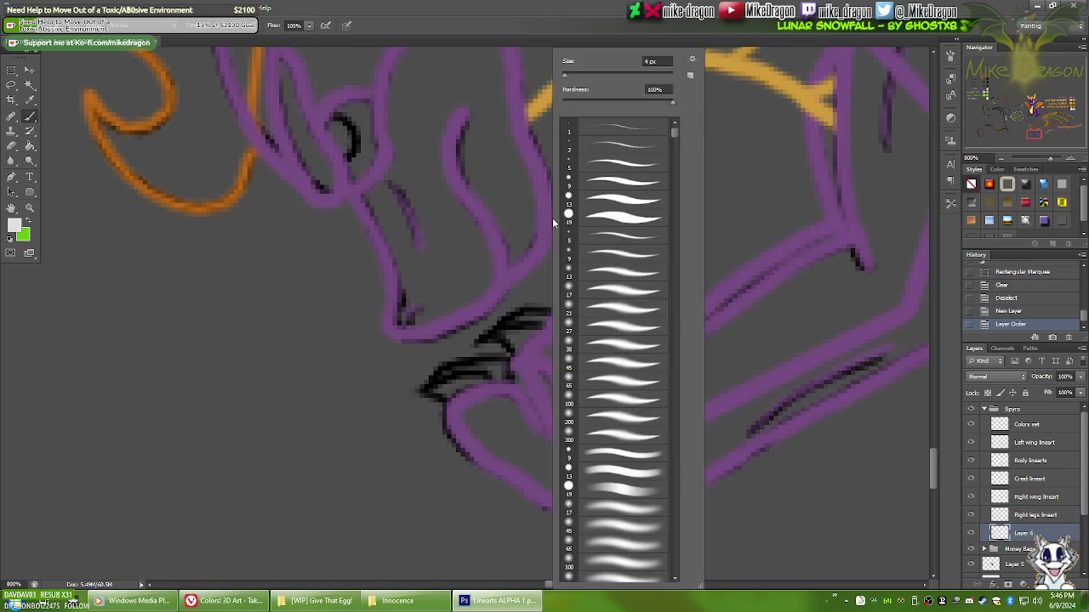
{"action": "left_click", "coordinate": [613, 151]}
{"action": "left_click", "coordinate": [538, 284]}
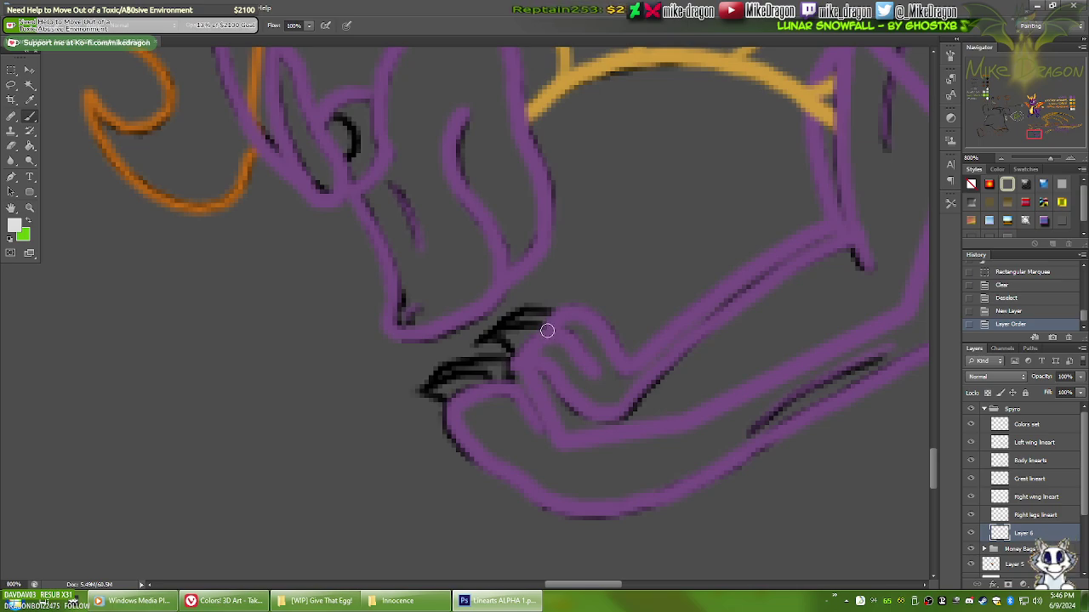
Step: Try a stroke at the upper front claw, clear it with a rectangular selection around the claws, and deselect
{"action": "mouse_move", "coordinate": [547, 330]}
{"action": "left_mouse_down"}
{"action": "mouse_move", "coordinate": [512, 328]}
{"action": "mouse_move", "coordinate": [520, 325]}
{"action": "left_mouse_up"}
{"action": "key", "text": "m"}
{"action": "left_click_drag", "start_coordinate": [420, 263], "coordinate": [626, 416]}
{"action": "key", "text": "Delete"}
{"action": "key", "text": "ctrl+d"}
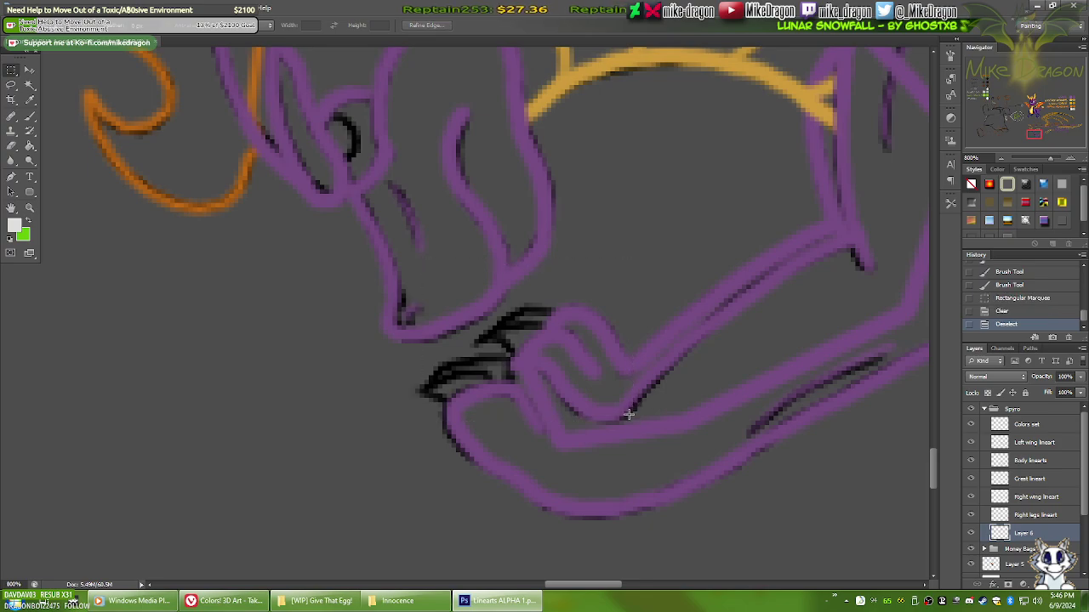
Step: Trace the upper set of front claws in light gray on Layer 6, following the black sketch lines
{"action": "key", "text": "b"}
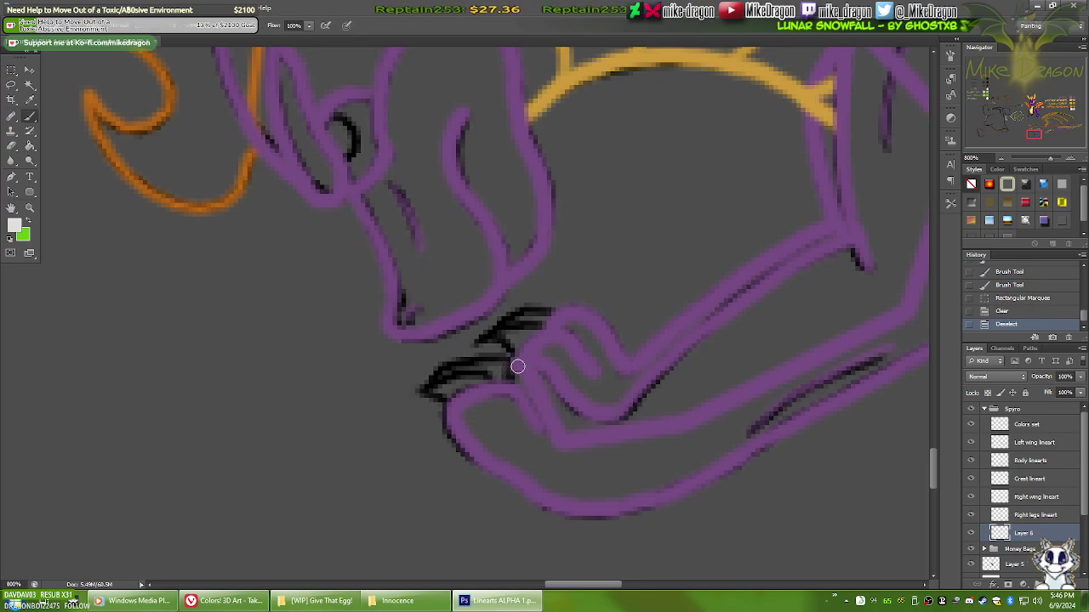
{"action": "left_click", "coordinate": [517, 365]}
{"action": "left_click", "coordinate": [510, 353]}
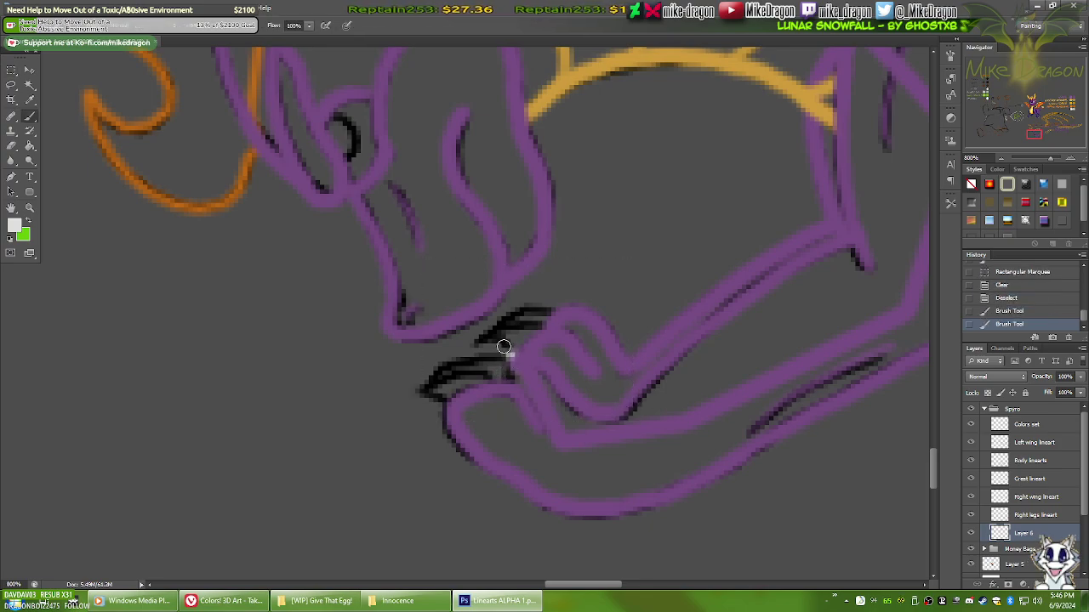
{"action": "left_click", "coordinate": [502, 344]}
{"action": "mouse_move", "coordinate": [493, 341]}
{"action": "left_mouse_down"}
{"action": "mouse_move", "coordinate": [478, 342]}
{"action": "mouse_move", "coordinate": [551, 328]}
{"action": "left_mouse_up"}
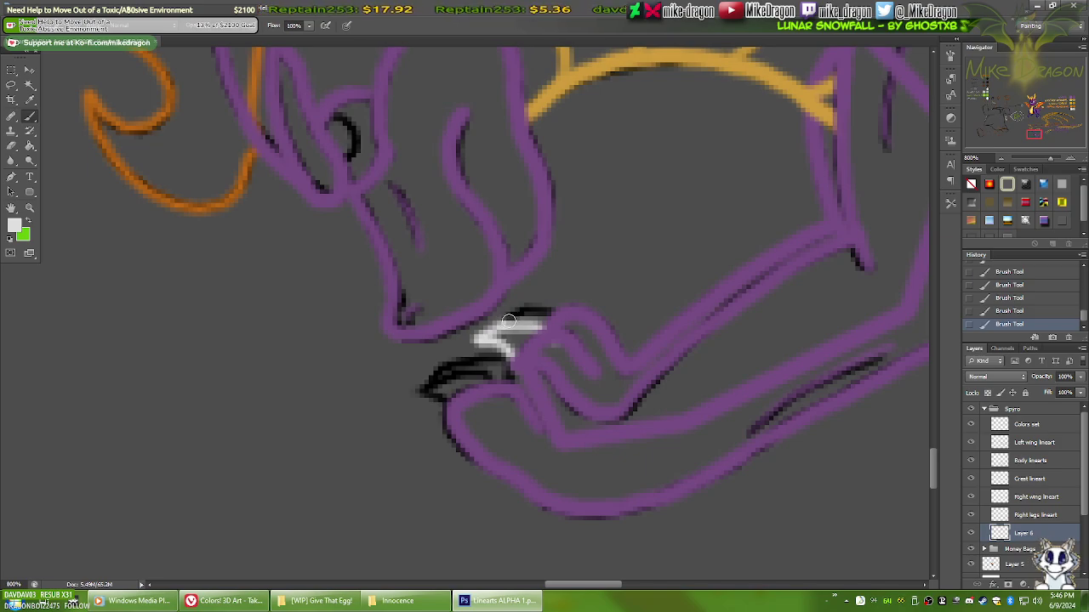
{"action": "left_click_drag", "start_coordinate": [507, 319], "coordinate": [562, 310]}
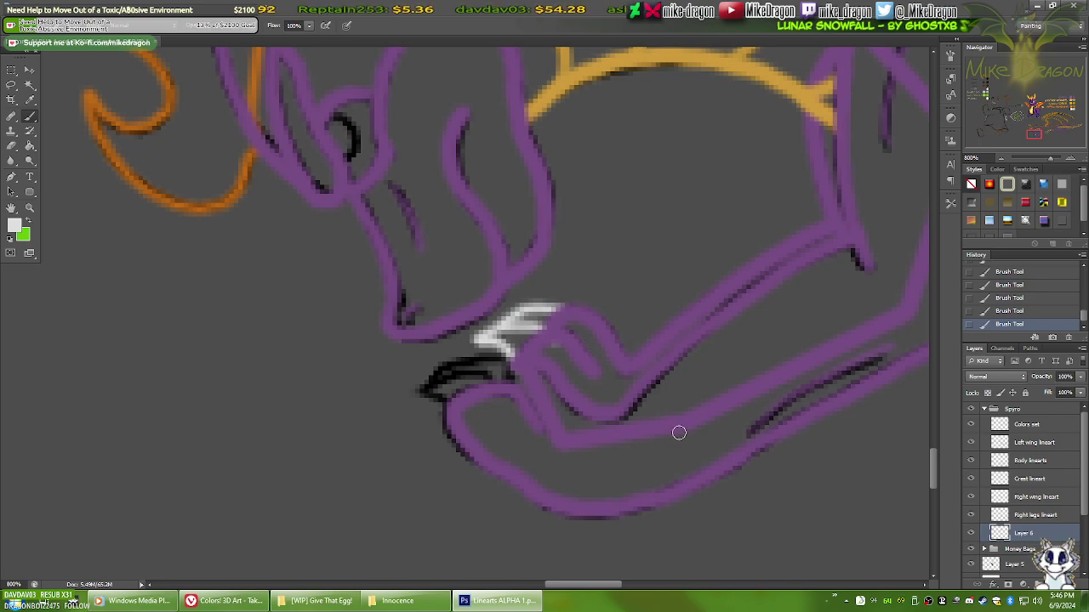
Step: Erase stray light-gray paint where the upper front claws meet the paw, using a small hard eraser
{"action": "key", "text": "e"}
{"action": "right_click", "coordinate": [599, 292]}
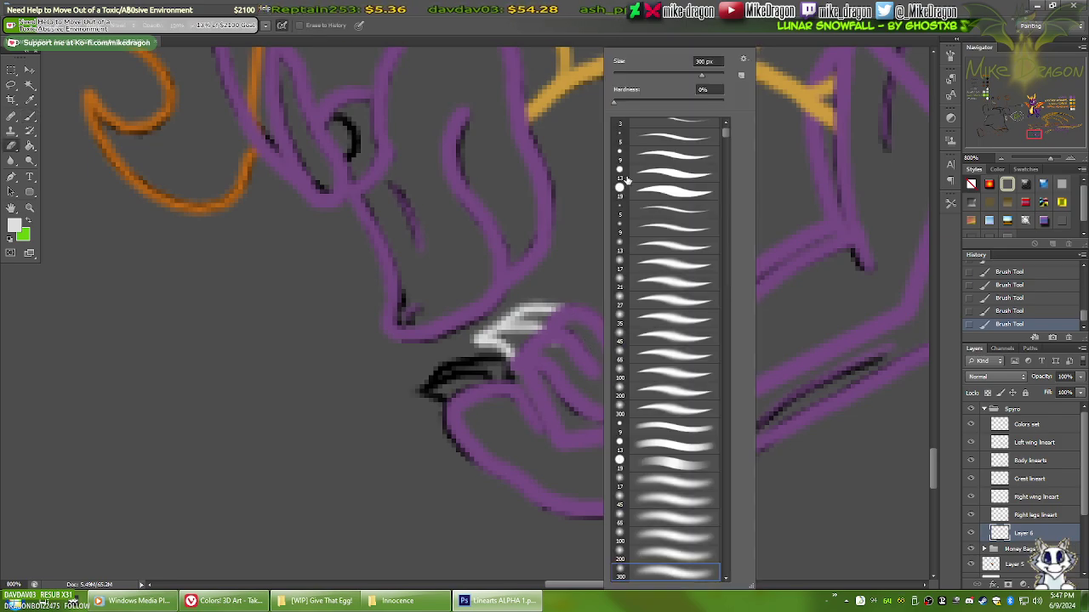
{"action": "left_click", "coordinate": [628, 137]}
{"action": "left_click", "coordinate": [565, 349]}
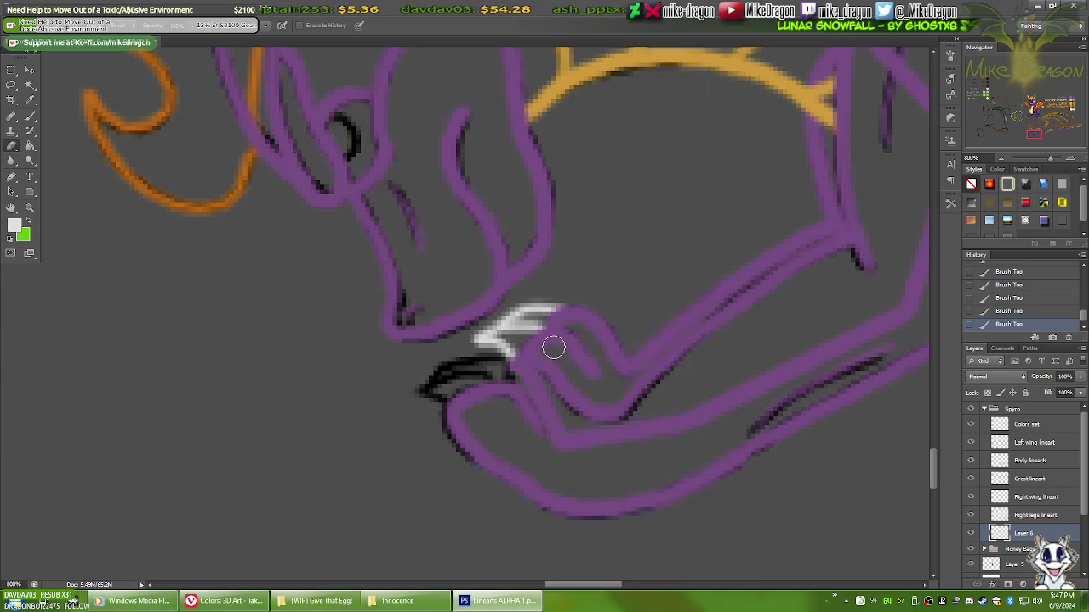
{"action": "left_click_drag", "start_coordinate": [537, 367], "coordinate": [516, 376]}
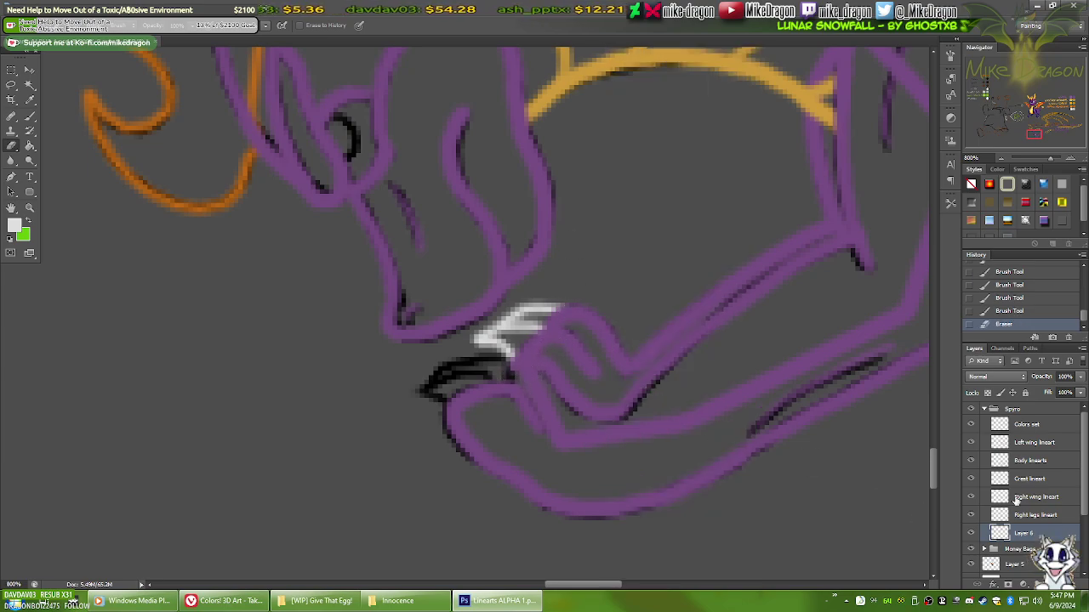
Step: Trace the pointed tip and inner edge of the near hind foot's claw in light gray
{"action": "mouse_move", "coordinate": [711, 453]}
{"action": "left_mouse_down"}
{"action": "mouse_move", "coordinate": [580, 453]}
{"action": "mouse_move", "coordinate": [689, 357]}
{"action": "mouse_move", "coordinate": [566, 295]}
{"action": "mouse_move", "coordinate": [332, 395]}
{"action": "left_mouse_up"}
{"action": "mouse_move", "coordinate": [648, 302]}
{"action": "left_mouse_down"}
{"action": "mouse_move", "coordinate": [502, 347]}
{"action": "mouse_move", "coordinate": [481, 320]}
{"action": "left_mouse_up"}
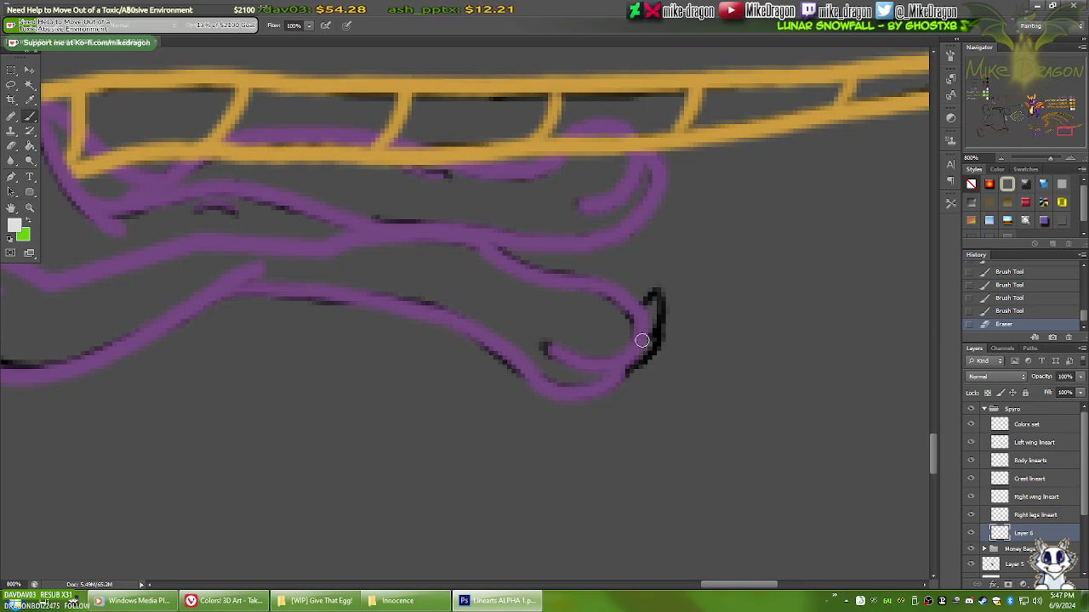
{"action": "mouse_move", "coordinate": [641, 341]}
{"action": "left_mouse_down"}
{"action": "mouse_move", "coordinate": [662, 289]}
{"action": "mouse_move", "coordinate": [655, 279]}
{"action": "mouse_move", "coordinate": [634, 309]}
{"action": "left_mouse_up"}
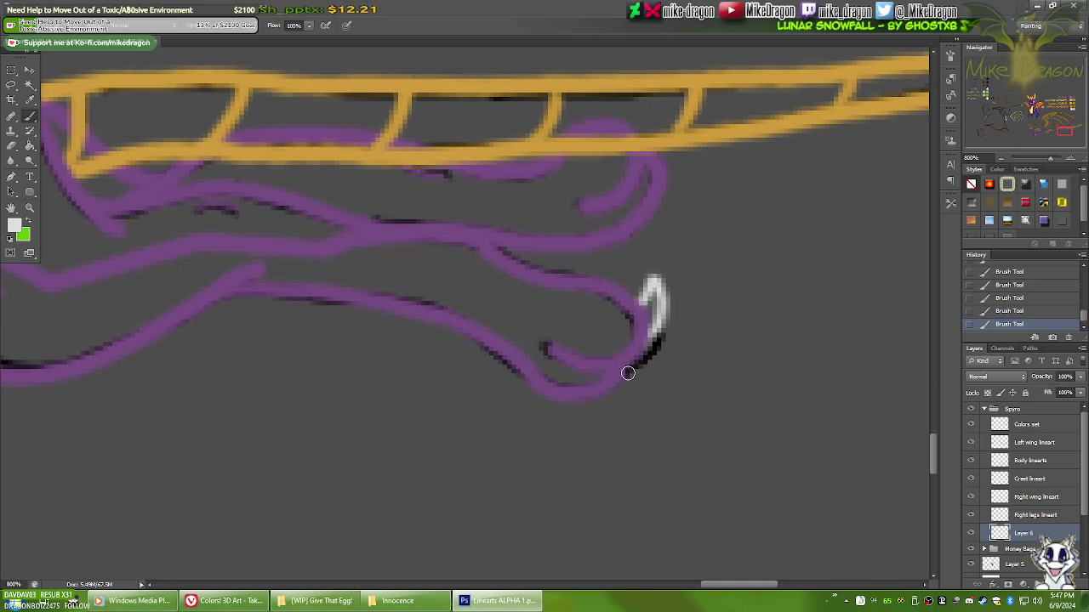
Step: Try an outer edge stroke on the near hind foot's claw and undo it
{"action": "mouse_move", "coordinate": [629, 371]}
{"action": "left_mouse_down"}
{"action": "mouse_move", "coordinate": [655, 358]}
{"action": "mouse_move", "coordinate": [669, 324]}
{"action": "left_mouse_up"}
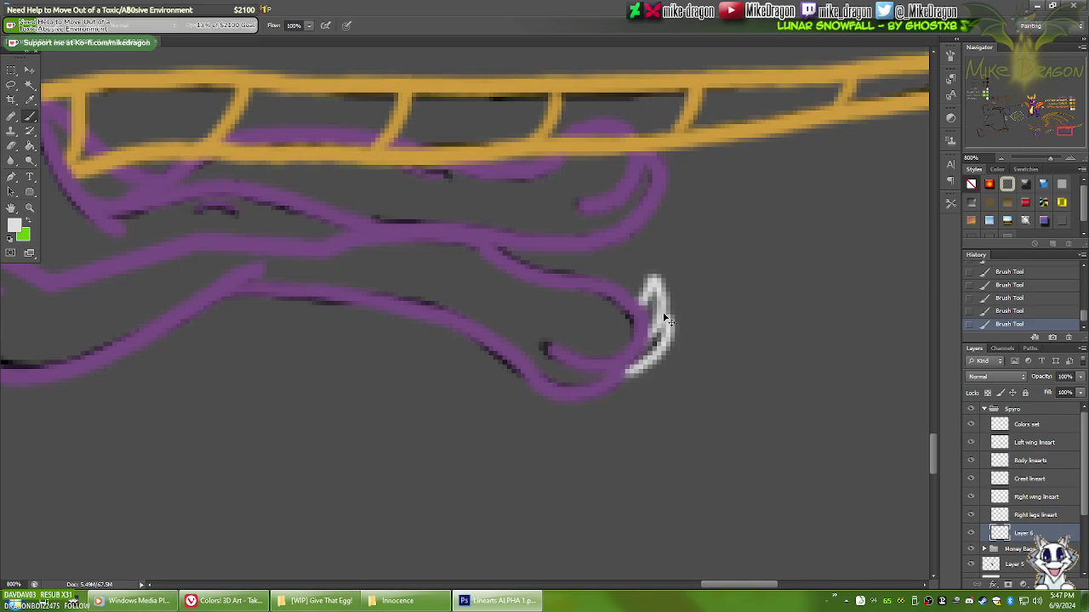
{"action": "key", "text": "ctrl+alt+z"}
{"action": "key", "text": "ctrl+alt+z"}
{"action": "key", "text": "ctrl+alt+z"}
{"action": "key", "text": "ctrl+alt+z"}
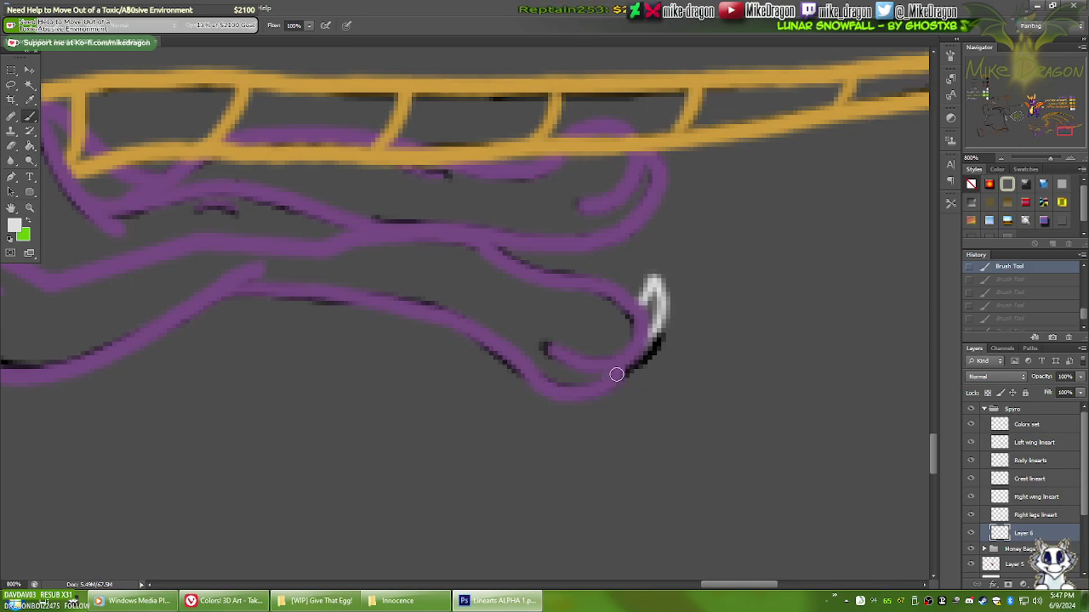
{"action": "key", "text": "ctrl+shift+z"}
{"action": "key", "text": "ctrl+shift+z"}
{"action": "key", "text": "ctrl+shift+z"}
{"action": "key", "text": "ctrl+shift+z"}
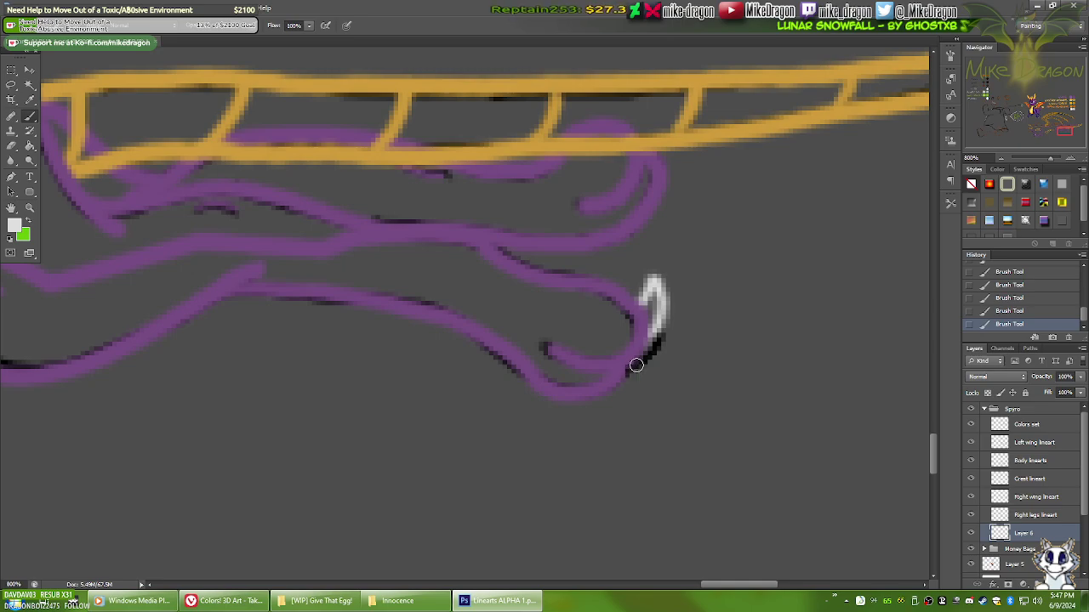
Step: Trace the outer edge of the near hind foot's claw down to the toe and erase the paint overlapping the foot
{"action": "left_click_drag", "start_coordinate": [636, 365], "coordinate": [655, 345]}
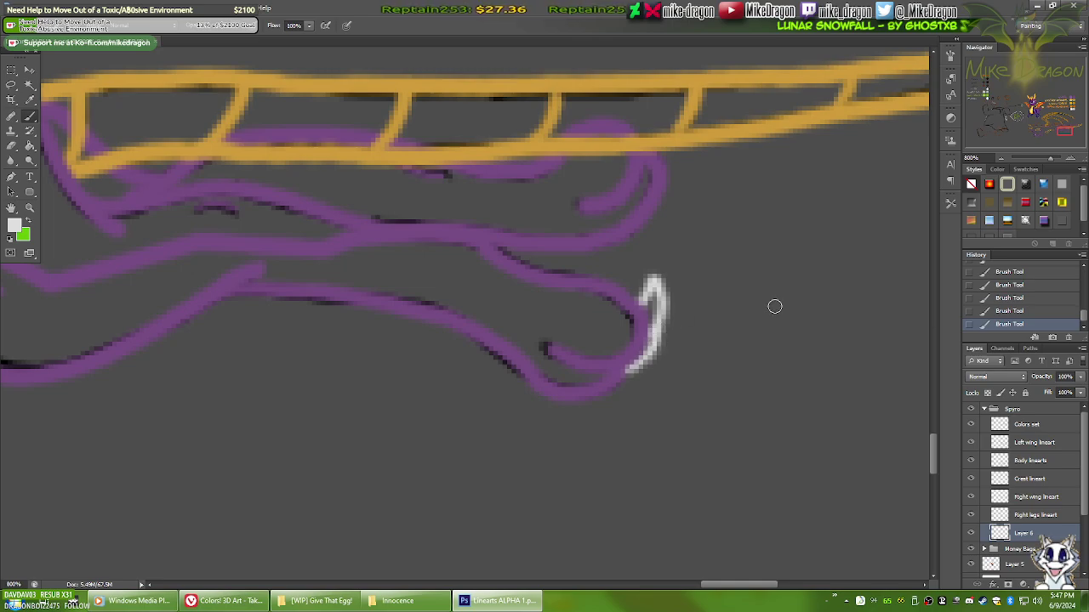
{"action": "key", "text": "e"}
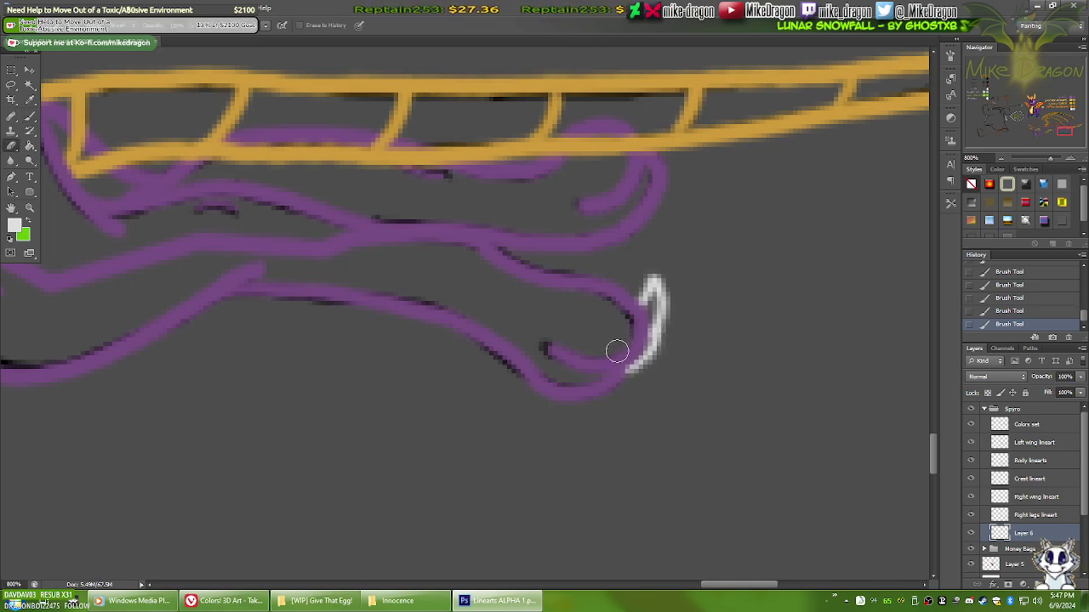
{"action": "left_click_drag", "start_coordinate": [617, 350], "coordinate": [591, 360]}
Step: Trace the far hind foot's claw in light gray where it overlaps the tail's belly plates
{"action": "key", "text": "b"}
{"action": "left_click_drag", "start_coordinate": [714, 223], "coordinate": [678, 377]}
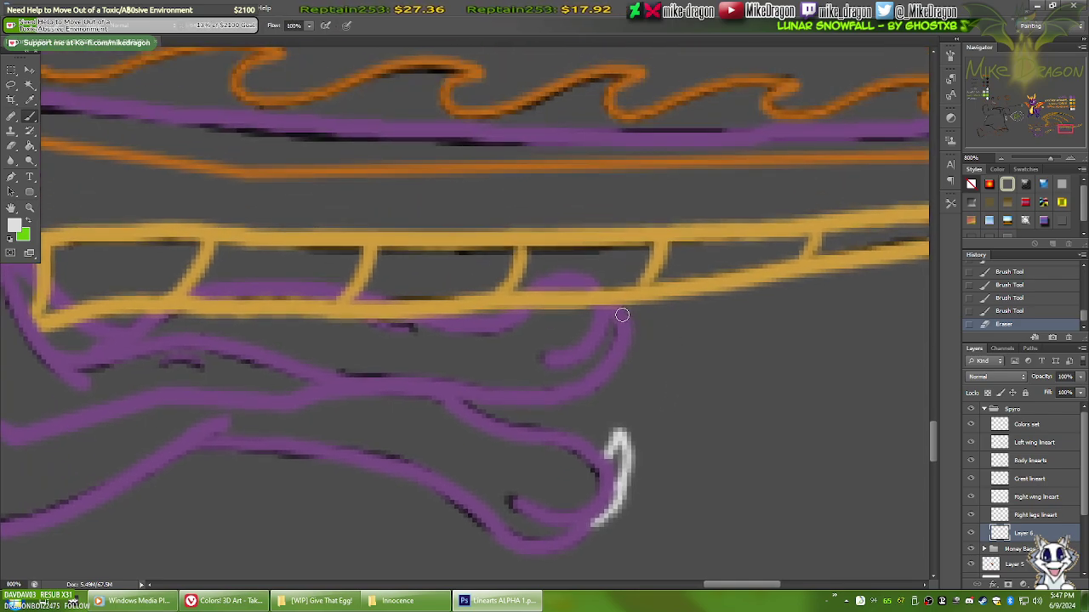
{"action": "mouse_move", "coordinate": [622, 315]}
{"action": "left_mouse_down"}
{"action": "mouse_move", "coordinate": [621, 273]}
{"action": "mouse_move", "coordinate": [595, 255]}
{"action": "mouse_move", "coordinate": [618, 274]}
{"action": "left_mouse_up"}
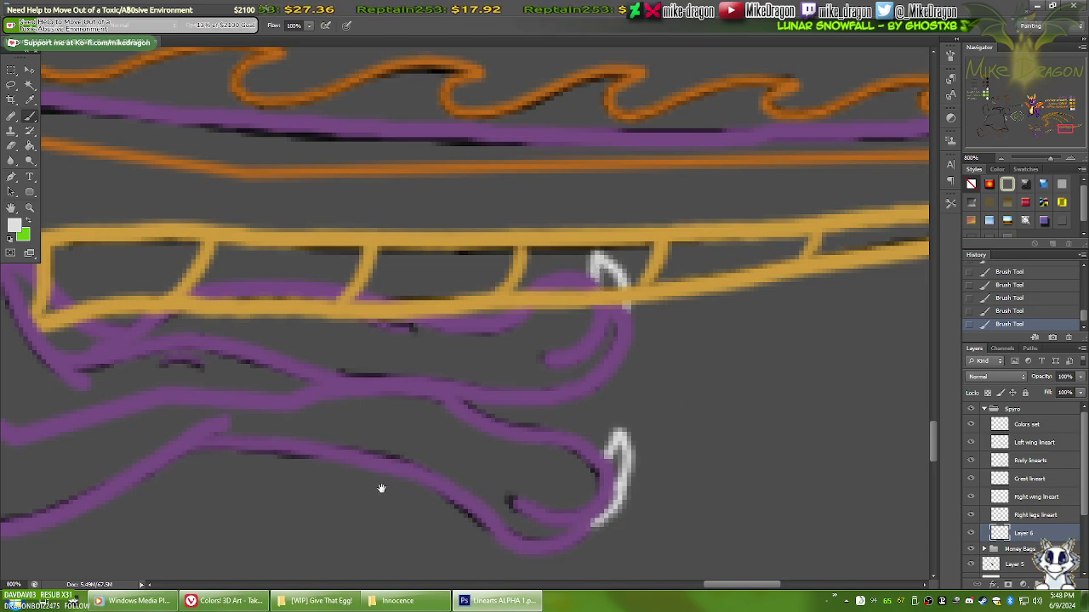
Step: Merge Right legs lineart down into Layer 6 and rename the merged layer Right legs lineart
{"action": "mouse_move", "coordinate": [380, 488]}
{"action": "left_mouse_down"}
{"action": "mouse_move", "coordinate": [729, 409]}
{"action": "mouse_move", "coordinate": [518, 384]}
{"action": "mouse_move", "coordinate": [440, 437]}
{"action": "mouse_move", "coordinate": [673, 257]}
{"action": "mouse_move", "coordinate": [532, 265]}
{"action": "mouse_move", "coordinate": [566, 275]}
{"action": "mouse_move", "coordinate": [654, 252]}
{"action": "left_mouse_up"}
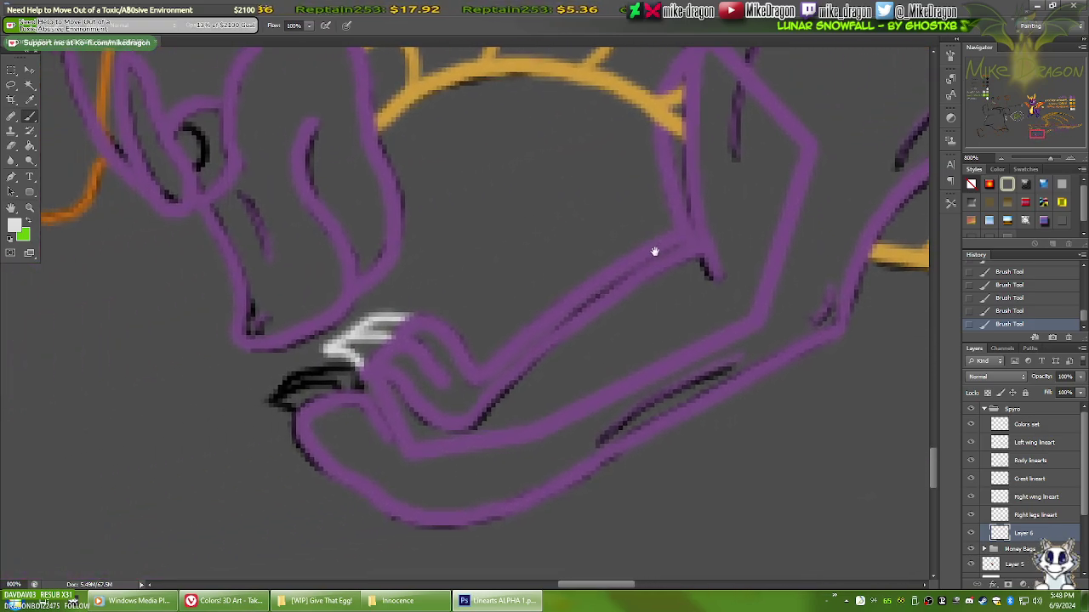
{"action": "right_click", "coordinate": [1038, 515]}
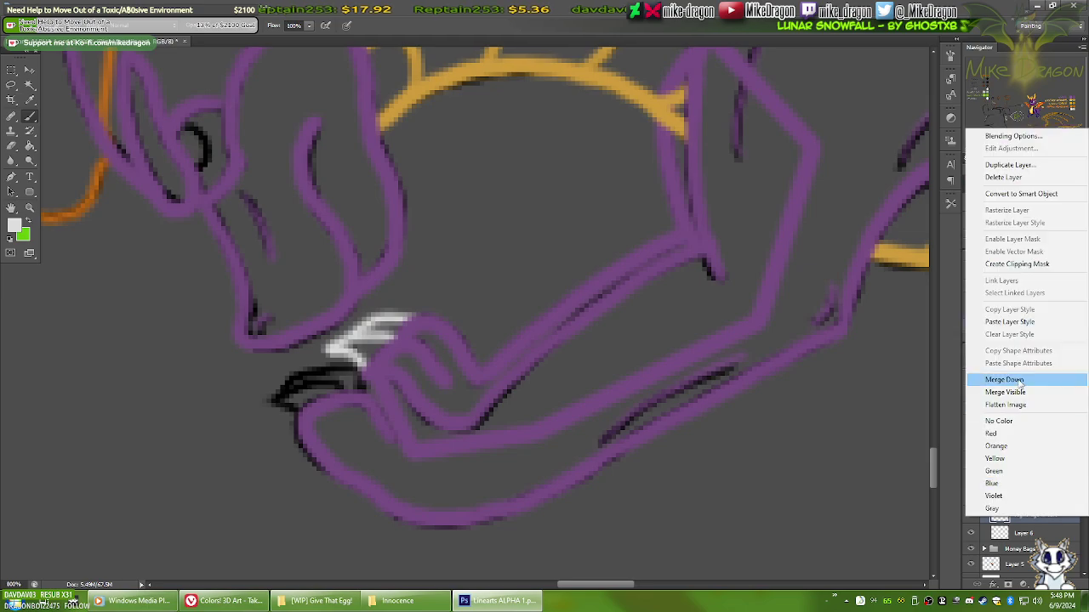
{"action": "left_click", "coordinate": [1018, 381]}
{"action": "double_click", "coordinate": [1021, 516]}
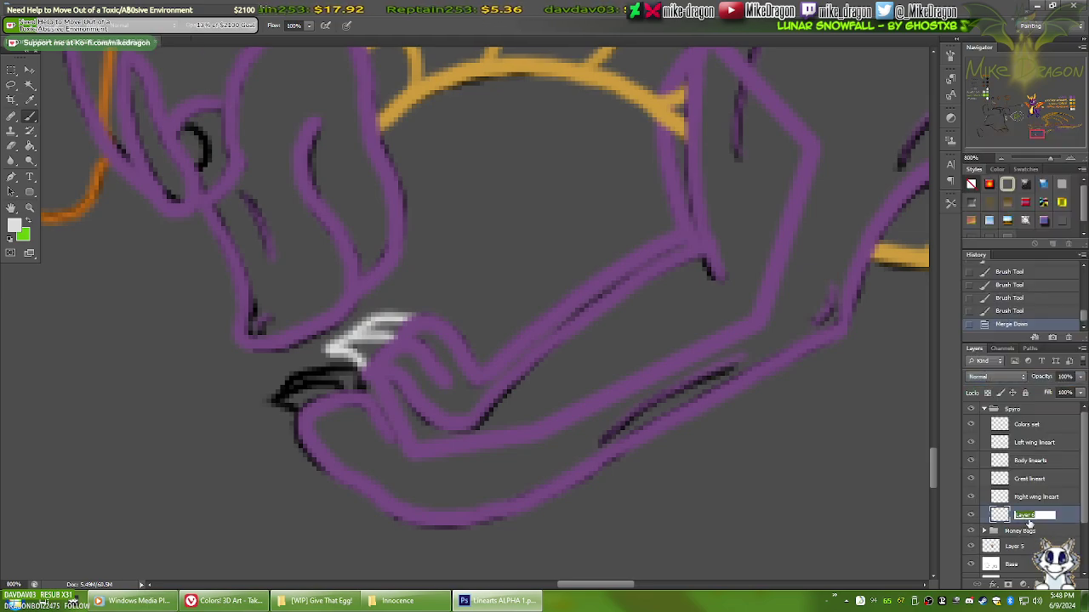
{"action": "type", "text": "Right legs"}
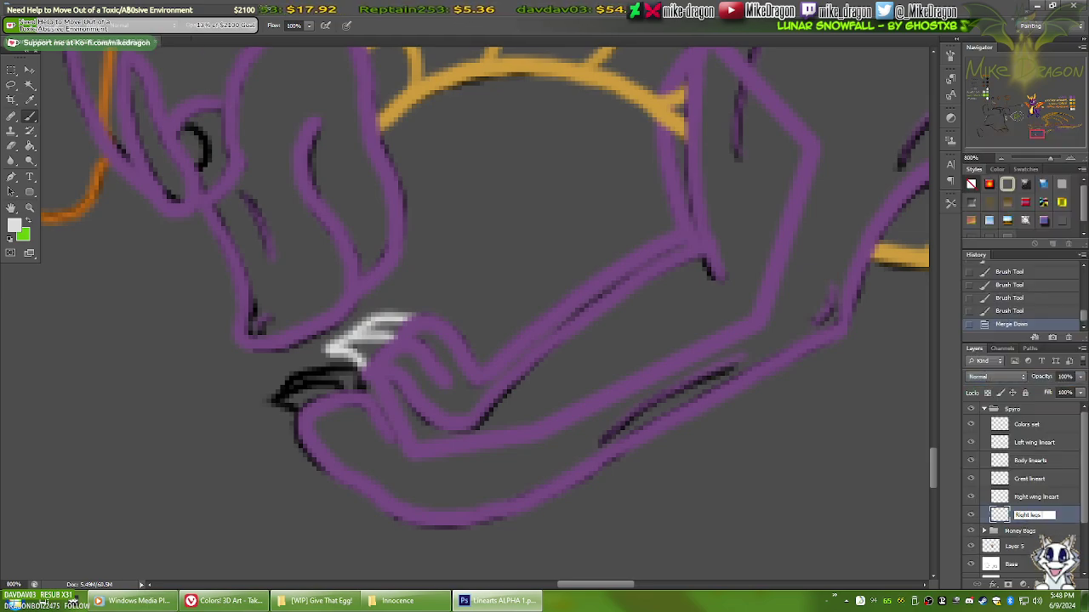
{"action": "type", "text": " lineart"}
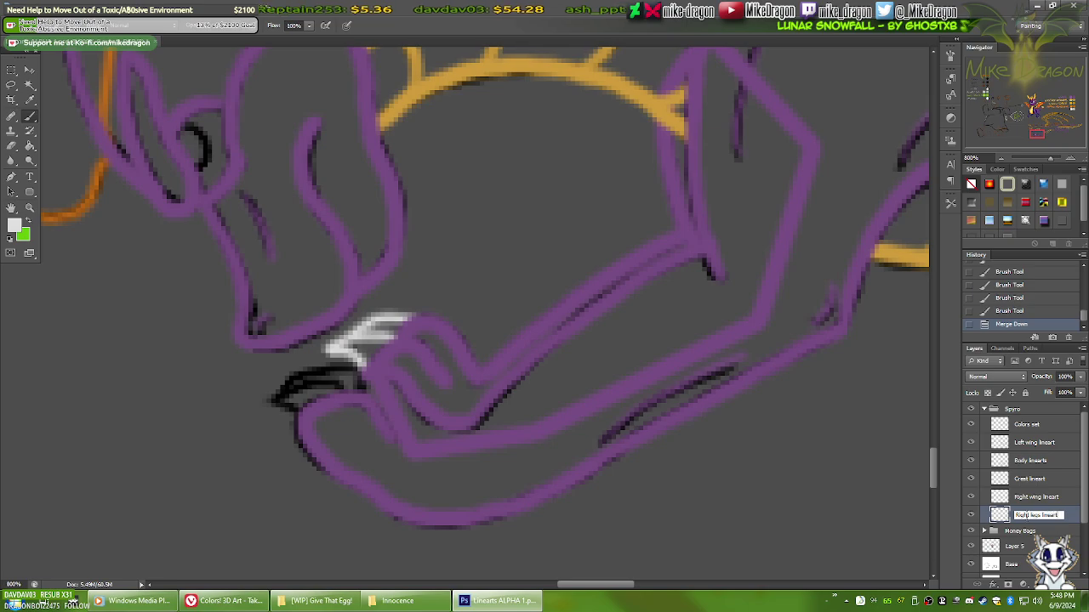
{"action": "key", "text": "Return"}
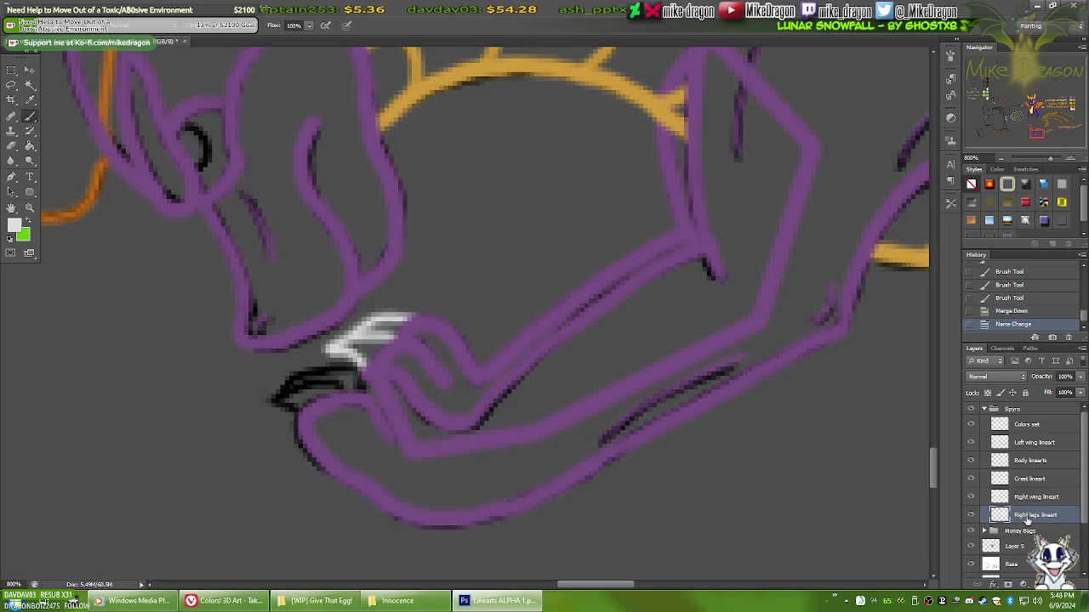
Step: Toggle the visibility of Right wing lineart and hide Right legs lineart to check which layer holds the hind claws
{"action": "scroll", "coordinate": [629, 456], "scroll_direction": "down", "scroll_amount": 4}
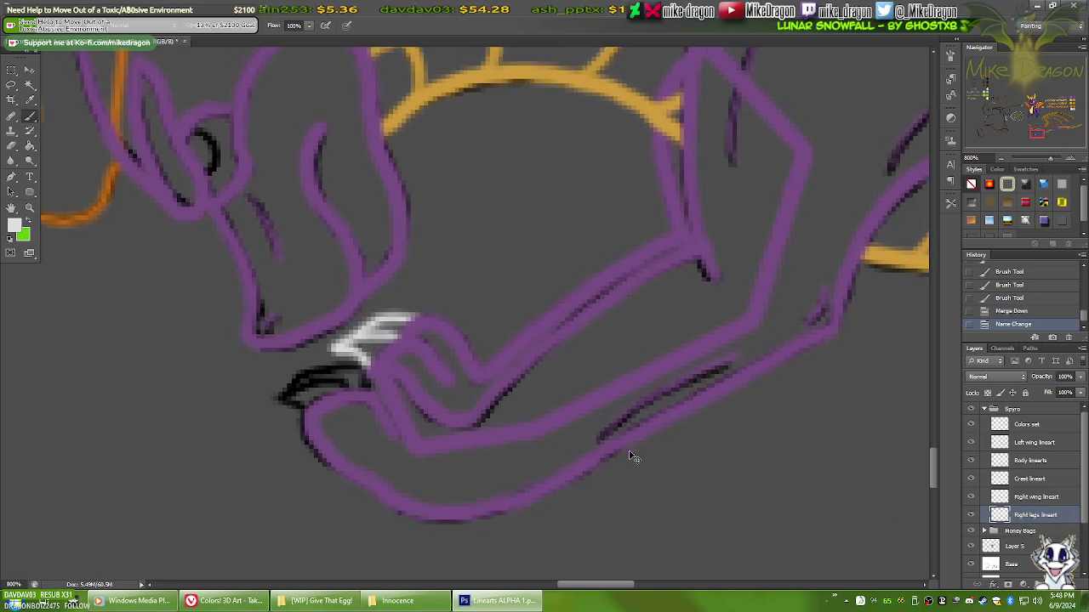
{"action": "scroll", "coordinate": [629, 457], "scroll_direction": "down", "scroll_amount": 1}
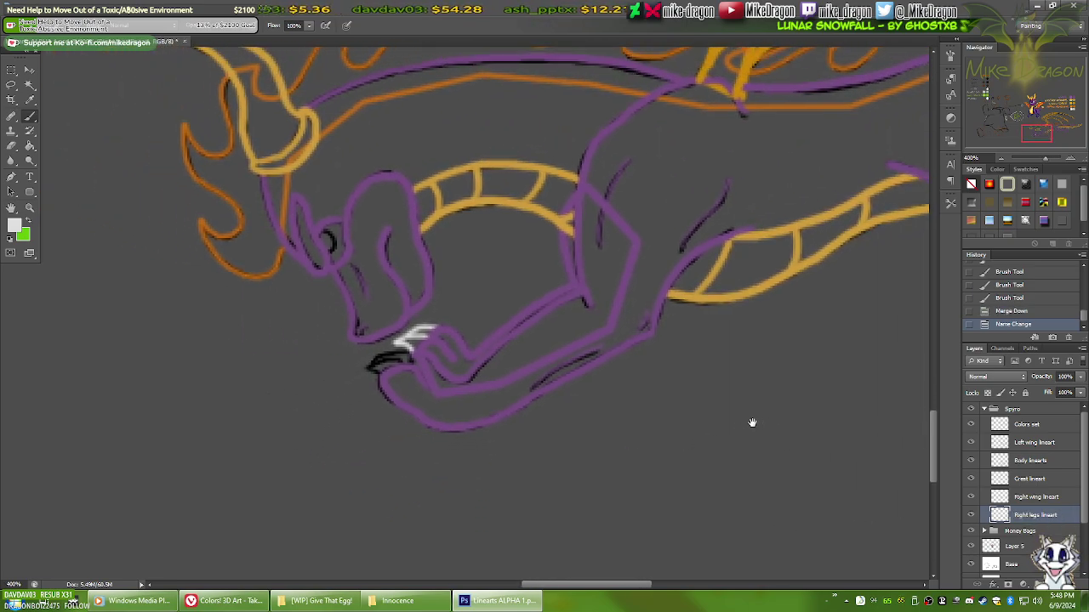
{"action": "mouse_move", "coordinate": [751, 426]}
{"action": "left_mouse_down"}
{"action": "mouse_move", "coordinate": [290, 439]}
{"action": "mouse_move", "coordinate": [632, 364]}
{"action": "mouse_move", "coordinate": [556, 396]}
{"action": "left_mouse_up"}
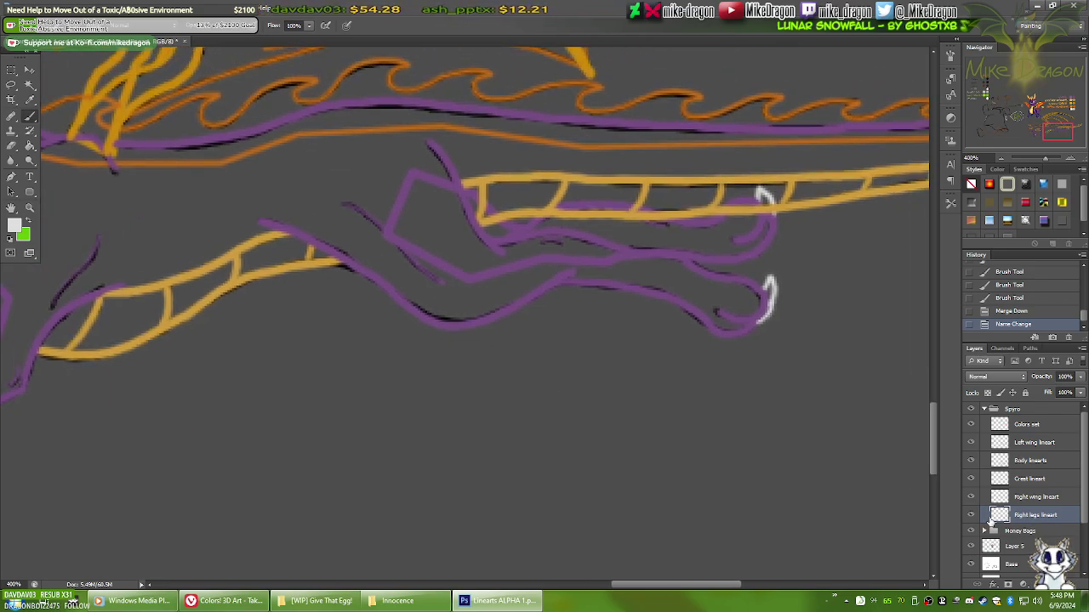
{"action": "left_click_drag", "start_coordinate": [356, 431], "coordinate": [362, 432]}
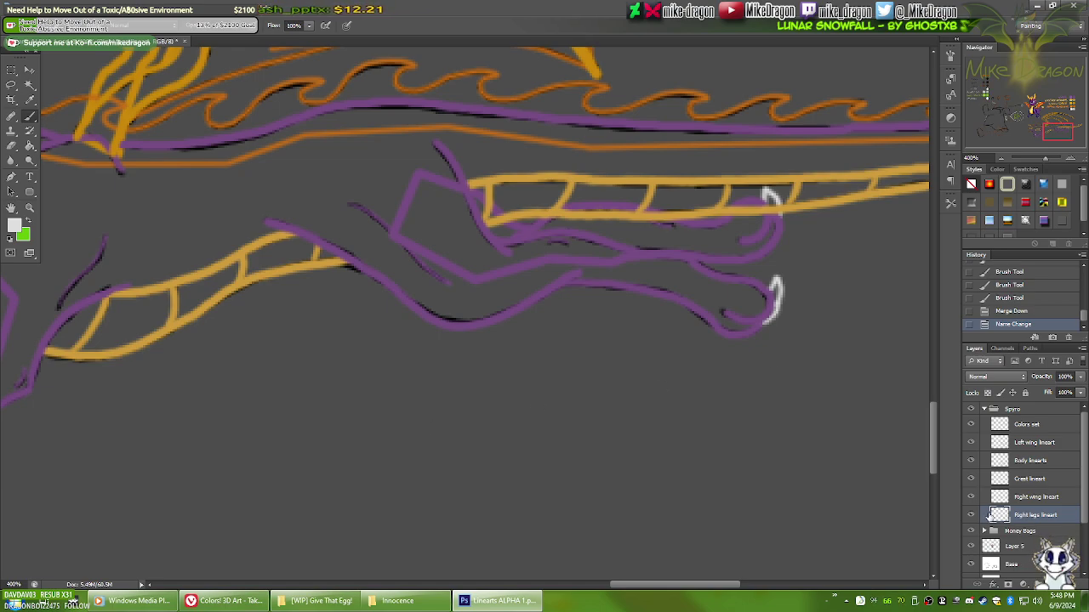
{"action": "left_click", "coordinate": [971, 498]}
{"action": "left_click", "coordinate": [970, 497]}
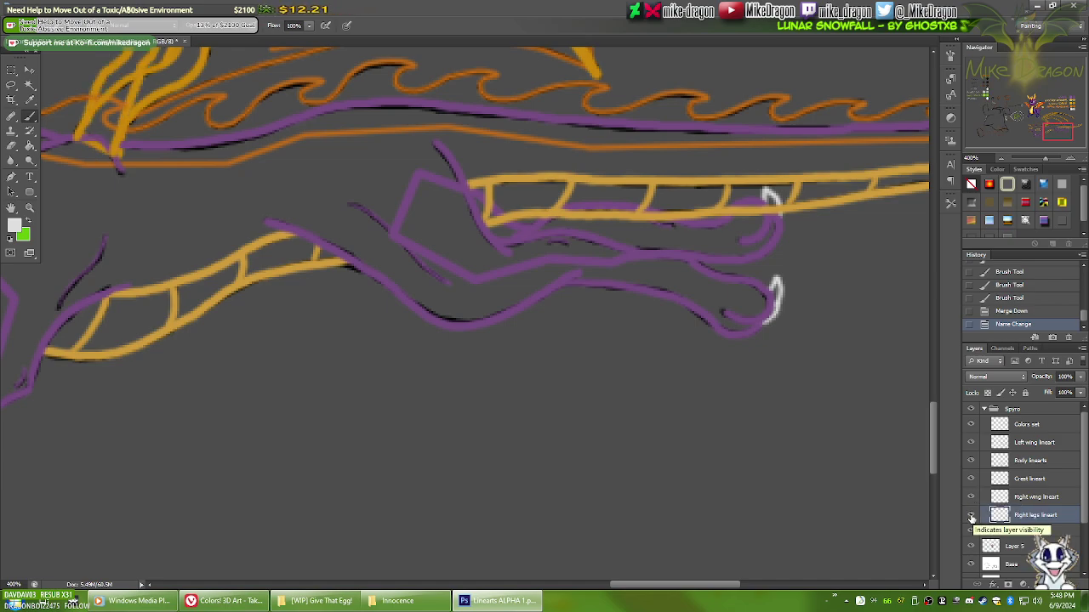
{"action": "left_click", "coordinate": [971, 515]}
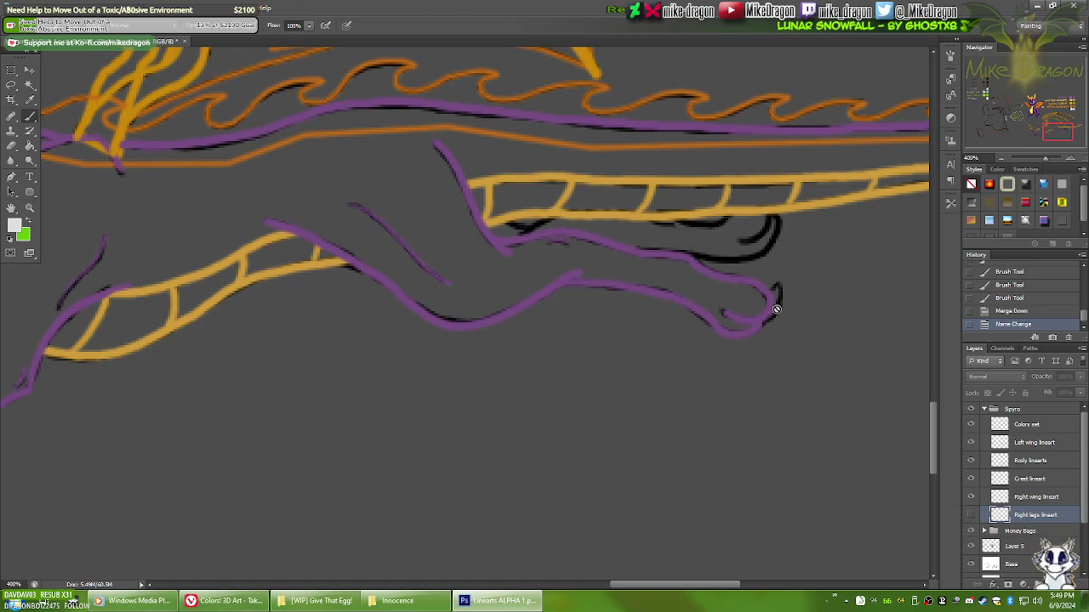
Step: Show Right legs lineart again and delete the near hind foot's light-gray claw from that layer
{"action": "left_click_drag", "start_coordinate": [549, 365], "coordinate": [447, 371]}
{"action": "left_click", "coordinate": [971, 516]}
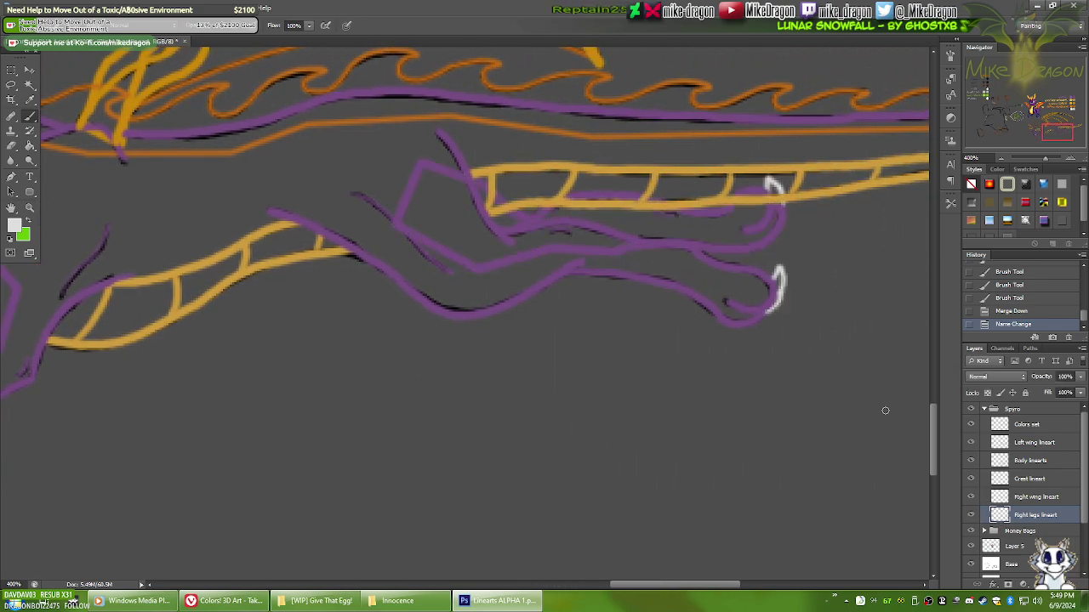
{"action": "key", "text": "m"}
{"action": "left_click_drag", "start_coordinate": [803, 253], "coordinate": [706, 351]}
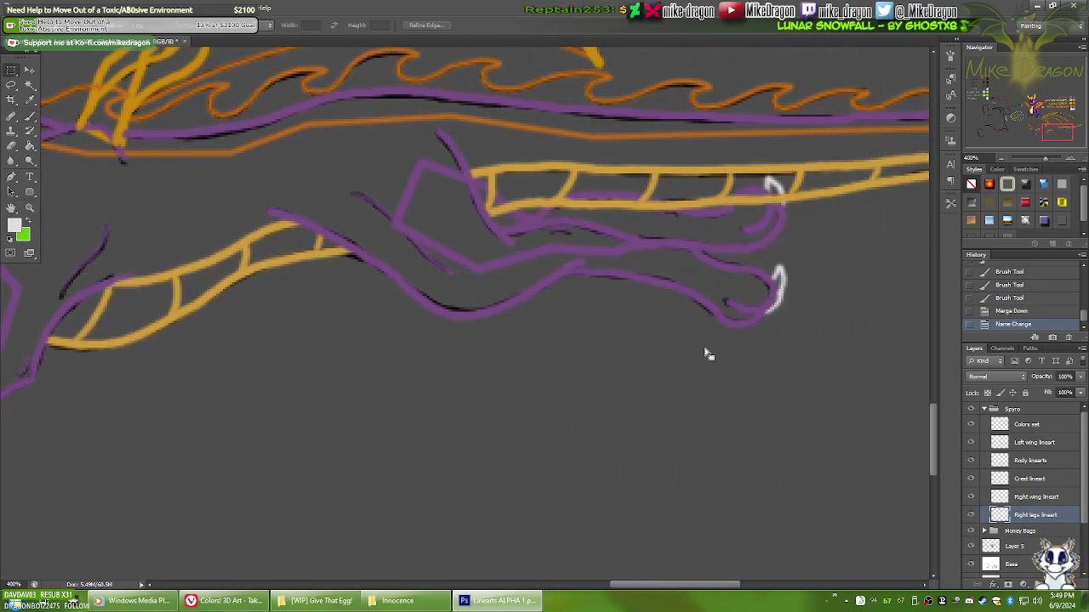
{"action": "key", "text": "Delete"}
{"action": "key", "text": "ctrl+d"}
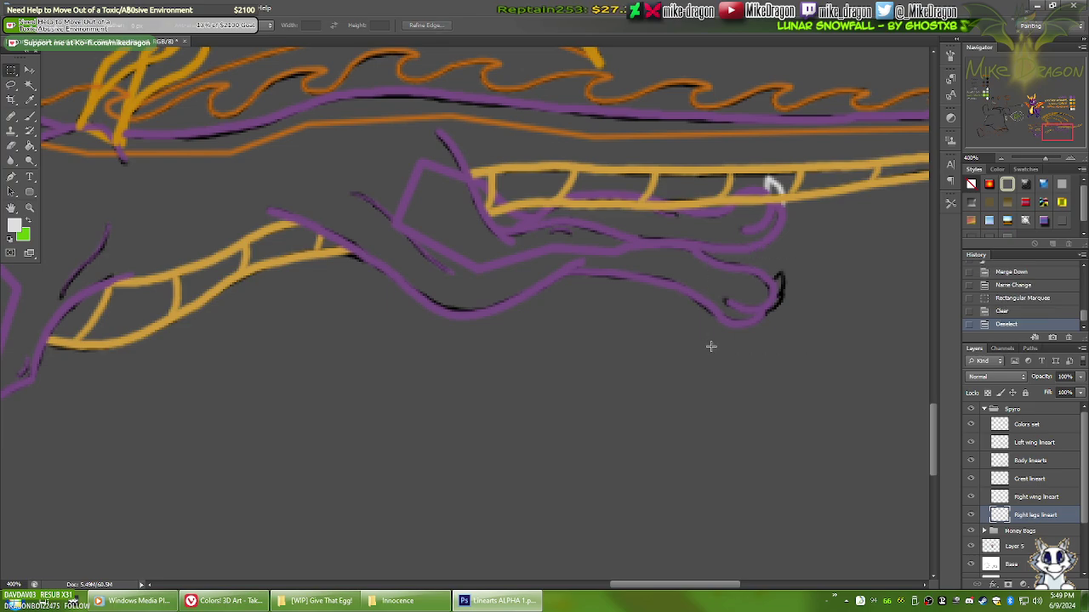
Step: Create a new layer in the Spyro group and place it directly above Body linearts
{"action": "left_click_drag", "start_coordinate": [830, 397], "coordinate": [678, 431]}
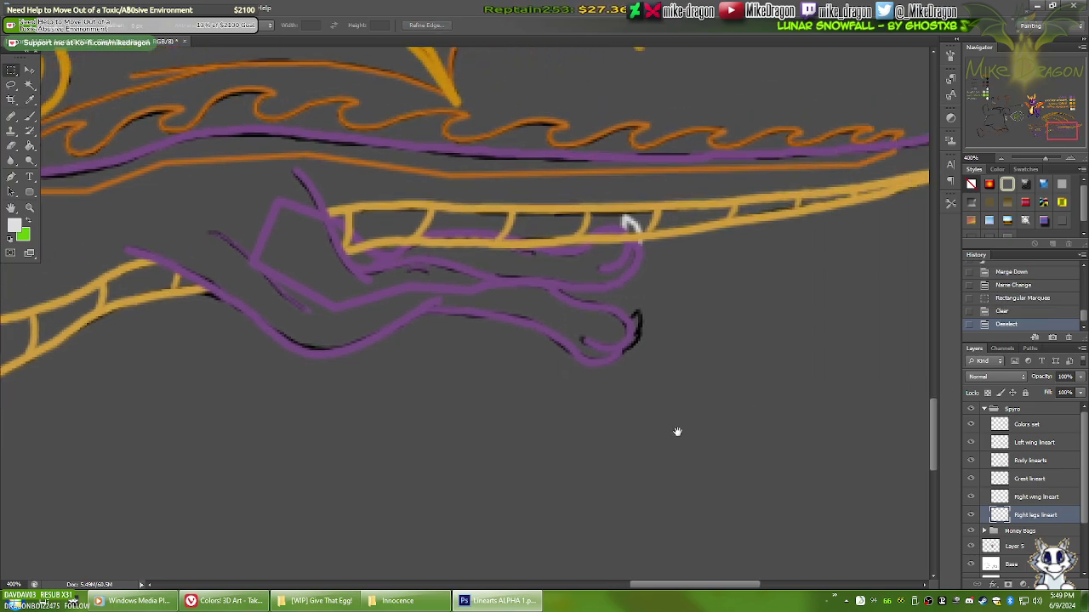
{"action": "left_click", "coordinate": [1027, 480]}
{"action": "key", "text": "ctrl+shift+alt+n"}
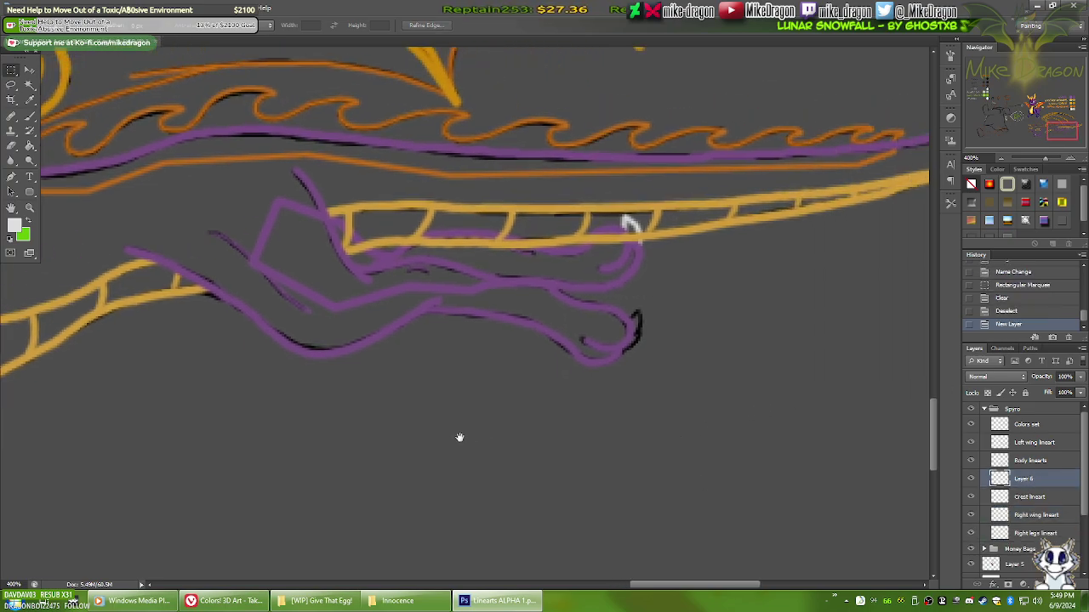
{"action": "left_click_drag", "start_coordinate": [342, 447], "coordinate": [840, 438]}
{"action": "left_click_drag", "start_coordinate": [414, 468], "coordinate": [638, 405]}
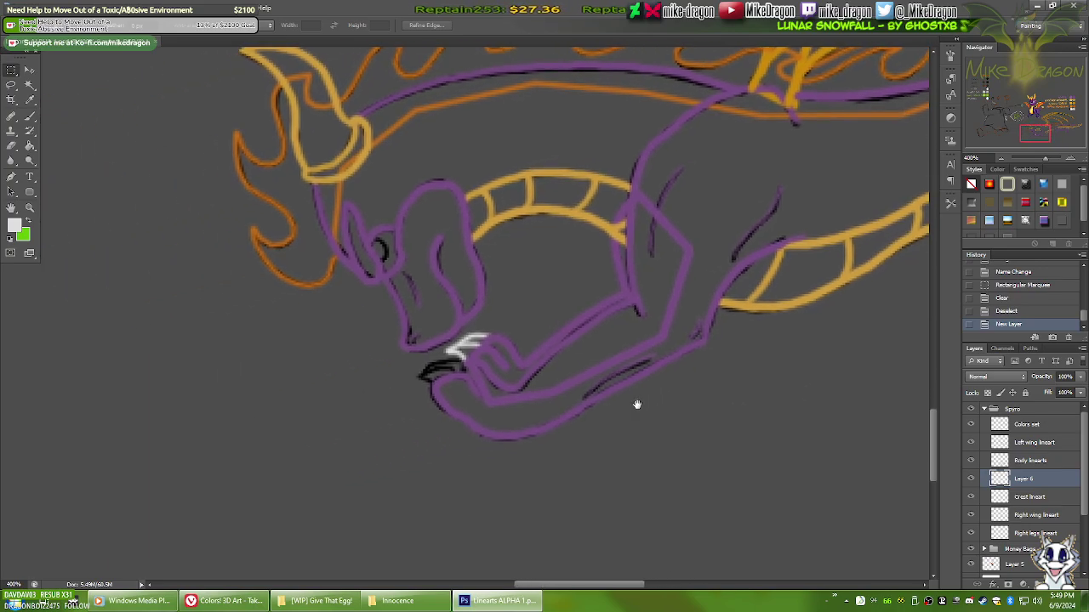
{"action": "key", "text": "ctrl+plus"}
{"action": "scroll", "coordinate": [462, 476], "scroll_direction": "up", "scroll_amount": 3}
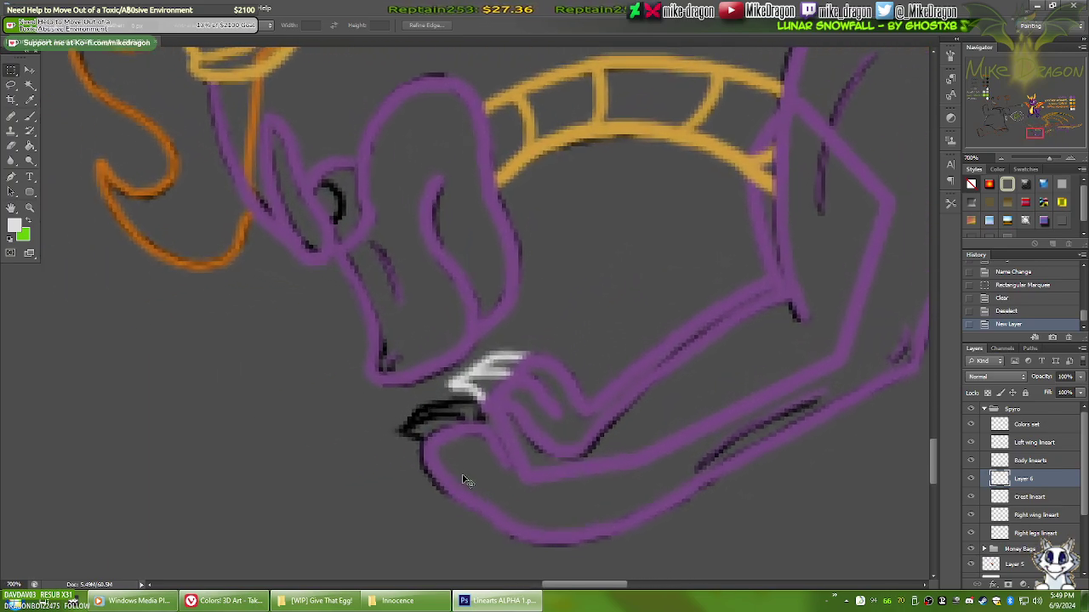
{"action": "left_click_drag", "start_coordinate": [999, 476], "coordinate": [1001, 457]}
Step: Trace the near front foot's claws in light gray over the black sketch on the new layer
{"action": "key", "text": "b"}
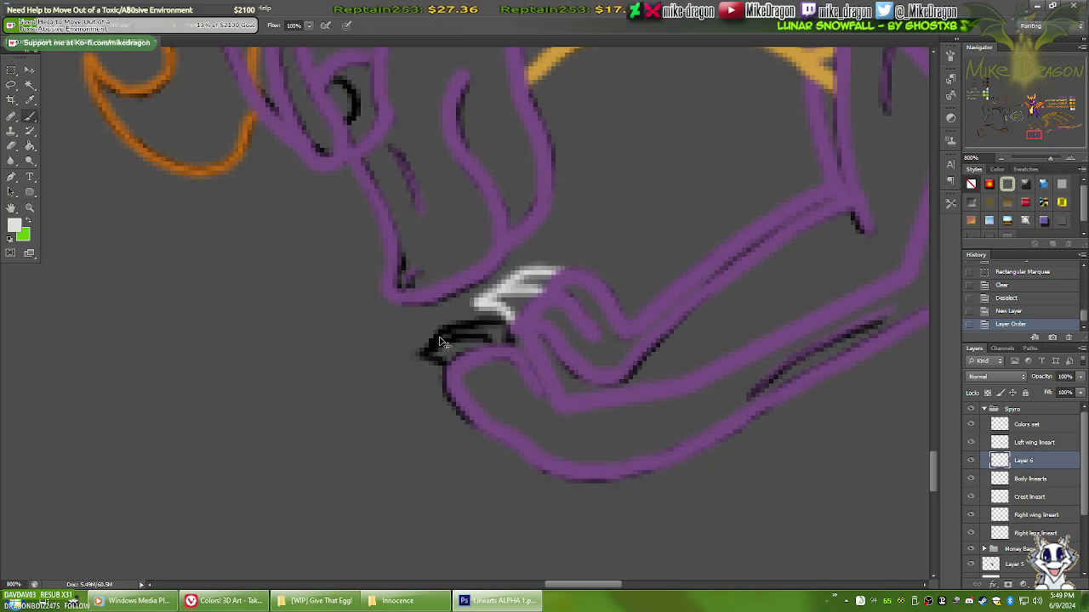
{"action": "mouse_move", "coordinate": [478, 334]}
{"action": "left_mouse_down"}
{"action": "mouse_move", "coordinate": [522, 347]}
{"action": "mouse_move", "coordinate": [508, 343]}
{"action": "left_mouse_up"}
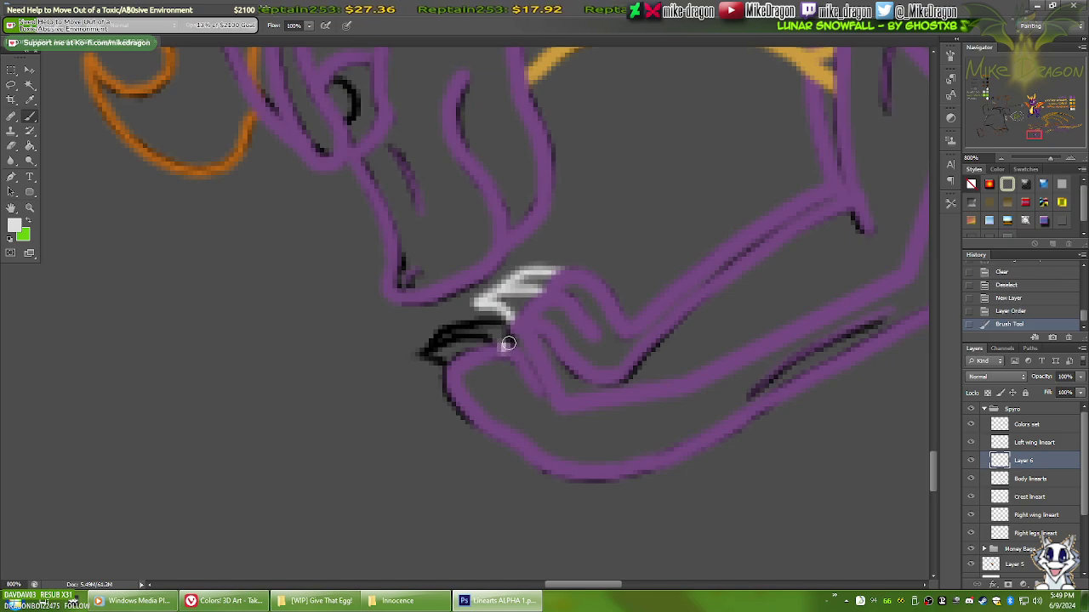
{"action": "left_click", "coordinate": [507, 341]}
{"action": "left_click", "coordinate": [508, 332]}
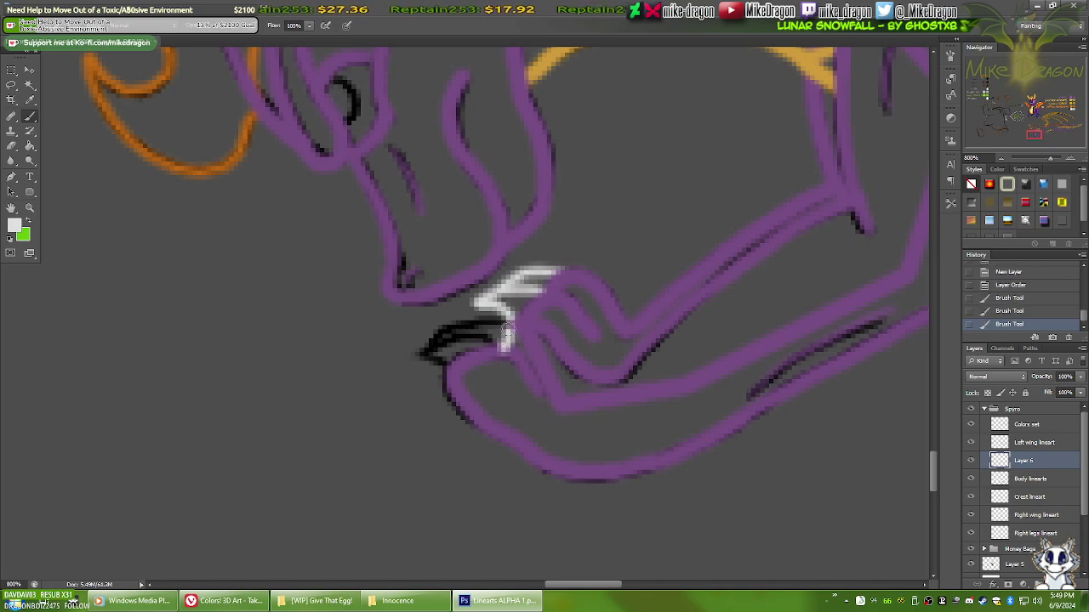
{"action": "mouse_move", "coordinate": [503, 323]}
{"action": "left_mouse_down"}
{"action": "mouse_move", "coordinate": [452, 324]}
{"action": "mouse_move", "coordinate": [422, 352]}
{"action": "left_mouse_up"}
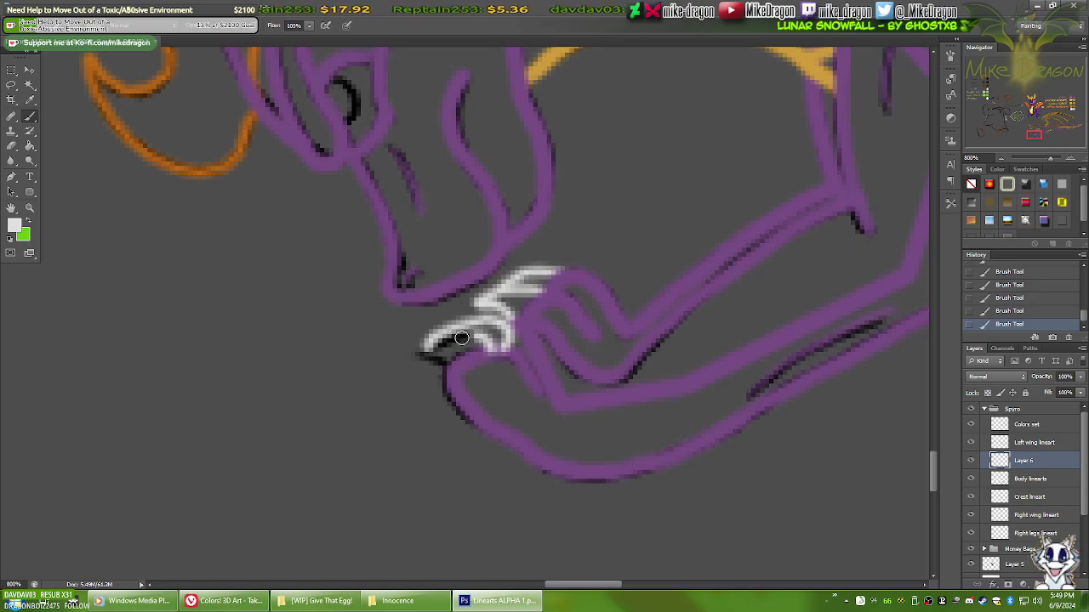
{"action": "left_click_drag", "start_coordinate": [478, 336], "coordinate": [421, 353]}
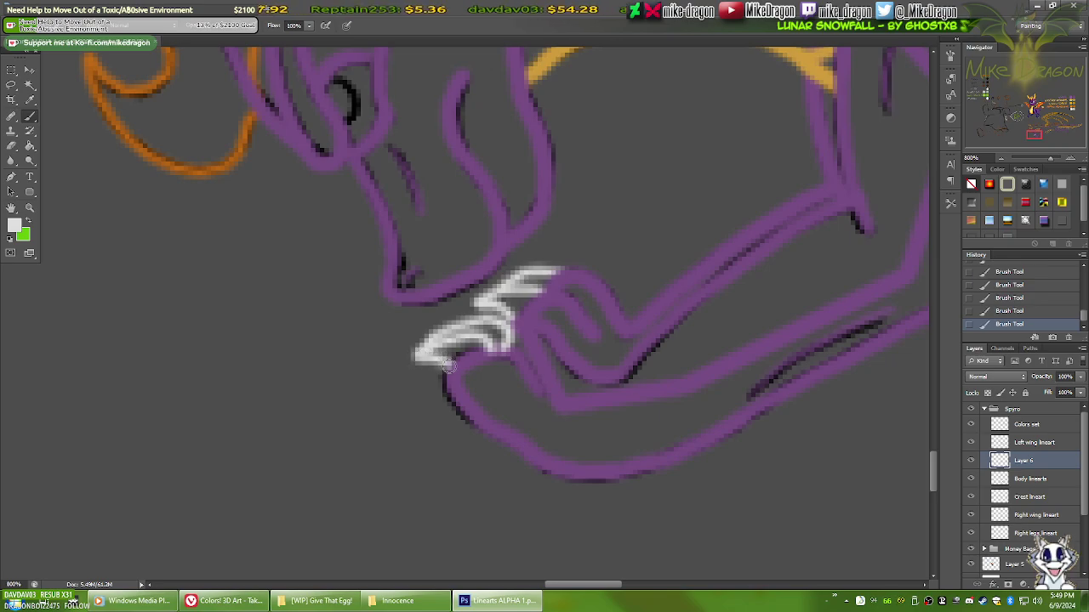
Step: Set the eraser size to 4 px and erase the claw paint overlapping the near front foot's outline
{"action": "key", "text": "e"}
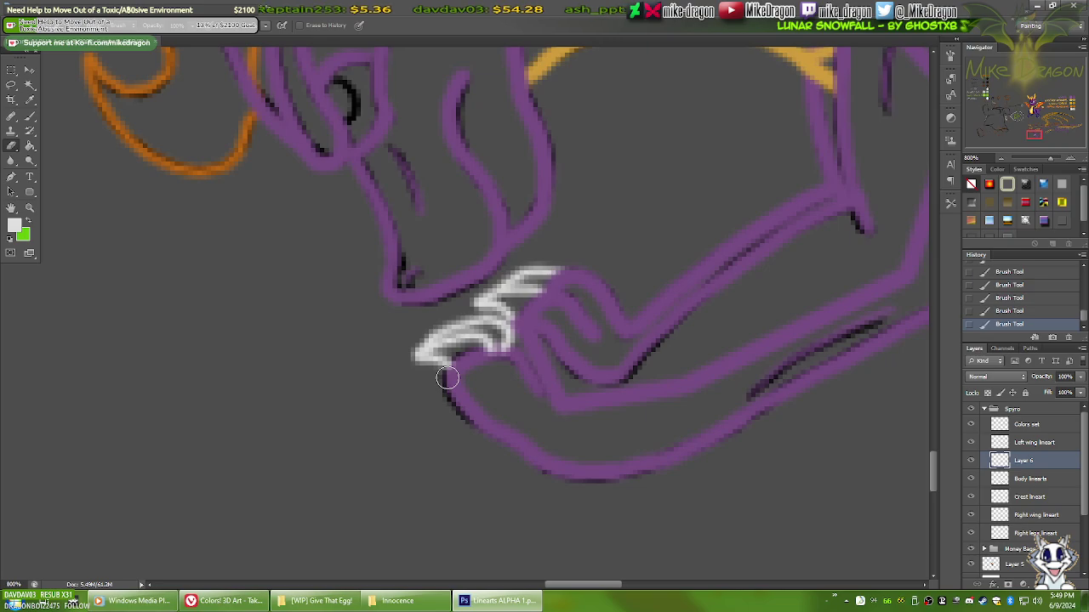
{"action": "right_click", "coordinate": [444, 378]}
{"action": "left_click", "coordinate": [548, 62]}
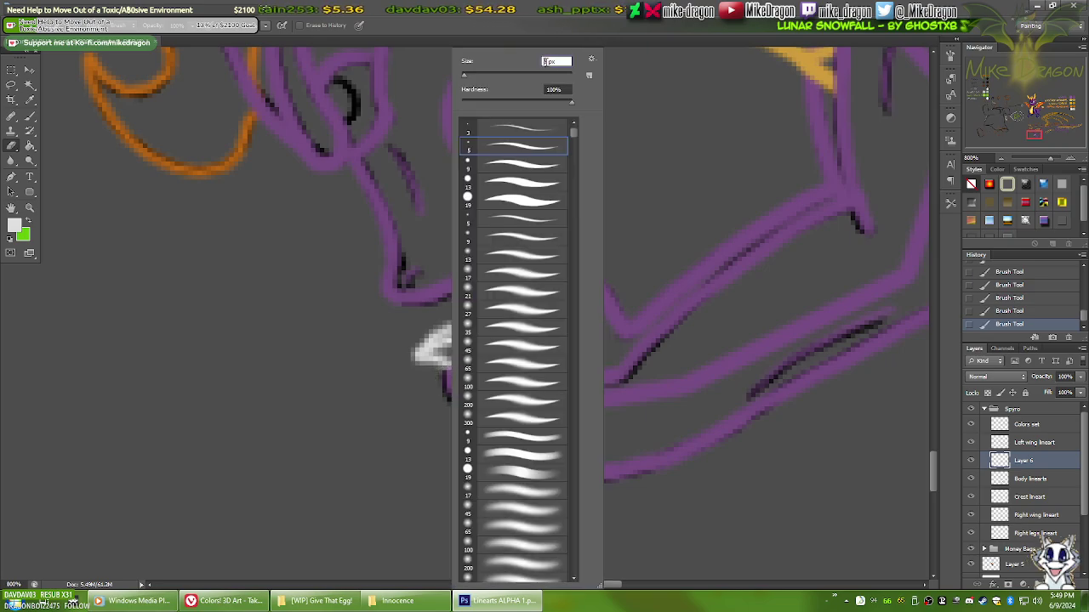
{"action": "type", "text": "2"}
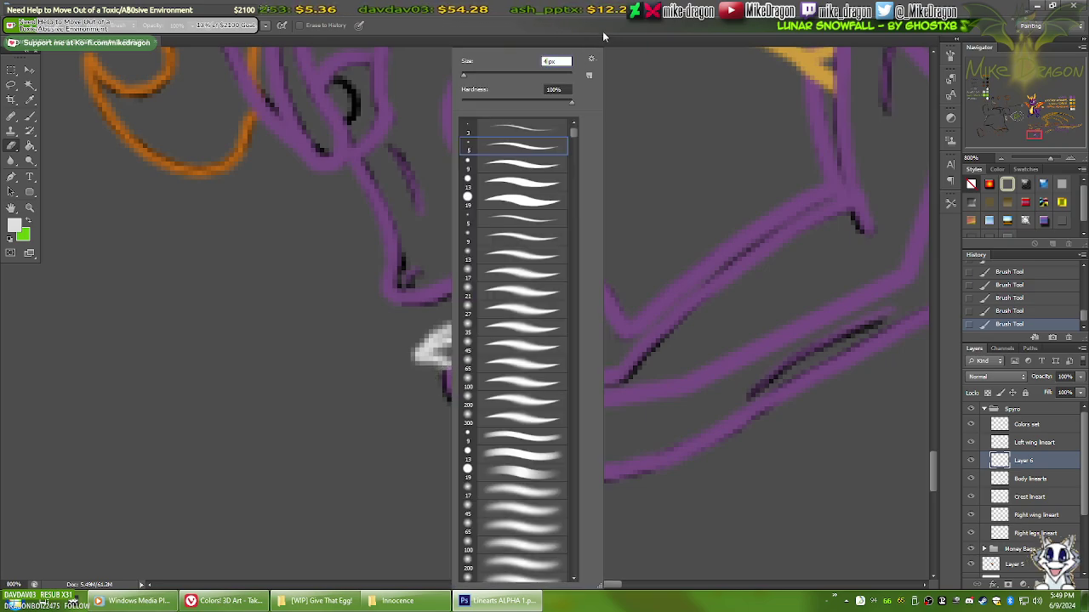
{"action": "key", "text": "Return"}
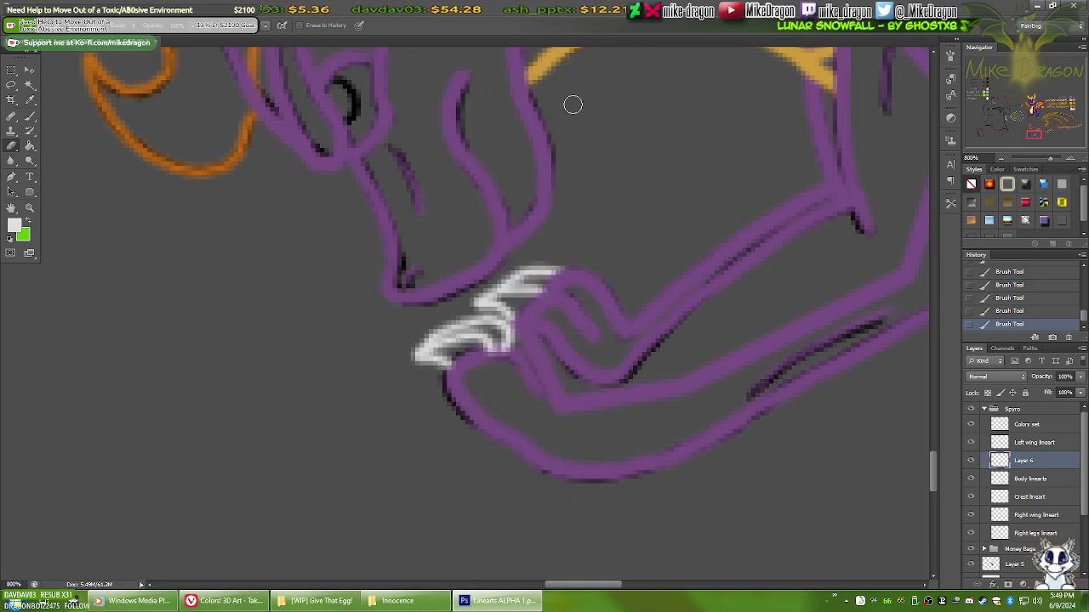
{"action": "left_click", "coordinate": [456, 375]}
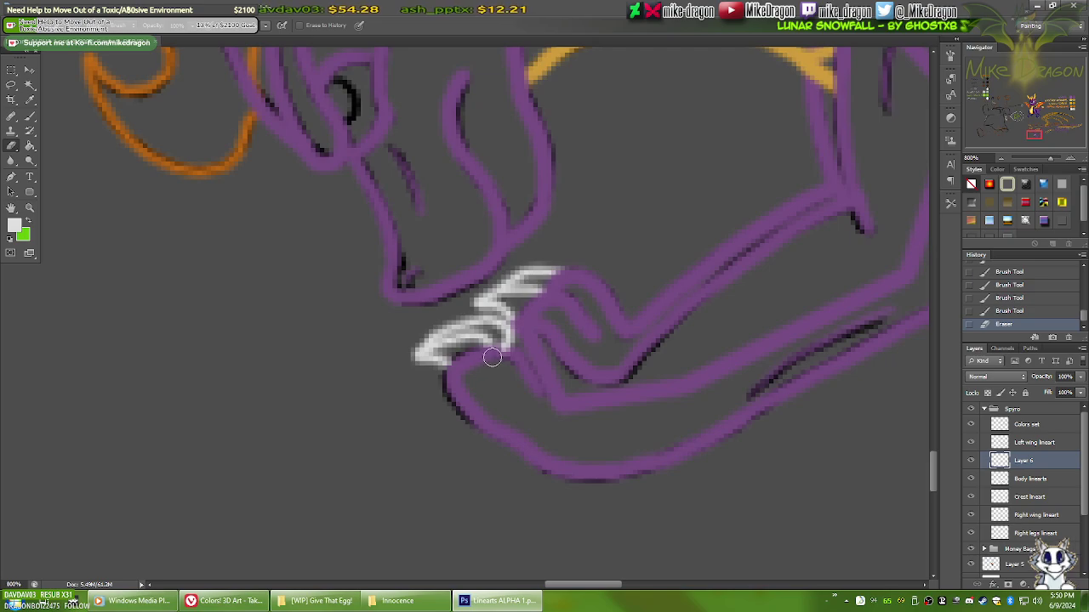
{"action": "left_click_drag", "start_coordinate": [491, 356], "coordinate": [506, 357]}
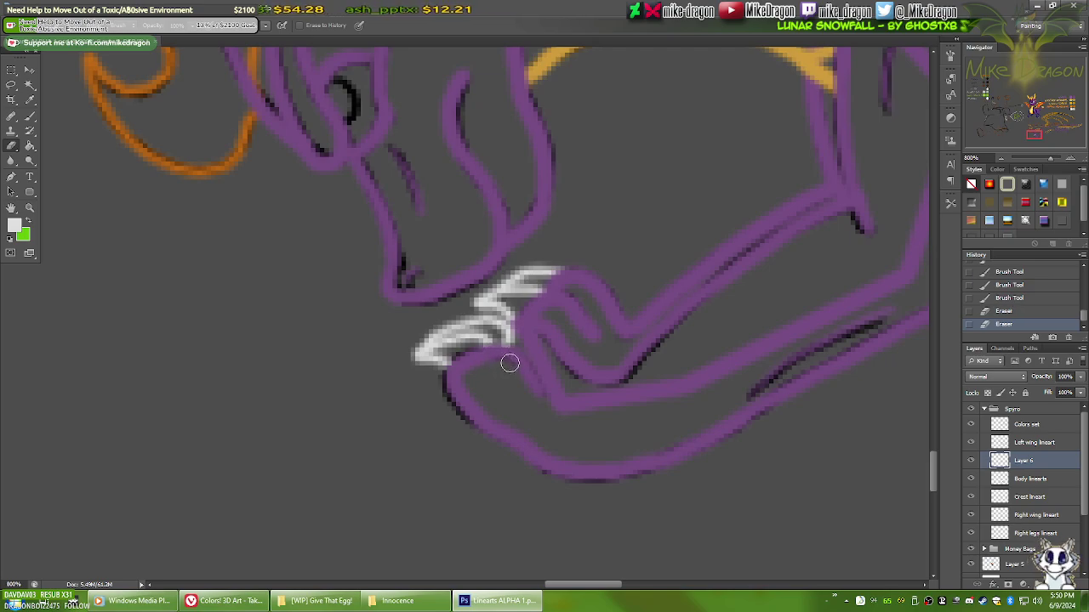
{"action": "left_click_drag", "start_coordinate": [508, 363], "coordinate": [499, 360]}
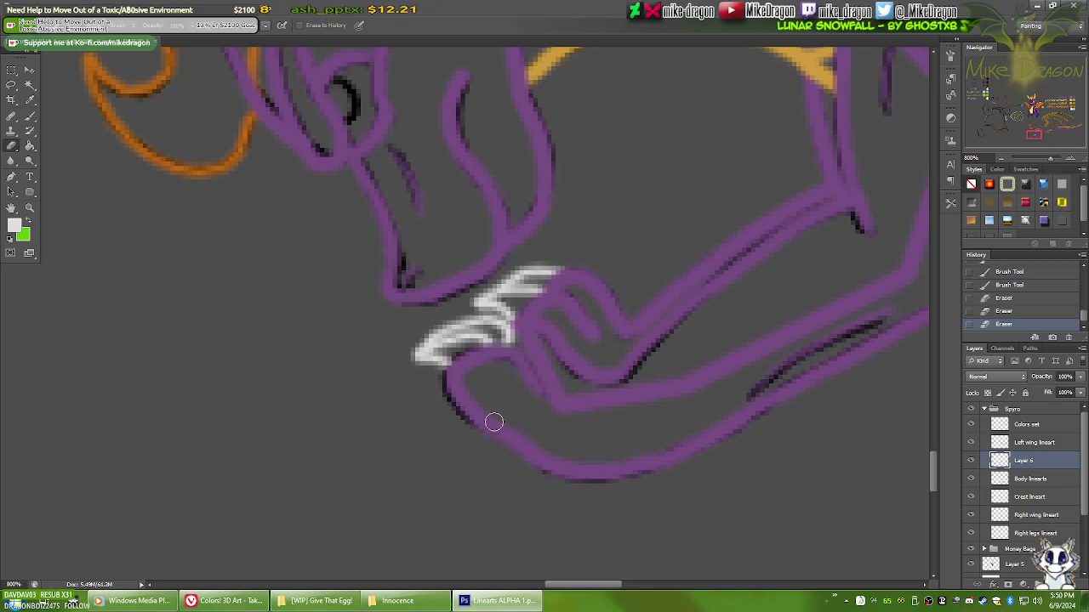
Step: Merge Left wing lineart down into Layer 6 and rename the merged layer Left wing lineart
{"action": "mouse_move", "coordinate": [730, 455]}
{"action": "left_mouse_down"}
{"action": "mouse_move", "coordinate": [490, 406]}
{"action": "mouse_move", "coordinate": [445, 442]}
{"action": "mouse_move", "coordinate": [569, 471]}
{"action": "mouse_move", "coordinate": [581, 508]}
{"action": "left_mouse_up"}
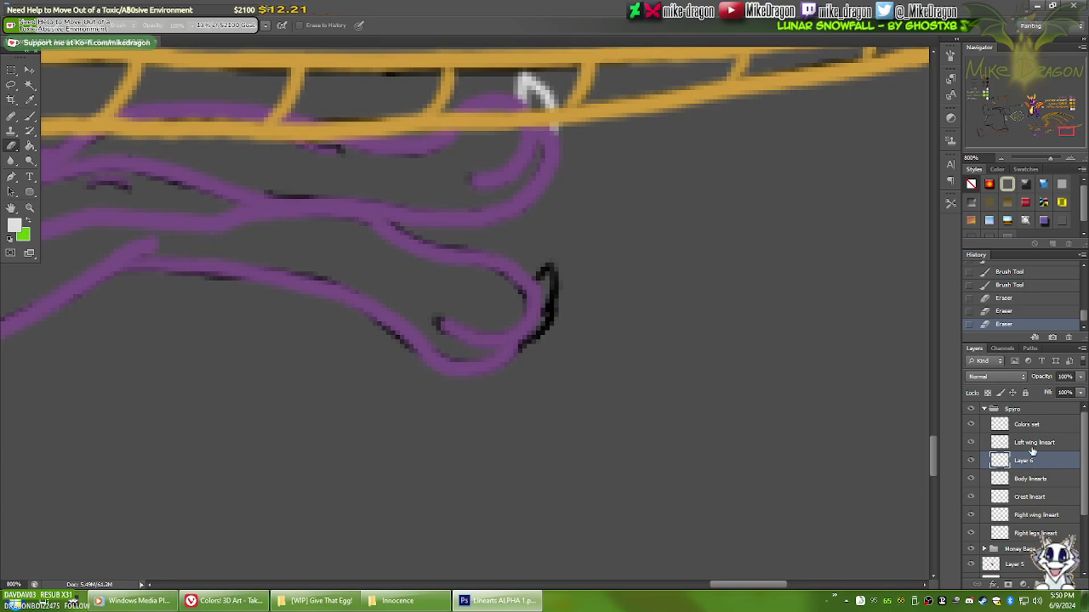
{"action": "double_click", "coordinate": [1035, 444]}
{"action": "key", "text": "ctrl+c"}
{"action": "left_click", "coordinate": [1033, 452]}
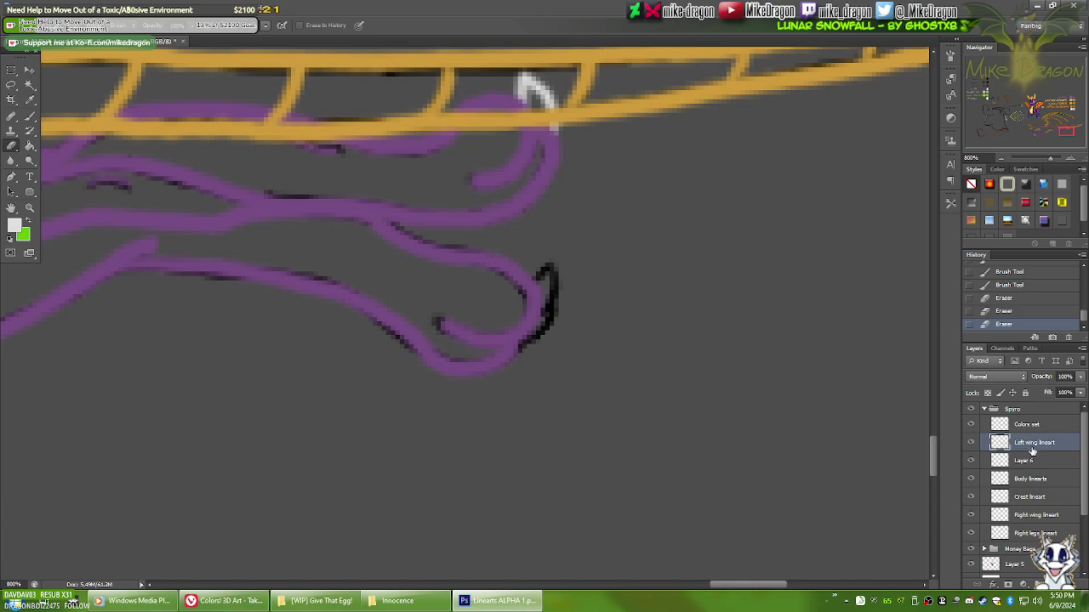
{"action": "right_click", "coordinate": [1028, 445]}
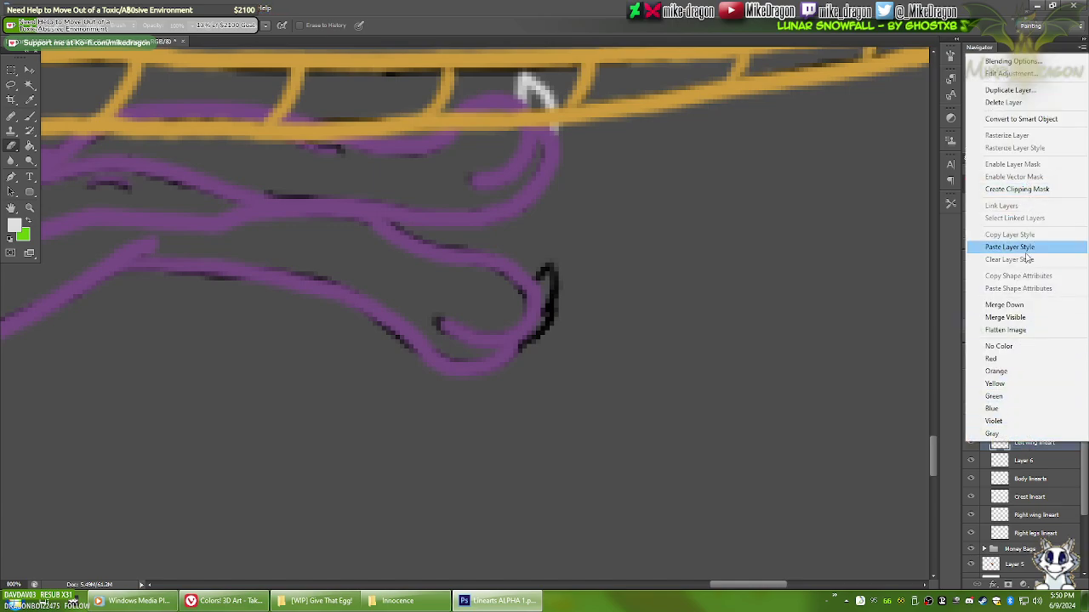
{"action": "left_click", "coordinate": [1017, 304]}
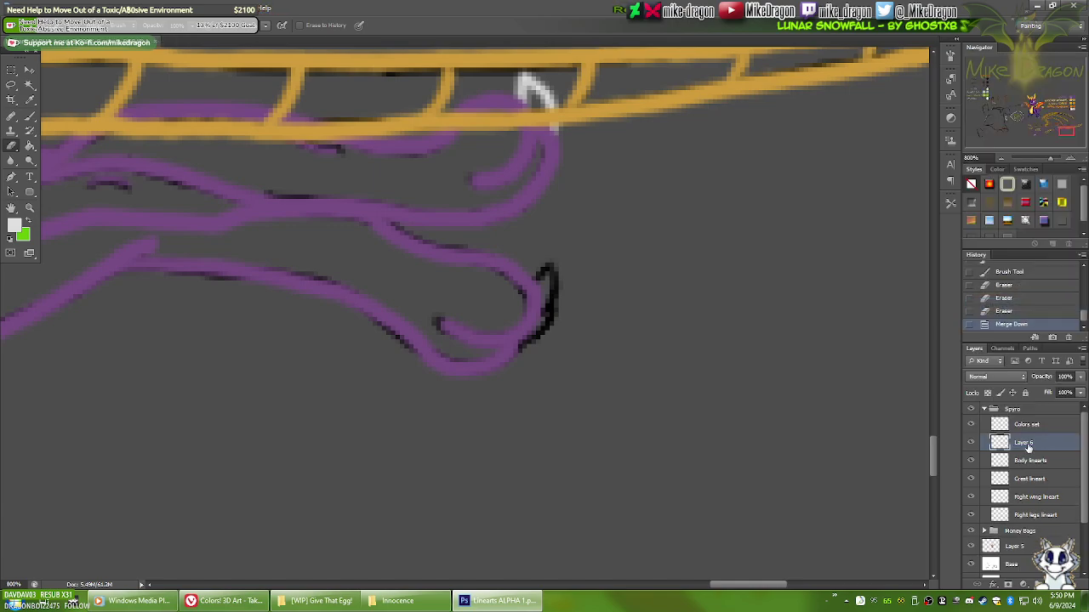
{"action": "double_click", "coordinate": [1026, 444]}
{"action": "key", "text": "ctrl+v"}
{"action": "key", "text": "Return"}
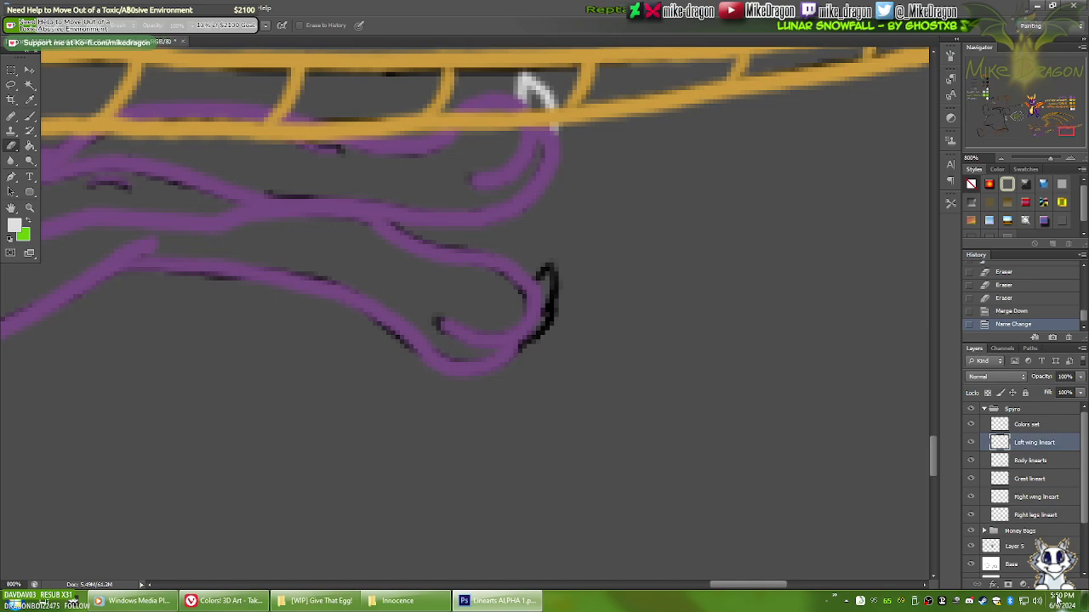
Step: Add a new layer below Left wing lineart and trace the near hind foot's claws on it in light gray
{"action": "key", "text": "ctrl+shift+alt+n"}
{"action": "left_click_drag", "start_coordinate": [1024, 443], "coordinate": [1025, 468]}
{"action": "key", "text": "b"}
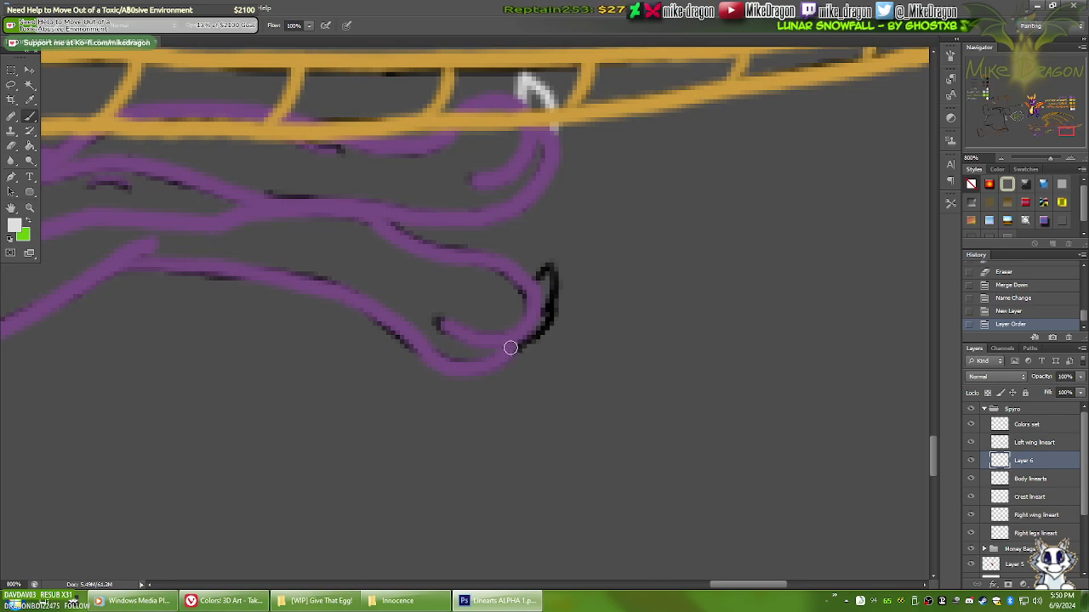
{"action": "left_click", "coordinate": [509, 347]}
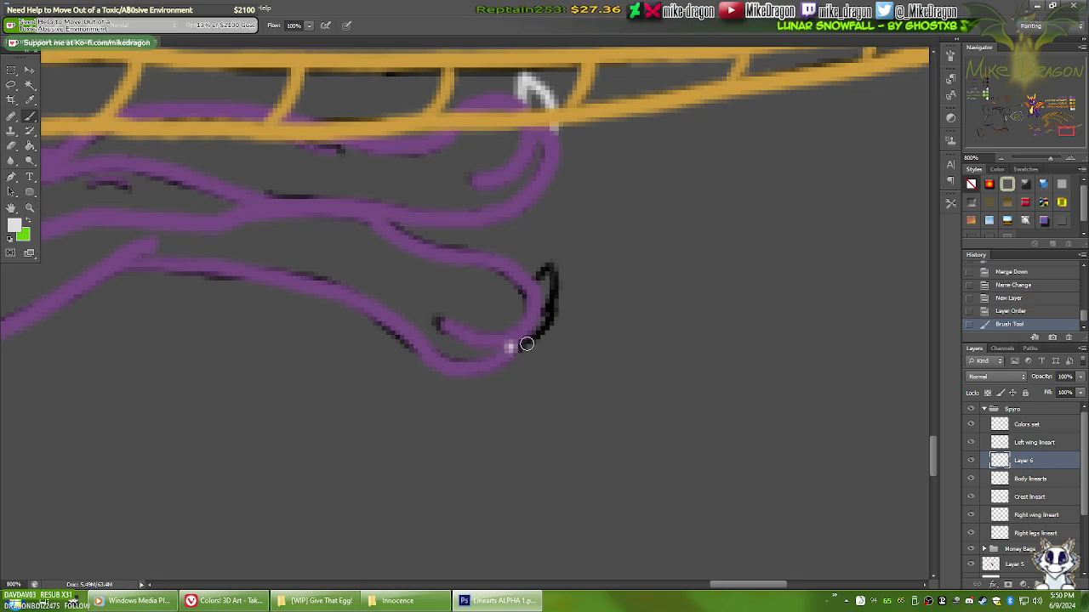
{"action": "mouse_move", "coordinate": [510, 347]}
{"action": "left_mouse_down"}
{"action": "mouse_move", "coordinate": [554, 316]}
{"action": "mouse_move", "coordinate": [555, 300]}
{"action": "mouse_move", "coordinate": [529, 319]}
{"action": "mouse_move", "coordinate": [554, 296]}
{"action": "mouse_move", "coordinate": [550, 257]}
{"action": "mouse_move", "coordinate": [520, 284]}
{"action": "left_mouse_up"}
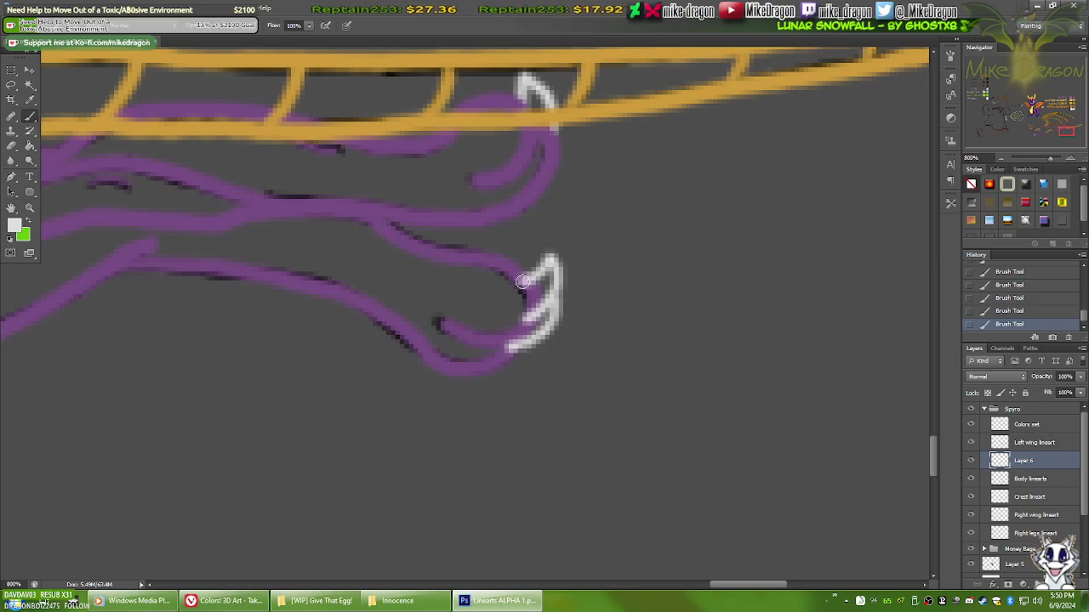
Step: Move the hind claw layer below Body linearts and erase the claw paint extending inside the foot
{"action": "double_click", "coordinate": [1023, 460]}
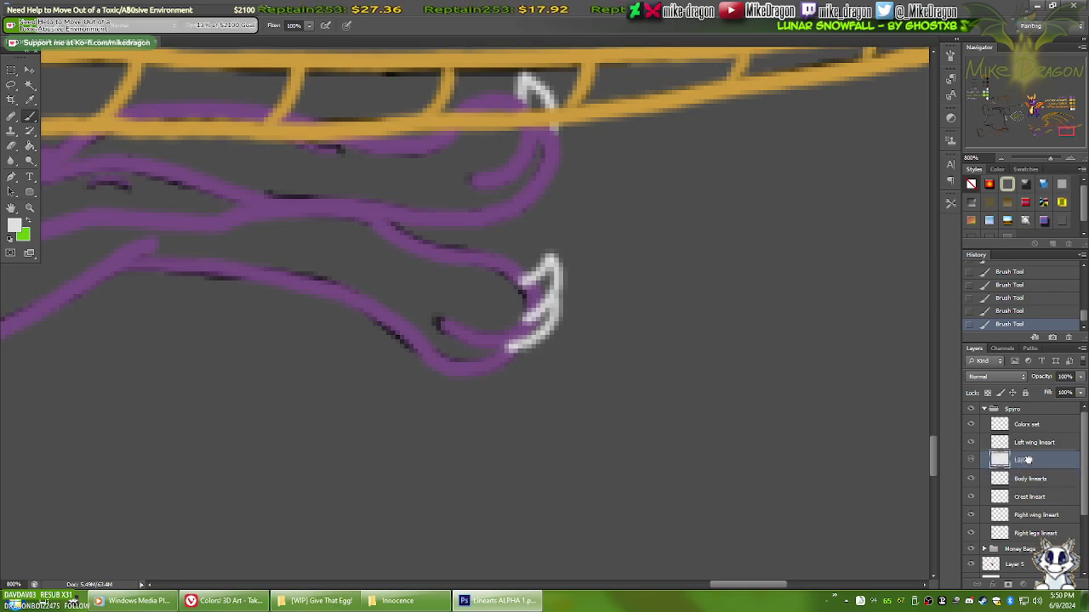
{"action": "left_click_drag", "start_coordinate": [1028, 460], "coordinate": [1030, 486]}
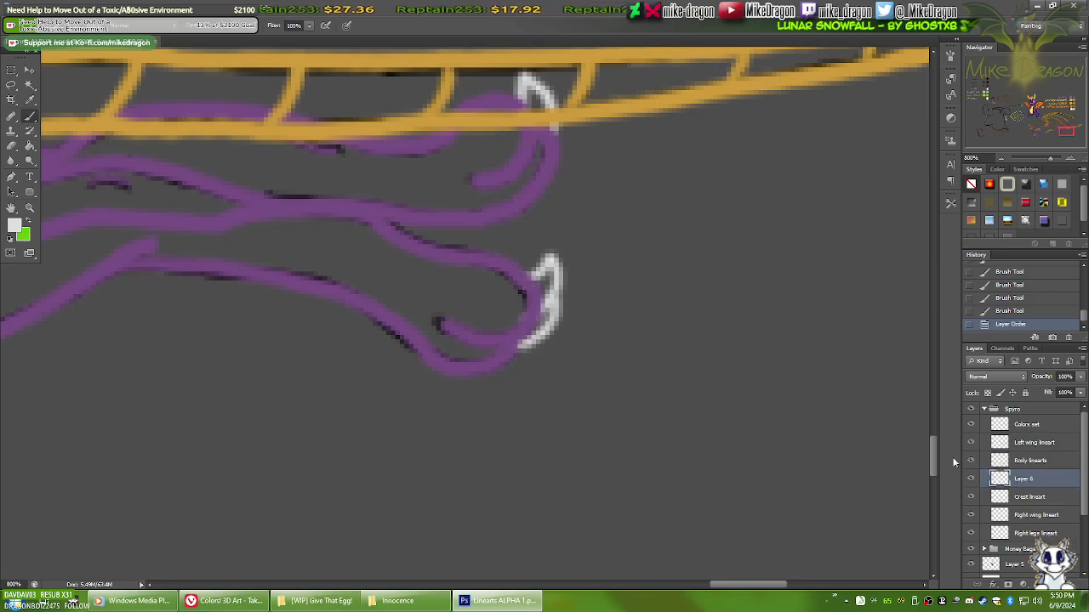
{"action": "key", "text": "e"}
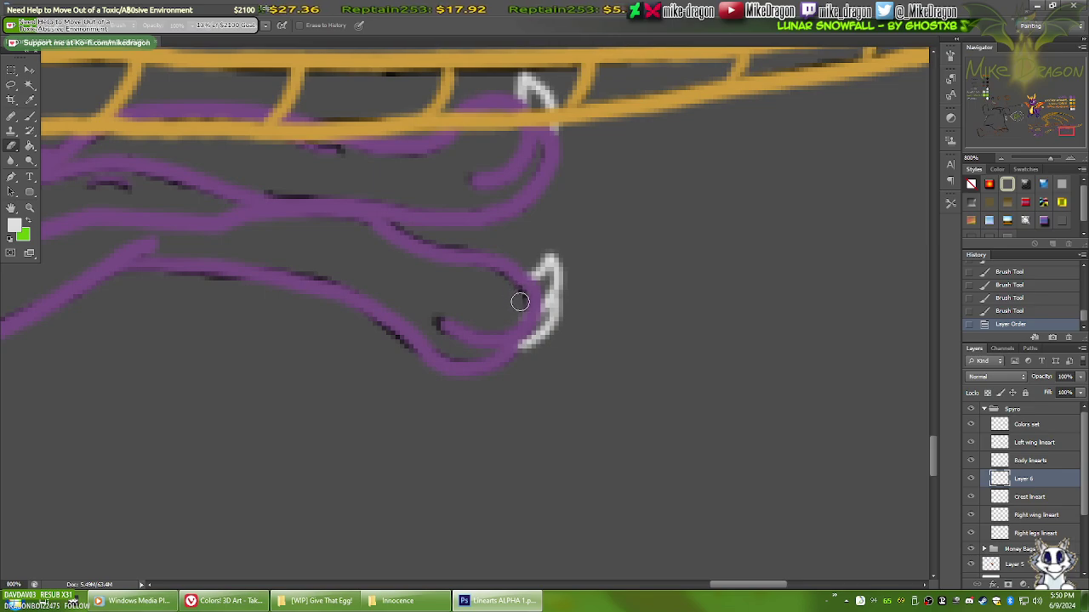
{"action": "left_click_drag", "start_coordinate": [508, 324], "coordinate": [494, 343]}
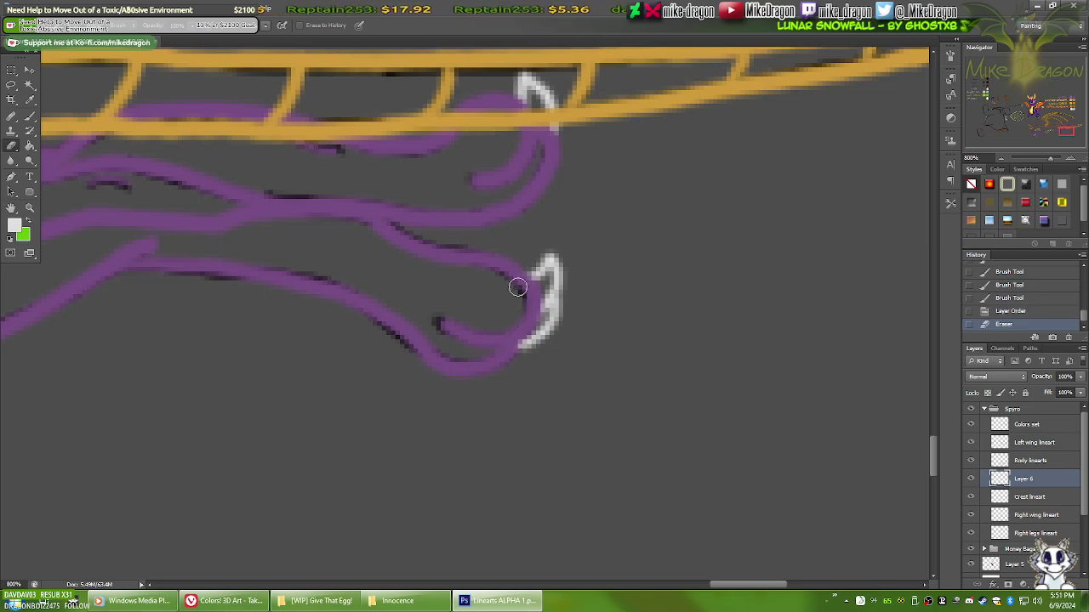
Step: Merge Body linearts down into Layer 6 and name the merged layer Body linearts
{"action": "left_click", "coordinate": [1029, 460]}
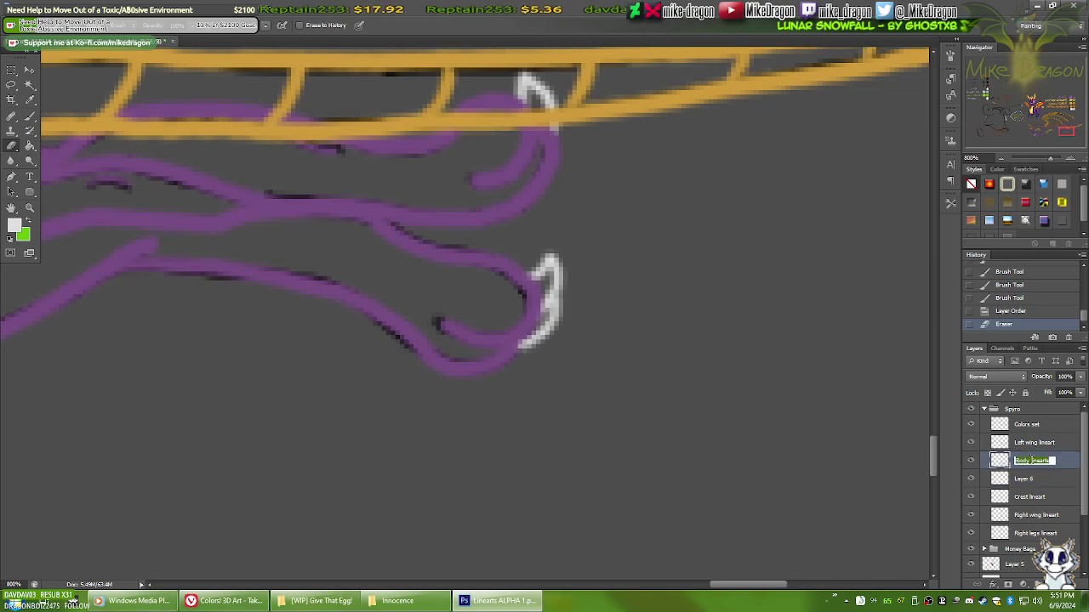
{"action": "right_click", "coordinate": [1031, 463]}
{"action": "left_click", "coordinate": [932, 348]}
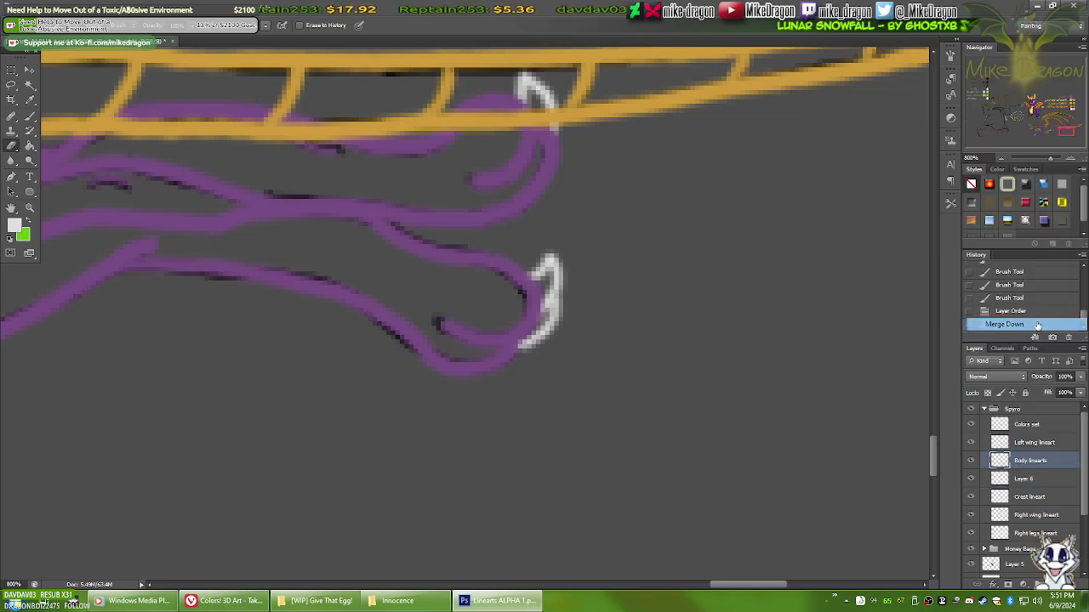
{"action": "type", "text": "Body lineart"}
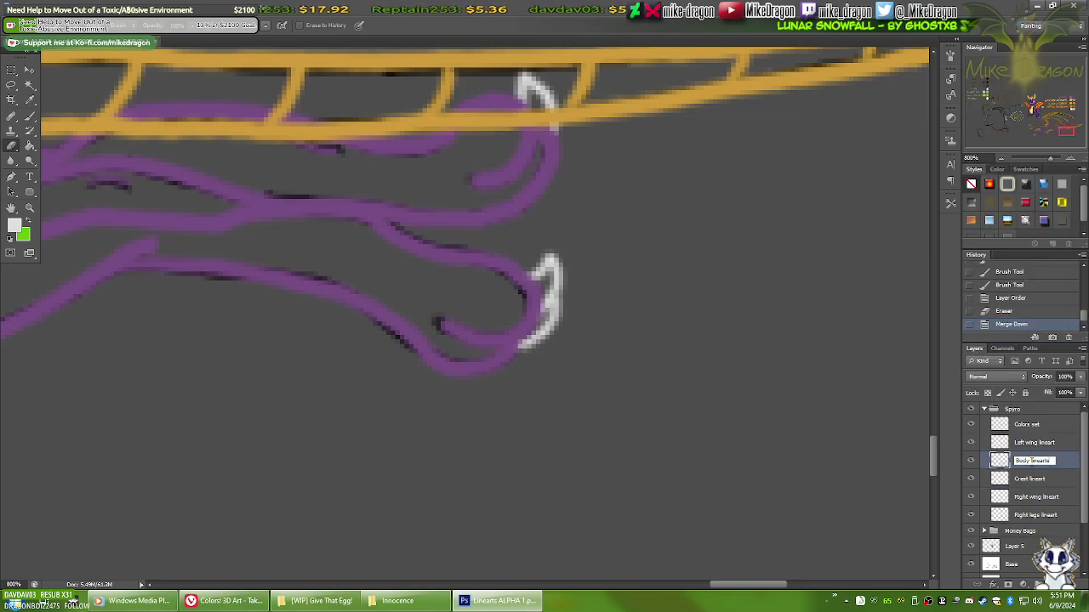
{"action": "key", "text": "Return"}
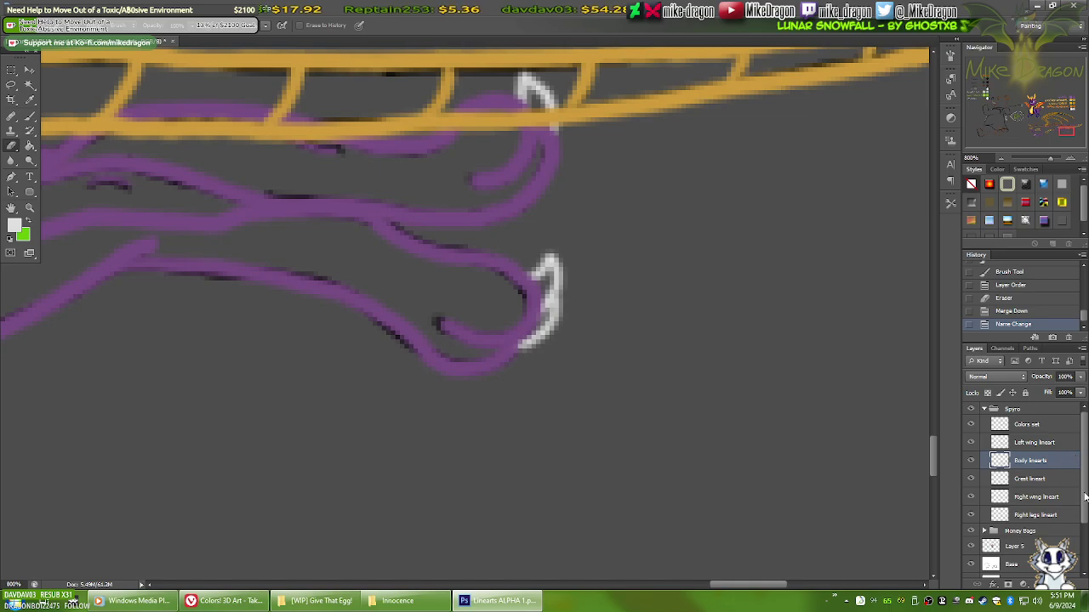
Step: Show the white Layer 4 at 50% opacity and hide Layer 3 copy
{"action": "scroll", "coordinate": [1085, 495], "scroll_direction": "down", "scroll_amount": 4}
{"action": "left_click", "coordinate": [974, 516]}
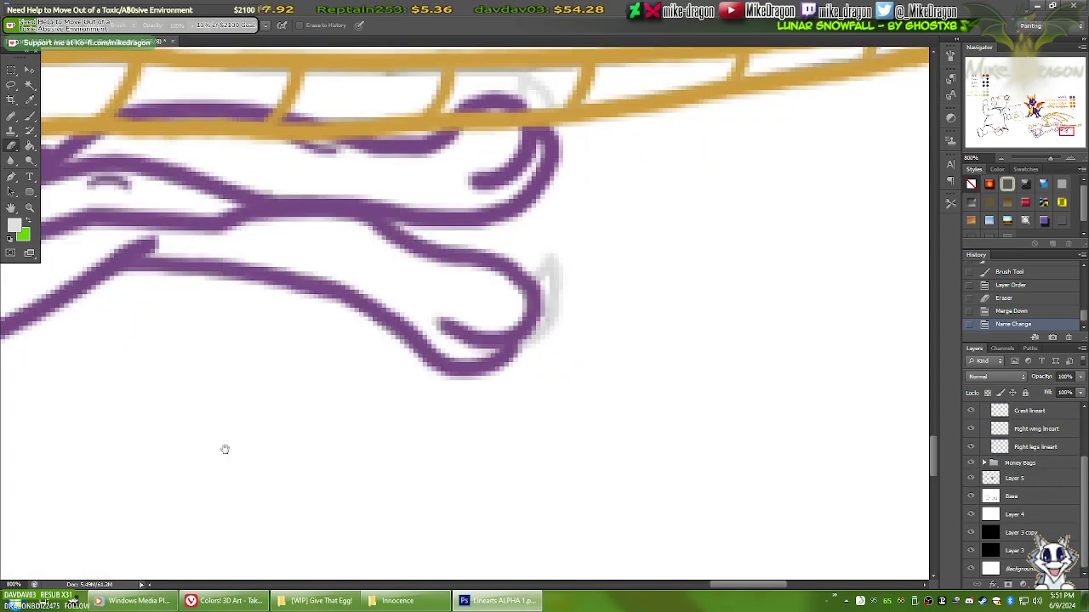
{"action": "left_click_drag", "start_coordinate": [225, 449], "coordinate": [923, 495]}
{"action": "left_click_drag", "start_coordinate": [43, 570], "coordinate": [734, 301]}
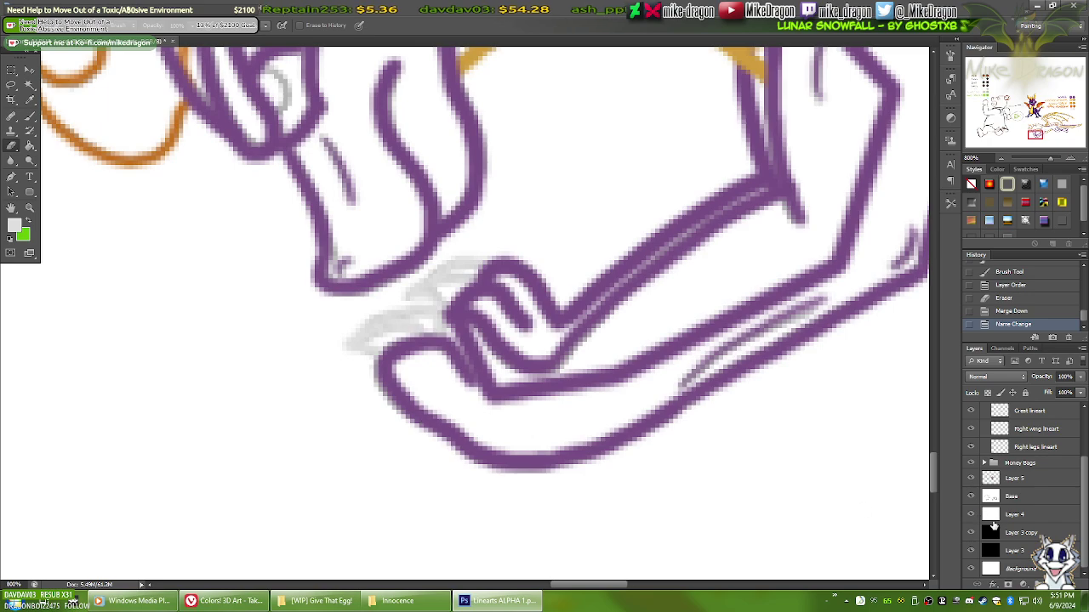
{"action": "left_click", "coordinate": [991, 517]}
{"action": "left_click", "coordinate": [1043, 377]}
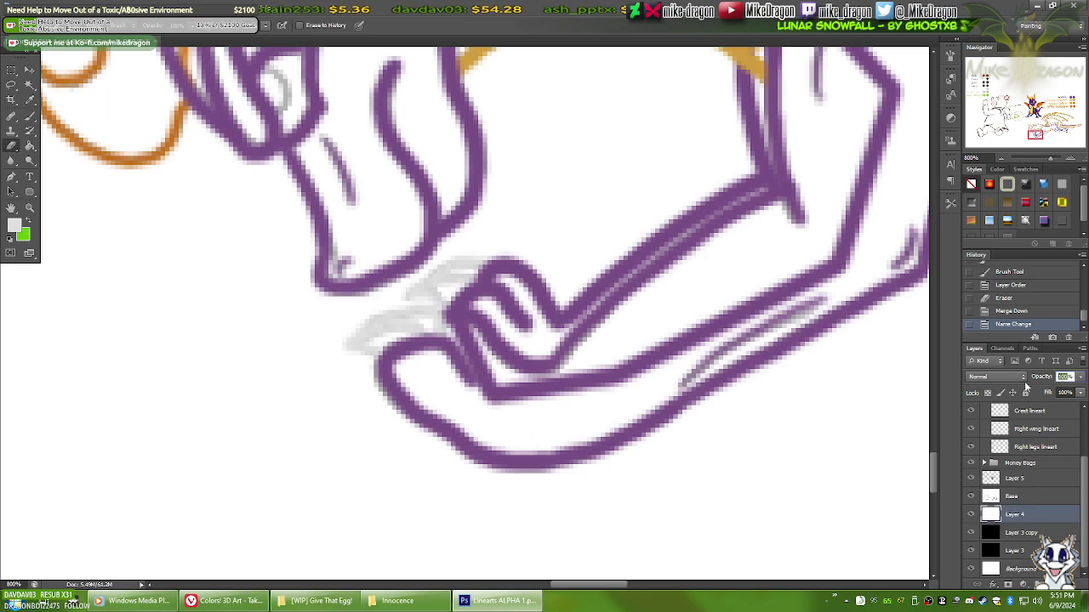
{"action": "type", "text": "50"}
{"action": "key", "text": "Return"}
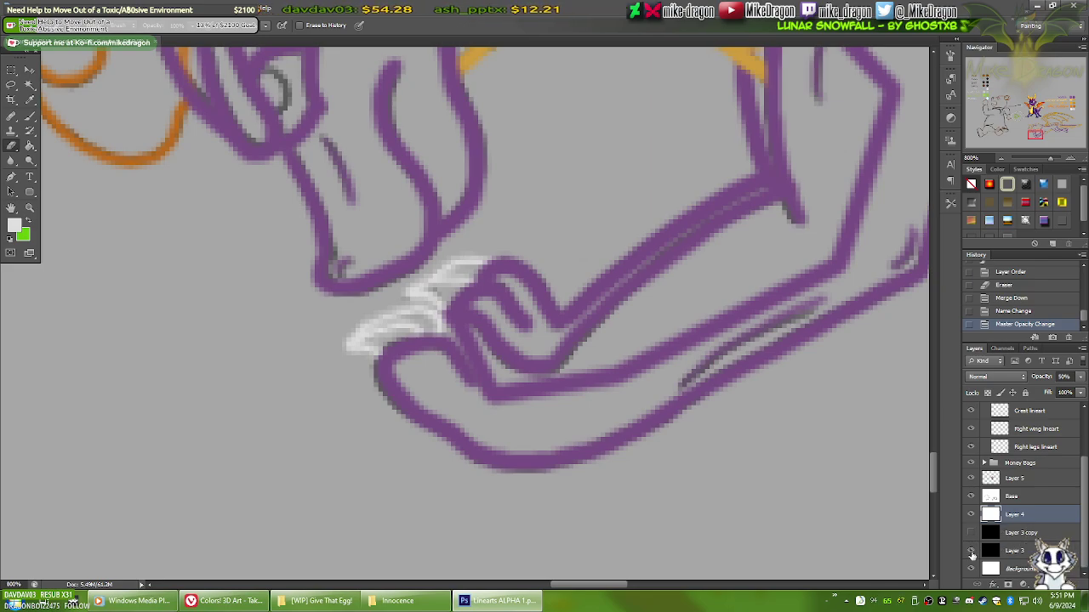
Step: Add a new layer directly above the black Layer 3
{"action": "left_click", "coordinate": [972, 552]}
{"action": "left_click", "coordinate": [971, 552]}
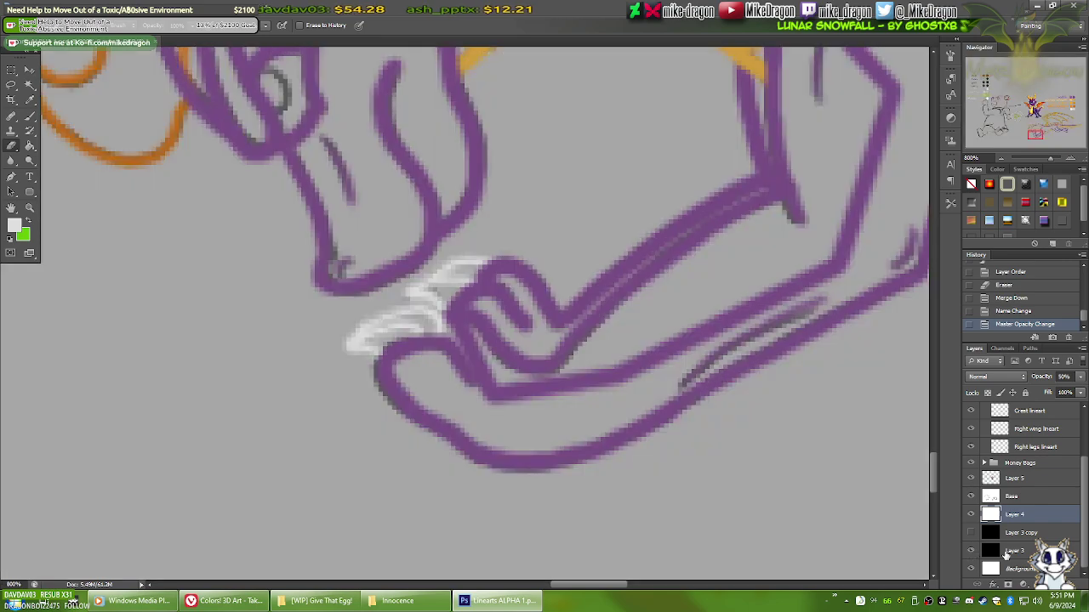
{"action": "left_click", "coordinate": [1012, 551]}
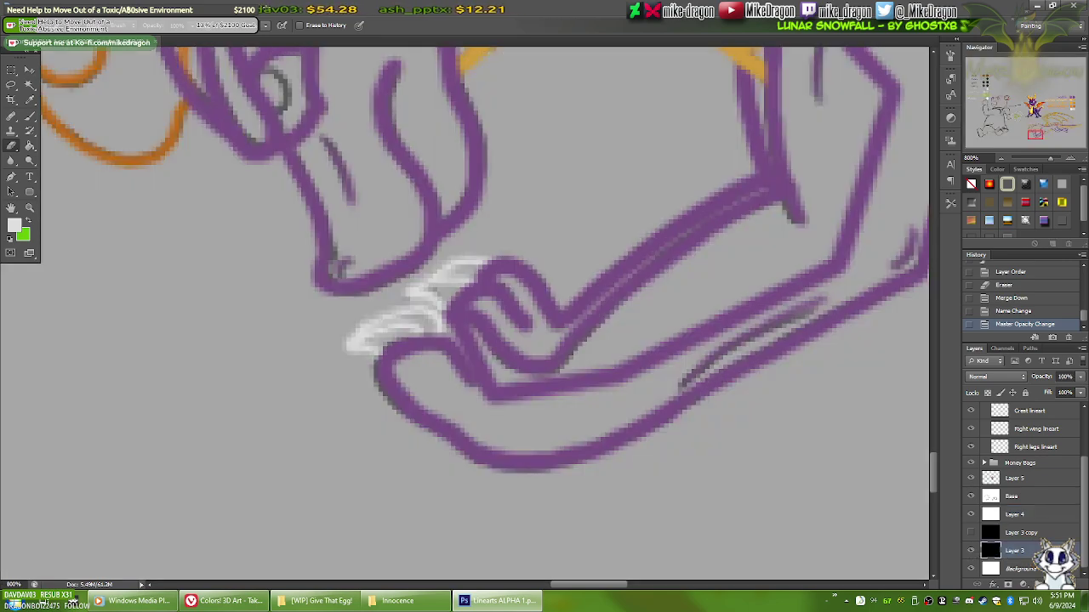
{"action": "key", "text": "ctrl+shift+alt+n"}
Step: Switch to the Paint Bucket, swap the foreground and background colors, and change the green foreground to blue #0c60ec
{"action": "key", "text": "g"}
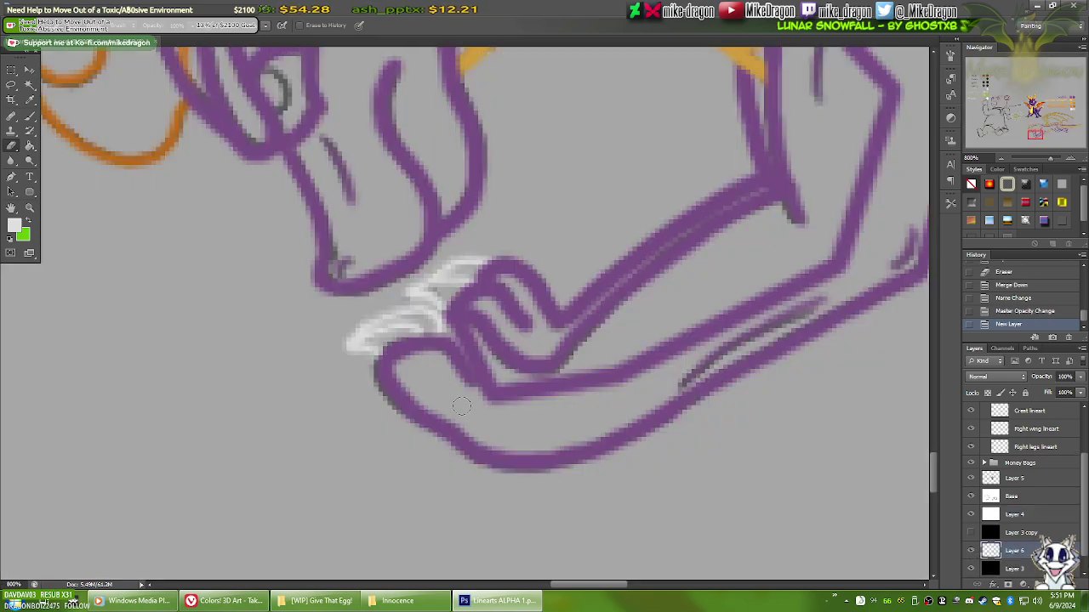
{"action": "key", "text": "x"}
{"action": "left_click", "coordinate": [14, 225]}
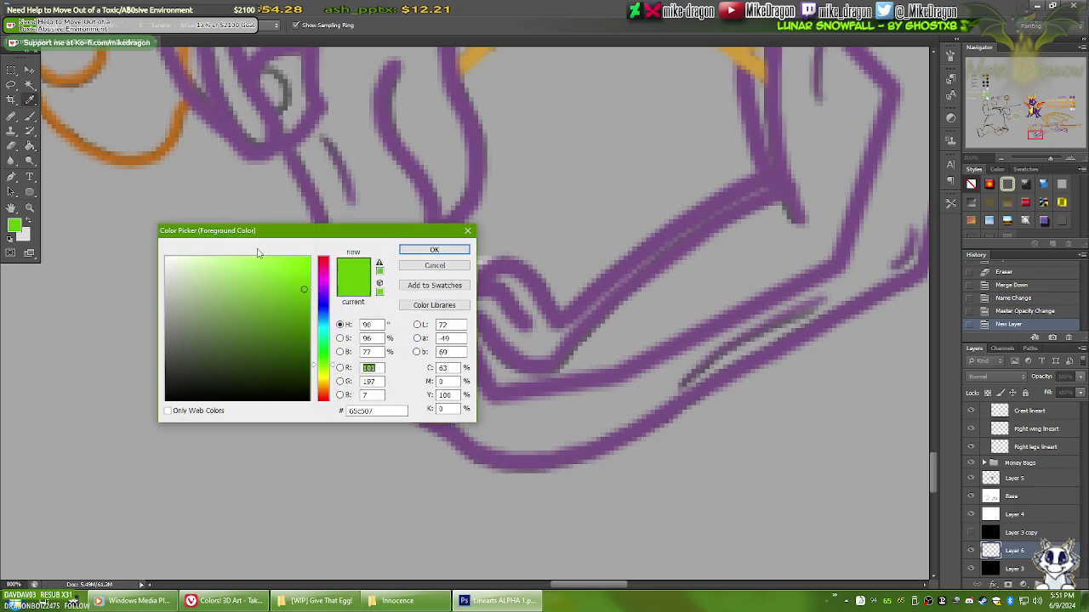
{"action": "left_click", "coordinate": [322, 313]}
{"action": "left_click", "coordinate": [302, 267]}
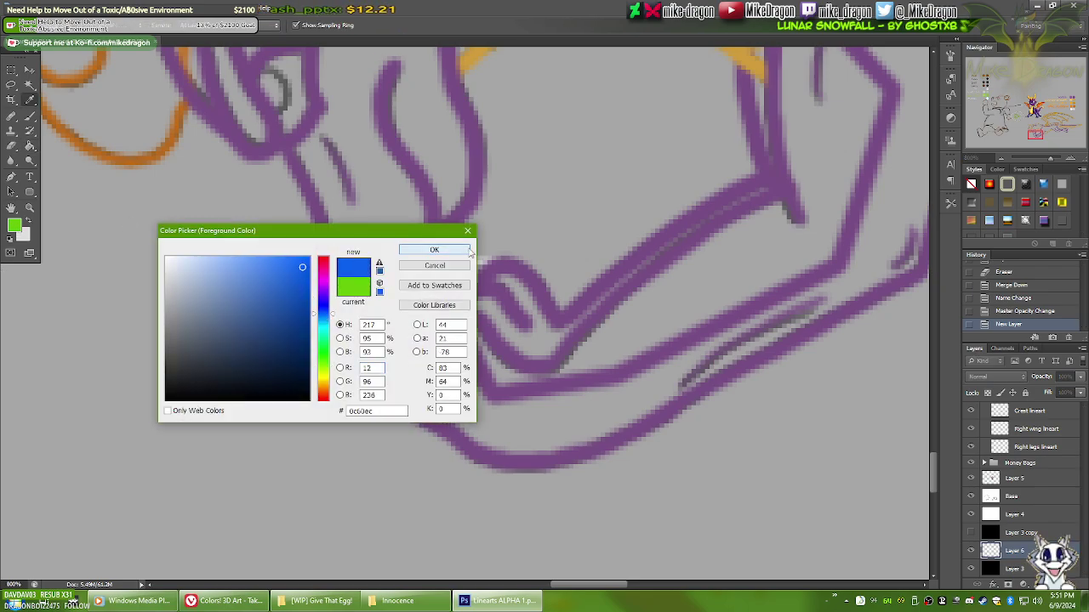
Step: Fill Layer 6 with the blue 0c60ec and hide Layer 4
{"action": "left_click", "coordinate": [429, 251]}
{"action": "left_click", "coordinate": [459, 366]}
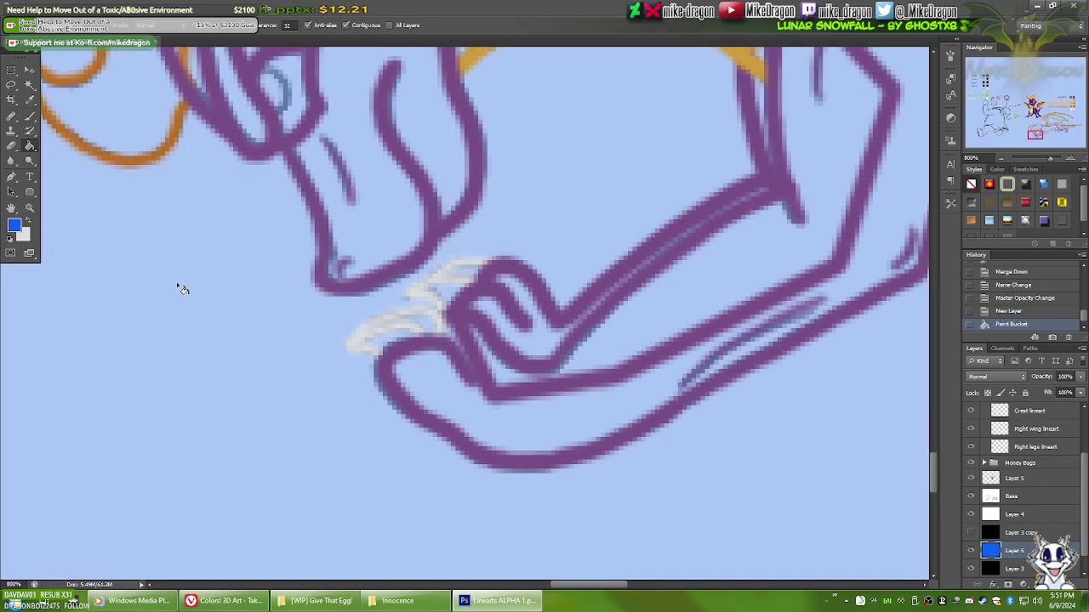
{"action": "left_click", "coordinate": [972, 517]}
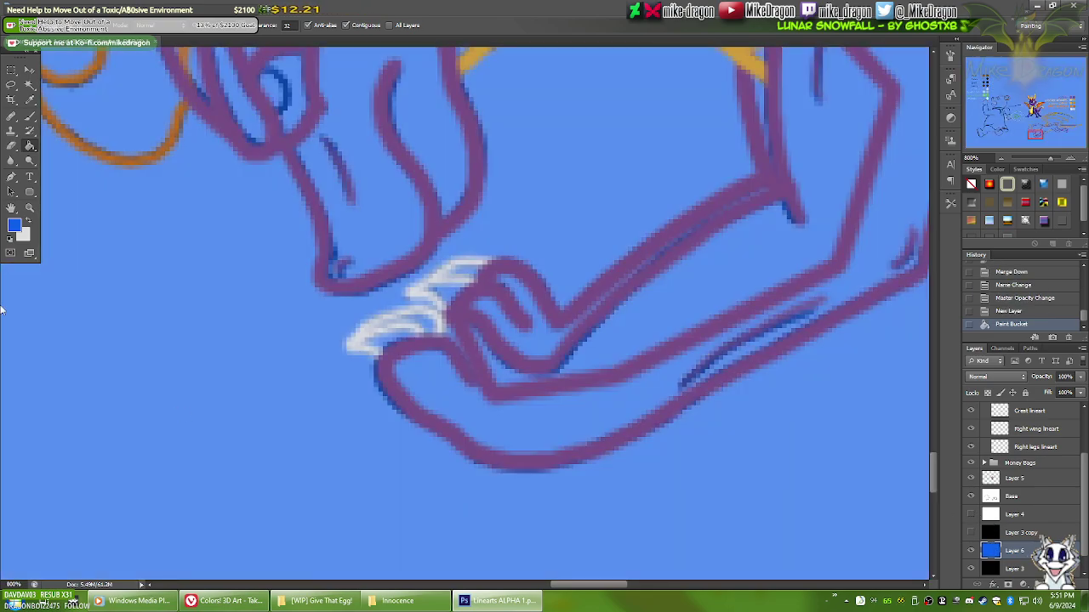
Step: Choose a dark green foreground colour and refill Layer 6 with it using the Paint Bucket
{"action": "left_click", "coordinate": [12, 224]}
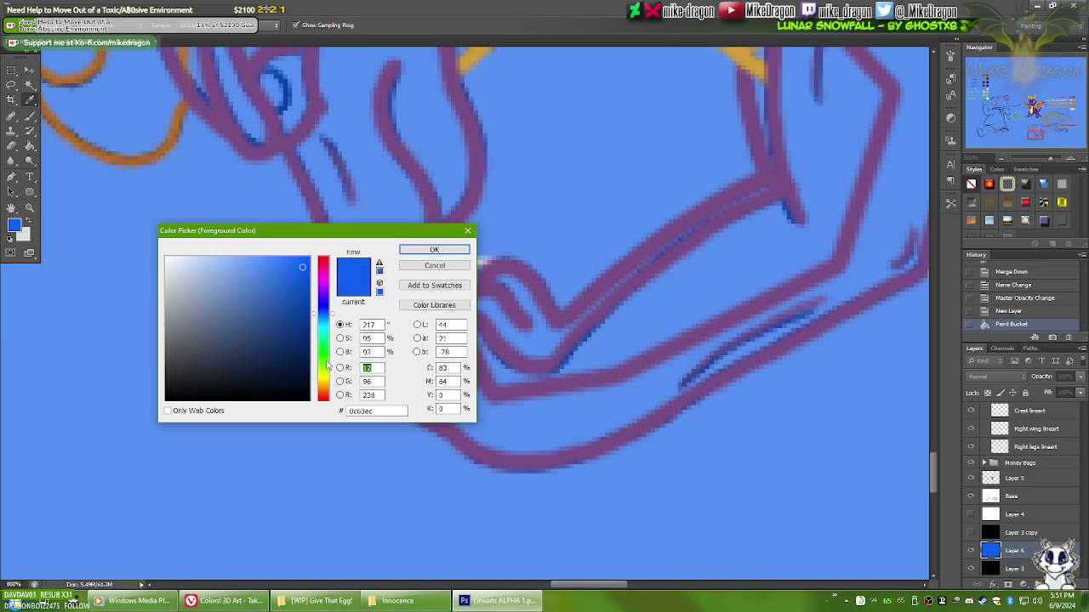
{"action": "left_click", "coordinate": [323, 360]}
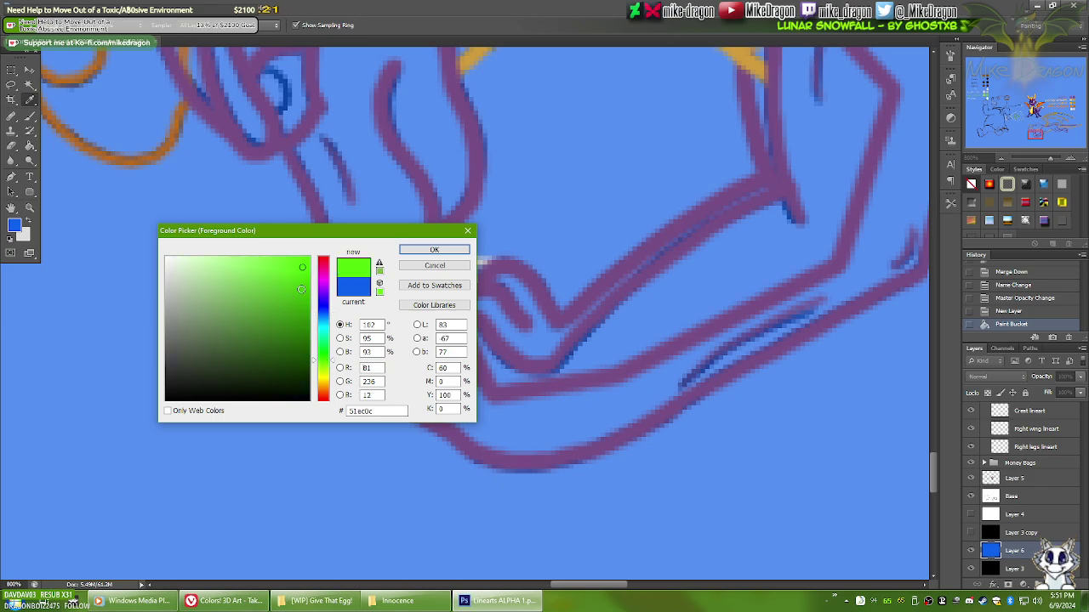
{"action": "left_click", "coordinate": [434, 249]}
{"action": "left_click", "coordinate": [310, 321]}
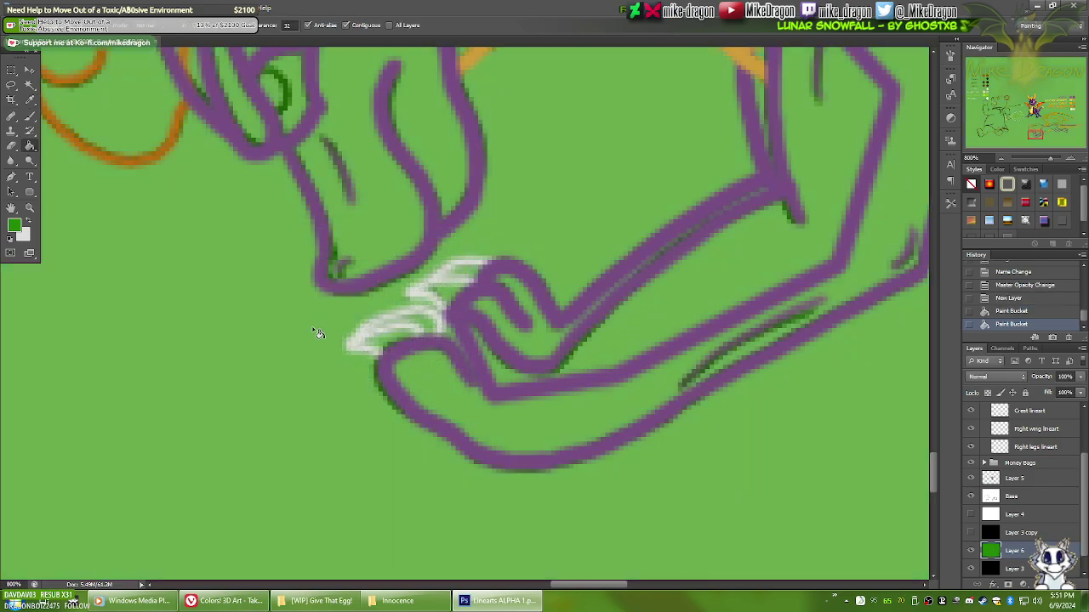
Step: Make the Body linearts layer active and sample the darker purple Scales swatch for the Brush
{"action": "scroll", "coordinate": [1017, 510], "scroll_direction": "up", "scroll_amount": 2}
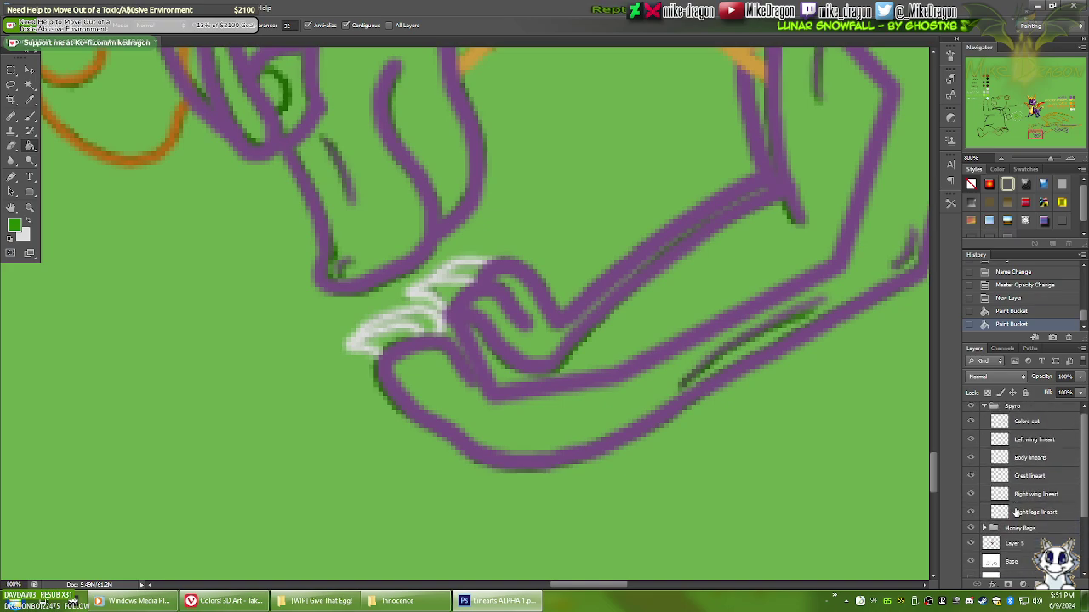
{"action": "left_click", "coordinate": [1015, 459]}
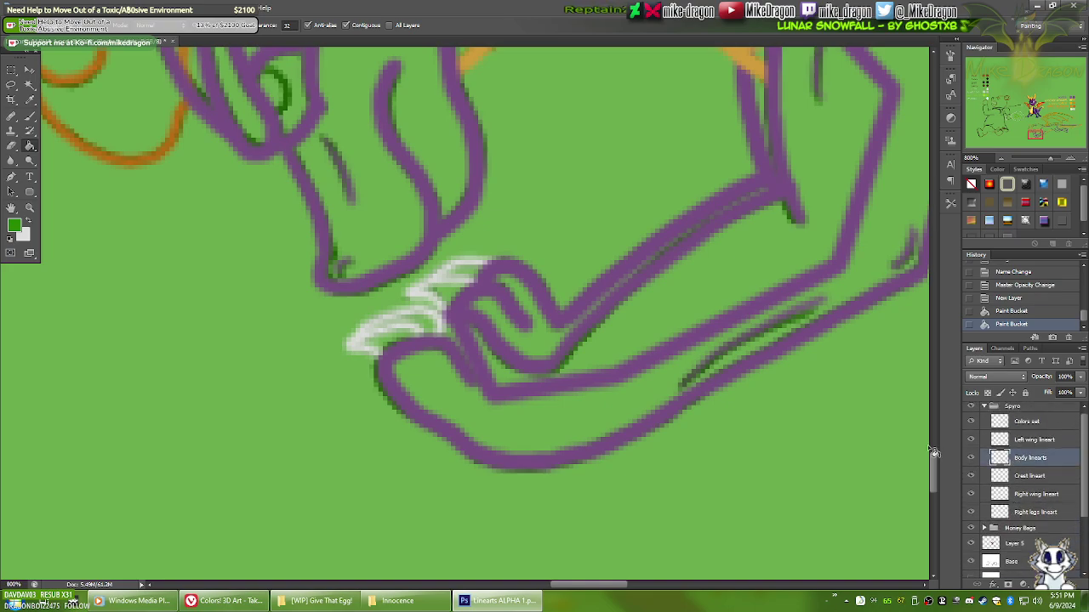
{"action": "key", "text": "x"}
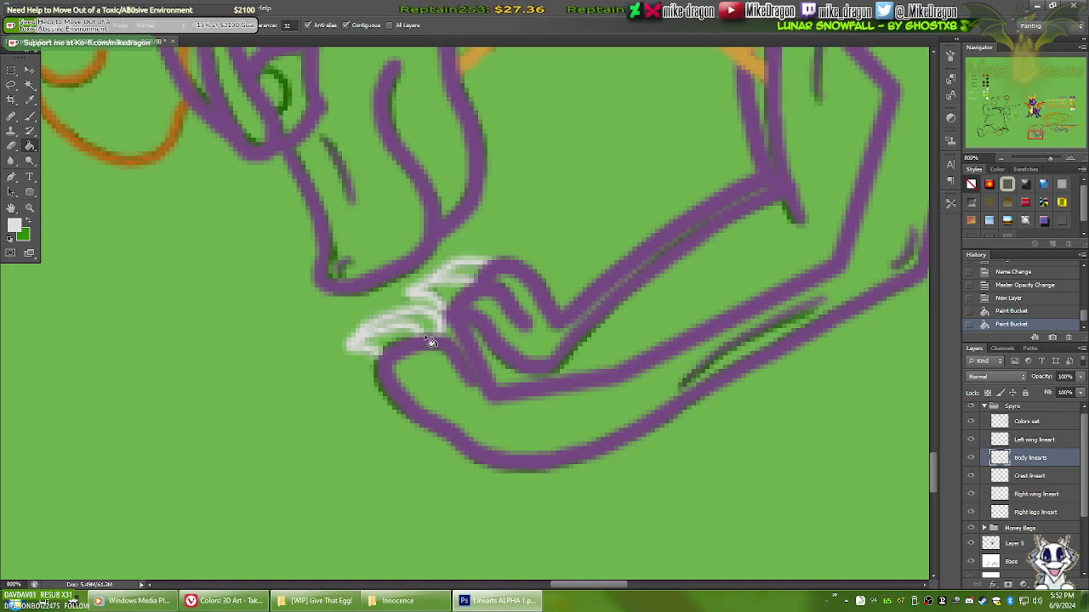
{"action": "left_click_drag", "start_coordinate": [1036, 133], "coordinate": [1070, 99]}
{"action": "key", "text": "x"}
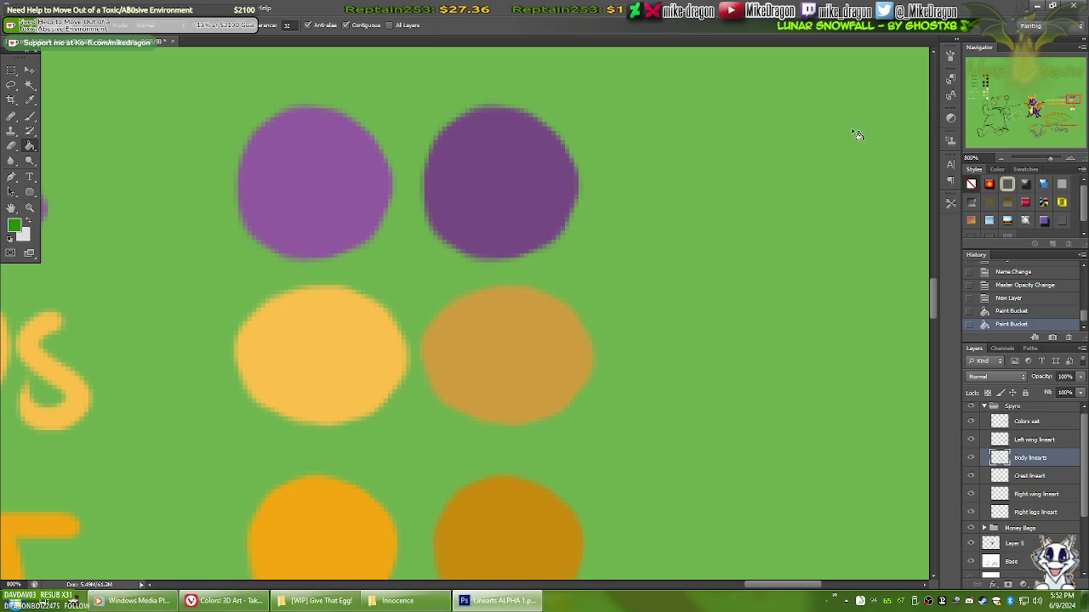
{"action": "key", "text": "i"}
{"action": "left_click", "coordinate": [496, 185]}
{"action": "key", "text": "b"}
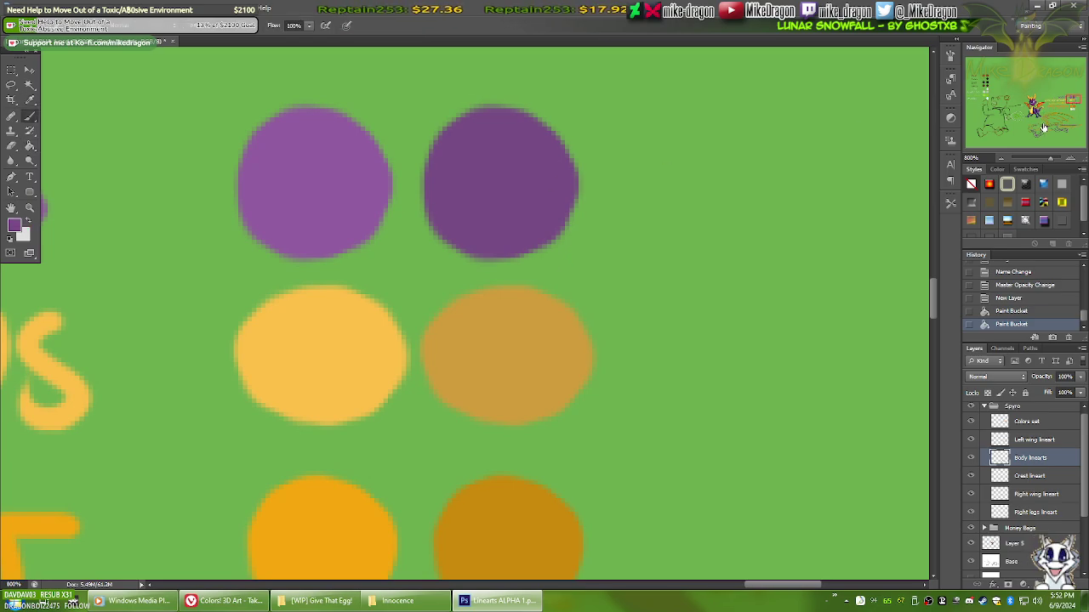
Step: Paint purple touch-ups along the upper outline of the dragon's front paw, just below the lower claws
{"action": "left_click_drag", "start_coordinate": [1043, 127], "coordinate": [1035, 134]}
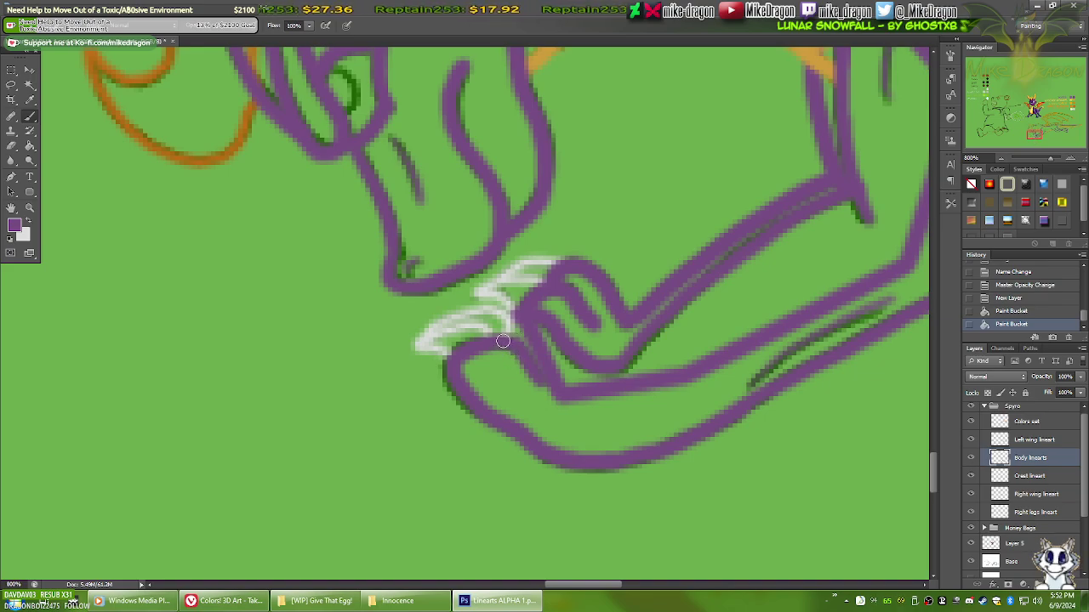
{"action": "left_click", "coordinate": [502, 341]}
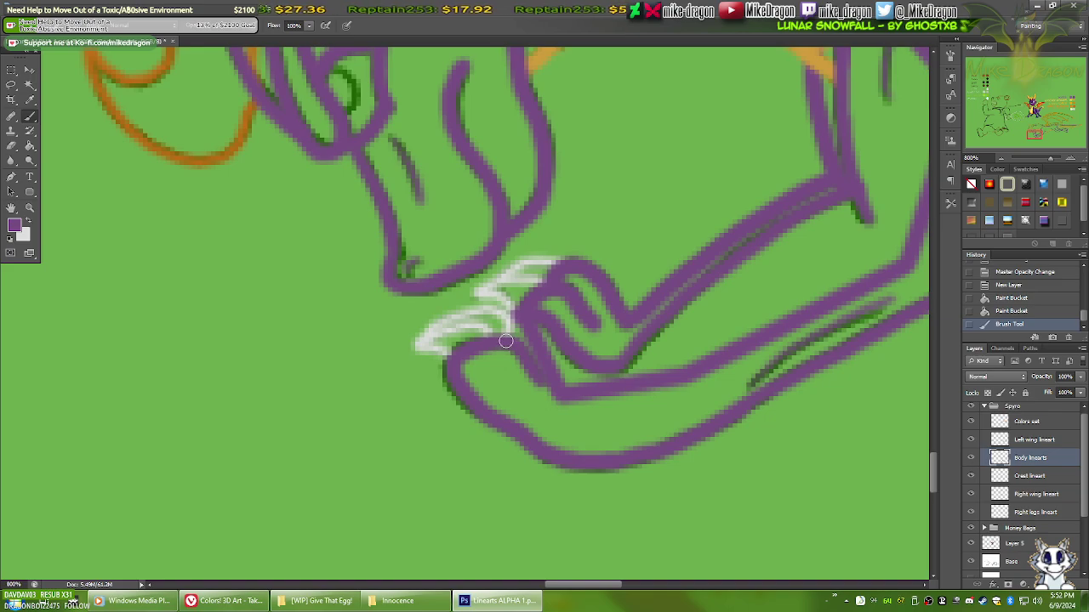
{"action": "left_click", "coordinate": [503, 342]}
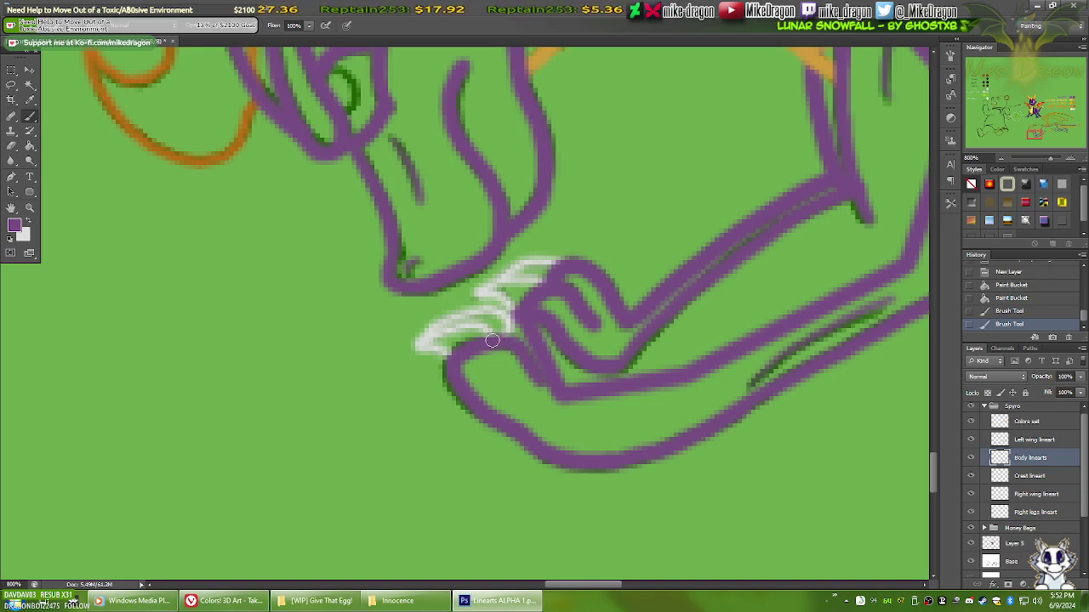
{"action": "left_click", "coordinate": [492, 340]}
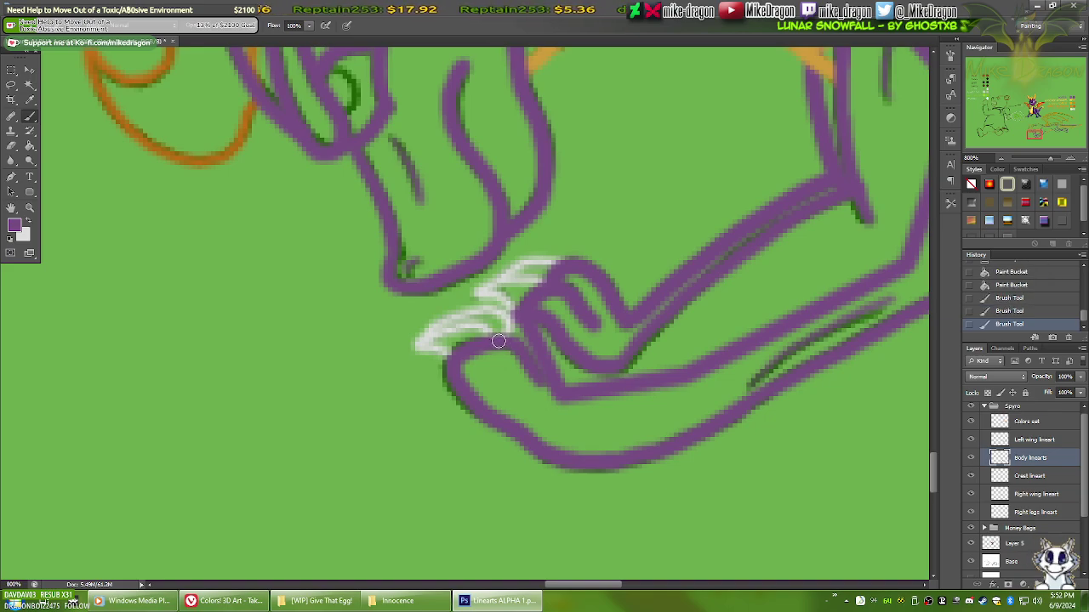
{"action": "left_click", "coordinate": [497, 341]}
Step: Touch up the base of the lower claws on the front paw in off-white and restore purple as foreground colour
{"action": "key", "text": "x"}
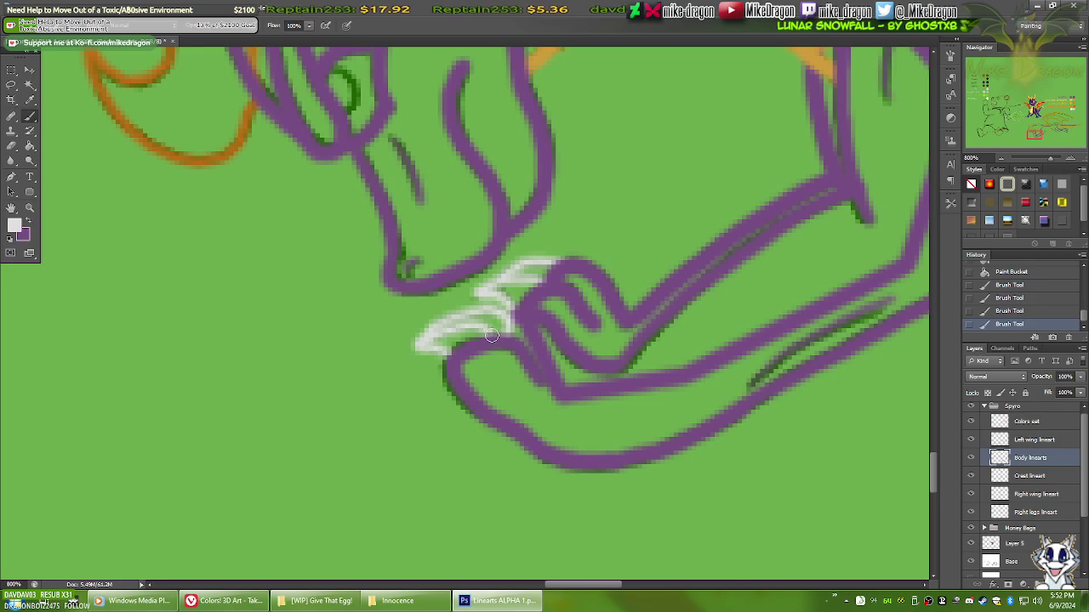
{"action": "left_click", "coordinate": [490, 333]}
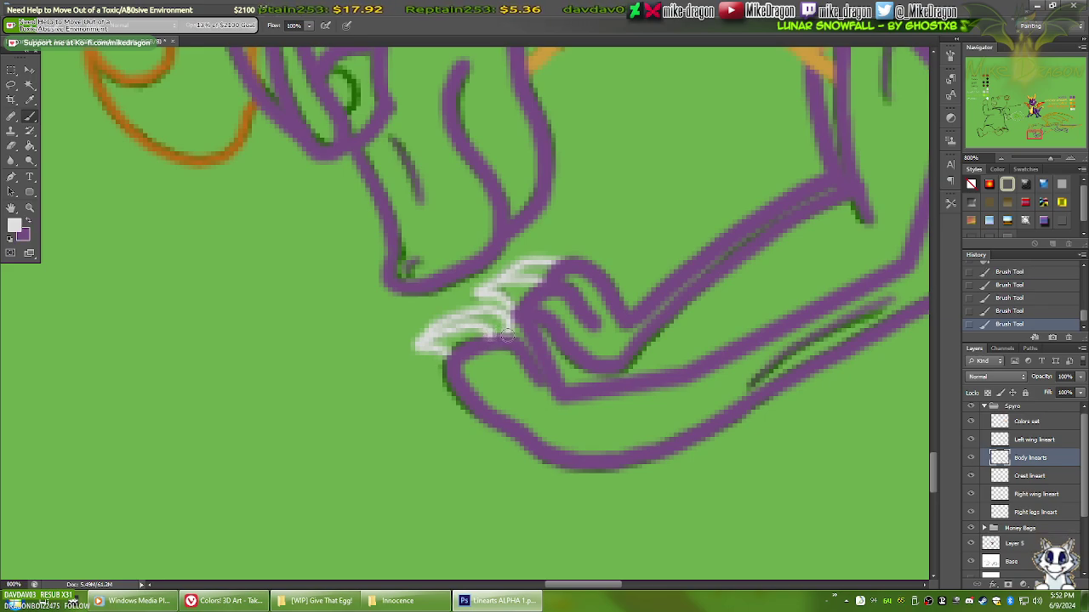
{"action": "key", "text": "x"}
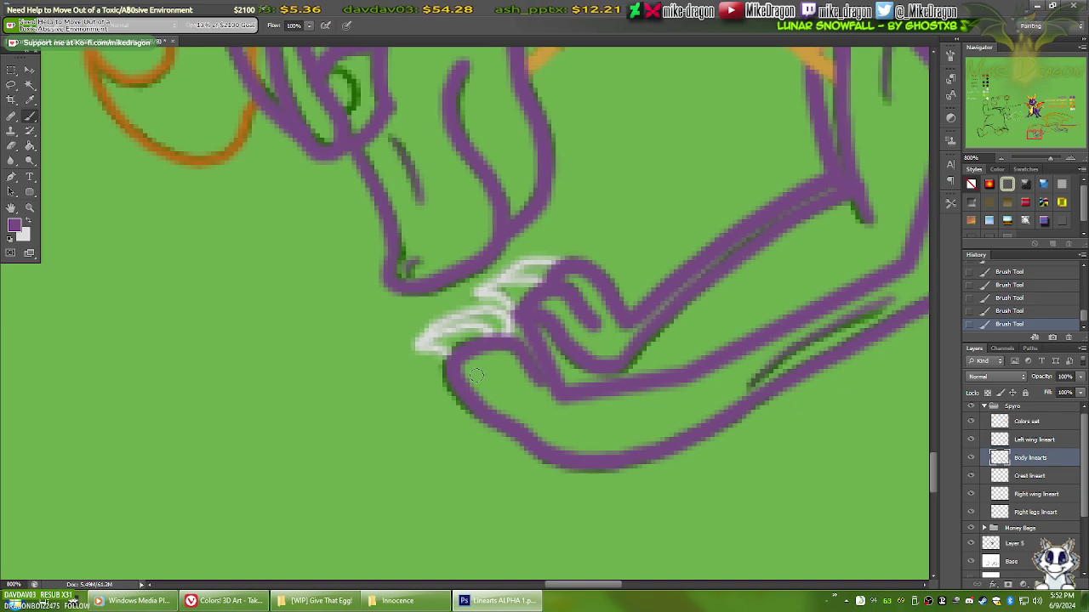
{"action": "key", "text": "x"}
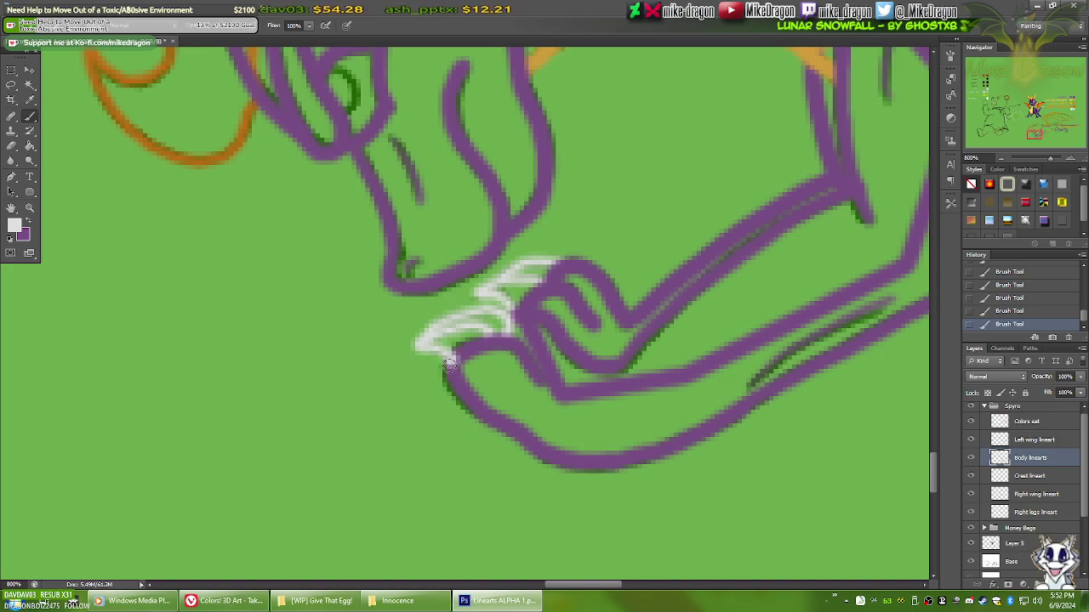
{"action": "key", "text": "x"}
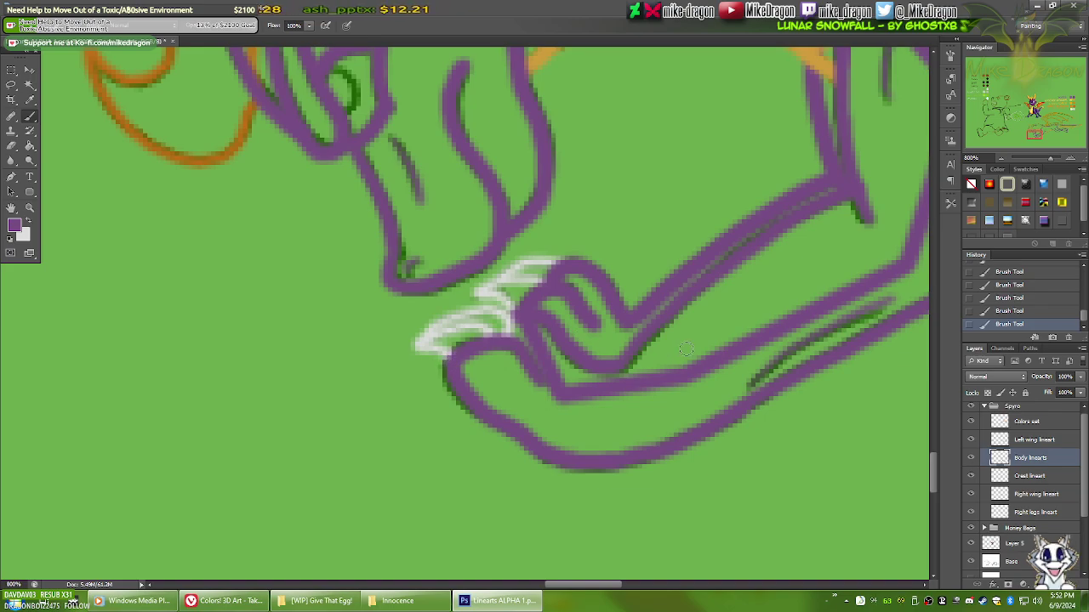
Step: Show Layer 4 again, fit the whole canvas in view and hide the green Layer 6
{"action": "scroll", "coordinate": [698, 346], "scroll_direction": "down", "scroll_amount": 4}
{"action": "scroll", "coordinate": [969, 510], "scroll_direction": "down", "scroll_amount": 1}
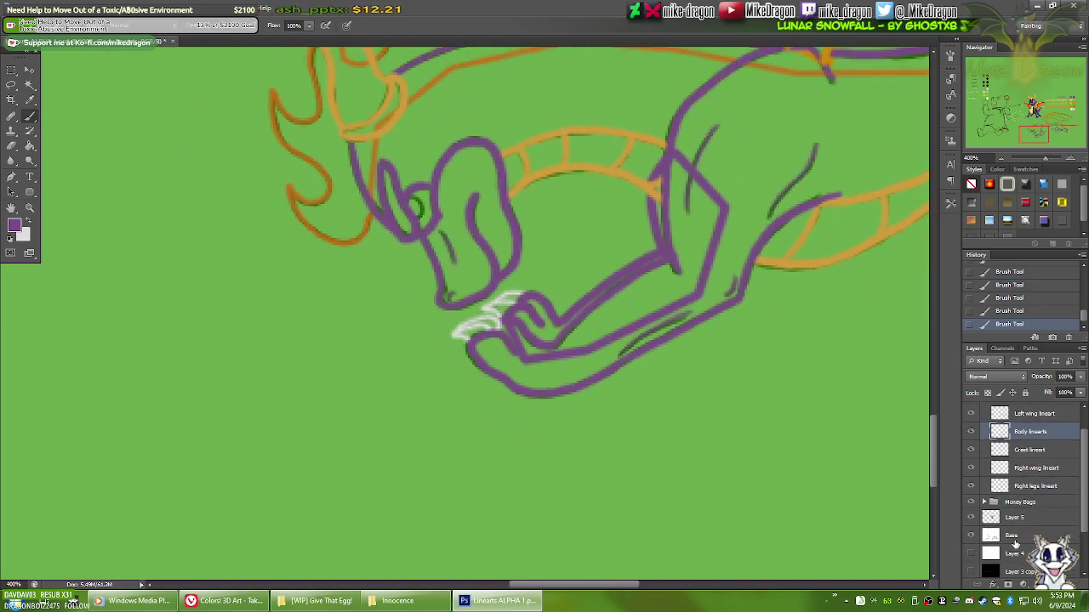
{"action": "scroll", "coordinate": [969, 558], "scroll_direction": "down", "scroll_amount": 3}
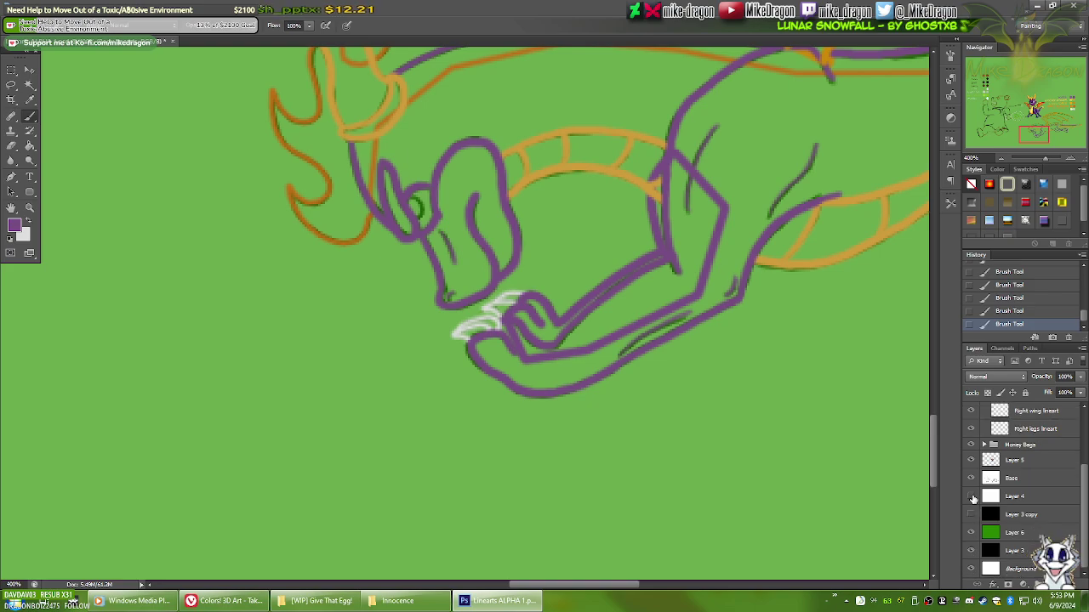
{"action": "left_click", "coordinate": [971, 498]}
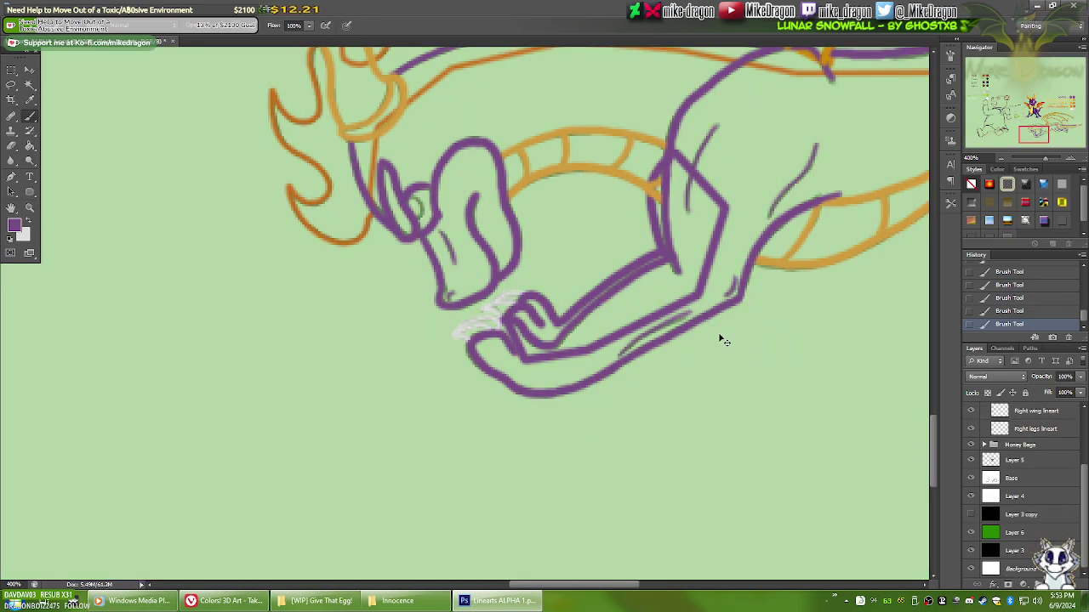
{"action": "key", "text": "ctrl+0"}
{"action": "left_click", "coordinate": [971, 533]}
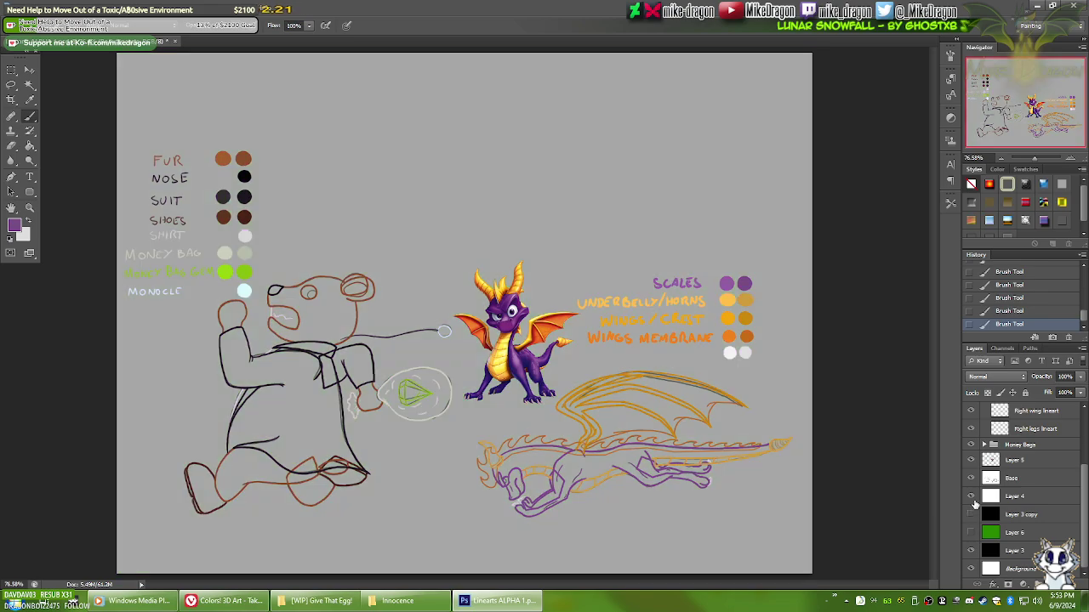
Step: Hide the Base layer and compare the bear's leg linework over different backdrops, leaving Layer 4 shown and Layer 6 hidden
{"action": "scroll", "coordinate": [541, 380], "scroll_direction": "up", "scroll_amount": 5}
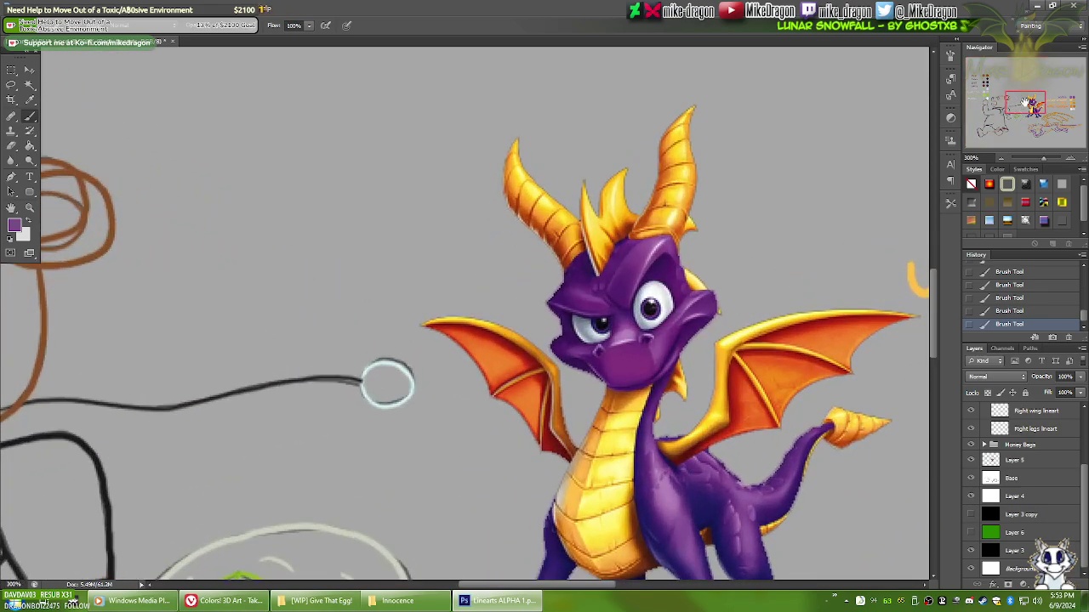
{"action": "mouse_move", "coordinate": [1030, 112]}
{"action": "left_mouse_down"}
{"action": "mouse_move", "coordinate": [1040, 129]}
{"action": "mouse_move", "coordinate": [1064, 127]}
{"action": "mouse_move", "coordinate": [1034, 128]}
{"action": "mouse_move", "coordinate": [989, 100]}
{"action": "mouse_move", "coordinate": [1020, 125]}
{"action": "left_mouse_up"}
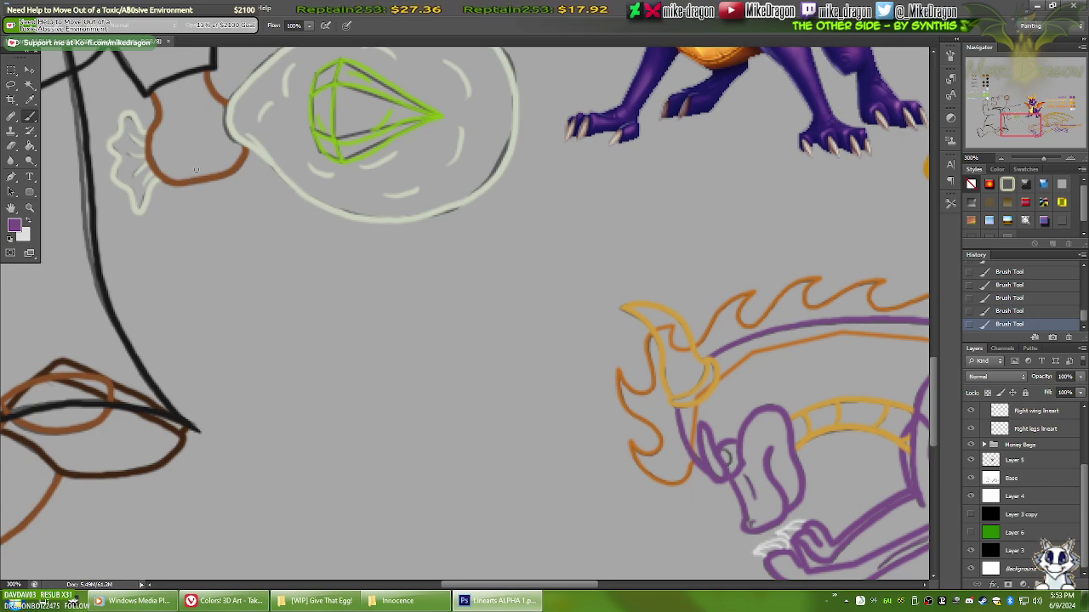
{"action": "scroll", "coordinate": [195, 174], "scroll_direction": "down", "scroll_amount": 1}
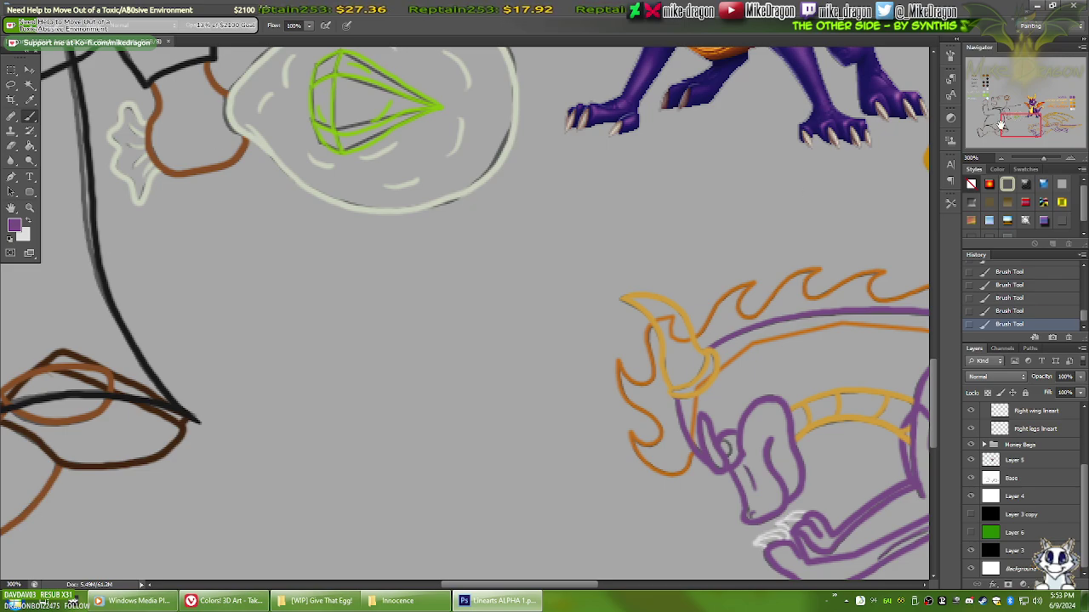
{"action": "left_click_drag", "start_coordinate": [1014, 127], "coordinate": [986, 128]}
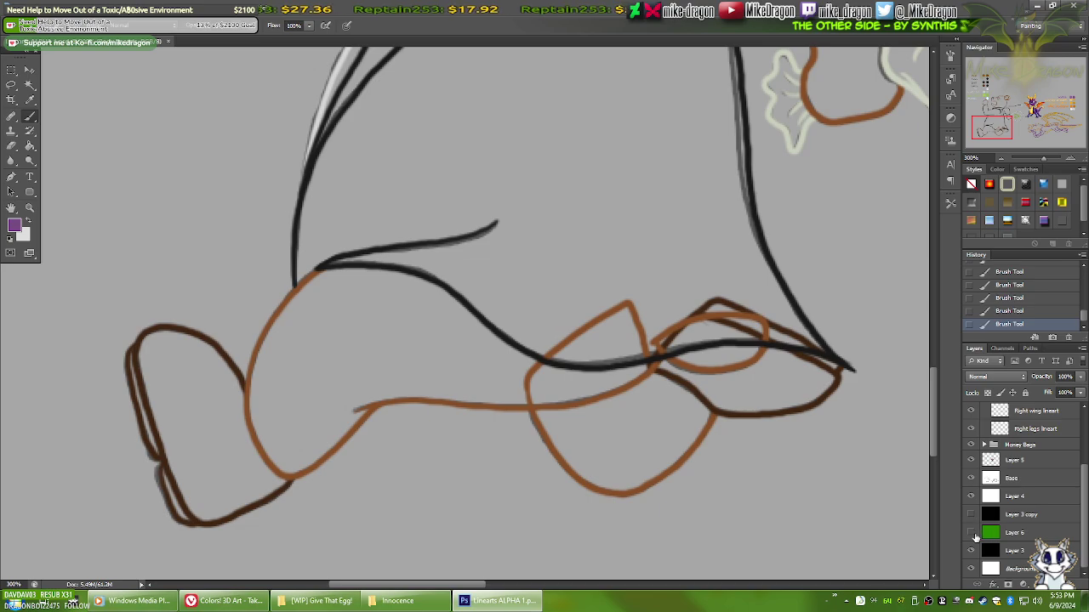
{"action": "left_click", "coordinate": [971, 497]}
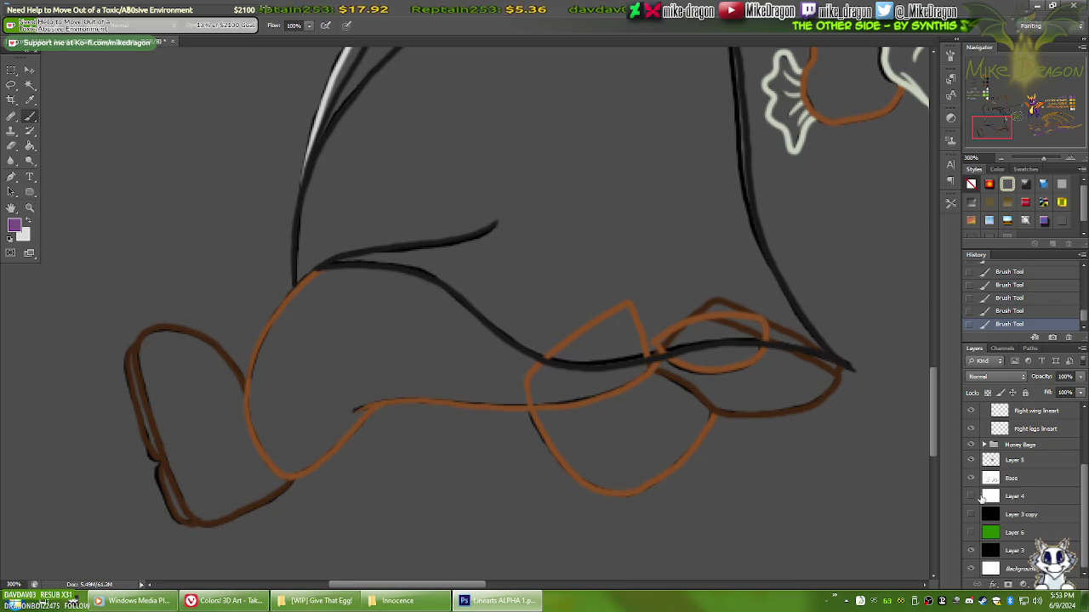
{"action": "left_click", "coordinate": [970, 478]}
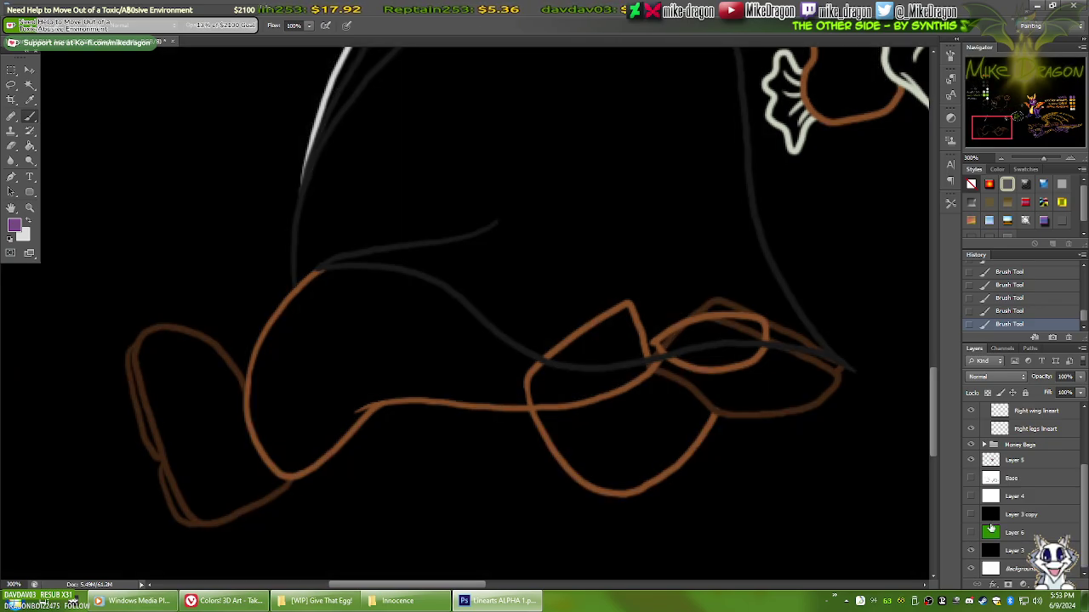
{"action": "left_click", "coordinate": [969, 534]}
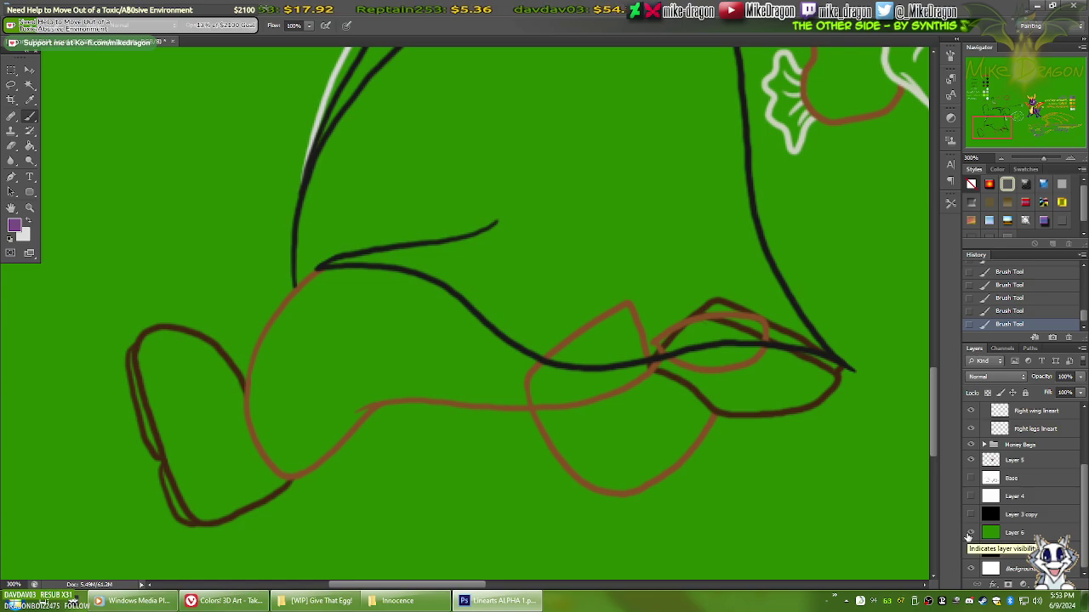
{"action": "left_click", "coordinate": [968, 536]}
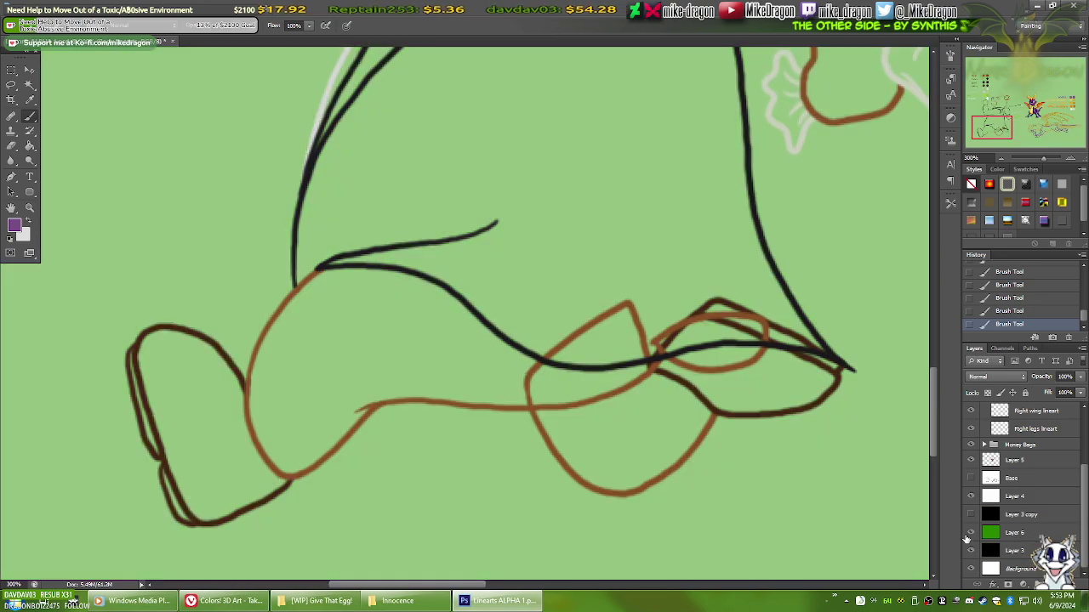
{"action": "left_click", "coordinate": [970, 534]}
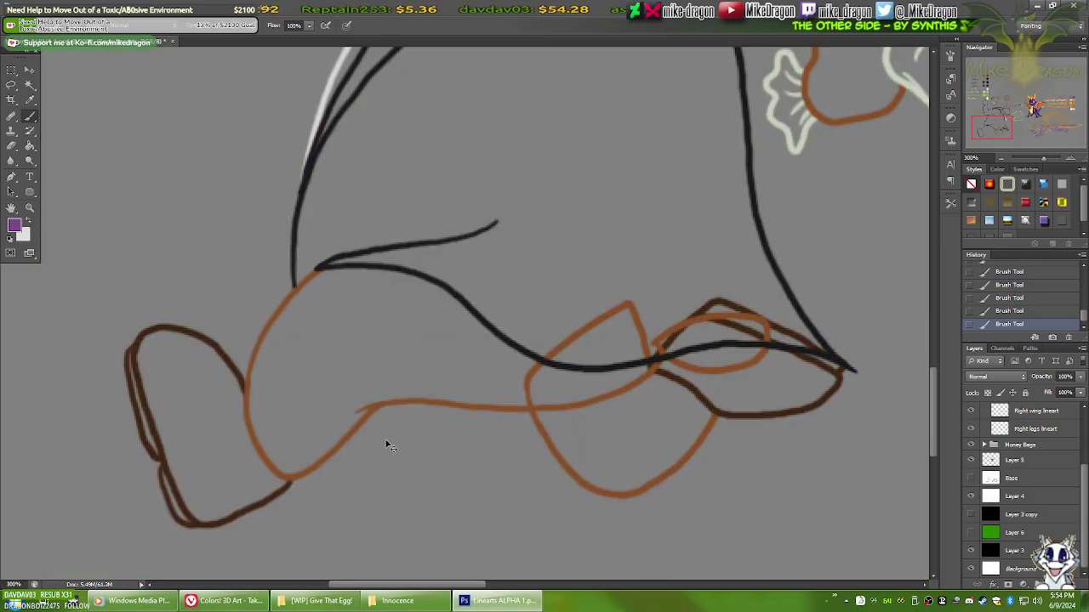
Step: Examine the bear's feet, coat, hand and gem bag linework close up for flaws, with the Eraser ready
{"action": "key", "text": "ctrl+plus"}
{"action": "key", "text": "ctrl+plus"}
{"action": "left_click_drag", "start_coordinate": [263, 430], "coordinate": [552, 275]}
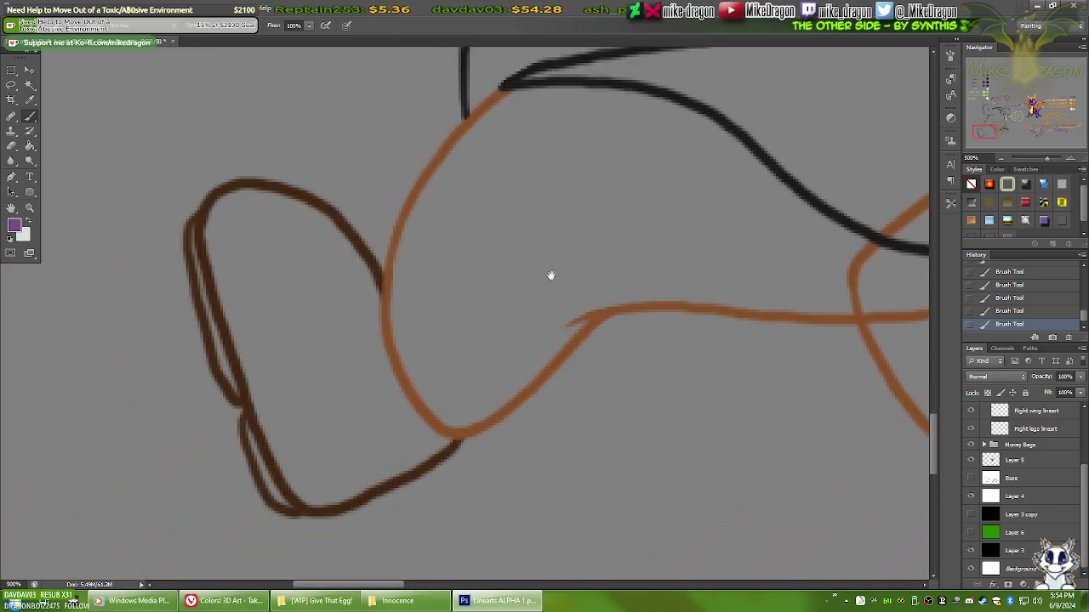
{"action": "key", "text": "ctrl+plus"}
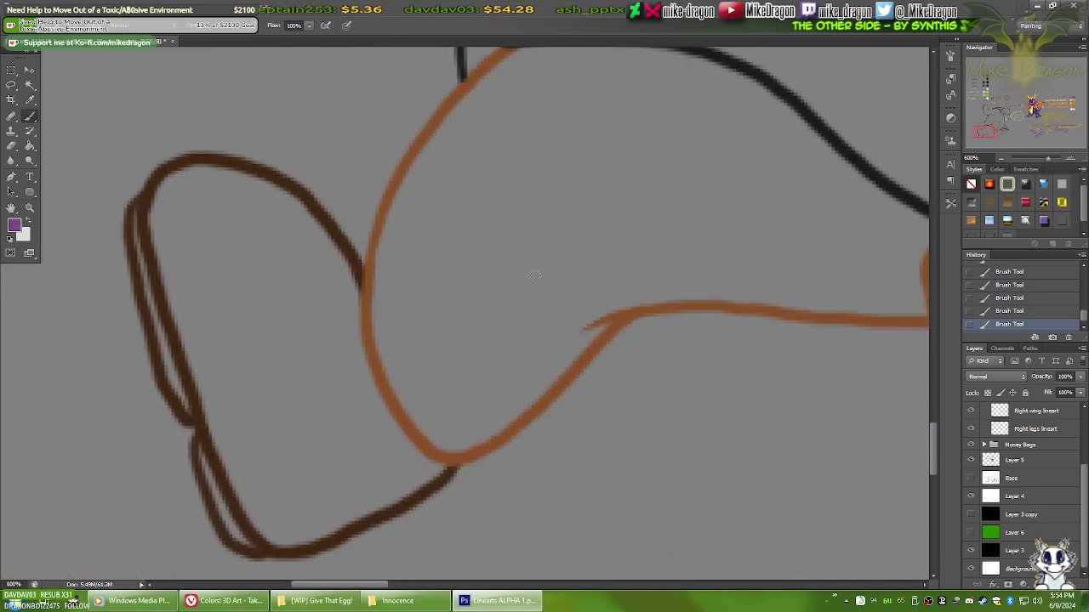
{"action": "key", "text": "e"}
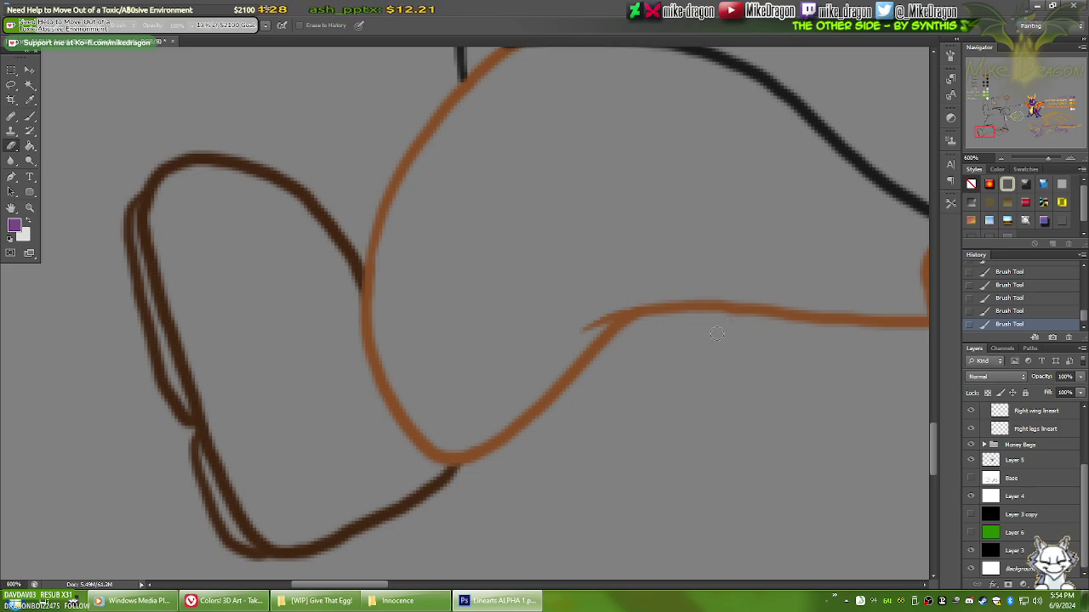
{"action": "mouse_move", "coordinate": [763, 286]}
{"action": "left_mouse_down"}
{"action": "mouse_move", "coordinate": [688, 326]}
{"action": "mouse_move", "coordinate": [634, 381]}
{"action": "left_mouse_up"}
{"action": "mouse_move", "coordinate": [771, 313]}
{"action": "left_mouse_down"}
{"action": "mouse_move", "coordinate": [757, 328]}
{"action": "mouse_move", "coordinate": [627, 273]}
{"action": "left_mouse_up"}
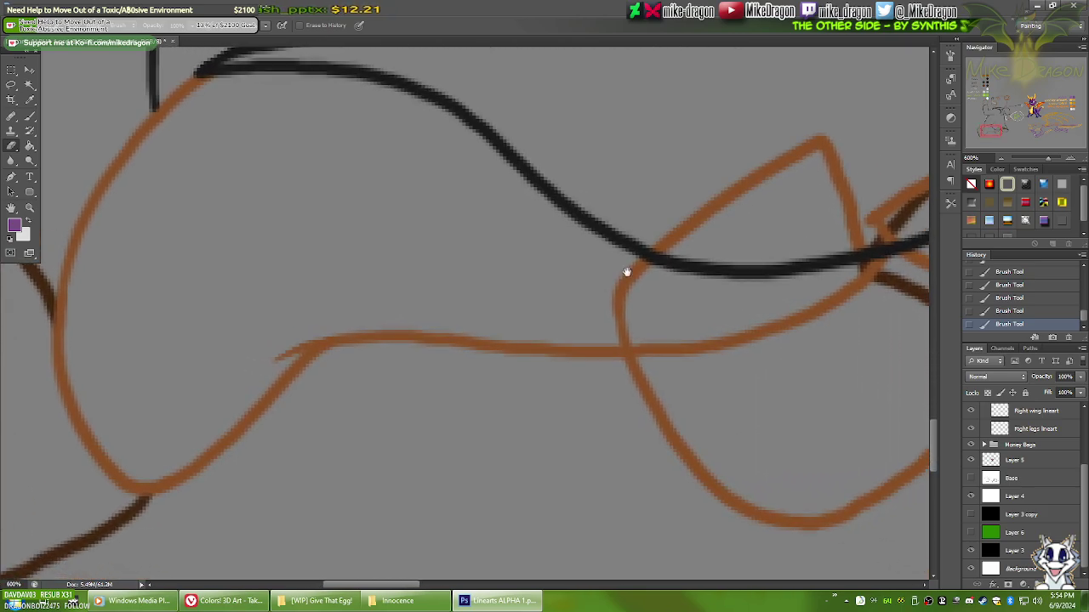
{"action": "mouse_move", "coordinate": [845, 332]}
{"action": "left_mouse_down"}
{"action": "mouse_move", "coordinate": [735, 312]}
{"action": "mouse_move", "coordinate": [597, 349]}
{"action": "left_mouse_up"}
{"action": "mouse_move", "coordinate": [836, 295]}
{"action": "left_mouse_down"}
{"action": "mouse_move", "coordinate": [790, 311]}
{"action": "mouse_move", "coordinate": [632, 318]}
{"action": "left_mouse_up"}
{"action": "left_click_drag", "start_coordinate": [596, 314], "coordinate": [652, 380]}
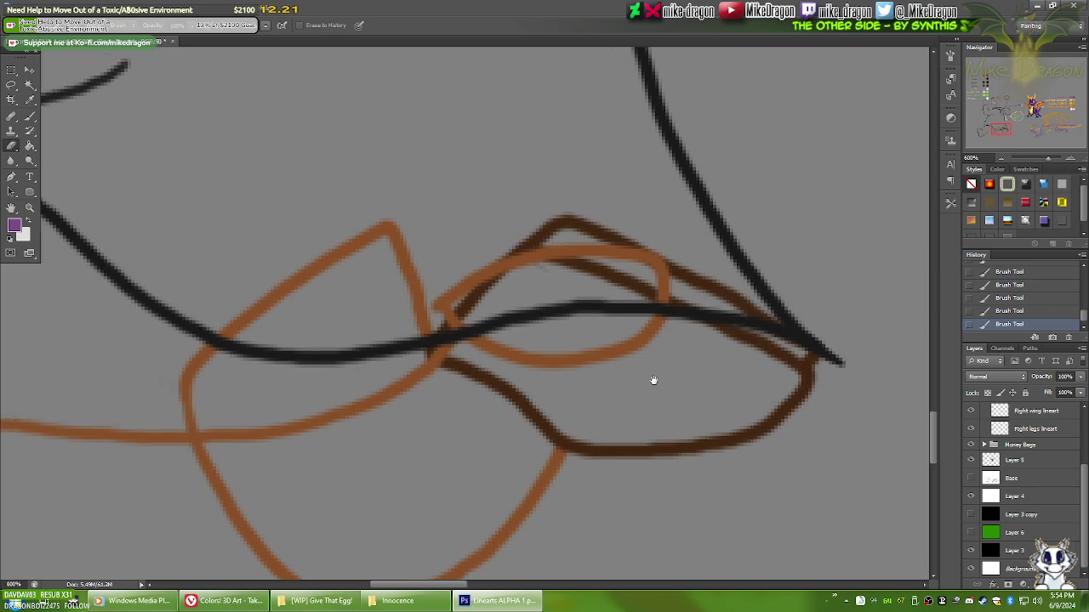
{"action": "left_click_drag", "start_coordinate": [600, 227], "coordinate": [767, 456]}
{"action": "left_click_drag", "start_coordinate": [694, 189], "coordinate": [583, 389]}
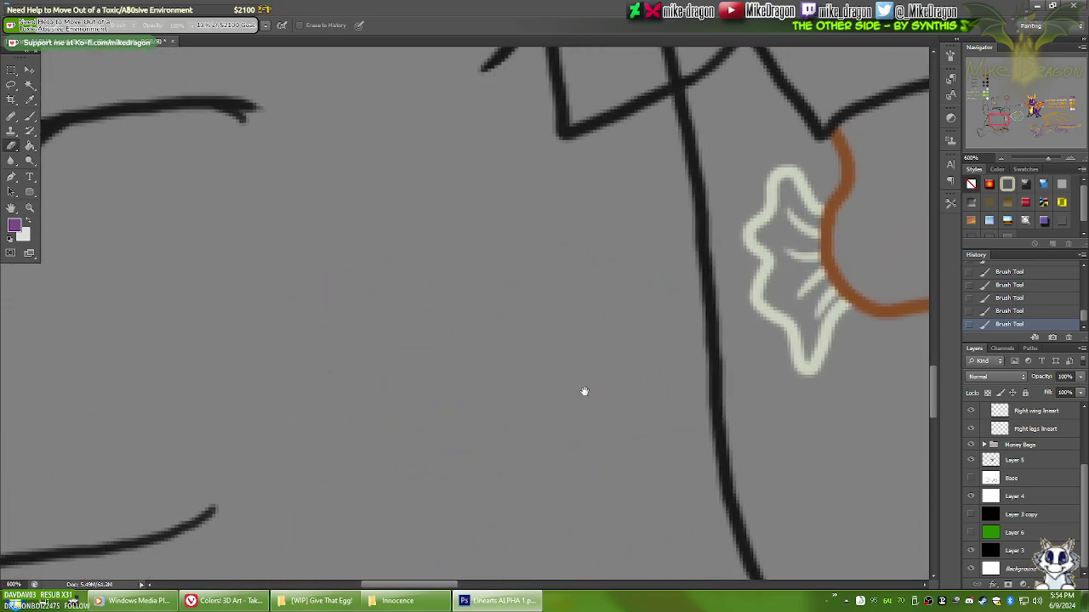
{"action": "left_click_drag", "start_coordinate": [695, 171], "coordinate": [476, 245]}
{"action": "left_click_drag", "start_coordinate": [746, 248], "coordinate": [591, 337]}
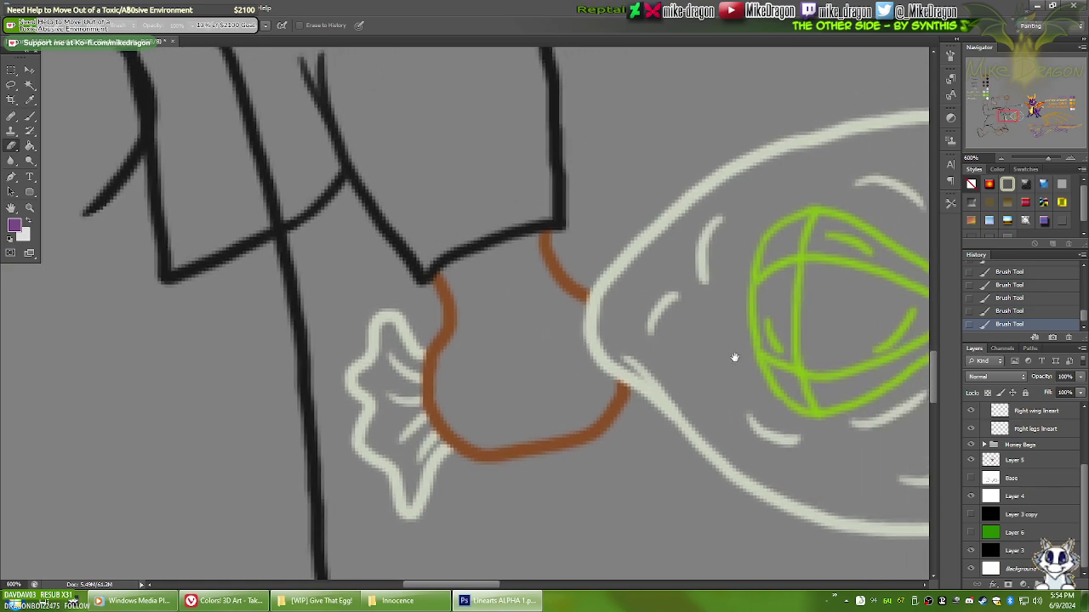
{"action": "left_click_drag", "start_coordinate": [735, 357], "coordinate": [615, 337]}
{"action": "left_click_drag", "start_coordinate": [802, 354], "coordinate": [625, 330]}
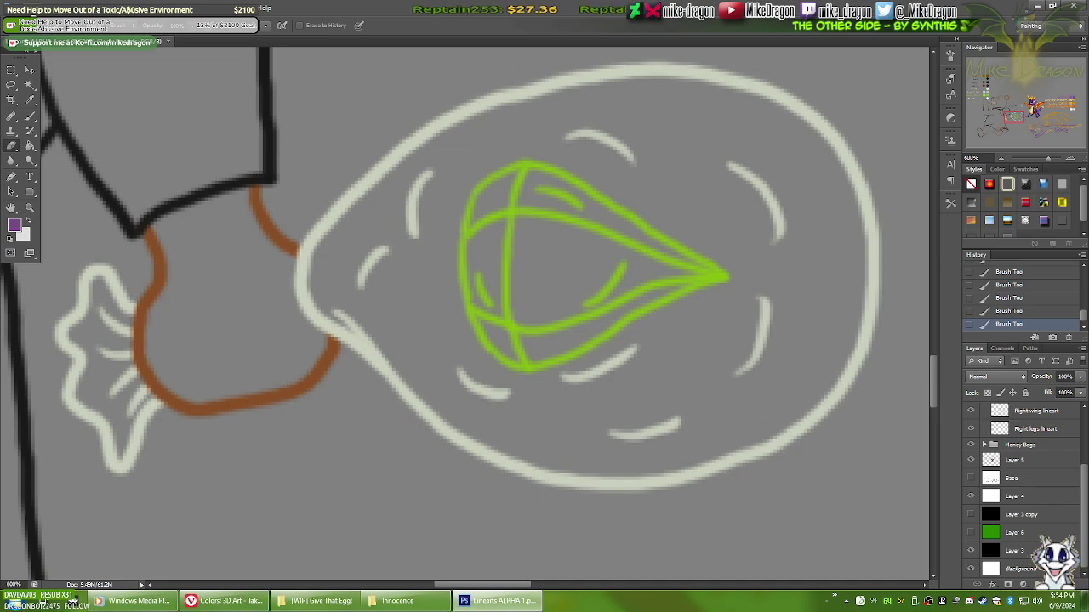
Step: Save the document as a new version named Linearts ALPHA 2.psd with maximum compatibility and check it in the project folder
{"action": "left_click", "coordinate": [31, 8]}
{"action": "left_click", "coordinate": [54, 141]}
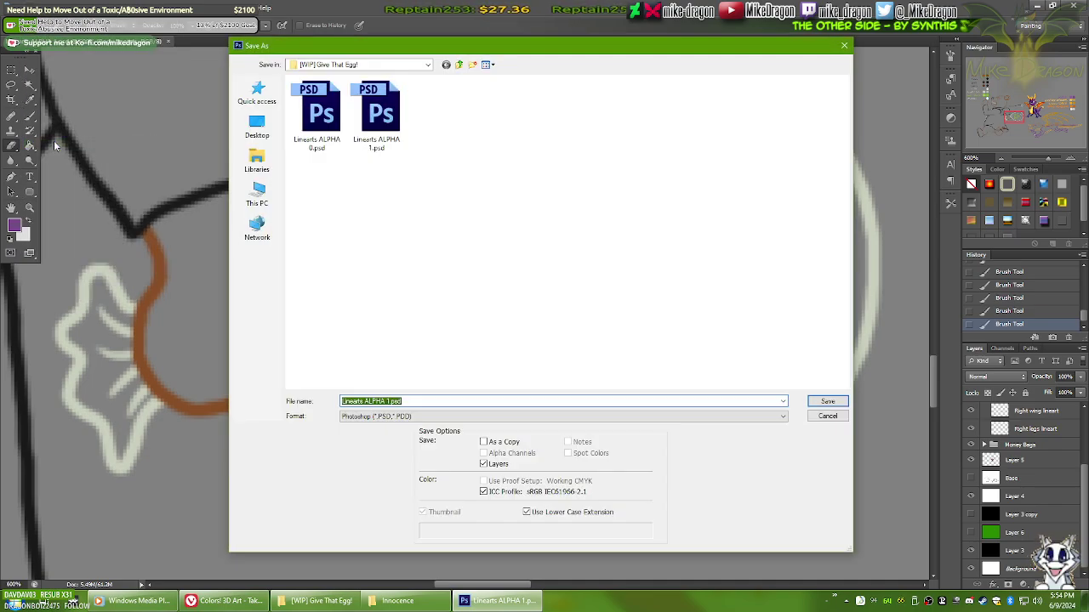
{"action": "key", "text": "End"}
{"action": "key", "text": "BackSpace"}
{"action": "key", "text": "BackSpace"}
{"action": "key", "text": "BackSpace"}
{"action": "key", "text": "BackSpace"}
{"action": "key", "text": "BackSpace"}
{"action": "key", "text": "BackSpace"}
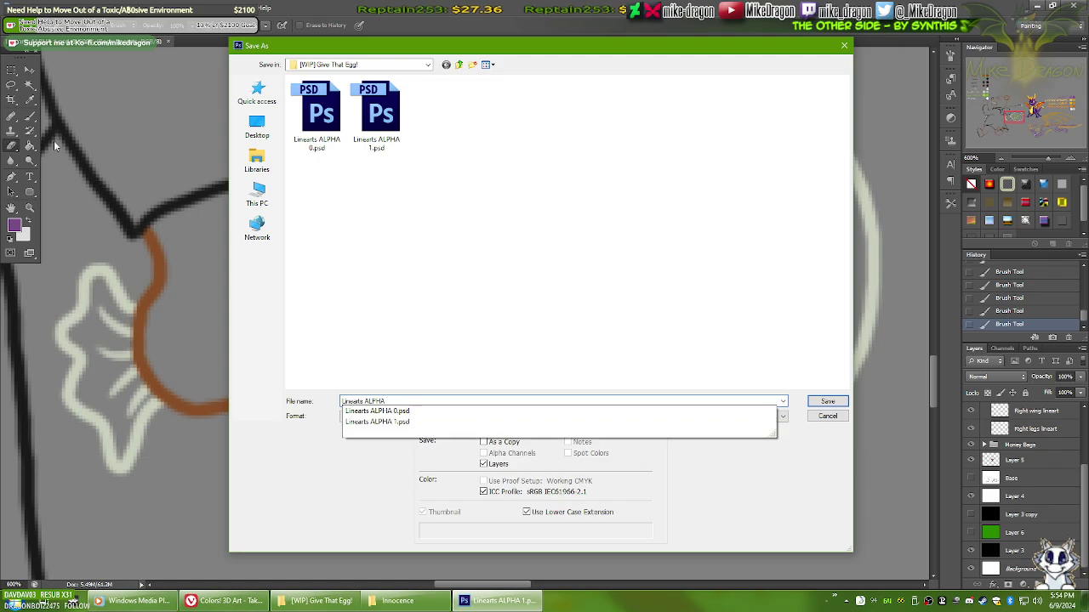
{"action": "type", "text": "2"}
{"action": "key", "text": "Return"}
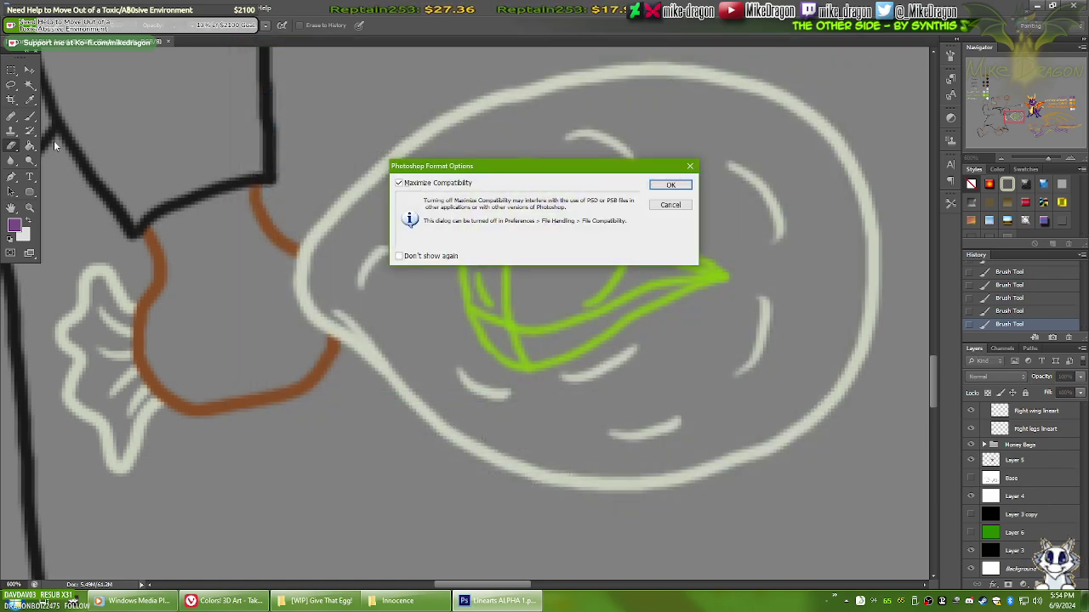
{"action": "key", "text": "Return"}
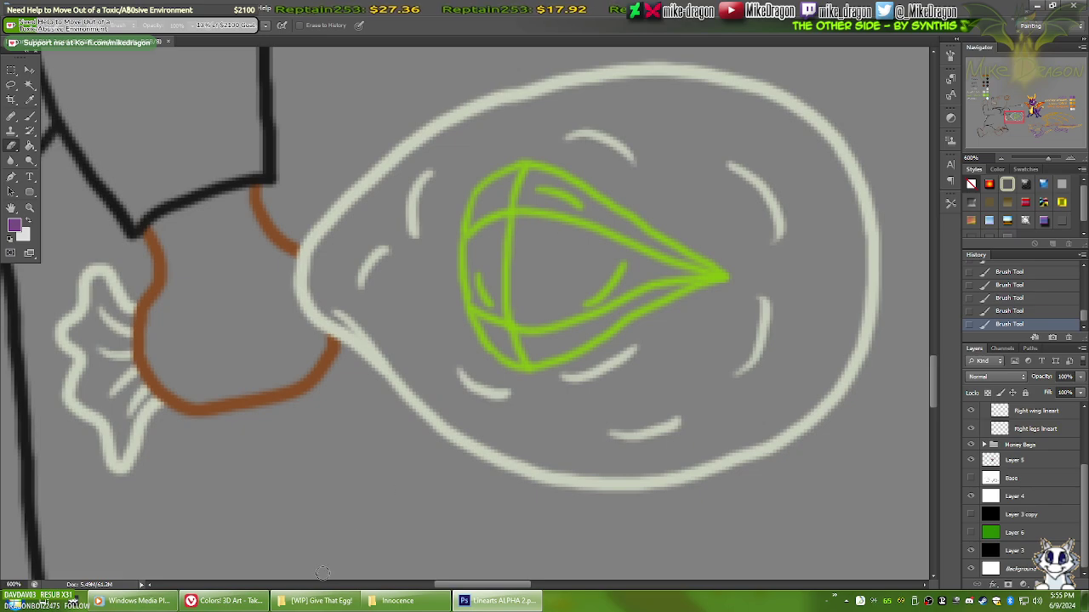
{"action": "left_click", "coordinate": [319, 601]}
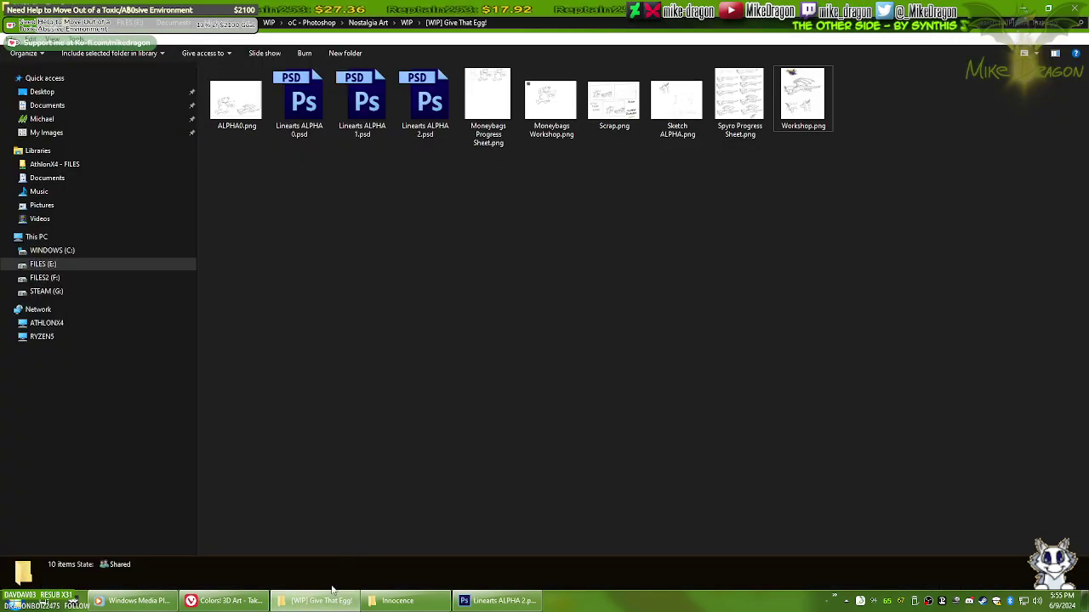
{"action": "key", "text": "alt+Tab"}
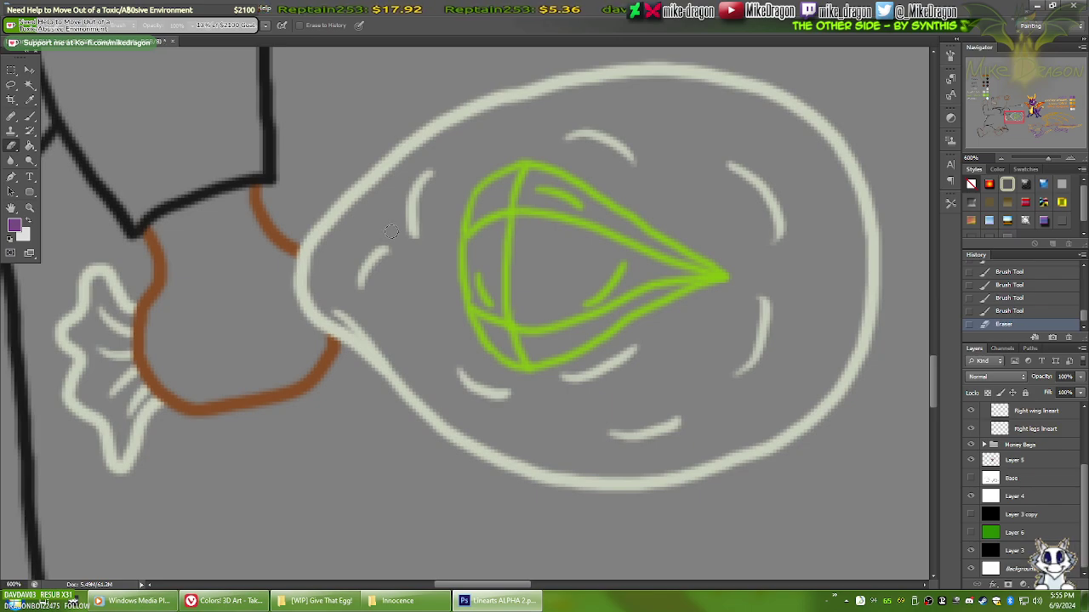
Step: Undo the stray eraser stroke and make Right side linearts in the Money Bags group the active layer, toggling visibility to identify it
{"action": "key", "text": "ctrl+z"}
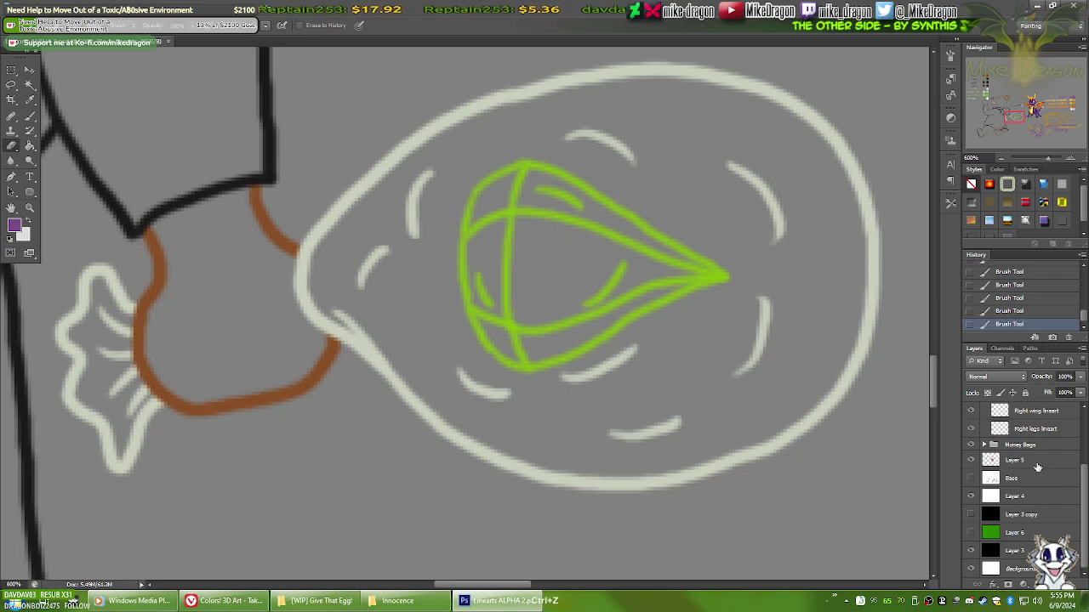
{"action": "left_click", "coordinate": [984, 445]}
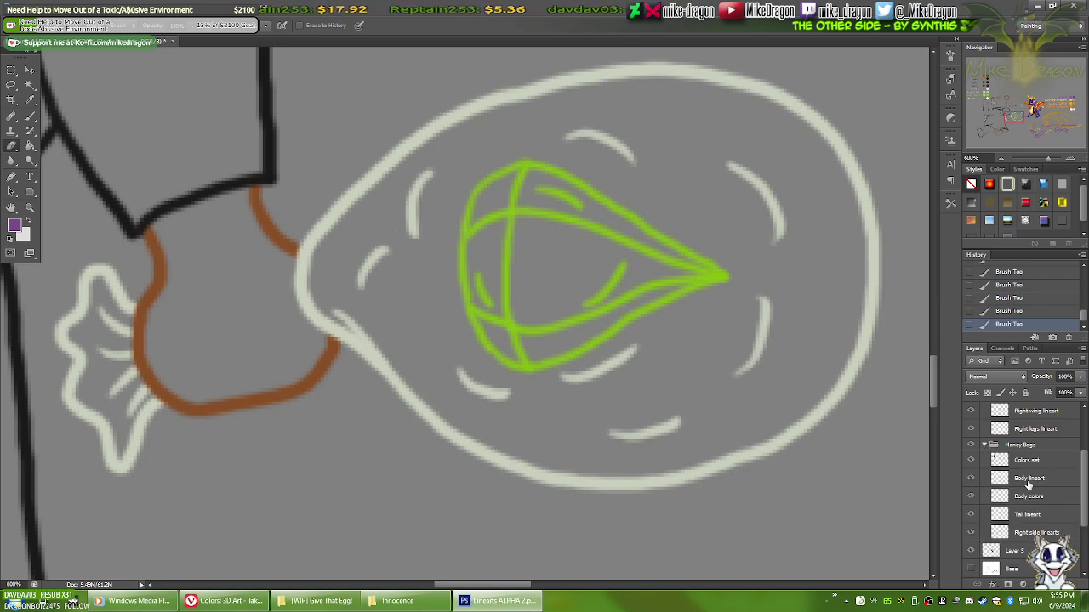
{"action": "left_click", "coordinate": [1029, 482]}
{"action": "left_click", "coordinate": [970, 478]}
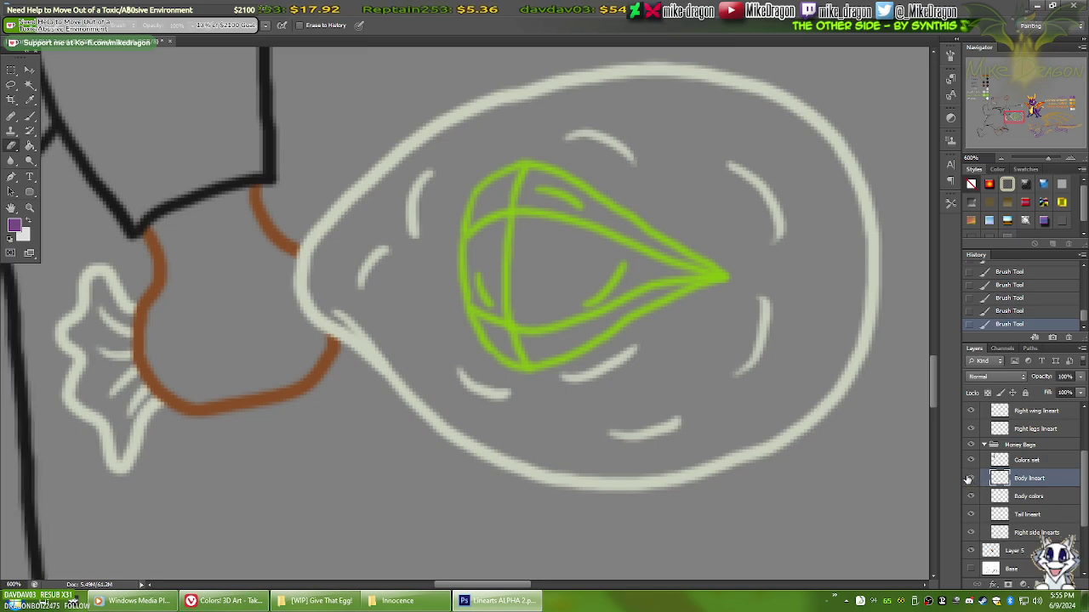
{"action": "left_click", "coordinate": [971, 535], "text": "alt"}
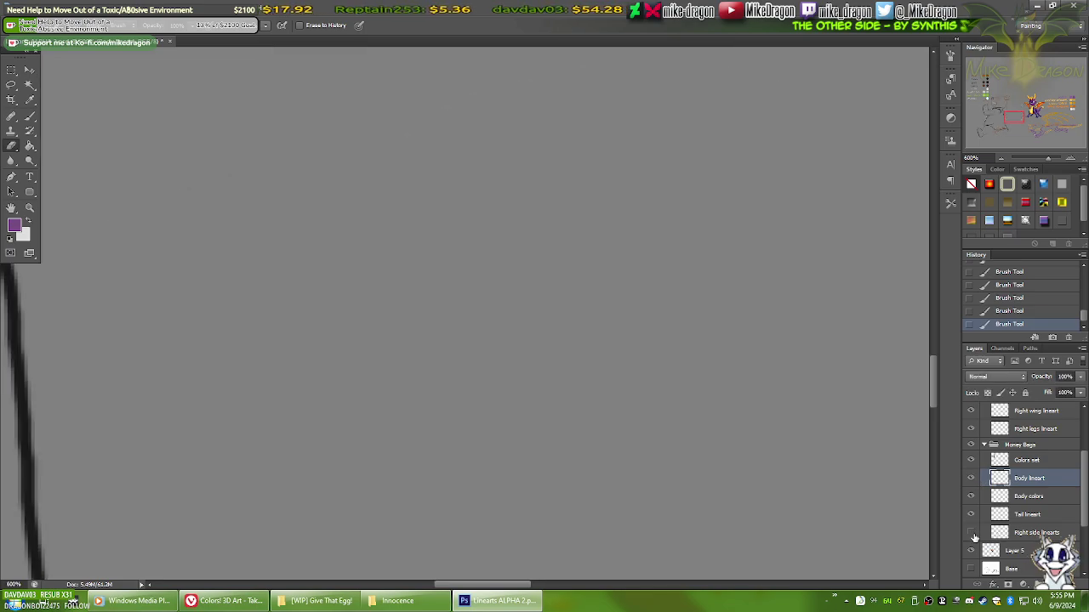
{"action": "left_click", "coordinate": [972, 536], "text": "alt"}
{"action": "left_click", "coordinate": [1009, 533]}
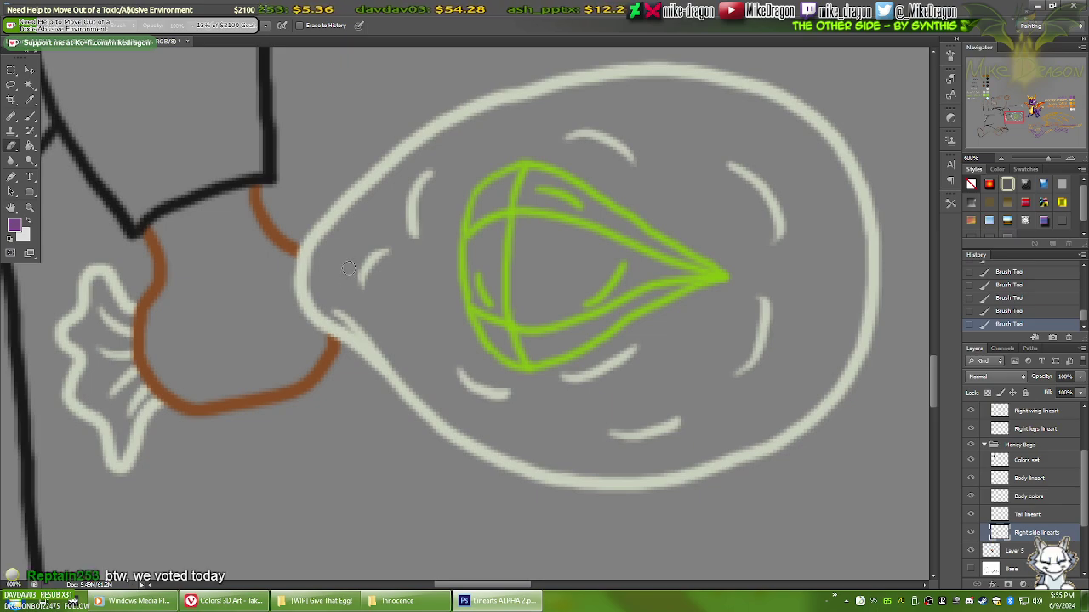
Step: Erase rough edges around the off-white crease marks inside the bag on the Right side linearts layer
{"action": "left_click_drag", "start_coordinate": [351, 264], "coordinate": [365, 240]}
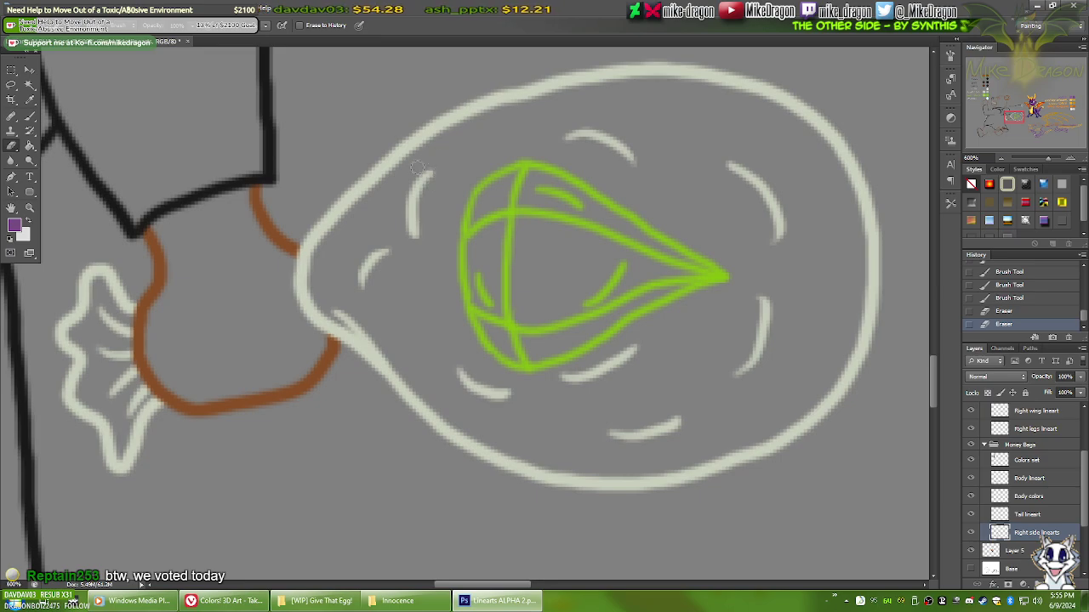
{"action": "left_click_drag", "start_coordinate": [431, 162], "coordinate": [437, 160]}
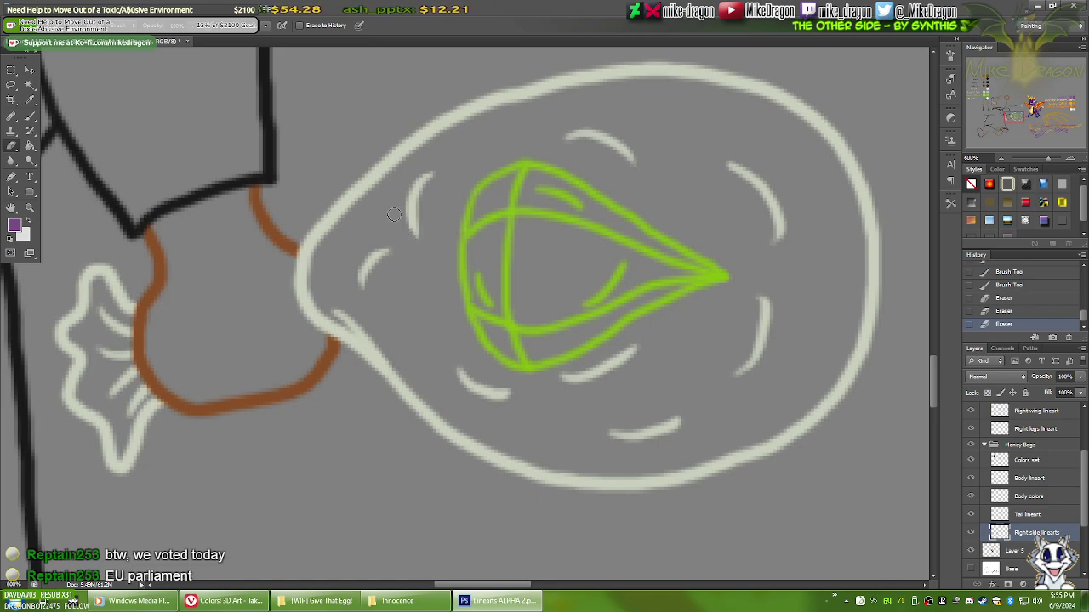
{"action": "left_click_drag", "start_coordinate": [406, 243], "coordinate": [411, 240]}
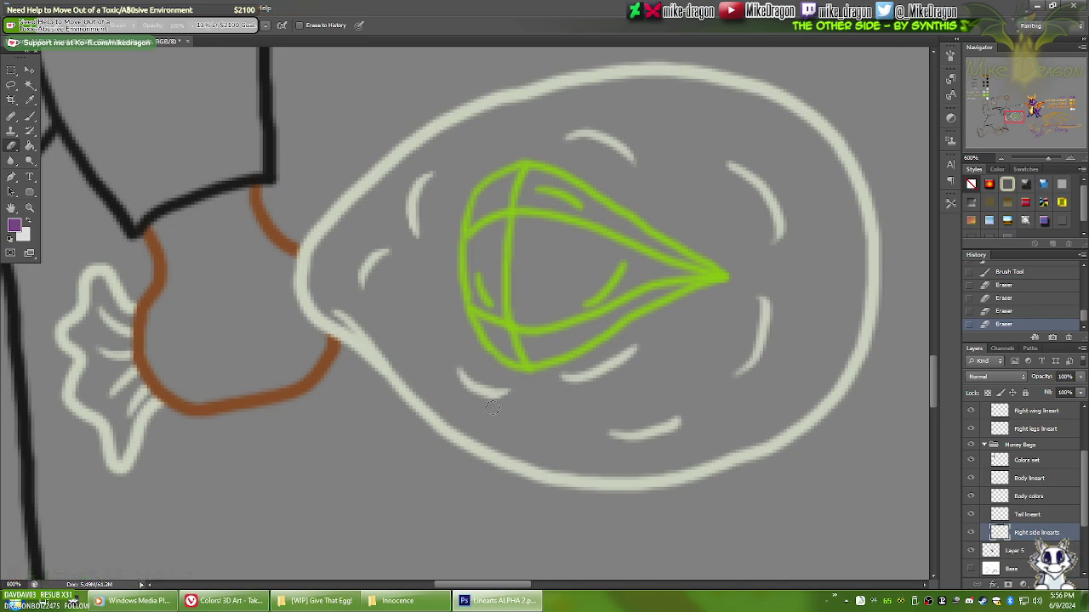
{"action": "left_click_drag", "start_coordinate": [496, 406], "coordinate": [476, 410]}
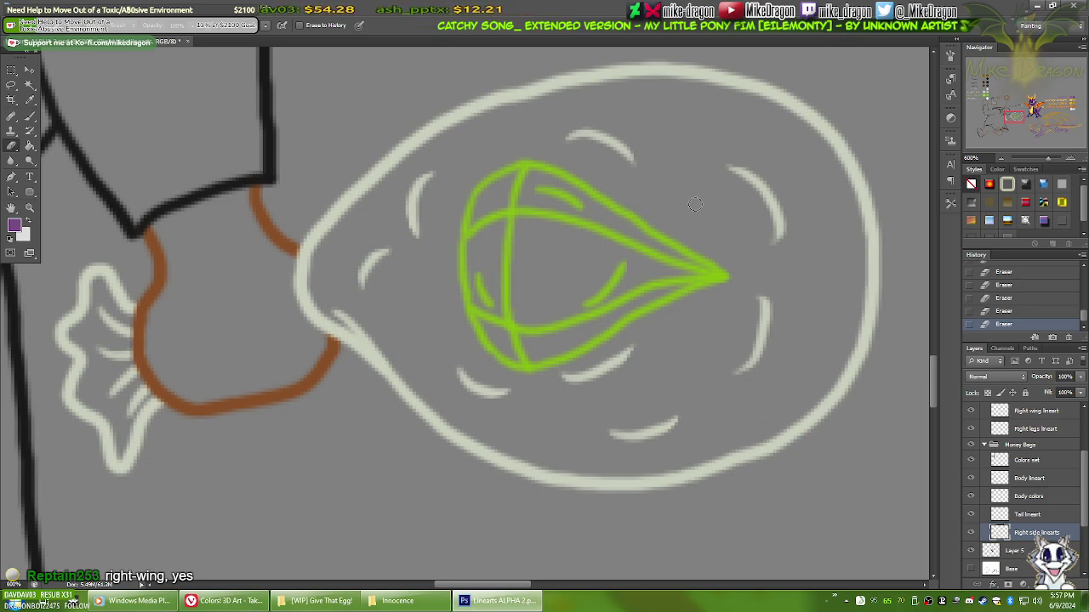
Step: Inspect the bear's sleeve, collar, coat and bent arm outlines for flaws, making the Body colors layer active along the way
{"action": "left_click_drag", "start_coordinate": [301, 233], "coordinate": [510, 349]}
{"action": "left_click_drag", "start_coordinate": [315, 261], "coordinate": [485, 381]}
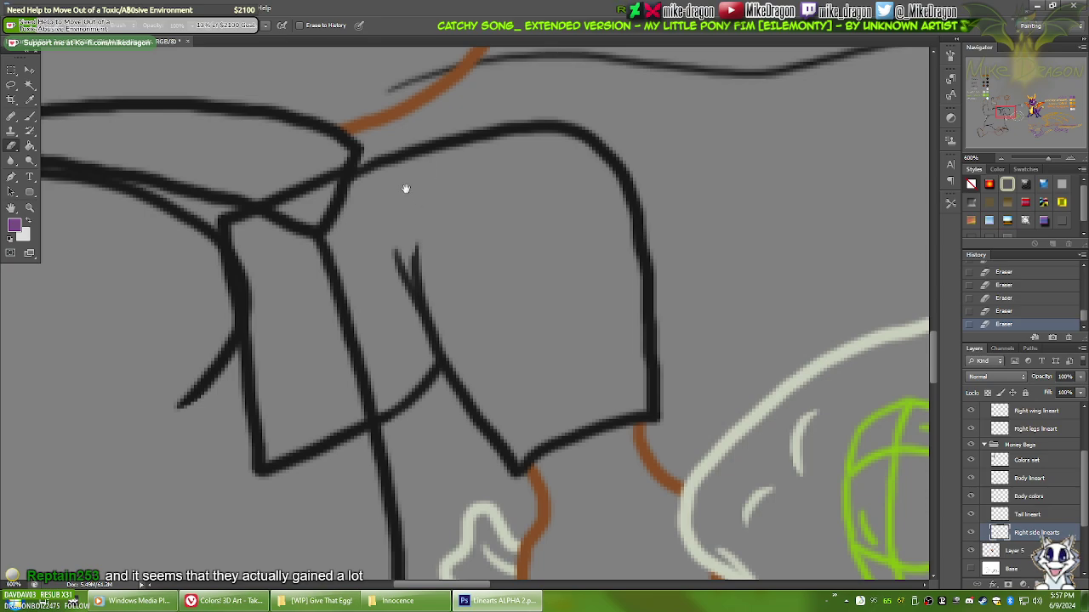
{"action": "left_click_drag", "start_coordinate": [403, 187], "coordinate": [775, 175]}
{"action": "mouse_move", "coordinate": [542, 302]}
{"action": "left_mouse_down"}
{"action": "mouse_move", "coordinate": [641, 242]}
{"action": "mouse_move", "coordinate": [554, 247]}
{"action": "left_mouse_up"}
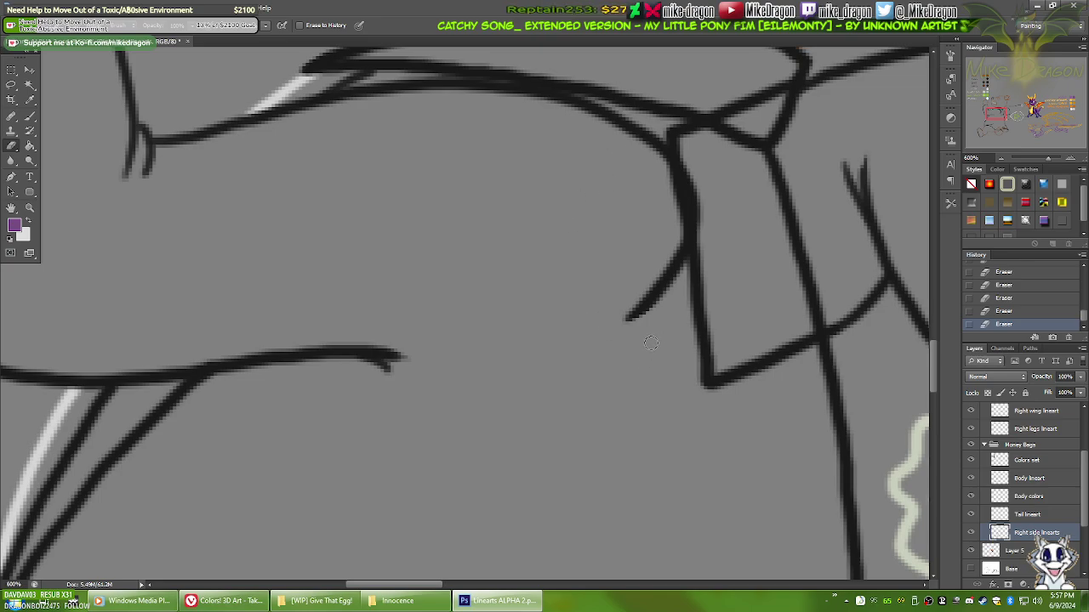
{"action": "left_click_drag", "start_coordinate": [559, 384], "coordinate": [661, 389]}
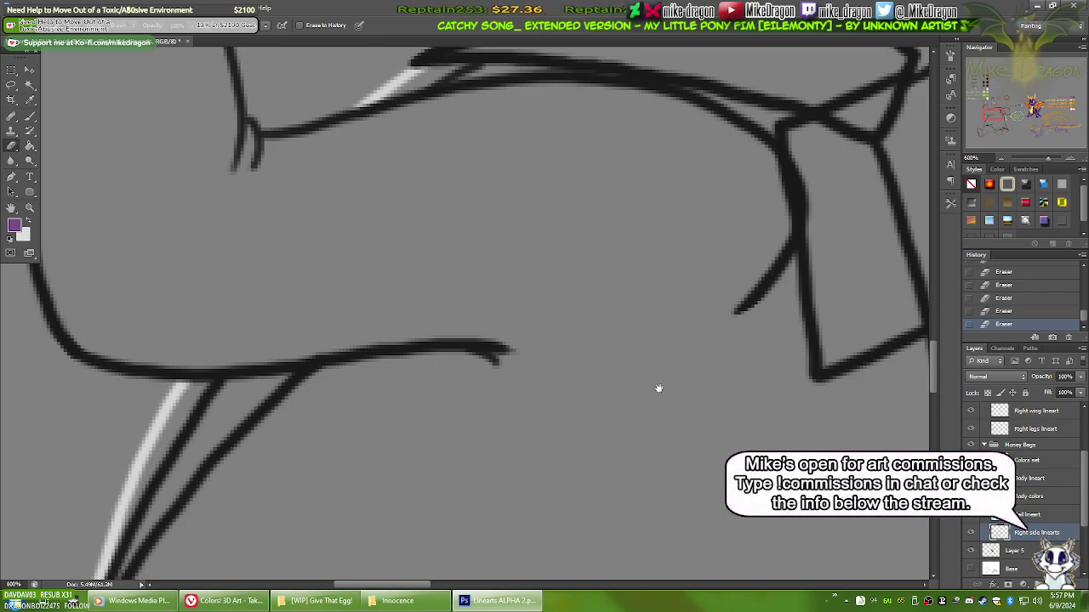
{"action": "left_click_drag", "start_coordinate": [366, 443], "coordinate": [545, 416]}
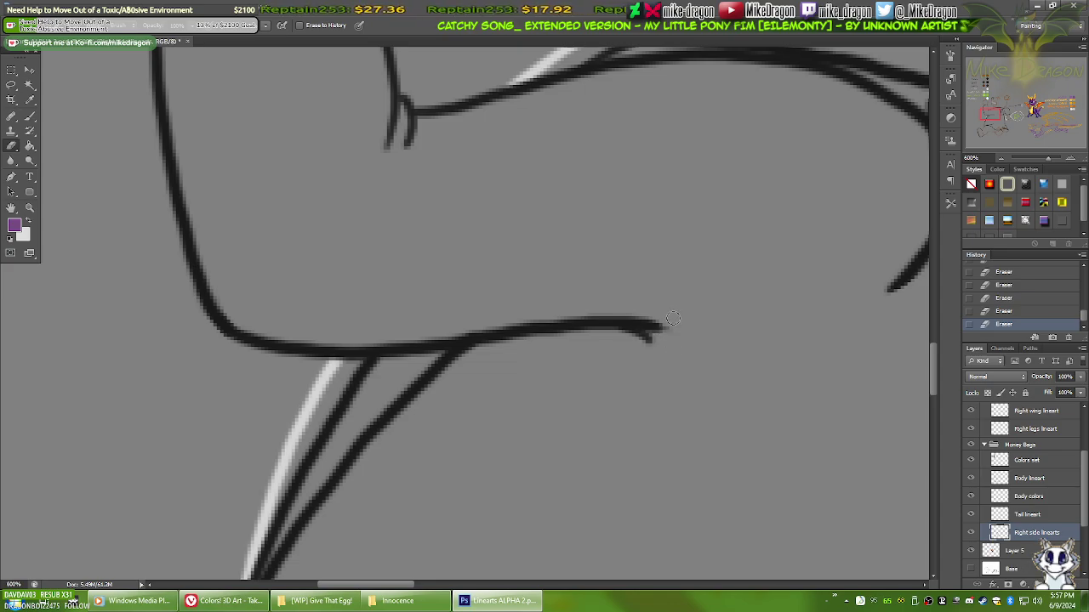
{"action": "left_click_drag", "start_coordinate": [382, 213], "coordinate": [588, 348]}
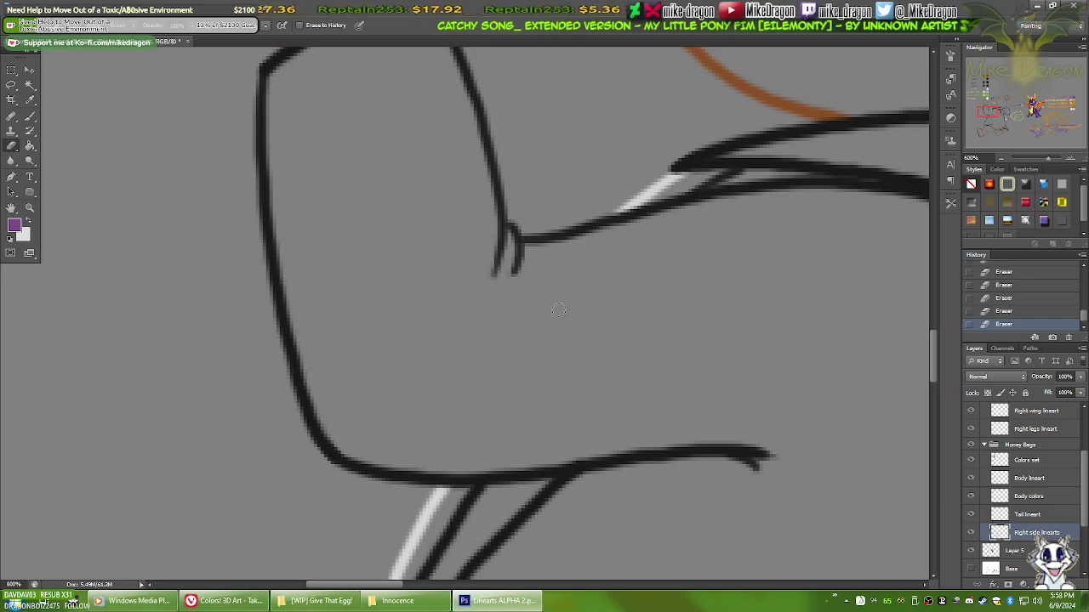
{"action": "left_click", "coordinate": [1029, 496]}
{"action": "left_click_drag", "start_coordinate": [810, 421], "coordinate": [316, 371]}
{"action": "left_click_drag", "start_coordinate": [687, 363], "coordinate": [808, 353]}
{"action": "left_click_drag", "start_coordinate": [539, 297], "coordinate": [687, 340]}
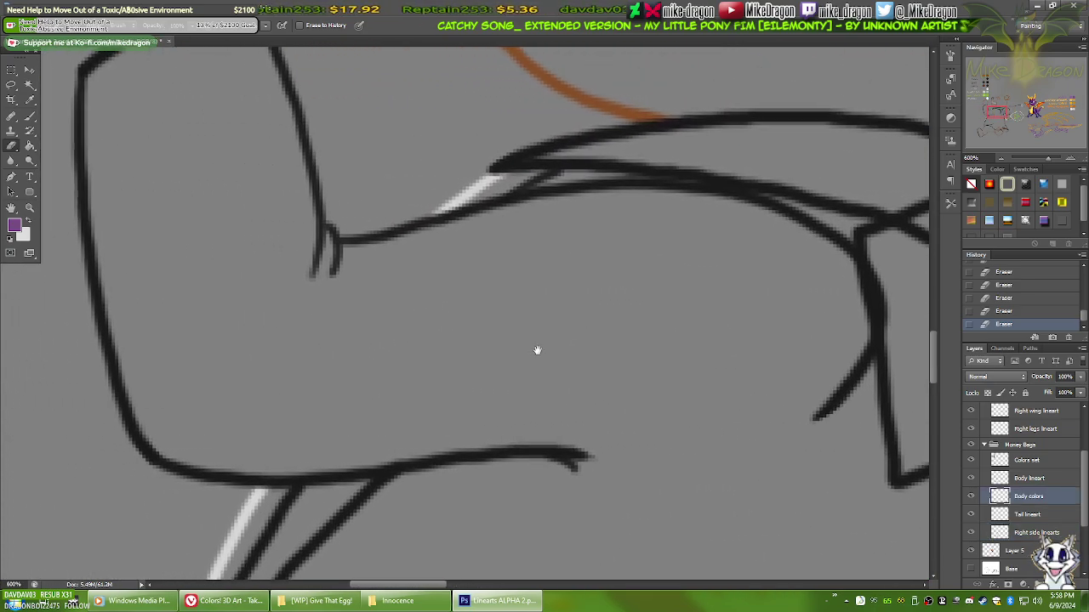
{"action": "left_click_drag", "start_coordinate": [555, 358], "coordinate": [669, 343]}
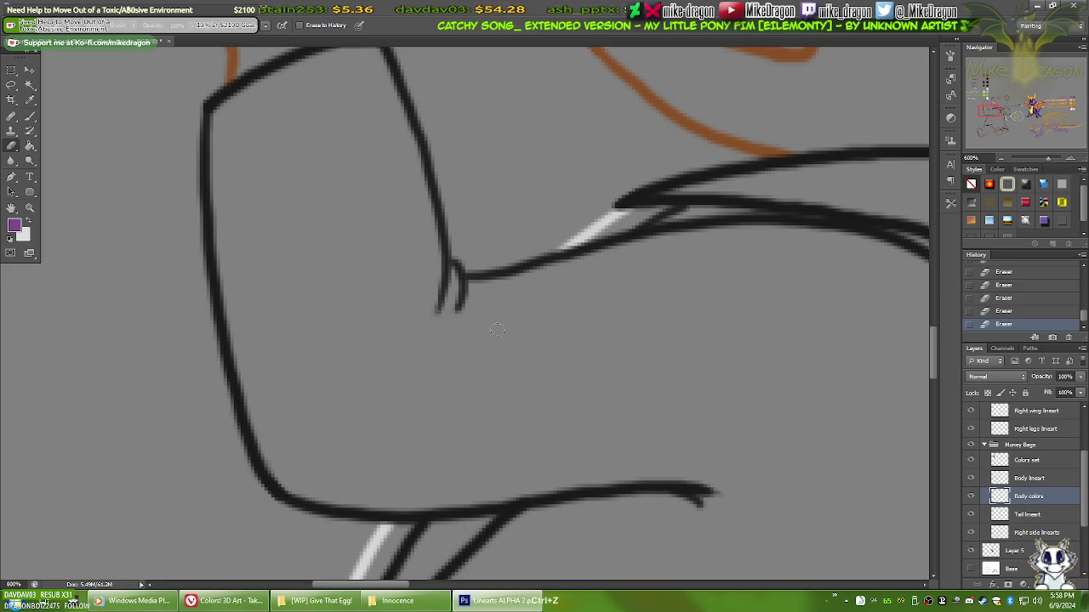
Step: Make Body lineart the active layer, hiding and reshowing it to identify its strokes, and check the bear's raised arm and hand
{"action": "left_click", "coordinate": [986, 480]}
{"action": "left_click_drag", "start_coordinate": [681, 459], "coordinate": [704, 384]}
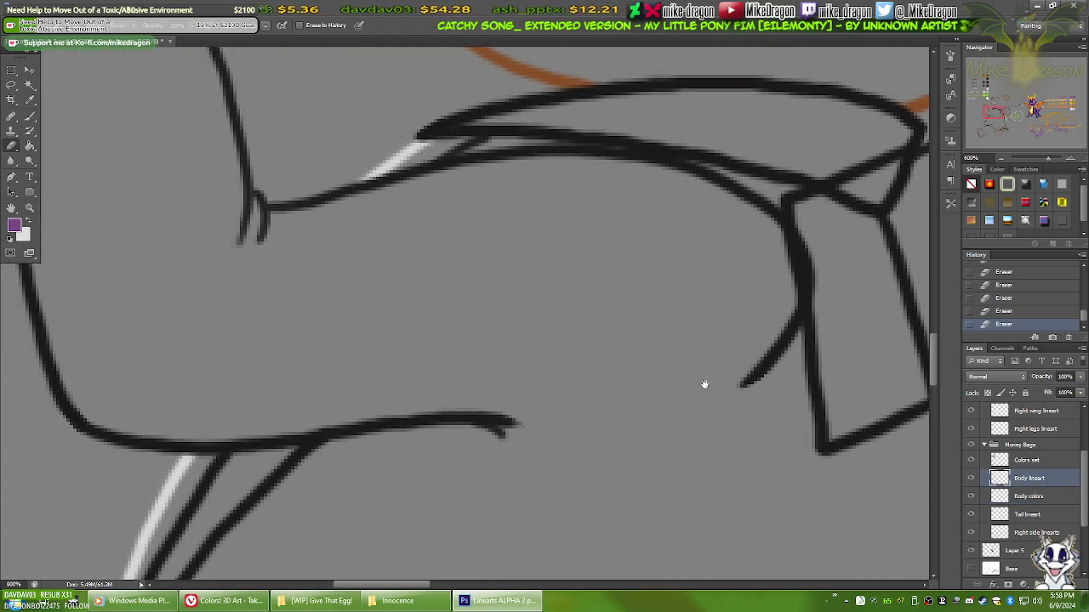
{"action": "left_click", "coordinate": [971, 479]}
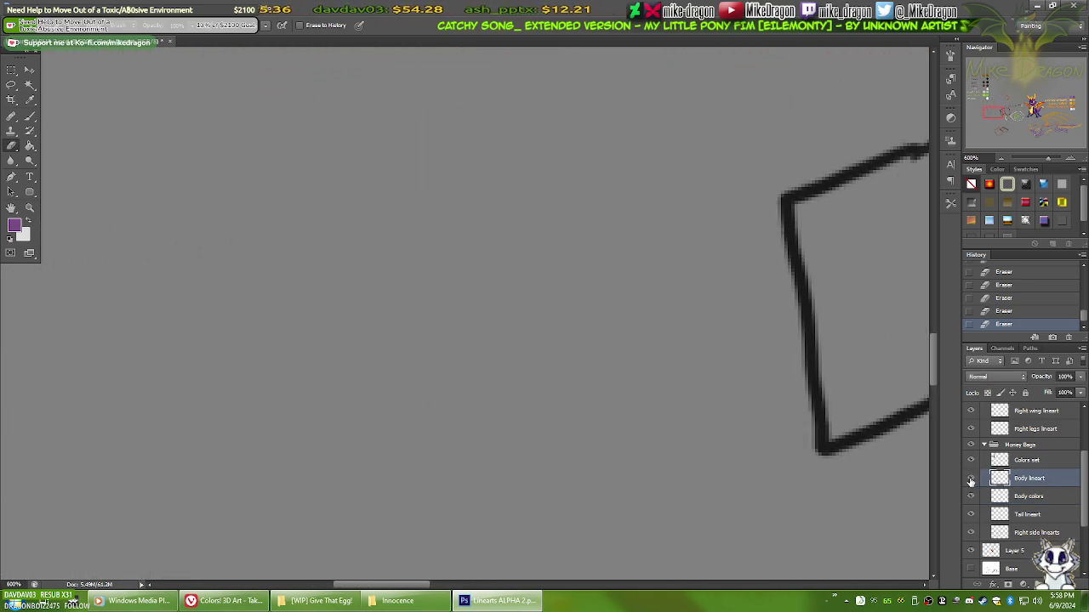
{"action": "left_click", "coordinate": [971, 478]}
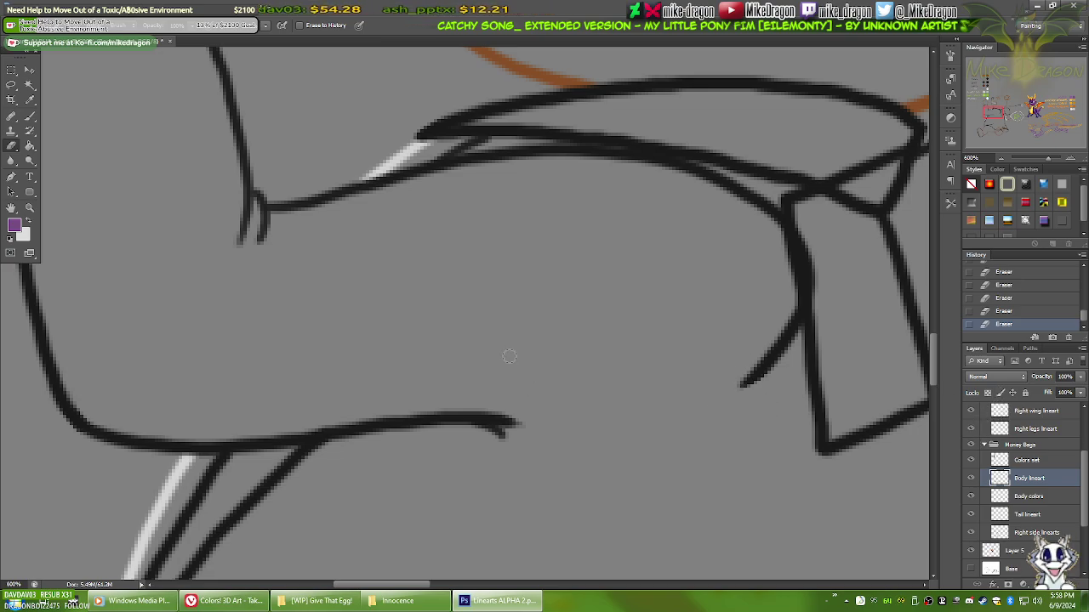
{"action": "left_click_drag", "start_coordinate": [340, 303], "coordinate": [583, 396]}
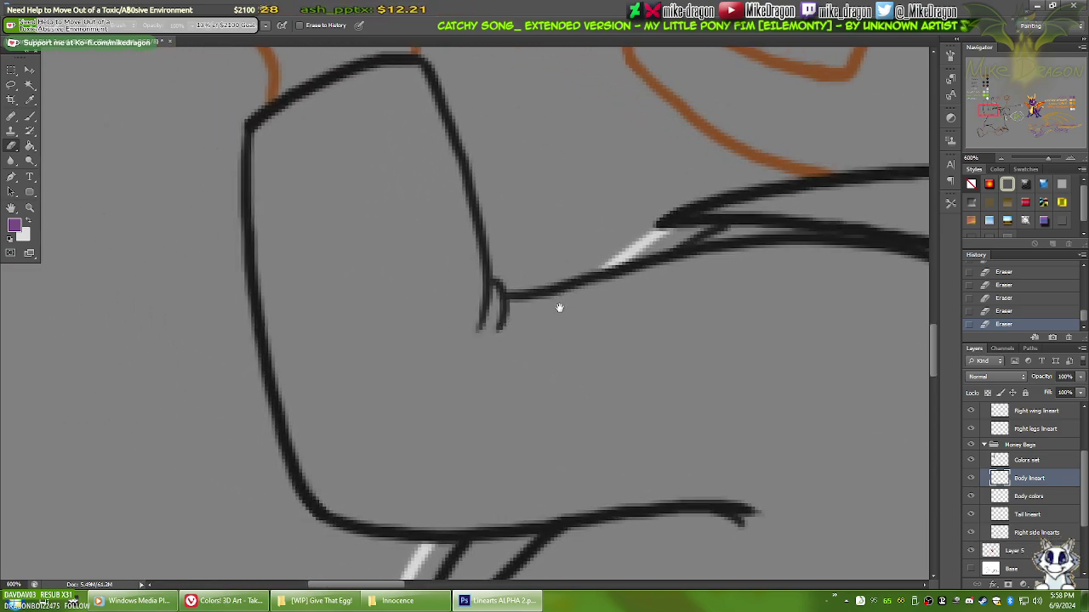
{"action": "left_click_drag", "start_coordinate": [559, 306], "coordinate": [533, 448]}
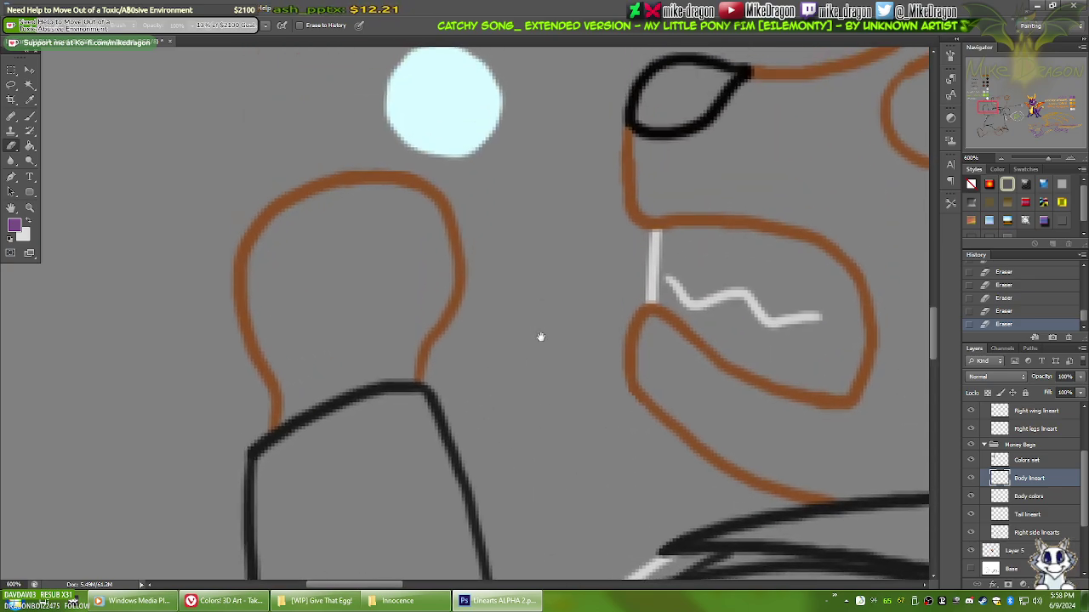
Step: Taper the loose end of the white teeth line inside the bear's mouth with the Eraser
{"action": "left_click_drag", "start_coordinate": [540, 364], "coordinate": [426, 313]}
{"action": "left_click_drag", "start_coordinate": [570, 341], "coordinate": [508, 364]}
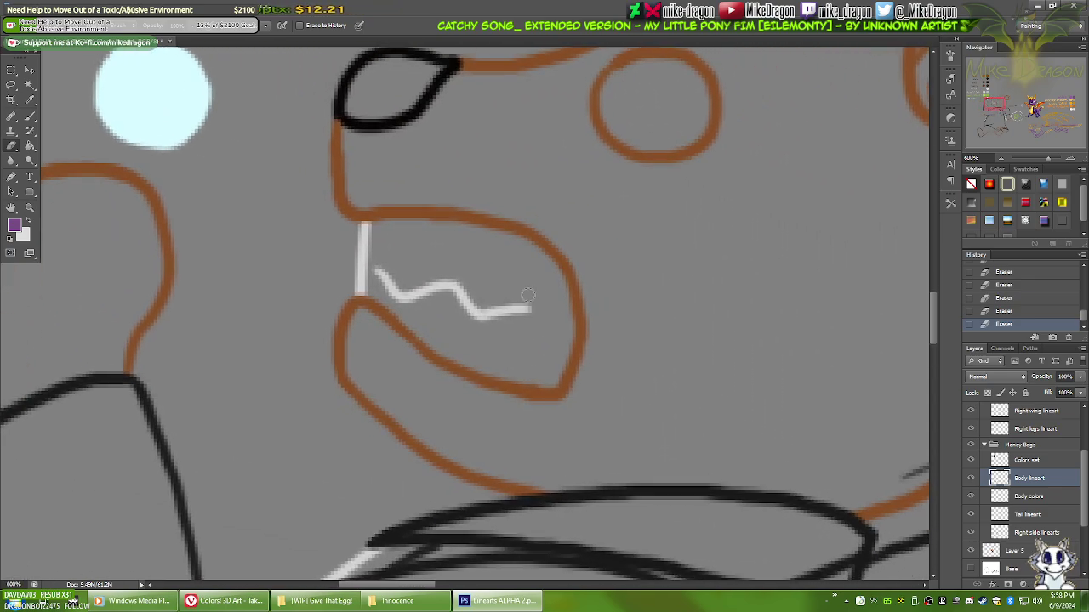
{"action": "left_click_drag", "start_coordinate": [518, 298], "coordinate": [539, 300]}
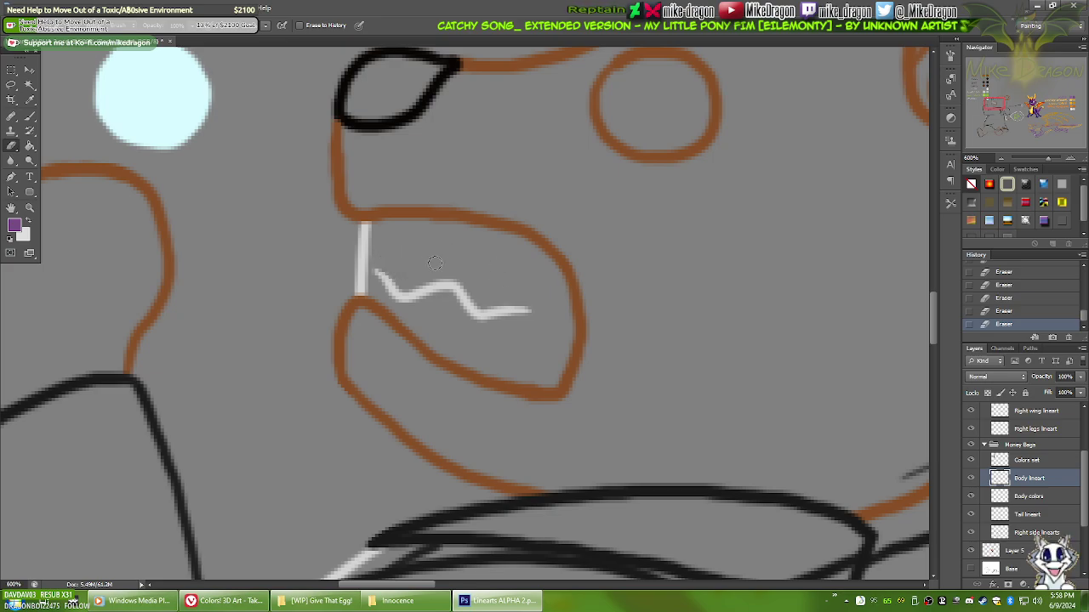
Step: Hide the Right side linearts layer and taper the lower loose end of the bear's ear outline with the Eraser
{"action": "mouse_move", "coordinate": [519, 129]}
{"action": "left_mouse_down"}
{"action": "mouse_move", "coordinate": [503, 205]}
{"action": "mouse_move", "coordinate": [512, 250]}
{"action": "left_mouse_up"}
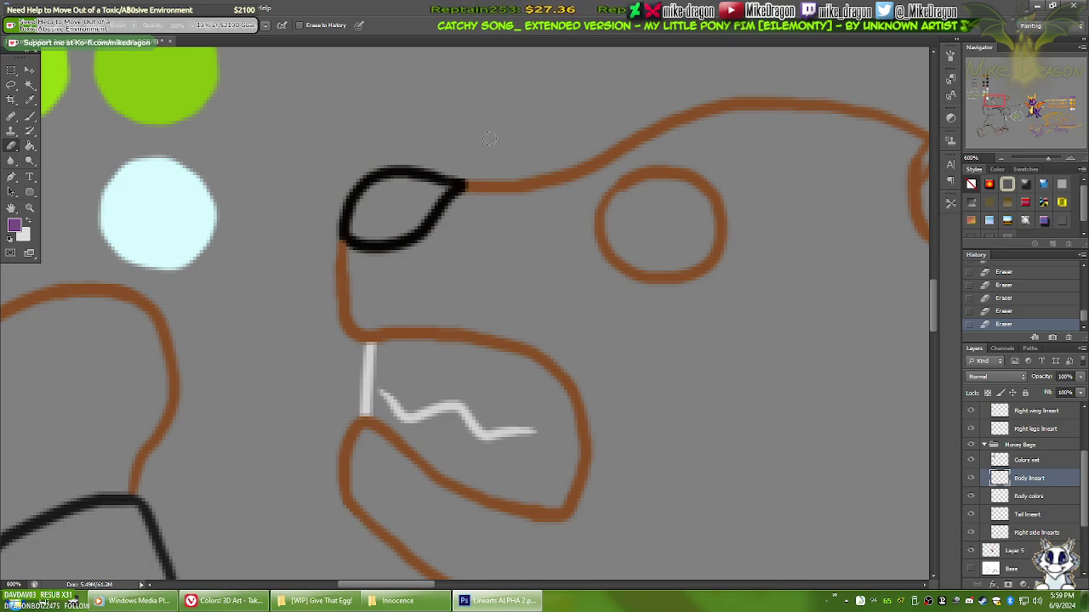
{"action": "left_click_drag", "start_coordinate": [723, 240], "coordinate": [508, 257]}
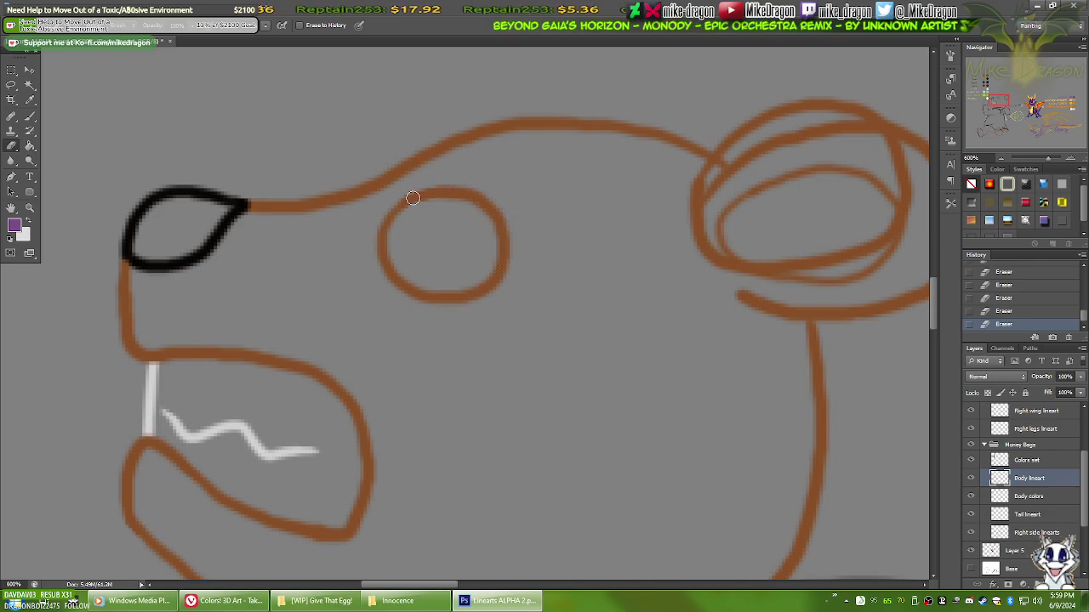
{"action": "left_click_drag", "start_coordinate": [648, 284], "coordinate": [437, 252]}
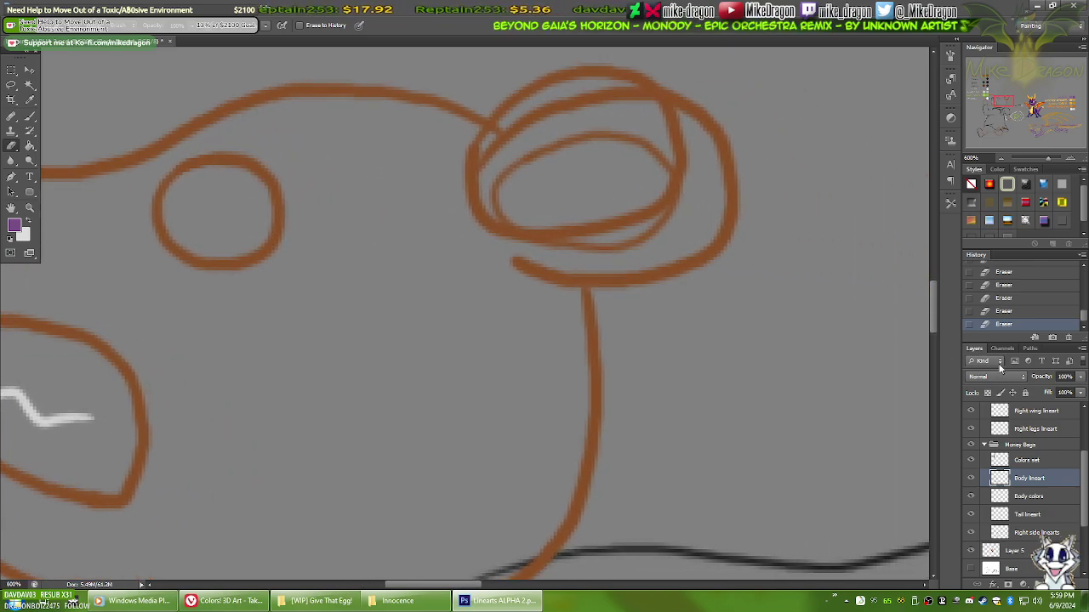
{"action": "left_click", "coordinate": [971, 533]}
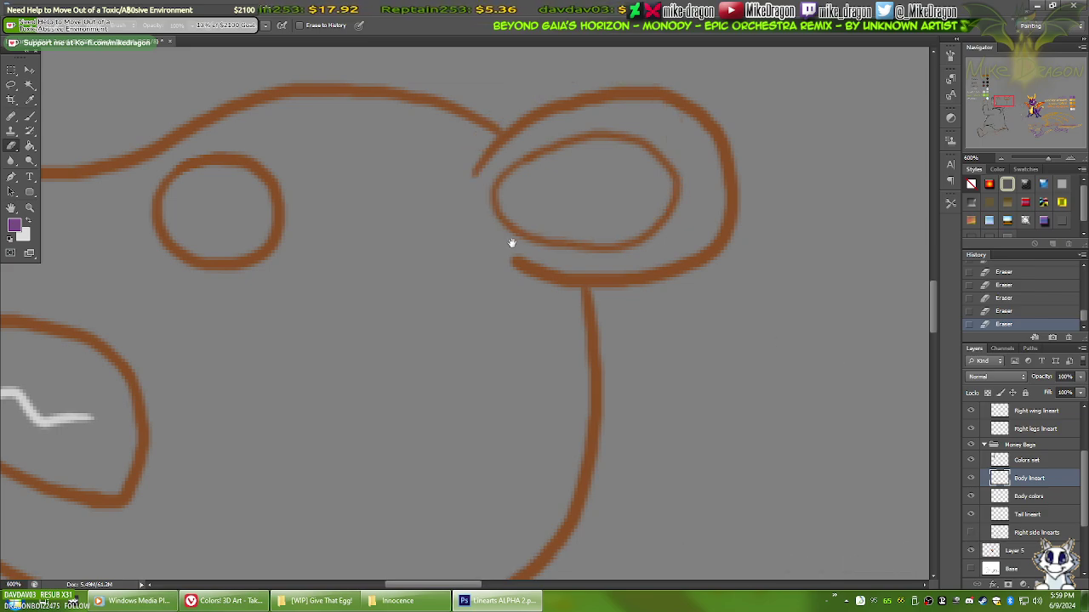
{"action": "scroll", "coordinate": [502, 264], "scroll_direction": "up", "scroll_amount": 1}
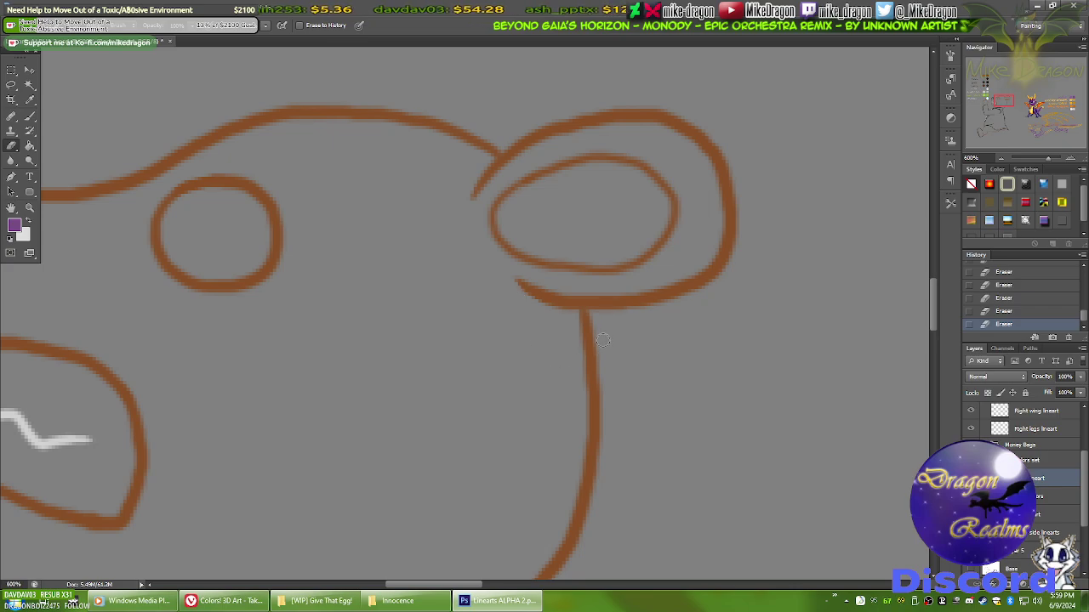
Step: Inspect the bear's collar, leg and lower coat outlines for flaws, dismissing the two browser notifications along the way
{"action": "mouse_move", "coordinate": [360, 219]}
{"action": "left_mouse_down"}
{"action": "mouse_move", "coordinate": [430, 289]}
{"action": "mouse_move", "coordinate": [525, 327]}
{"action": "mouse_move", "coordinate": [549, 195]}
{"action": "mouse_move", "coordinate": [496, 389]}
{"action": "mouse_move", "coordinate": [572, 328]}
{"action": "left_mouse_up"}
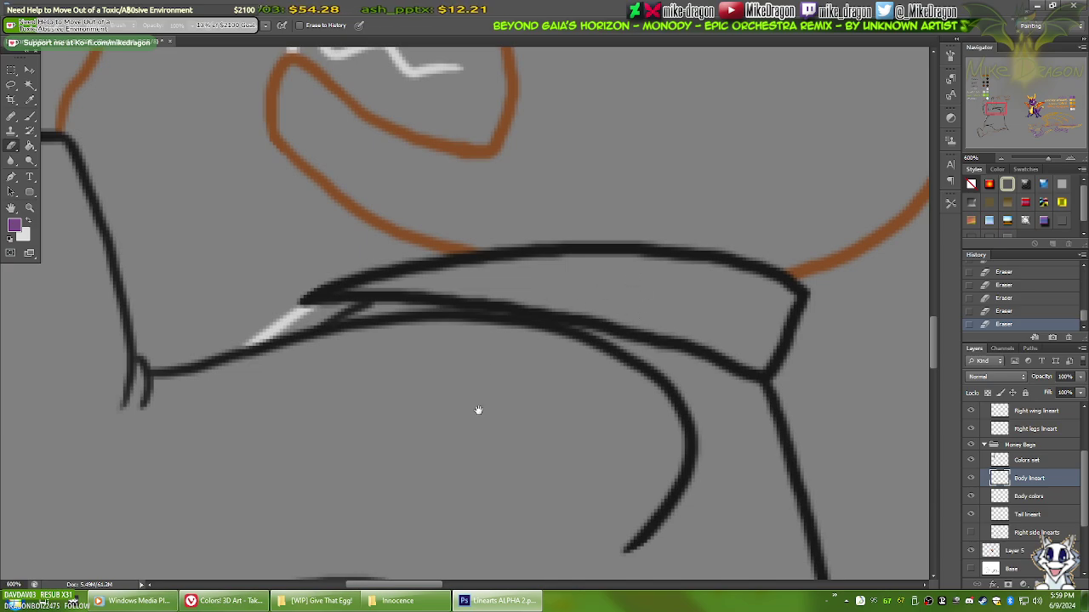
{"action": "mouse_move", "coordinate": [478, 411]}
{"action": "left_mouse_down"}
{"action": "mouse_move", "coordinate": [741, 223]}
{"action": "mouse_move", "coordinate": [590, 401]}
{"action": "mouse_move", "coordinate": [644, 252]}
{"action": "mouse_move", "coordinate": [646, 291]}
{"action": "mouse_move", "coordinate": [740, 224]}
{"action": "mouse_move", "coordinate": [717, 287]}
{"action": "mouse_move", "coordinate": [738, 274]}
{"action": "left_mouse_up"}
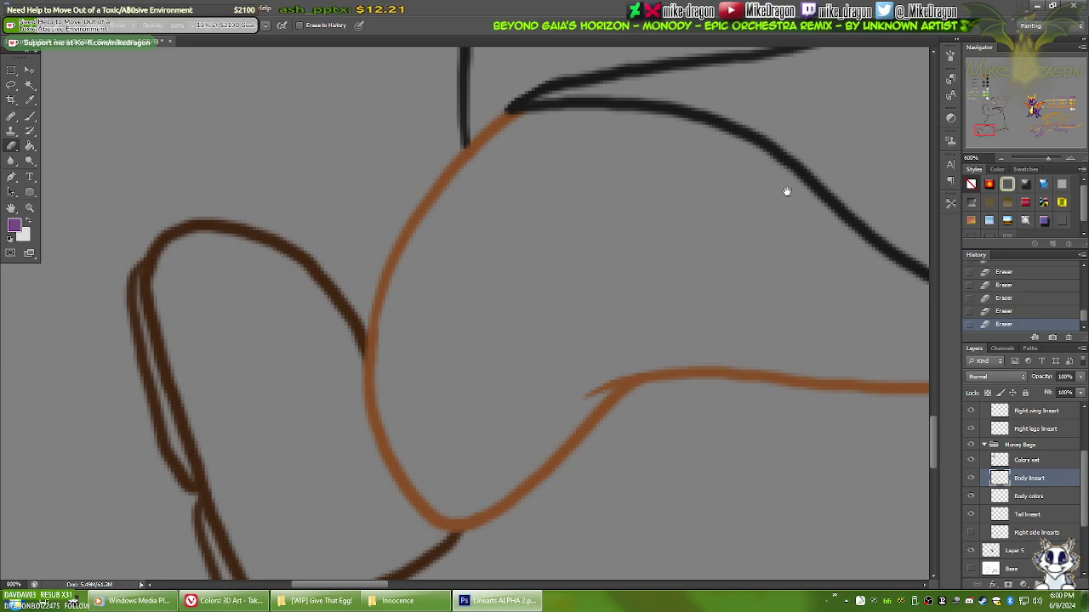
{"action": "mouse_move", "coordinate": [795, 199]}
{"action": "left_mouse_down"}
{"action": "mouse_move", "coordinate": [627, 408]}
{"action": "mouse_move", "coordinate": [712, 280]}
{"action": "mouse_move", "coordinate": [703, 307]}
{"action": "left_mouse_up"}
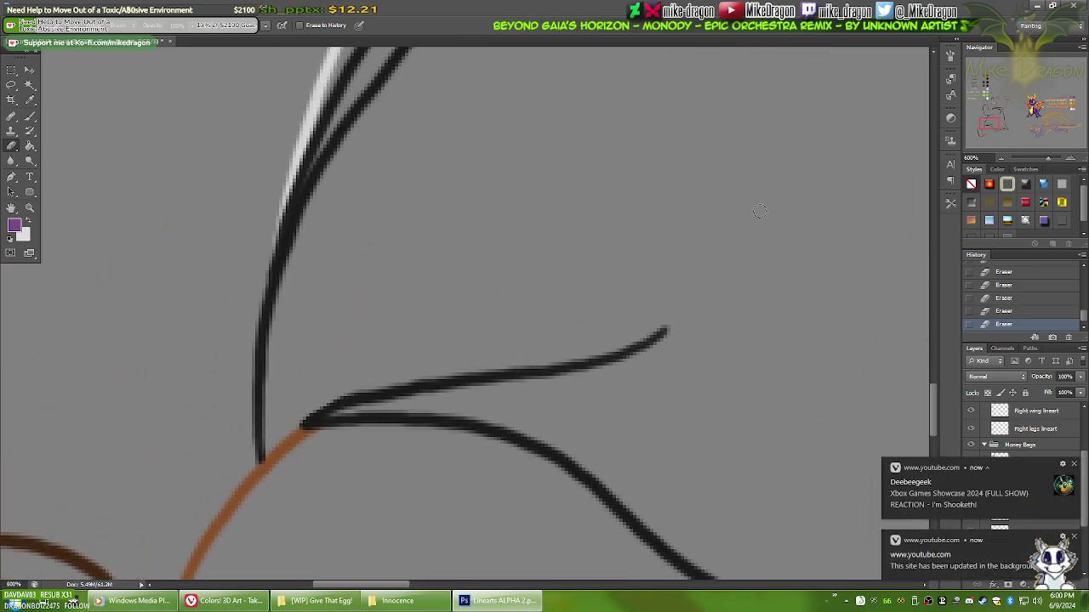
{"action": "left_click", "coordinate": [1074, 466]}
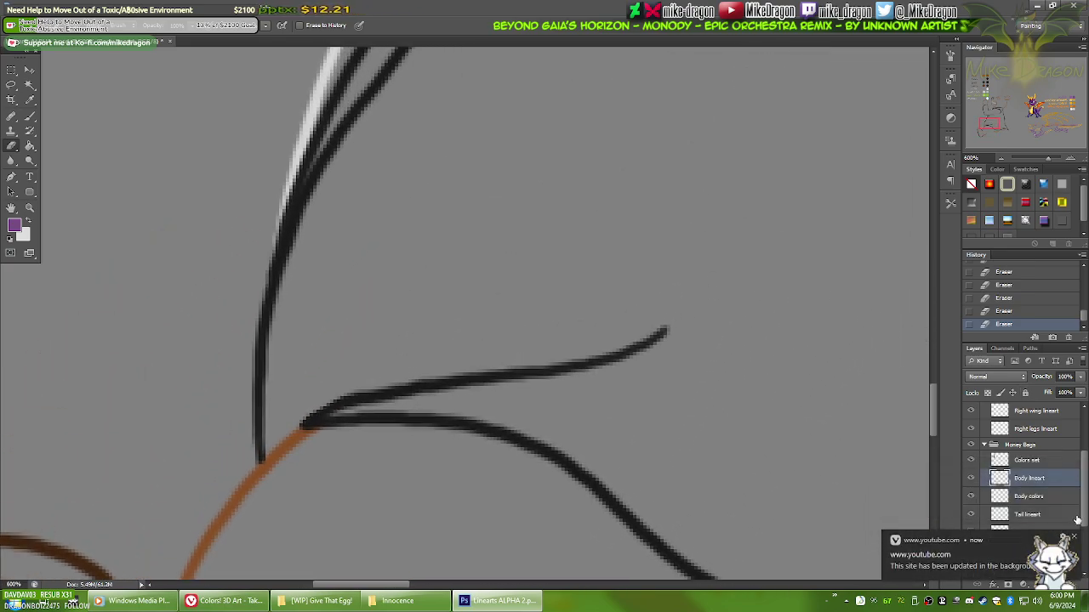
{"action": "left_click", "coordinate": [1075, 541]}
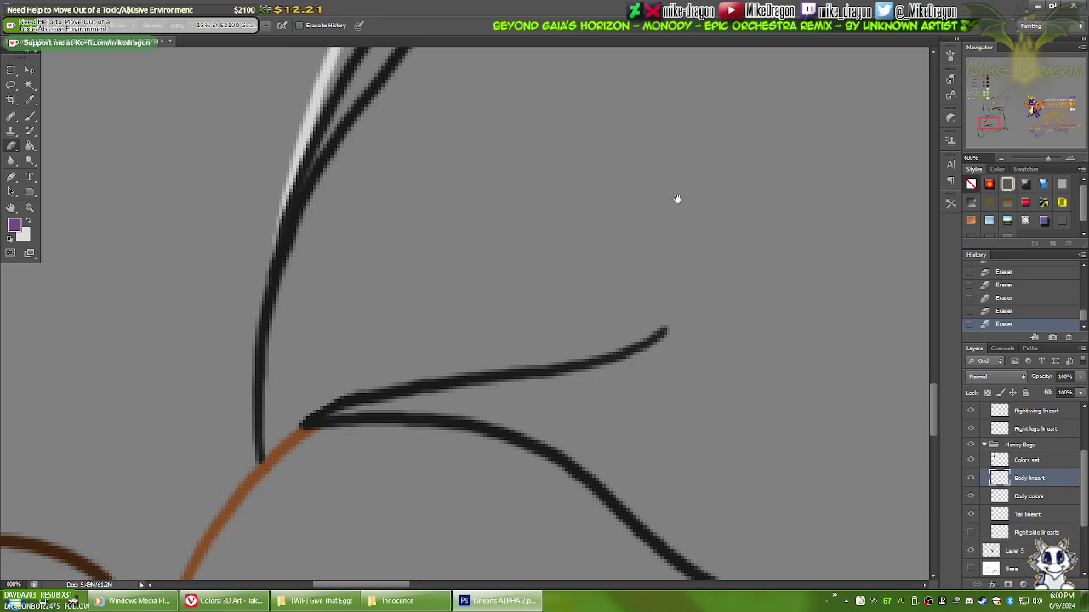
{"action": "left_click_drag", "start_coordinate": [677, 198], "coordinate": [380, 360]}
{"action": "mouse_move", "coordinate": [695, 175]}
{"action": "left_mouse_down"}
{"action": "mouse_move", "coordinate": [573, 241]}
{"action": "mouse_move", "coordinate": [710, 275]}
{"action": "left_mouse_up"}
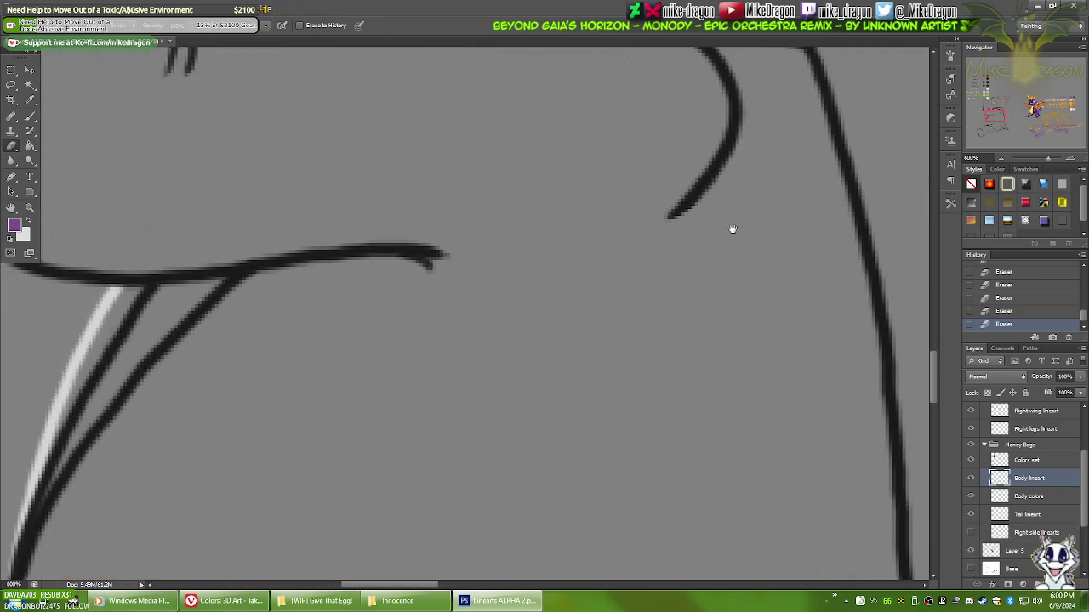
{"action": "left_click_drag", "start_coordinate": [741, 199], "coordinate": [651, 386]}
{"action": "left_click_drag", "start_coordinate": [685, 322], "coordinate": [664, 402]}
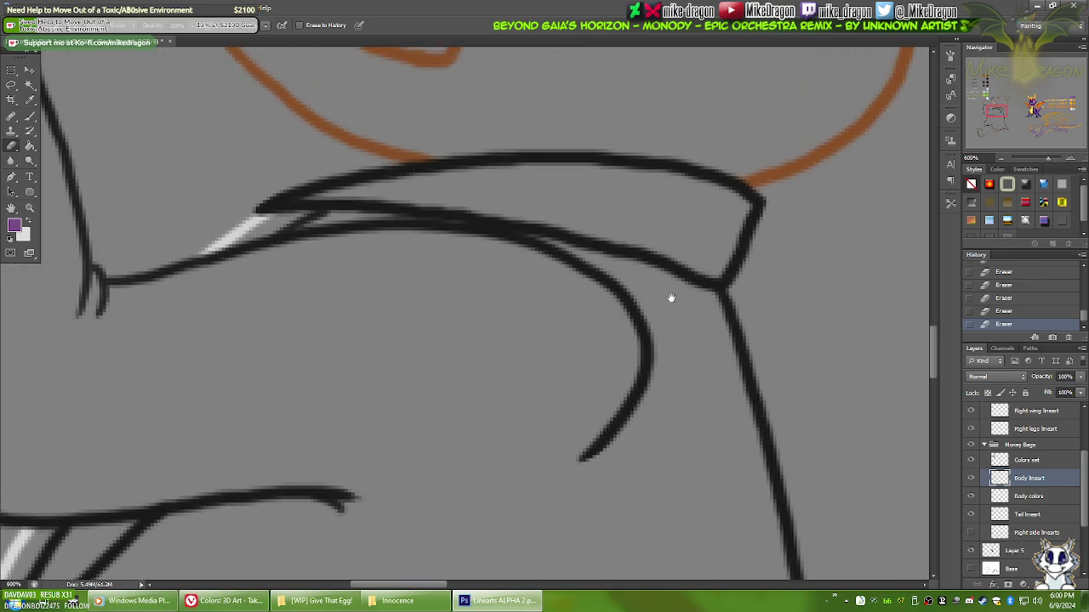
Step: Recheck the outlines of the bear's collar, raised arm and hand, nose and mouth for flaws
{"action": "left_click_drag", "start_coordinate": [616, 246], "coordinate": [727, 340]}
{"action": "left_click_drag", "start_coordinate": [598, 203], "coordinate": [695, 275]}
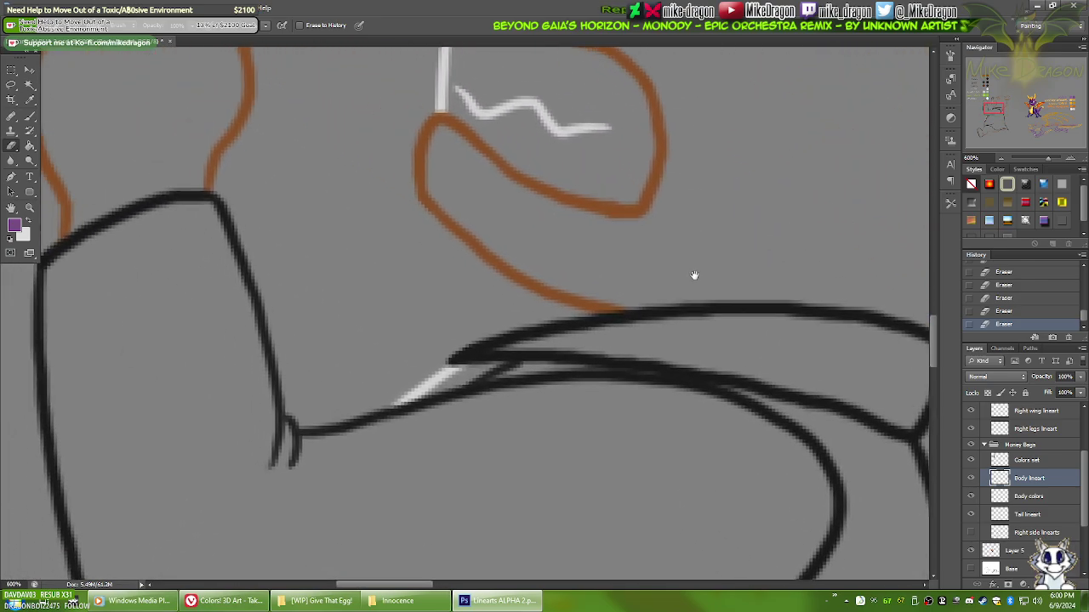
{"action": "left_click_drag", "start_coordinate": [620, 250], "coordinate": [661, 263]}
{"action": "left_click_drag", "start_coordinate": [622, 170], "coordinate": [671, 409]}
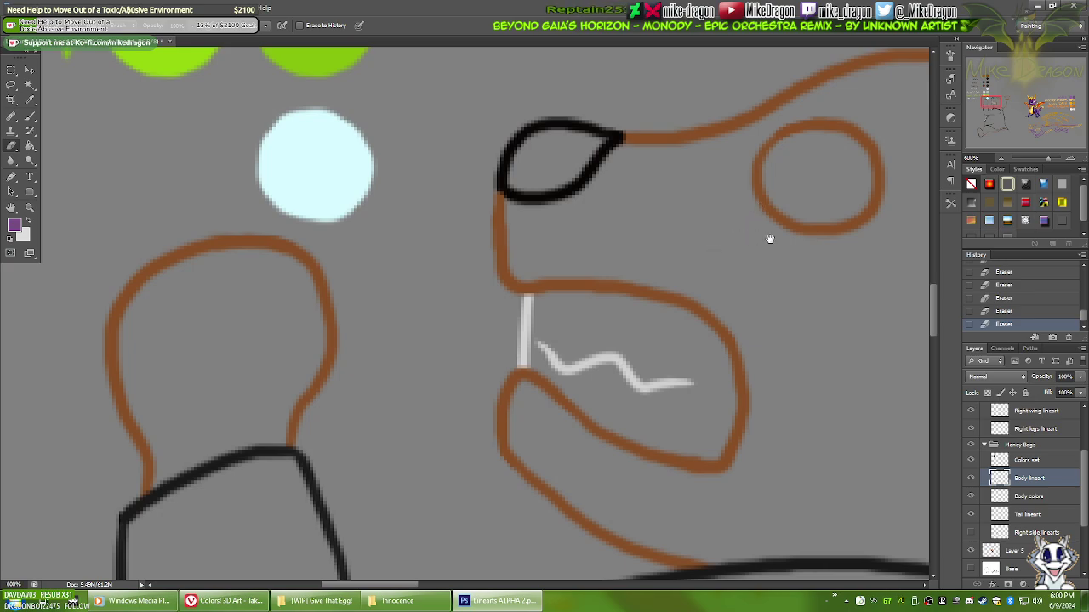
{"action": "left_click_drag", "start_coordinate": [768, 235], "coordinate": [694, 257]}
{"action": "left_click_drag", "start_coordinate": [615, 293], "coordinate": [800, 284]}
{"action": "left_click_drag", "start_coordinate": [633, 181], "coordinate": [667, 174]}
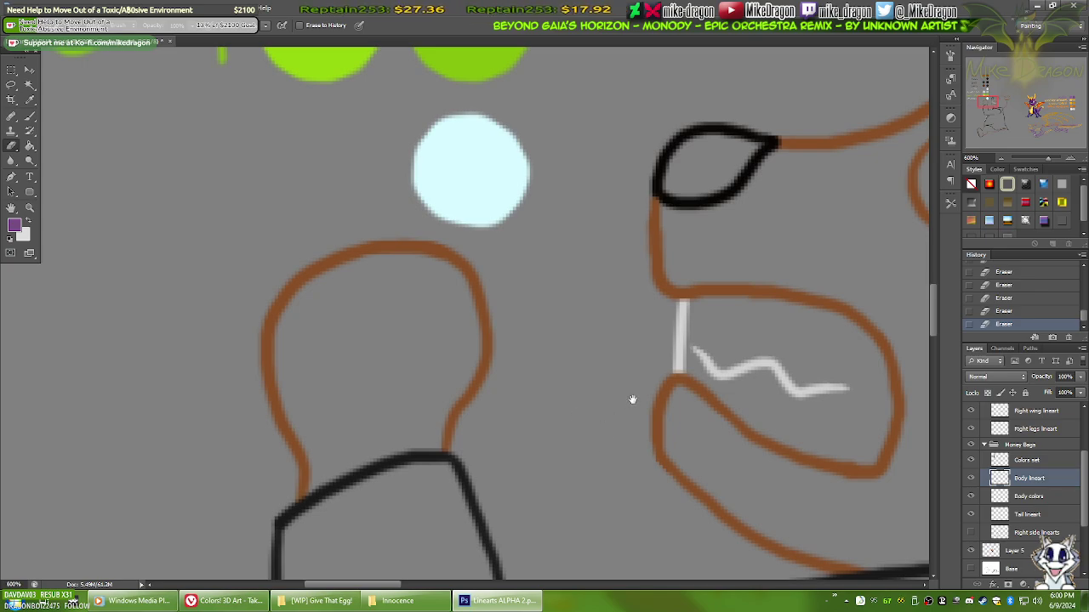
{"action": "left_click_drag", "start_coordinate": [632, 396], "coordinate": [290, 292]}
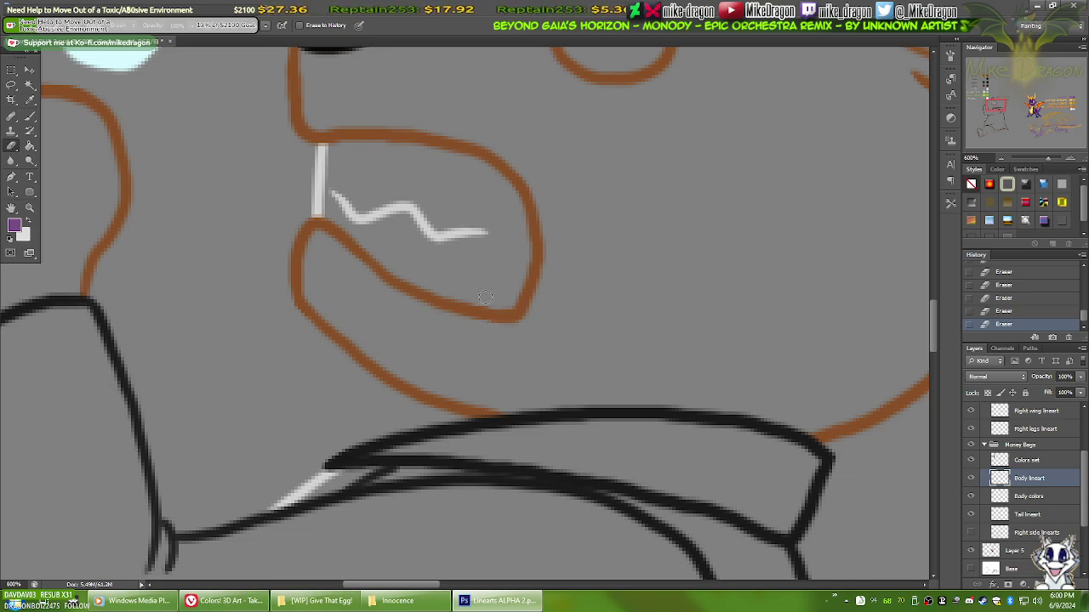
Step: Refine the loose tip of the coat's lower edge line above the leg with the Eraser, undoing a stray stroke
{"action": "left_click_drag", "start_coordinate": [584, 405], "coordinate": [530, 214]}
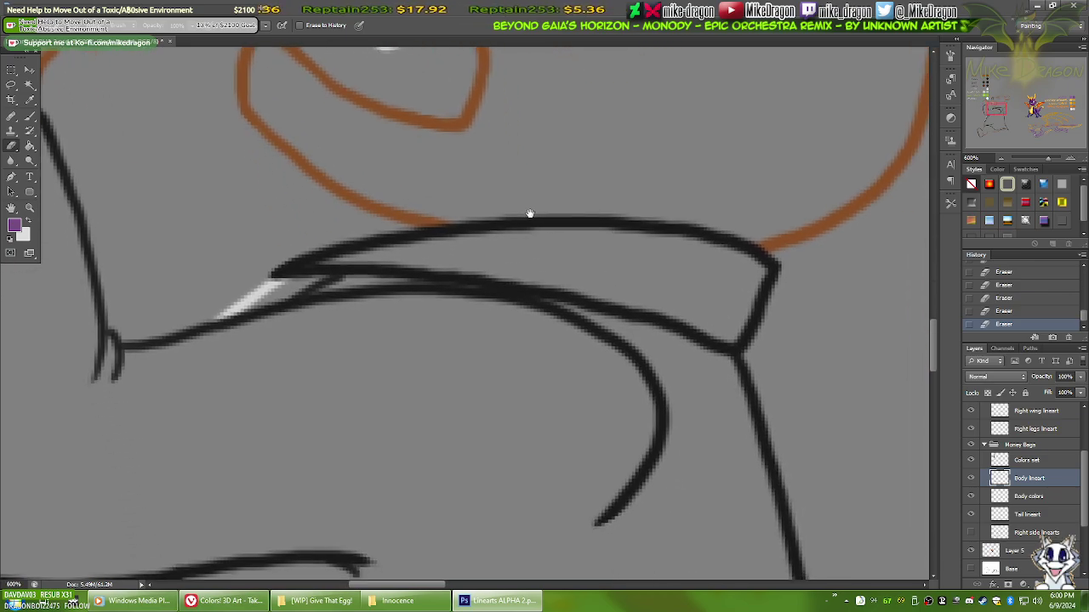
{"action": "left_click_drag", "start_coordinate": [544, 447], "coordinate": [549, 215]}
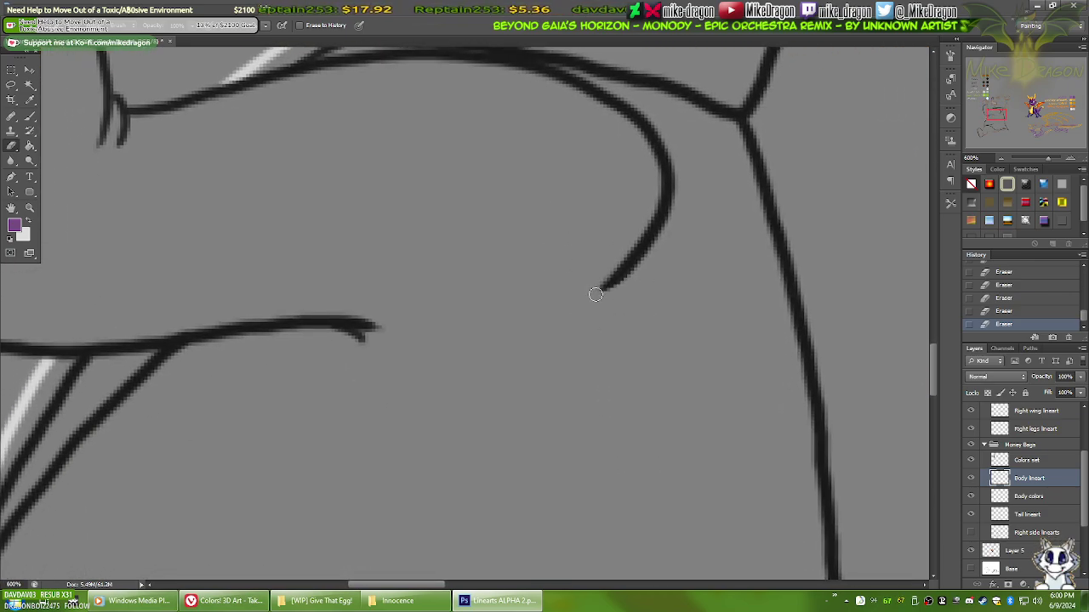
{"action": "mouse_move", "coordinate": [510, 409]}
{"action": "left_mouse_down"}
{"action": "mouse_move", "coordinate": [521, 407]}
{"action": "mouse_move", "coordinate": [516, 359]}
{"action": "mouse_move", "coordinate": [544, 309]}
{"action": "mouse_move", "coordinate": [433, 236]}
{"action": "mouse_move", "coordinate": [588, 322]}
{"action": "mouse_move", "coordinate": [608, 301]}
{"action": "left_mouse_up"}
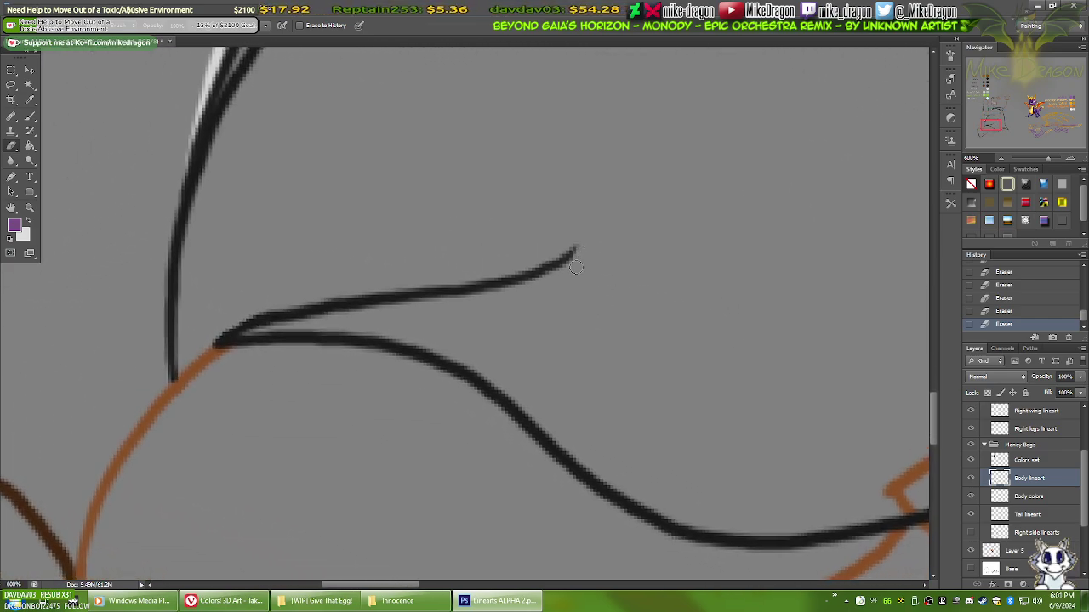
{"action": "key", "text": "ctrl+z"}
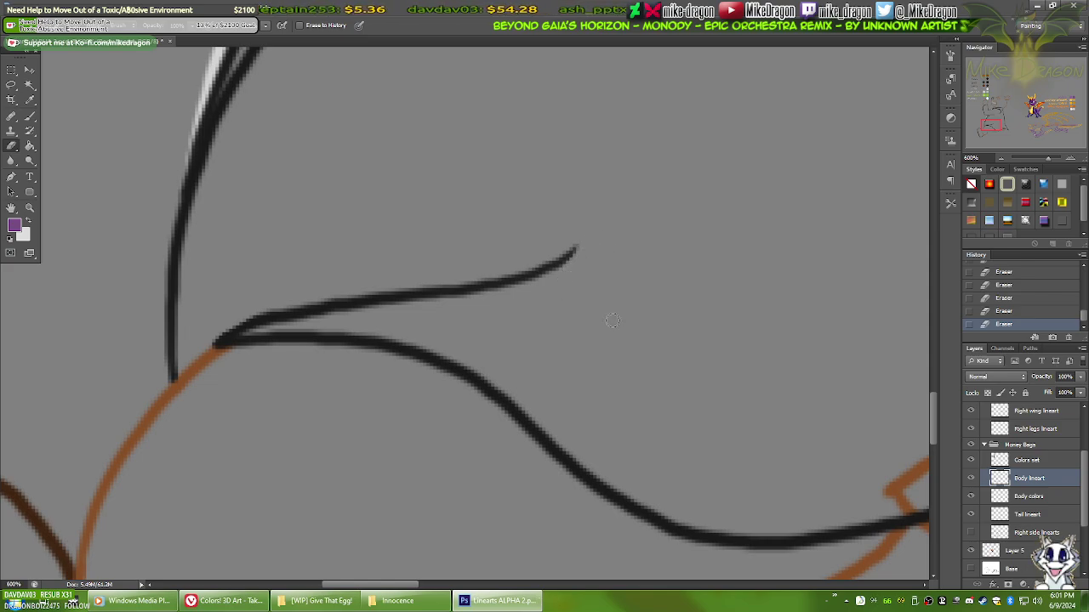
Step: Check the bear's leg and back outlines, show Right side linearts again, and toggle Body lineart's visibility to compare the ear strokes
{"action": "left_click_drag", "start_coordinate": [647, 414], "coordinate": [805, 267]}
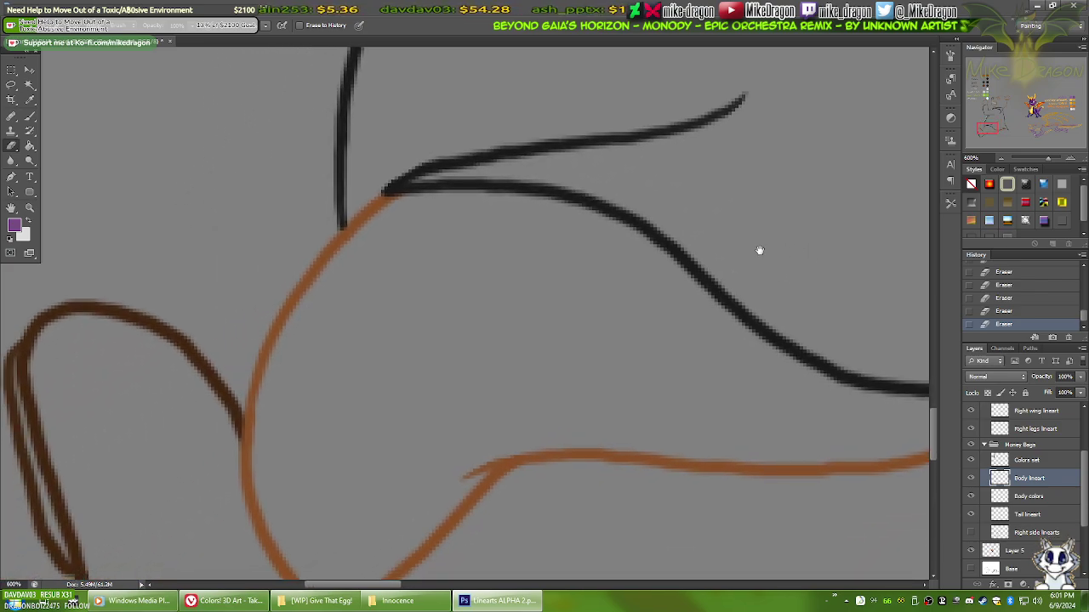
{"action": "left_click_drag", "start_coordinate": [612, 290], "coordinate": [693, 240]}
{"action": "scroll", "coordinate": [705, 208], "scroll_direction": "right", "scroll_amount": 10}
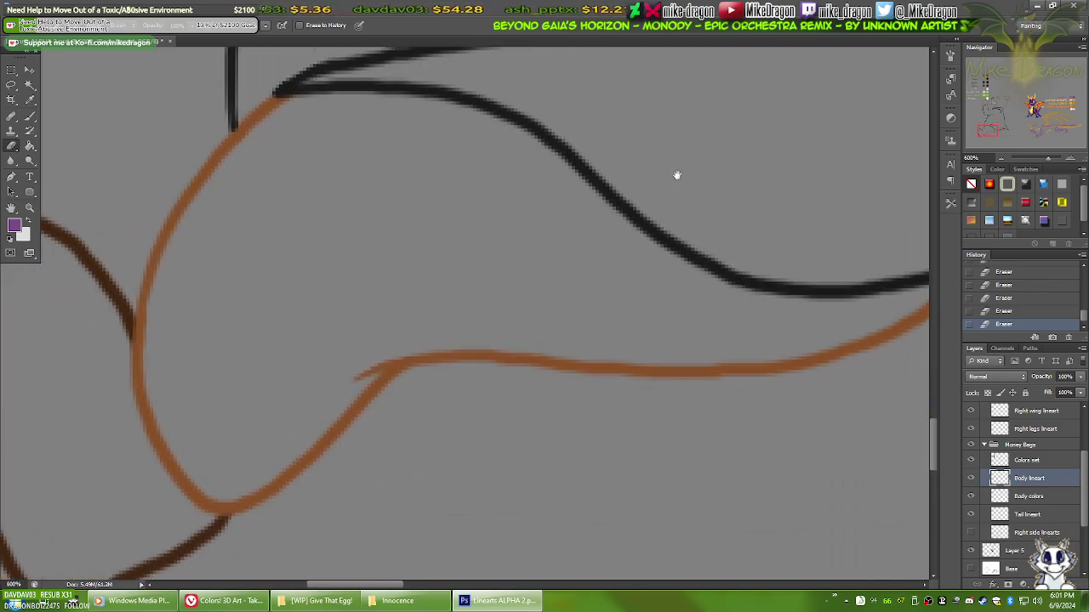
{"action": "scroll", "coordinate": [687, 162], "scroll_direction": "up", "scroll_amount": 8}
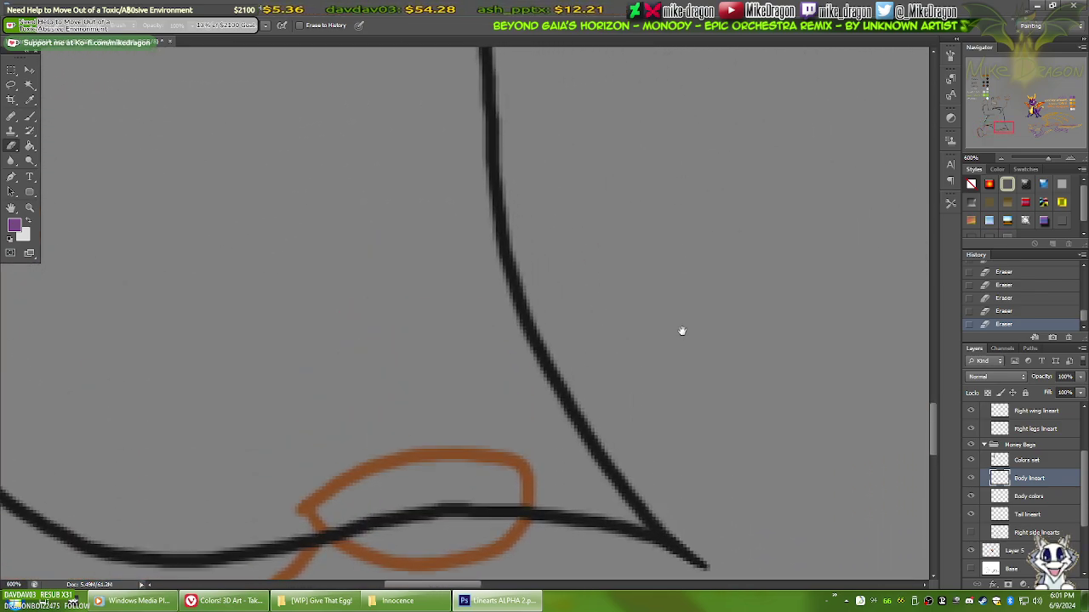
{"action": "scroll", "coordinate": [647, 199], "scroll_direction": "up", "scroll_amount": 10}
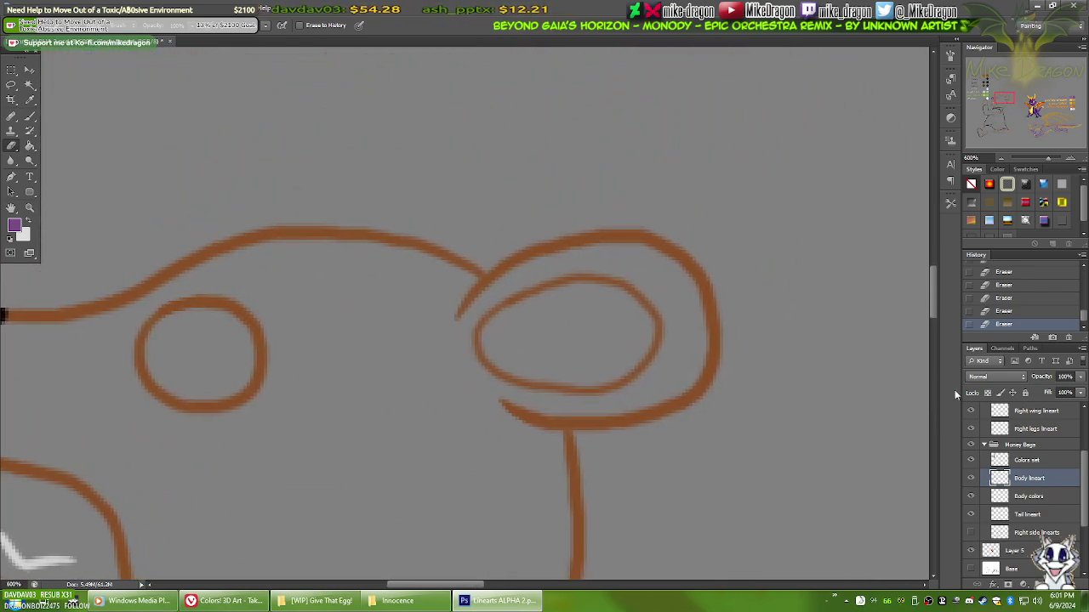
{"action": "left_click", "coordinate": [970, 533]}
{"action": "left_click", "coordinate": [971, 478]}
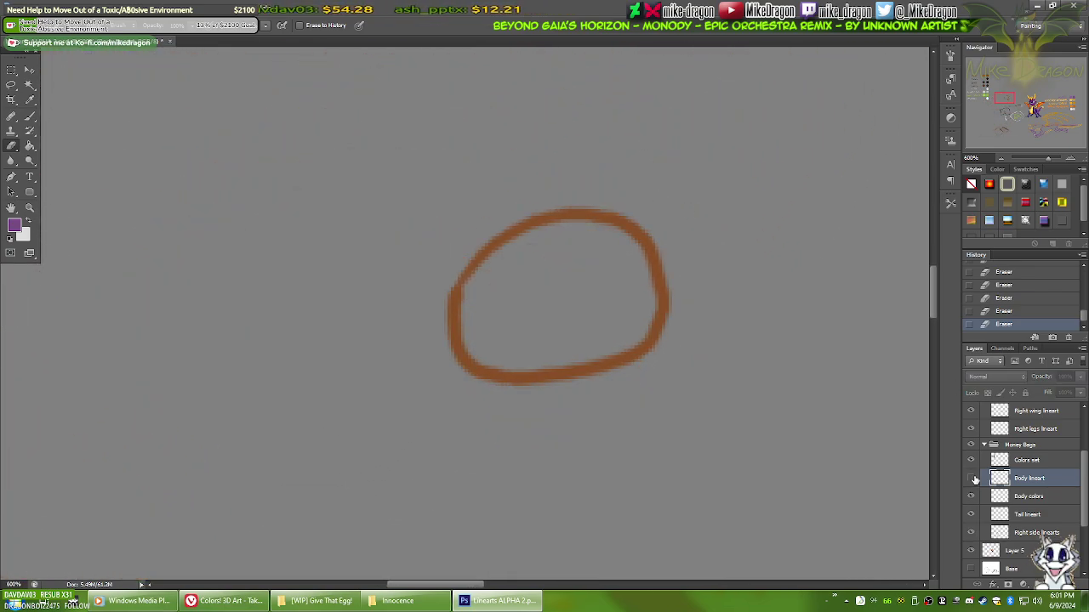
{"action": "left_click", "coordinate": [972, 478]}
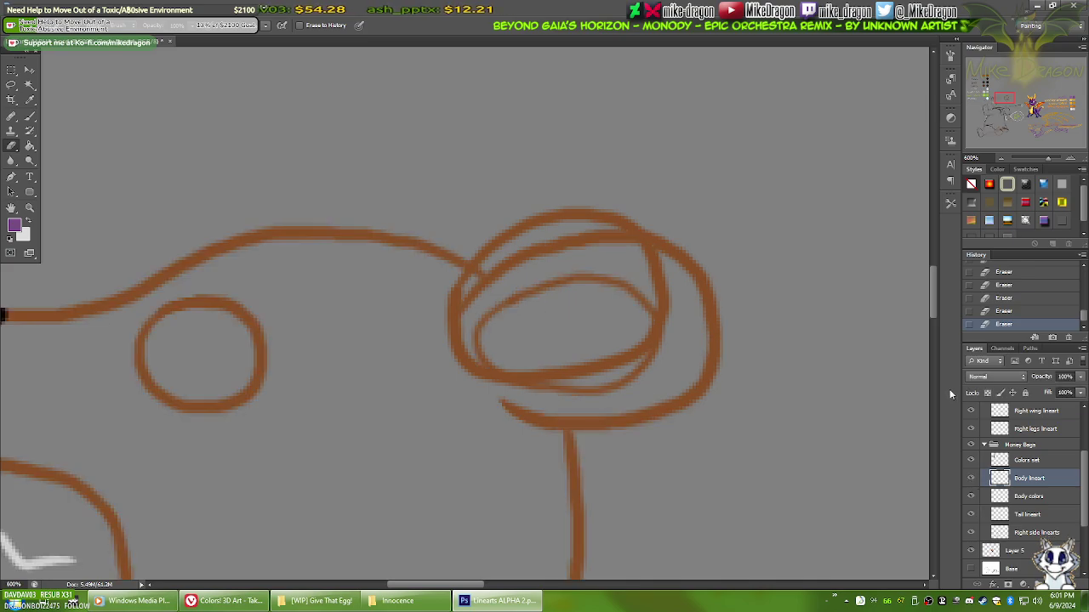
Step: Examine the bear's head as a whole, the overlapping ears, and the black line leading to the light blue circle
{"action": "key", "text": "ctrl+minus"}
{"action": "key", "text": "ctrl+minus"}
{"action": "key", "text": "ctrl+minus"}
{"action": "key", "text": "ctrl+minus"}
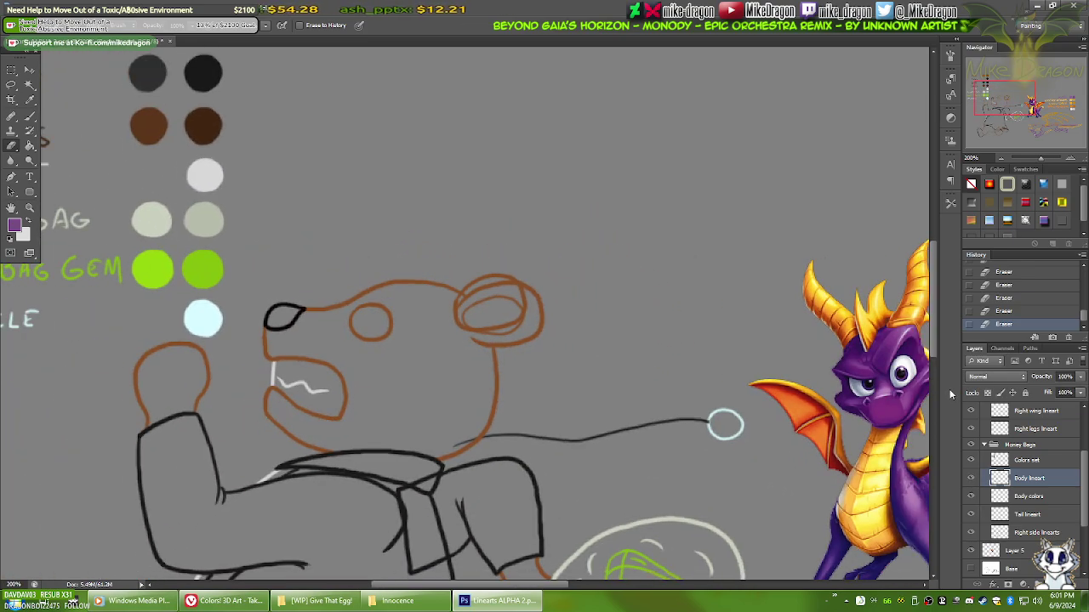
{"action": "key", "text": "ctrl+plus"}
{"action": "key", "text": "ctrl+plus"}
{"action": "key", "text": "ctrl+plus"}
{"action": "key", "text": "ctrl+plus"}
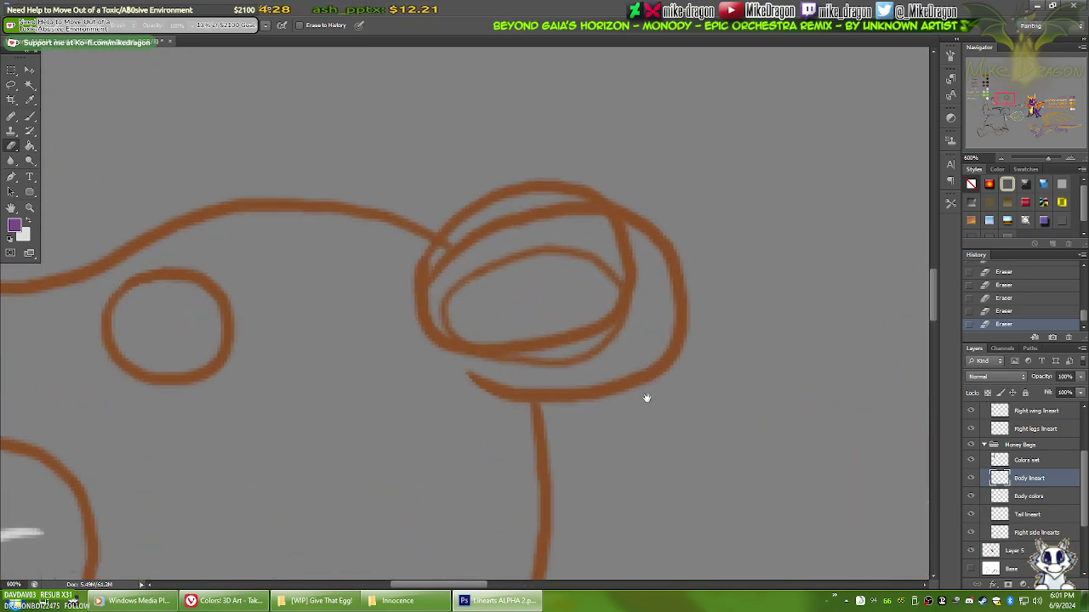
{"action": "left_click_drag", "start_coordinate": [647, 397], "coordinate": [542, 218]}
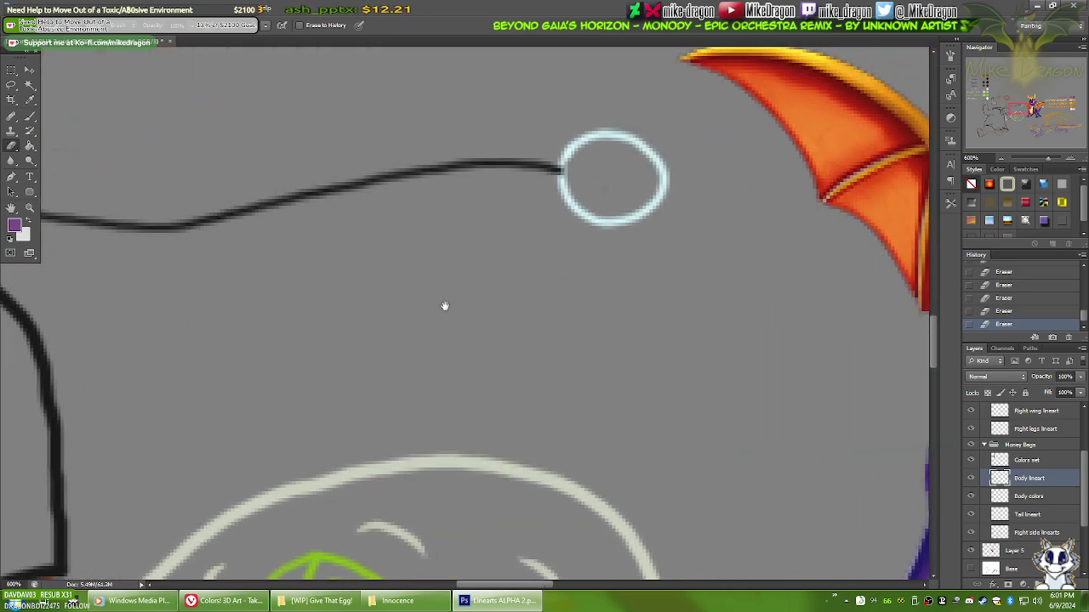
{"action": "left_click_drag", "start_coordinate": [444, 306], "coordinate": [413, 378]}
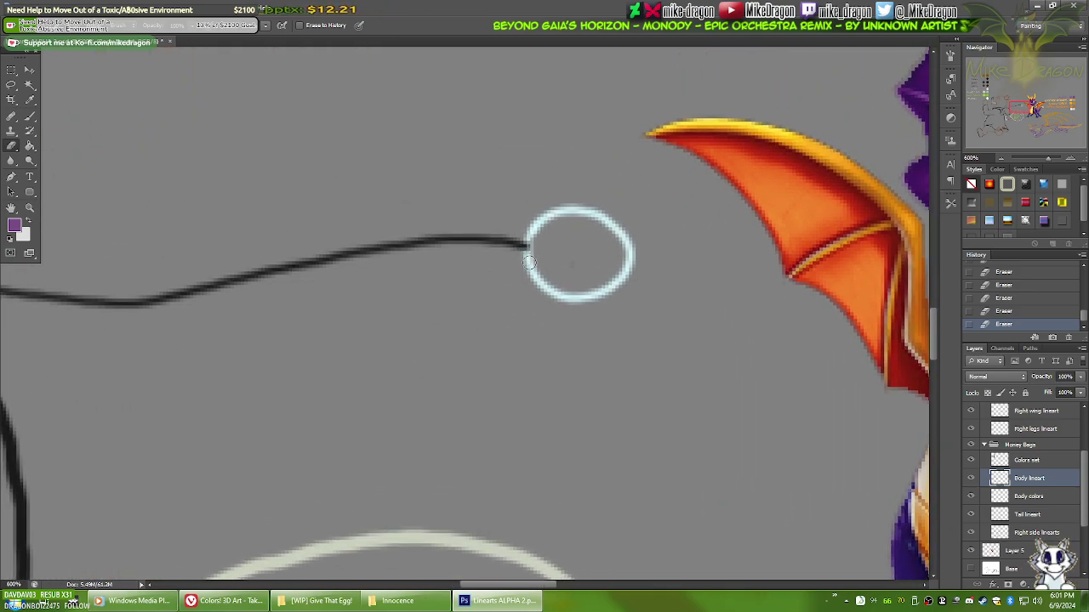
Step: Activate the Move tool and review the bear's bag and the dragon lineart at a wider view
{"action": "key", "text": "v"}
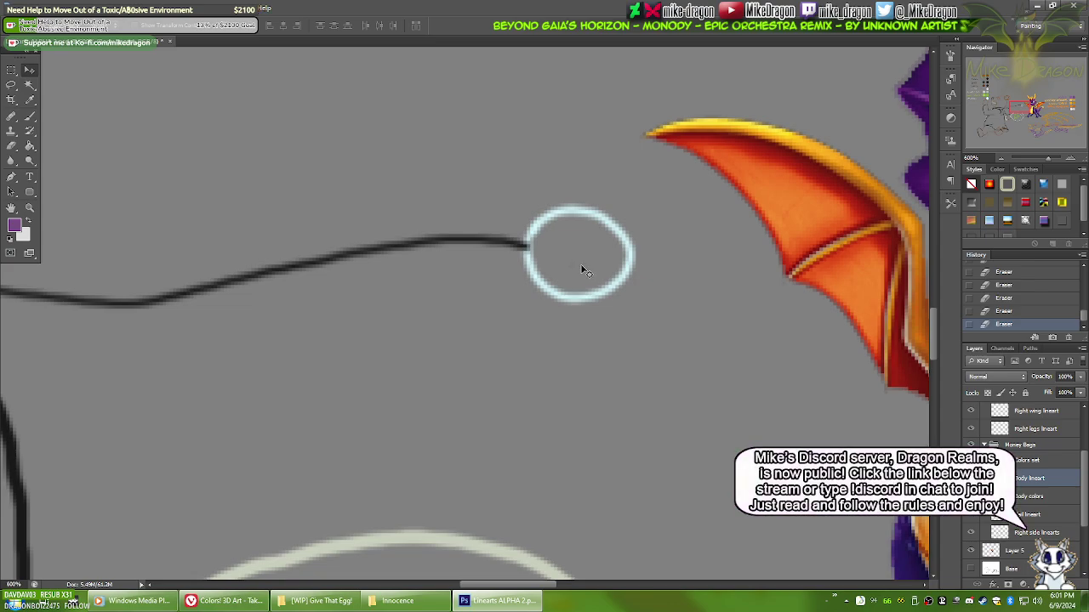
{"action": "scroll", "coordinate": [558, 262], "scroll_direction": "down", "scroll_amount": 3}
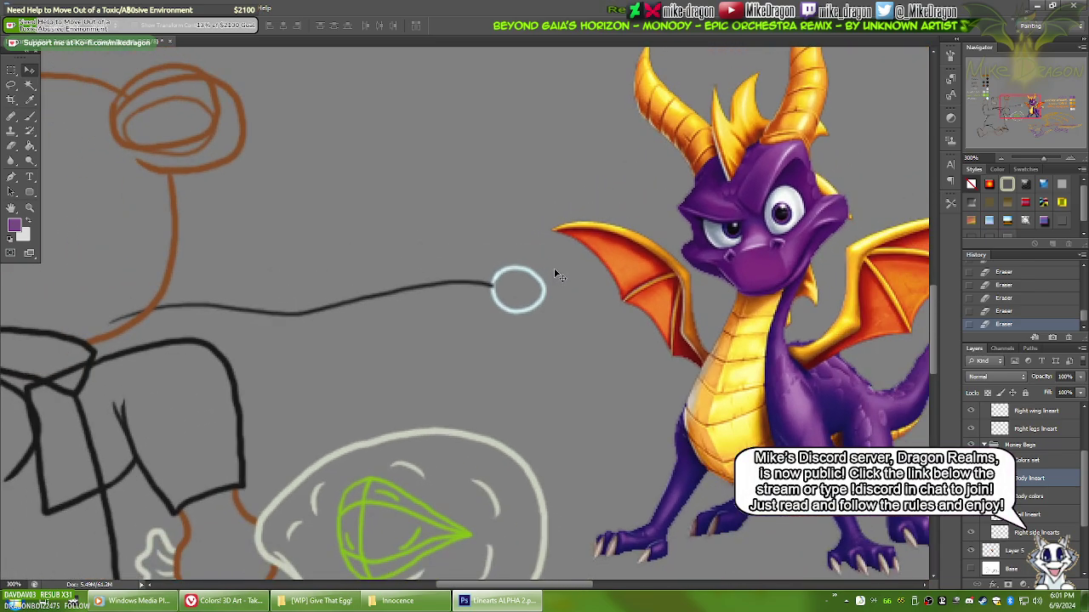
{"action": "scroll", "coordinate": [501, 363], "scroll_direction": "down", "scroll_amount": 2}
{"action": "left_click_drag", "start_coordinate": [442, 263], "coordinate": [672, 252]}
{"action": "mouse_move", "coordinate": [644, 451]}
{"action": "left_mouse_down"}
{"action": "mouse_move", "coordinate": [596, 223]}
{"action": "mouse_move", "coordinate": [440, 260]}
{"action": "left_mouse_up"}
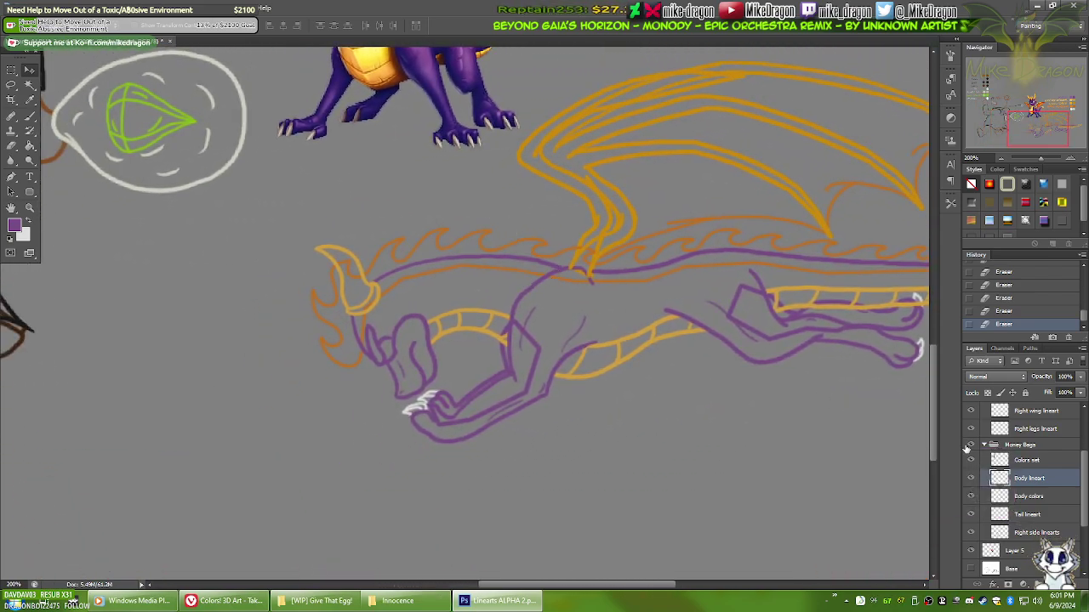
Step: Collapse the Money Bags group and select the Left wing lineart layer in the Spyro group
{"action": "left_click", "coordinate": [985, 445]}
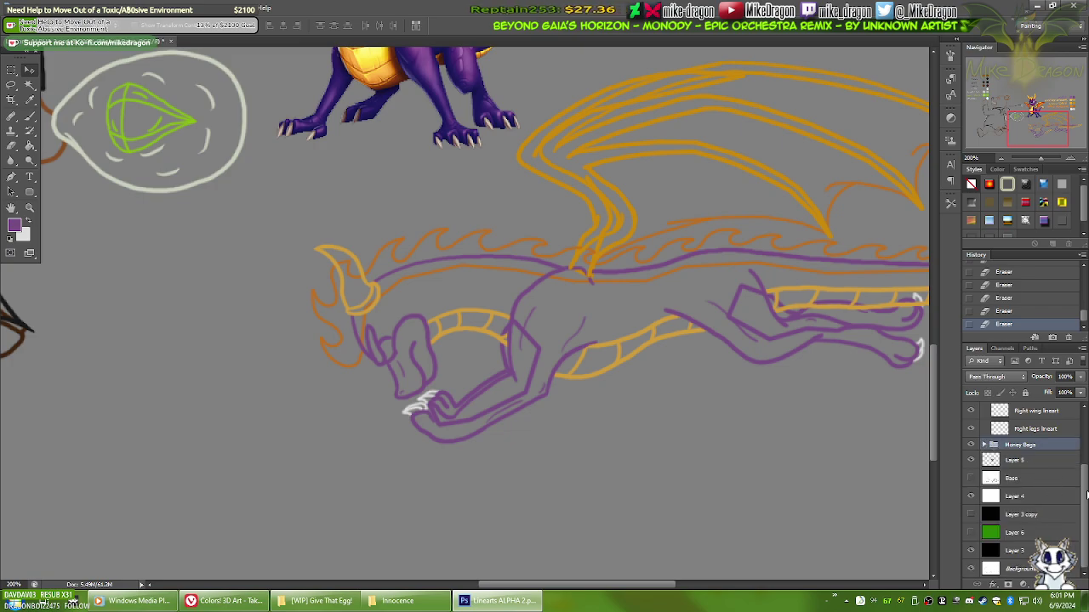
{"action": "left_click_drag", "start_coordinate": [1085, 495], "coordinate": [1084, 438]}
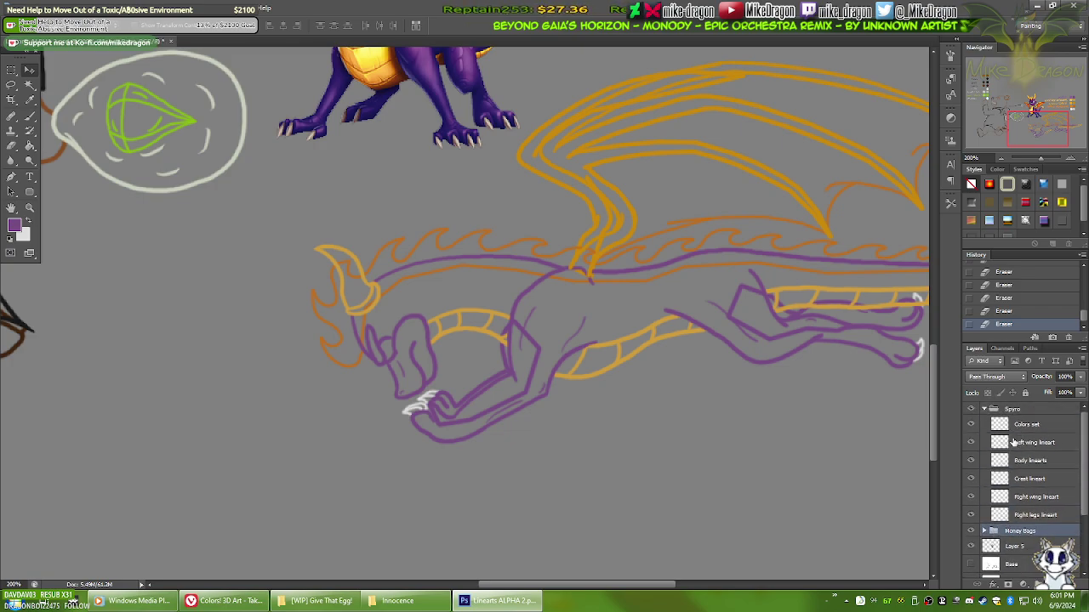
{"action": "left_click", "coordinate": [1008, 447]}
Step: Toggle Left wing lineart's visibility to check which of the dragon's strokes it contains
{"action": "left_click", "coordinate": [971, 444]}
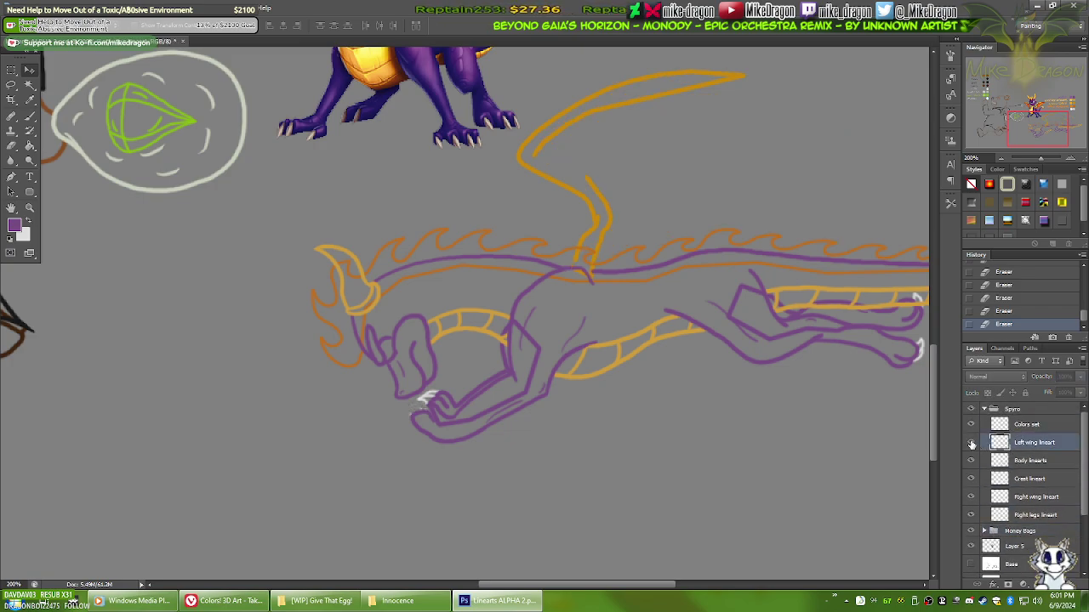
{"action": "left_click", "coordinate": [971, 443]}
{"action": "left_click", "coordinate": [972, 443]}
{"action": "left_click", "coordinate": [973, 443]}
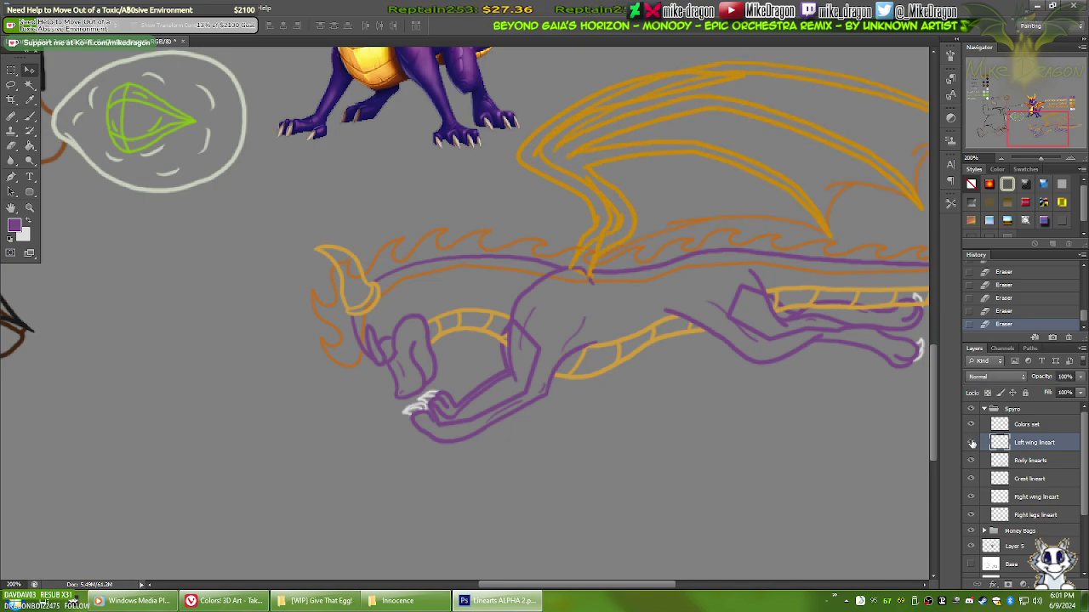
{"action": "left_click", "coordinate": [971, 443]}
{"action": "left_click", "coordinate": [971, 443]}
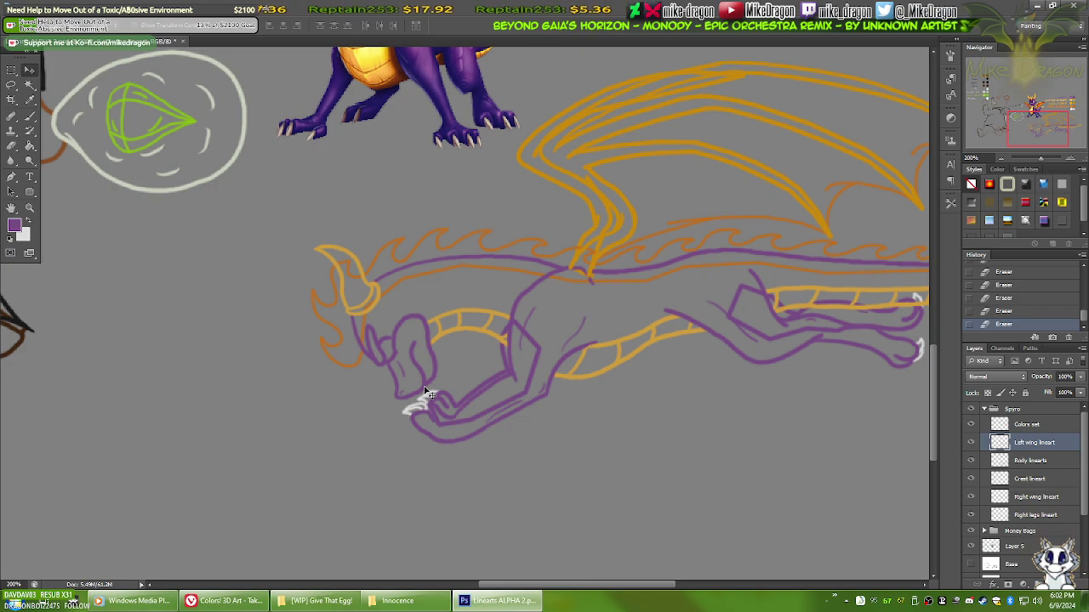
Step: Examine the dragon's front claws up close, toggling Left wing lineart's visibility to see which claws belong to it
{"action": "scroll", "coordinate": [429, 394], "scroll_direction": "up", "scroll_amount": 3}
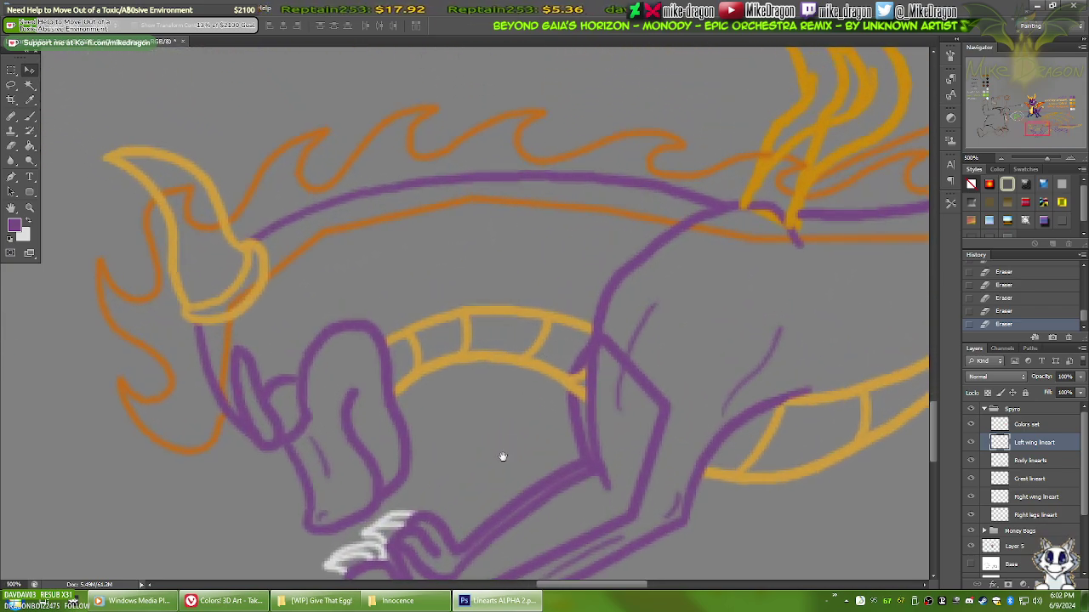
{"action": "left_click_drag", "start_coordinate": [501, 451], "coordinate": [588, 287]}
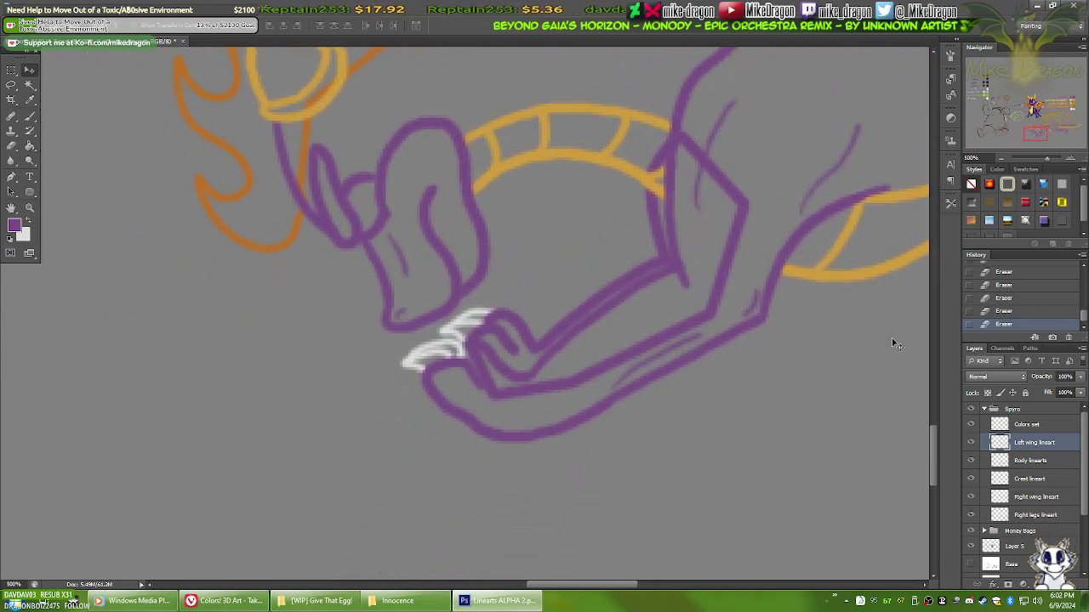
{"action": "left_click", "coordinate": [971, 443]}
{"action": "left_click", "coordinate": [975, 442]}
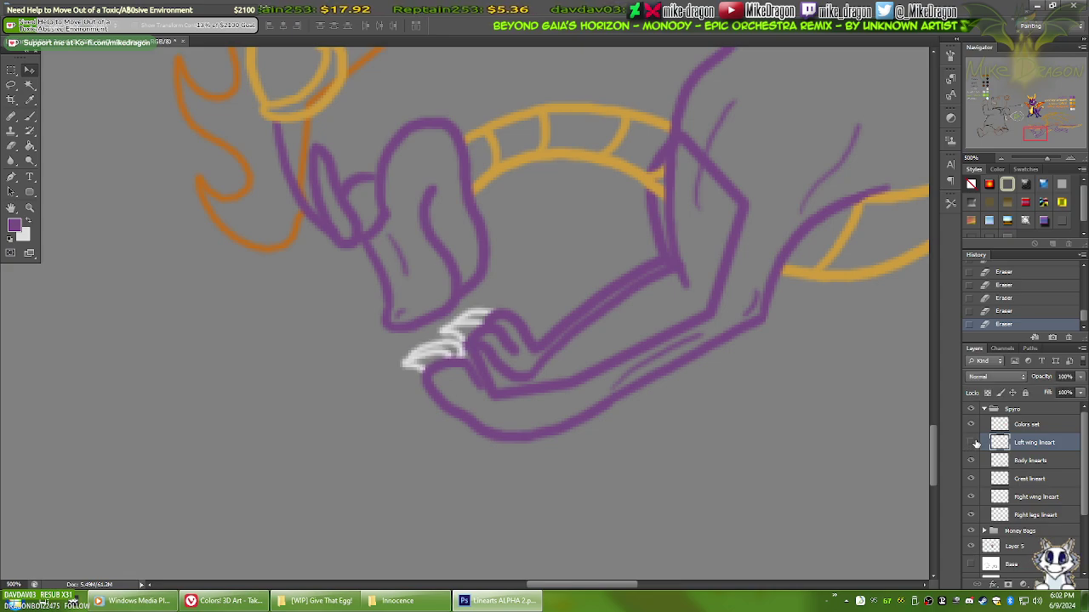
{"action": "left_click", "coordinate": [975, 443]}
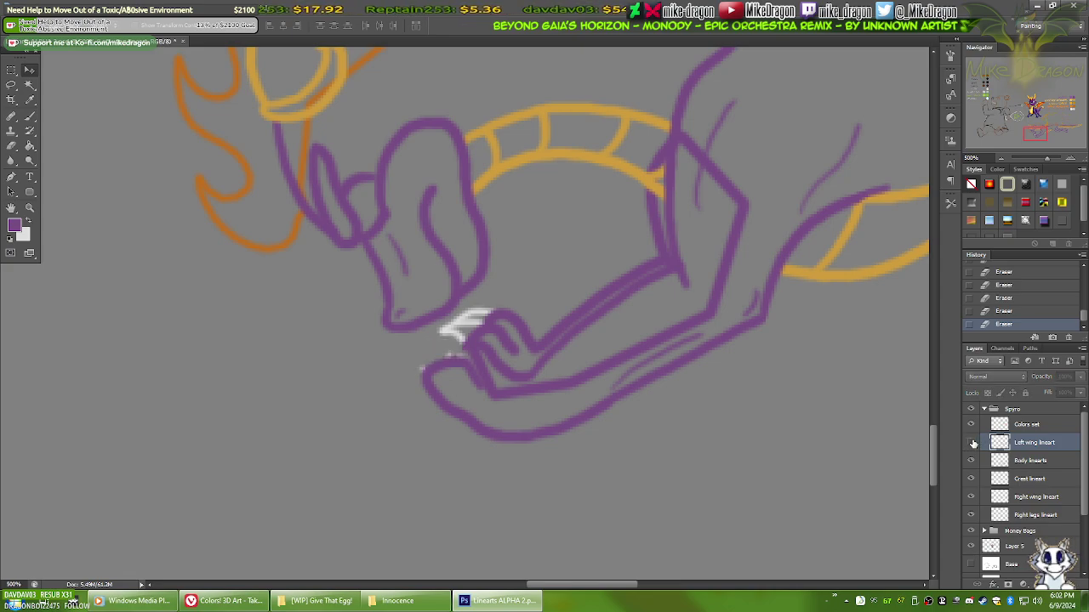
{"action": "left_click", "coordinate": [971, 443]}
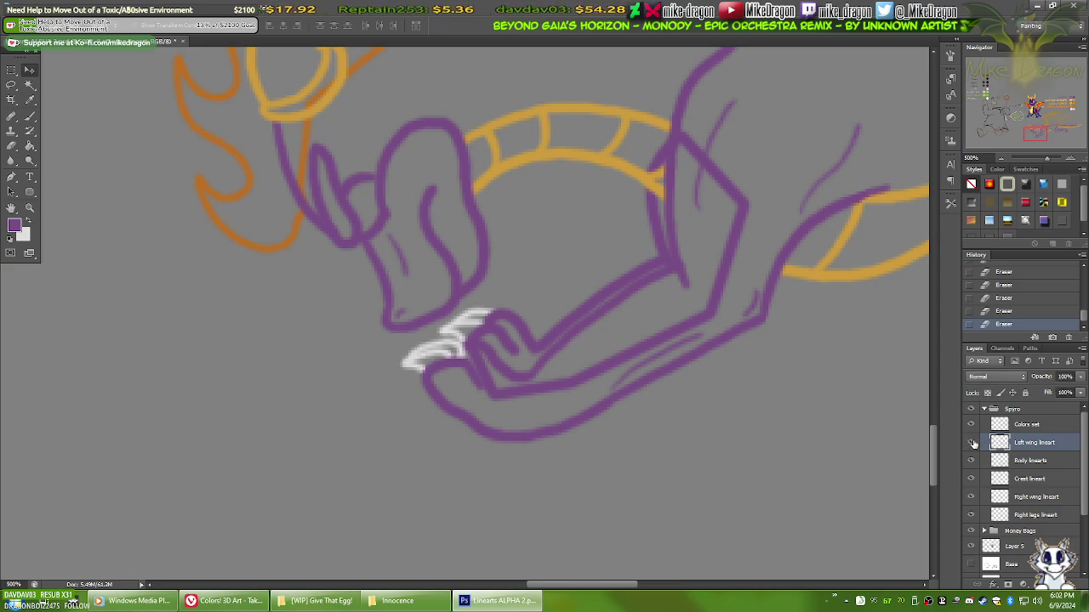
{"action": "left_click", "coordinate": [975, 443]}
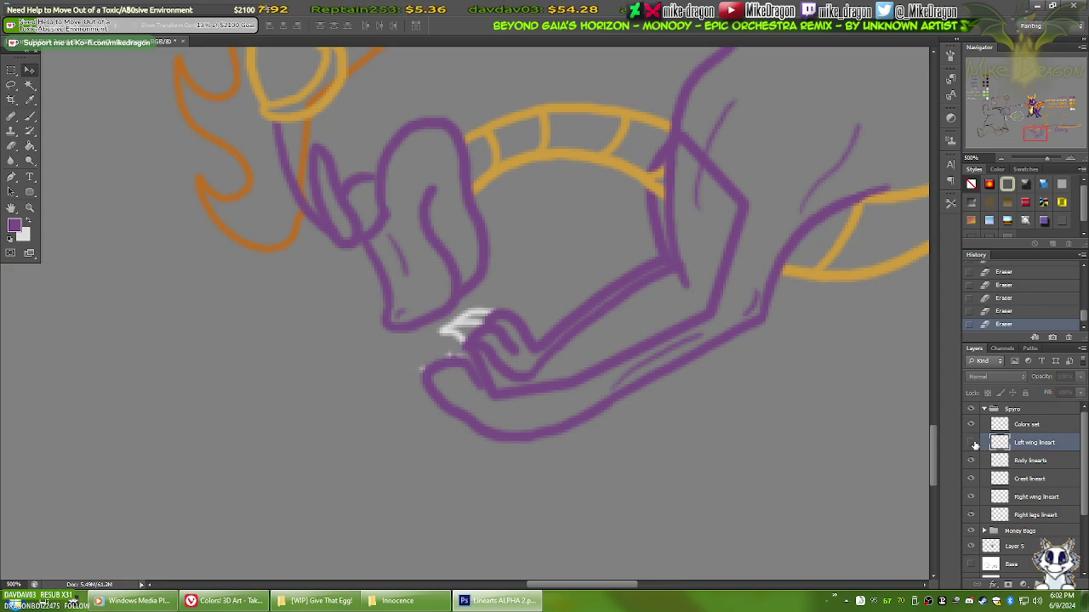
{"action": "left_click", "coordinate": [973, 443]}
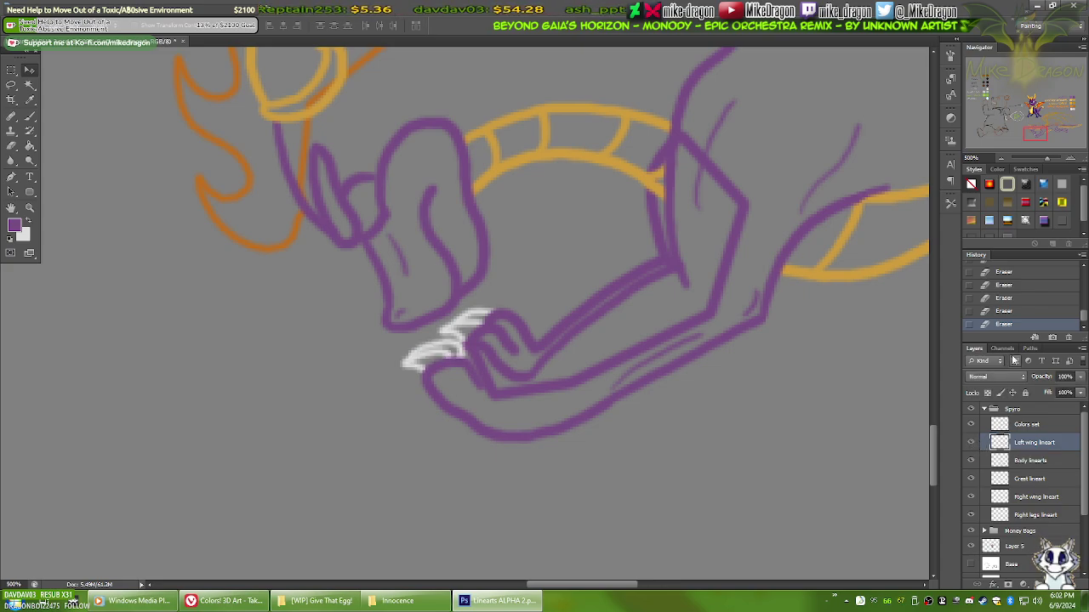
Step: Duplicate the Left wing lineart layer and rename the copy as Left wing lineart
{"action": "right_click", "coordinate": [1032, 447]}
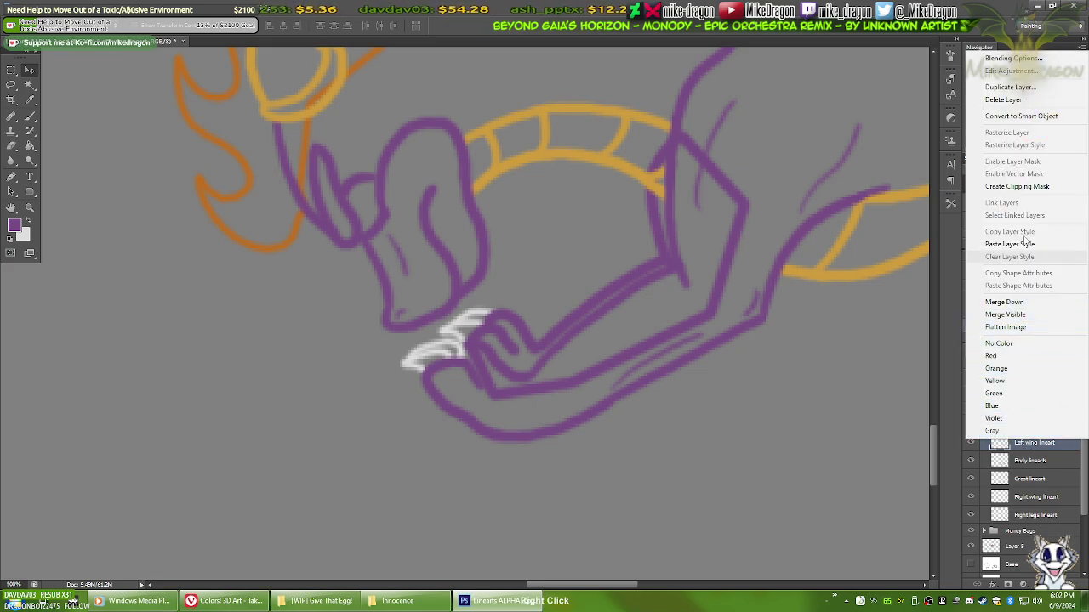
{"action": "left_click", "coordinate": [1053, 86]}
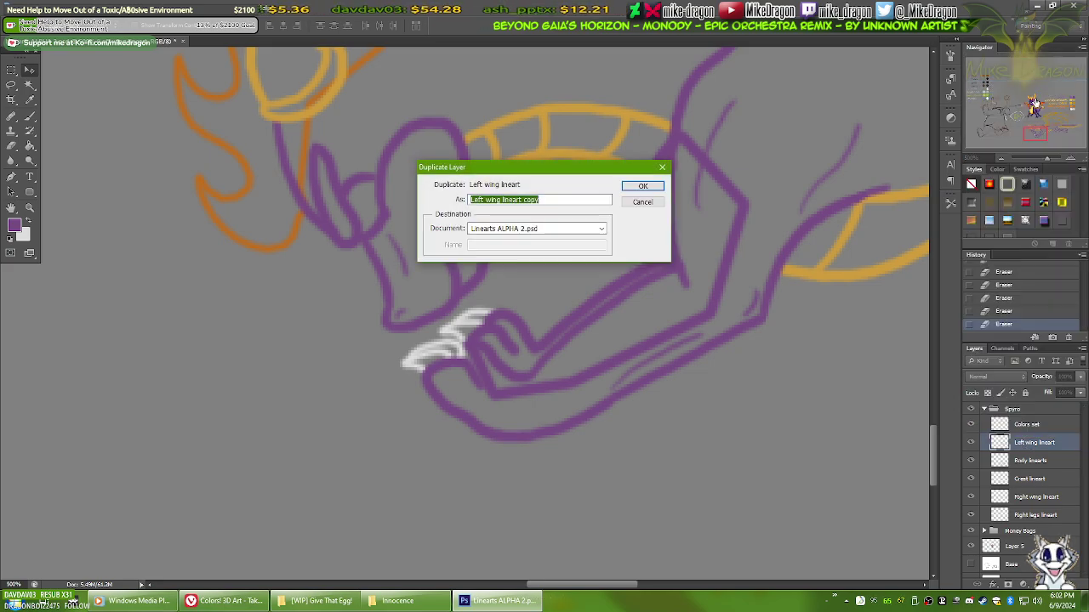
{"action": "key", "text": "Return"}
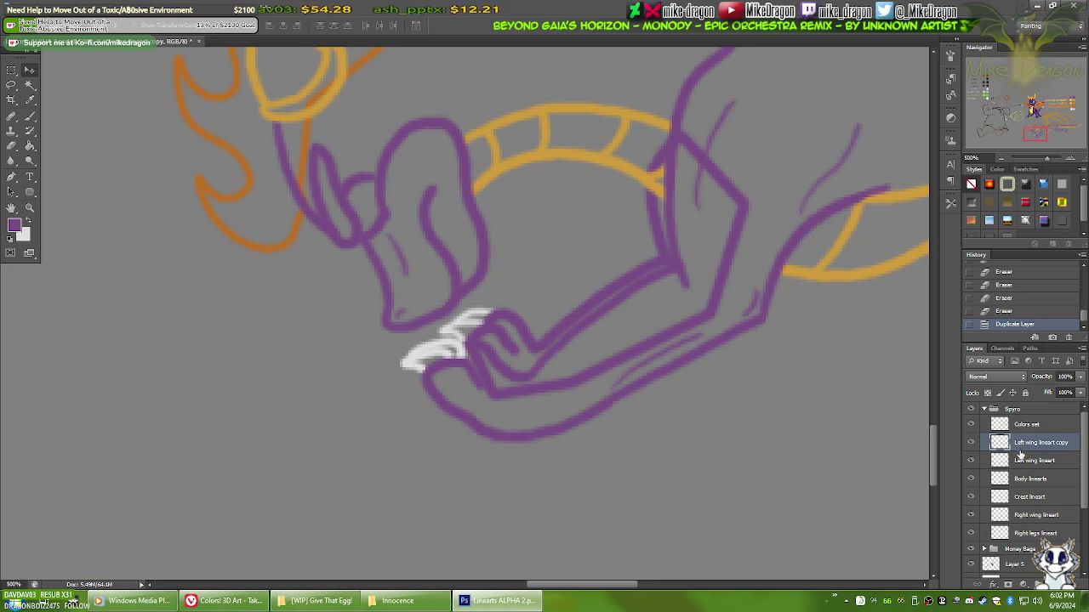
{"action": "double_click", "coordinate": [1055, 444]}
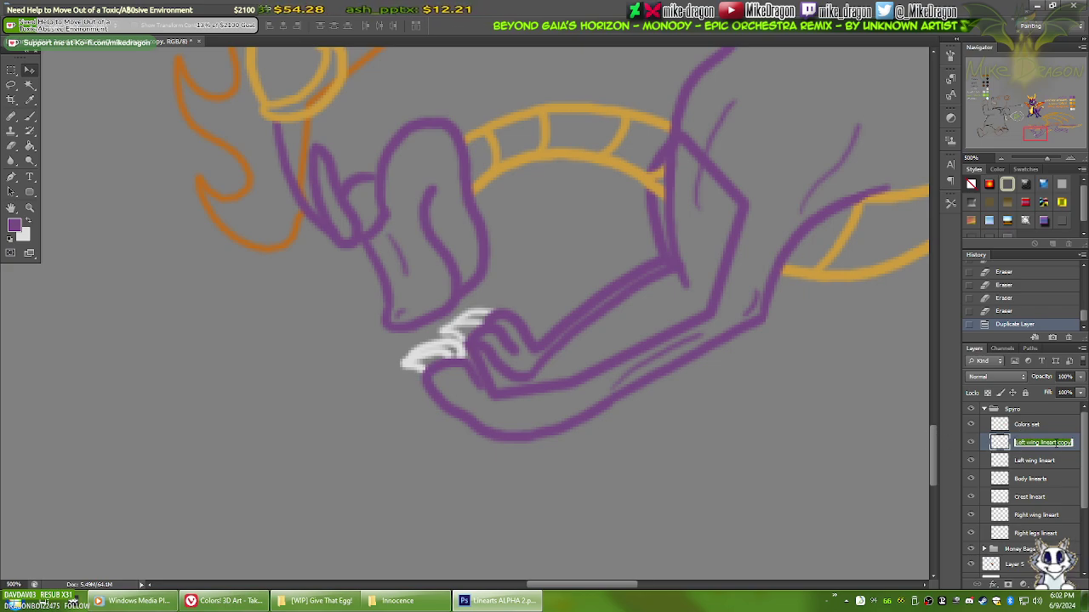
{"action": "key", "text": "BackSpace"}
{"action": "key", "text": "BackSpace"}
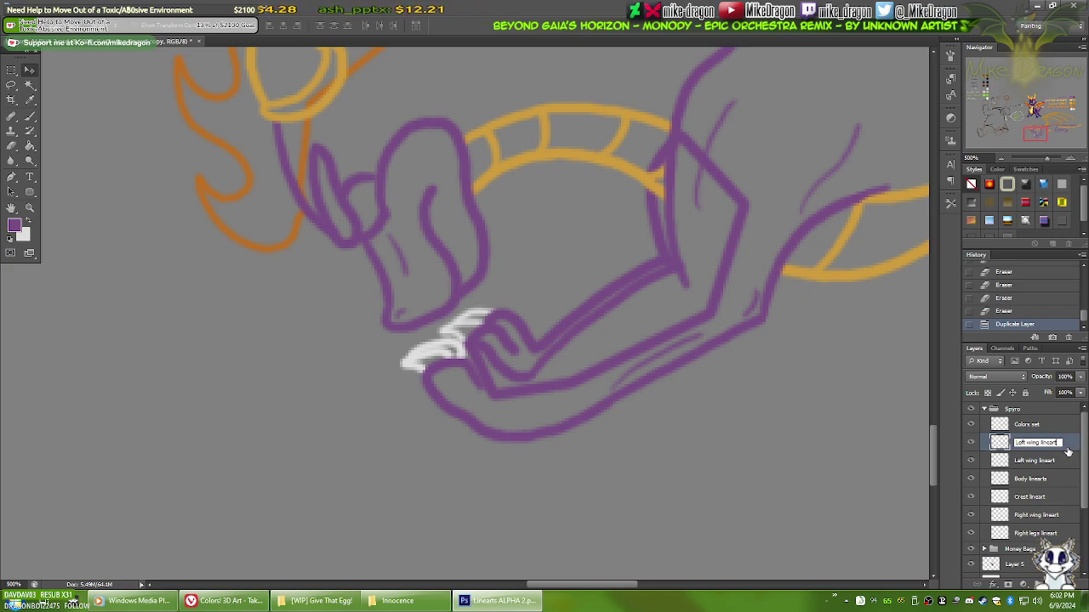
{"action": "key", "text": "Return"}
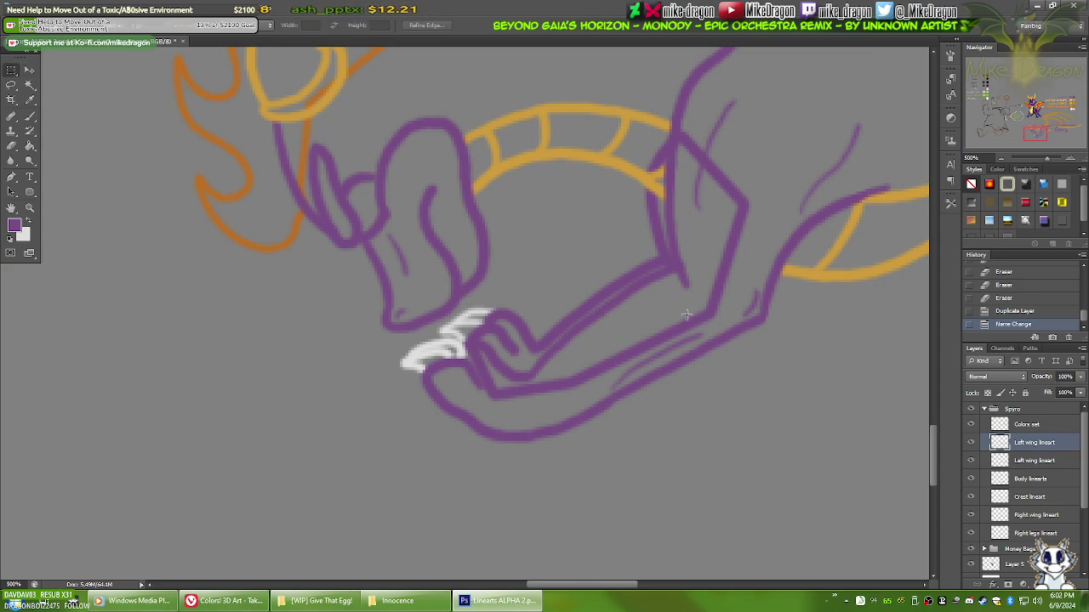
Step: Clear the front claws from the upper Left wing lineart layer within a rectangular selection
{"action": "key", "text": "m"}
{"action": "left_click_drag", "start_coordinate": [557, 255], "coordinate": [319, 448]}
{"action": "key", "text": "Delete"}
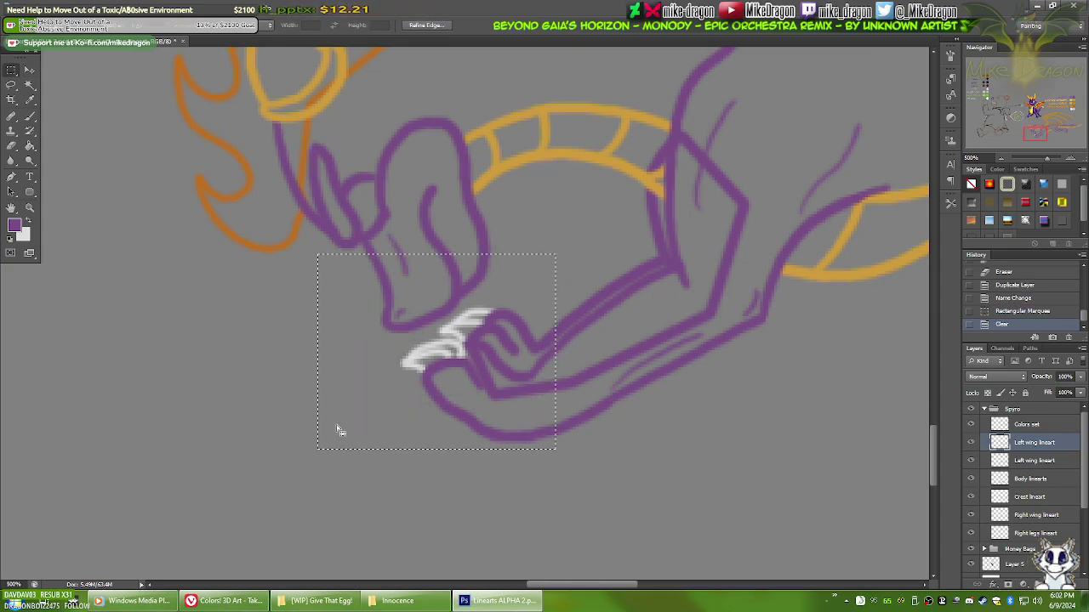
Step: Clear the whole wing from the lower Left wing lineart layer within a rectangular selection, leaving only the claws, and deselect
{"action": "left_click", "coordinate": [1029, 462]}
{"action": "key", "text": "ctrl+d"}
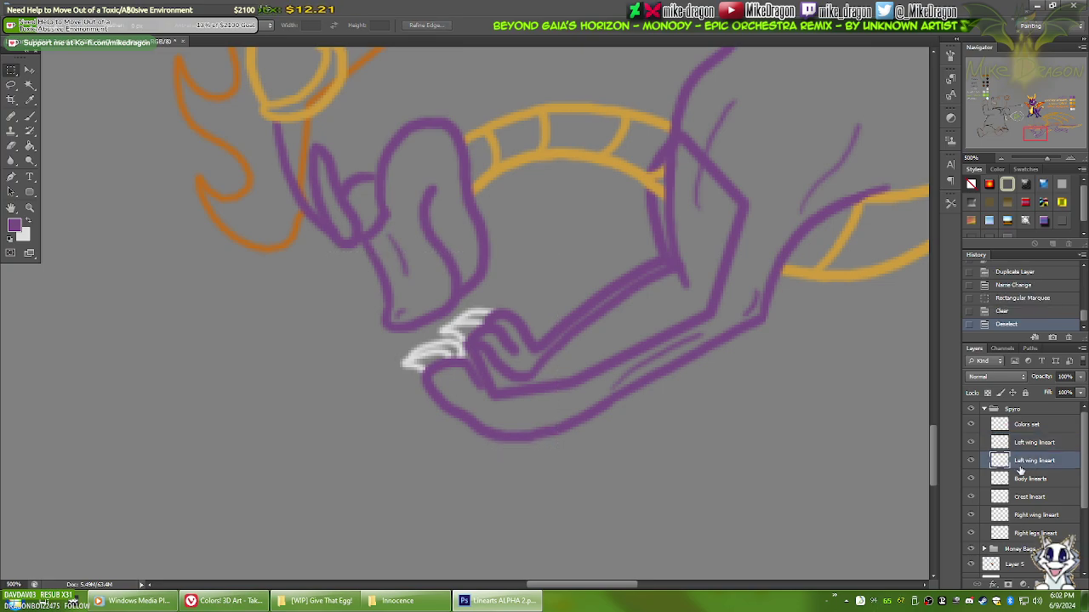
{"action": "key", "text": "ctrl+minus"}
{"action": "key", "text": "ctrl+minus"}
{"action": "key", "text": "ctrl+minus"}
{"action": "left_click_drag", "start_coordinate": [764, 220], "coordinate": [550, 406]}
{"action": "mouse_move", "coordinate": [882, 104]}
{"action": "left_mouse_down"}
{"action": "mouse_move", "coordinate": [304, 382]}
{"action": "mouse_move", "coordinate": [298, 430]}
{"action": "mouse_move", "coordinate": [299, 417]}
{"action": "left_mouse_up"}
{"action": "key", "text": "Delete"}
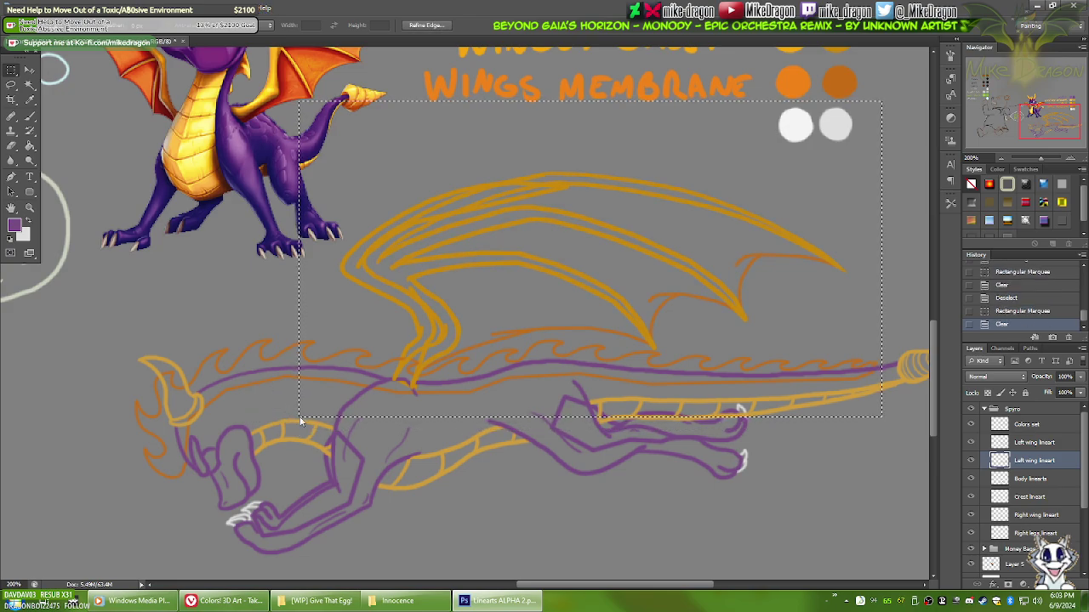
{"action": "key", "text": "ctrl+d"}
{"action": "key", "text": "v"}
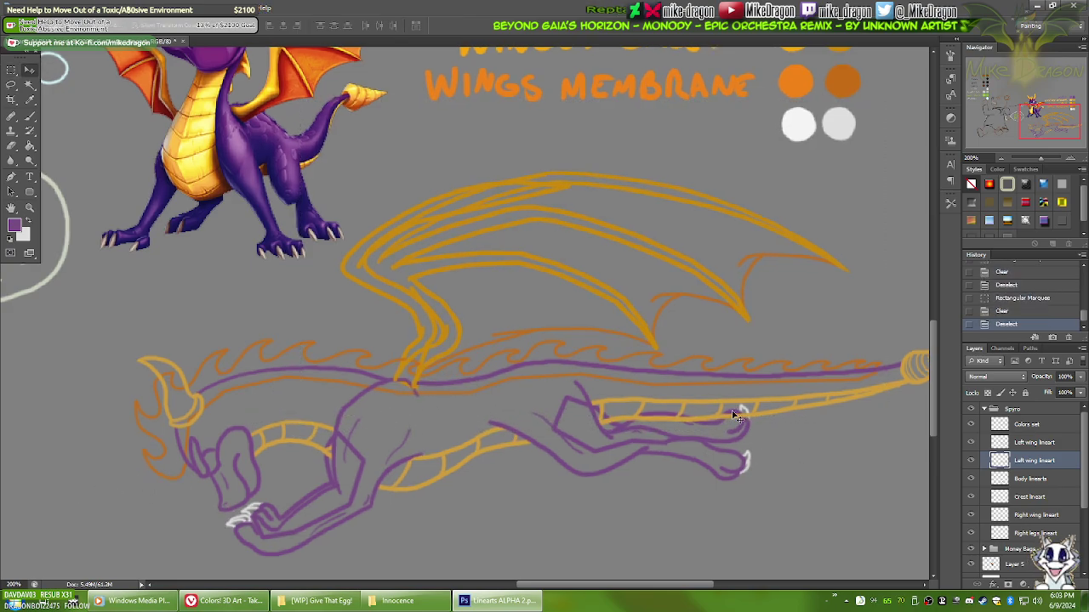
Step: Merge the lower Left wing lineart layer with the claws down into Body linearts
{"action": "key", "text": "ctrl+plus"}
{"action": "key", "text": "ctrl+plus"}
{"action": "left_click_drag", "start_coordinate": [332, 460], "coordinate": [408, 341]}
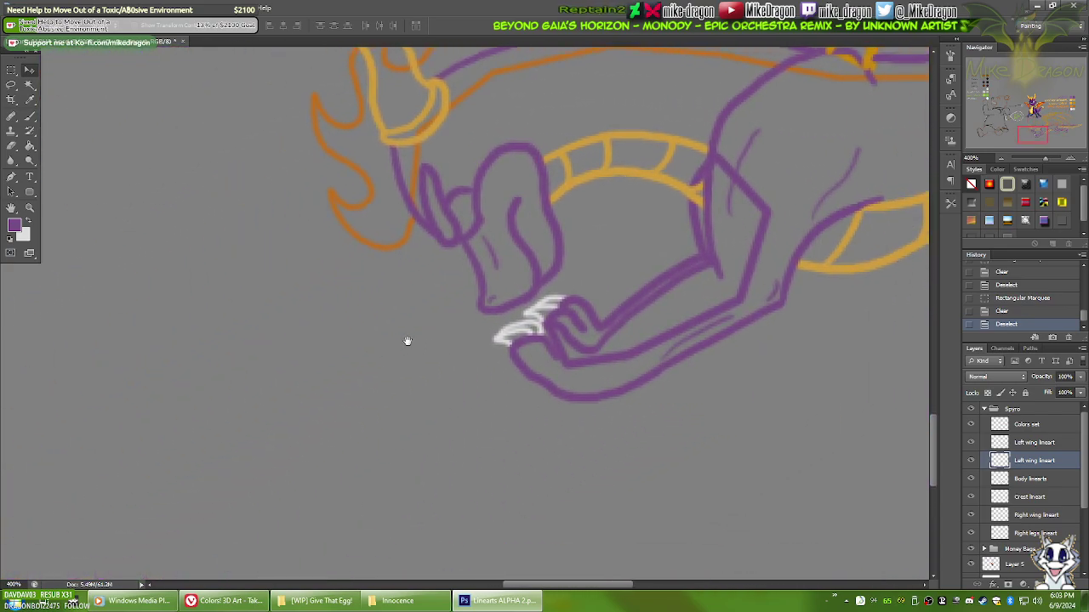
{"action": "right_click", "coordinate": [1035, 467]}
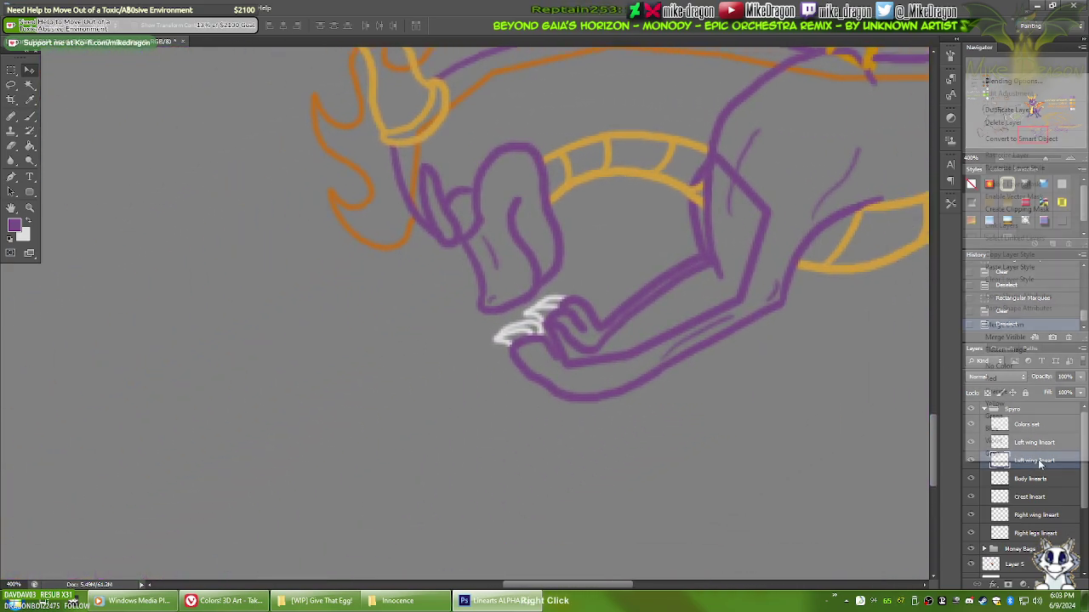
{"action": "left_click", "coordinate": [1047, 330]}
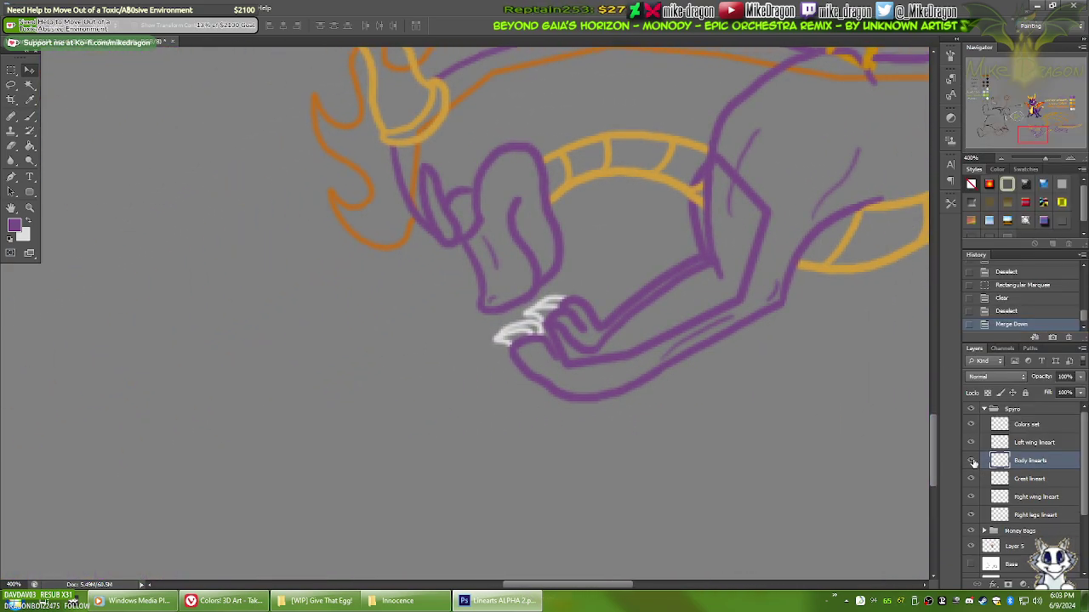
Step: Toggle Body linearts' visibility to check that the front claws belong to it
{"action": "left_click", "coordinate": [973, 461], "text": "alt"}
{"action": "left_click", "coordinate": [972, 461], "text": "alt"}
{"action": "left_click", "coordinate": [972, 461], "text": "alt"}
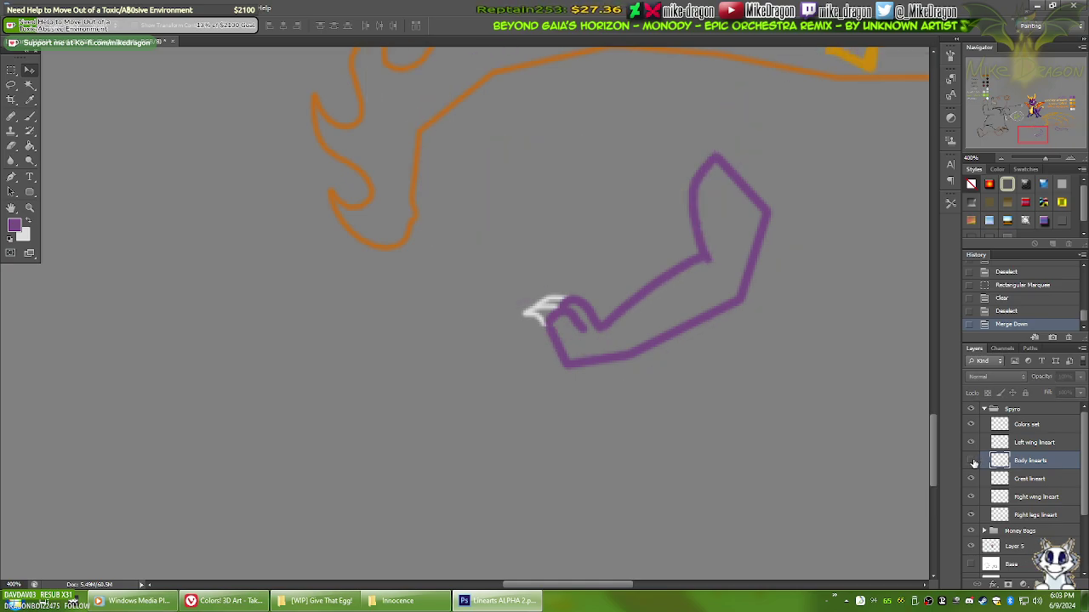
{"action": "left_click", "coordinate": [971, 461], "text": "alt"}
{"action": "left_click", "coordinate": [971, 462], "text": "alt"}
{"action": "left_click", "coordinate": [971, 461], "text": "alt"}
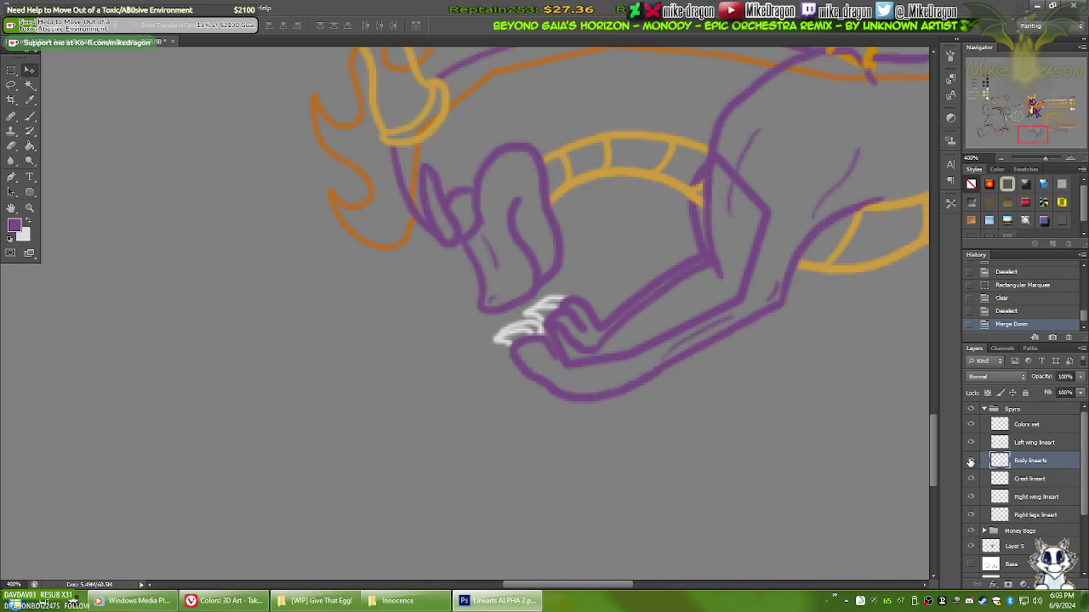
Step: Inspect the base of the dragon's wings by toggling Left wing lineart's visibility
{"action": "left_click_drag", "start_coordinate": [783, 300], "coordinate": [622, 422]}
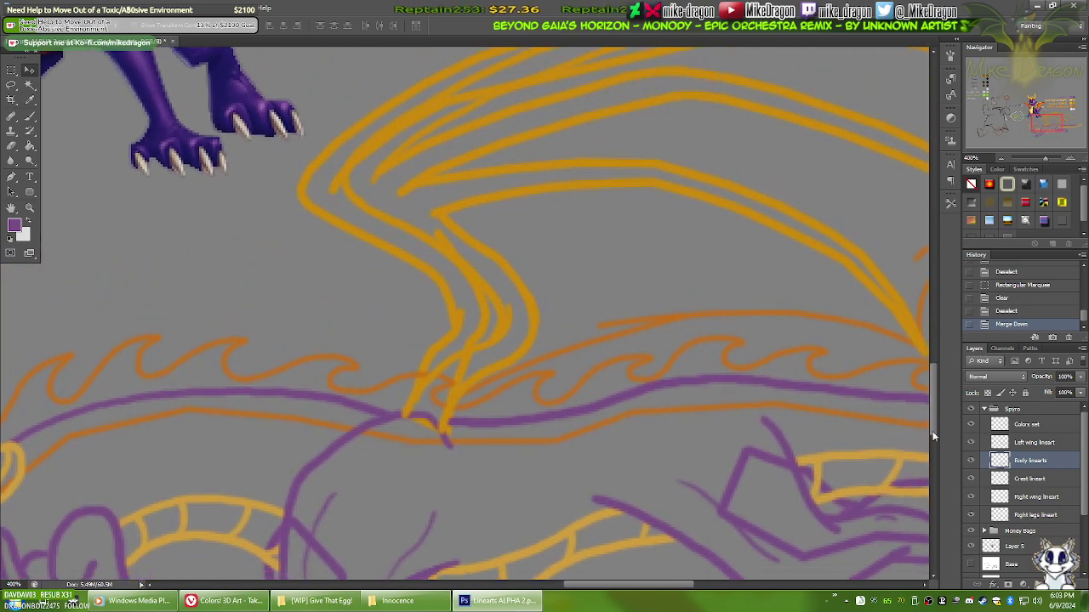
{"action": "left_click", "coordinate": [971, 444]}
{"action": "left_click", "coordinate": [970, 444]}
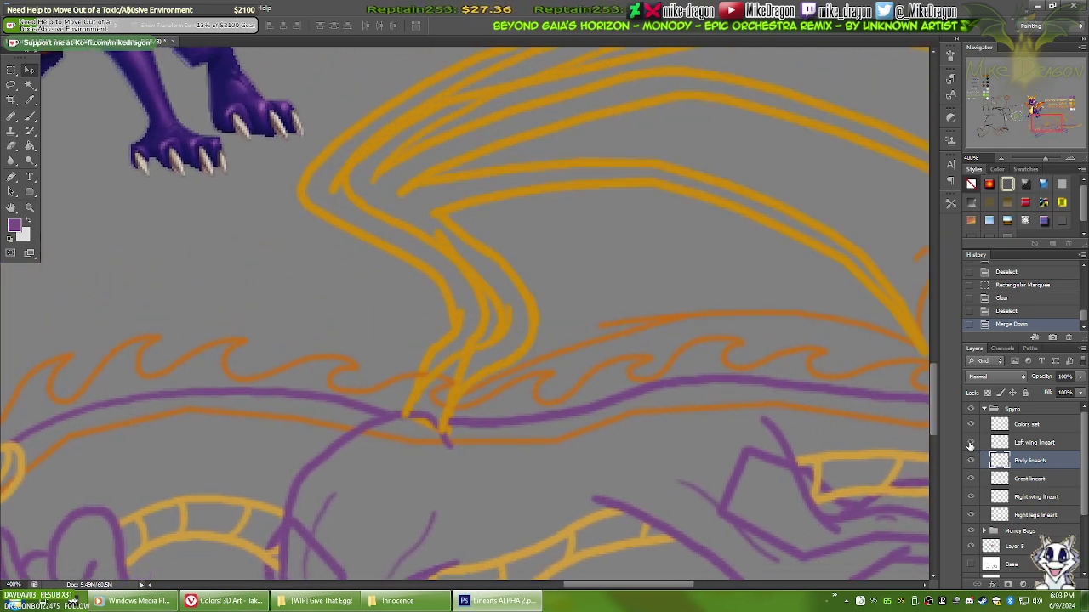
{"action": "left_click", "coordinate": [970, 444]}
{"action": "left_click", "coordinate": [970, 444]}
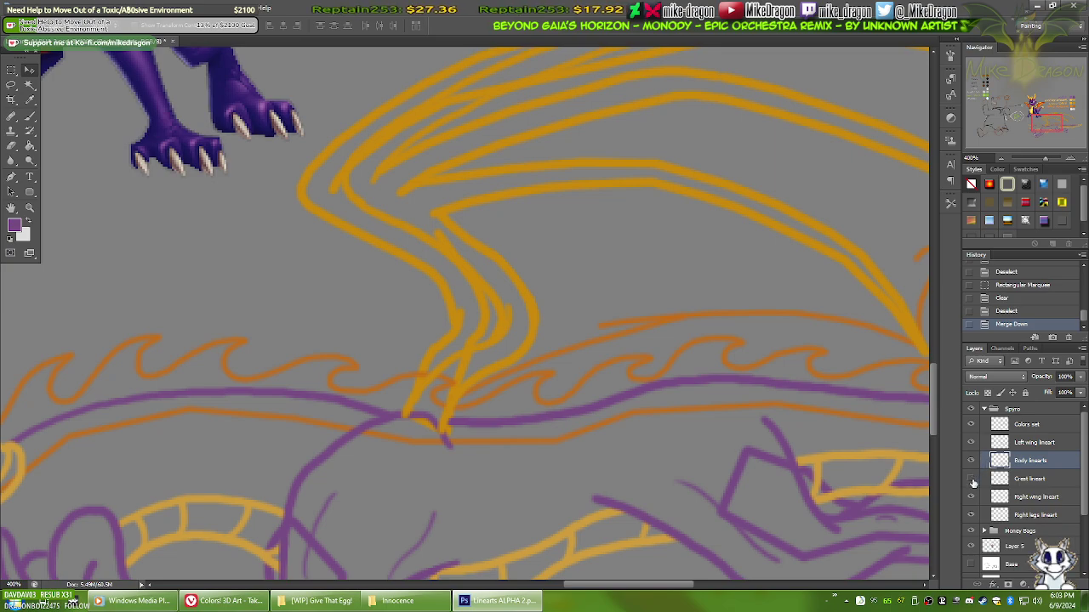
Step: Hide Crest lineart, Right wing lineart and Right legs lineart, and check the visibility of Left wing lineart and Body linearts
{"action": "left_click", "coordinate": [970, 479]}
{"action": "left_click", "coordinate": [970, 497]}
{"action": "left_click", "coordinate": [972, 516]}
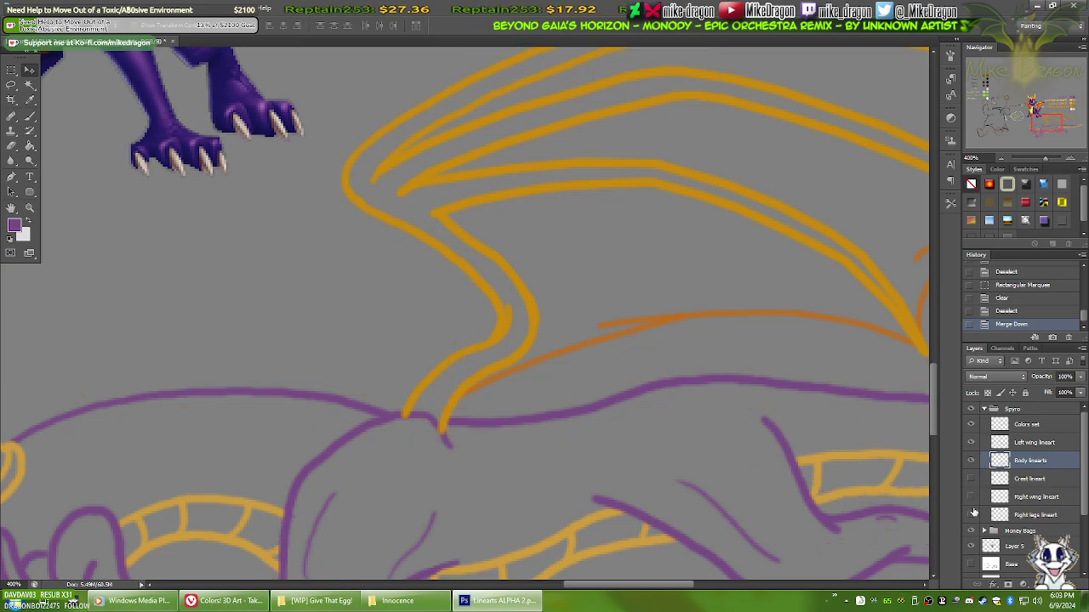
{"action": "left_click", "coordinate": [972, 443]}
{"action": "left_click", "coordinate": [971, 443]}
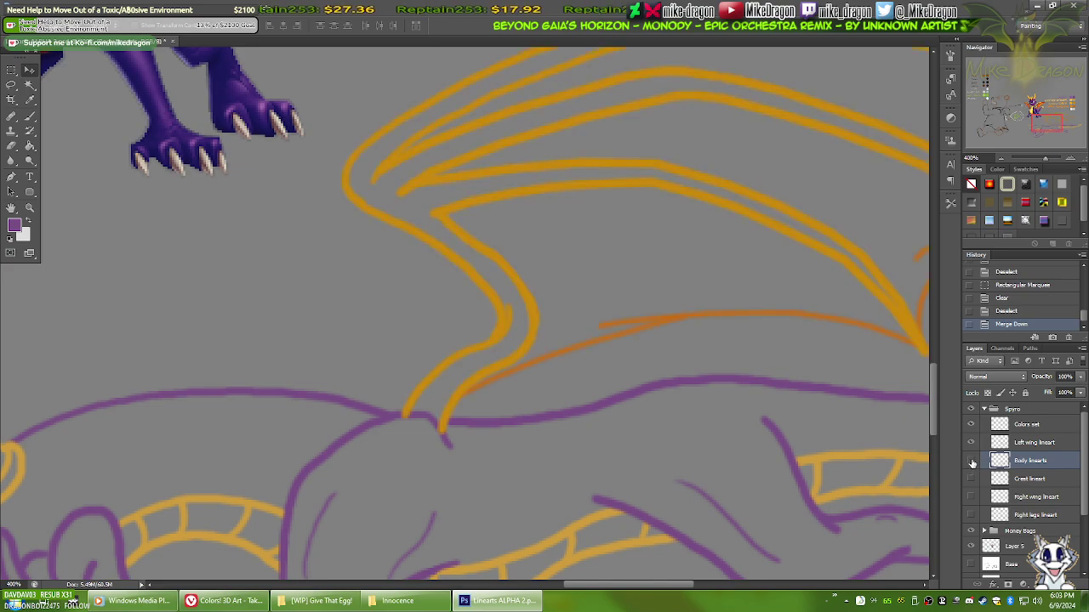
{"action": "left_click", "coordinate": [971, 461]}
{"action": "left_click", "coordinate": [972, 461]}
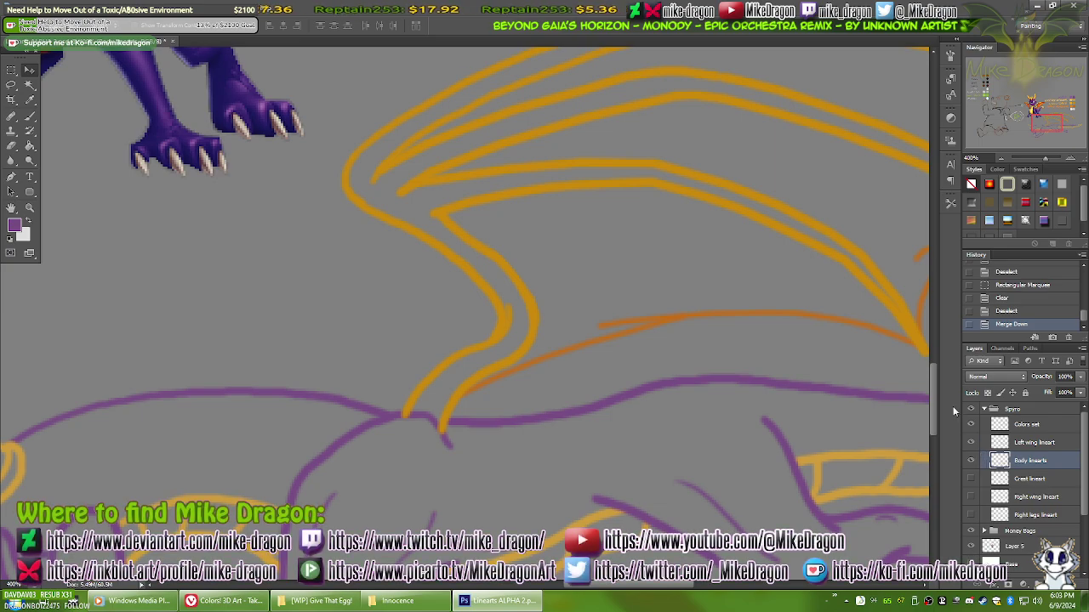
Step: Erase the rough inner edge at the bend of the wing arm on the Left wing lineart layer
{"action": "scroll", "coordinate": [739, 388], "scroll_direction": "up", "scroll_amount": 4}
{"action": "key", "text": "e"}
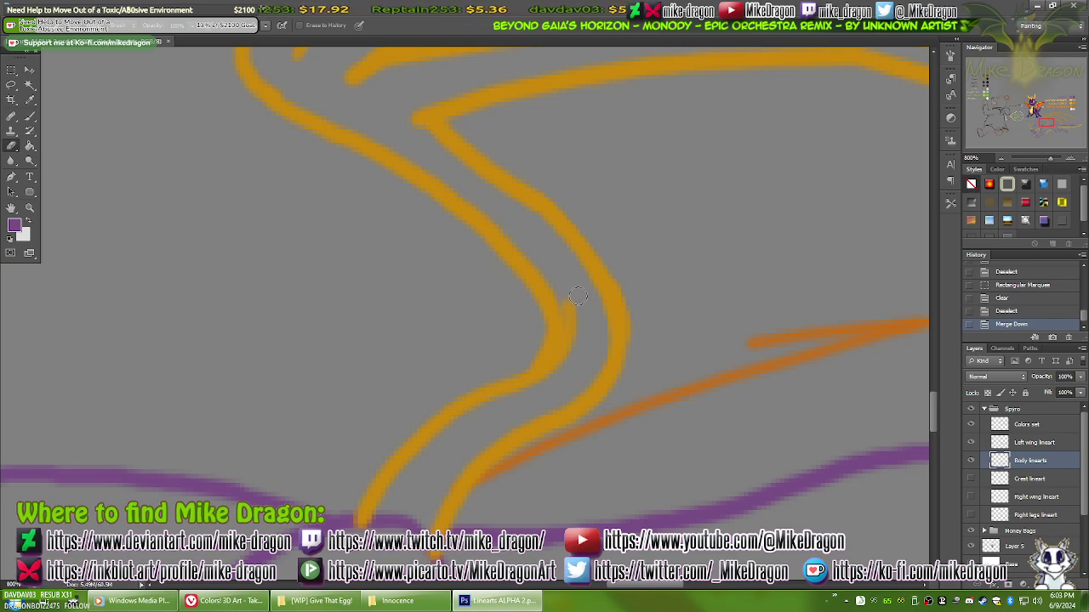
{"action": "left_click", "coordinate": [587, 315]}
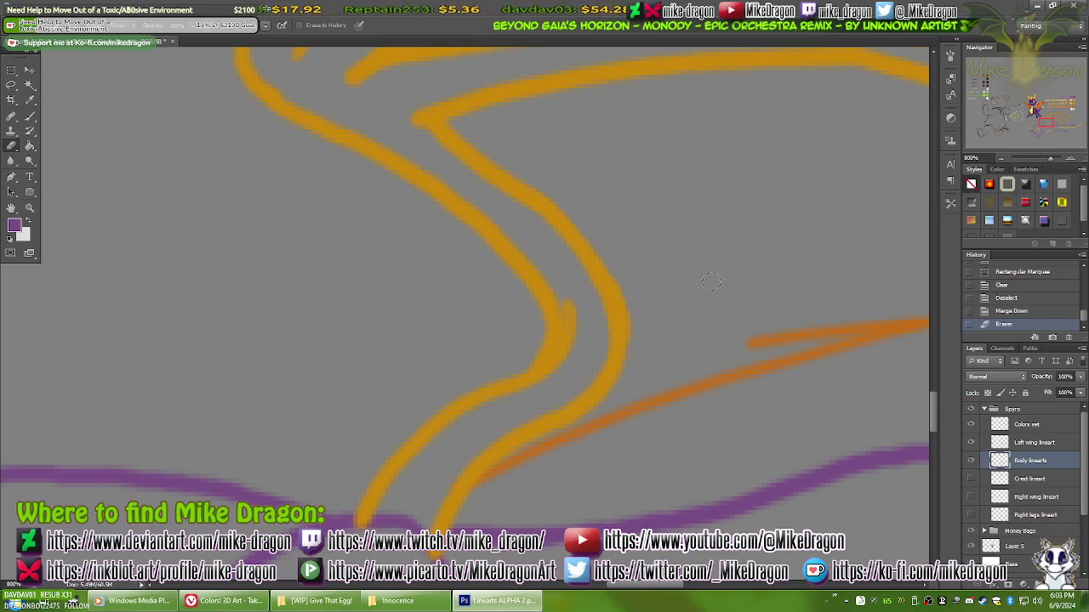
{"action": "left_click", "coordinate": [1019, 444]}
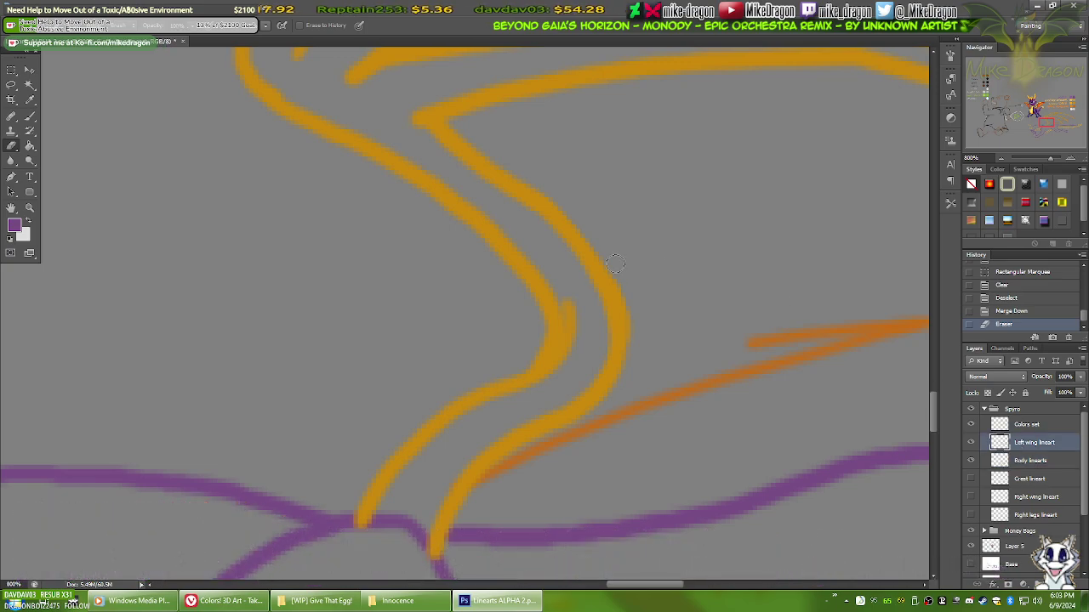
{"action": "left_click", "coordinate": [581, 304]}
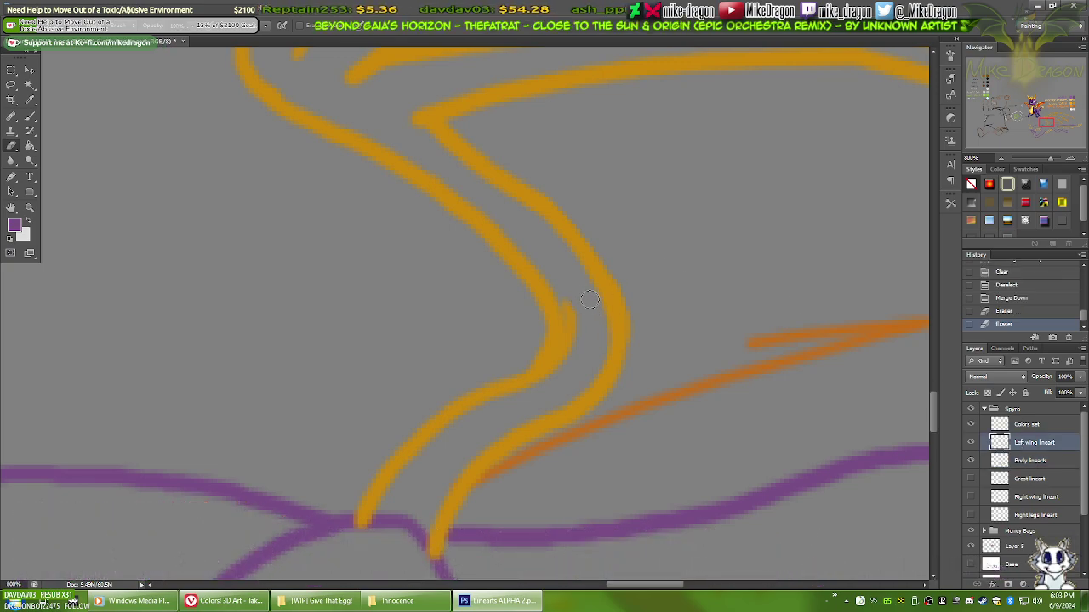
{"action": "left_click_drag", "start_coordinate": [602, 332], "coordinate": [594, 357]}
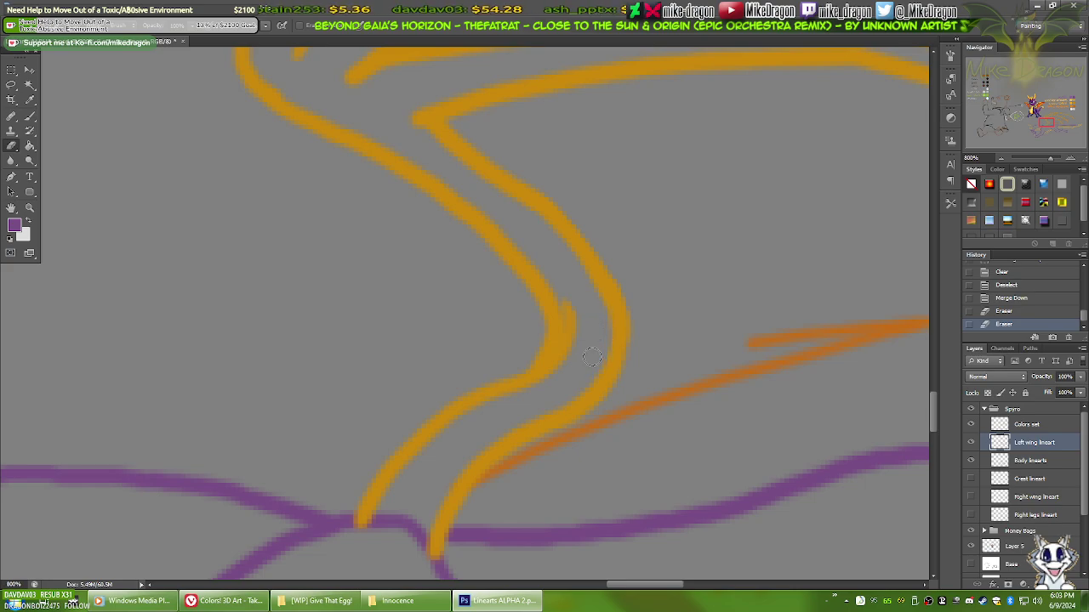
Step: Taper the pointed ends of the wing's finger lines near the wrist with the Eraser
{"action": "mouse_move", "coordinate": [615, 212]}
{"action": "left_mouse_down"}
{"action": "mouse_move", "coordinate": [663, 377]}
{"action": "mouse_move", "coordinate": [677, 373]}
{"action": "left_mouse_up"}
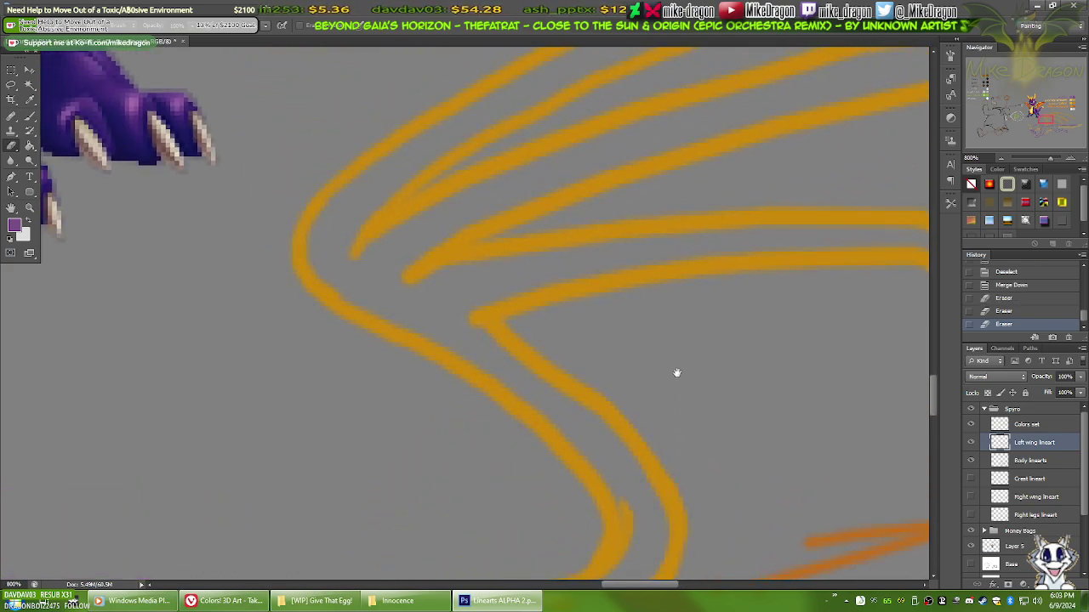
{"action": "left_click", "coordinate": [470, 295]}
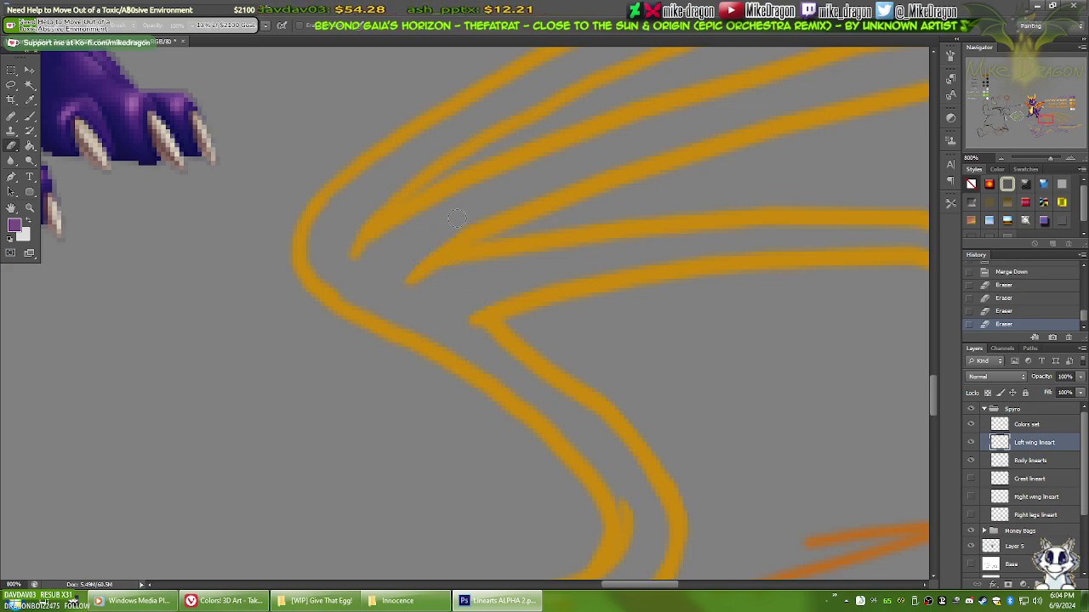
{"action": "left_click", "coordinate": [356, 255]}
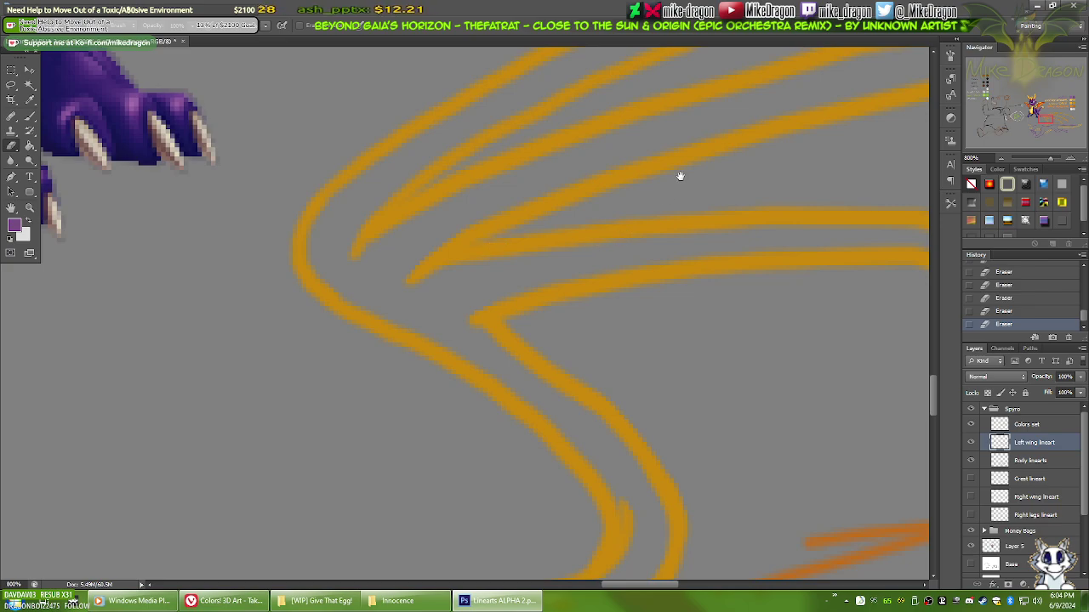
Step: Examine the left wing's finger lines, tips and orange membrane edges for remaining flaws
{"action": "left_click_drag", "start_coordinate": [680, 176], "coordinate": [528, 295]}
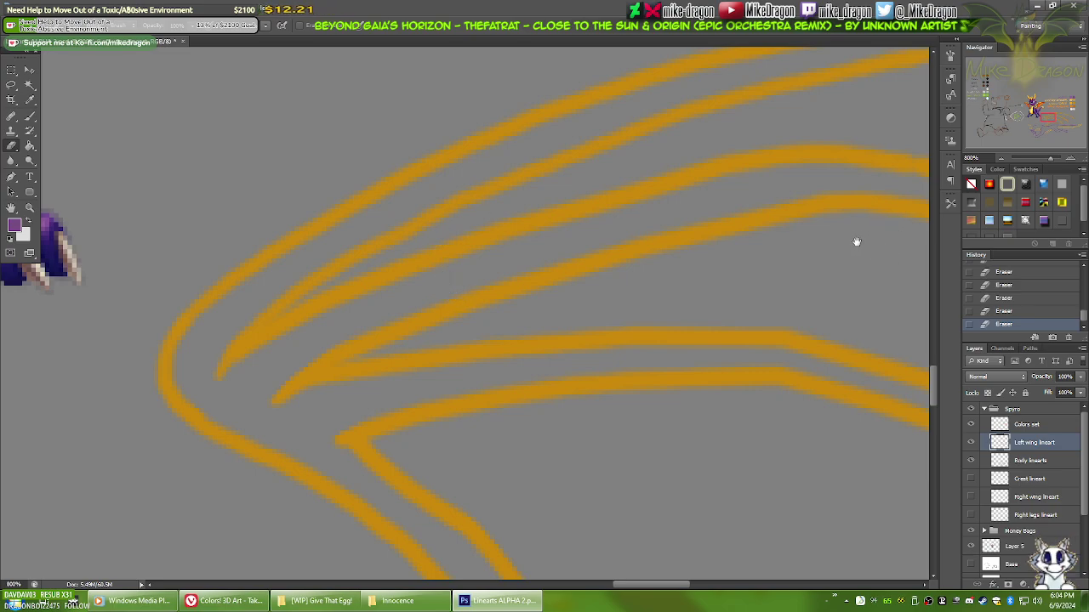
{"action": "mouse_move", "coordinate": [856, 241]}
{"action": "left_mouse_down"}
{"action": "mouse_move", "coordinate": [742, 199]}
{"action": "mouse_move", "coordinate": [800, 340]}
{"action": "mouse_move", "coordinate": [797, 236]}
{"action": "mouse_move", "coordinate": [749, 287]}
{"action": "mouse_move", "coordinate": [703, 278]}
{"action": "left_mouse_up"}
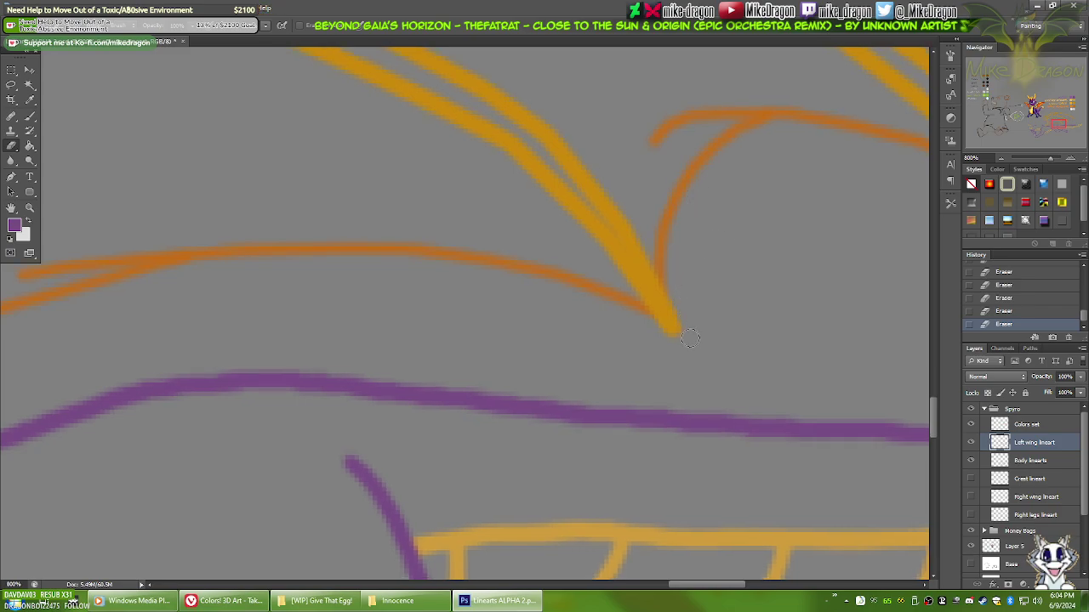
{"action": "mouse_move", "coordinate": [797, 214]}
{"action": "left_mouse_down"}
{"action": "mouse_move", "coordinate": [780, 226]}
{"action": "mouse_move", "coordinate": [775, 301]}
{"action": "left_mouse_up"}
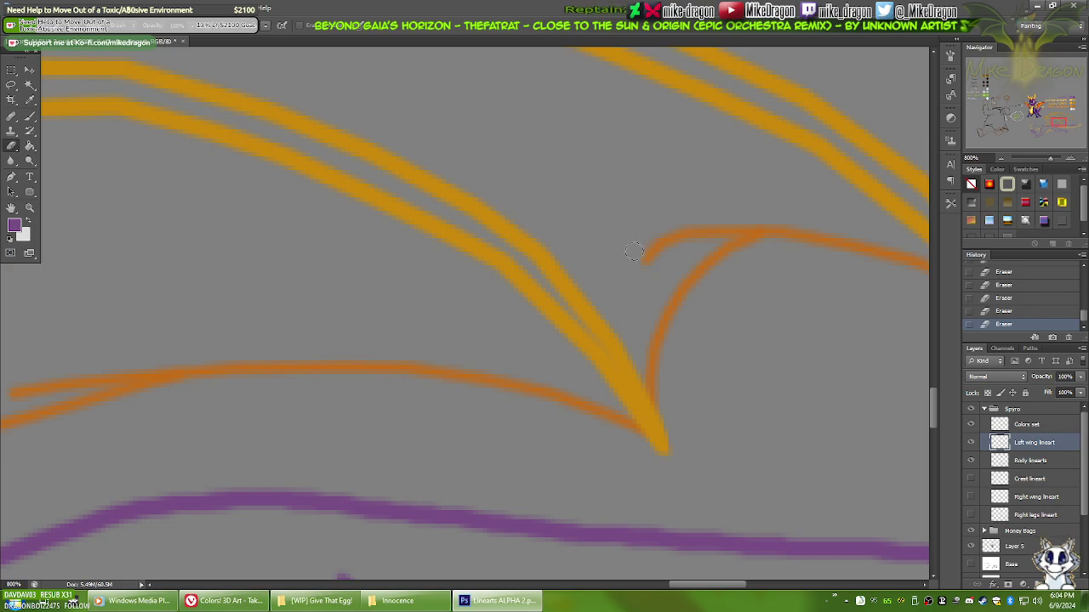
{"action": "mouse_move", "coordinate": [228, 328]}
{"action": "left_mouse_down"}
{"action": "mouse_move", "coordinate": [673, 257]}
{"action": "mouse_move", "coordinate": [671, 233]}
{"action": "left_mouse_up"}
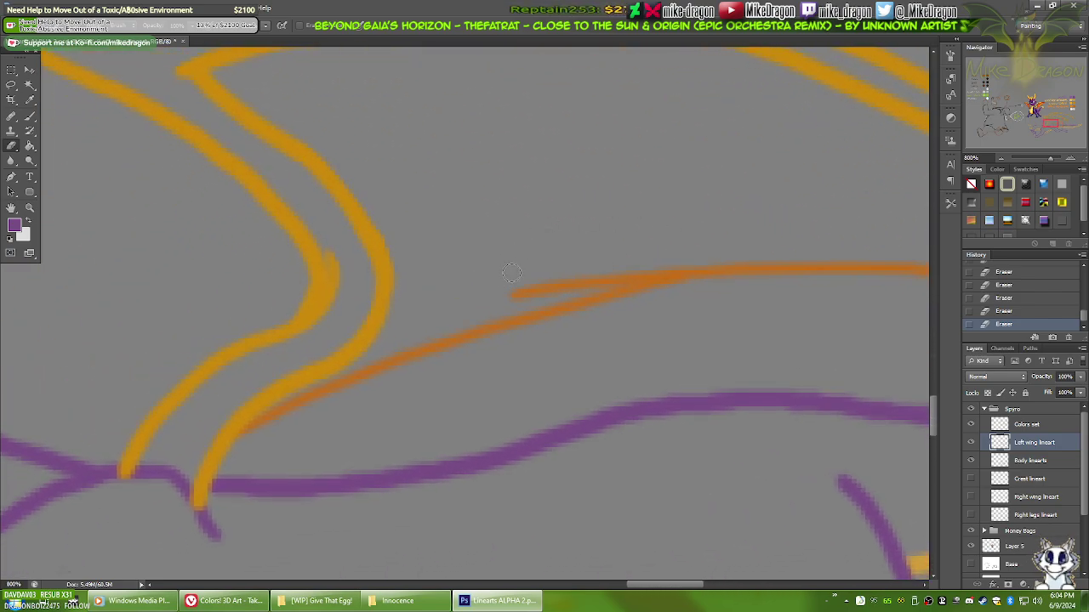
{"action": "left_click_drag", "start_coordinate": [729, 230], "coordinate": [631, 265]}
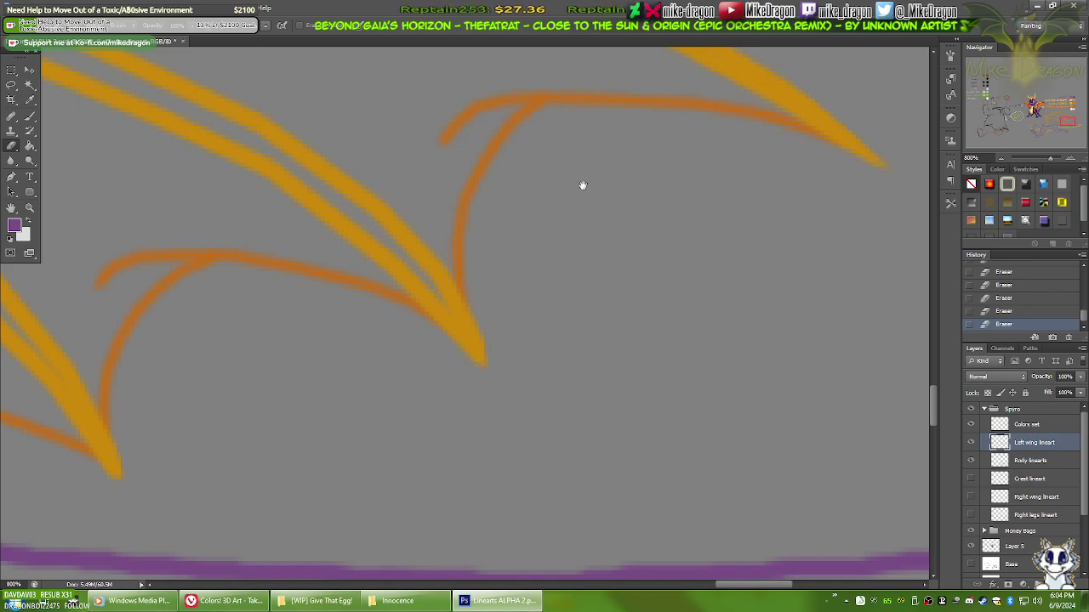
{"action": "left_click_drag", "start_coordinate": [583, 186], "coordinate": [573, 328]}
{"action": "left_click_drag", "start_coordinate": [558, 223], "coordinate": [627, 336]}
{"action": "left_click_drag", "start_coordinate": [395, 210], "coordinate": [595, 212]}
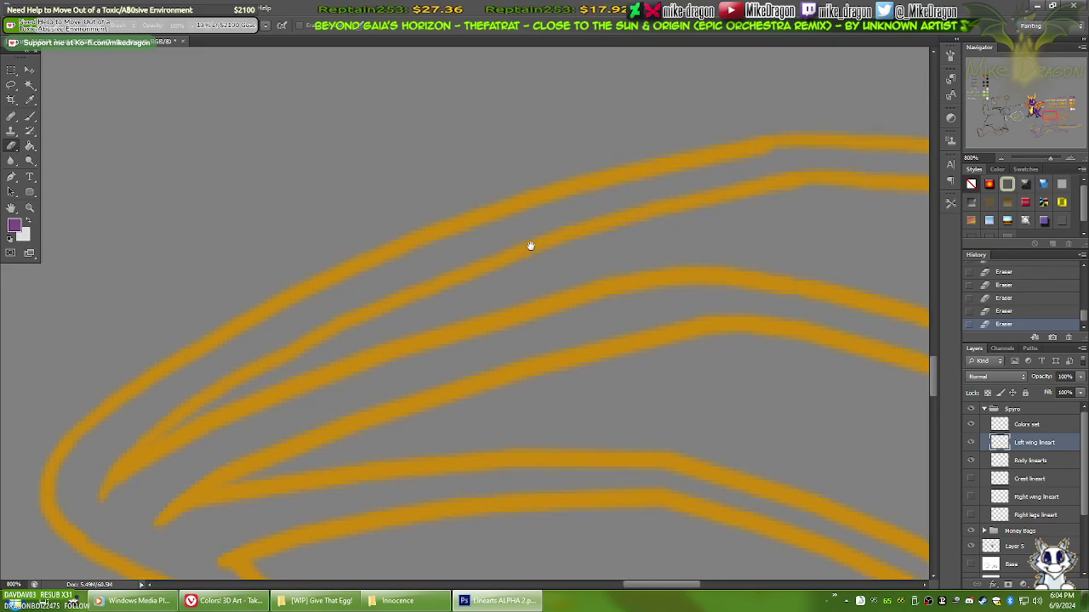
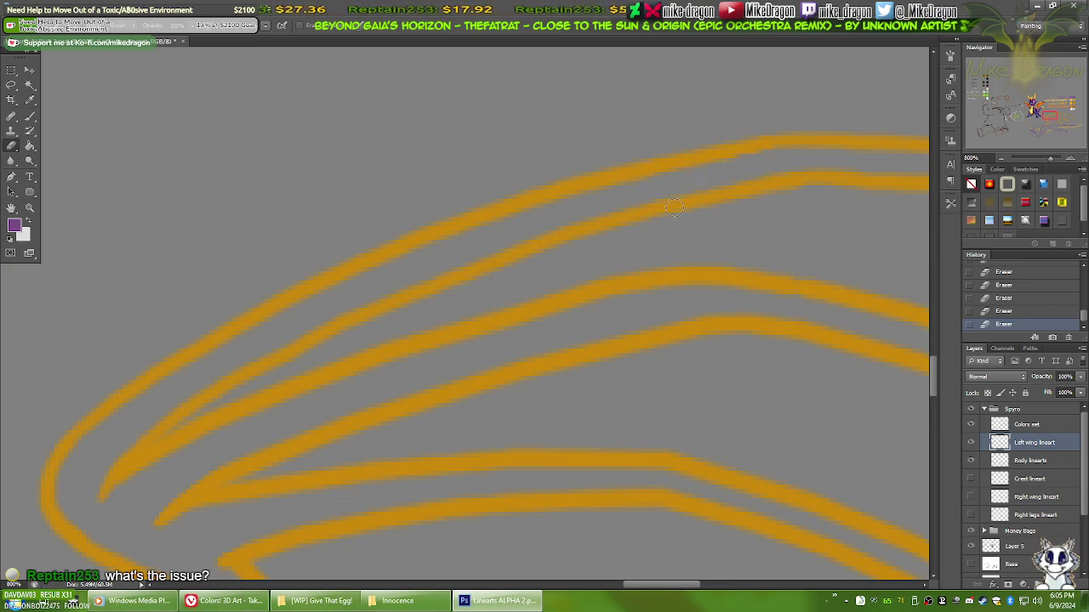
Step: Sample the dark golden swatch from the colour set and touch up the upper line of the wing's middle finger with the Brush
{"action": "key", "text": "v"}
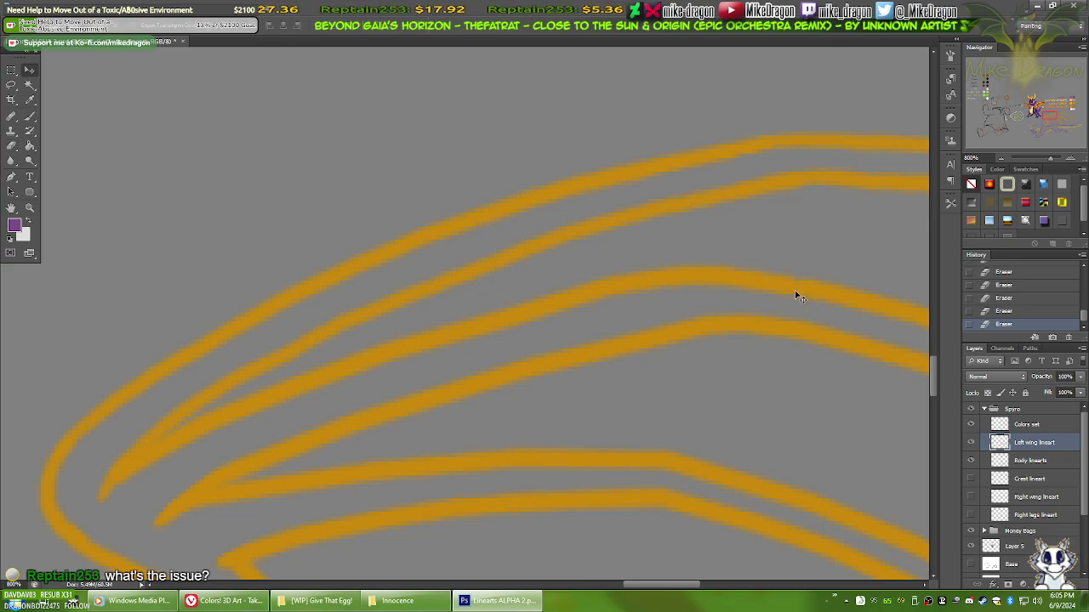
{"action": "key", "text": "i"}
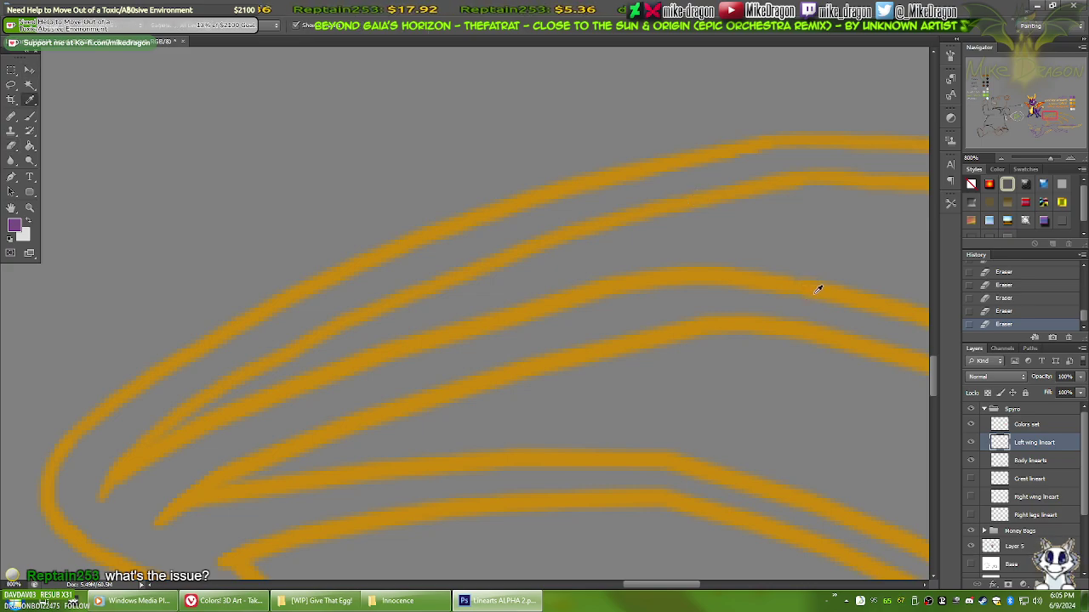
{"action": "left_click_drag", "start_coordinate": [857, 237], "coordinate": [598, 332]}
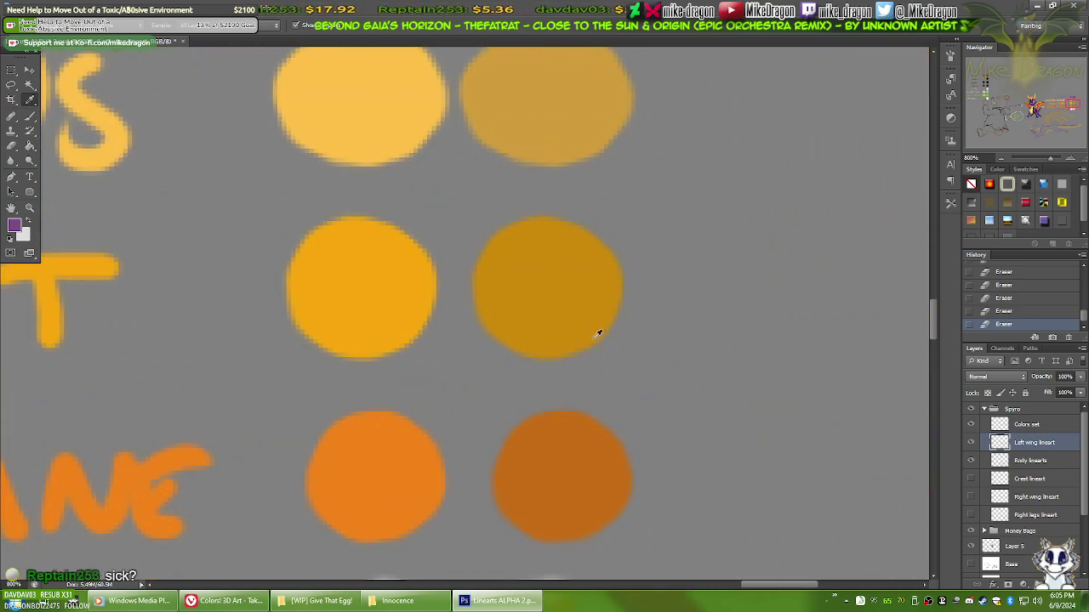
{"action": "left_click", "coordinate": [559, 283]}
{"action": "mouse_move", "coordinate": [421, 448]}
{"action": "left_mouse_down"}
{"action": "mouse_move", "coordinate": [717, 306]}
{"action": "mouse_move", "coordinate": [384, 415]}
{"action": "mouse_move", "coordinate": [567, 314]}
{"action": "mouse_move", "coordinate": [637, 389]}
{"action": "mouse_move", "coordinate": [355, 273]}
{"action": "mouse_move", "coordinate": [499, 272]}
{"action": "left_mouse_up"}
{"action": "mouse_move", "coordinate": [628, 226]}
{"action": "left_mouse_down"}
{"action": "mouse_move", "coordinate": [518, 333]}
{"action": "mouse_move", "coordinate": [643, 282]}
{"action": "mouse_move", "coordinate": [619, 295]}
{"action": "mouse_move", "coordinate": [639, 289]}
{"action": "mouse_move", "coordinate": [632, 297]}
{"action": "mouse_move", "coordinate": [632, 282]}
{"action": "left_mouse_up"}
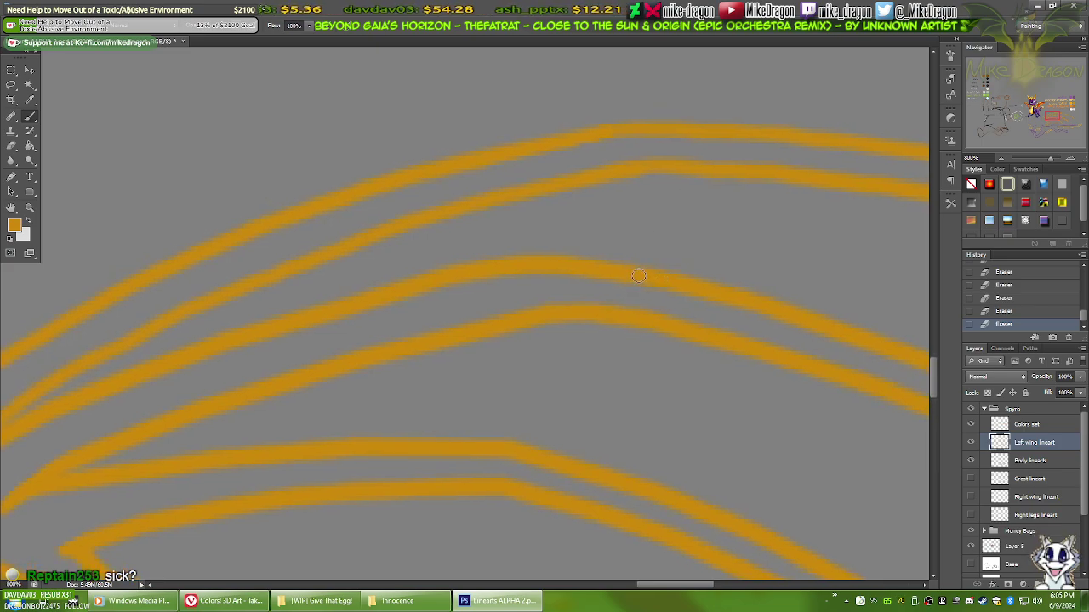
{"action": "left_click", "coordinate": [640, 279]}
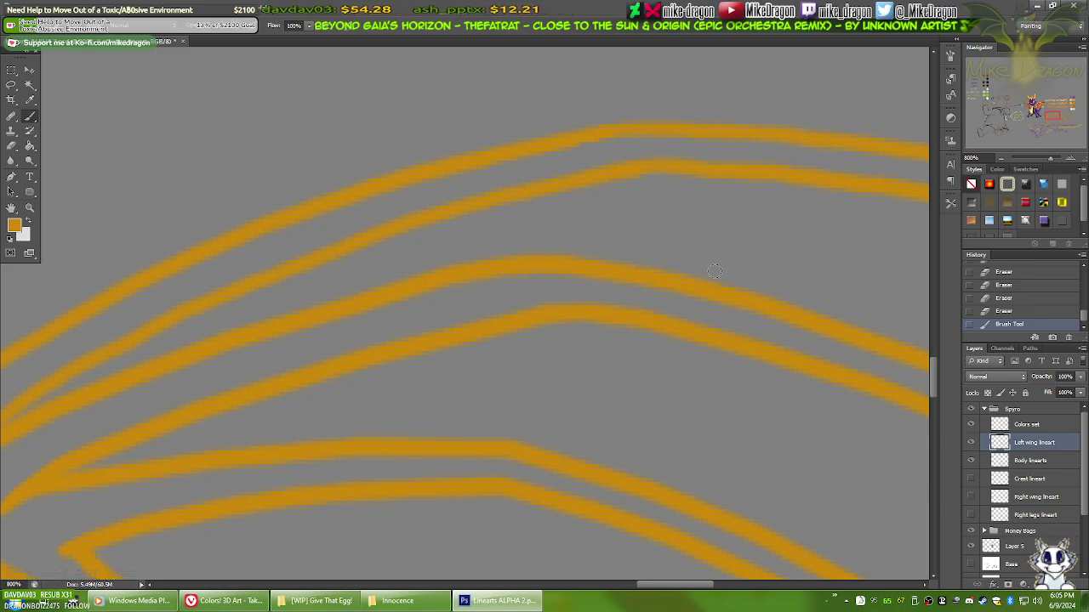
Step: Check the wing's finger lines, then erase the uneven inner edge of the outline at the wing's wrist
{"action": "left_click_drag", "start_coordinate": [530, 381], "coordinate": [726, 336]}
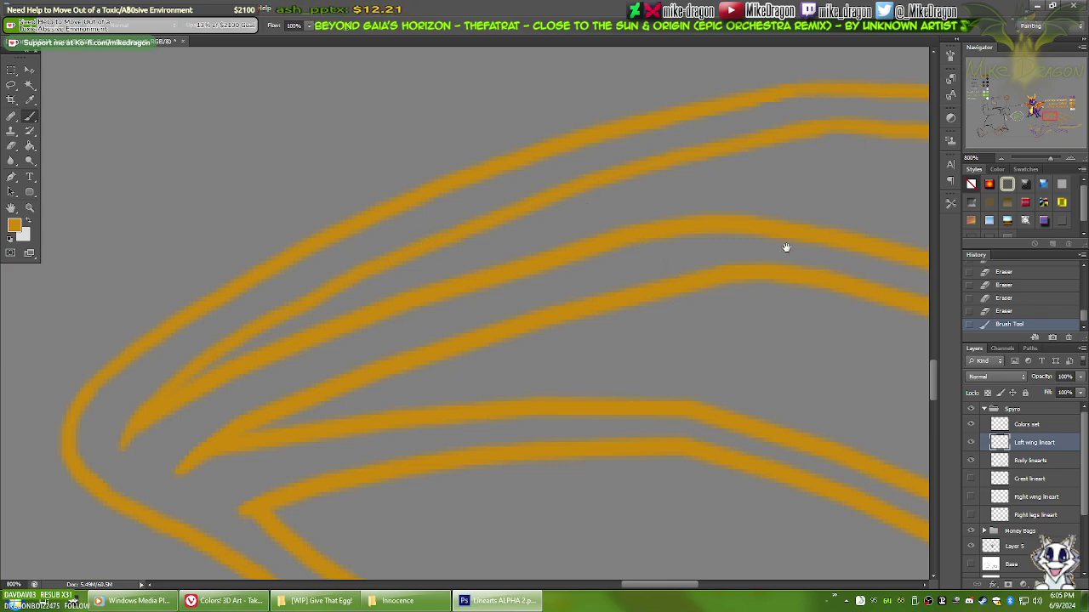
{"action": "left_click_drag", "start_coordinate": [768, 358], "coordinate": [632, 275]}
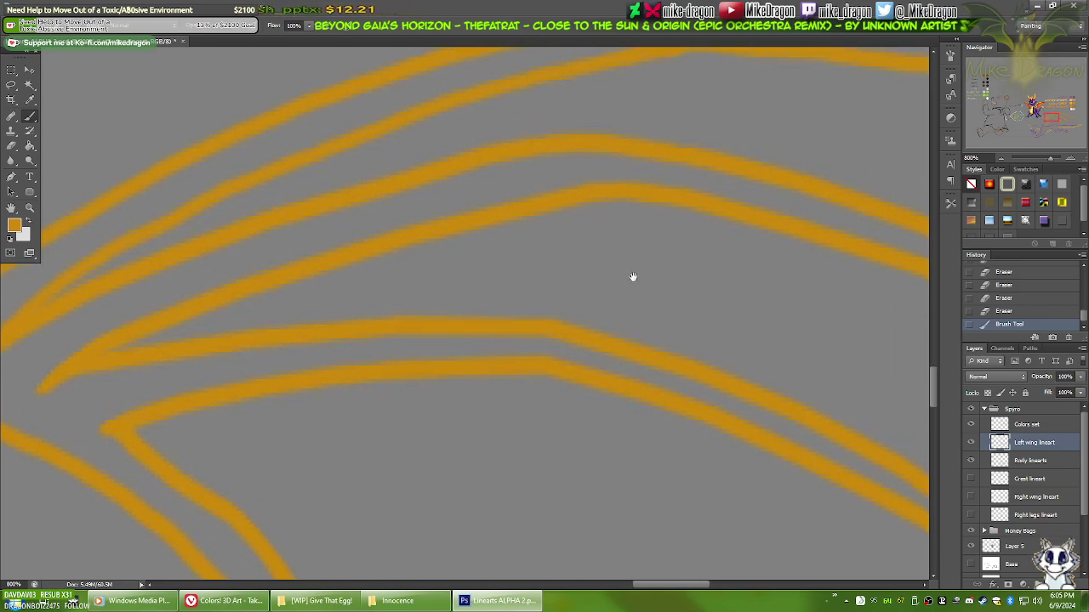
{"action": "left_click_drag", "start_coordinate": [754, 272], "coordinate": [442, 170]}
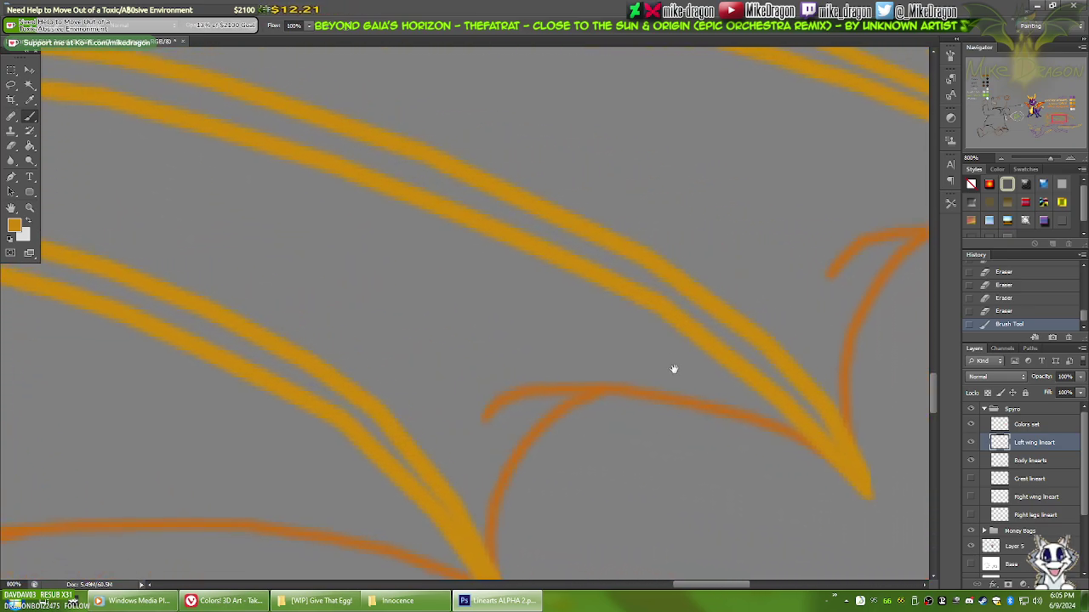
{"action": "mouse_move", "coordinate": [673, 370]}
{"action": "left_mouse_down"}
{"action": "mouse_move", "coordinate": [596, 178]}
{"action": "mouse_move", "coordinate": [564, 314]}
{"action": "mouse_move", "coordinate": [590, 418]}
{"action": "mouse_move", "coordinate": [471, 306]}
{"action": "mouse_move", "coordinate": [521, 320]}
{"action": "mouse_move", "coordinate": [508, 315]}
{"action": "mouse_move", "coordinate": [550, 297]}
{"action": "mouse_move", "coordinate": [598, 301]}
{"action": "mouse_move", "coordinate": [489, 236]}
{"action": "mouse_move", "coordinate": [569, 275]}
{"action": "mouse_move", "coordinate": [527, 275]}
{"action": "mouse_move", "coordinate": [566, 249]}
{"action": "mouse_move", "coordinate": [599, 257]}
{"action": "mouse_move", "coordinate": [618, 270]}
{"action": "mouse_move", "coordinate": [623, 311]}
{"action": "left_mouse_up"}
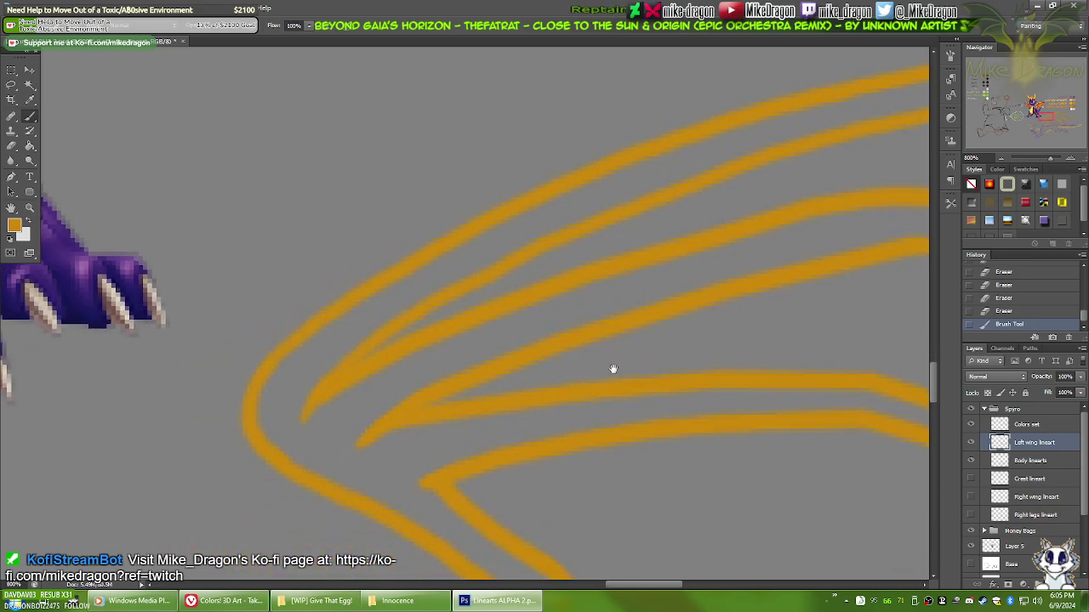
{"action": "left_click_drag", "start_coordinate": [613, 368], "coordinate": [636, 201]}
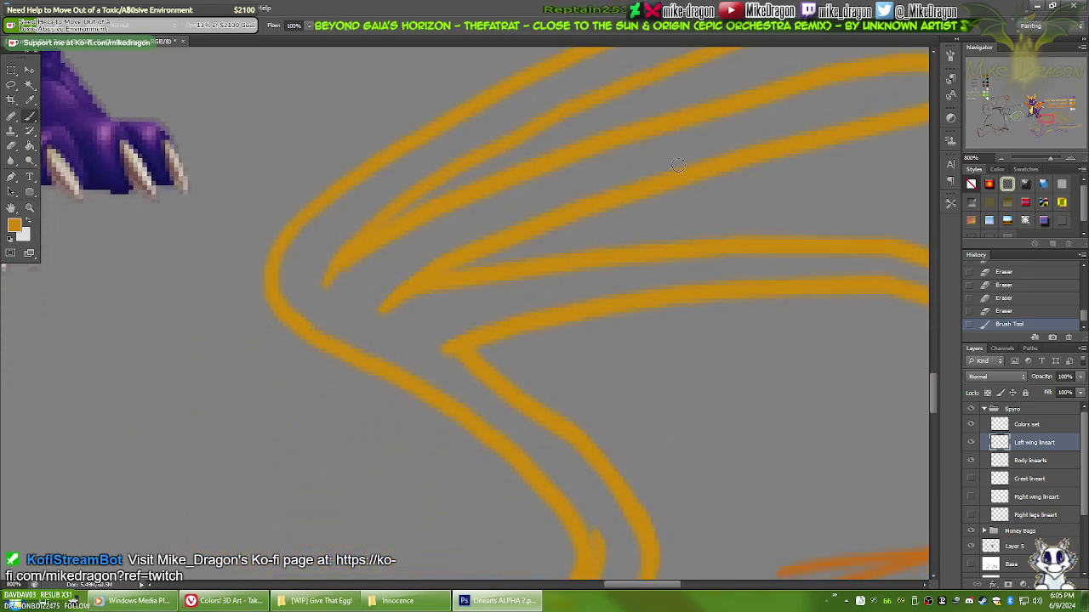
{"action": "key", "text": "e"}
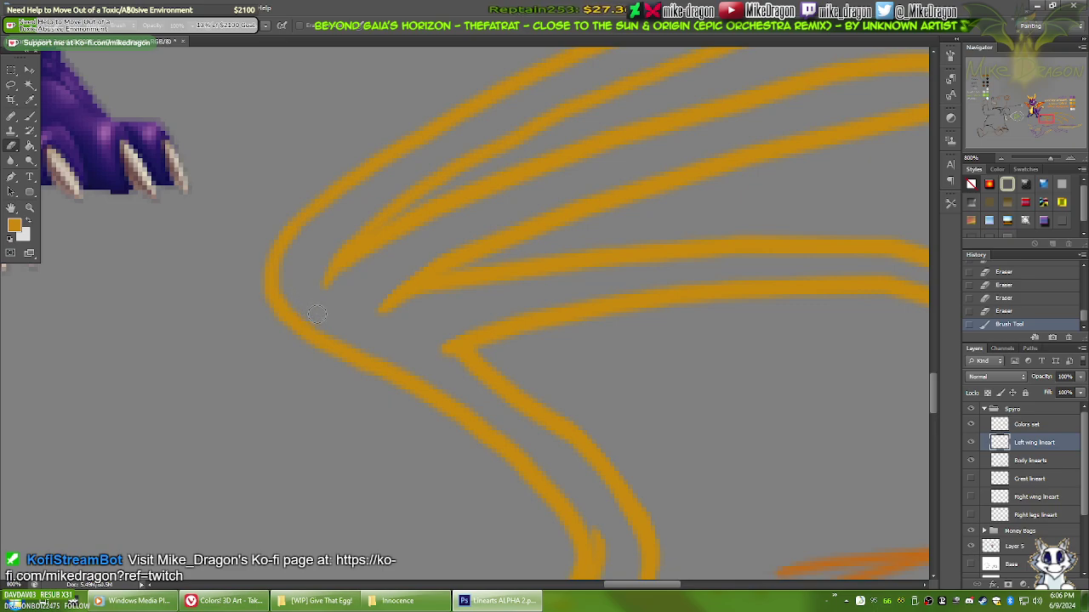
{"action": "left_click_drag", "start_coordinate": [315, 314], "coordinate": [377, 265]}
Step: Erase the ends of the golden wing-arm lines that overlap the purple body outline at the wing base
{"action": "left_click_drag", "start_coordinate": [642, 419], "coordinate": [585, 231]}
{"action": "left_click_drag", "start_coordinate": [847, 337], "coordinate": [787, 337]}
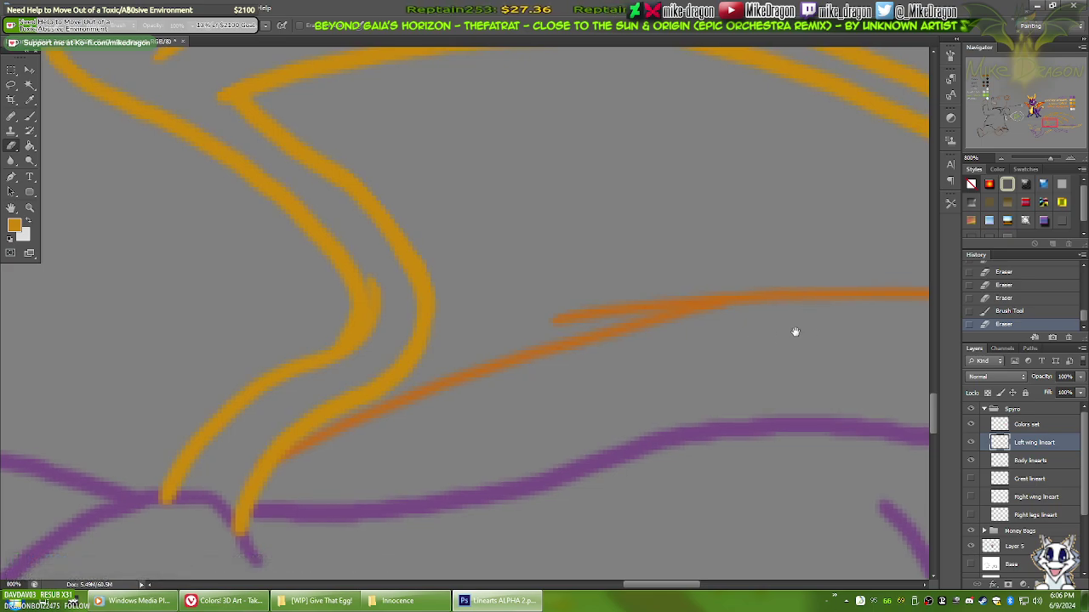
{"action": "mouse_move", "coordinate": [632, 365]}
{"action": "left_mouse_down"}
{"action": "mouse_move", "coordinate": [756, 315]}
{"action": "mouse_move", "coordinate": [782, 328]}
{"action": "left_mouse_up"}
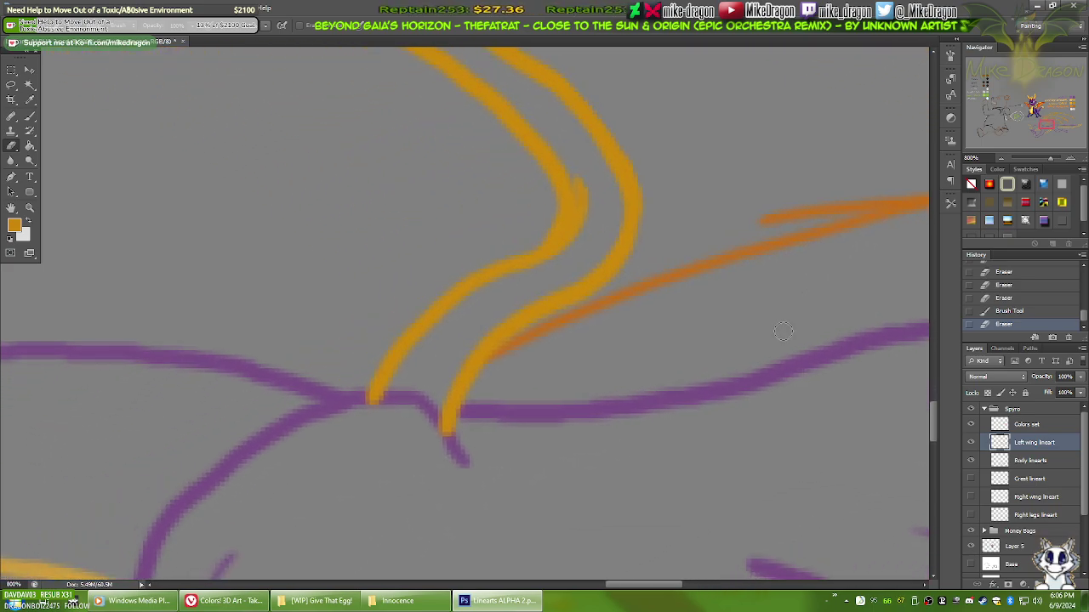
{"action": "key", "text": "ctrl+plus"}
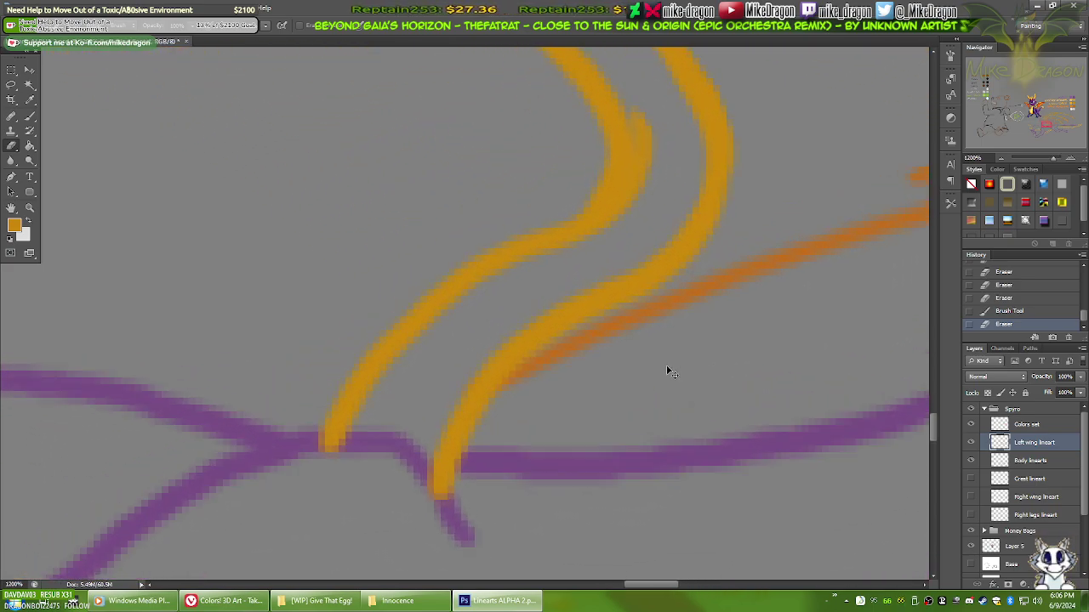
{"action": "left_click_drag", "start_coordinate": [710, 411], "coordinate": [761, 333]}
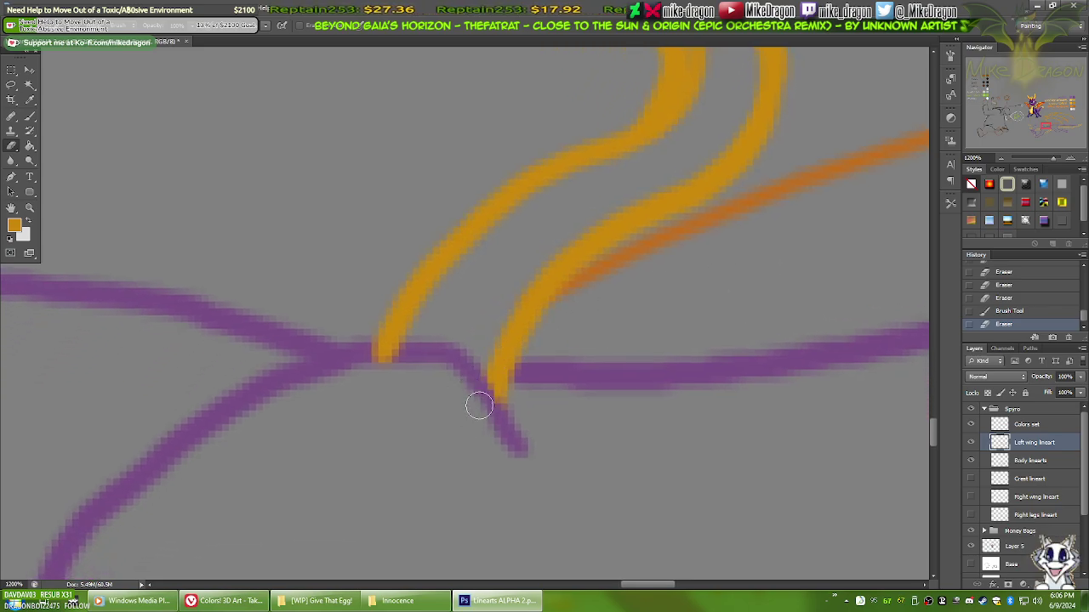
{"action": "left_click_drag", "start_coordinate": [476, 401], "coordinate": [482, 422]}
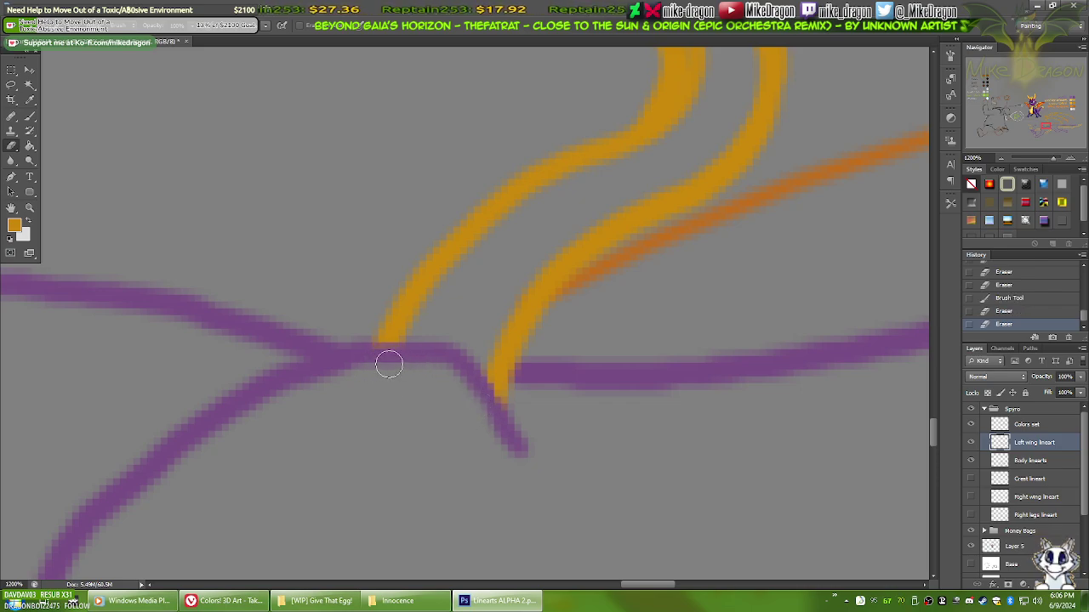
{"action": "mouse_move", "coordinate": [410, 368]}
{"action": "left_mouse_down"}
{"action": "mouse_move", "coordinate": [383, 360]}
{"action": "mouse_move", "coordinate": [338, 384]}
{"action": "mouse_move", "coordinate": [344, 392]}
{"action": "left_mouse_up"}
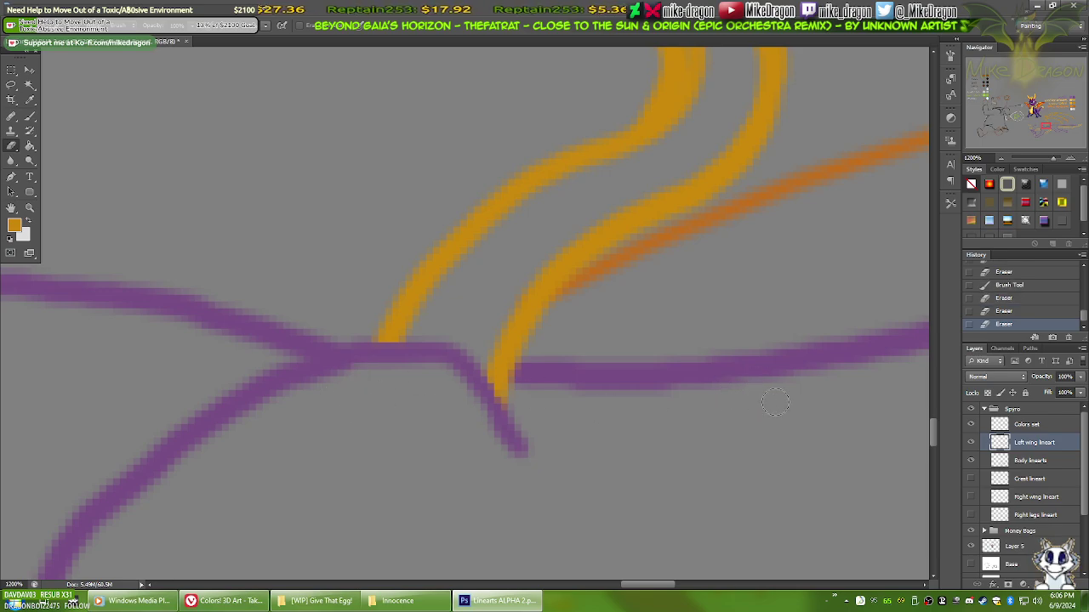
{"action": "left_click_drag", "start_coordinate": [816, 356], "coordinate": [715, 434]}
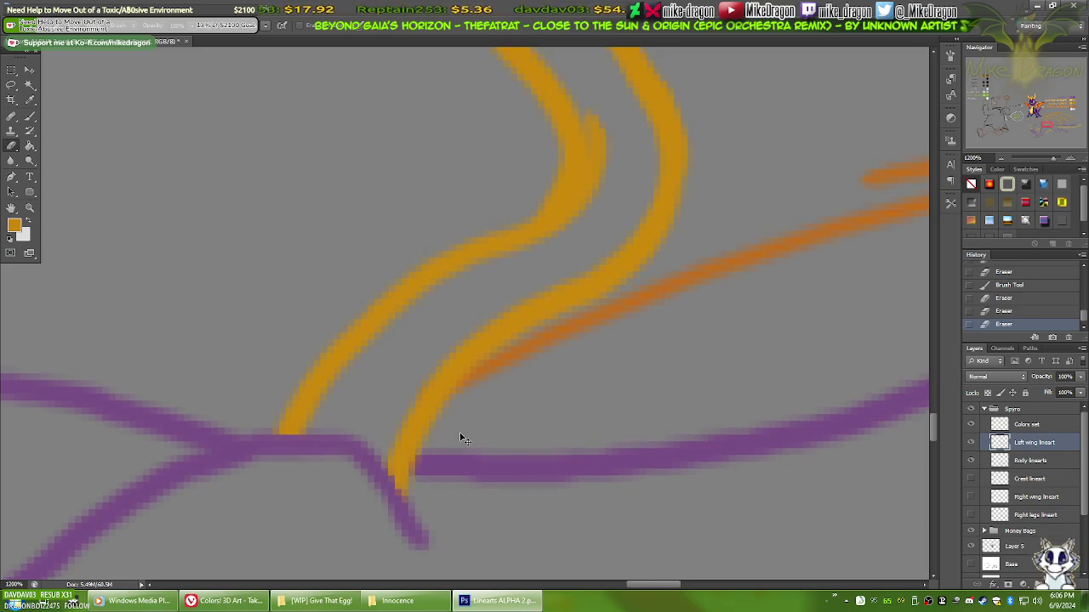
{"action": "key", "text": "ctrl+minus"}
{"action": "key", "text": "ctrl+minus"}
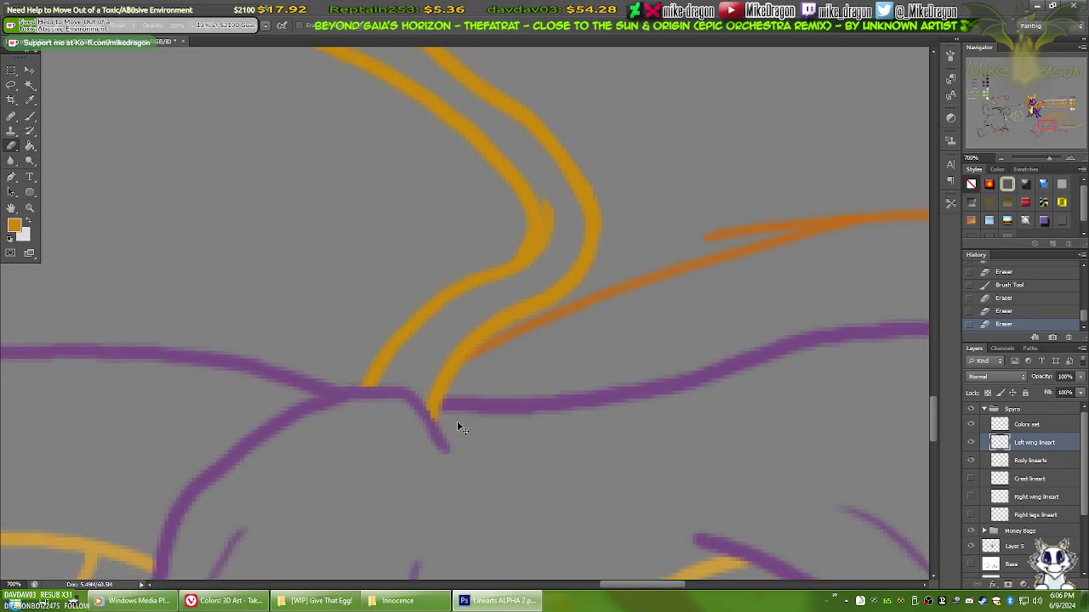
{"action": "key", "text": "ctrl+minus"}
{"action": "key", "text": "ctrl+minus"}
{"action": "key", "text": "ctrl+minus"}
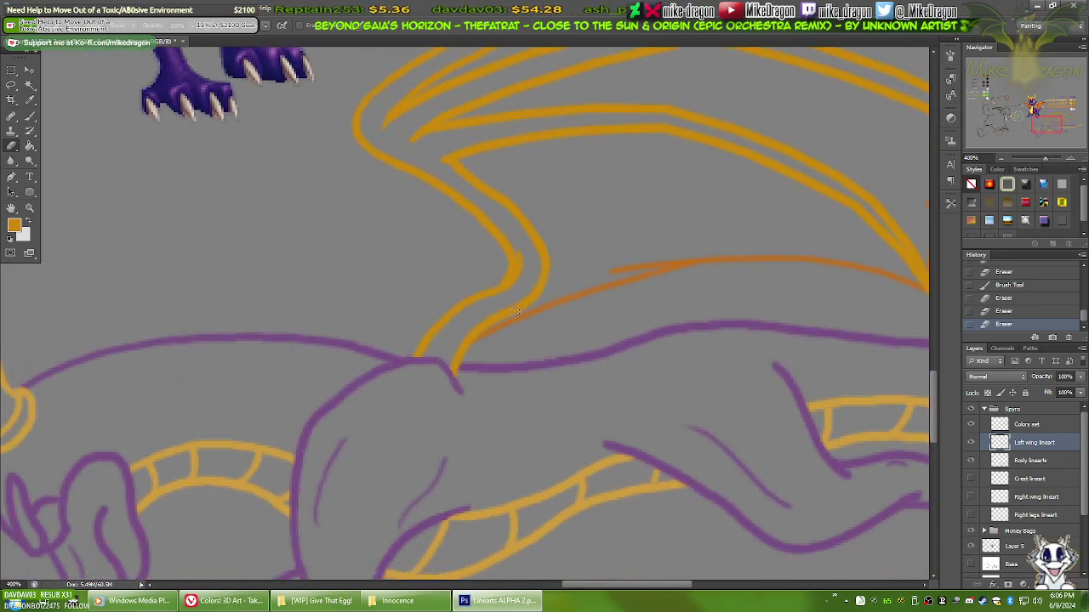
Step: Erase next to the curled end of the orange membrane edge between the left wing's outer and middle finger tips
{"action": "mouse_move", "coordinate": [536, 242]}
{"action": "left_mouse_down"}
{"action": "mouse_move", "coordinate": [444, 360]}
{"action": "mouse_move", "coordinate": [498, 380]}
{"action": "mouse_move", "coordinate": [352, 340]}
{"action": "mouse_move", "coordinate": [442, 305]}
{"action": "mouse_move", "coordinate": [396, 315]}
{"action": "left_mouse_up"}
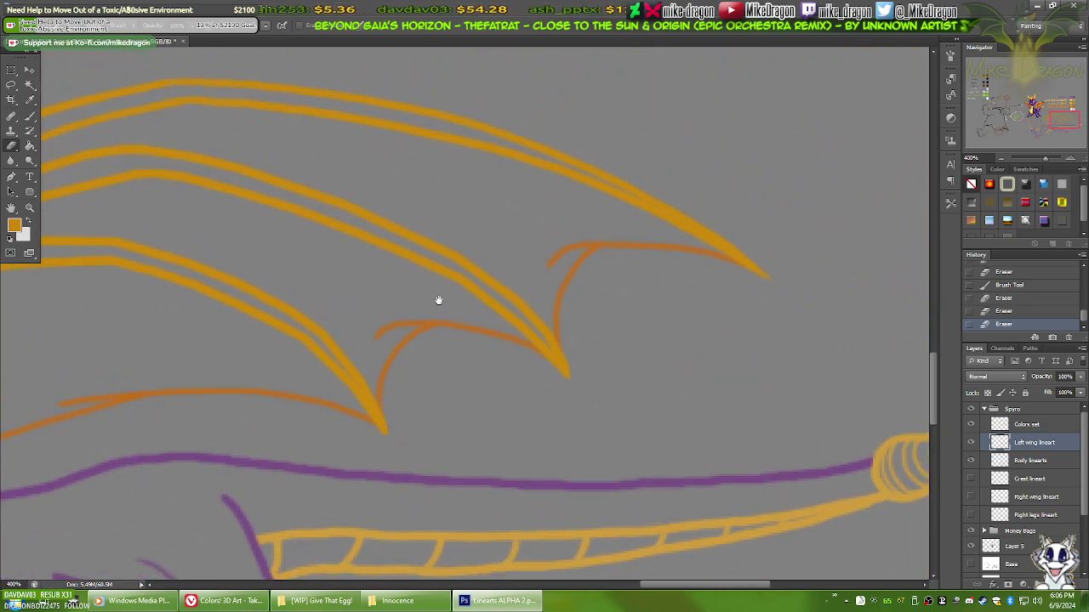
{"action": "scroll", "coordinate": [458, 291], "scroll_direction": "up", "scroll_amount": 3}
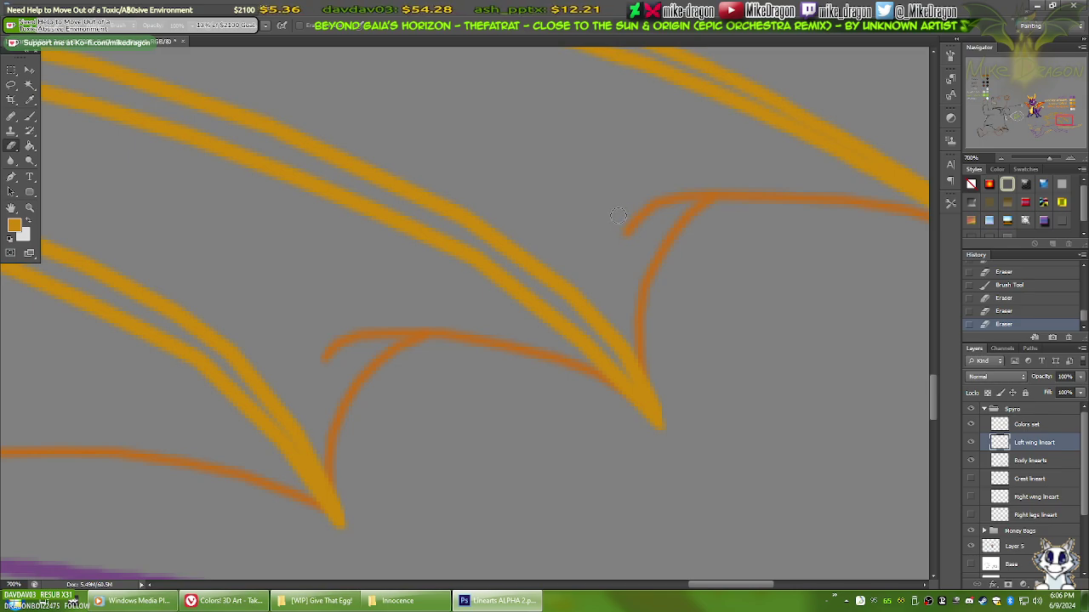
{"action": "left_click", "coordinate": [612, 230]}
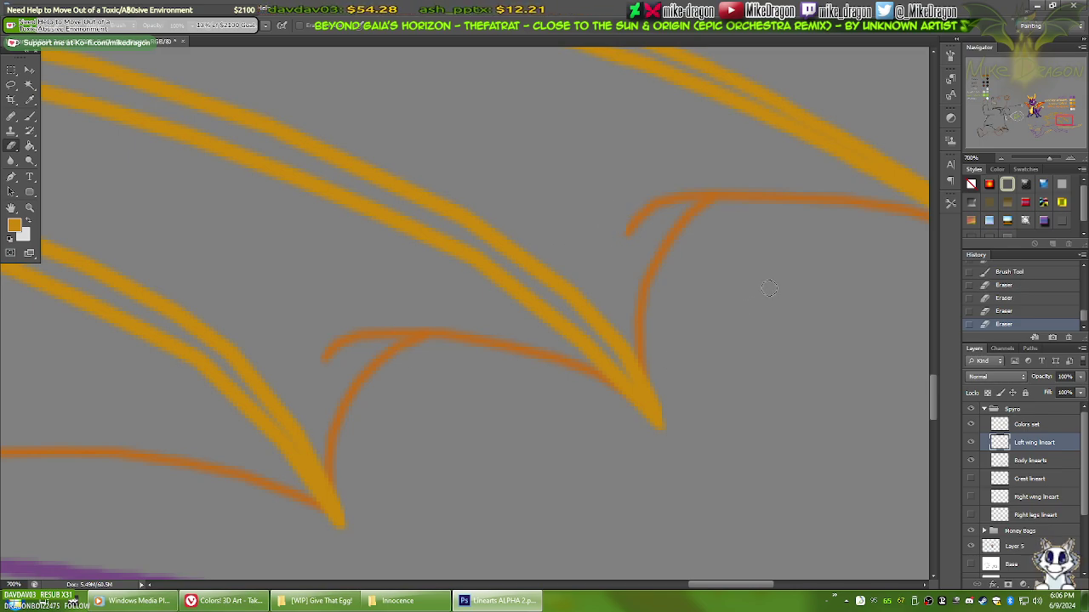
{"action": "key", "text": "ctrl+minus"}
{"action": "key", "text": "ctrl+minus"}
{"action": "key", "text": "ctrl+minus"}
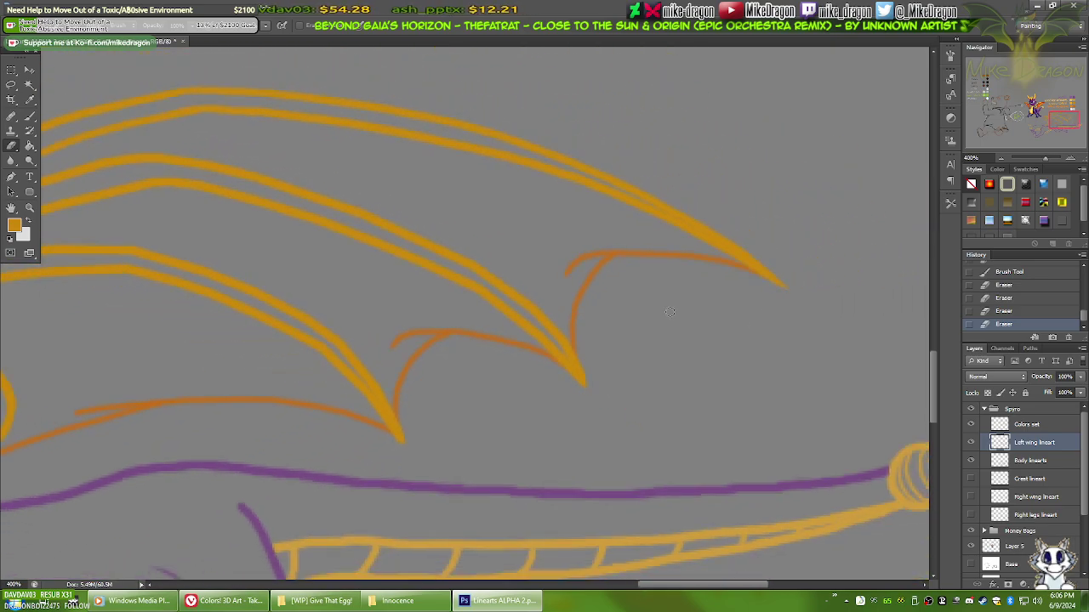
Step: Erase the uneven edge of the golden finger lines where they converge near the left wing's wrist
{"action": "mouse_move", "coordinate": [534, 345]}
{"action": "left_mouse_down"}
{"action": "mouse_move", "coordinate": [729, 333]}
{"action": "mouse_move", "coordinate": [683, 383]}
{"action": "mouse_move", "coordinate": [701, 348]}
{"action": "left_mouse_up"}
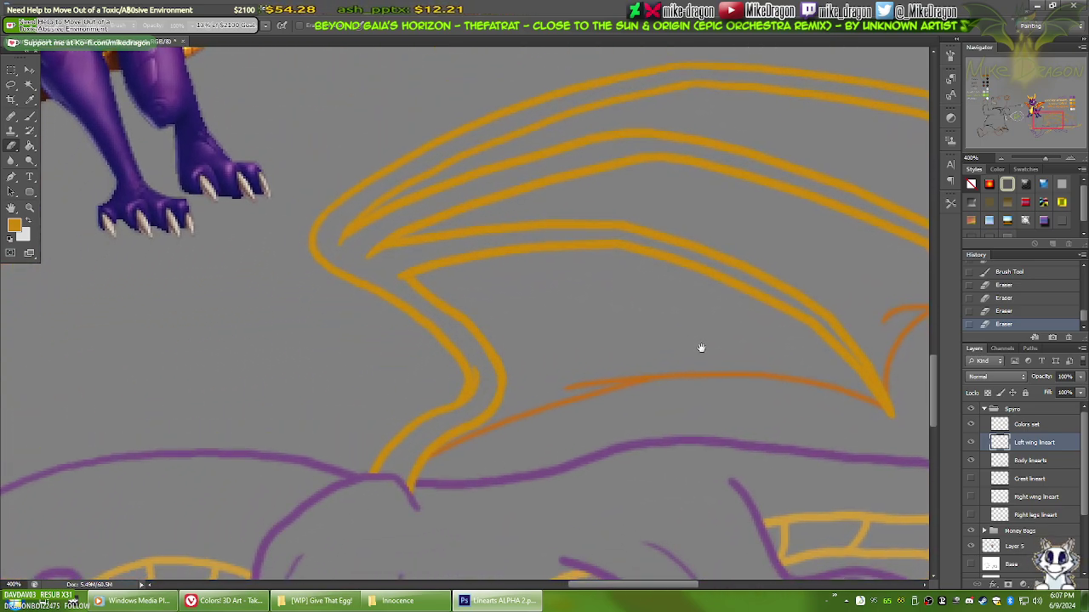
{"action": "key", "text": "ctrl+plus"}
{"action": "key", "text": "ctrl+plus"}
{"action": "key", "text": "ctrl+plus"}
{"action": "key", "text": "ctrl+plus"}
{"action": "key", "text": "ctrl+plus"}
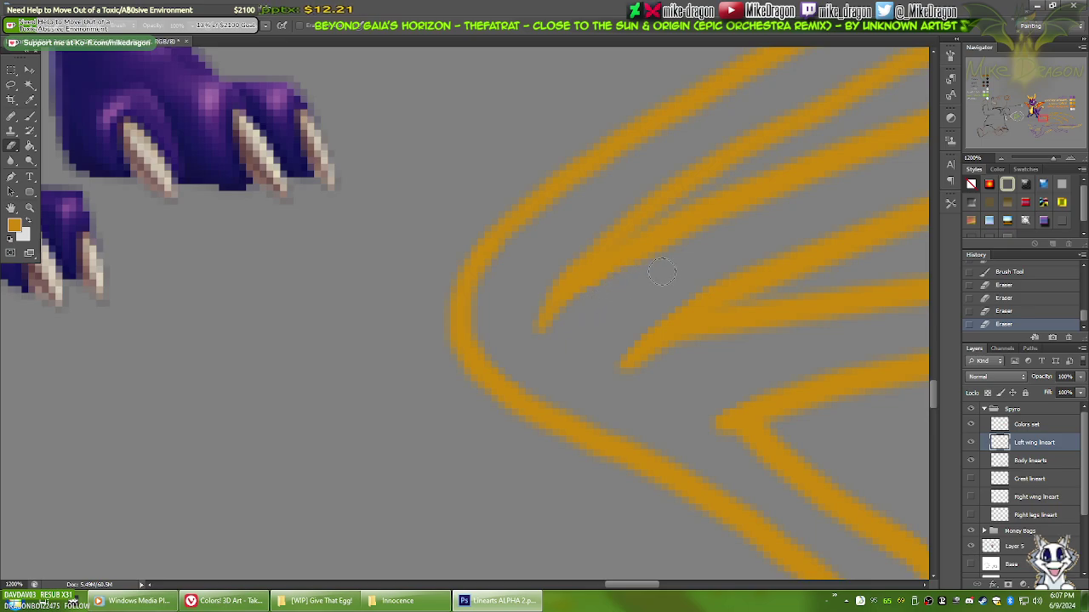
{"action": "left_click_drag", "start_coordinate": [659, 273], "coordinate": [693, 257]}
{"action": "scroll", "coordinate": [672, 268], "scroll_direction": "down", "scroll_amount": 2}
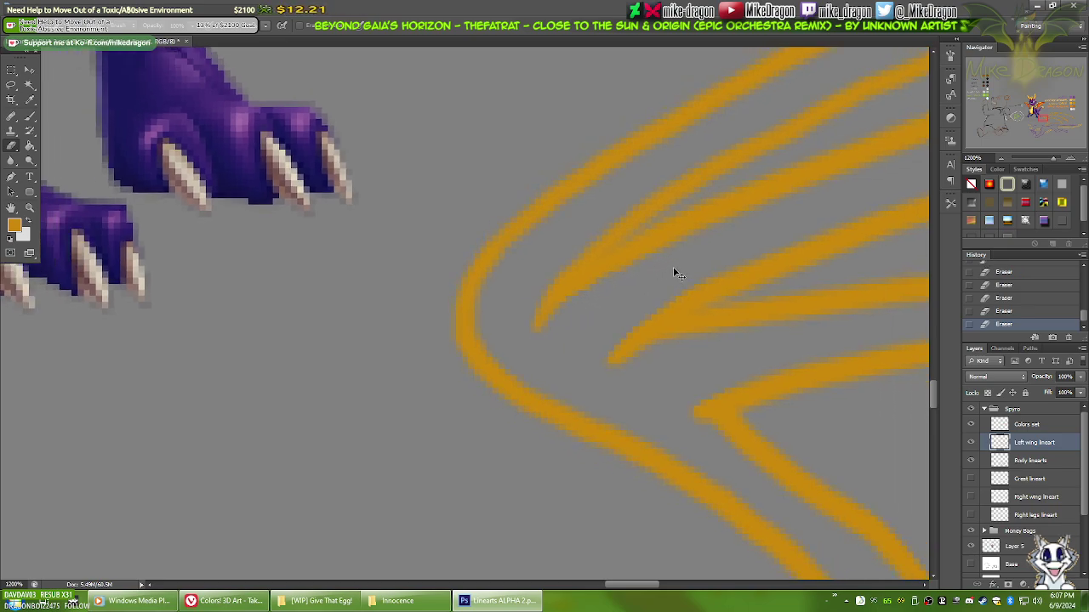
Step: Check the wing arm down to the body, then show the Right wing lineart layer and hide Left wing lineart
{"action": "scroll", "coordinate": [663, 272], "scroll_direction": "down", "scroll_amount": 4}
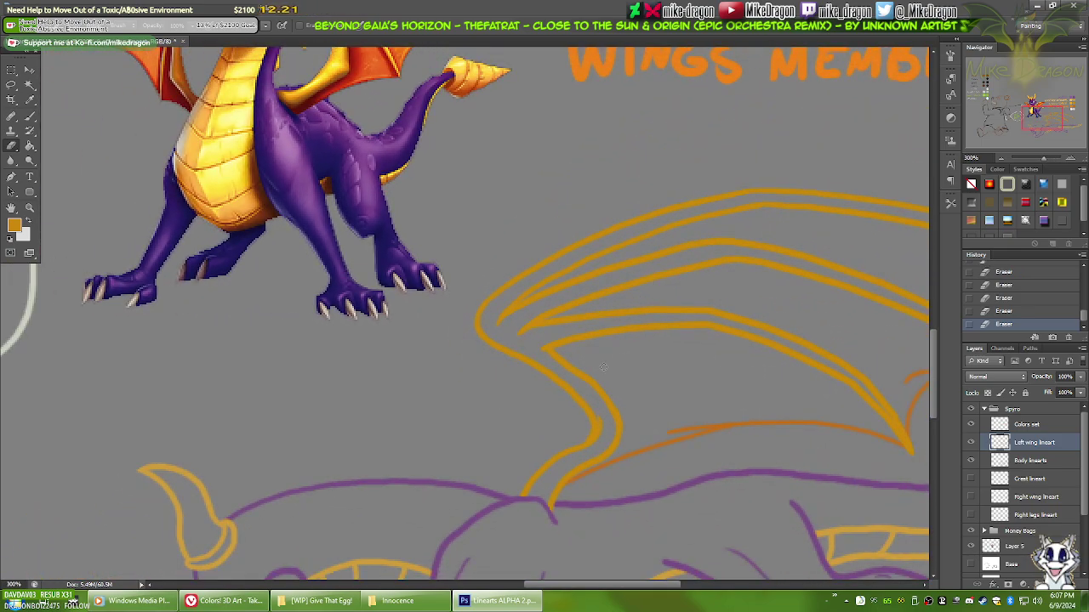
{"action": "scroll", "coordinate": [619, 332], "scroll_direction": "up", "scroll_amount": 3}
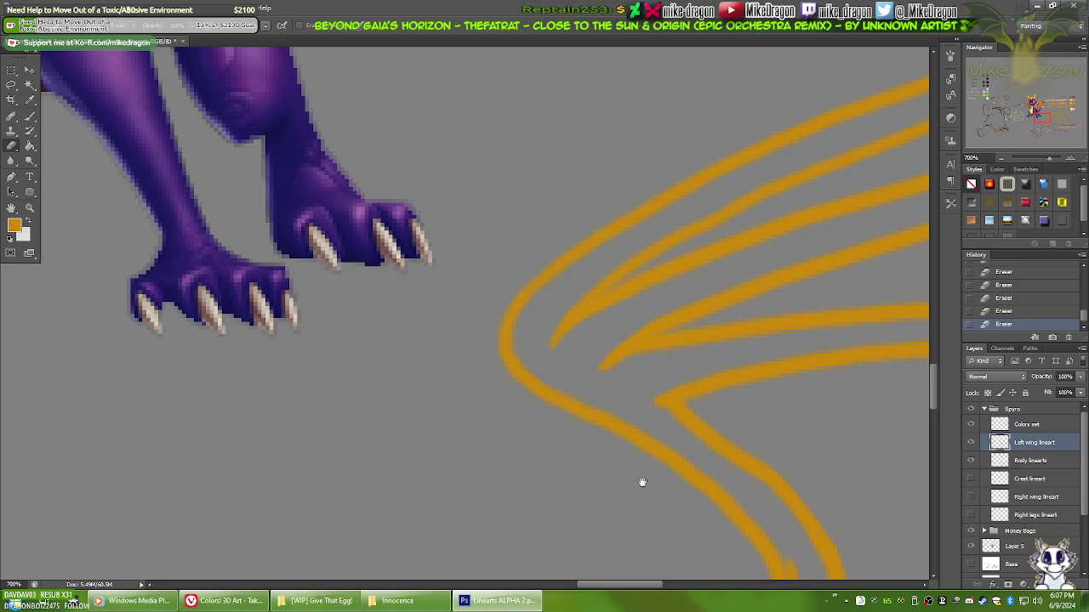
{"action": "mouse_move", "coordinate": [643, 482]}
{"action": "left_mouse_down"}
{"action": "mouse_move", "coordinate": [527, 347]}
{"action": "mouse_move", "coordinate": [611, 469]}
{"action": "mouse_move", "coordinate": [676, 340]}
{"action": "left_mouse_up"}
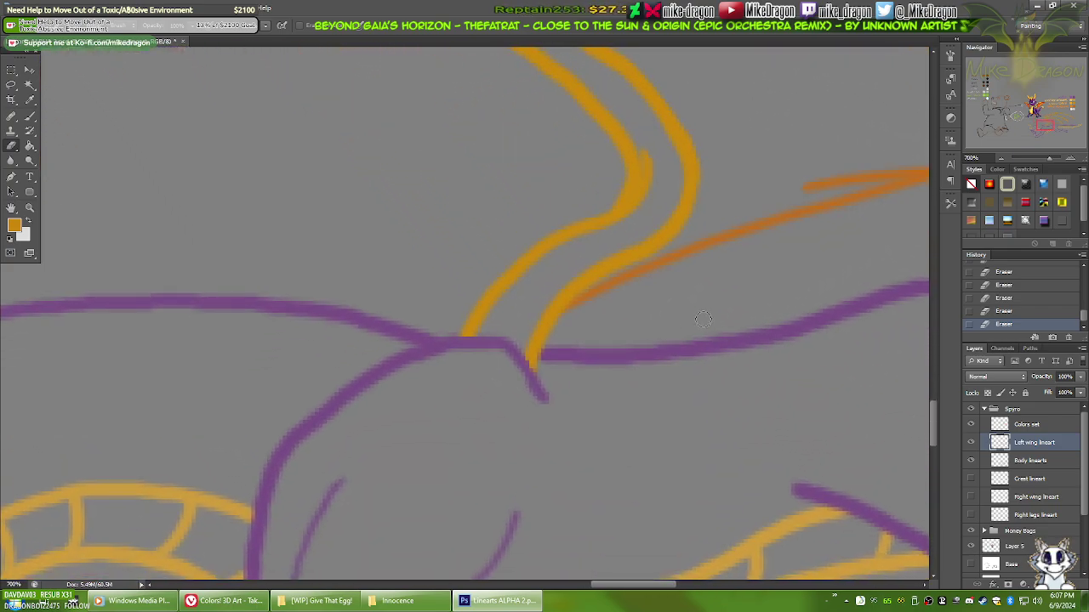
{"action": "key", "text": "ctrl+minus"}
{"action": "key", "text": "ctrl+minus"}
{"action": "key", "text": "ctrl+minus"}
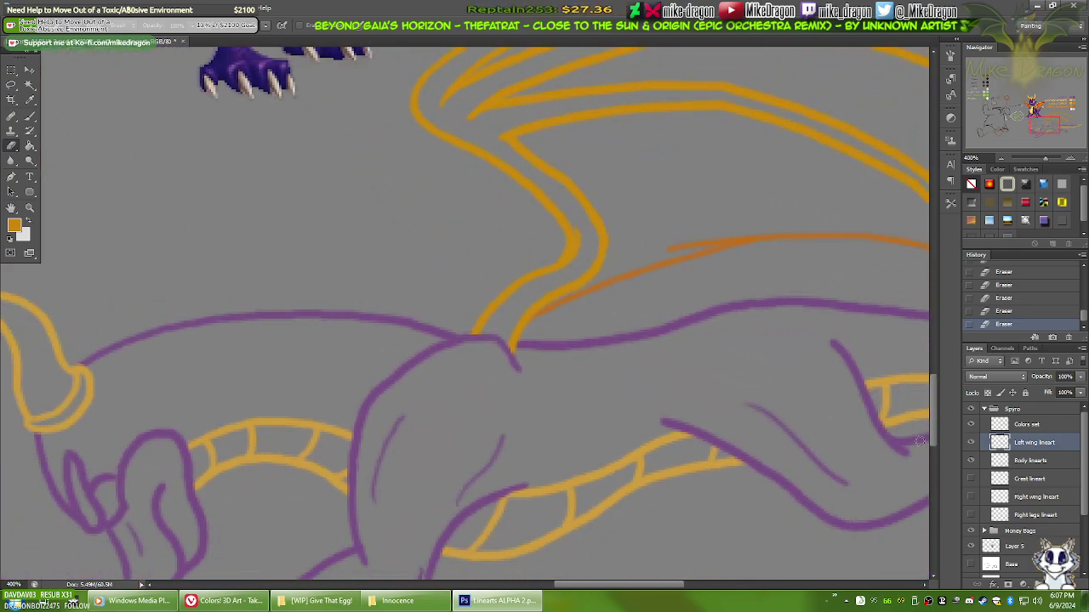
{"action": "left_click", "coordinate": [970, 498]}
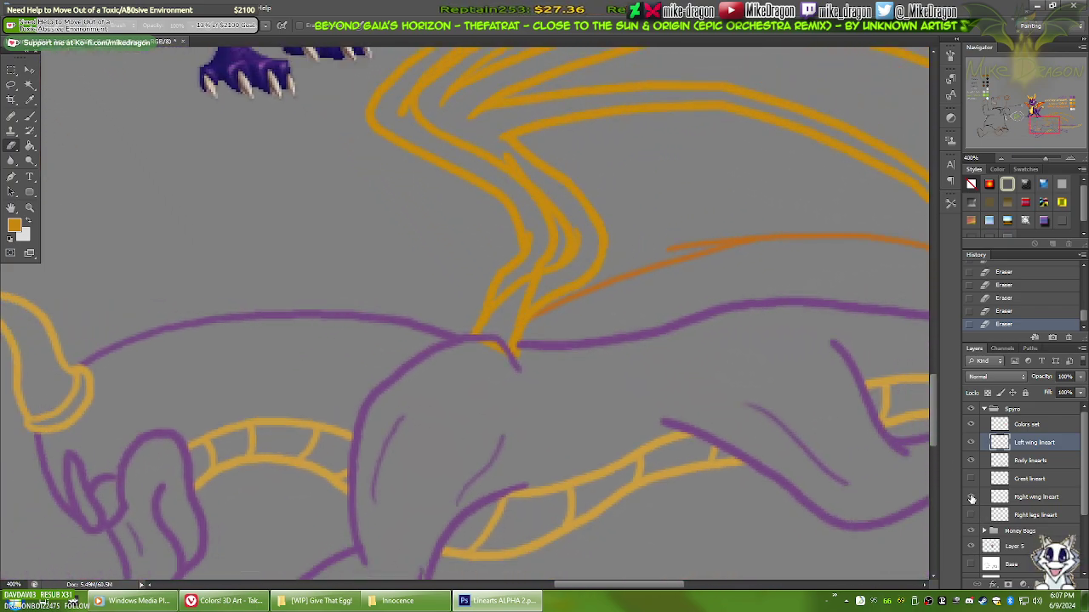
{"action": "left_click_drag", "start_coordinate": [730, 309], "coordinate": [689, 408]}
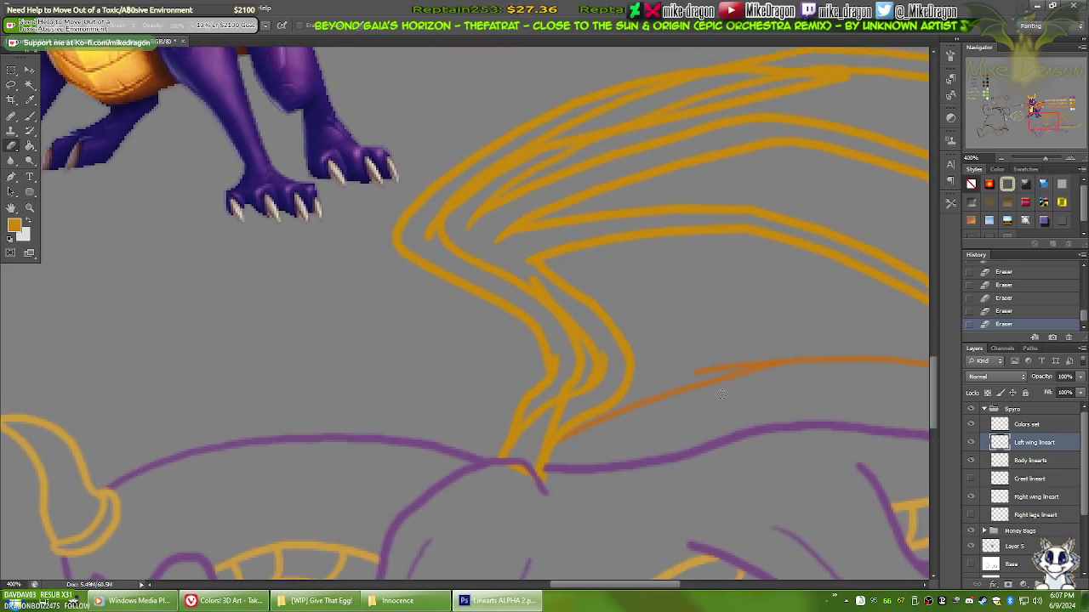
{"action": "left_click", "coordinate": [971, 443]}
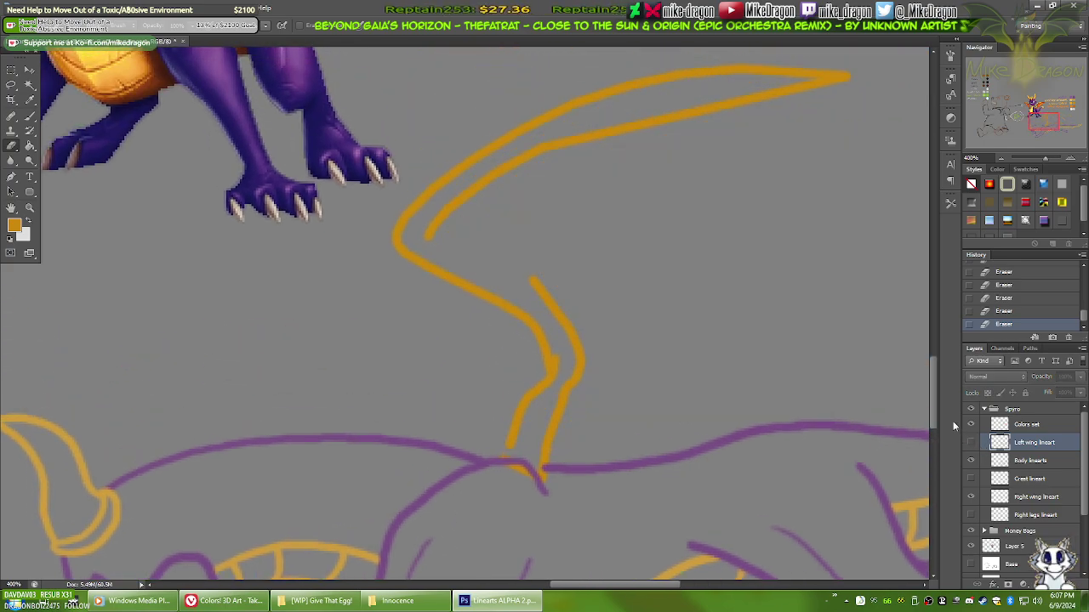
Step: On the Right wing lineart layer, taper the blunt lower end of the finger's inner line at the wrist with the Eraser
{"action": "scroll", "coordinate": [627, 372], "scroll_direction": "up", "scroll_amount": 3}
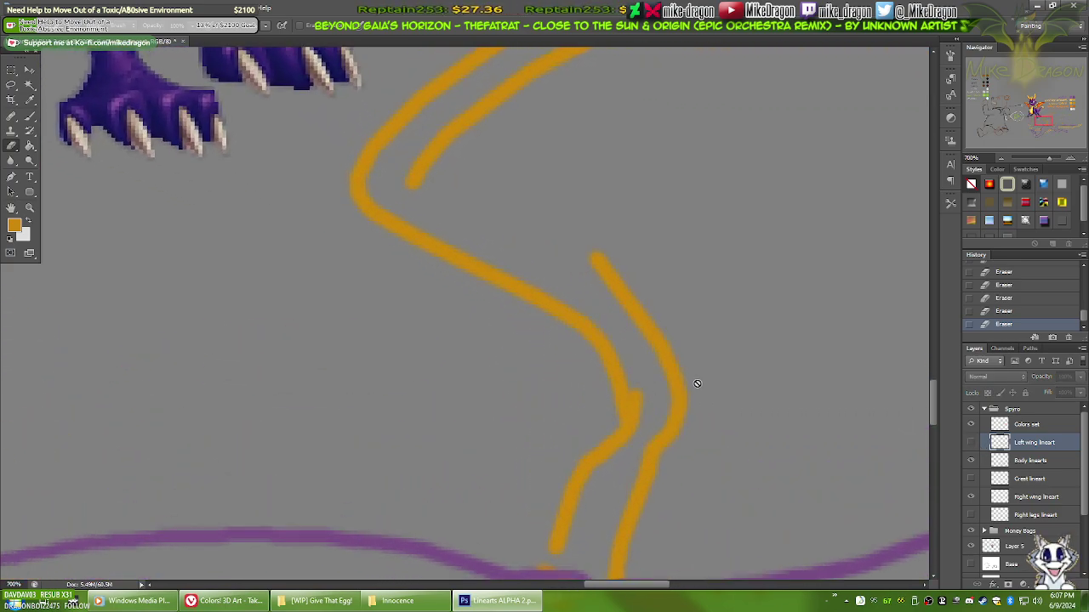
{"action": "left_click", "coordinate": [1035, 497]}
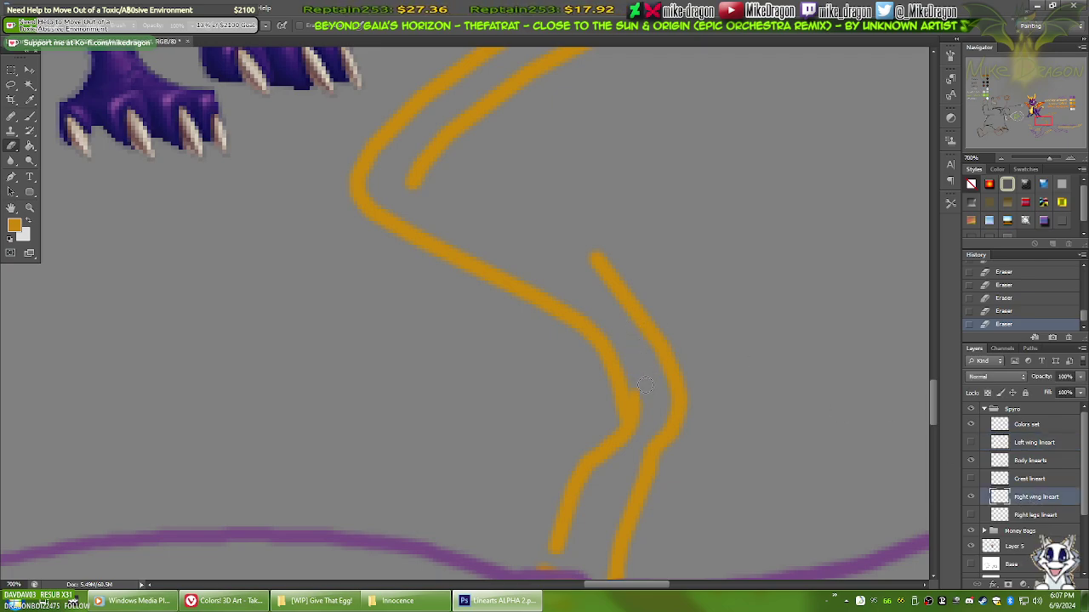
{"action": "scroll", "coordinate": [499, 297], "scroll_direction": "up", "scroll_amount": 5}
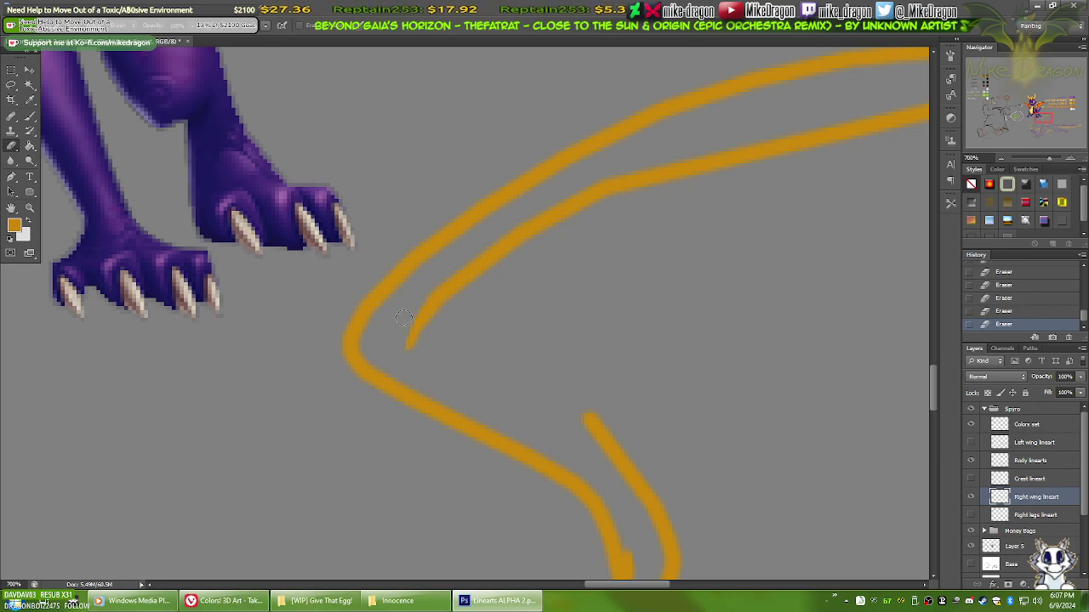
Step: With the left wing lineart shown for reference, brush a golden line connecting the right wing's finger to the inner arm line
{"action": "left_click", "coordinate": [971, 443]}
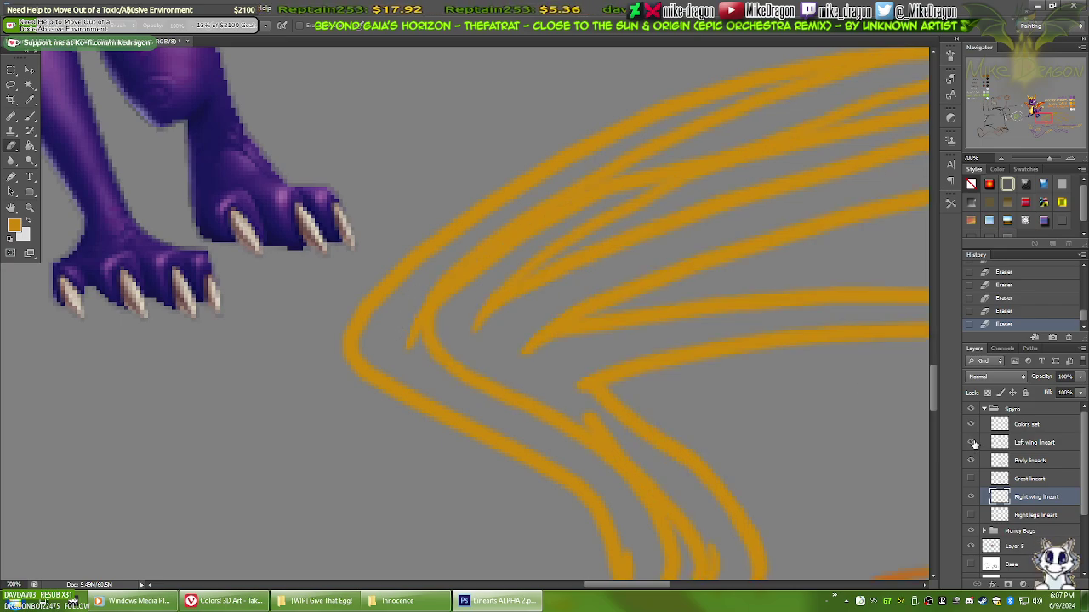
{"action": "key", "text": "b"}
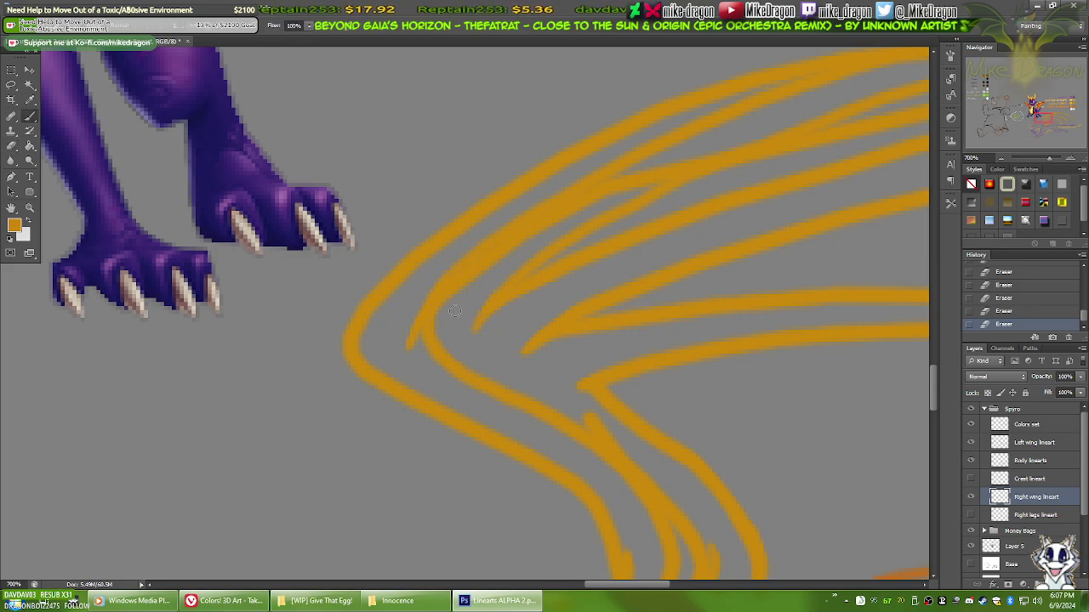
{"action": "mouse_move", "coordinate": [464, 292]}
{"action": "left_mouse_down"}
{"action": "mouse_move", "coordinate": [541, 385]}
{"action": "mouse_move", "coordinate": [588, 421]}
{"action": "left_mouse_up"}
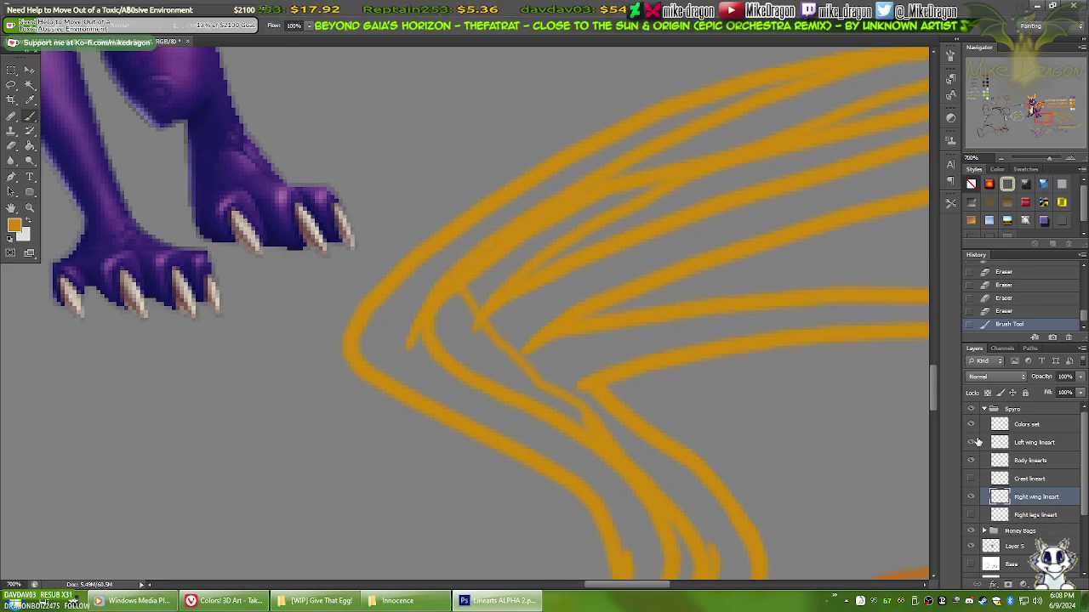
{"action": "left_click", "coordinate": [969, 444]}
{"action": "left_click", "coordinate": [969, 444]}
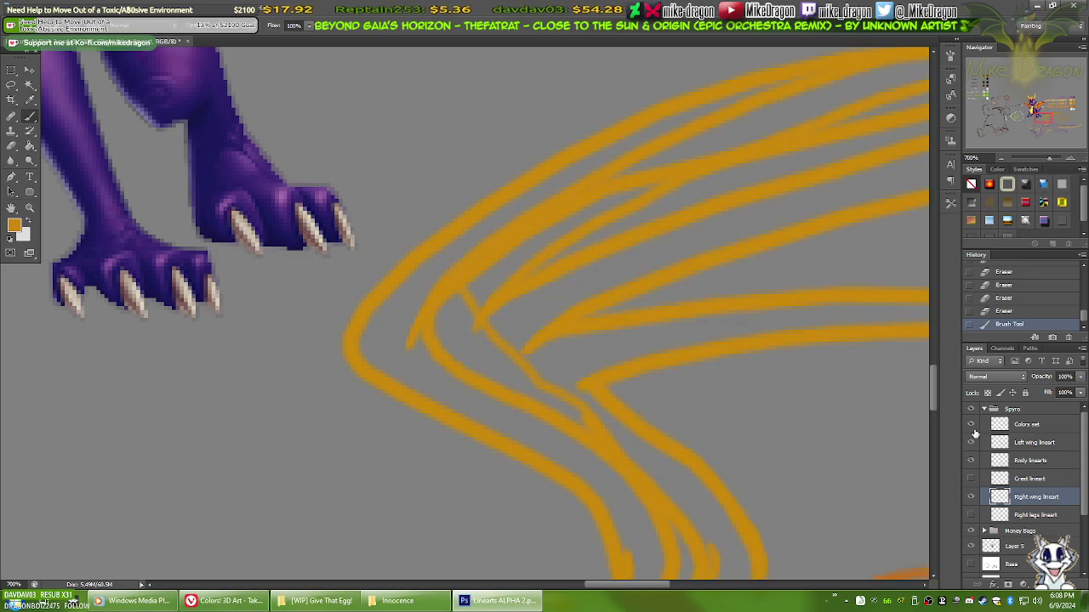
Step: Hide the left wing lineart, extend the right wing's arm line to the purple back outline with the Brush, and show the left wing again
{"action": "key", "text": "ctrl+minus"}
{"action": "key", "text": "ctrl+minus"}
{"action": "key", "text": "ctrl+minus"}
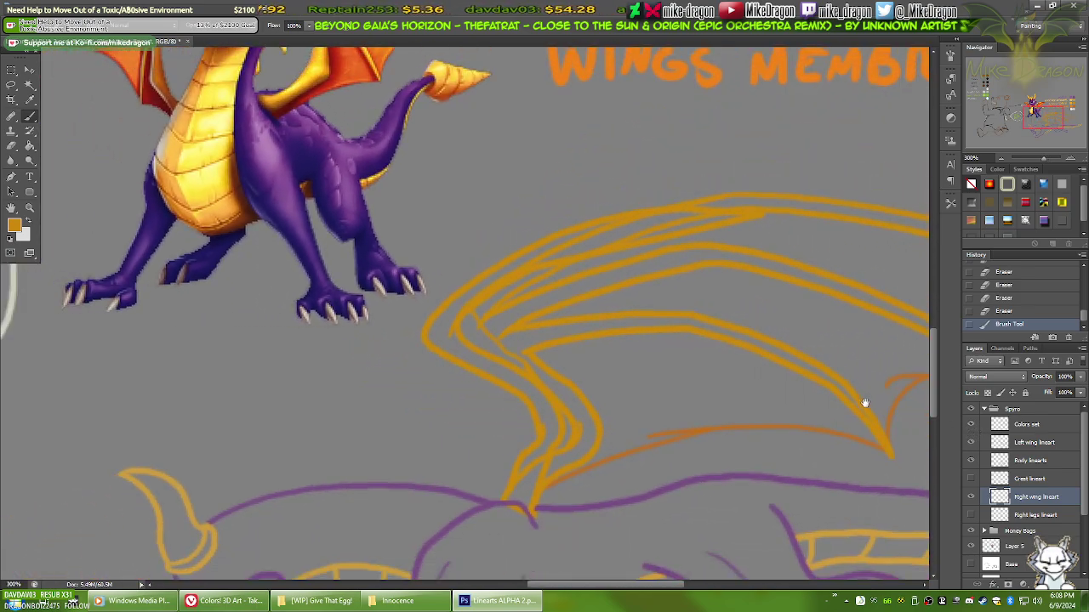
{"action": "left_click_drag", "start_coordinate": [846, 442], "coordinate": [742, 420]}
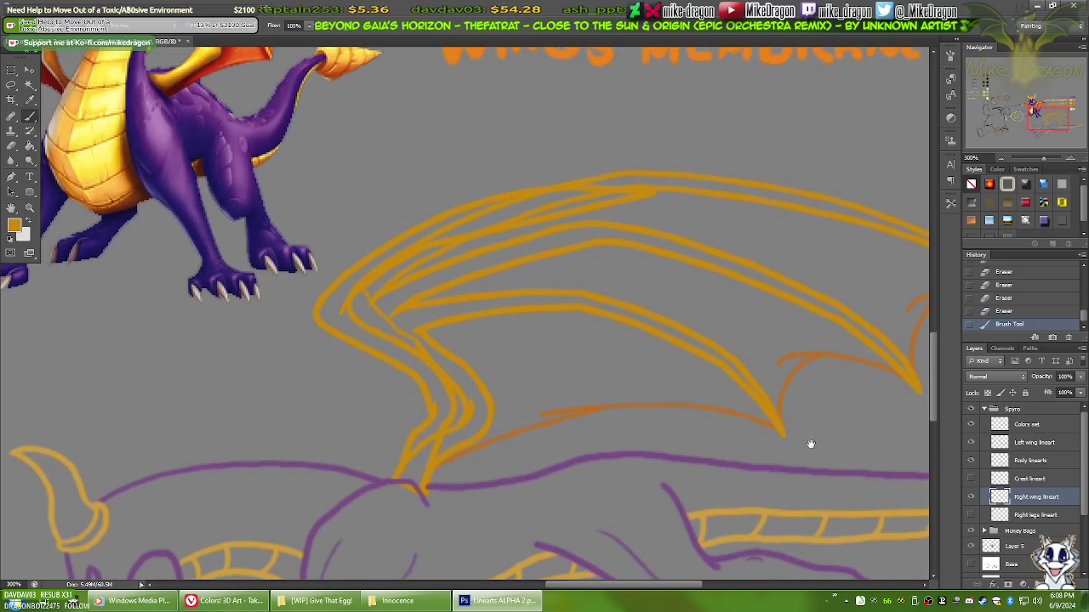
{"action": "left_click_drag", "start_coordinate": [839, 452], "coordinate": [692, 373]}
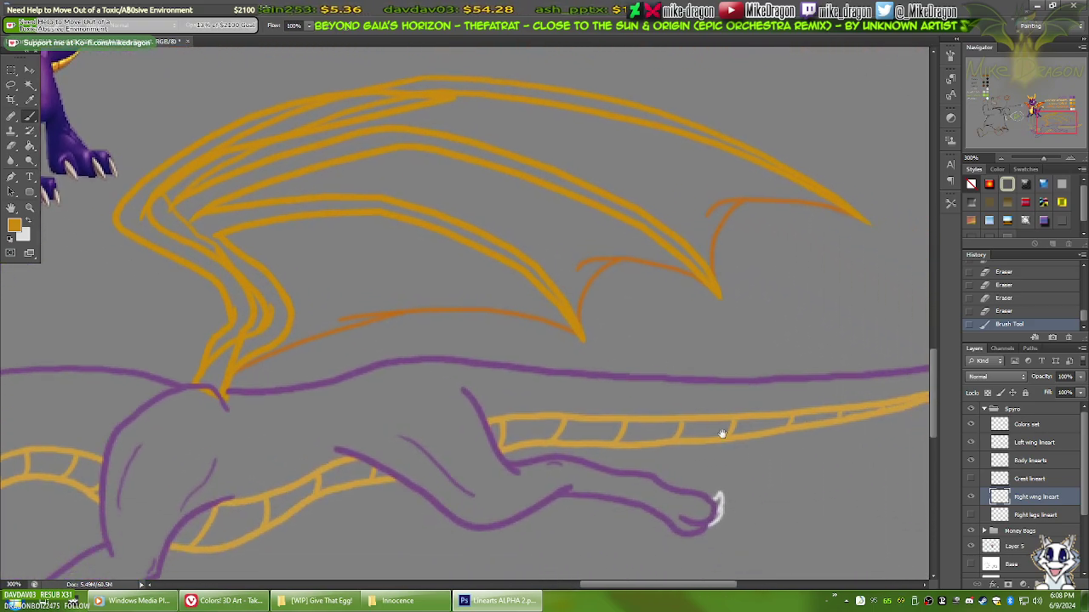
{"action": "left_click_drag", "start_coordinate": [311, 414], "coordinate": [531, 447]}
{"action": "left_click", "coordinate": [971, 444]}
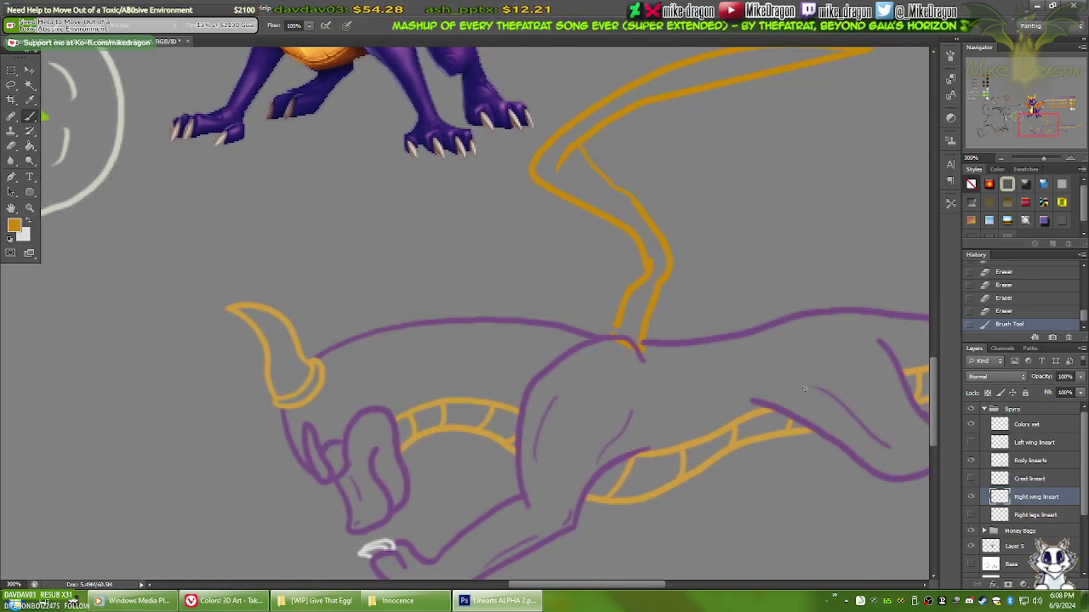
{"action": "scroll", "coordinate": [804, 389], "scroll_direction": "up", "scroll_amount": 4}
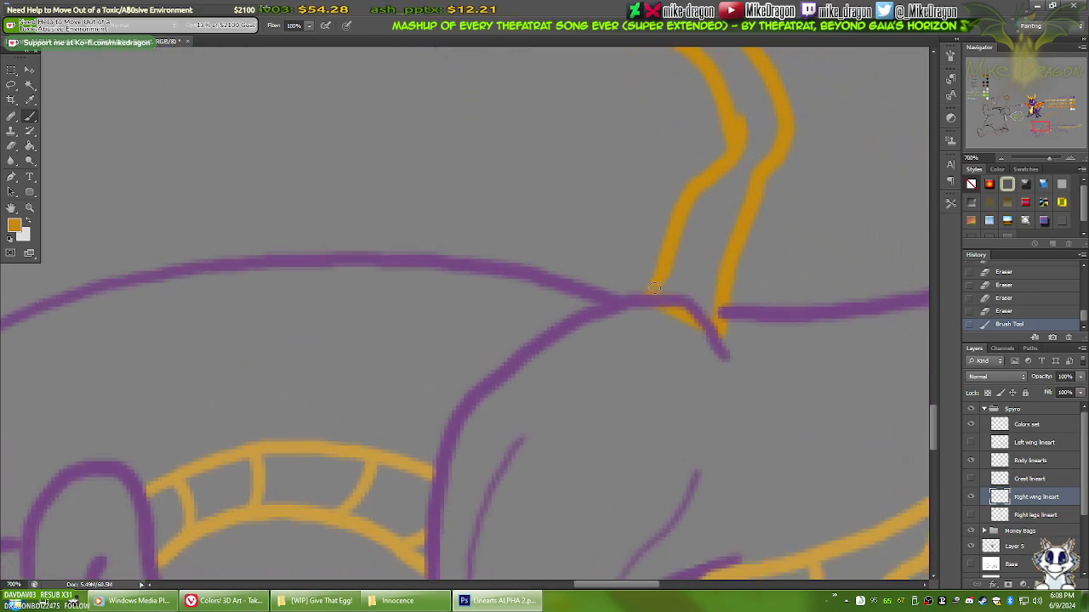
{"action": "left_click_drag", "start_coordinate": [653, 288], "coordinate": [680, 296]}
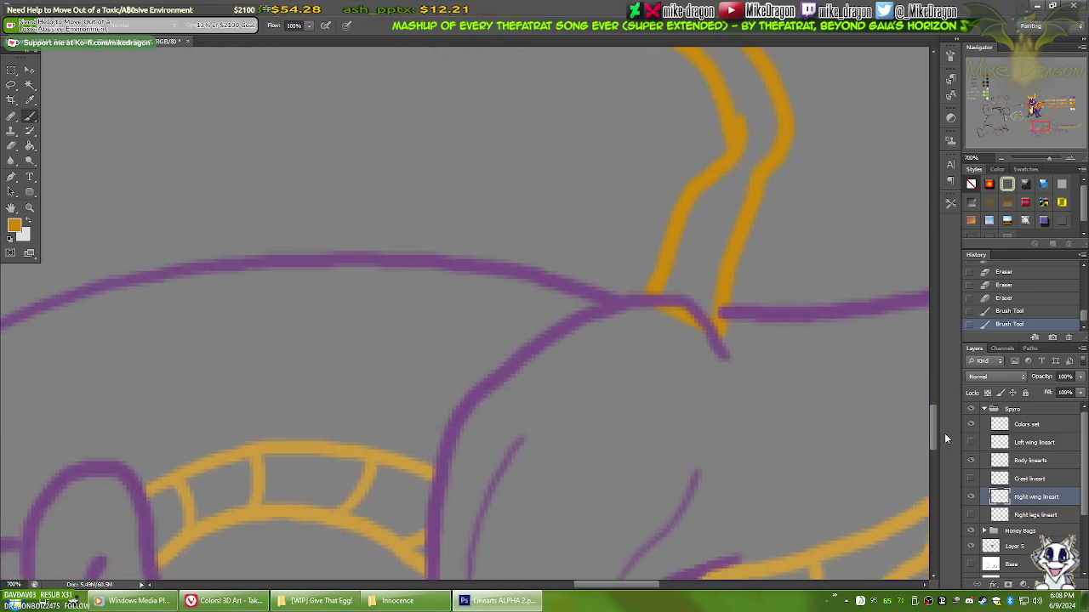
{"action": "left_click", "coordinate": [971, 443]}
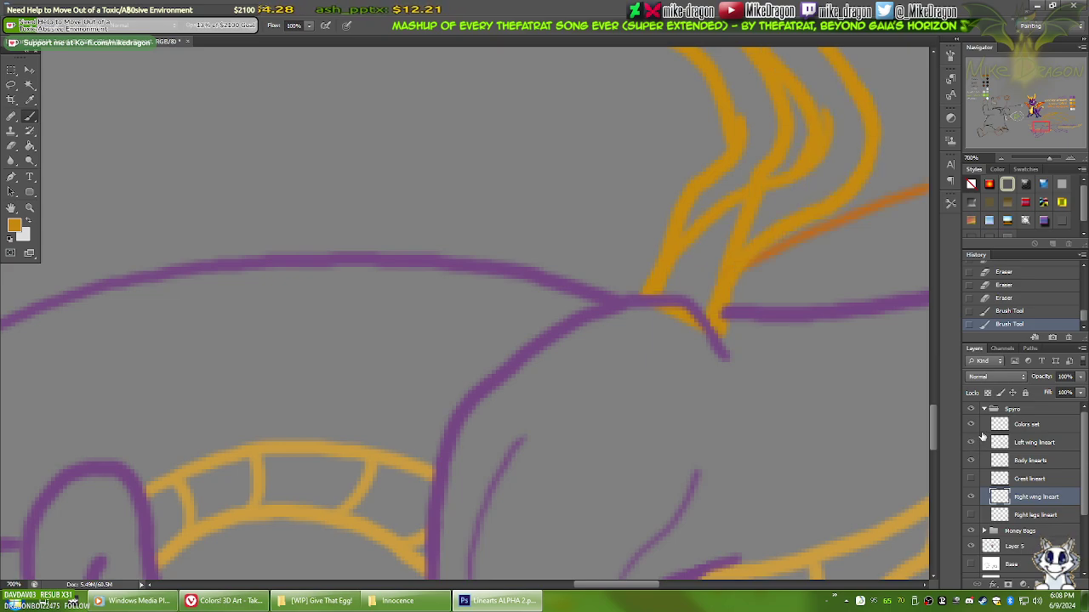
Step: Show the Crest lineart layer around the dragon's head and make it the active layer
{"action": "left_click_drag", "start_coordinate": [355, 428], "coordinate": [754, 275]}
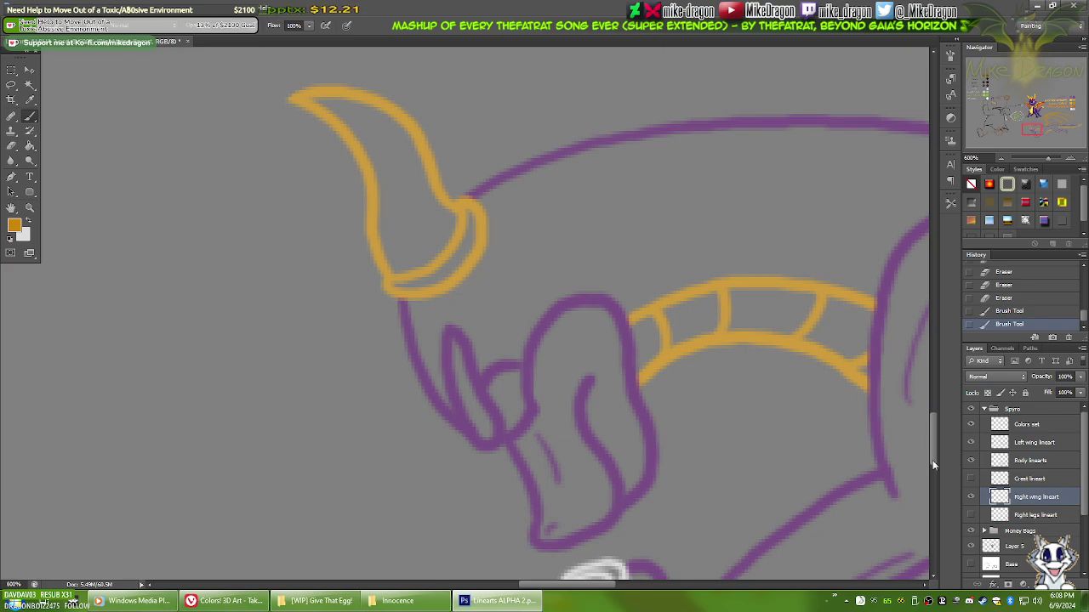
{"action": "left_click", "coordinate": [971, 480]}
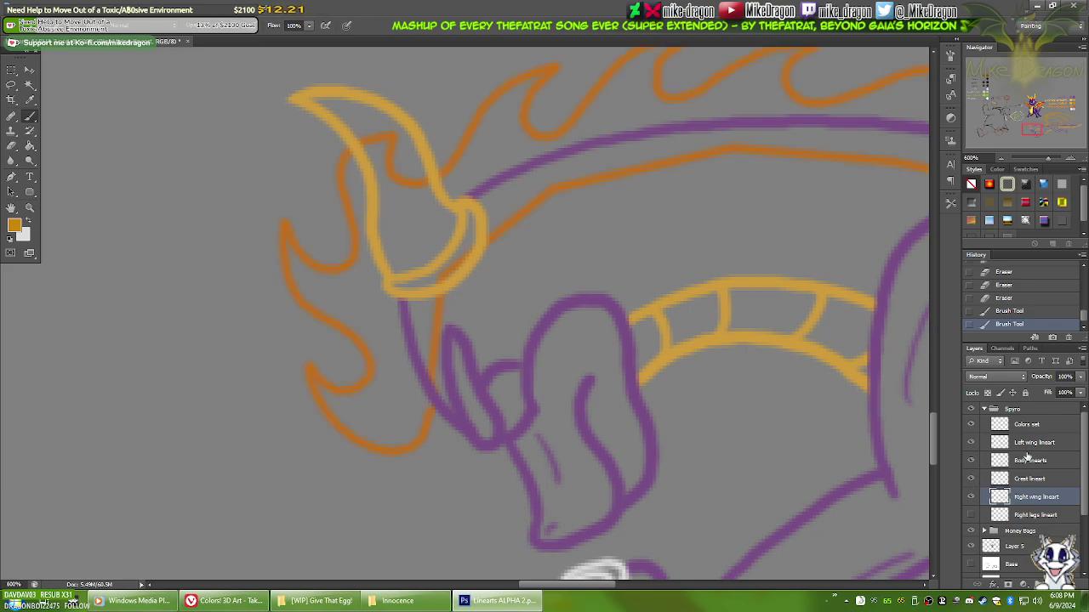
{"action": "left_click", "coordinate": [1010, 482]}
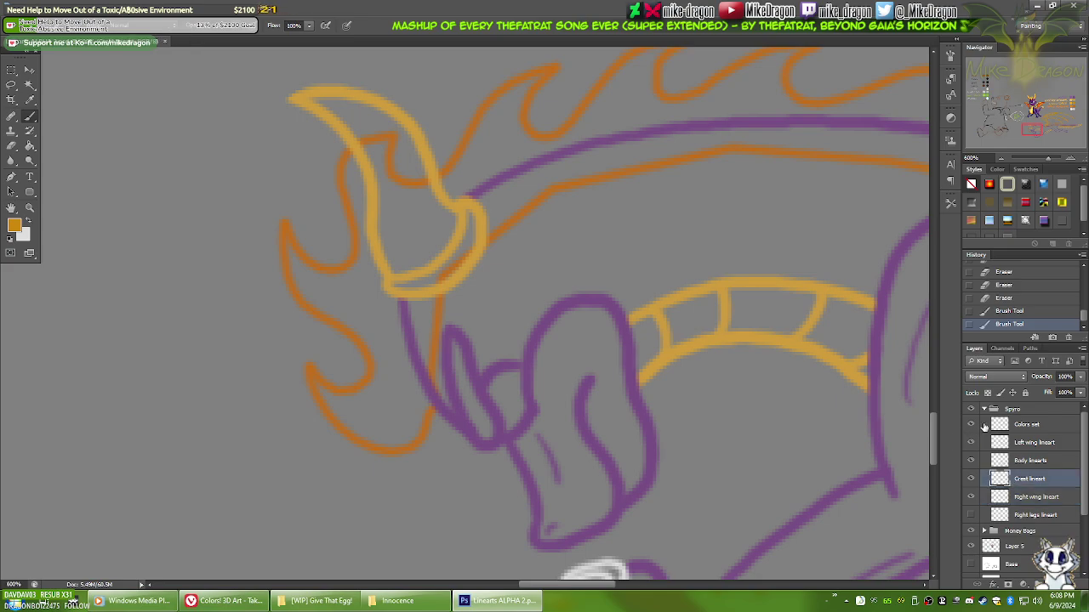
{"action": "mouse_move", "coordinate": [605, 243]}
{"action": "left_mouse_down"}
{"action": "mouse_move", "coordinate": [588, 314]}
{"action": "mouse_move", "coordinate": [620, 235]}
{"action": "left_mouse_up"}
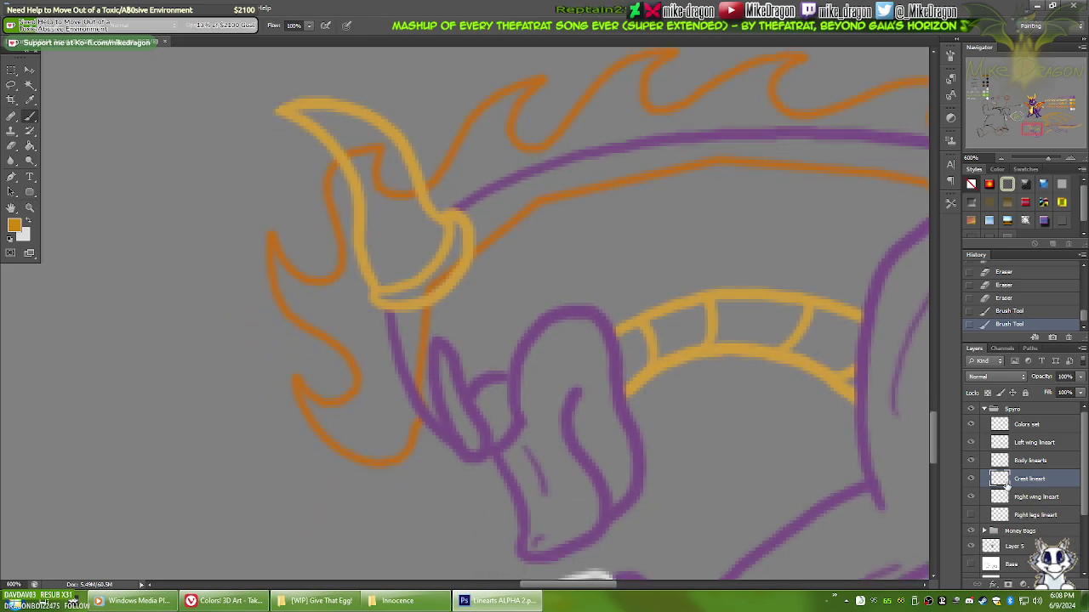
Step: Show the green Layer 6 as a contrasting backdrop for the lineart and undo the stray brush dab on the crest
{"action": "scroll", "coordinate": [1084, 483], "scroll_direction": "down", "scroll_amount": 5}
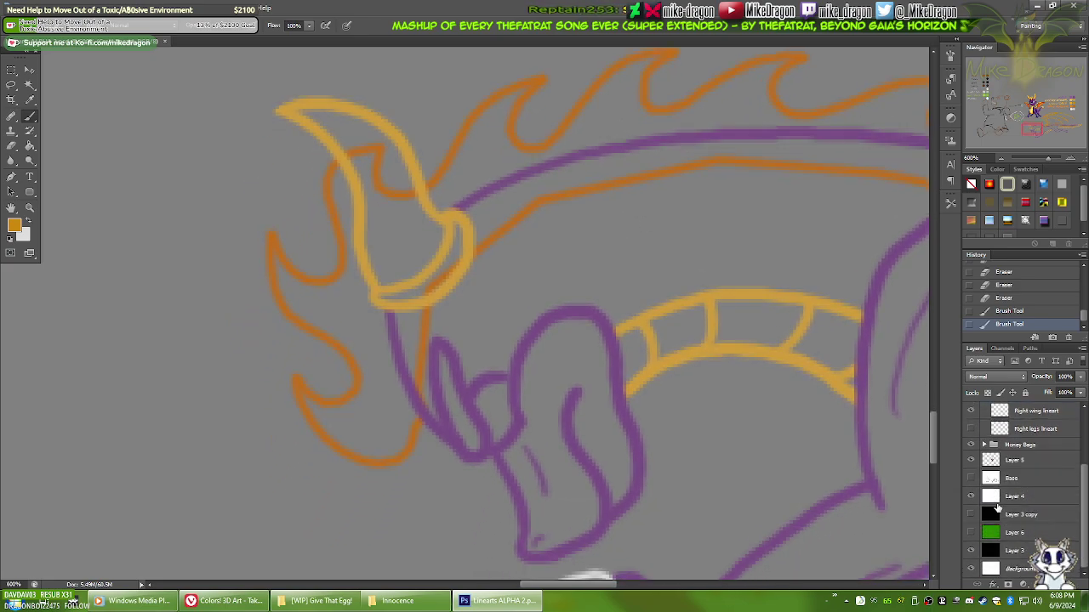
{"action": "left_click", "coordinate": [971, 532]}
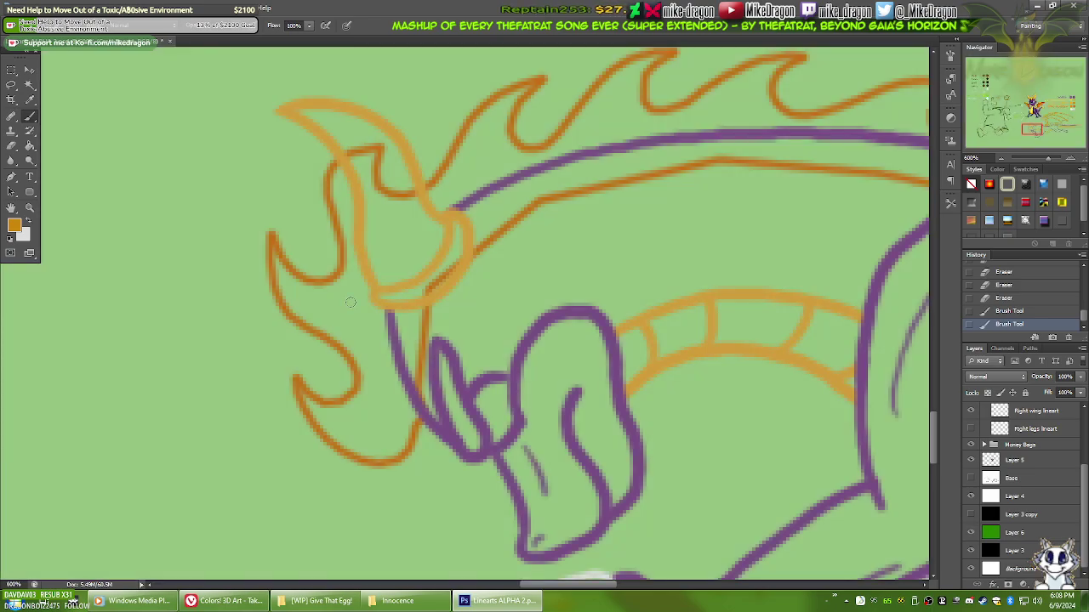
{"action": "left_click", "coordinate": [302, 373]}
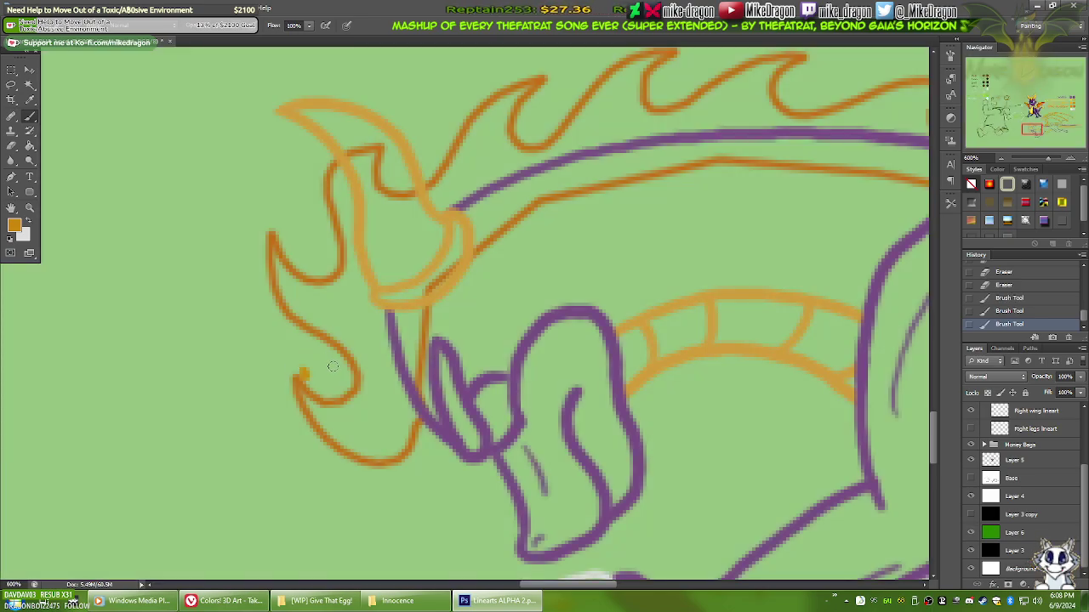
{"action": "key", "text": "ctrl+z"}
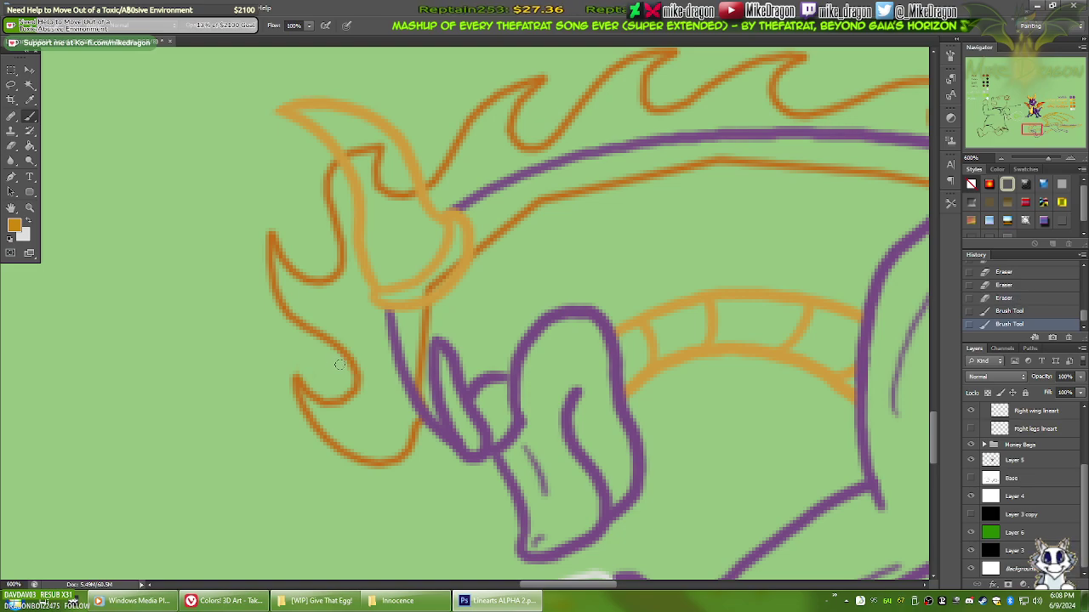
Step: On the Crest lineart layer, trim the tips of the two outer crest spikes beside the horn with the Eraser
{"action": "key", "text": "e"}
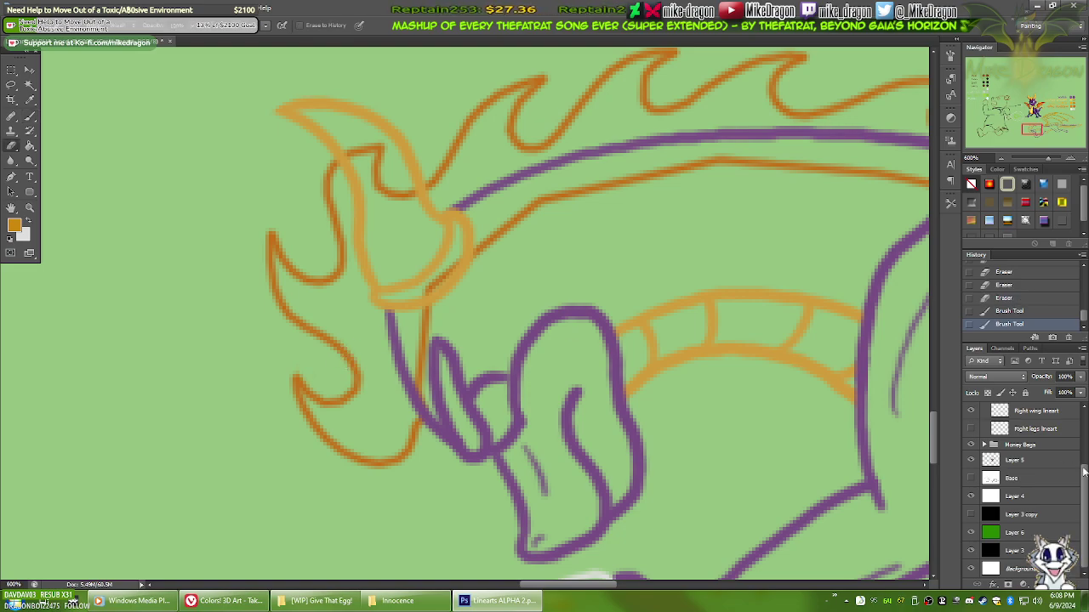
{"action": "scroll", "coordinate": [1085, 492], "scroll_direction": "up", "scroll_amount": 3}
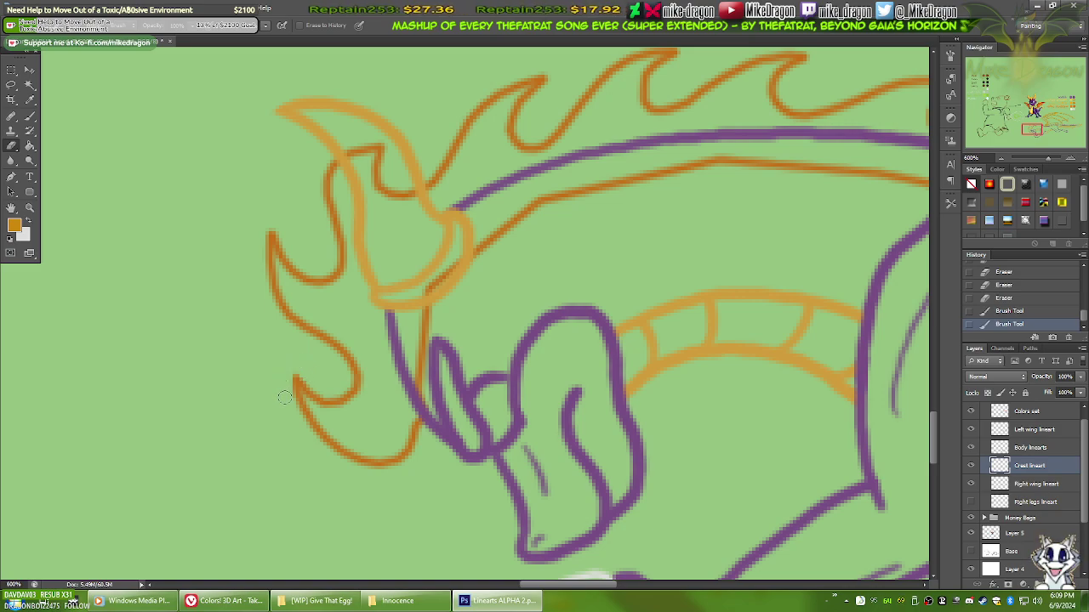
{"action": "left_click_drag", "start_coordinate": [296, 368], "coordinate": [302, 370]}
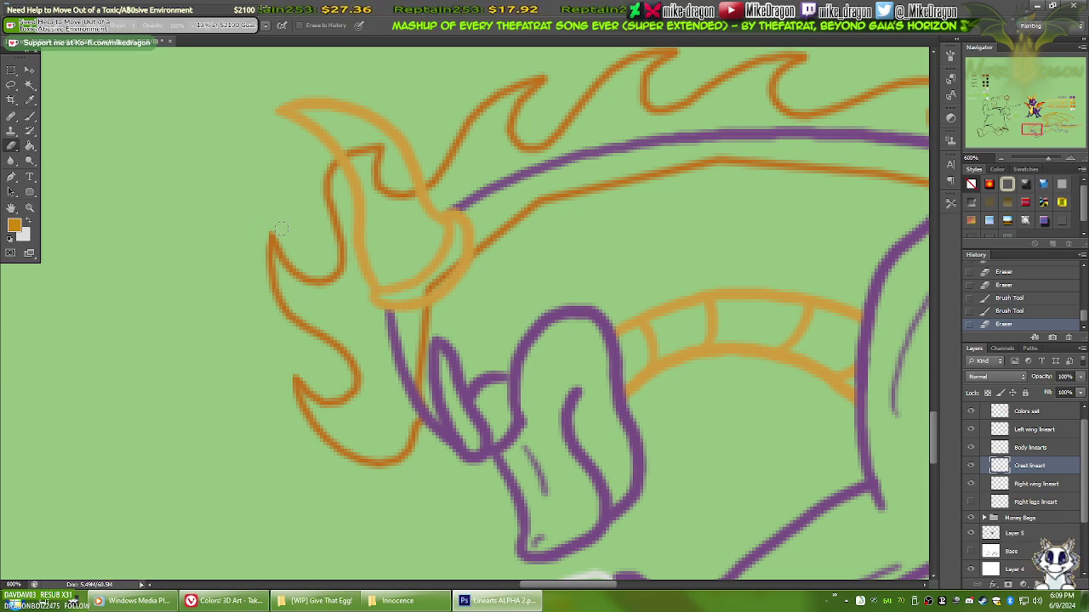
{"action": "left_click", "coordinate": [286, 233]}
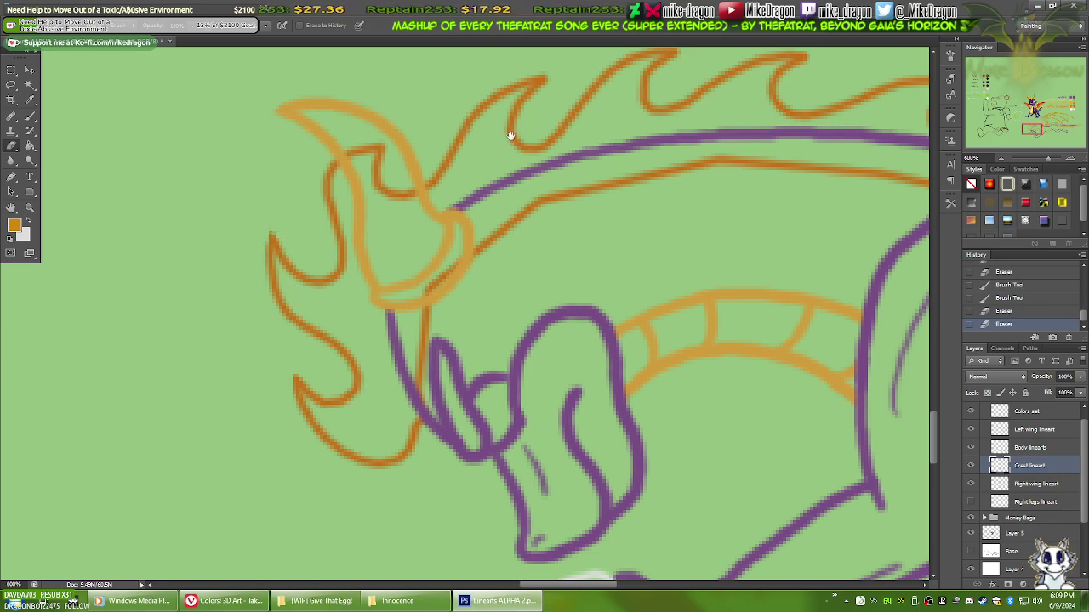
Step: Trim the blunt tips of the crest spikes along the dragon's neck and back with the Eraser
{"action": "left_click_drag", "start_coordinate": [508, 131], "coordinate": [313, 279]}
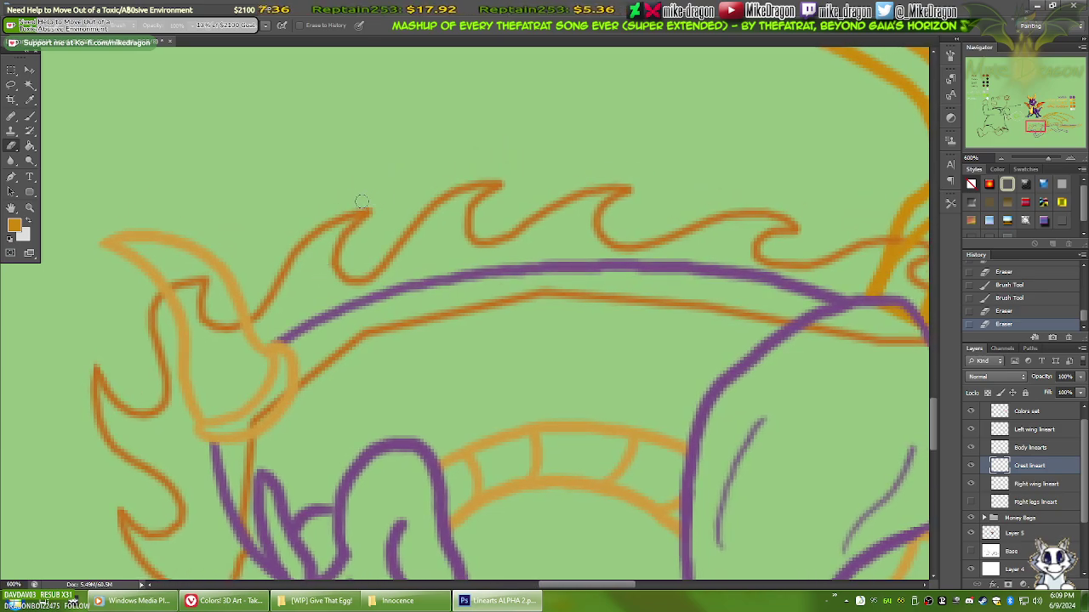
{"action": "left_click", "coordinate": [376, 188]}
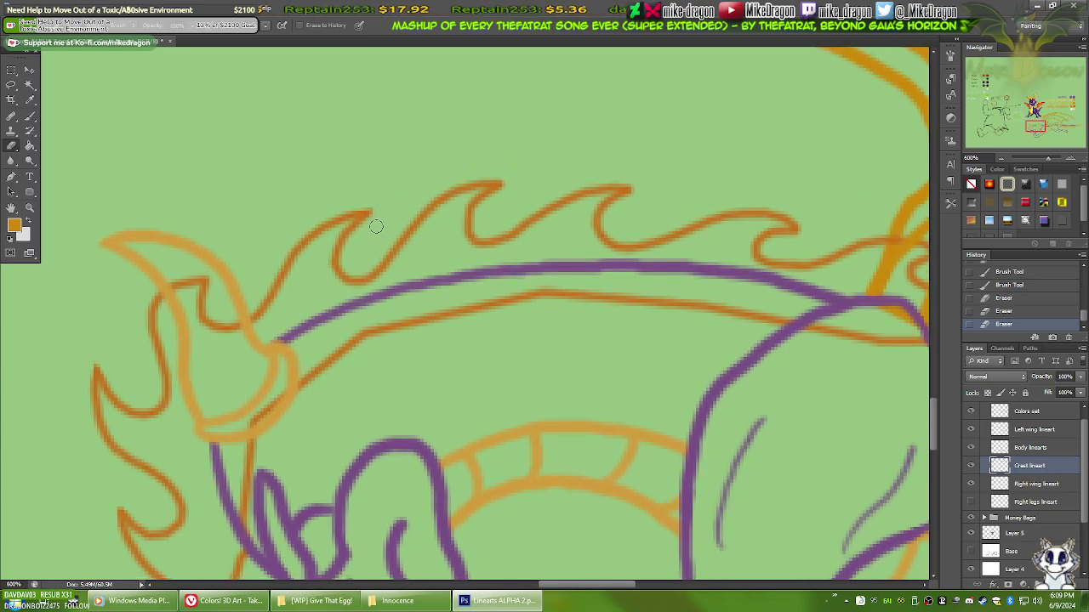
{"action": "left_click_drag", "start_coordinate": [500, 212], "coordinate": [513, 235]}
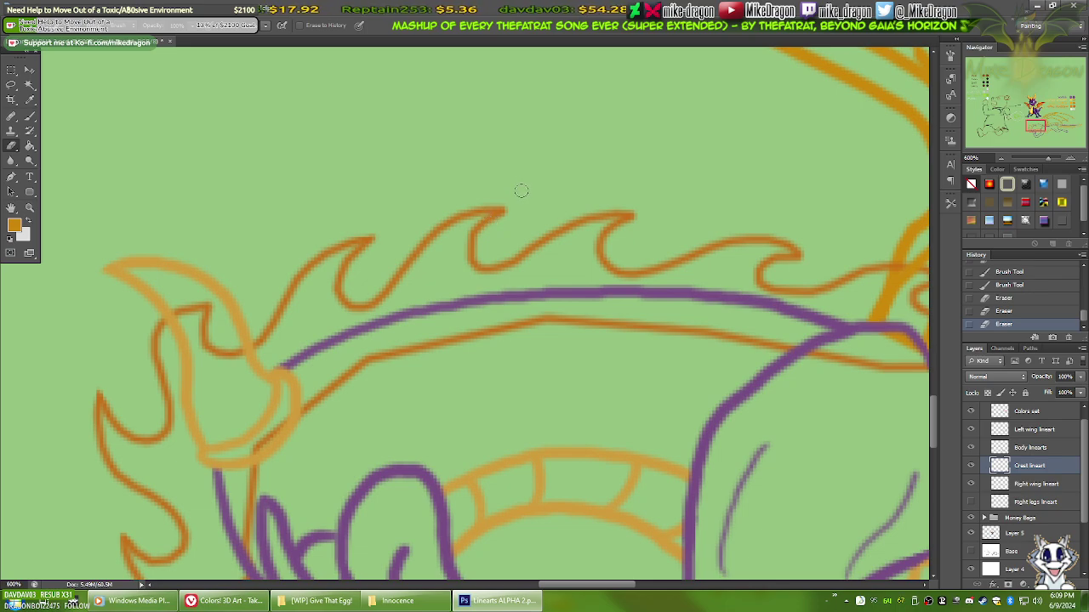
{"action": "left_click_drag", "start_coordinate": [509, 200], "coordinate": [503, 190]}
{"action": "mouse_move", "coordinate": [651, 211]}
{"action": "left_mouse_down"}
{"action": "mouse_move", "coordinate": [640, 222]}
{"action": "mouse_move", "coordinate": [547, 231]}
{"action": "left_mouse_up"}
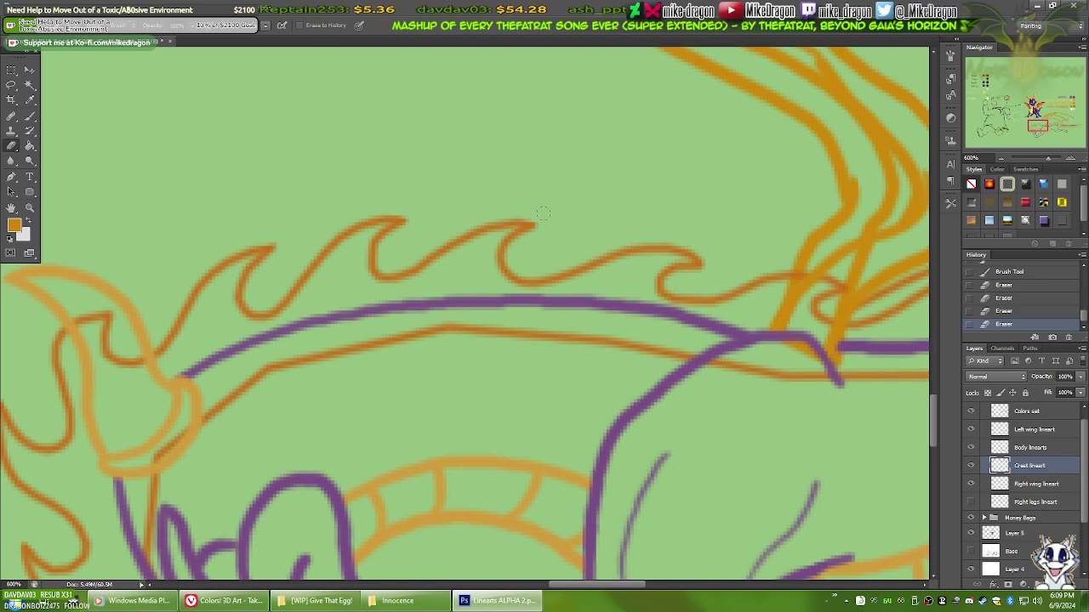
{"action": "left_click_drag", "start_coordinate": [534, 209], "coordinate": [586, 234]}
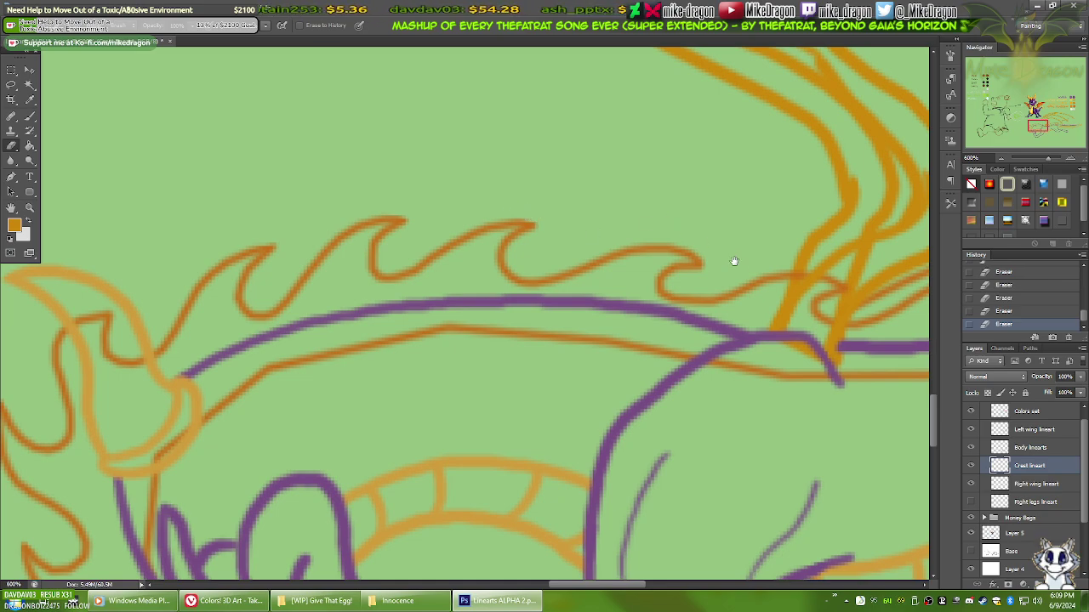
{"action": "left_click_drag", "start_coordinate": [734, 261], "coordinate": [527, 227]}
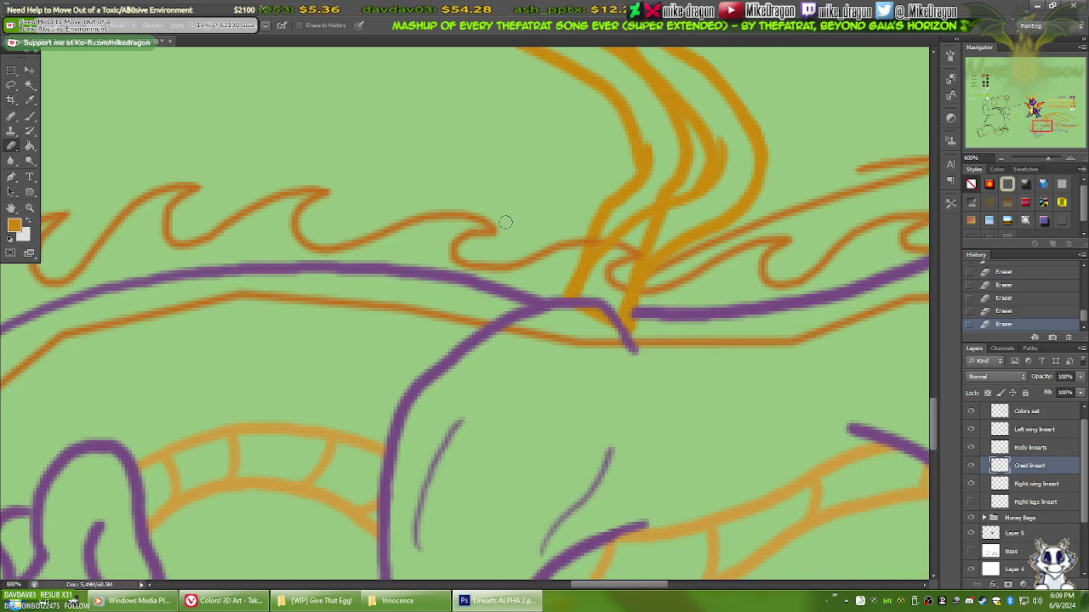
{"action": "left_click_drag", "start_coordinate": [672, 285], "coordinate": [438, 306]}
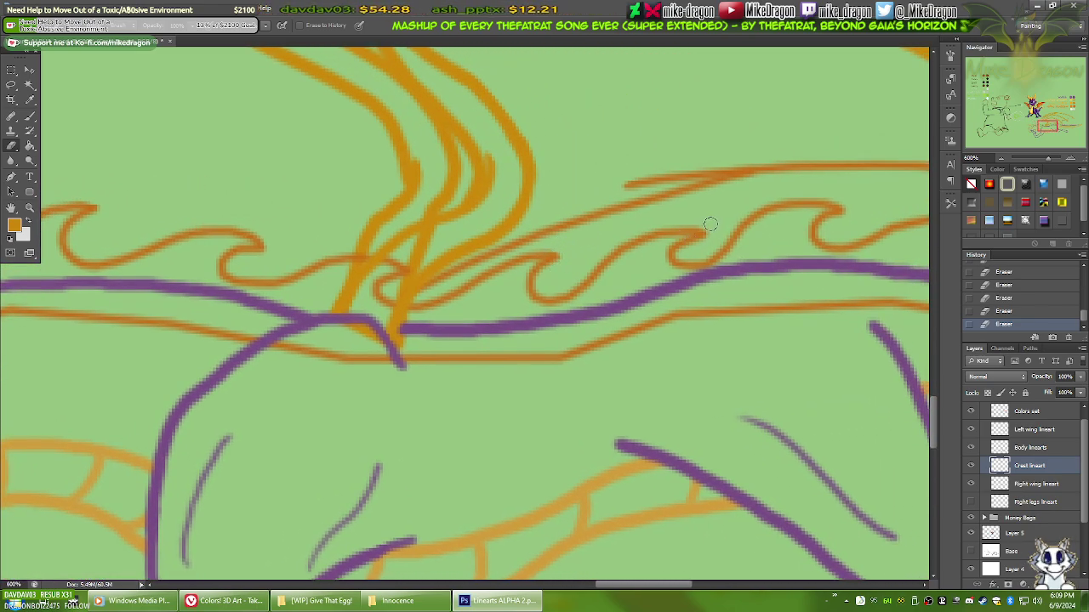
{"action": "left_click_drag", "start_coordinate": [748, 251], "coordinate": [463, 279]}
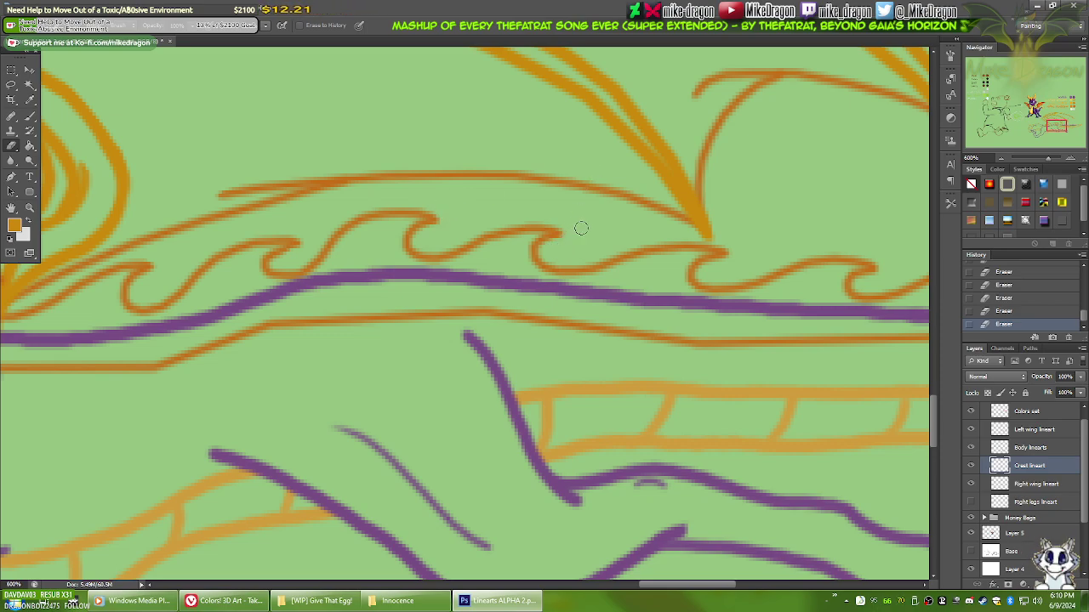
{"action": "scroll", "coordinate": [576, 228], "scroll_direction": "right", "scroll_amount": 5}
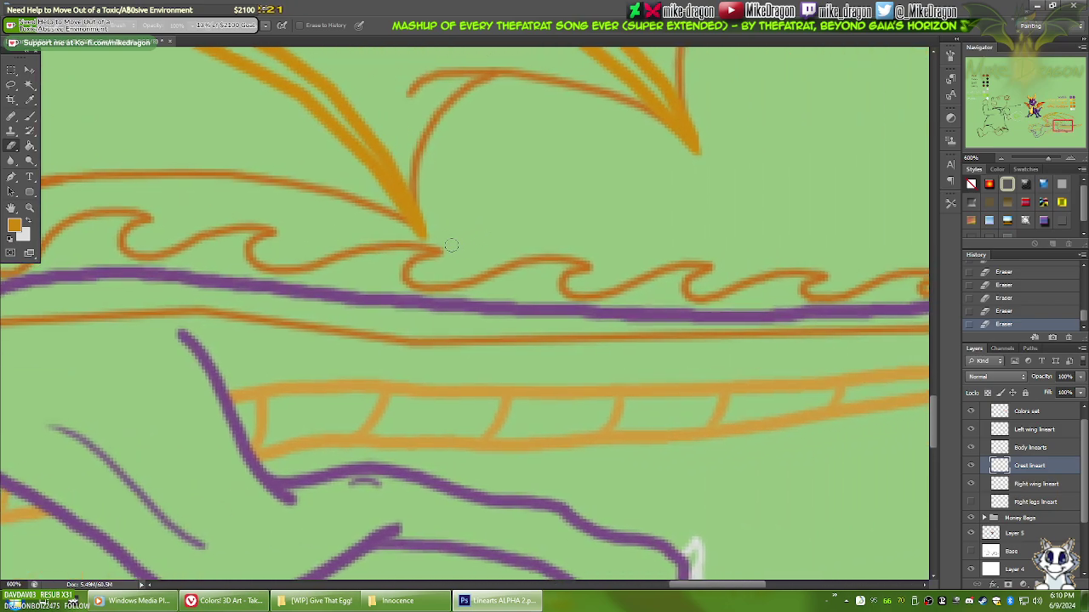
{"action": "left_click_drag", "start_coordinate": [610, 241], "coordinate": [460, 235]}
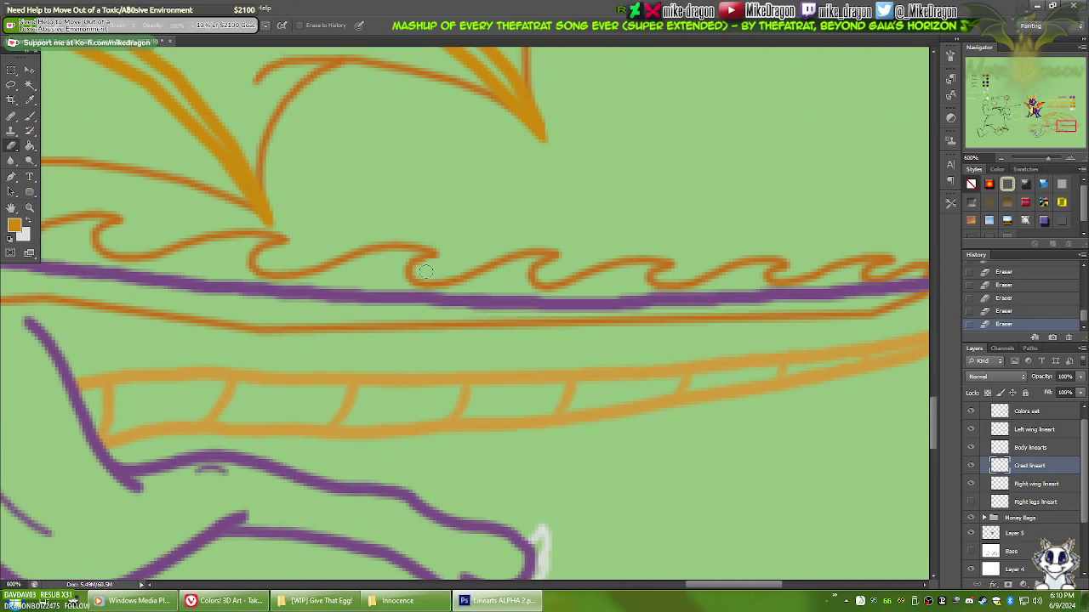
Step: Try to extend the tip of a crest spike on the tail with a short Brush stroke
{"action": "key", "text": "b"}
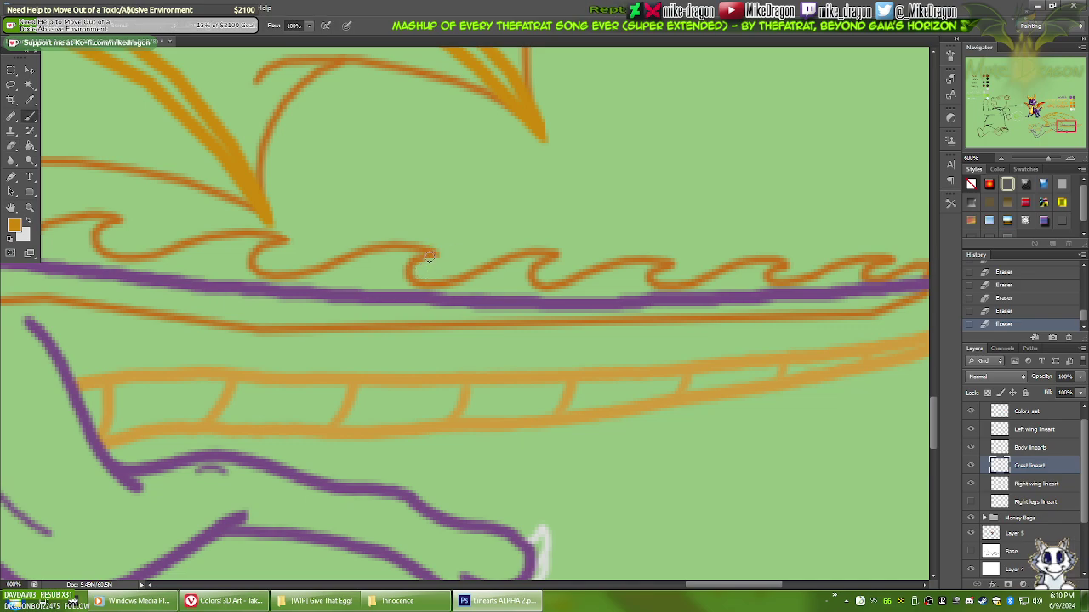
{"action": "left_click_drag", "start_coordinate": [430, 255], "coordinate": [447, 253]}
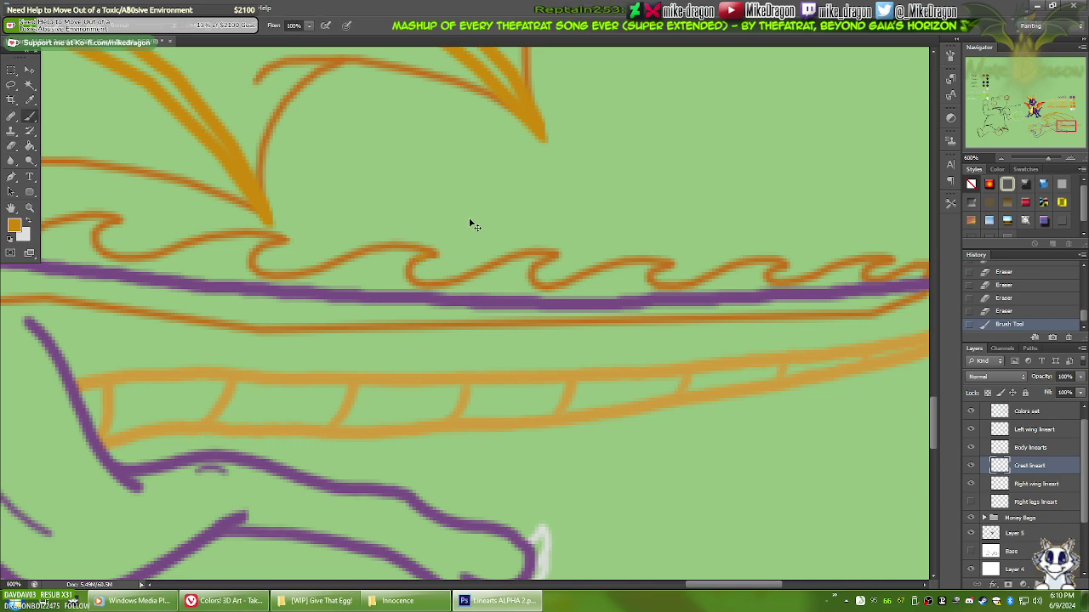
{"action": "key", "text": "ctrl+z"}
Step: Check the dark gold crest swatch in the colour set and try a curled brush stroke in gold above the back's crest
{"action": "scroll", "coordinate": [539, 178], "scroll_direction": "up", "scroll_amount": 5}
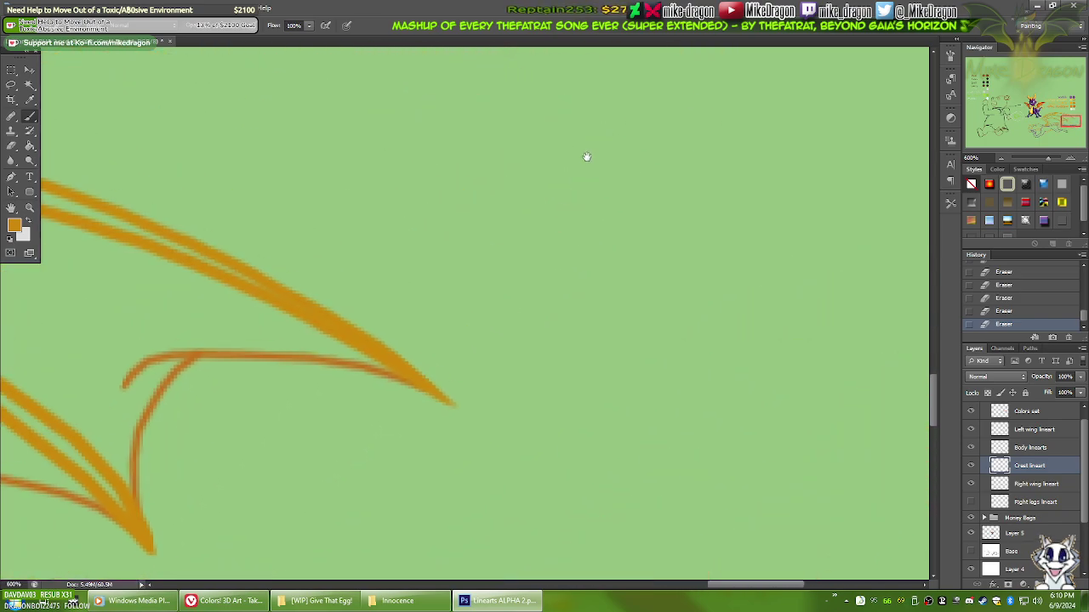
{"action": "left_click_drag", "start_coordinate": [587, 157], "coordinate": [498, 332]}
{"action": "left_click_drag", "start_coordinate": [530, 93], "coordinate": [662, 263]}
{"action": "left_click_drag", "start_coordinate": [499, 122], "coordinate": [451, 252]}
{"action": "key", "text": "i"}
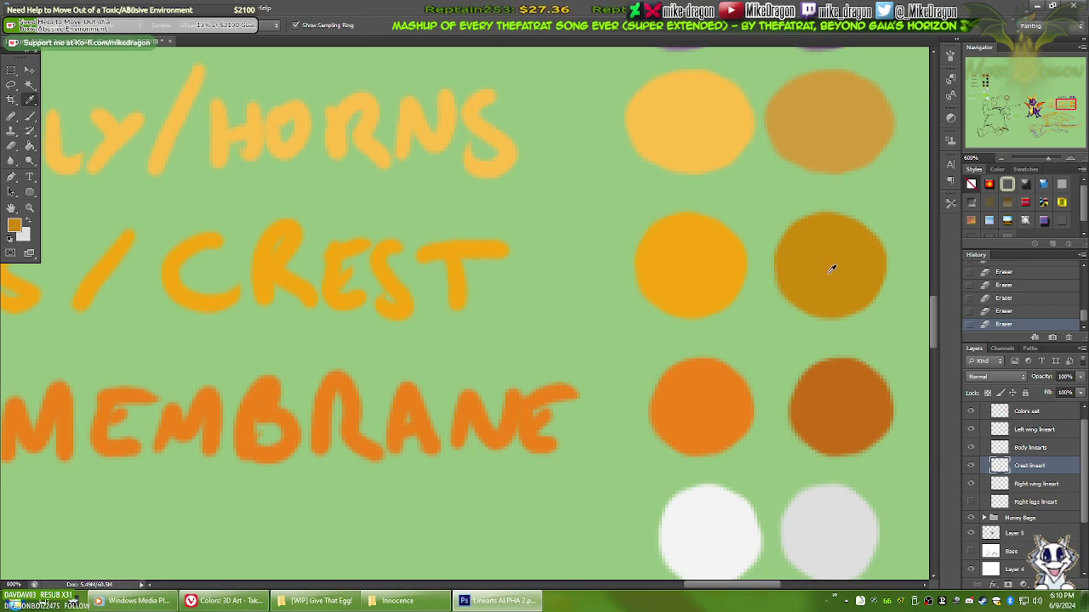
{"action": "left_click_drag", "start_coordinate": [509, 367], "coordinate": [584, 202]}
{"action": "left_click_drag", "start_coordinate": [561, 519], "coordinate": [561, 306]}
{"action": "left_click_drag", "start_coordinate": [588, 434], "coordinate": [588, 221]}
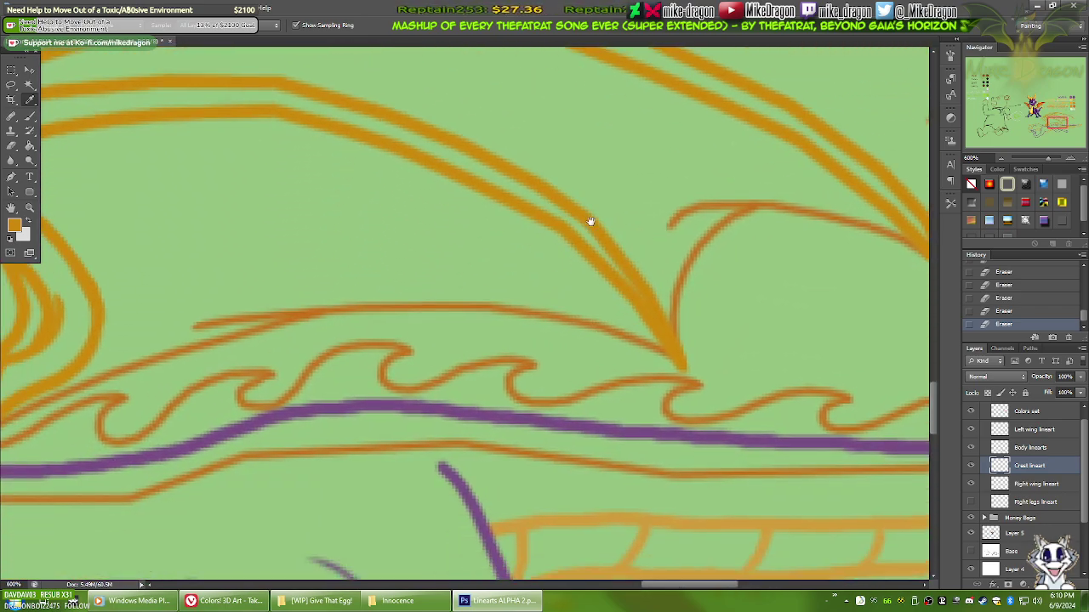
{"action": "left_click_drag", "start_coordinate": [480, 423], "coordinate": [489, 293]}
{"action": "key", "text": "b"}
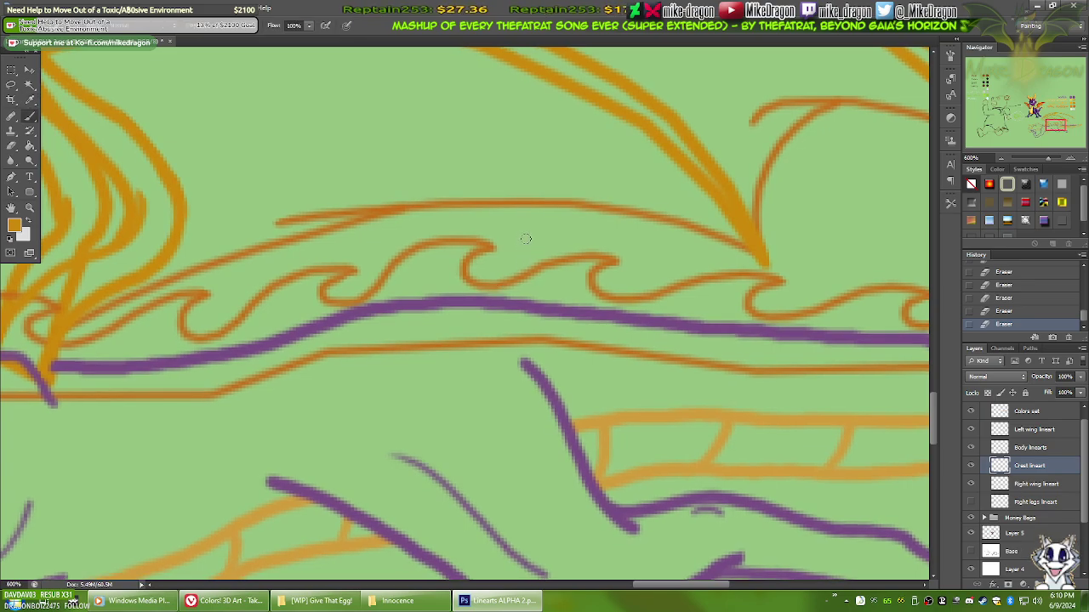
{"action": "mouse_move", "coordinate": [526, 239]}
{"action": "left_mouse_down"}
{"action": "mouse_move", "coordinate": [508, 263]}
{"action": "mouse_move", "coordinate": [539, 244]}
{"action": "mouse_move", "coordinate": [624, 245]}
{"action": "left_mouse_up"}
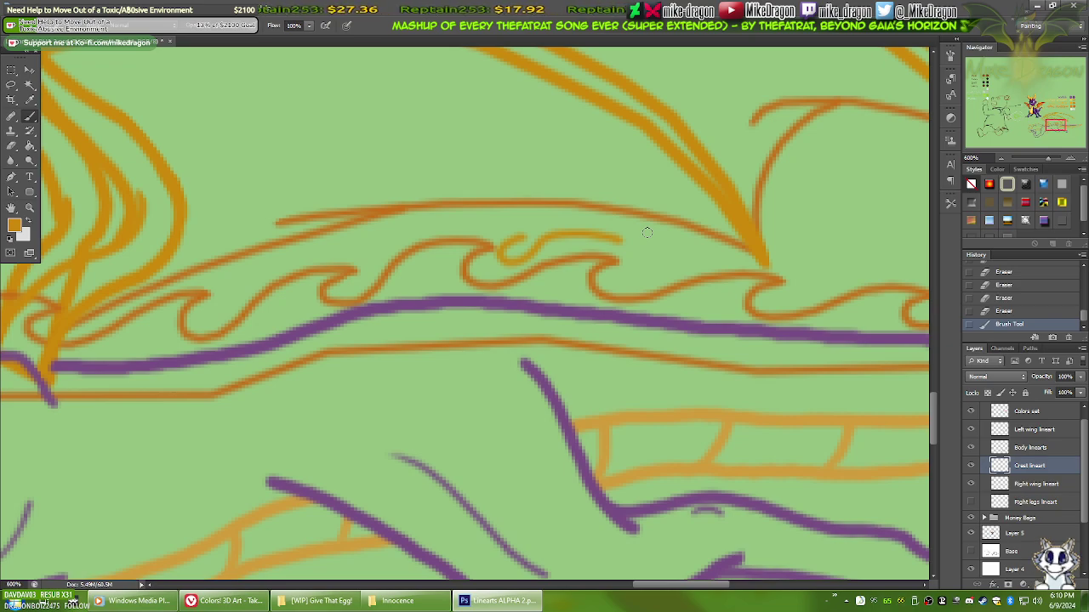
{"action": "key", "text": "ctrl+z"}
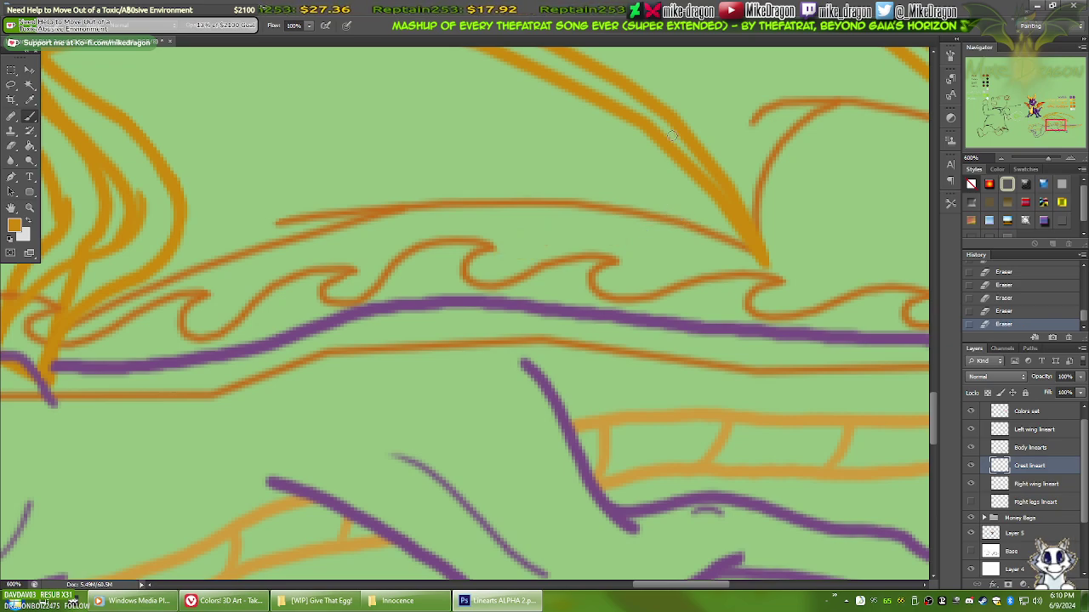
Step: Try a horizontal brush stroke across the dark gold crest swatch to compare the colours
{"action": "mouse_move", "coordinate": [690, 112]}
{"action": "left_mouse_down"}
{"action": "mouse_move", "coordinate": [566, 236]}
{"action": "mouse_move", "coordinate": [603, 184]}
{"action": "mouse_move", "coordinate": [450, 260]}
{"action": "mouse_move", "coordinate": [637, 246]}
{"action": "mouse_move", "coordinate": [682, 268]}
{"action": "mouse_move", "coordinate": [452, 255]}
{"action": "mouse_move", "coordinate": [556, 226]}
{"action": "mouse_move", "coordinate": [533, 246]}
{"action": "mouse_move", "coordinate": [531, 223]}
{"action": "left_mouse_up"}
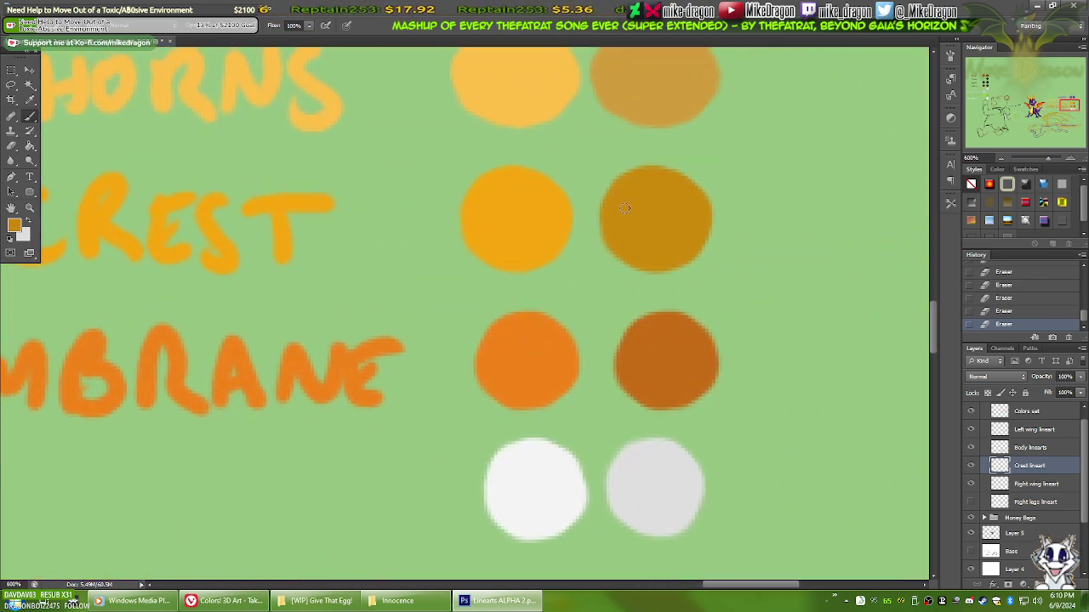
{"action": "left_click_drag", "start_coordinate": [792, 208], "coordinate": [675, 210]}
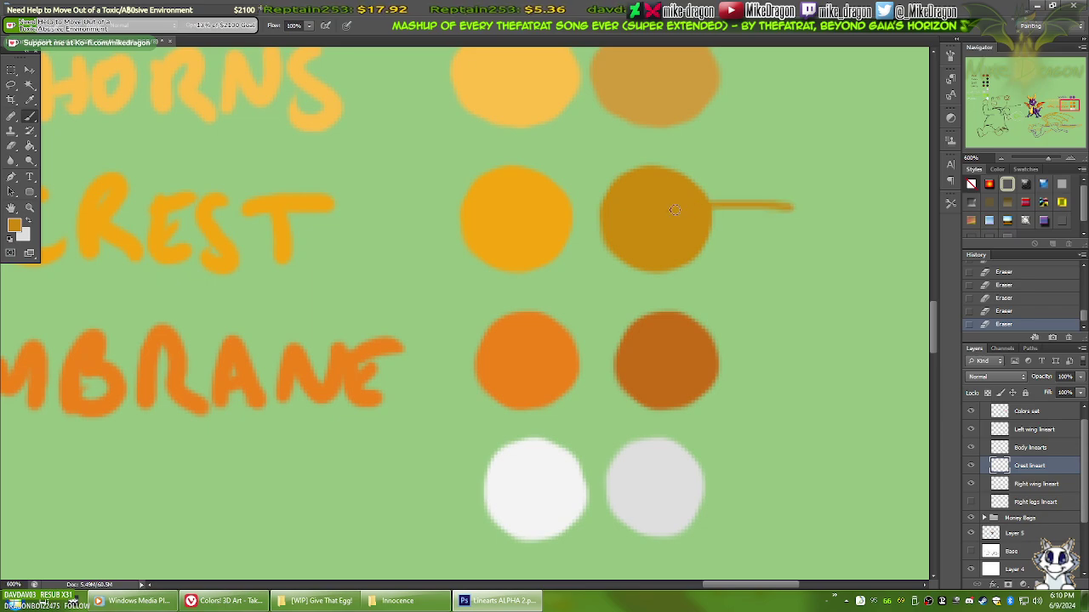
{"action": "key", "text": "ctrl+z"}
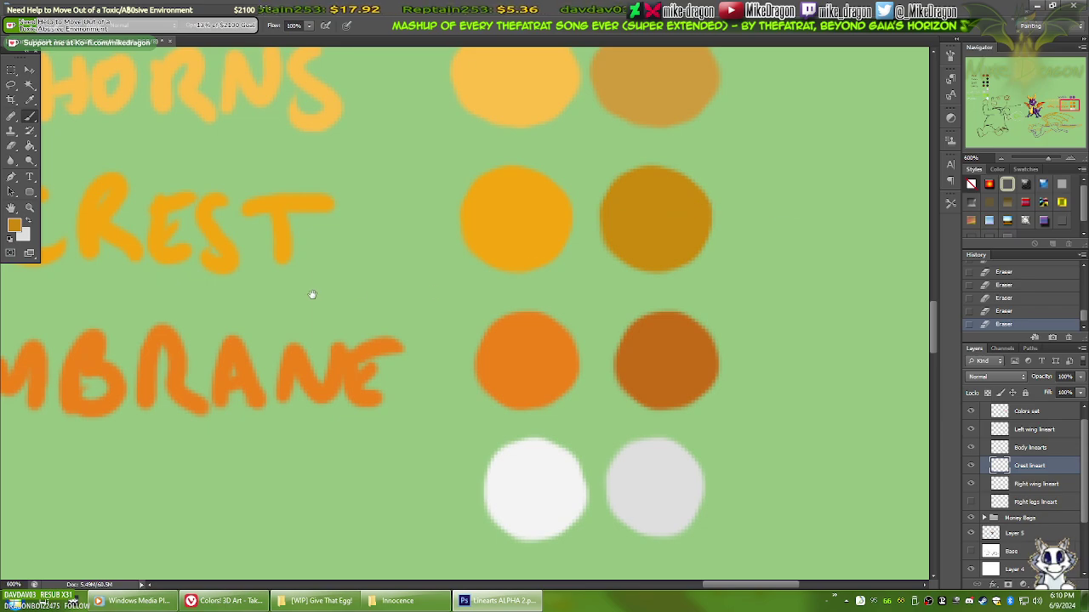
Step: Sample the dark orange membrane swatch from the colour set as the brush colour
{"action": "left_click_drag", "start_coordinate": [312, 295], "coordinate": [418, 321]}
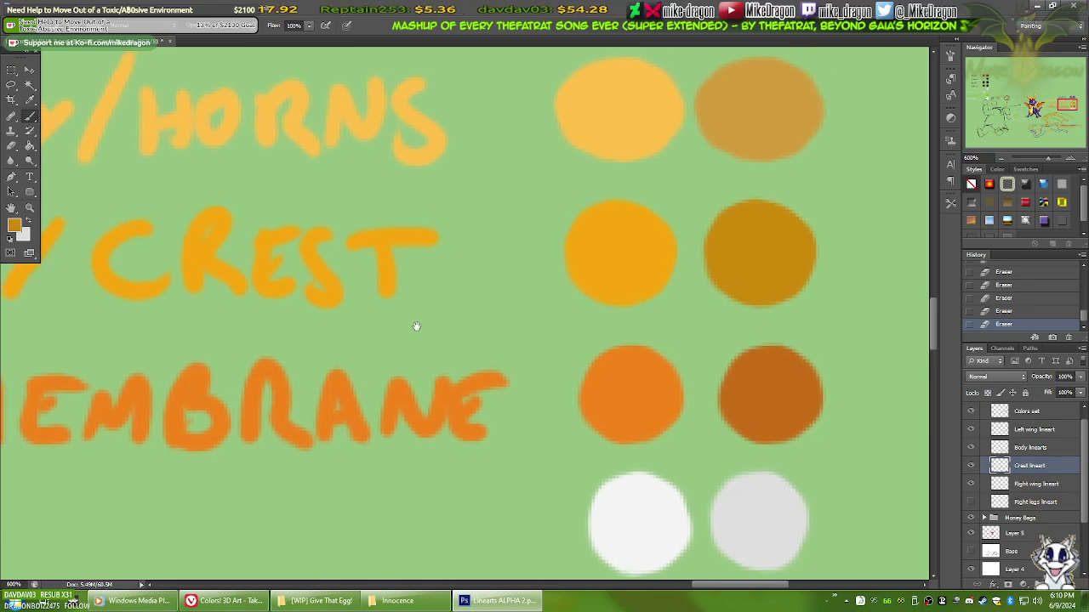
{"action": "left_click_drag", "start_coordinate": [417, 323], "coordinate": [559, 247]}
{"action": "mouse_move", "coordinate": [788, 257]}
{"action": "left_mouse_down"}
{"action": "mouse_move", "coordinate": [610, 247]}
{"action": "mouse_move", "coordinate": [465, 263]}
{"action": "left_mouse_up"}
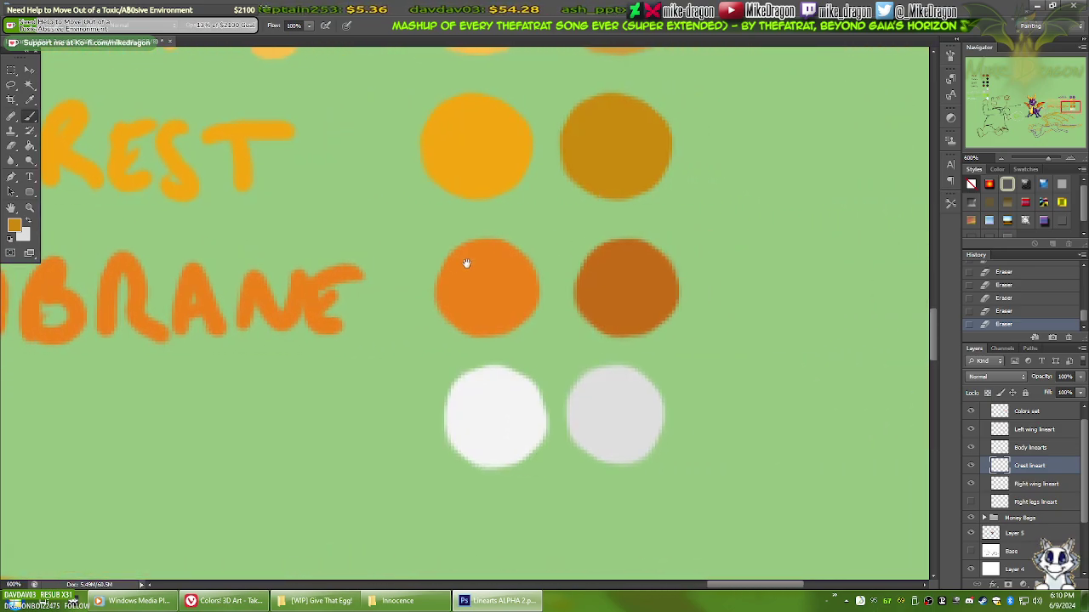
{"action": "left_click", "coordinate": [660, 294], "text": "alt"}
{"action": "mouse_move", "coordinate": [487, 409]}
{"action": "left_mouse_down"}
{"action": "mouse_move", "coordinate": [513, 369]}
{"action": "mouse_move", "coordinate": [494, 328]}
{"action": "mouse_move", "coordinate": [499, 292]}
{"action": "left_mouse_up"}
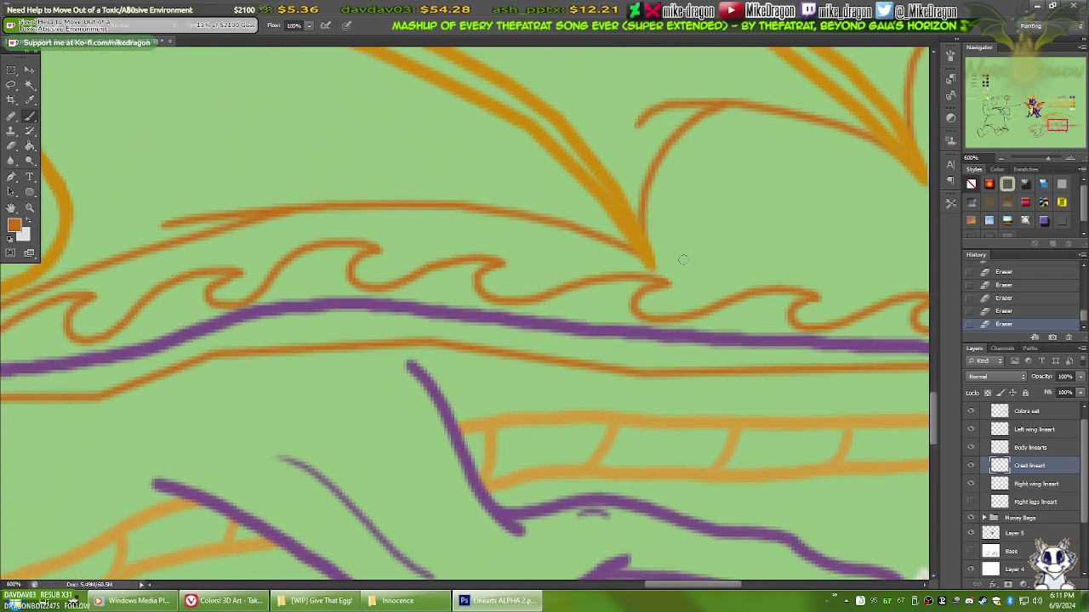
Step: Try a short brush stroke in the dark orange above the crest spikes near the wing tip
{"action": "left_click_drag", "start_coordinate": [696, 252], "coordinate": [753, 262]}
{"action": "key", "text": "ctrl+z"}
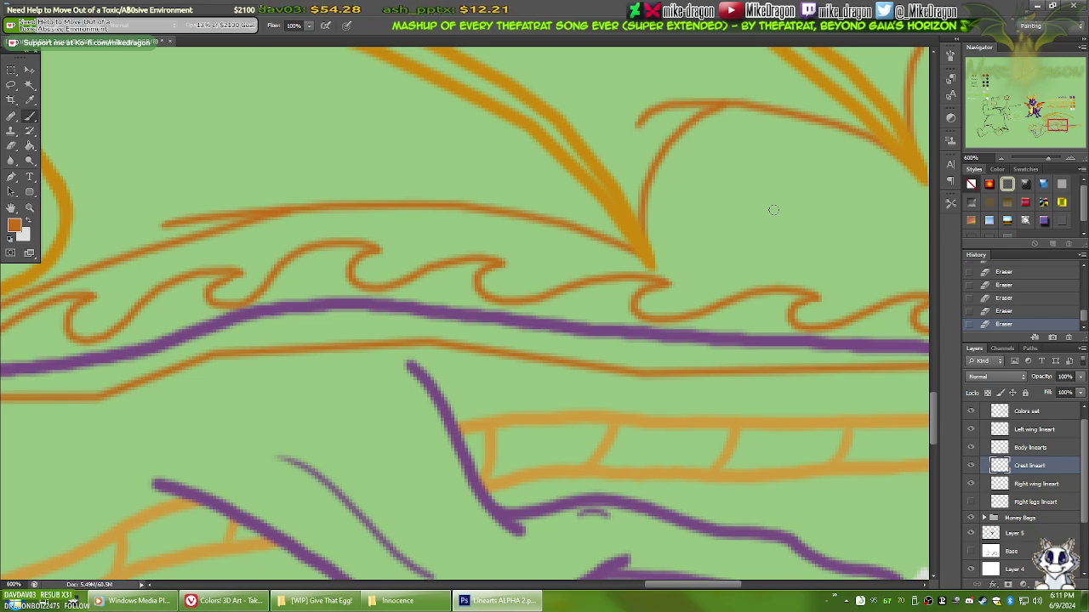
{"action": "left_click_drag", "start_coordinate": [754, 316], "coordinate": [513, 286]}
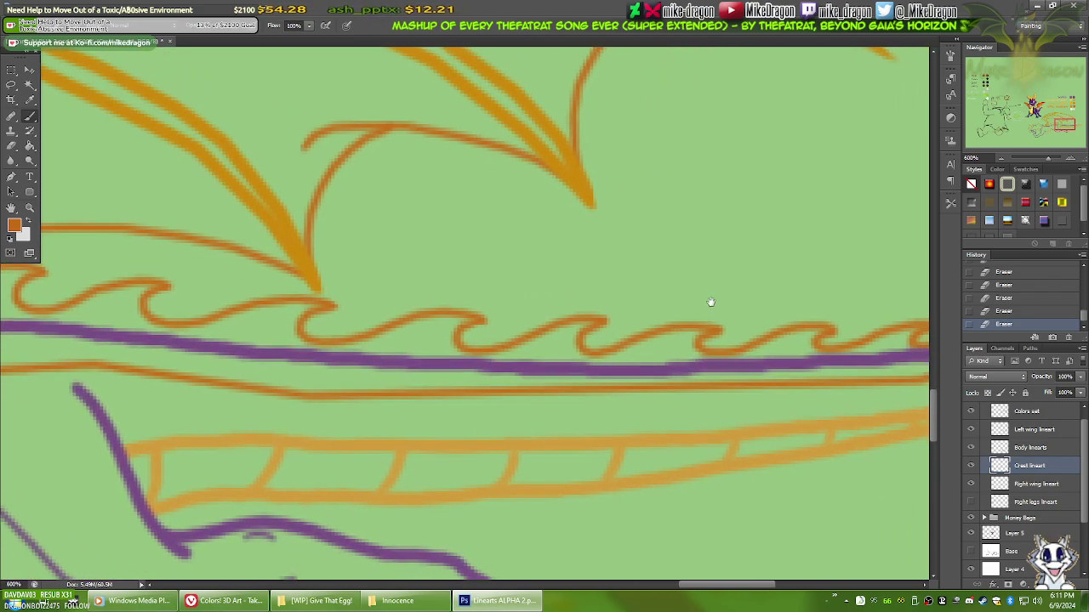
{"action": "mouse_move", "coordinate": [709, 301]}
{"action": "left_mouse_down"}
{"action": "mouse_move", "coordinate": [630, 316]}
{"action": "mouse_move", "coordinate": [704, 315]}
{"action": "left_mouse_up"}
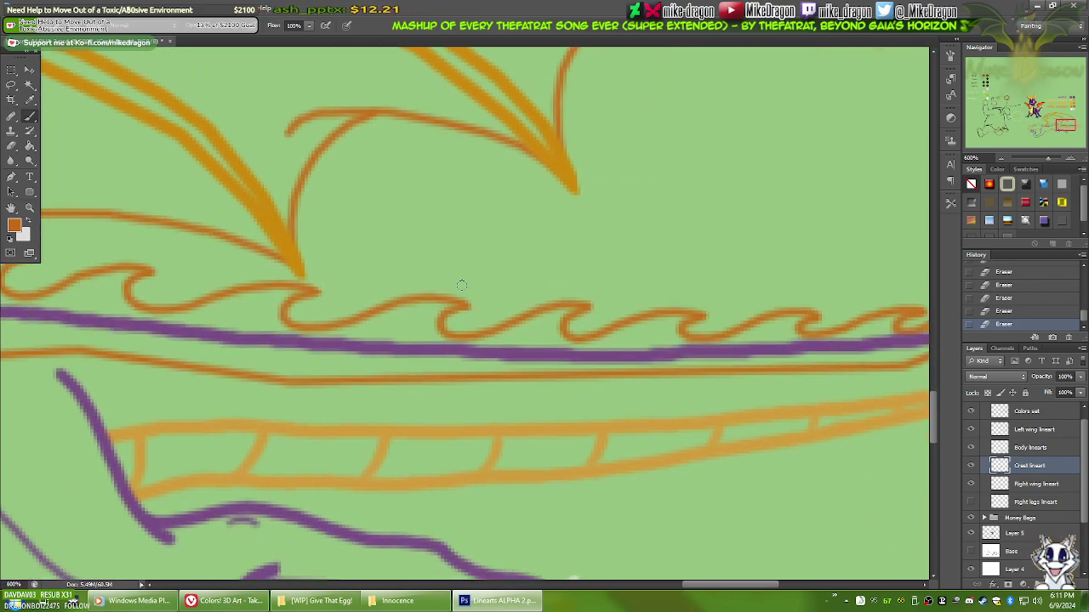
Step: Touch up the two crest spike tips above the middle of the tail, filling with dark orange and erasing the rough edges
{"action": "scroll", "coordinate": [493, 301], "scroll_direction": "up", "scroll_amount": 1}
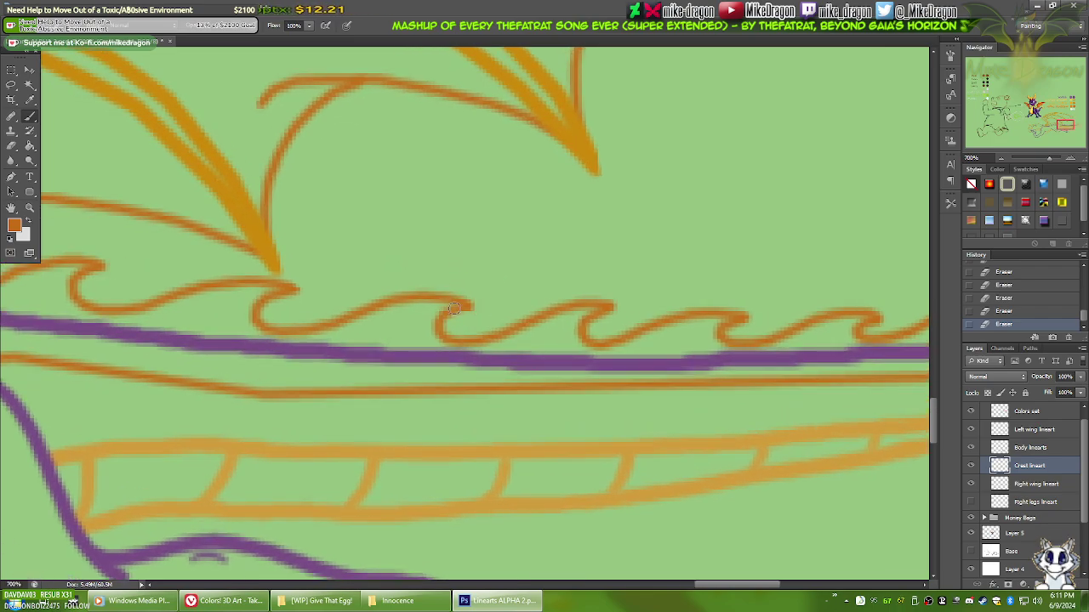
{"action": "left_click_drag", "start_coordinate": [453, 309], "coordinate": [485, 296]}
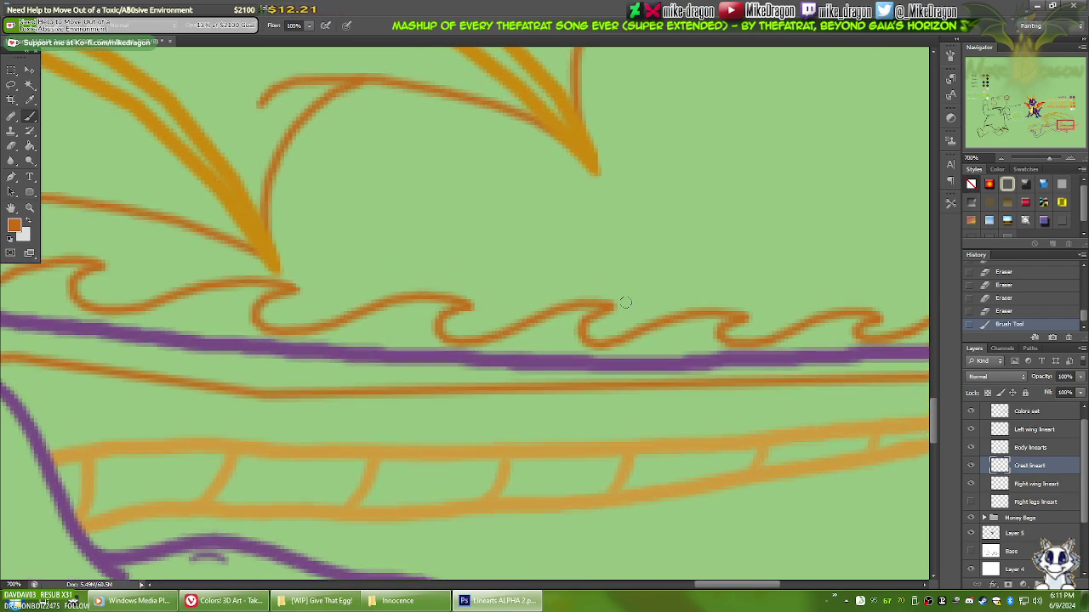
{"action": "key", "text": "e"}
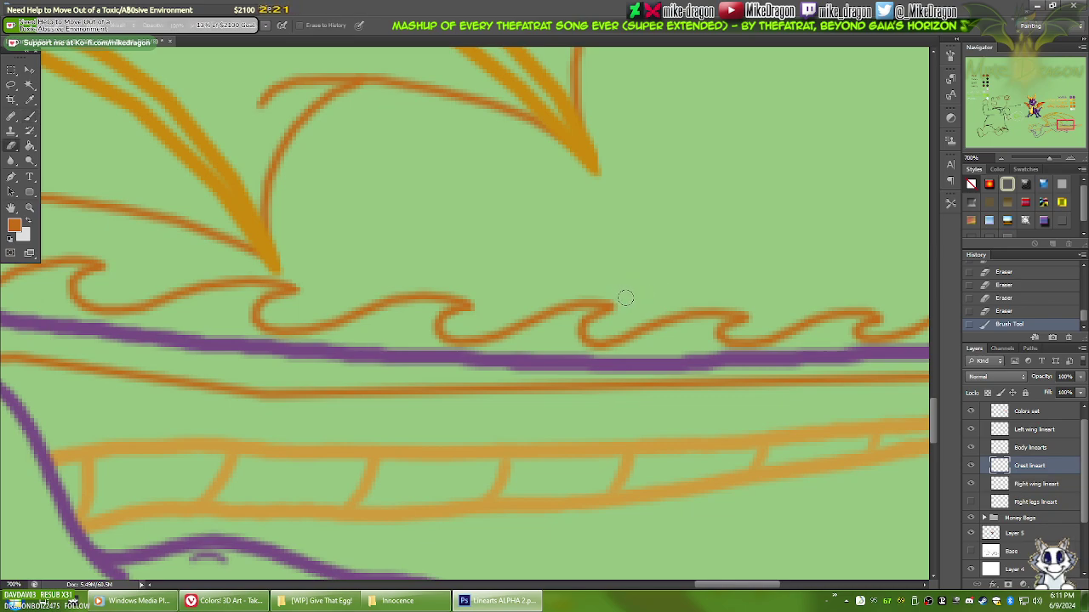
{"action": "left_click", "coordinate": [621, 300]}
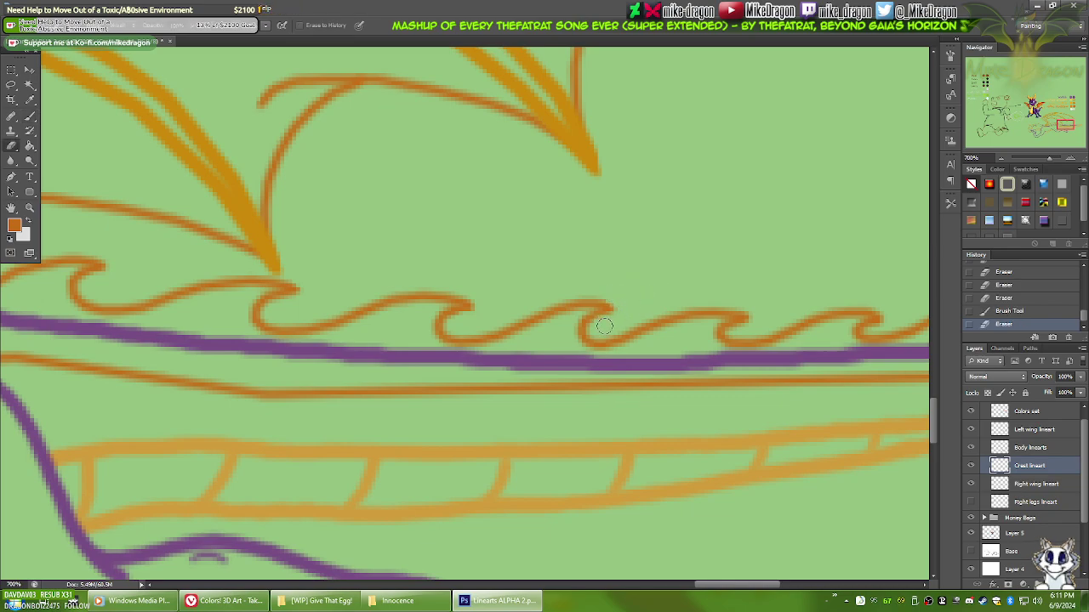
{"action": "left_click", "coordinate": [615, 321]}
{"action": "key", "text": "b"}
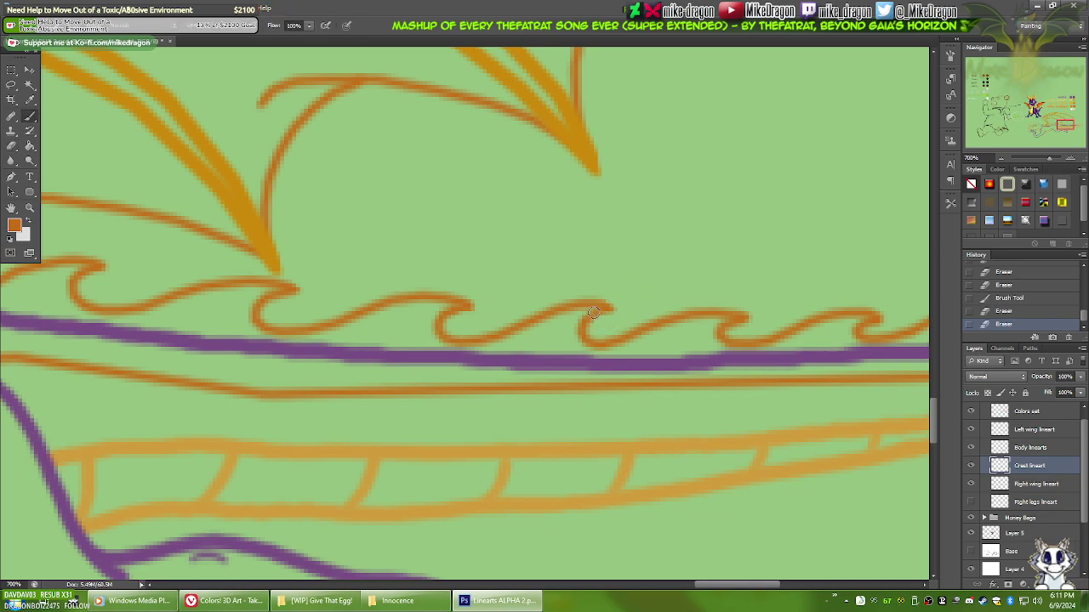
{"action": "left_click", "coordinate": [597, 313]}
Step: Refine the curls of the next two crest spikes toward the tail tip by trimming their edges and repainting in dark orange
{"action": "left_click_drag", "start_coordinate": [741, 304], "coordinate": [569, 287]}
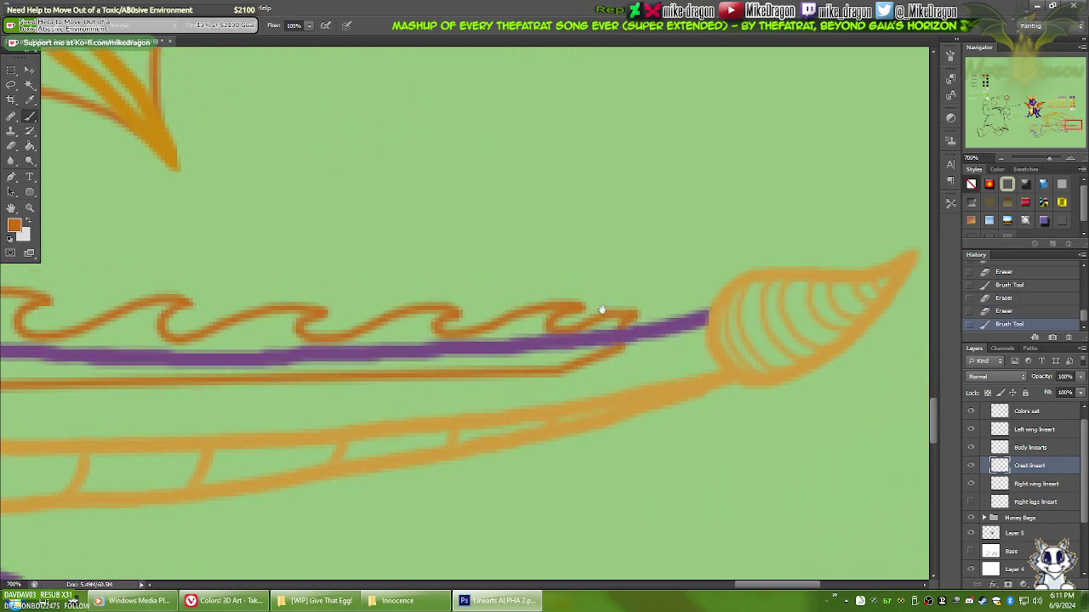
{"action": "key", "text": "e"}
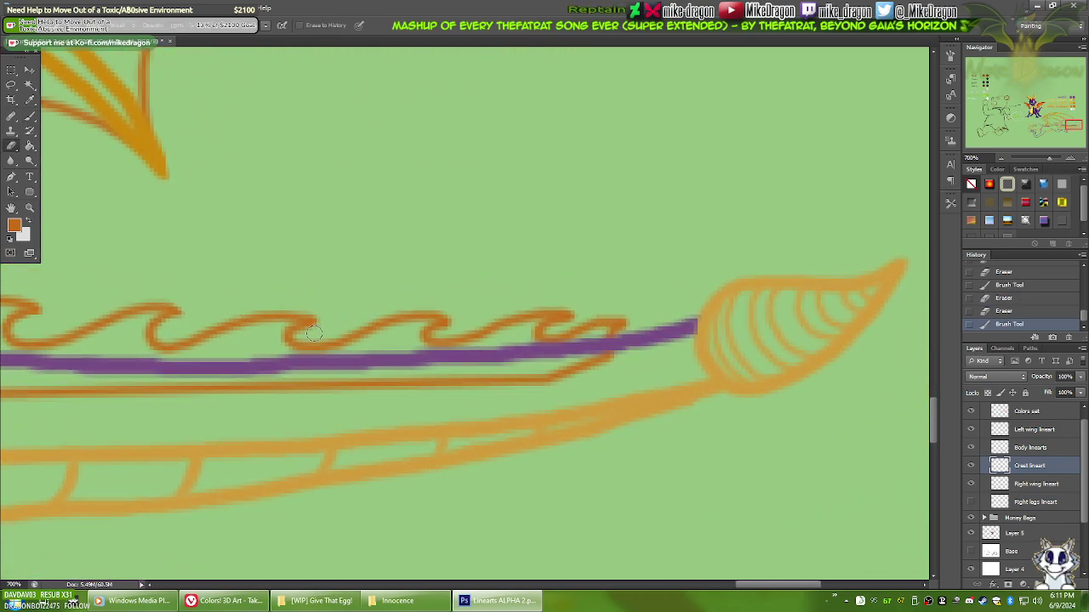
{"action": "left_click", "coordinate": [303, 334]}
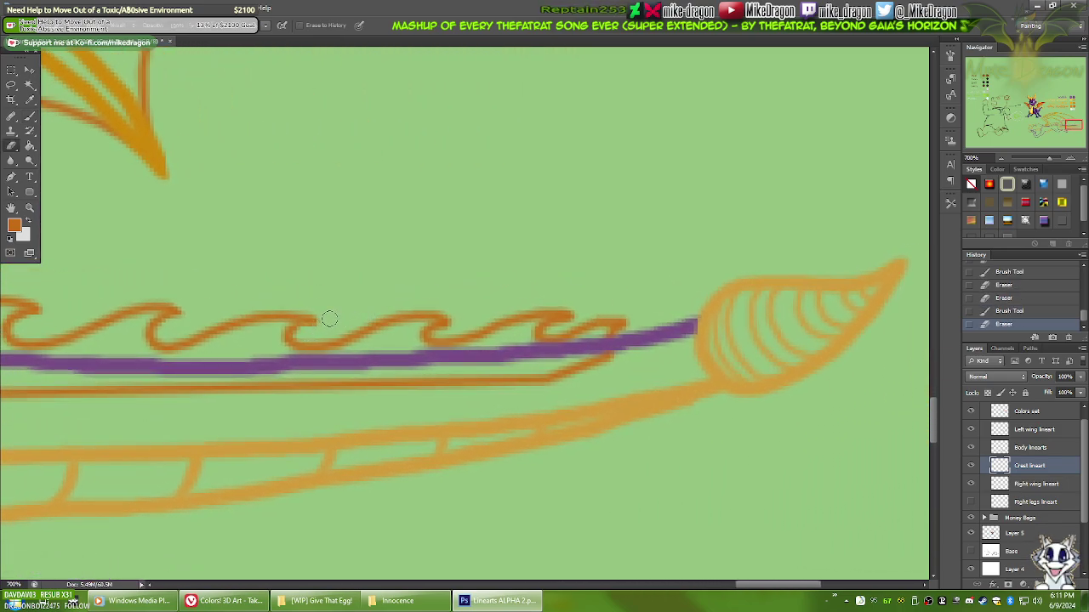
{"action": "key", "text": "b"}
{"action": "left_click", "coordinate": [301, 325]}
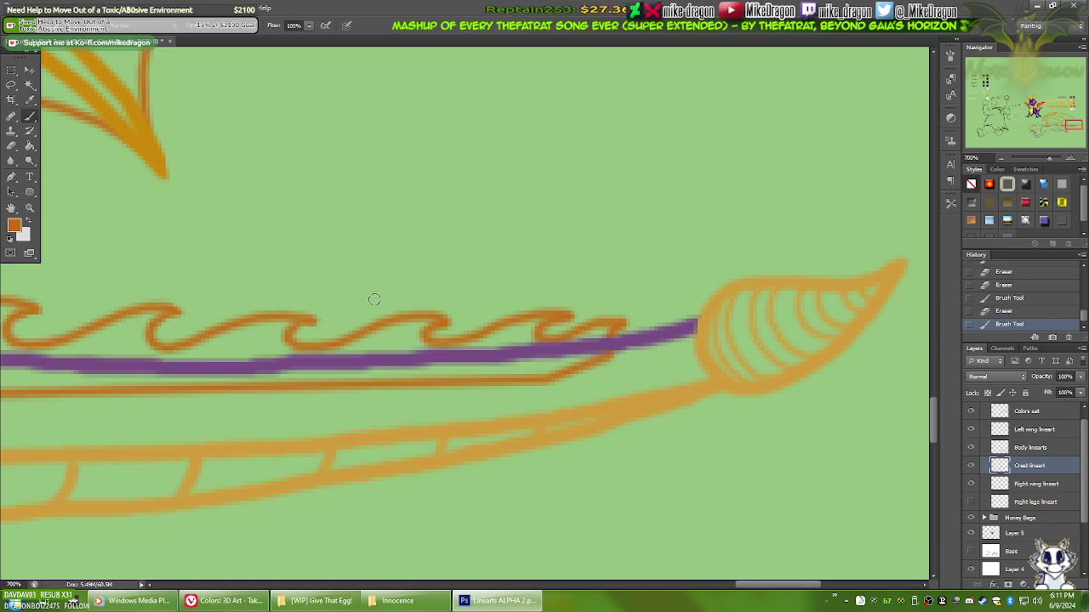
{"action": "key", "text": "e"}
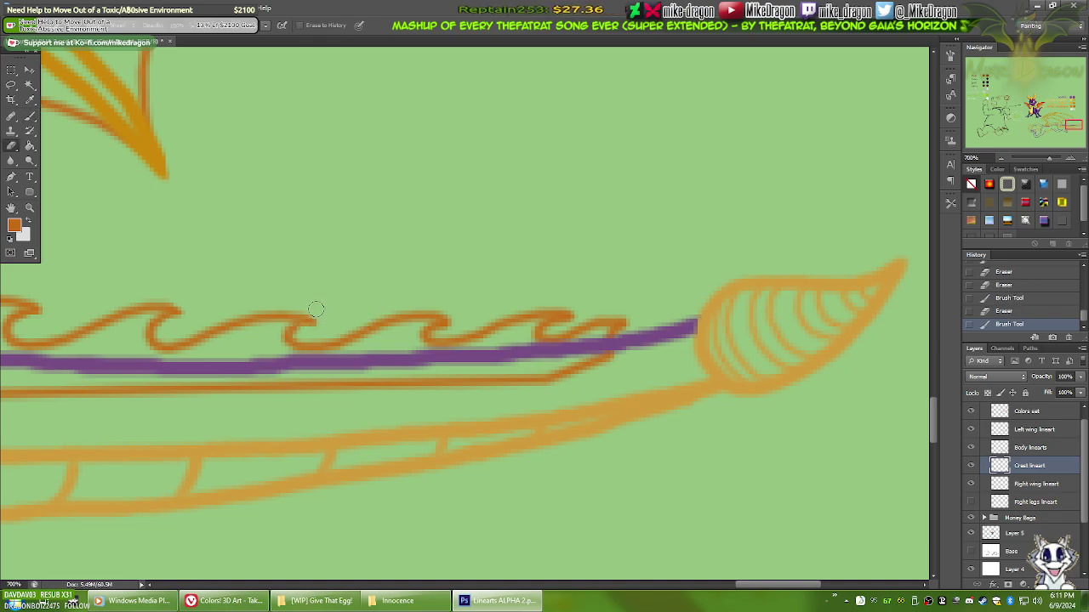
{"action": "left_click", "coordinate": [300, 302]}
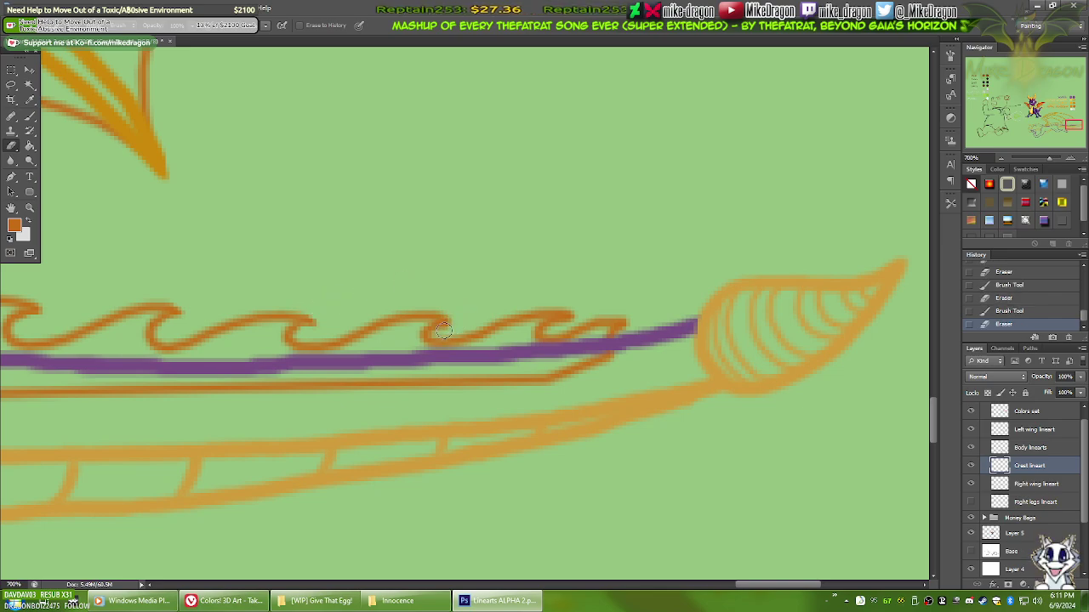
{"action": "left_click_drag", "start_coordinate": [437, 332], "coordinate": [448, 321]}
{"action": "key", "text": "b"}
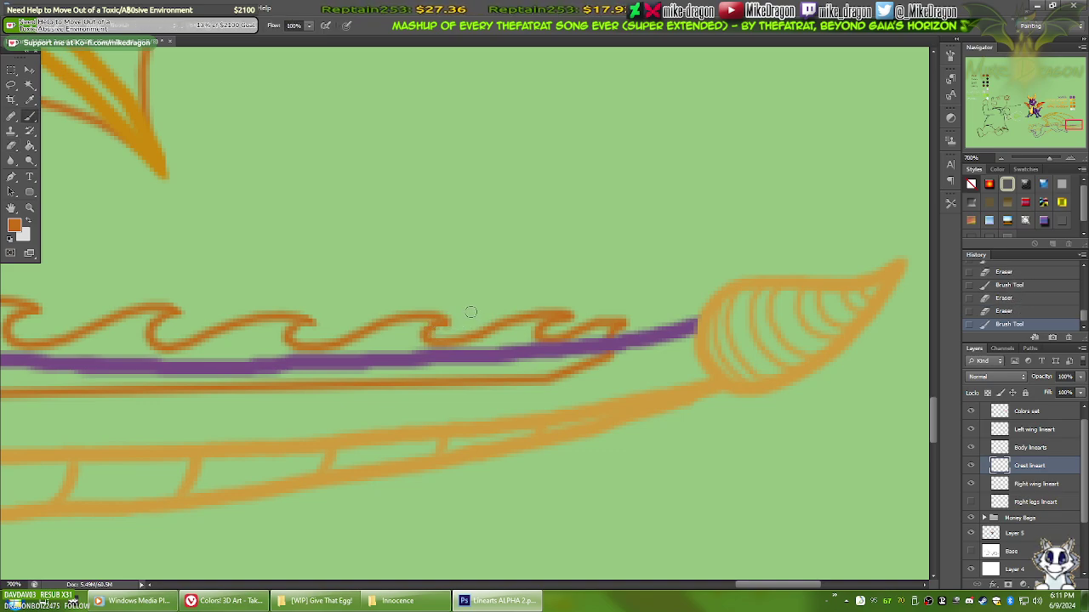
{"action": "key", "text": "e"}
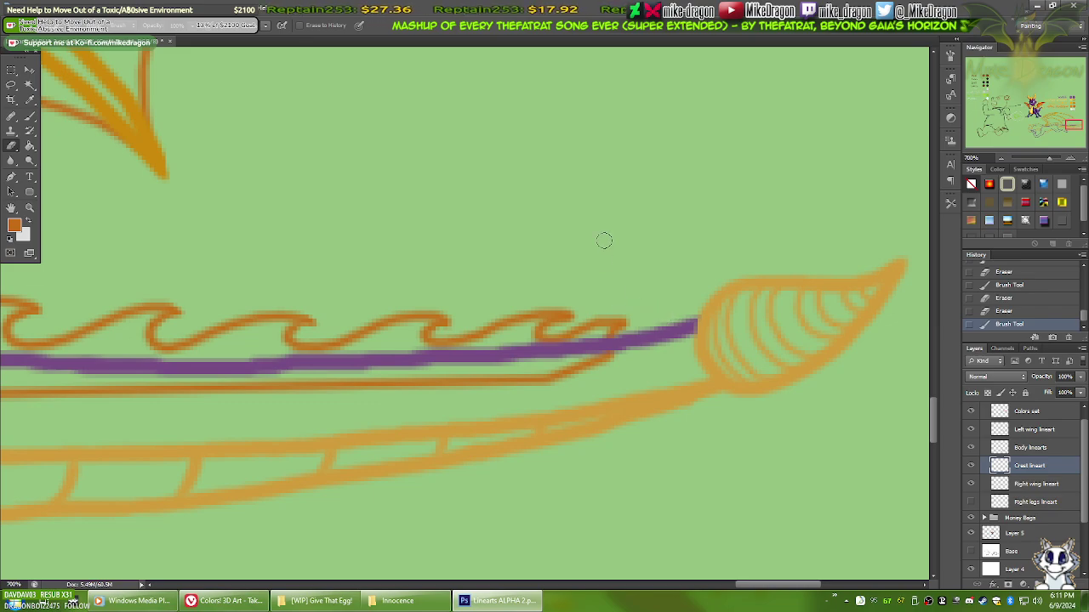
Step: Trim the overlong tip of the crest spike above the middle of the back and repaint its upper edge in dark orange
{"action": "key", "text": "ctrl+0"}
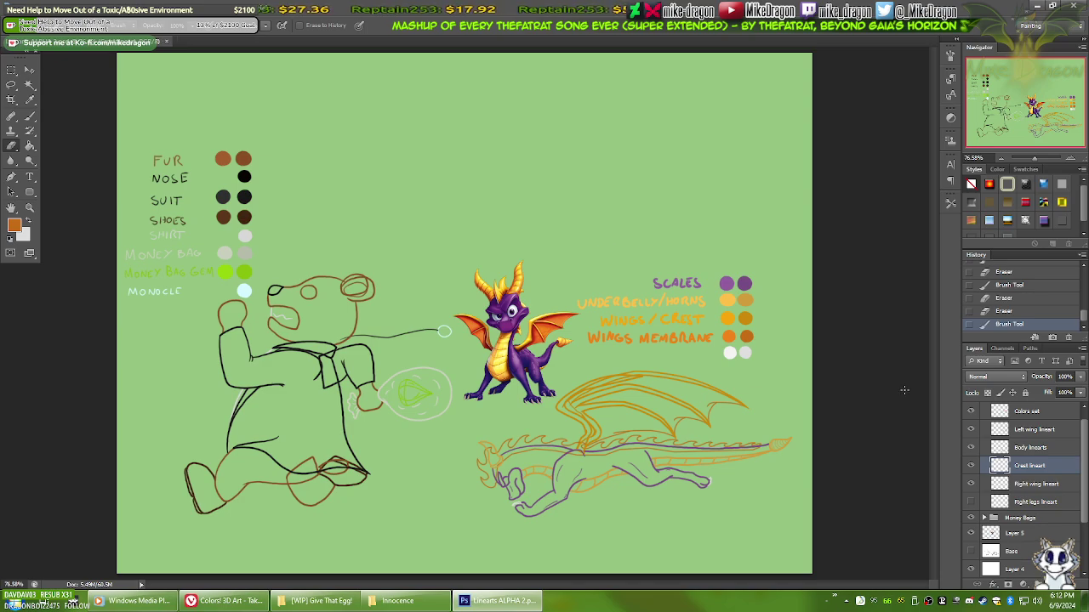
{"action": "key", "text": "ctrl+equal"}
{"action": "key", "text": "ctrl+equal"}
{"action": "key", "text": "ctrl+equal"}
{"action": "key", "text": "ctrl+equal"}
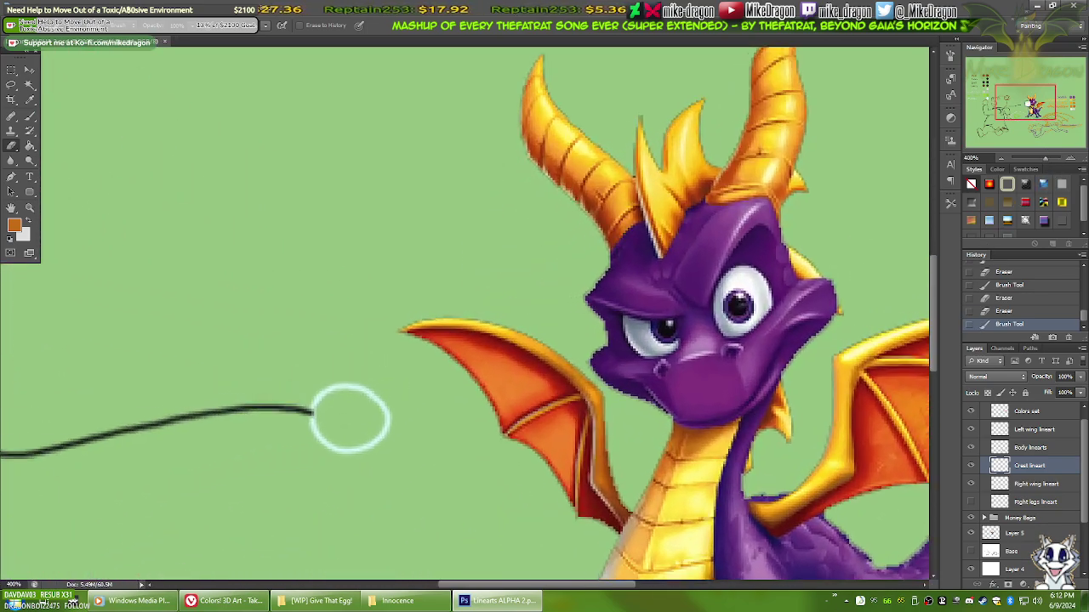
{"action": "key", "text": "ctrl+equal"}
{"action": "key", "text": "ctrl+equal"}
{"action": "left_click_drag", "start_coordinate": [1025, 104], "coordinate": [1046, 127]}
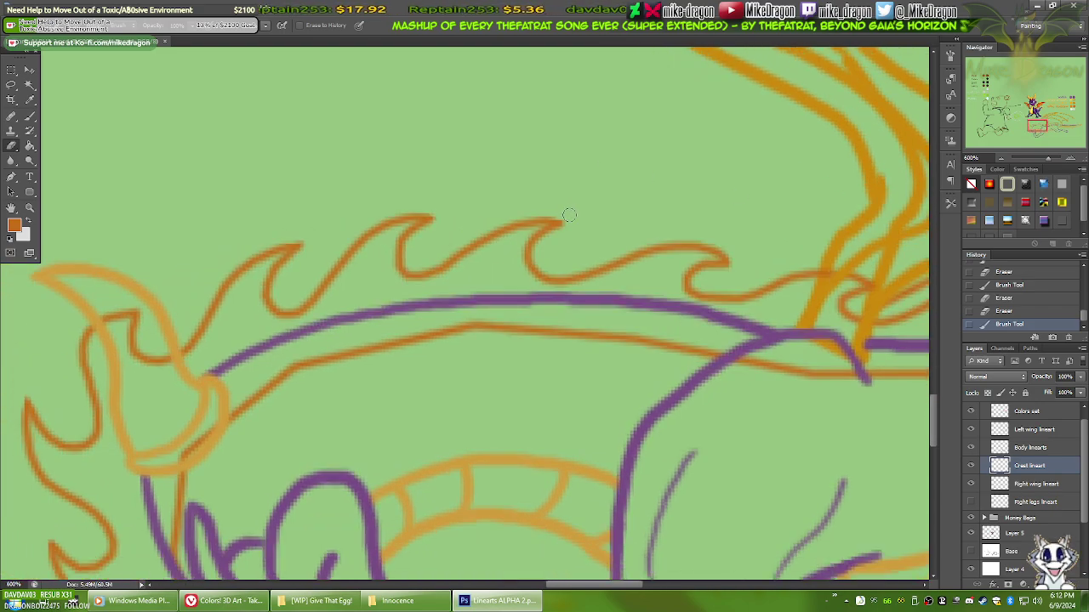
{"action": "left_click_drag", "start_coordinate": [570, 218], "coordinate": [579, 213]}
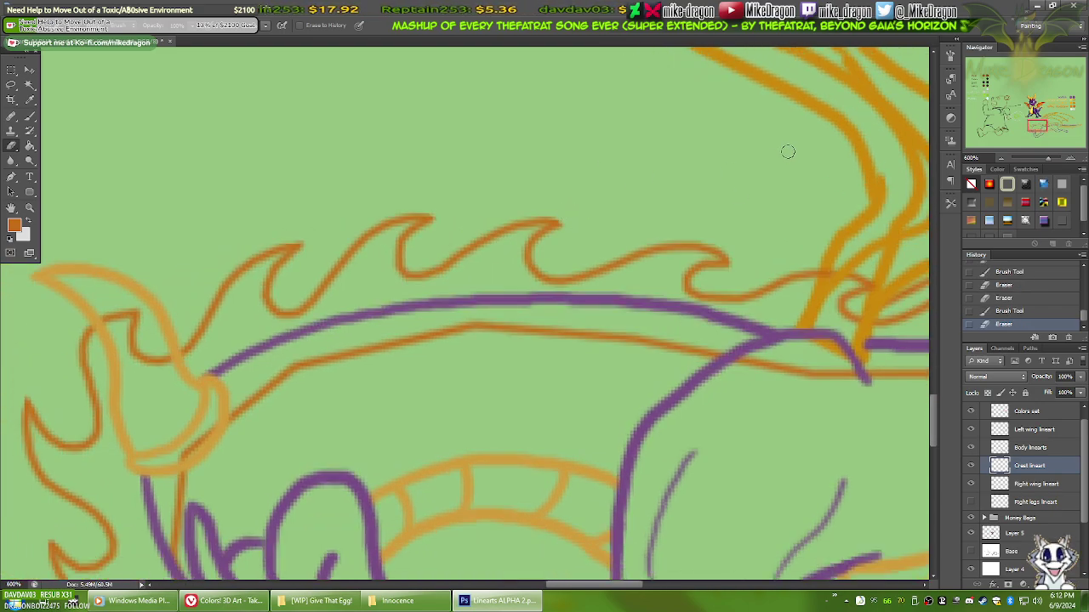
{"action": "key", "text": "b"}
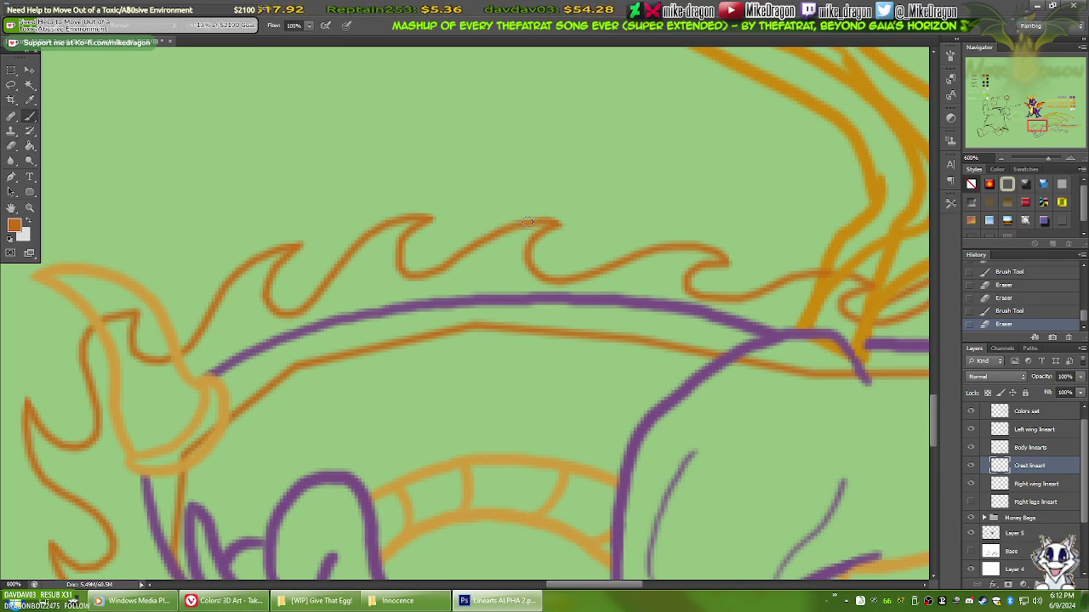
{"action": "left_click_drag", "start_coordinate": [538, 221], "coordinate": [555, 223]}
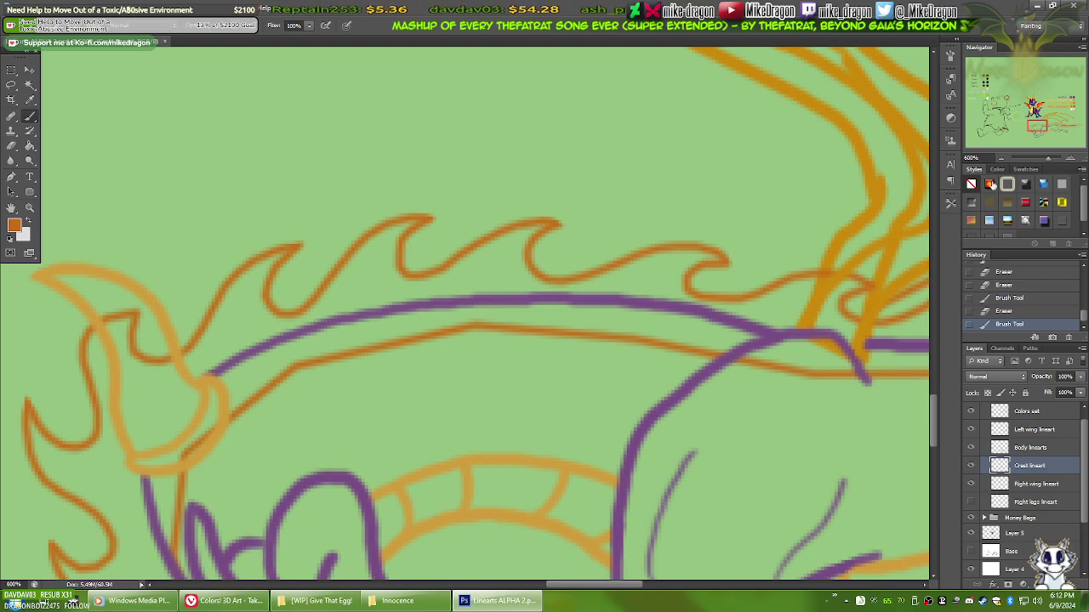
Step: Make the Body linearts layer active for retouching the purple lines around the dragon's head
{"action": "mouse_move", "coordinate": [1037, 127]}
{"action": "left_mouse_down"}
{"action": "mouse_move", "coordinate": [1063, 129]}
{"action": "mouse_move", "coordinate": [1033, 130]}
{"action": "left_mouse_up"}
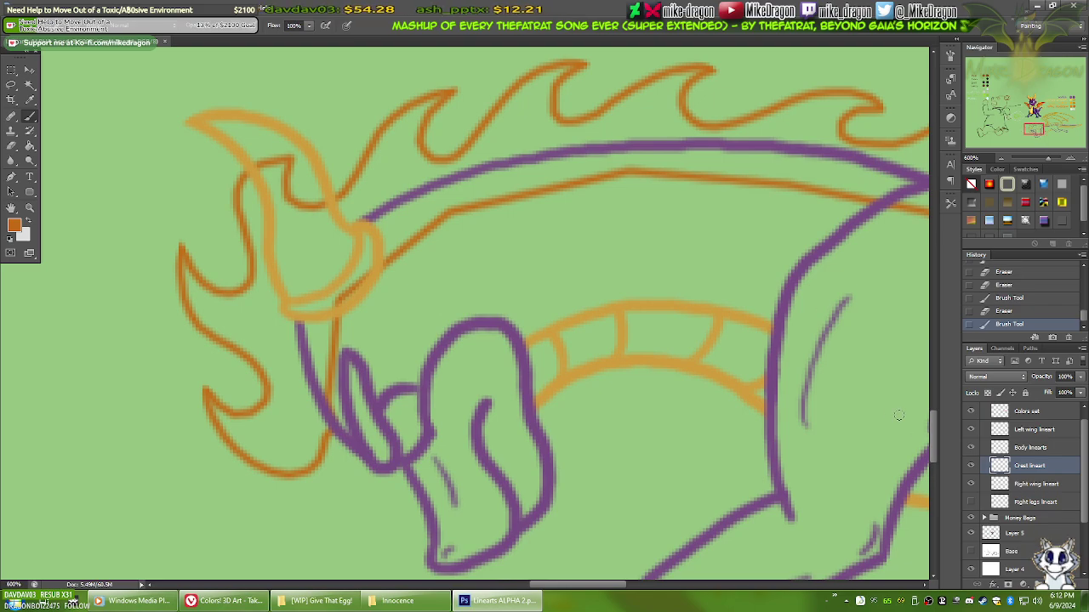
{"action": "left_click_drag", "start_coordinate": [715, 491], "coordinate": [666, 382]}
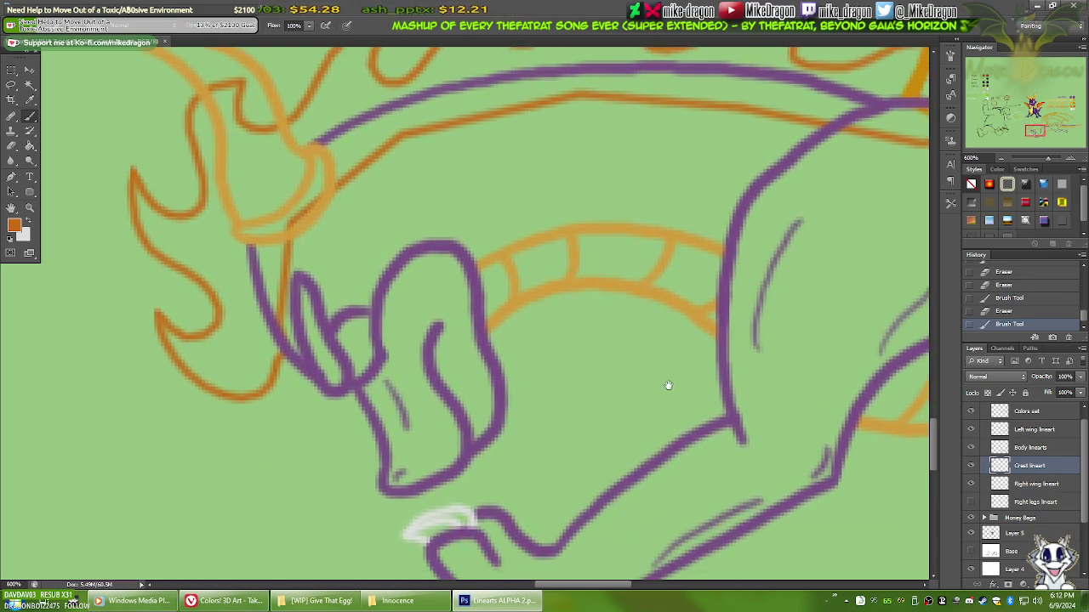
{"action": "left_click", "coordinate": [1026, 448]}
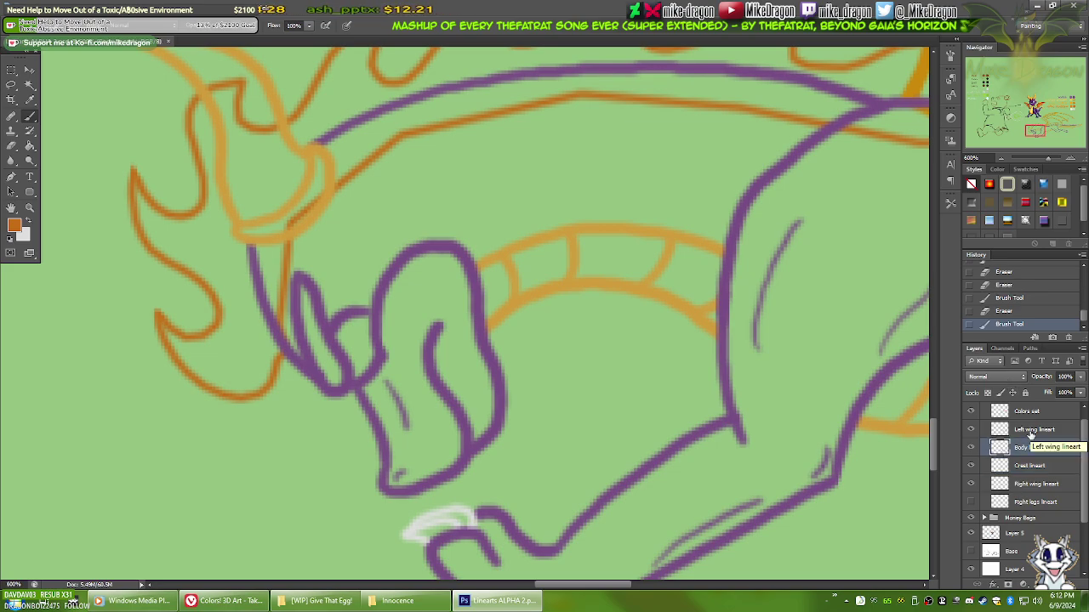
{"action": "key", "text": "ctrl+plus"}
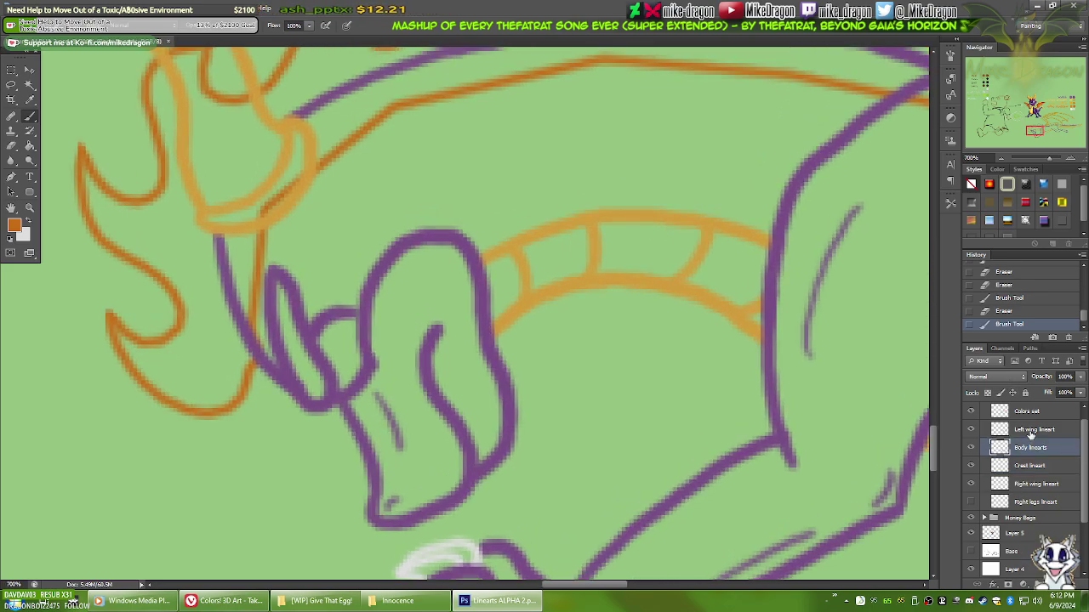
{"action": "left_click_drag", "start_coordinate": [429, 319], "coordinate": [434, 316]}
{"action": "left_click", "coordinate": [436, 313]}
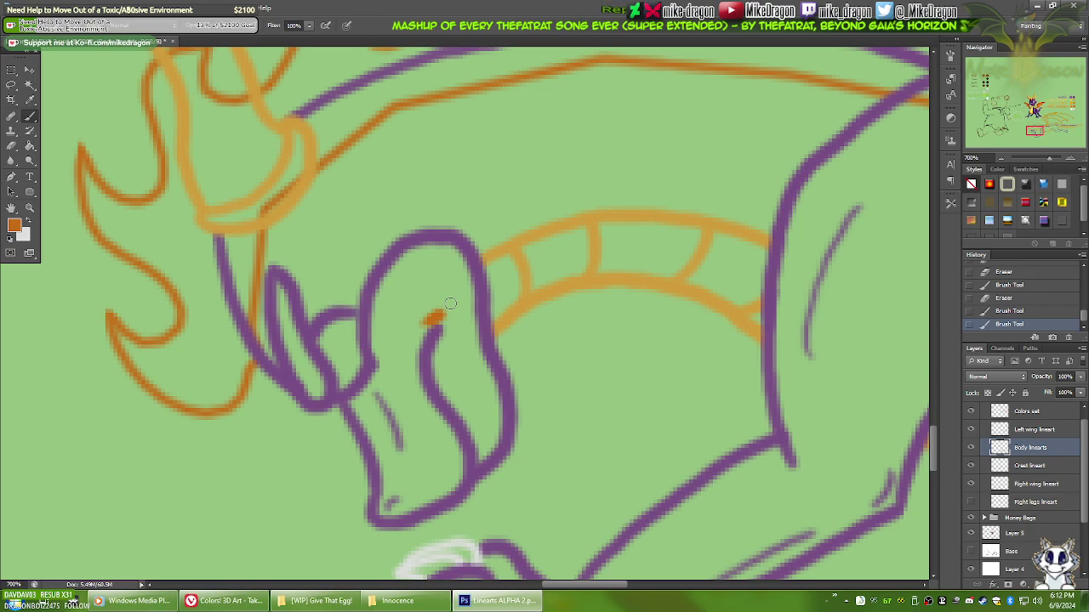
{"action": "key", "text": "ctrl+z"}
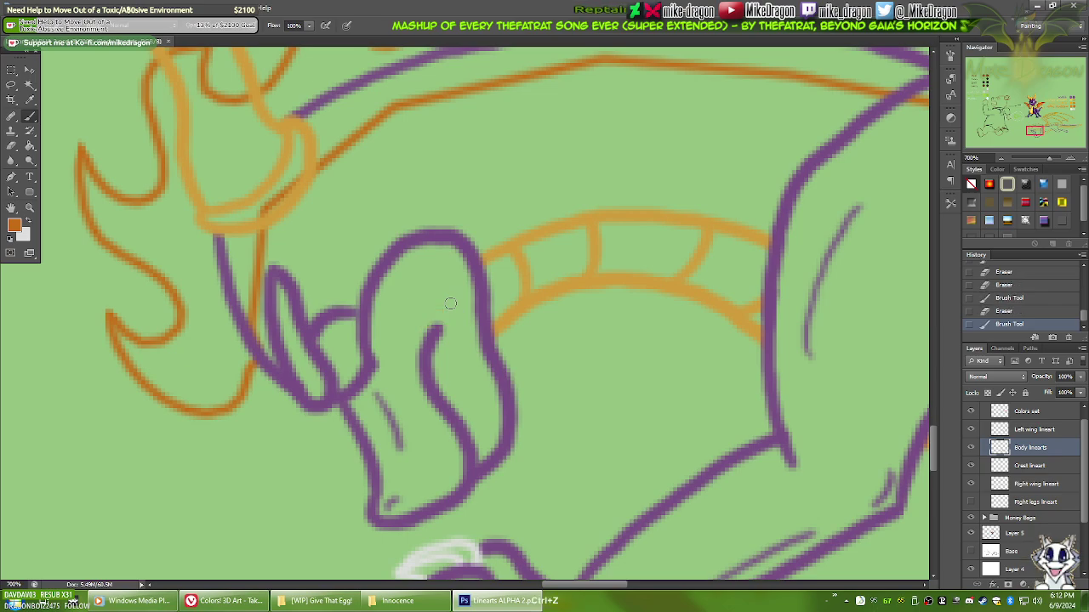
Step: Erase the rough end of the curved line inside the dragon's head and taper the overshooting line at the front leg's elbow
{"action": "key", "text": "e"}
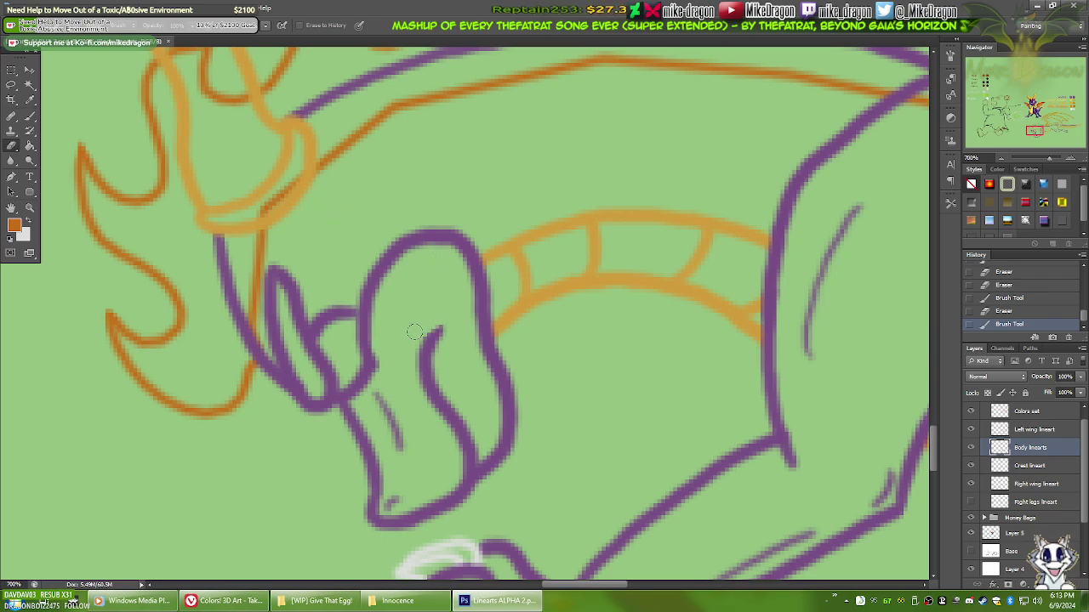
{"action": "left_click_drag", "start_coordinate": [433, 318], "coordinate": [430, 310]}
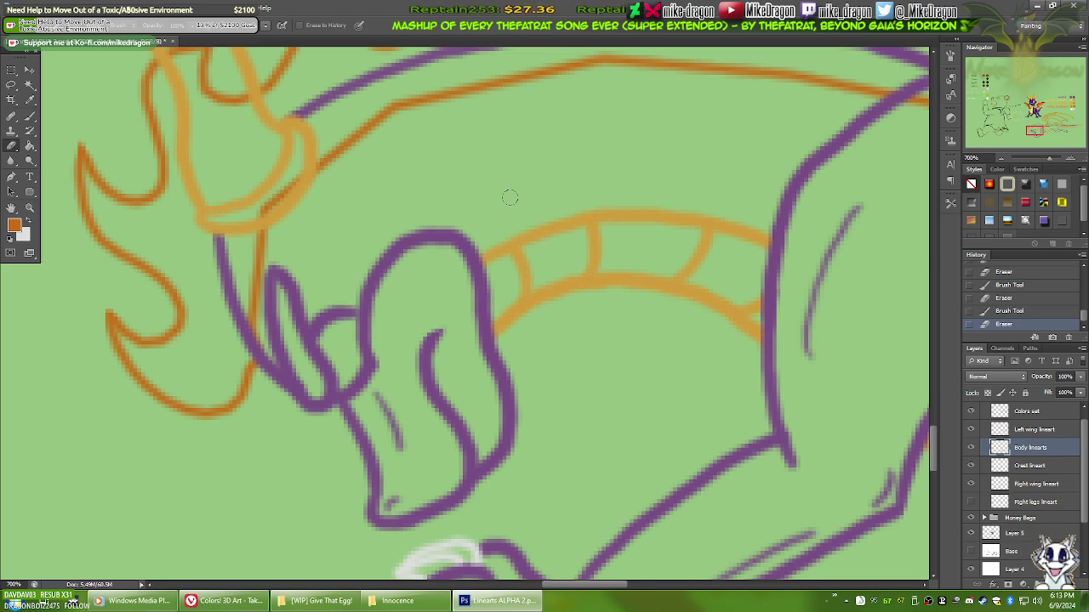
{"action": "left_click_drag", "start_coordinate": [579, 190], "coordinate": [324, 190]}
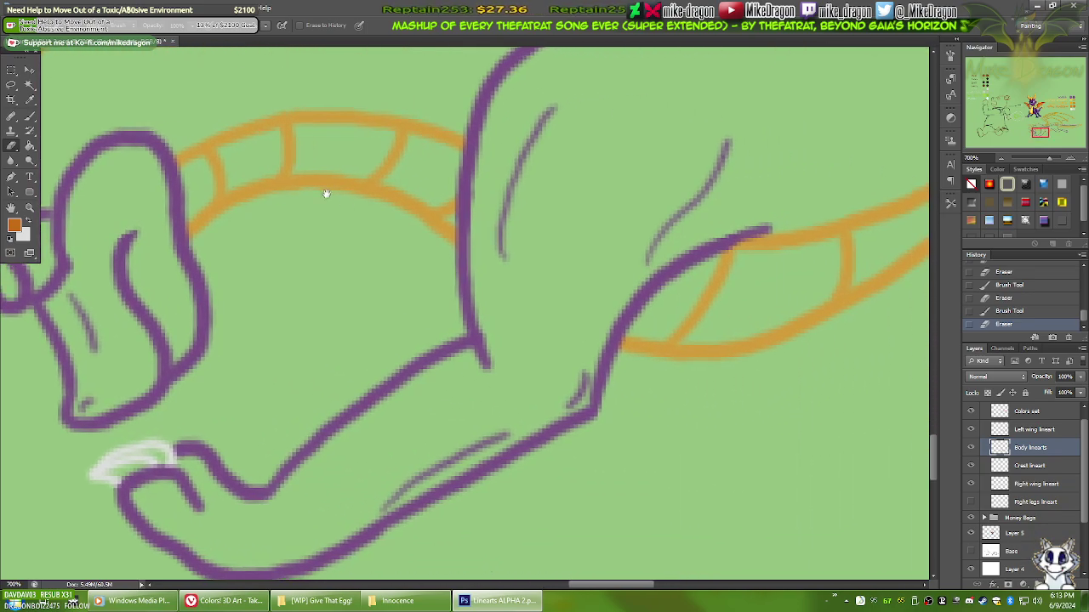
{"action": "left_click_drag", "start_coordinate": [467, 240], "coordinate": [494, 215]}
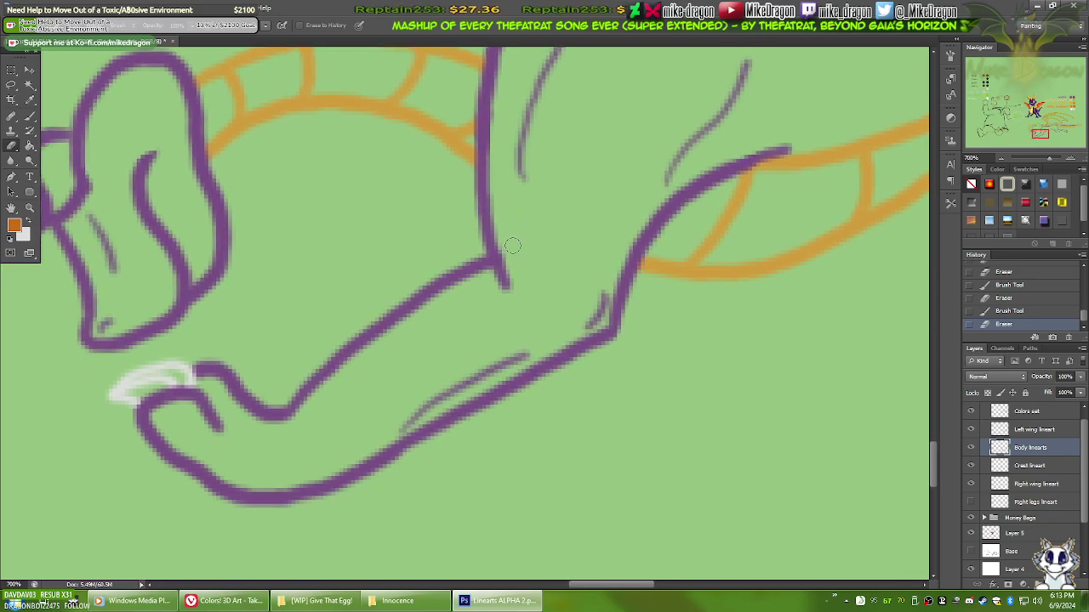
{"action": "left_click_drag", "start_coordinate": [511, 252], "coordinate": [519, 289]}
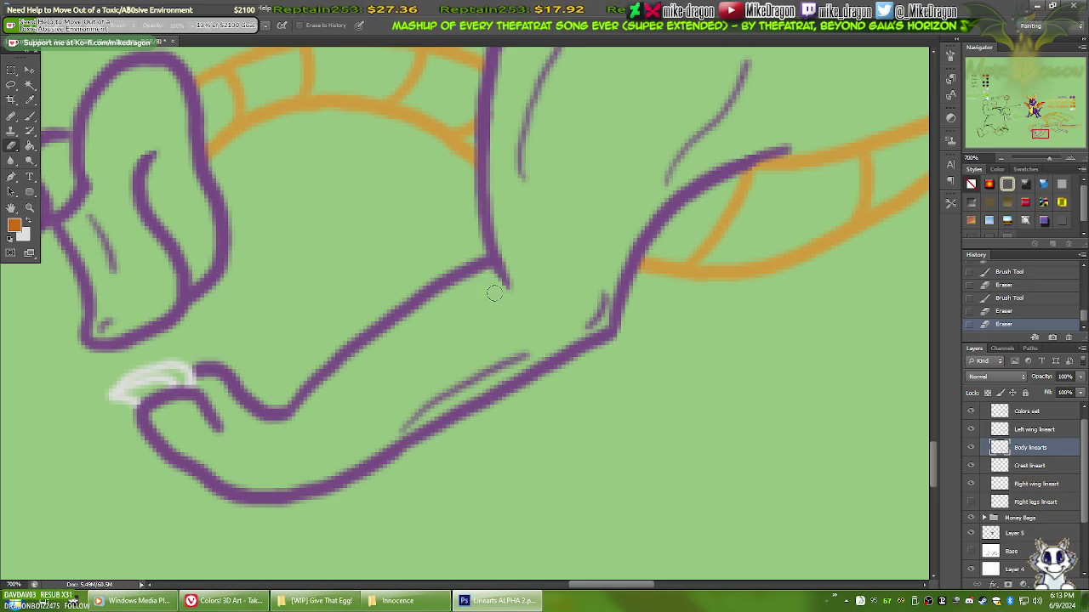
{"action": "left_click", "coordinate": [508, 293]}
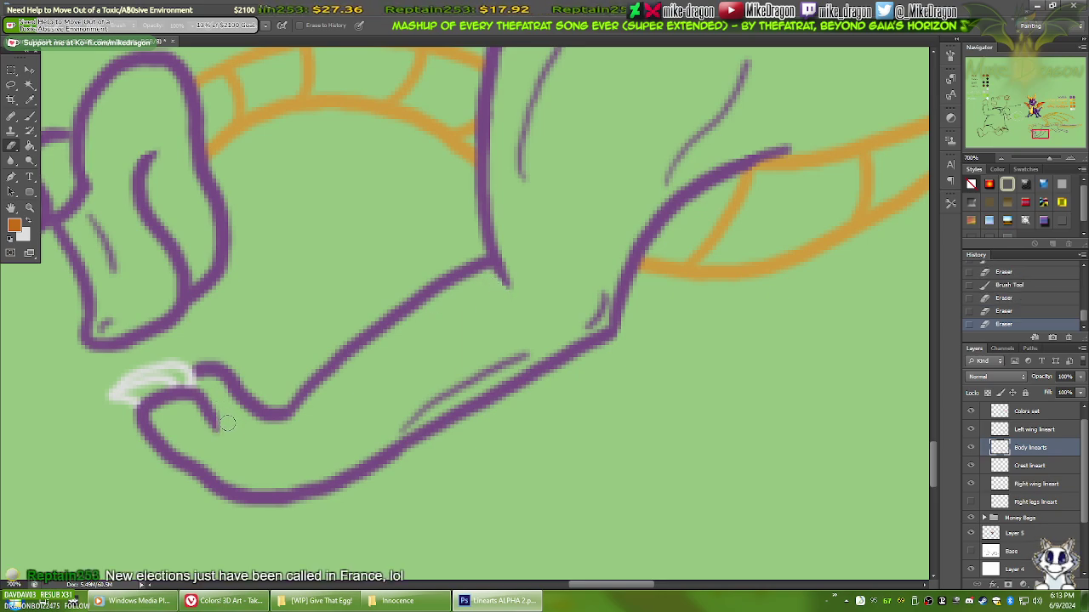
Step: Try erasing the edge of the short toe line's end on the front paw, then undo it
{"action": "left_click", "coordinate": [252, 432]}
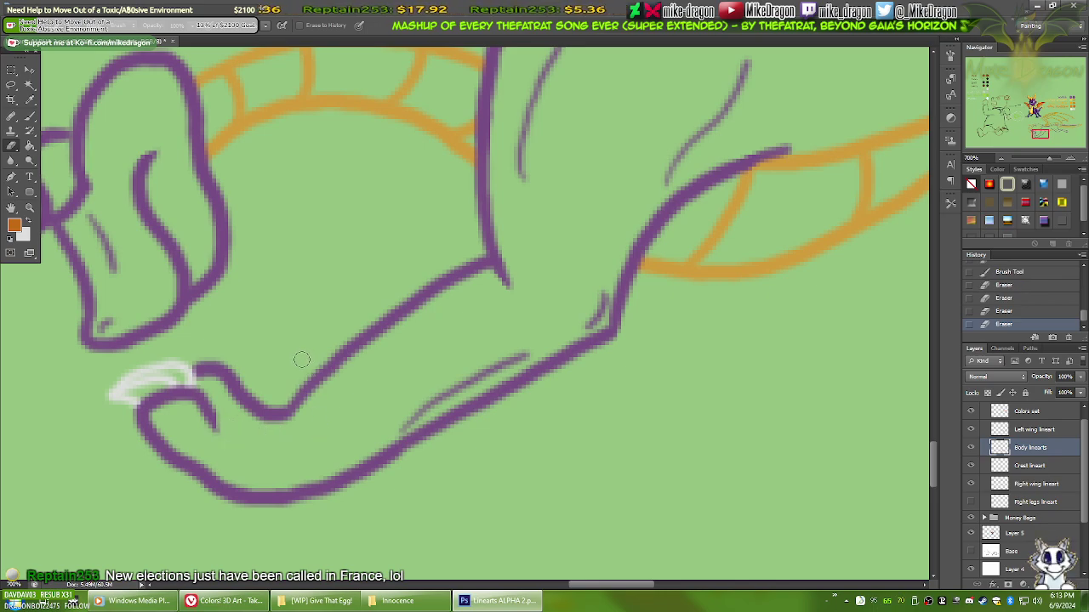
{"action": "key", "text": "ctrl+z"}
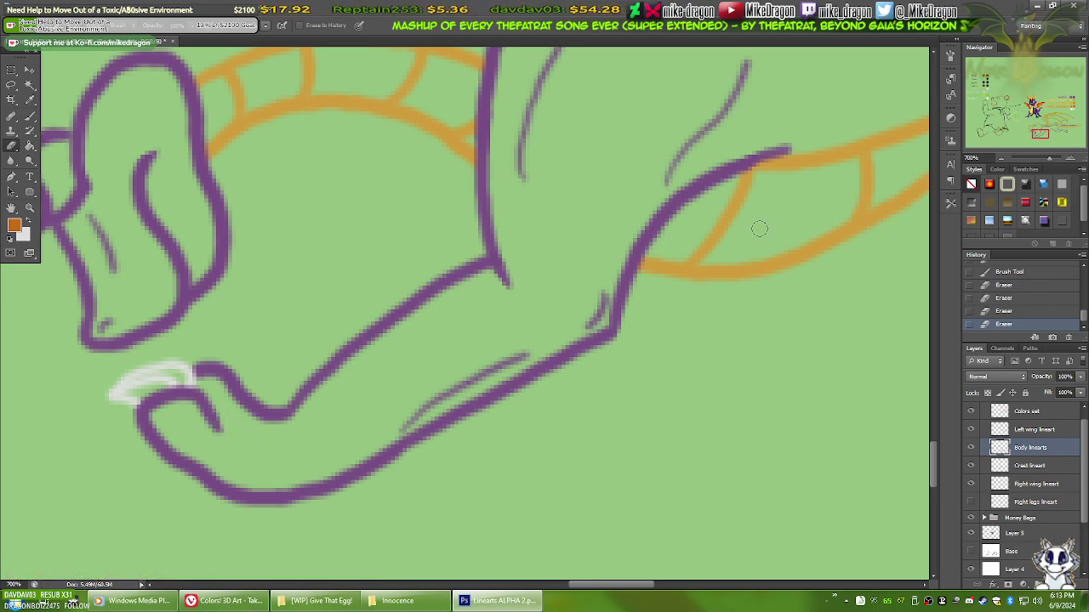
Step: Taper the end of the purple front-leg line where it meets the underbelly, using the Eraser
{"action": "mouse_move", "coordinate": [730, 248]}
{"action": "left_mouse_down"}
{"action": "mouse_move", "coordinate": [559, 329]}
{"action": "mouse_move", "coordinate": [556, 392]}
{"action": "left_mouse_up"}
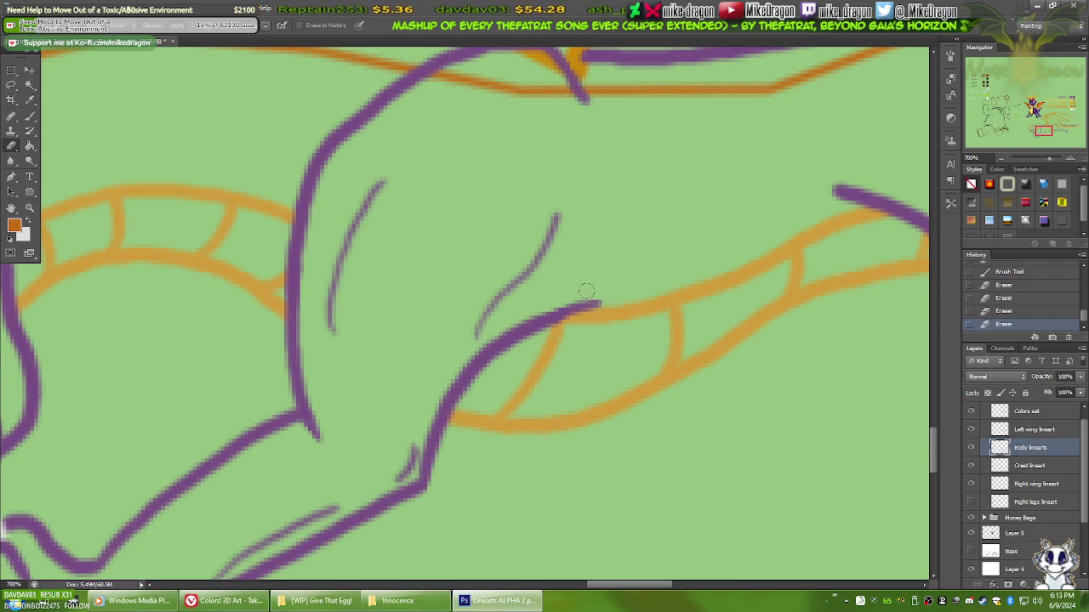
{"action": "mouse_move", "coordinate": [595, 289]}
{"action": "left_mouse_down"}
{"action": "mouse_move", "coordinate": [585, 297]}
{"action": "mouse_move", "coordinate": [611, 291]}
{"action": "left_mouse_up"}
{"action": "left_click_drag", "start_coordinate": [620, 253], "coordinate": [479, 397]}
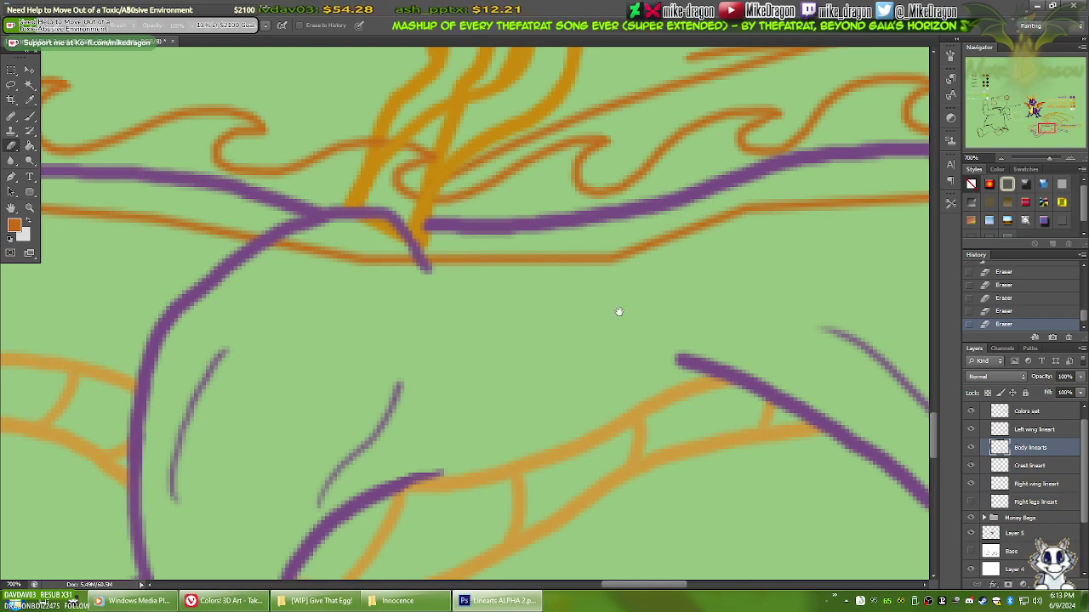
Step: Compare the two wing lineart layers, leaving Right wing lineart hidden and Left wing lineart visible
{"action": "left_click_drag", "start_coordinate": [479, 318], "coordinate": [462, 355]}
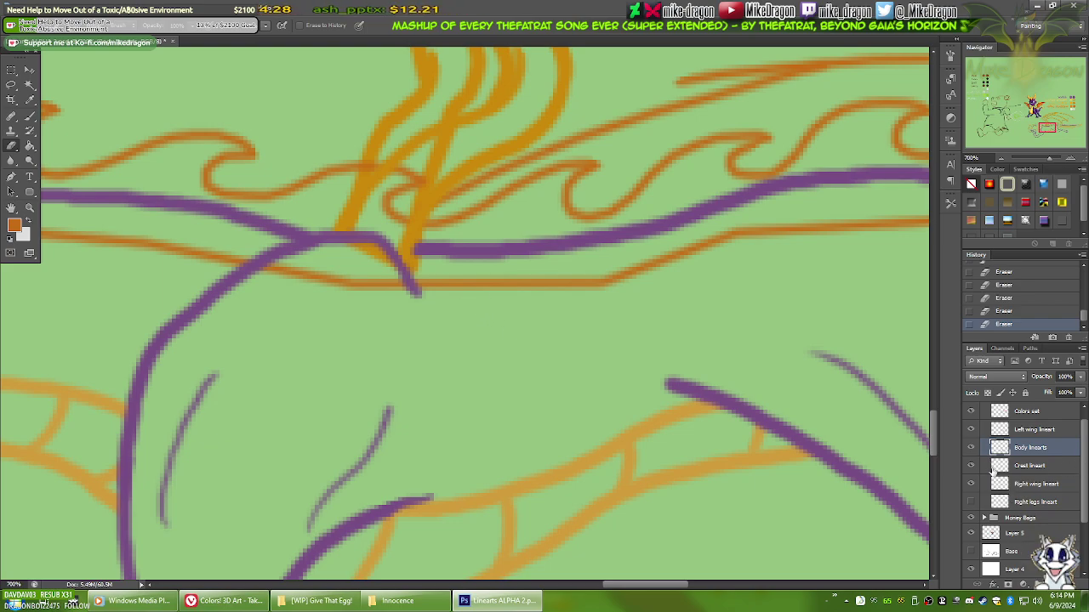
{"action": "left_click", "coordinate": [970, 430]}
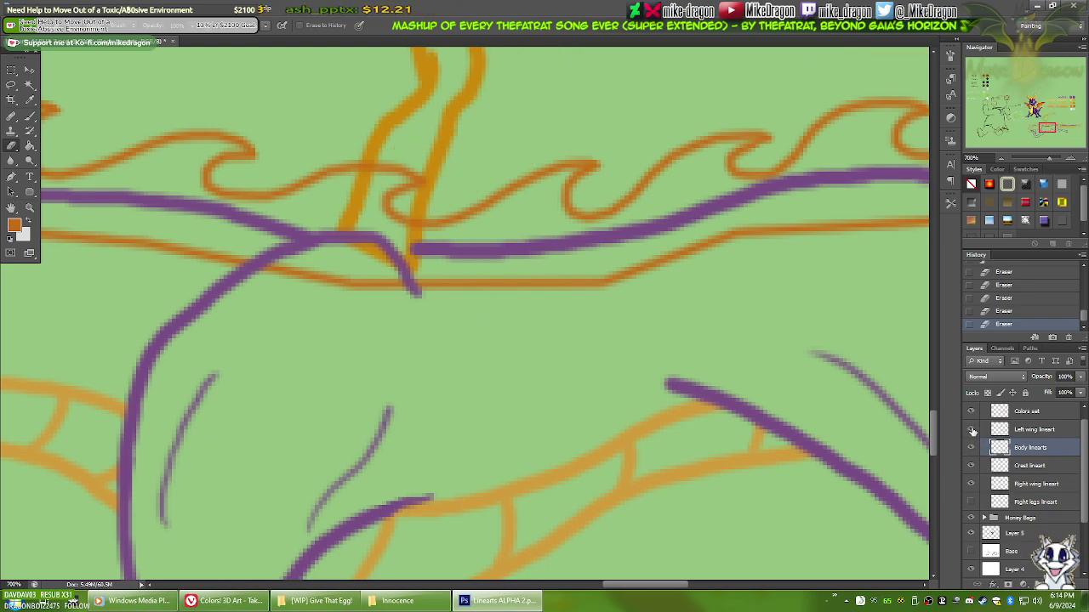
{"action": "left_click", "coordinate": [971, 431]}
{"action": "left_click", "coordinate": [971, 431]}
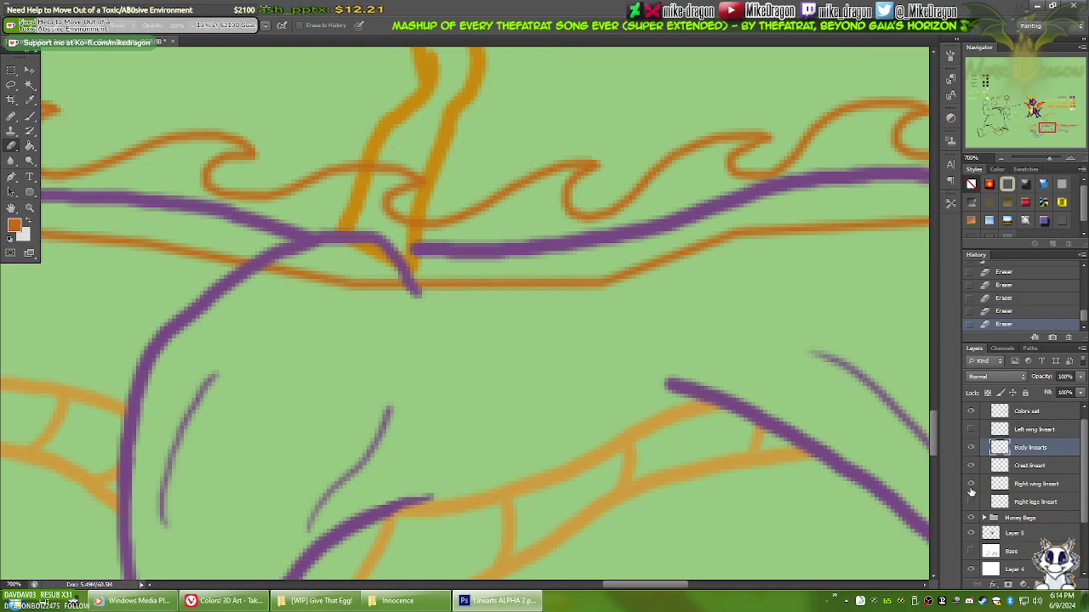
{"action": "left_click", "coordinate": [971, 484]}
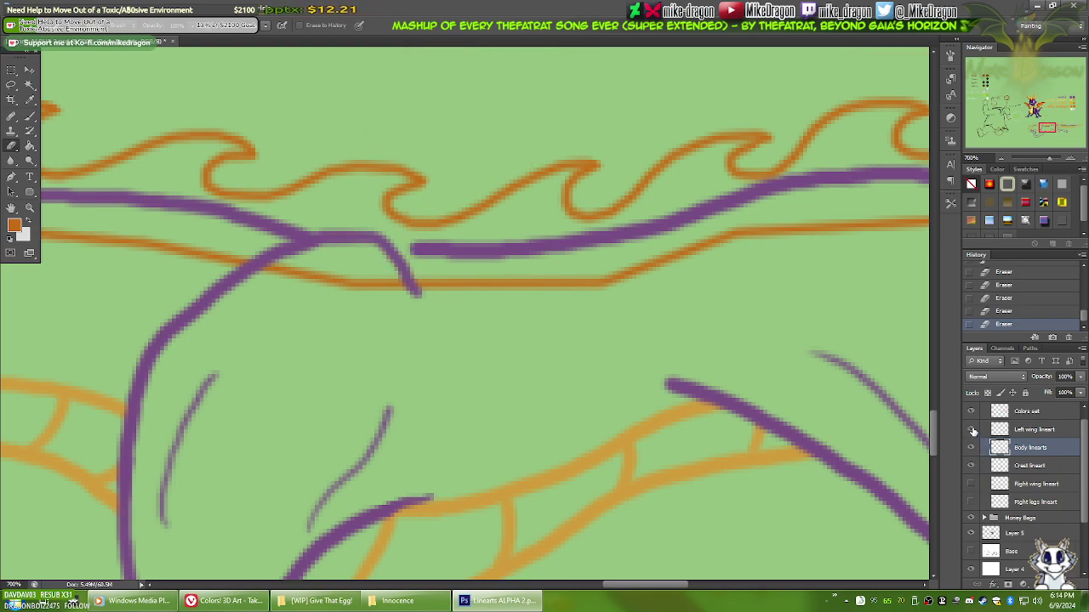
{"action": "left_click", "coordinate": [971, 430]}
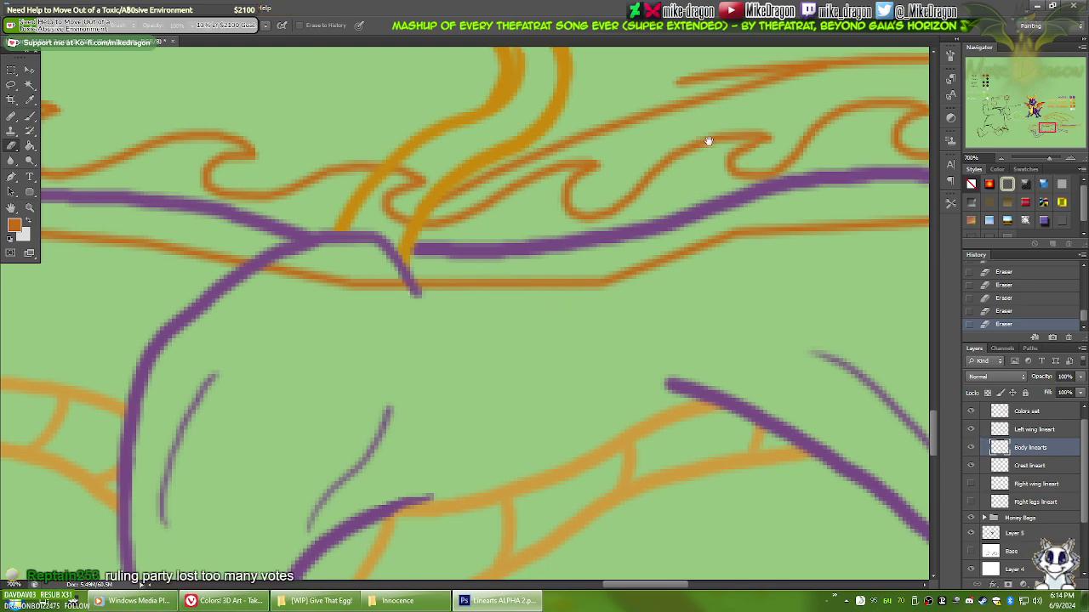
Step: Sample the dark purple scales swatch from the colour reference as the foreground colour and return to the dragon's torso
{"action": "mouse_move", "coordinate": [707, 143]}
{"action": "left_mouse_down"}
{"action": "mouse_move", "coordinate": [365, 284]}
{"action": "mouse_move", "coordinate": [506, 258]}
{"action": "mouse_move", "coordinate": [314, 430]}
{"action": "mouse_move", "coordinate": [647, 221]}
{"action": "mouse_move", "coordinate": [554, 421]}
{"action": "mouse_move", "coordinate": [551, 477]}
{"action": "left_mouse_up"}
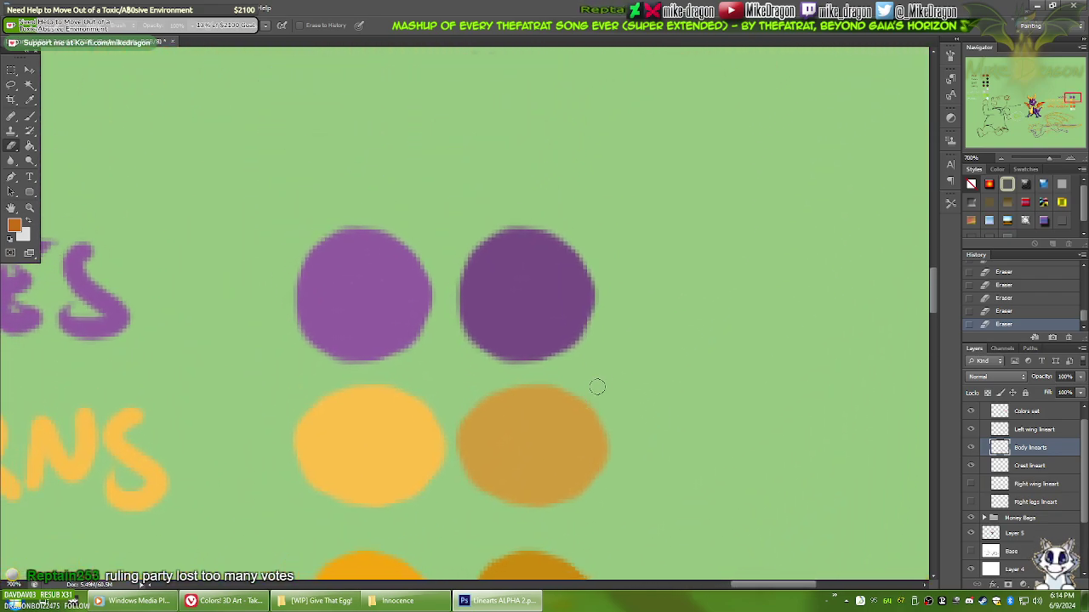
{"action": "key", "text": "i"}
{"action": "left_click", "coordinate": [536, 301]}
{"action": "left_click_drag", "start_coordinate": [523, 369], "coordinate": [567, 297]}
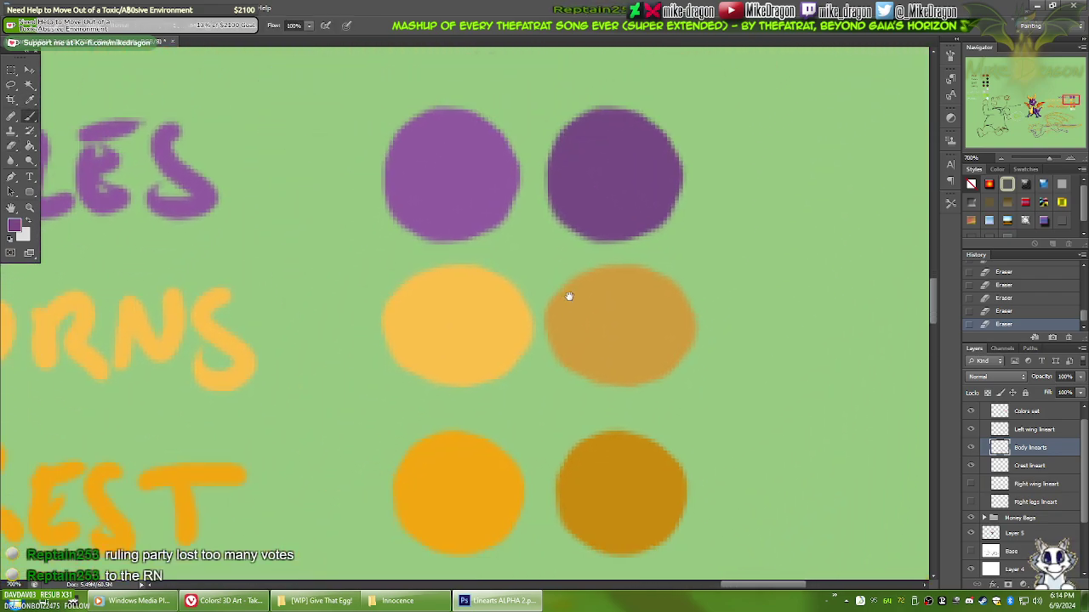
{"action": "left_click_drag", "start_coordinate": [512, 414], "coordinate": [625, 280]}
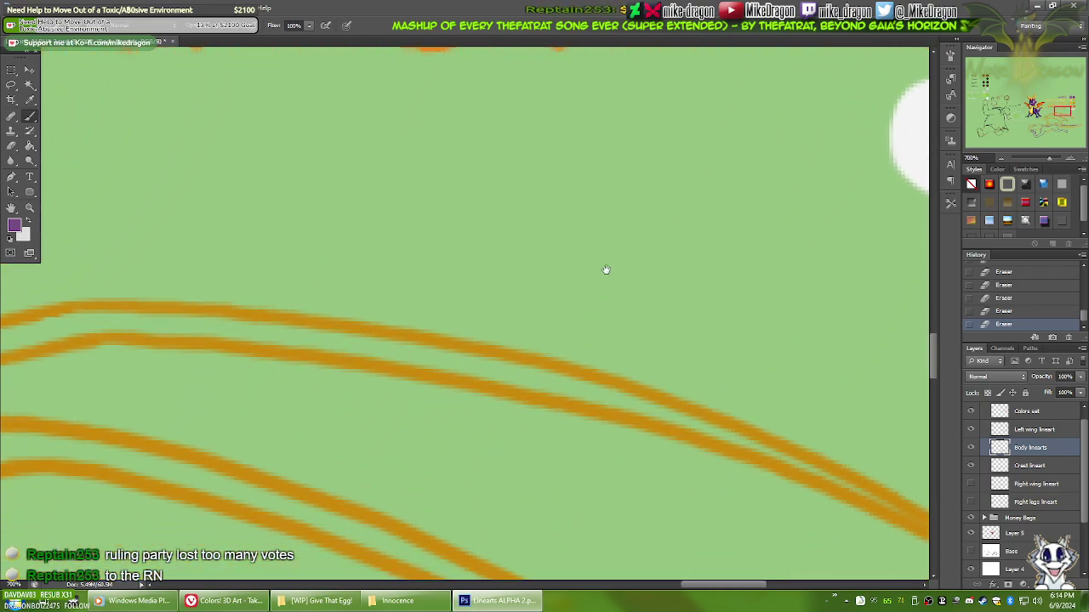
{"action": "left_click_drag", "start_coordinate": [548, 427], "coordinate": [651, 312]}
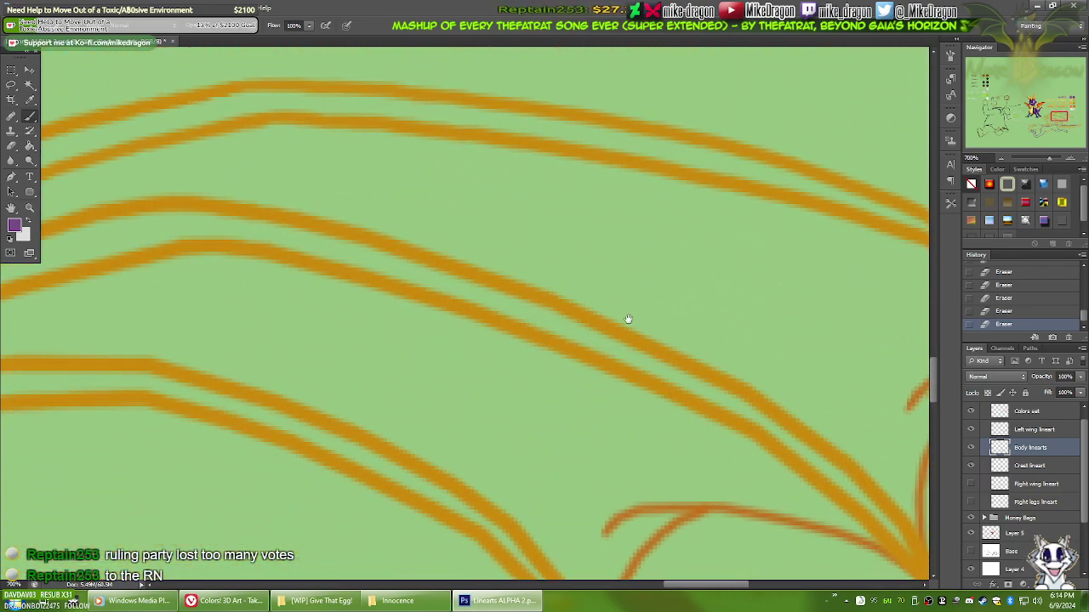
{"action": "left_click_drag", "start_coordinate": [623, 341], "coordinate": [615, 324]}
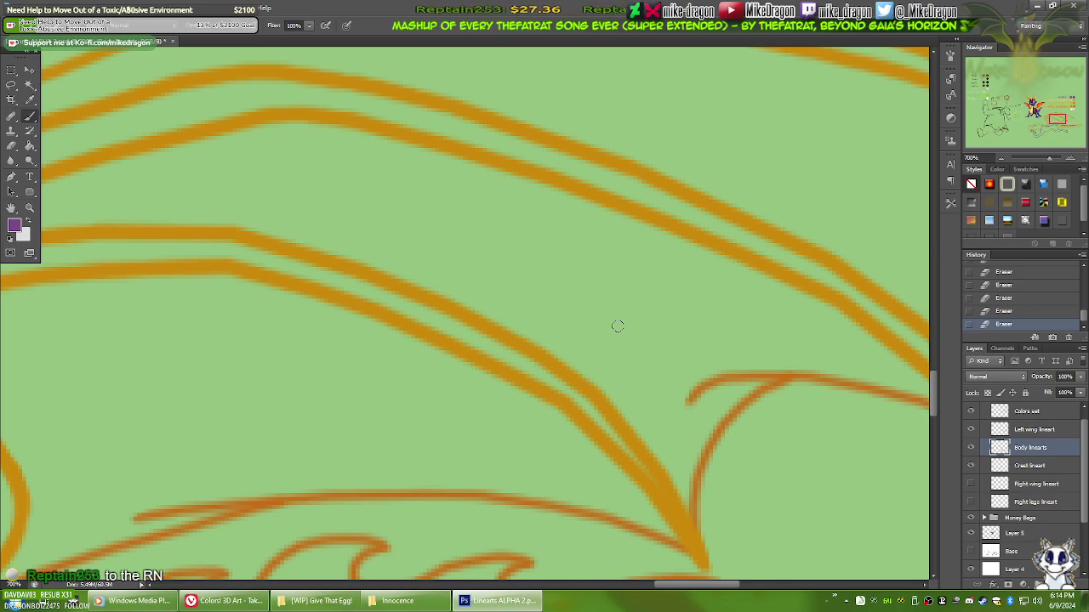
{"action": "mouse_move", "coordinate": [386, 365]}
{"action": "left_mouse_down"}
{"action": "mouse_move", "coordinate": [435, 290]}
{"action": "mouse_move", "coordinate": [489, 246]}
{"action": "left_mouse_up"}
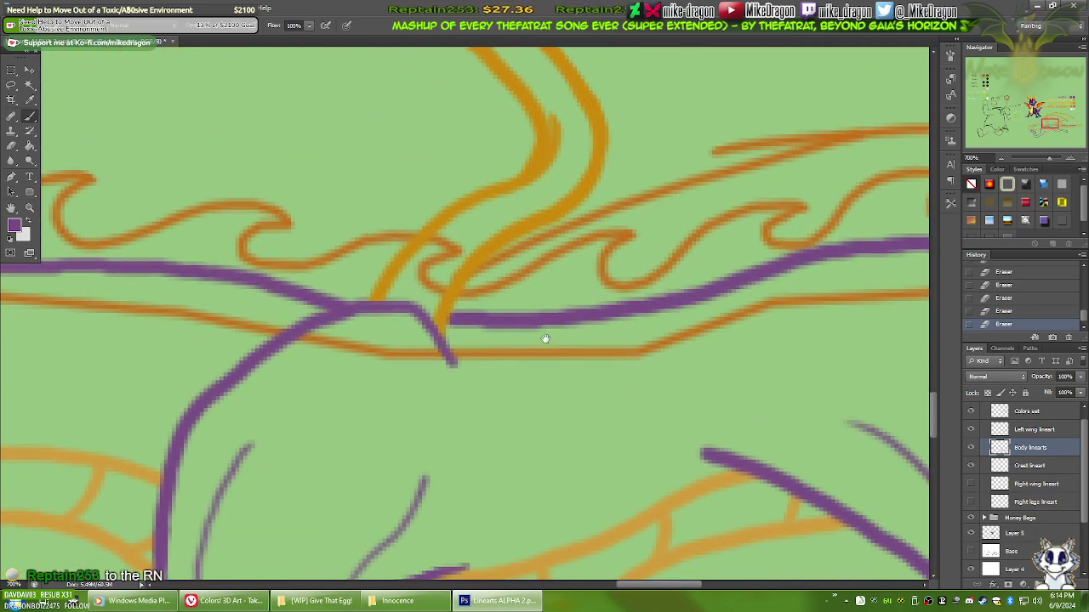
{"action": "mouse_move", "coordinate": [545, 338]}
{"action": "left_mouse_down"}
{"action": "mouse_move", "coordinate": [540, 235]}
{"action": "mouse_move", "coordinate": [523, 212]}
{"action": "mouse_move", "coordinate": [513, 221]}
{"action": "mouse_move", "coordinate": [579, 226]}
{"action": "mouse_move", "coordinate": [515, 304]}
{"action": "mouse_move", "coordinate": [608, 244]}
{"action": "left_mouse_up"}
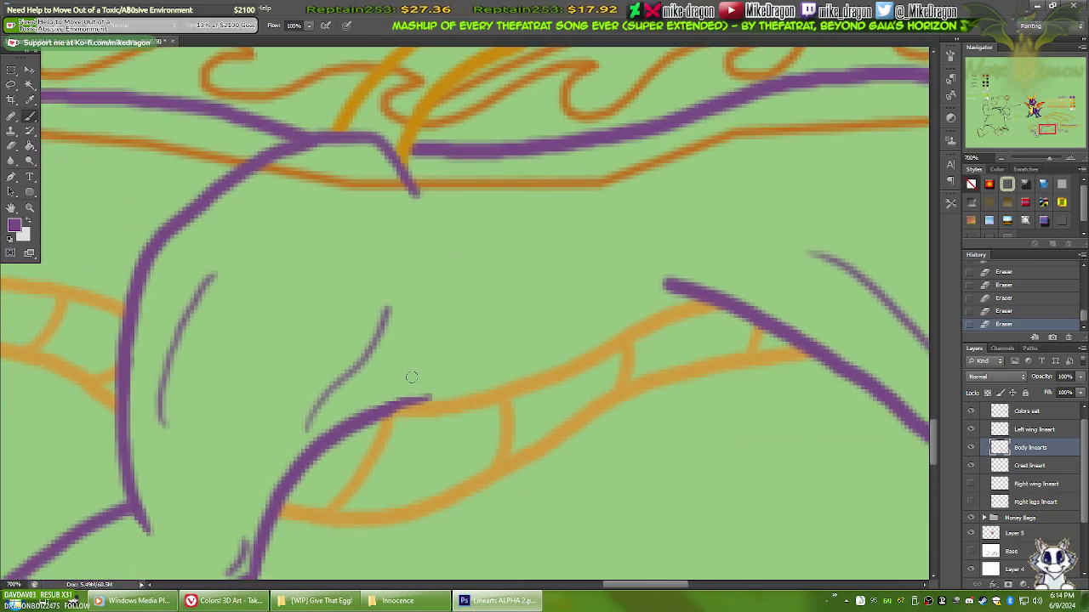
Step: Taper the upper end of the purple hind-leg line where it meets the underbelly, using the Eraser
{"action": "key", "text": "e"}
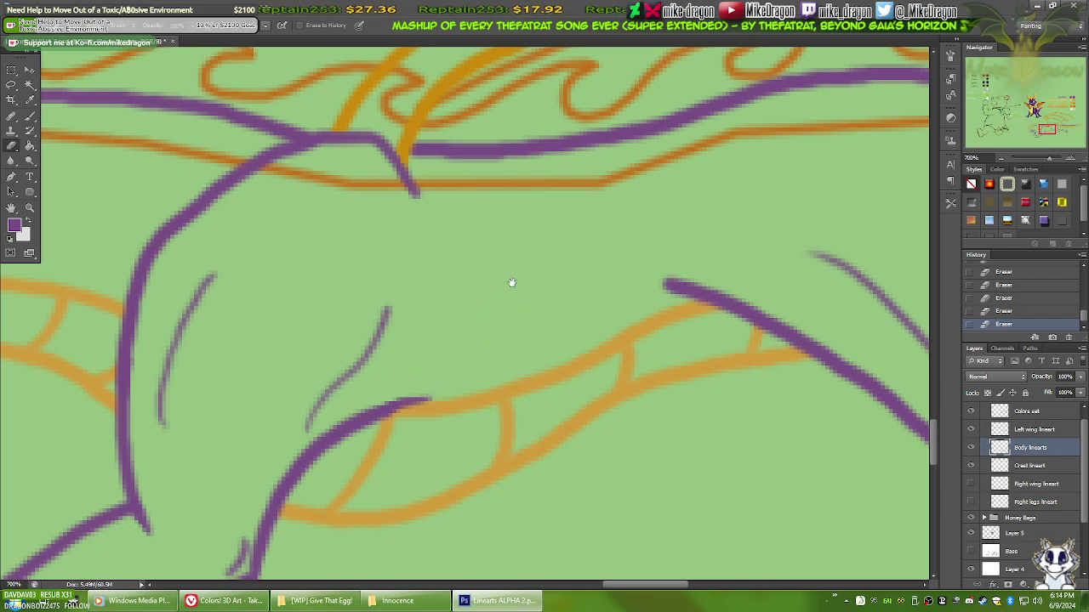
{"action": "left_click_drag", "start_coordinate": [544, 250], "coordinate": [450, 332]}
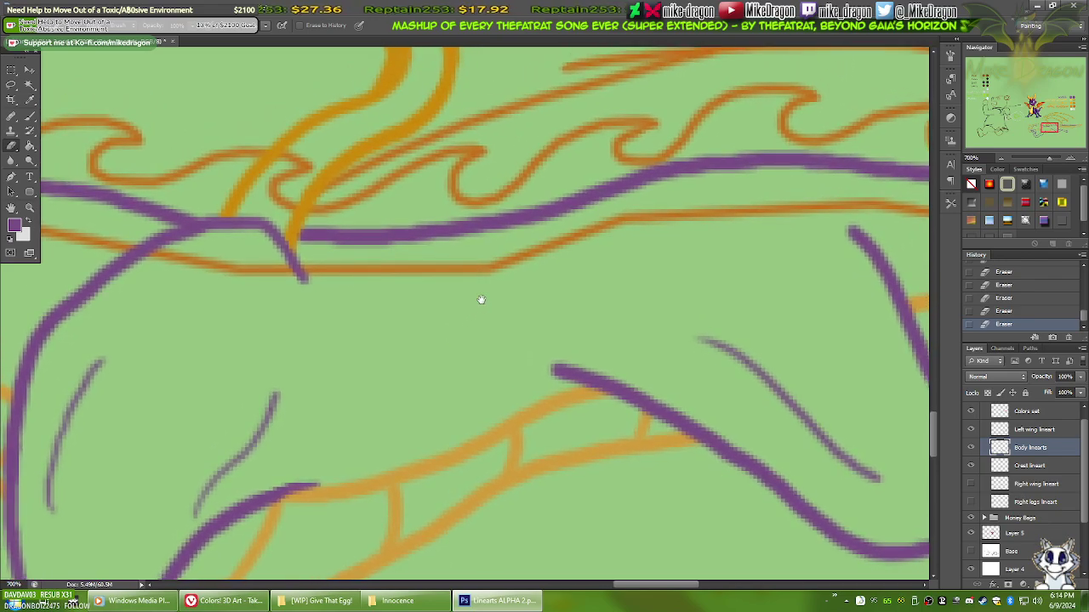
{"action": "mouse_move", "coordinate": [556, 270]}
{"action": "left_mouse_down"}
{"action": "mouse_move", "coordinate": [440, 271]}
{"action": "mouse_move", "coordinate": [447, 228]}
{"action": "left_mouse_up"}
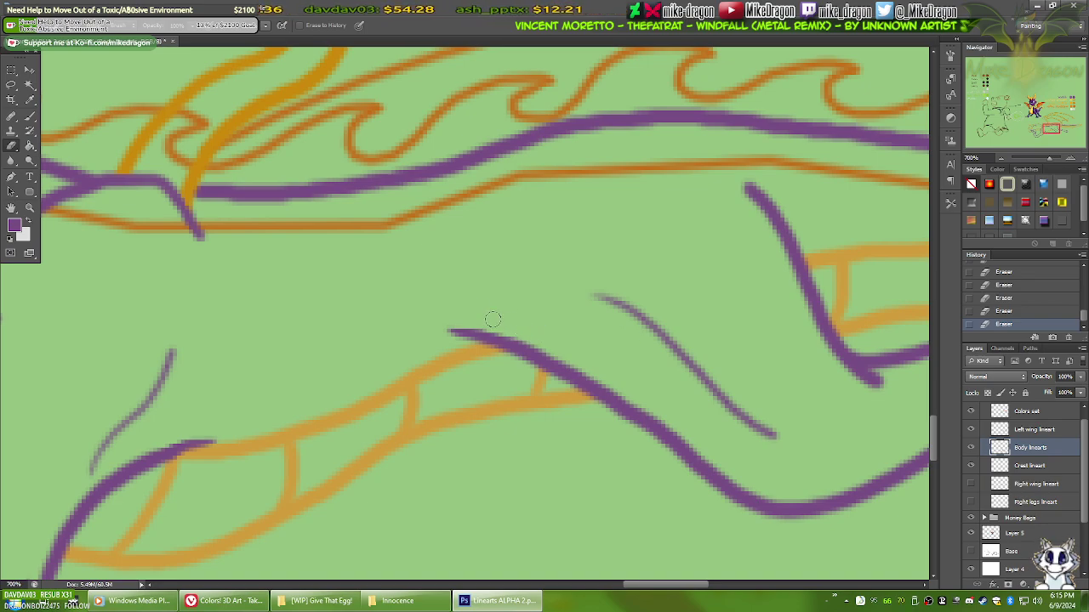
Step: Taper the upper end of the thigh's rear line and the two overshooting line ends at the hind leg's joint
{"action": "left_click_drag", "start_coordinate": [594, 352], "coordinate": [355, 318]}
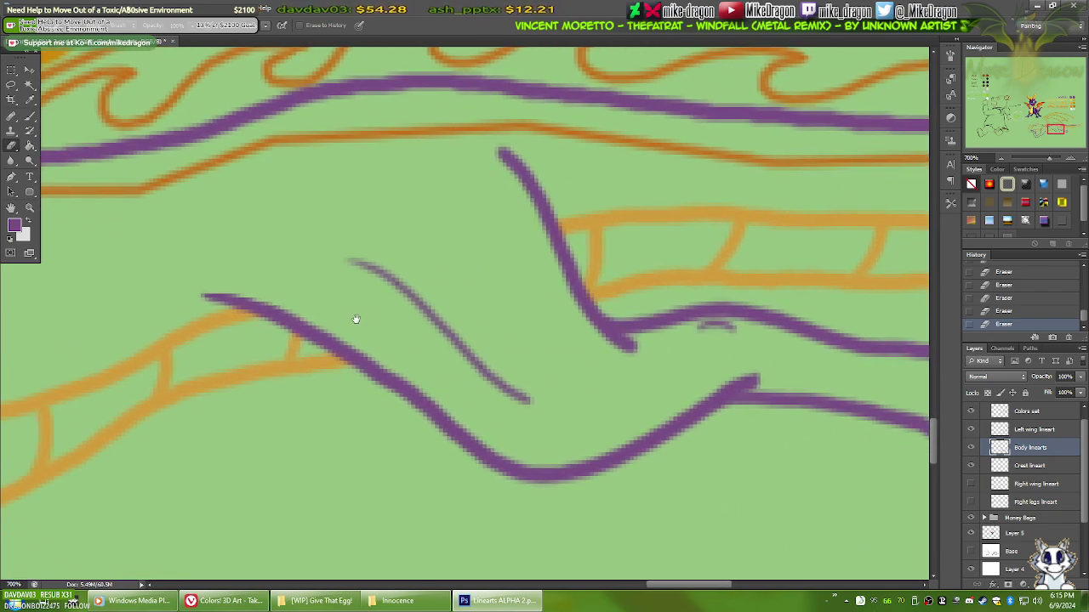
{"action": "left_click_drag", "start_coordinate": [558, 335], "coordinate": [462, 333]}
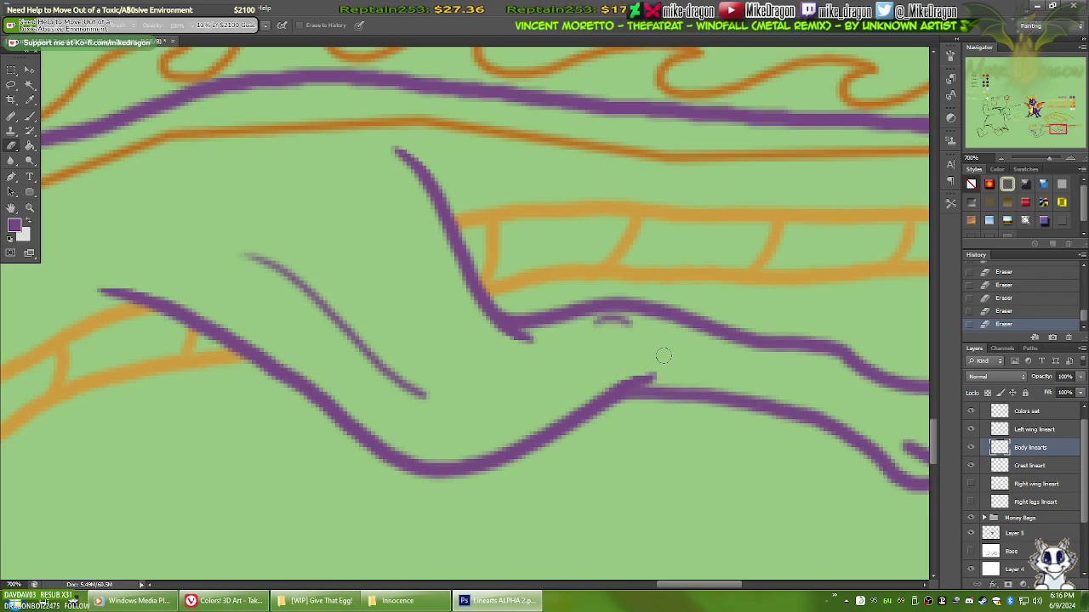
{"action": "left_click_drag", "start_coordinate": [767, 394], "coordinate": [632, 332]}
{"action": "left_click_drag", "start_coordinate": [683, 365], "coordinate": [712, 371]}
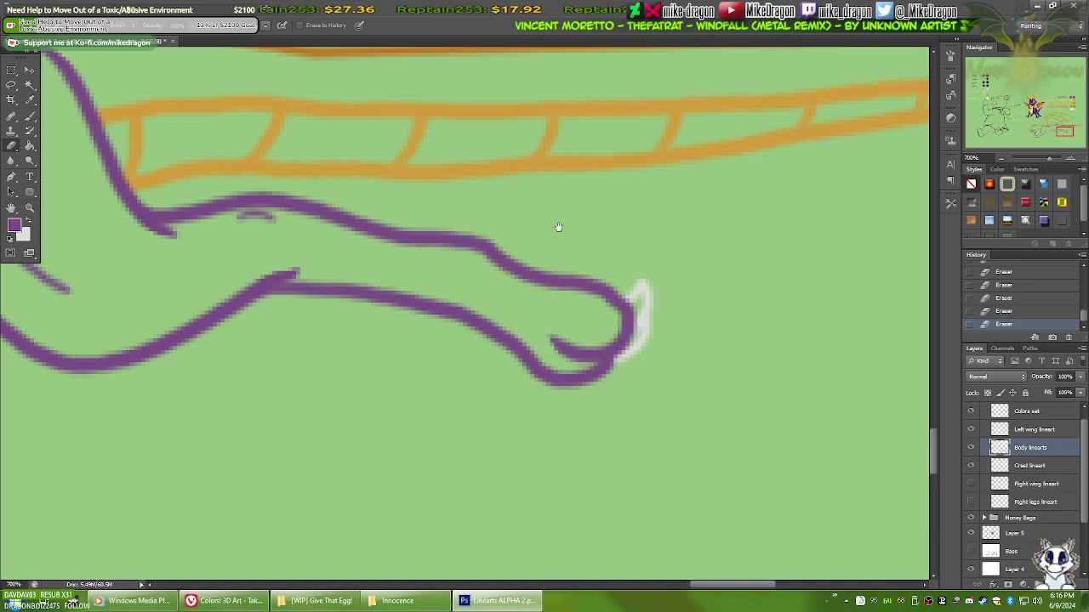
Step: Thin out the ends of the fine muscle lines on the hind thigh, the shoulder and the front forearm
{"action": "left_click_drag", "start_coordinate": [556, 231], "coordinate": [658, 303]}
{"action": "mouse_move", "coordinate": [208, 198]}
{"action": "left_mouse_down"}
{"action": "mouse_move", "coordinate": [616, 240]}
{"action": "mouse_move", "coordinate": [641, 234]}
{"action": "mouse_move", "coordinate": [549, 256]}
{"action": "mouse_move", "coordinate": [540, 246]}
{"action": "mouse_move", "coordinate": [533, 258]}
{"action": "mouse_move", "coordinate": [584, 284]}
{"action": "mouse_move", "coordinate": [532, 317]}
{"action": "mouse_move", "coordinate": [579, 284]}
{"action": "mouse_move", "coordinate": [535, 226]}
{"action": "mouse_move", "coordinate": [596, 212]}
{"action": "mouse_move", "coordinate": [527, 188]}
{"action": "left_mouse_up"}
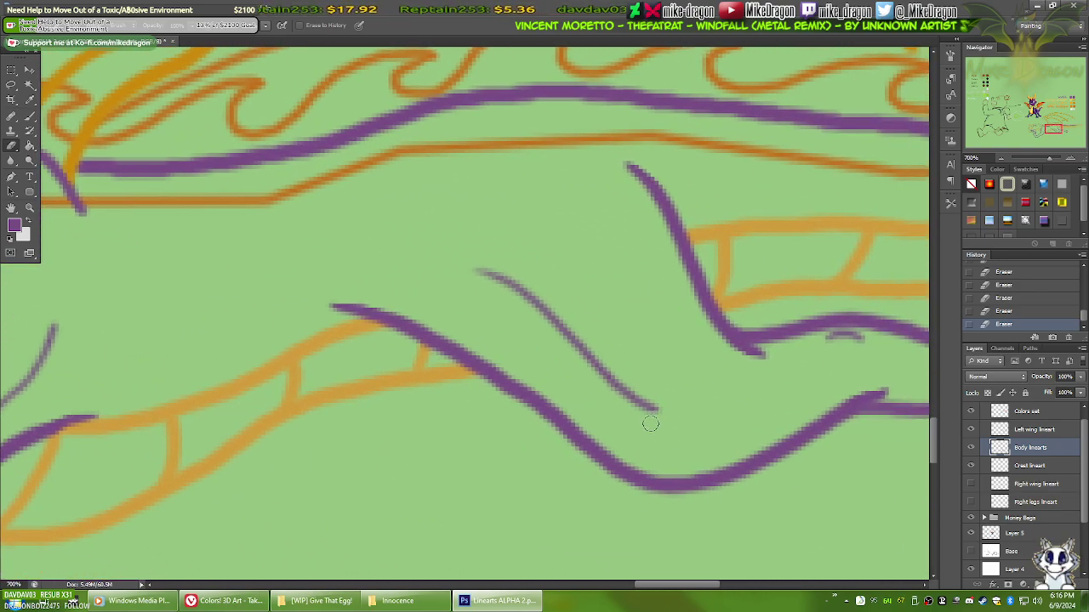
{"action": "left_click_drag", "start_coordinate": [500, 331], "coordinate": [589, 303]}
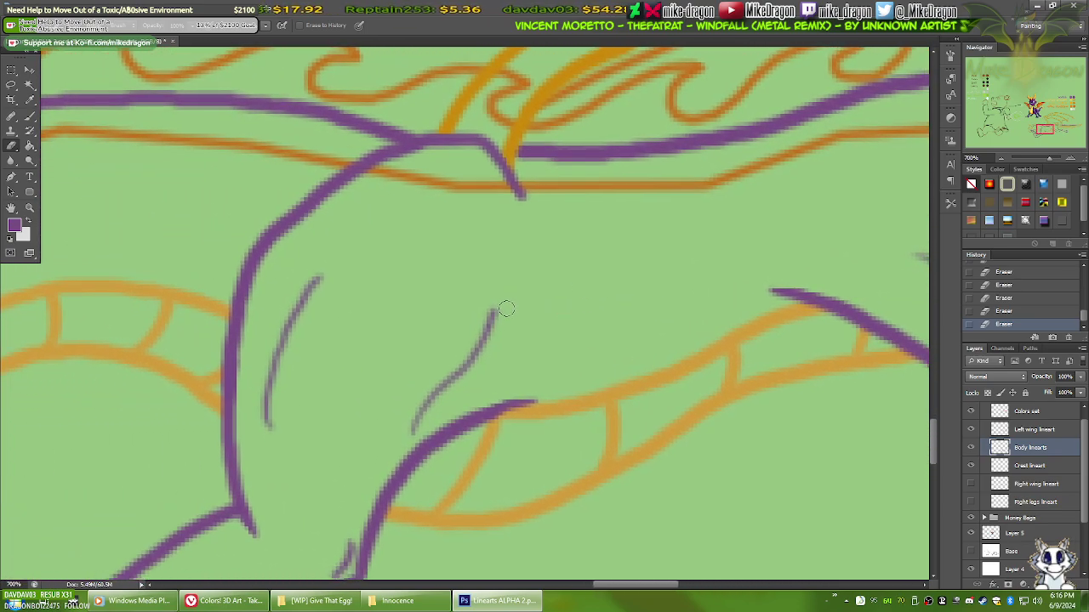
{"action": "mouse_move", "coordinate": [472, 443]}
{"action": "left_mouse_down"}
{"action": "mouse_move", "coordinate": [644, 199]}
{"action": "mouse_move", "coordinate": [602, 405]}
{"action": "mouse_move", "coordinate": [658, 231]}
{"action": "left_mouse_up"}
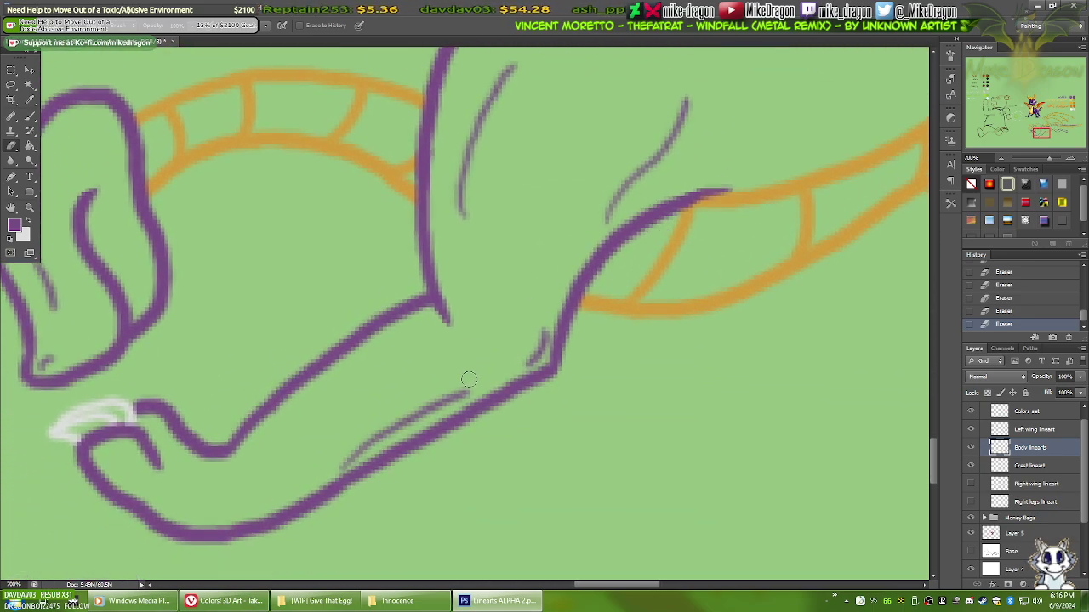
{"action": "mouse_move", "coordinate": [465, 375]}
{"action": "left_mouse_down"}
{"action": "mouse_move", "coordinate": [462, 261]}
{"action": "mouse_move", "coordinate": [566, 297]}
{"action": "mouse_move", "coordinate": [577, 317]}
{"action": "mouse_move", "coordinate": [486, 403]}
{"action": "mouse_move", "coordinate": [706, 340]}
{"action": "mouse_move", "coordinate": [560, 329]}
{"action": "mouse_move", "coordinate": [502, 348]}
{"action": "left_mouse_up"}
Step: Show the Right wing lineart and Right legs lineart layers, hide Body linearts, and make Right legs lineart active
{"action": "mouse_move", "coordinate": [873, 126]}
{"action": "left_mouse_down"}
{"action": "mouse_move", "coordinate": [610, 279]}
{"action": "mouse_move", "coordinate": [486, 328]}
{"action": "left_mouse_up"}
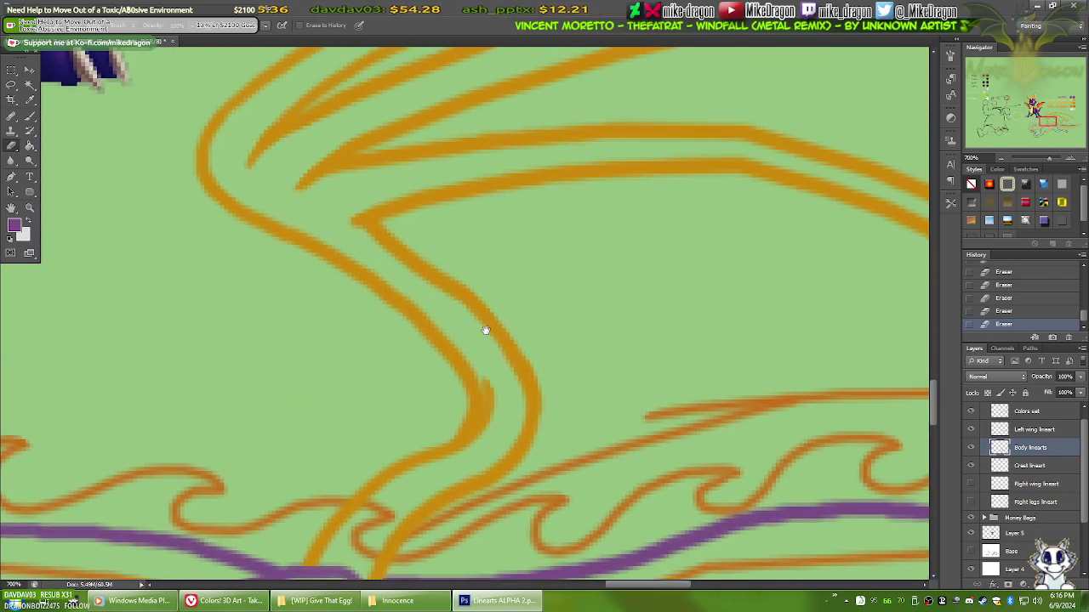
{"action": "scroll", "coordinate": [563, 288], "scroll_direction": "down", "scroll_amount": 4}
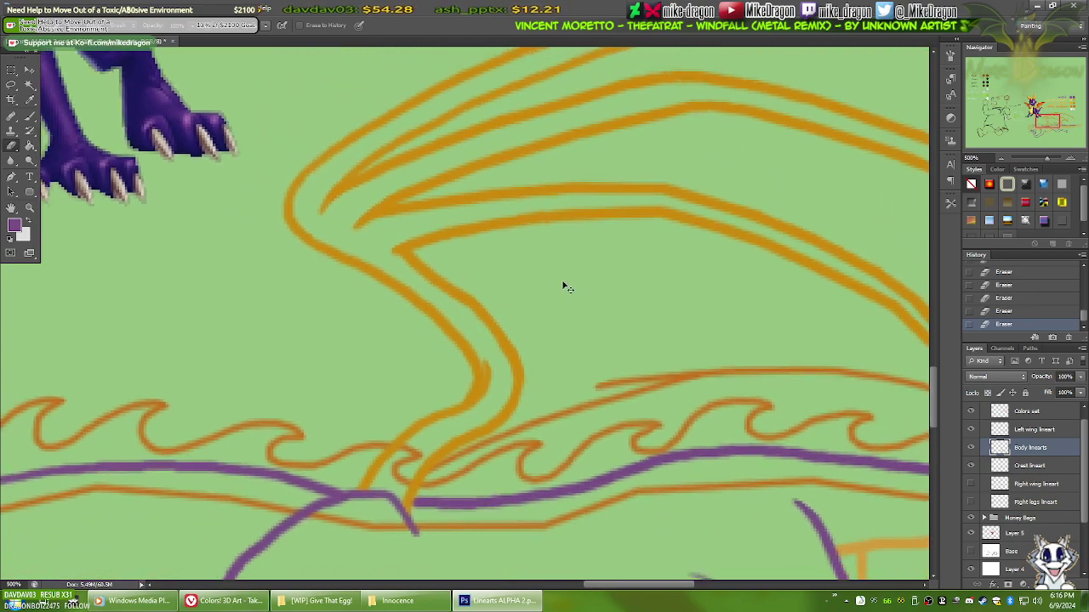
{"action": "left_click", "coordinate": [972, 484]}
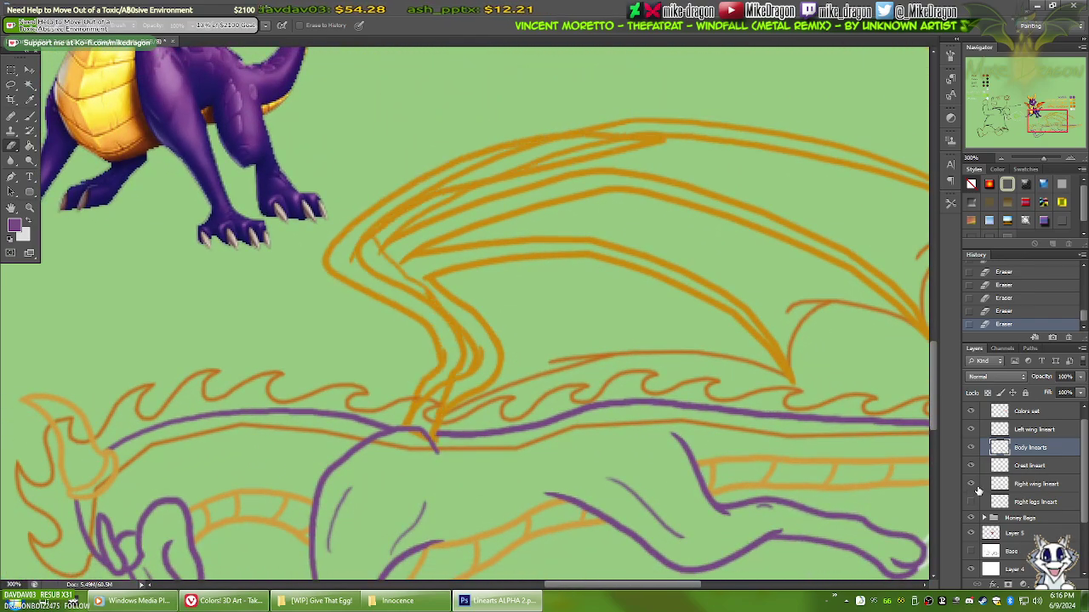
{"action": "left_click", "coordinate": [971, 502]}
{"action": "left_click", "coordinate": [971, 447]}
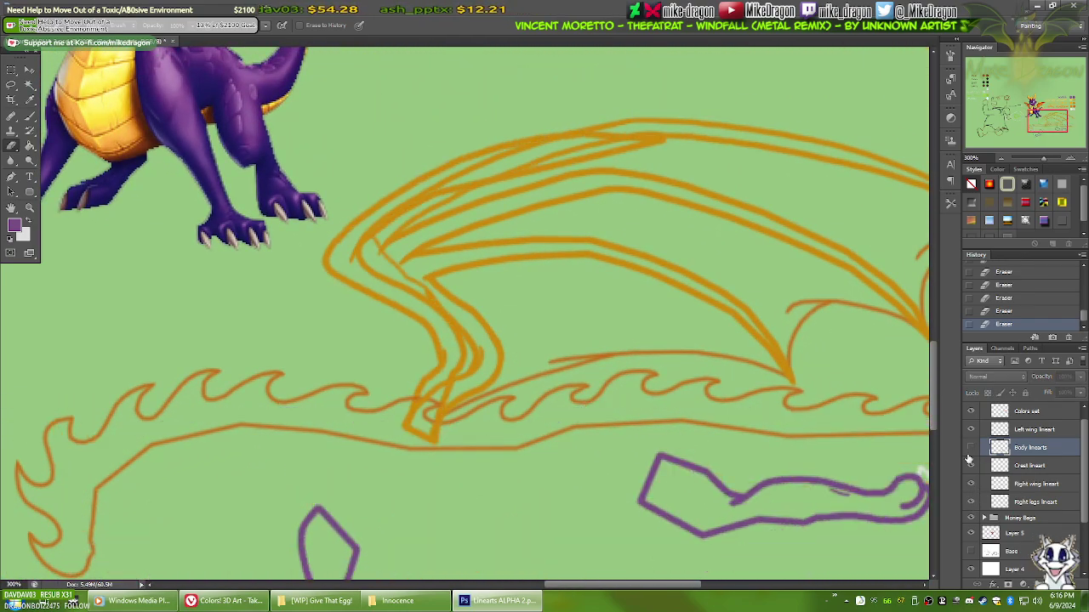
{"action": "scroll", "coordinate": [457, 461], "scroll_direction": "up", "scroll_amount": 2}
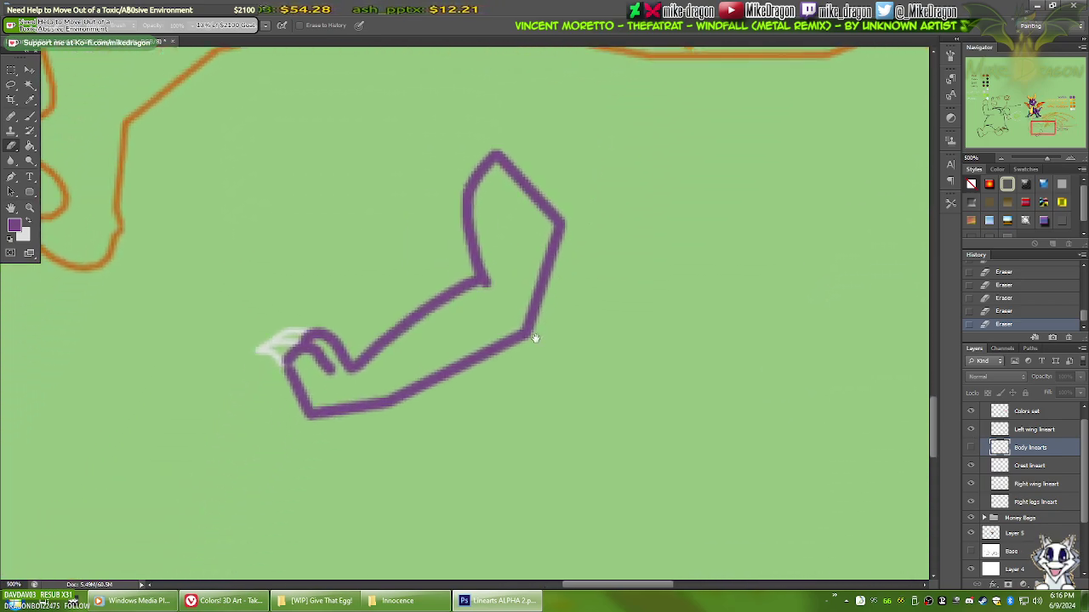
{"action": "scroll", "coordinate": [534, 357], "scroll_direction": "up", "scroll_amount": 3}
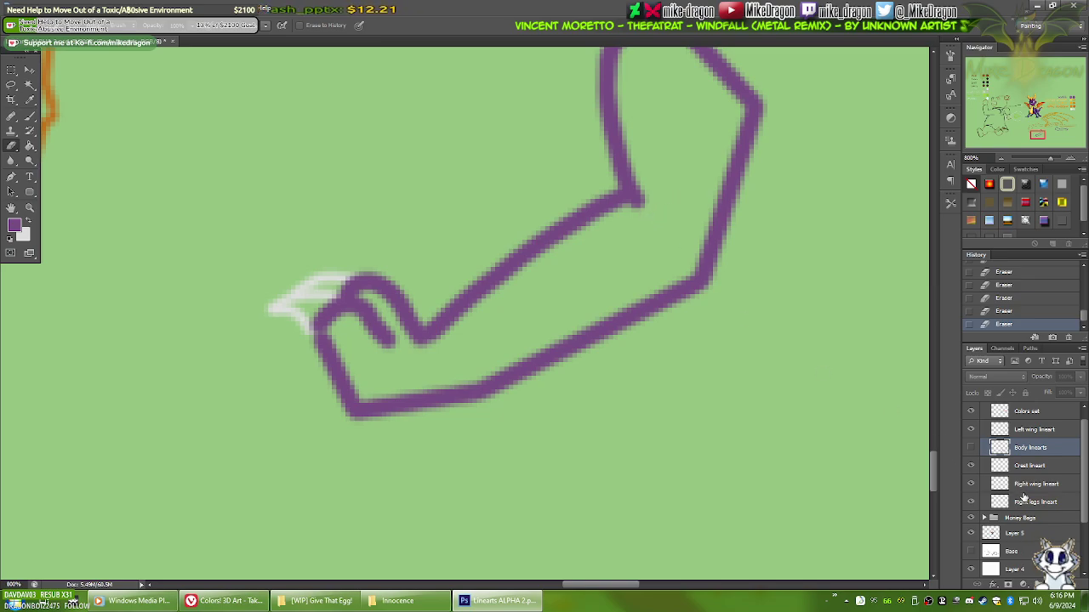
{"action": "left_click", "coordinate": [1010, 499]}
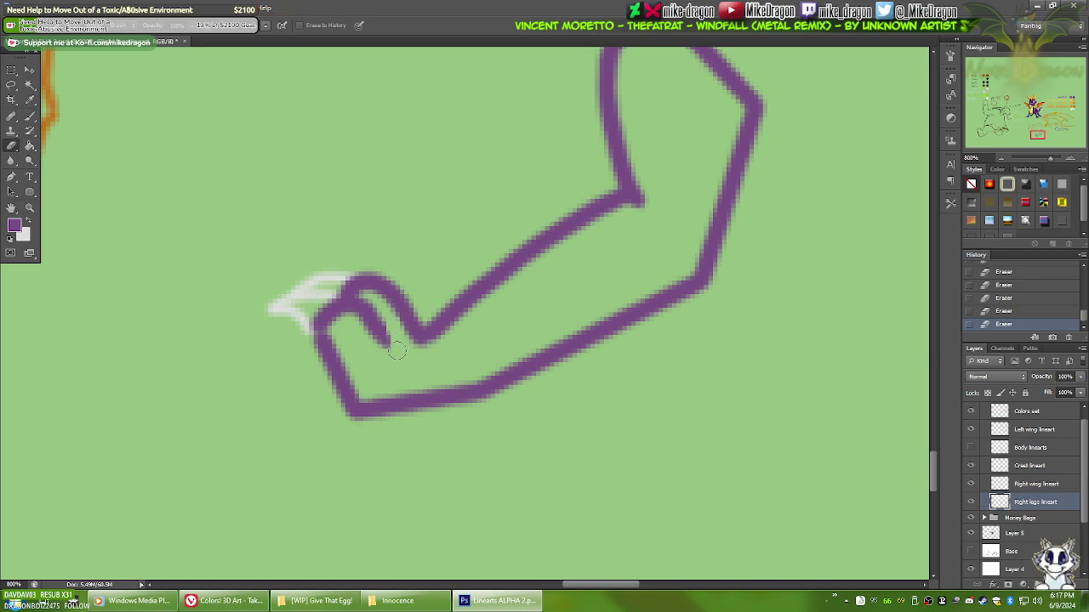
Step: Undo the last erase on the right front paw's inner toe line and taper its end again
{"action": "mouse_move", "coordinate": [770, 413]}
{"action": "left_mouse_down"}
{"action": "mouse_move", "coordinate": [615, 406]}
{"action": "mouse_move", "coordinate": [533, 417]}
{"action": "mouse_move", "coordinate": [727, 420]}
{"action": "left_mouse_up"}
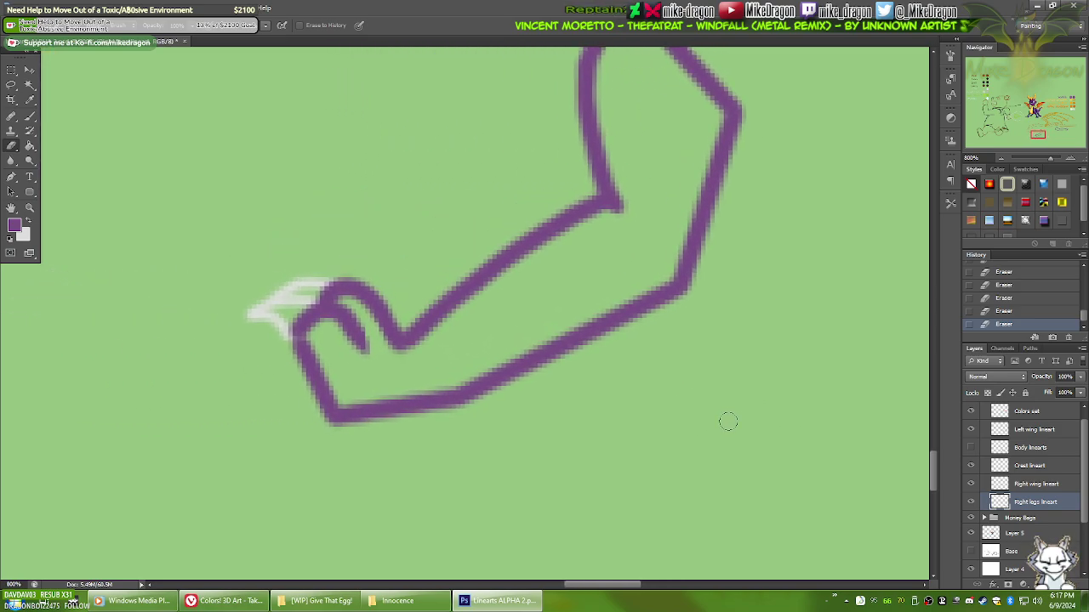
{"action": "key", "text": "ctrl+z"}
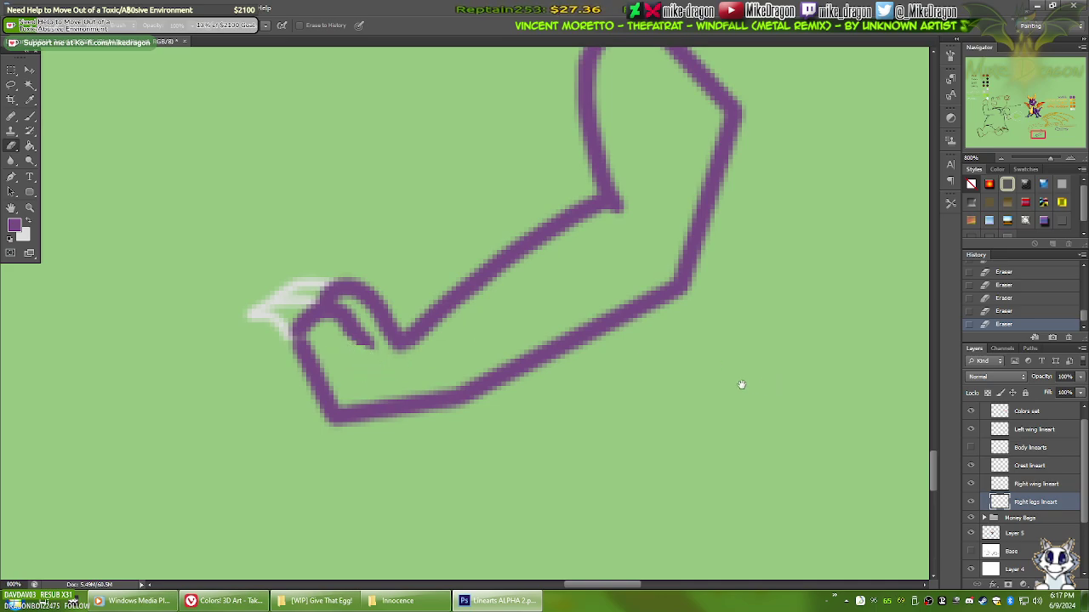
{"action": "mouse_move", "coordinate": [741, 382]}
{"action": "left_mouse_down"}
{"action": "mouse_move", "coordinate": [698, 384]}
{"action": "mouse_move", "coordinate": [729, 394]}
{"action": "mouse_move", "coordinate": [639, 380]}
{"action": "mouse_move", "coordinate": [734, 379]}
{"action": "left_mouse_up"}
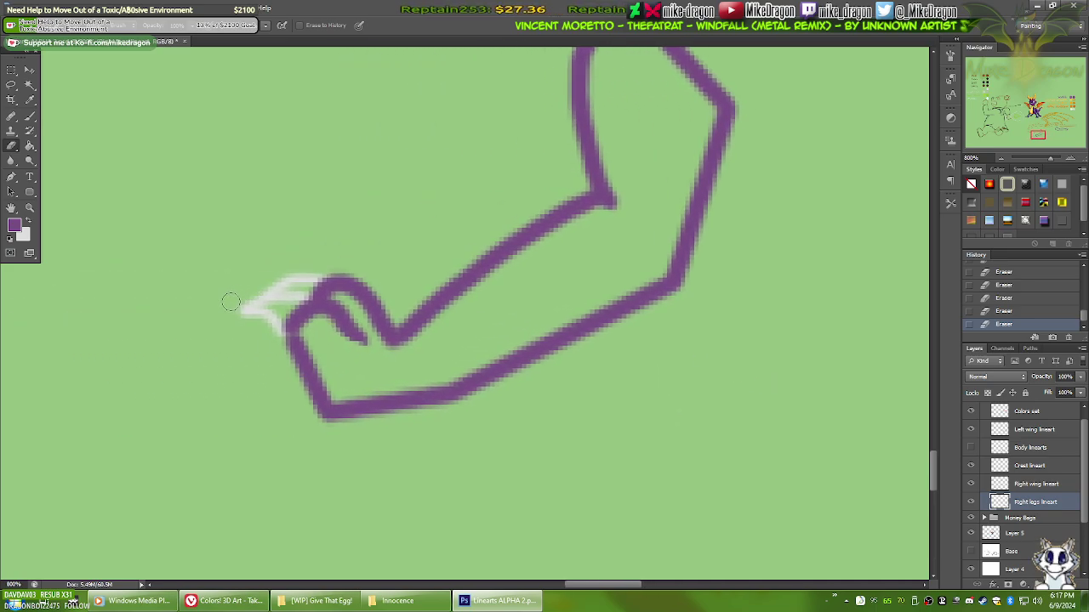
Step: Select the area around the right hind paw's inner toe line with the Lasso and erase its blunt end to a taper
{"action": "mouse_move", "coordinate": [656, 343]}
{"action": "left_mouse_down"}
{"action": "mouse_move", "coordinate": [353, 341]}
{"action": "mouse_move", "coordinate": [669, 358]}
{"action": "mouse_move", "coordinate": [394, 431]}
{"action": "mouse_move", "coordinate": [576, 318]}
{"action": "mouse_move", "coordinate": [550, 362]}
{"action": "left_mouse_up"}
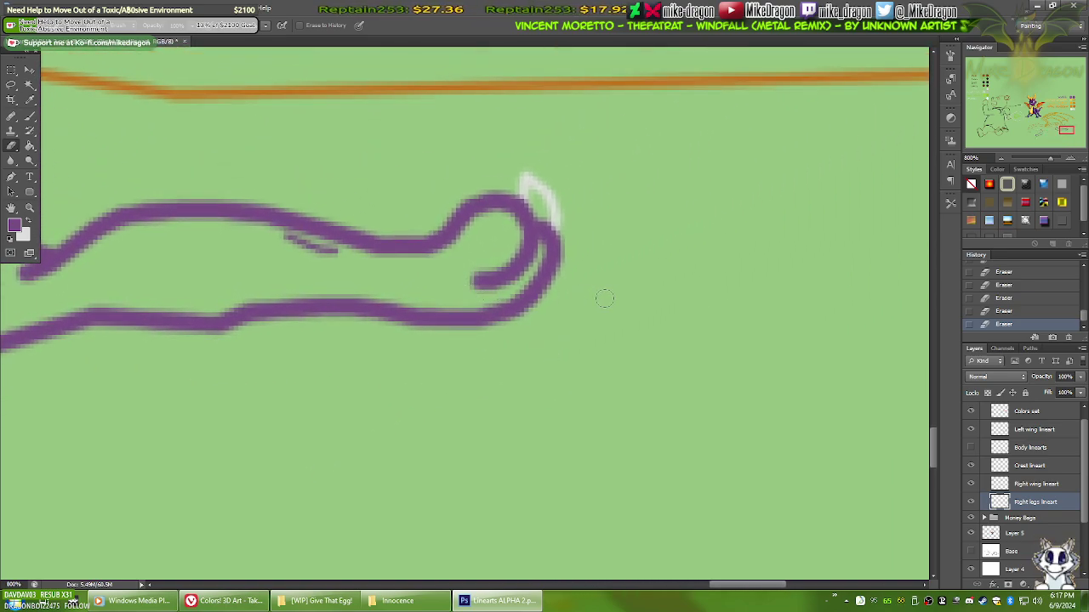
{"action": "key", "text": "l"}
{"action": "mouse_move", "coordinate": [511, 246]}
{"action": "left_mouse_down"}
{"action": "mouse_move", "coordinate": [529, 268]}
{"action": "mouse_move", "coordinate": [499, 297]}
{"action": "mouse_move", "coordinate": [455, 312]}
{"action": "left_mouse_up"}
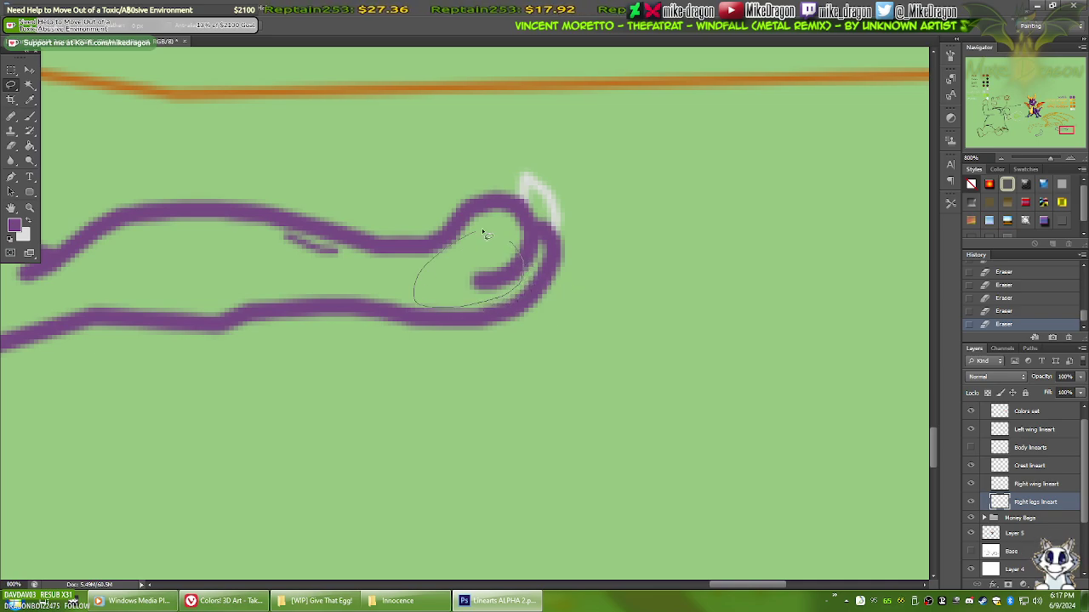
{"action": "left_click_drag", "start_coordinate": [484, 234], "coordinate": [512, 246]}
{"action": "key", "text": "e"}
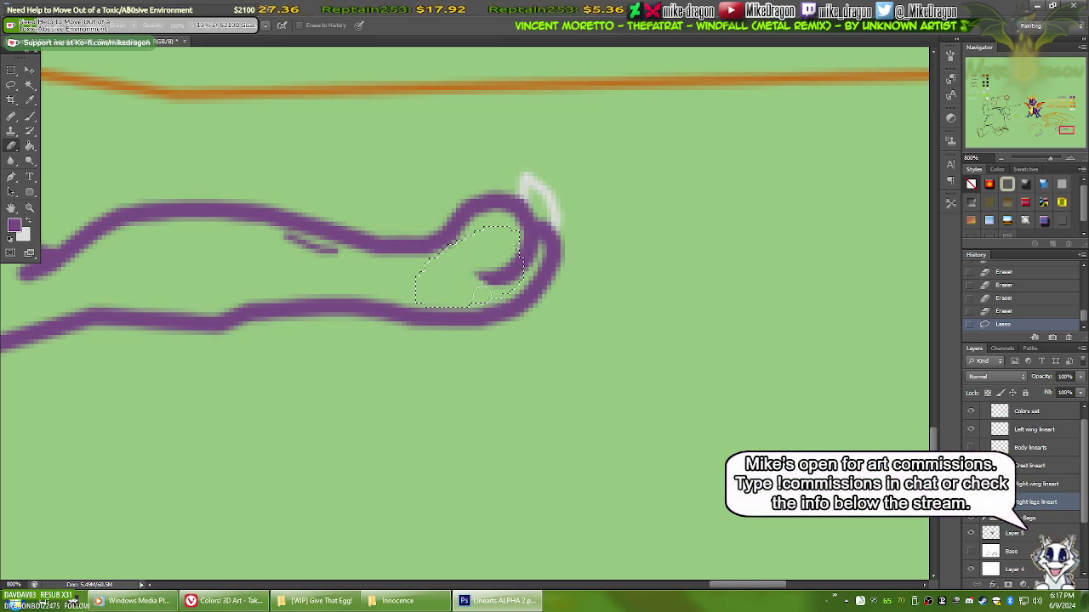
{"action": "left_click_drag", "start_coordinate": [481, 294], "coordinate": [490, 289]}
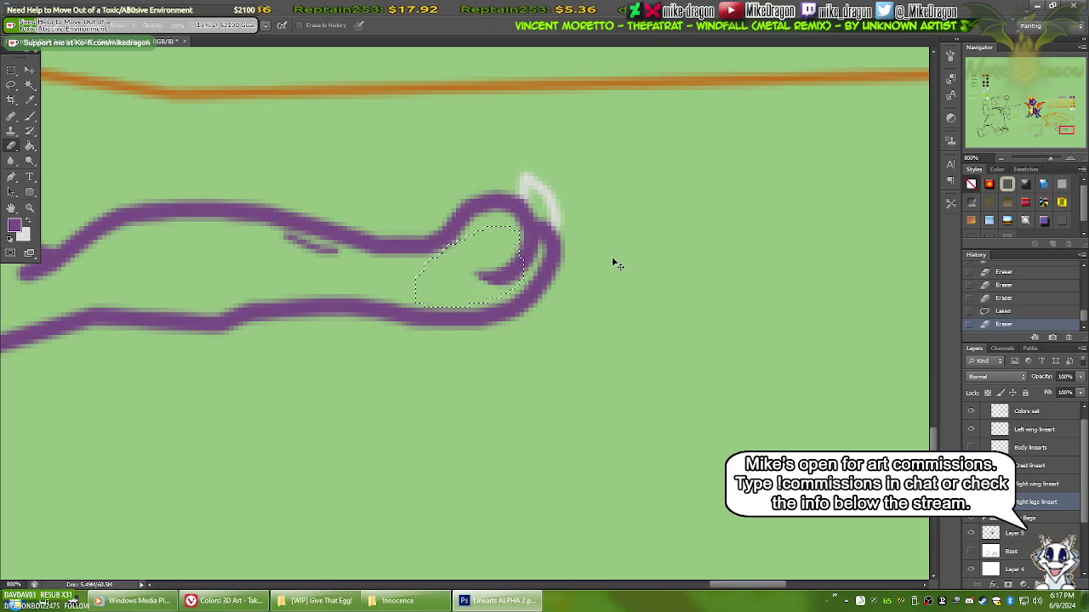
Step: Clear the selection and taper the end of the short overlapping line where the right hind leg's thigh meets the lower leg
{"action": "key", "text": "ctrl+d"}
{"action": "key", "text": "ctrl+minus"}
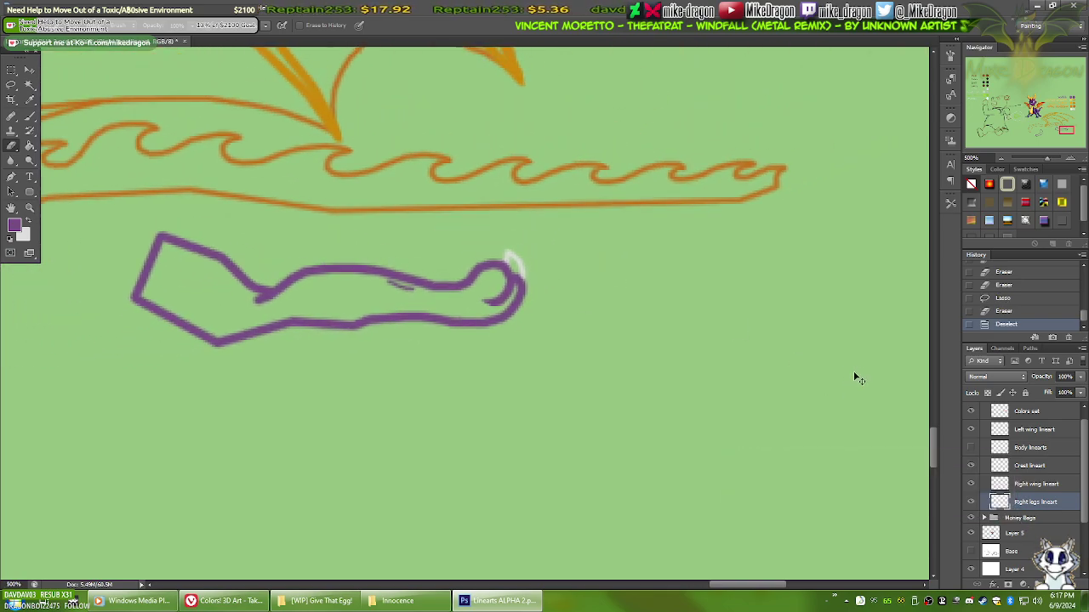
{"action": "key", "text": "ctrl+plus"}
{"action": "key", "text": "ctrl+plus"}
{"action": "key", "text": "ctrl+plus"}
{"action": "key", "text": "ctrl+plus"}
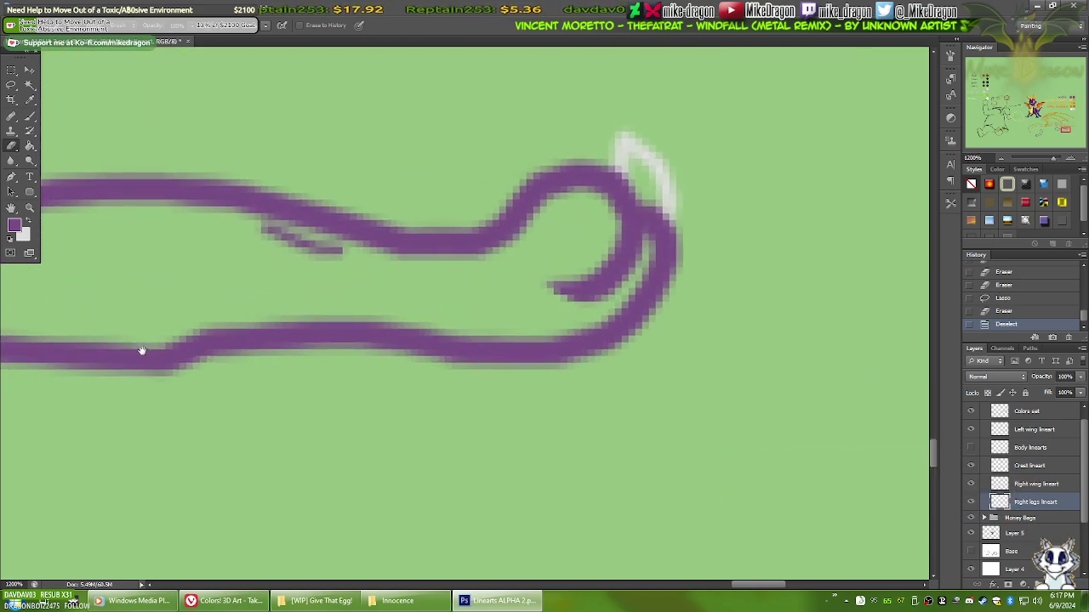
{"action": "left_click_drag", "start_coordinate": [142, 352], "coordinate": [758, 389]}
{"action": "mouse_move", "coordinate": [547, 341]}
{"action": "left_mouse_down"}
{"action": "mouse_move", "coordinate": [528, 336]}
{"action": "mouse_move", "coordinate": [477, 355]}
{"action": "mouse_move", "coordinate": [498, 358]}
{"action": "left_mouse_up"}
{"action": "scroll", "coordinate": [601, 326], "scroll_direction": "down", "scroll_amount": 7}
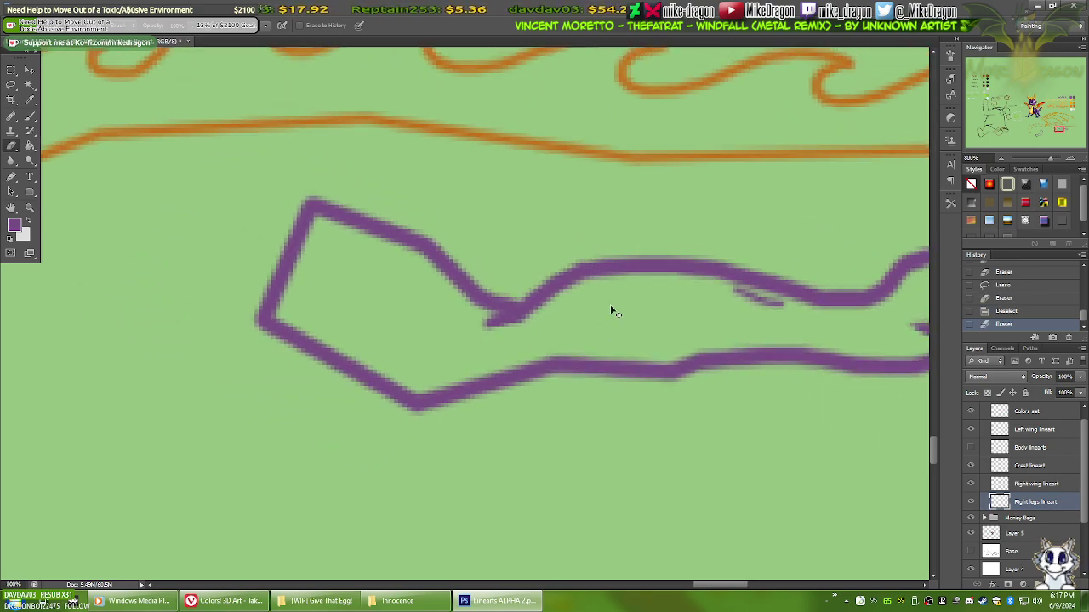
Step: Show the Body linearts layer with the other dragon lineart layers
{"action": "scroll", "coordinate": [593, 311], "scroll_direction": "down", "scroll_amount": 2}
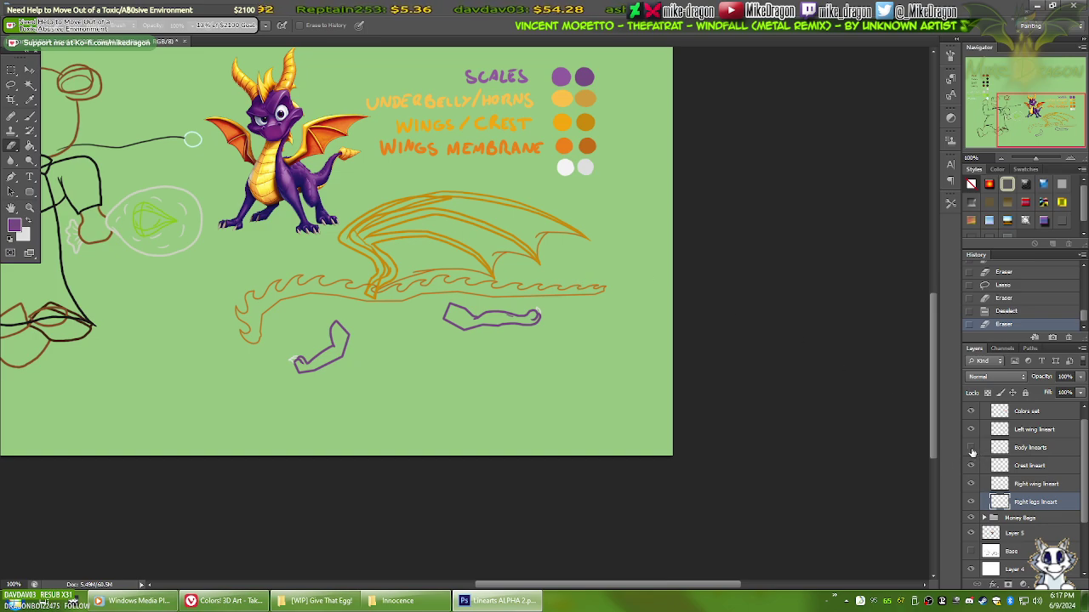
{"action": "left_click", "coordinate": [971, 449]}
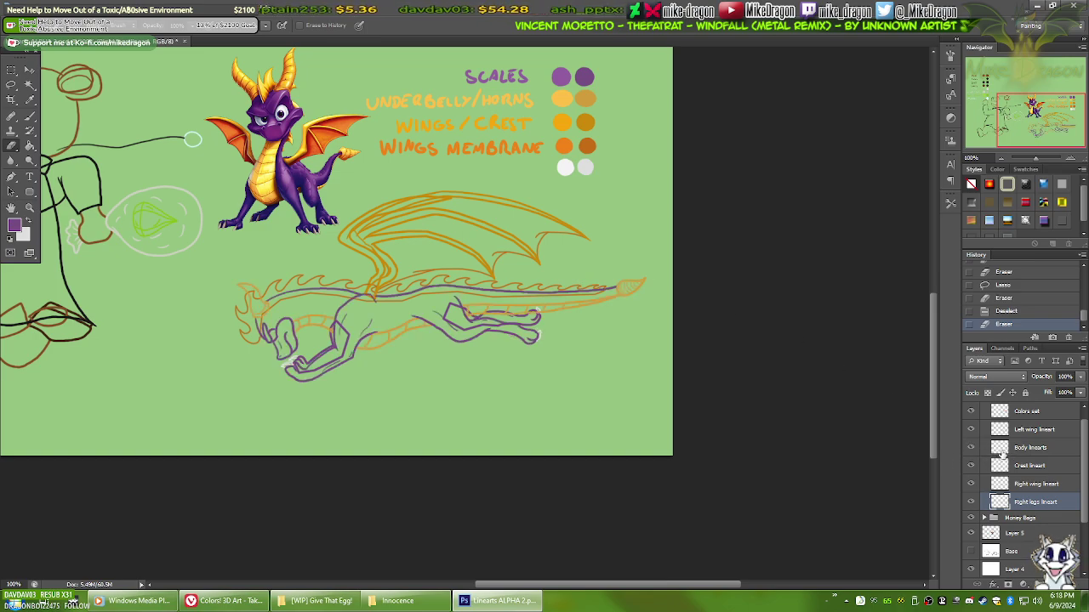
{"action": "key", "text": "ctrl+plus"}
{"action": "key", "text": "ctrl+plus"}
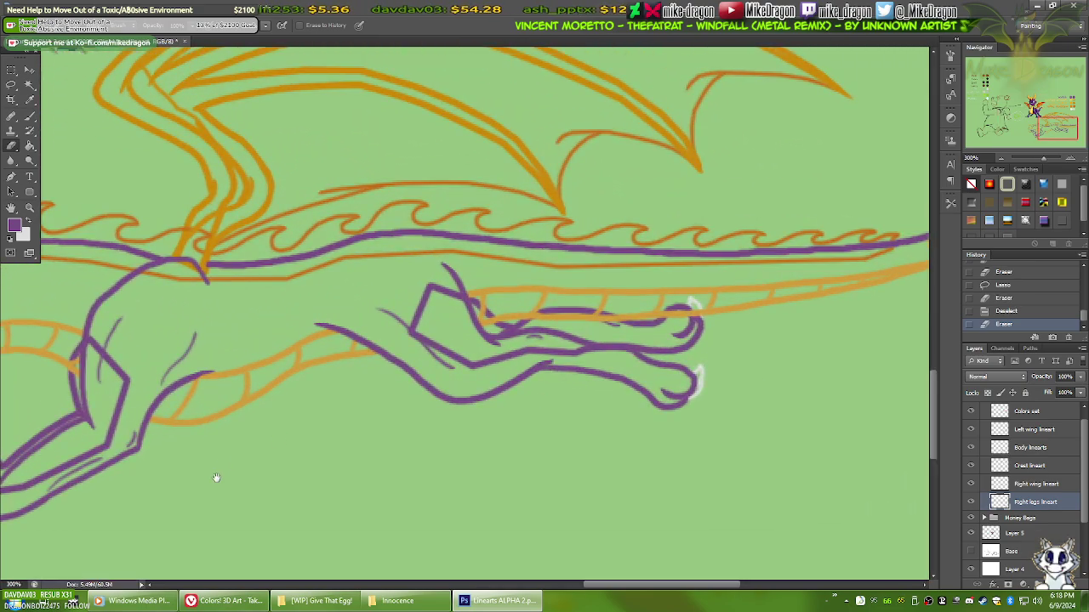
{"action": "left_click_drag", "start_coordinate": [216, 477], "coordinate": [712, 375]}
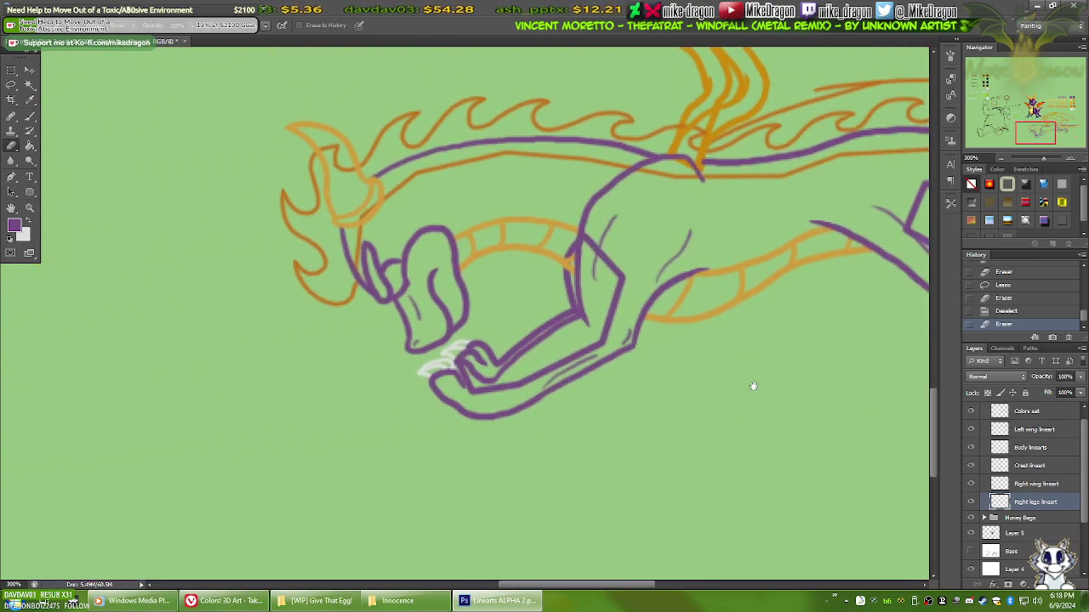
{"action": "key", "text": "ctrl+plus"}
{"action": "key", "text": "ctrl+plus"}
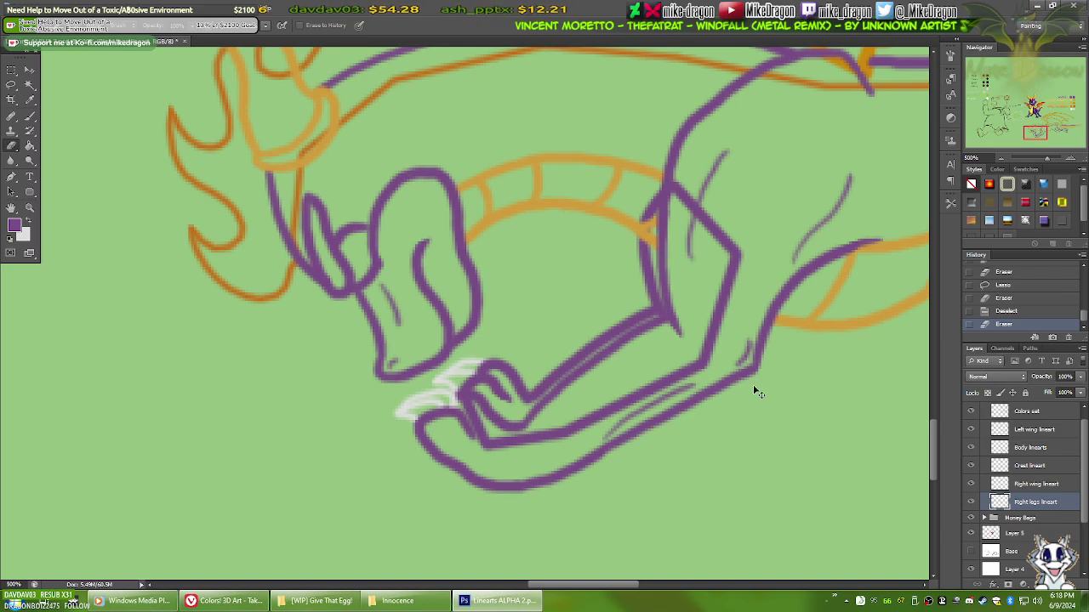
{"action": "key", "text": "ctrl+minus"}
{"action": "key", "text": "ctrl+plus"}
{"action": "key", "text": "ctrl+plus"}
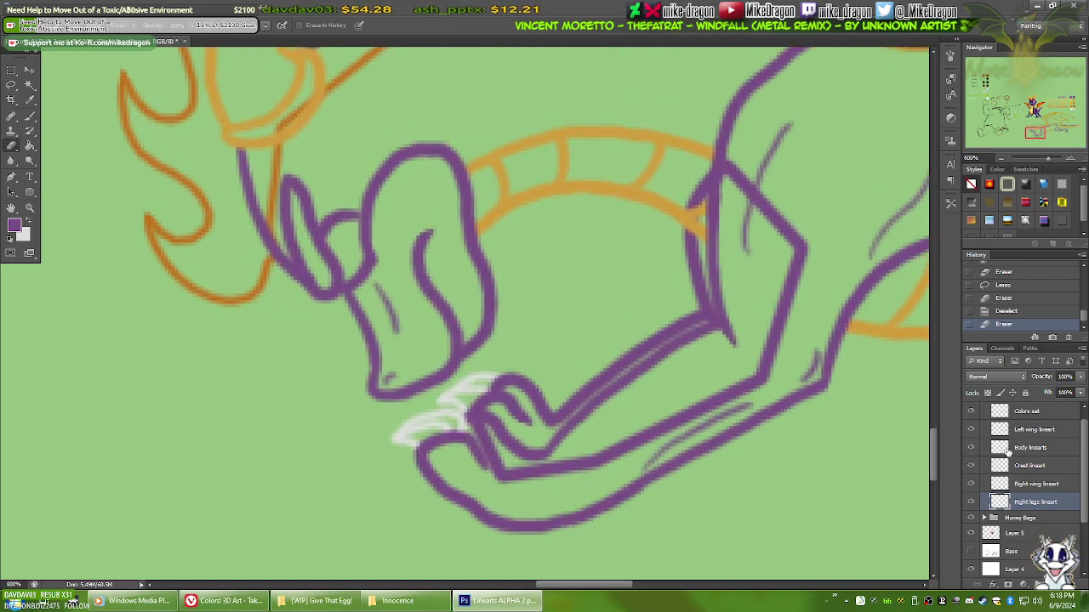
Step: Make Body linearts the active layer and erase the stray edge at the tip of the front paw's lower claw
{"action": "left_click", "coordinate": [1008, 448]}
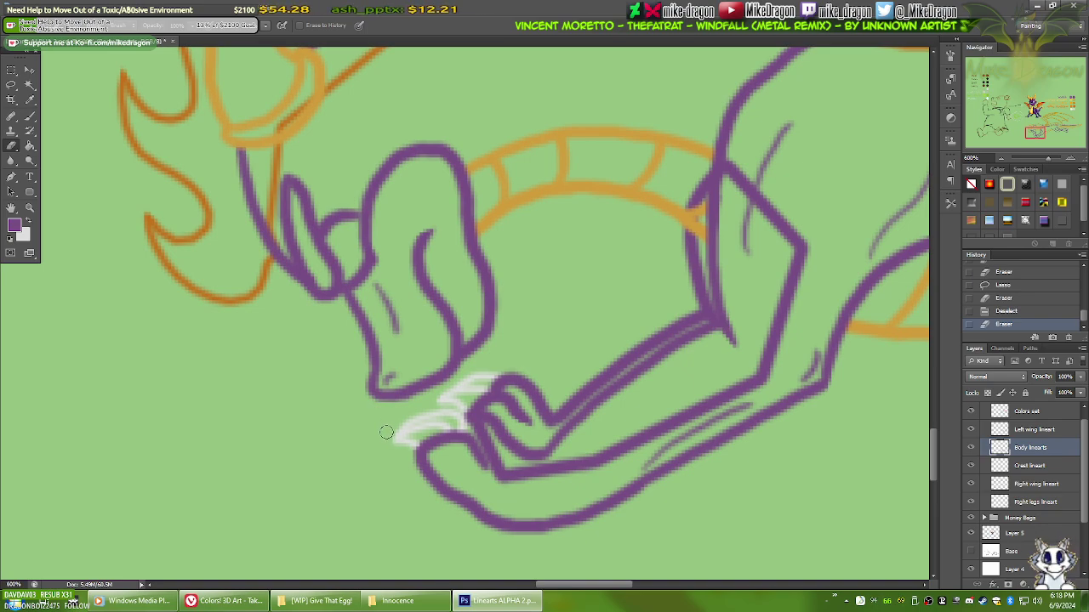
{"action": "left_click_drag", "start_coordinate": [382, 444], "coordinate": [409, 452]}
{"action": "key", "text": "ctrl+minus"}
{"action": "key", "text": "ctrl+minus"}
{"action": "key", "text": "ctrl+minus"}
{"action": "key", "text": "ctrl+minus"}
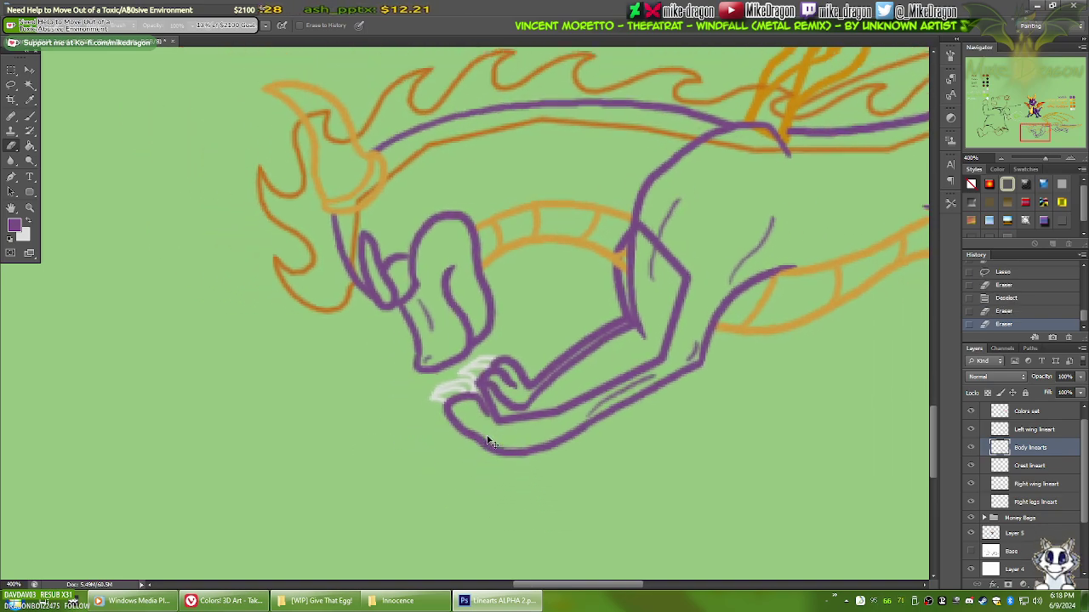
Step: Hide the green background layer, Layer 6, so the lineart sits on grey
{"action": "key", "text": "ctrl+0"}
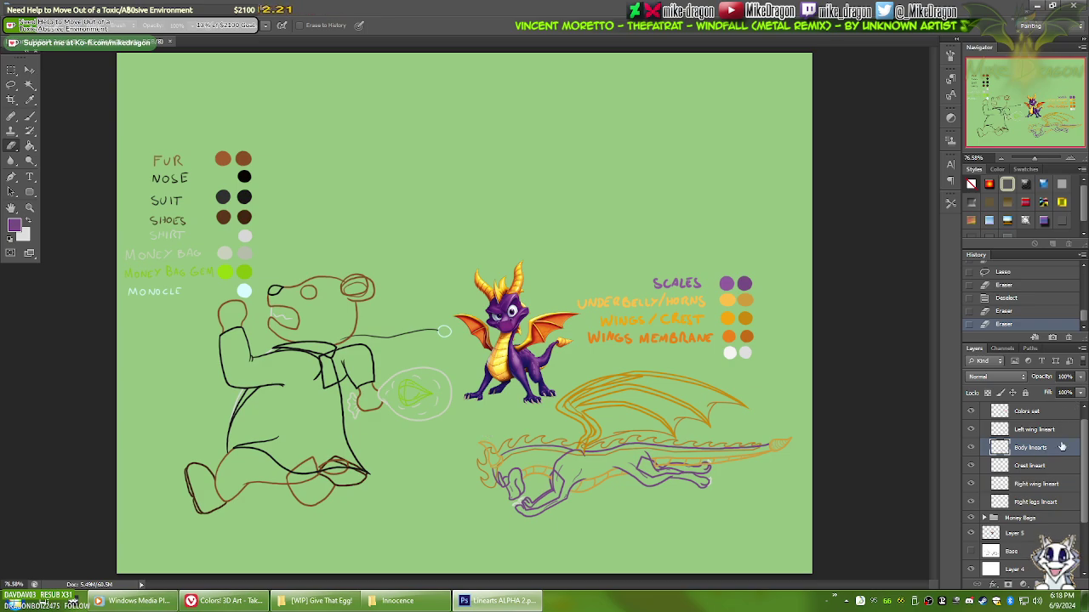
{"action": "scroll", "coordinate": [1086, 454], "scroll_direction": "down", "scroll_amount": 3}
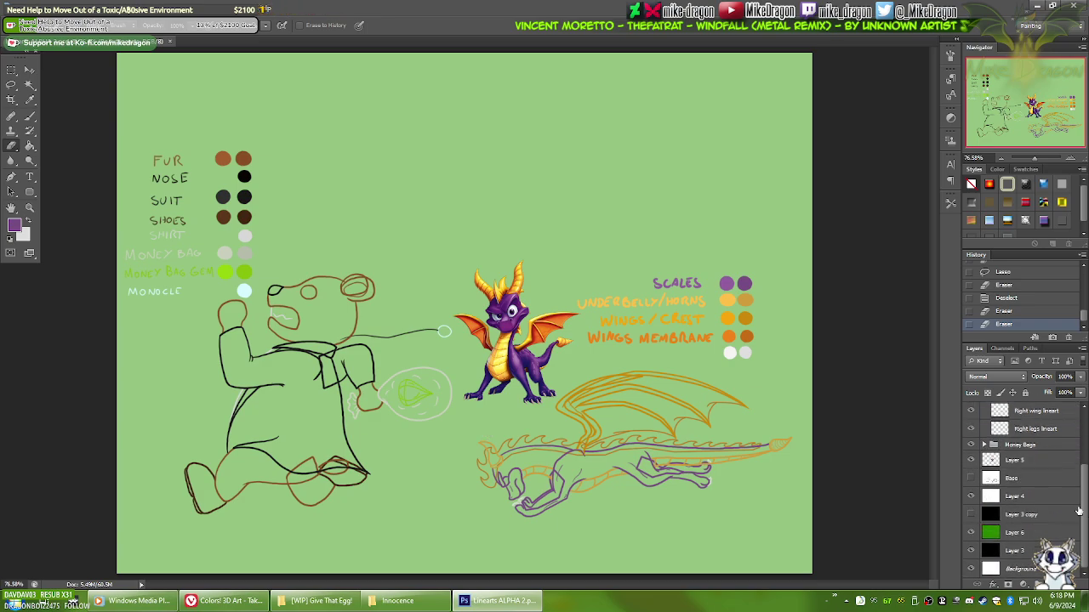
{"action": "left_click", "coordinate": [972, 533]}
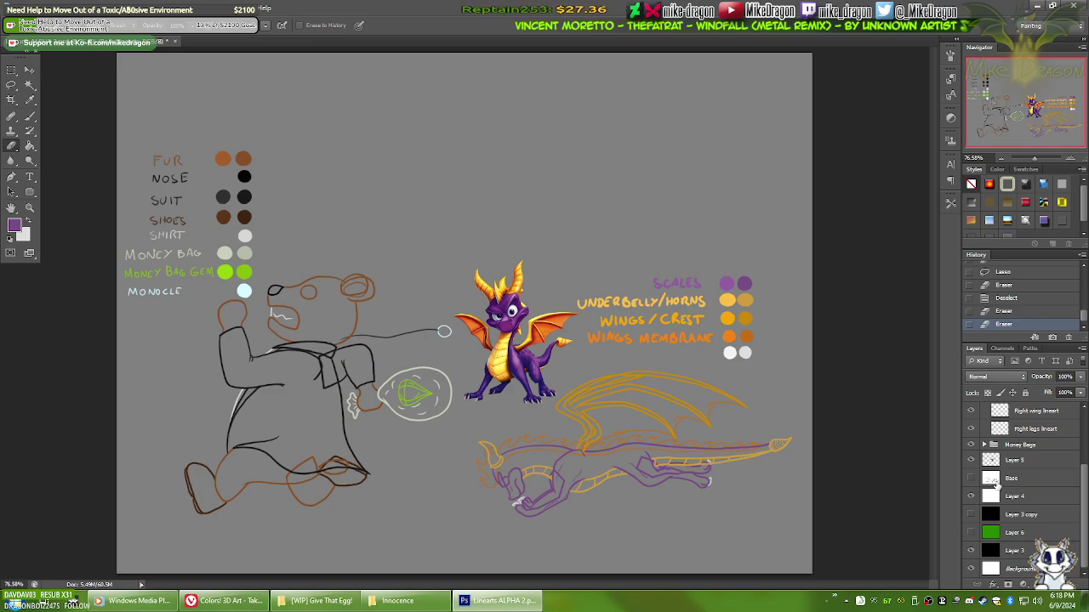
Step: Sample the lighter purple Scales swatch as the foreground colour for the Brush
{"action": "key", "text": "i"}
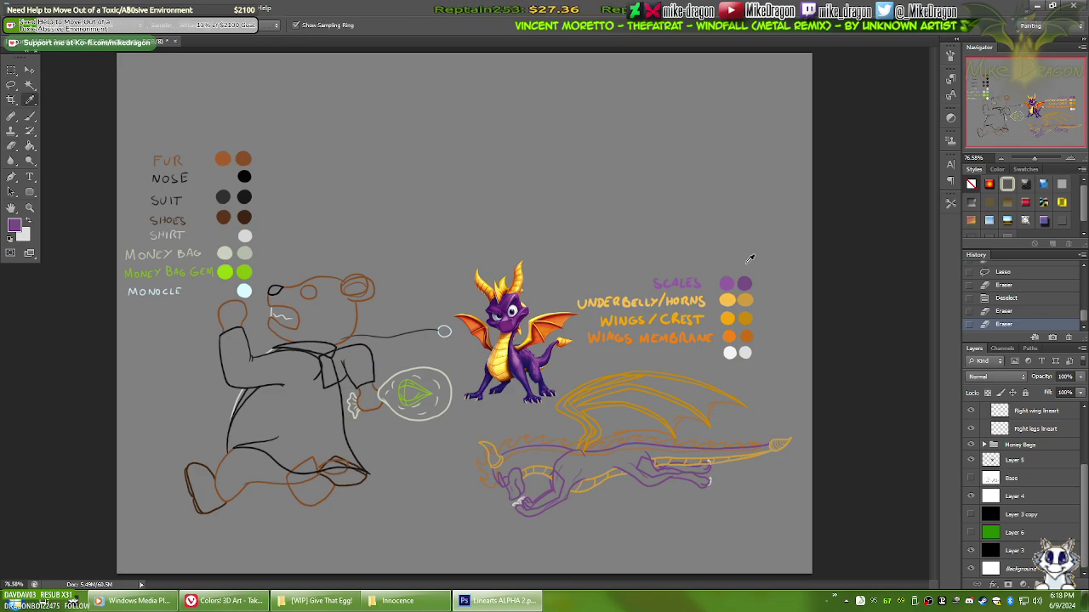
{"action": "left_click", "coordinate": [730, 281]}
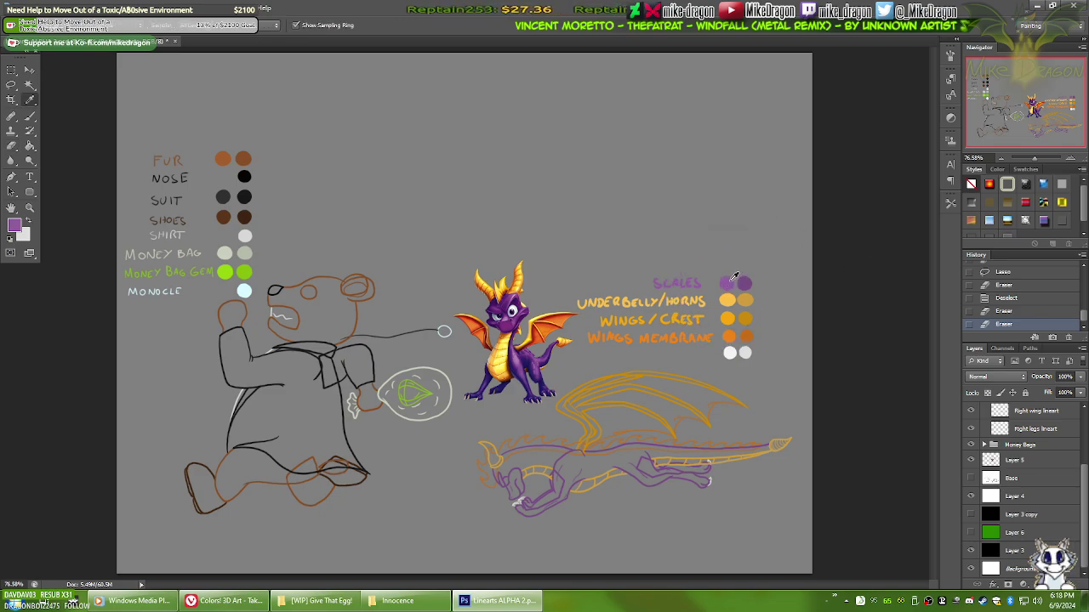
{"action": "left_click", "coordinate": [733, 275]}
{"action": "key", "text": "b"}
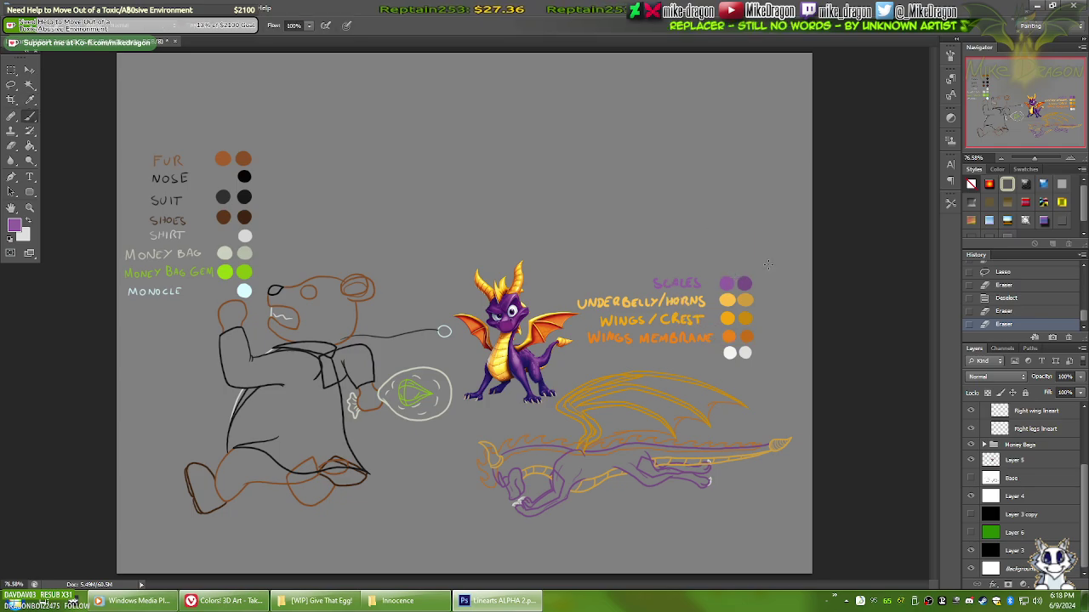
Step: Examine the head of the purple dragon reference picture, the head area of the dragon lineart and the layer list
{"action": "key", "text": "ctrl+plus"}
{"action": "key", "text": "ctrl+plus"}
{"action": "key", "text": "ctrl+plus"}
{"action": "key", "text": "ctrl+plus"}
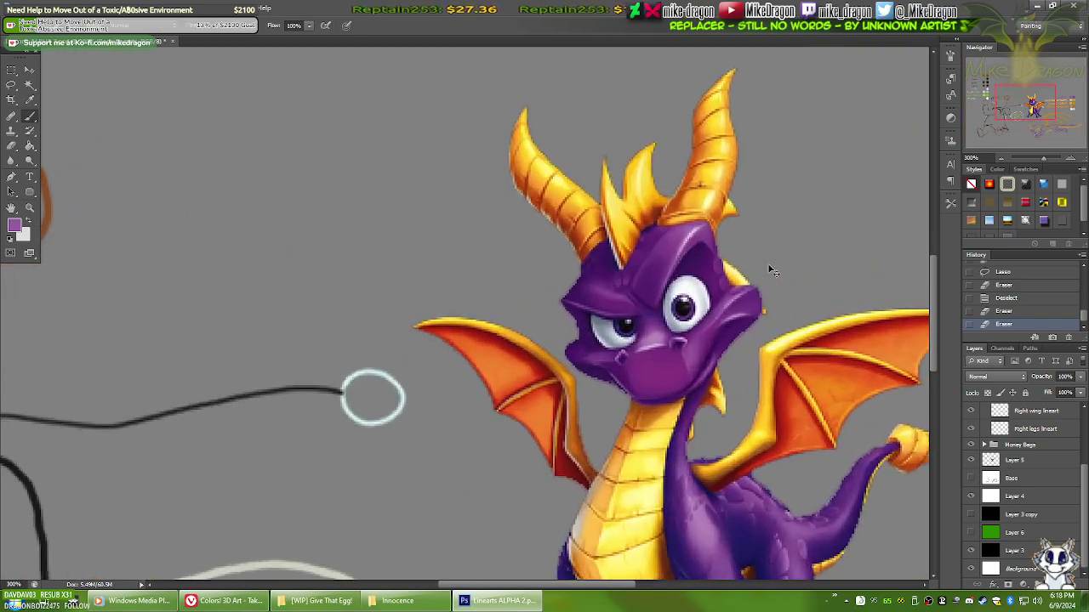
{"action": "key", "text": "ctrl+plus"}
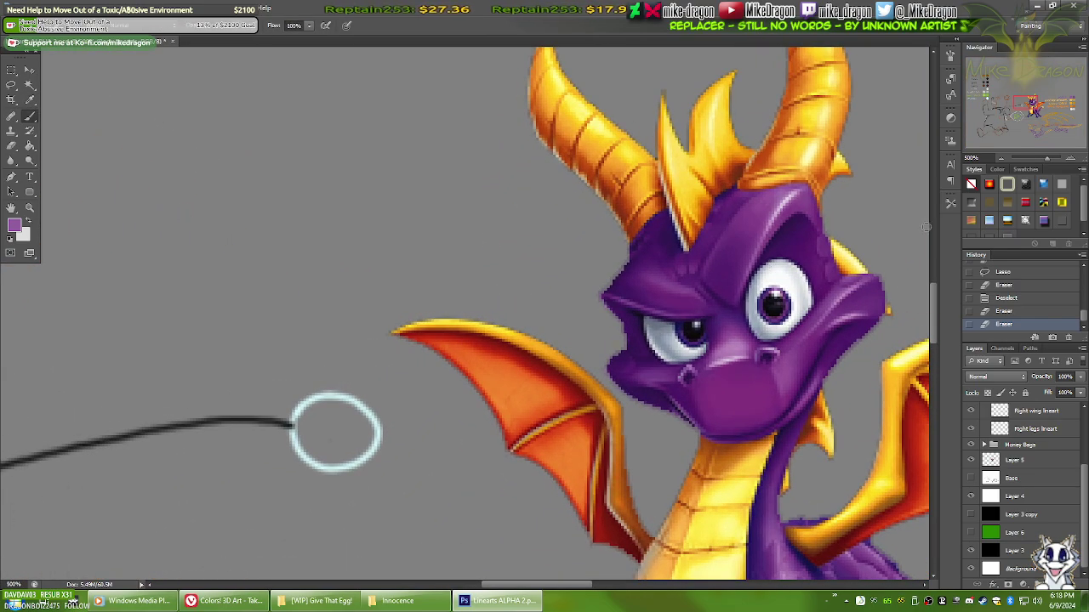
{"action": "left_click_drag", "start_coordinate": [1029, 103], "coordinate": [1036, 130]}
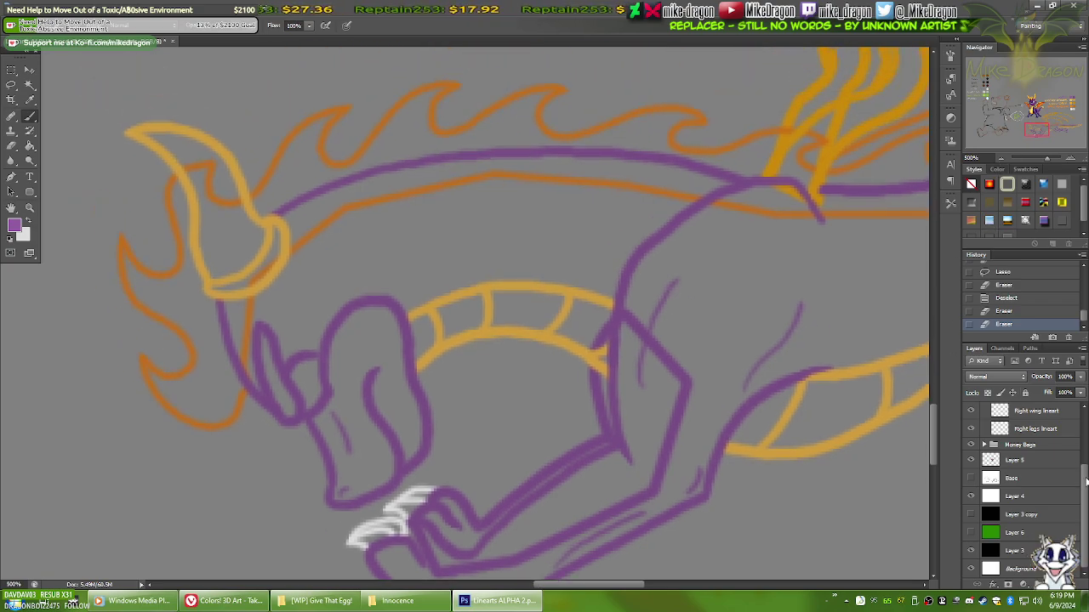
{"action": "scroll", "coordinate": [1086, 470], "scroll_direction": "up", "scroll_amount": 1}
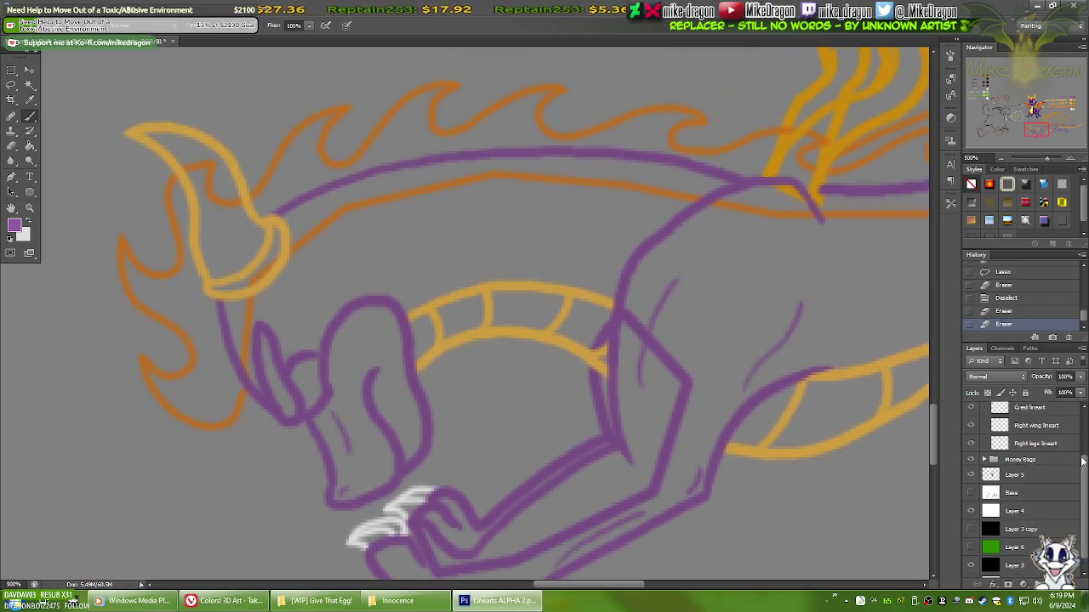
{"action": "scroll", "coordinate": [1085, 469], "scroll_direction": "up", "scroll_amount": 3}
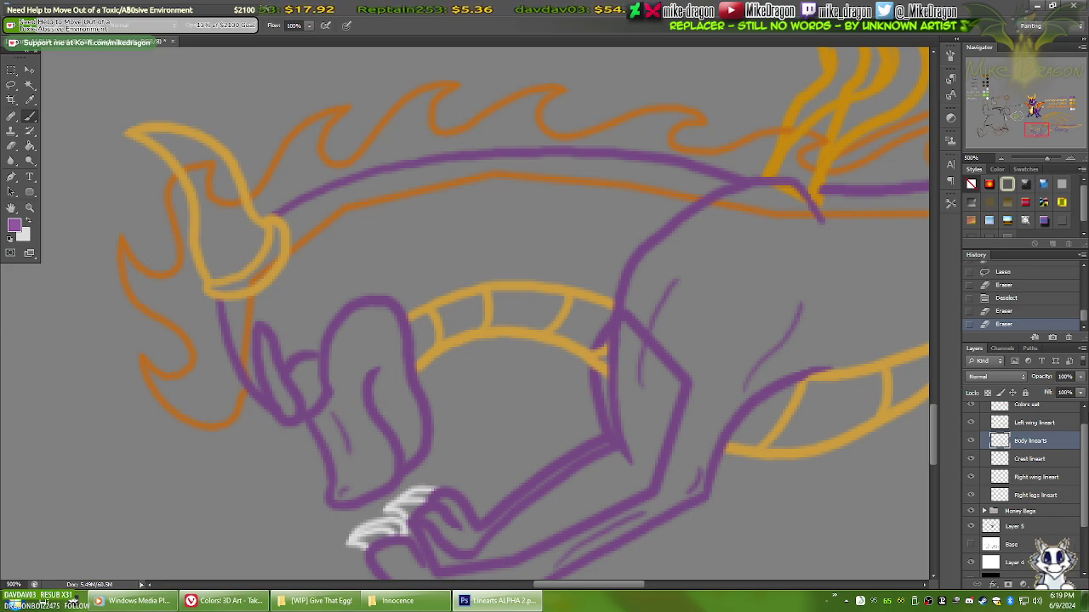
{"action": "key", "text": "ctrl+0"}
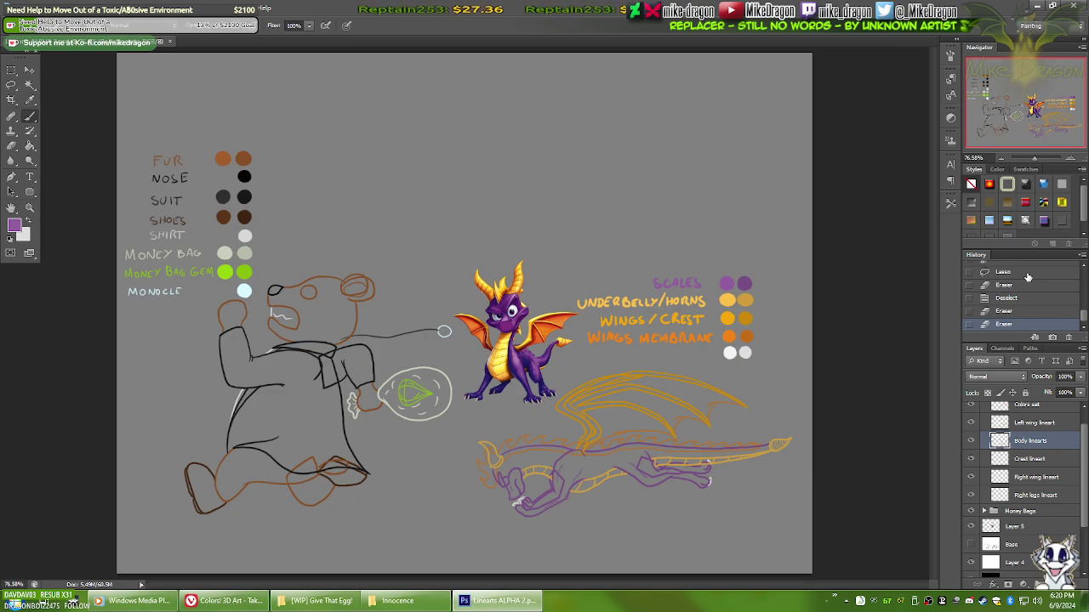
Step: Switch to the web browser, open YouTube in a new tab and search for "DOOM trailer 2024"
{"action": "left_click", "coordinate": [226, 601]}
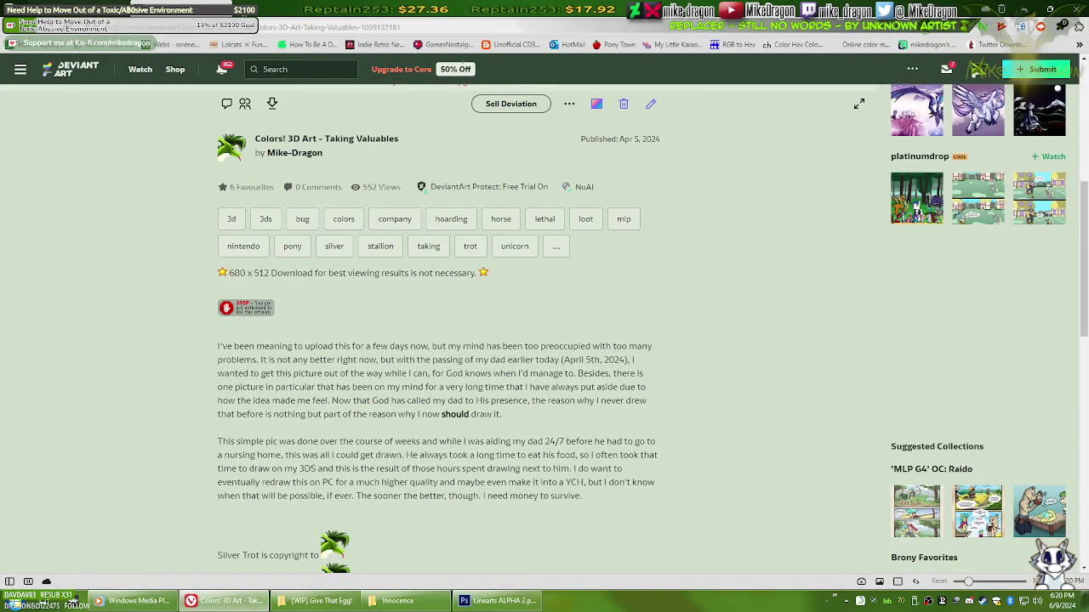
{"action": "key", "text": "ctrl+t"}
{"action": "left_click", "coordinate": [951, 322]}
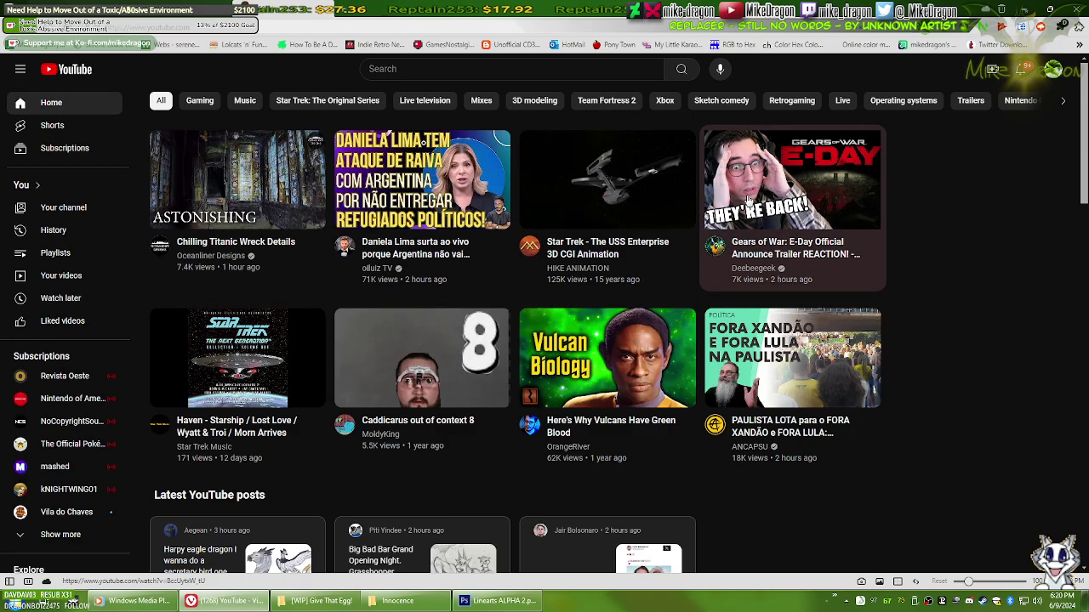
{"action": "left_click", "coordinate": [408, 68]}
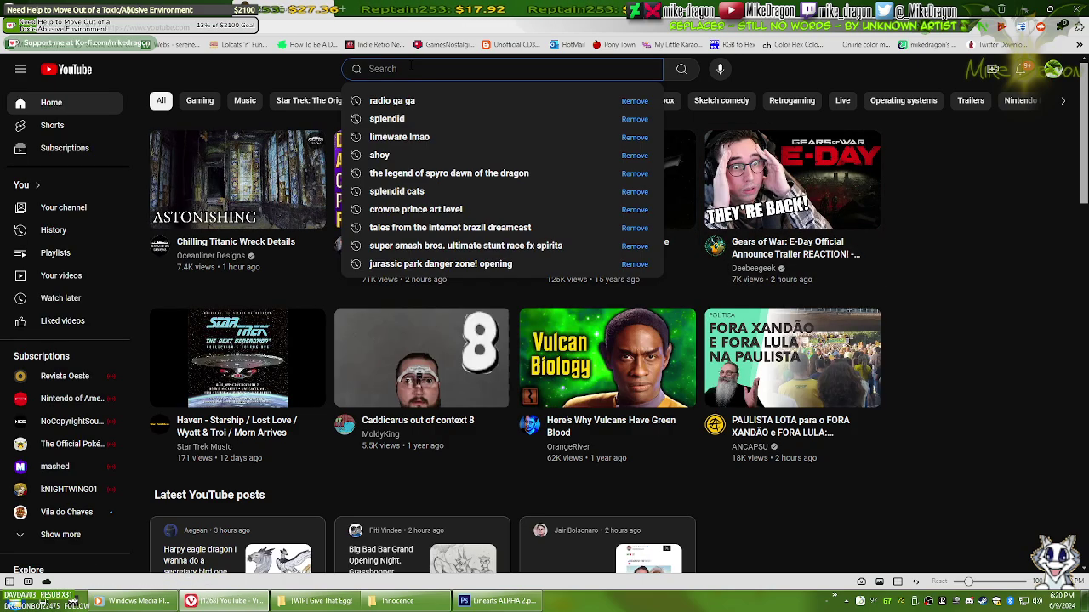
{"action": "type", "text": "DOOM tra"}
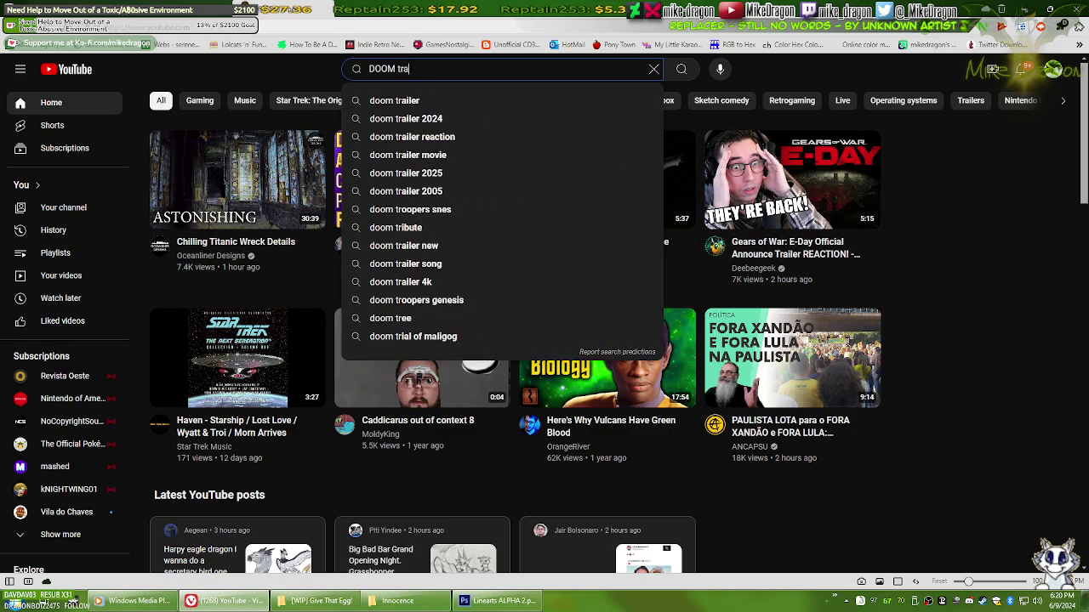
{"action": "type", "text": "iler 2024"}
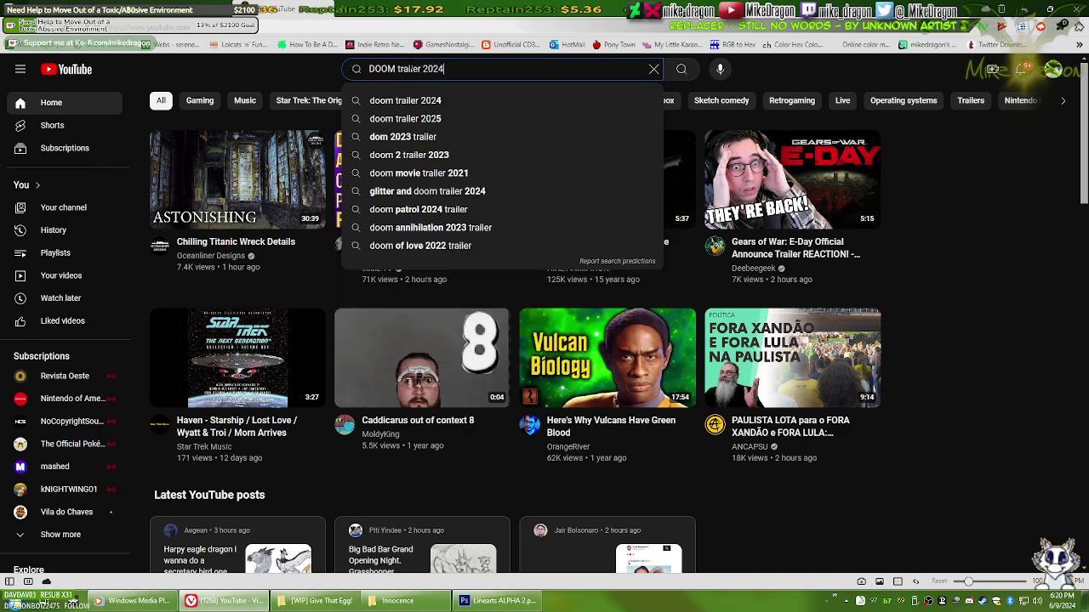
{"action": "key", "text": "Return"}
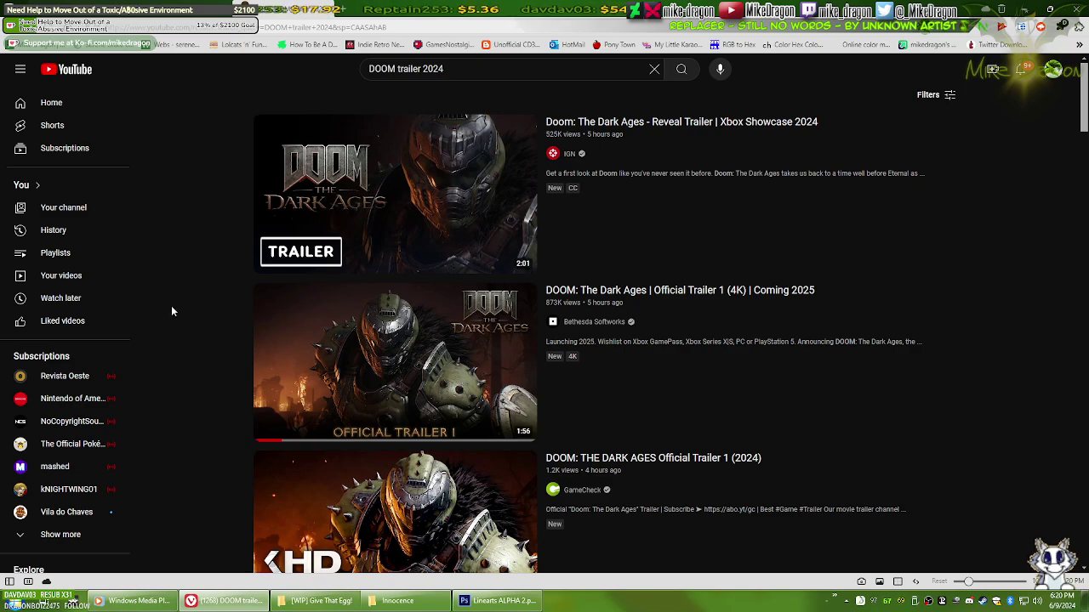
Step: Watch Bethesda Softworks' DOOM: The Dark Ages Official Trailer 1 (4K) in full screen, pausing and resuming near 1:36, and leave full screen
{"action": "left_click", "coordinate": [272, 353]}
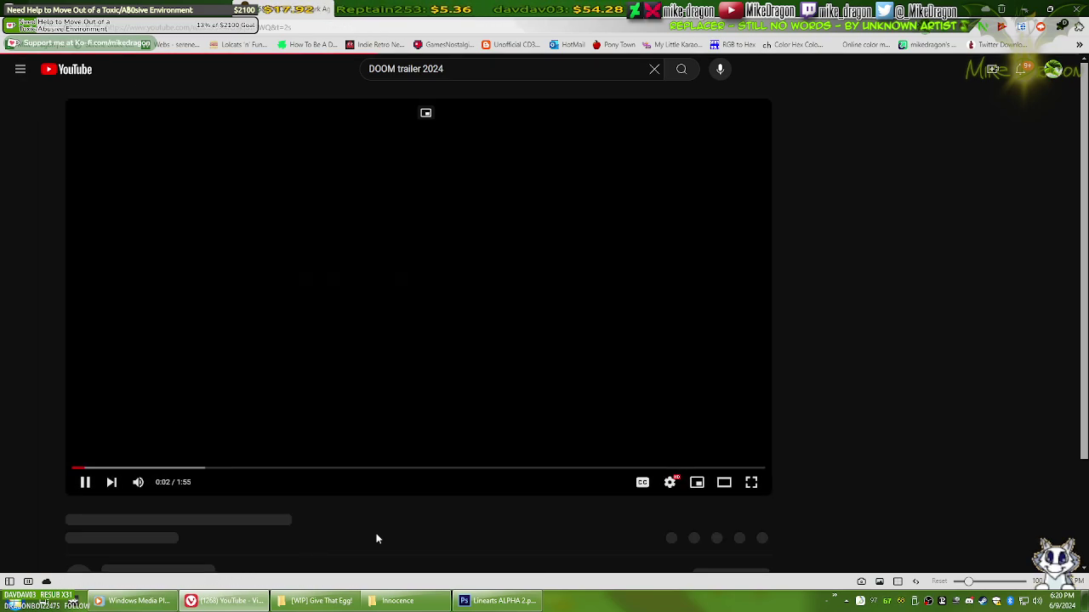
{"action": "left_click", "coordinate": [752, 483]}
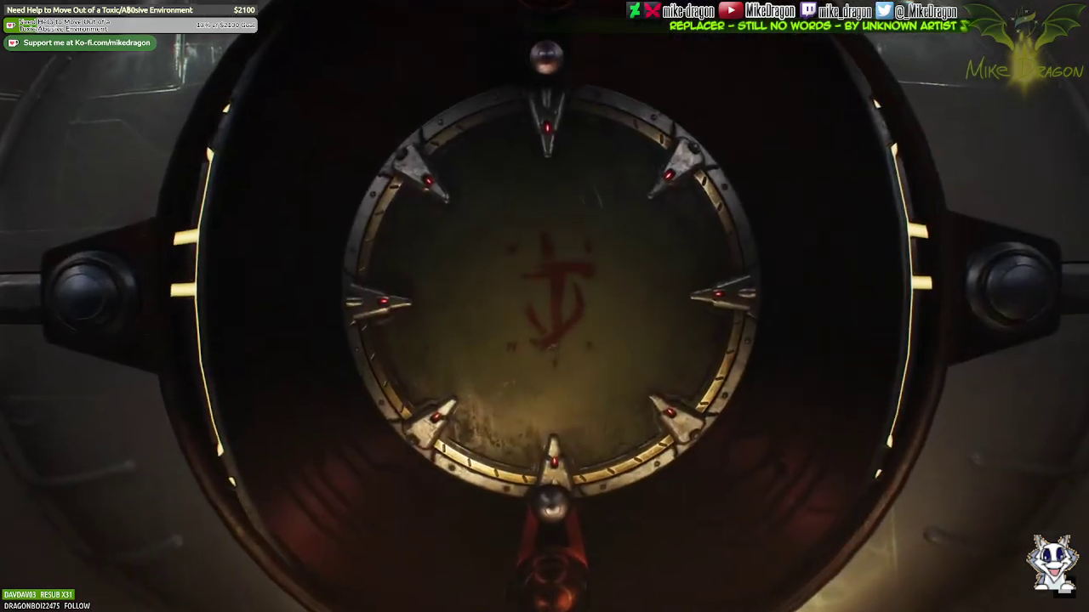
{"action": "key", "text": "Down"}
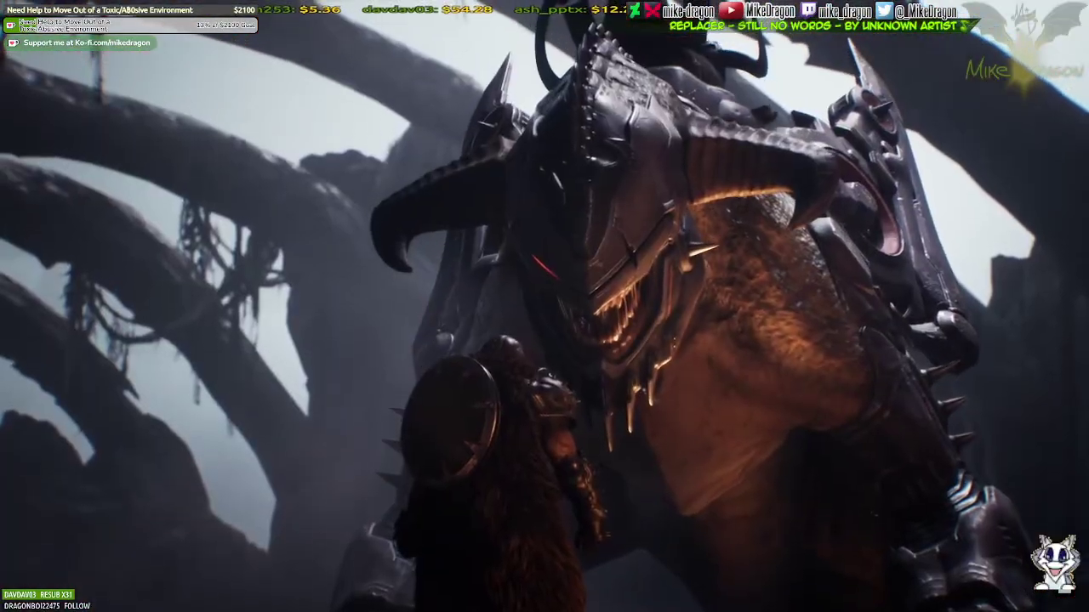
{"action": "left_click", "coordinate": [583, 415]}
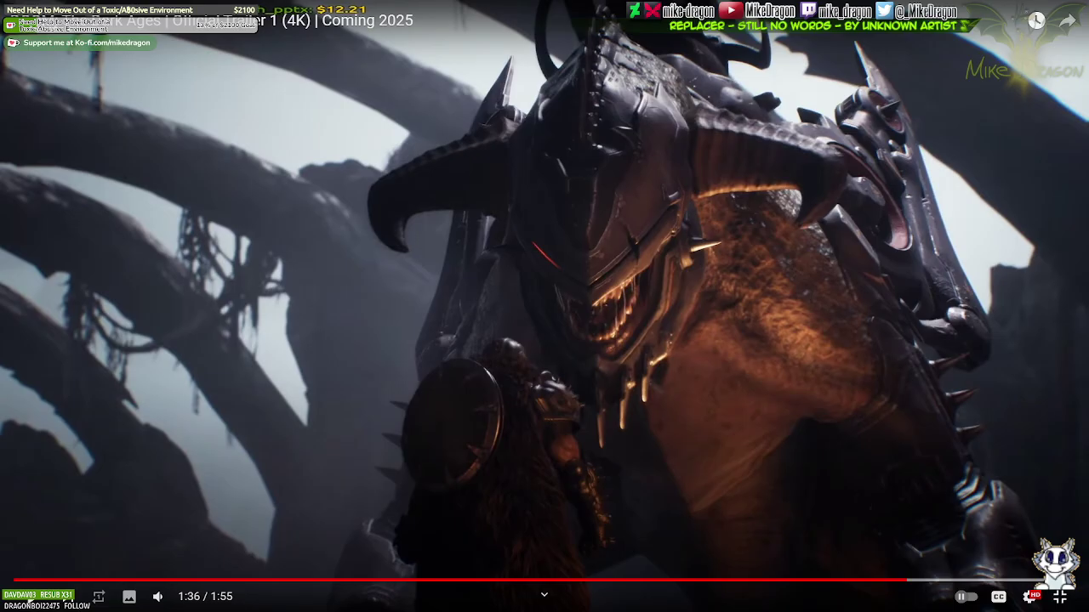
{"action": "key", "text": "space"}
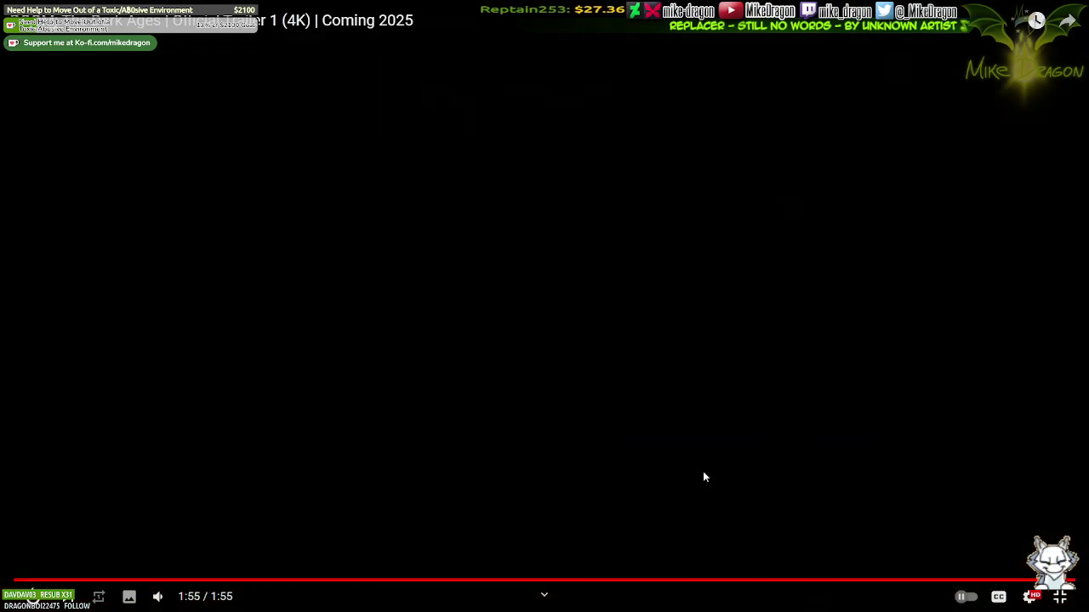
{"action": "double_click", "coordinate": [703, 471]}
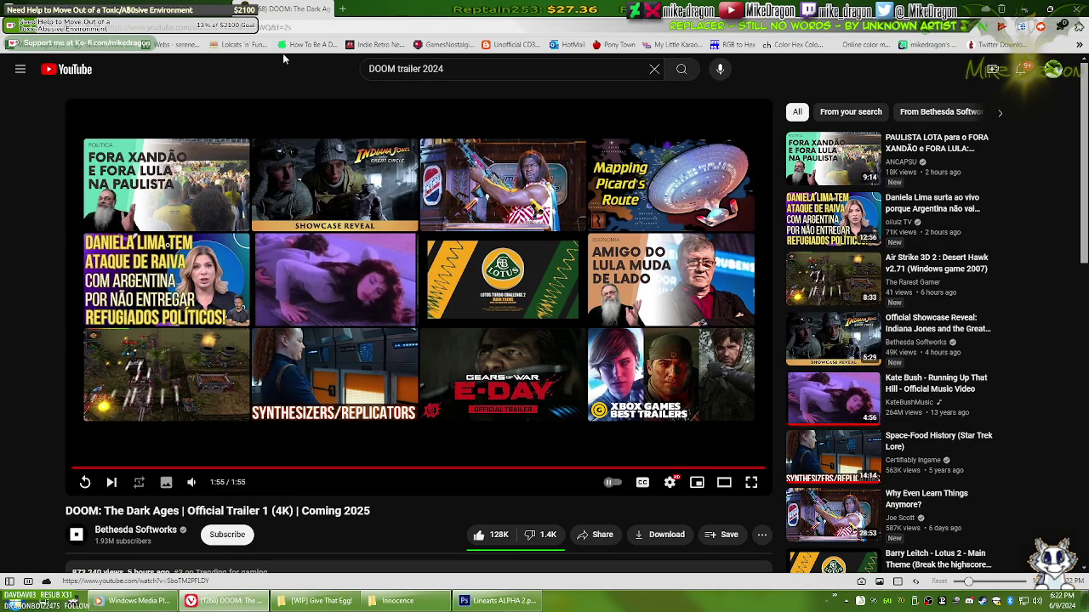
Step: Close the YouTube tab in the browser, switch to Photoshop and close it together with the Linearts ALPHA 2.psd document
{"action": "left_click", "coordinate": [327, 10]}
{"action": "left_click", "coordinate": [230, 602]}
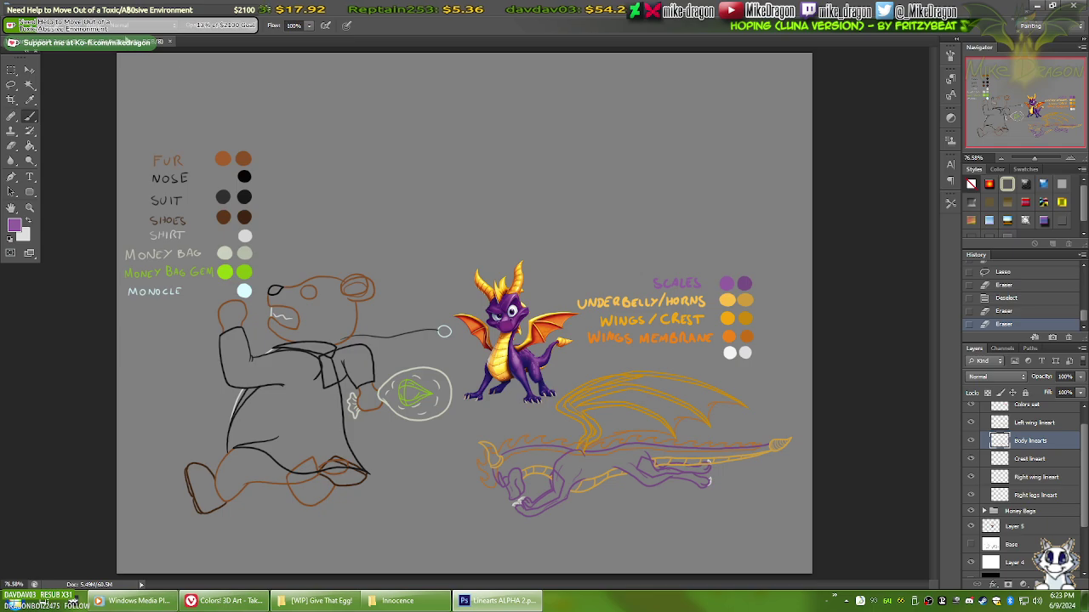
{"action": "left_click", "coordinate": [170, 42]}
{"action": "key", "text": "alt+Tab"}
Step: Close the Innocence and [WIP] Give That Egg! folder windows
{"action": "left_click", "coordinate": [649, 286]}
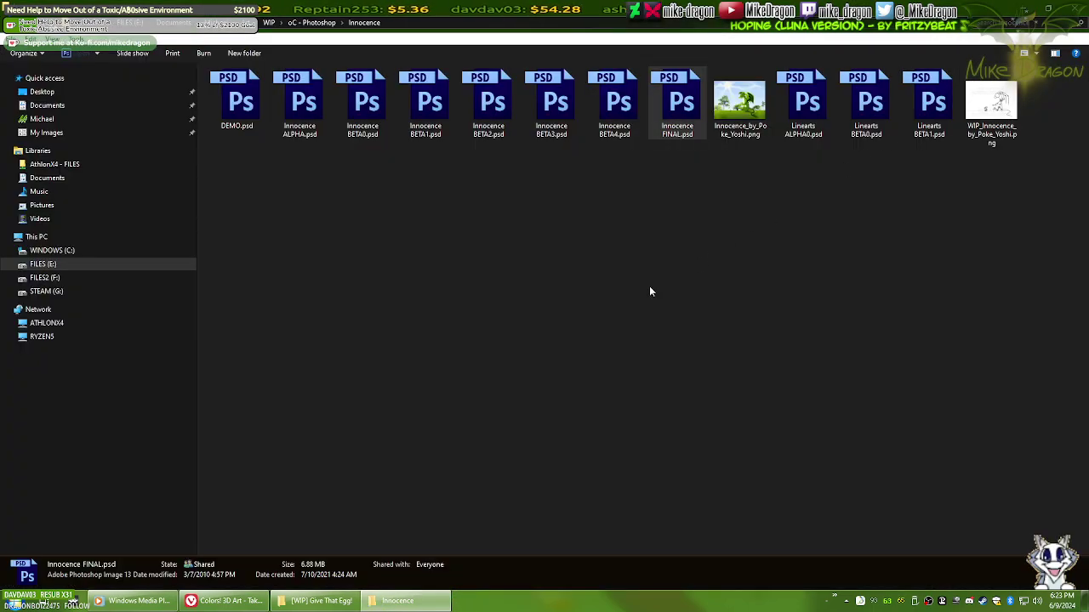
{"action": "key", "text": "alt+F4"}
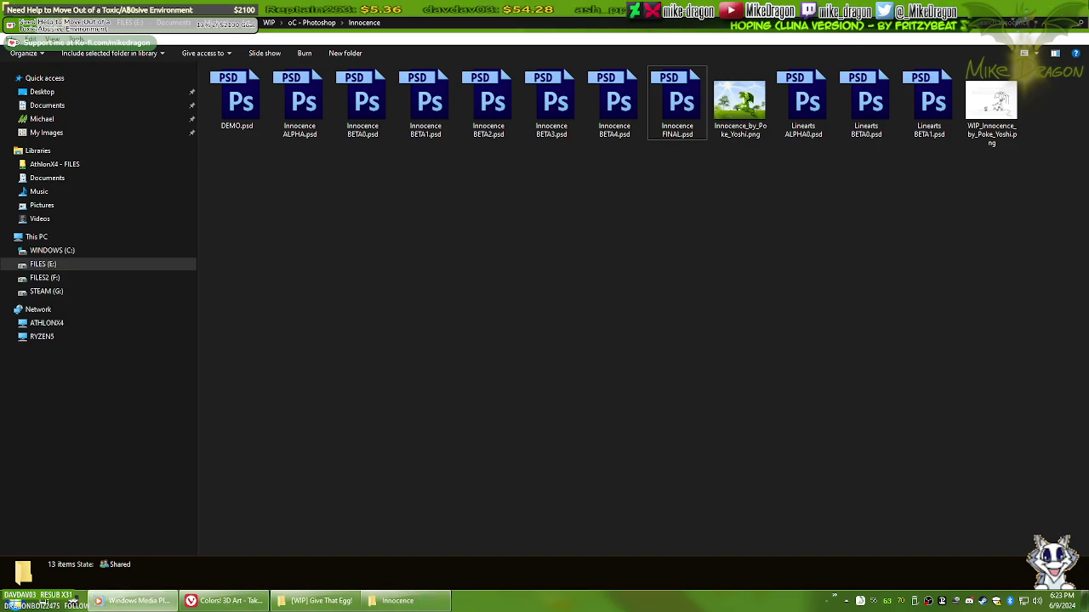
{"action": "left_click", "coordinate": [891, 66]}
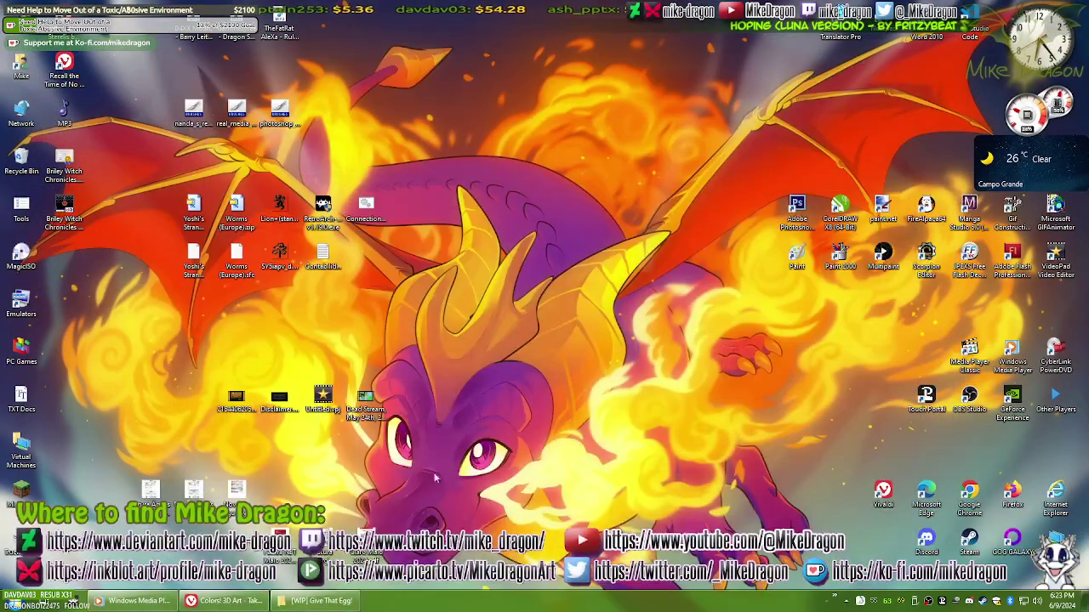
{"action": "left_click", "coordinate": [315, 601]}
{"action": "key", "text": "alt+F4"}
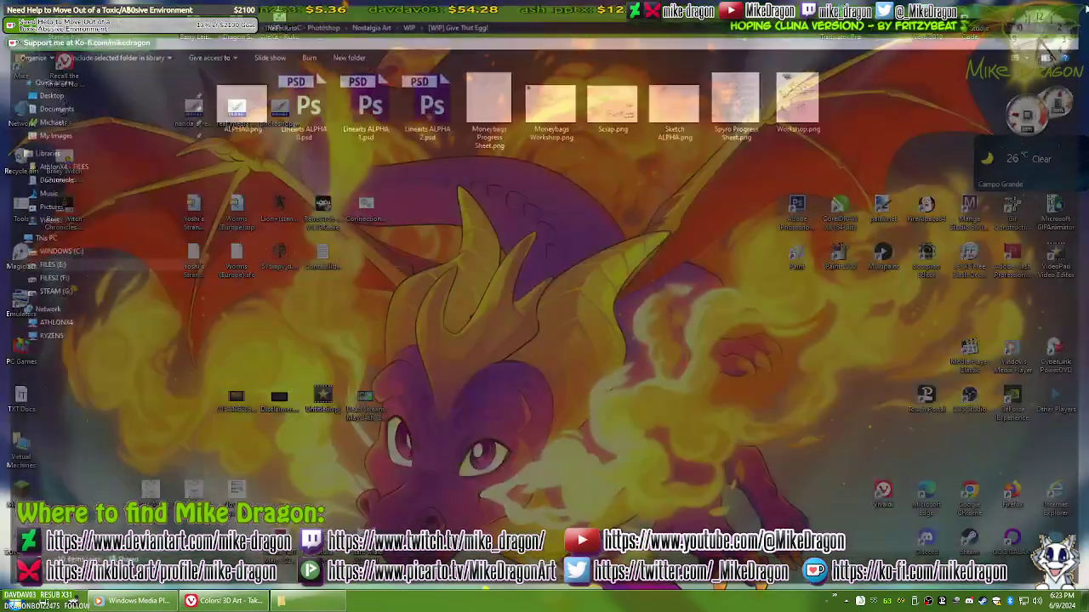
Step: Switch to the web browser and open the Art Stream livestream deviation from the artist's other works on DeviantArt
{"action": "left_click", "coordinate": [238, 601]}
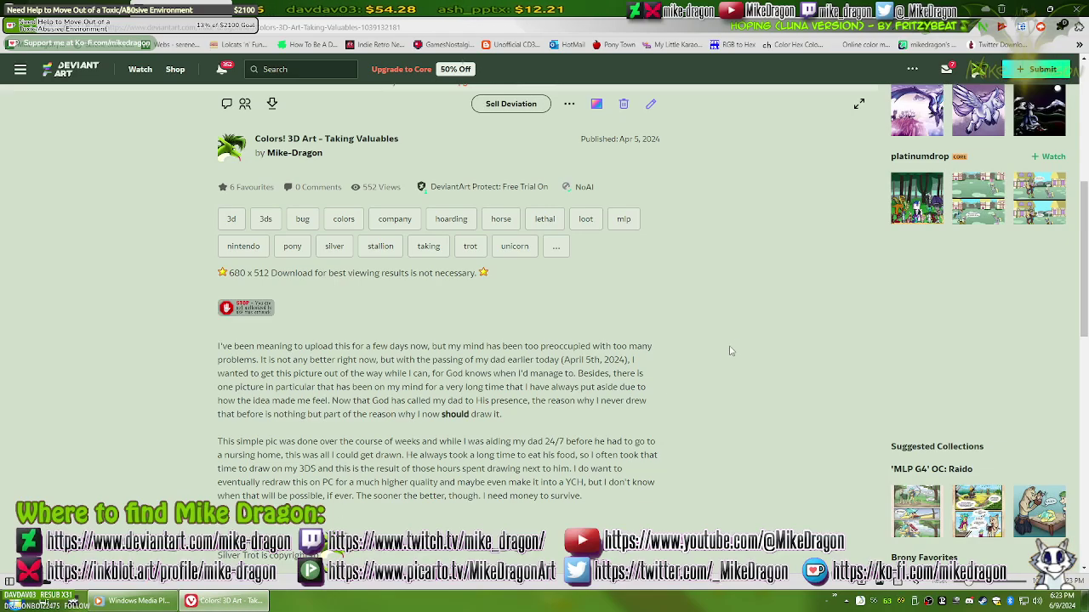
{"action": "scroll", "coordinate": [738, 337], "scroll_direction": "up", "scroll_amount": 5}
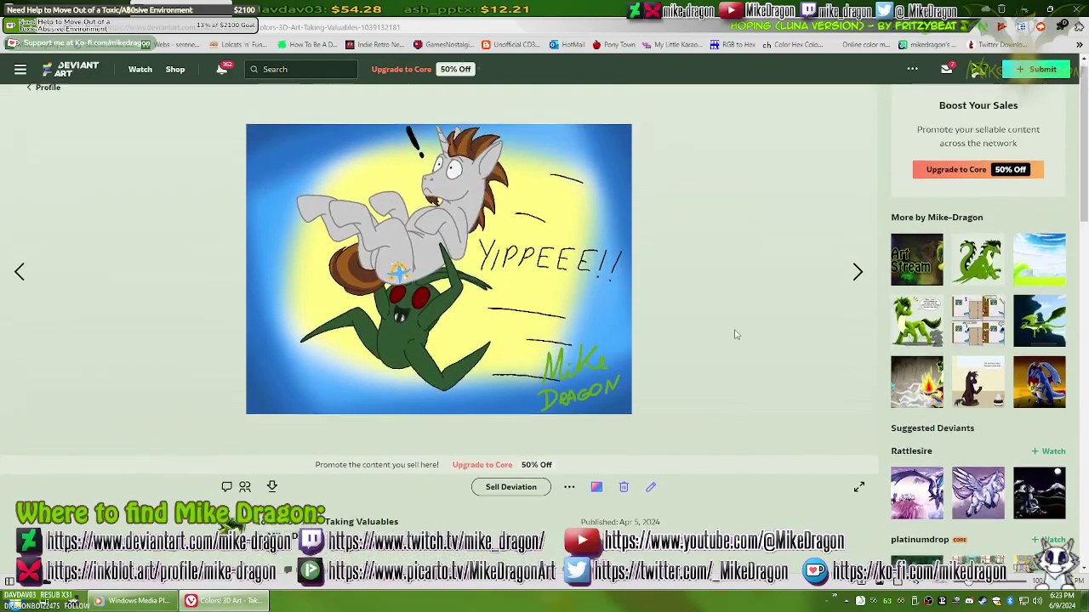
{"action": "left_click", "coordinate": [916, 260]}
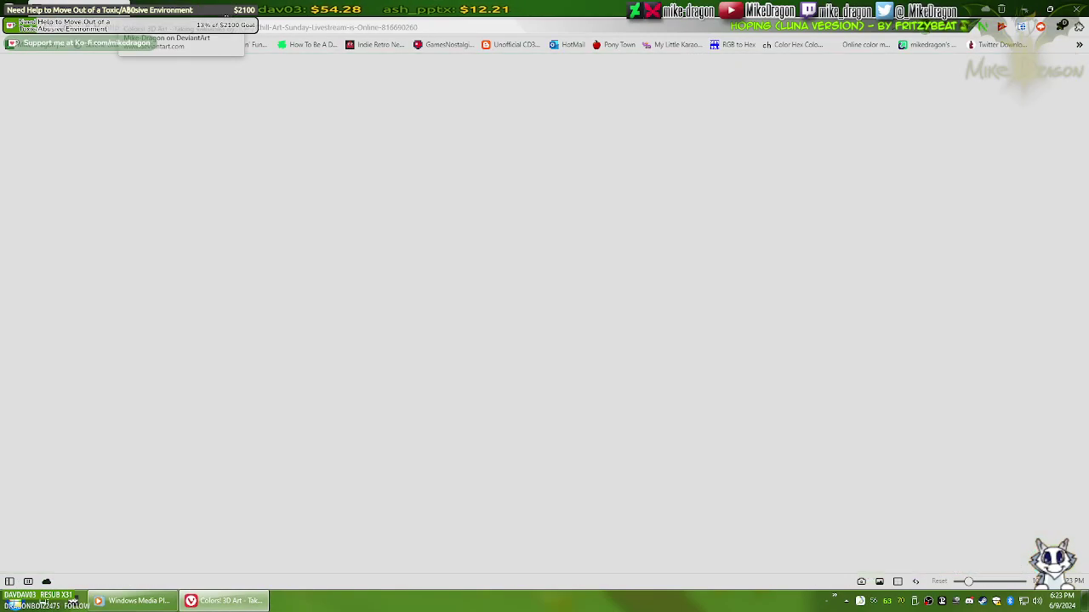